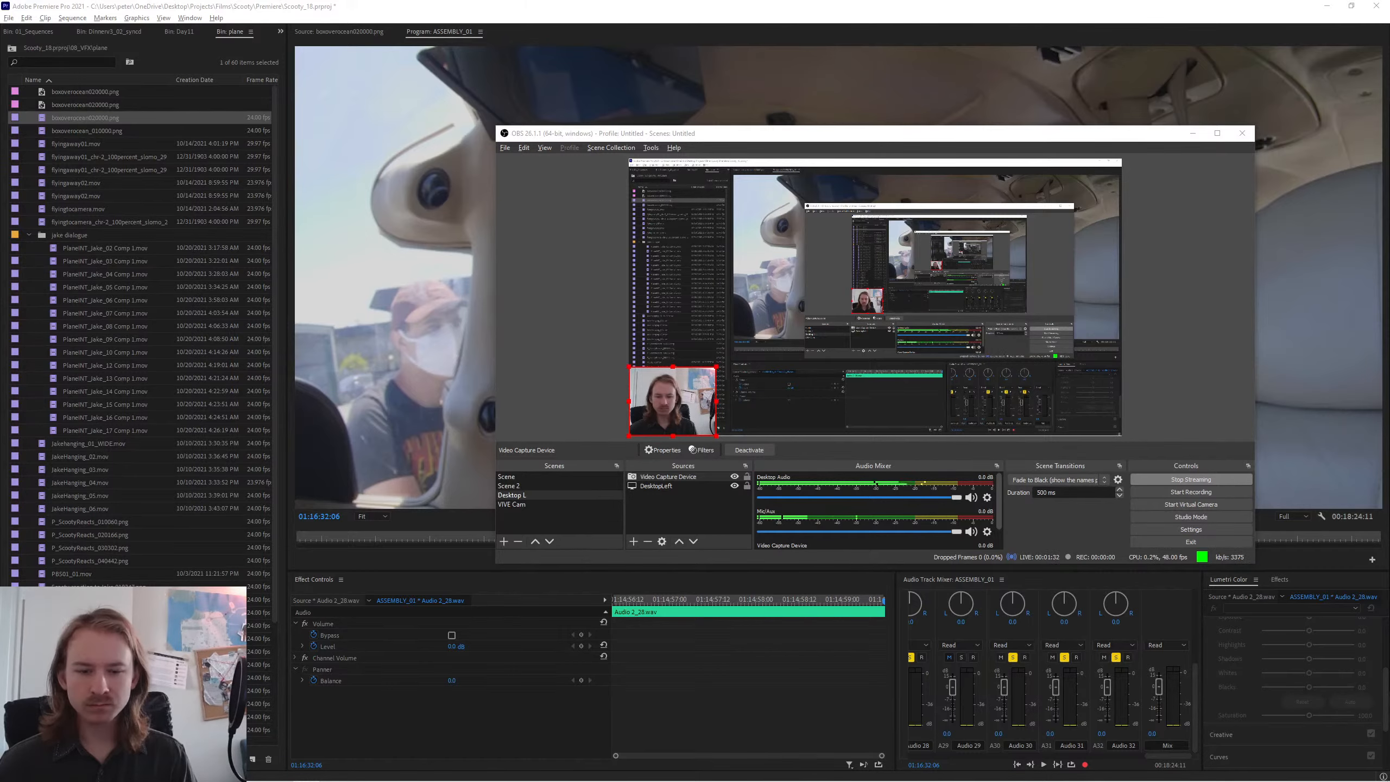
- Open ScootyStill08.png from the Pictures folder in File Explorer and shrink its viewer window
key("alt+Tab")
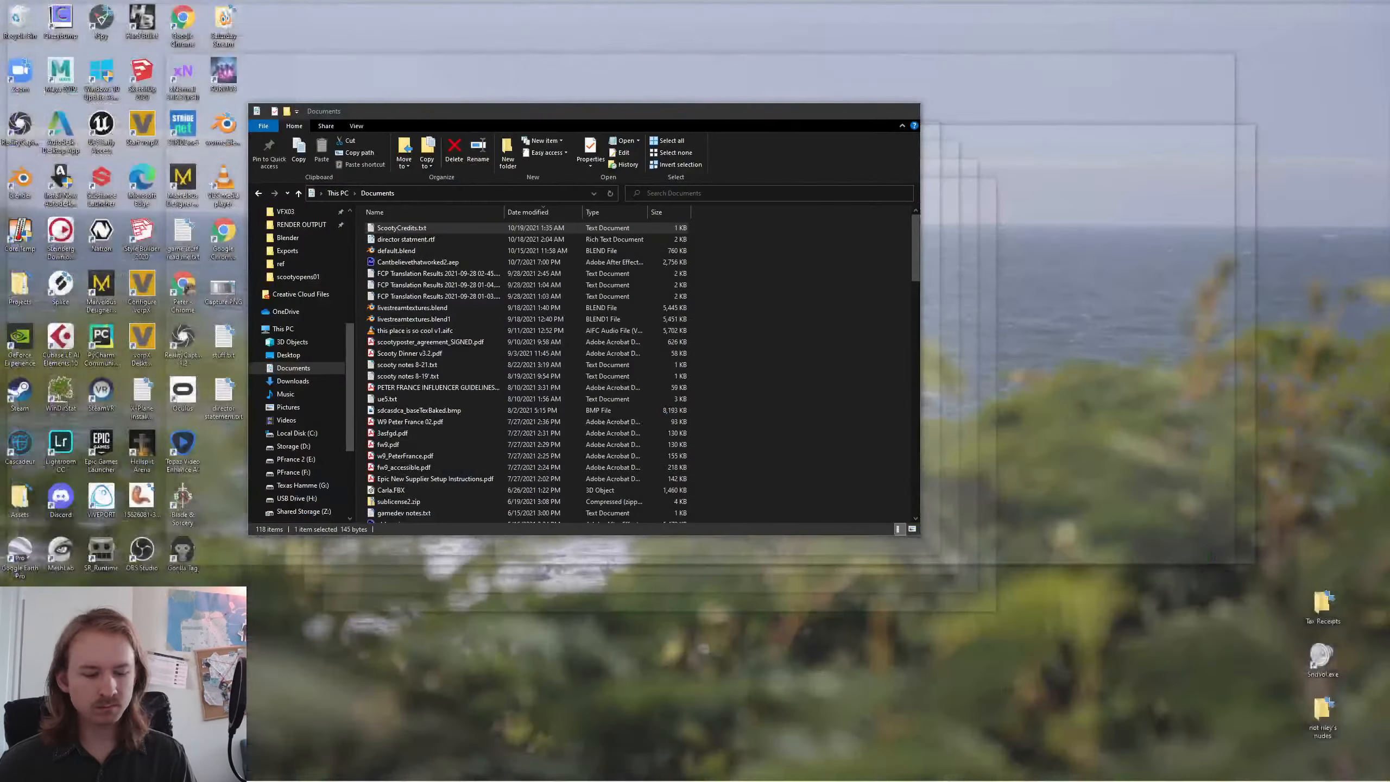
left_click(305, 408)
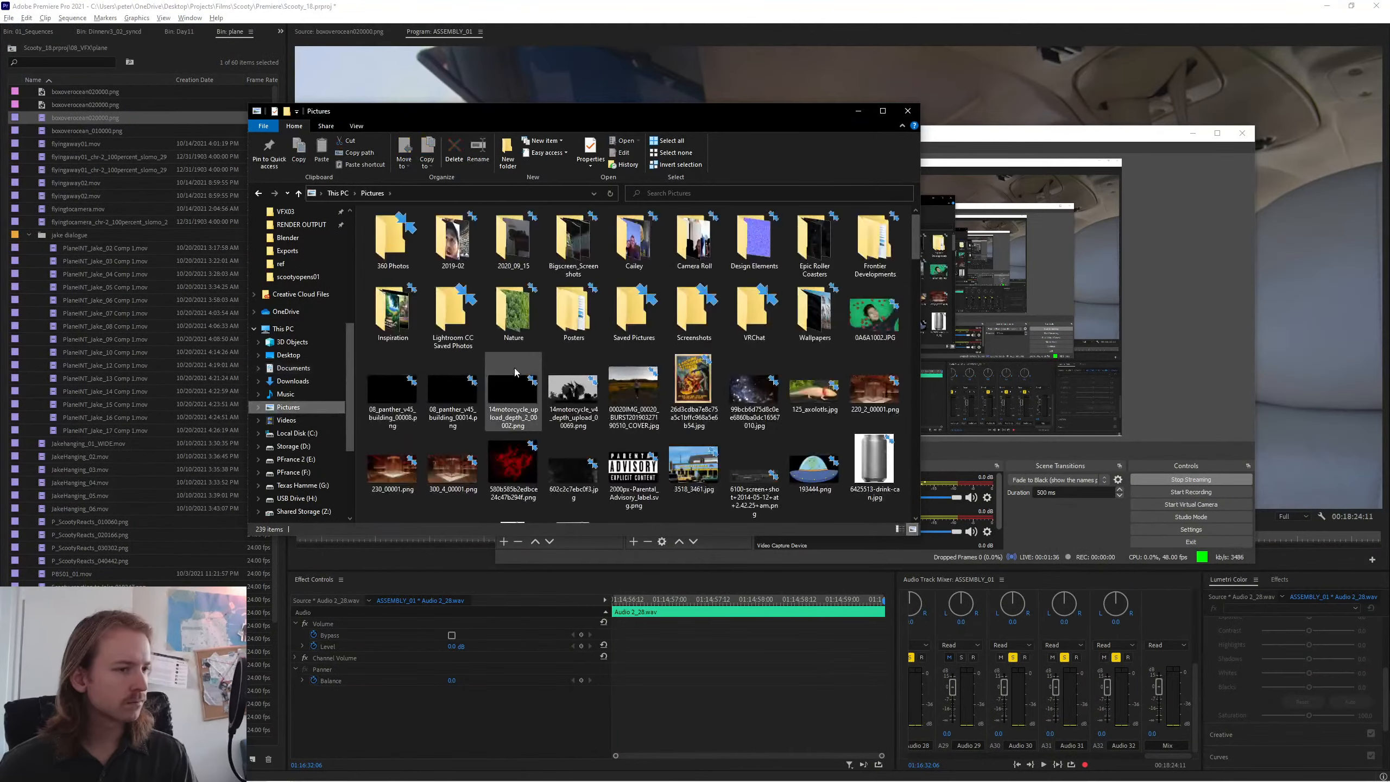
scroll(514, 367, "down", 5)
scroll(752, 379, "down", 3)
scroll(752, 378, "down", 8)
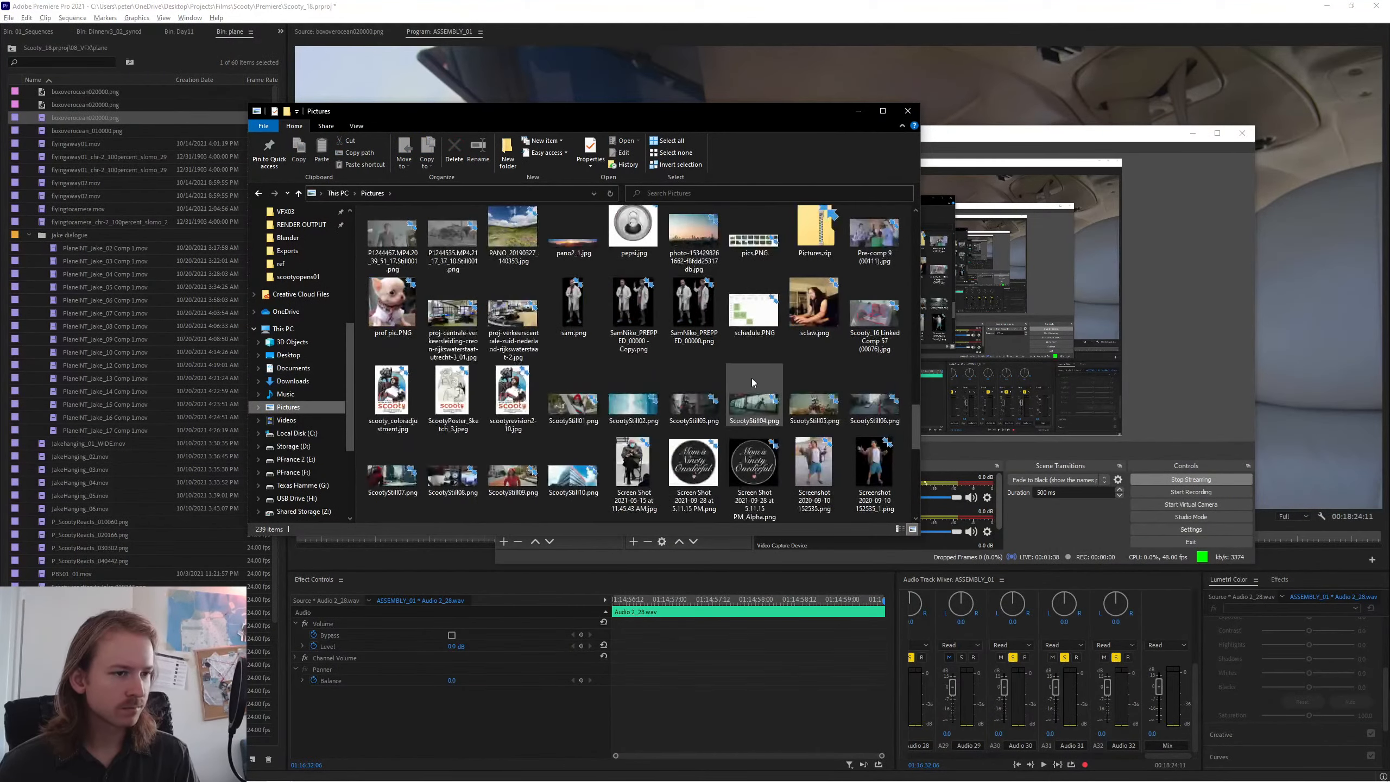
scroll(752, 379, "down", 3)
scroll(838, 444, "up", 10)
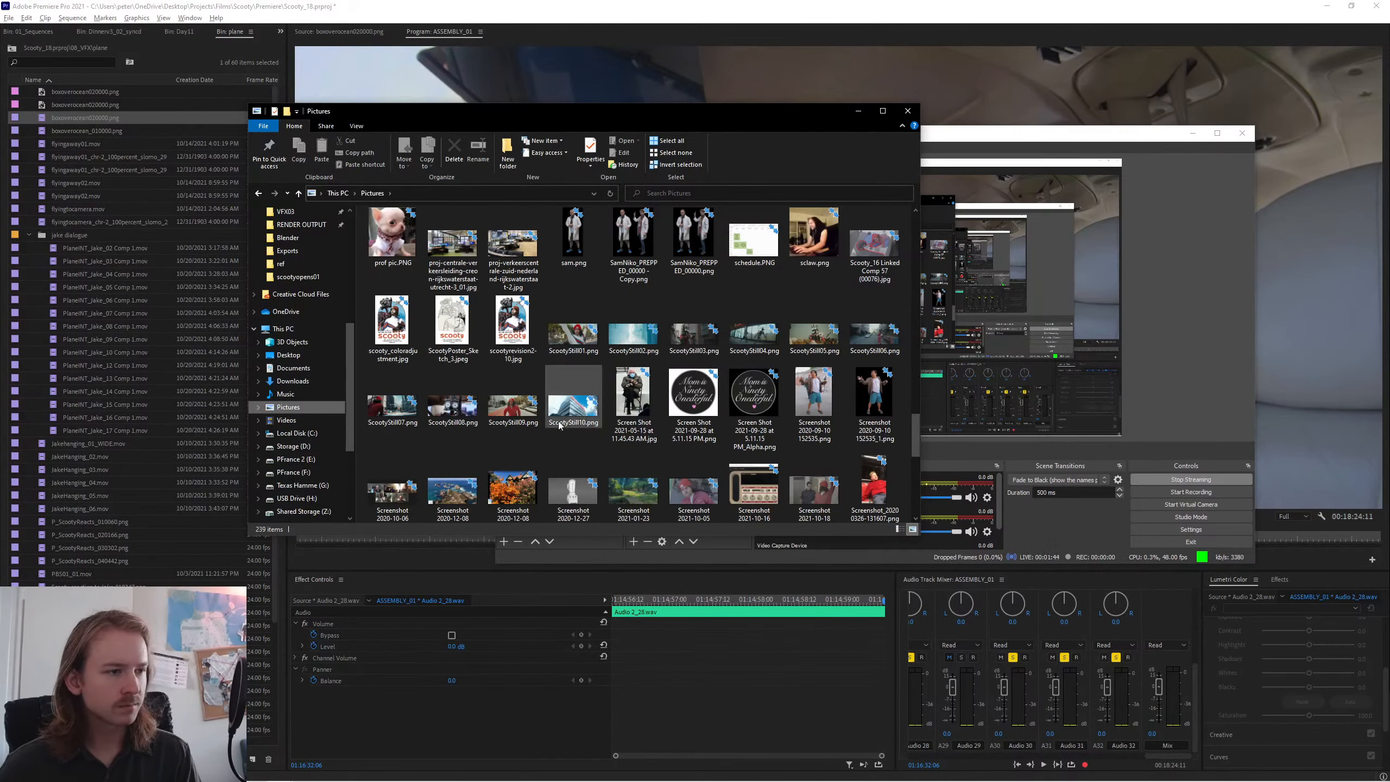
double_click(444, 417)
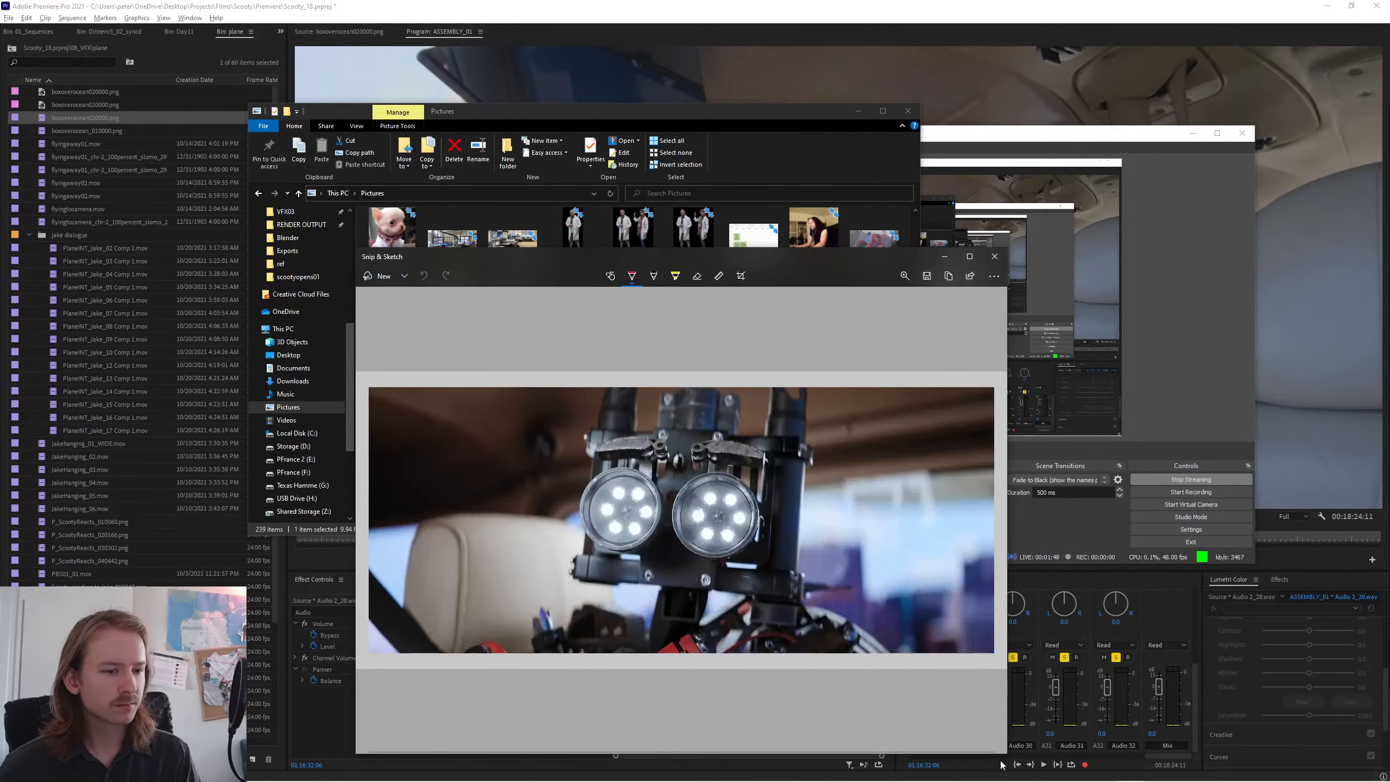
mouse_move(1005, 753)
left_mouse_down()
mouse_move(993, 593)
mouse_move(962, 596)
mouse_move(792, 529)
left_mouse_up()
- Launch a new Snip & Sketch window and capture a rectangular snip of the whole robot still
key("super")
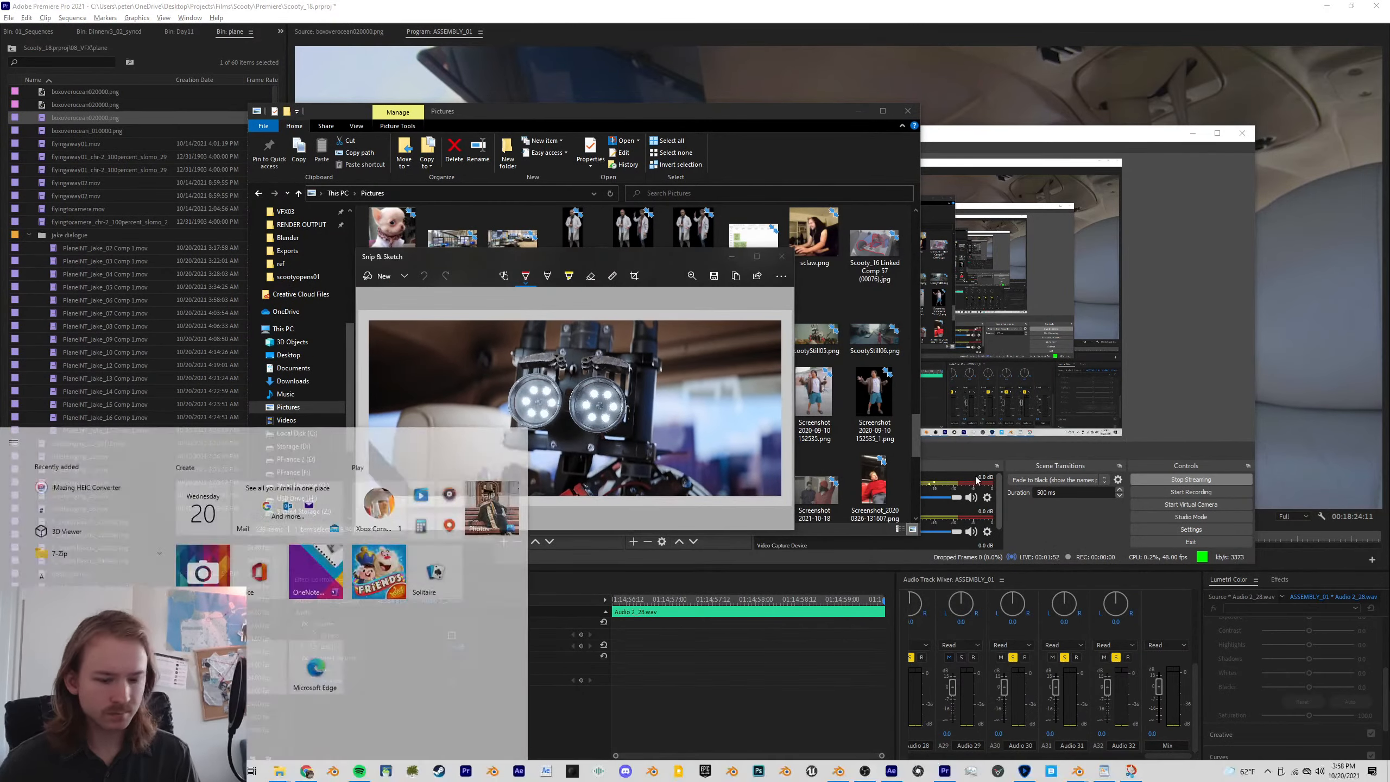
type("snip")
key("Return")
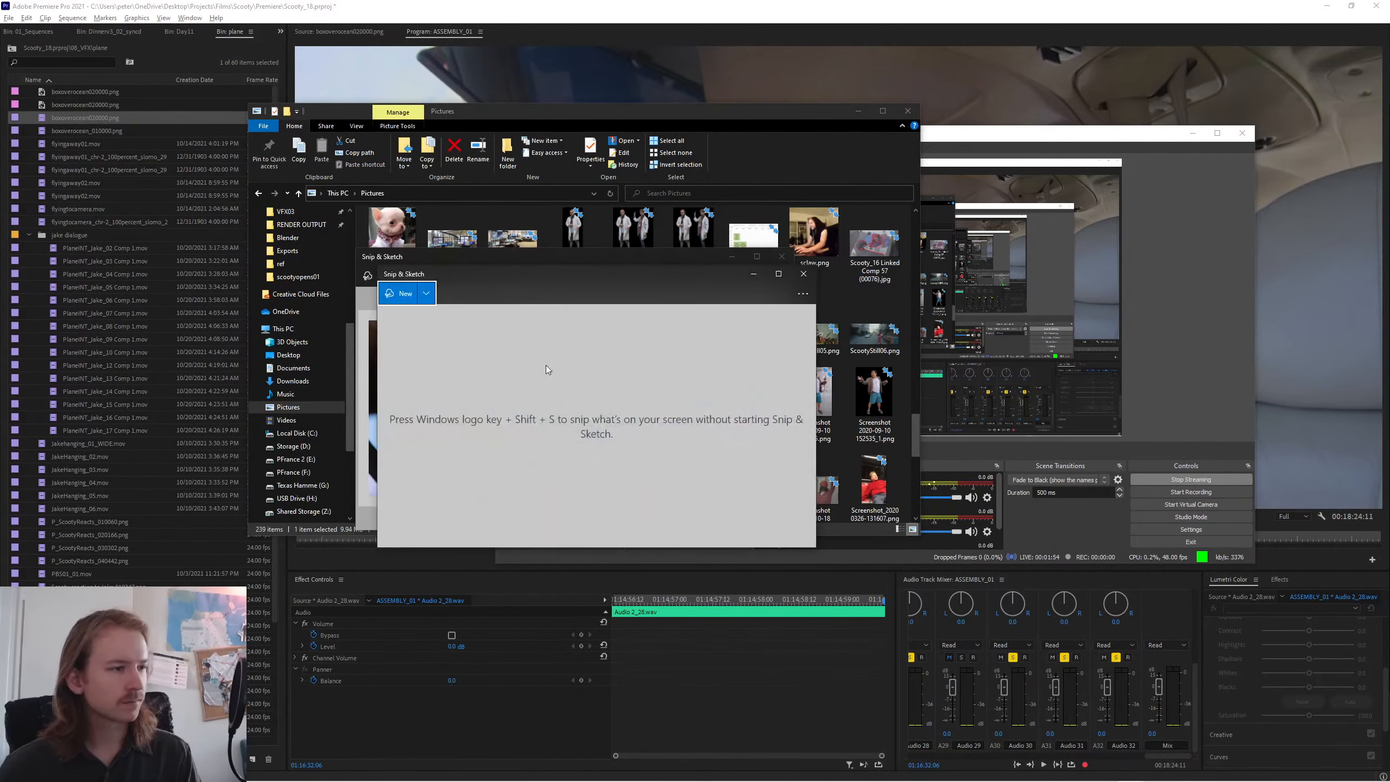
left_click(403, 293)
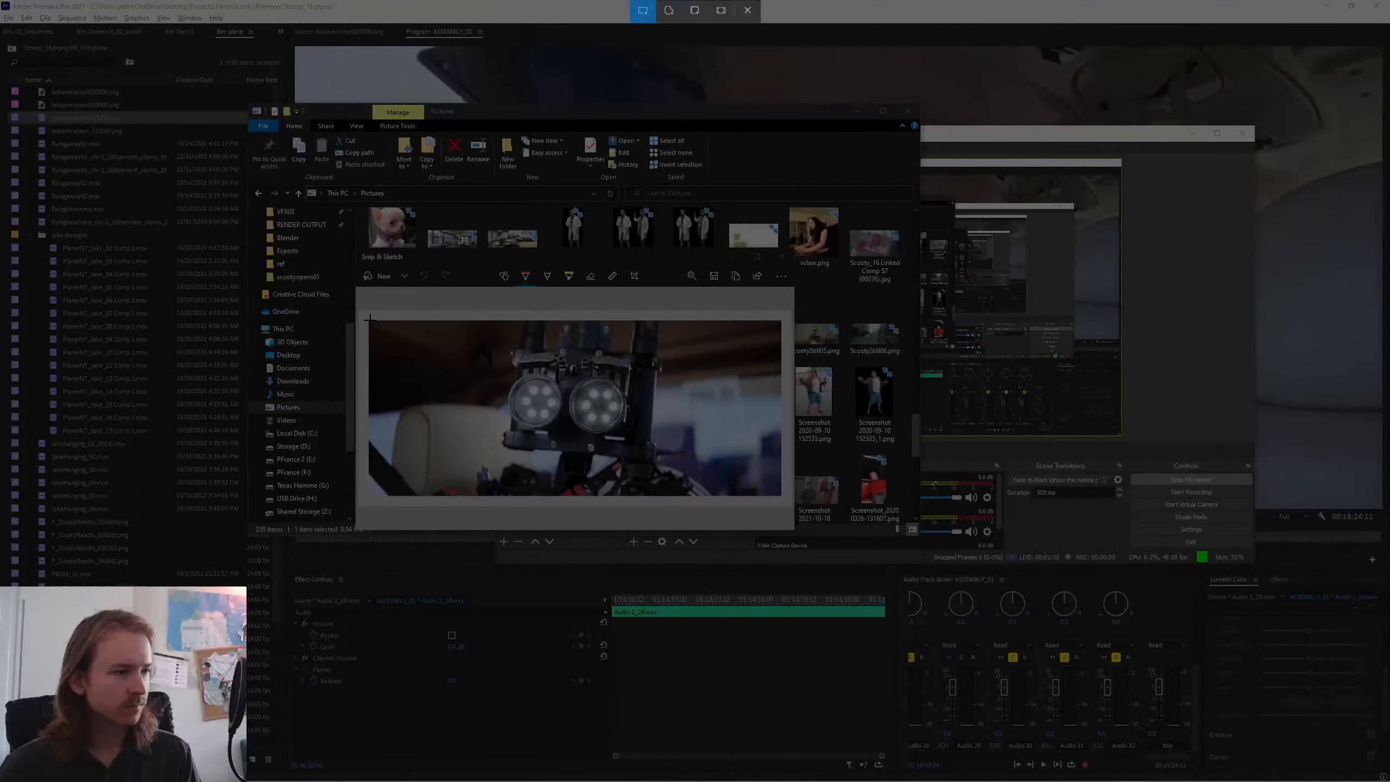
left_click_drag(370, 319, 781, 493)
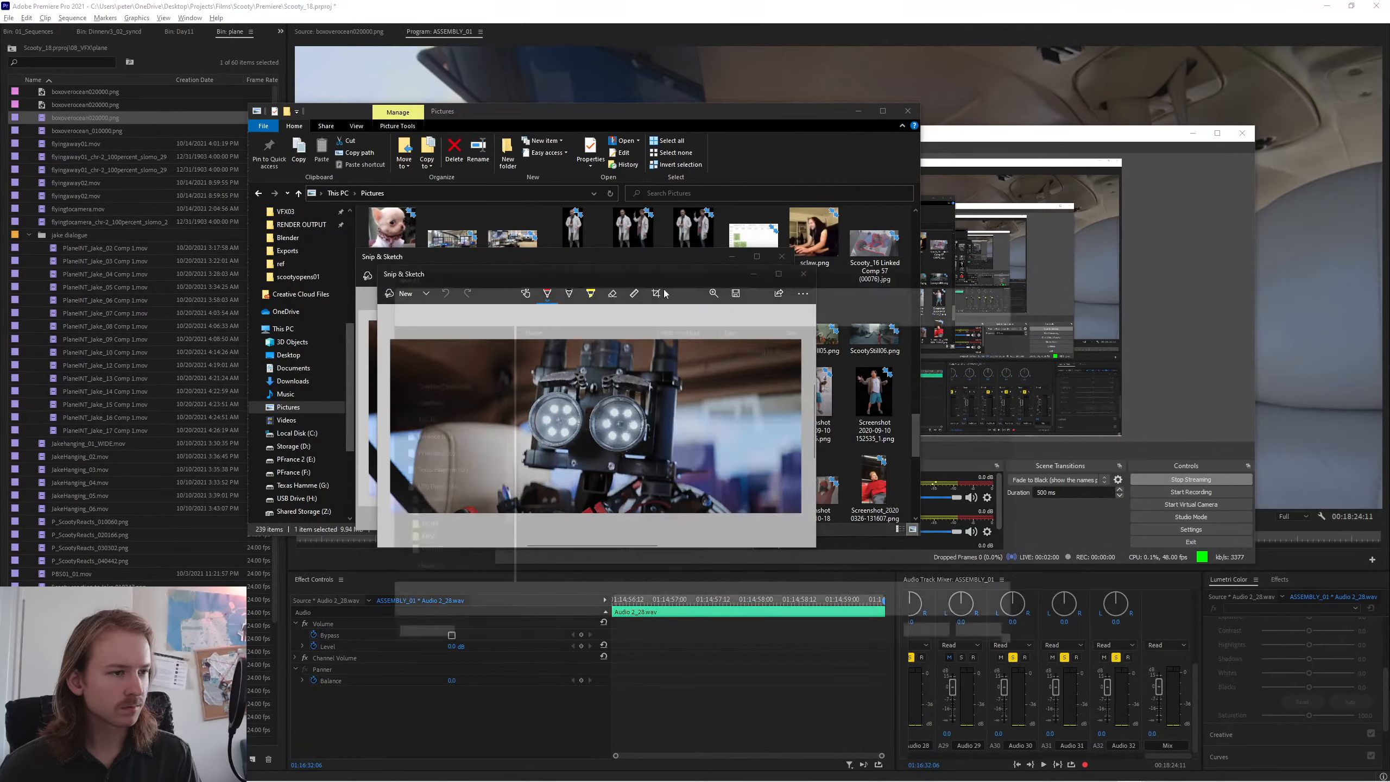
- Save the snip as a PNG in the Pictures folder under the suggested name and close File Explorer
key("ctrl+s")
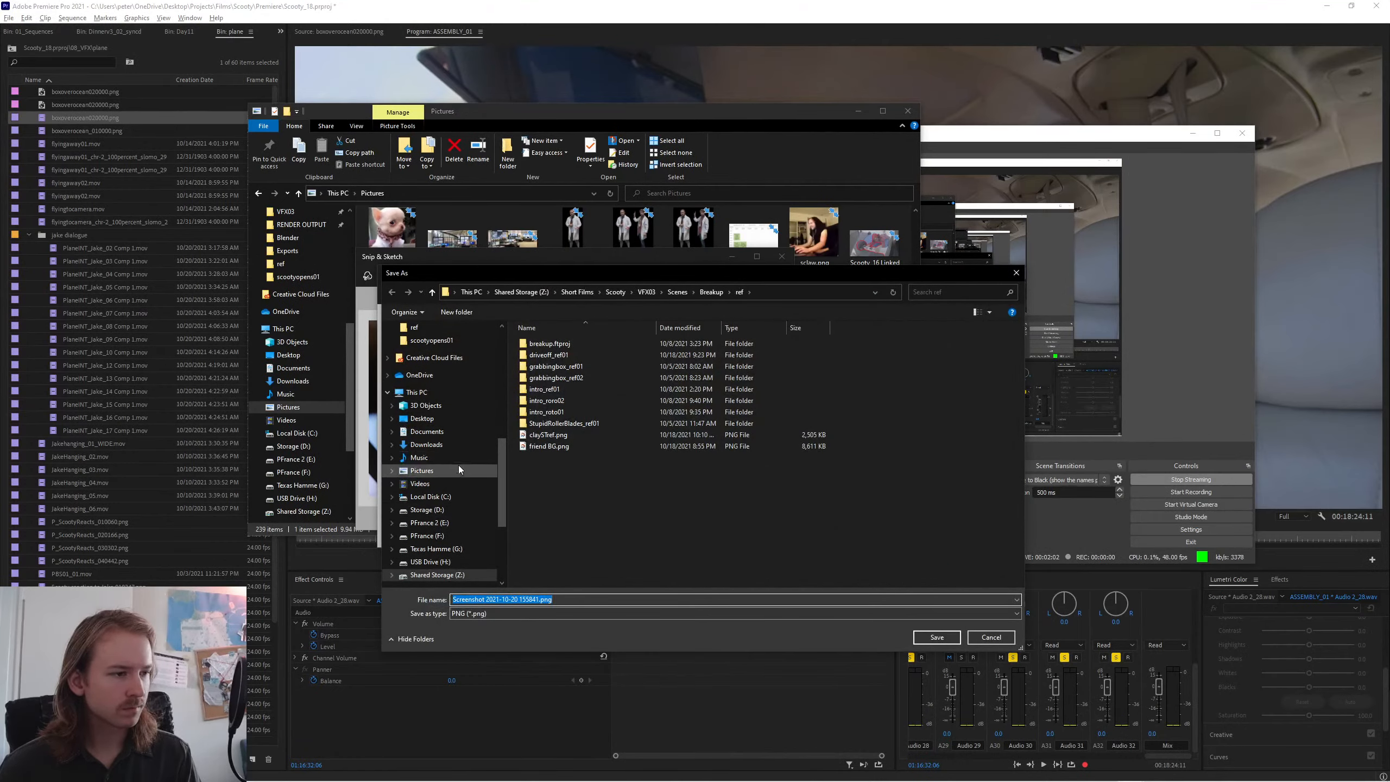
left_click(421, 470)
key("Return")
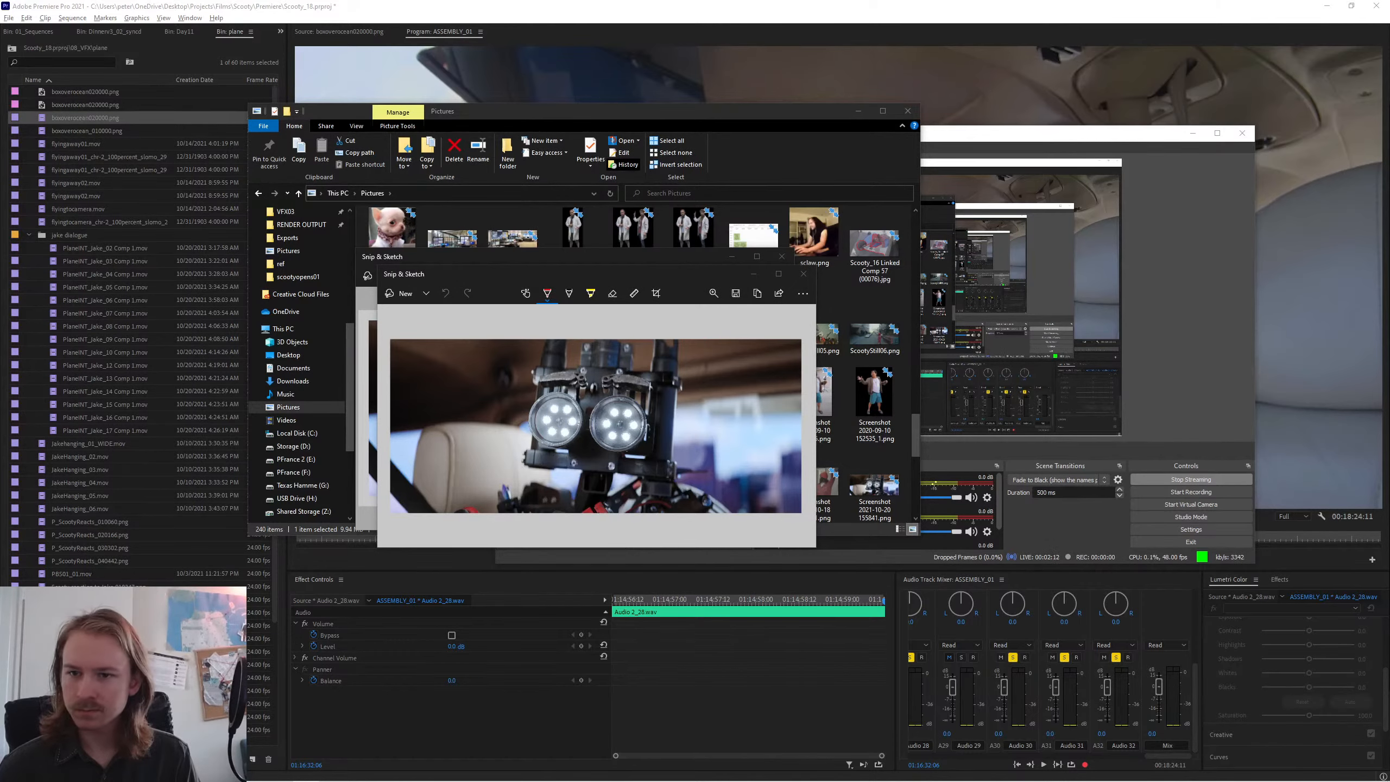
left_click(907, 111)
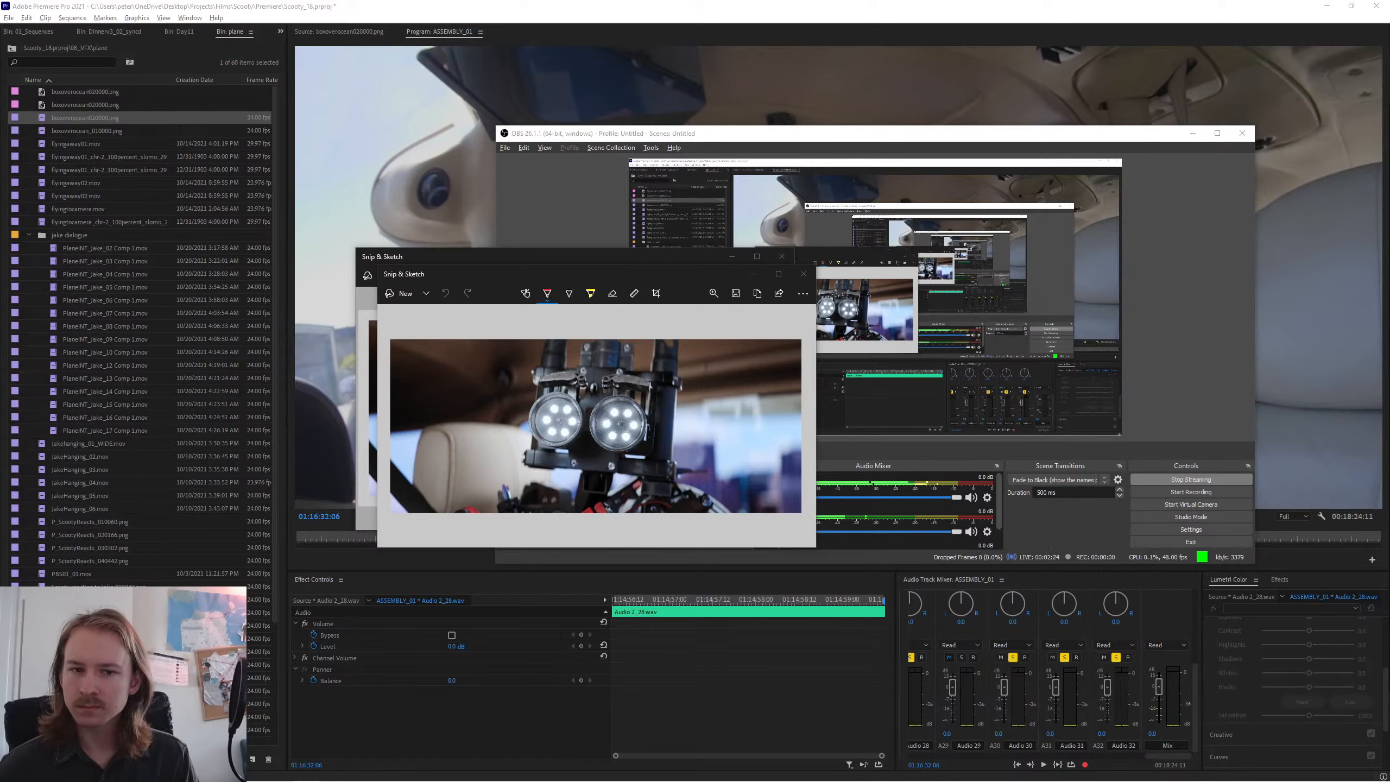
- Switch to OBS and set the streaming video bitrate to 9500 Kbps in the output settings
left_click(1188, 529)
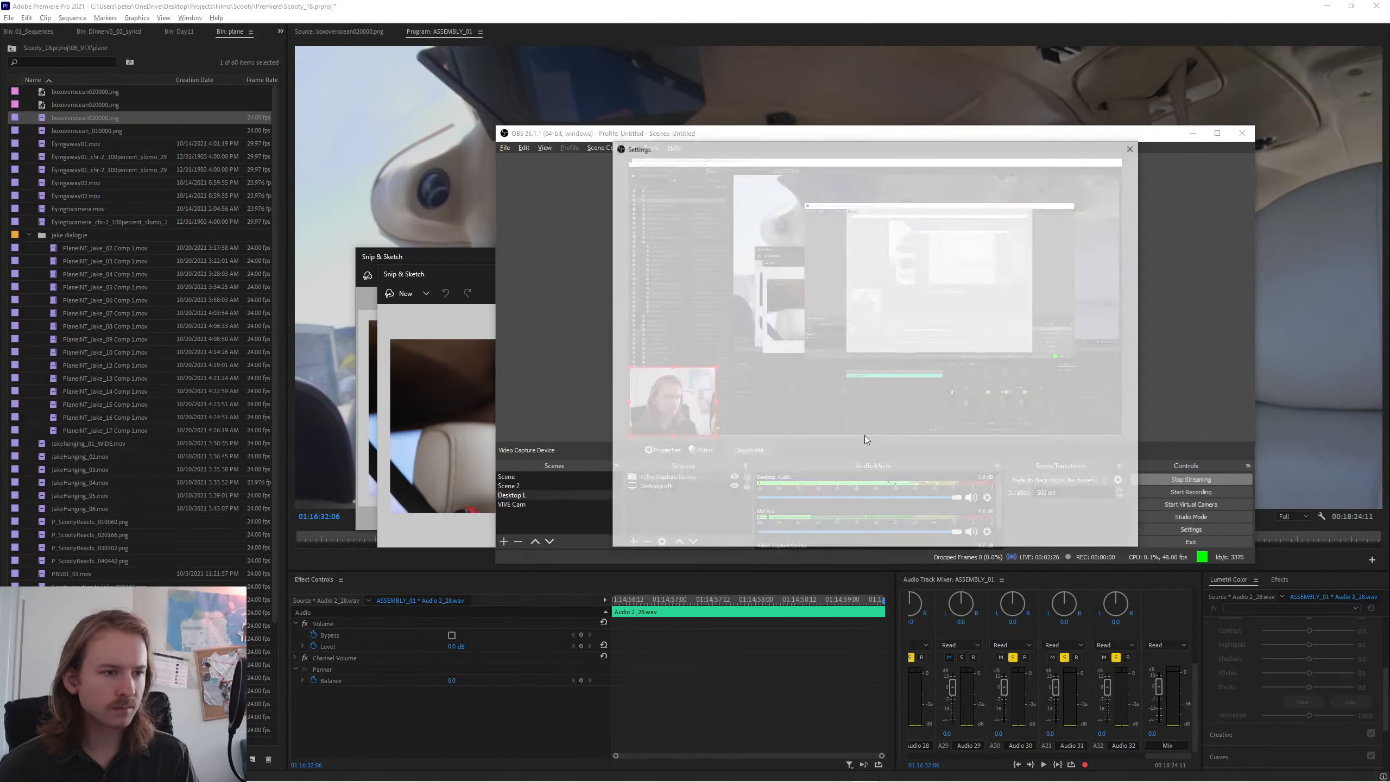
left_click(640, 233)
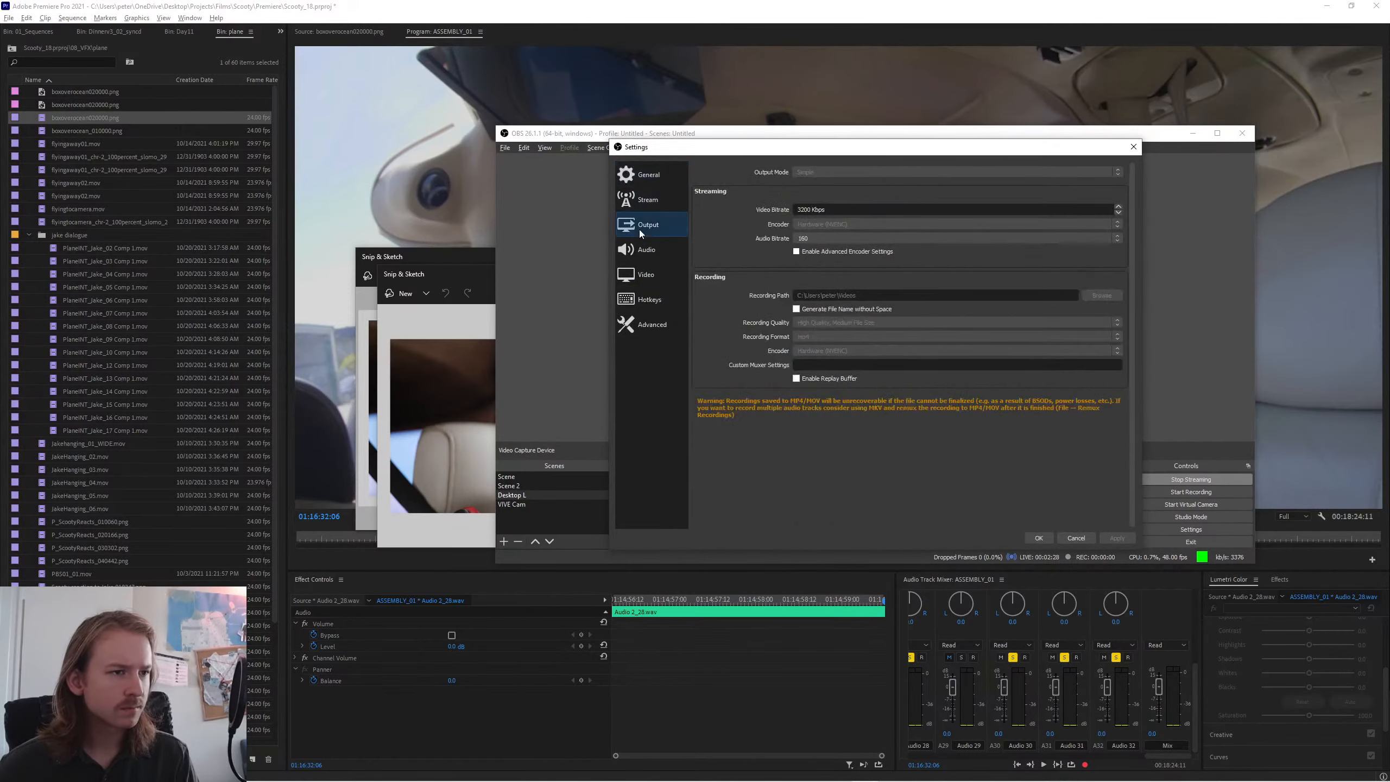
left_click(1088, 212)
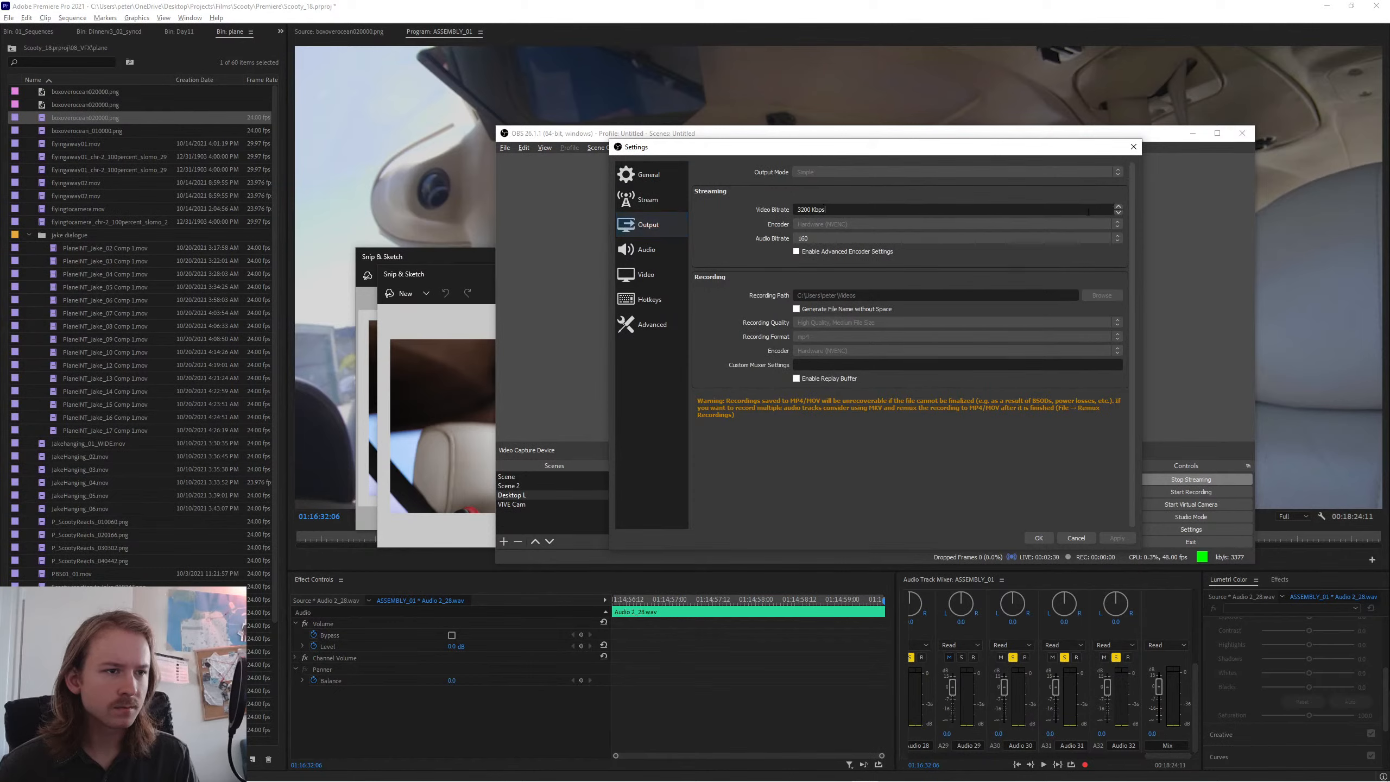
key("ctrl+a")
type("3500")
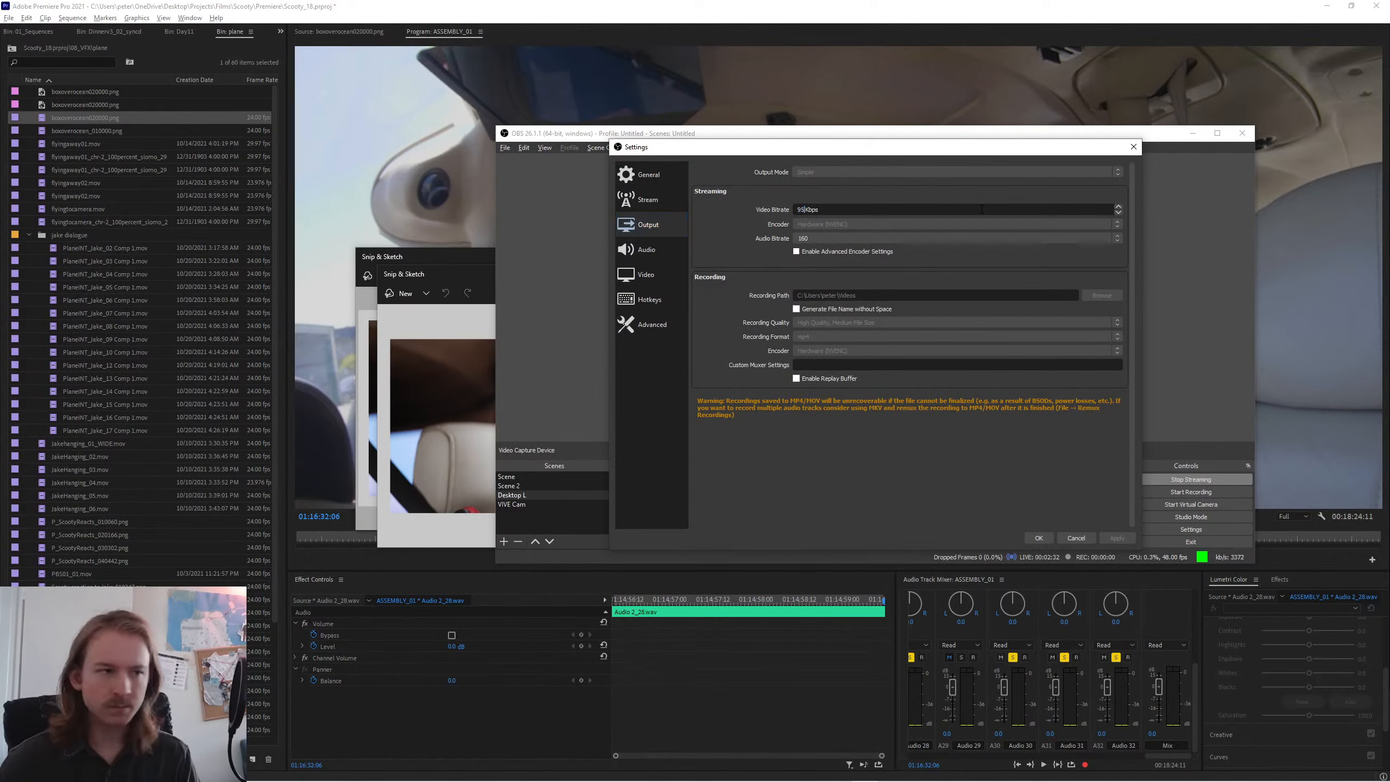
key("ctrl+a")
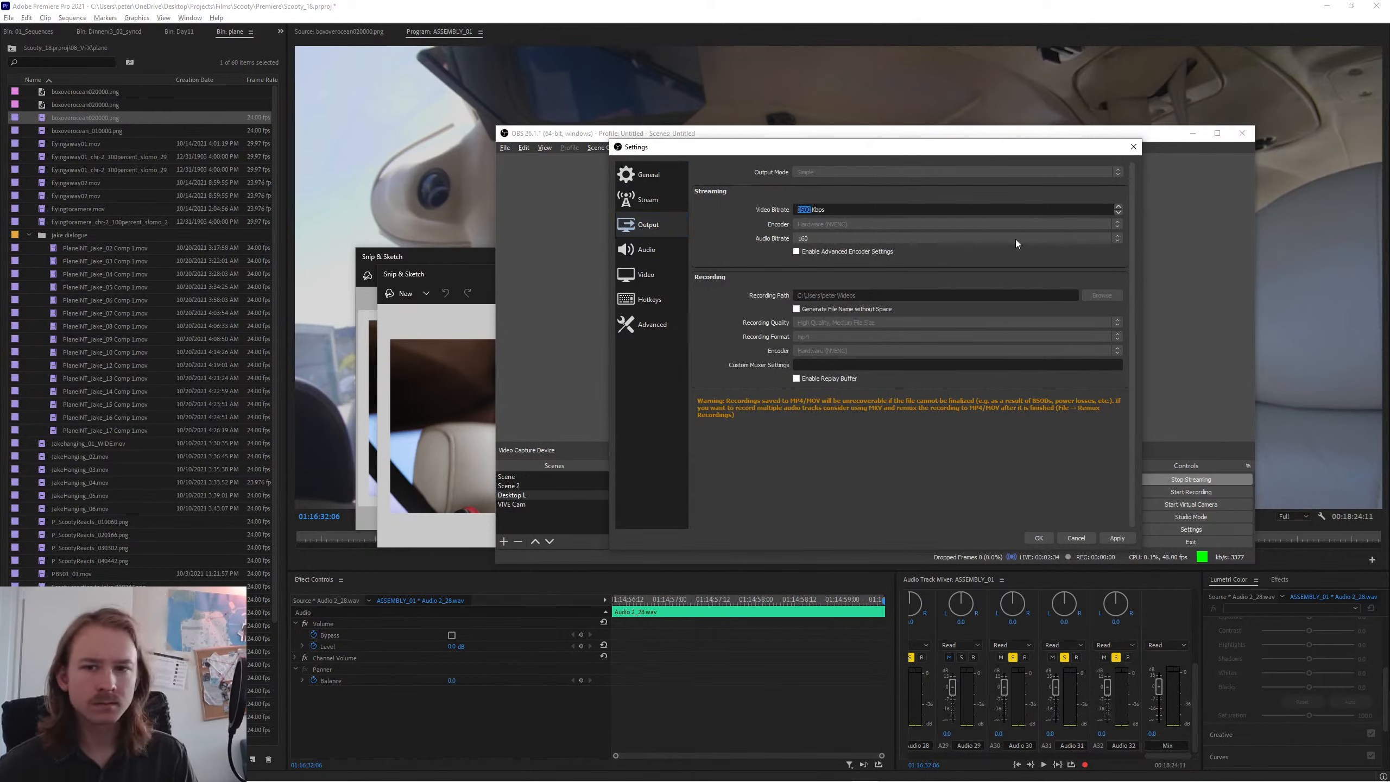
left_click(1126, 540)
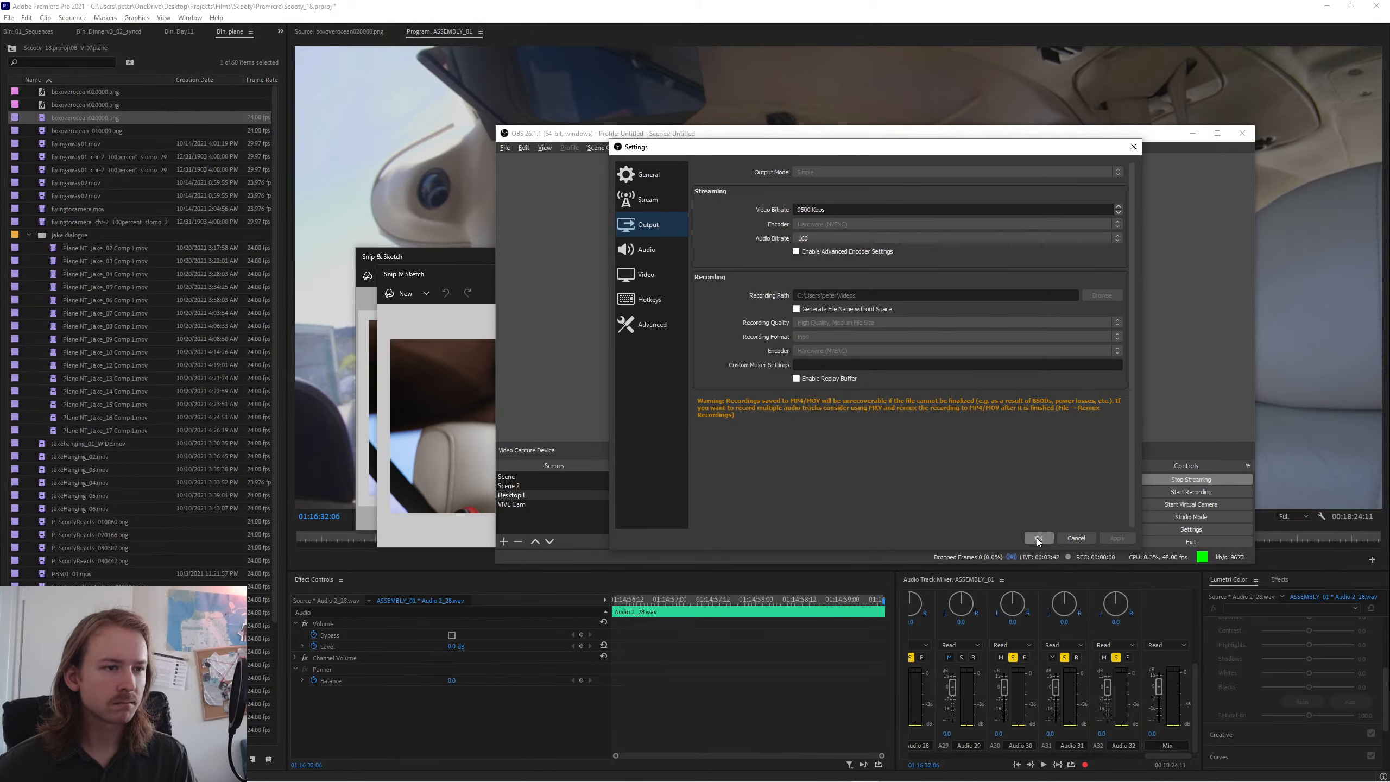
left_click(1038, 538)
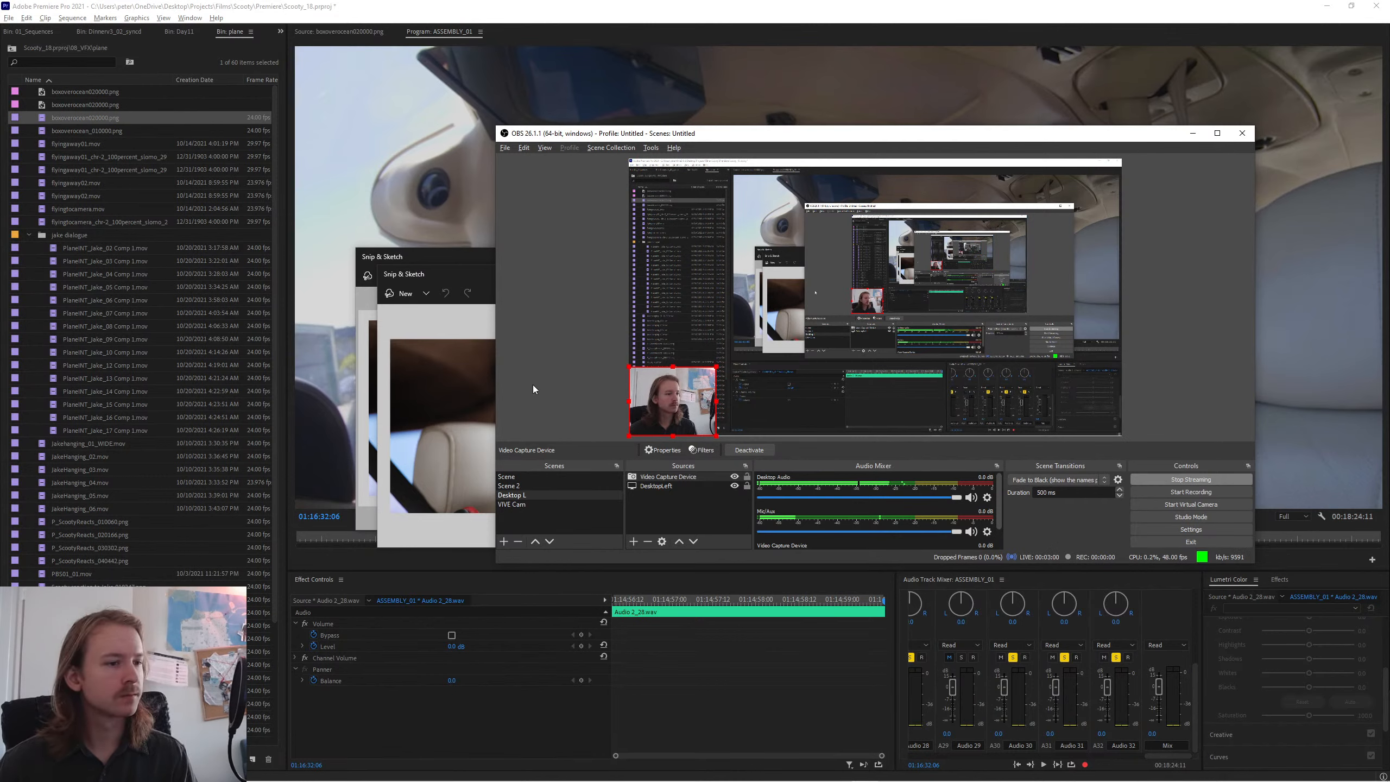
- Deselect the current source and lower the Desktop Audio volume to its minimum in the audio mixer
left_click(668, 512)
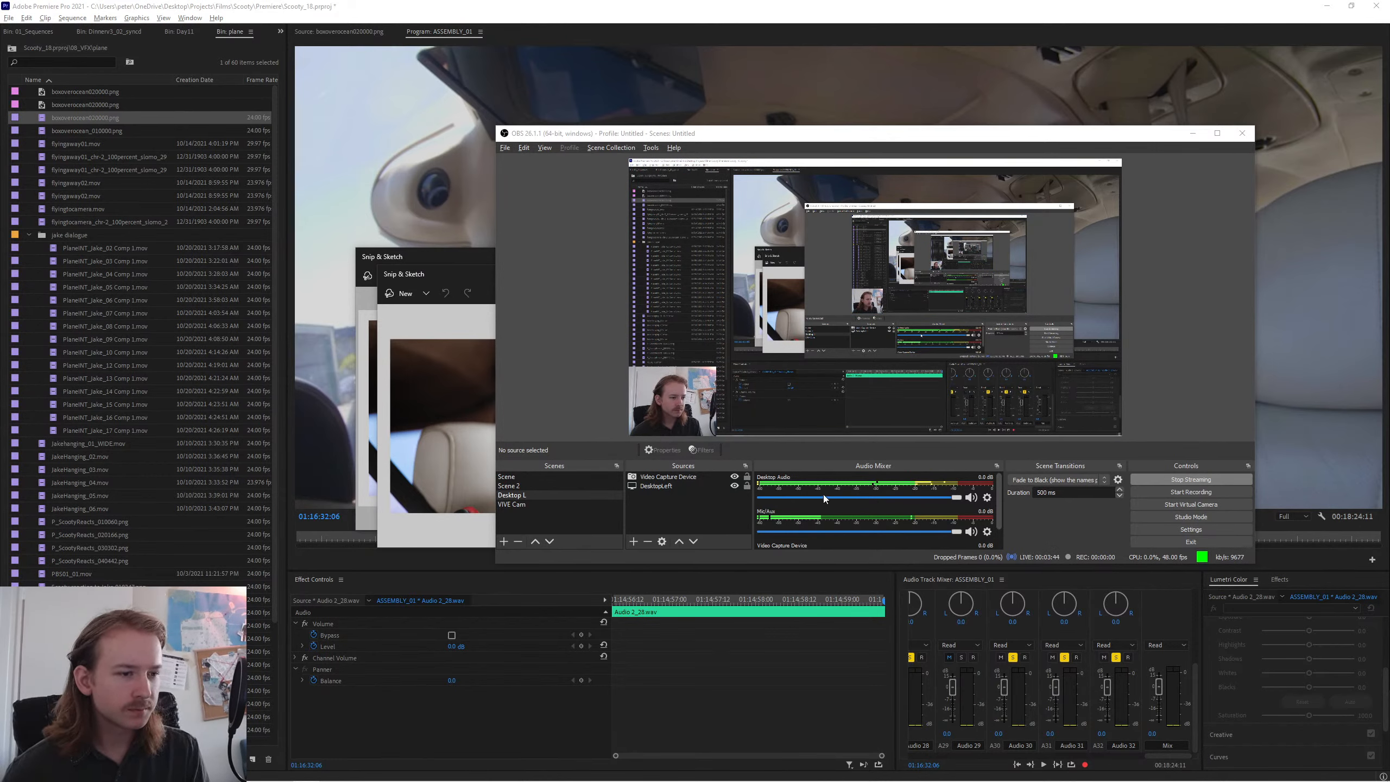
left_click_drag(956, 497, 762, 497)
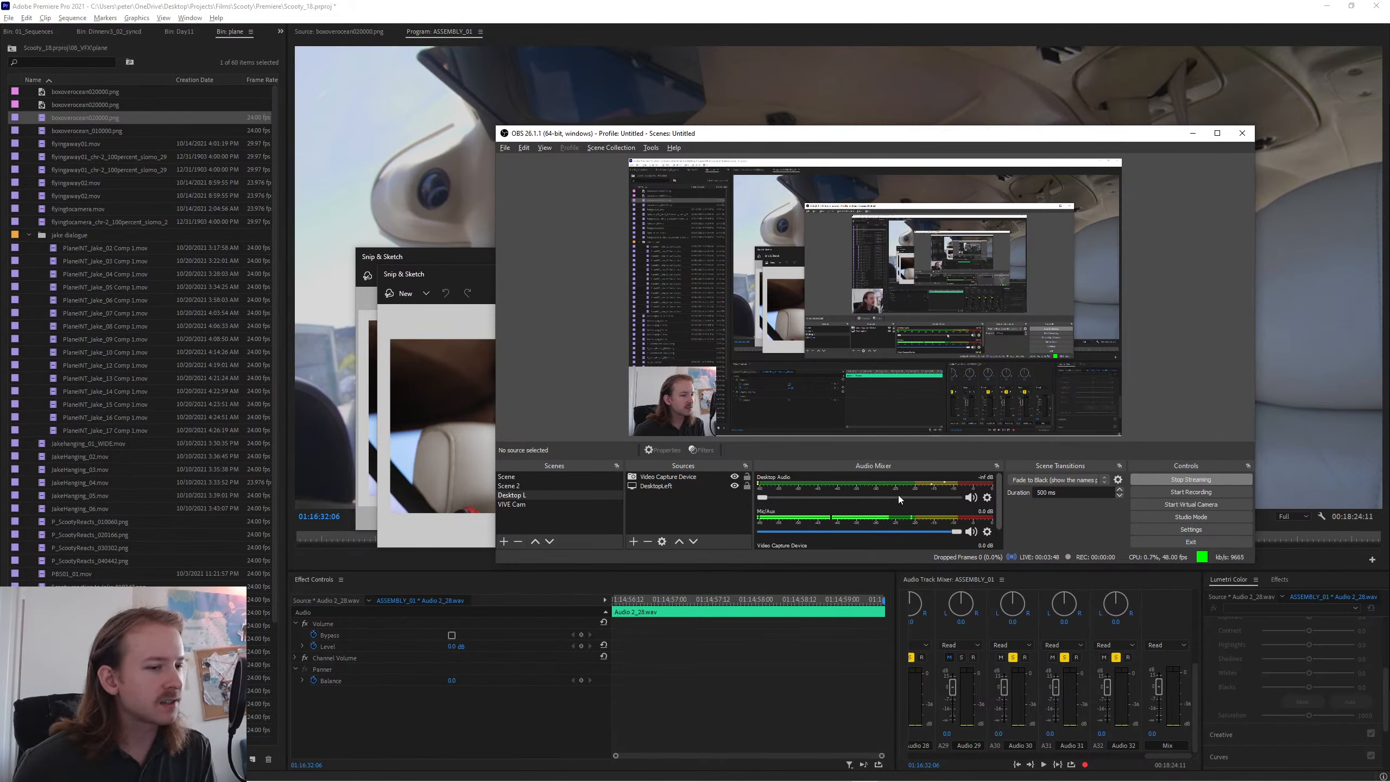
left_click(987, 533)
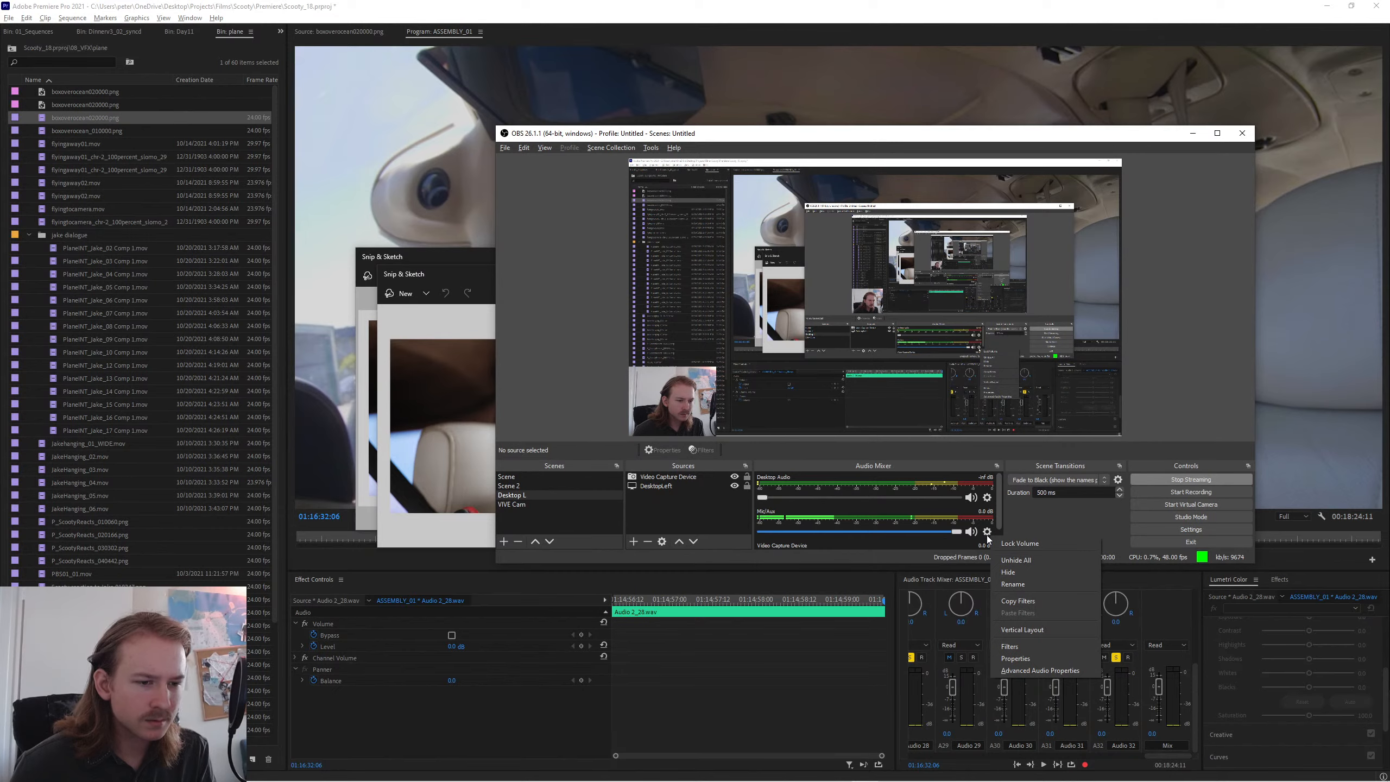
left_click(720, 523)
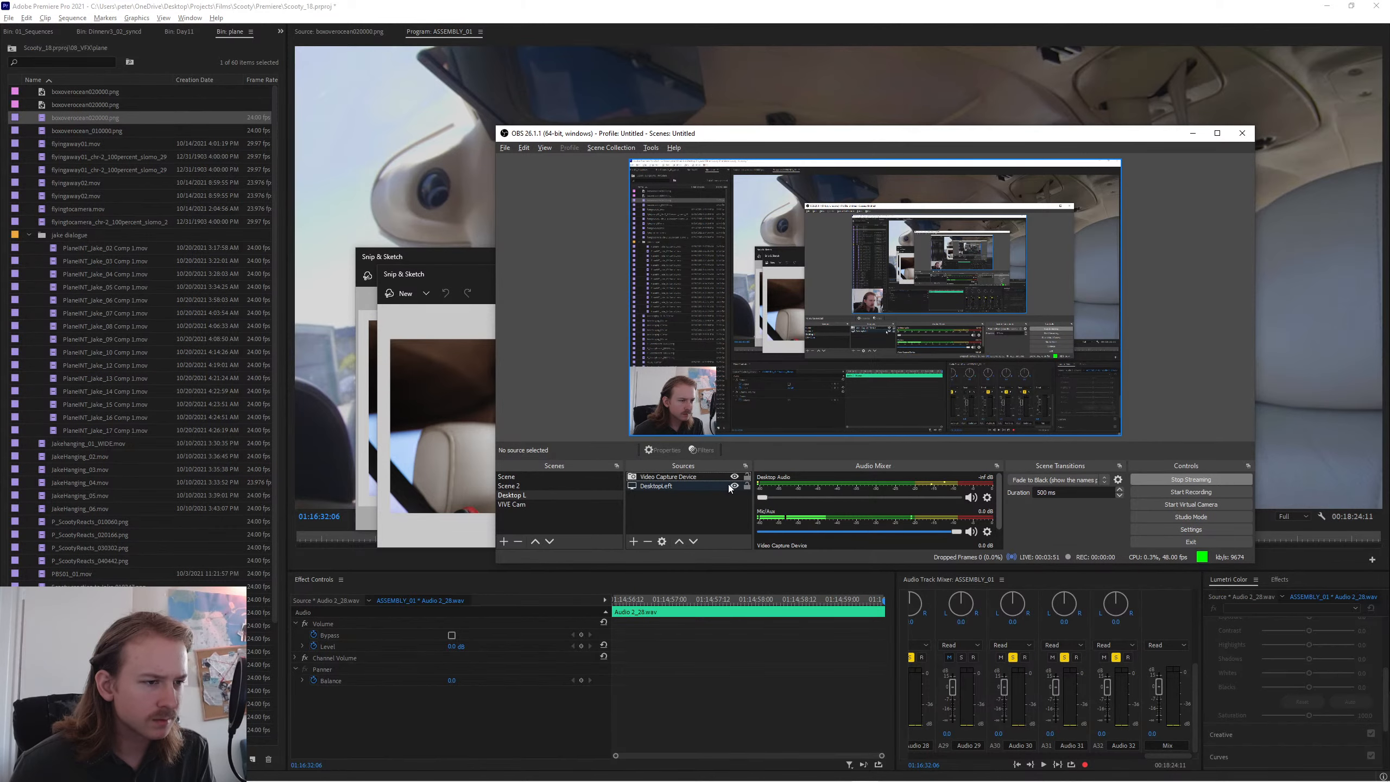
- Temporarily hide the DesktopLeft and Video Capture Device sources and make both visible again
left_click(698, 488)
left_click(734, 485)
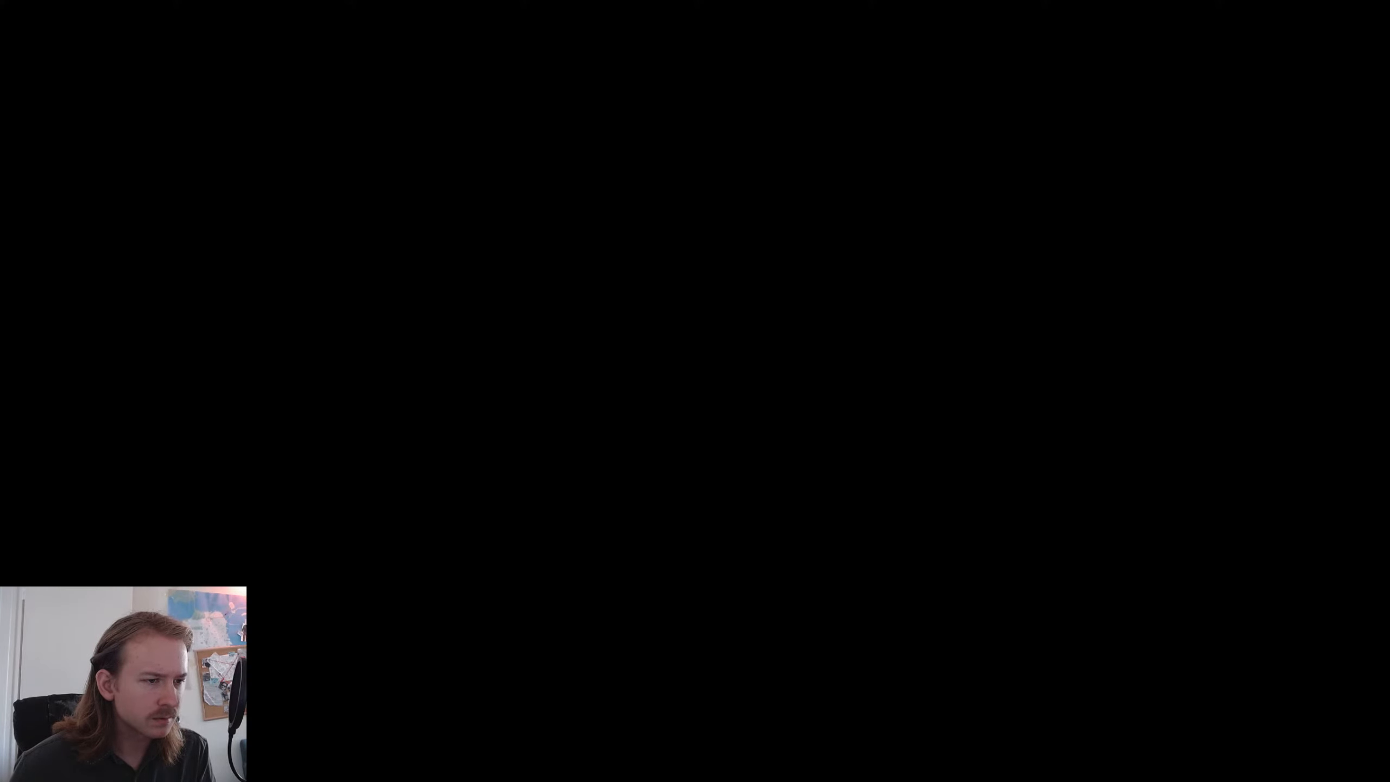
left_click(735, 486)
left_click(735, 477)
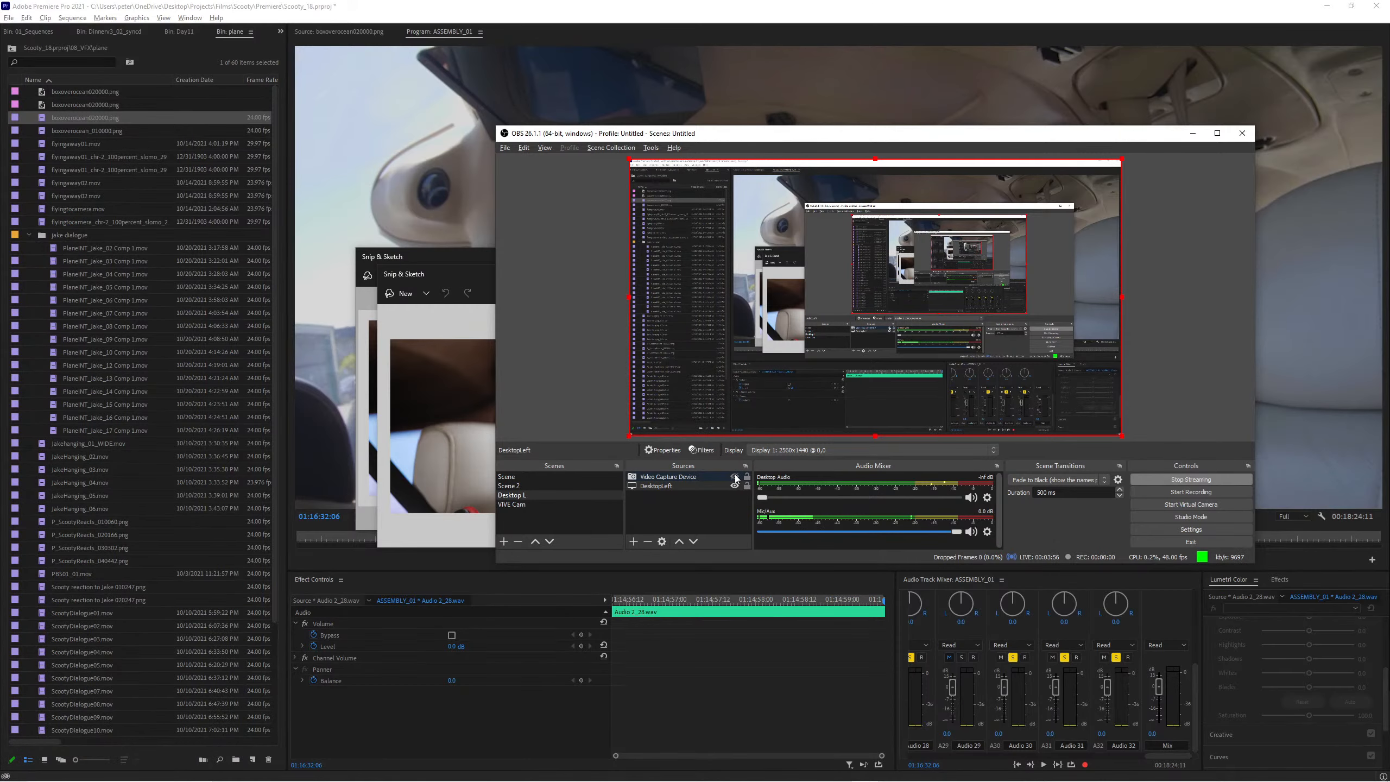
left_click(734, 485)
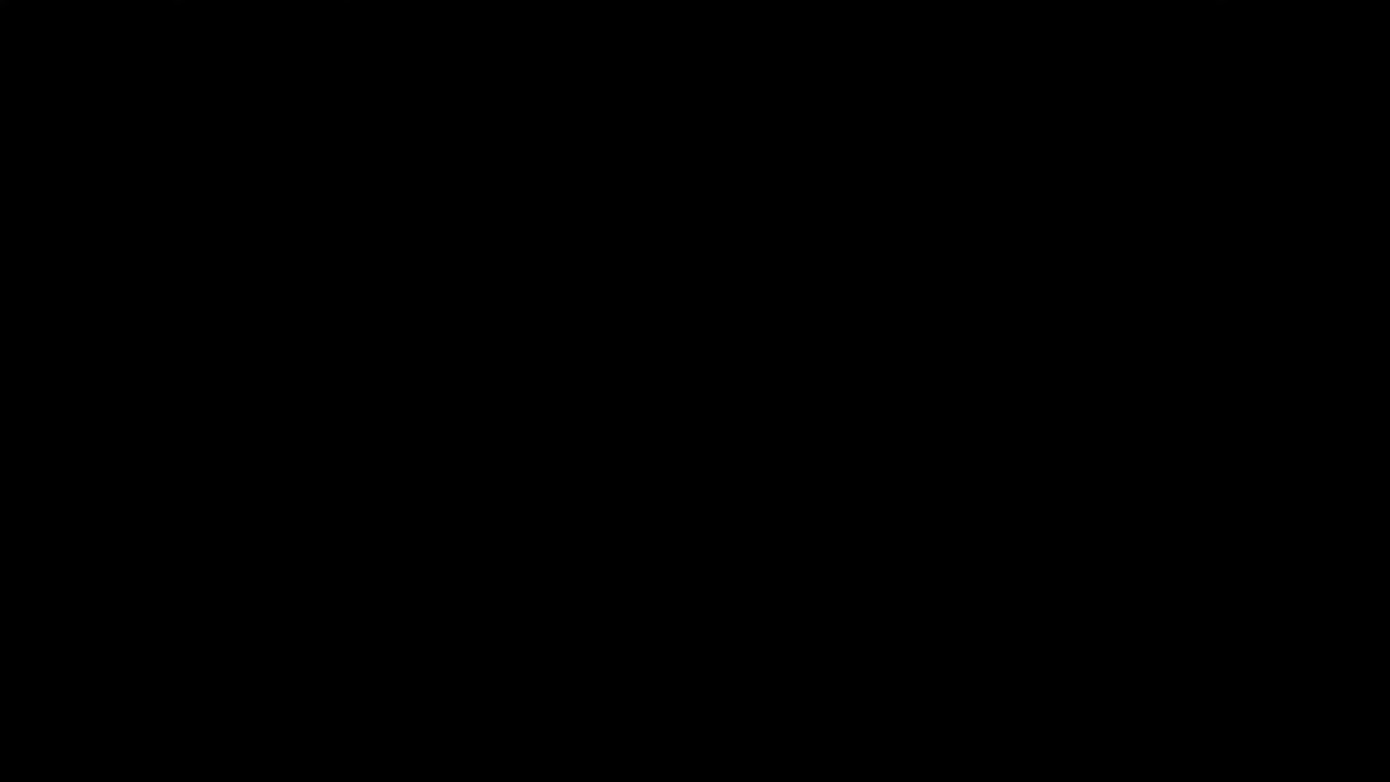
left_click(734, 486)
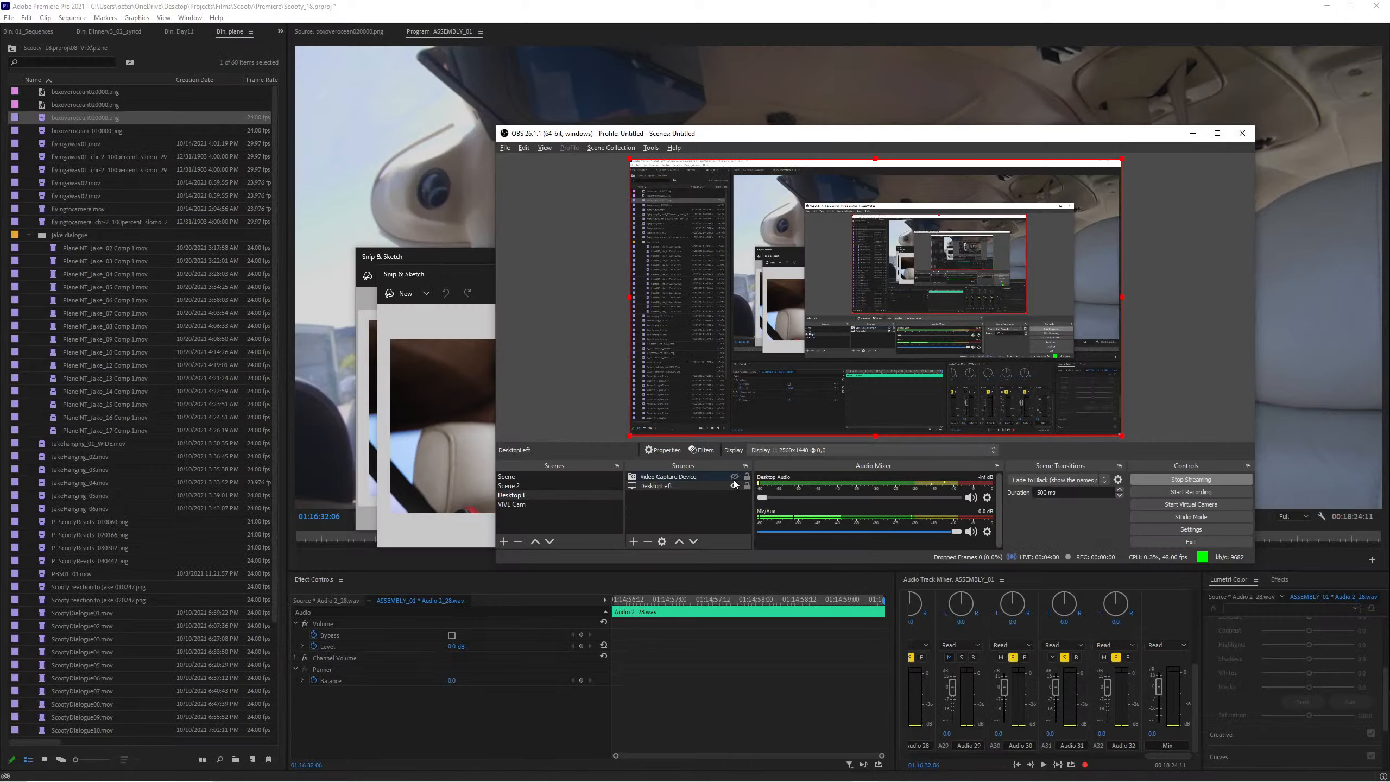
left_click(735, 477)
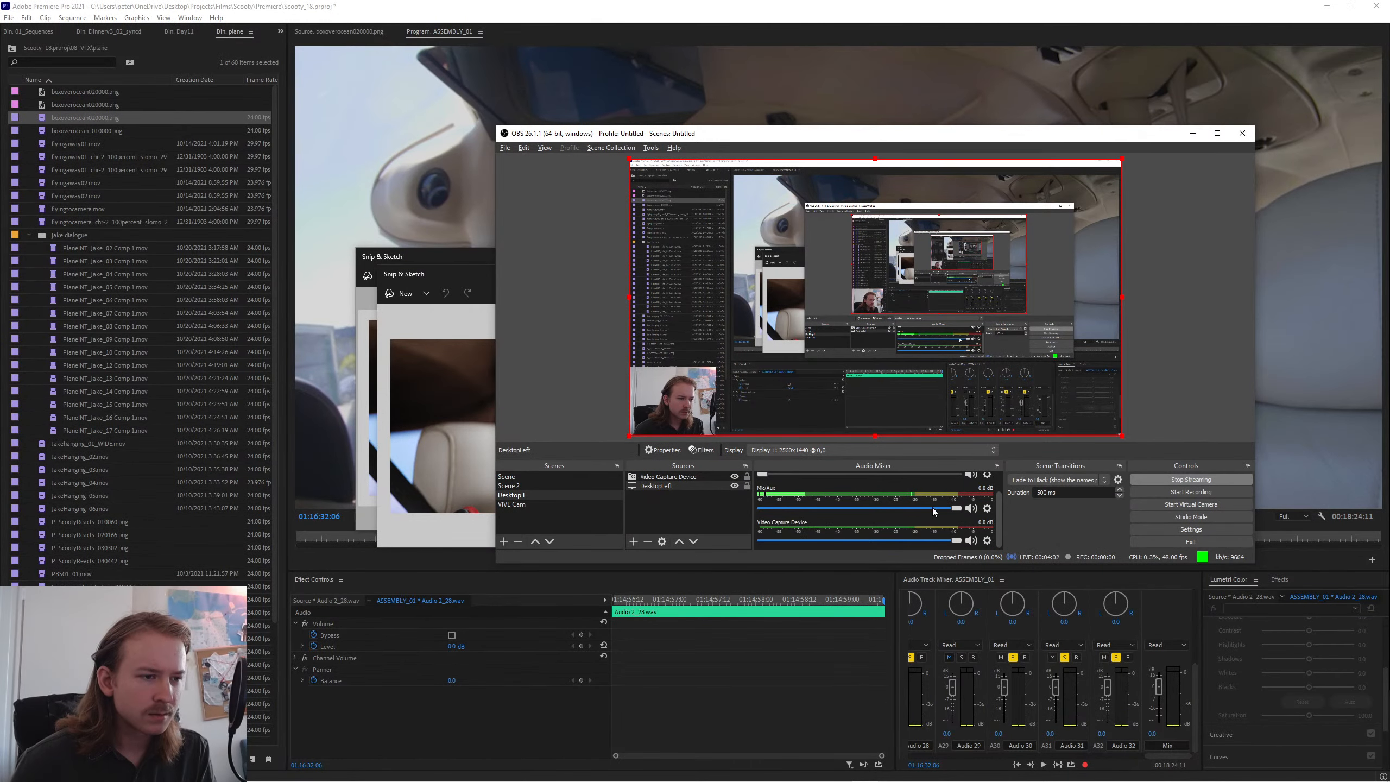
- Lower the Mic/Aux volume to about -95.4 dB in the audio mixer
left_click(986, 510)
left_click(984, 509)
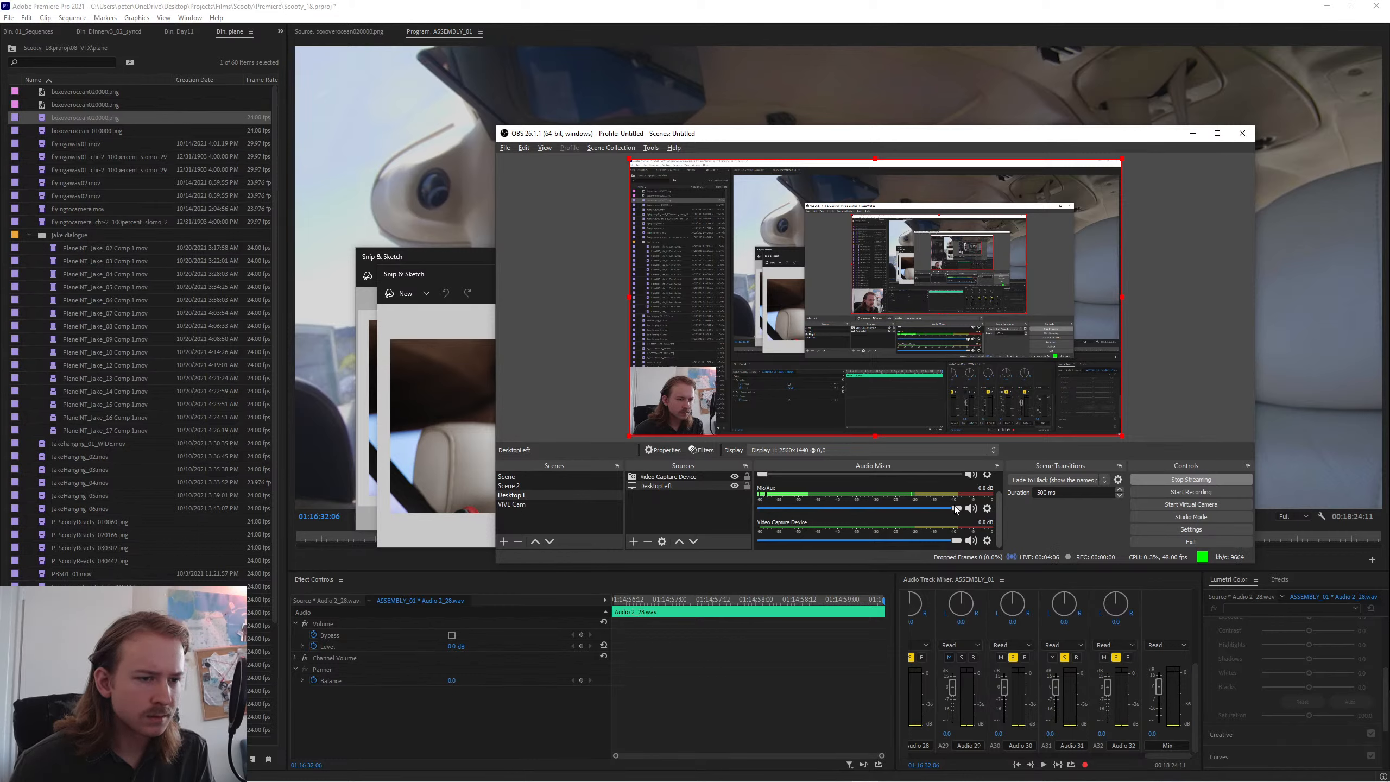
left_click_drag(956, 509, 720, 524)
scroll(918, 514, "up", 3)
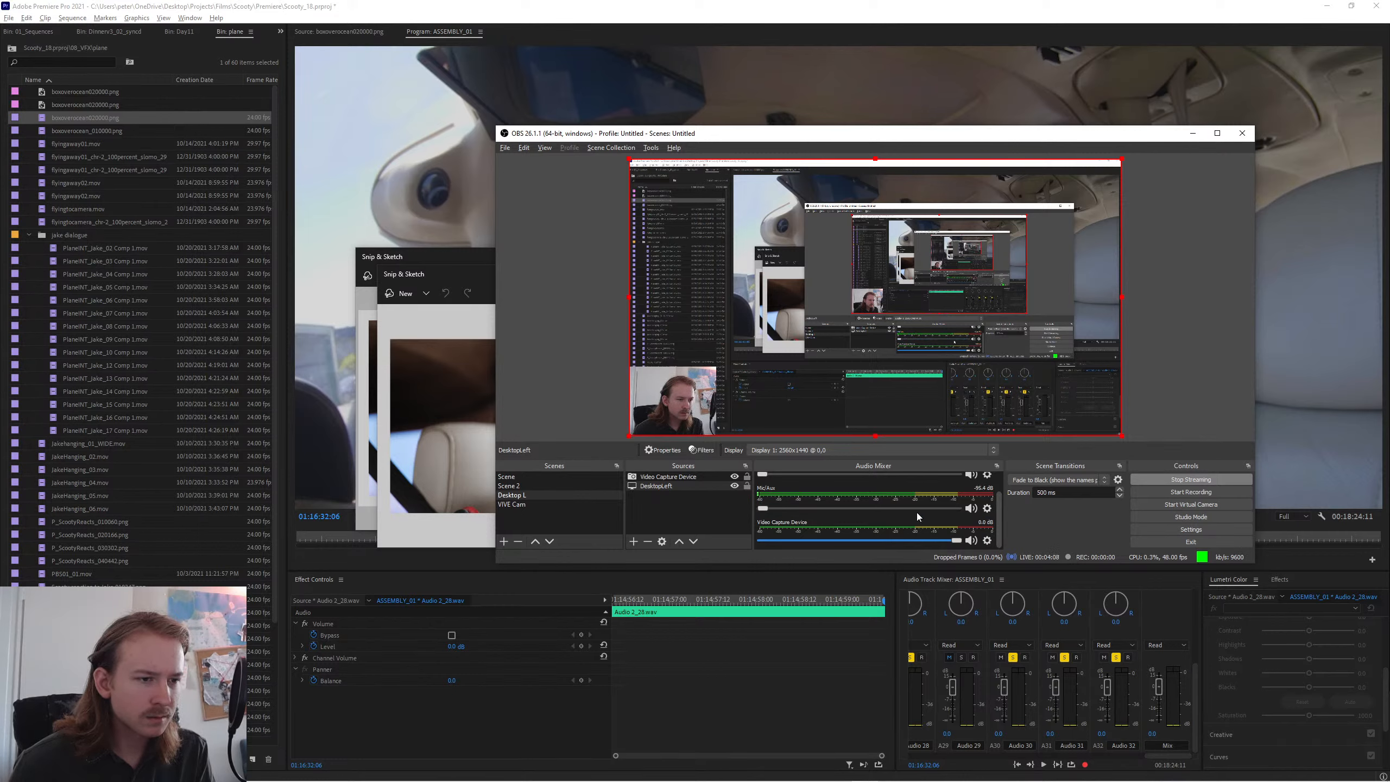
mouse_move(1000, 509)
left_mouse_down()
mouse_move(999, 491)
mouse_move(999, 512)
left_mouse_up()
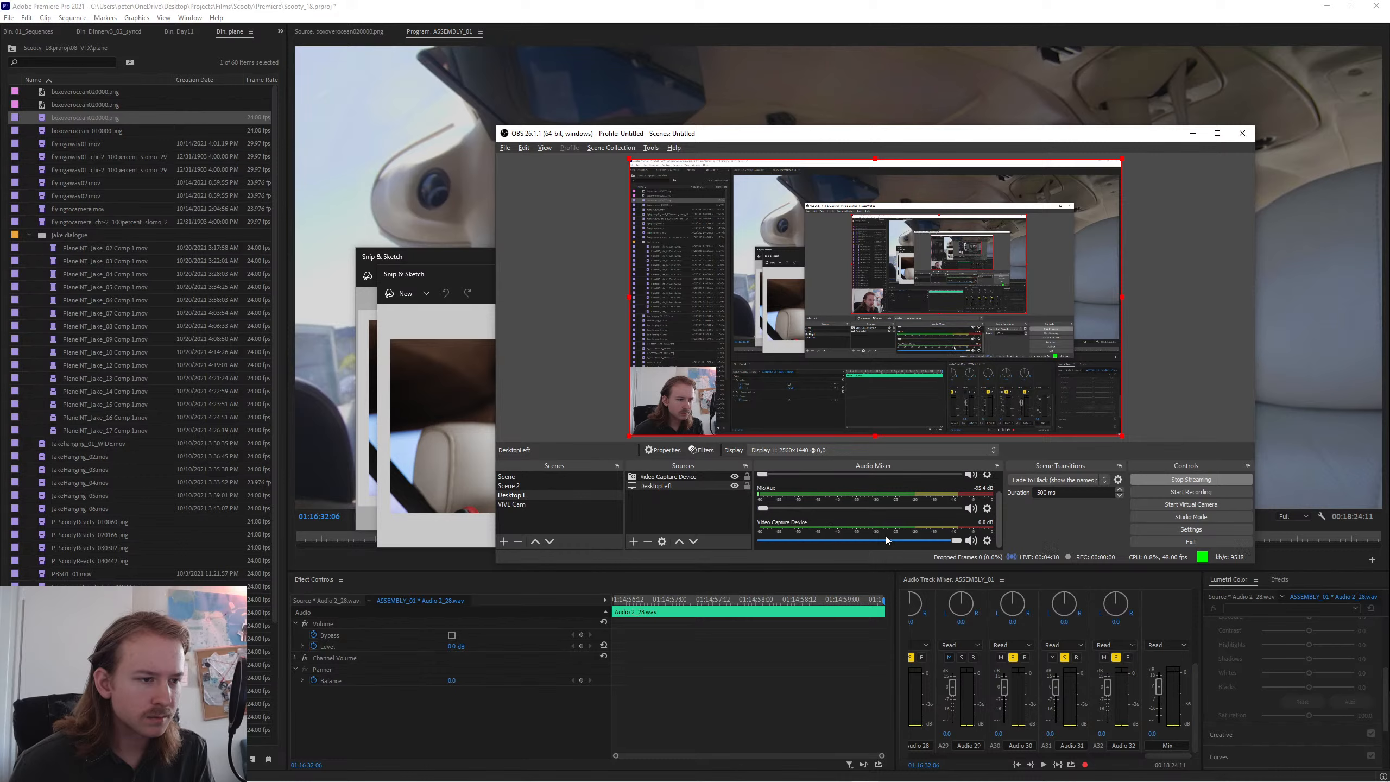
- Add a new Audio Input Capture source to the Desktop L scene using the Focusrite USB (Focusrite USB Audio) device
left_click(633, 541)
left_click(680, 550)
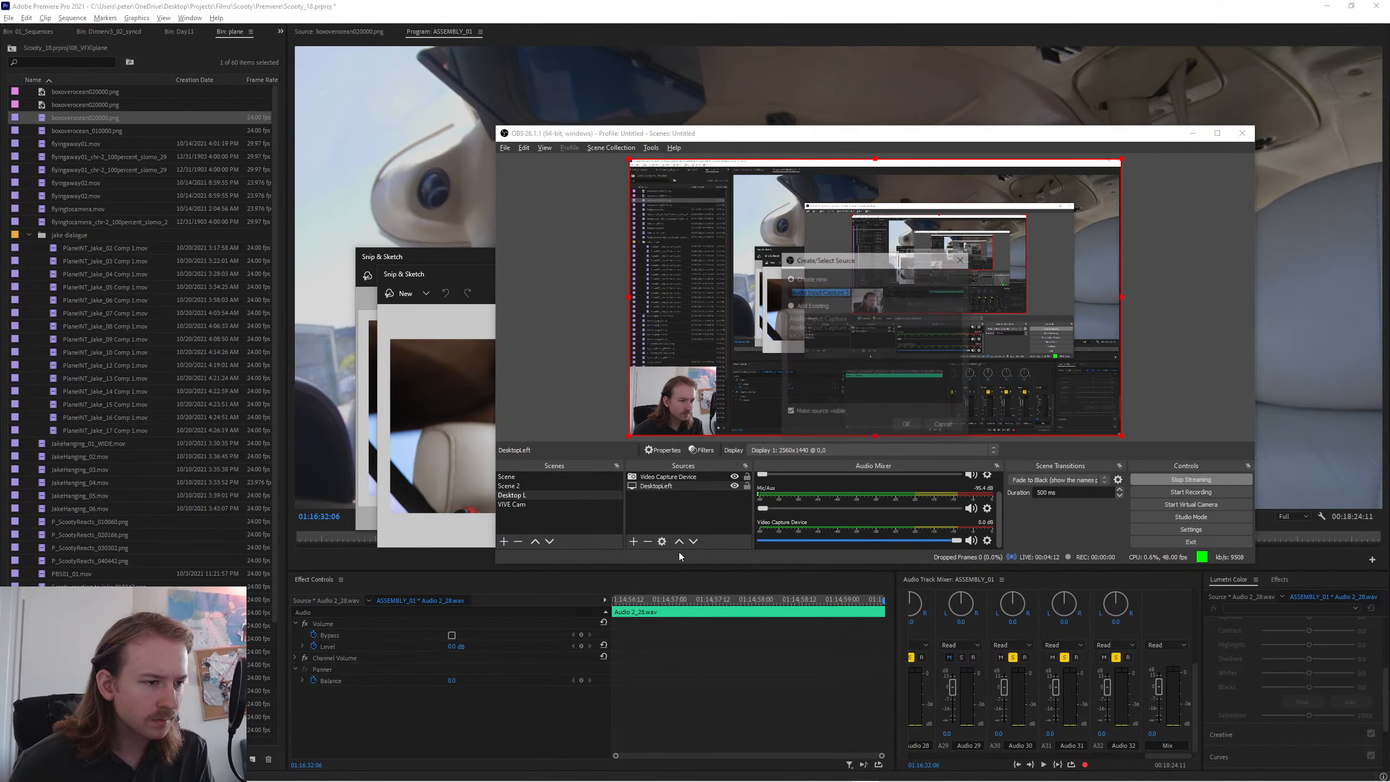
left_click(908, 428)
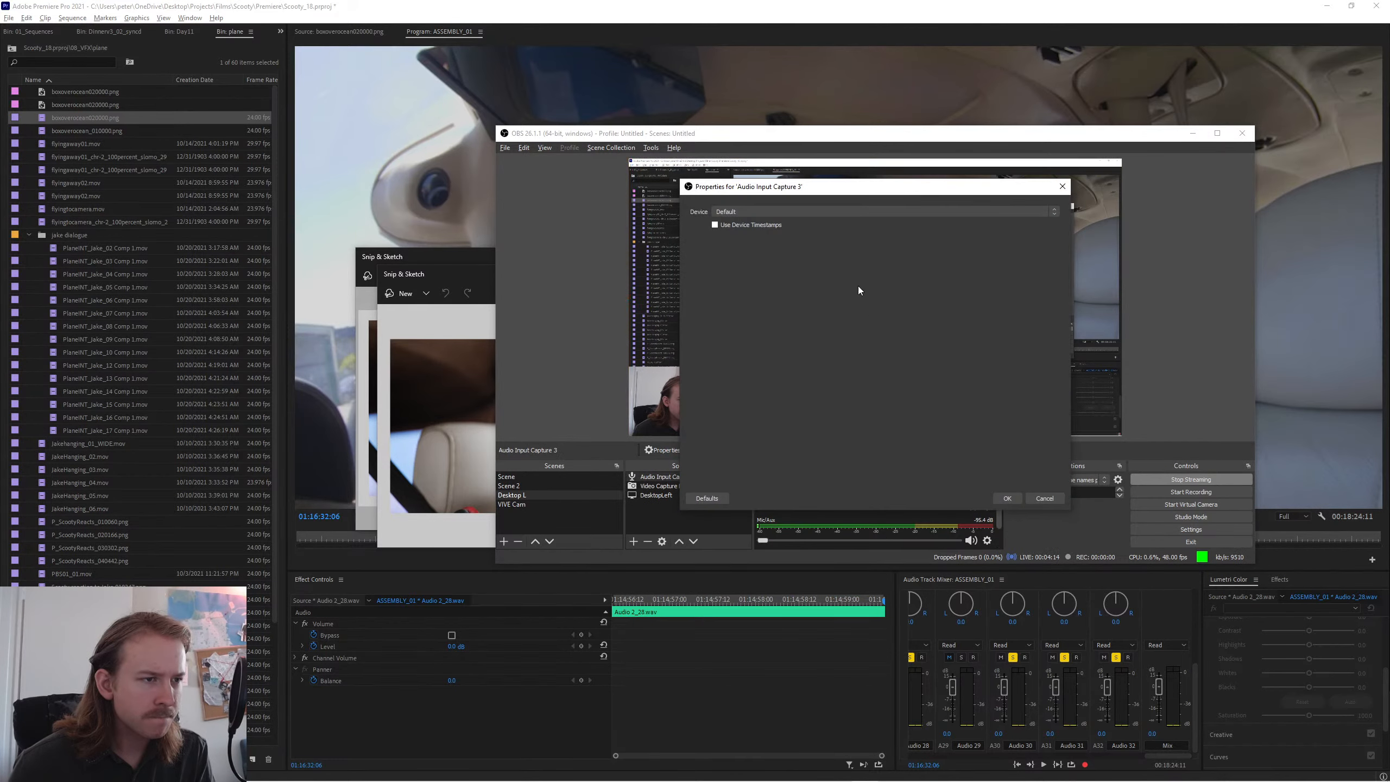
left_click(809, 211)
left_click(788, 255)
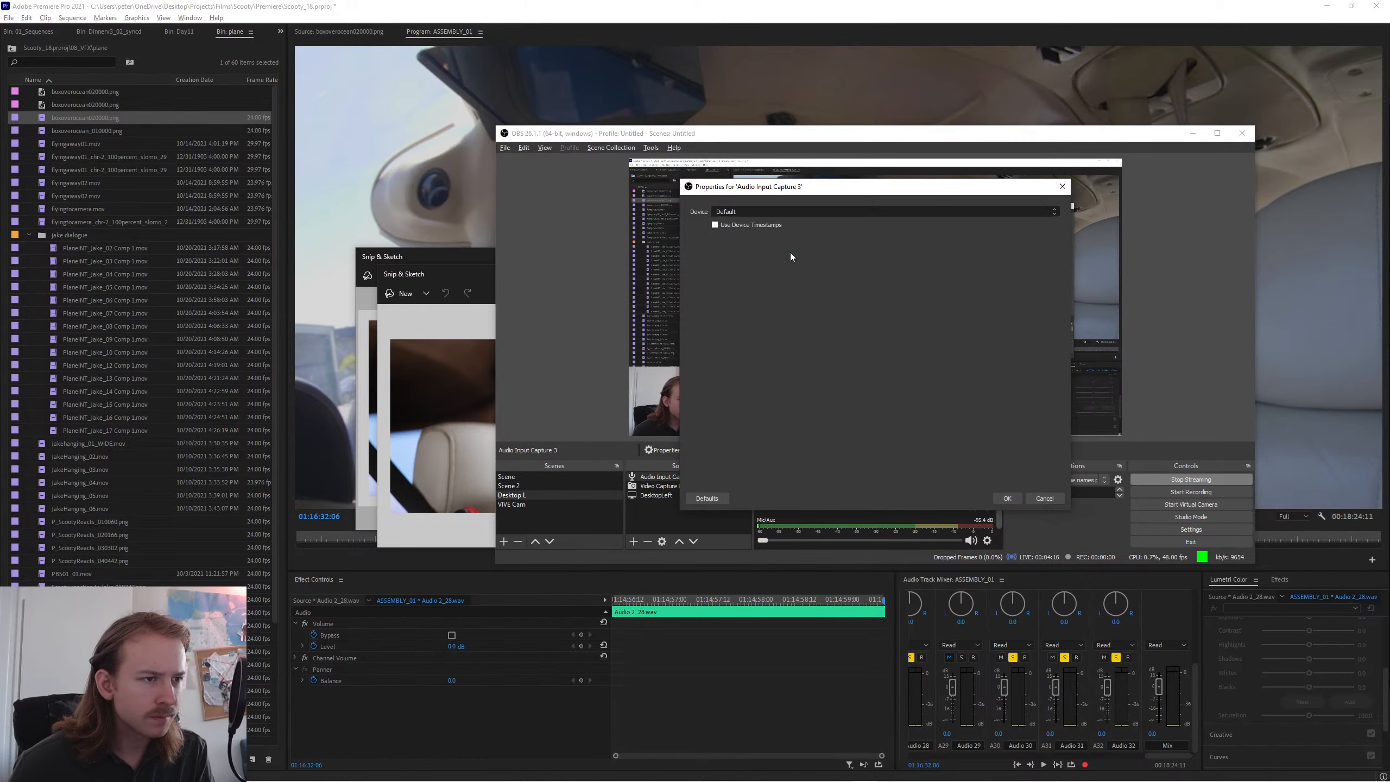
left_click(1012, 499)
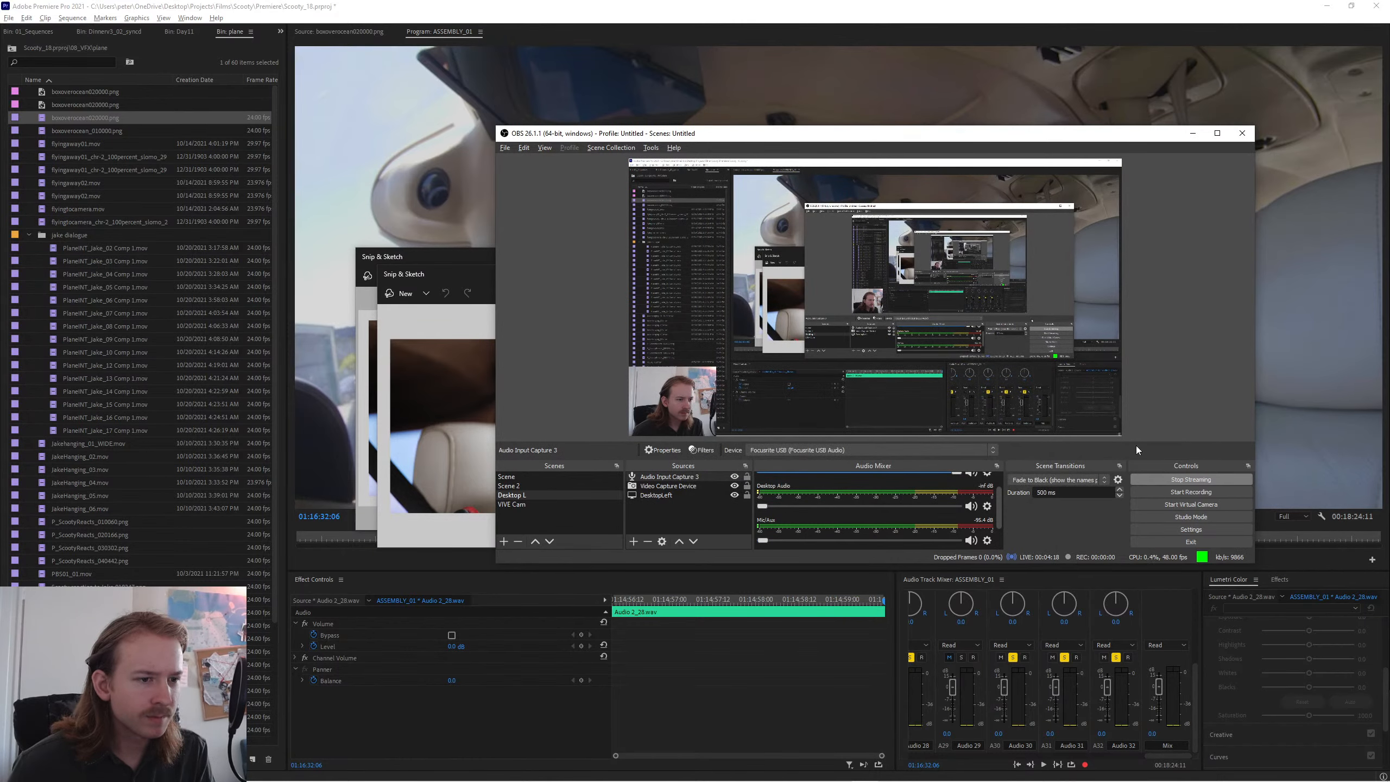
- Review the mixer levels and the device properties of the Audio Input Capture 3 source
scroll(901, 531, "down", 2)
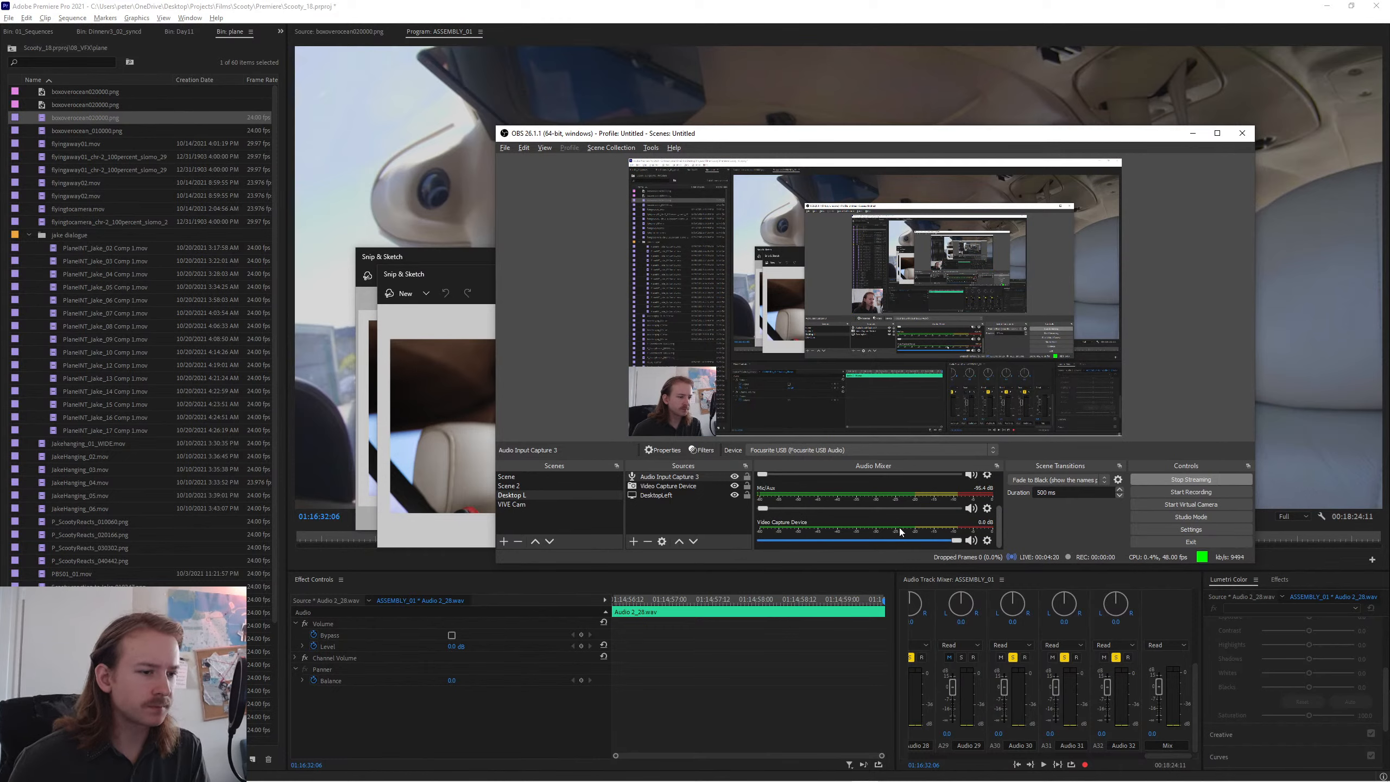
left_click(688, 480)
scroll(809, 516, "up", 3)
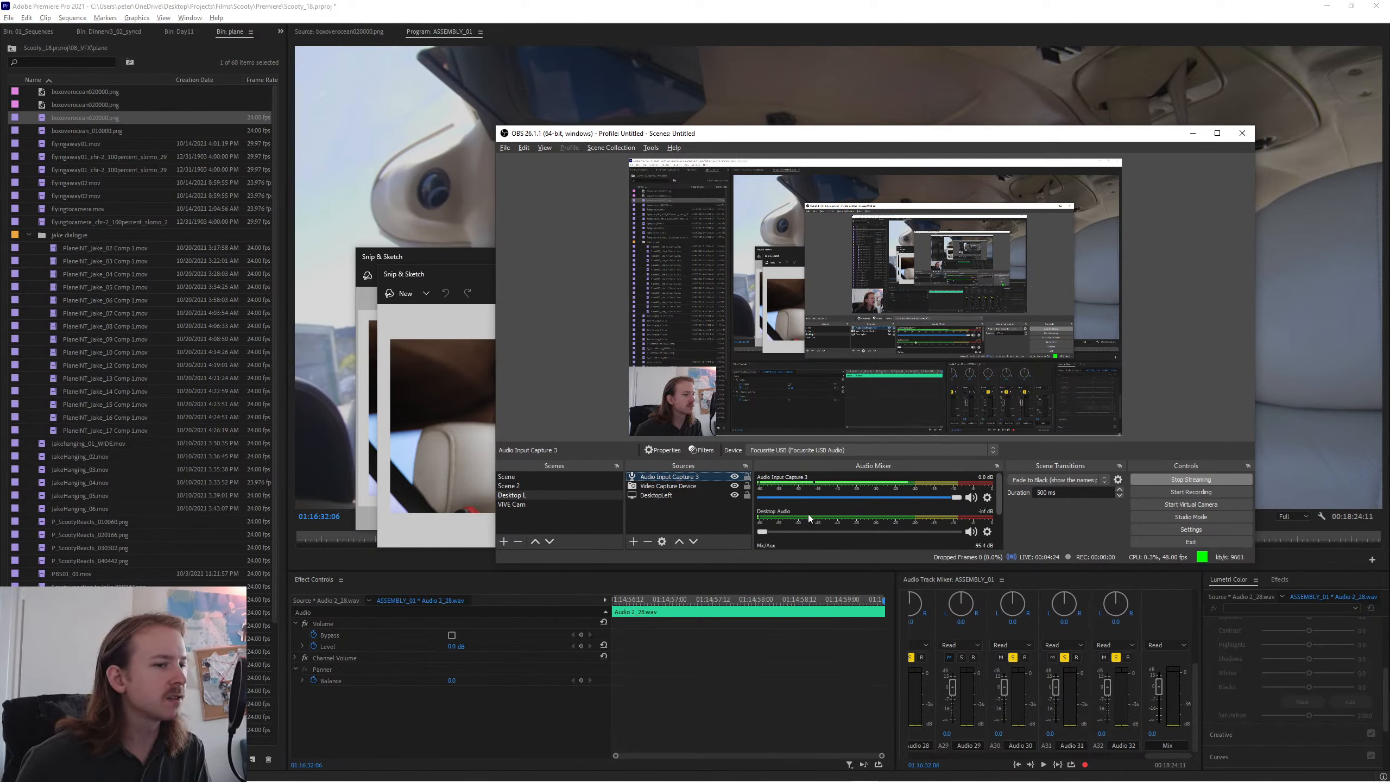
left_click(987, 498)
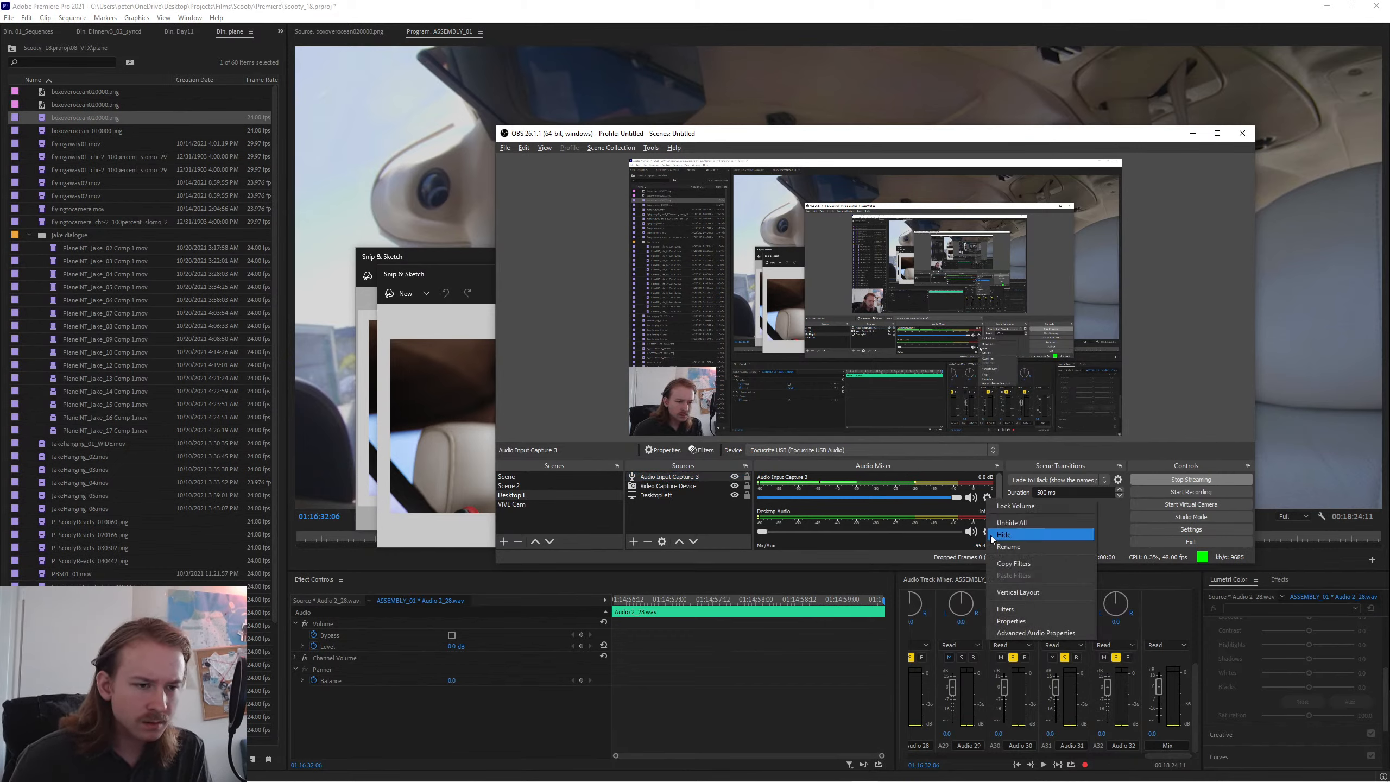
left_click(1011, 622)
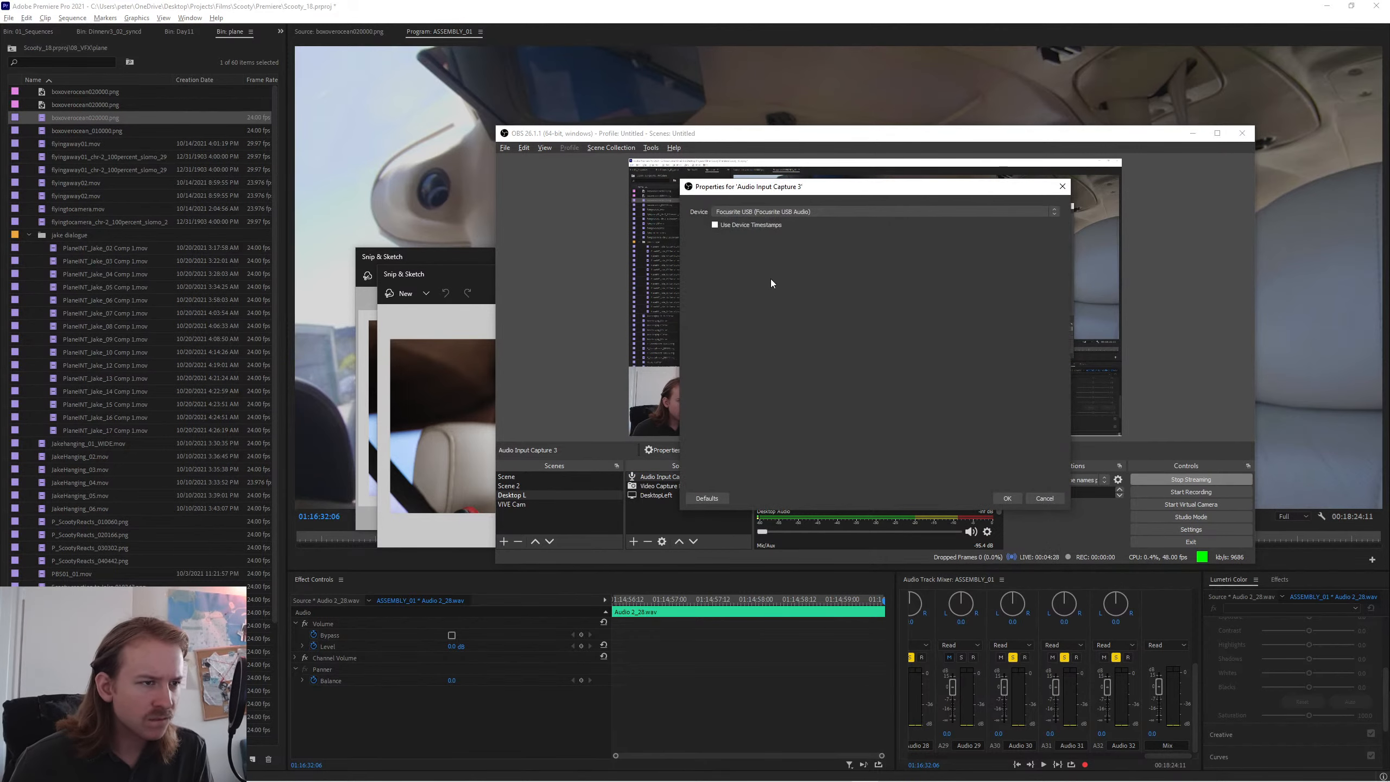
left_click(1009, 498)
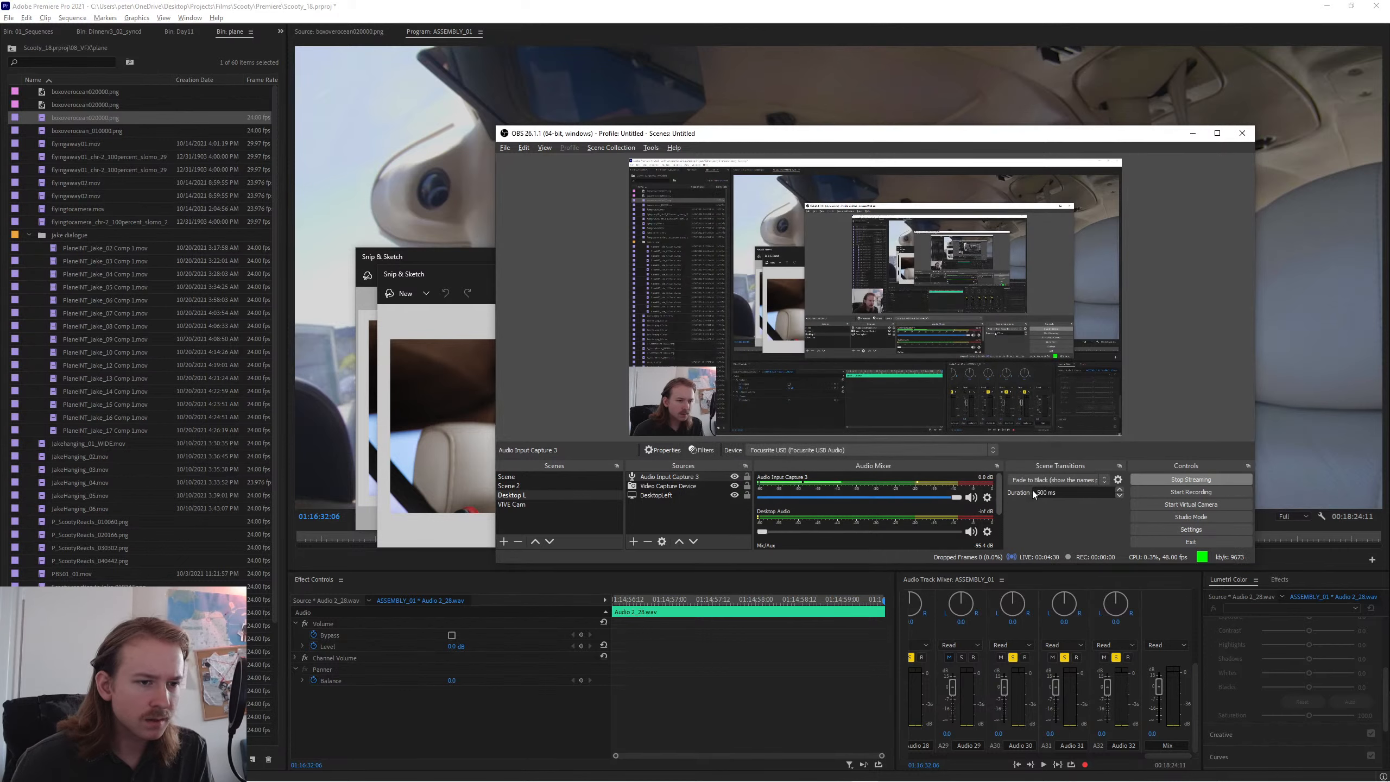
- Look through the audio filter types available for Audio Input Capture 3 and close its filters dialog
left_click(988, 498)
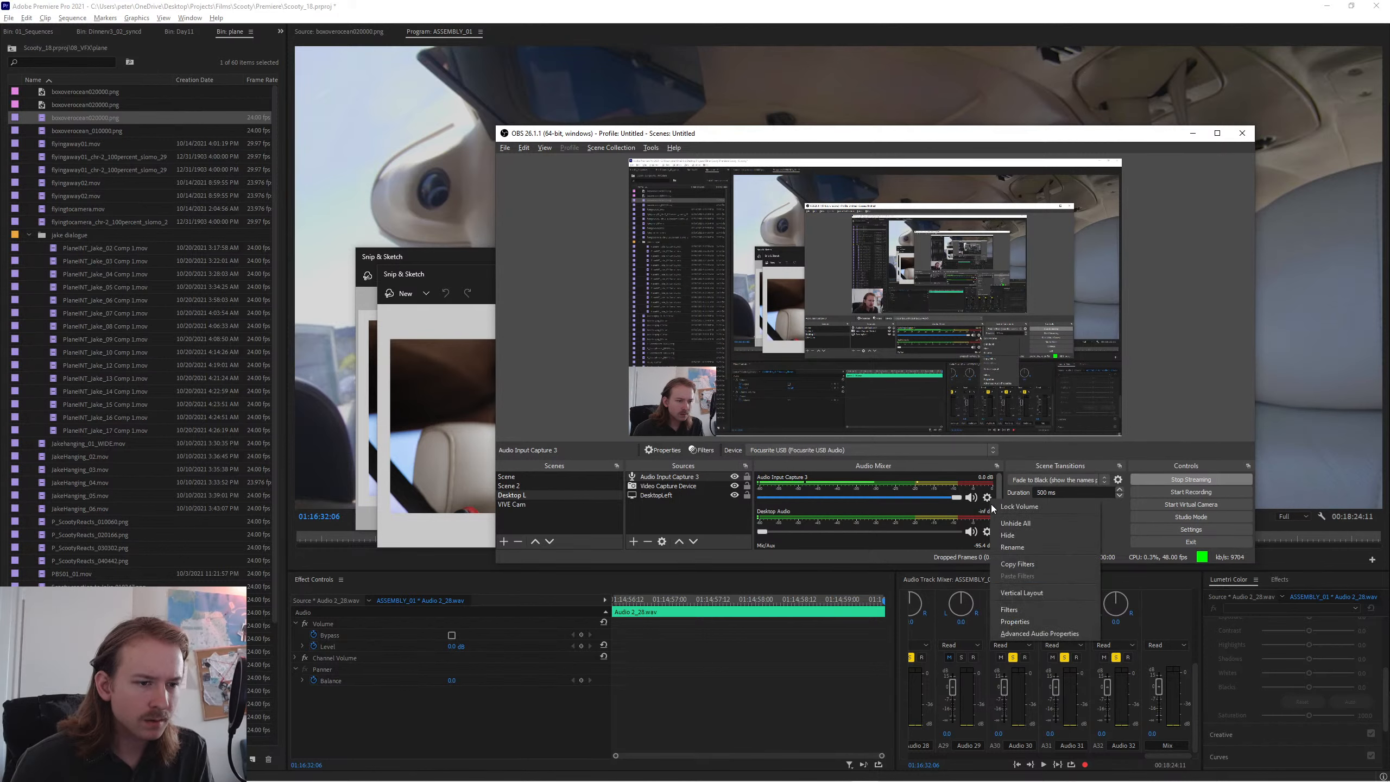
left_click(1009, 609)
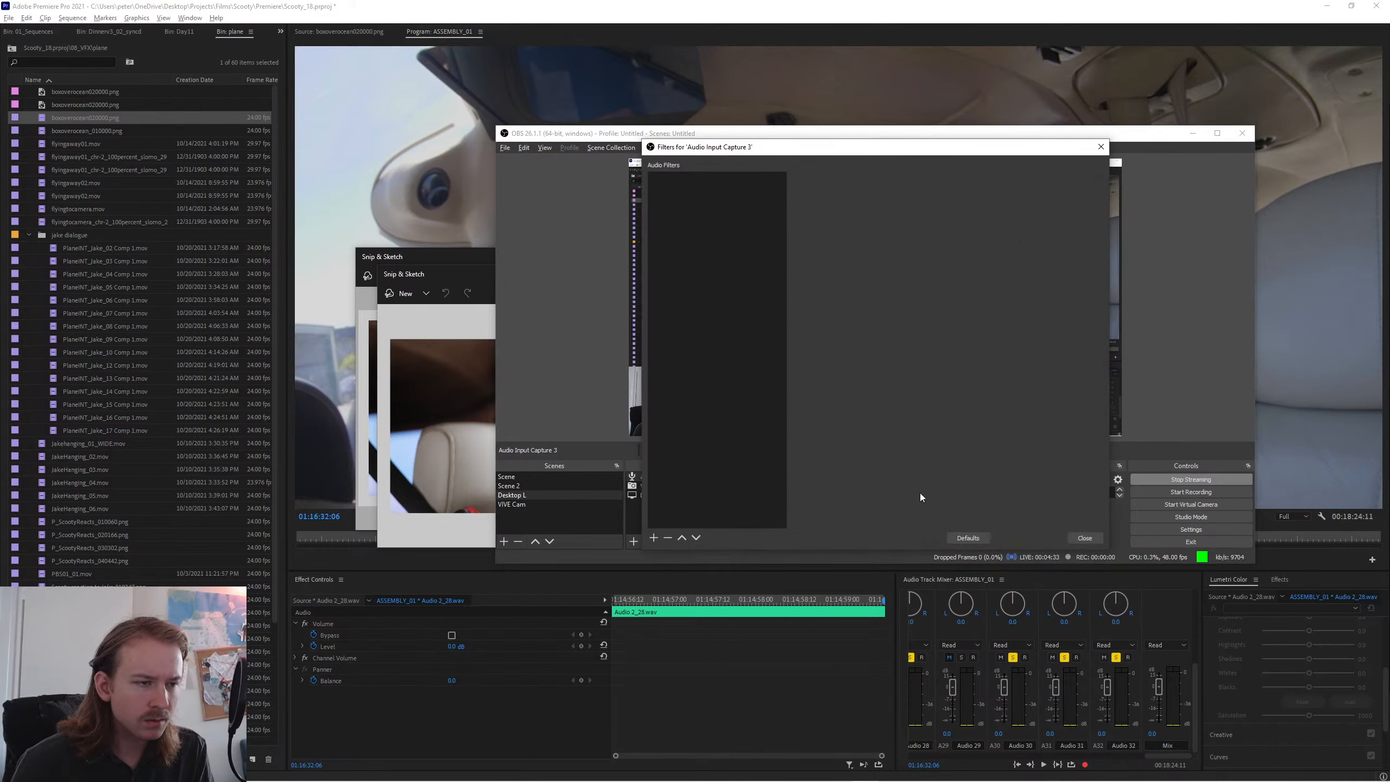
left_click(654, 538)
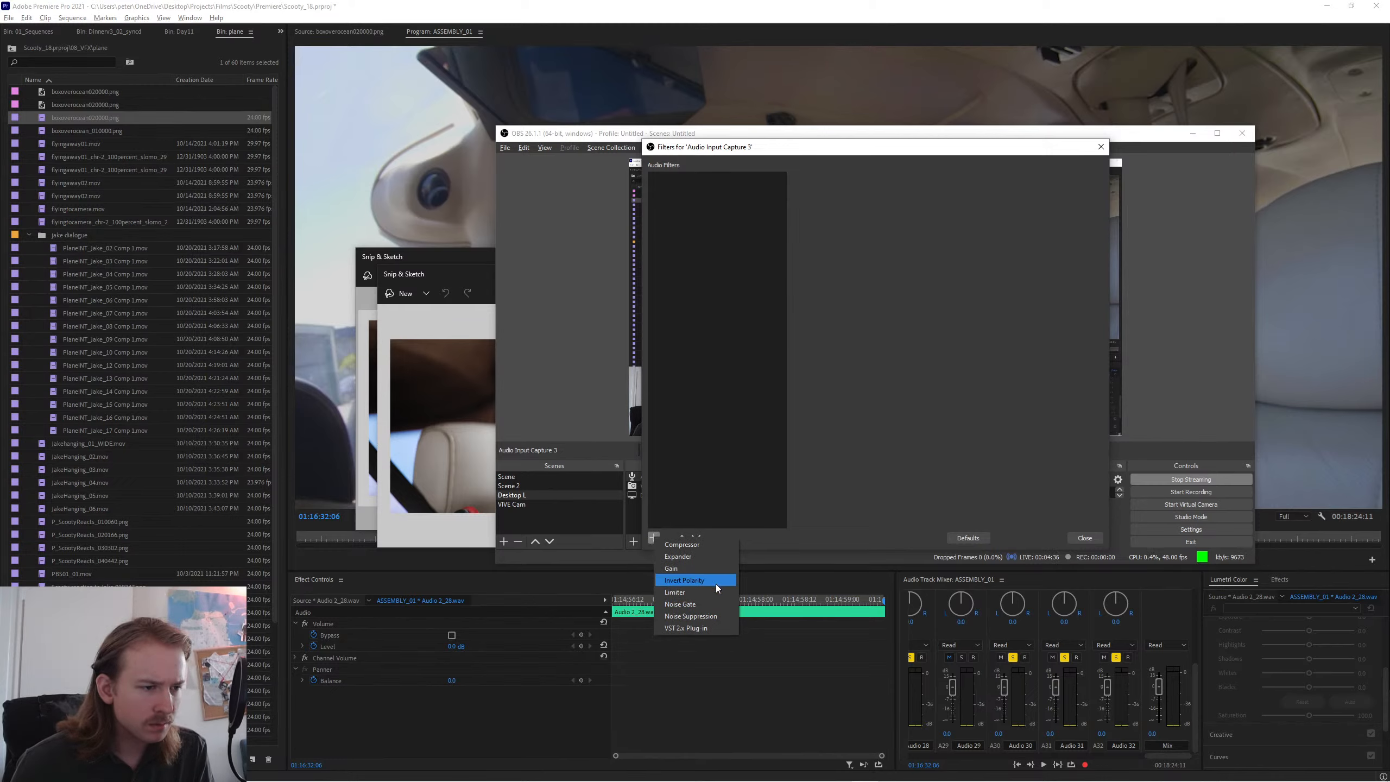
left_click(1027, 517)
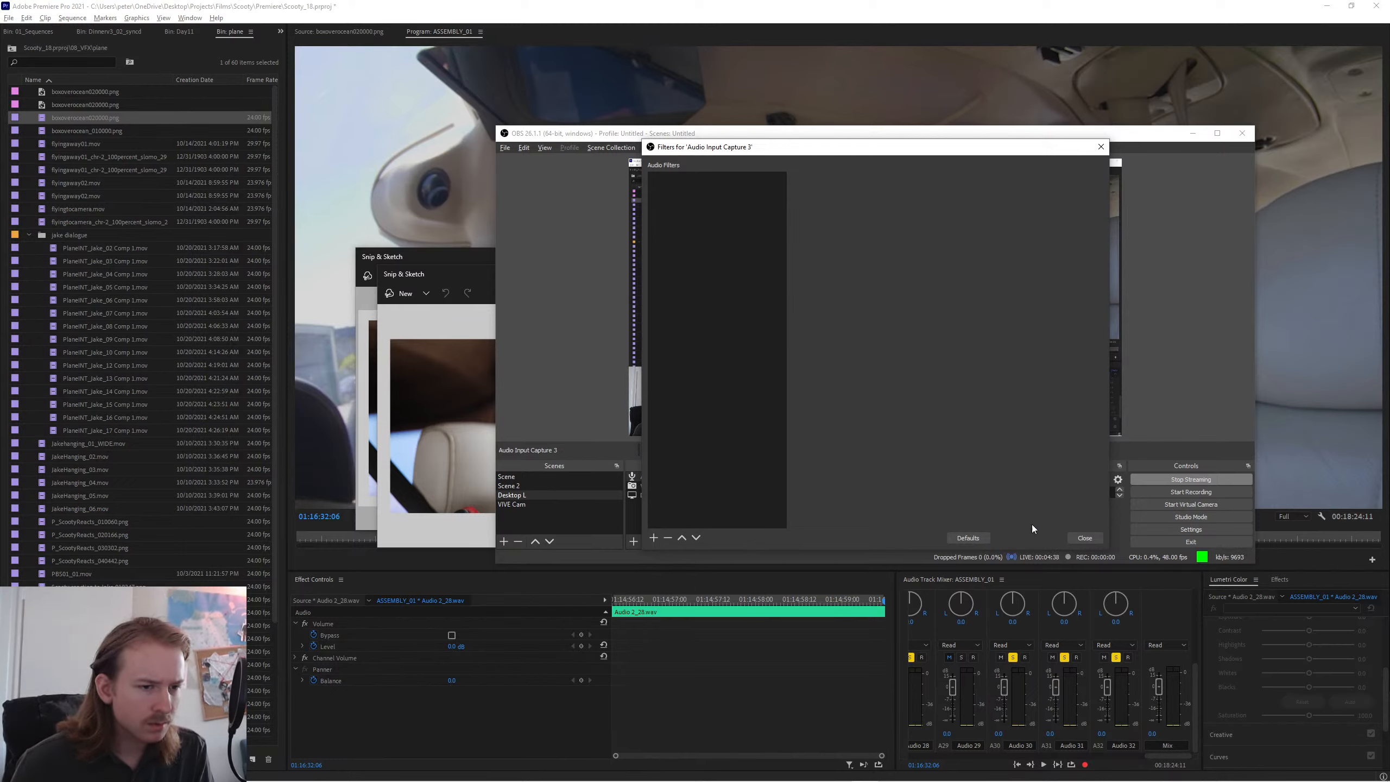
left_click(1085, 538)
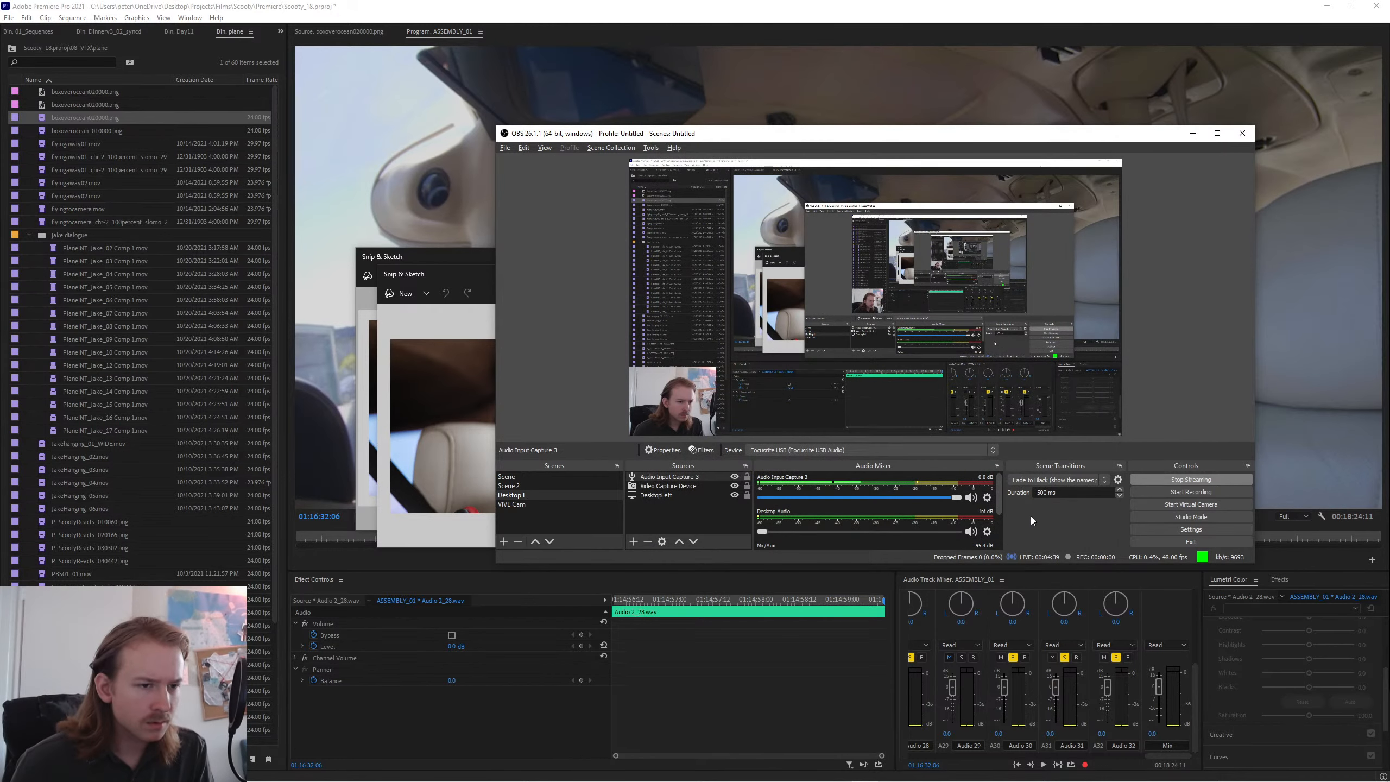
- Enable Mono for Audio Input Capture 3 in the advanced audio properties
left_click(987, 498)
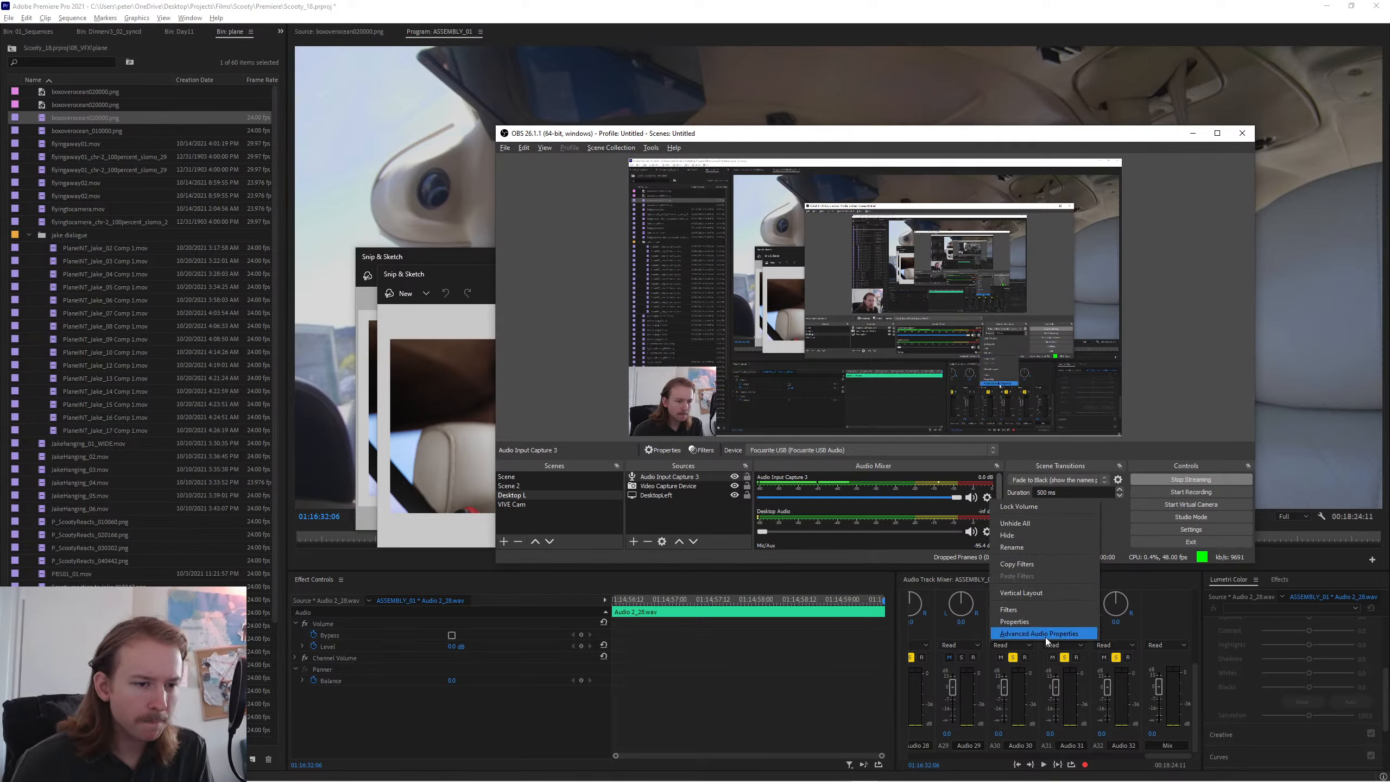
left_click(1013, 634)
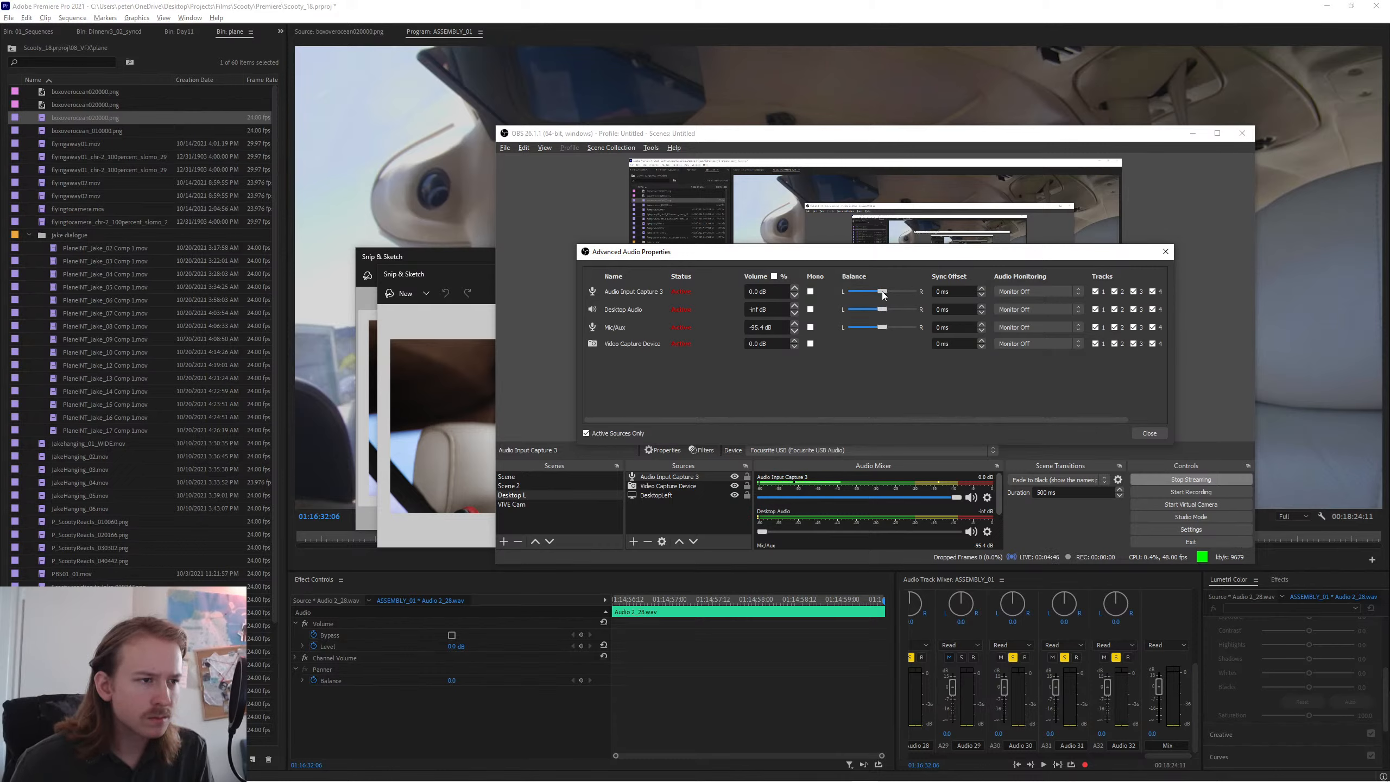
left_click(811, 291)
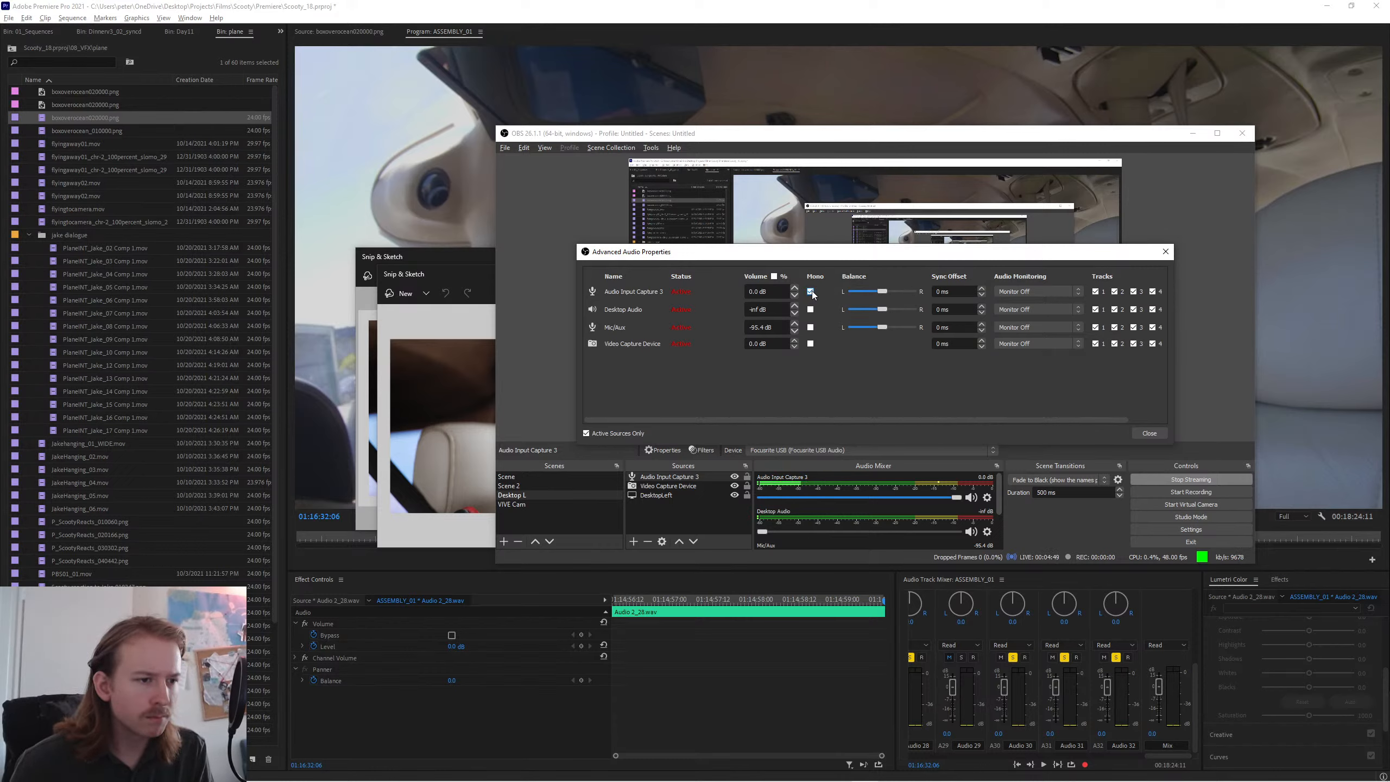
left_click(1148, 432)
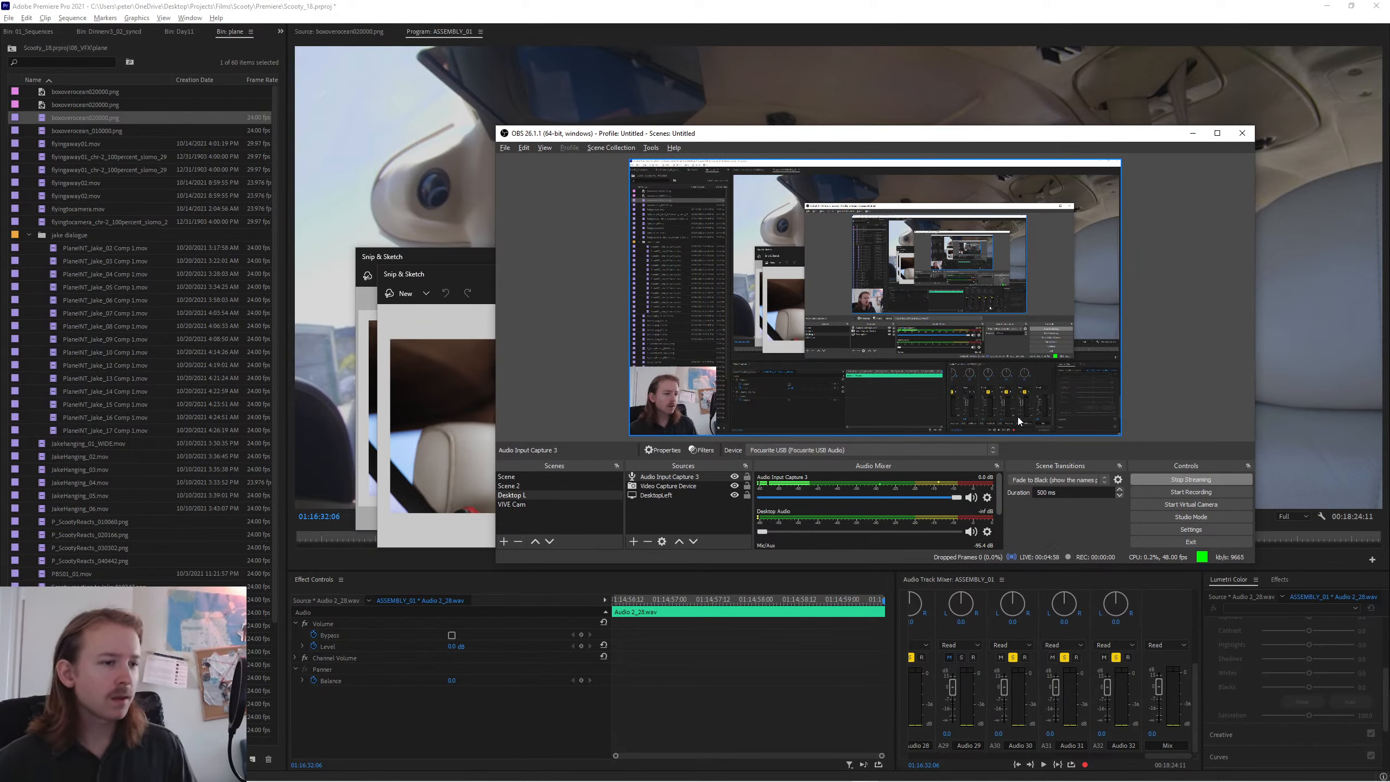
- Decline exiting OBS and minimize its window to return to Premiere Pro
left_click(1241, 134)
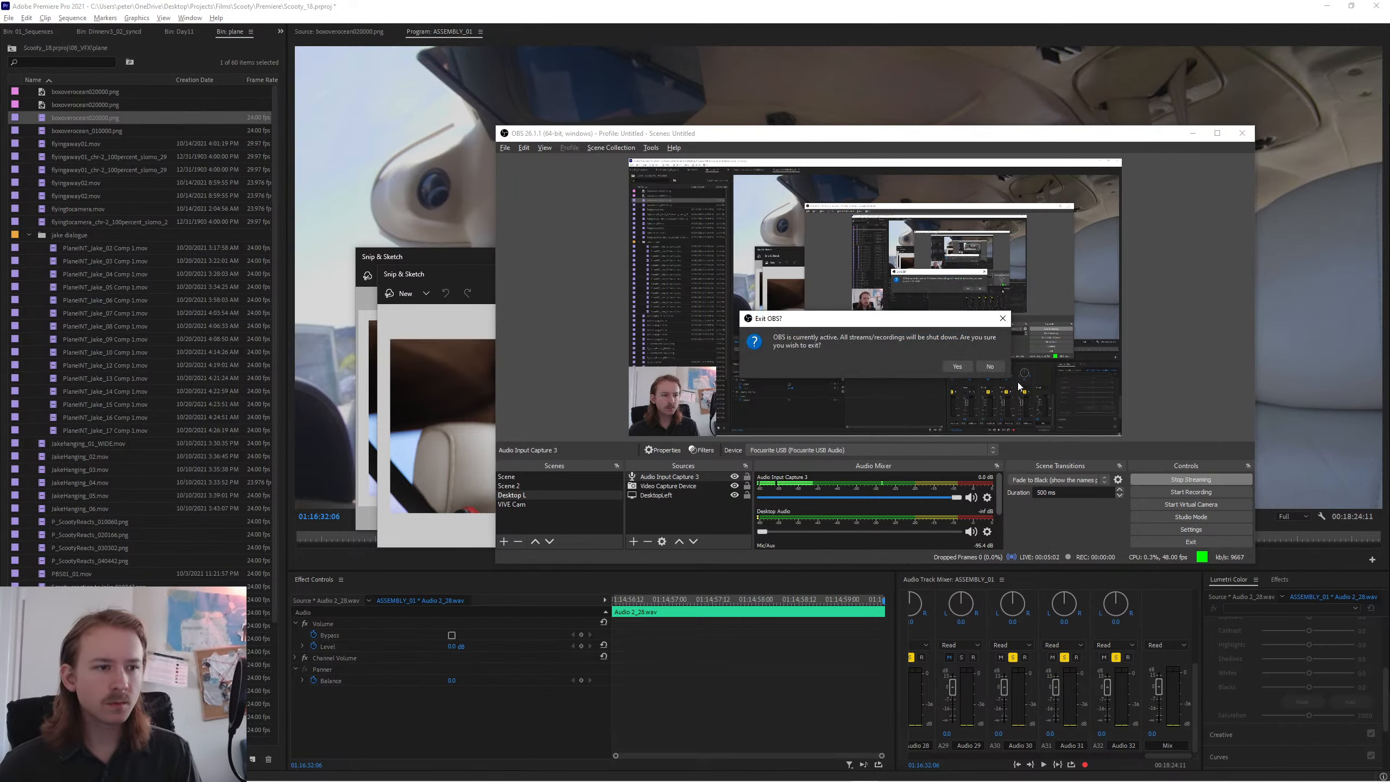
left_click(990, 367)
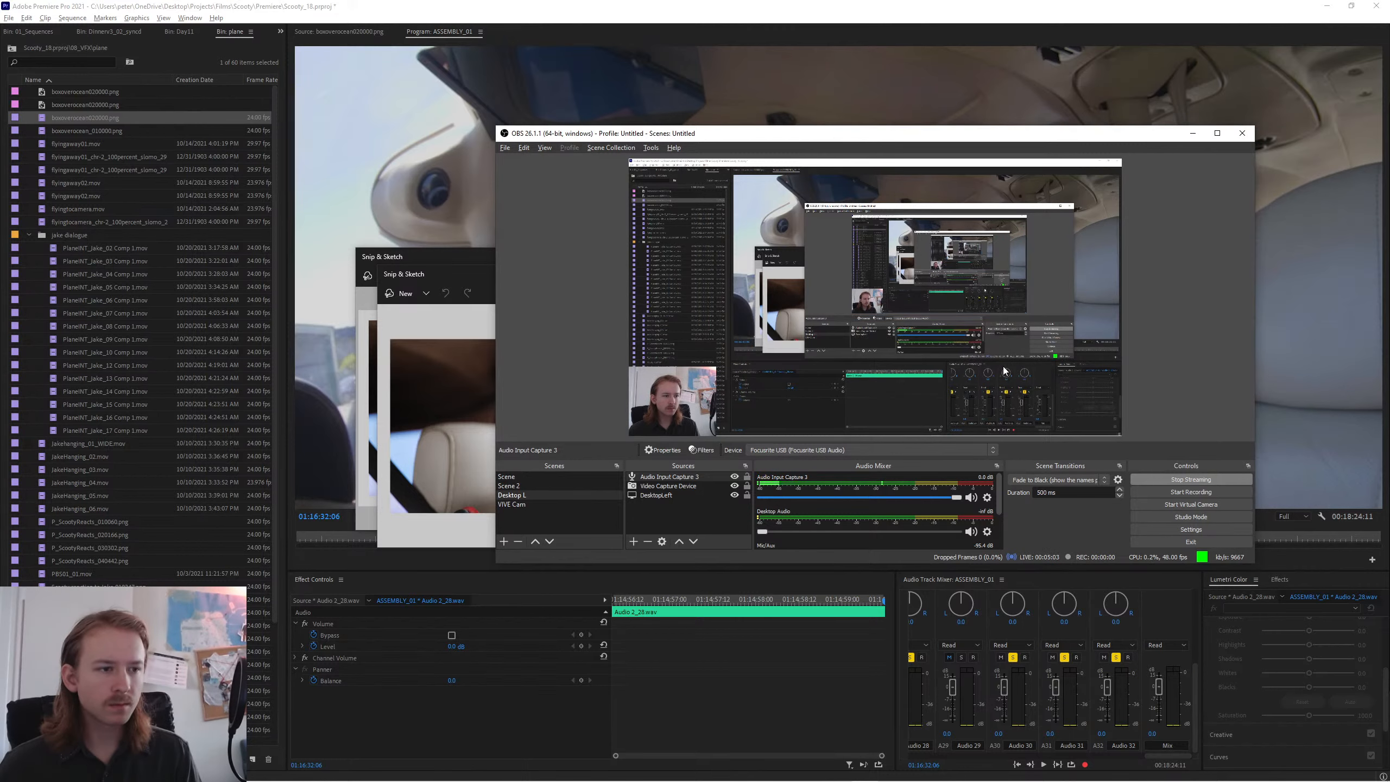
left_click(1193, 133)
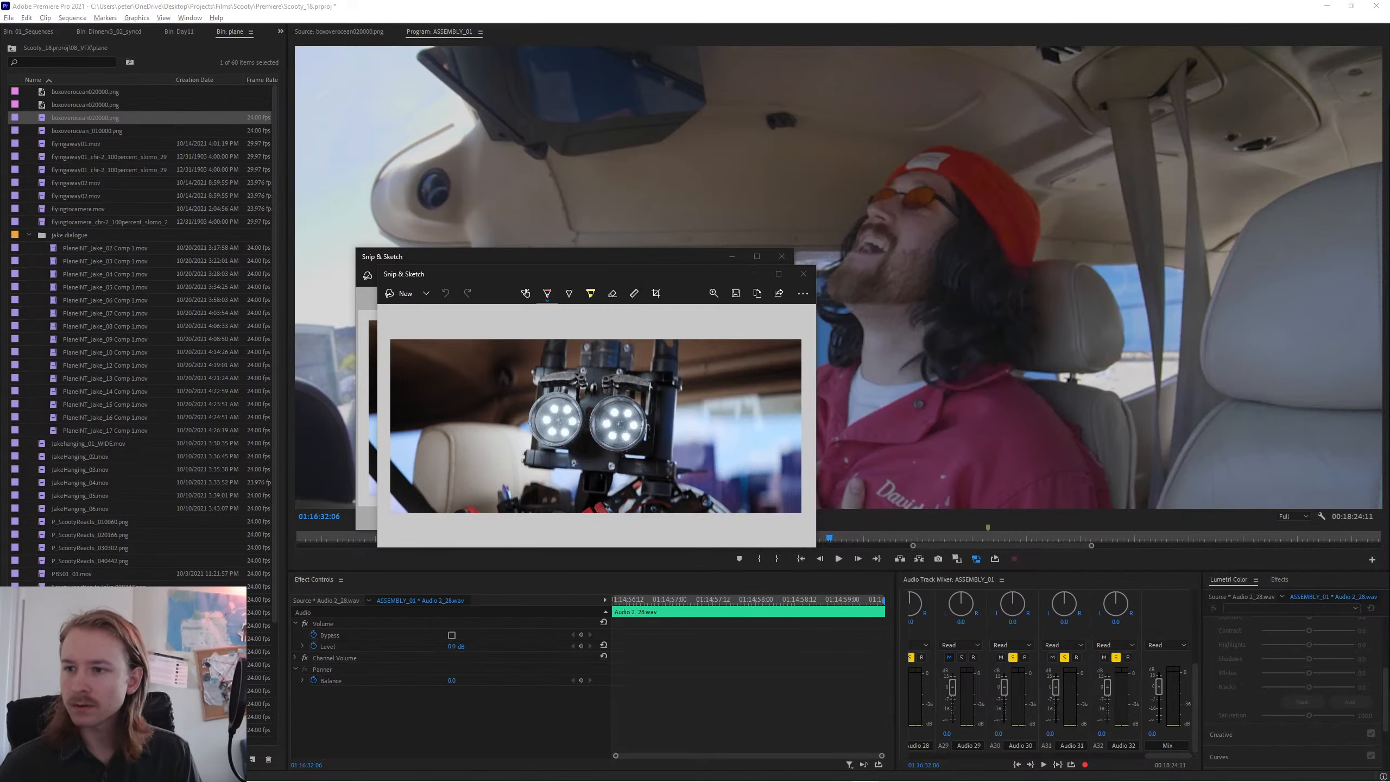
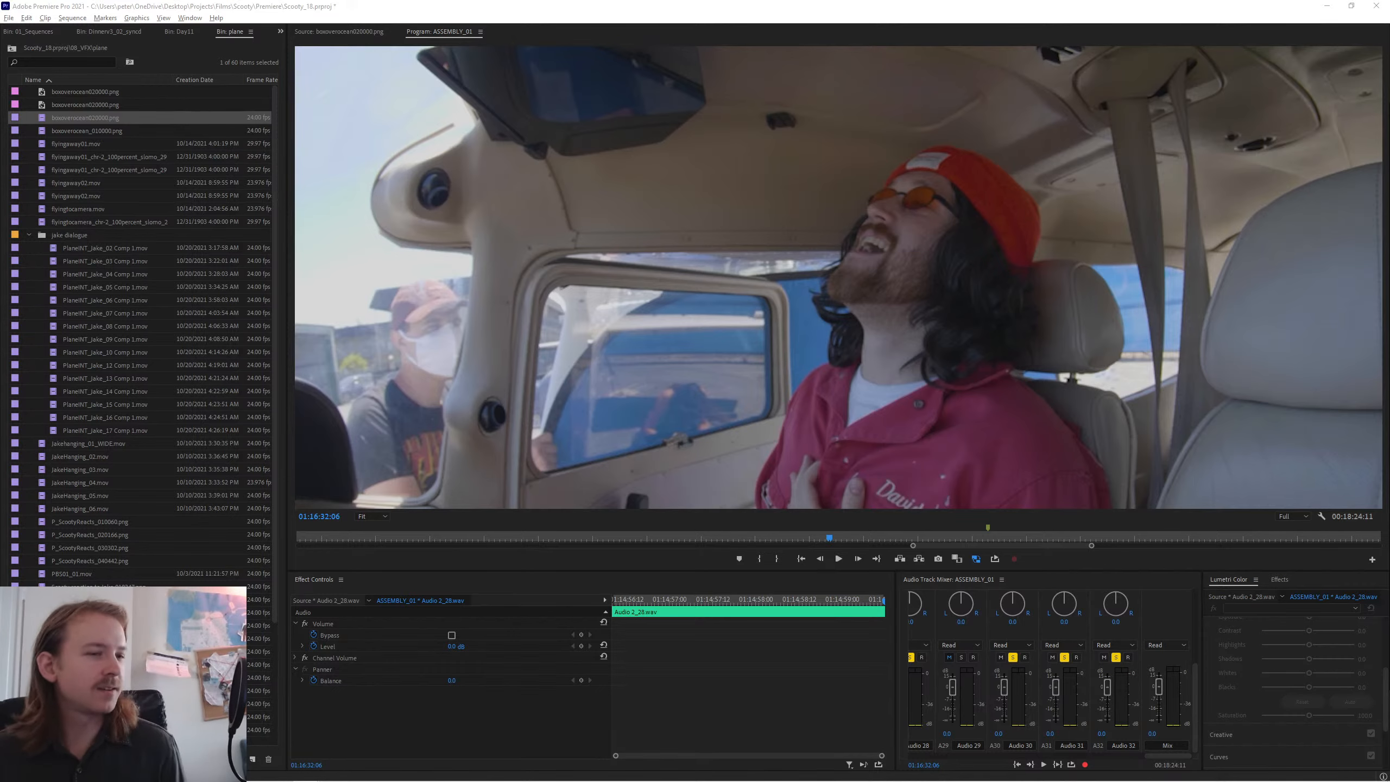
- Play back the airplane cockpit shot in the ASSEMBLY_01 sequence and move back to 01:16:31:03
left_click(992, 440)
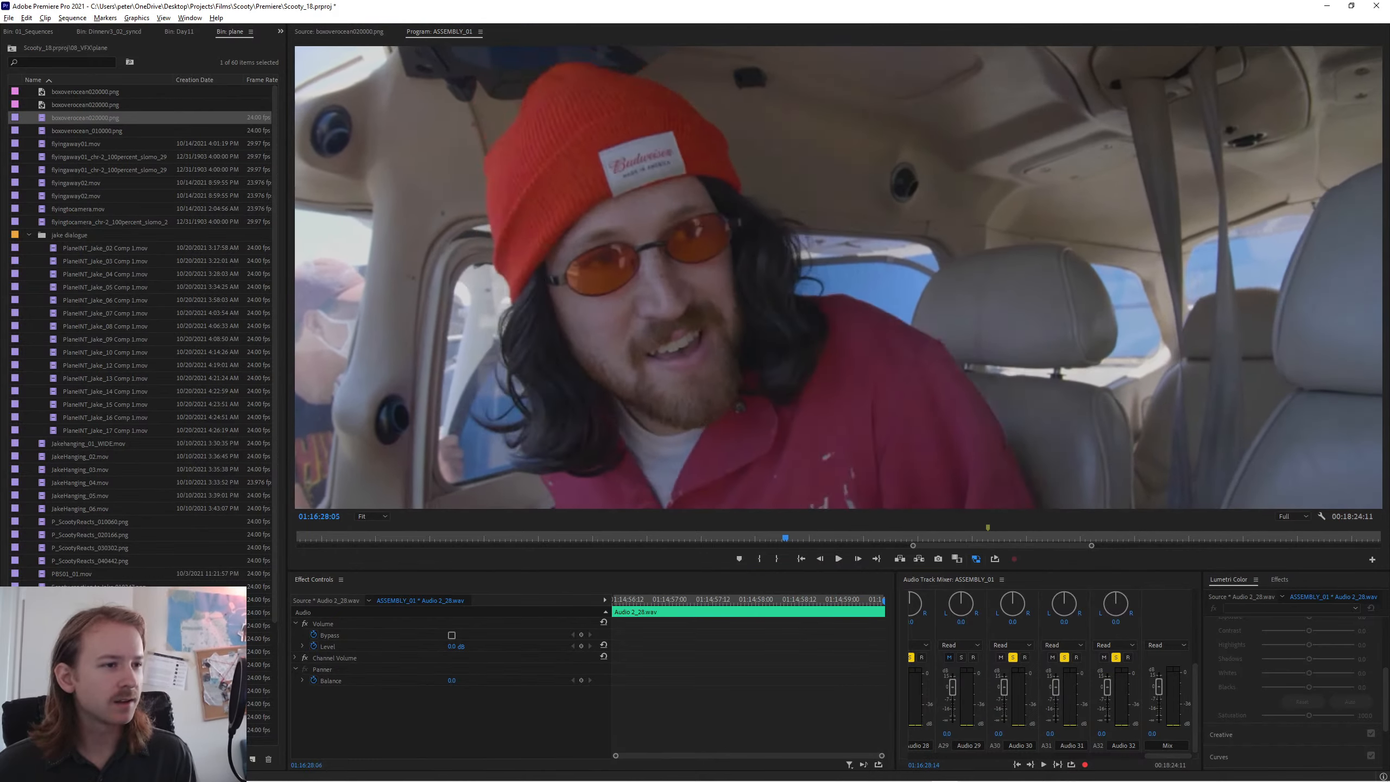
key("space")
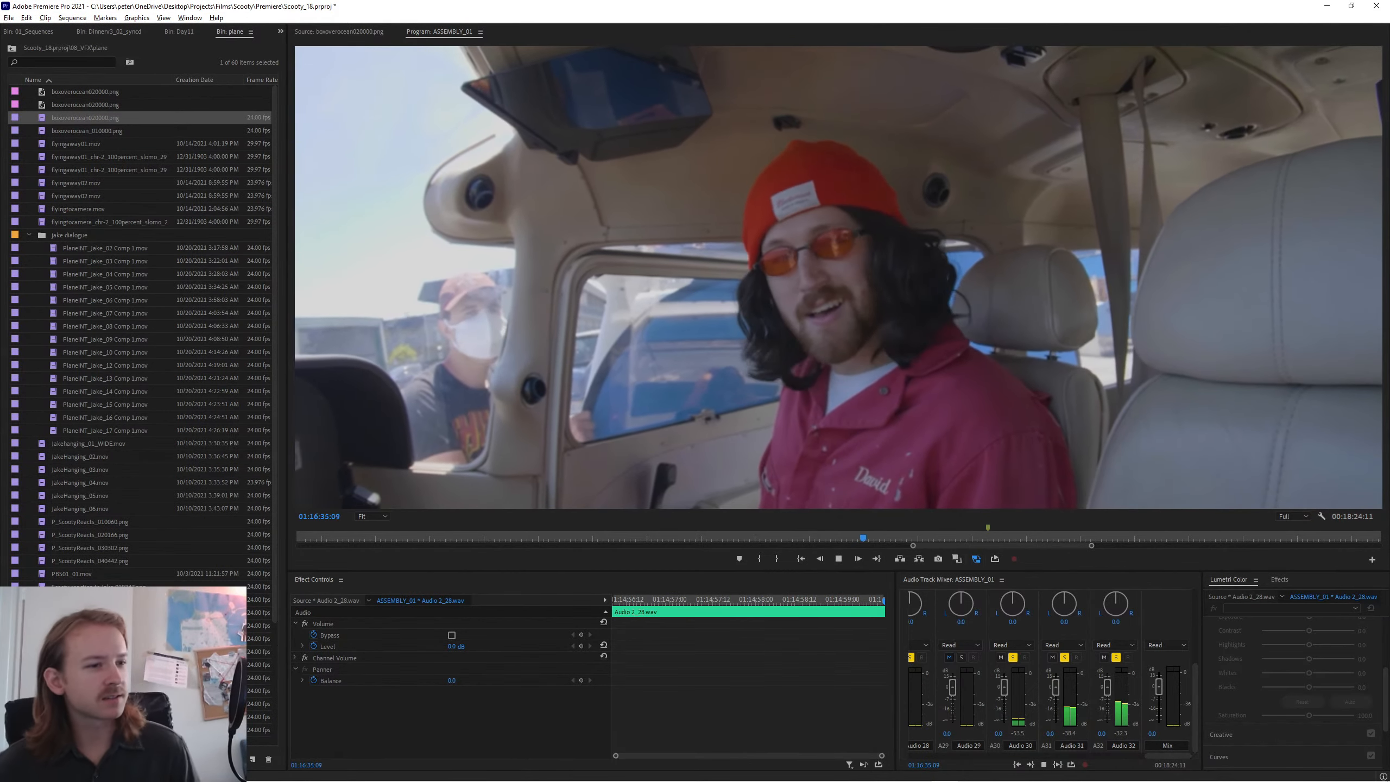
key("space")
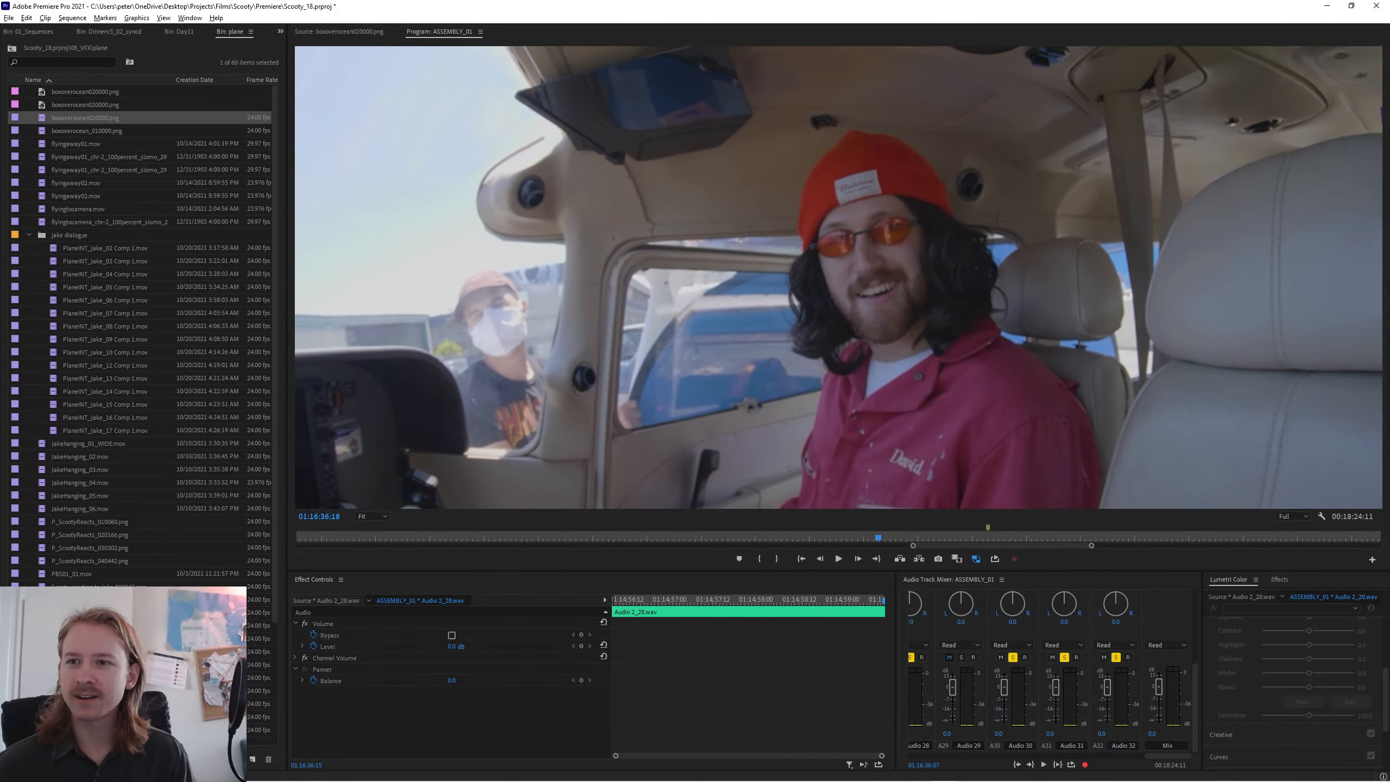
key("j")
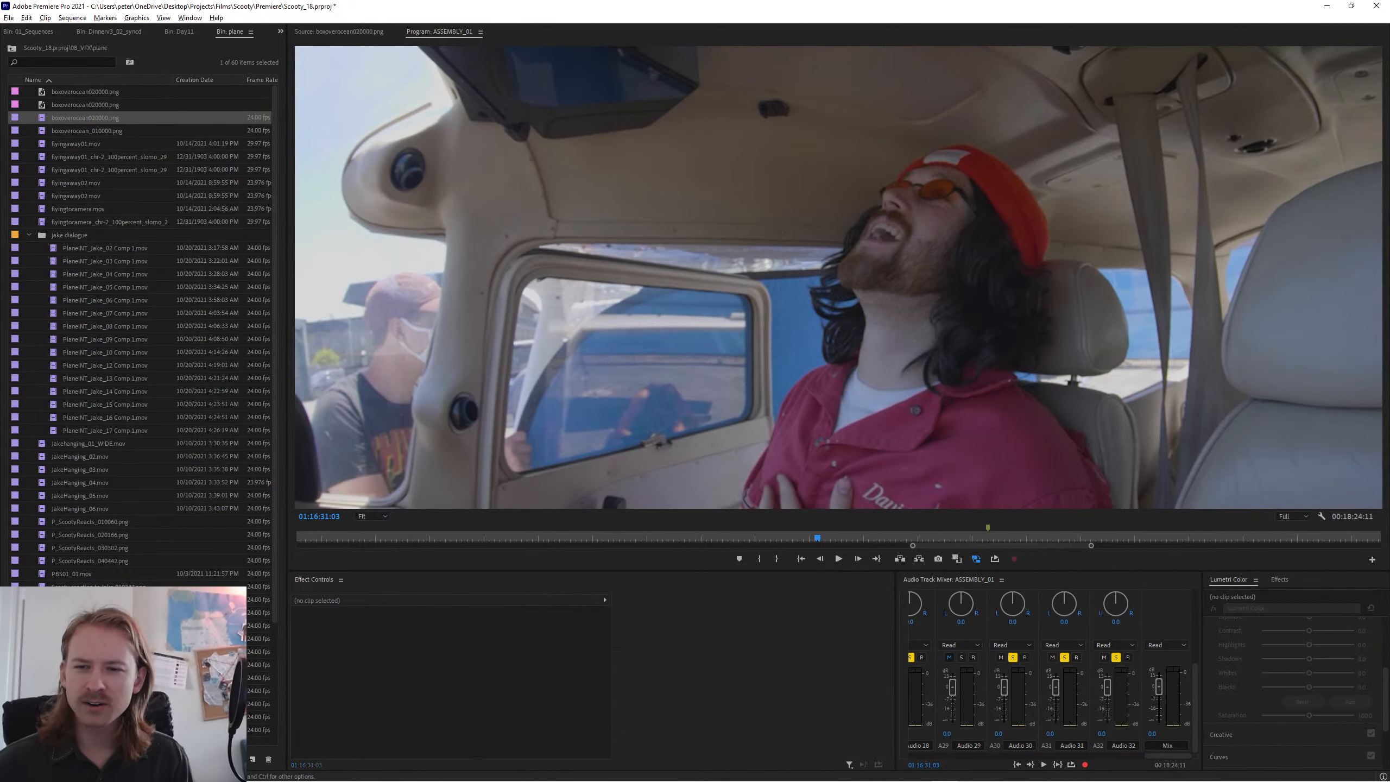
key("alt+Tab")
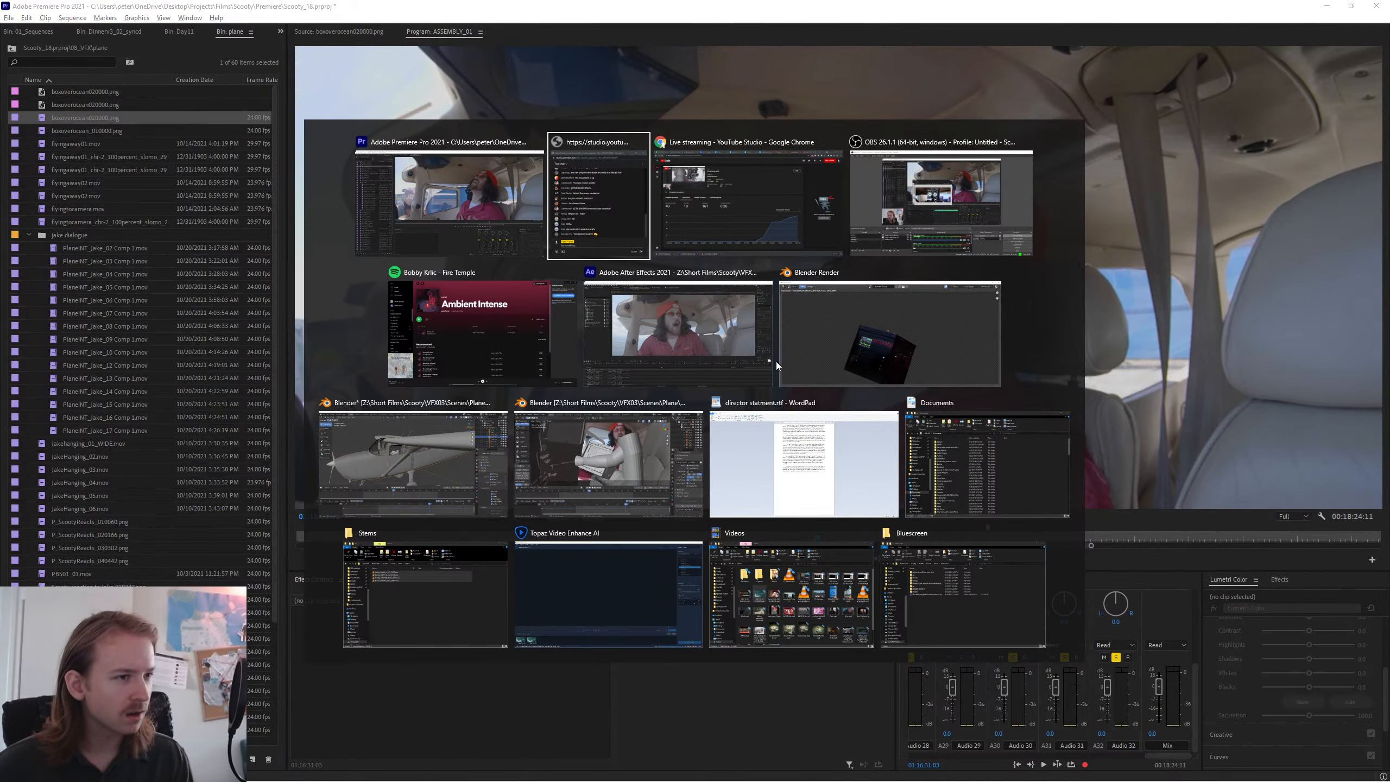
key("Escape")
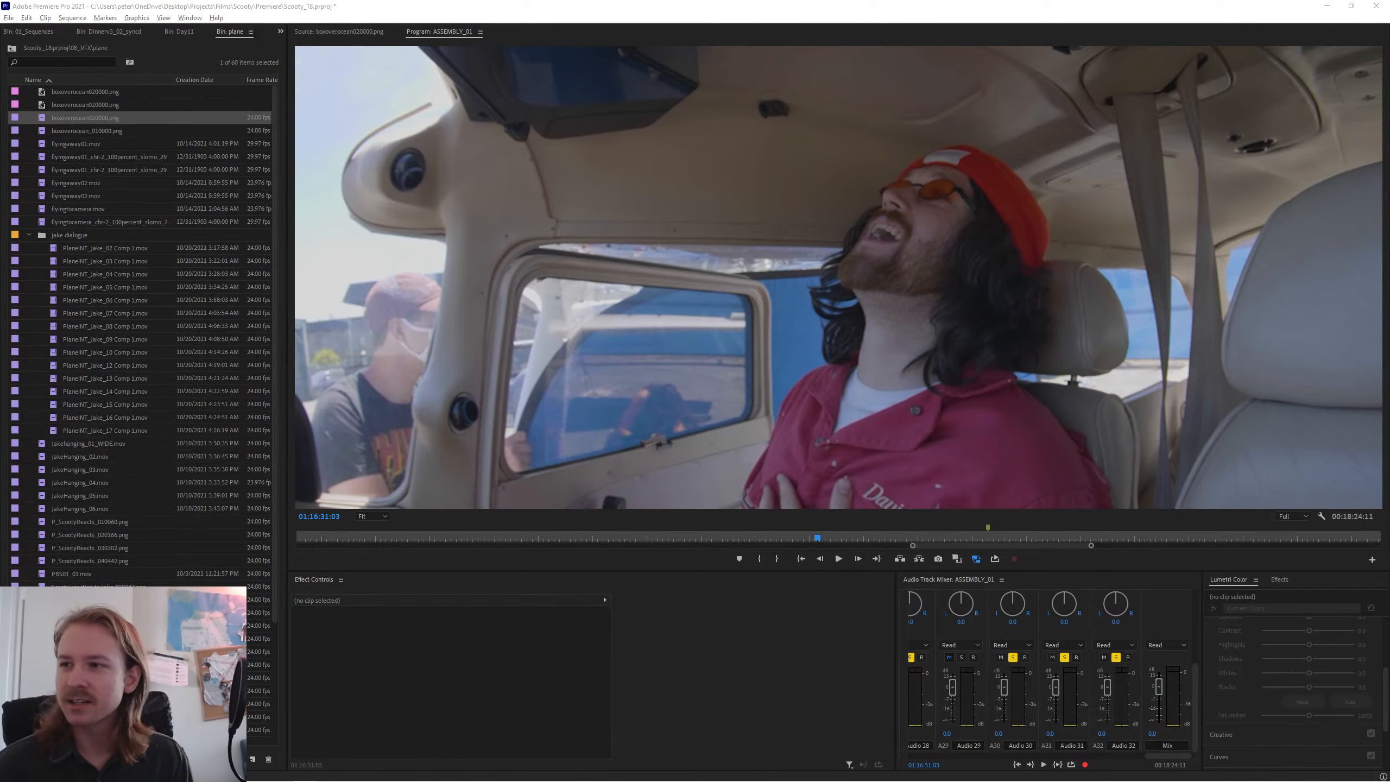
key("alt+Tab")
key("Escape")
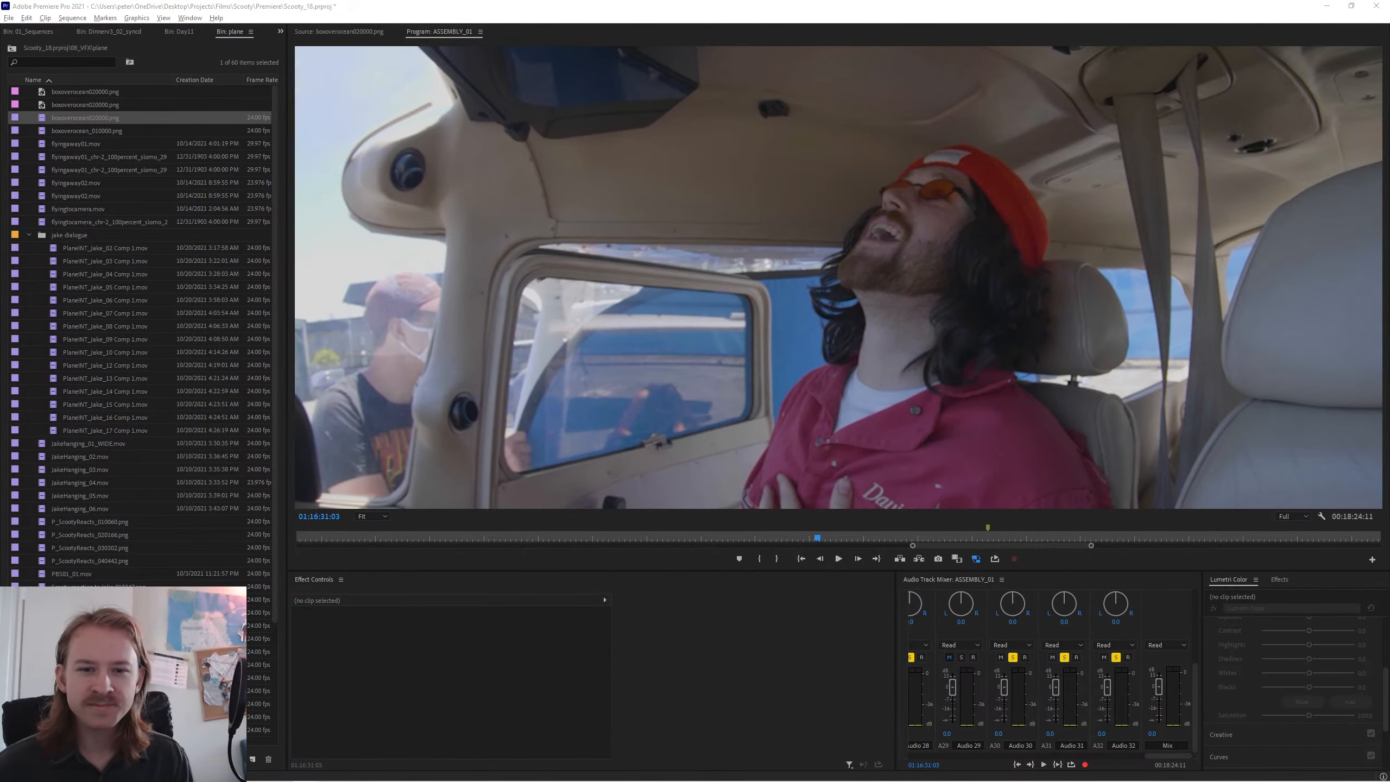
key("alt+Tab")
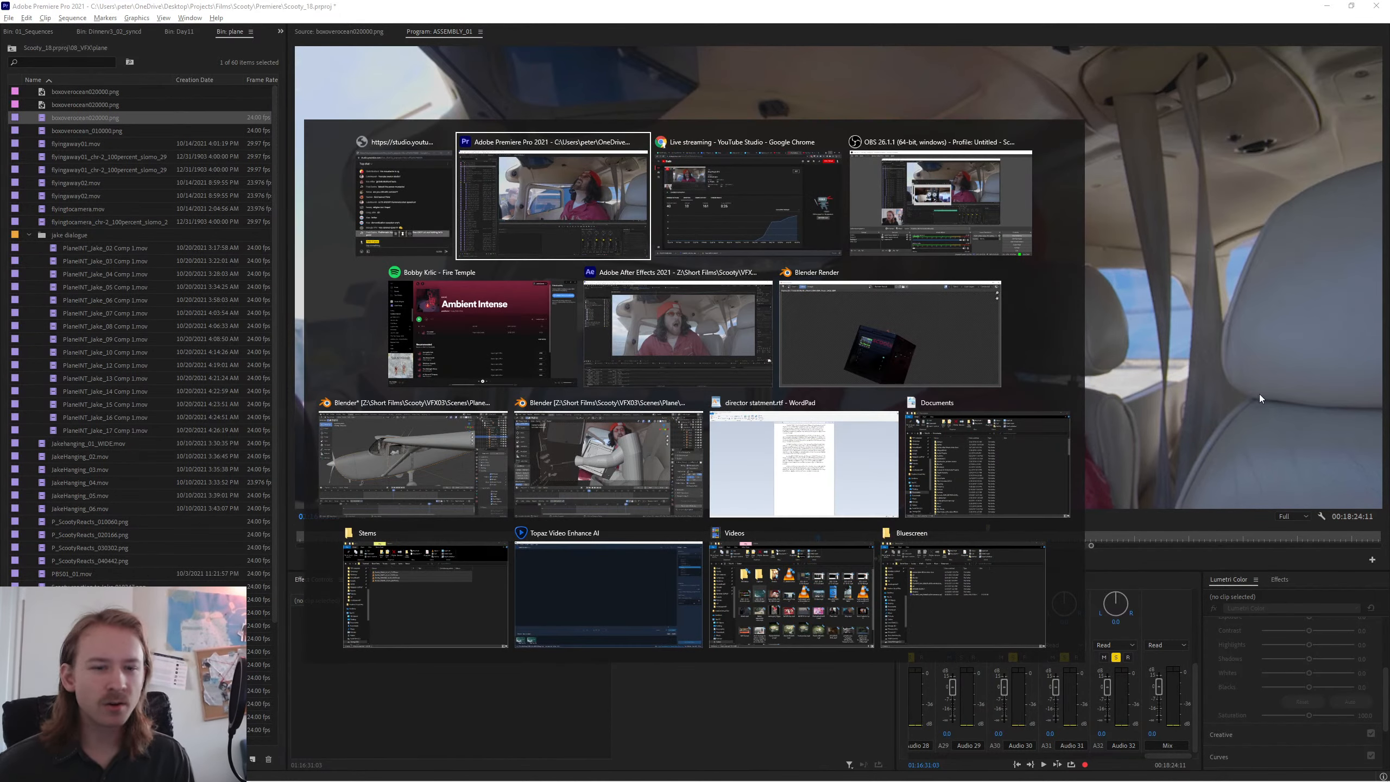
key("Escape")
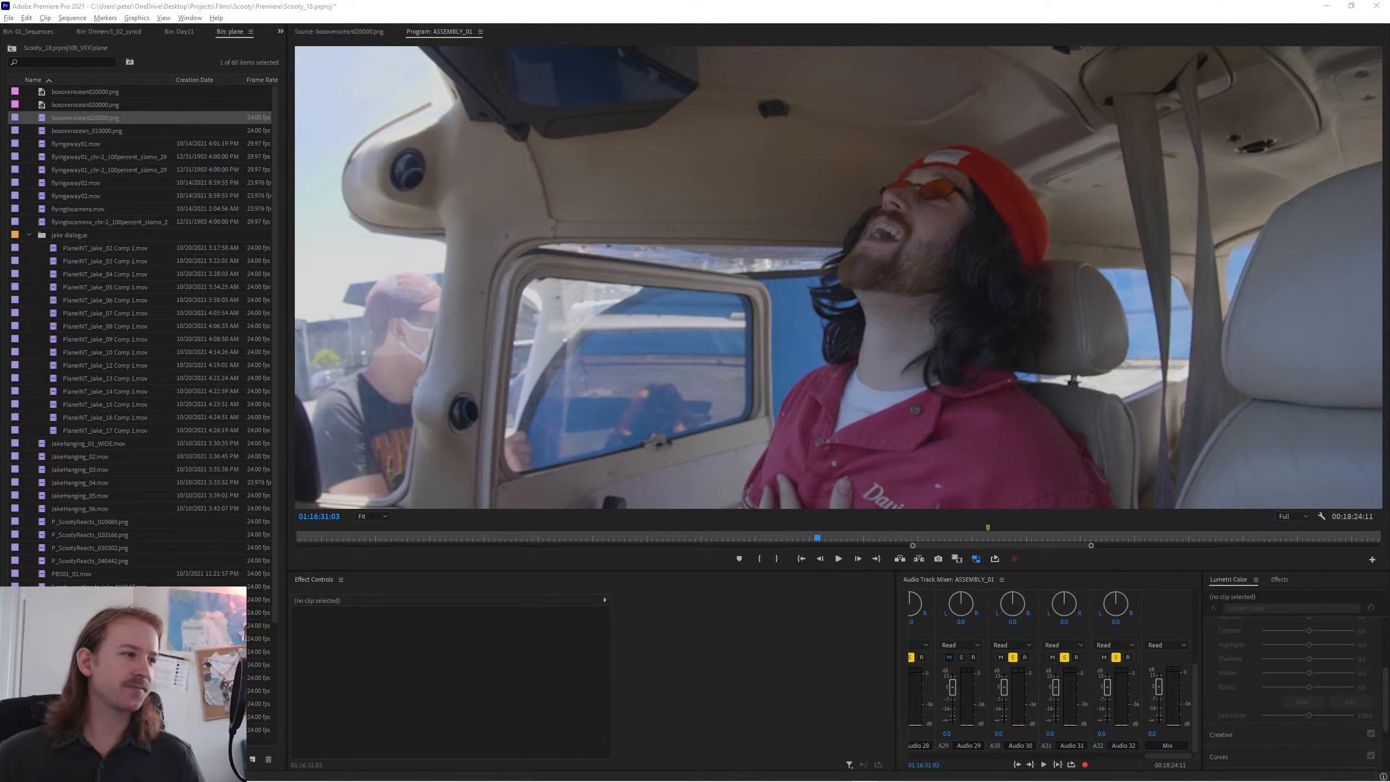
left_click(1212, 320)
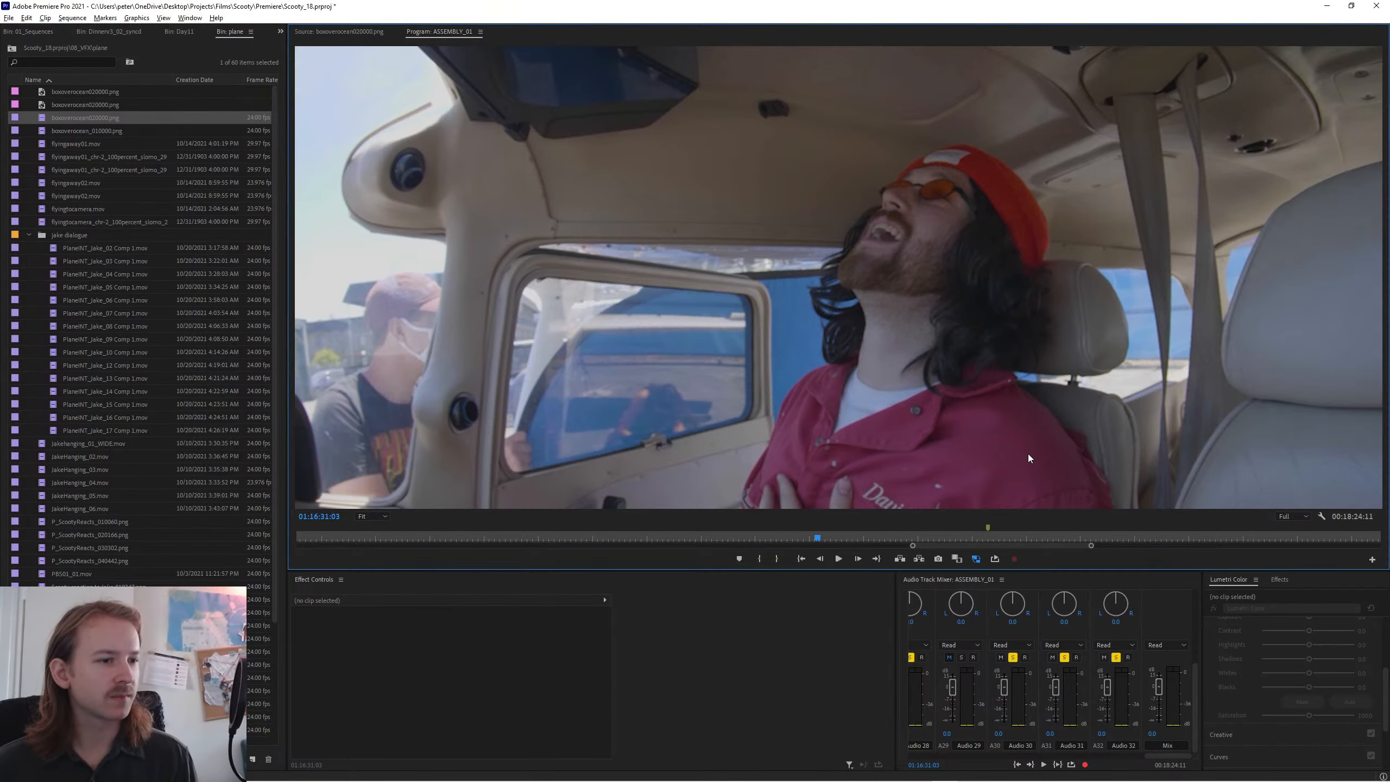
key("alt+Tab")
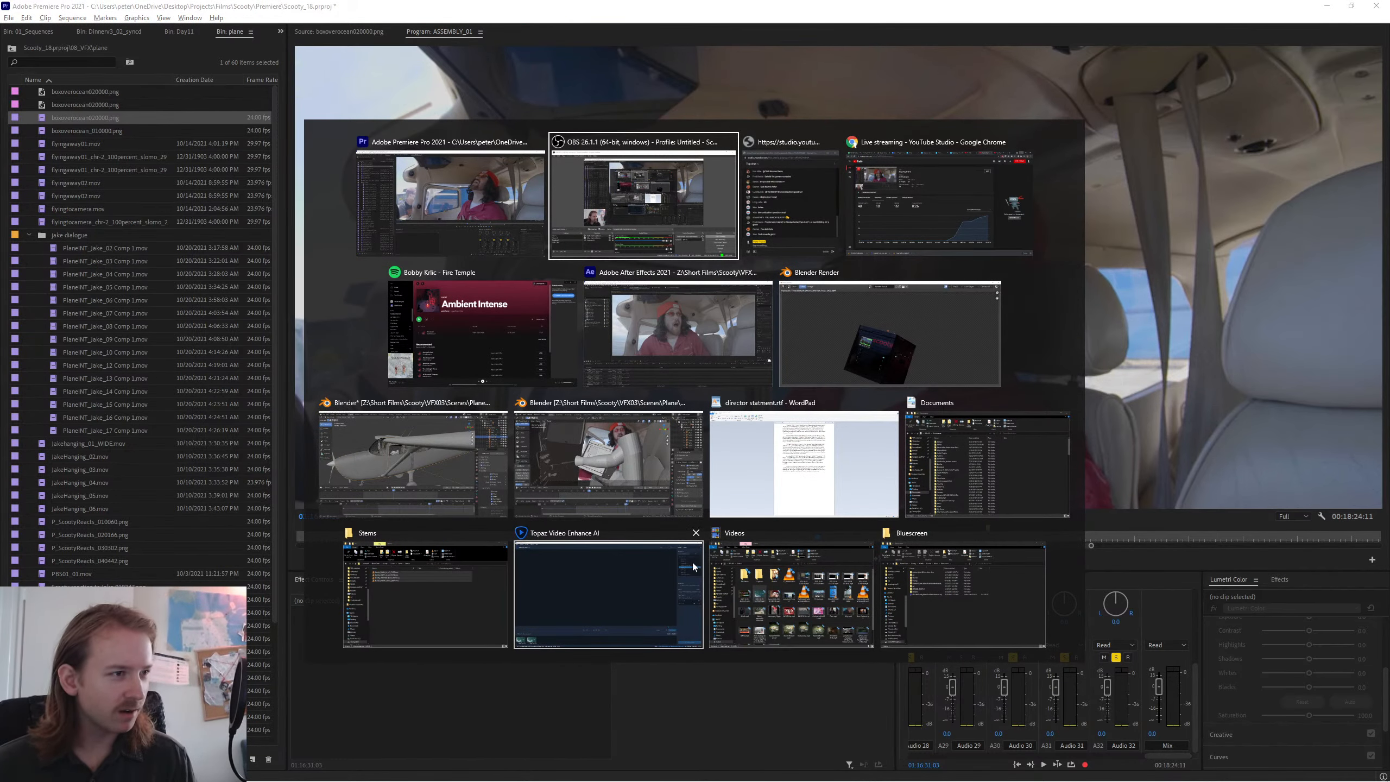
key("Escape")
- Switch to After Effects, go to the MASTER SEQ composition and open PlaneINT_Jake_18 Comp 1 from its last layer
mouse_move(962, 778)
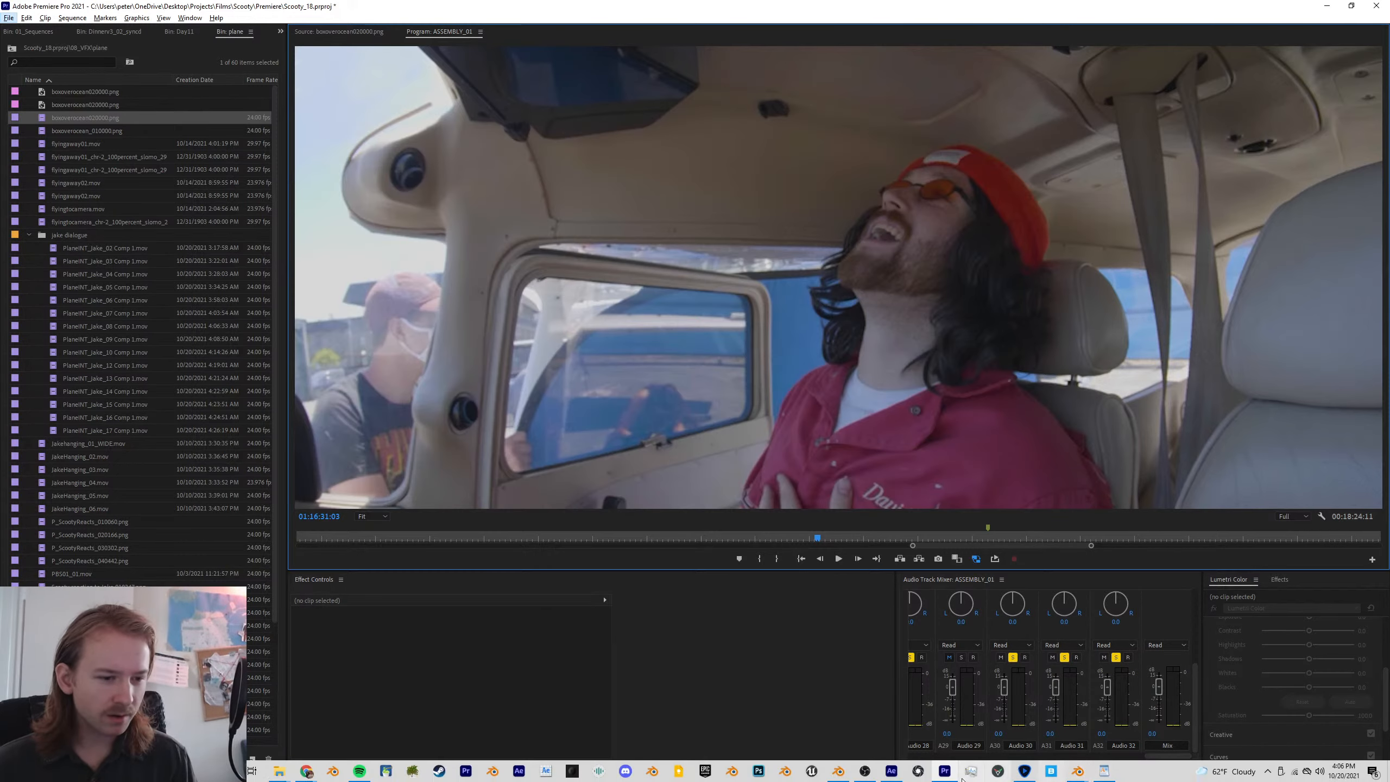
left_click(891, 771)
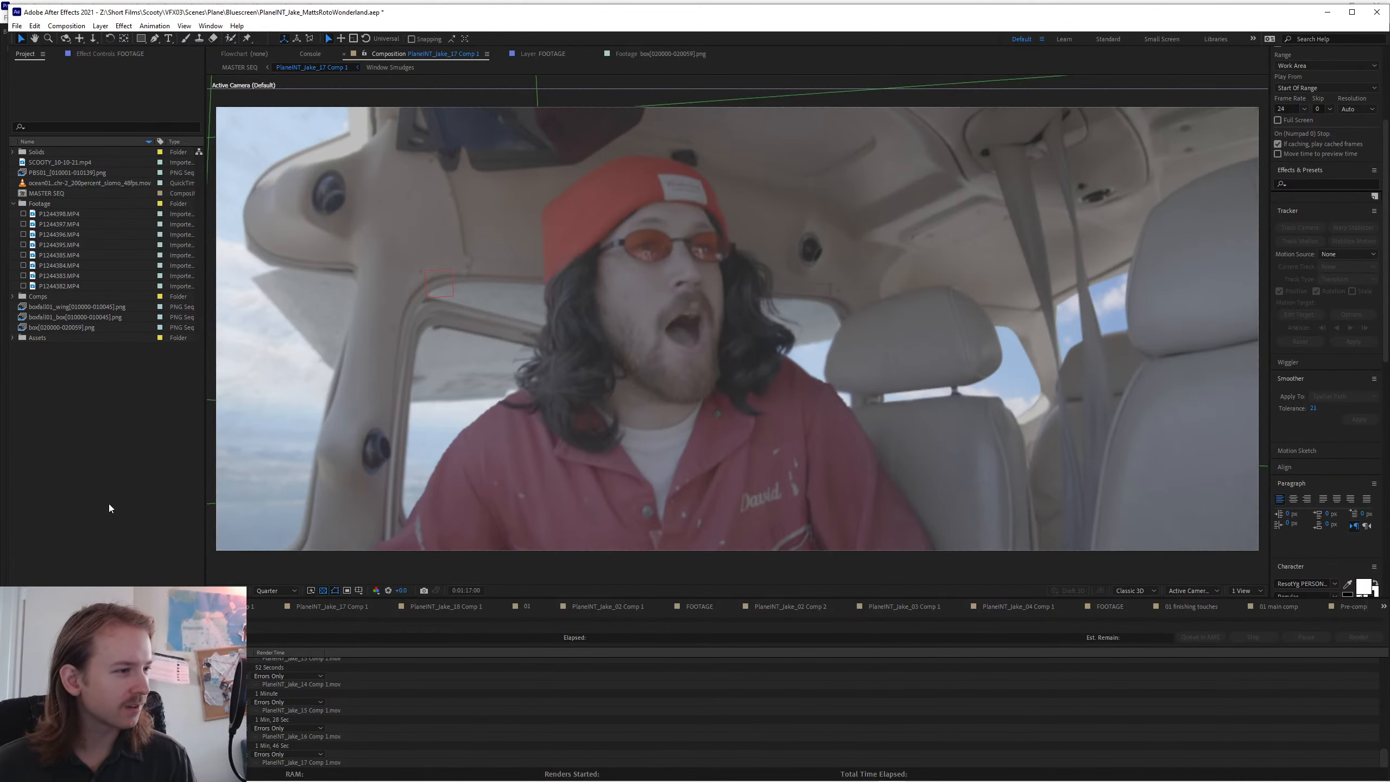
left_click(338, 462)
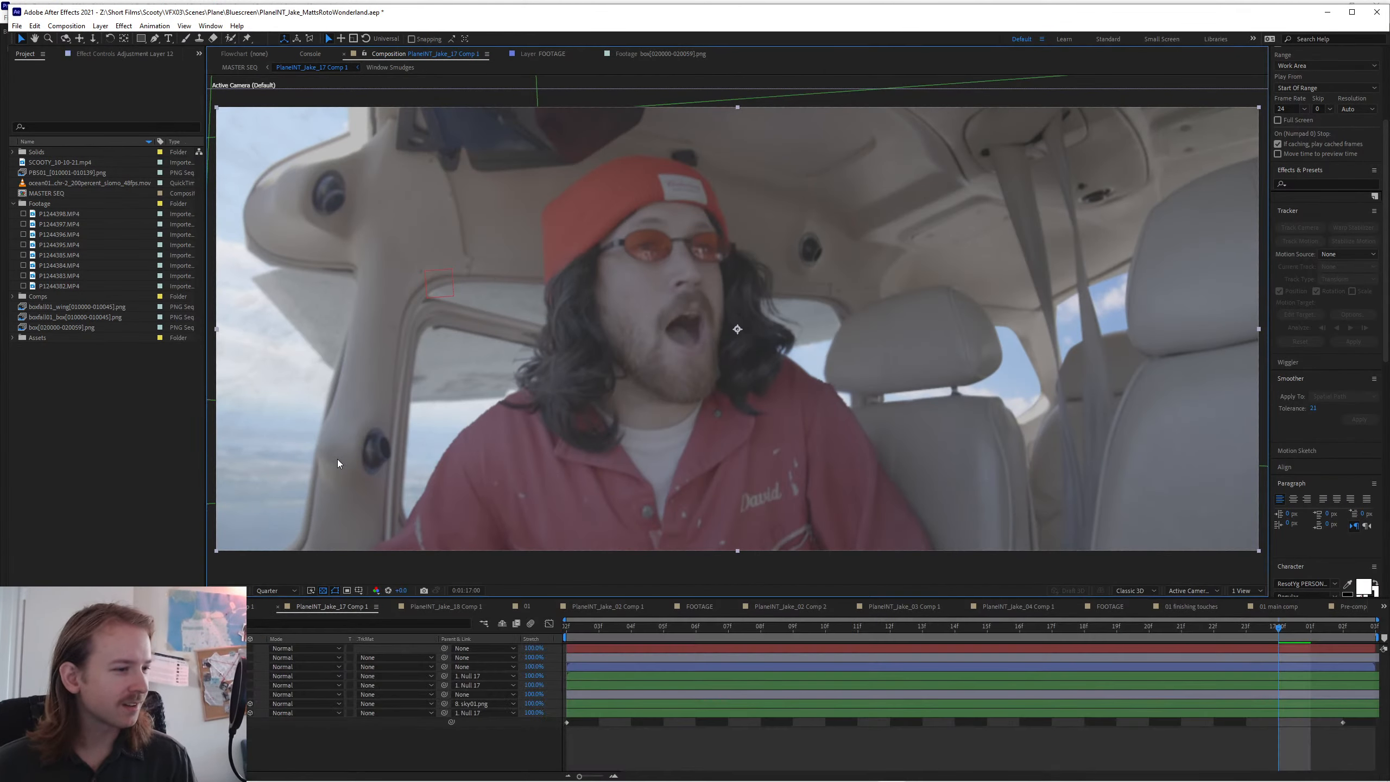
left_click(255, 67)
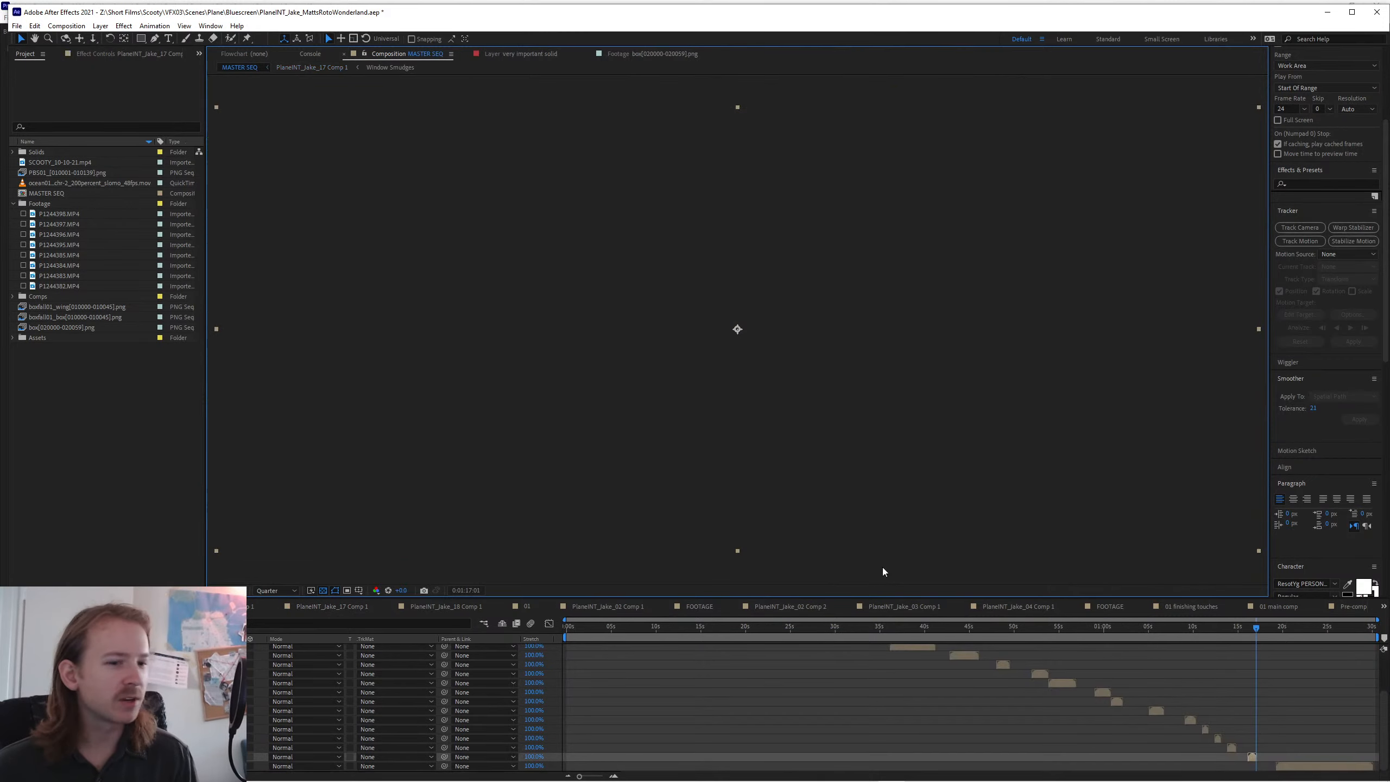
double_click(1309, 768)
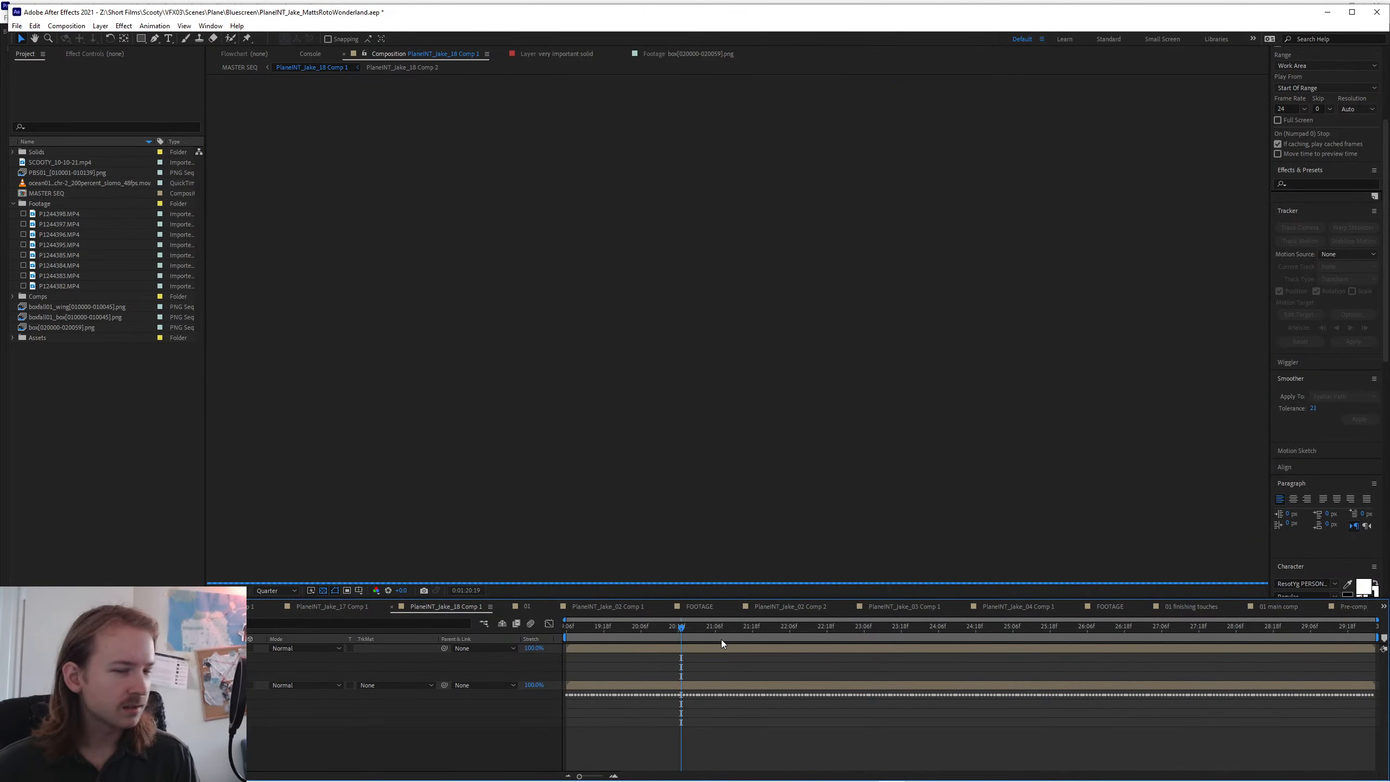
- Open the FOOTAGE2 layer at 0:01:21:09 to examine its existing Roto Brush & Refine Edge matte
key("alt+Tab")
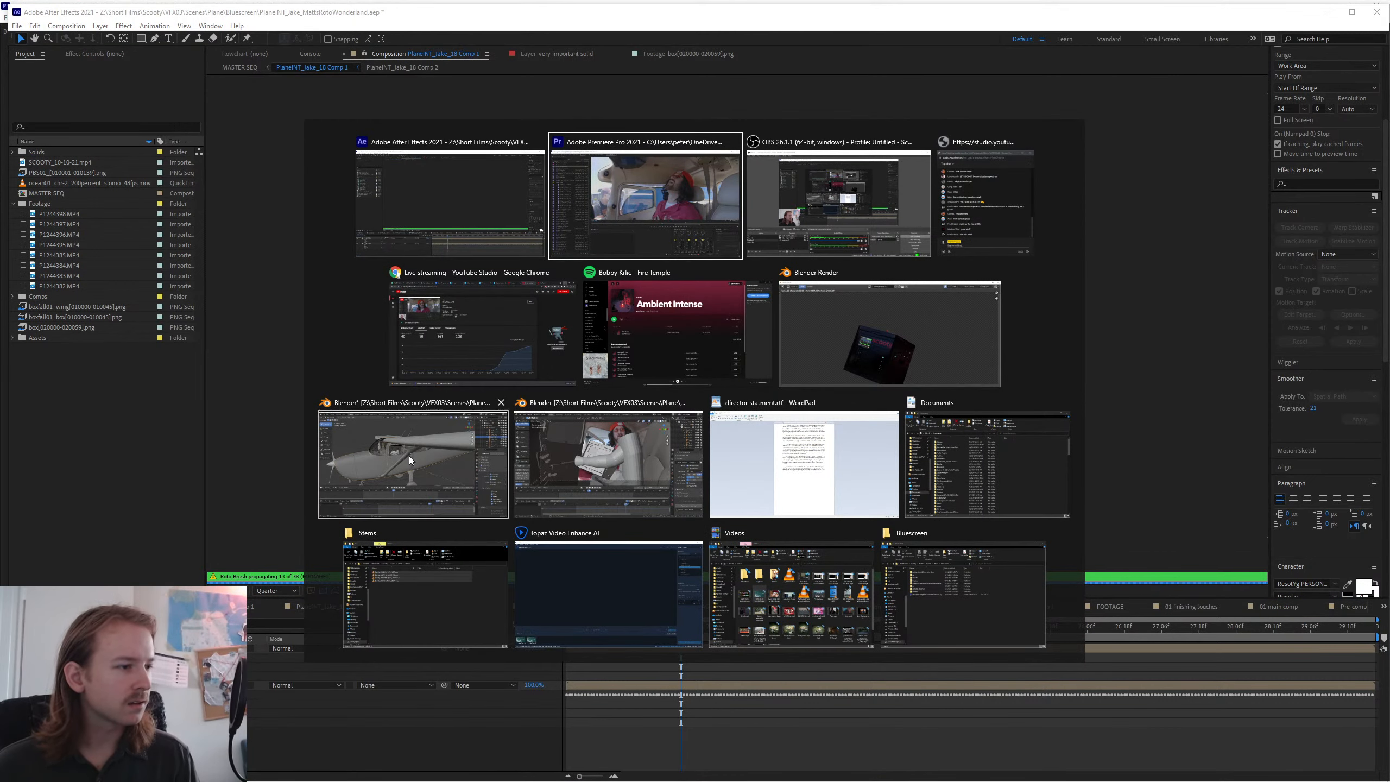
key("Escape")
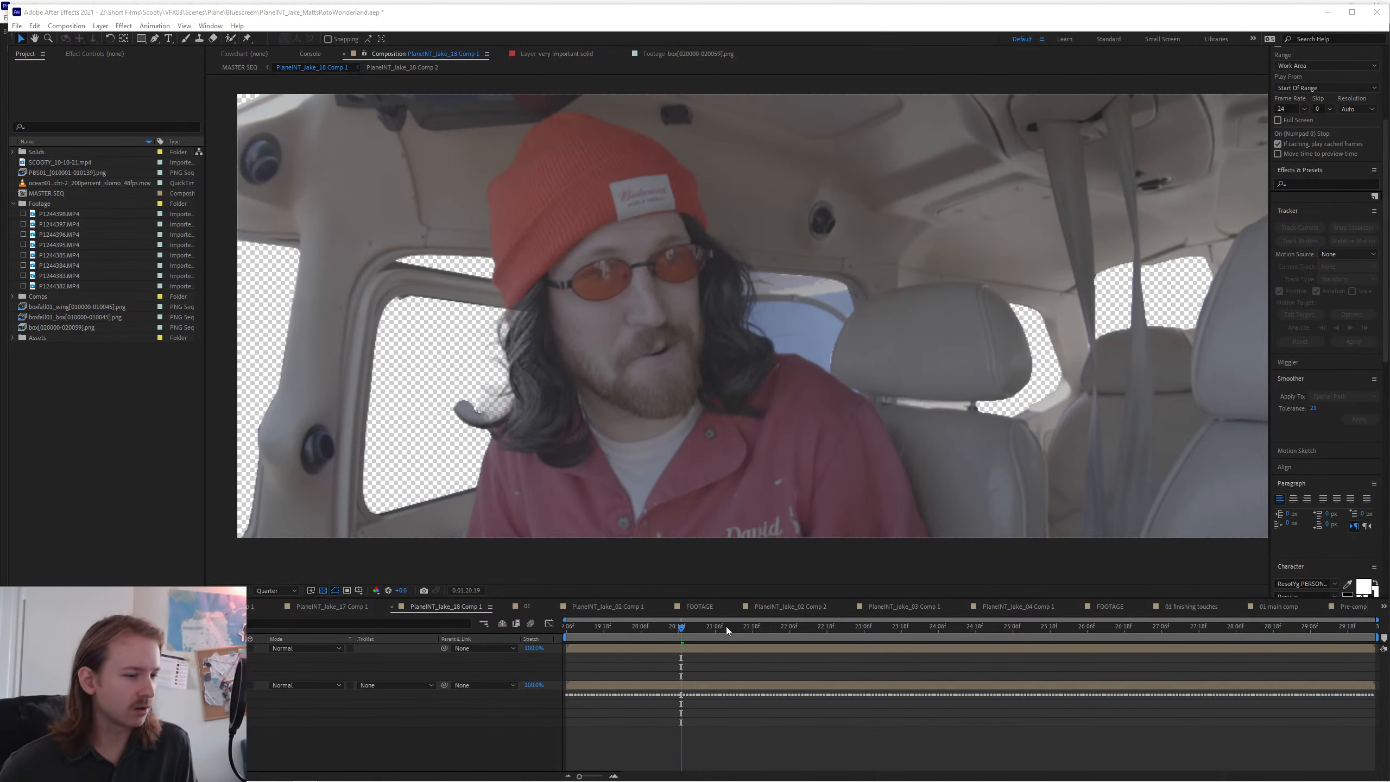
left_click(726, 626)
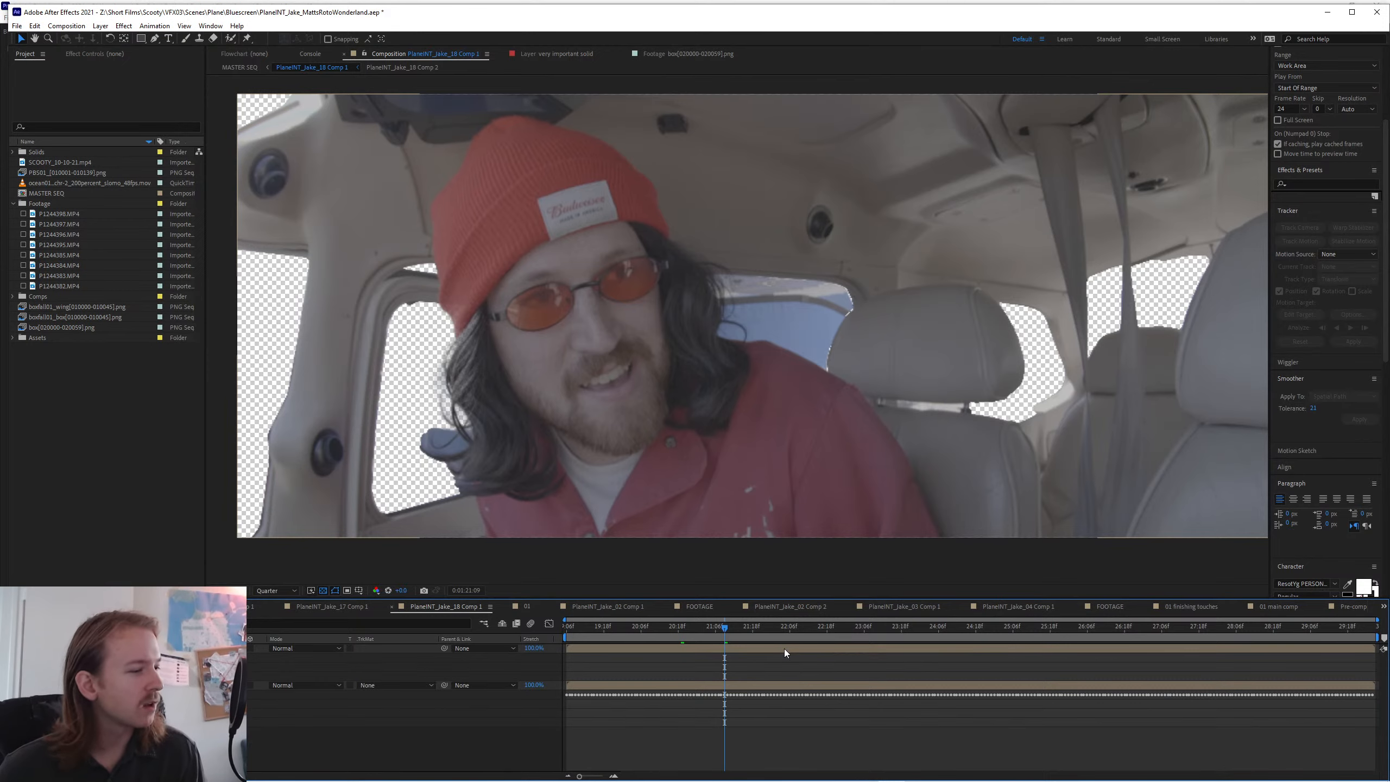
left_click(784, 649)
left_click(94, 53)
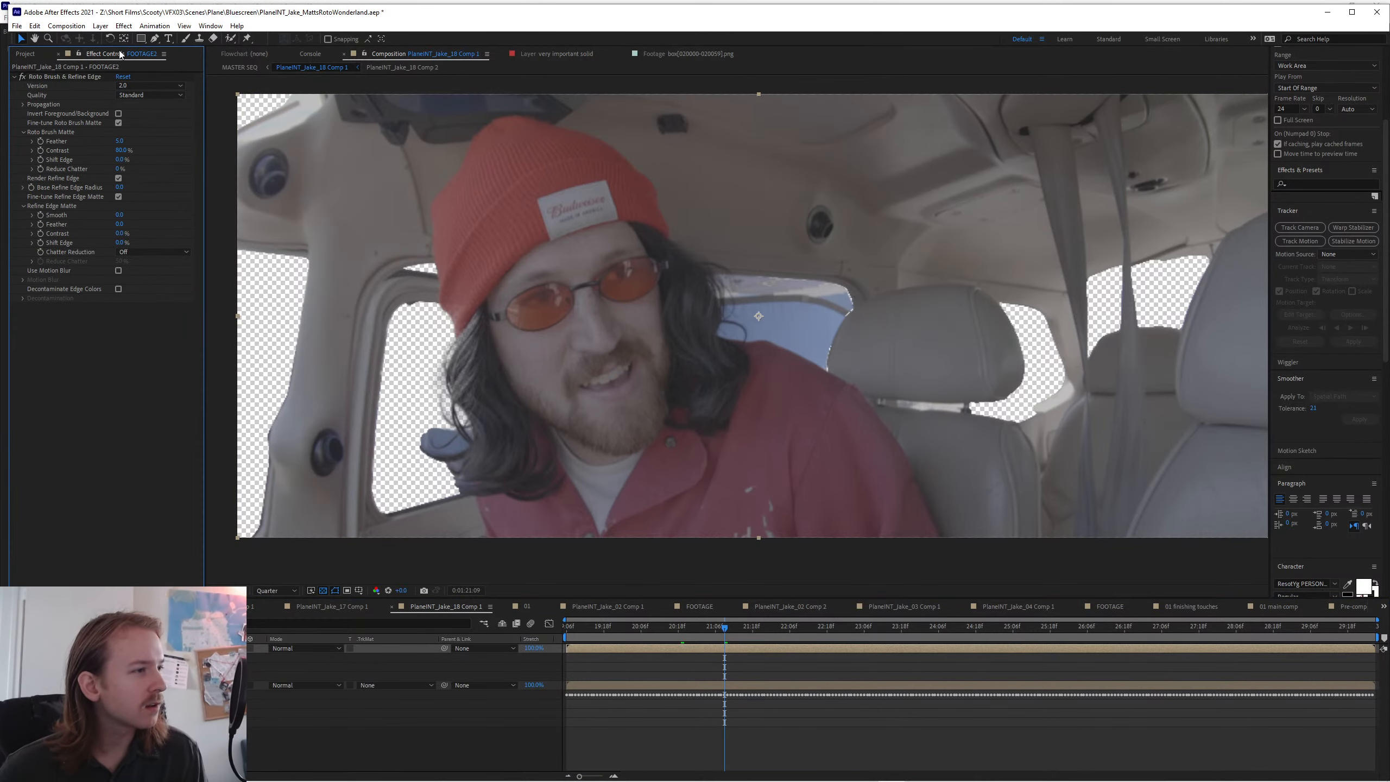
left_click(67, 73)
key("alt+w")
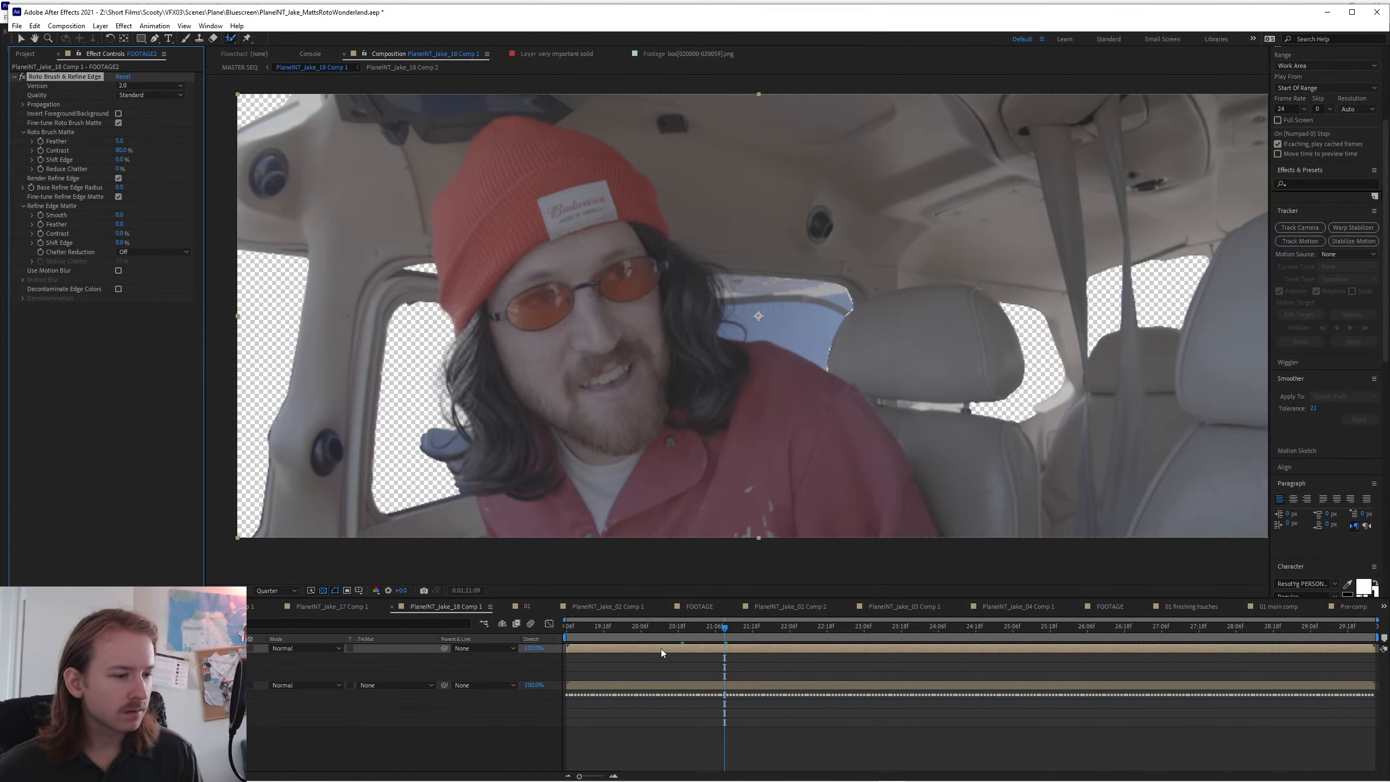
double_click(660, 649)
left_click_drag(860, 491, 779, 383)
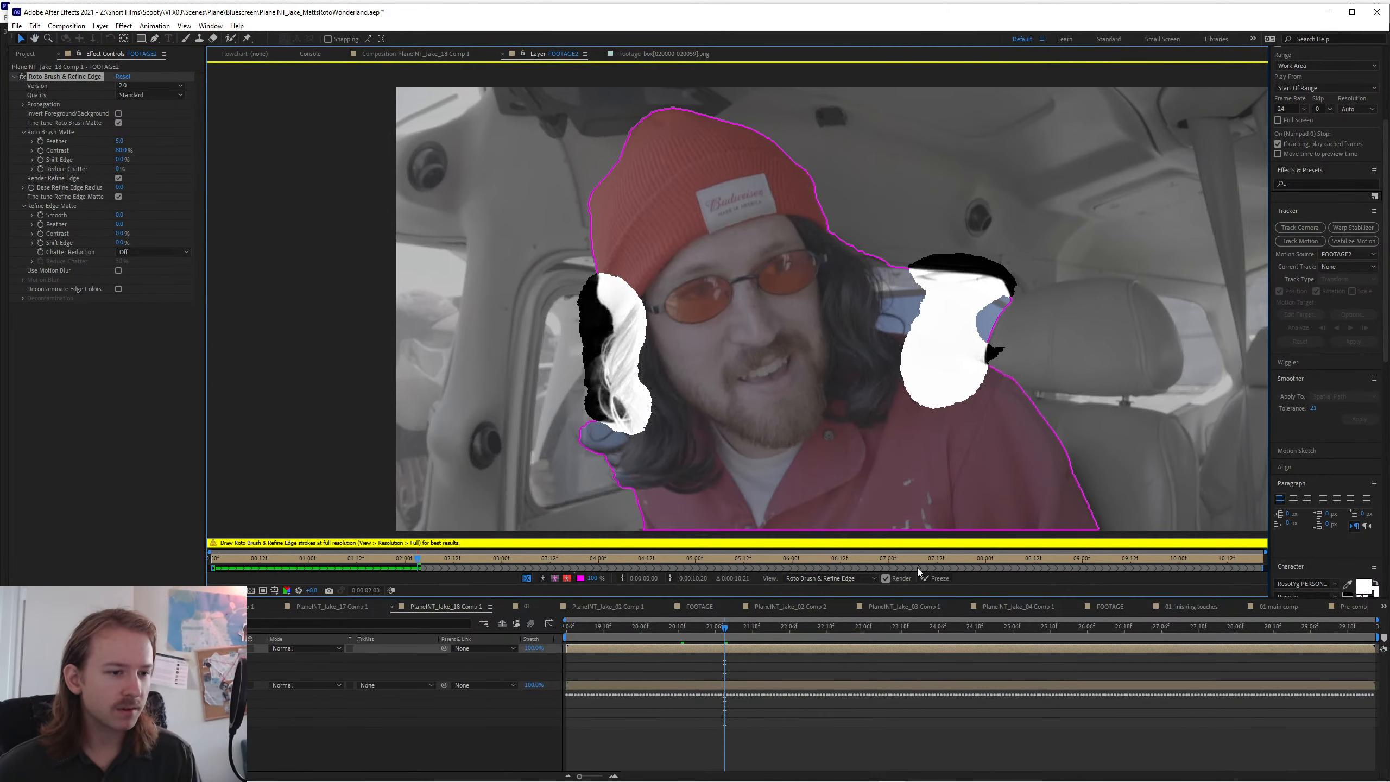
- Start freezing the Roto Brush propagation on FOOTAGE2, stop it partway and return to the composition
left_click(926, 578)
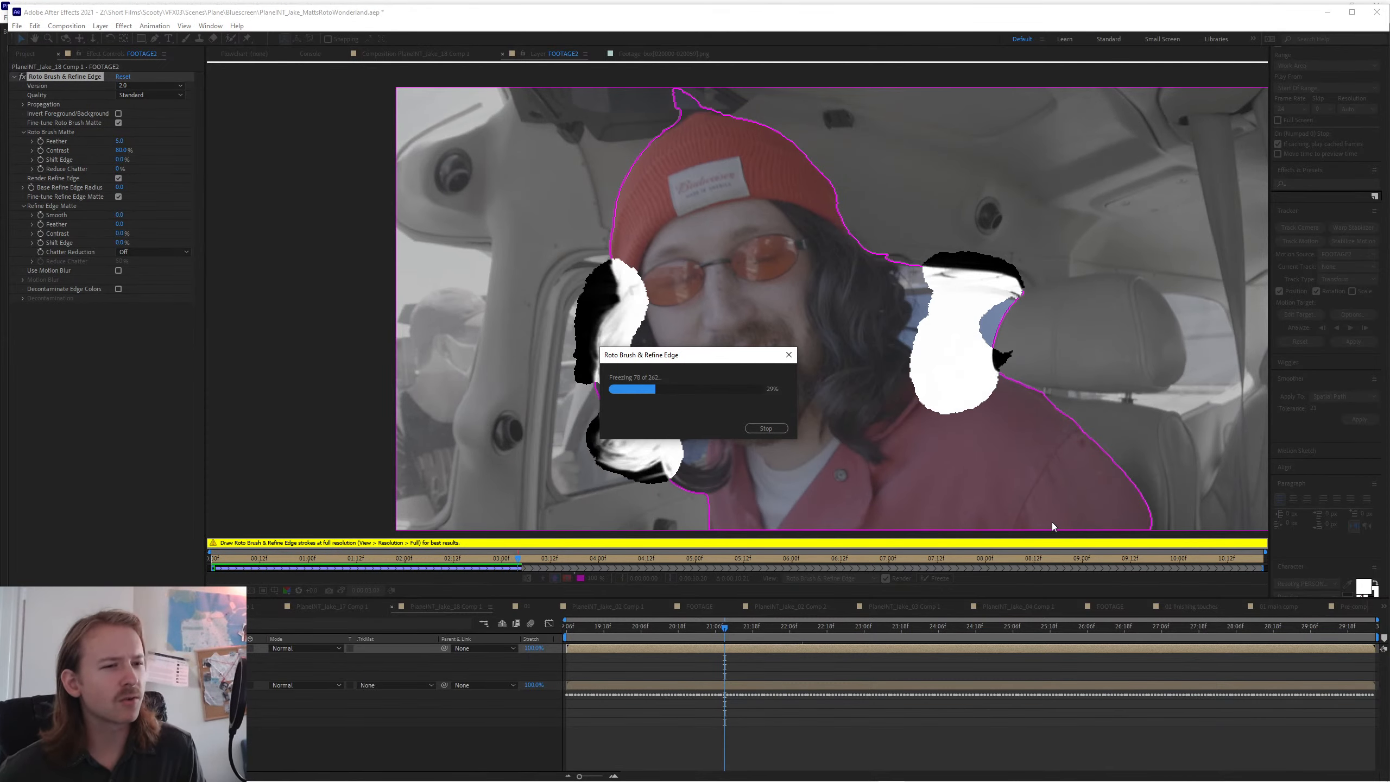
left_click(767, 428)
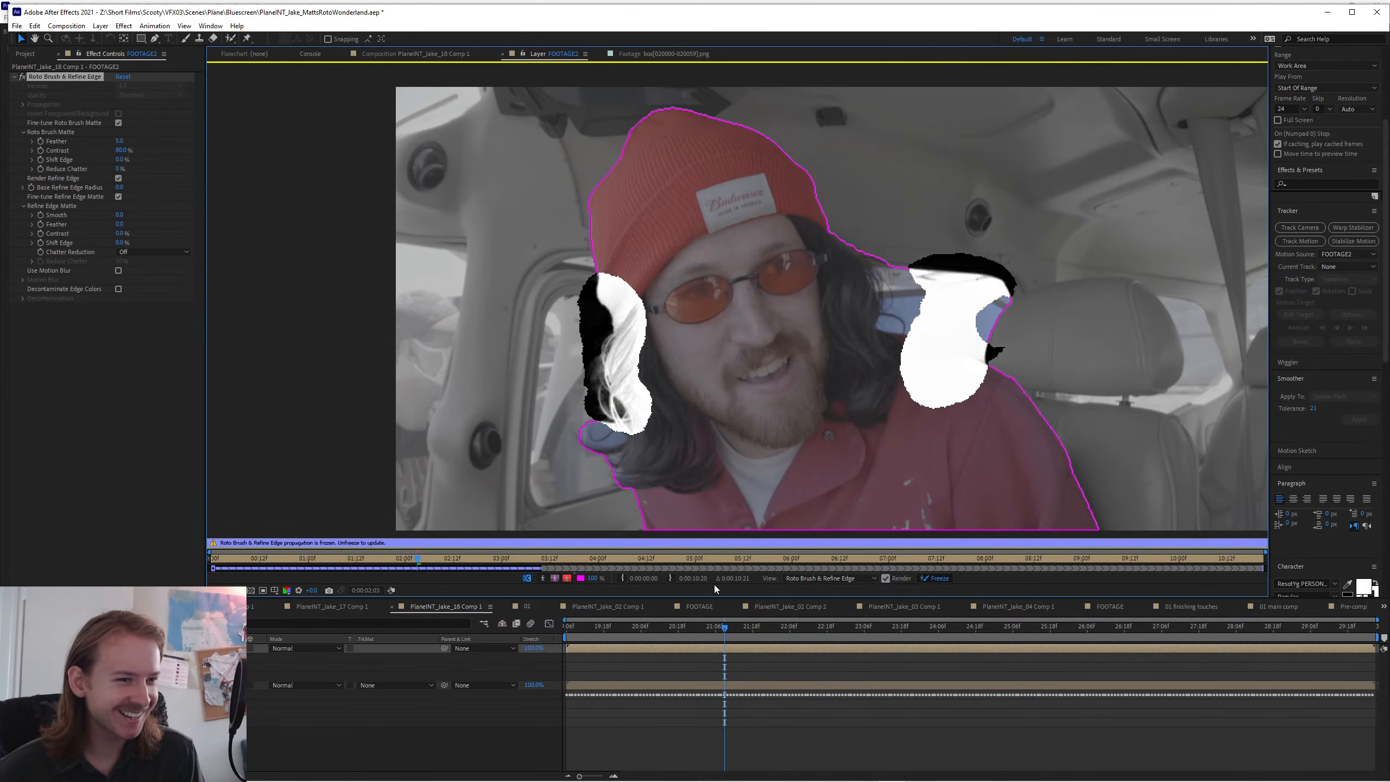
left_click(417, 54)
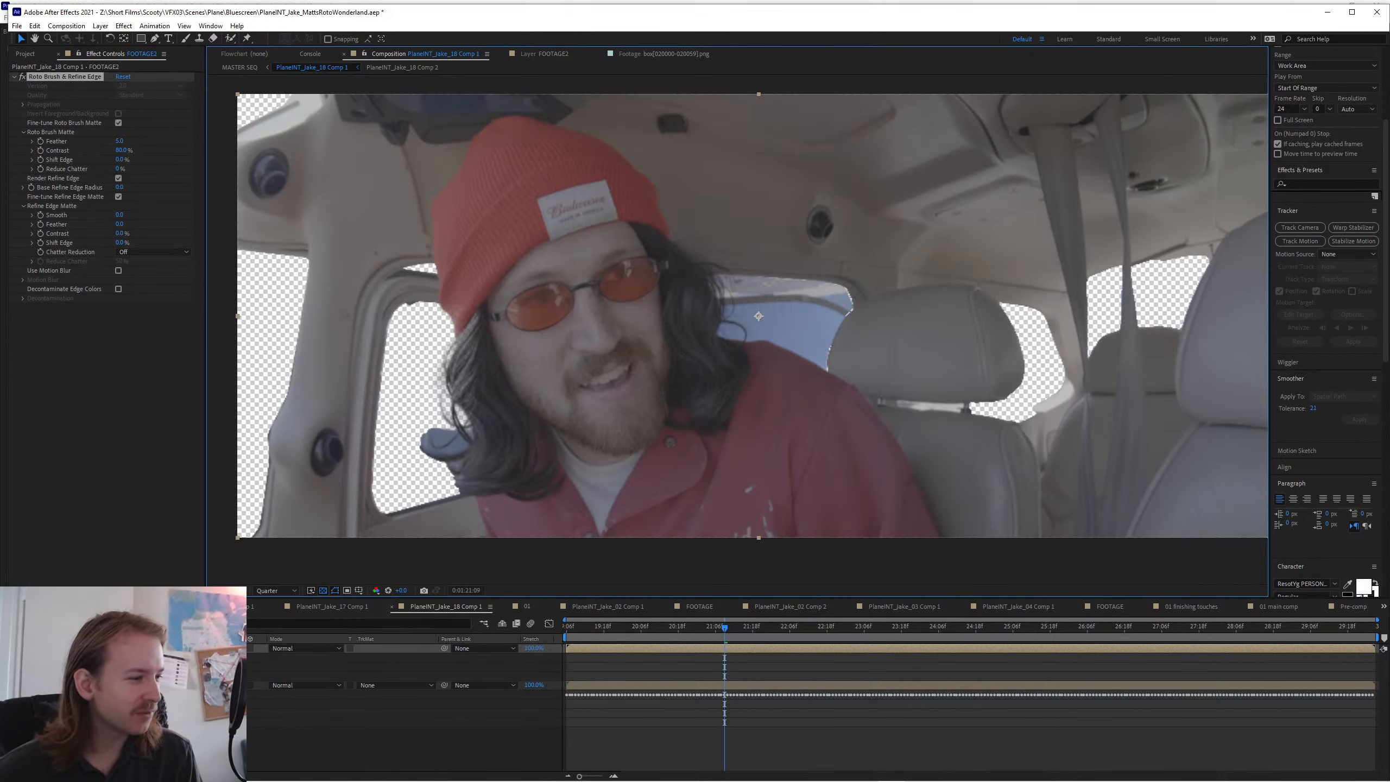
- Preview the passenger cutout, compare it with the masked cockpit layer below, and return to the shot's start at 0:01:19:06
key("space")
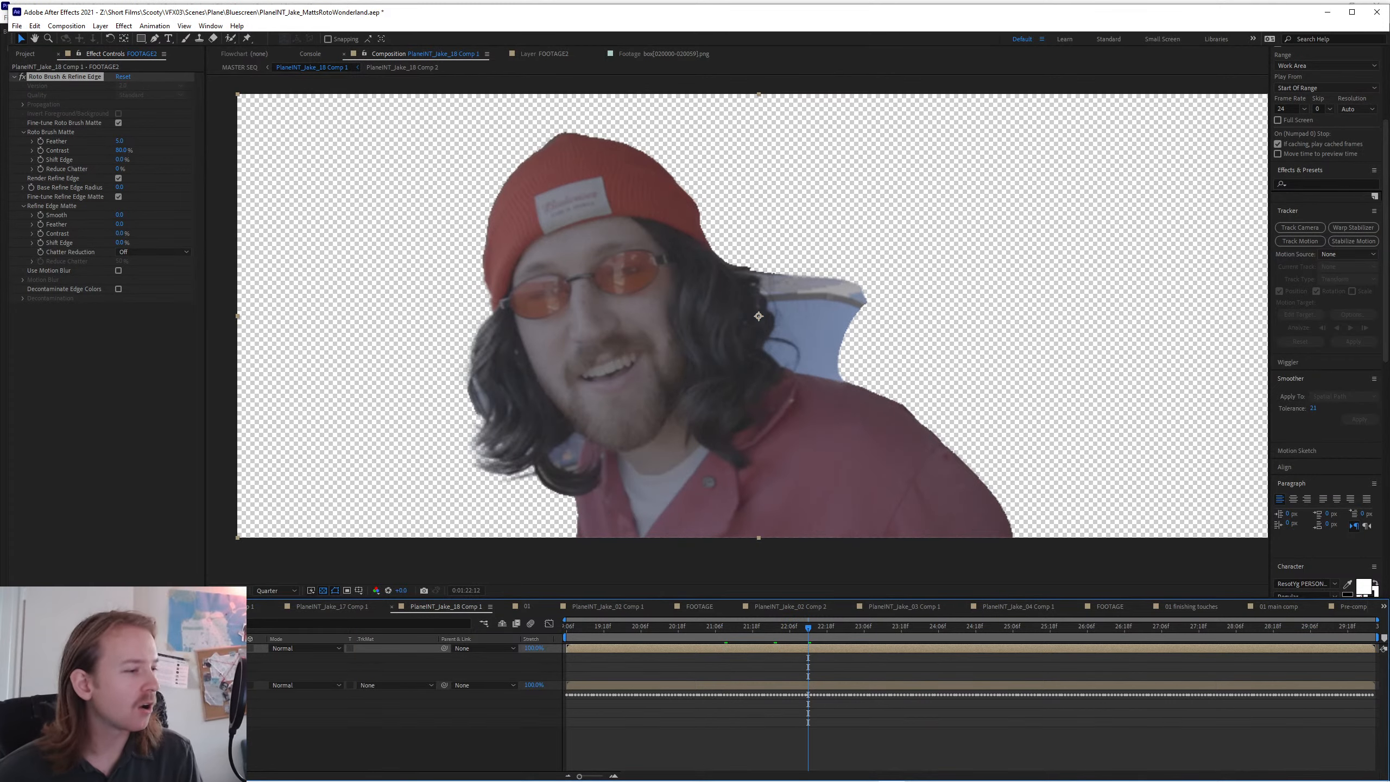
left_click(123, 685)
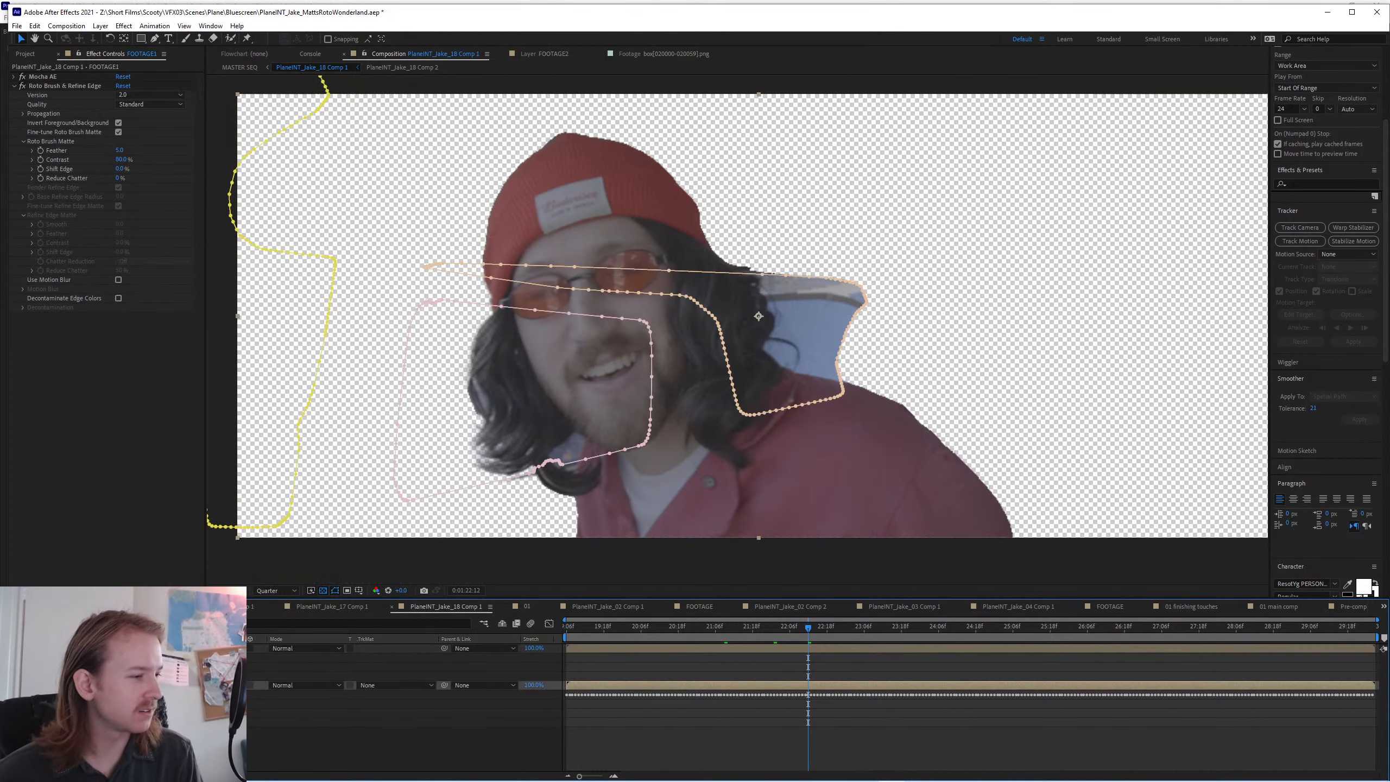
left_click(788, 650)
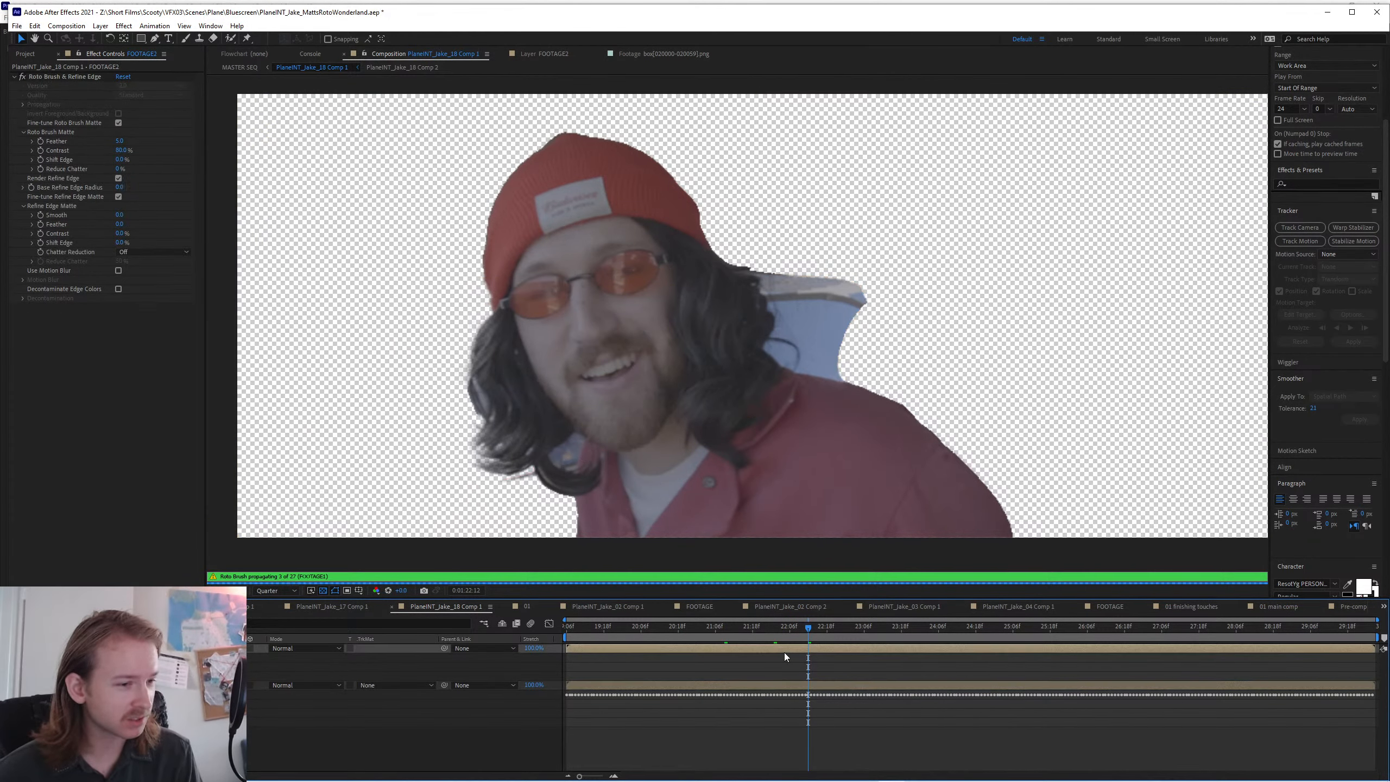
left_click(849, 628)
left_click(844, 687)
left_click_drag(874, 631, 564, 633)
- Delete the Roto Brush & Refine Edge effect from FOOTAGE2 and activate the Roto Brush tool
left_click(164, 648)
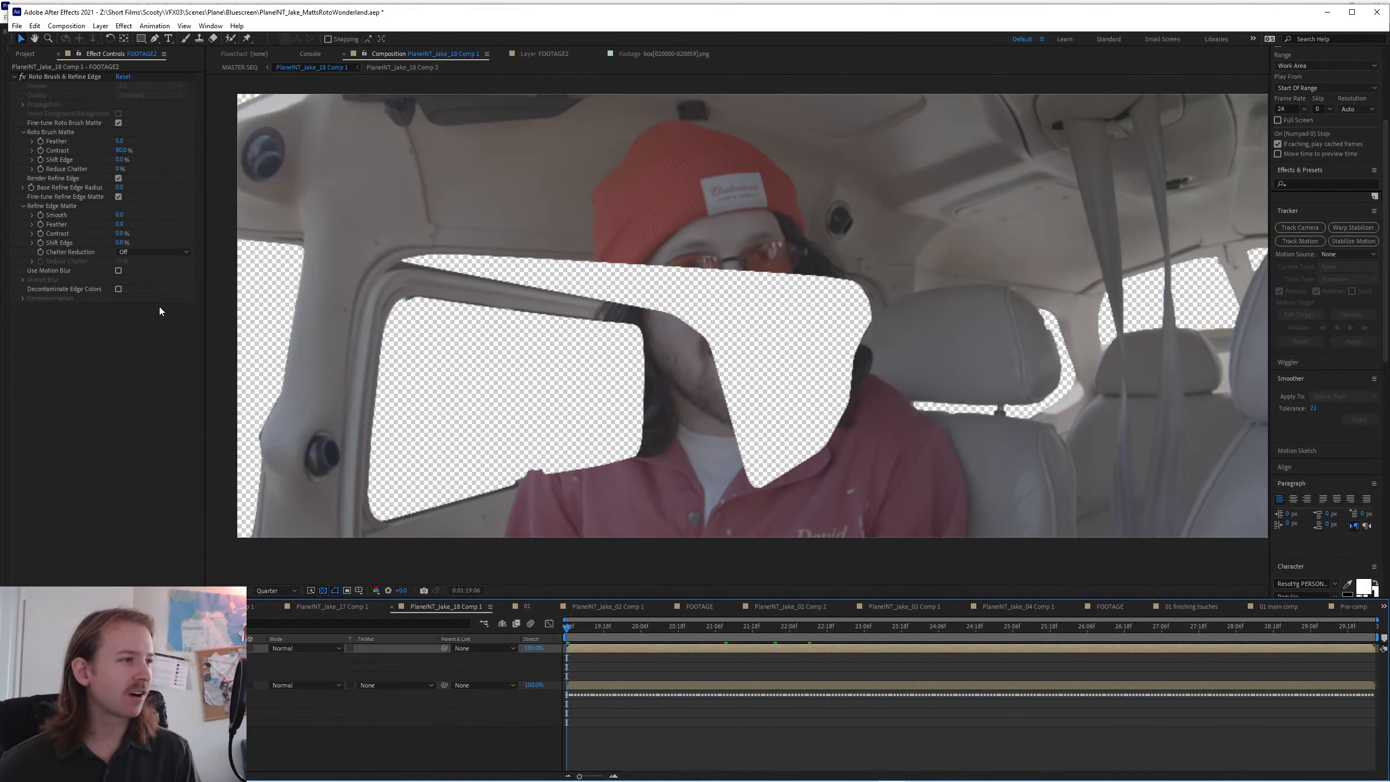
left_click(65, 76)
key("Delete")
left_click(233, 40)
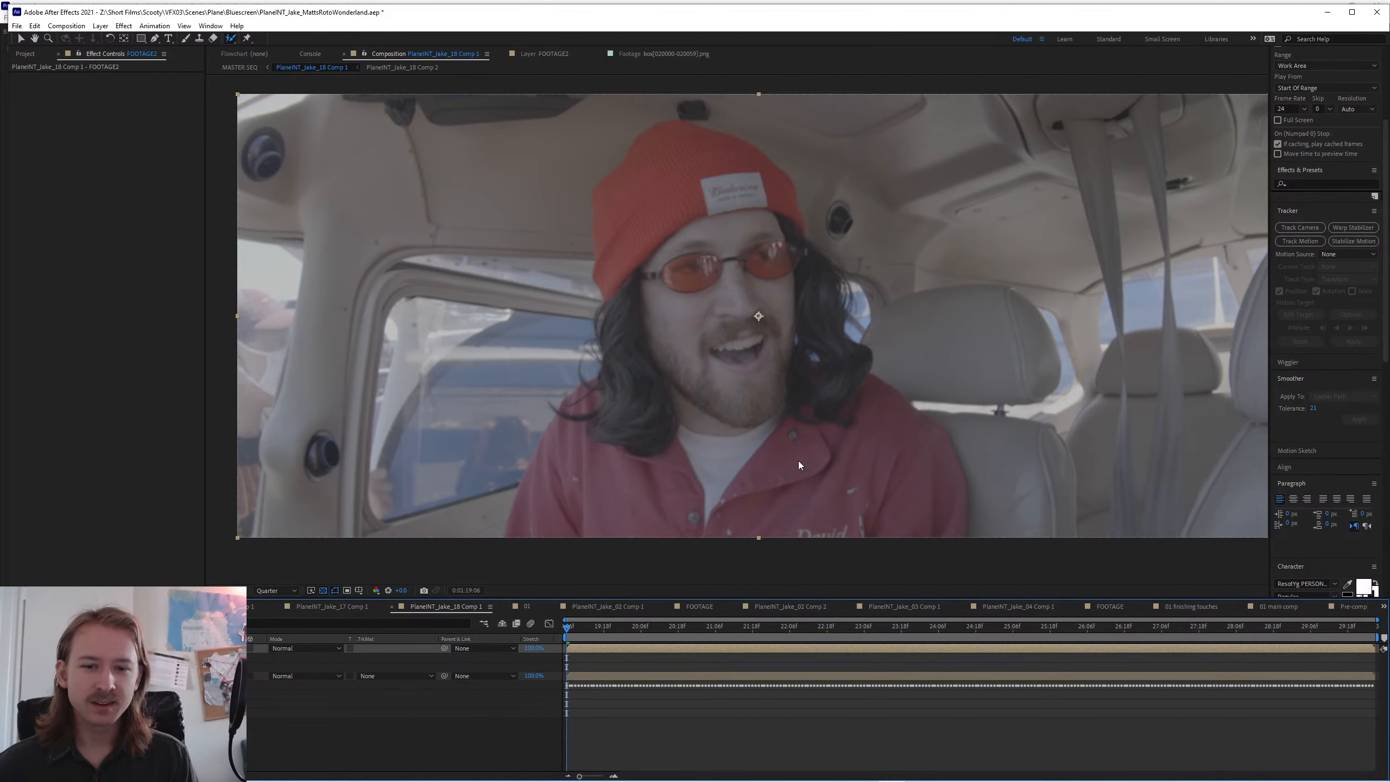
left_click_drag(810, 429, 826, 431)
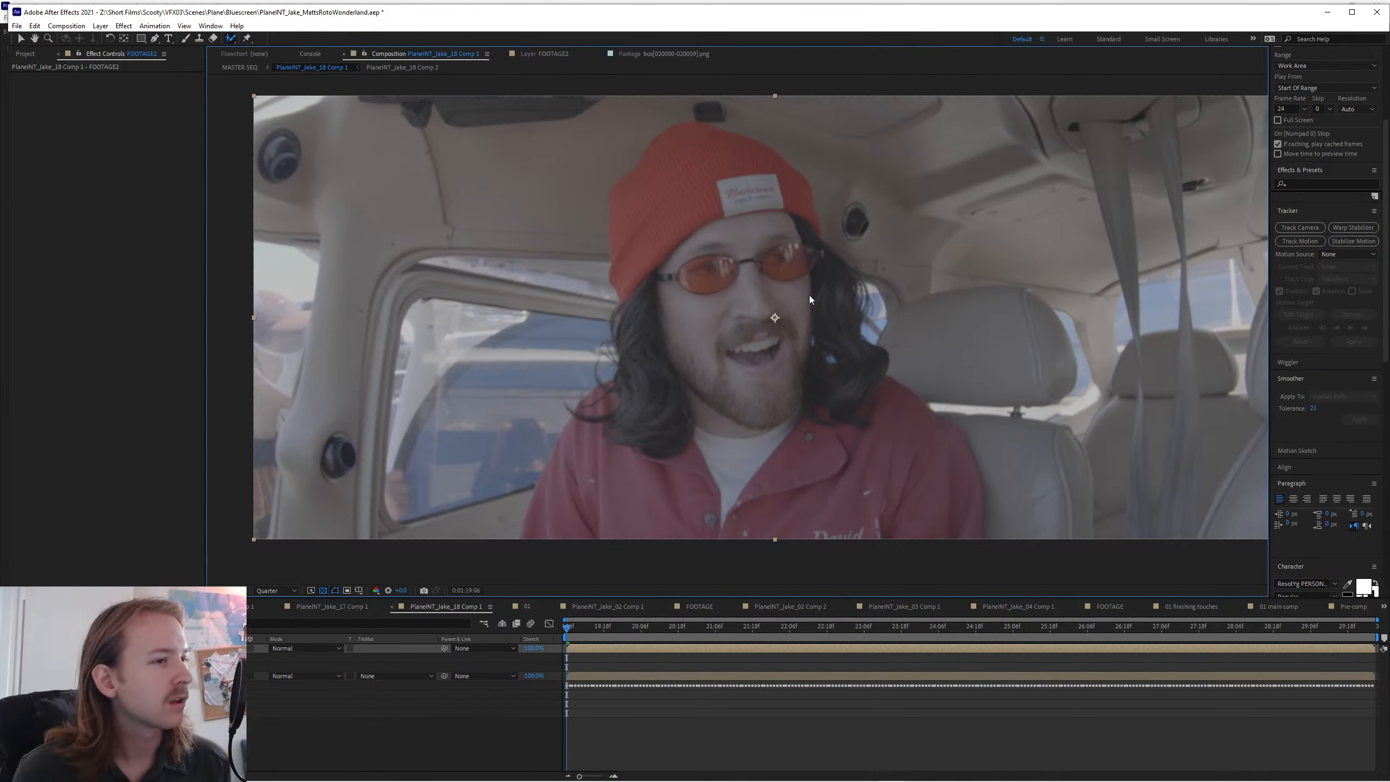
left_click_drag(810, 296, 787, 287)
key("alt+Tab")
left_click(997, 233)
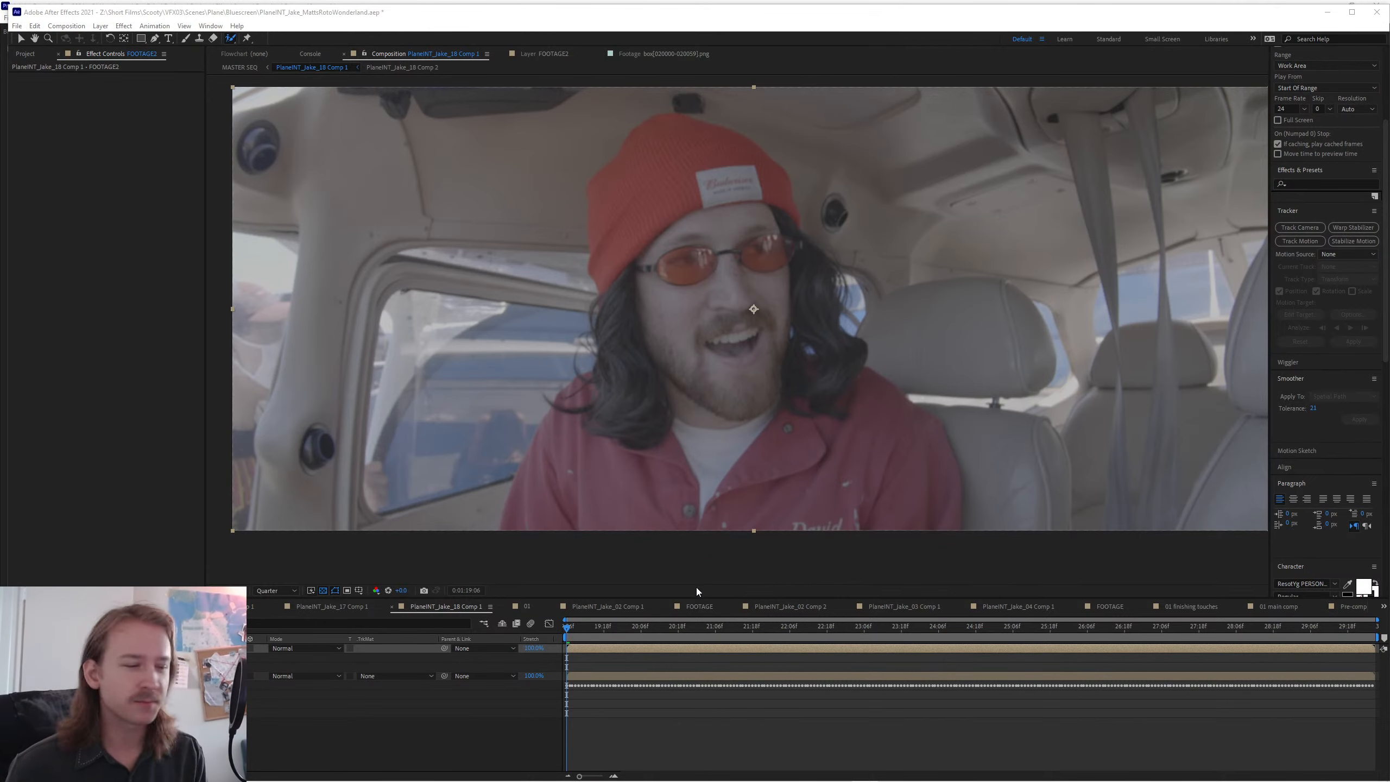
- Open FOOTAGE2 for roto work and move to its first frame
left_click_drag(619, 636, 625, 635)
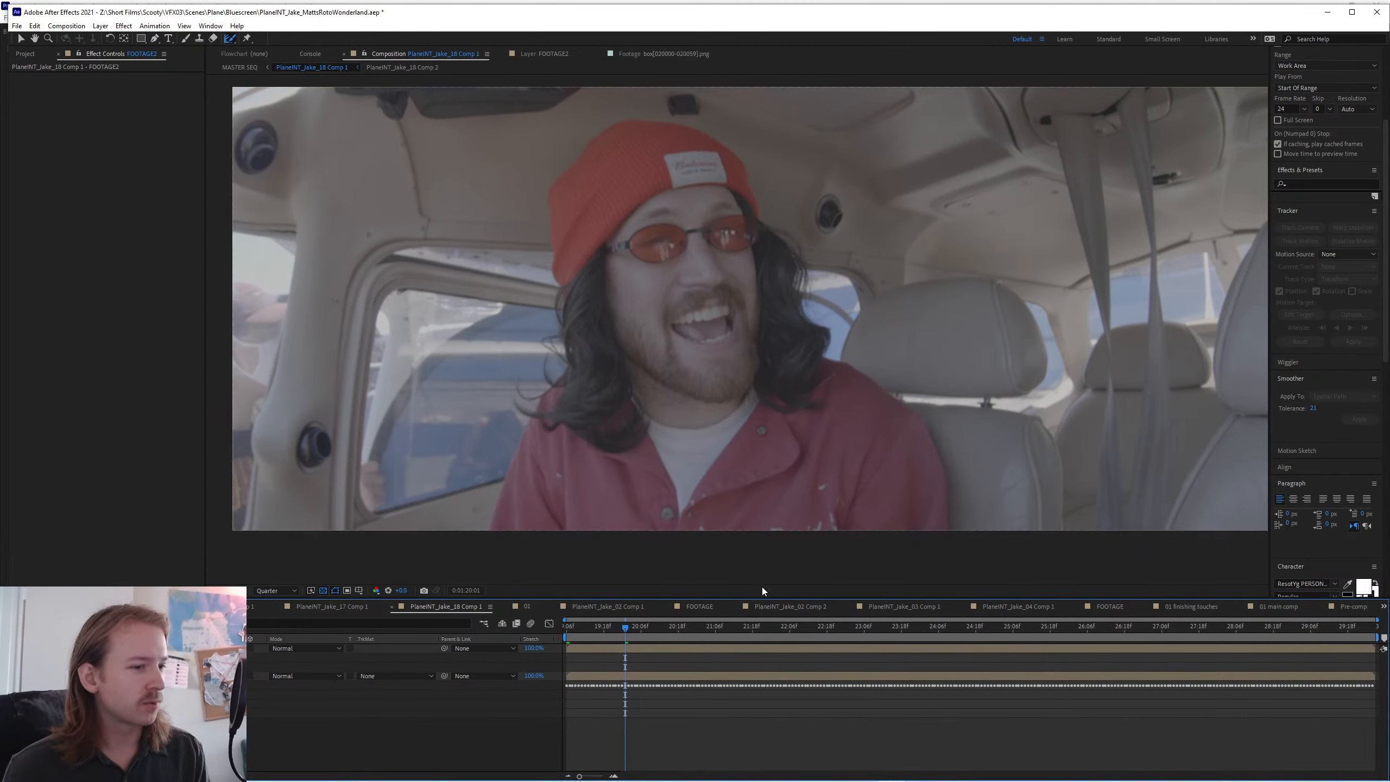
double_click(730, 647)
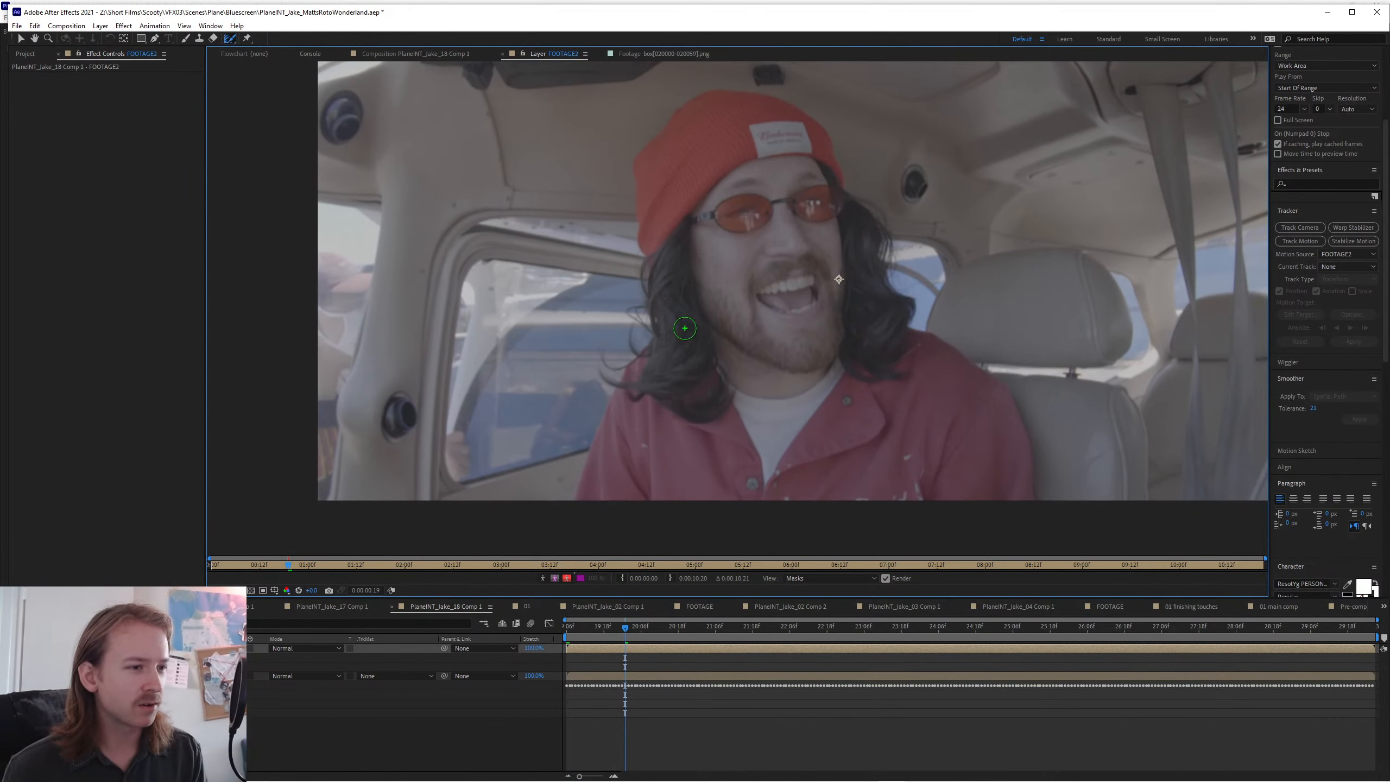
left_click_drag(576, 630, 555, 629)
left_click_drag(736, 445, 700, 434)
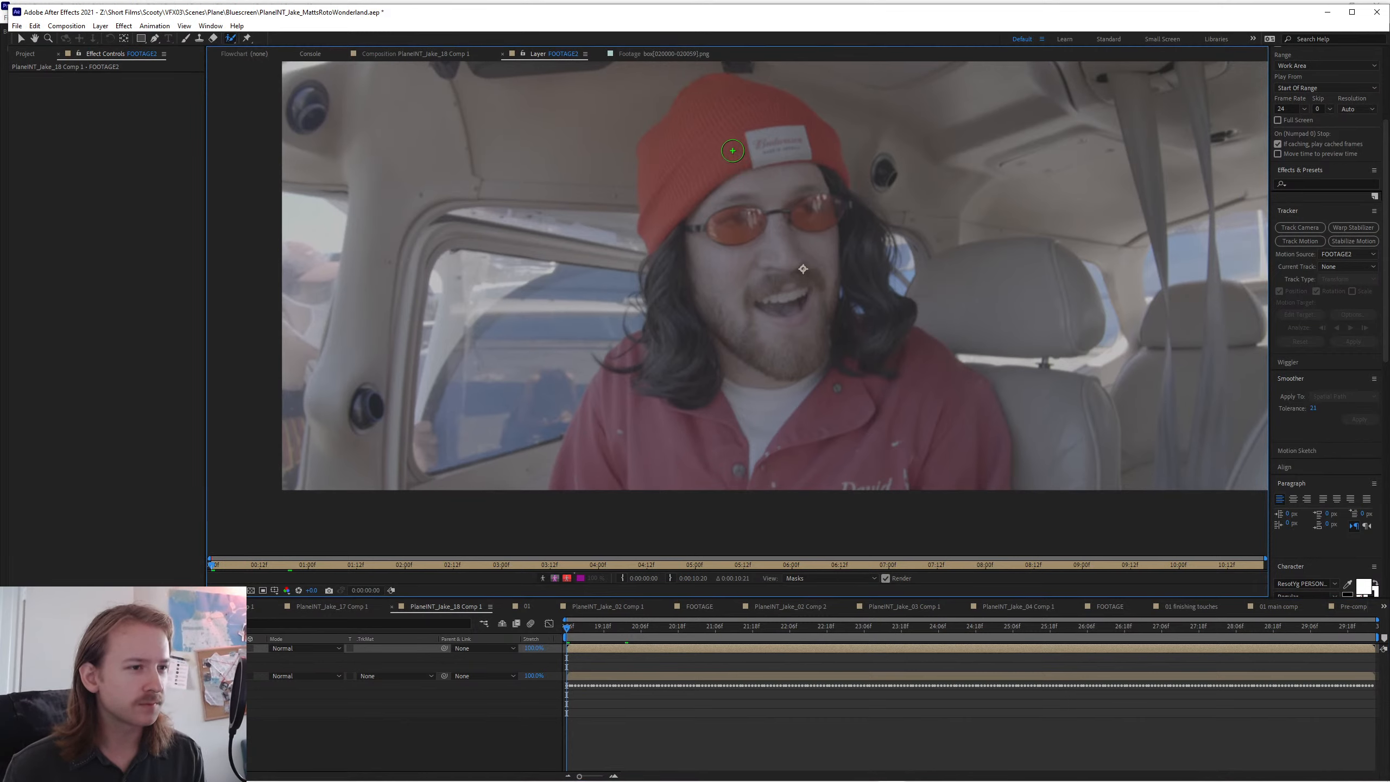
- Try a Roto Brush foreground stroke from the hat down to the shirt, check the composition and reopen the FOOTAGE2 layer
mouse_move(733, 144)
left_mouse_down()
mouse_move(783, 330)
mouse_move(782, 445)
left_mouse_up()
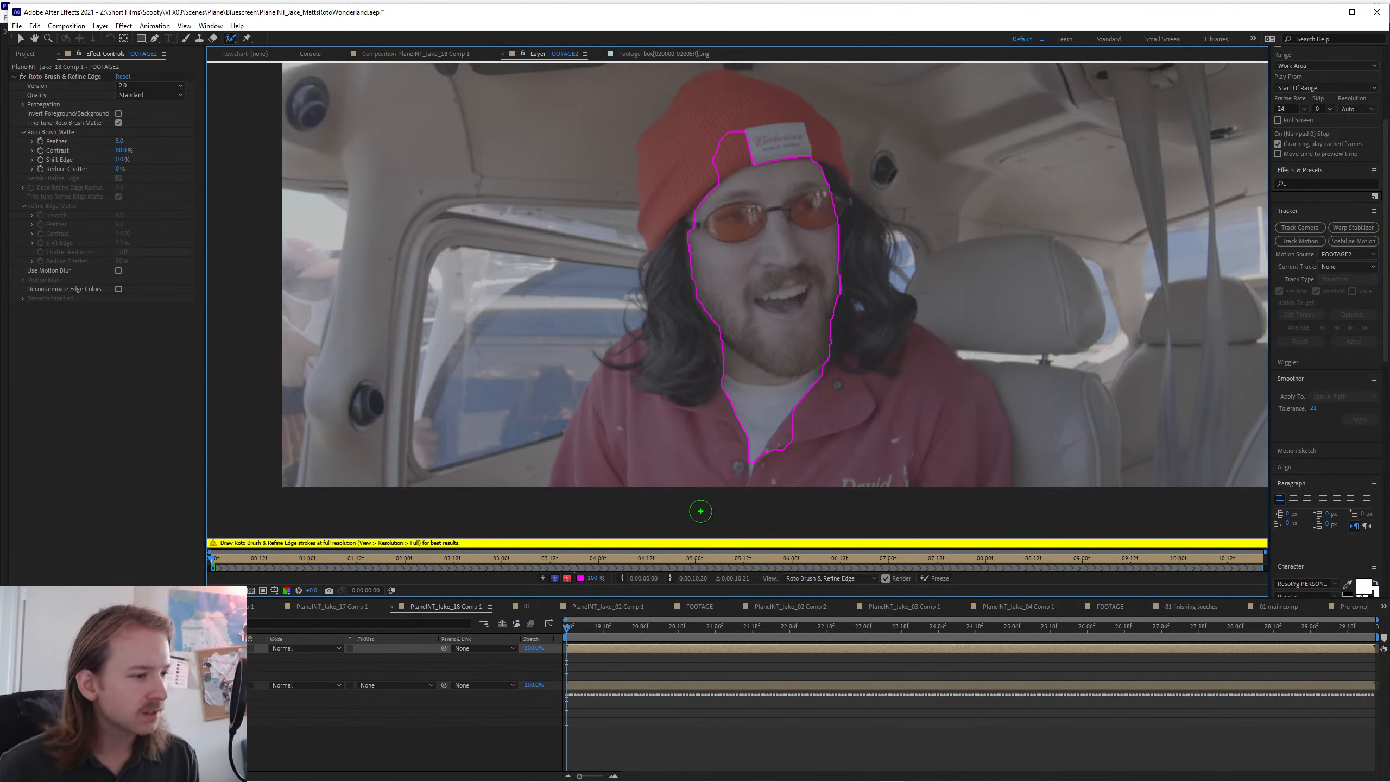
left_click(415, 51)
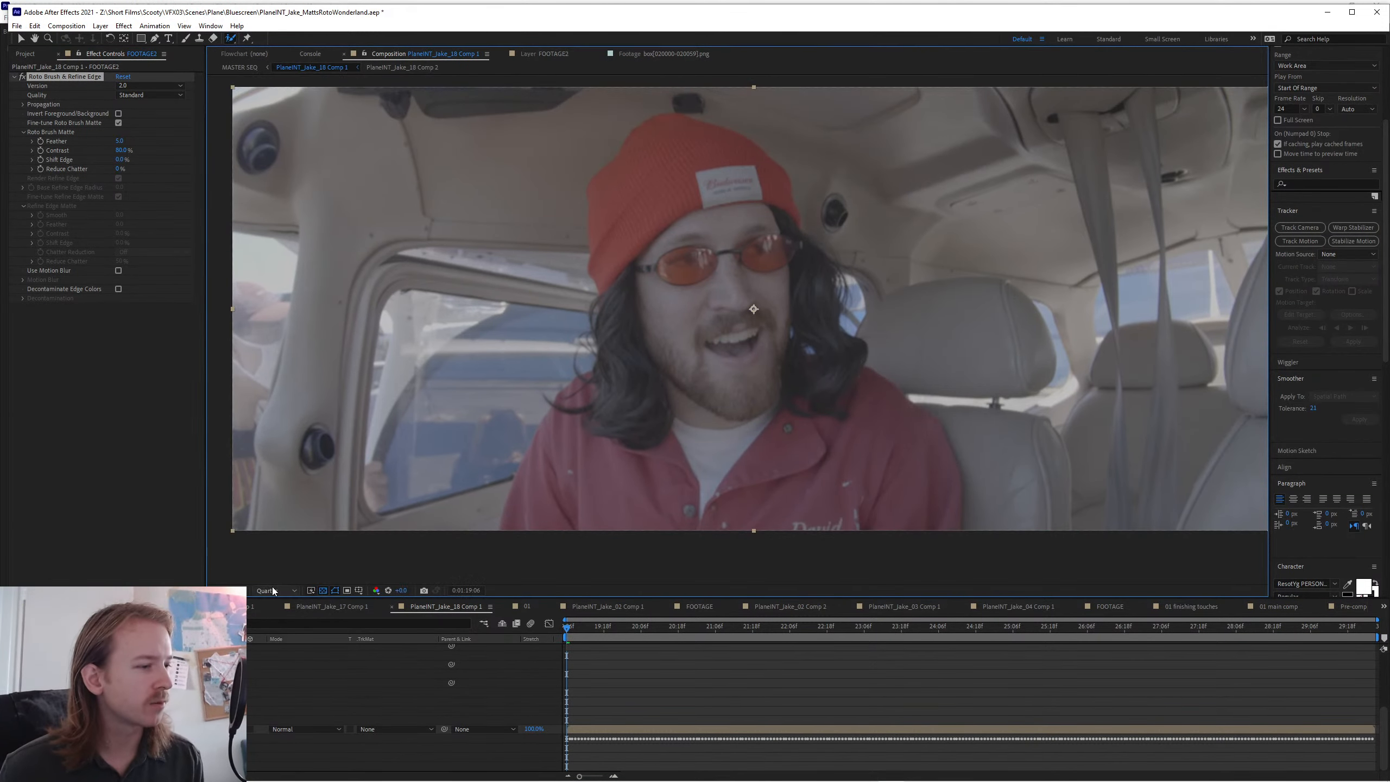
left_click(711, 660)
double_click(703, 457)
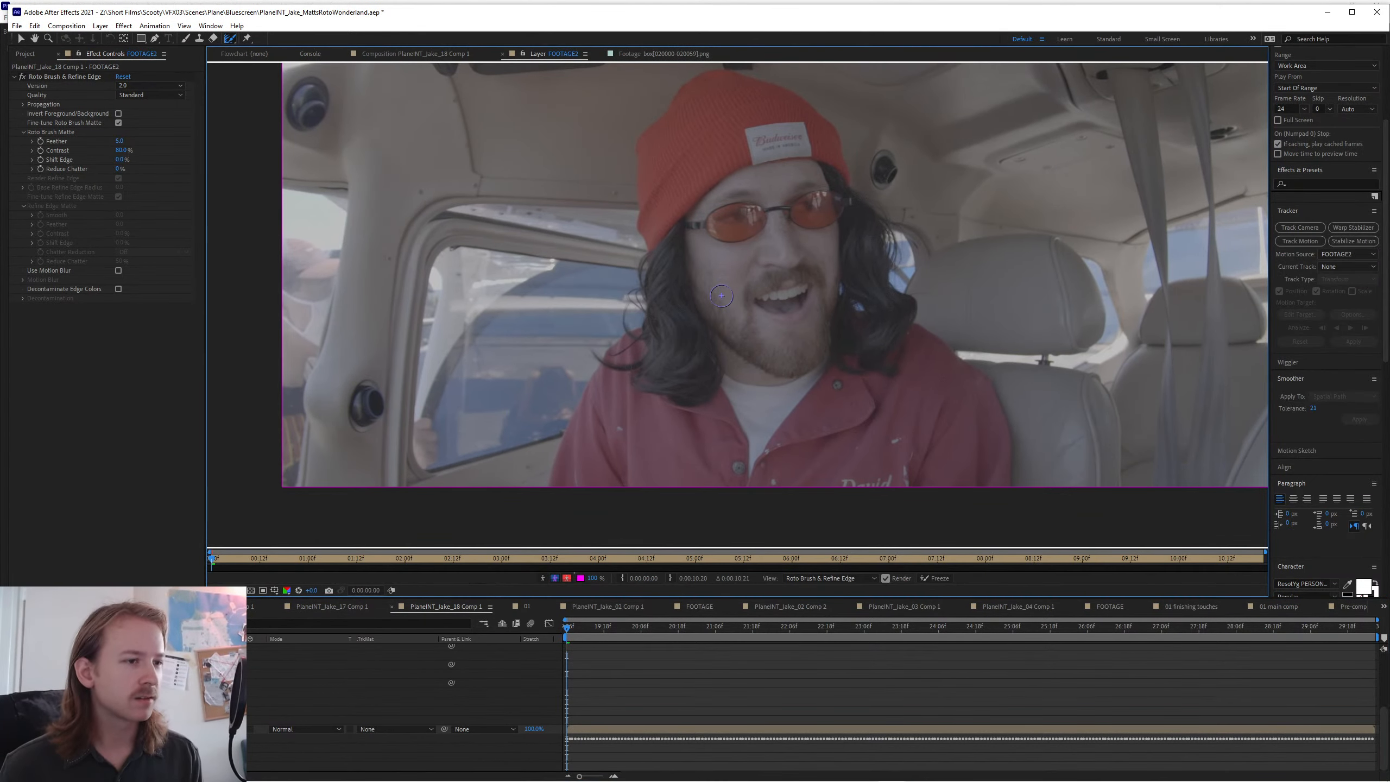
- Paint Roto Brush foreground strokes over the passenger's hat, face, hair and red jacket on the first frame
left_click_drag(739, 159, 756, 371)
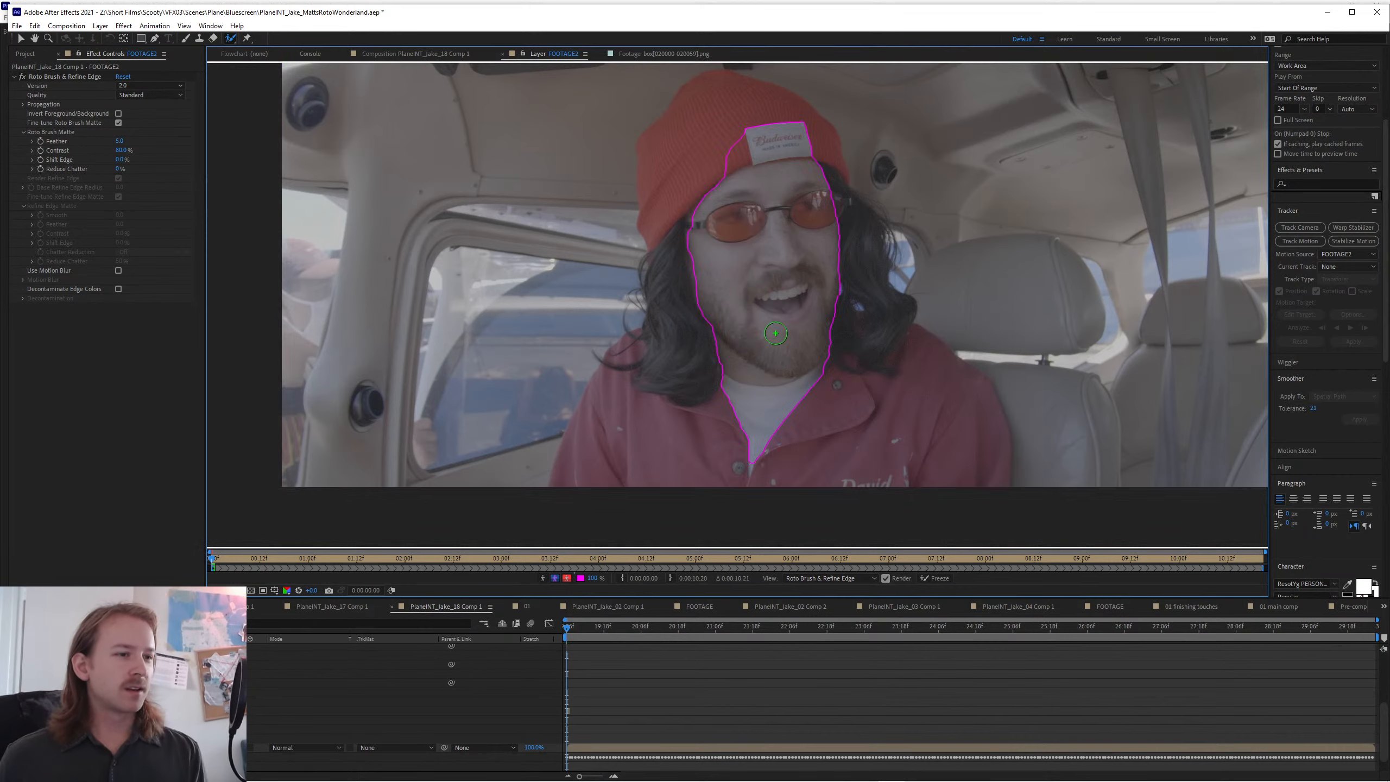
key("Page_Down")
mouse_move(722, 145)
left_mouse_down()
mouse_move(729, 176)
mouse_move(668, 499)
left_mouse_up()
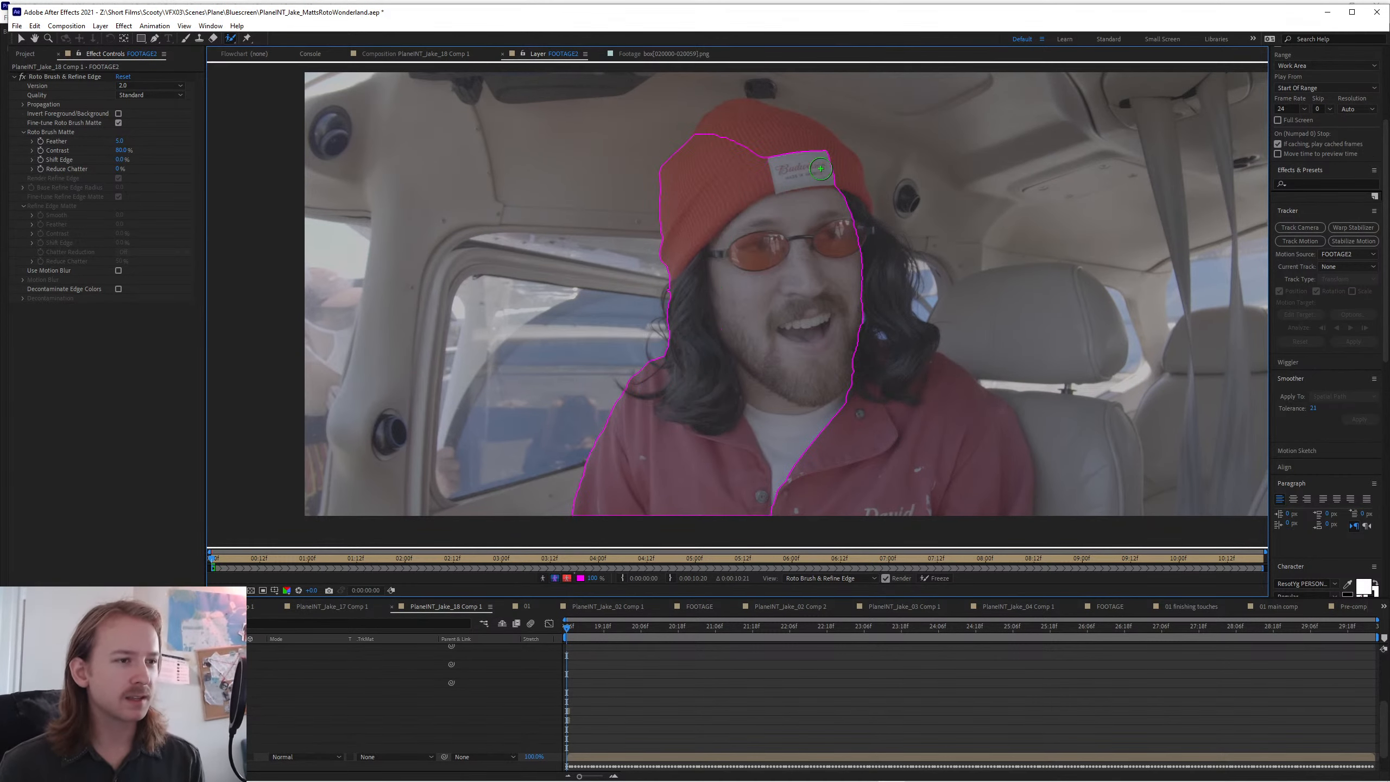
left_click_drag(736, 142, 944, 499)
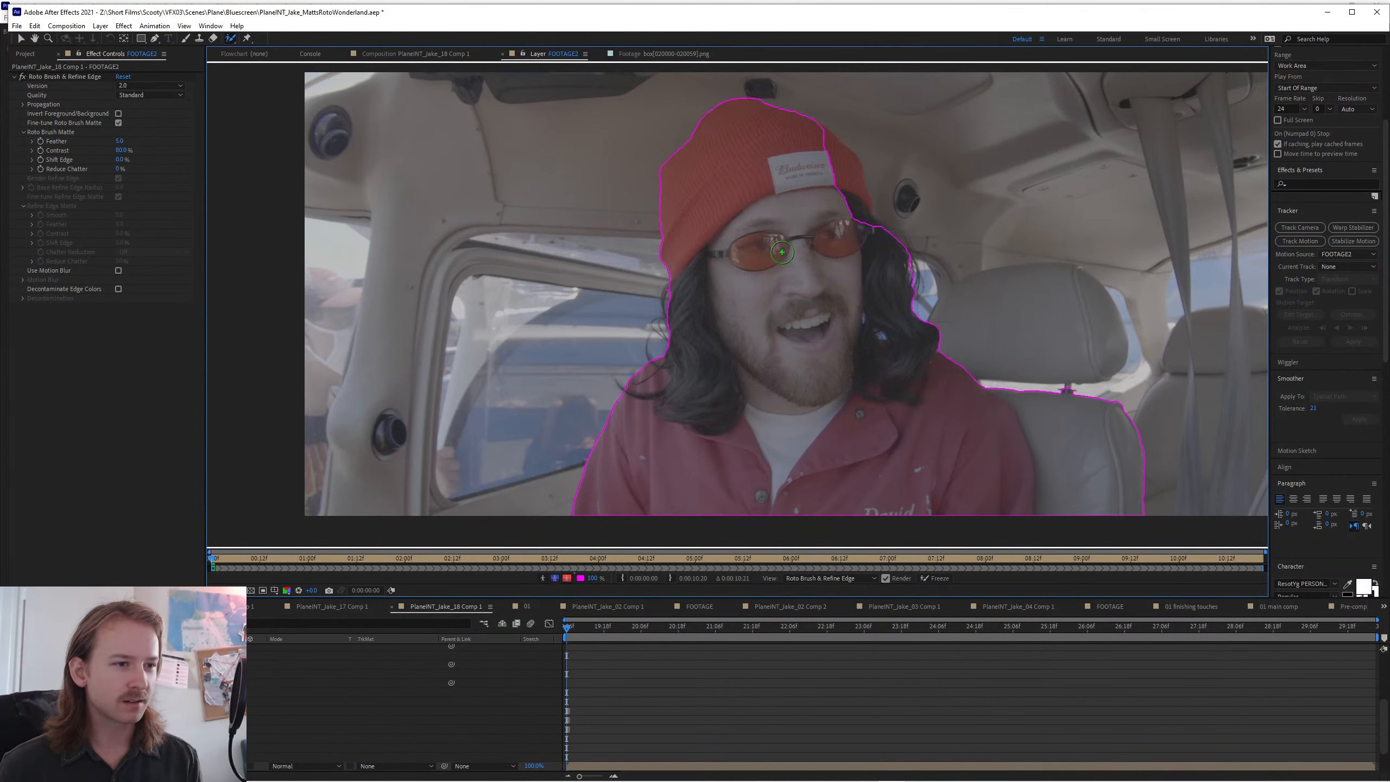
left_click_drag(812, 147, 837, 259)
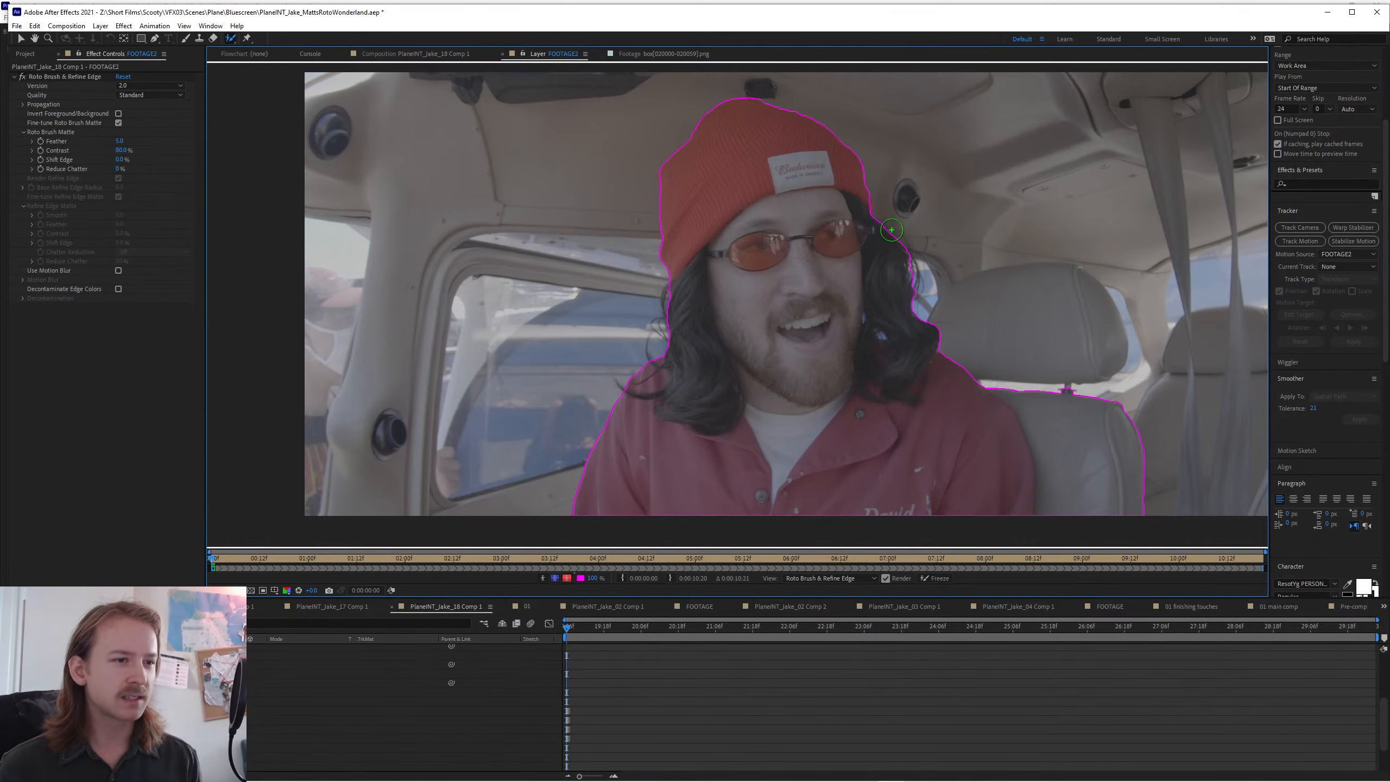
mouse_move(897, 219)
left_mouse_down()
mouse_move(948, 336)
mouse_move(905, 309)
mouse_move(858, 309)
left_mouse_up()
key("ctrl+z")
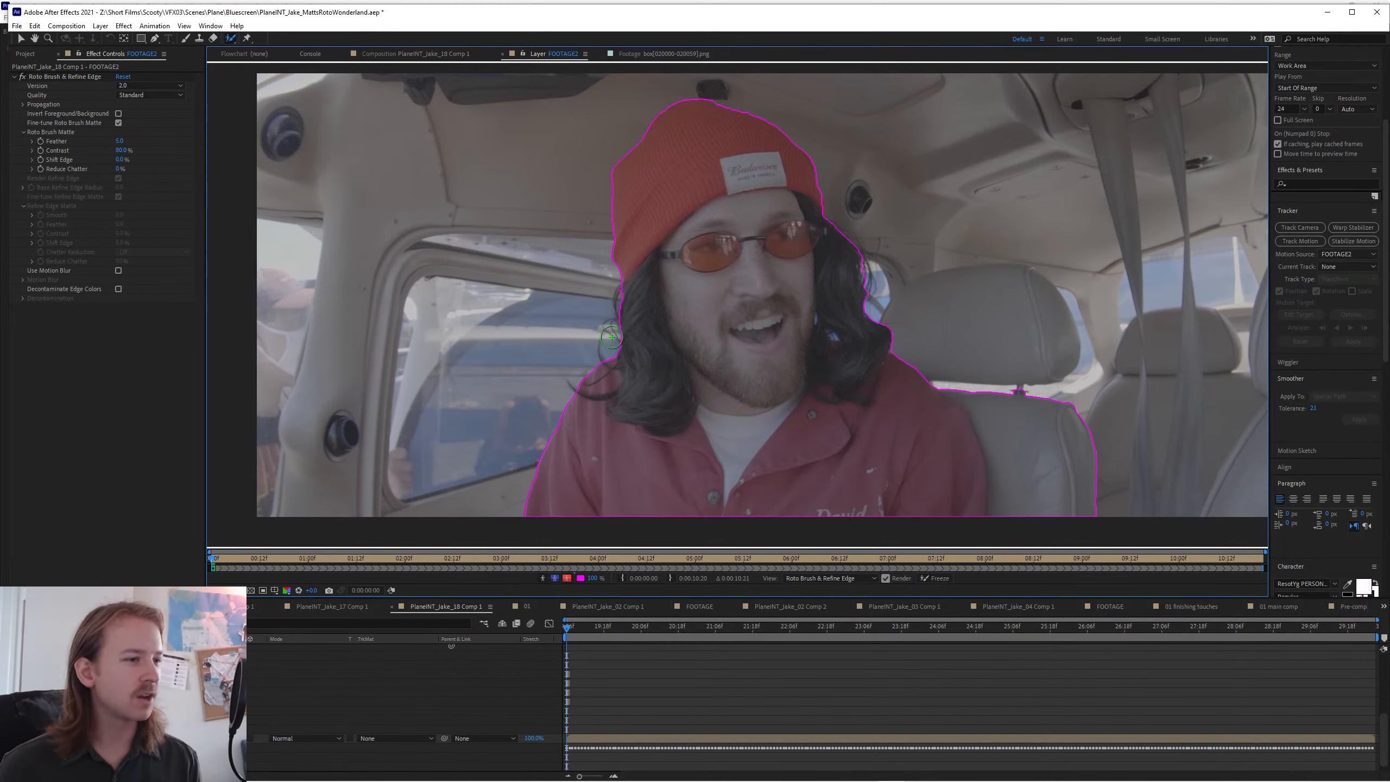
- Subtract the seat behind the passenger's shoulder from the Roto Brush selection with background strokes, keeping the jacket selected
left_click_drag(637, 341, 625, 297)
left_click_drag(933, 297, 1006, 465)
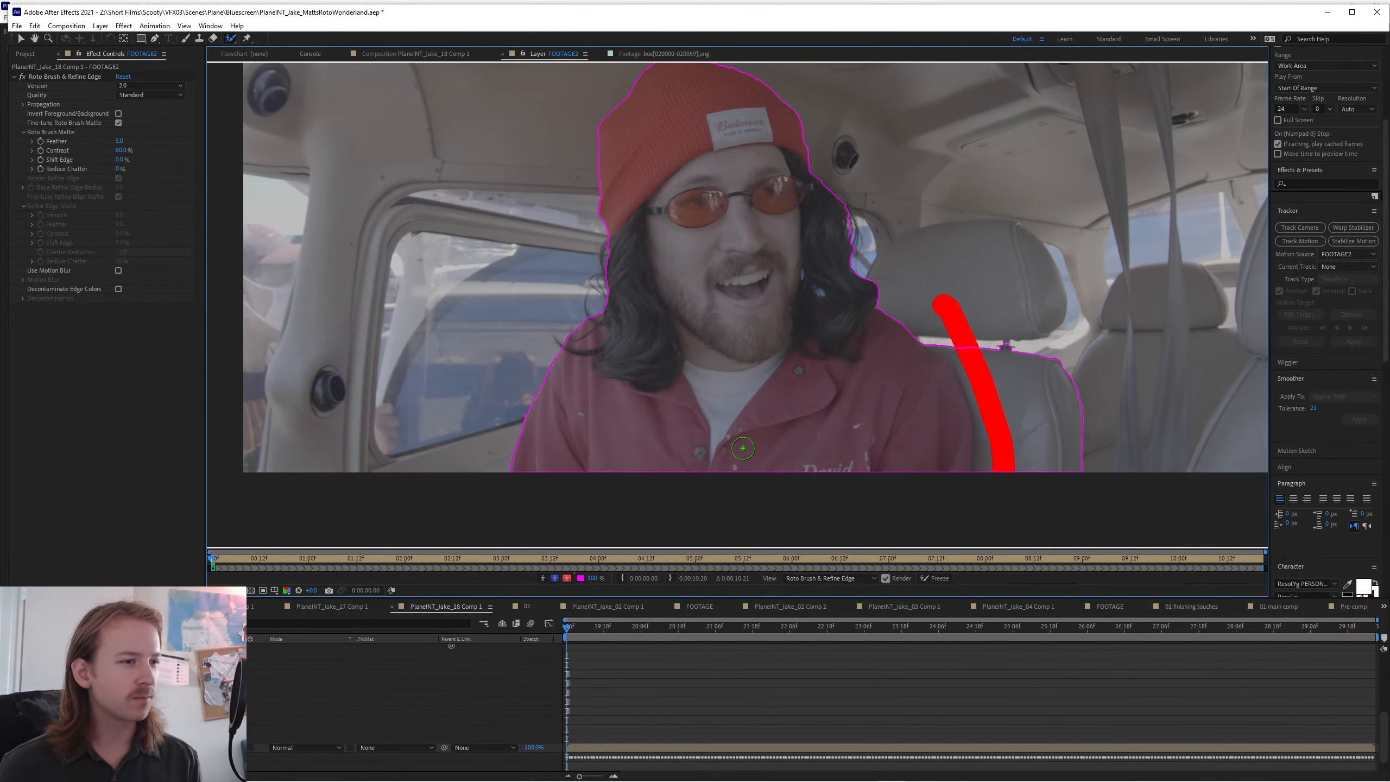
left_click_drag(919, 318, 1016, 412)
left_click_drag(904, 427, 923, 495)
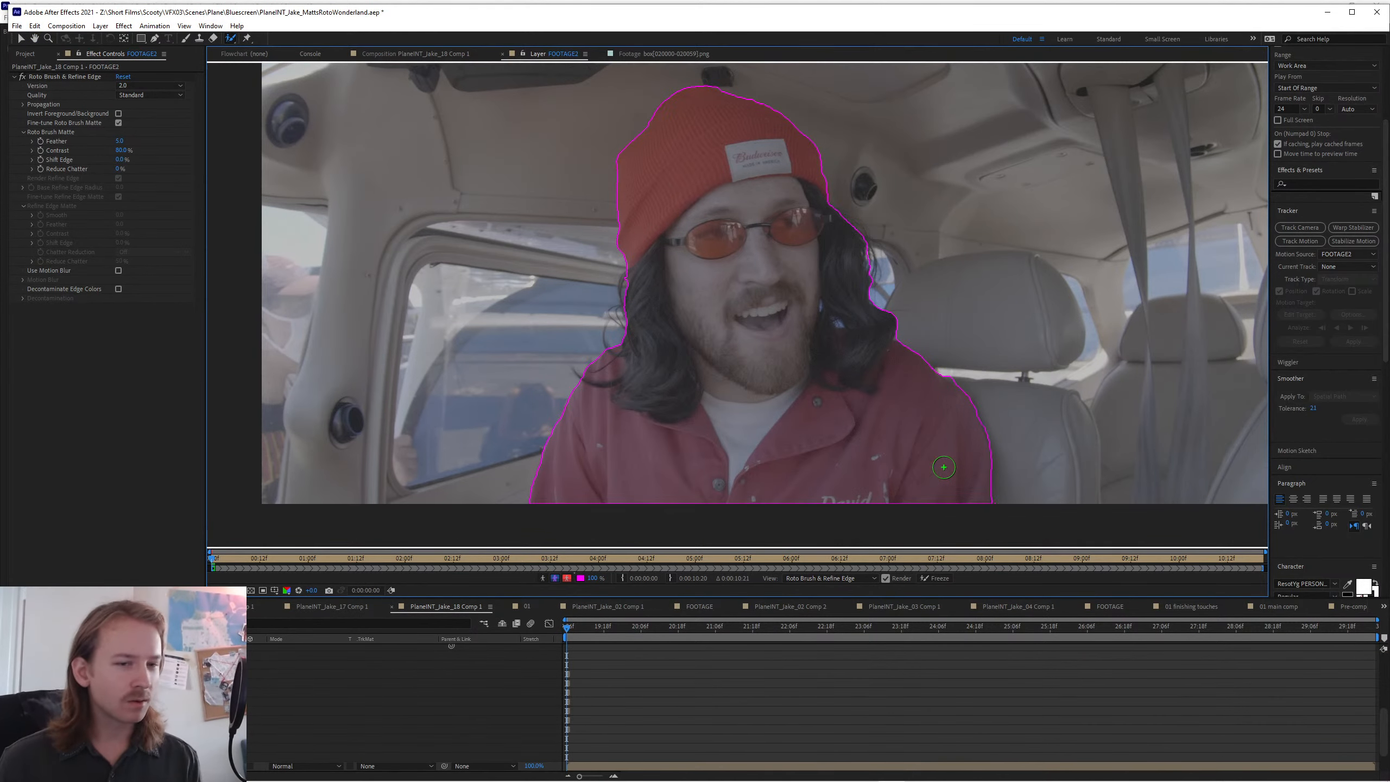
left_click_drag(829, 389, 846, 402)
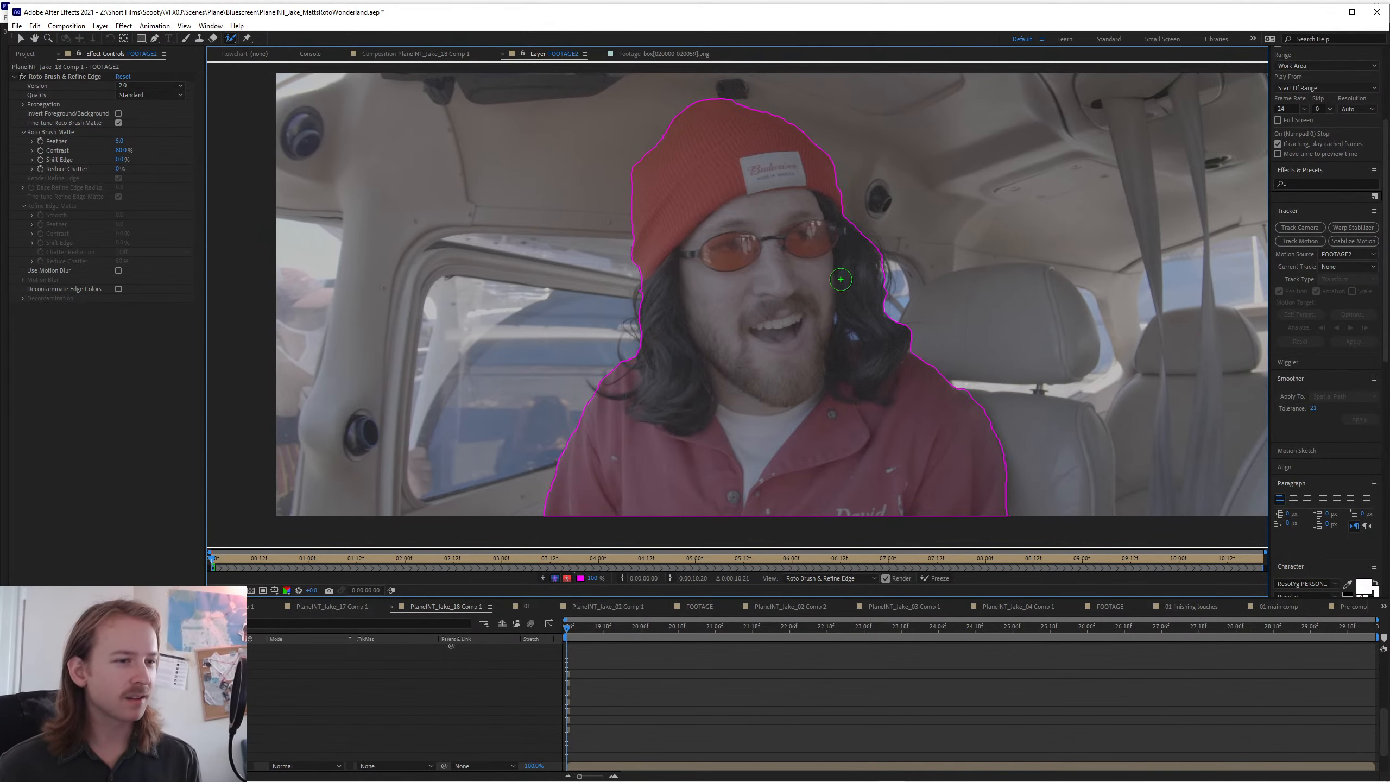
- Paint Refine Edge strokes down the outer edges of the passenger's long hair on both sides of the face
key("alt+w")
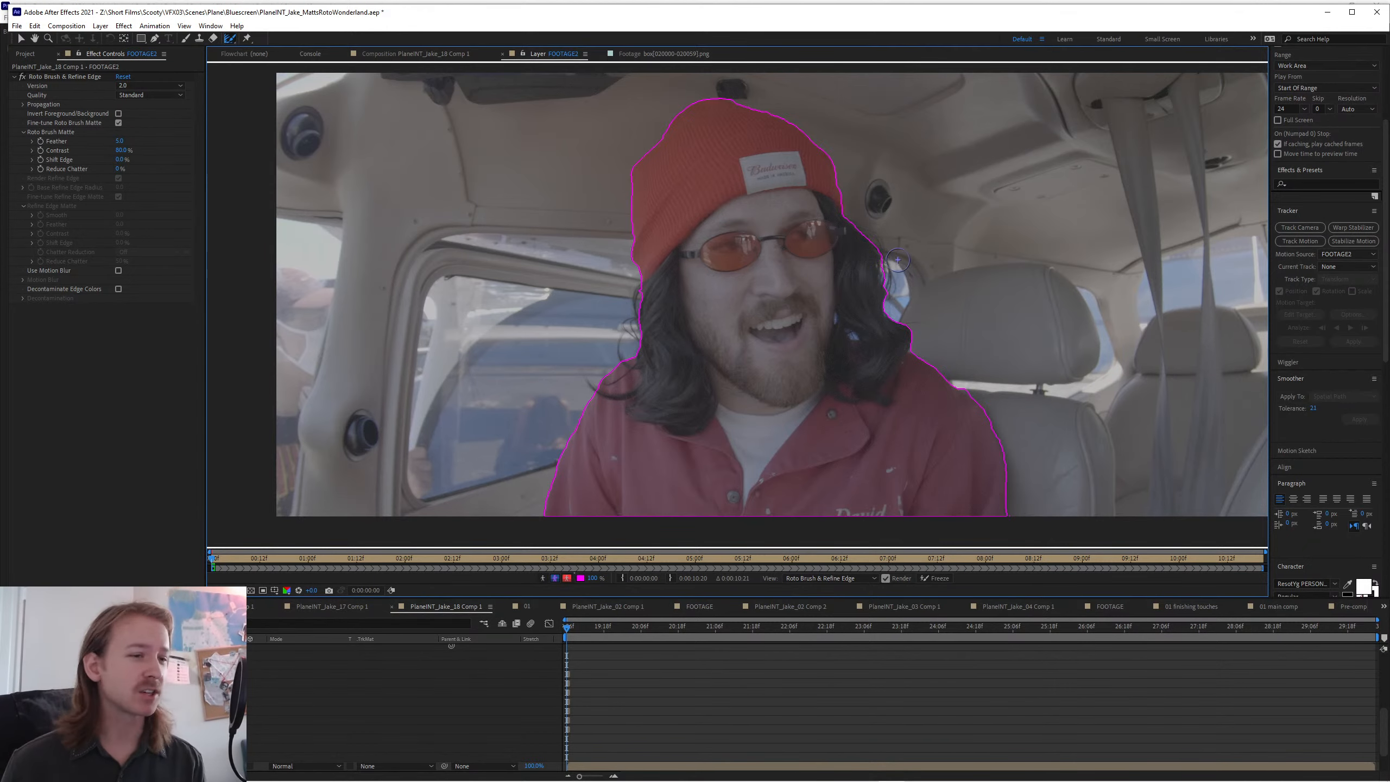
left_click_drag(898, 260, 719, 230)
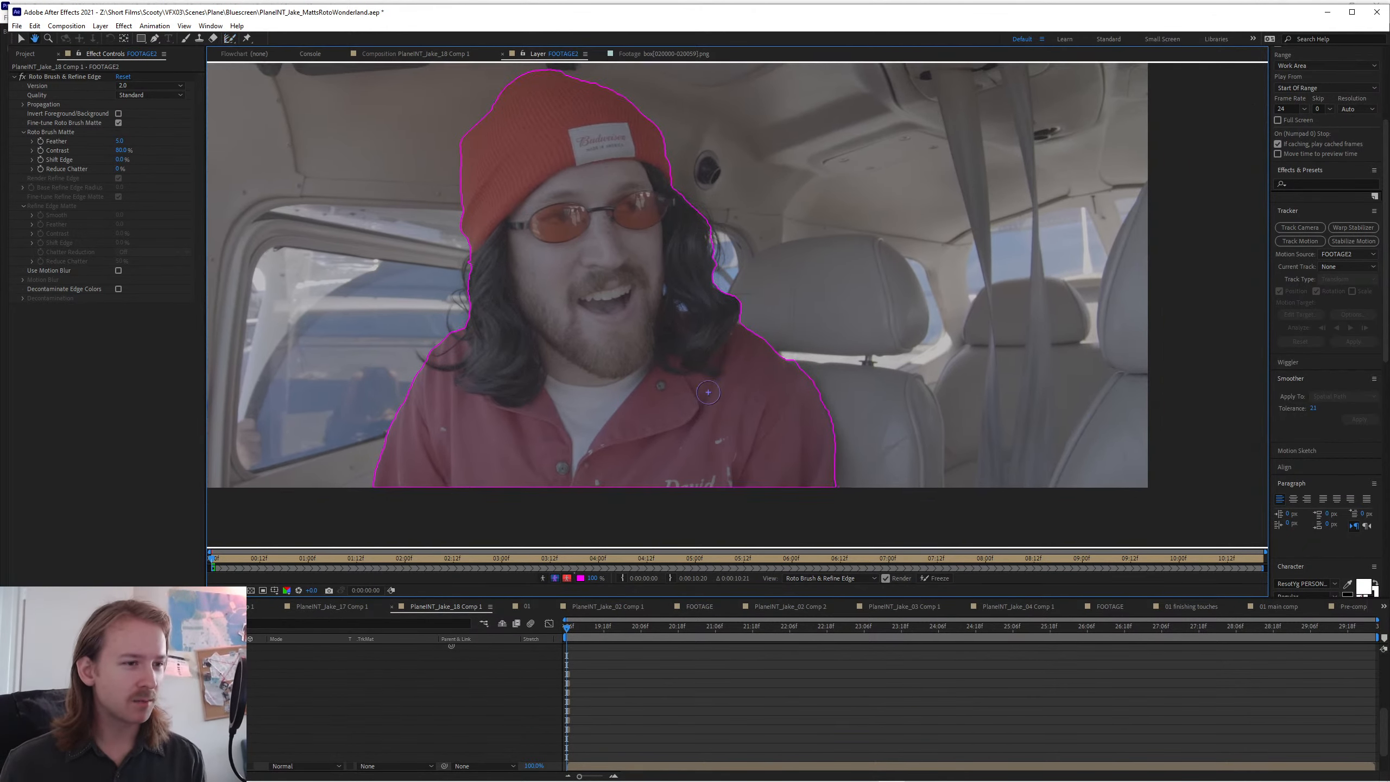
scroll(708, 392, "up", 1)
left_click_drag(775, 293, 810, 372)
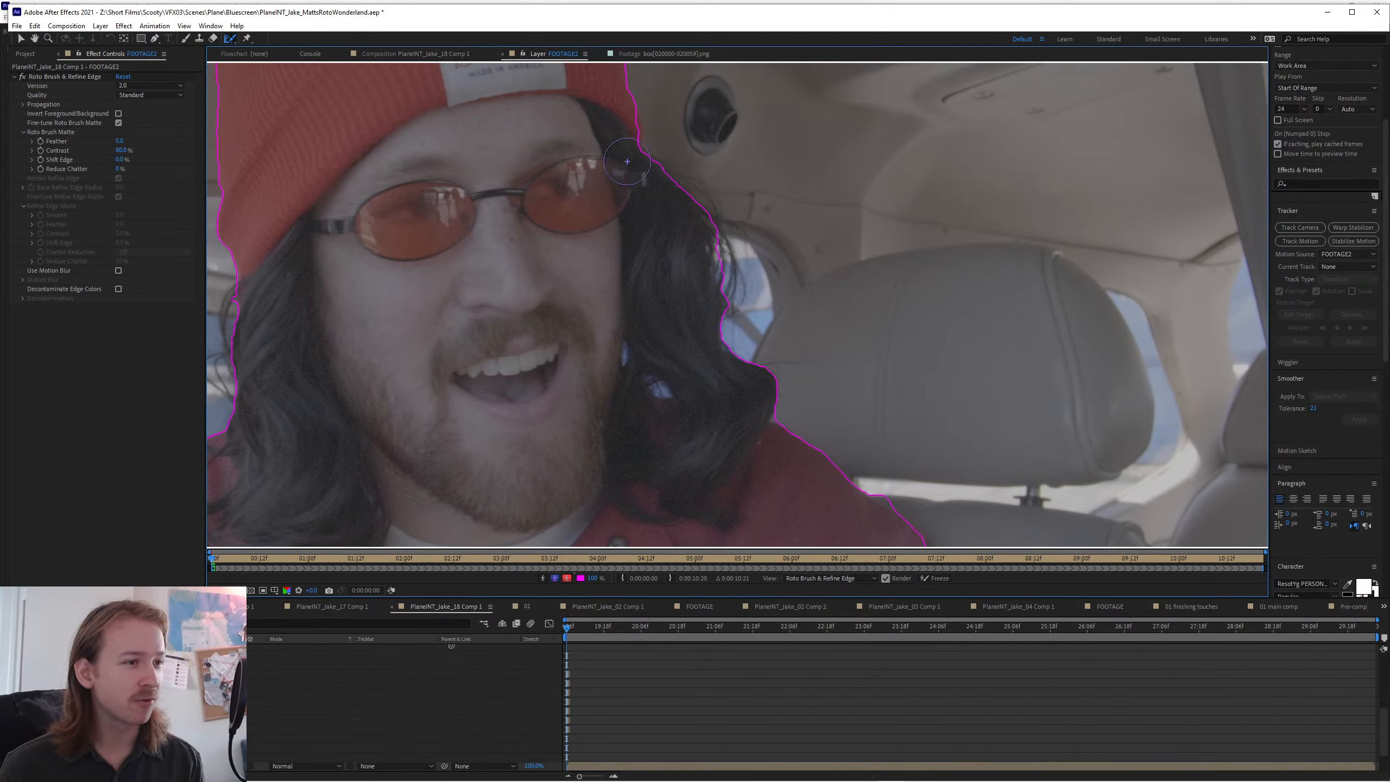
mouse_move(650, 156)
left_mouse_down()
mouse_move(688, 193)
mouse_move(717, 257)
mouse_move(719, 323)
mouse_move(774, 391)
mouse_move(781, 431)
left_mouse_up()
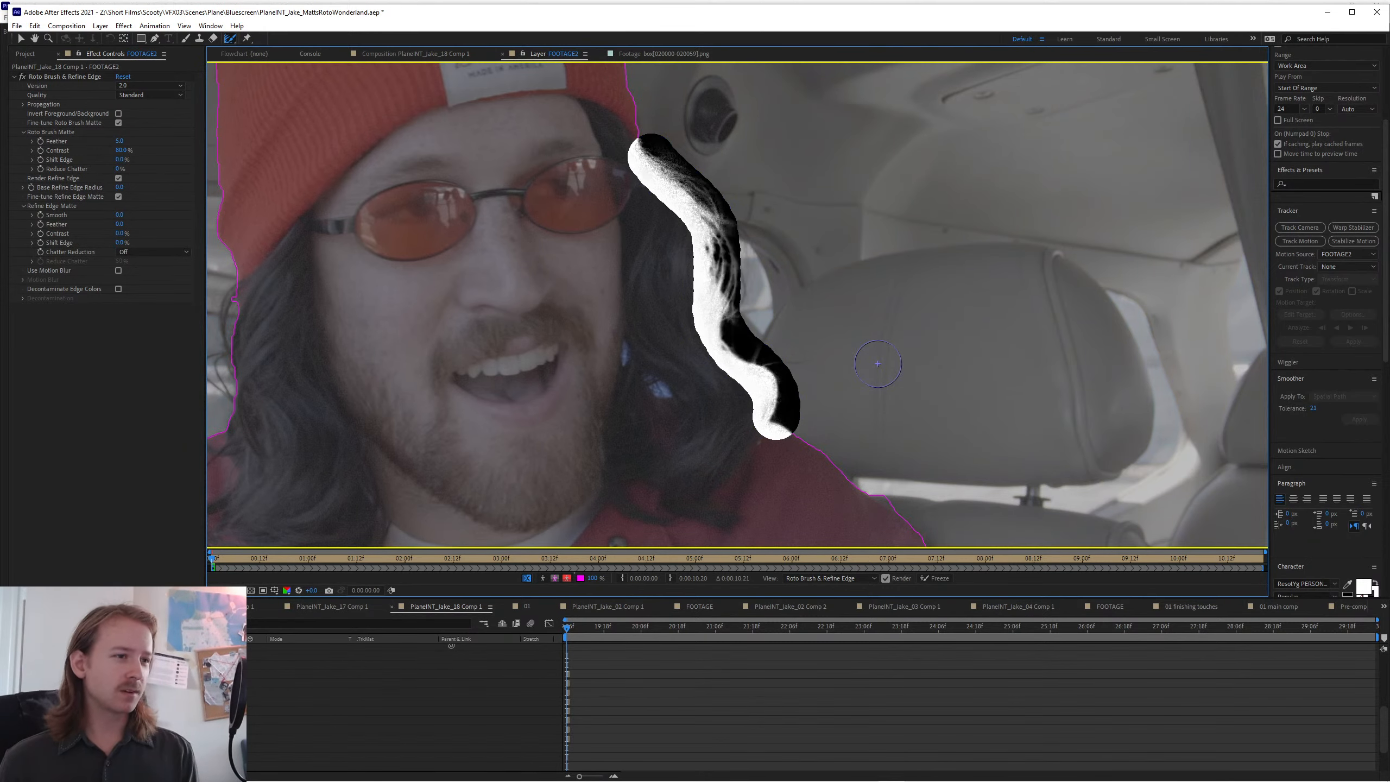
left_click_drag(681, 220, 785, 274)
left_click_drag(623, 329, 747, 229)
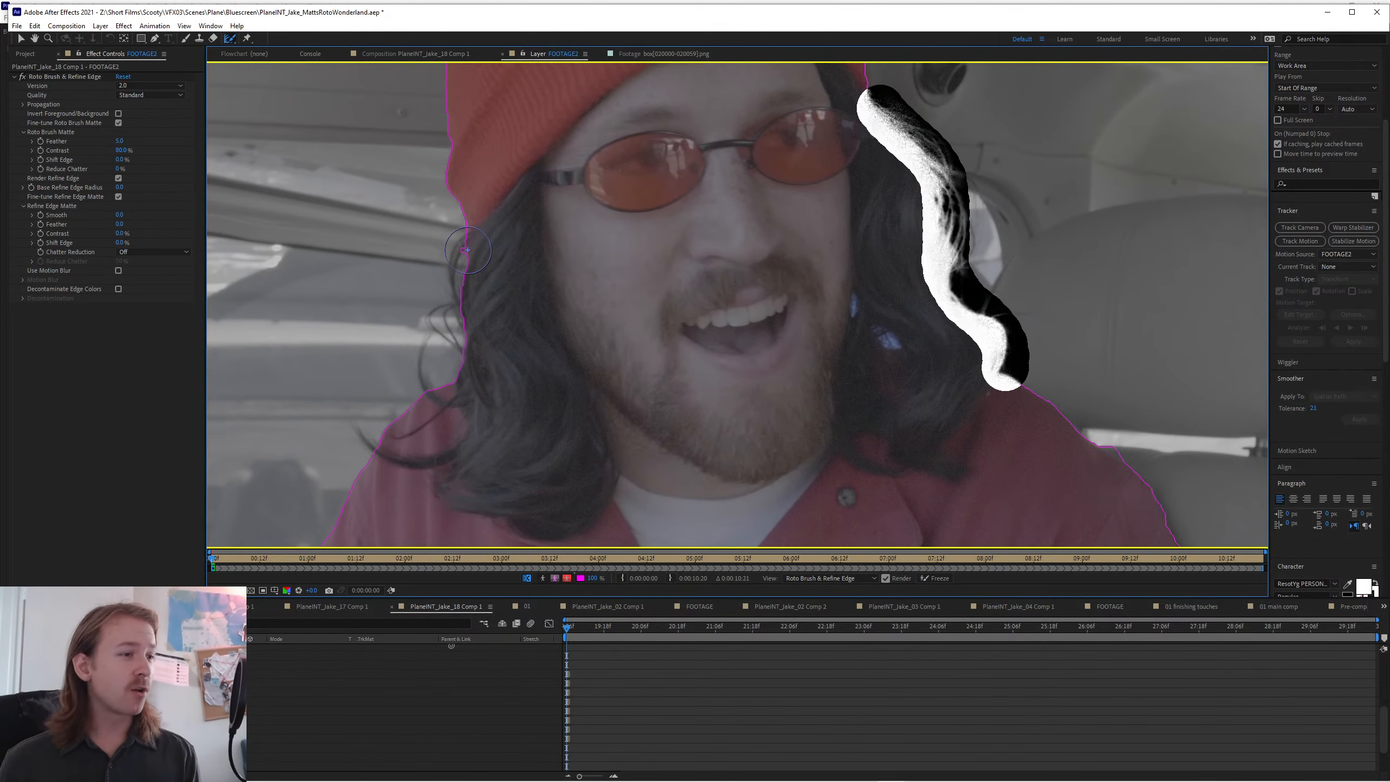
mouse_move(465, 250)
left_mouse_down()
mouse_move(449, 382)
mouse_move(433, 351)
mouse_move(479, 277)
left_mouse_up()
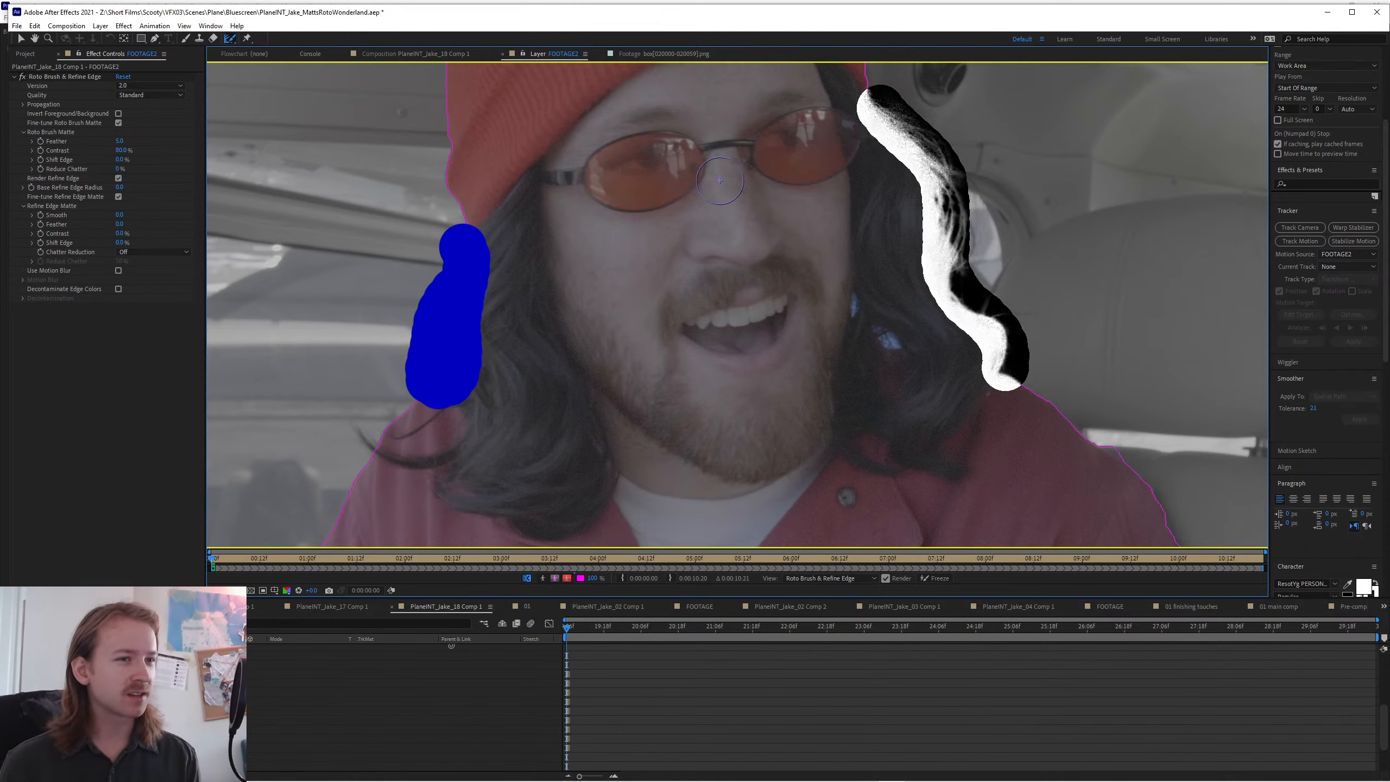
- Extend the Refine Edge region around the whole outline of the red hat, joining the hair strokes on both sides
left_click_drag(616, 233, 739, 384)
left_click_drag(645, 299, 671, 370)
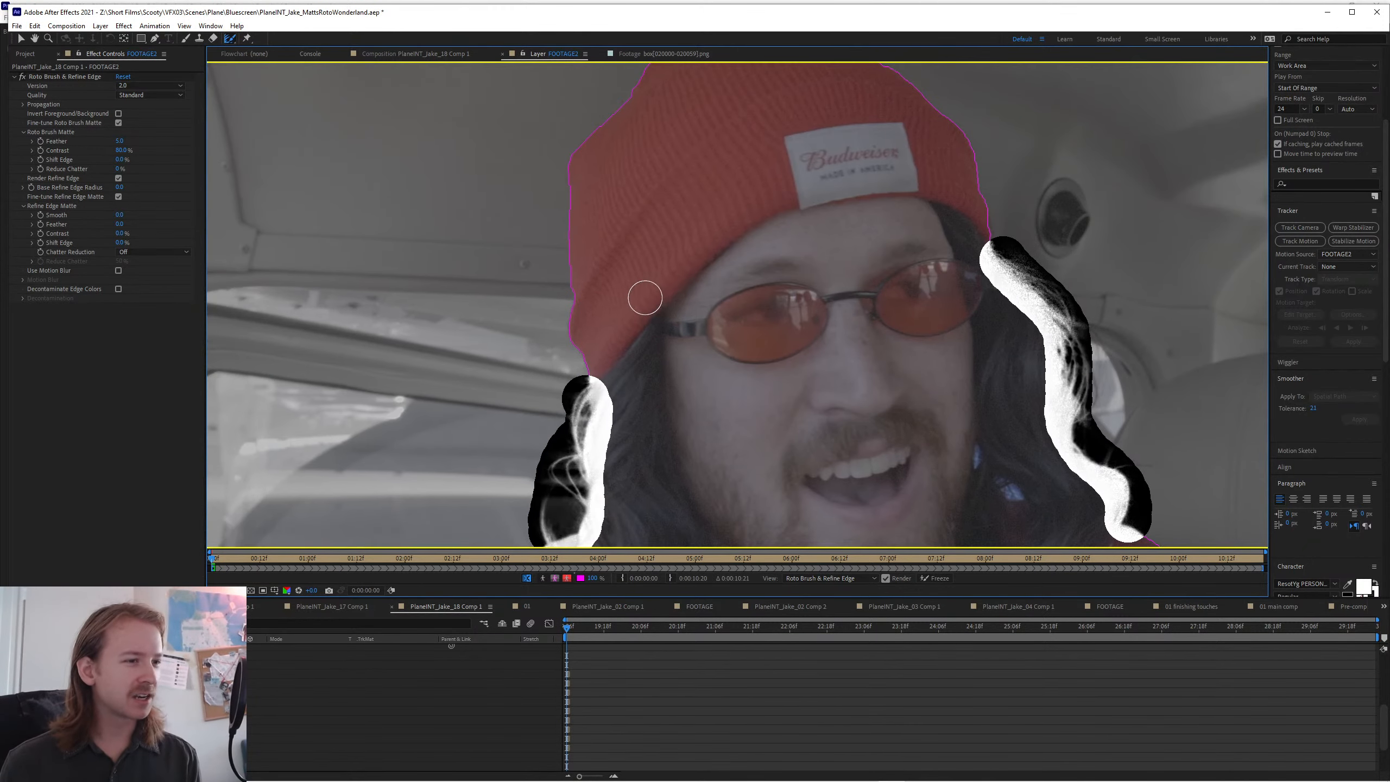
mouse_move(609, 442)
left_mouse_down()
mouse_move(593, 392)
mouse_move(594, 216)
mouse_move(697, 101)
mouse_move(736, 84)
mouse_move(889, 118)
mouse_move(961, 173)
mouse_move(1004, 240)
mouse_move(1019, 321)
left_mouse_up()
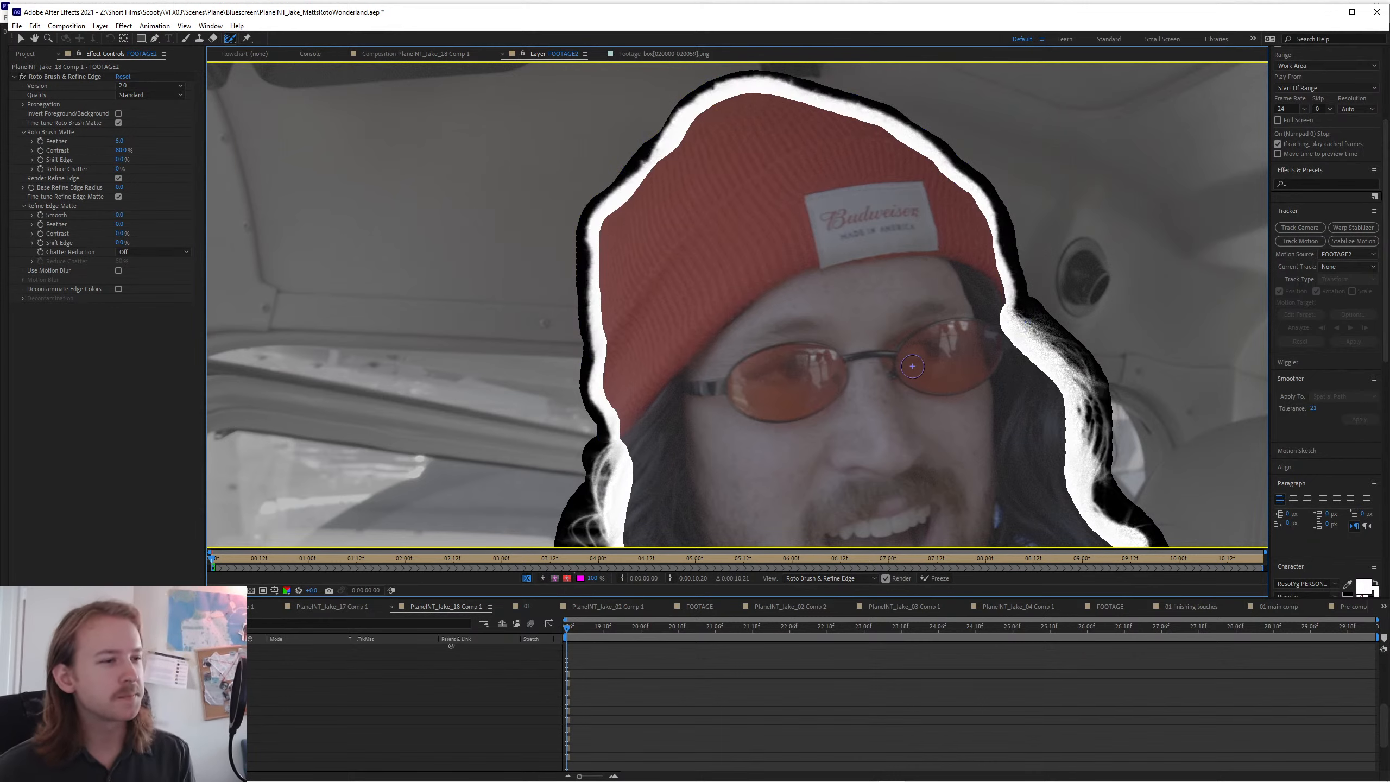
scroll(898, 328, "down", 2)
scroll(889, 322, "up", 6)
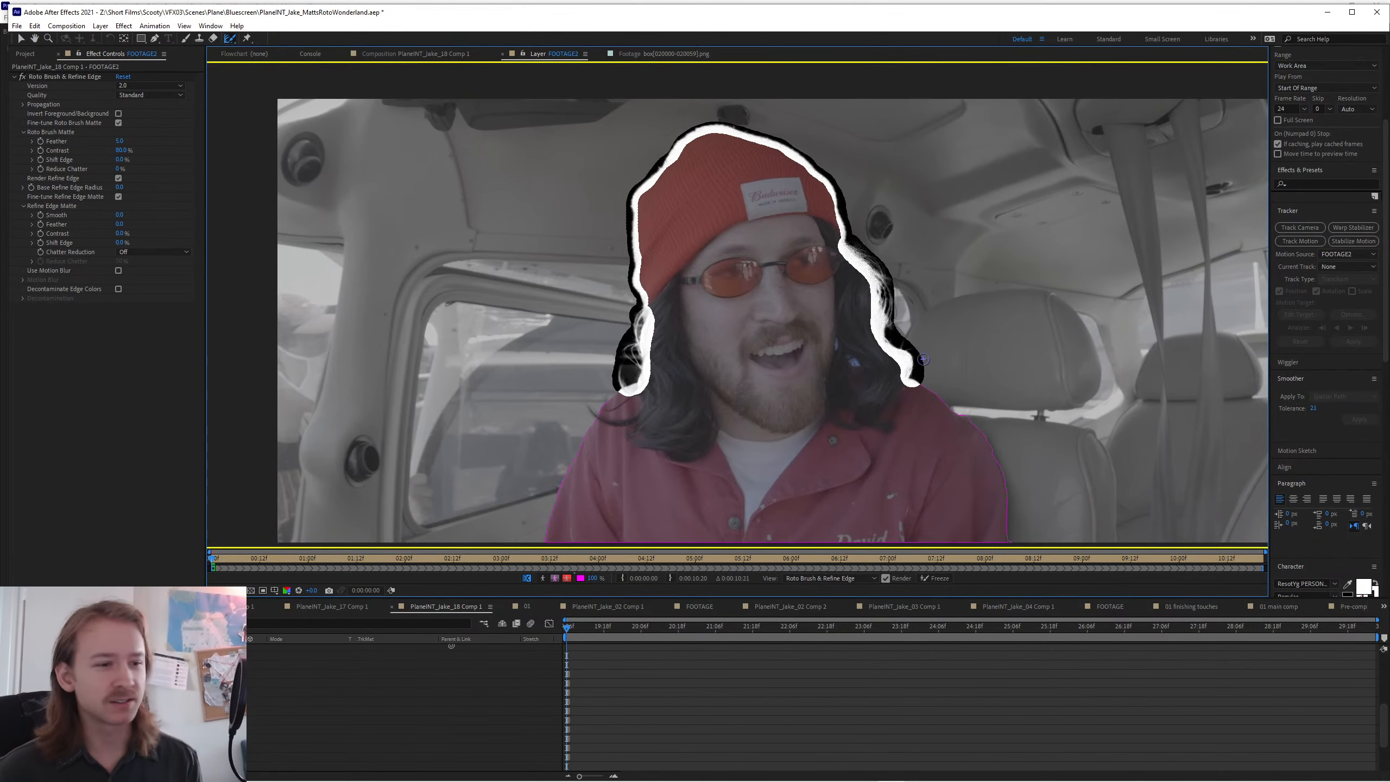
- Subtract the seat area beside the passenger's shoulder from the selection with a Roto Brush background stroke
key("alt+w")
scroll(795, 324, "up", 4)
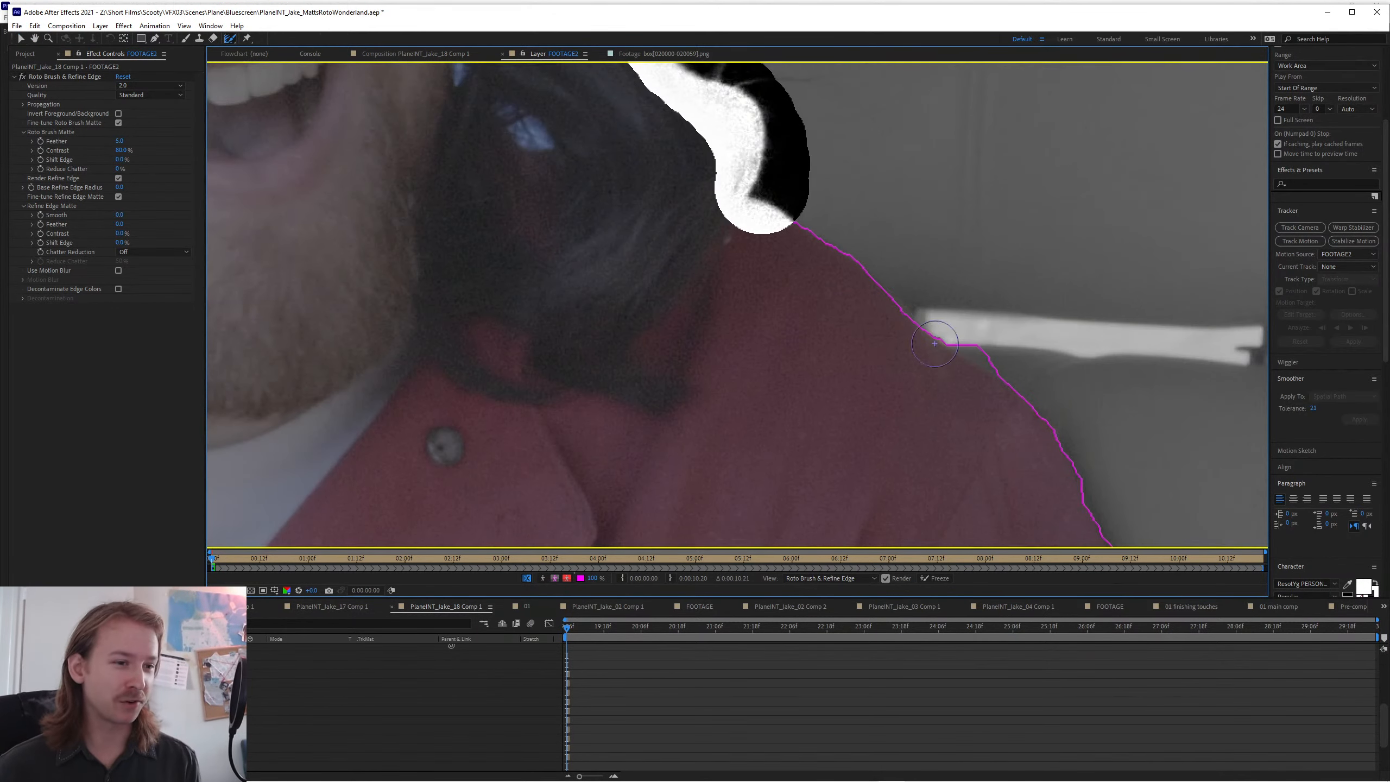
left_click_drag(886, 267, 915, 313)
key("alt+Tab")
left_click(651, 344)
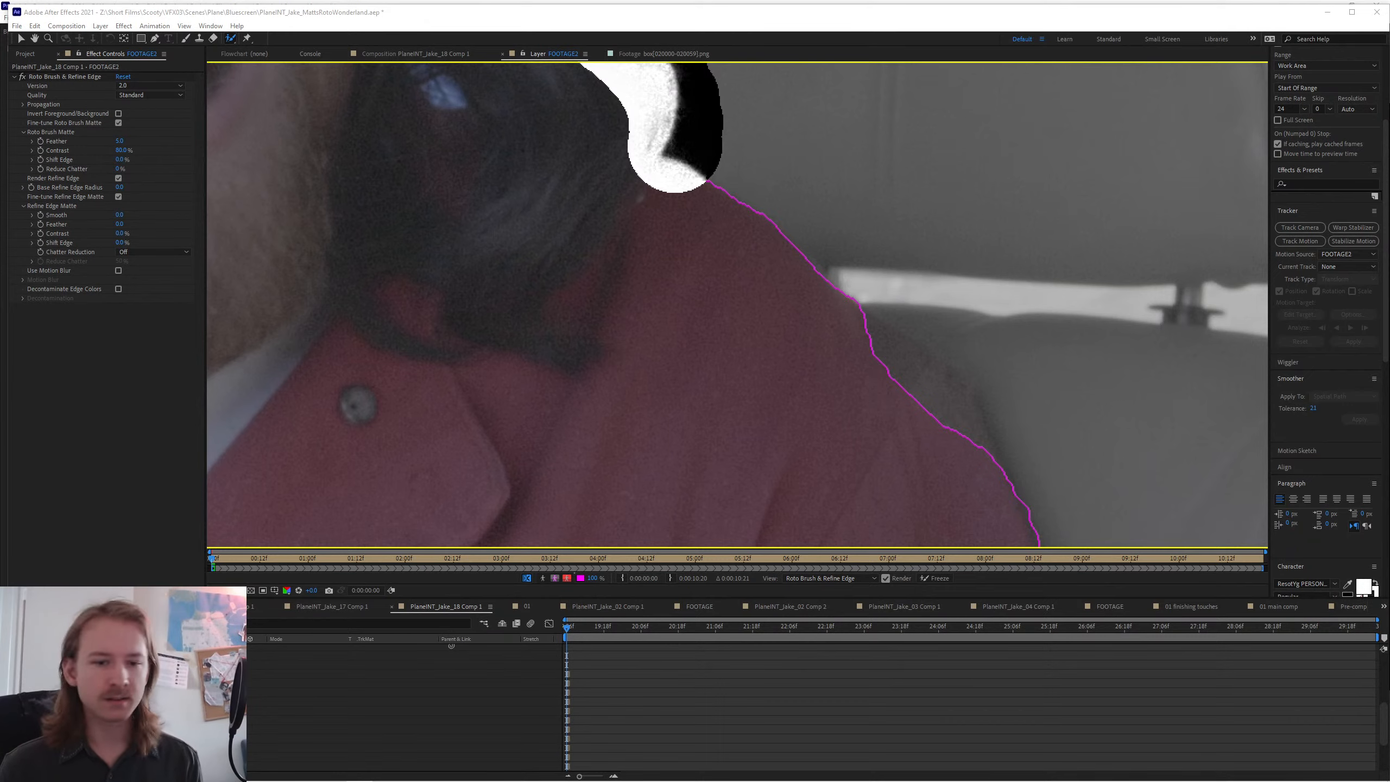
key("alt+Tab")
left_click(997, 238)
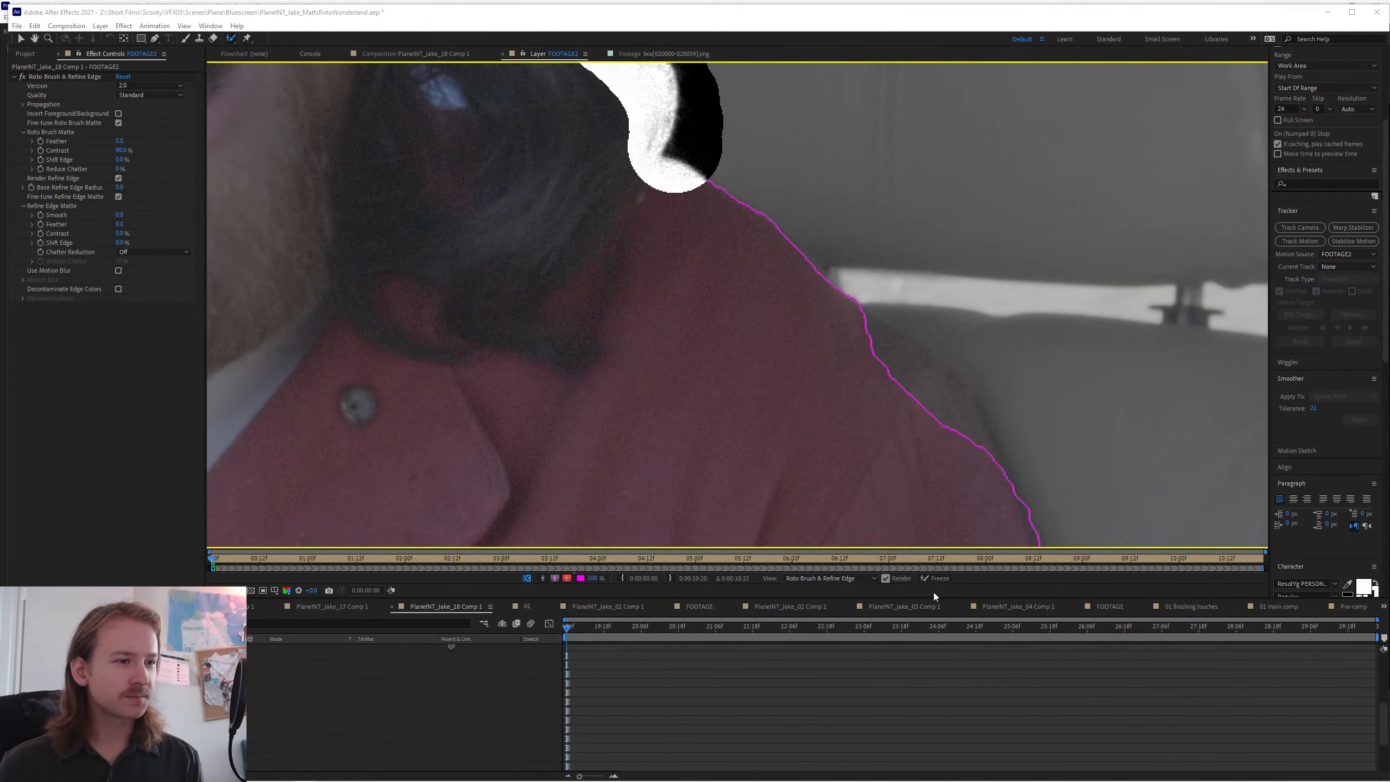
- Set the Roto Brush & Refine Edge quality to Best
scroll(836, 376, "down", 4)
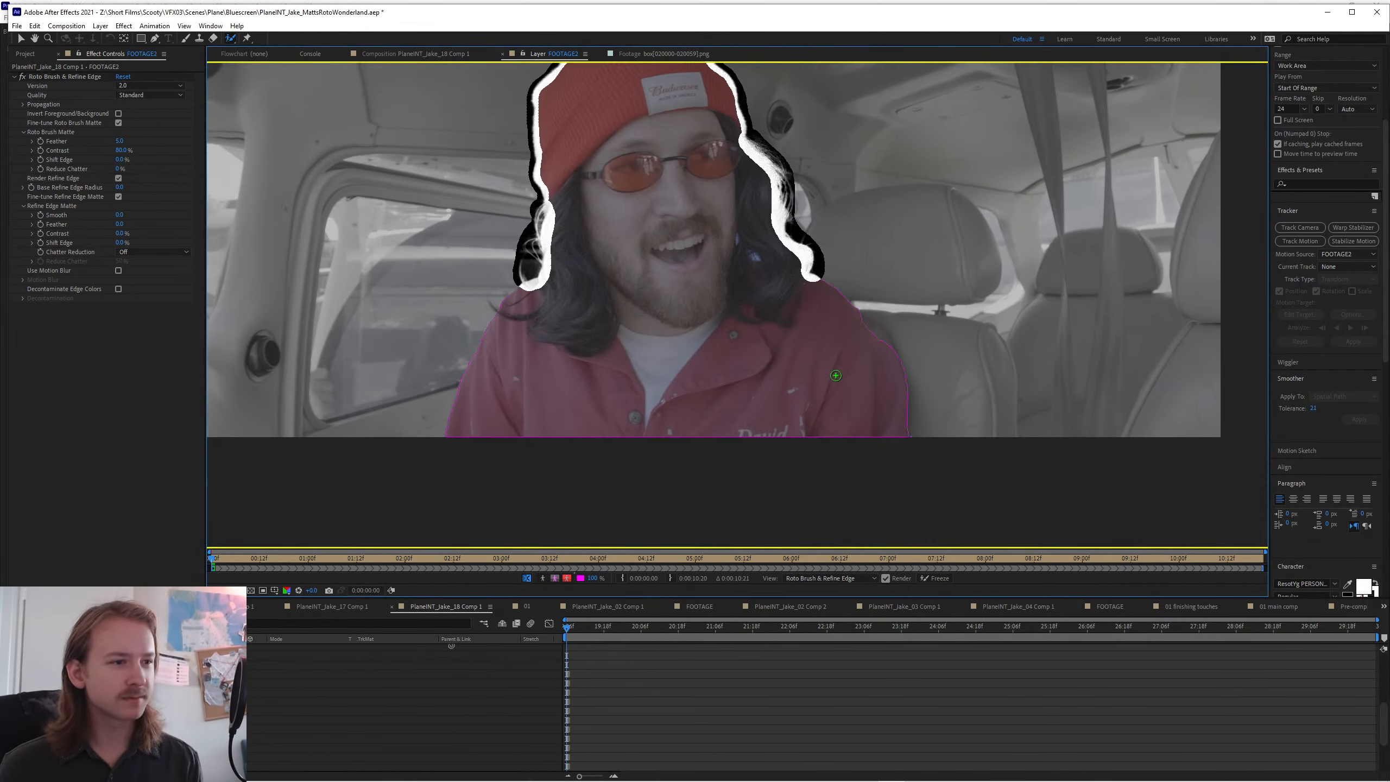
scroll(836, 376, "up", 1)
key("v")
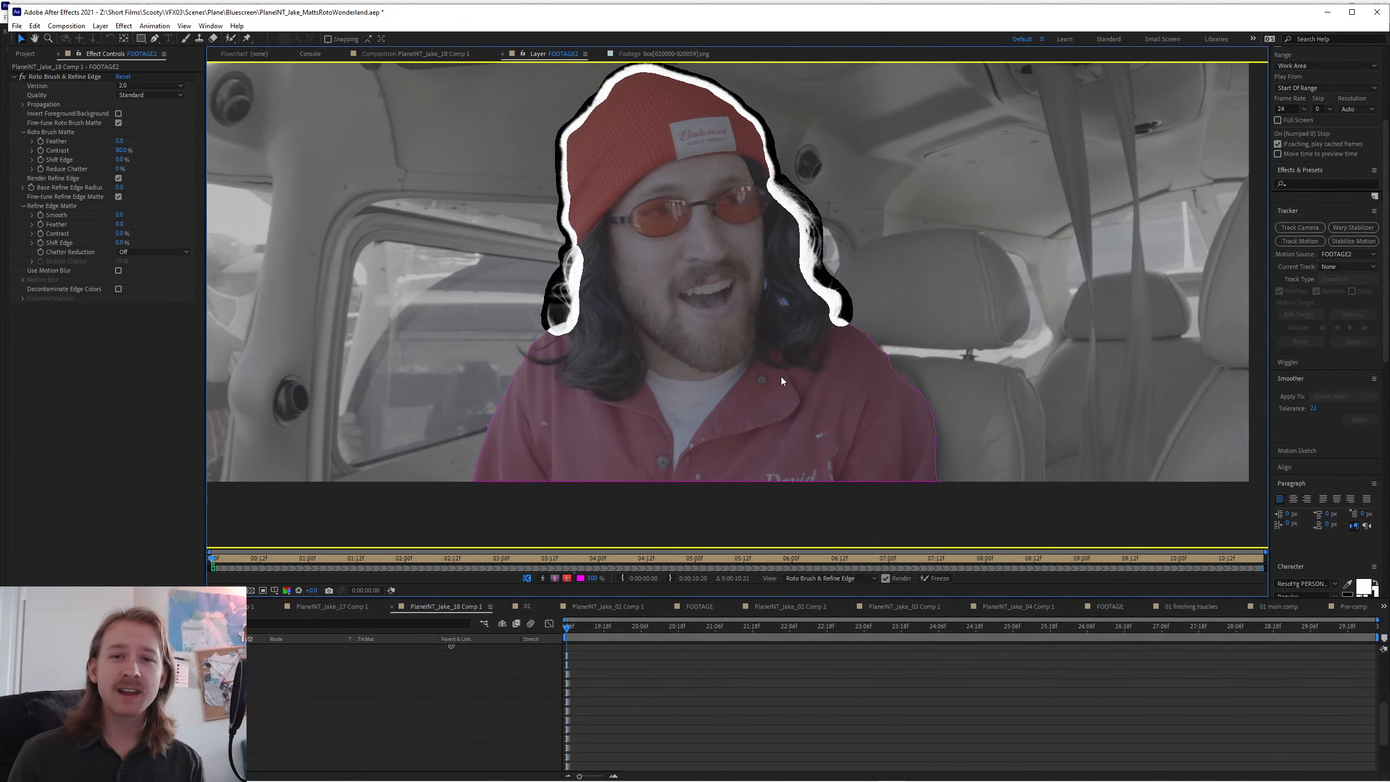
mouse_move(772, 322)
left_mouse_down()
mouse_move(803, 344)
mouse_move(755, 350)
mouse_move(770, 348)
left_mouse_up()
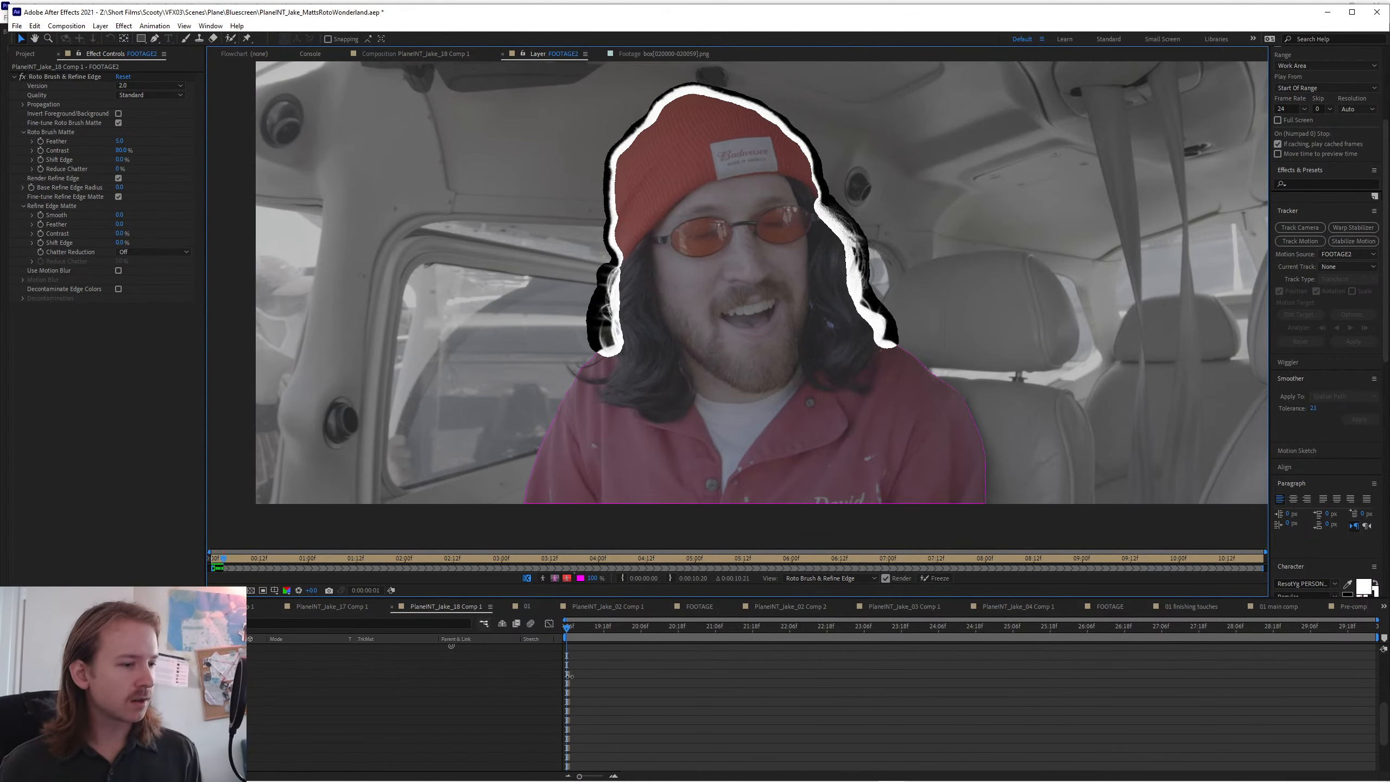
left_click(149, 94)
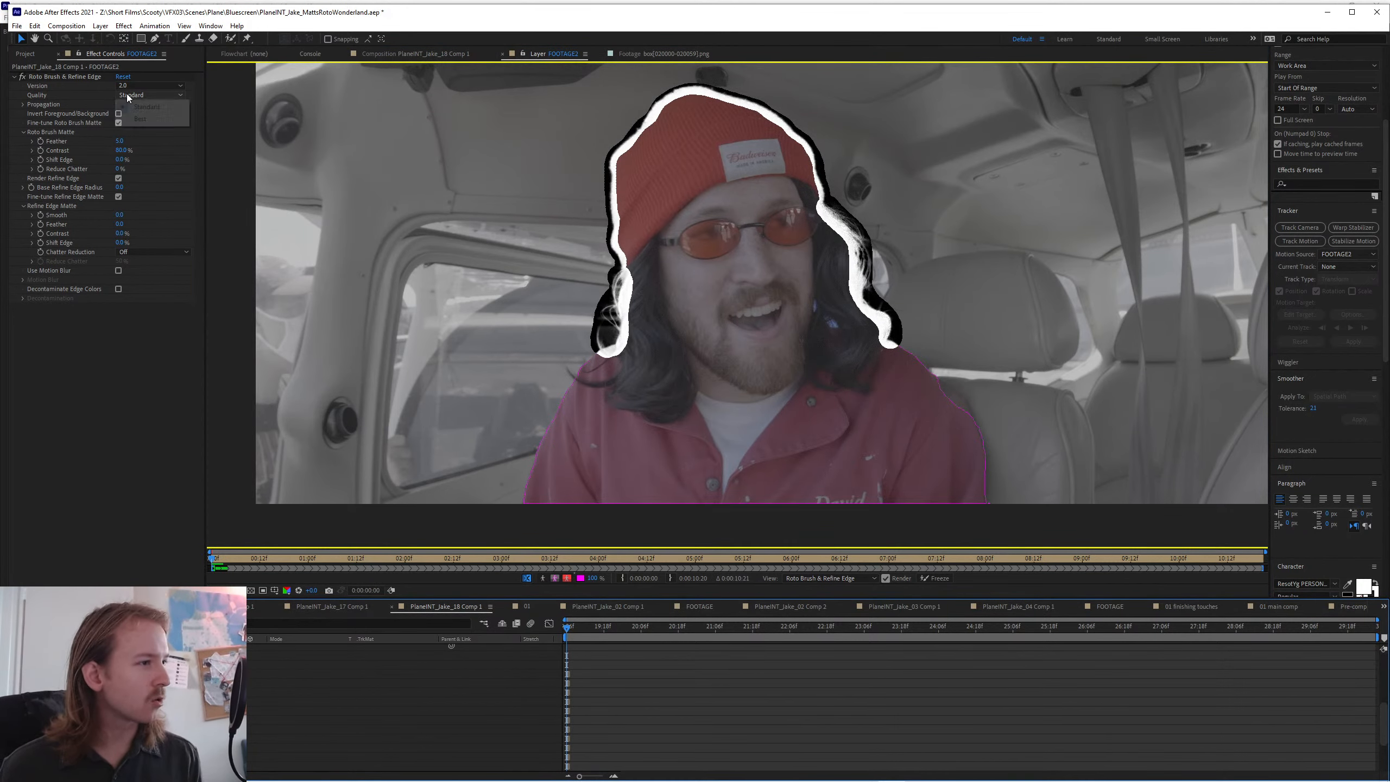
left_click(134, 114)
key("v")
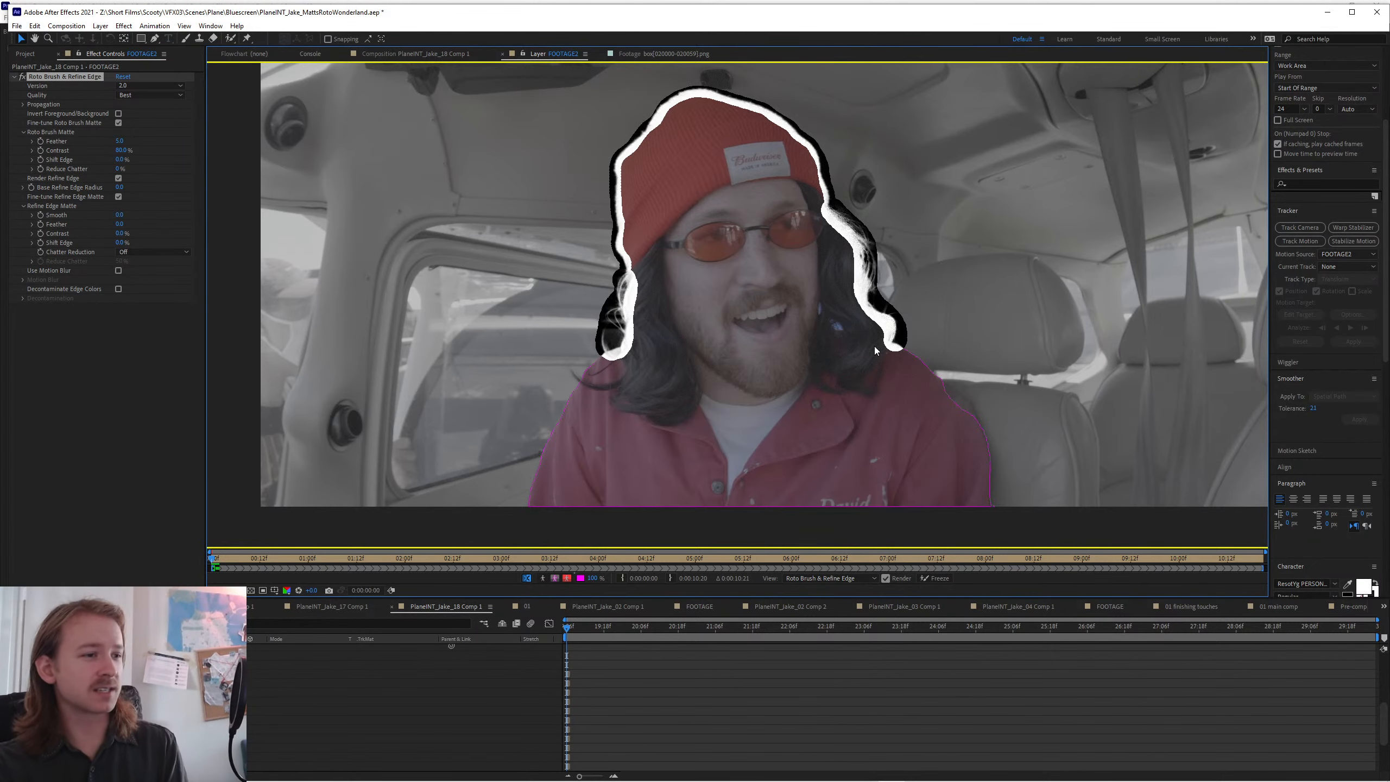
- Propagate the matte forward to 0:00:00:21 and step back through the frames to check the hair and shoulder edges
key("Page_Down")
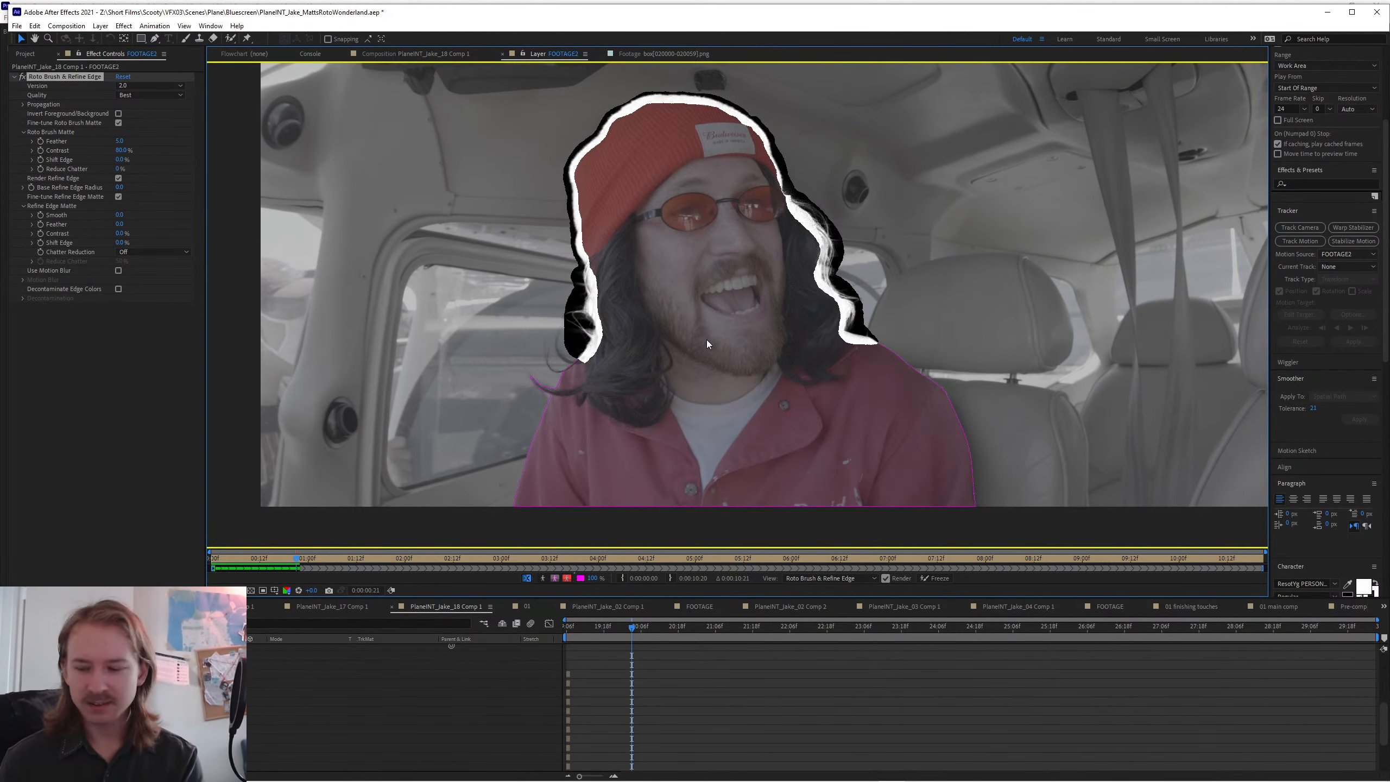
key("Page_Up")
key("Page_Up")
key("Page_Up")
key("Page_Up")
key("Page_Up")
key("Page_Up")
key("Page_Up")
key("Page_Up")
key("Page_Up")
key("Page_Up")
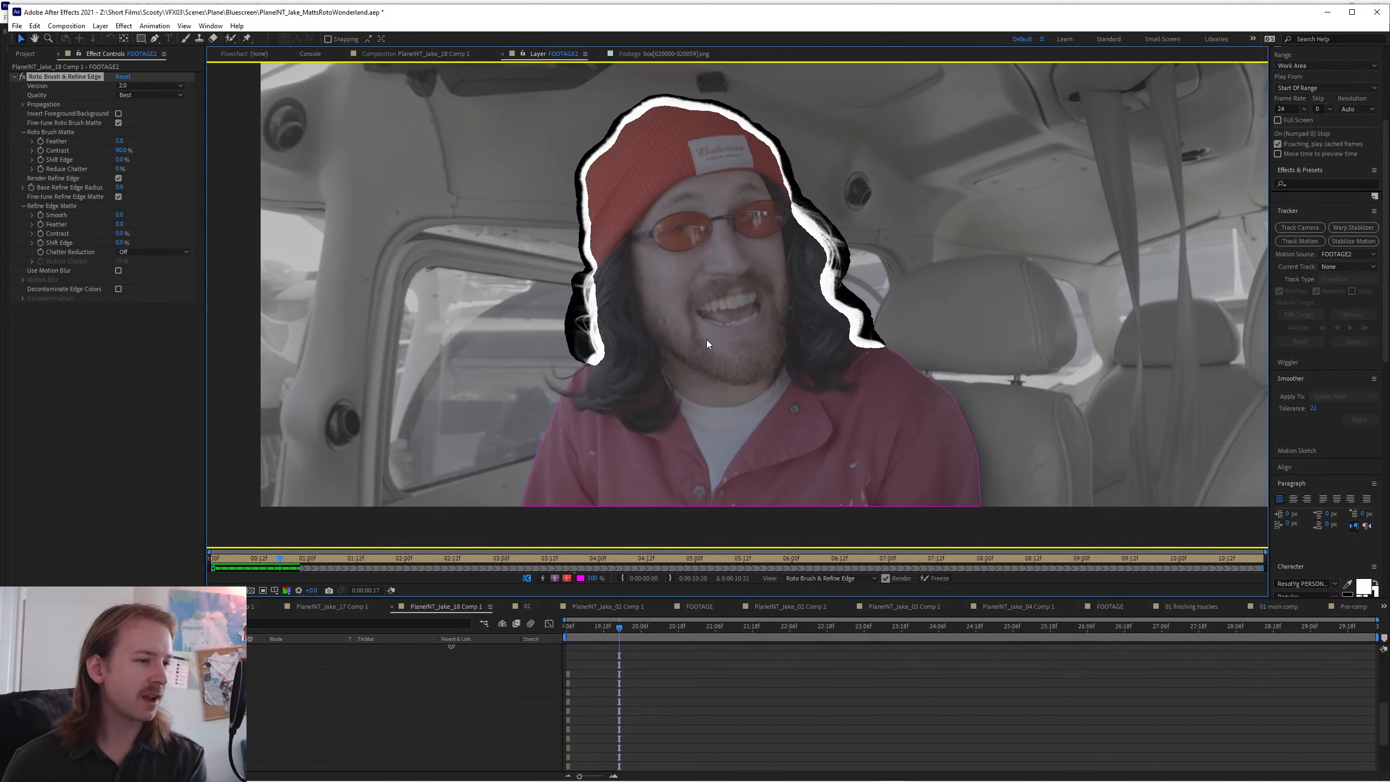
key("Page_Up")
key("Page_Up")
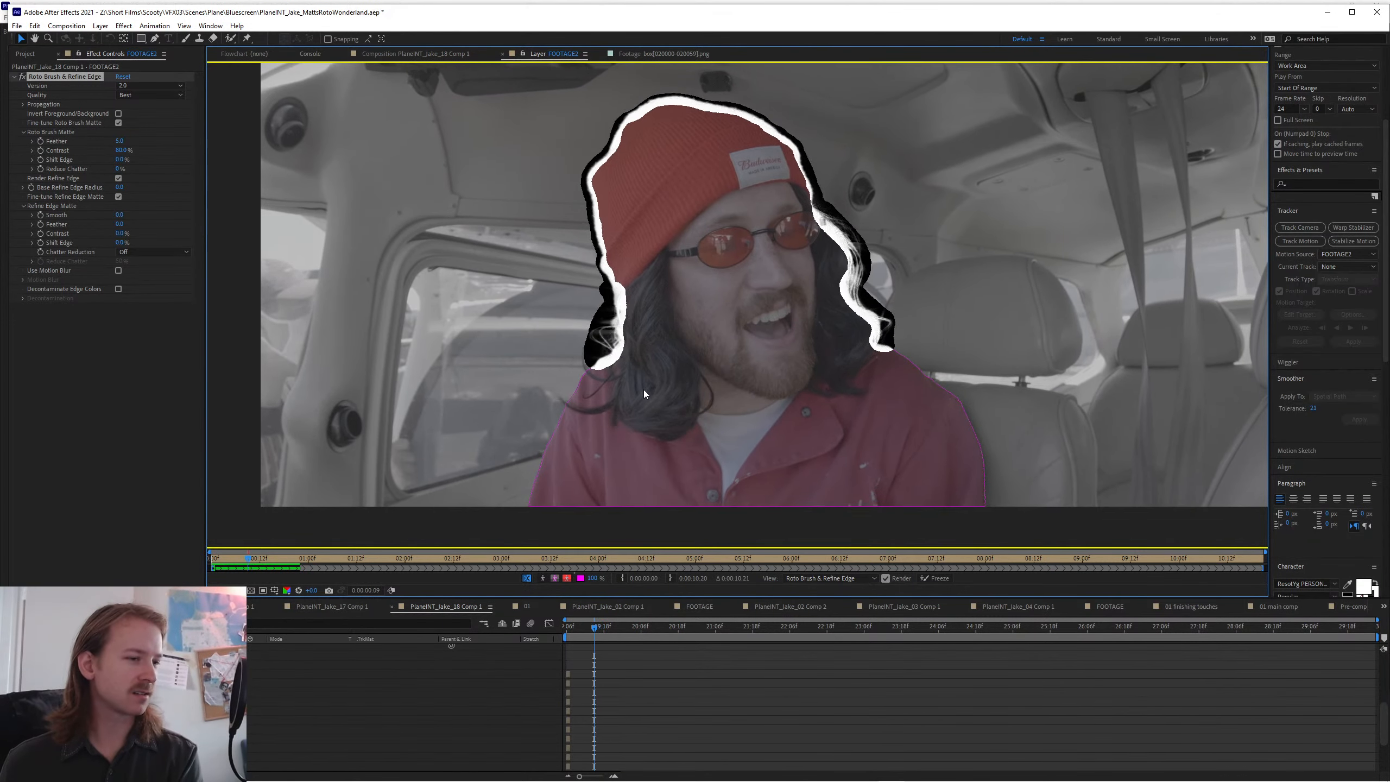
key("Page_Down")
key("Page_Down")
key("Page_Down")
key("Page_Down")
- Return to the first frame and paint a short Refine Edge stroke over the stray curl at the window-side shoulder
left_click_drag(586, 409, 642, 353)
key("Home")
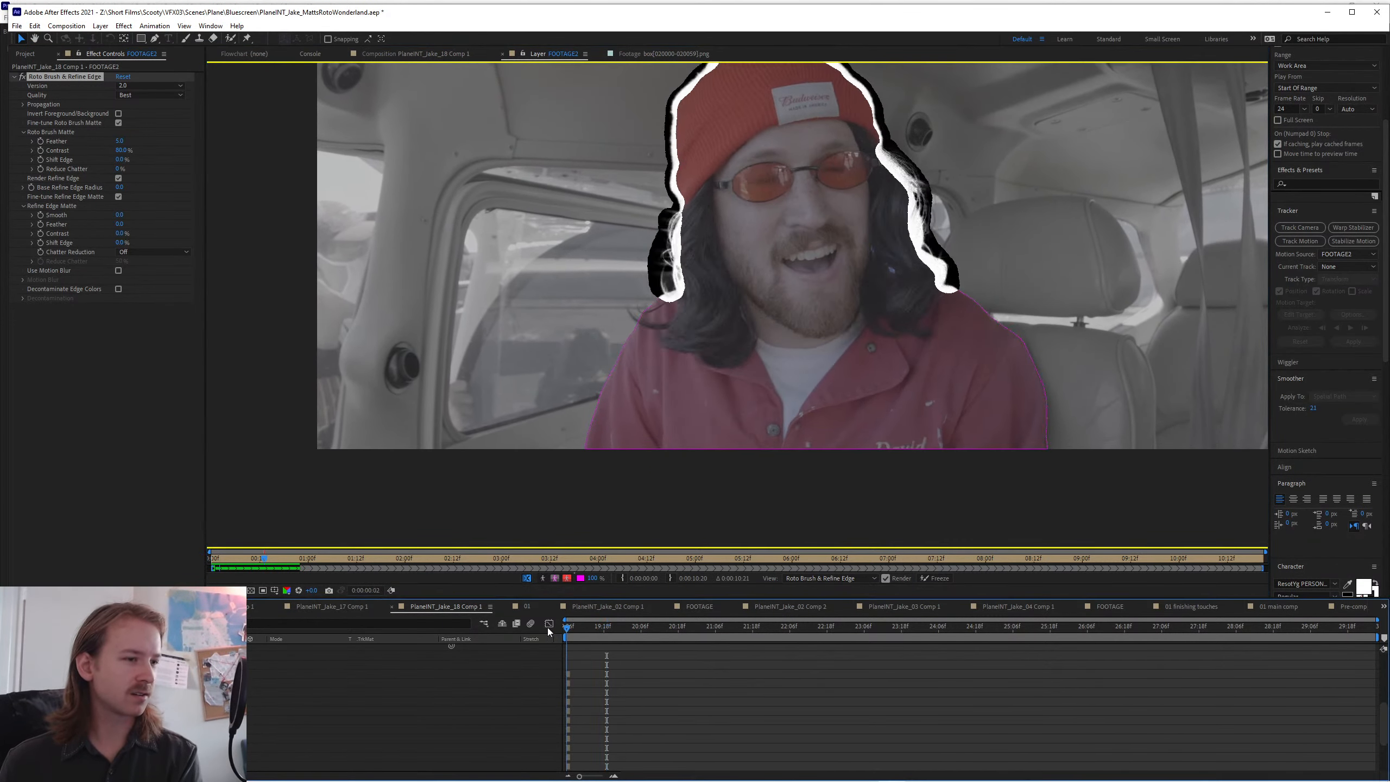
scroll(668, 257, "up", 3)
key("alt+w")
key("alt+w")
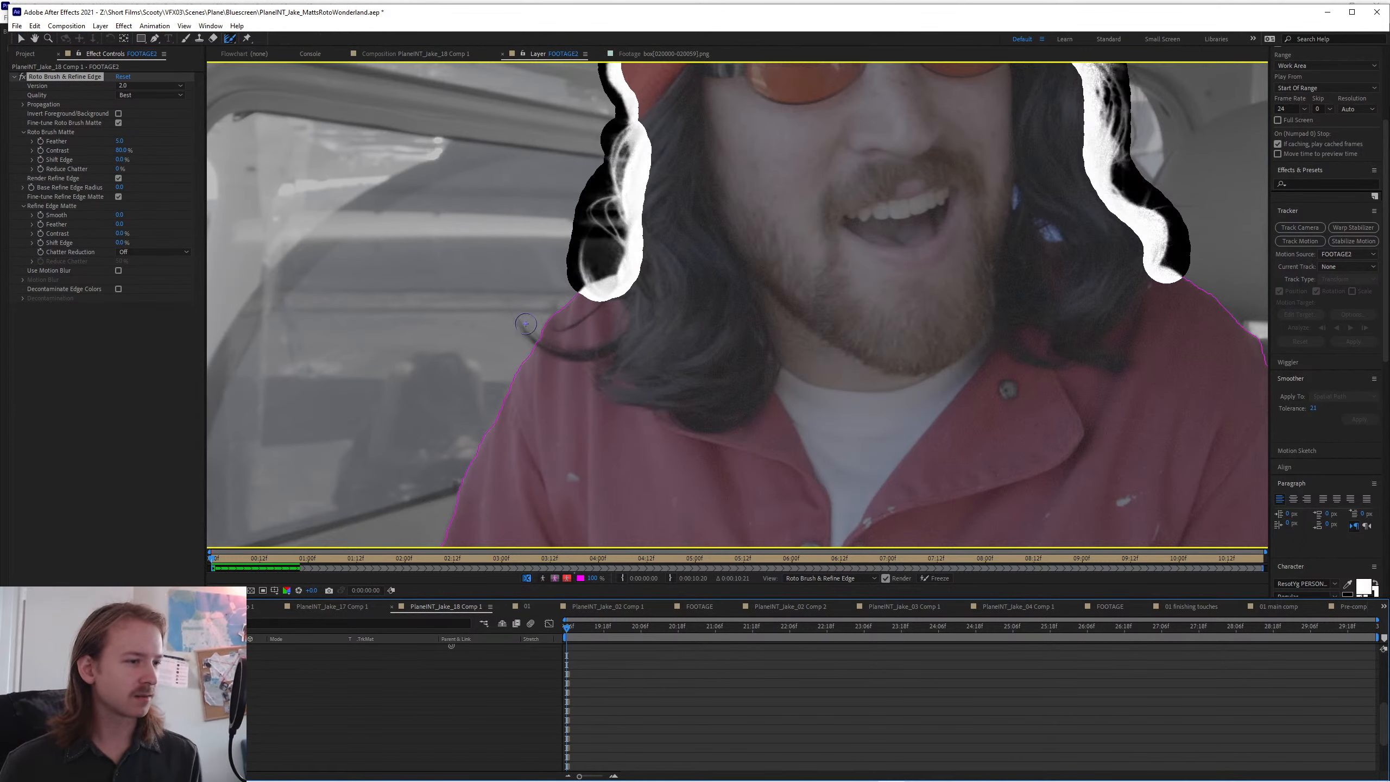
left_click_drag(513, 318, 539, 342)
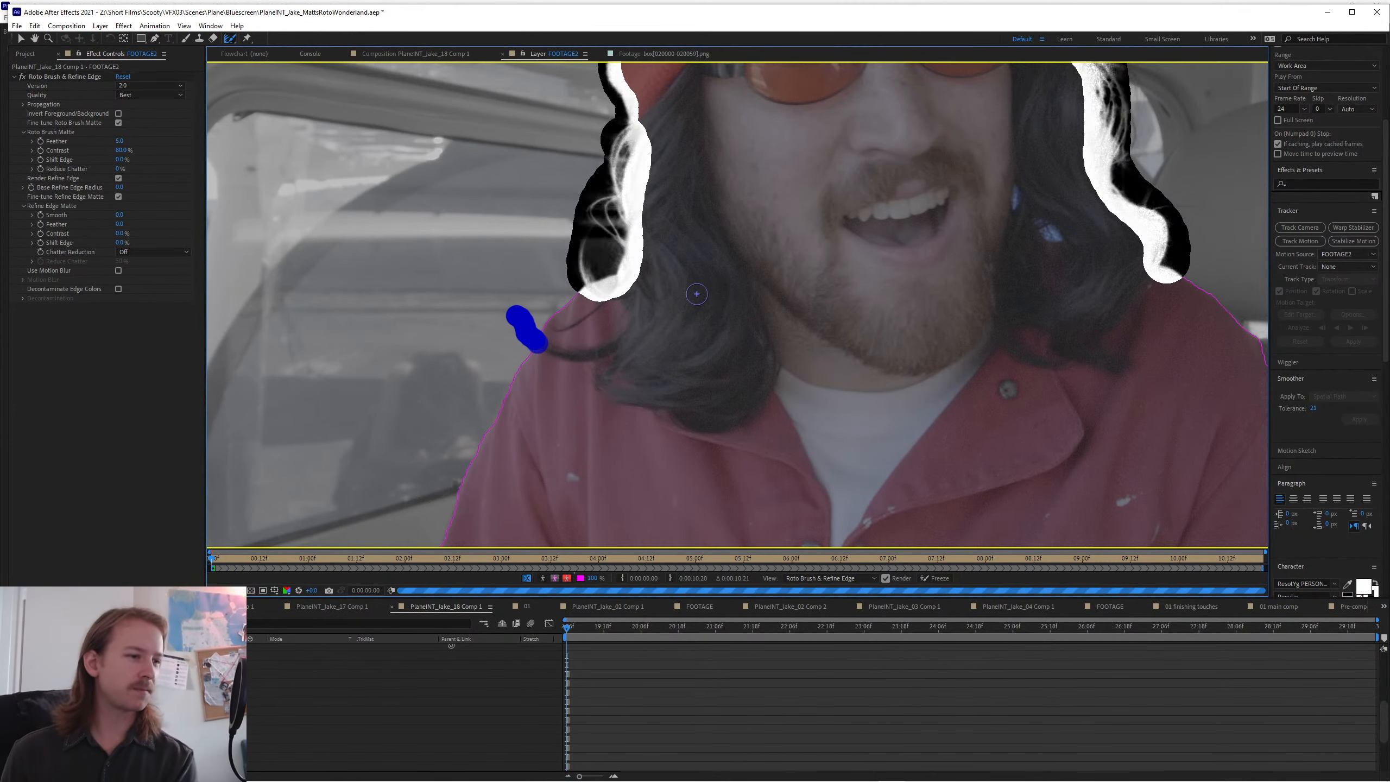
- Add Refine Edge strokes over the stray curl above the window-side shoulder on frames 1 and 3
key("Page_Down")
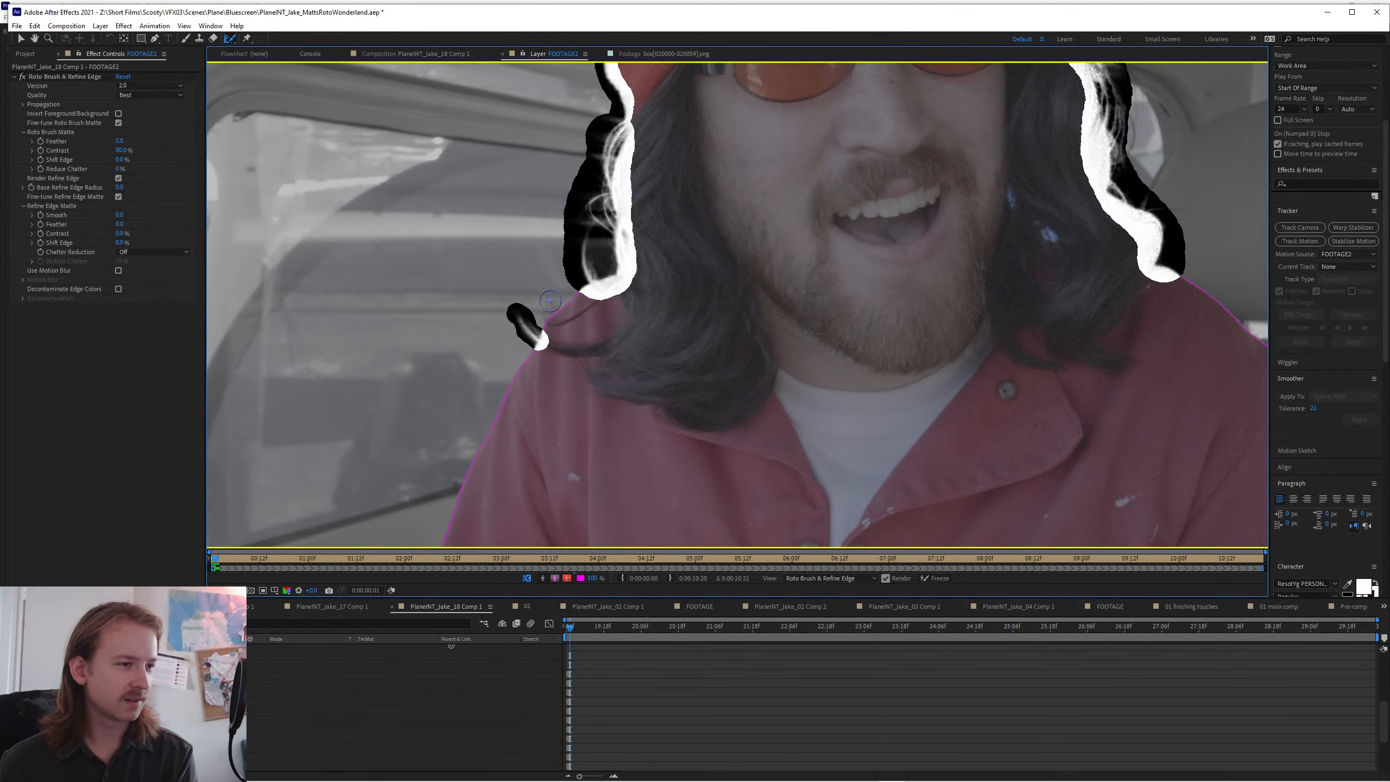
left_click_drag(550, 301, 557, 335)
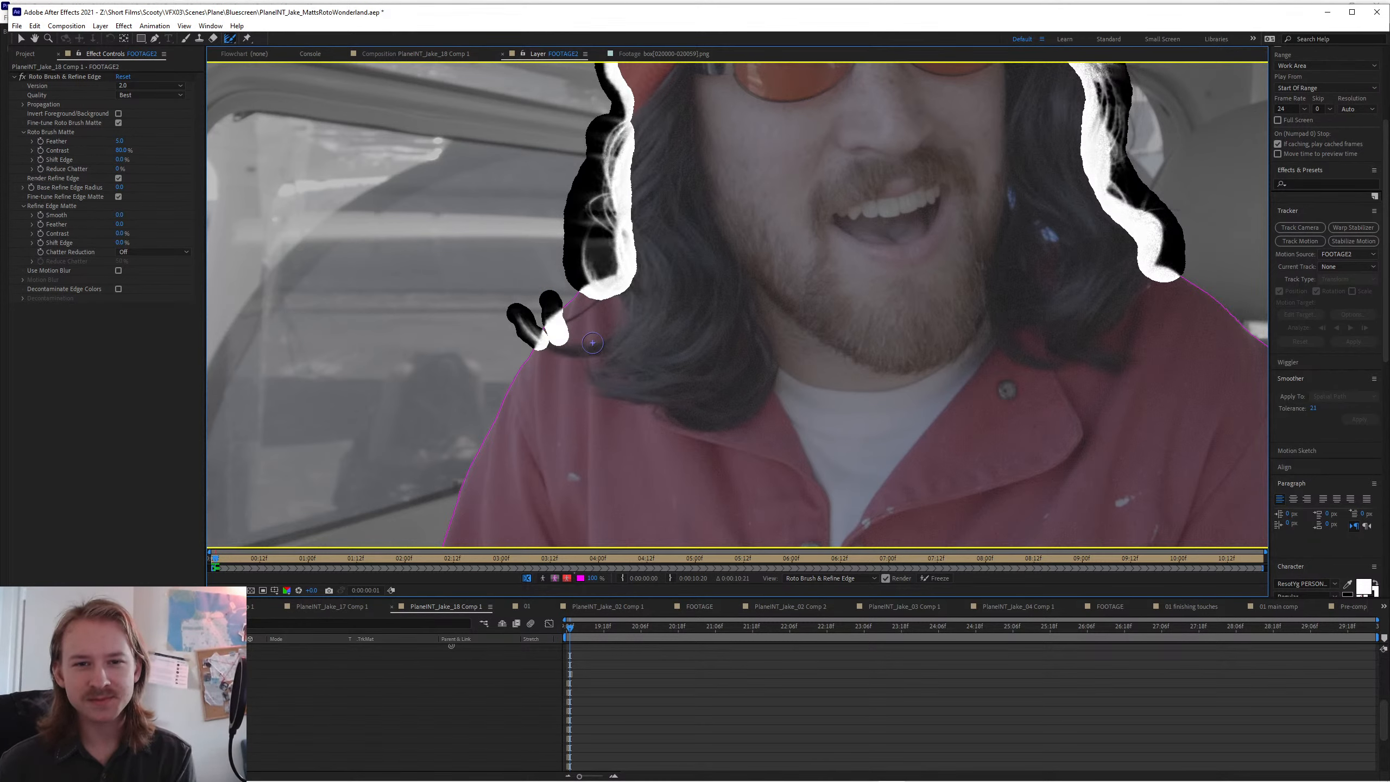
key("Page_Down")
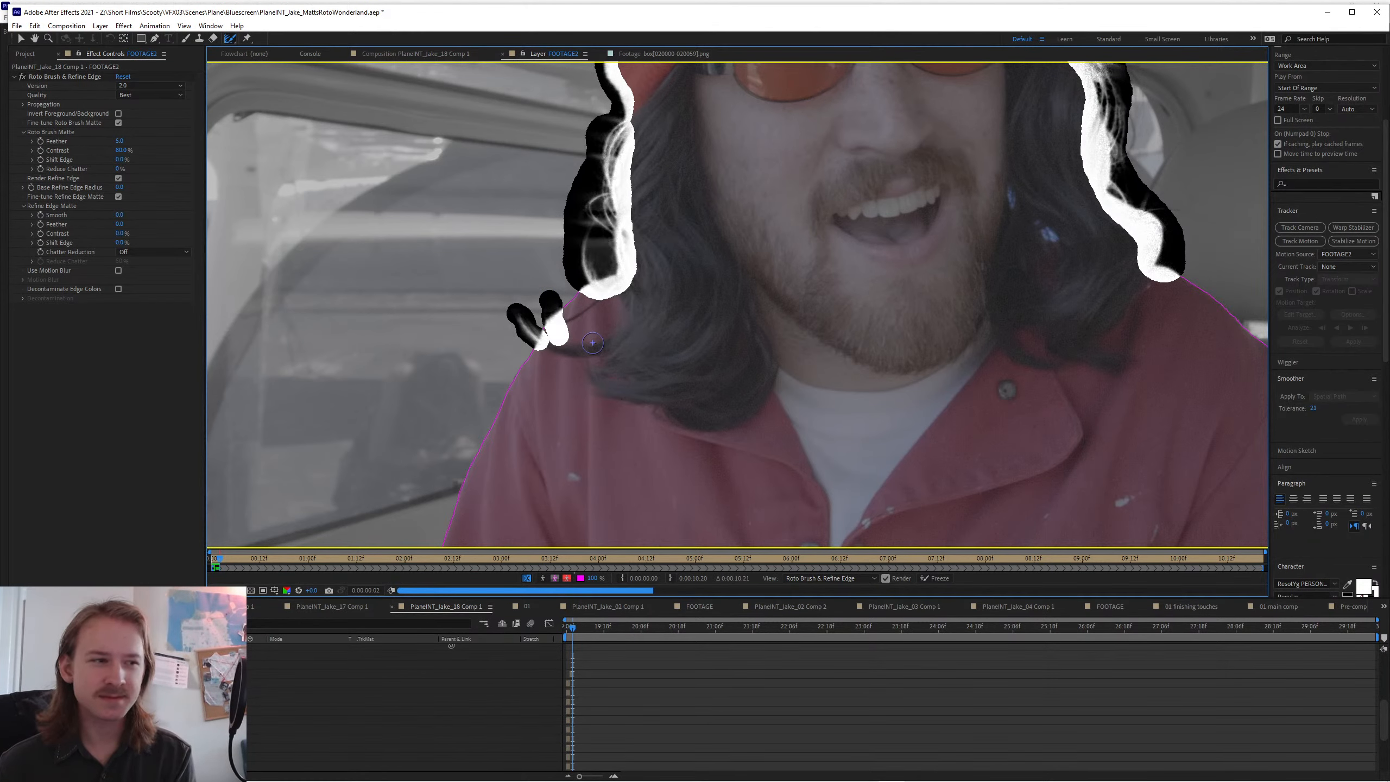
key("Page_Down")
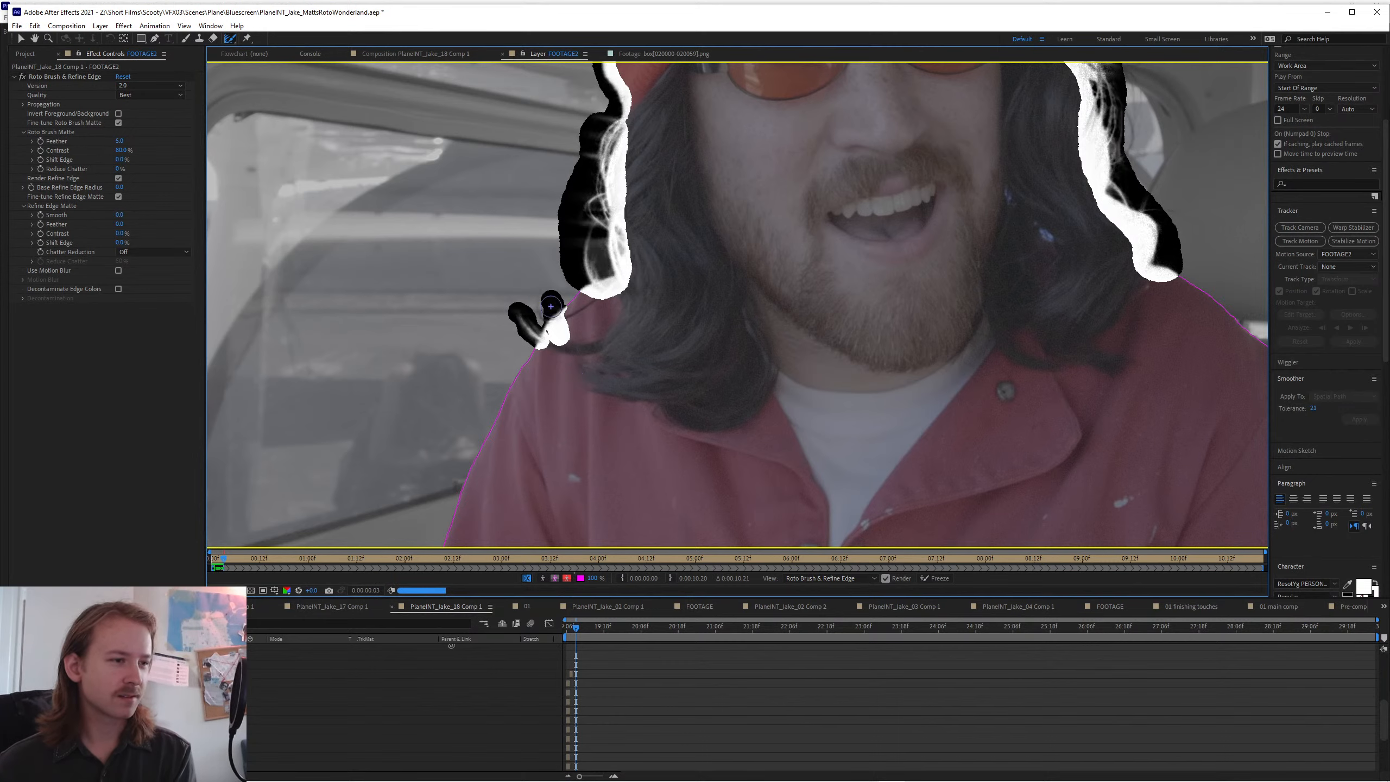
left_click_drag(539, 284, 547, 335)
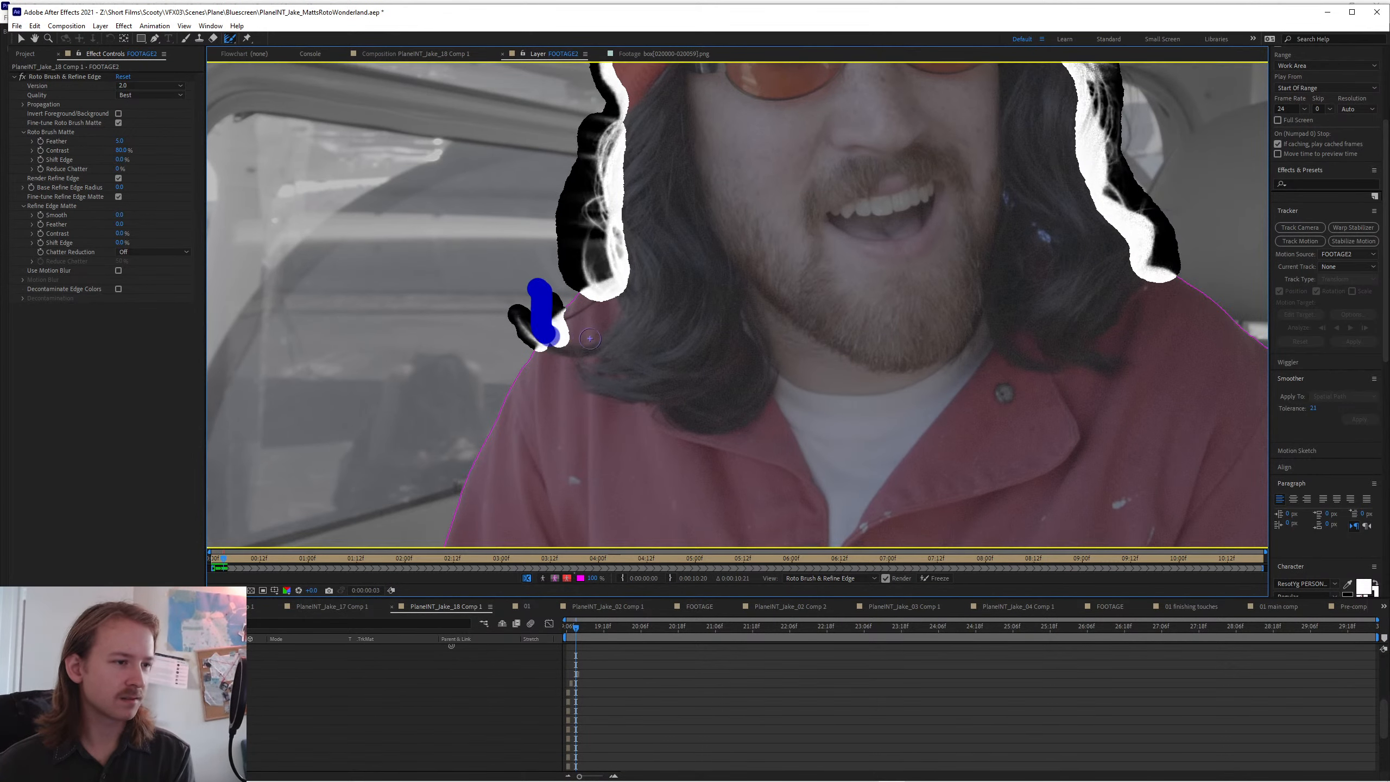
- Advance frame by frame to 0:00:00:08 and paint a Refine Edge stroke between the stray curl and the main hair edge
key("Page_Down")
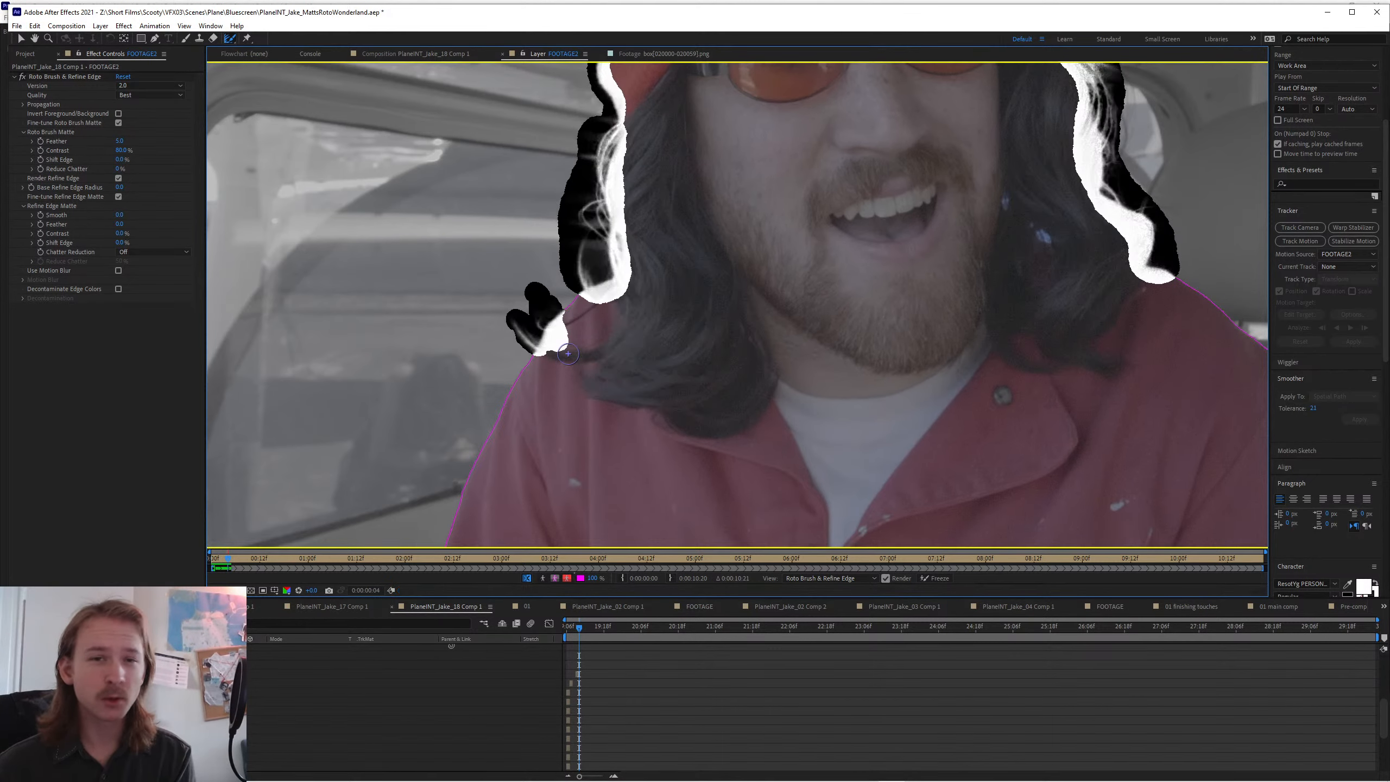
key("Page_Down")
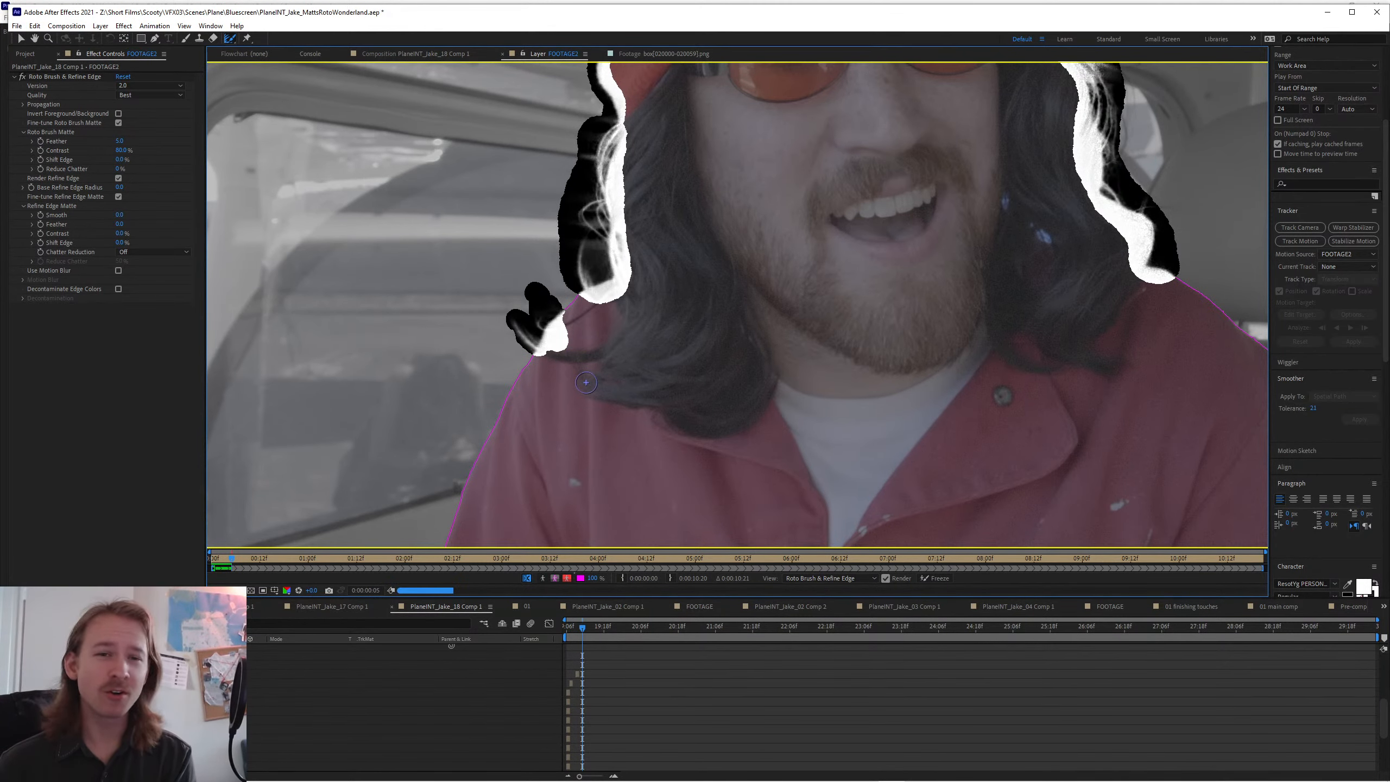
key("Page_Down")
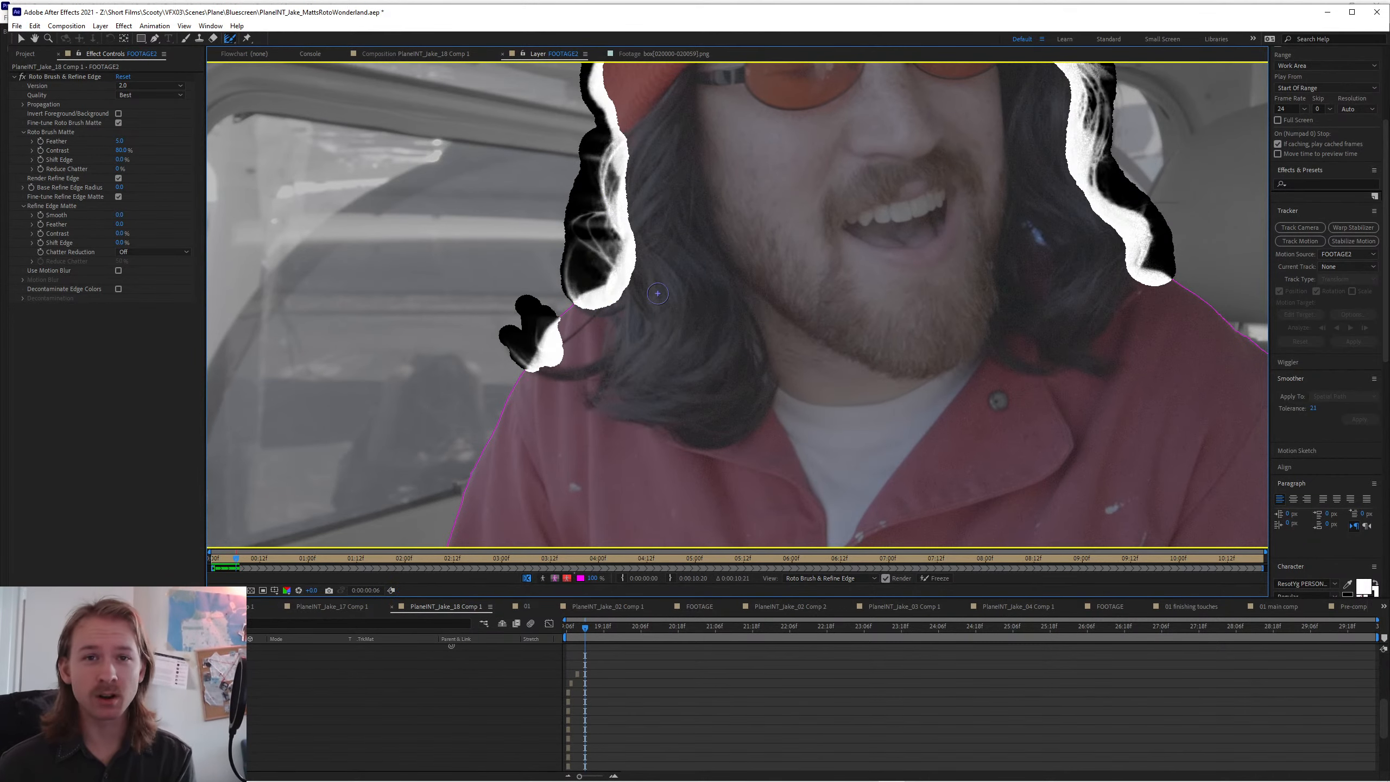
key("Page_Down")
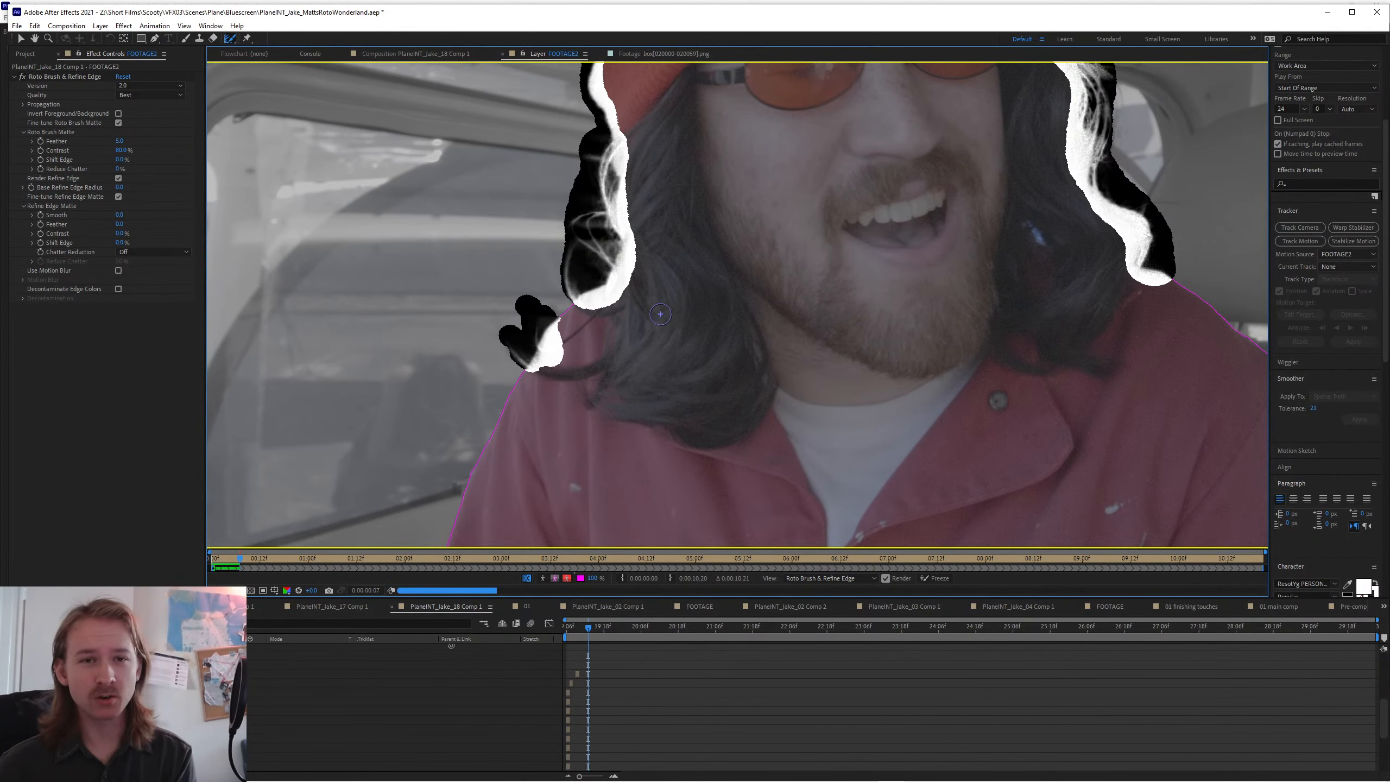
key("Page_Down")
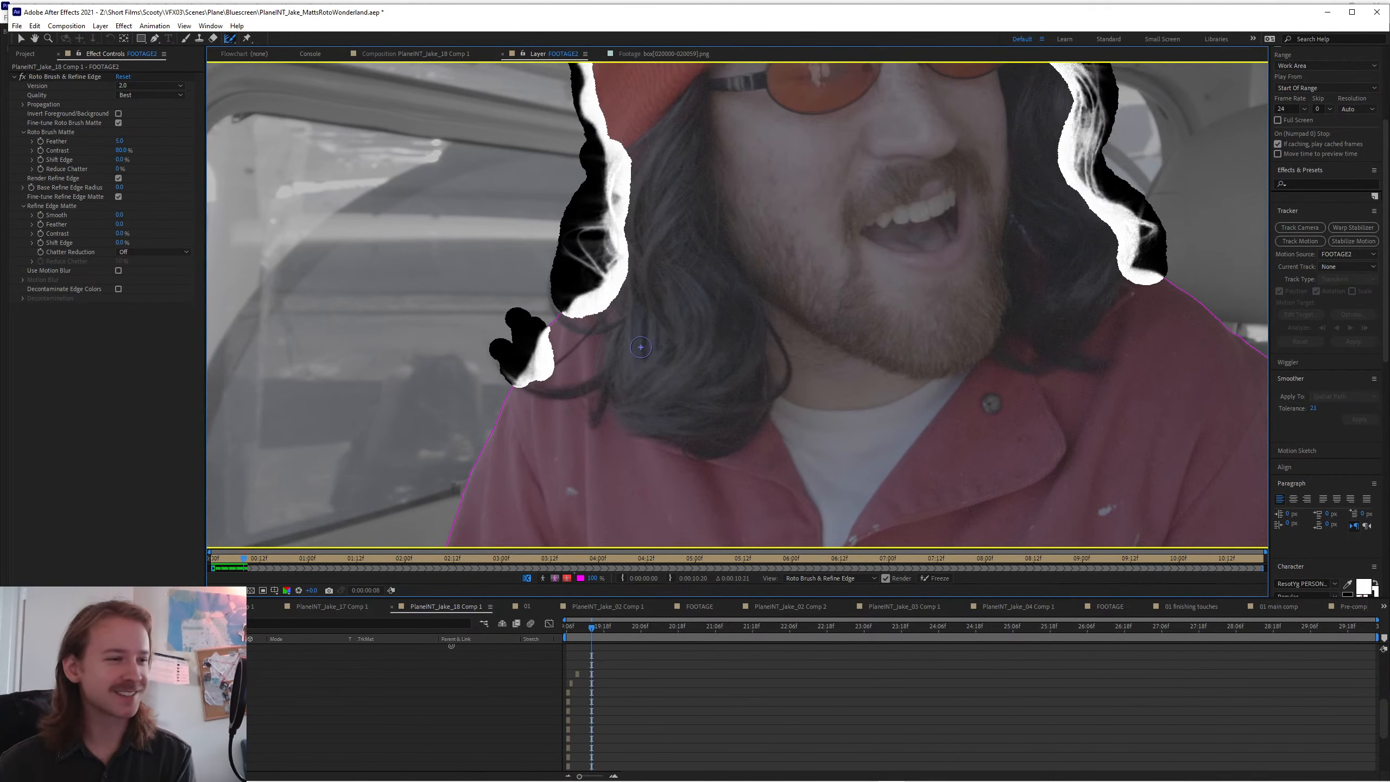
key("Page_Up")
key("Page_Down")
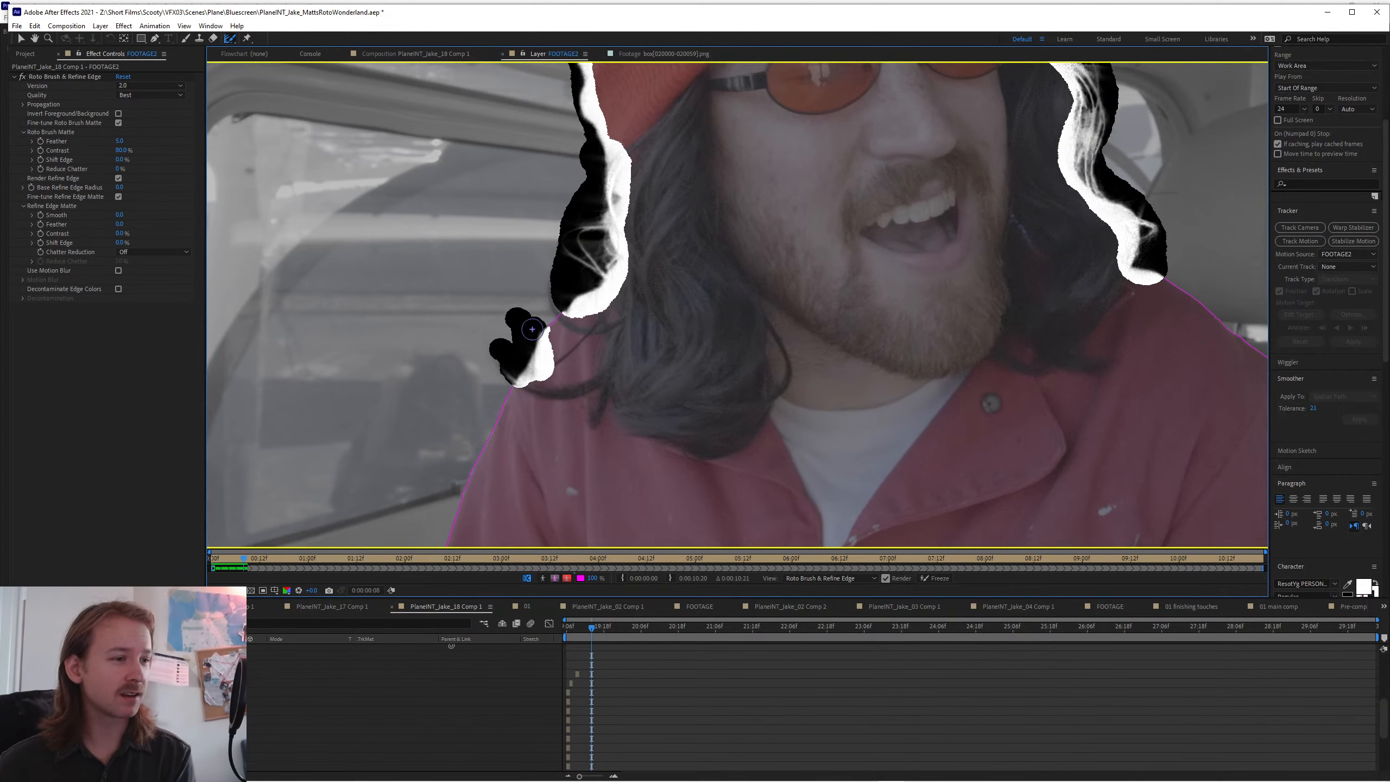
left_click_drag(549, 273, 564, 334)
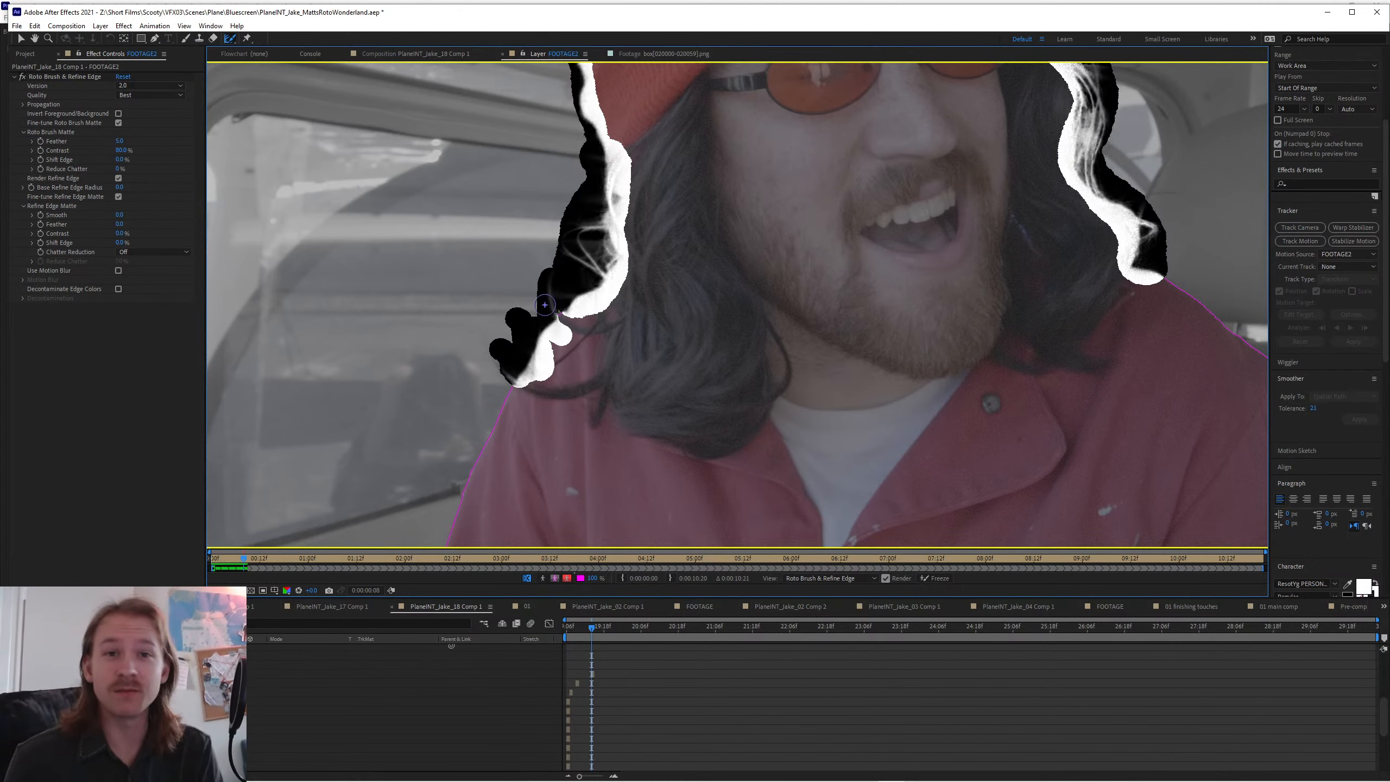
- Dab Refine Edge between the stray curl and the main hair, and erase a small Refine Edge spot inside the curl's loop at 0:00:00:10
left_click(560, 312)
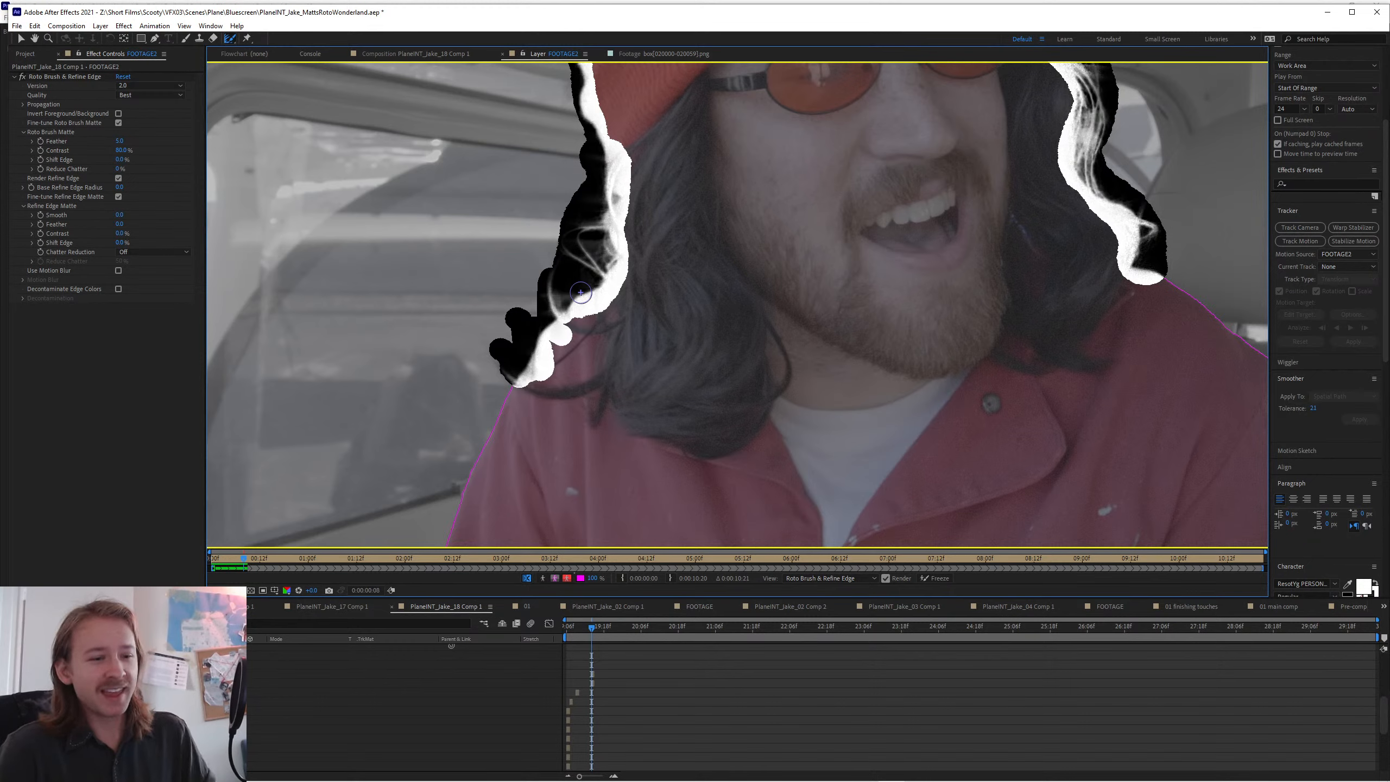
key("Page_Down")
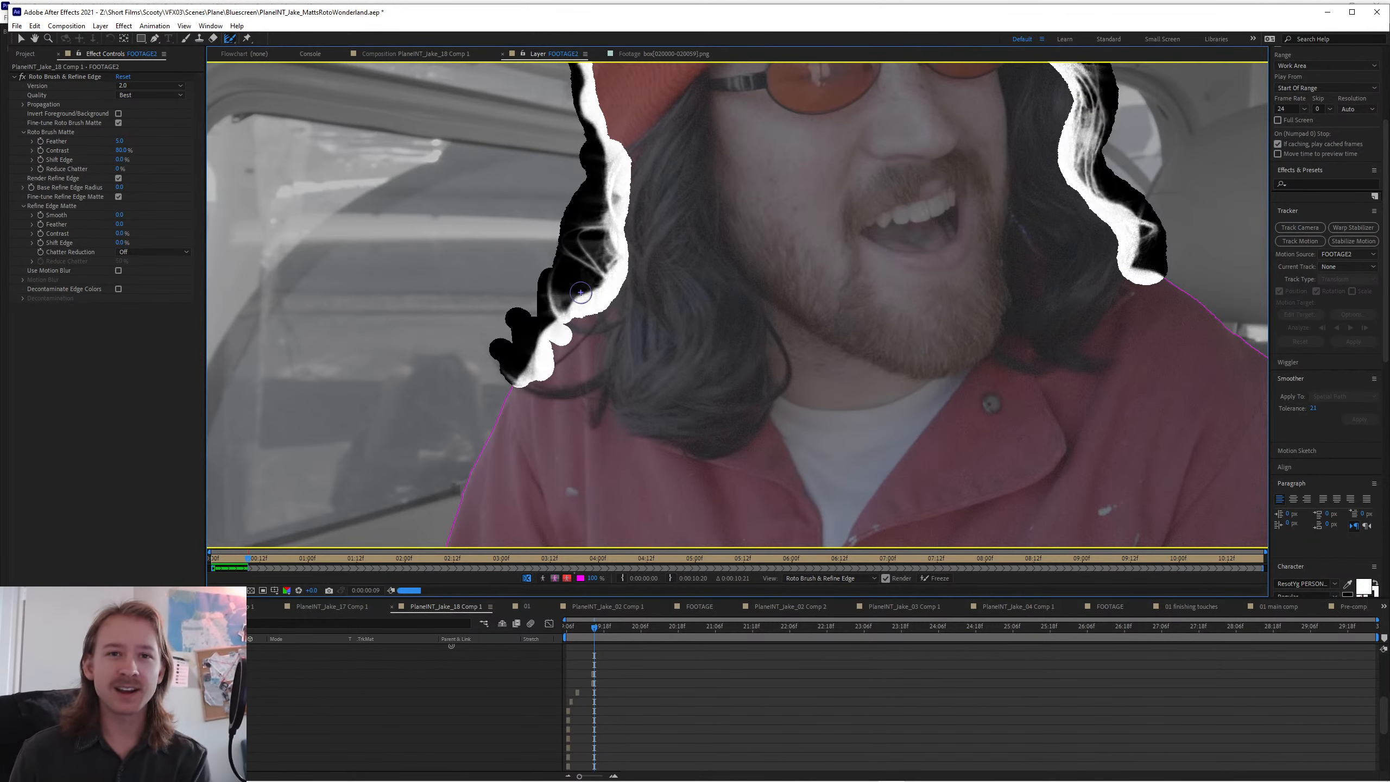
key("Page_Down")
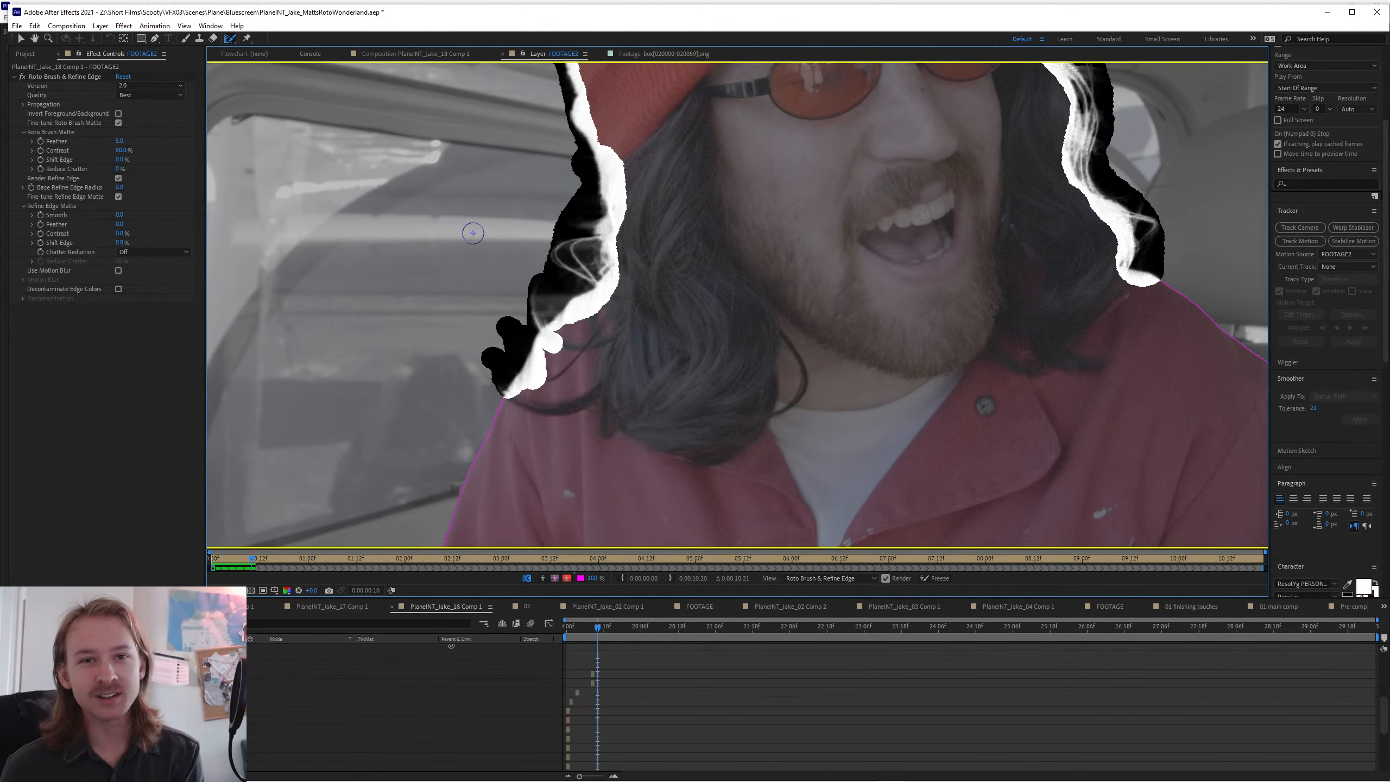
mouse_move(537, 279)
left_mouse_down()
mouse_move(517, 347)
mouse_move(531, 349)
left_mouse_up()
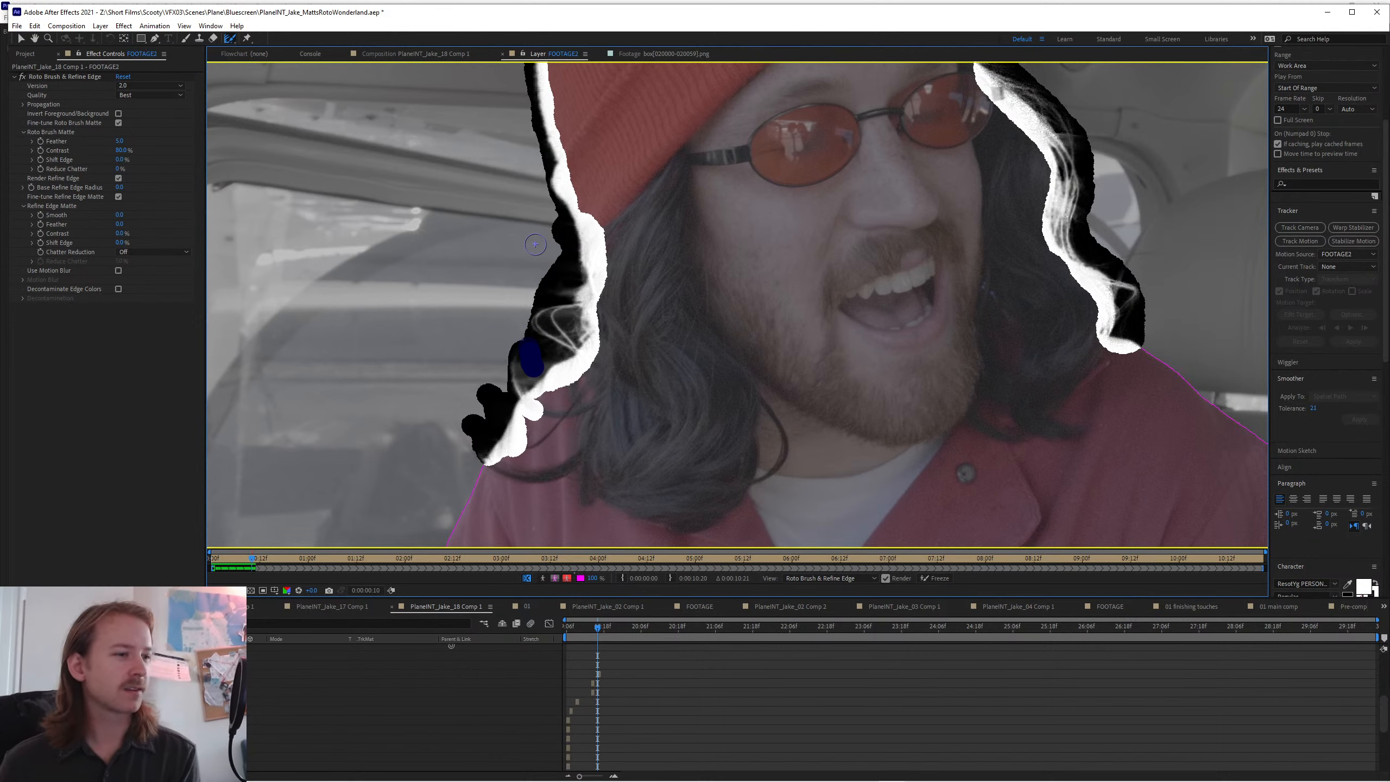
- Advance the matte to 0:00:00:13 and paint a Refine Edge stroke down the outer side of the stray curl
key("Page_Down")
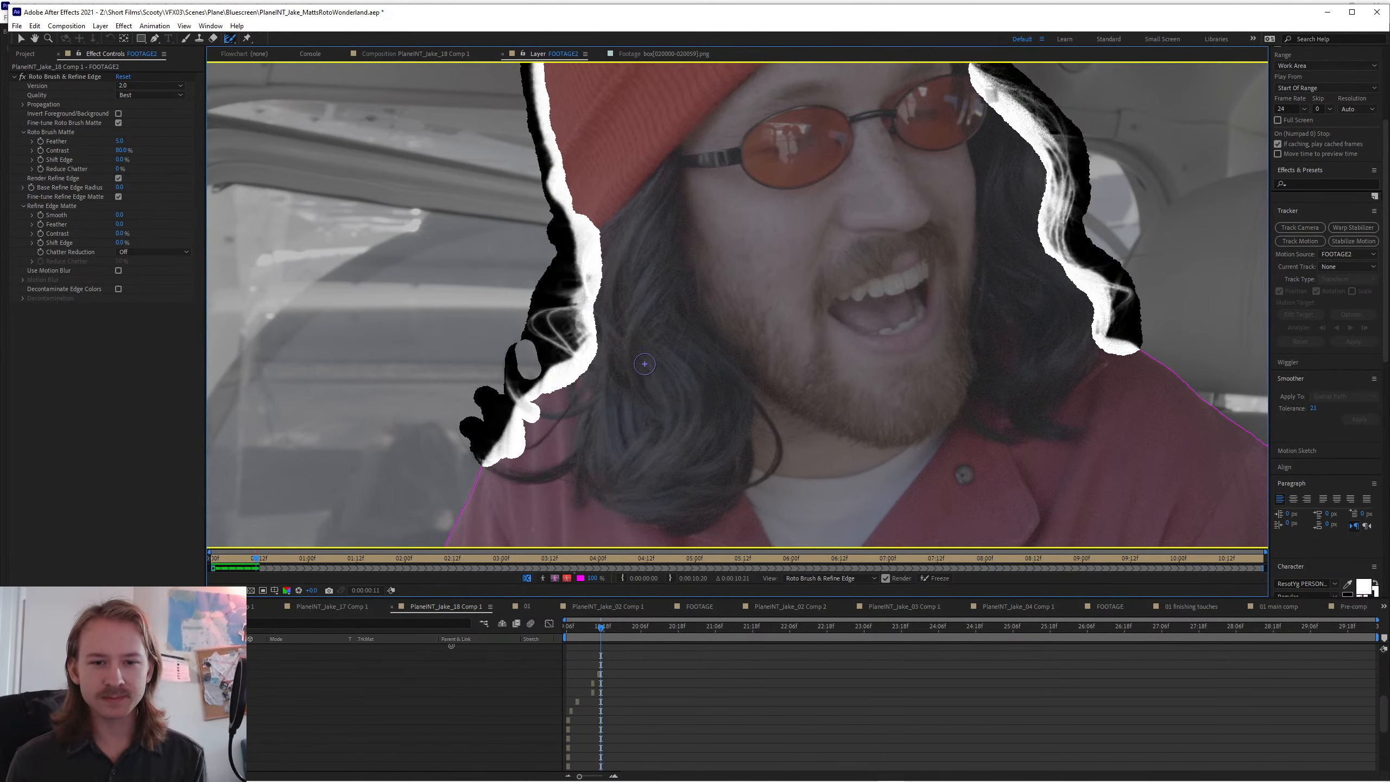
key("Page_Down")
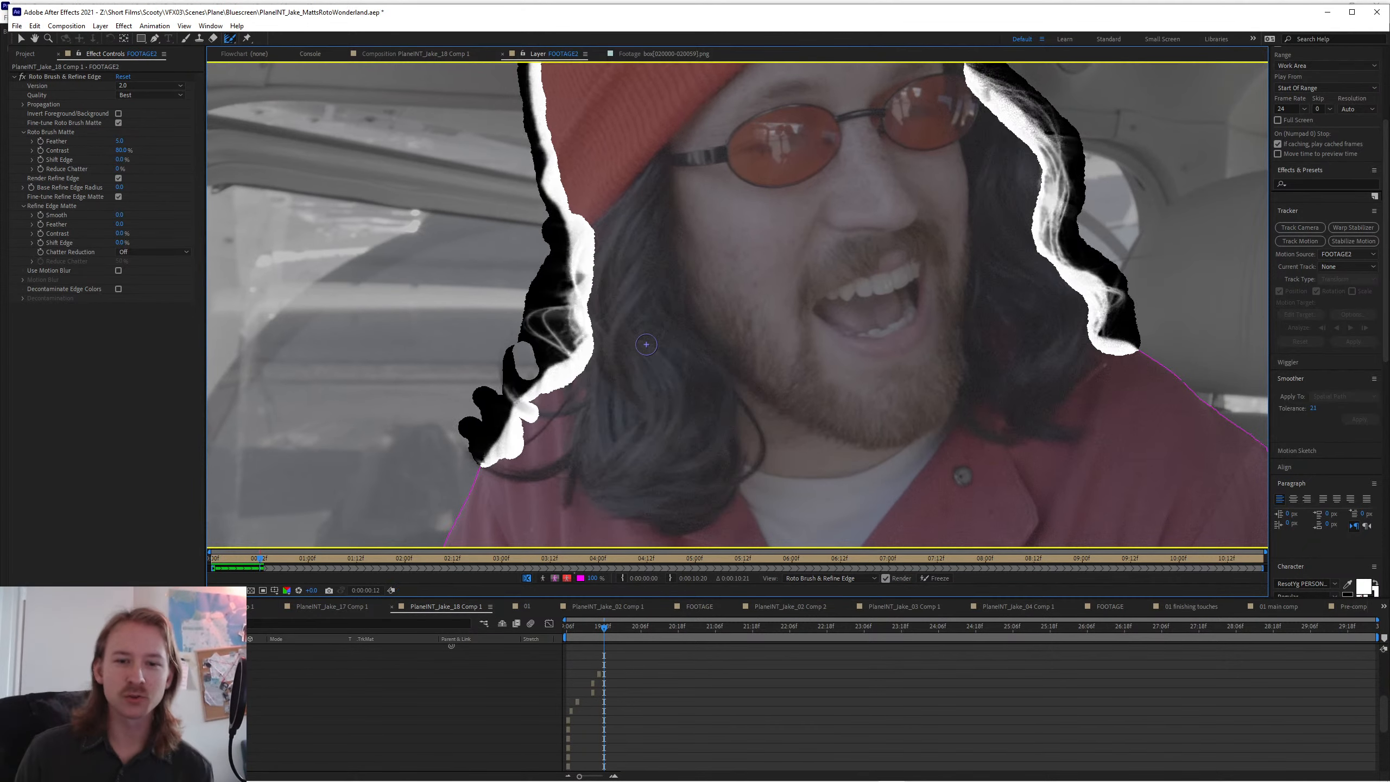
key("Page_Down")
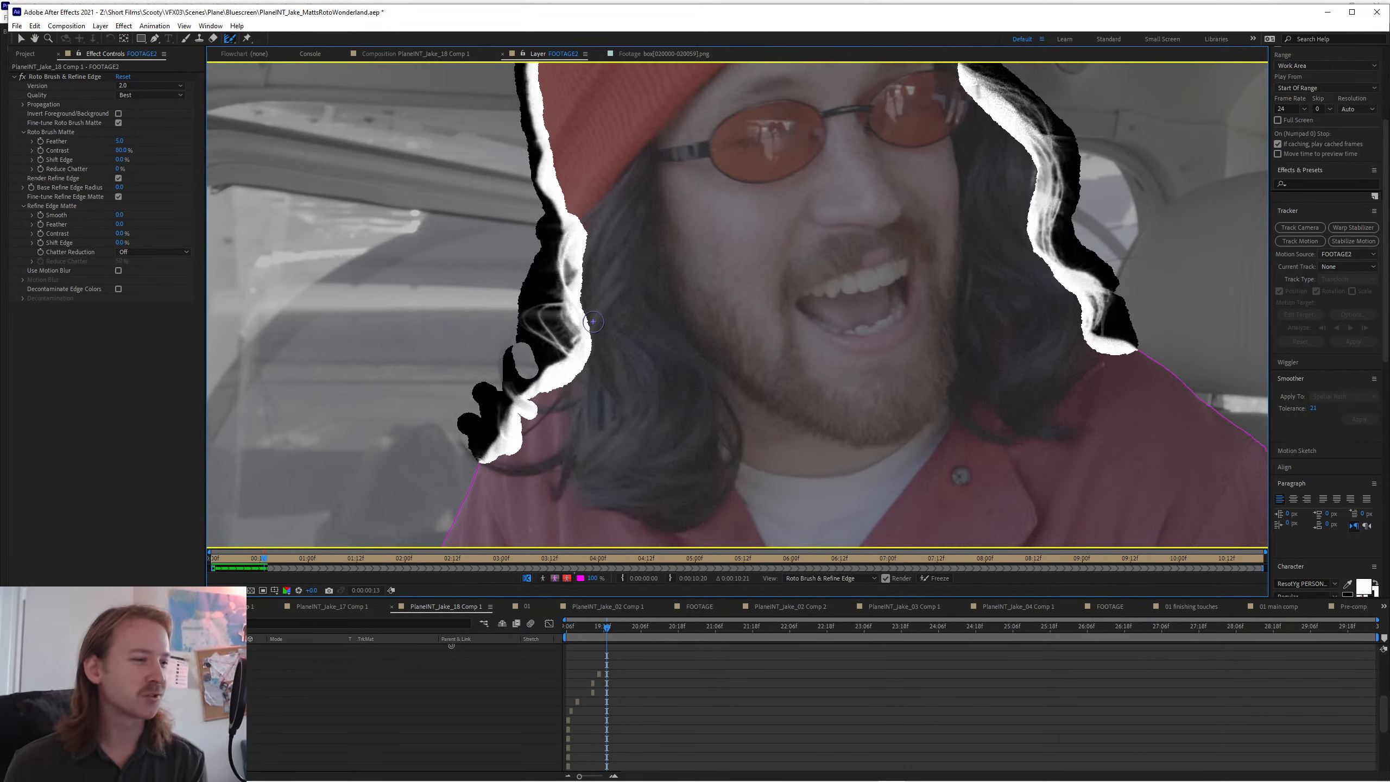
left_click_drag(511, 328, 513, 416)
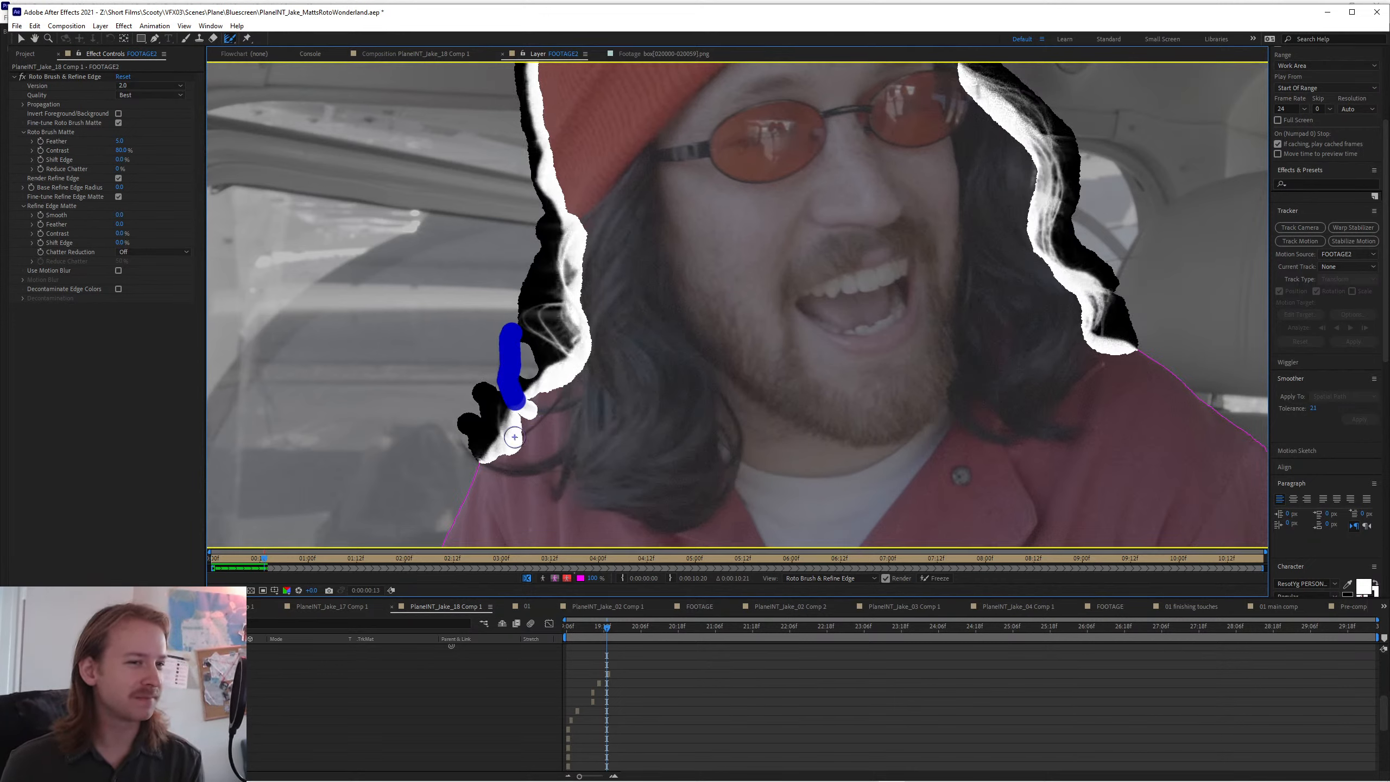
- Review the matte up to 0:00:00:15, and paint Refine Edge strokes over the window-side shoulder tip and stray curl at 0:00:00:12
key("Page_Down")
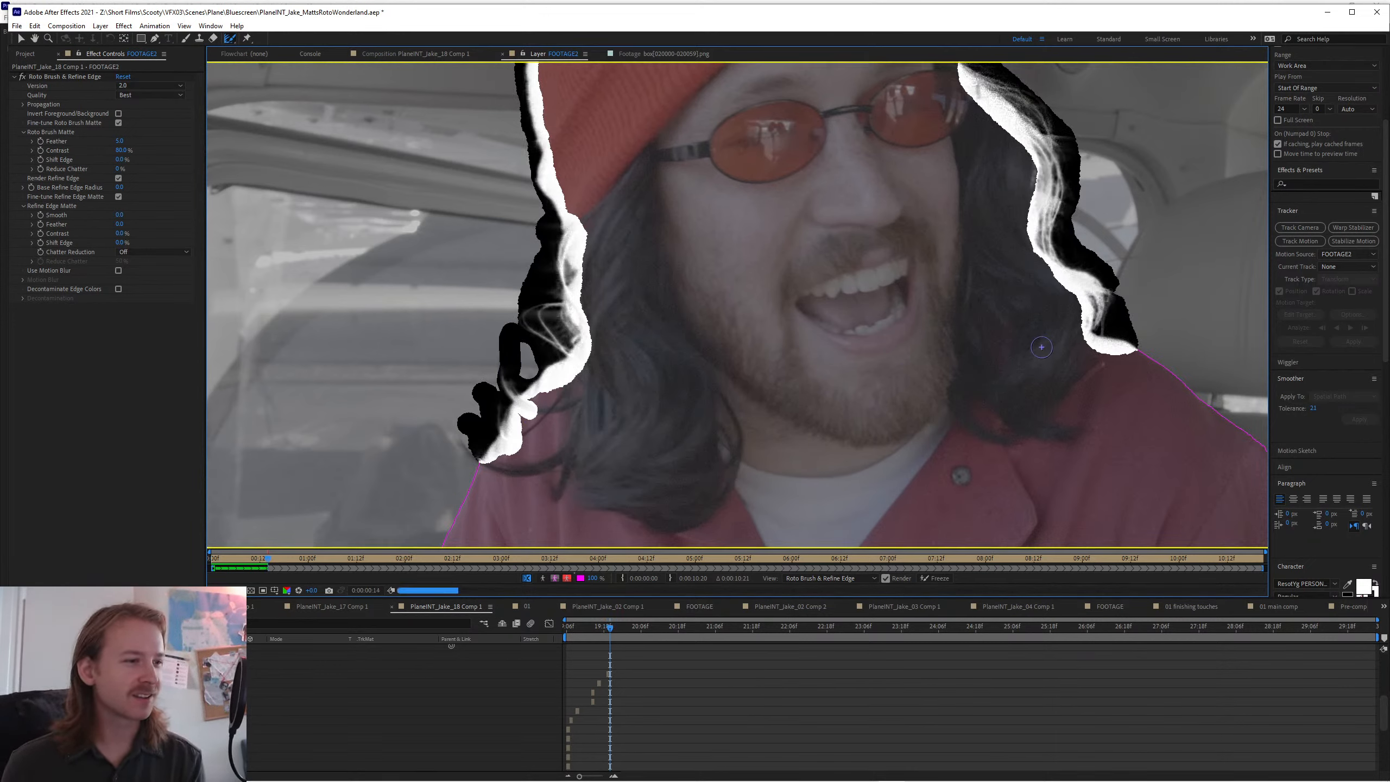
key("Page_Down")
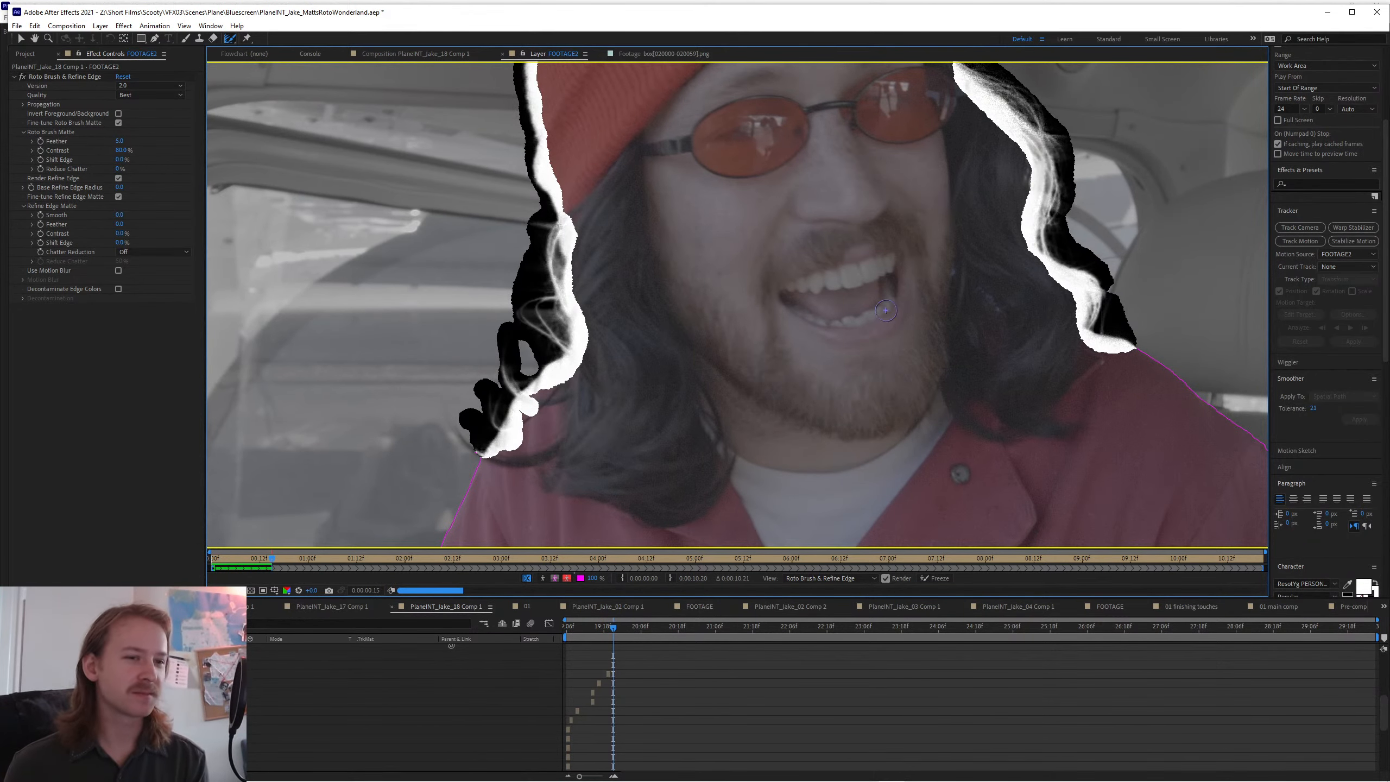
scroll(678, 371, "down", 2)
scroll(677, 373, "up", 2)
key("Page_Up")
key("Page_Up")
key("Page_Up")
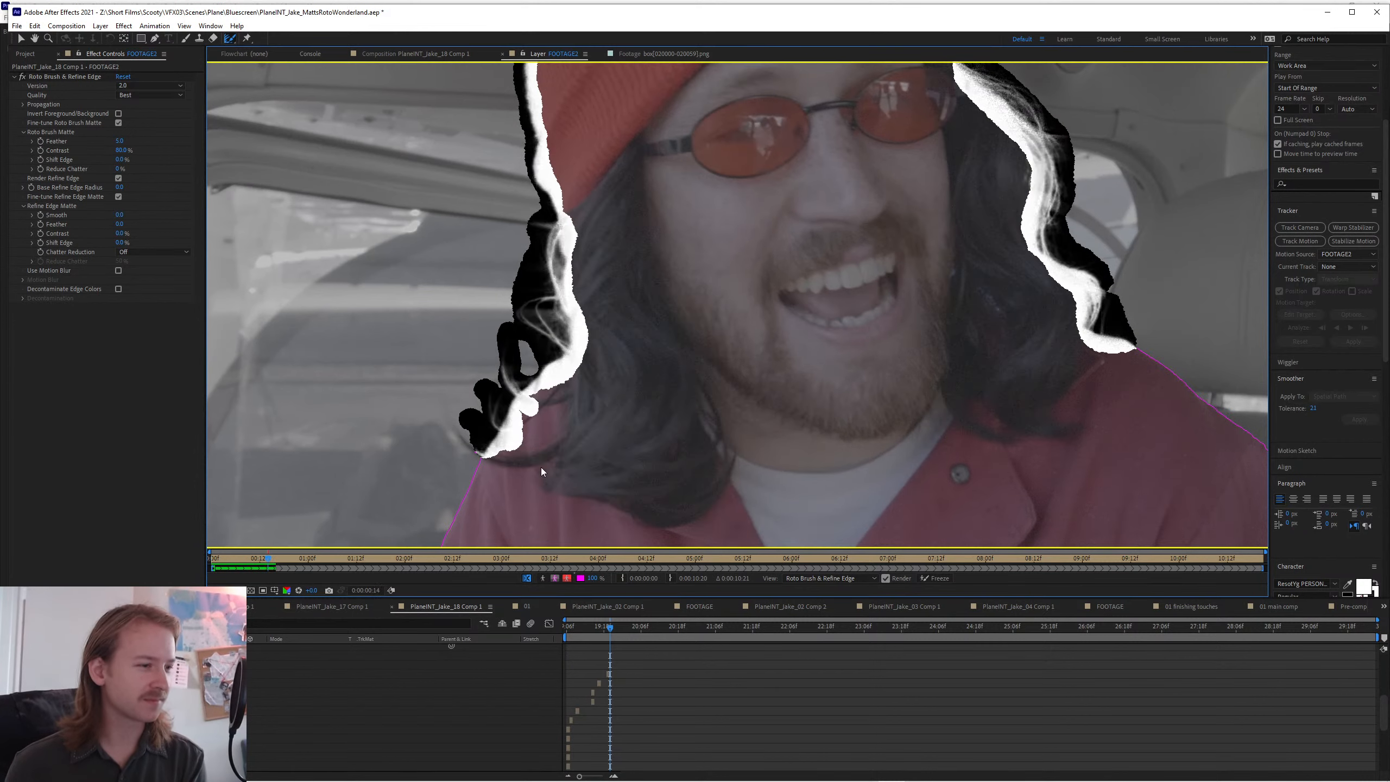
left_click_drag(458, 432, 487, 474)
left_click_drag(518, 324, 506, 405)
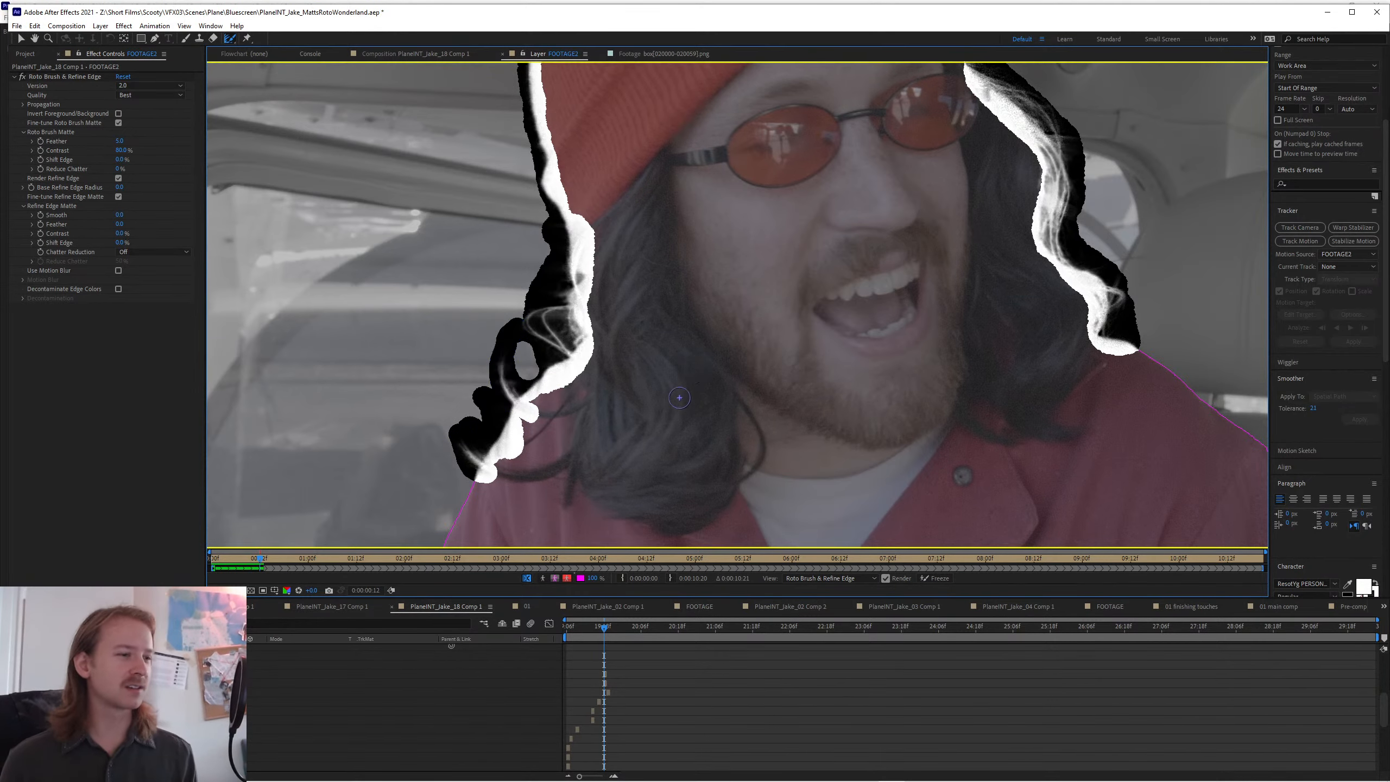
- Paint a Refine Edge stroke along the seat-side hair edge just below the hat at 0:00:00:12
scroll(706, 418, "down", 3)
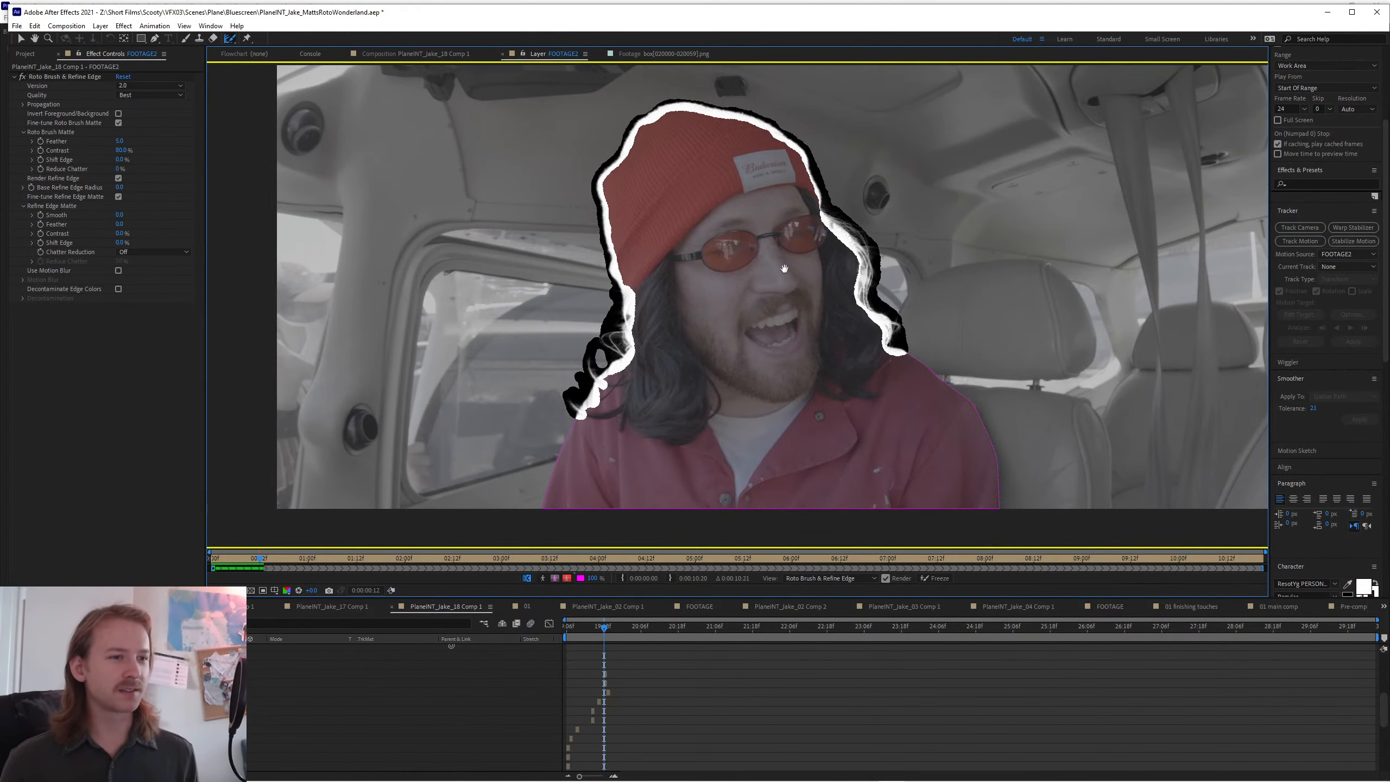
scroll(784, 268, "up", 3)
left_click_drag(889, 117, 923, 194)
left_click_drag(826, 251, 812, 259)
scroll(819, 267, "down", 2)
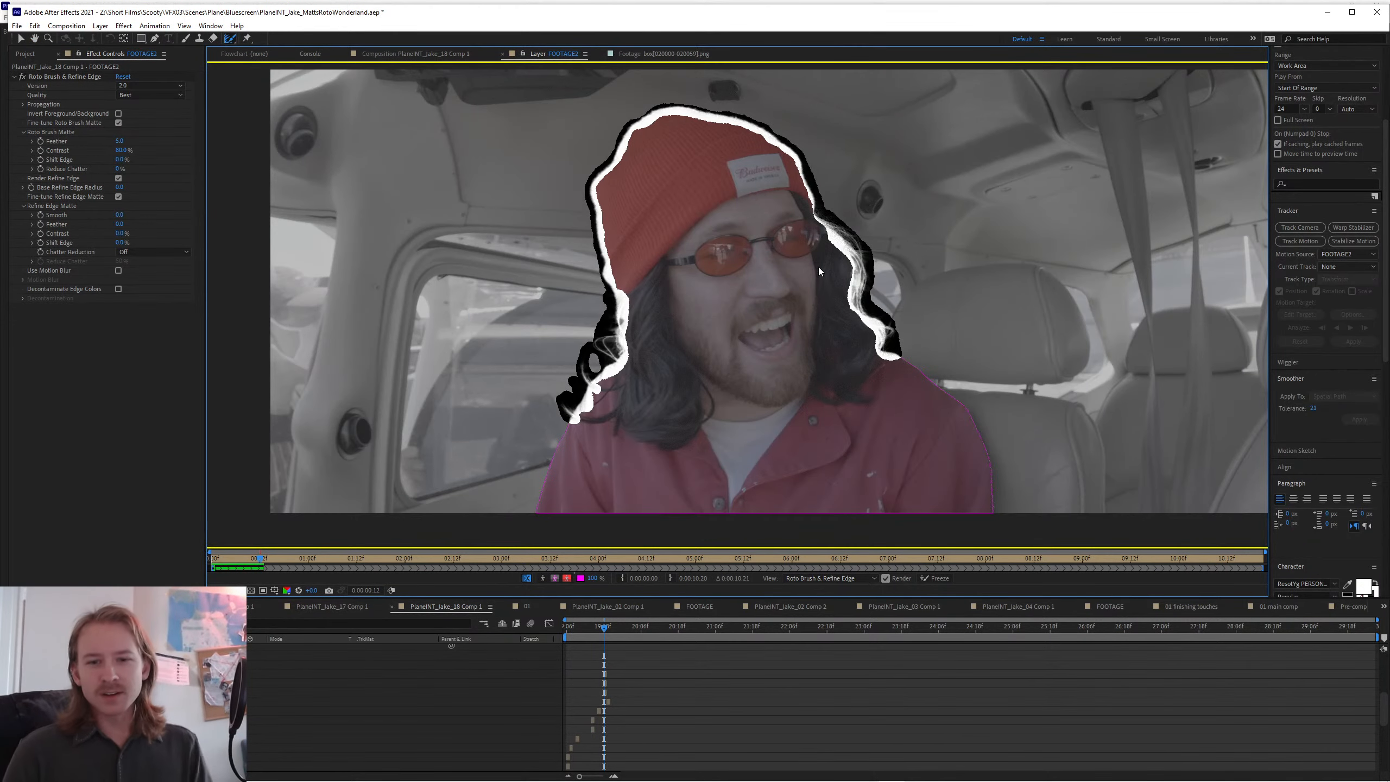
- Propagate the matte frame by frame to 0:00:01:11, checking the hair and shoulder edges
key("Page_Down")
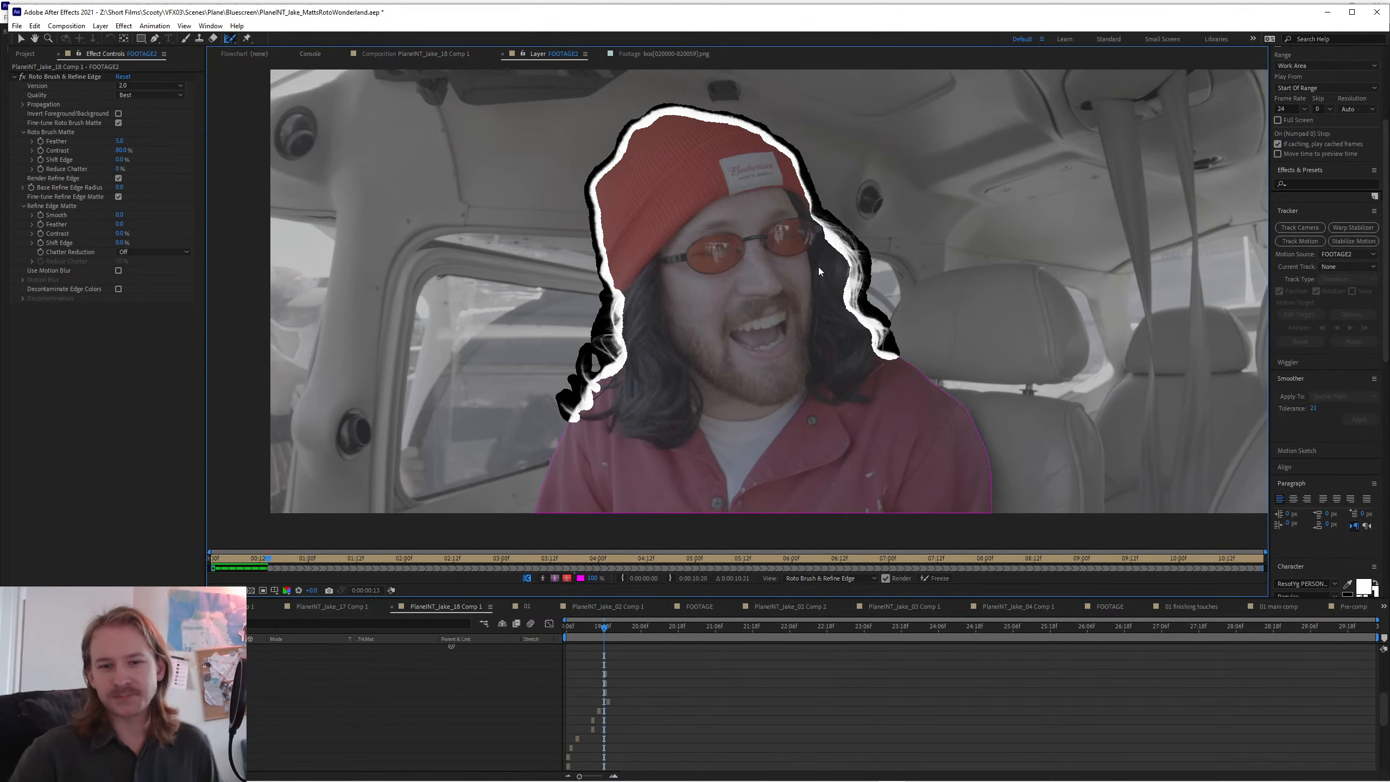
key("Page_Down")
key("Page_Down")
key("Page_Down")
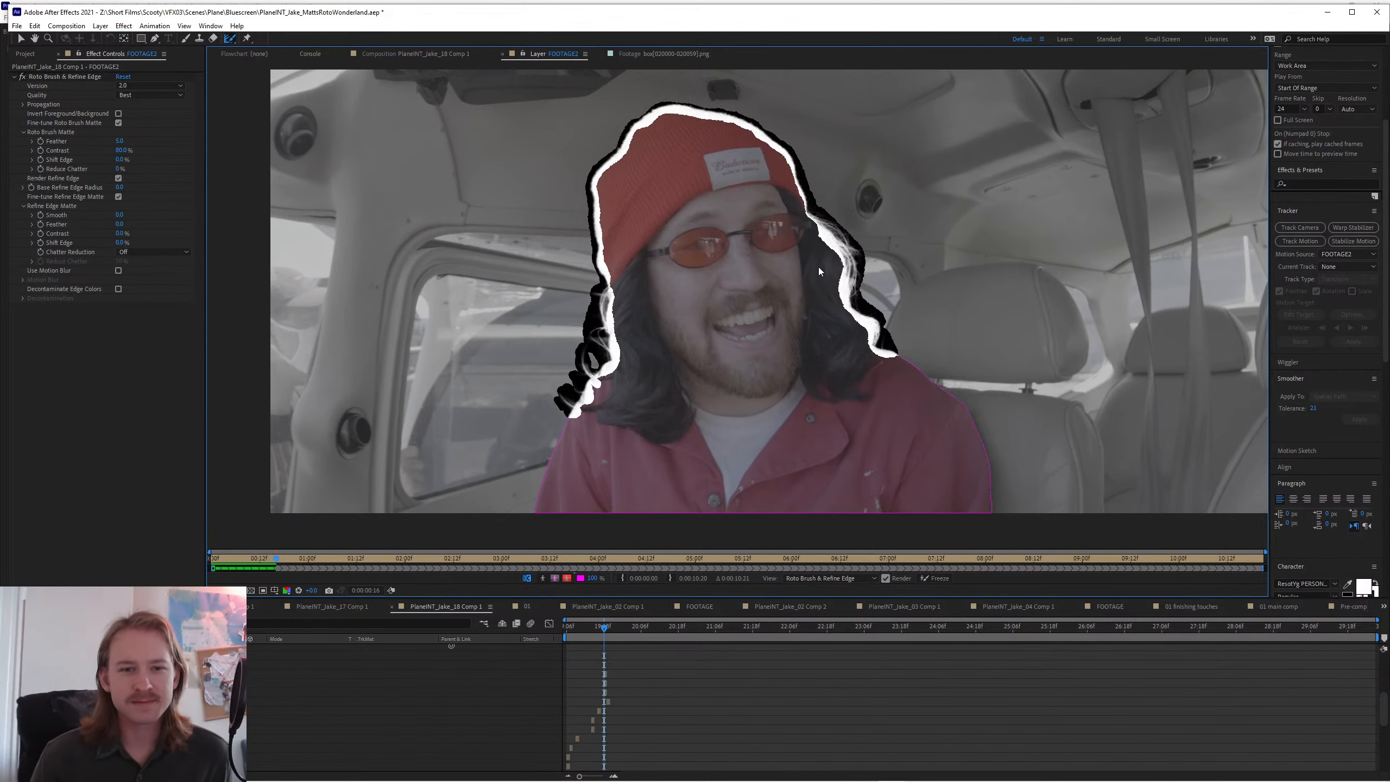
key("Page_Down")
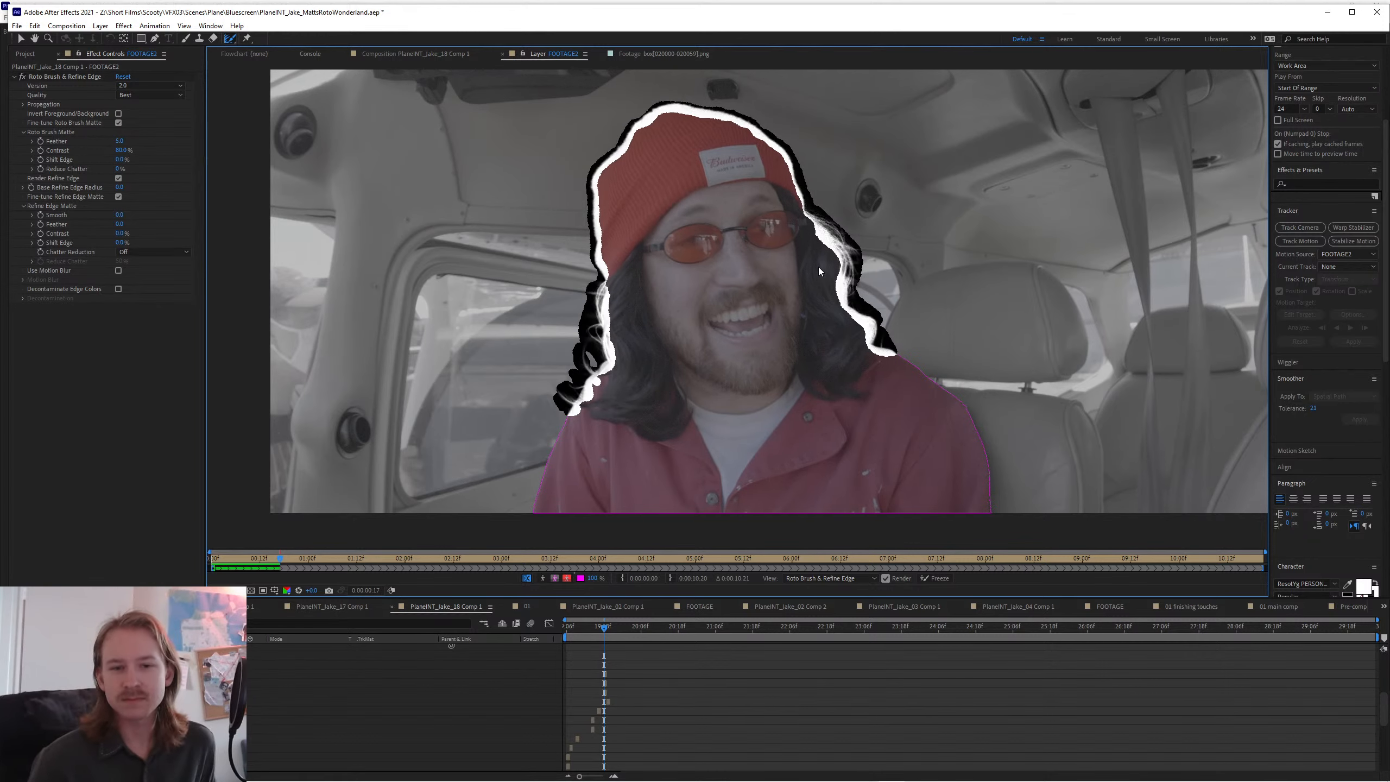
key("Page_Down")
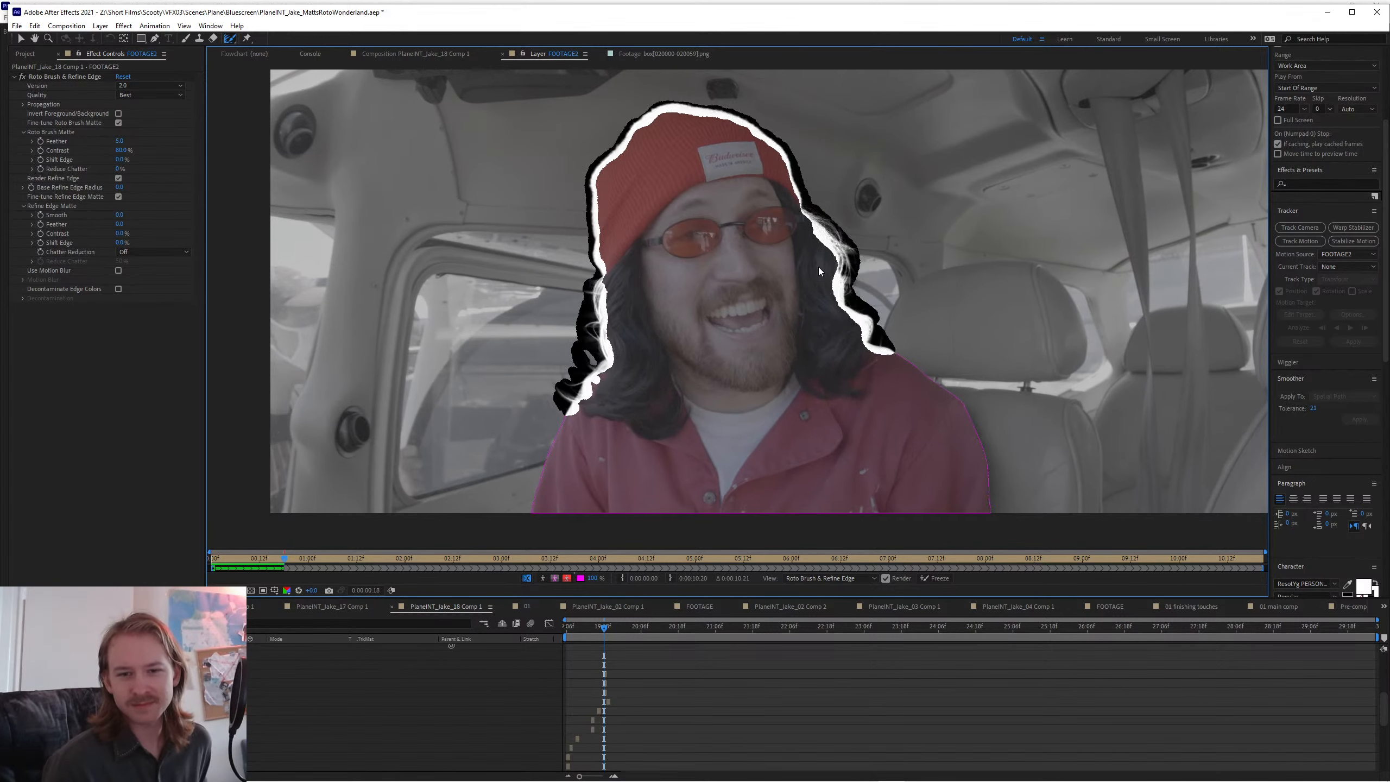
key("Page_Down")
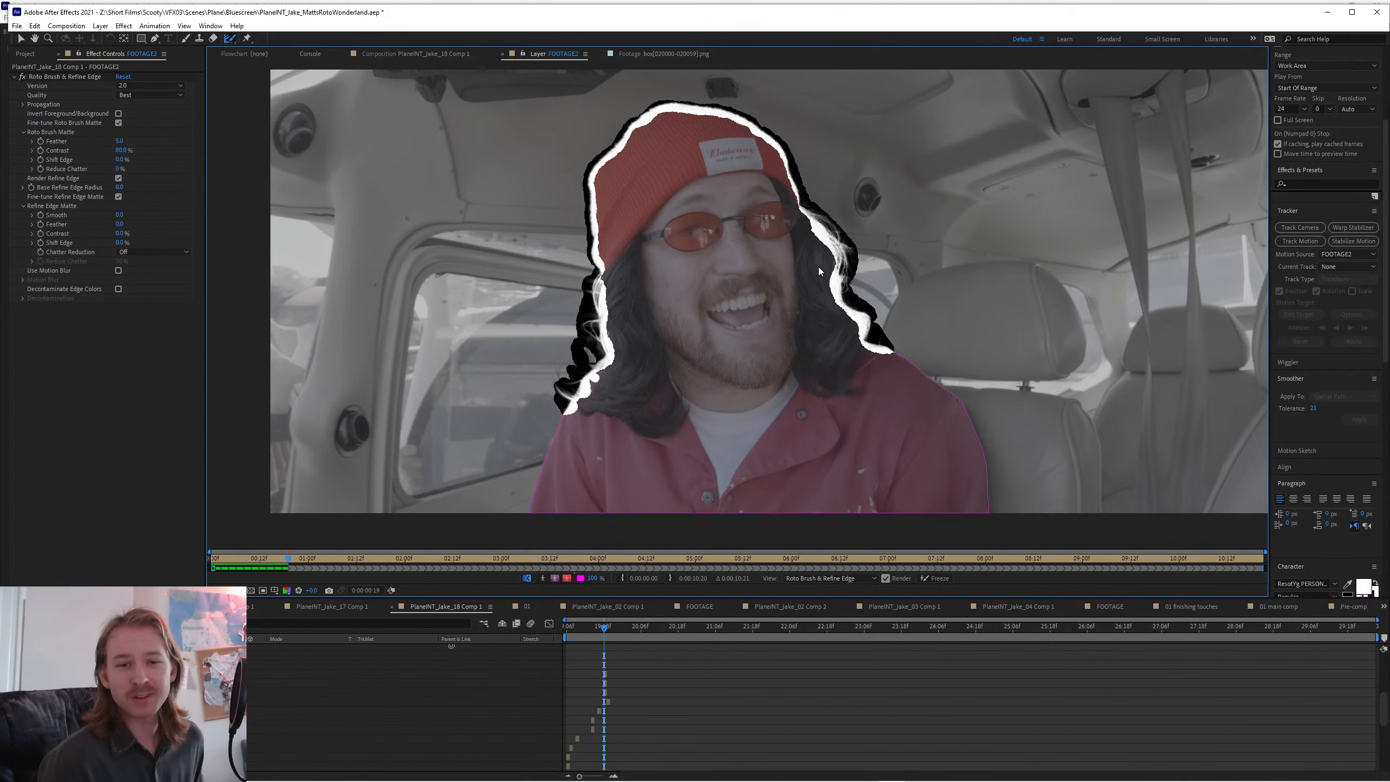
key("Page_Down")
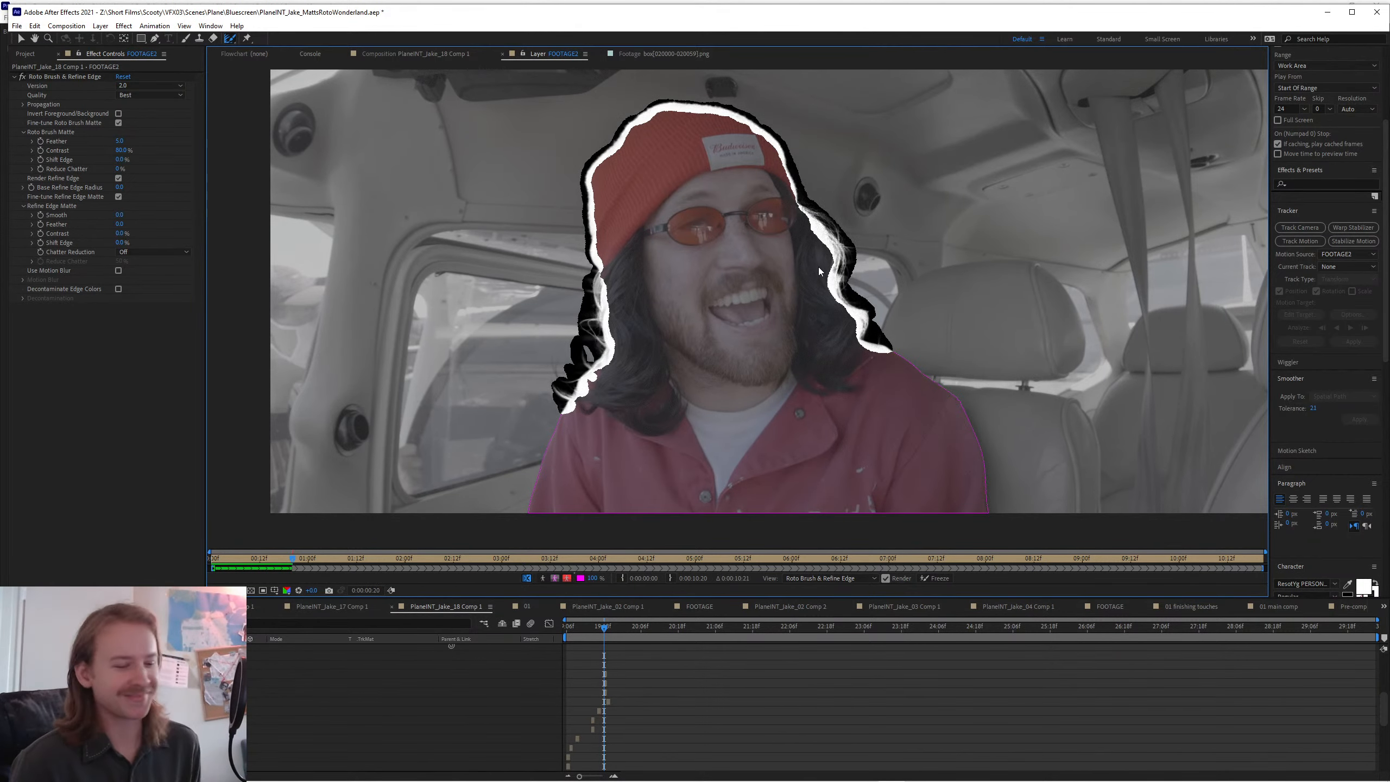
key("Page_Down")
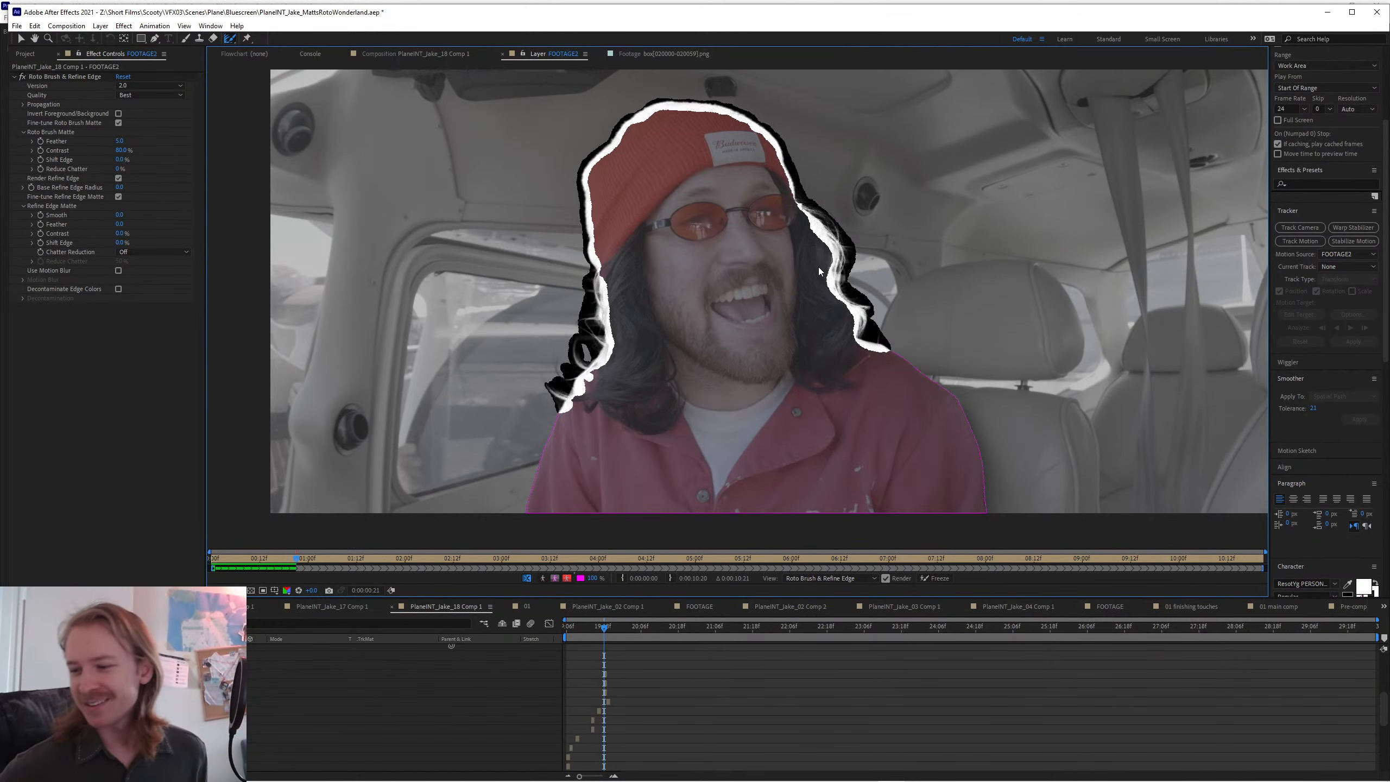
key("Page_Down")
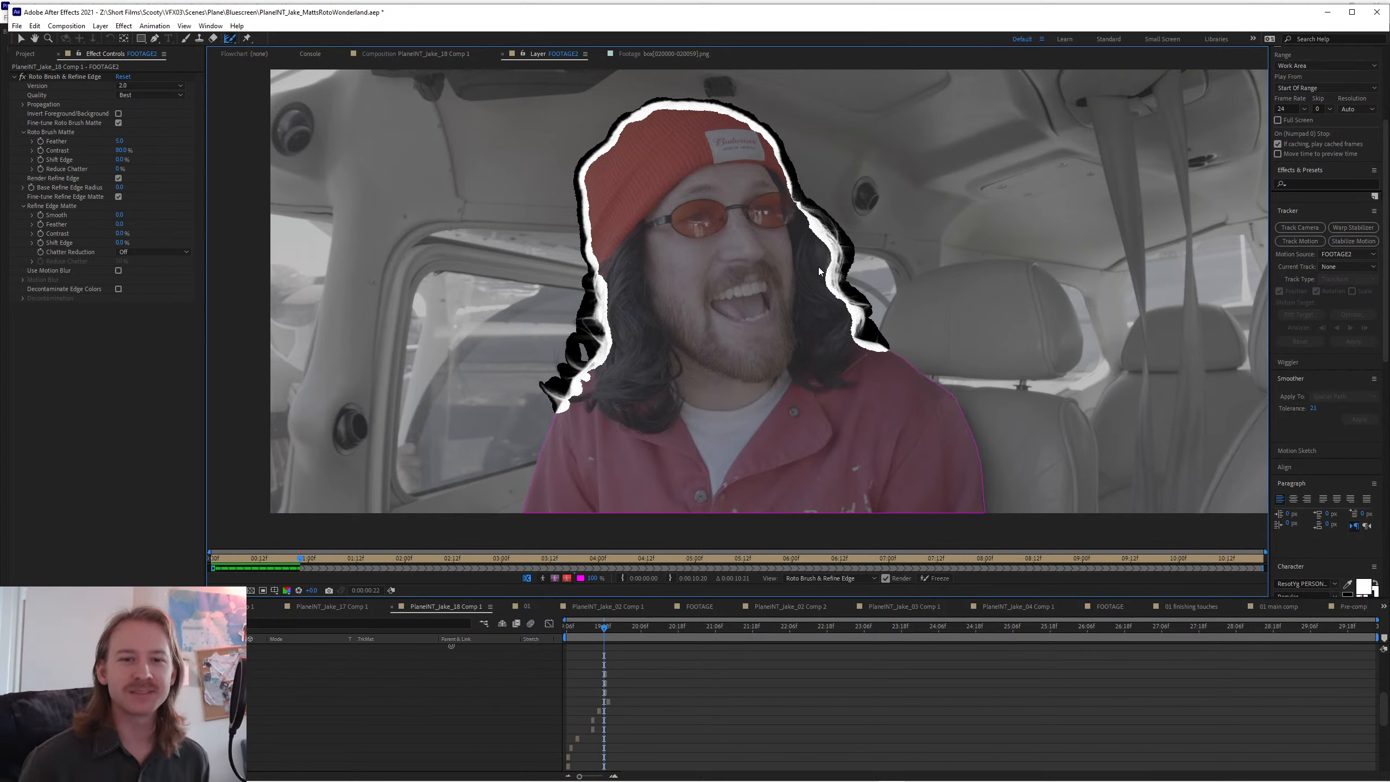
key("Page_Down")
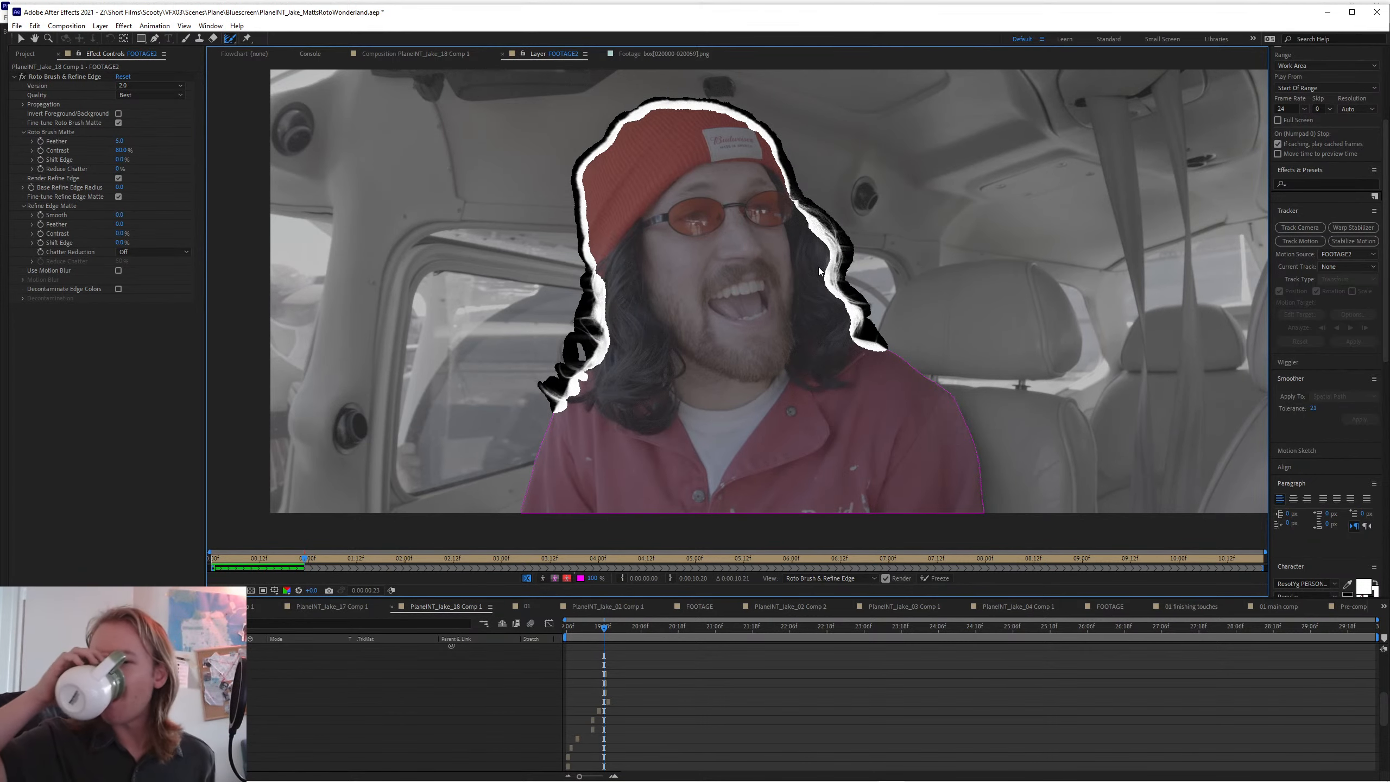
key("Page_Down")
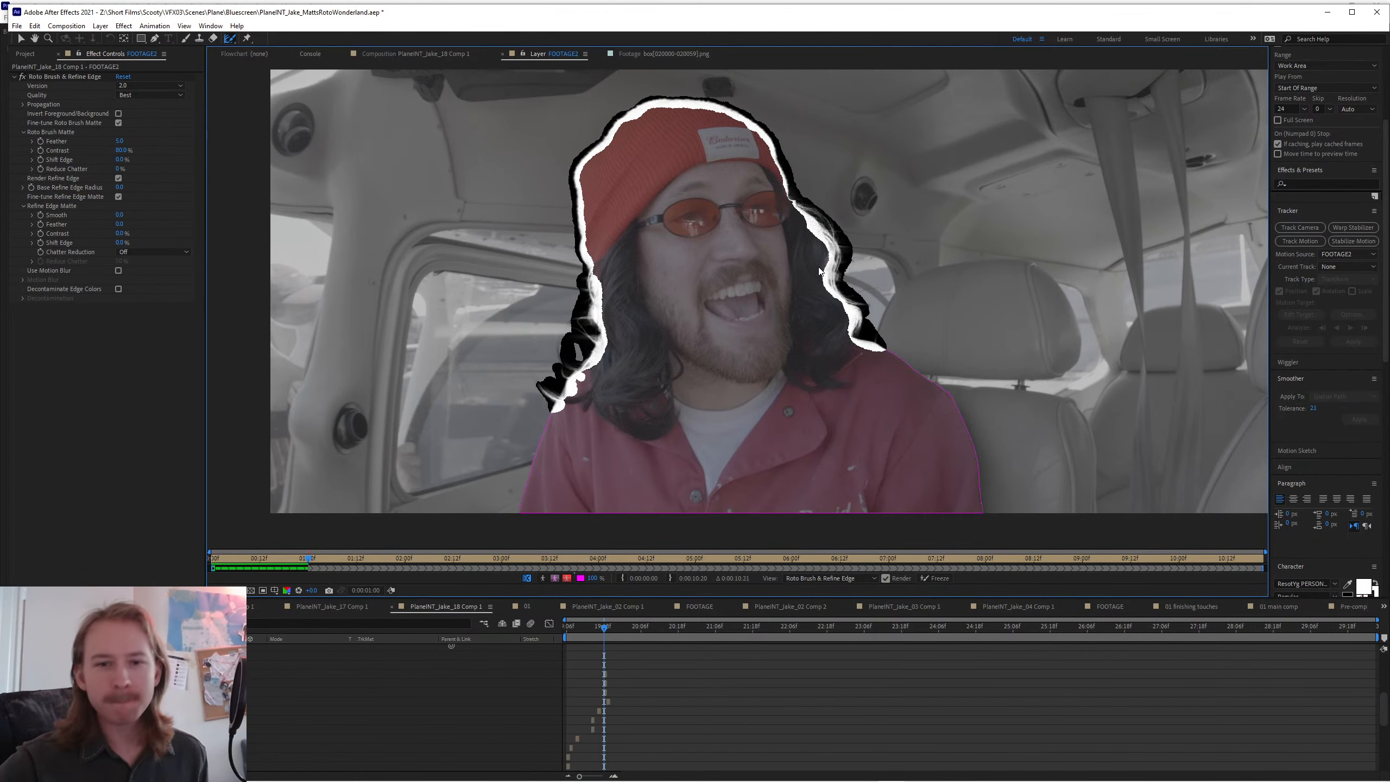
key("Page_Down")
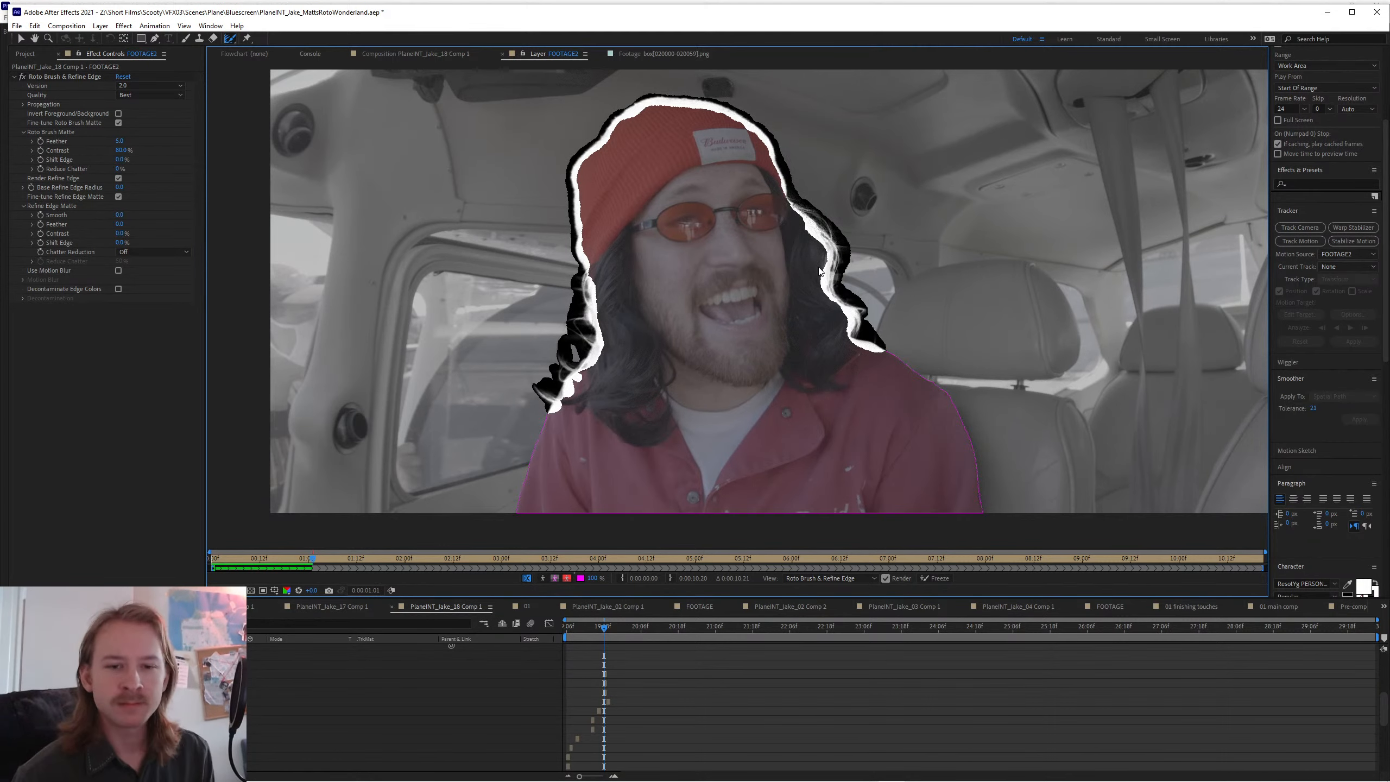
key("Page_Down")
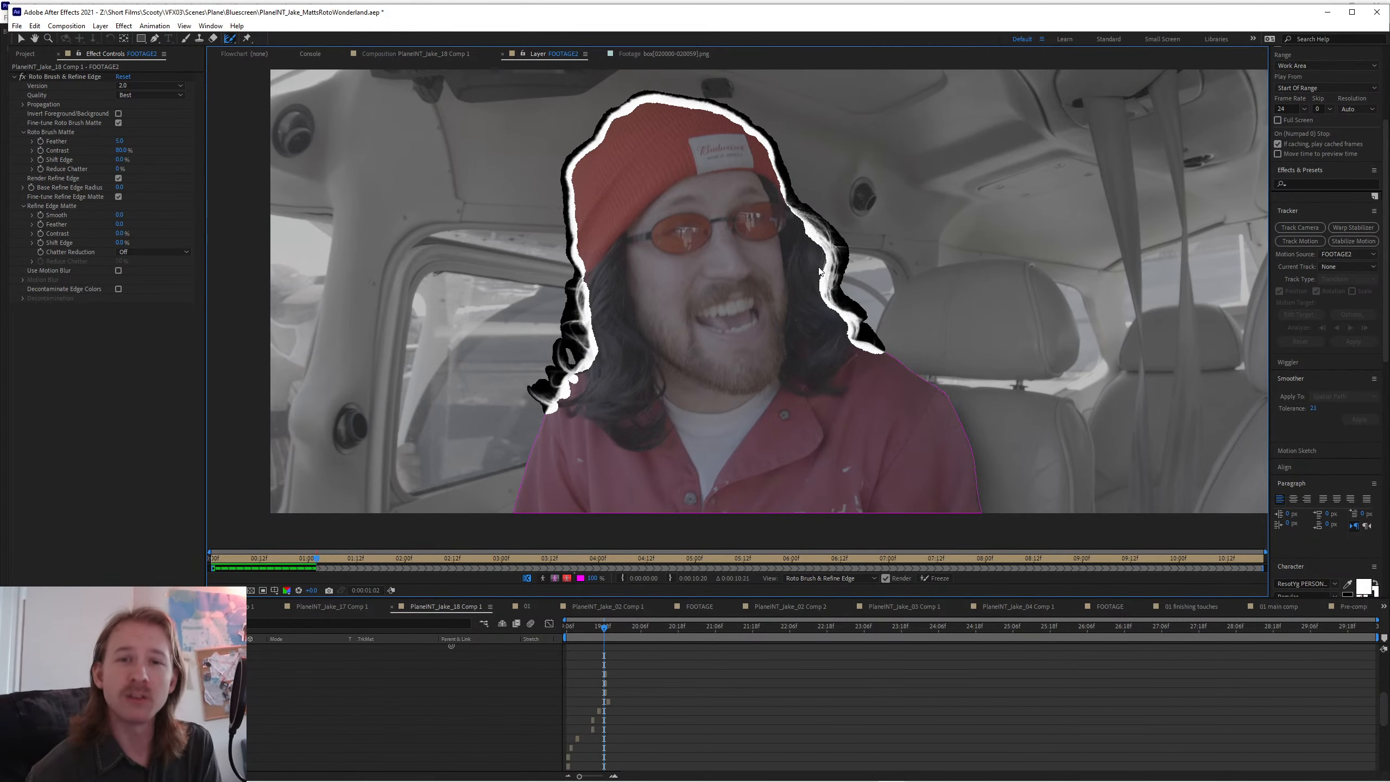
key("Page_Down")
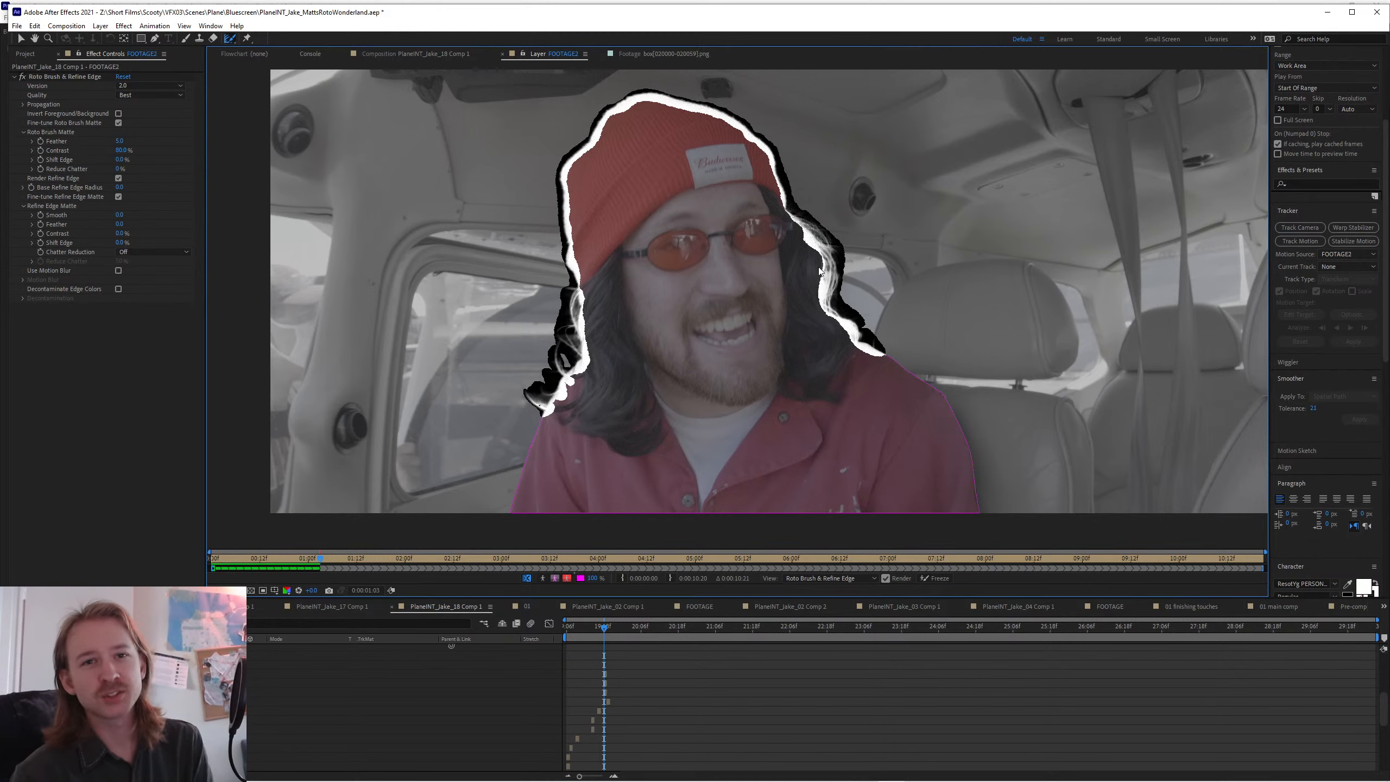
key("Page_Down")
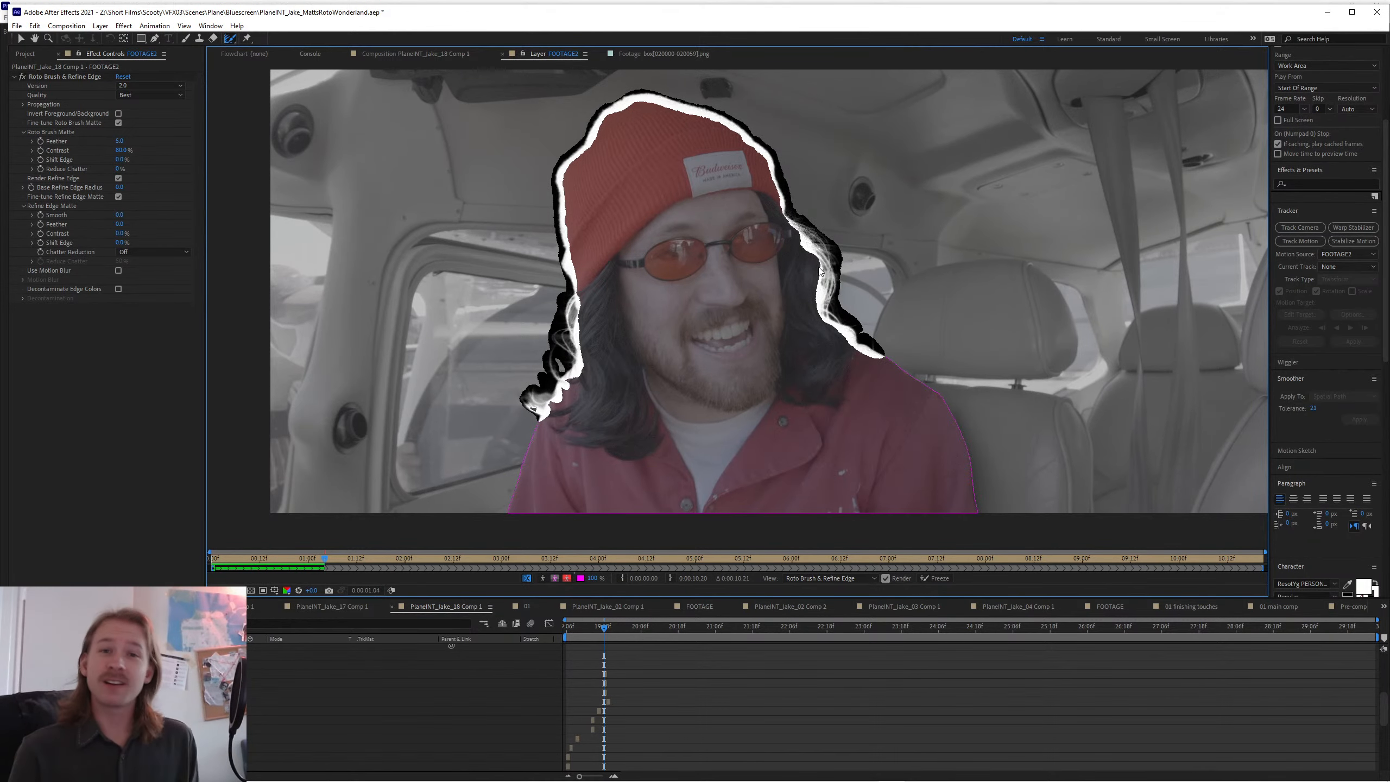
key("Page_Down")
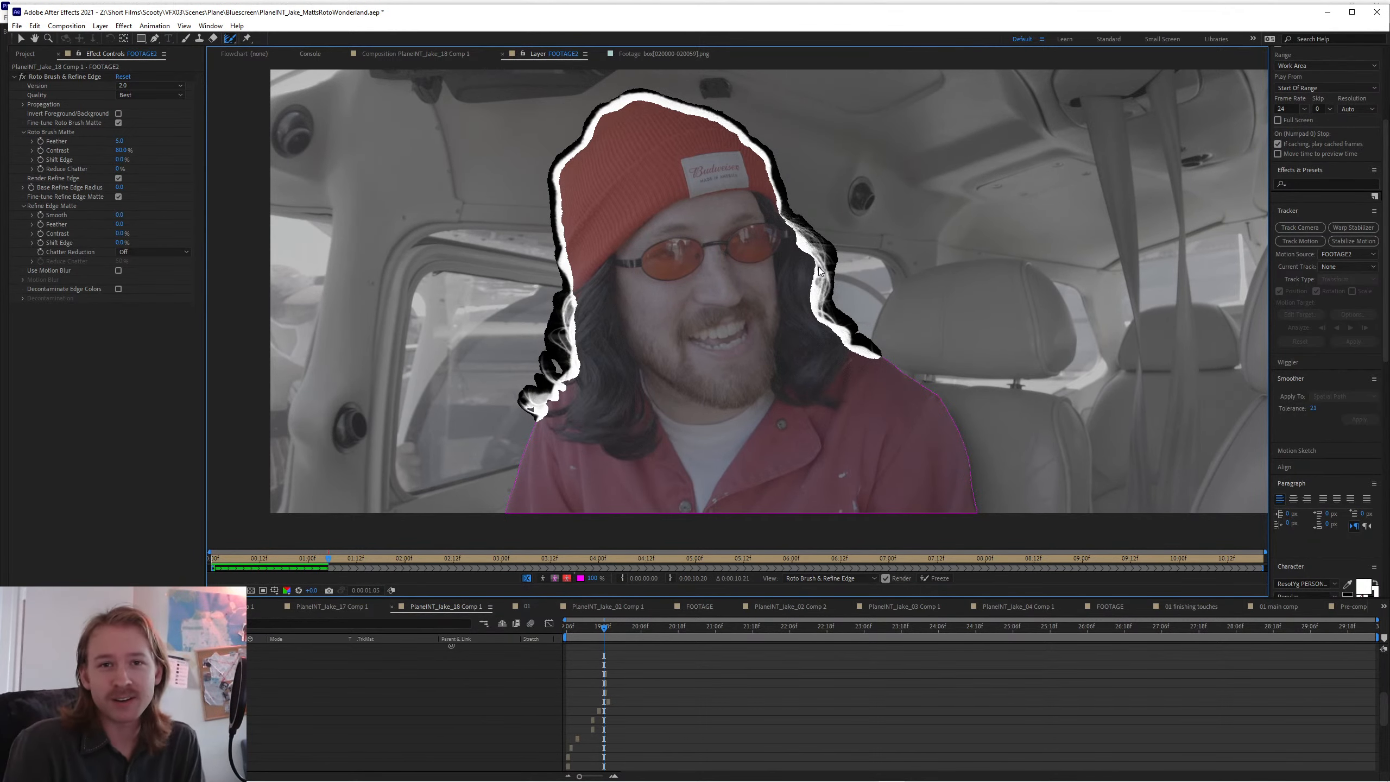
key("Page_Down")
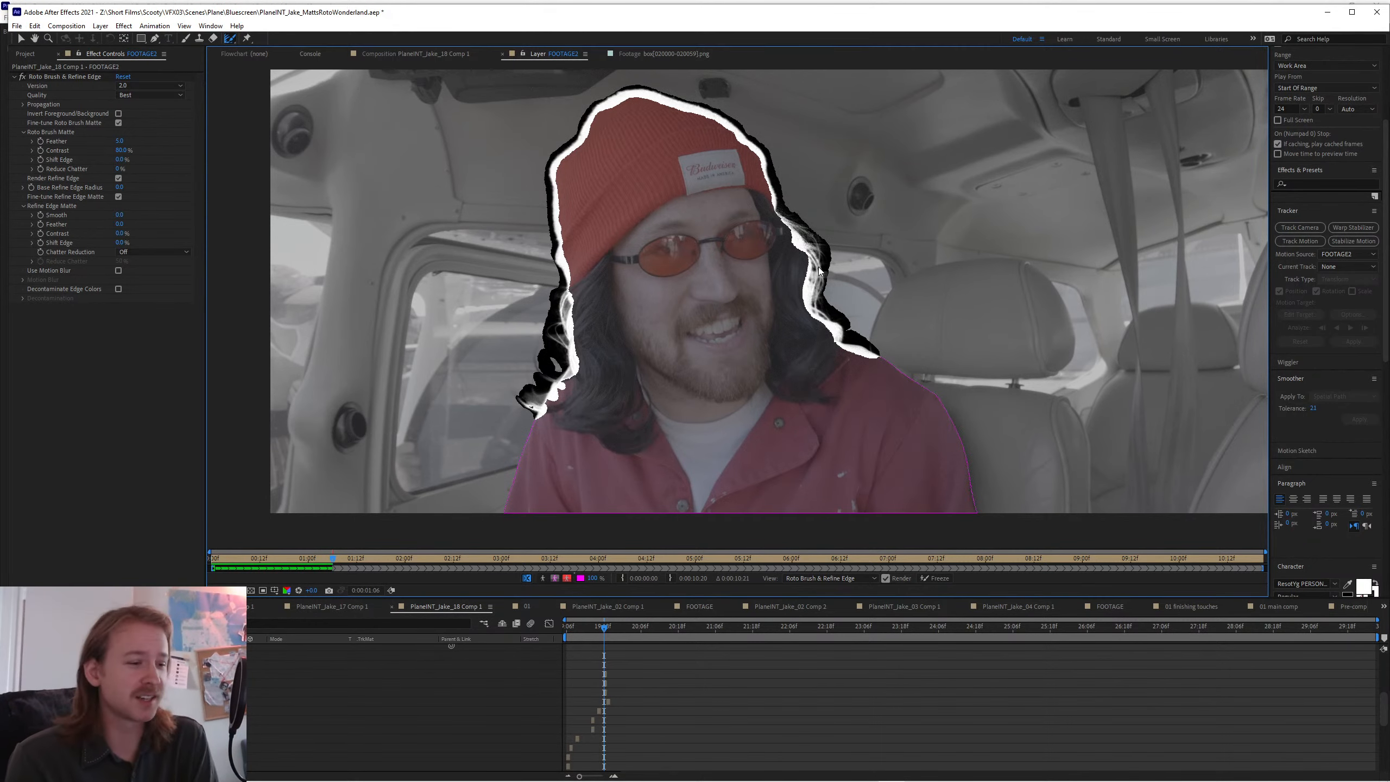
key("Page_Down")
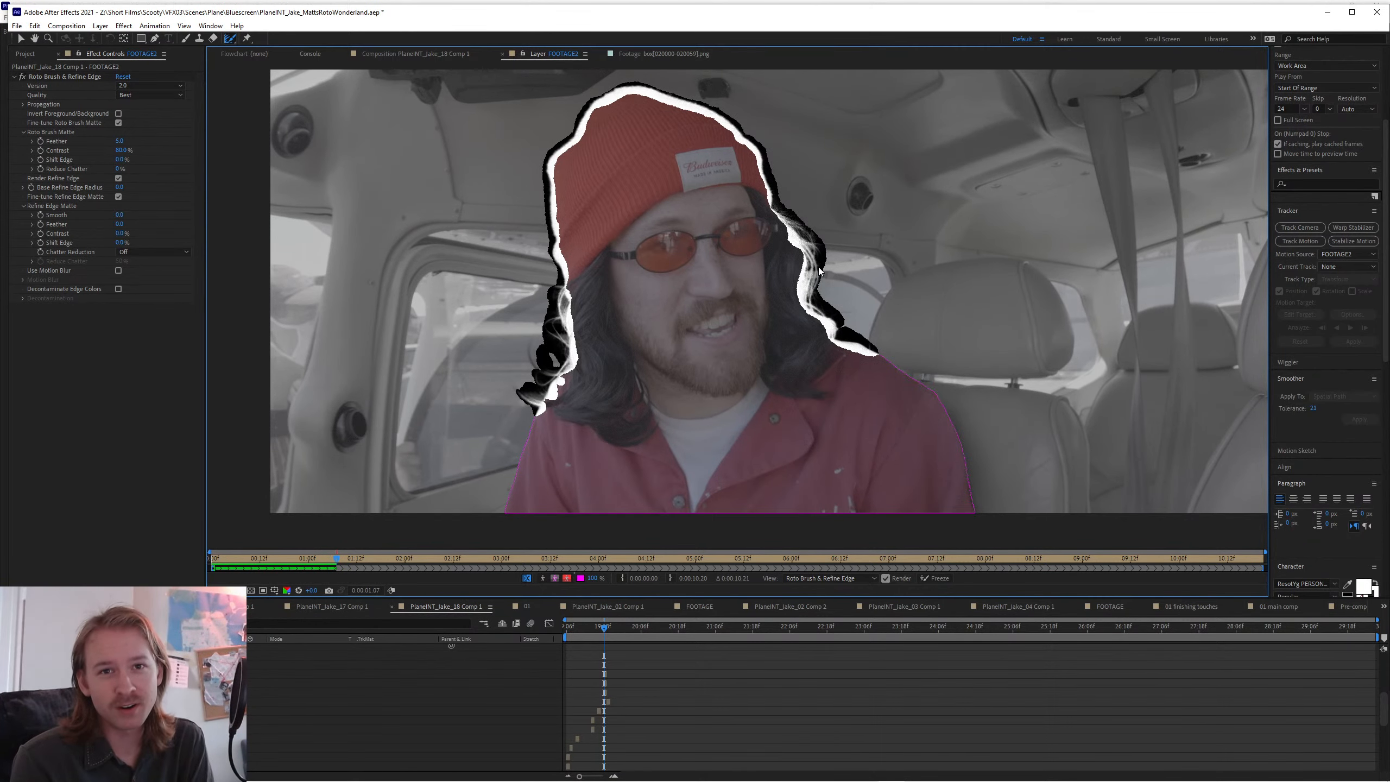
key("Page_Down")
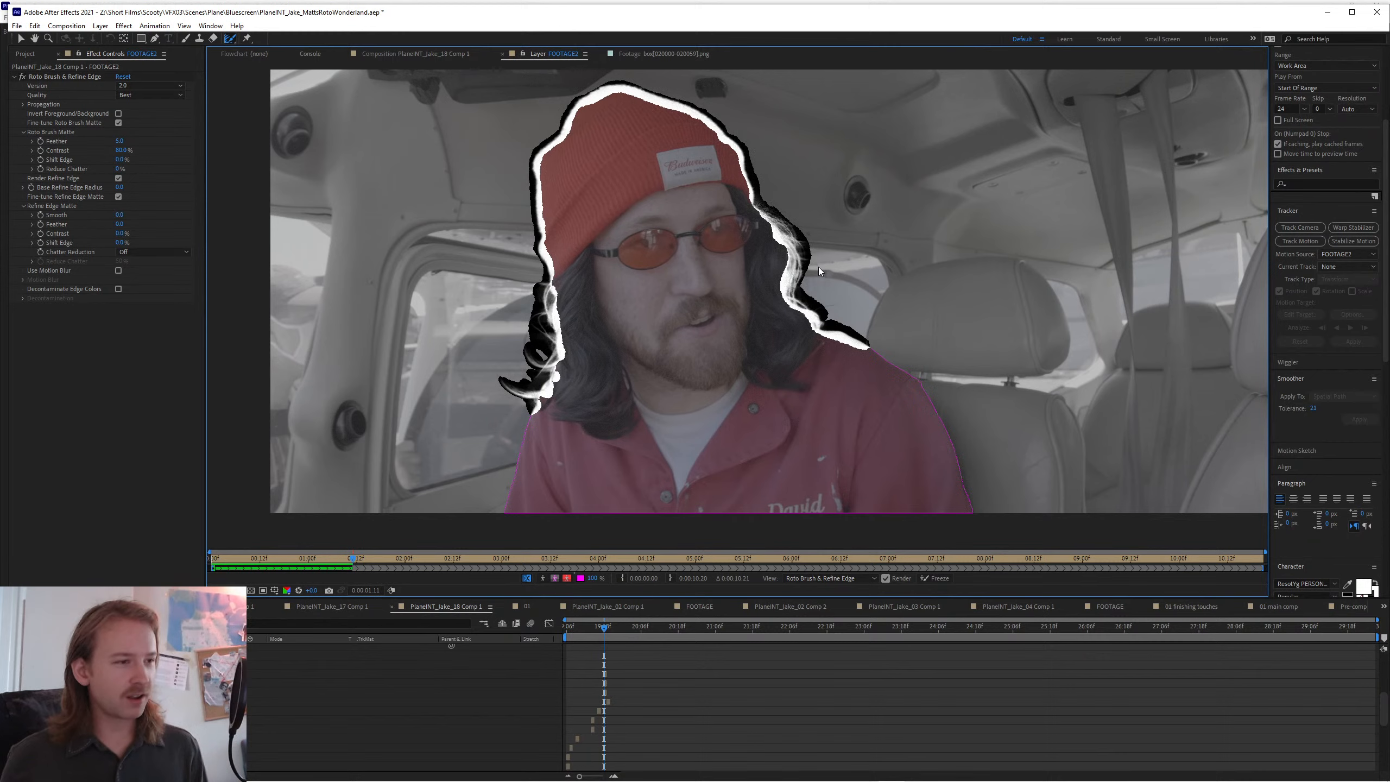
- Erase a small spot from the Refine Edge area on the upper window-side hair at 0:00:01:10
key("space")
scroll(393, 352, "up", 1)
left_click_drag(393, 351, 529, 374)
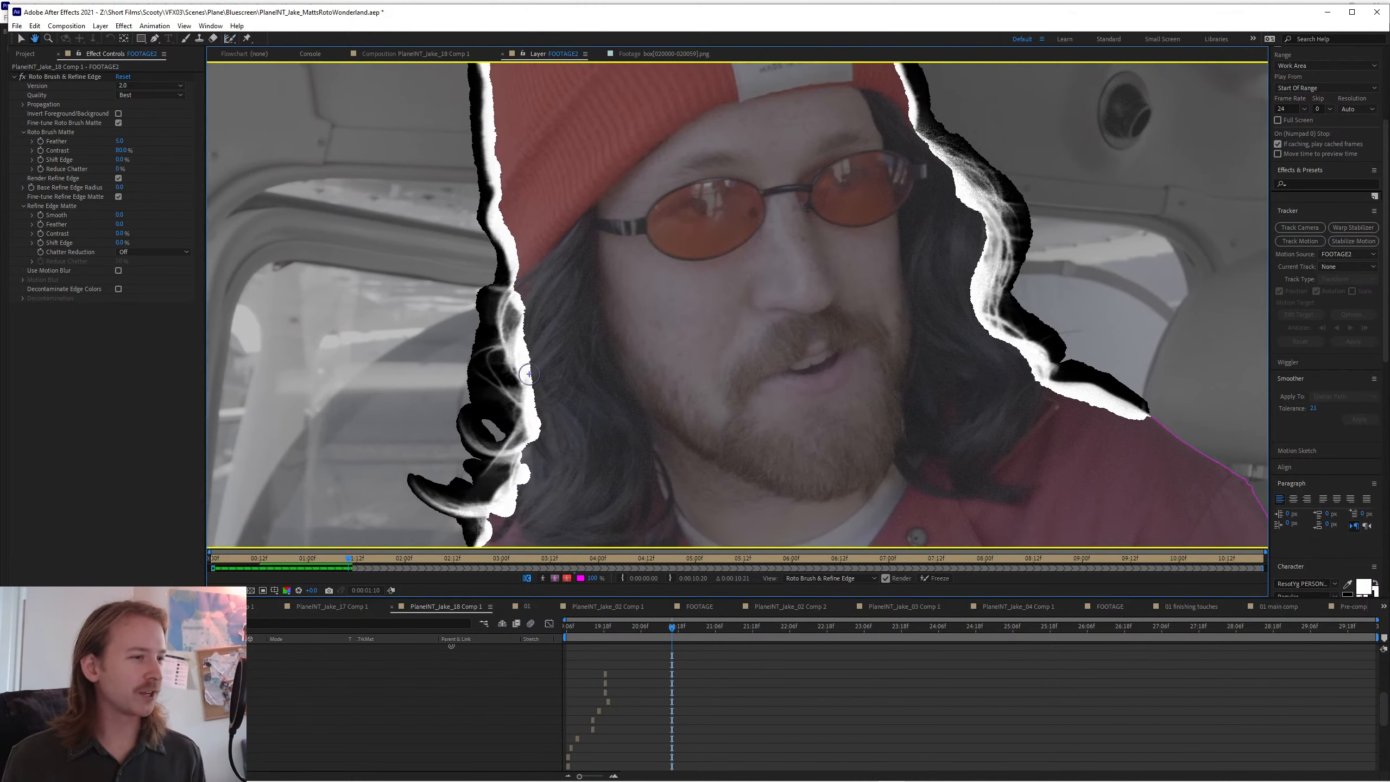
left_click_drag(508, 316, 507, 326)
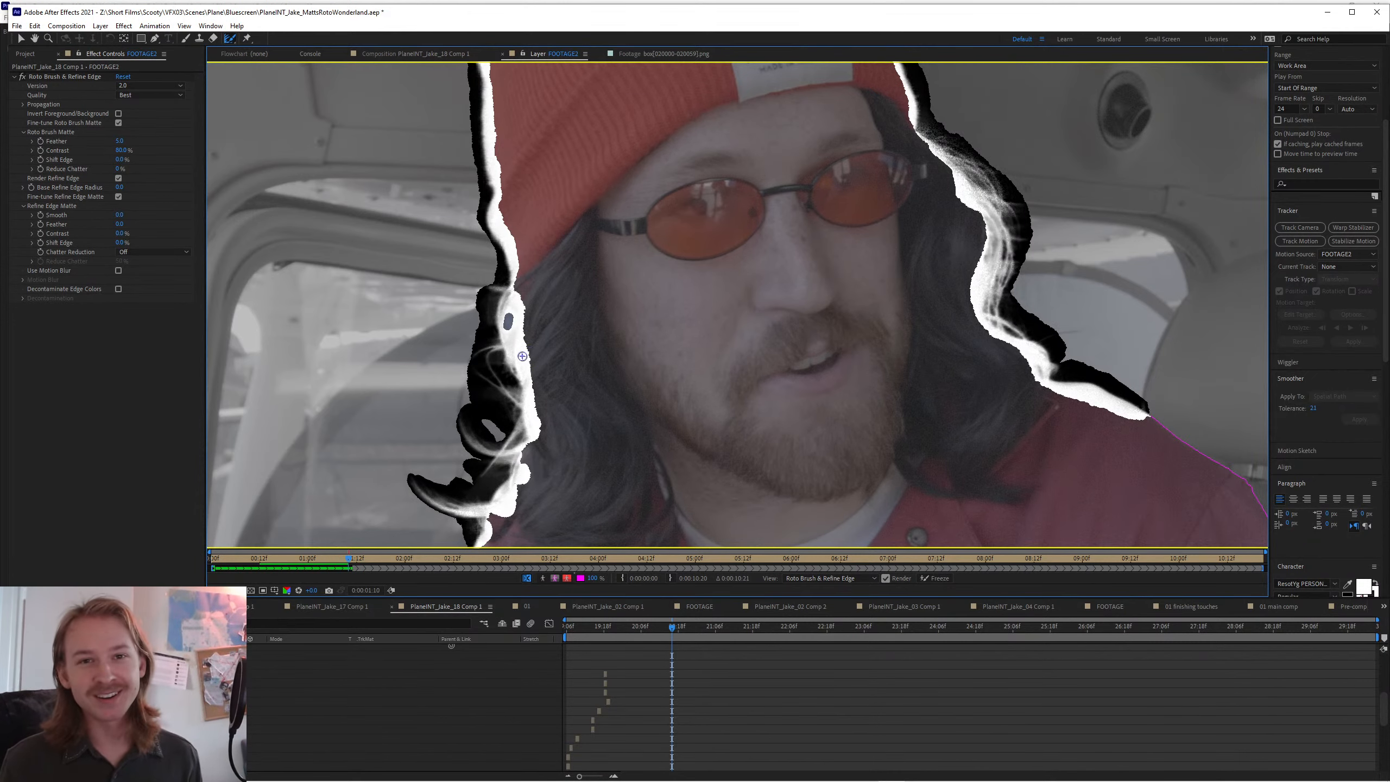
scroll(554, 339, "down", 3)
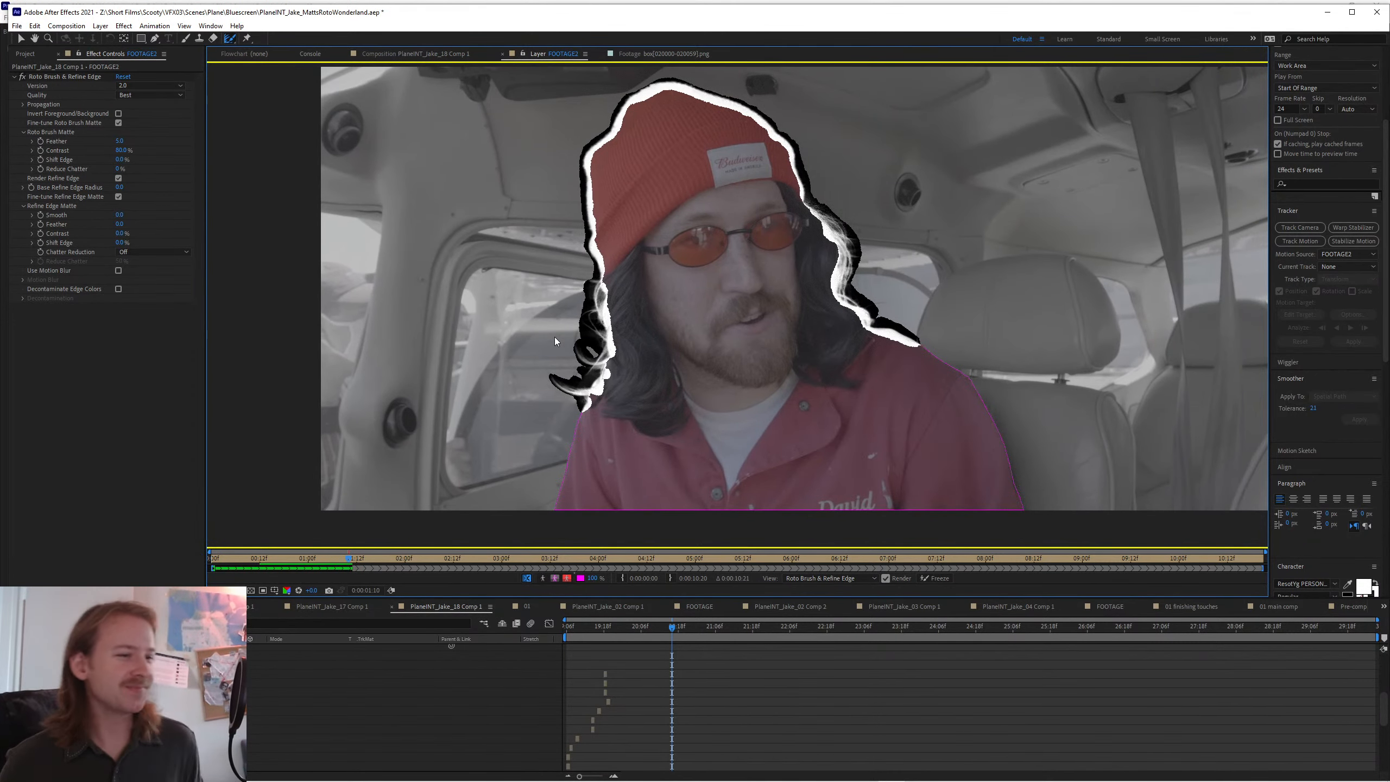
- Propagate the matte frame by frame to 0:00:01:17, checking how the window-side hair and curl hold up
key("Page_Down")
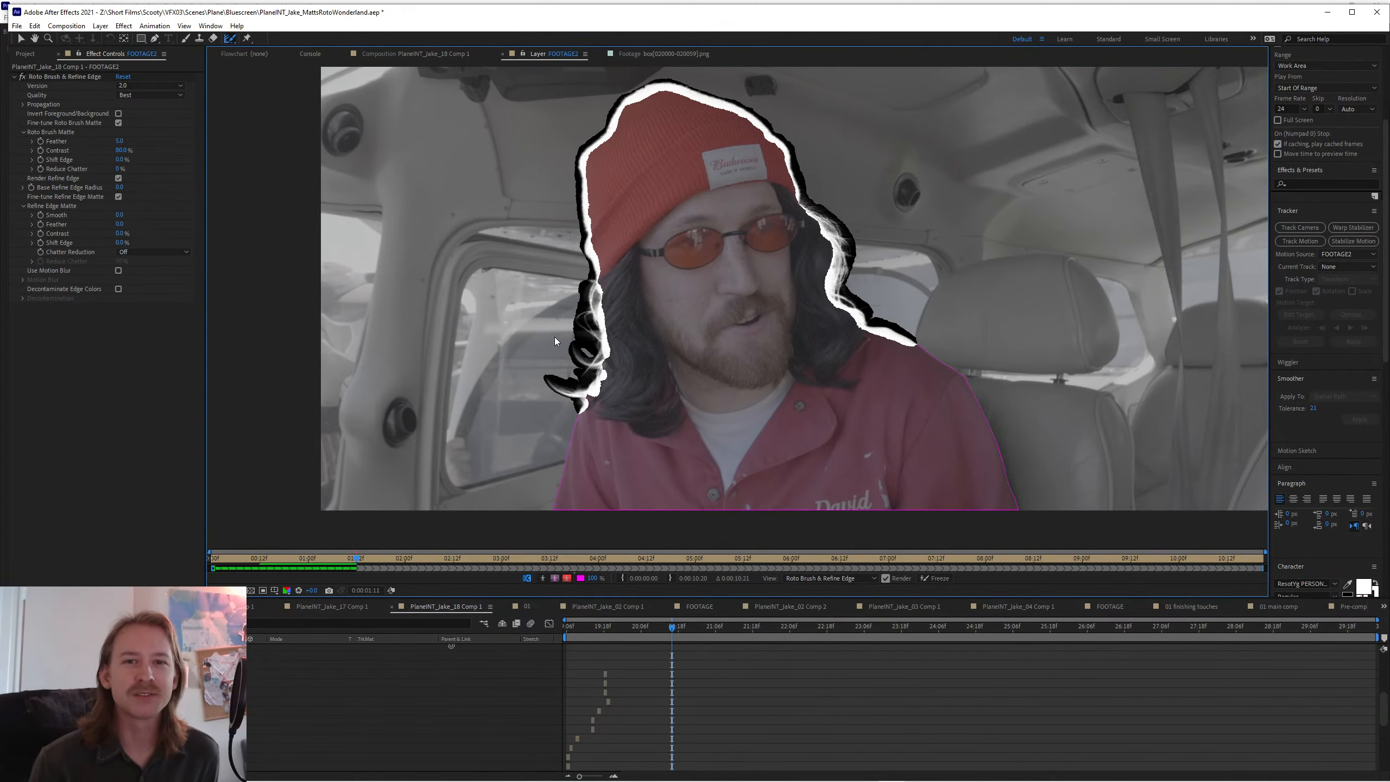
key("Page_Down")
key("Page_Down")
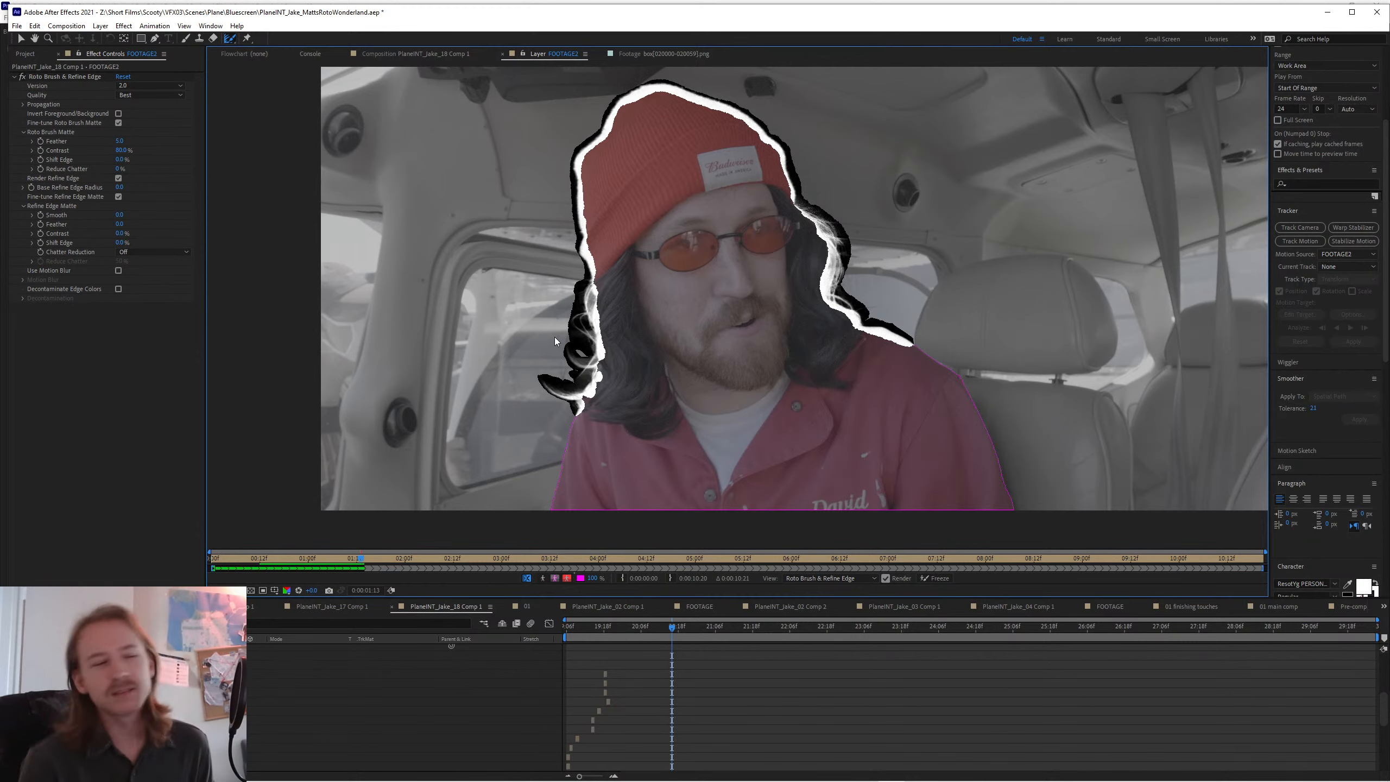
key("Page_Down")
key("Page_Down")
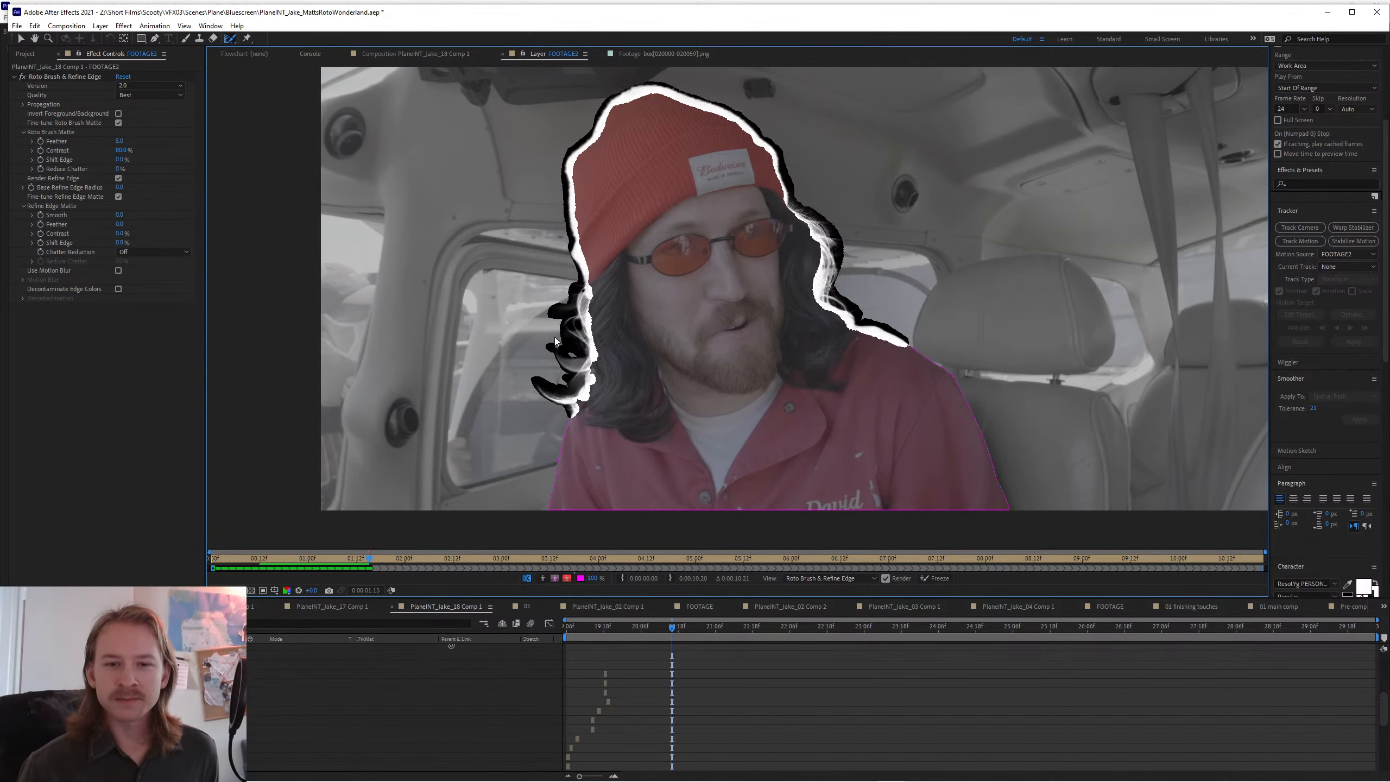
key("Page_Down")
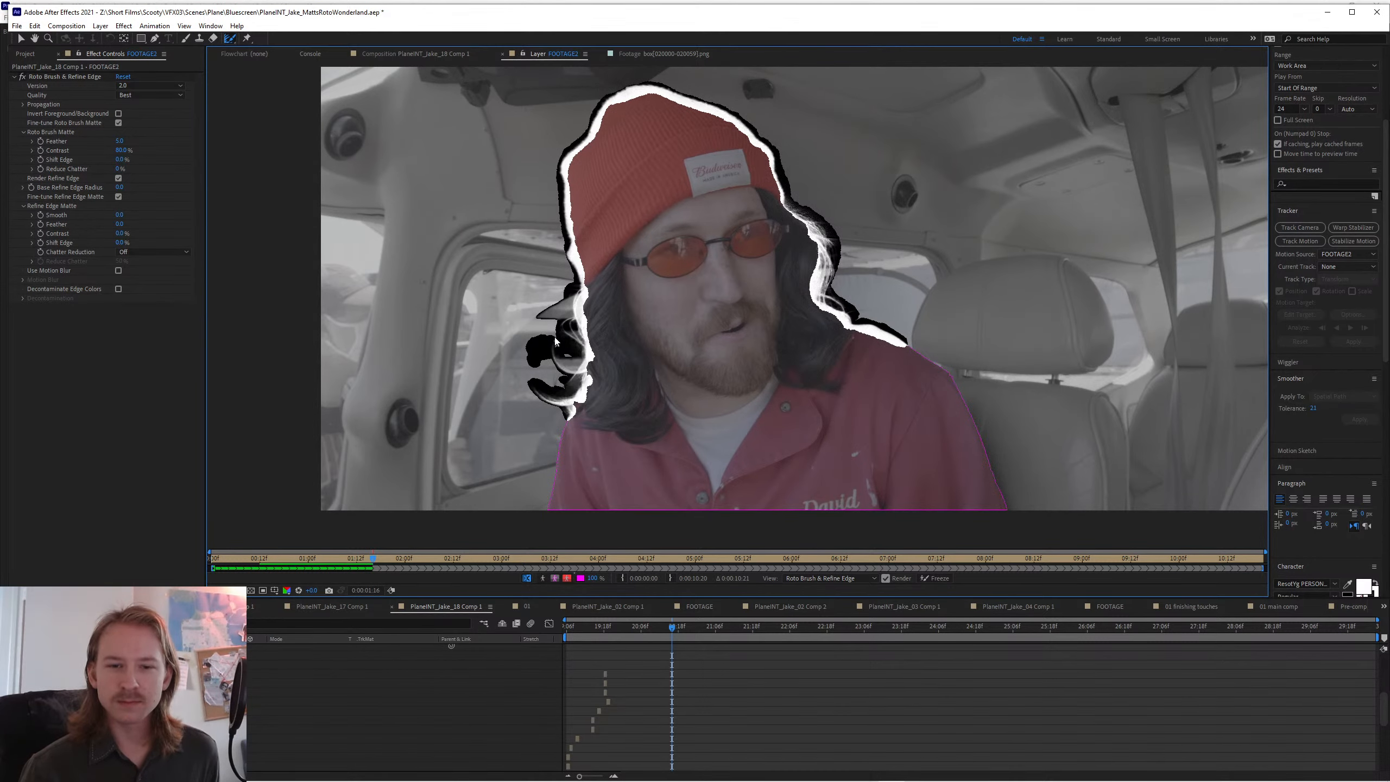
key("Page_Down")
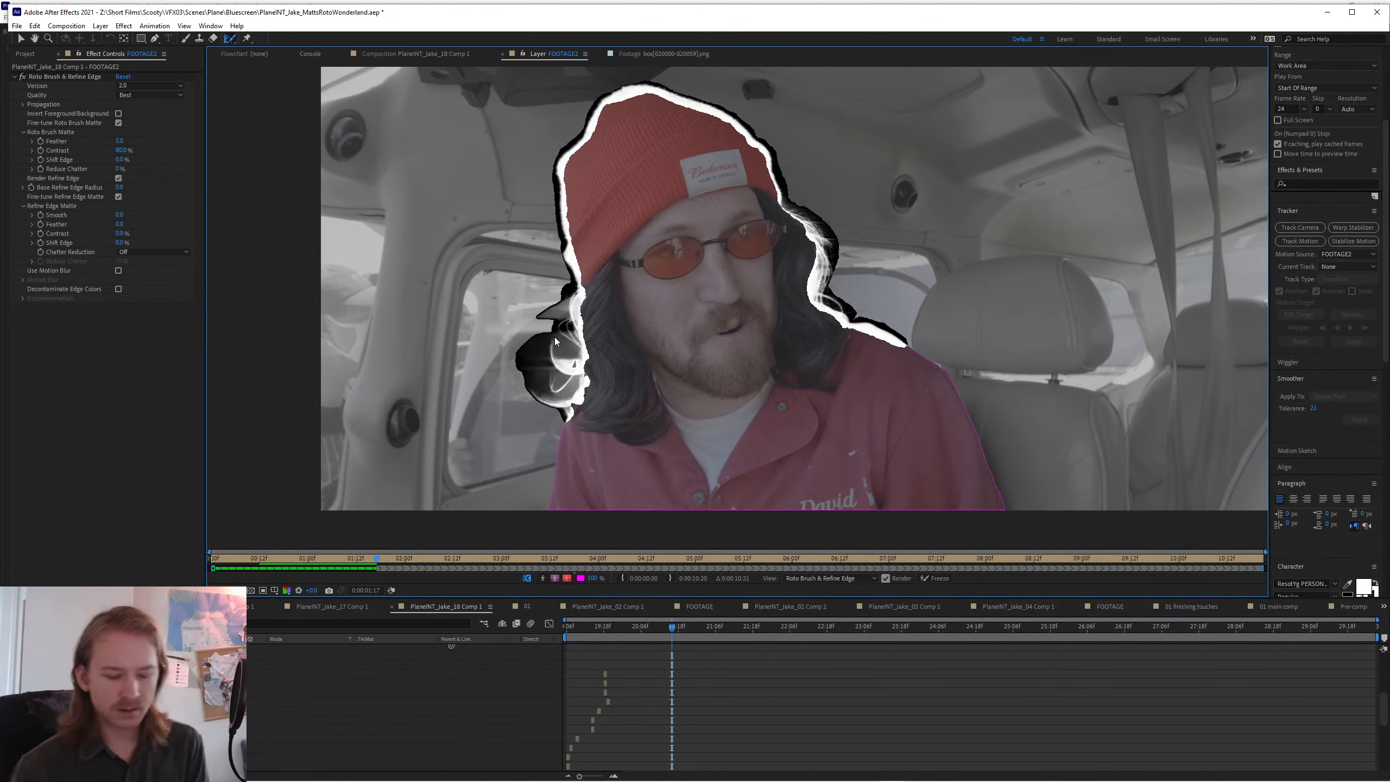
- Return to 0:00:01:12 and paint a Refine Edge stroke over the gap in the lower window-side curls
key("Page_Up")
key("Page_Up")
key("Page_Up")
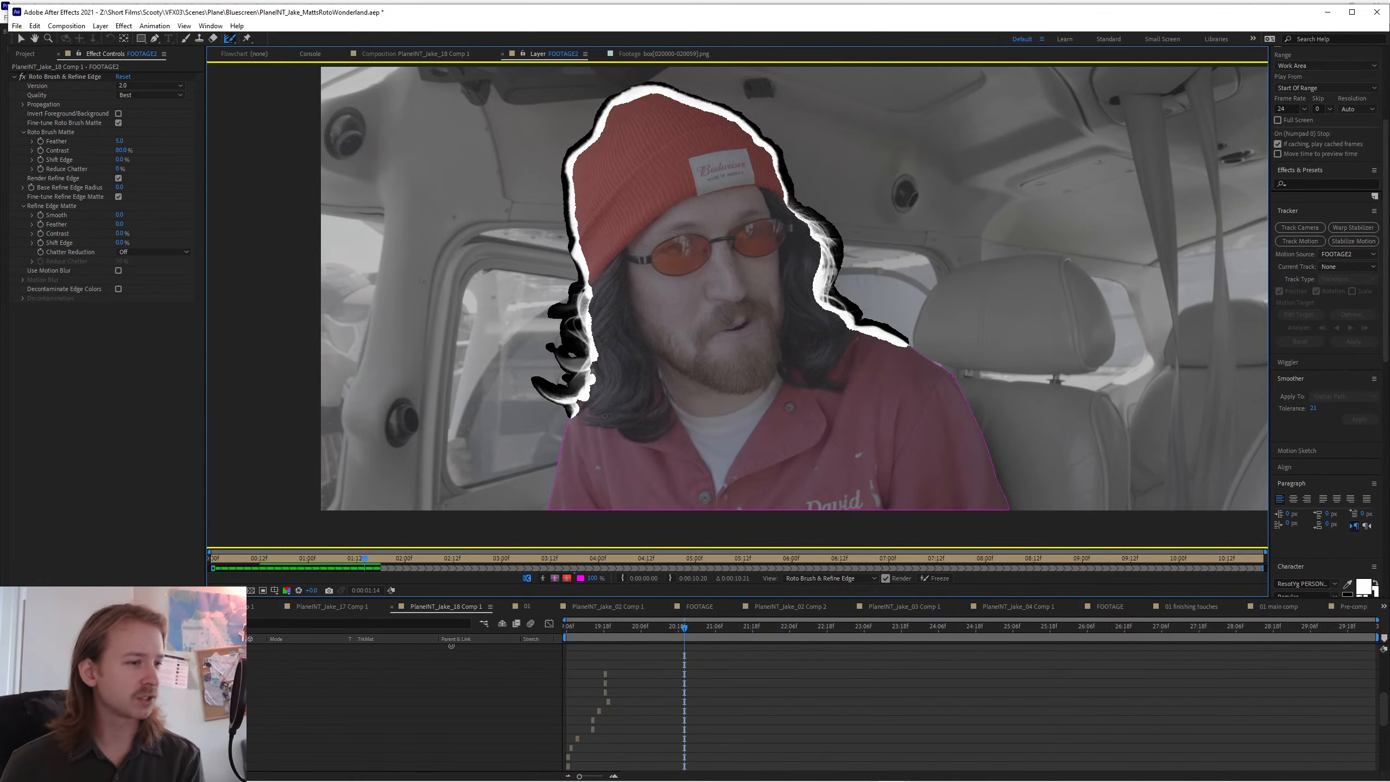
scroll(561, 383, "up", 2)
key("Page_Up")
key("Page_Down")
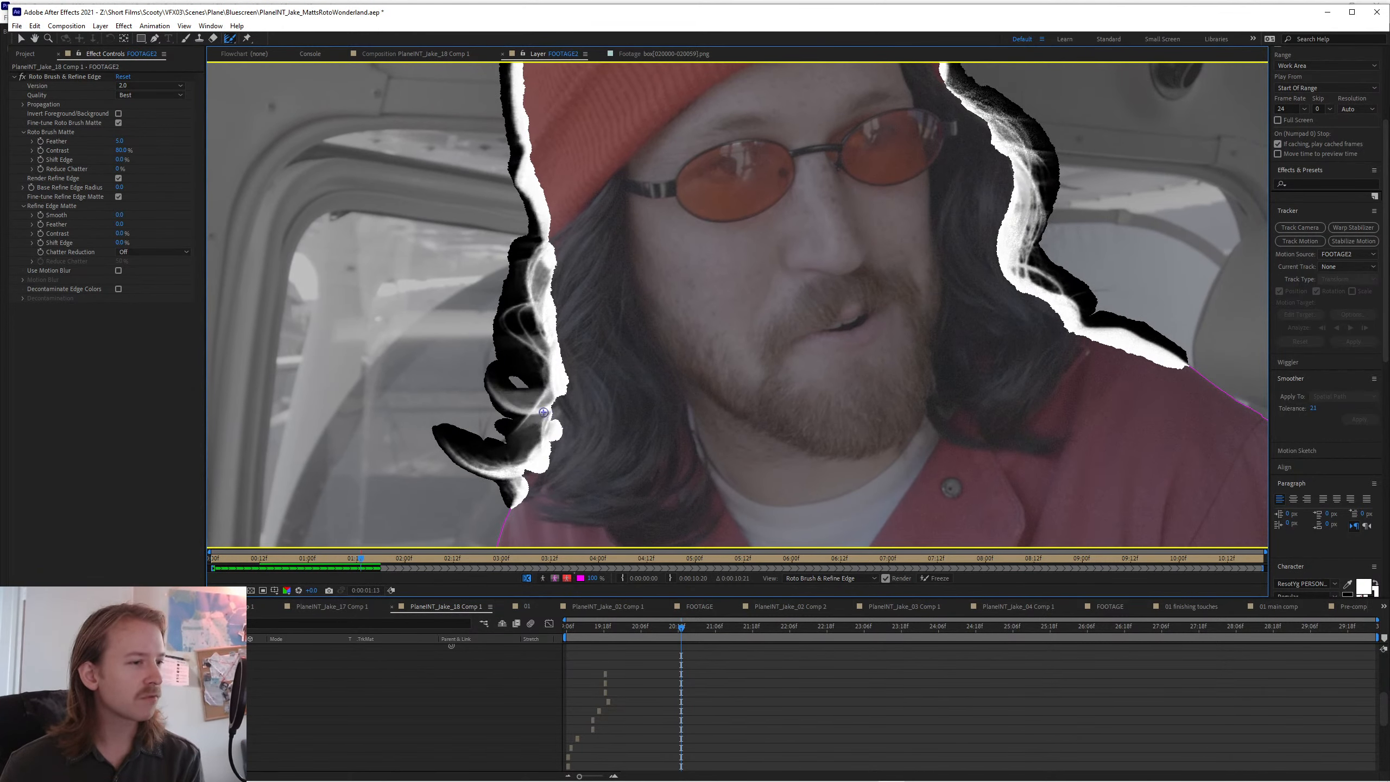
key("Page_Up")
key("Page_Up")
key("Page_Down")
mouse_move(532, 400)
left_mouse_down()
mouse_move(525, 364)
mouse_move(570, 385)
mouse_move(538, 371)
left_mouse_up()
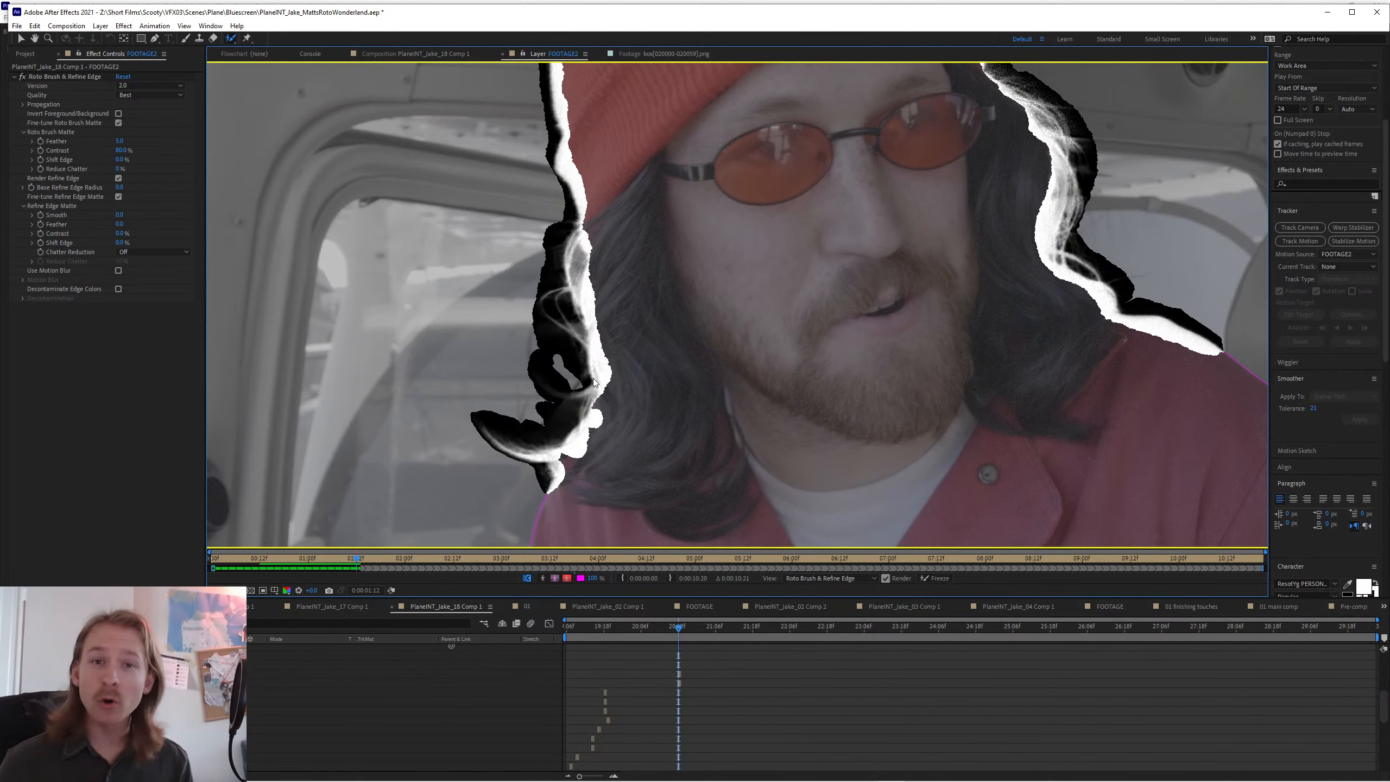
- Paint a Refine Edge stroke along the outer side of the window-side curls at 0:00:01:13
key("v")
key("Page_Down")
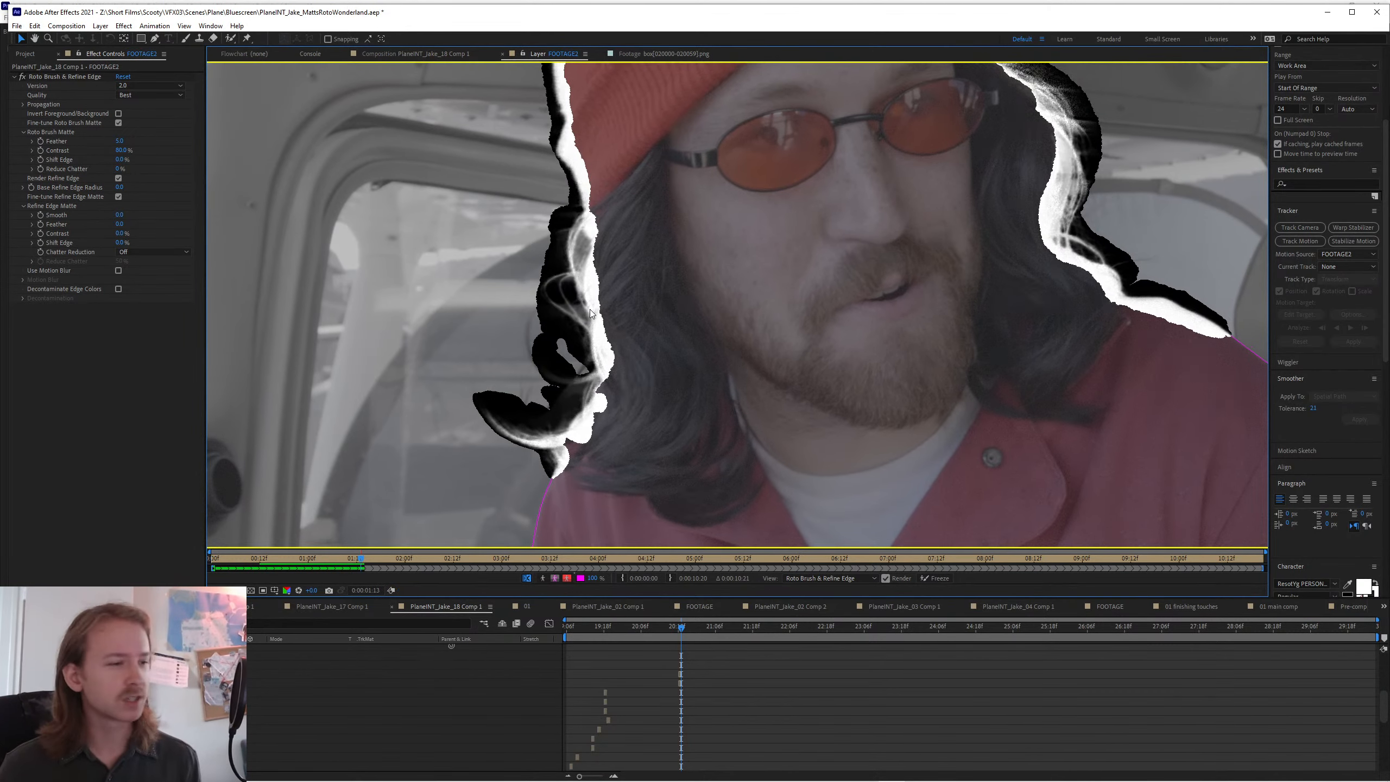
key("alt+w")
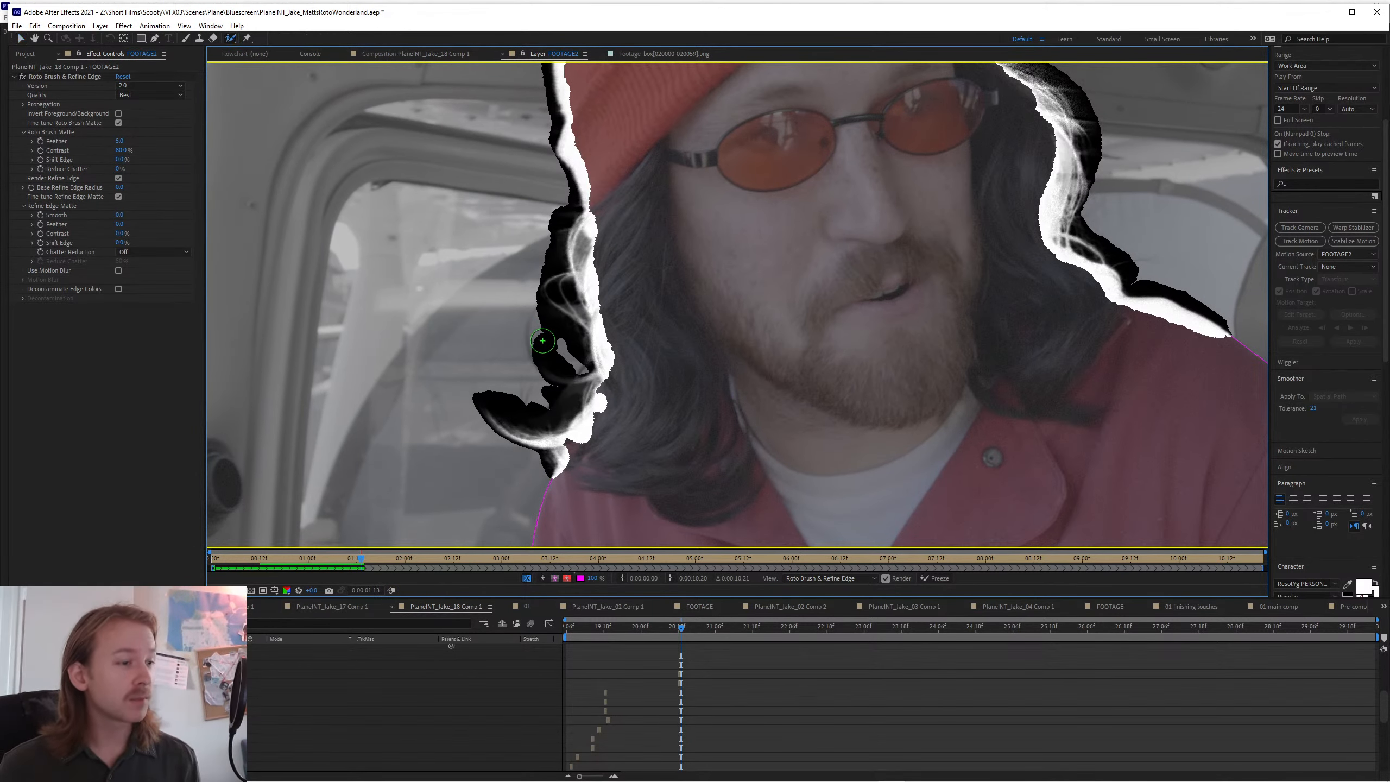
left_click_drag(532, 366, 534, 307)
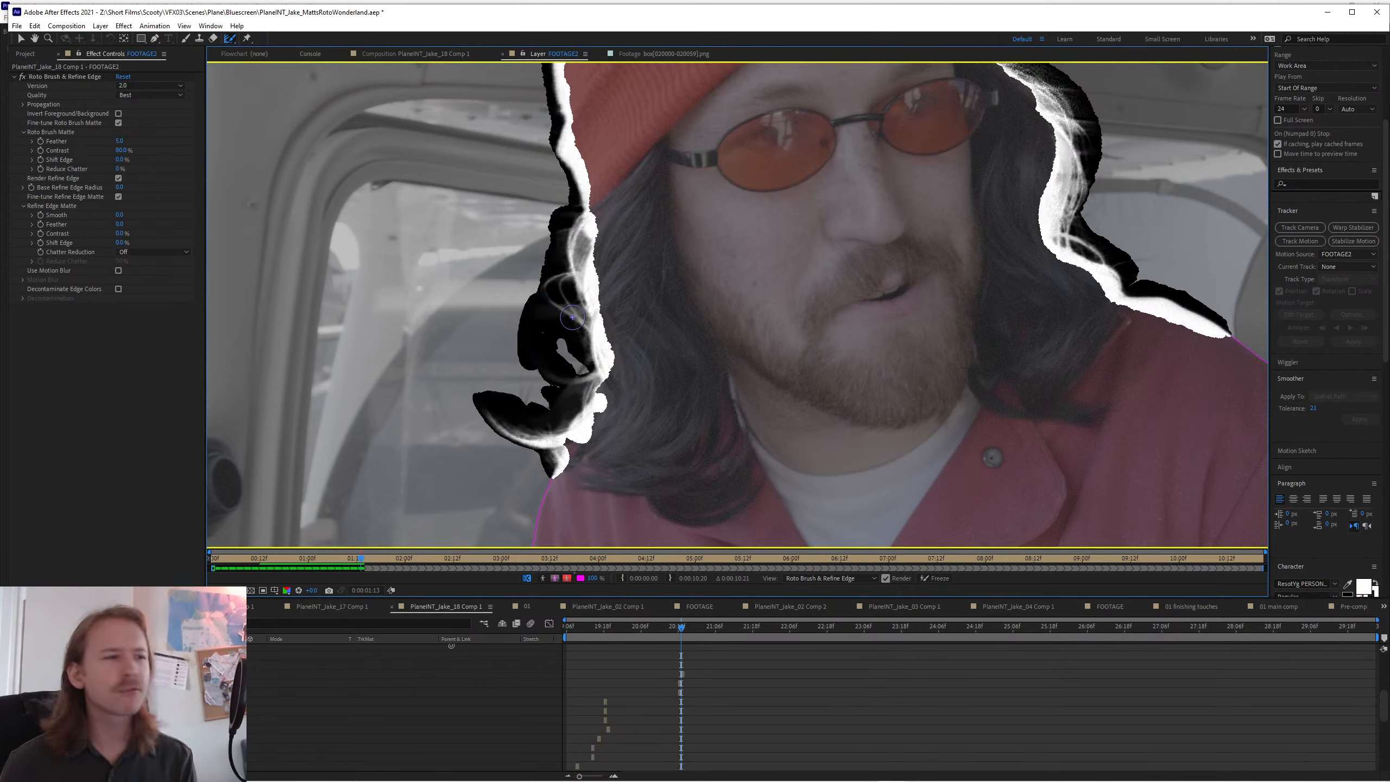
- Propagate the corrected matte to 0:00:01:17, comparing neighbouring frames along the window-side hair
key("Page_Down")
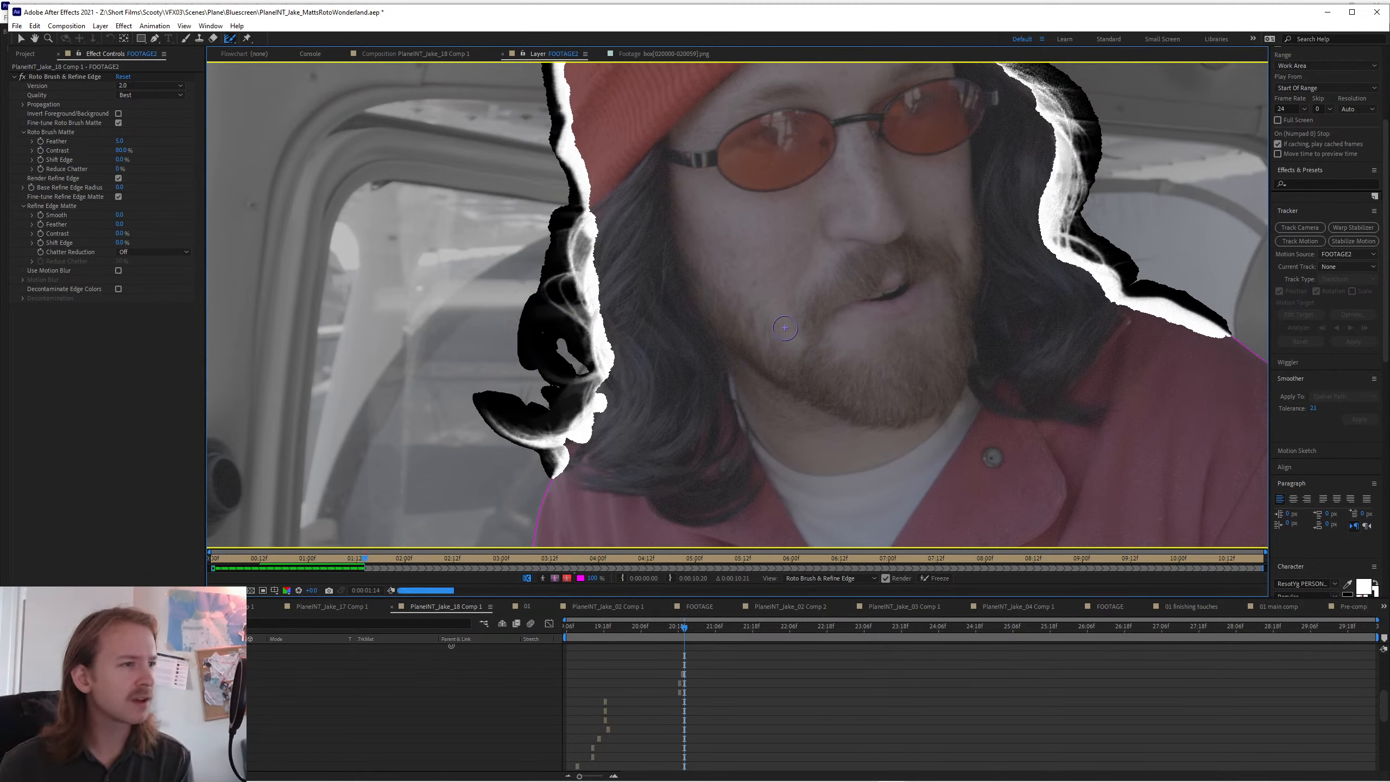
scroll(767, 356, "down", 4)
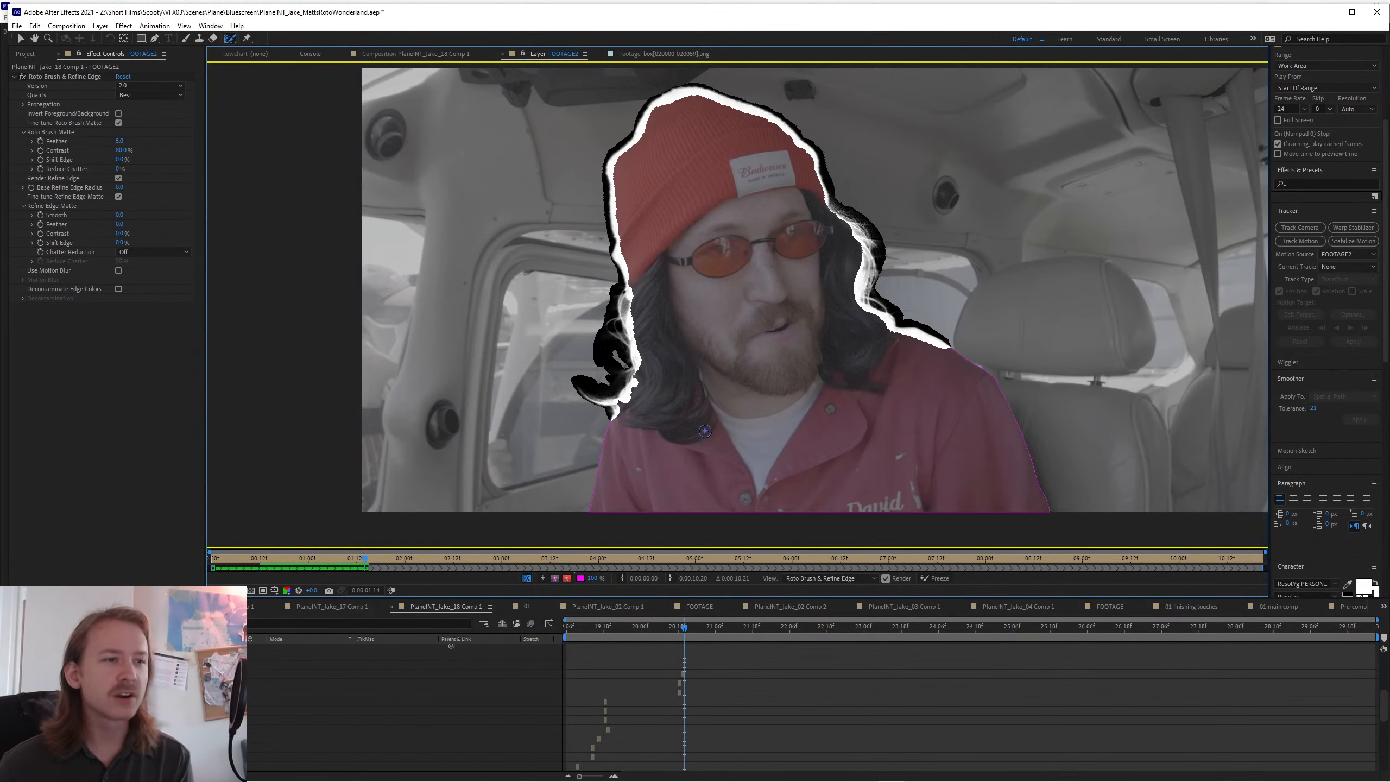
key("Page_Down")
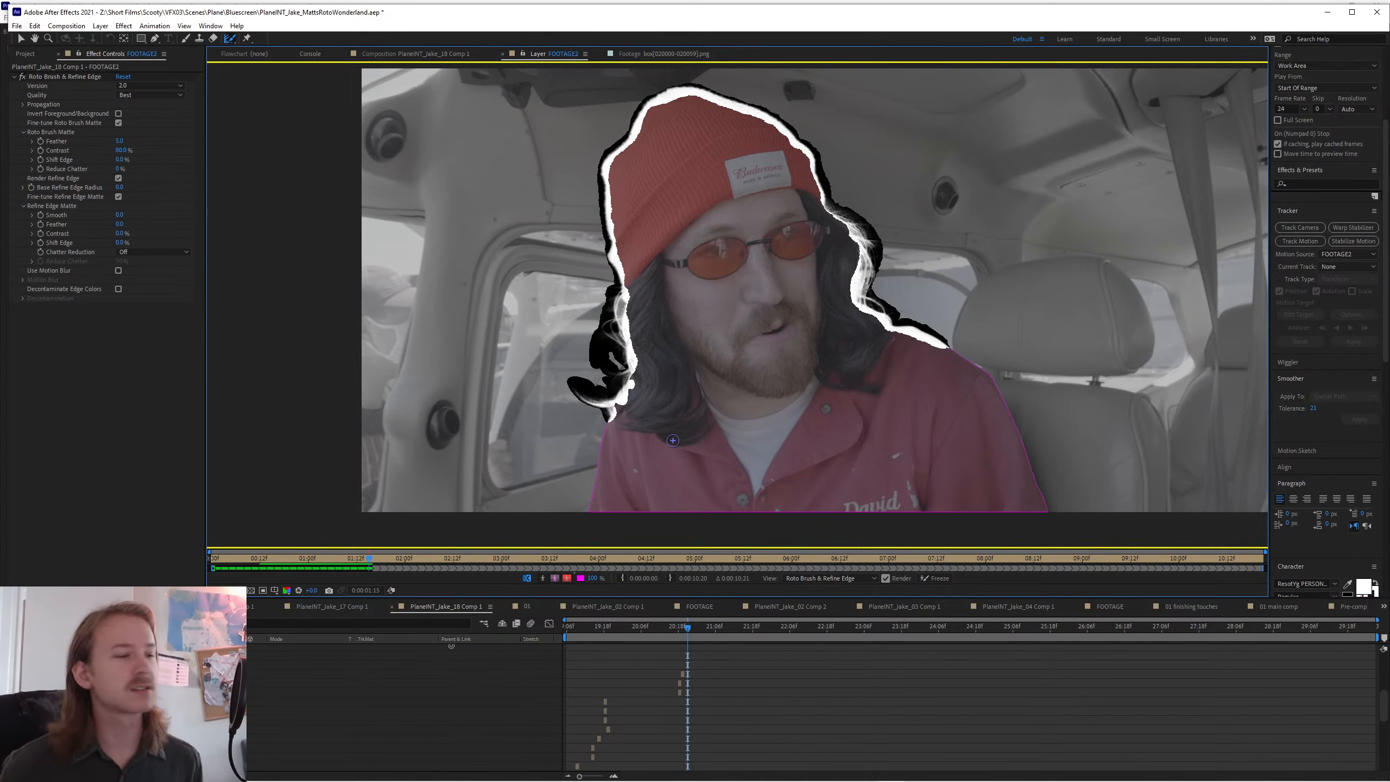
key("Page_Up")
scroll(666, 302, "up", 4)
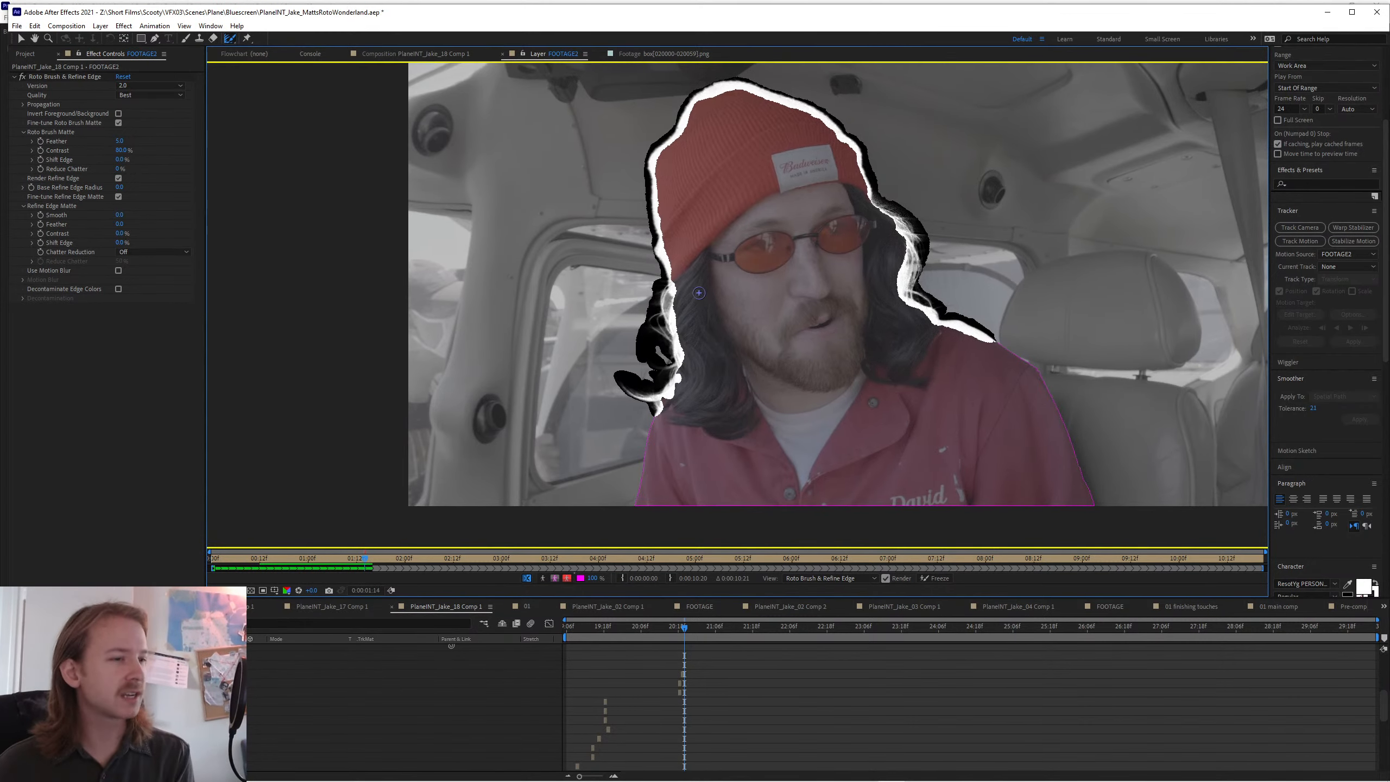
key("Page_Down")
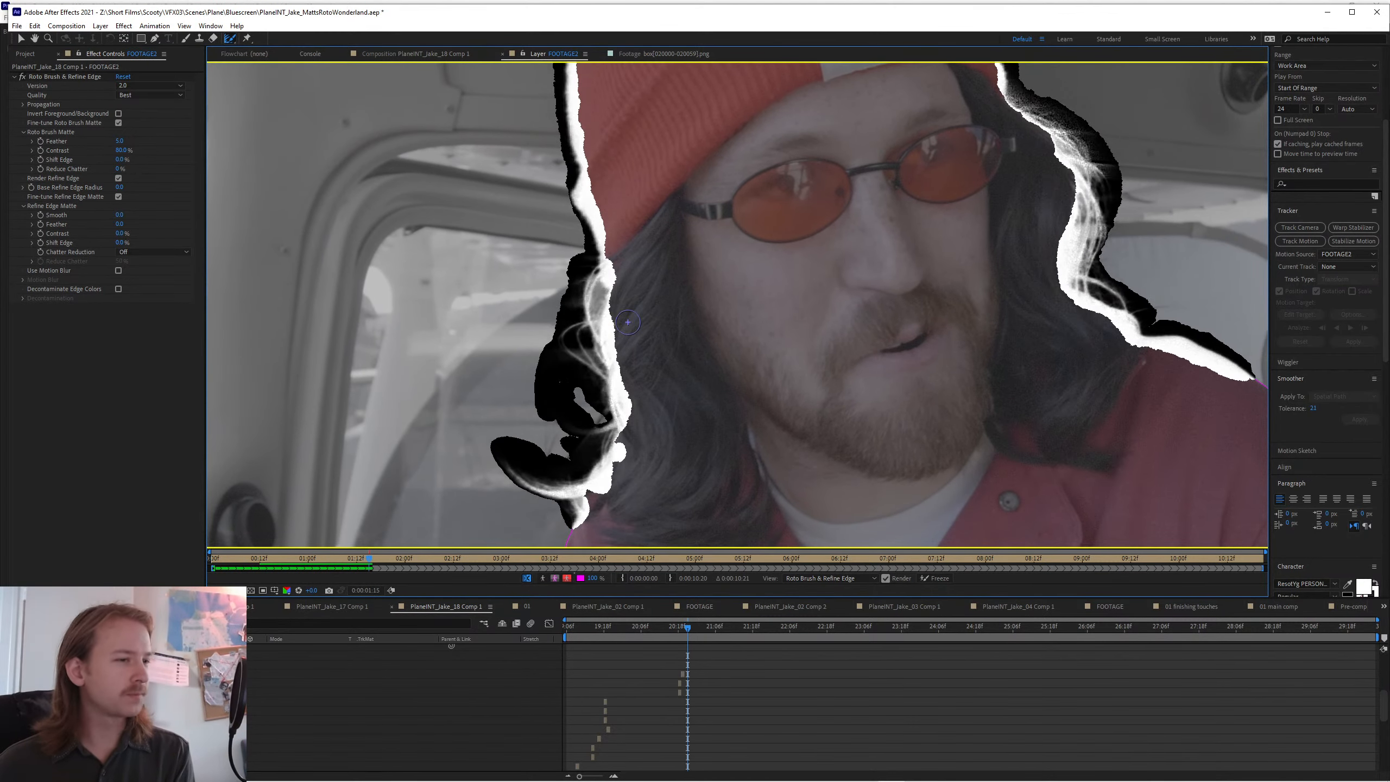
scroll(629, 323, "down", 3)
scroll(630, 324, "up", 4)
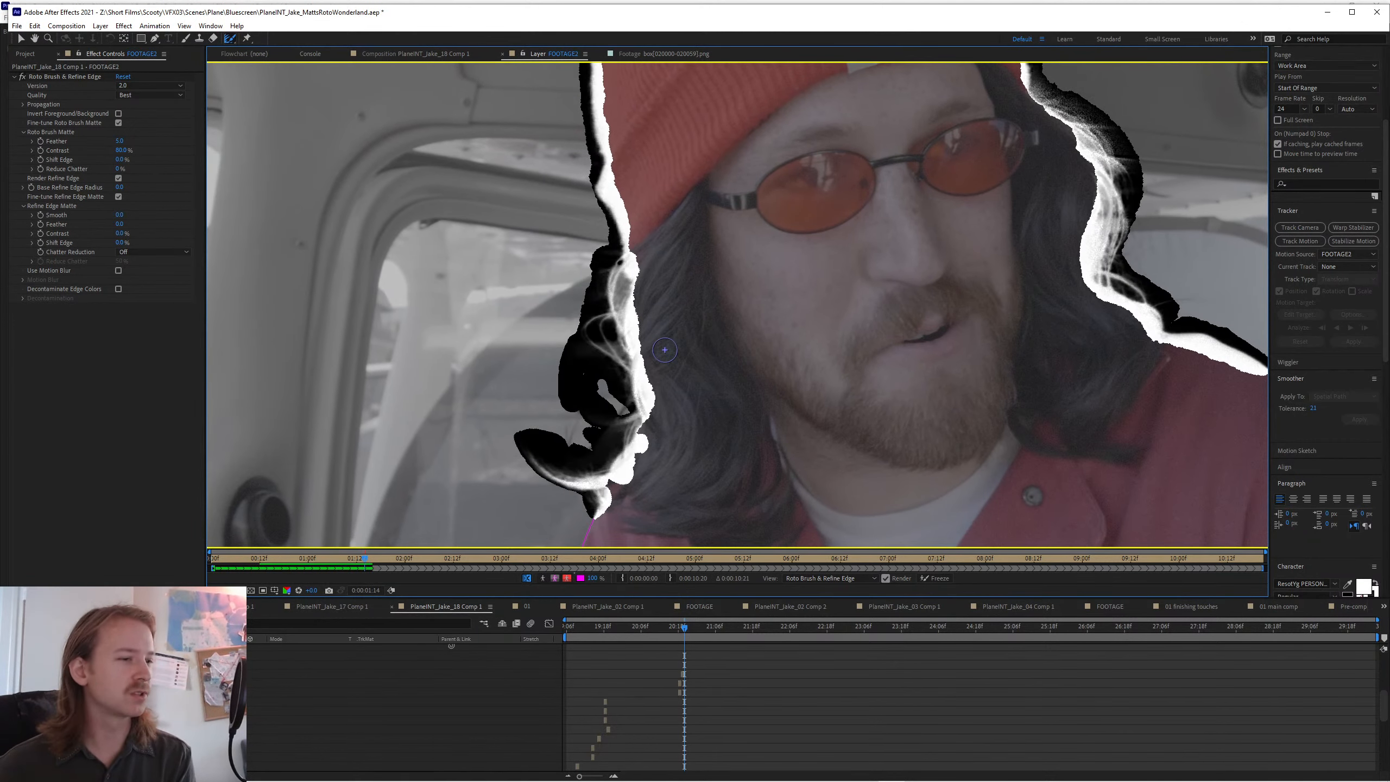
key("Page_Down")
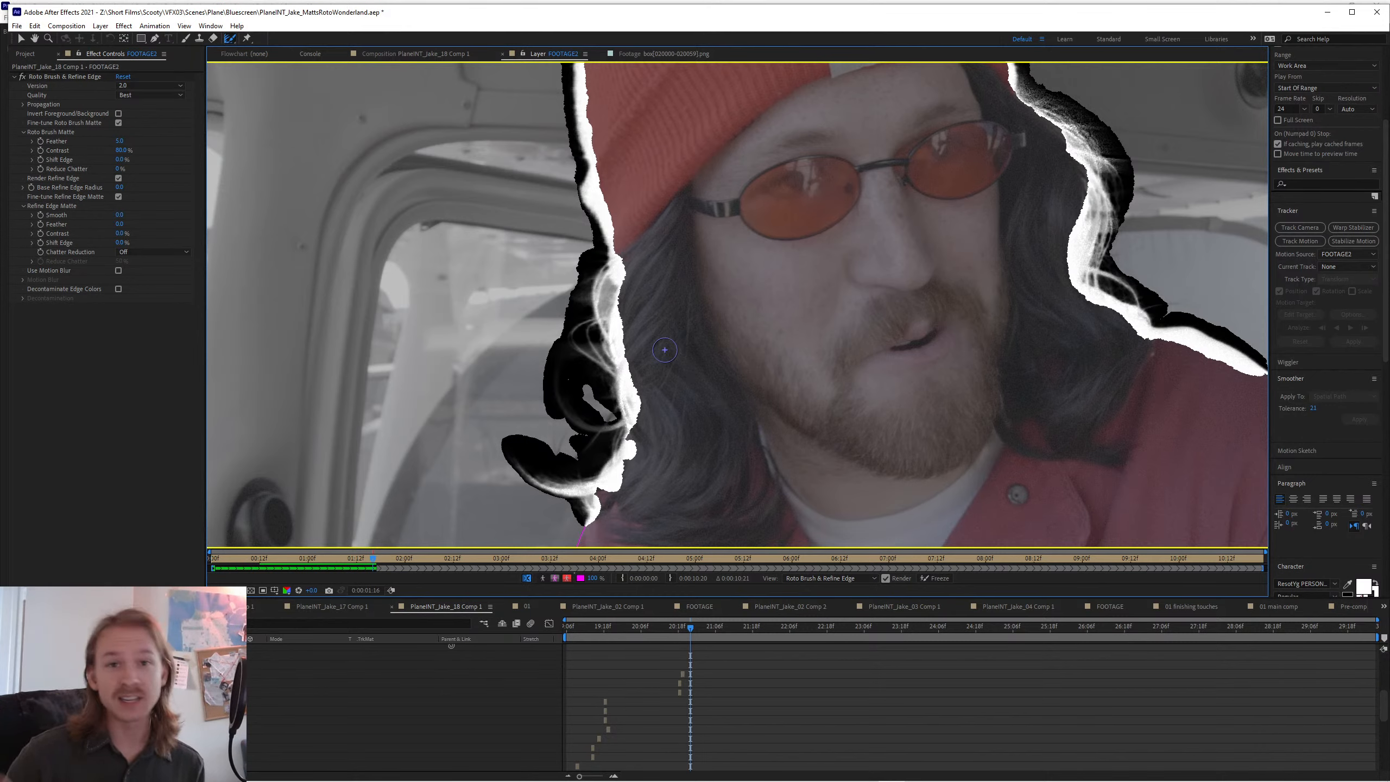
key("Page_Down")
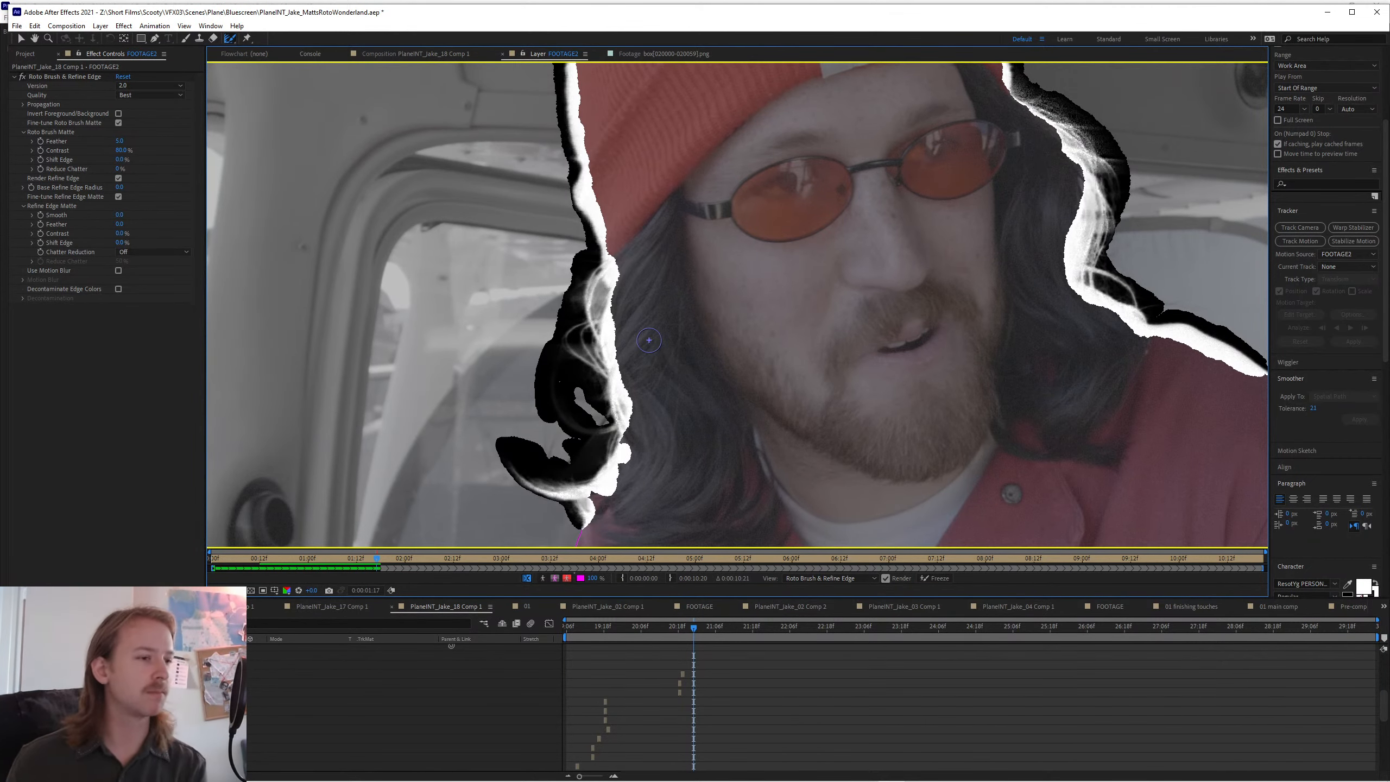
- Propagate the matte frame by frame from 0:00:01:18 to 0:00:02:03, checking the hat, hair and shoulder edges
scroll(629, 342, "down", 3)
key("Page_Down")
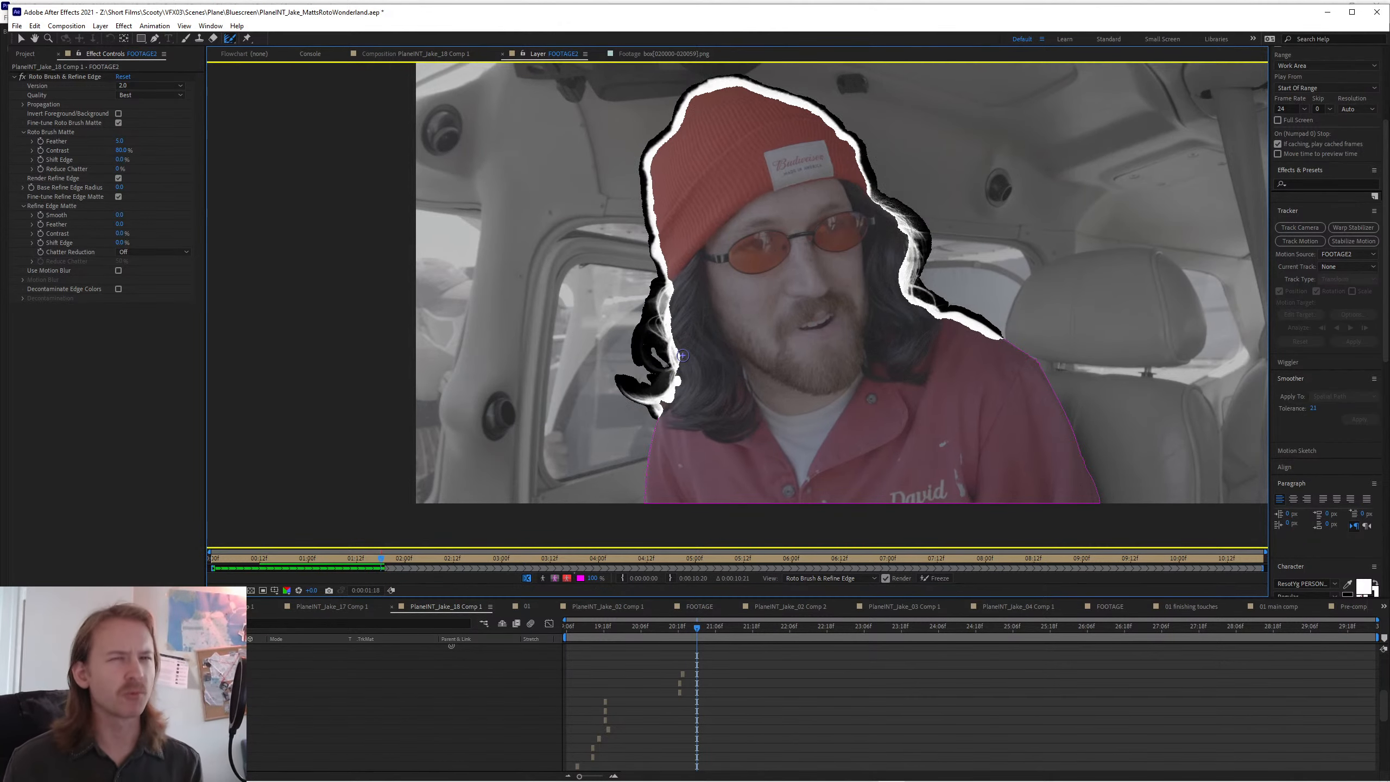
key("Page_Down")
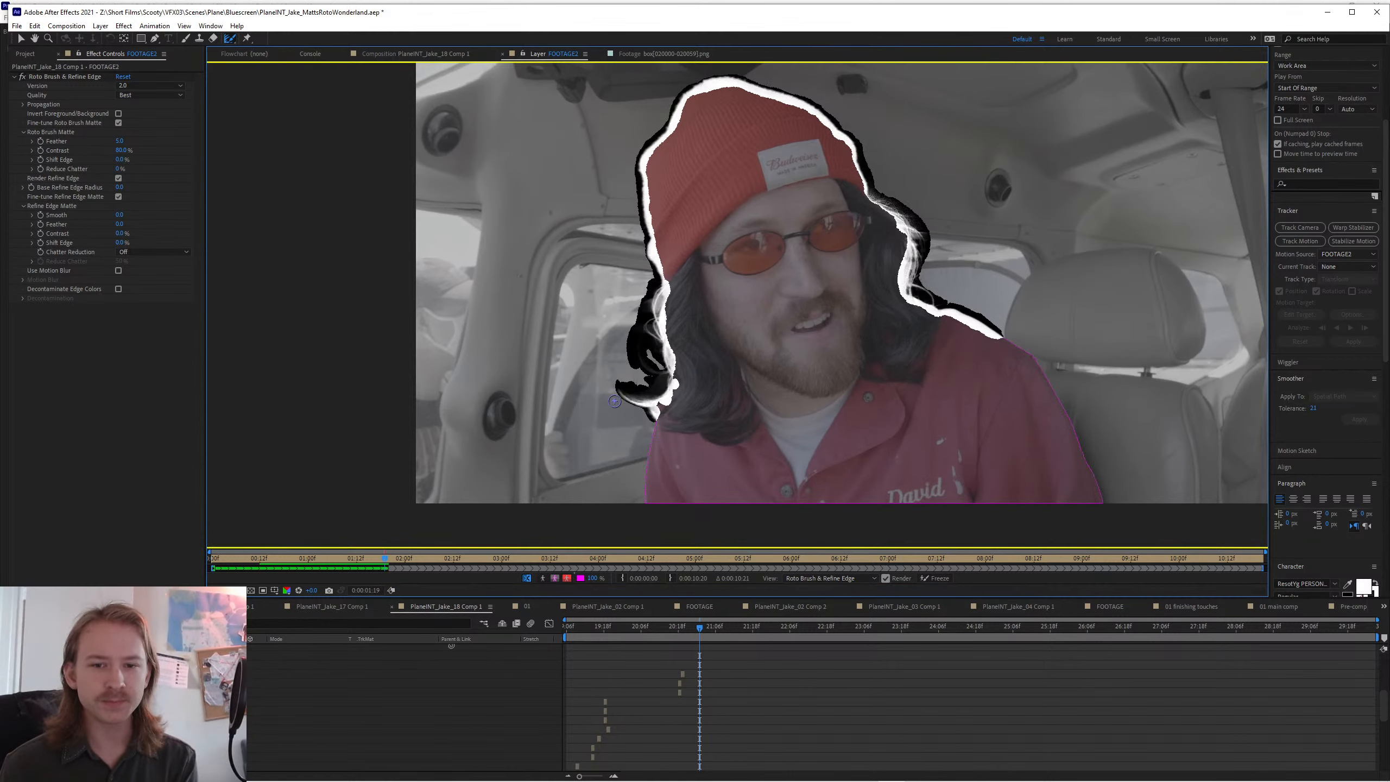
key("Page_Down")
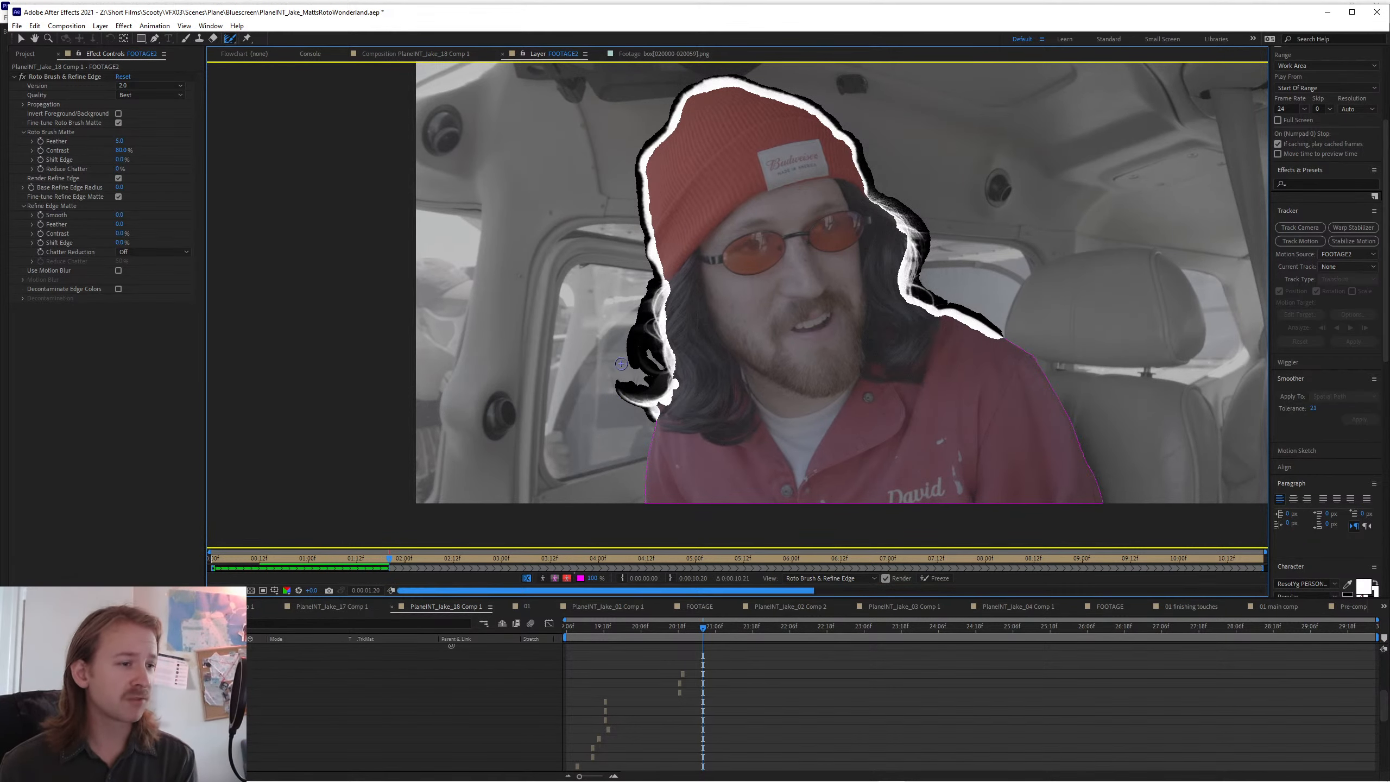
key("Page_Down")
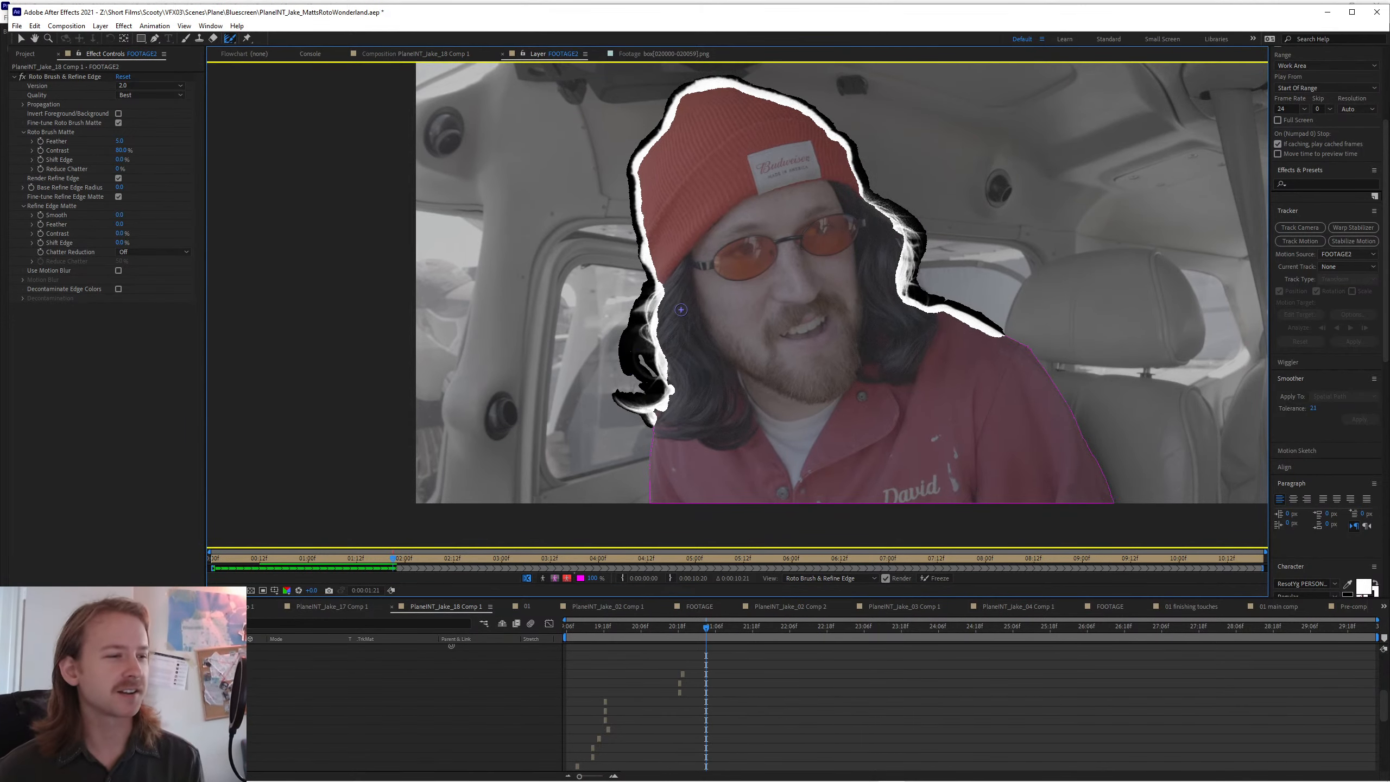
key("Page_Down")
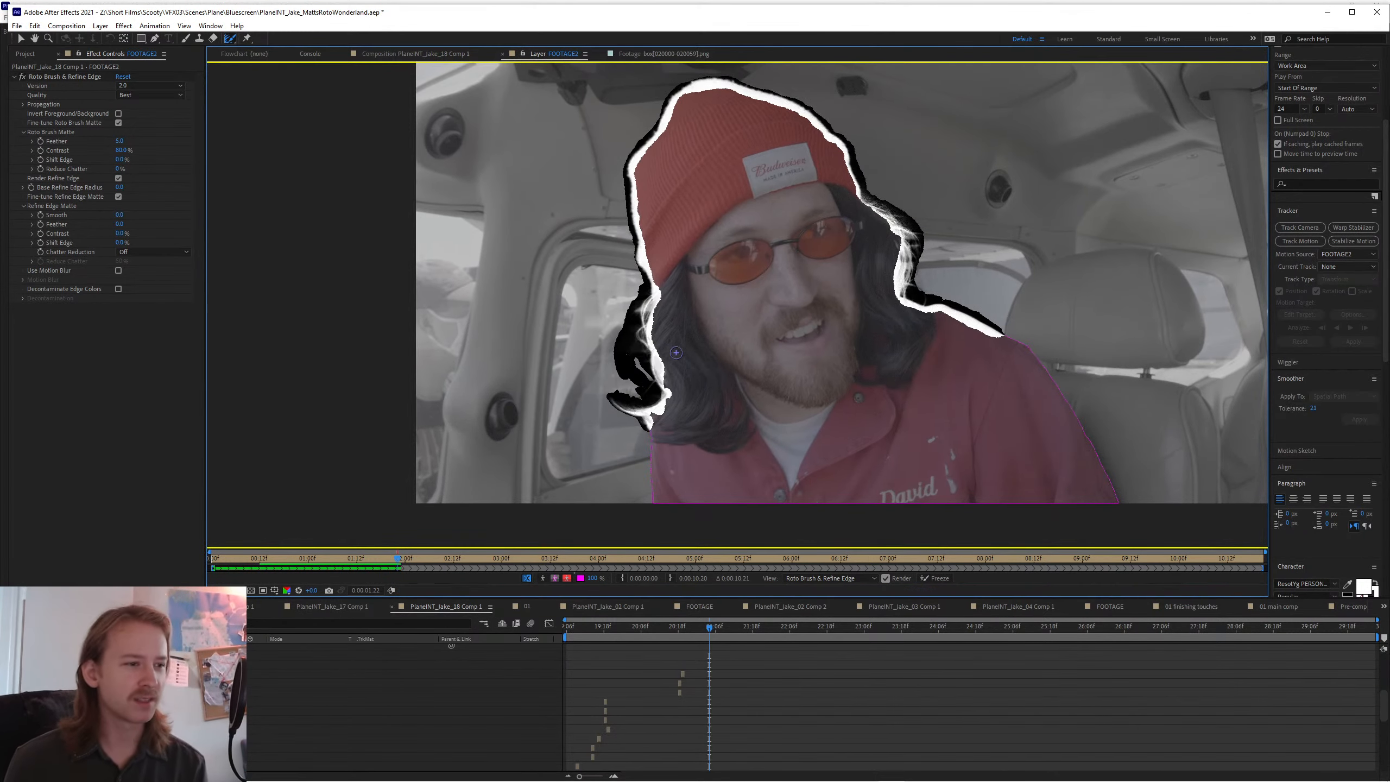
key("Page_Down")
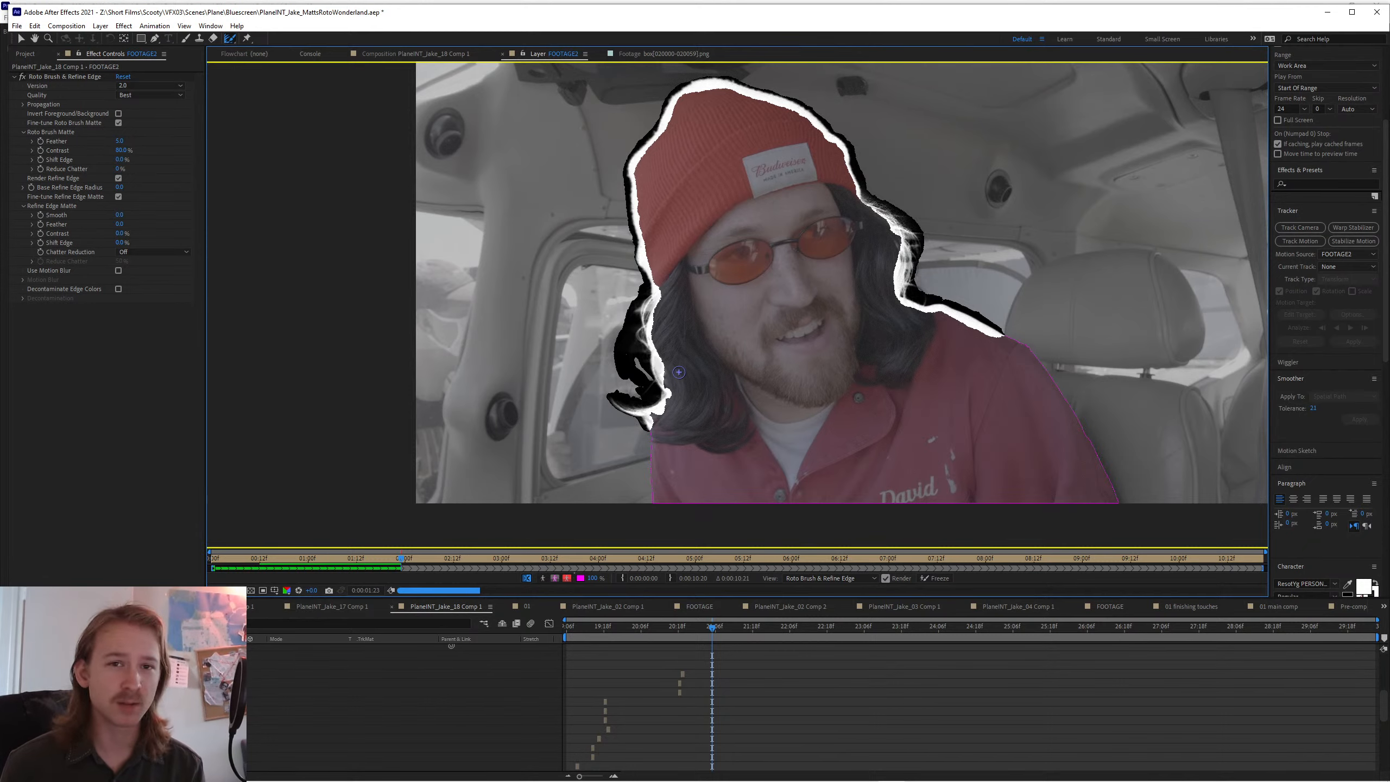
key("Page_Down")
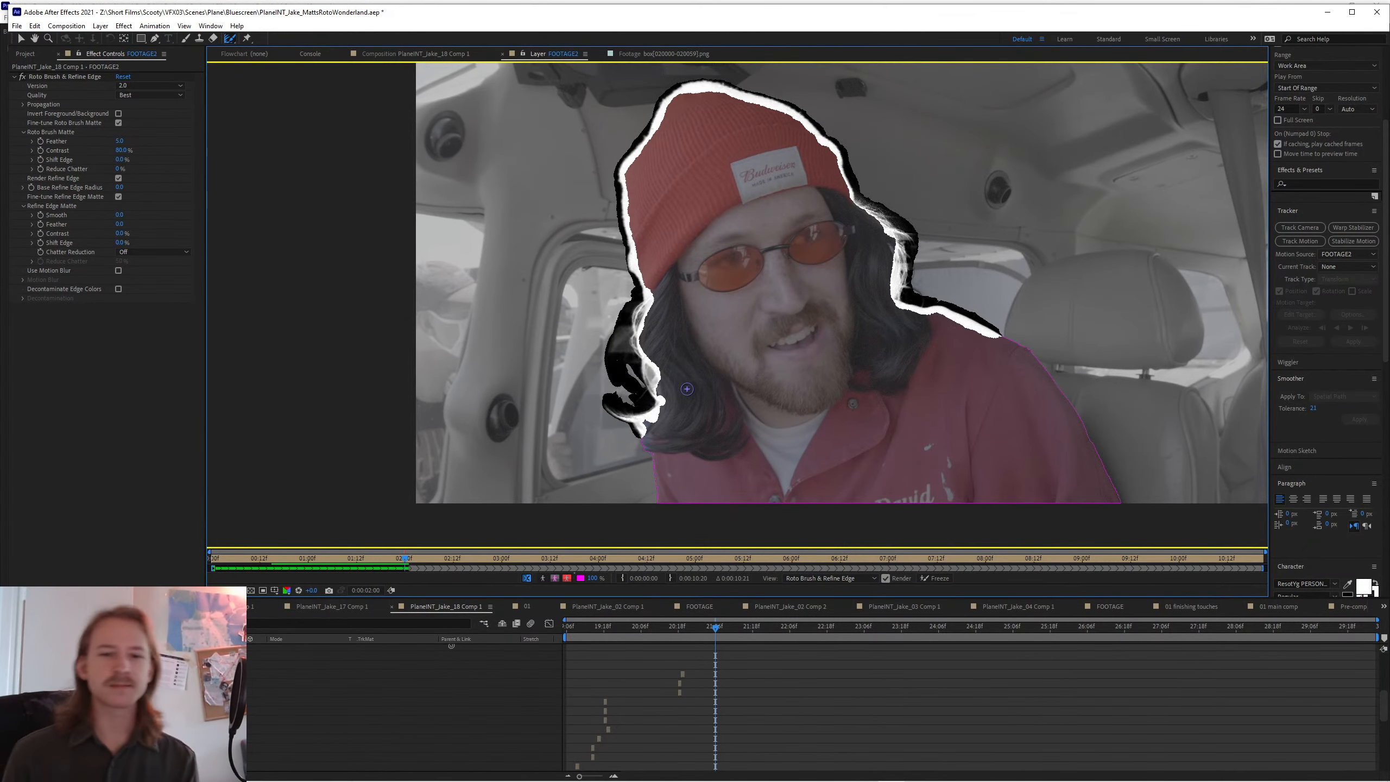
key("Page_Down")
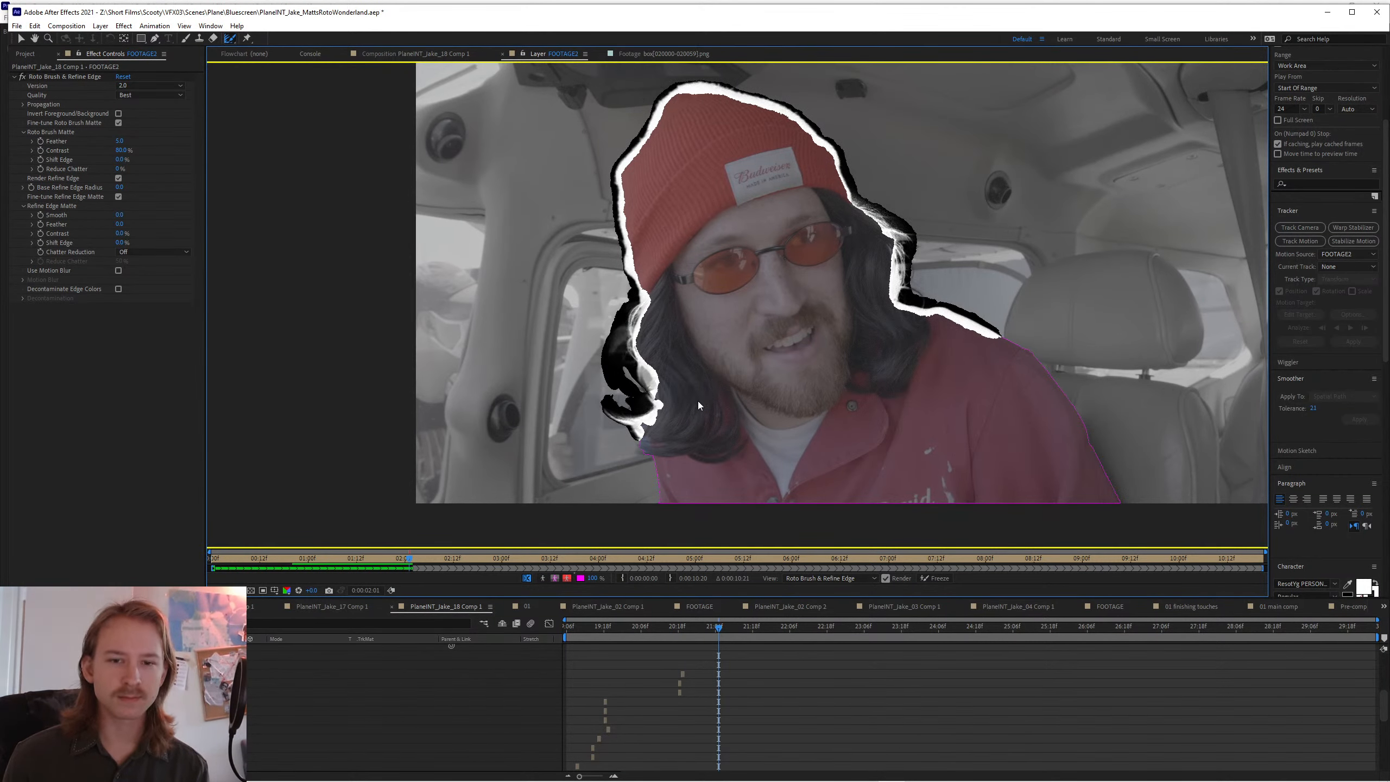
key("Page_Down")
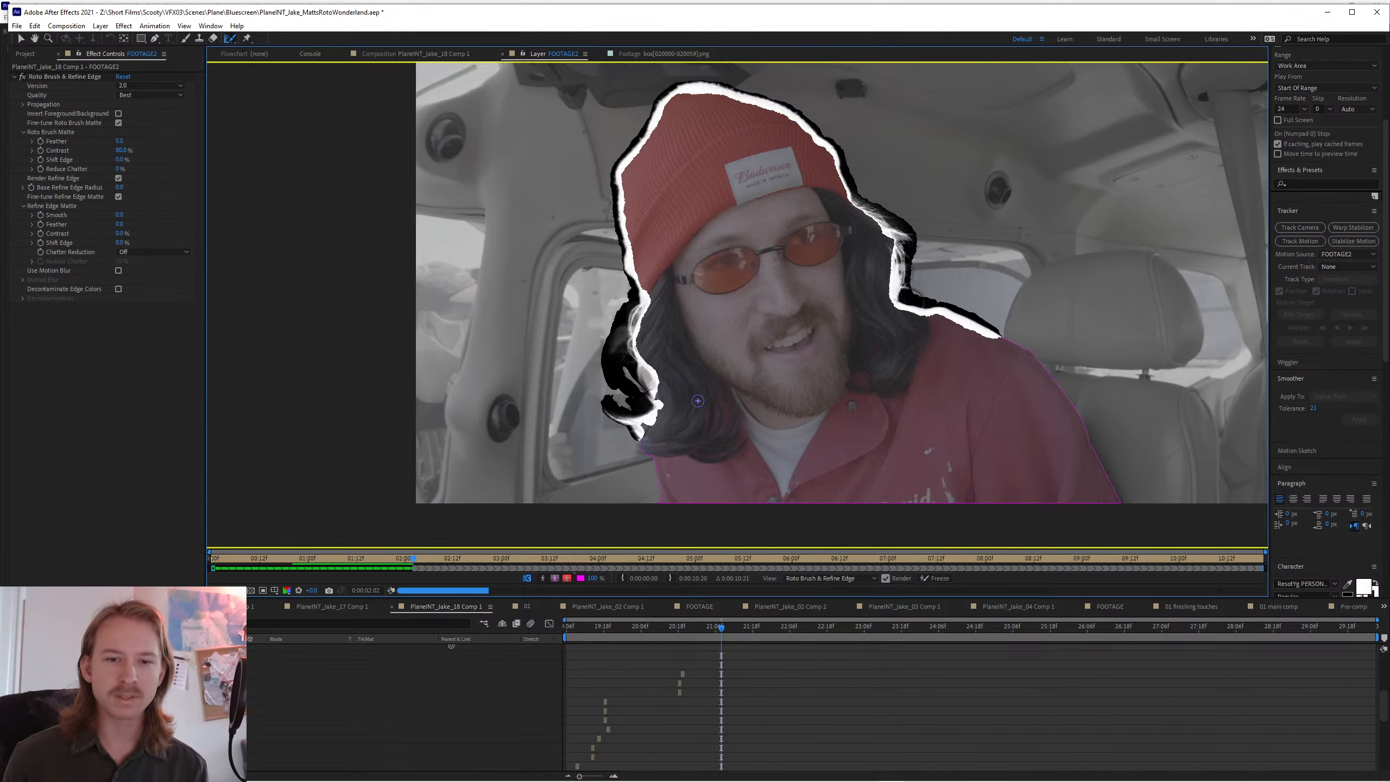
key("Page_Down")
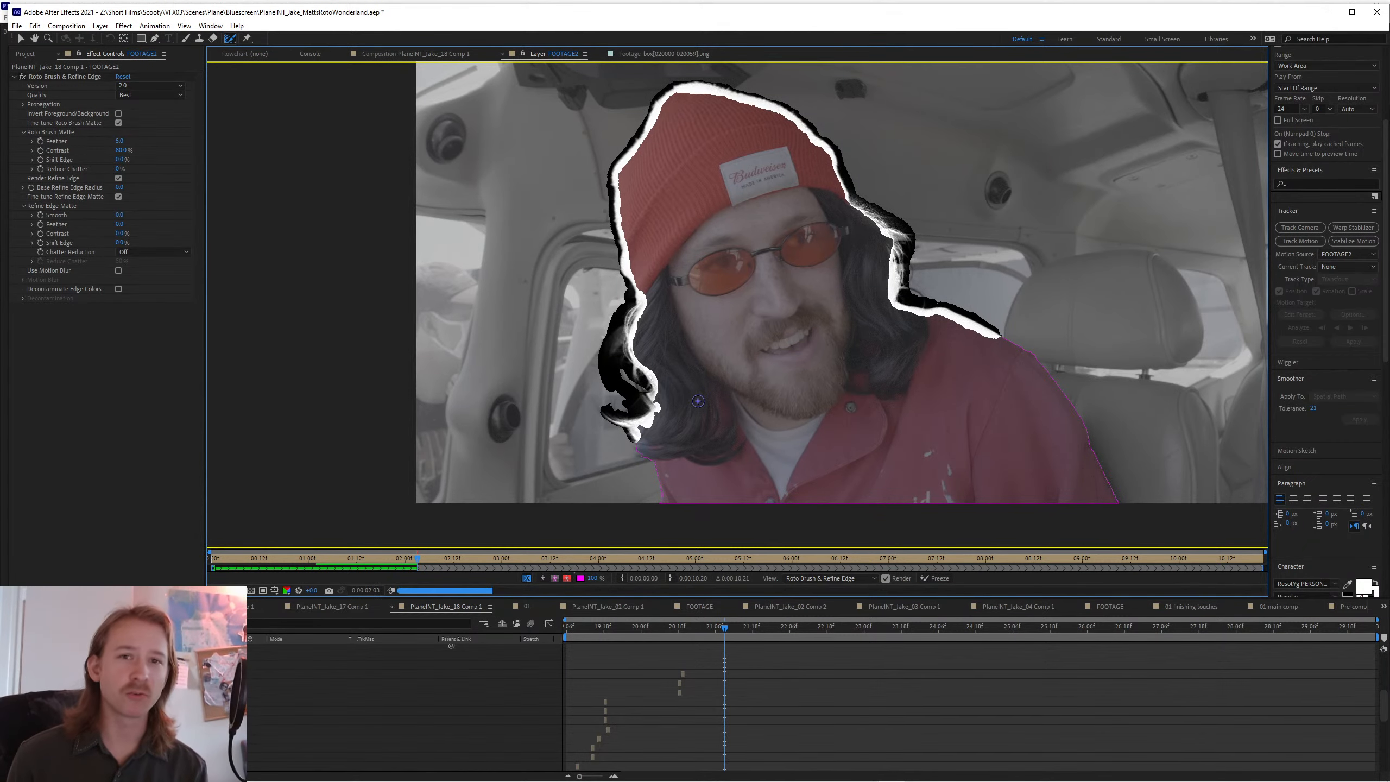
- Paint Refine Edge strokes below the window-side hair tips and over the seat-side curl above the shoulder at 0:00:02:02
key("Page_Up")
key("Page_Up")
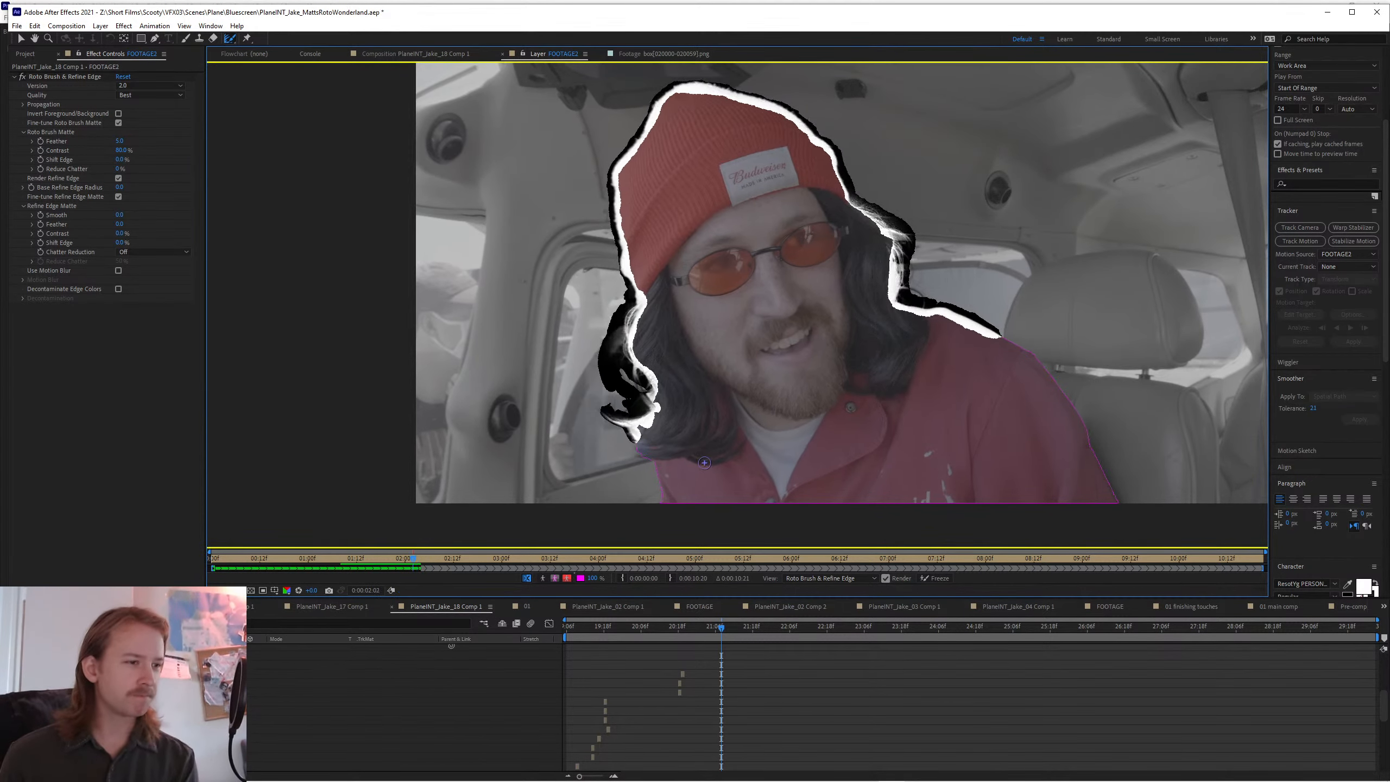
key("Page_Down")
mouse_move(630, 427)
left_mouse_down()
mouse_move(670, 403)
mouse_move(673, 431)
mouse_move(709, 434)
left_mouse_up()
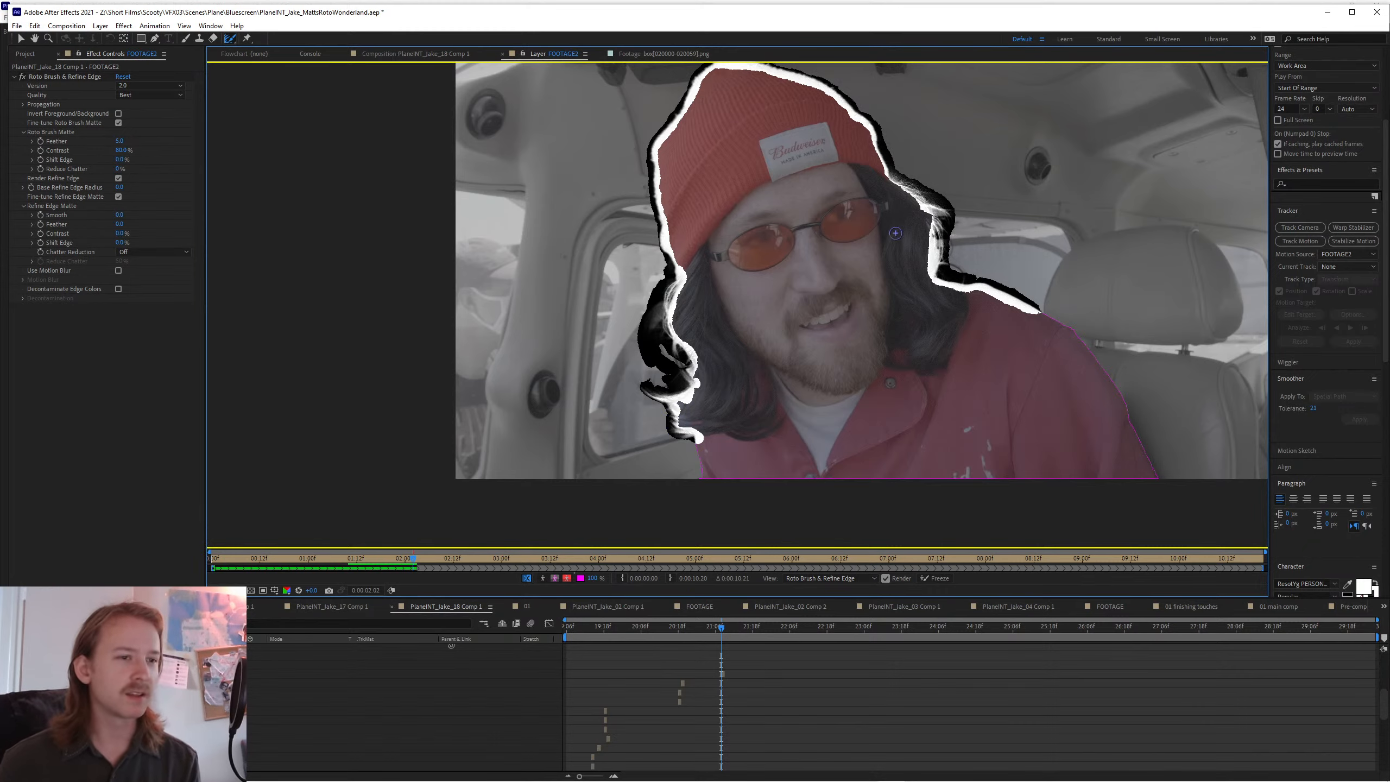
scroll(895, 233, "up", 3)
left_click_drag(894, 284, 922, 314)
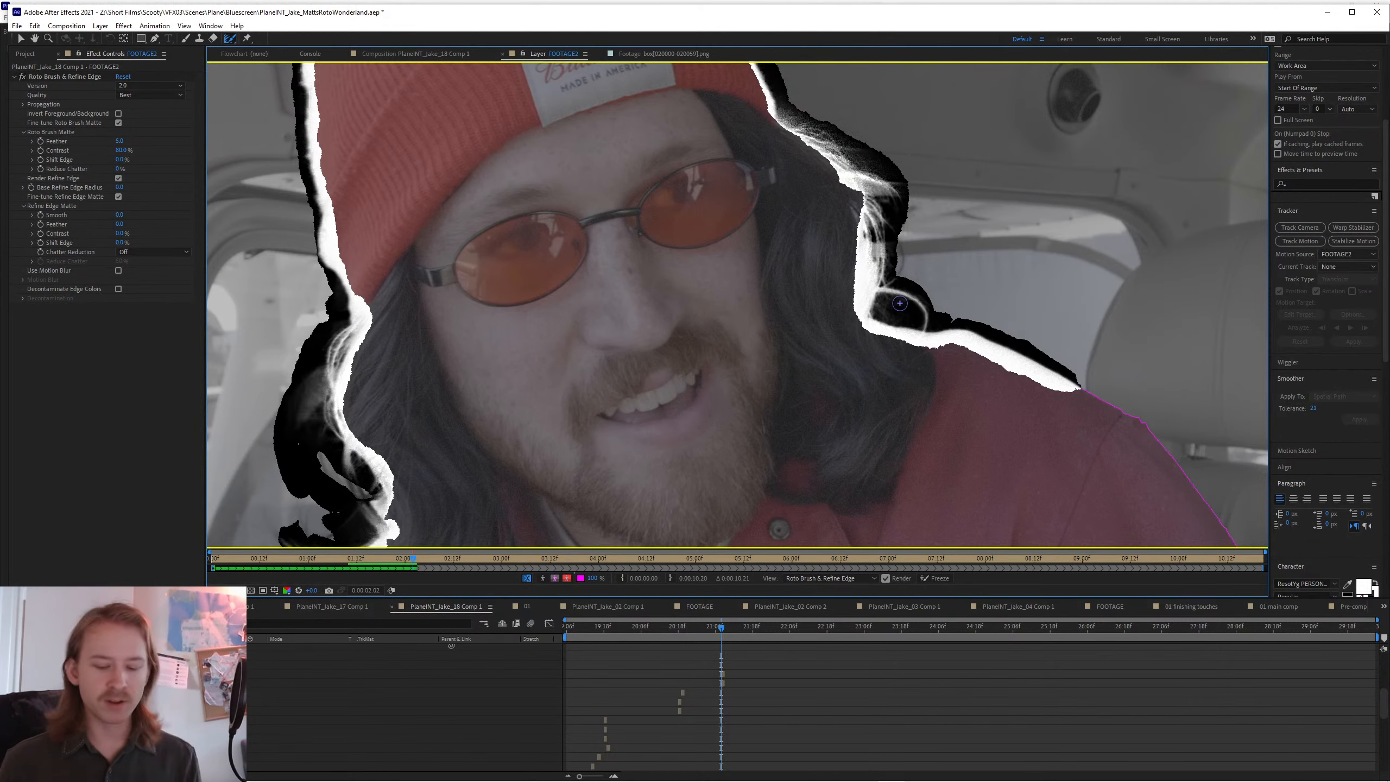
- Propagate the matte two frames to 0:00:02:04, checking the hair edges
scroll(900, 304, "down", 3)
key("Page_Down")
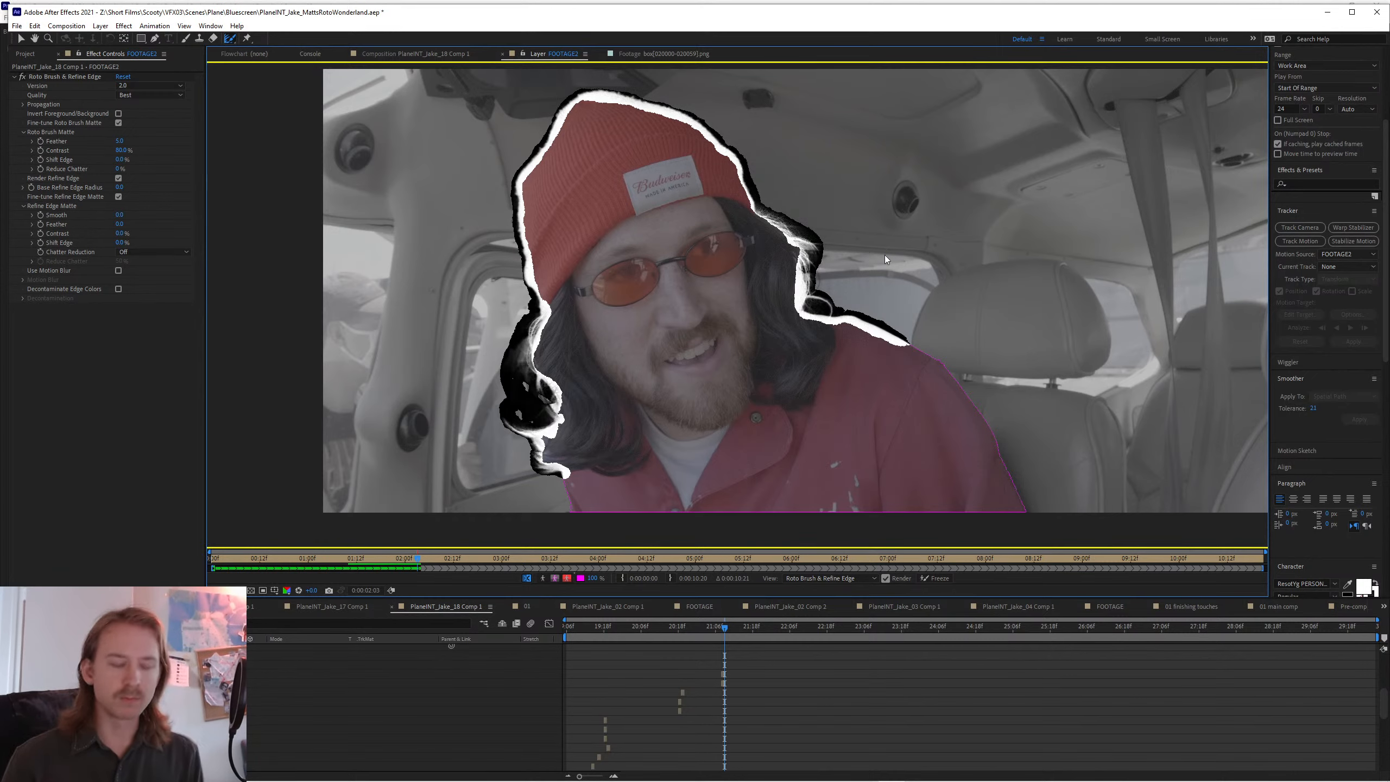
key("Page_Down")
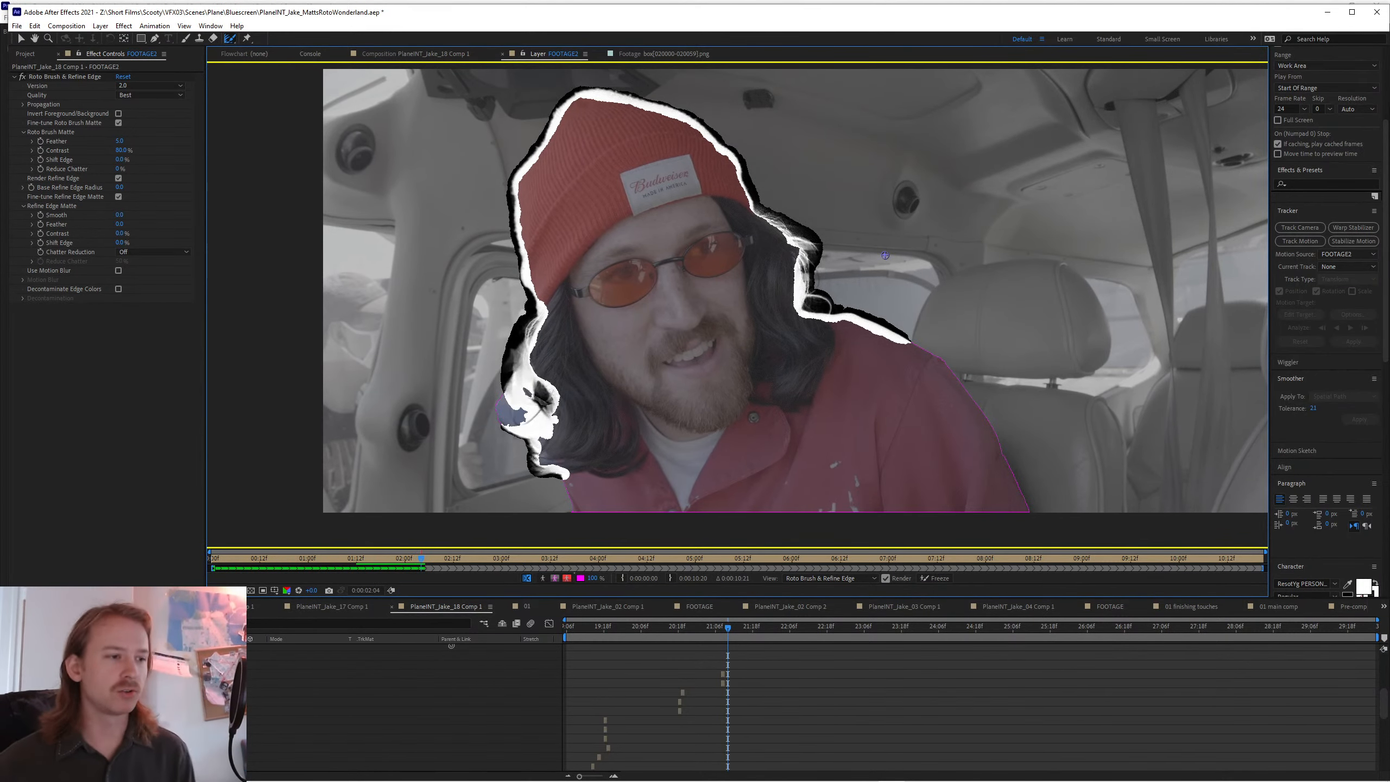
- Correct the window-side curls at 0:00:02:04 with a Roto Brush stroke and Refine Edge strokes around the lower curl and its outer tip
key("alt+w")
left_click_drag(474, 376, 532, 332)
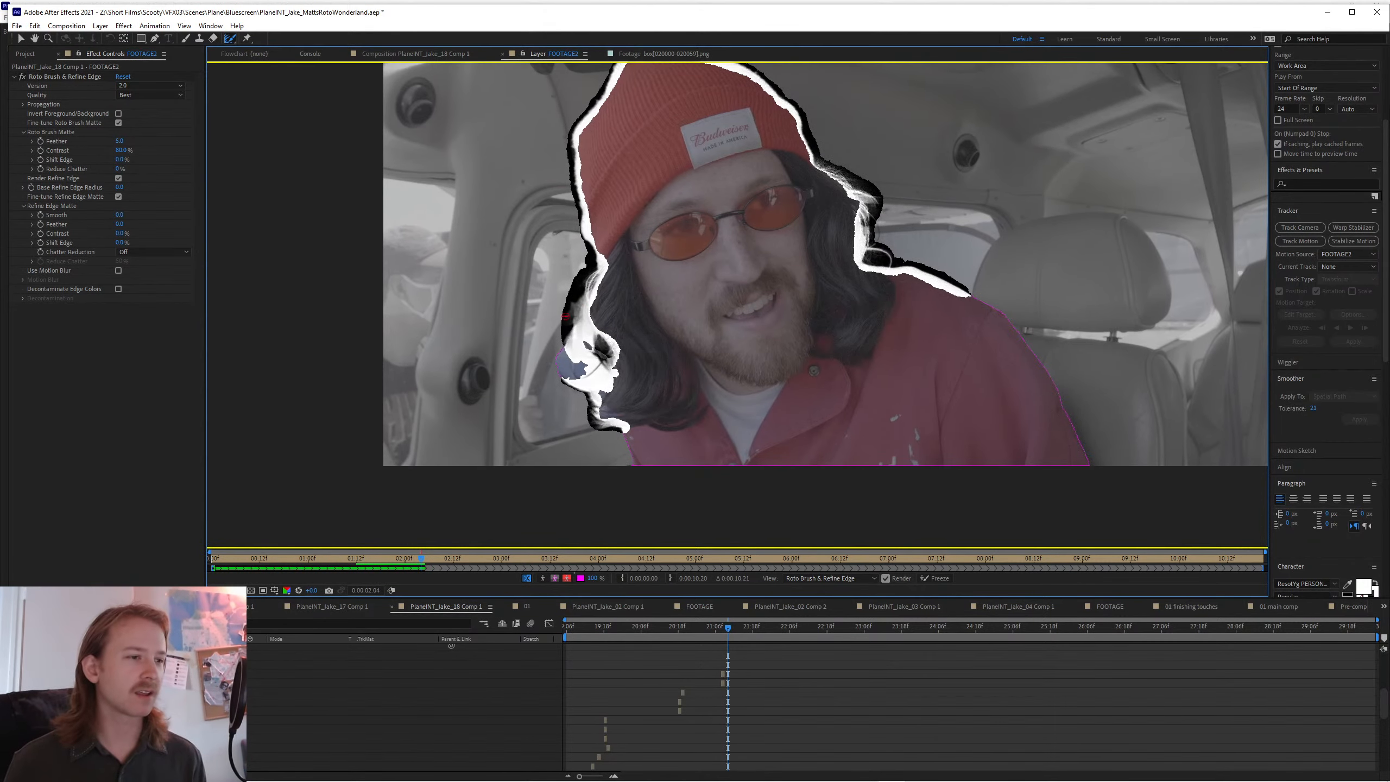
scroll(532, 332, "up", 1)
mouse_move(438, 375)
left_mouse_down()
mouse_move(464, 328)
mouse_move(469, 411)
left_mouse_up()
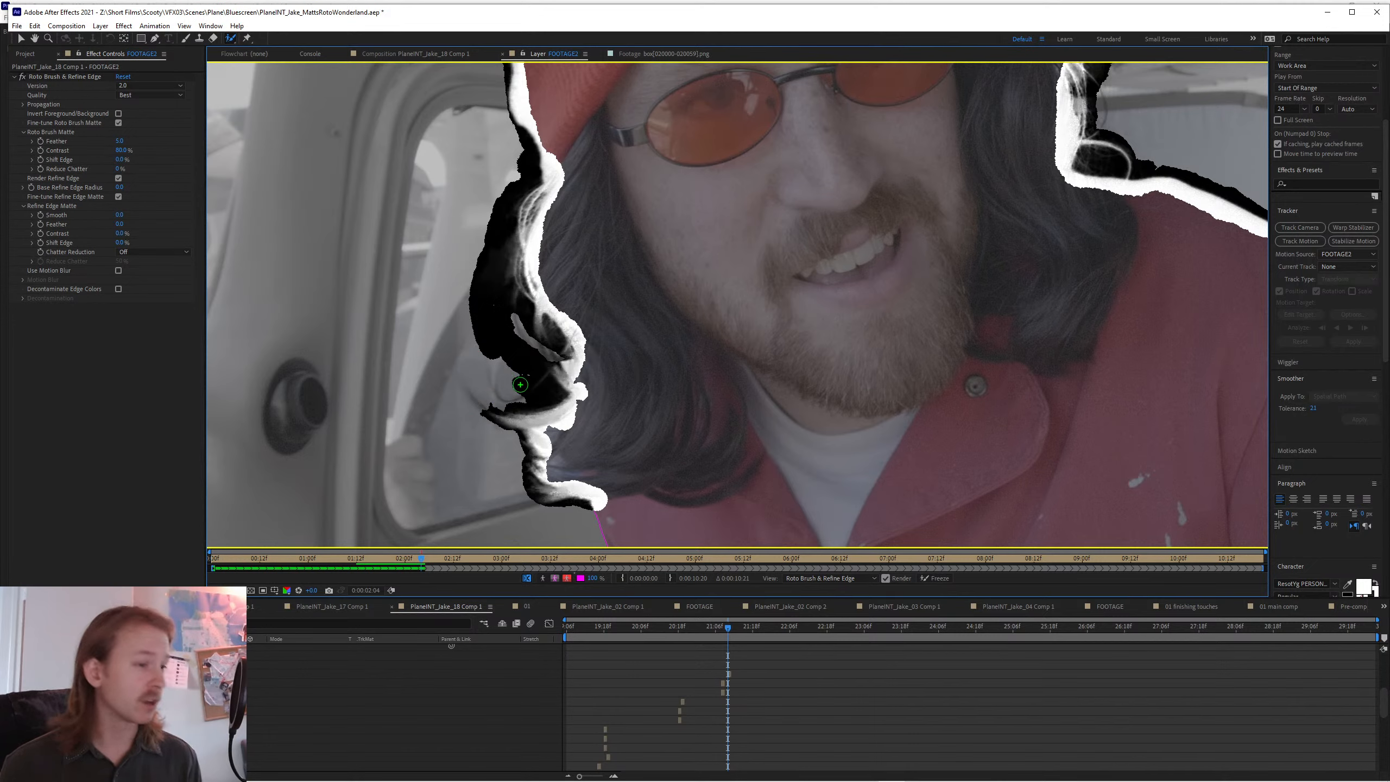
mouse_move(527, 395)
left_mouse_down()
mouse_move(499, 397)
mouse_move(493, 351)
left_mouse_up()
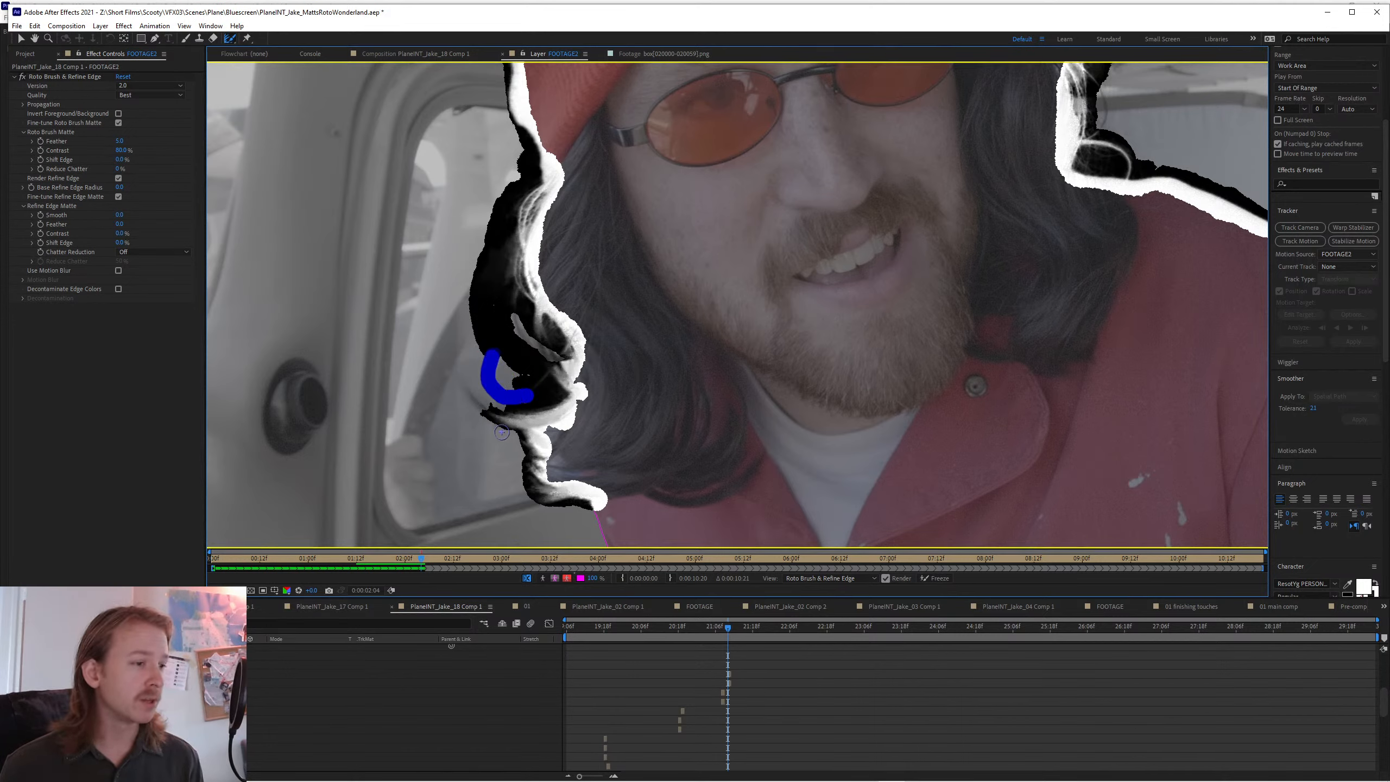
mouse_move(487, 413)
left_mouse_down()
mouse_move(459, 378)
mouse_move(498, 416)
left_mouse_up()
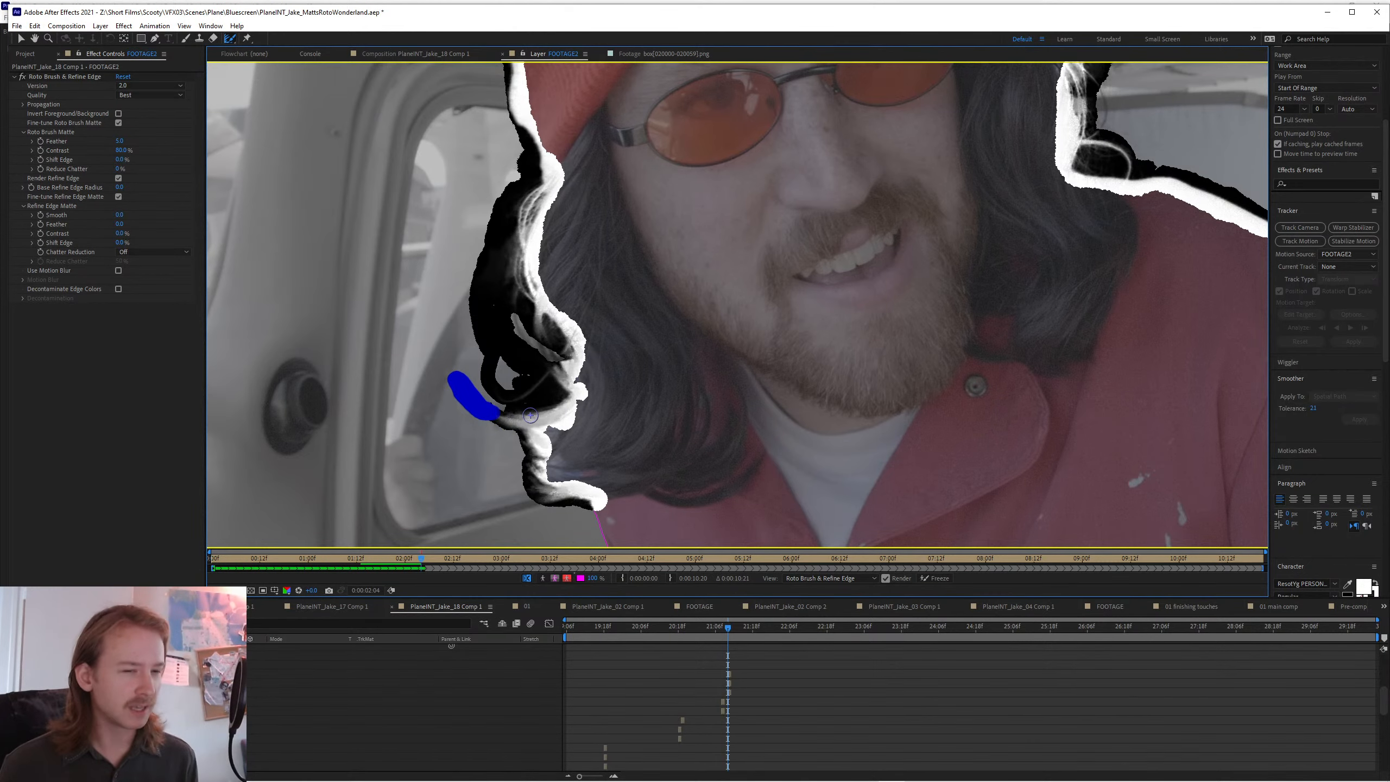
scroll(535, 372, "down", 1)
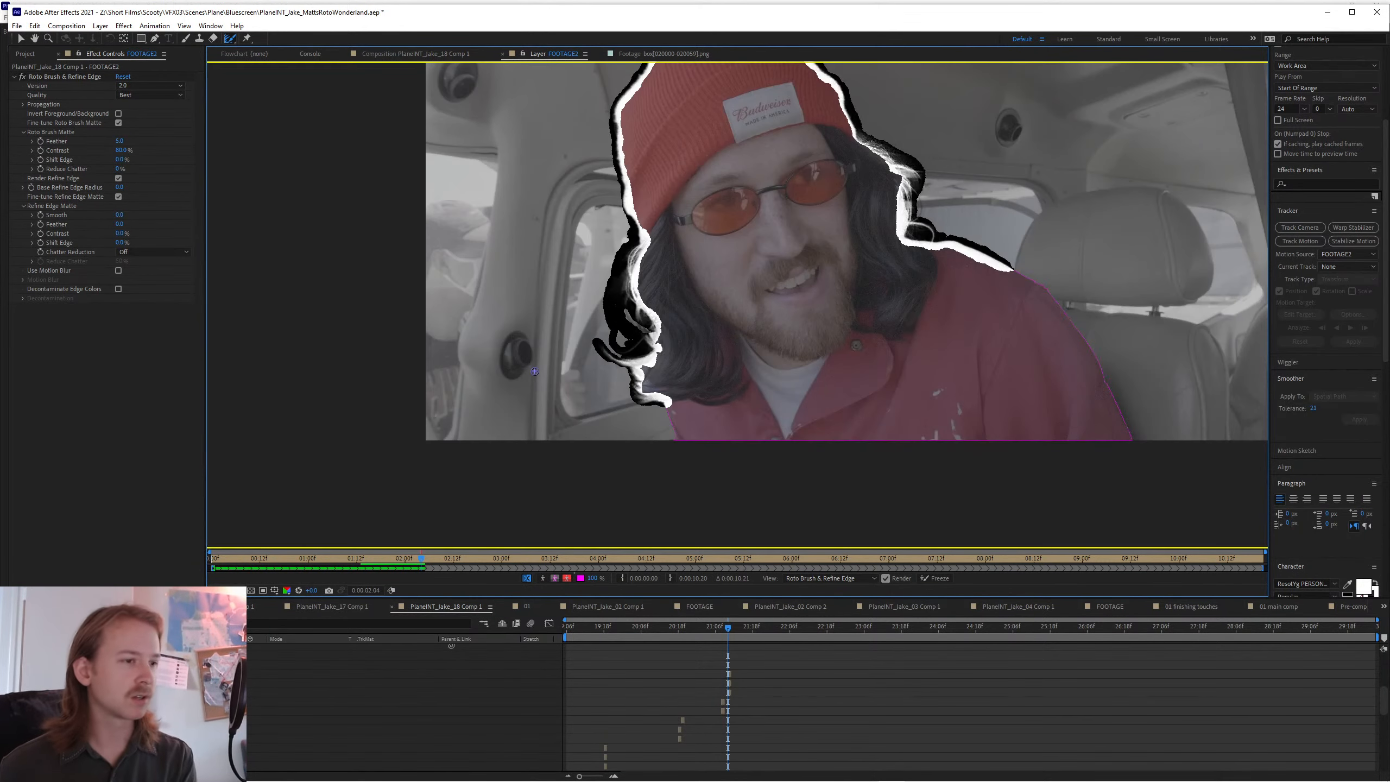
- Propagate the matte frame by frame from 0:00:02:05 to 0:00:02:12, and play on to 0:00:02:19
key("Page_Down")
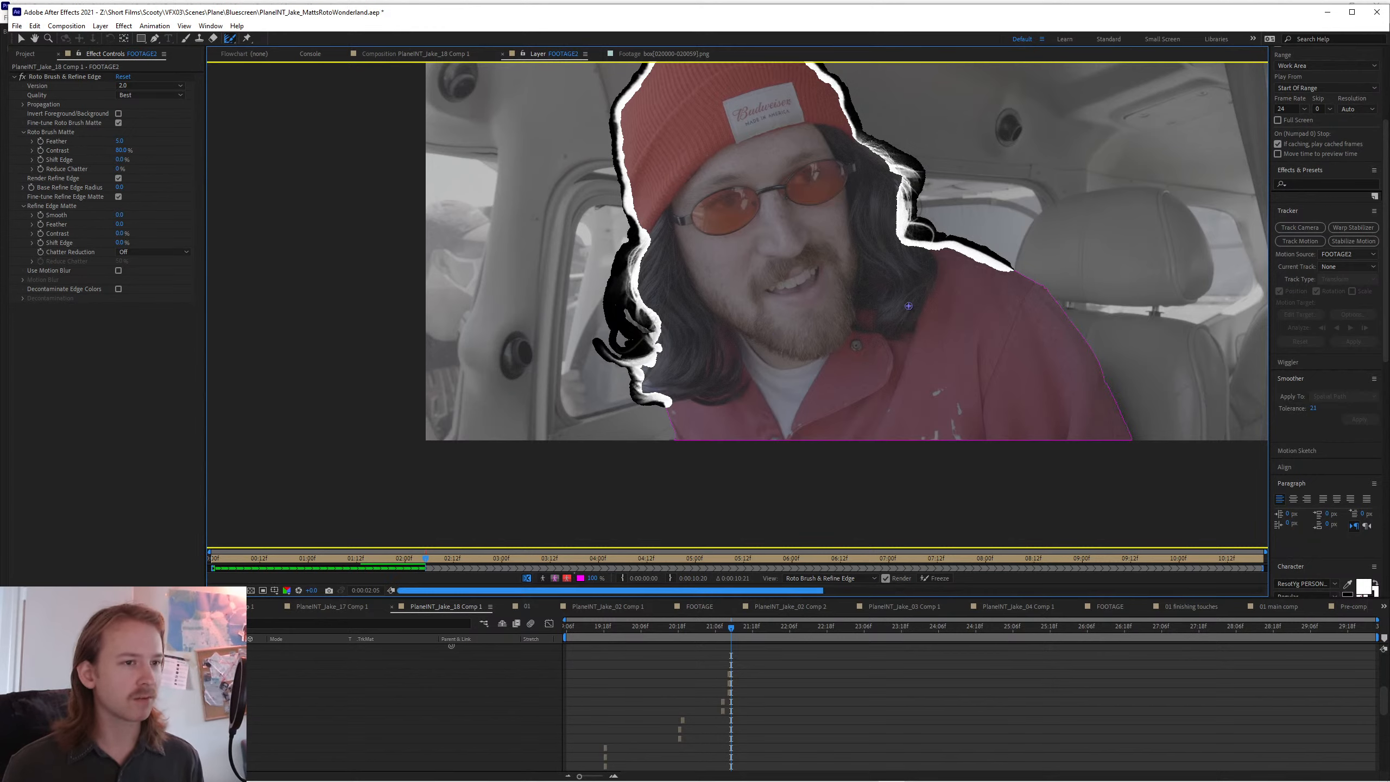
left_click_drag(748, 312, 729, 352)
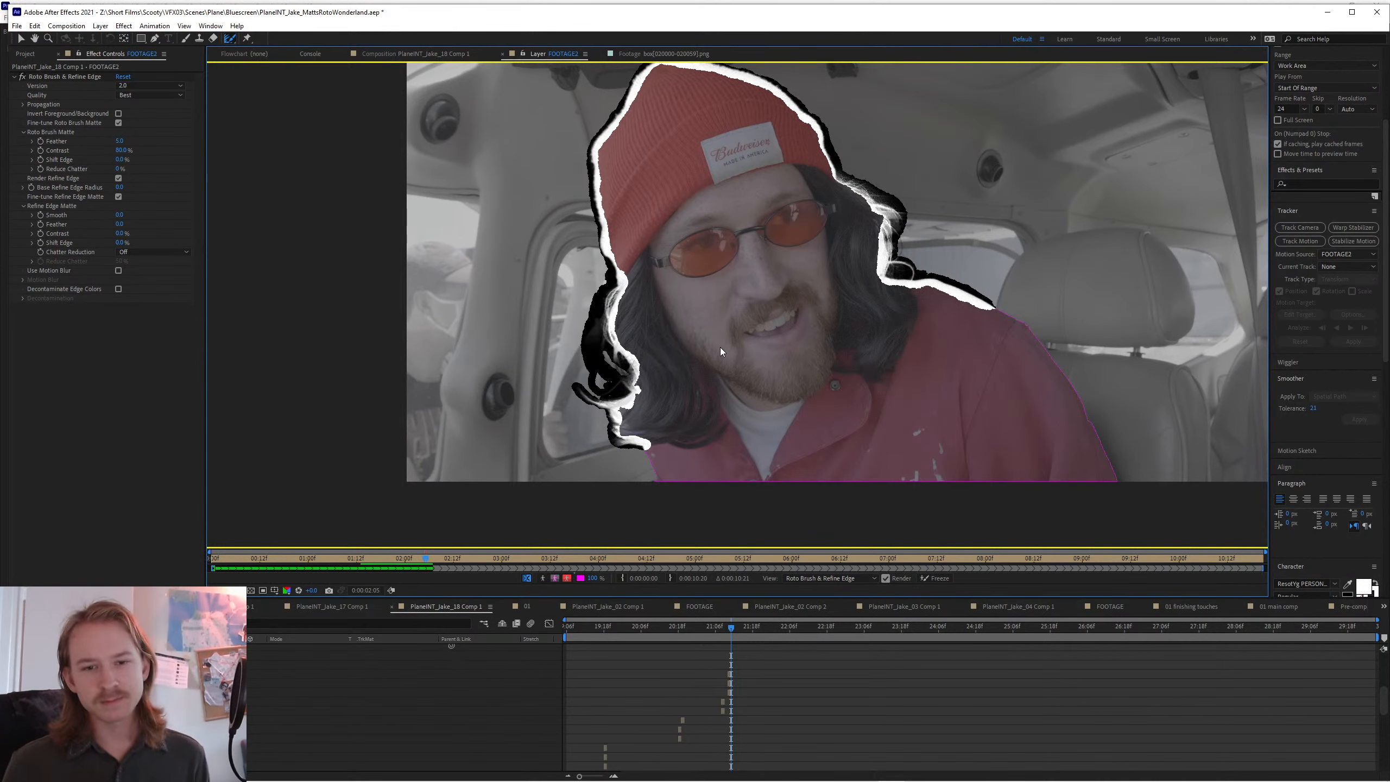
key("Page_Down")
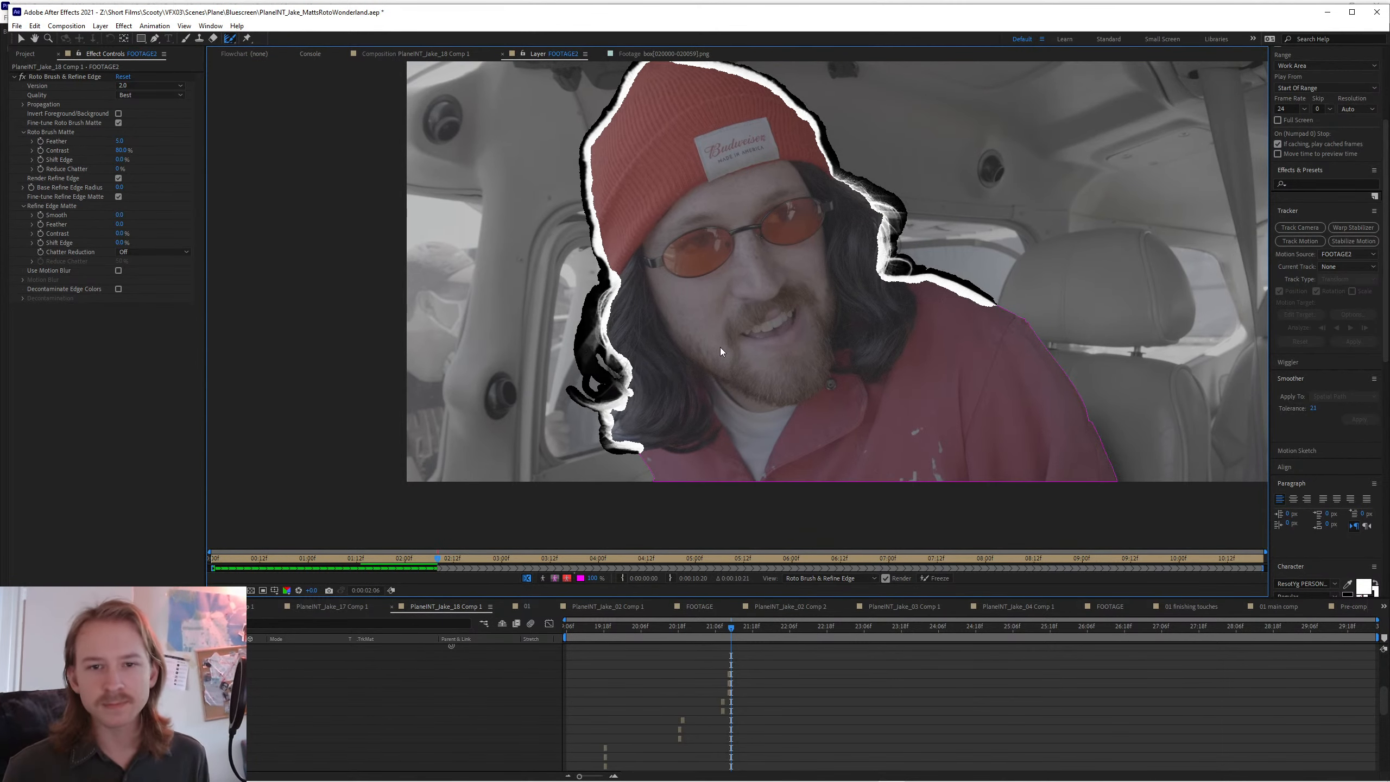
key("Page_Down")
key("Page_Down")
key("Page_Down")
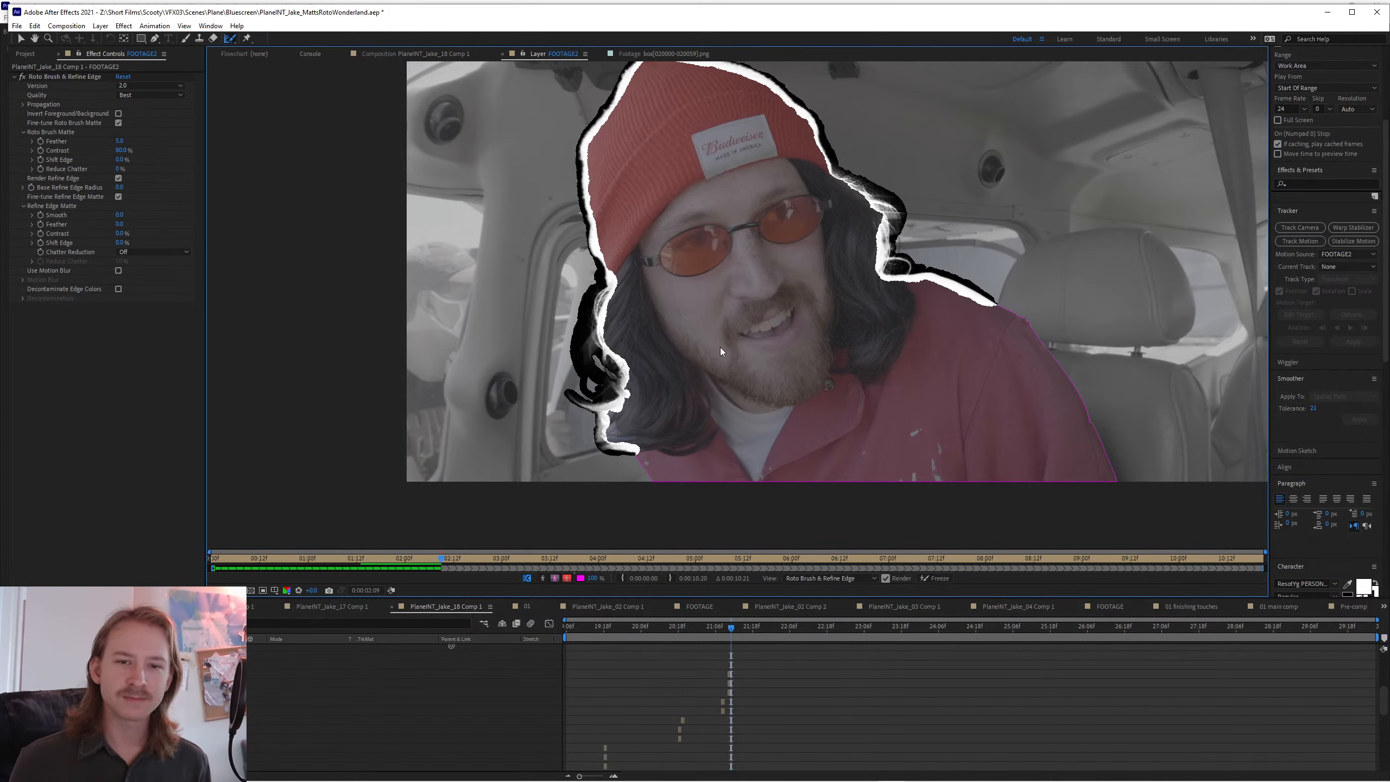
key("Page_Down")
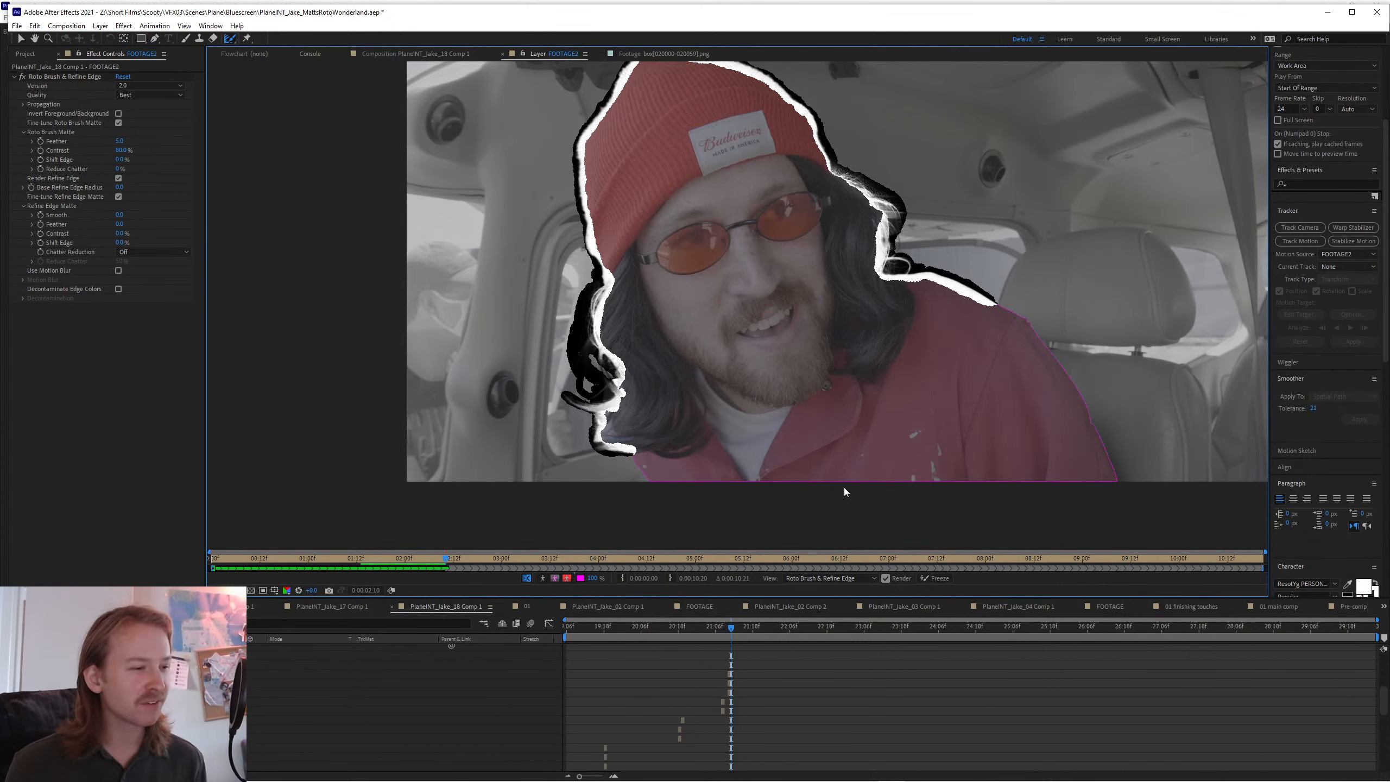
key("Page_Down")
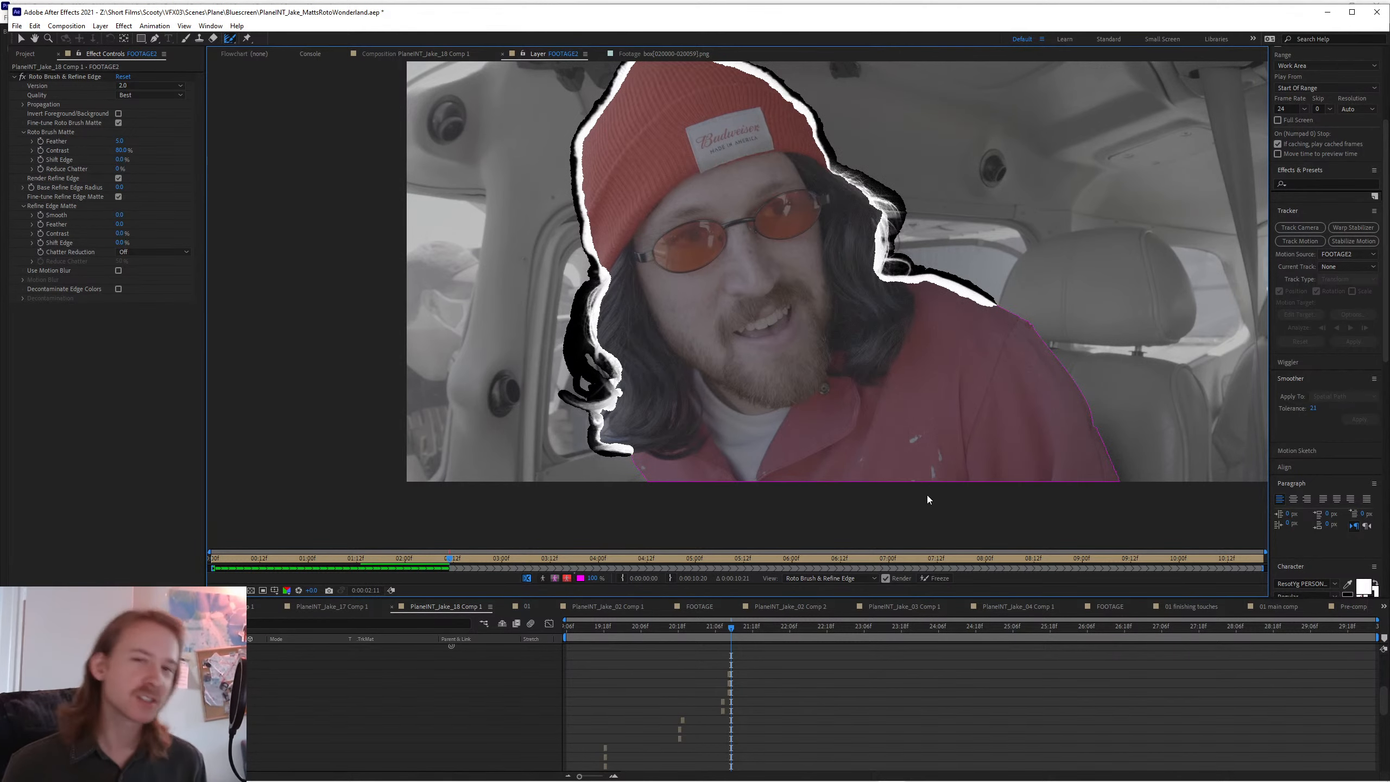
key("Page_Down")
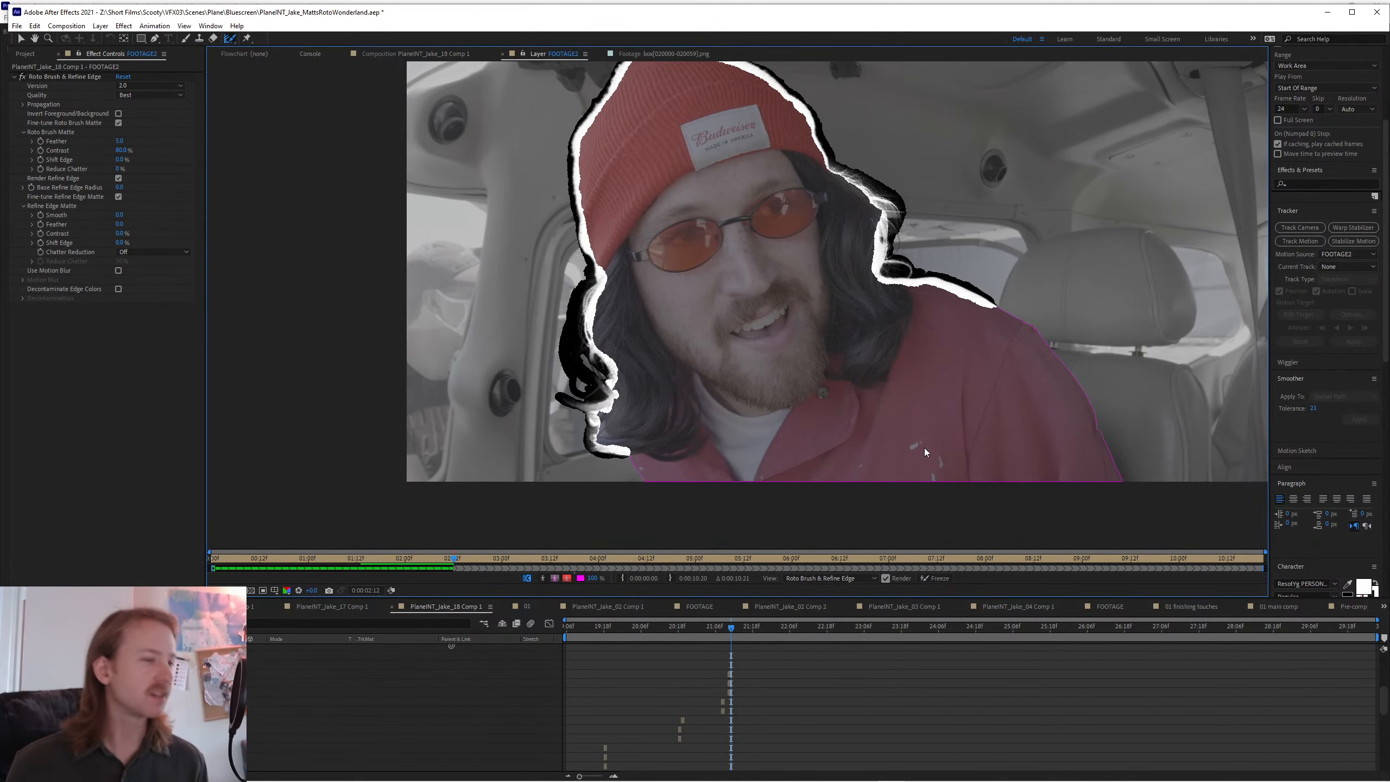
key("space")
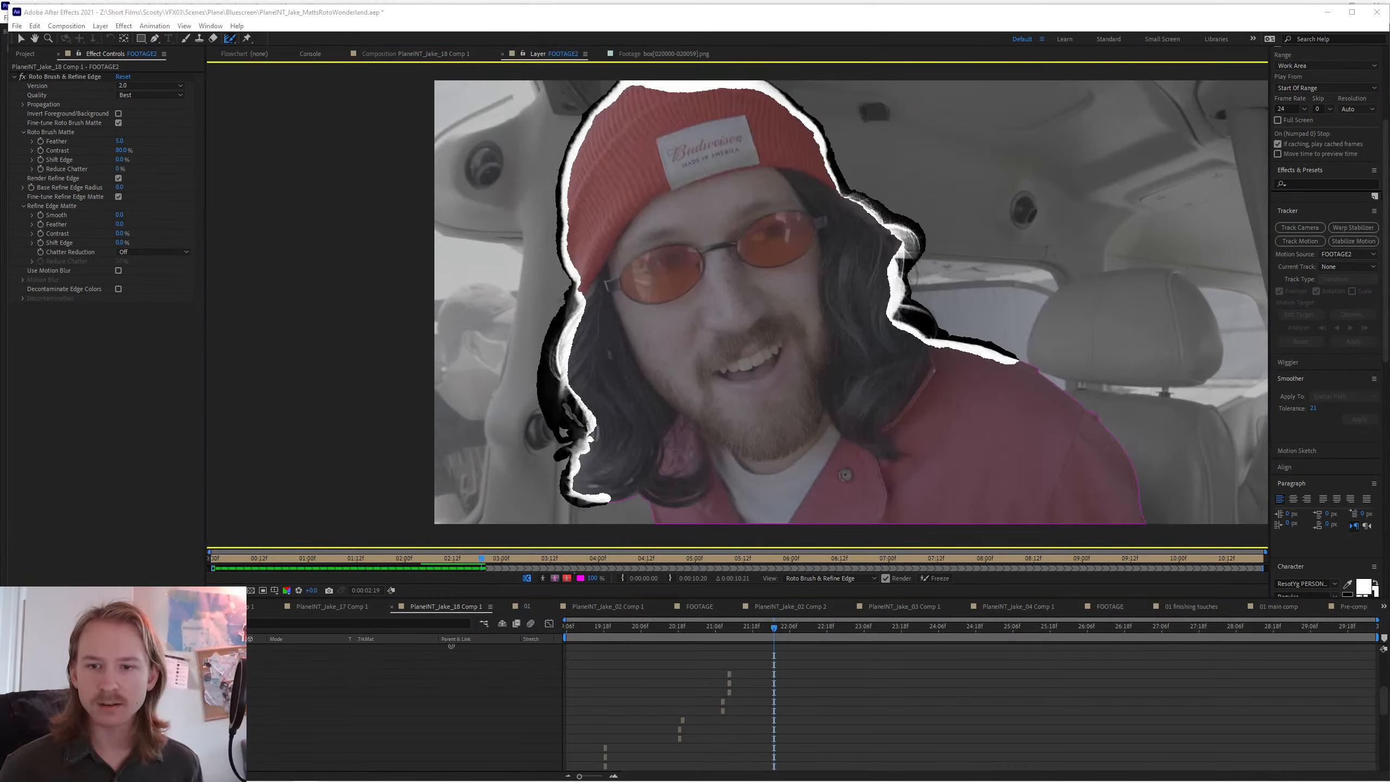
- Switch to OBS and the YouTube Studio chat window to check the livestream, and return to After Effects
key("alt+Tab")
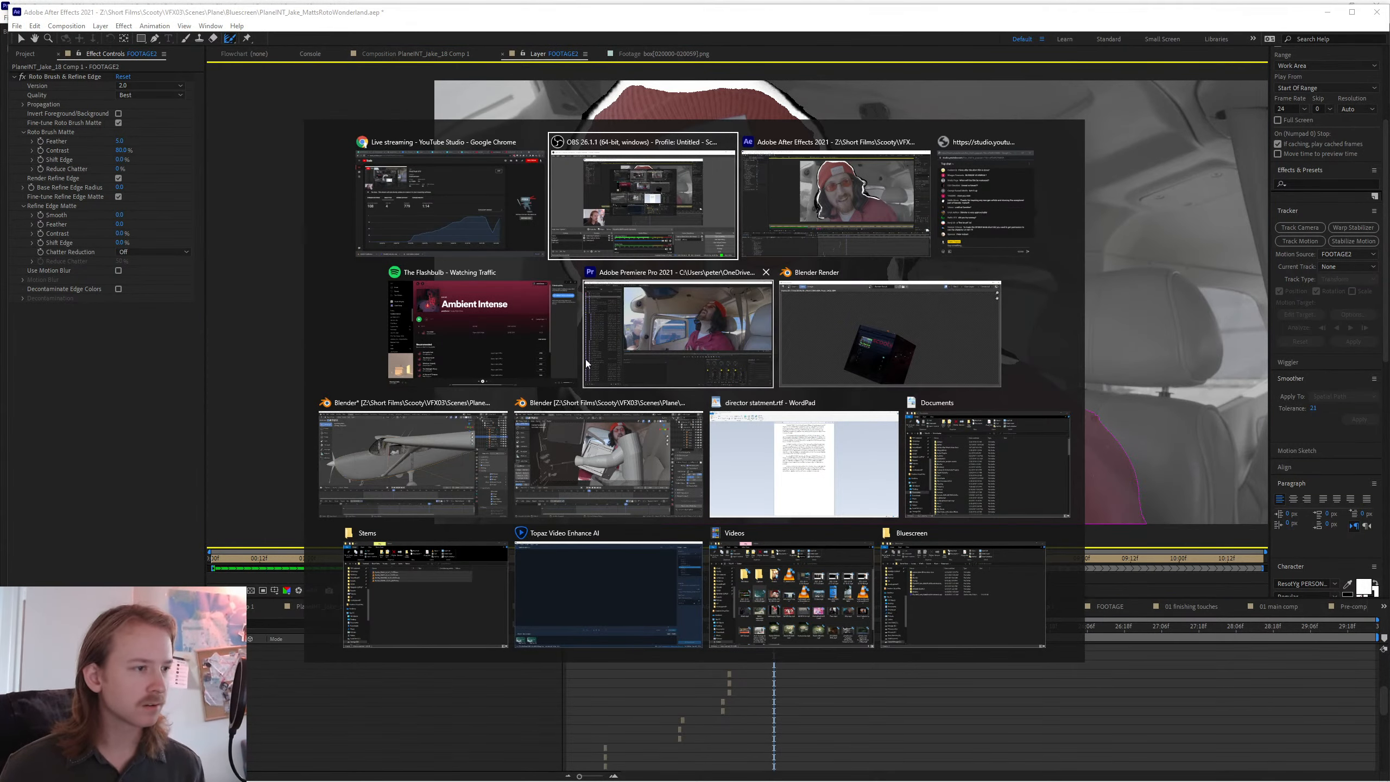
left_click(660, 230)
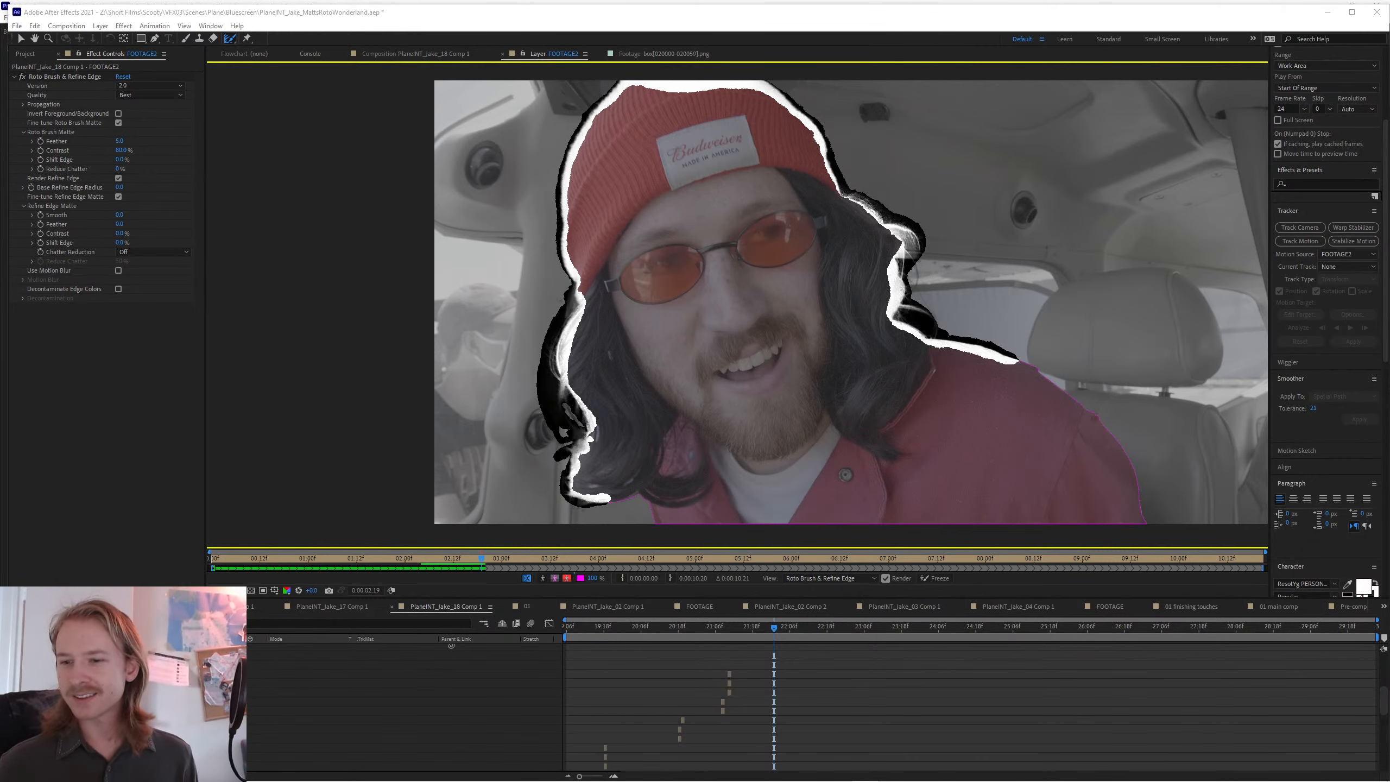
key("alt+Tab")
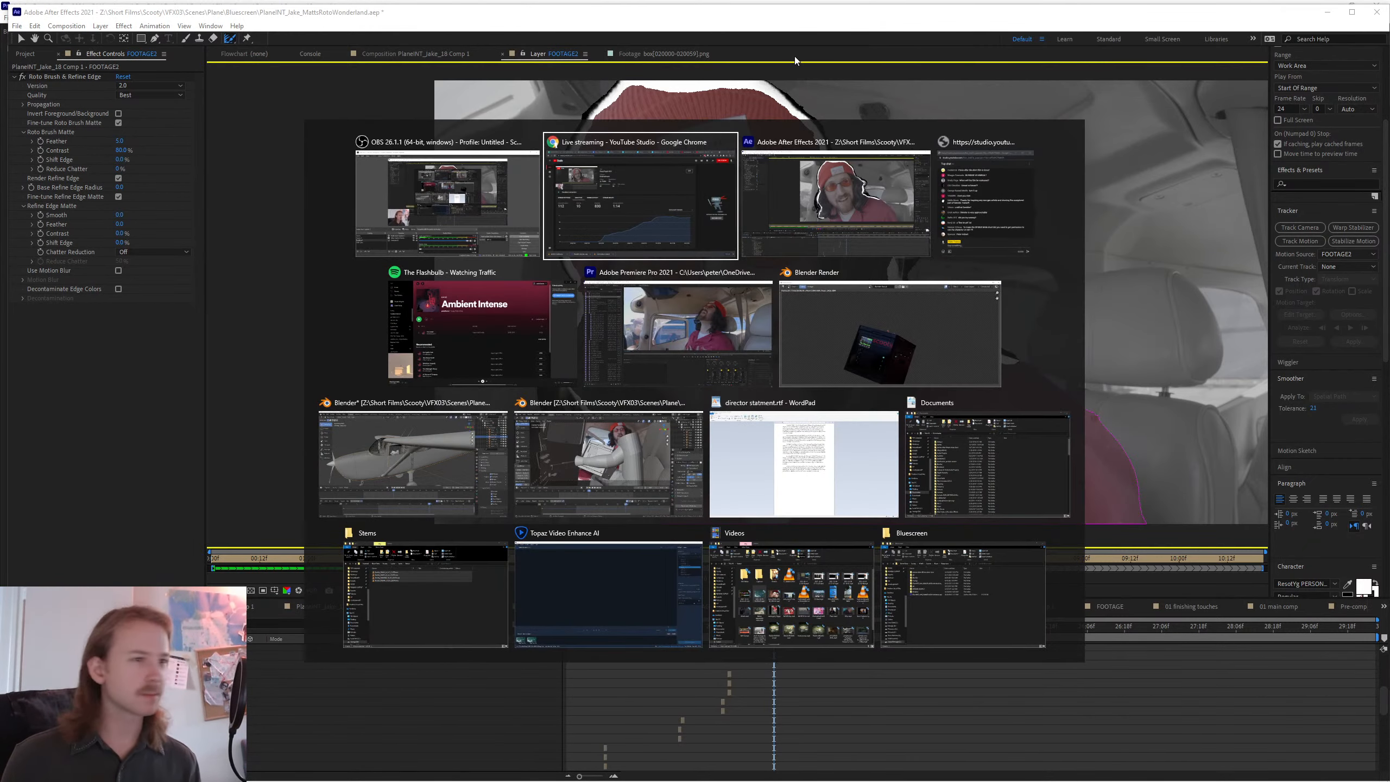
left_click(1003, 196)
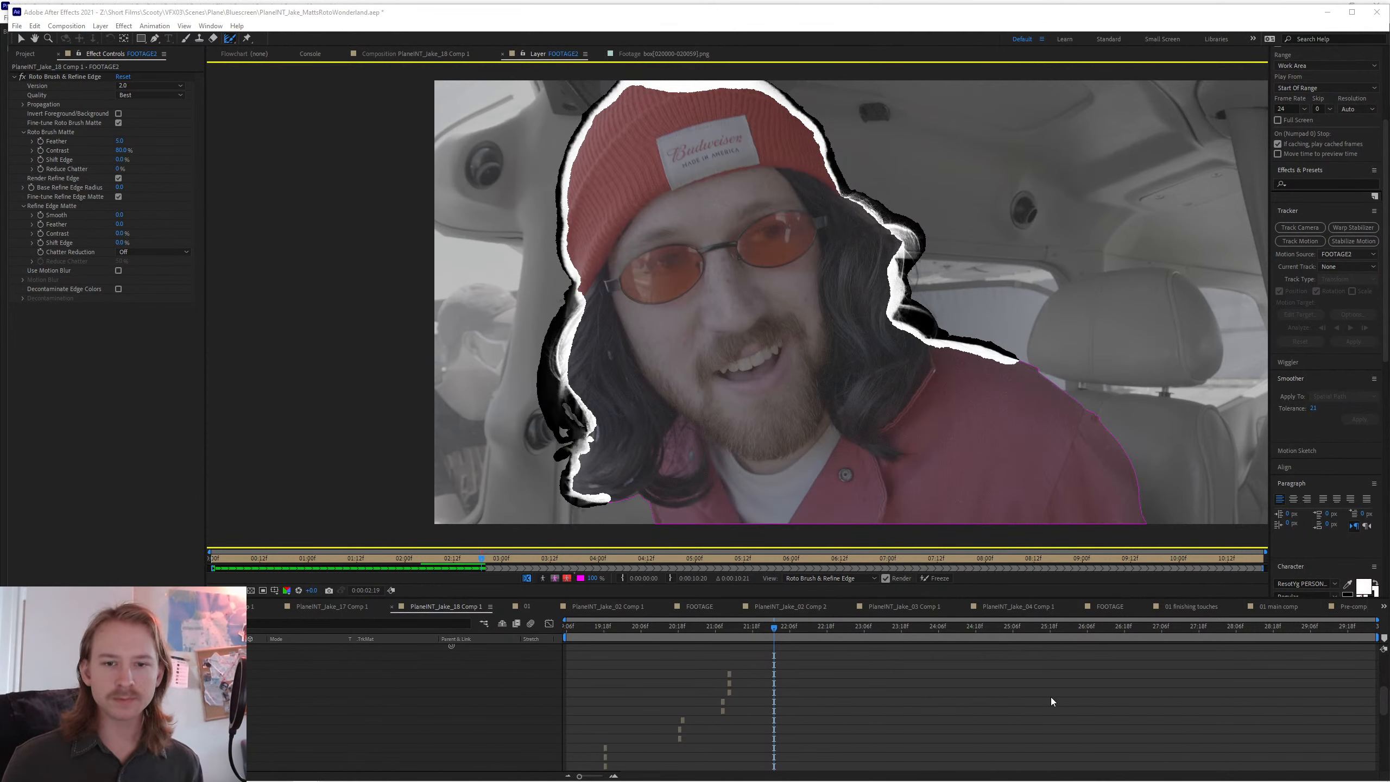
left_click(1000, 704)
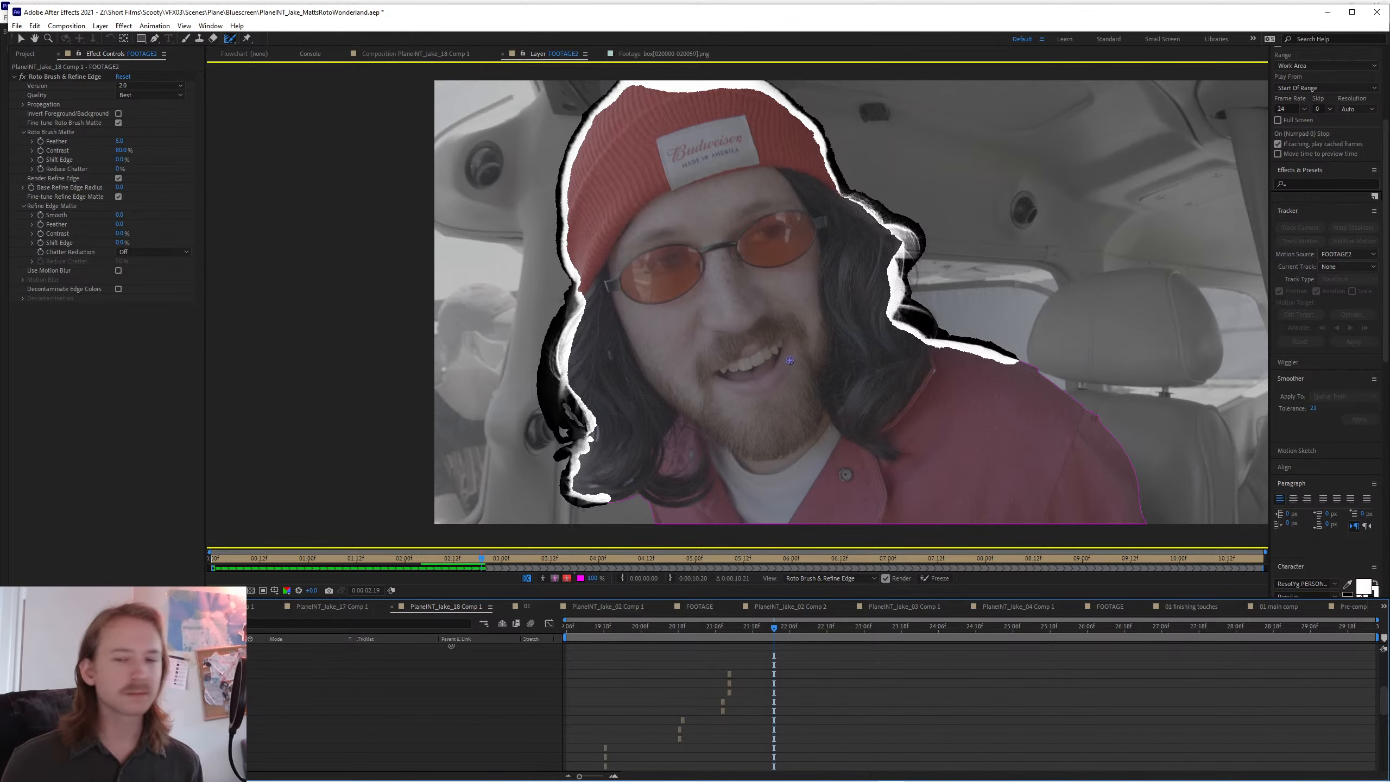
- Propagate the matte frame by frame from 0:00:02:20 to 0:00:03:01, checking the hat and hair edges
key("Page_Down")
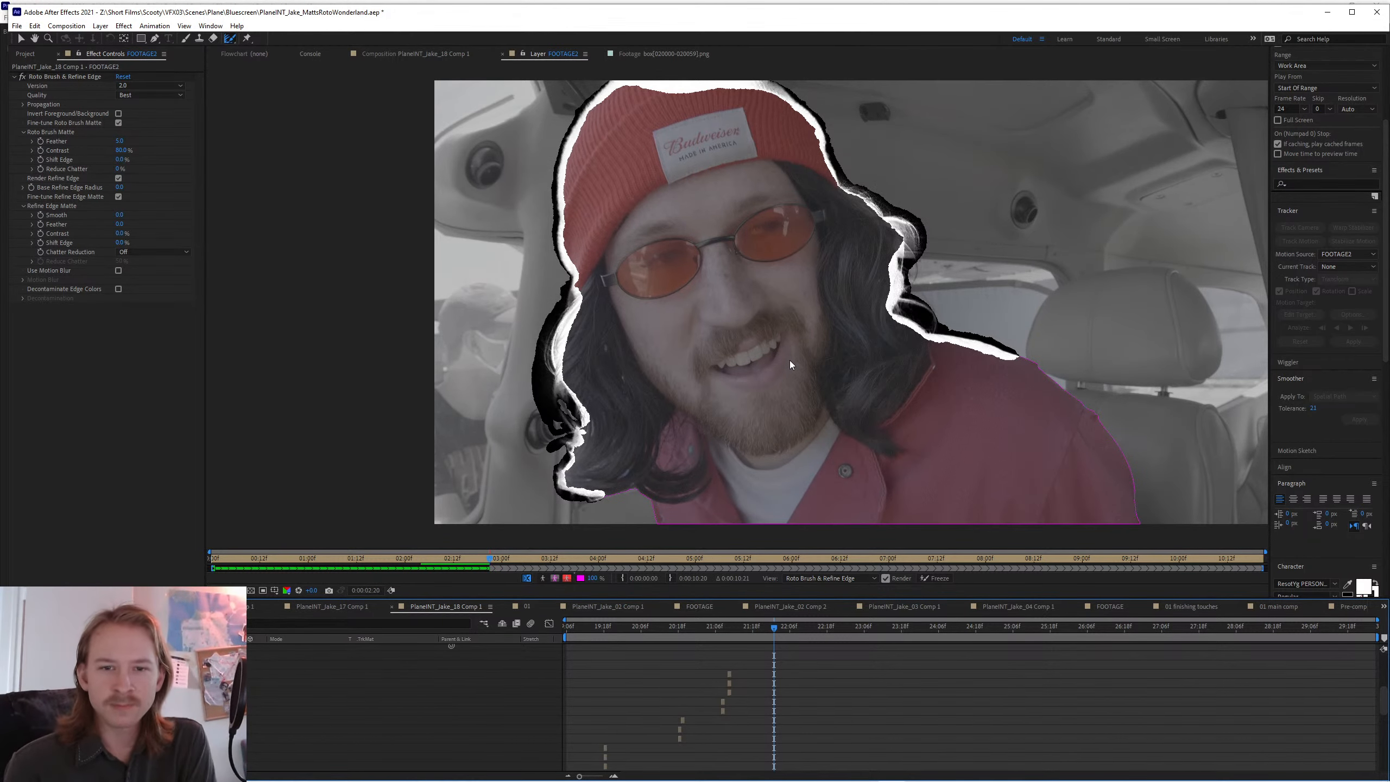
key("Page_Down")
key("Page_Down")
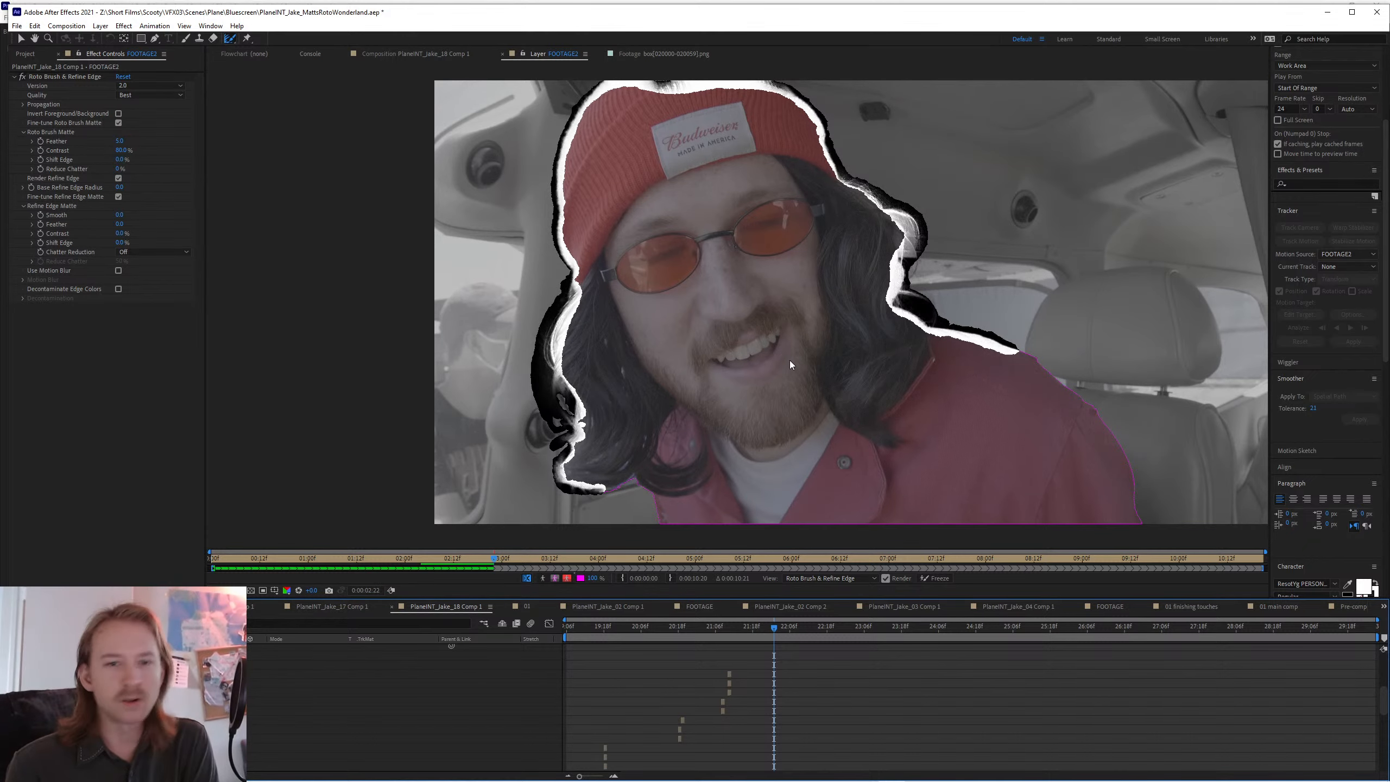
key("Page_Down")
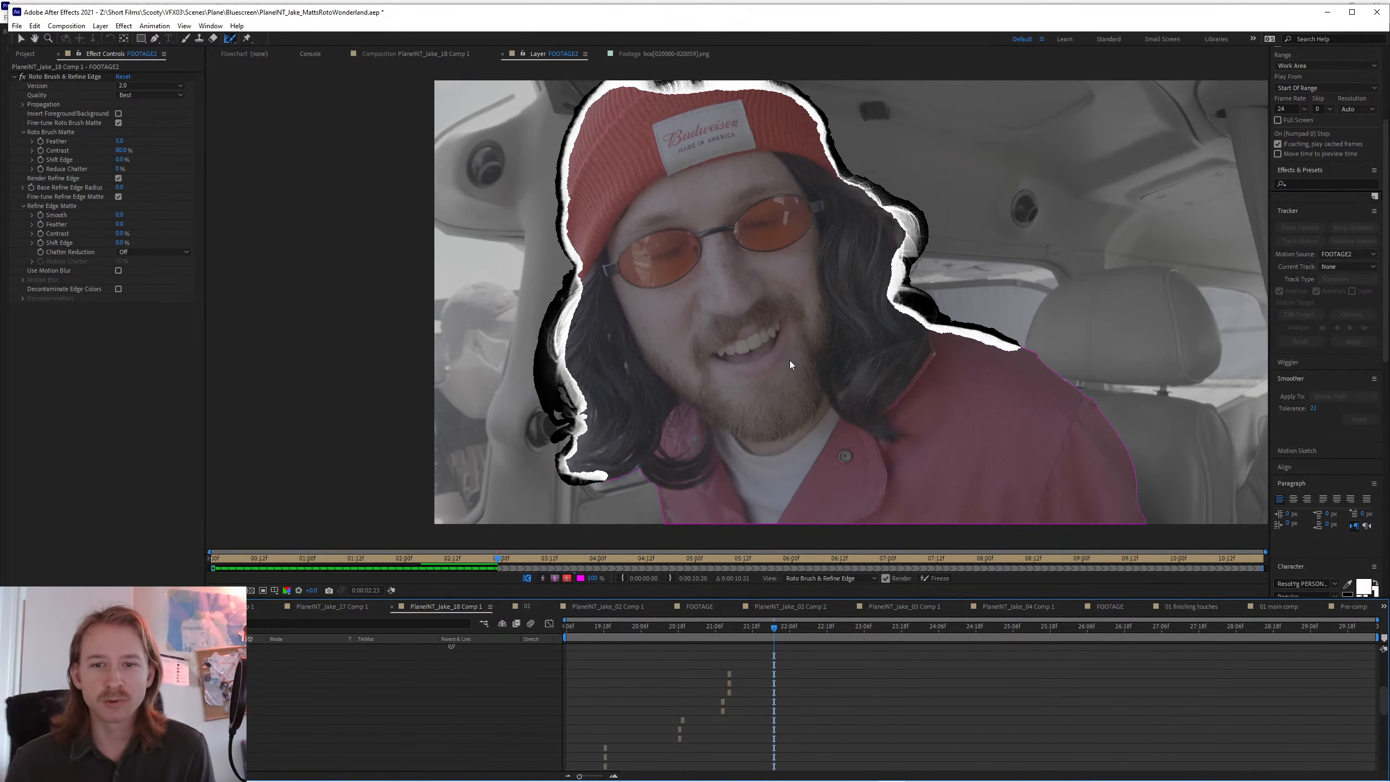
key("Page_Down")
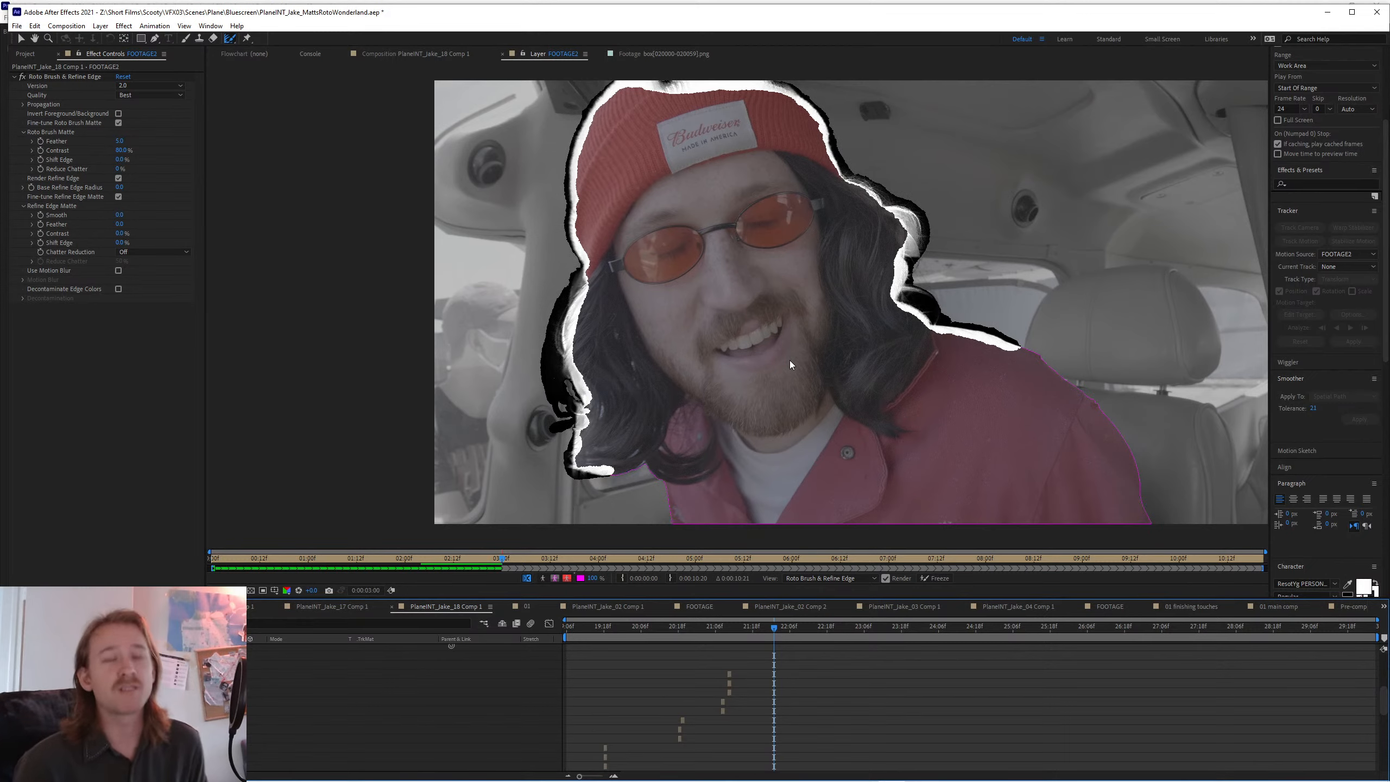
key("Page_Down")
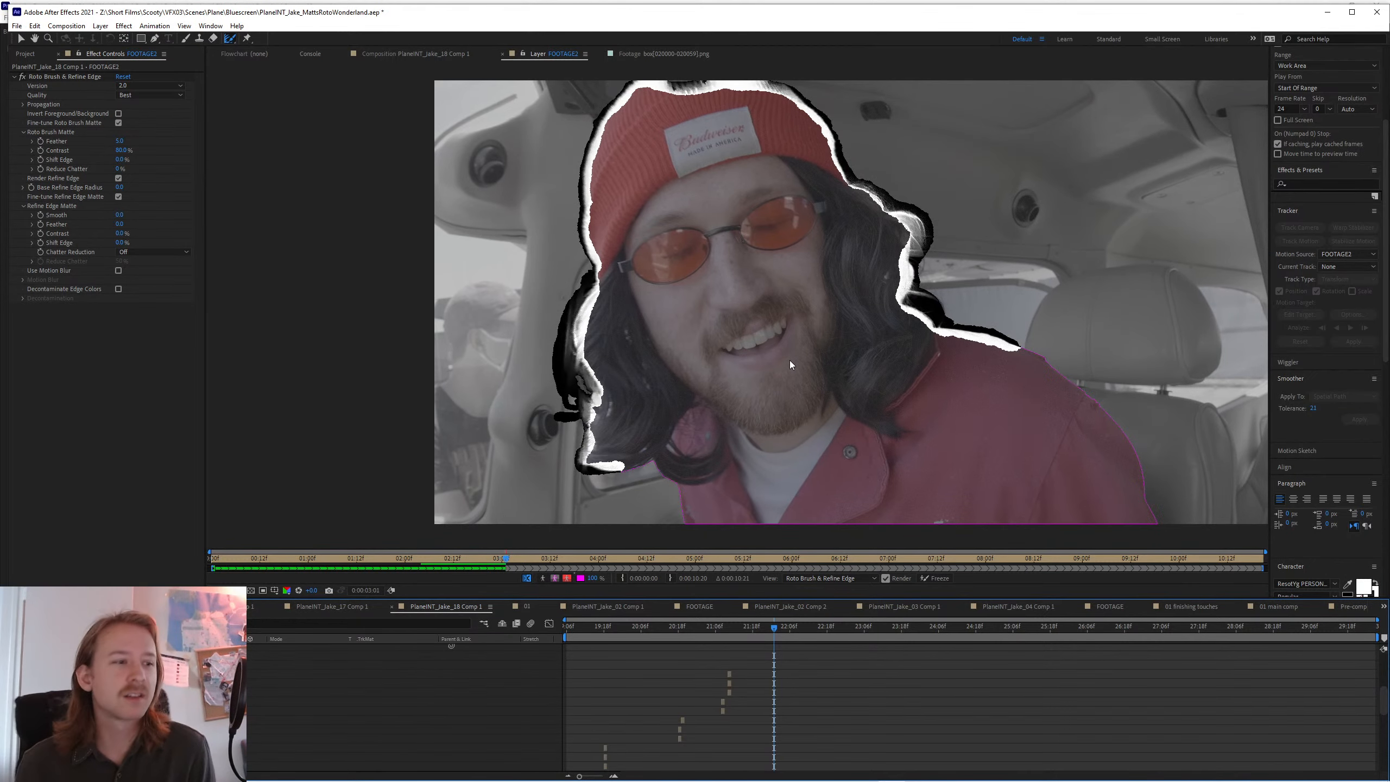
- Compare the matte on the frames before 0:00:03:01, examining the hair edges for errors
key("Page_Up")
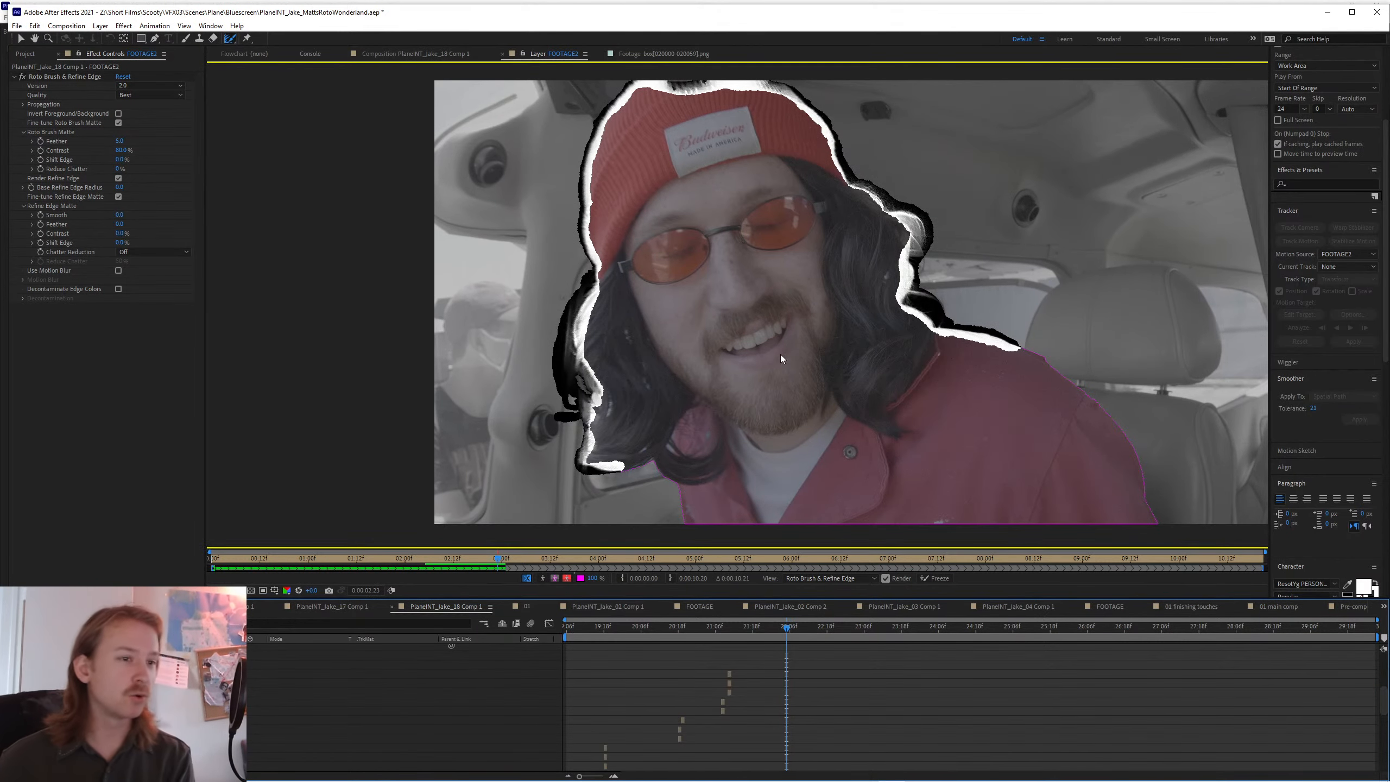
key("Page_Up")
key("Page_Up")
key("Page_Up")
key("Page_Down")
key("Page_Down")
key("Page_Down")
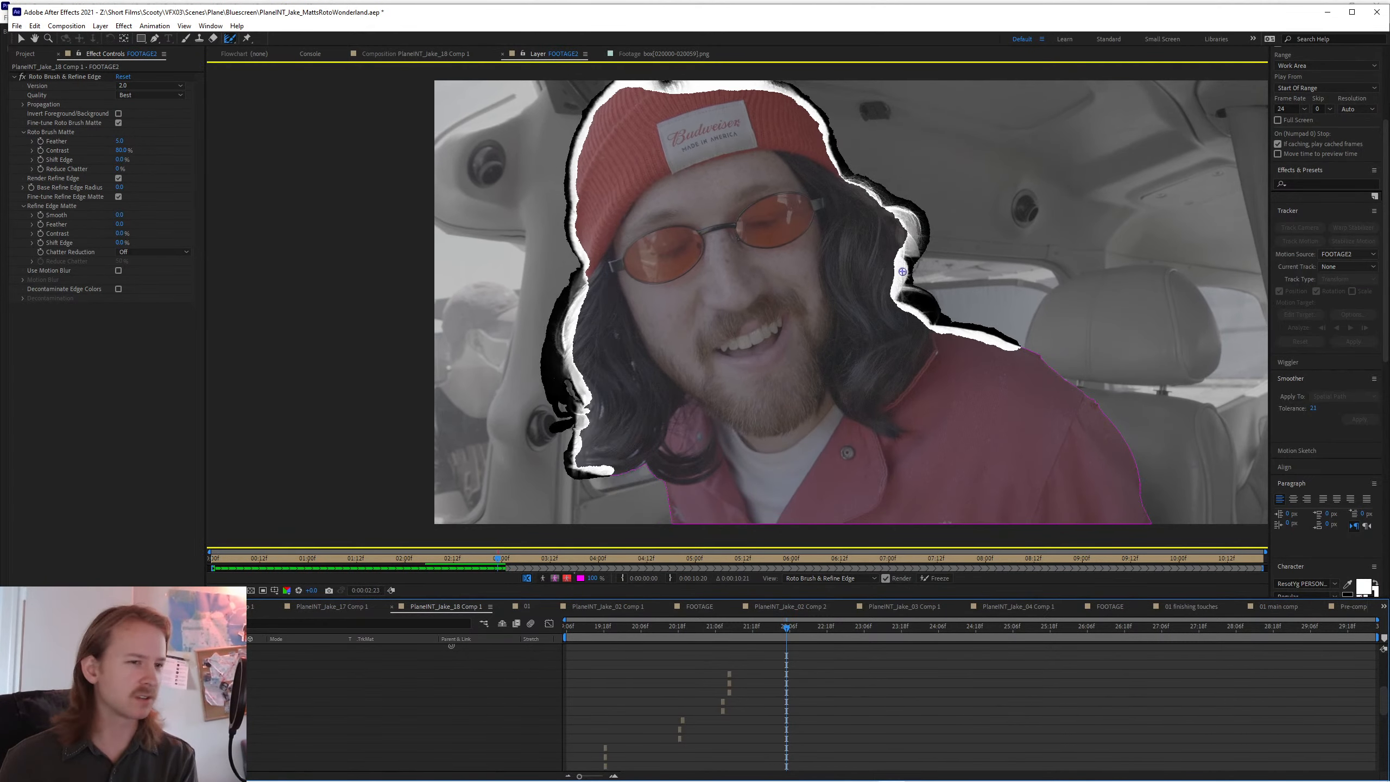
- Paint subtracting Roto Brush strokes inside the seat-side curl beside the glasses at 0:00:03:00
scroll(925, 277, "up", 2)
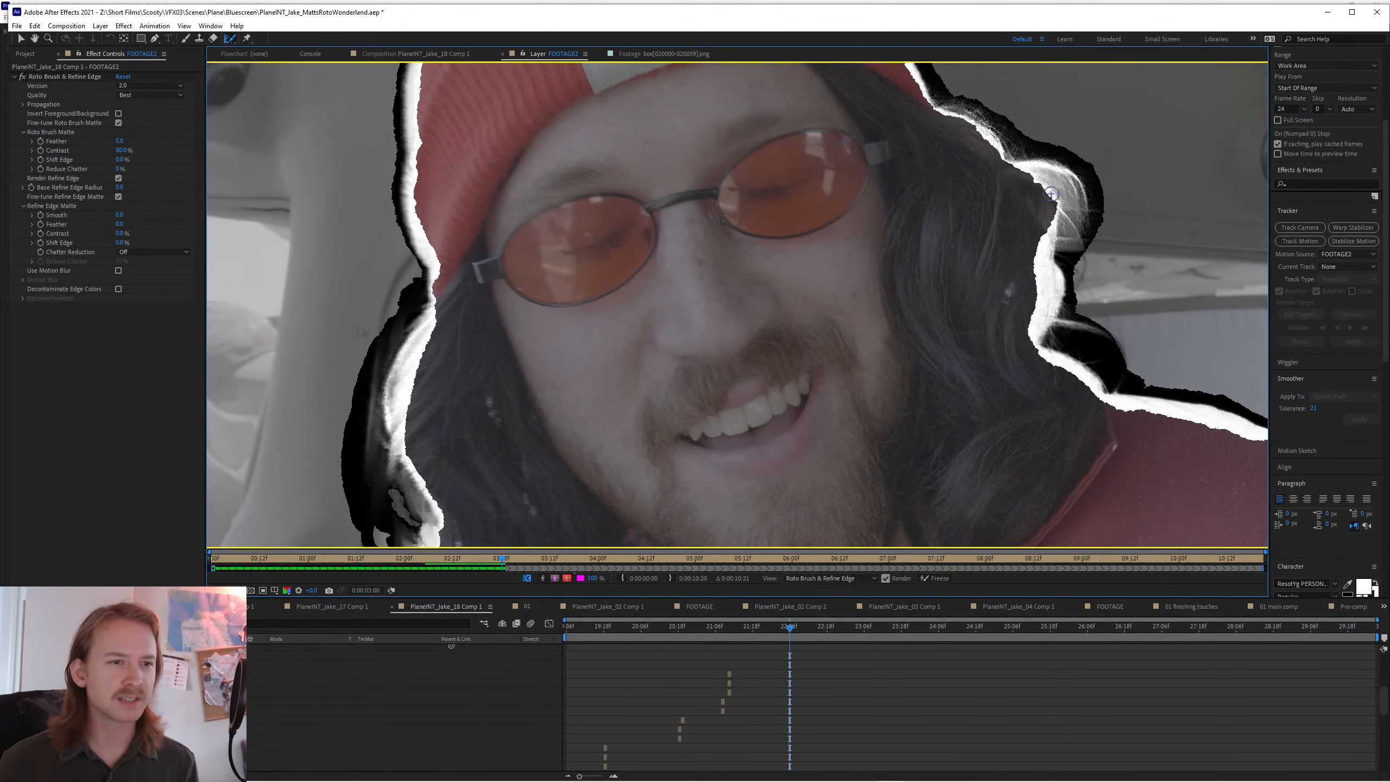
left_click_drag(1060, 190, 1070, 207)
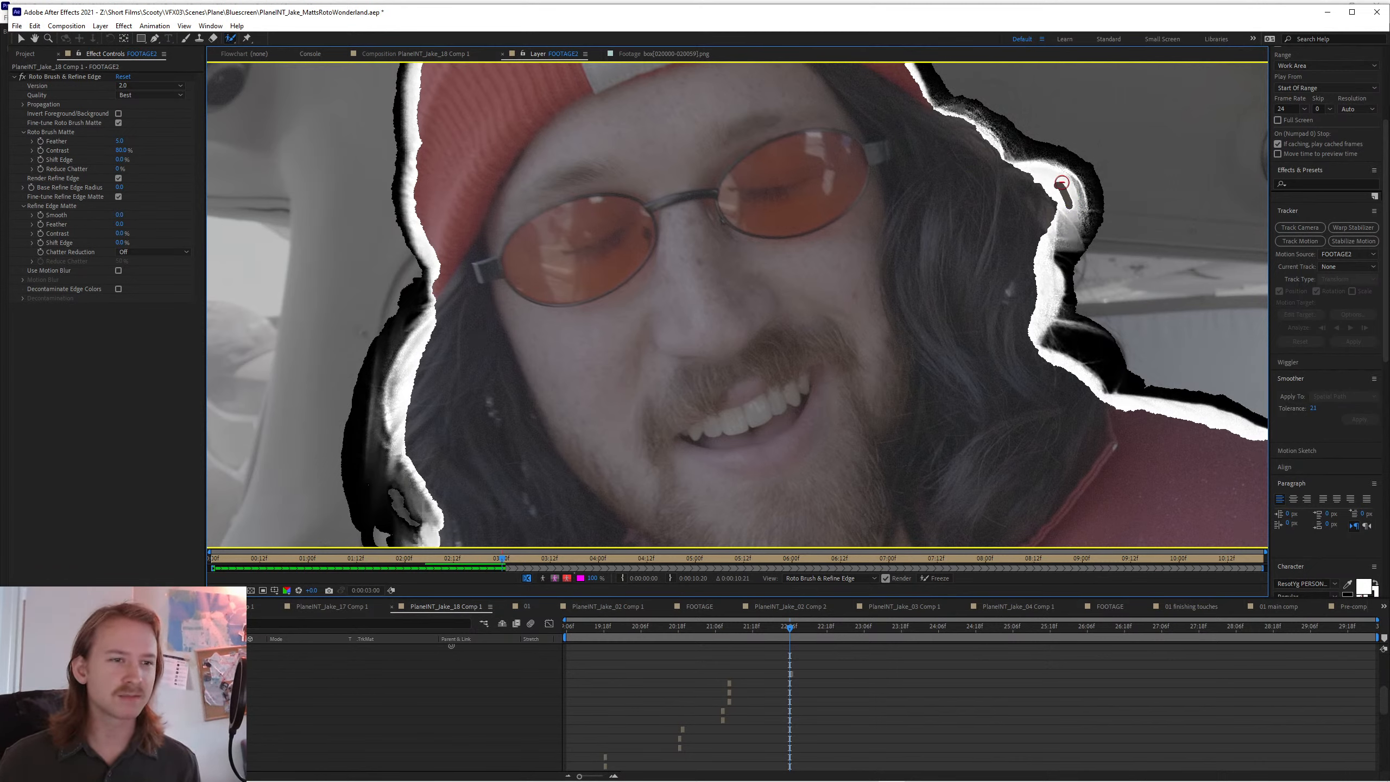
left_click_drag(1056, 181, 1087, 260)
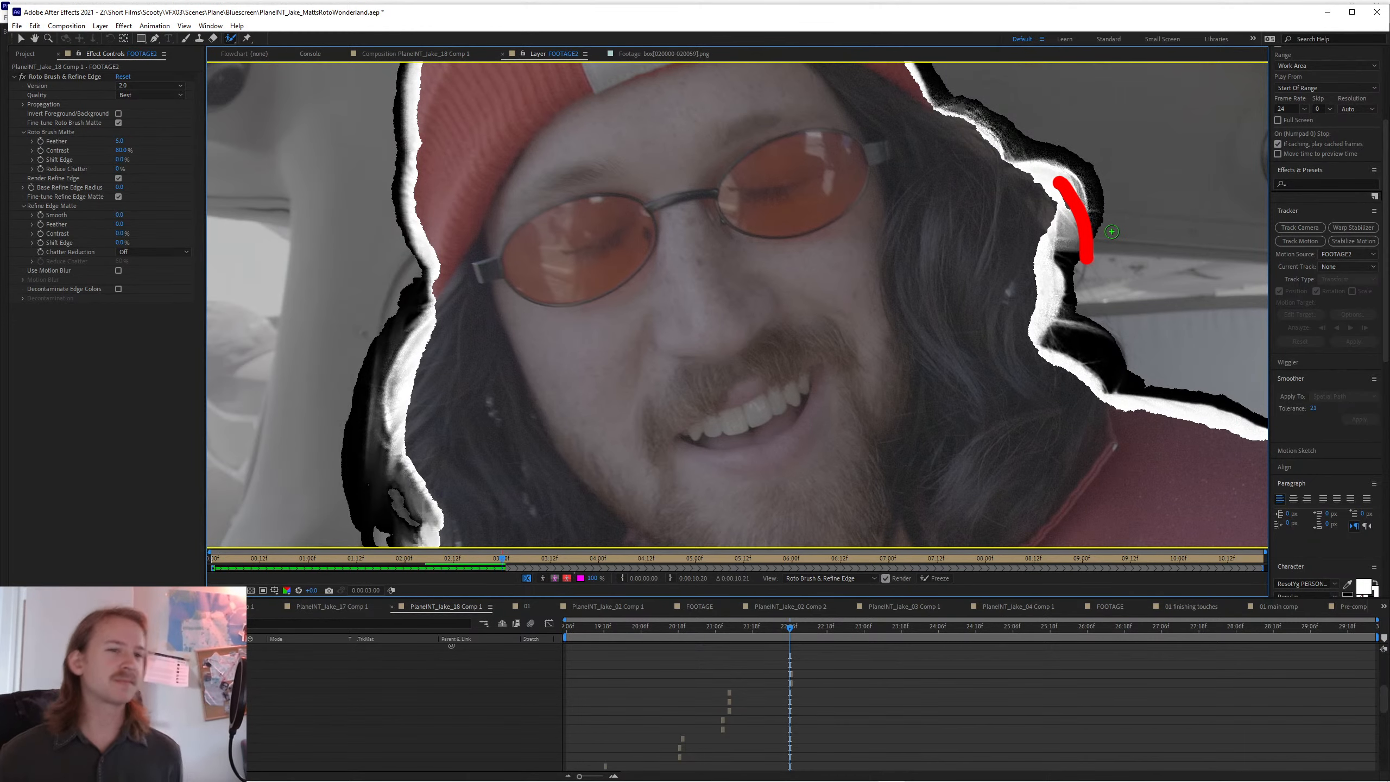
- Retouch the matte of the lower window-side curls beside the door knob with short brush strokes at 0:00:03:00
left_click_drag(912, 385, 1022, 212)
left_click_drag(522, 434, 545, 404)
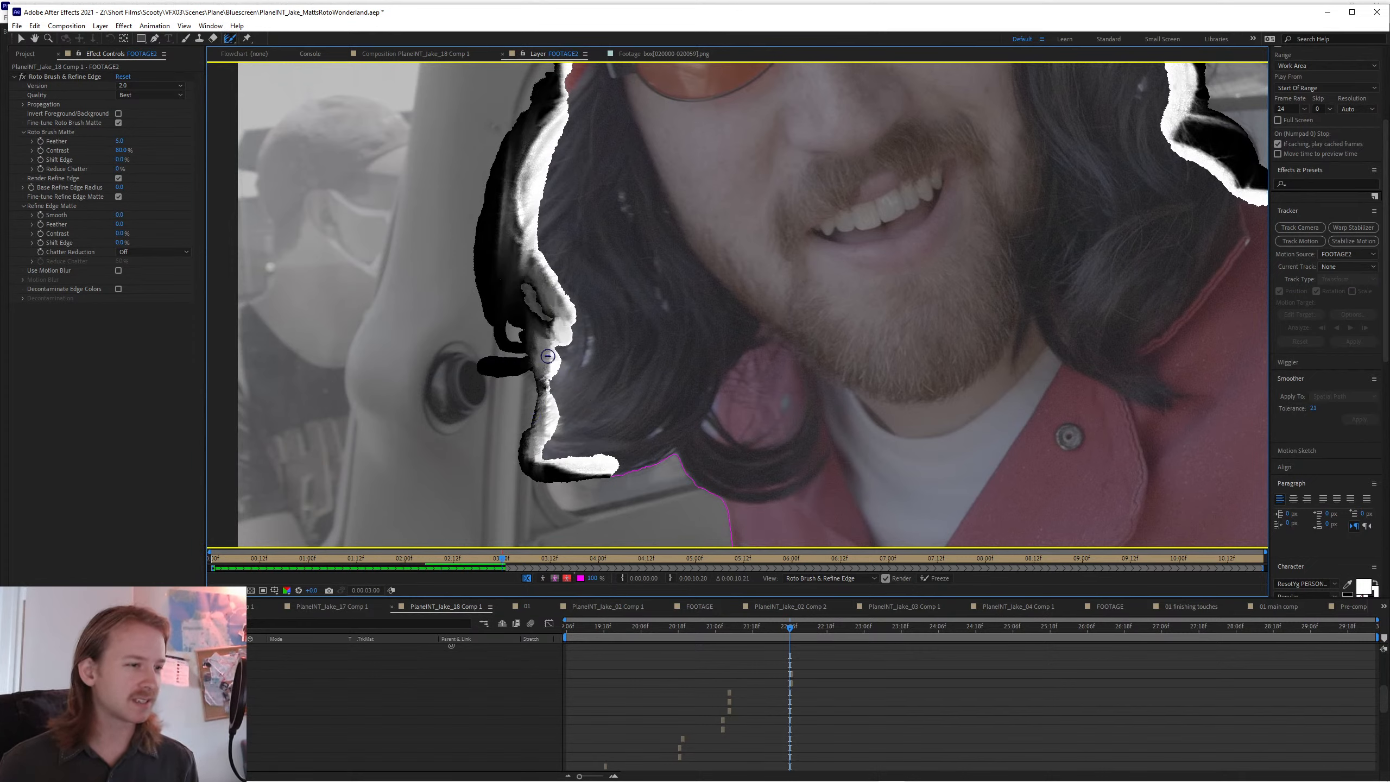
left_click_drag(539, 340, 495, 372)
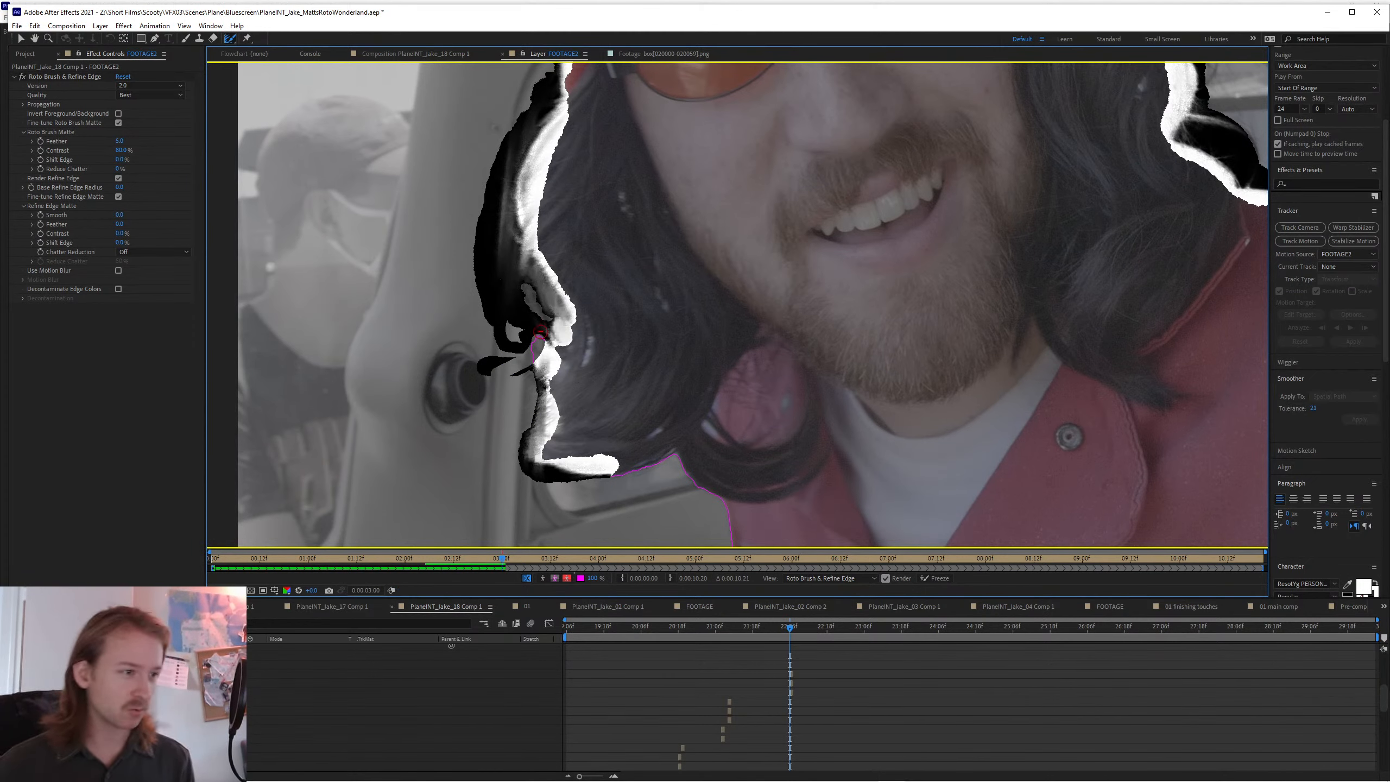
mouse_move(541, 332)
left_mouse_down()
mouse_move(523, 366)
mouse_move(543, 360)
left_mouse_up()
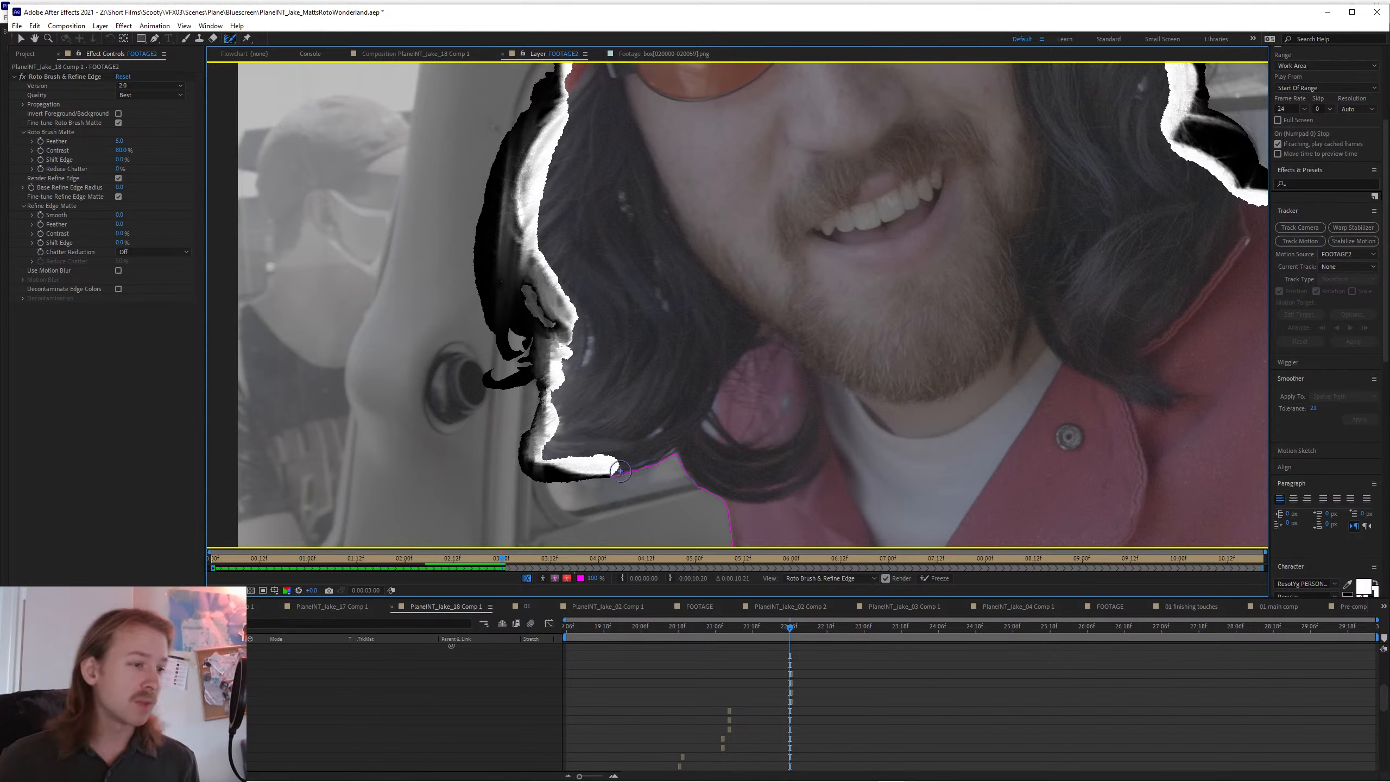
- Extend the Refine Edge region along the underside of the window-side hair to the curl over the jacket at 0:00:03:00
mouse_move(610, 470)
left_mouse_down()
mouse_move(687, 450)
mouse_move(734, 493)
left_mouse_up()
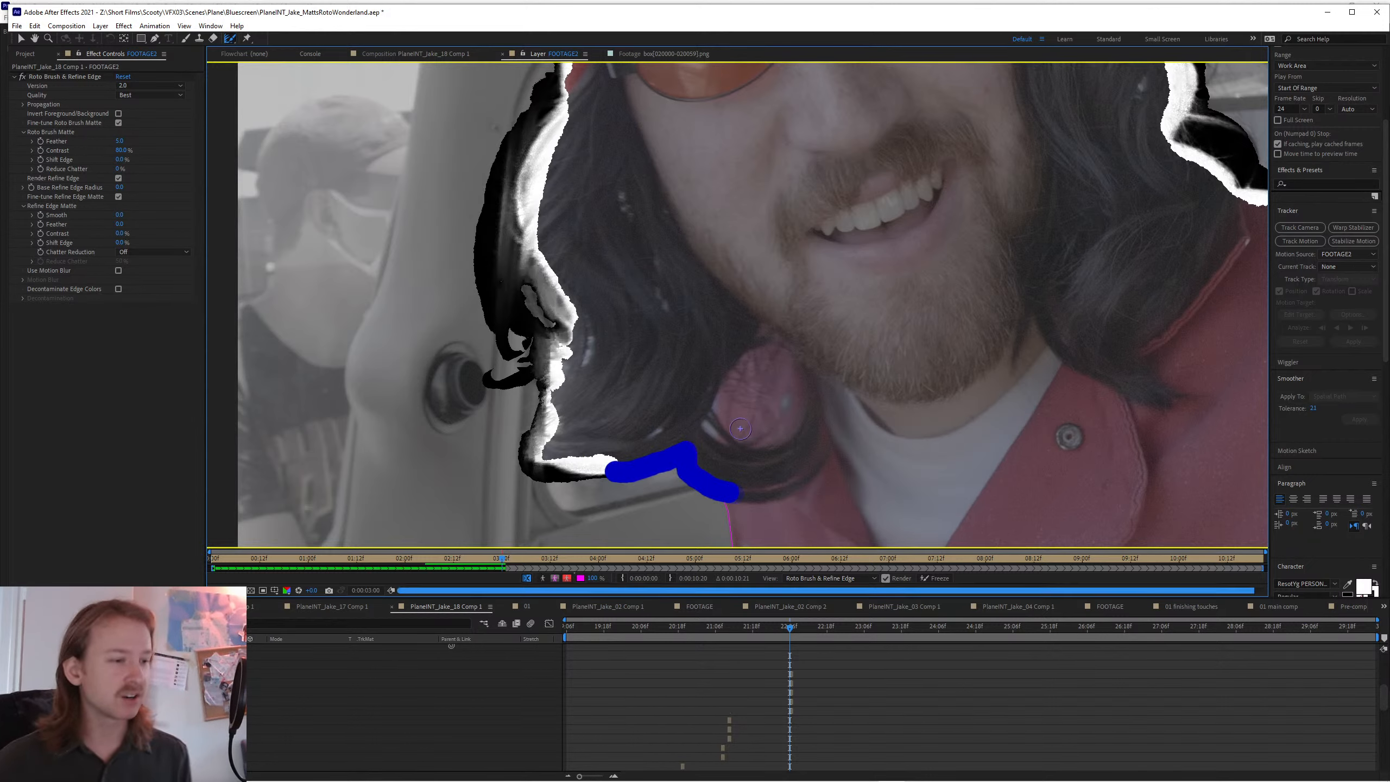
scroll(743, 423, "down", 2)
left_click_drag(881, 325, 879, 379)
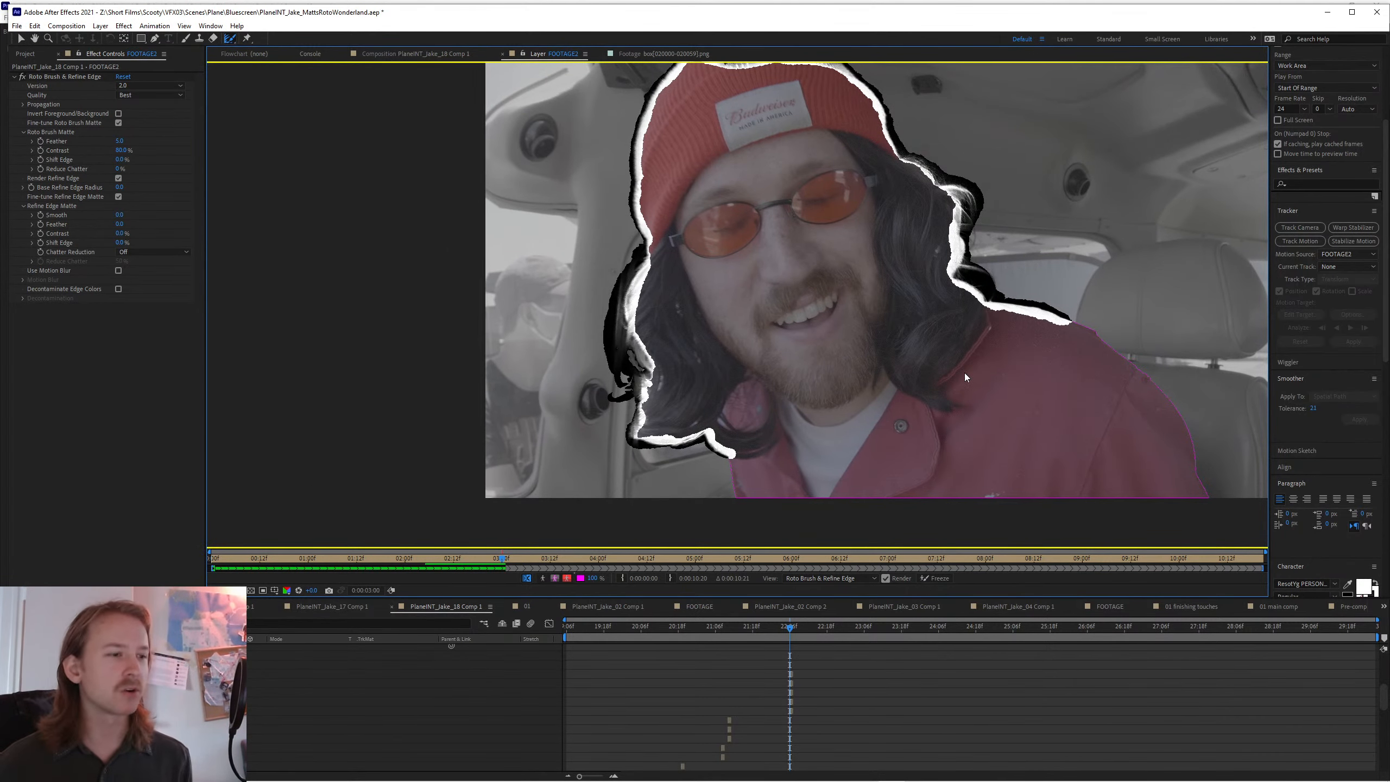
- Rework the Refine Edge region along the lower window-side curls at 0:00:03:02 with subtracting and adding strokes
key("Page_Down")
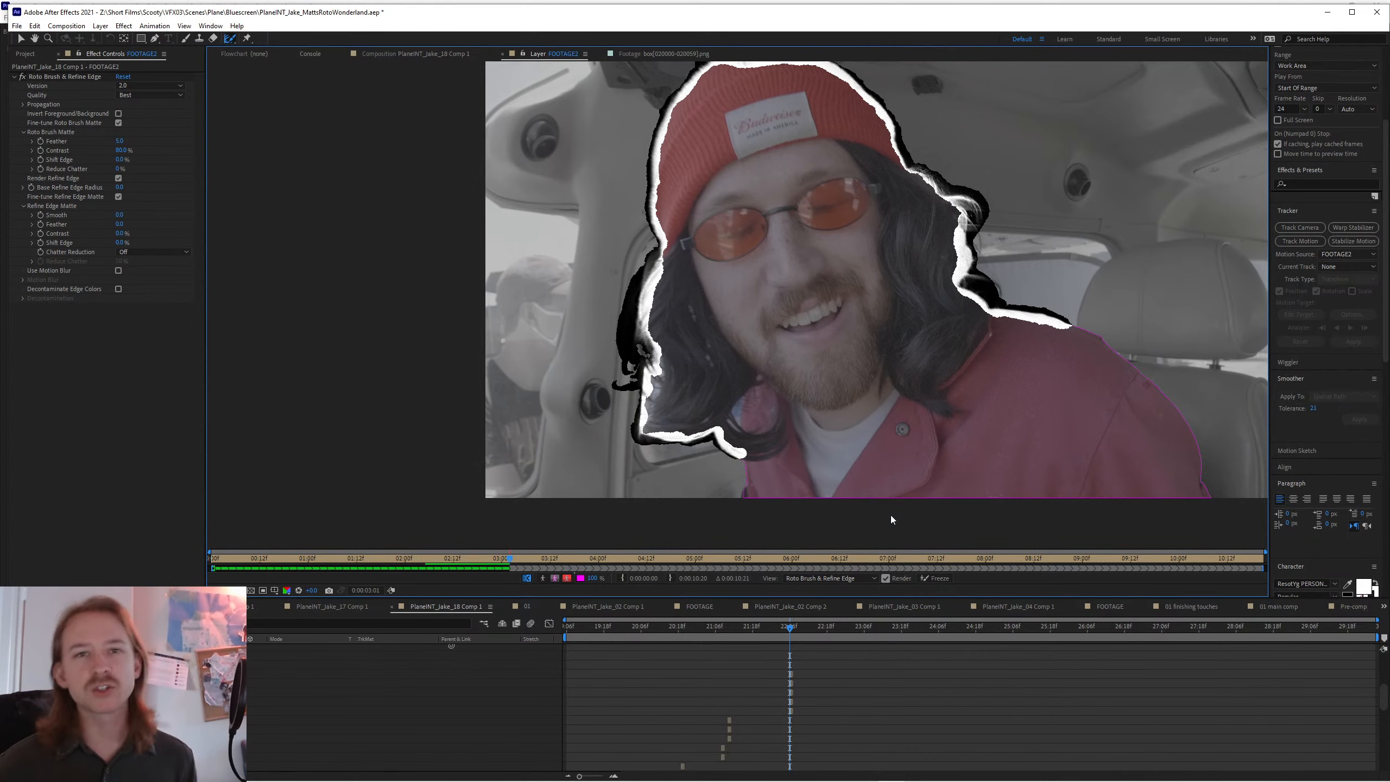
key("Page_Down")
key("Page_Down")
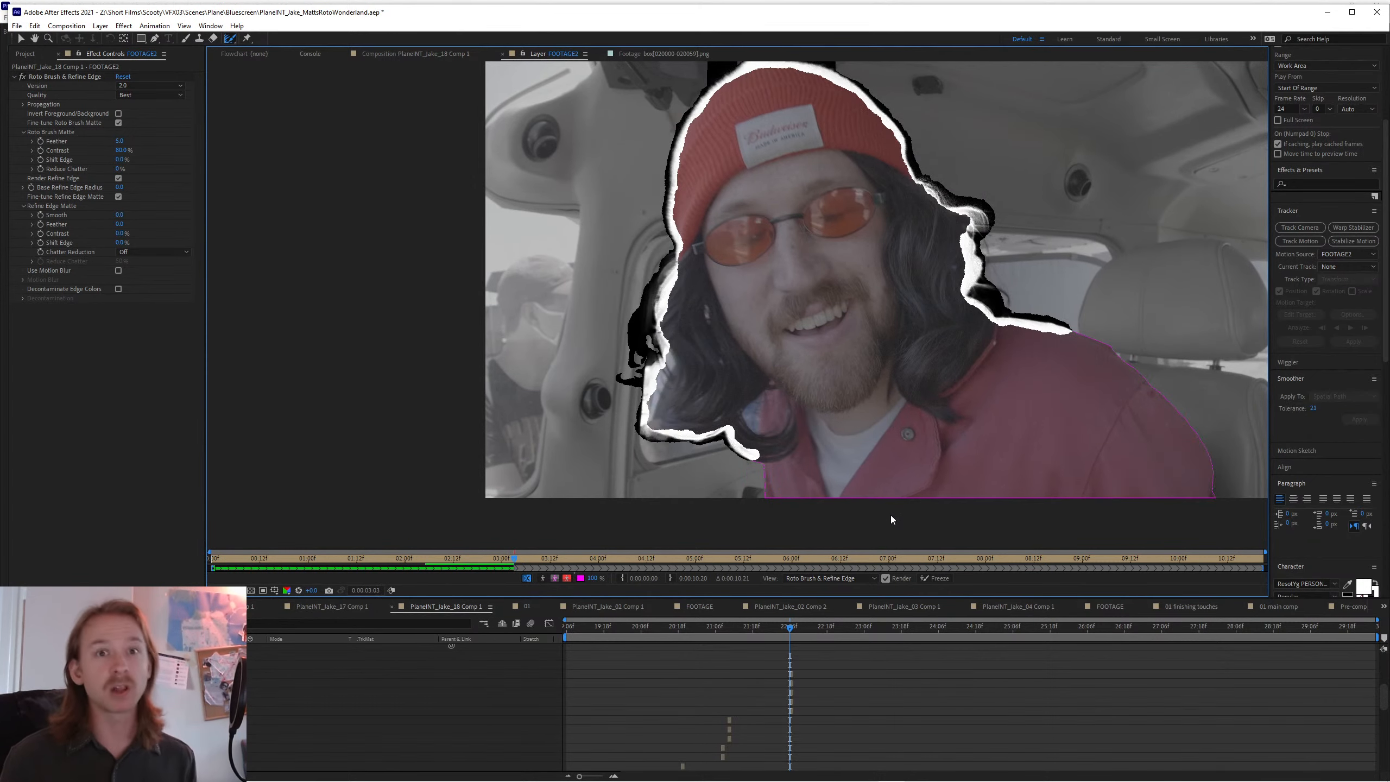
key("Page_Up")
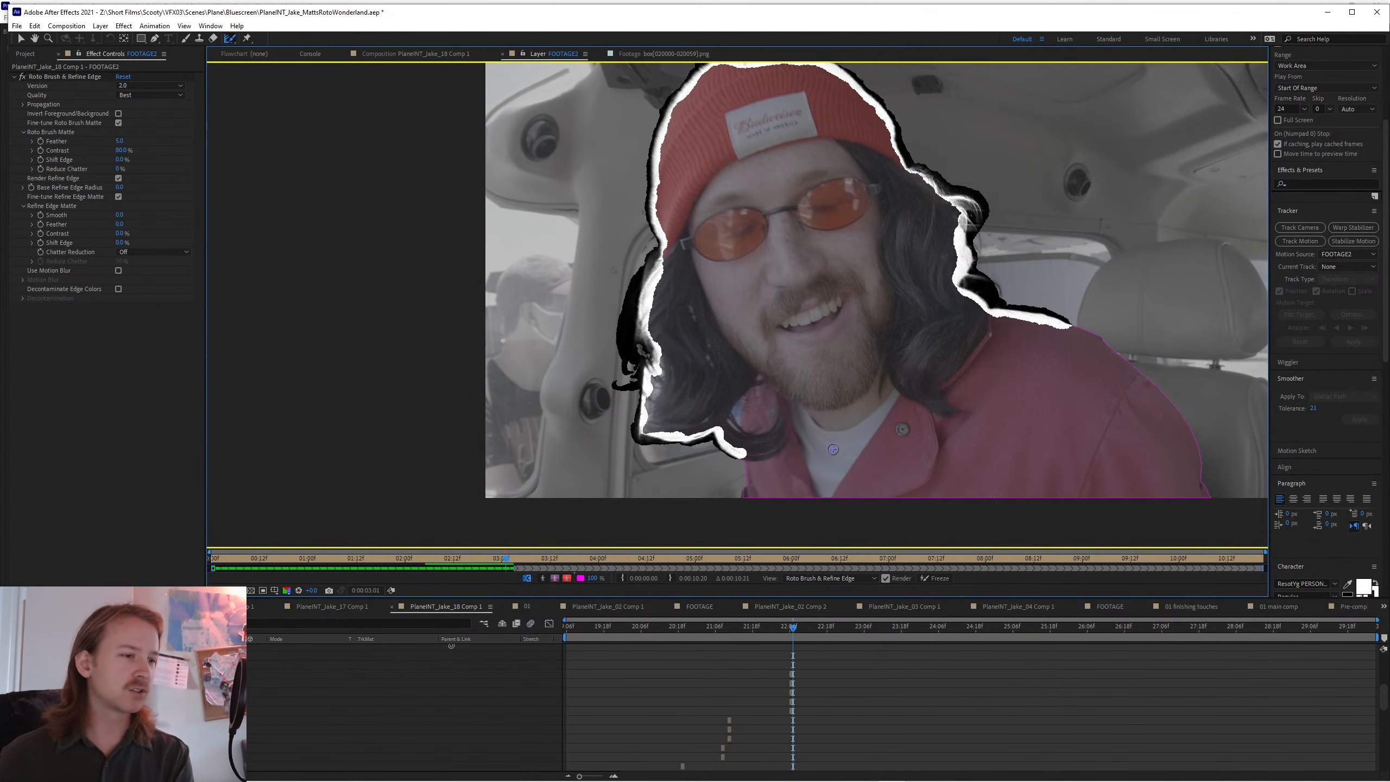
left_click_drag(801, 442, 859, 401)
key("alt+w")
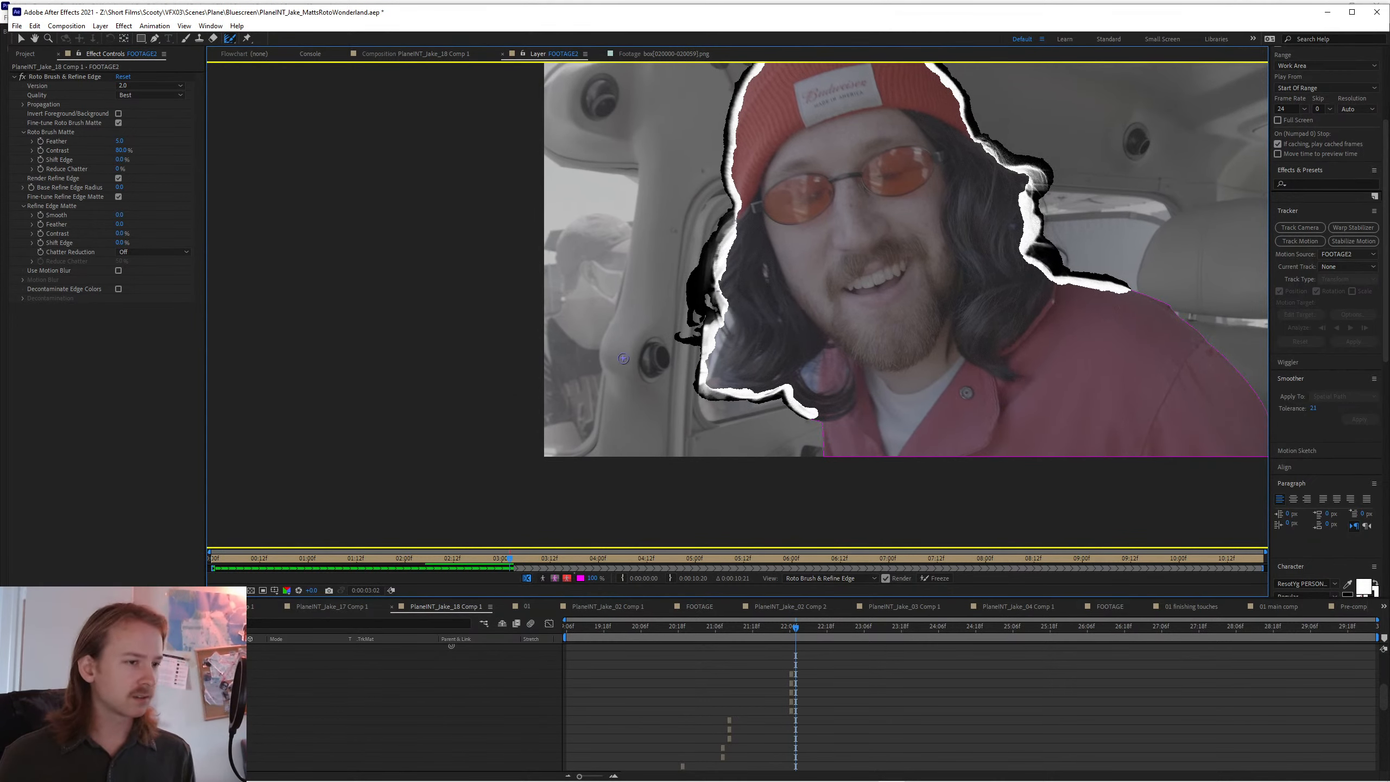
mouse_move(707, 298)
left_mouse_down()
mouse_move(714, 380)
mouse_move(680, 481)
left_mouse_up()
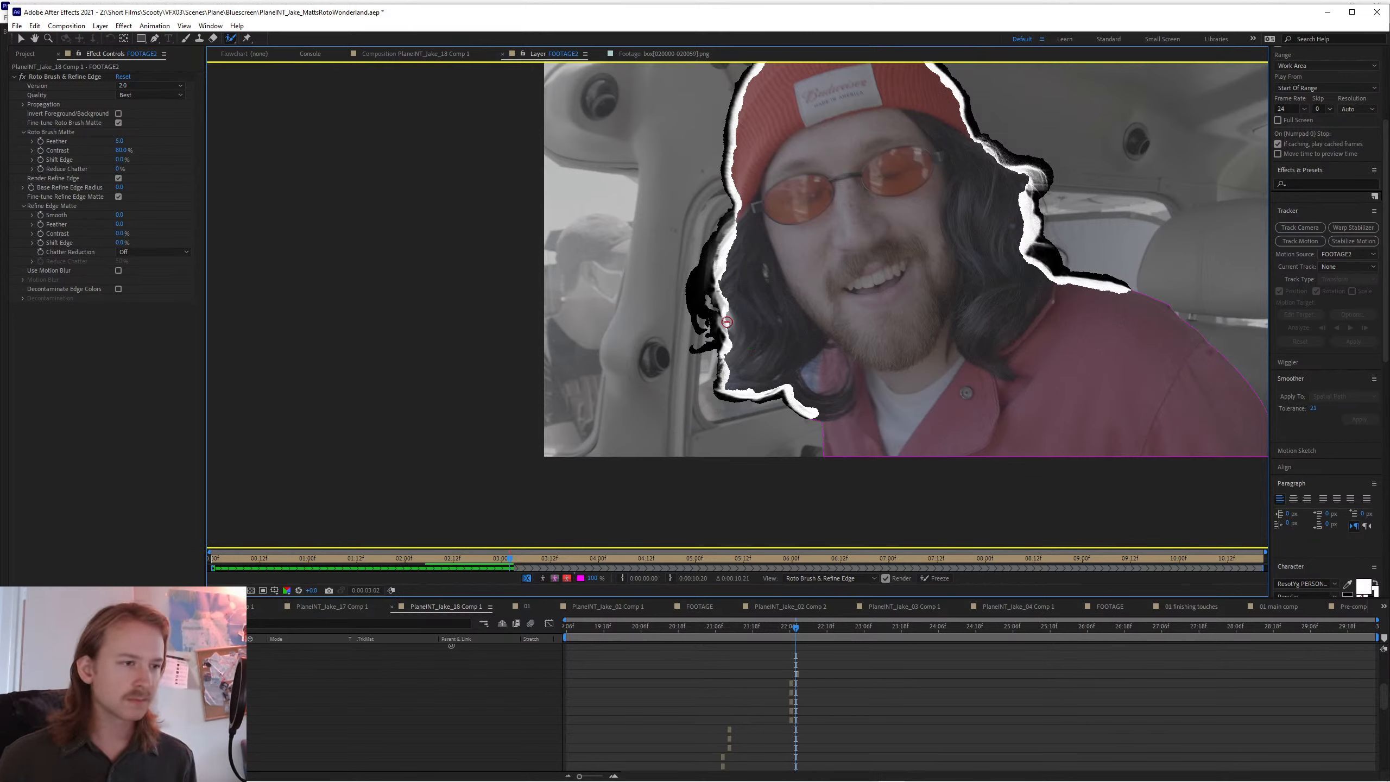
left_click_drag(728, 313, 705, 386)
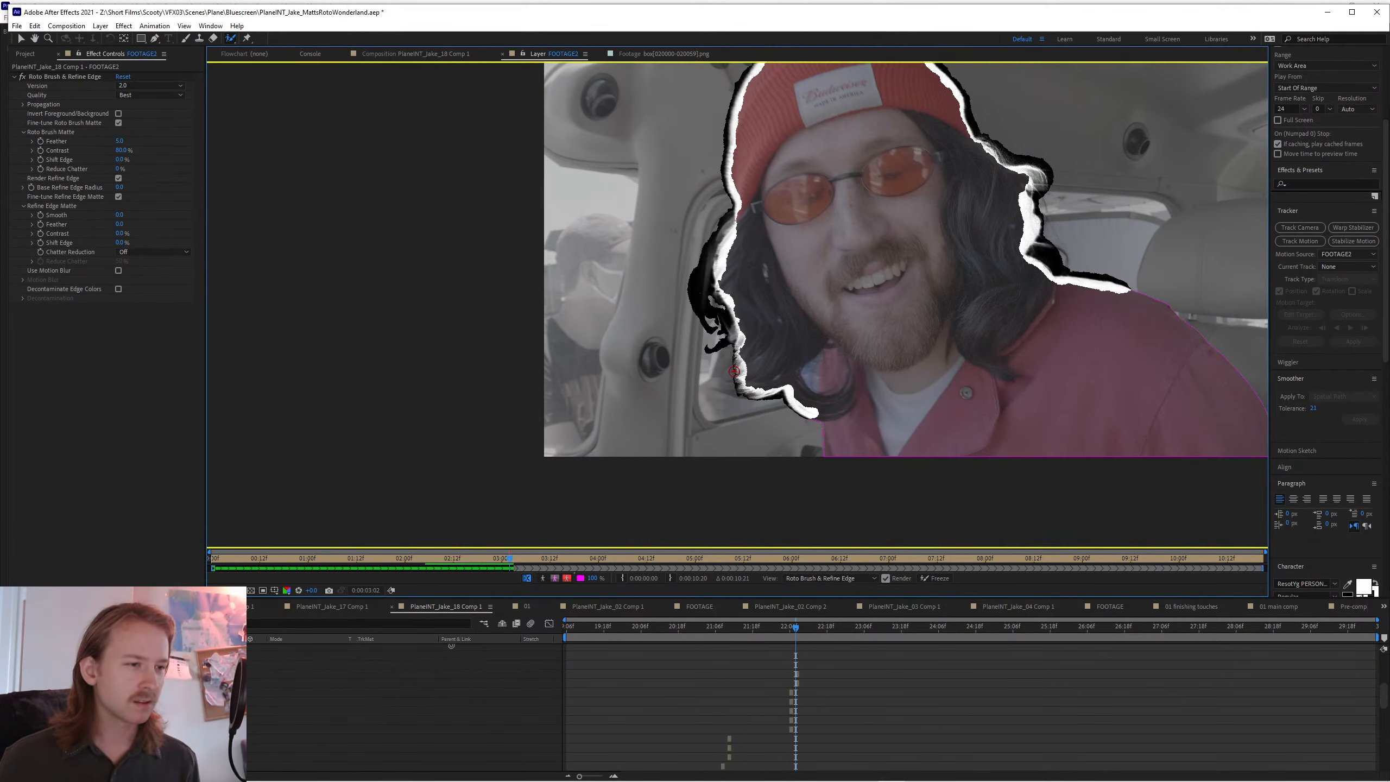
mouse_move(746, 387)
left_mouse_down()
mouse_move(711, 386)
mouse_move(739, 299)
left_mouse_up()
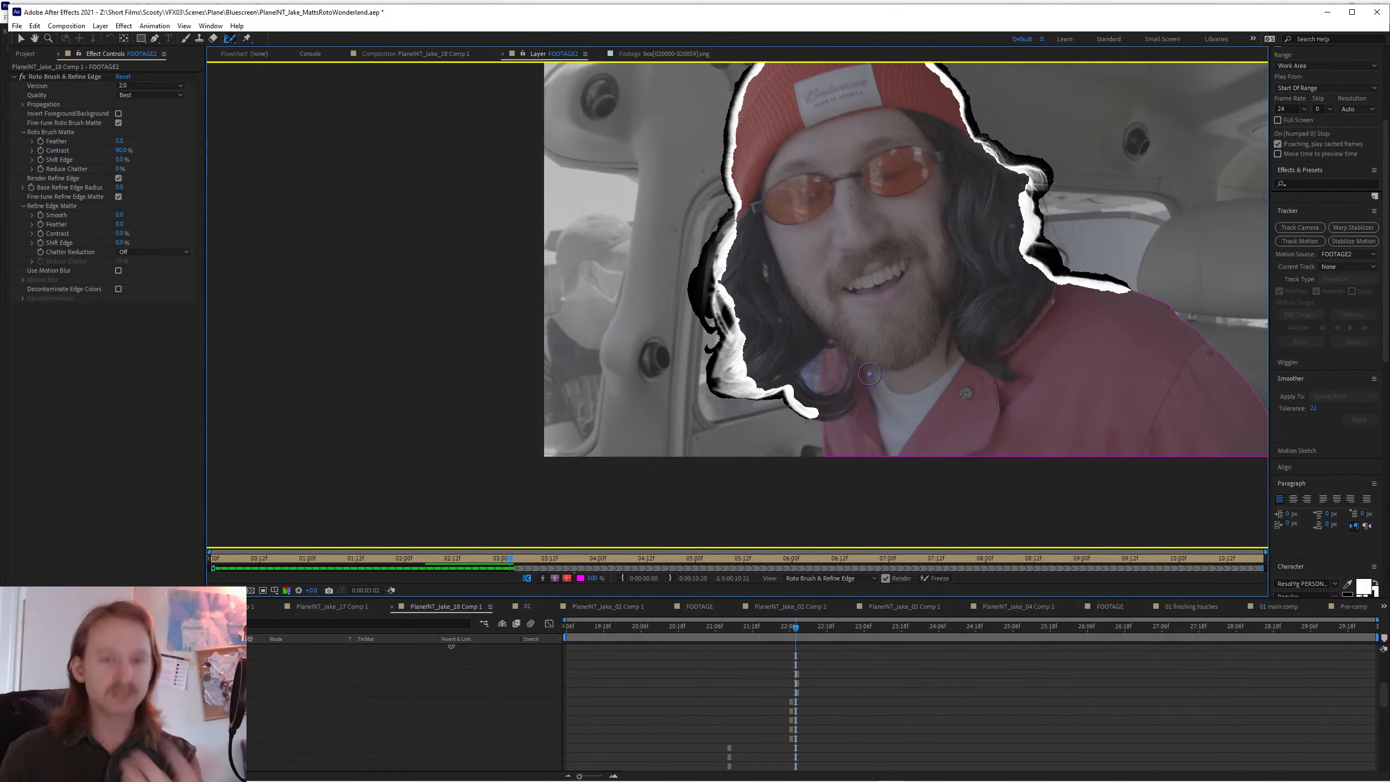
left_click_drag(898, 340, 875, 348)
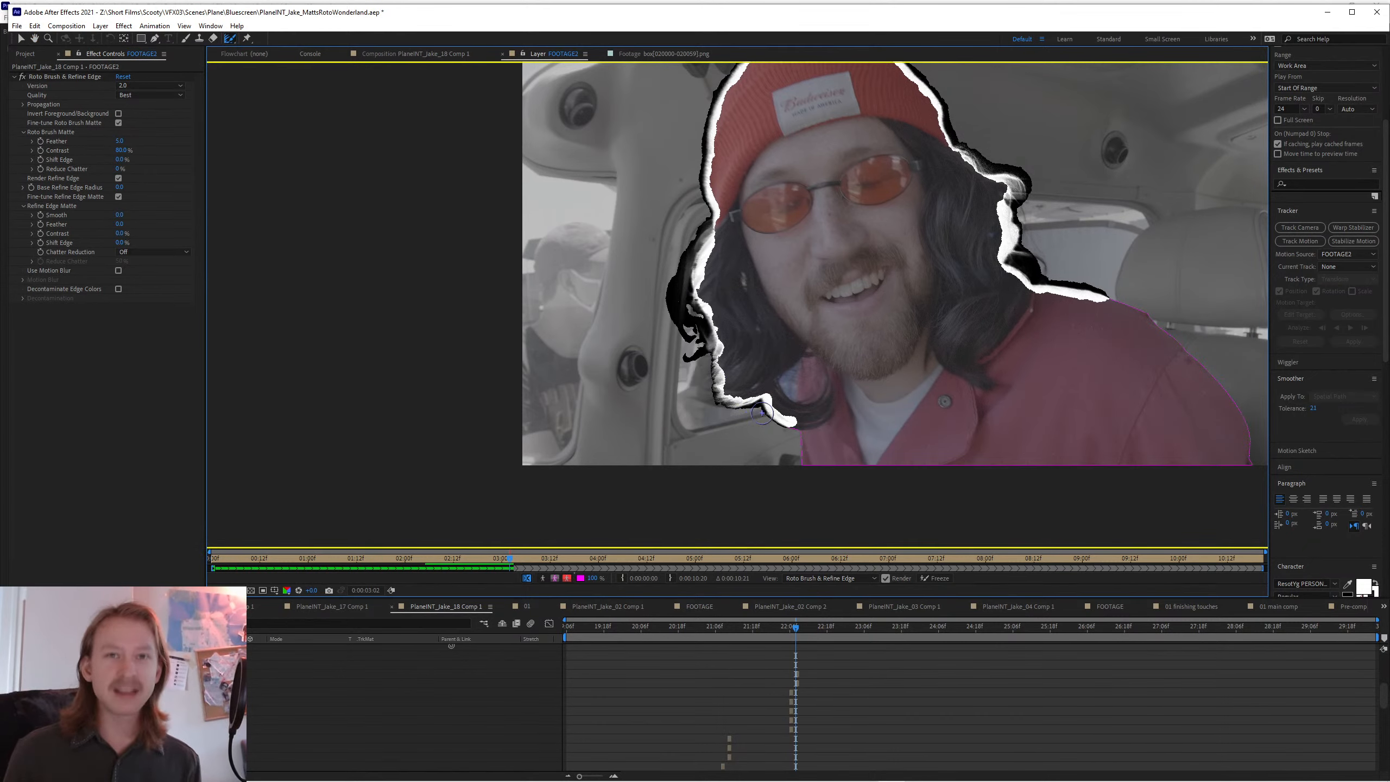
- Open GeForce Experience, check the installed Game Ready driver version and release date, and close the application
key("super")
type("gefo")
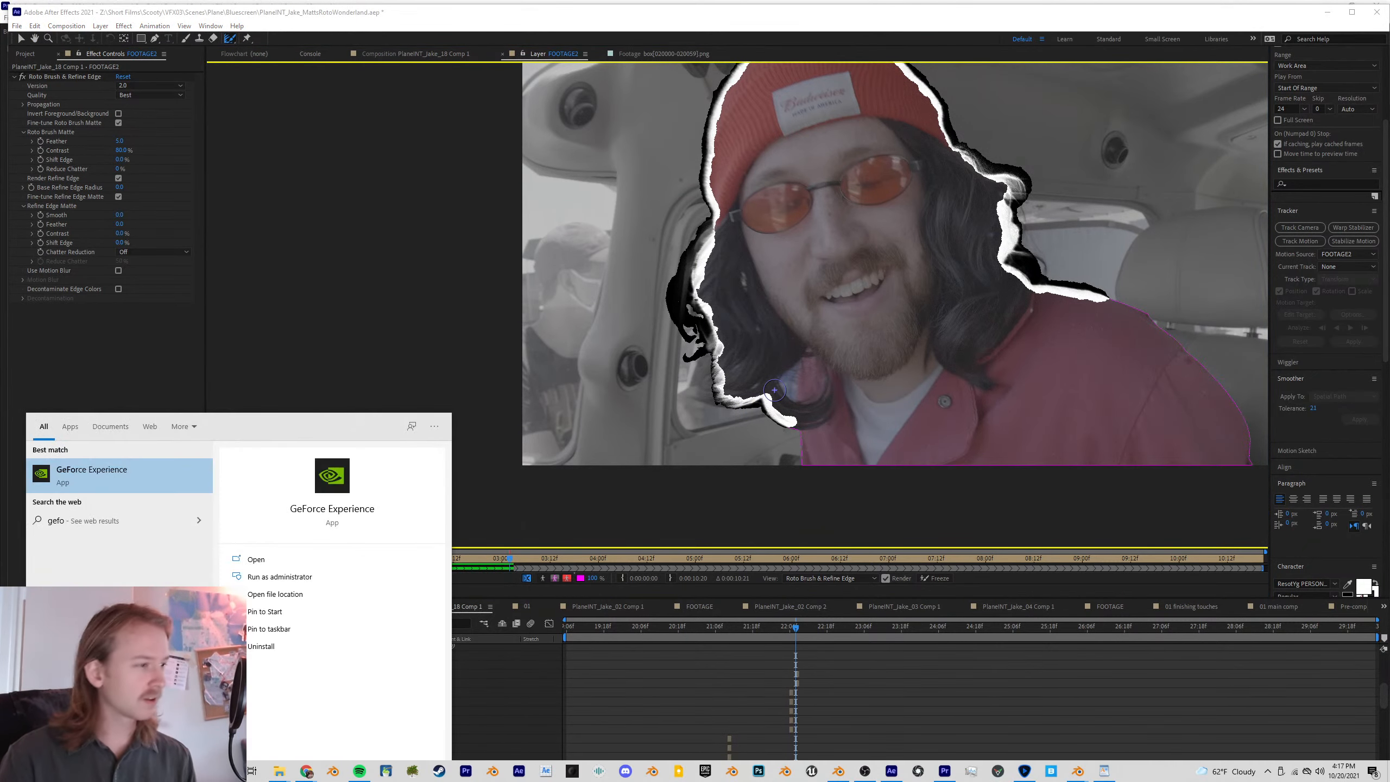
key("Return")
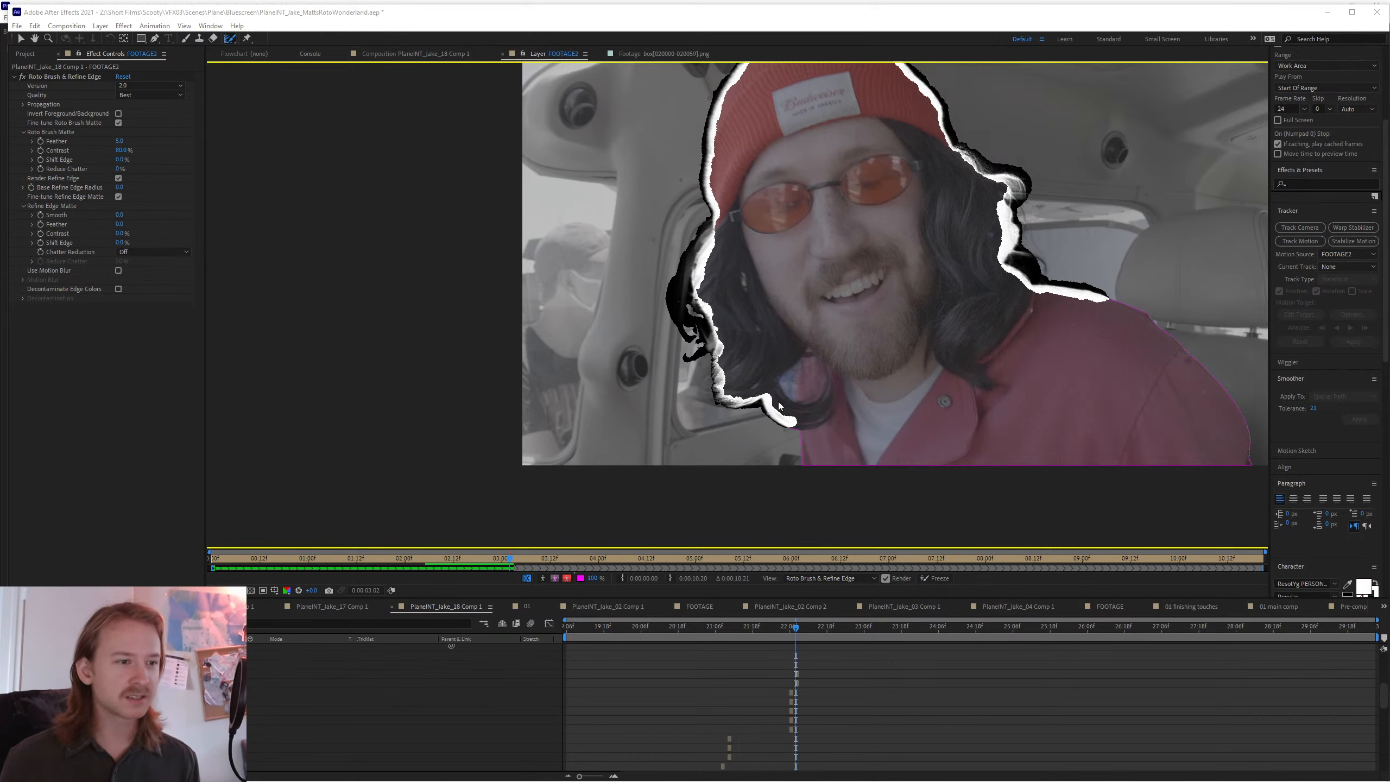
left_click_drag(798, 147, 775, 144)
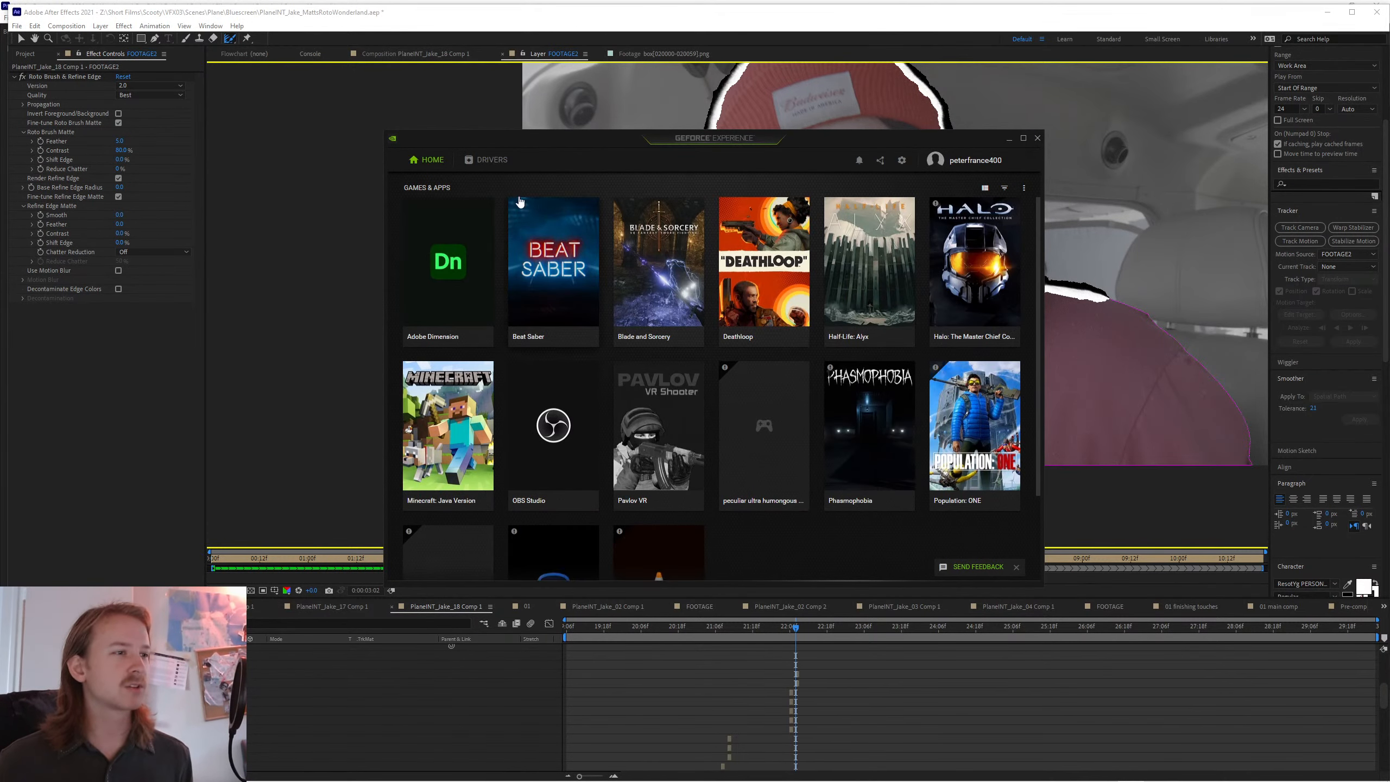
left_click(486, 161)
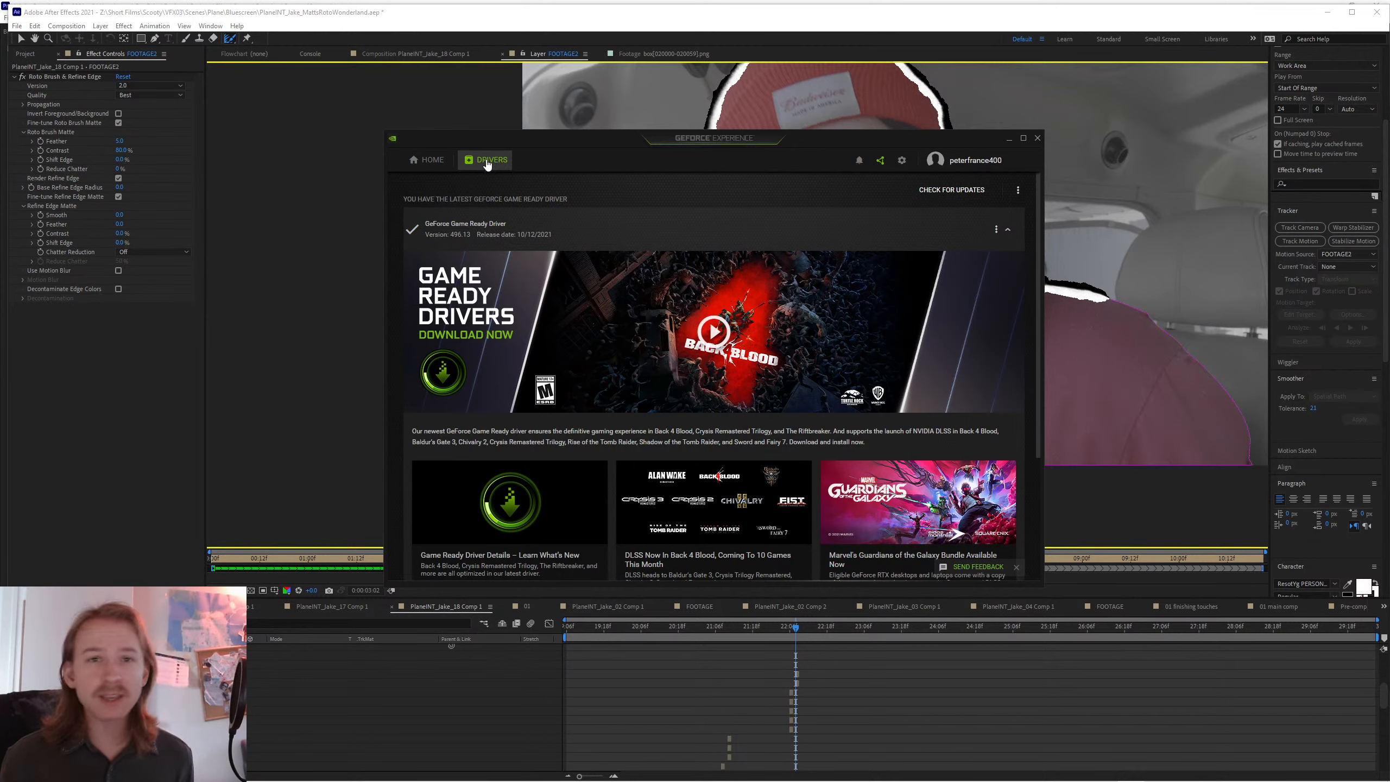
left_click_drag(620, 143, 604, 147)
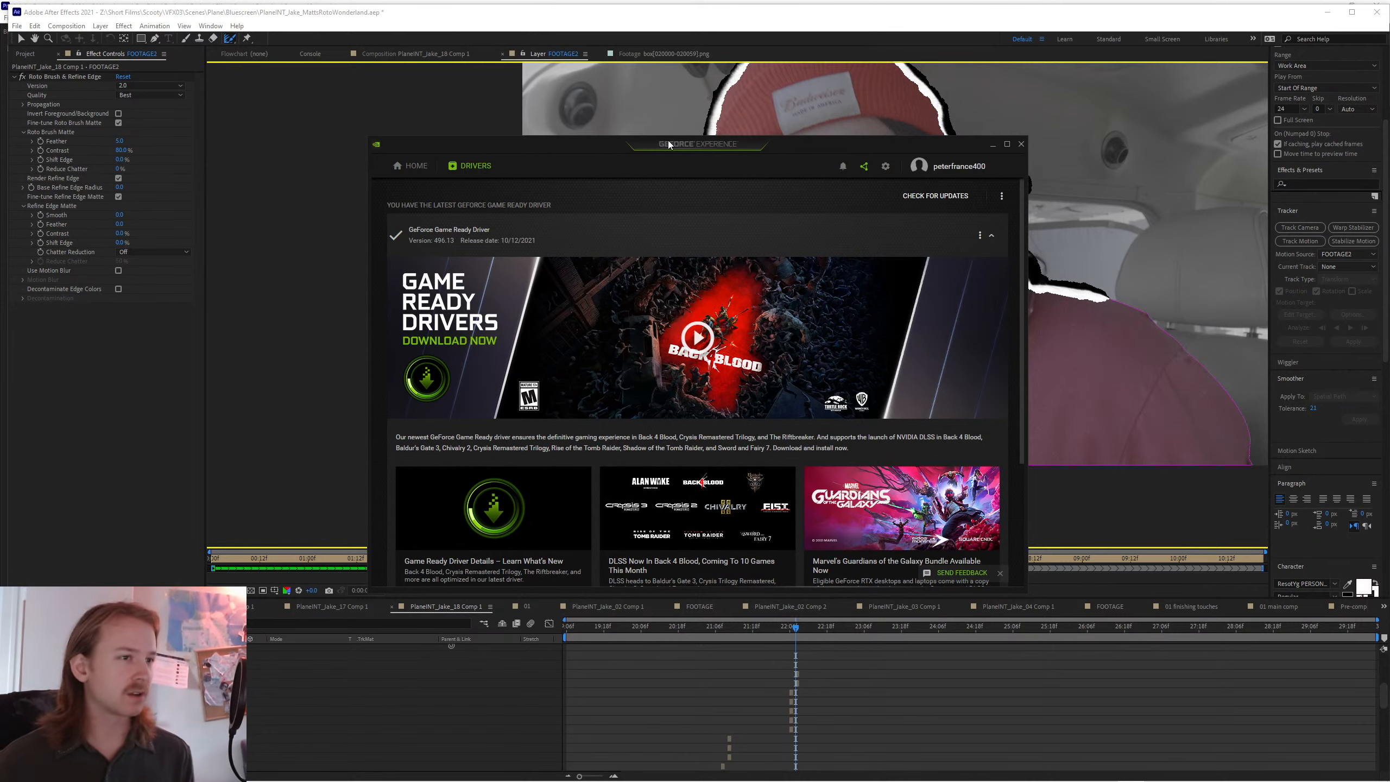
left_click_drag(669, 143, 674, 150)
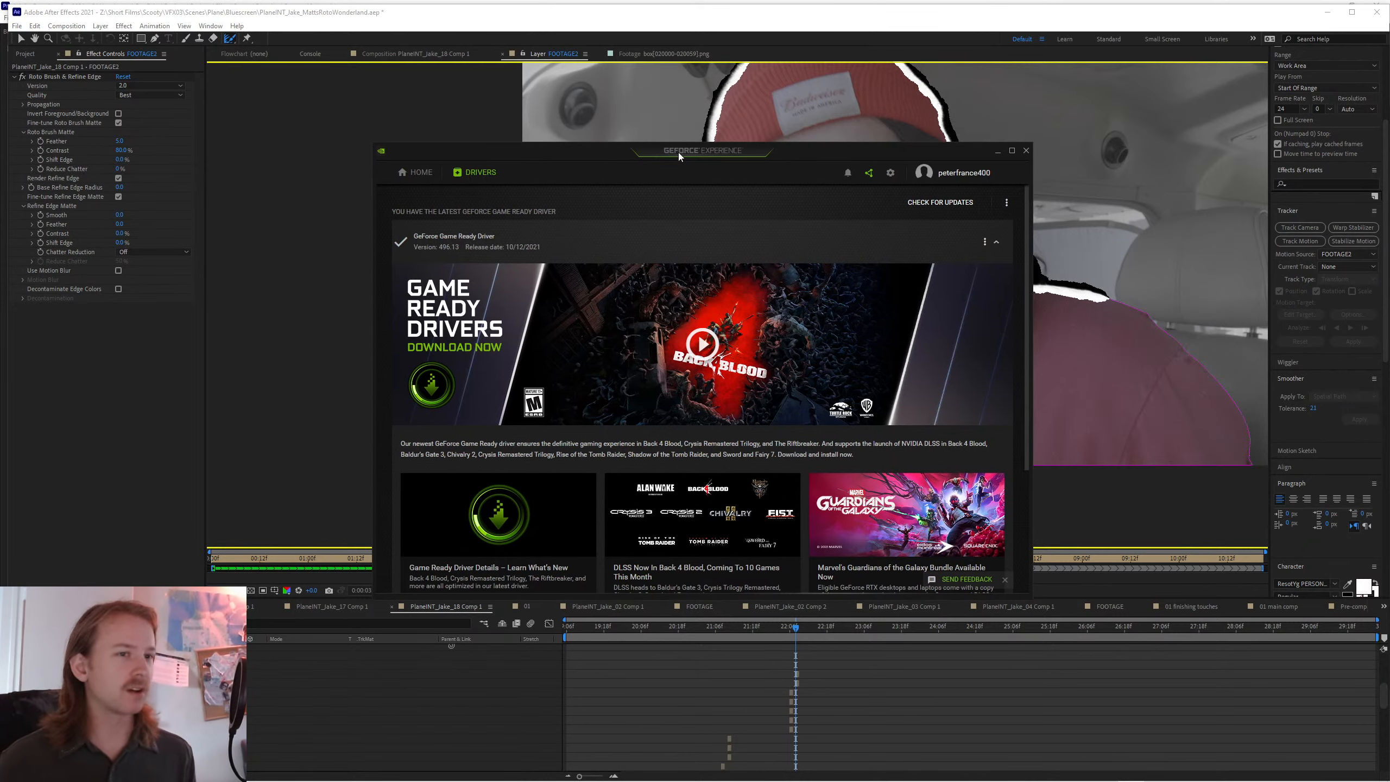
left_click(1027, 151)
- Propagate the passenger's matte forward frame by frame from 0:00:03:02 to 0:00:03:20, checking the beanie and hair edges
left_click_drag(850, 490, 818, 493)
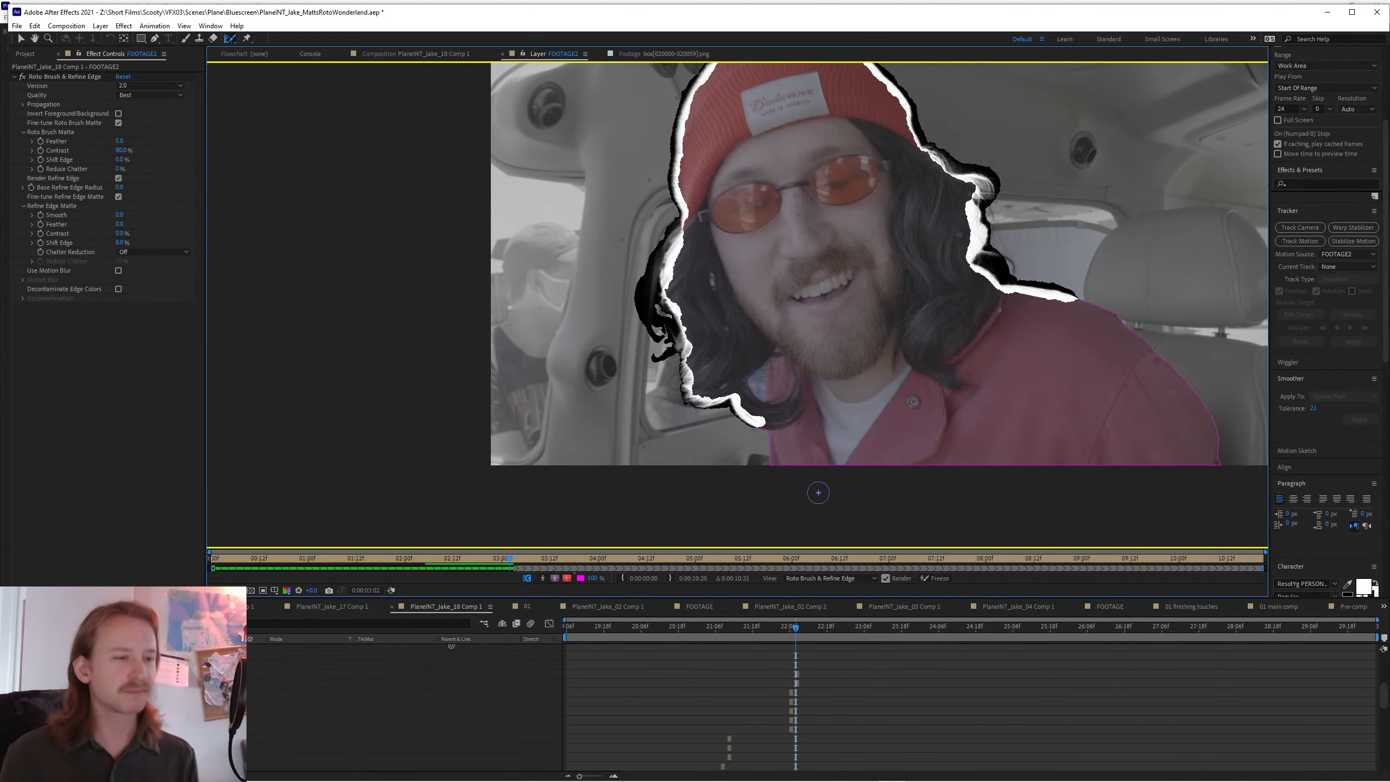
key("Page_Down")
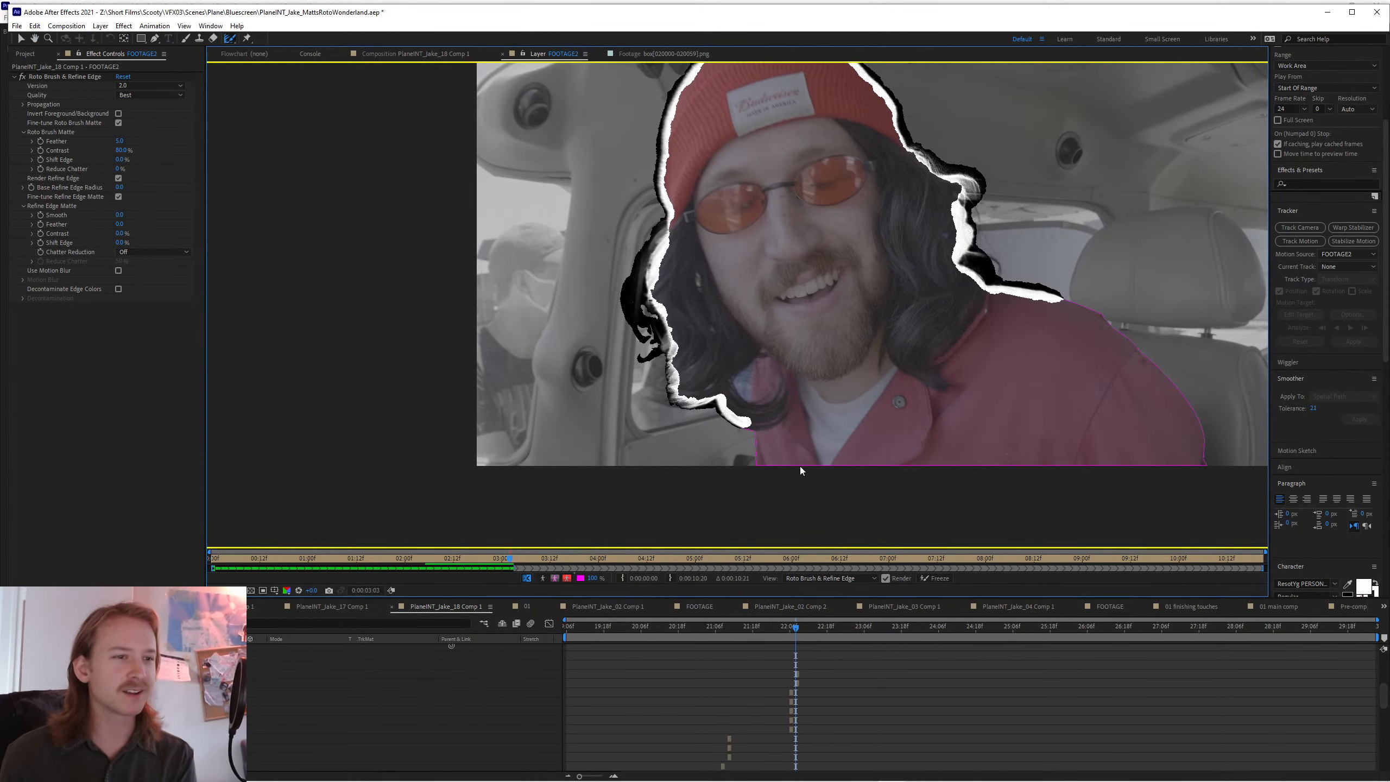
key("Page_Down")
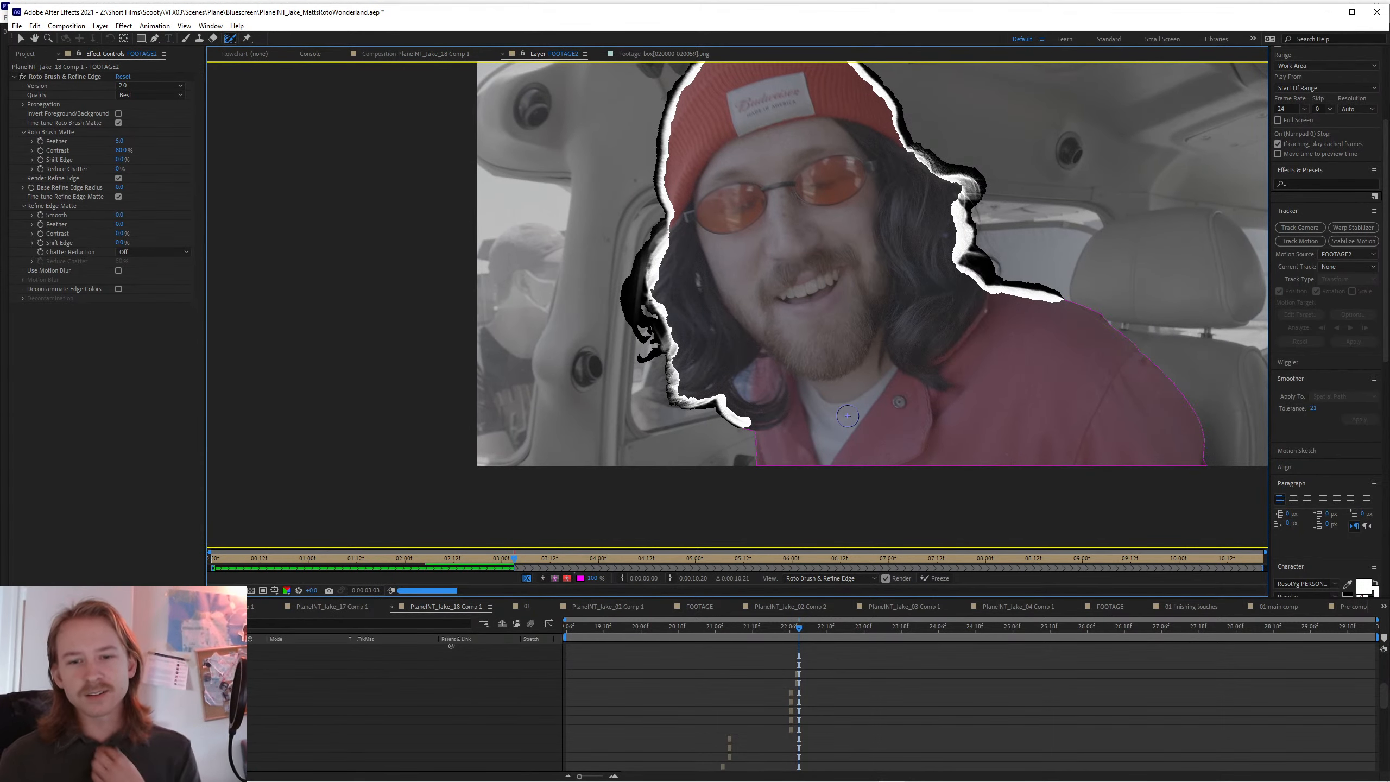
key("Page_Down")
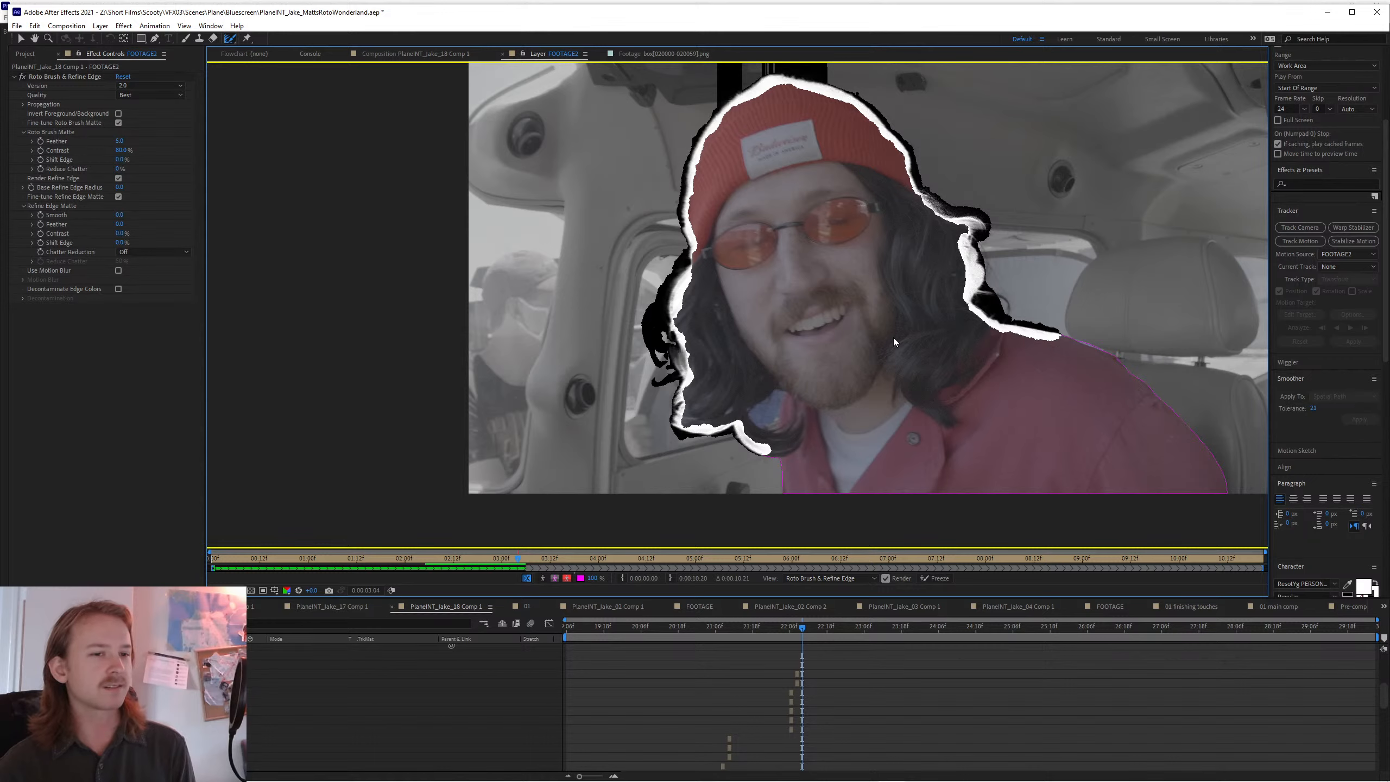
key("Page_Down")
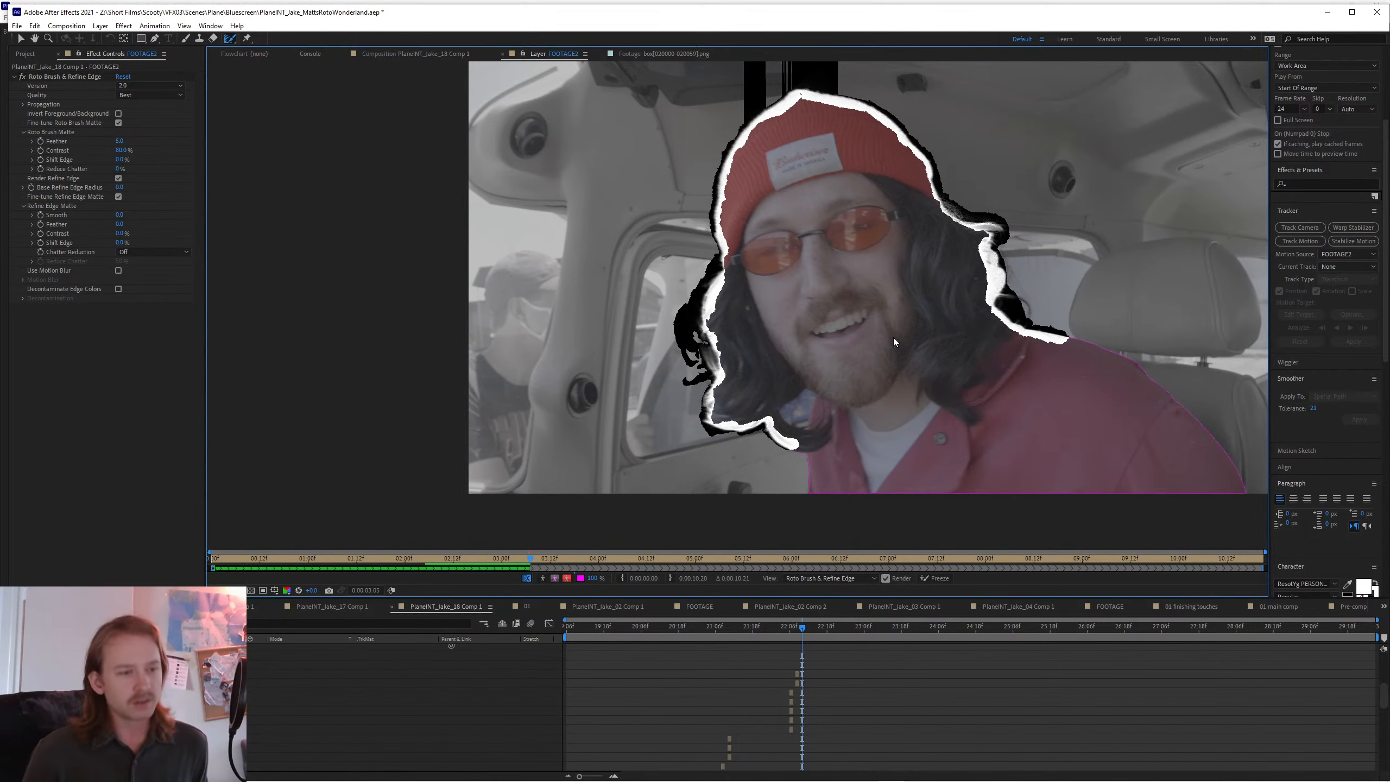
key("Page_Down")
key("Page_Down")
key("Page_Down")
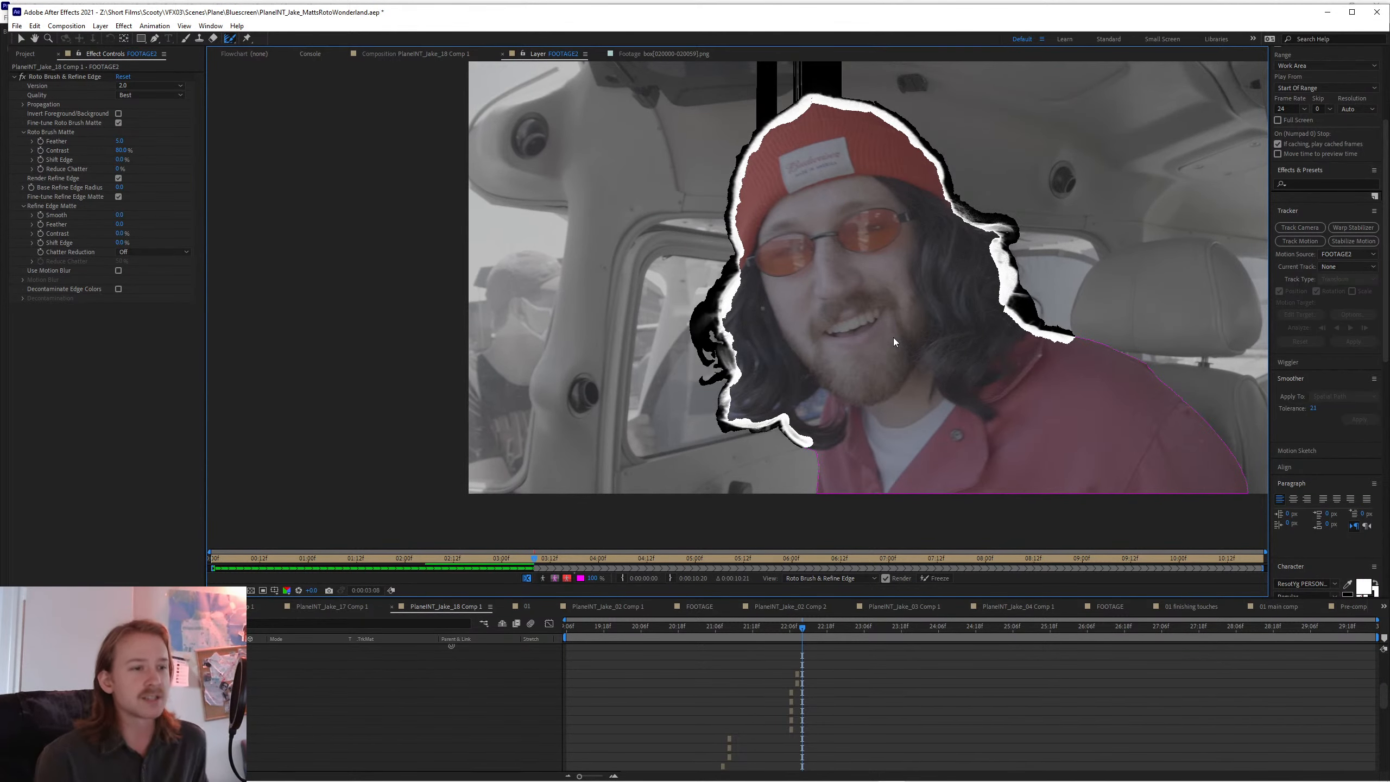
key("Page_Down")
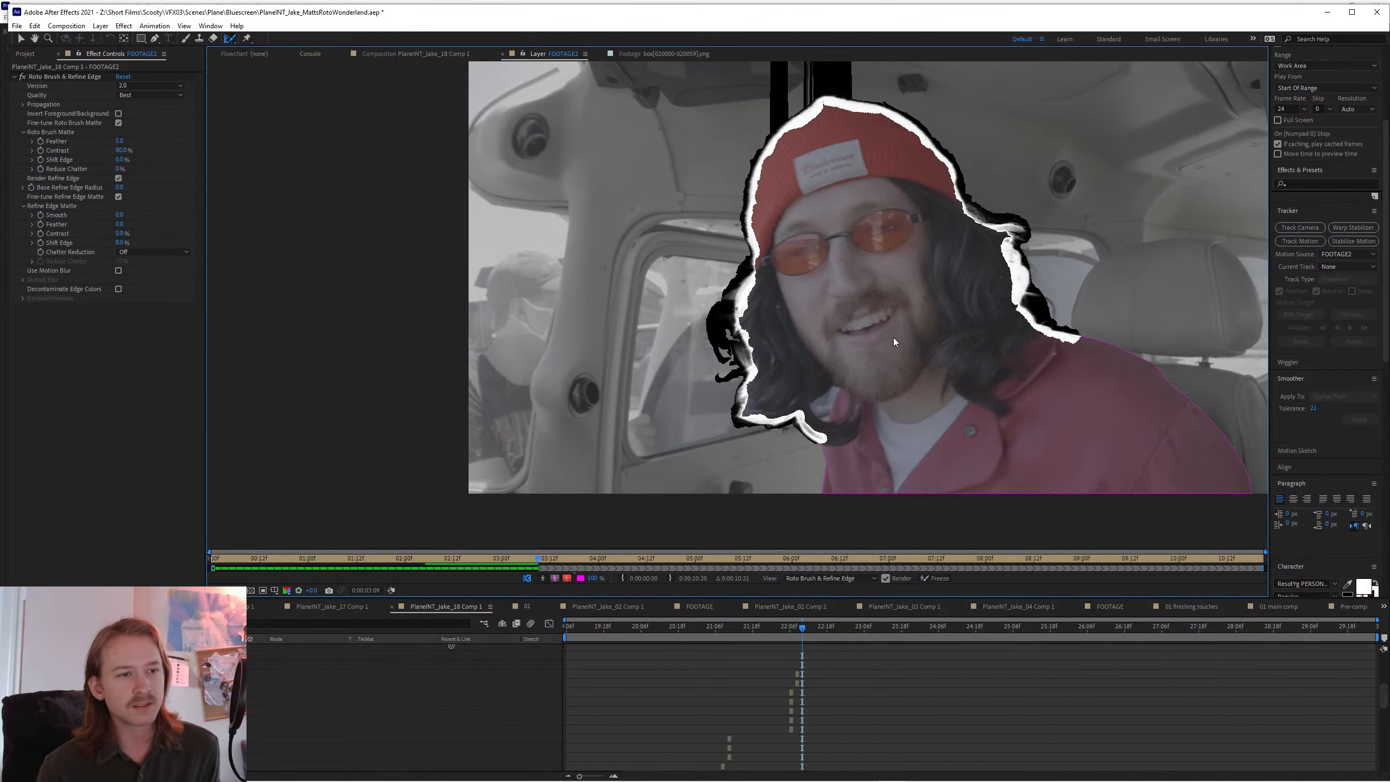
key("Page_Down")
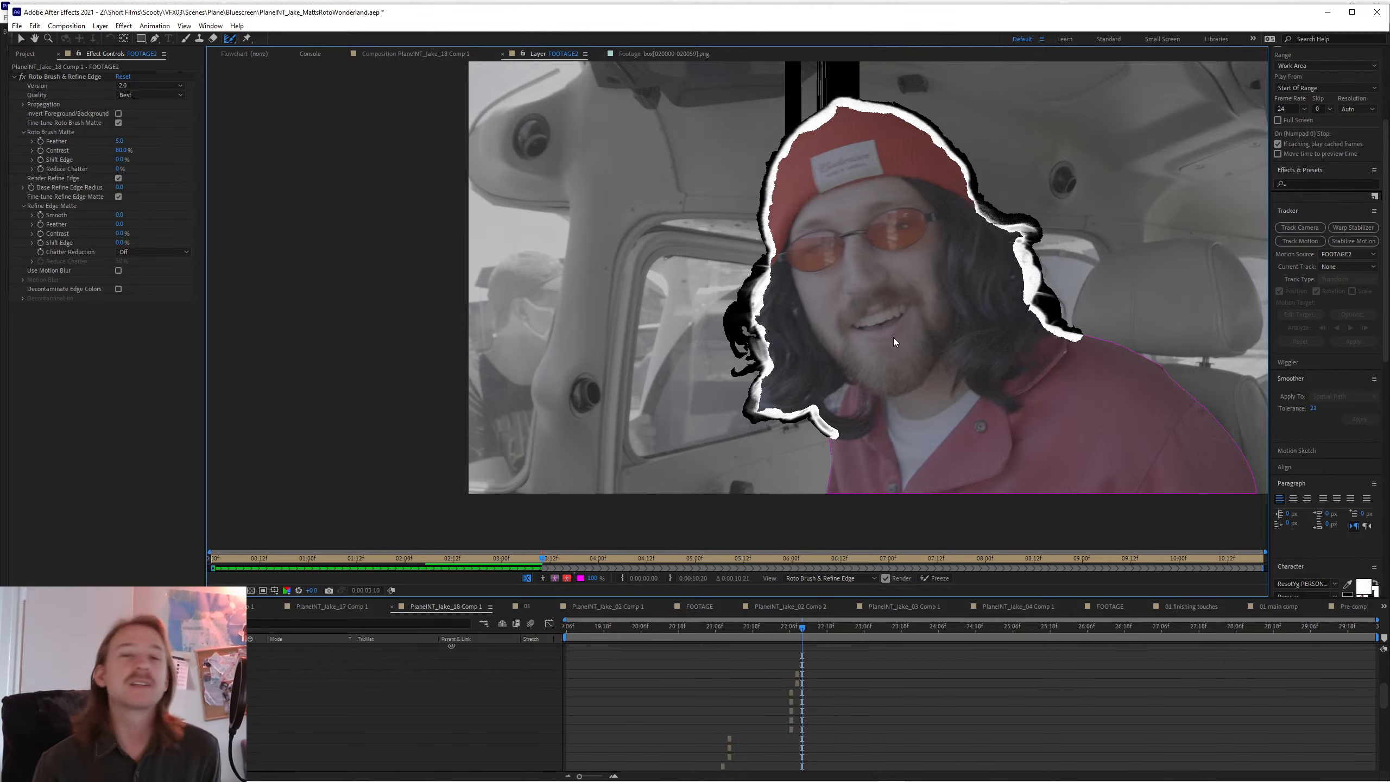
key("Page_Down")
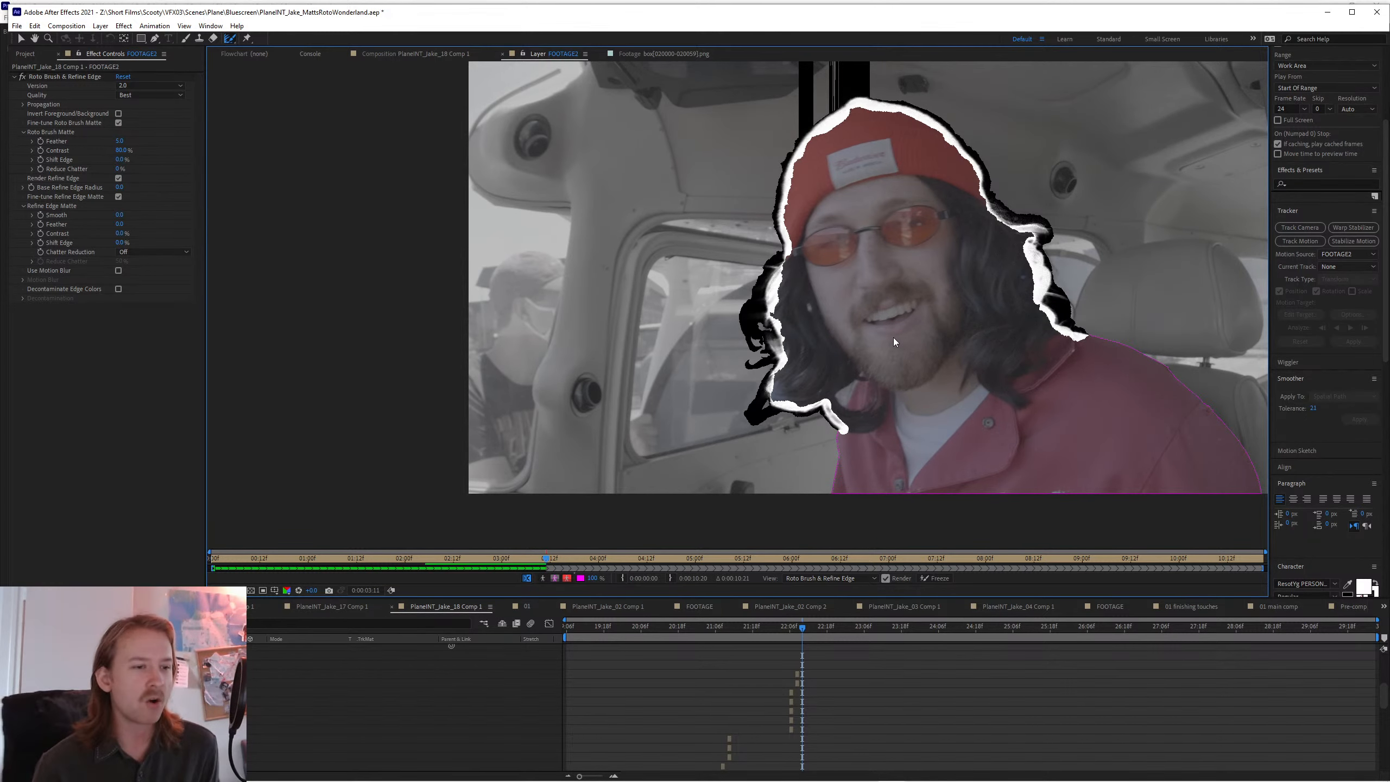
key("Page_Down")
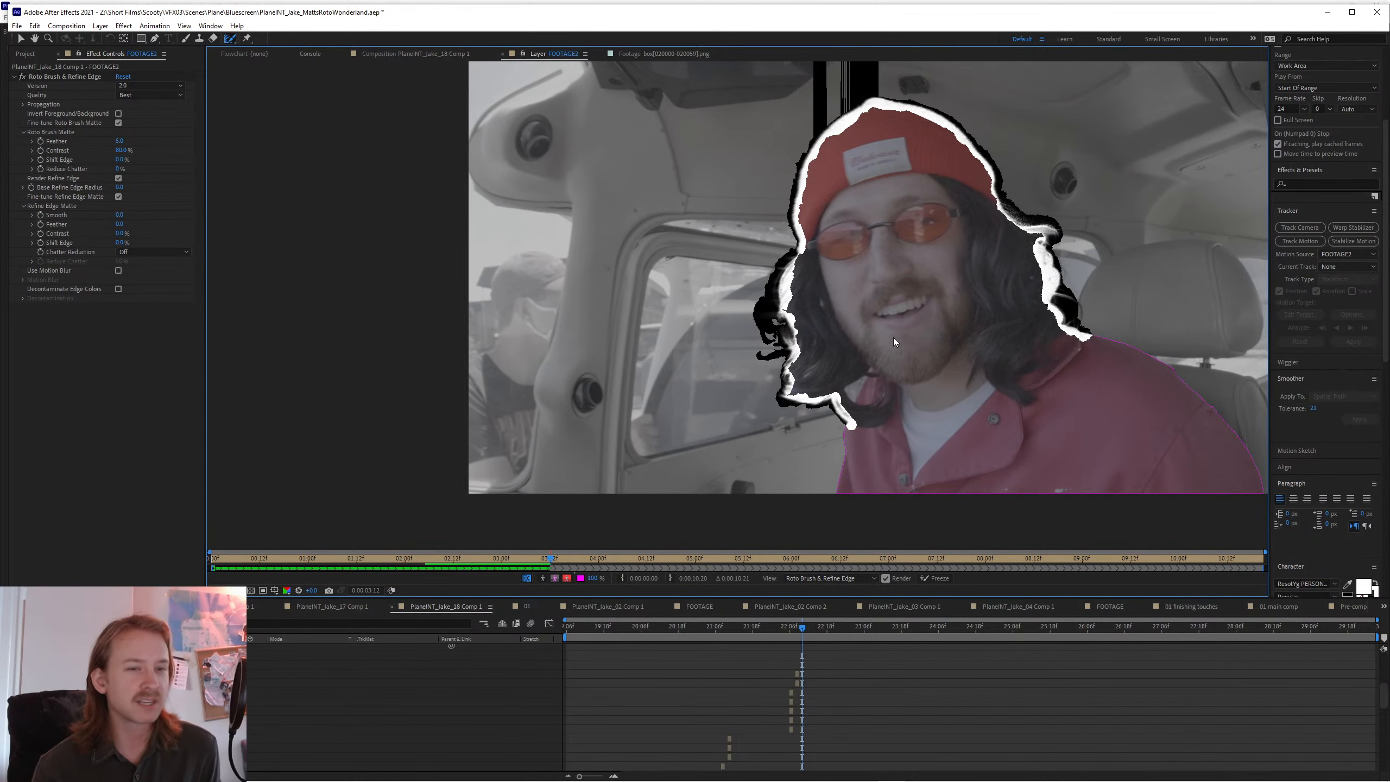
key("Page_Down")
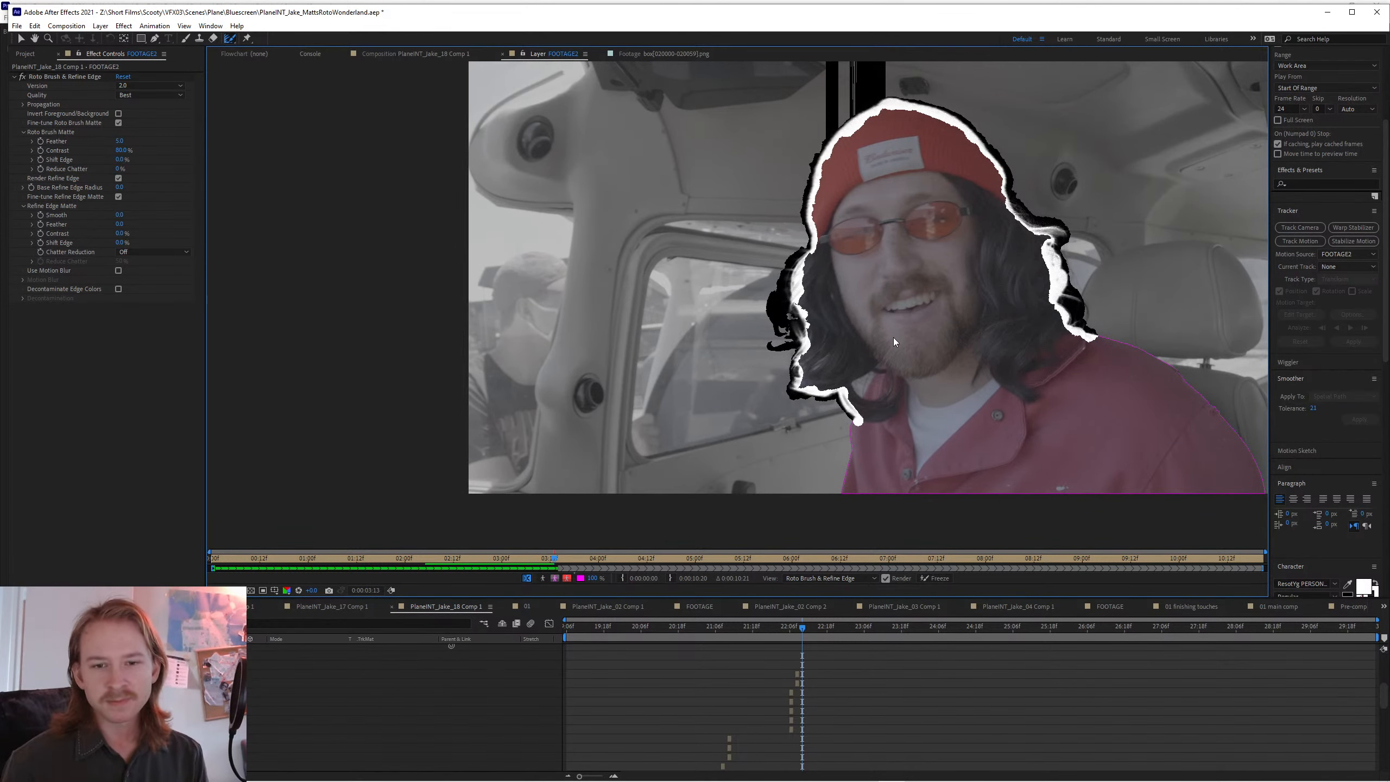
key("Page_Down")
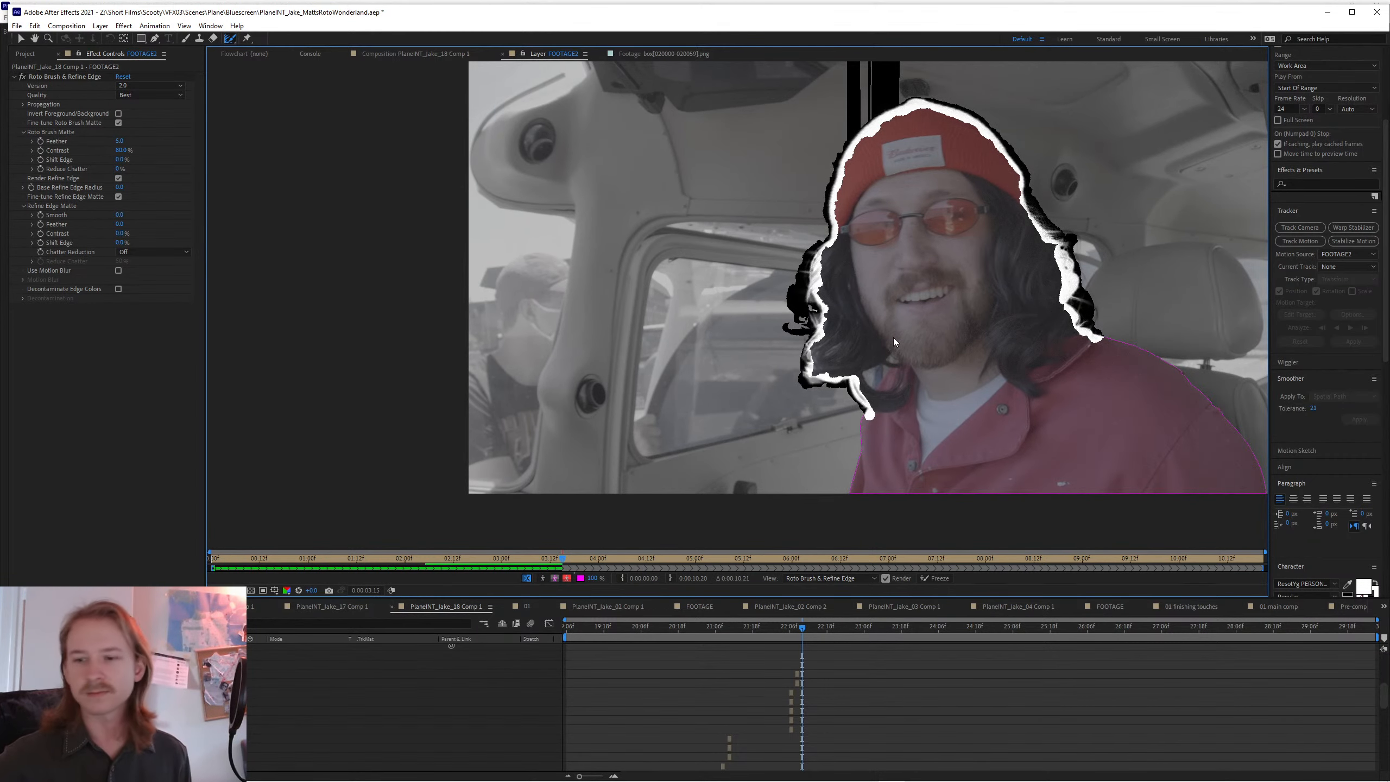
key("Page_Down")
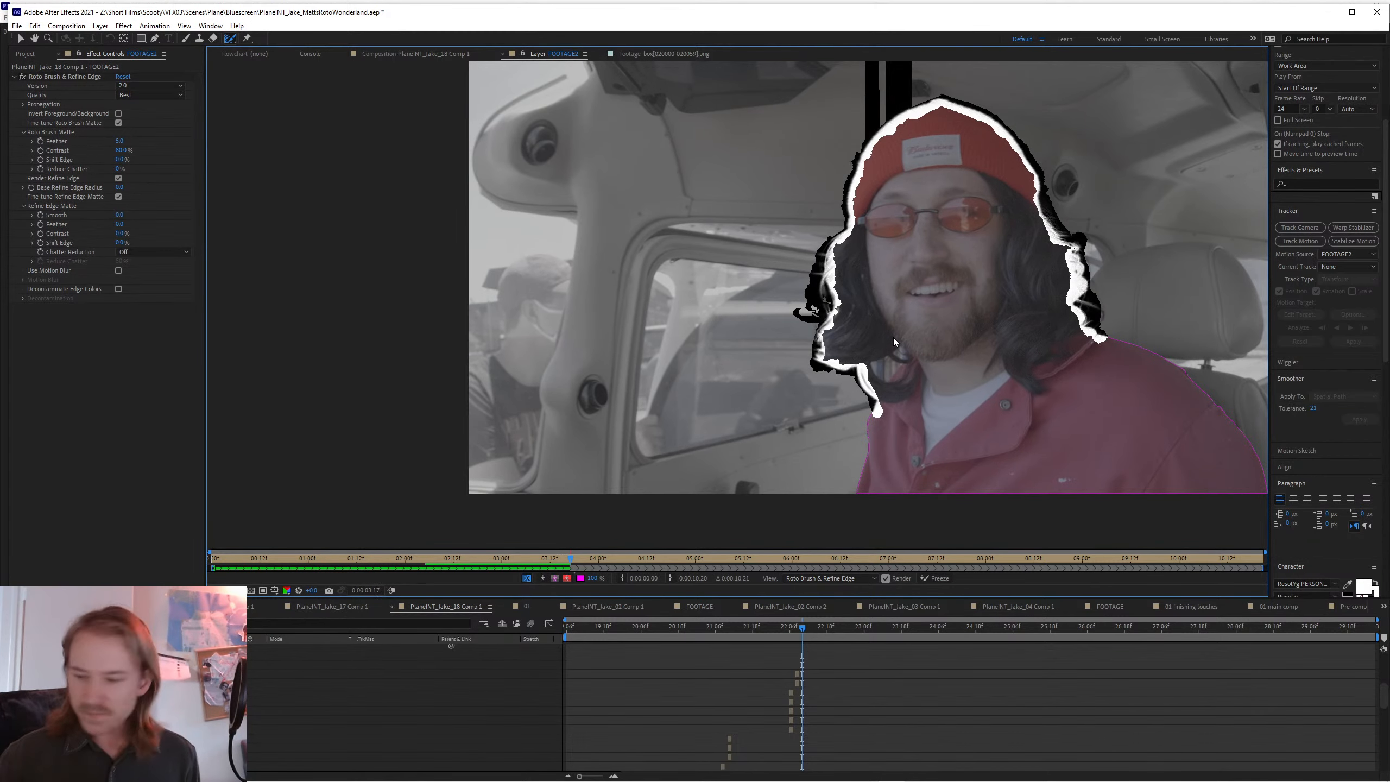
key("Page_Down")
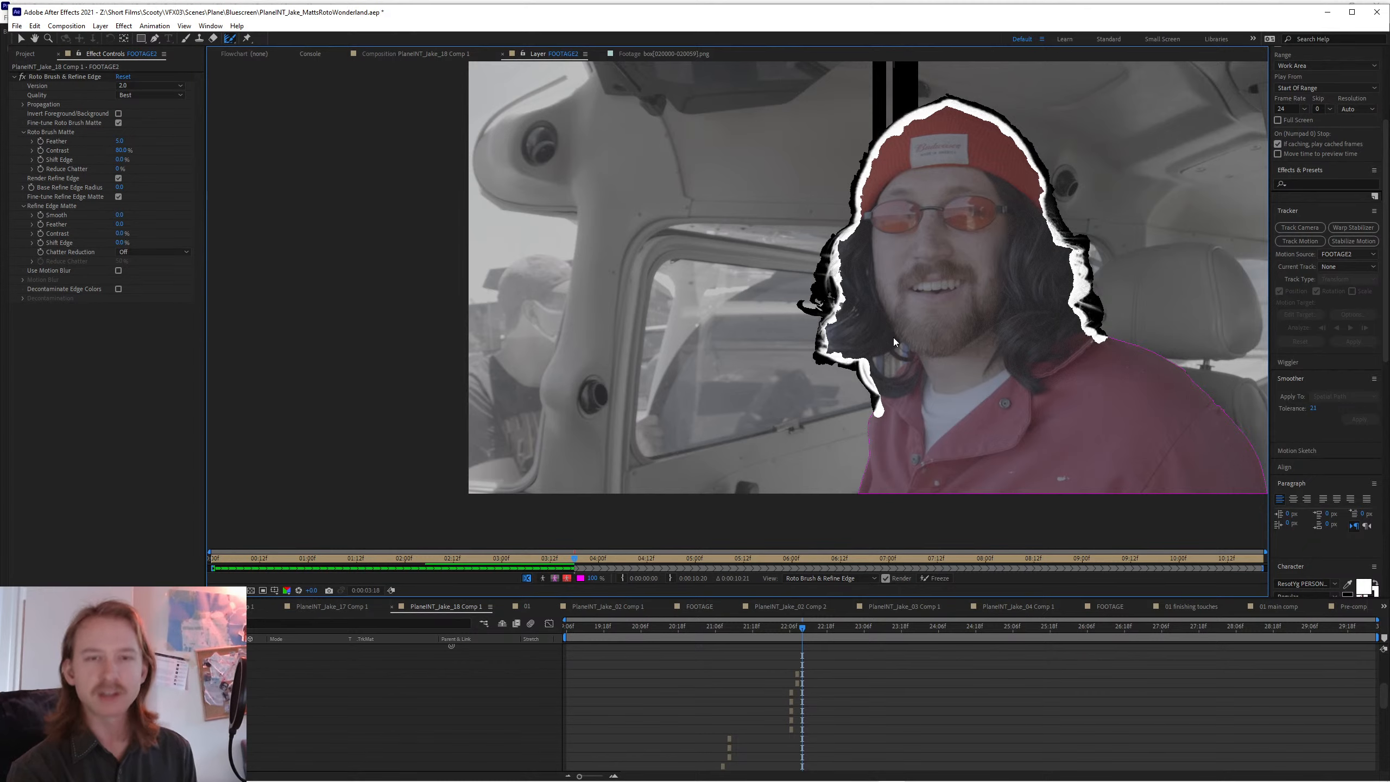
key("Page_Down")
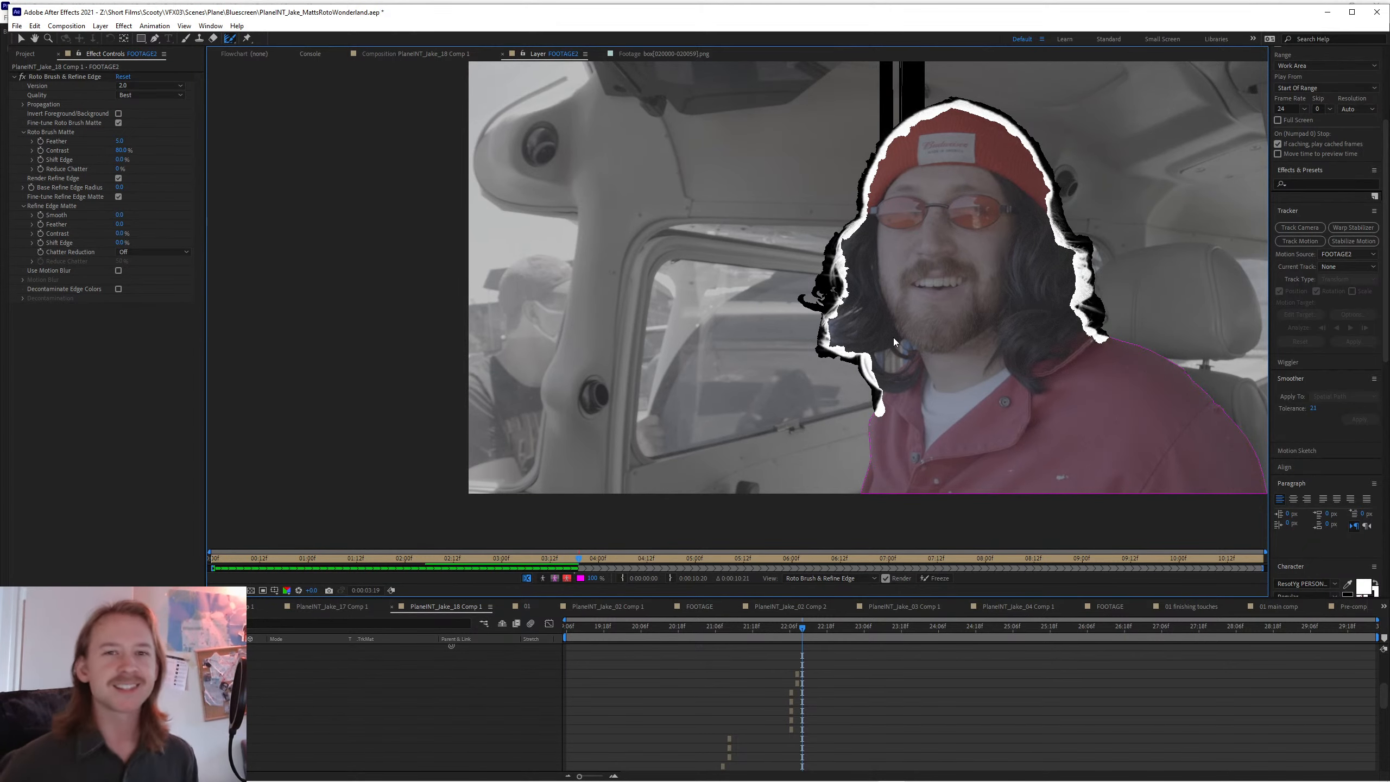
key("Page_Down")
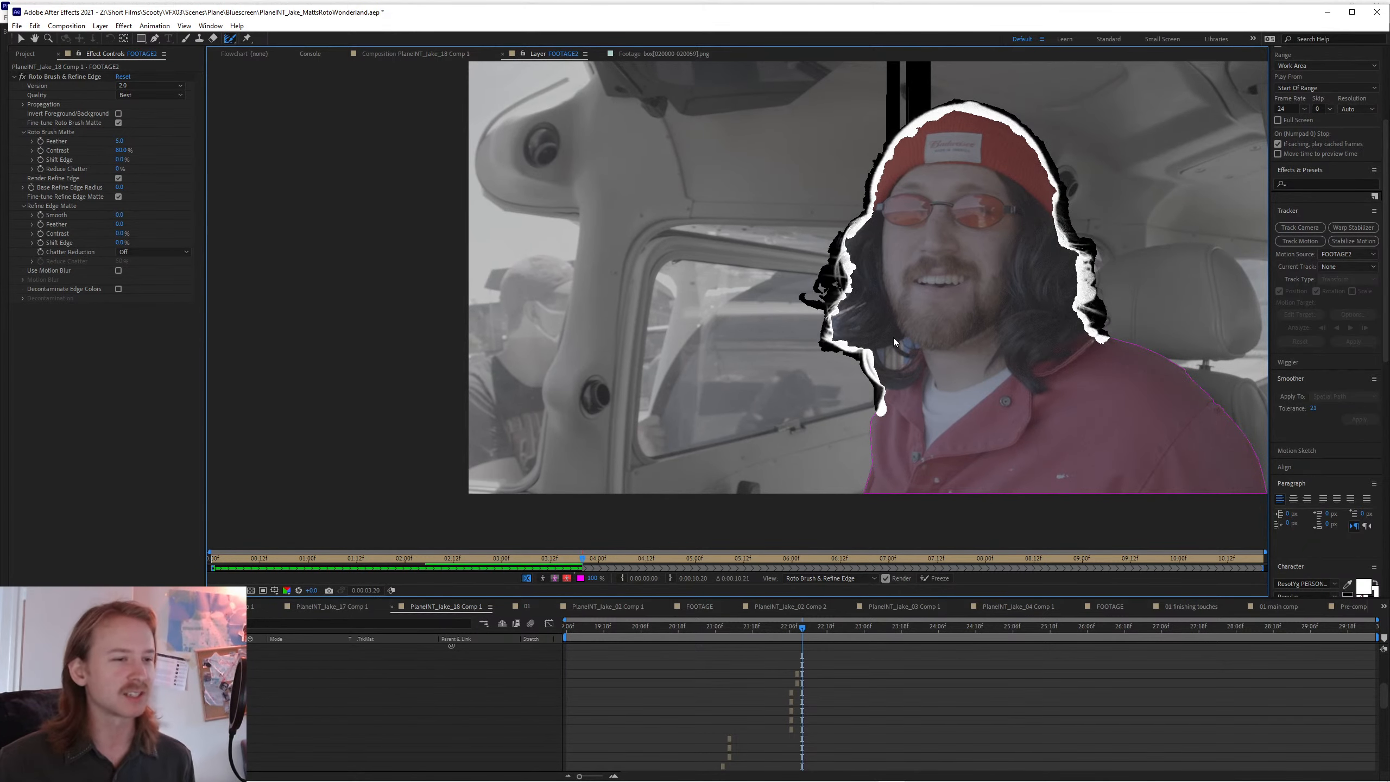
- Review the matte frame by frame backwards from 0:00:03:20 to 0:00:03:02, examining the window-side curls and beanie outline
key("space")
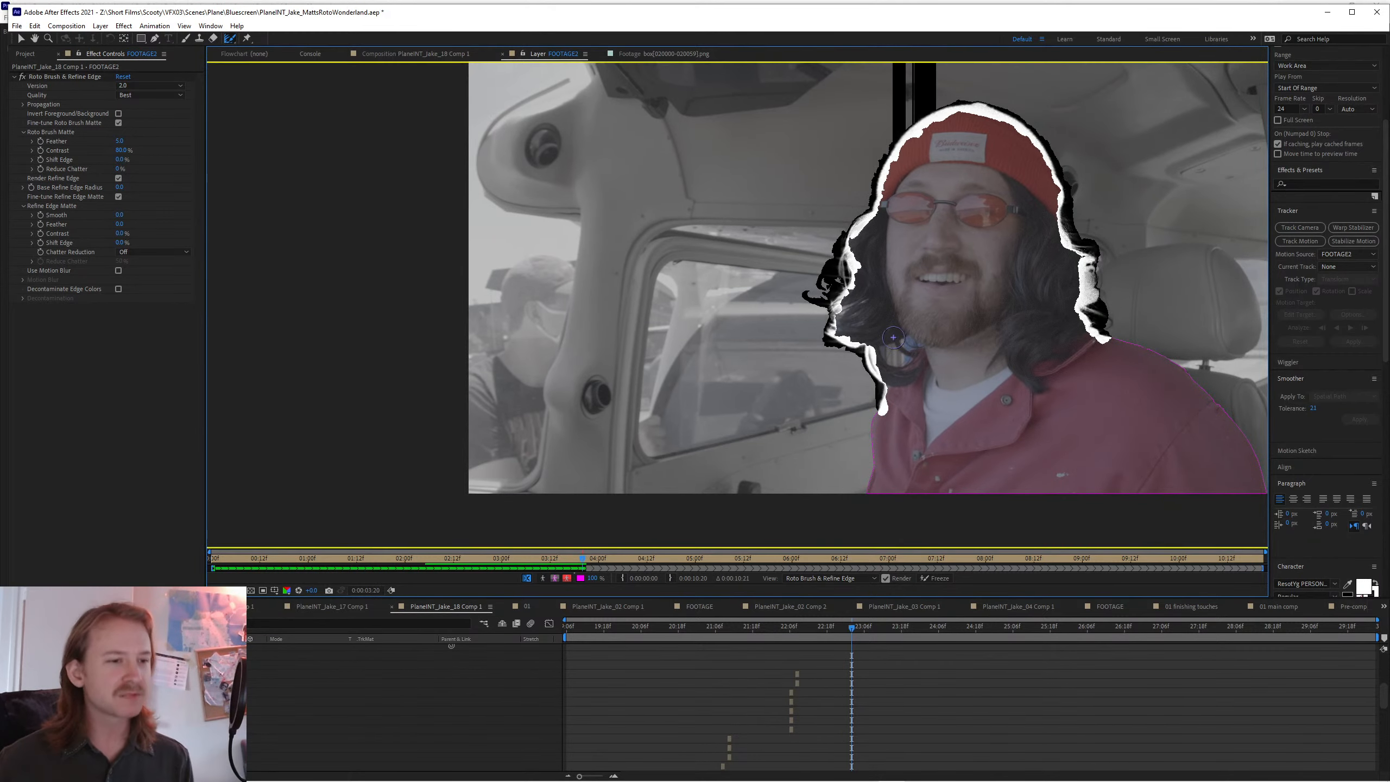
left_click_drag(890, 433, 884, 425)
key("Page_Up")
key("Page_Up")
key("Page_Up")
key("Page_Up")
key("Page_Up")
key("Page_Up")
key("Page_Up")
key("Page_Up")
key("Page_Up")
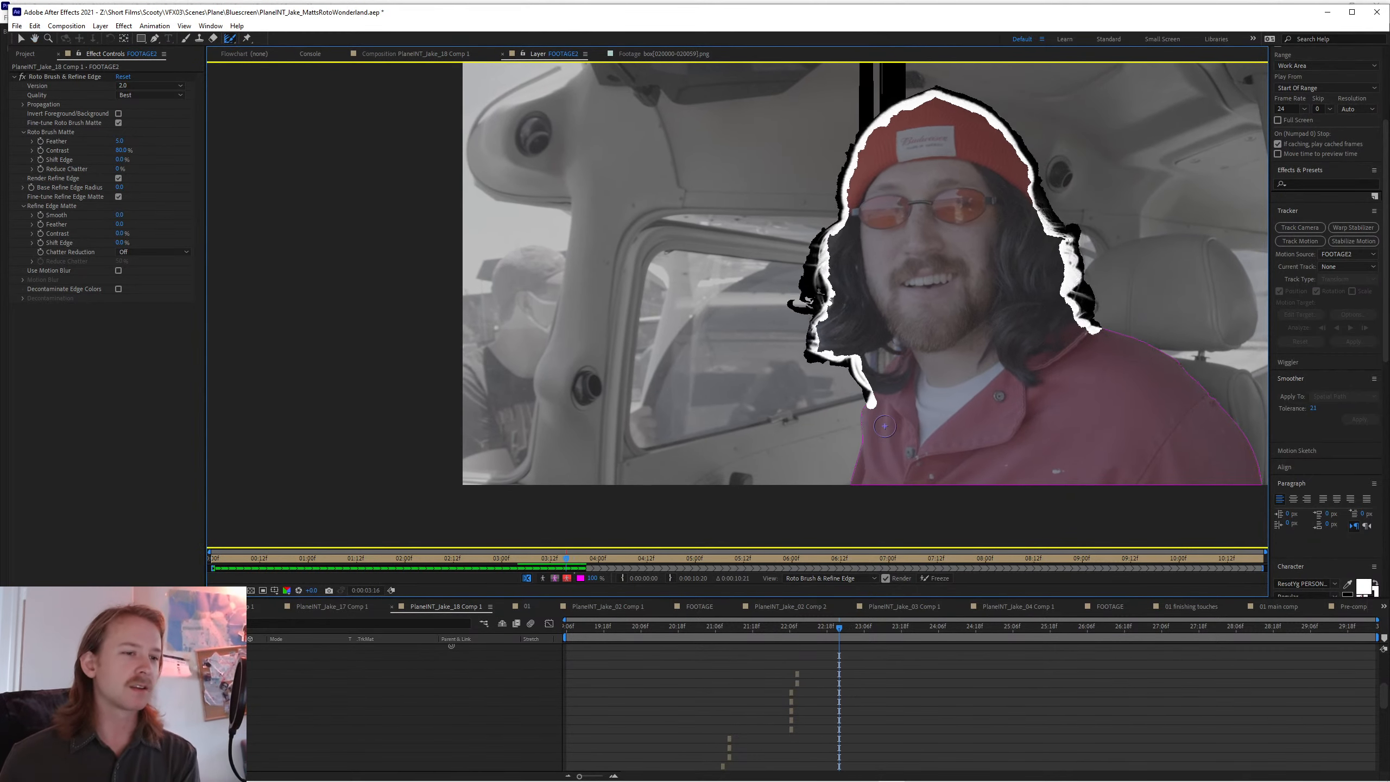
key("Page_Up")
key("Page_Up")
key("Page_Up")
key("Page_Up")
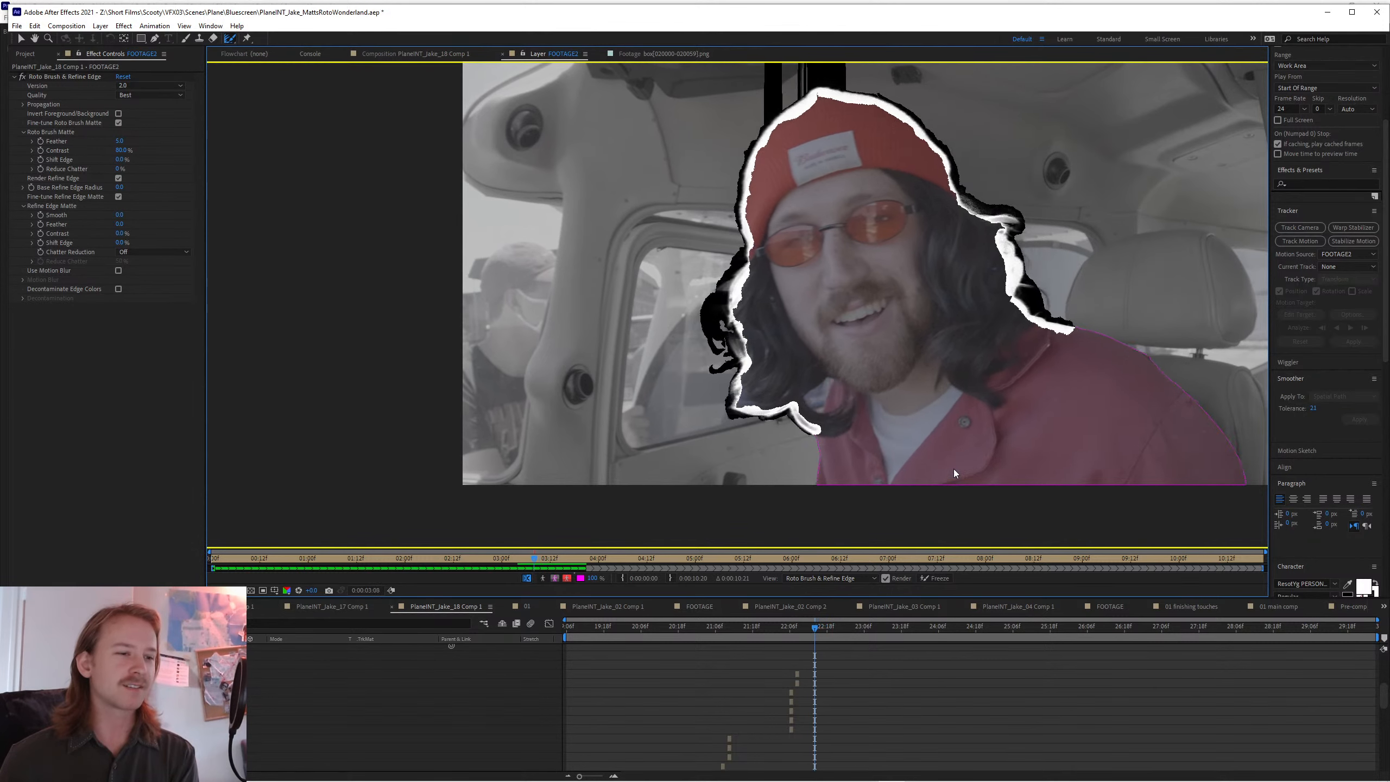
left_click_drag(947, 470, 936, 413)
key("Page_Up")
key("Page_Up")
key("Page_Up")
key("Page_Up")
key("Page_Up")
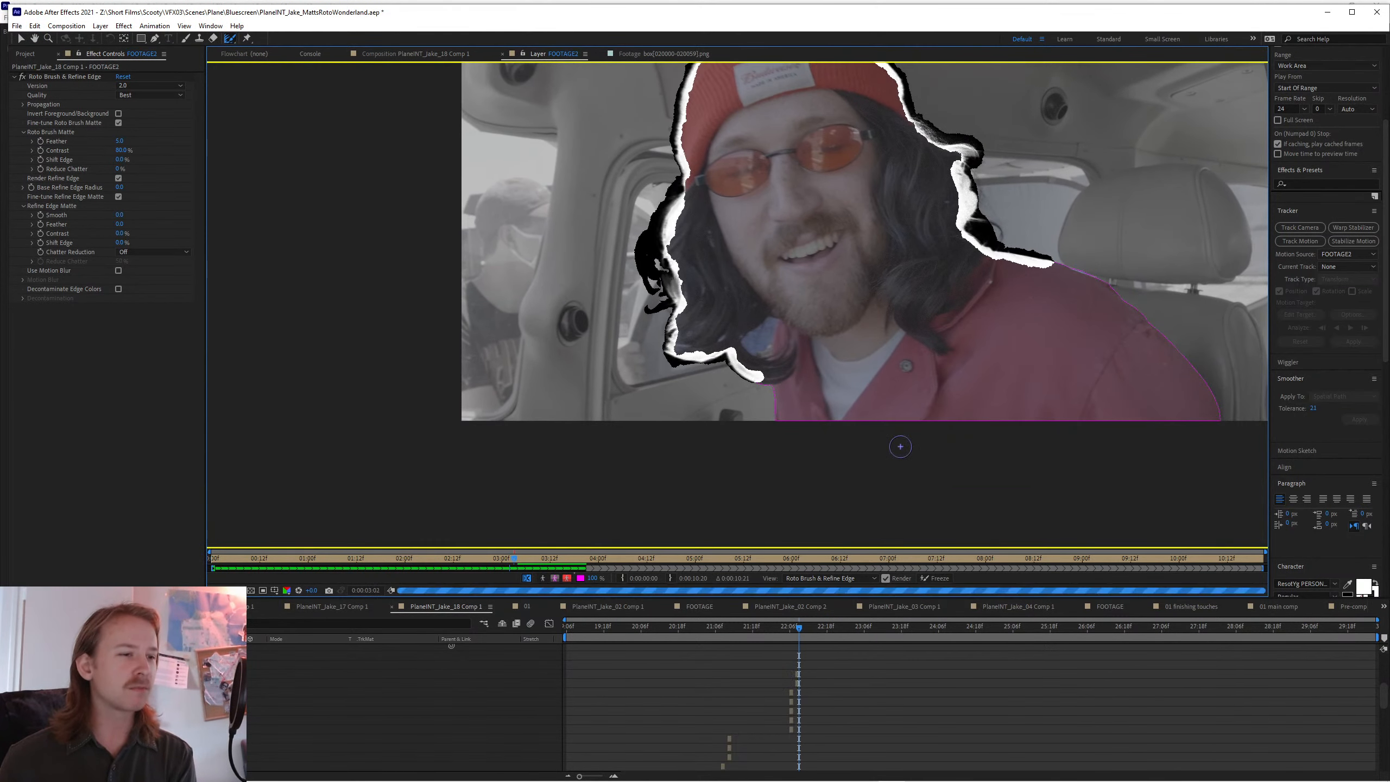
left_click_drag(739, 434, 763, 405)
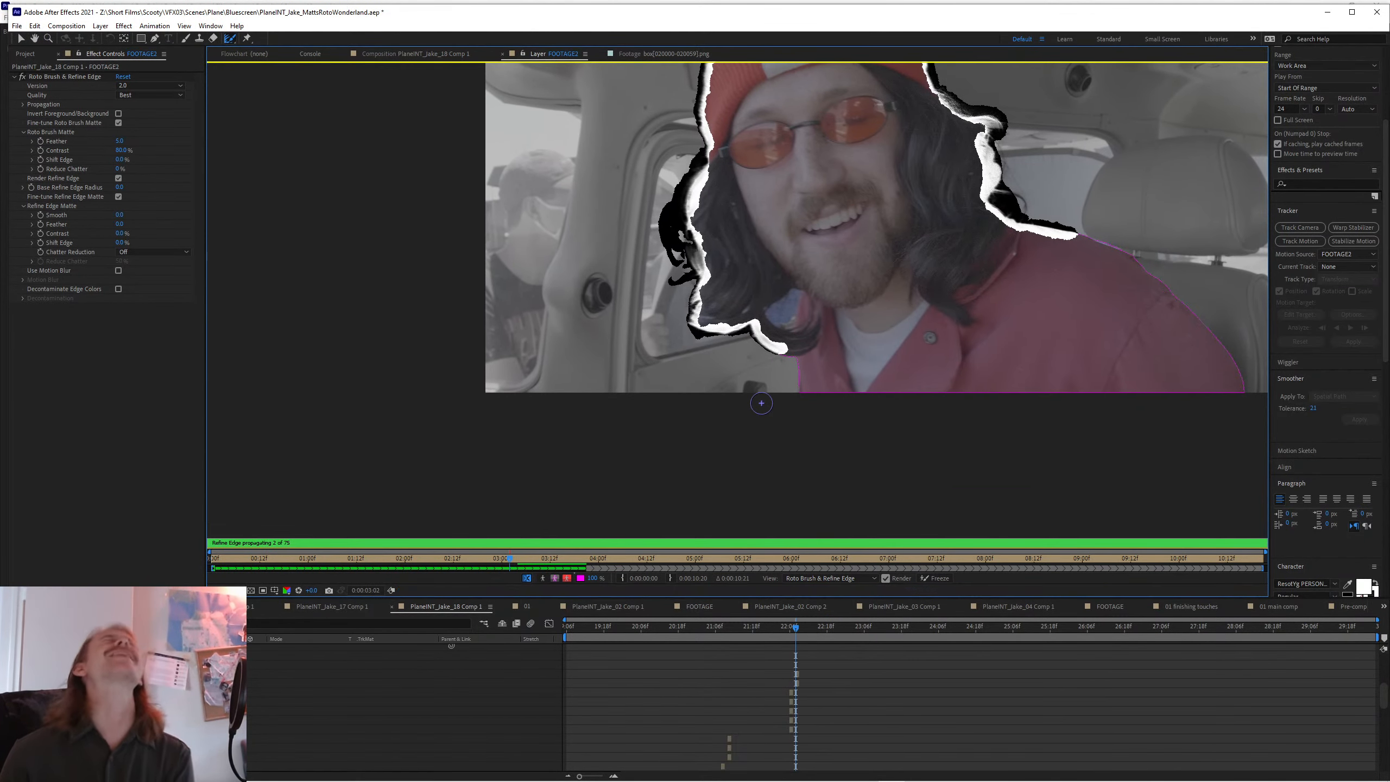
- Step forward through the passenger's matte from 0:00:03:02 to 0:00:03:21, checking how the edges follow the beanie and curls
key("Page_Down")
key("Page_Down")
key("Page_Down")
key("Page_Down")
key("Page_Down")
key("Page_Down")
key("Page_Down")
key("Page_Down")
key("Page_Down")
key("Page_Down")
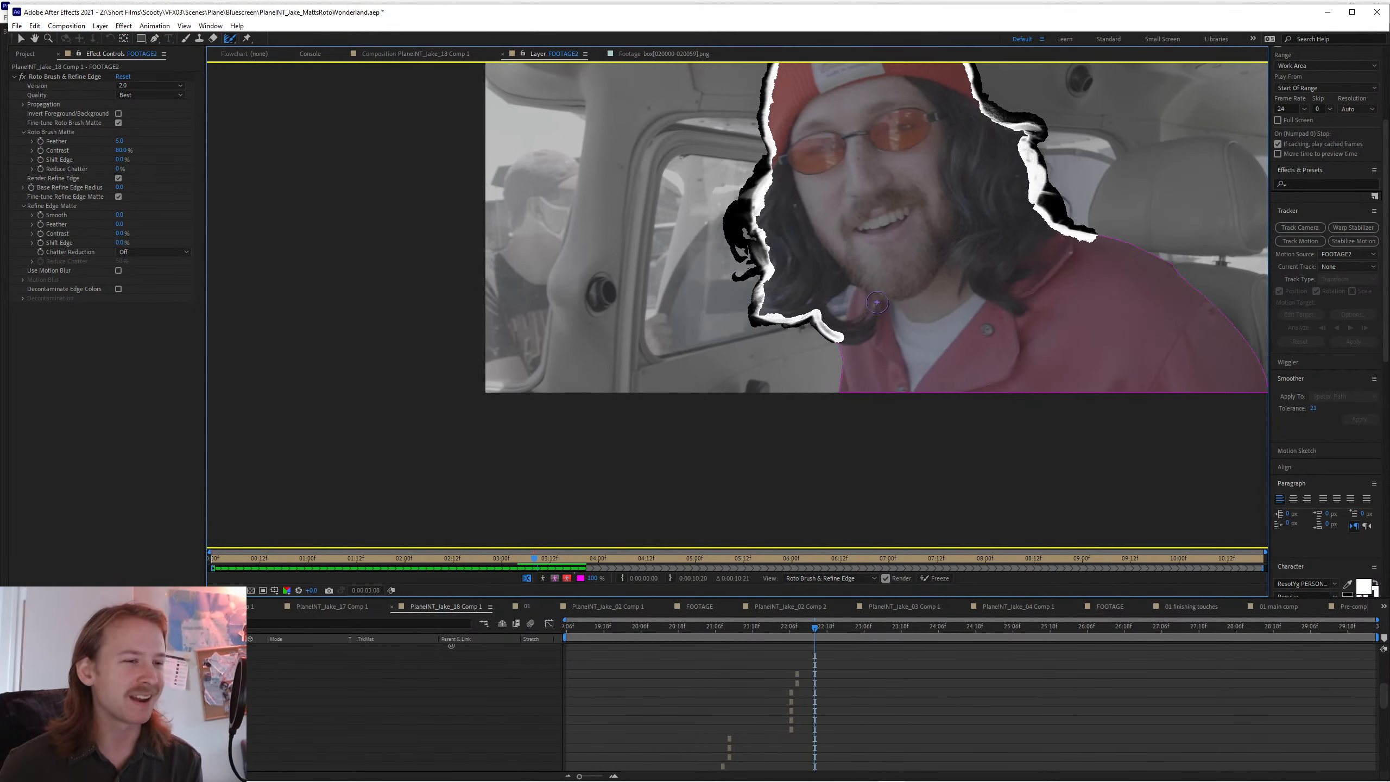
key("Page_Down")
left_click_drag(932, 340, 856, 413)
key("Page_Down")
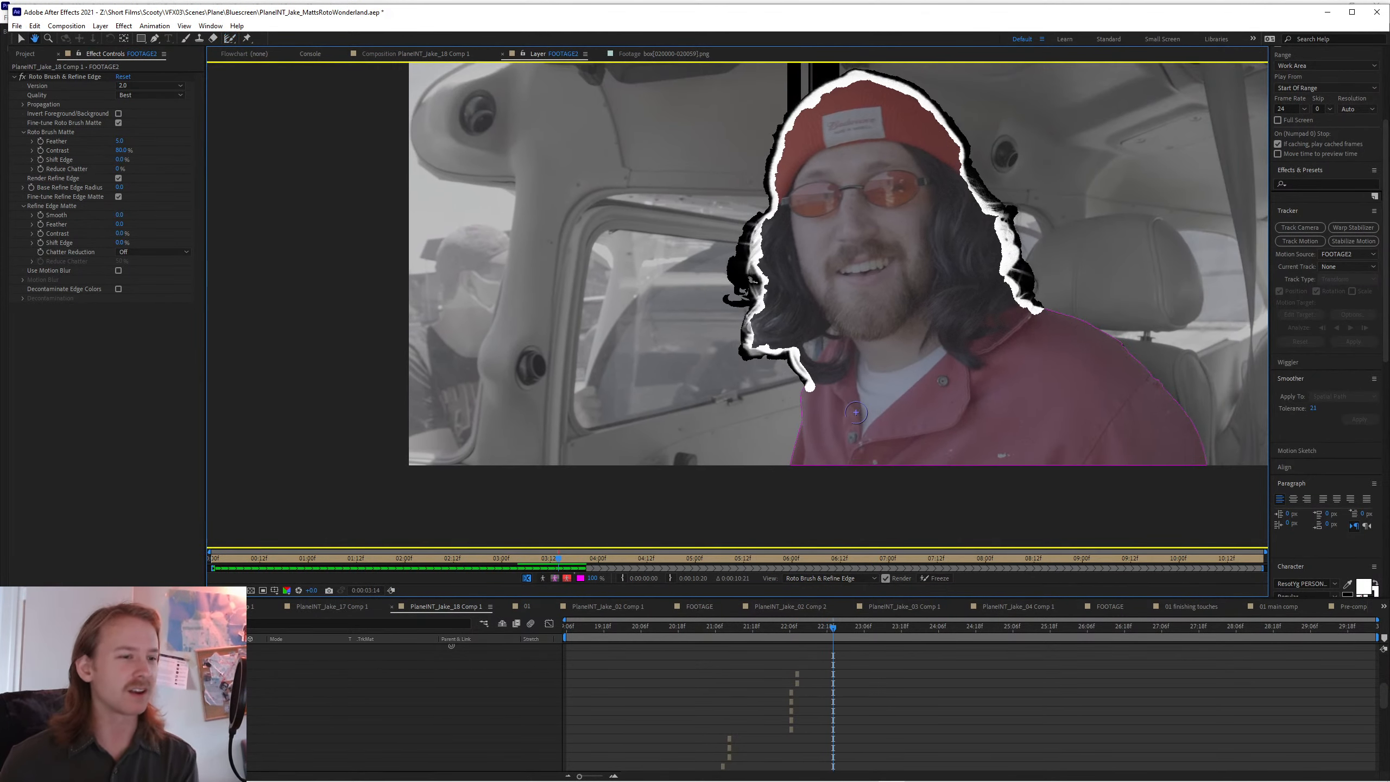
key("Page_Down")
key("Page_Down")
key("Page_Down")
key("Page_Down")
key("Page_Down")
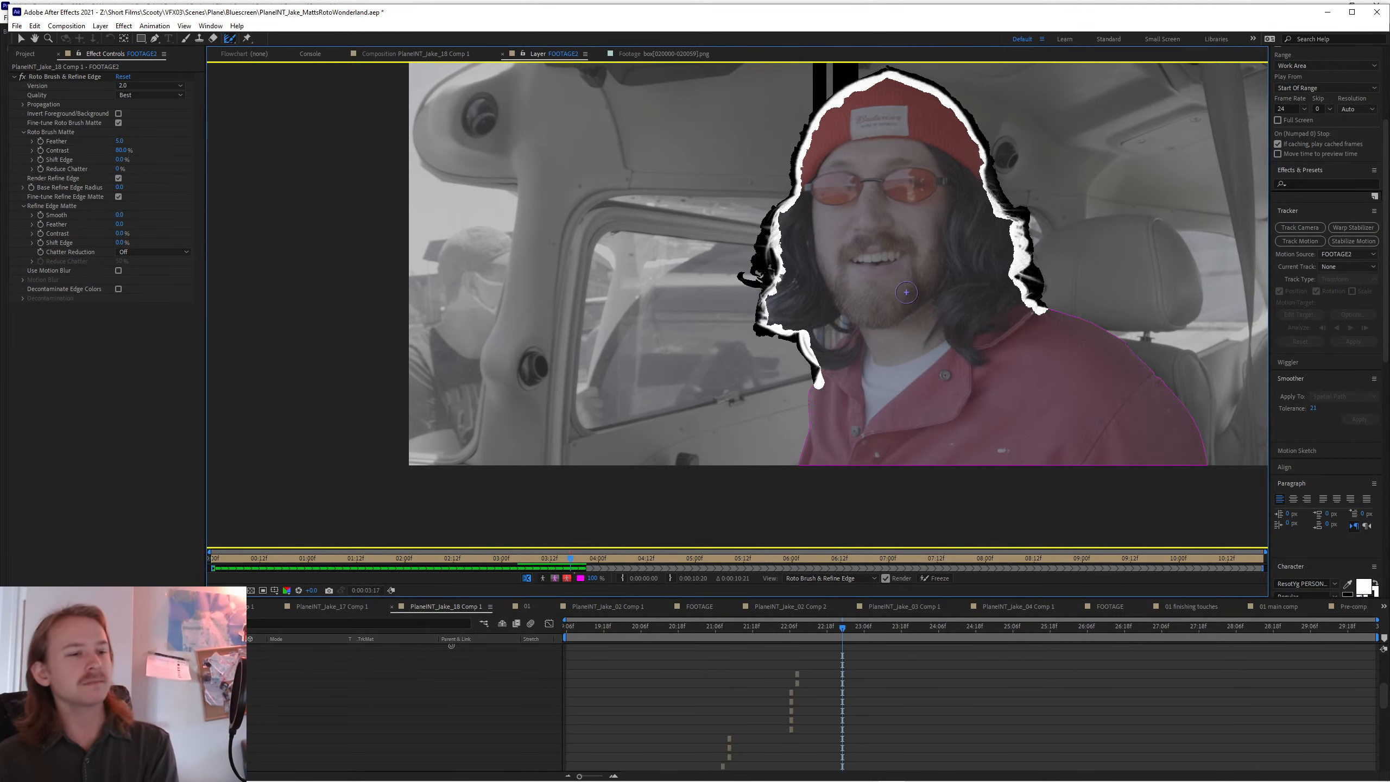
key("Page_Down")
key("Page_Down")
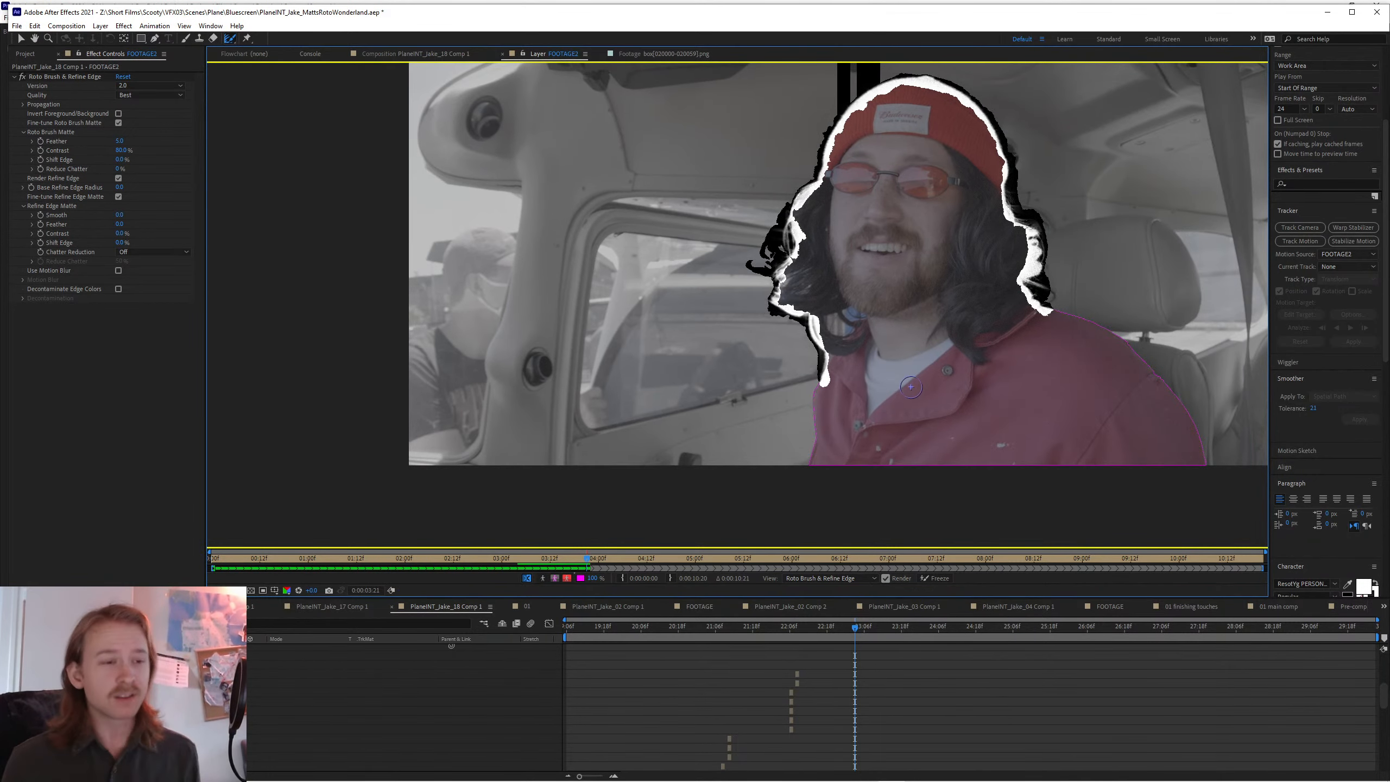
- Propagate the passenger's Roto Brush and Refine Edge matte forward frame by frame from 0:00:03:21 to 0:00:04:12
left_click_drag(884, 428, 866, 438)
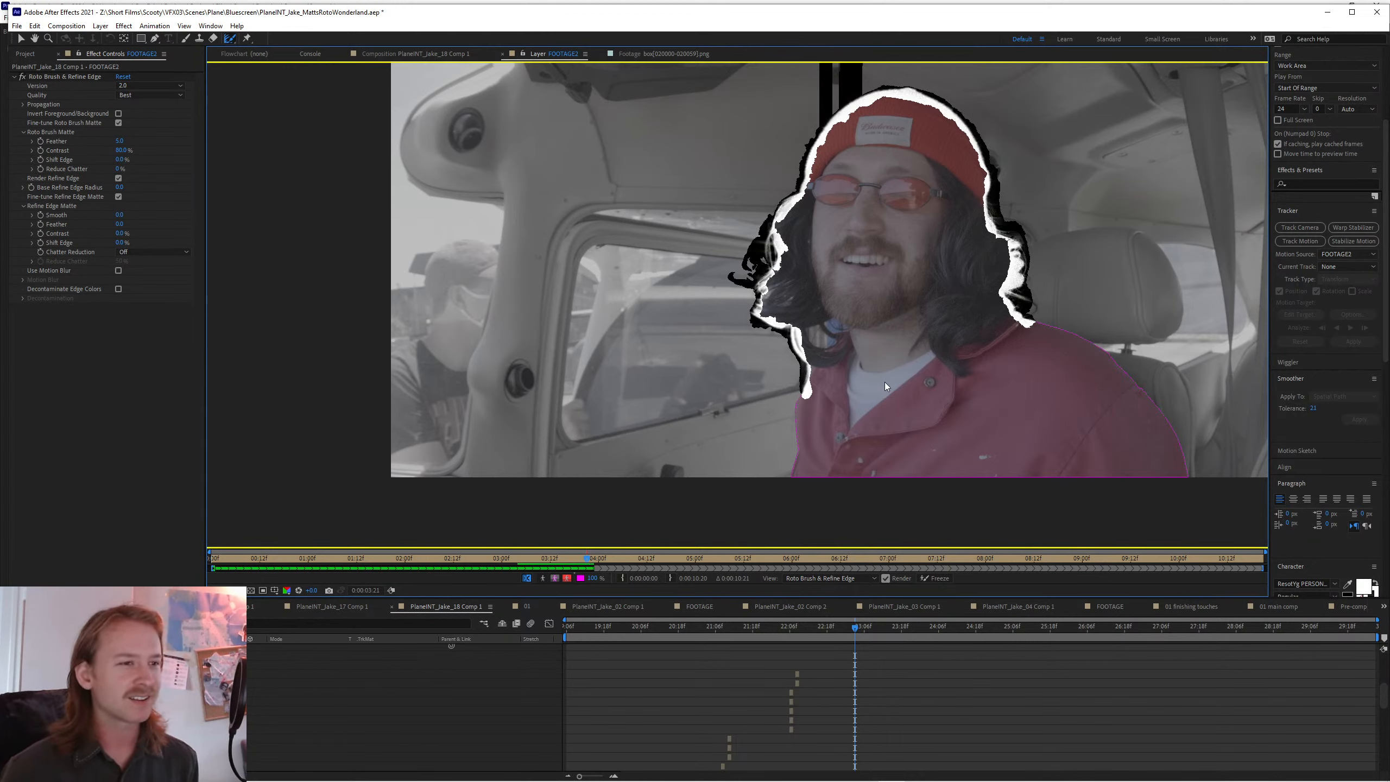
key("Page_Down")
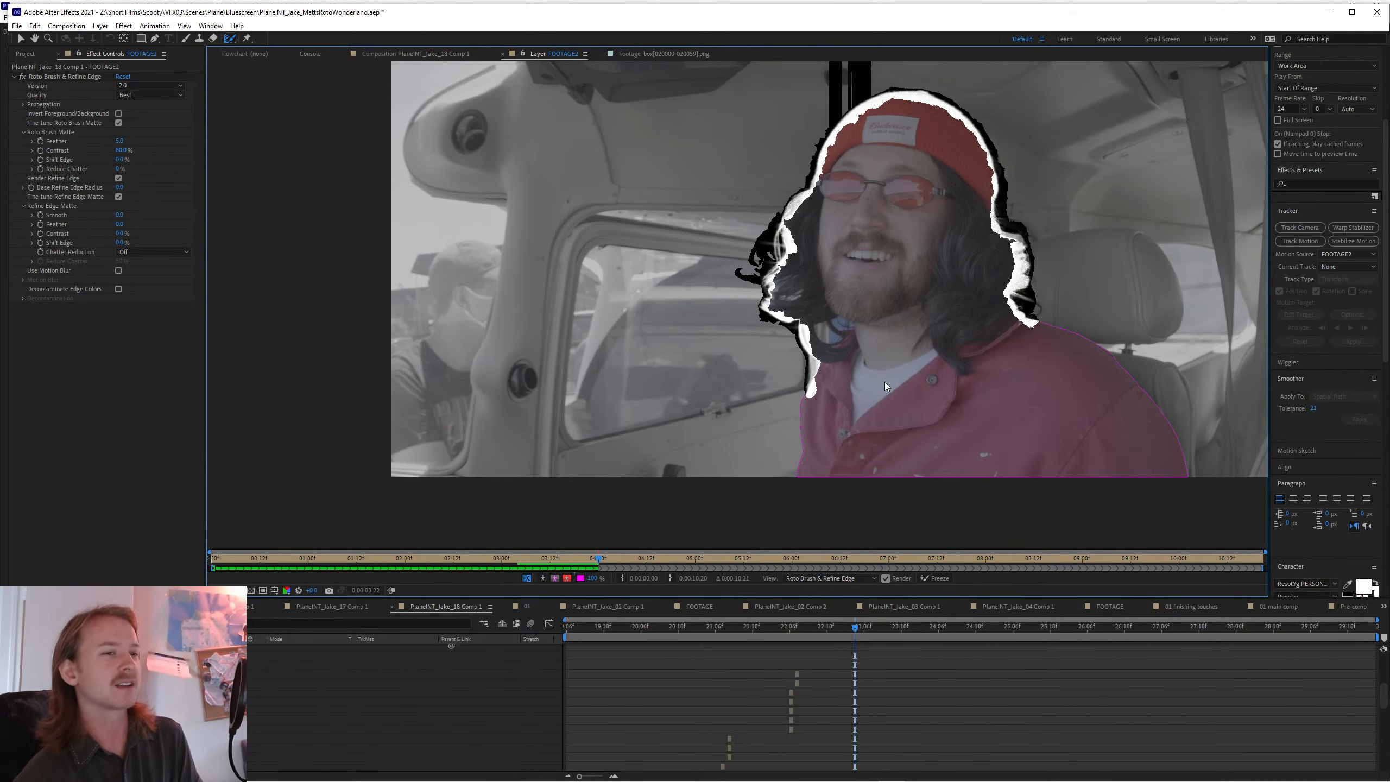
key("Page_Down")
key("Page_Down")
key("Page_Down")
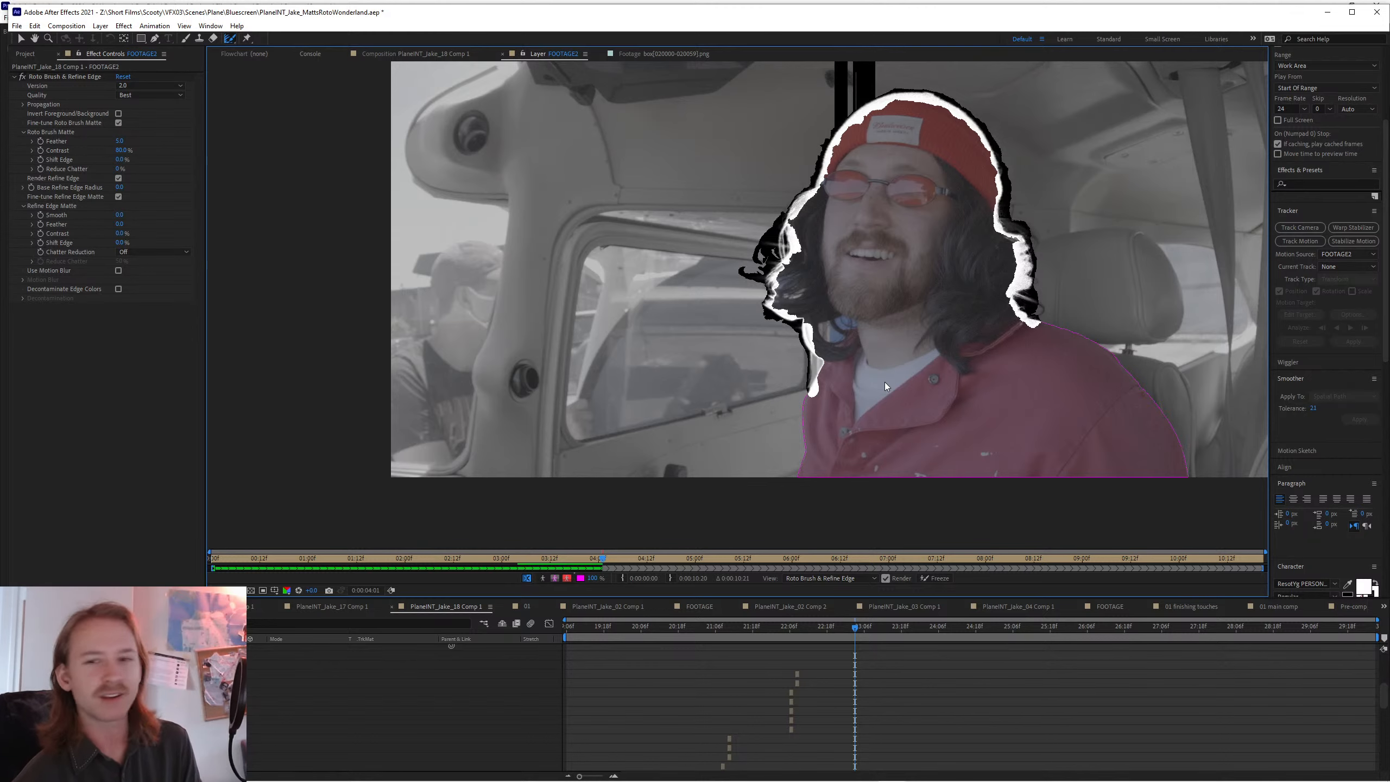
key("Page_Down")
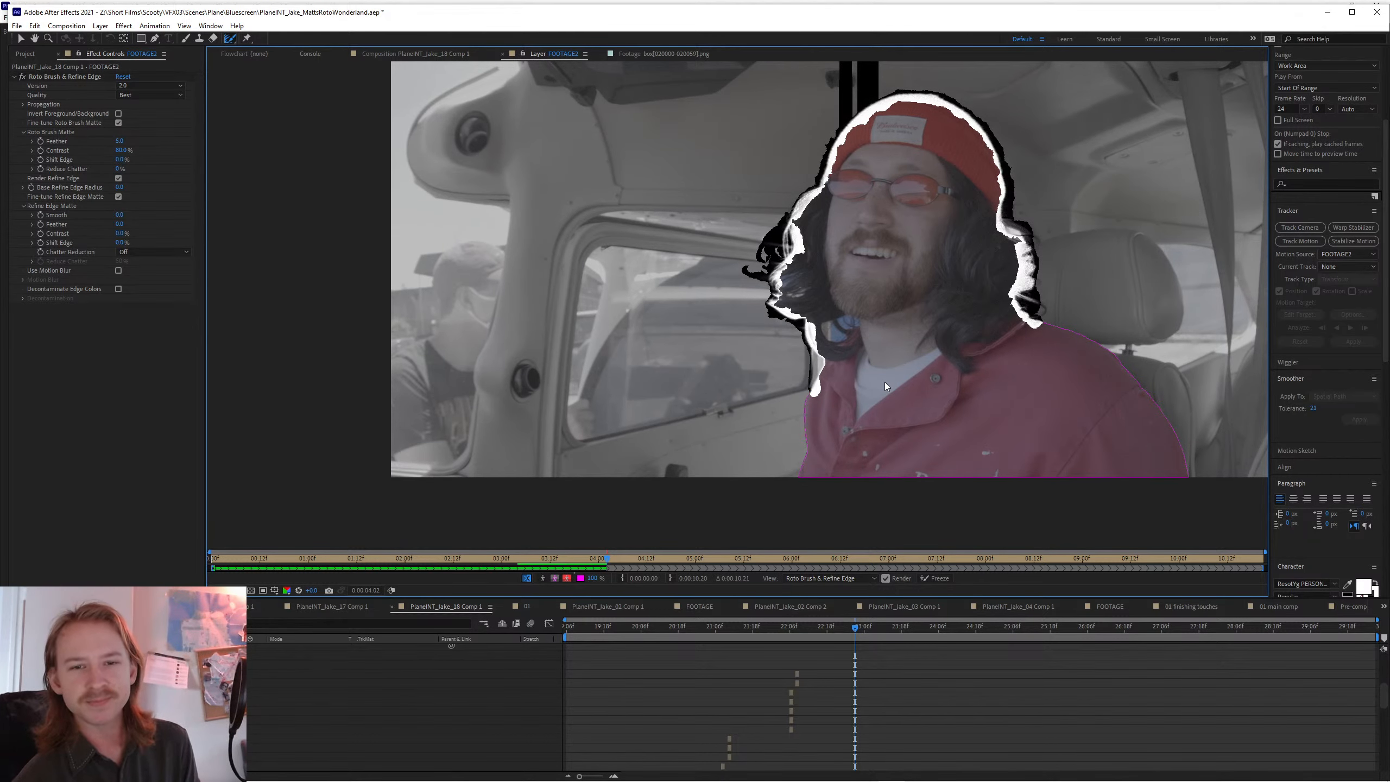
key("Page_Down")
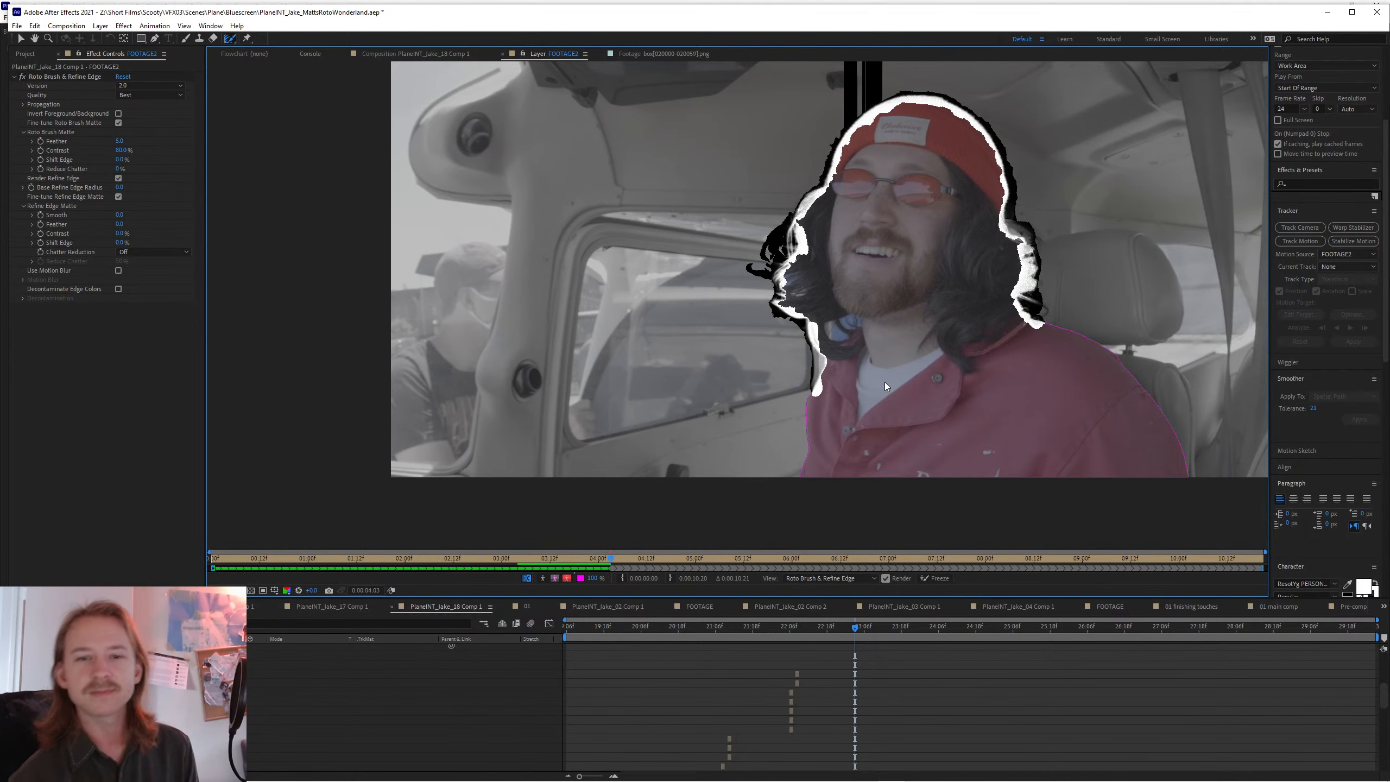
key("Page_Down")
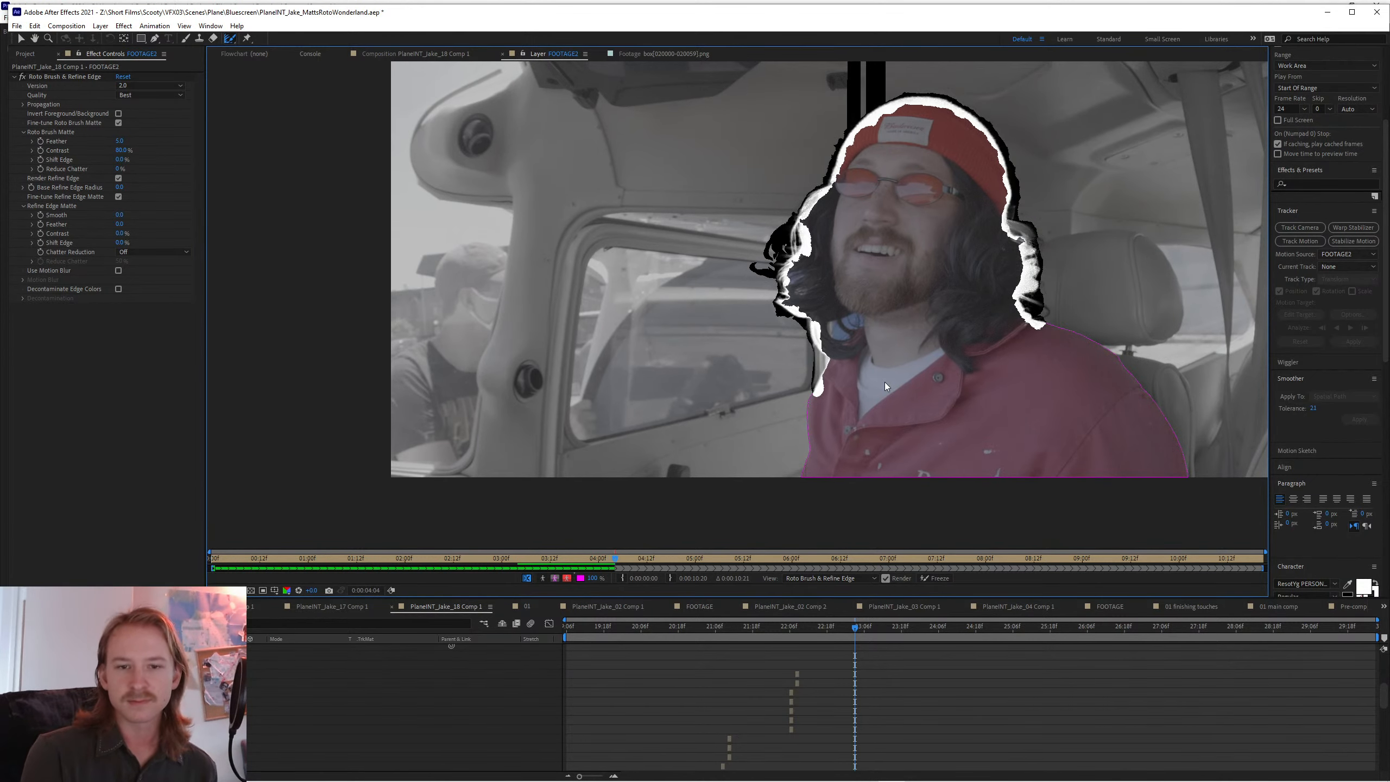
key("Page_Down")
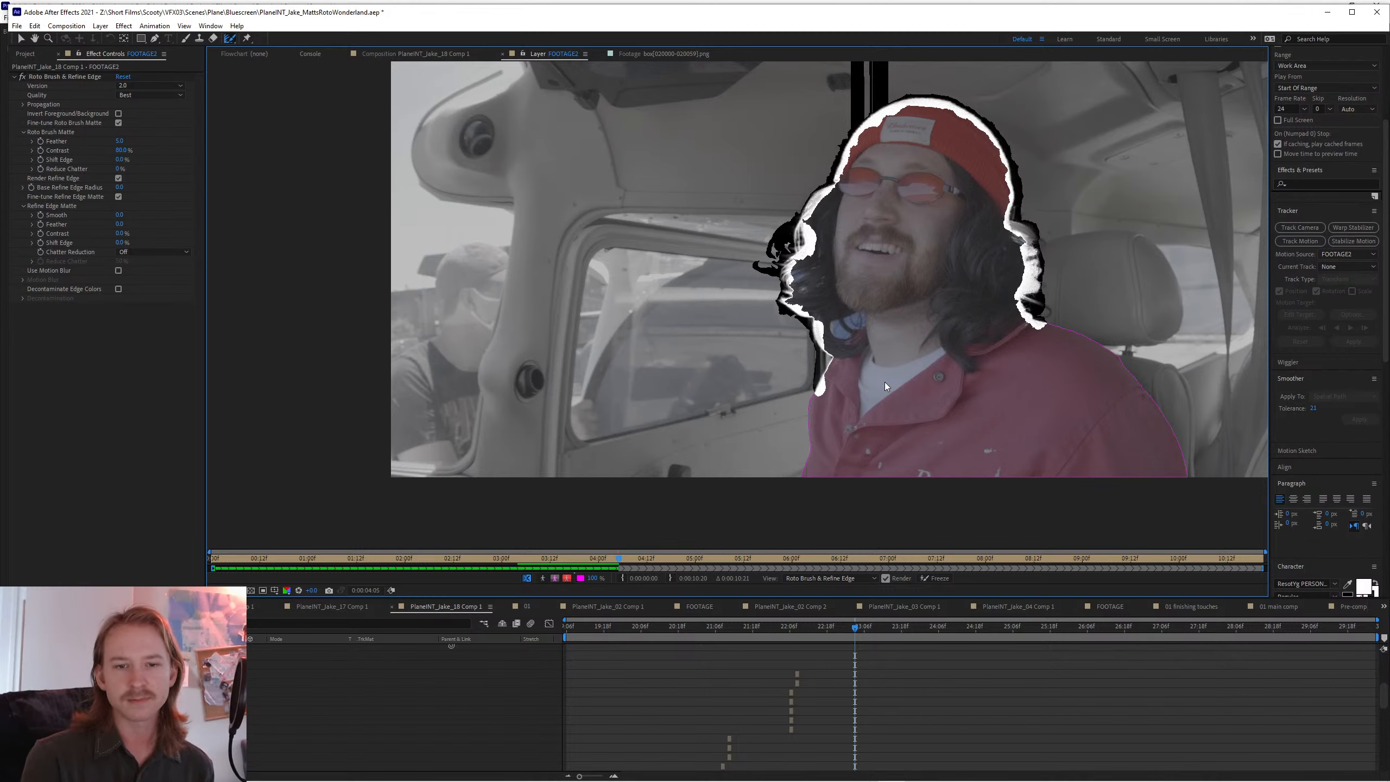
key("Page_Down")
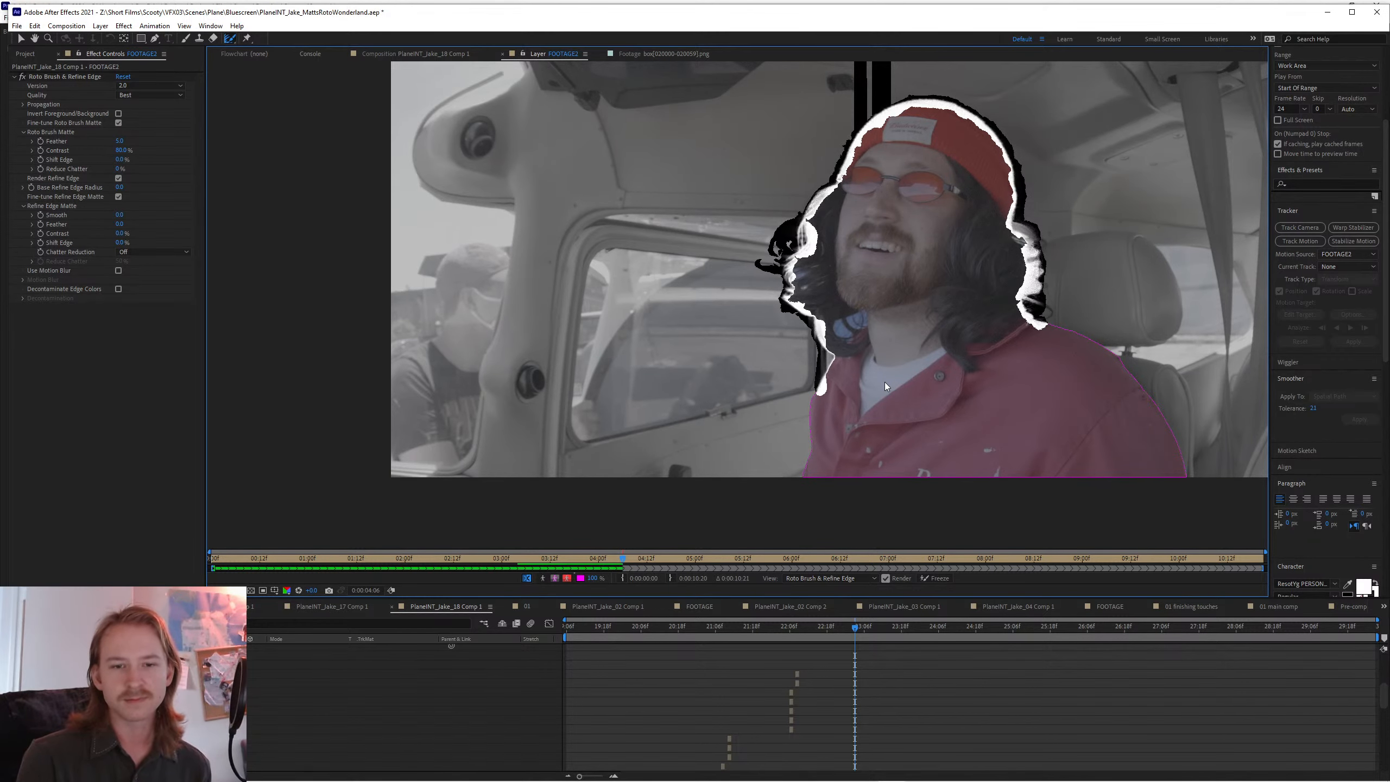
key("Page_Down")
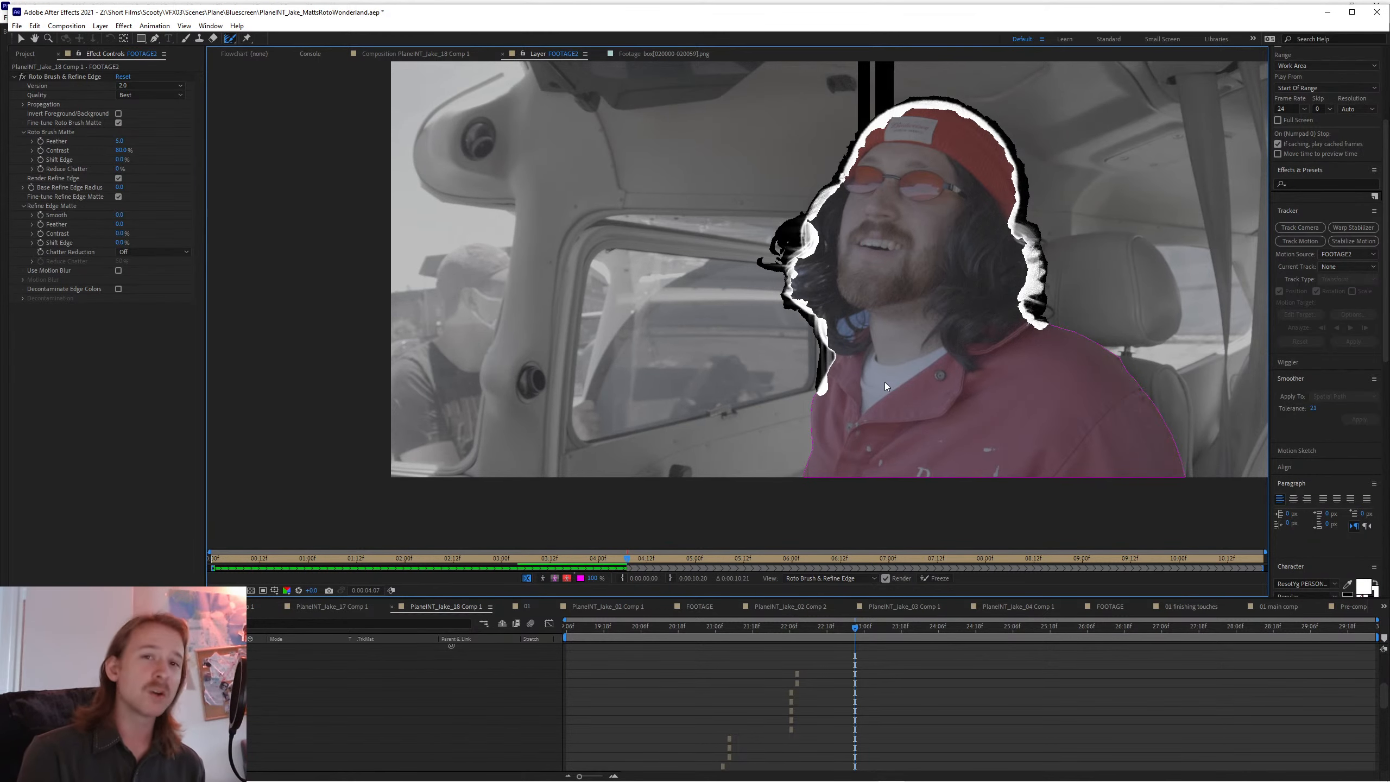
key("Page_Down")
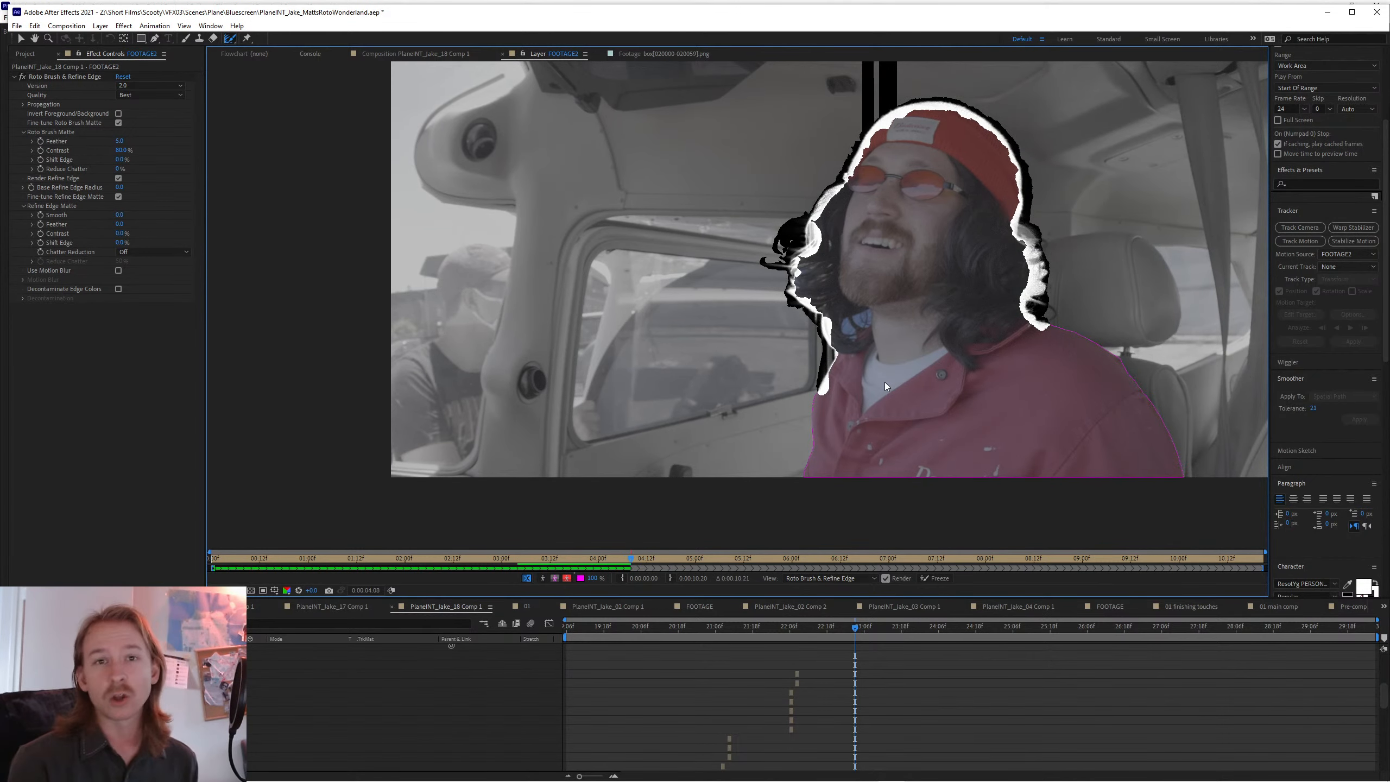
key("Page_Down")
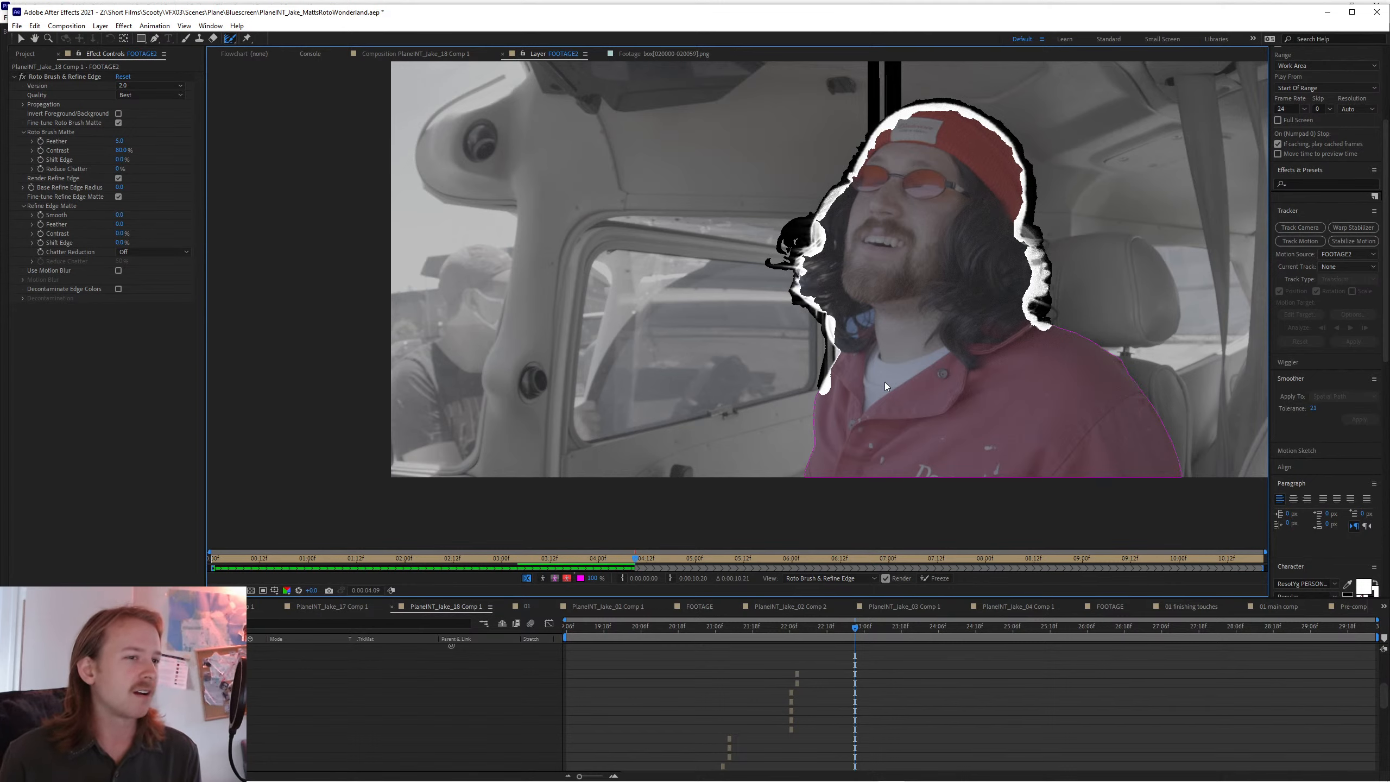
key("Page_Down")
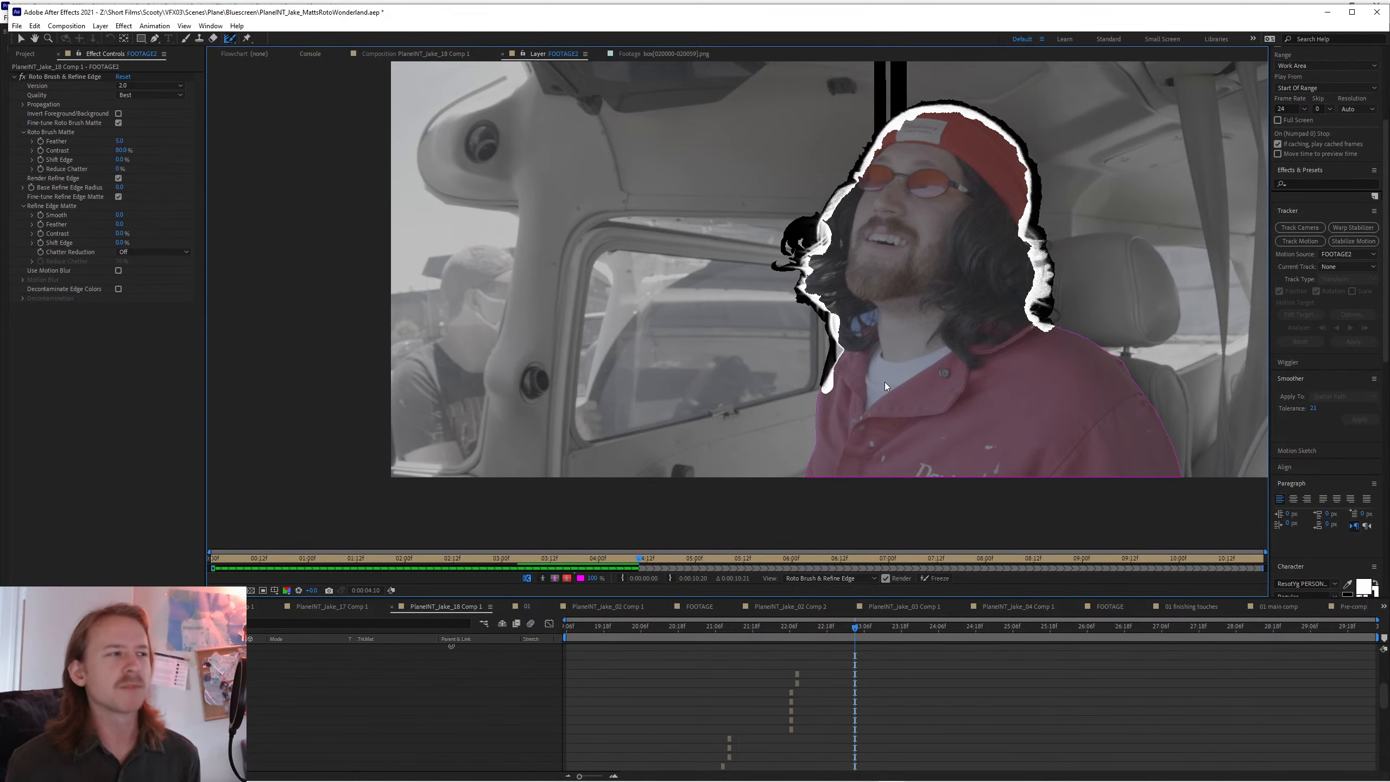
key("Page_Down")
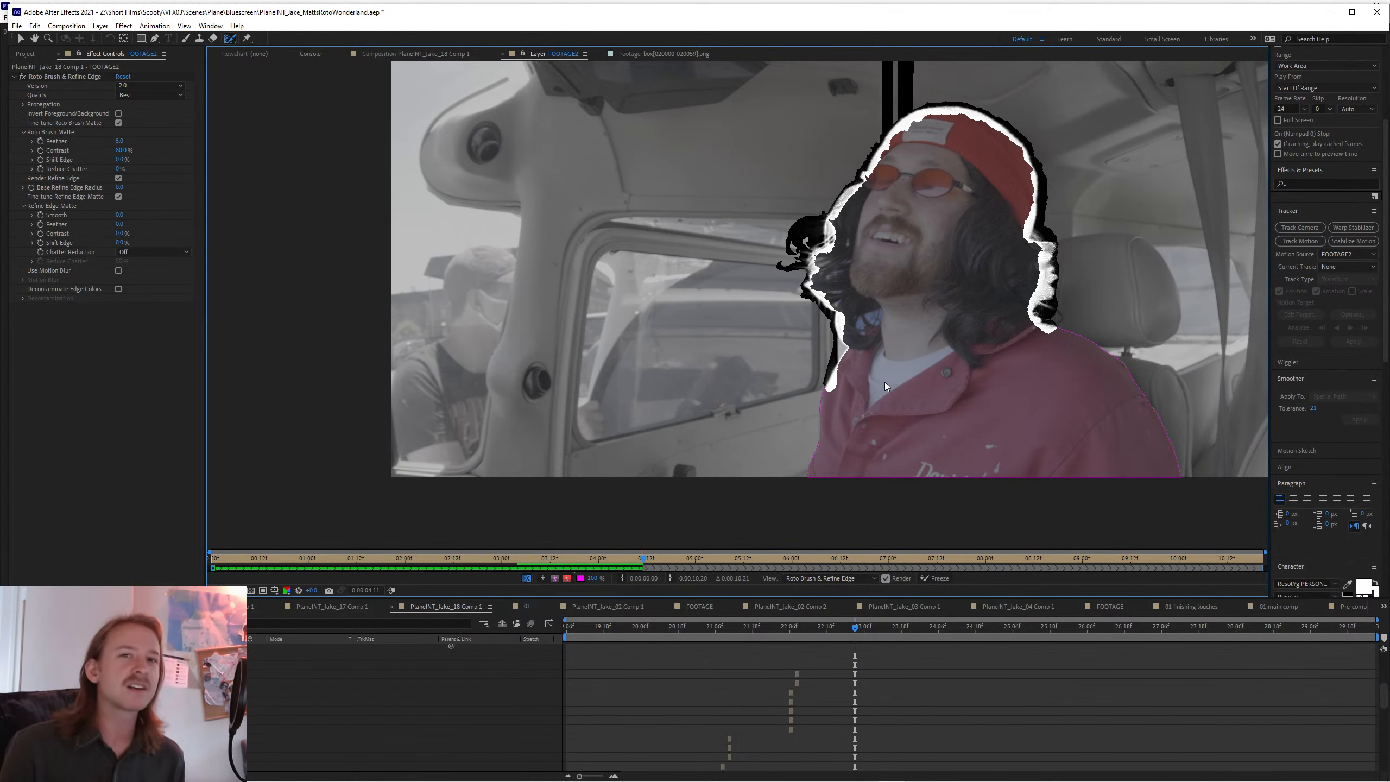
key("Page_Down")
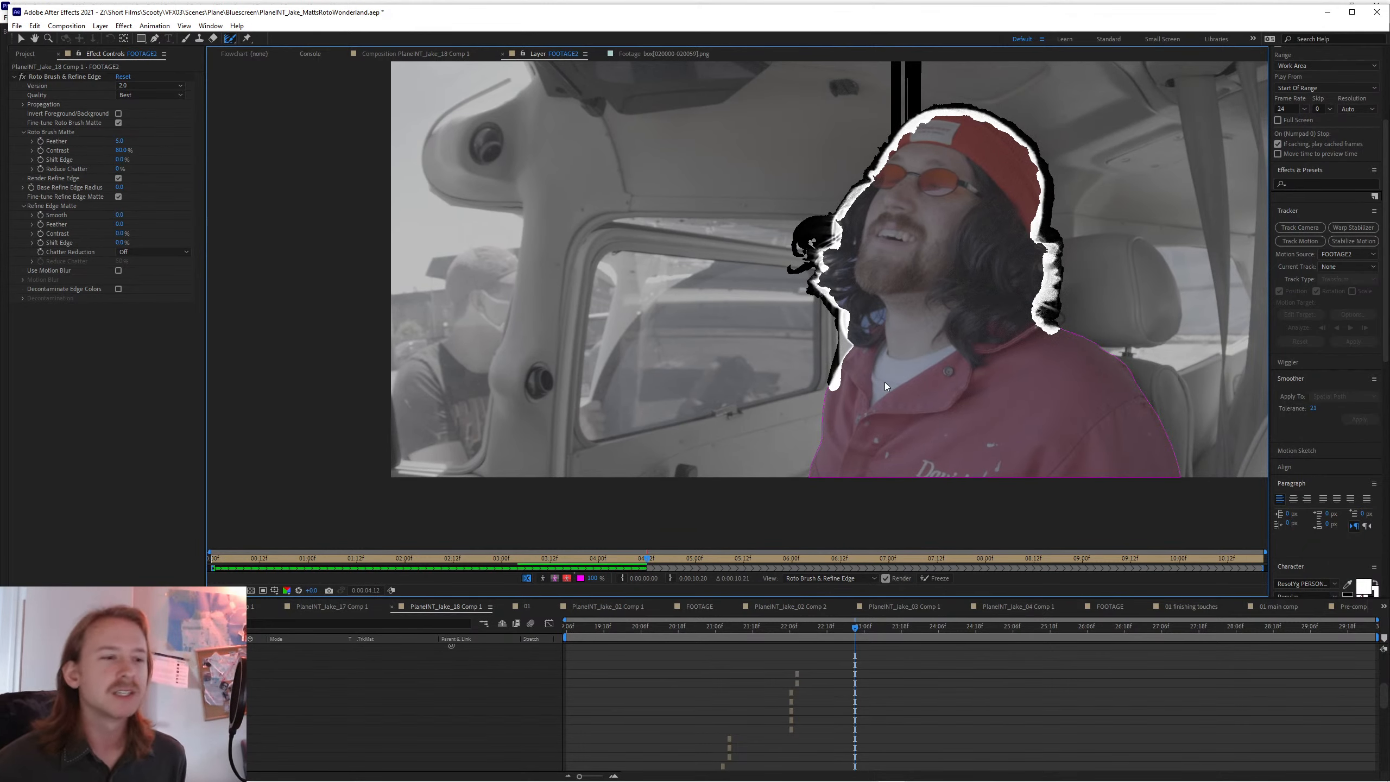
key("Page_Down")
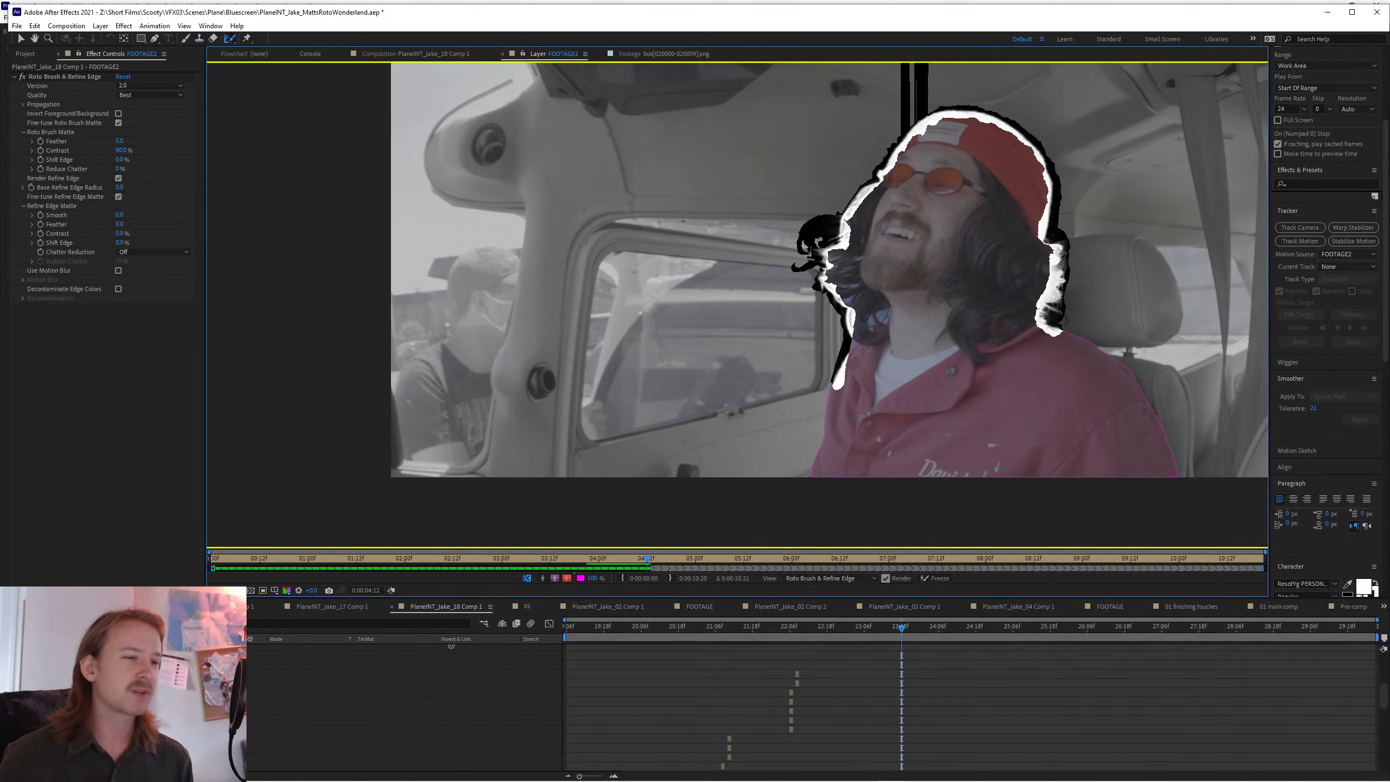
- Go back to 0:00:04:08 and add a Refine Edge stroke beside the neck, below the window-side curls
key("Page_Up")
key("Page_Up")
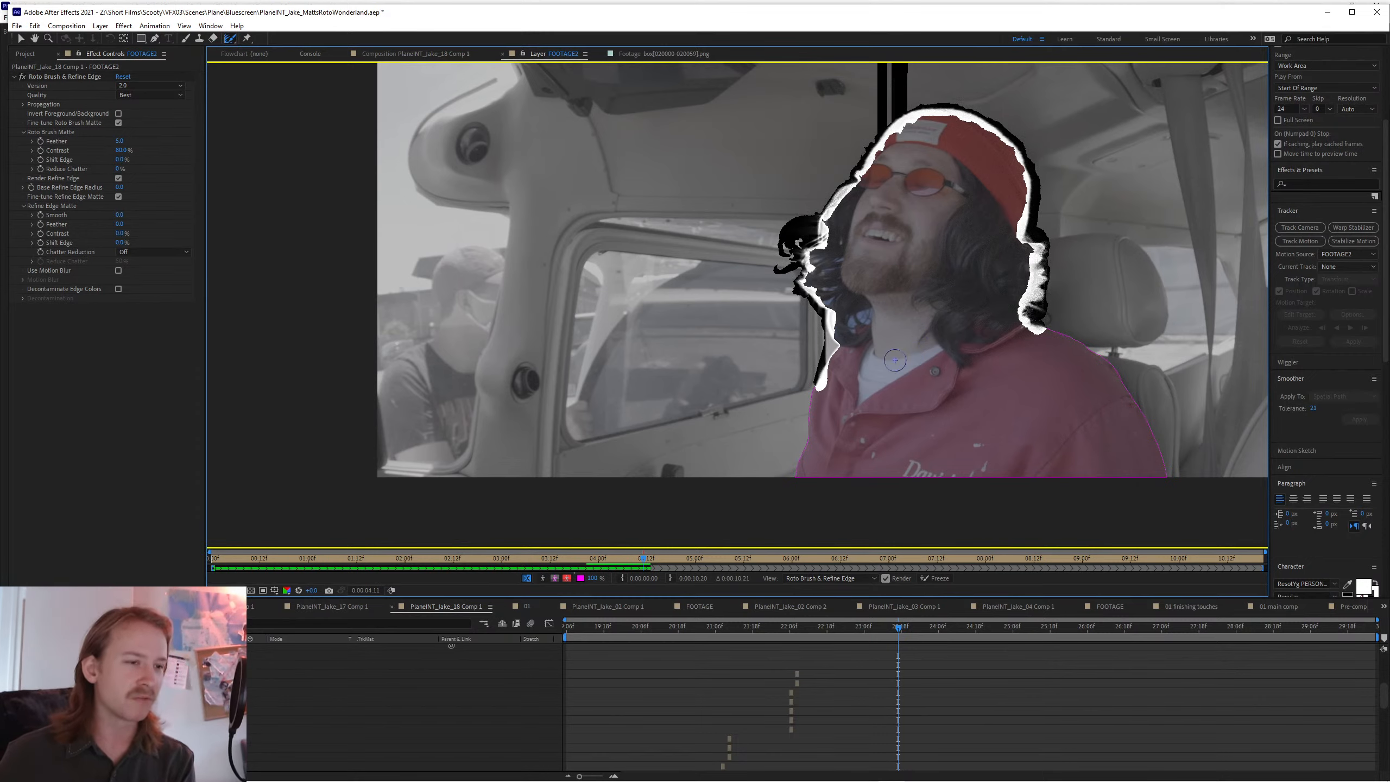
scroll(858, 383, "up", 3)
key("Page_Up")
key("Page_Up")
key("Page_Up")
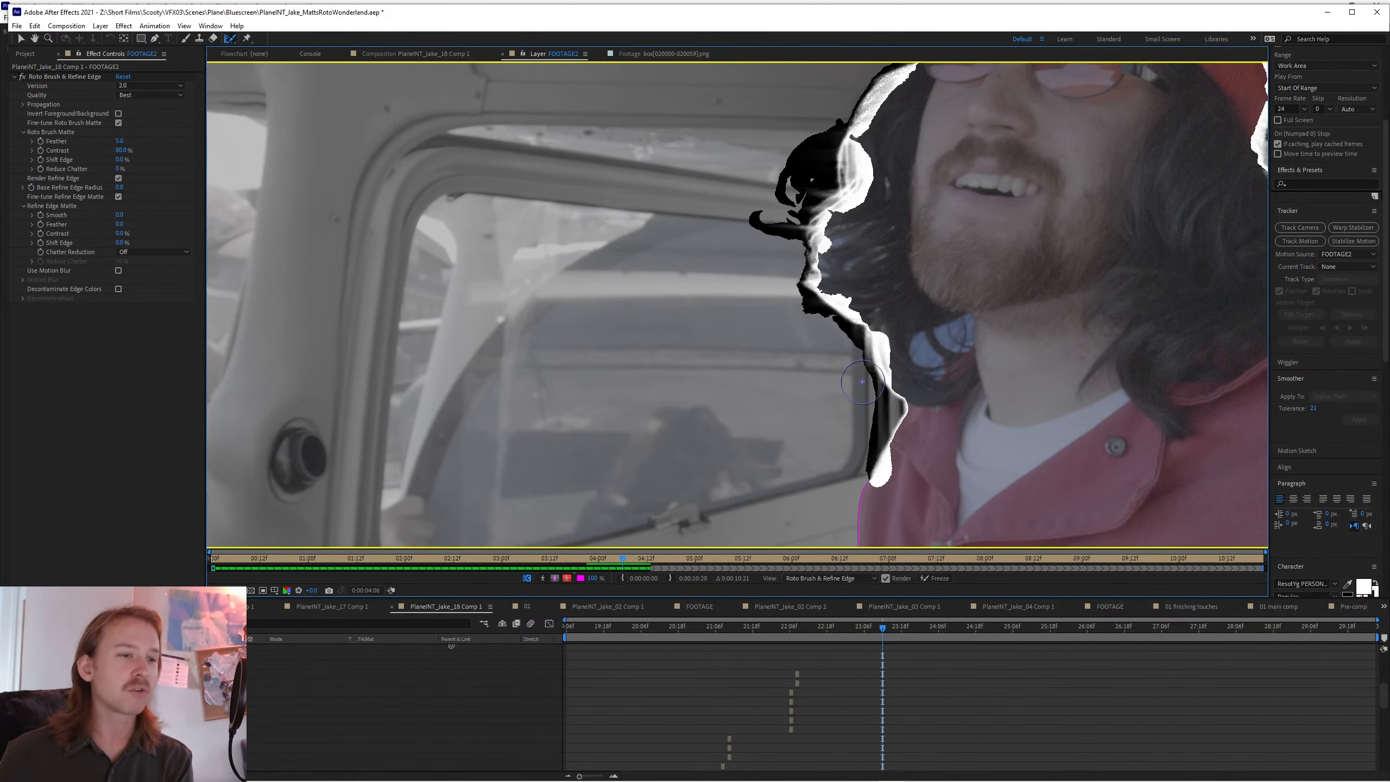
key("Page_Down")
left_click_drag(903, 385, 872, 398)
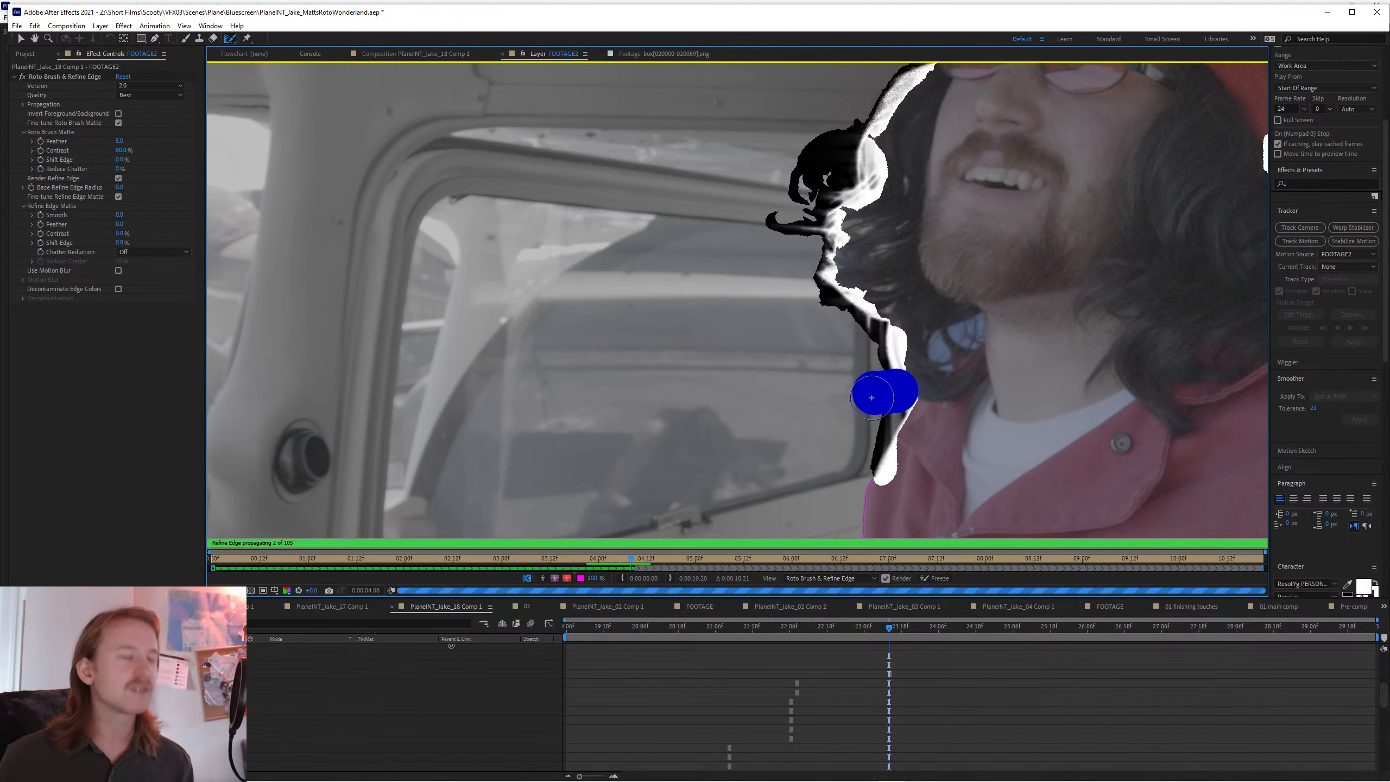
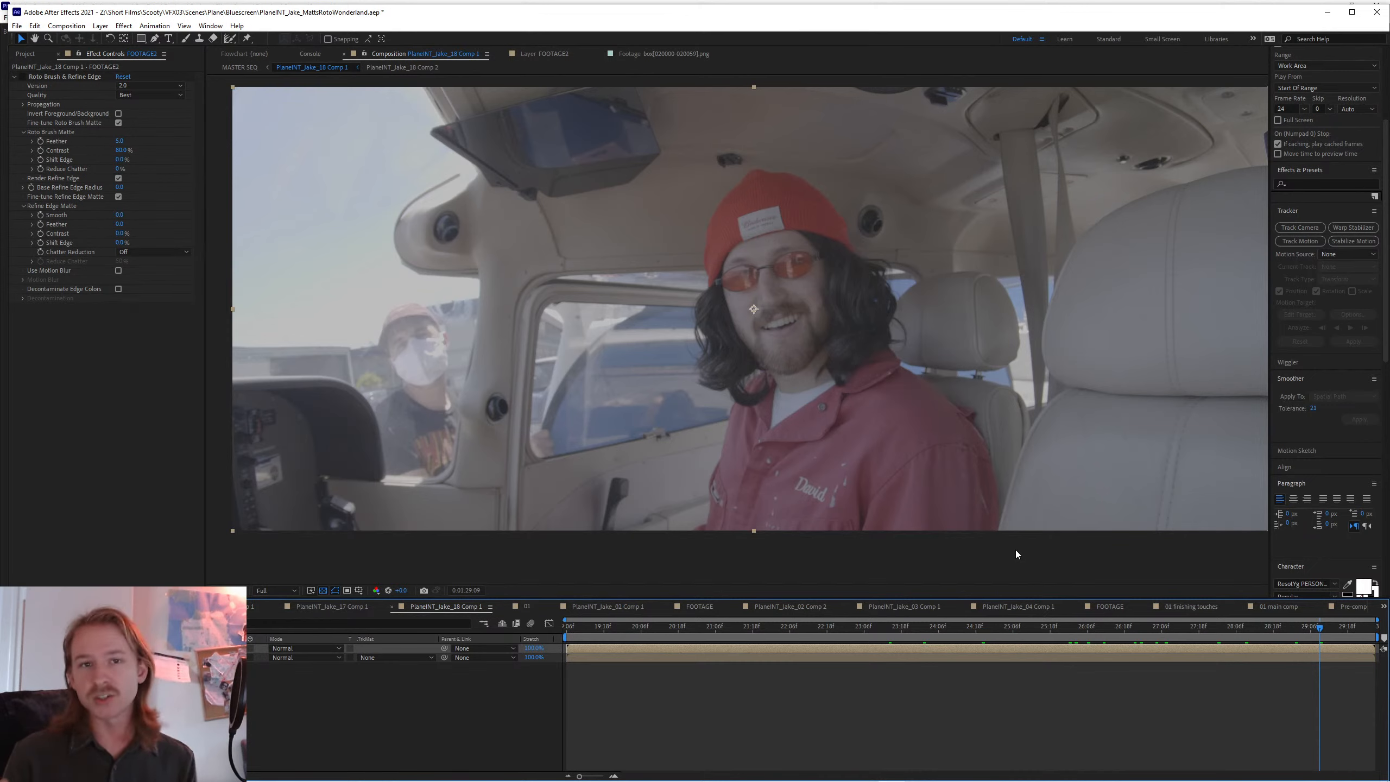
- Apply Optics Compensation to the footage layer, enable Reverse Lens Distortion and raise the Field of View to bulge the image
key("ctrl+space")
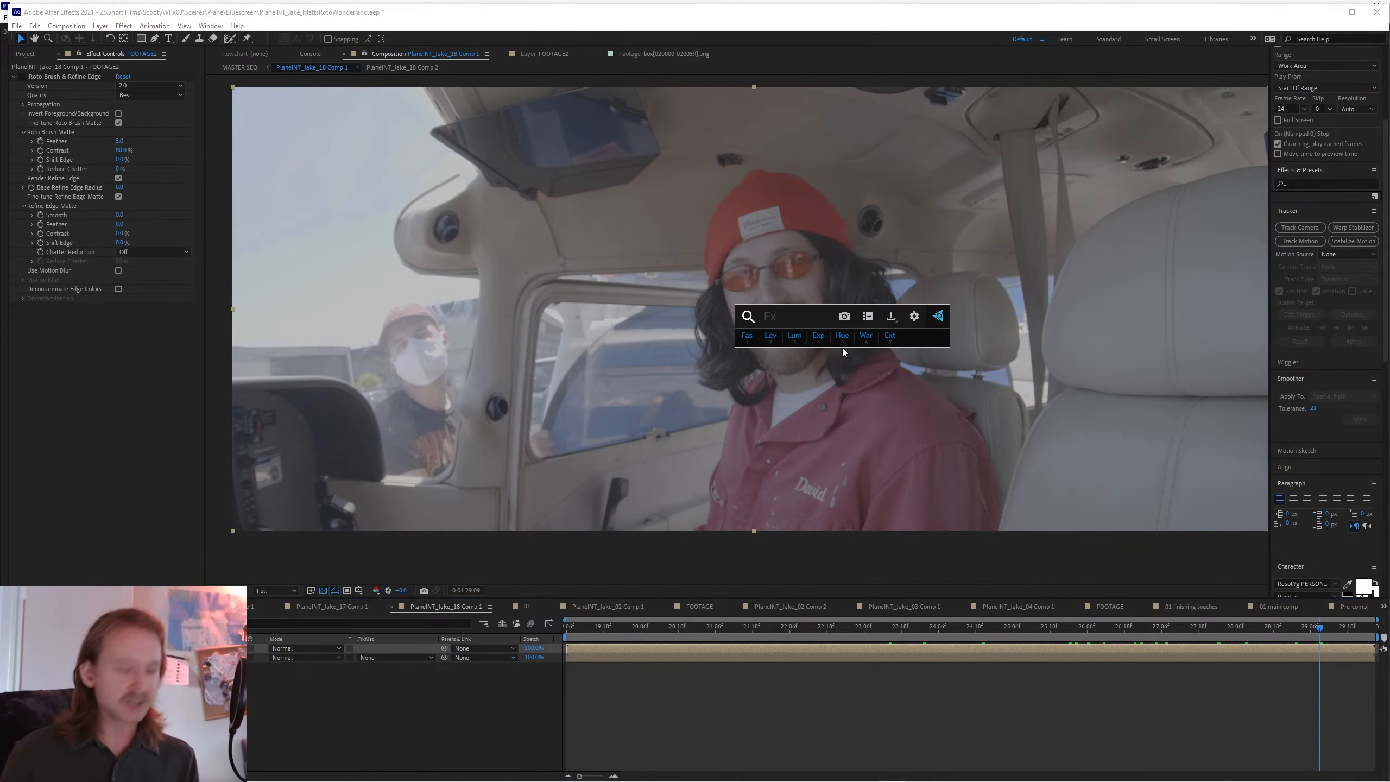
type("opti")
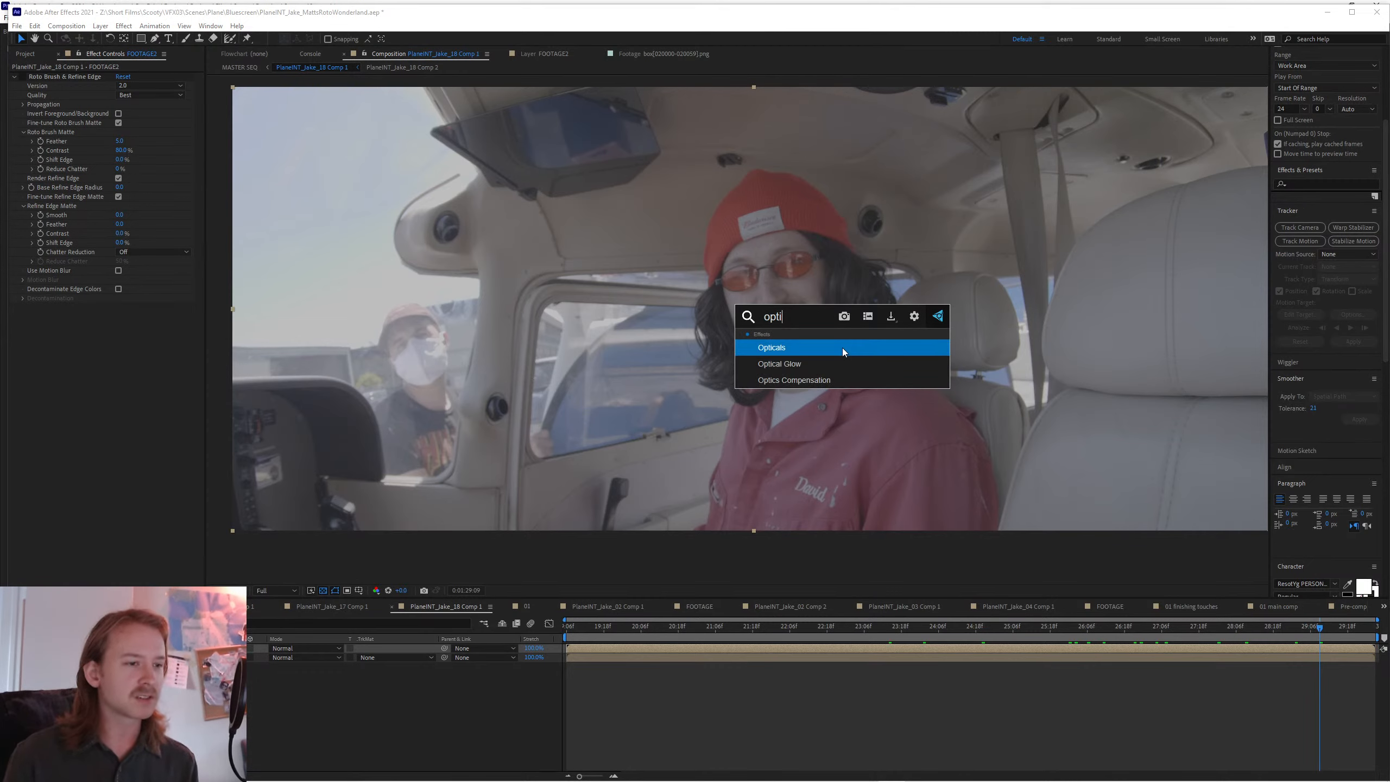
key("Down")
key("Down")
key("Return")
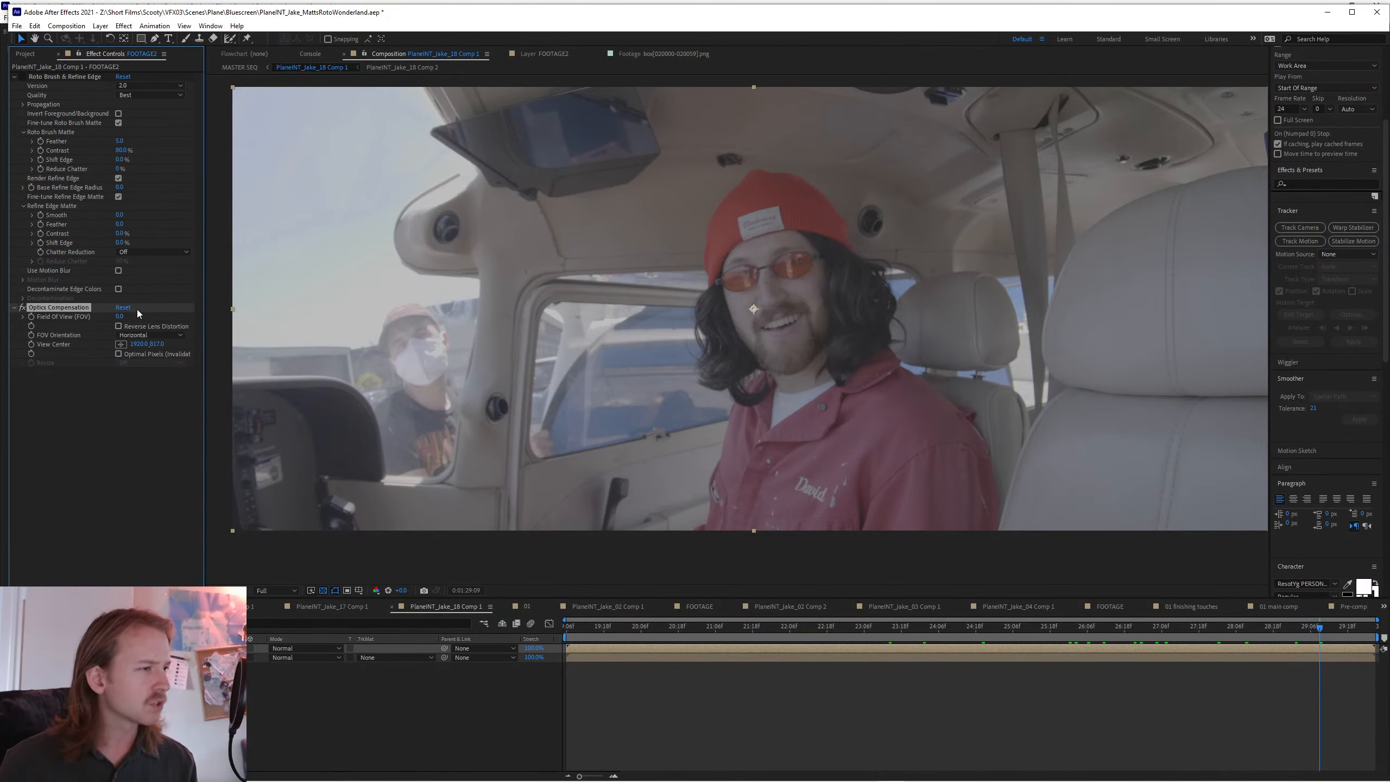
left_click(119, 325)
left_click_drag(120, 318, 419, 285)
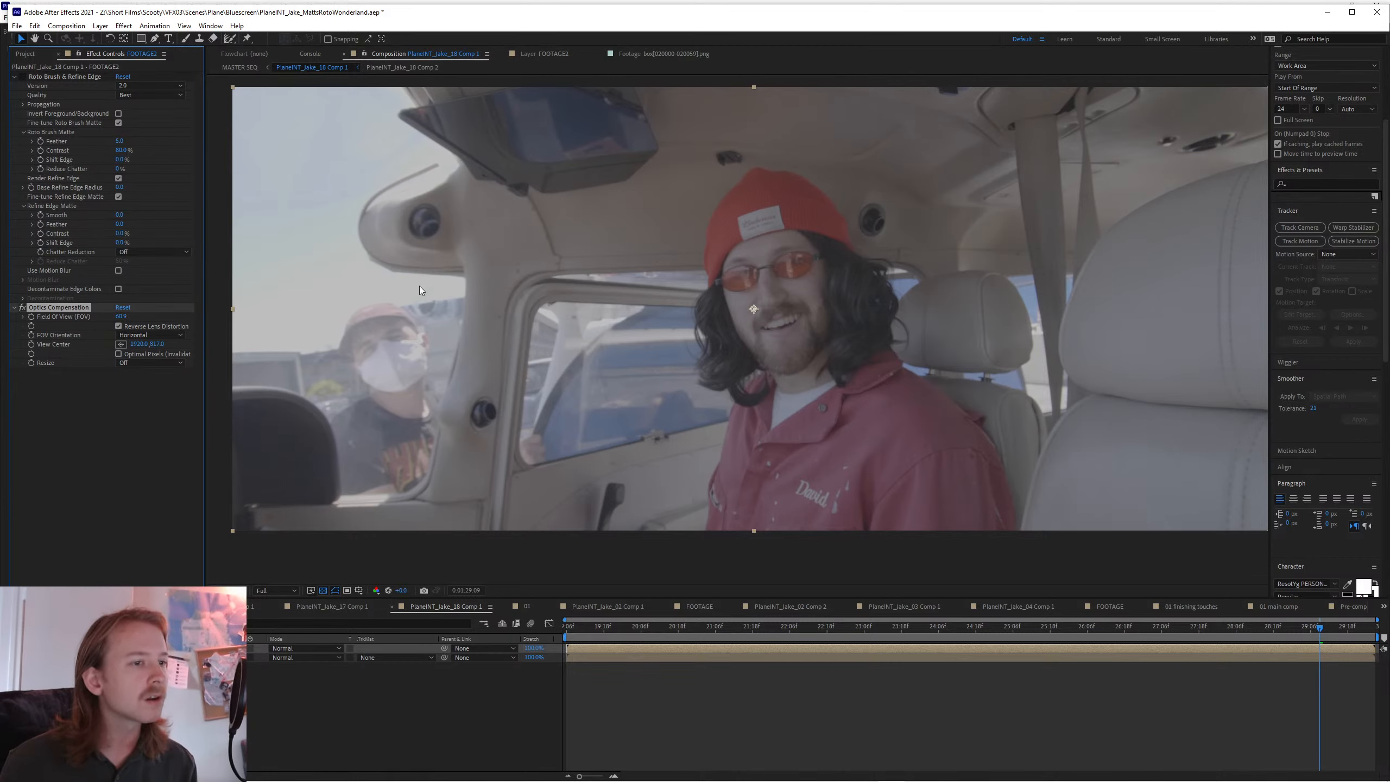
- Compare the airplane shot with and without the lens distortion by repeatedly undoing and redoing the Field of View change
key("ctrl+z")
key("ctrl+shift+z")
key("ctrl+z")
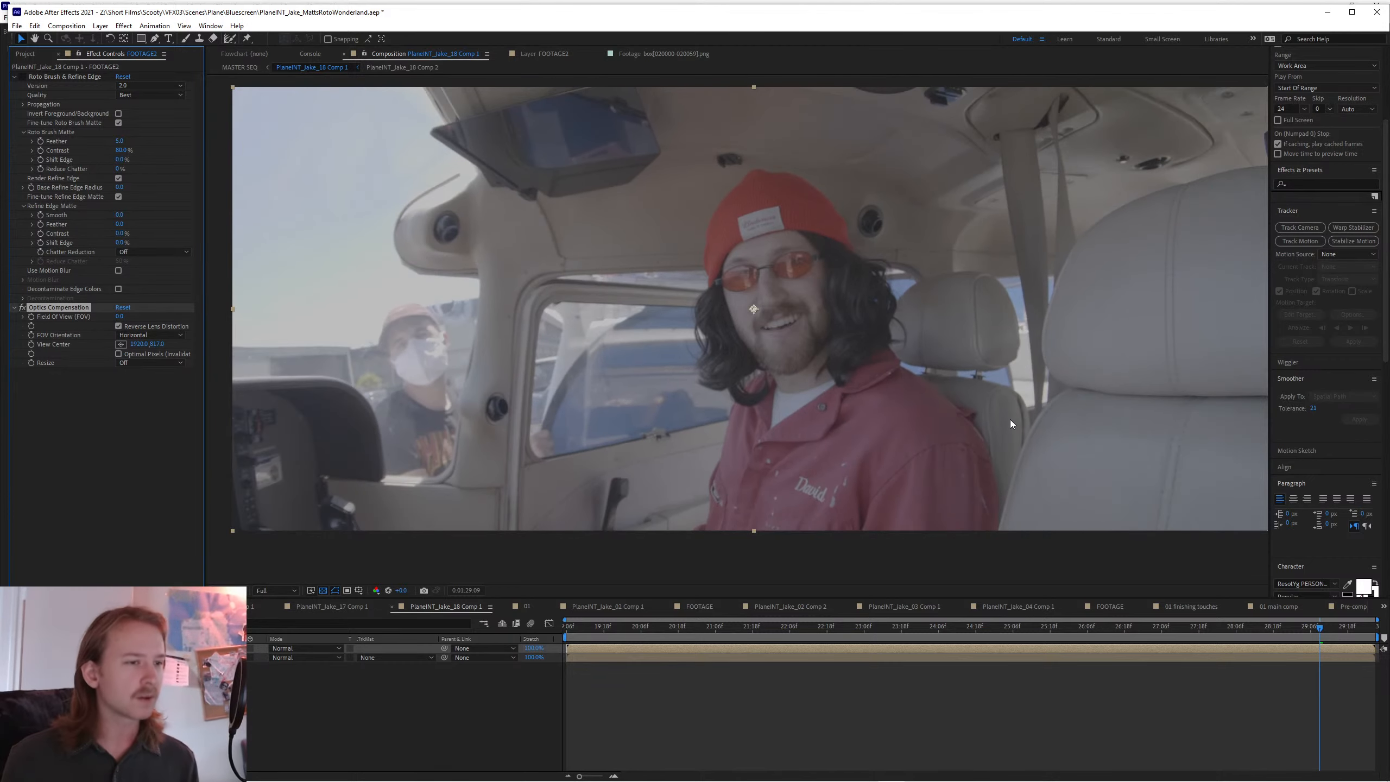
key("ctrl+shift+z")
key("ctrl+z")
key("ctrl+shift+z")
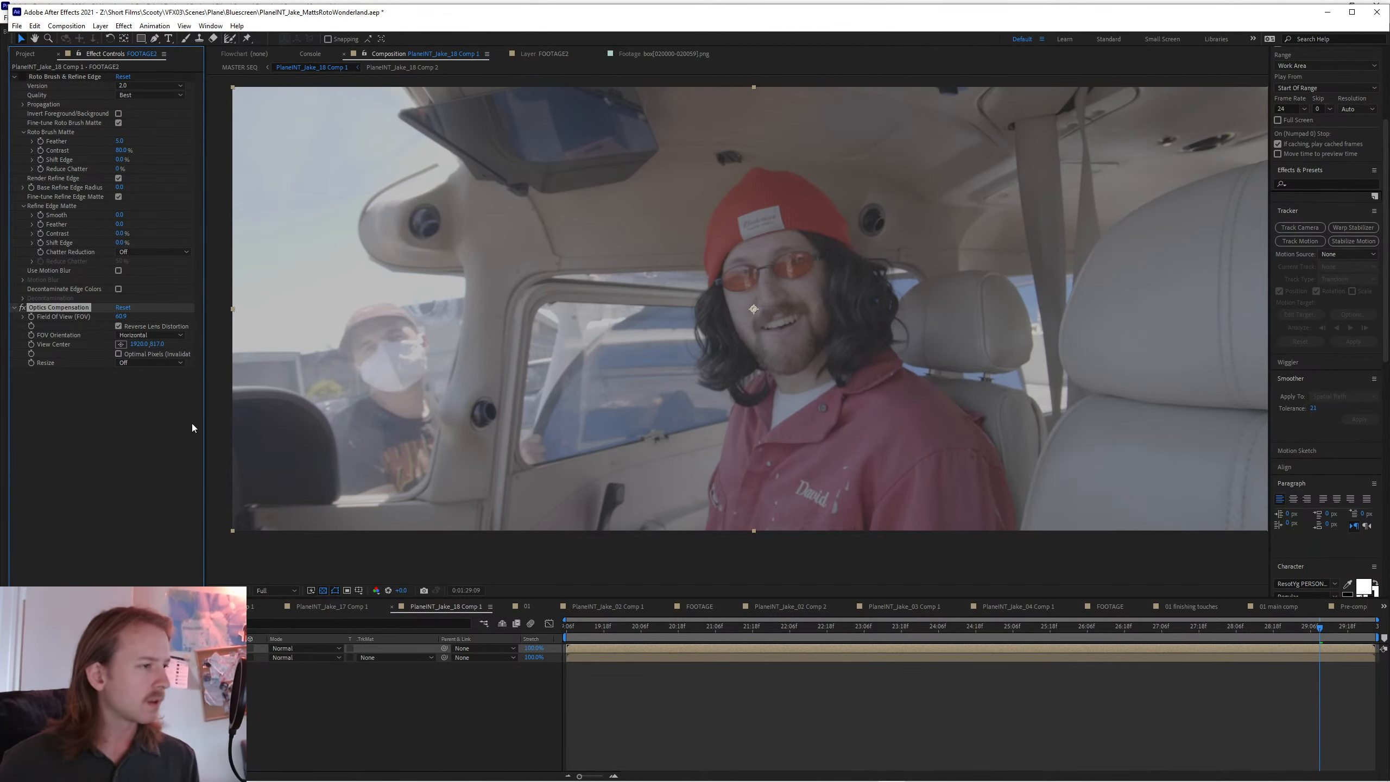
- Set the Optics Compensation Resize option to Max 2X and enable Optimal Pixels
left_click(150, 363)
left_click(146, 387)
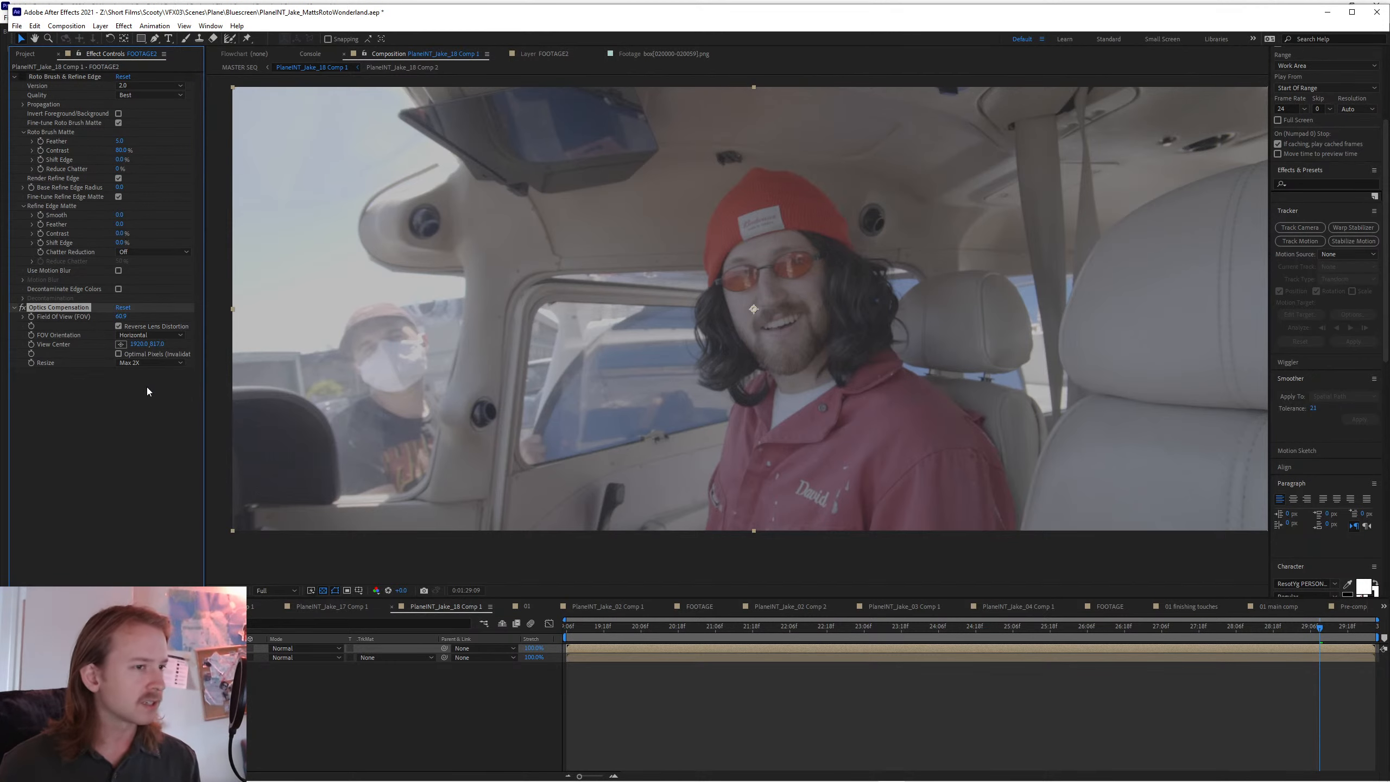
left_click(149, 355)
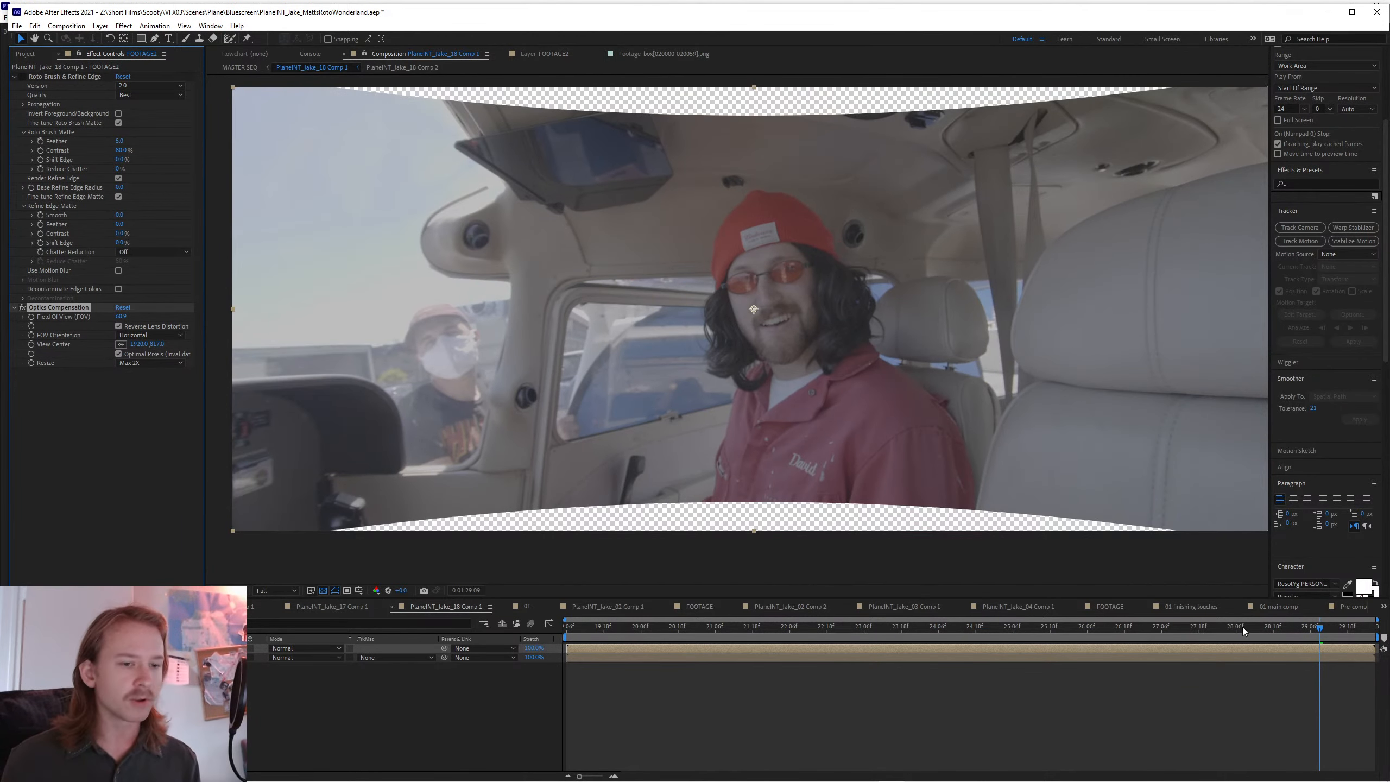
left_click(151, 363)
left_click(147, 396)
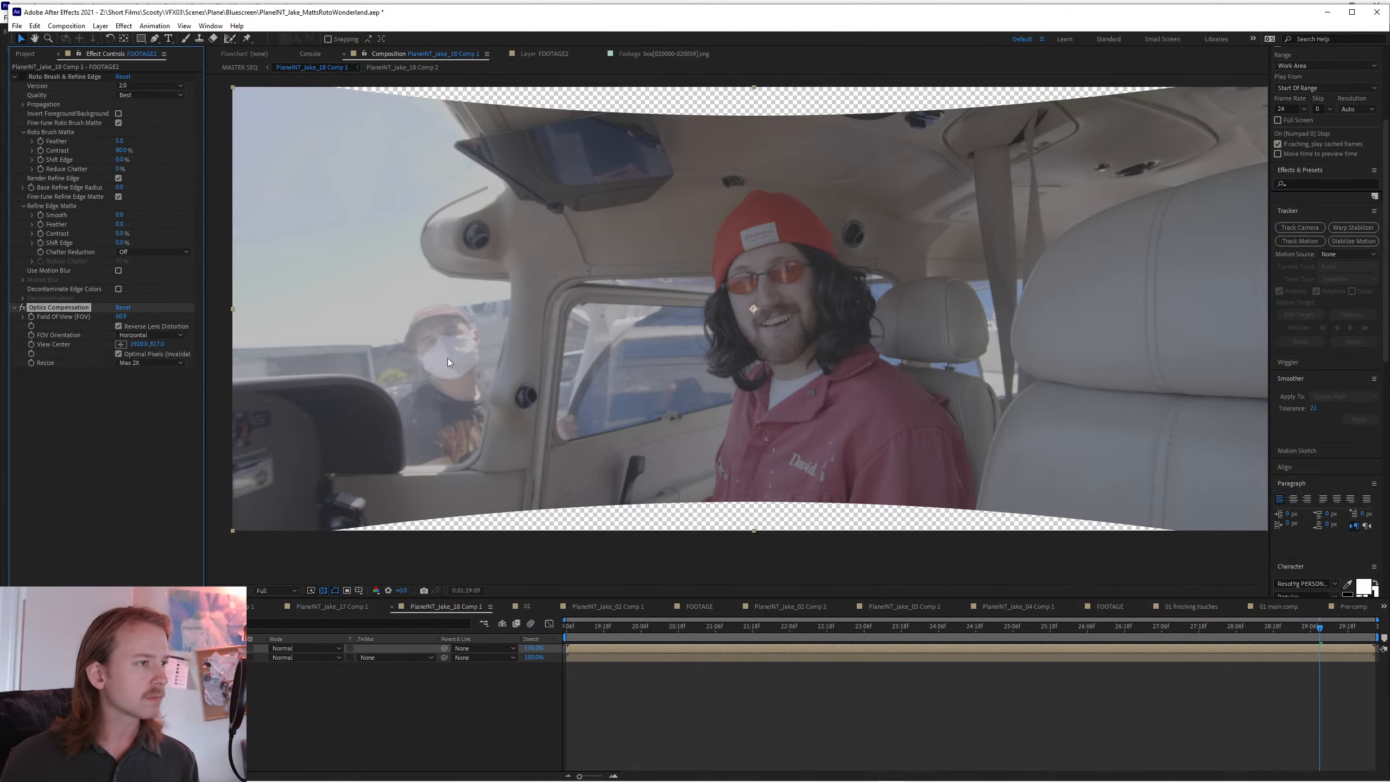
- Scale the footage layer down until its warped edges show inside the frame, and turn off the transparency grid
key("ctrl+z")
left_click_drag(207, 657, 201, 657)
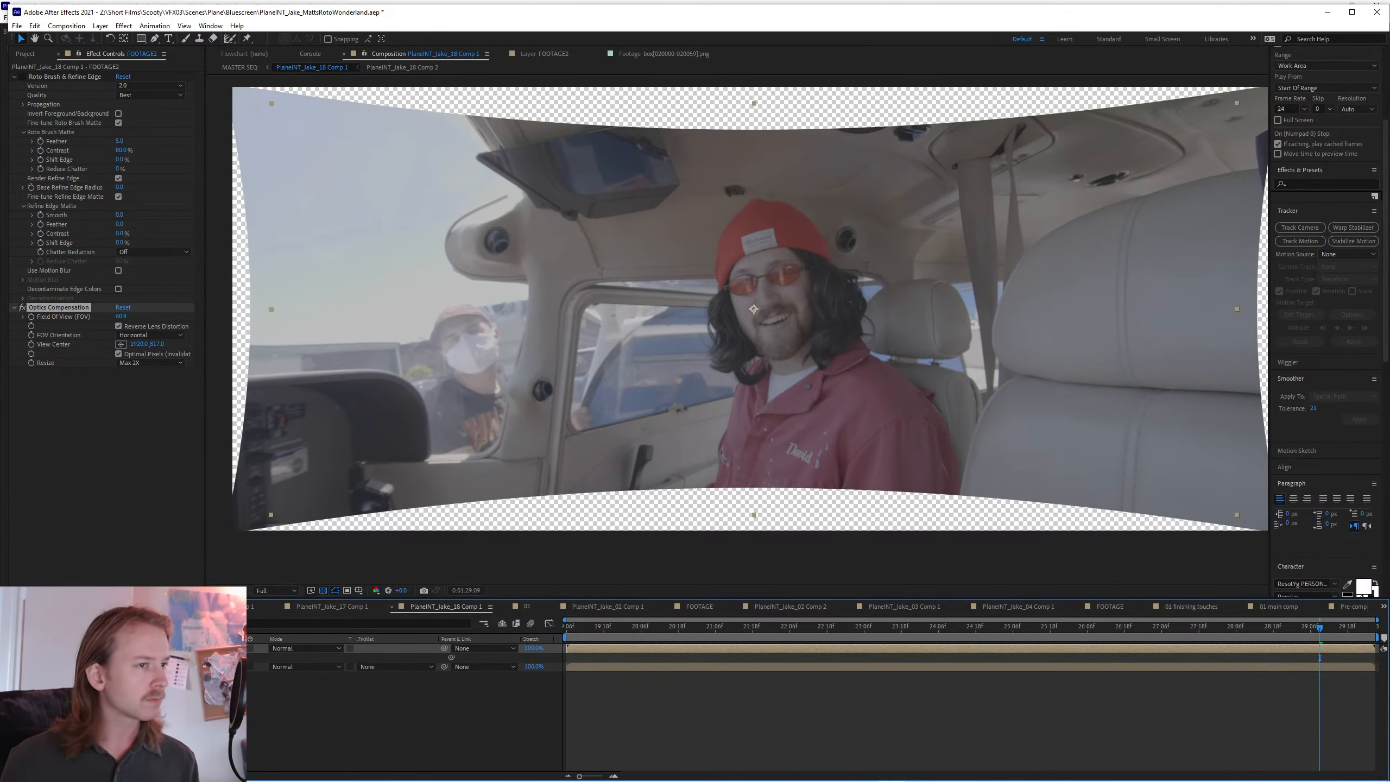
key("ctrl+z")
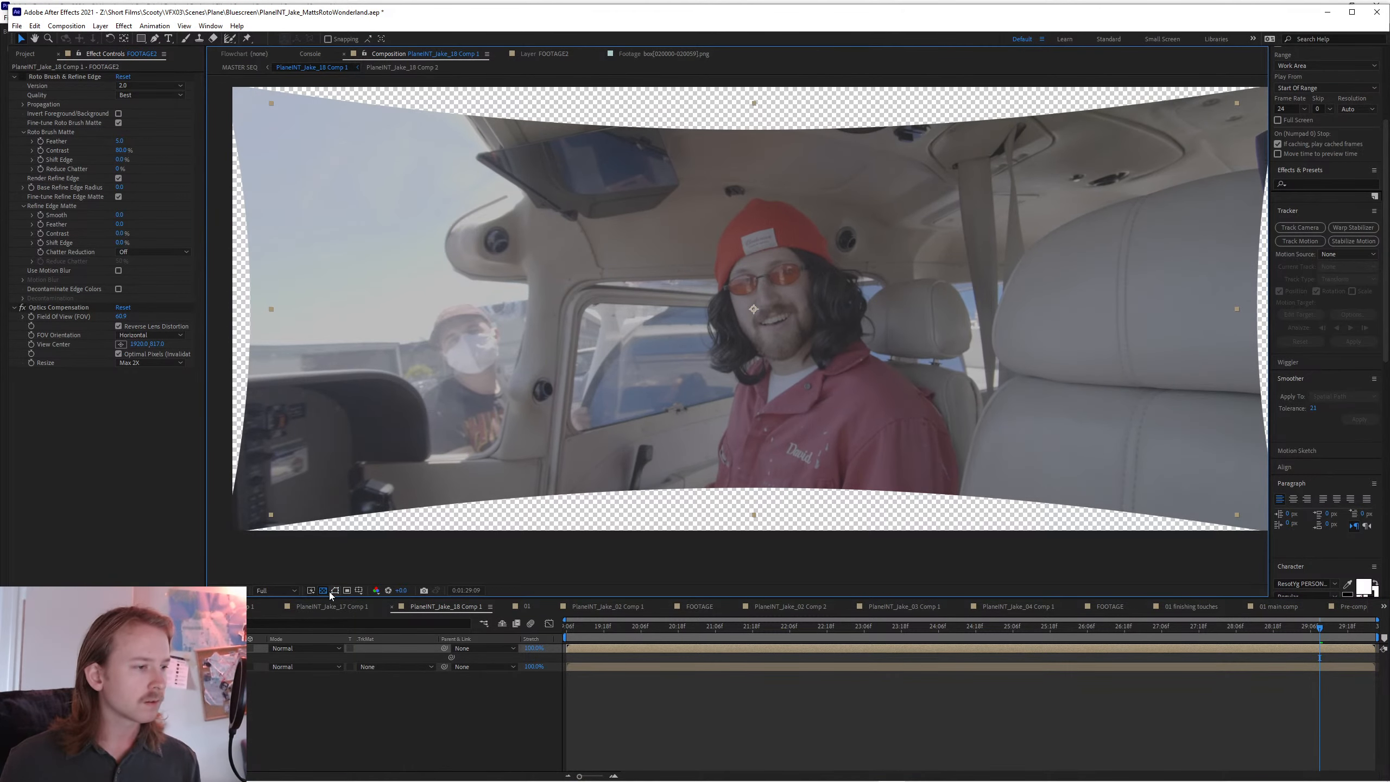
left_click(323, 590)
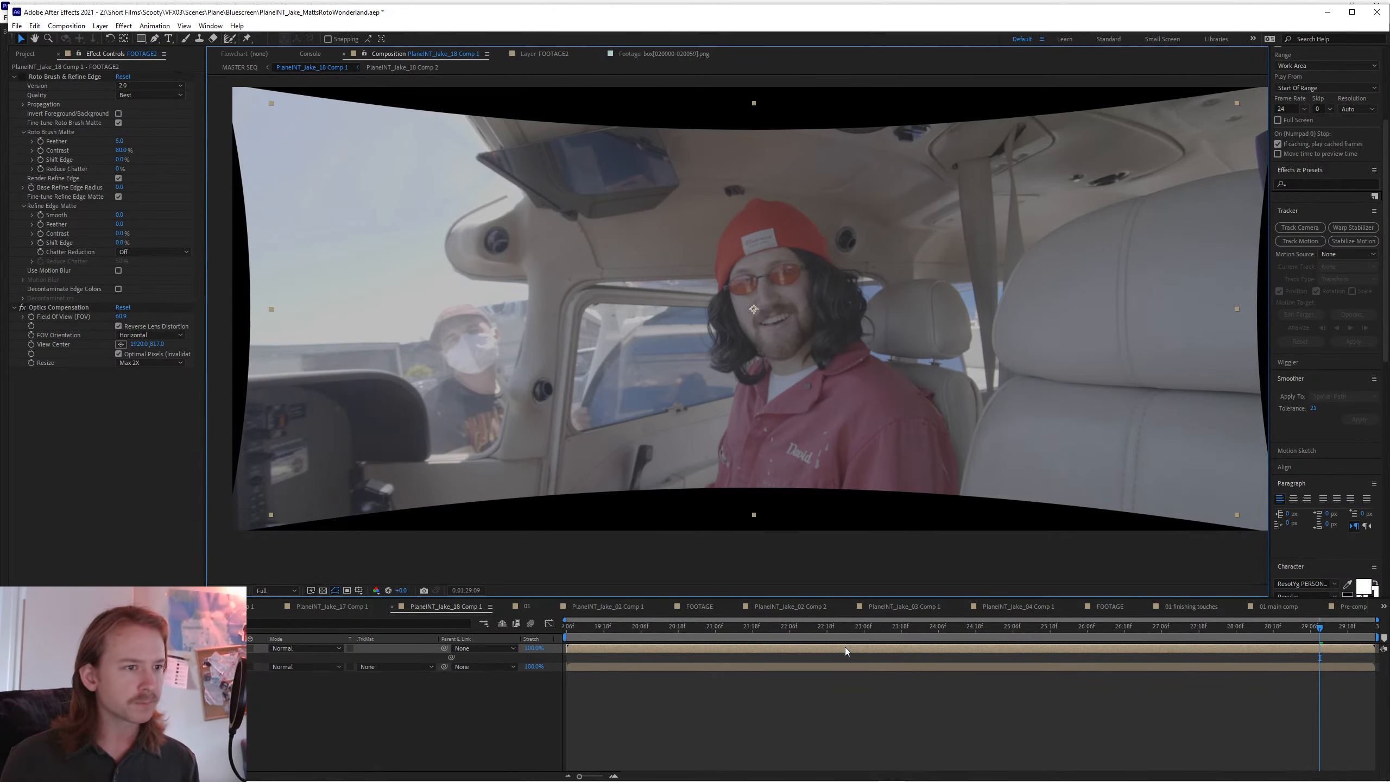
- Add Lumetri Color to the footage layer, raise its Contrast and set its Saturation to 130
key("ctrl+space")
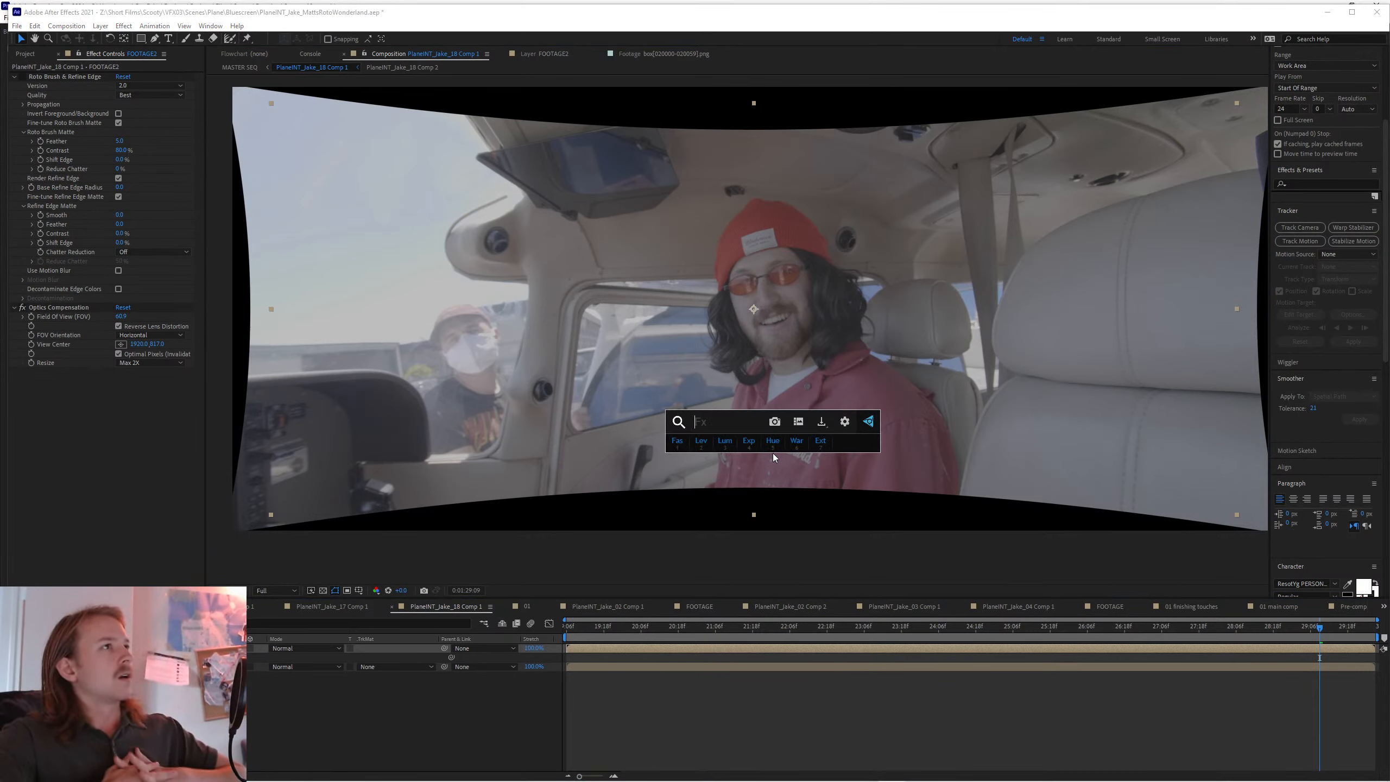
key("3")
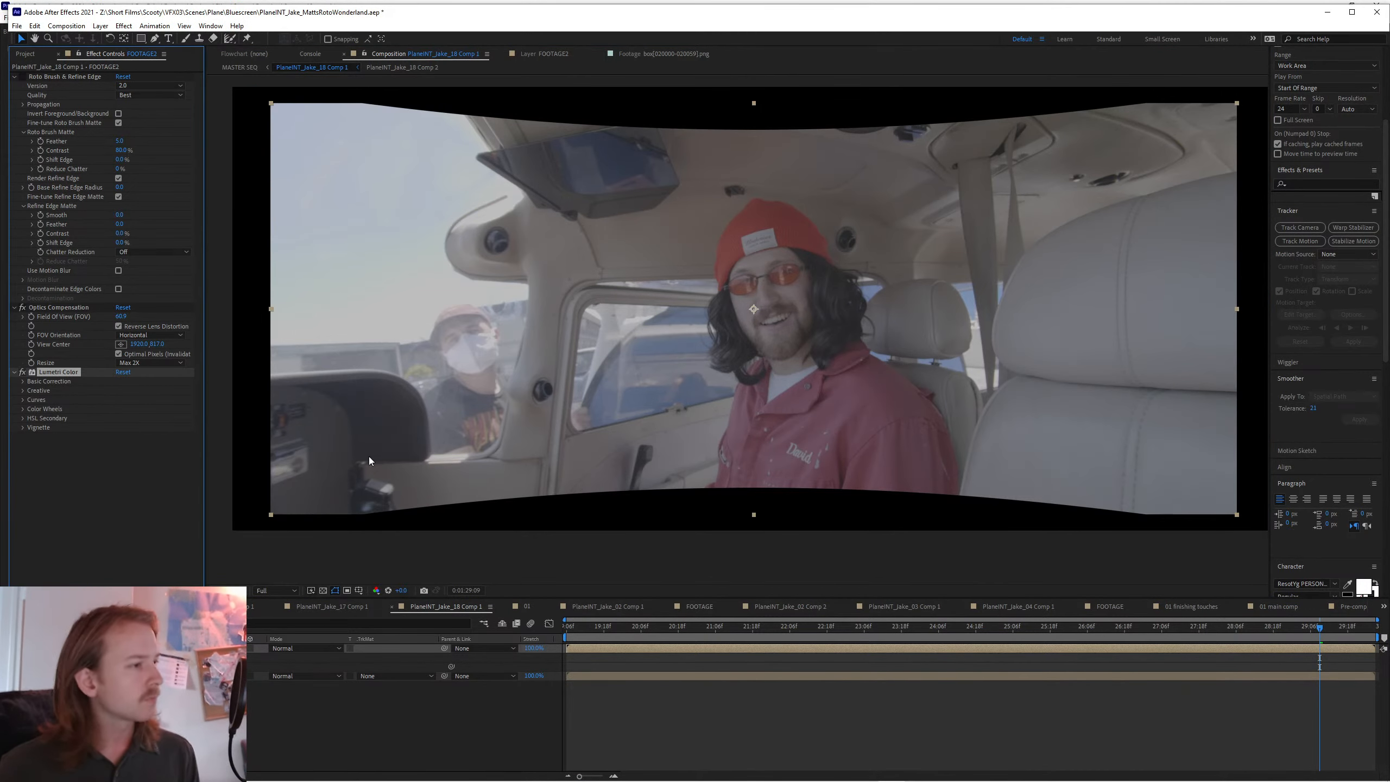
left_click(23, 382)
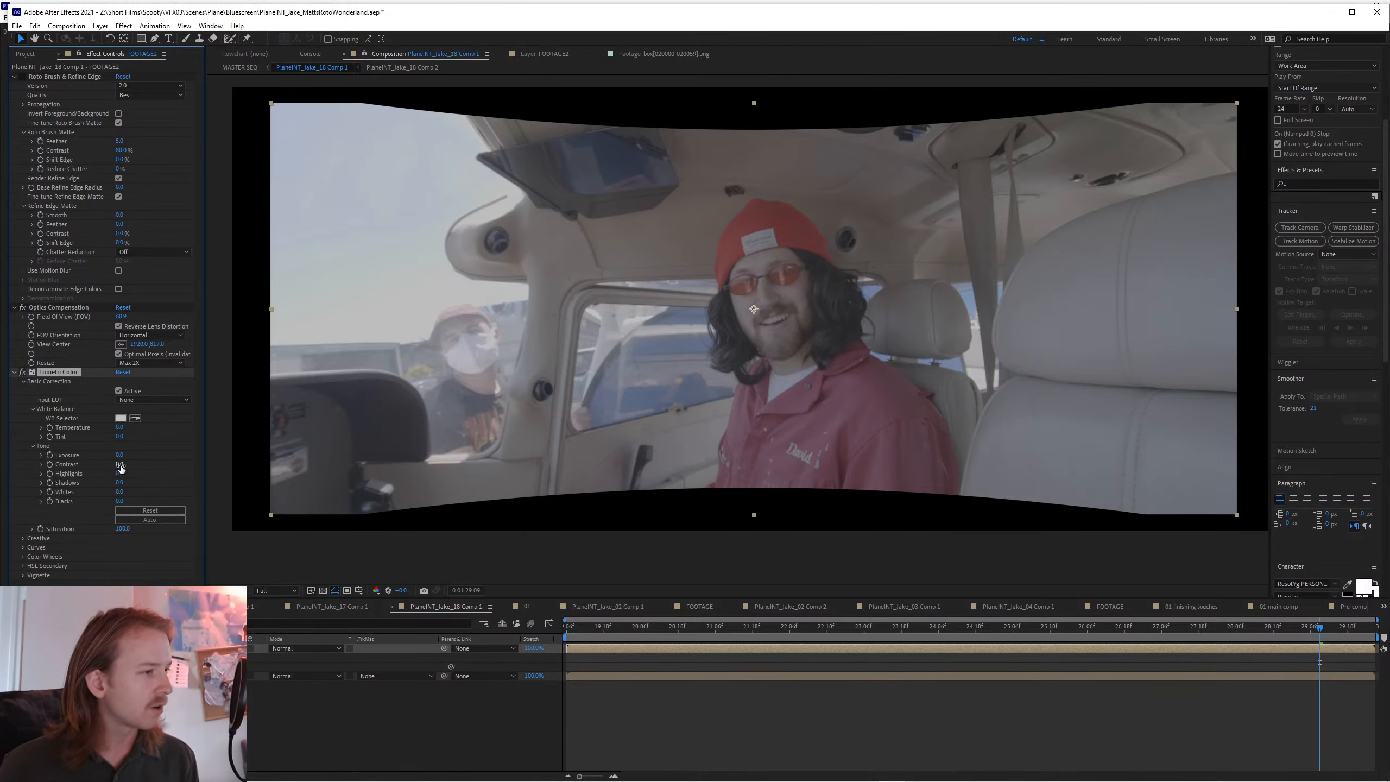
left_click_drag(120, 464, 668, 488)
left_click(125, 528)
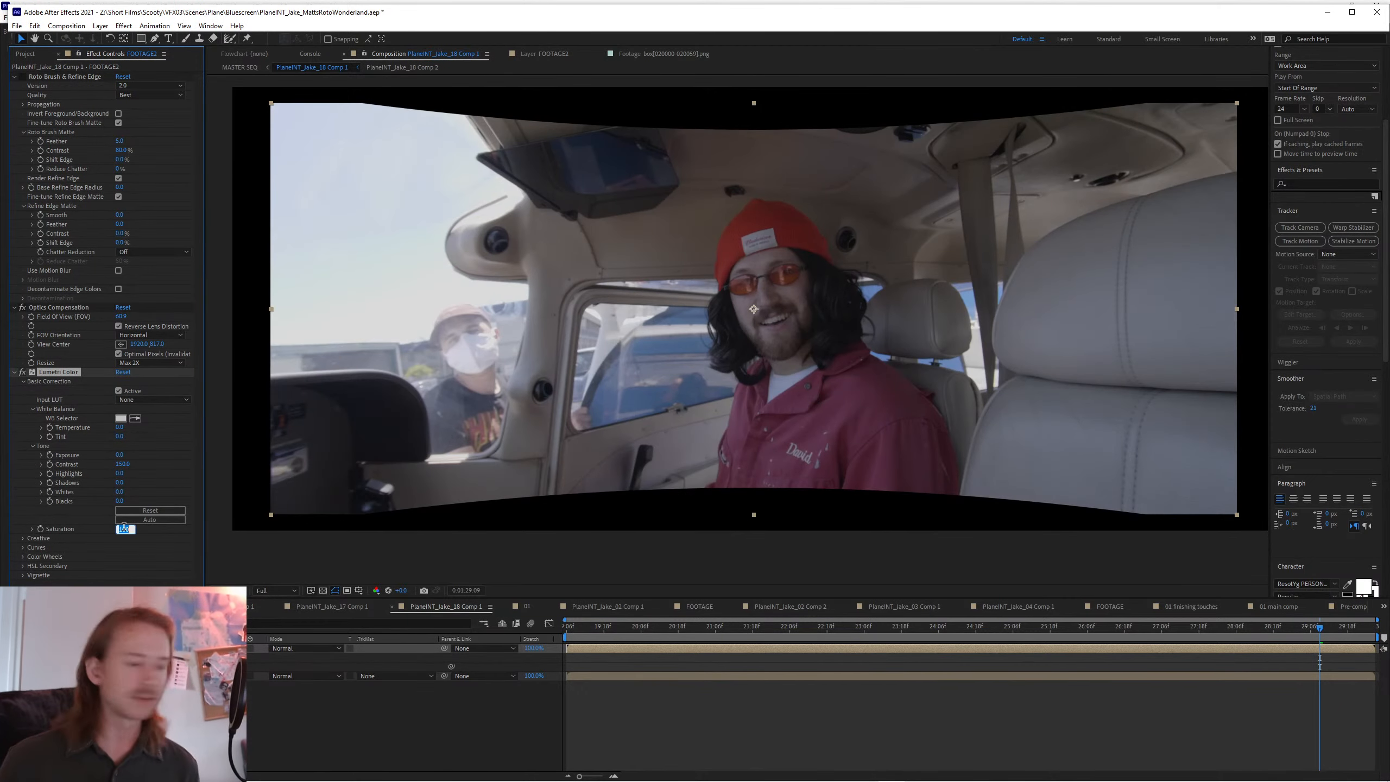
type("130.")
key("Return")
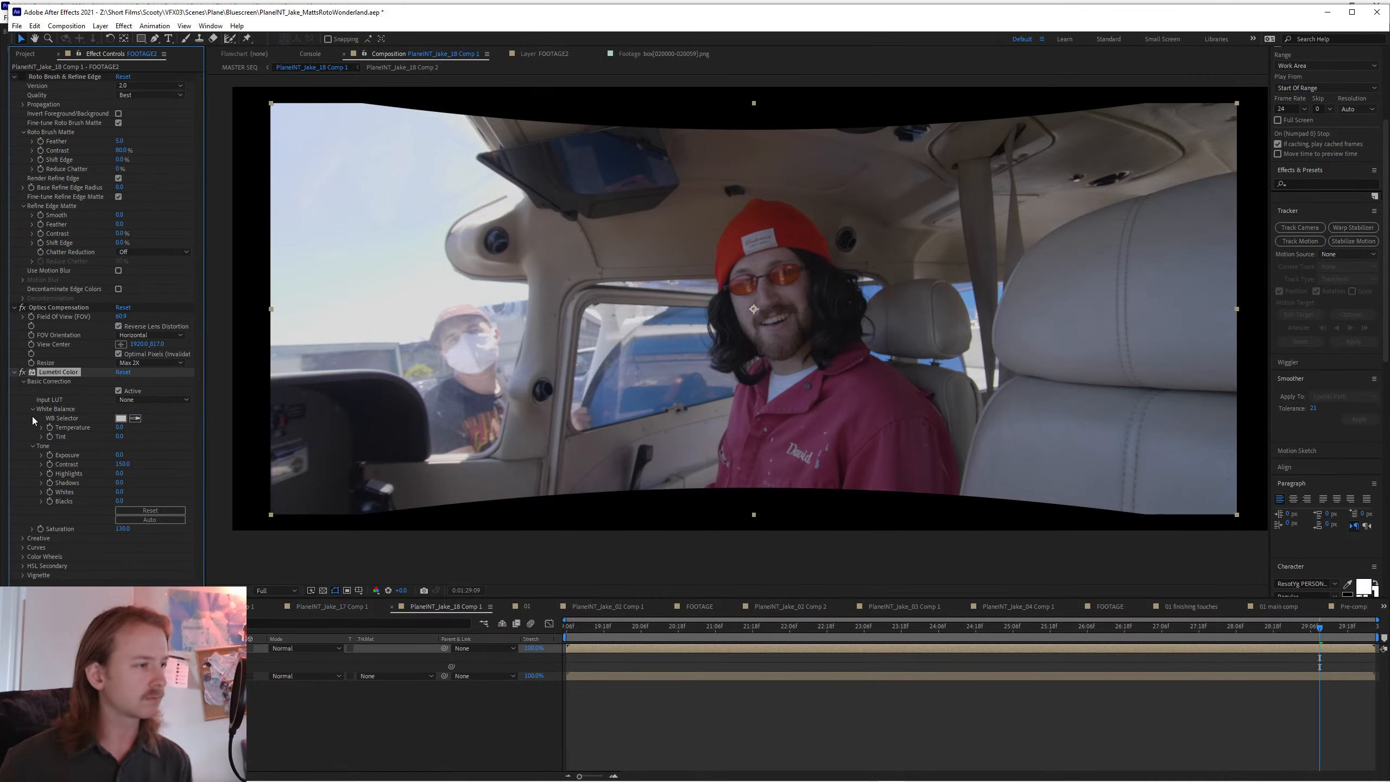
- Compare the footage with and without Lumetri Color, and raise the Exposure slightly
left_click(22, 372)
left_click(22, 372)
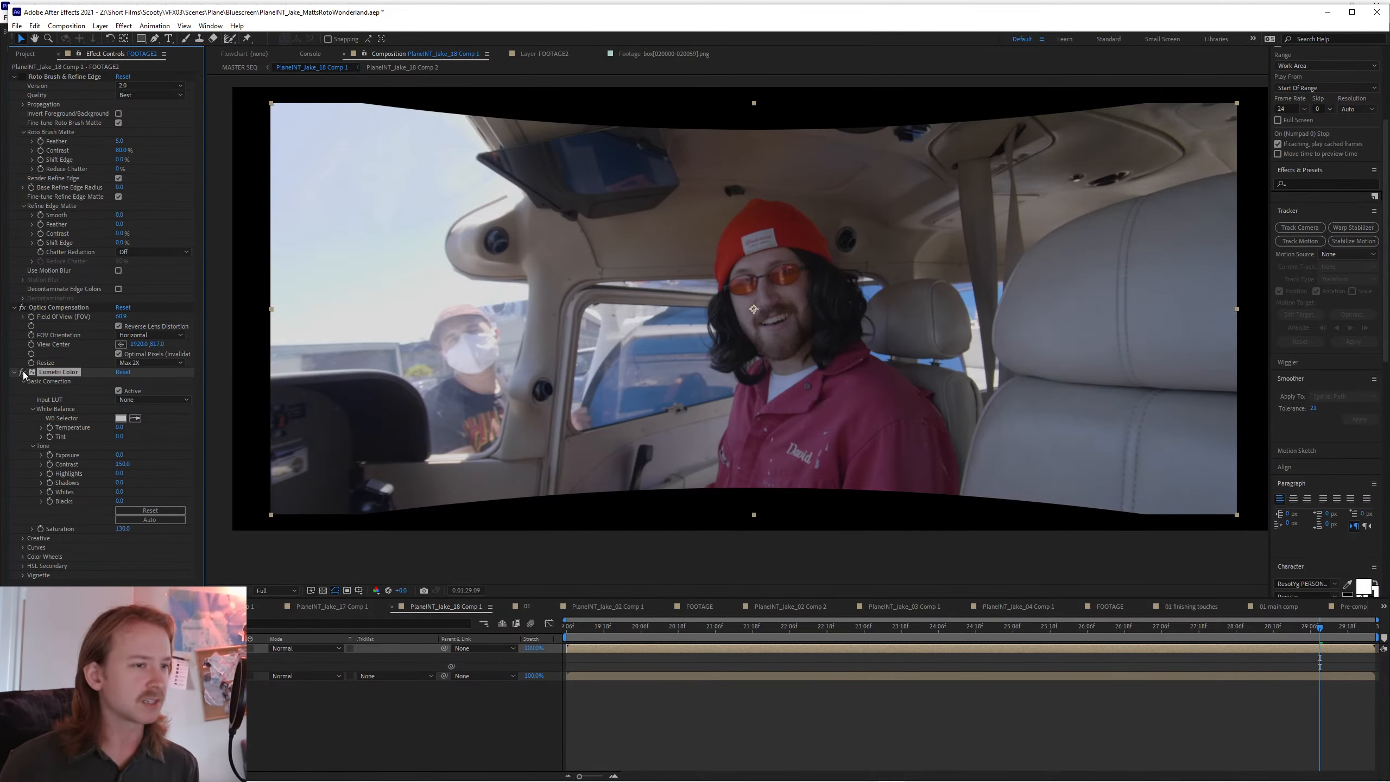
left_click_drag(119, 455, 139, 457)
- Queue the PlaneINT_Jake_18 composition for rendering with the JPG output module and open its output destination
key("ctrl+m")
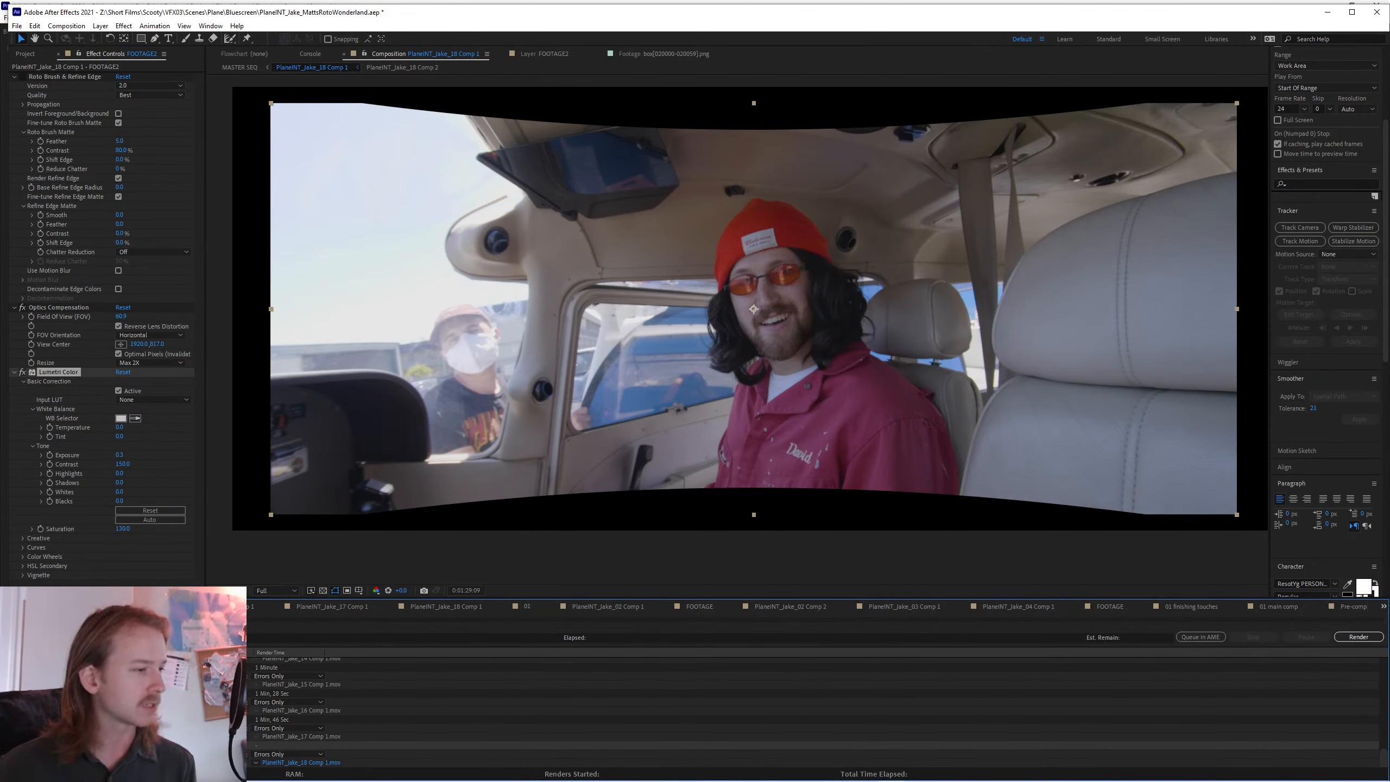
left_click(80, 763)
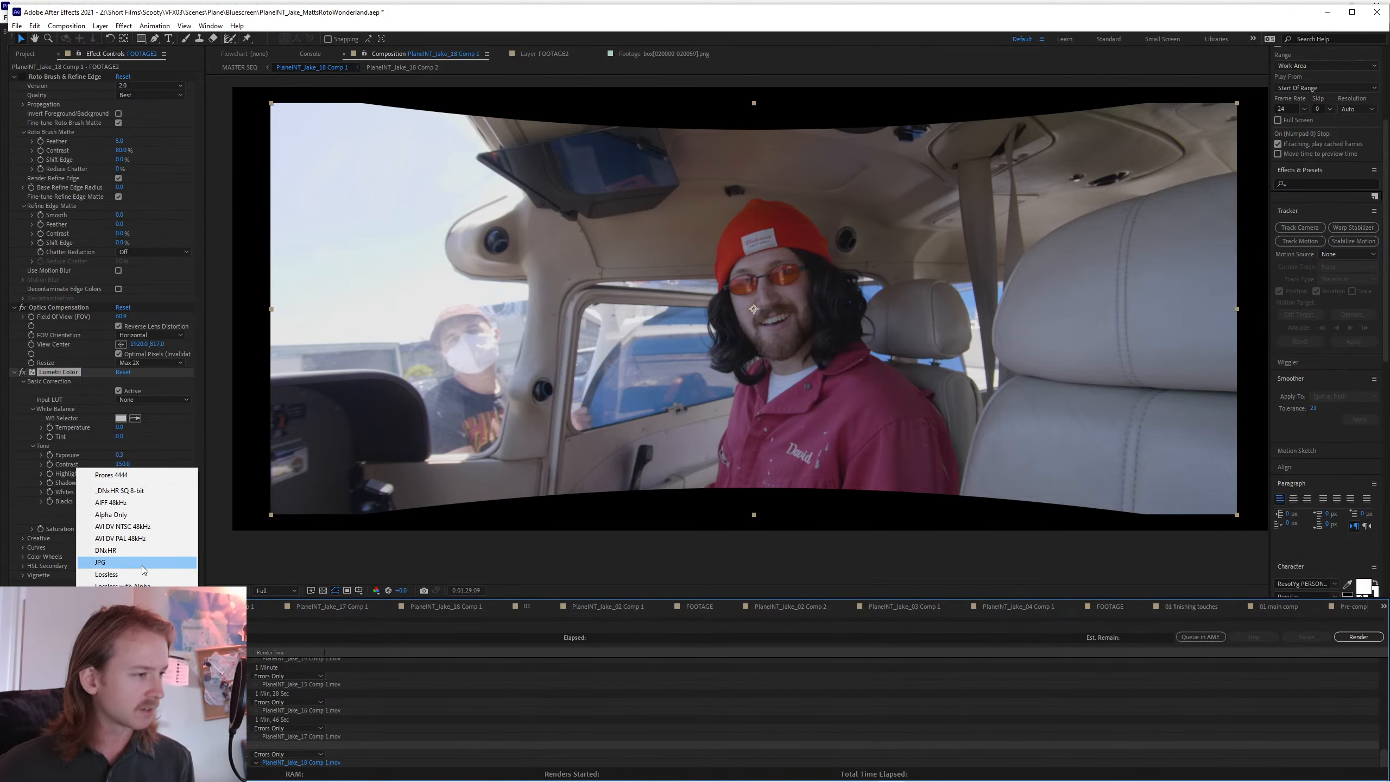
left_click(100, 563)
left_click(309, 762)
- Browse the output destination to the ref folder under VFX03, Scenes, Plane
left_click_drag(483, 44, 829, 185)
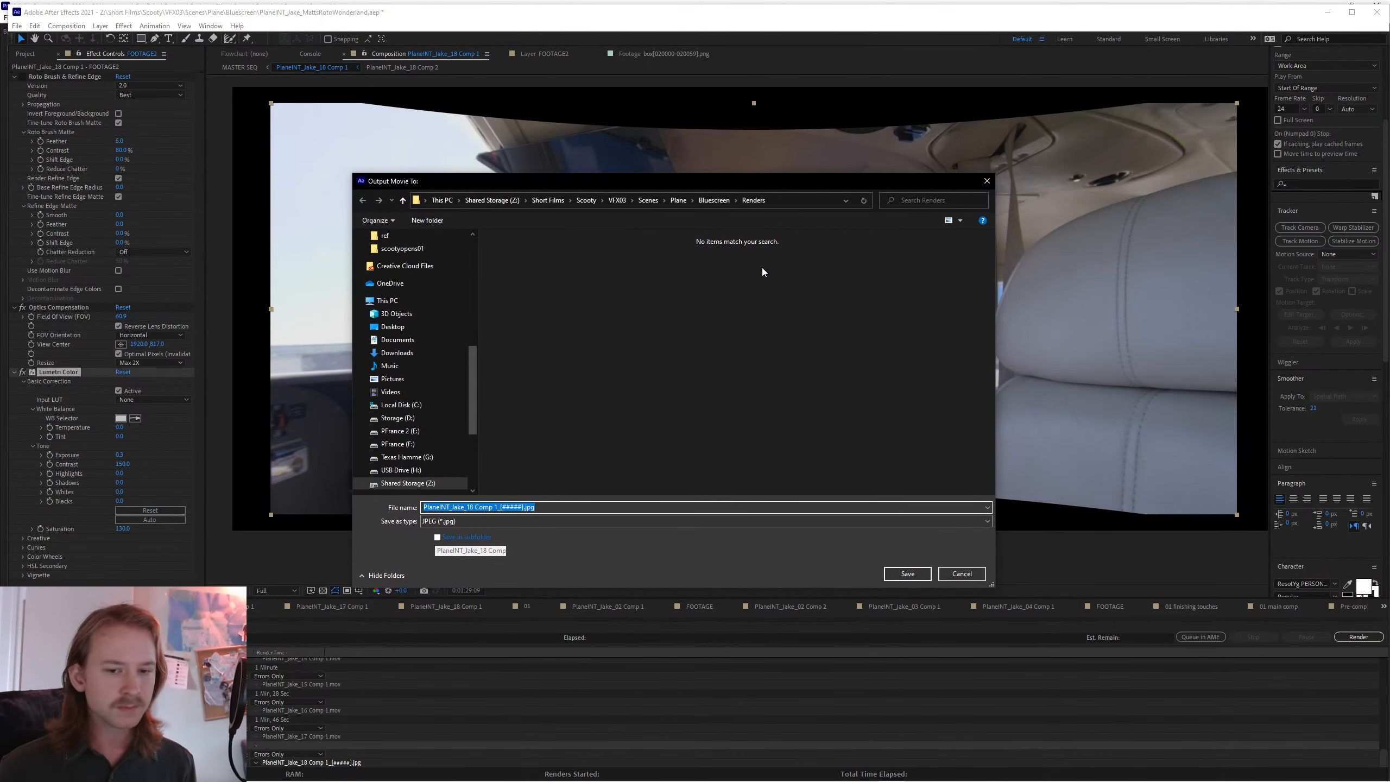
key("alt+Tab")
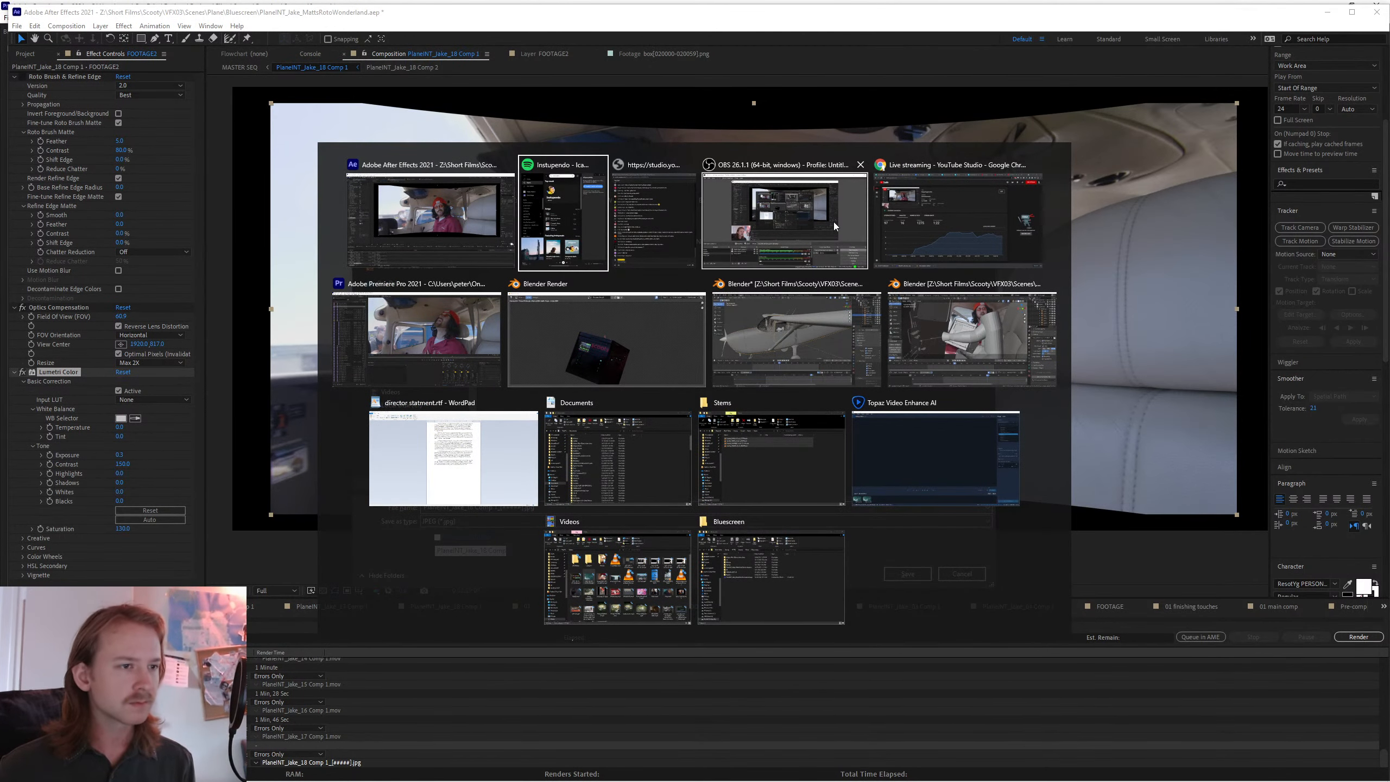
key("Escape")
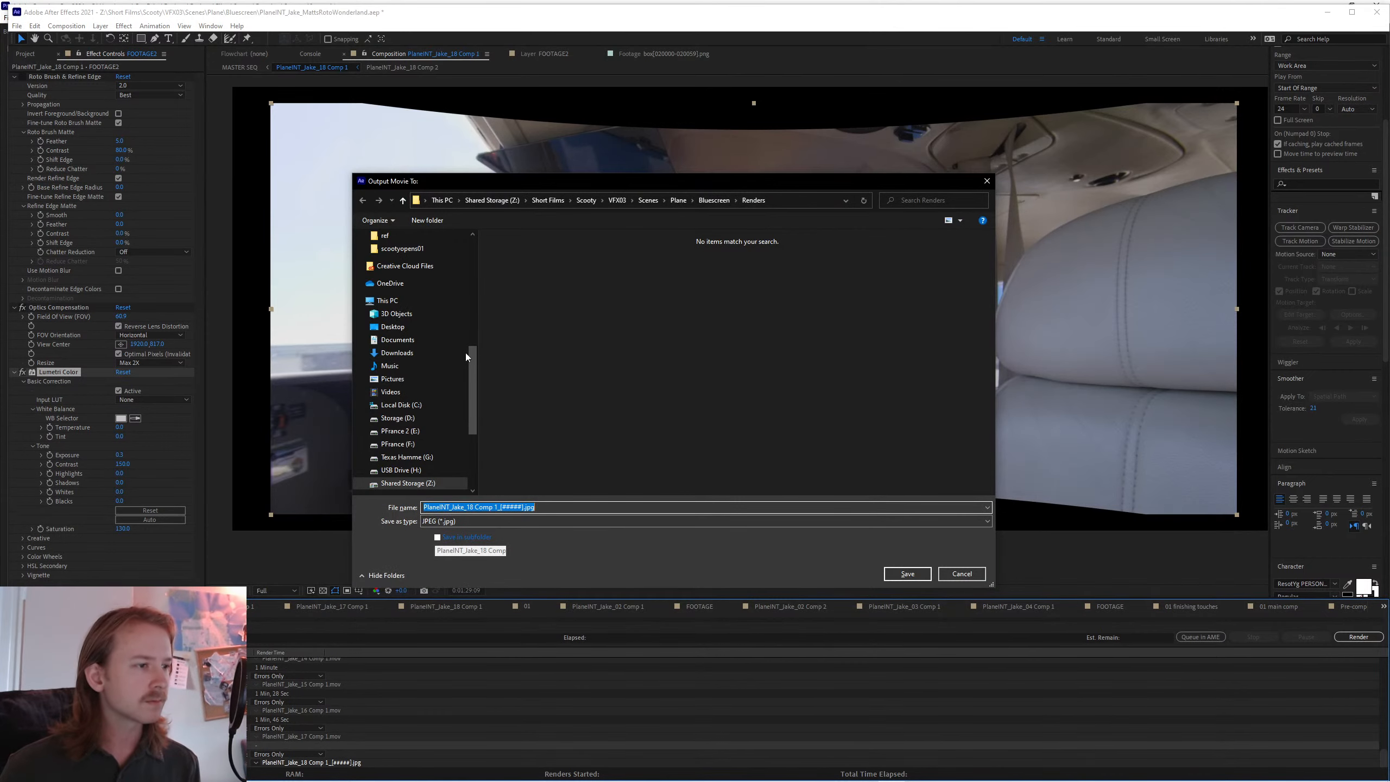
left_click_drag(475, 364, 474, 302)
left_click(420, 368)
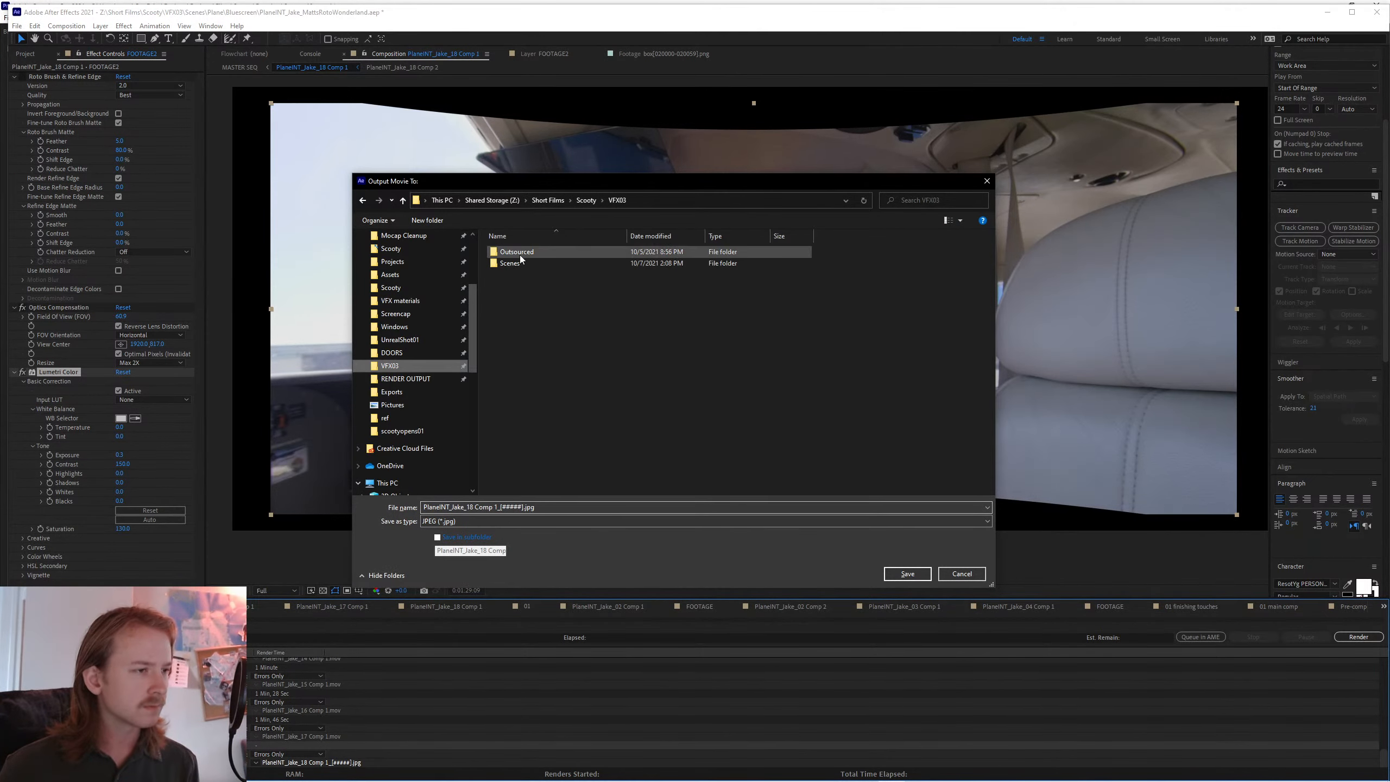
double_click(510, 263)
left_click_drag(684, 182, 694, 164)
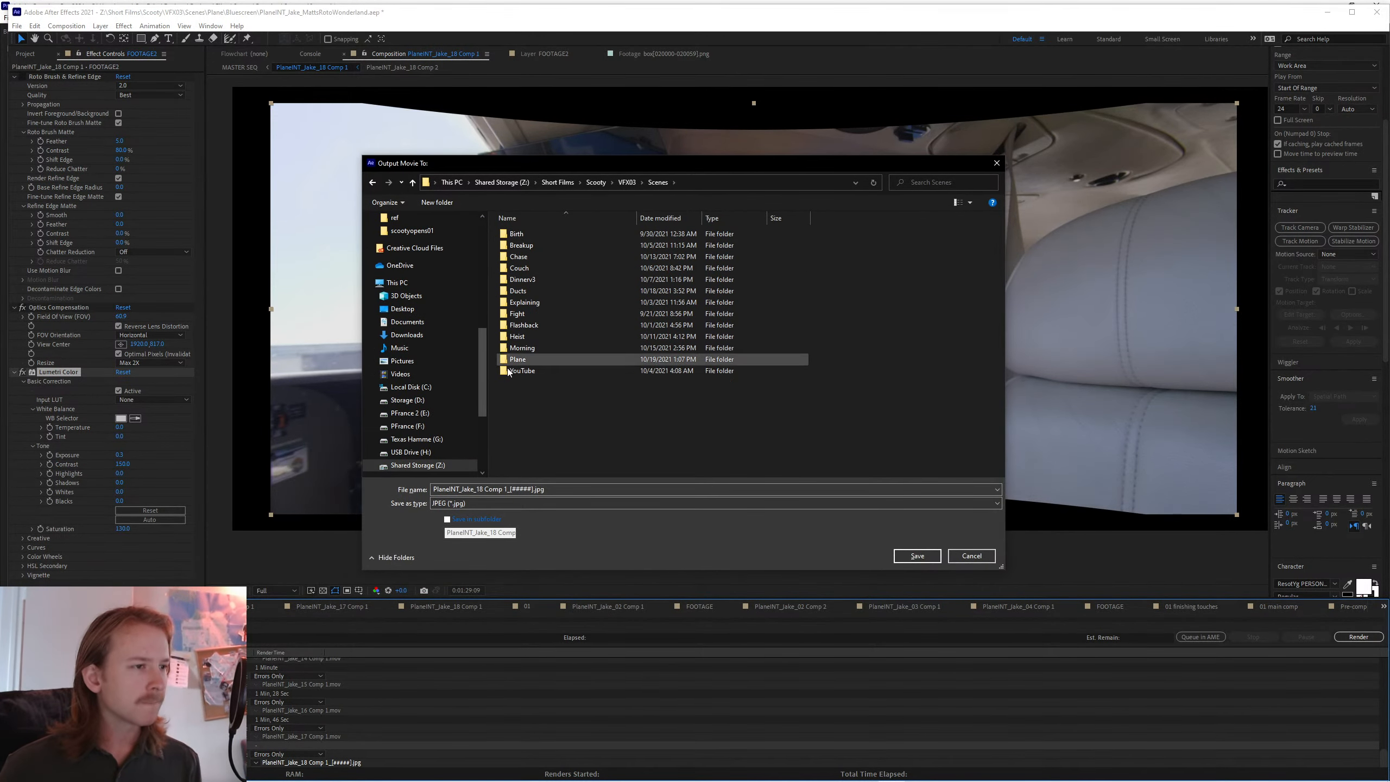
double_click(546, 360)
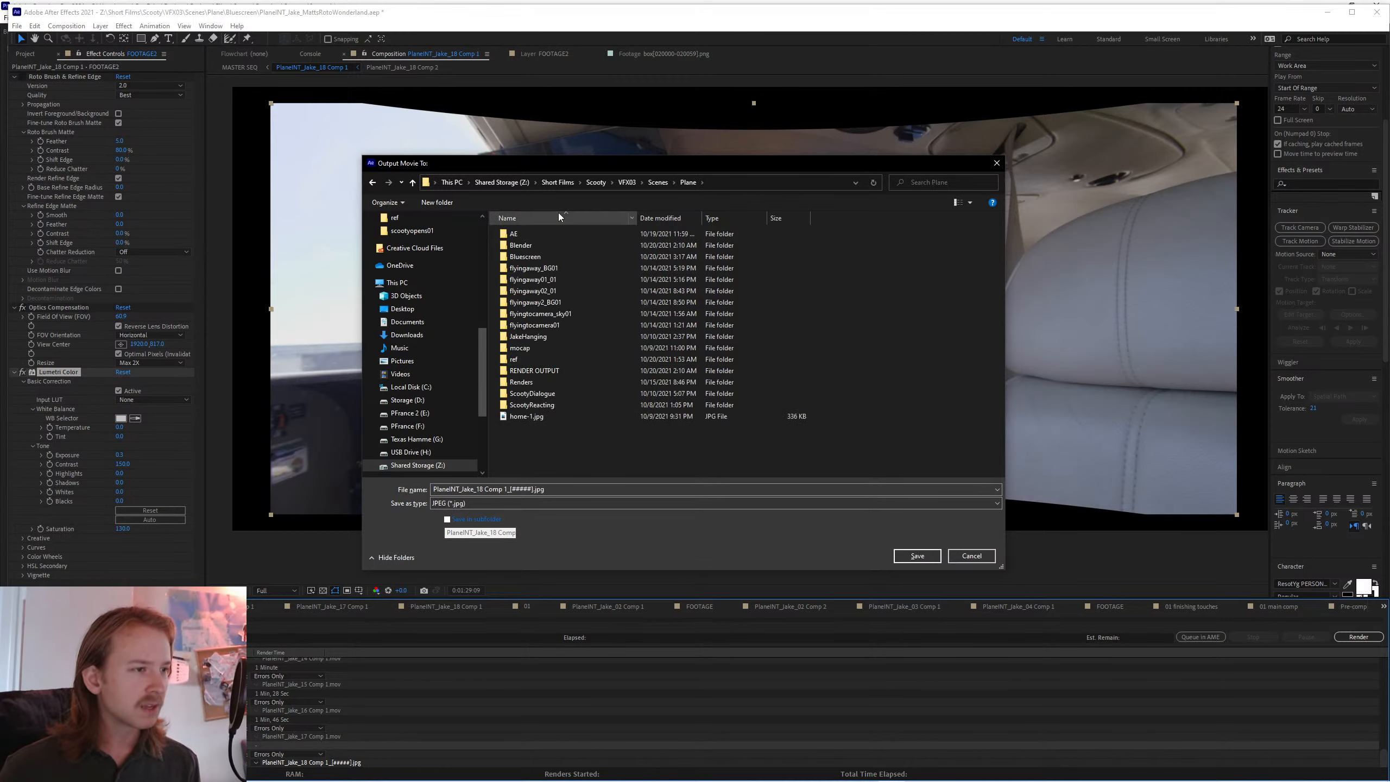
double_click(545, 363)
- Create a folder named ihateyou_ref01 inside ref, copy its name and open it
left_click(436, 202)
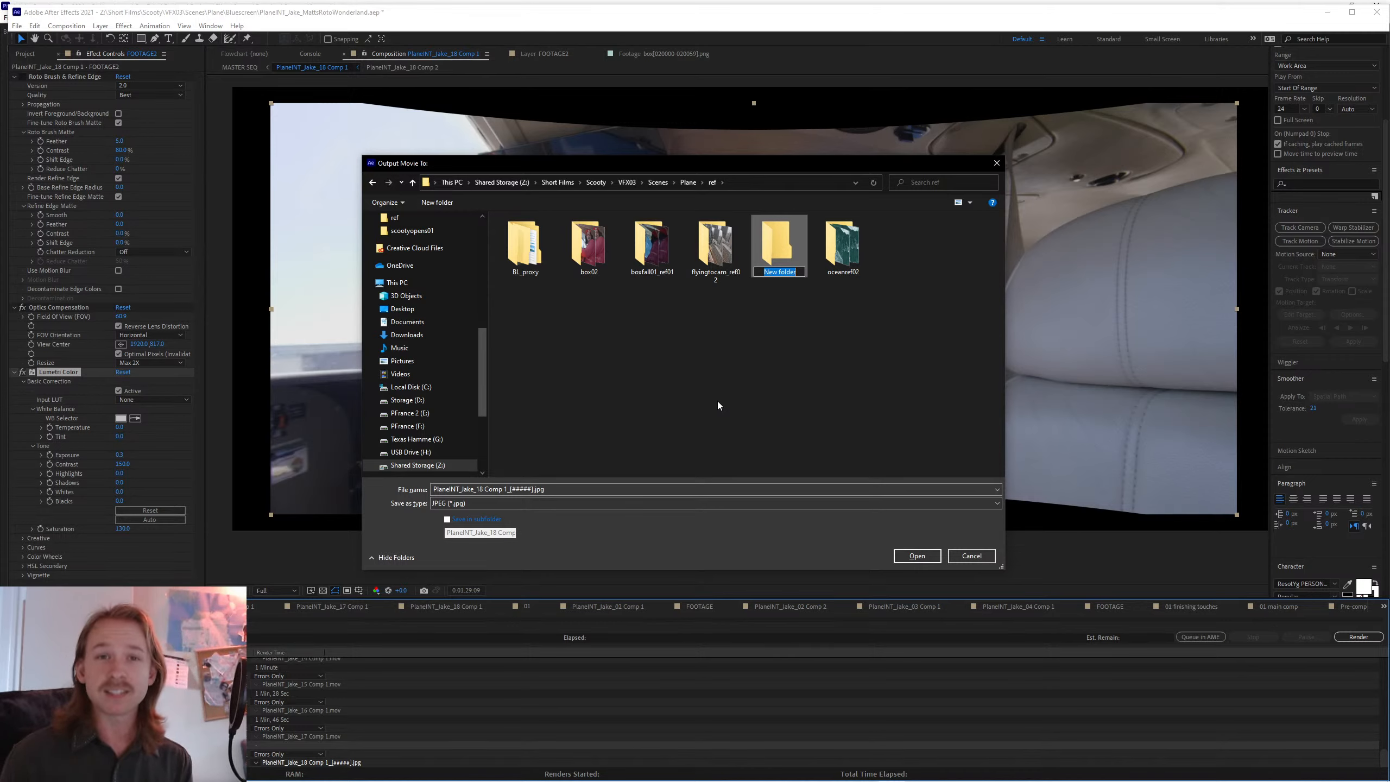
type("igat")
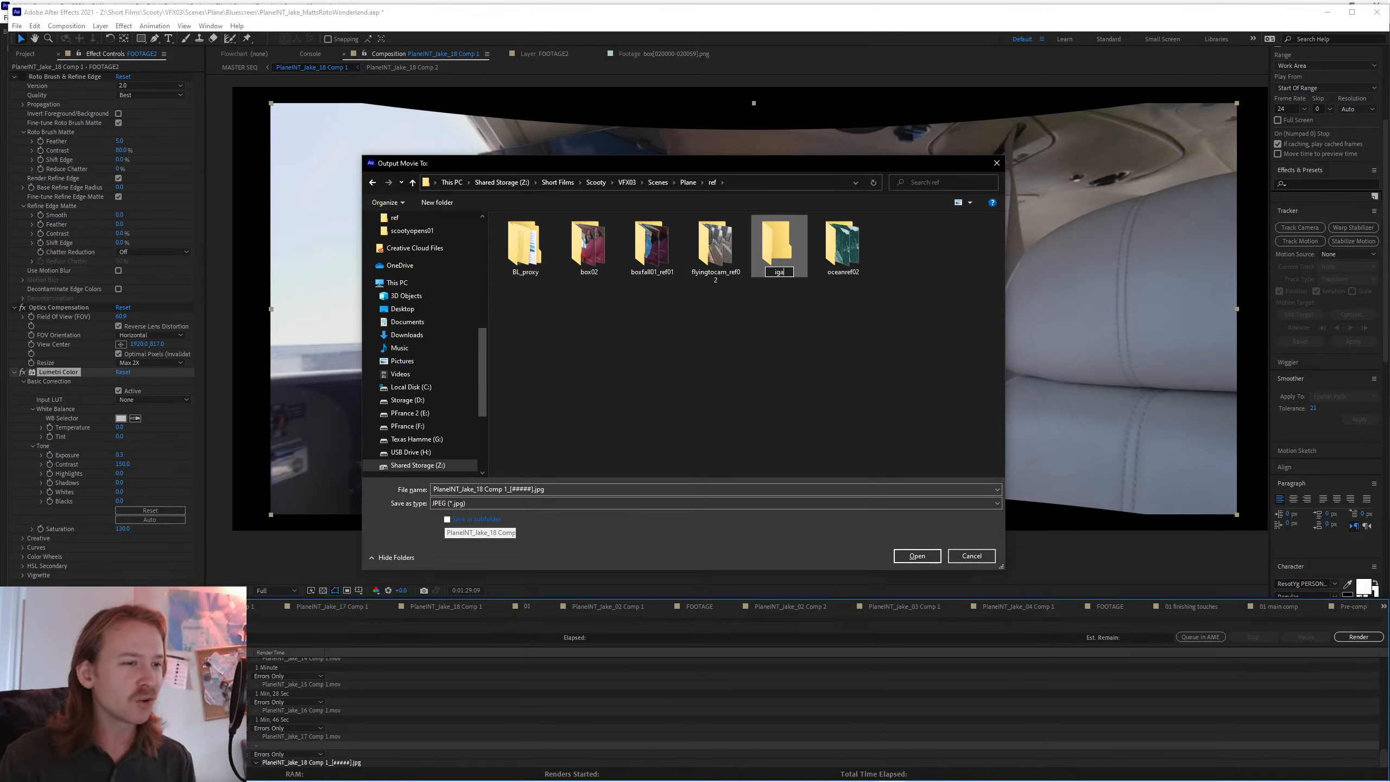
key("BackSpace")
key("BackSpace")
key("BackSpace")
type("hate")
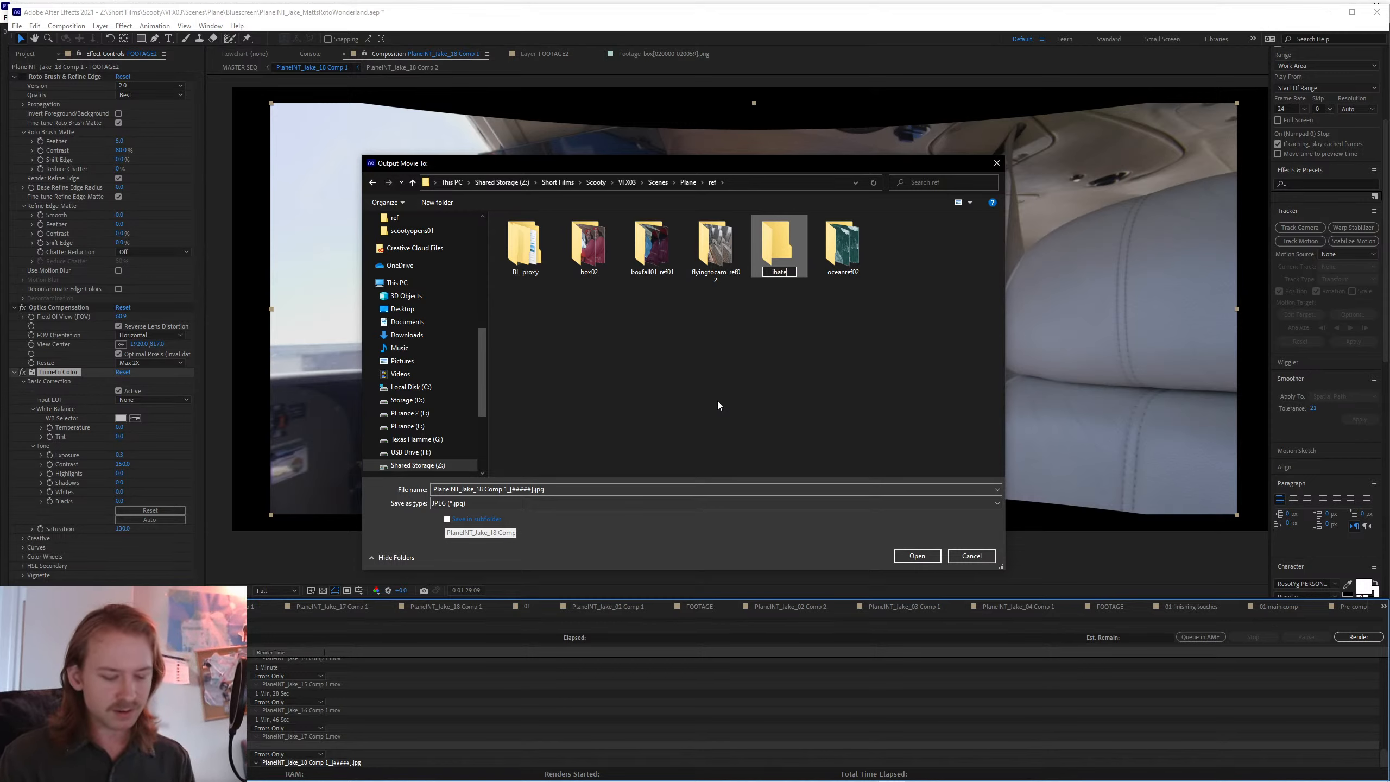
type("you_ref01")
key("ctrl+a")
key("ctrl+c")
key("Return")
double_click(778, 245)
- Name the output JPEG sequence ihateyou_ref01, keeping the frame-number suffix, save the destination and start the render
left_click_drag(506, 490, 432, 490)
key("ctrl+v")
left_click(918, 556)
left_click(1359, 637)
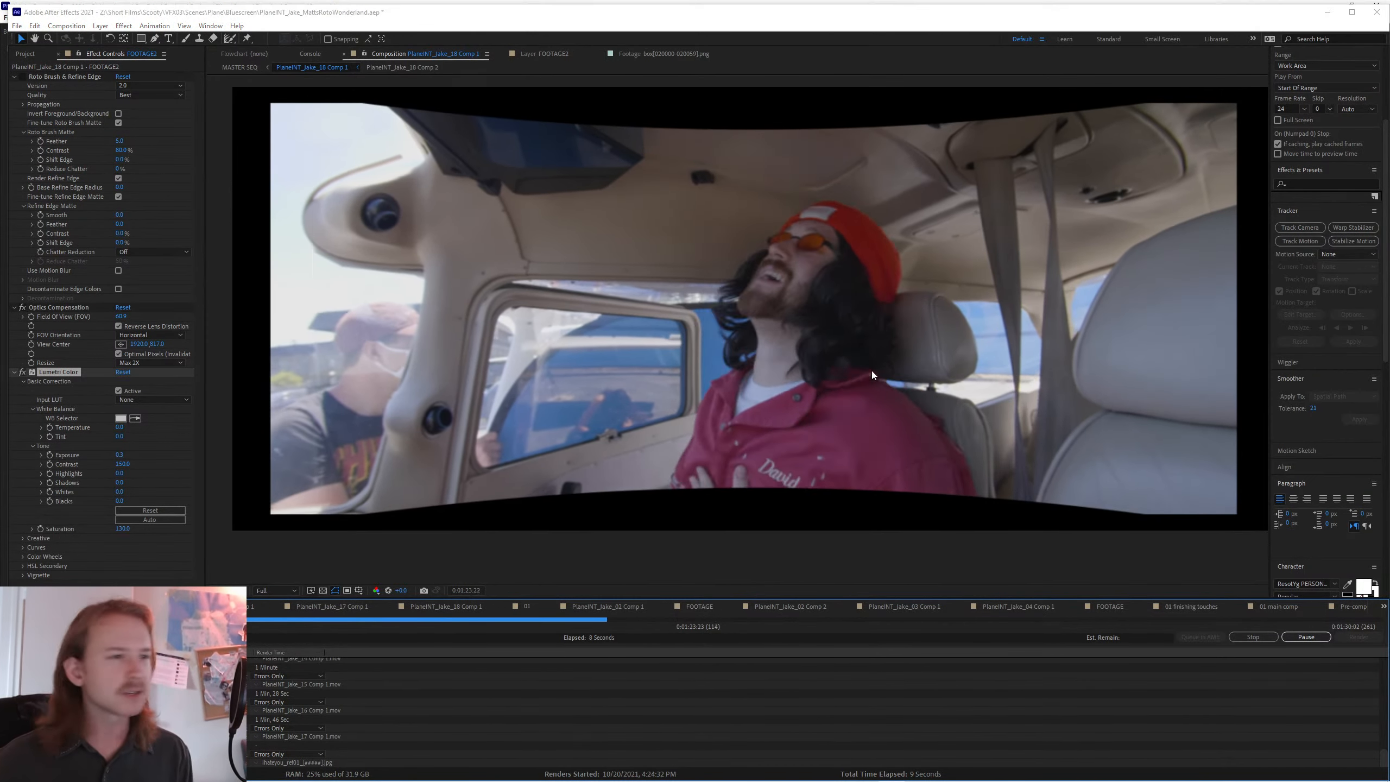
- Check on the render, and switch to the Blender window holding the box02 scene
key("alt+Tab")
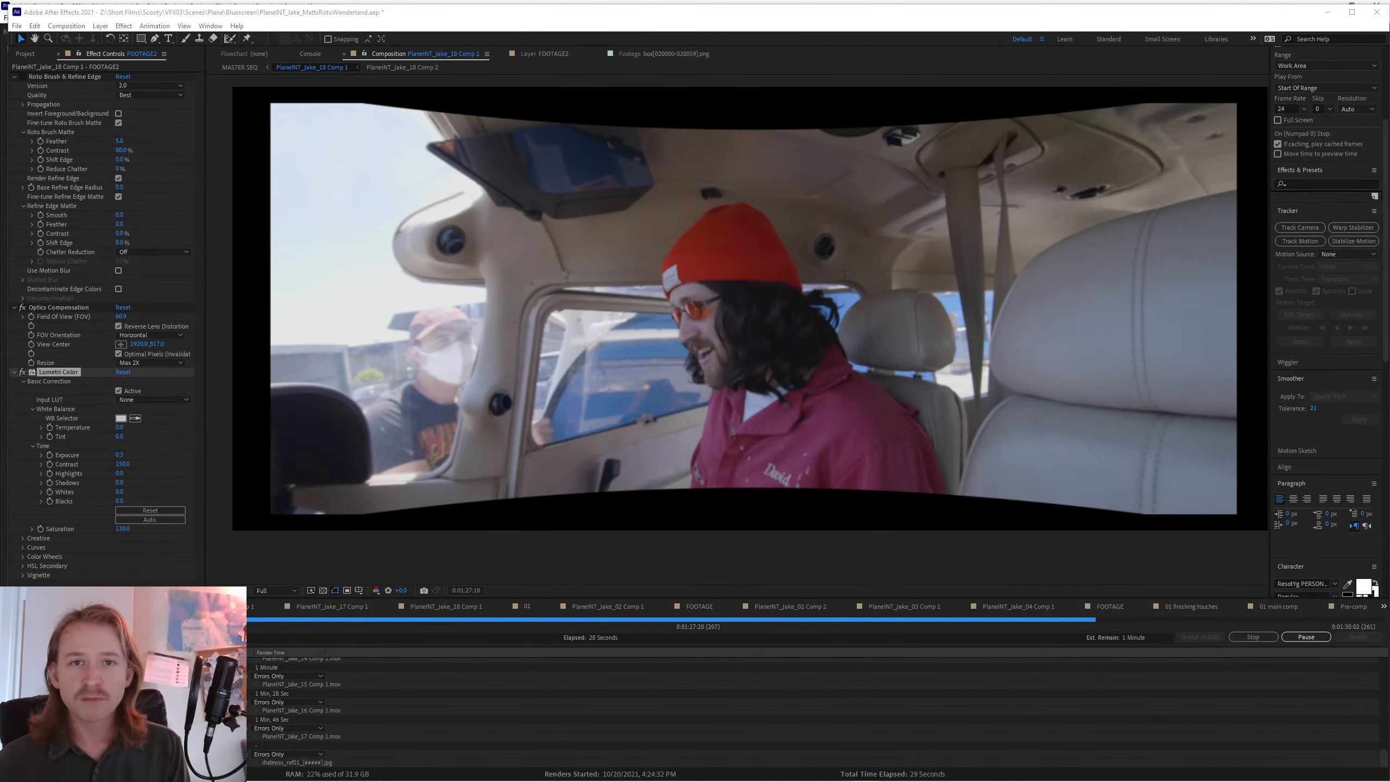
left_click(1058, 562)
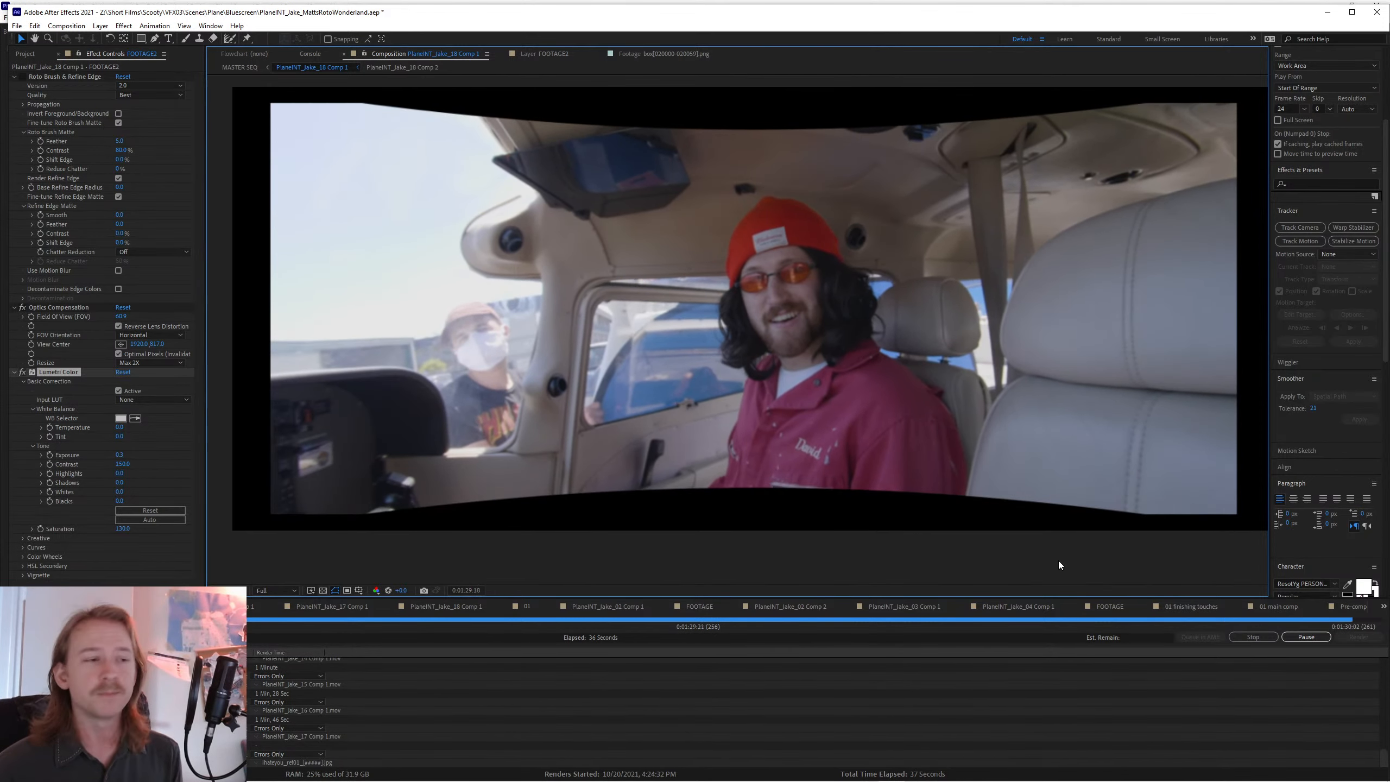
key("alt+Tab")
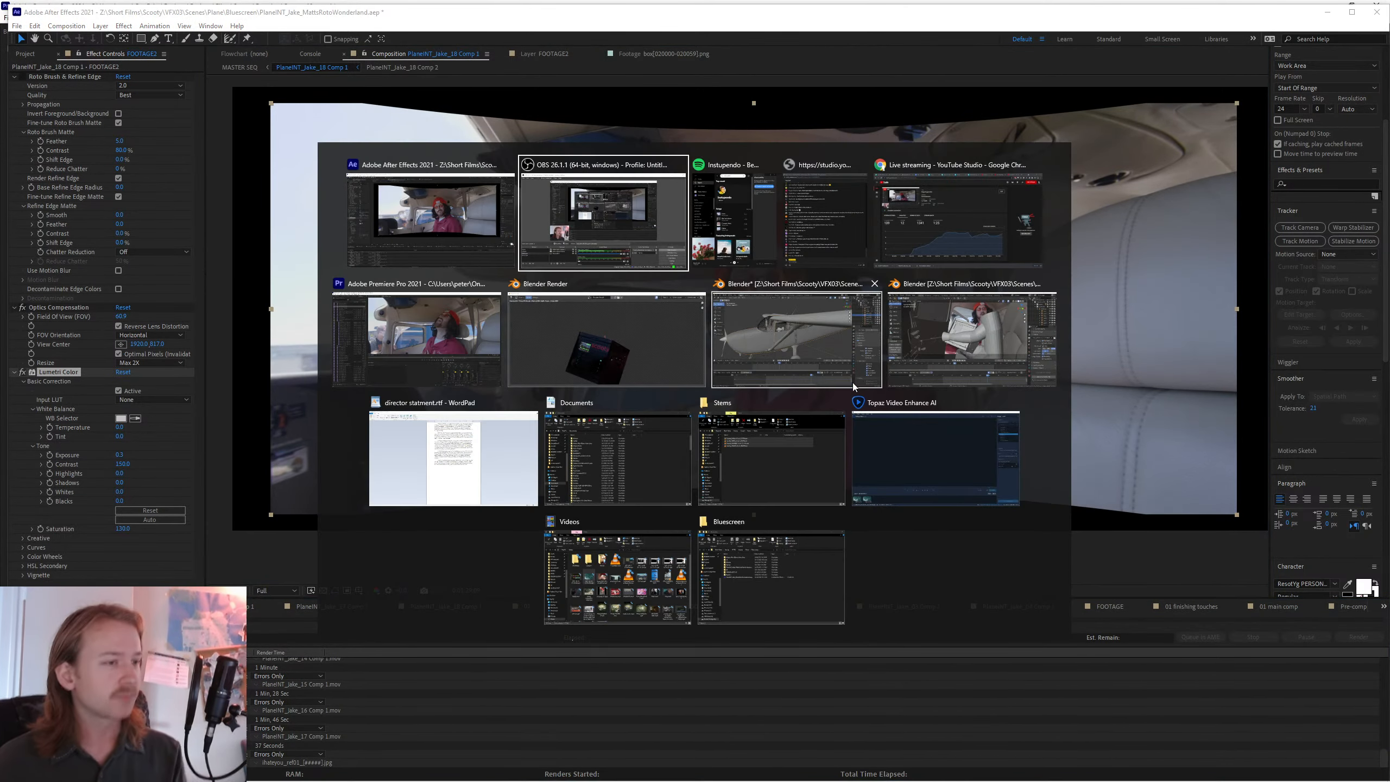
left_click(771, 334)
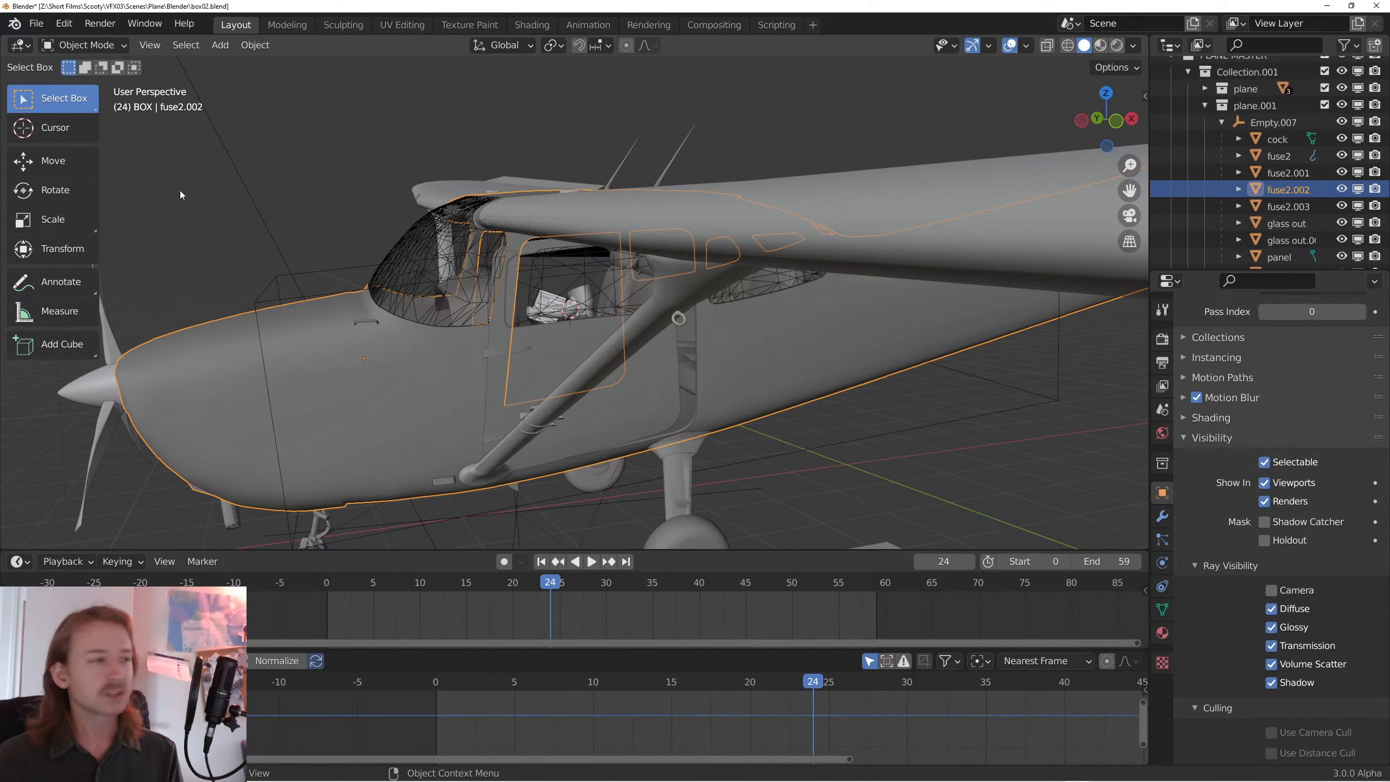
- Save box02.blend and open Plane_ScootyDialogue.blend from the Blender folder in Plane's ScootyDialogue directory
left_click(36, 23)
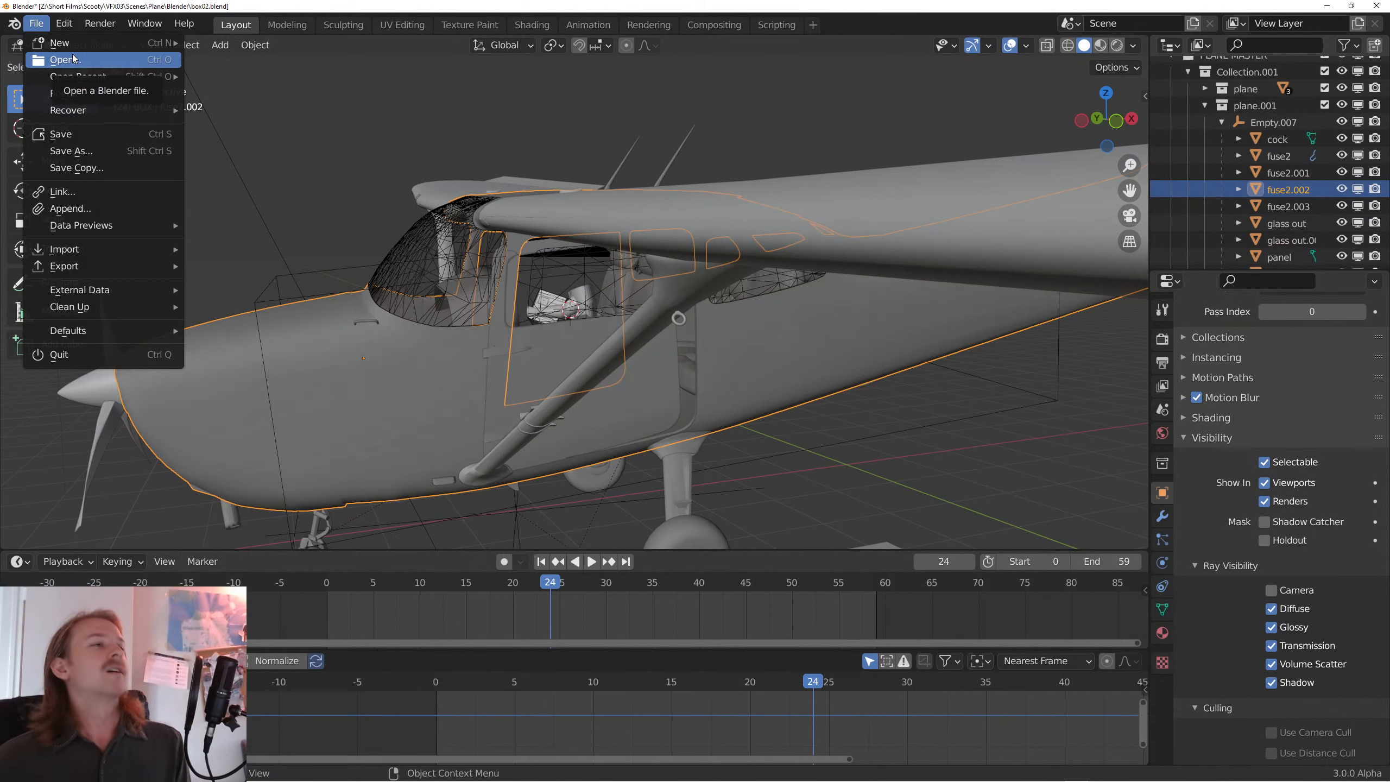
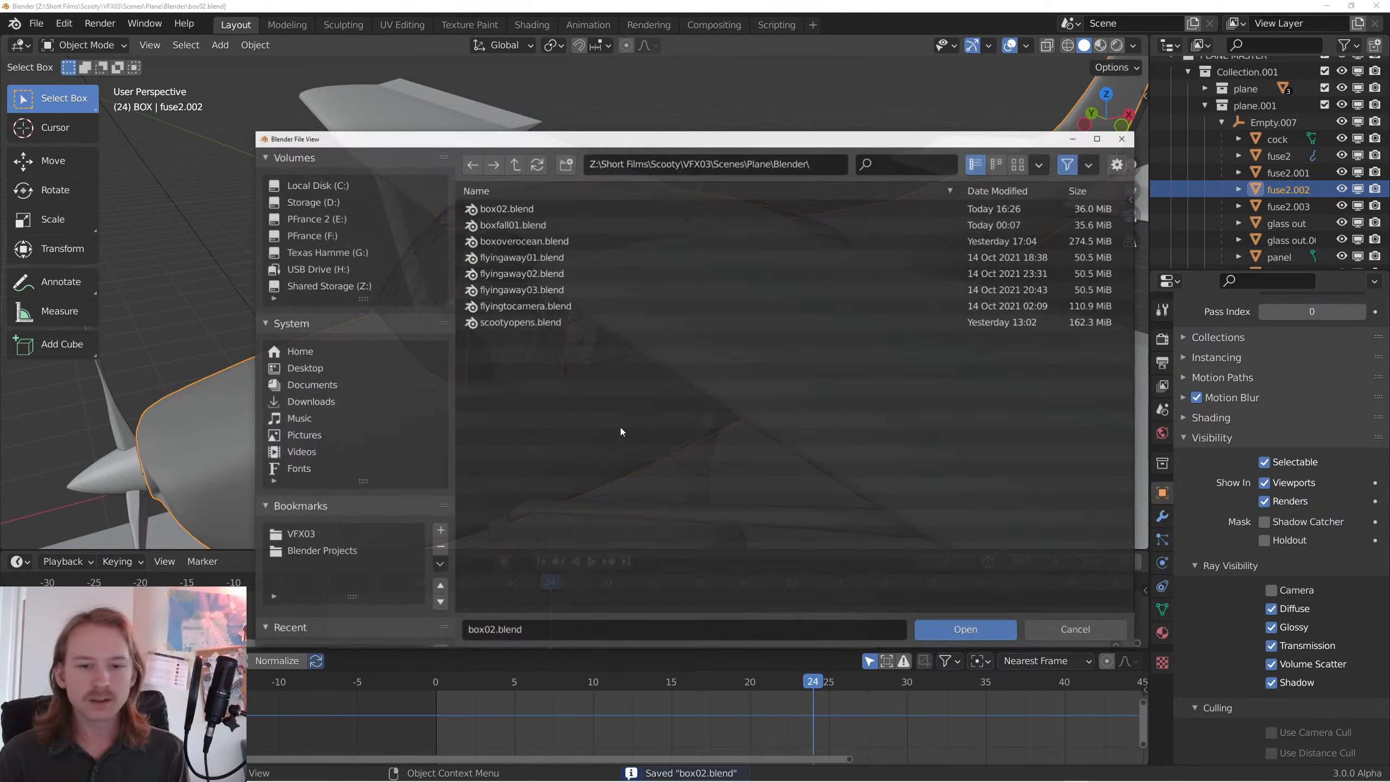
left_click(364, 535)
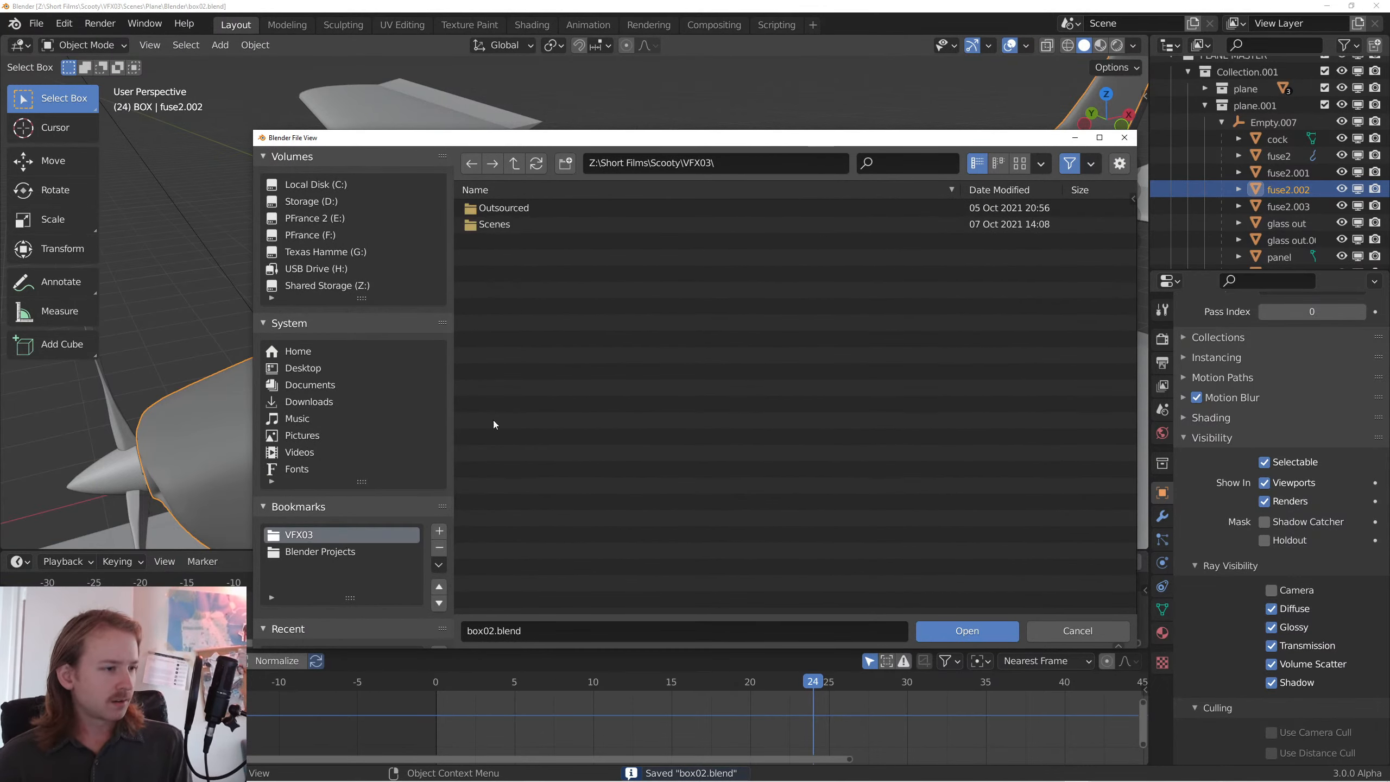
double_click(517, 225)
double_click(549, 387)
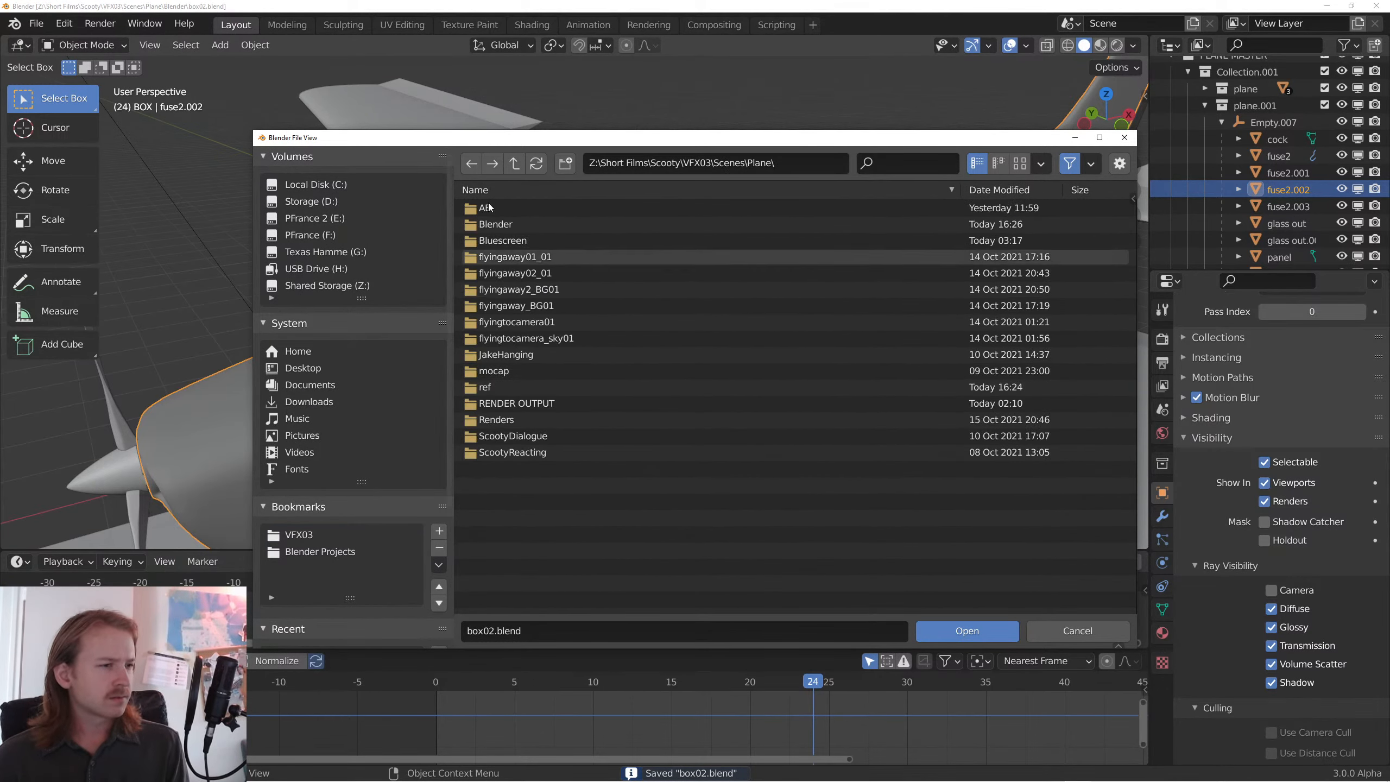
double_click(569, 222)
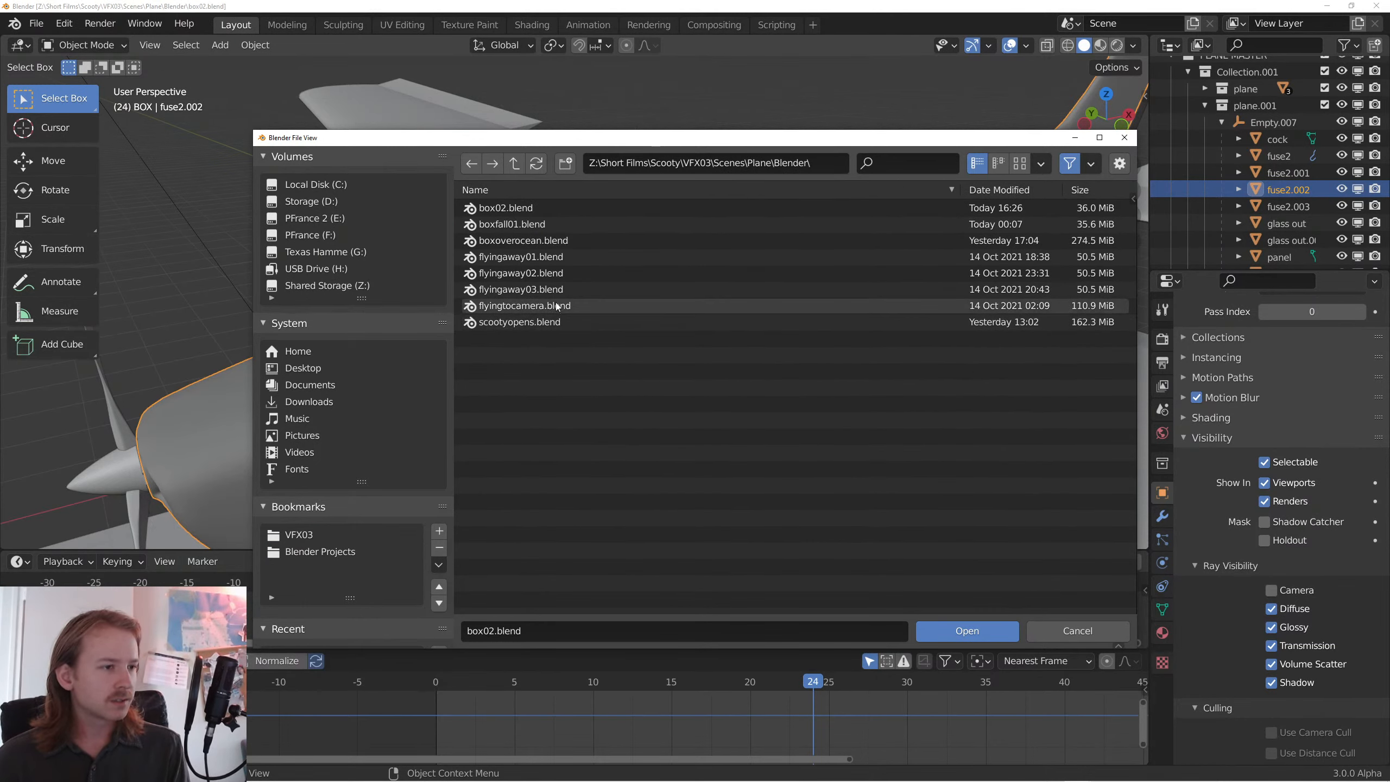
left_click(517, 164)
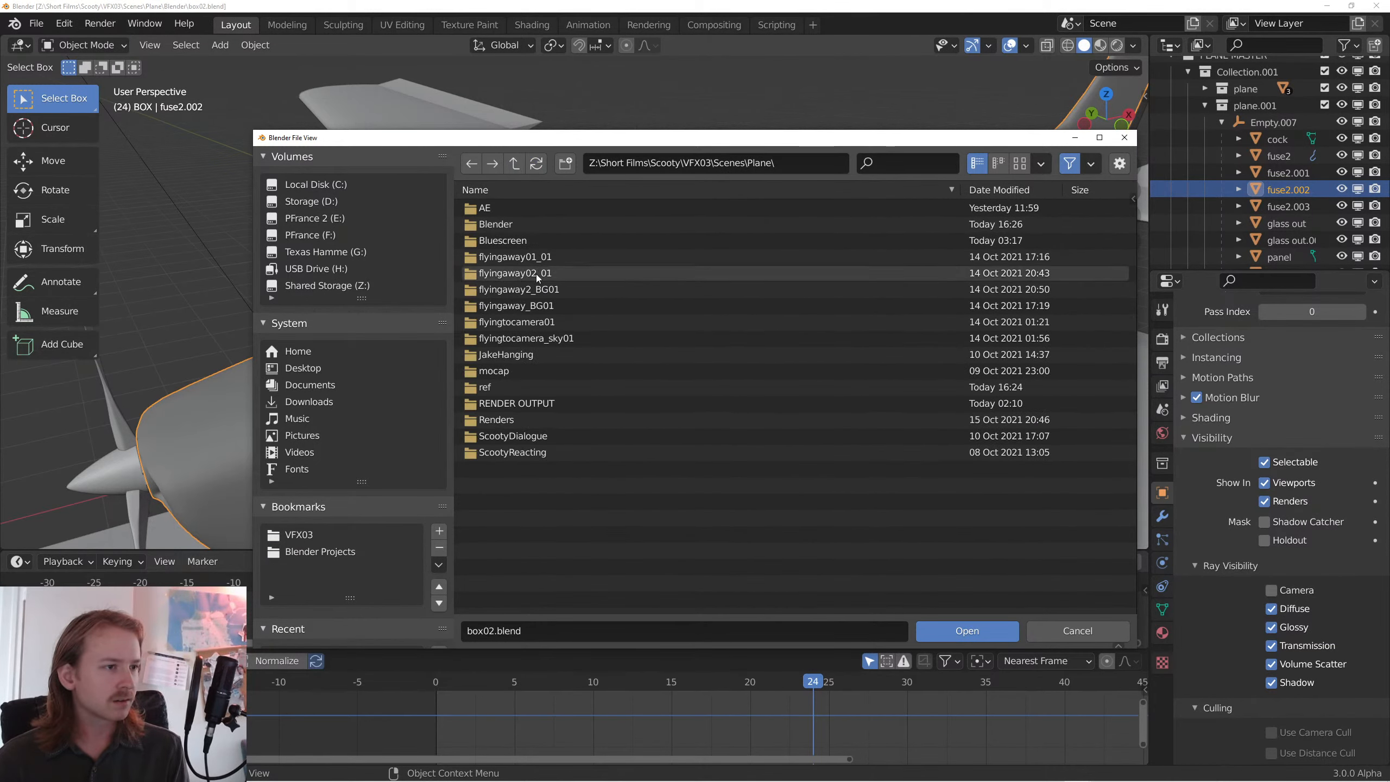
double_click(547, 438)
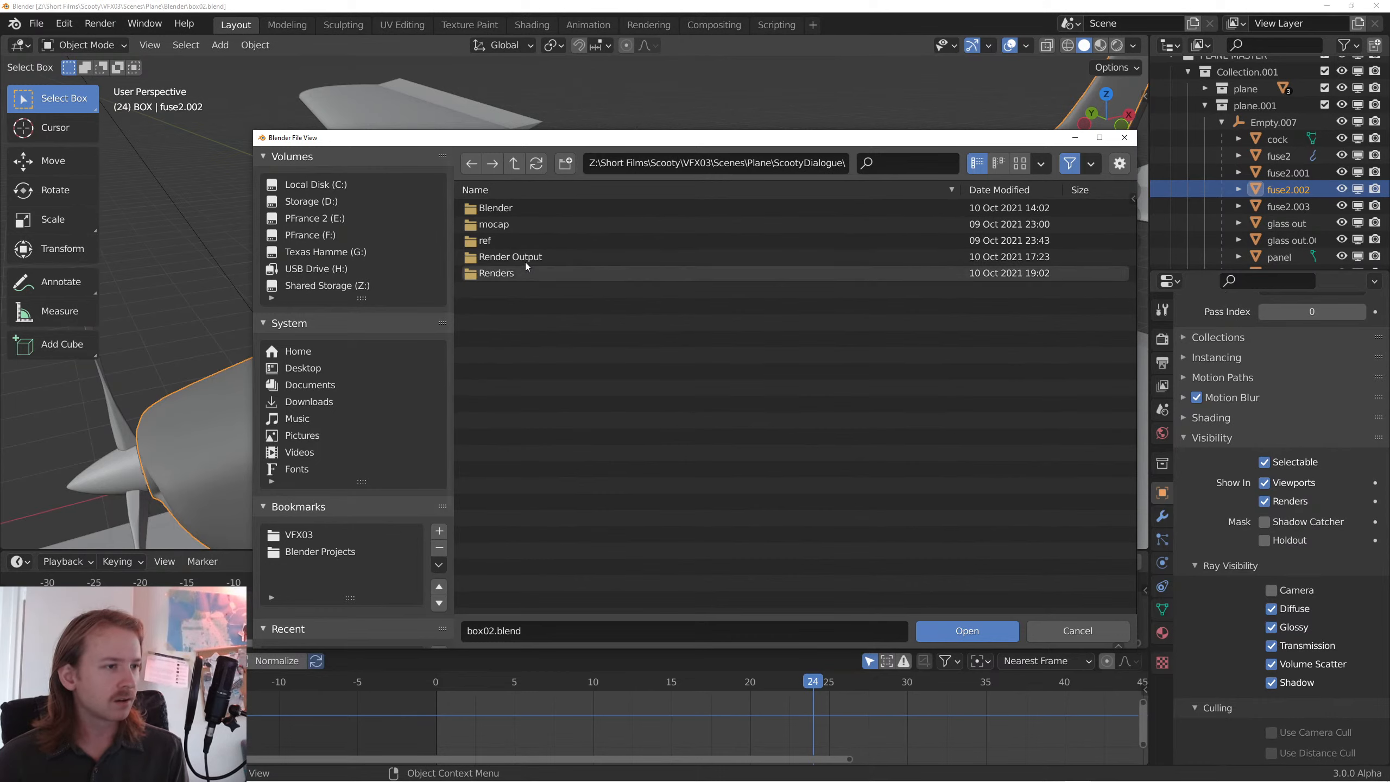
double_click(532, 207)
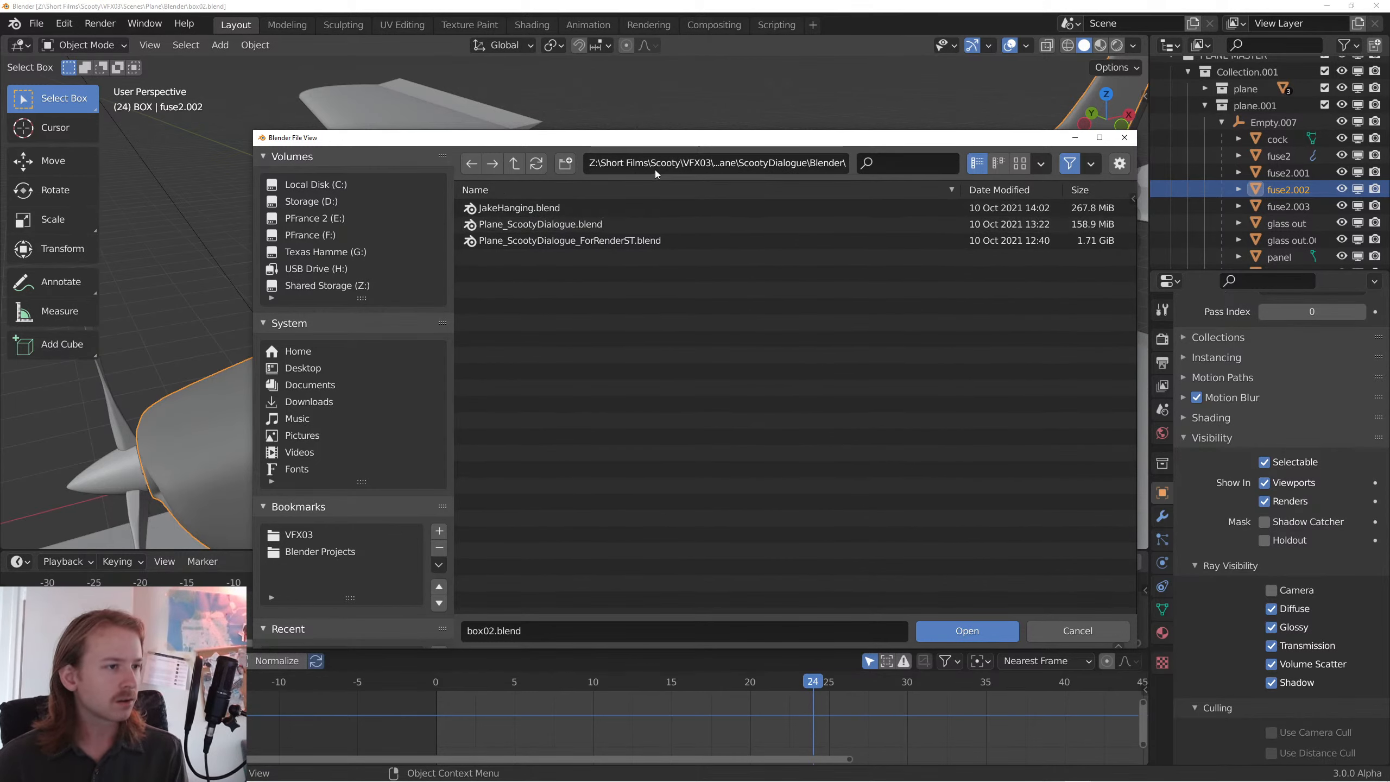
double_click(593, 225)
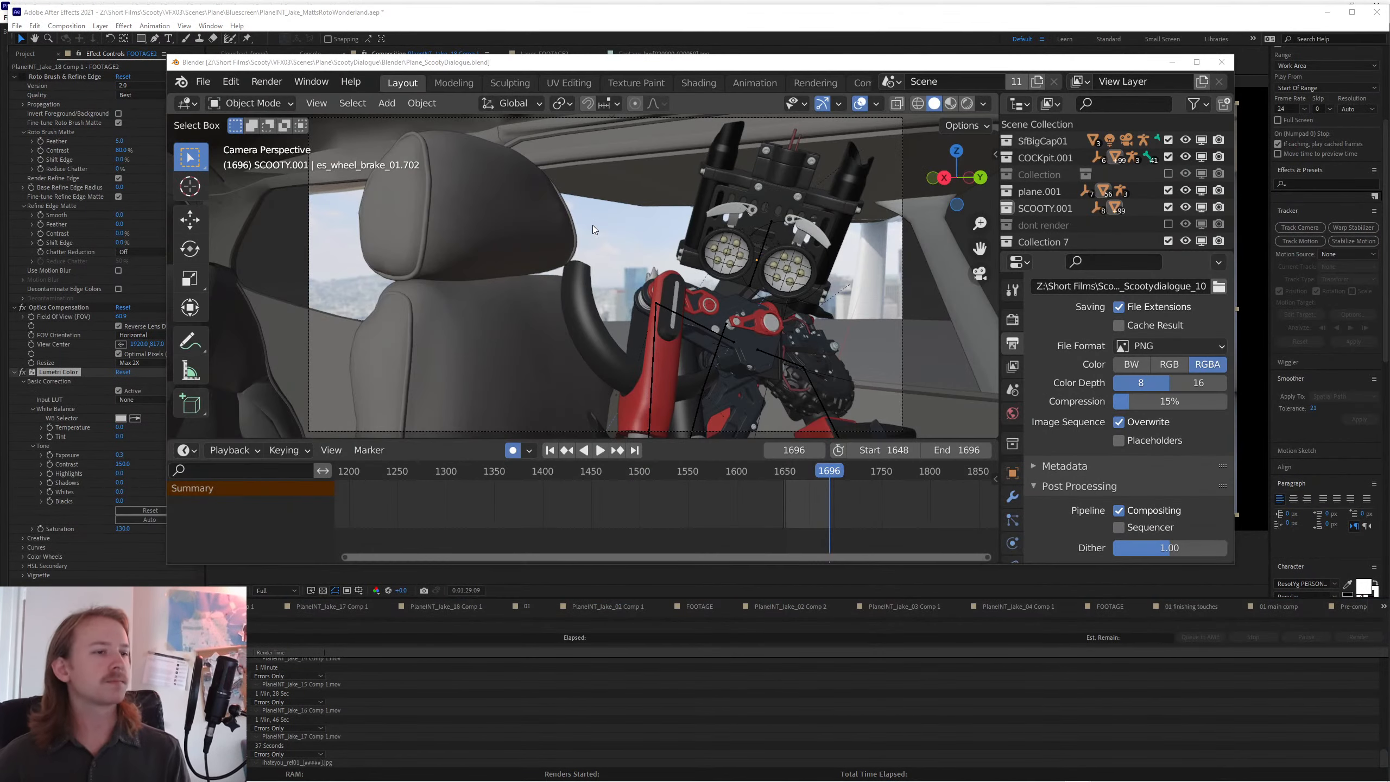
- Maximize the Blender window and set the interface resolution scale to 1.76 in the preferences
left_click_drag(697, 368, 705, 363)
scroll(704, 363, "down", 3)
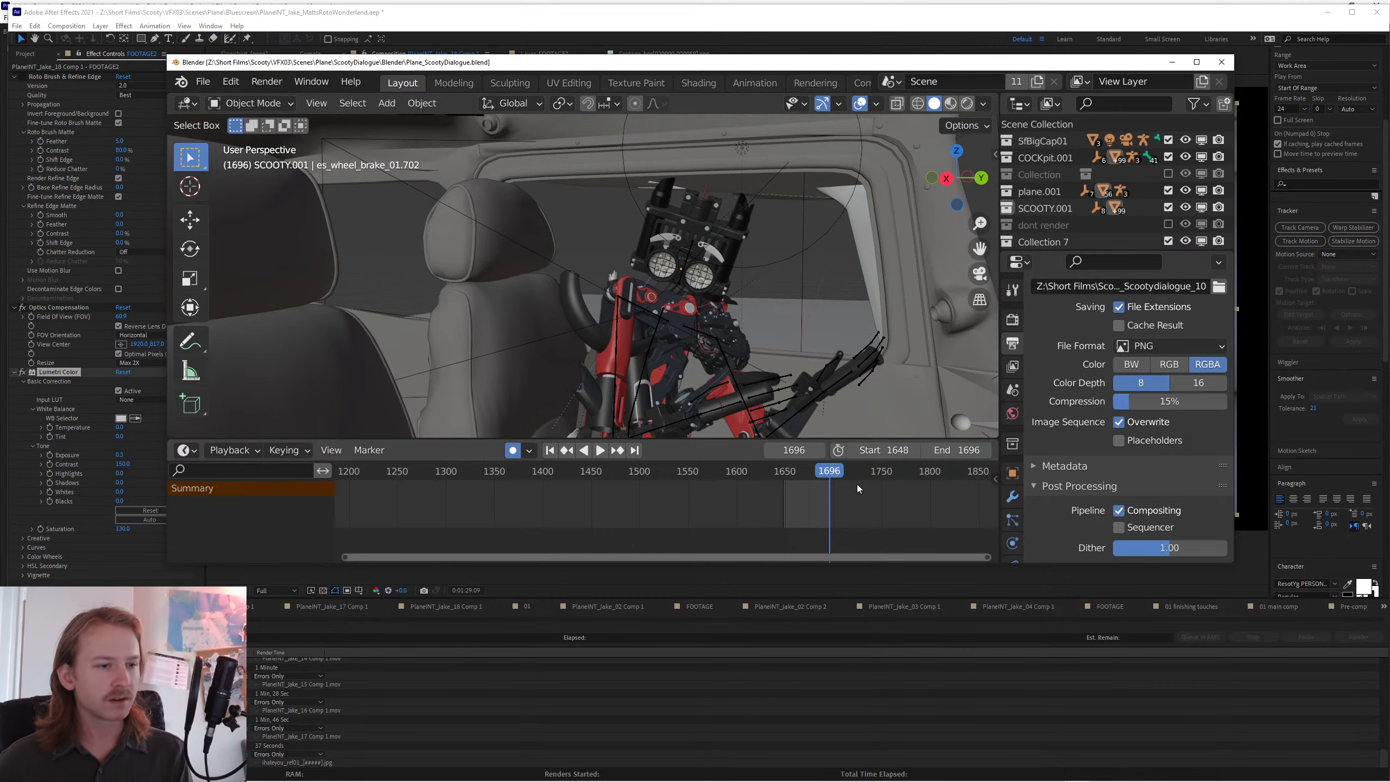
left_click(1197, 62)
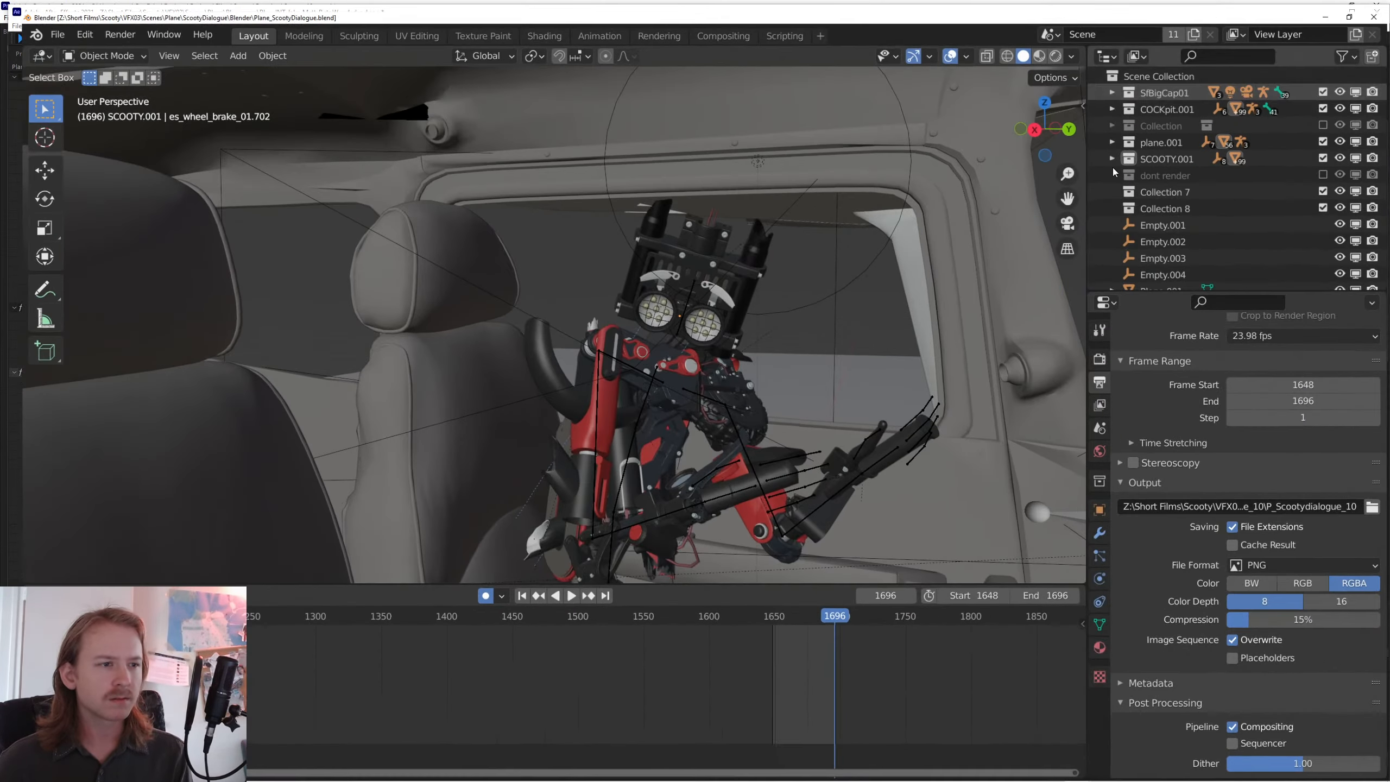
left_click(64, 23)
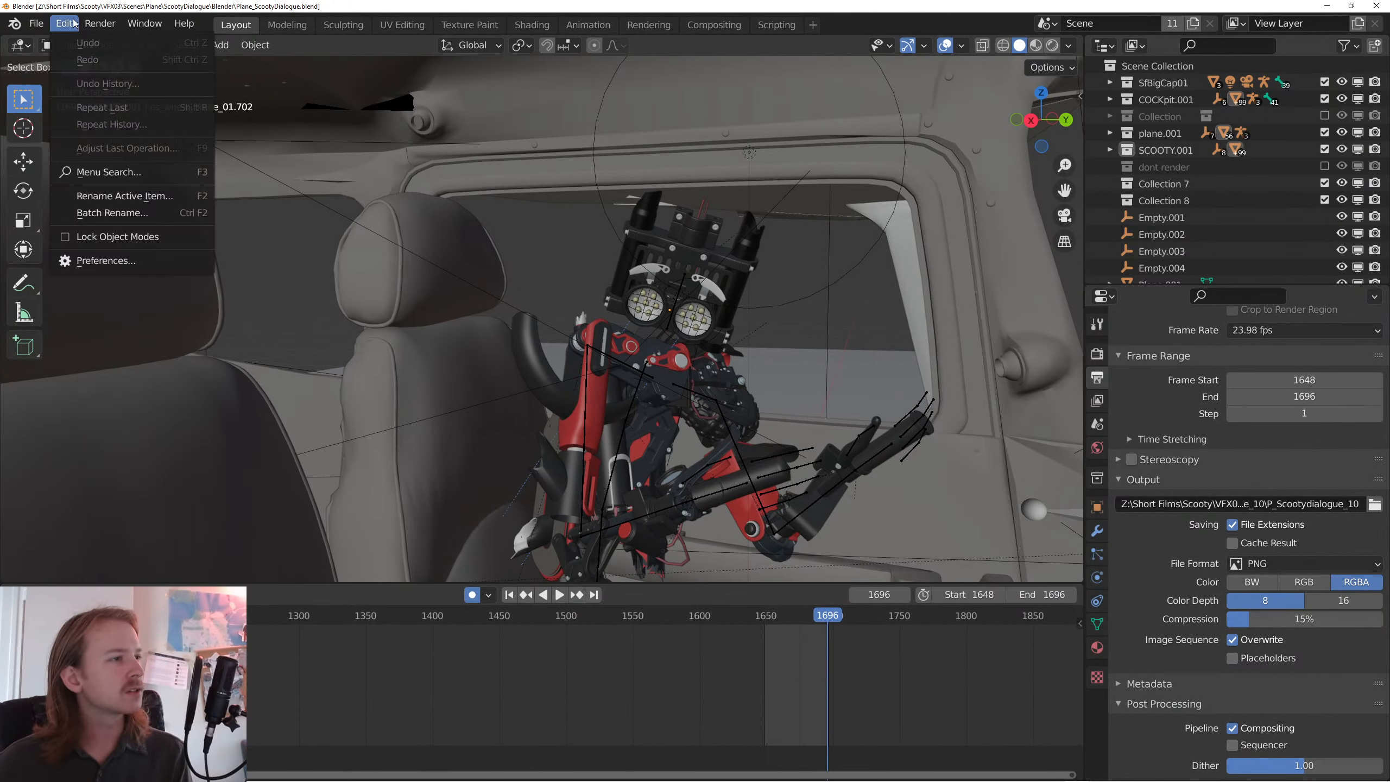
left_click(106, 262)
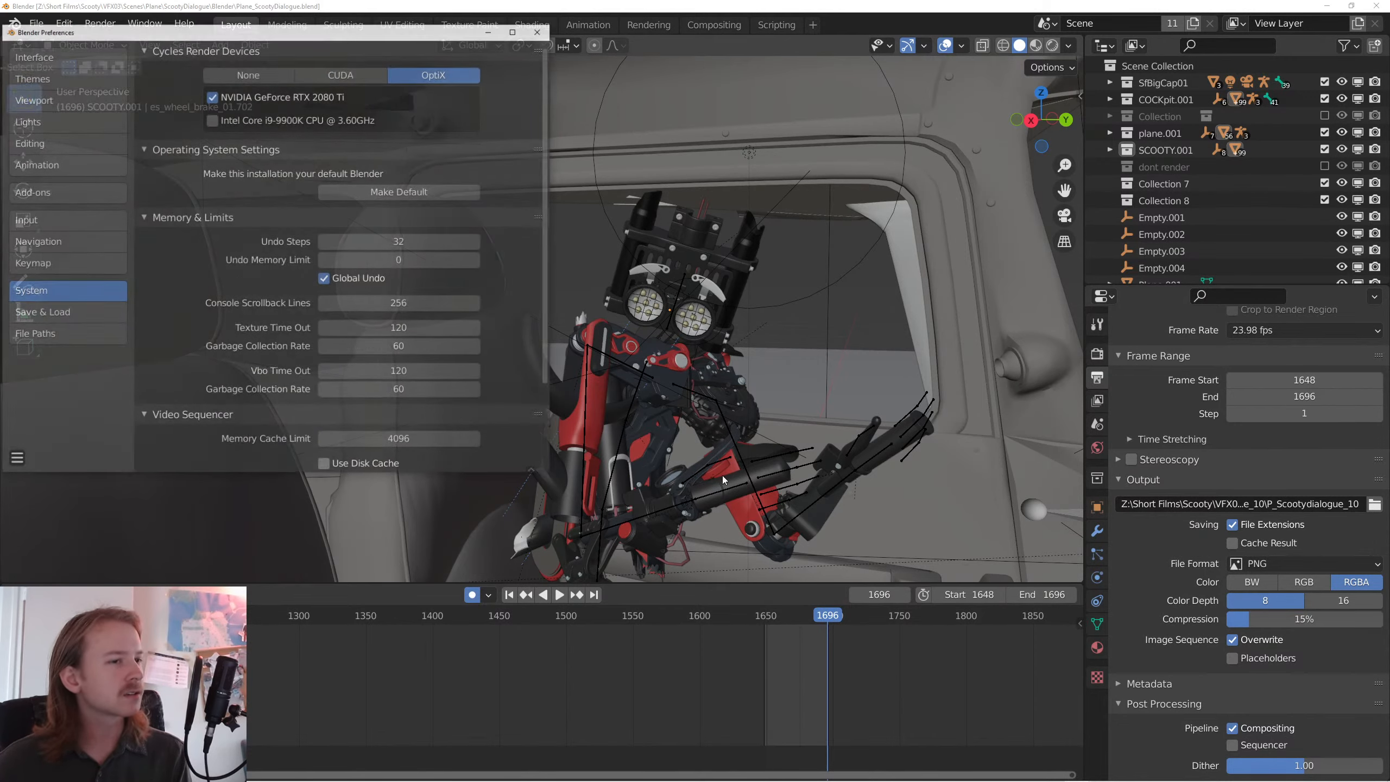
left_click(74, 219)
left_click(32, 55)
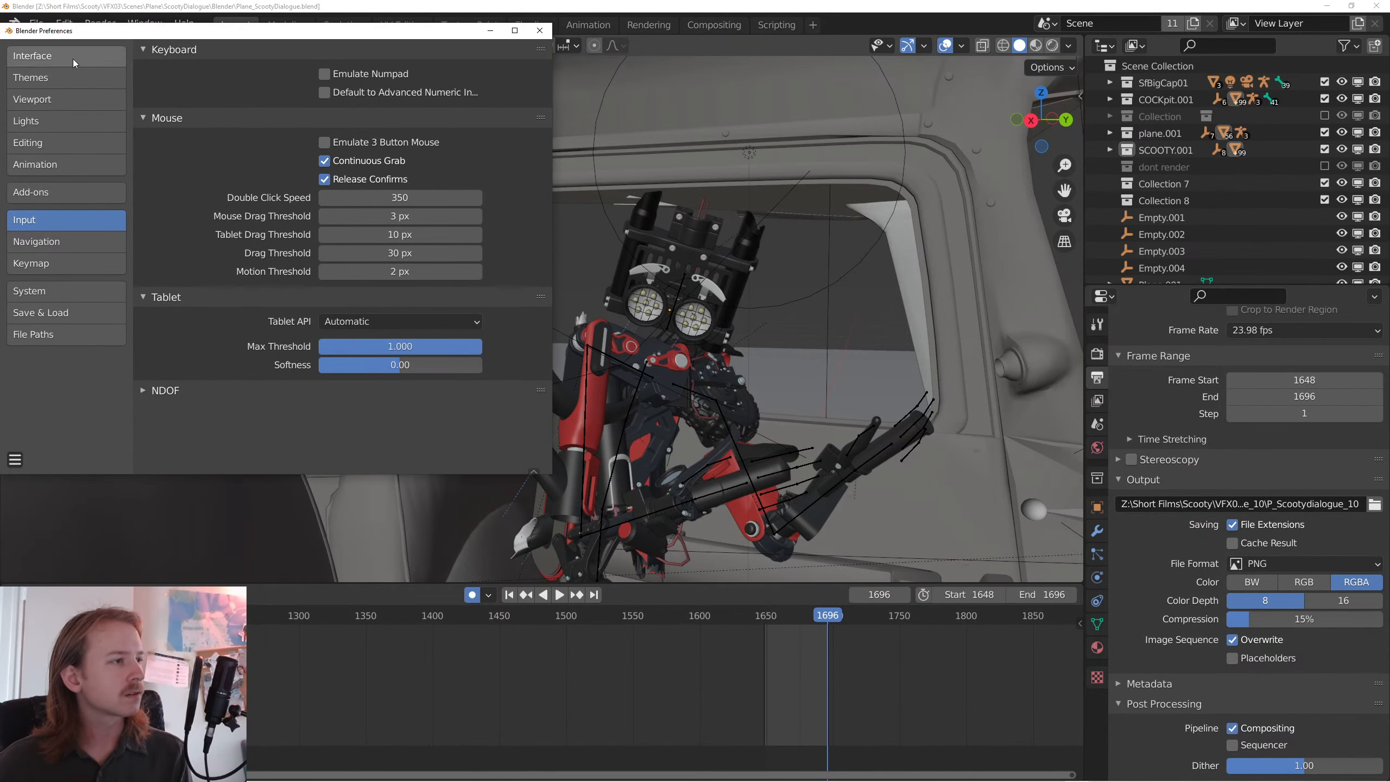
left_click_drag(402, 74, 425, 70)
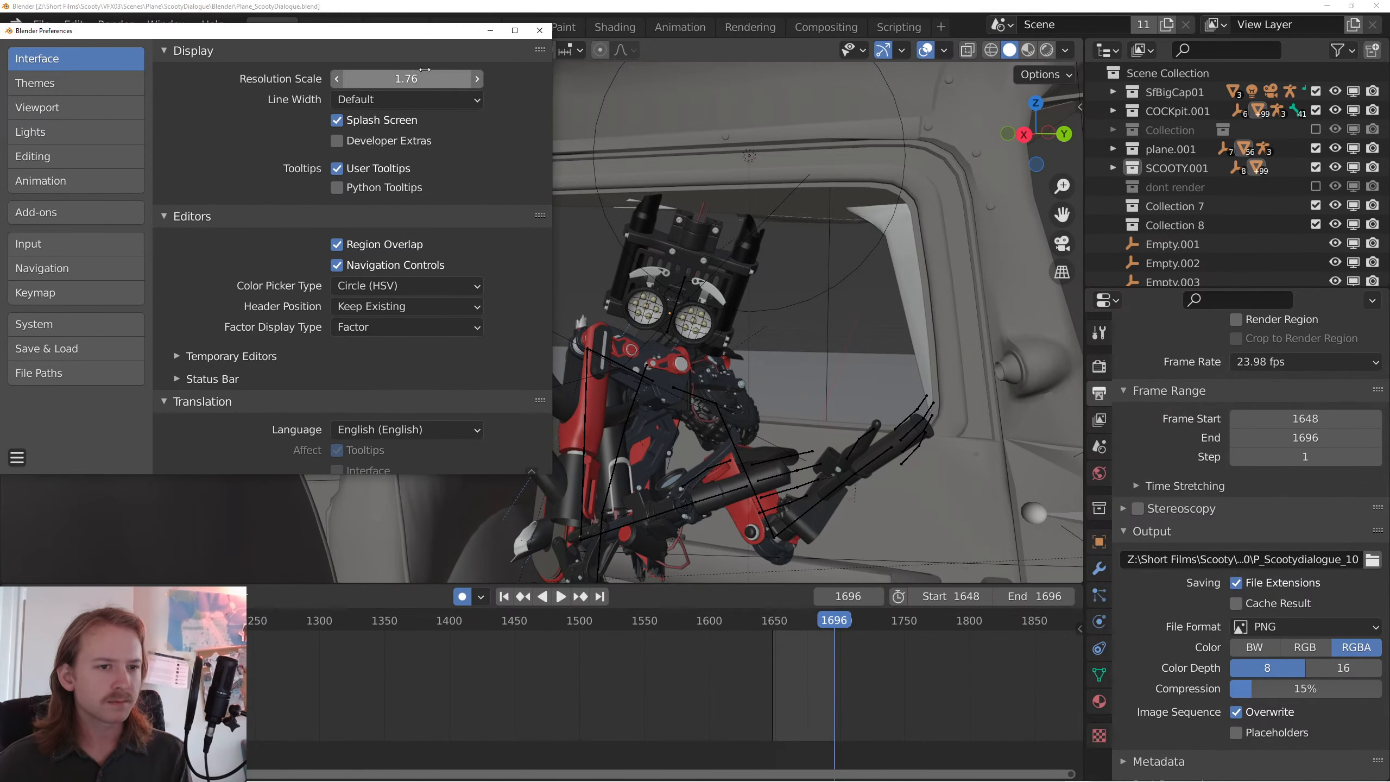
left_click(540, 30)
- Set the scene's start frame to 0
key("alt+Tab")
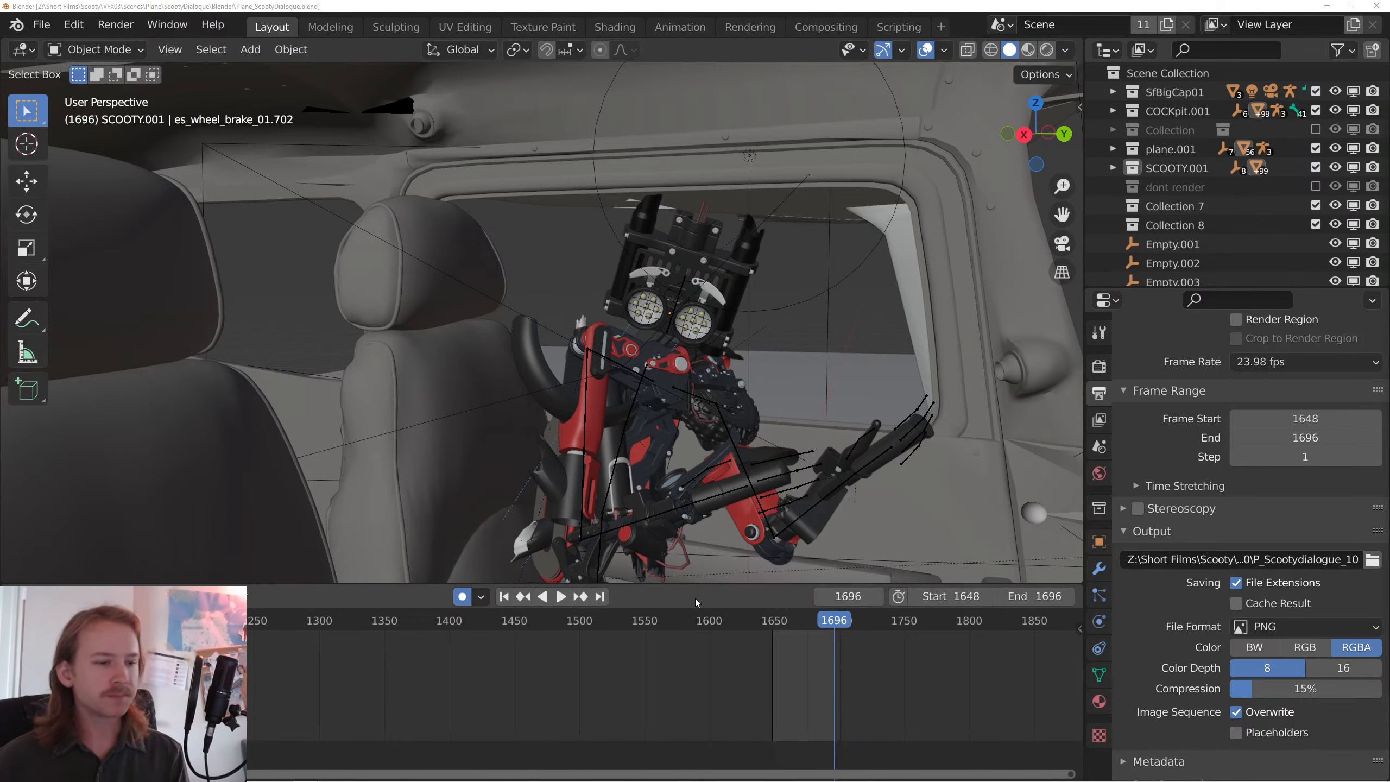
key("BackSpace")
key("alt+Tab")
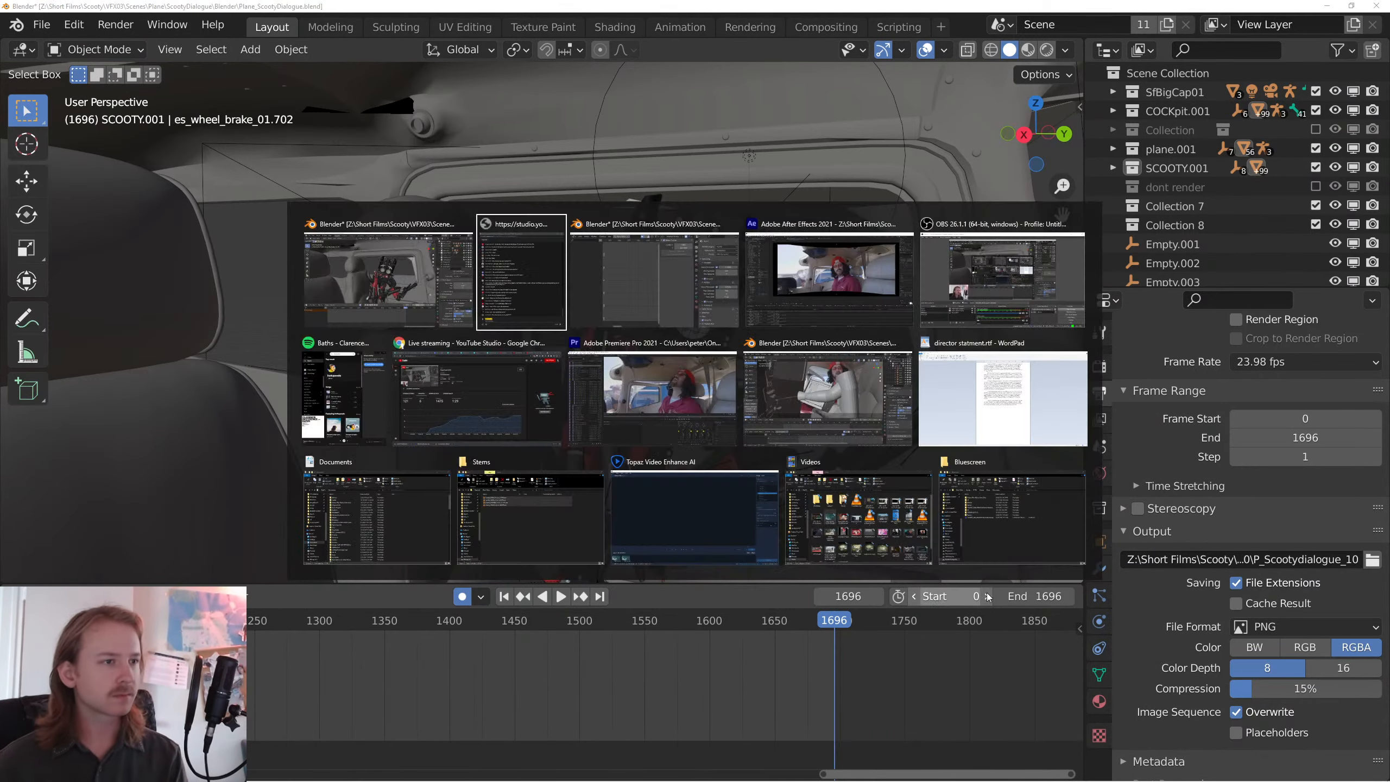
left_click(346, 397)
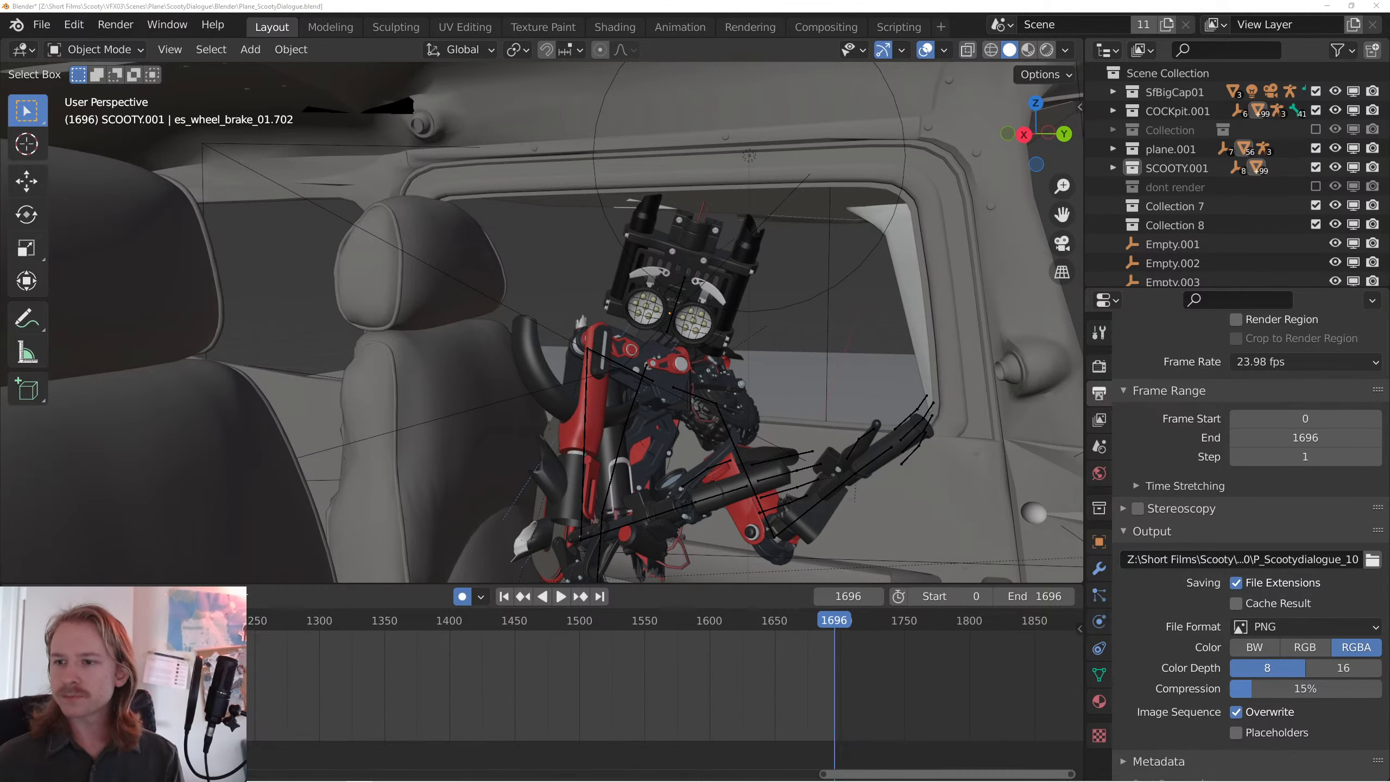
key("alt+Tab")
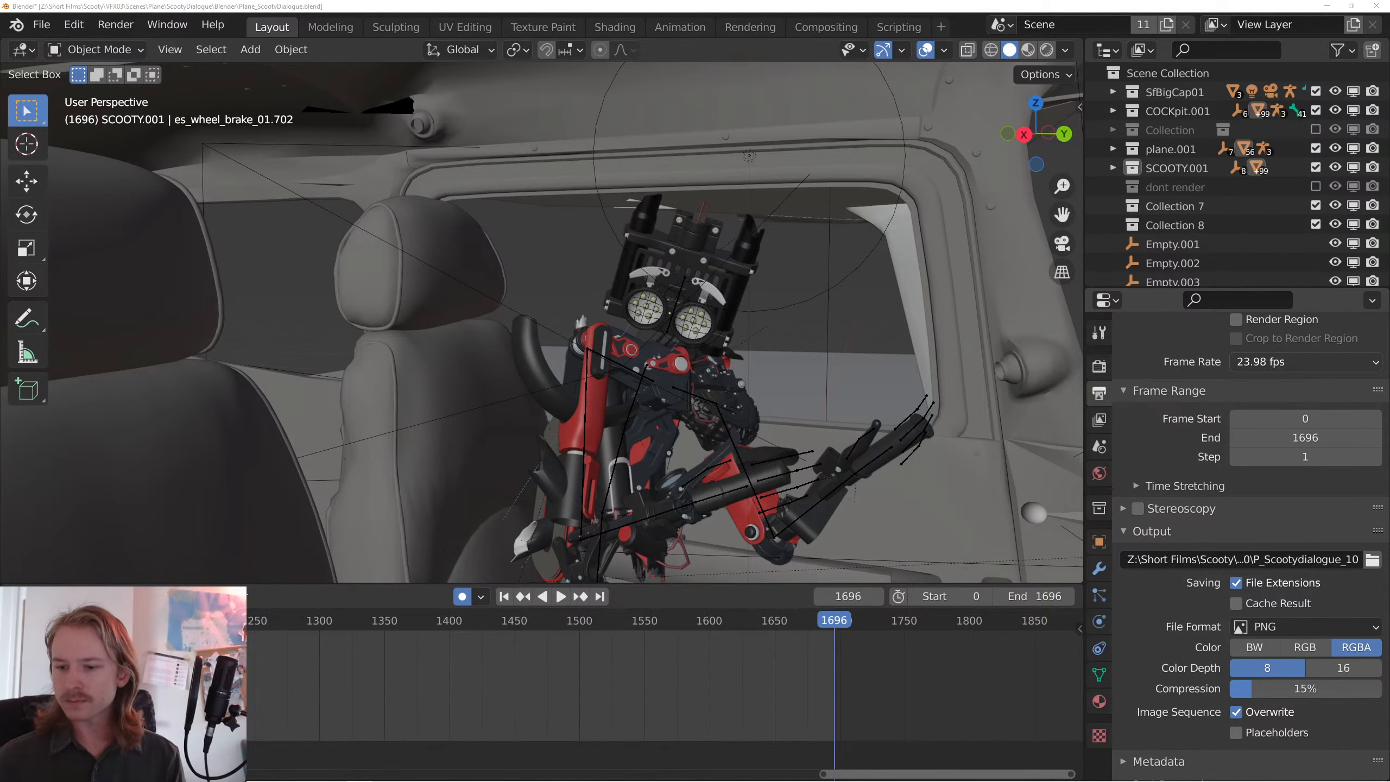
key("alt+Tab")
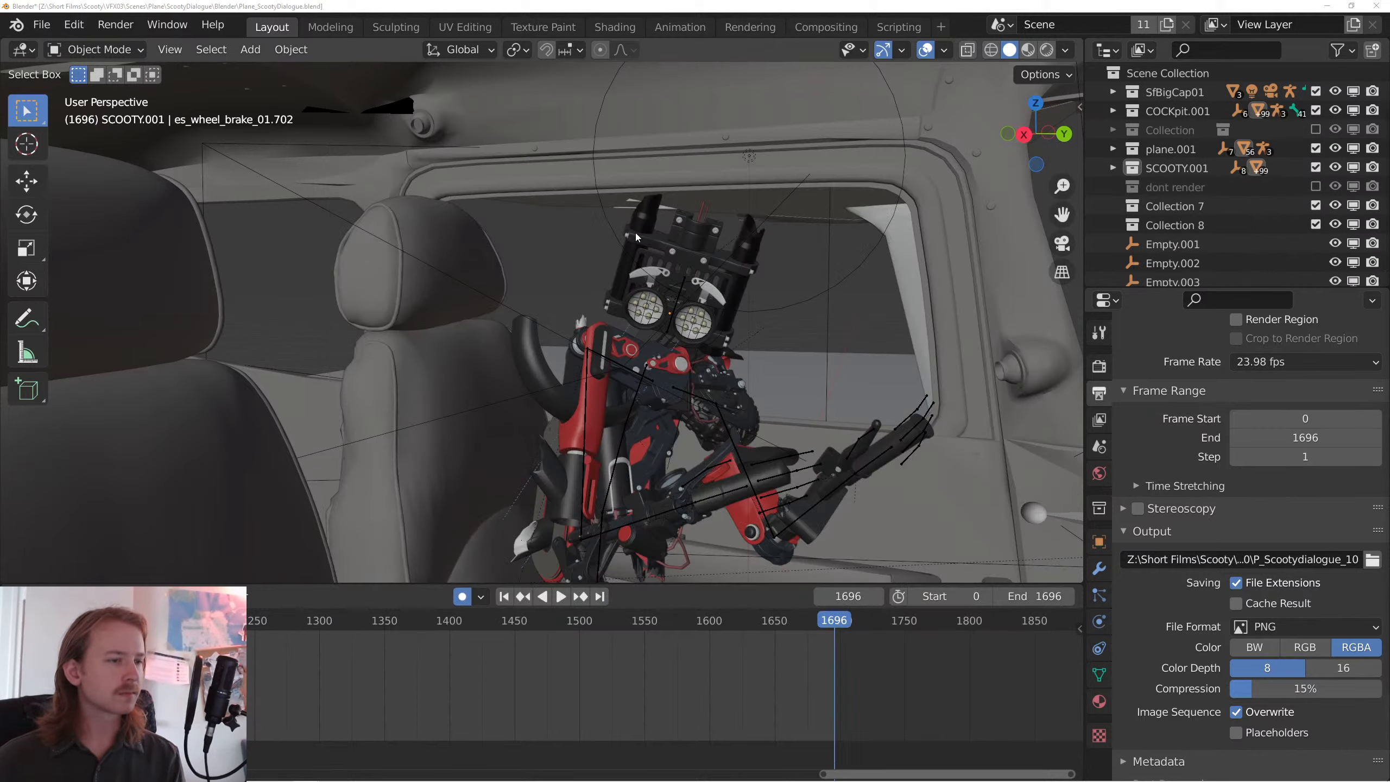
- Change the 3D viewport area into a Movie Clip Editor and bring up the file browser for opening a clip
scroll(745, 408, "down", 6)
left_click_drag(751, 407, 497, 395)
left_click(26, 50)
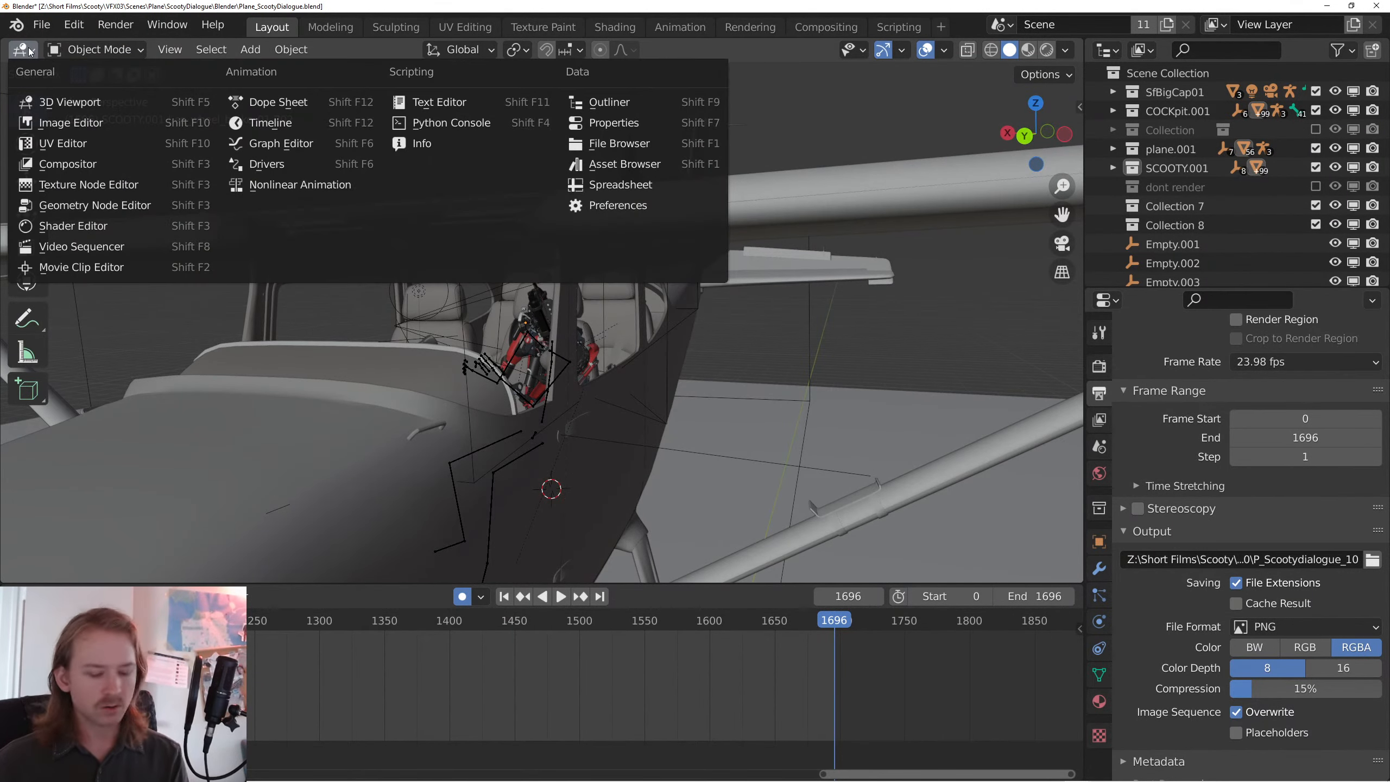
left_click(66, 267)
left_click(519, 54)
left_click(614, 134)
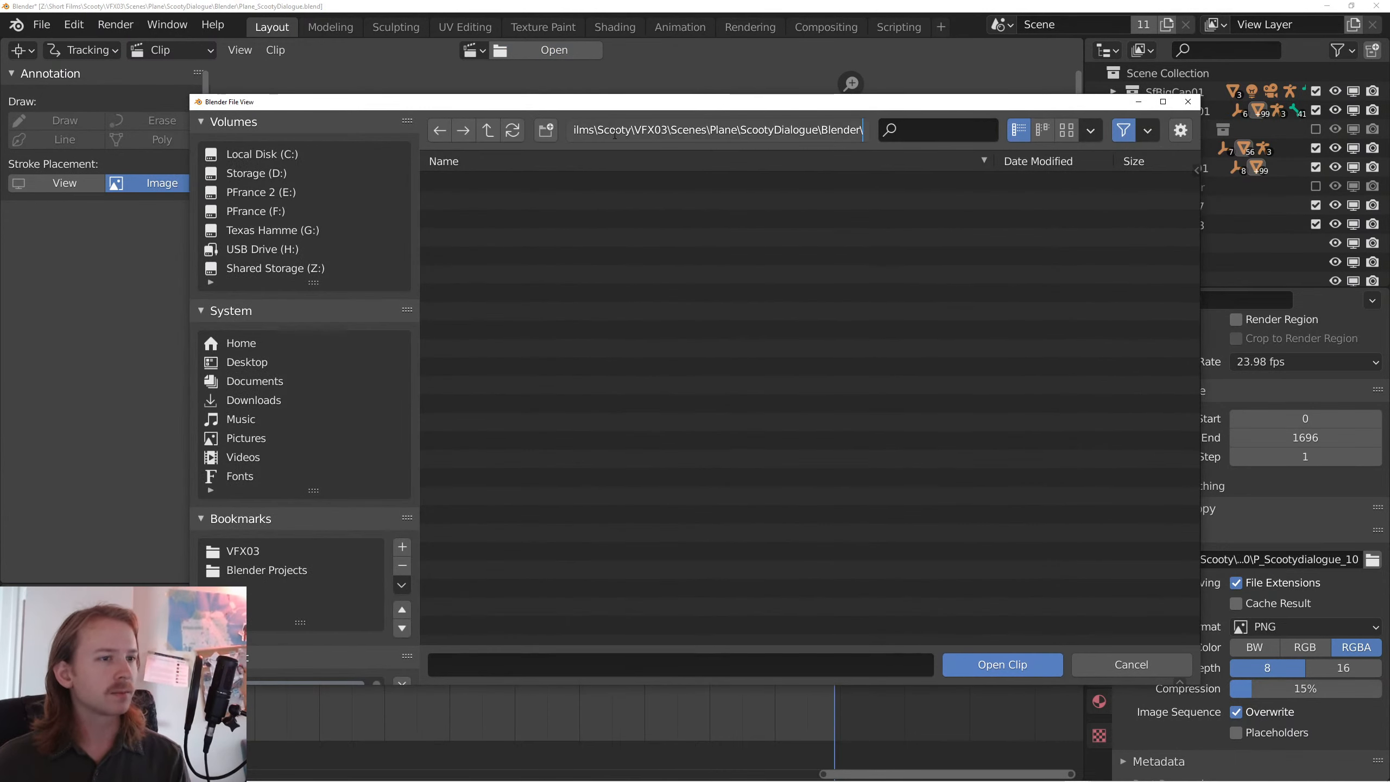
key("Return")
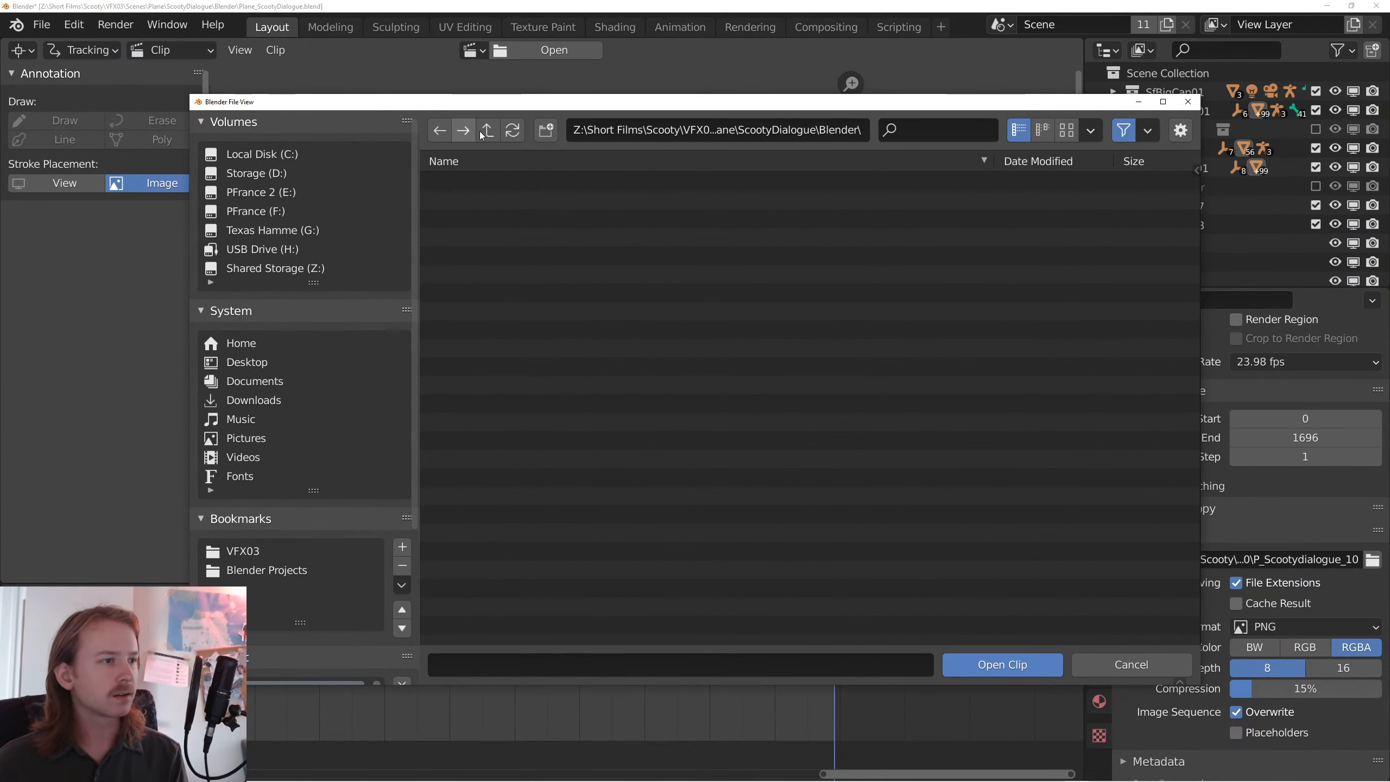
- Switch to After Effects, copy the ihateyou_ref01 output folder path from the queued JPEG render, and return to Blender
key("alt+Tab")
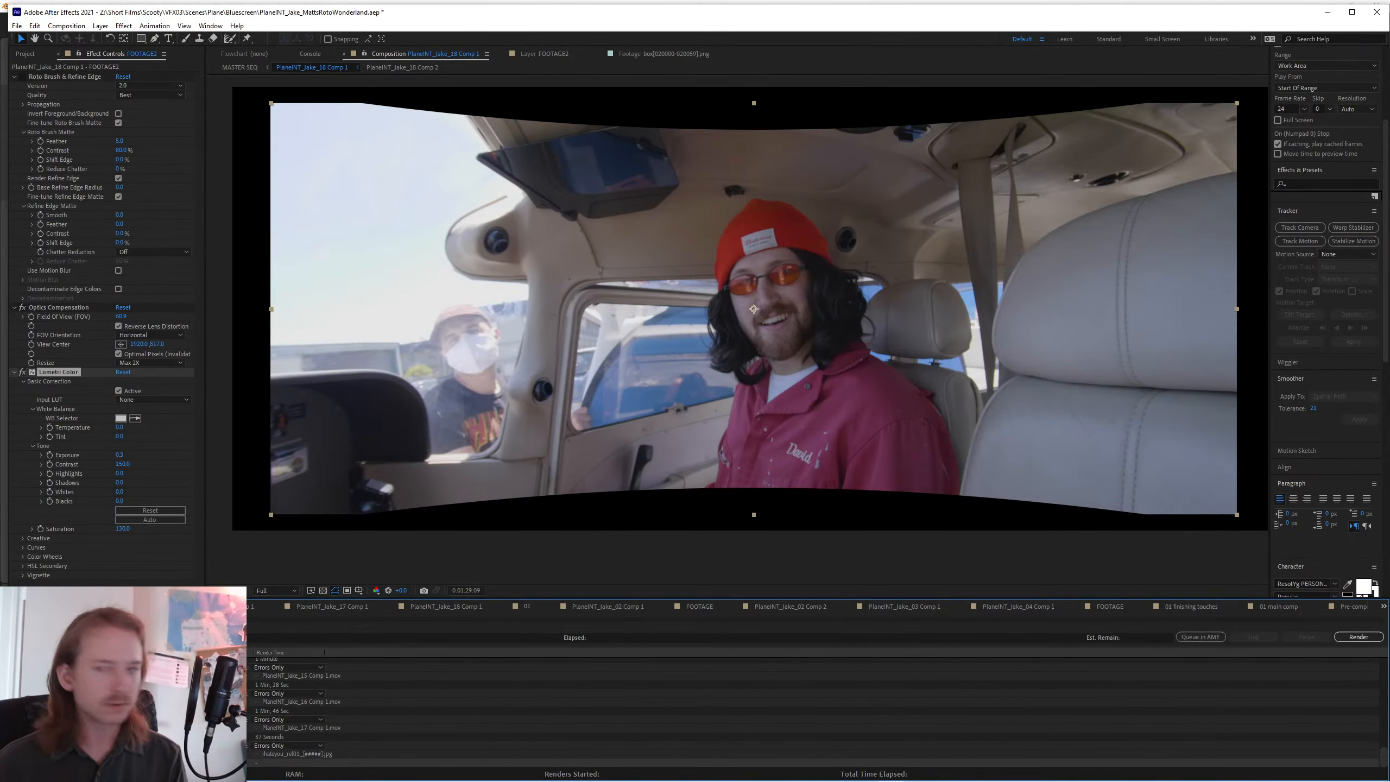
key("alt+Tab")
key("alt+Tab")
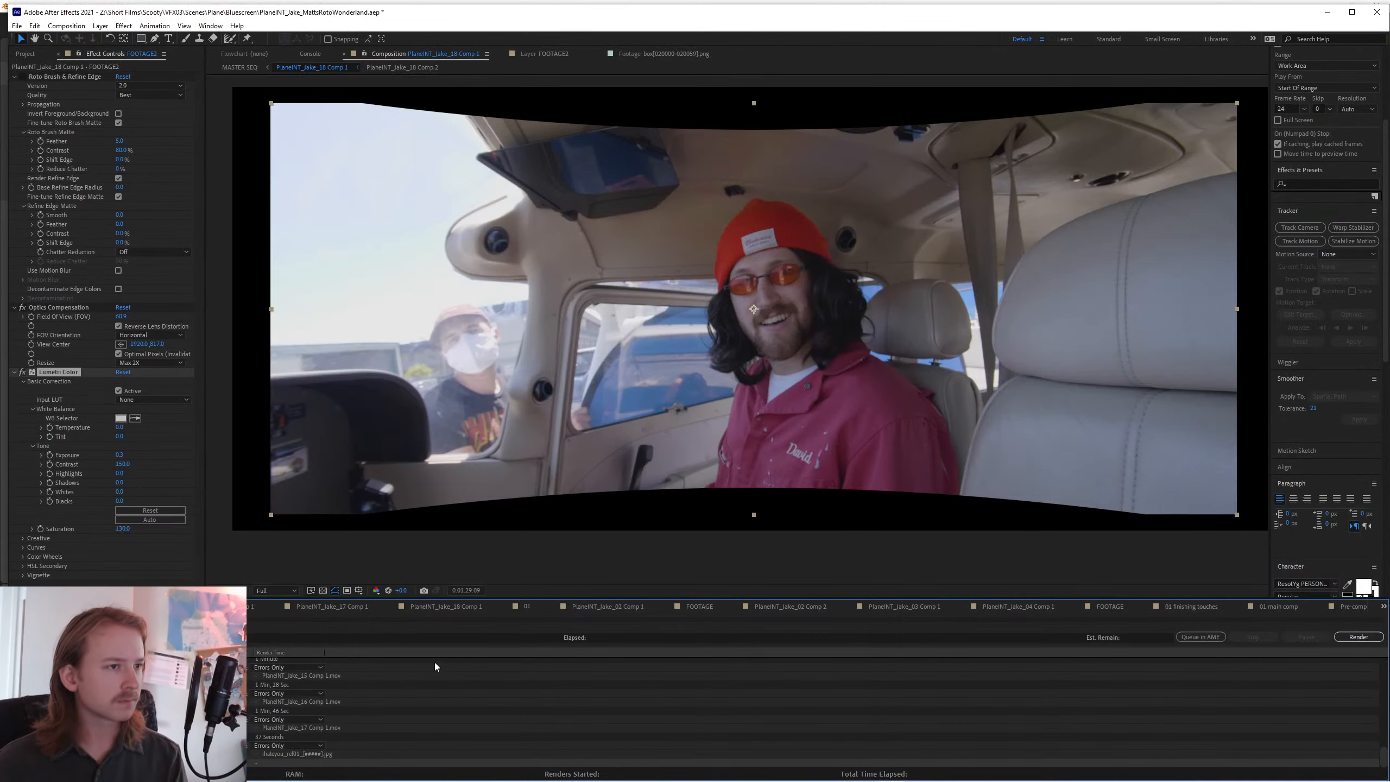
left_click(297, 763)
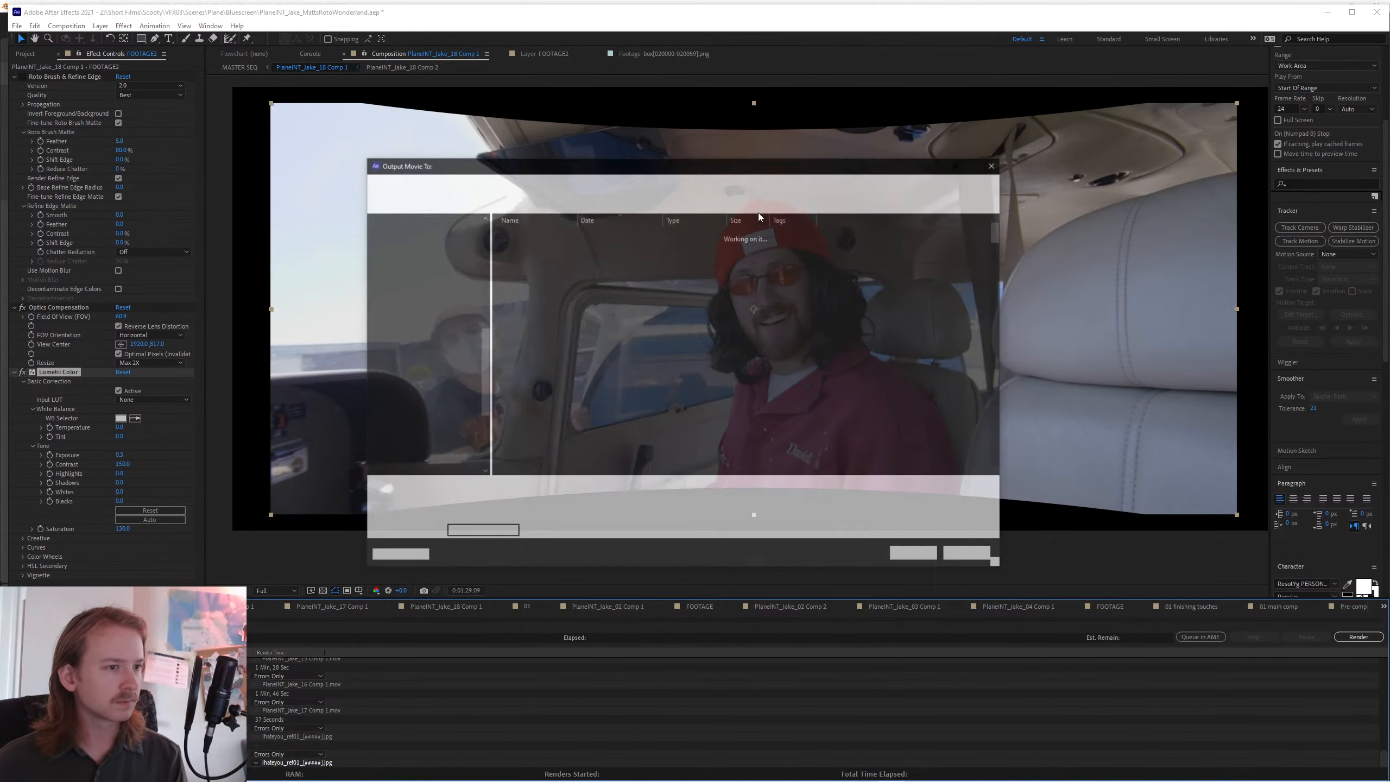
left_click(982, 557)
key("alt+Tab")
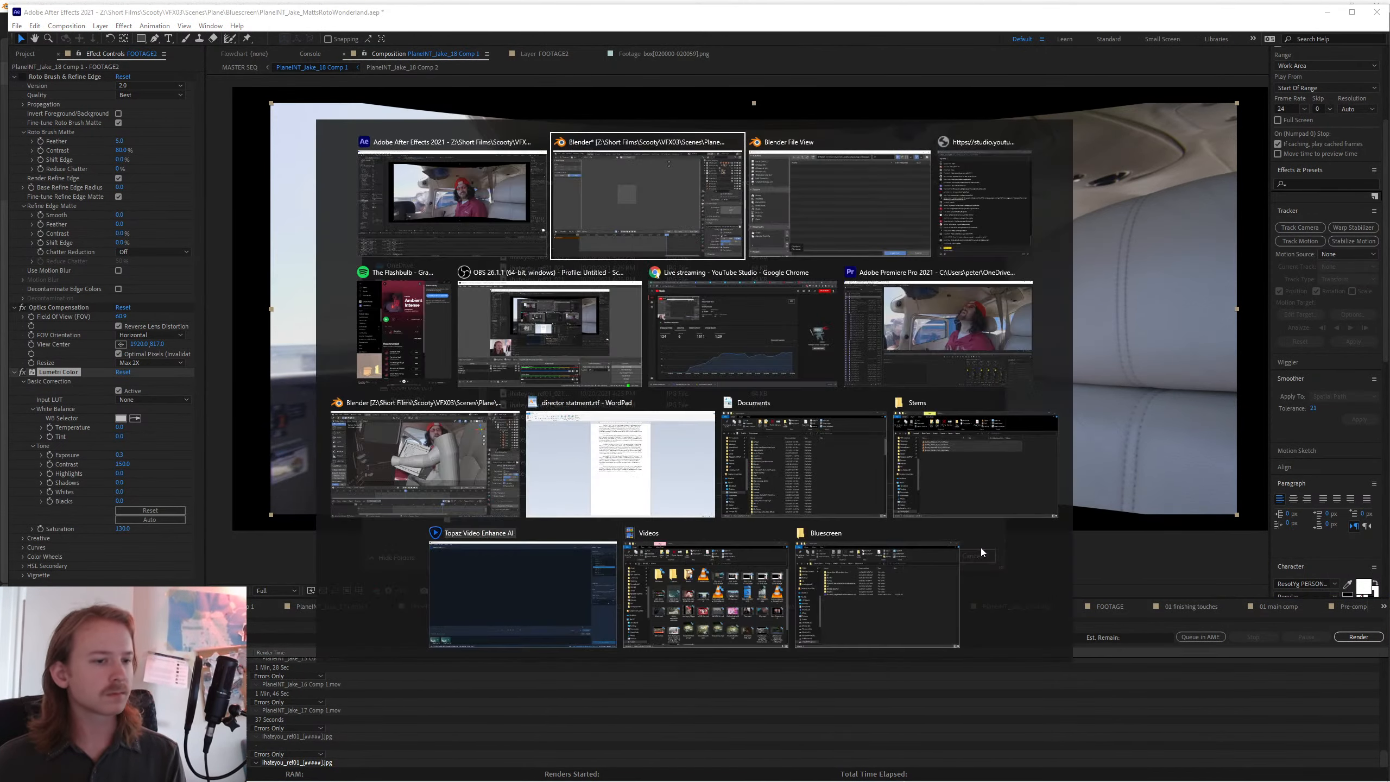
- Open the ihateyou_ref01 JPEG sequence from Z:\Short Films\Scooty\VFX03\Scenes\Plane\ref\ihateyou_ref01, starting at ihateyou_ref01_01902.jpg, as the movie clip
left_click(678, 133)
type("Z:\\Short Films\\Scooty\\VFX03\\Scenes\\Plane\\ref\\ihateyou_ref01")
key("Return")
double_click(560, 183)
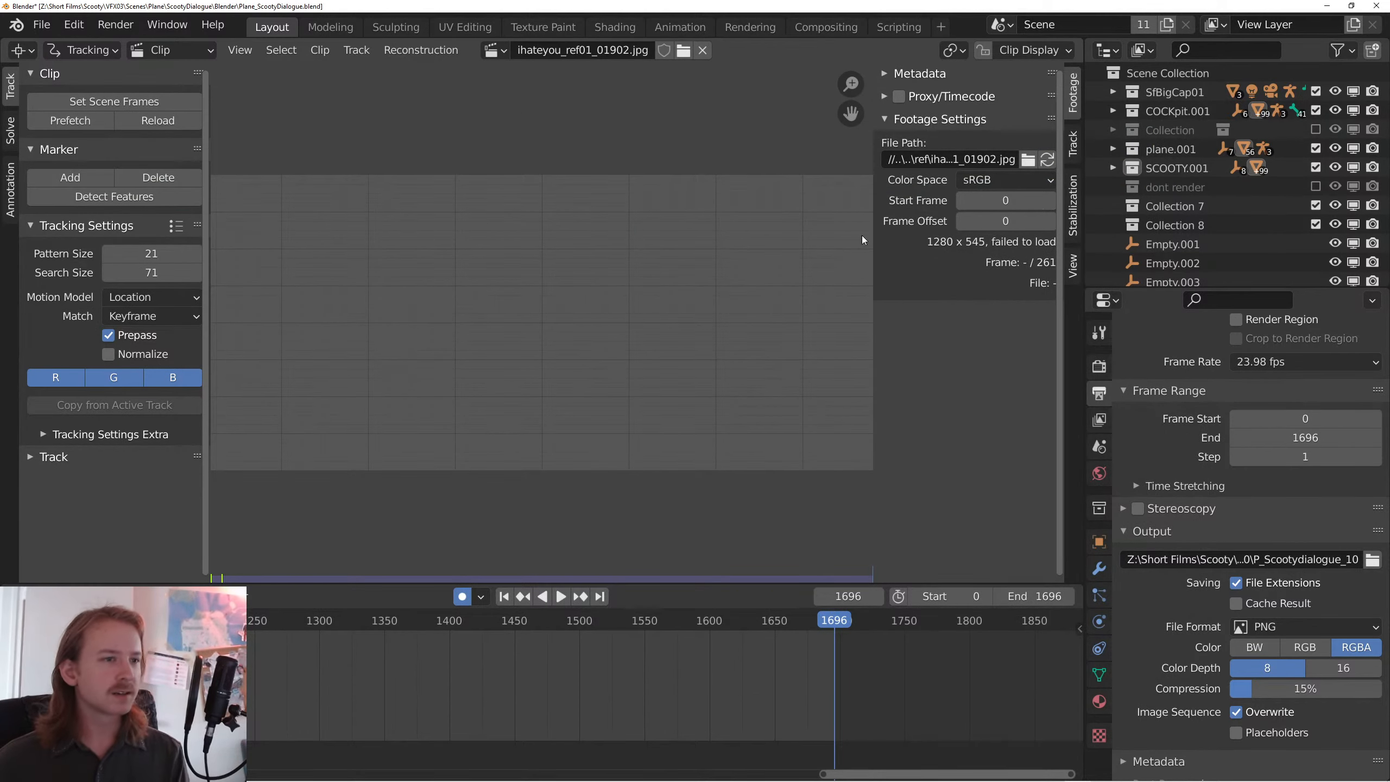
- Match the scene's frame range to the loaded clip and play the footage from the first frame to review it
left_click(104, 102)
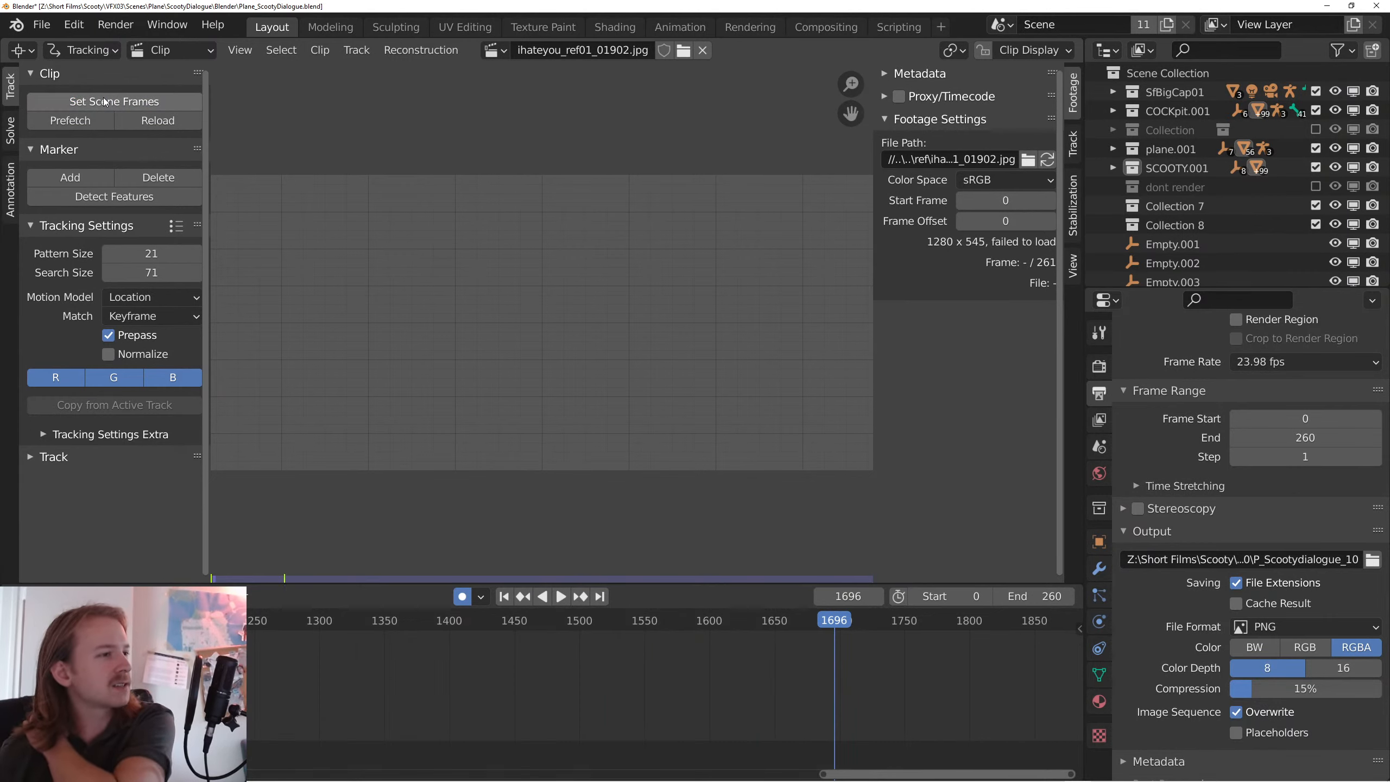
left_click(503, 596)
key("space")
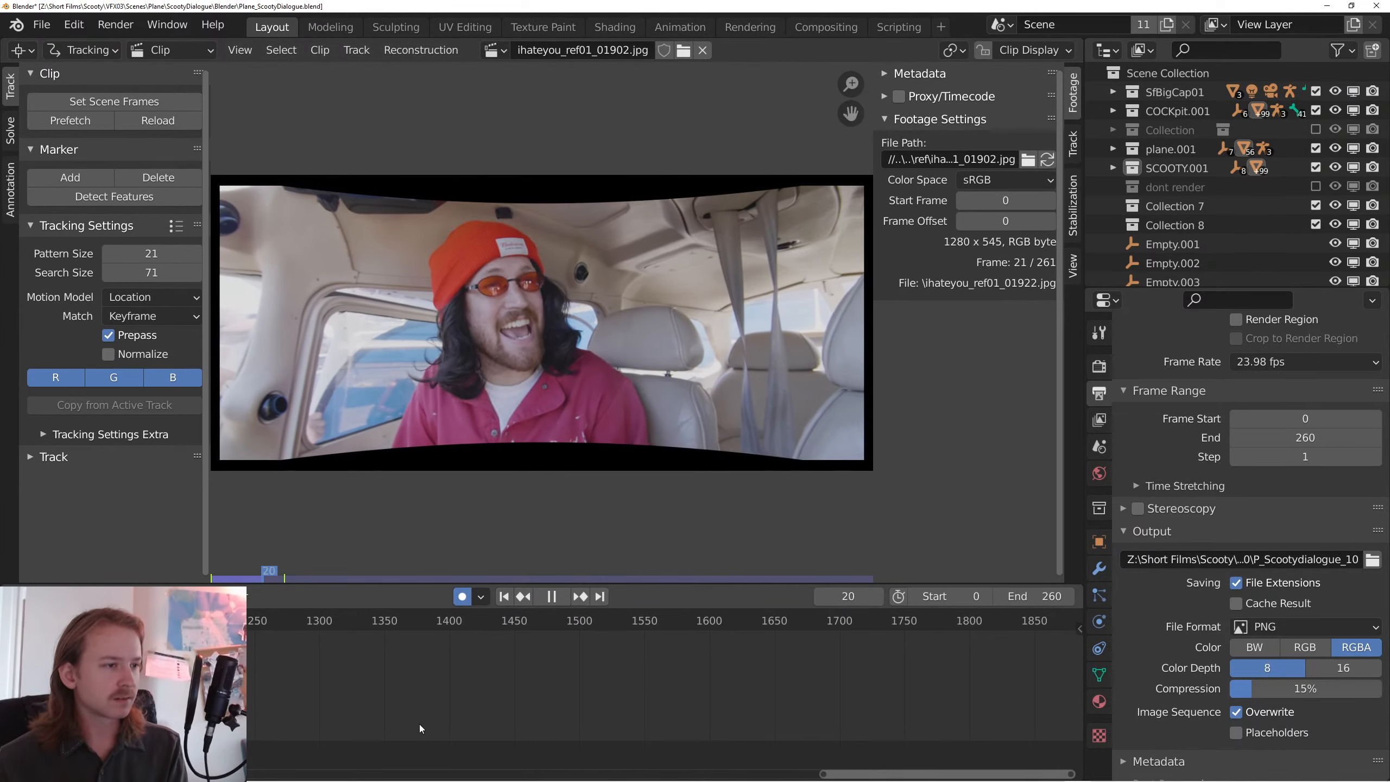
key("space")
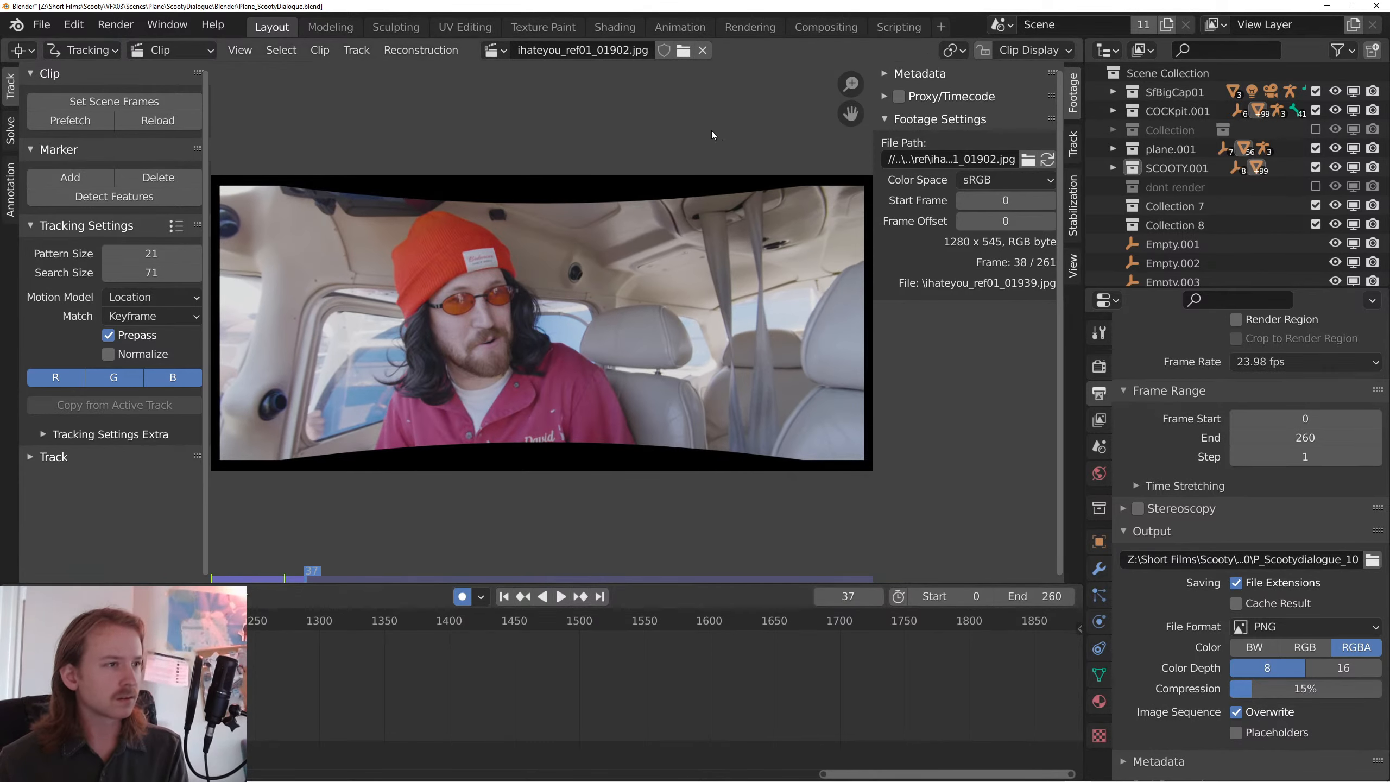
key("space")
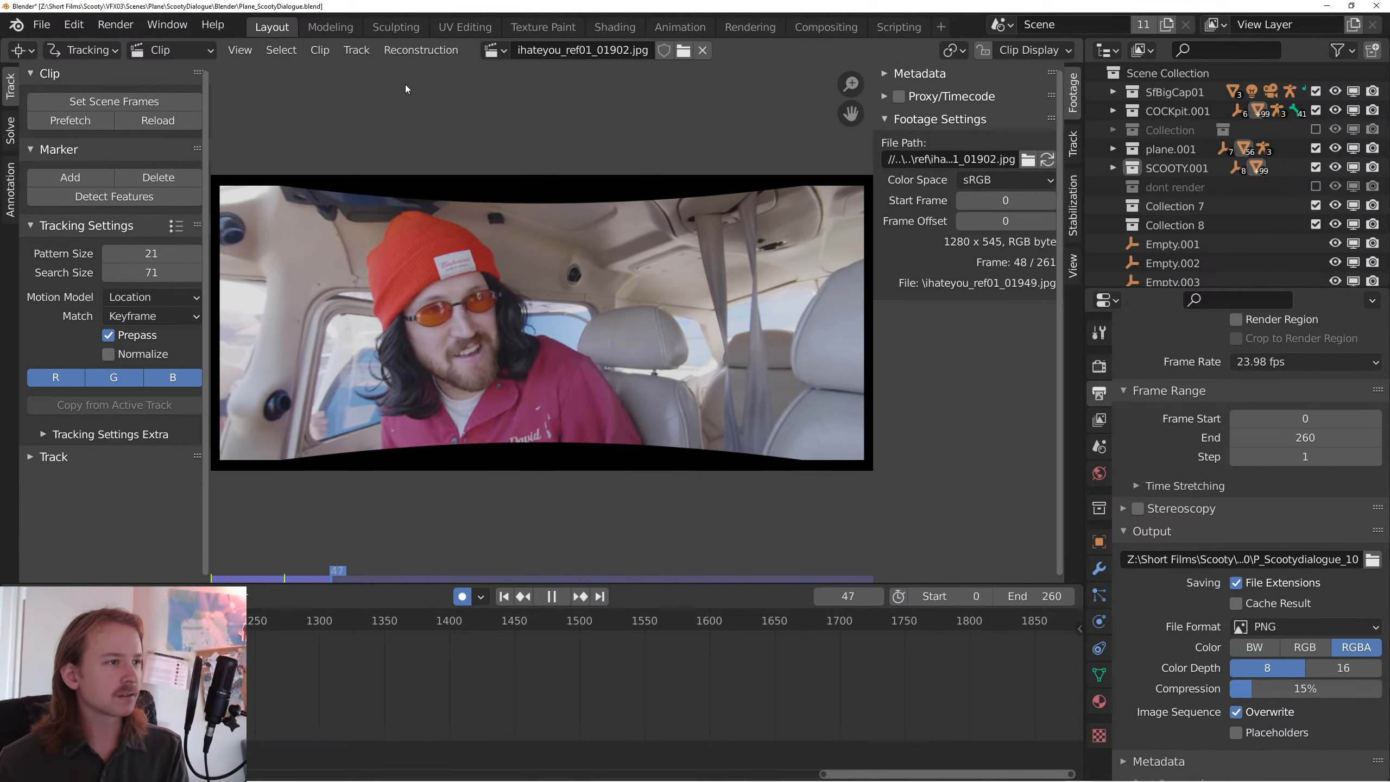
left_click(357, 50)
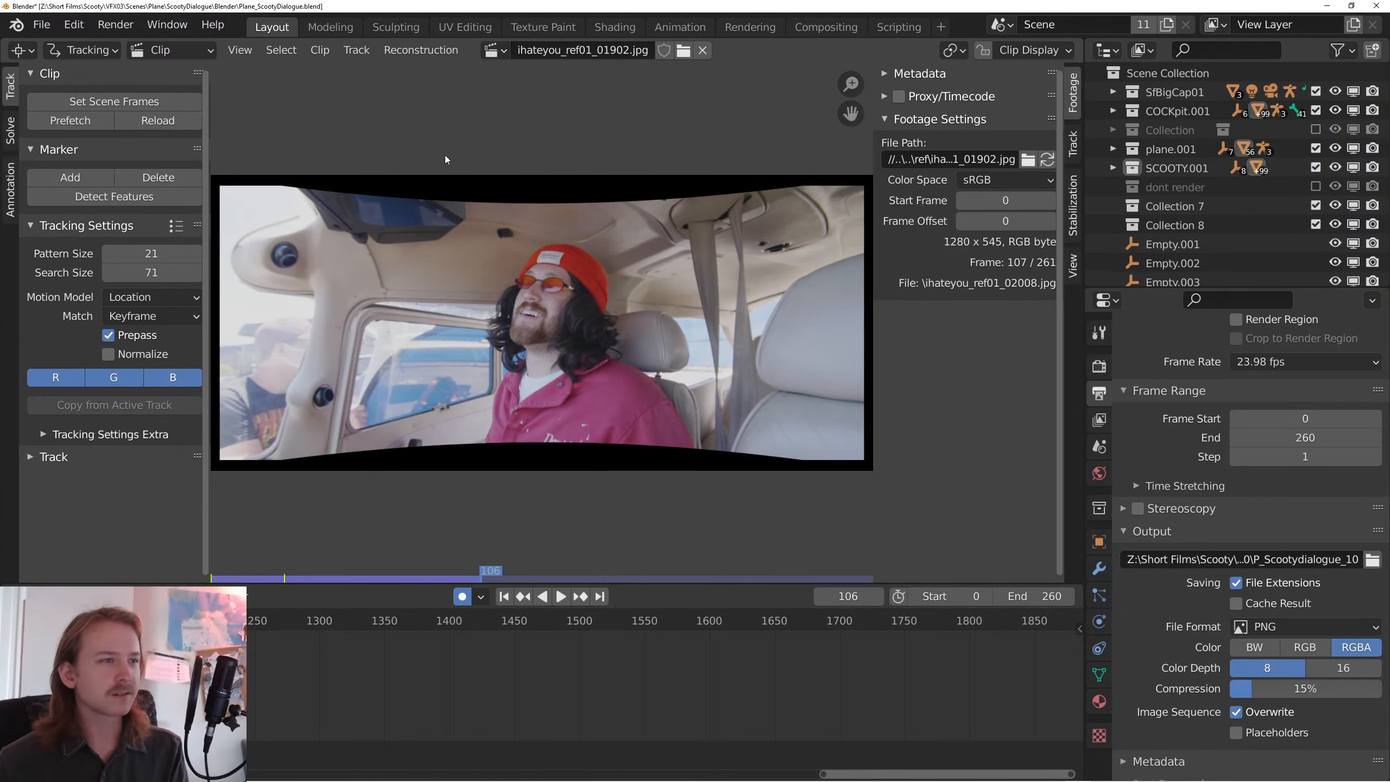
- Show the Video Sequencer in the main area and delete both p_scootydialogueref01 reference strips
left_click(20, 50)
left_click(93, 165)
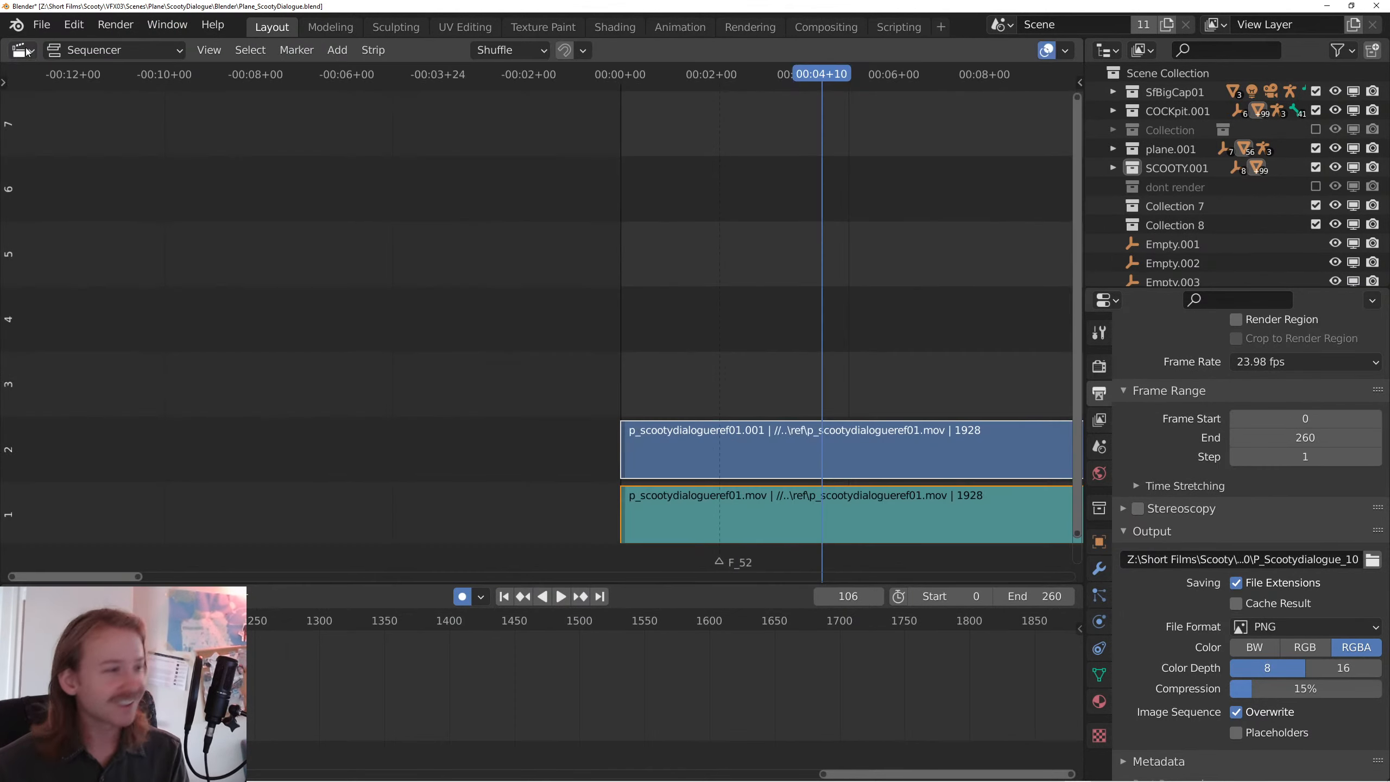
key("Delete")
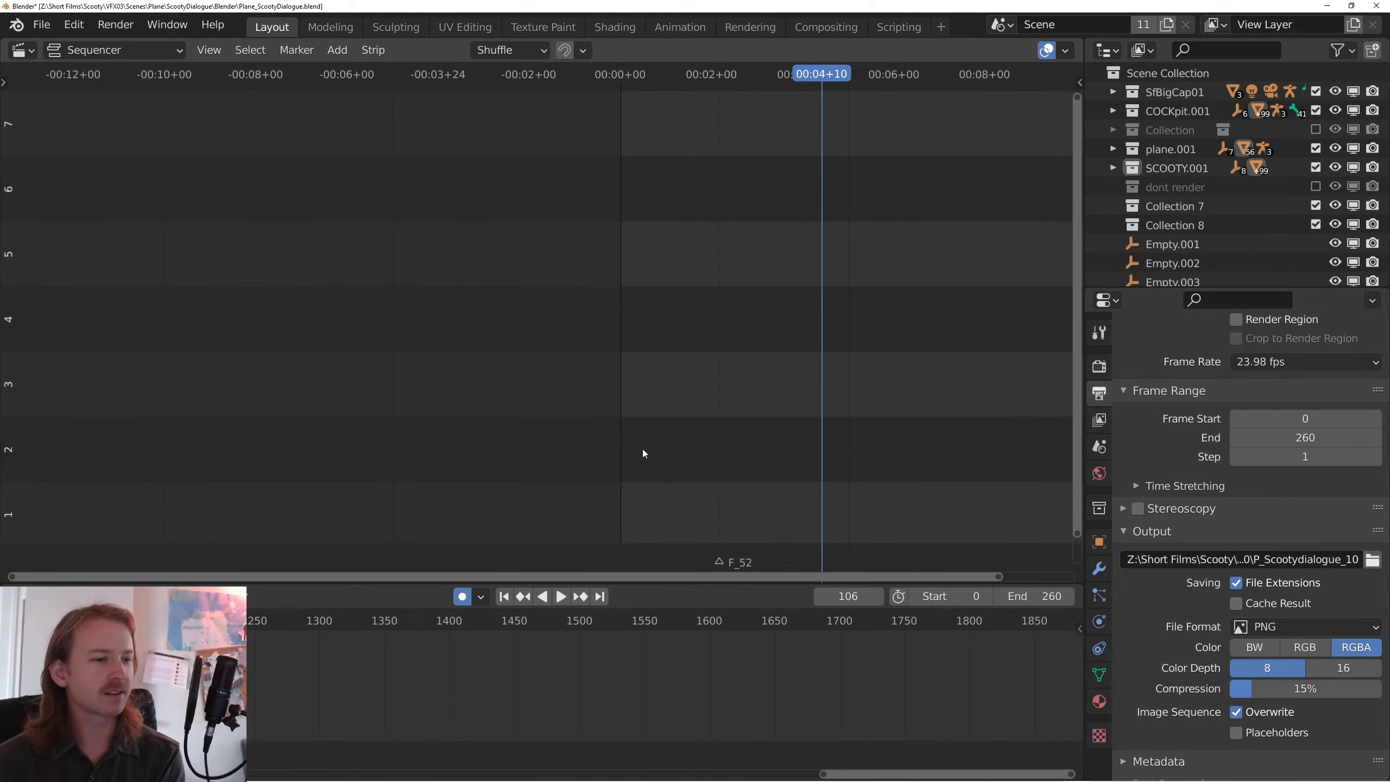
- Switch the area to the Movie Clip editor, play the cabin footage, and return to the first frame
left_click(20, 50)
left_click(66, 258)
key("space")
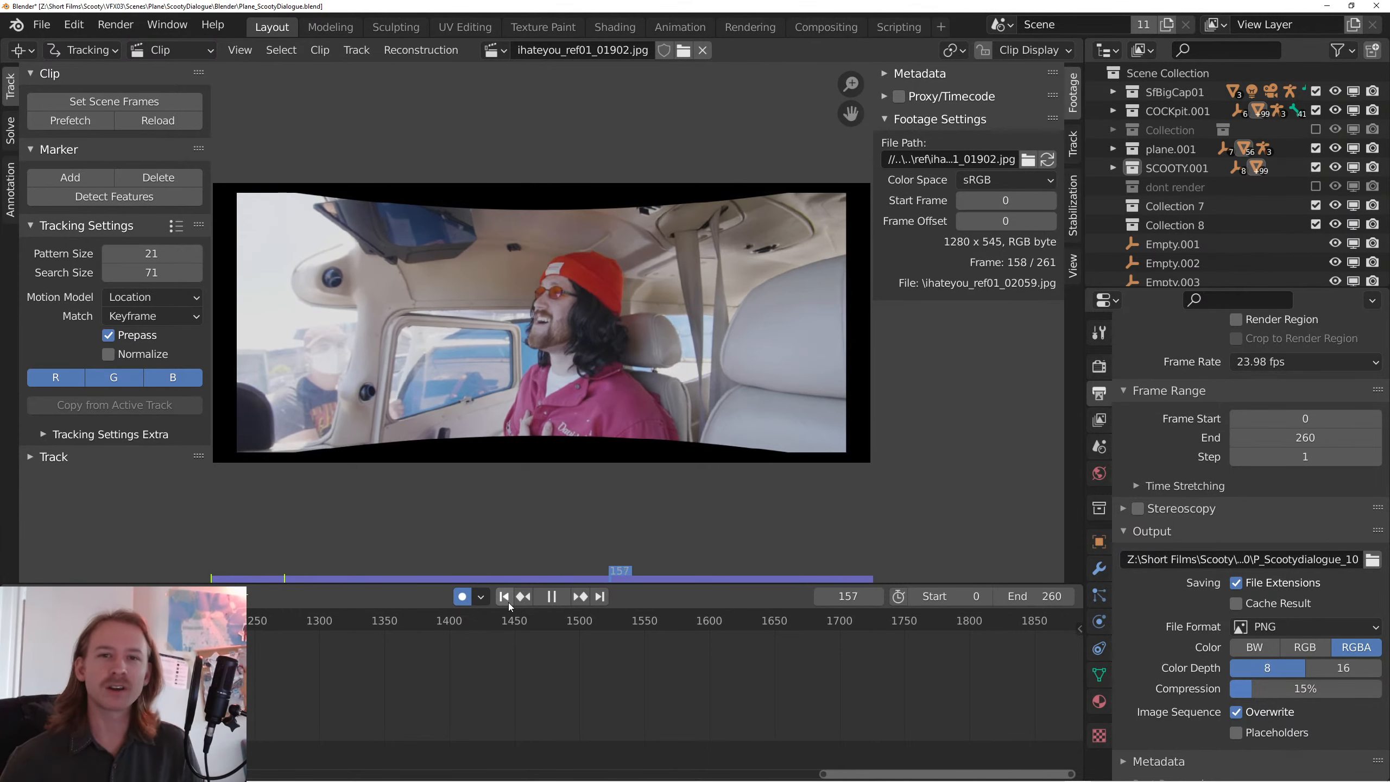
key("space")
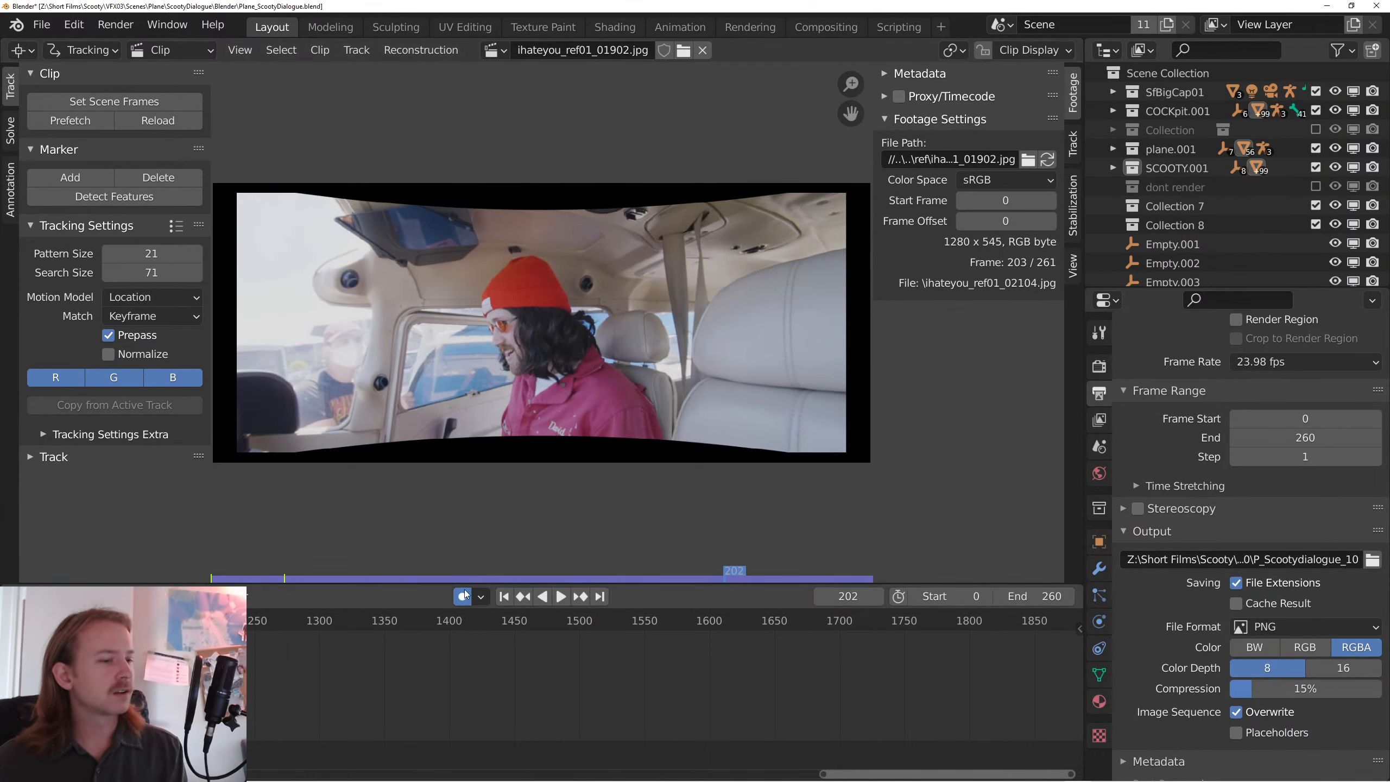
left_click(504, 596)
- Widen the Movie Clip editor area by narrowing the neighbouring outliner and properties areas
scroll(383, 410, "up", 2)
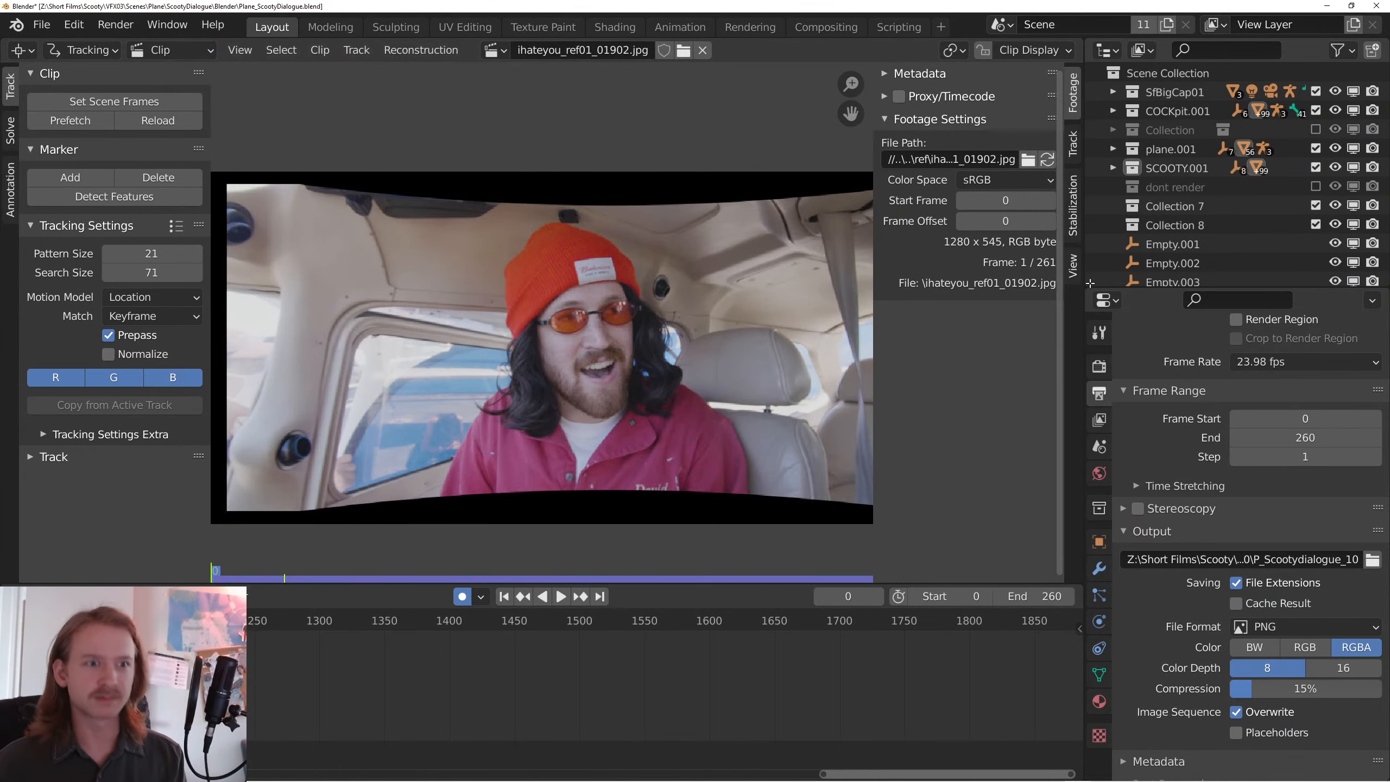
left_click_drag(1083, 273, 1196, 274)
left_click_drag(700, 411, 714, 414)
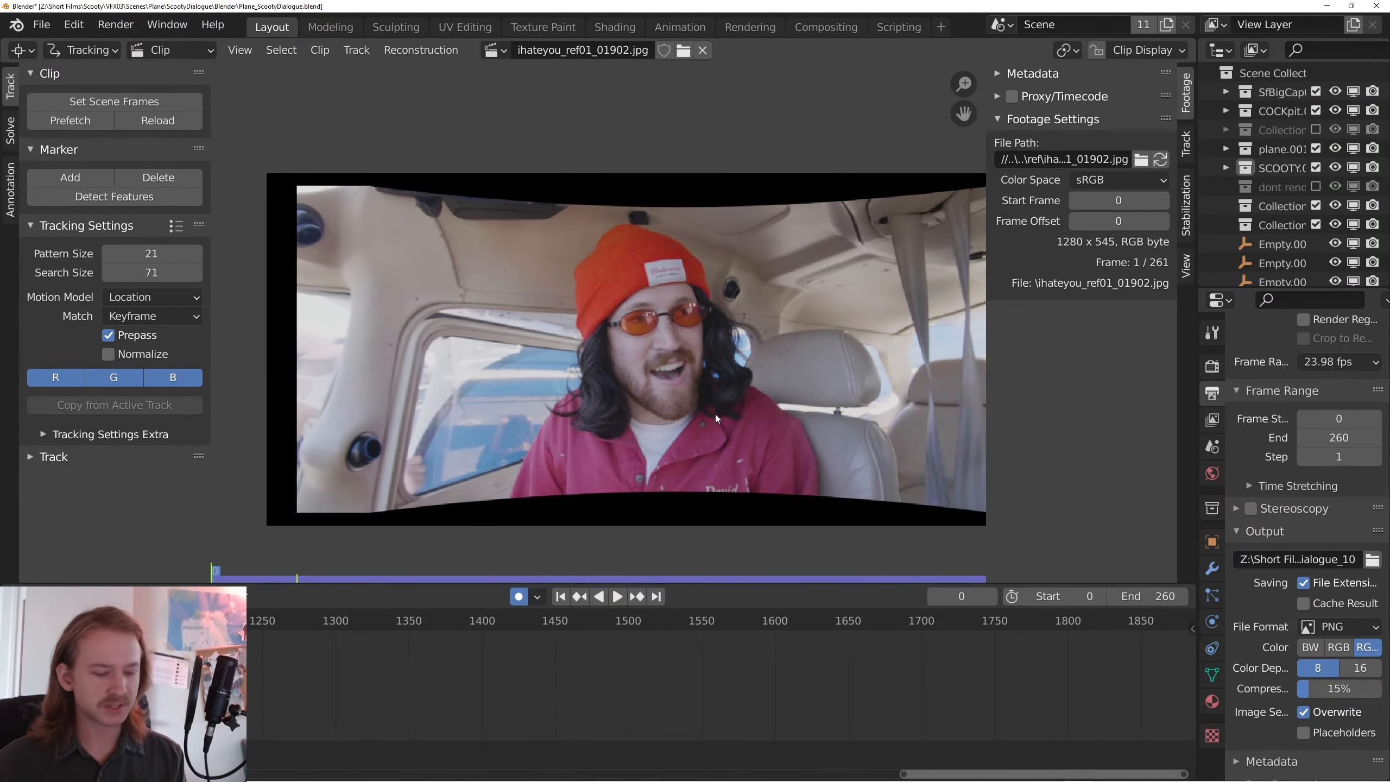
key("f")
scroll(369, 342, "up", 4)
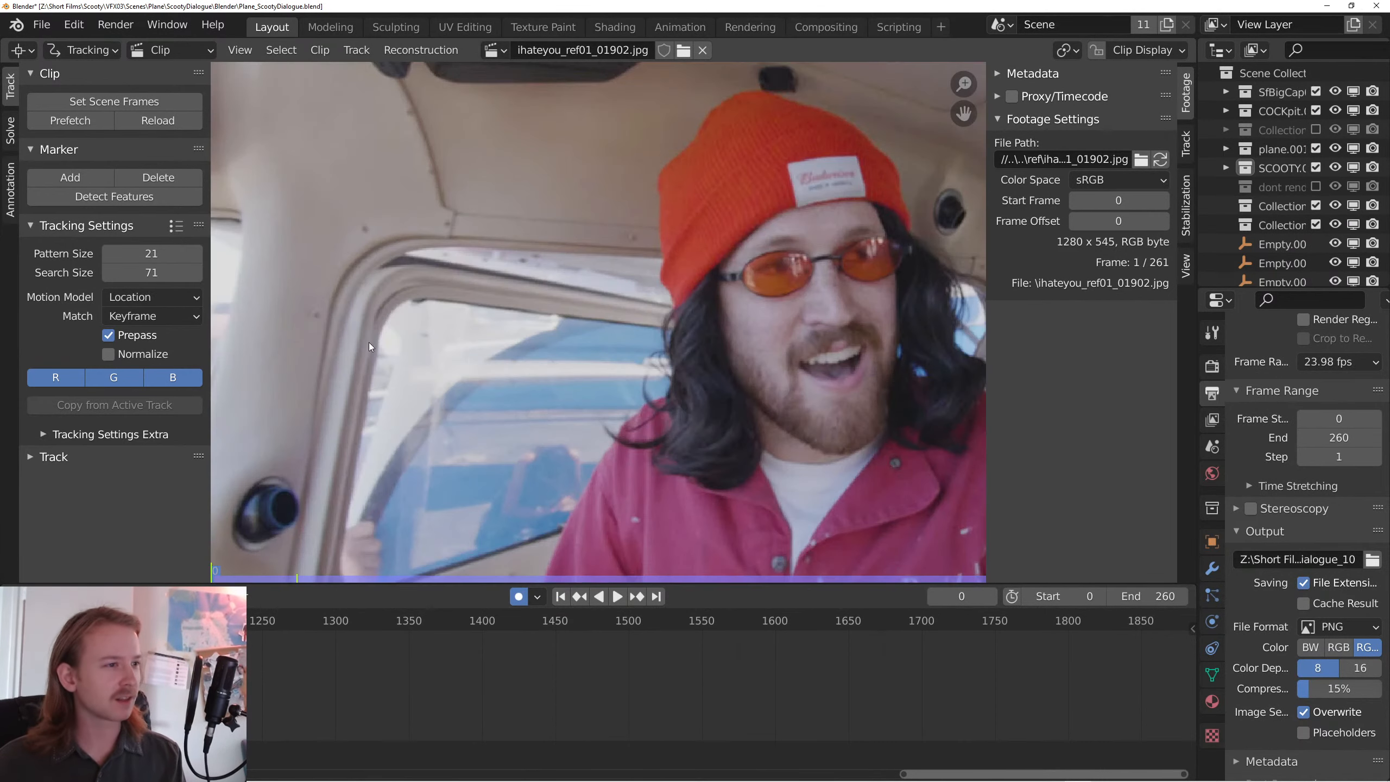
- Set the tracking match to Previous frame and enable Normalize for new markers
left_click(361, 324, "ctrl")
key("ctrl+z")
left_click(153, 297)
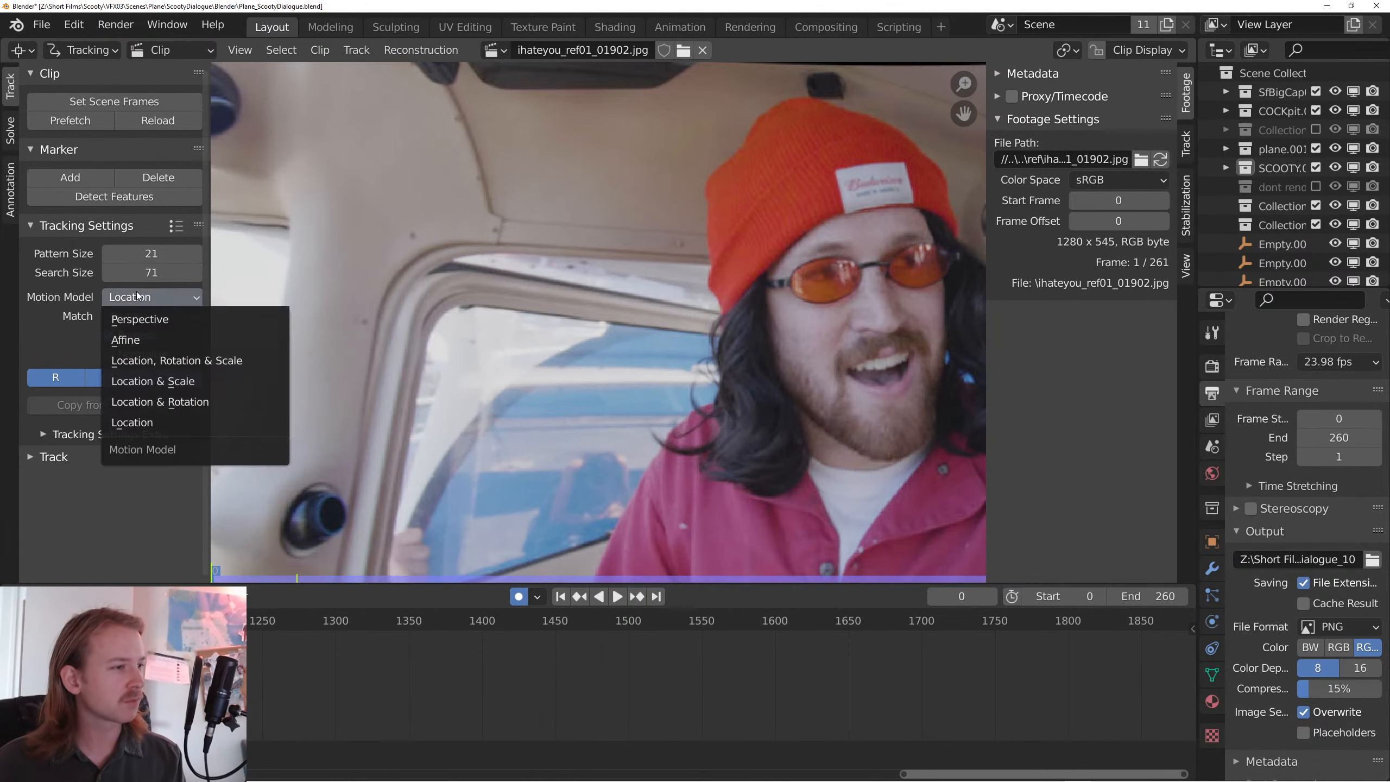
left_click(165, 318)
left_click(149, 359)
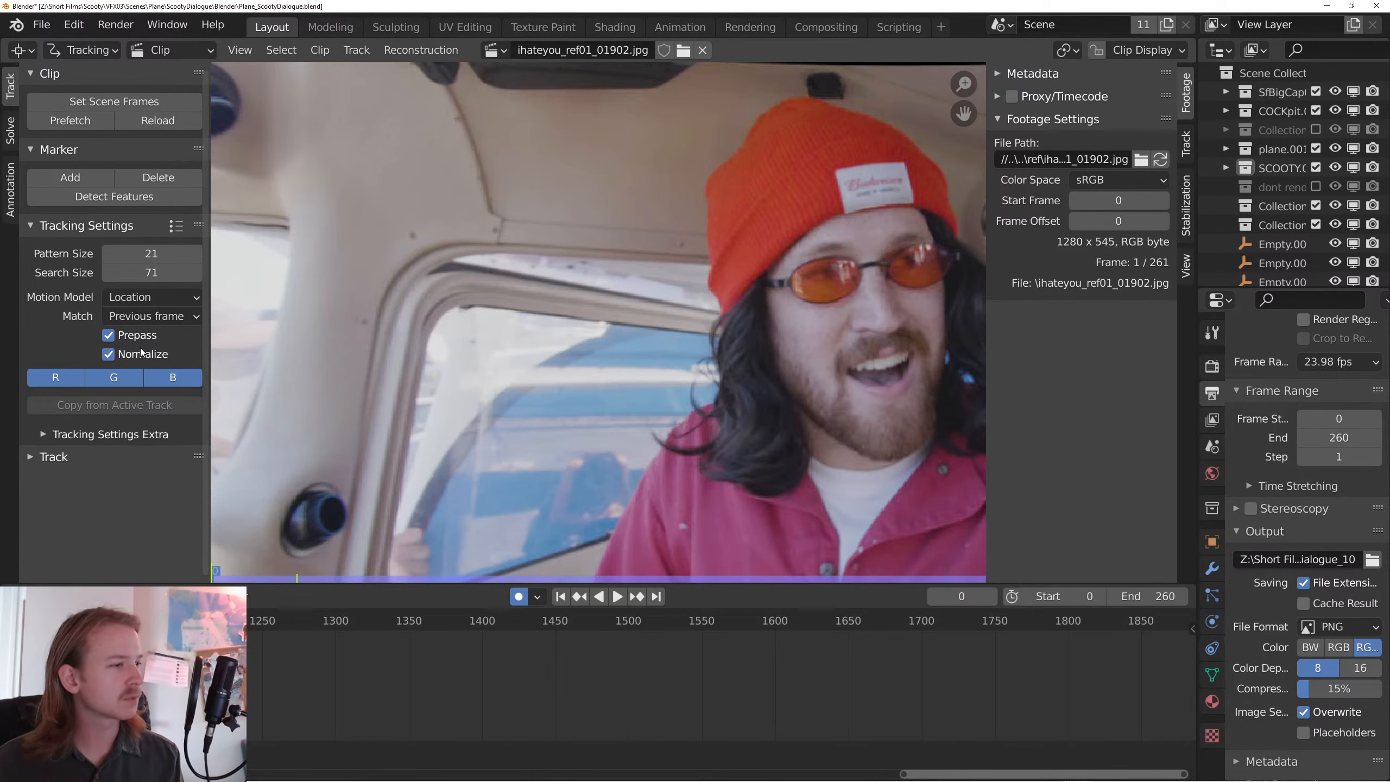
- Place five tracking markers on the small details of the door pillar and the ceiling seam around the window's upper corner
left_click_drag(369, 319, 433, 318)
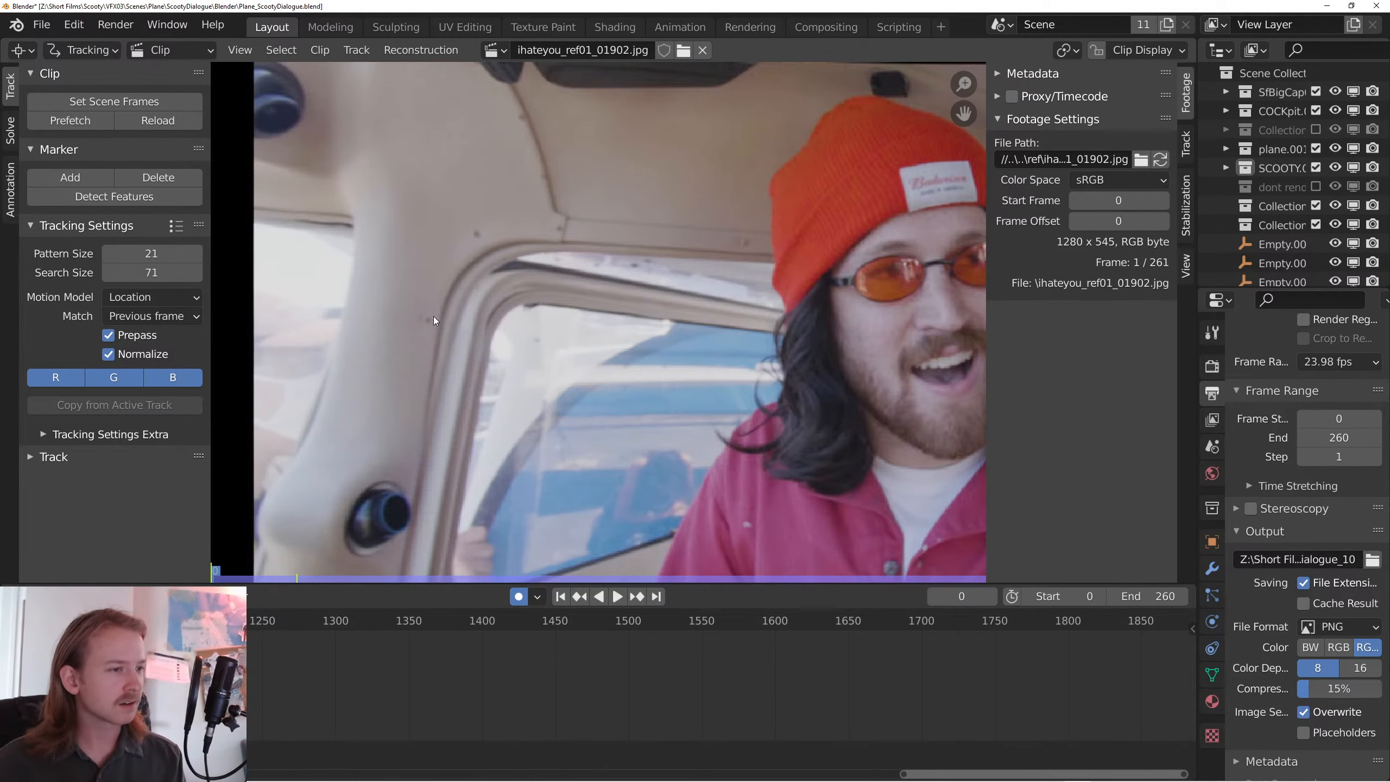
left_click(429, 318, "ctrl")
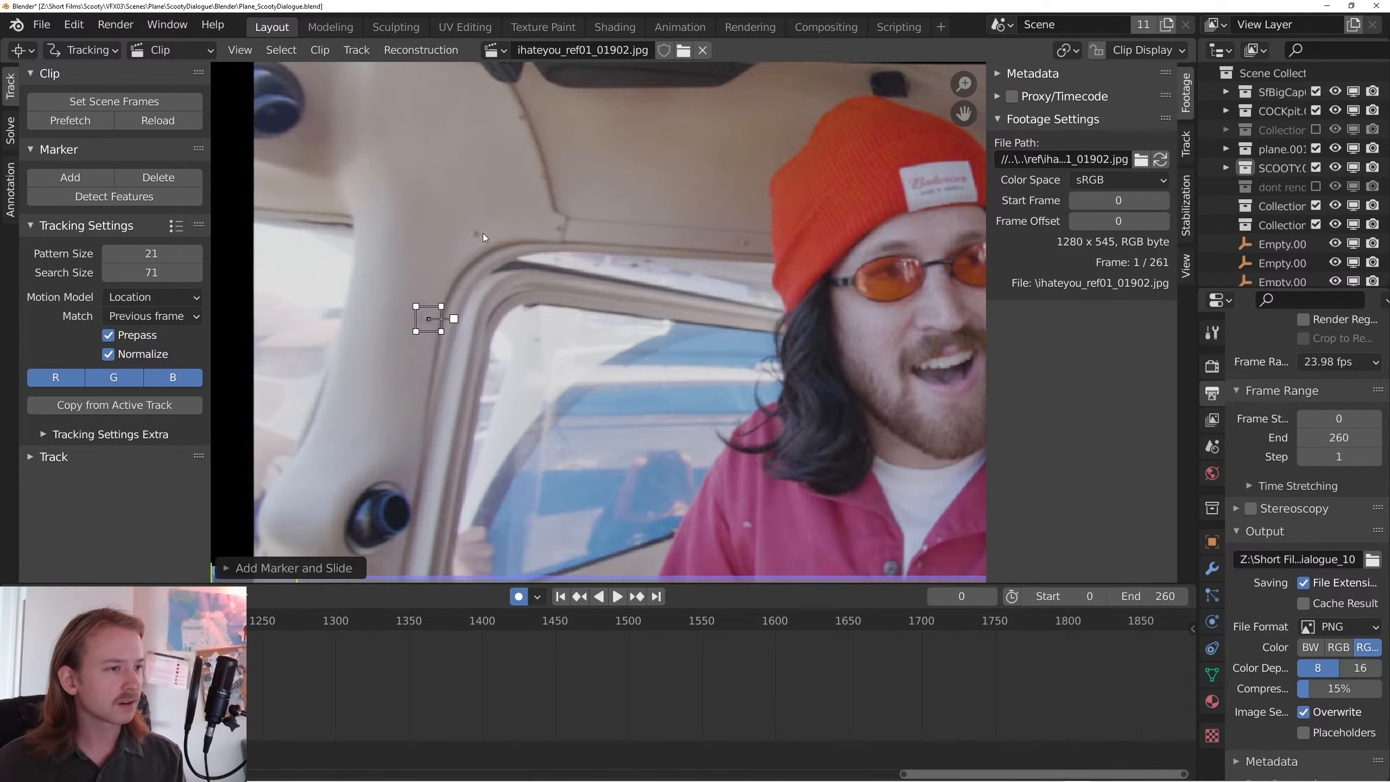
left_click(543, 171, "ctrl")
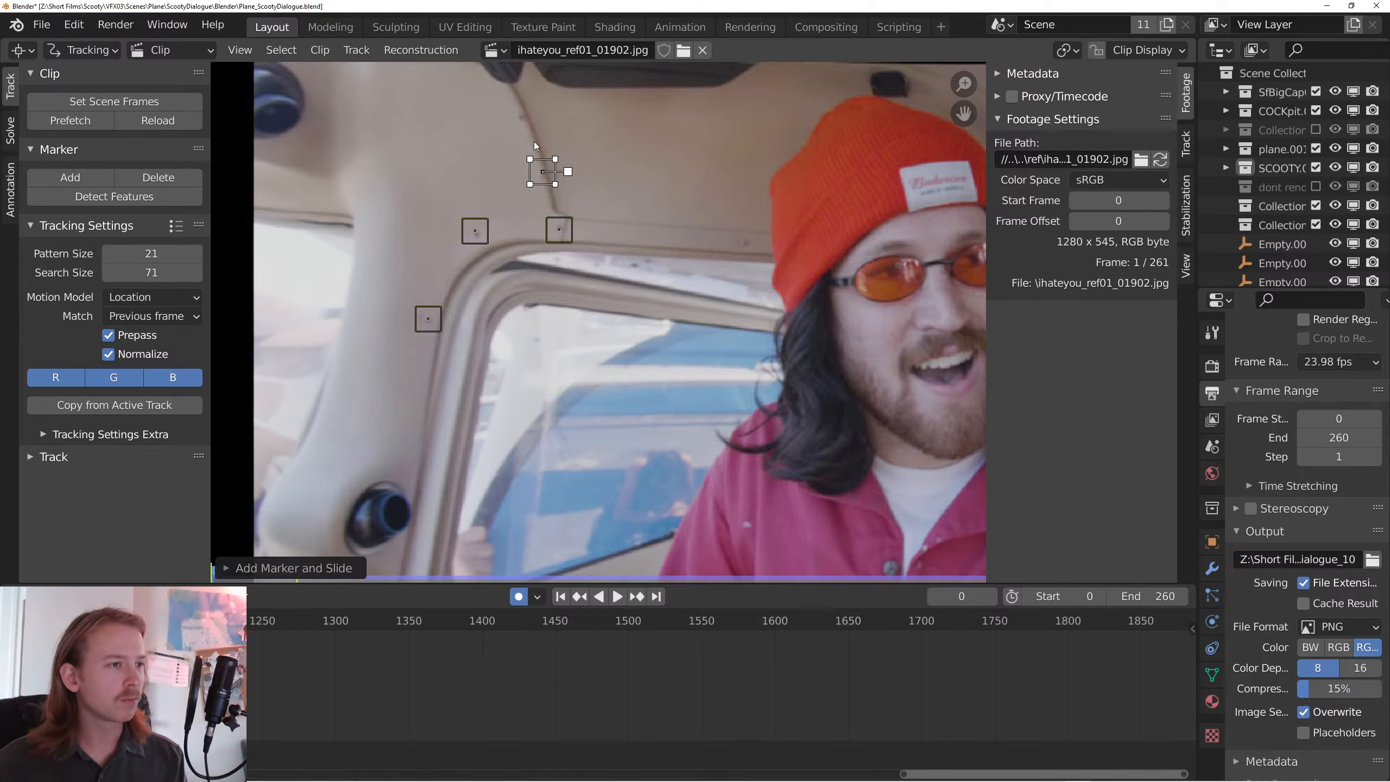
- Place one marker on the cabin wall above the front seat's headrest and four on the rear ceiling details
left_click_drag(766, 290, 499, 272)
left_click_drag(840, 360, 791, 360)
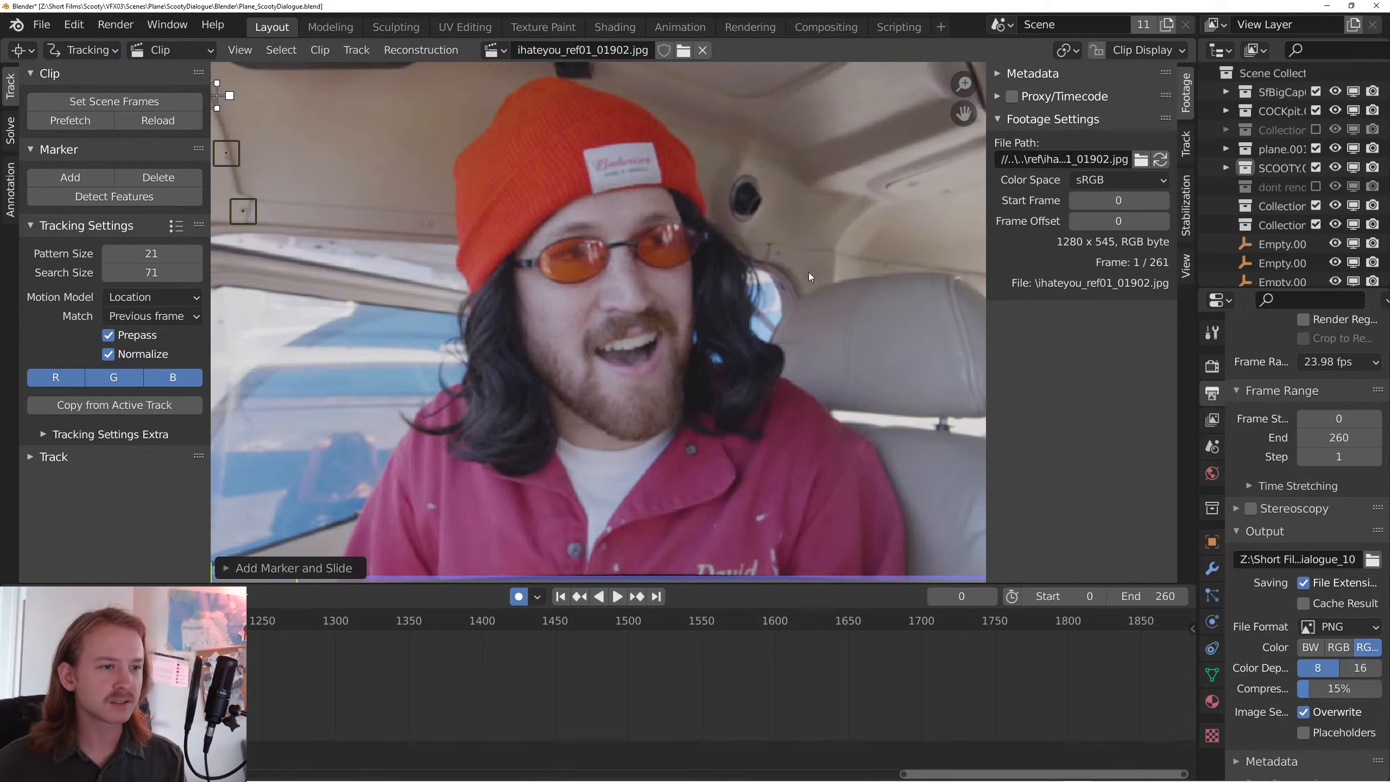
left_click(809, 272, "ctrl")
scroll(809, 273, "down", 1)
left_click_drag(809, 272, 657, 336)
scroll(657, 335, "up", 2)
left_click_drag(756, 246, 732, 272)
left_click(777, 283, "ctrl")
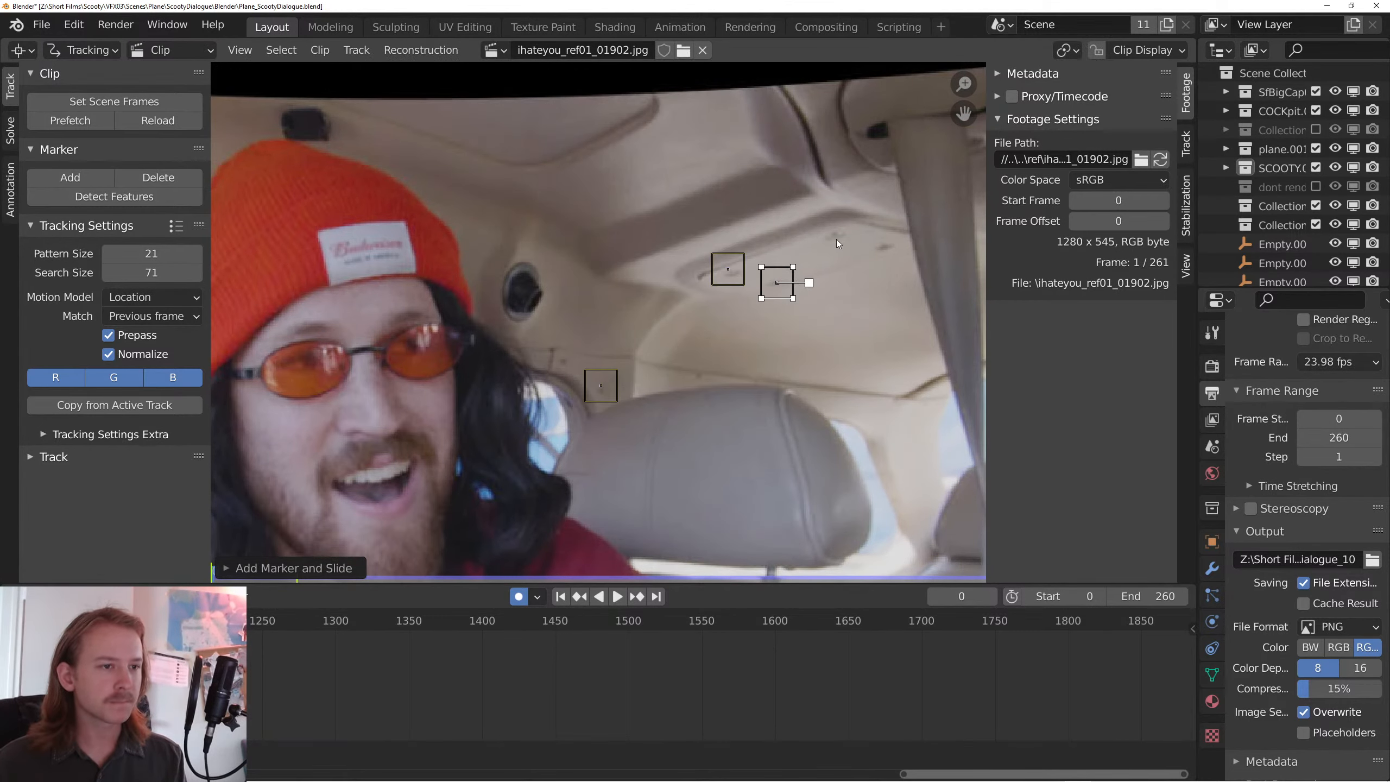
left_click(880, 246, "ctrl")
- Add a marker on the front seat's headrest post, flatten it along Y, and reposition it over the post
scroll(879, 246, "down", 3)
left_click_drag(780, 438, 627, 492)
scroll(736, 482, "up", 1)
left_click_drag(737, 482, 797, 428)
scroll(796, 424, "up", 1)
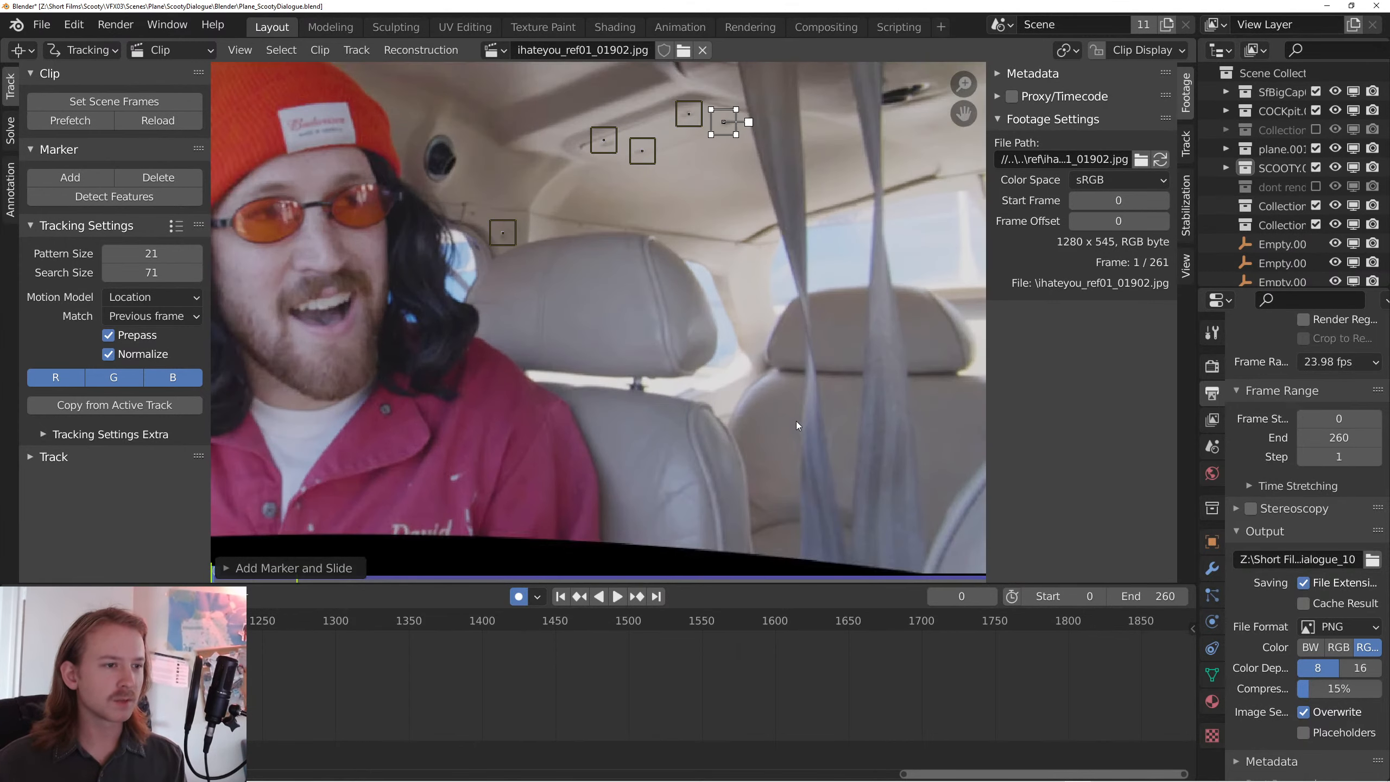
key("s")
key("y")
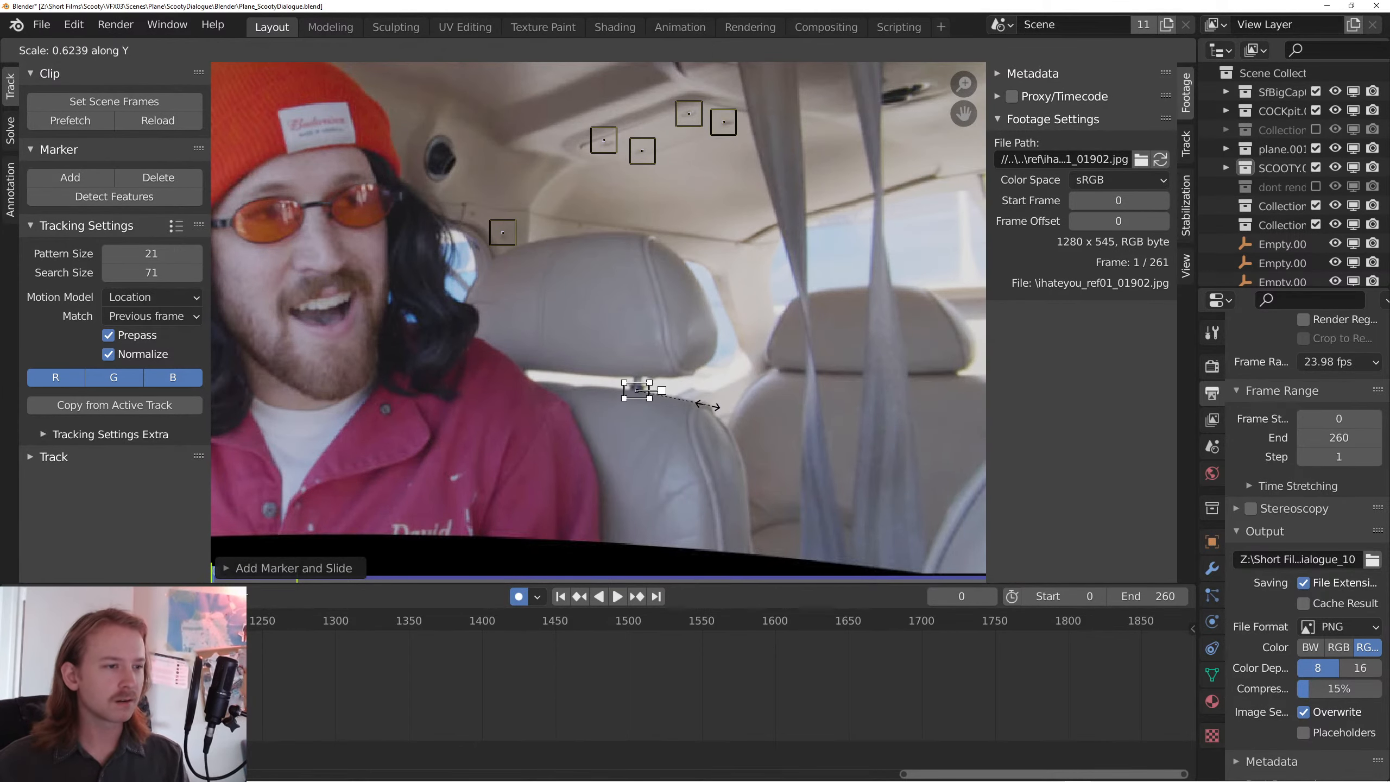
left_click(704, 389)
key("g")
left_click(704, 385)
- Add a marker on the round black vent beside the door window and track all markers forward through the clip
mouse_move(721, 389)
left_mouse_down()
mouse_move(671, 504)
mouse_move(746, 564)
mouse_move(910, 538)
left_mouse_up()
left_click_drag(480, 561, 793, 394)
scroll(764, 522, "down", 2)
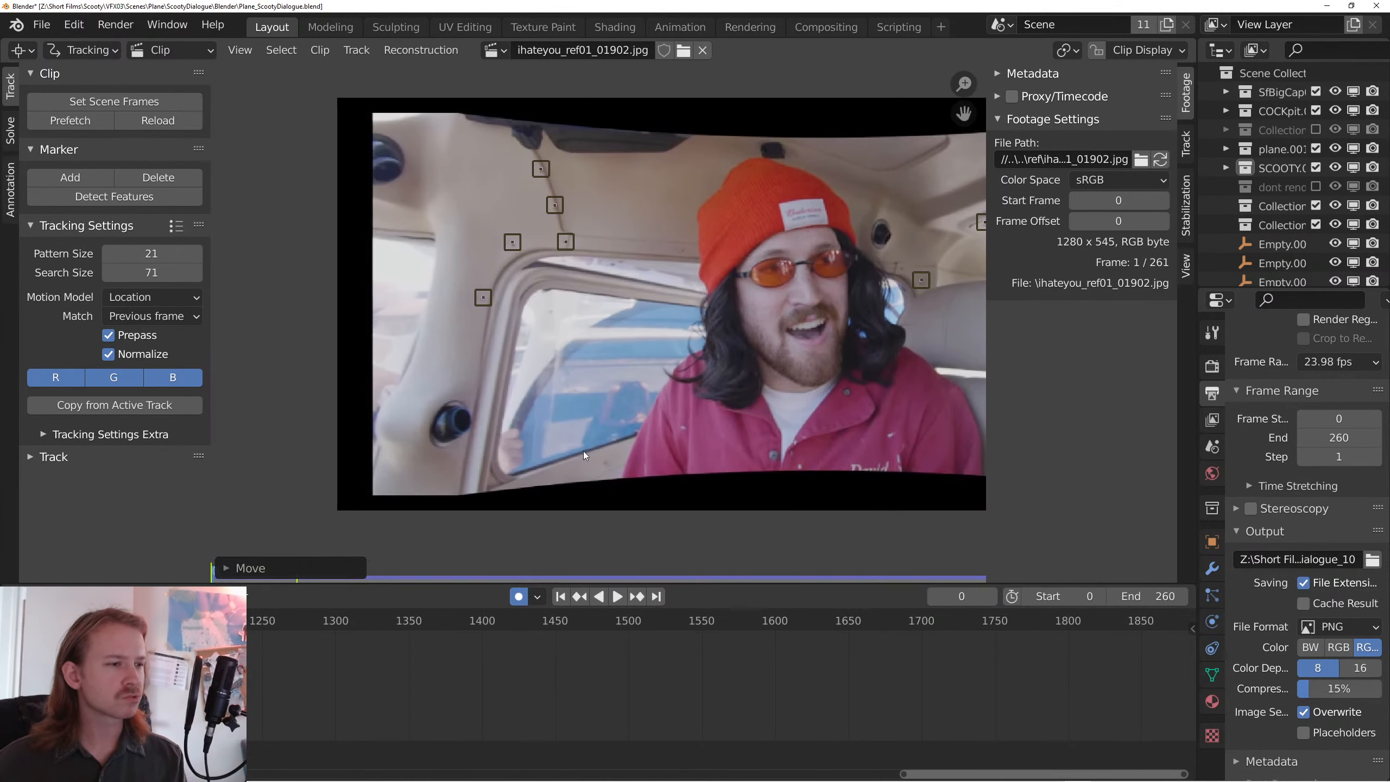
left_click_drag(721, 437, 603, 439)
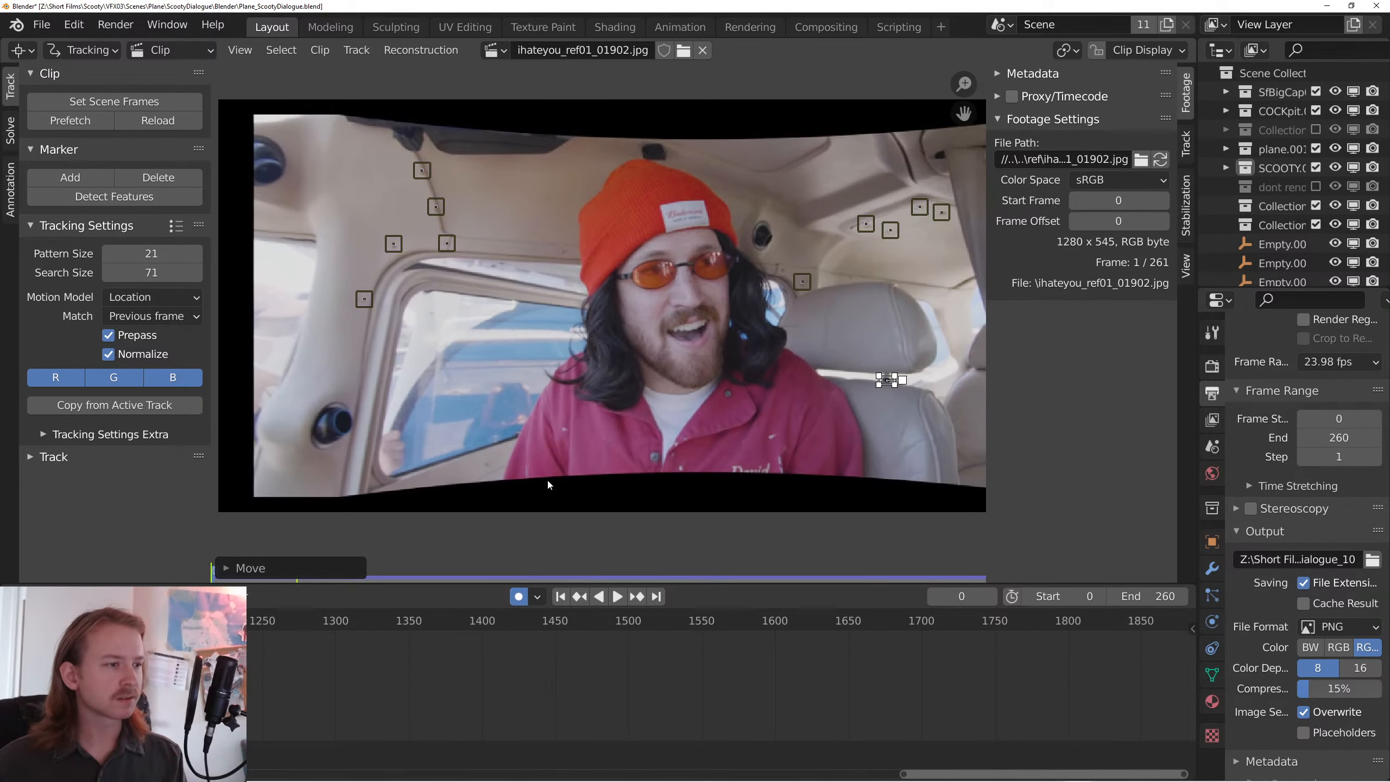
left_click(345, 421, "ctrl")
key("a")
key("ctrl+t")
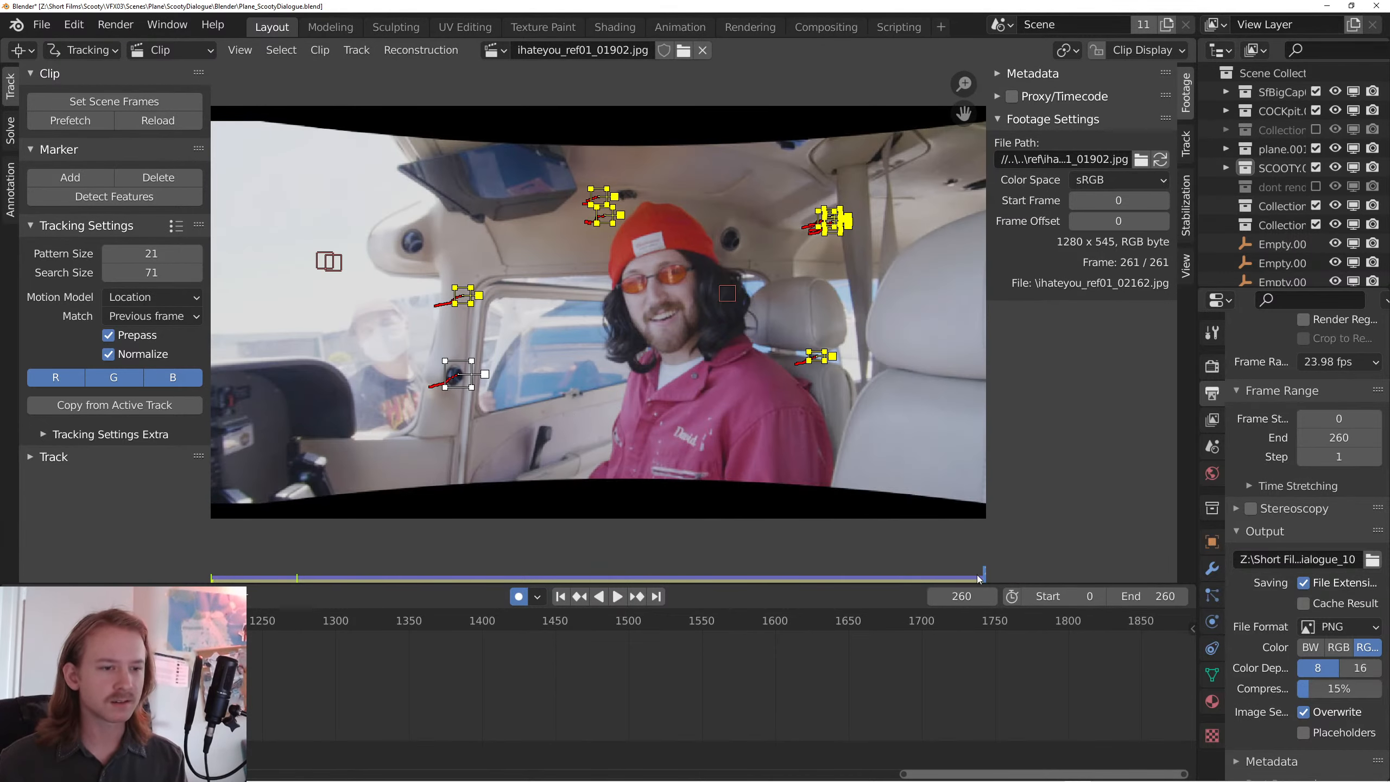
- Go back to frame 51 and make the marker at the ceiling seam's lower end active
left_click_drag(977, 579, 355, 617)
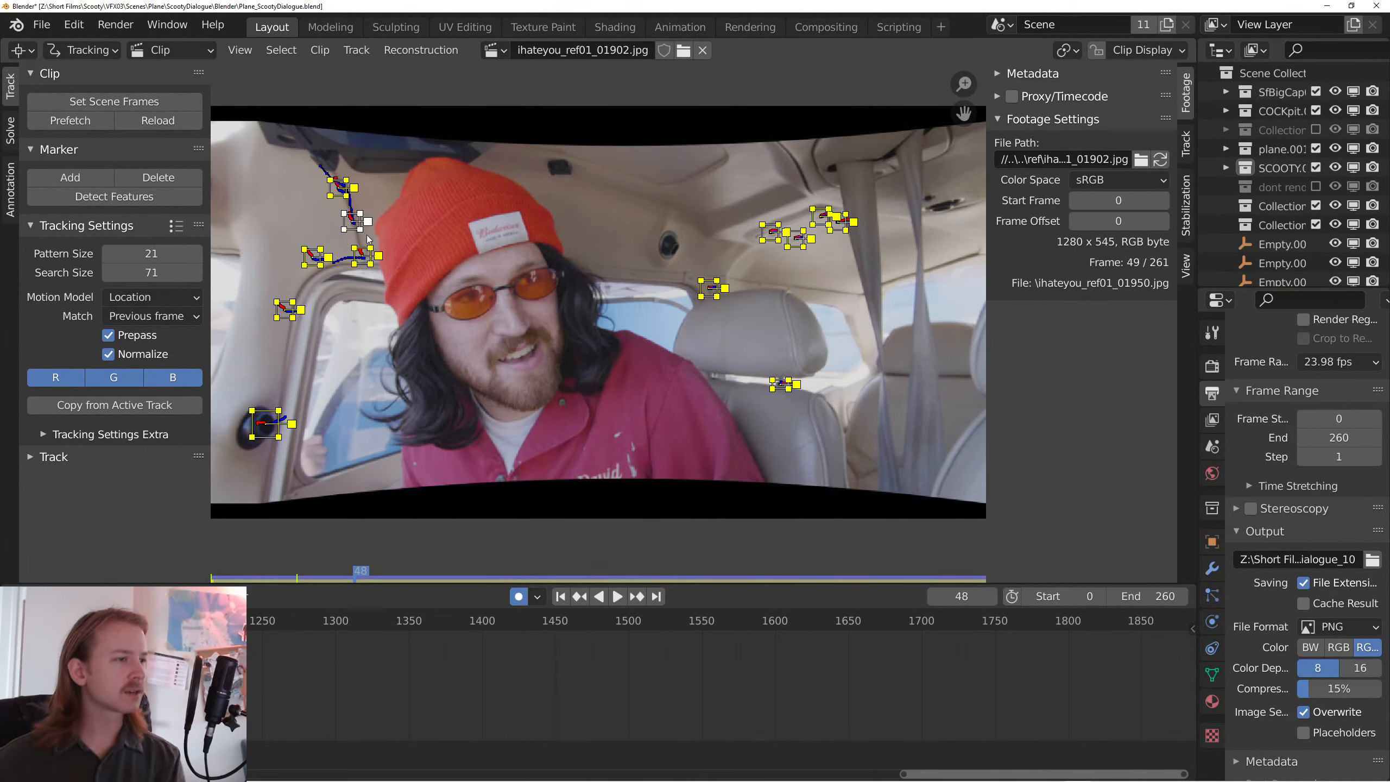
key("Right")
key("Right")
key("Right")
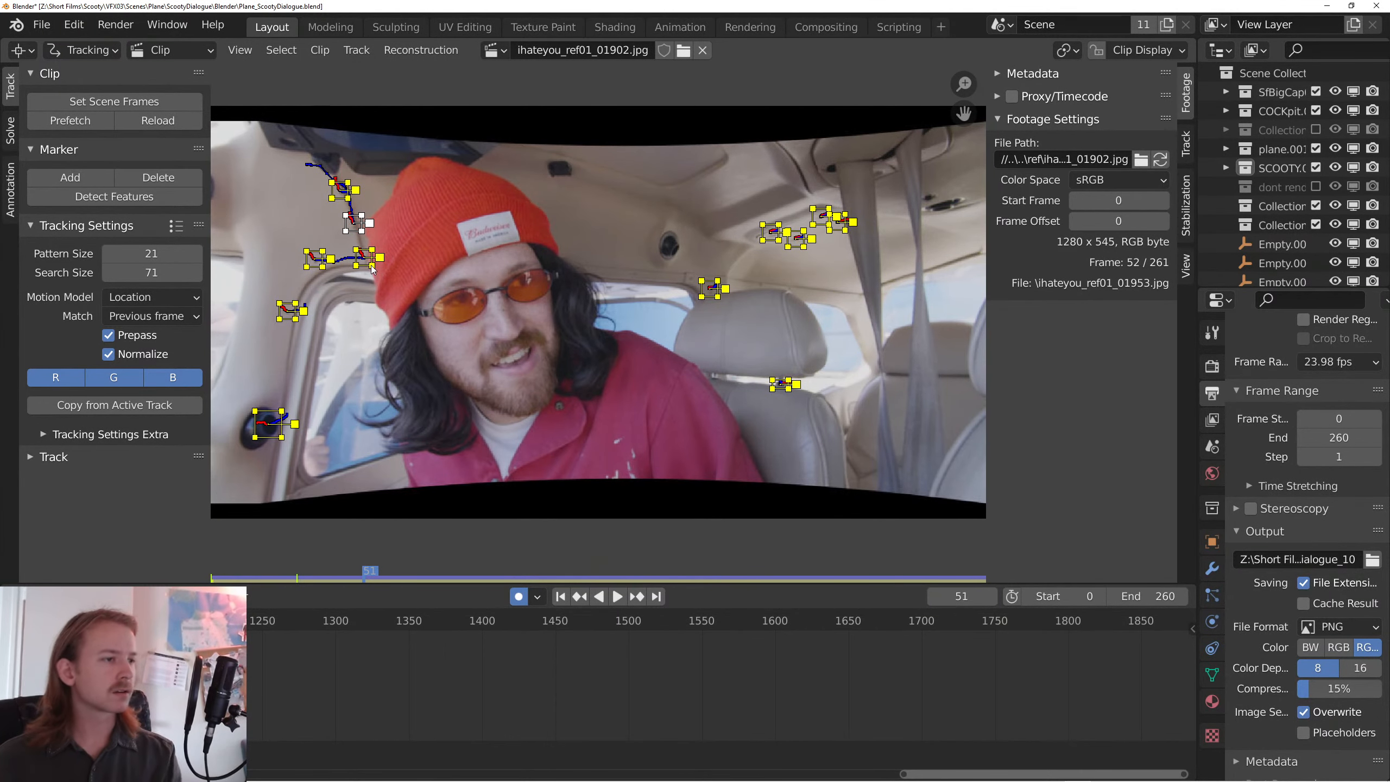
left_click(371, 266)
key("alt+t")
key("ctrl+z")
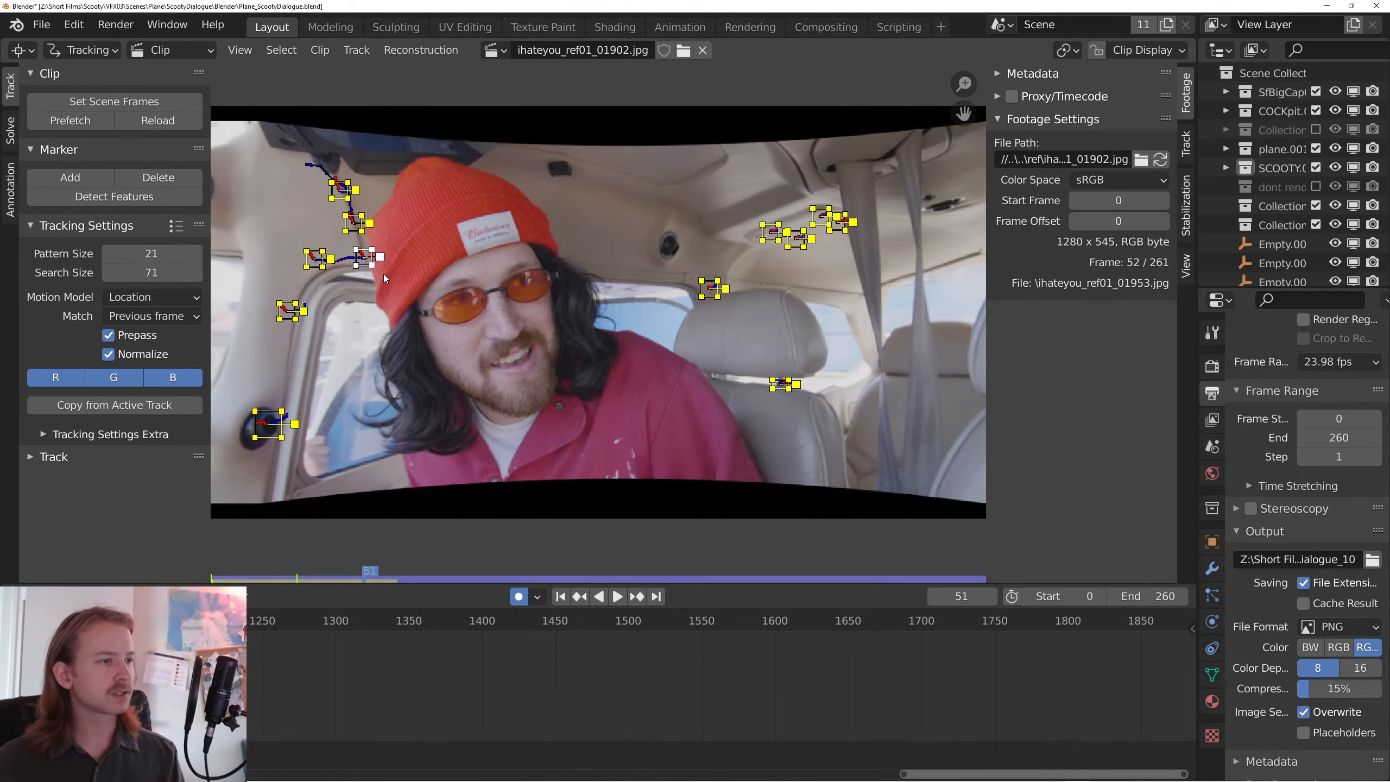
key("alt+t")
key("ctrl+z")
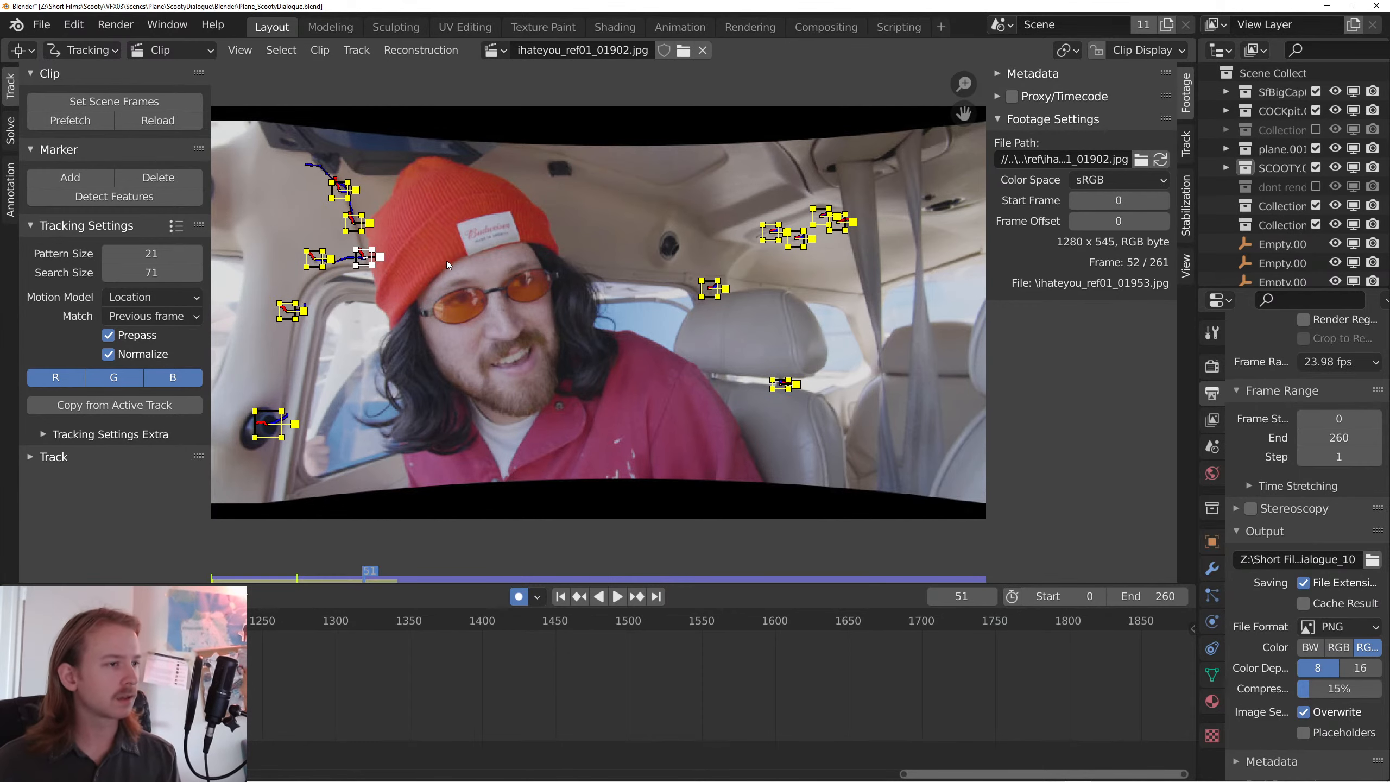
key("ctrl+z")
- Clear the track paths after frame 51 for the three markers along the ceiling seam
key("alt+t")
left_click_drag(370, 267, 401, 286)
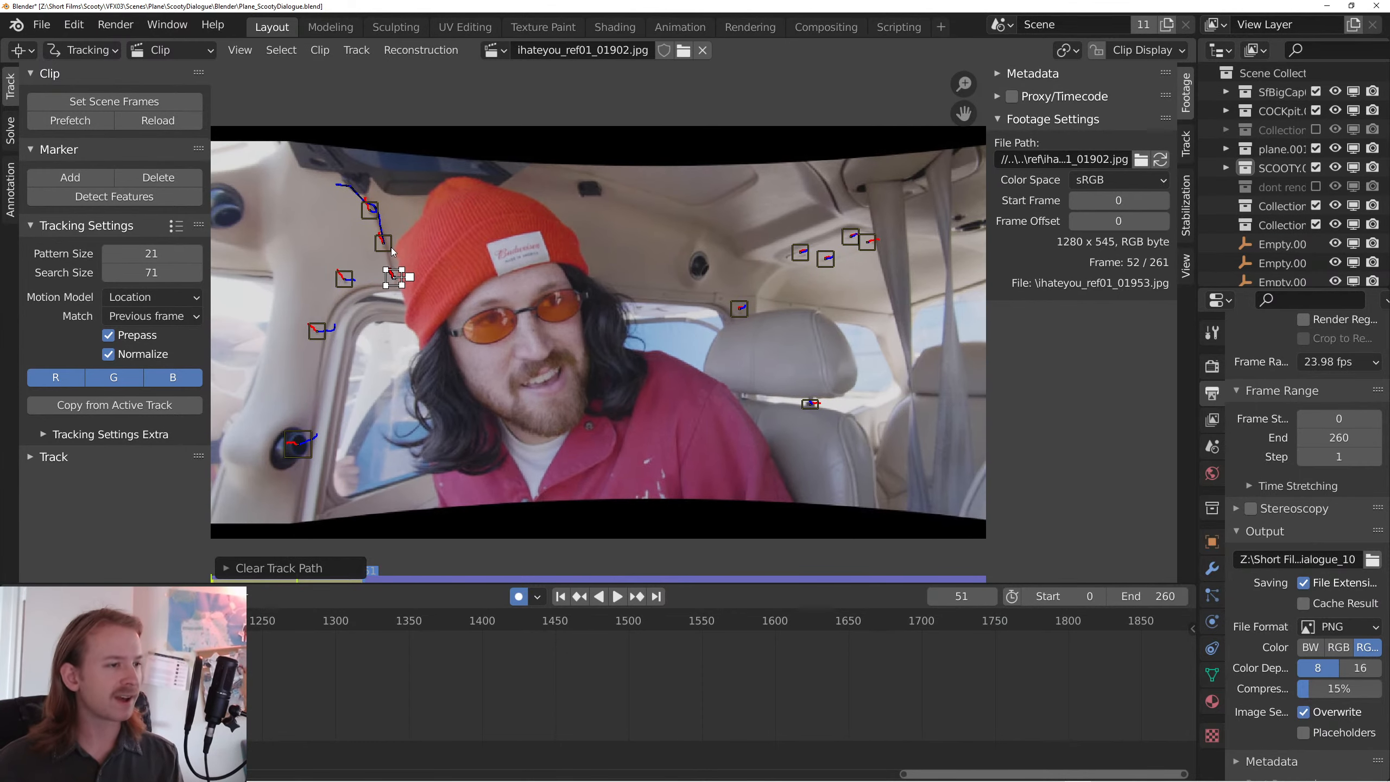
left_click(385, 243)
key("alt+t")
left_click(370, 210)
key("alt+t")
- Find where the hat reaches the door pillar's upper marker and clear that marker's track path after frame 63
key("space")
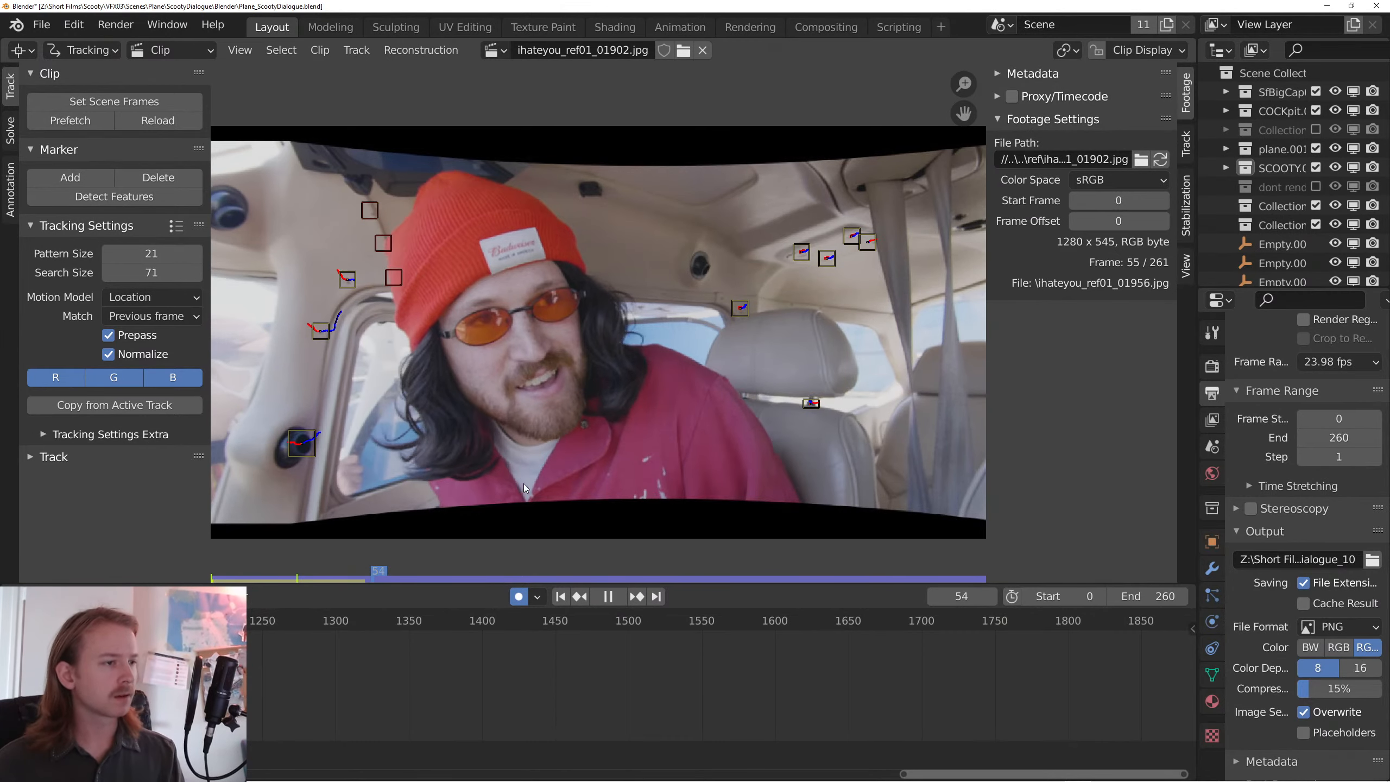
left_click(358, 288)
key("Left")
key("Left")
key("Left")
key("Left")
key("Left")
key("Left")
key("Left")
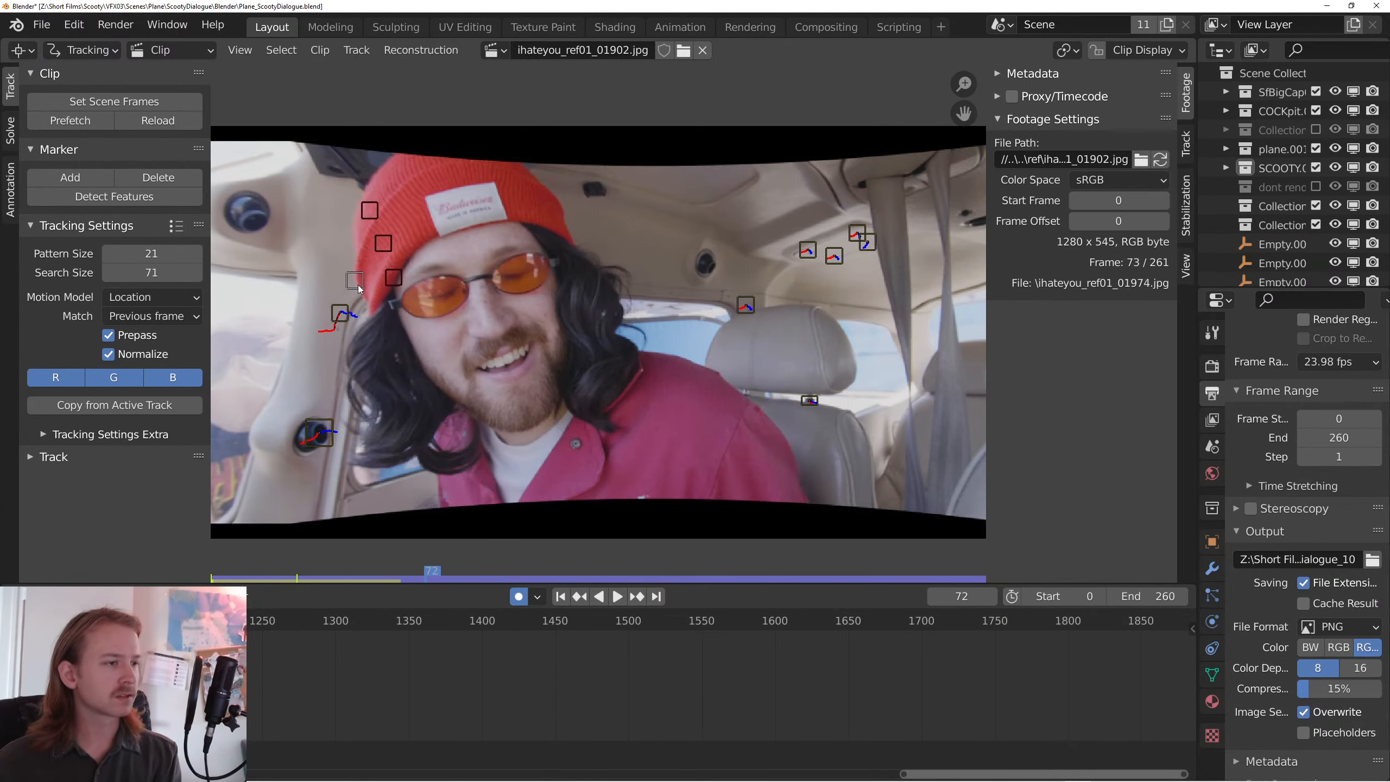
key("Left")
key("Left")
key("Left")
key("Left")
key("Left")
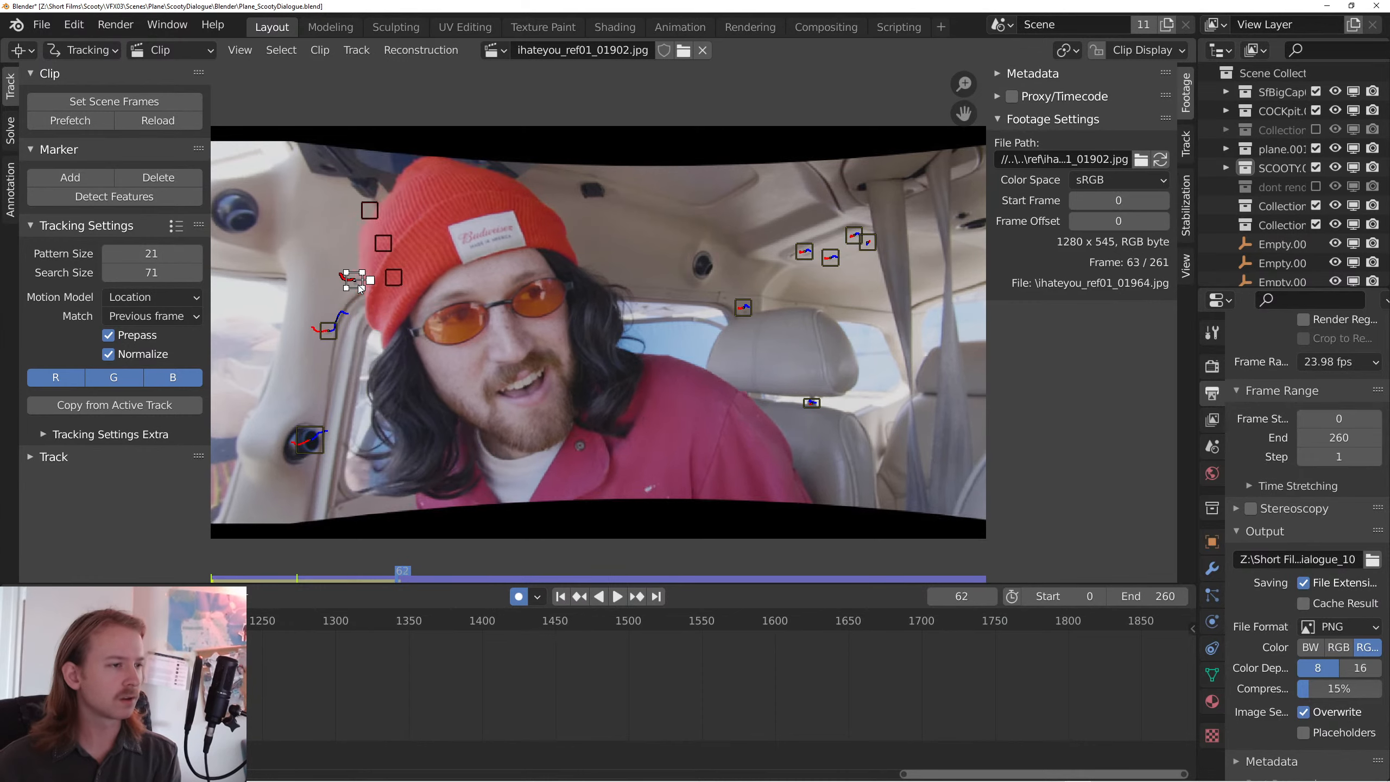
key("Right")
key("Right")
key("Left")
key("alt+t")
- Clear the track path after frame 66 for the door pillar's lower marker
left_click(331, 325)
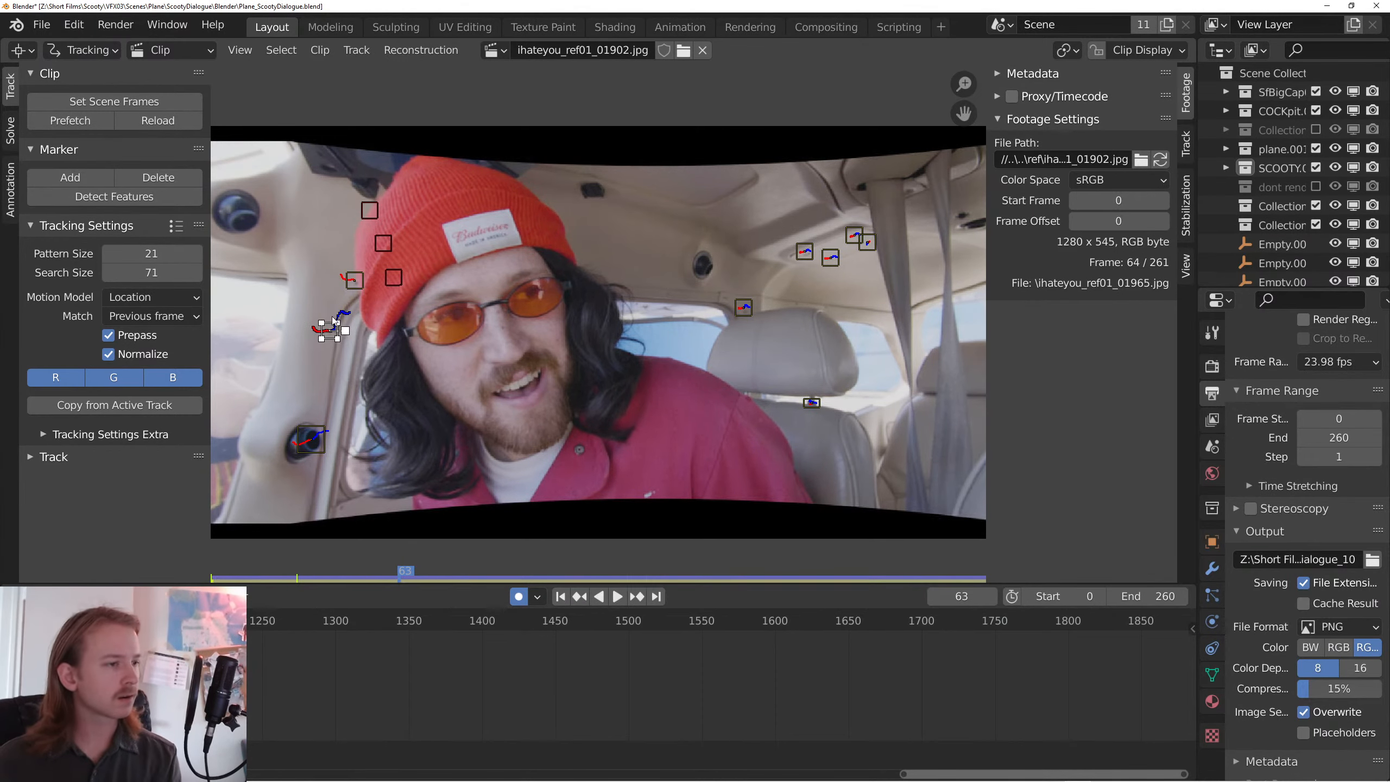
key("Right")
key("Right")
key("Right")
key("Right")
key("Left")
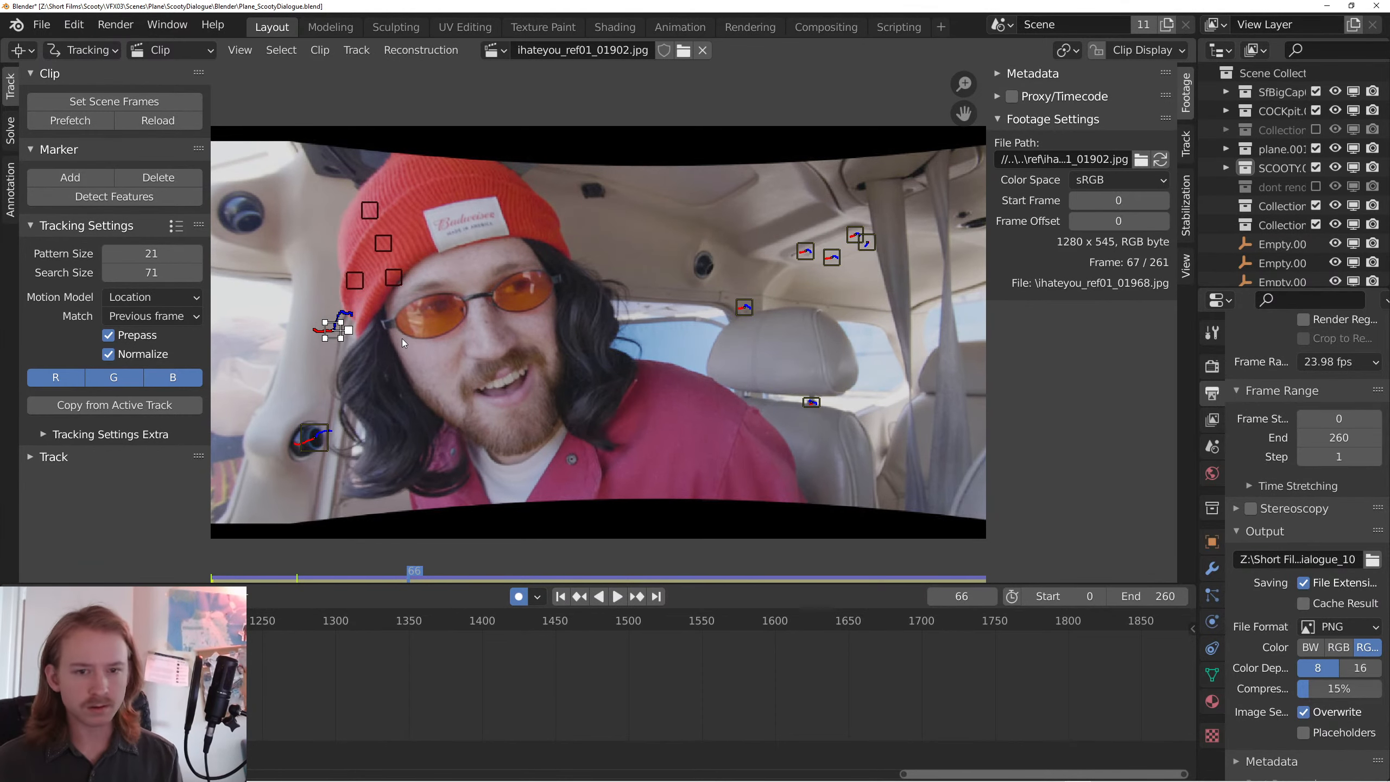
key("alt+t")
- Select the marker on the black vent beside the door and check its track through the clip
left_click_drag(495, 400, 543, 377)
left_click(362, 413)
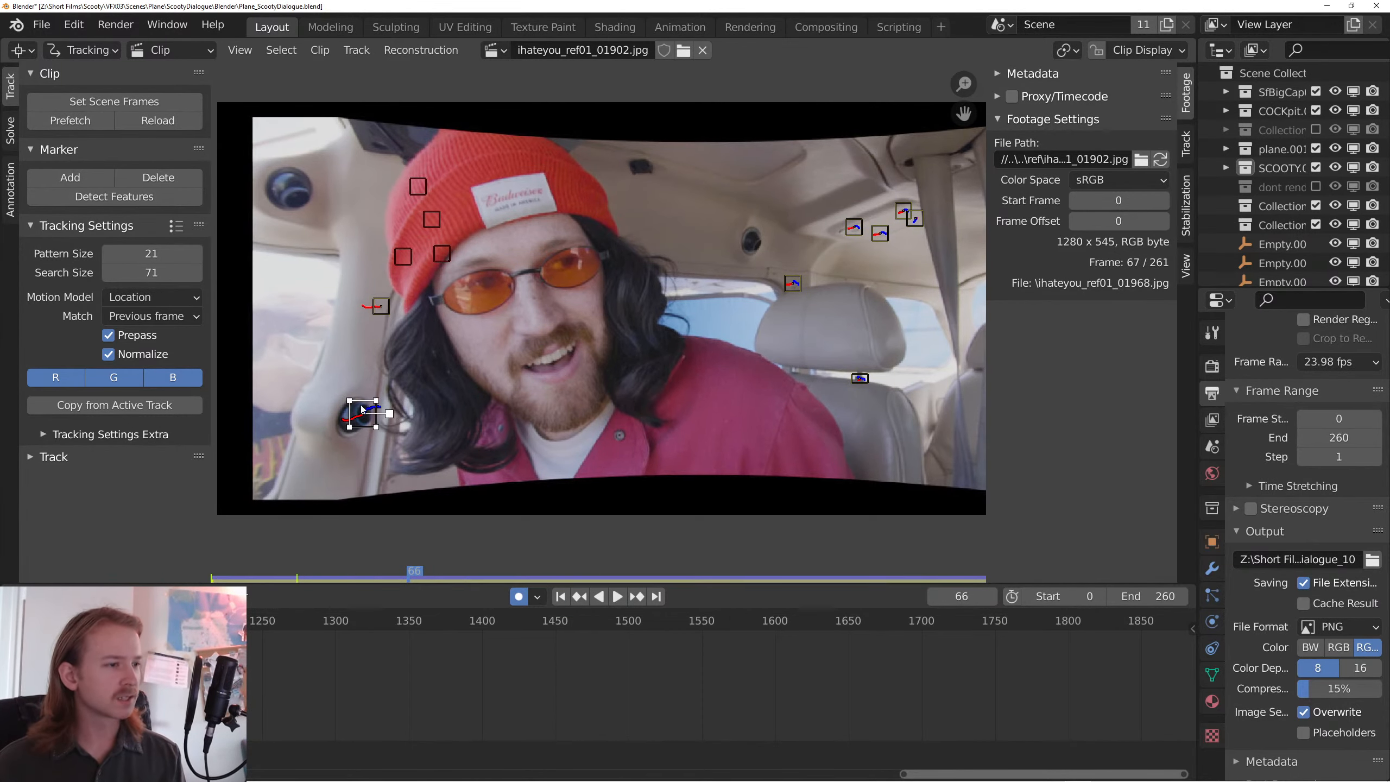
left_click_drag(359, 577, 1068, 545)
- On the last frame, add two markers on the door pillar's small dark spots and resize the upper one
left_click(654, 596)
scroll(540, 418, "up", 7)
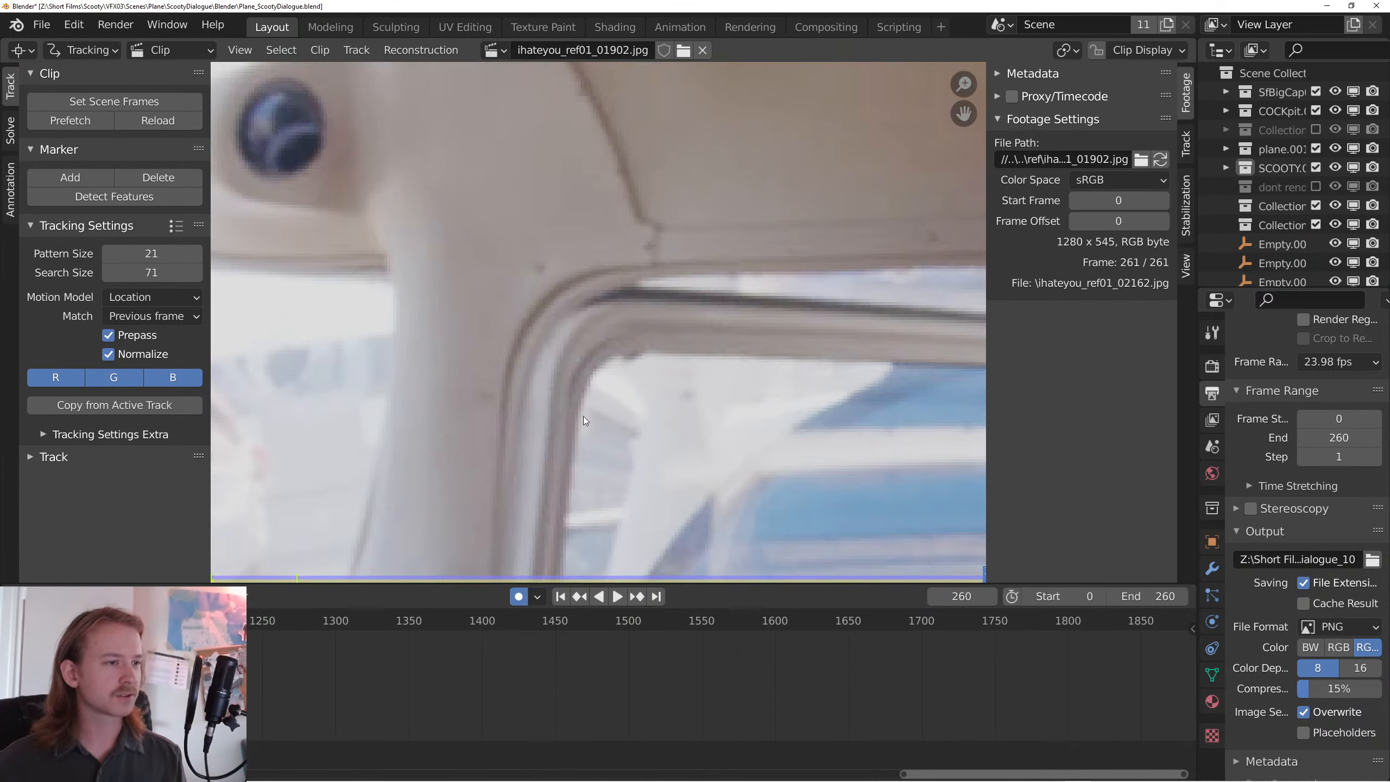
left_click(536, 266, "ctrl")
key("s")
left_click(636, 345)
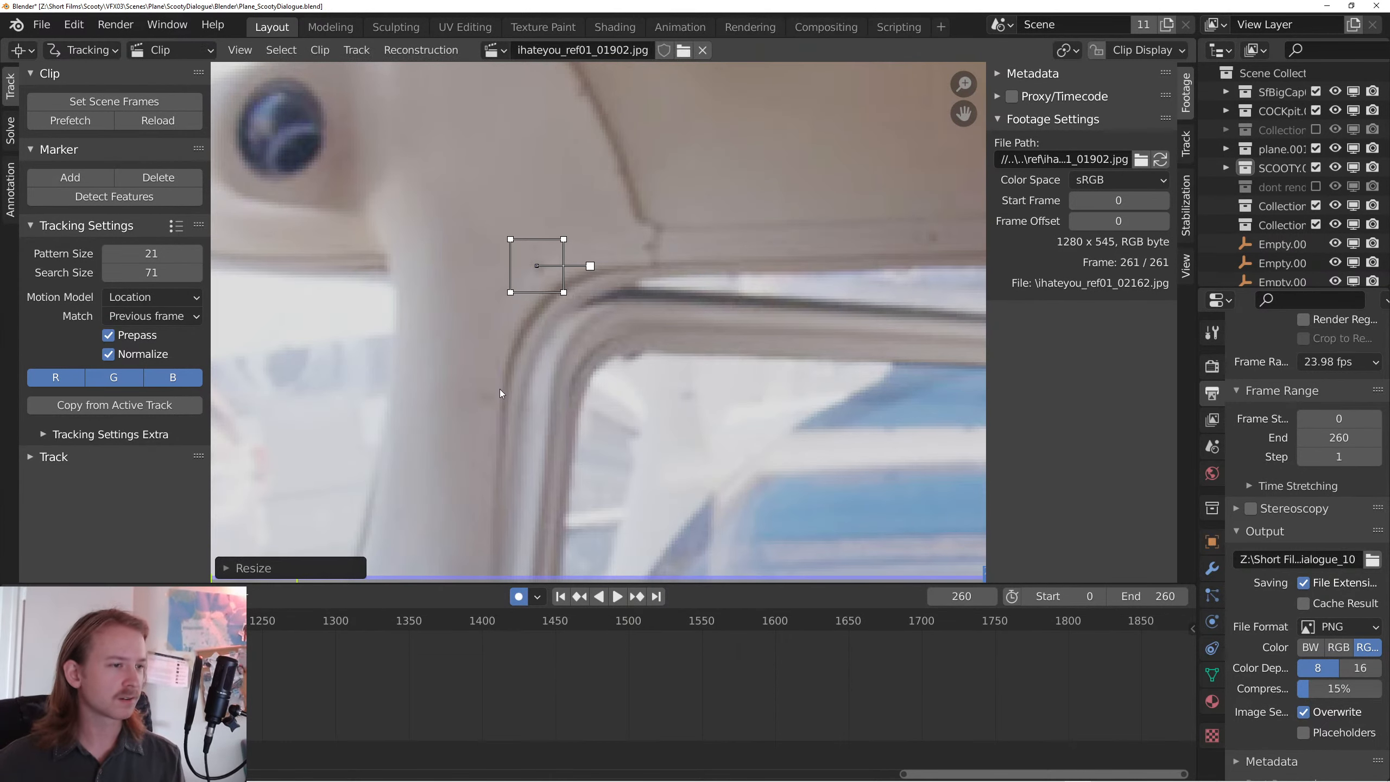
left_click(499, 388, "ctrl")
left_click_drag(499, 391, 493, 391)
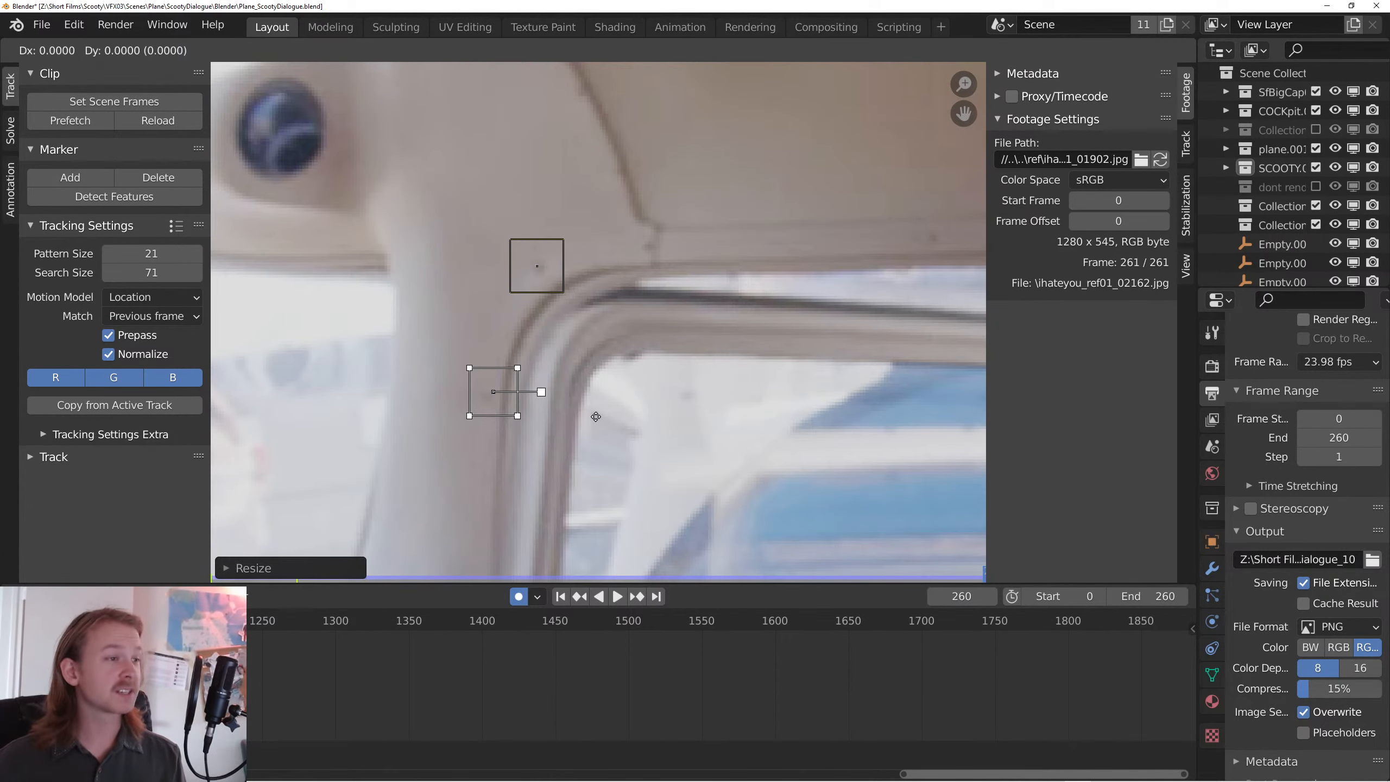
- Add a marker on the upper round black vent near the windshield and resize it
left_click(302, 147, "ctrl")
key("s")
left_click(380, 215)
scroll(675, 296, "down", 5)
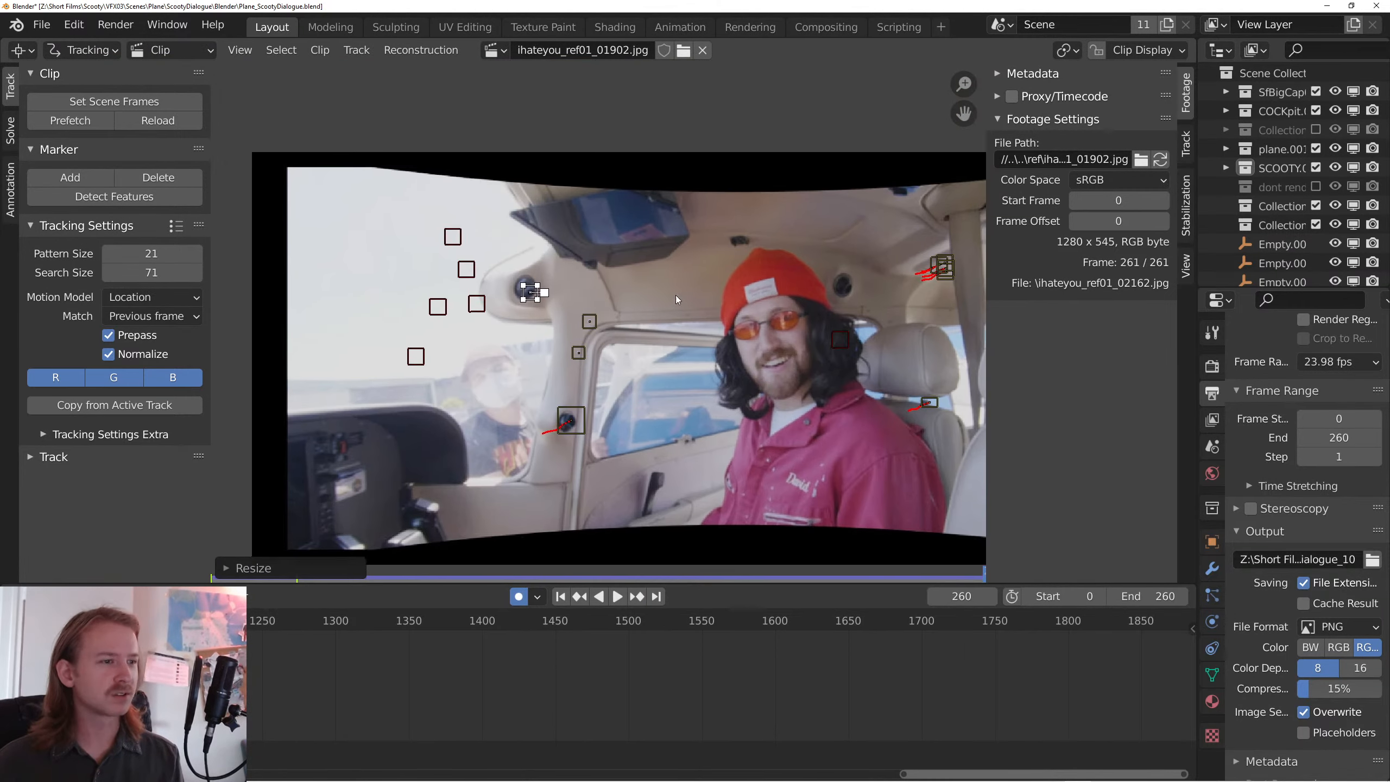
- On the last frame, add a marker on the spot low on the door pillar and another above the side window's front corner
scroll(675, 296, "up", 2)
left_click_drag(675, 296, 724, 133)
left_click_drag(285, 464, 410, 392)
scroll(410, 392, "up", 1)
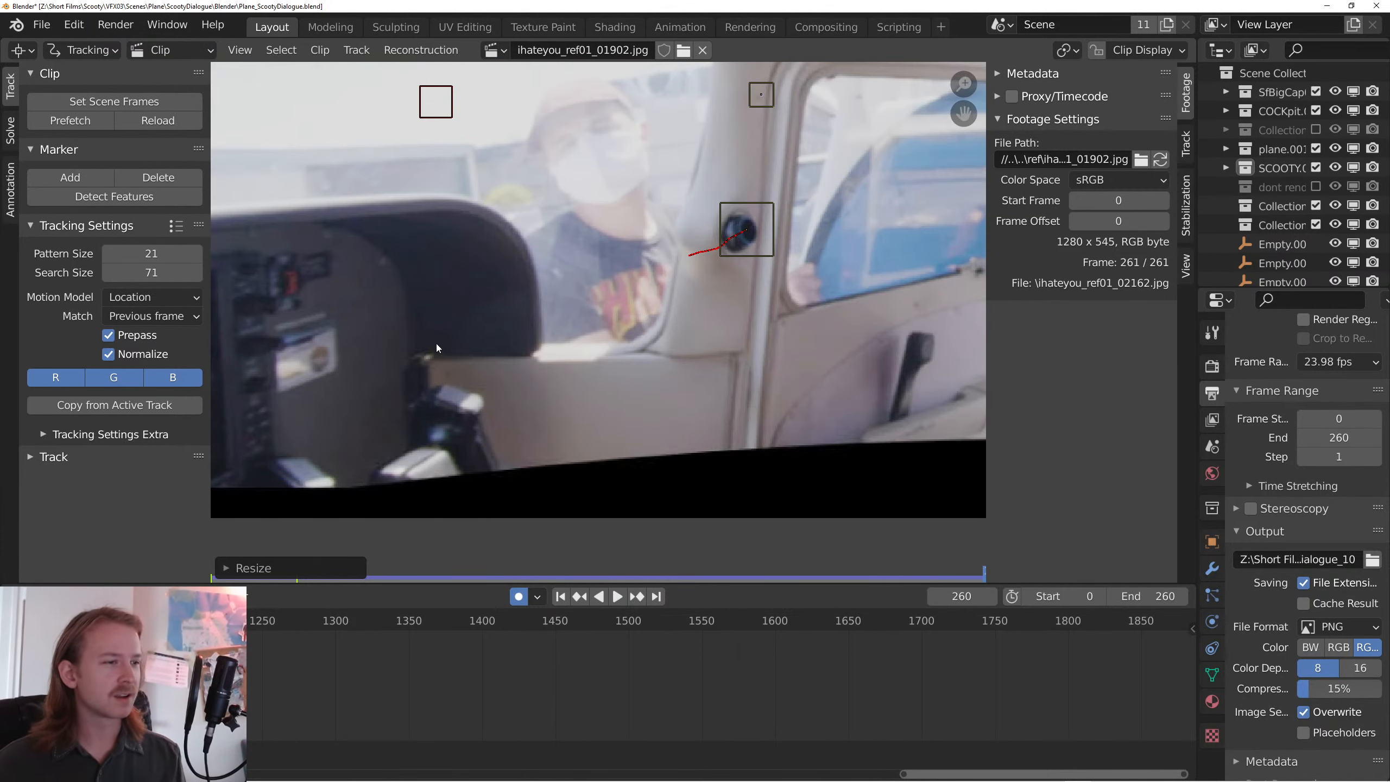
left_click_drag(872, 367, 520, 424)
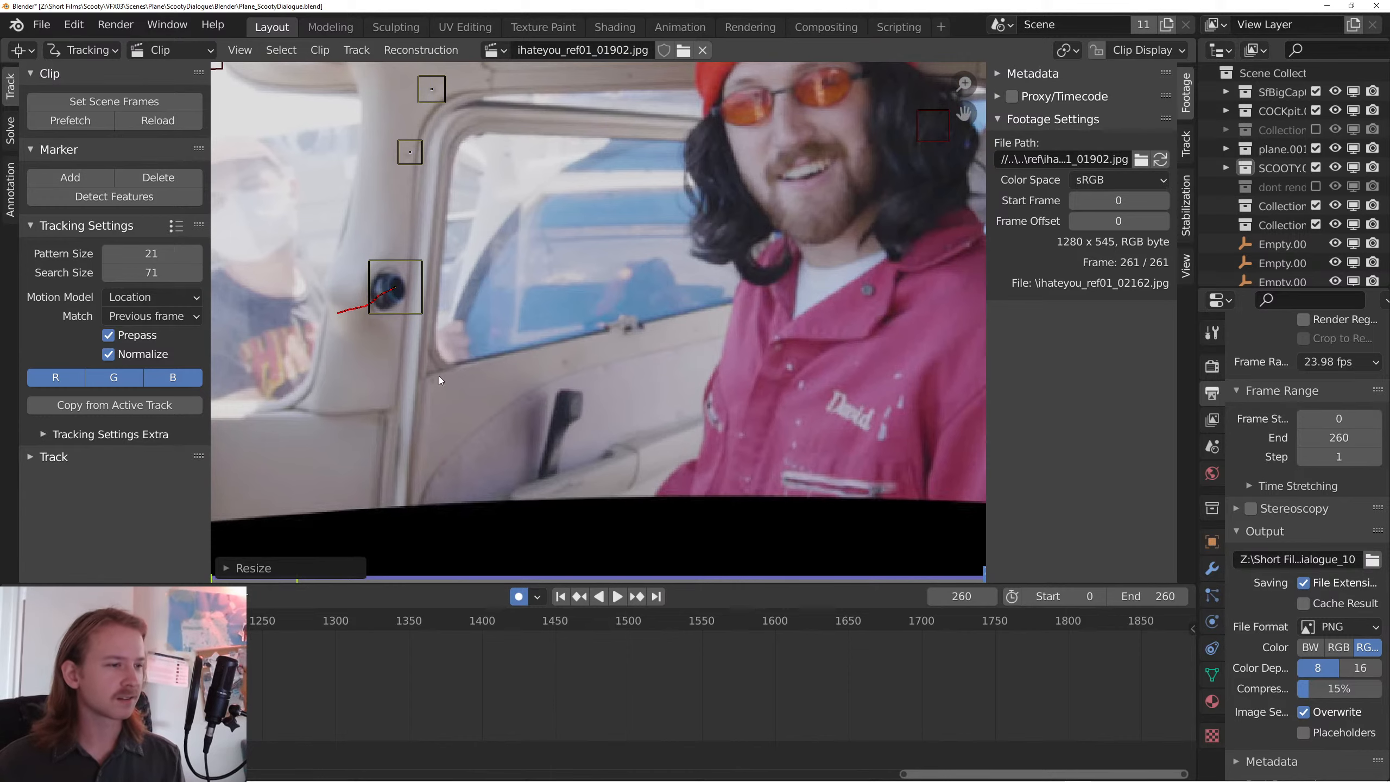
left_click_drag(451, 383, 480, 561)
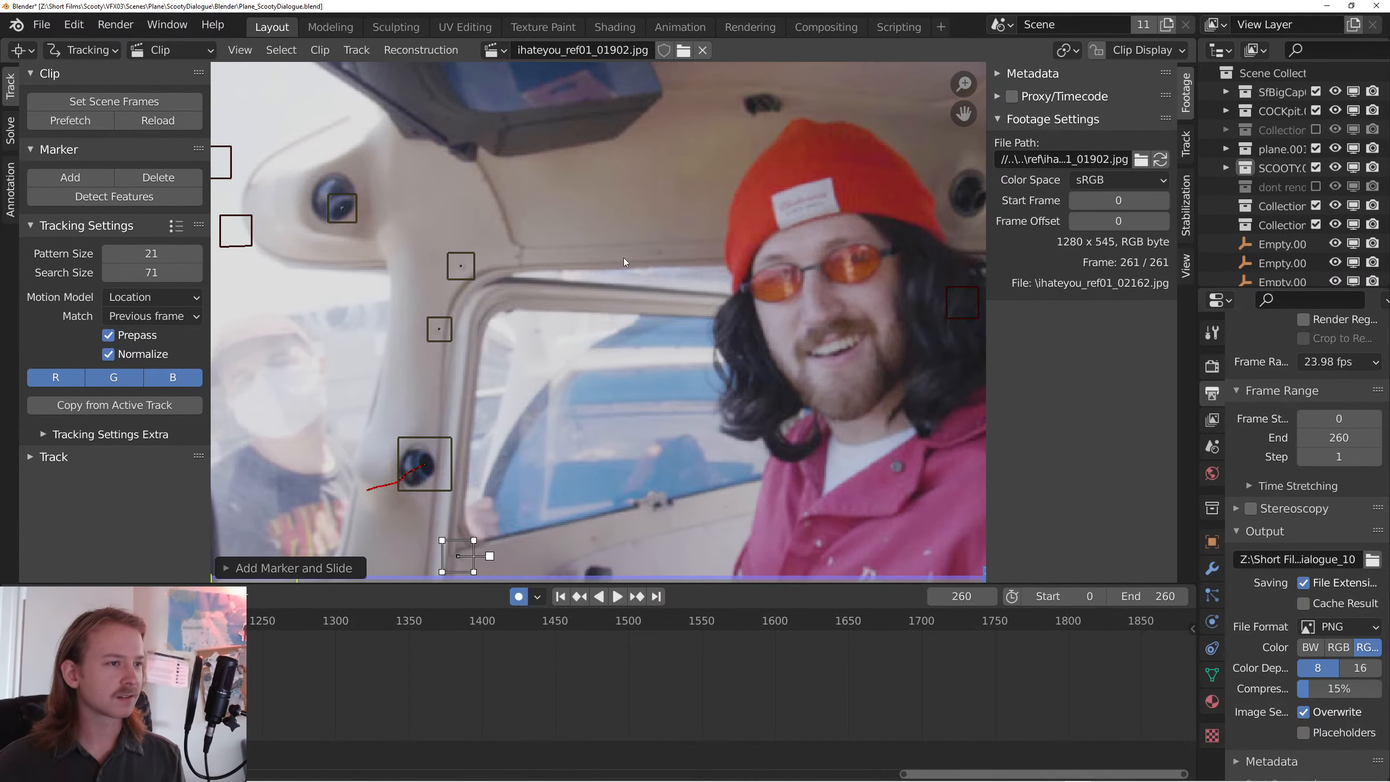
left_click(523, 246, "ctrl")
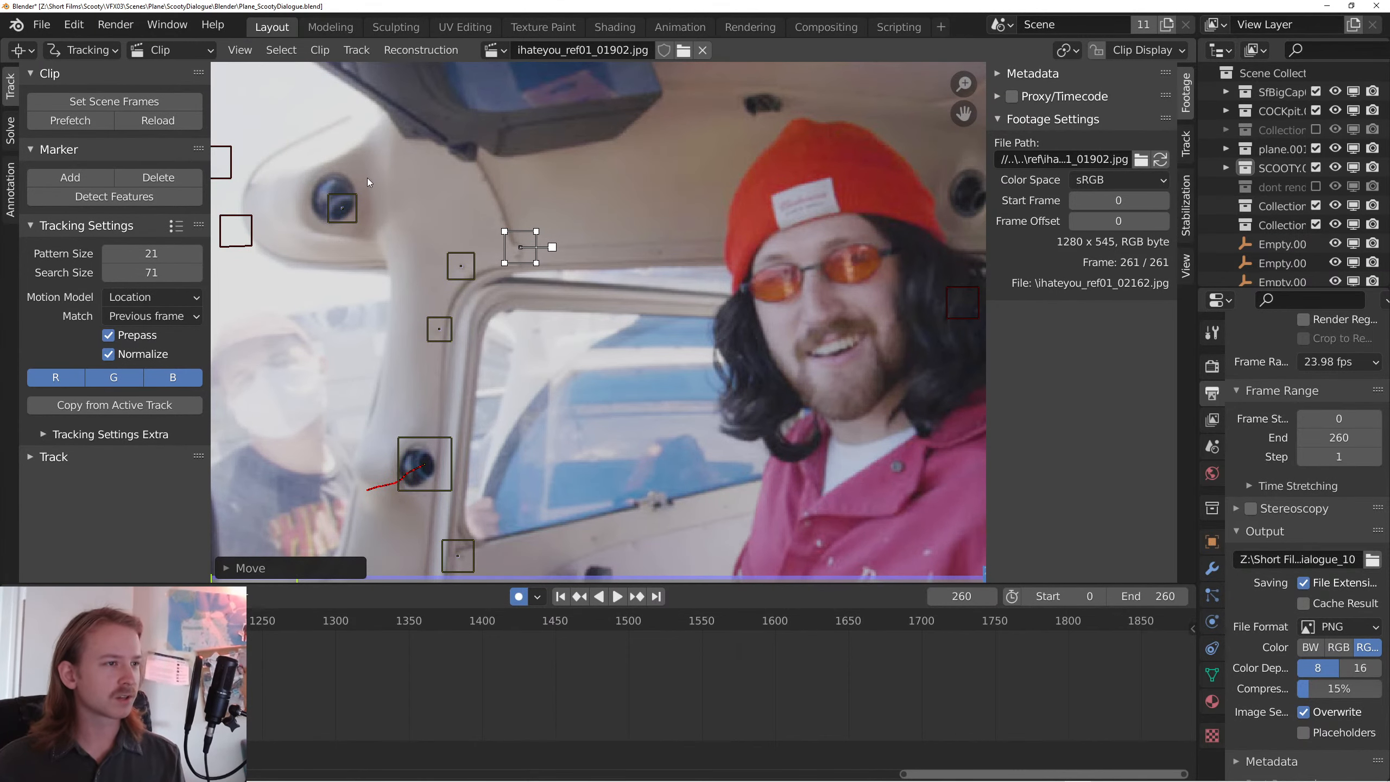
- Add two markers on the dark ceiling spots near the rear seat belt and shrink the one closest to the belt
left_click_drag(475, 138, 528, 190)
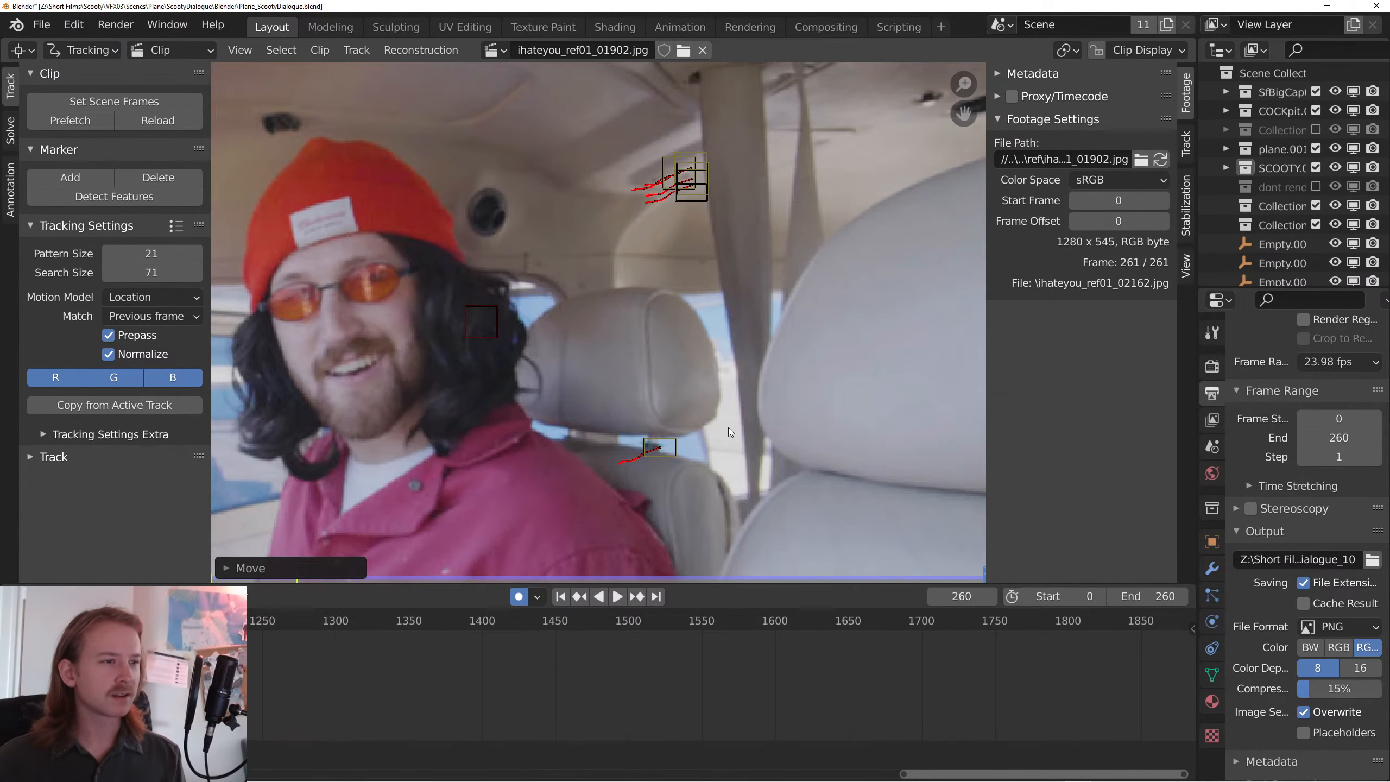
left_click_drag(866, 183, 622, 336)
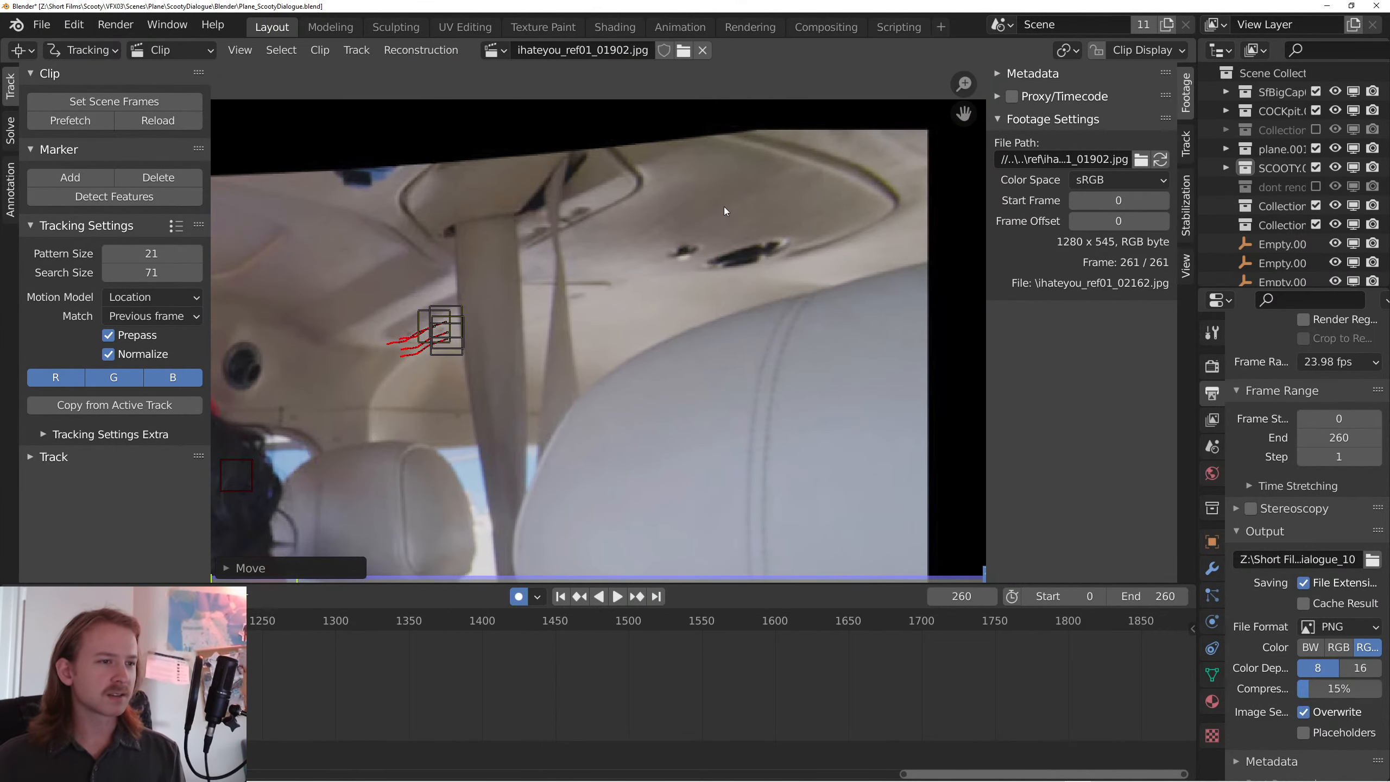
left_click(682, 249, "ctrl")
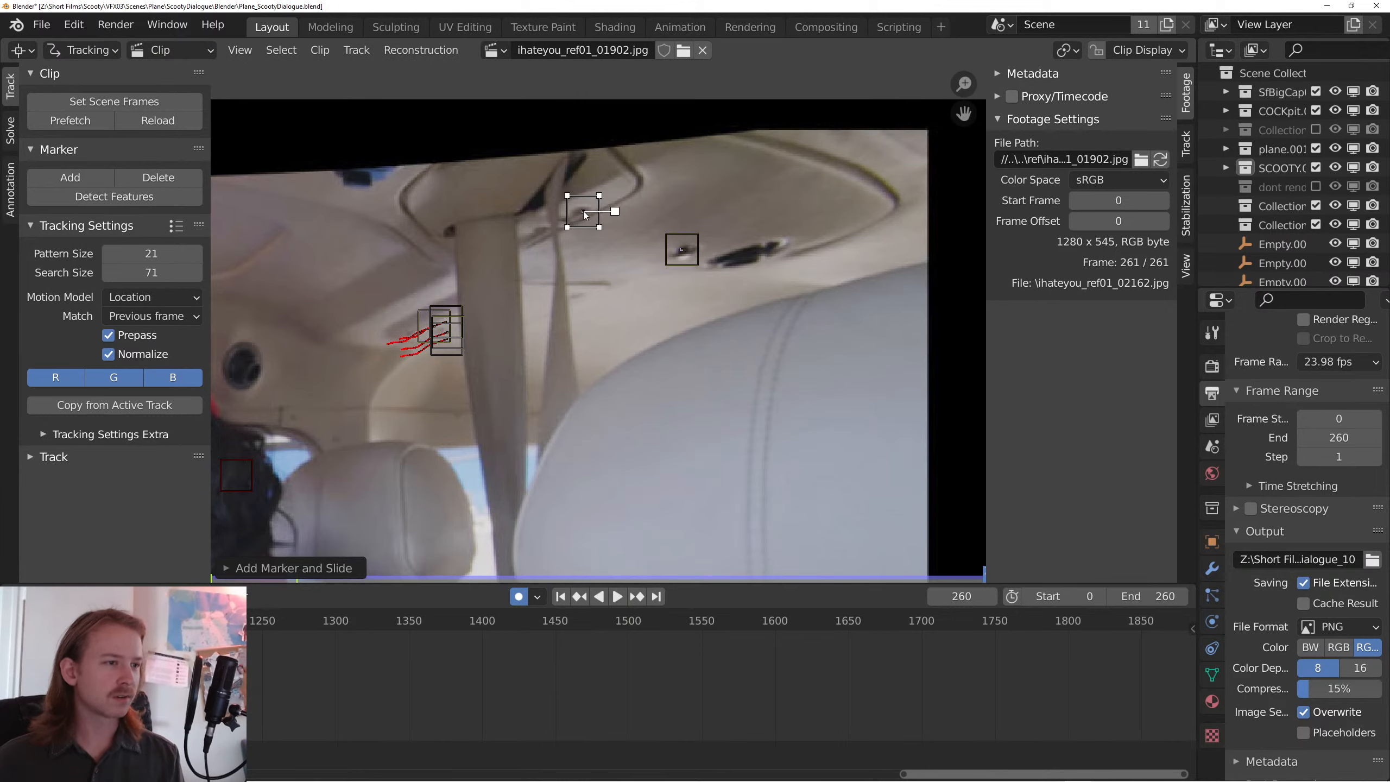
key("s")
left_click(639, 248)
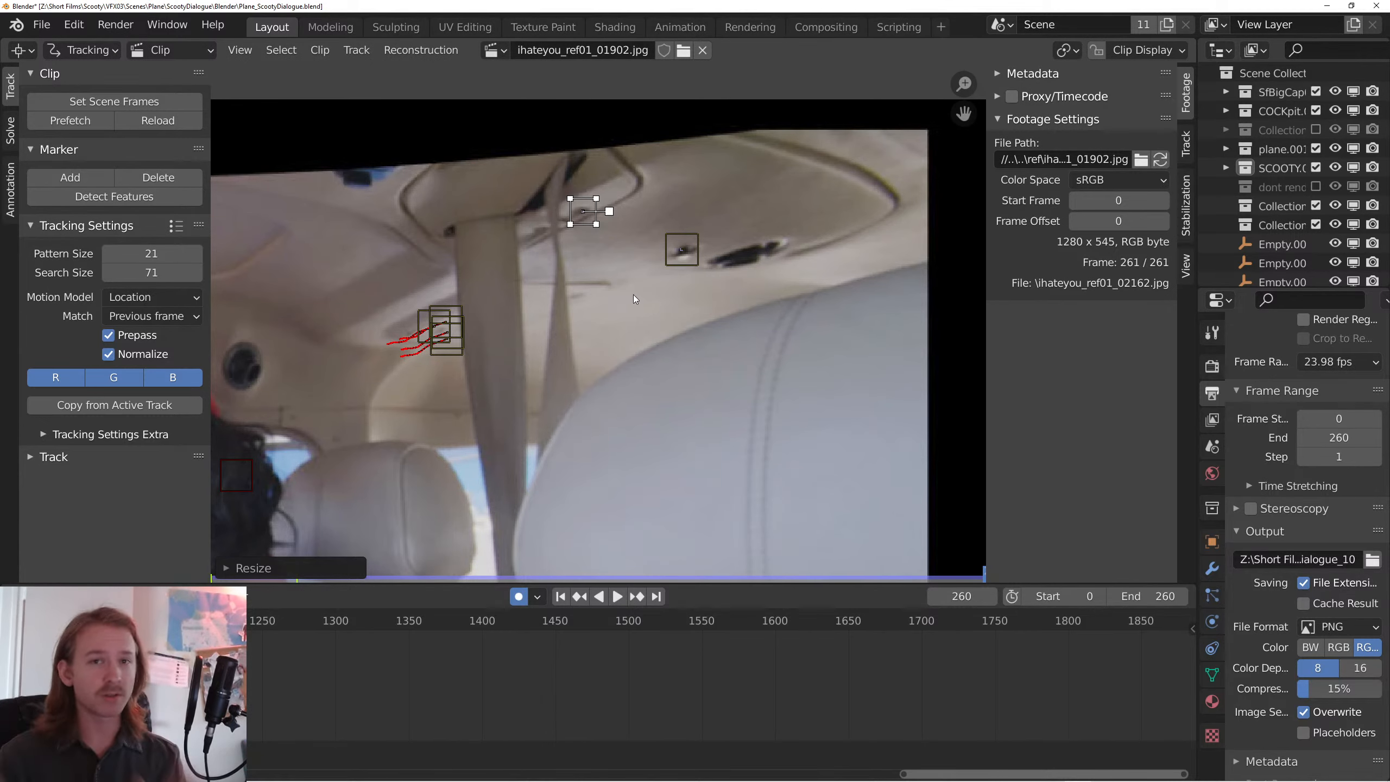
left_click(460, 315)
key("g")
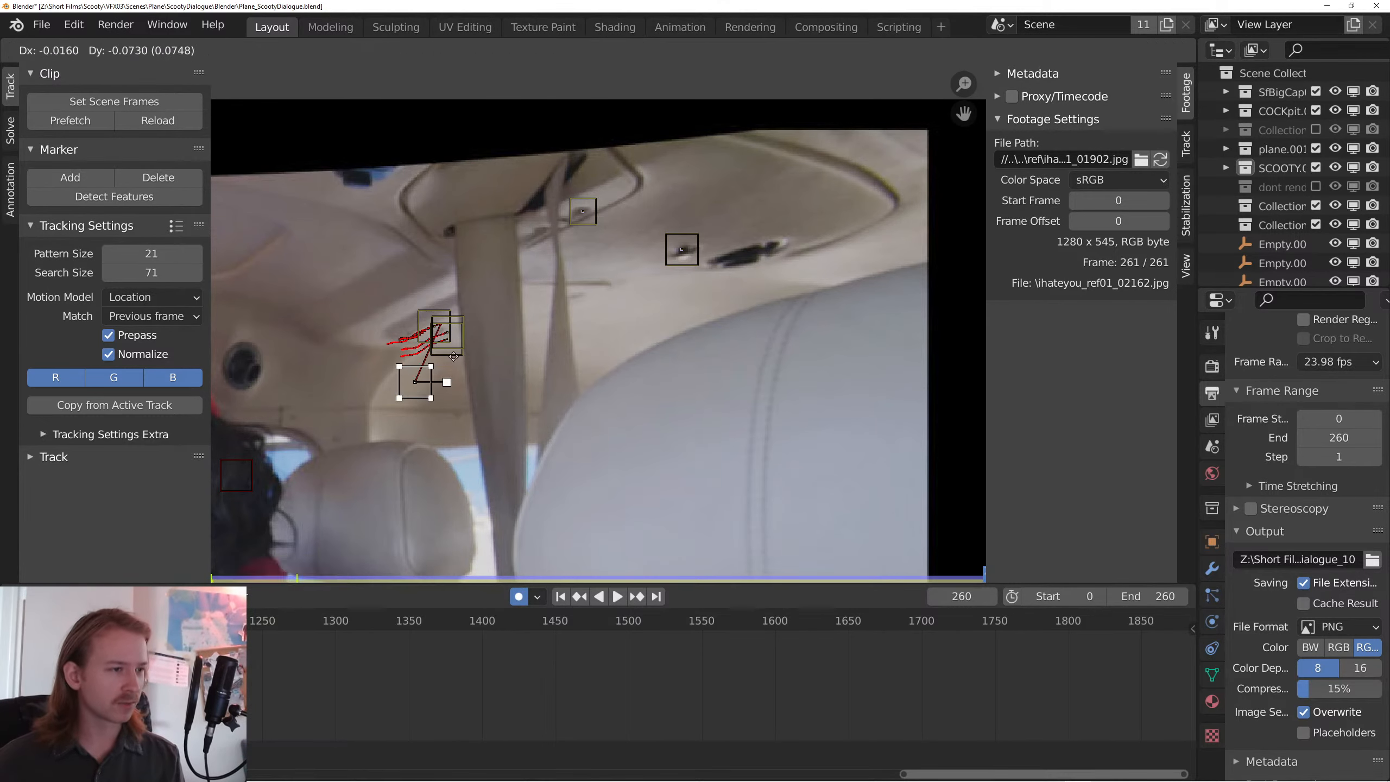
left_click(486, 340)
mouse_move(441, 363)
left_mouse_down()
mouse_move(505, 300)
mouse_move(427, 387)
left_mouse_up()
left_click(399, 420)
key("g")
left_click(504, 291)
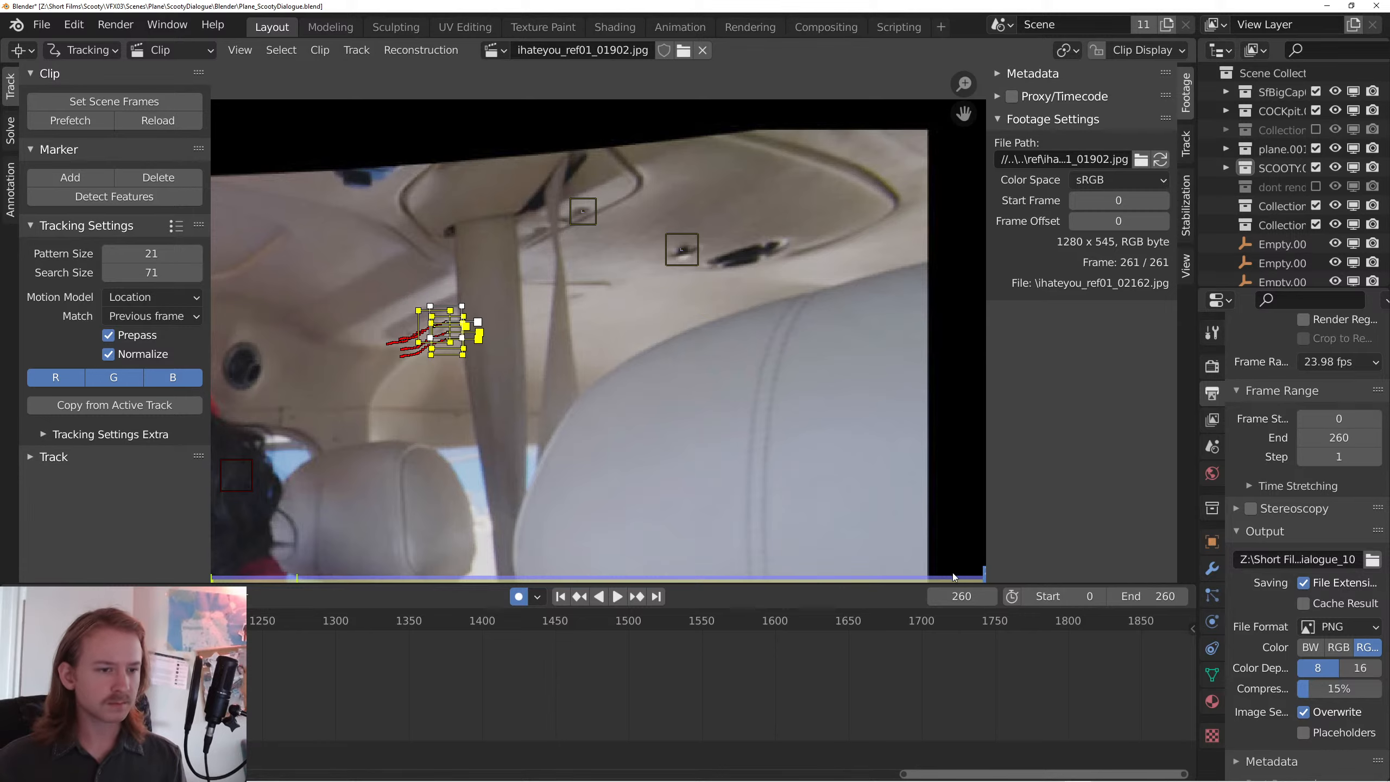
- Go back to frame 17 and delete the clustered ceiling marker closest to the seat belt
left_click_drag(952, 573, 265, 580)
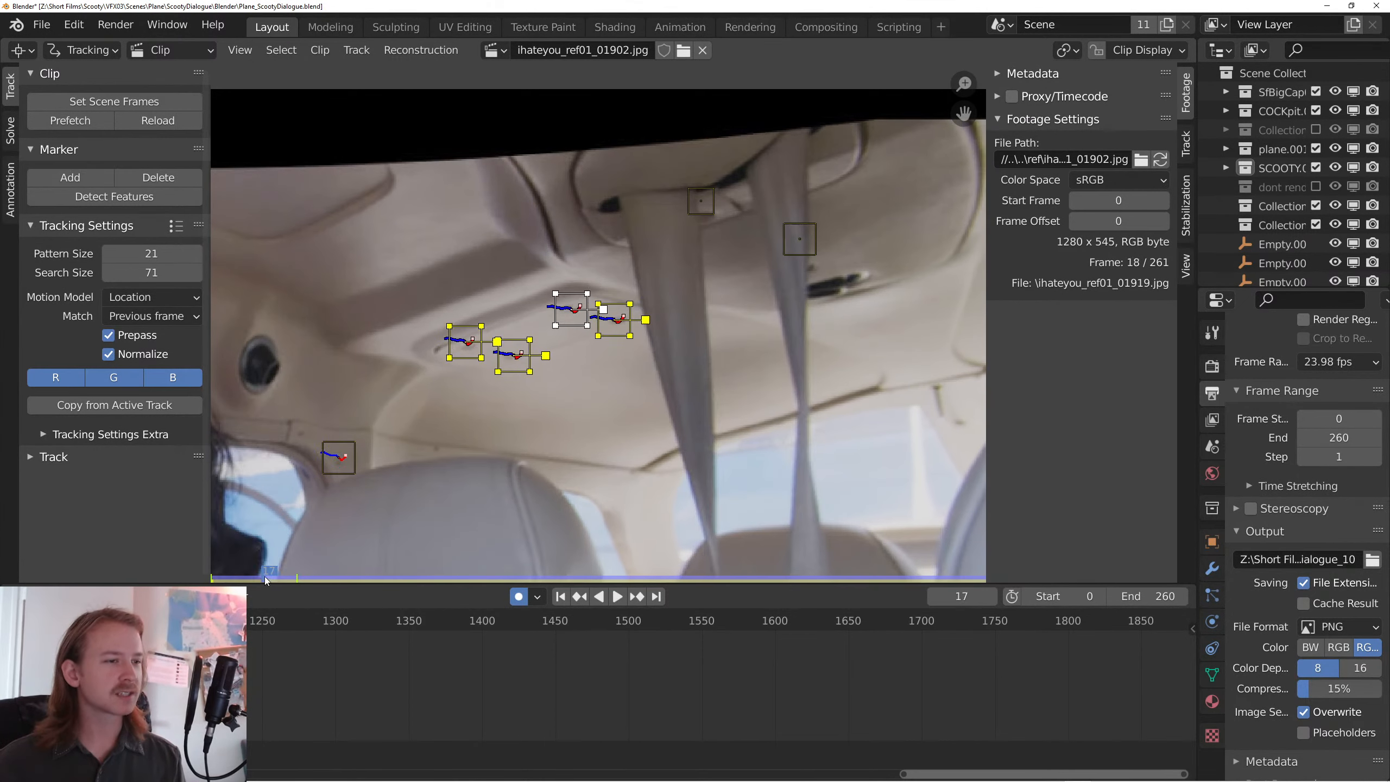
key("Delete")
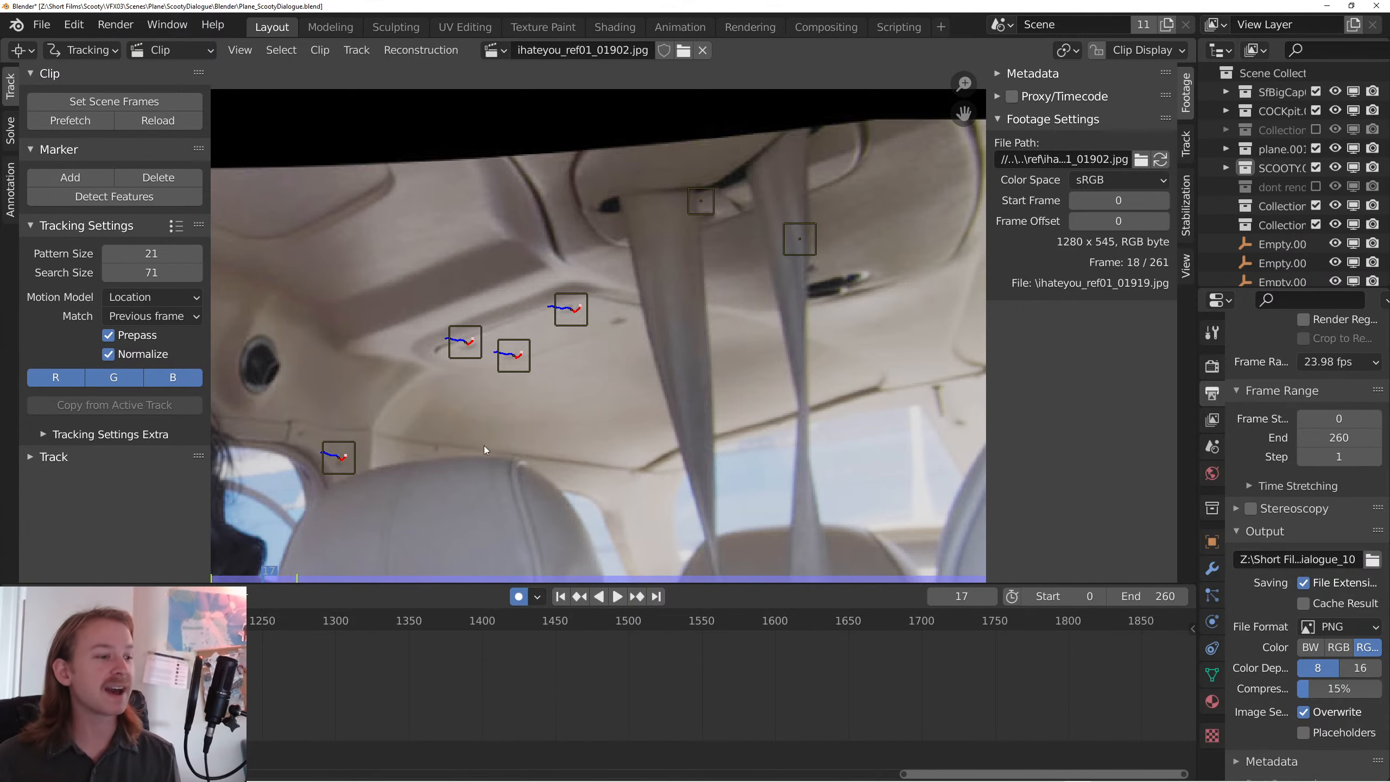
- Step forward to about frame 61 and back to frame 16, examining the ceiling markers and the unmarked spot beside the seat belt
scroll(630, 309, "up", 5)
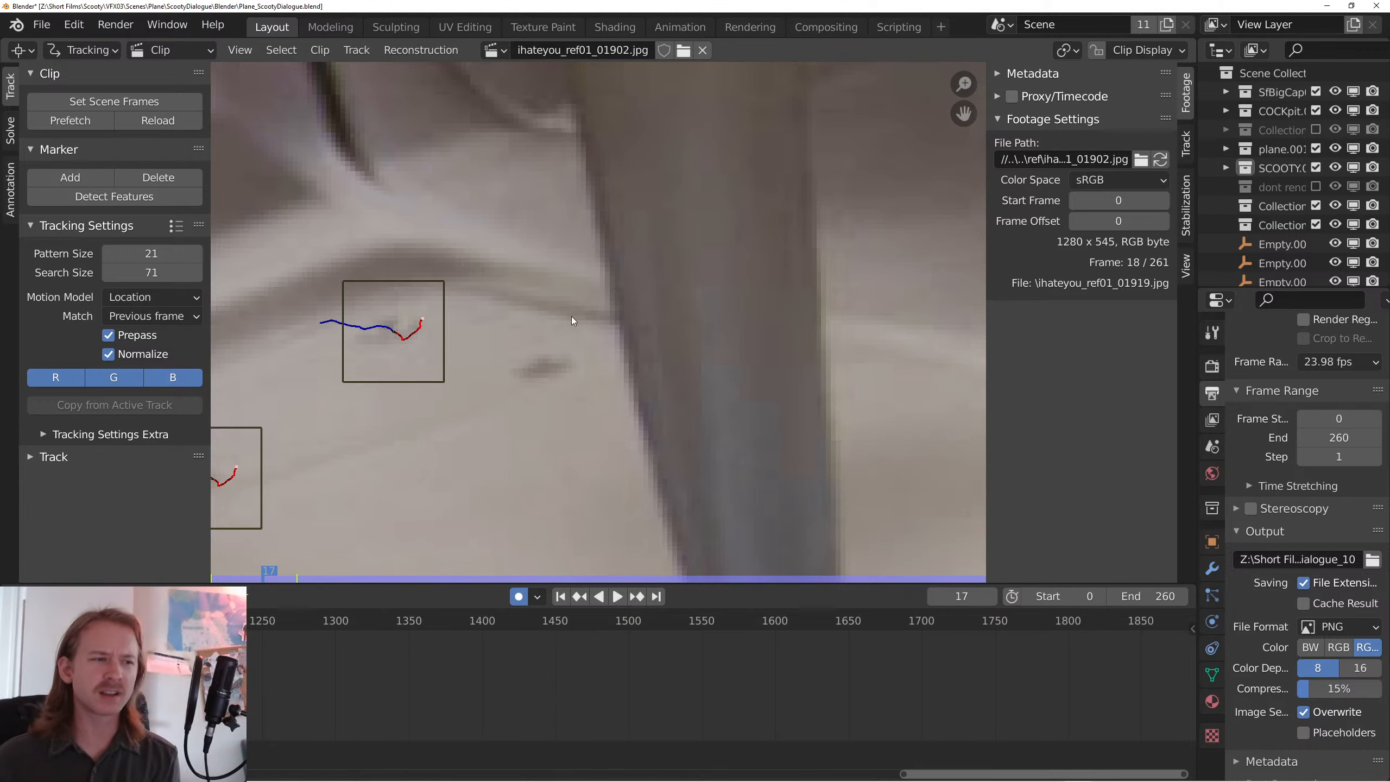
scroll(613, 360, "down", 4)
left_click_drag(599, 393, 632, 405)
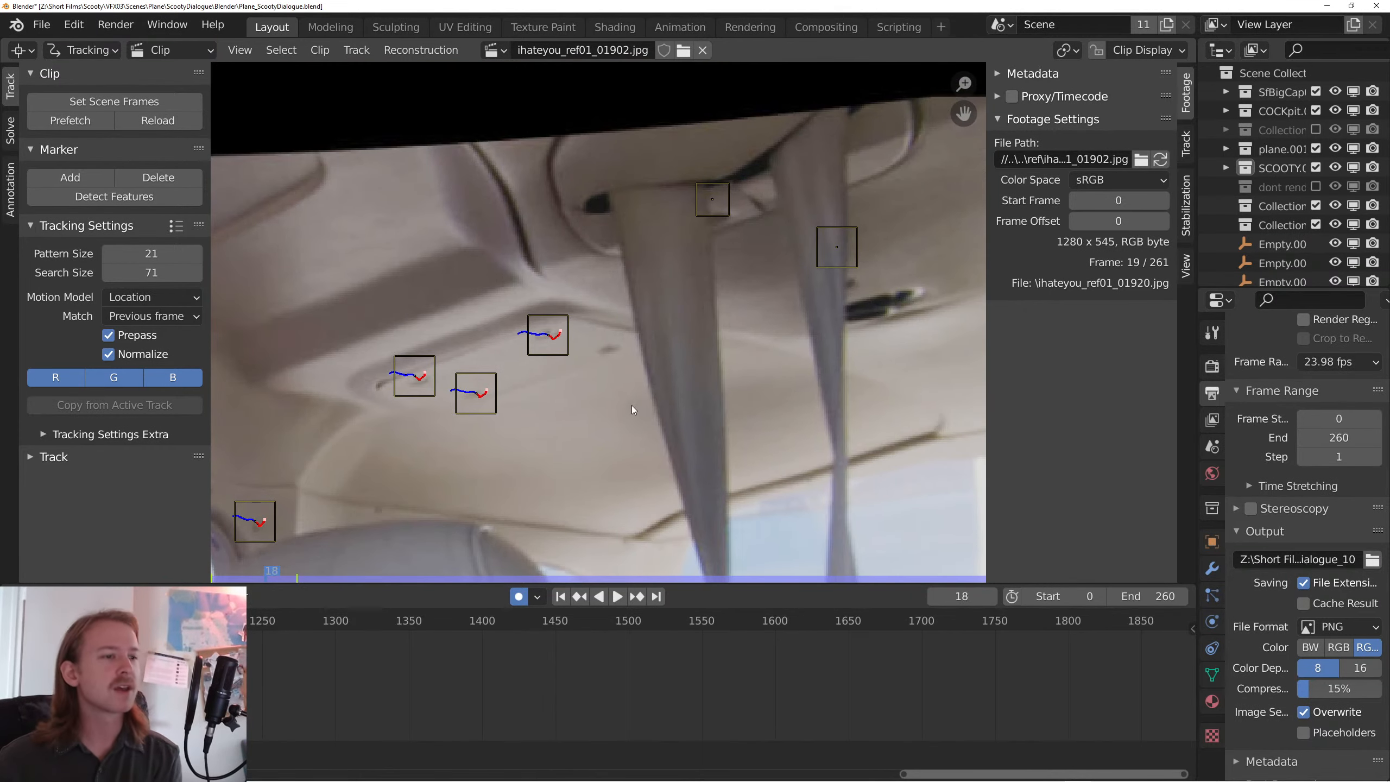
key("Right")
key("Right")
key("Right")
key("Right")
key("Right")
key("Right")
key("Right")
key("Right")
key("Right")
key("Right")
key("Right")
key("Right")
key("Right")
key("Right")
key("Right")
key("Right")
key("Right")
key("Right")
key("Right")
key("Right")
key("Right")
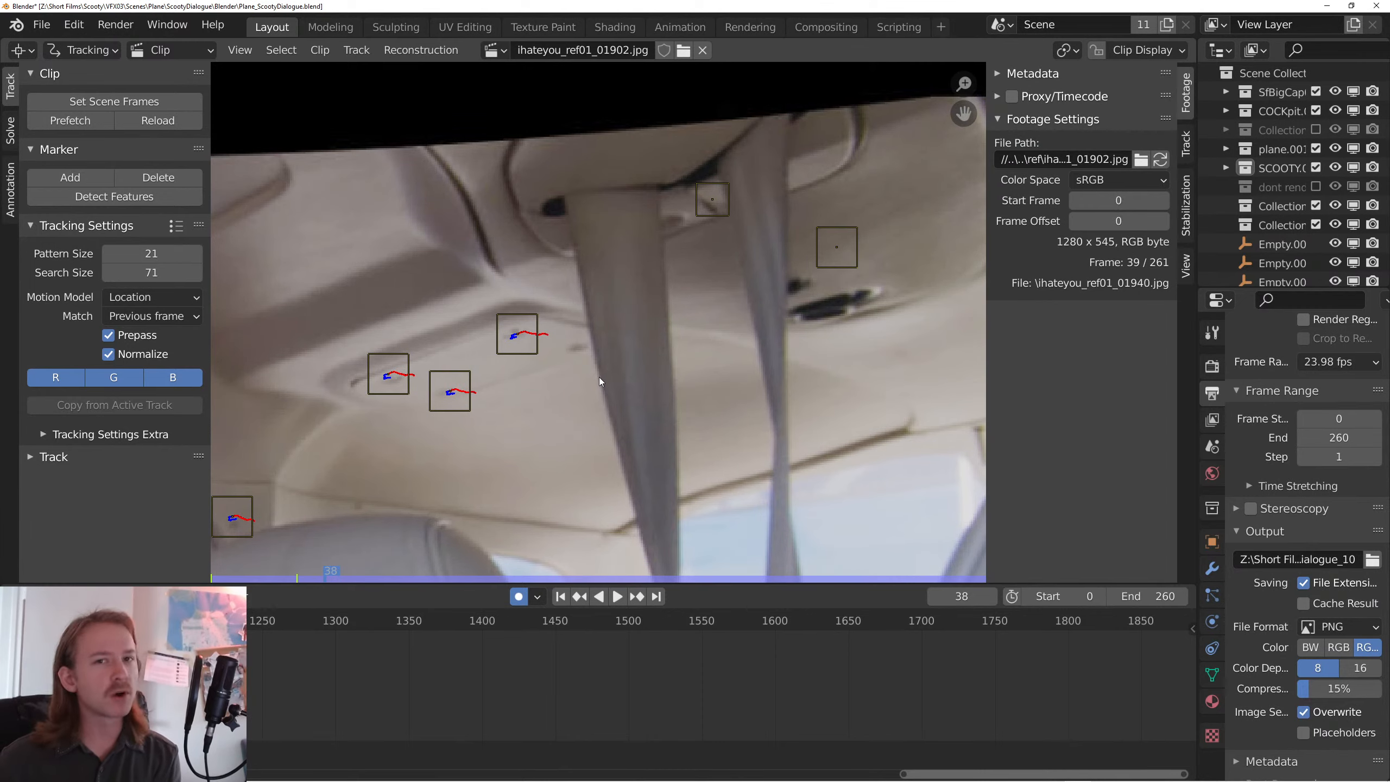
key("Right")
key("Right")
key("Right")
key("Right")
key("Right")
key("Right")
key("Right")
key("Right")
key("Right")
key("Right")
key("Right")
key("Right")
key("Right")
key("Right")
key("Right")
key("Right")
key("Right")
key("Right")
key("Right")
key("Right")
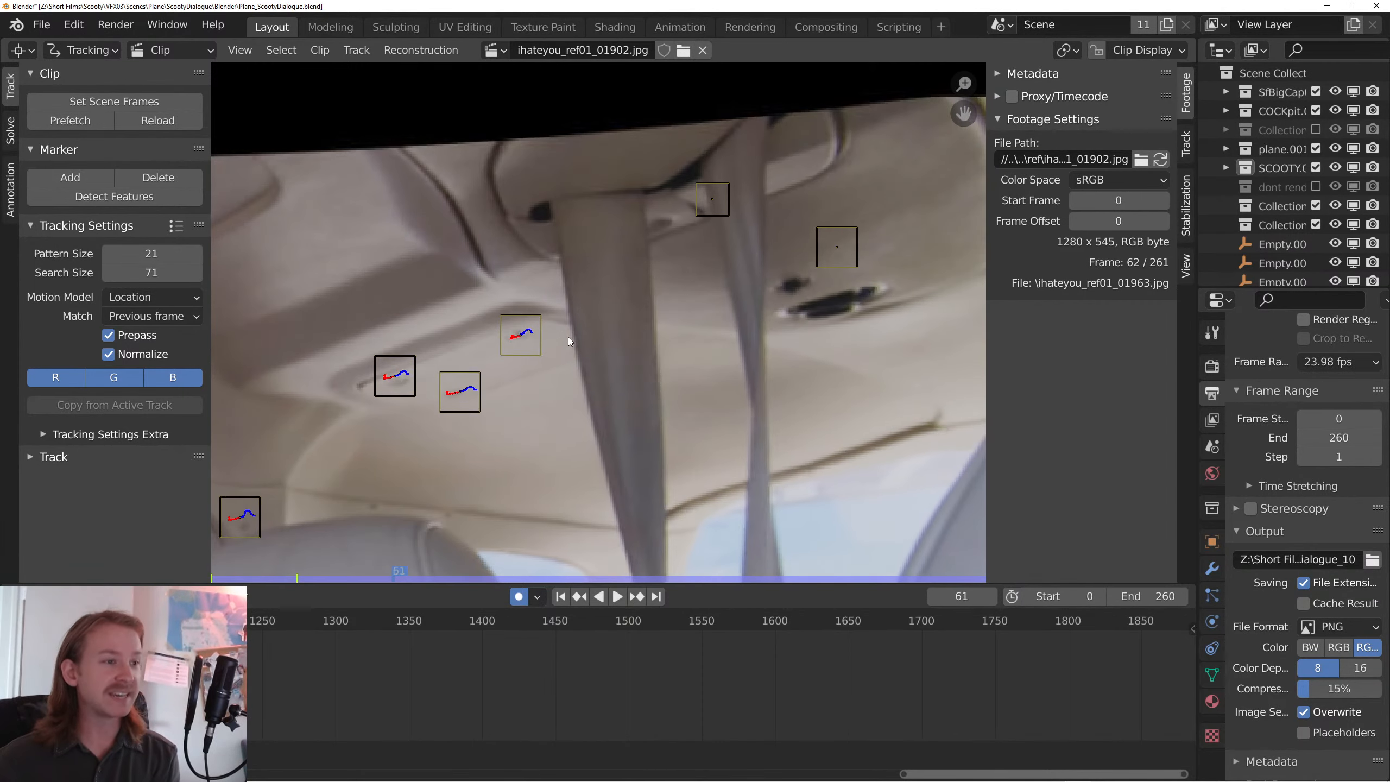
key("Left")
key("Left")
key("Left")
key("Left")
key("Left")
key("Left")
key("Left")
key("Left")
key("Left")
key("Left")
key("Left")
key("Left")
key("Left")
key("Left")
key("Left")
key("Left")
key("Left")
key("Left")
key("Left")
key("Left")
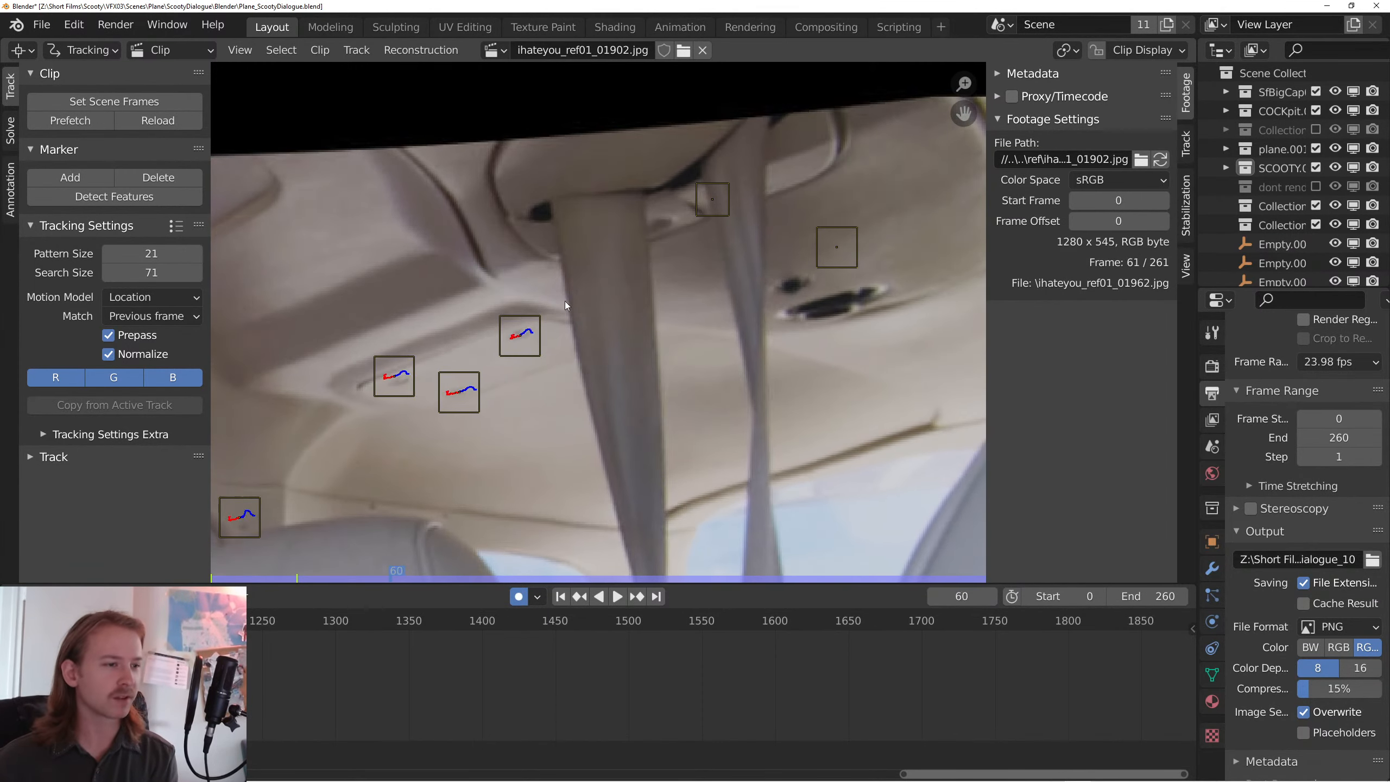
key("Left")
key("Left")
key("Left")
key("Left")
key("Left")
key("Left")
key("Left")
key("Left")
key("Left")
key("Left")
key("Left")
key("Left")
key("Left")
key("Left")
key("Left")
key("Left")
key("Left")
key("Left")
key("Left")
key("Left")
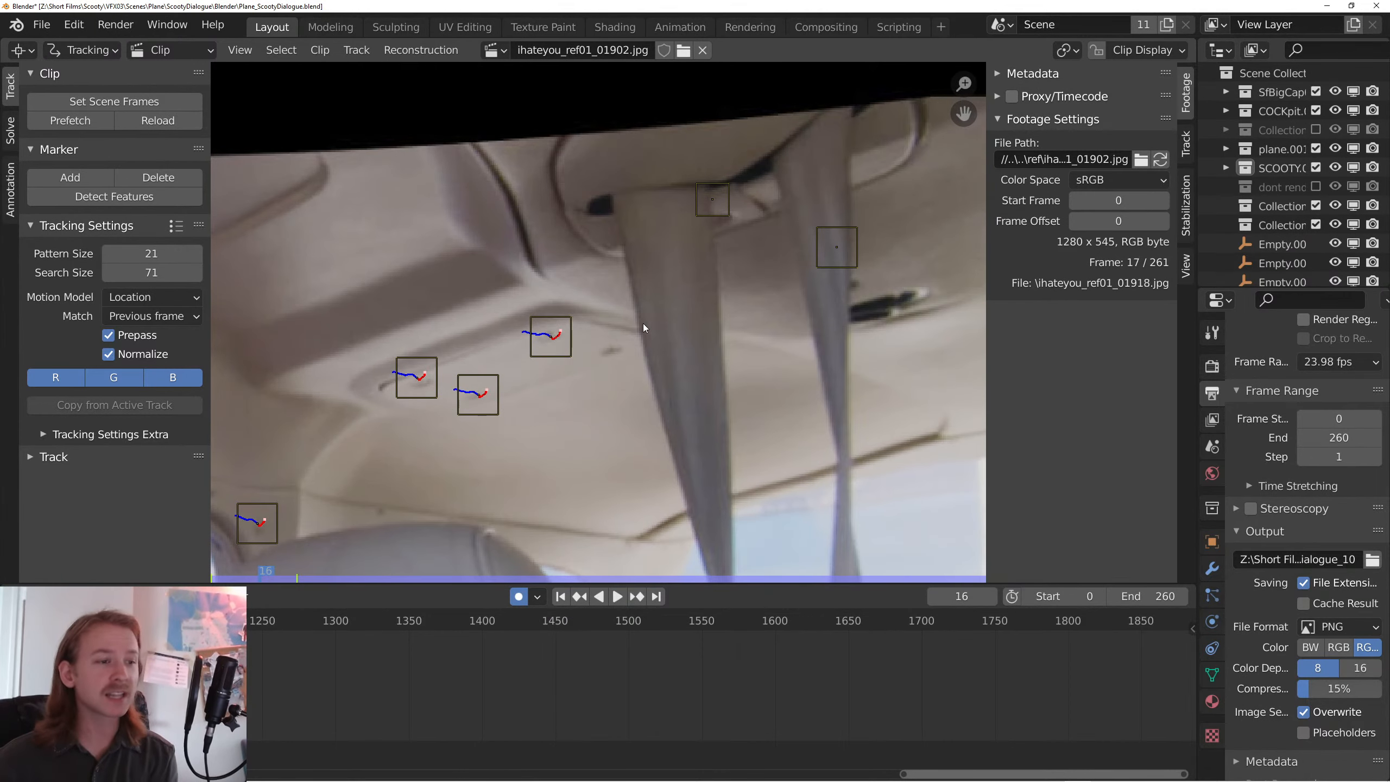
key("Left")
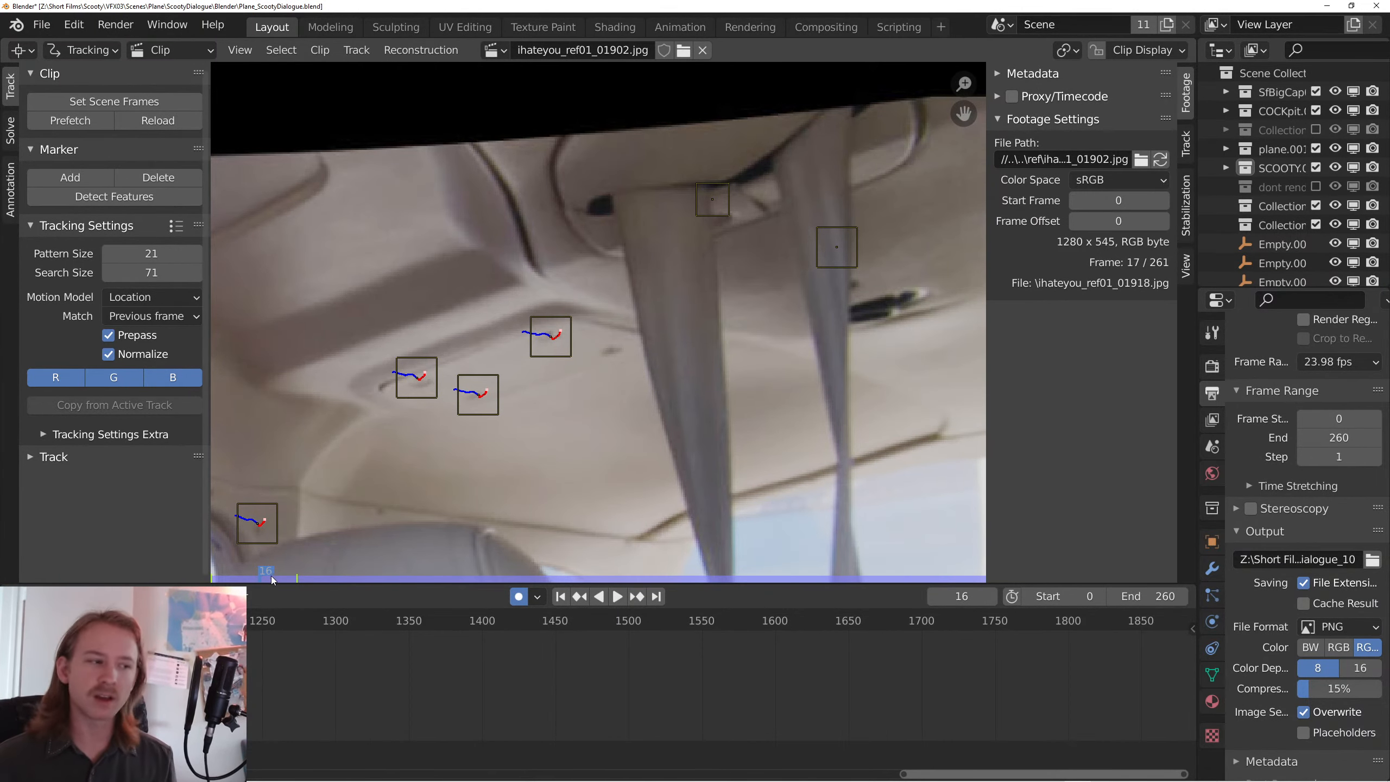
- Clear the remaining track path of the lower ceiling marker where the seat belt covers it, and play the clip to check the tracks
mouse_move(272, 581)
left_mouse_down()
mouse_move(1062, 602)
mouse_move(396, 589)
mouse_move(726, 596)
mouse_move(484, 580)
left_mouse_up()
left_click(486, 404)
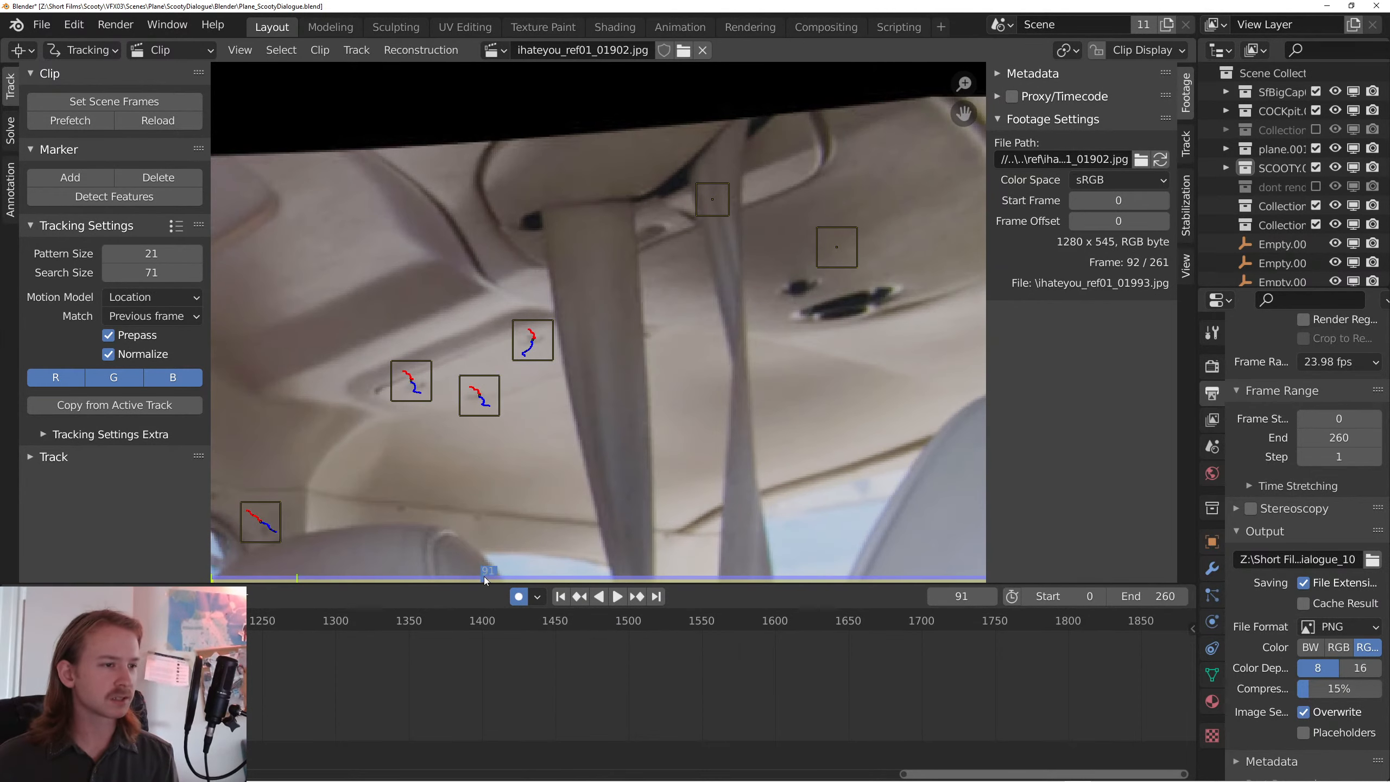
key("alt+t")
key("space")
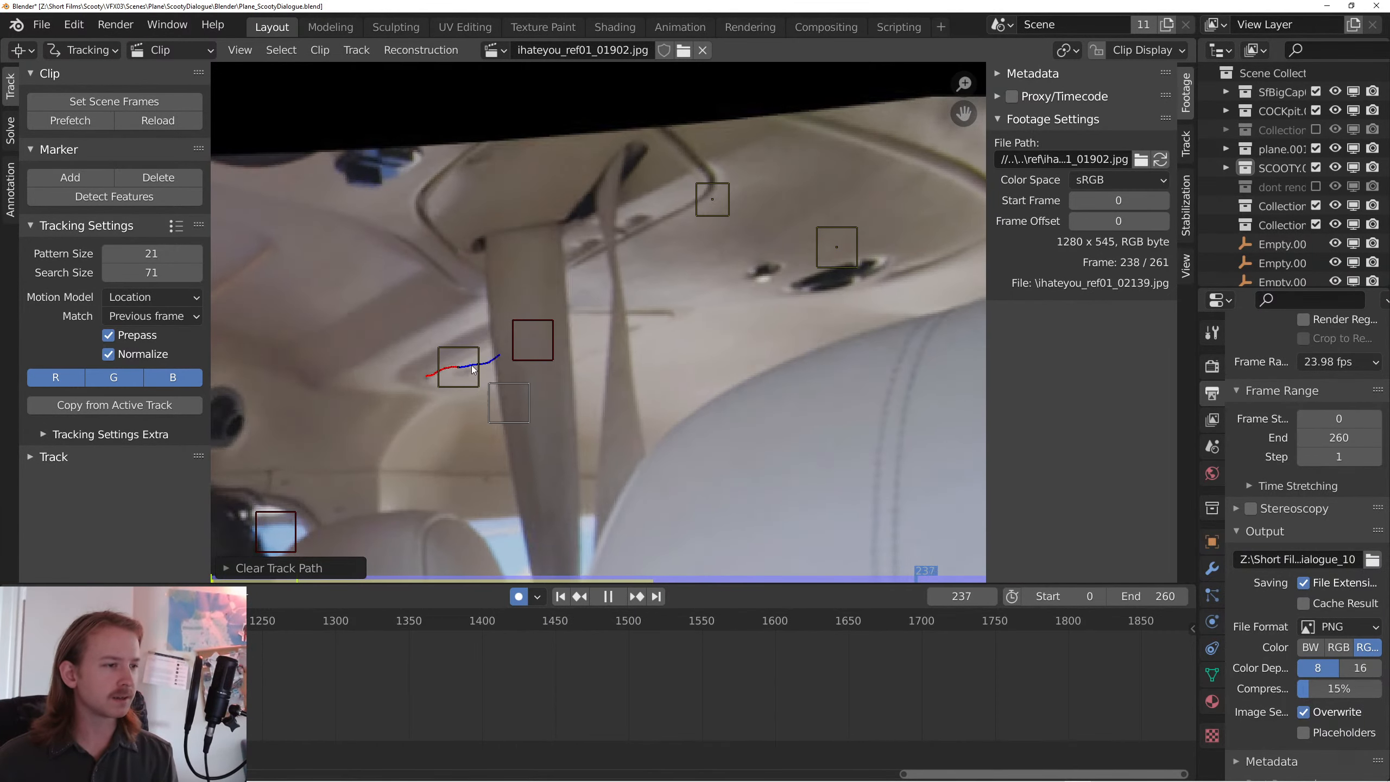
key("space")
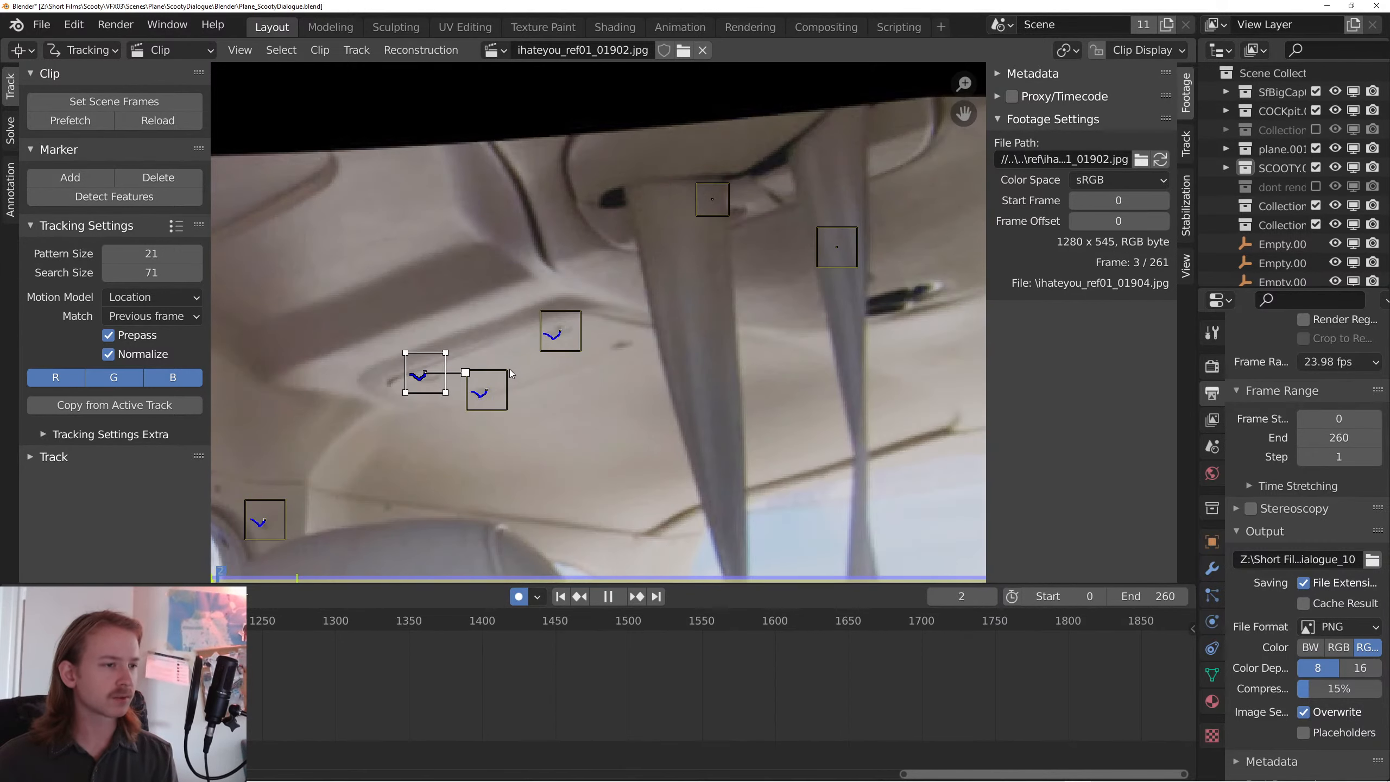
key("space")
- Select the new door-frame and ceiling markers plus the door vent marker on the last frame, and track them backwards to the first frame
left_click(656, 596)
scroll(766, 383, "down", 3)
mouse_move(784, 374)
left_mouse_down()
mouse_move(822, 382)
mouse_move(935, 347)
left_mouse_up()
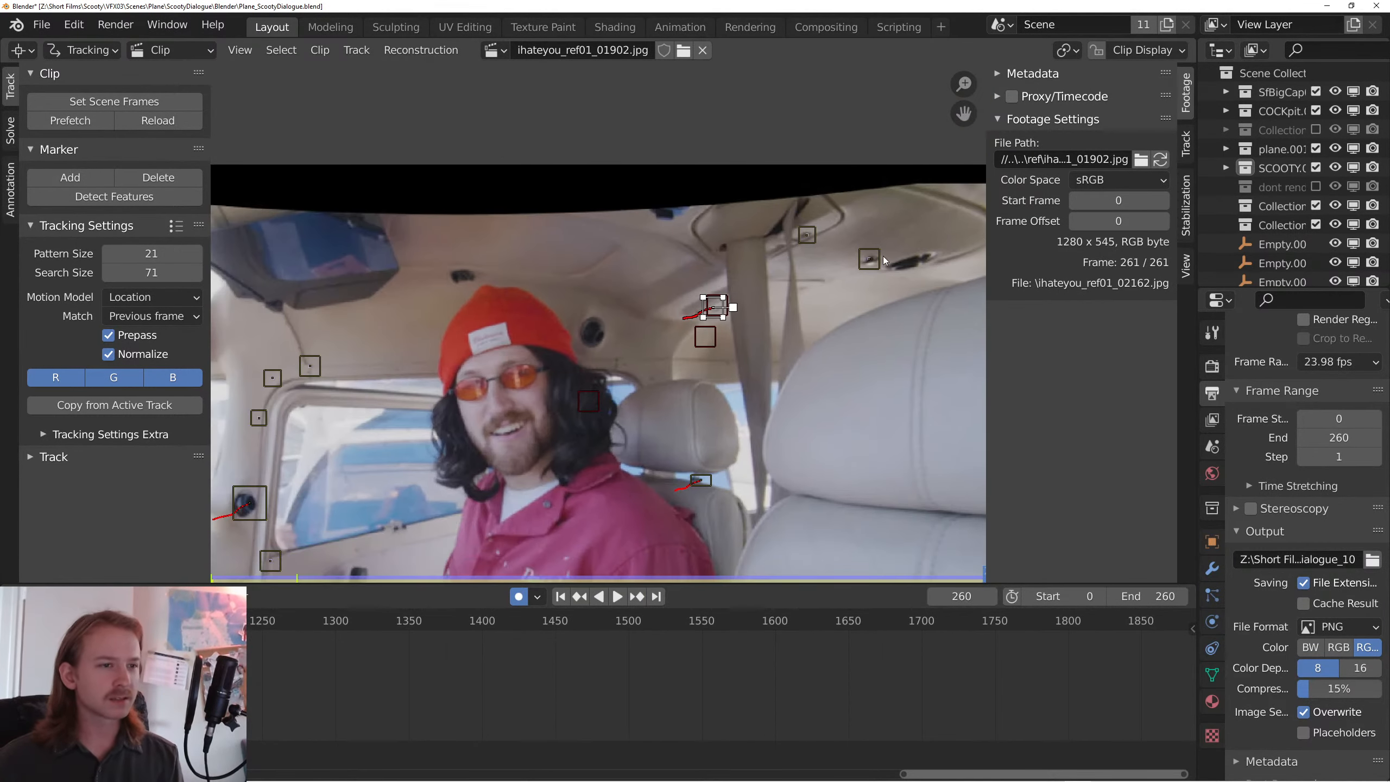
left_click(870, 260)
left_click_drag(420, 303, 557, 297)
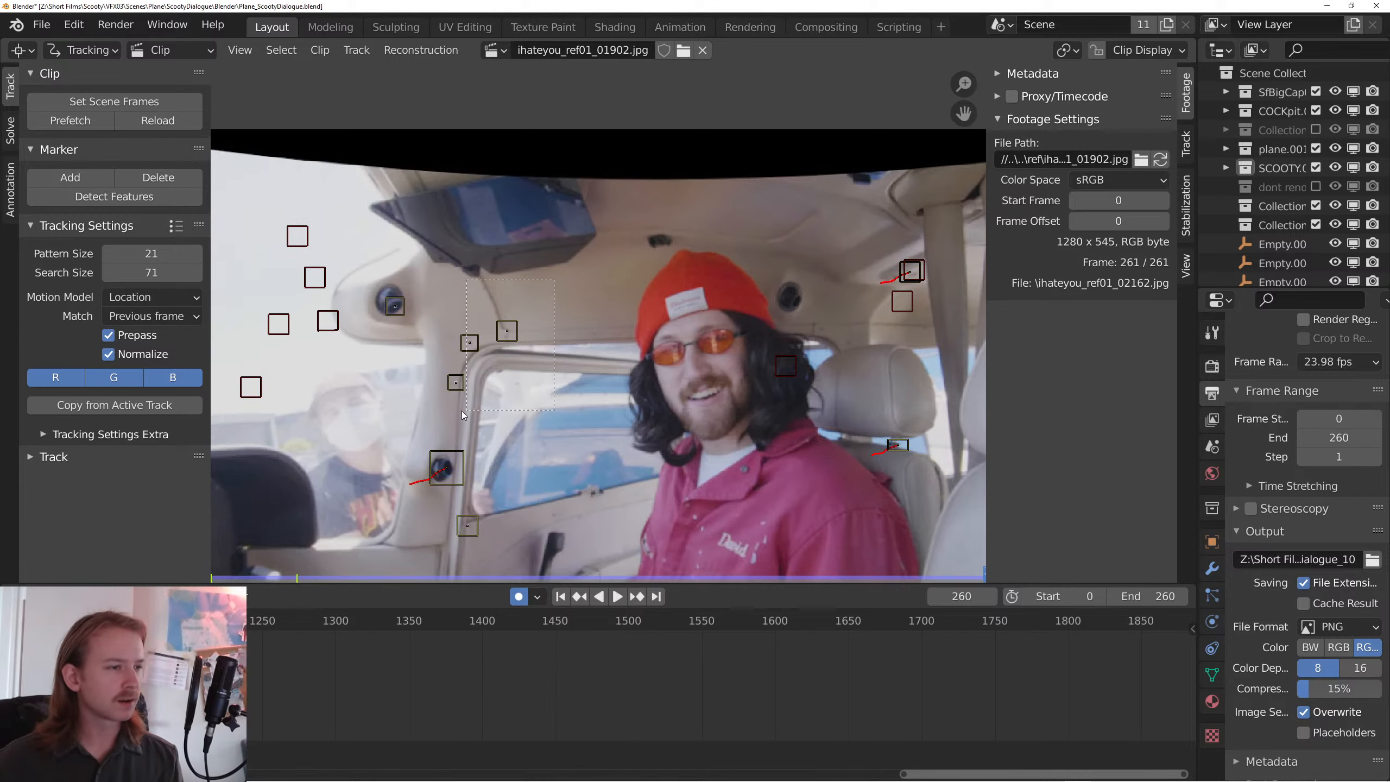
left_click_drag(462, 410, 444, 413)
left_click_drag(567, 538, 521, 394)
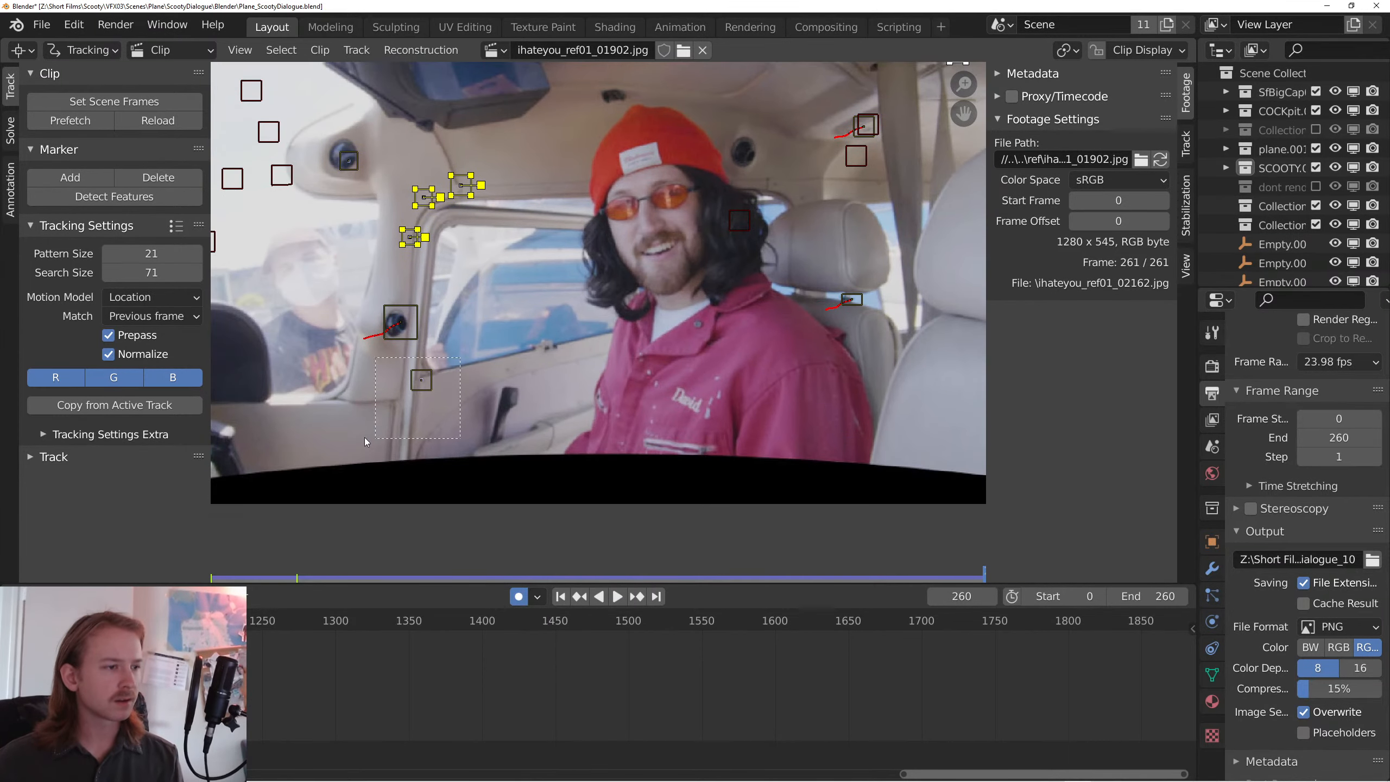
left_click_drag(365, 438, 363, 439)
left_click_drag(366, 427, 416, 443)
left_click(437, 338, "shift")
scroll(588, 325, "down", 3)
left_click_drag(730, 329, 707, 356)
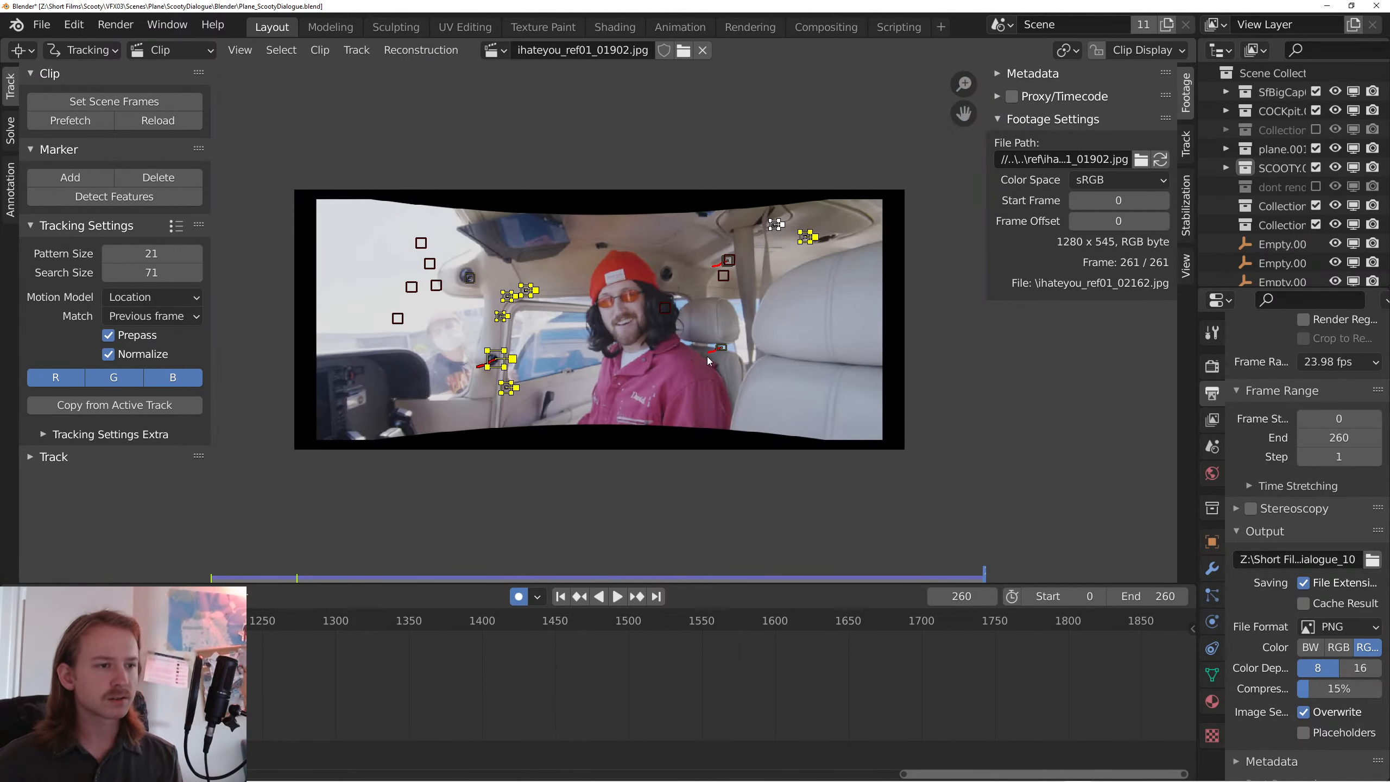
scroll(725, 360, "up", 1)
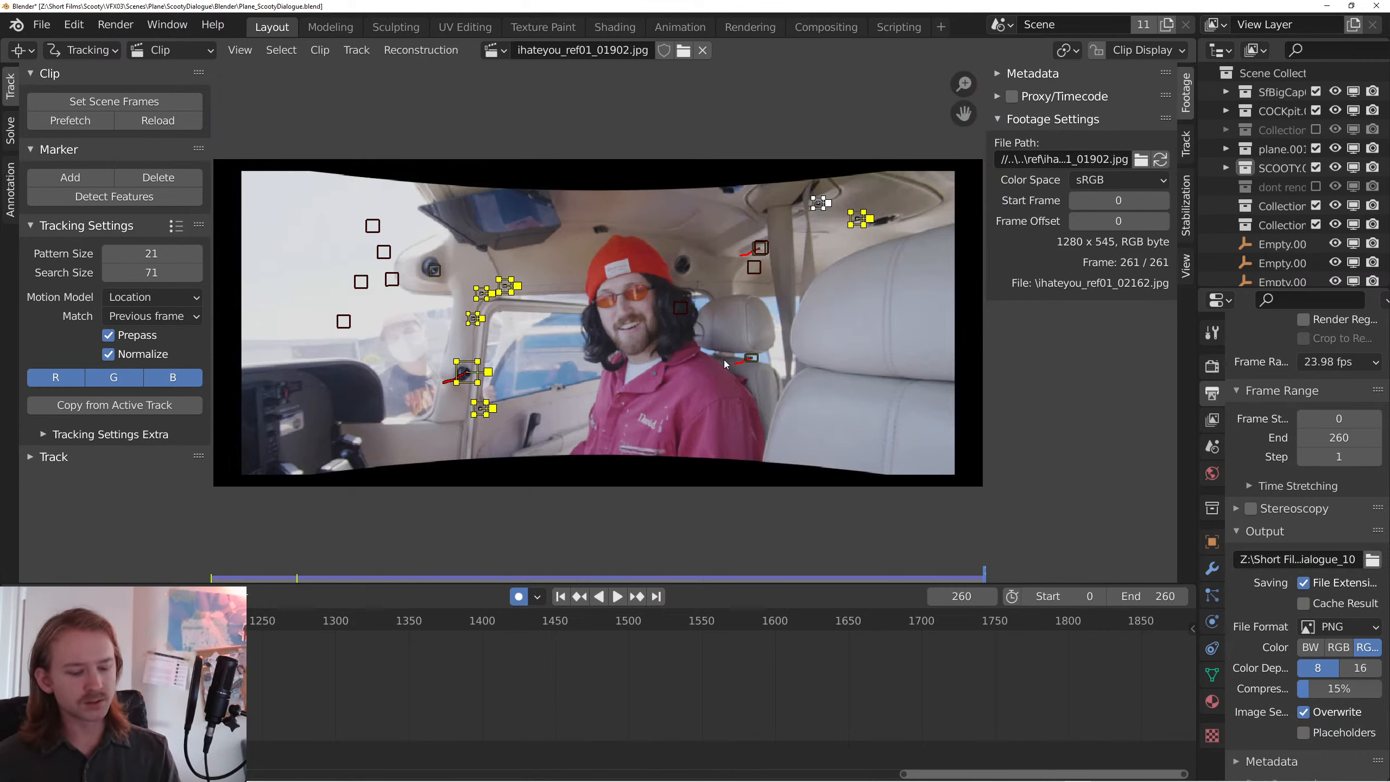
key("shift+Left")
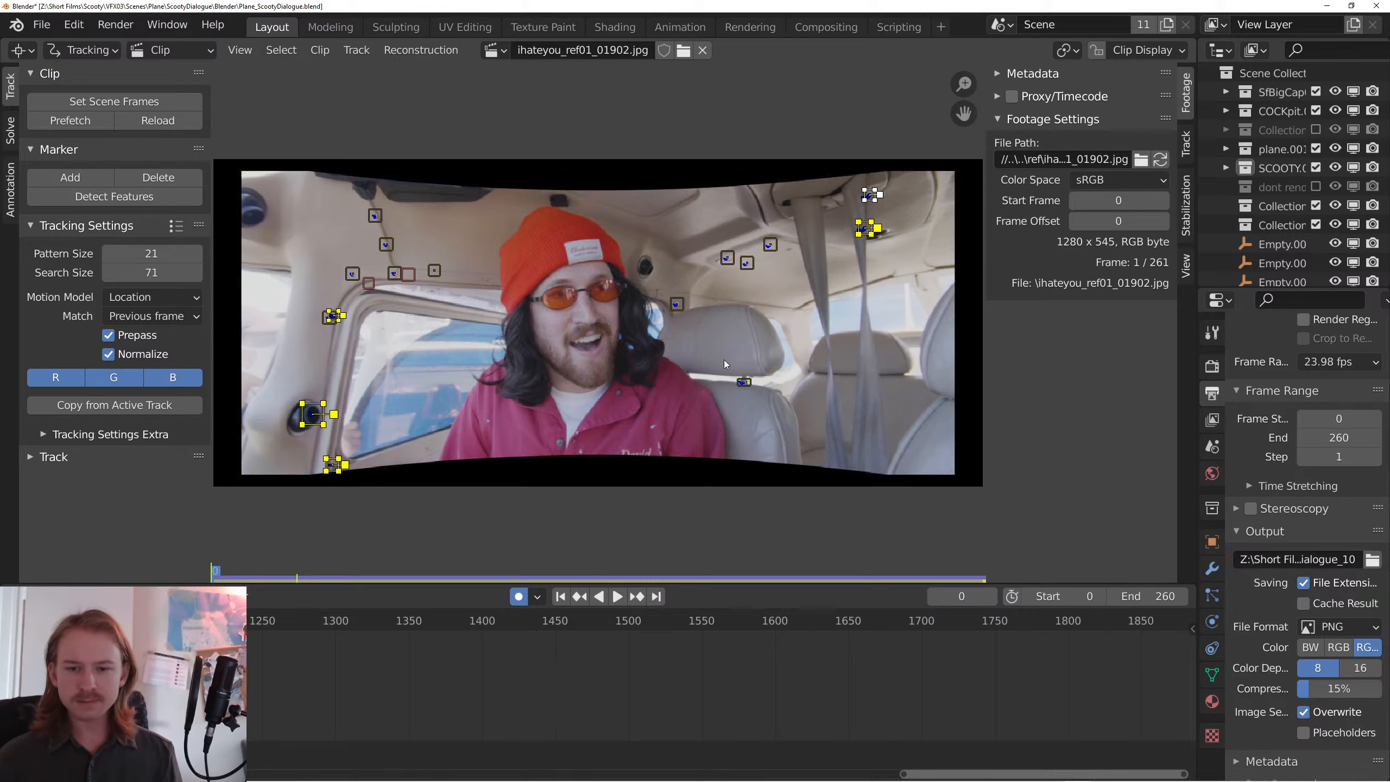
- Play the clip from the first frame and check the tracks of the door-frame and ceiling markers
key("space")
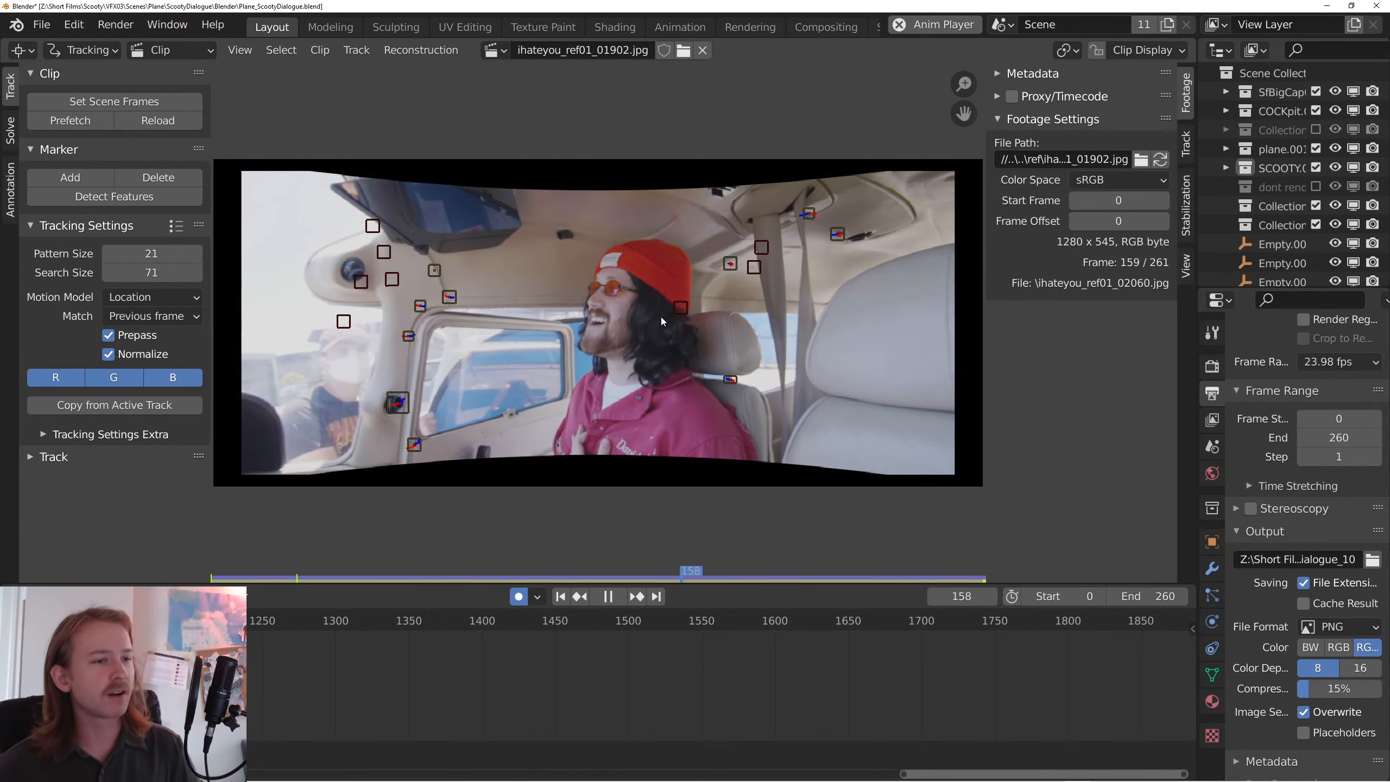
key("space")
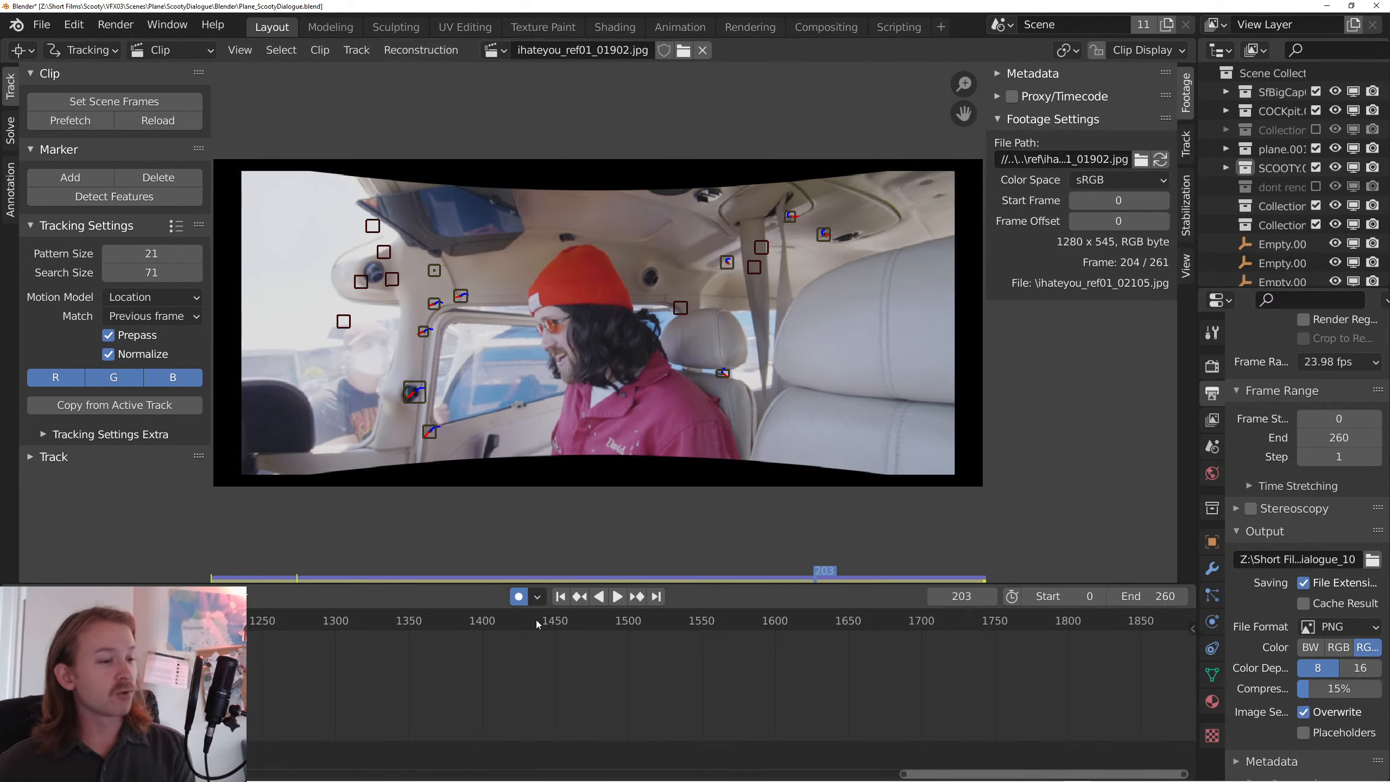
left_click(560, 596)
key("space")
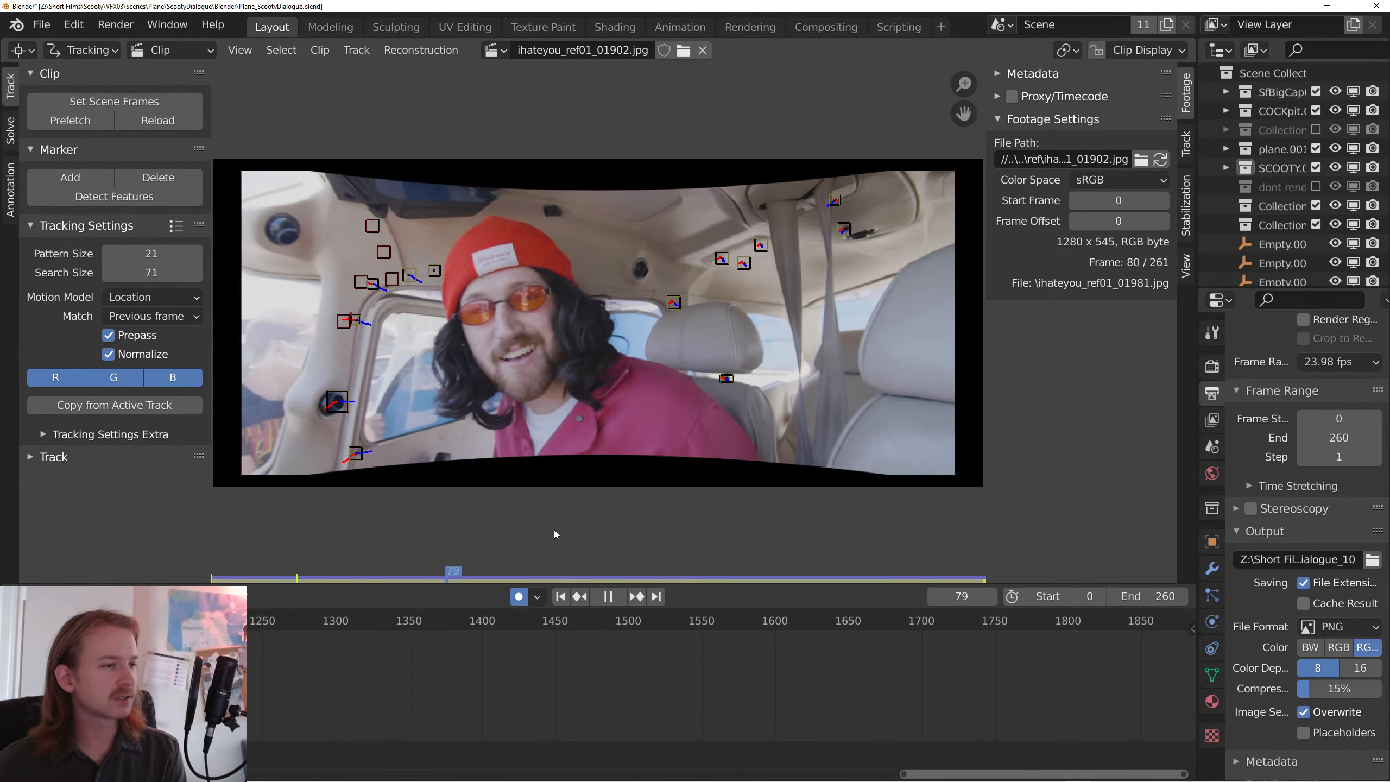
key("space")
- Track the upper vent marker near the windshield backwards from the last frame to the first, and check its path at frame 100
left_click(430, 278)
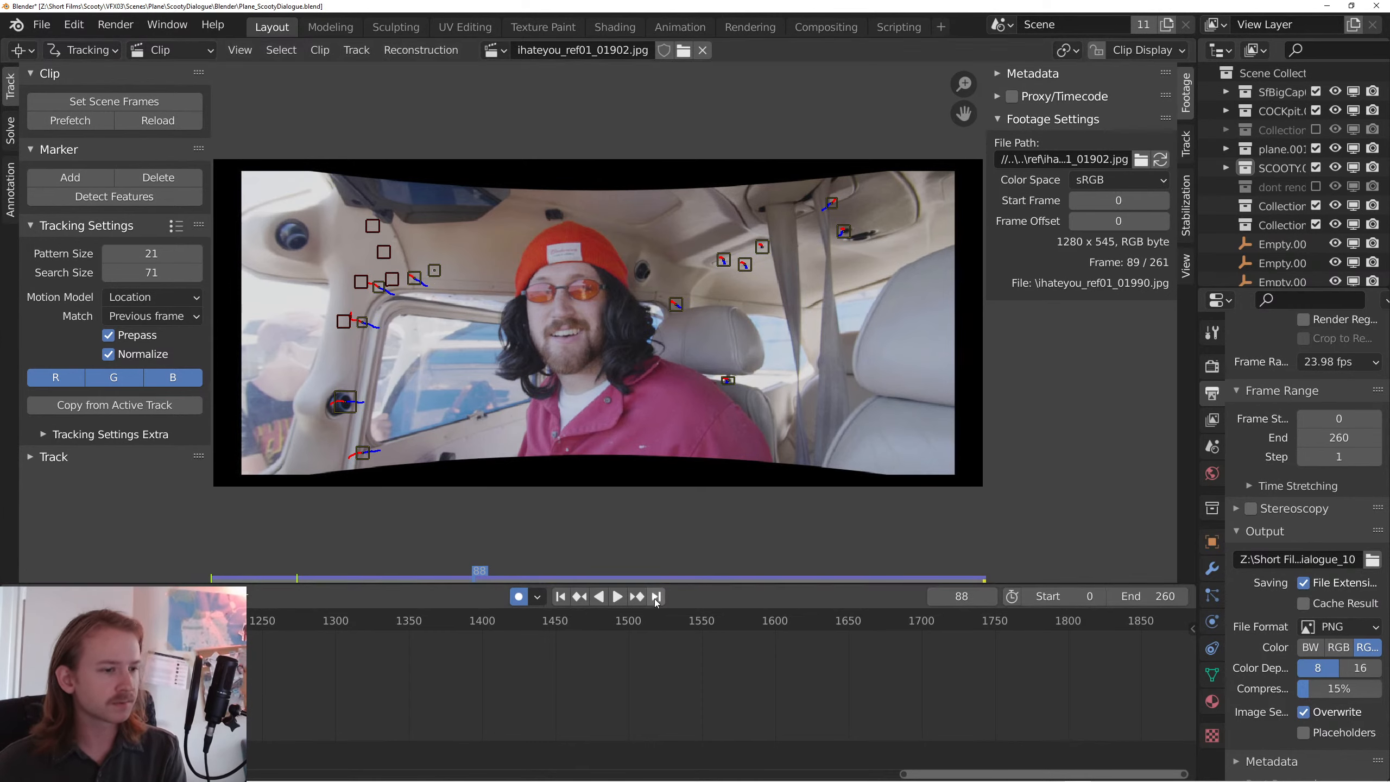
key("shift+Right")
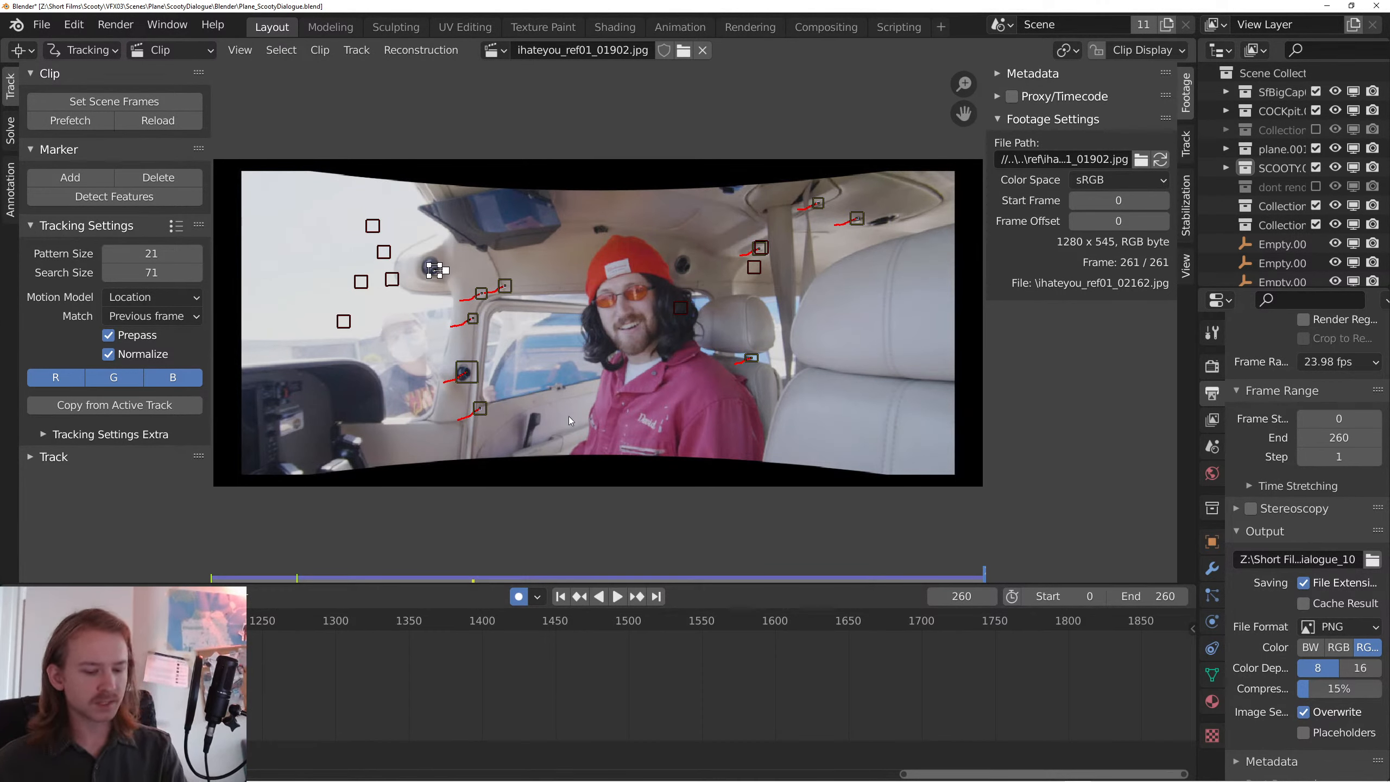
key("shift+Left")
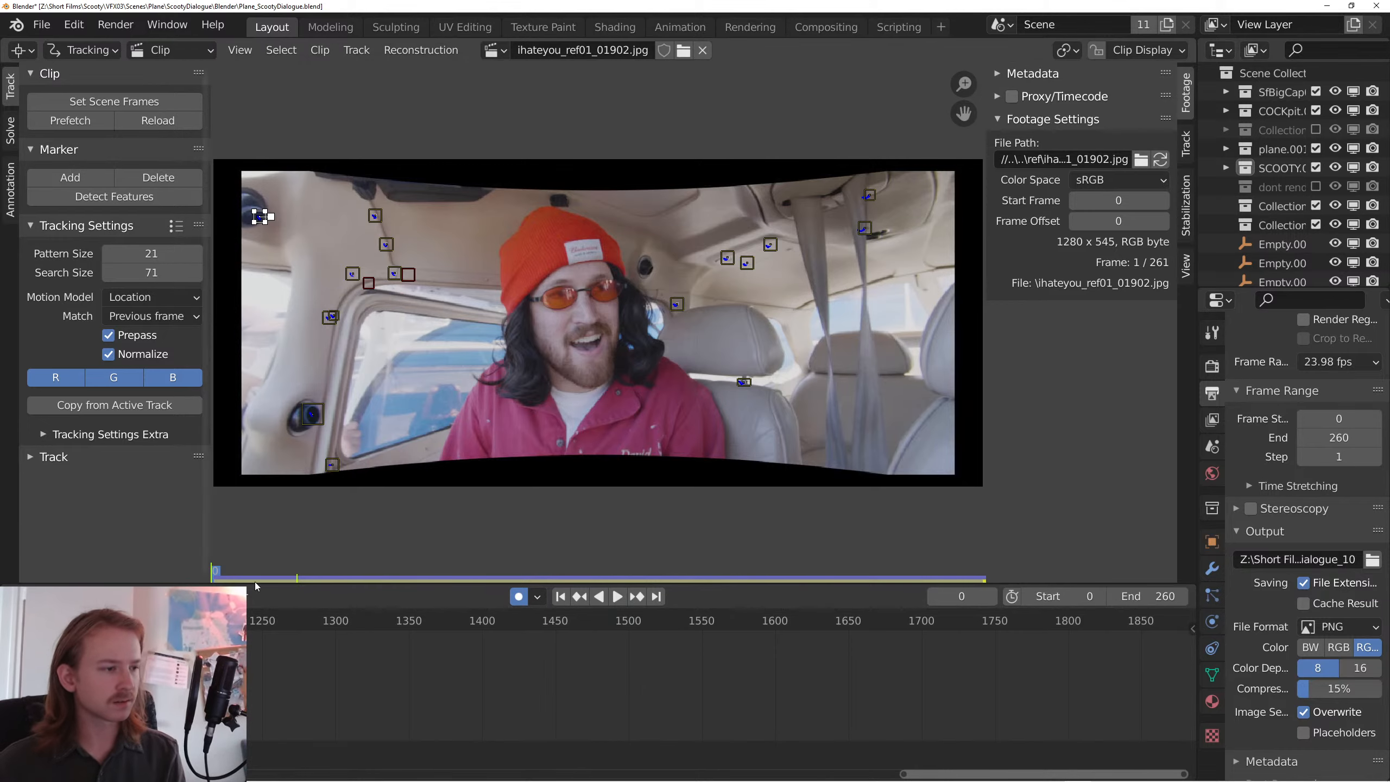
key("ctrl+t")
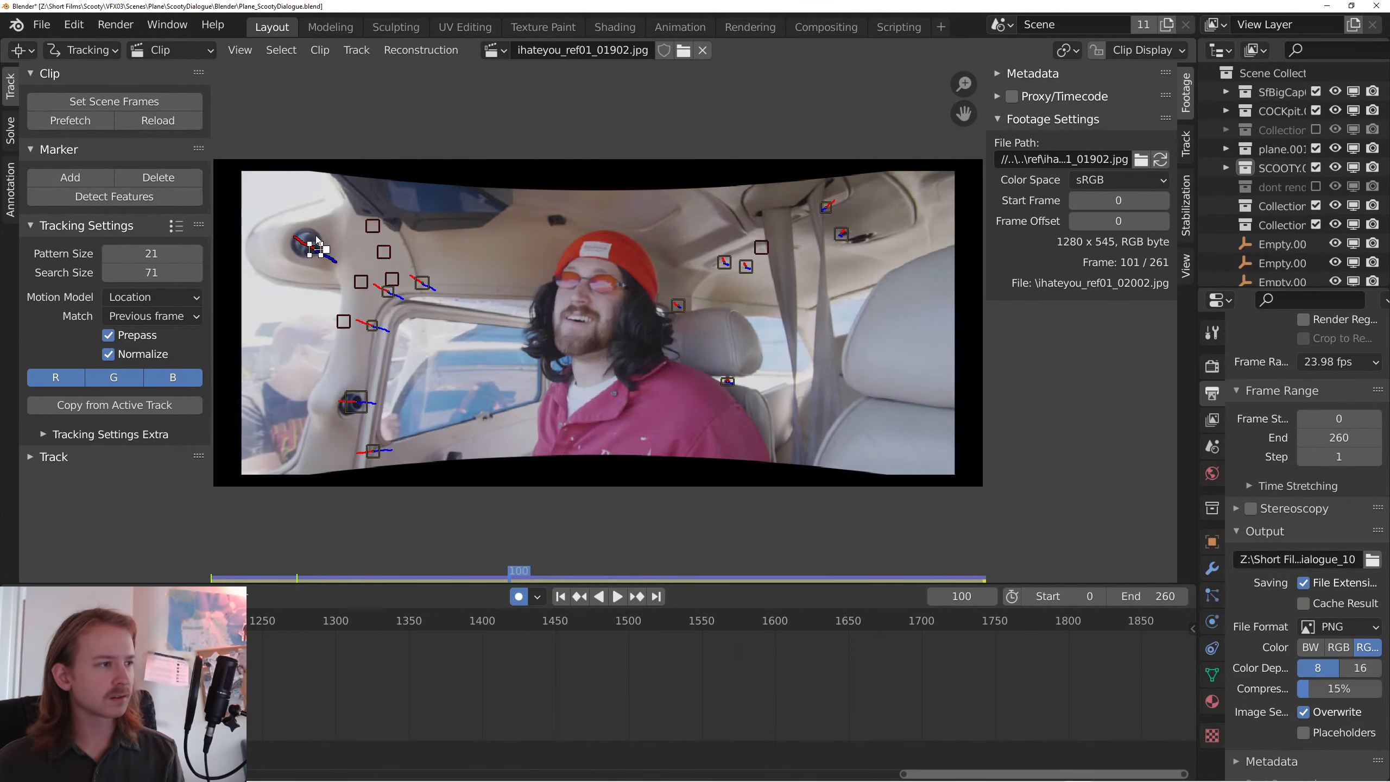
- Solve the camera motion, then enable refinement of Focal Length, Optical Center and Radial Distortion and solve again
left_click(10, 138)
left_click(126, 303)
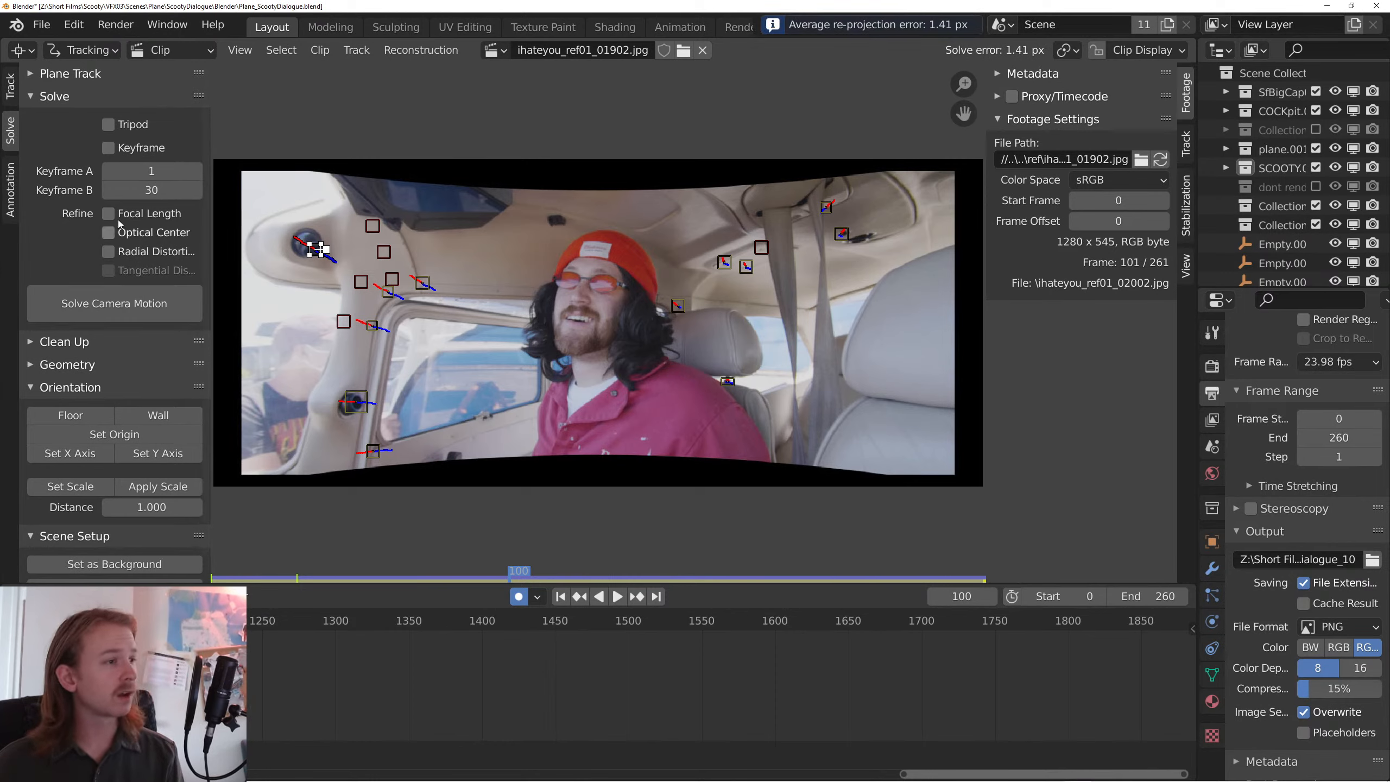
left_click(125, 303)
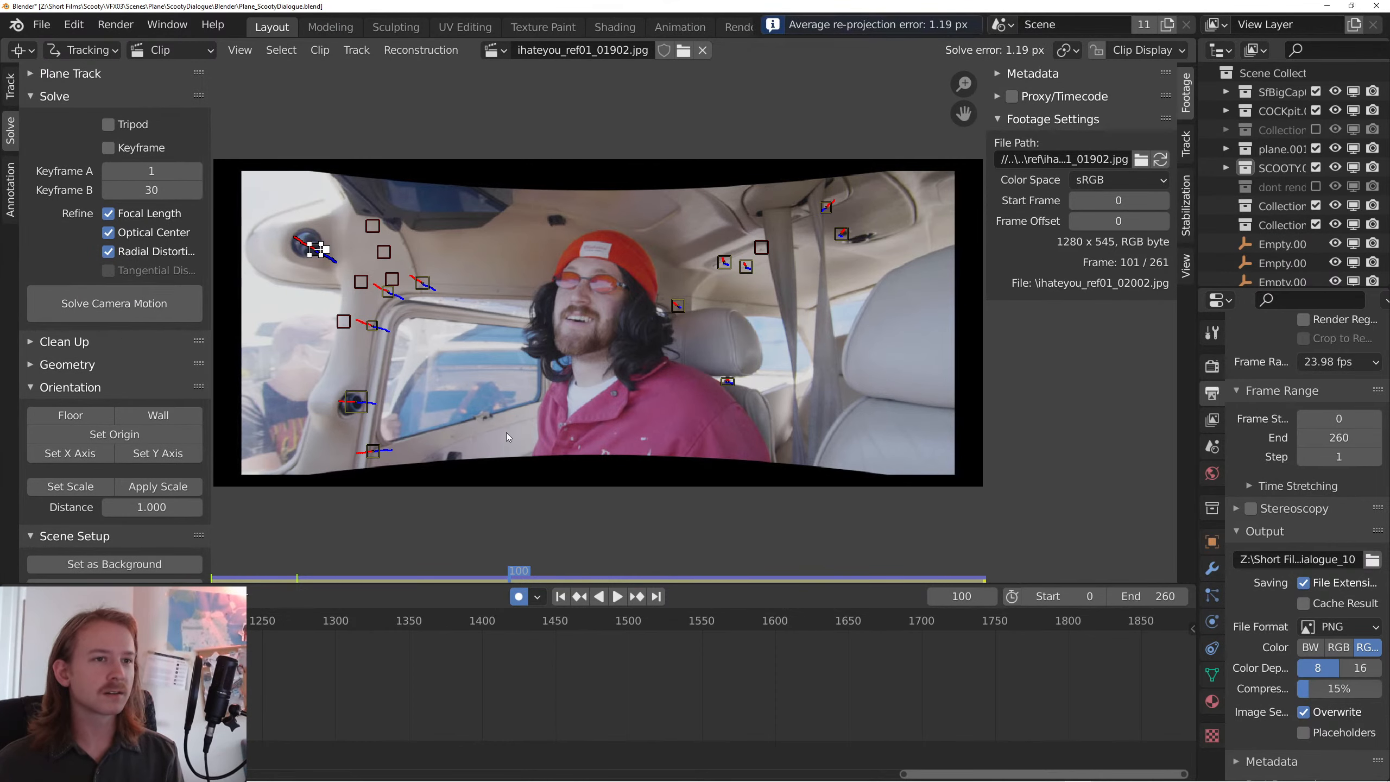
- Delete the upper rear ceiling marker beside the seat belt mount and solve the camera motion again
key("shift+Left")
key("space")
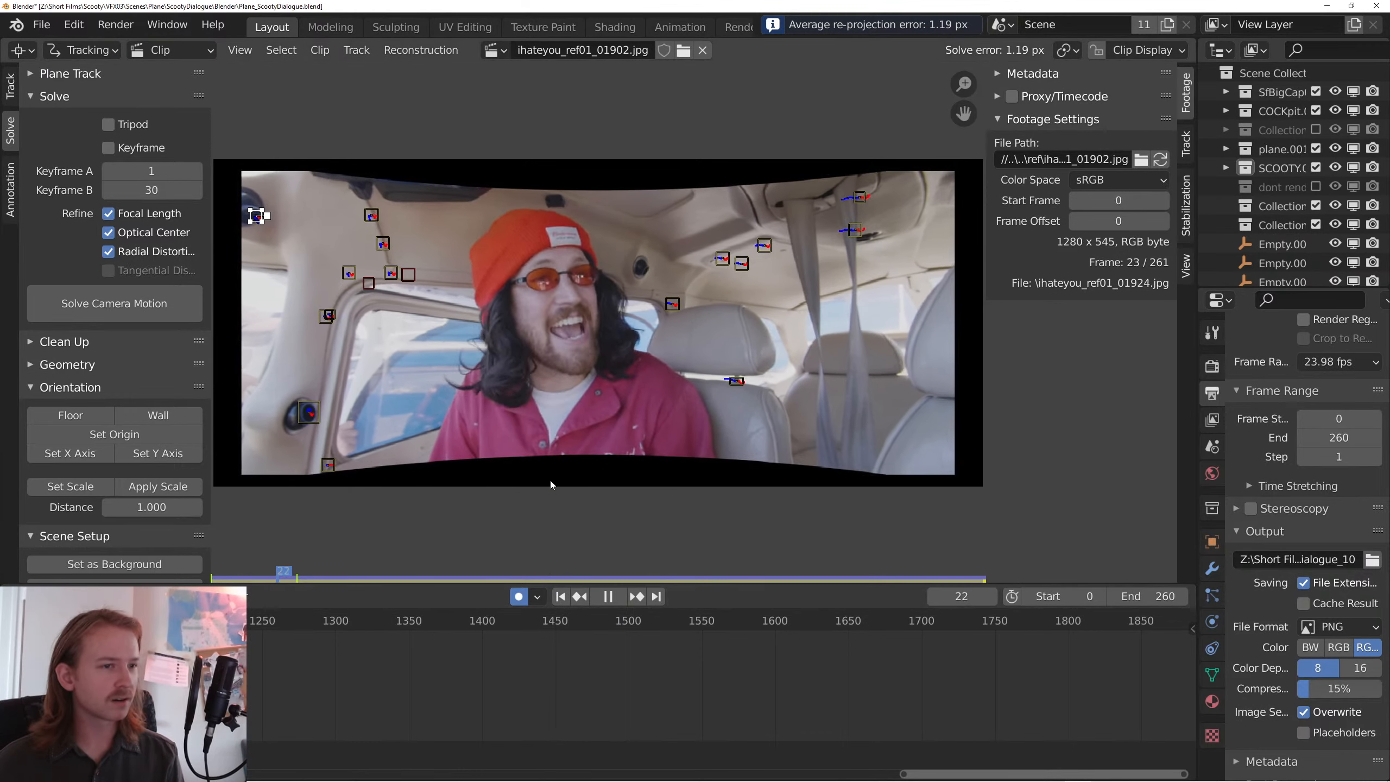
key("space")
scroll(742, 252, "up", 5)
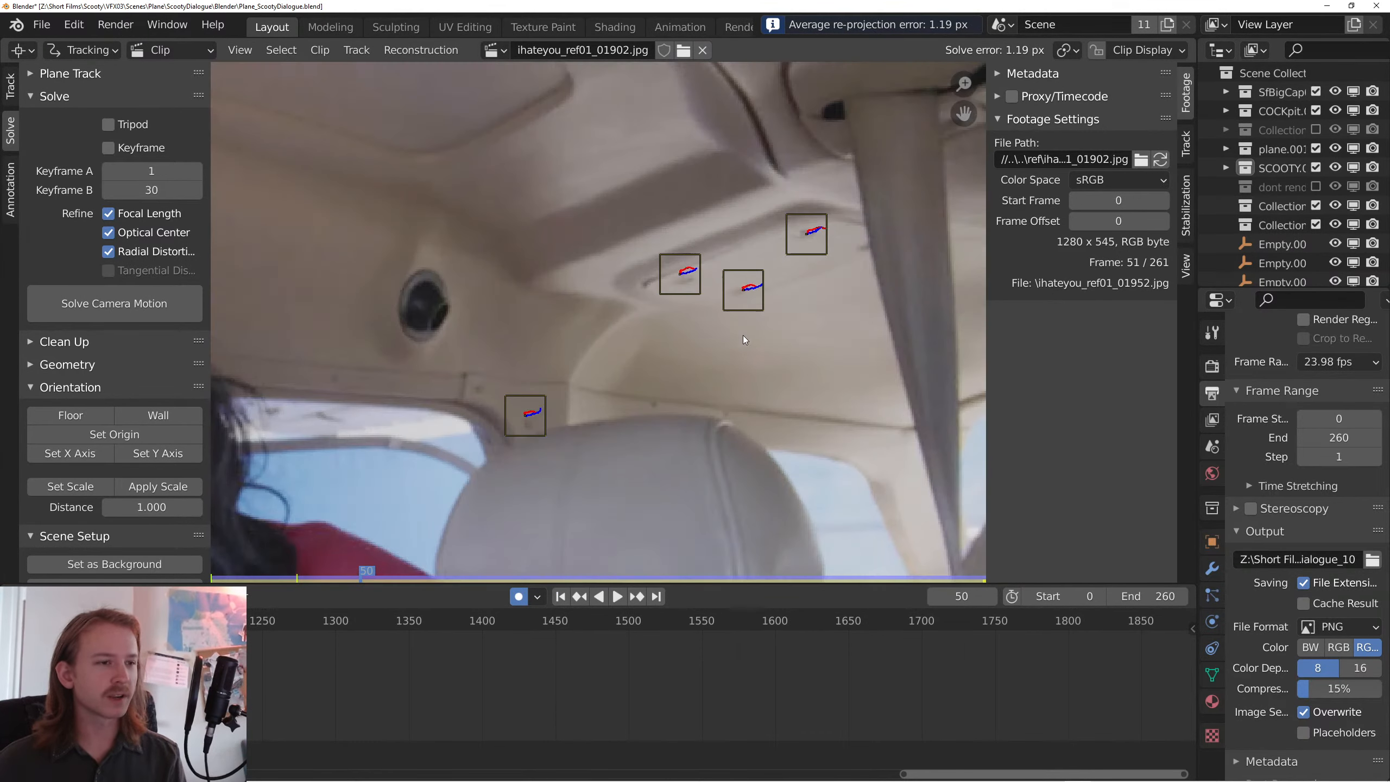
left_click_drag(863, 332, 617, 380)
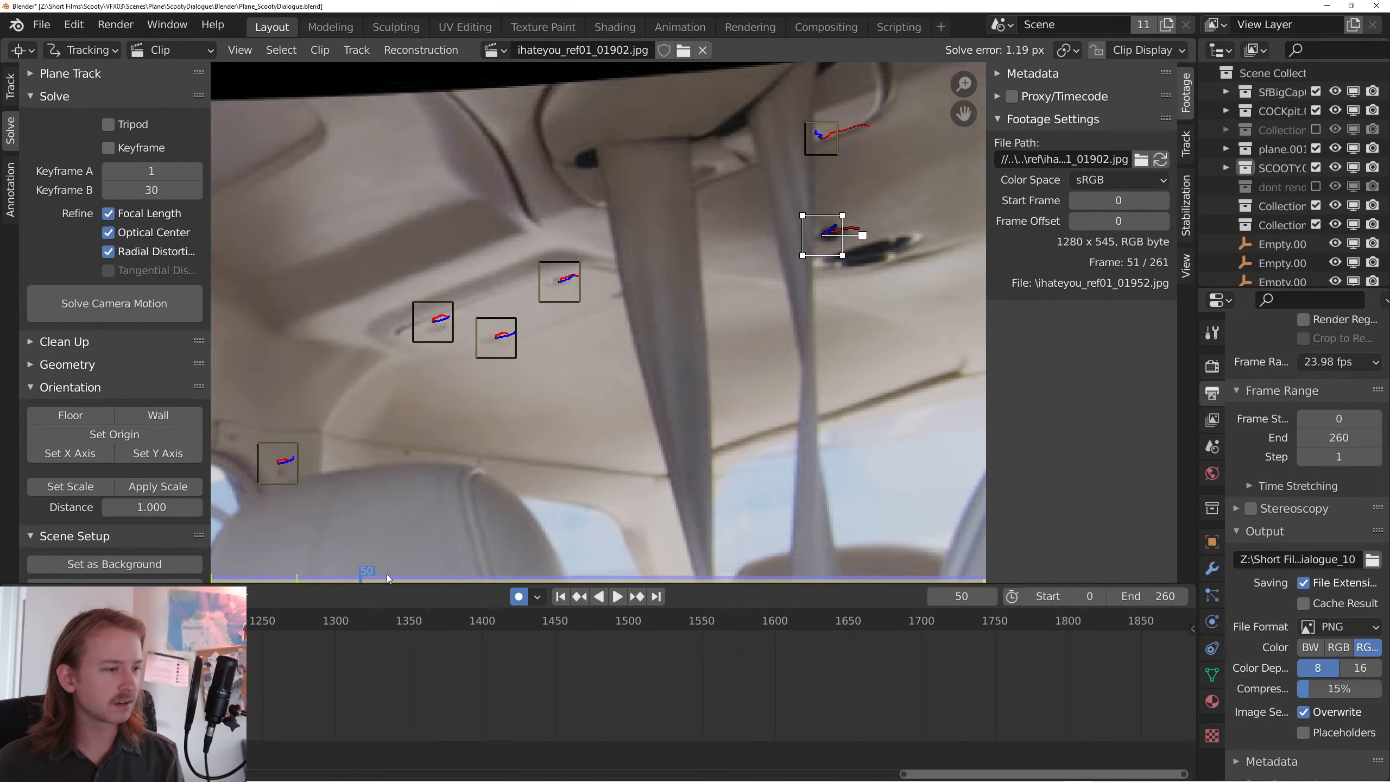
left_click_drag(387, 578, 712, 589)
left_click(828, 146)
key("x")
left_click(797, 301)
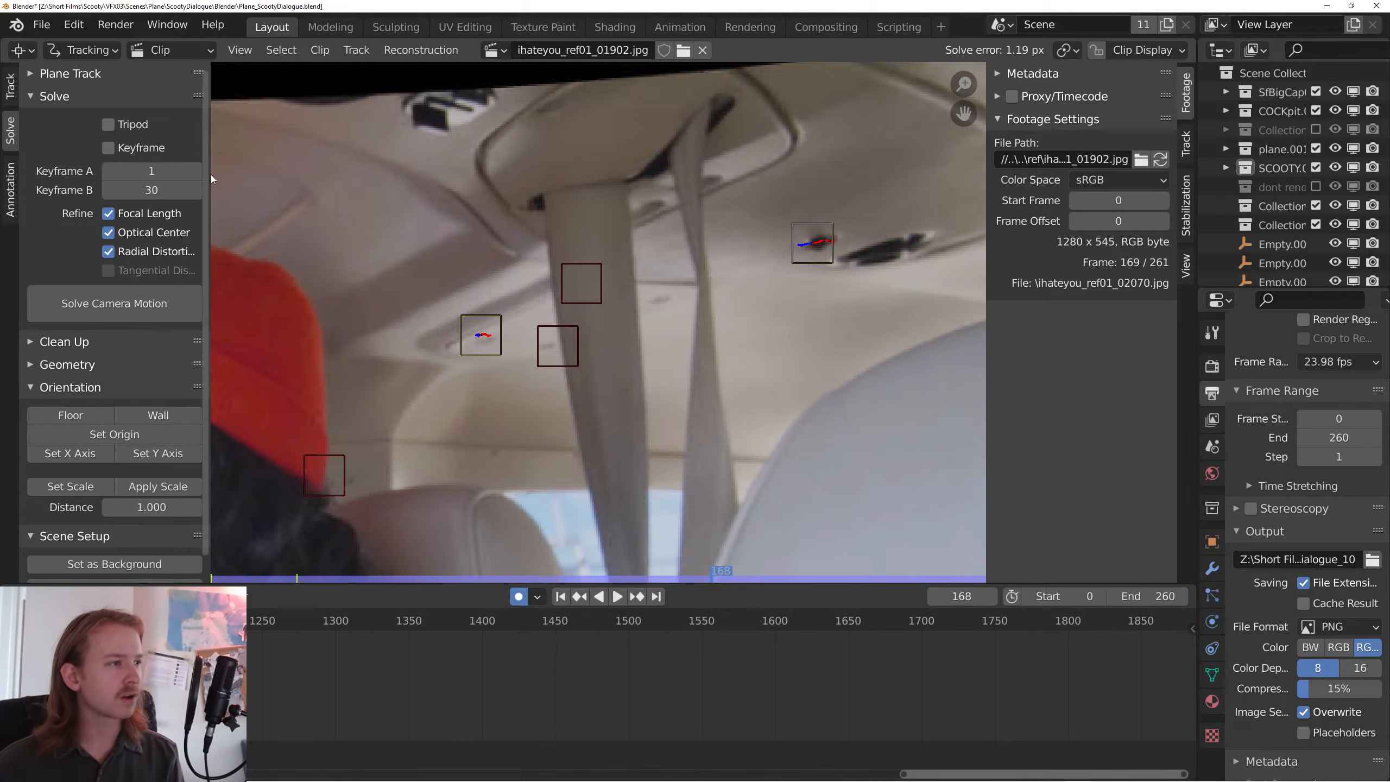
left_click(130, 290)
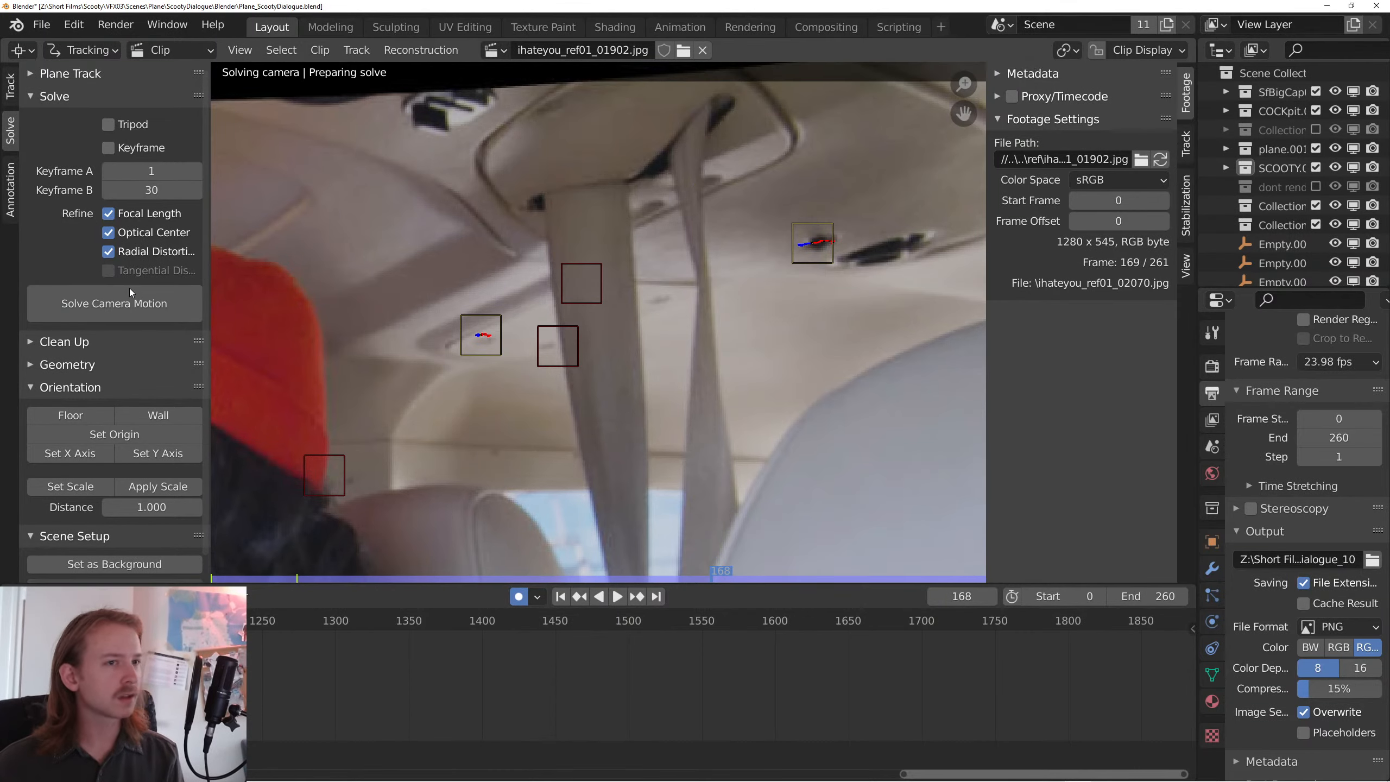
- Return to the first frame, widen the clip view, and play the footage to check all remaining tracks
left_click(560, 596)
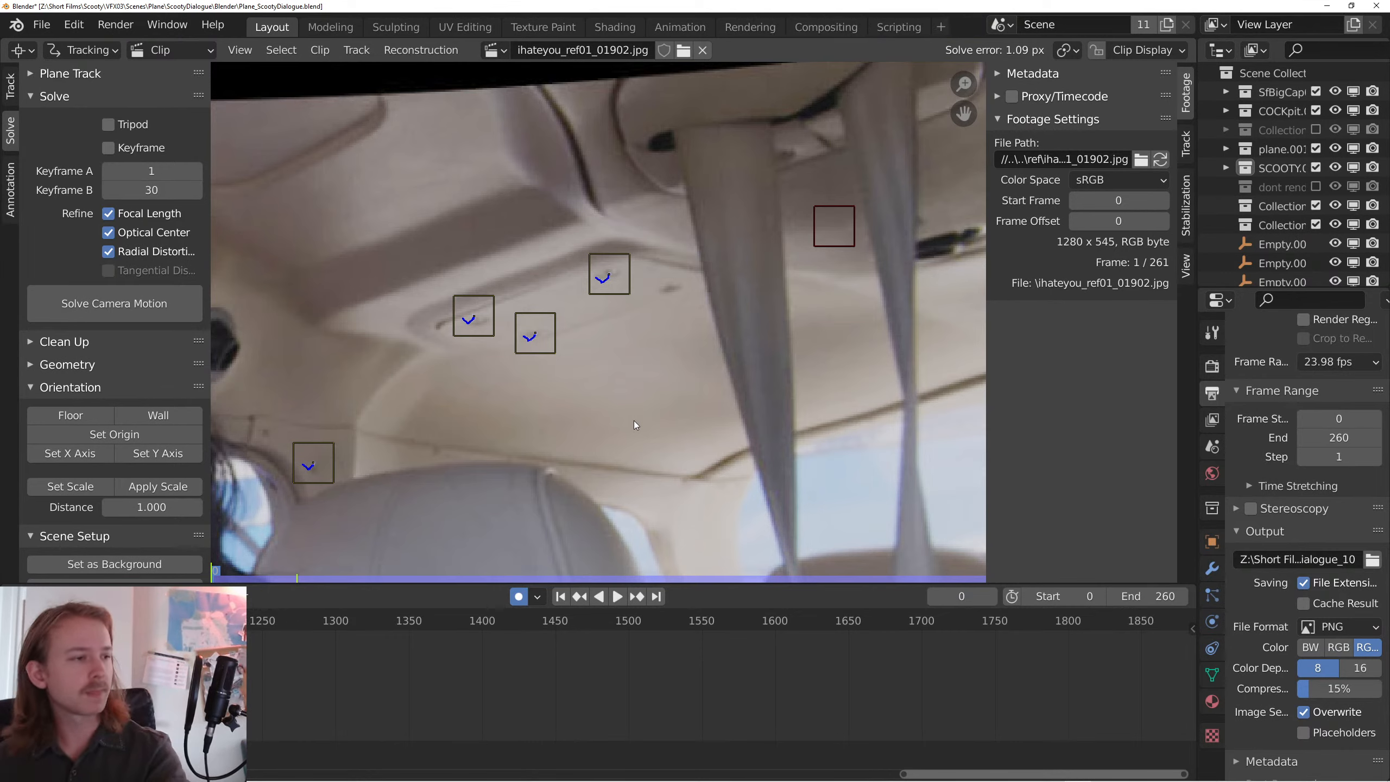
scroll(569, 404, "down", 3)
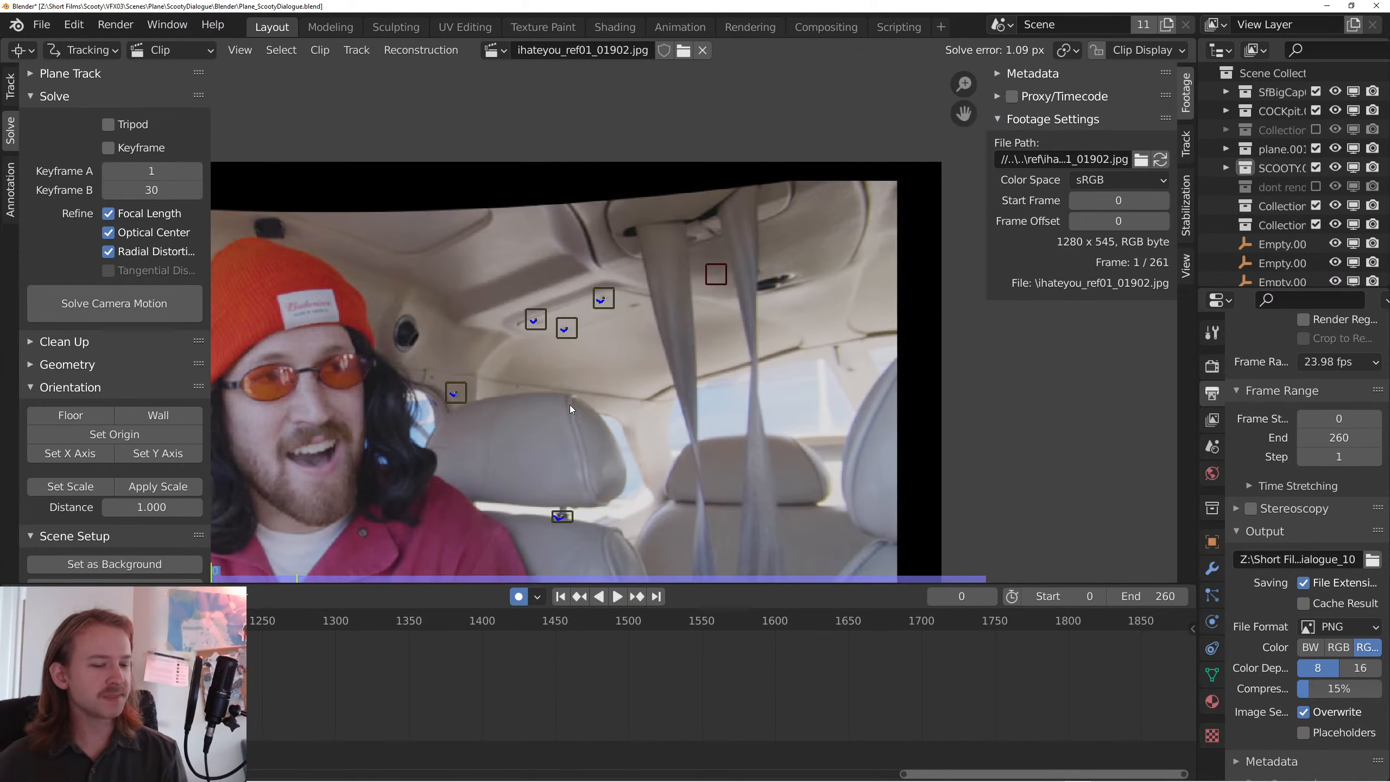
left_click_drag(569, 404, 679, 355)
scroll(679, 354, "down", 1)
key("f")
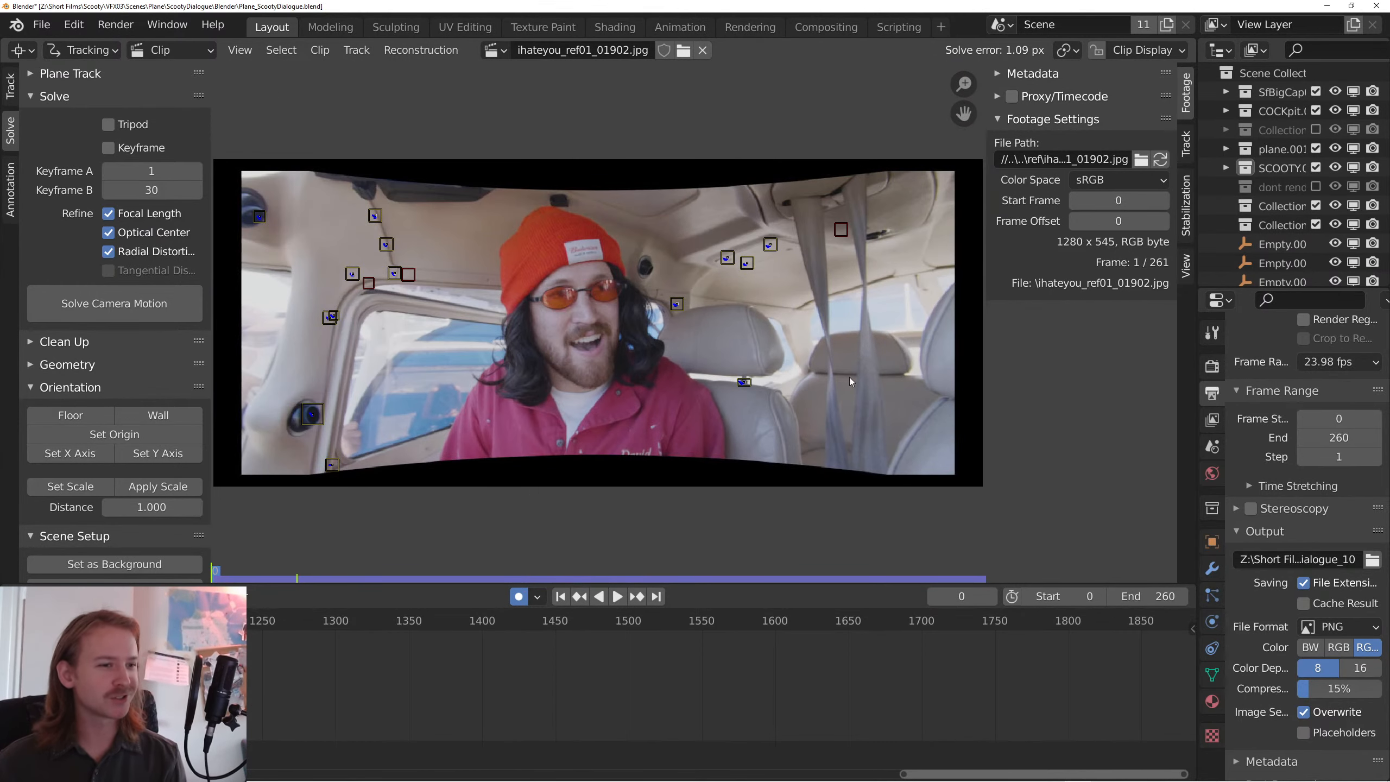
left_click_drag(987, 285, 1022, 286)
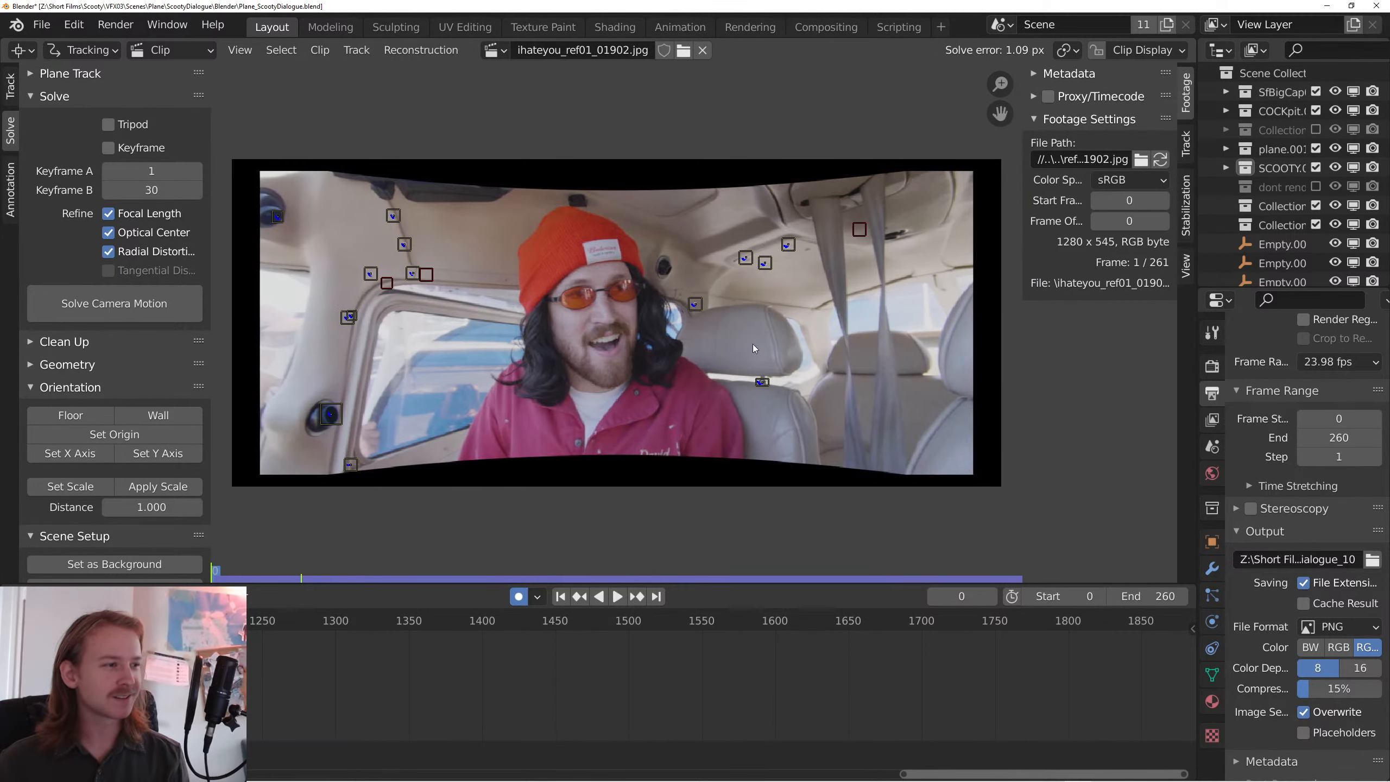
key("space")
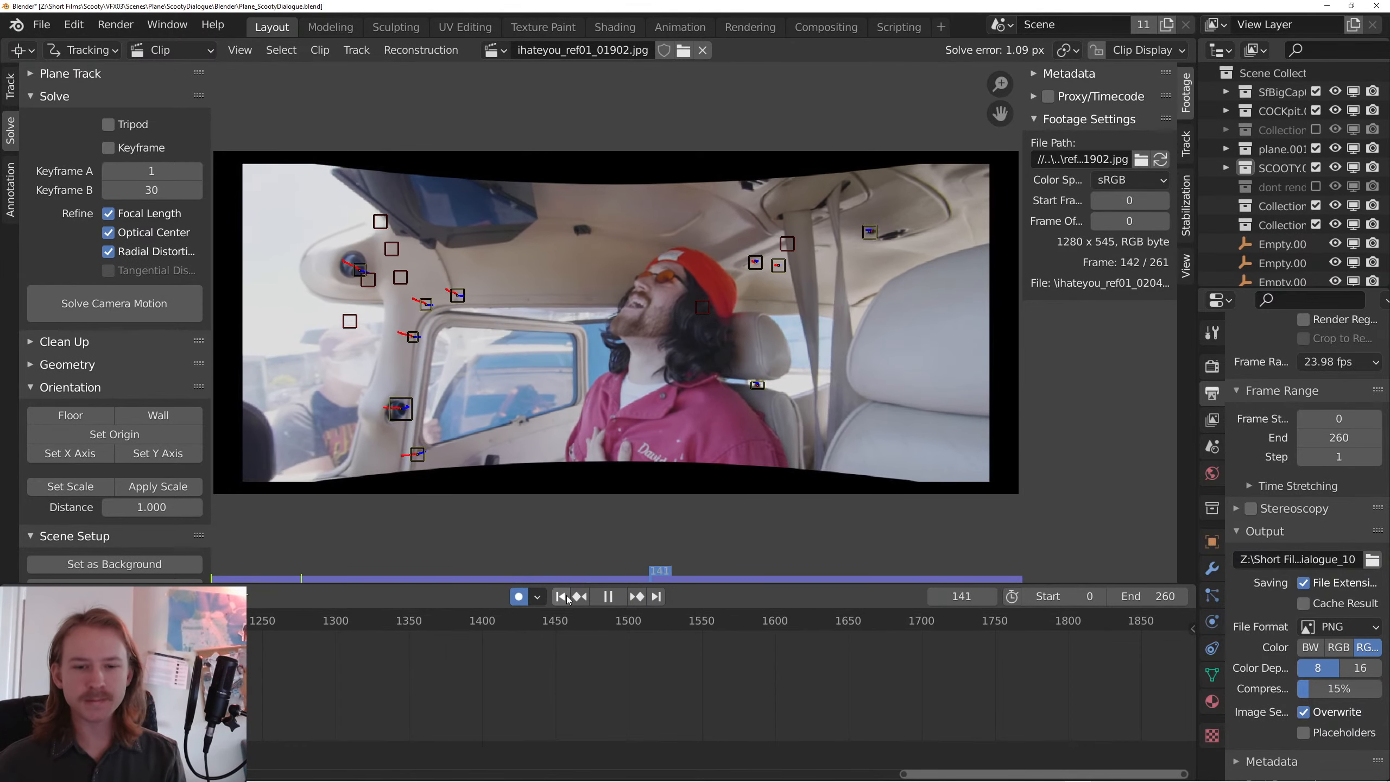
left_click(560, 597)
left_click_drag(671, 447, 580, 410)
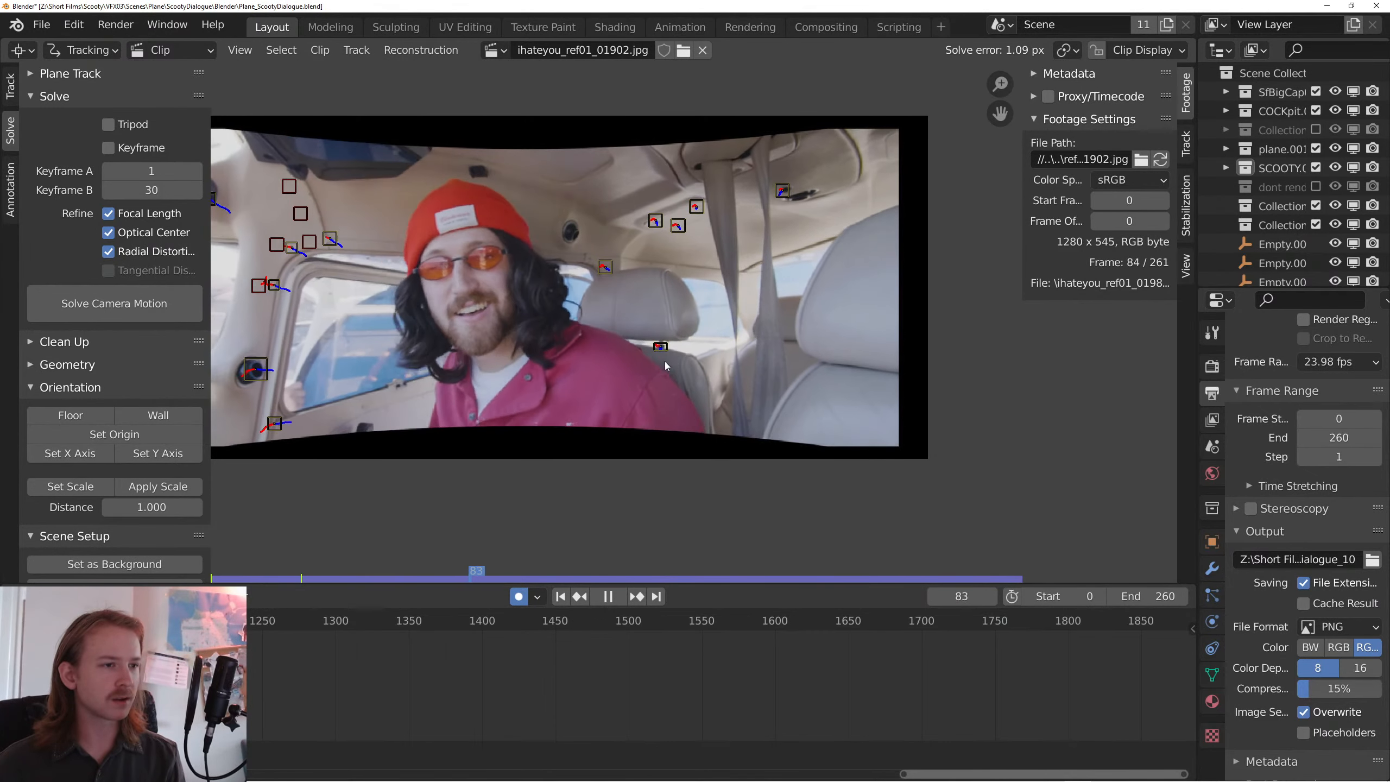
- Delete the marker at the base of the front headrest and solve the camera motion again
key("space")
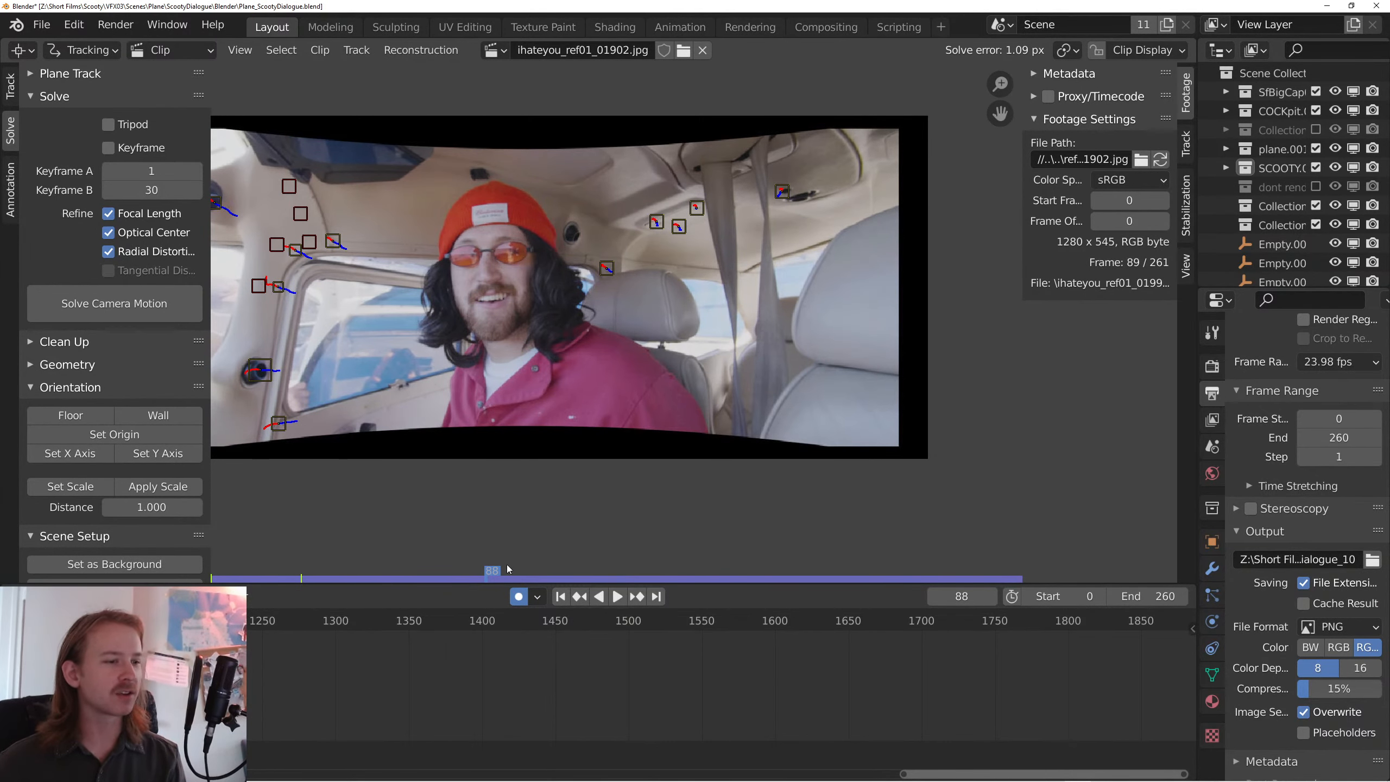
left_click(560, 596)
scroll(646, 426, "up", 3)
key("space")
key("space")
left_click_drag(256, 581, 572, 612)
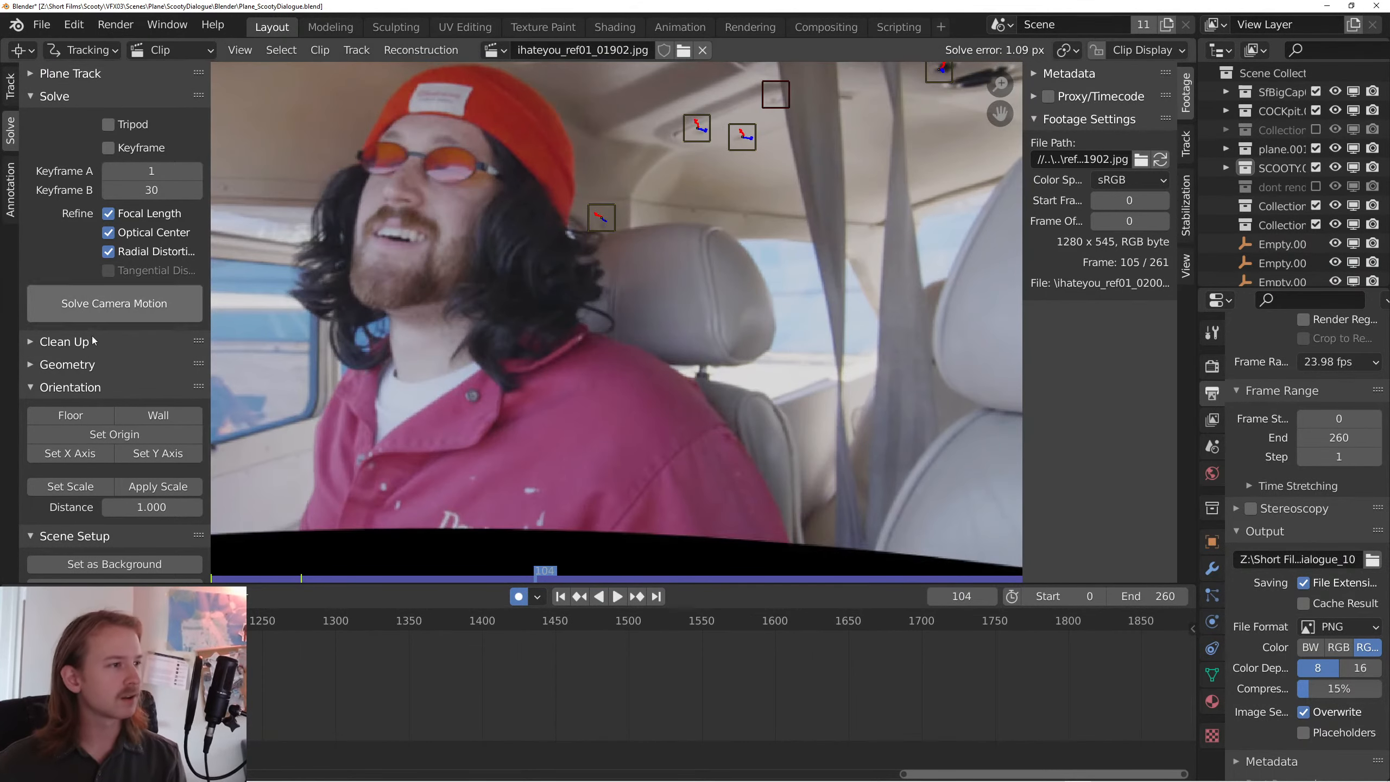
left_click(96, 310)
- Play the whole clip view from the first frame to check the tracks after the new solve
left_click_drag(450, 355, 533, 352)
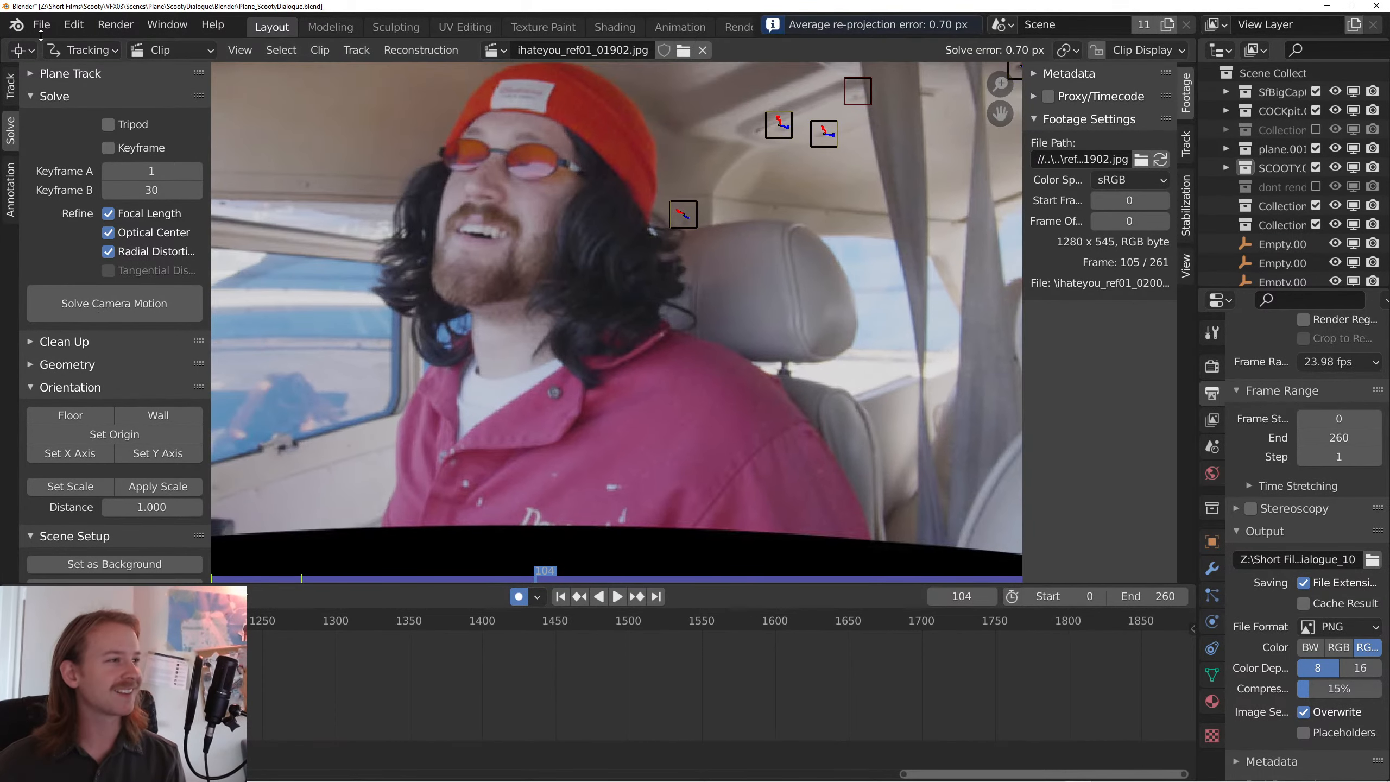
left_click(24, 50)
left_click(560, 597)
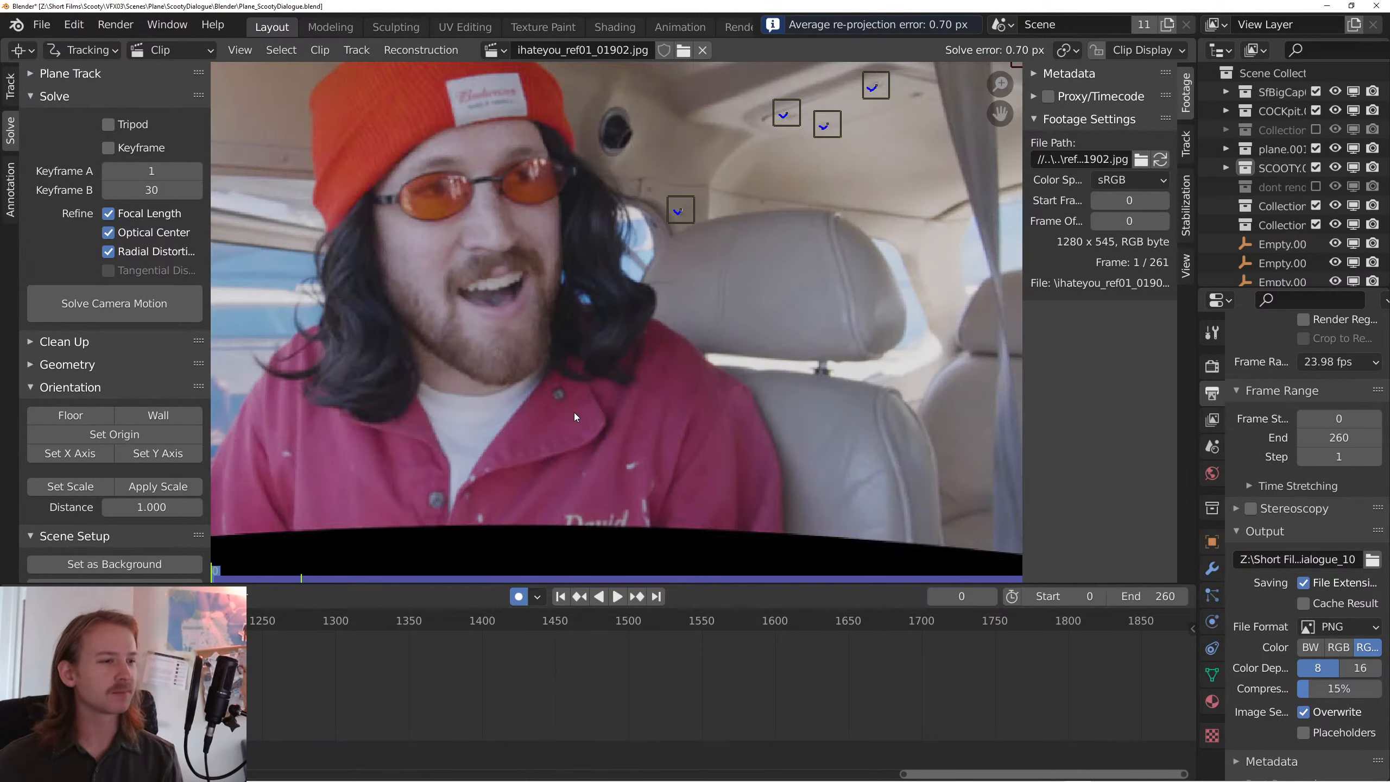
key("space")
key("f")
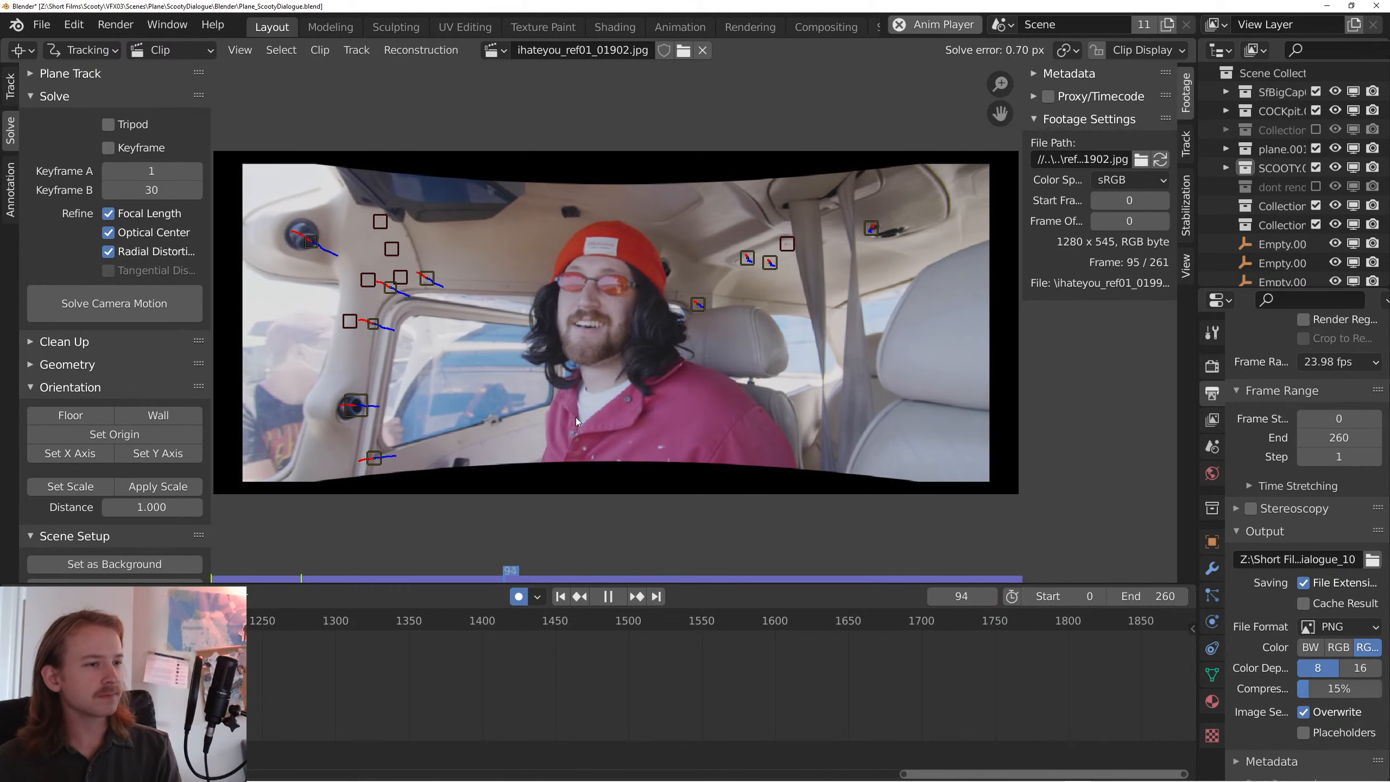
left_click(559, 596)
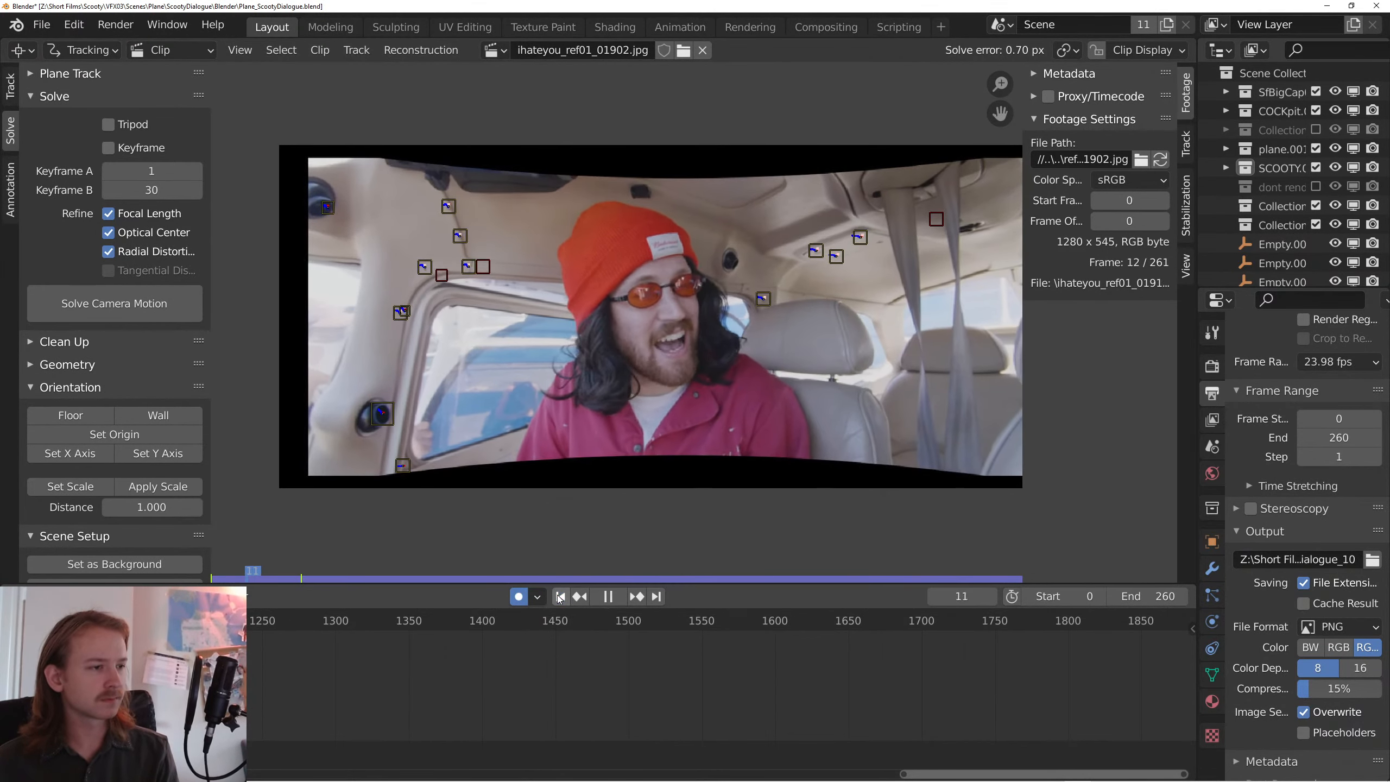
key("Escape")
- Select the upper and lower vent markers and play the clip to examine how they and the door-frame tracks follow the footage
scroll(548, 336, "up", 4)
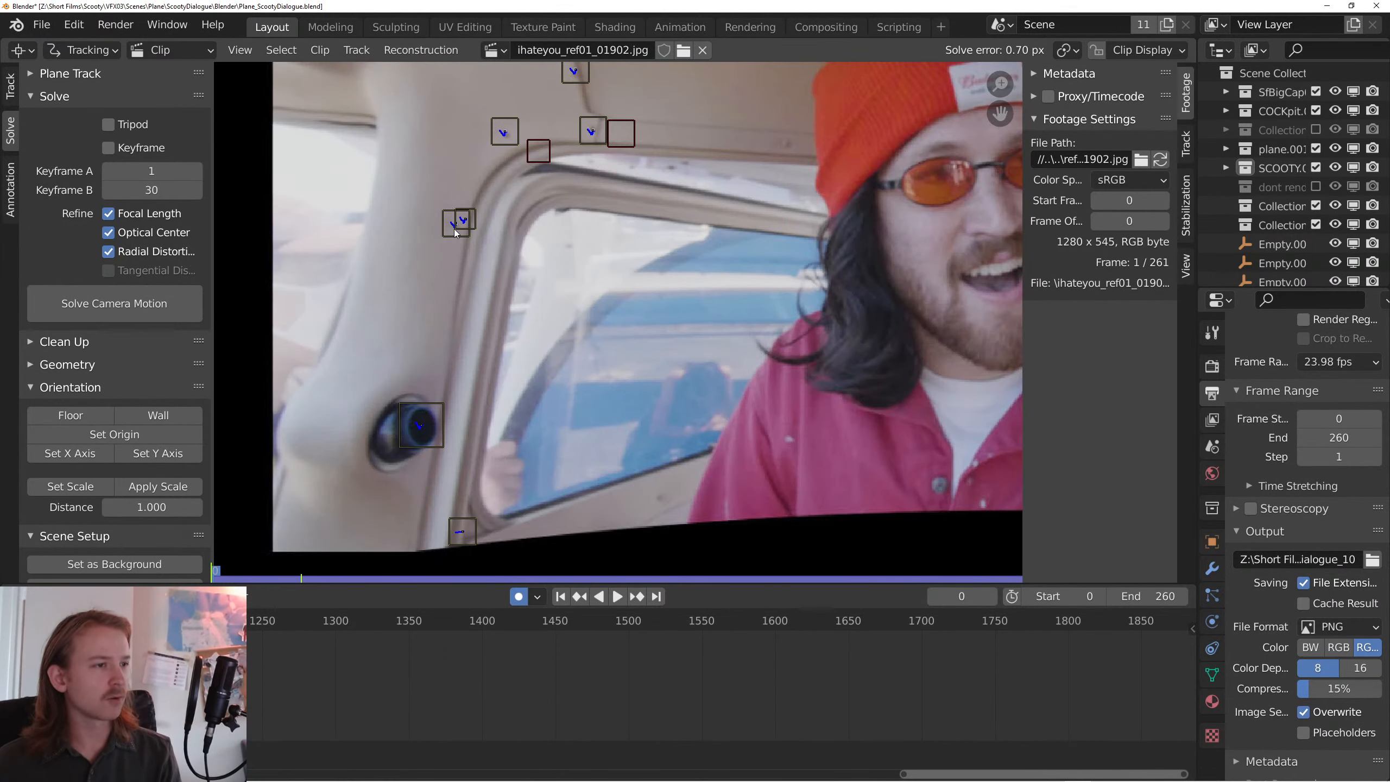
key("space")
scroll(558, 389, "down", 2)
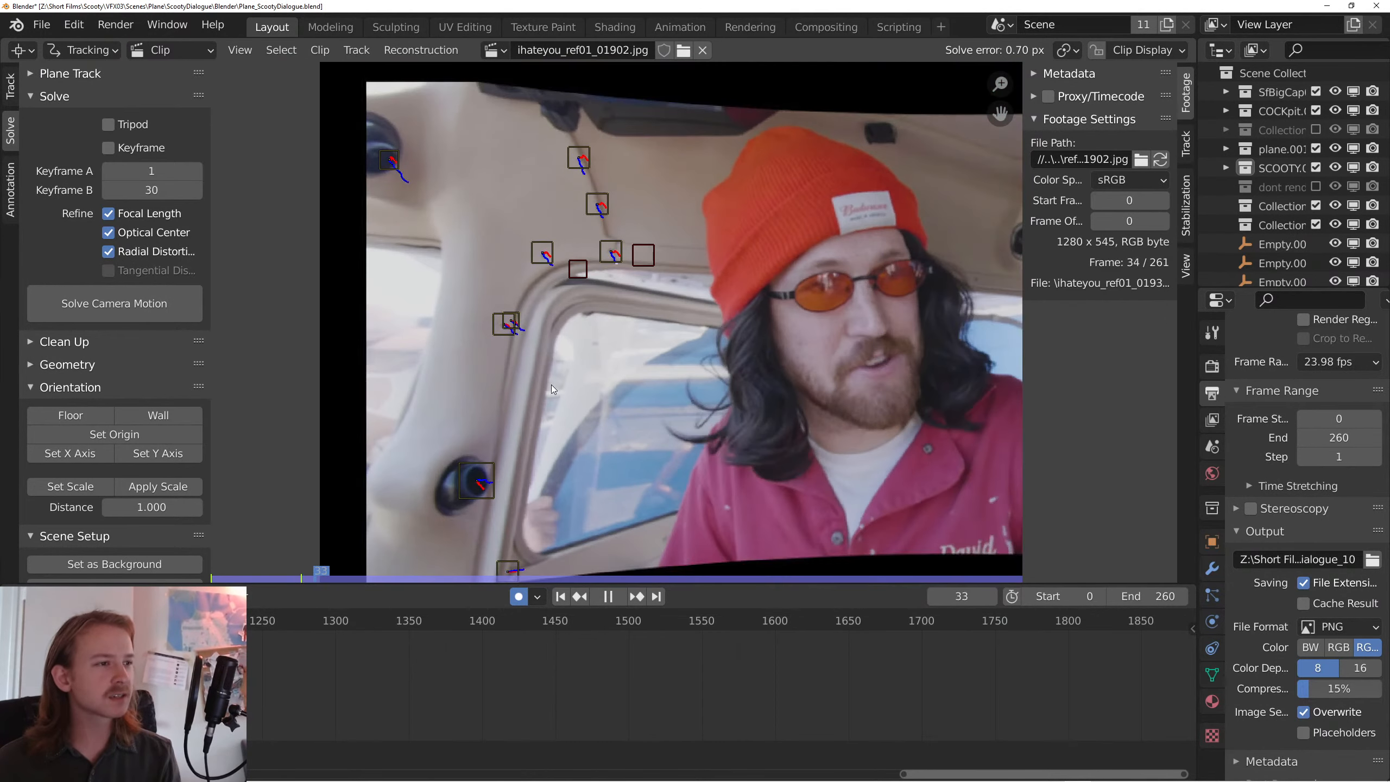
key("space")
left_click(406, 177)
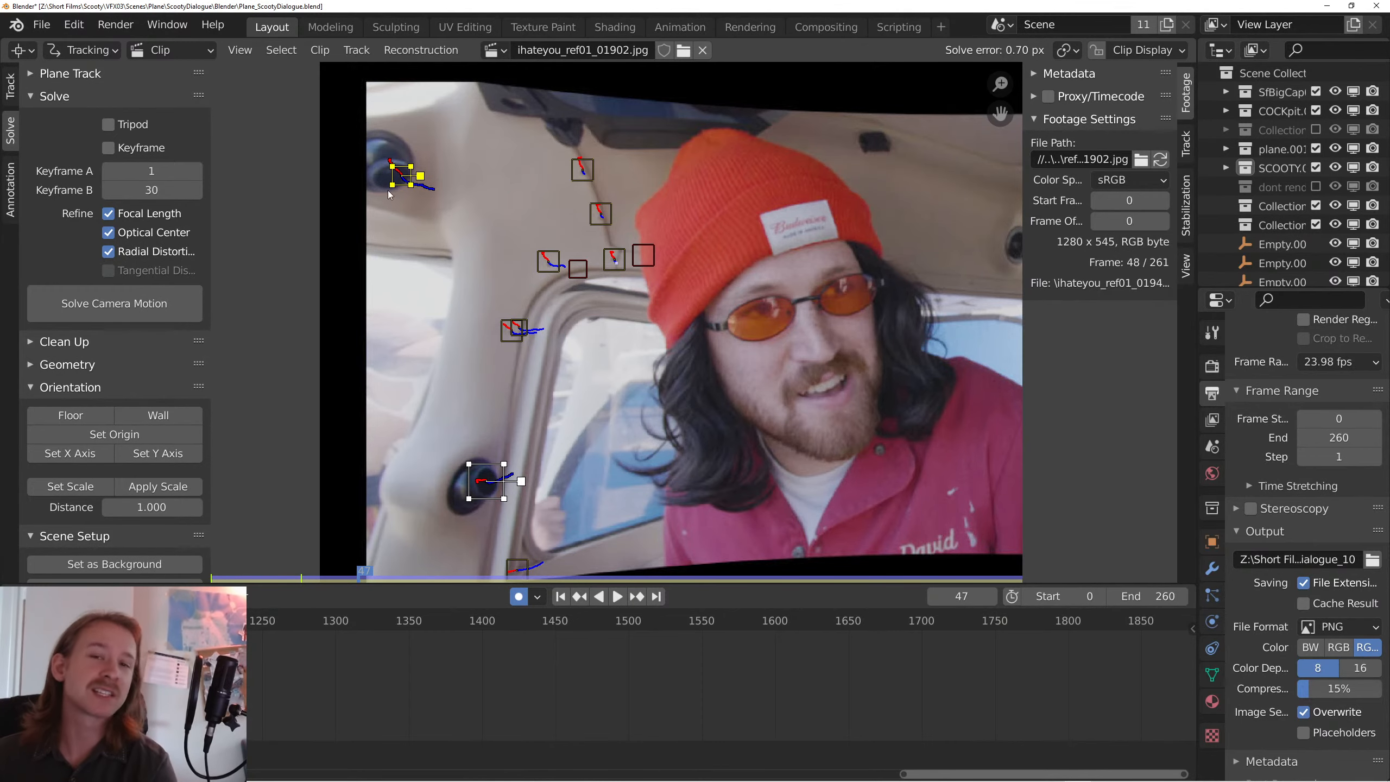
left_click(567, 599)
key("space")
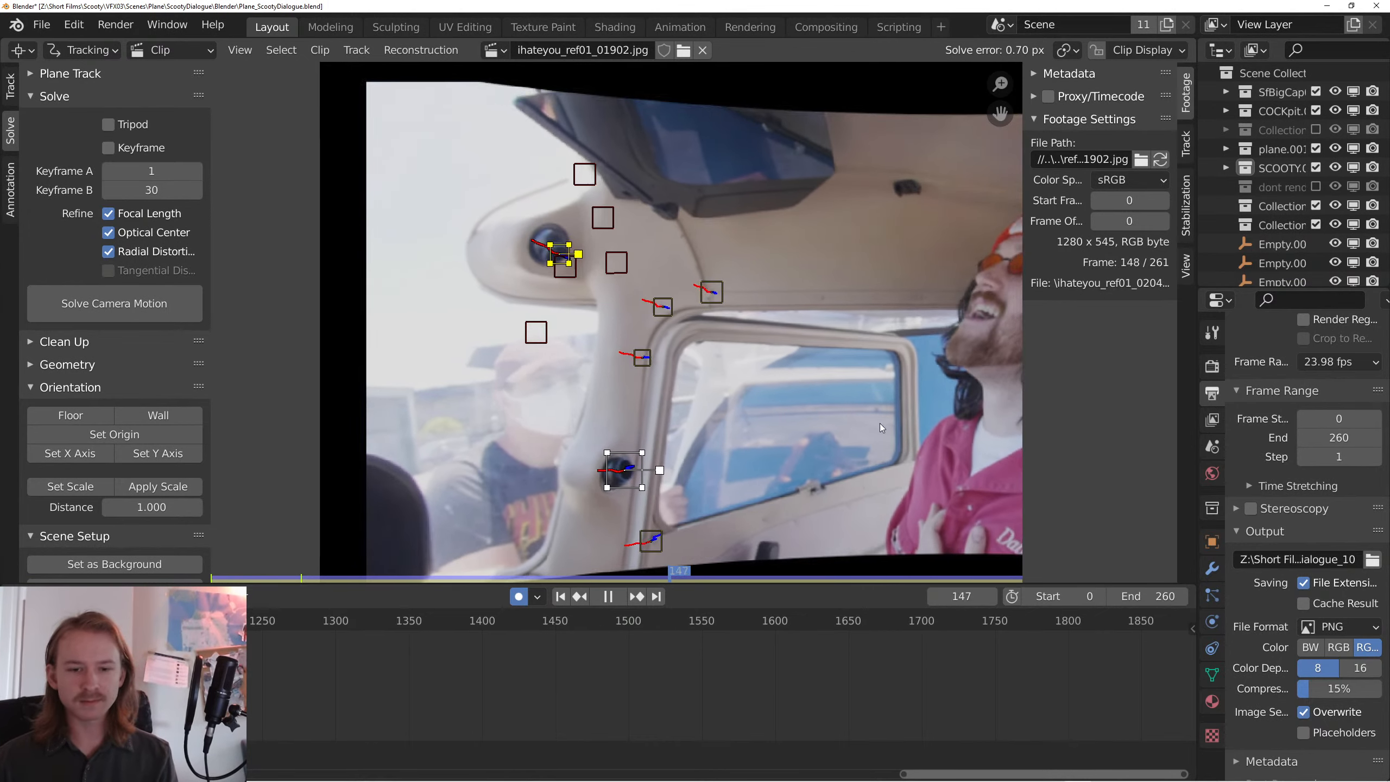
scroll(833, 422, "down", 2)
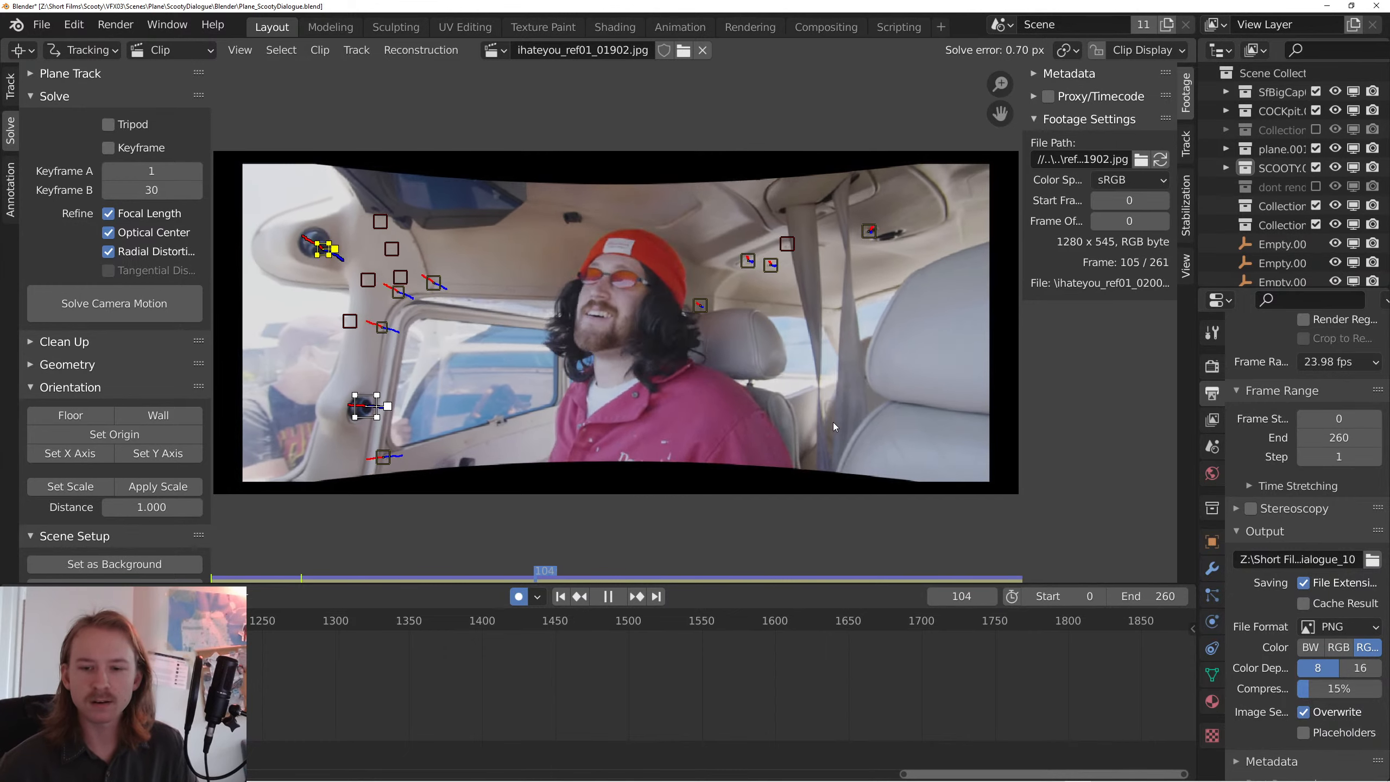
key("space")
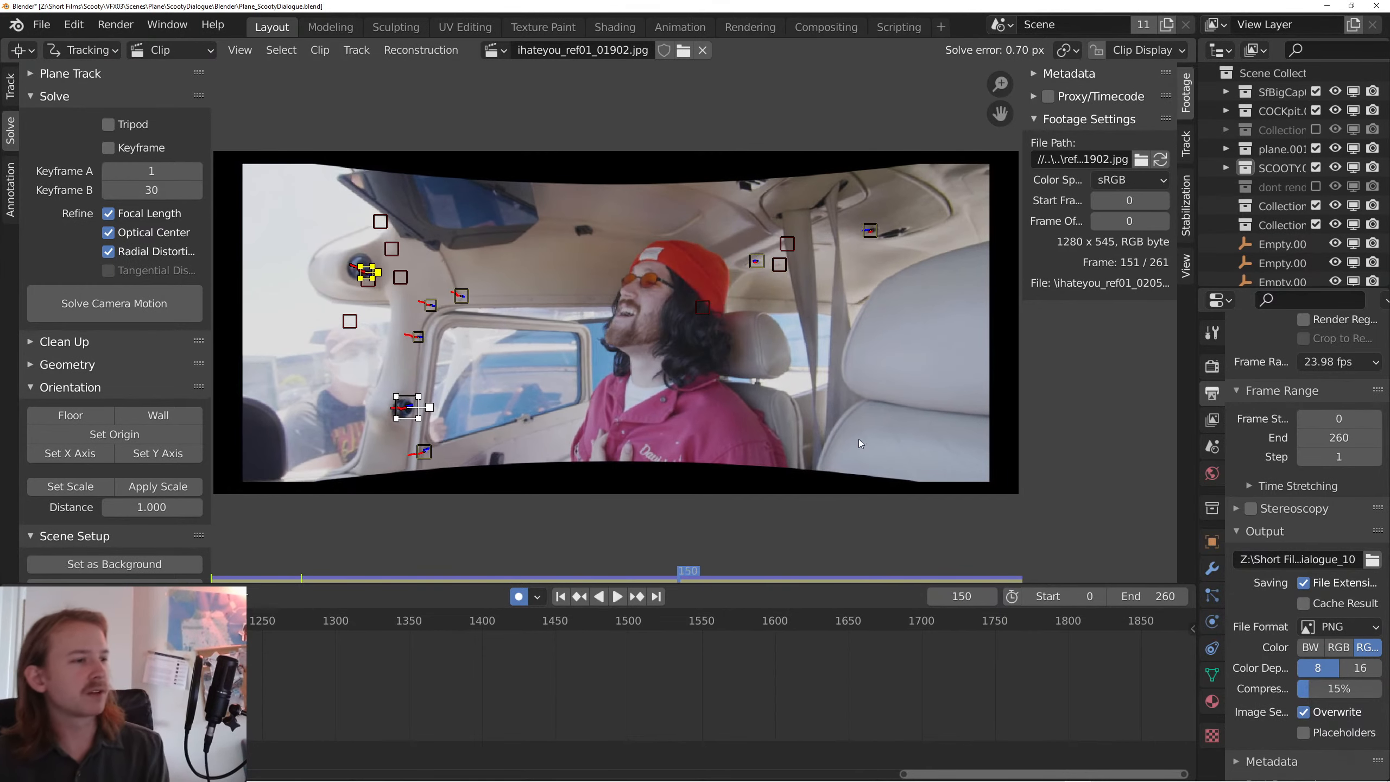
- Scrub from the first frame to frame 236 to examine the tracks across the shot, and return to the start
left_click(561, 597)
left_click_drag(598, 540, 705, 525)
key("space")
key("space")
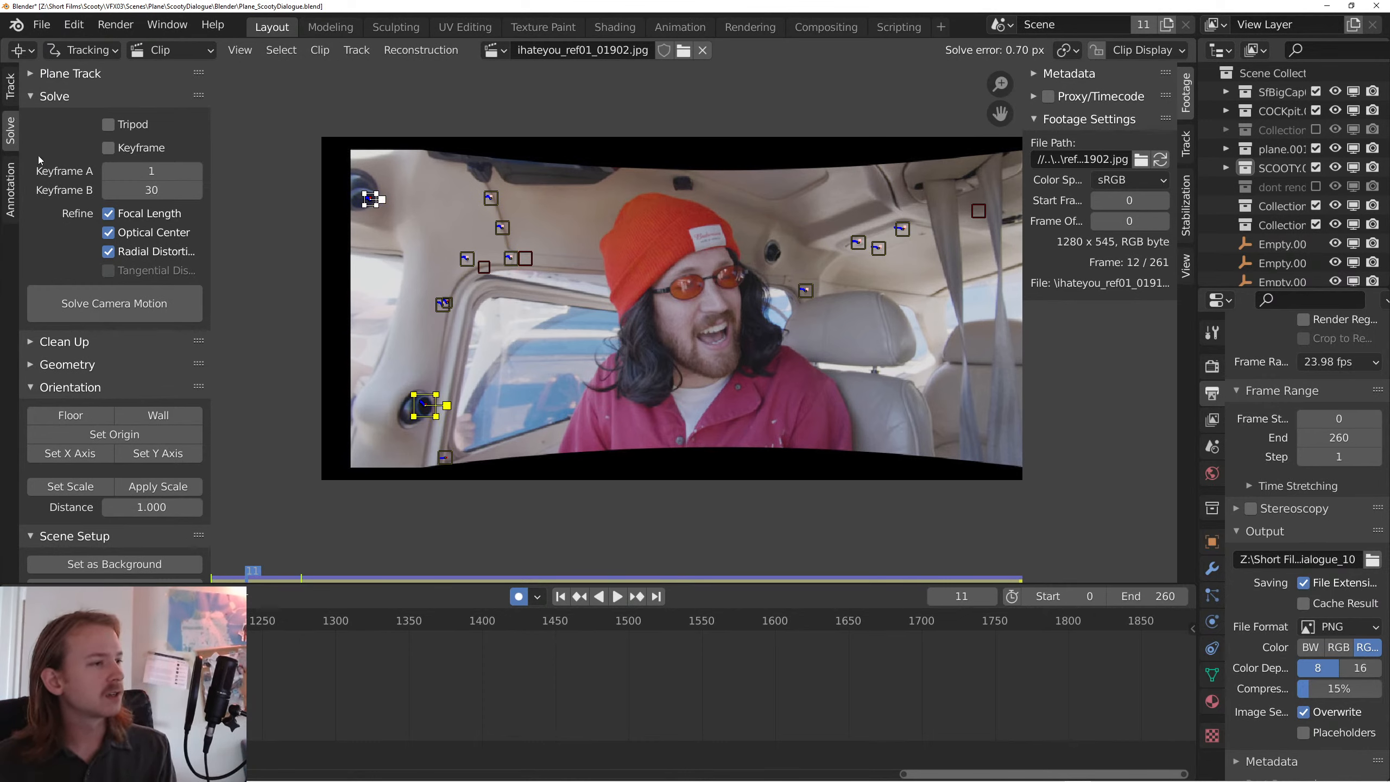
left_click(254, 576)
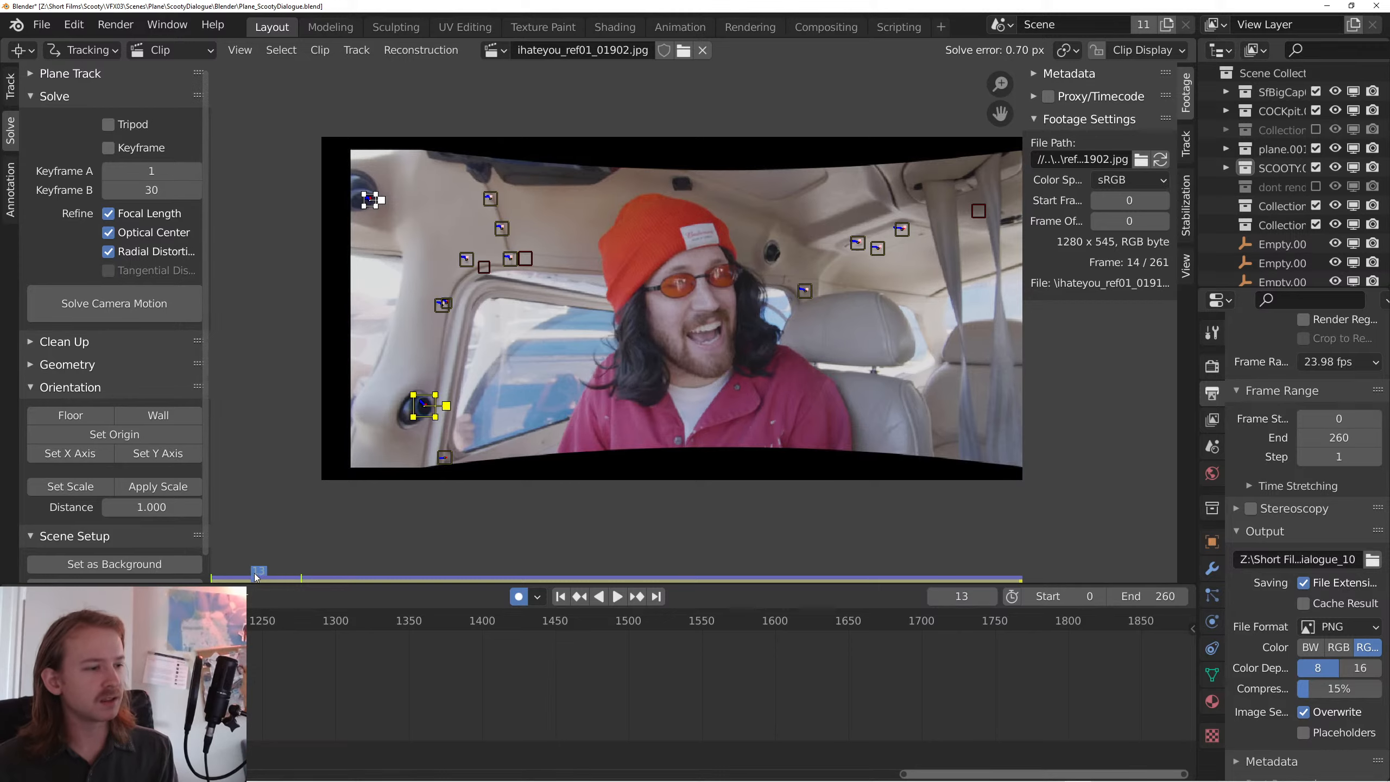
left_click_drag(255, 576, 955, 576)
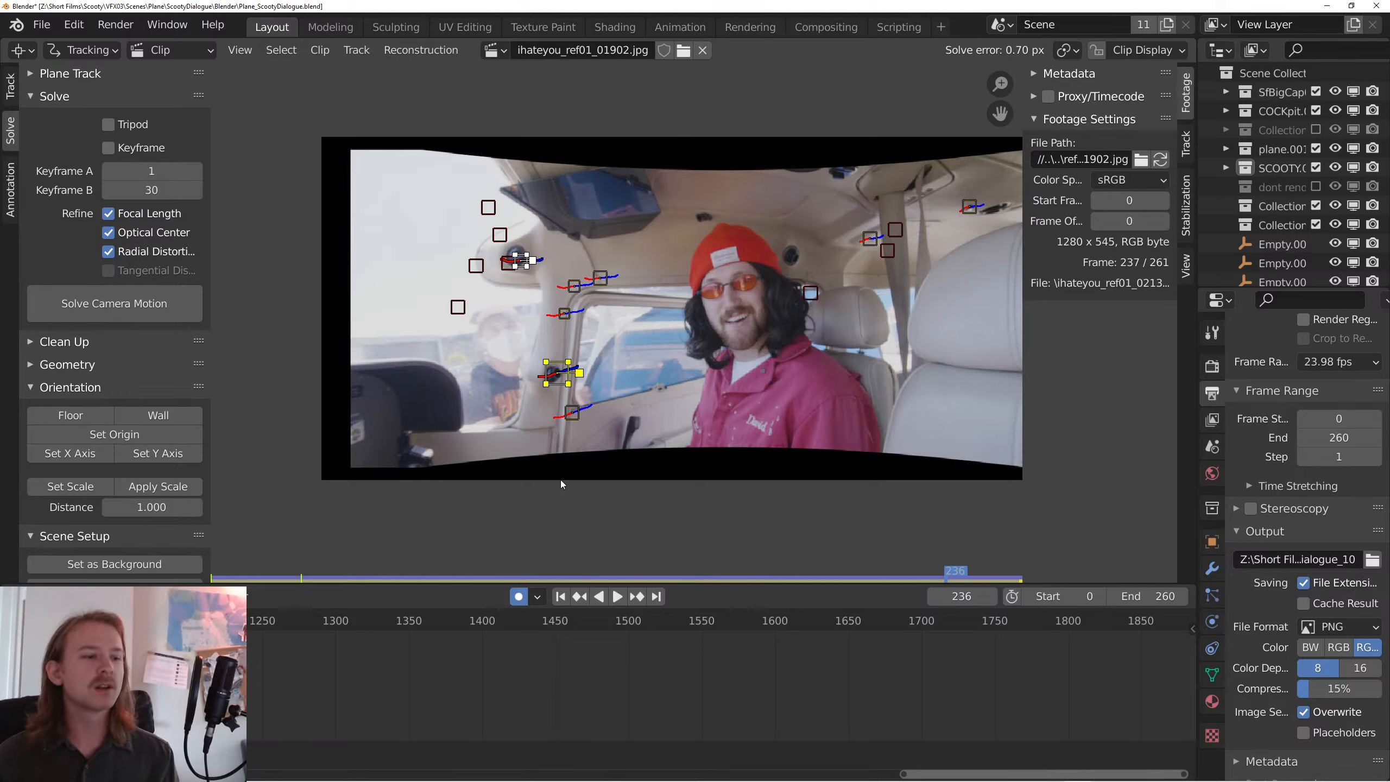
left_click(558, 599)
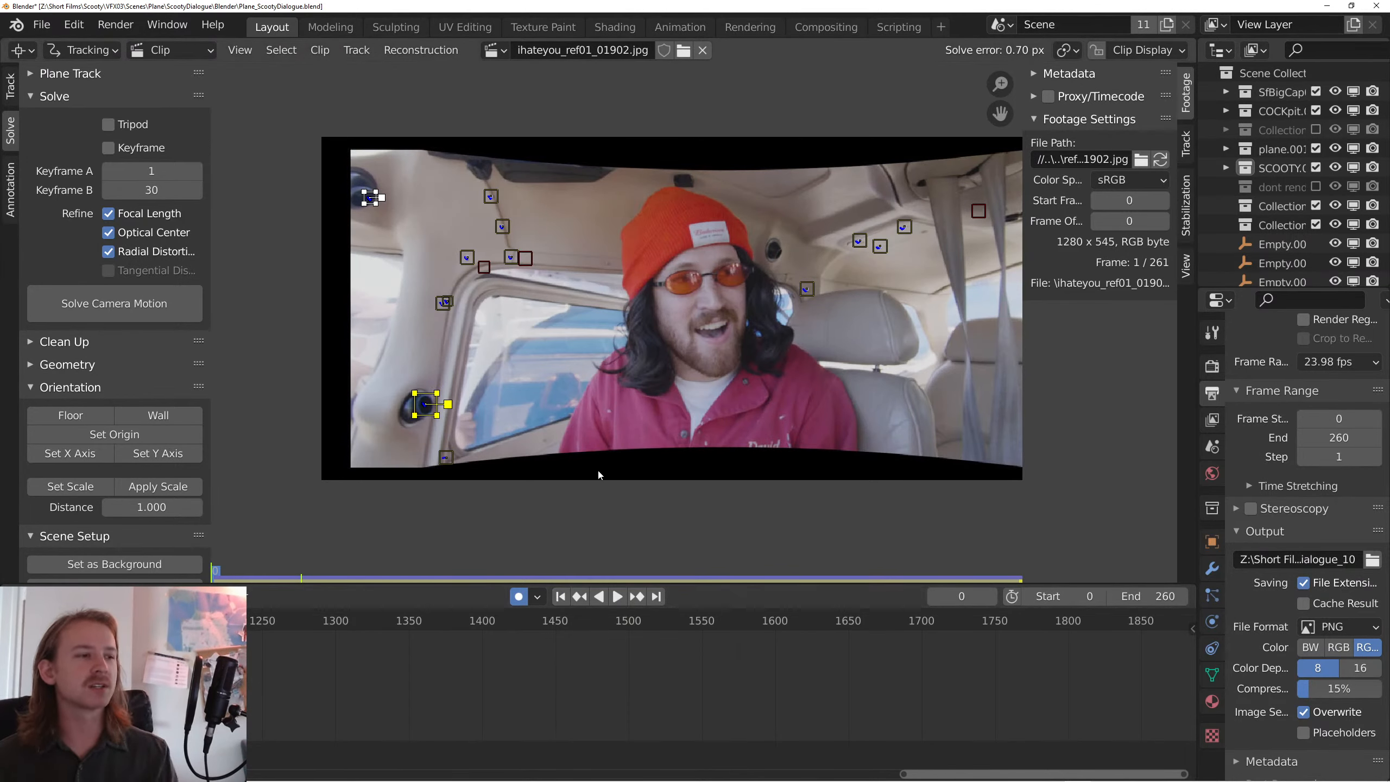
- Scrub and replay the opening part of the clip to examine the markers around the door frame
left_click_drag(230, 579, 387, 571)
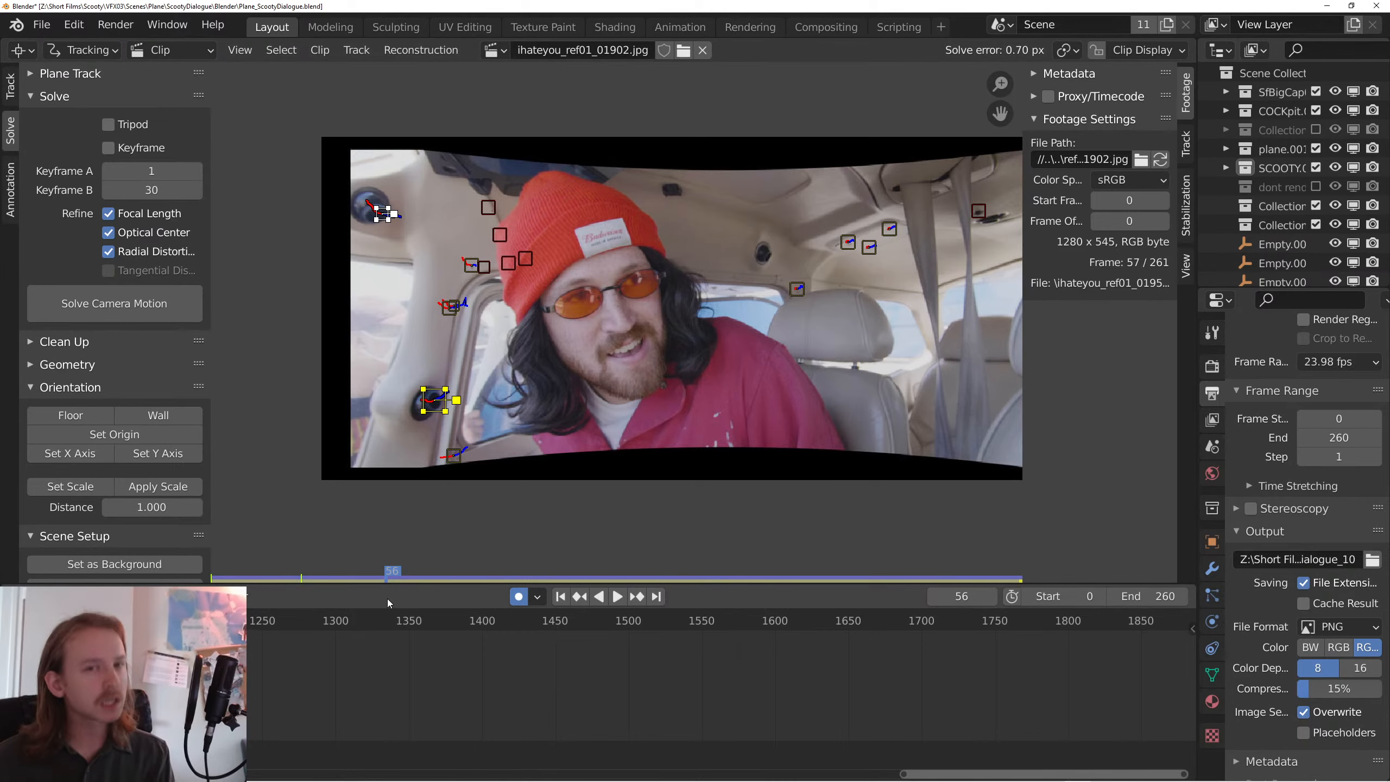
left_click_drag(406, 578, 693, 640)
left_click(560, 598)
key("space")
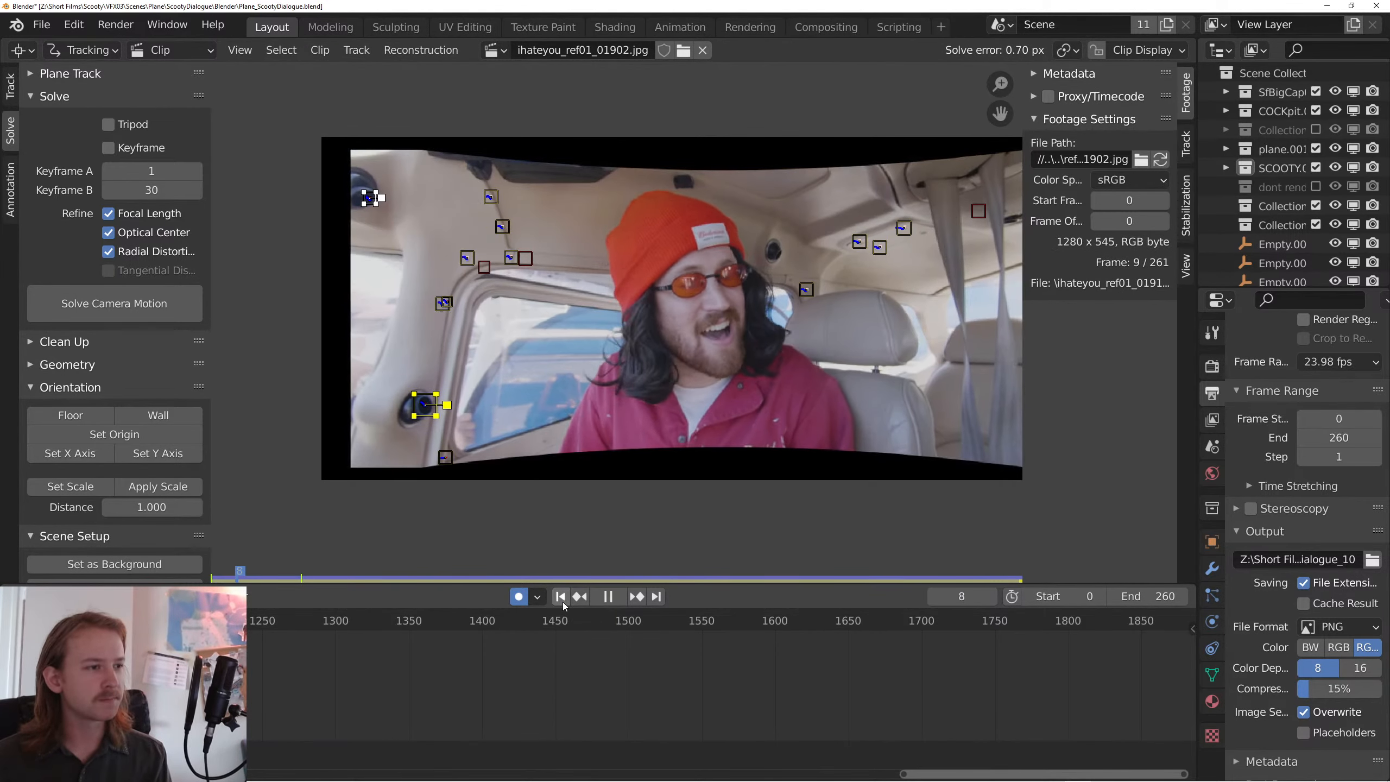
left_click_drag(336, 407, 427, 451)
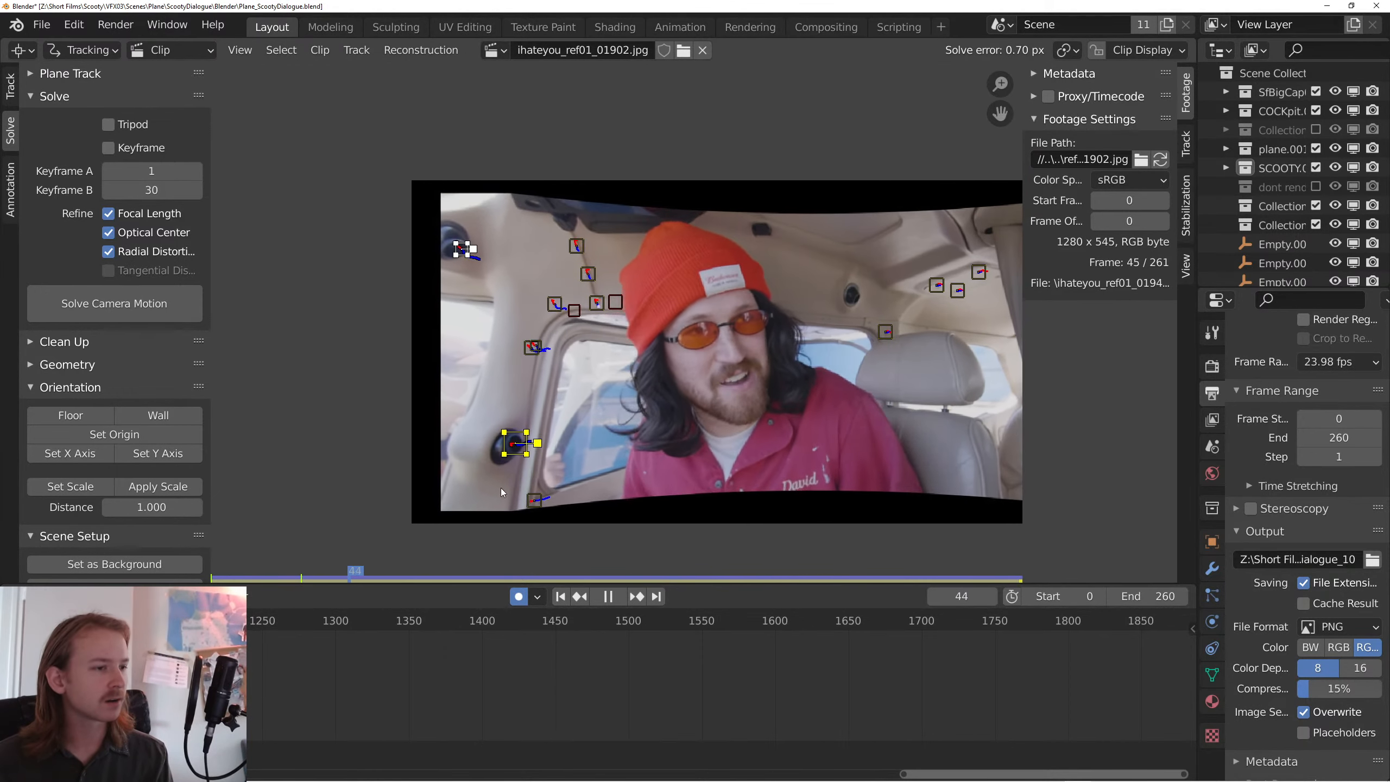
left_click(540, 478)
key("space")
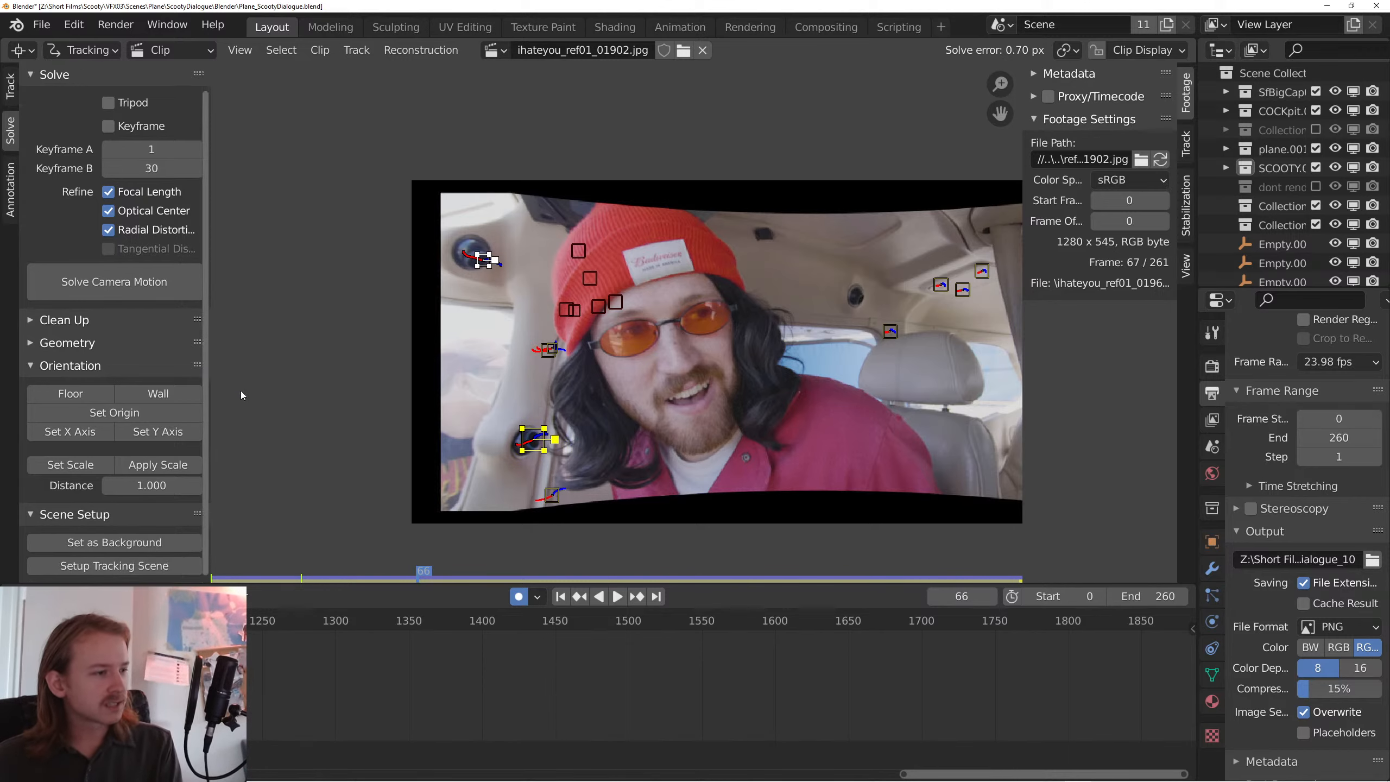
- Set up the tracking scene from the solved camera and switch the clip editor to the 3D viewport
scroll(148, 465, "down", 1)
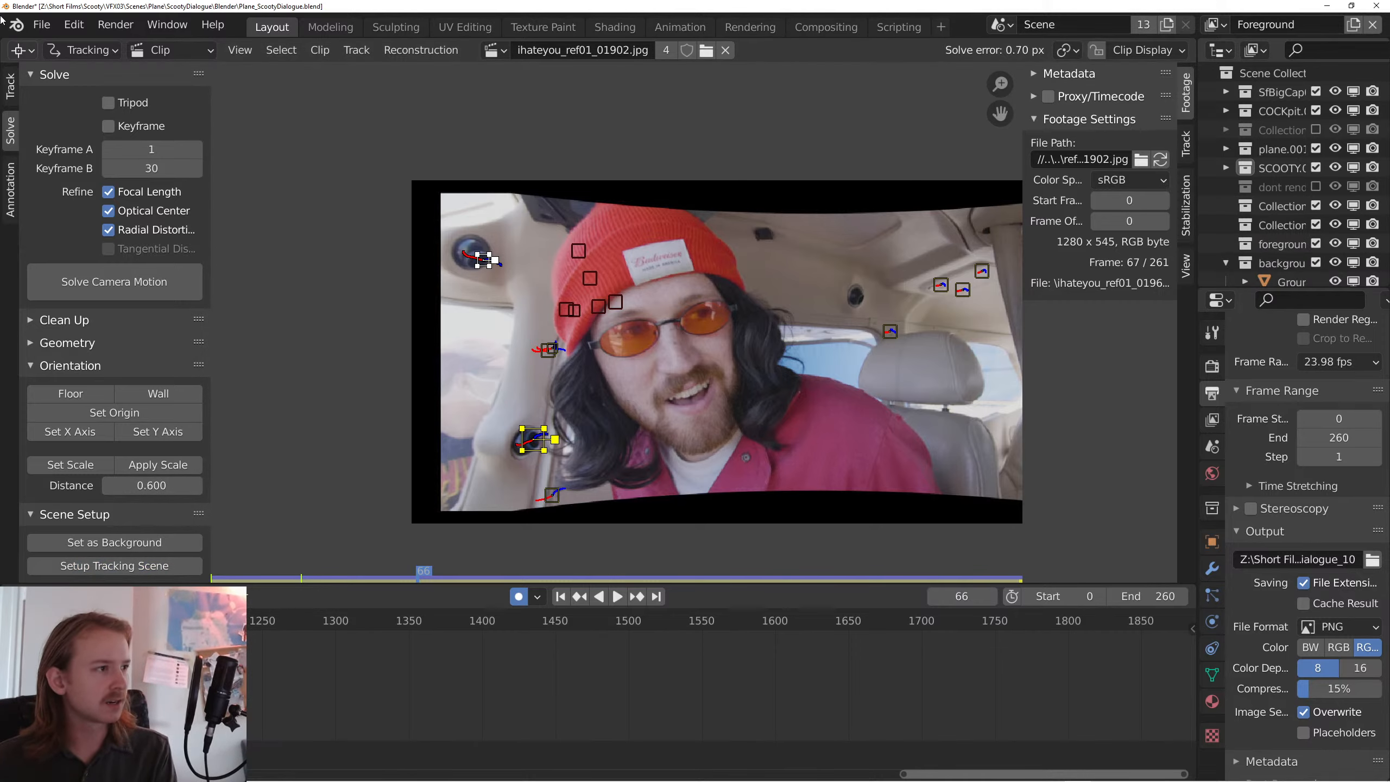
left_click(19, 50)
left_click(60, 103)
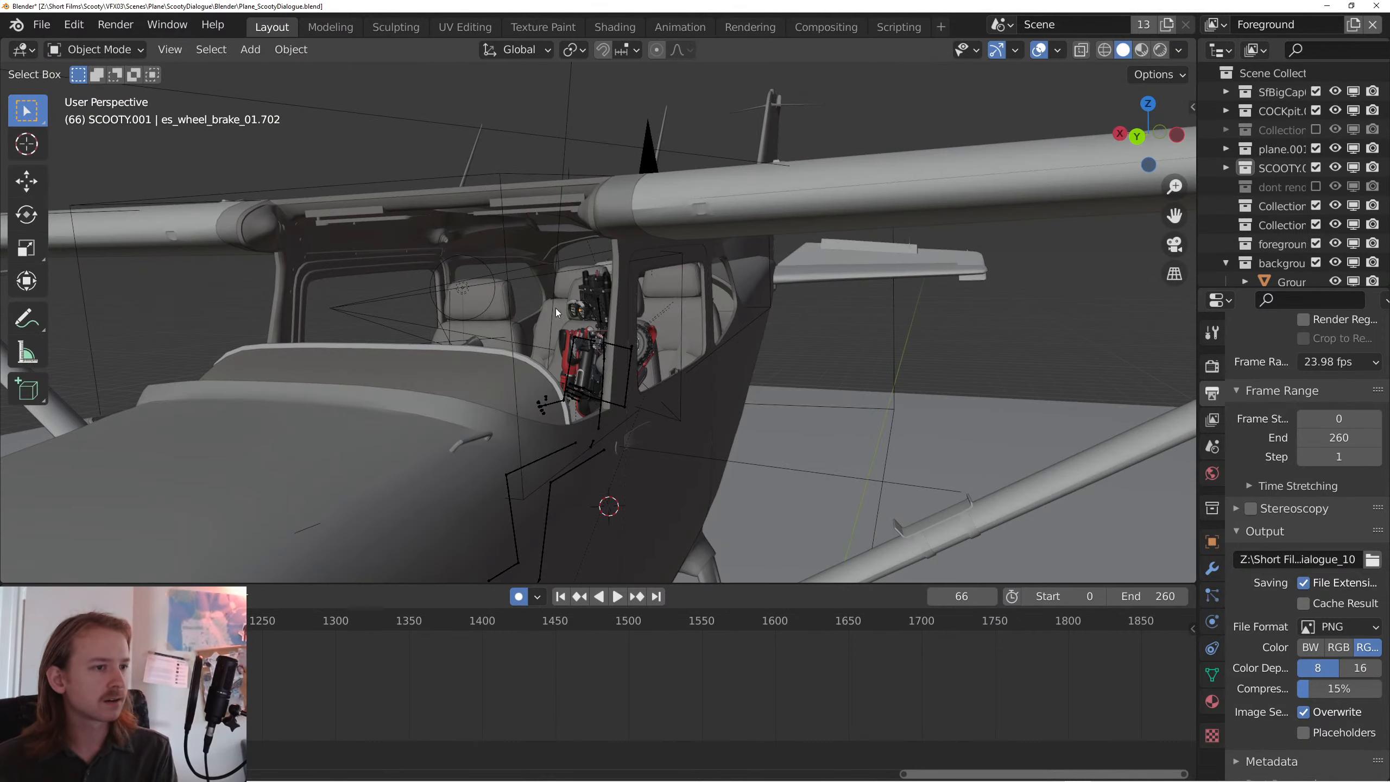
- Hide the clicked object in the cabin area and play the shot through the camera view up to frame 121
left_click_drag(556, 309, 579, 320)
scroll(579, 321, "down", 3)
left_click(479, 317)
left_click_drag(479, 320, 726, 296)
key("h")
key("KP_0")
key("space")
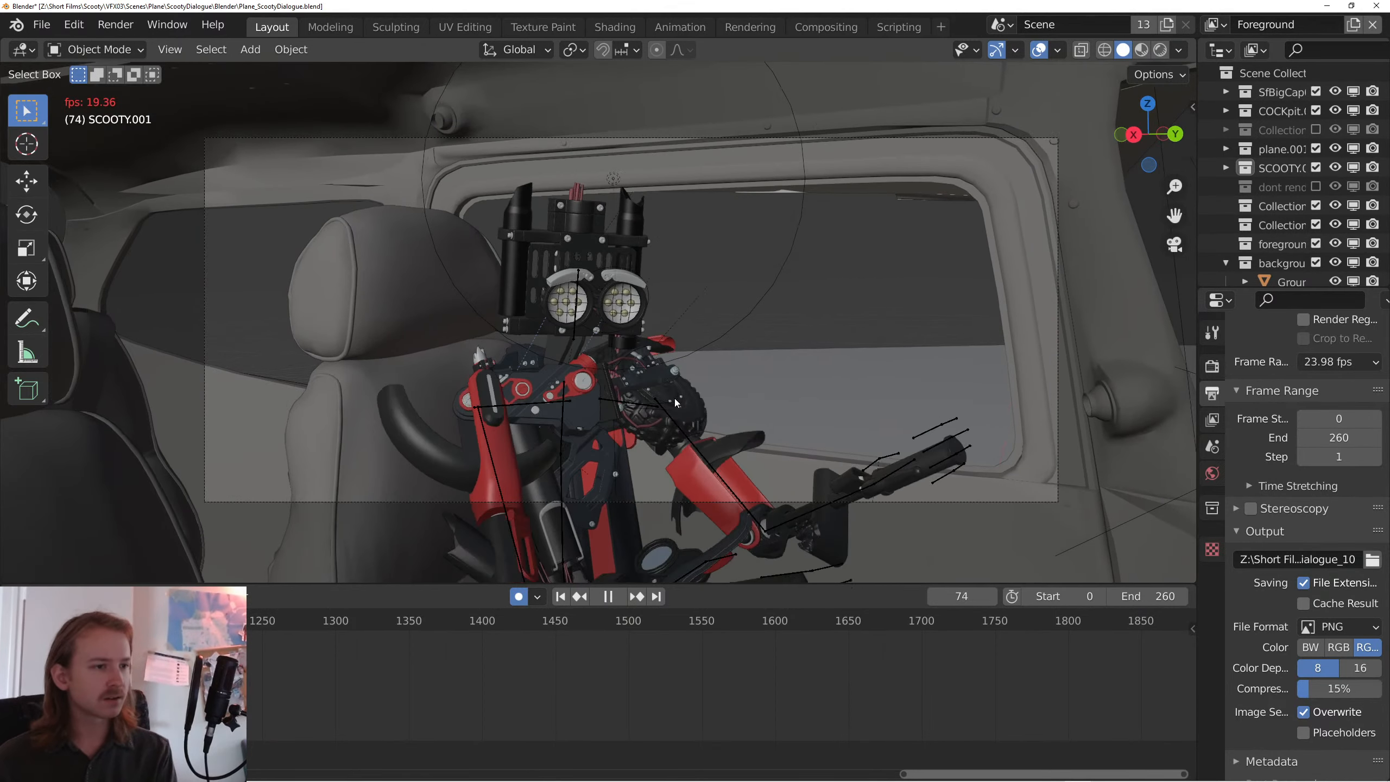
key("space")
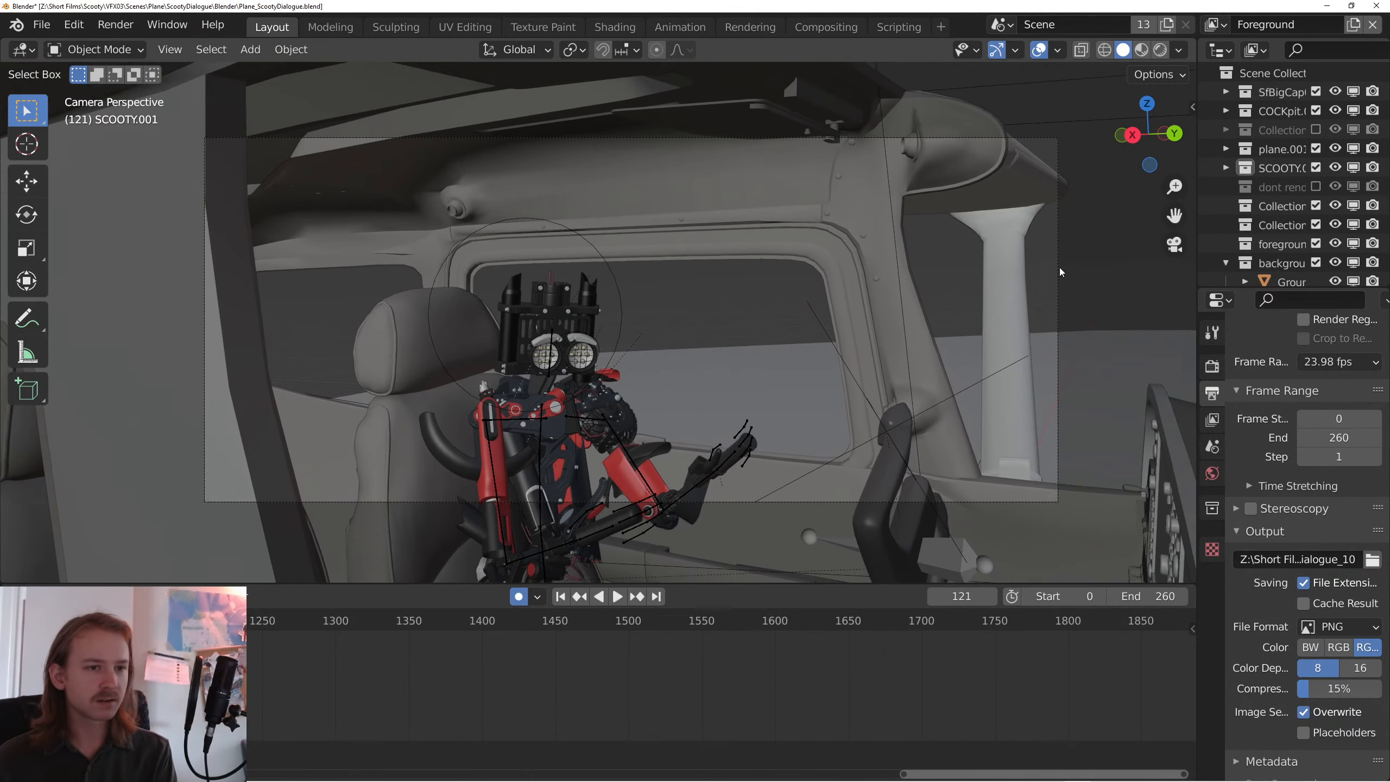
- Examine the airplane from outside the camera, and play the shot through the camera view to frame 150
middle_click(1060, 299)
scroll(1060, 299, "down", 5)
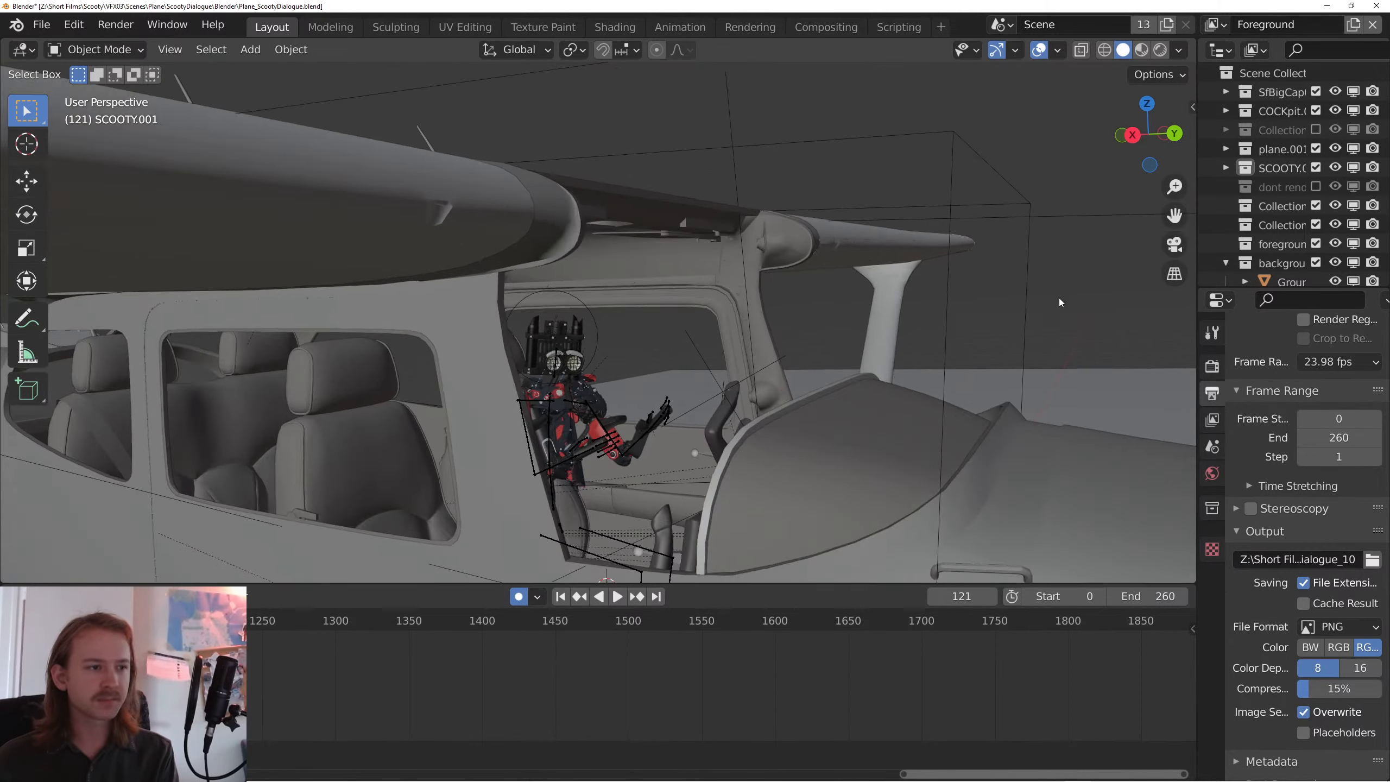
left_click_drag(775, 278, 778, 278)
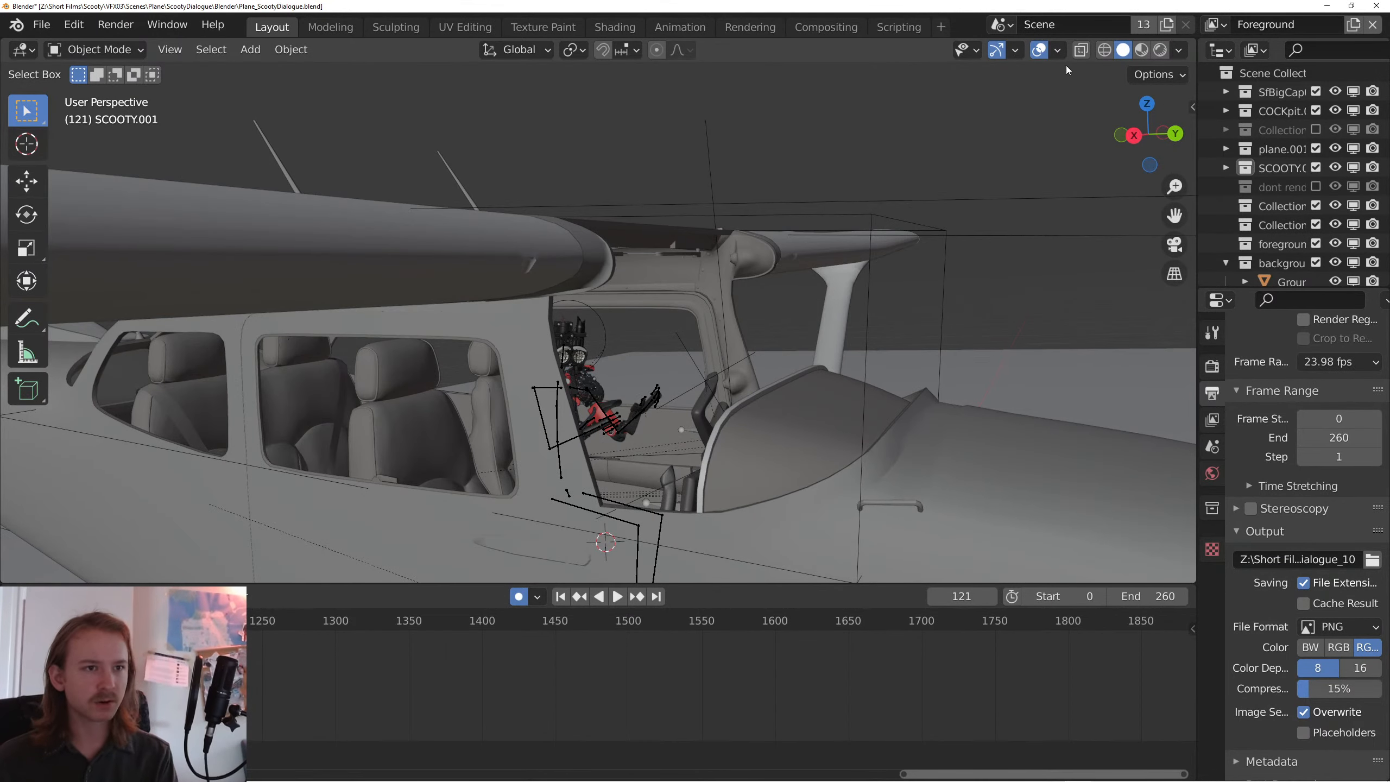
left_click(1056, 52)
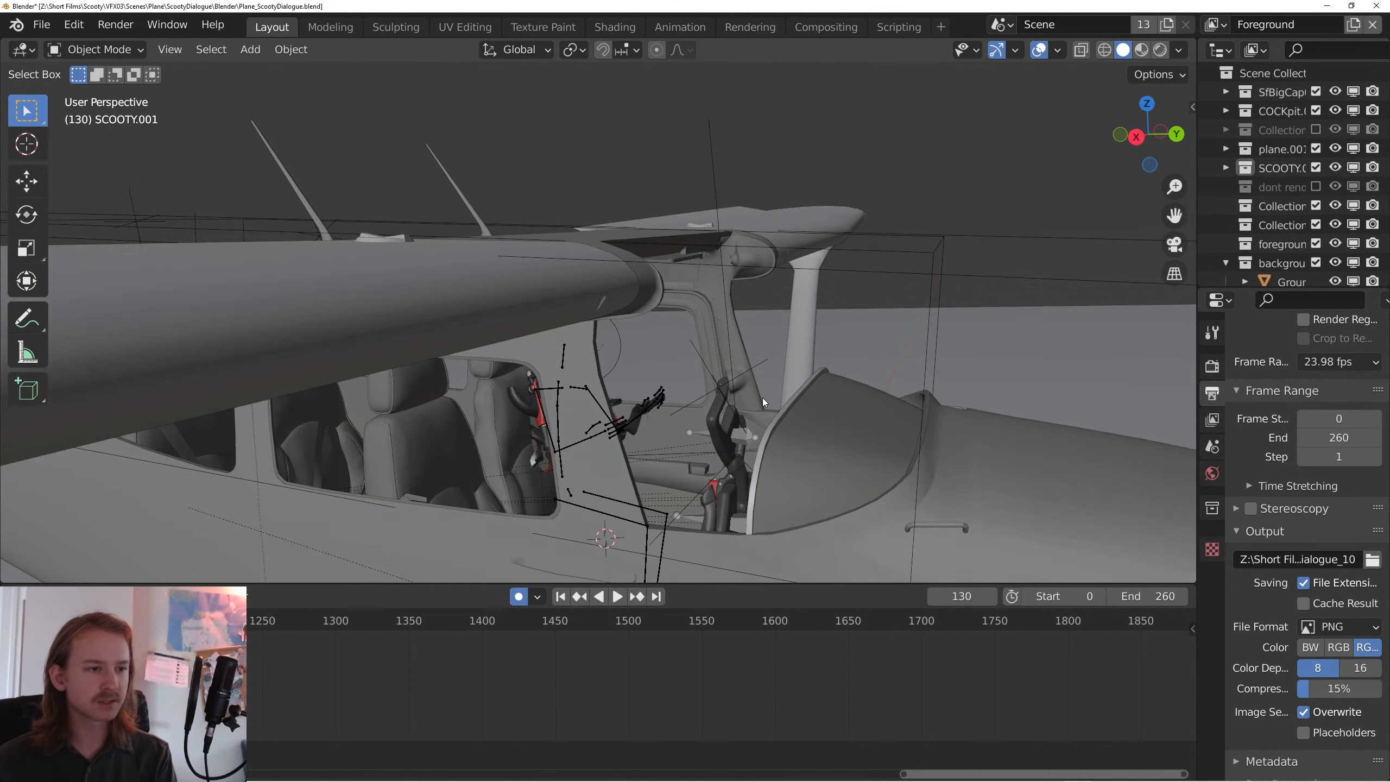
key("KP_0")
key("space")
key("space")
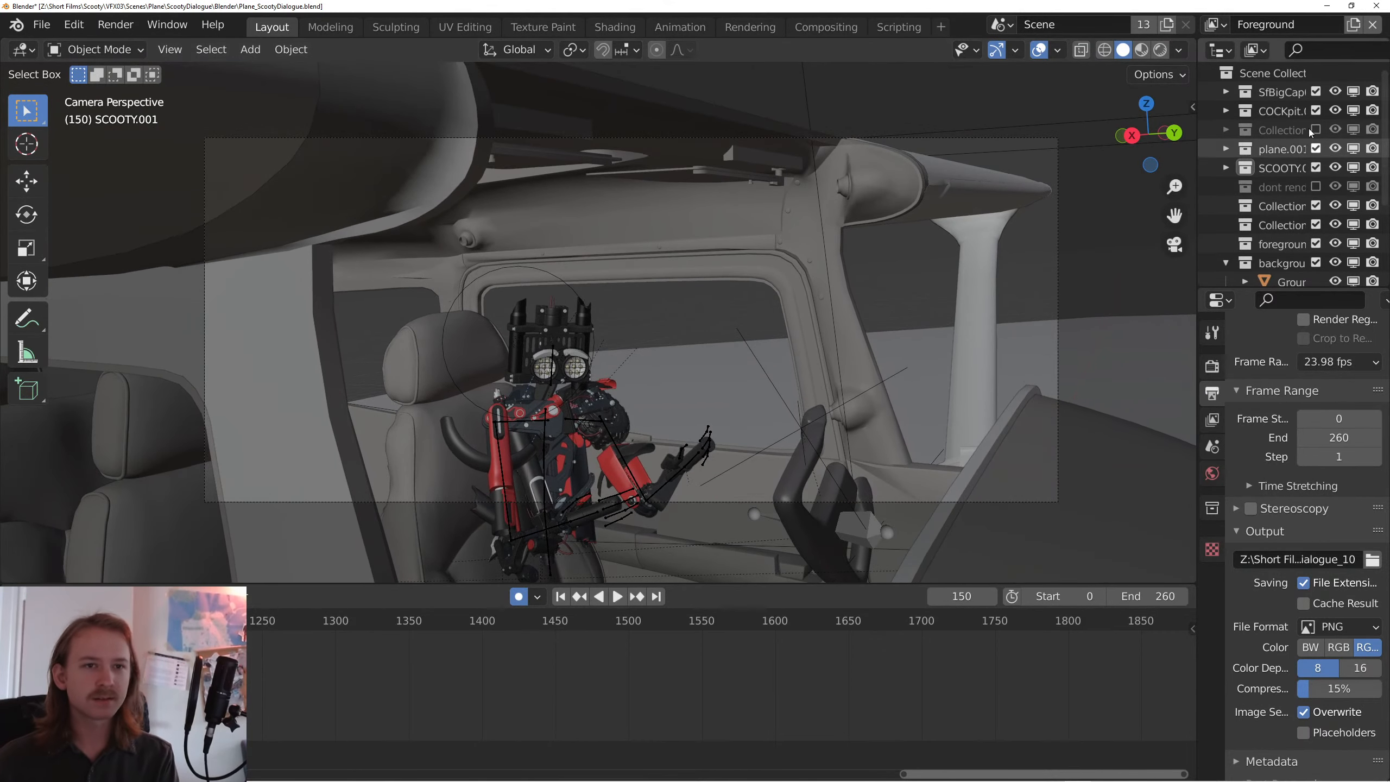
- Enable the excluded "dont render" and "Collection" collections in the view layer
left_click(1315, 187)
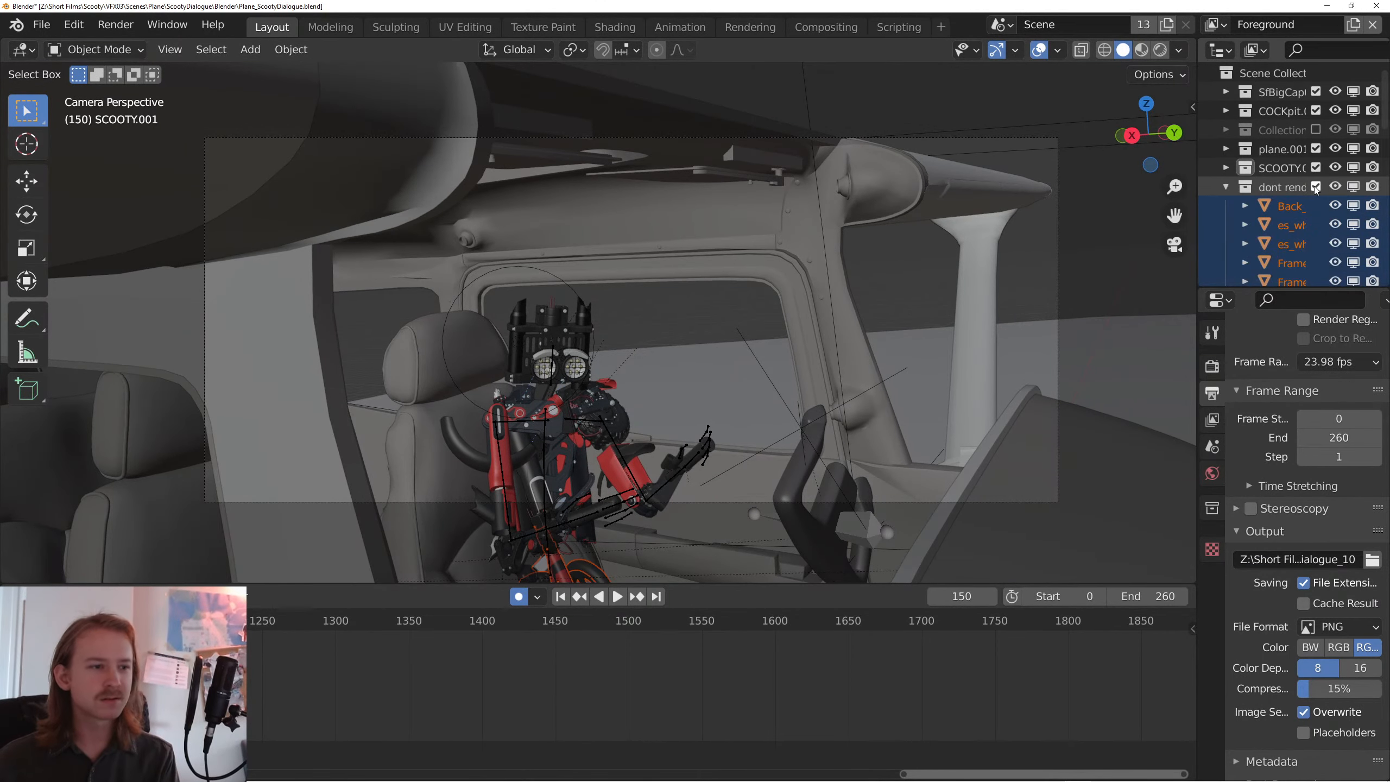
left_click(1315, 130)
scroll(1264, 193, "down", 10)
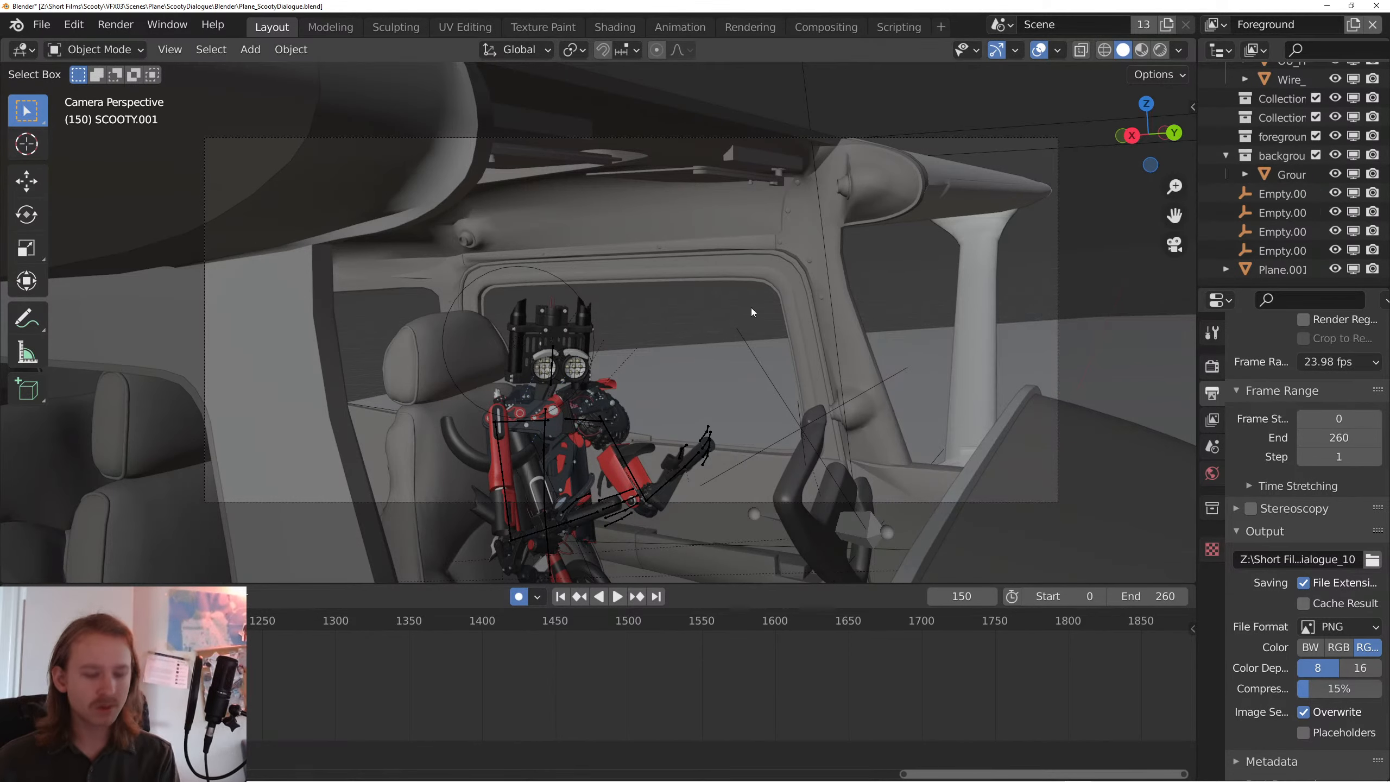
- Compare the outside view of the airplane with the camera view while playing the animation up to frame 205
key("KP_0")
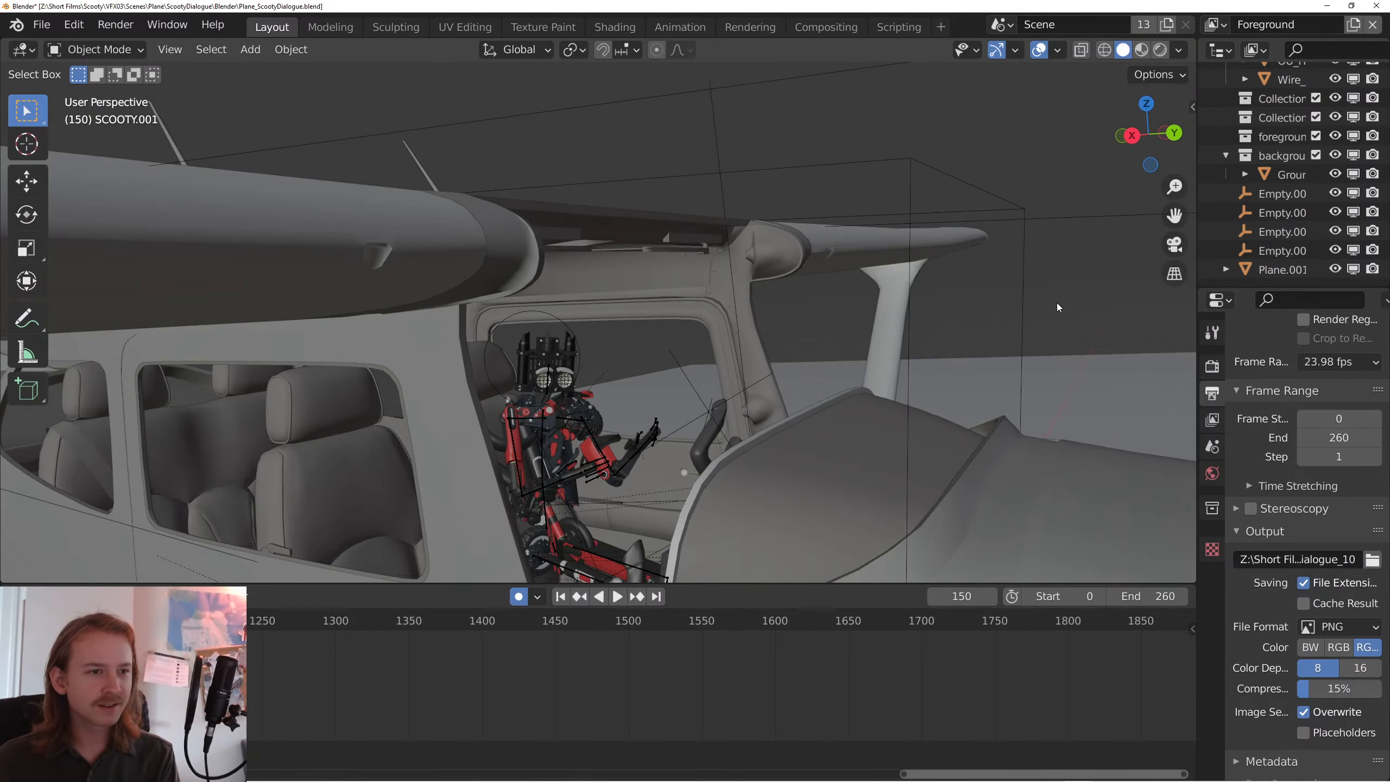
left_click_drag(1056, 303, 1077, 307)
key("space")
key("space")
key("KP_0")
key("space")
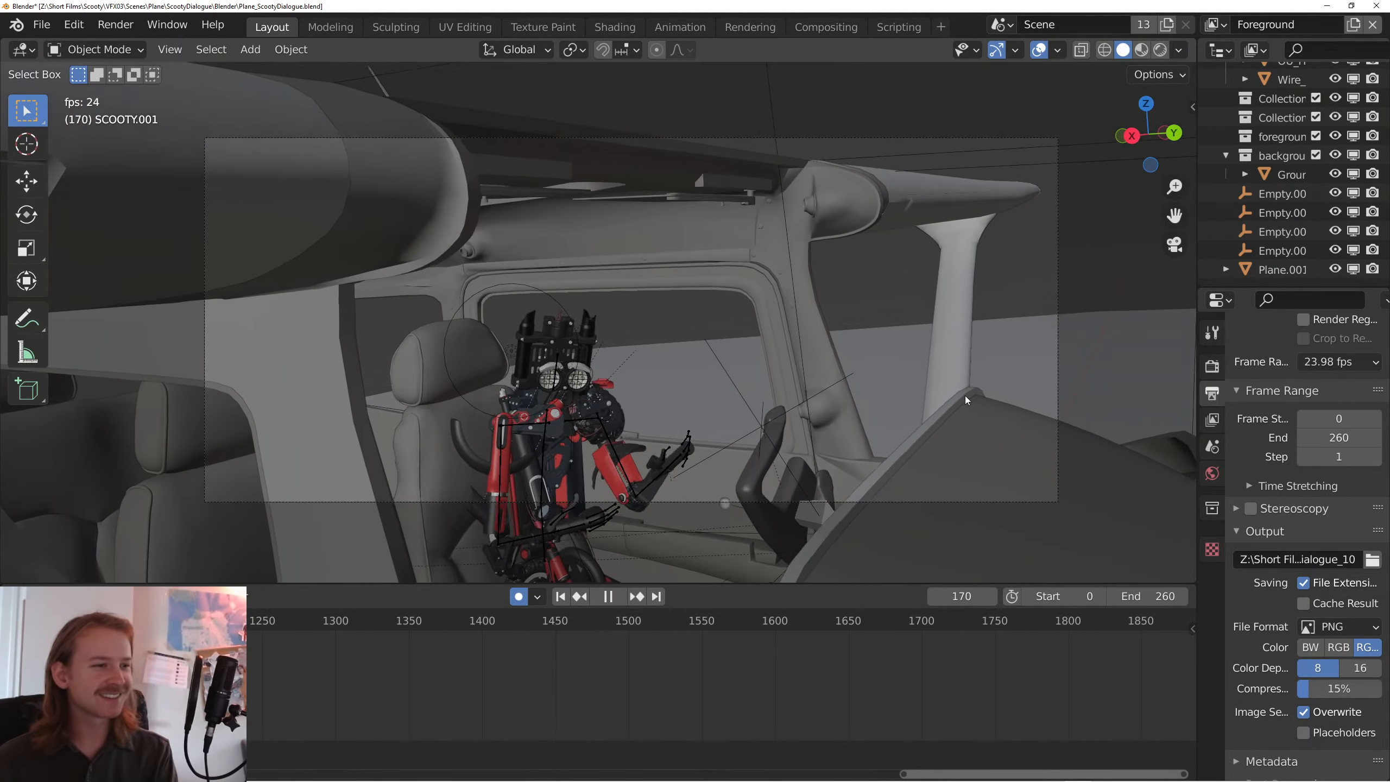
key("space")
key("KP_0")
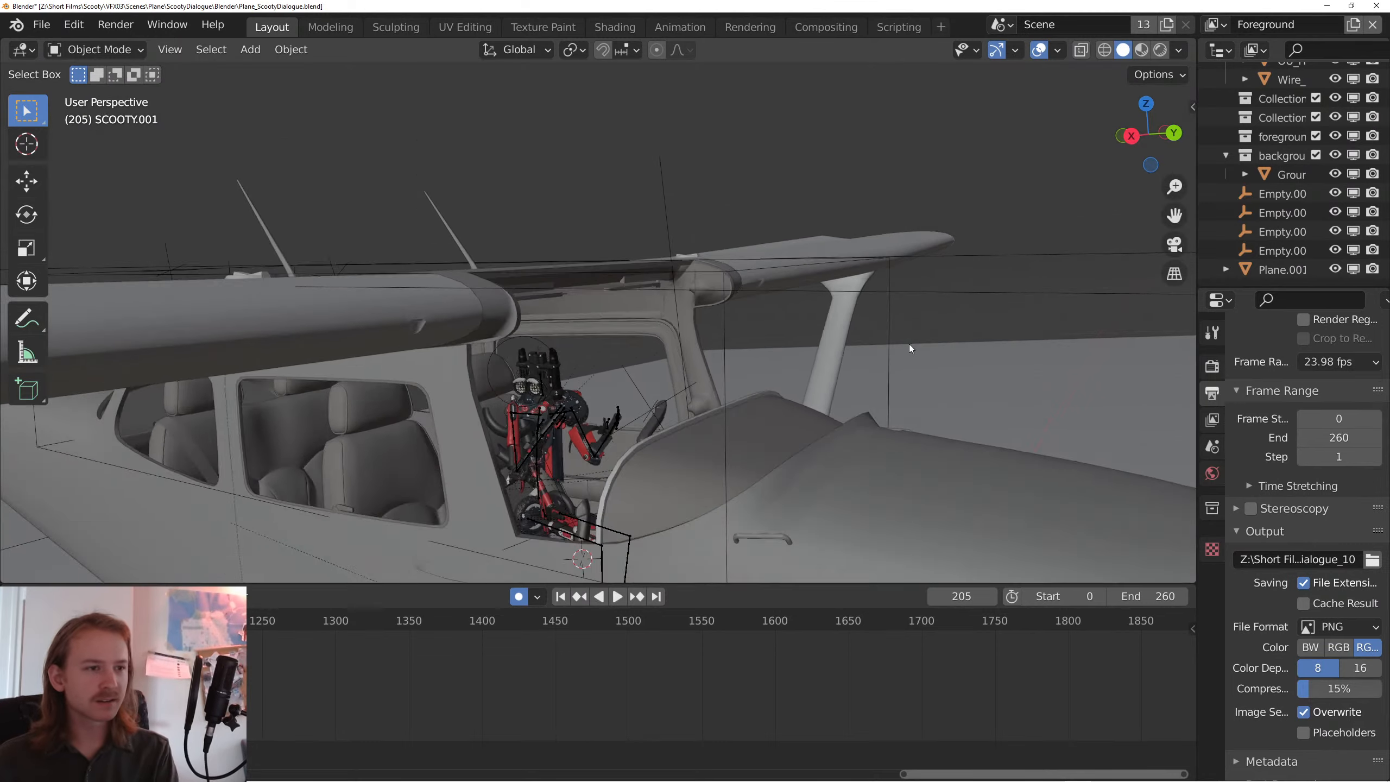
left_click(1056, 51)
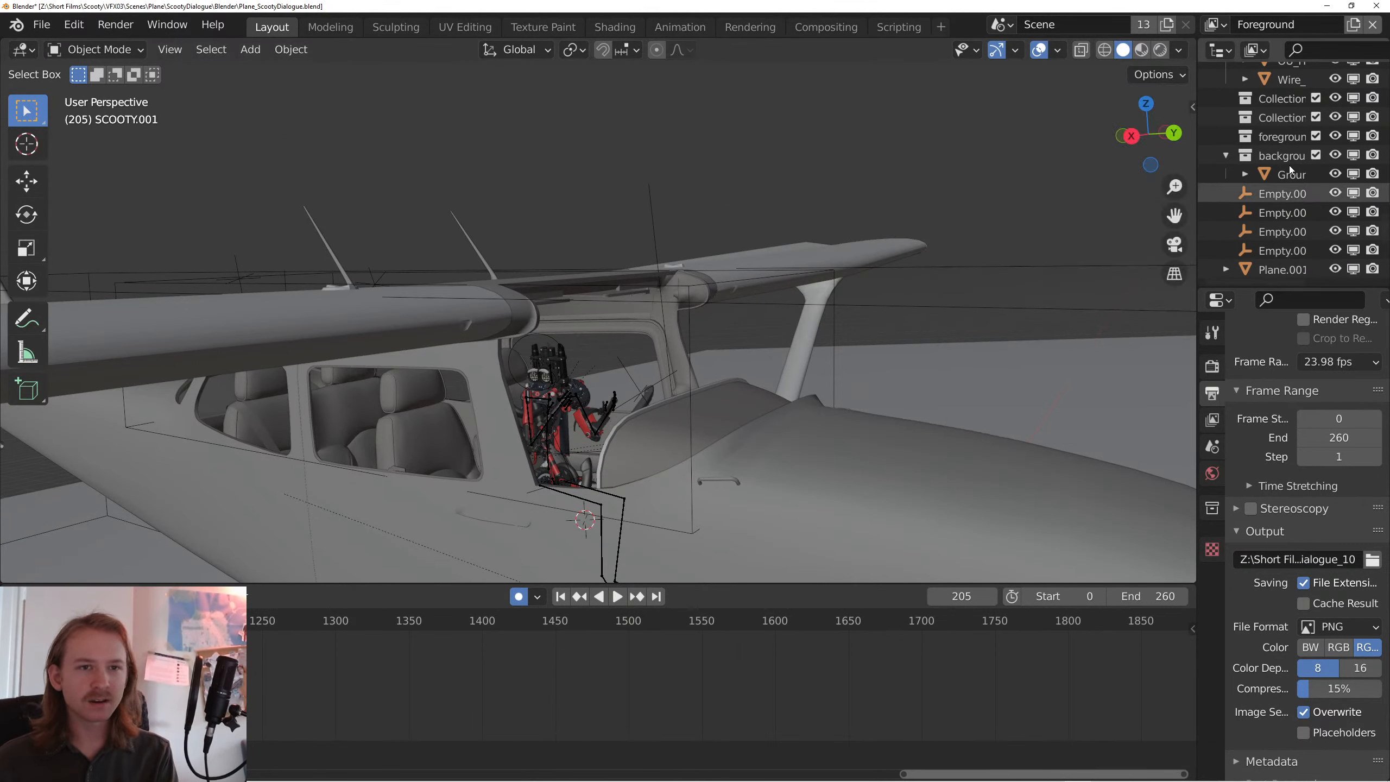
- Search the scene's object list for "cam" and "fs", clear the filter, and look through the full list
left_click(1321, 51)
type("cam")
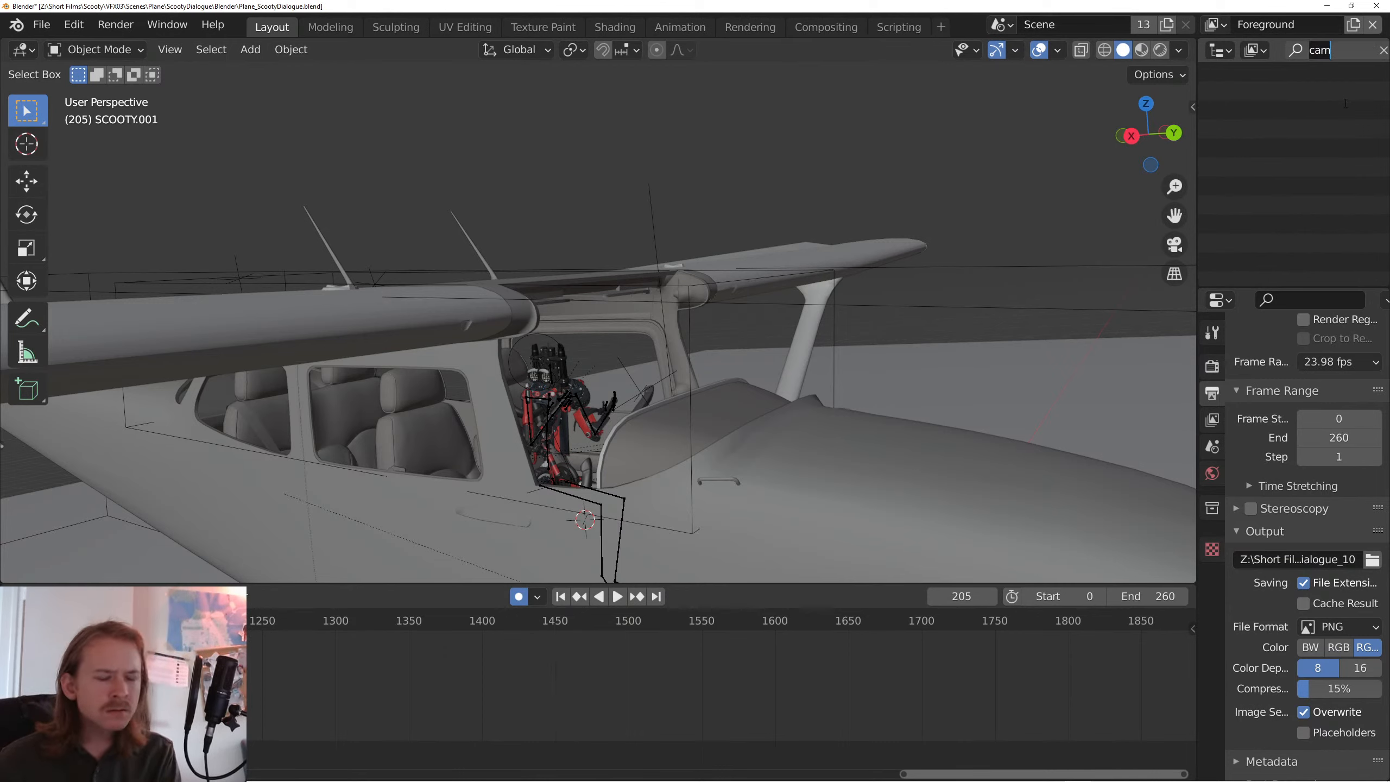
key("BackSpace")
key("BackSpace")
key("BackSpace")
type("fs")
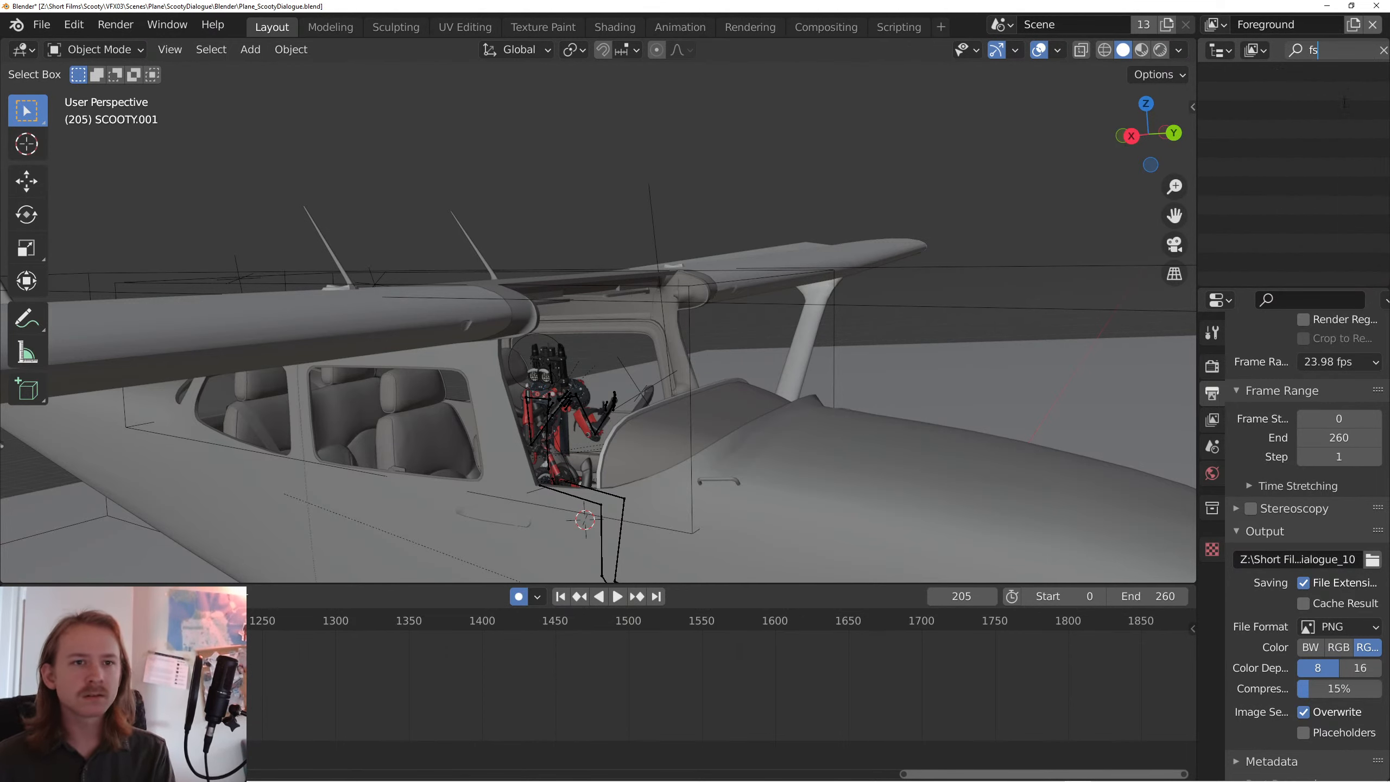
key("BackSpace")
key("BackSpace")
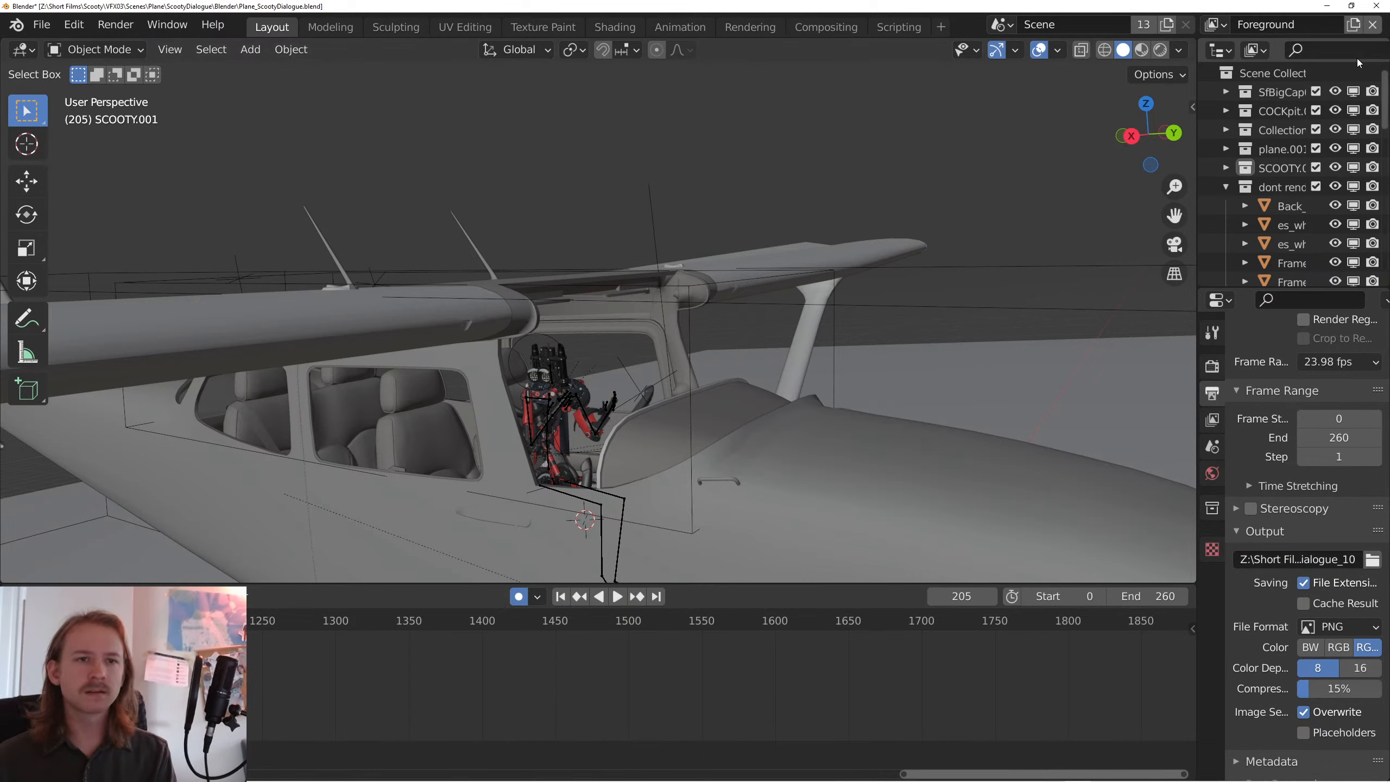
scroll(1258, 150, "down", 8)
- Add a temporary camera to the airplane scene and delete it after checking the camera view
left_click_drag(877, 315, 875, 314)
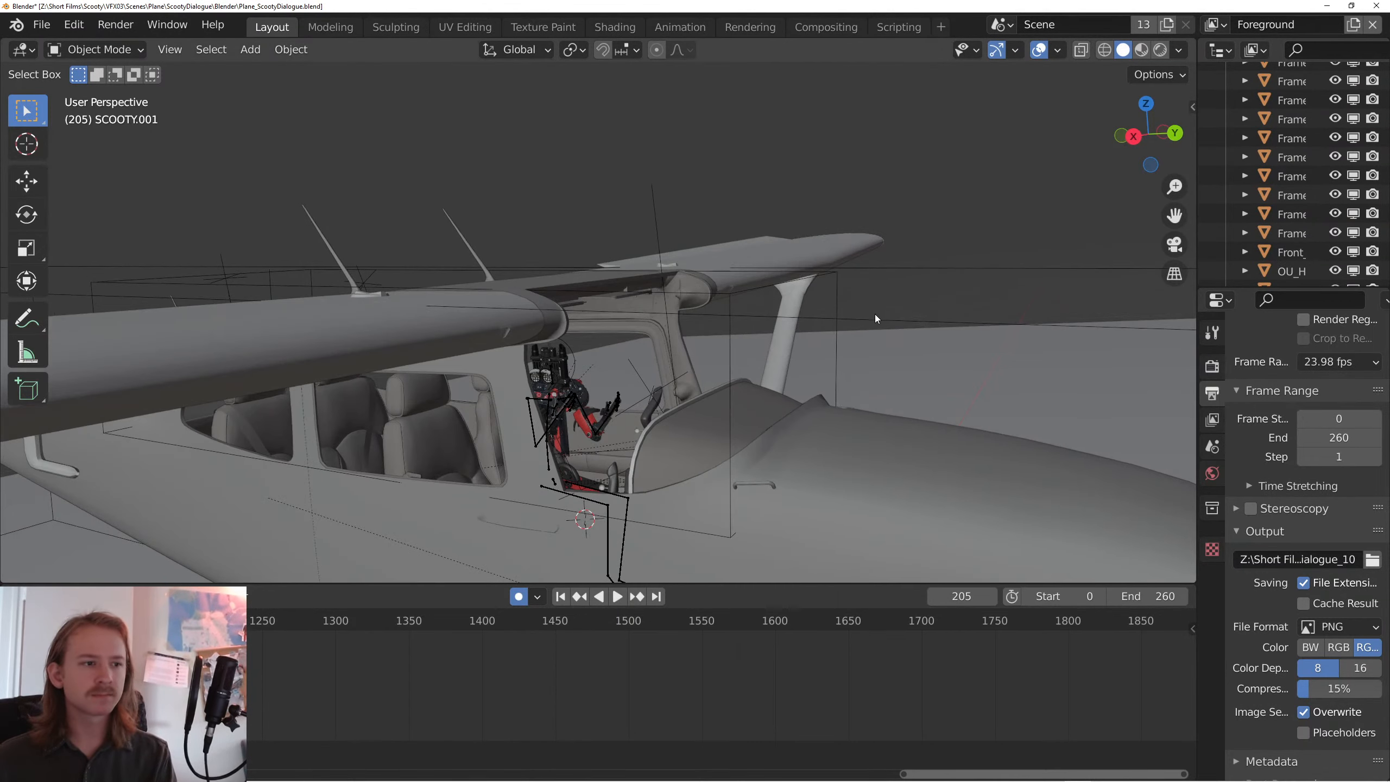
key("shift+a")
left_click(764, 606)
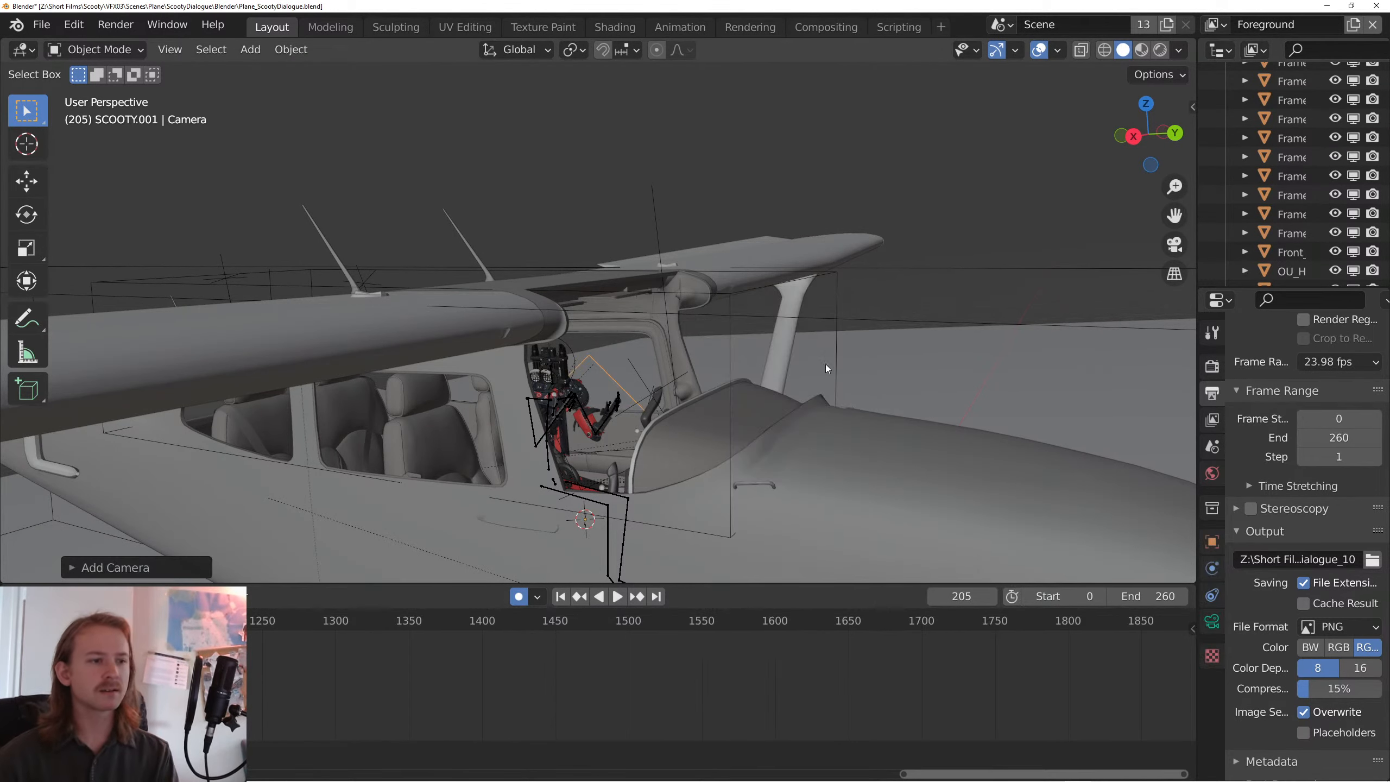
key("KP_0")
key("x")
left_click(786, 280)
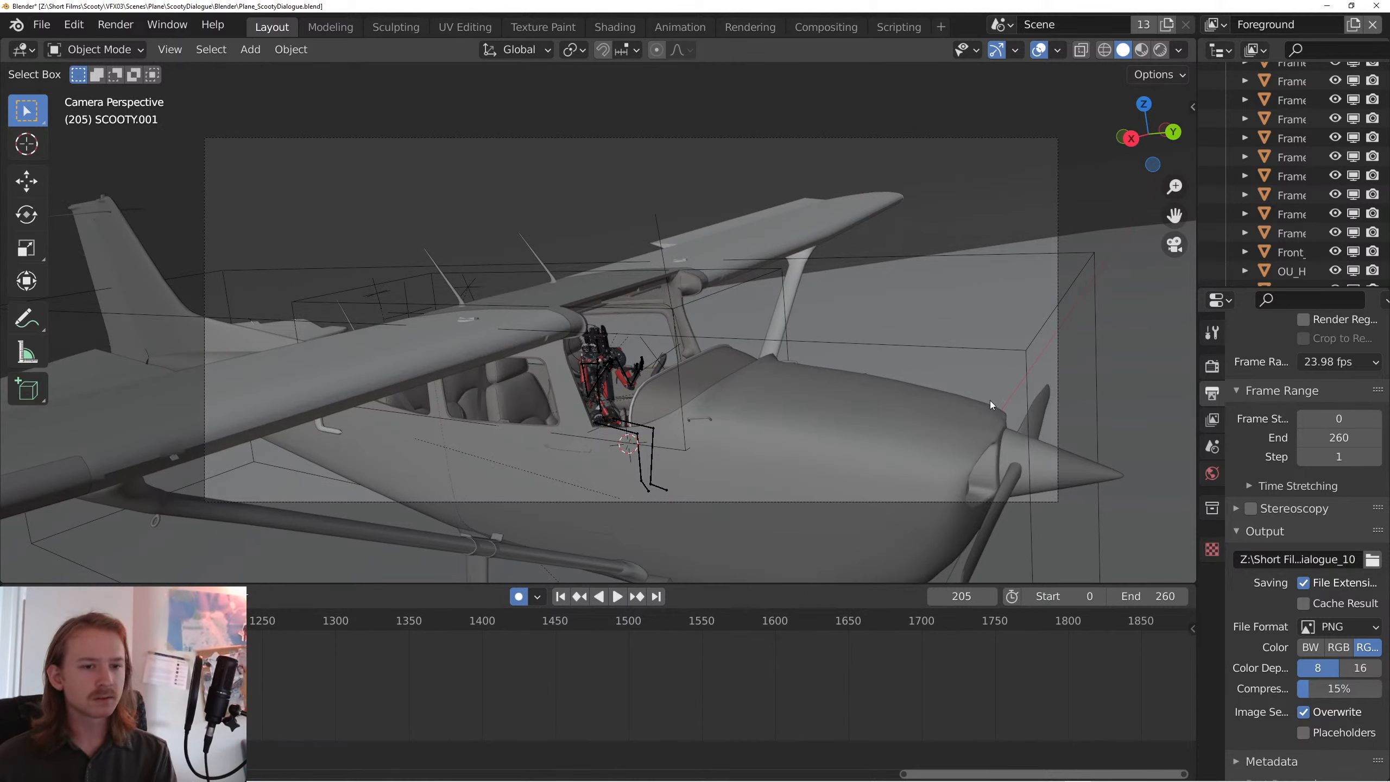
- Select the large ground plane Plane.001 and examine the whole airplane from outside the camera
left_click(1059, 266)
left_click_drag(1058, 269, 1056, 254)
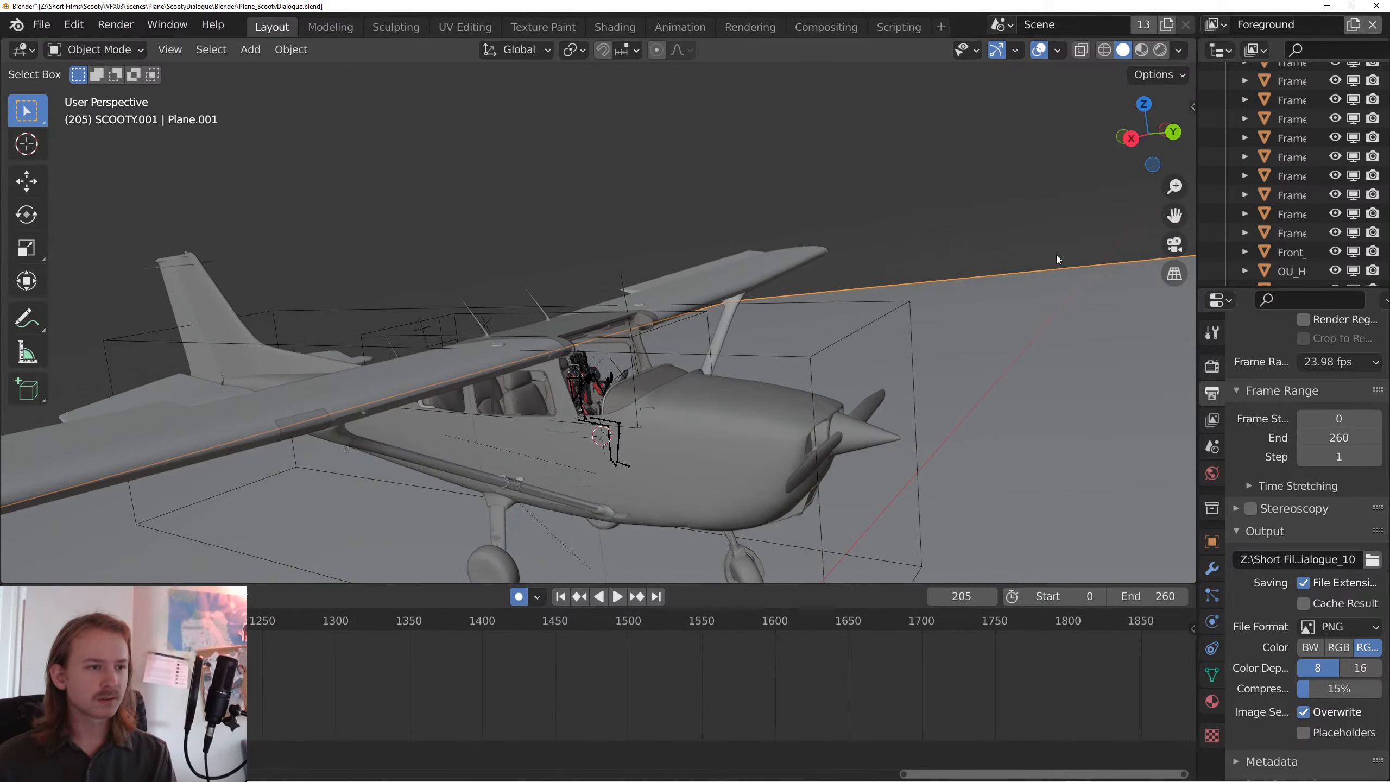
left_click(1059, 50)
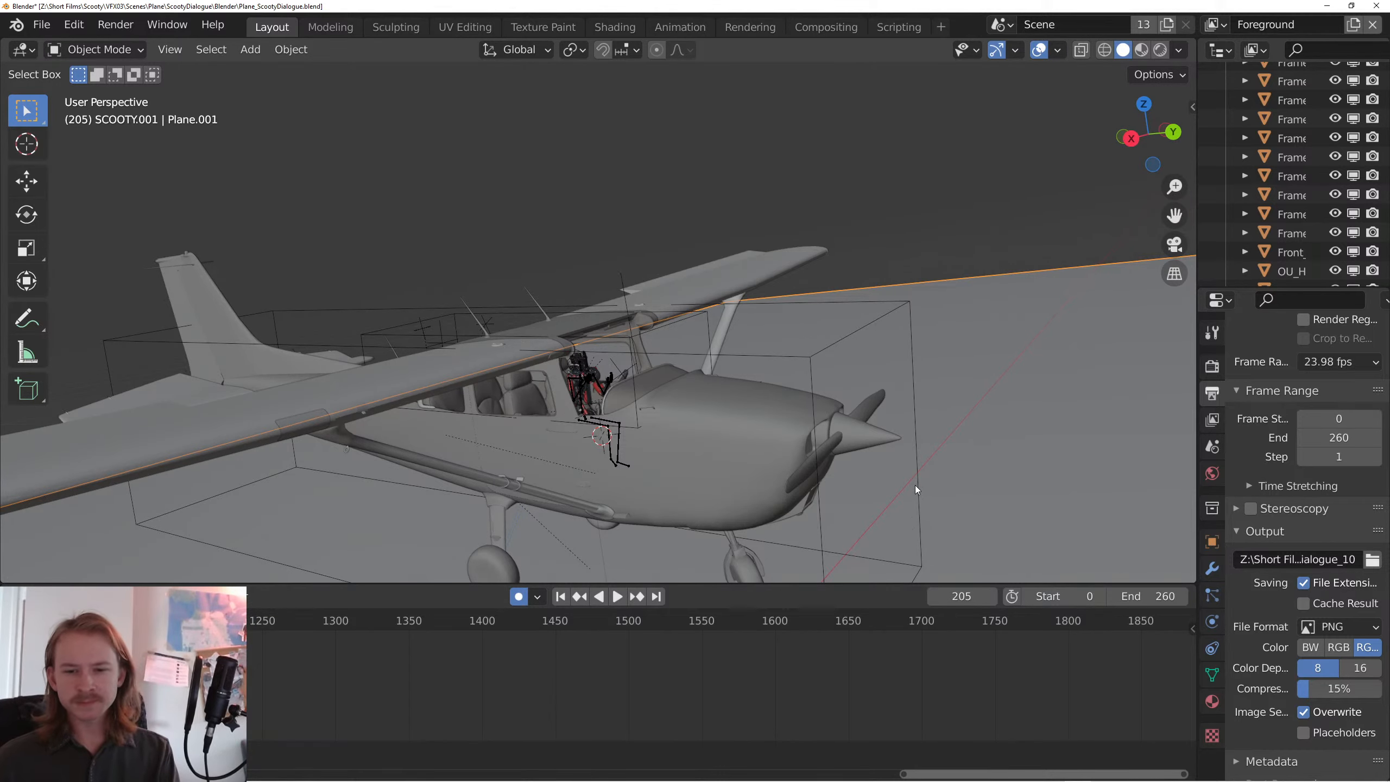
left_click_drag(910, 489, 898, 493)
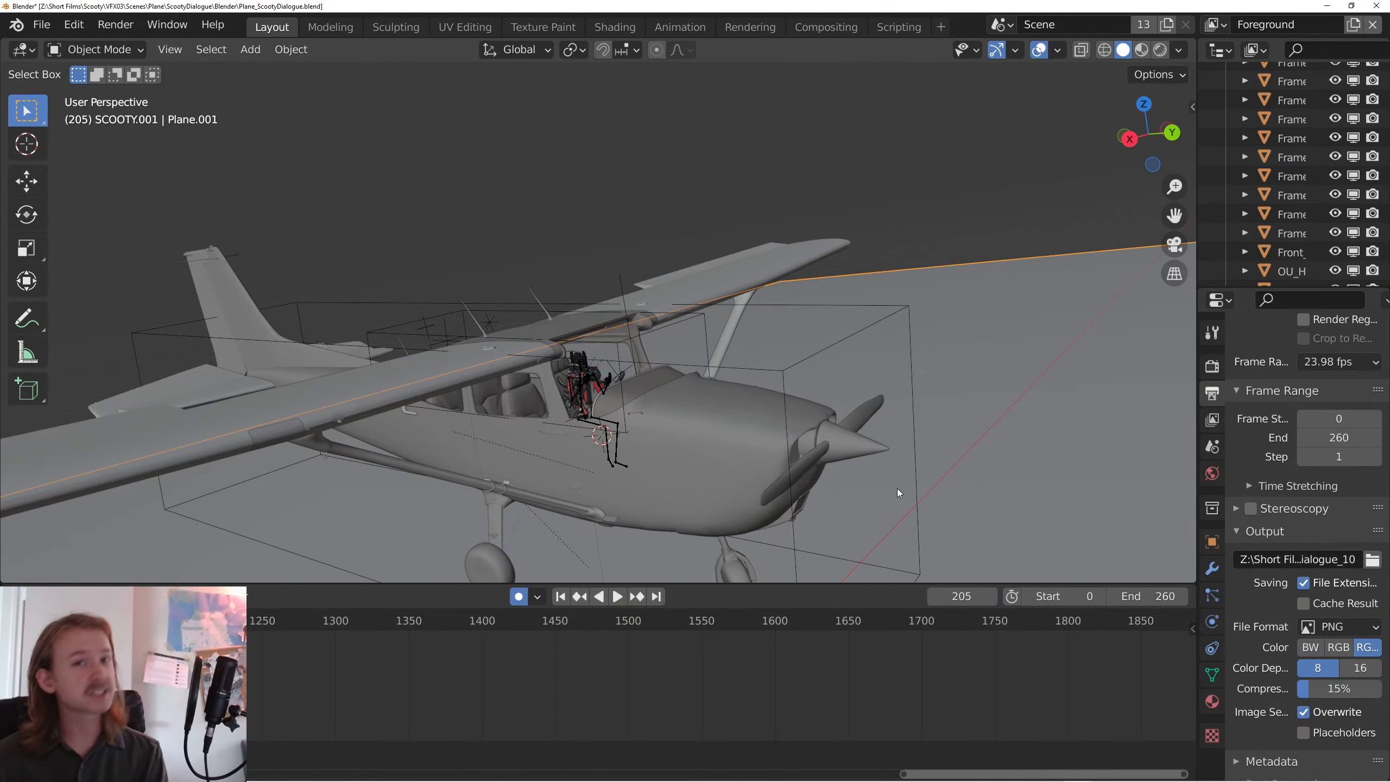
left_click_drag(878, 478, 816, 471)
- Play the shot through the camera with the 0–260 frame range in view, stop at frame 35, and leave the camera view
key("KP_0")
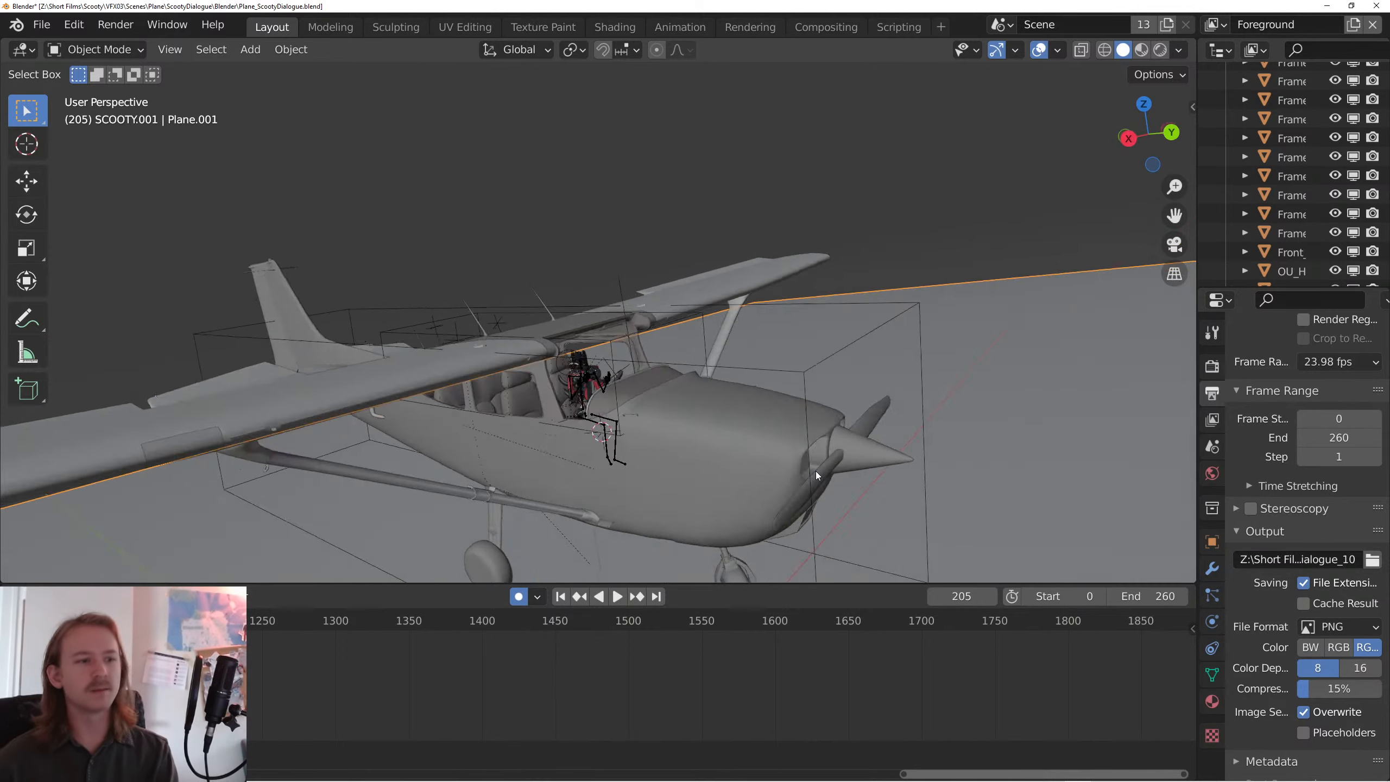
key("space")
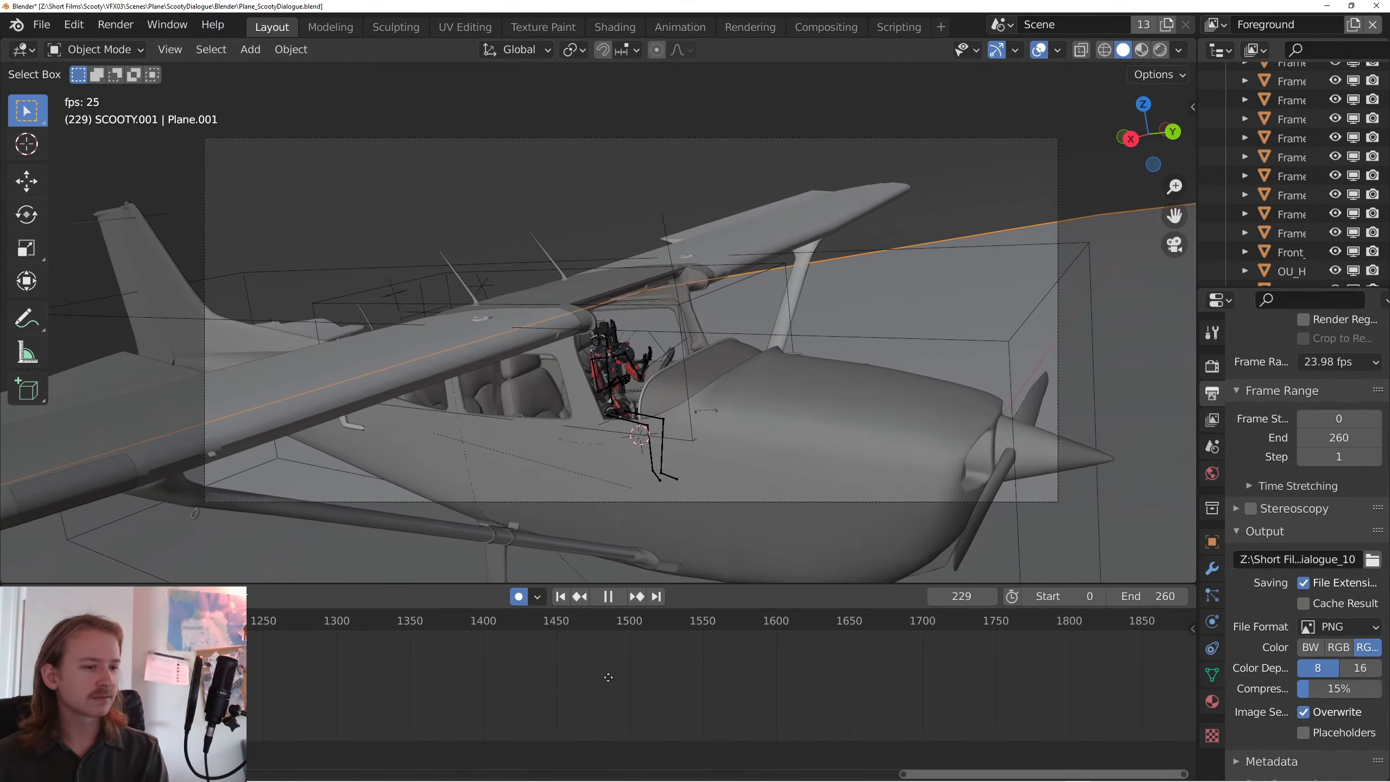
scroll(436, 685, "left", 4)
scroll(654, 667, "left", 20)
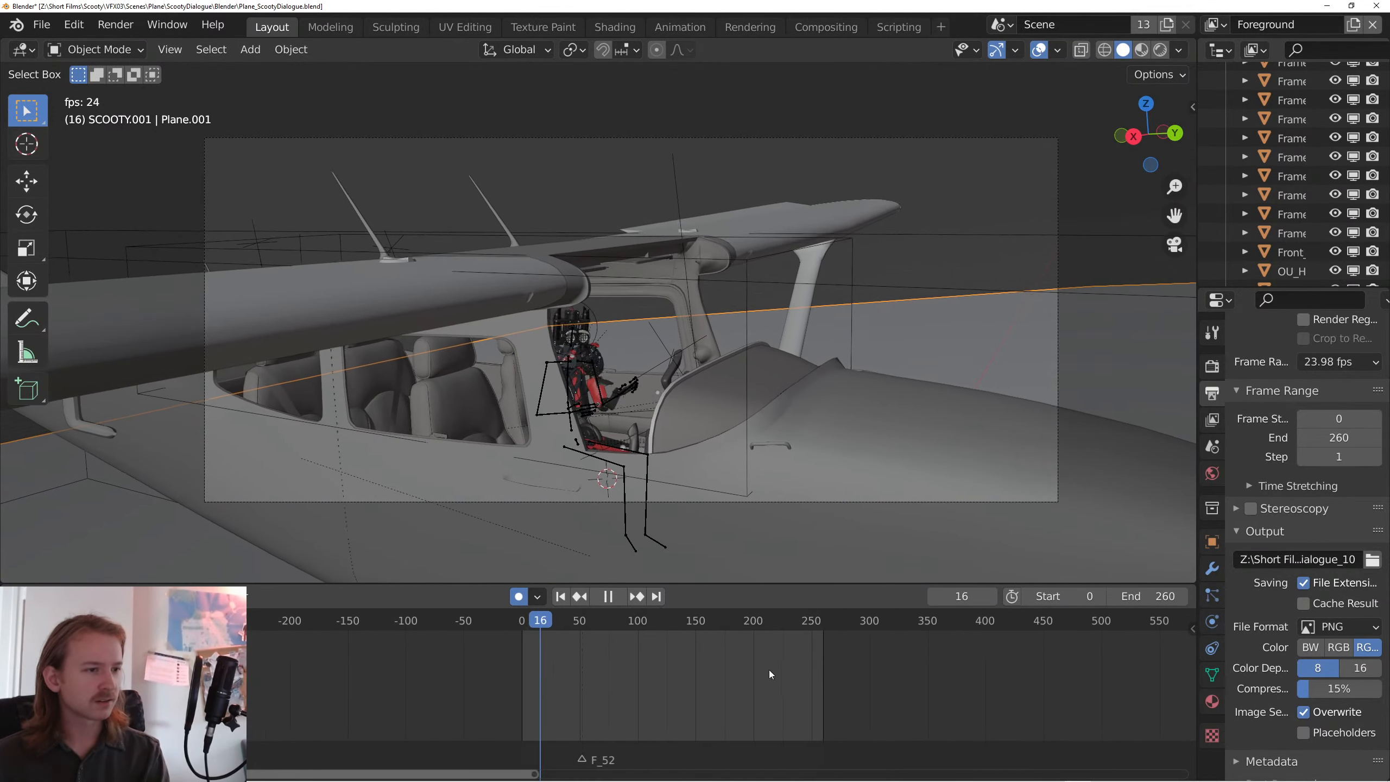
key("space")
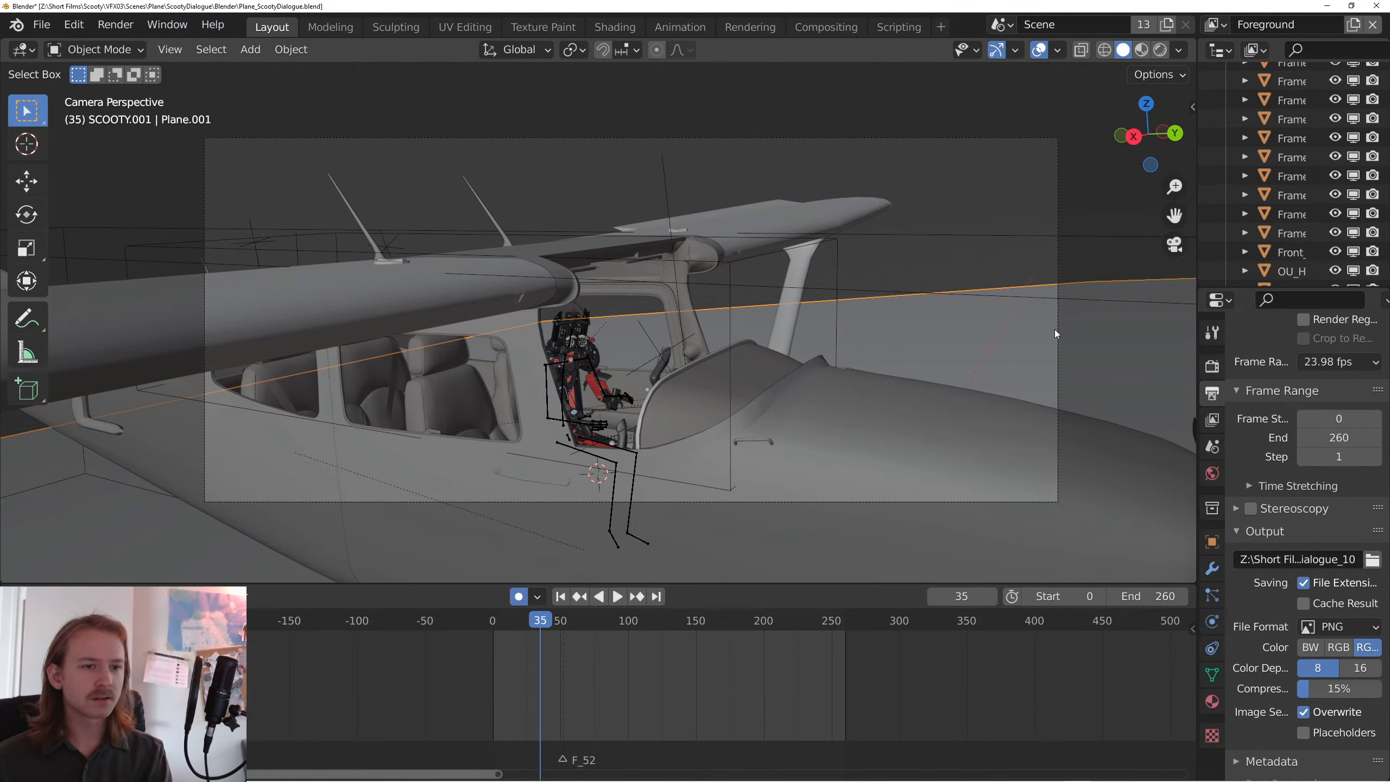
key("KP_0")
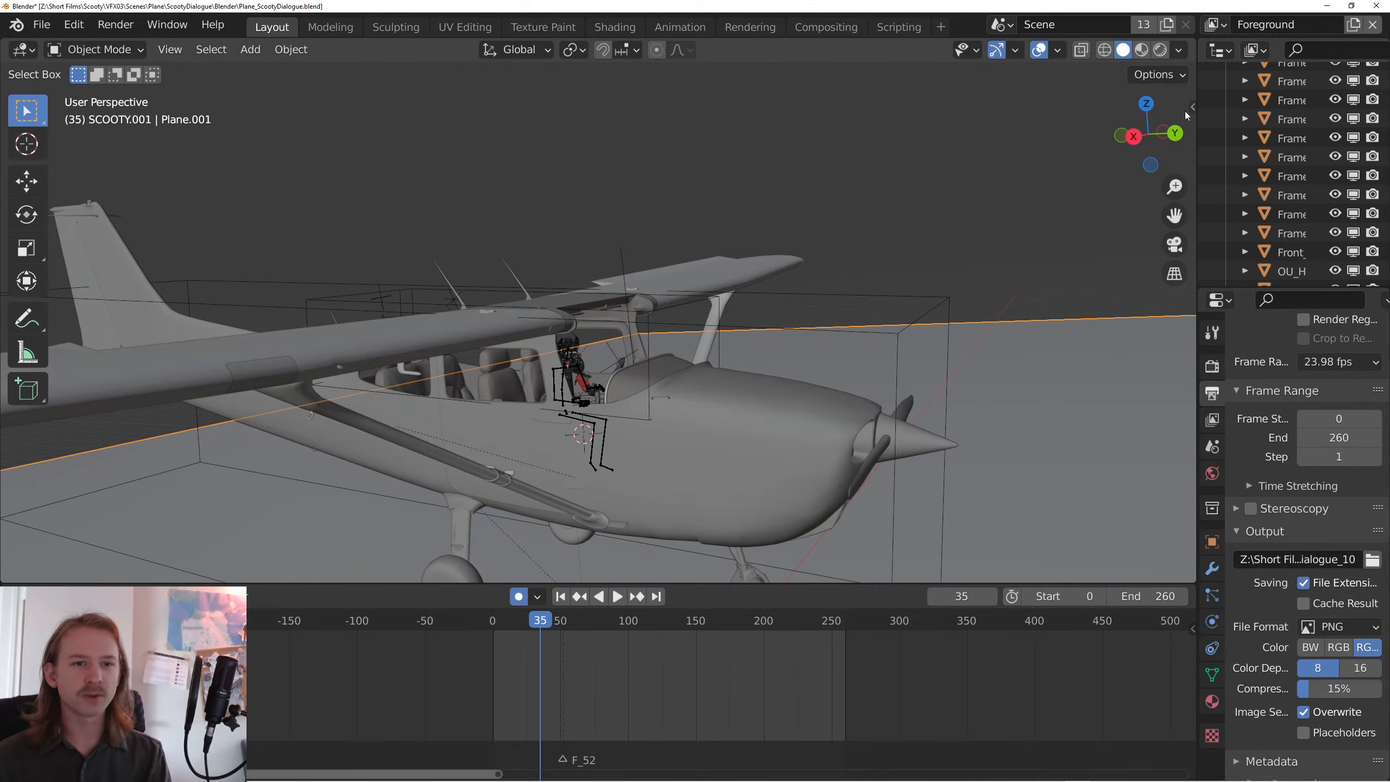
- Widen the outliner and expand the top-level collections, including SfBigCap01, COCKpit.001 and Collection, to list their objects
left_click_drag(1197, 115, 1093, 123)
scroll(1193, 154, "down", 10)
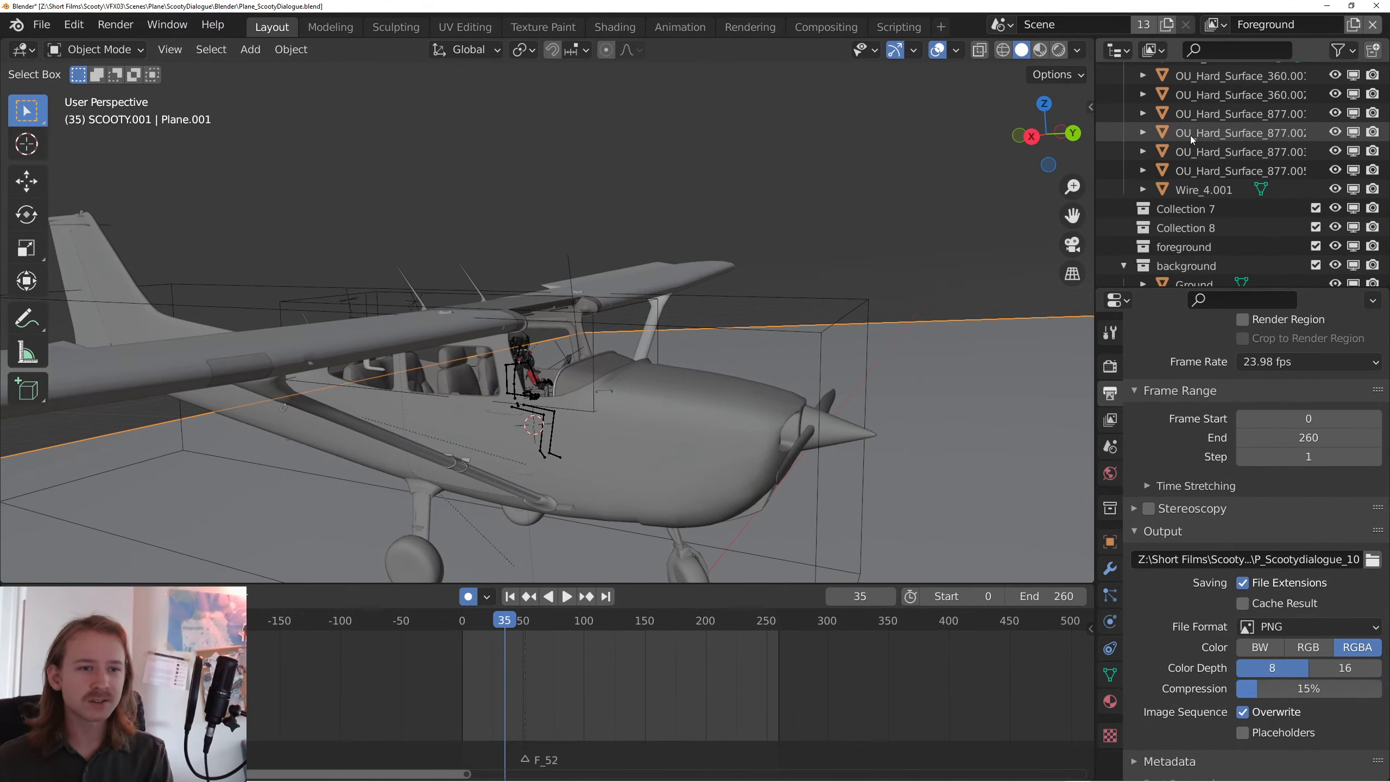
scroll(1190, 176, "up", 8)
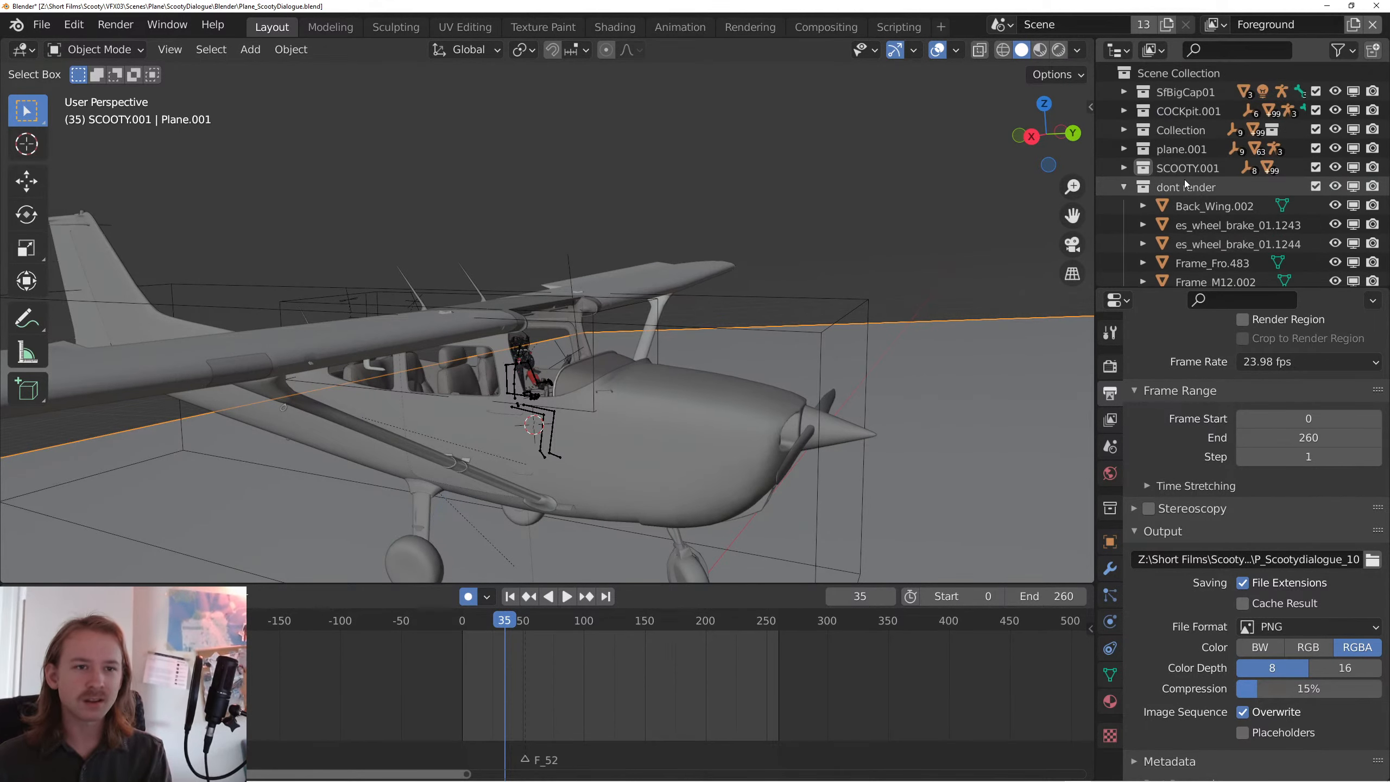
scroll(1183, 179, "down", 1)
left_click_drag(1124, 146, 1124, 71)
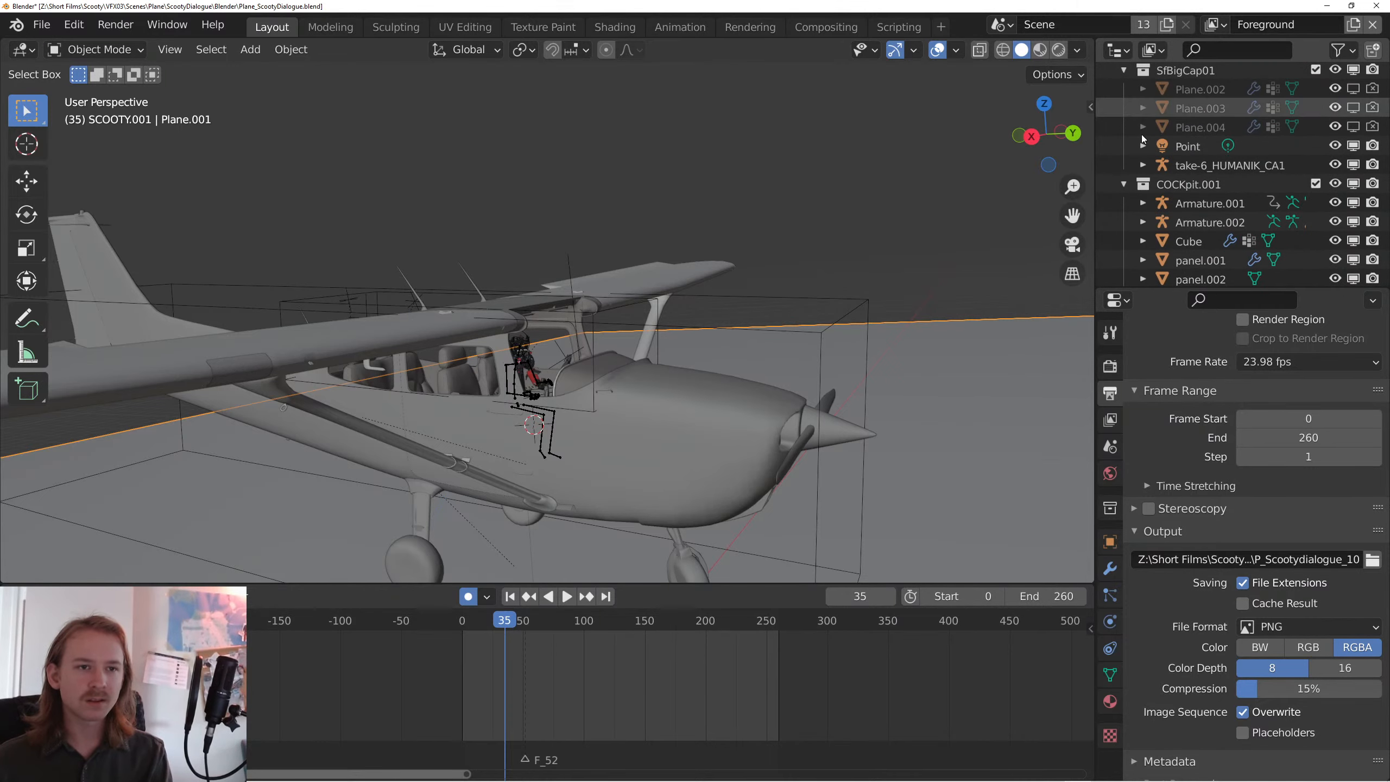
scroll(1141, 128, "up", 1)
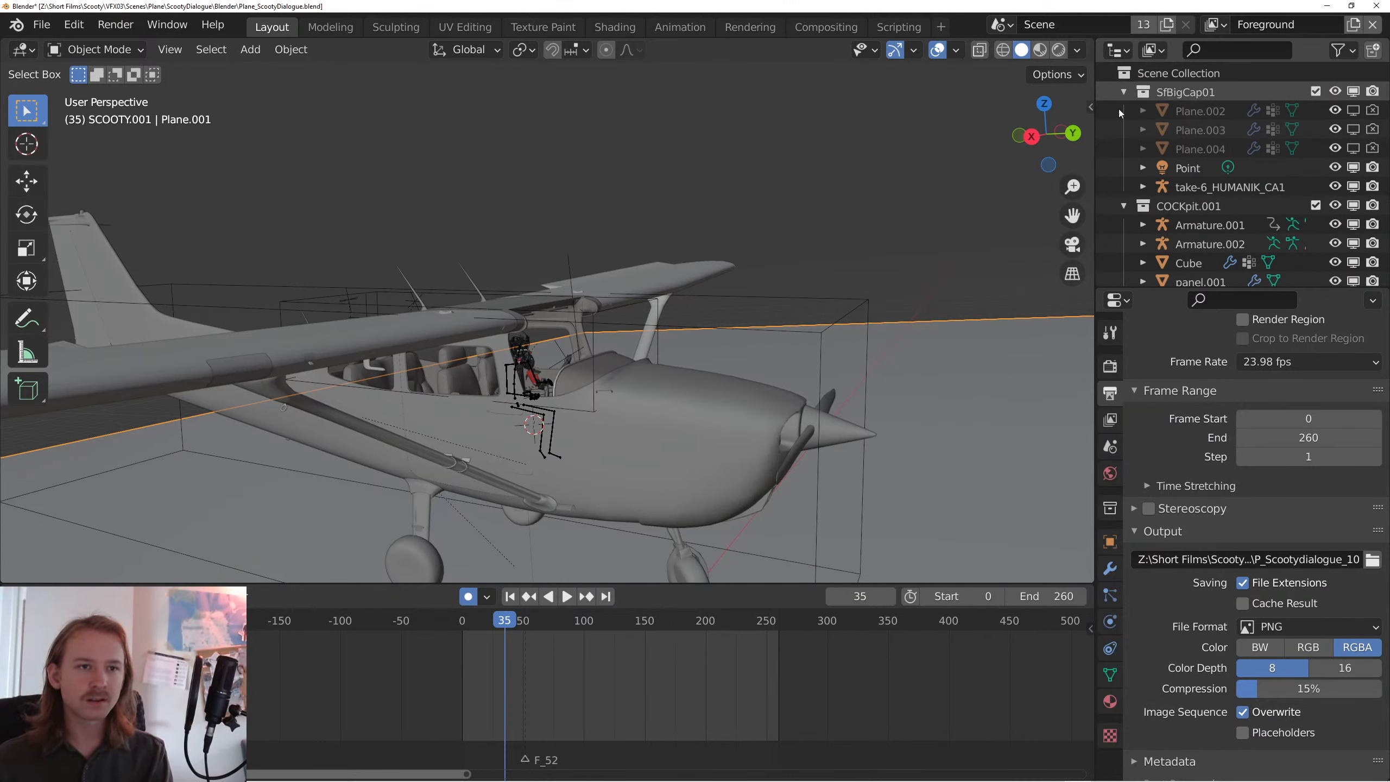
- Look through the expanded collections for the camera object, and switch the outliner to the Scenes display mode
scroll(1251, 185, "down", 1)
scroll(1251, 185, "down", 15)
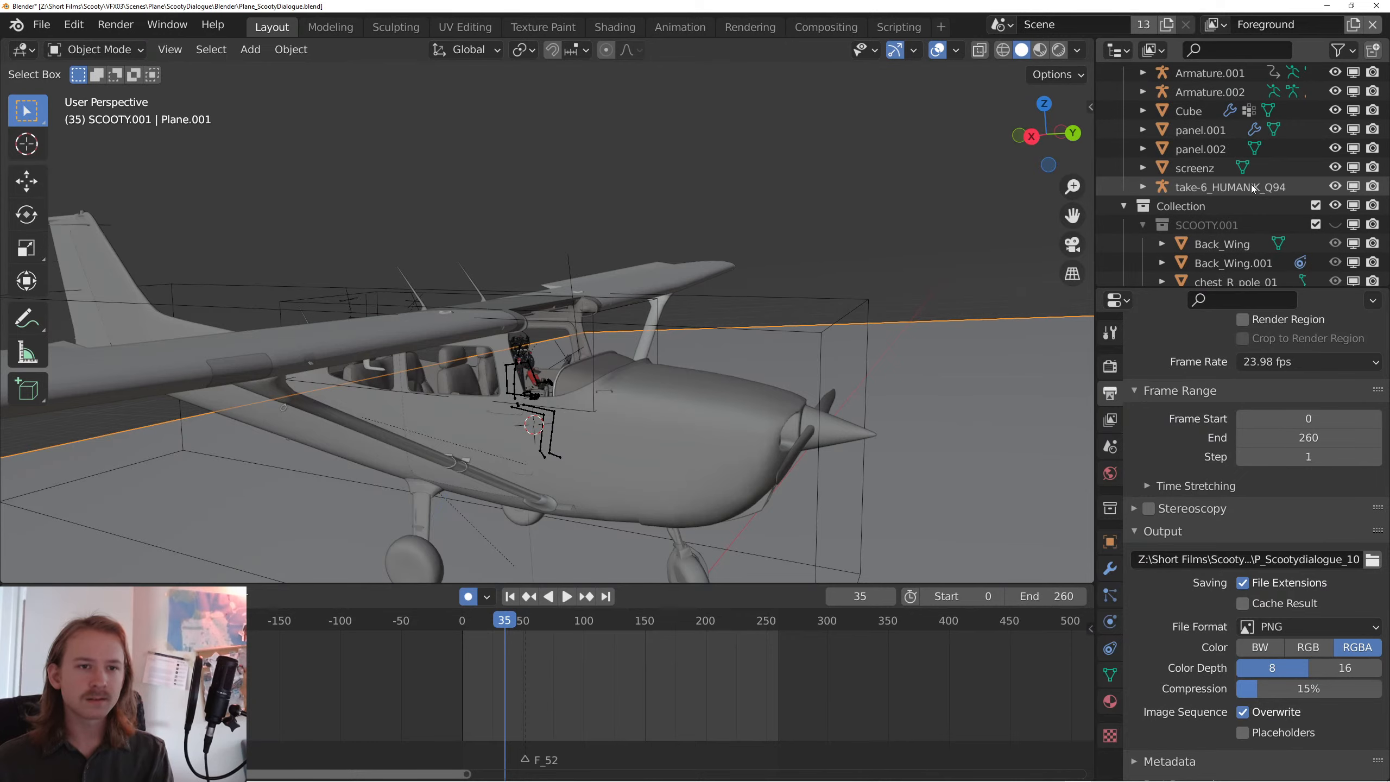
scroll(1251, 185, "down", 5)
right_click(766, 267)
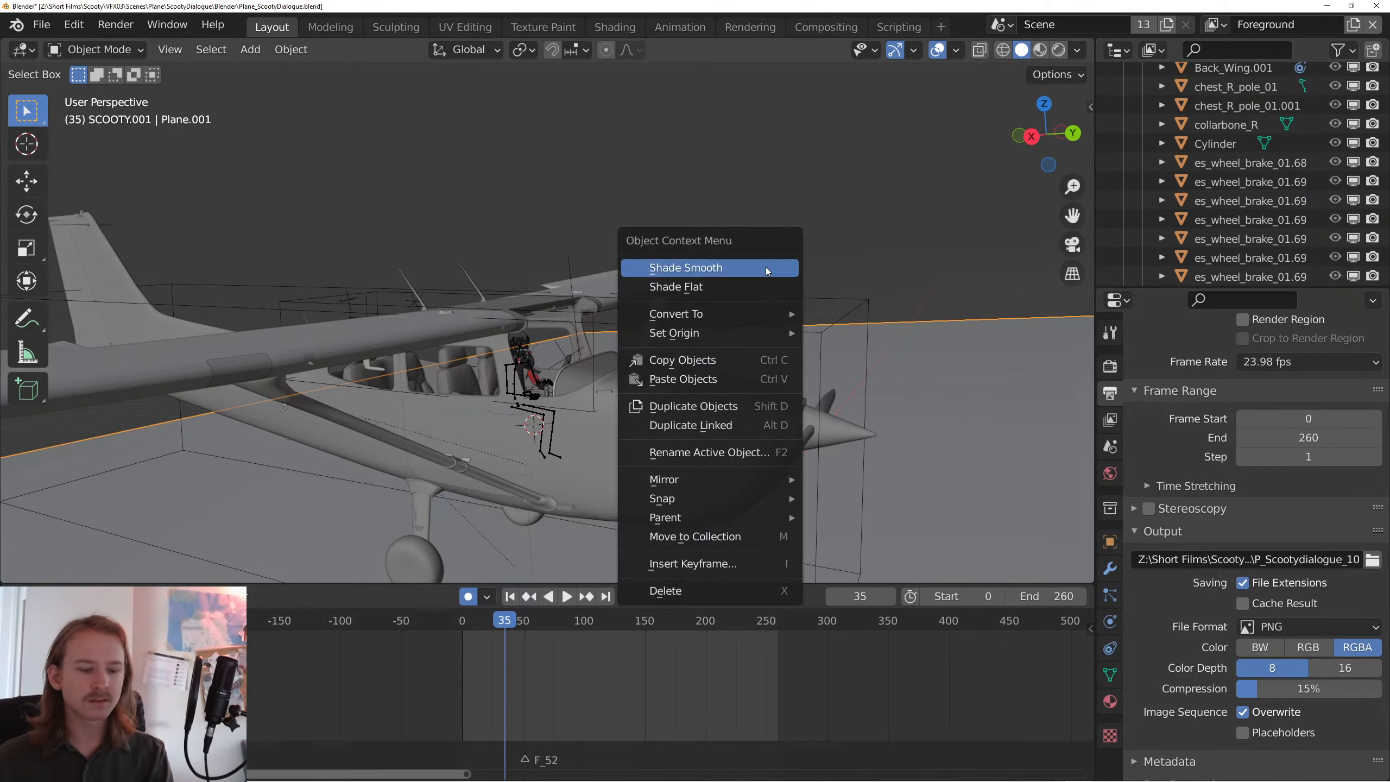
scroll(1175, 210, "down", 10)
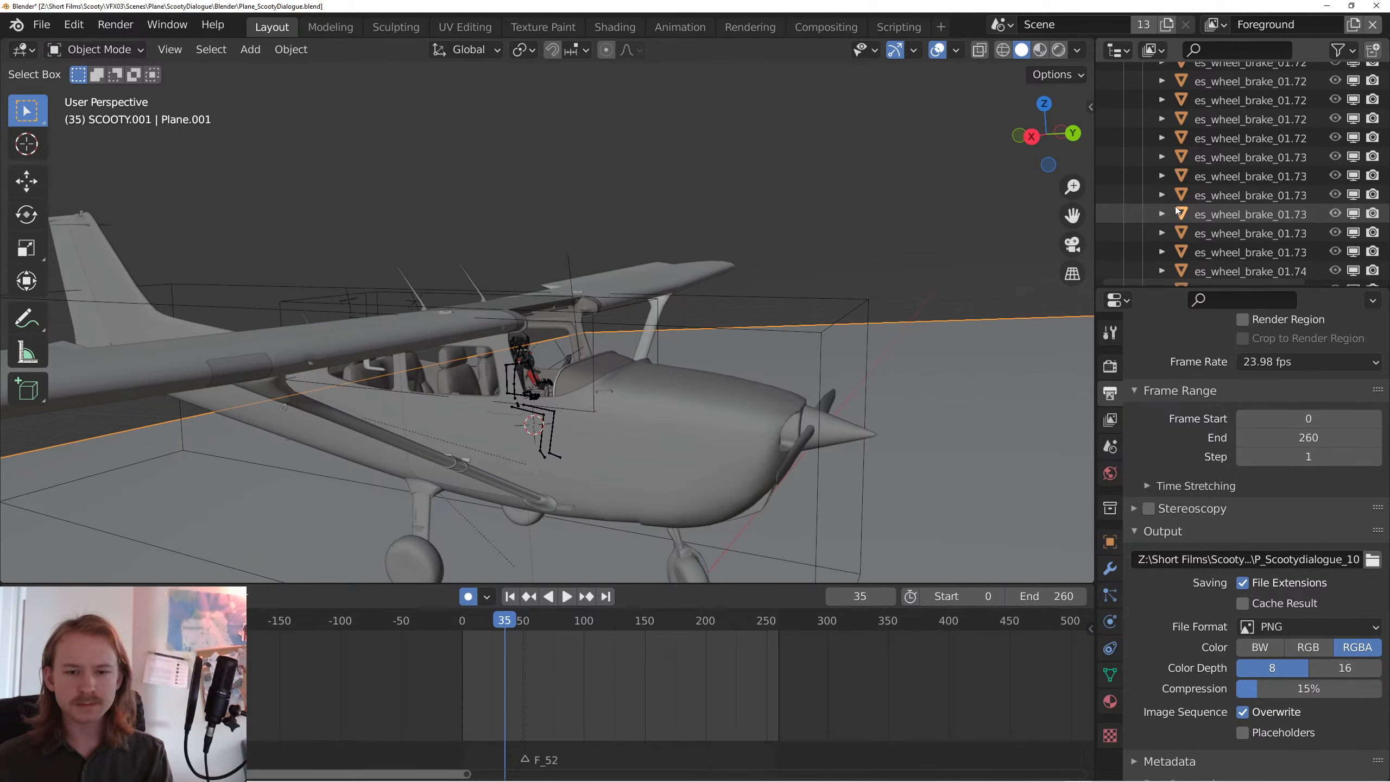
scroll(1175, 207, "down", 9)
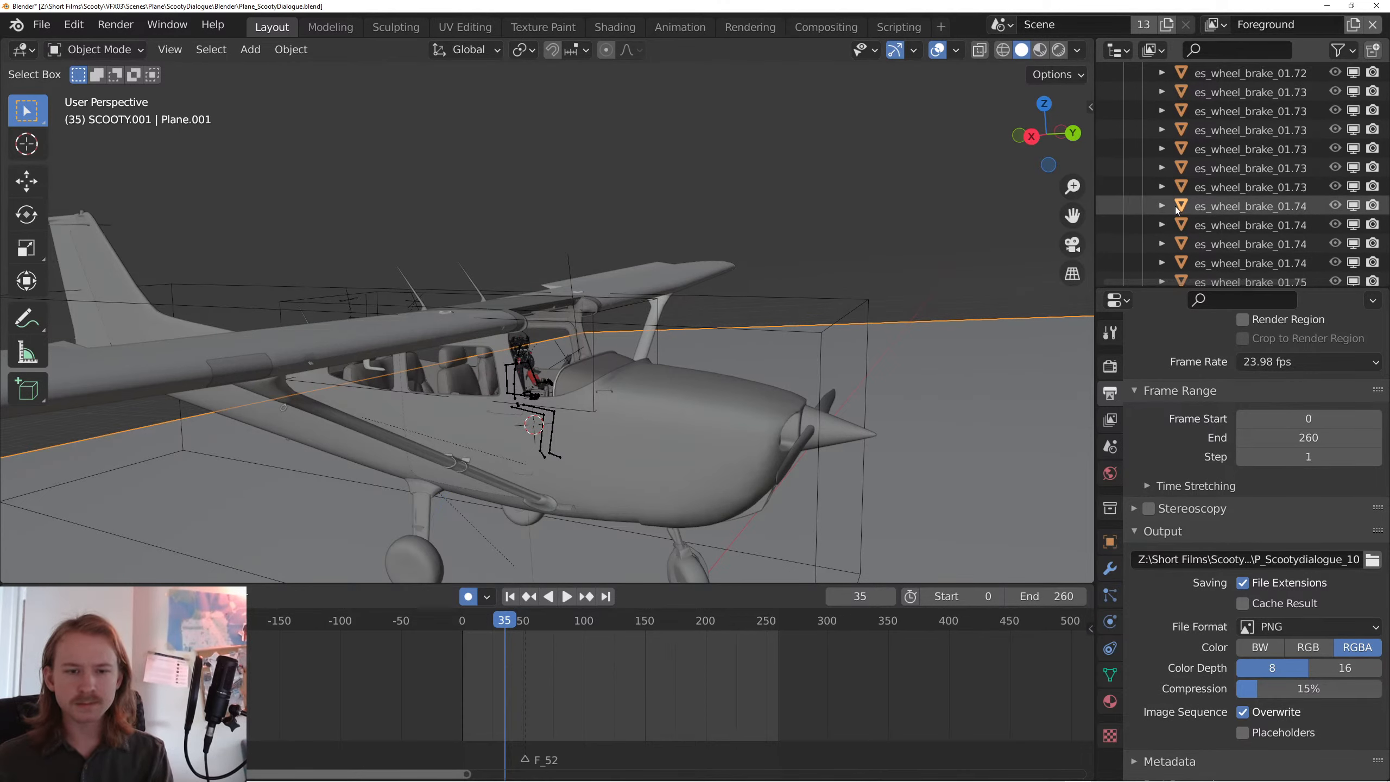
left_click(1153, 50)
left_click(1169, 73)
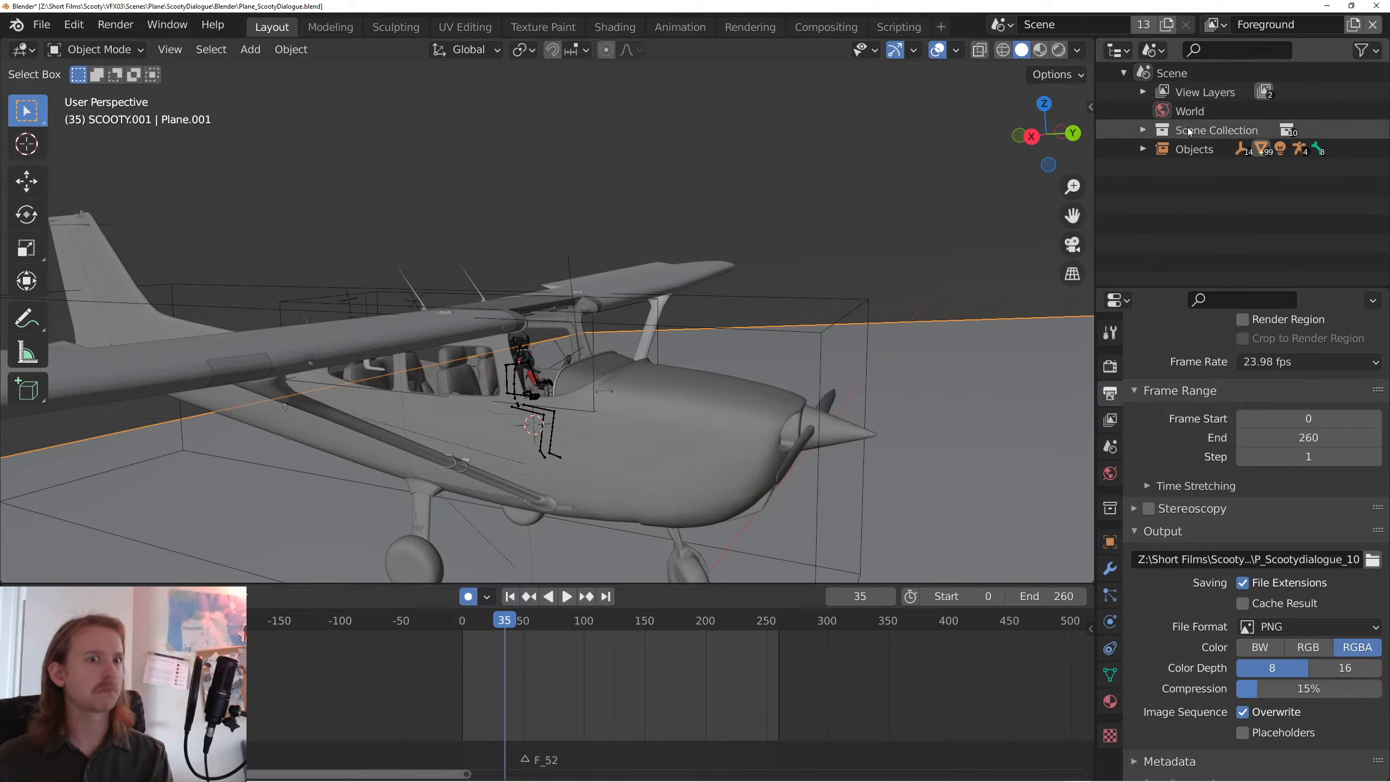
- Expand the Scene Collection in the outliner, look through its collections for the camera, and collapse it again
left_click(1171, 117)
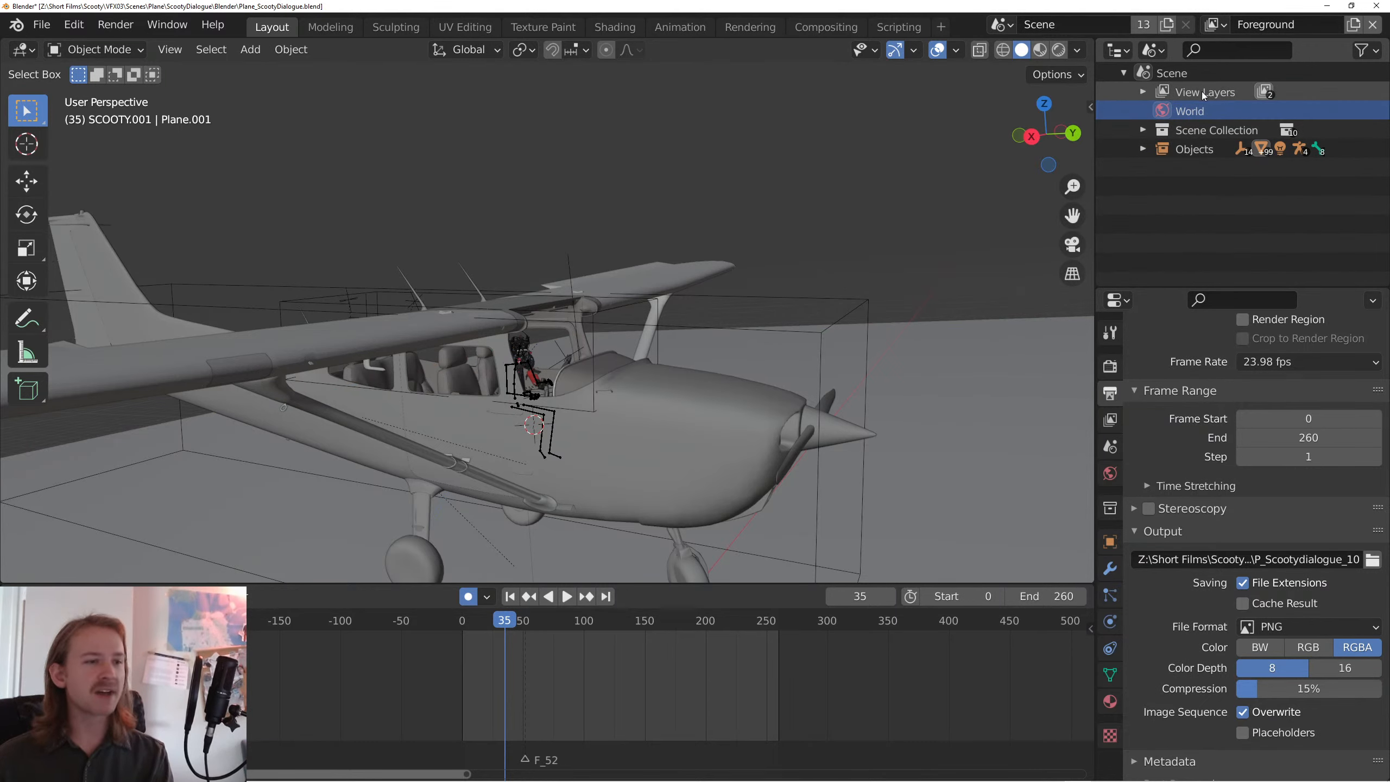
left_click(1143, 132)
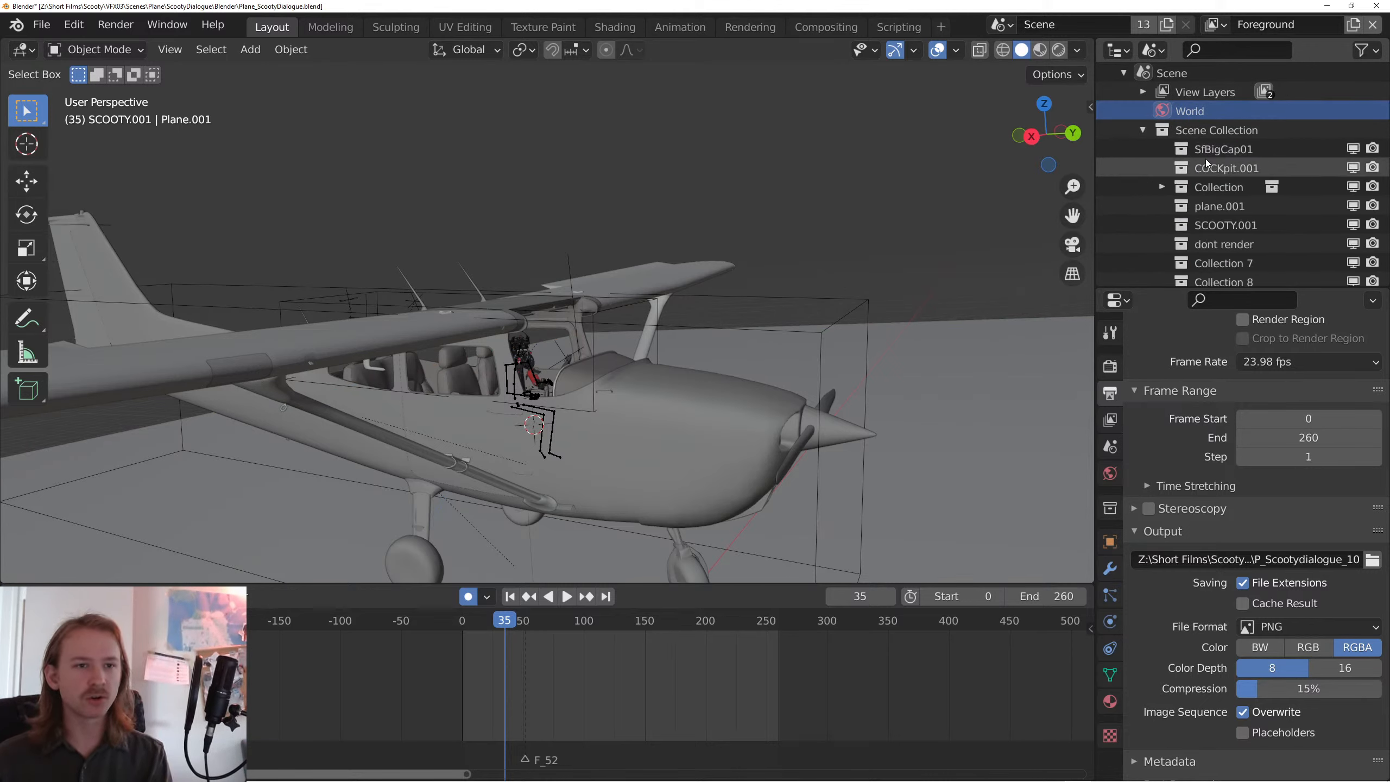
scroll(1239, 222, "down", 3)
scroll(1240, 222, "up", 3)
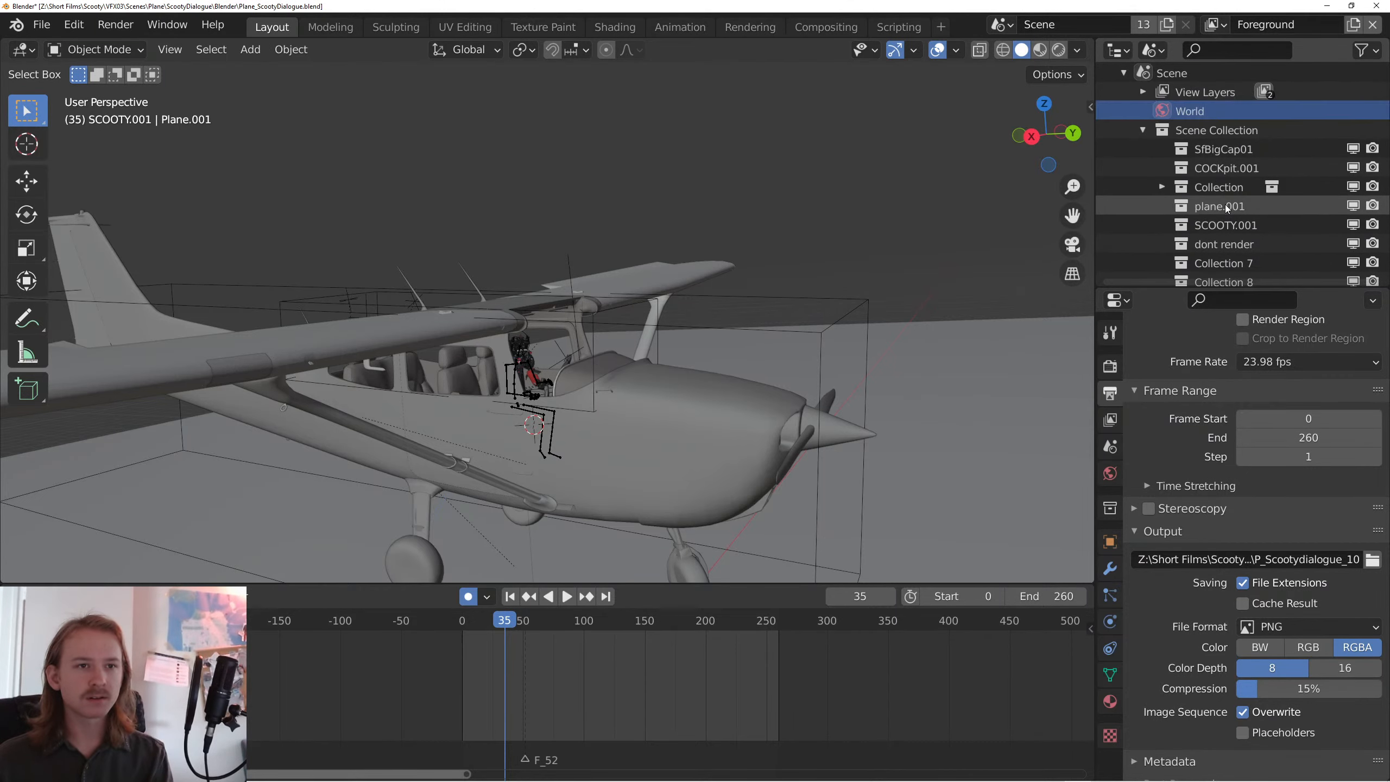
left_click(1142, 130)
- Search the outliner's Scenes listing for "cam" and clear the search filter
left_click(1152, 51)
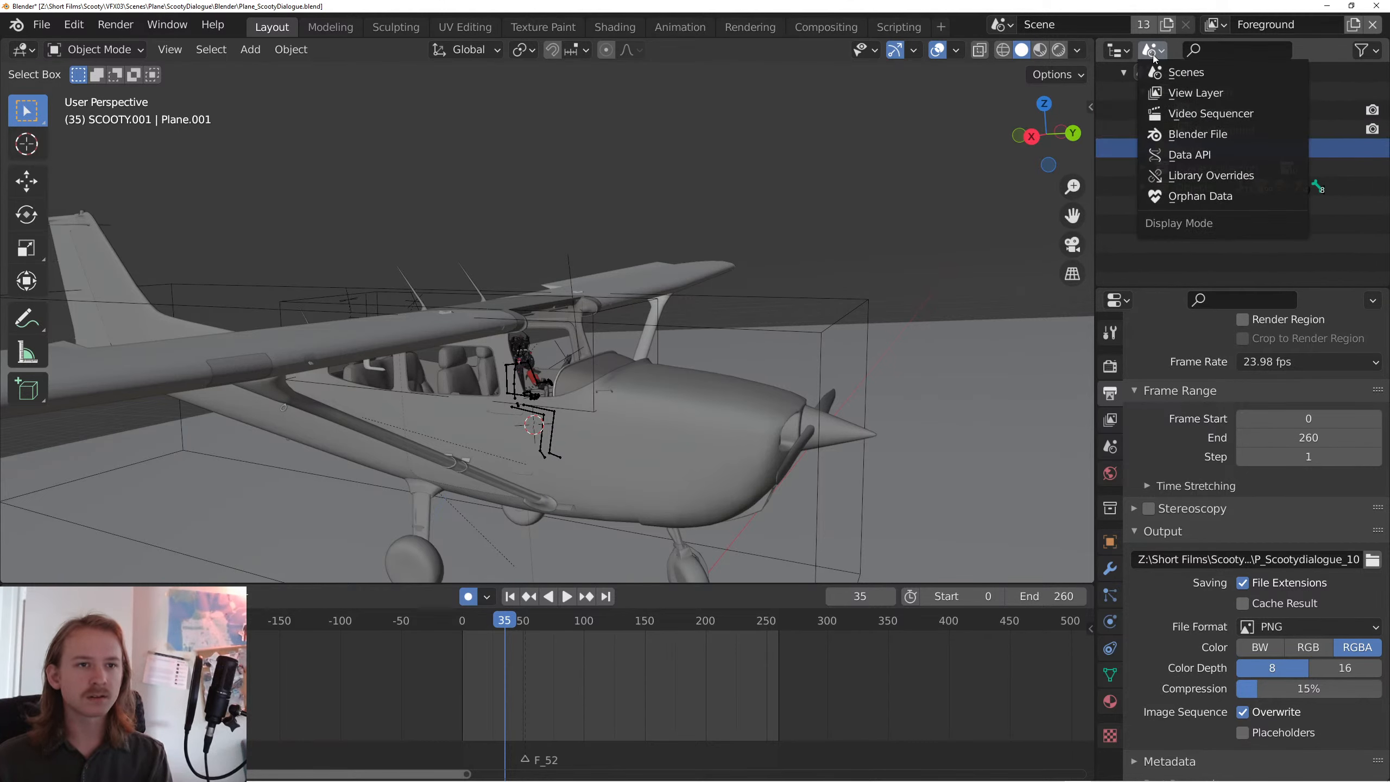
left_click(1184, 72)
left_click(1224, 51)
type("cam")
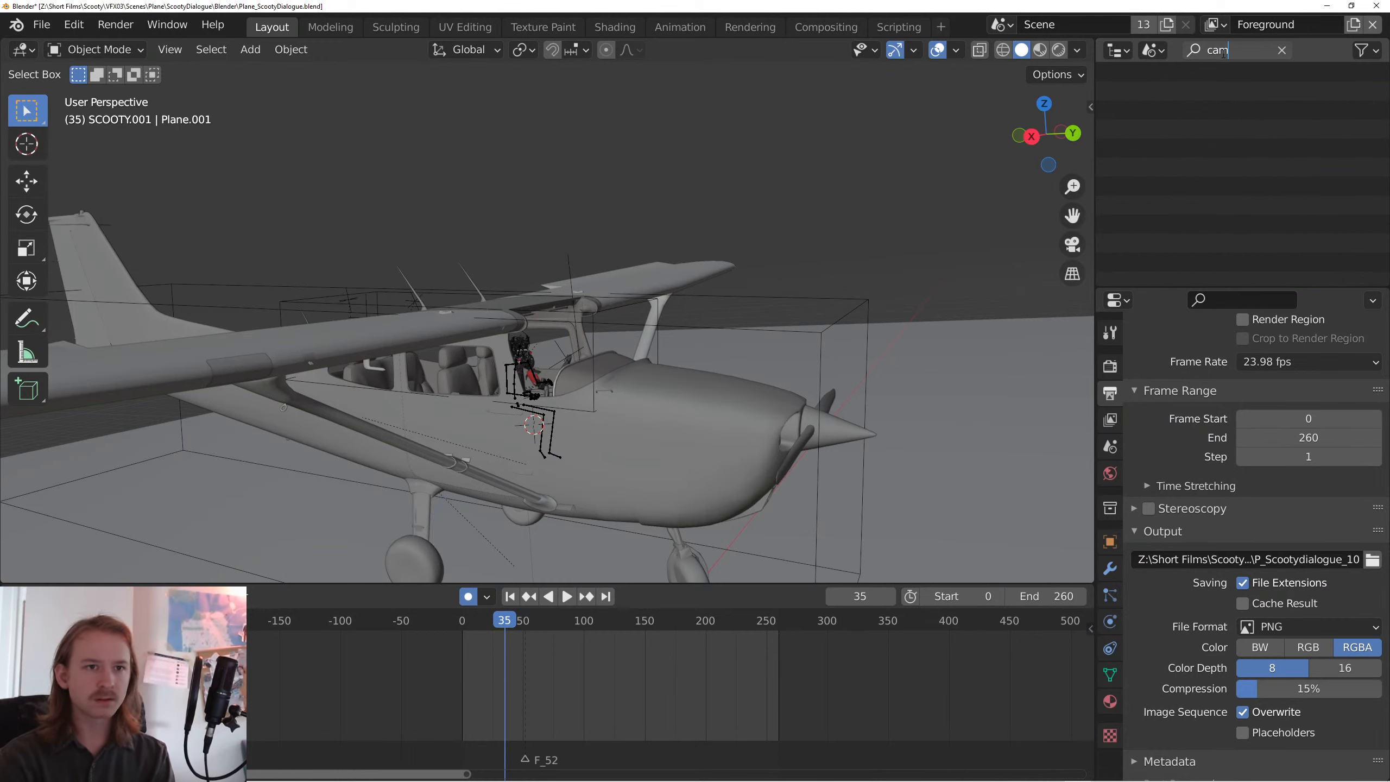
key("BackSpace")
key("BackSpace")
key("BackSpace")
left_click(969, 241)
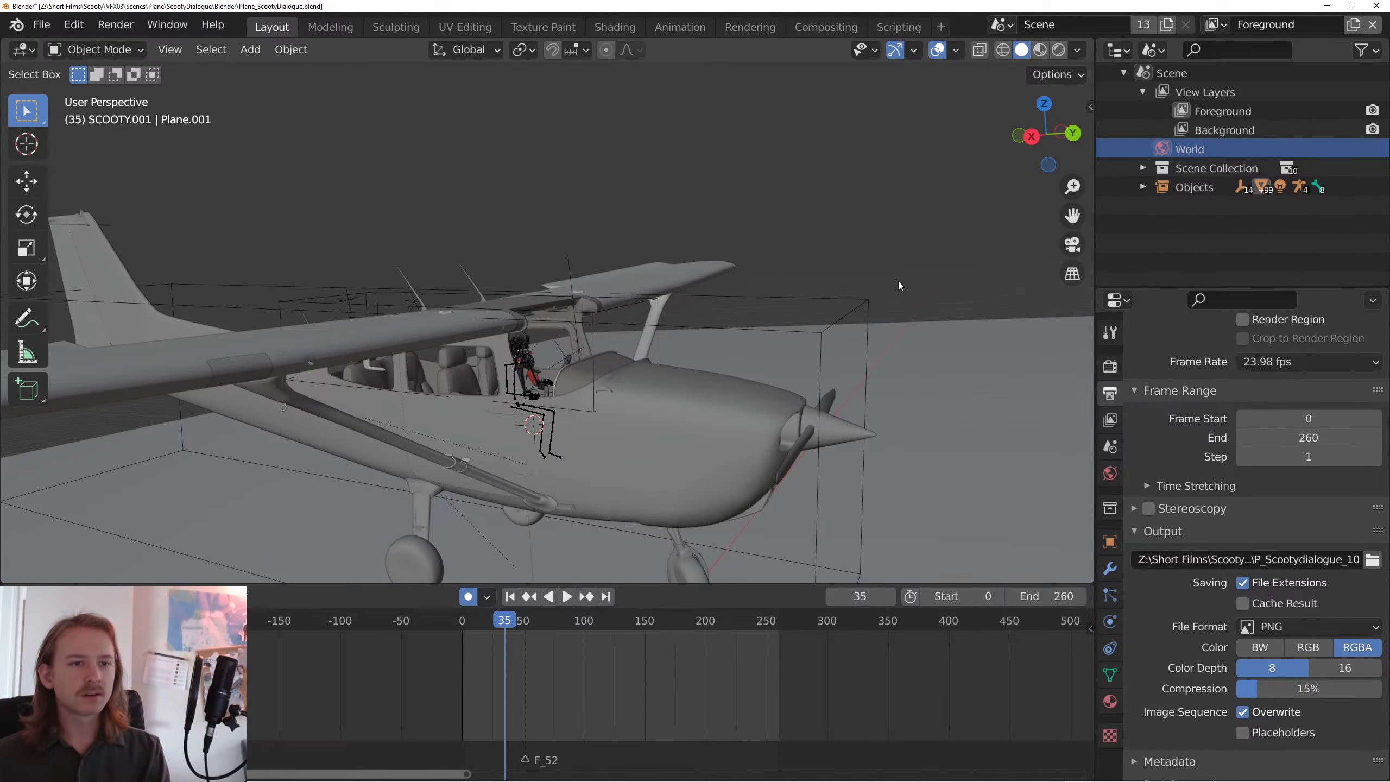
left_click_drag(898, 280, 836, 290)
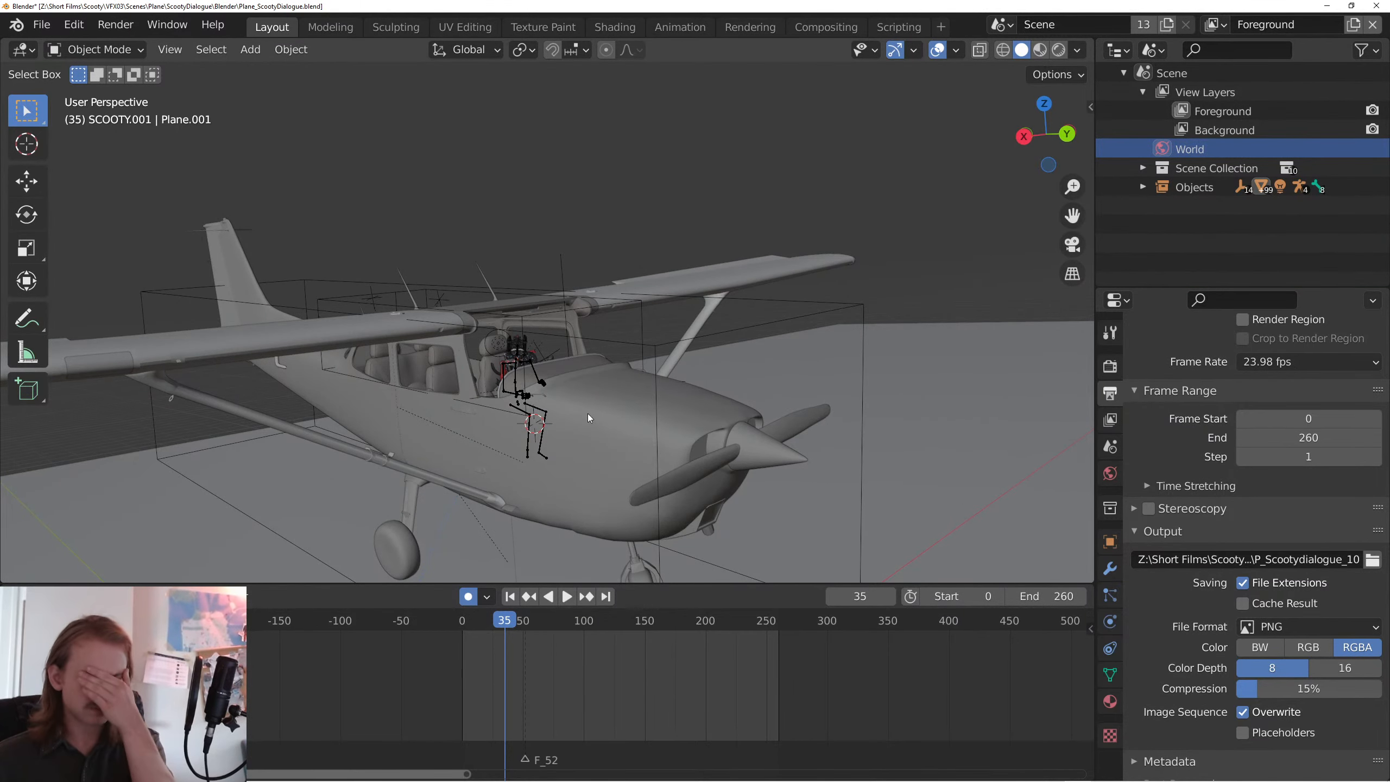
- Change the 3D viewport to the Movie Clip Editor and review the tracked clip's solve and scene setup options
left_click(21, 49)
left_click(76, 266)
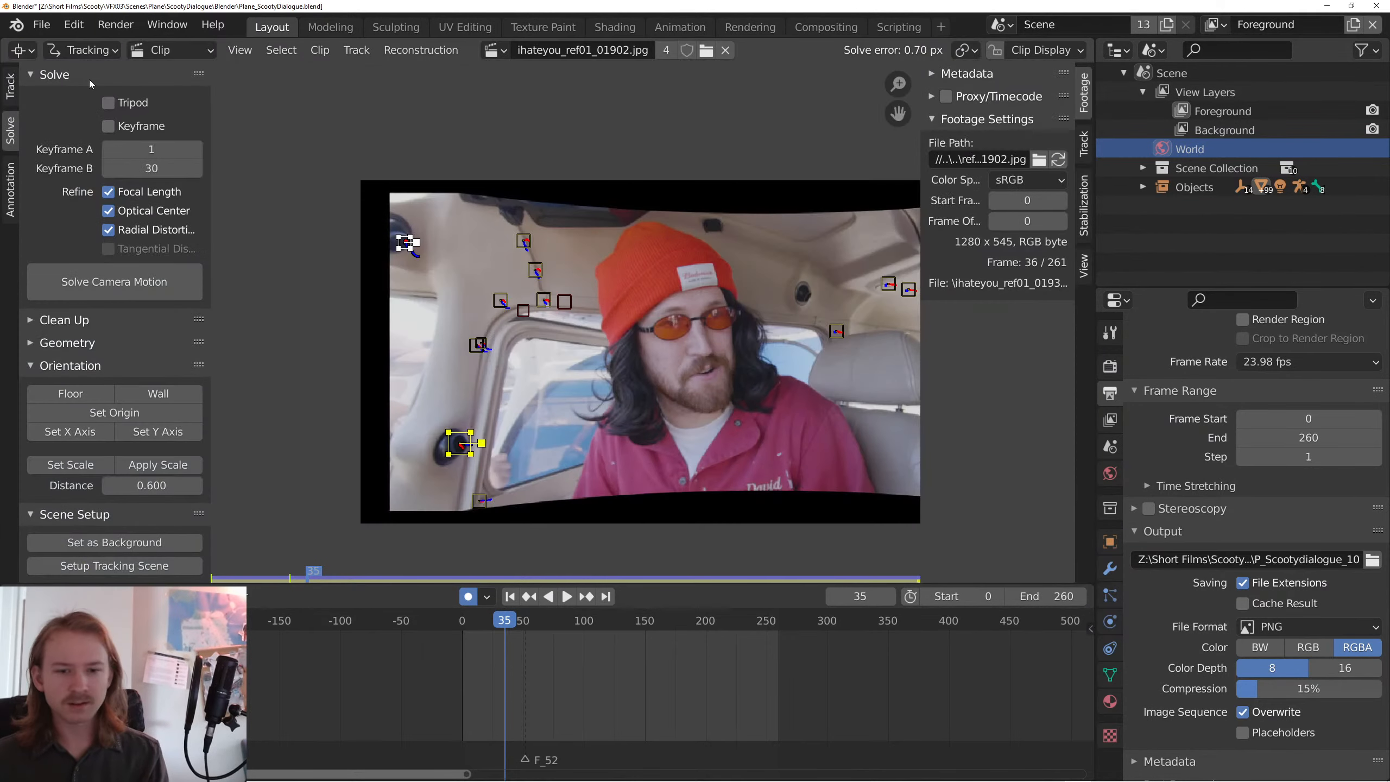
right_click(728, 361)
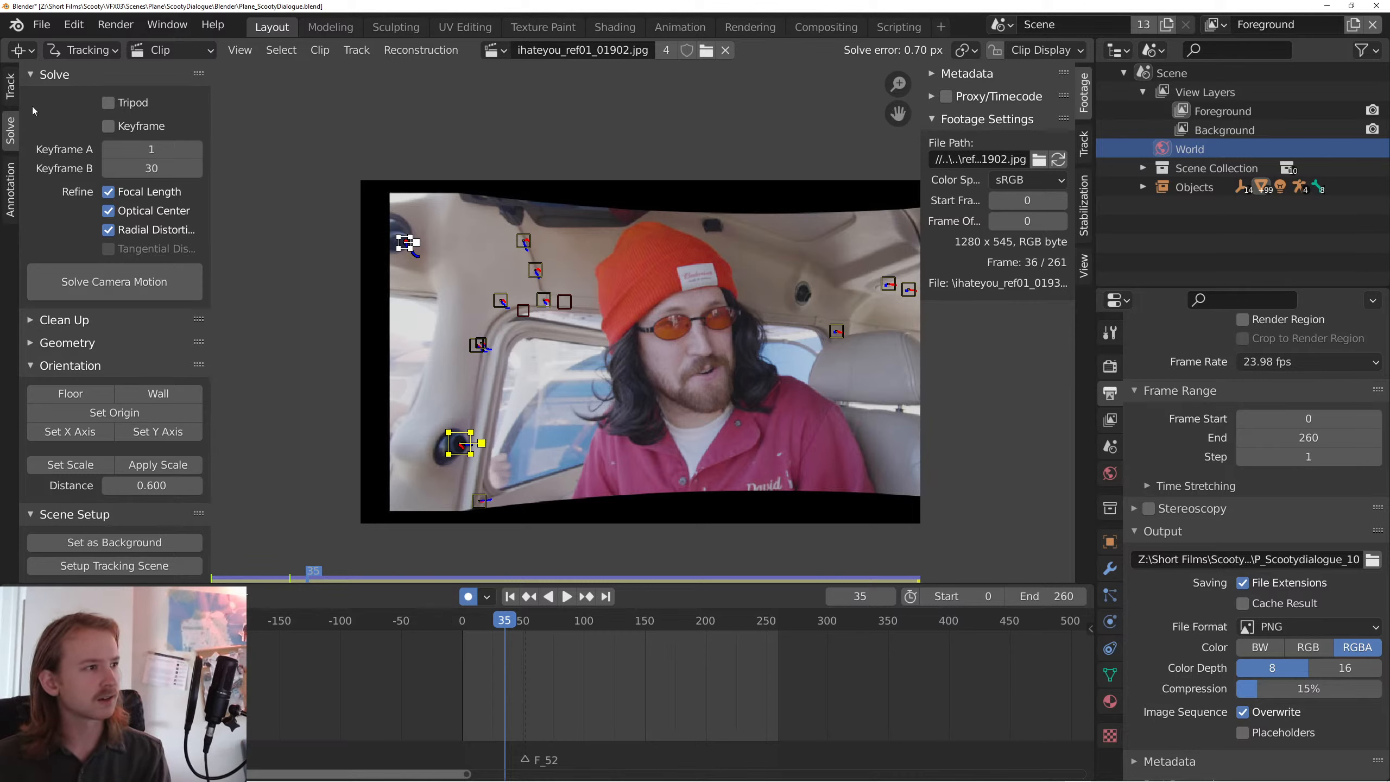
scroll(142, 356, "up", 1)
scroll(135, 366, "down", 1)
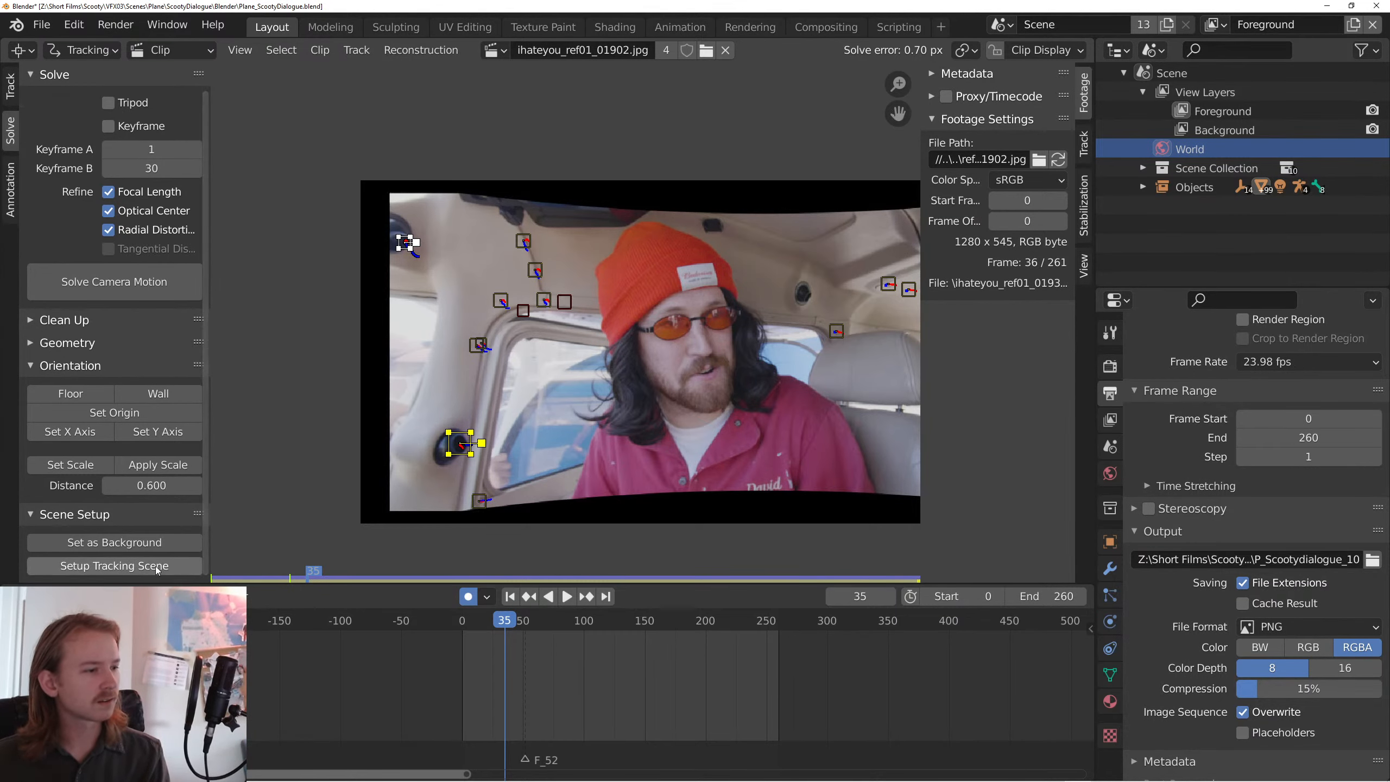
- Return the area to the 3D viewport and check the shot through the active camera before leaving the camera view
left_click(23, 51)
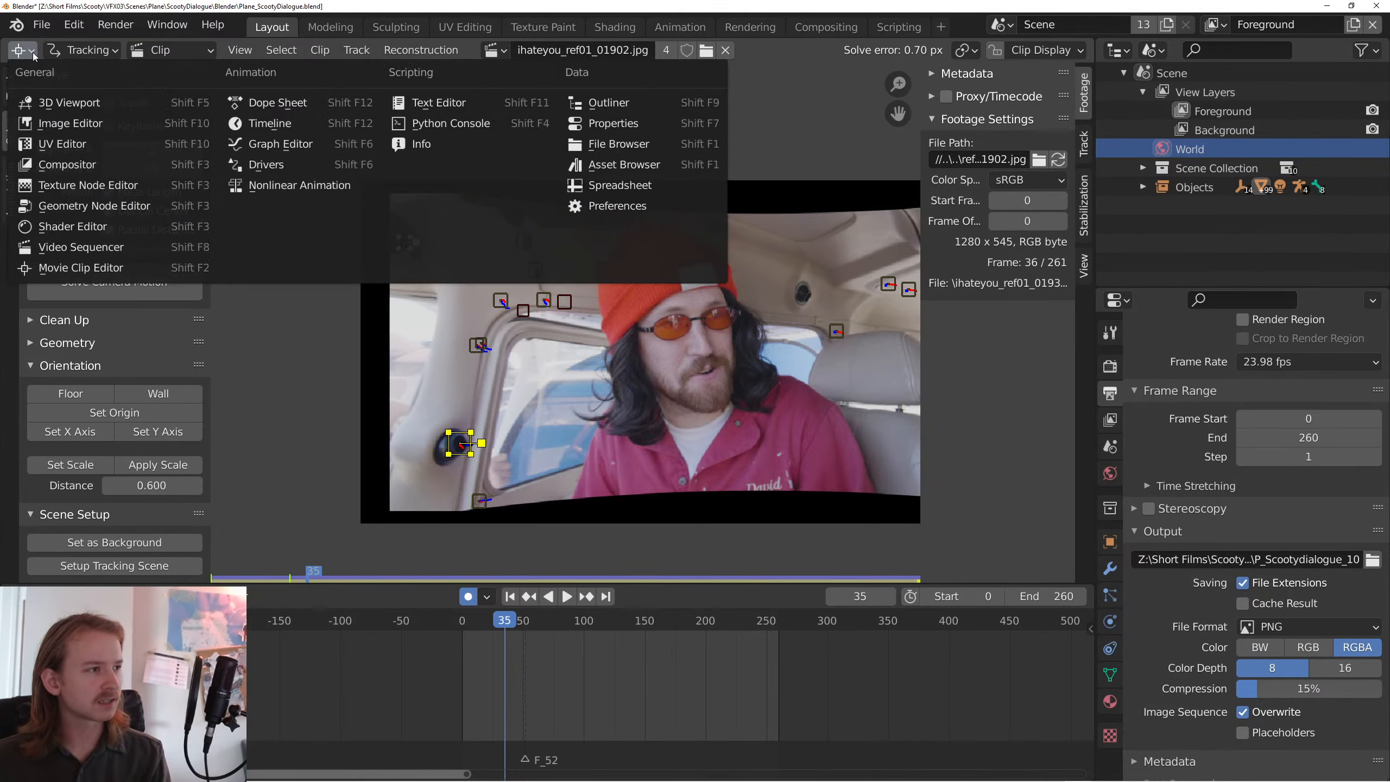
left_click(68, 102)
right_click(678, 256)
key("KP_0")
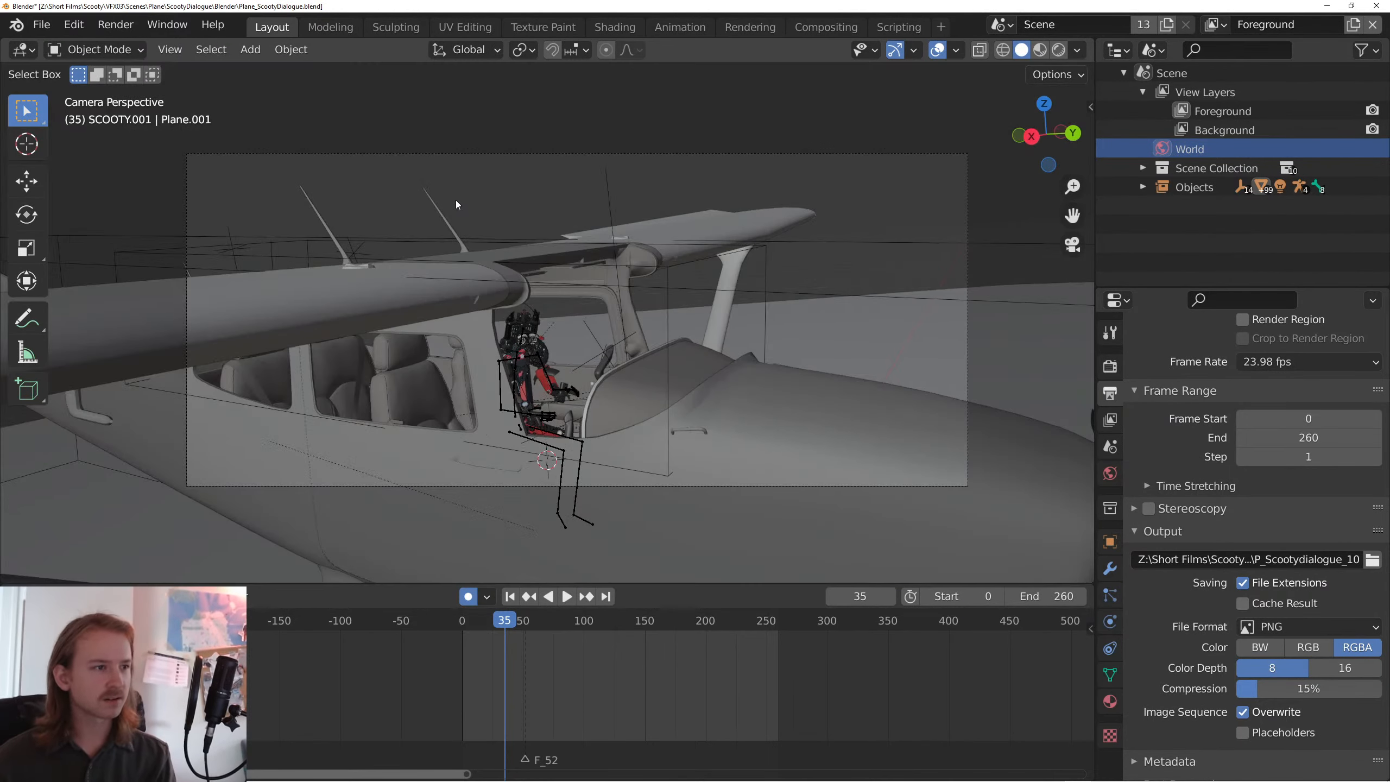
left_click_drag(714, 226, 777, 238)
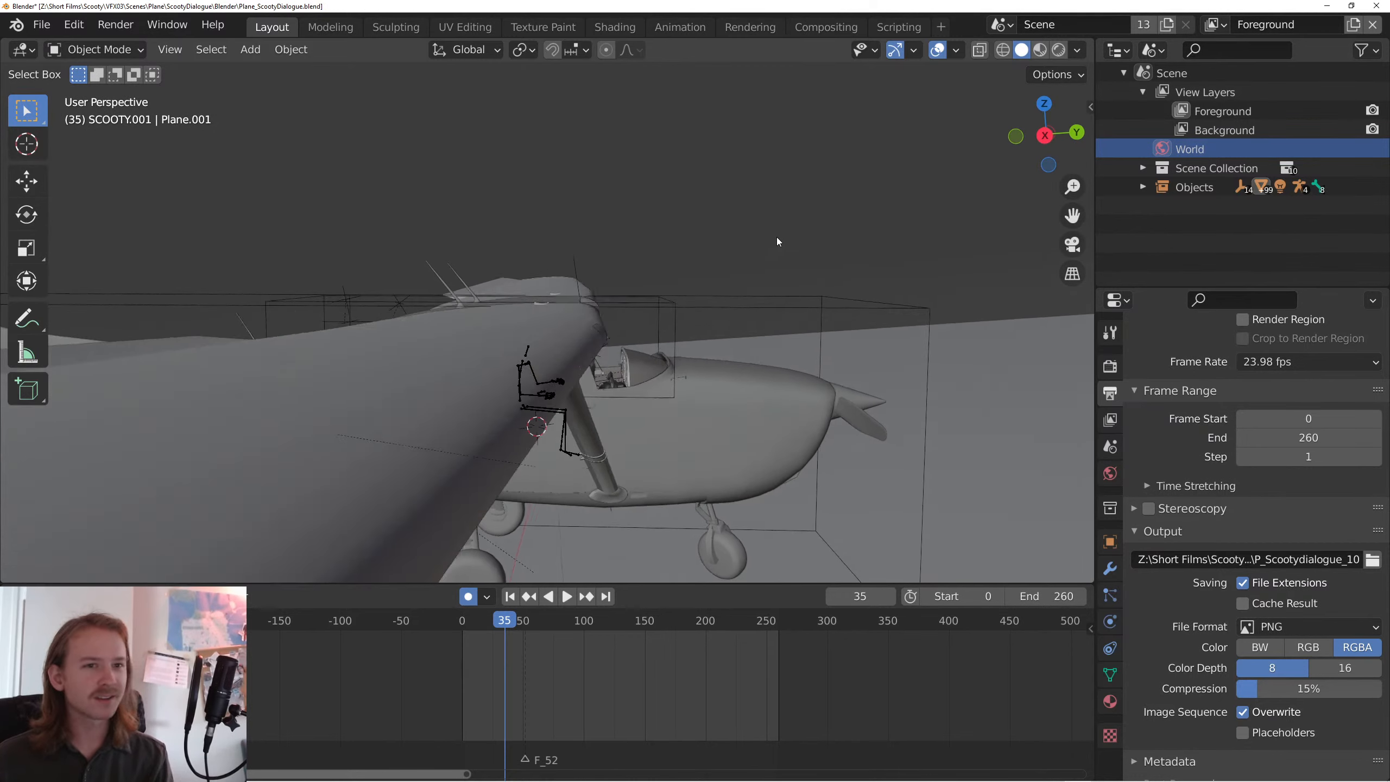
- Expand the scene's Objects list to look for the camera, and check the view layer, output and render properties
left_click(1143, 187)
scroll(1201, 211, "down", 10)
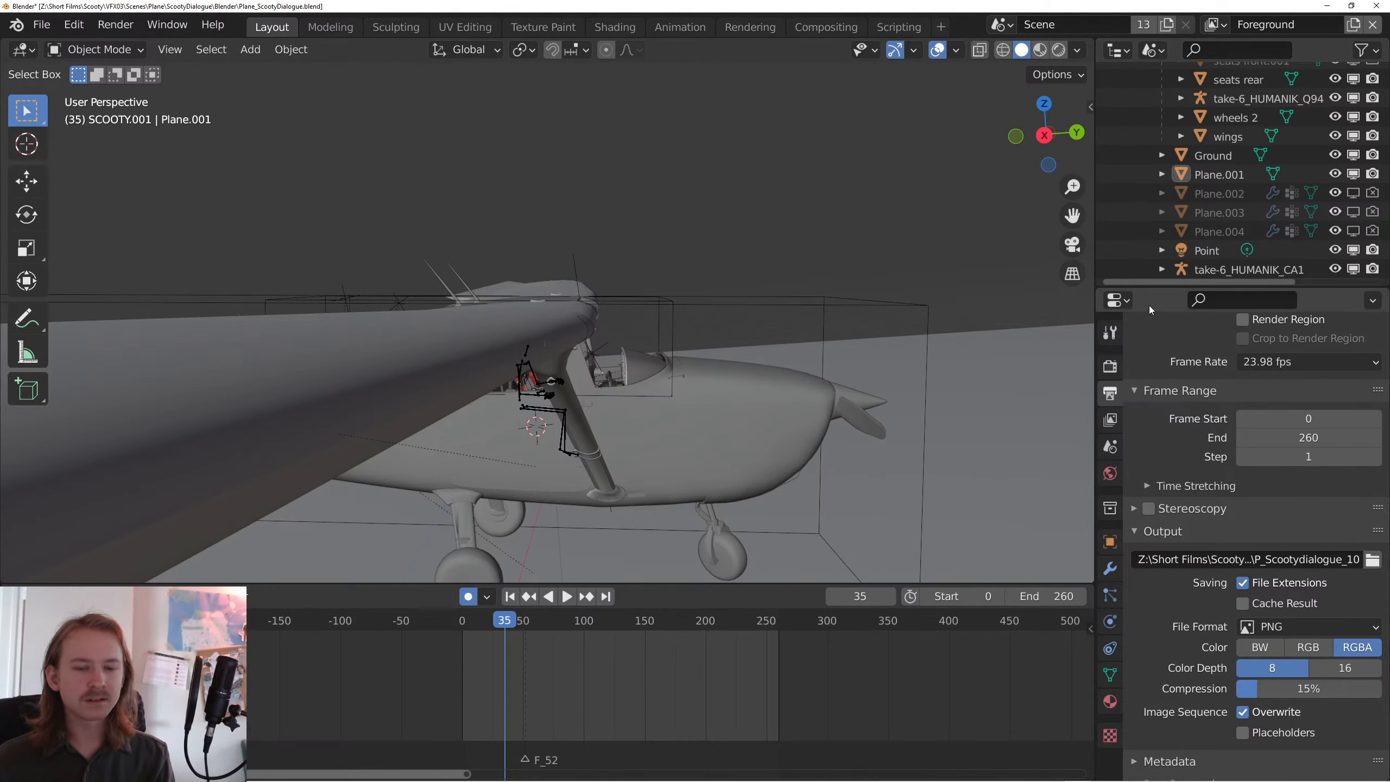
left_click(1110, 419)
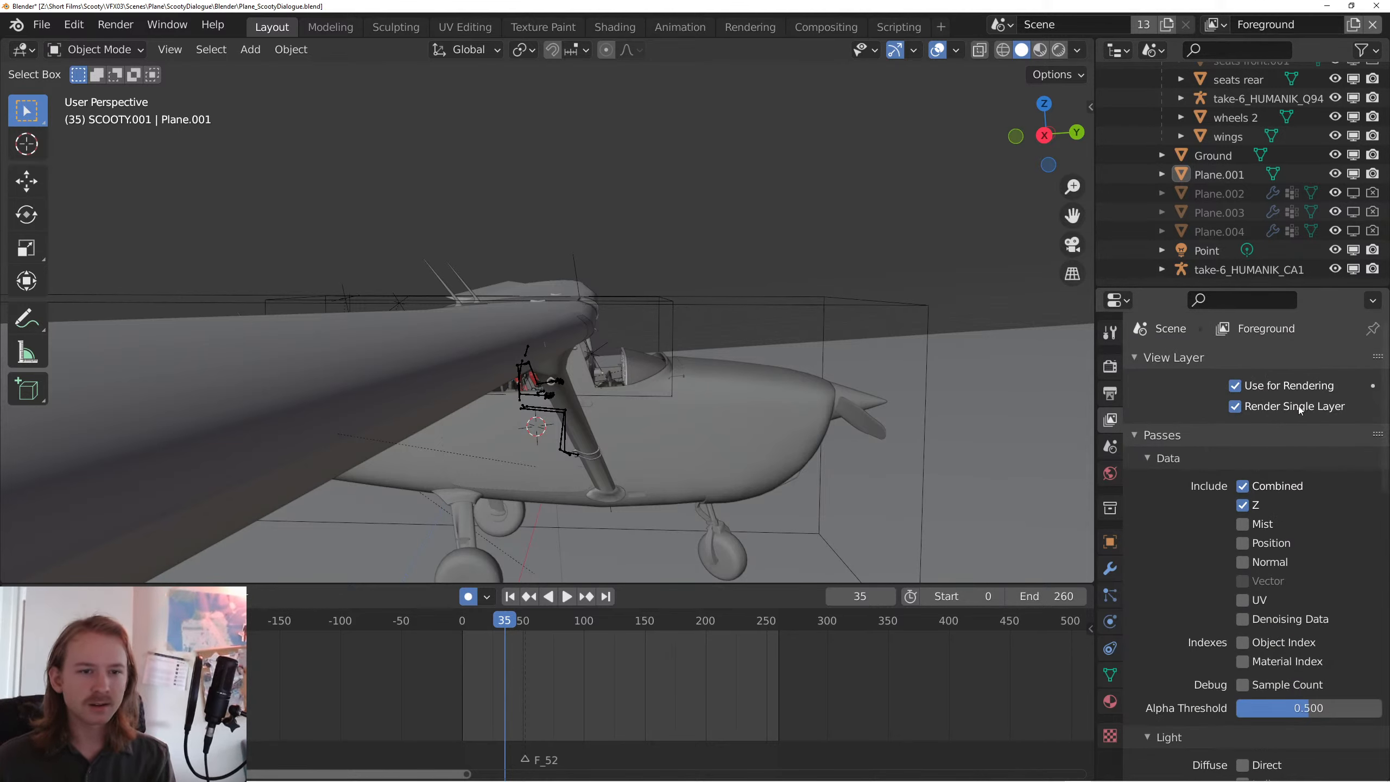
left_click(1110, 393)
left_click(1110, 366)
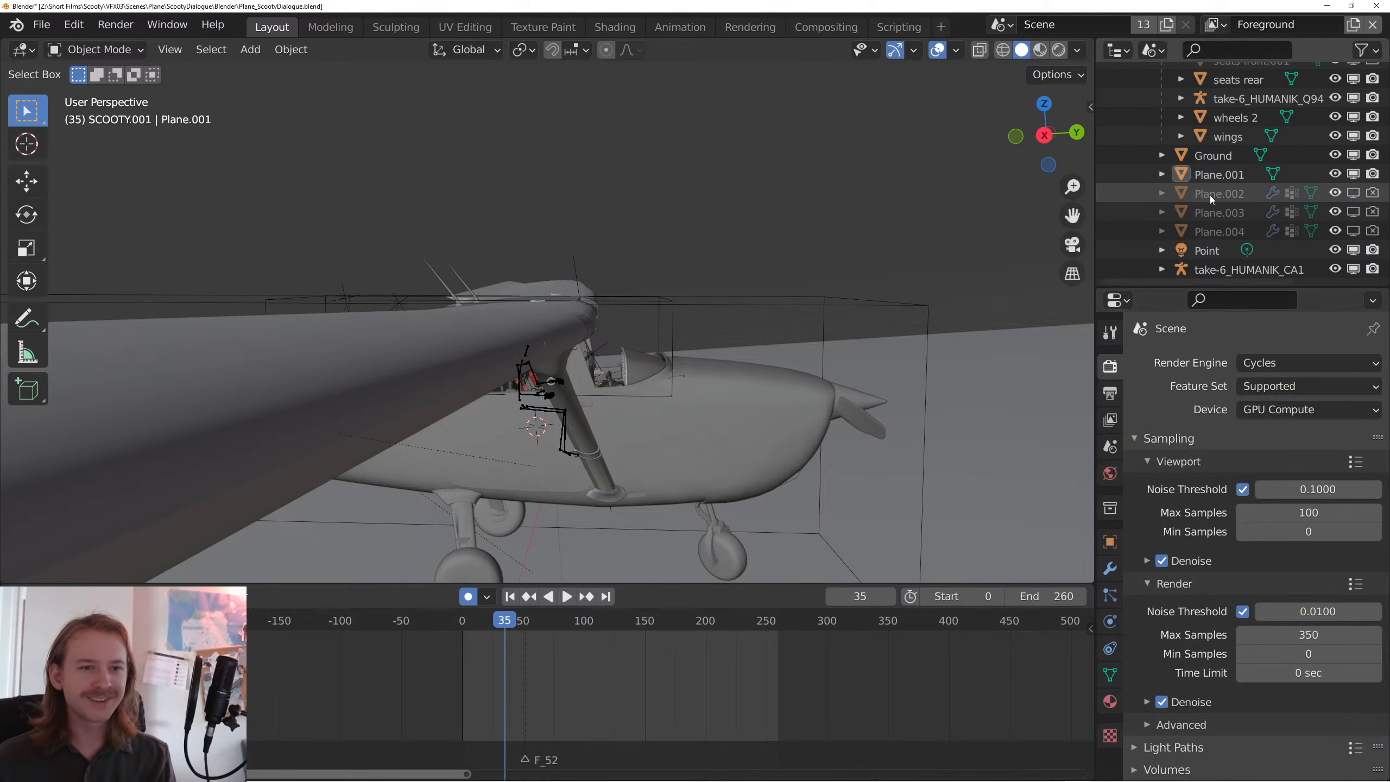
scroll(1211, 198, "up", 3)
scroll(1210, 198, "up", 10)
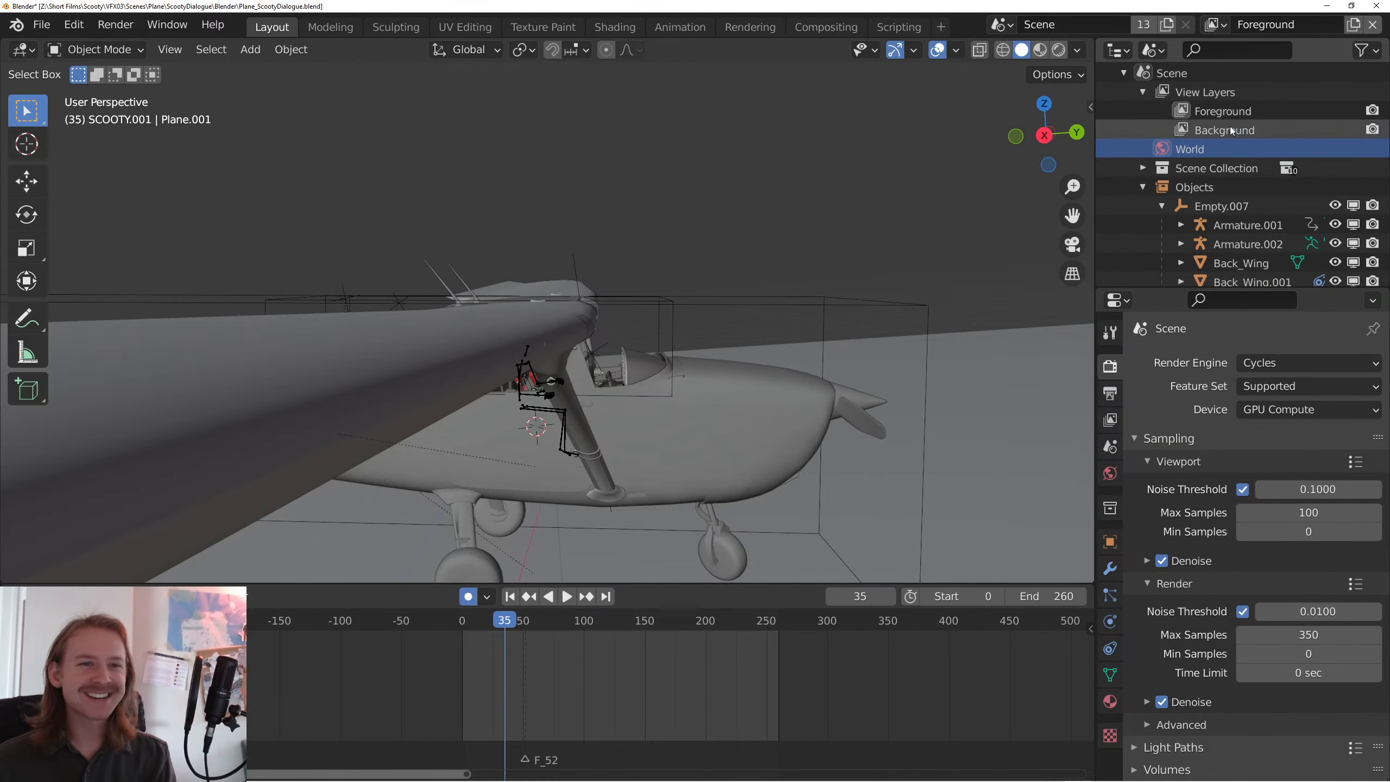
- Activate the Background view layer, return to Foreground, and set the outliner to the View Layer display mode
left_click(1226, 129)
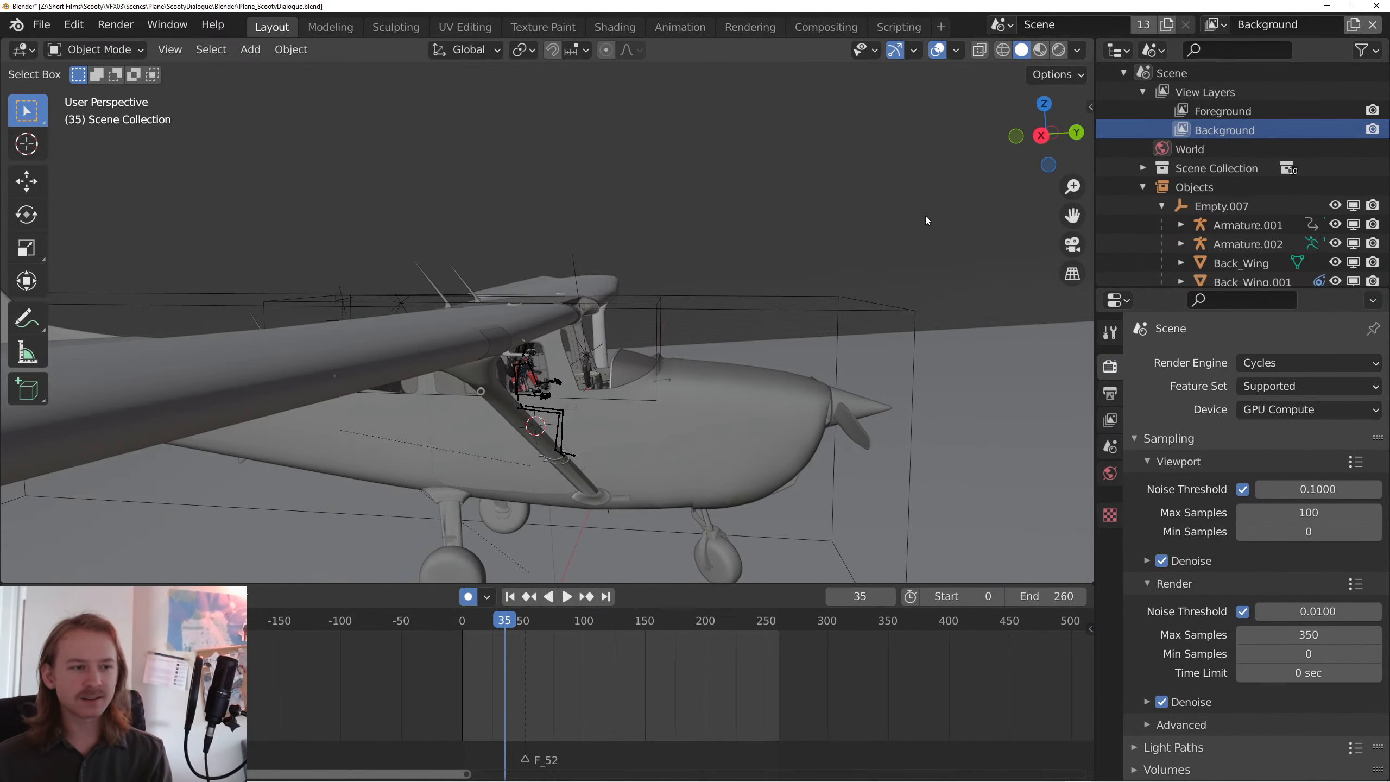
left_click(1223, 111)
scroll(1146, 90, "down", 2)
left_click(1153, 50)
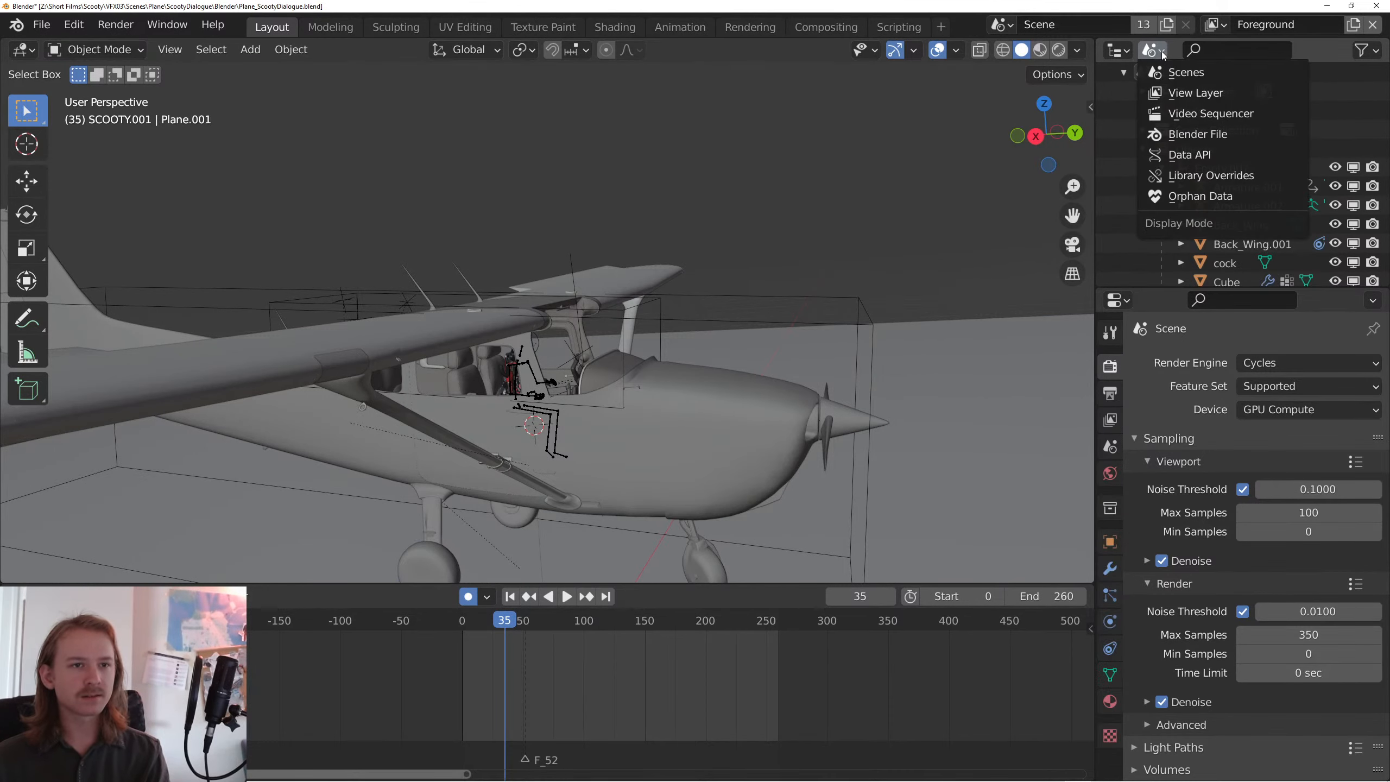
left_click(1173, 94)
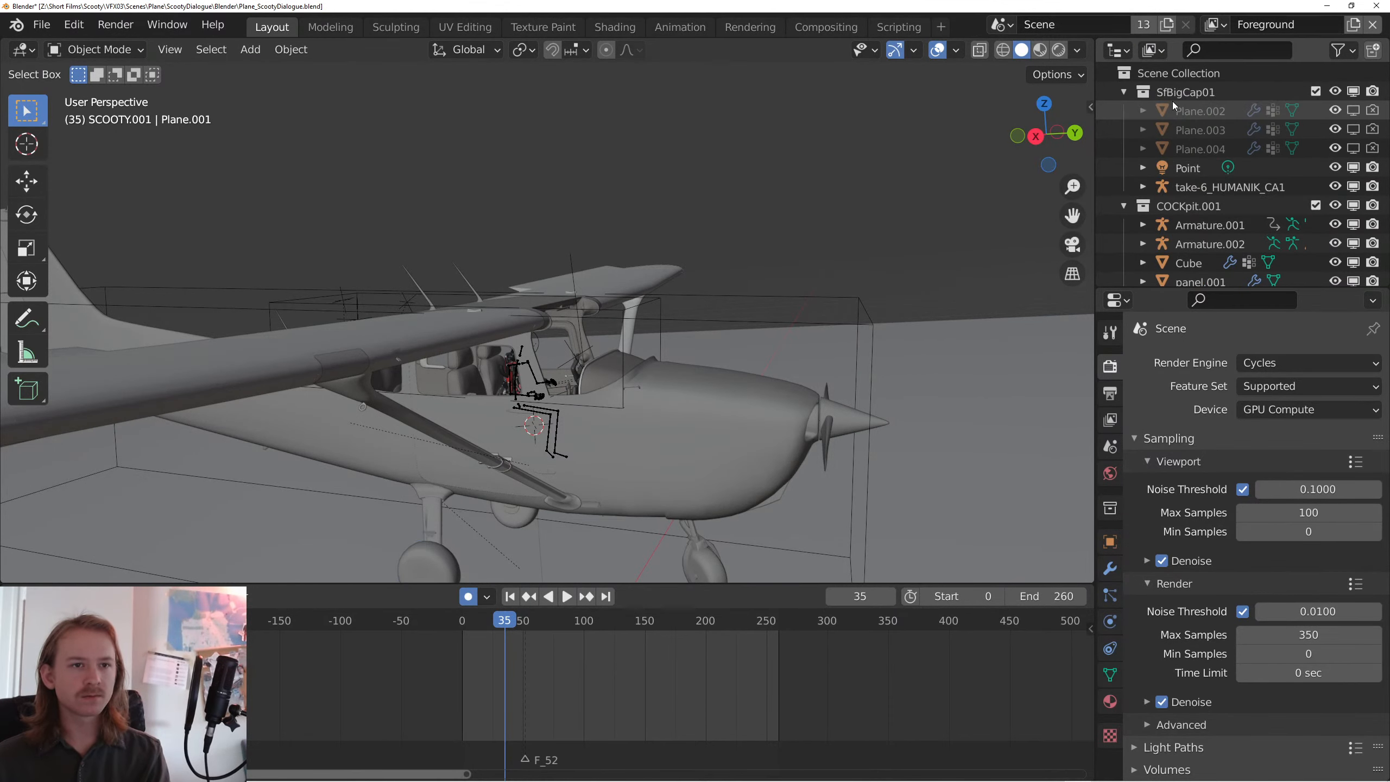
- Look through all objects in the view layer's collections for the camera, search for "cam", and clear the filter
left_click(1244, 49)
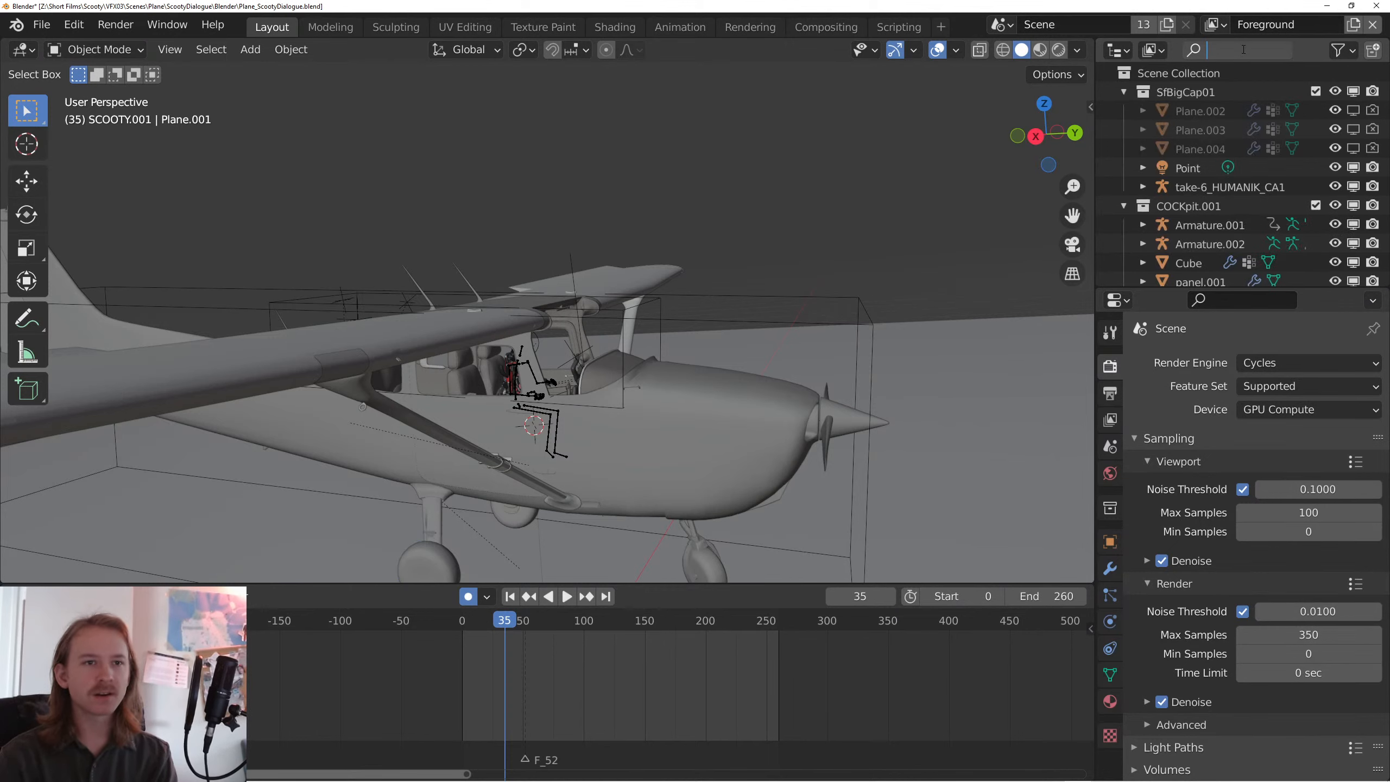
scroll(1212, 265, "down", 5)
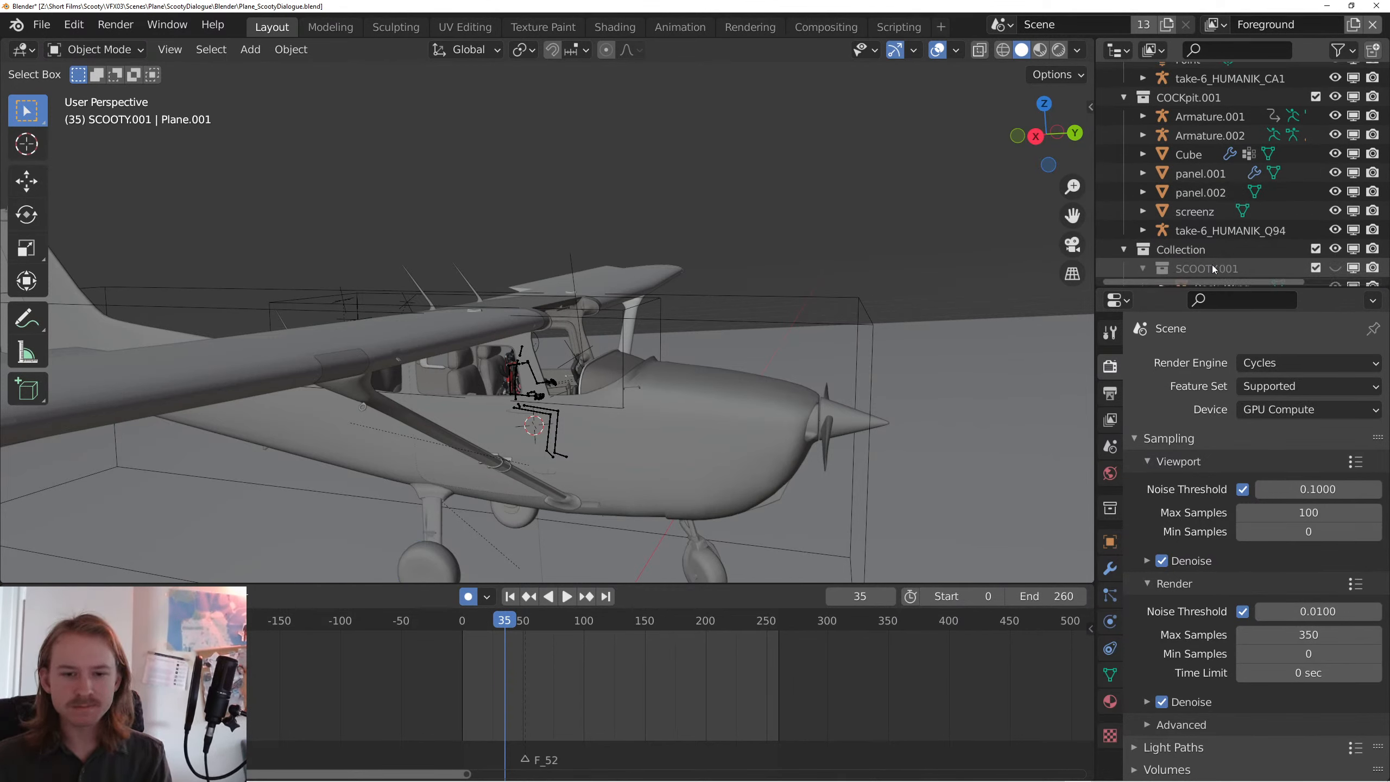
scroll(1225, 273, "down", 15)
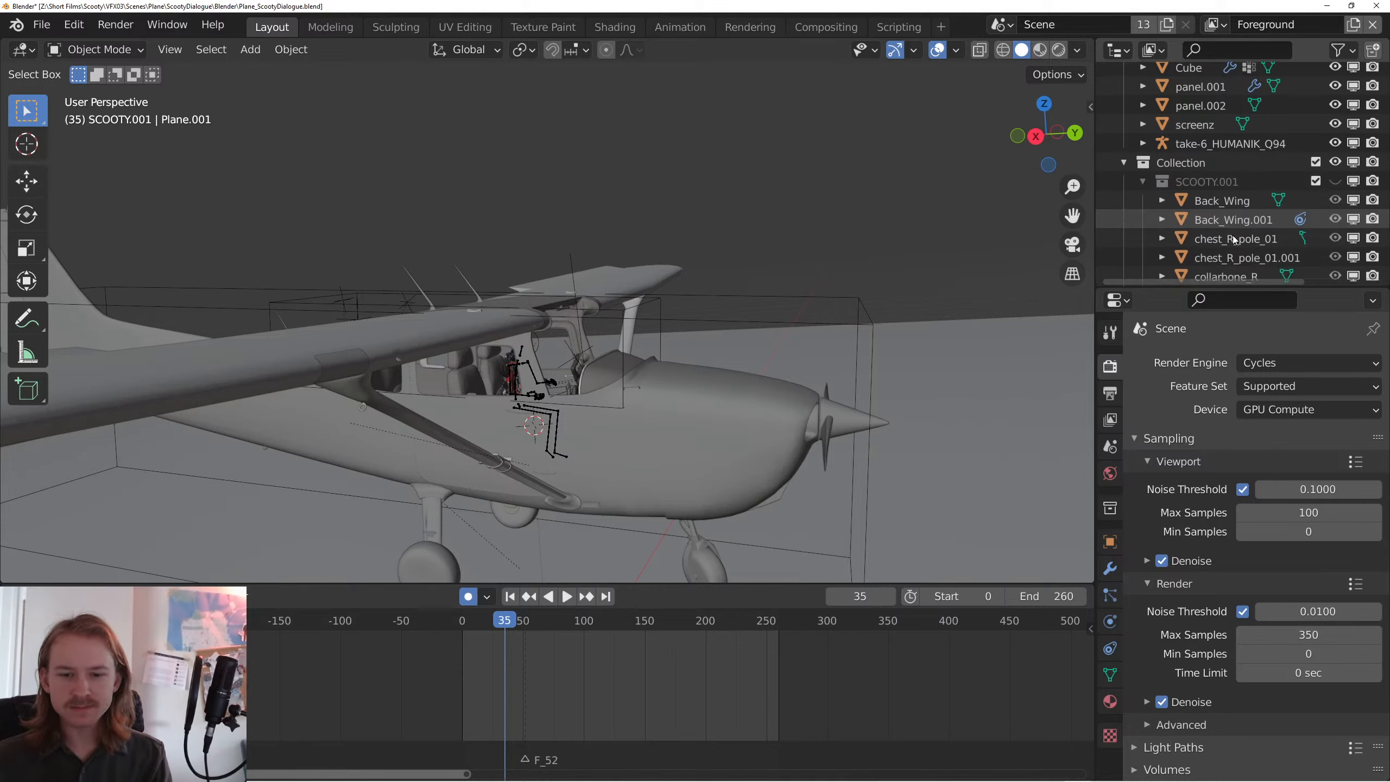
scroll(1197, 253, "down", 10)
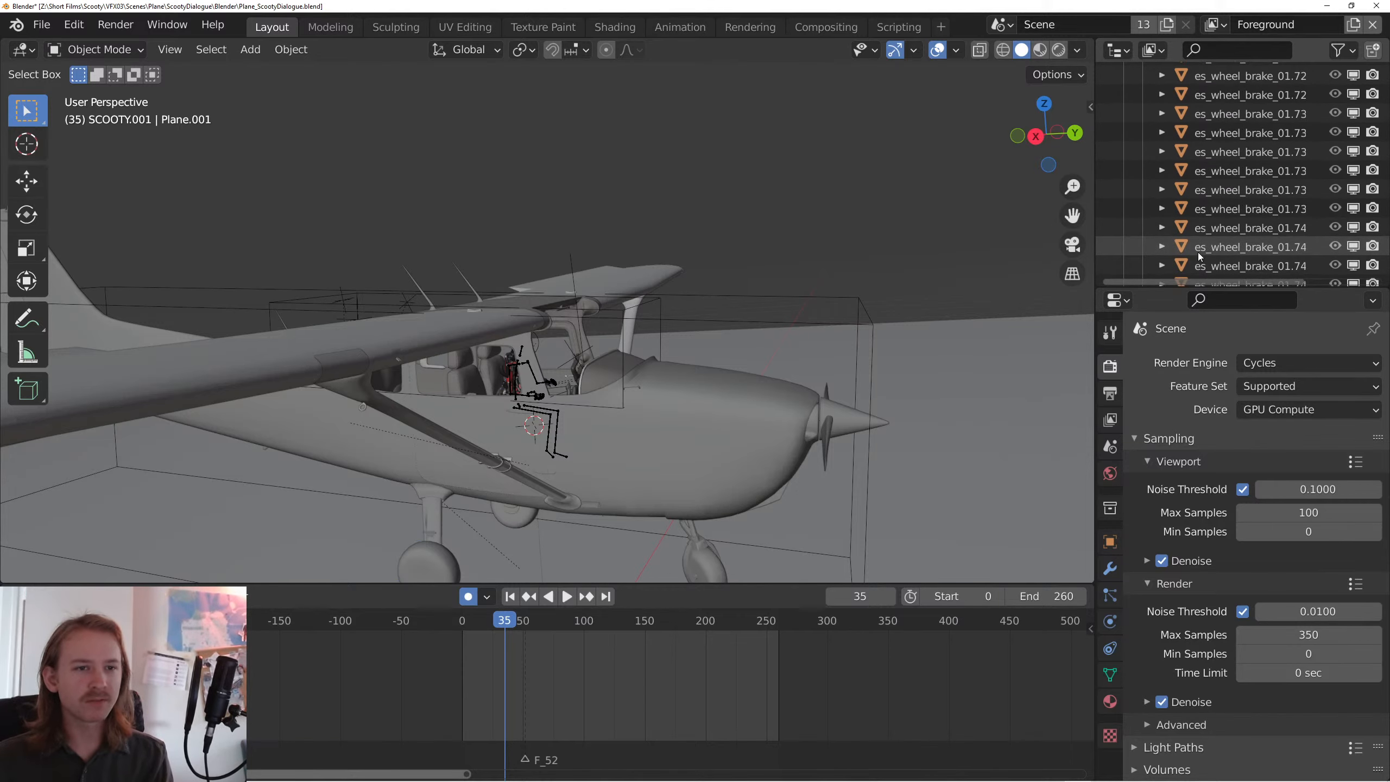
scroll(1216, 218, "down", 20)
scroll(1218, 191, "up", 20)
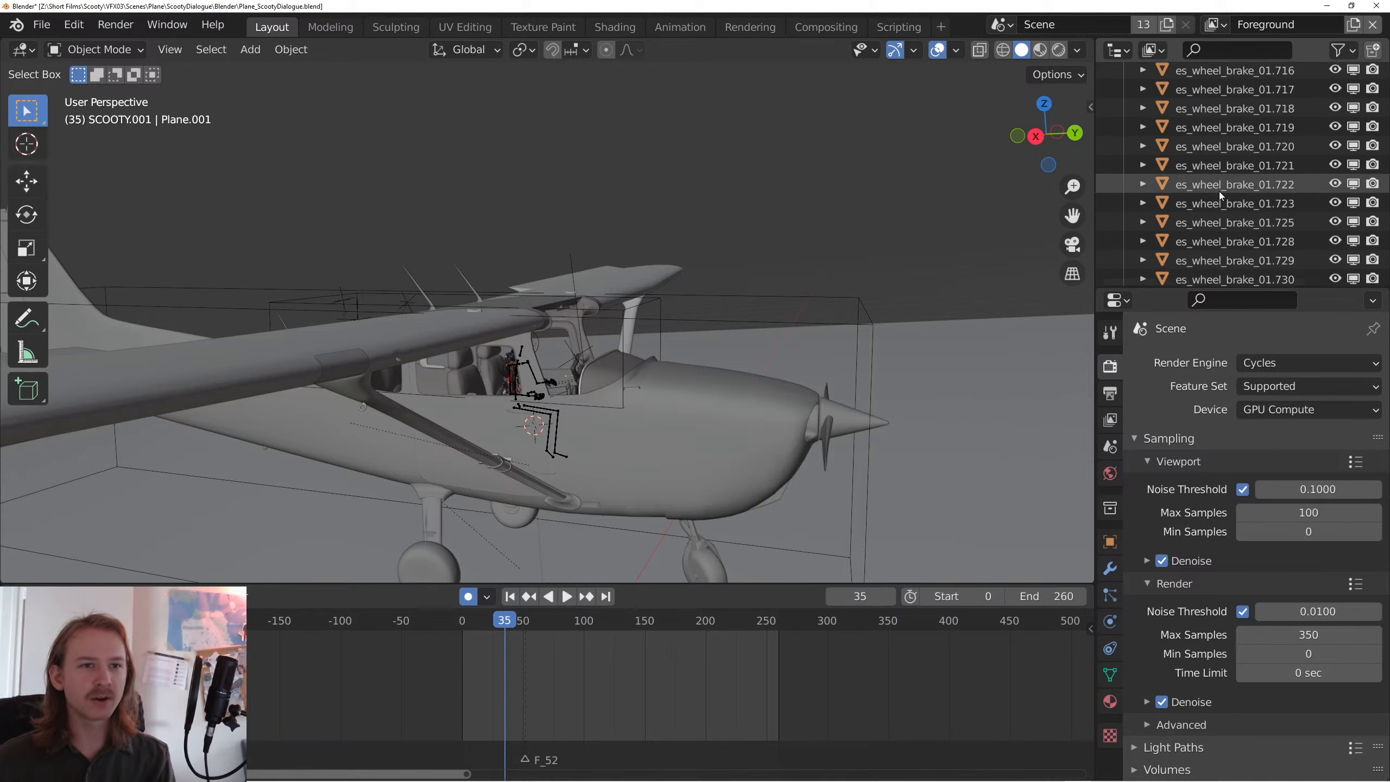
scroll(1235, 206, "up", 15)
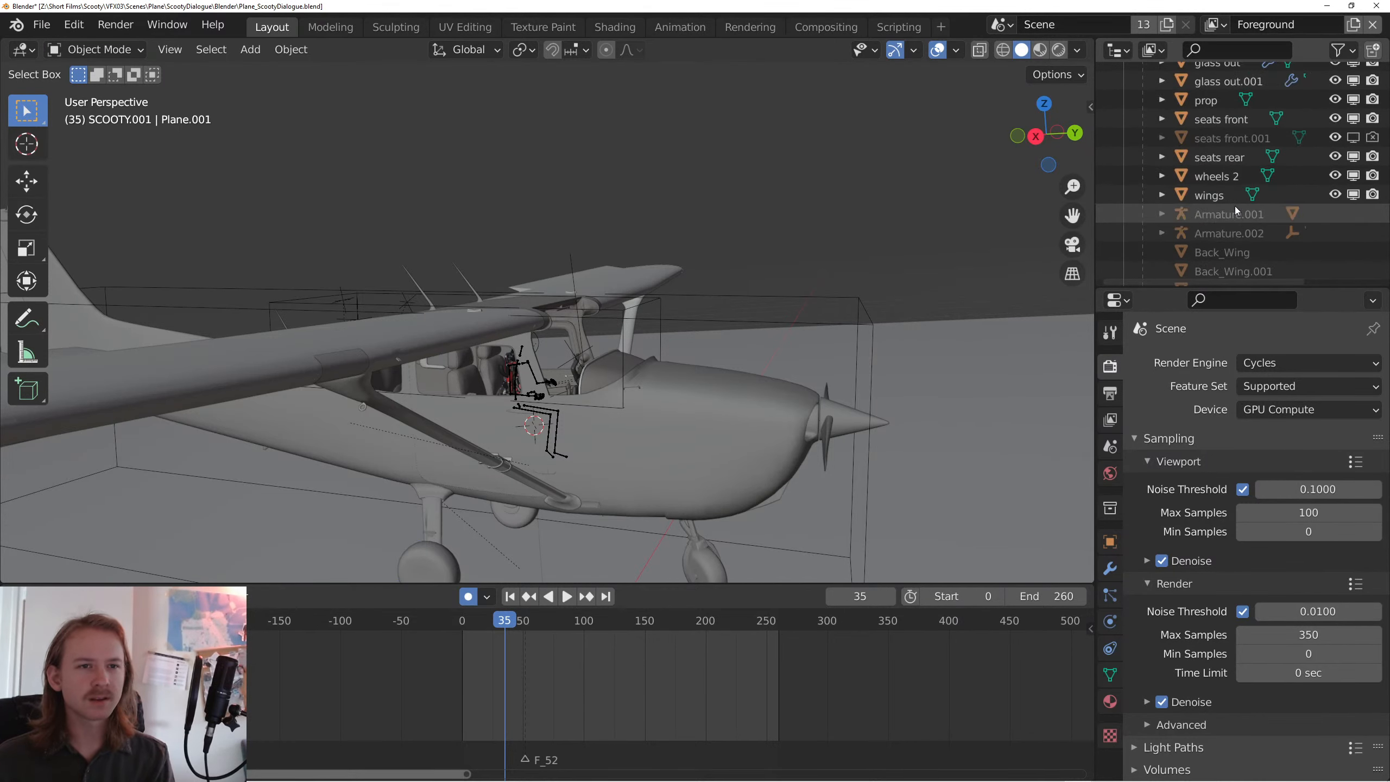
type("cam")
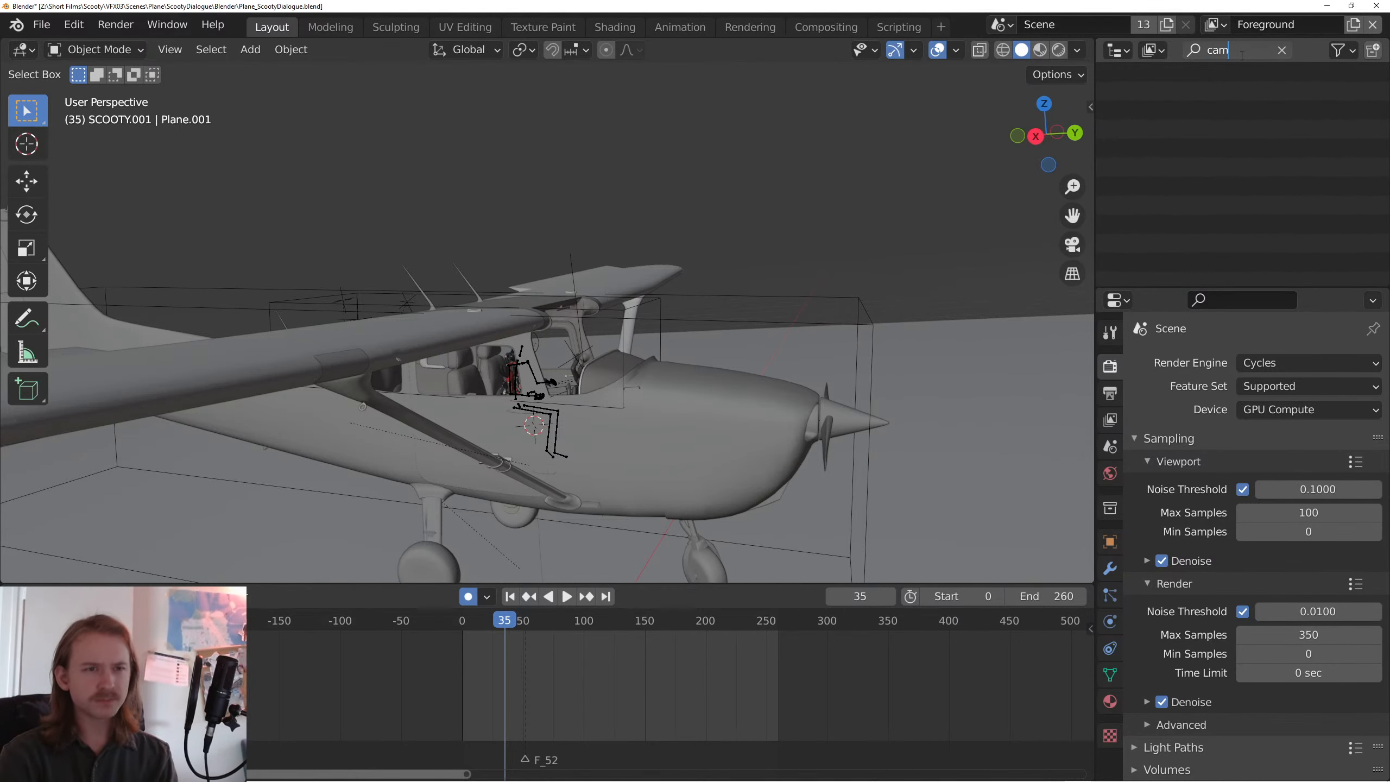
key("BackSpace")
left_click(603, 243)
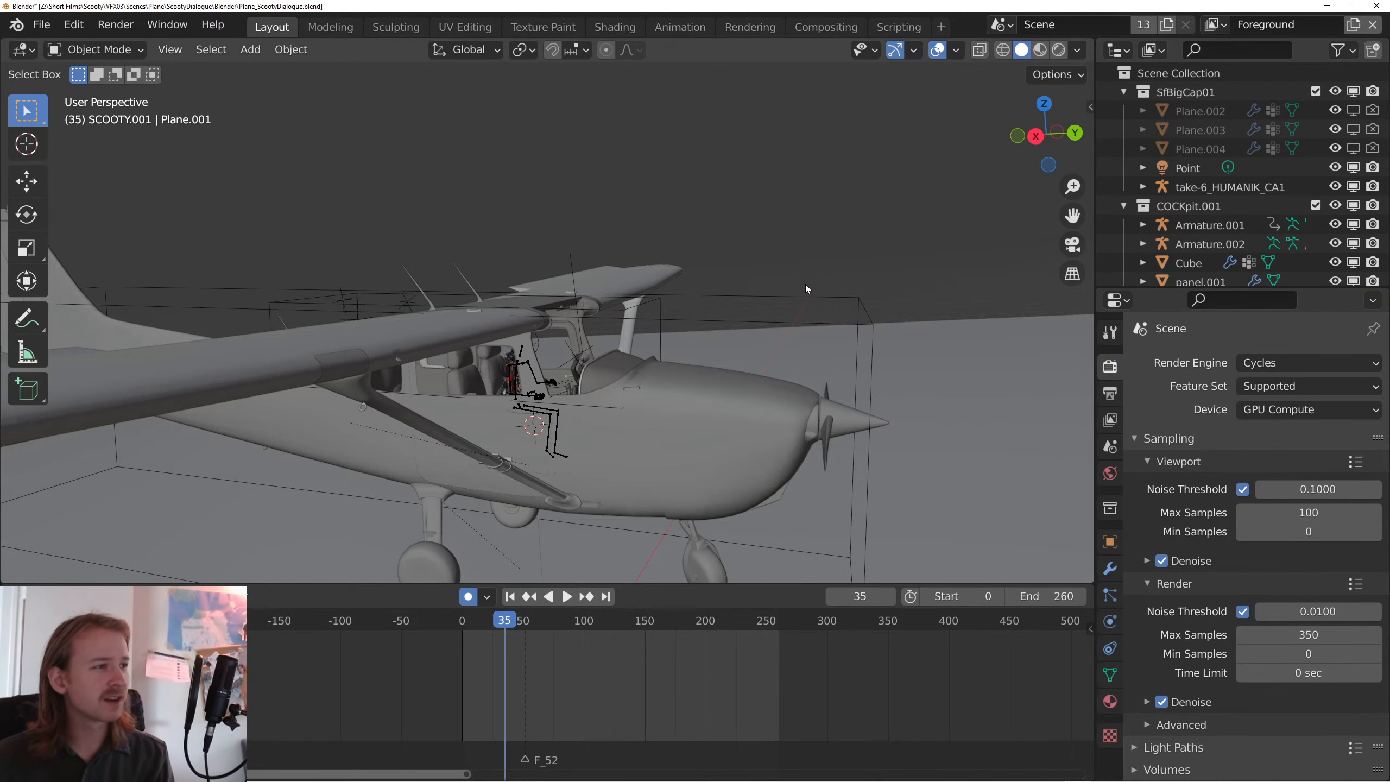
- Examine the airplane from a higher, wider view and go through the outliner's object list again for a camera
scroll(857, 258, "down", 1)
left_click_drag(882, 260, 817, 335)
scroll(1147, 175, "down", 3)
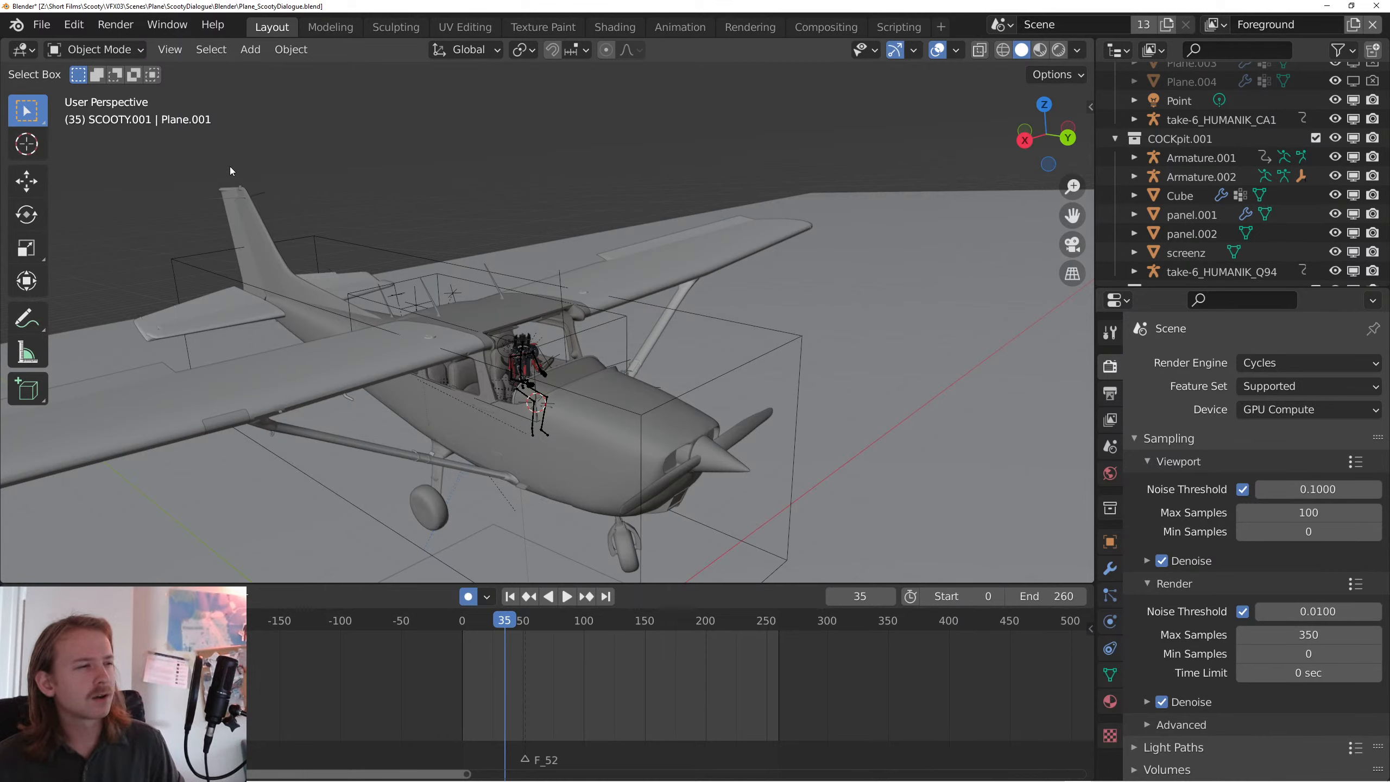
scroll(1249, 140, "up", 3)
scroll(1248, 140, "down", 15)
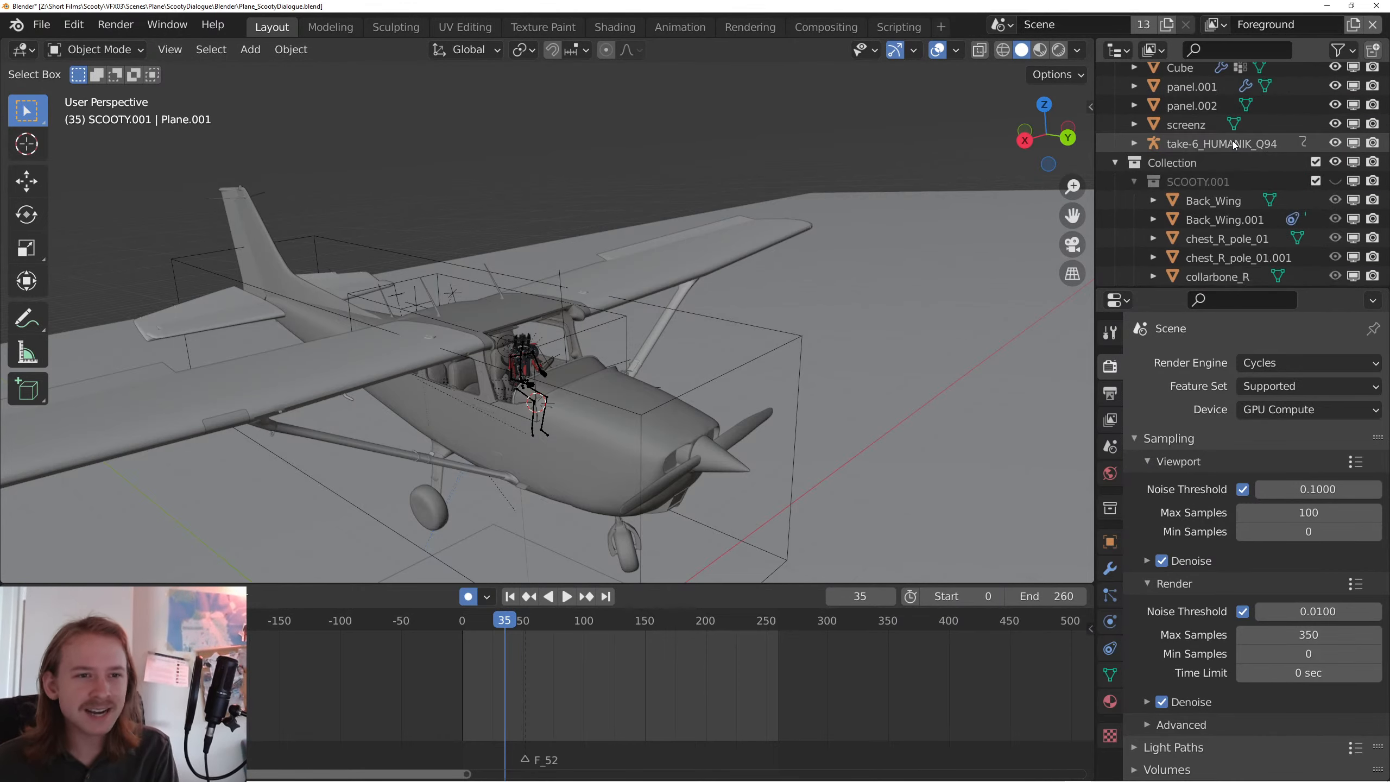
scroll(1216, 170, "down", 5)
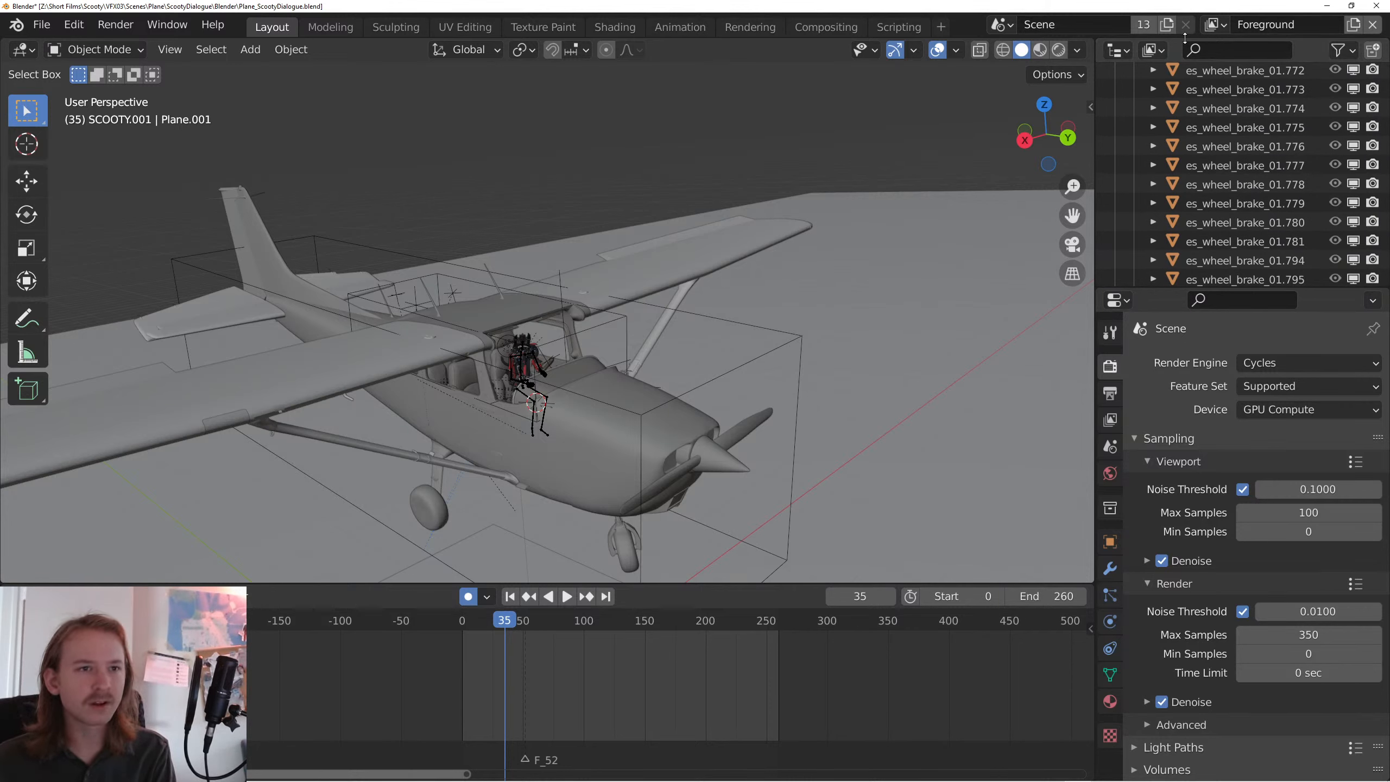
- Set the outliner to the Blender File display mode, search it for "cam", and clear the search filter
left_click(1153, 50)
left_click(1206, 134)
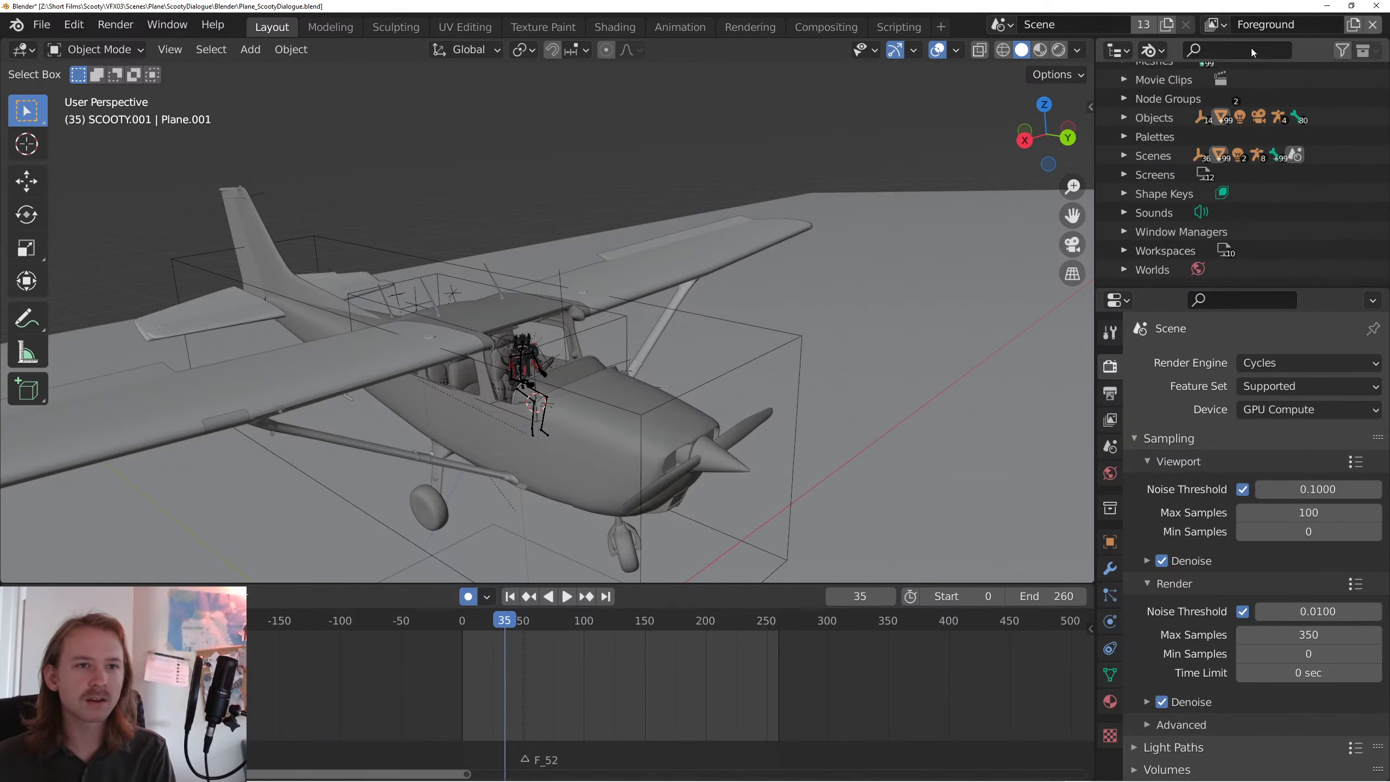
type("cam")
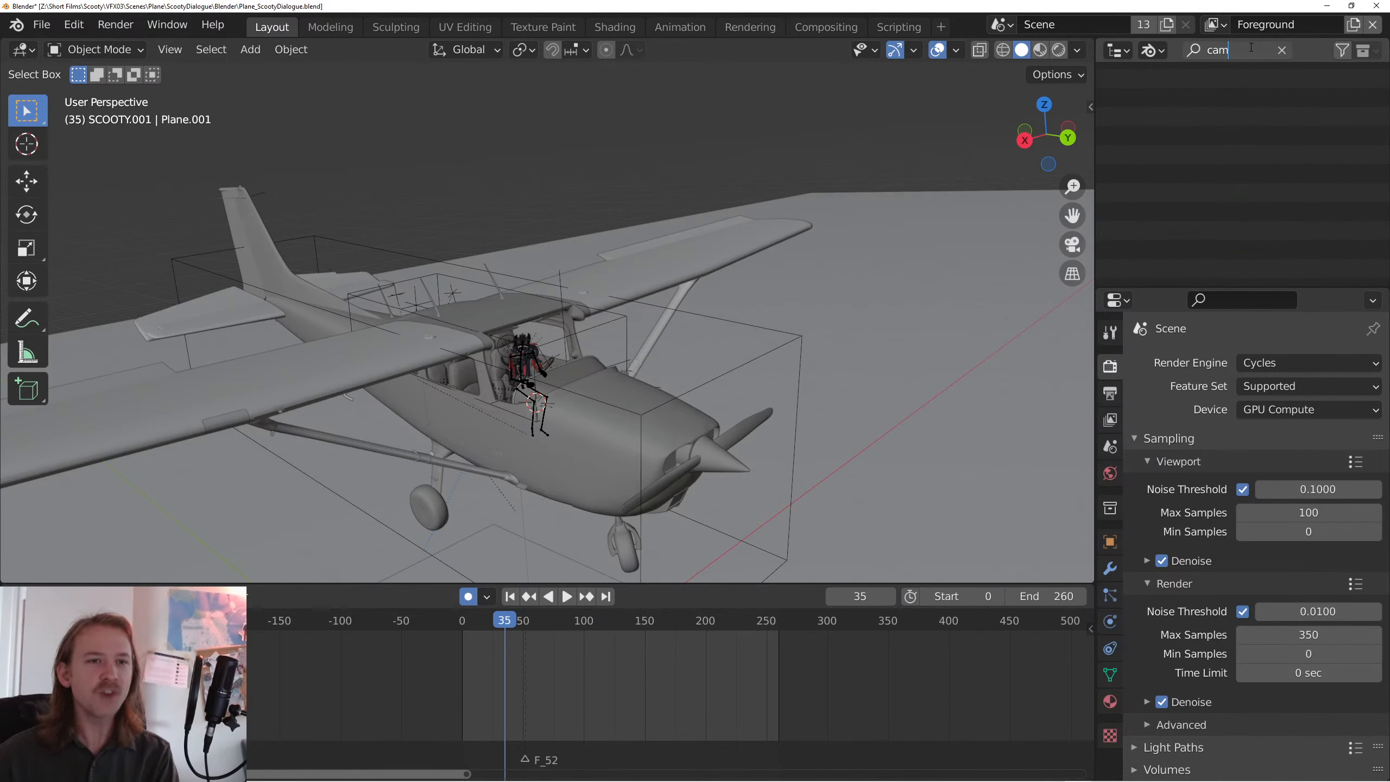
key("BackSpace")
key("BackSpace")
key("BackSpace")
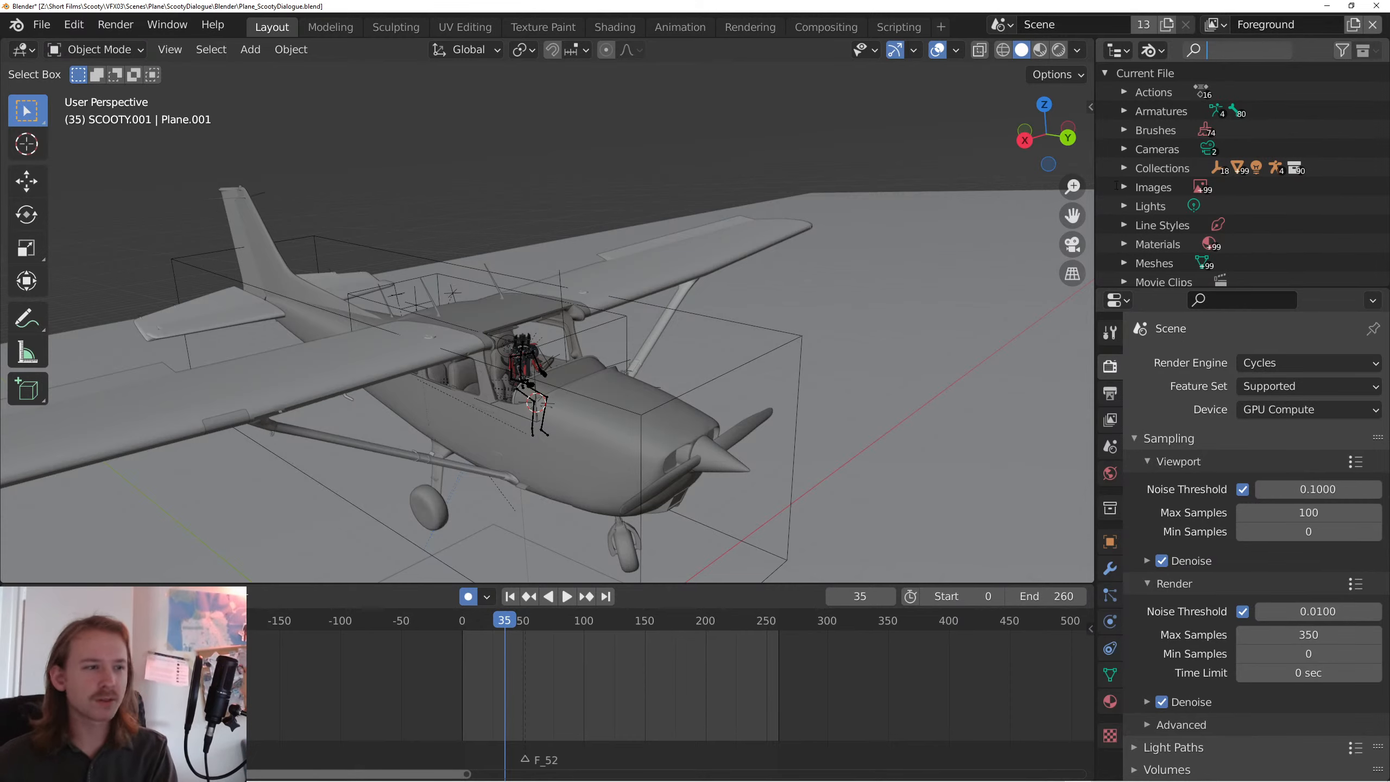
left_click(504, 171)
left_click_drag(537, 184, 588, 192)
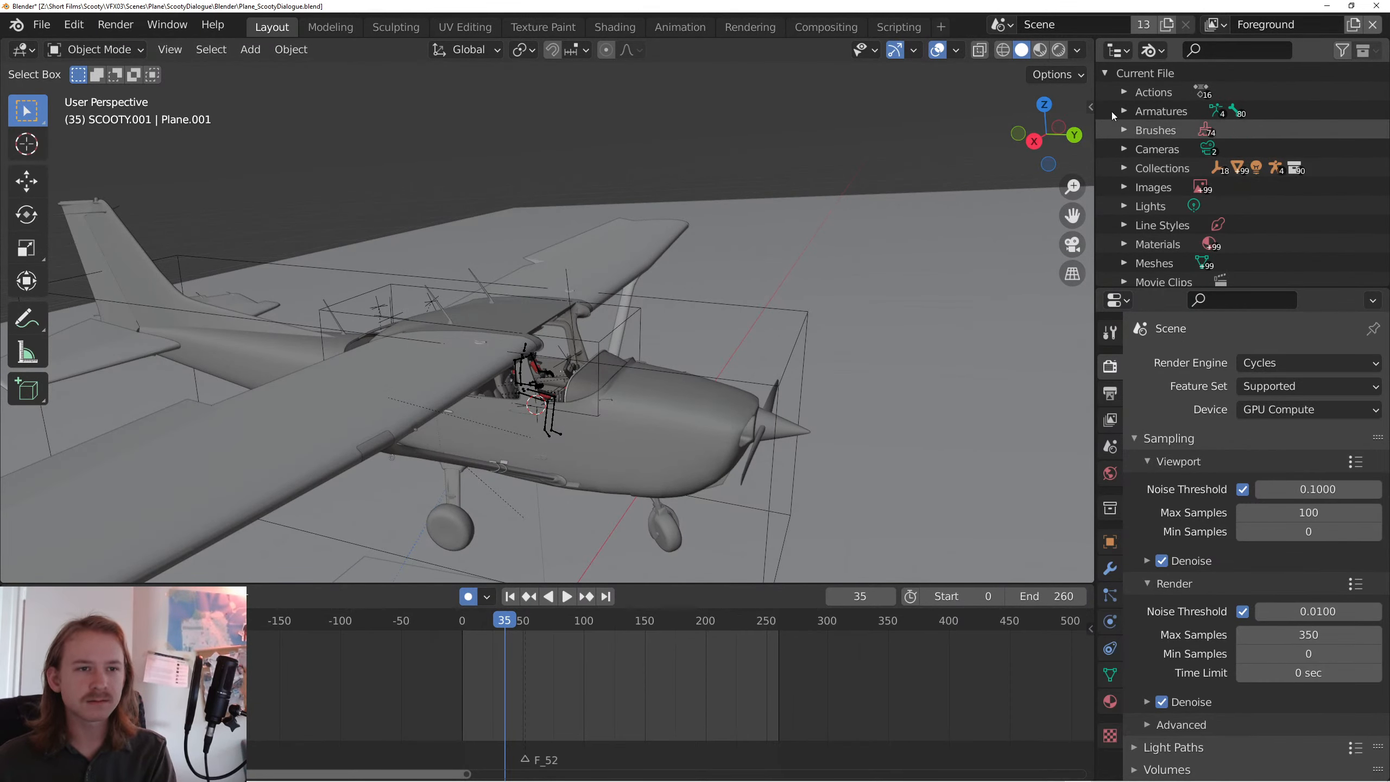
- Filter the outliner's Blender File list by the Camera type so only camera data-blocks are shown
scroll(1126, 274, "down", 5)
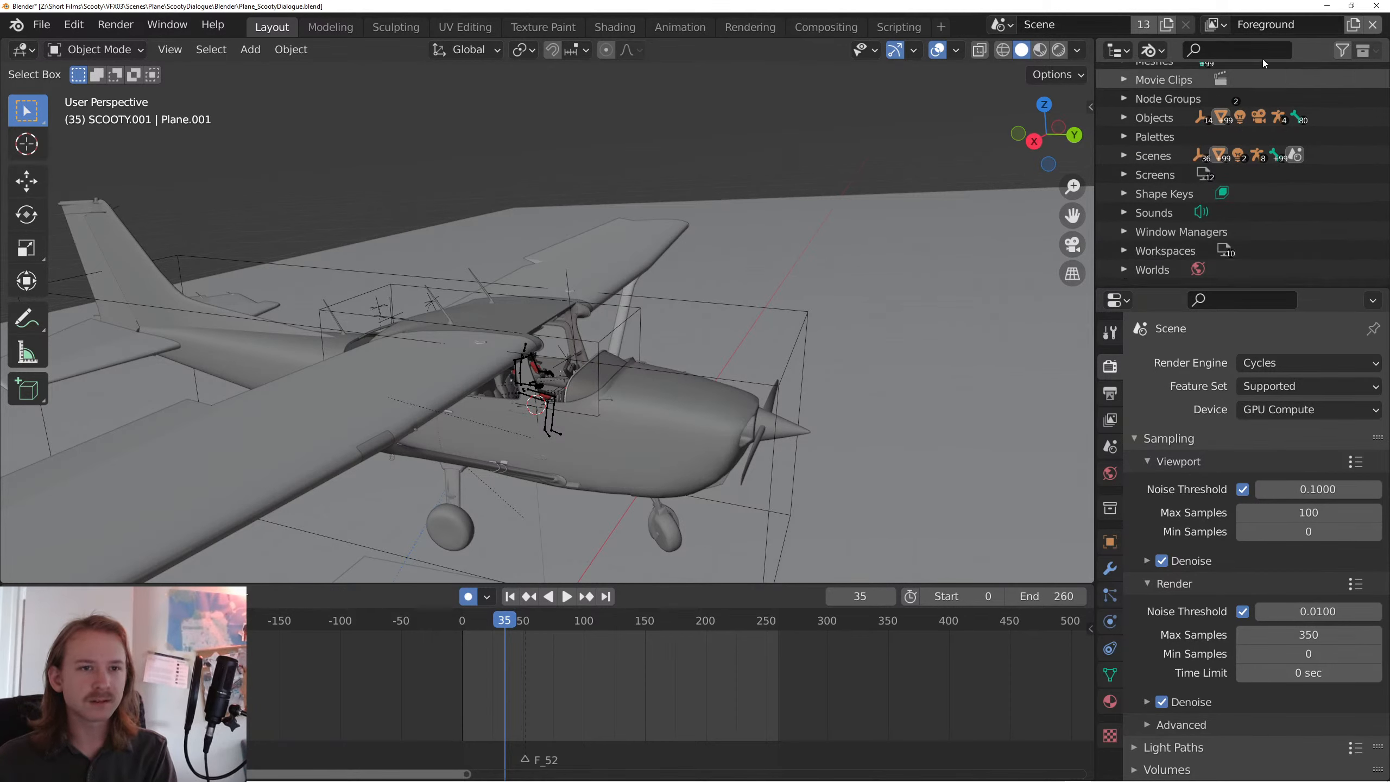
left_click(1365, 51)
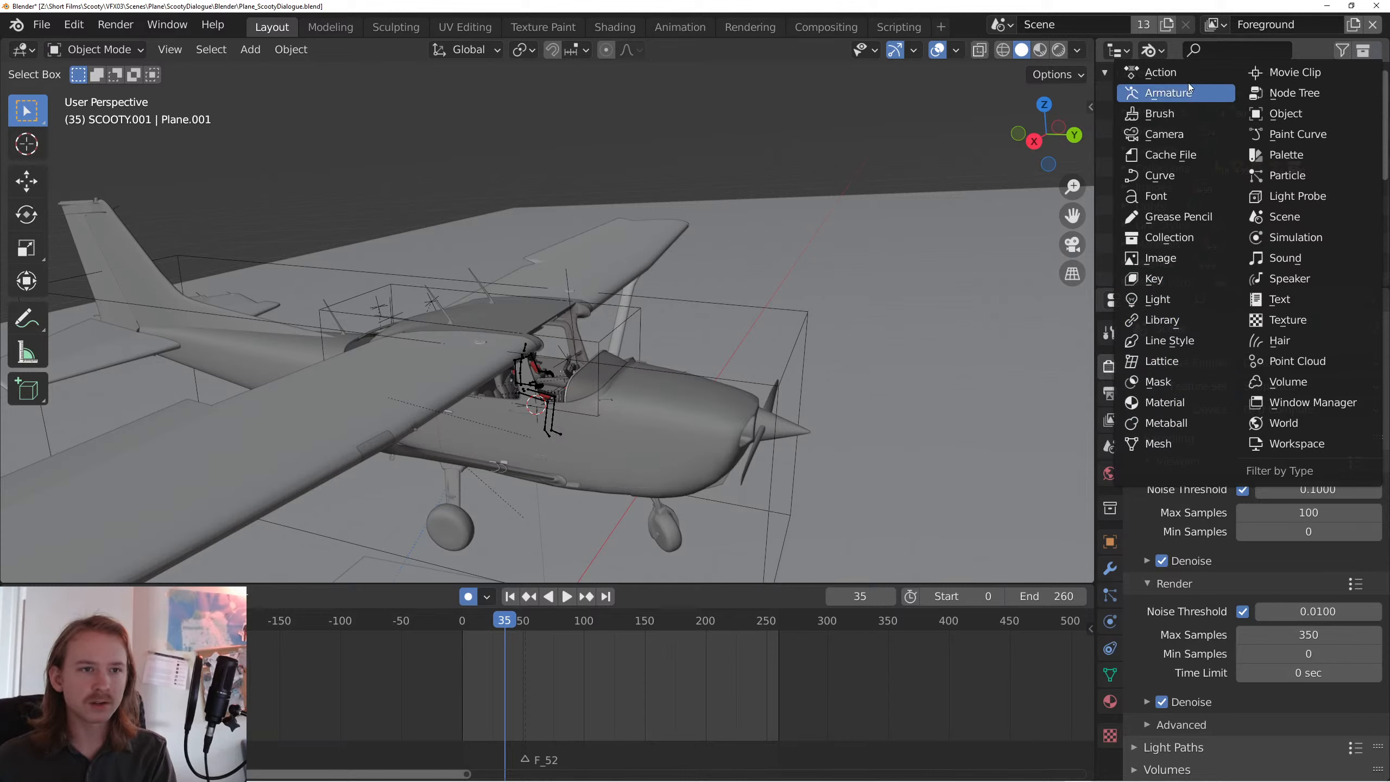
left_click(1182, 137)
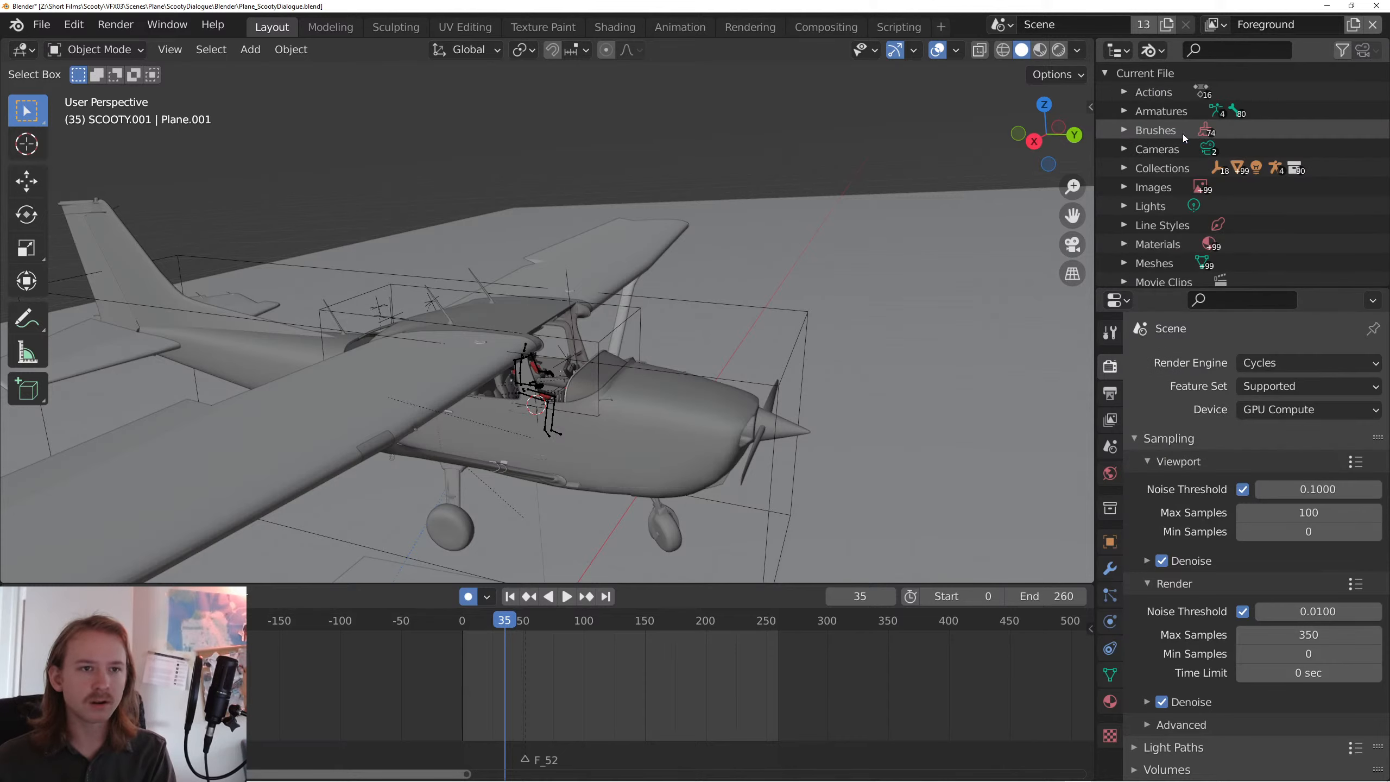
left_click(1366, 53)
left_click(1365, 53)
left_click(1343, 51)
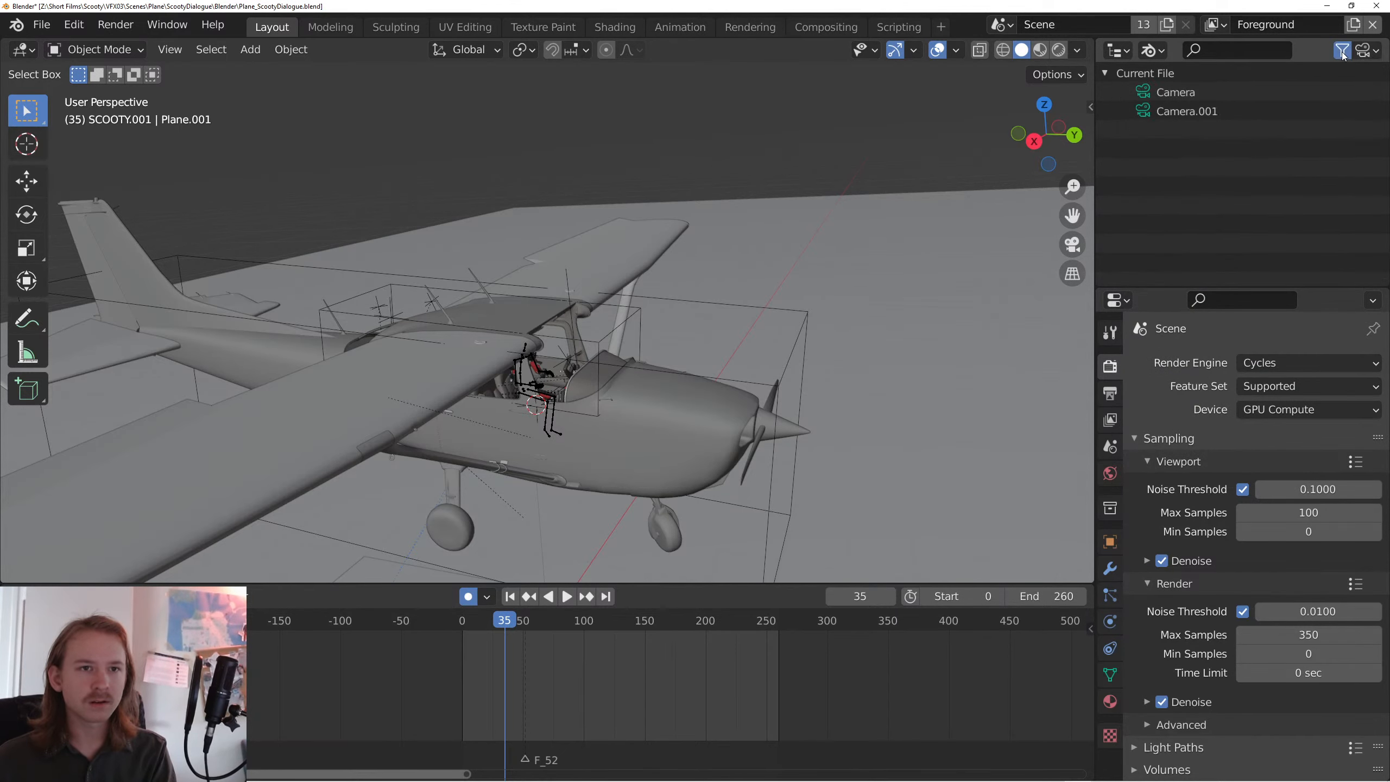
- Try to move the Camera data-block to a collection, and select Camera.001
left_click(1231, 90)
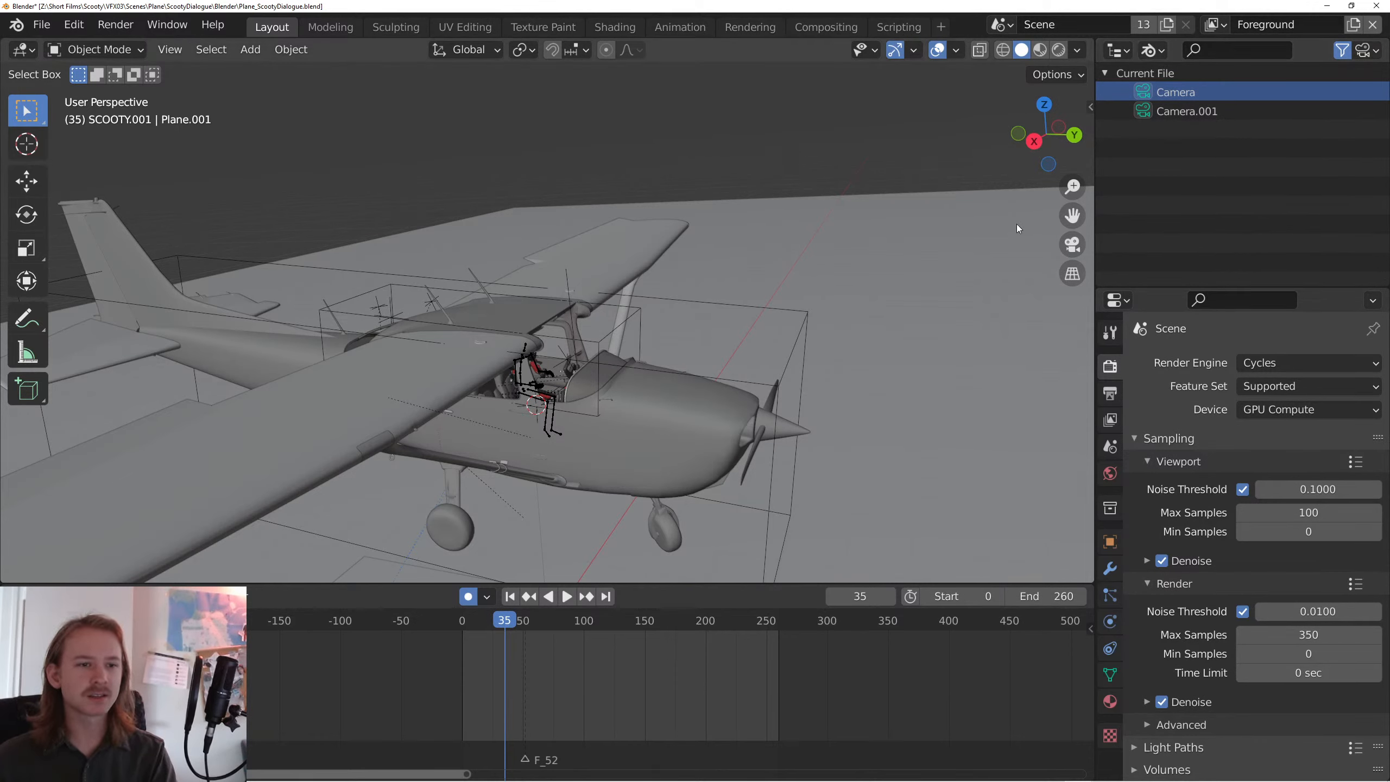
key("m")
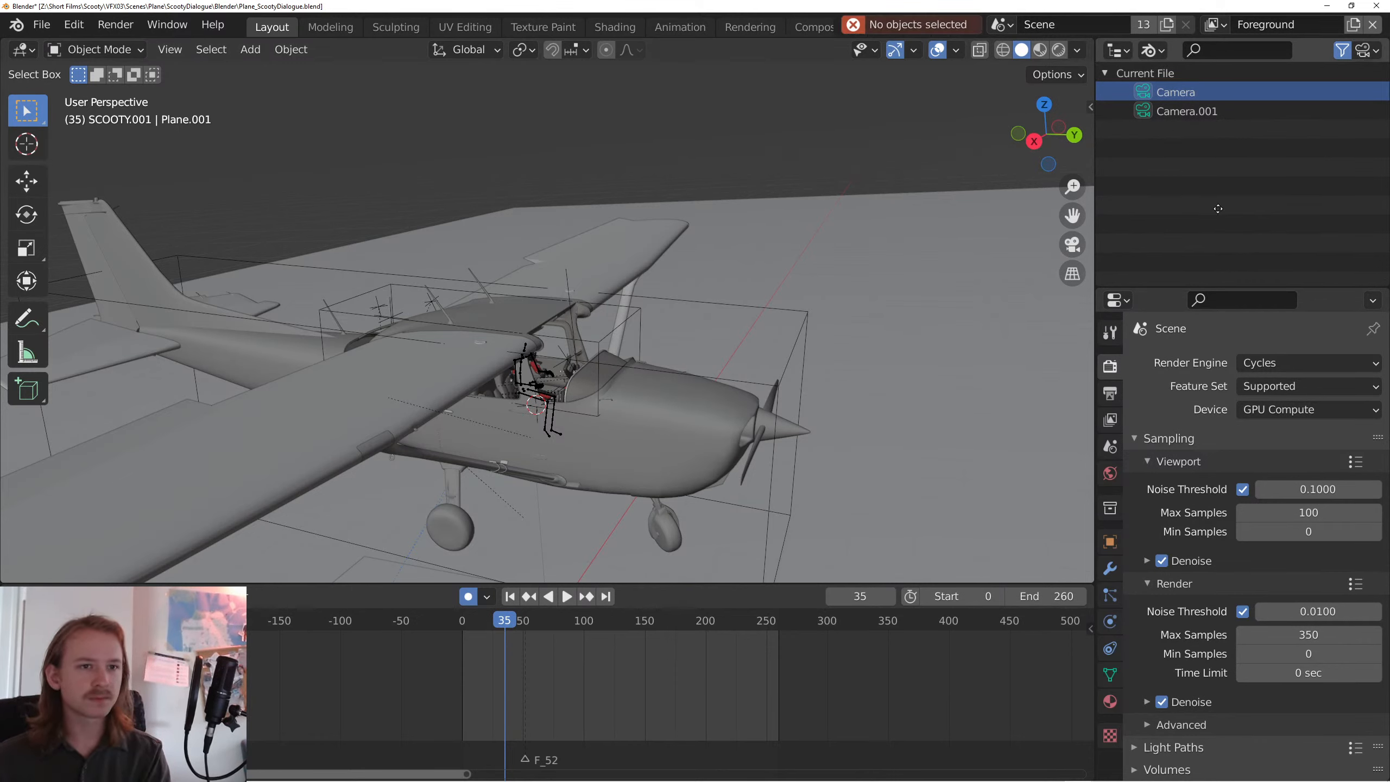
left_click(1177, 111)
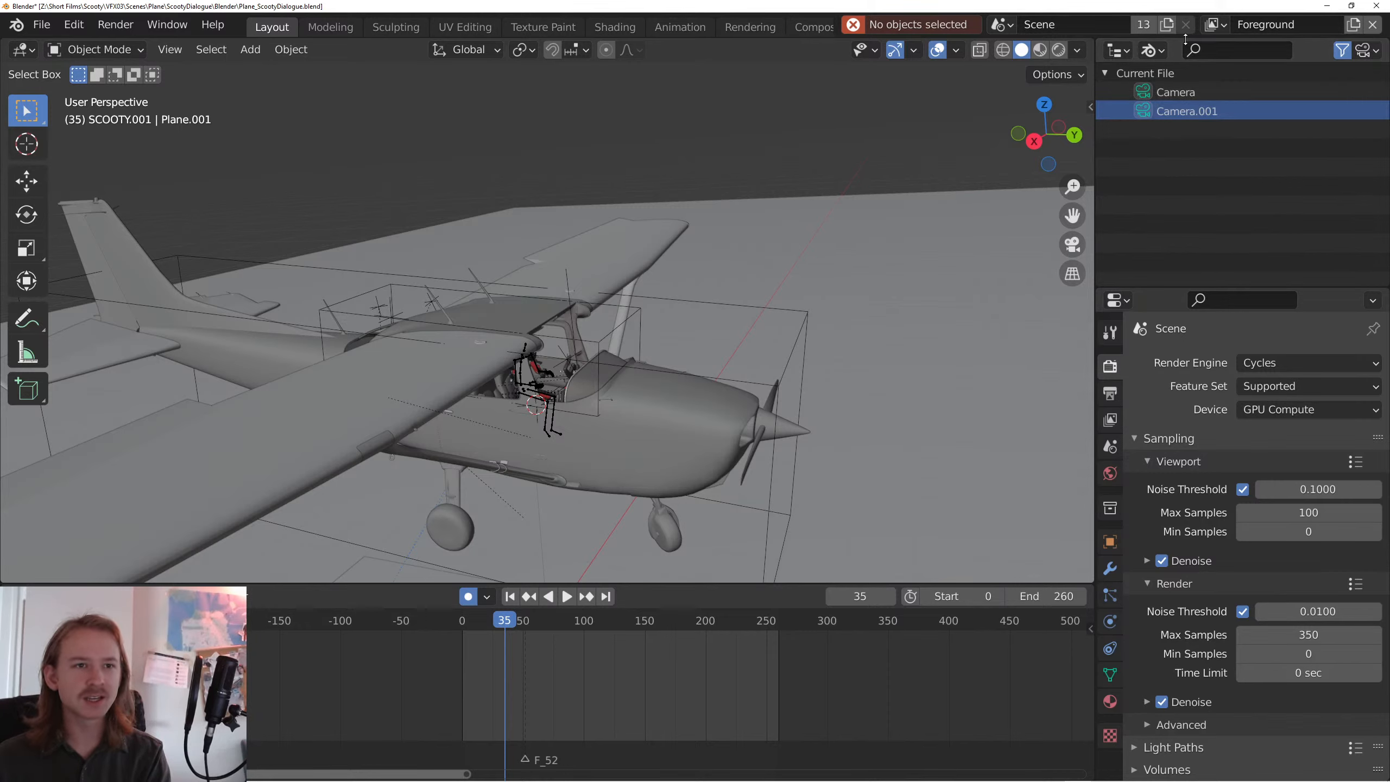
left_click(1368, 51)
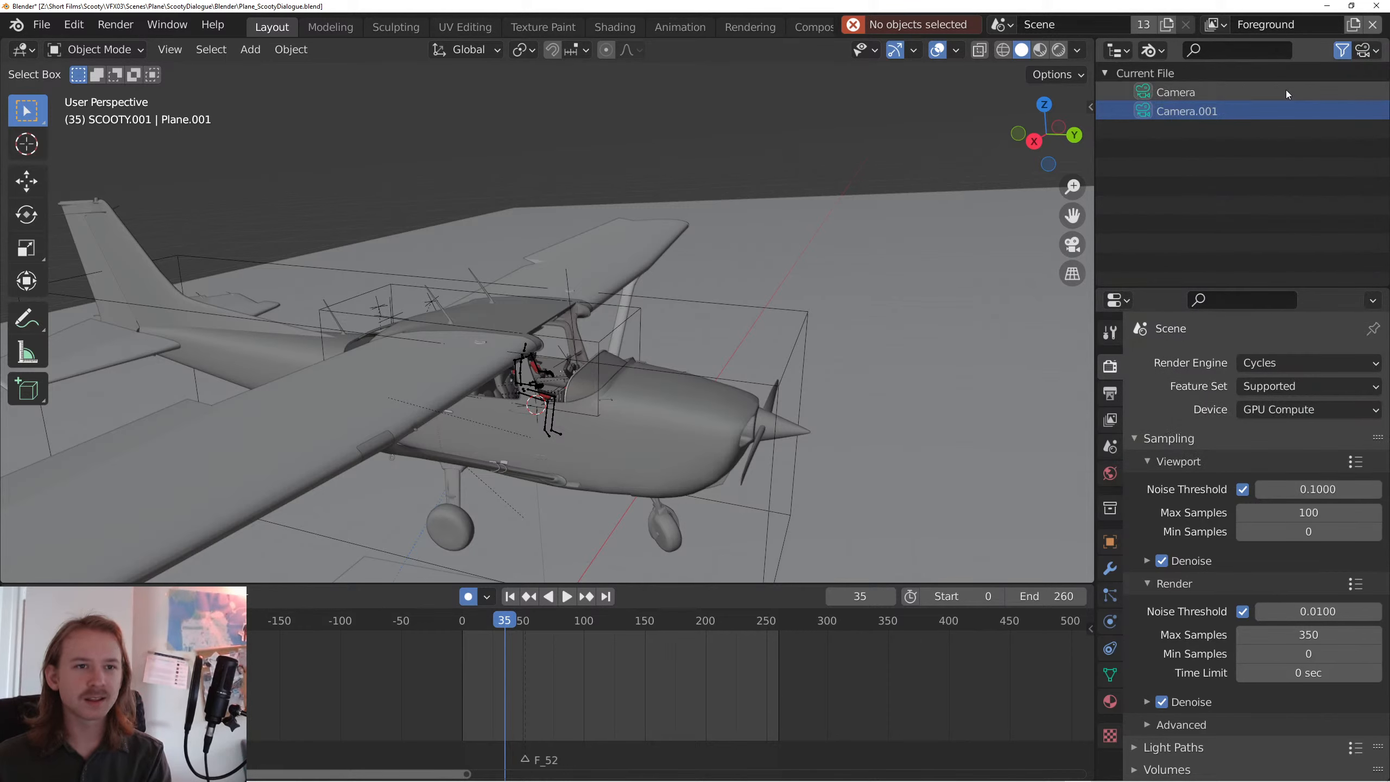
- Delete both camera data-blocks, Camera.001 and Camera, from the file
right_click(1192, 111)
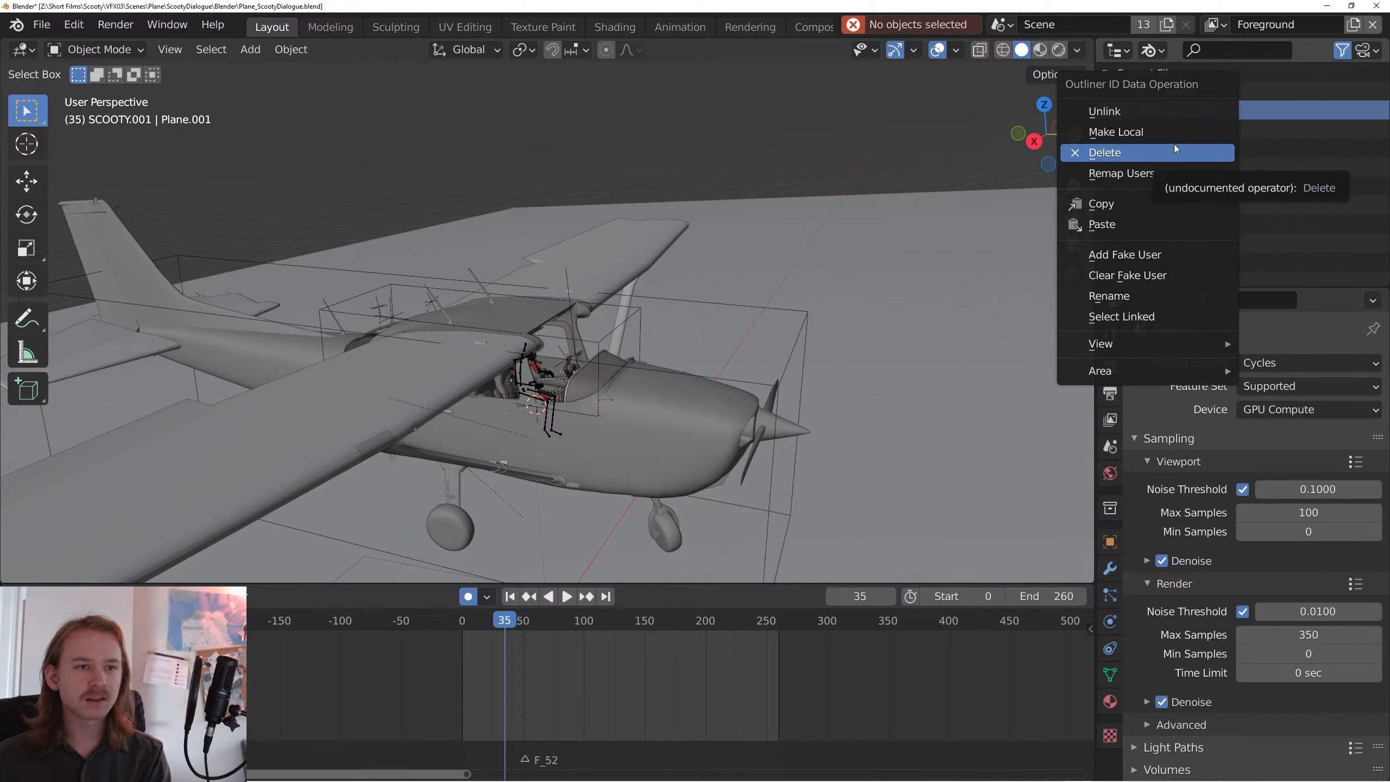
left_click(1178, 152)
right_click(1194, 91)
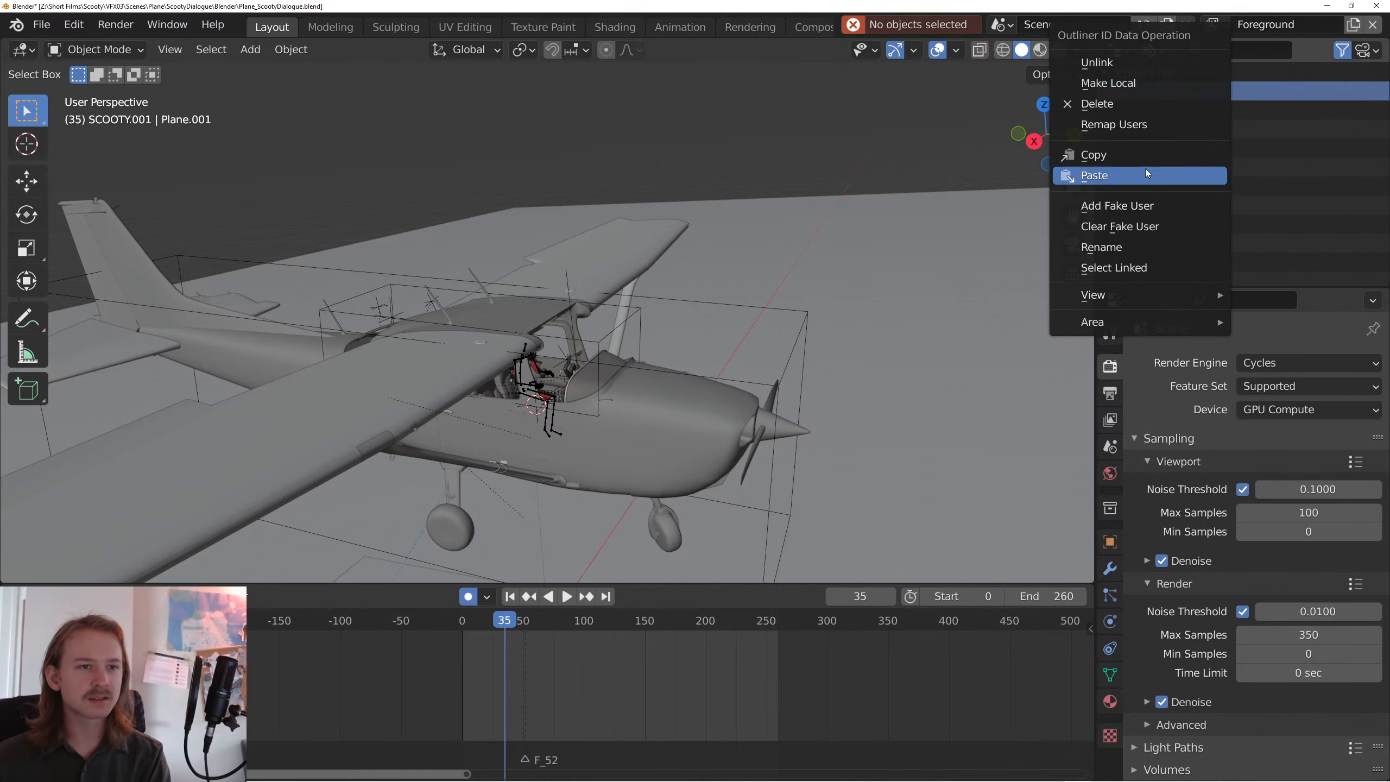
left_click(1125, 107)
- Run Setup Tracking Scene for the solved clip in the Movie Clip Editor, and return to the 3D Viewport
left_click(22, 49)
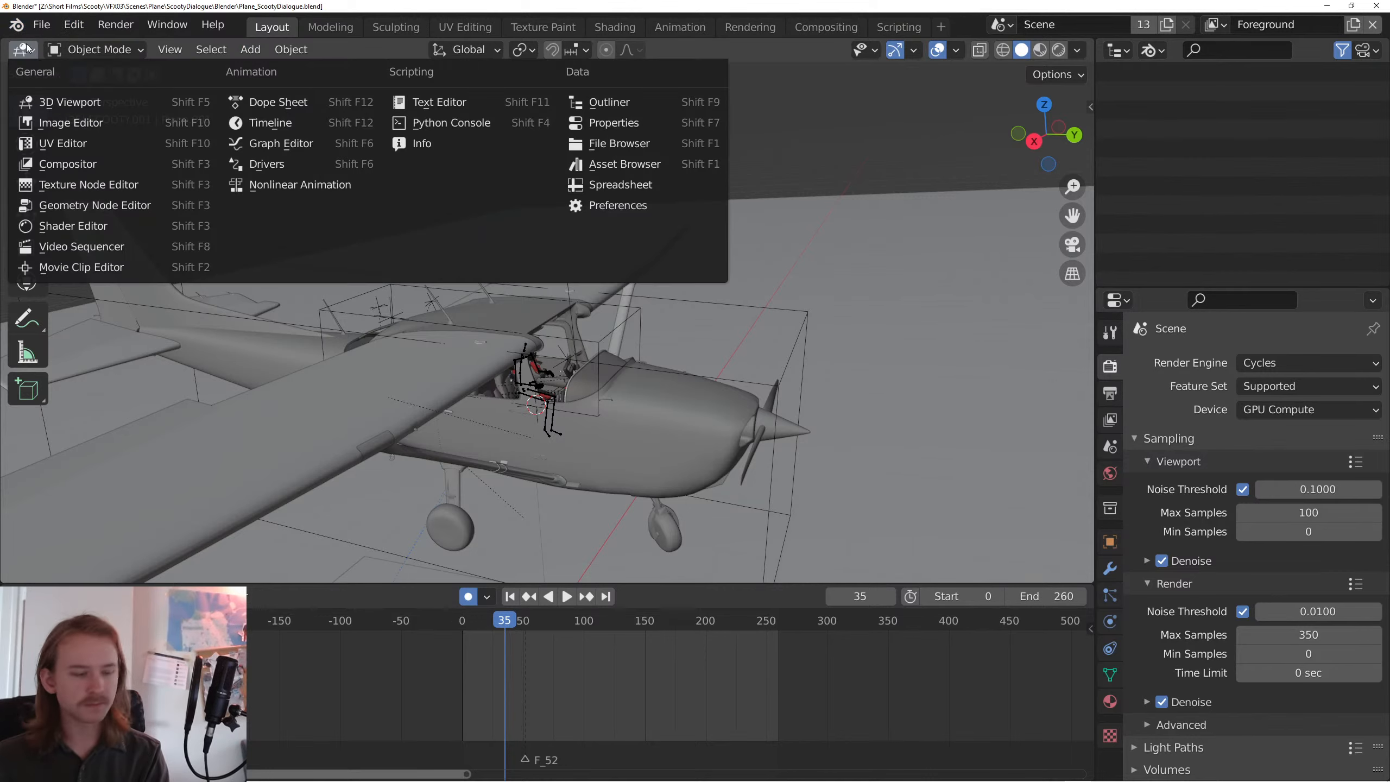
left_click(60, 267)
left_click(95, 568)
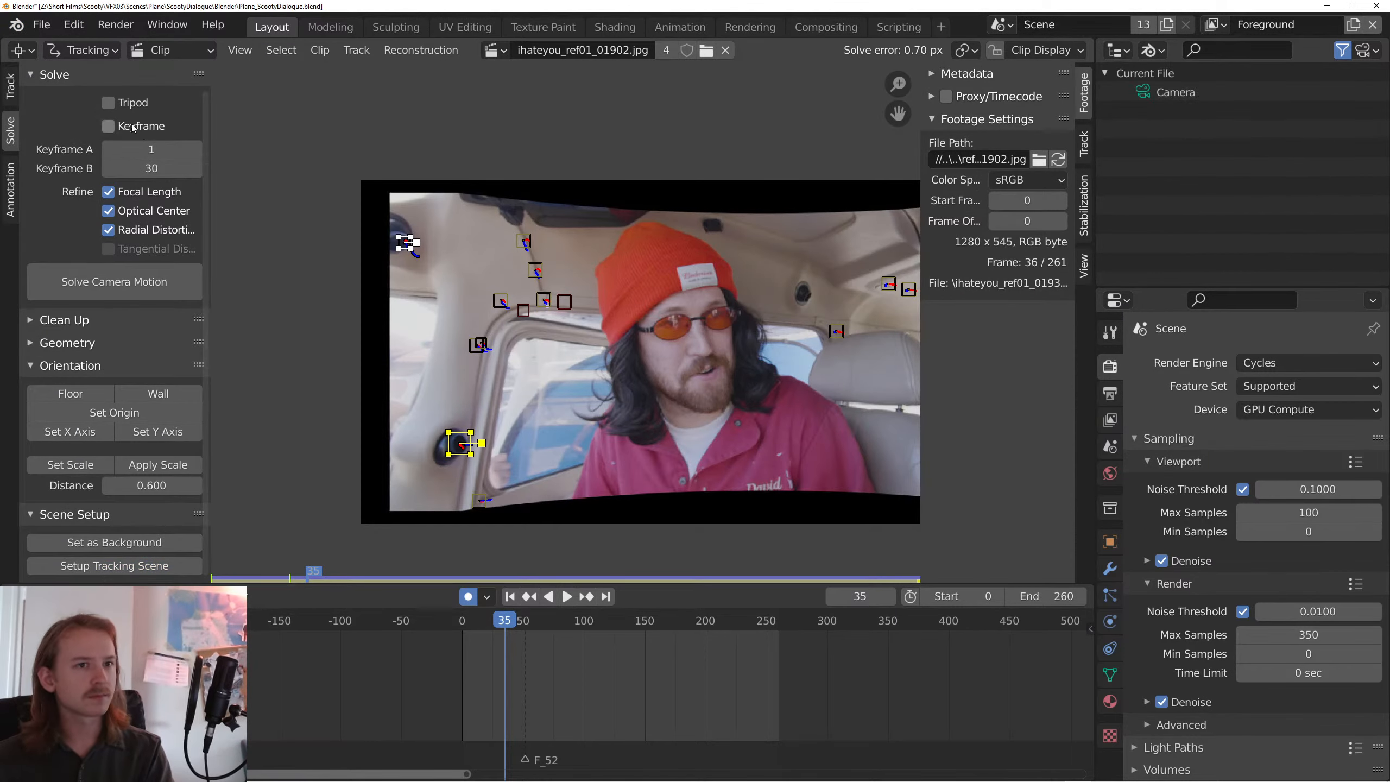
left_click(21, 50)
left_click(60, 89)
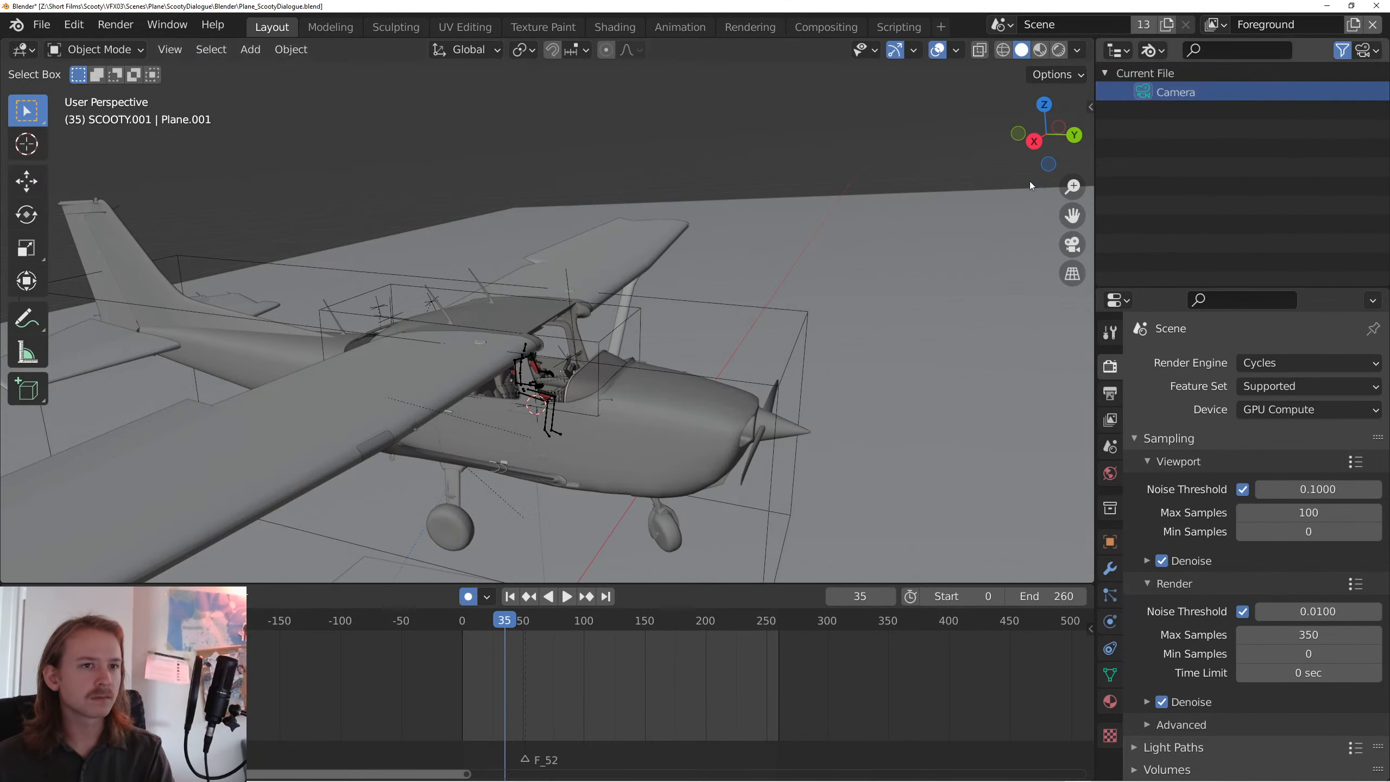
left_click(1288, 161)
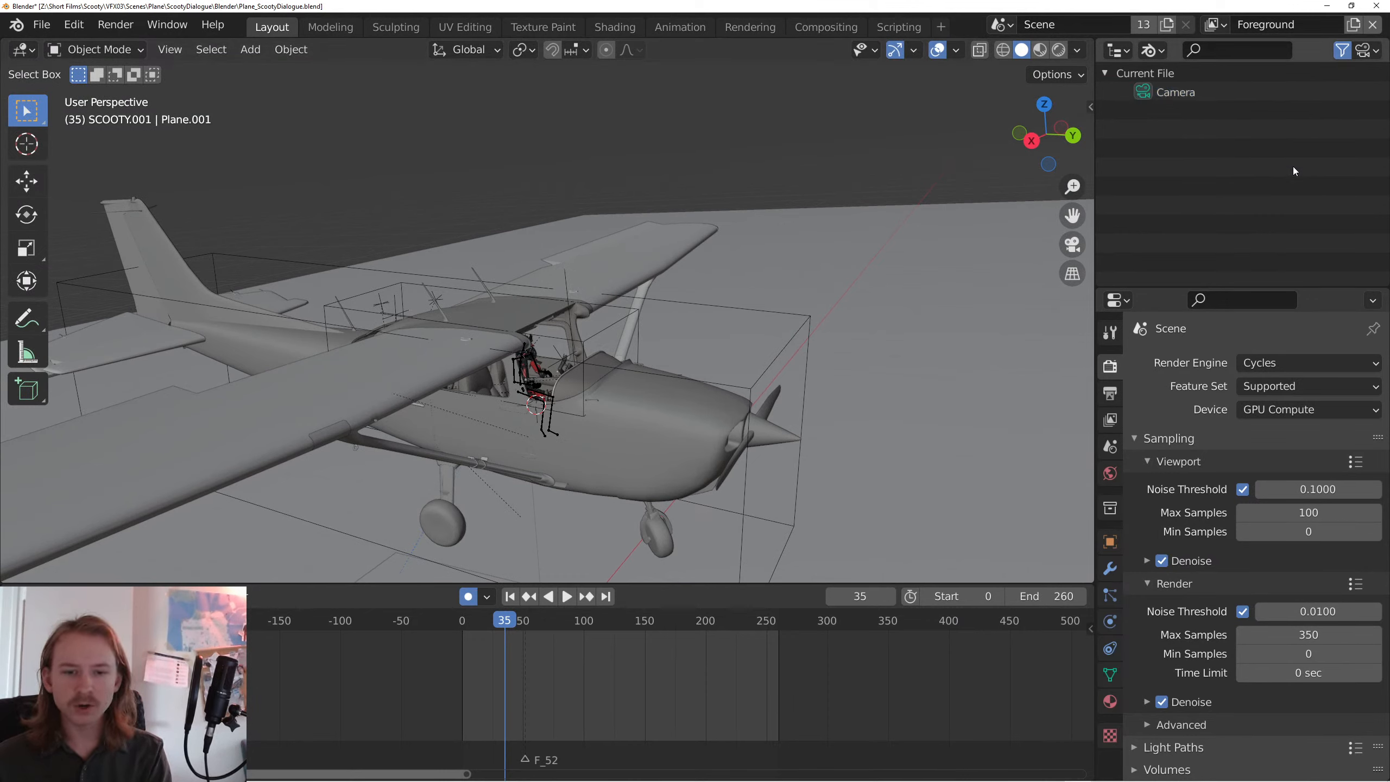
- Copy the Camera data-block from the outliner and try to paste it into the 3D scene
left_click(1251, 93)
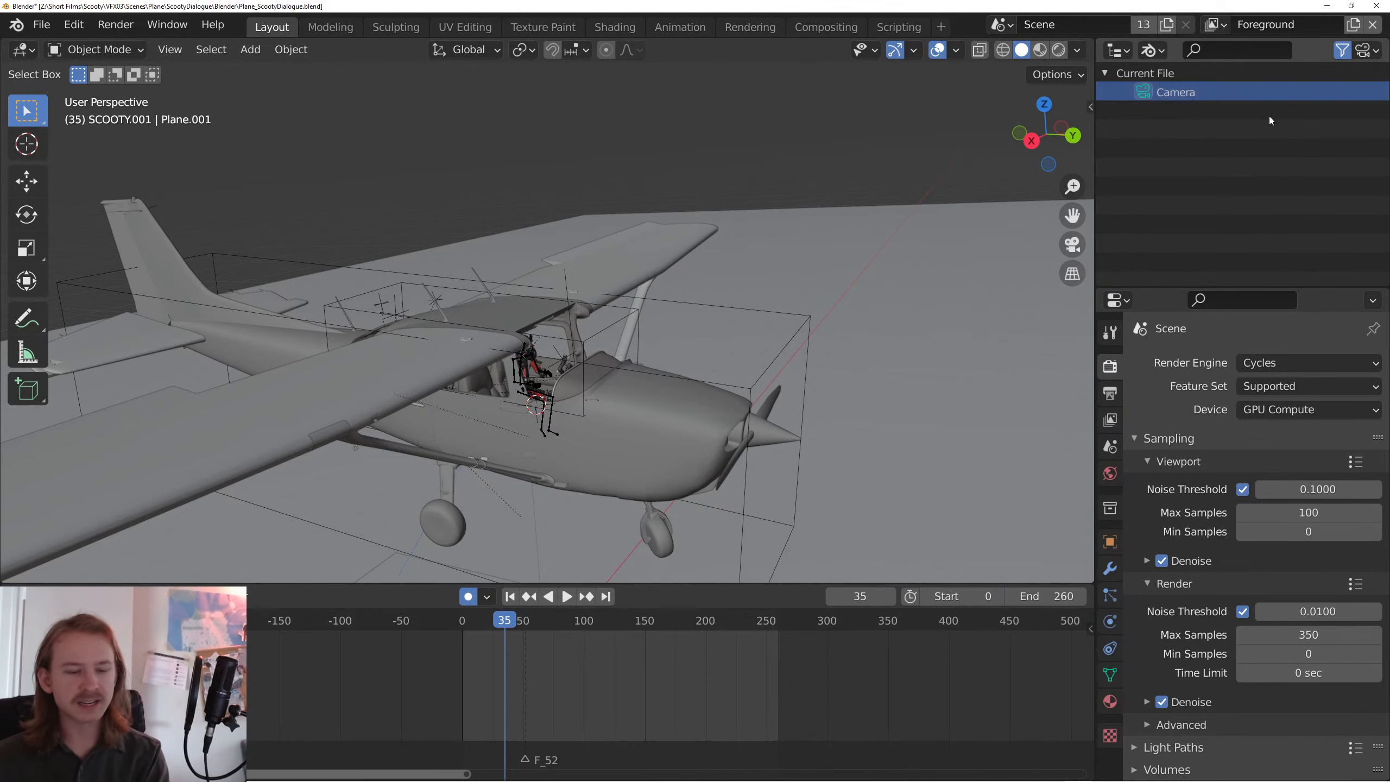
key("Delete")
right_click(1185, 95)
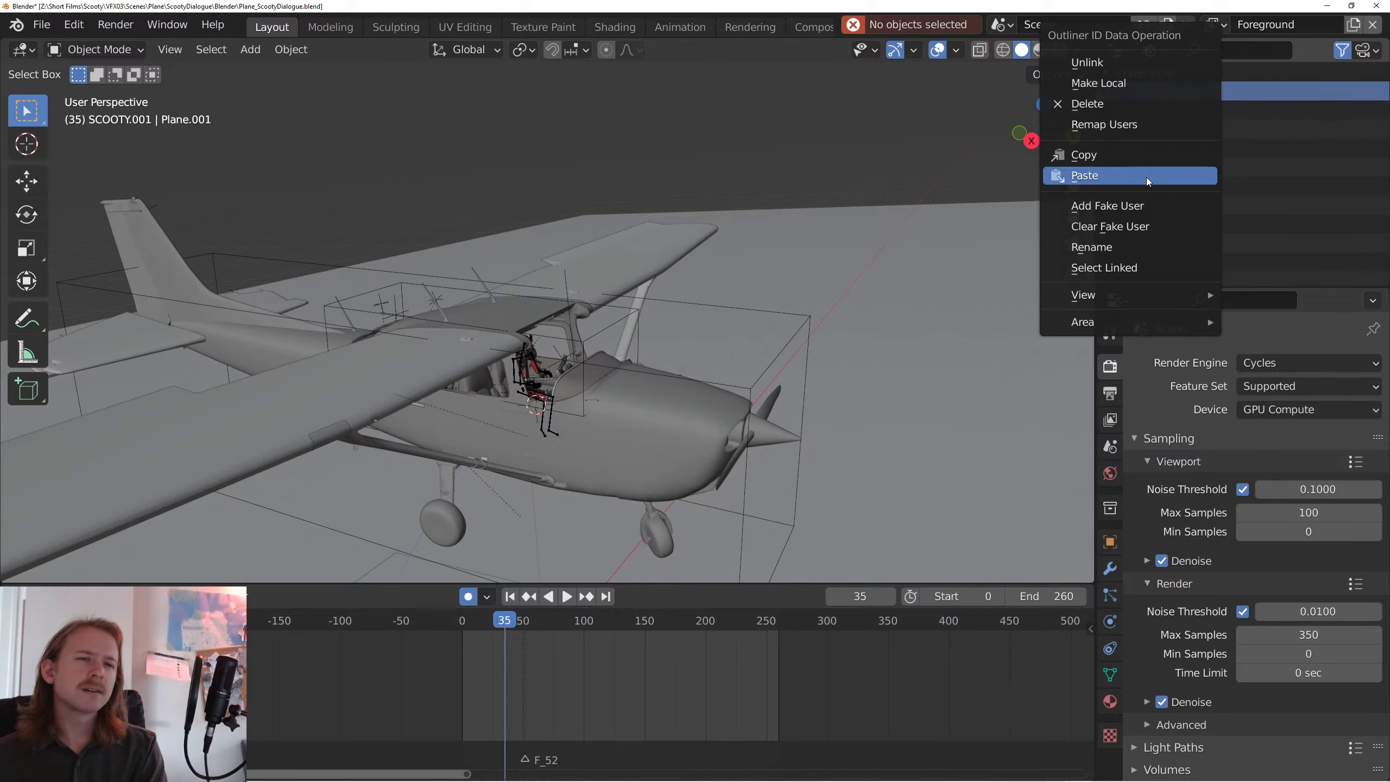
left_click(1121, 156)
key("ctrl+v")
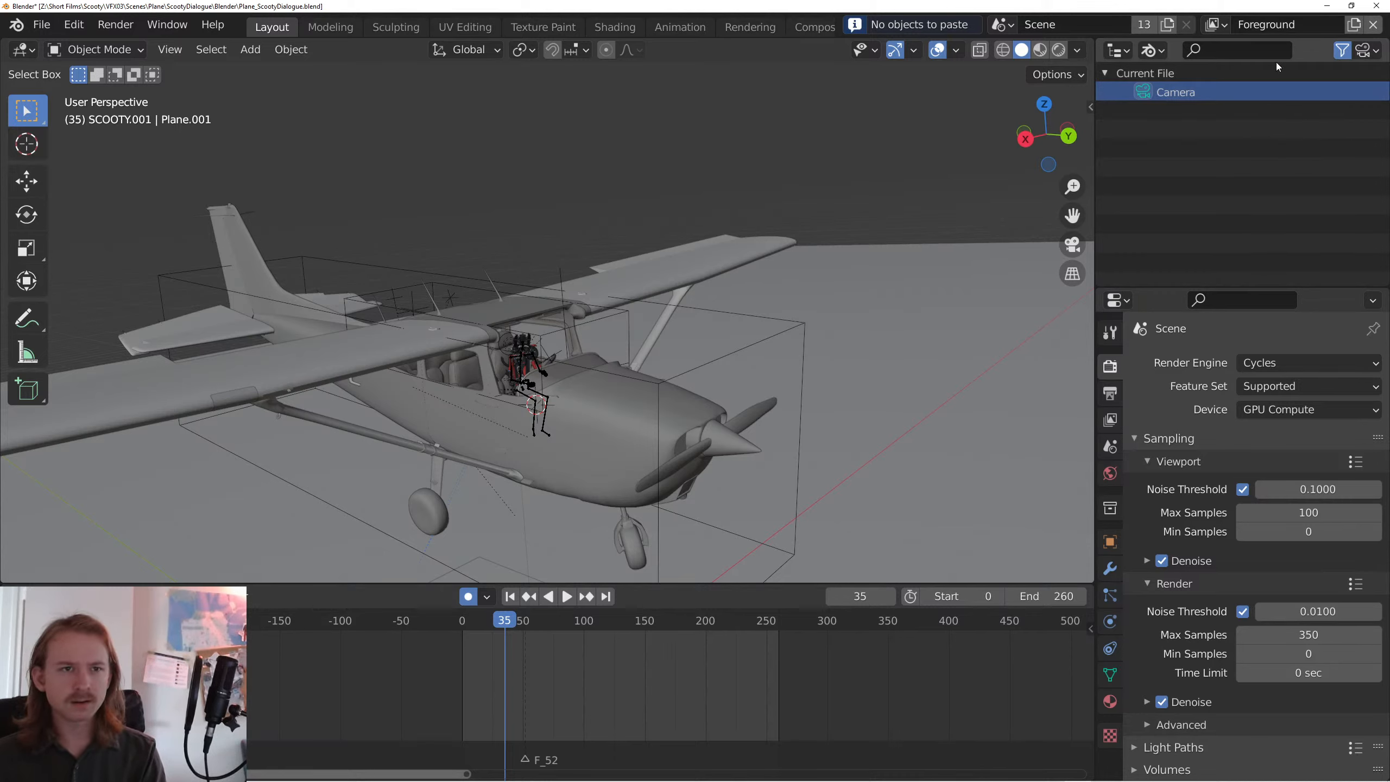
- Set the outliner to the Scenes display mode and enable viewport display for Plane.002, Plane.003 and Plane.004
left_click(1151, 51)
left_click(1185, 72)
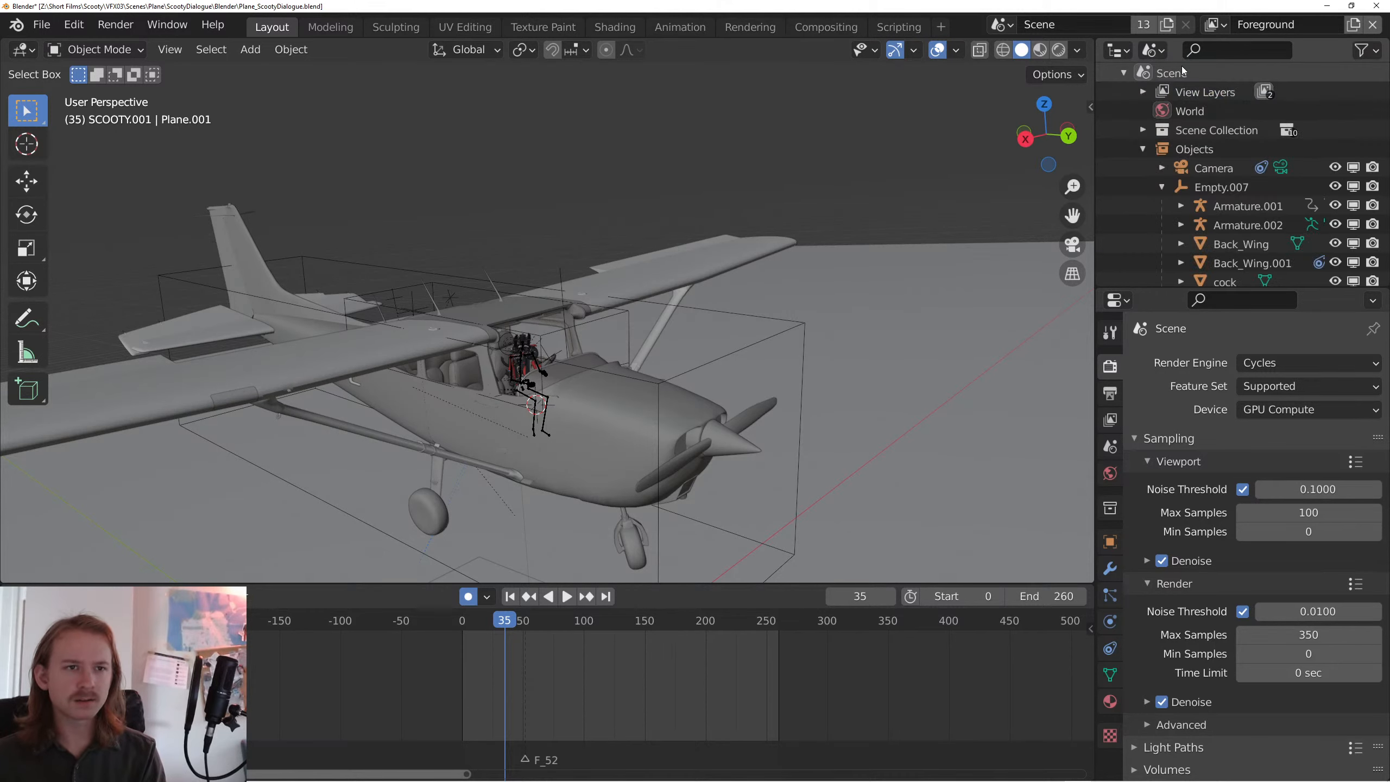
scroll(1190, 152, "down", 8)
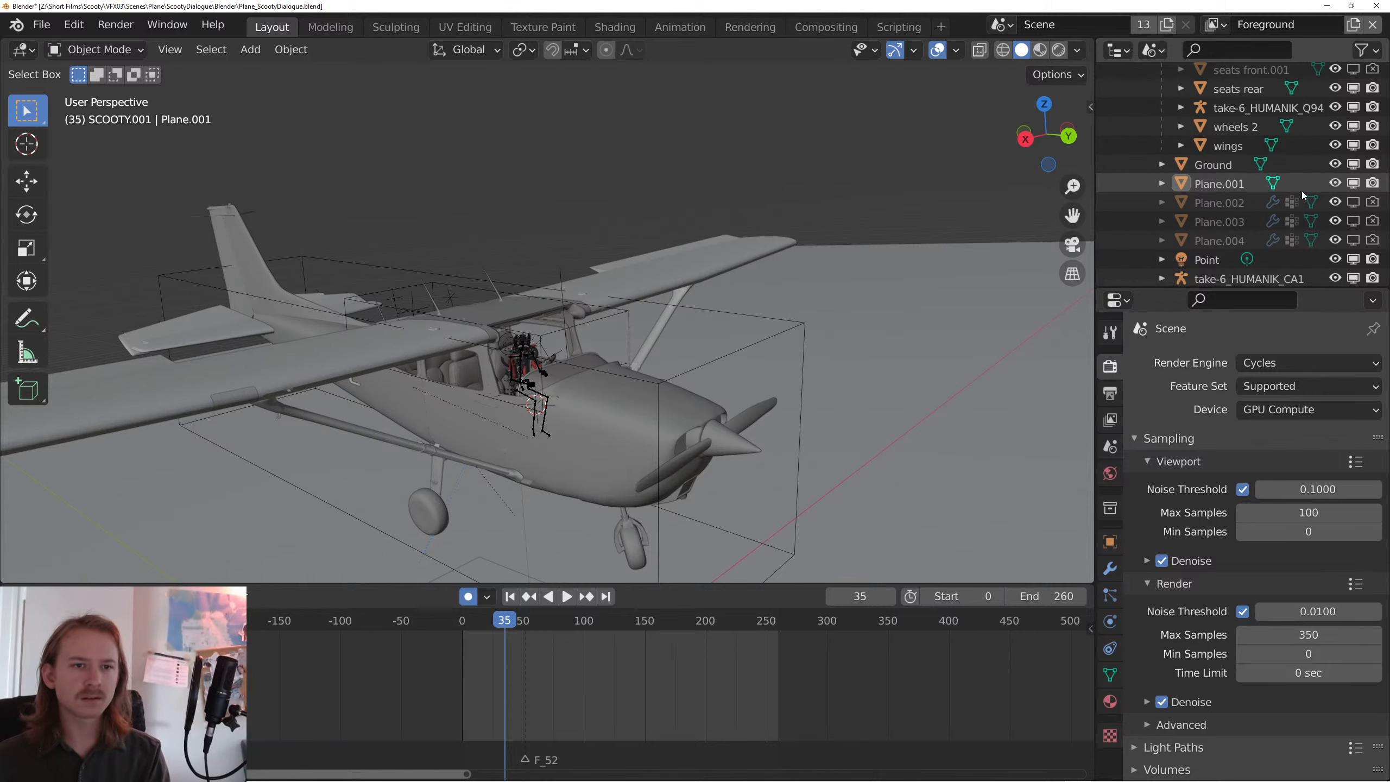
left_click_drag(1353, 202, 1353, 240)
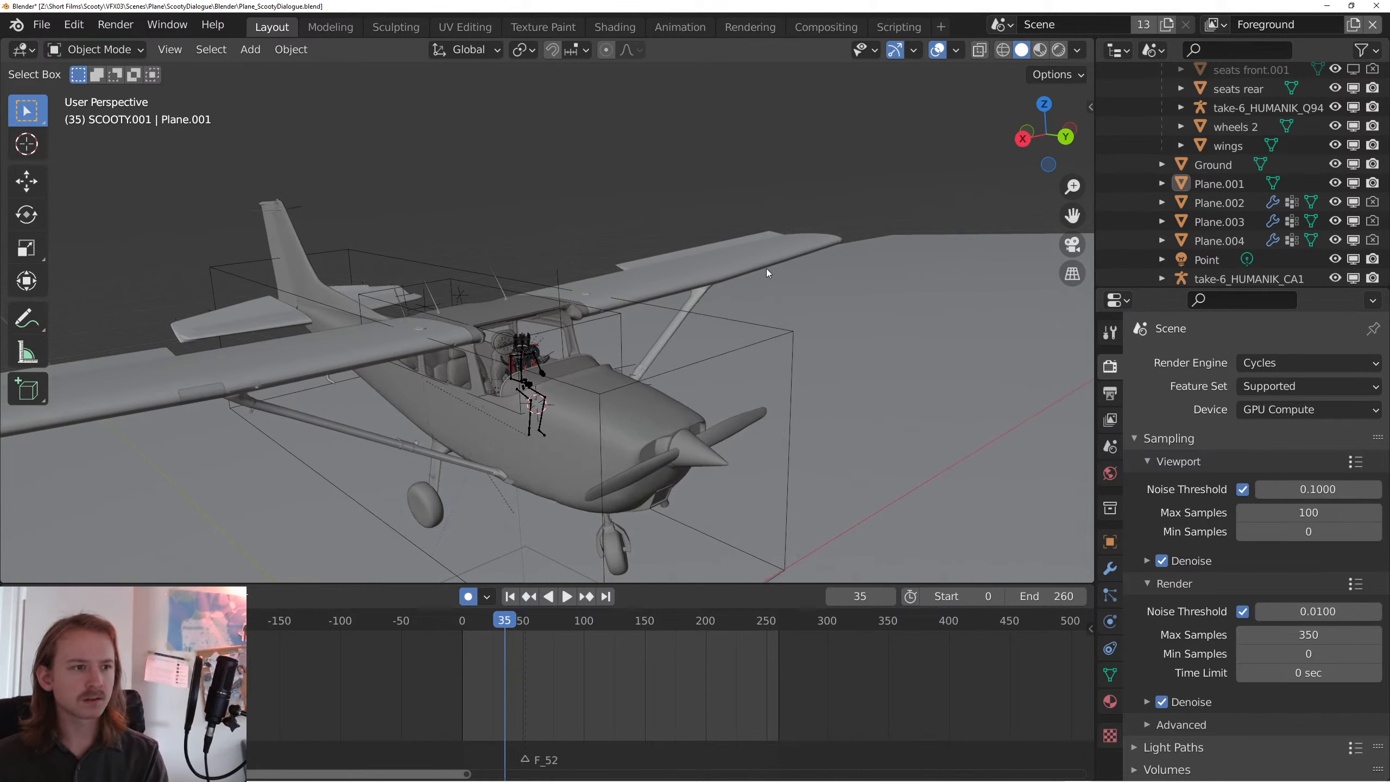
- Look through the scene's objects and scene collections in the outliner, collapse both lists, and expand the view layers
scroll(1203, 160, "up", 10)
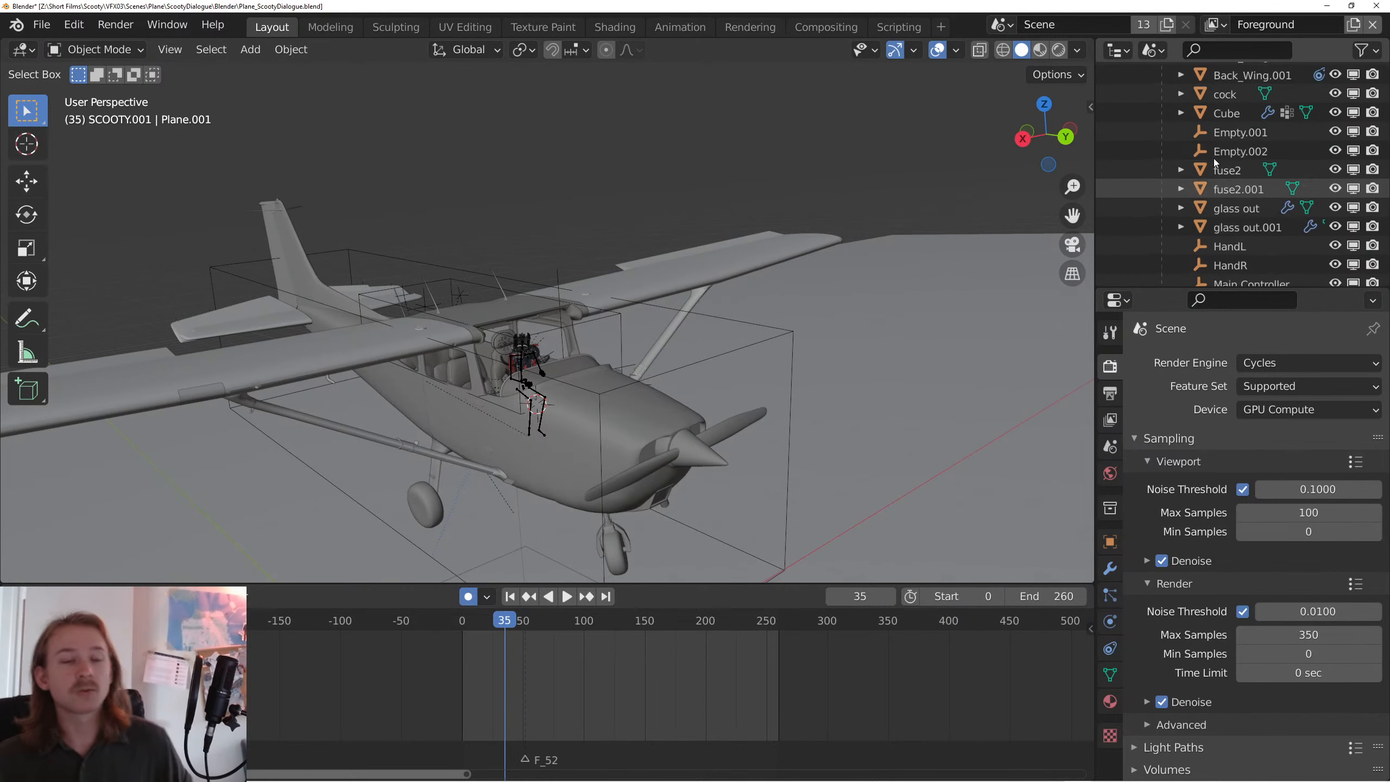
scroll(1199, 164, "up", 5)
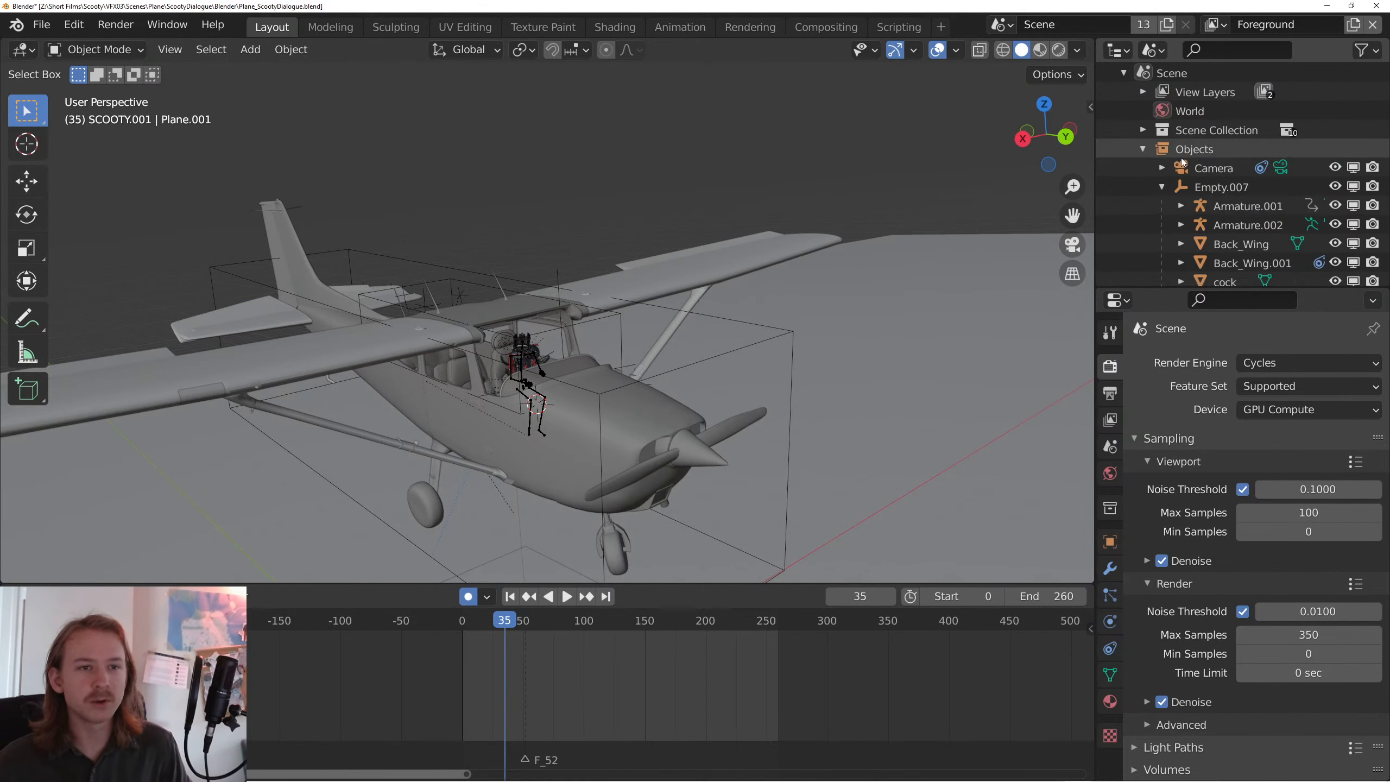
left_click(1142, 149)
left_click(1142, 129)
scroll(1215, 243, "down", 3)
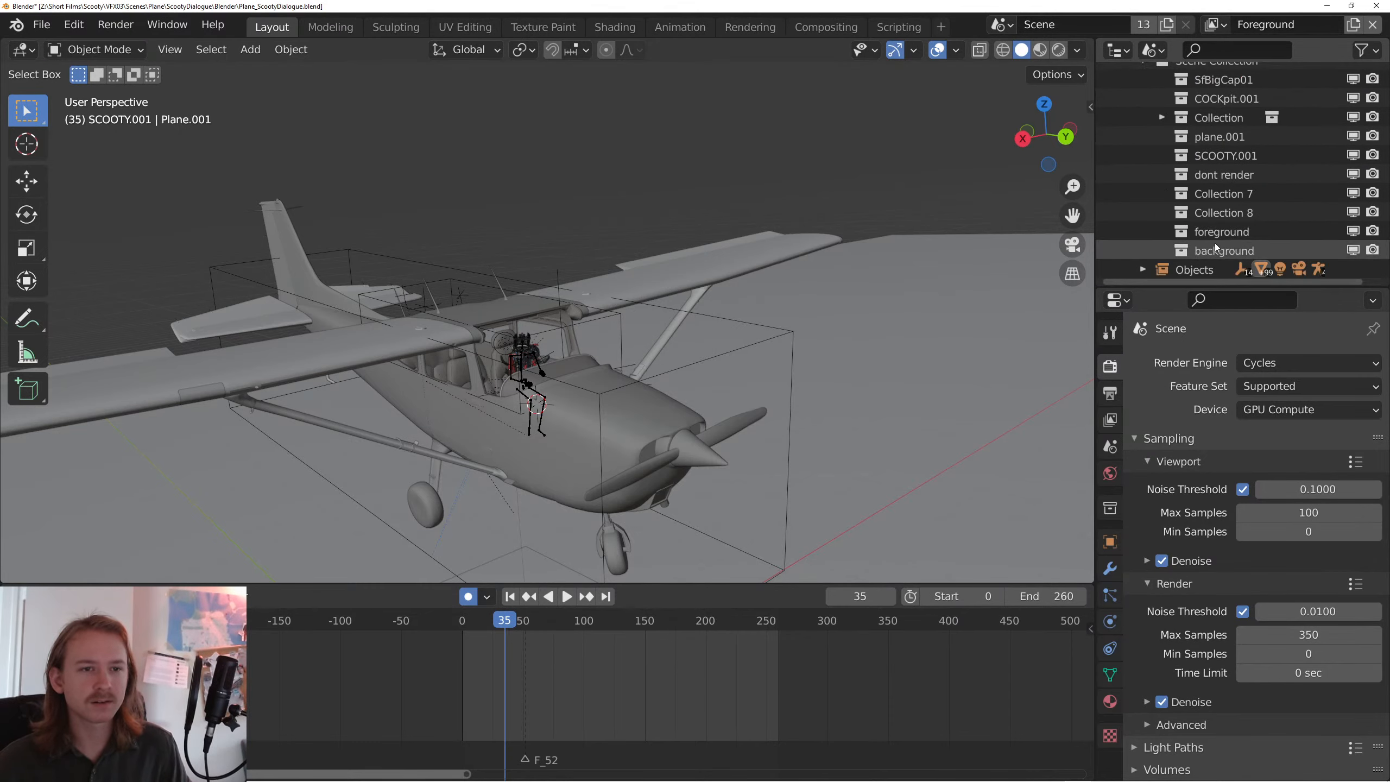
scroll(1214, 243, "up", 3)
left_click(1143, 130)
left_click(1142, 91)
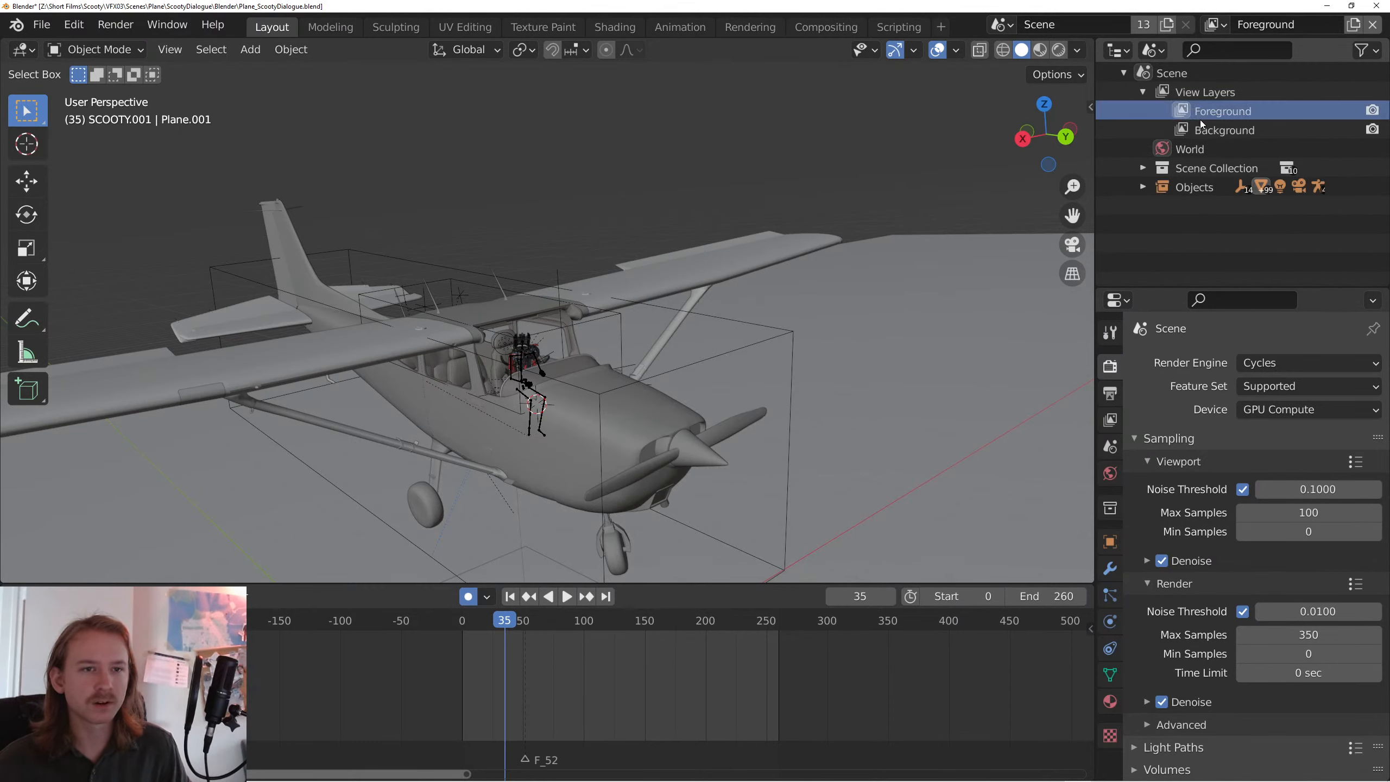
- Compare the Foreground and Background view layers by activating them alternately, and check the operations available for Background
left_click(1240, 129)
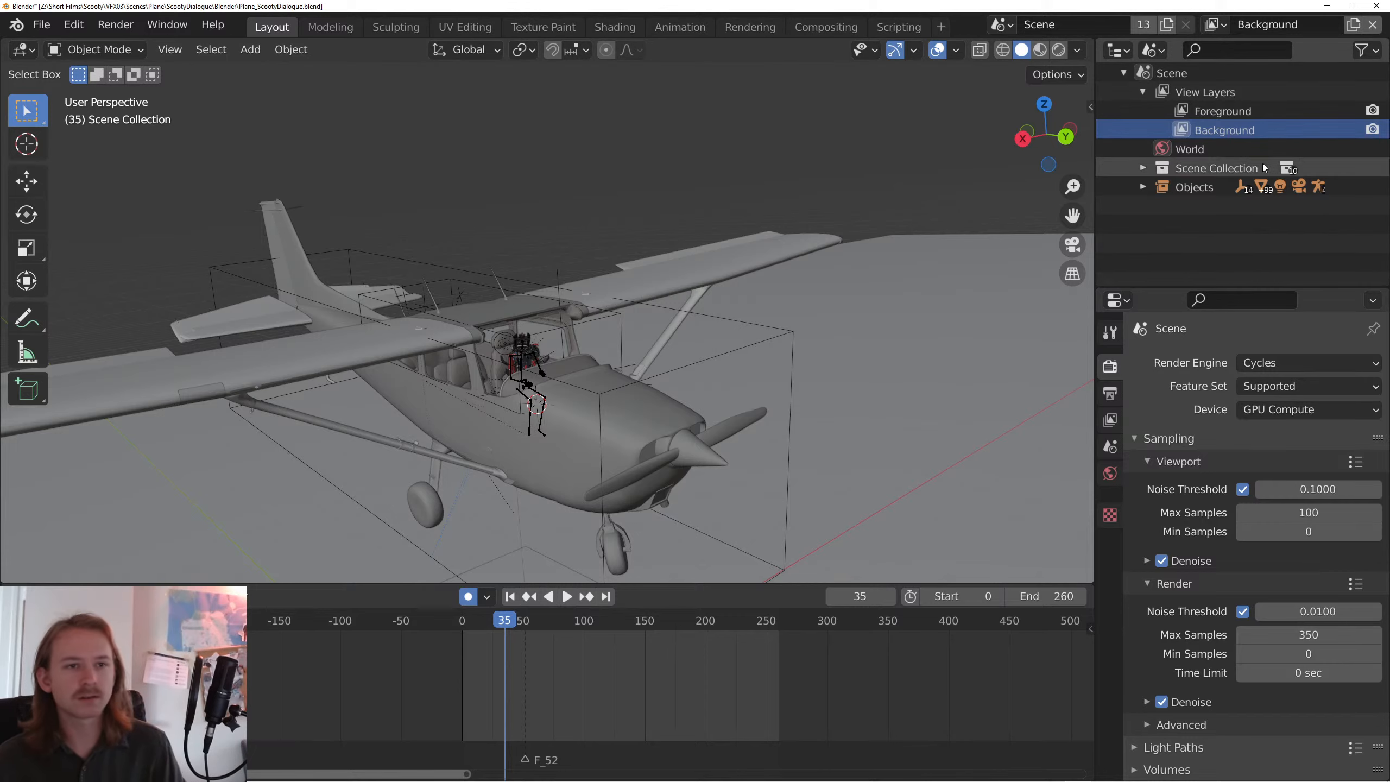
left_click(1291, 110)
left_click(1264, 129)
left_click(1242, 112)
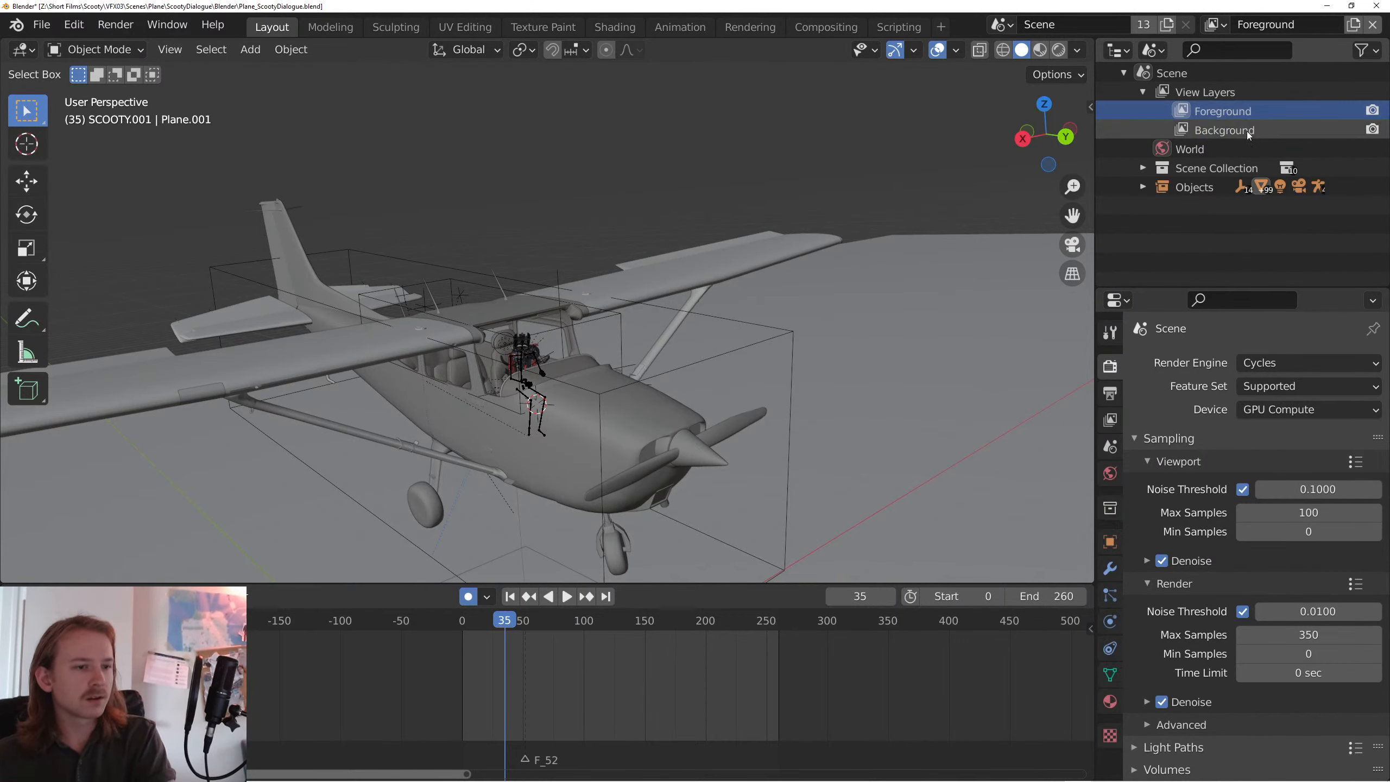
left_click(1246, 129)
left_click(1238, 113)
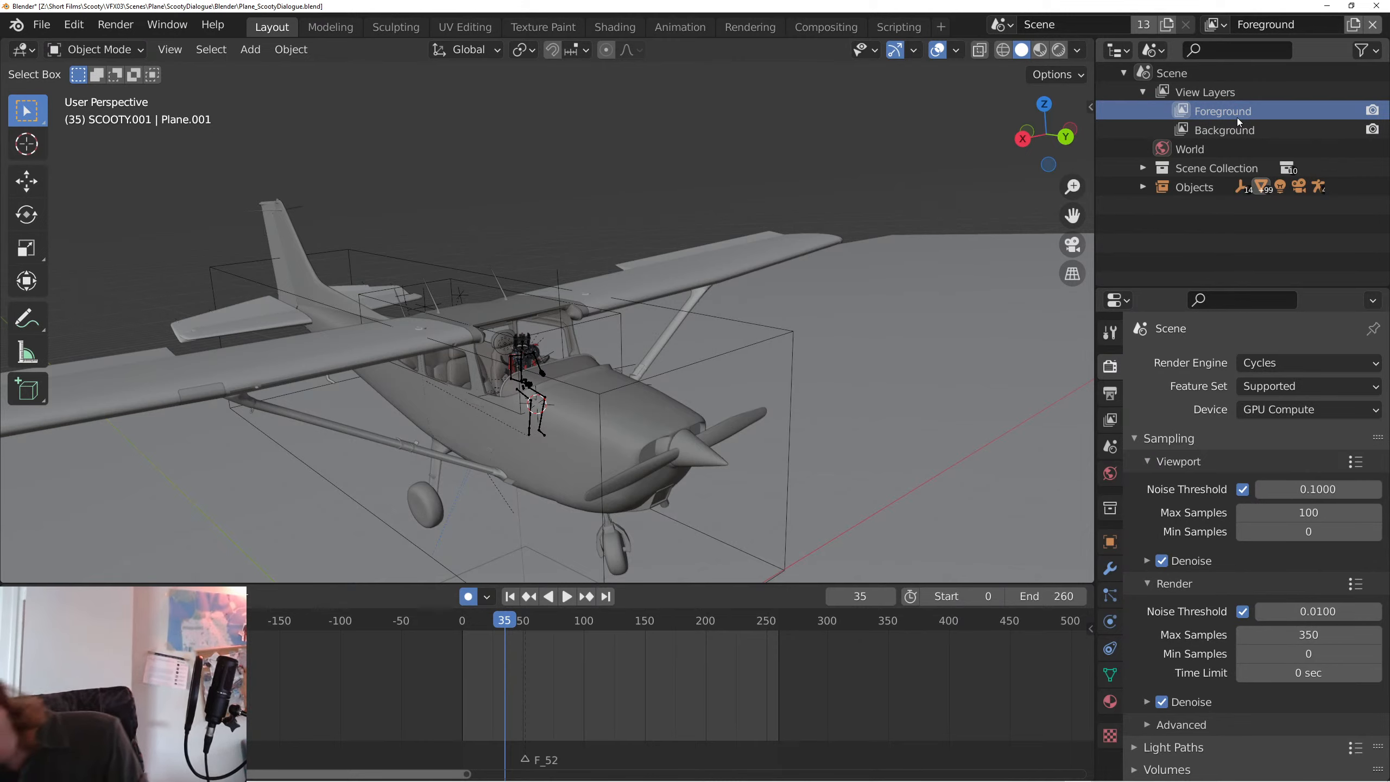
left_click(1210, 92)
left_click(1208, 111)
left_click(1210, 126)
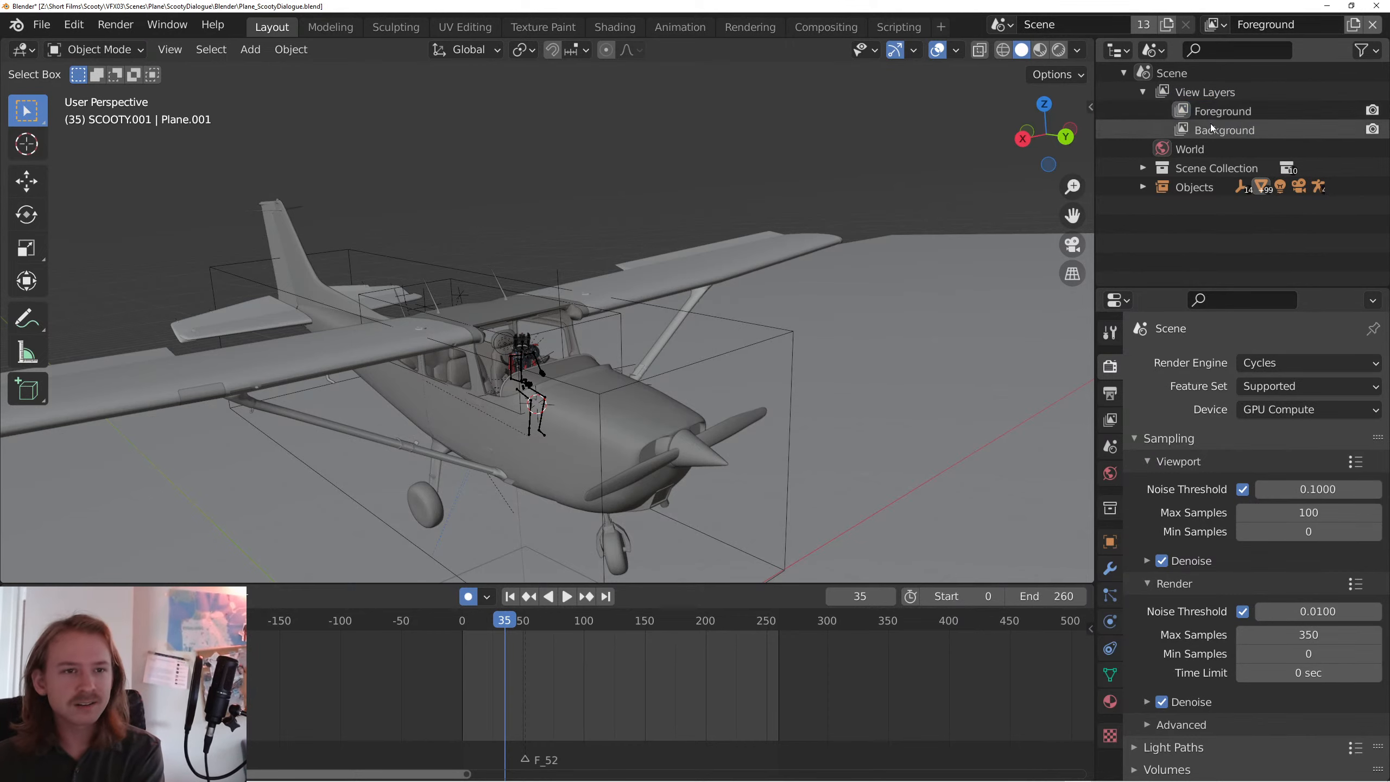
right_click(1218, 130)
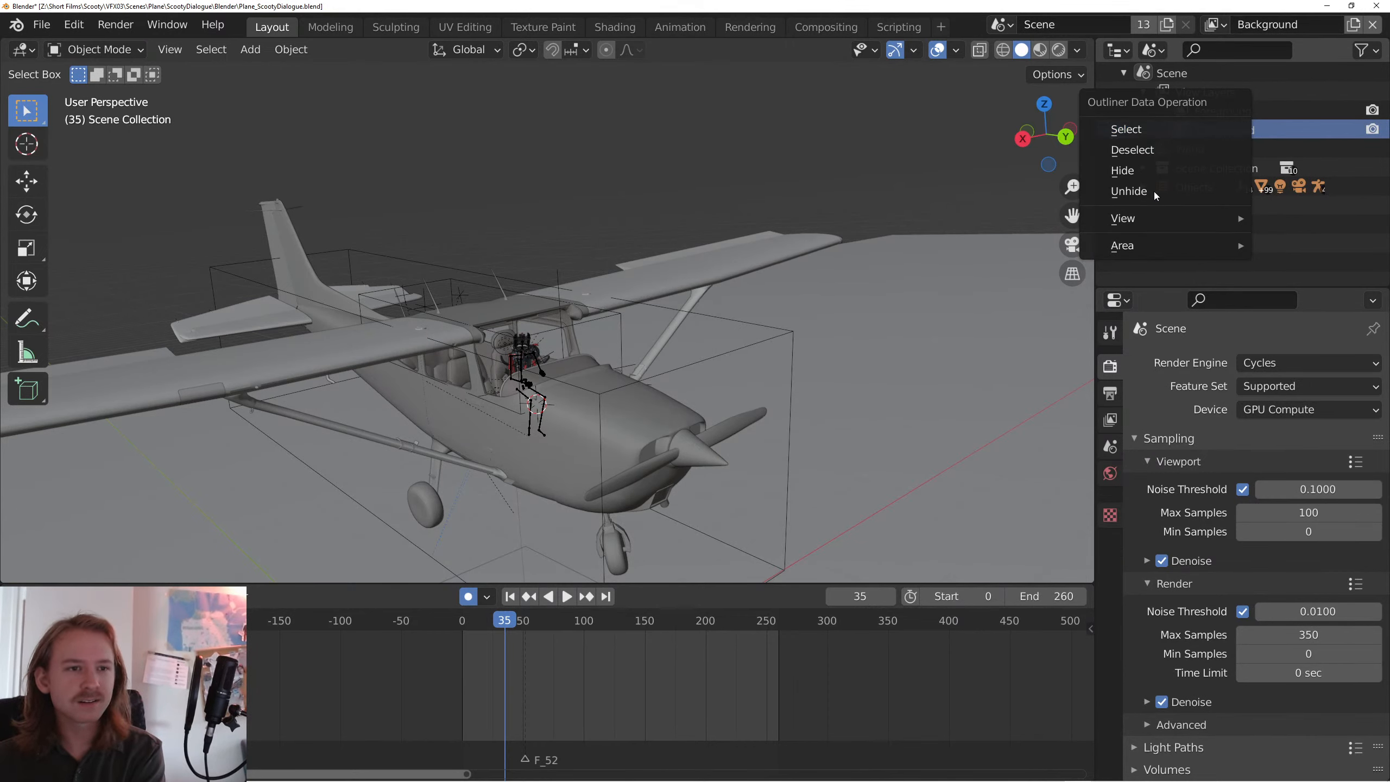
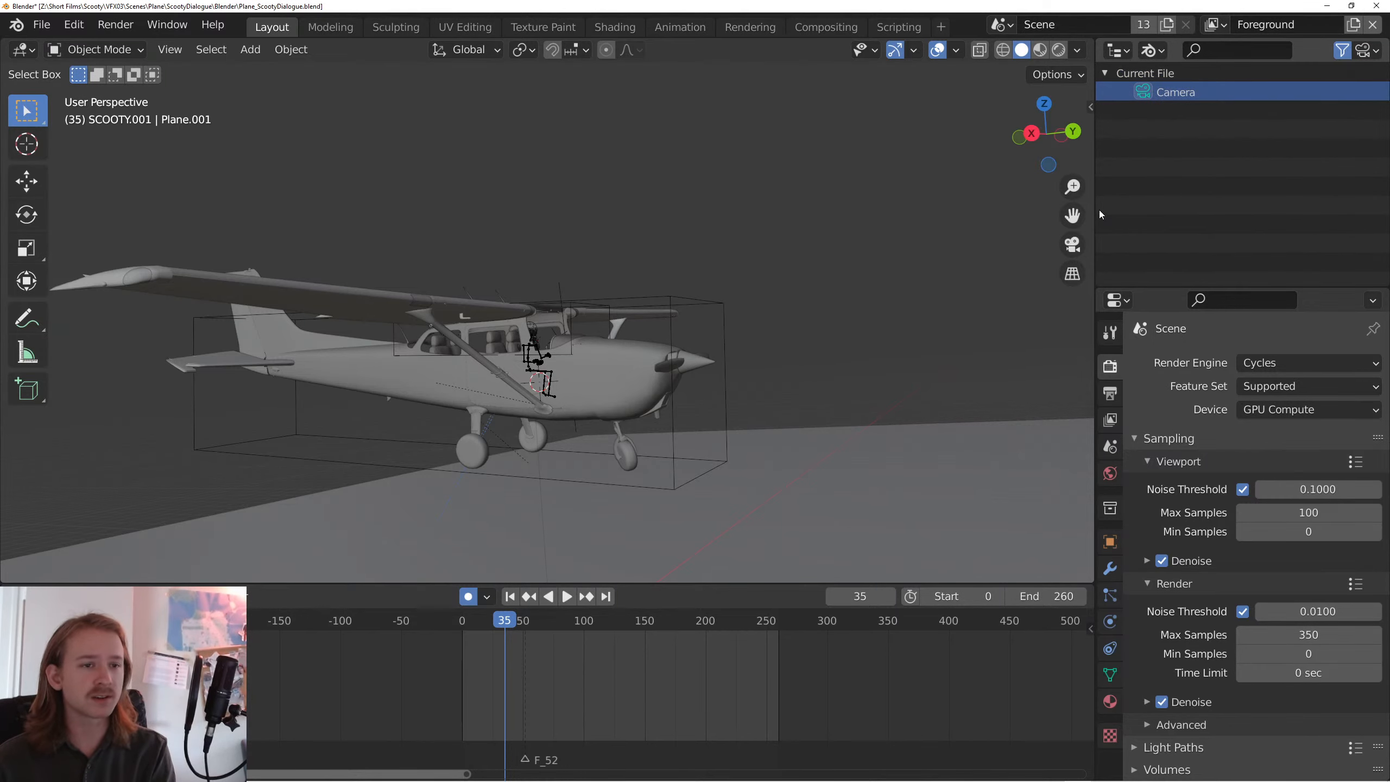
- Try to move the Camera data-block to a collection, then try to select the objects linked to it
left_click_drag(1097, 210, 1100, 211)
left_click(1162, 160)
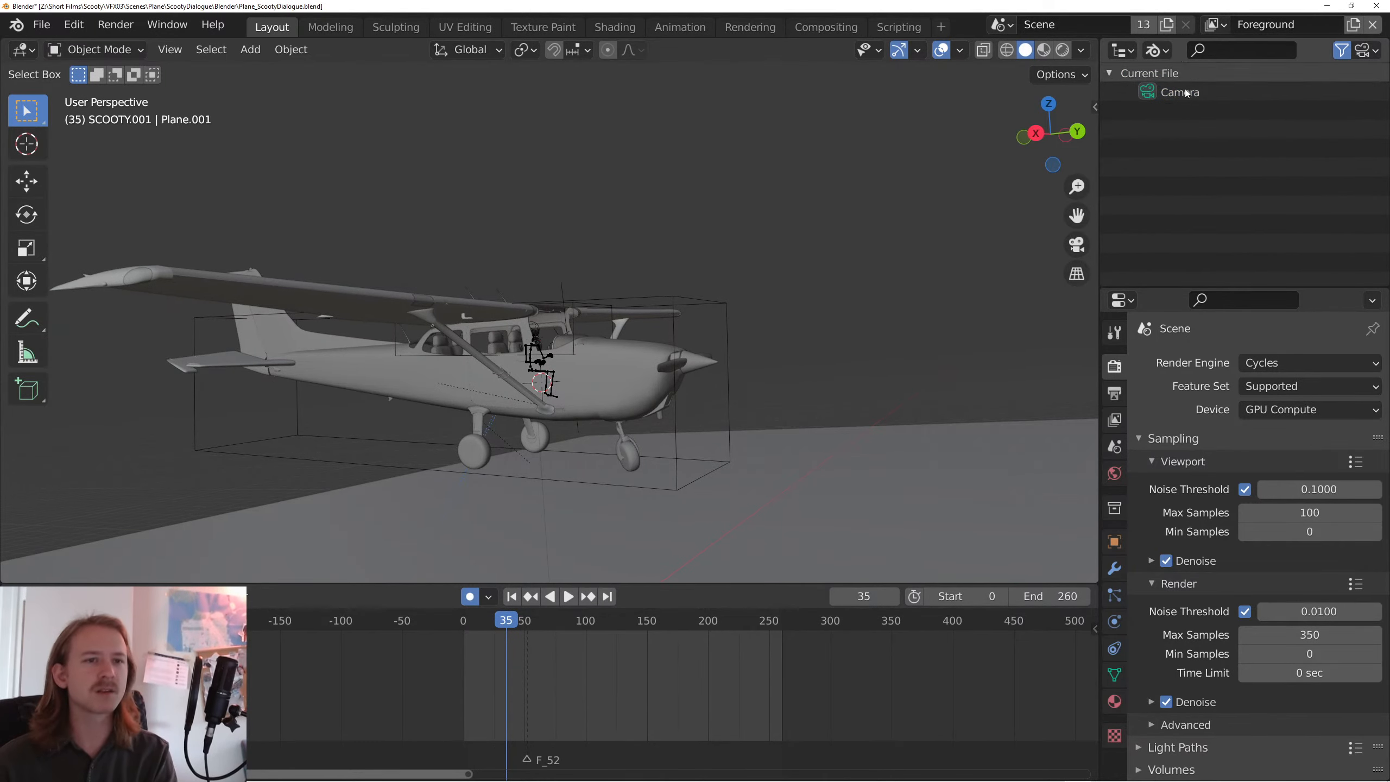
left_click(1182, 93)
key("m")
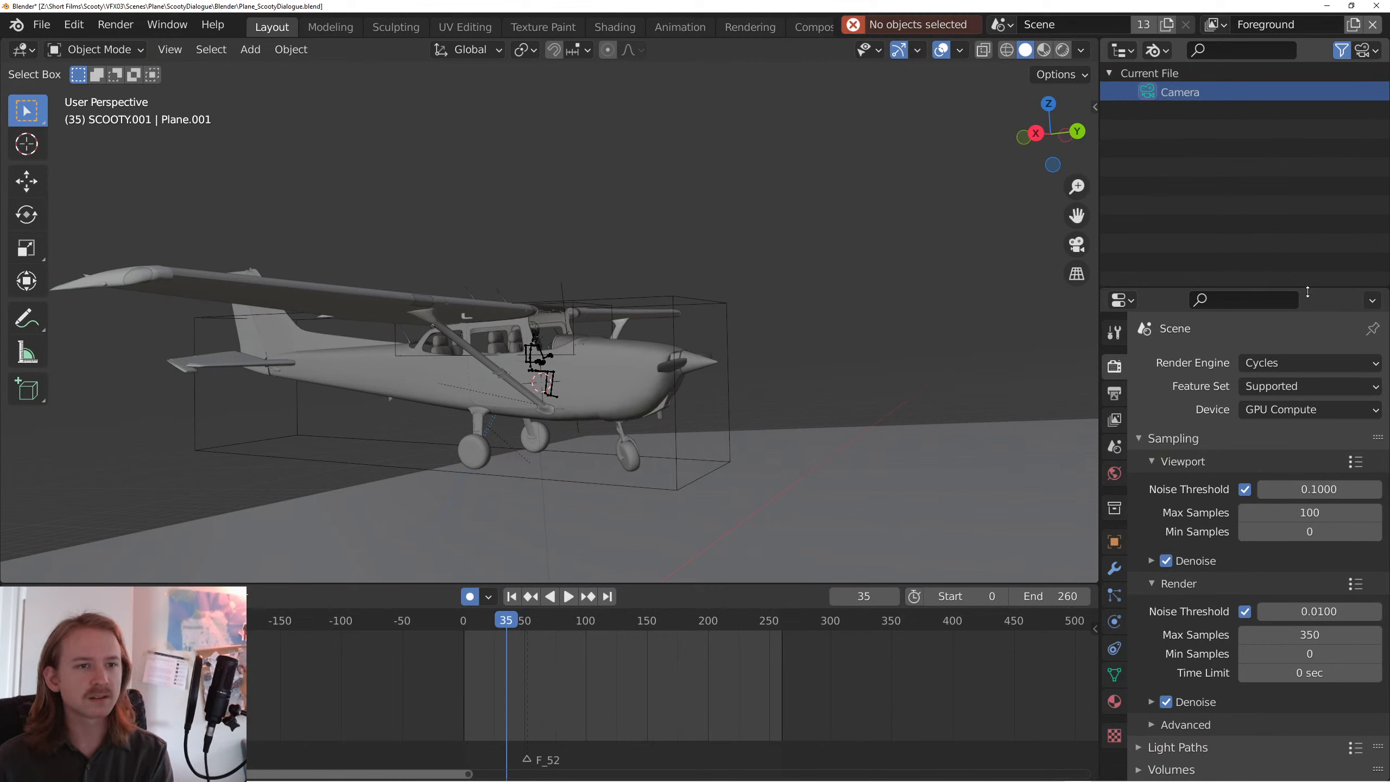
right_click(1173, 91)
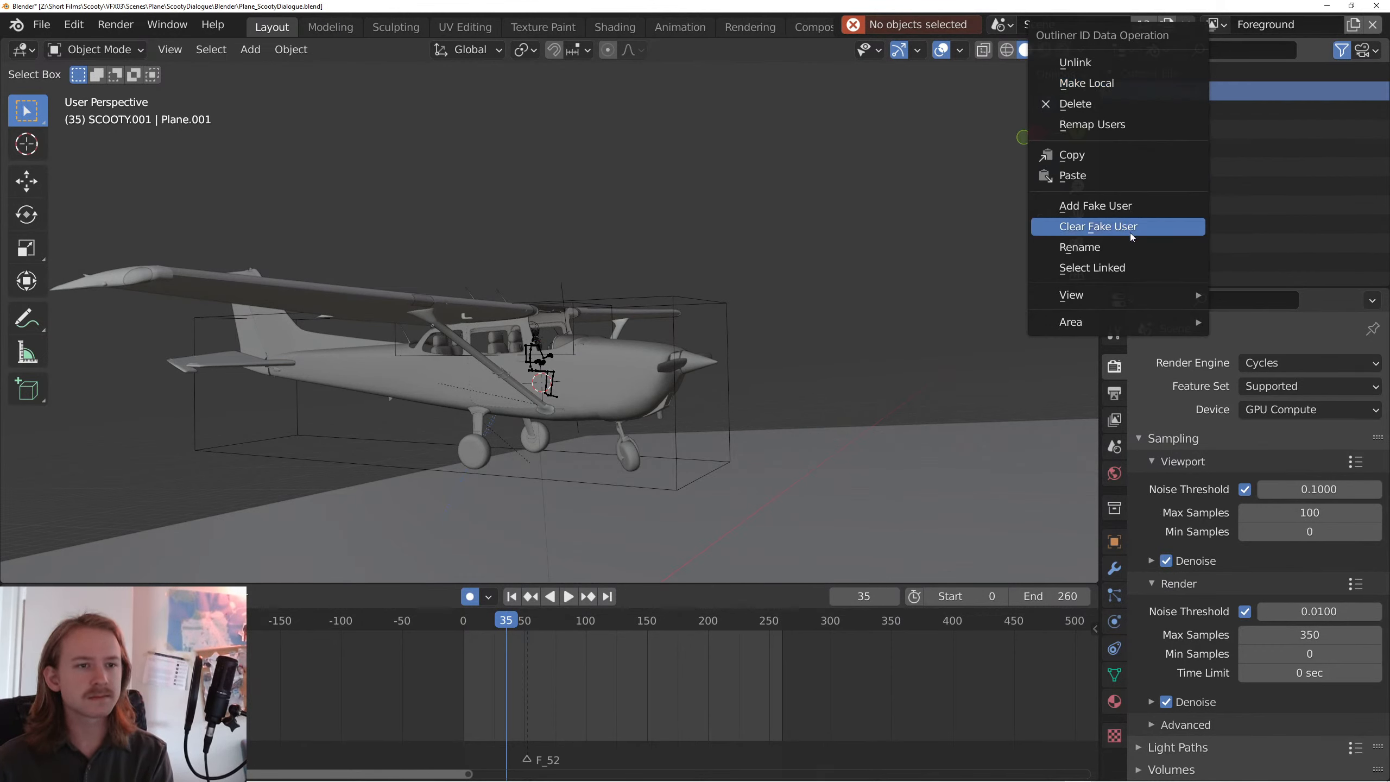
left_click(1108, 272)
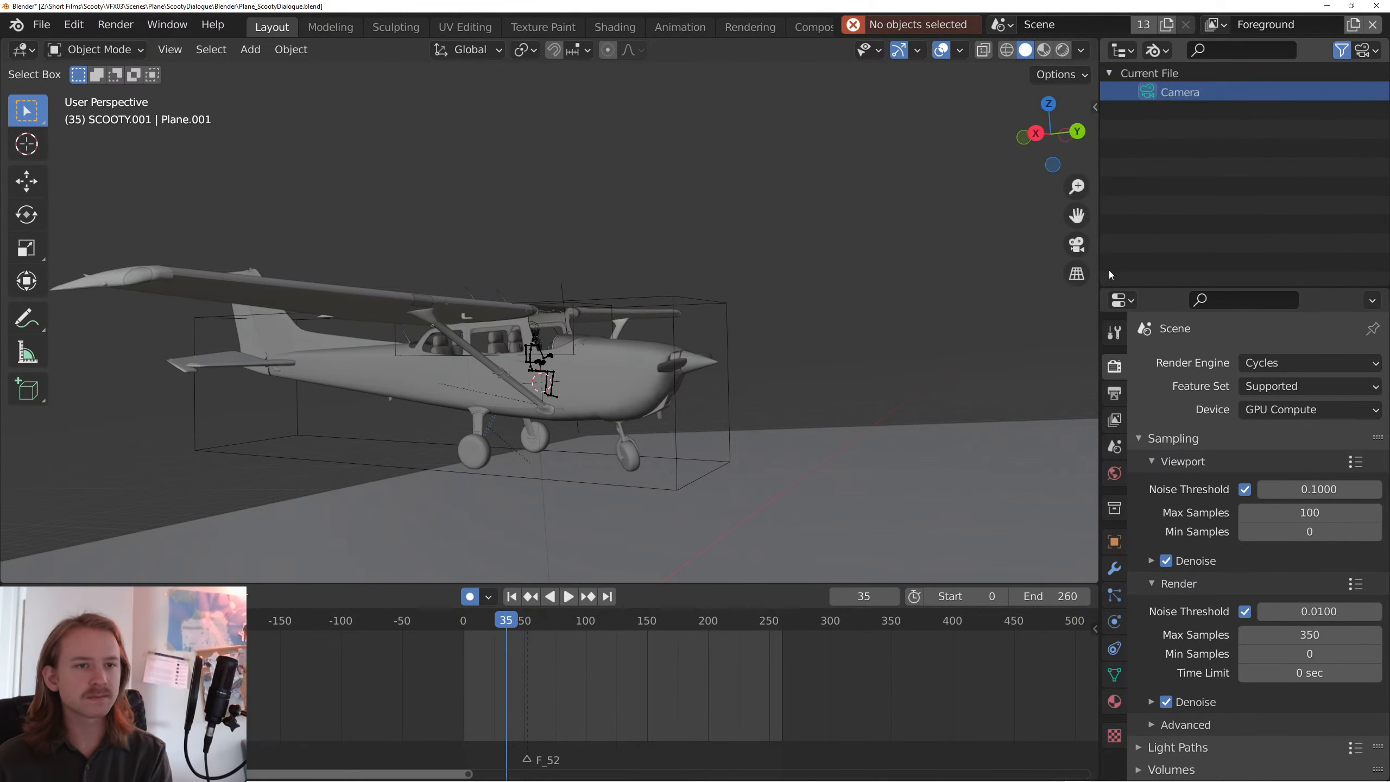
- Try to make the Camera data-block local from its outliner operations
right_click(1177, 96)
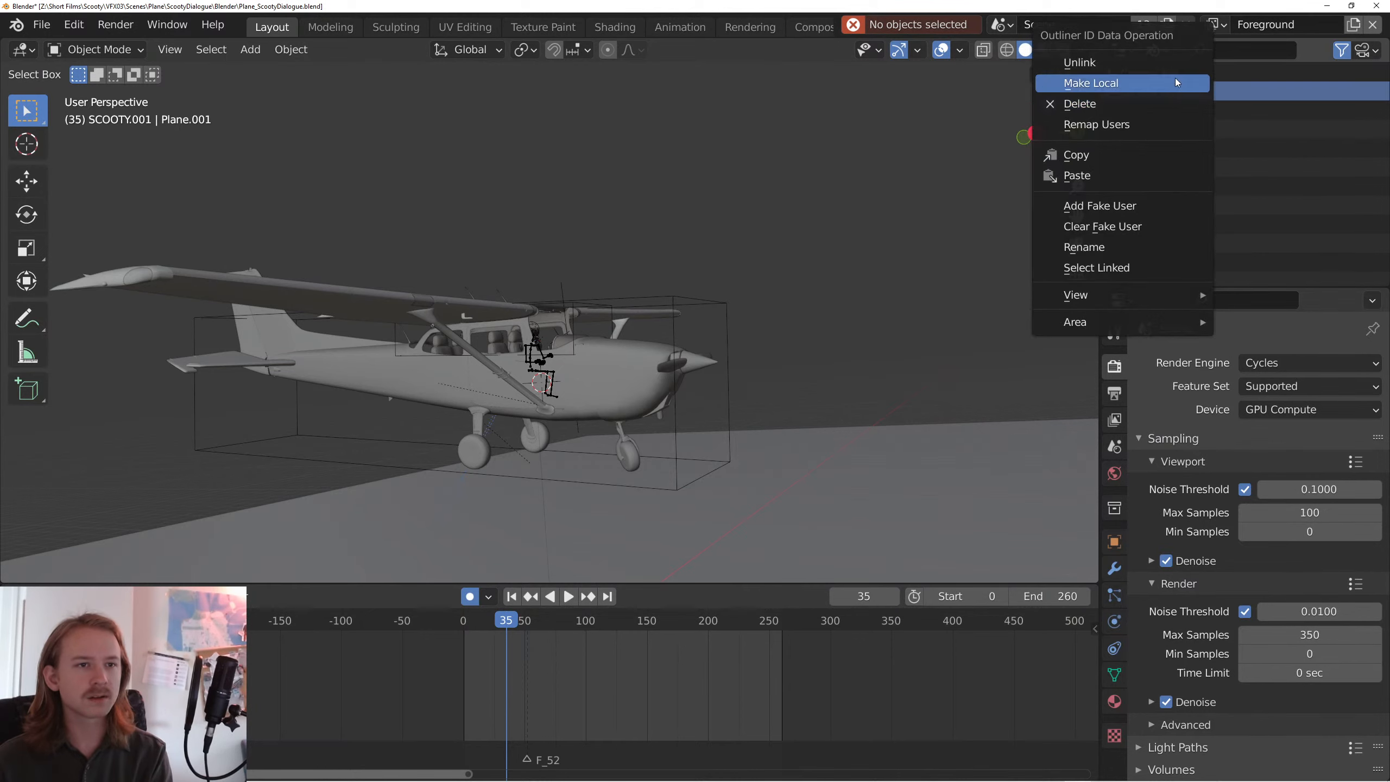
left_click(1175, 79)
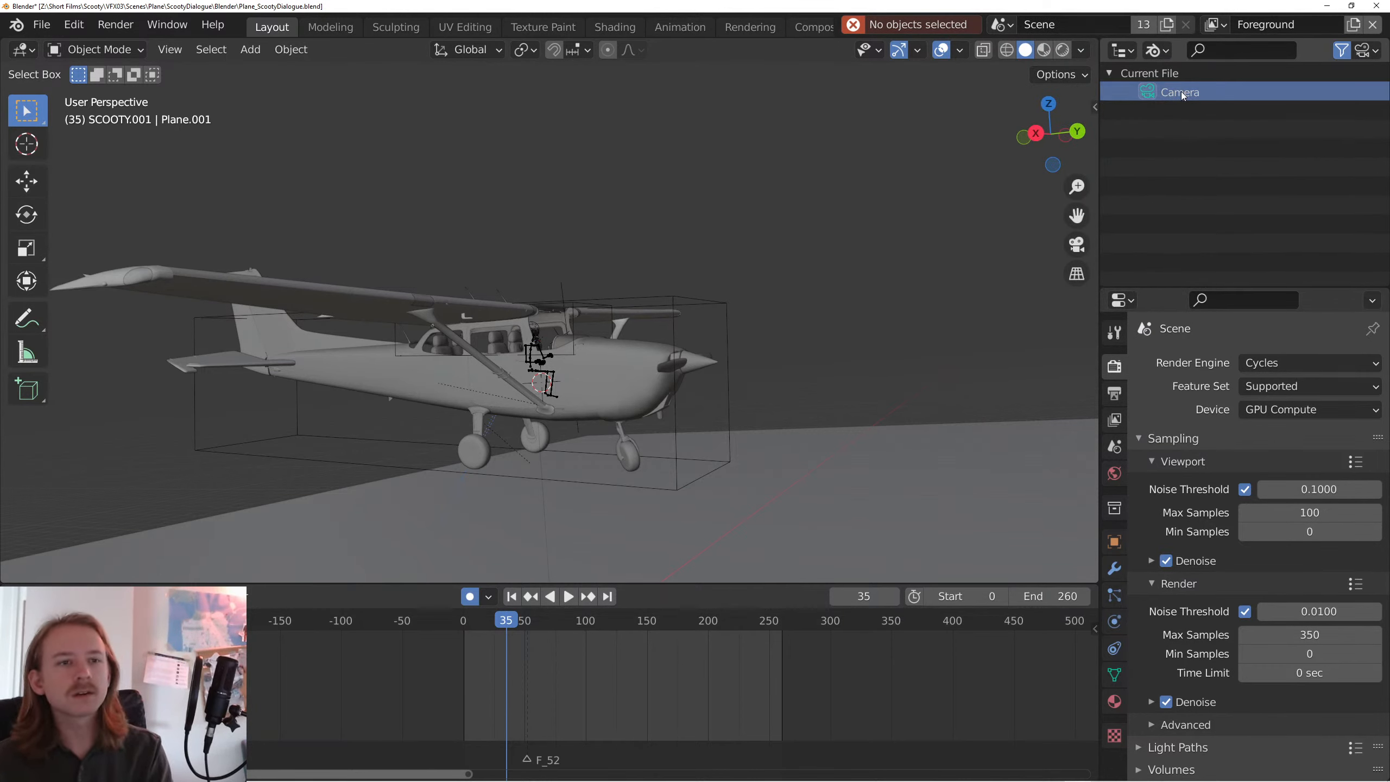
right_click(1182, 91)
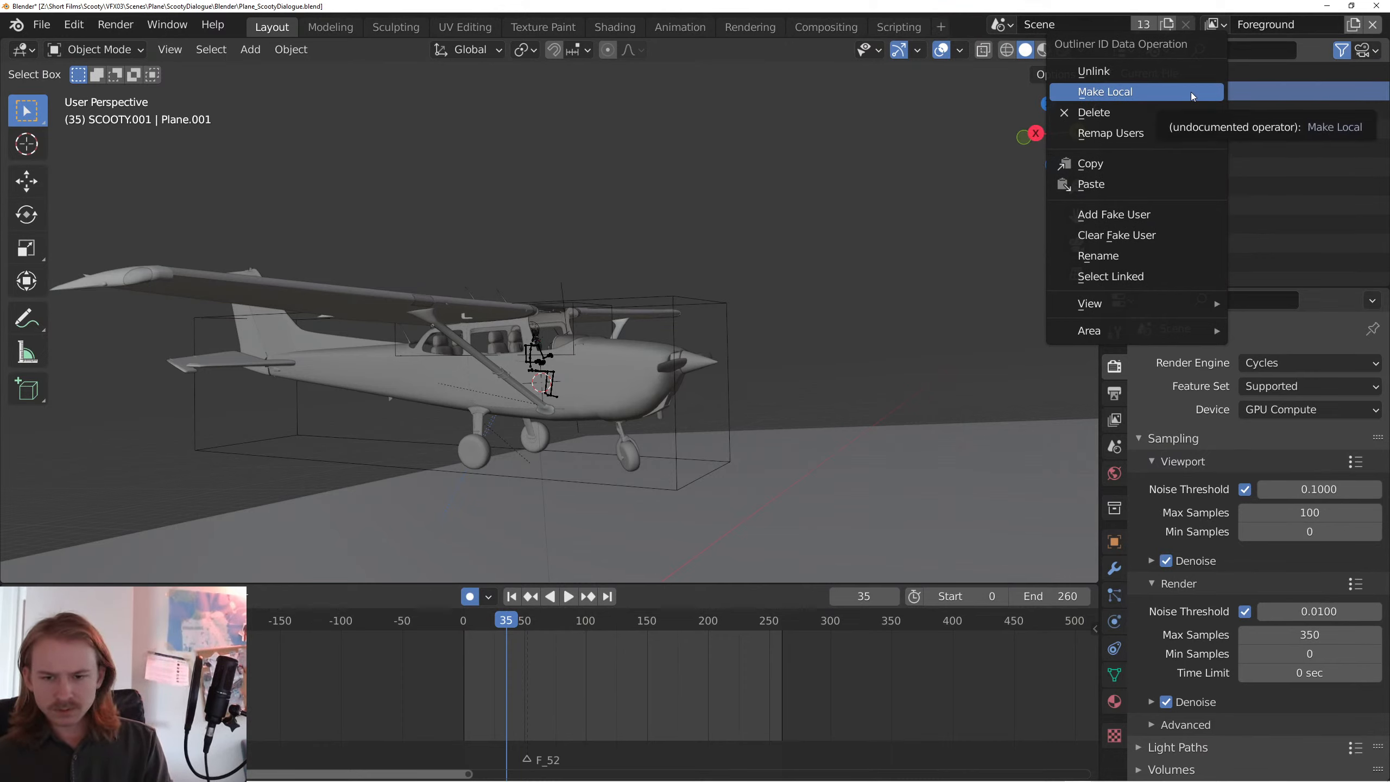
left_click(1191, 91)
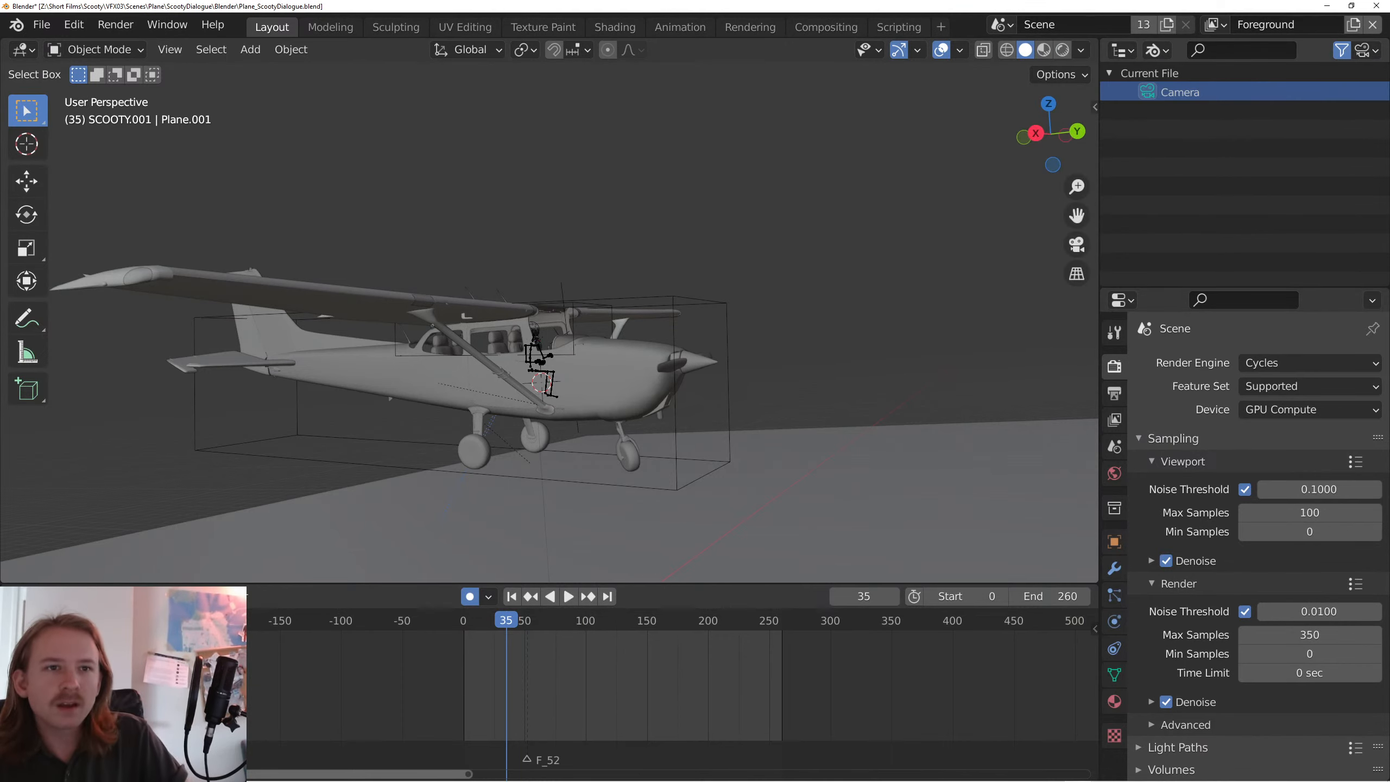
- Check the available view layers, keeping Foreground active, and look through the viewport overlay options
left_click(1218, 23)
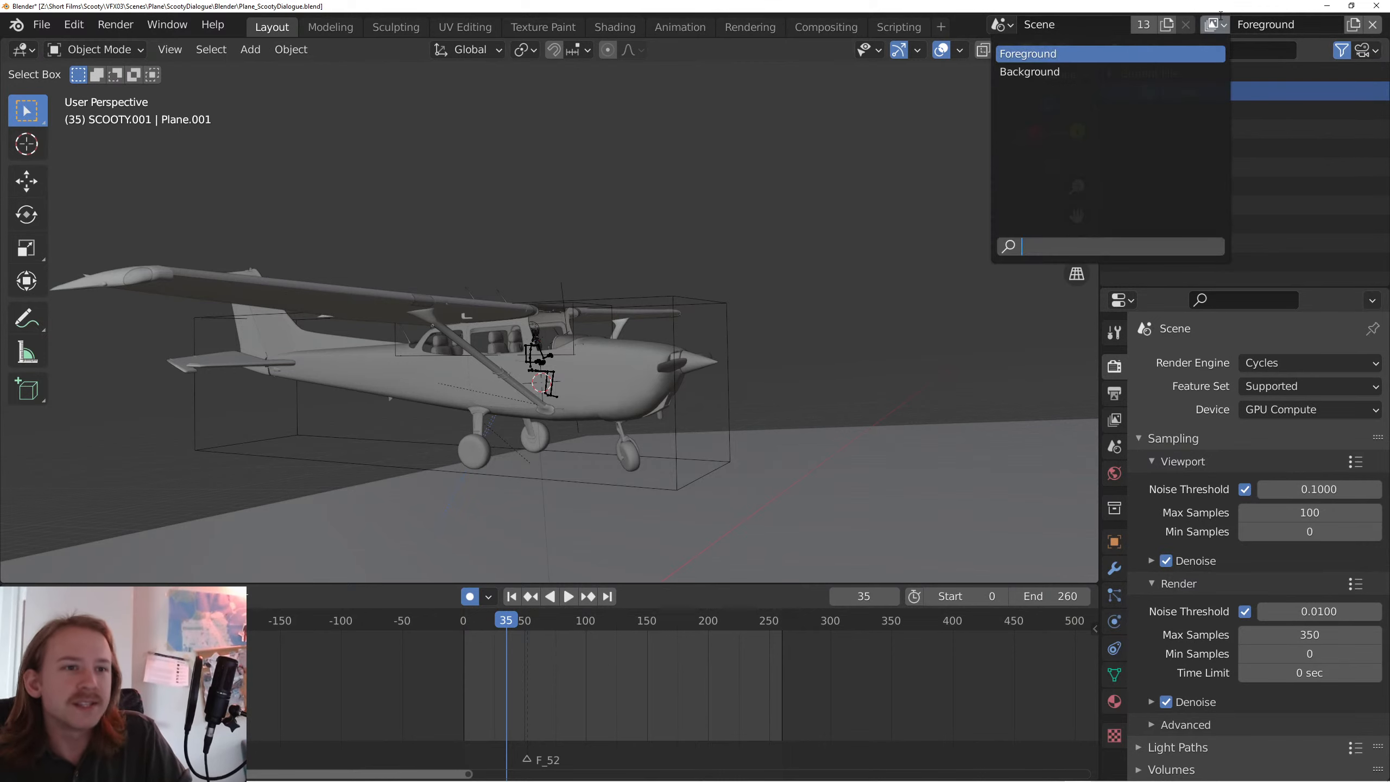
left_click(1177, 55)
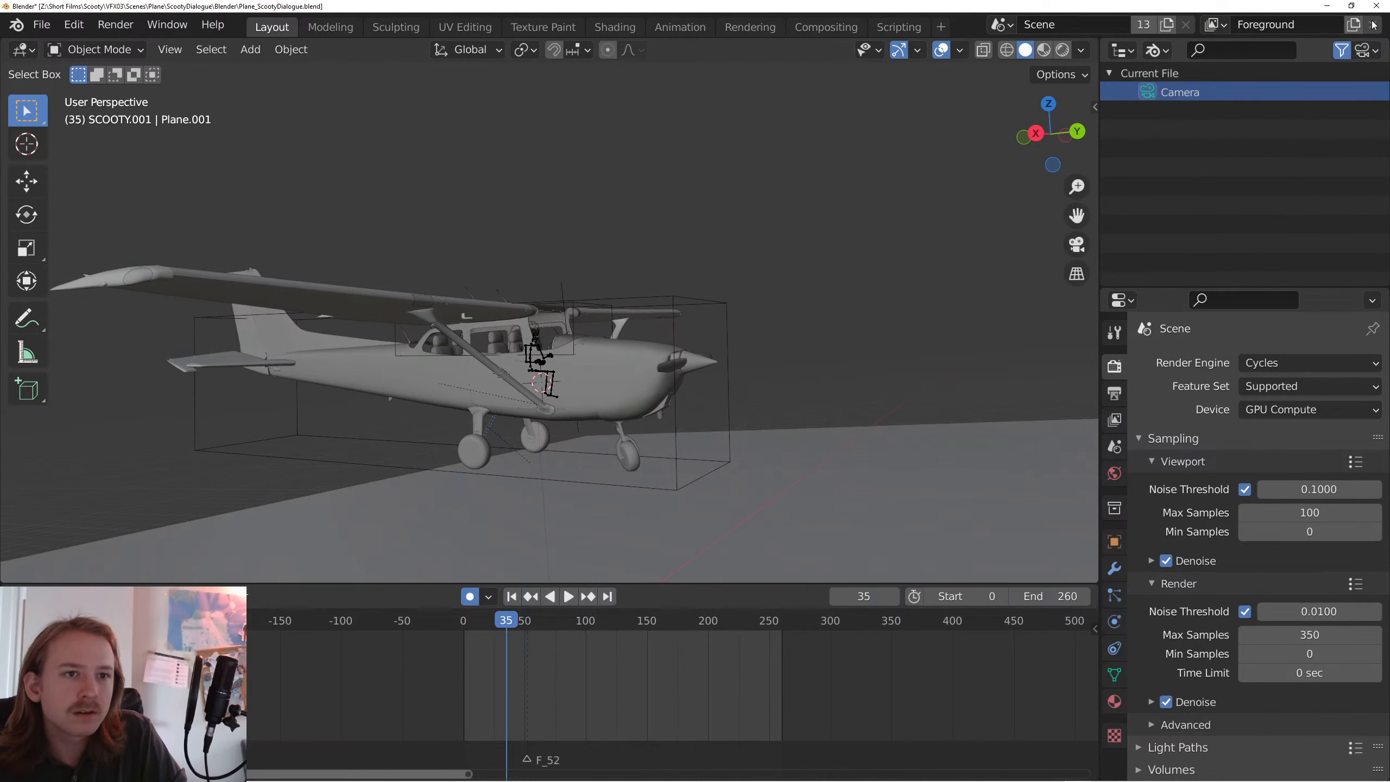
left_click(1216, 30)
left_click(1188, 54)
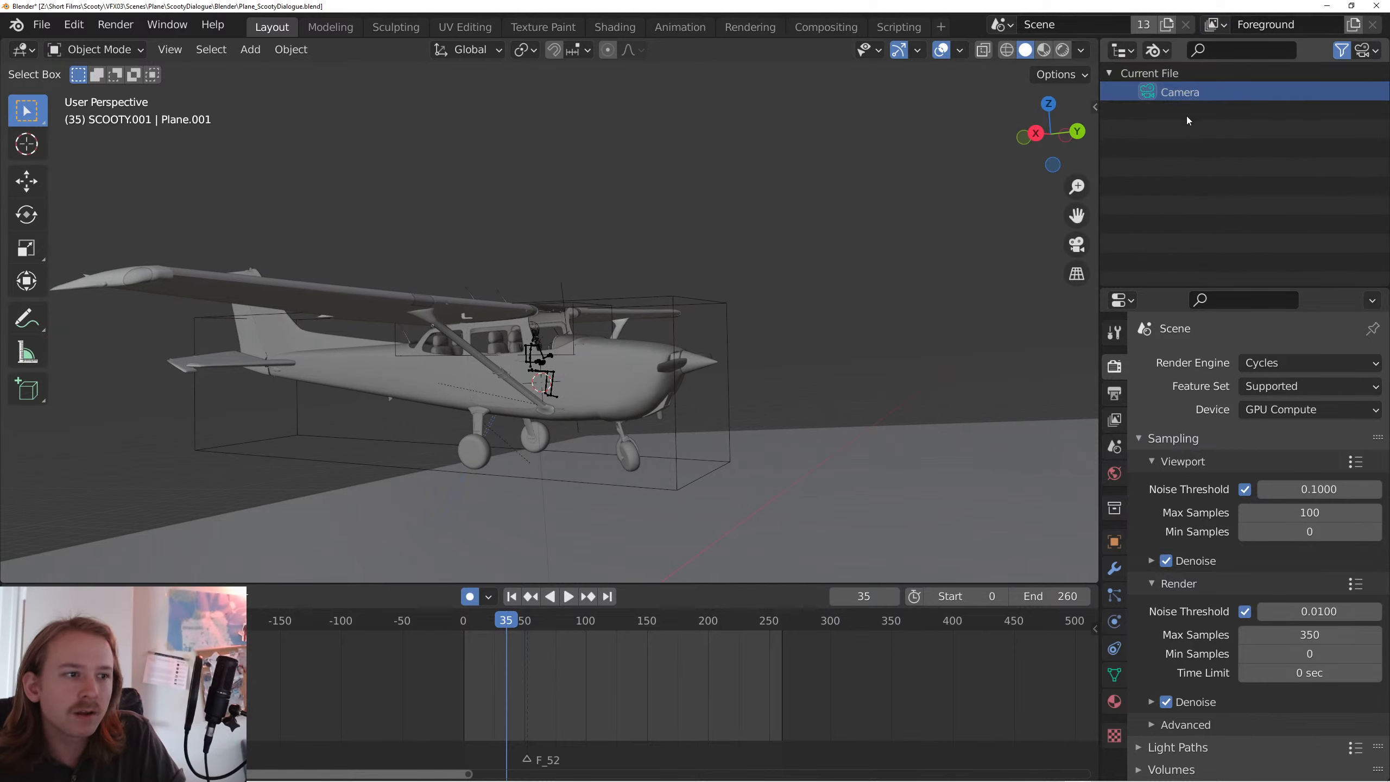
left_click_drag(985, 205, 897, 245)
left_click(962, 51)
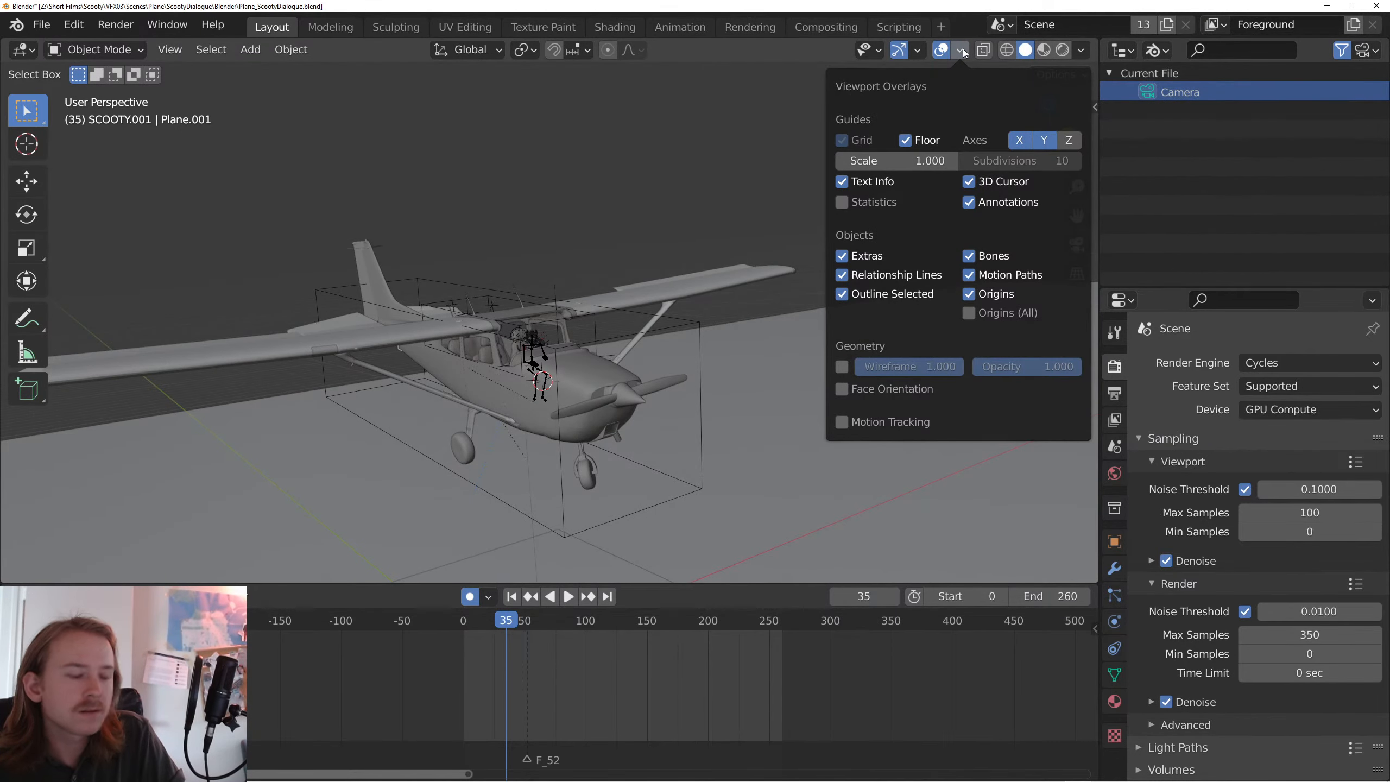
left_click(962, 49)
left_click(963, 49)
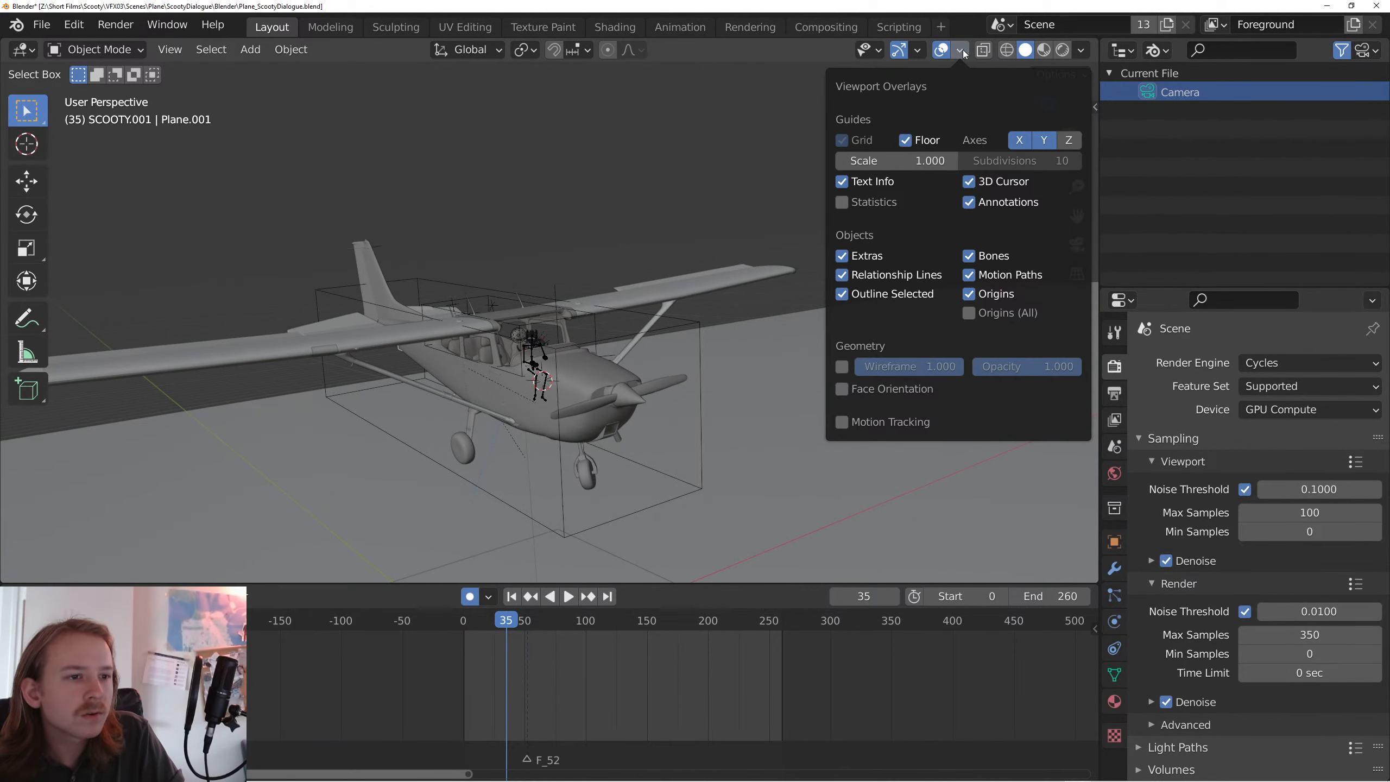
- Select the camera below the airplane and play the shot through its view to check its motion
key("KP_0")
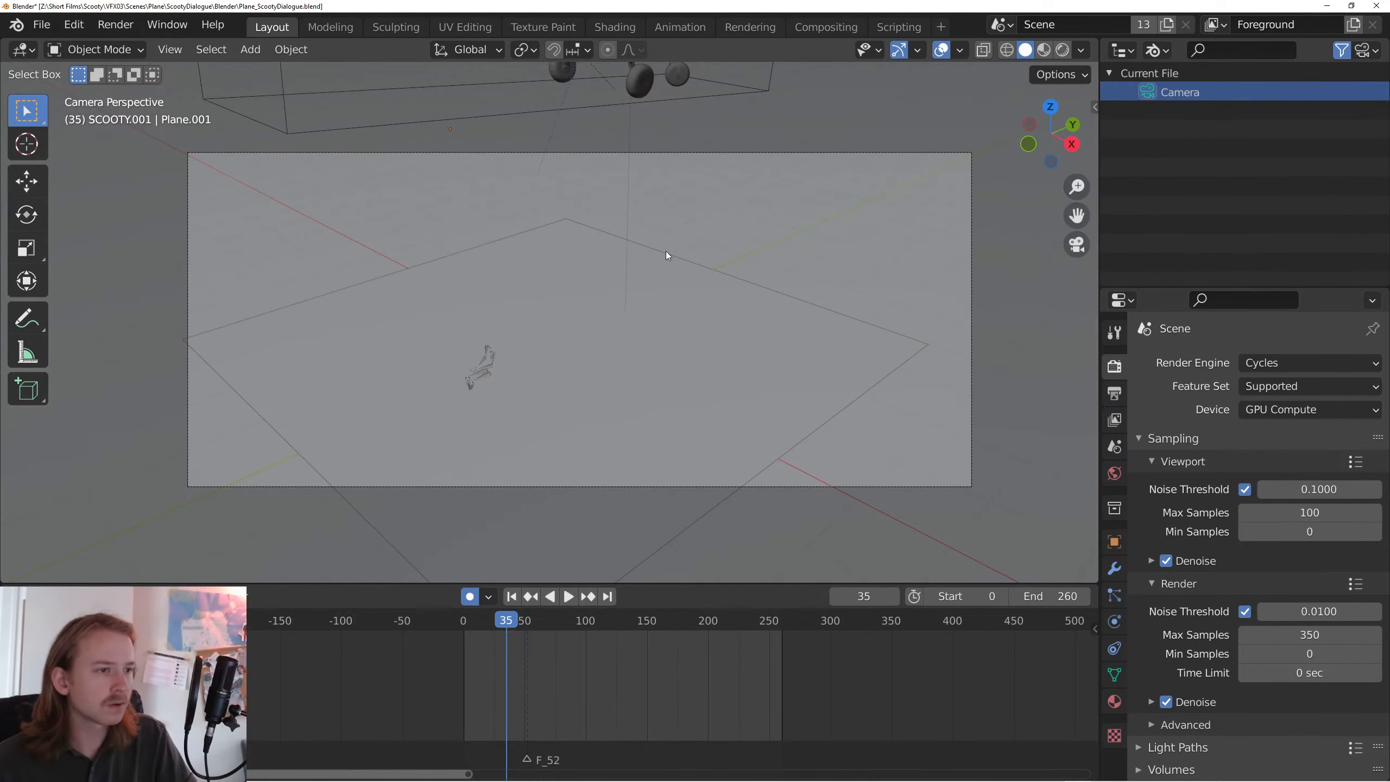
key("KP_0")
left_click(554, 297)
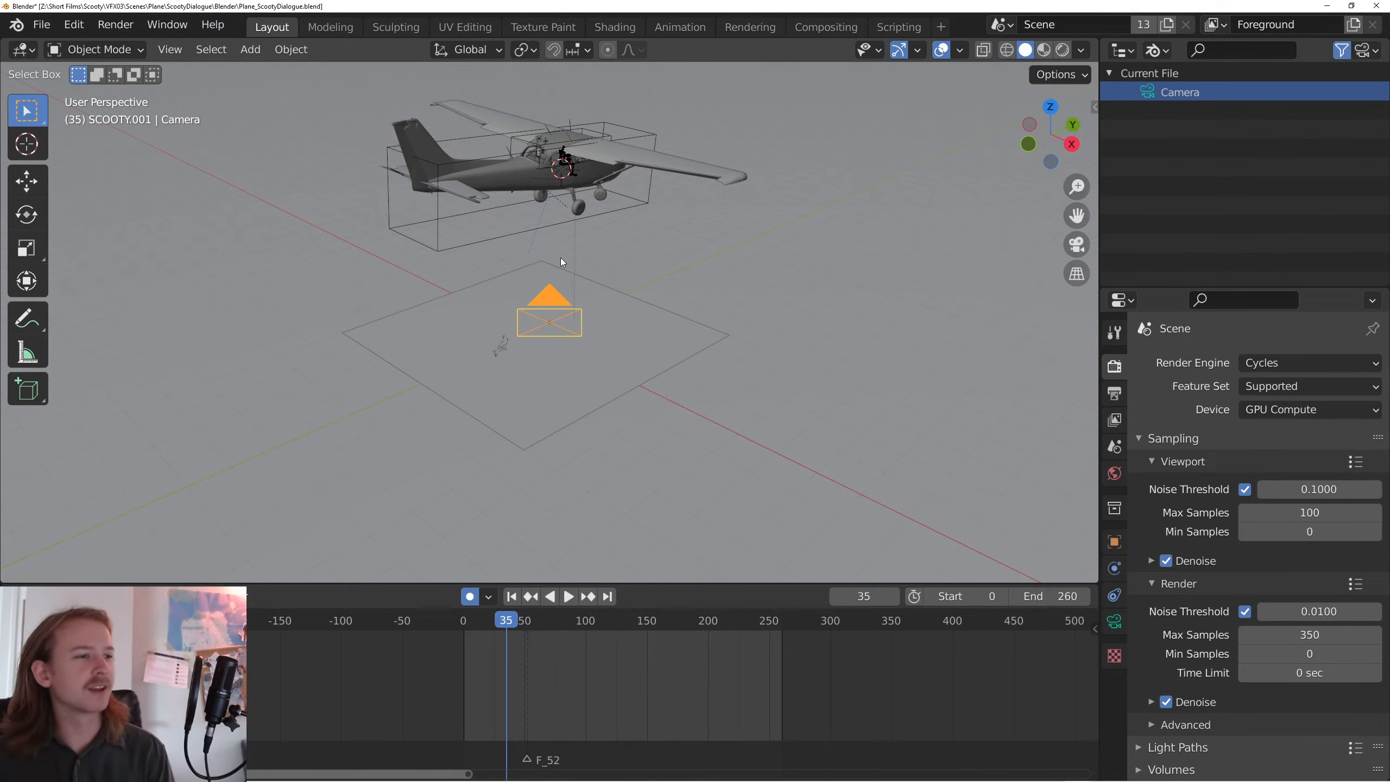
key("space")
key("KP_0")
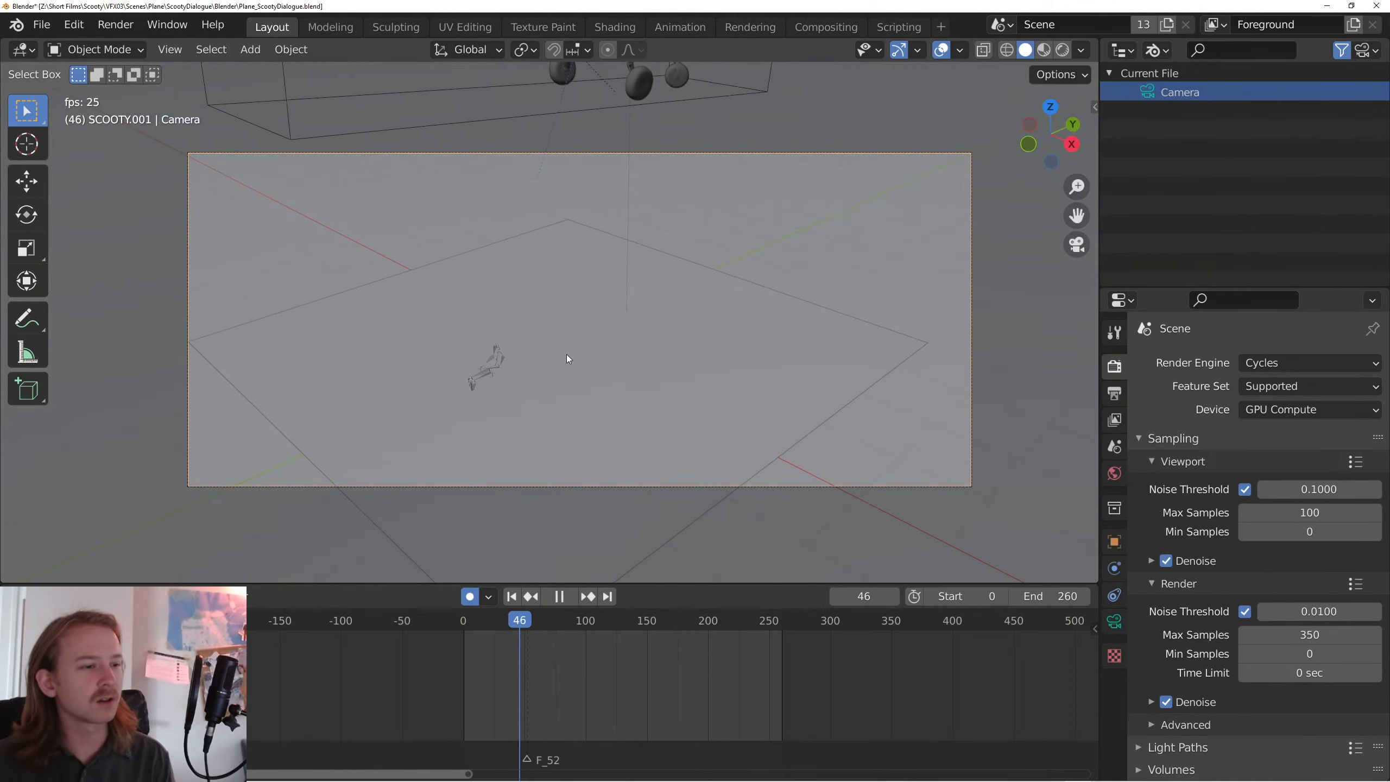
key("space")
key("shift+Left")
key("space")
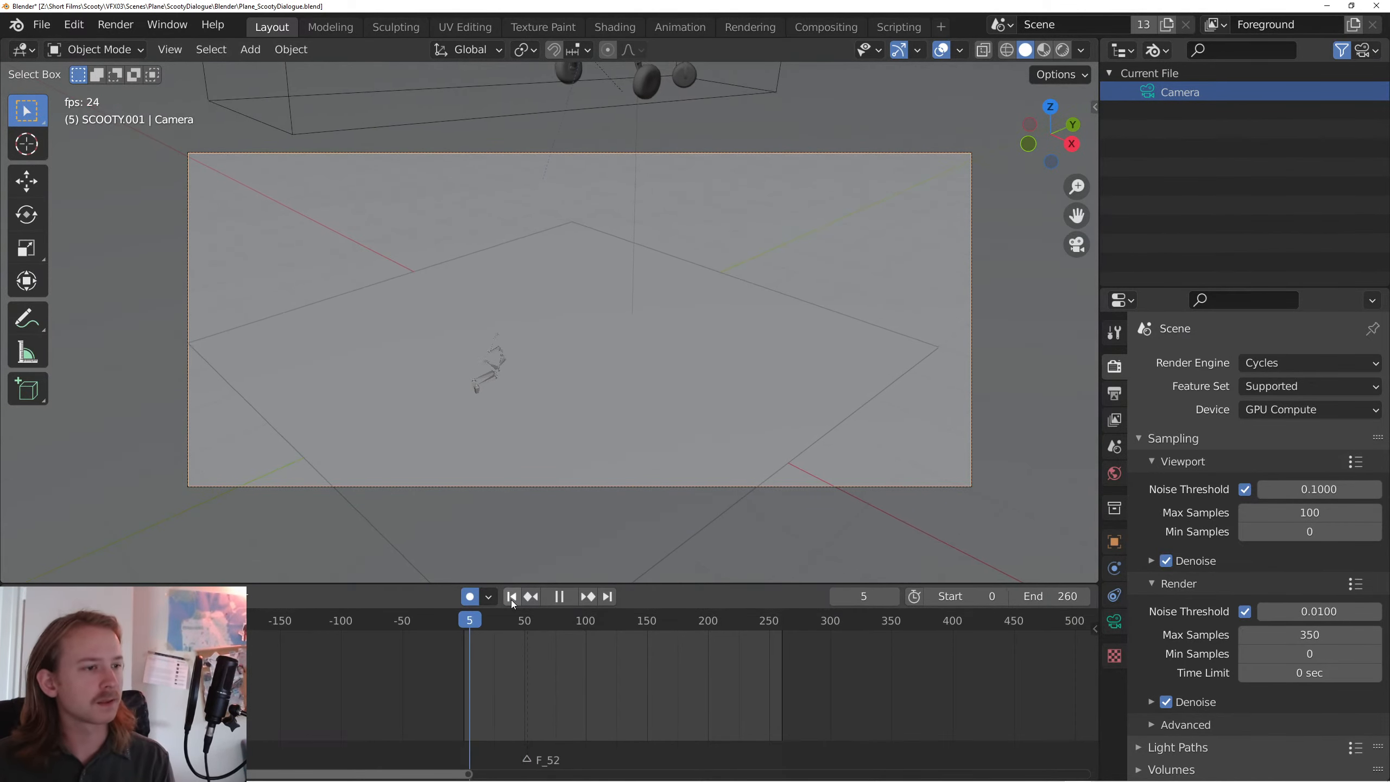
key("space")
- Set the camera's background clip depth to Front with opacity 0.461 and play the shot with the footage overlaid
left_click(1114, 622)
scroll(1253, 662, "down", 7)
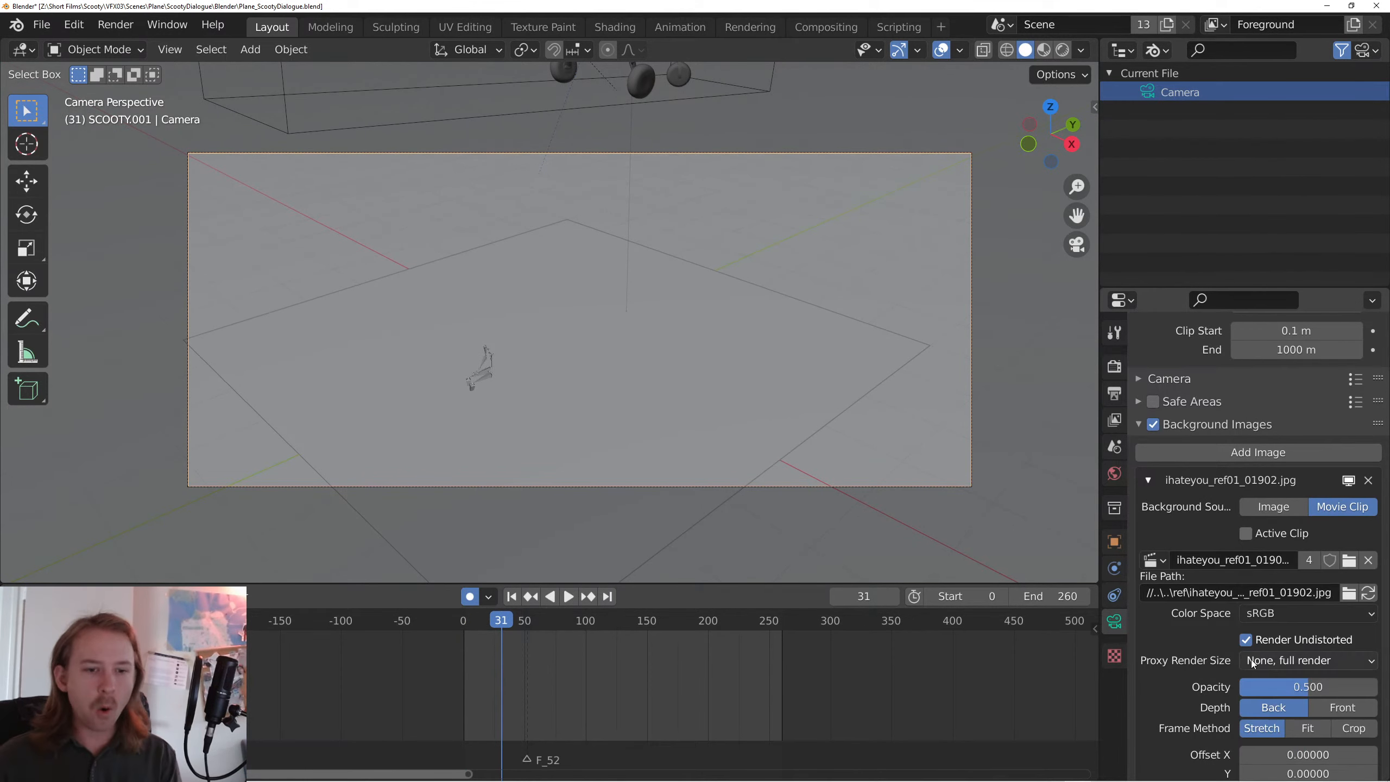
left_click(1323, 706)
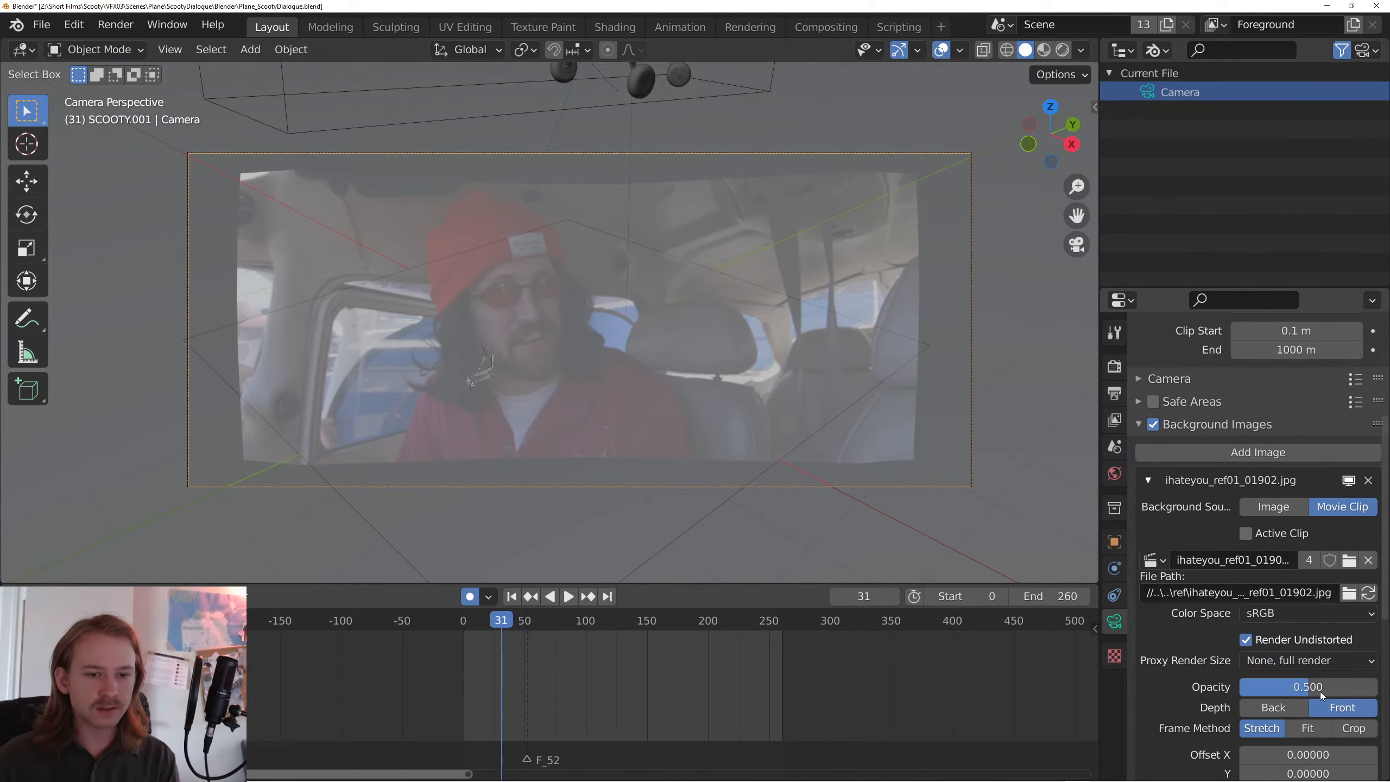
key("space")
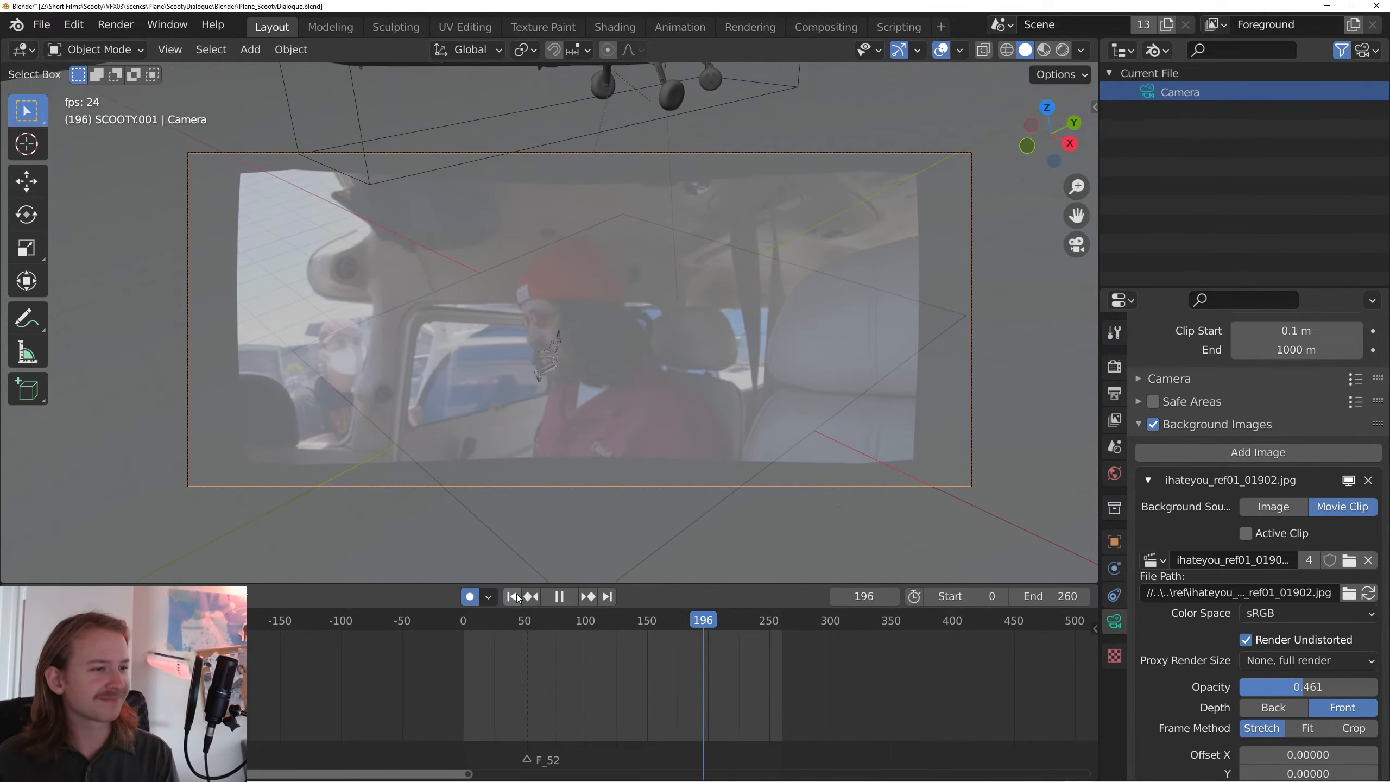
key("Escape")
- Check the camera's placement from above, switch the 3D view area to the Movie Clip Editor, and deselect all tracks
left_click_drag(663, 378, 691, 382)
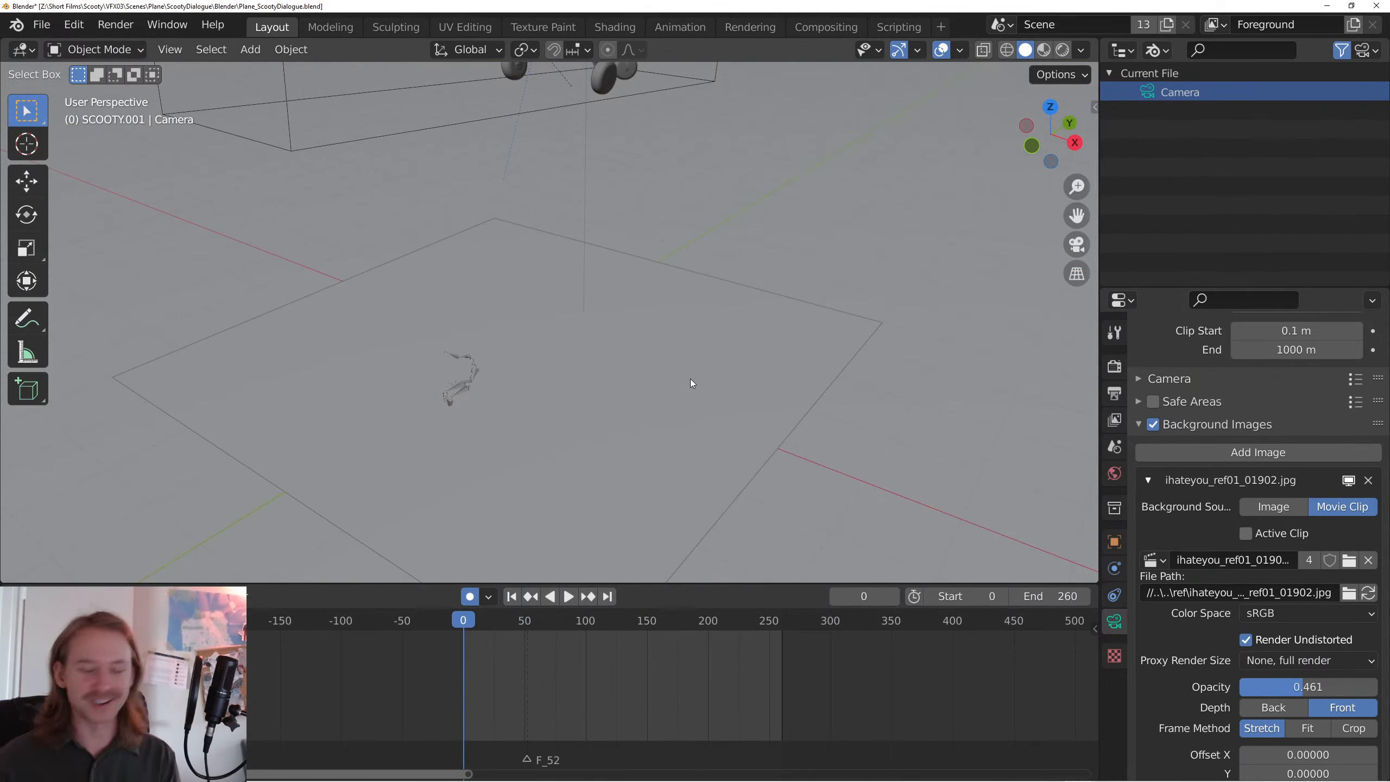
key("KP_7")
key("Home")
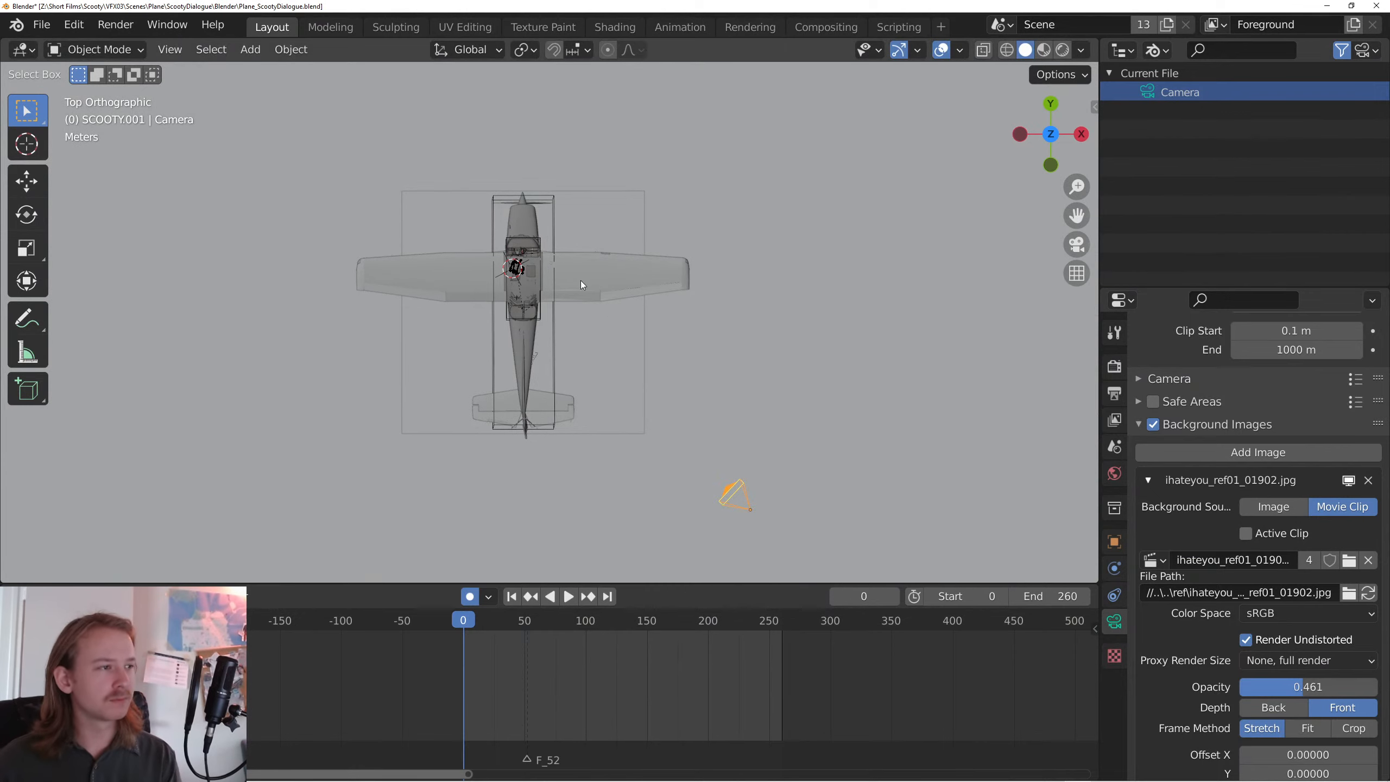
left_click(21, 49)
left_click(82, 267)
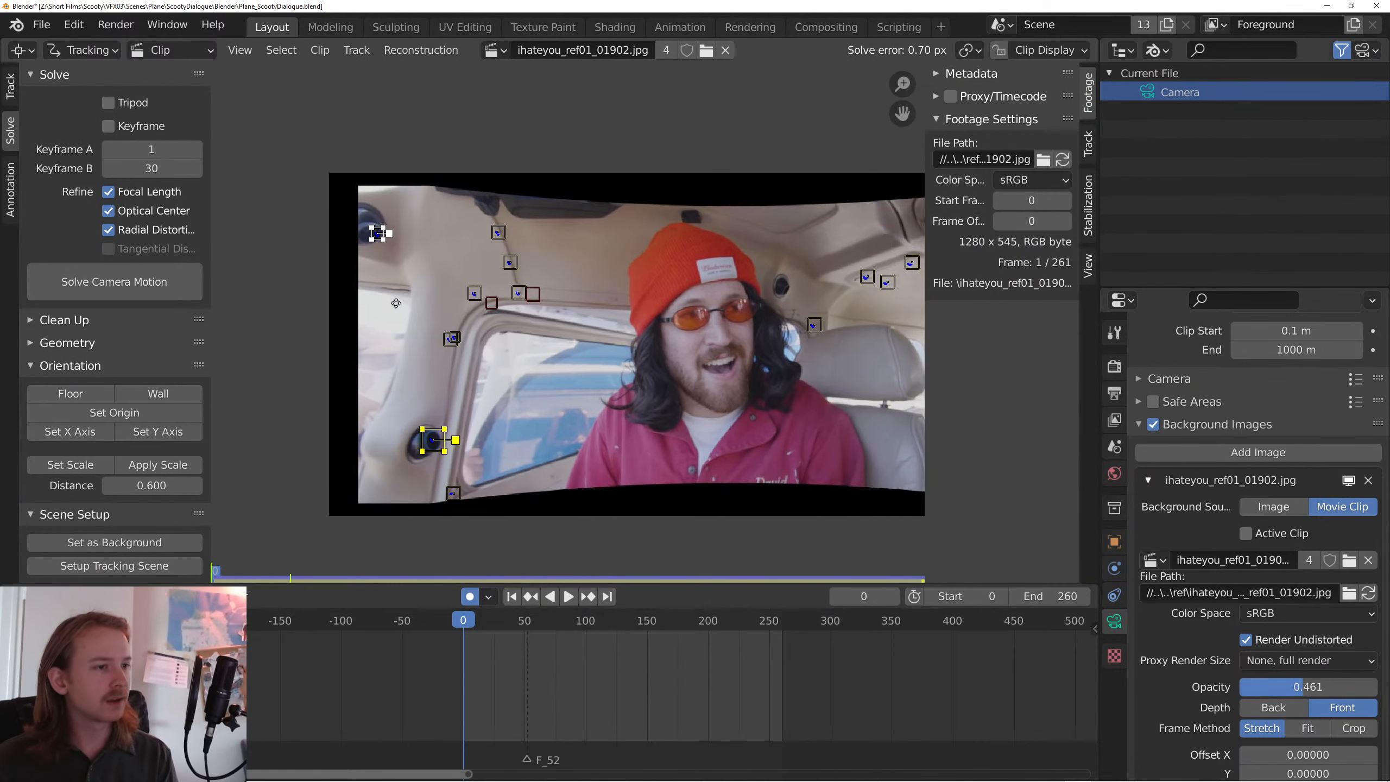
left_click_drag(469, 351, 416, 331)
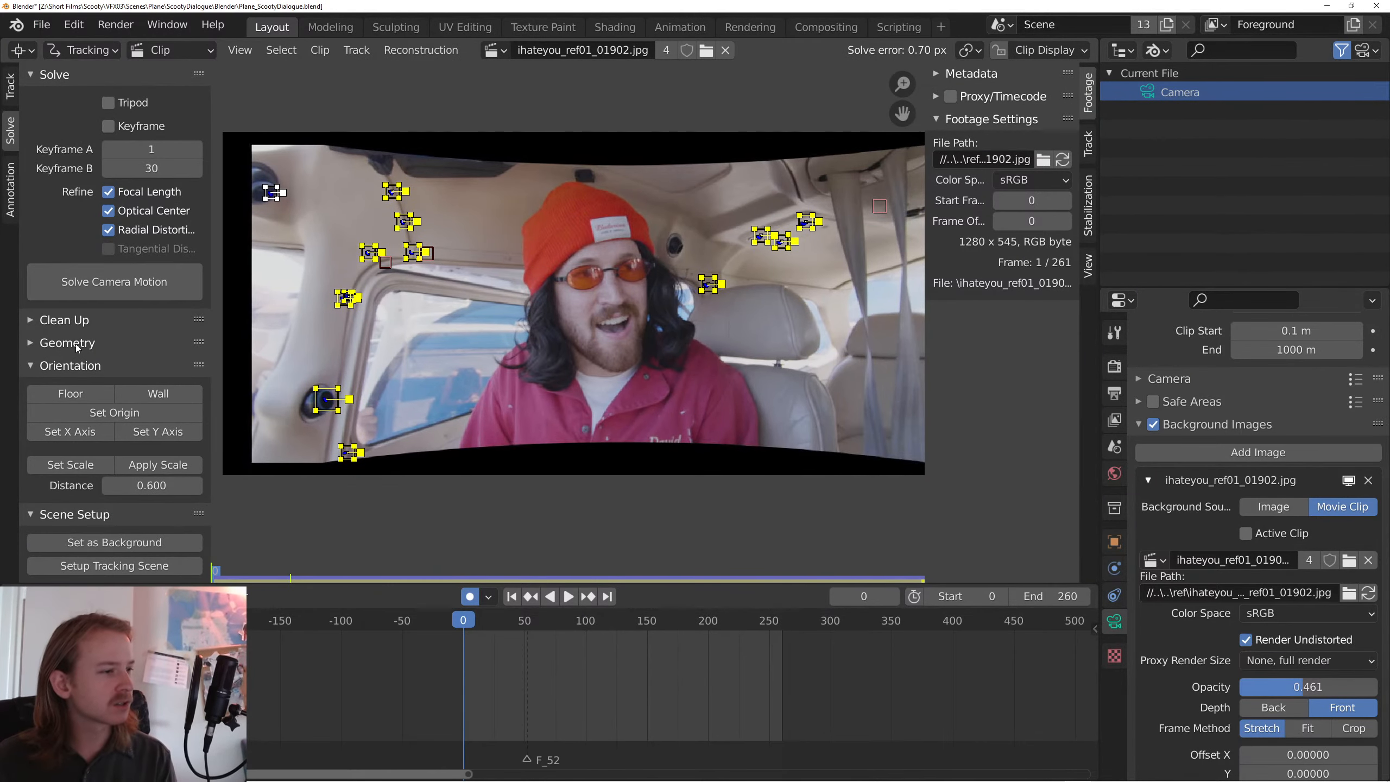
left_click(437, 434)
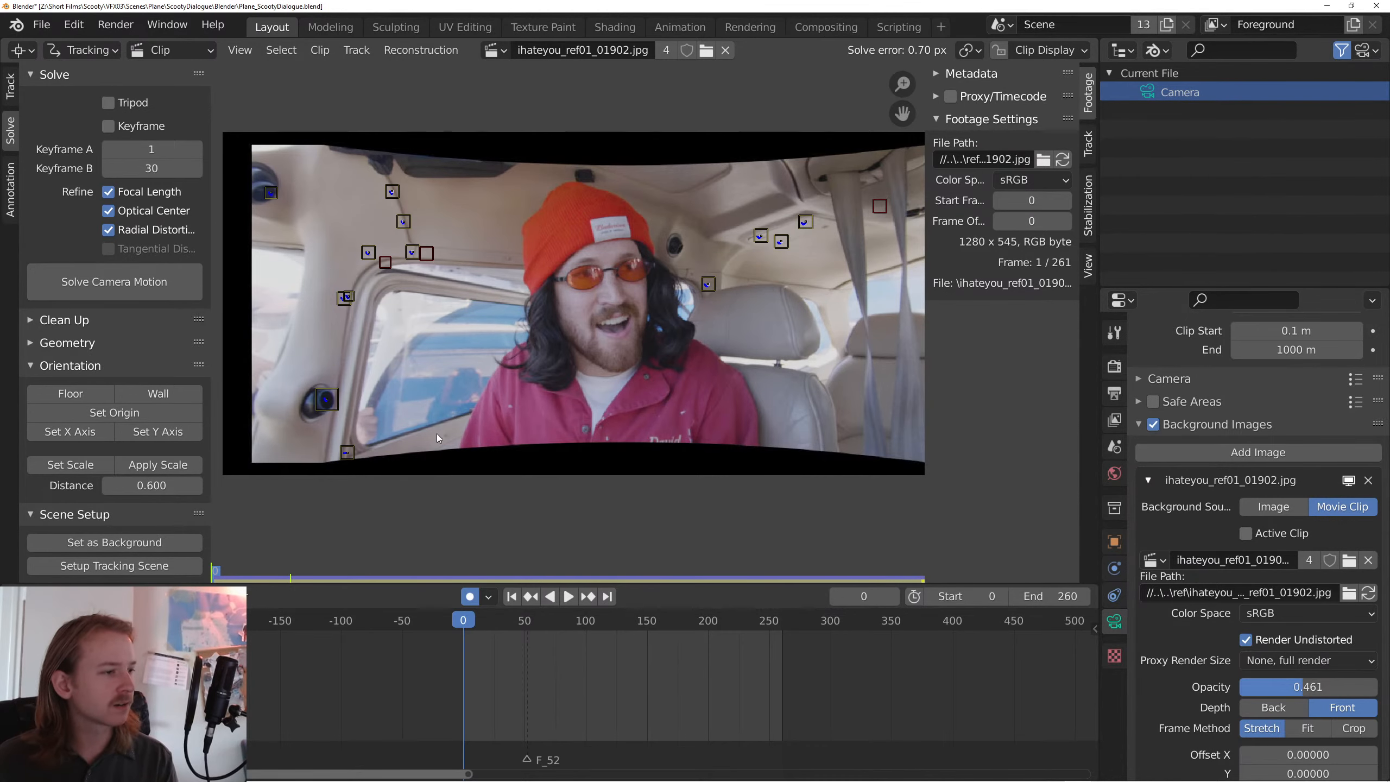
- Split the clip editor area vertically and make the new half a 3D Viewport looking through the camera
right_click(597, 584)
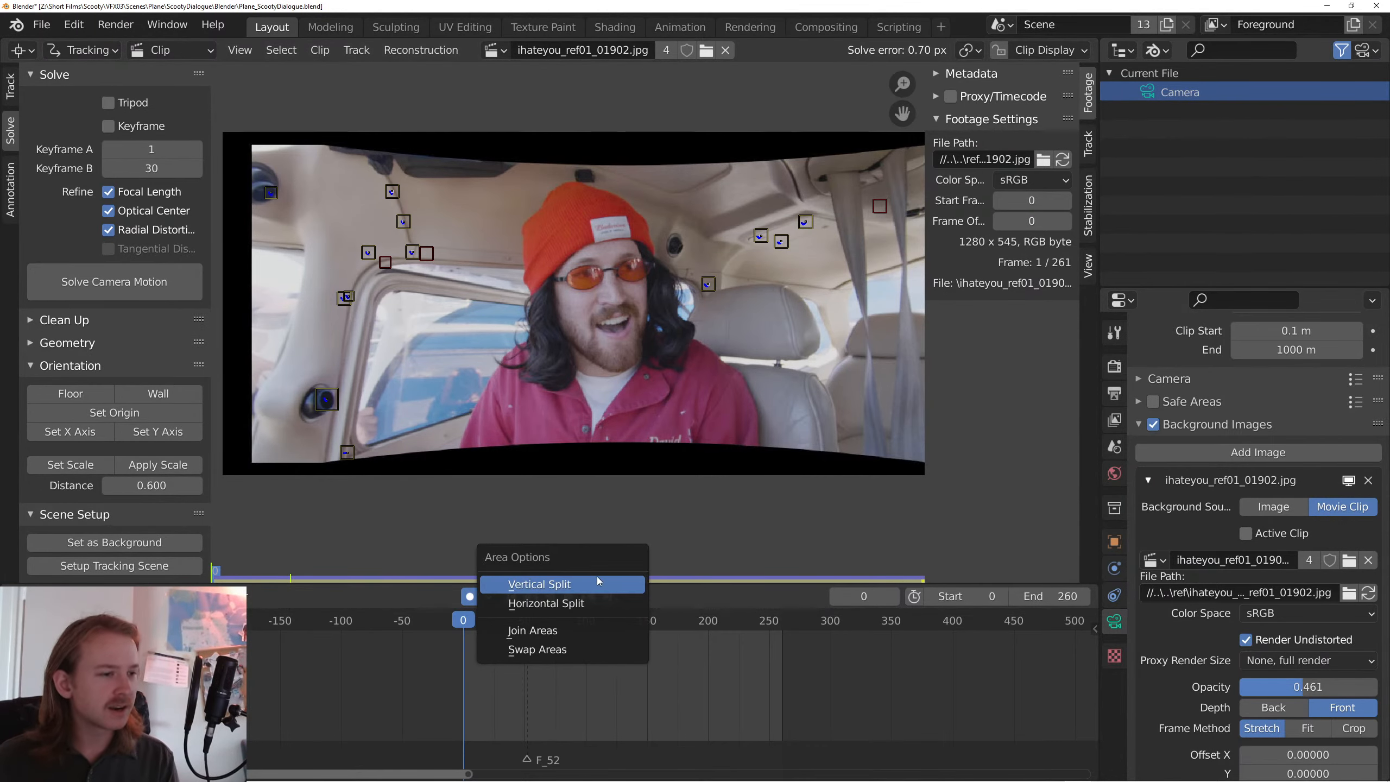
left_click(598, 576)
left_click(608, 529)
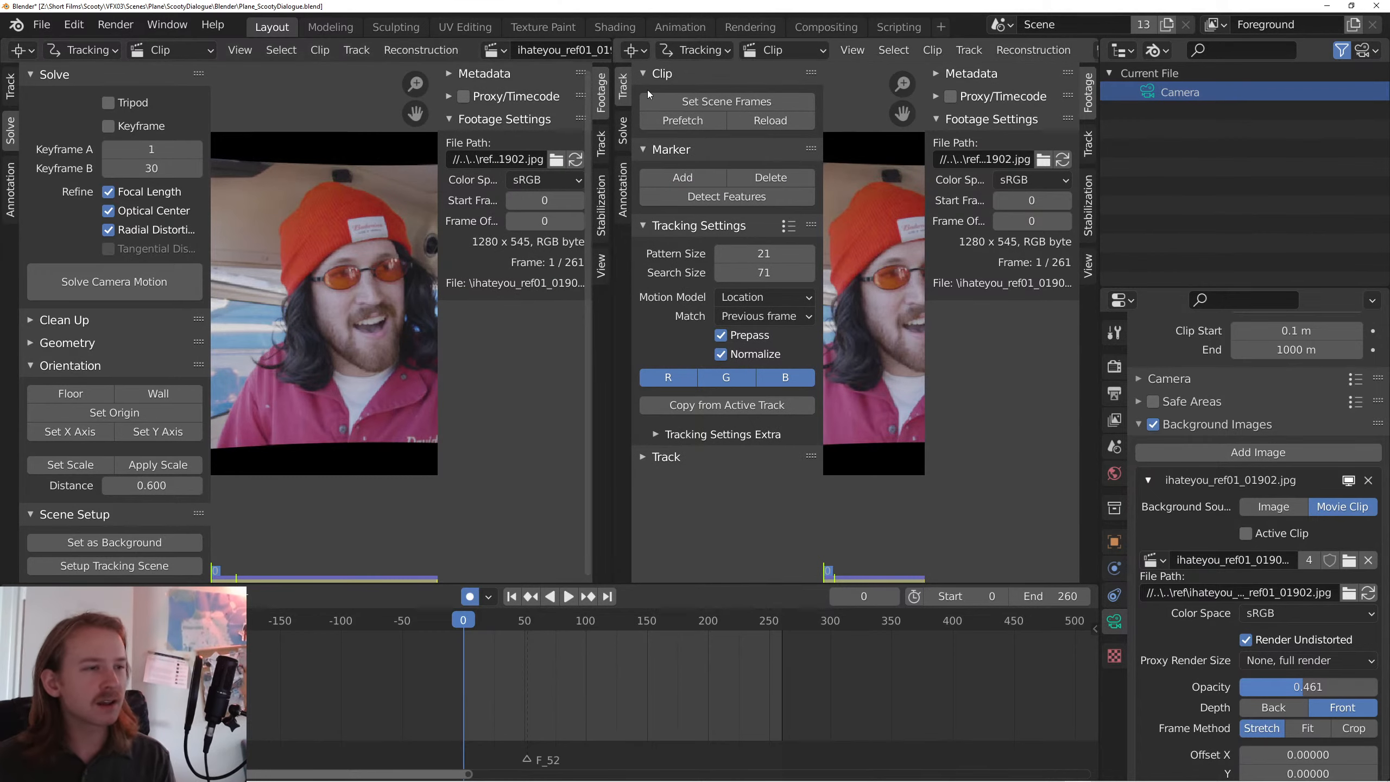
left_click(636, 55)
left_click(663, 82)
key("KP_0")
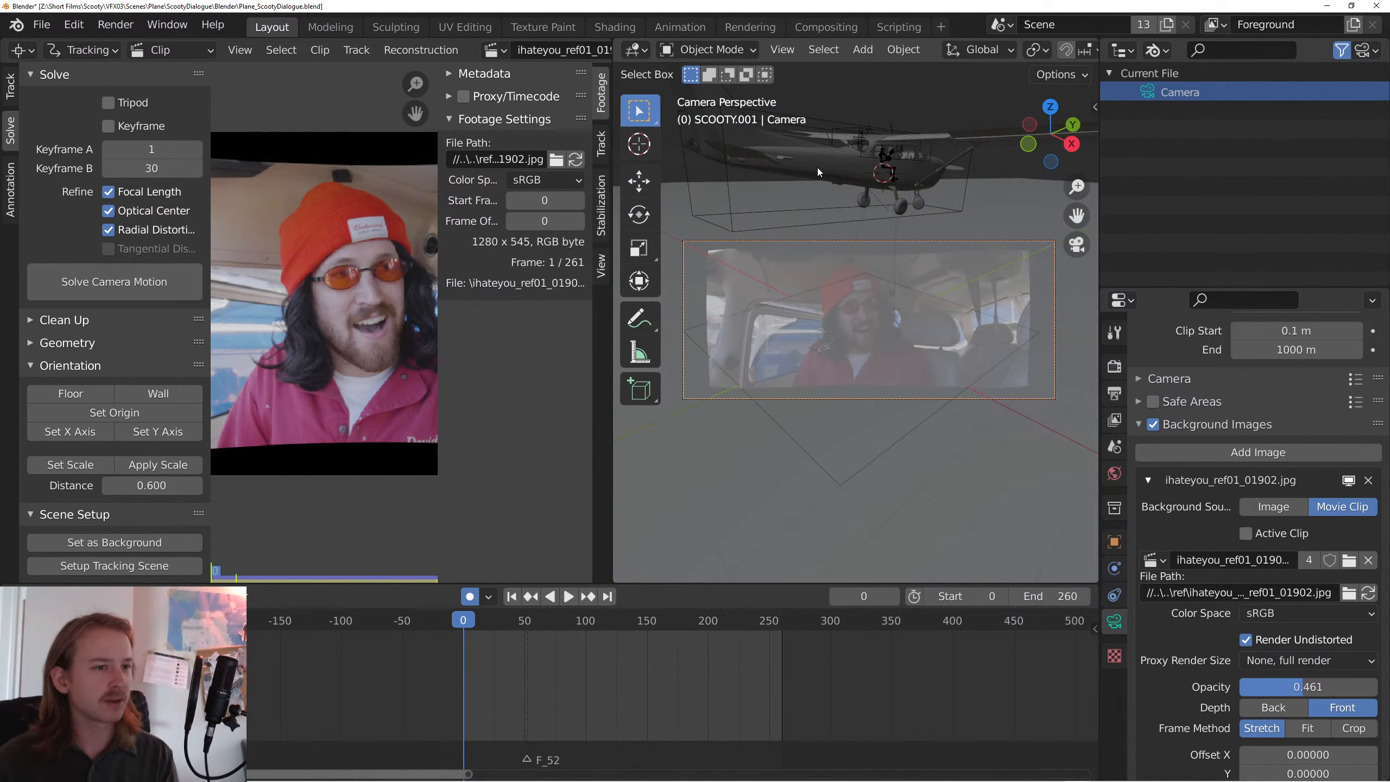
- Select the two tracks on the round black cabin wall fittings and set the scene scale with their distance as 0.600
left_click(56, 462)
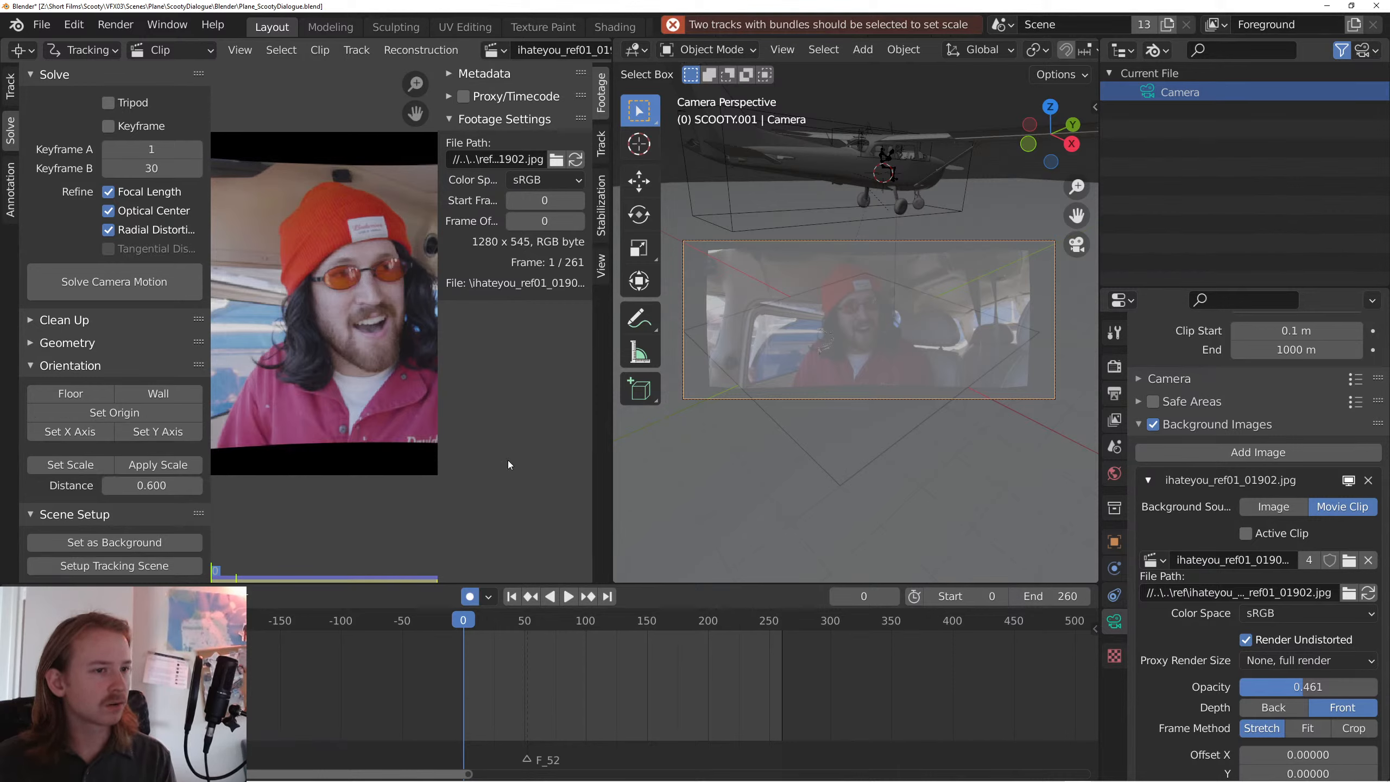
mouse_move(321, 426)
left_mouse_down()
mouse_move(433, 423)
mouse_move(259, 422)
mouse_move(345, 445)
left_mouse_up()
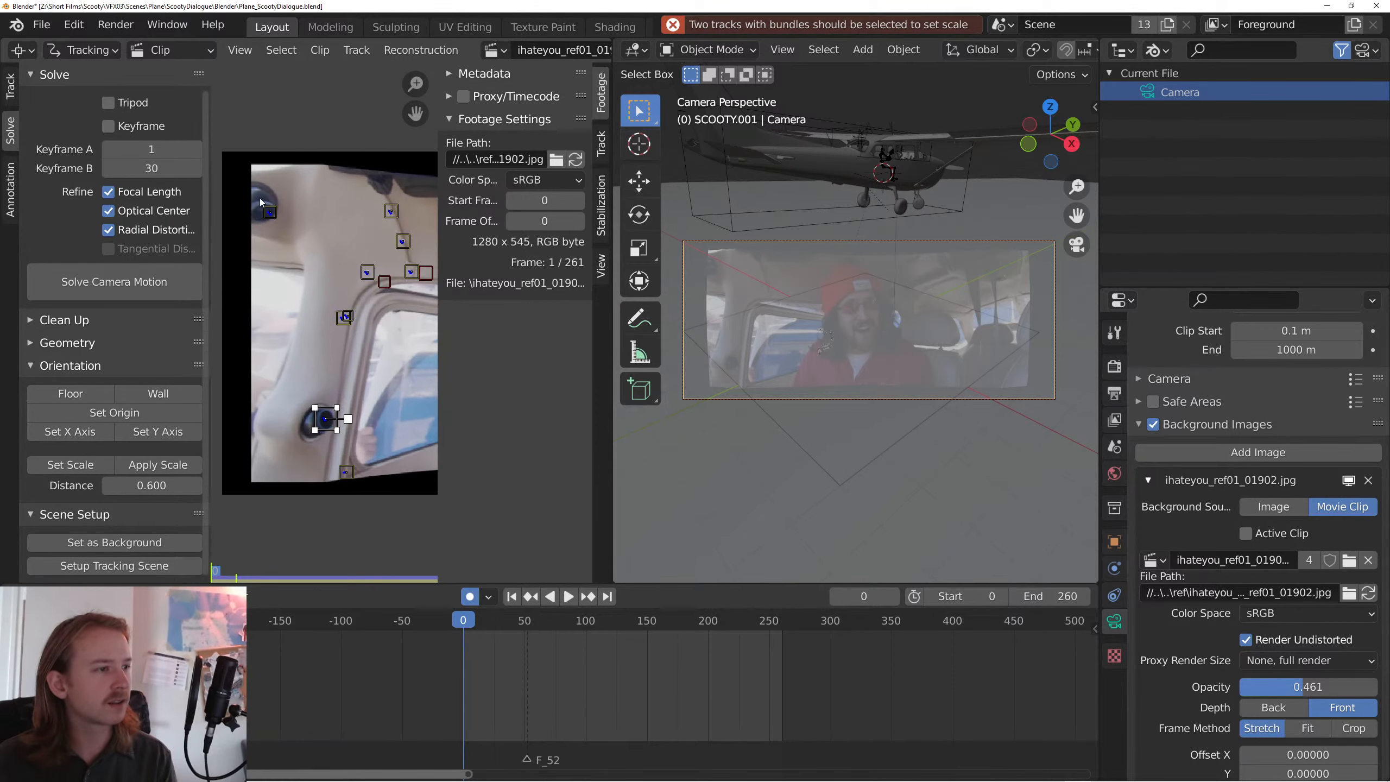
left_click(270, 211, "shift")
left_click(78, 465)
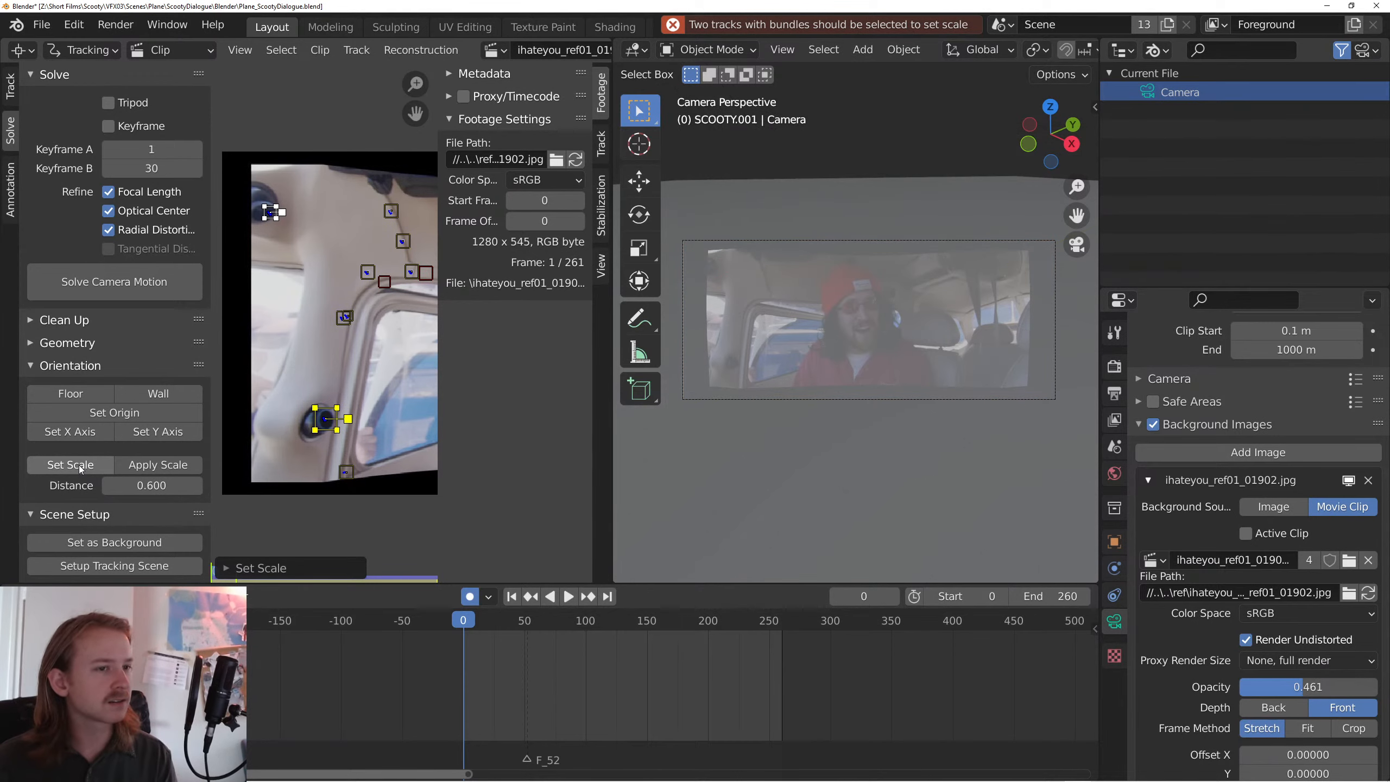
left_click(174, 466)
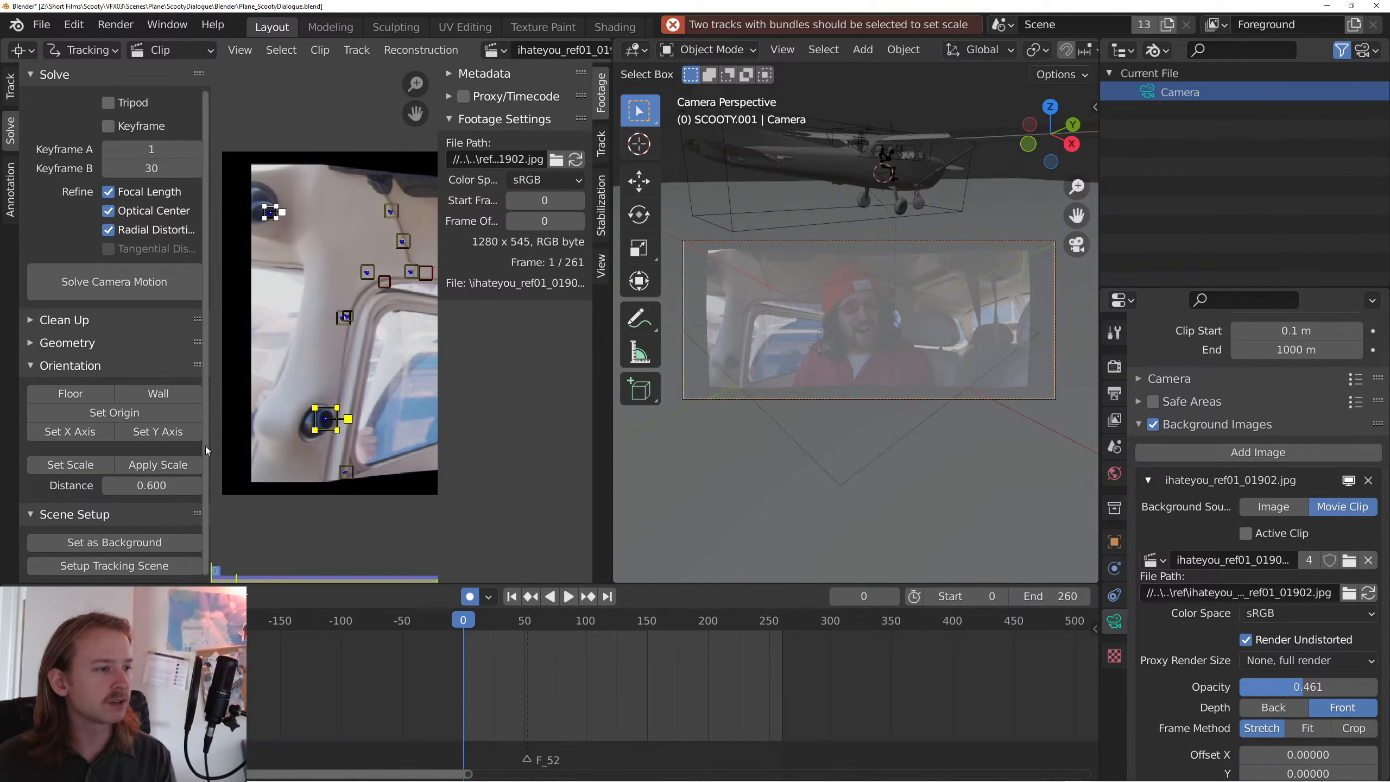
left_click(101, 466)
- Play a few frames and examine the rescaled camera's position, both from outside and through its view
key("KP_0")
key("space")
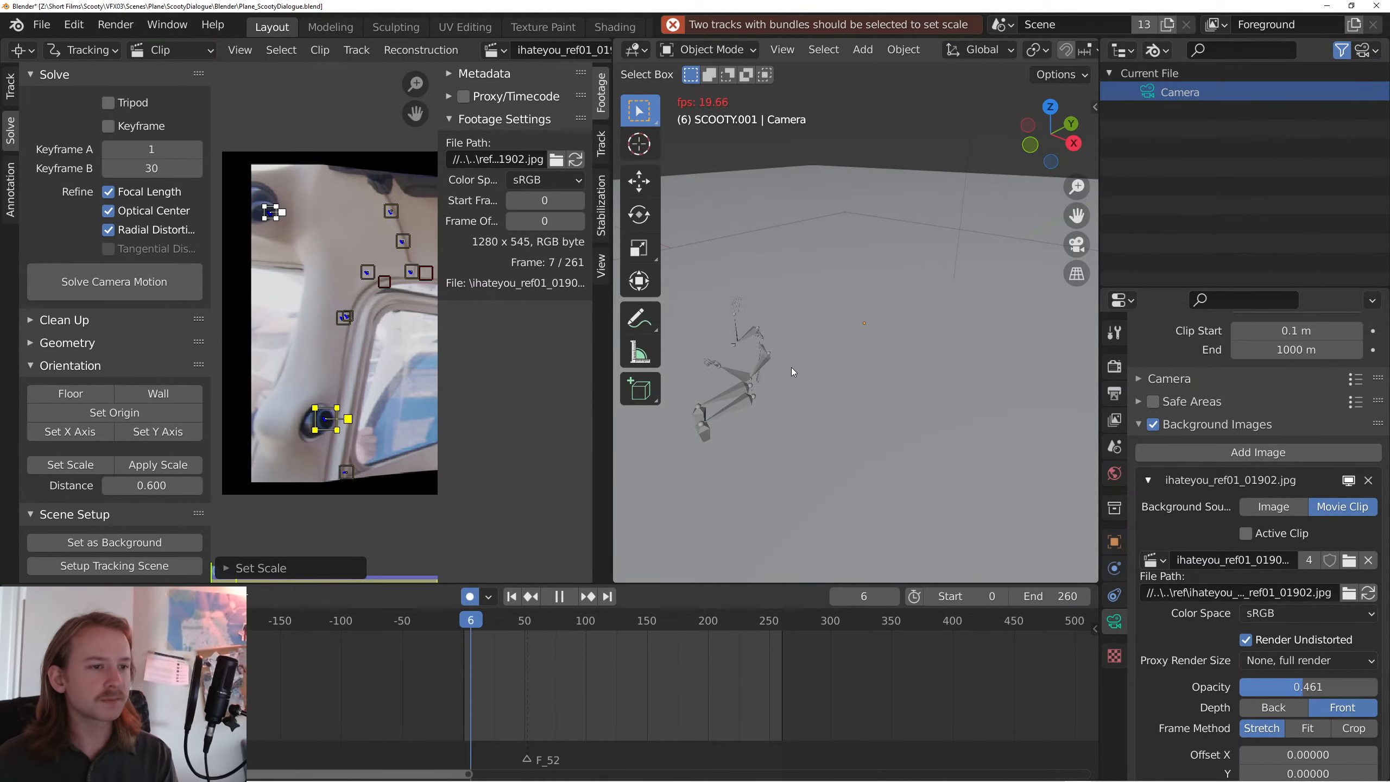
key("space")
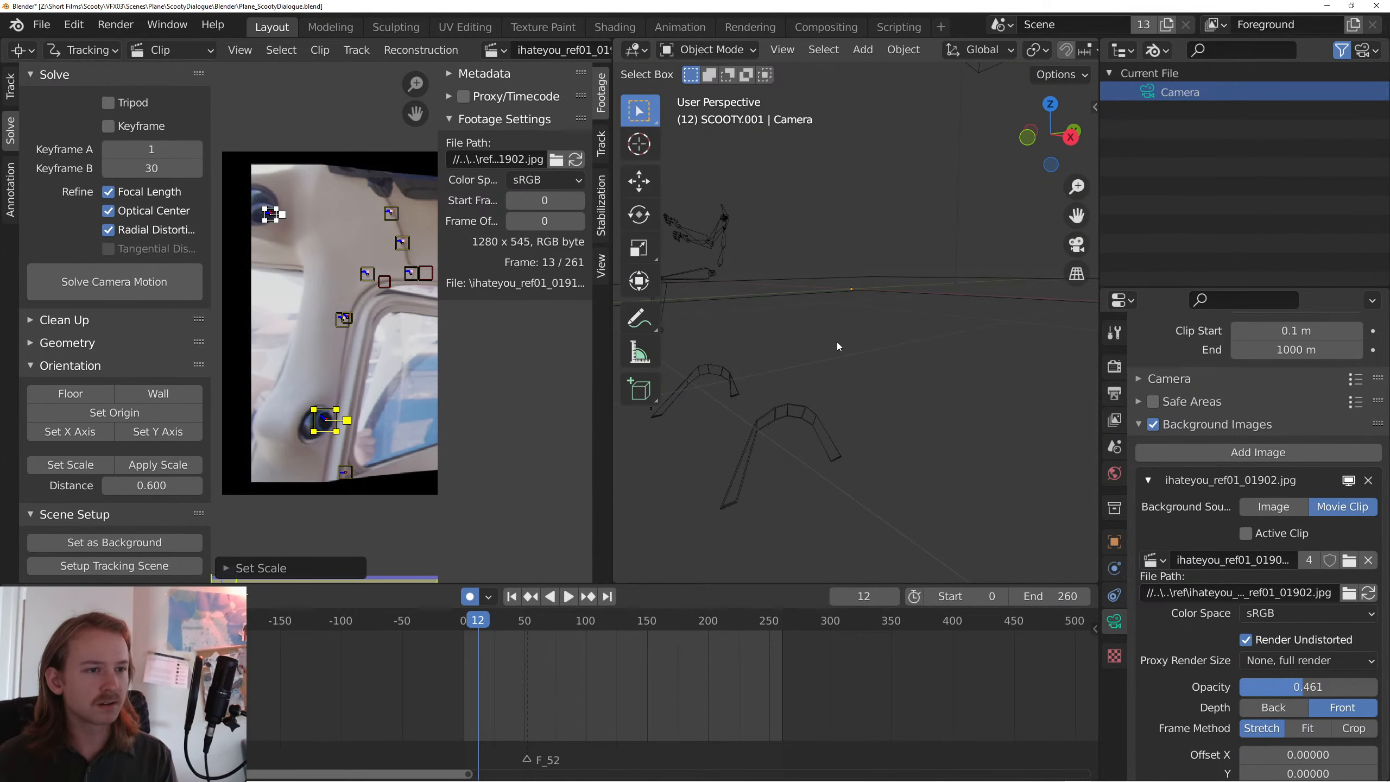
key("KP_0")
left_click(846, 238)
key("KP_0")
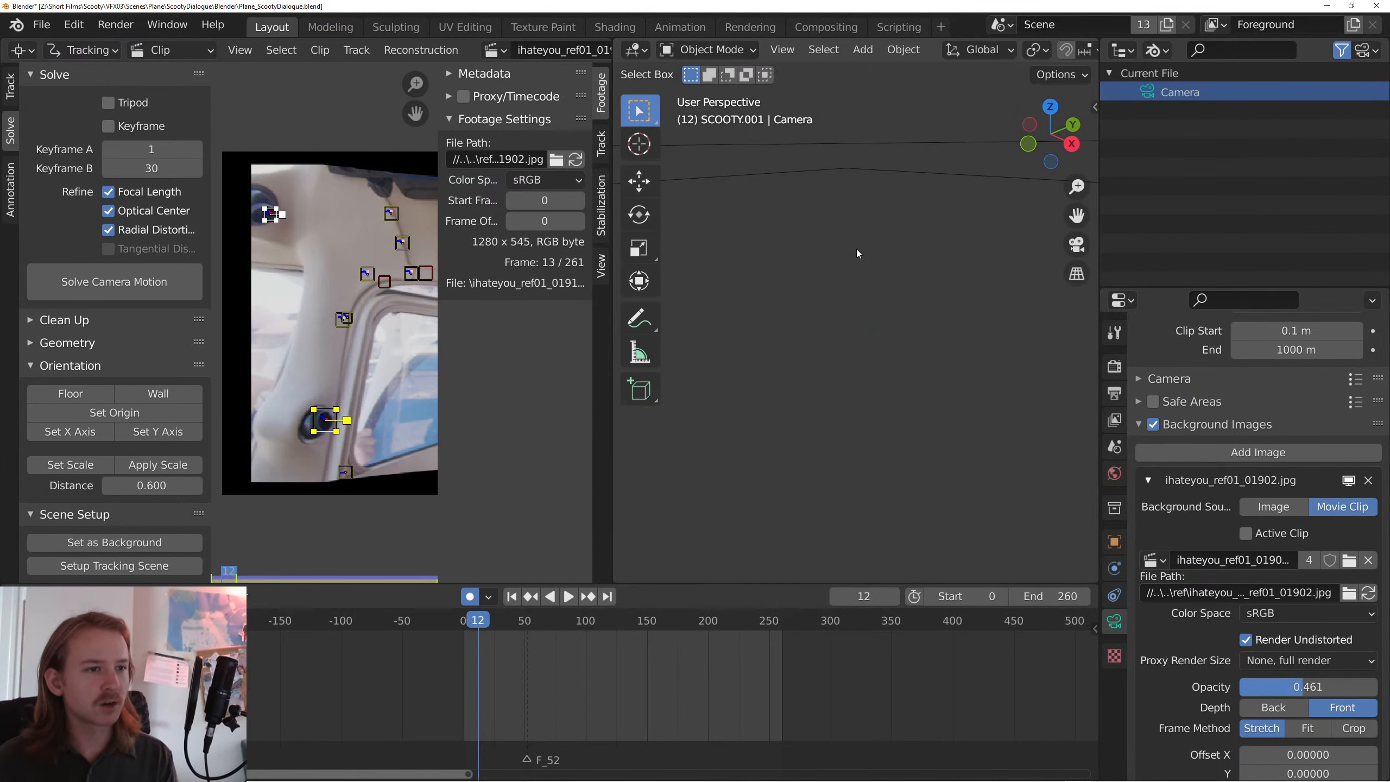
- Return to frame 0 and look at the scene through the camera
scroll(856, 249, "down", 4)
left_click_drag(855, 249, 872, 351)
key("Down")
key("Up")
key("Down")
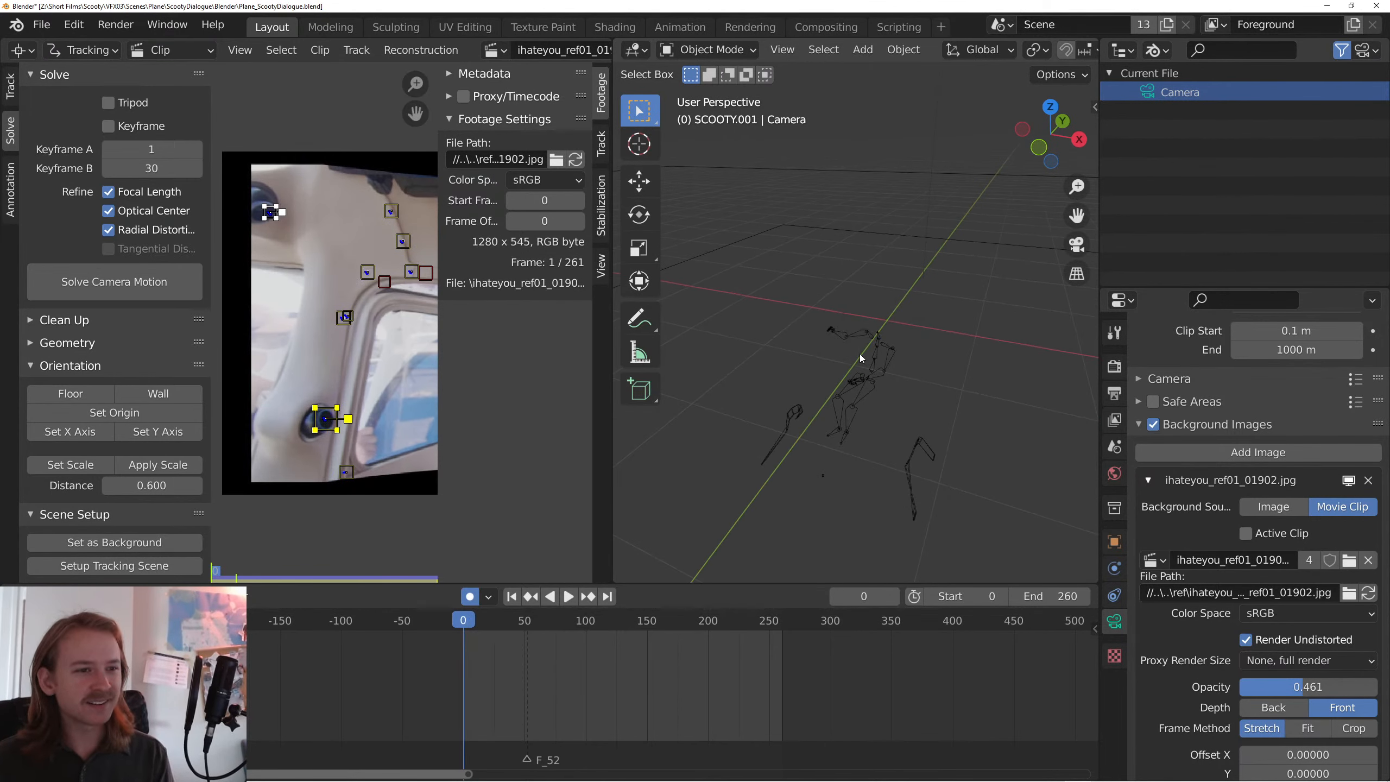
key("KP_0")
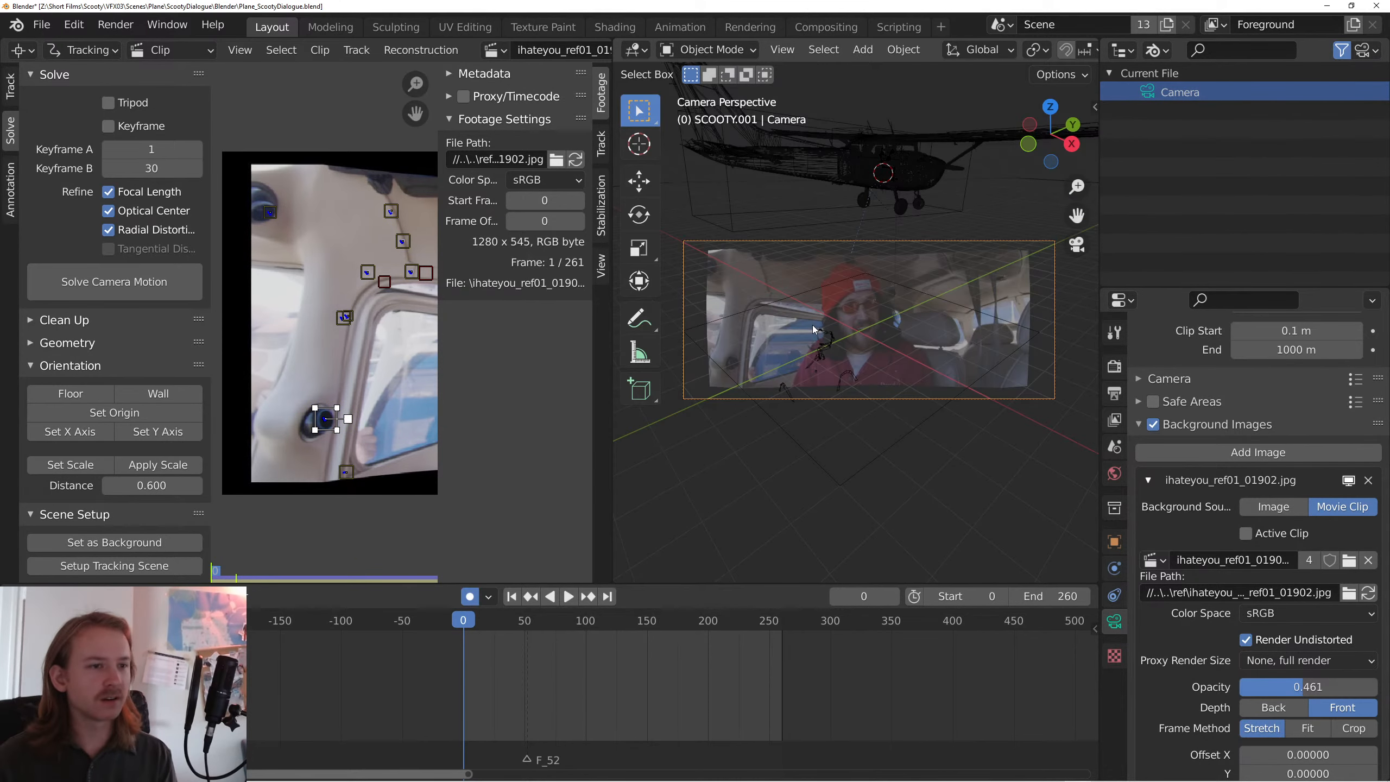
- Fit the whole clip in the clip editor and convert its solved 3D markers to a mesh
left_click_drag(376, 339, 354, 324)
key("Home")
left_click(53, 338)
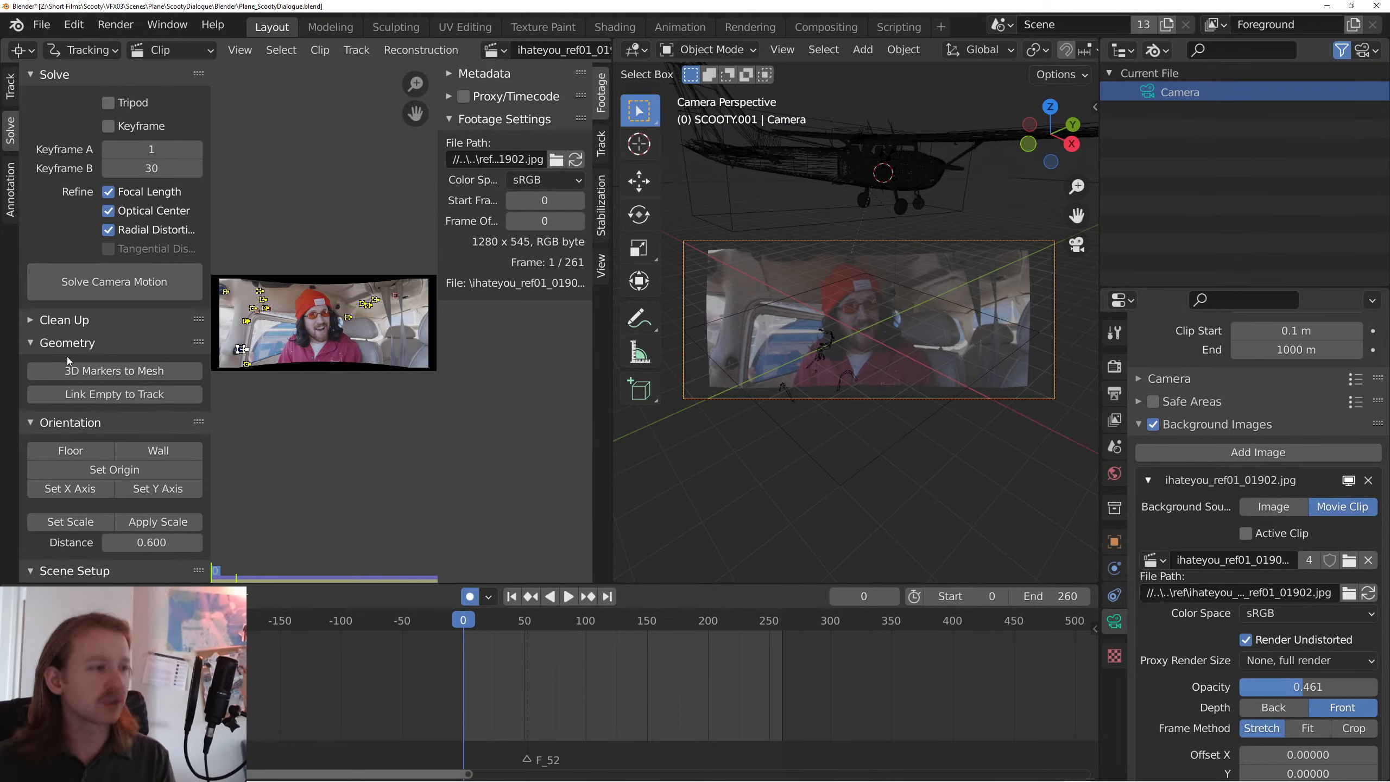
left_click(104, 370)
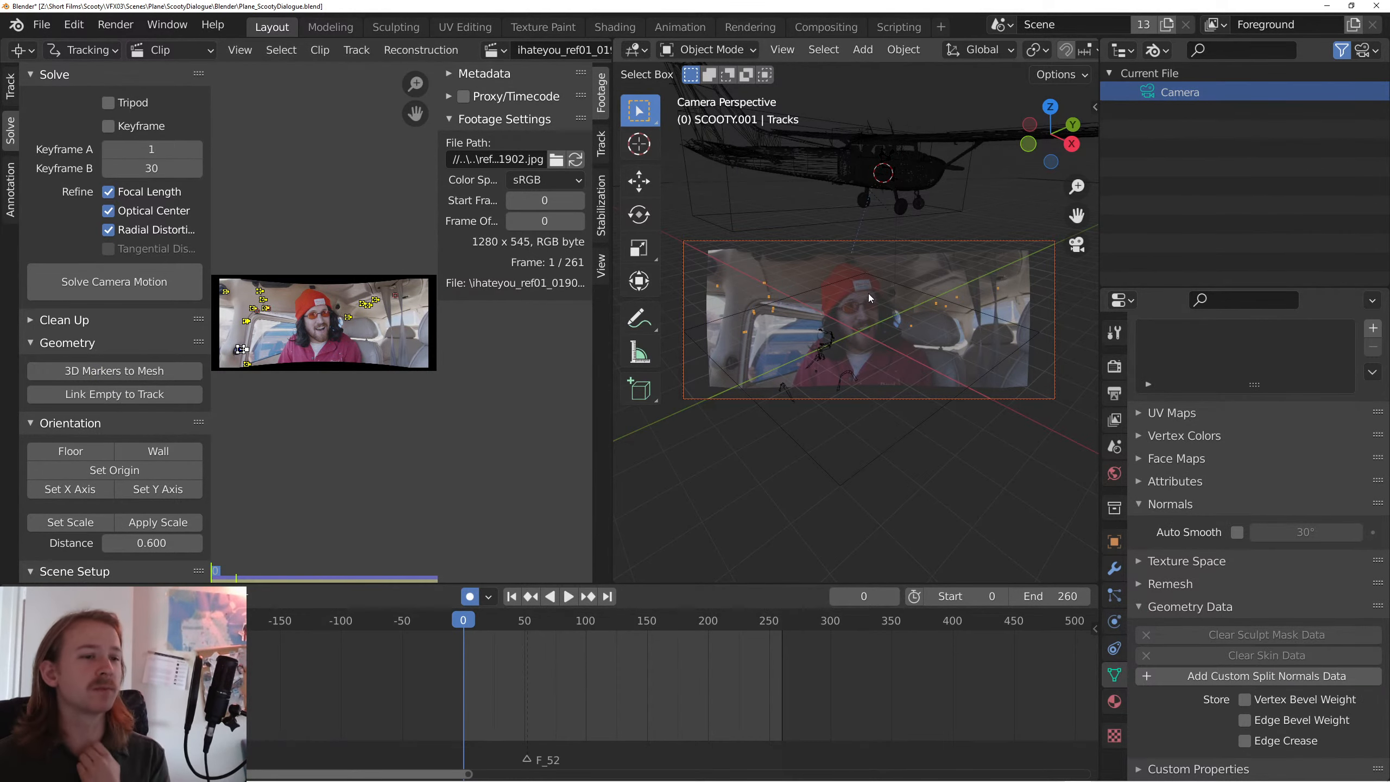
- Select the new tracks mesh together with the camera in a view from outside
left_click_drag(894, 341, 910, 313)
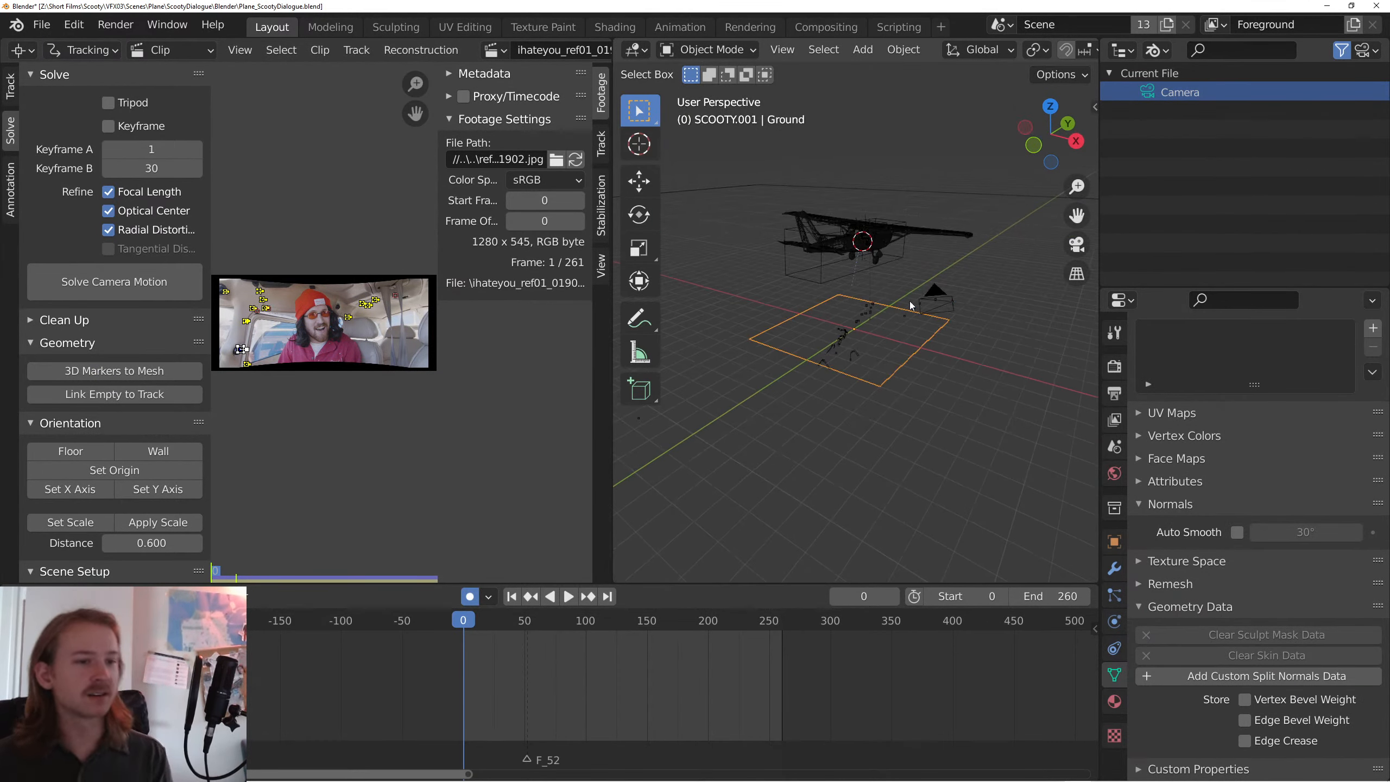
left_click(908, 300)
left_click(979, 305, "shift")
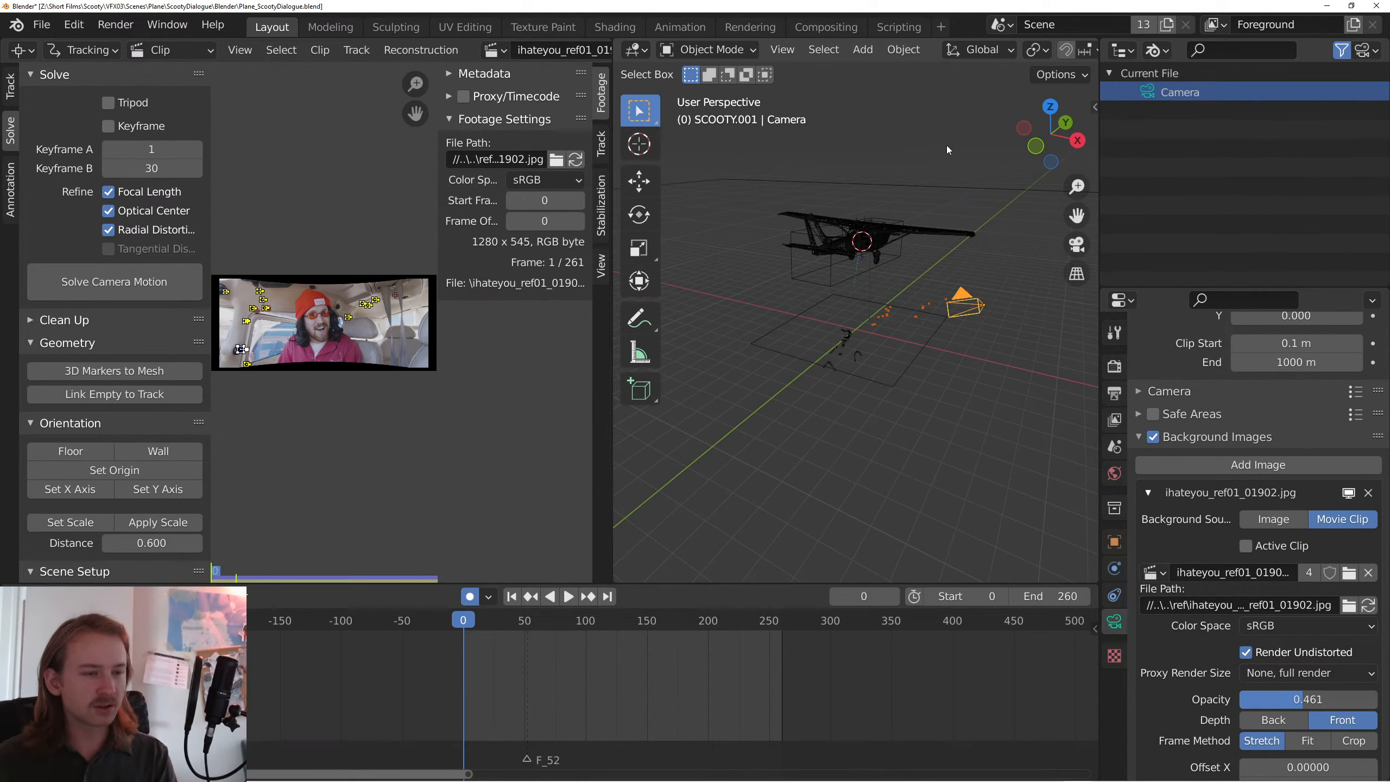
key("shift+d")
right_click(929, 198)
key("ctrl+z")
- Snap the 3D cursor to the camera and join the clip editor area into the 3D Viewport
key("shift+s")
left_click(923, 312)
key("shift+a")
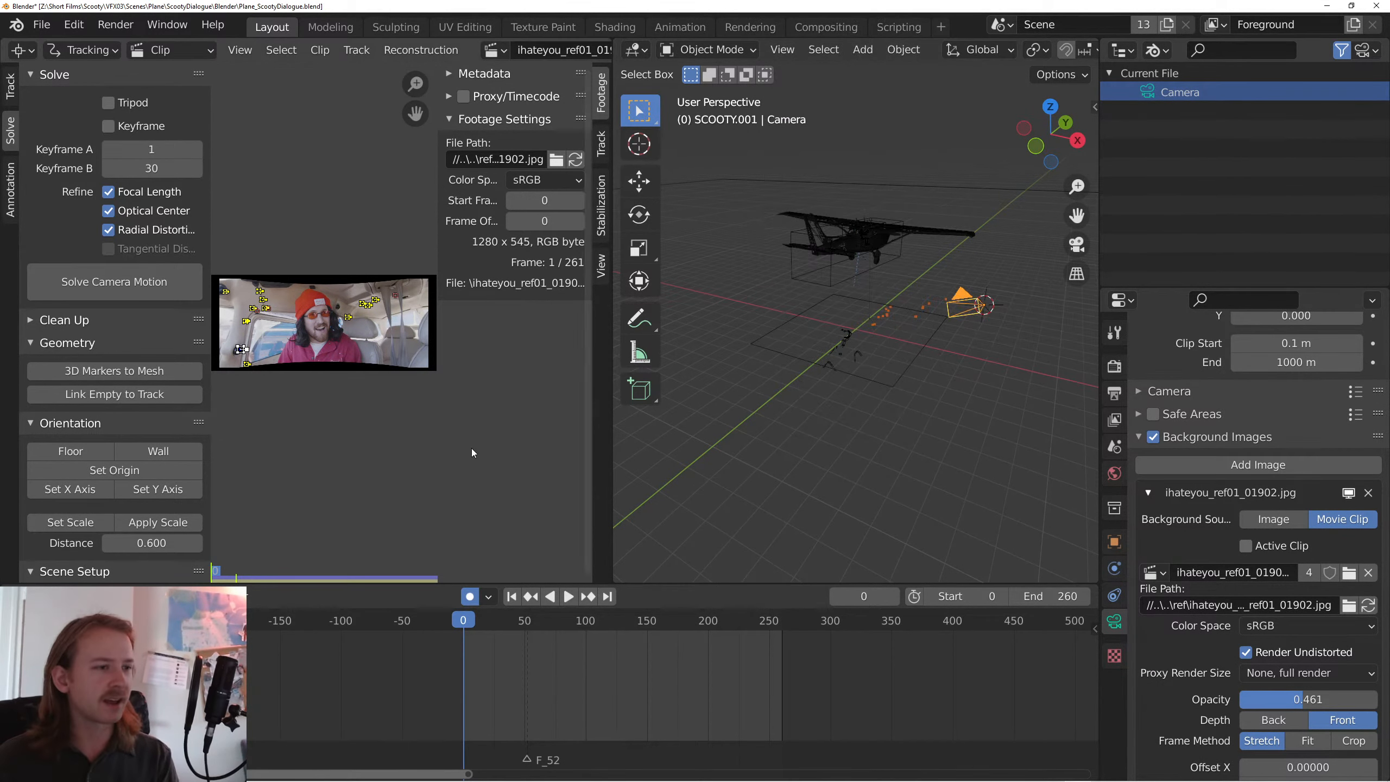
right_click(610, 388)
left_click(509, 429)
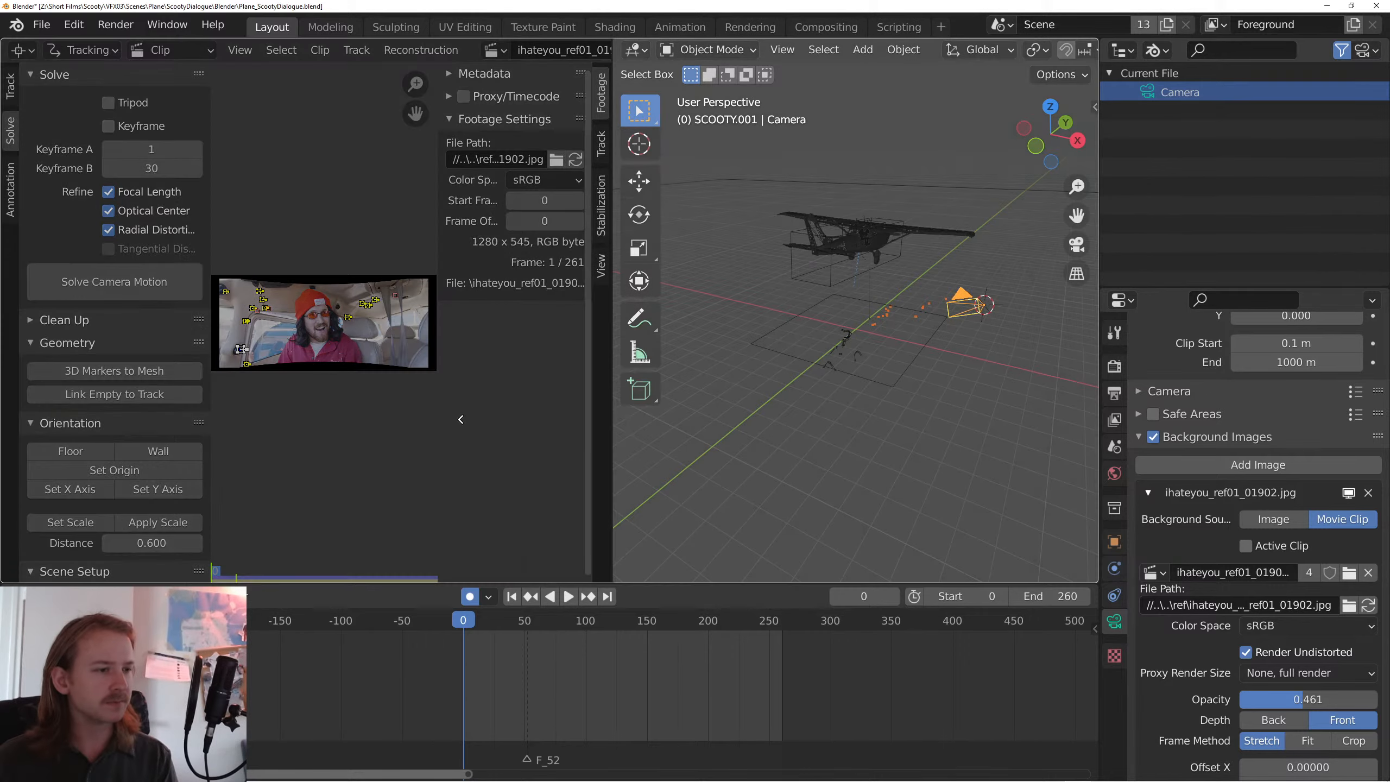
left_click(461, 420)
- Add a sphere empty at the 3D cursor and lower it along Z to below the camera
key("shift+a")
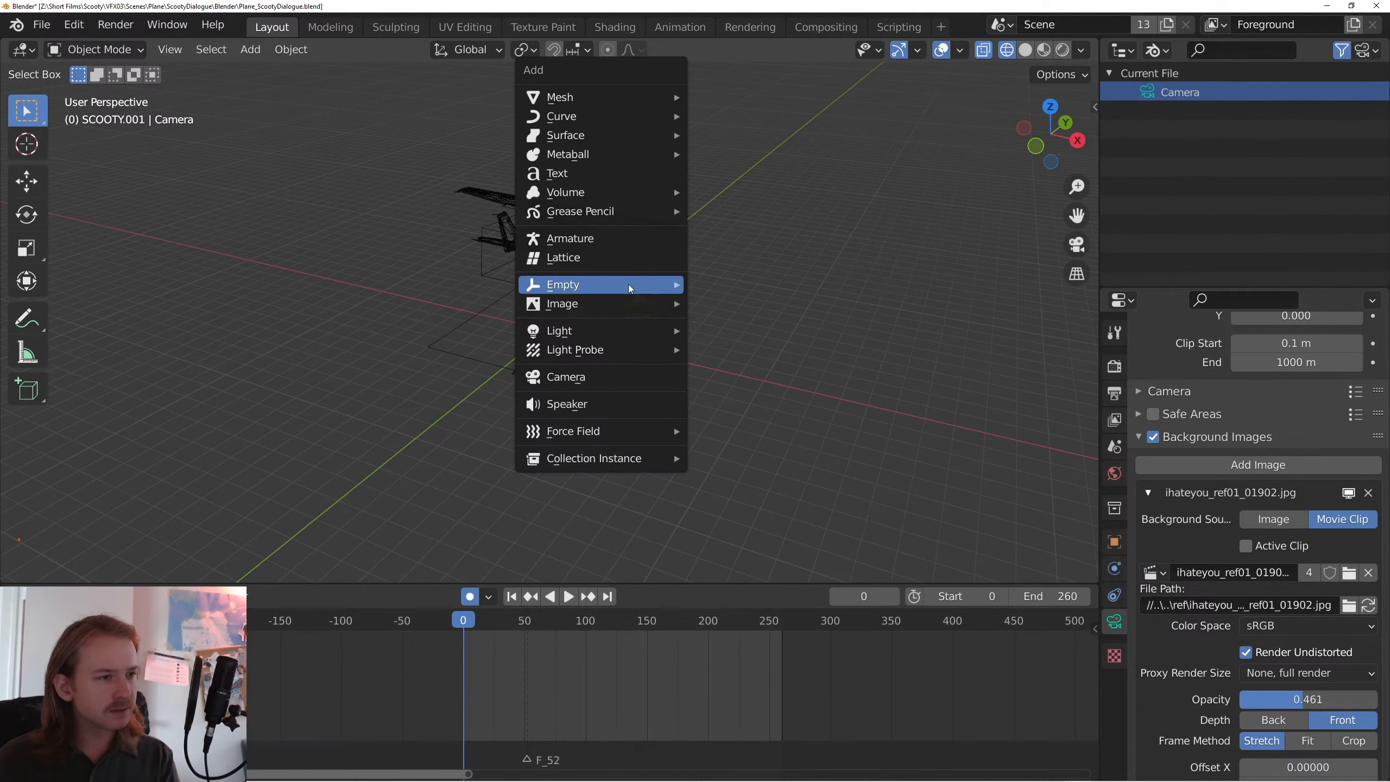
mouse_move(629, 285)
left_click(734, 386)
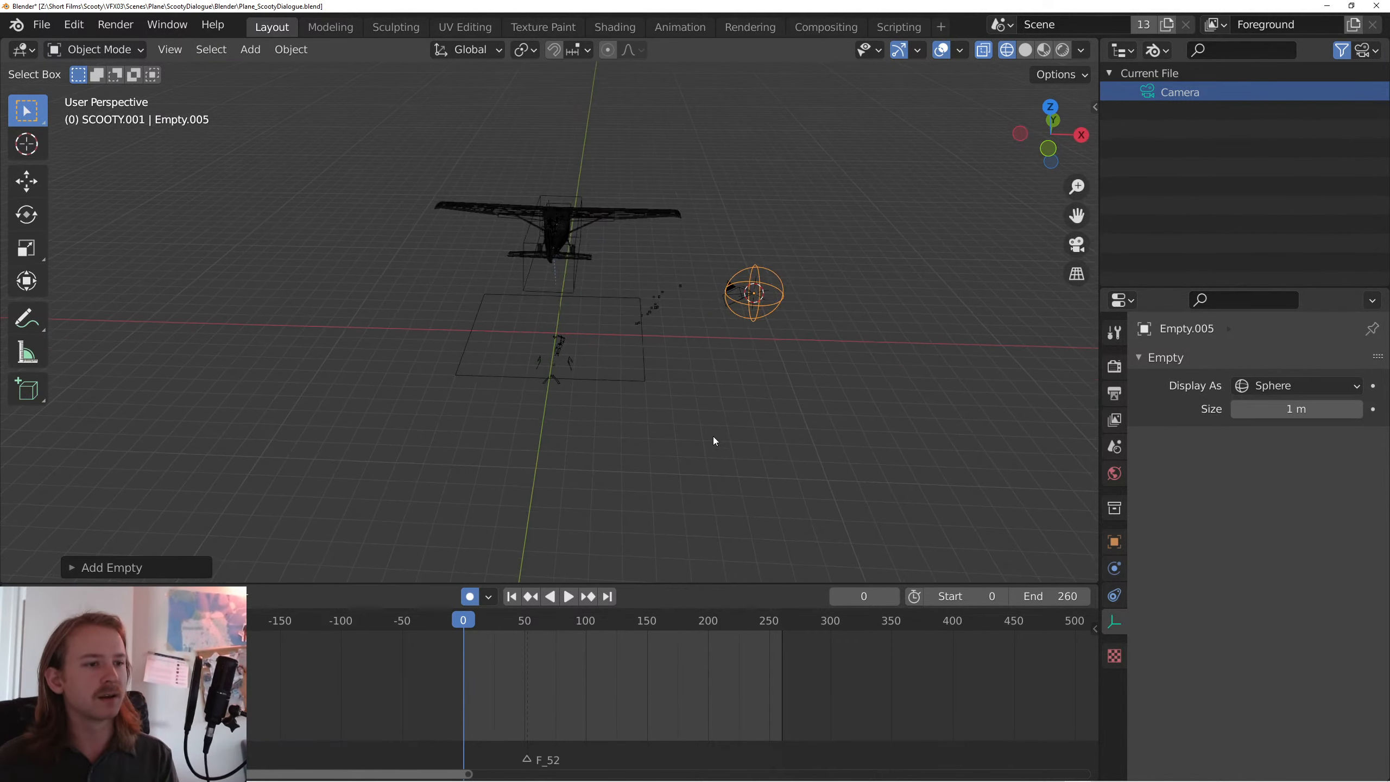
key("g")
key("z")
left_click(695, 401)
- Parent the camera and the tracks mesh to the sphere empty
left_click(672, 301)
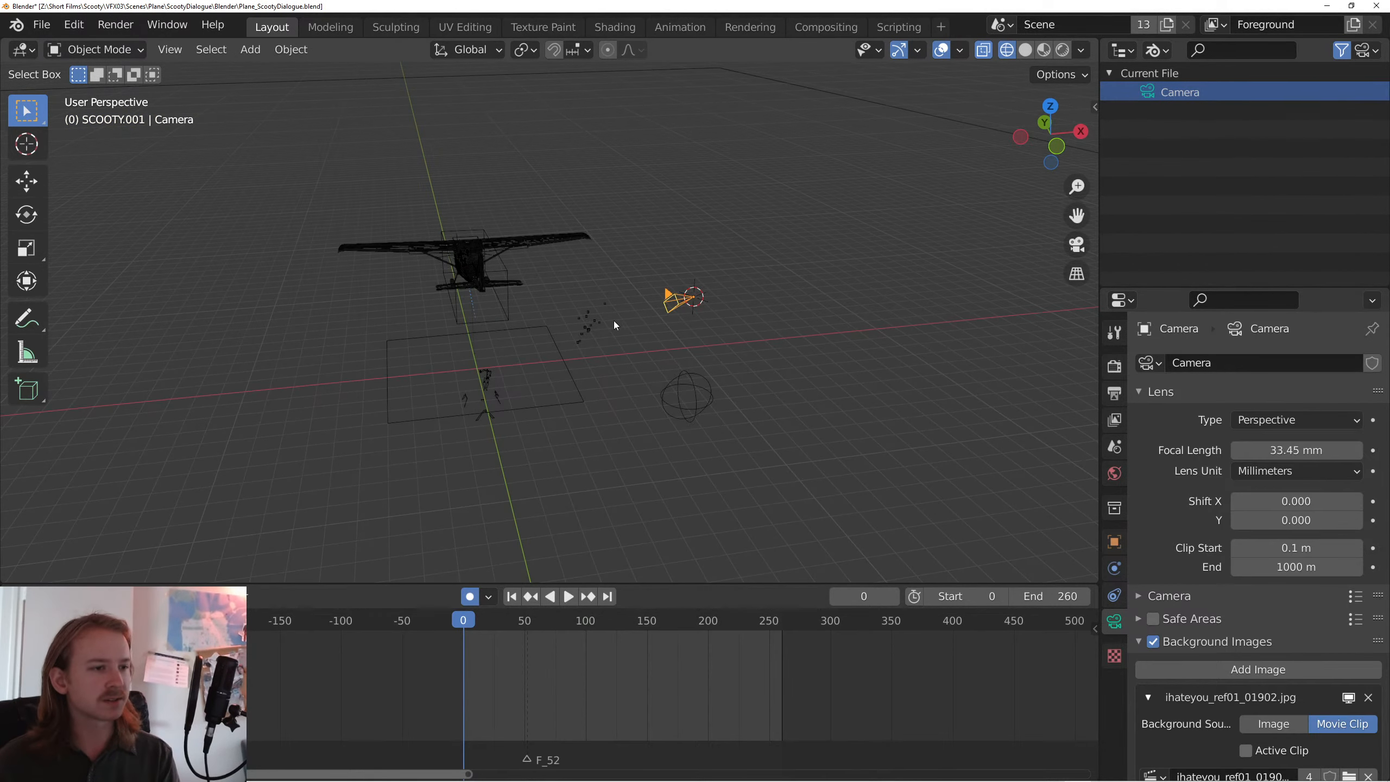
left_click(611, 322, "shift")
left_click(699, 400, "shift")
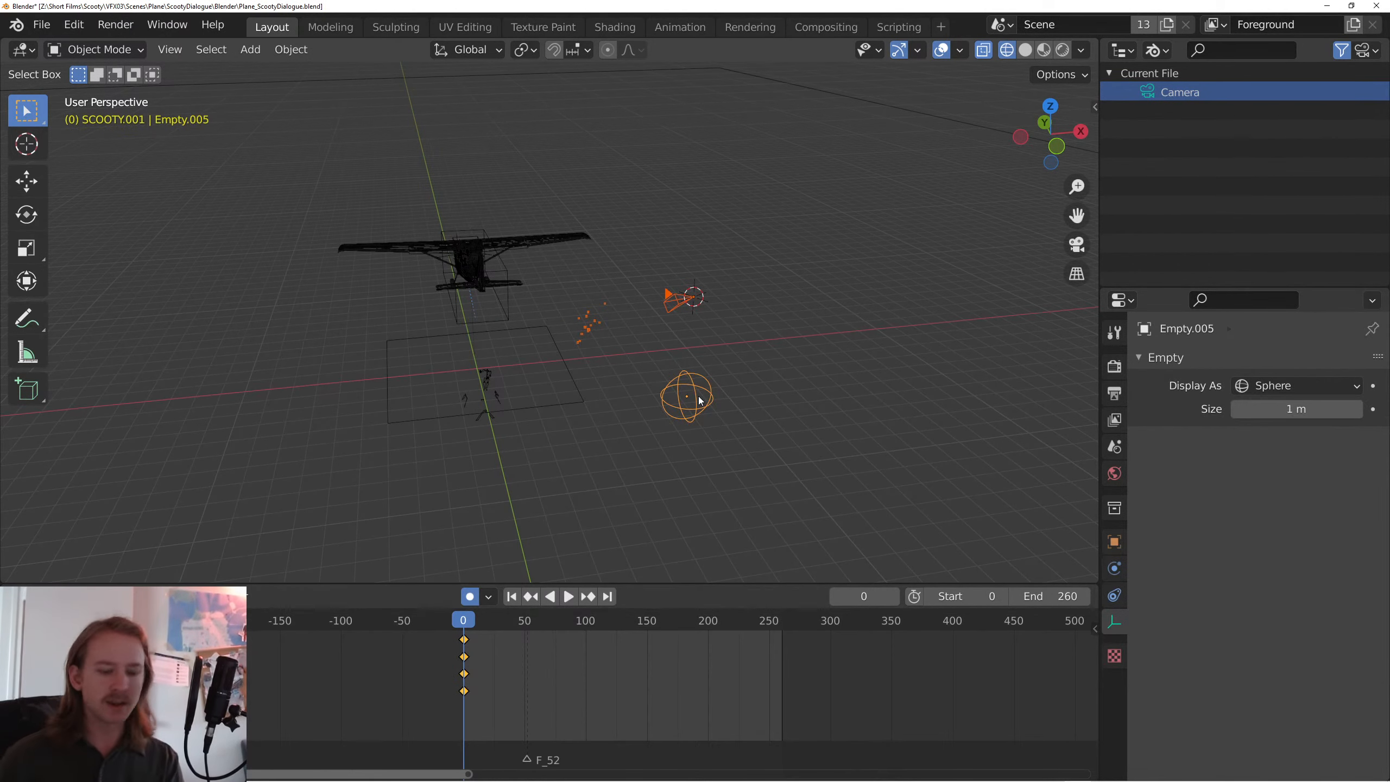
key("ctrl+p")
left_click(699, 400)
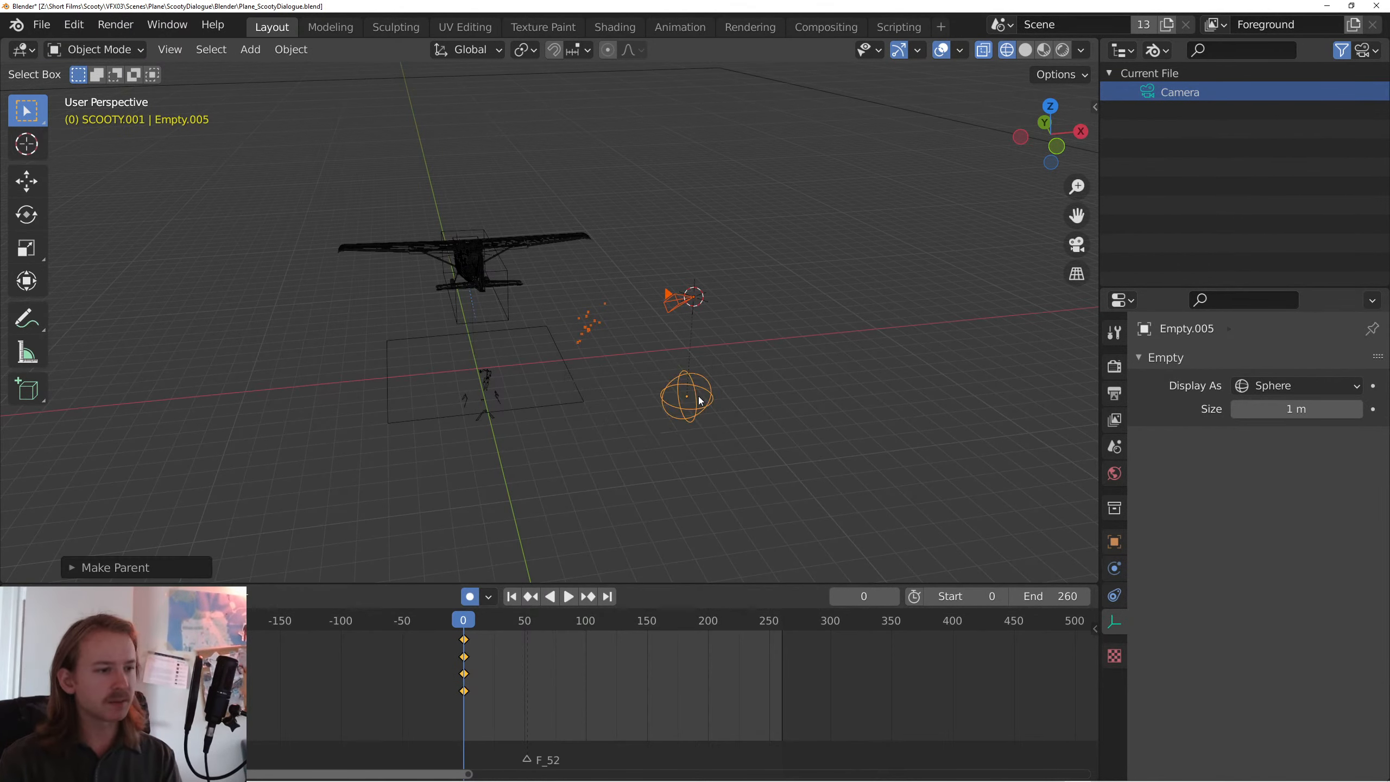
- Delete the keyframes at frame 0 and turn off auto keying
key("x")
left_click(583, 652)
left_click(470, 596)
- Rotate the sphere empty with trackball rotation so the camera and tracks swing around it
key("g")
right_click(820, 479)
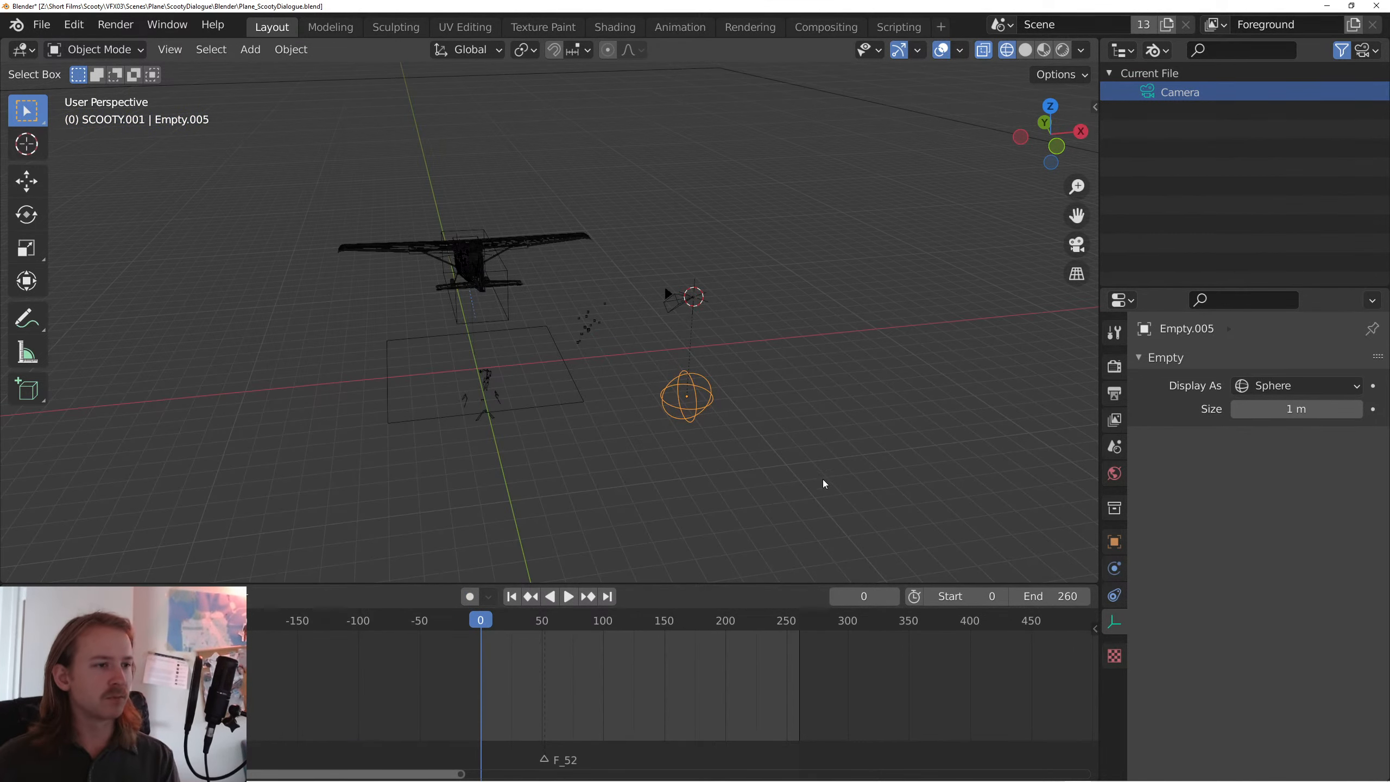
key("r")
key("r")
left_click(776, 493)
key("r")
left_click(839, 424)
key("r")
right_click(806, 481)
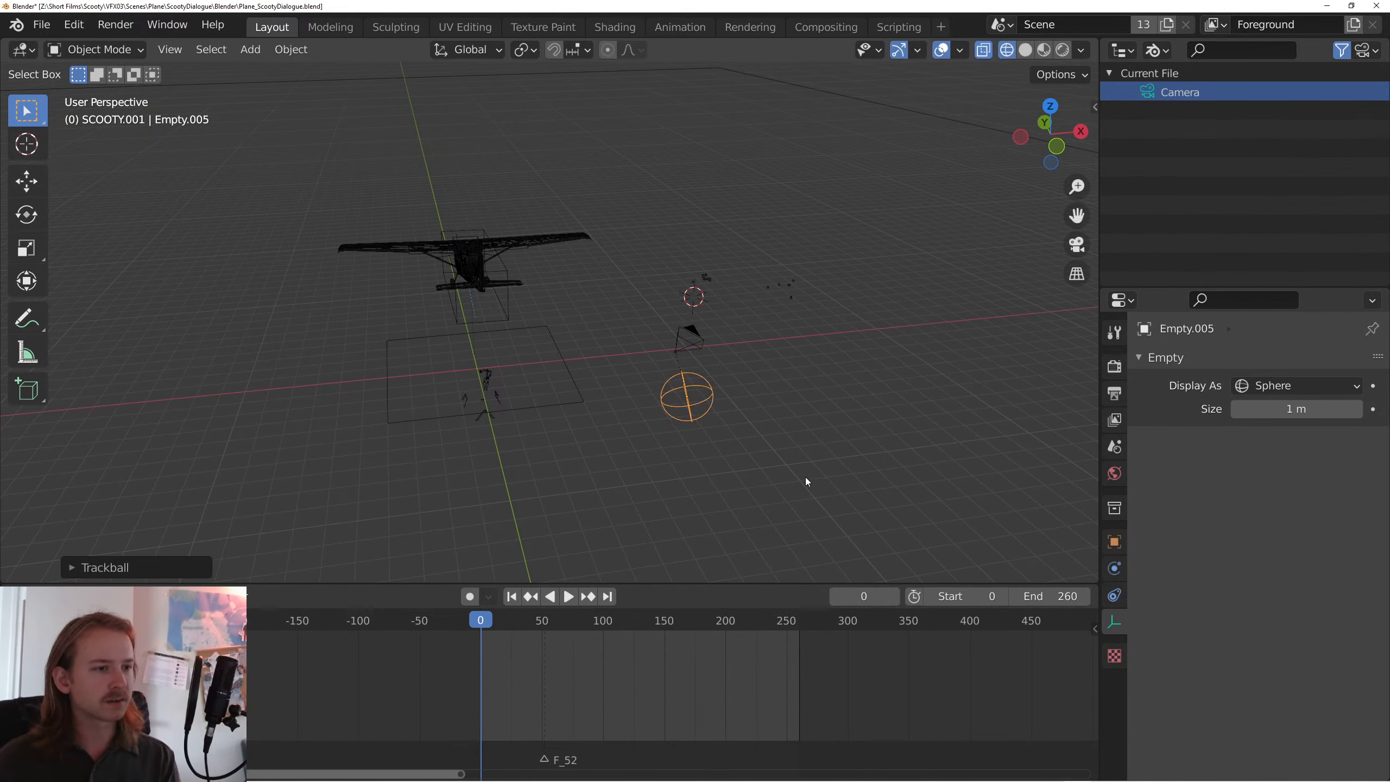
- Split the 3D Viewport vertically and look through the camera in the new half
right_click(771, 581)
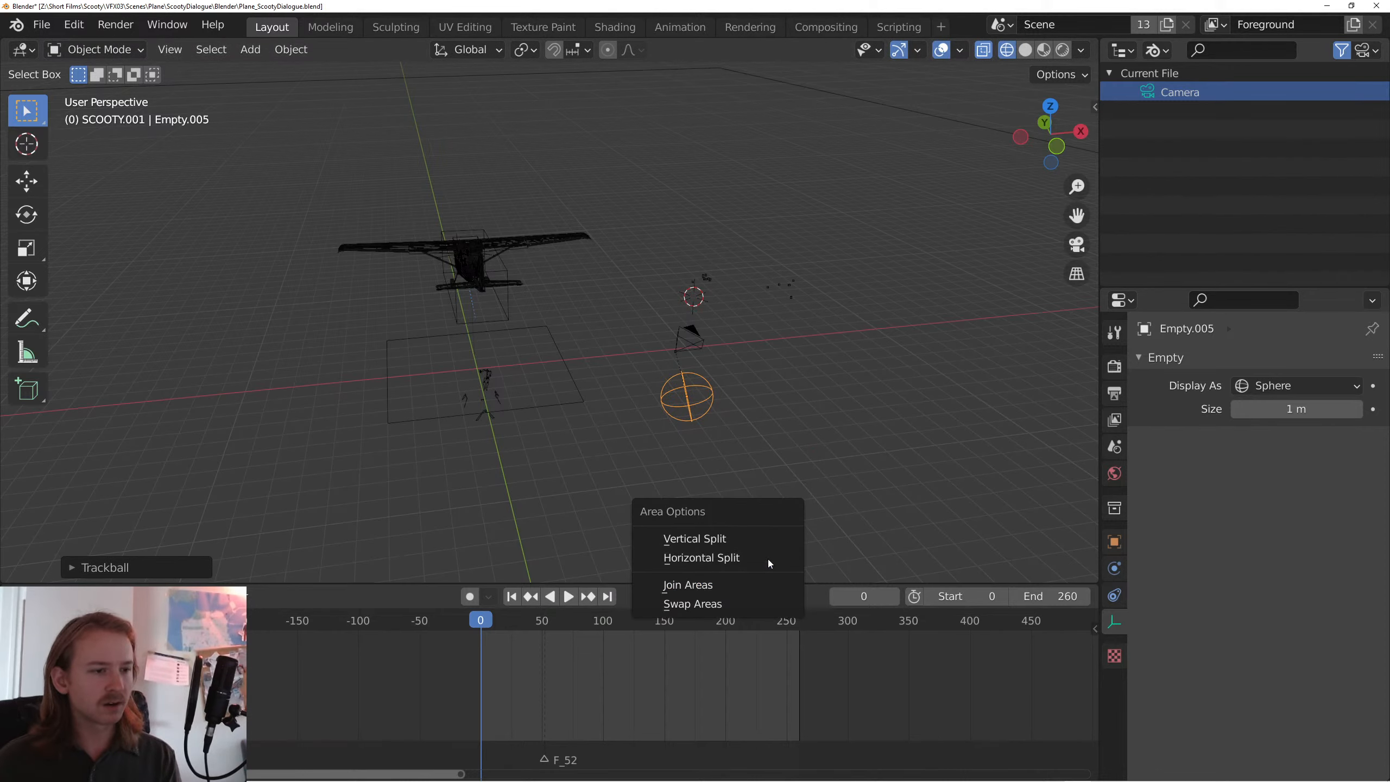
left_click(704, 538)
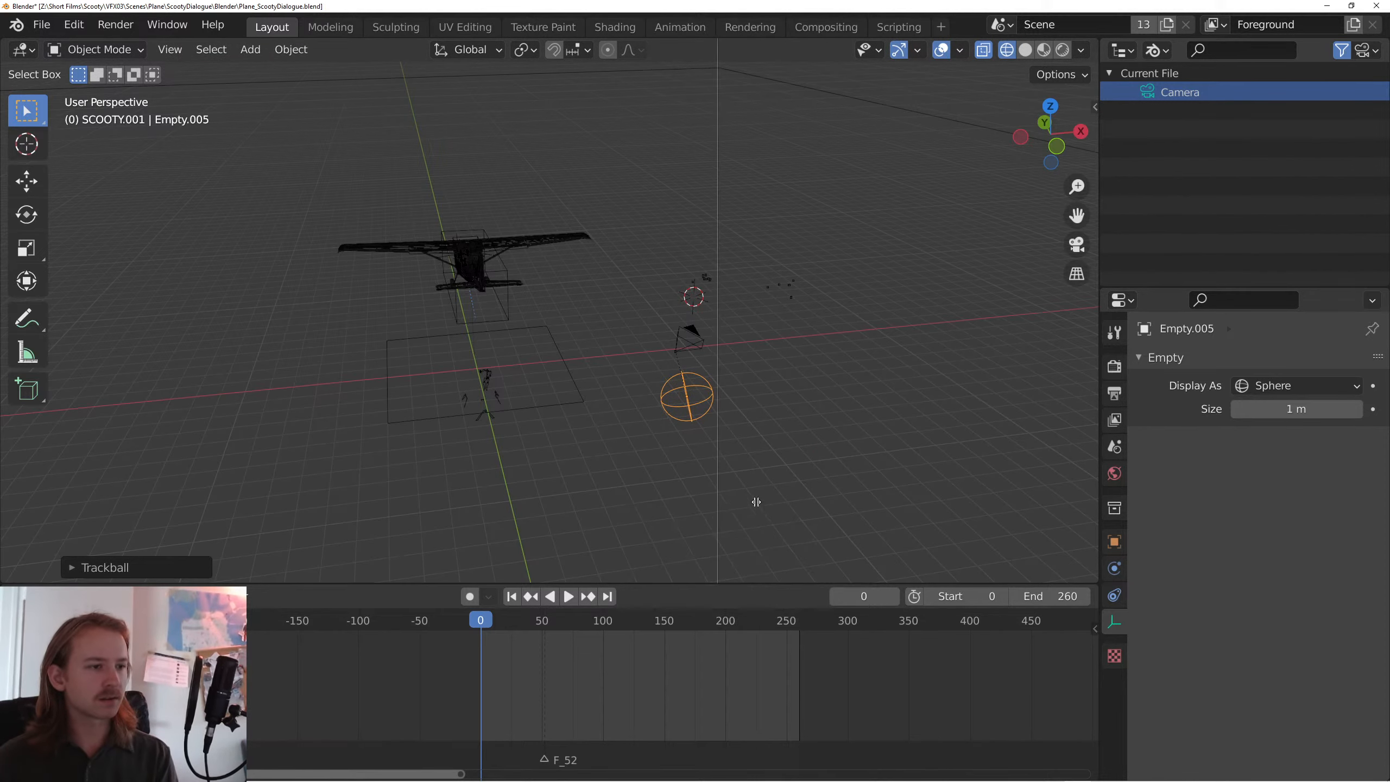
left_click(736, 384)
key("KP_0")
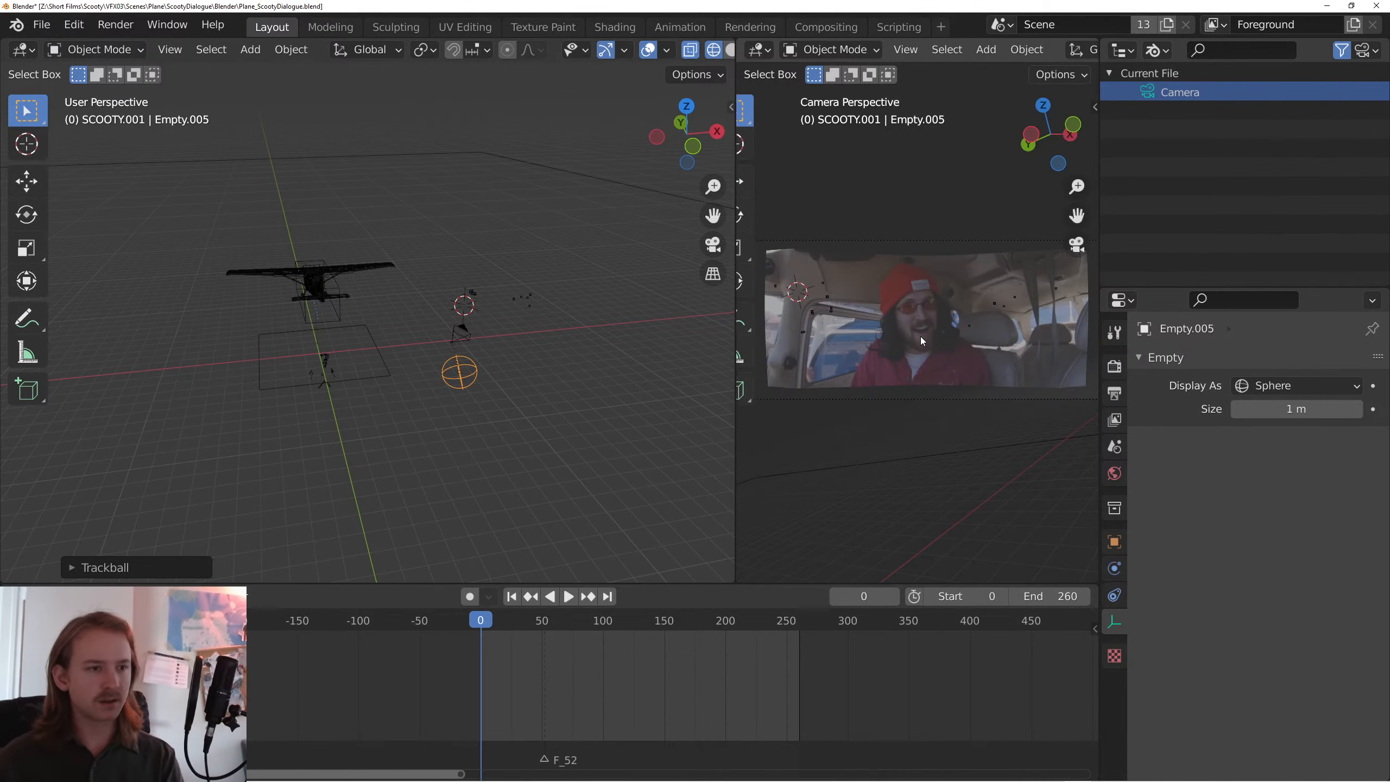
- Hide the toolbar in the camera viewport, select the camera, and widen that viewport
key("t")
key("n")
key("n")
left_click(879, 399)
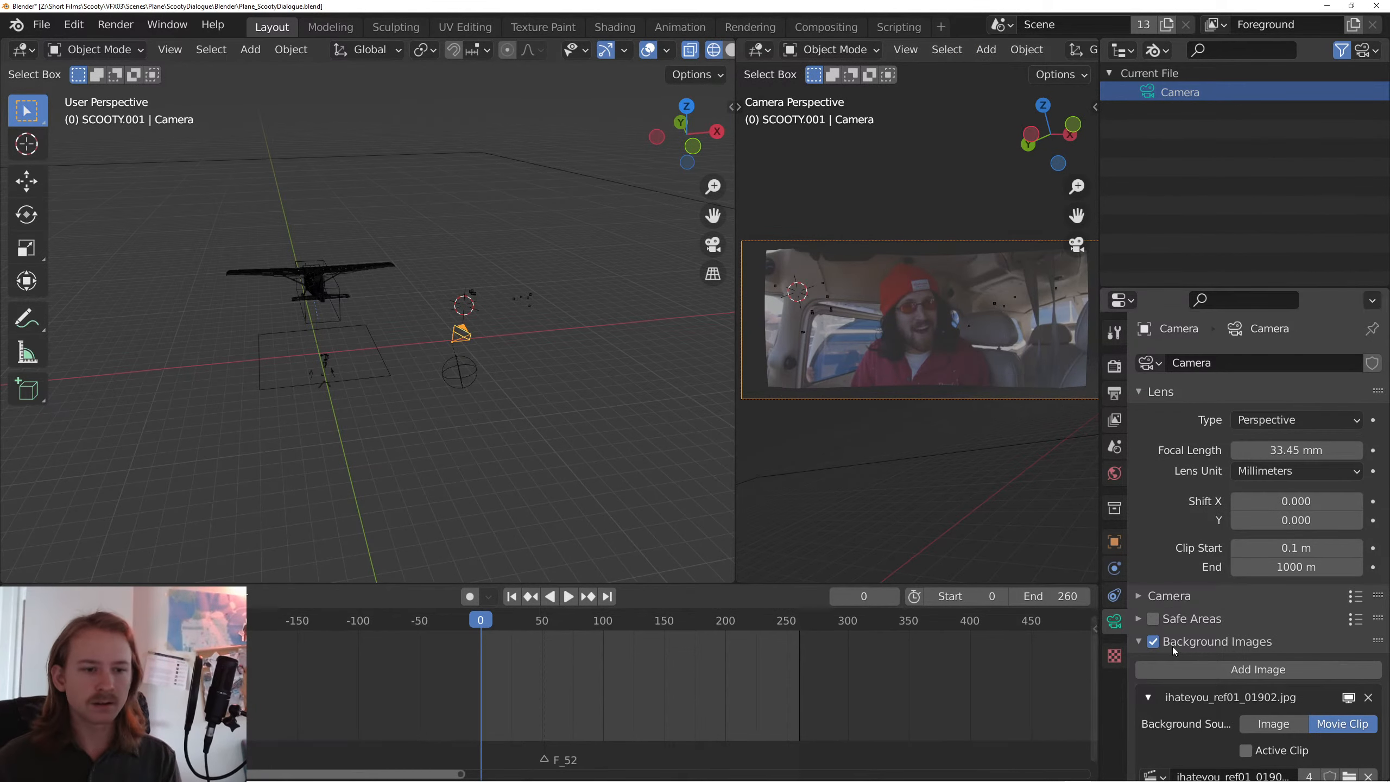
left_click_drag(1099, 233, 1212, 236)
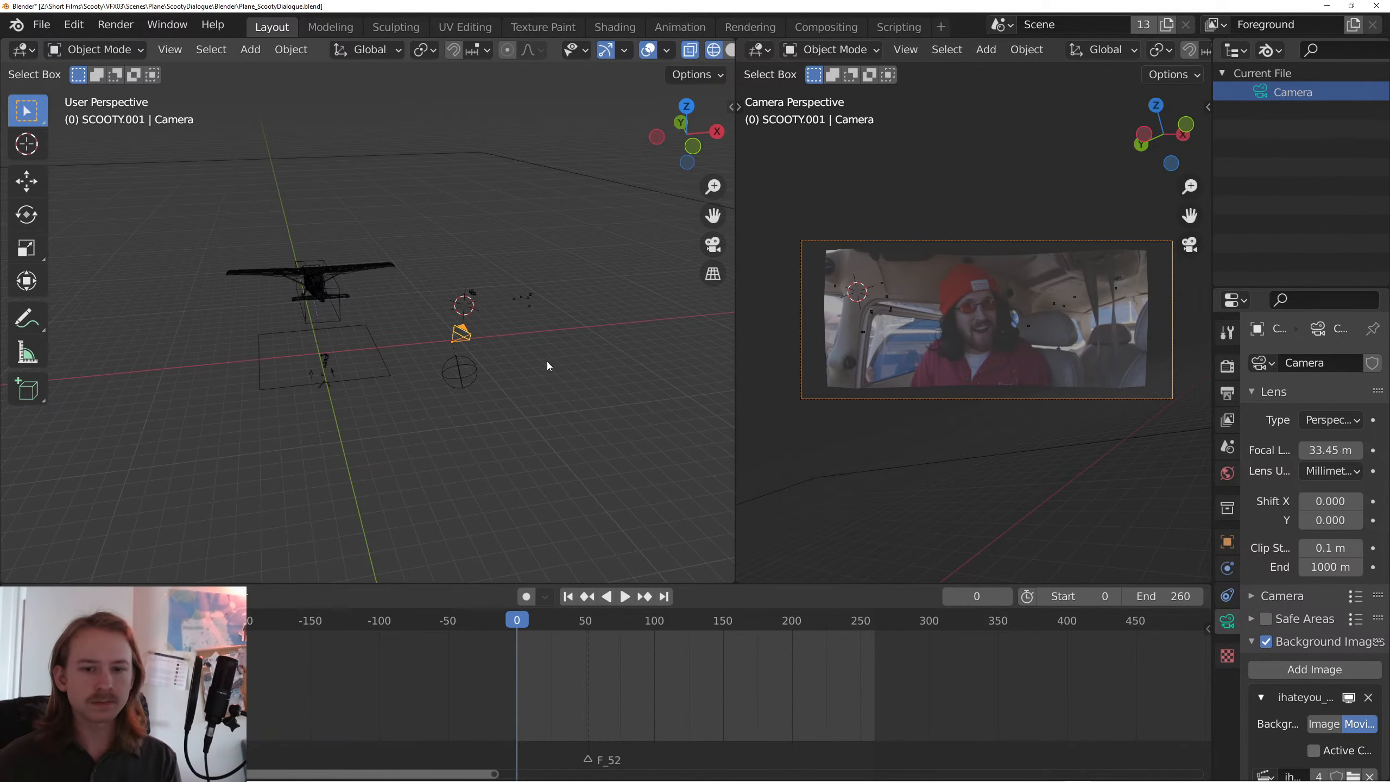
- Check the clipping range of the user perspective viewport
left_click_drag(548, 363, 571, 384)
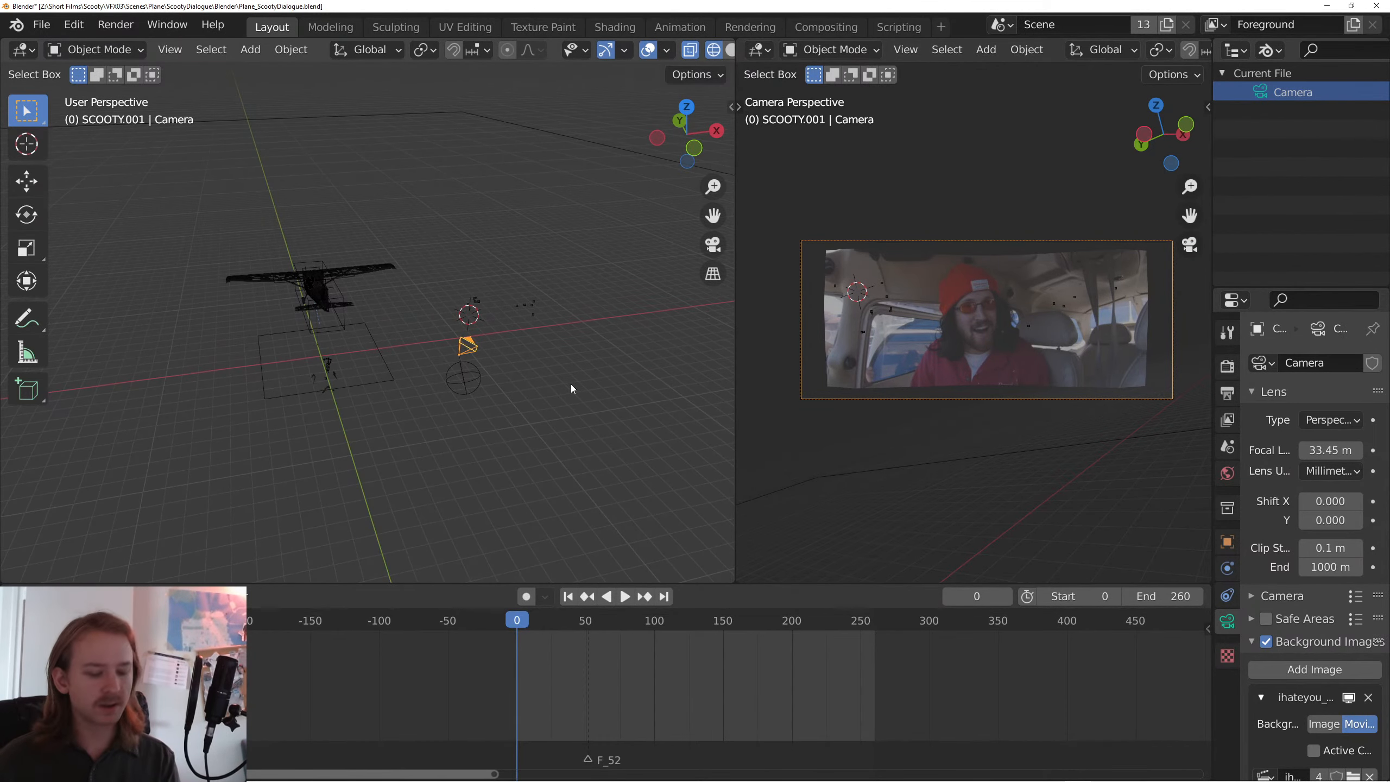
key("n")
left_click(724, 186)
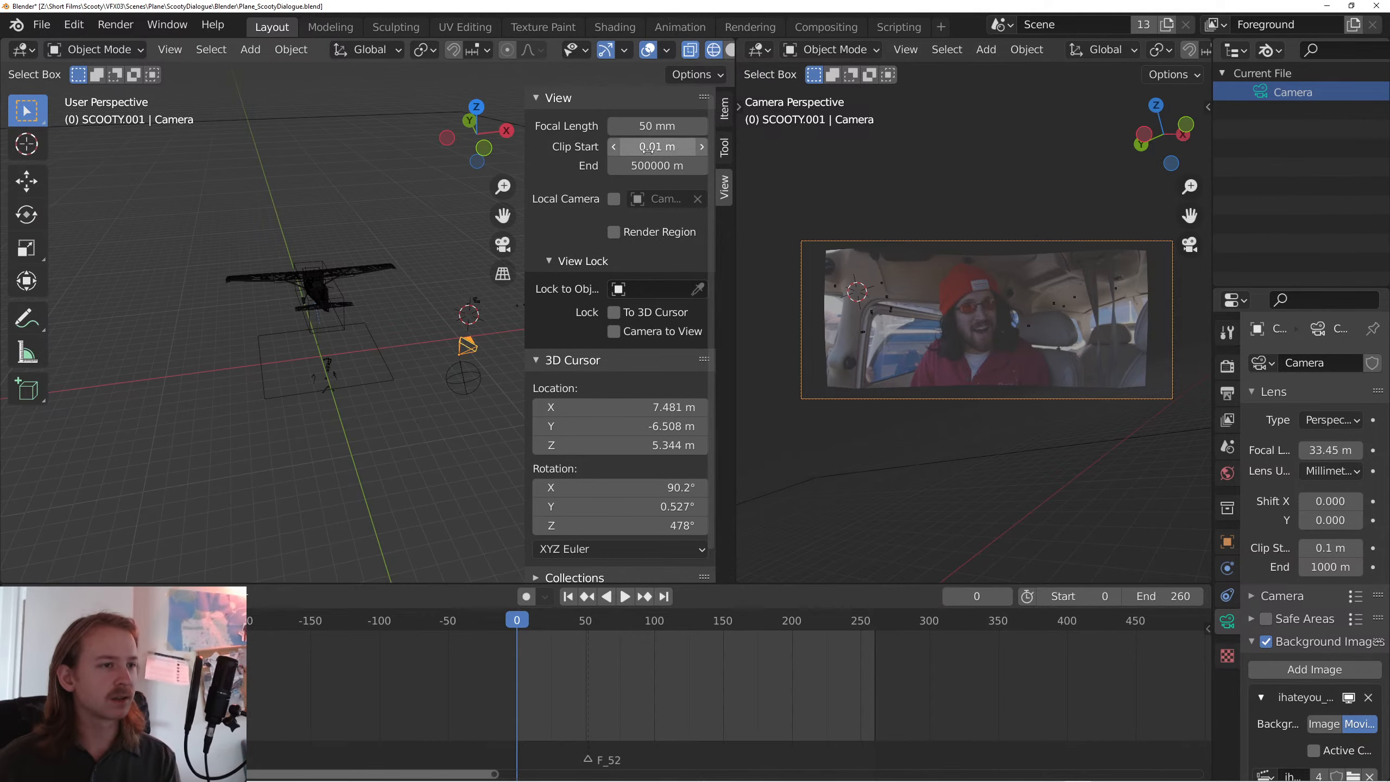
key("n")
- Select the sphere empty and move it, with the camera and tracks, next to the airplane's tail
left_click_drag(525, 380, 472, 386)
left_click(473, 386)
key("g")
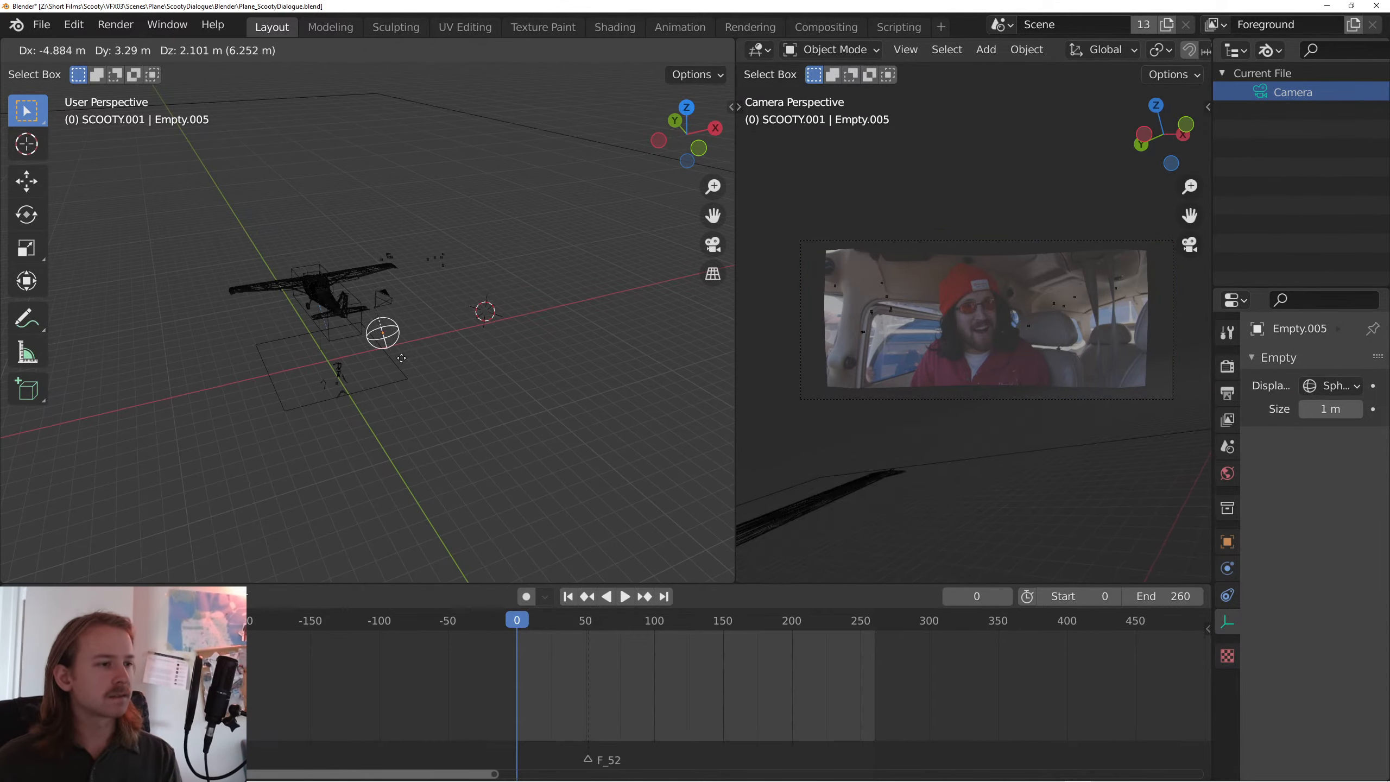
left_click(372, 340)
mouse_move(372, 339)
left_mouse_down()
mouse_move(430, 421)
mouse_move(467, 366)
left_mouse_up()
key("z")
left_click(565, 374)
key("z")
left_click(471, 348)
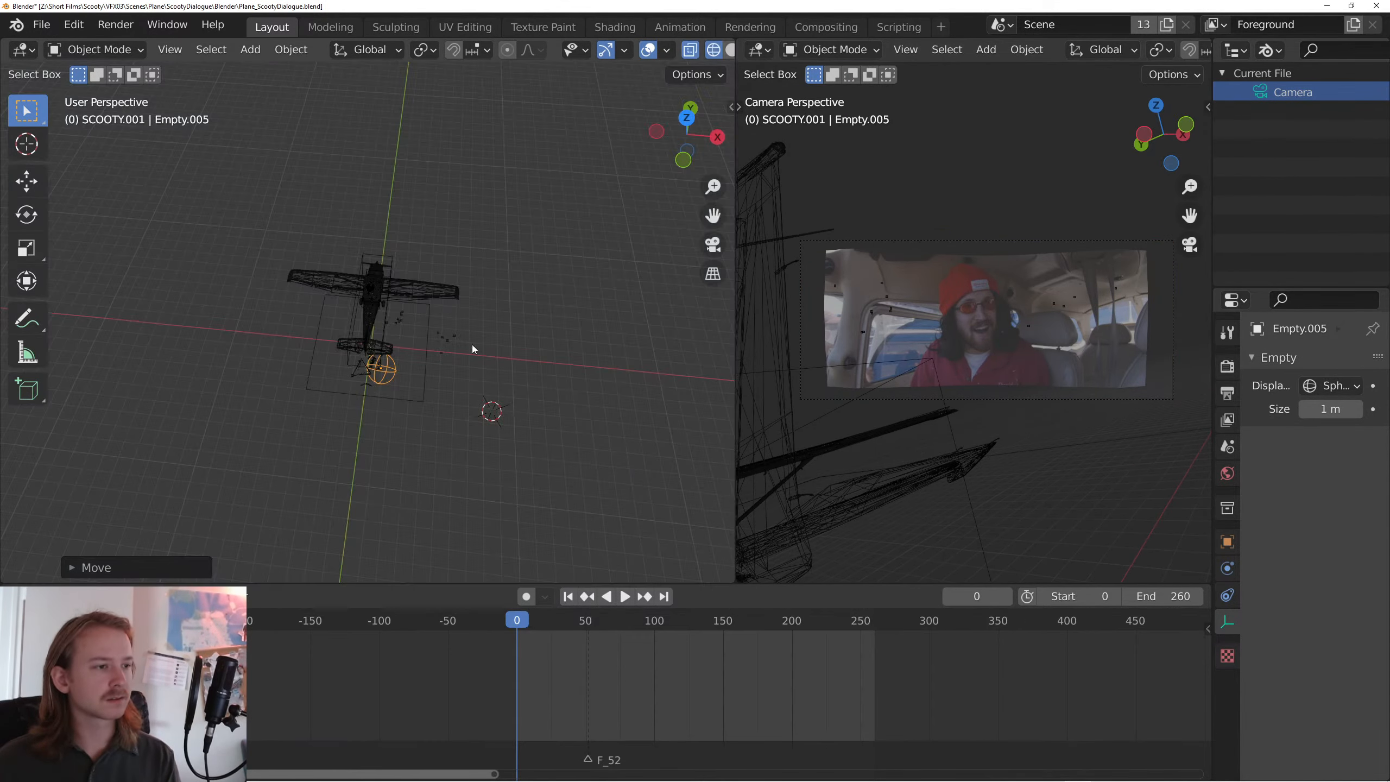
- Switch the camera viewport to solid shading
left_click_drag(980, 385, 1005, 388)
key("z")
left_click(1176, 394)
key("KP_0")
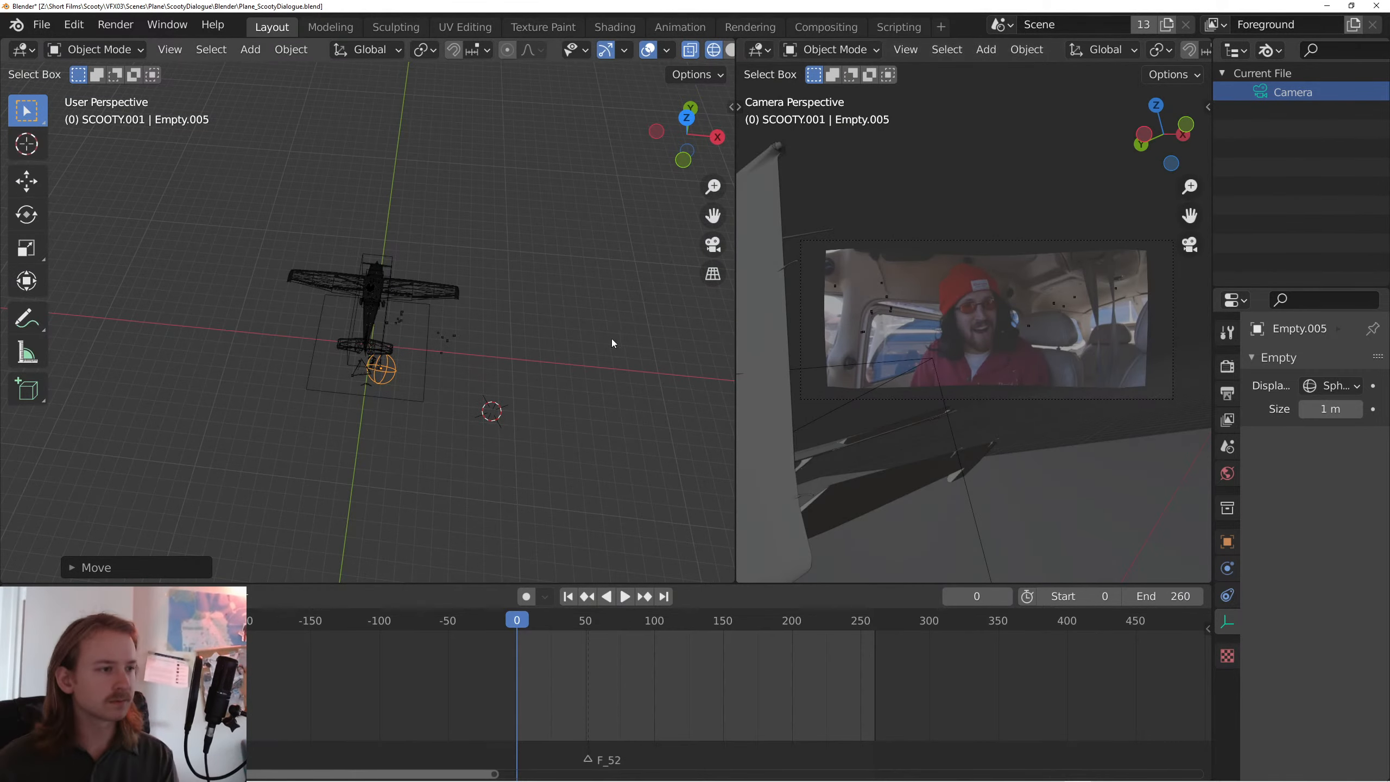
- Rotate the sphere empty in the top view and move it forward toward the airplane's cabin
key("KP_7")
key("KP_7")
key("KP_Decimal")
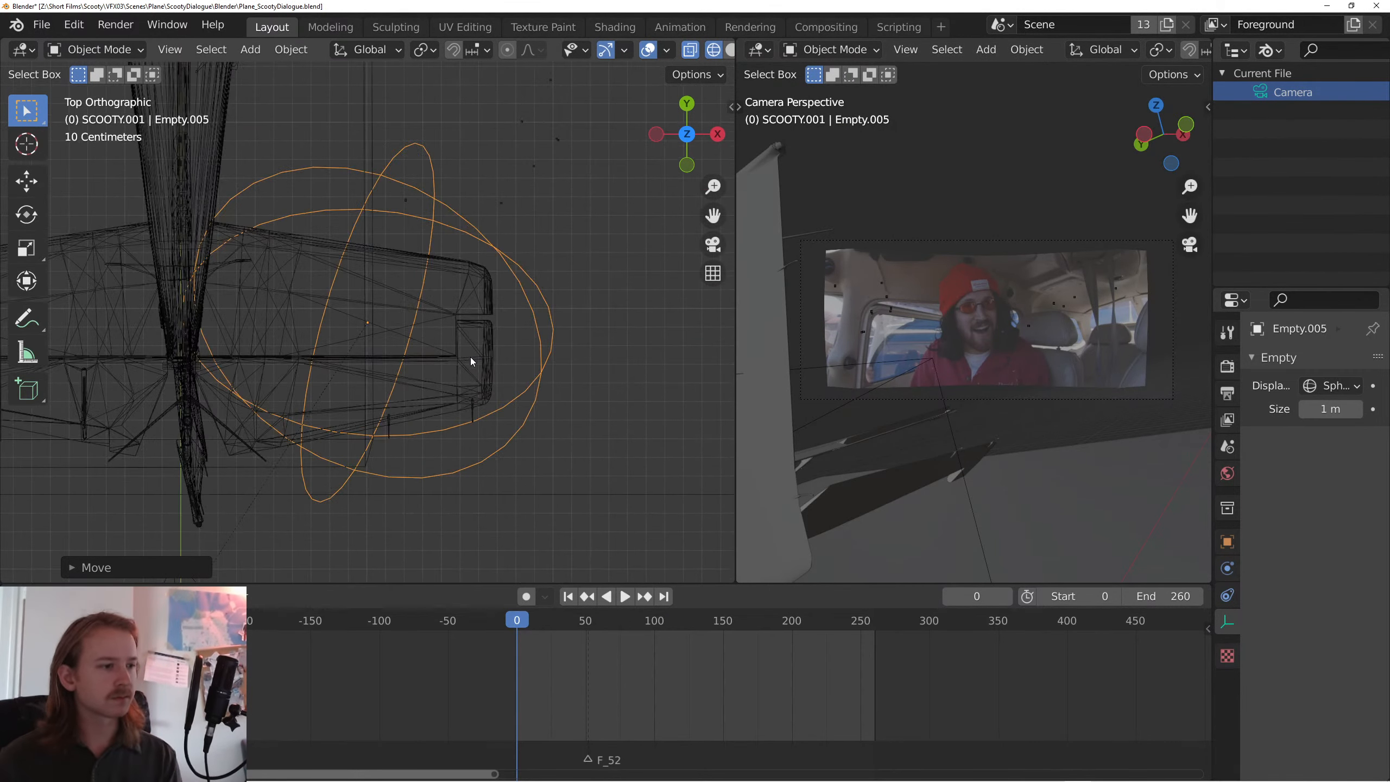
scroll(470, 356, "down", 4)
key("r")
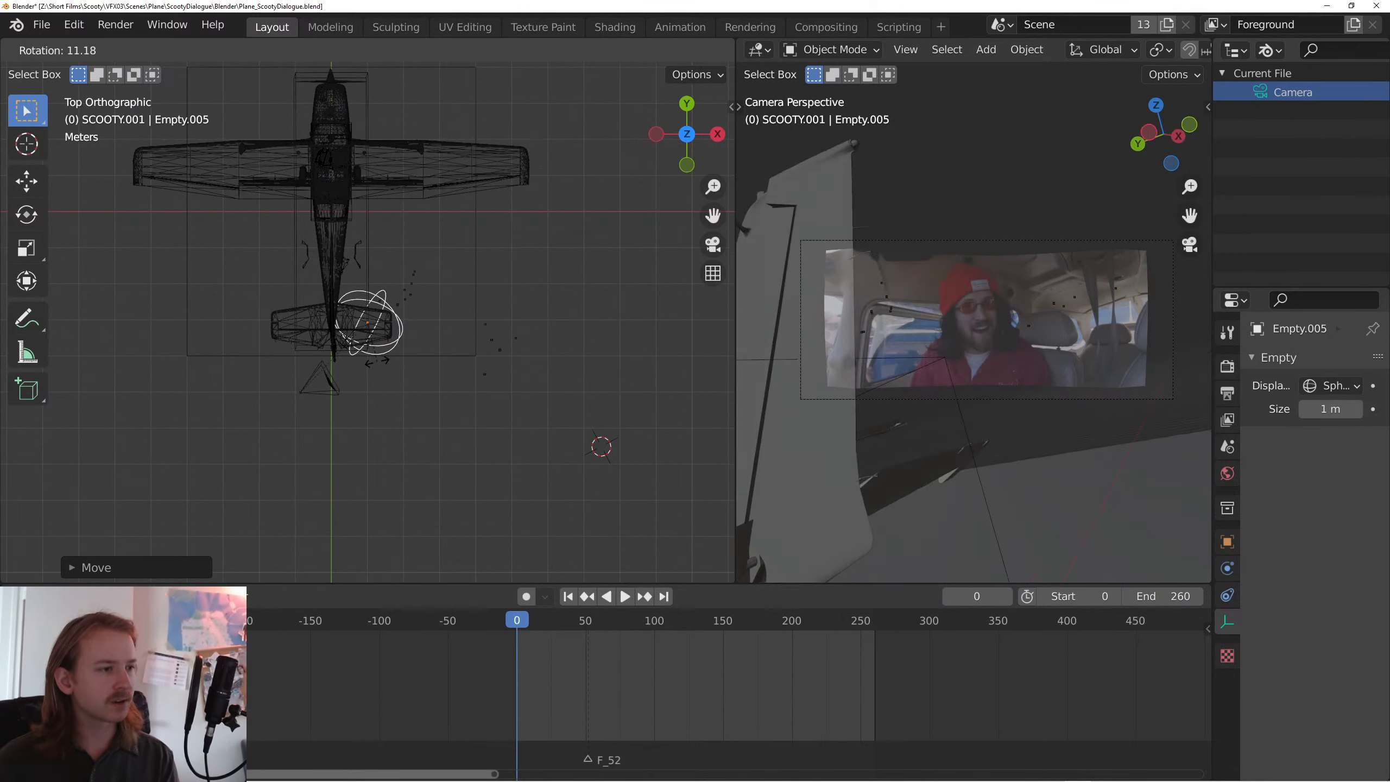
left_click(339, 370)
key("g")
left_click(362, 319)
- Move the sphere empty along Z, along X, and freely until the camera sits inside the airplane's cabin
left_click_drag(383, 324, 508, 258)
key("g")
key("z")
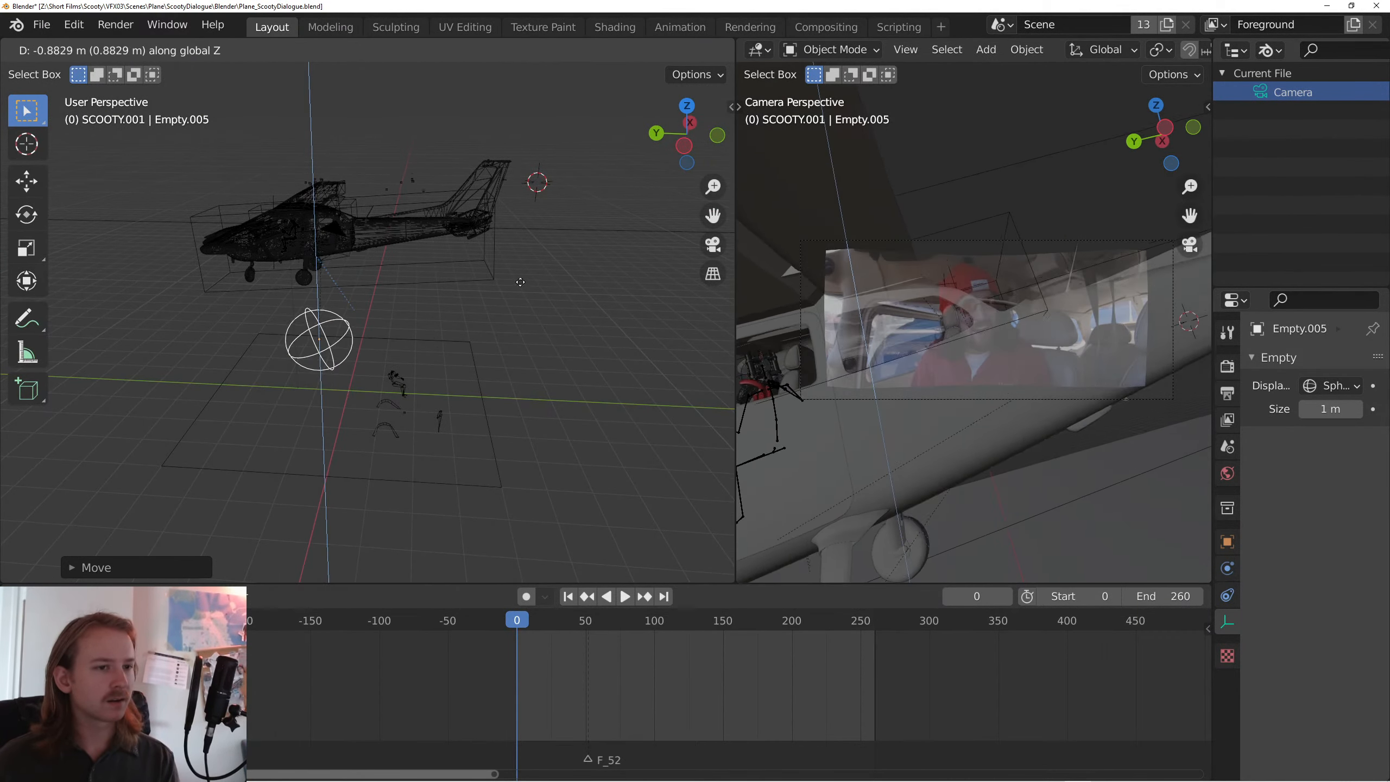
left_click(485, 297)
key("g")
key("x")
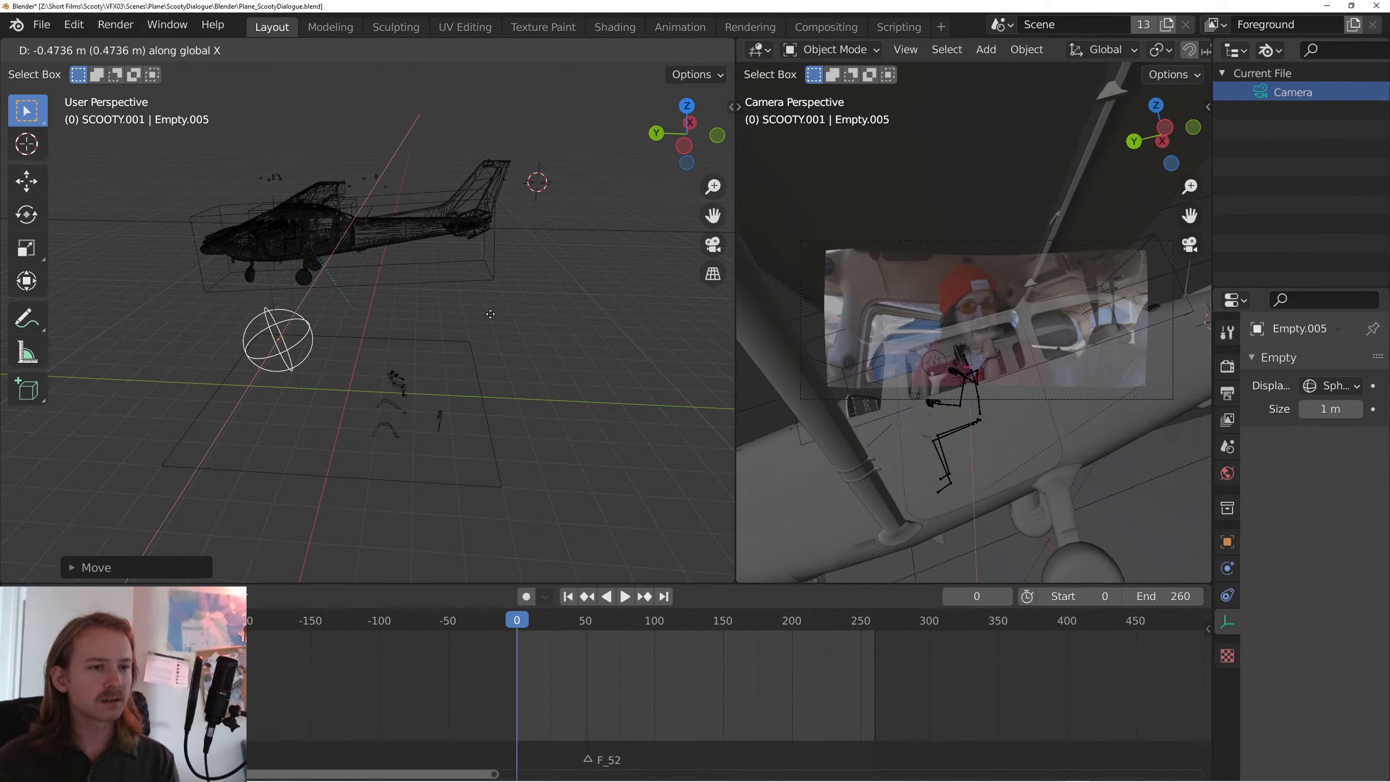
left_click(514, 292)
key("g")
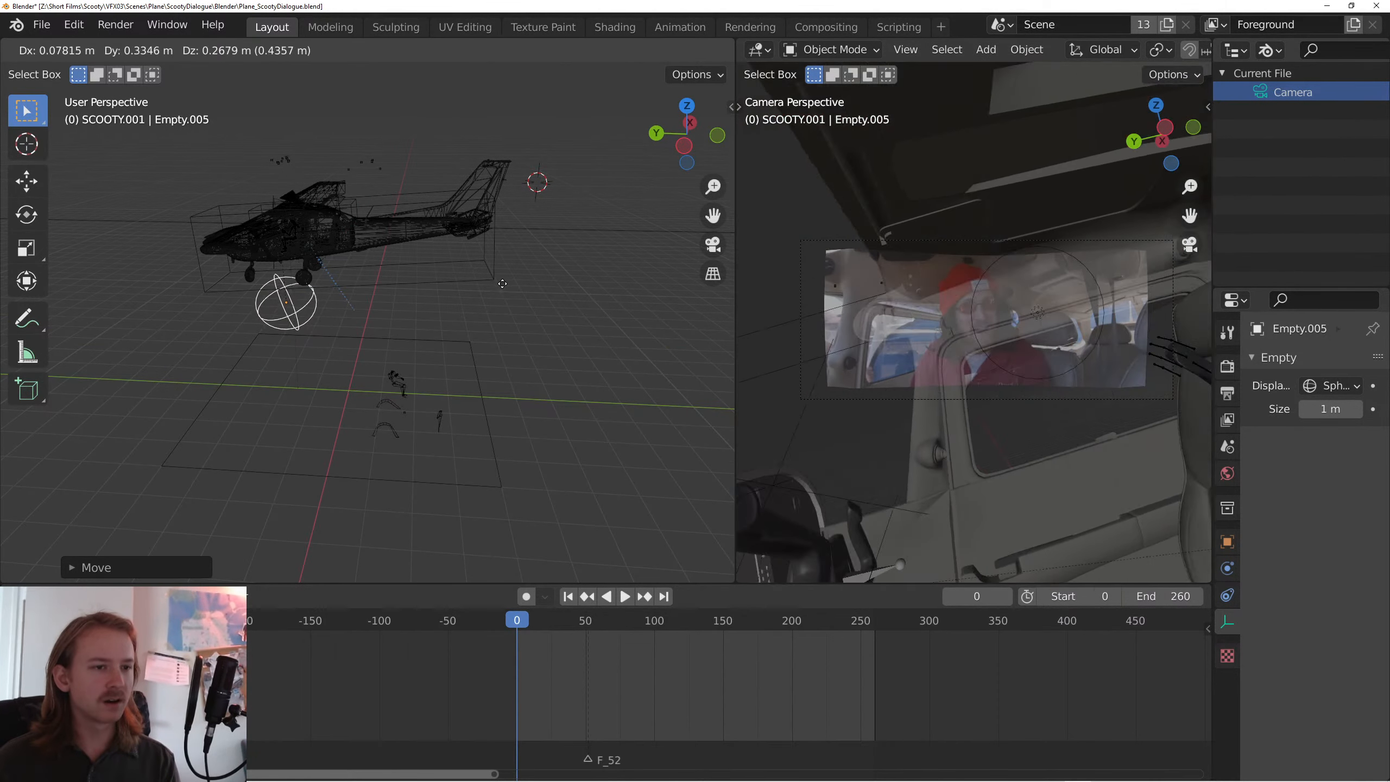
left_click(502, 286)
- Place the 3D cursor at the cabin window frame seen through the camera
key("KP_Decimal")
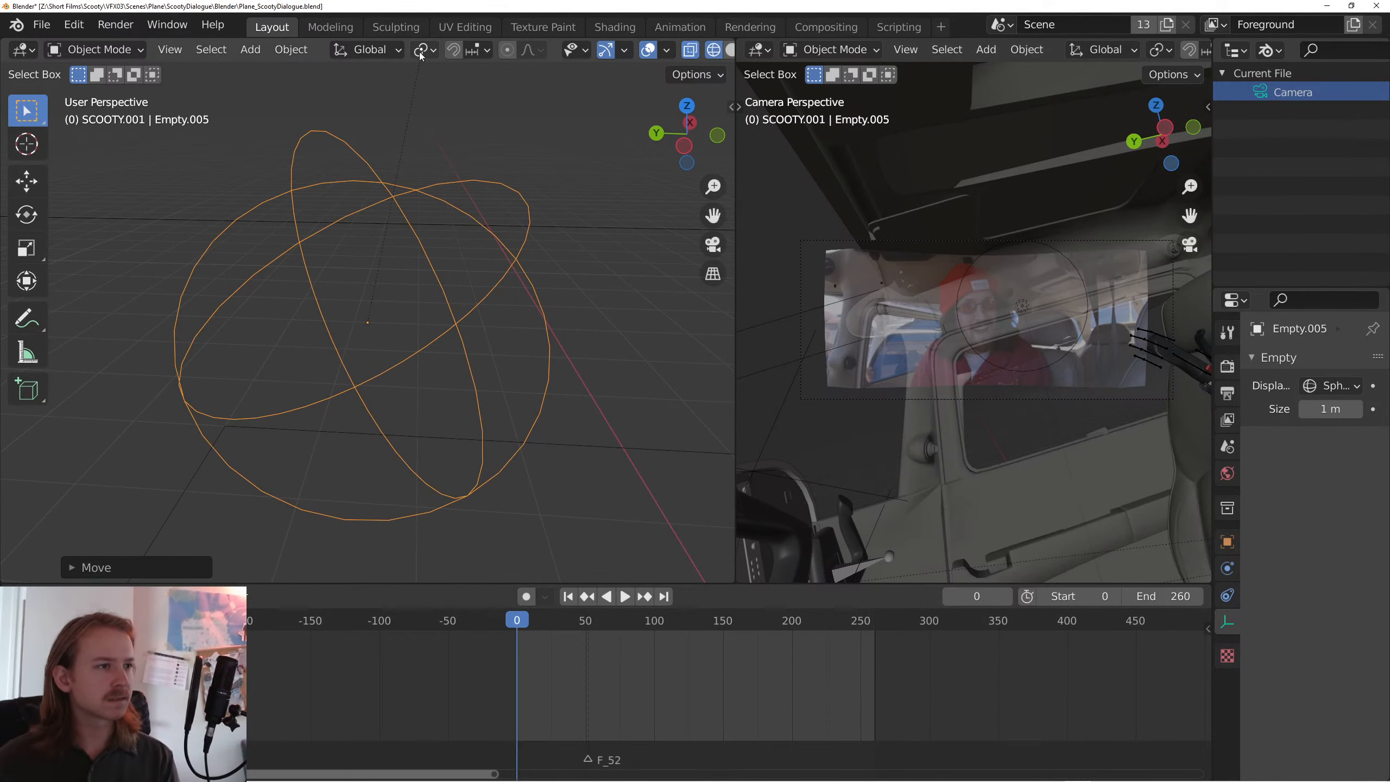
right_click(1022, 341)
key("r")
right_click(1064, 281)
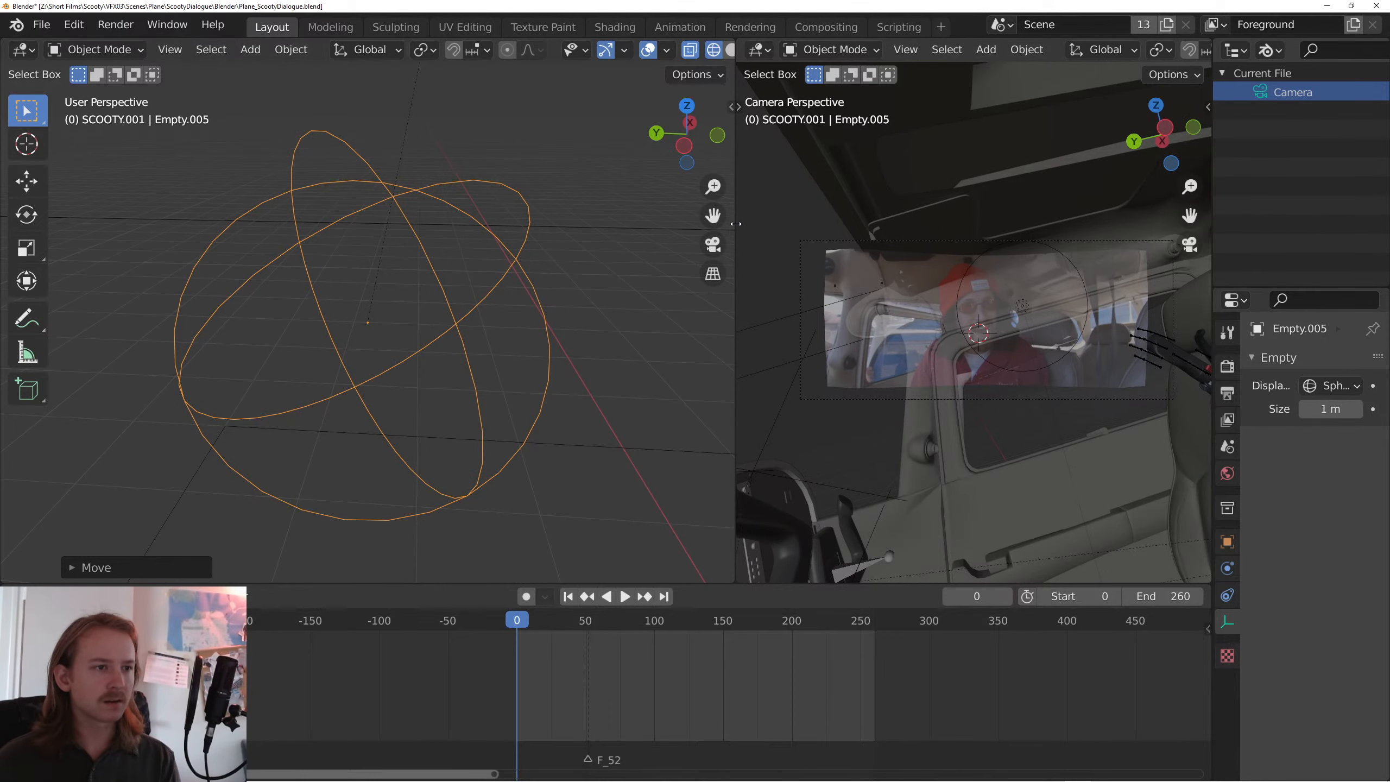
- Join the two 3D Viewports into one and set the transform pivot point to 3D Cursor
right_click(736, 291)
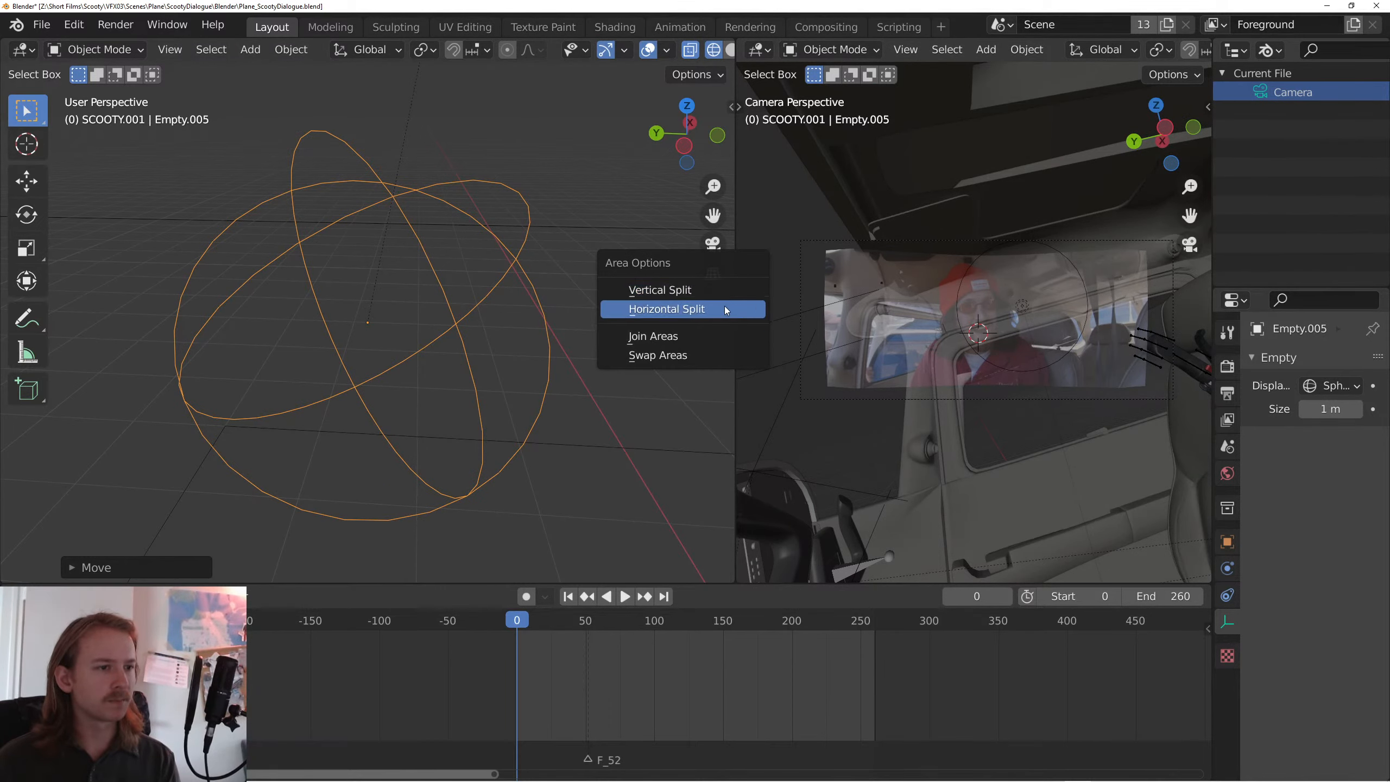
left_click(629, 336)
left_click(504, 343)
left_click(580, 50)
left_click(618, 93)
- View the whole airplane and the sphere empty in the left orthographic view
middle_click(749, 324)
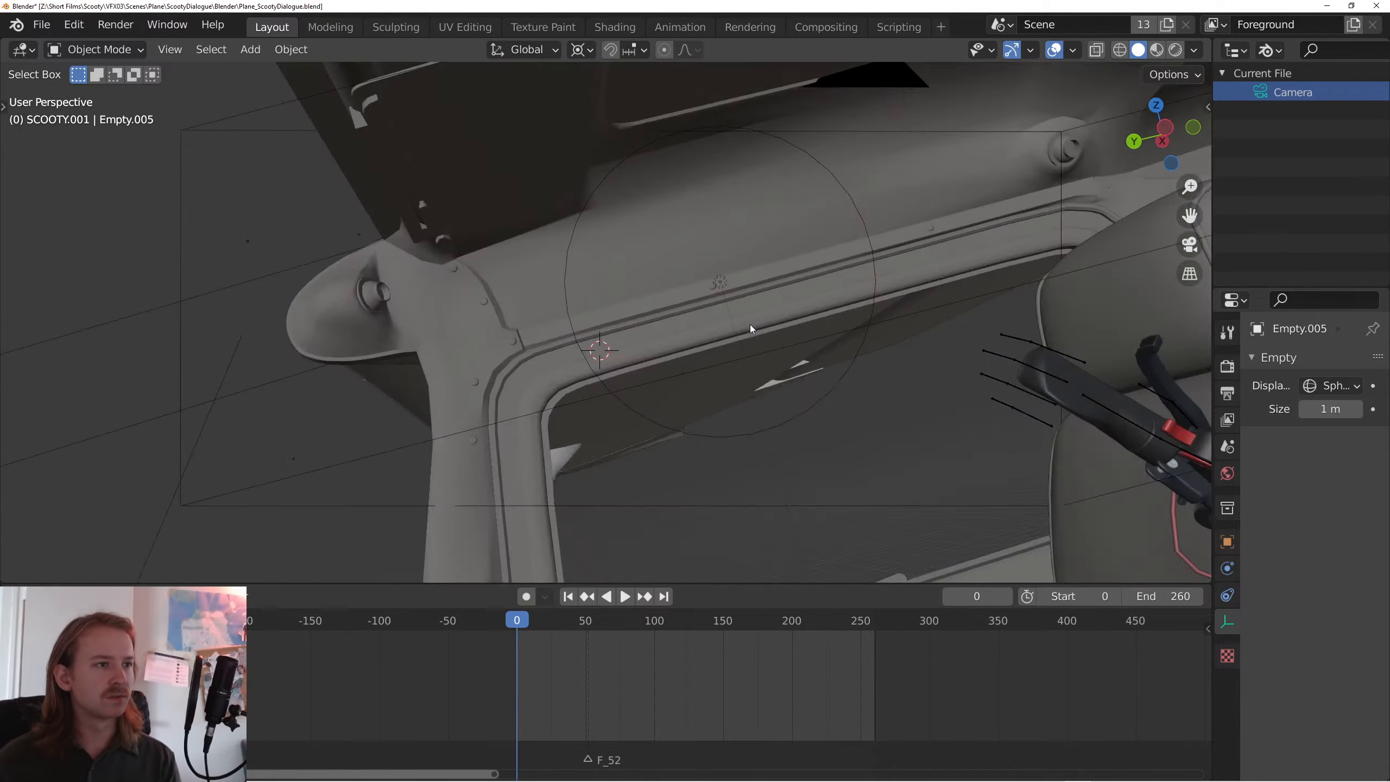
scroll(754, 327, "down", 10)
left_click_drag(694, 342, 791, 450)
key("KP_5")
key("KP_1")
key("ctrl+KP_3")
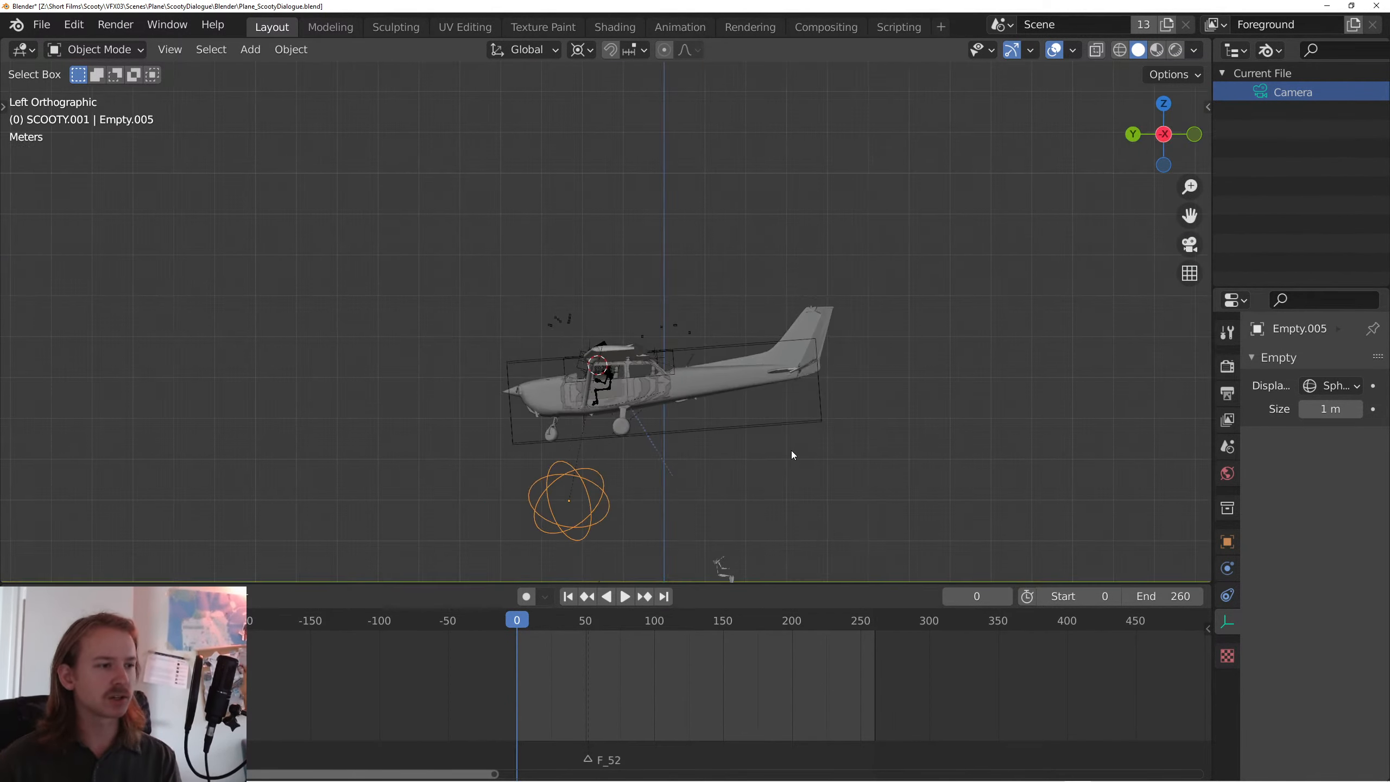
- Rotate the sphere empty about the 3D cursor in the camera view and move it freely over the cabin footage
key("KP_Decimal")
key("KP_0")
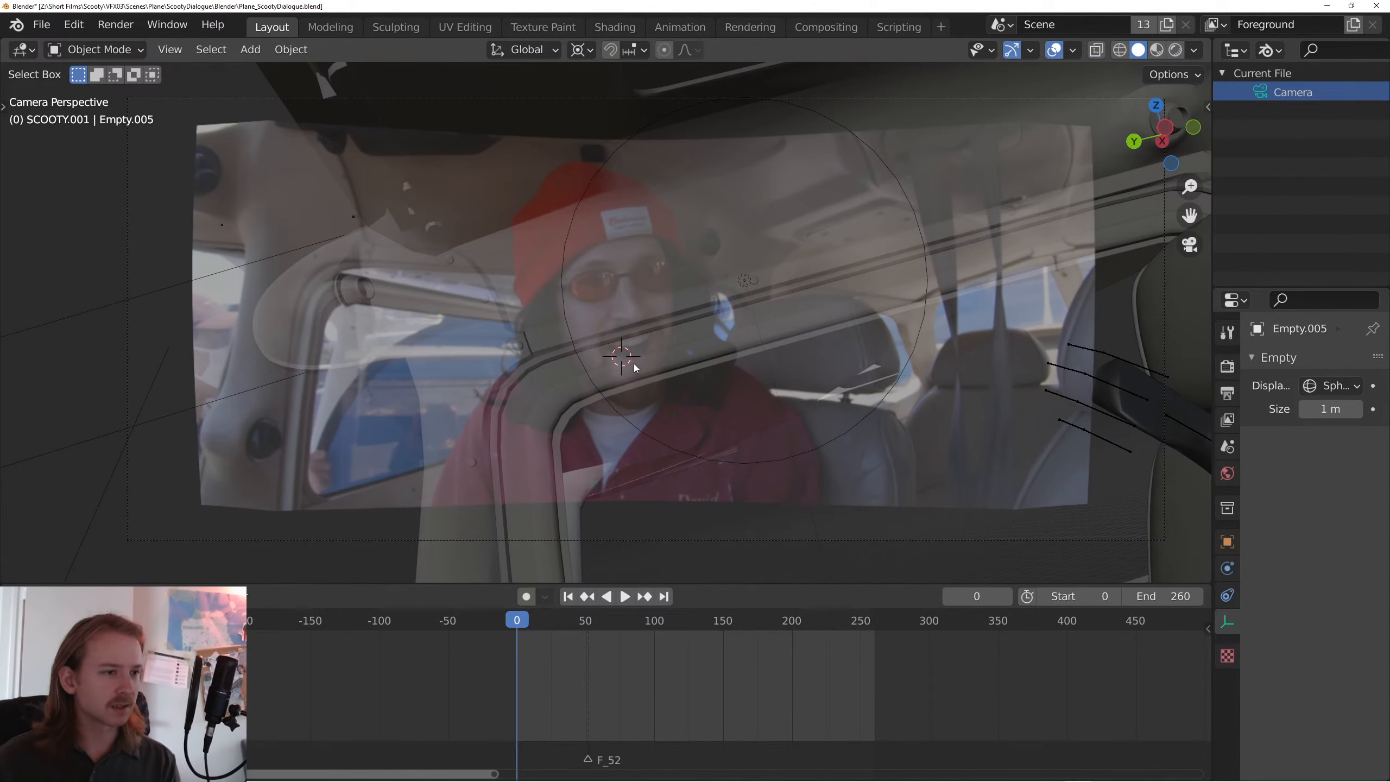
key("r")
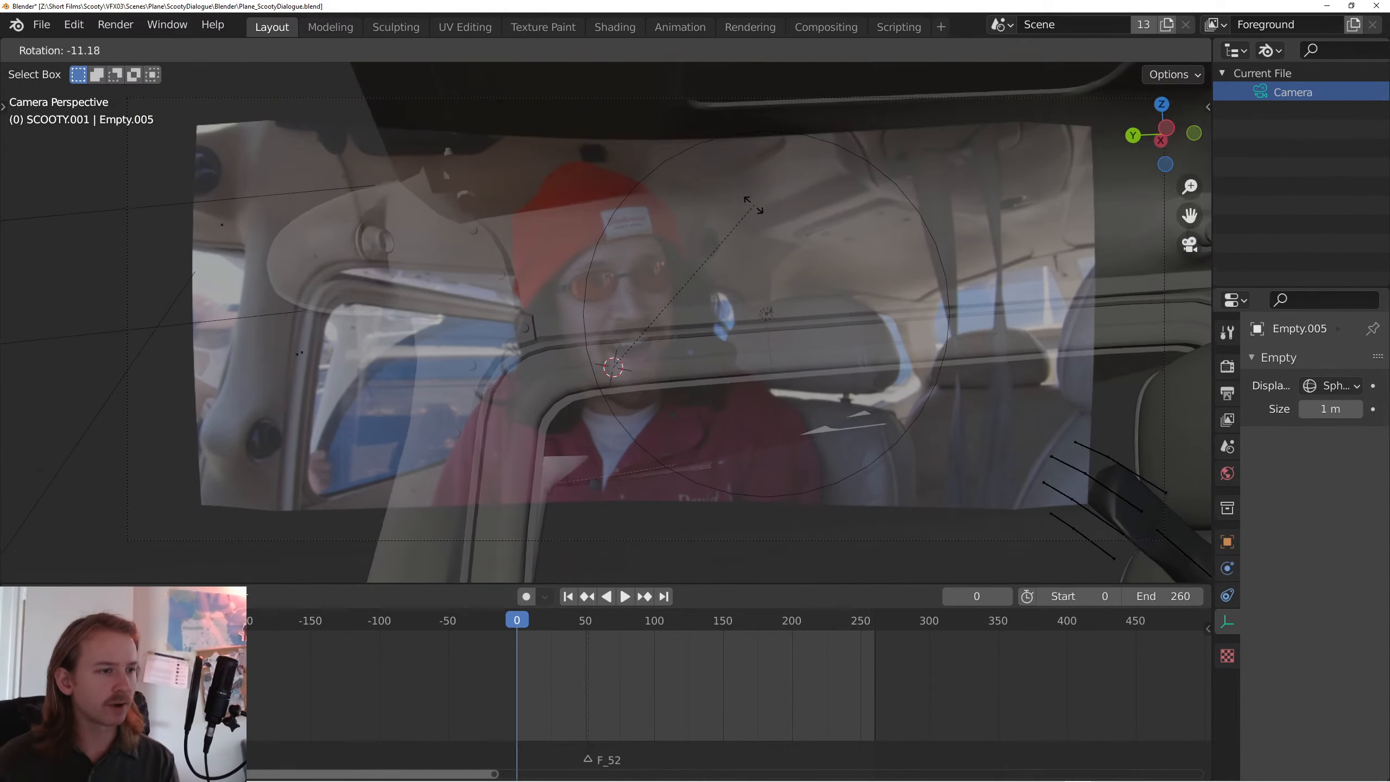
left_click(740, 251)
key("g")
left_click(758, 257)
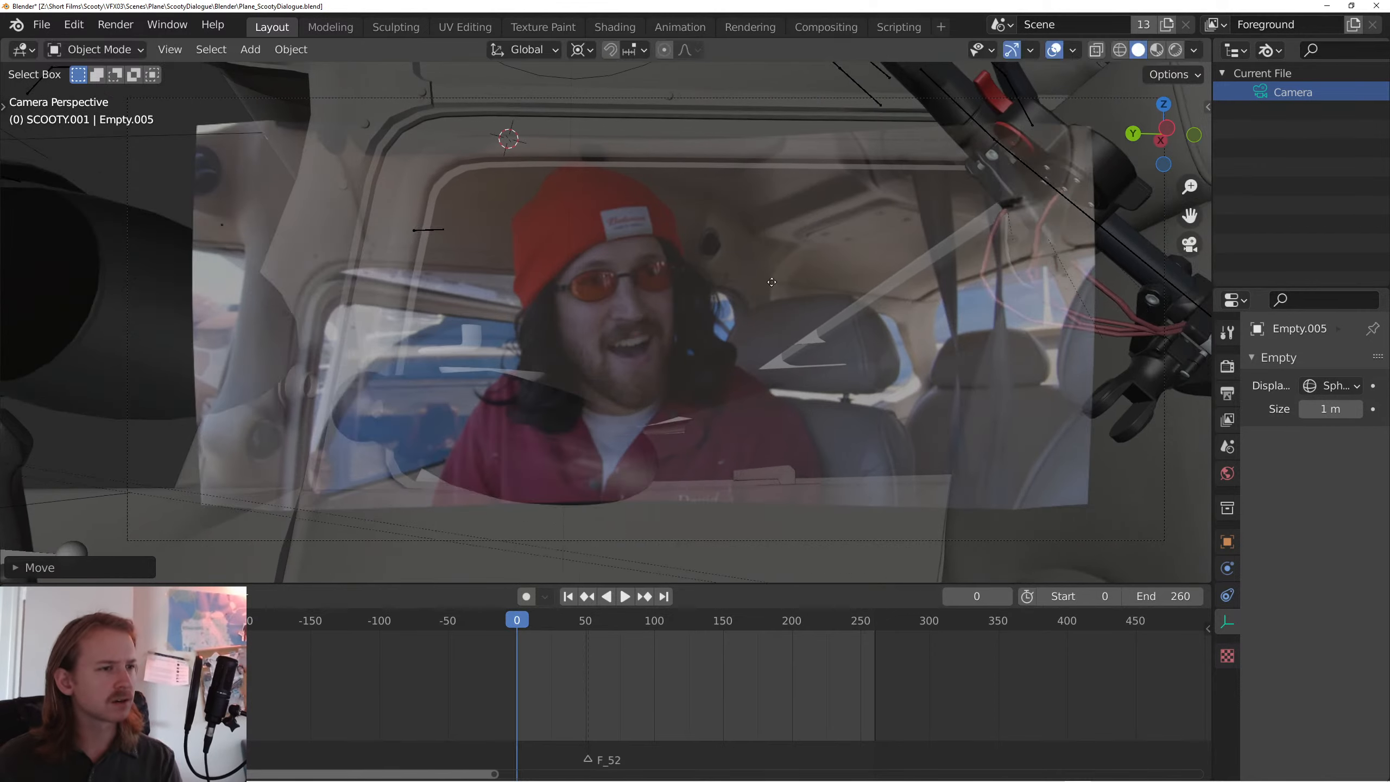
- Move the sphere empty along global X and freely to bring the modelled cabin window over the window in the footage
key("g")
key("x")
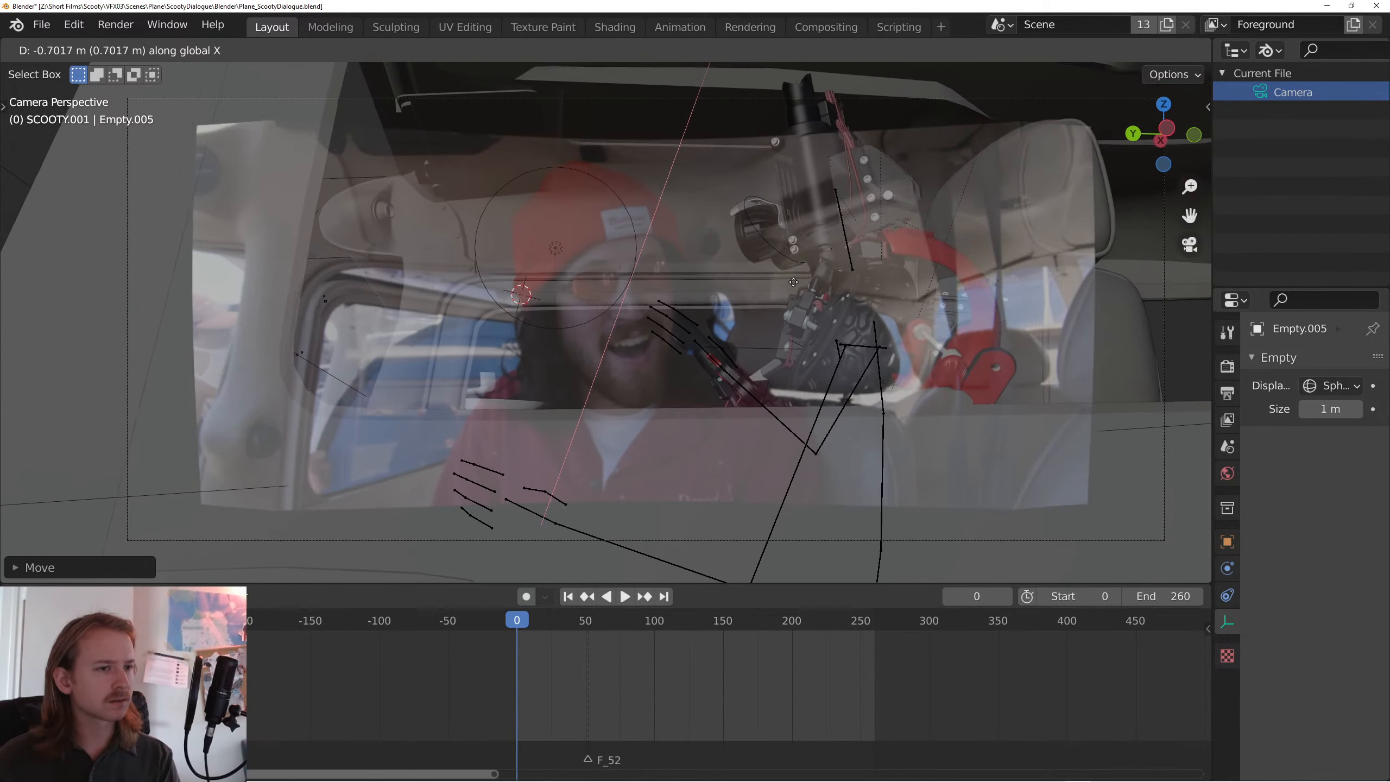
left_click(822, 356)
key("g")
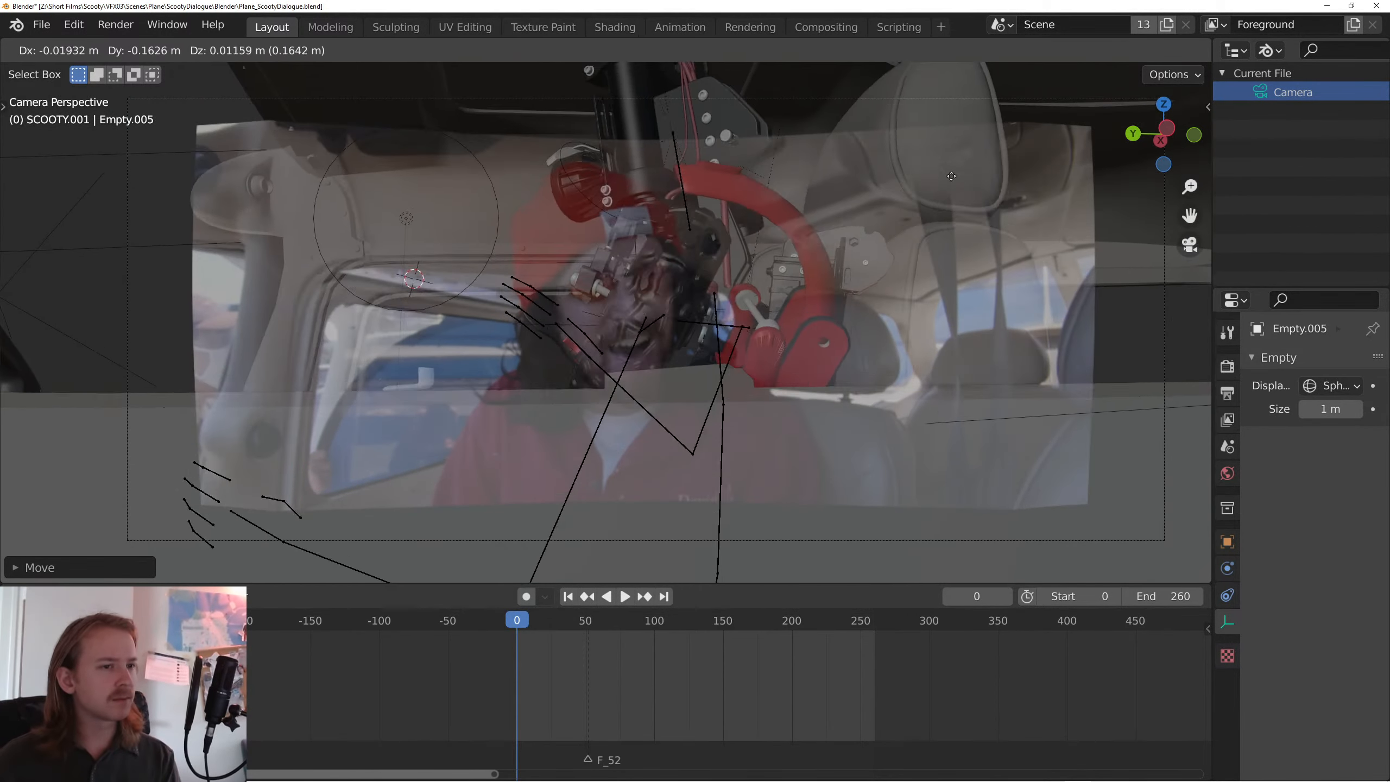
left_click(941, 120)
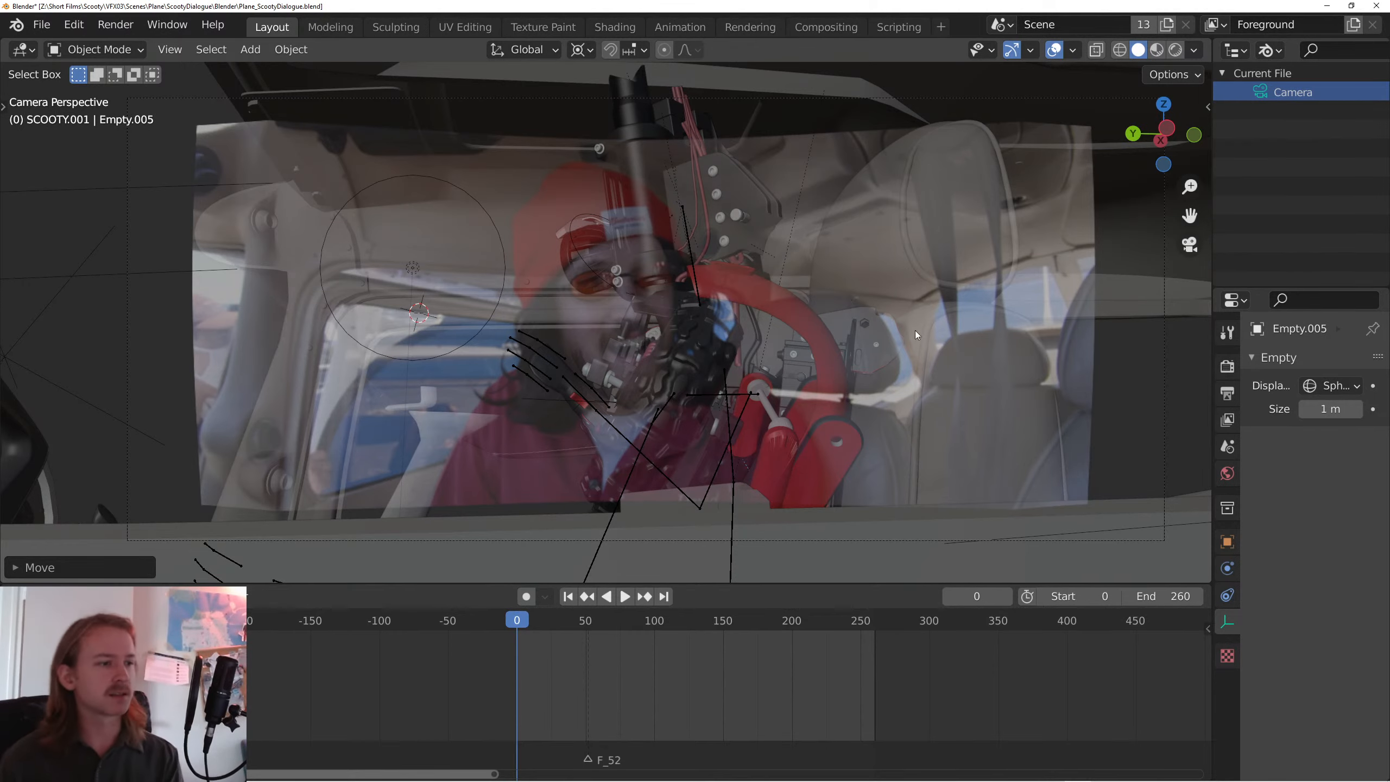
- Rotate the sphere empty around global Z, around a local axis, and with trackball rotation to match the footage's perspective
key("r")
key("z")
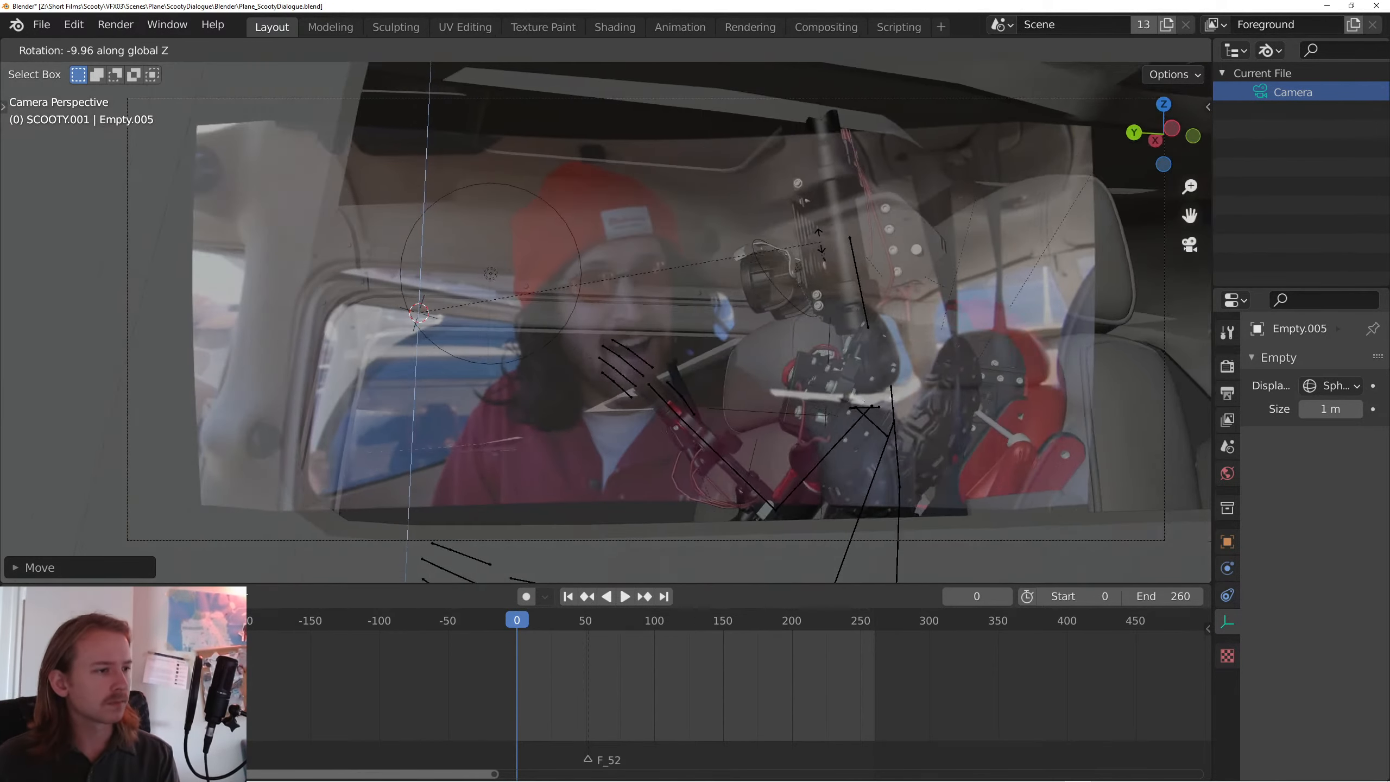
left_click(781, 323)
key("r")
key("y")
key("y")
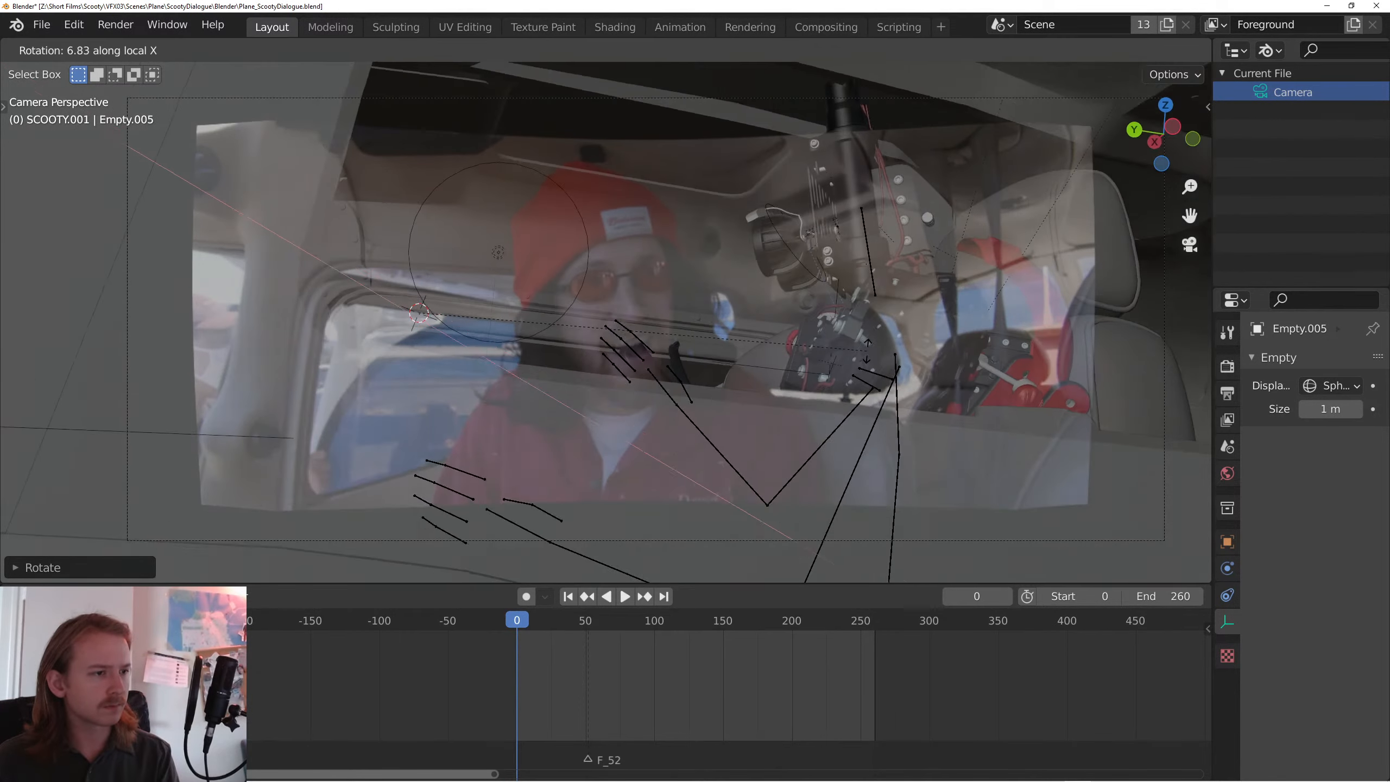
key("r")
left_click(807, 353)
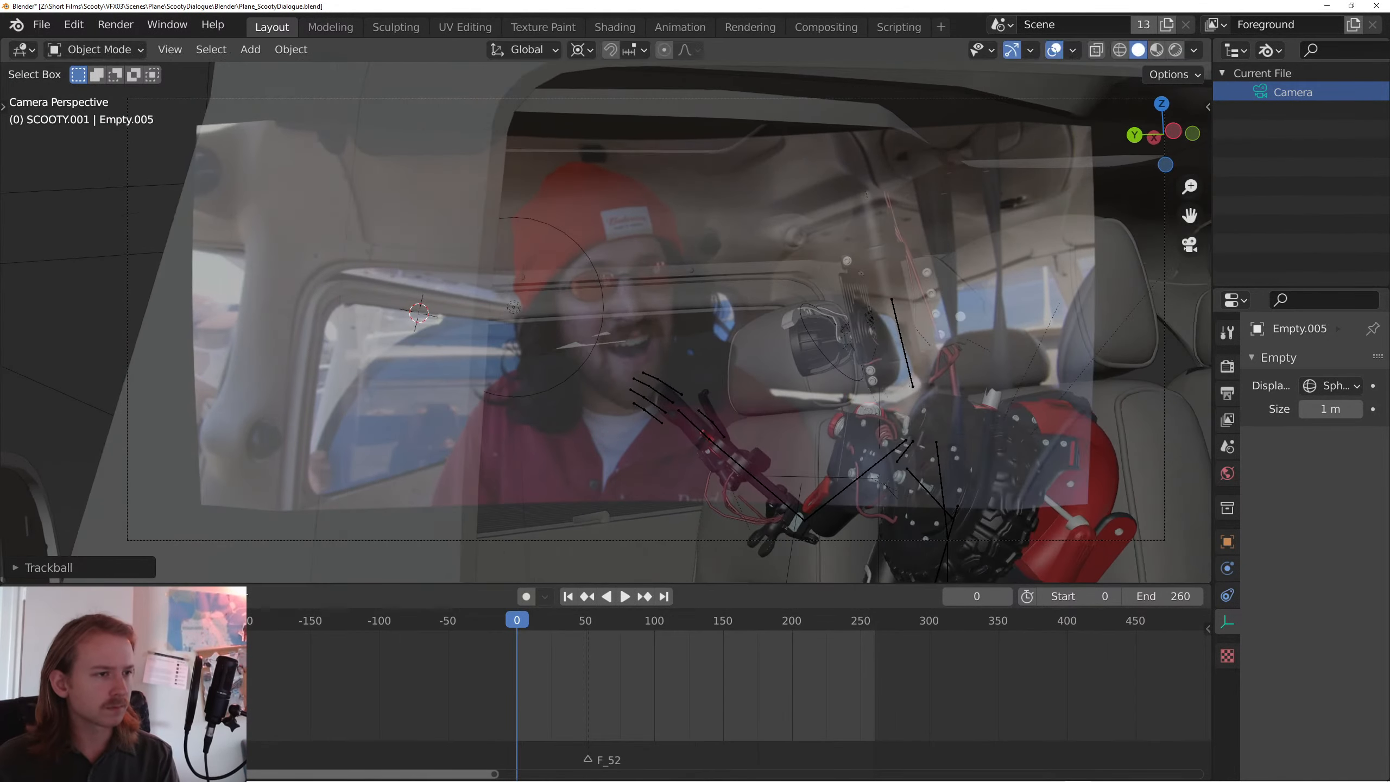
- Rotate the sphere empty further, then move it freely and along Y to overlap the modelled window with the filmed one
key("r")
left_click(821, 348)
key("g")
left_click(620, 458)
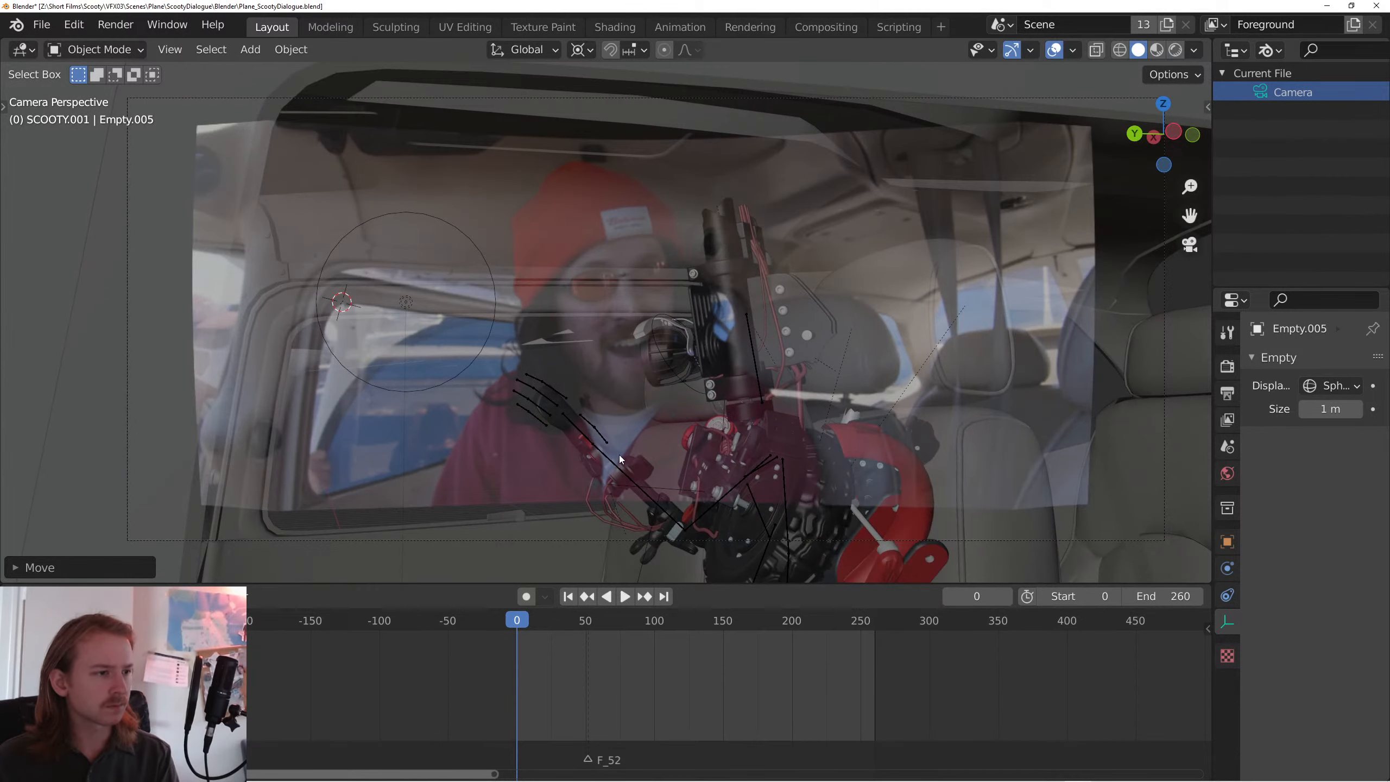
left_click(722, 407)
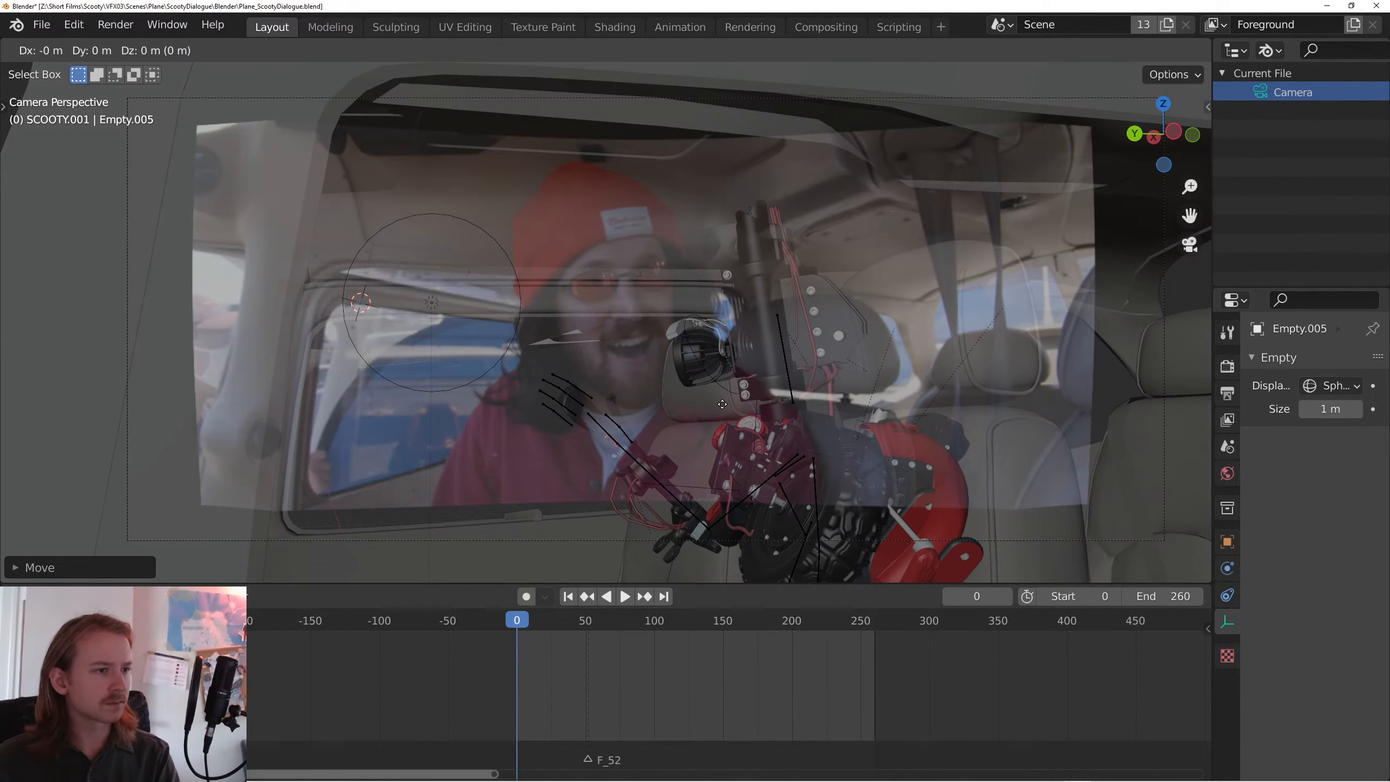
key("y")
left_click(591, 300)
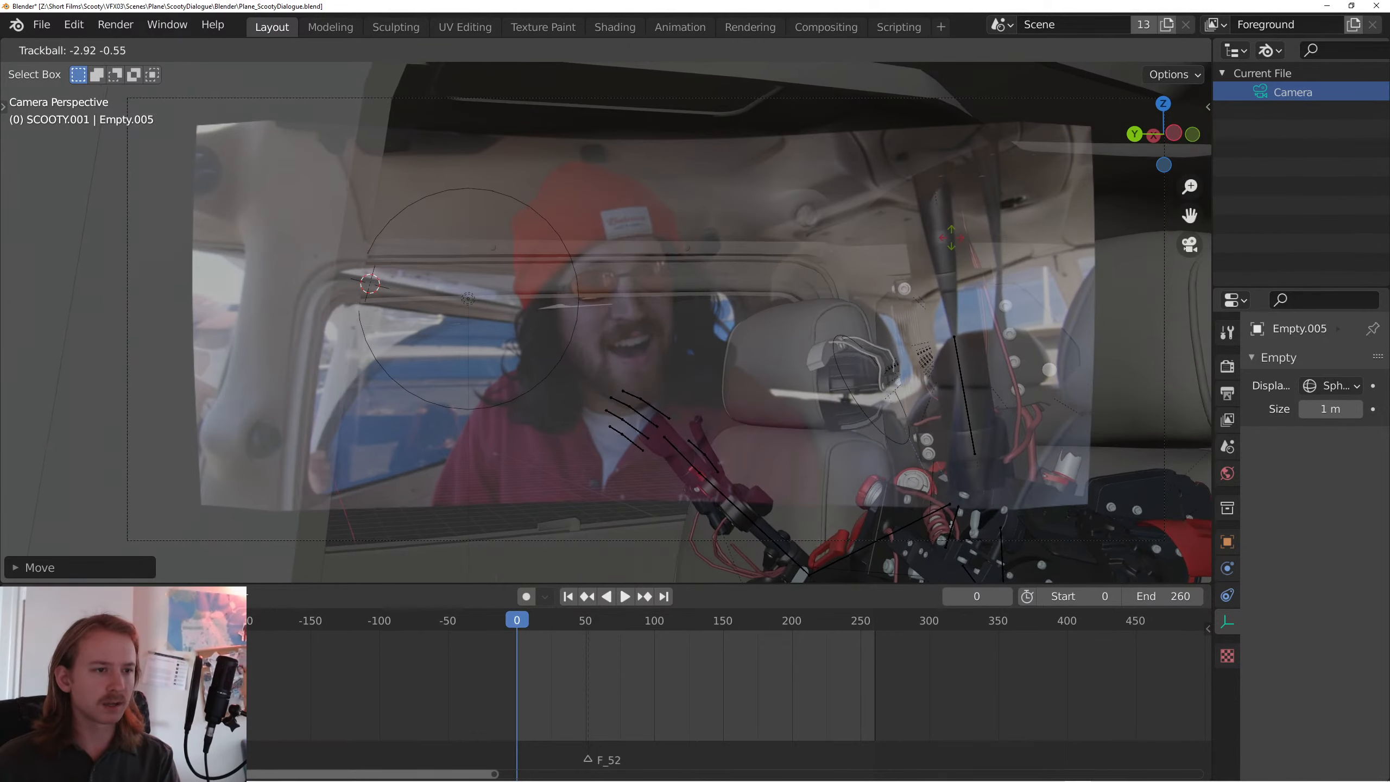
- Finish the trackball rotation of the sphere empty and nudge it freely against the window in the footage
left_click(939, 236)
key("g")
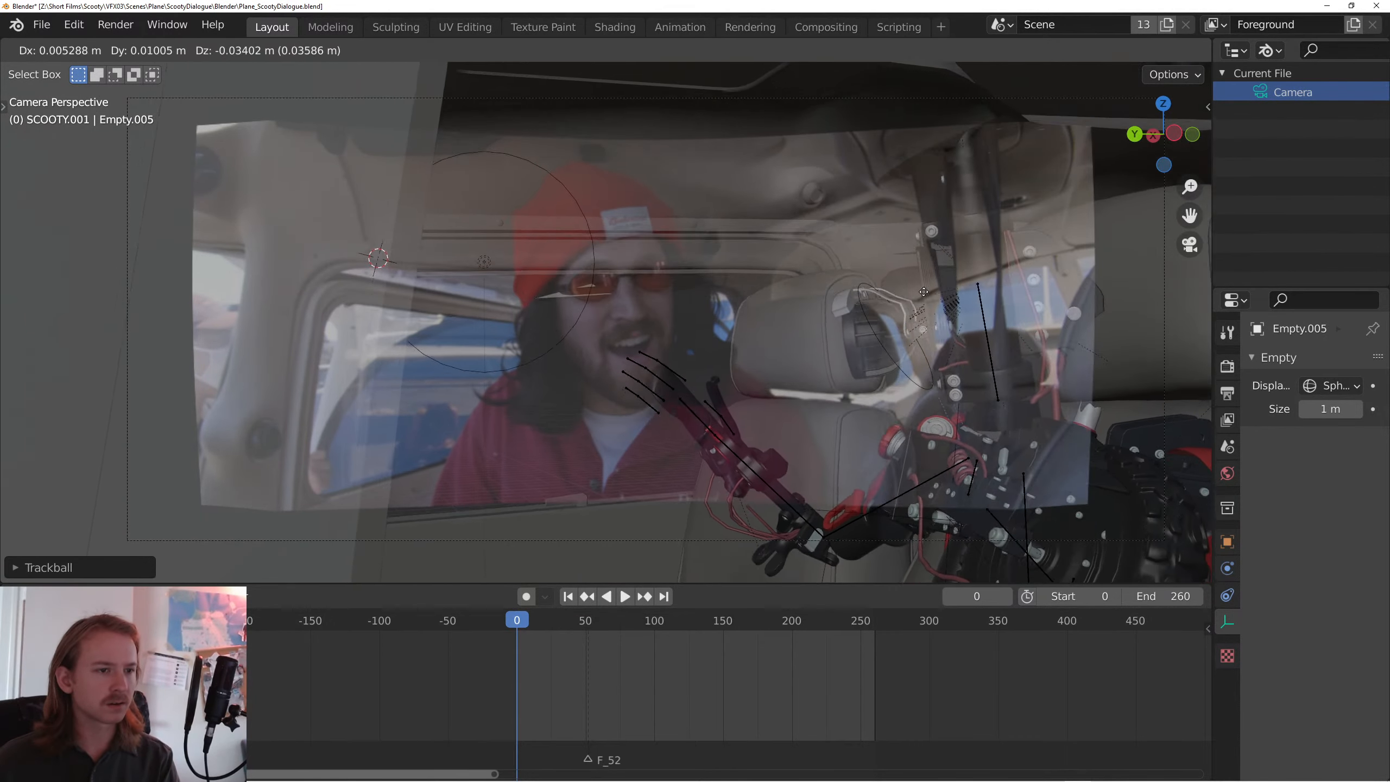
left_click(933, 279)
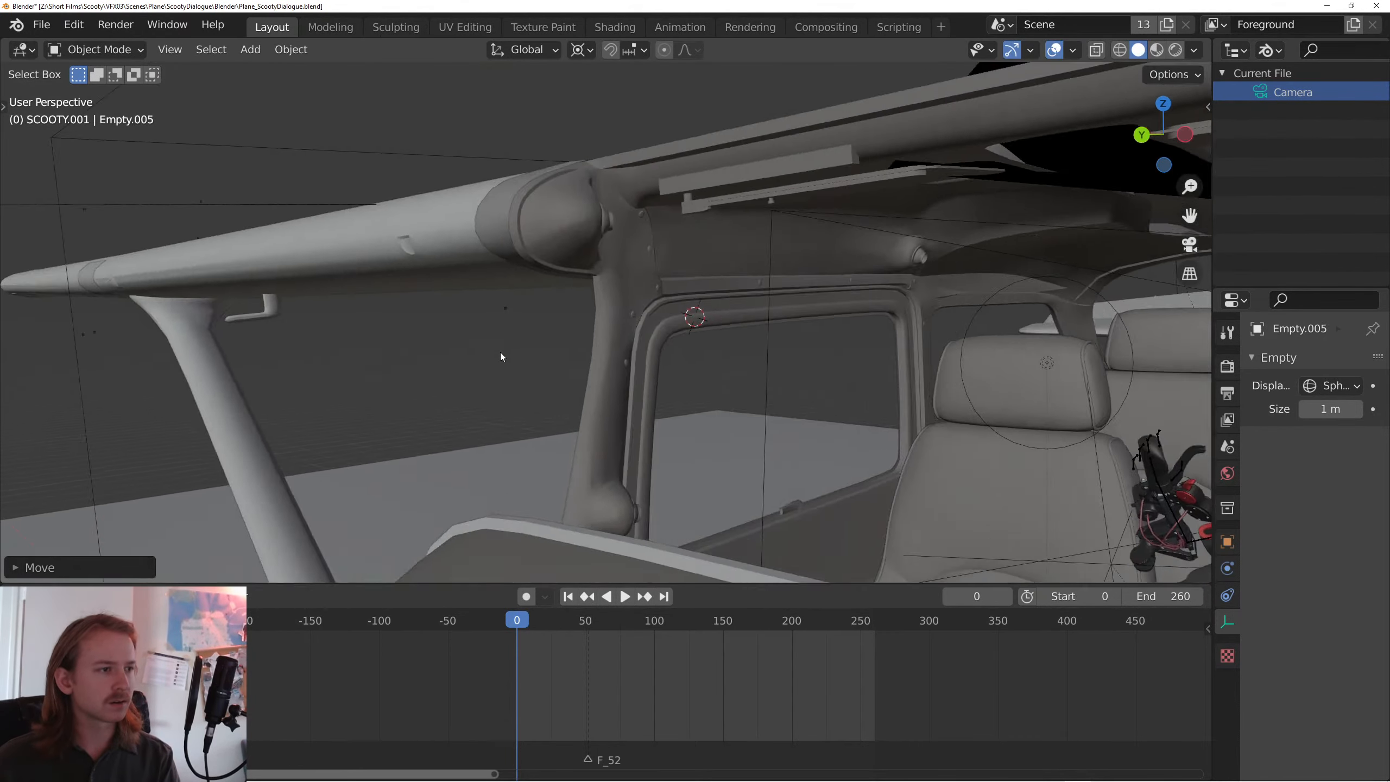
- Leave the camera view, view the airplane from the front, and select the sphere empty beneath it
scroll(515, 367, "down", 6)
left_click_drag(545, 397, 597, 404)
left_click_drag(897, 428, 956, 385)
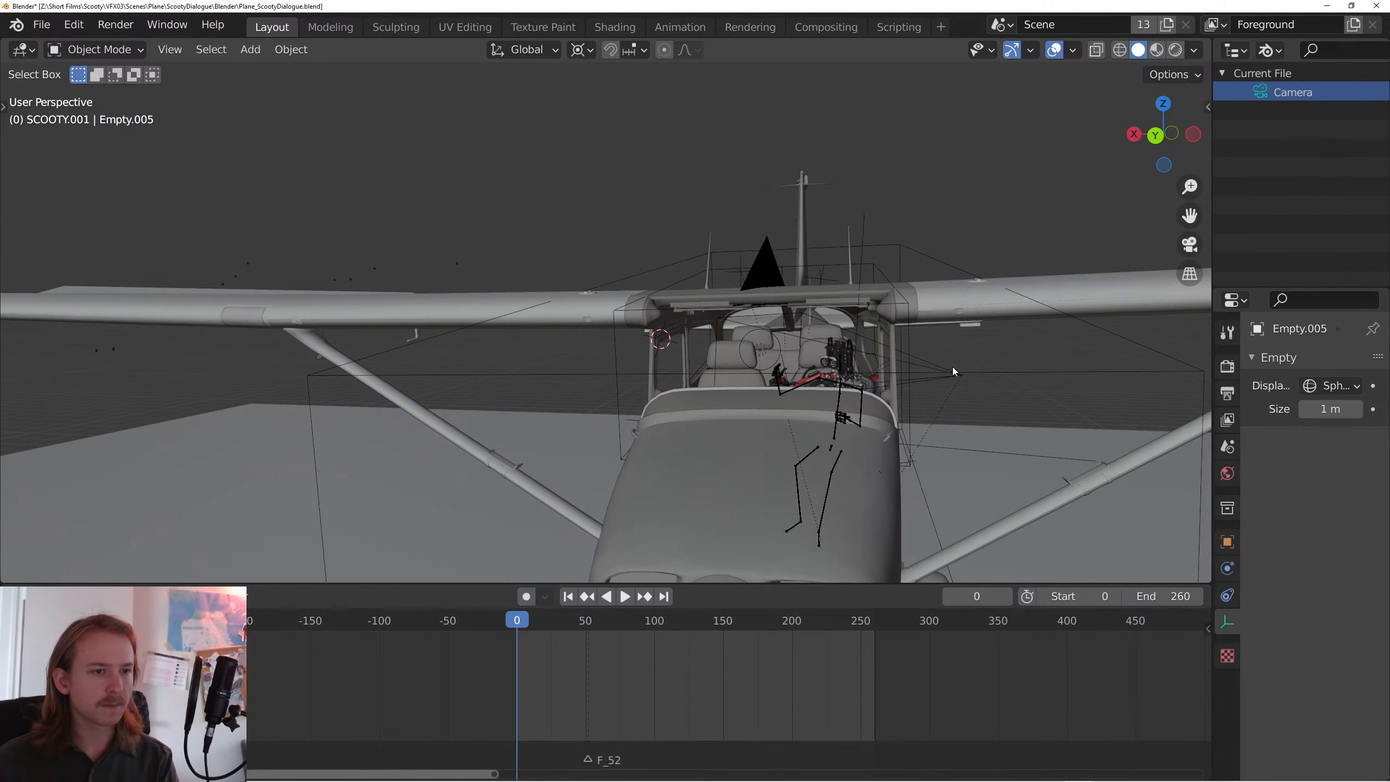
left_click(952, 383)
left_click(956, 382)
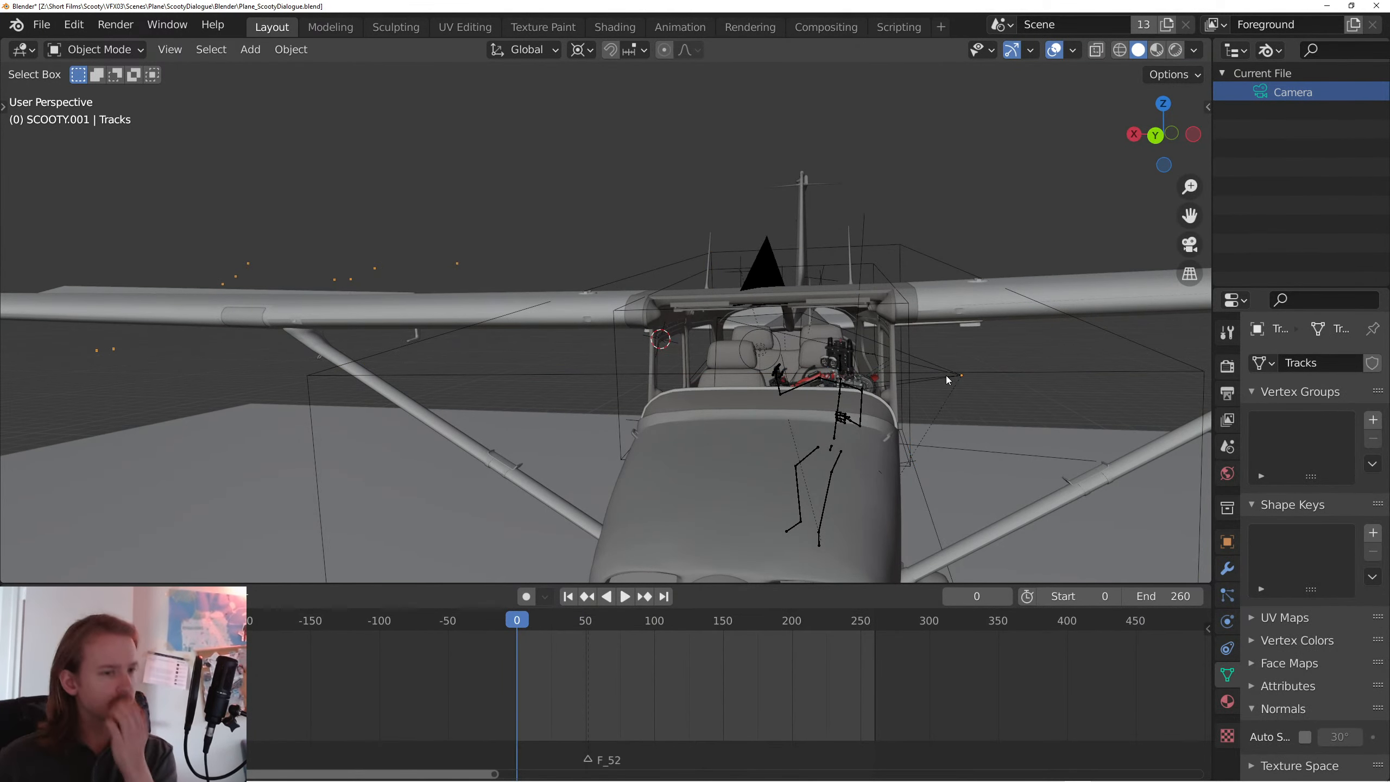
scroll(946, 376, "down", 4)
scroll(855, 413, "down", 5)
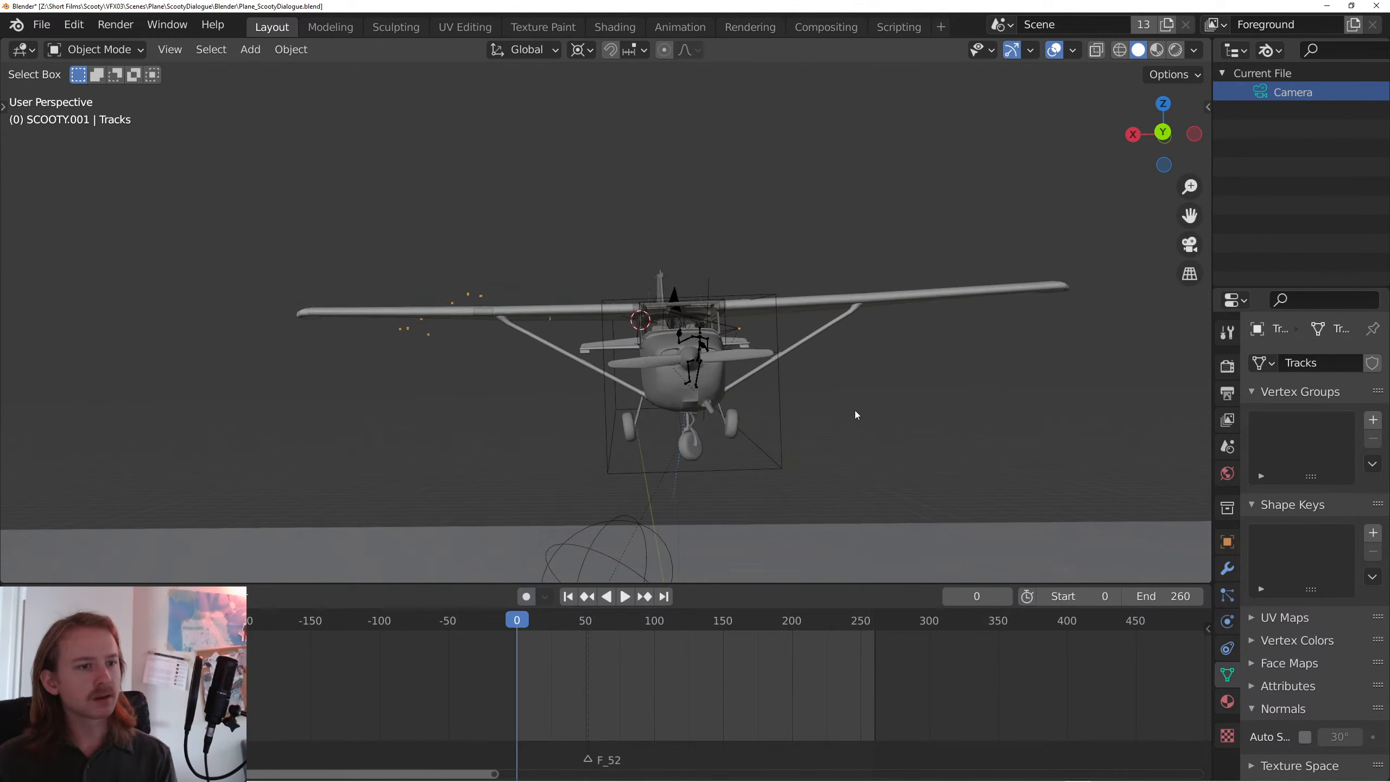
left_click(628, 518)
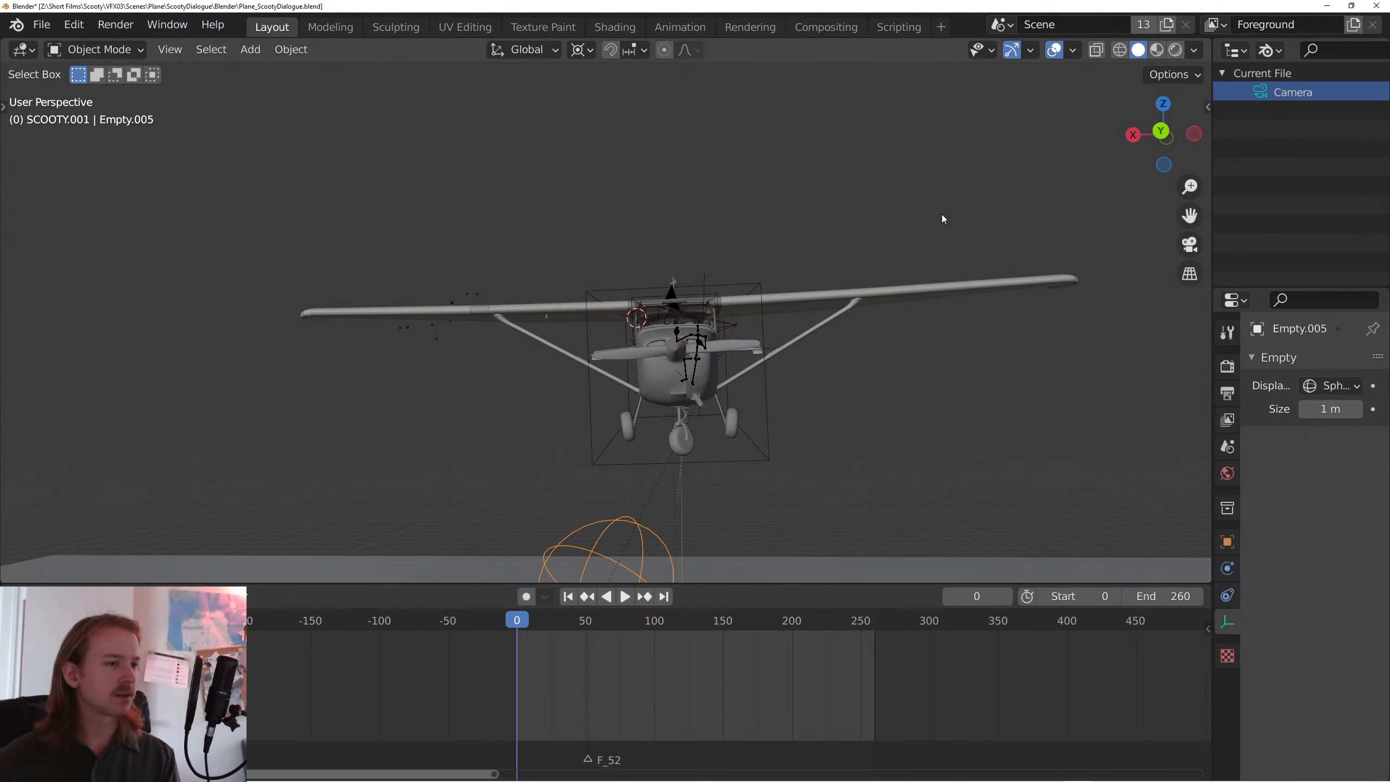
key("KP_0")
key("s")
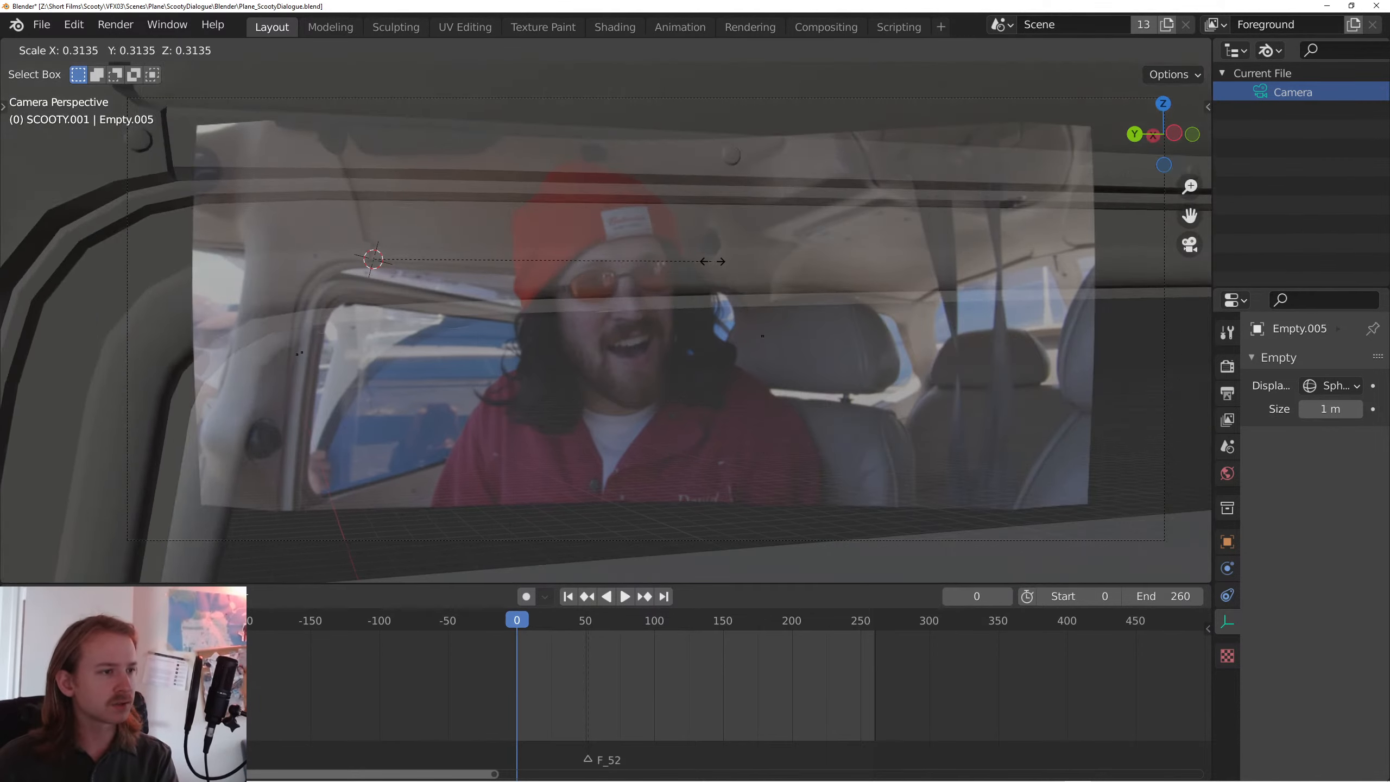
right_click(691, 258)
key("s")
right_click(500, 272)
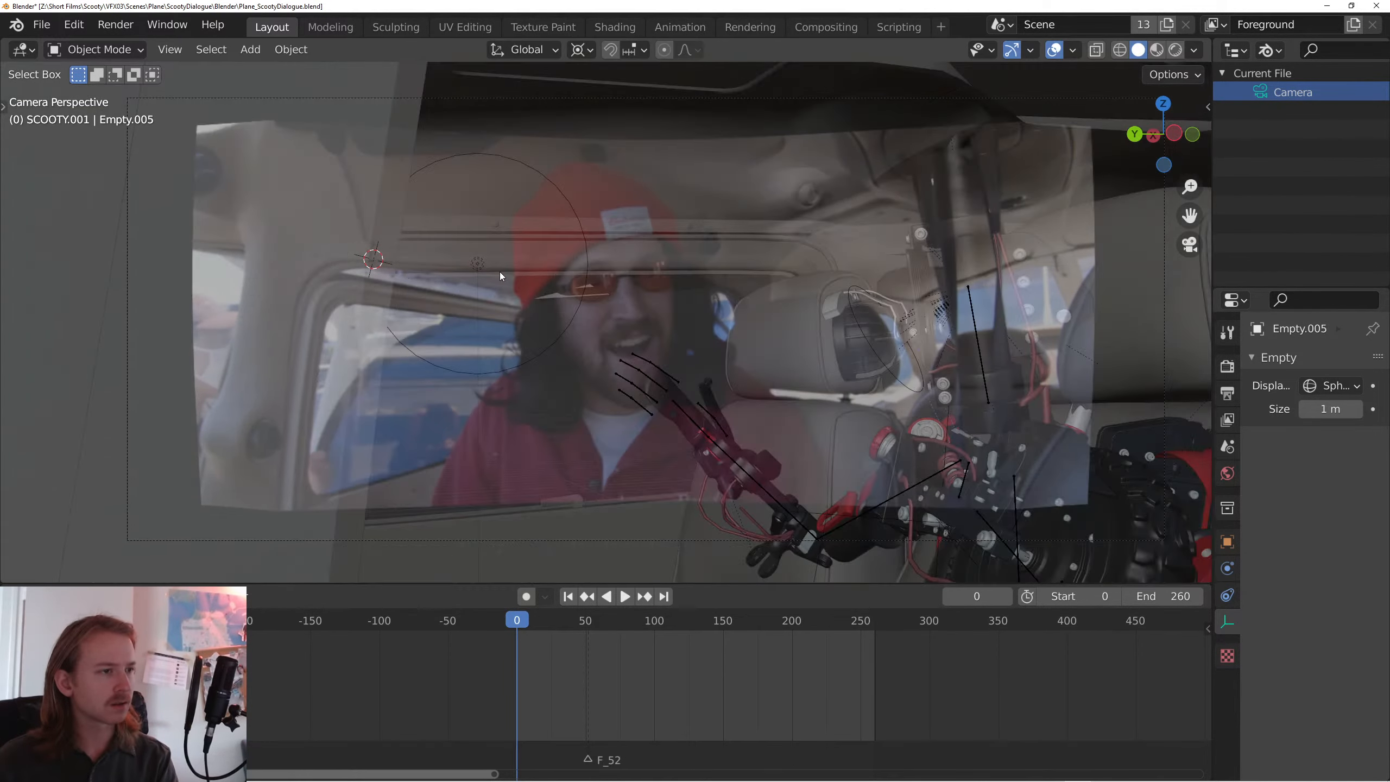
- Scale the sphere empty about the 3D cursor and move it along global X to reposition the camera in the cabin
key("KP_0")
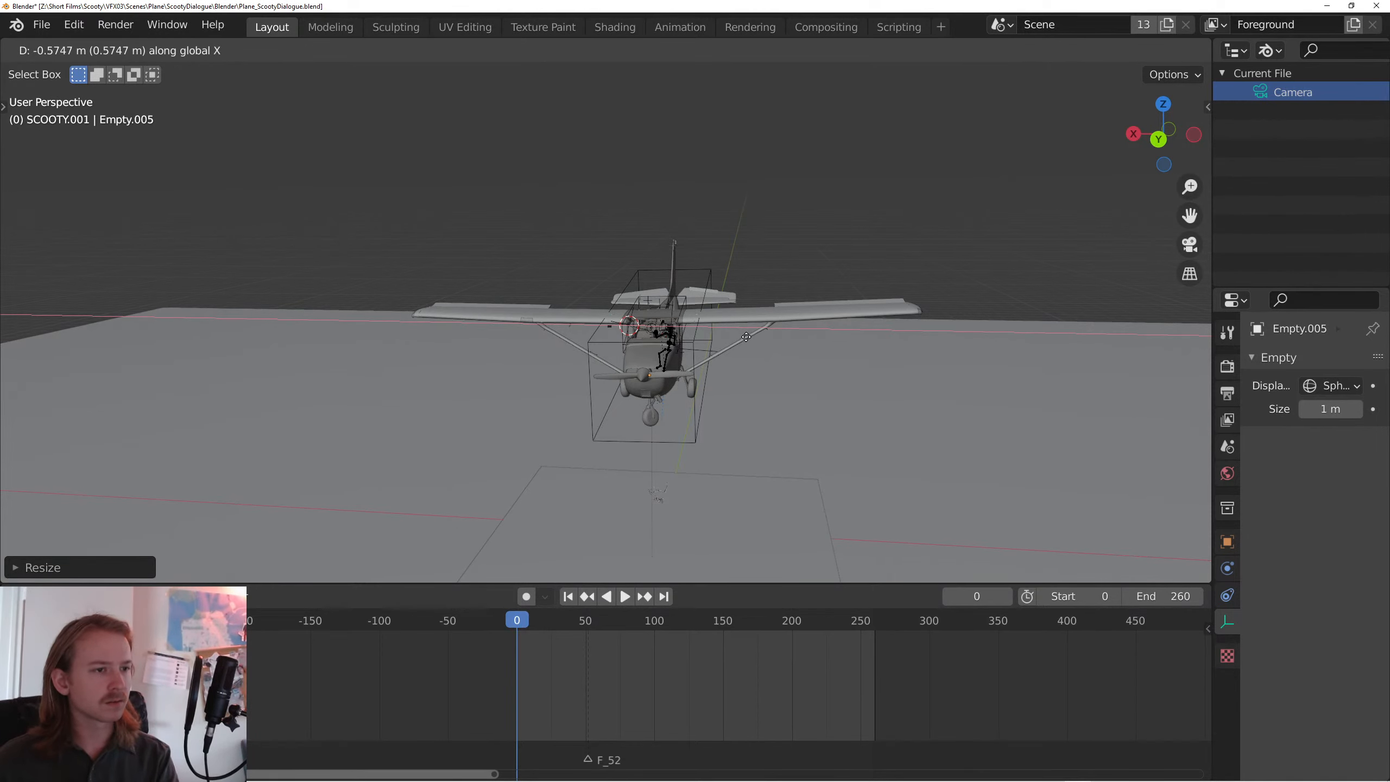
key("KP_0")
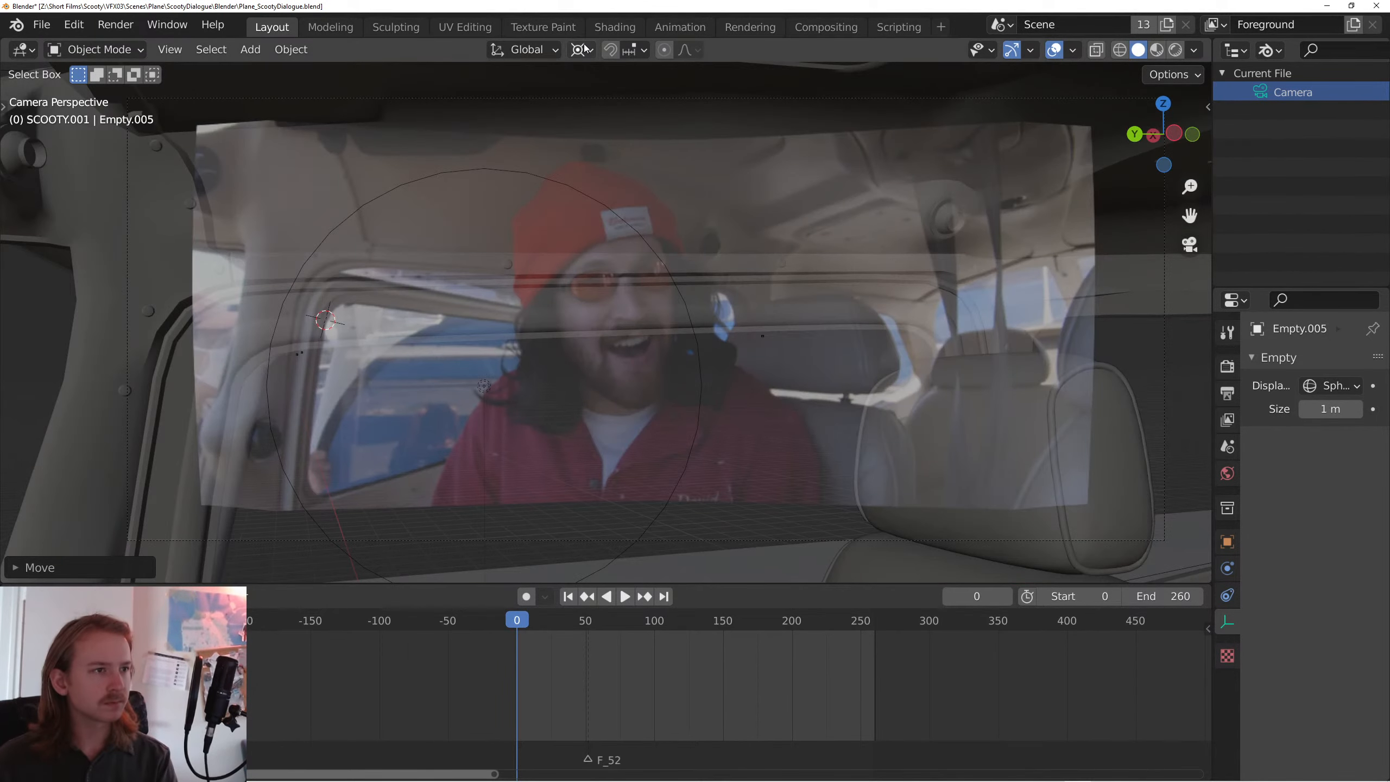
- Place the 3D cursor on the near door frame beside the camera and scale the sphere empty about it
key("KP_0")
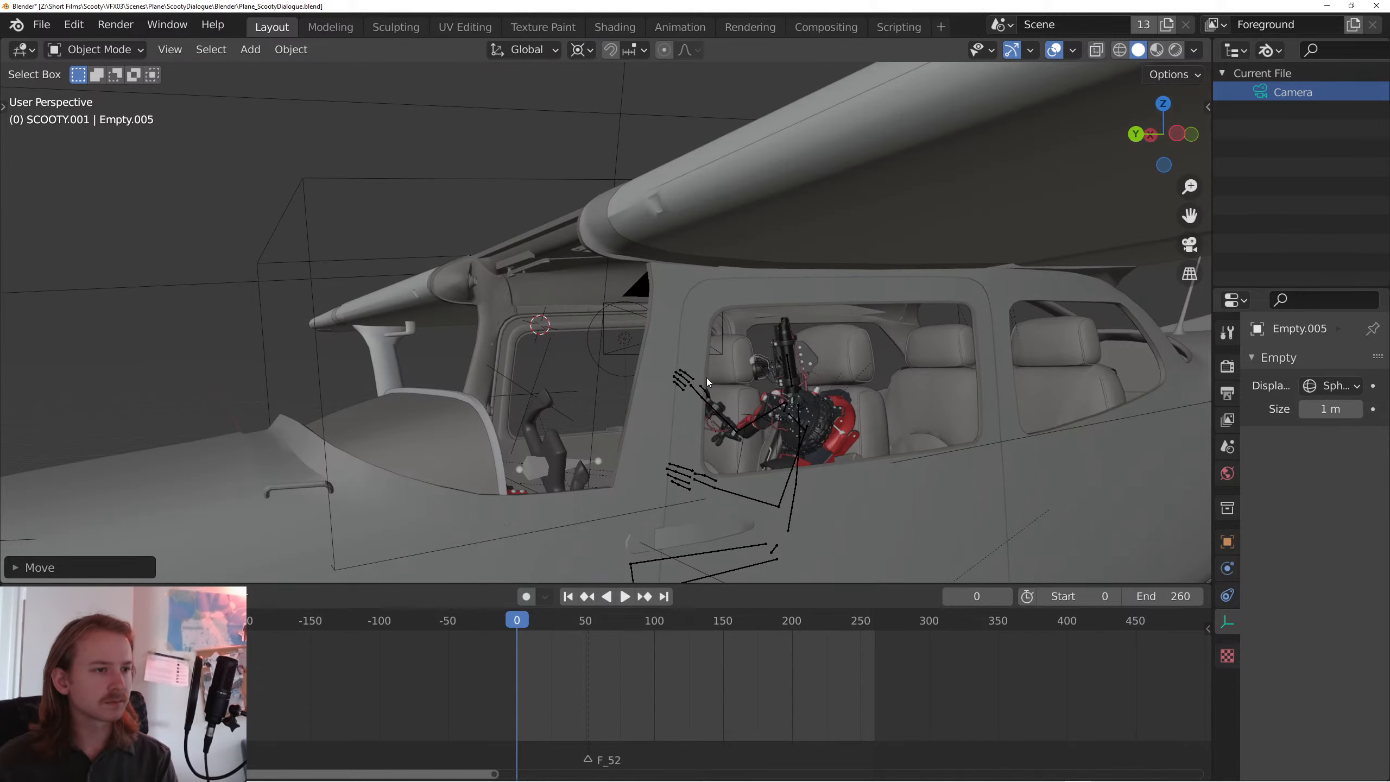
right_click(701, 321)
left_click(705, 322)
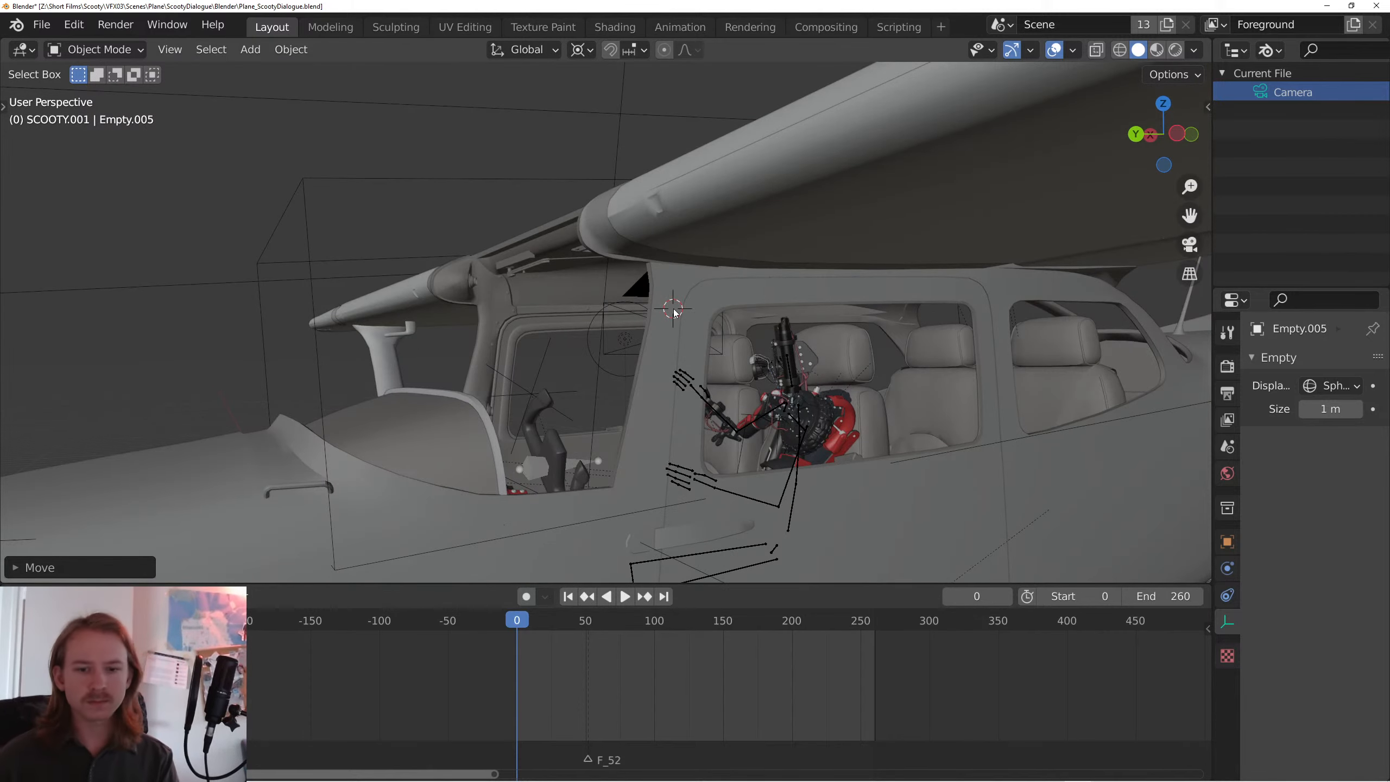
key("KP_0")
key("s")
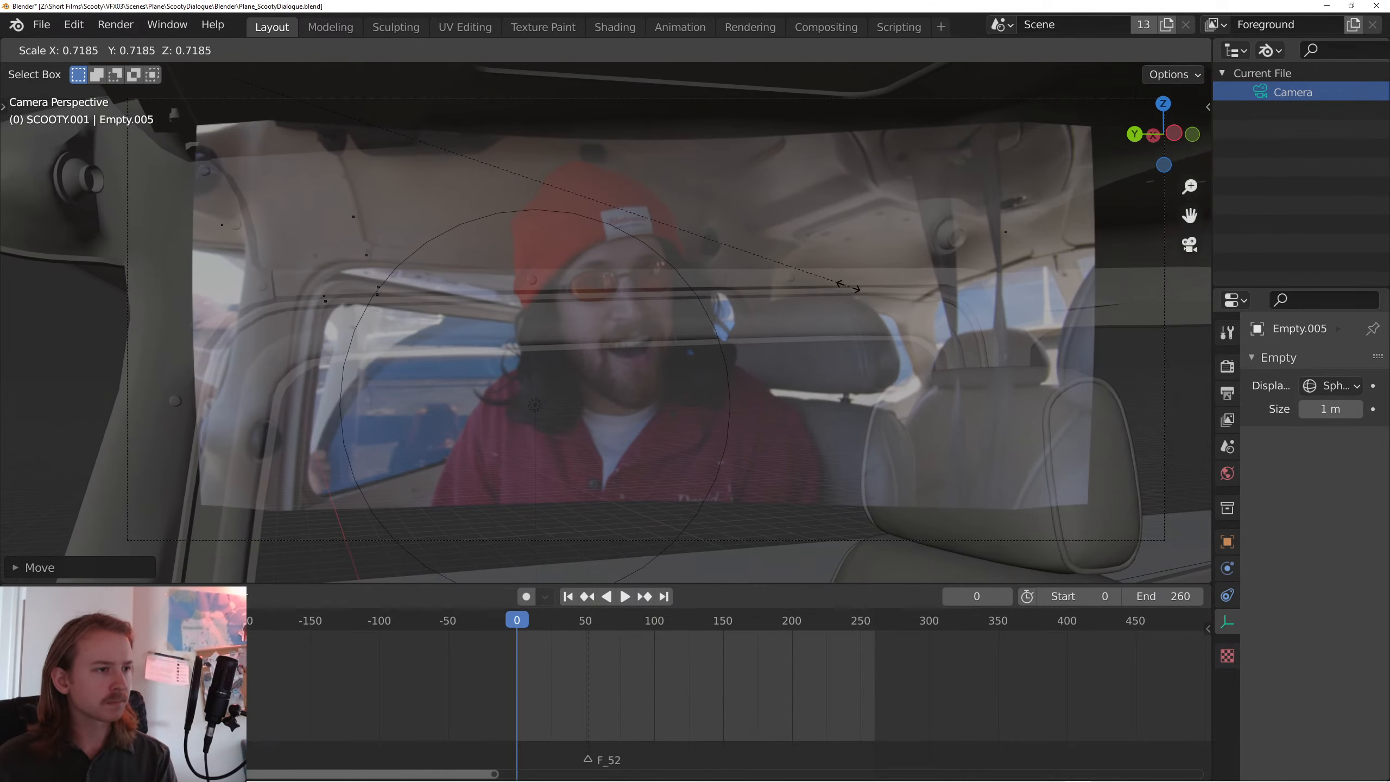
left_click(430, 357)
- Check the camera from outside the airplane, then rotate the sphere empty in the camera view with trackball and view-axis rotation
key("KP_0")
scroll(430, 356, "down", 6)
left_click_drag(430, 356, 723, 379)
key("KP_0")
key("r")
key("r")
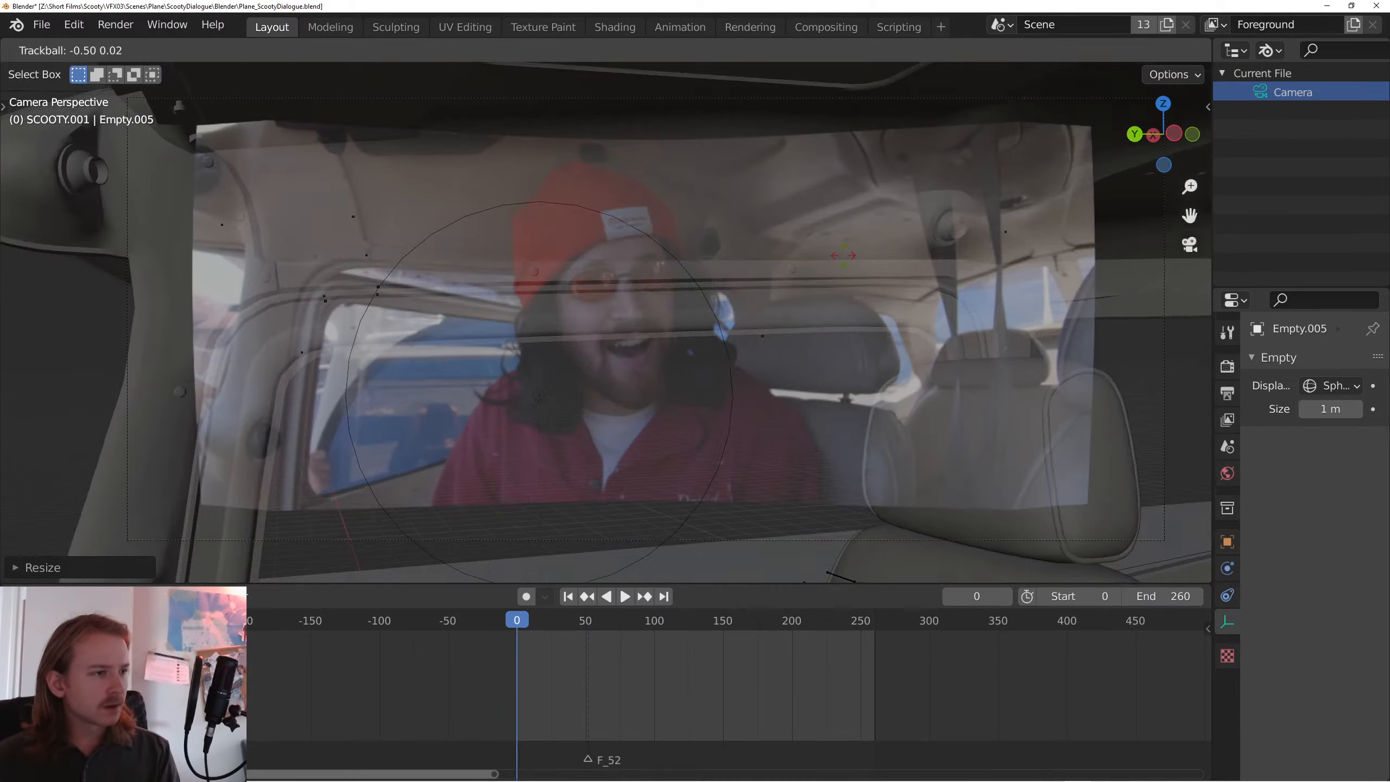
left_click(936, 232)
key("r")
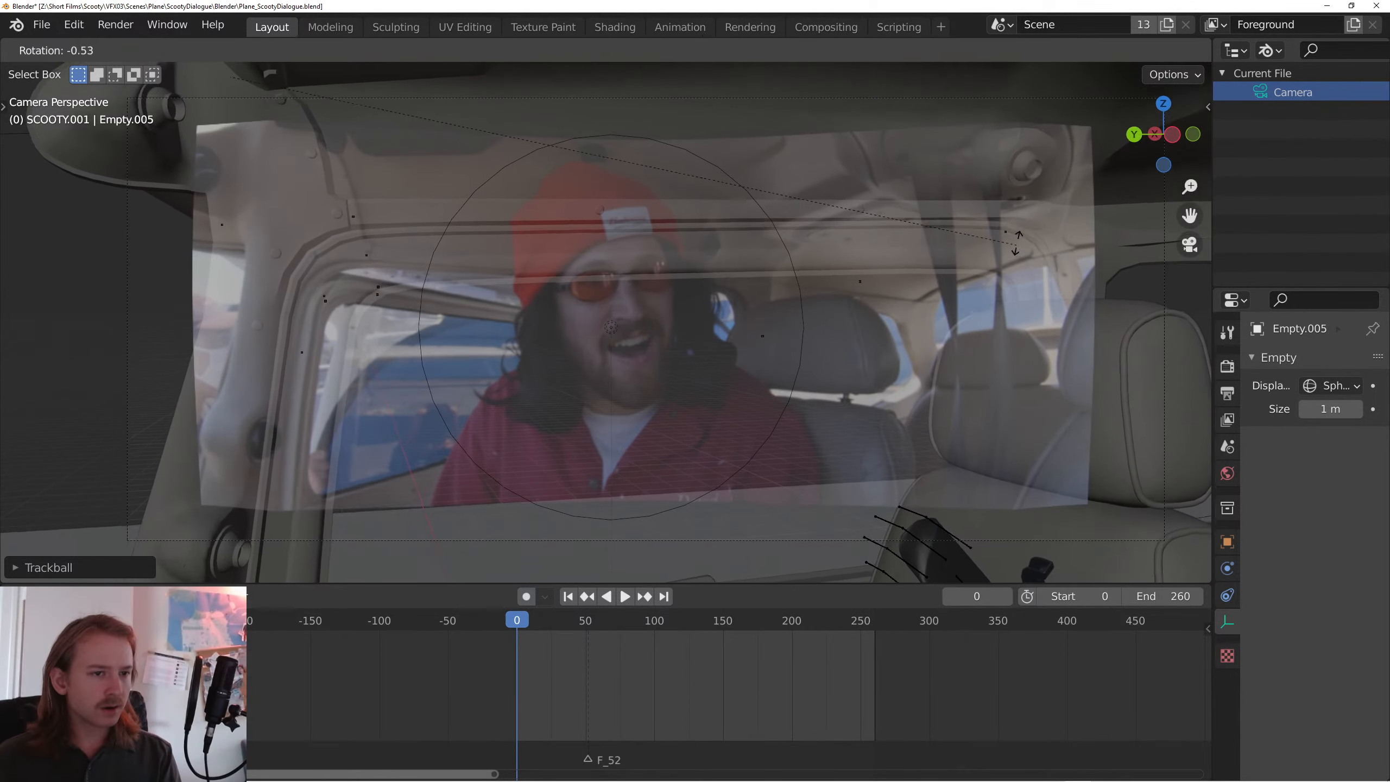
left_click(937, 242)
- Move the sphere empty along X and freely to align the cabin window with the footage, then select its children
key("x")
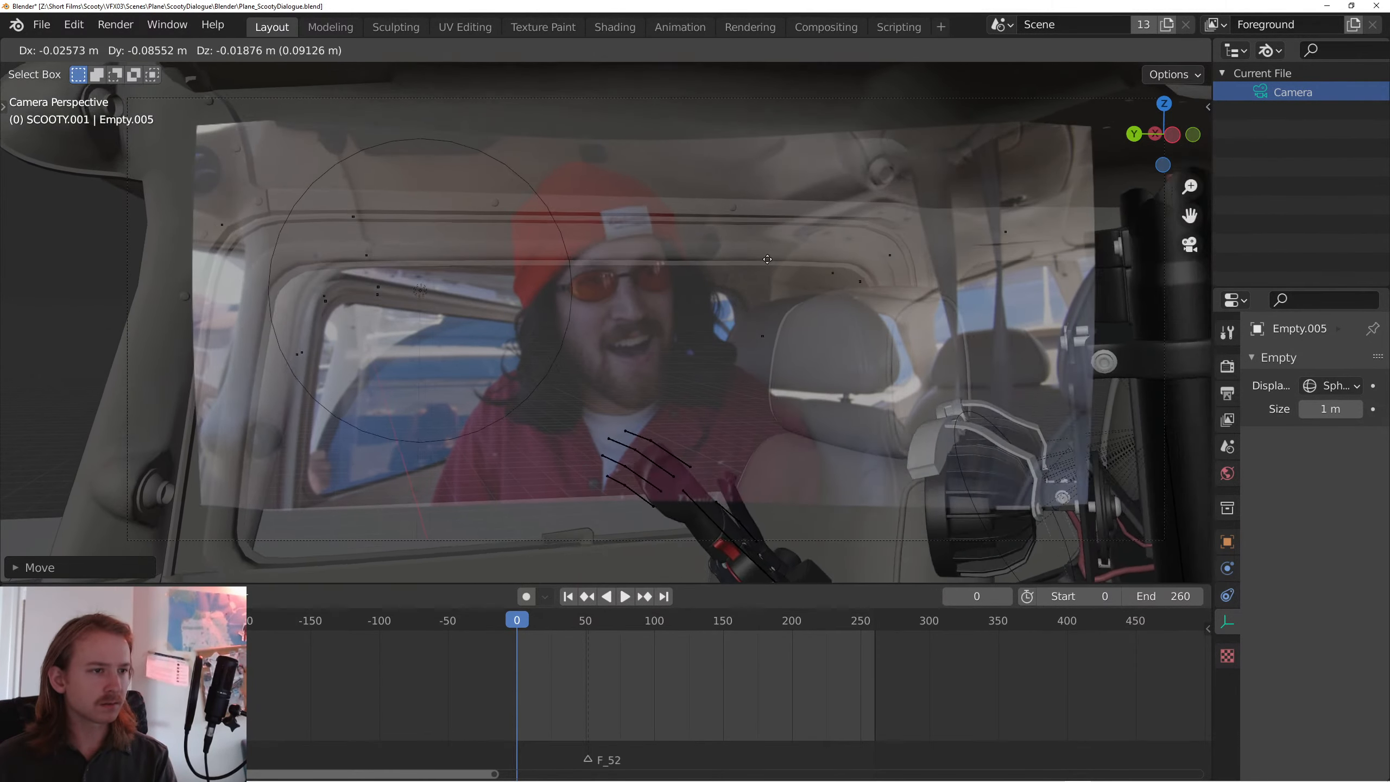
left_click(728, 276)
key("g")
key("y")
key("Escape")
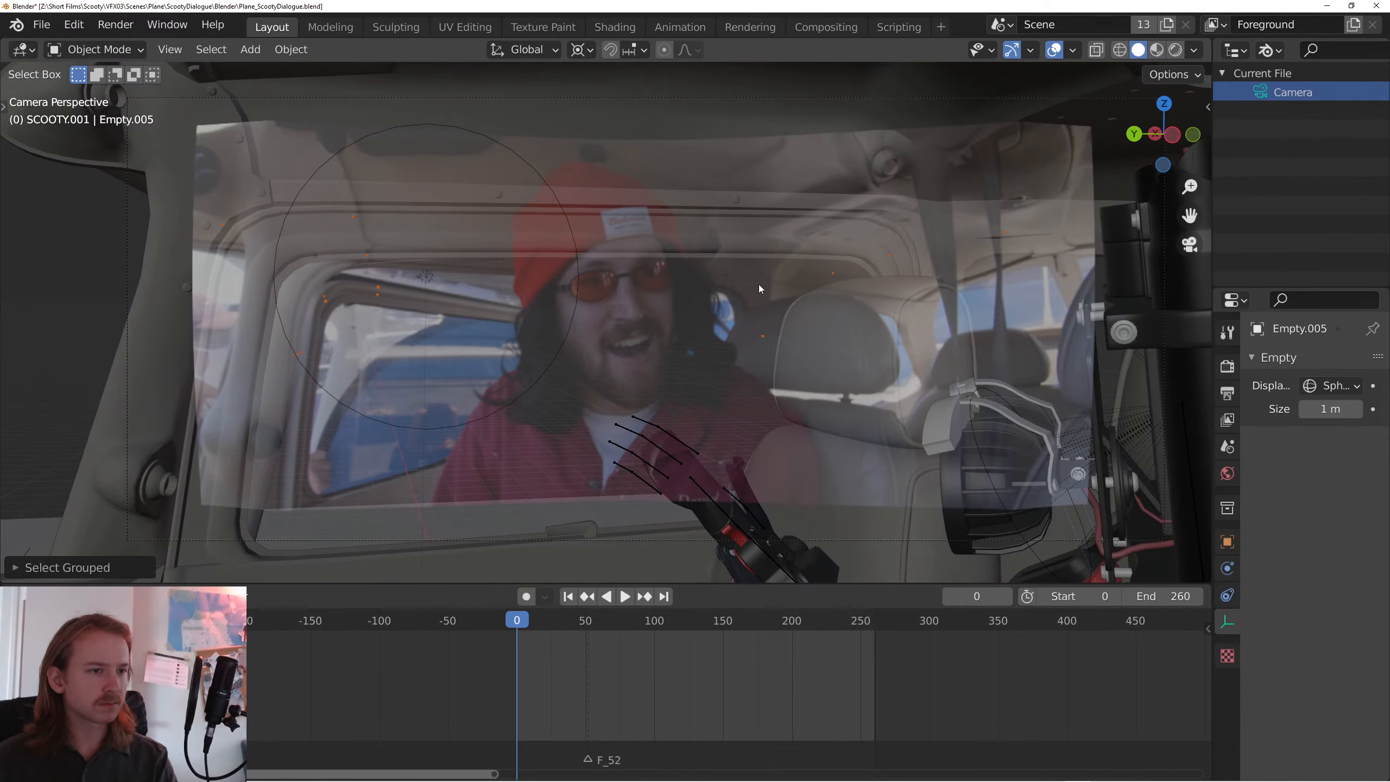
- Switch the viewport shading to Rendered and back to Solid, and select the cube empty enclosing the airplane
scroll(819, 433, "down", 6)
mouse_move(836, 426)
left_mouse_down()
mouse_move(819, 433)
mouse_move(771, 406)
mouse_move(864, 363)
mouse_move(850, 382)
mouse_move(704, 412)
mouse_move(730, 480)
left_mouse_up()
scroll(849, 382, "down", 2)
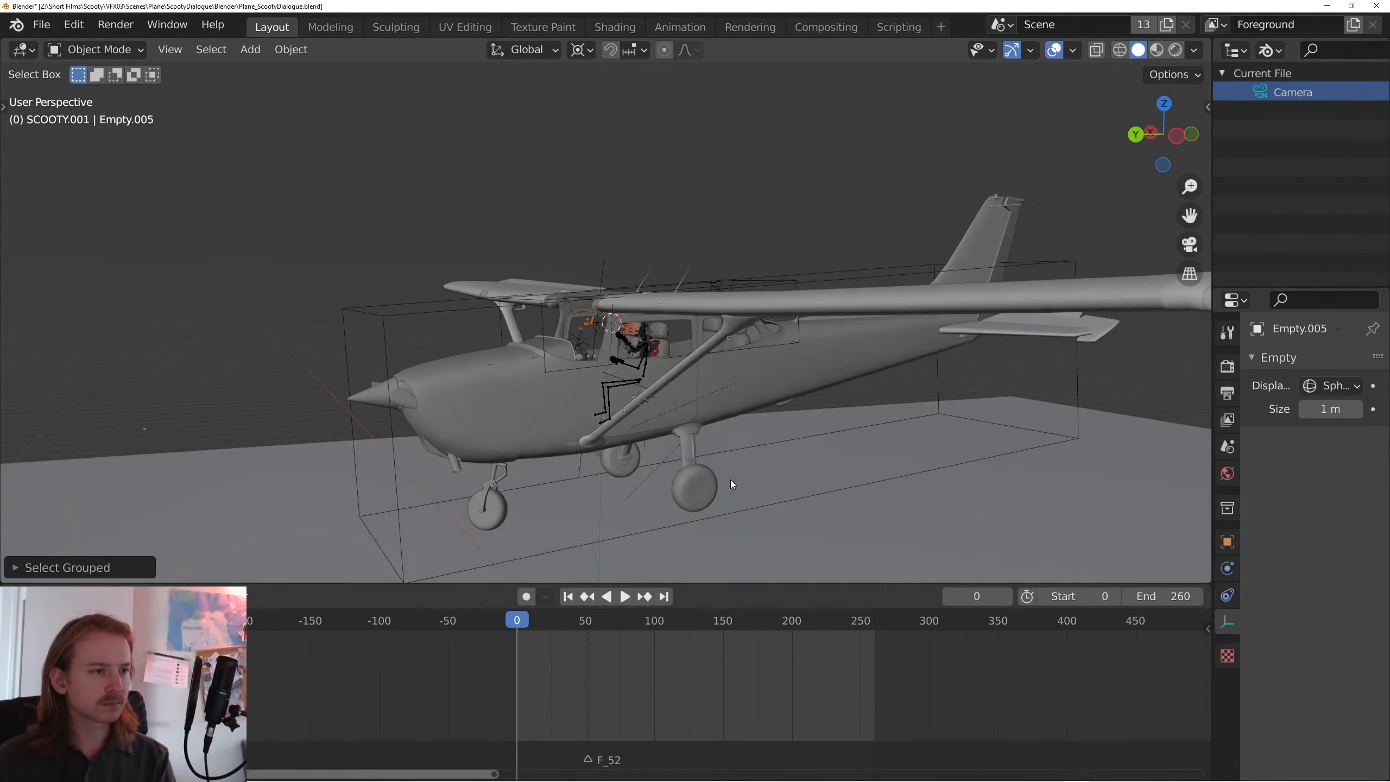
key("z")
left_click(569, 488)
key("z")
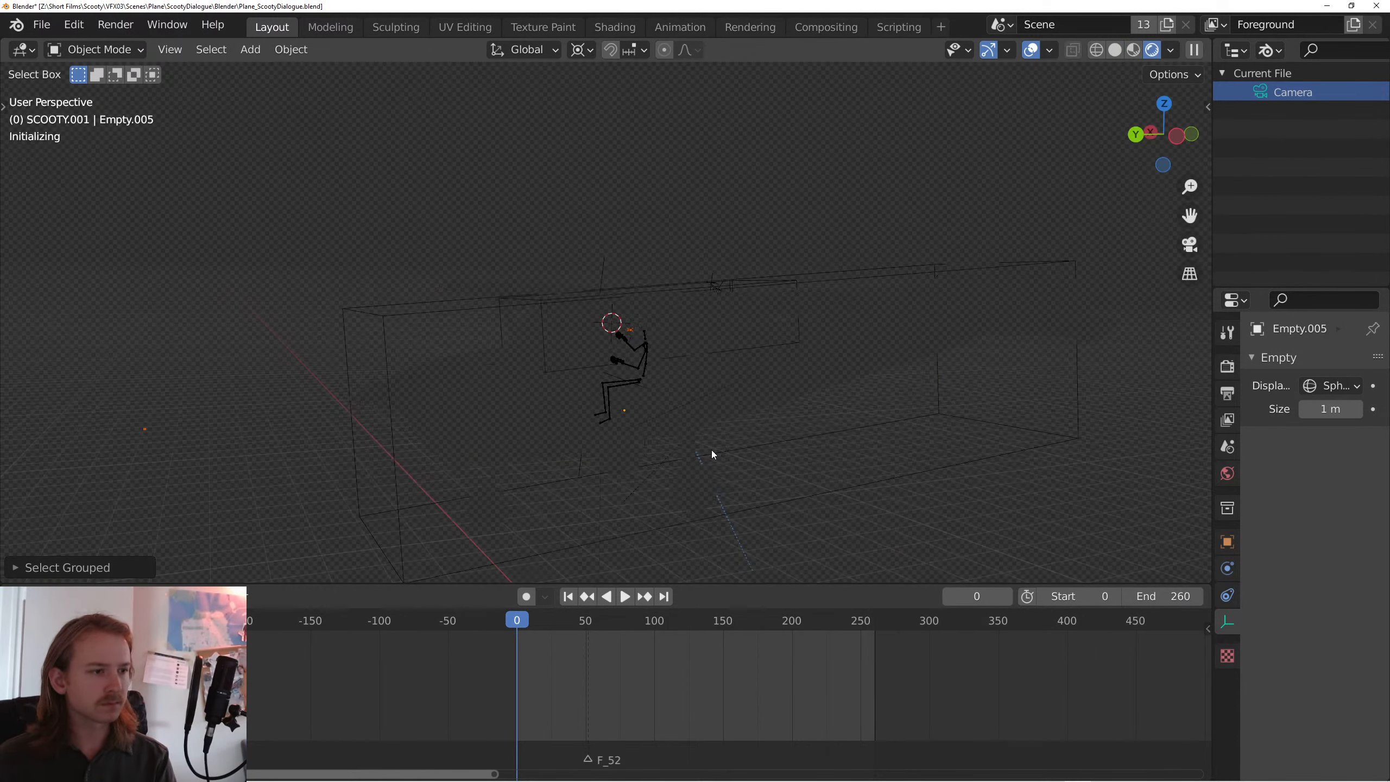
left_click(821, 437)
left_click_drag(778, 421, 784, 417)
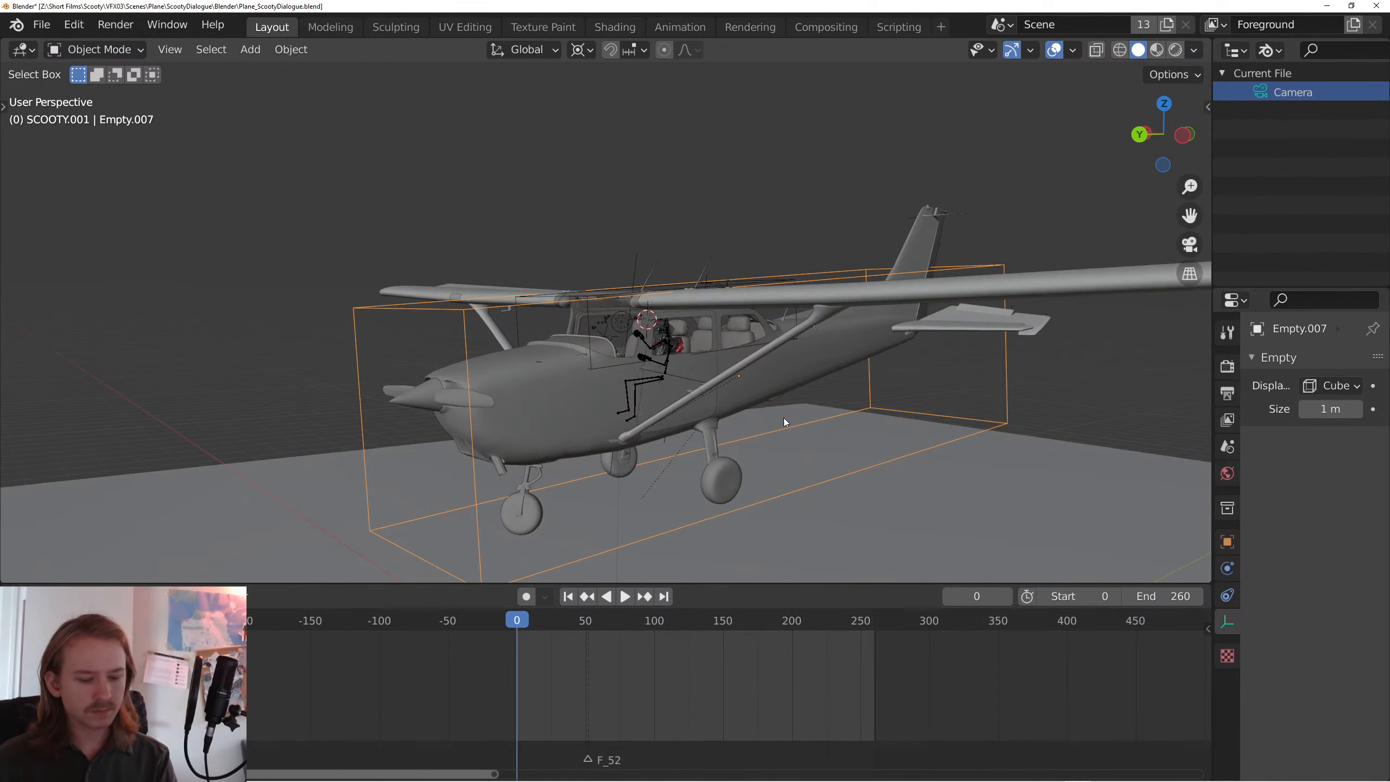
- Select the airplane's cabin shell mesh through the camera and view the cabin interior outside the camera view
scroll(679, 407, "up", 6)
key("KP_0")
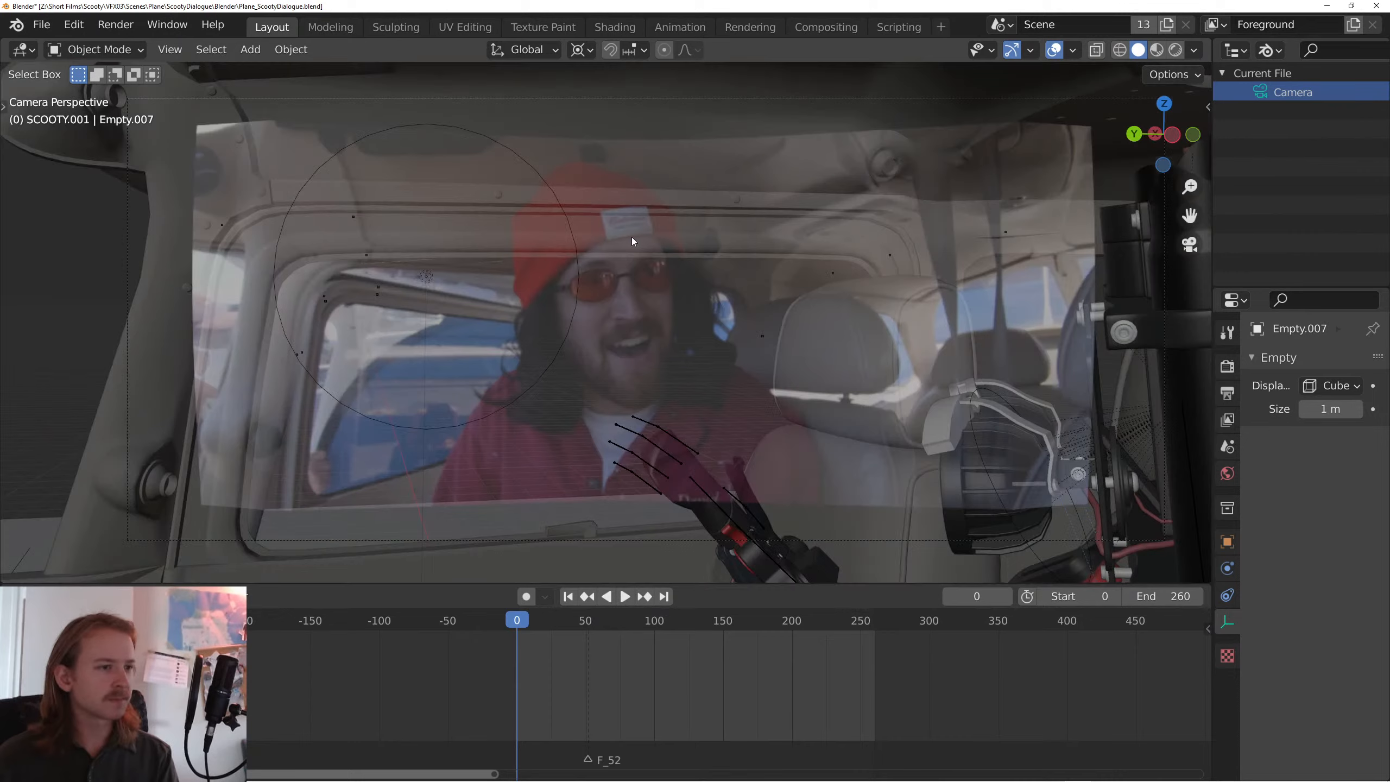
left_click(662, 96)
scroll(689, 328, "down", 3)
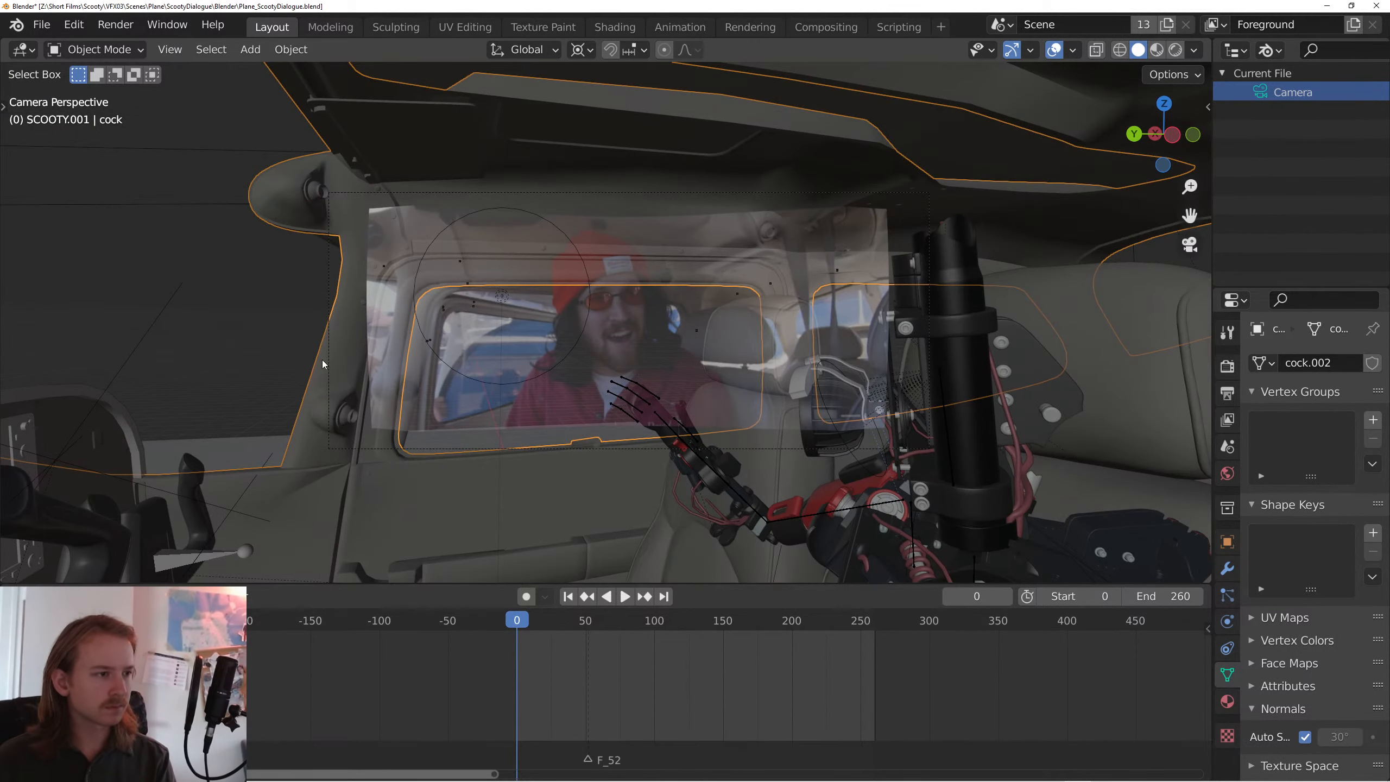
key("KP_0")
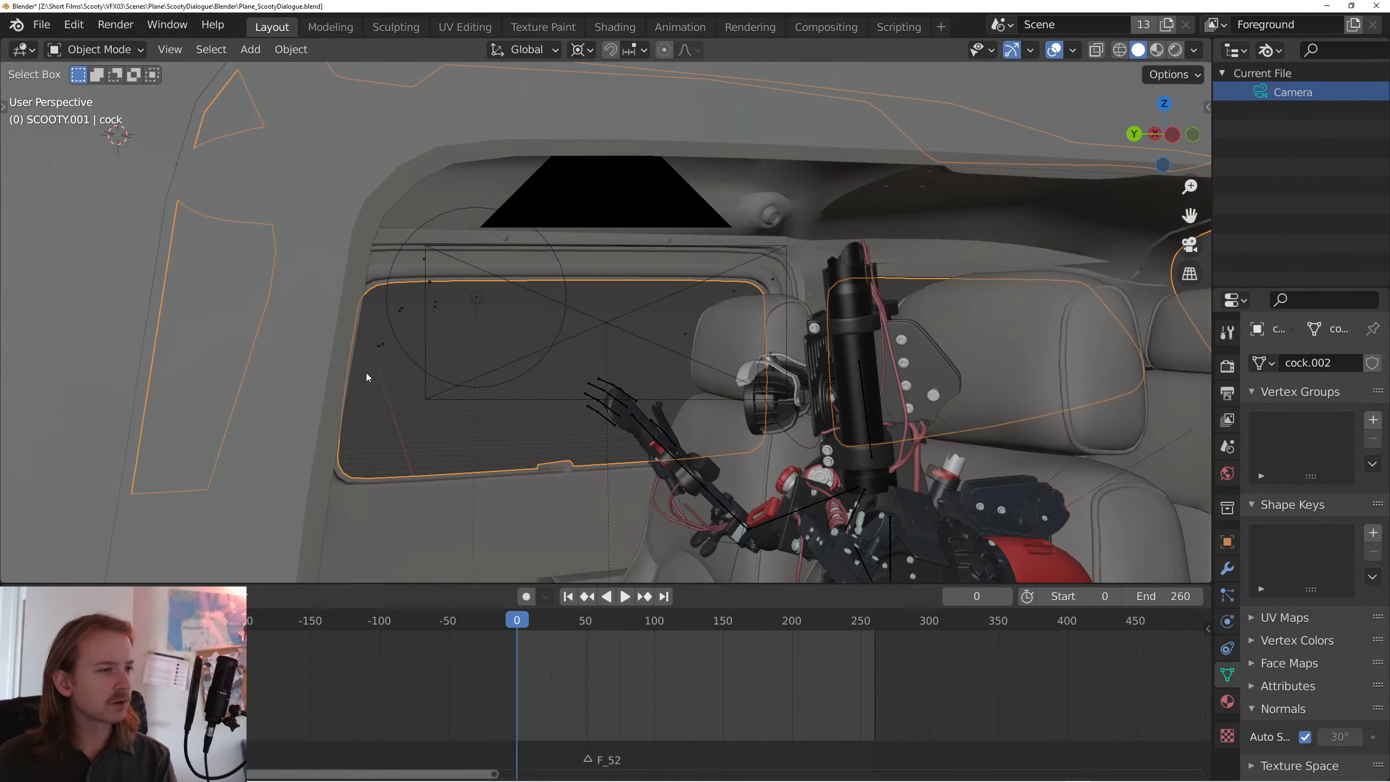
left_click(574, 194)
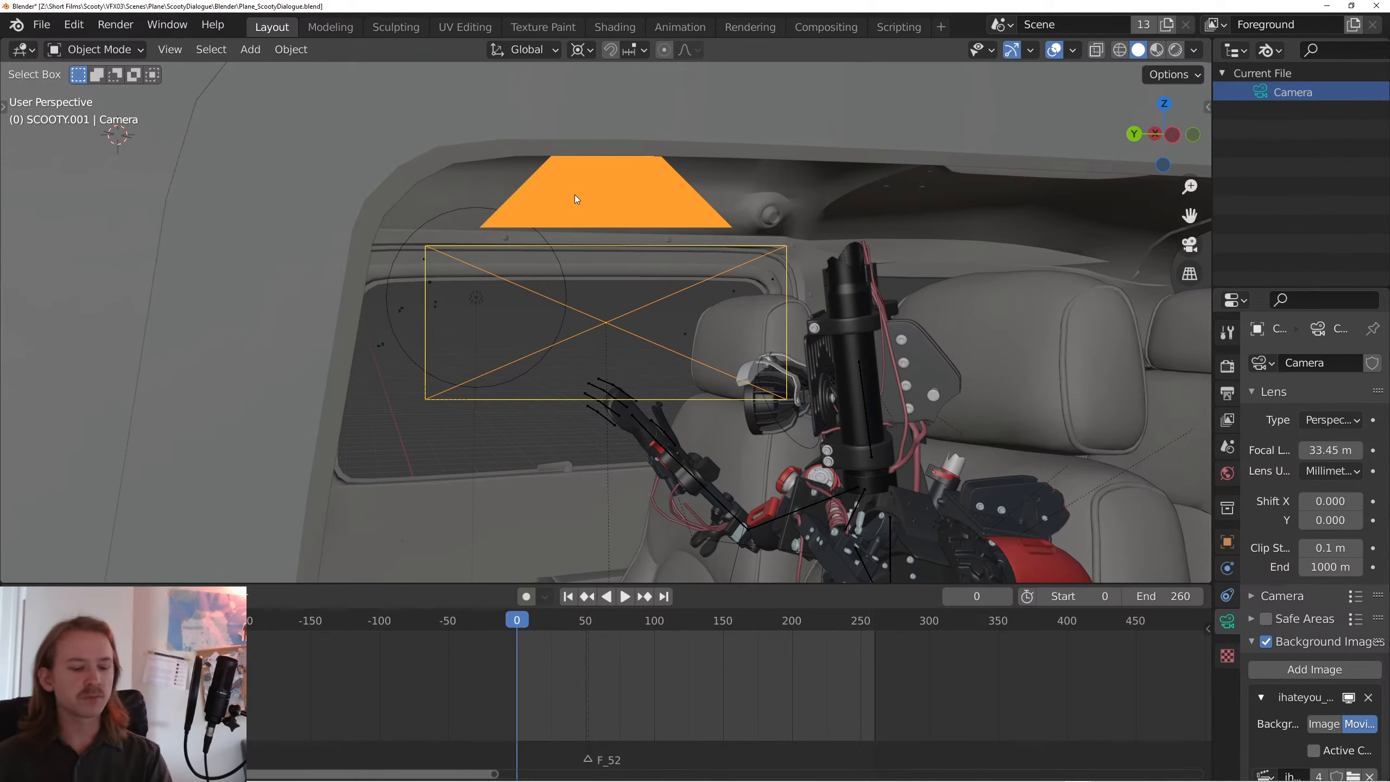
key("shift+g")
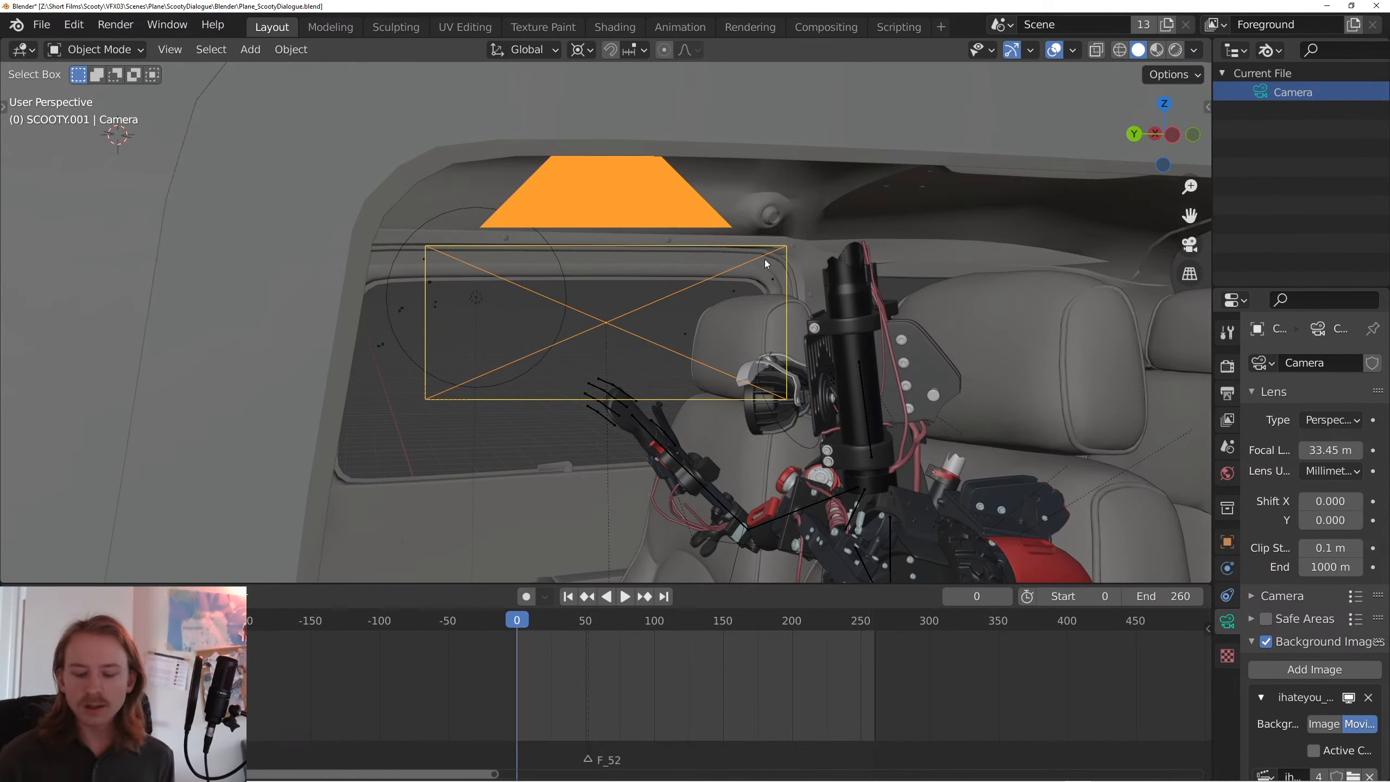
key("KP_0")
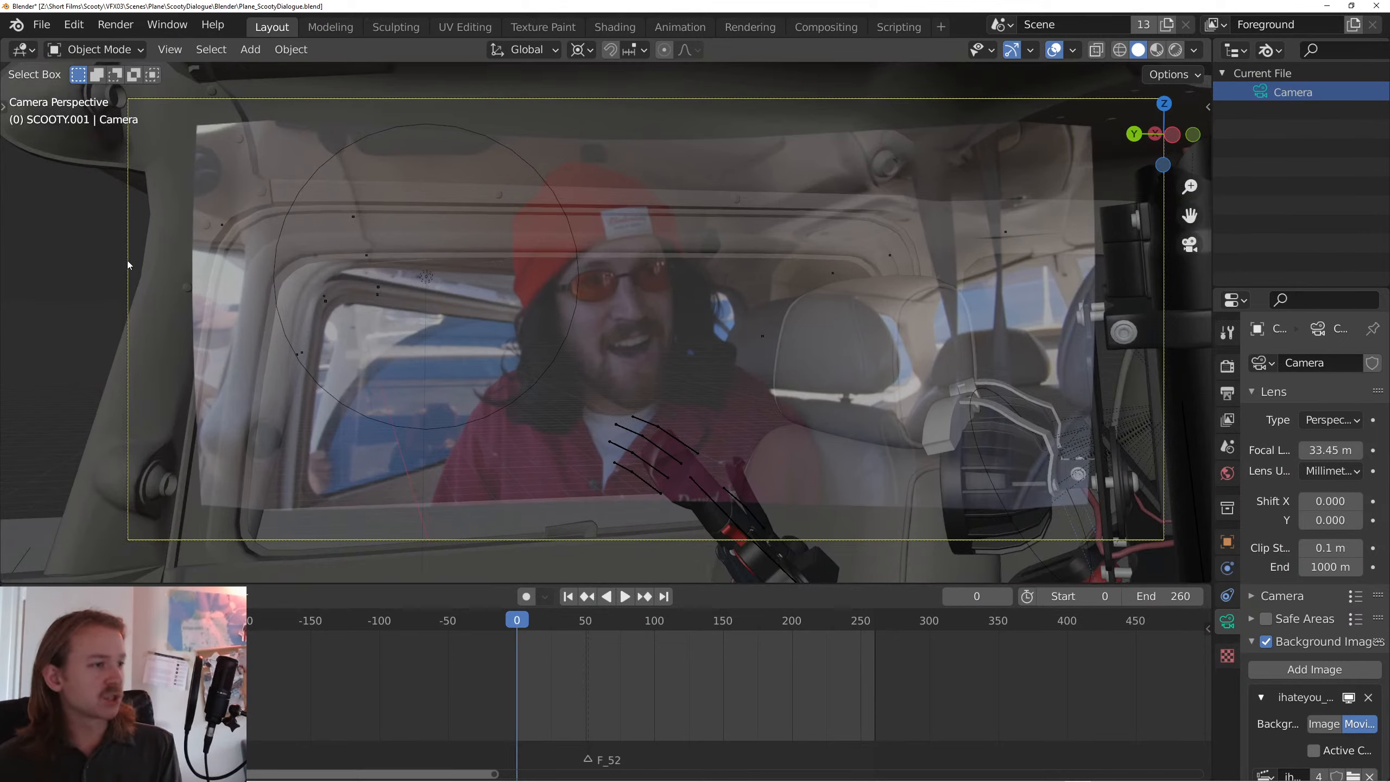
left_click(629, 414)
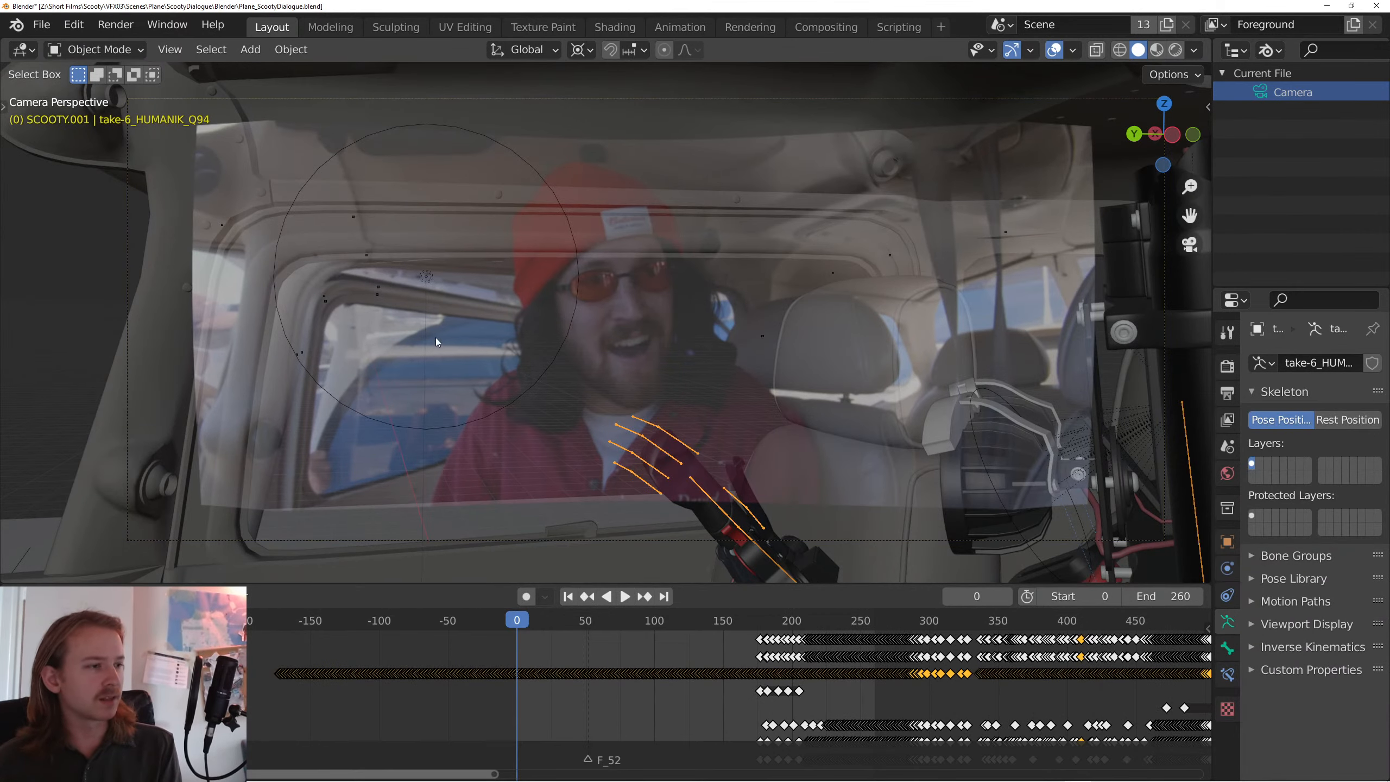
left_click(194, 251)
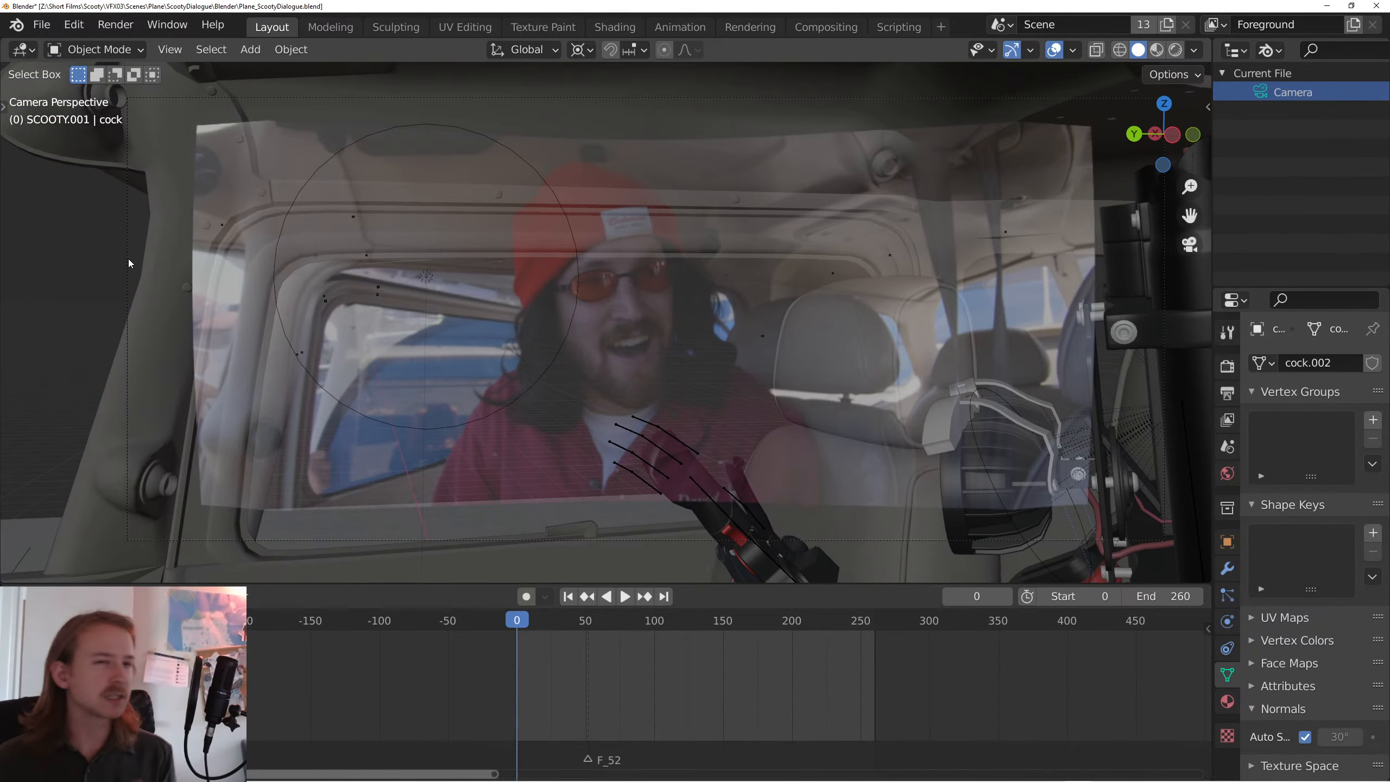
key("KP_0")
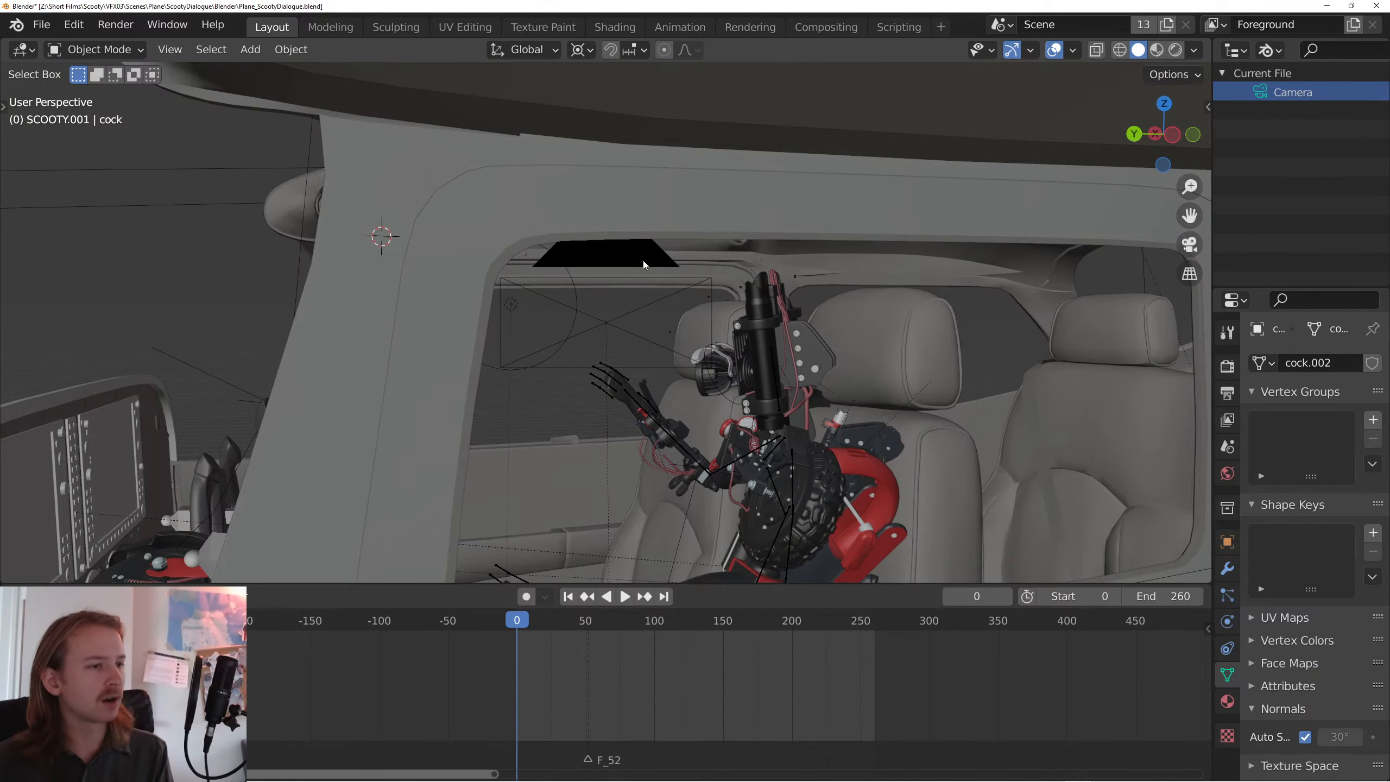
- Select the camera's parent sphere empty from the camera and rotate it with trackball rotation while looking through the camera
left_click(676, 296)
key("KP_0")
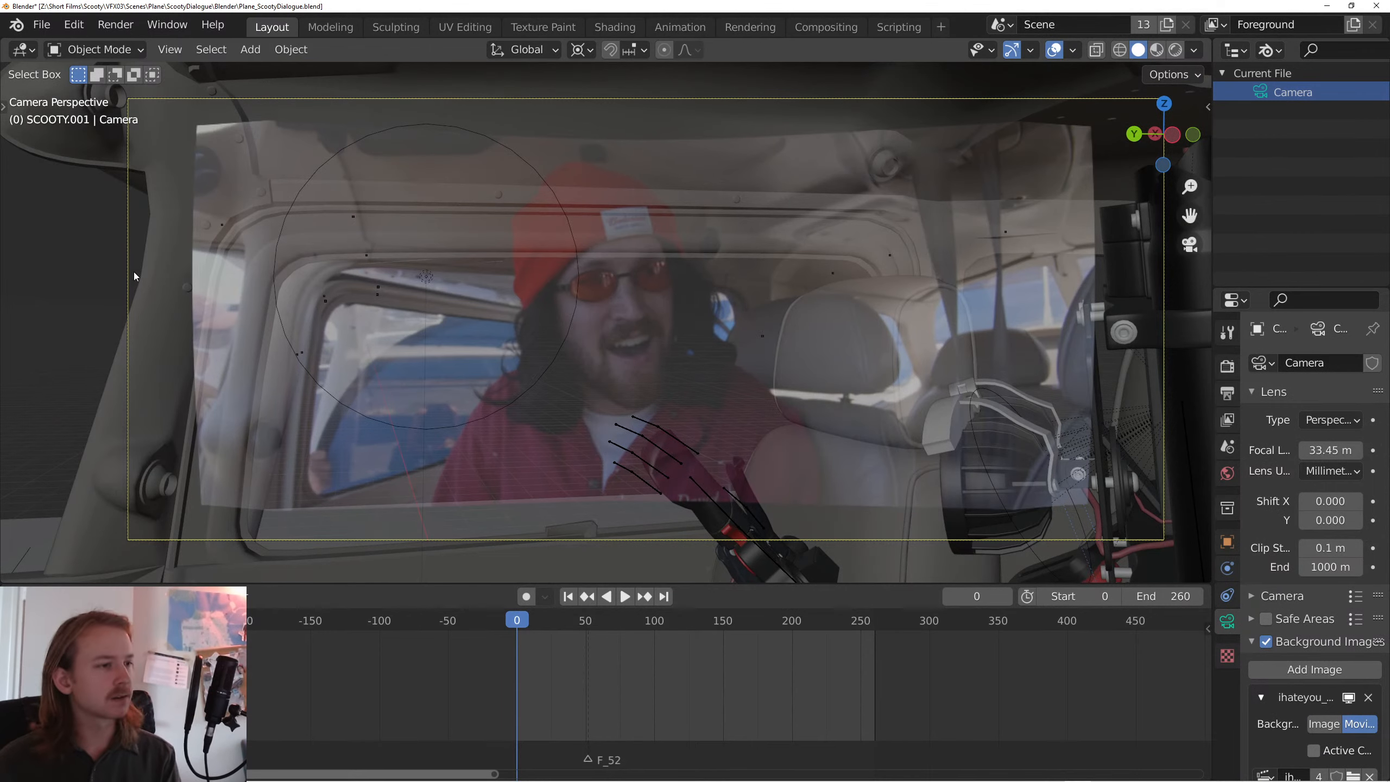
key("shift+g")
left_click(506, 363)
key("r")
key("r")
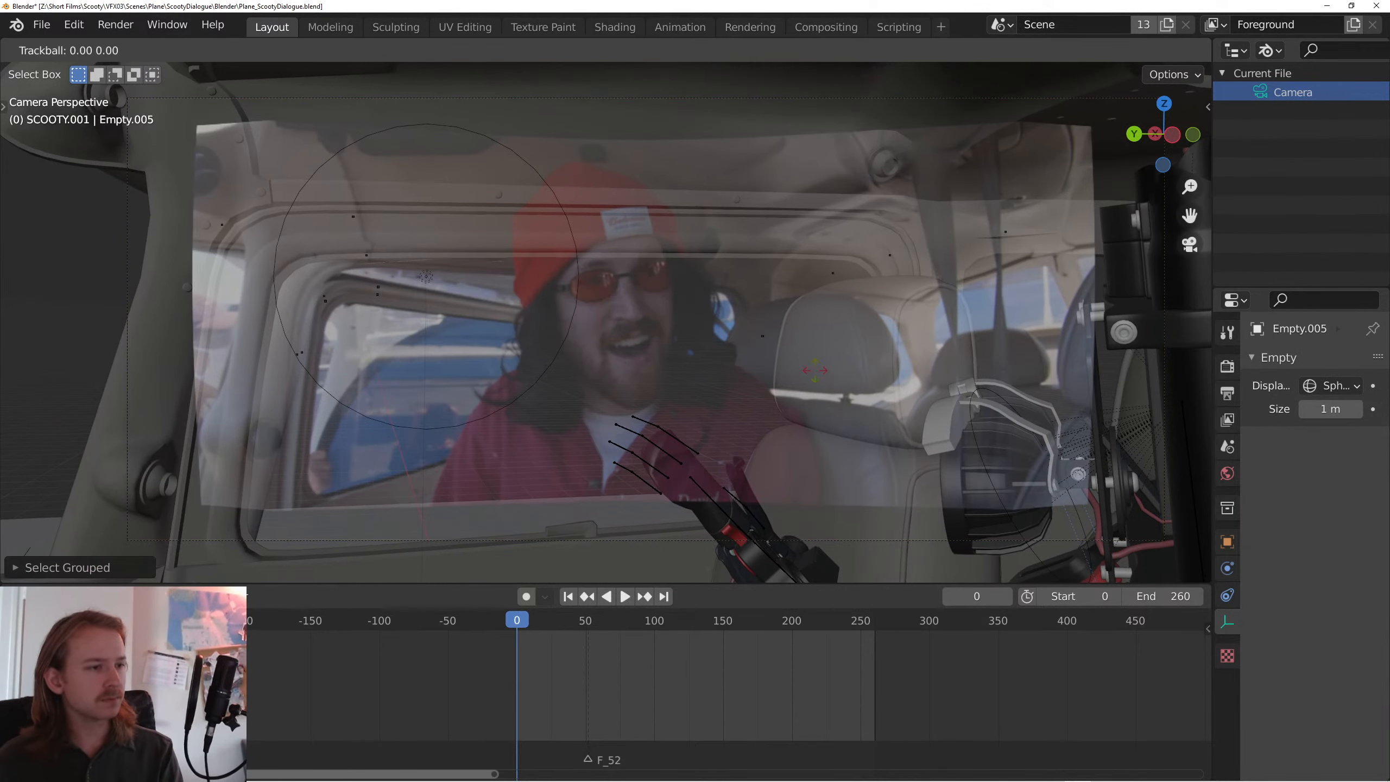
left_click(851, 320)
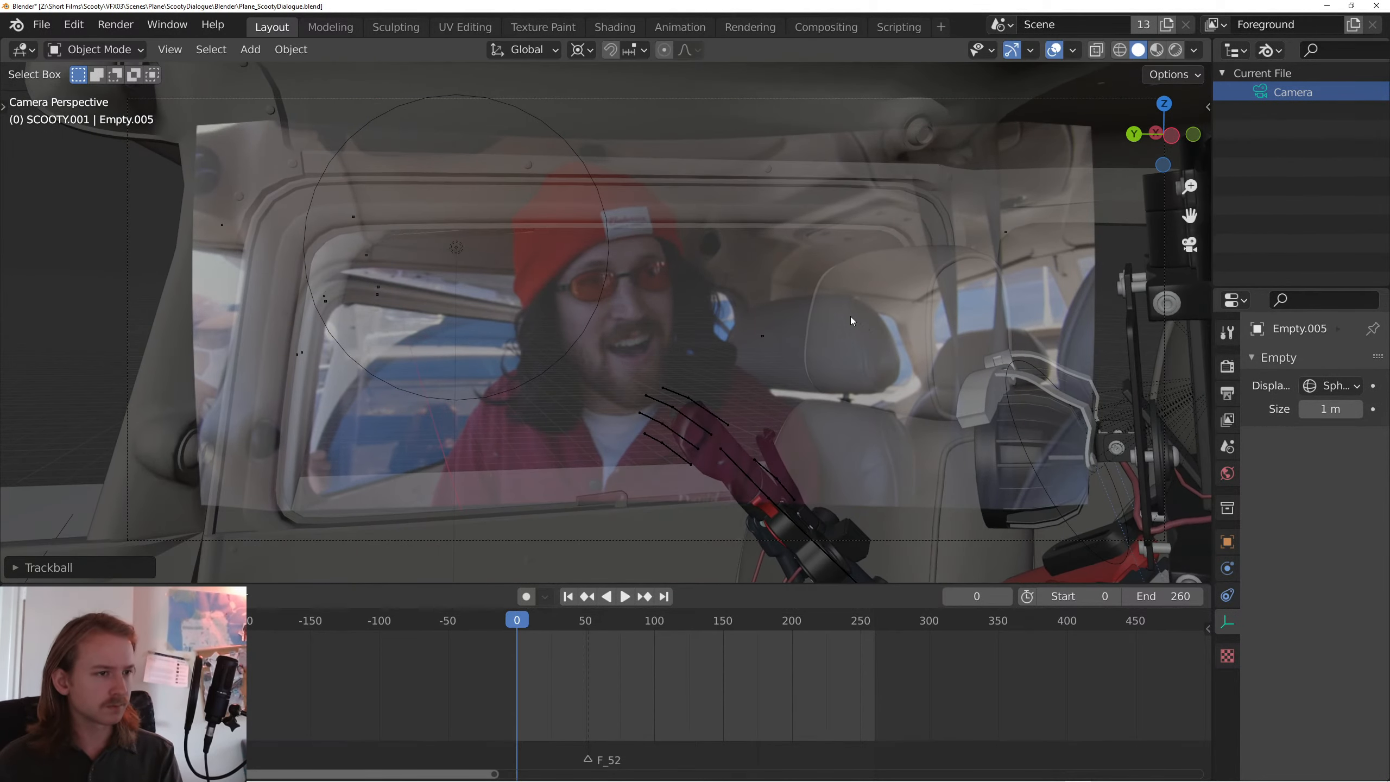
- Move the sphere empty along the global X axis to bring the modelled cabin closer to the footage
key("g")
key("y")
key("x")
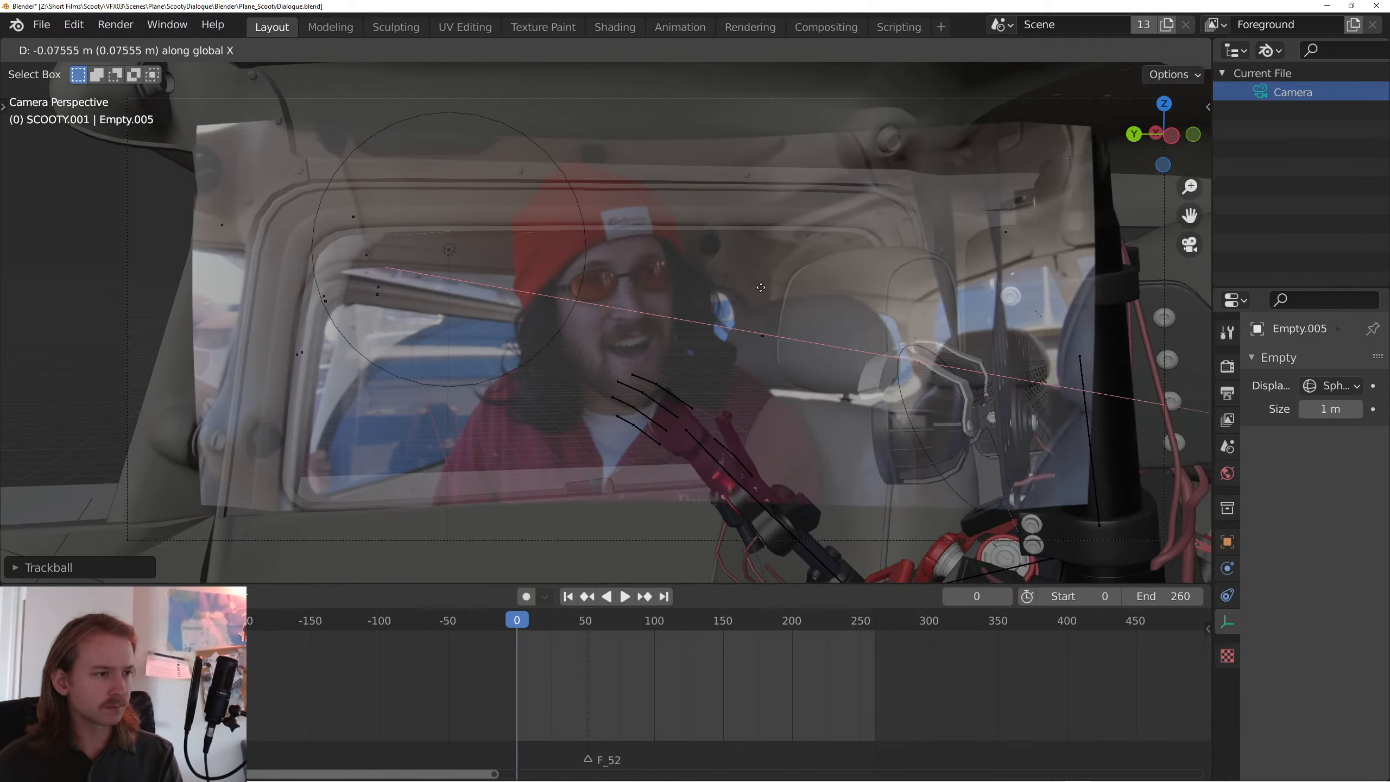
left_click(750, 295)
- Preview and scrub the animation, then move the sphere empty freely to refine the cabin's alignment with the footage
key("space")
left_click_drag(629, 620, 685, 626)
key("space")
key("g")
left_click(1106, 498)
- Play the shot from the start to check the camera match, and widen the outliner and properties area
key("space")
left_click(515, 624)
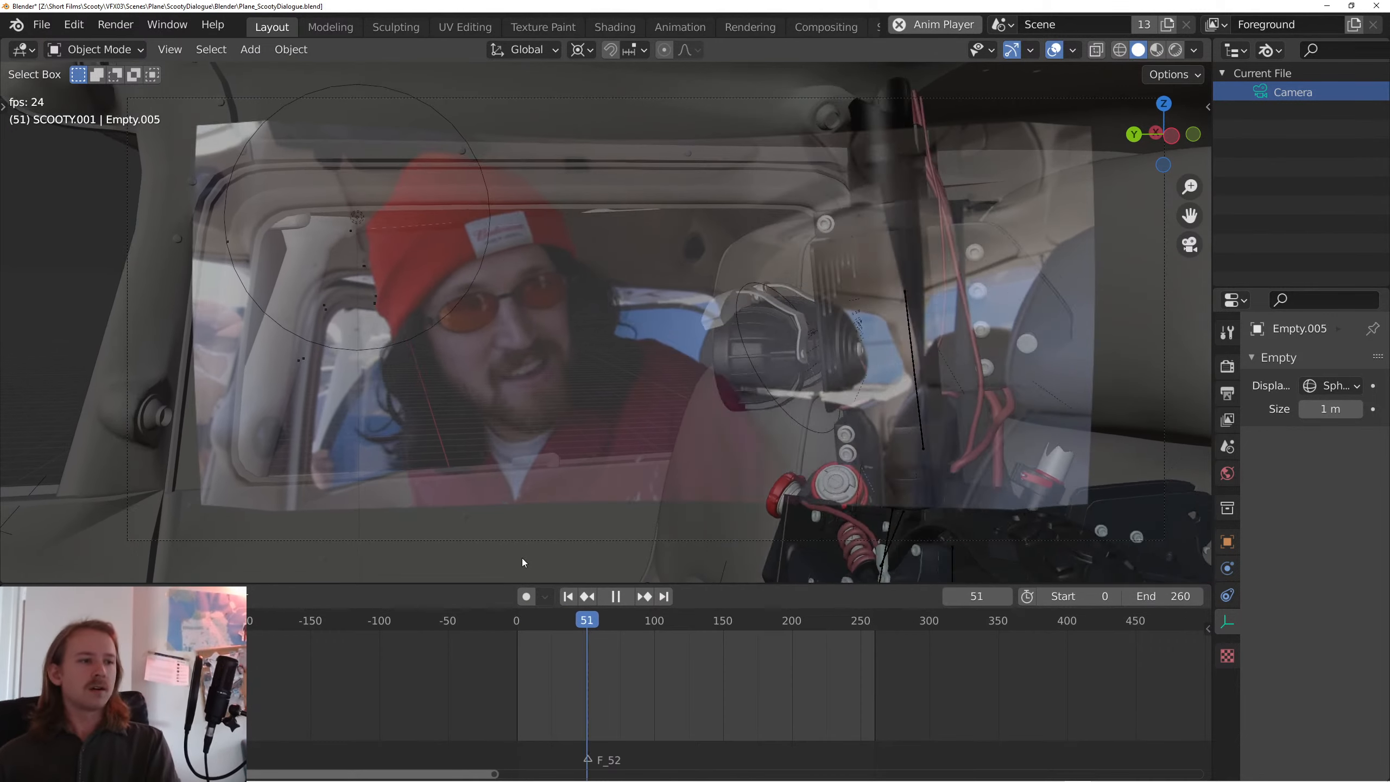
scroll(1327, 57, "down", 4)
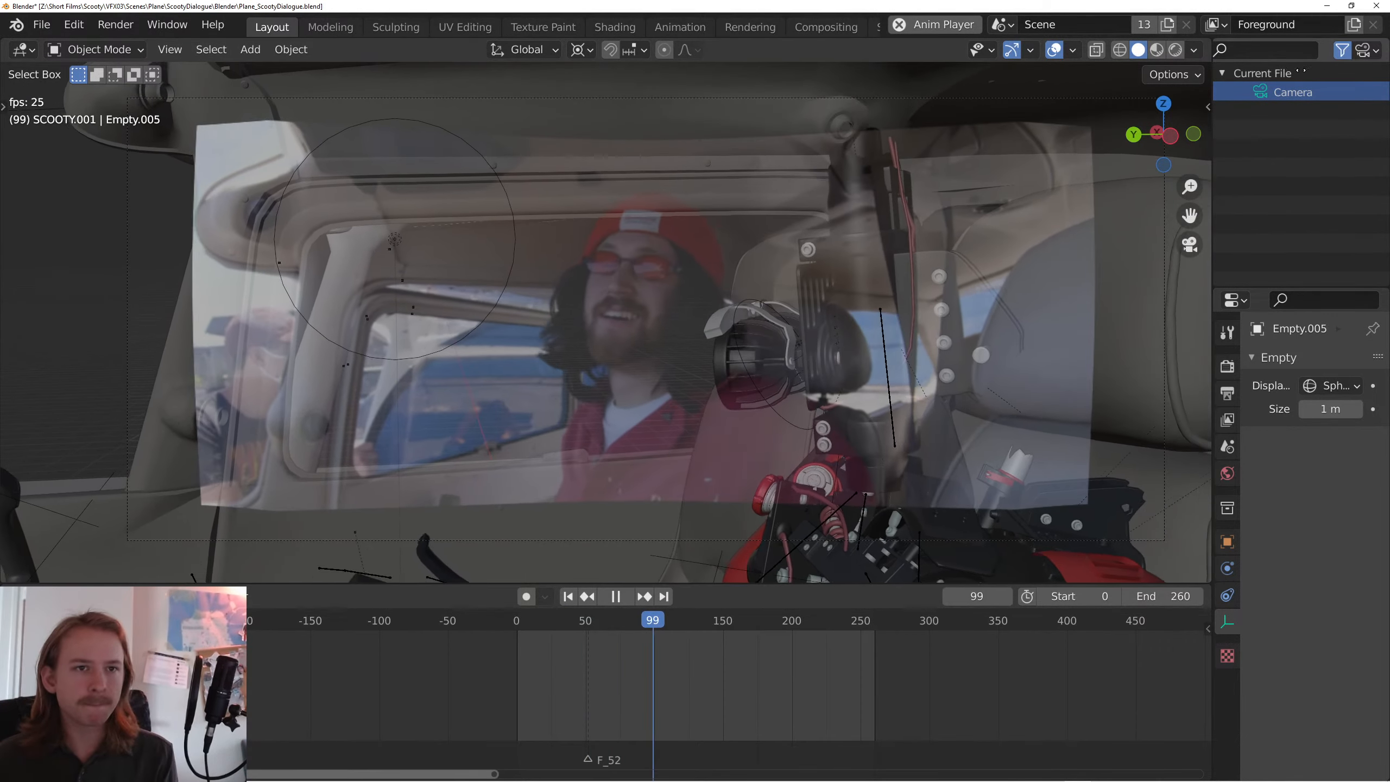
left_click_drag(1212, 96, 1162, 97)
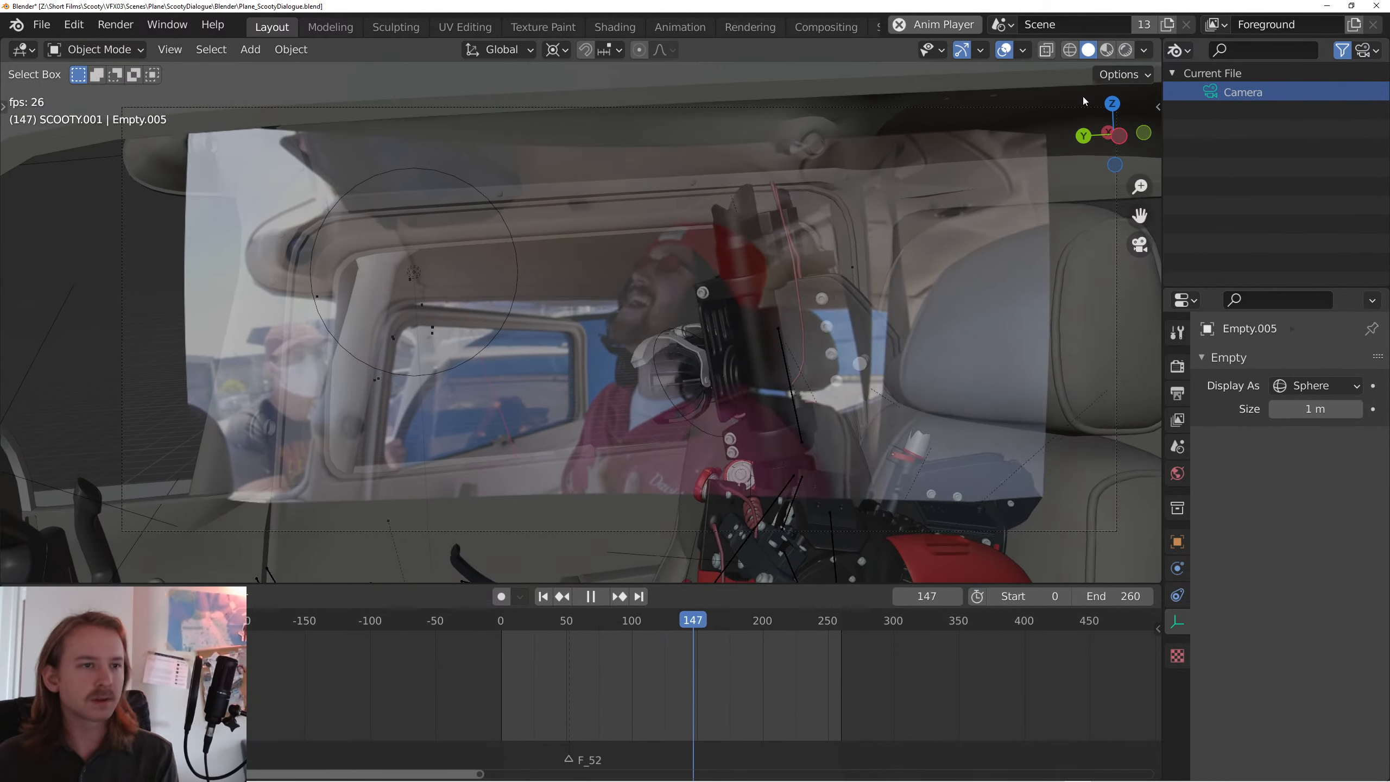
key("alt+Tab")
left_click(758, 302)
key("alt+Tab")
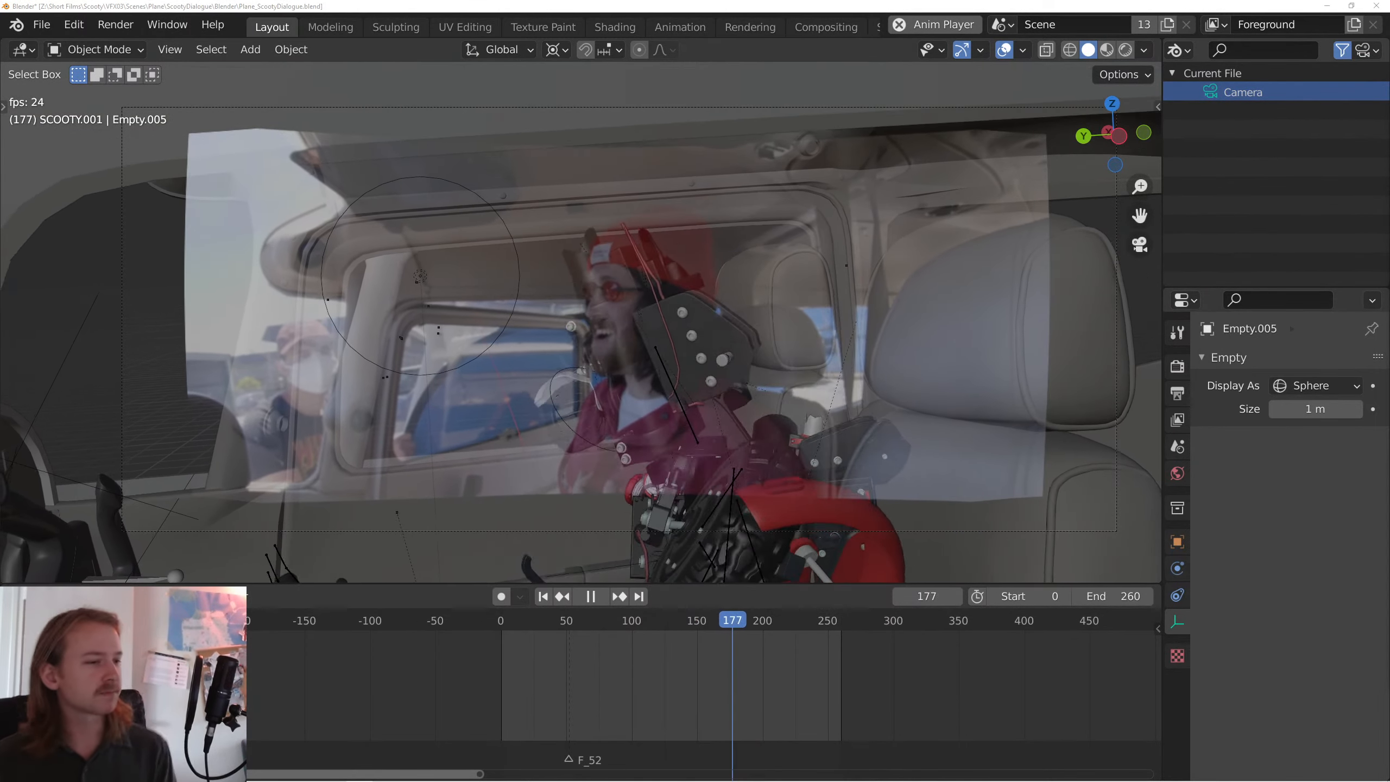
- Stop the playback, scrub through the end of the shot and return to frame 147
key("space")
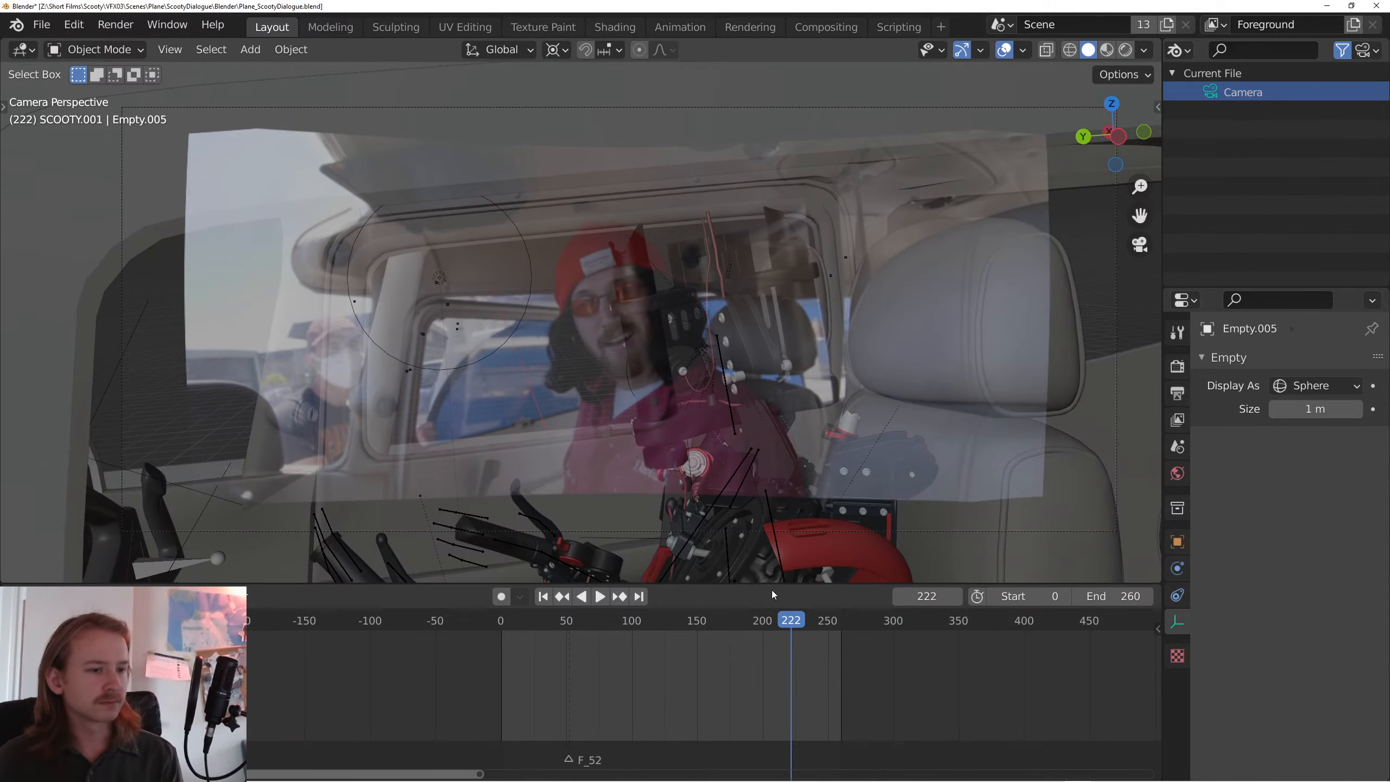
left_click_drag(810, 620, 778, 645)
key("Escape")
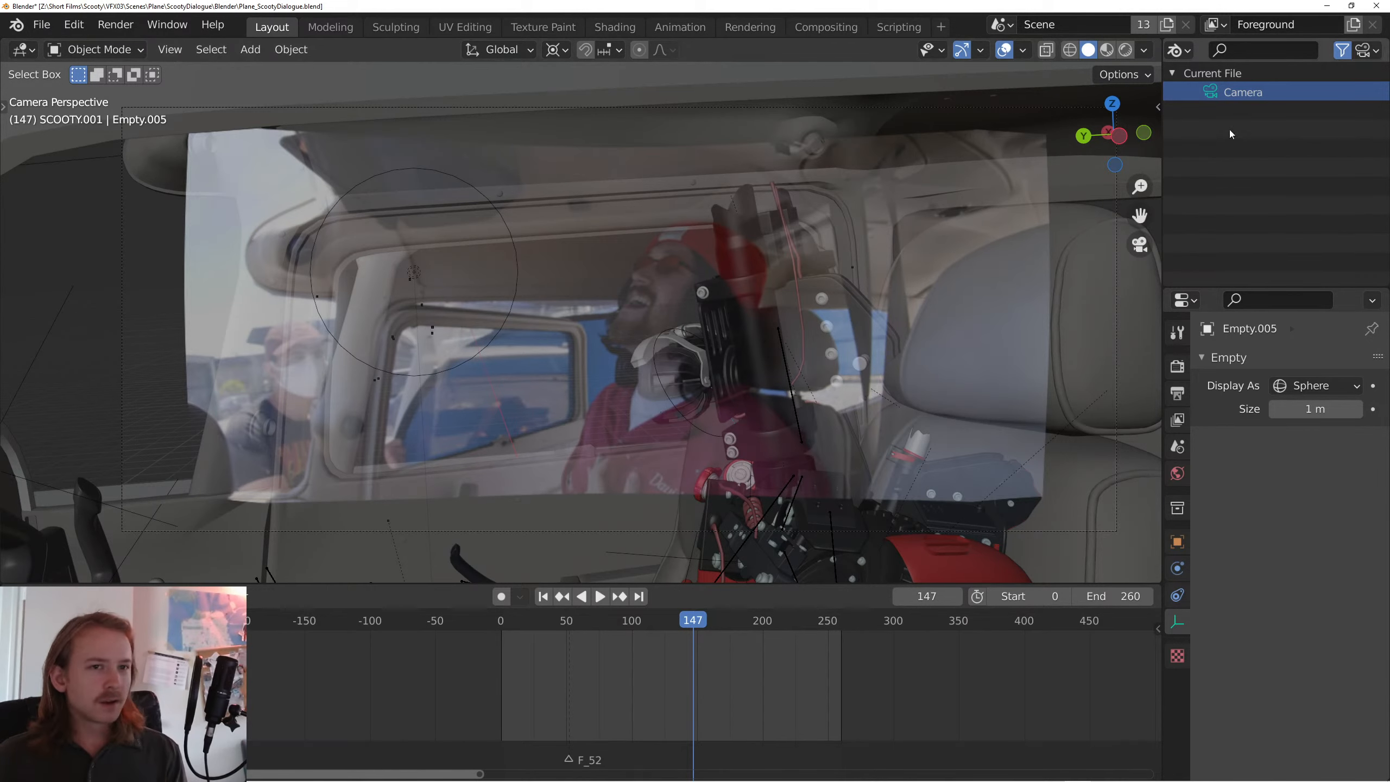
- Switch the outliner's display mode to View Layer and look through the scene's collections and empties
left_click(1181, 51)
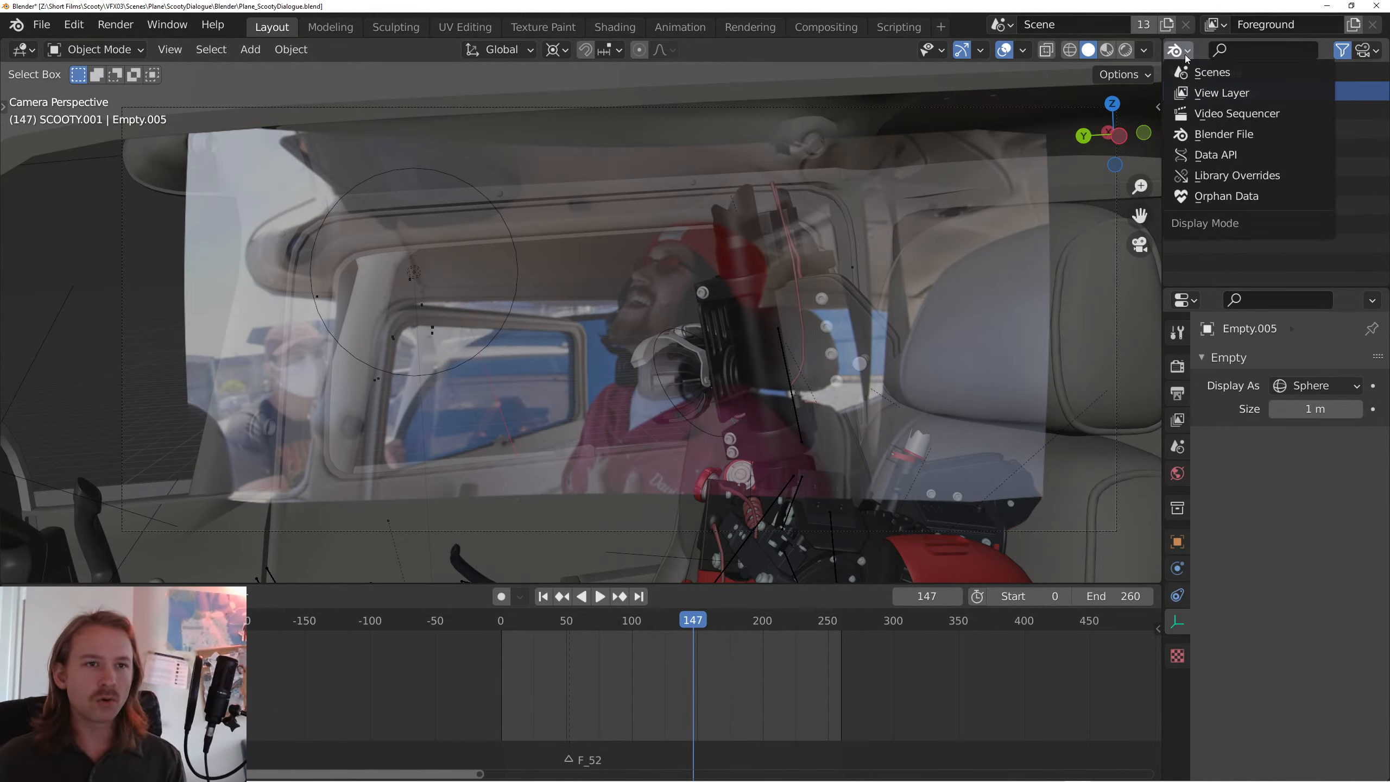
left_click(1214, 94)
scroll(1258, 168, "down", 5)
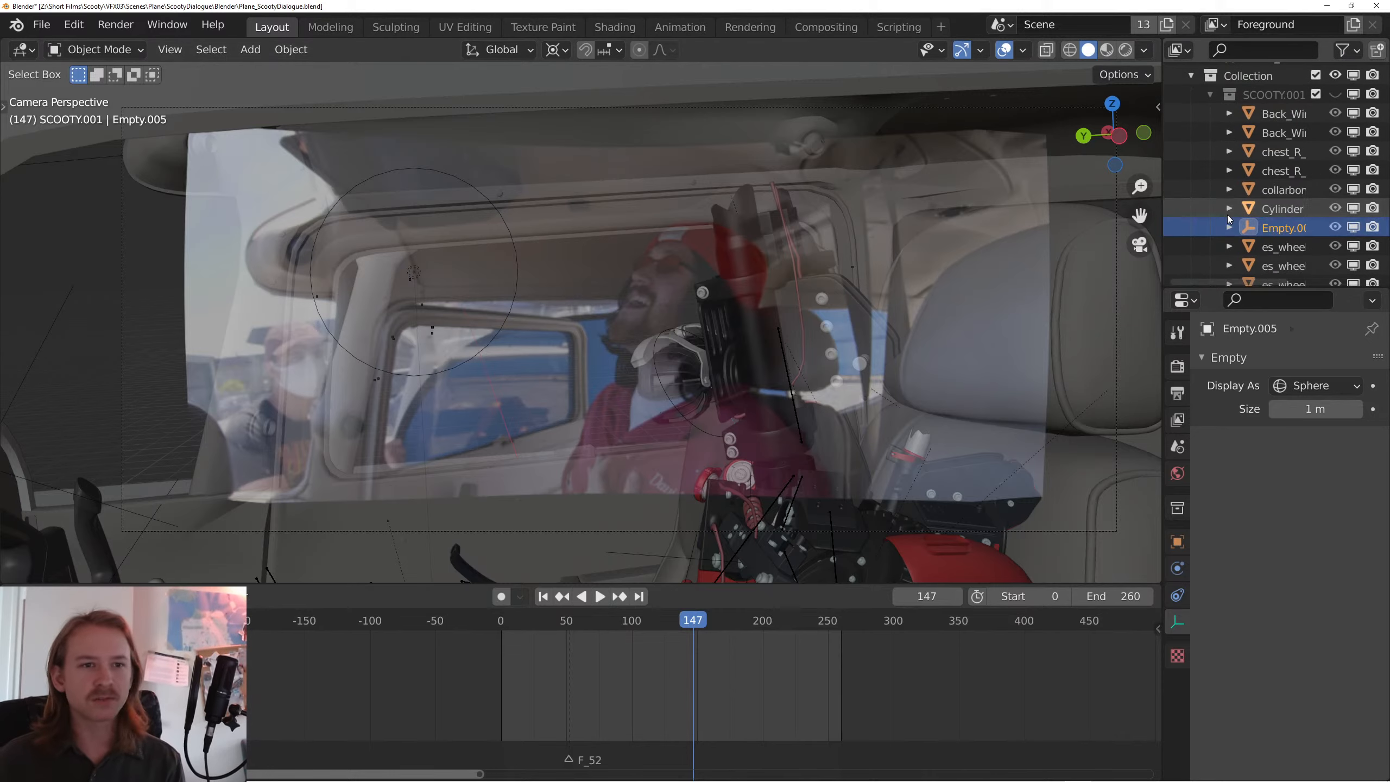
scroll(1258, 168, "up", 5)
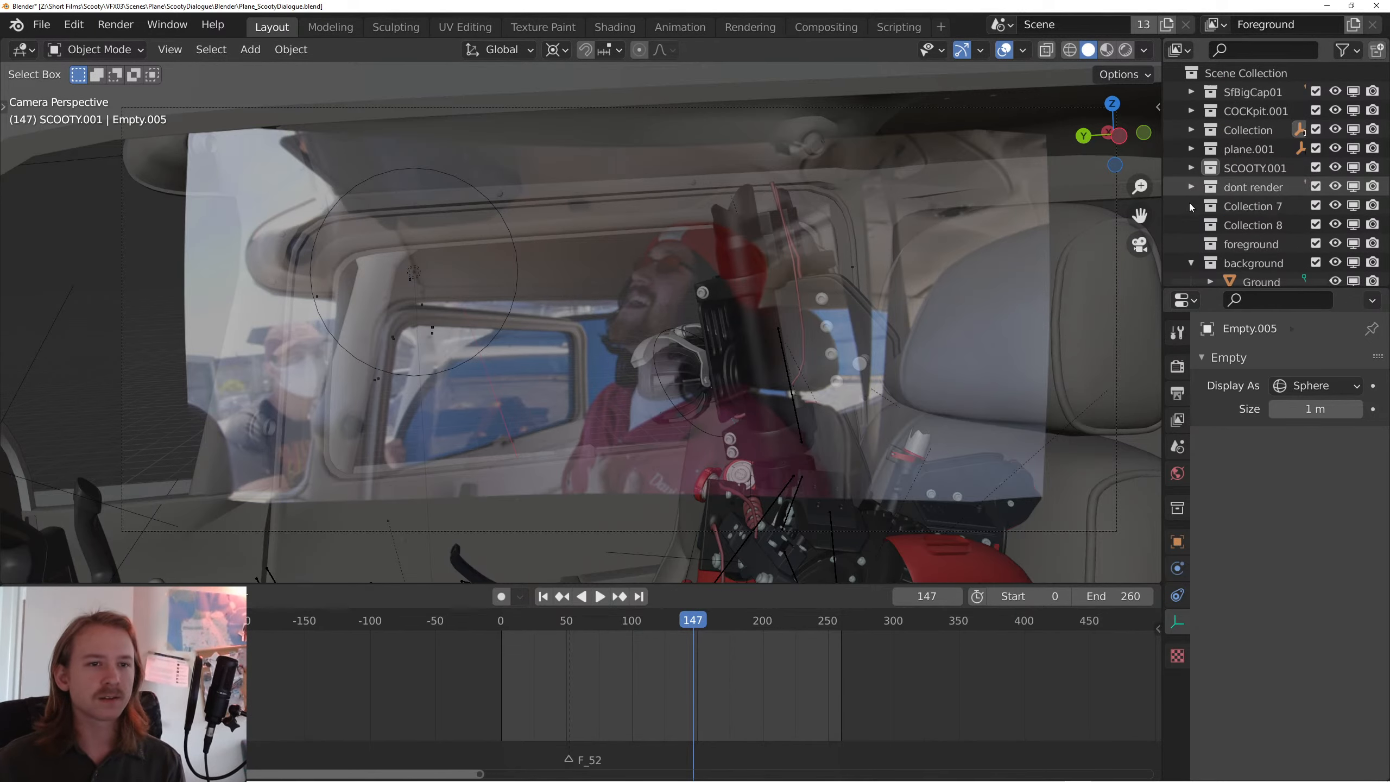
scroll(1191, 207, "down", 4)
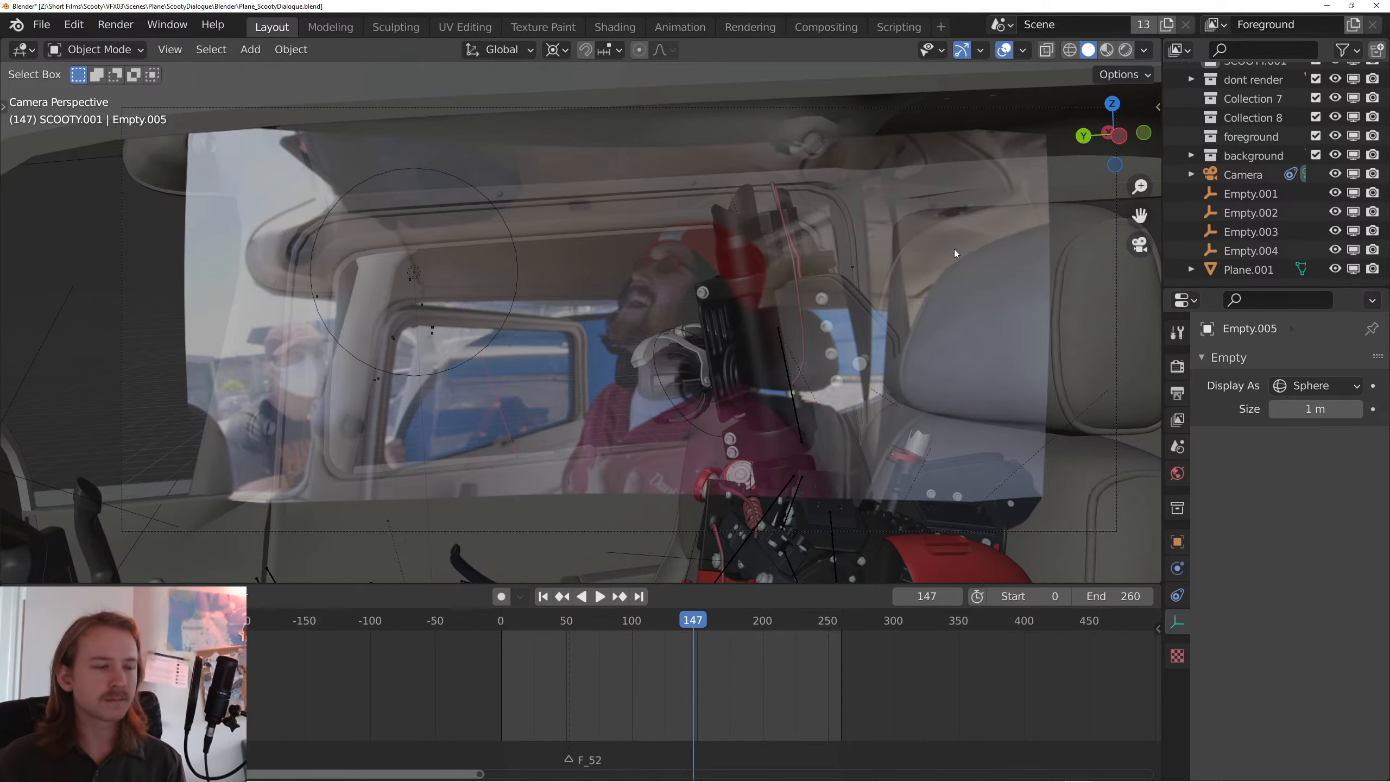
- View the airplane from outside the camera and exclude the plane.001 collection from the view layer
left_click_drag(954, 249, 871, 277)
scroll(871, 277, "down", 5)
scroll(1234, 101, "up", 4)
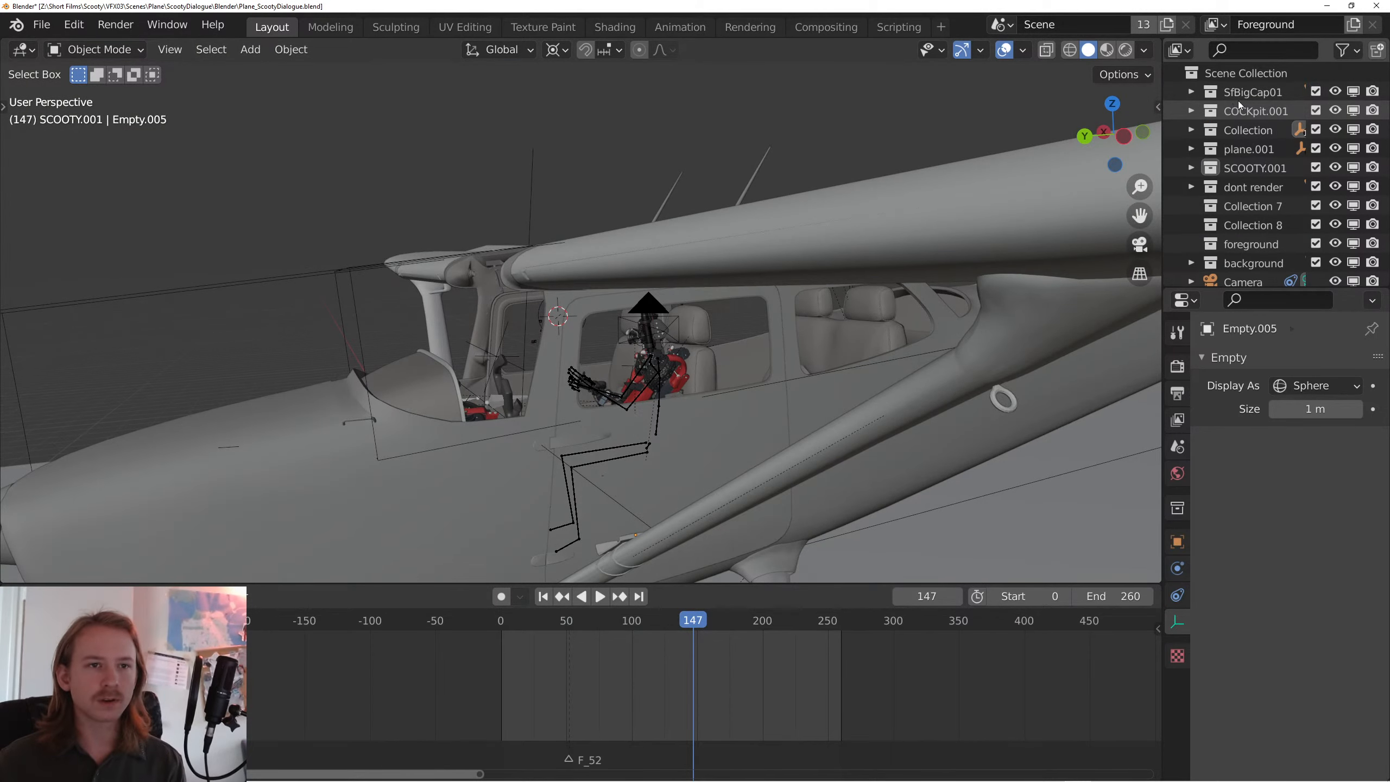
left_click(1315, 149)
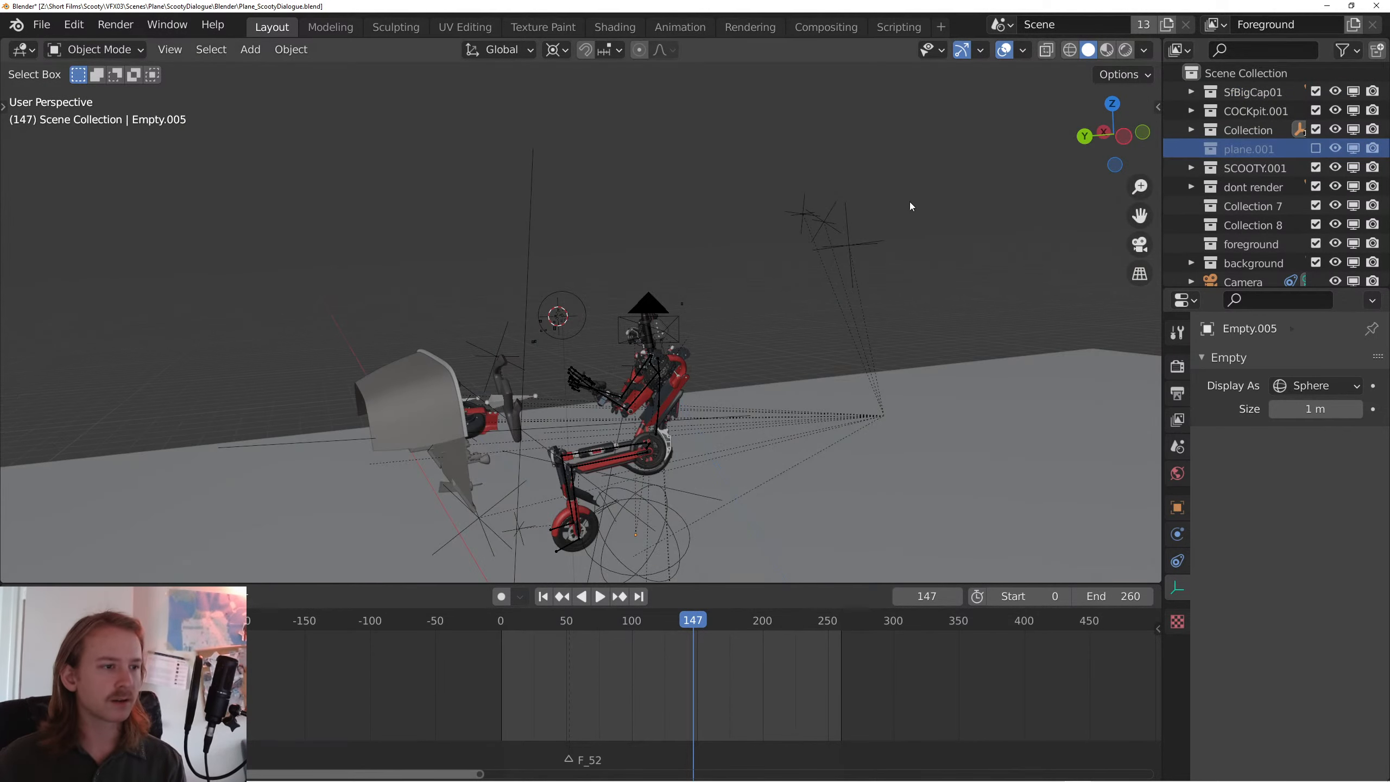
- Select the camera, set its background footage to Back depth with 1.000 opacity, and look through the camera
key("KP_0")
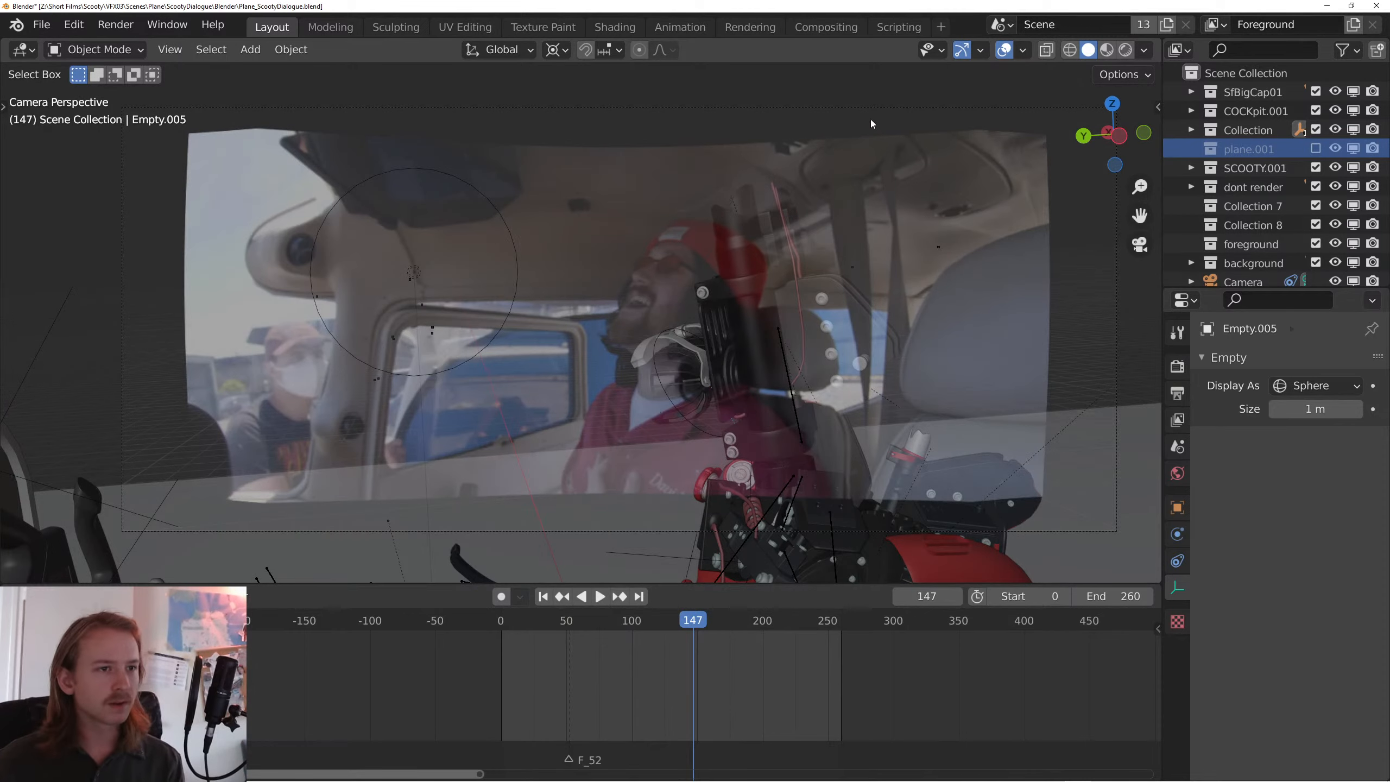
key("KP_0")
left_click(563, 299)
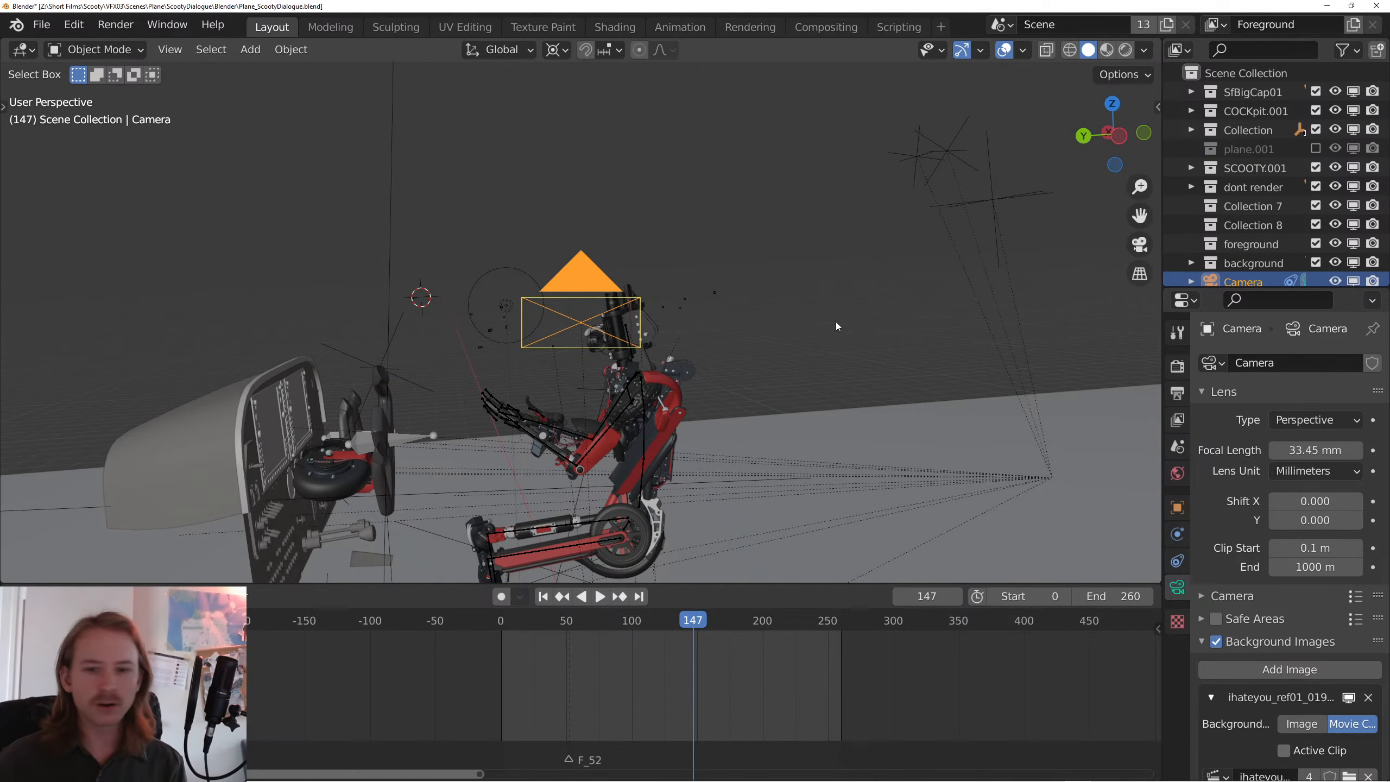
scroll(1044, 476, "down", 2)
scroll(1075, 495, "up", 7)
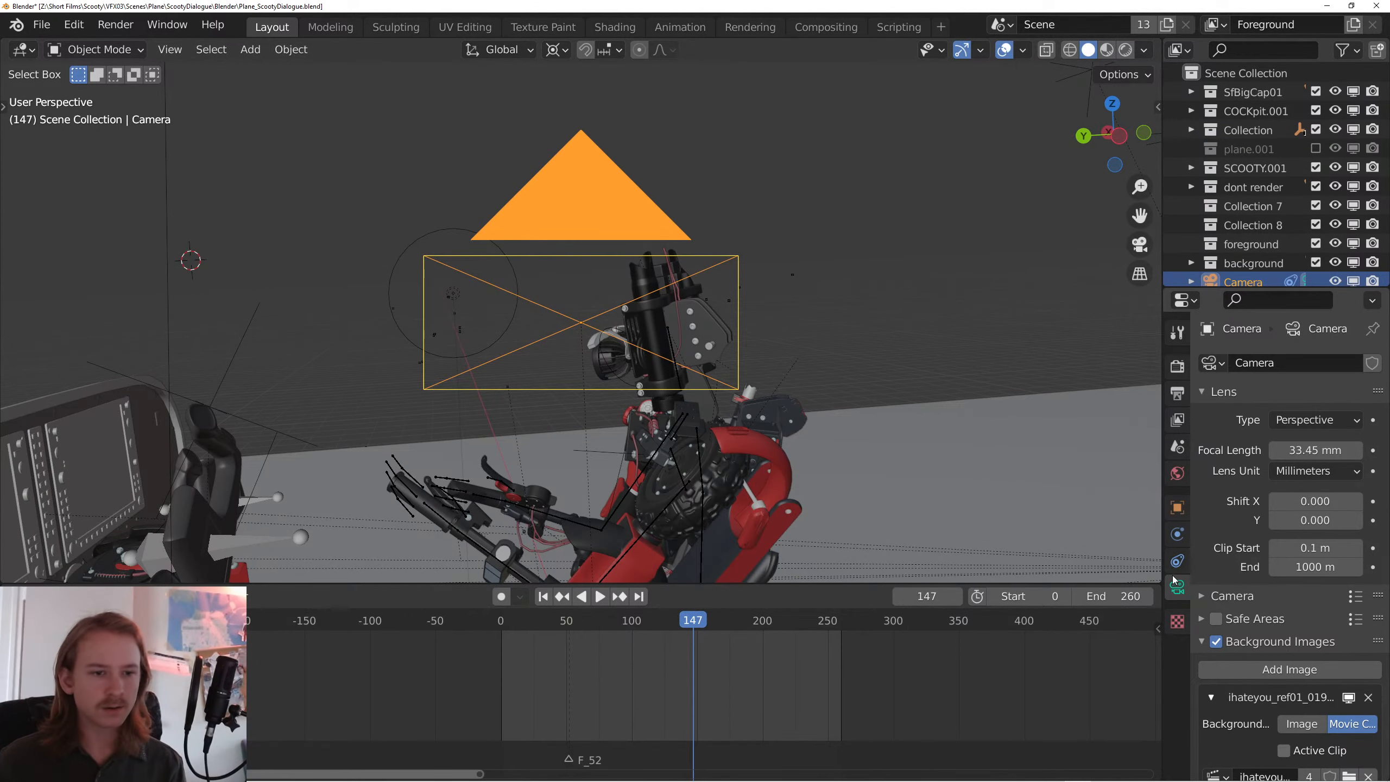
scroll(1203, 577, "down", 10)
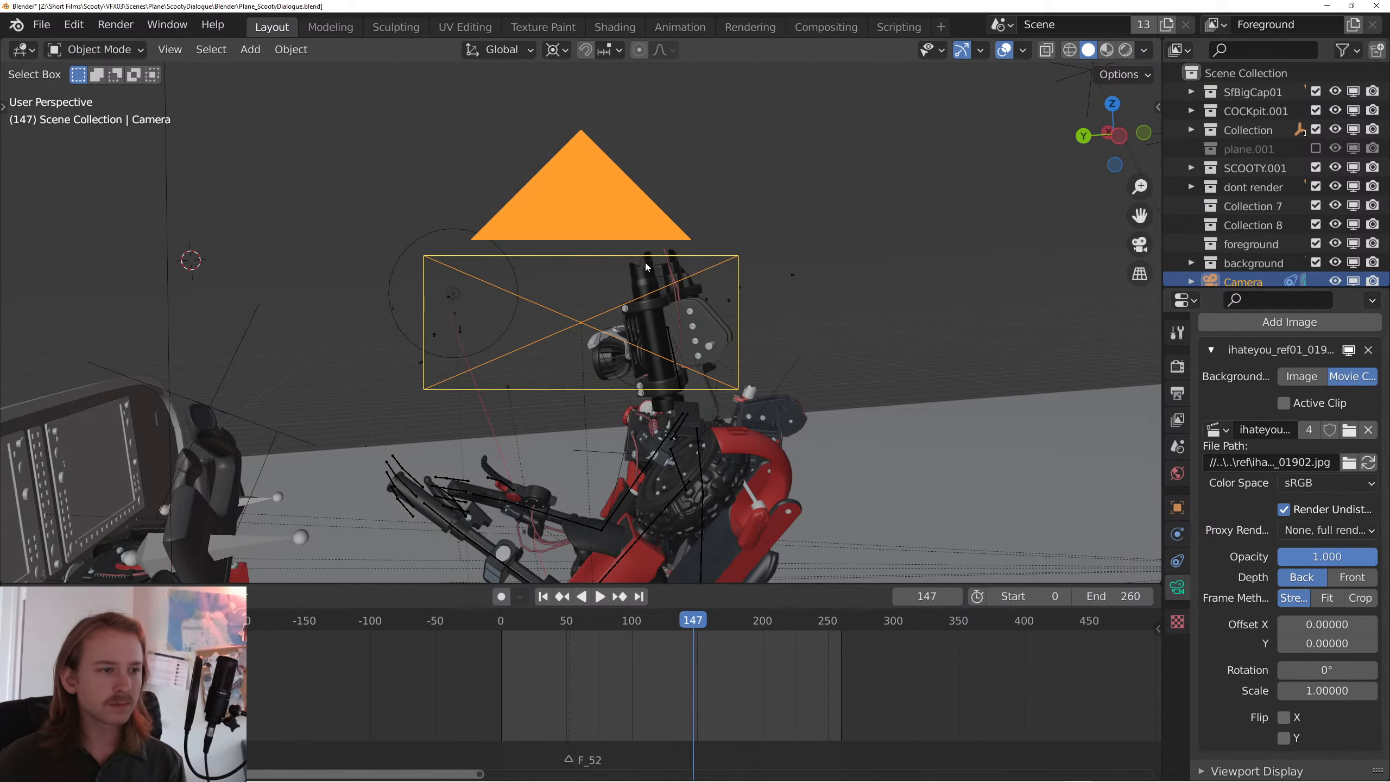
key("KP_0")
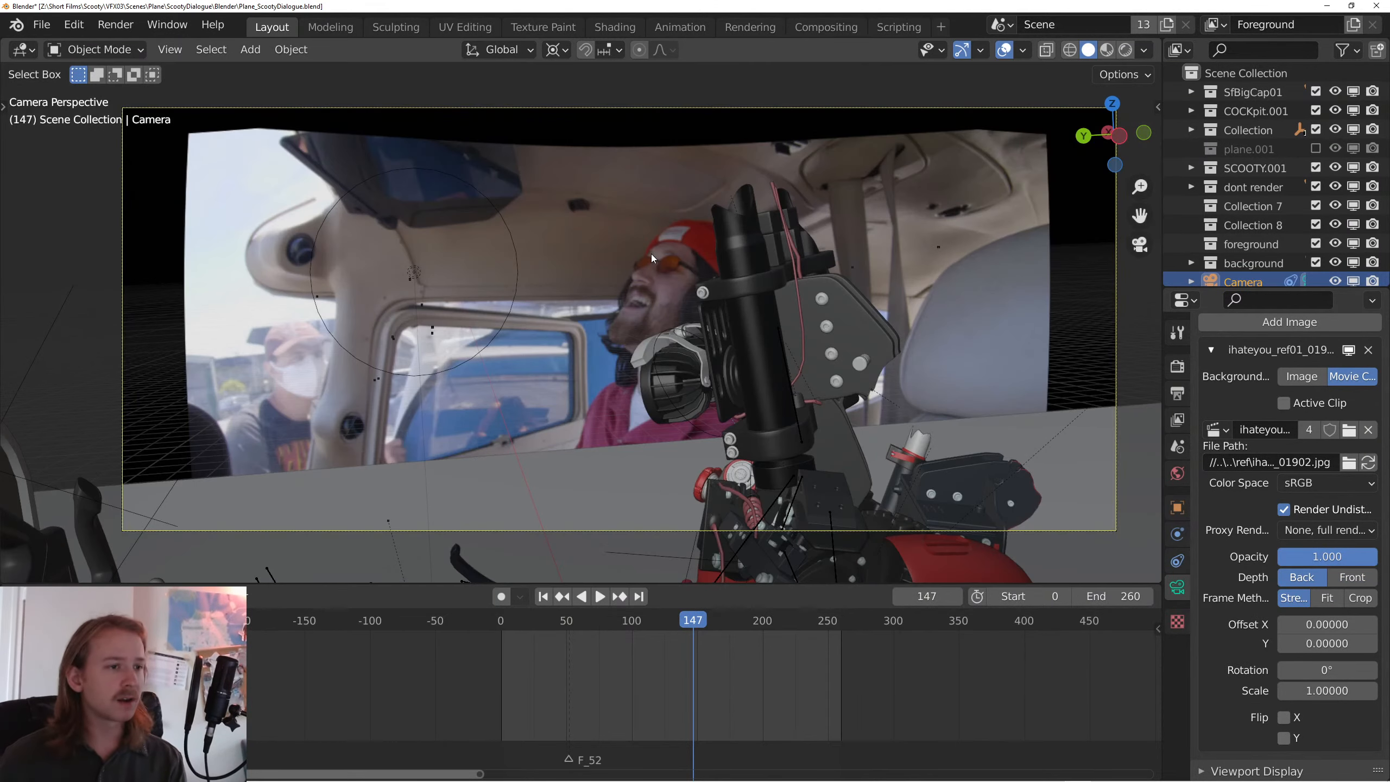
- Hide the ground plane beneath the robot so the footage is unobstructed in the camera view
left_click(606, 494)
key("h")
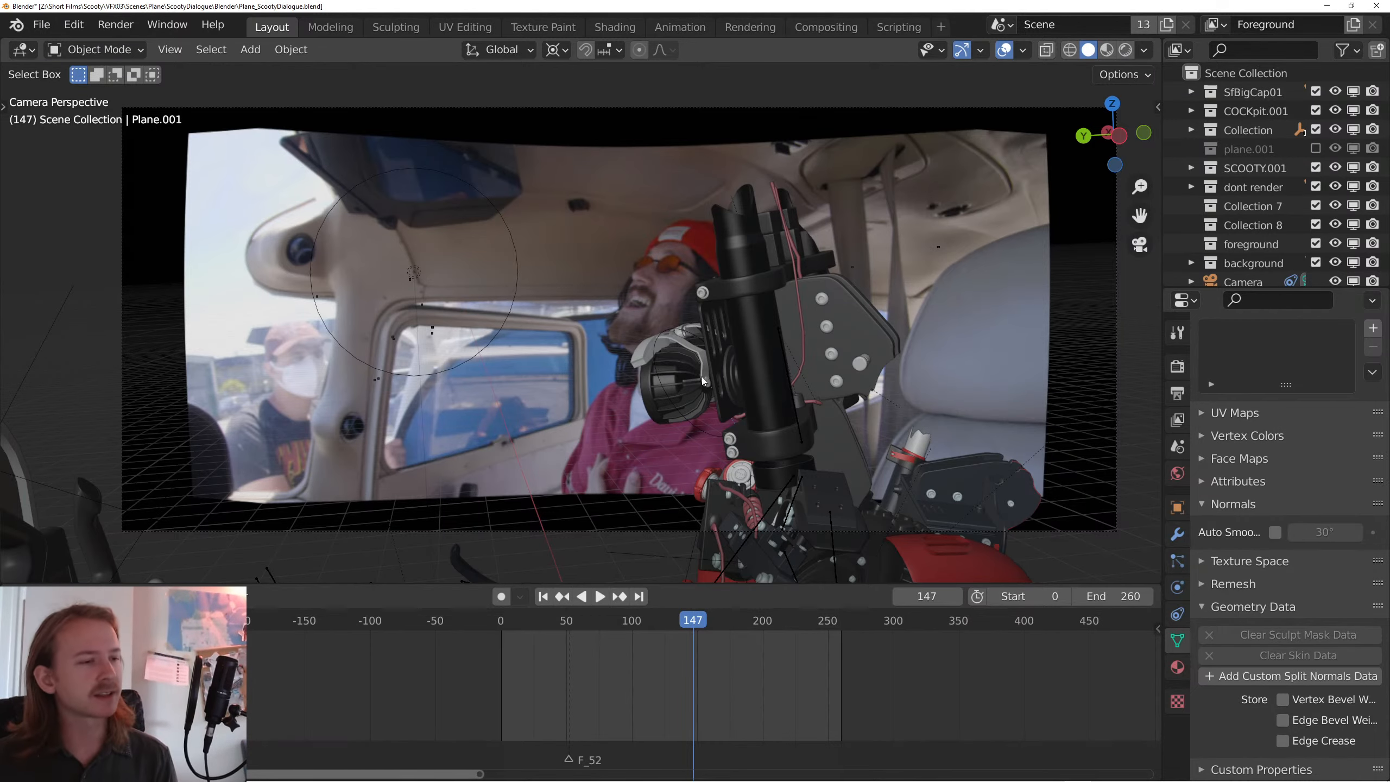
right_click(738, 378)
left_click(743, 386)
- Leave the camera view, switch the viewport shading to Rendered and frame the seated robot from the front
mouse_move(515, 319)
left_mouse_down()
mouse_move(644, 370)
mouse_move(680, 299)
left_mouse_up()
left_click(683, 290)
scroll(626, 287, "down", 5)
scroll(679, 299, "up", 4)
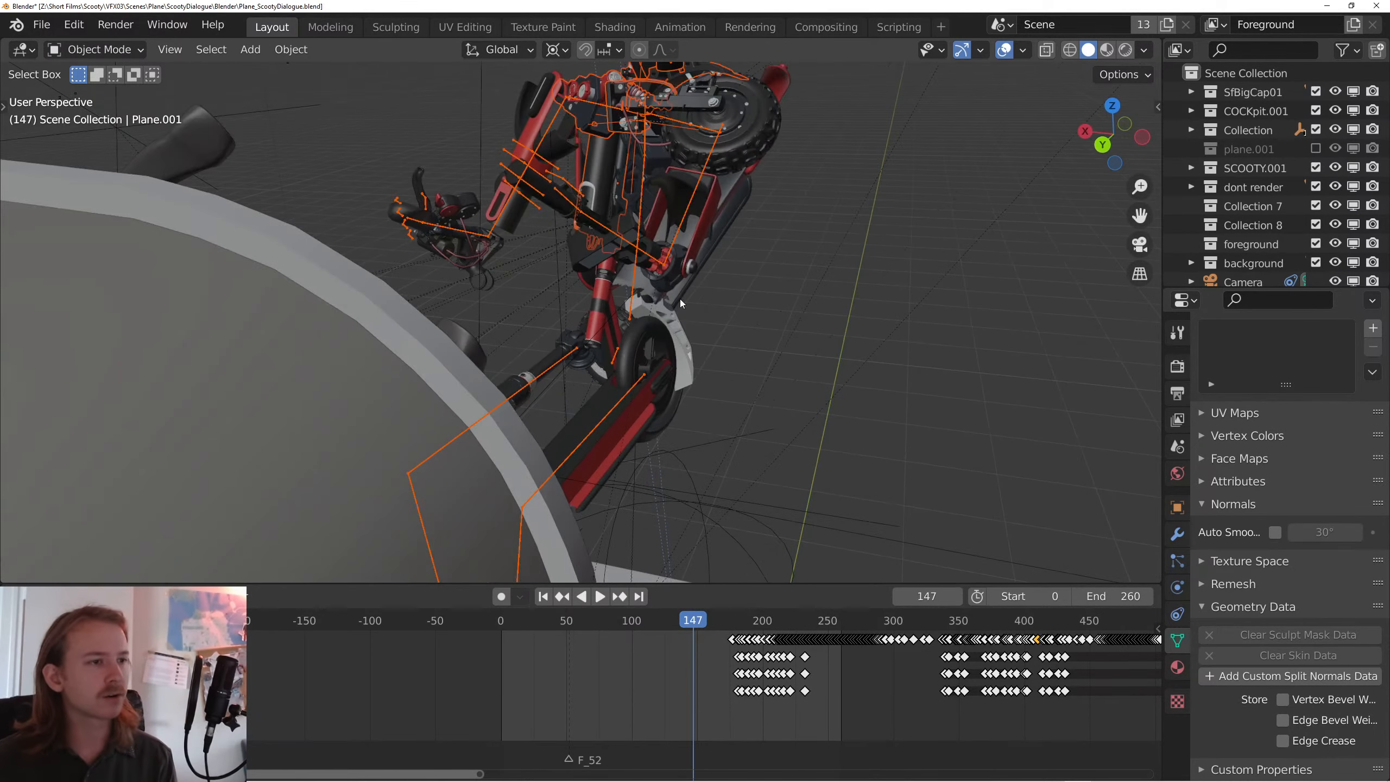
key("z")
left_click(733, 50)
left_click_drag(805, 274, 841, 351)
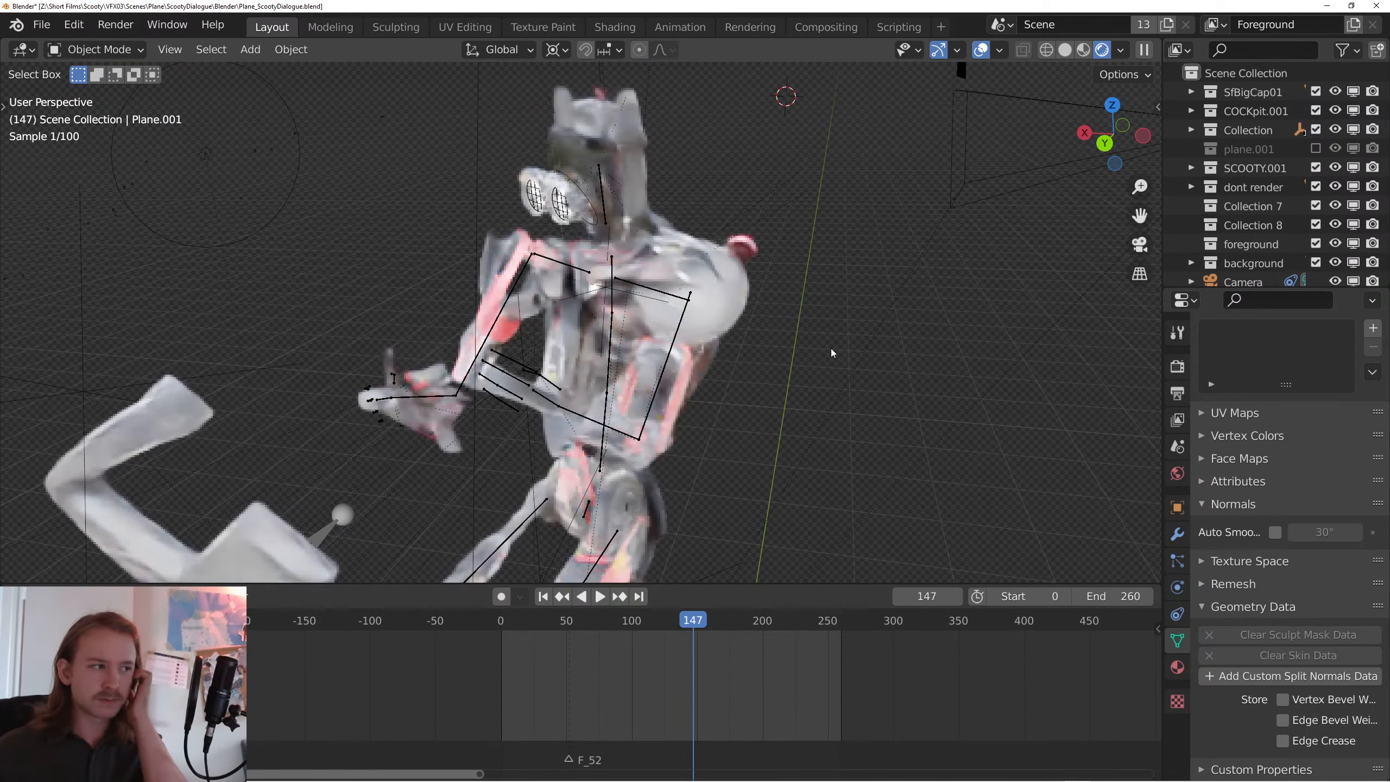
left_click_drag(723, 369, 738, 395)
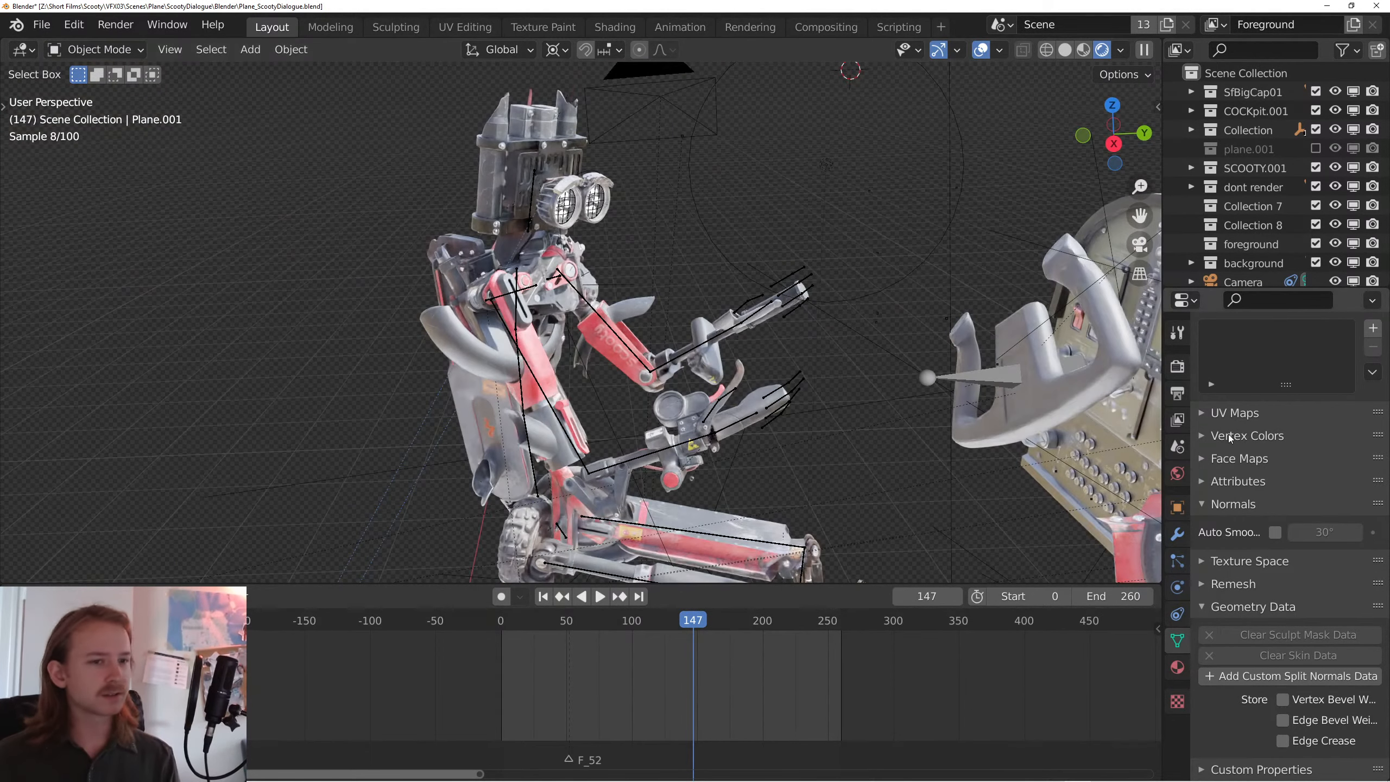
- Set the render's Film exposure to 1.00
left_click(1177, 366)
scroll(1312, 428, "down", 10)
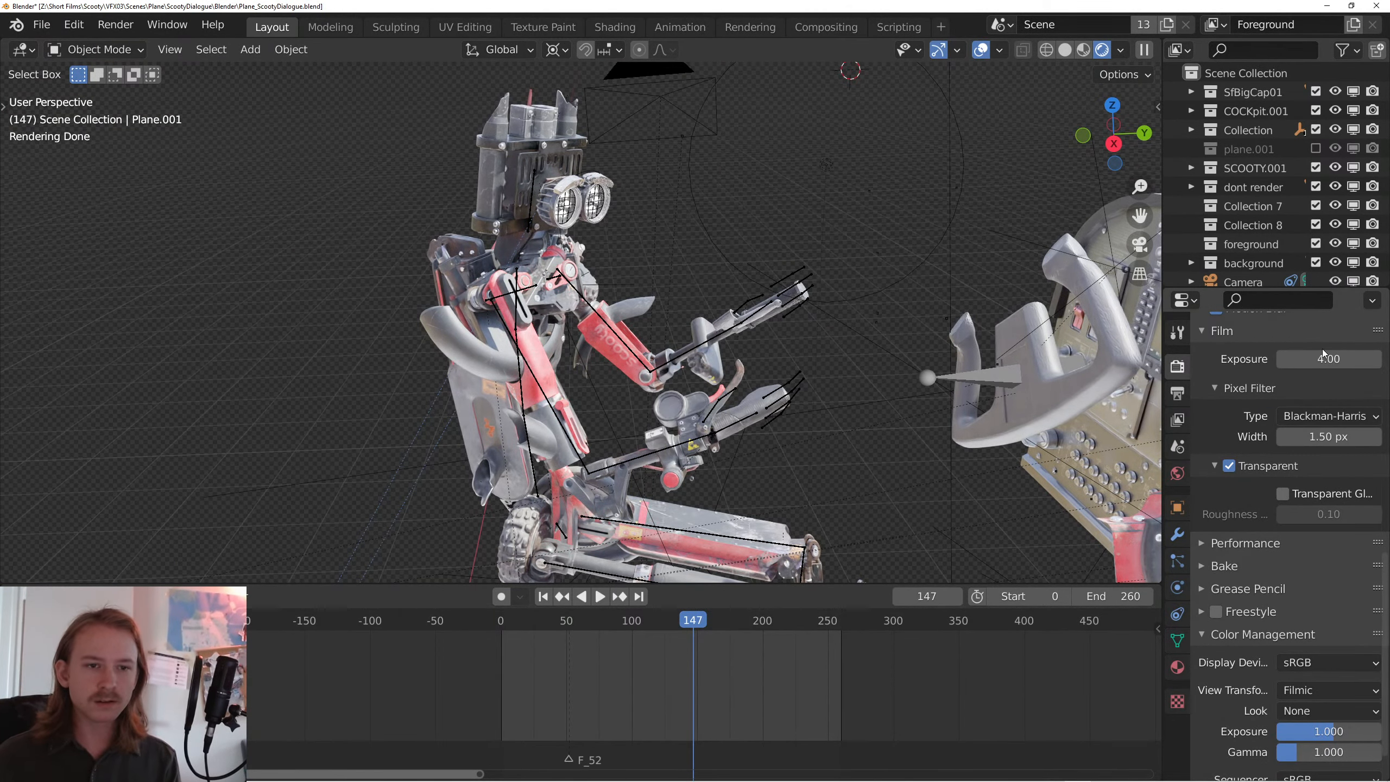
double_click(1324, 361)
type("1")
key("Return")
- Turn off the viewport overlays and examine the robot's head and headlight eyes up close
left_click_drag(700, 287, 659, 285)
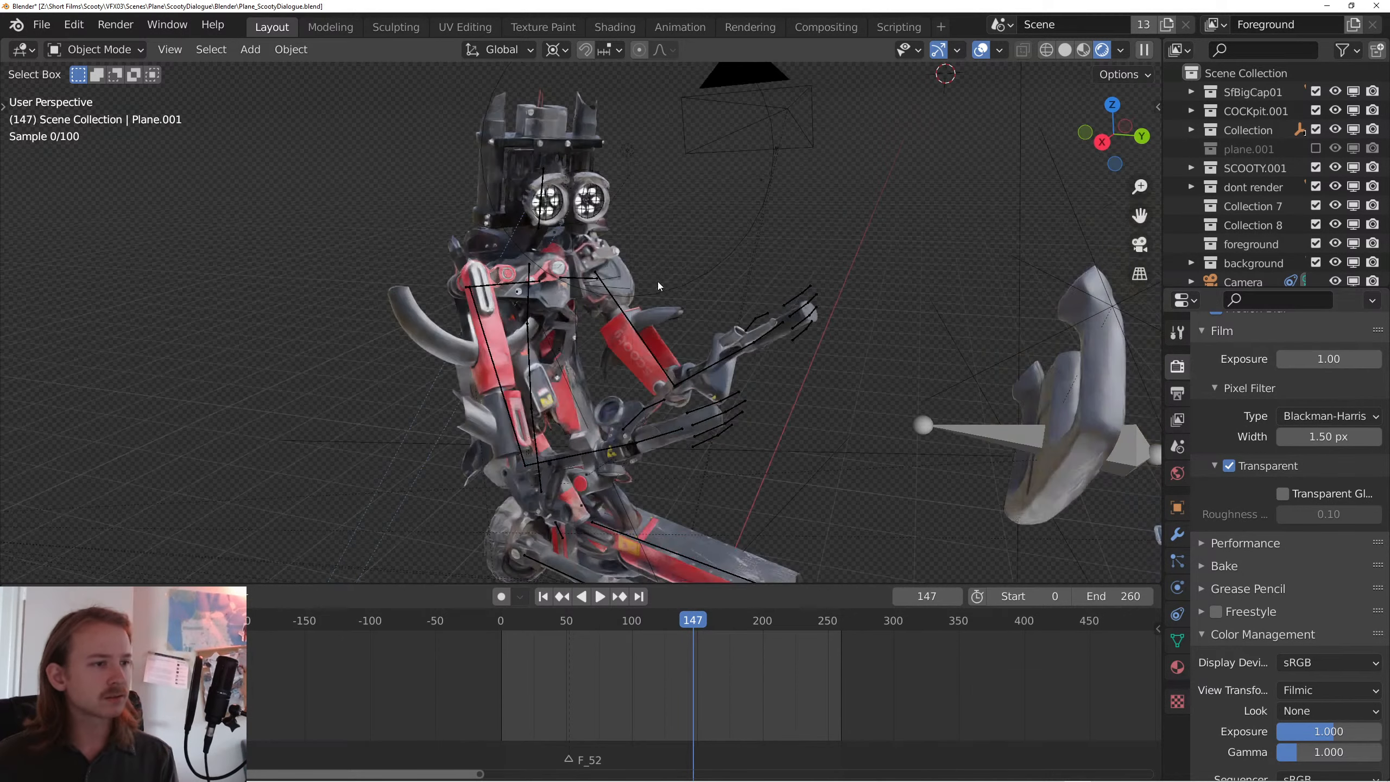
left_click(980, 50)
left_click_drag(821, 277, 858, 265)
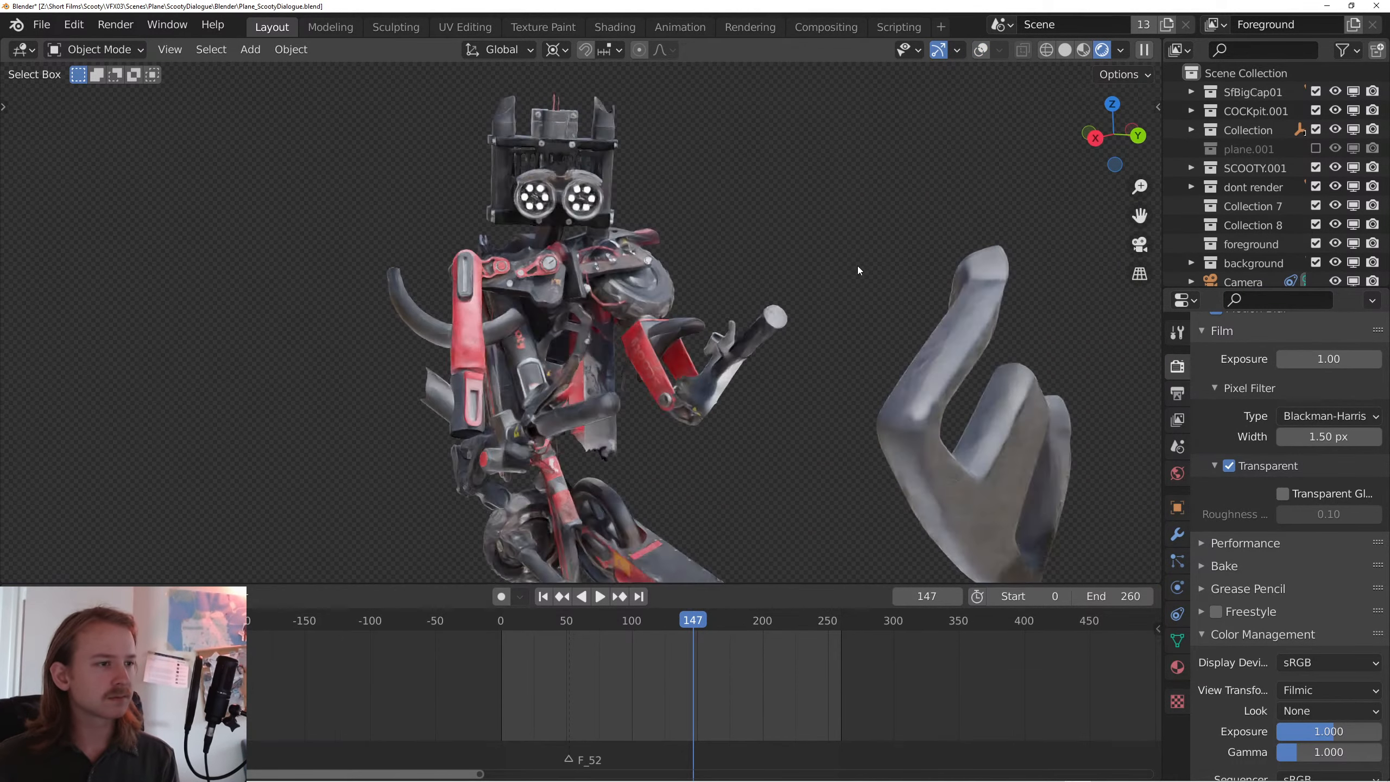
scroll(742, 289, "up", 4)
left_click_drag(553, 241, 736, 440)
scroll(619, 359, "up", 5)
left_click_drag(736, 440, 623, 475)
left_click_drag(767, 398, 826, 390)
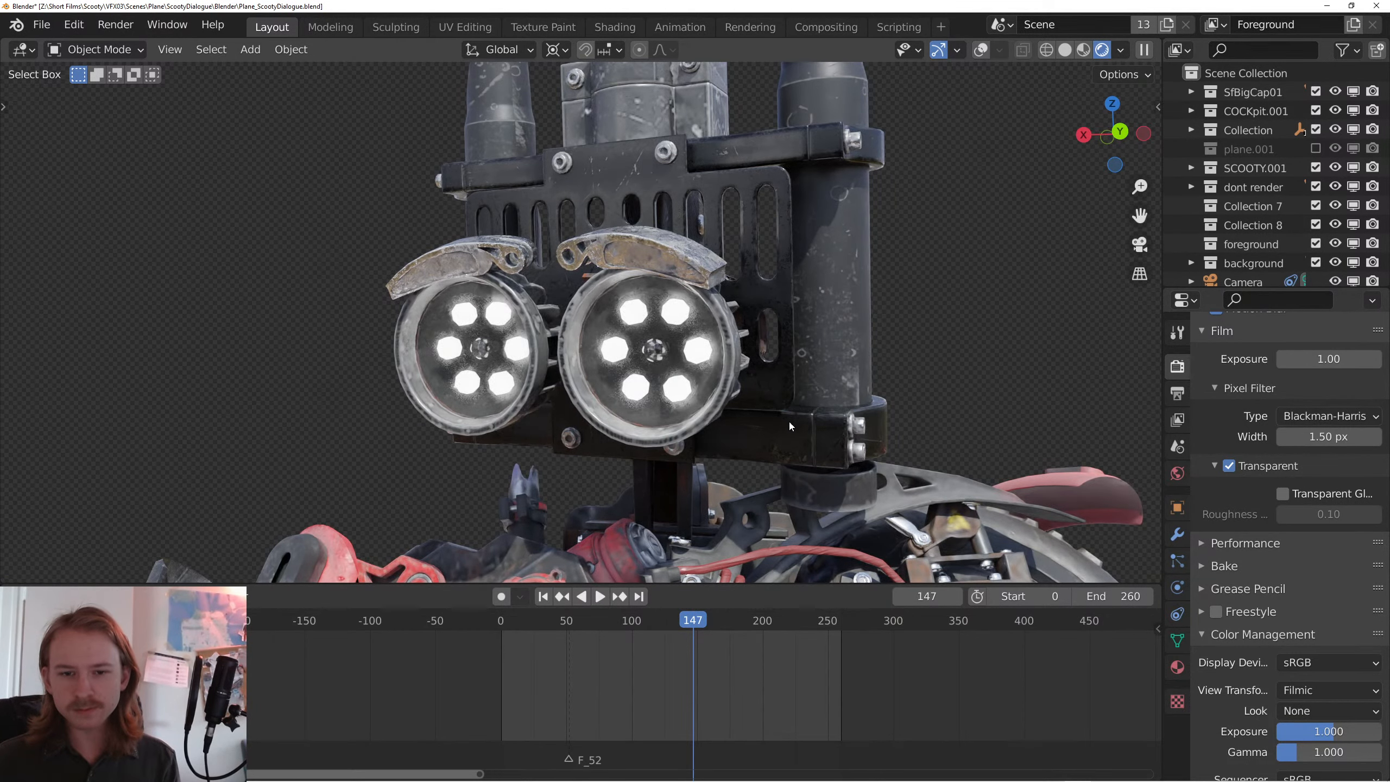
- Switch the viewport to Solid shading, return to the camera view with overlays on, and play the animation over the footage
mouse_move(789, 419)
left_mouse_down()
mouse_move(873, 415)
mouse_move(971, 434)
mouse_move(706, 441)
mouse_move(748, 462)
mouse_move(799, 416)
left_mouse_up()
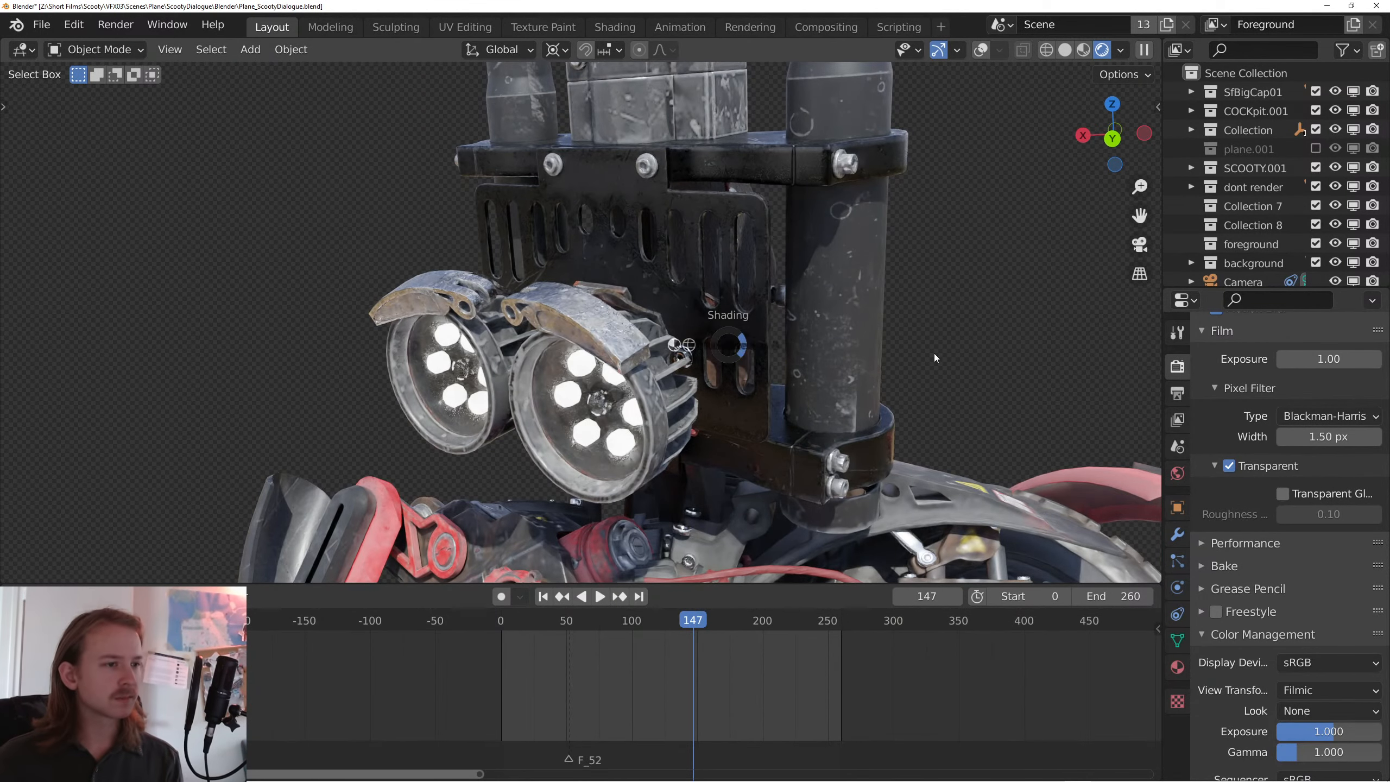
key("z")
left_click(944, 314)
key("KP_0")
key("space")
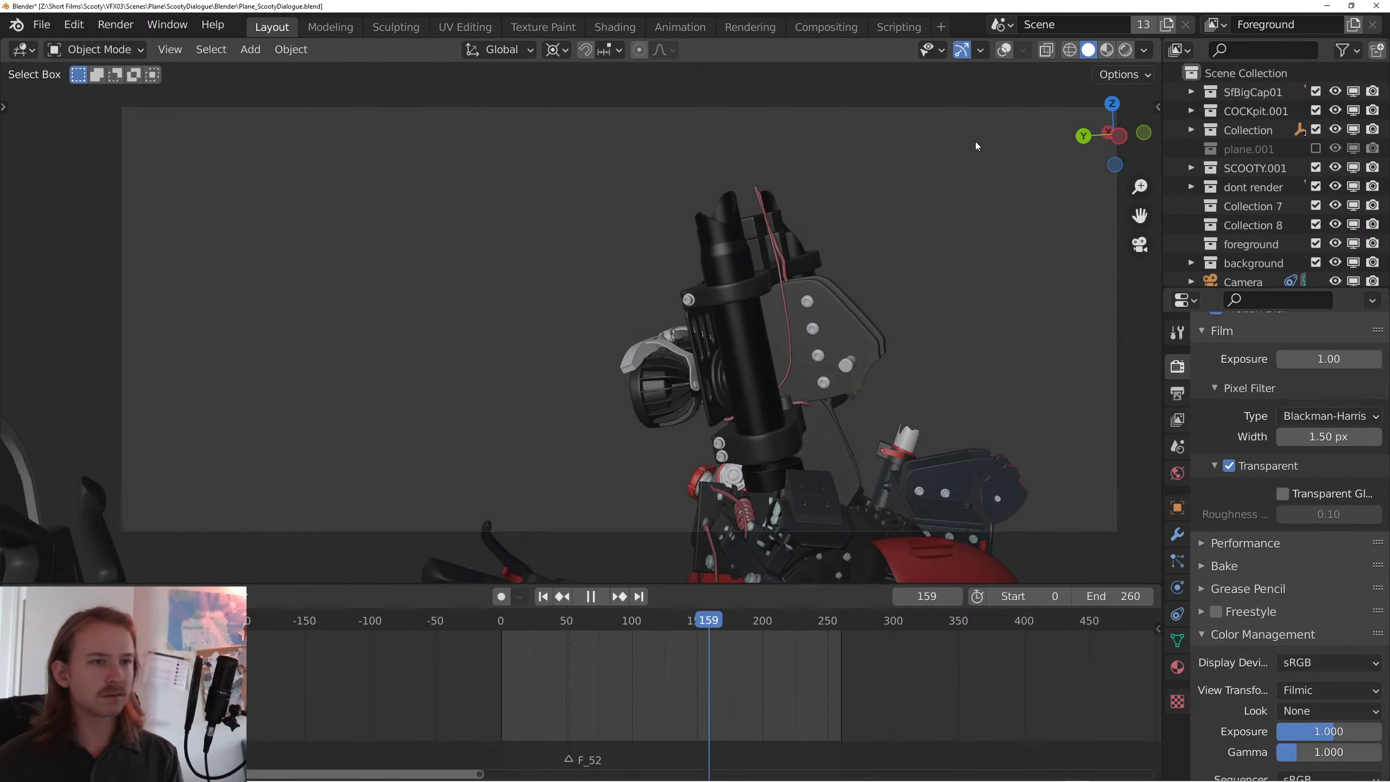
left_click(1003, 50)
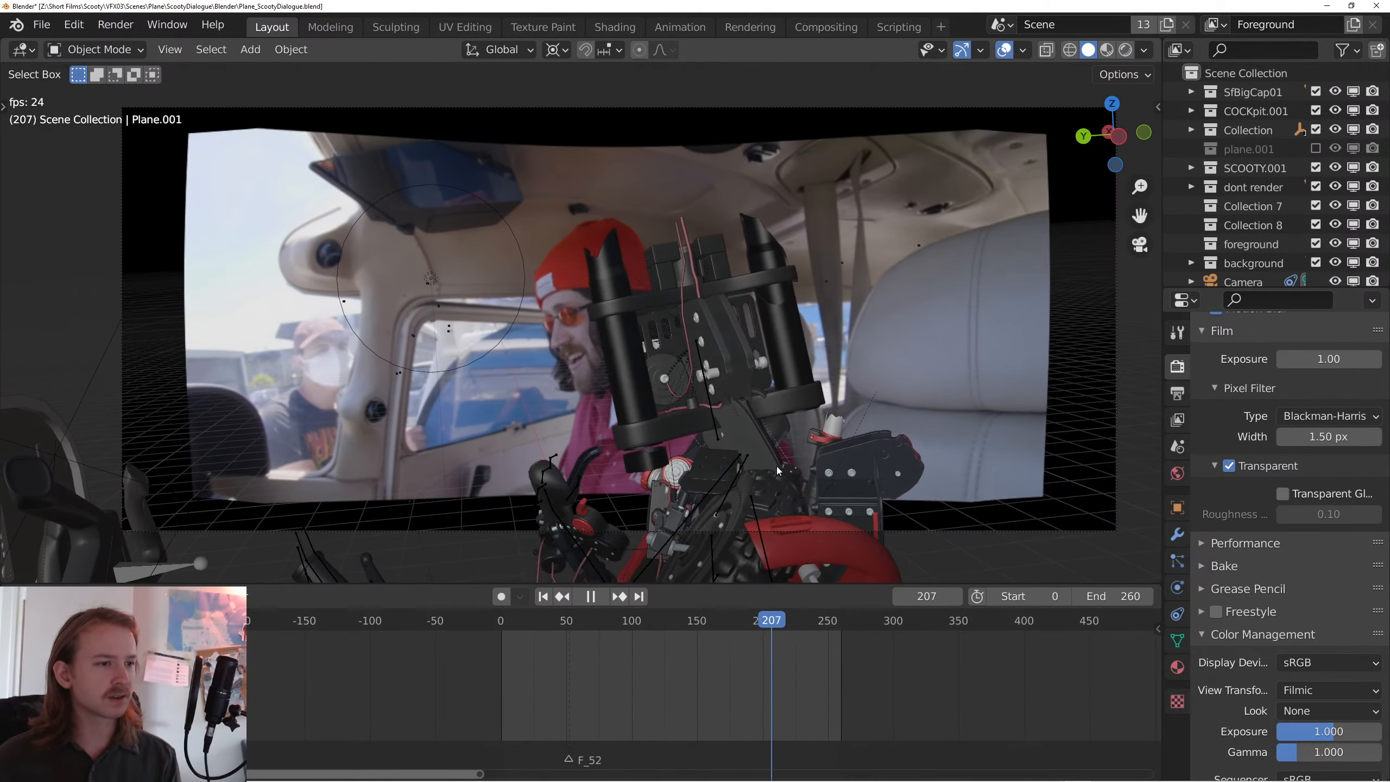
scroll(776, 465, "up", 2)
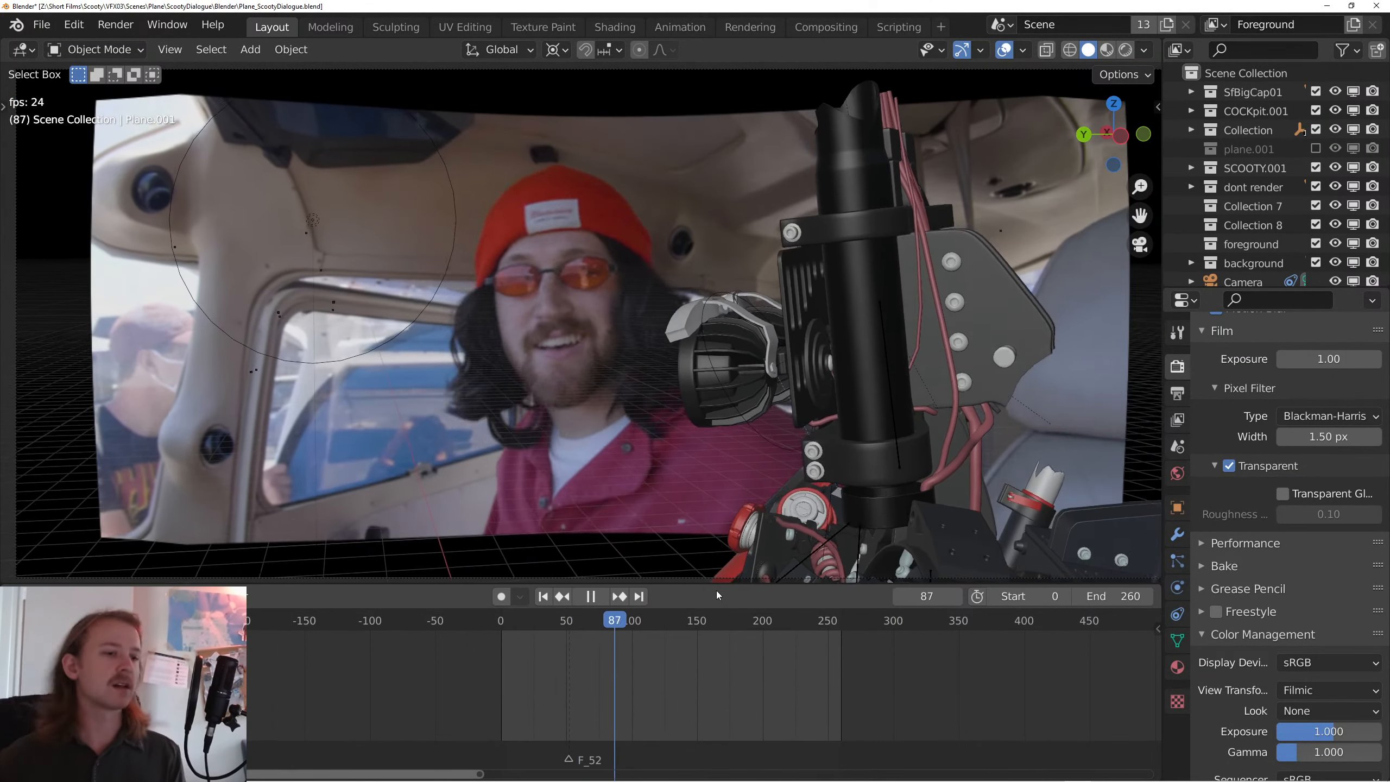
key("space")
- Select the robot's armature, set the transform pivot to Individual Origins, and try to resize it, checking with brief playback
left_click(900, 404)
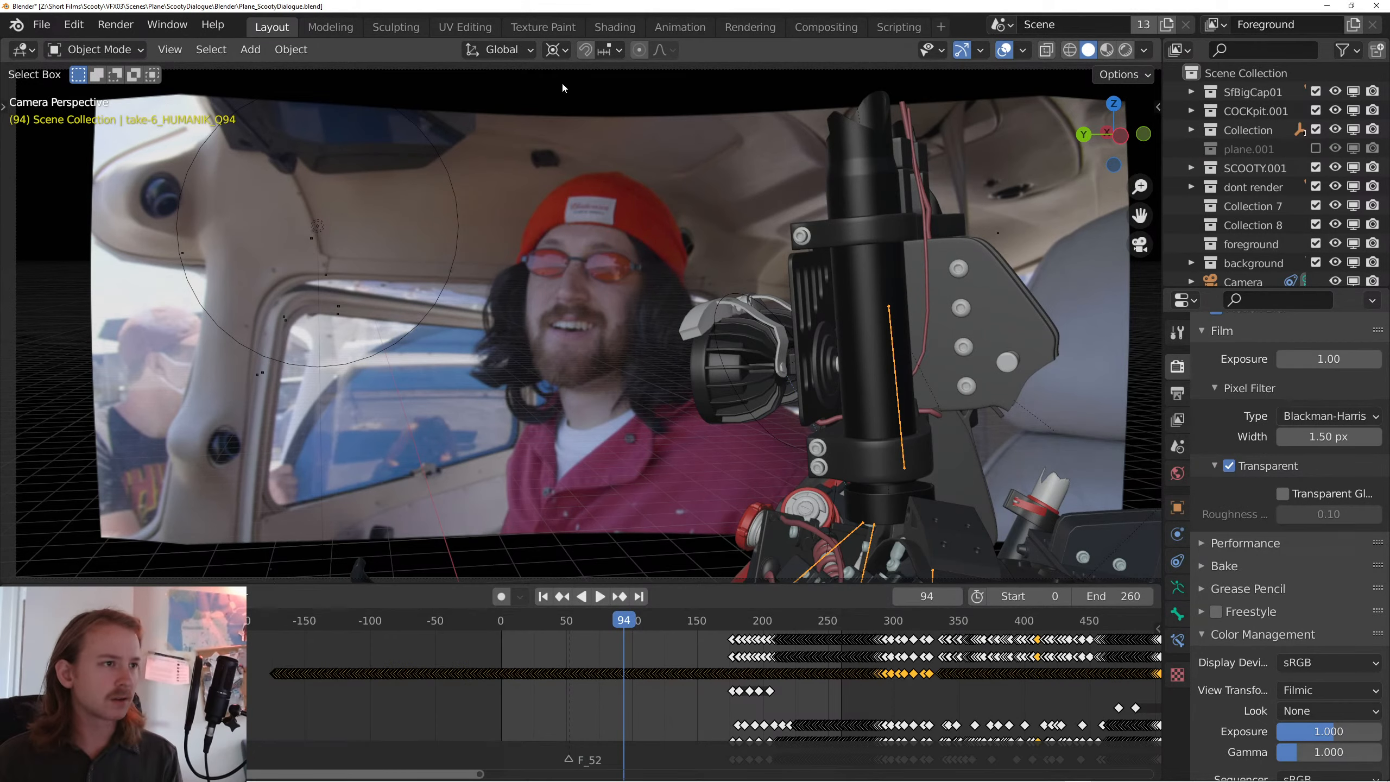
left_click(557, 50)
left_click(592, 137)
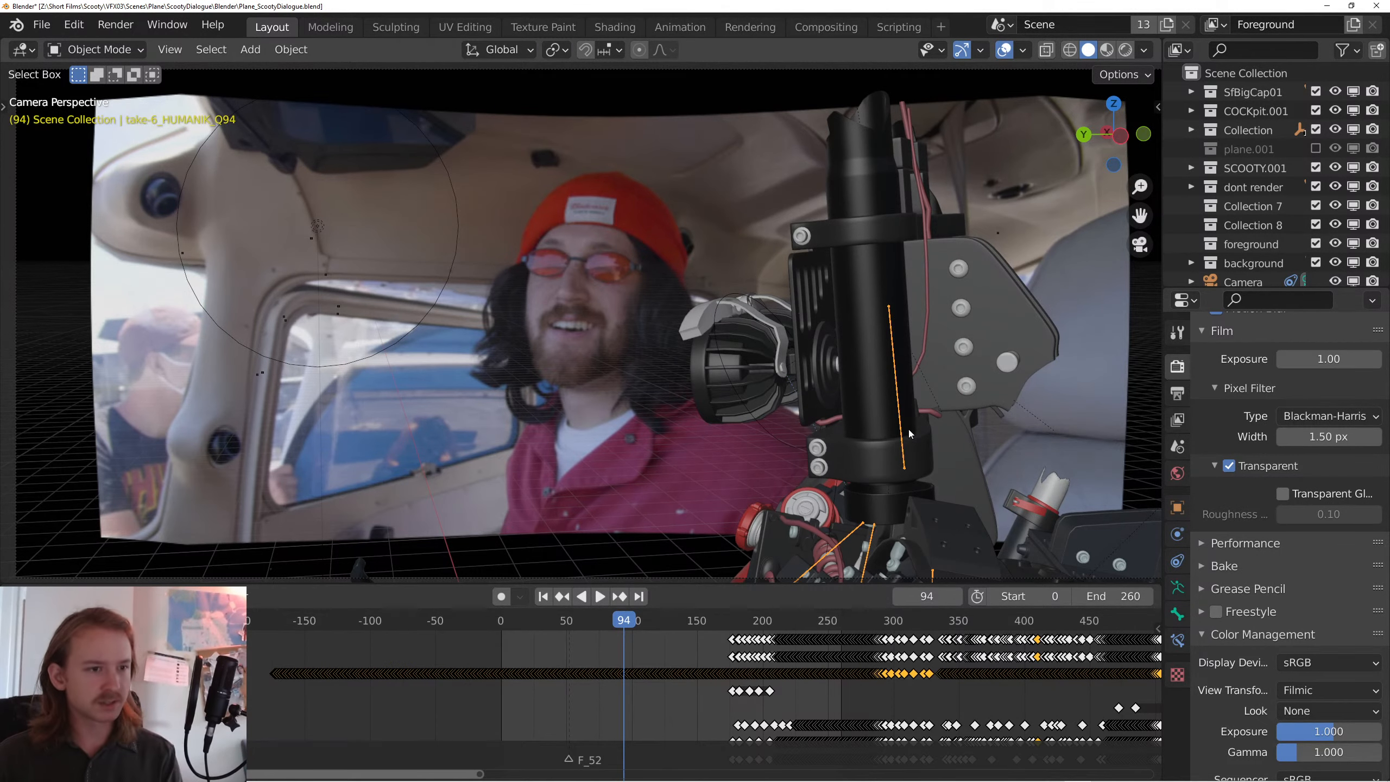
key("s")
left_click(843, 494)
key("space")
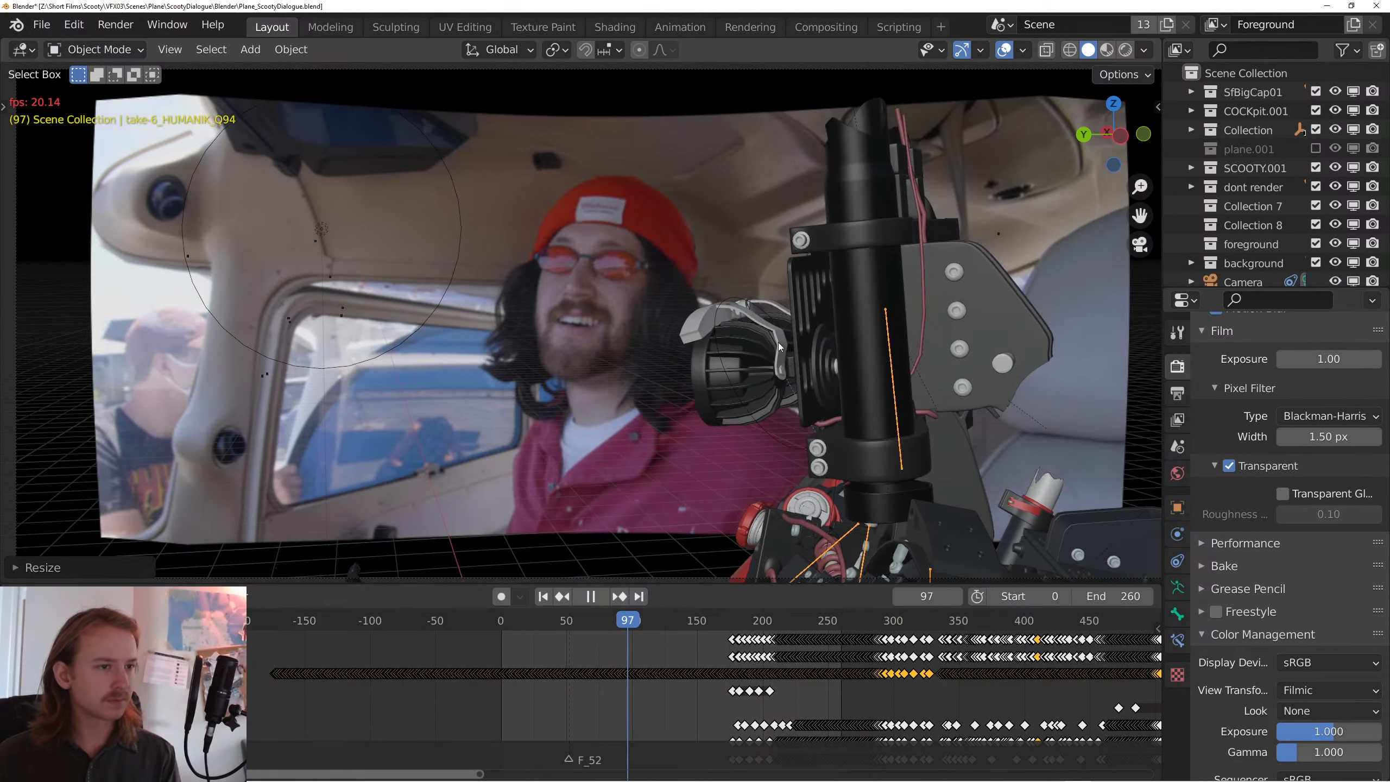
key("space")
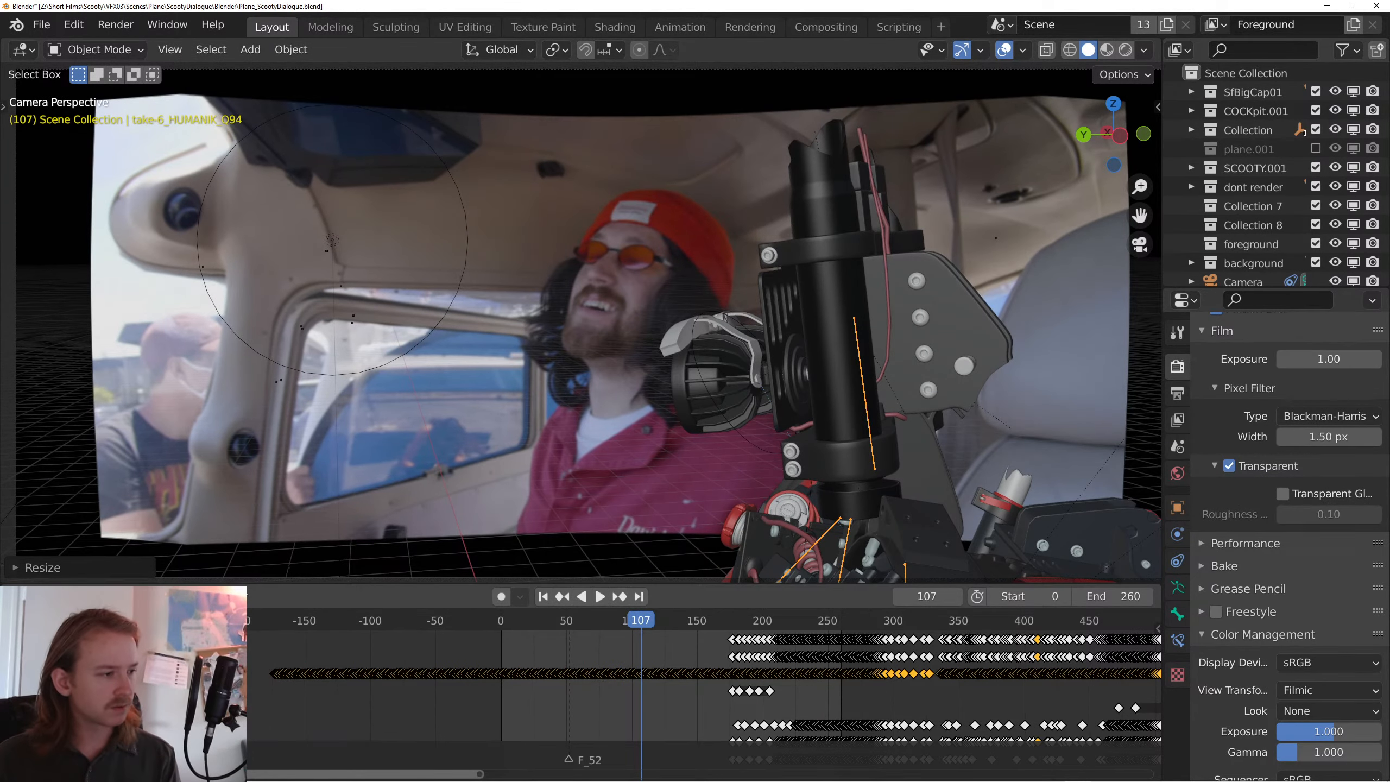
- Delete the armature's three scale F-curves in the Graph Editor and return that area to the Timeline
left_click(23, 596)
left_click(232, 445)
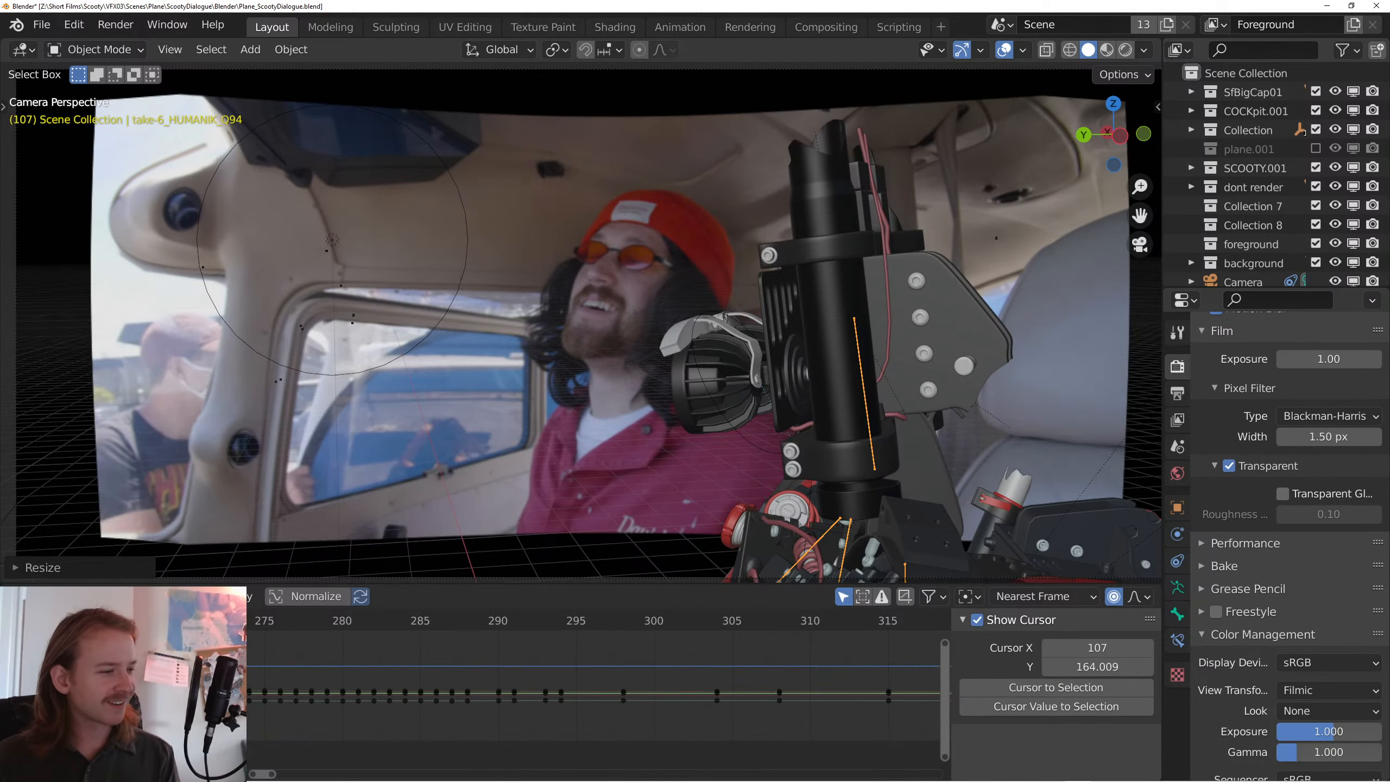
left_click(93, 712)
left_click(93, 731)
left_click(92, 751)
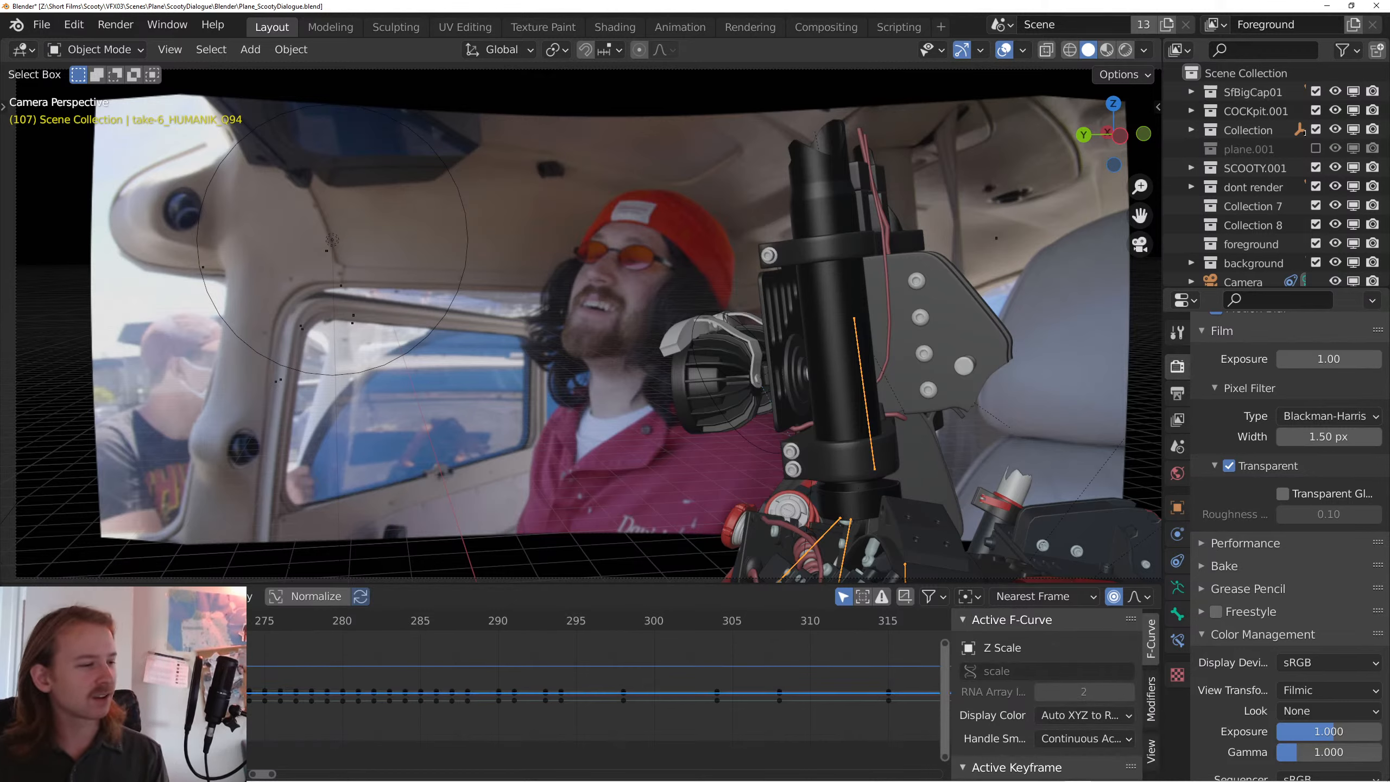
left_click(254, 707)
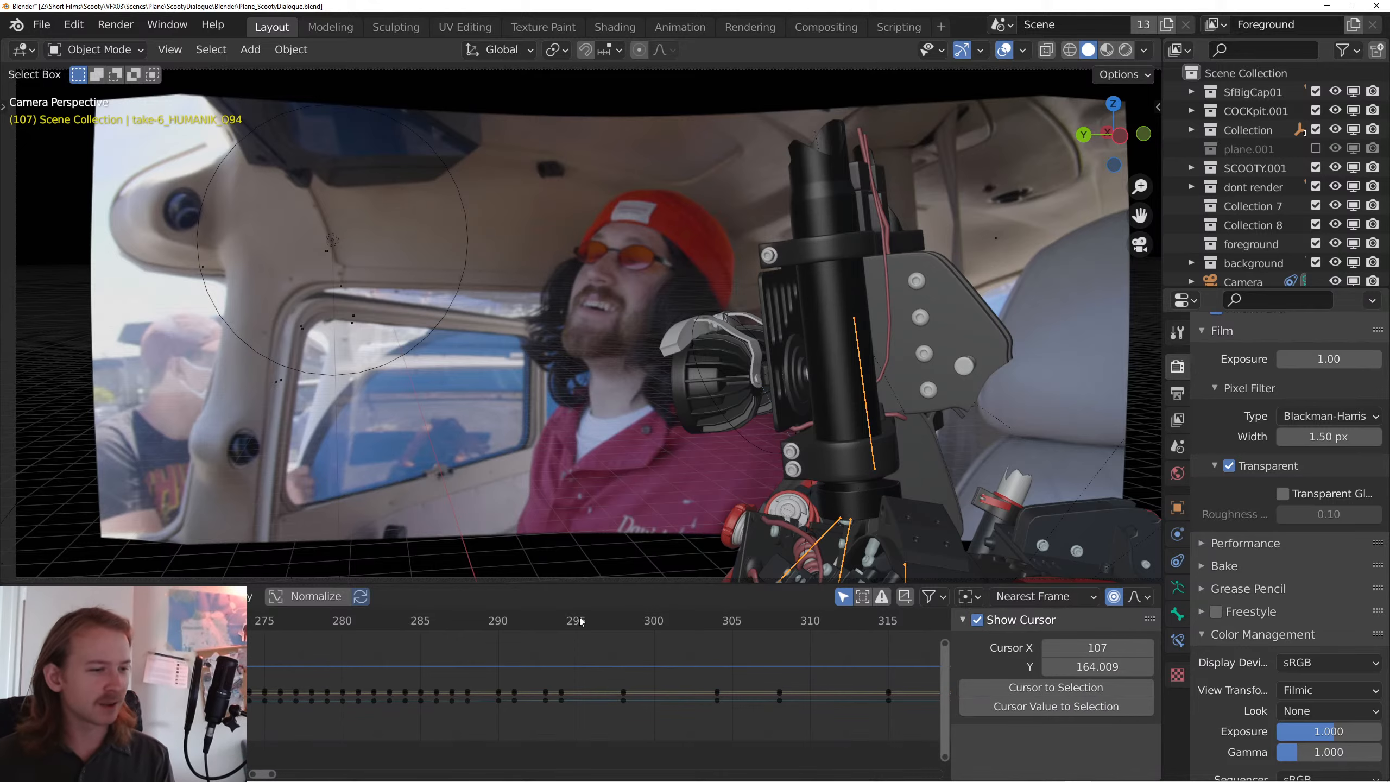
left_click(23, 596)
left_click(271, 430)
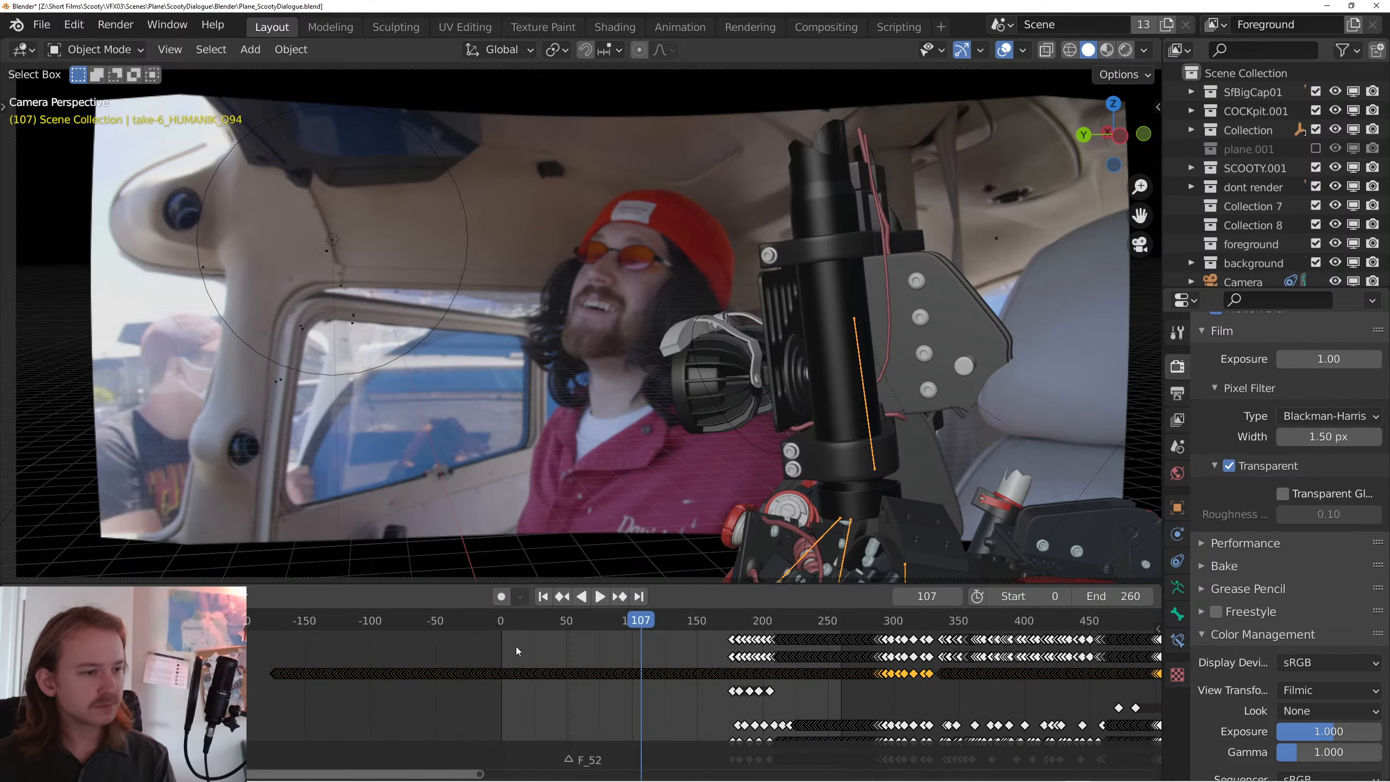
- Scale the robot's armature up slightly against the footage and play the animation from the start to check its size
left_click(544, 599)
key("space")
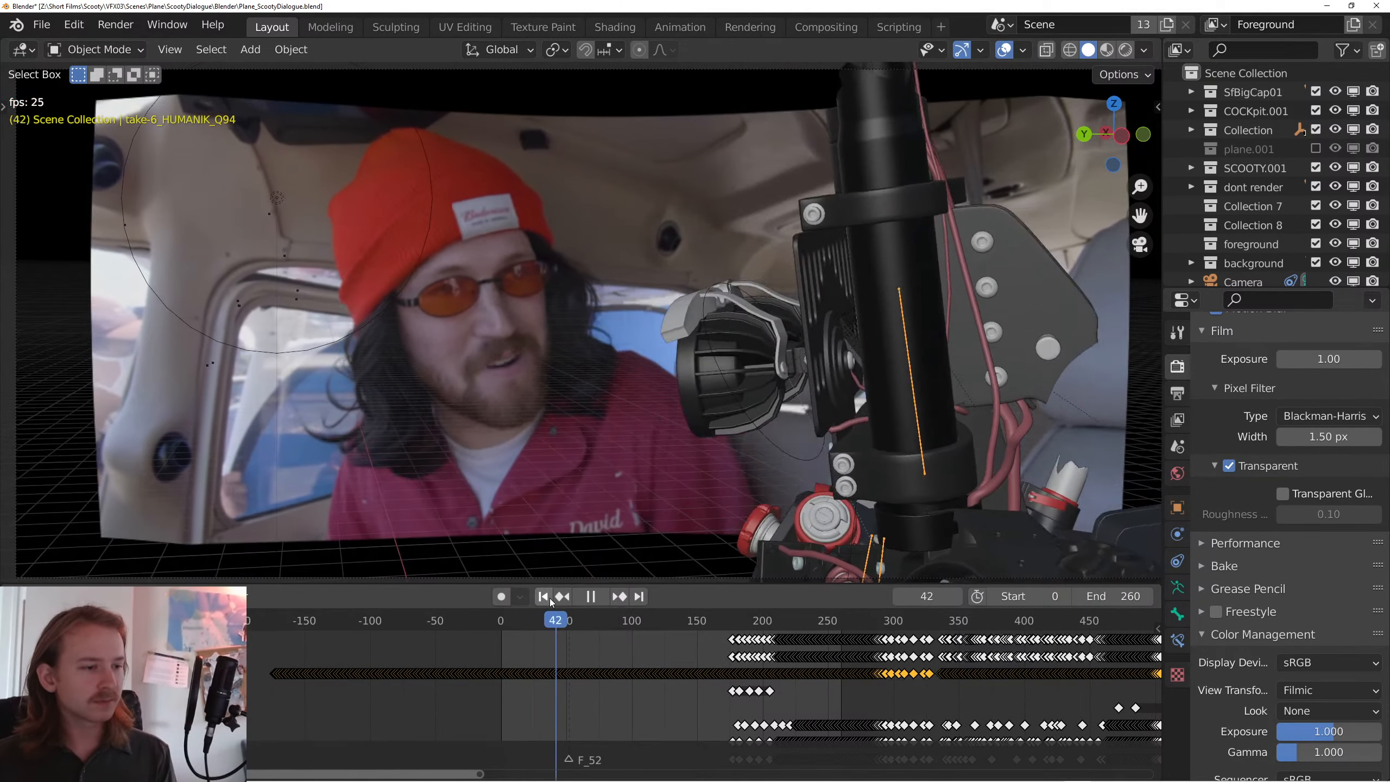
key("space")
key("s")
left_click(703, 337)
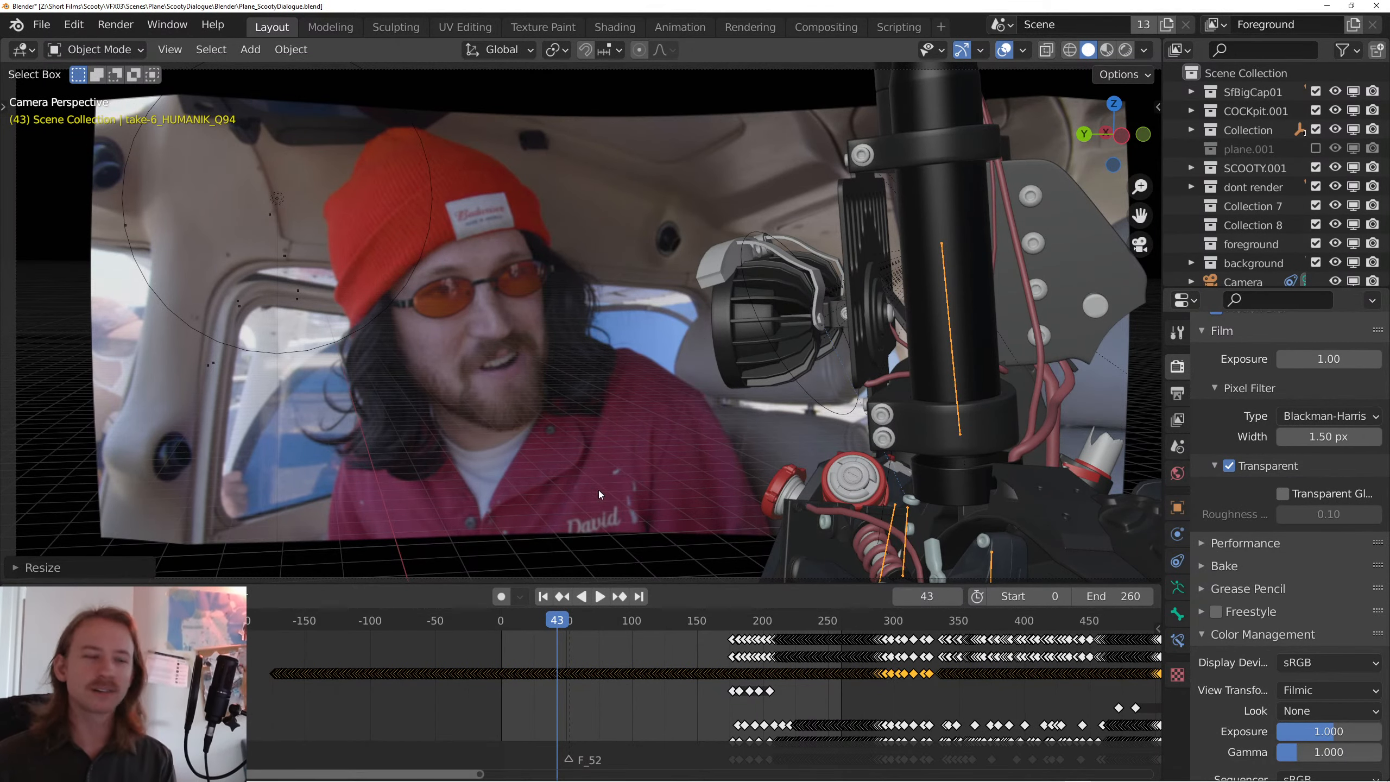
left_click(543, 597)
key("space")
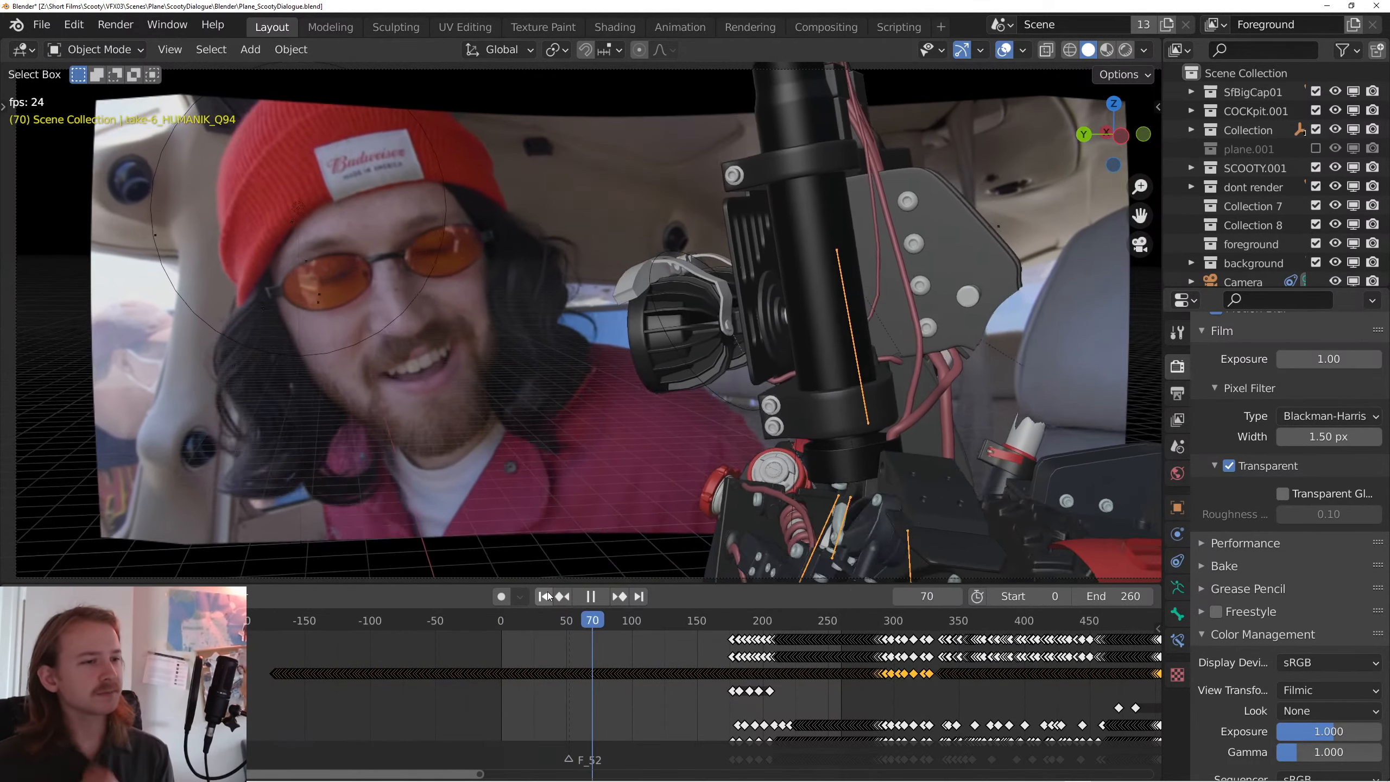
key("space")
- Move the robot's armature along the global X axis to adjust its position in the cabin
key("g")
key("x")
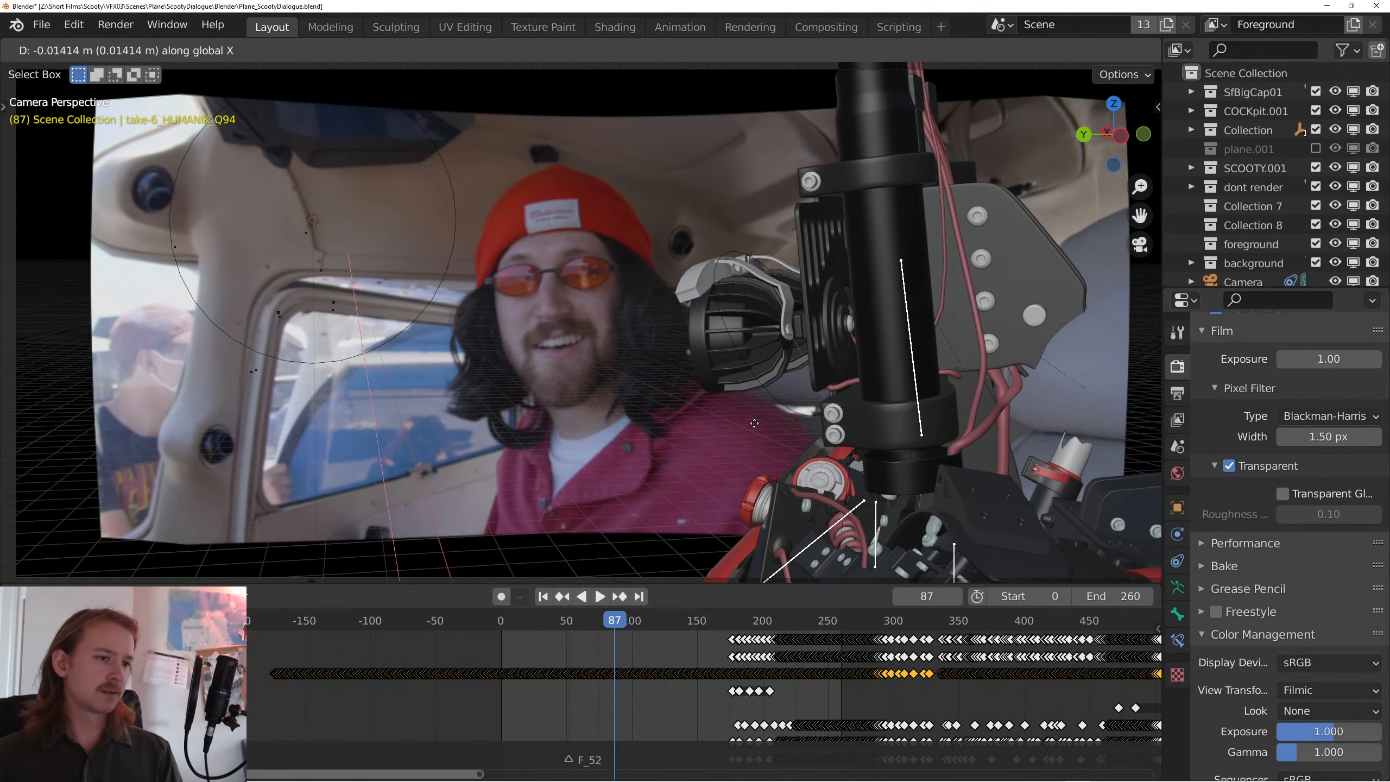
- Shift the take-6_HUMANIK_Q94 rig about -0.014 m along global X and resize it against the camera background
left_click(757, 422)
key("s")
left_click(760, 409)
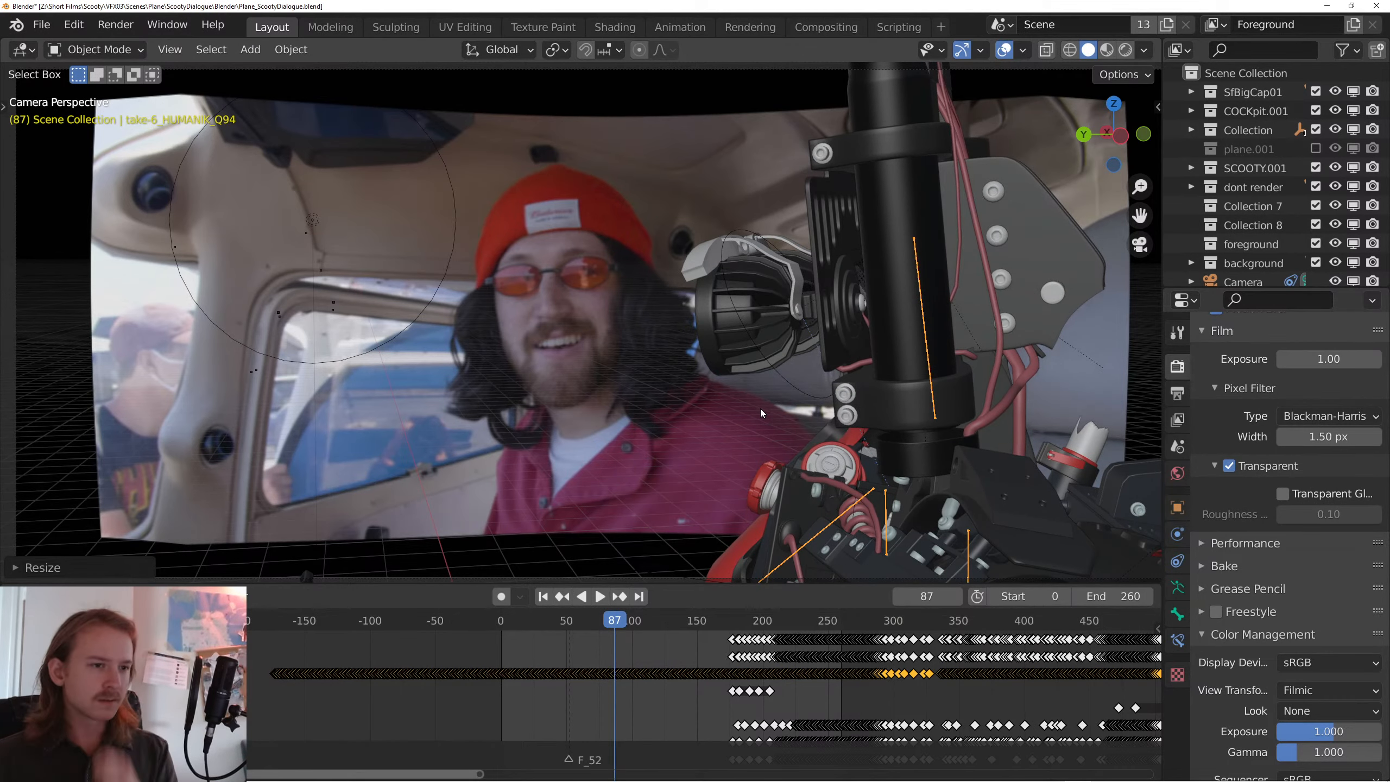
- Leave the camera view and play the scooter robot's animation in perspective
key("KP_0")
left_click_drag(706, 388, 555, 373)
scroll(782, 393, "up", 3)
key("space")
key("space")
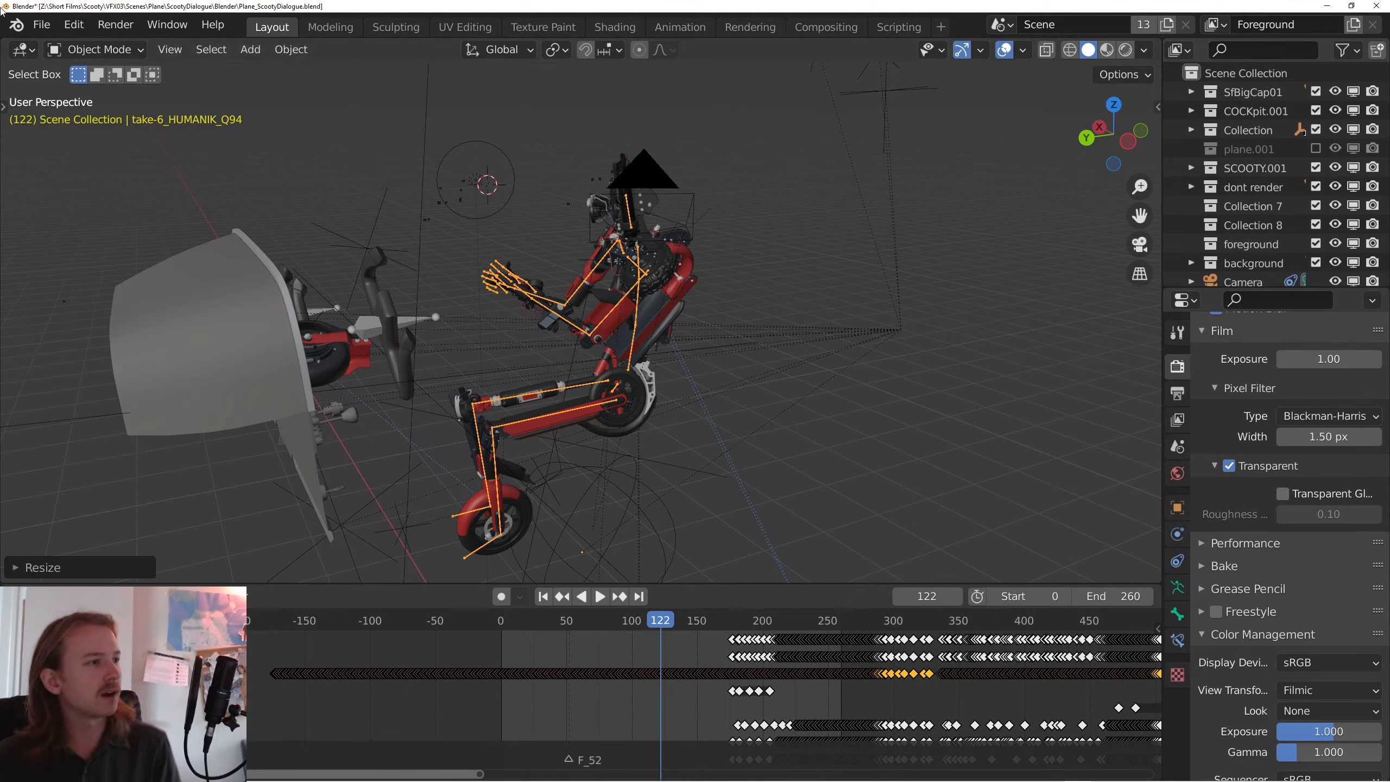
left_click(23, 50)
key("Escape")
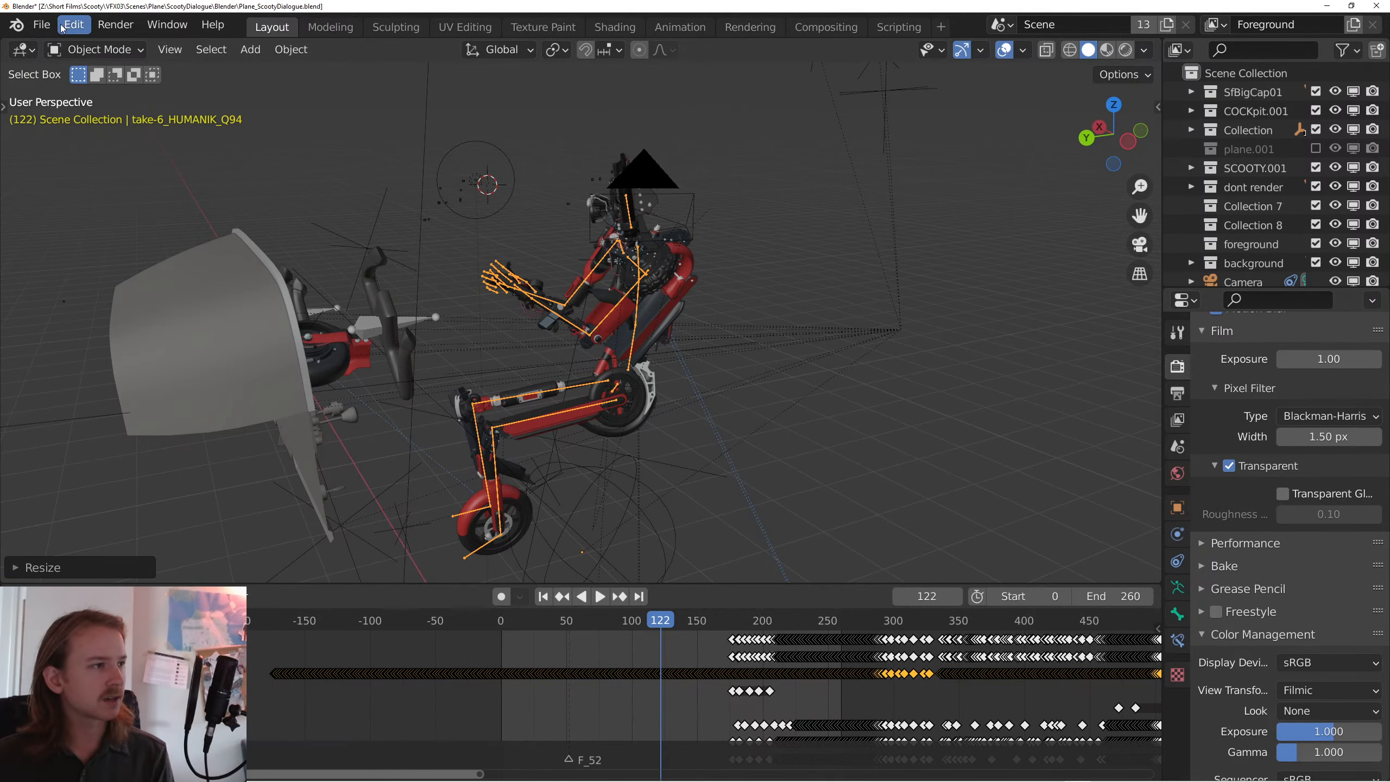
left_click(42, 25)
mouse_move(115, 280)
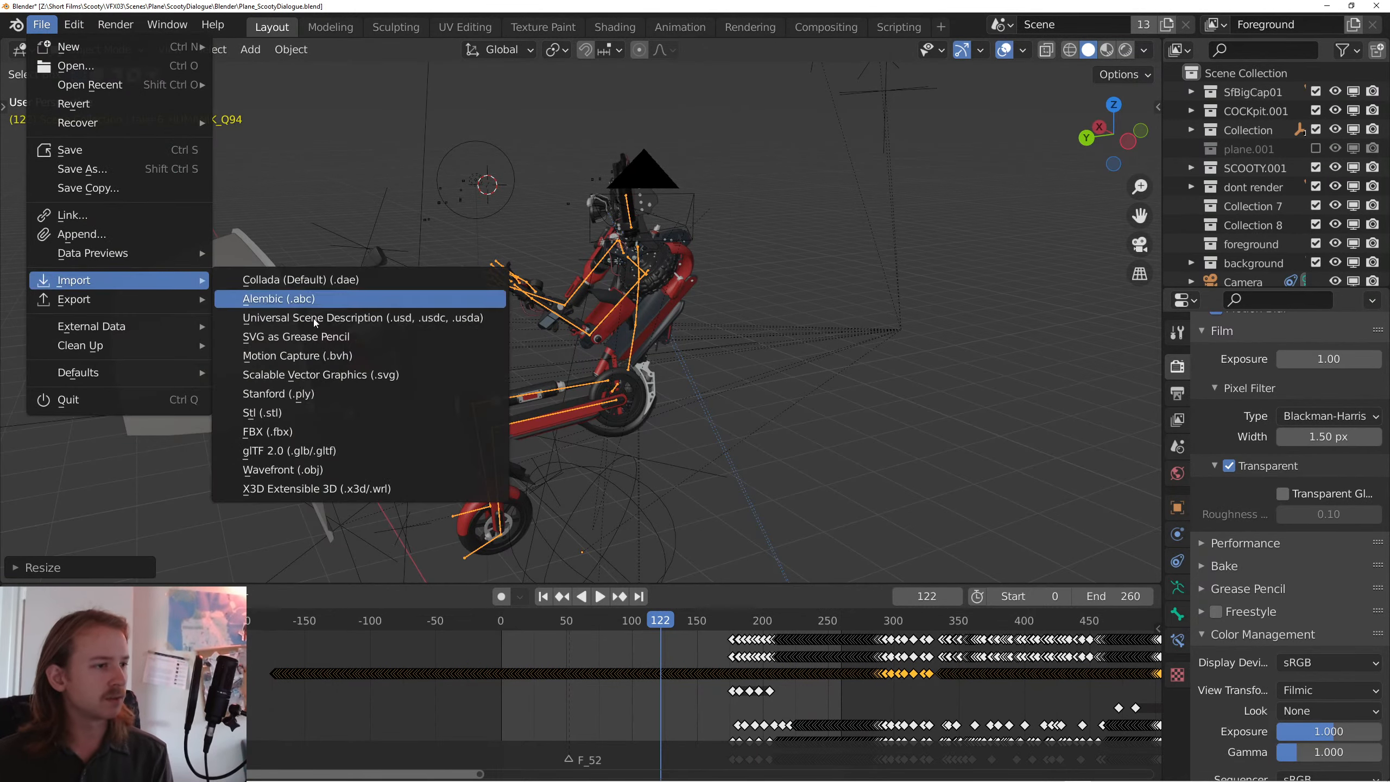
left_click(345, 355)
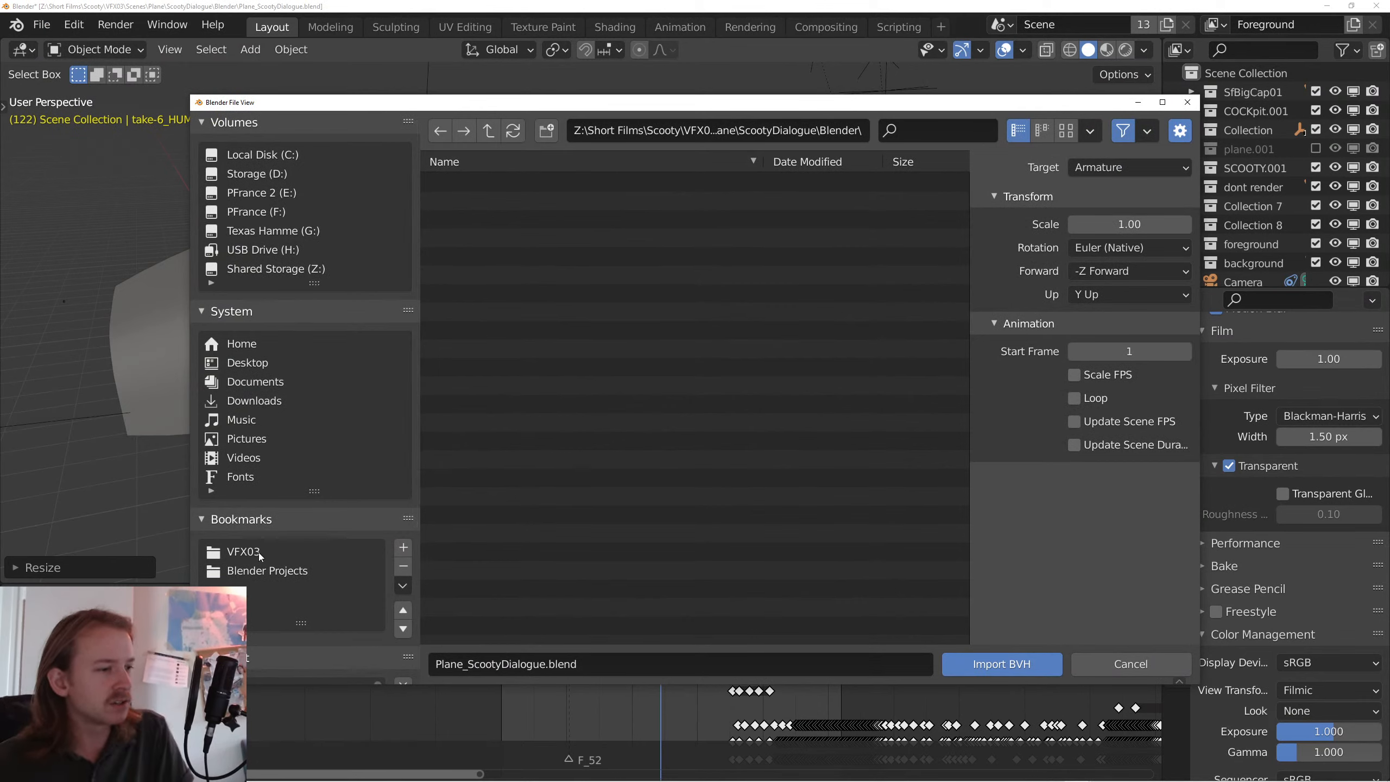
left_click(279, 550)
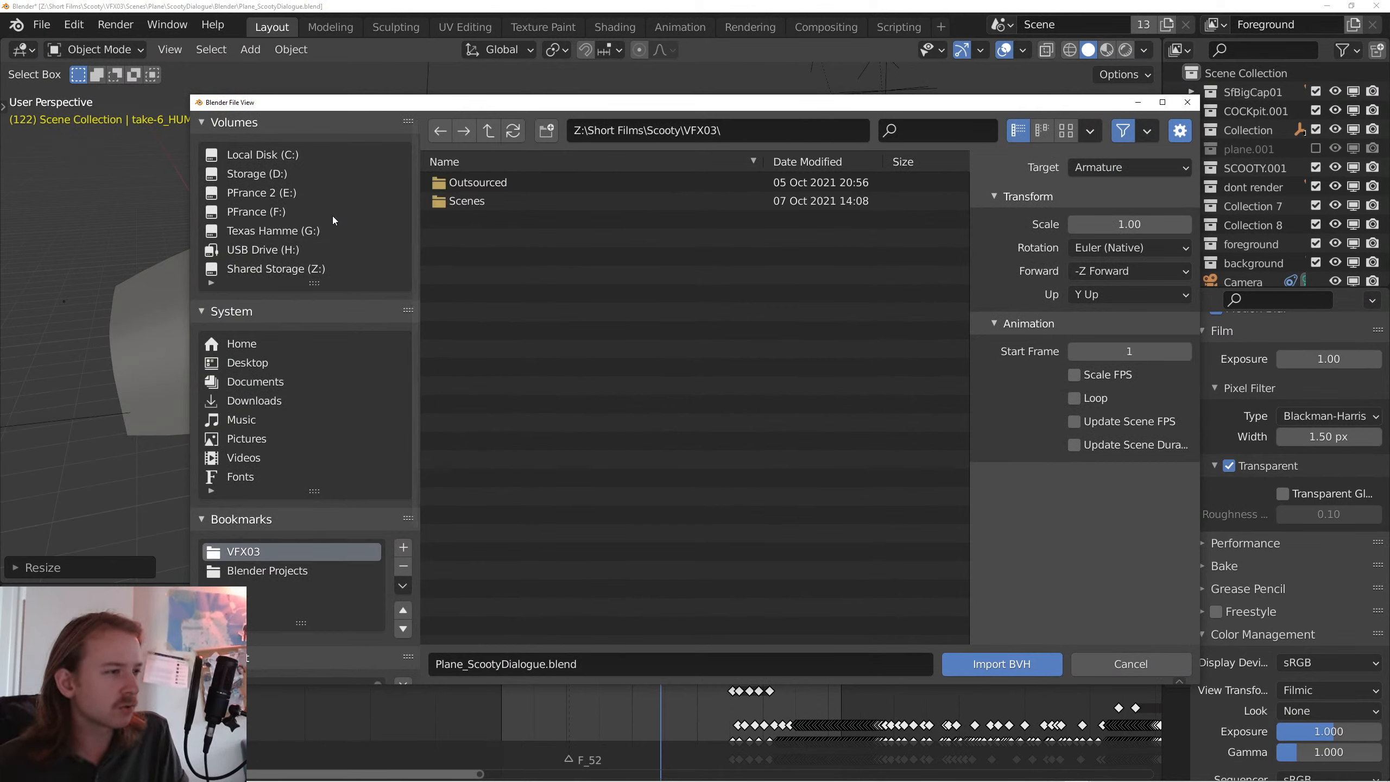
scroll(284, 527, "down", 8)
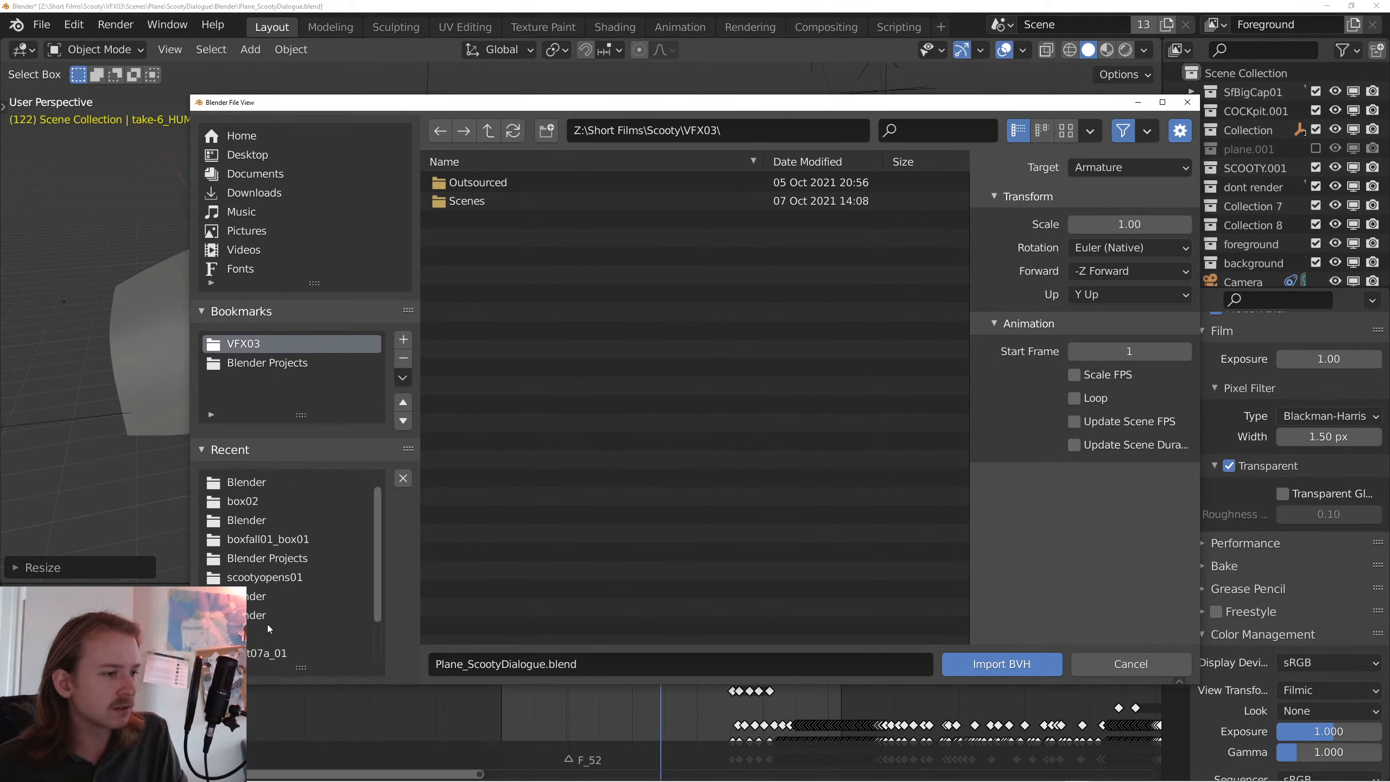
scroll(272, 613, "up", 2)
scroll(286, 525, "down", 2)
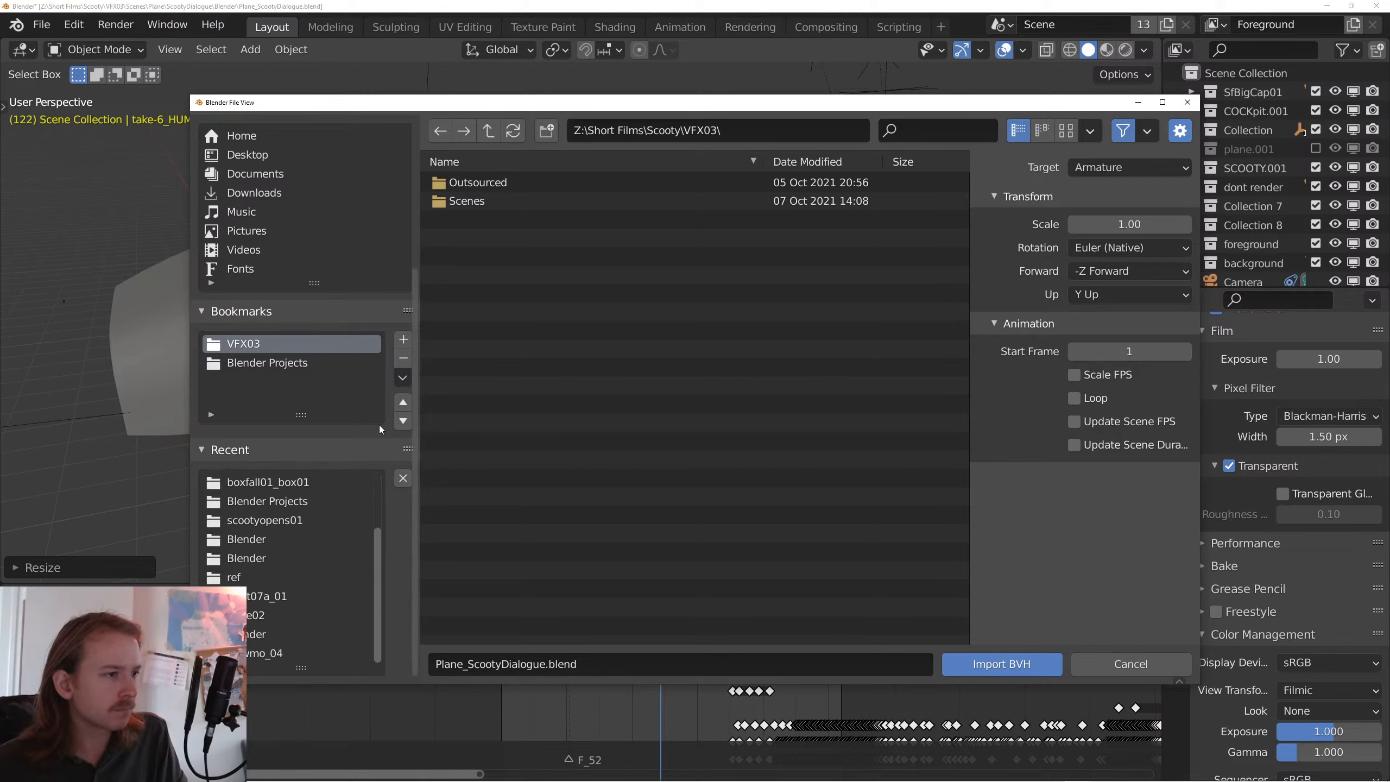
key("Escape")
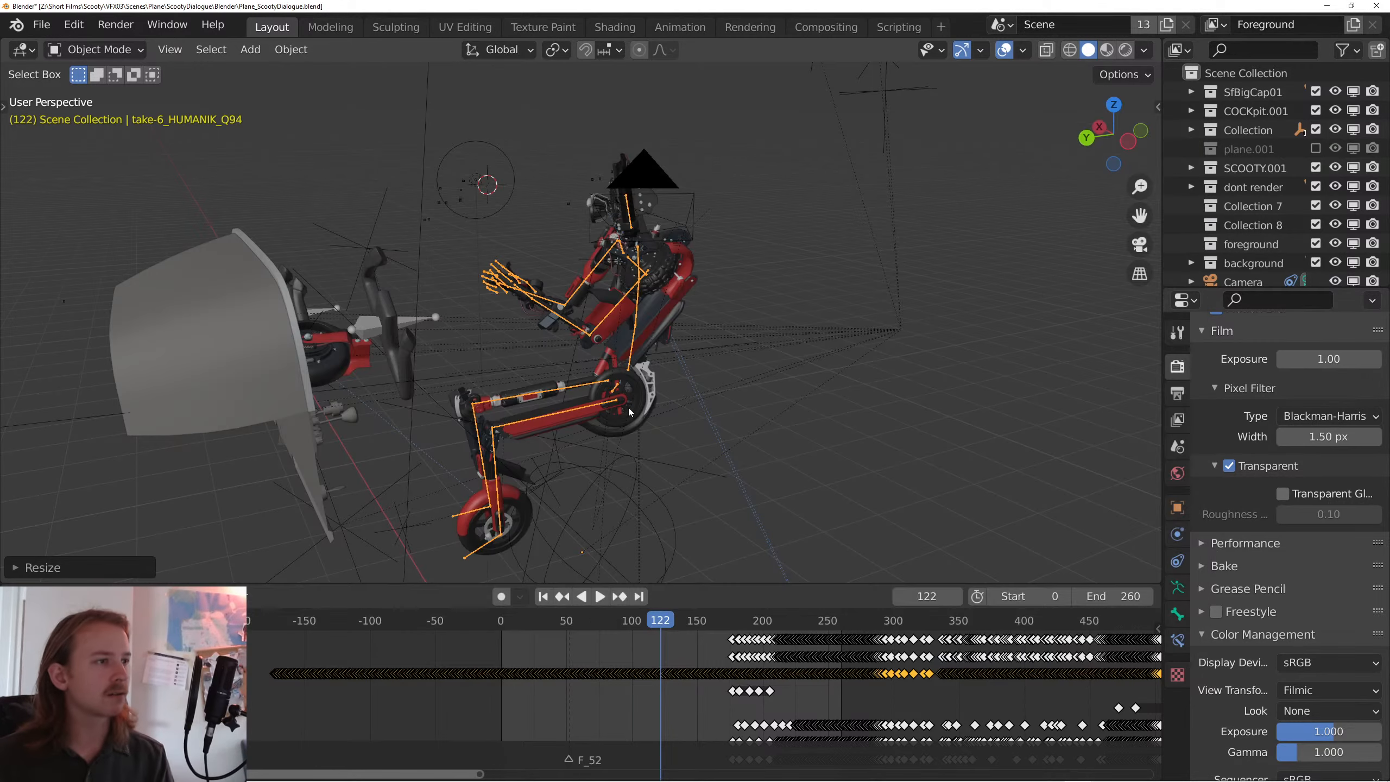
- Copy the blend file's folder path from the save dialog, and close this Blender window, saving the changes
key("ctrl+shift+s")
left_click(717, 131)
key("Escape")
key("Escape")
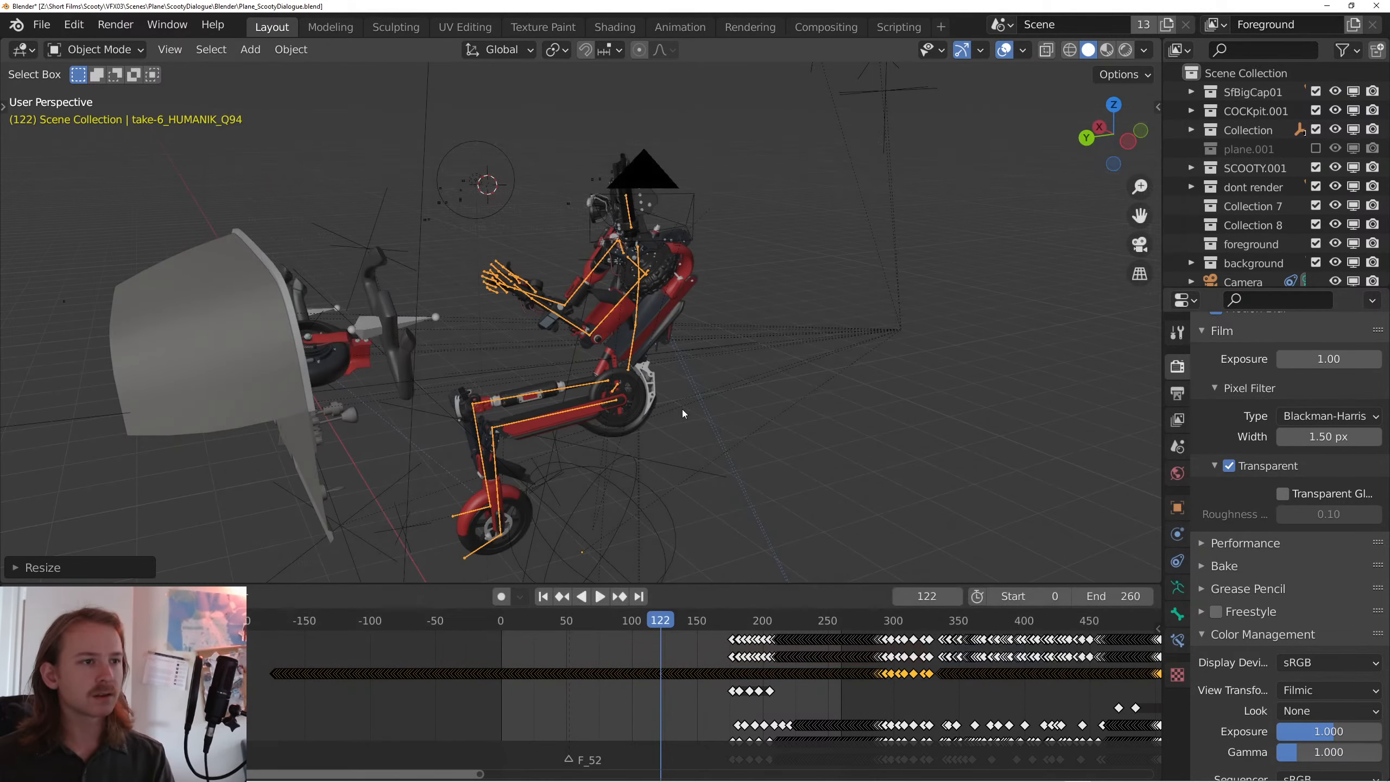
left_click(1376, 6)
left_click(613, 431)
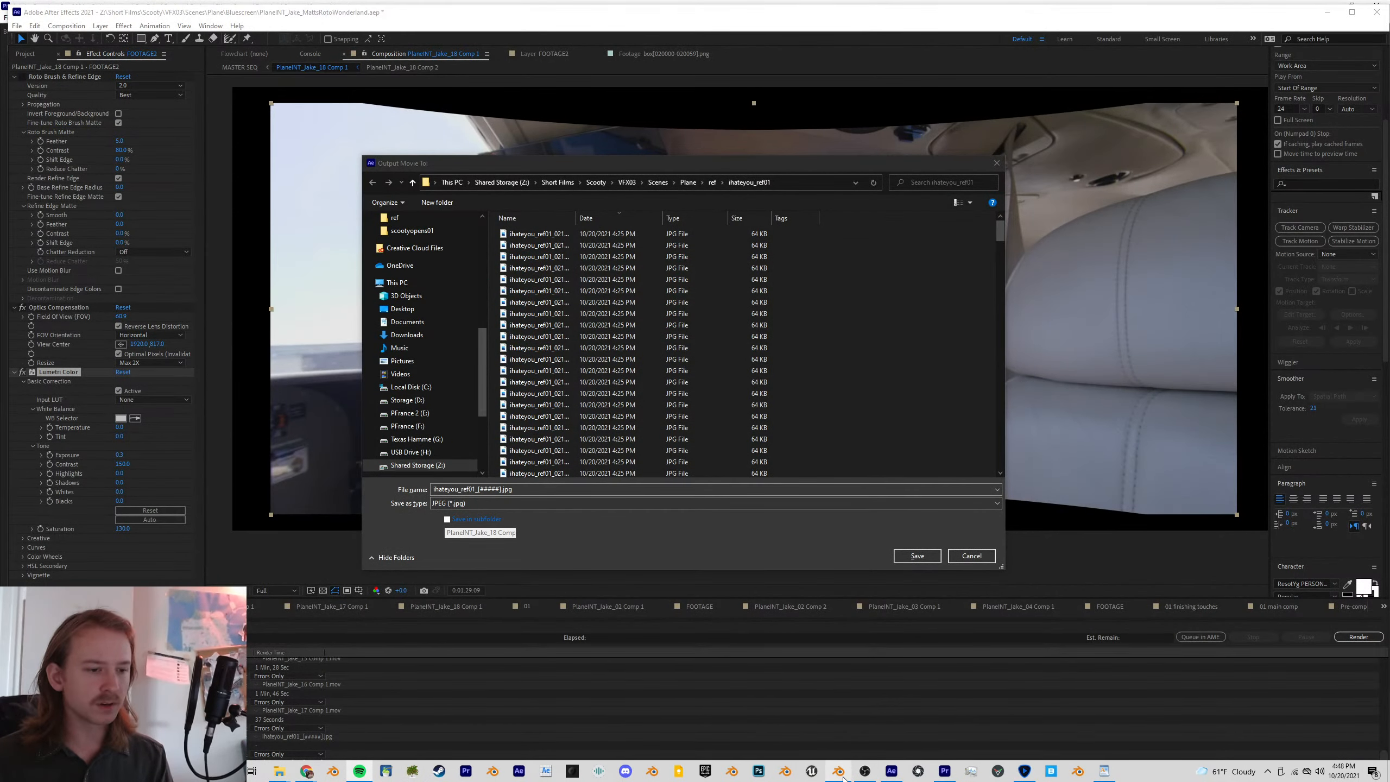
- Switch to the other Blender window and open Plane_ScootyDialogue.blend from the ScootyDialogue\Blender folder
left_click(838, 771)
left_click(42, 25)
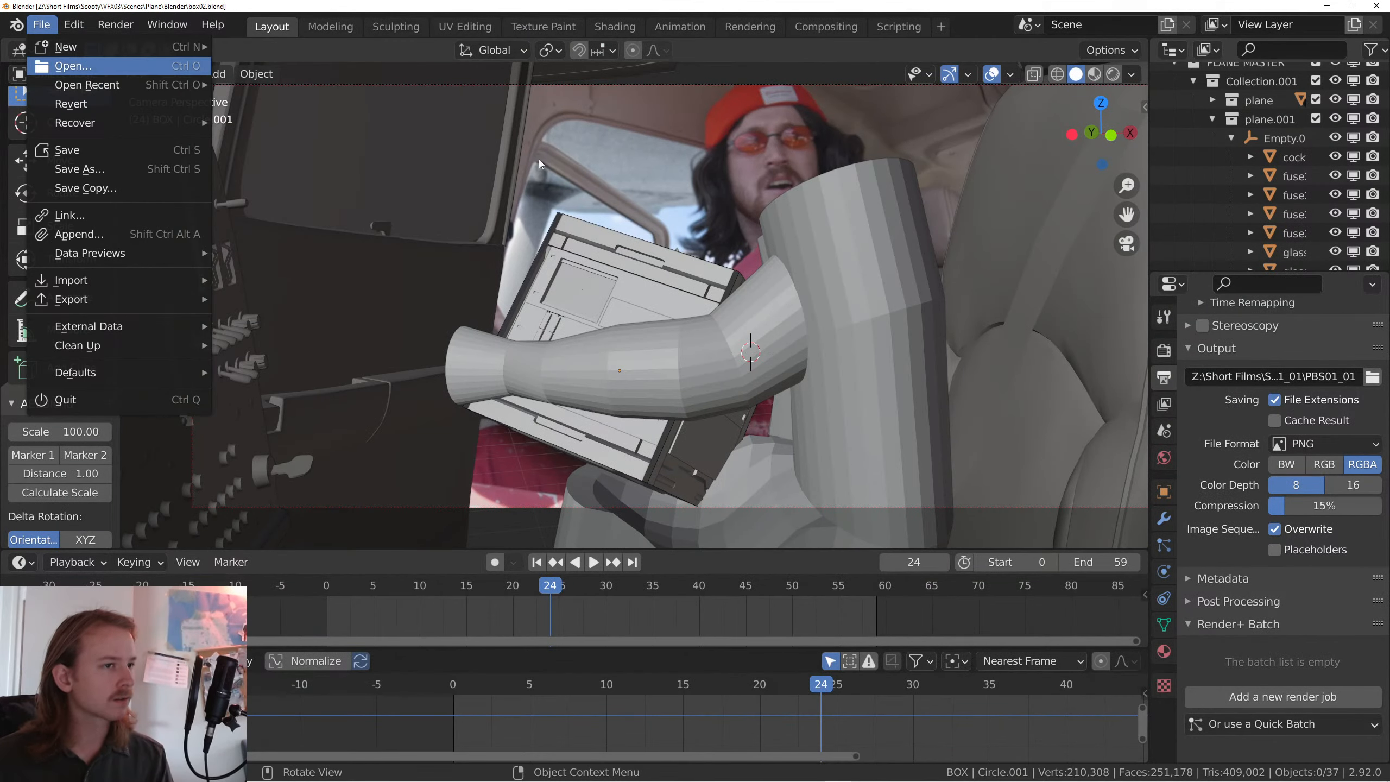
left_click(65, 65)
key("Return")
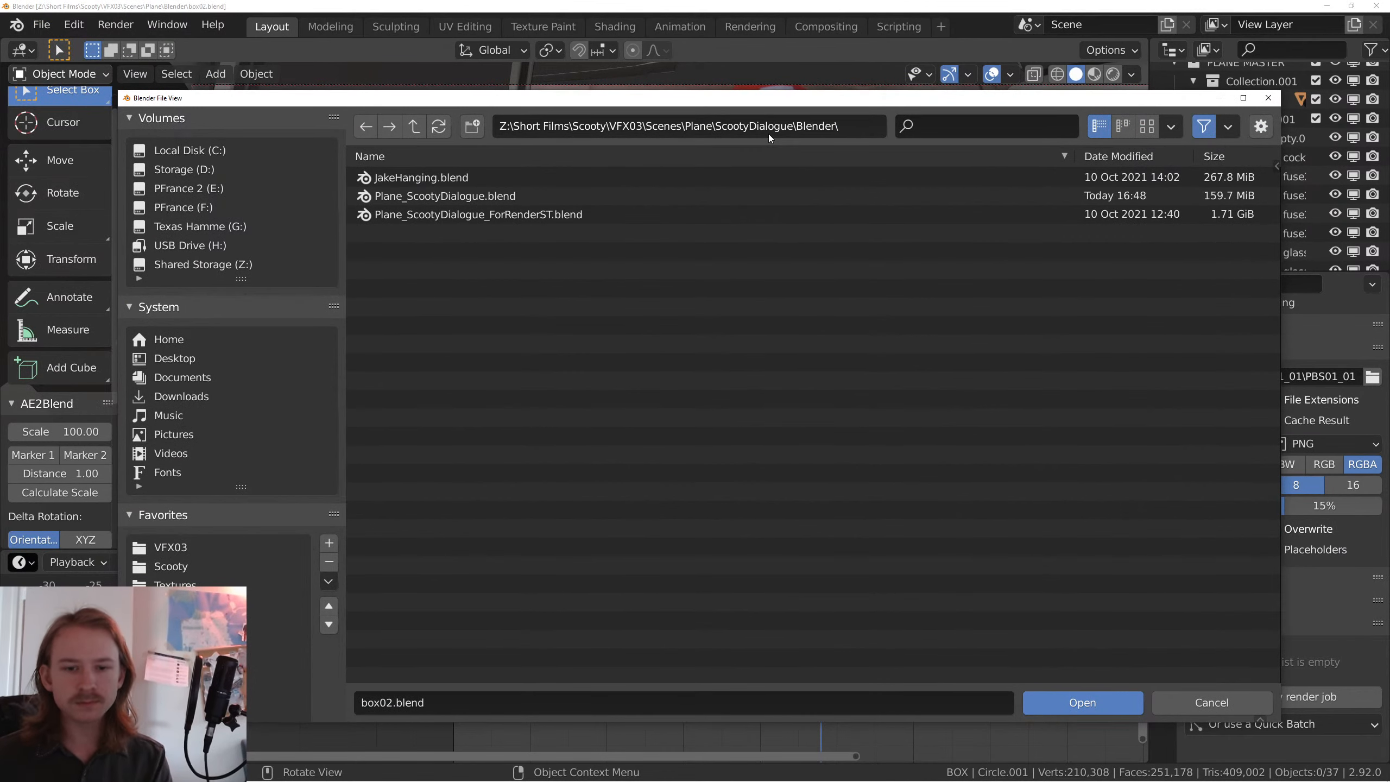
double_click(568, 196)
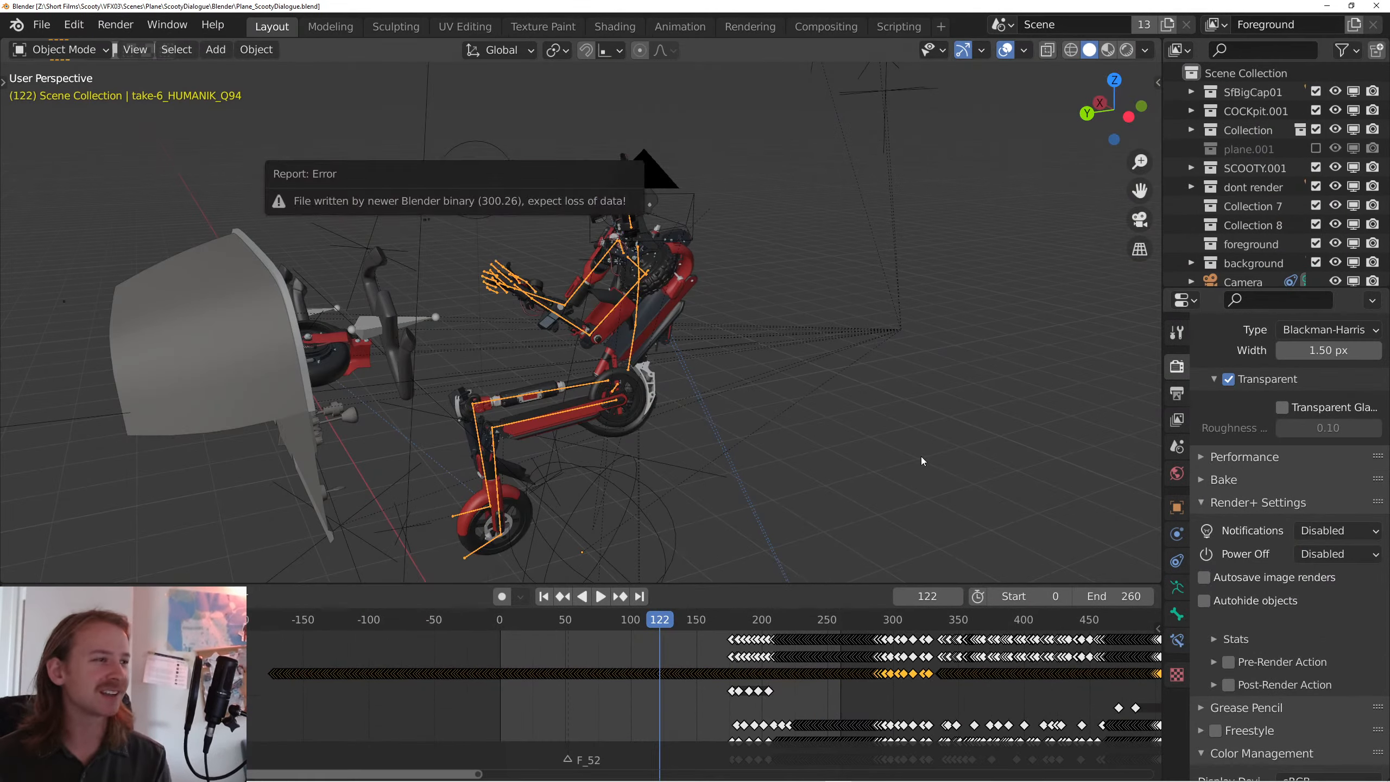
- Inspect the robot in perspective and play the shot through the scene camera
right_click(962, 438)
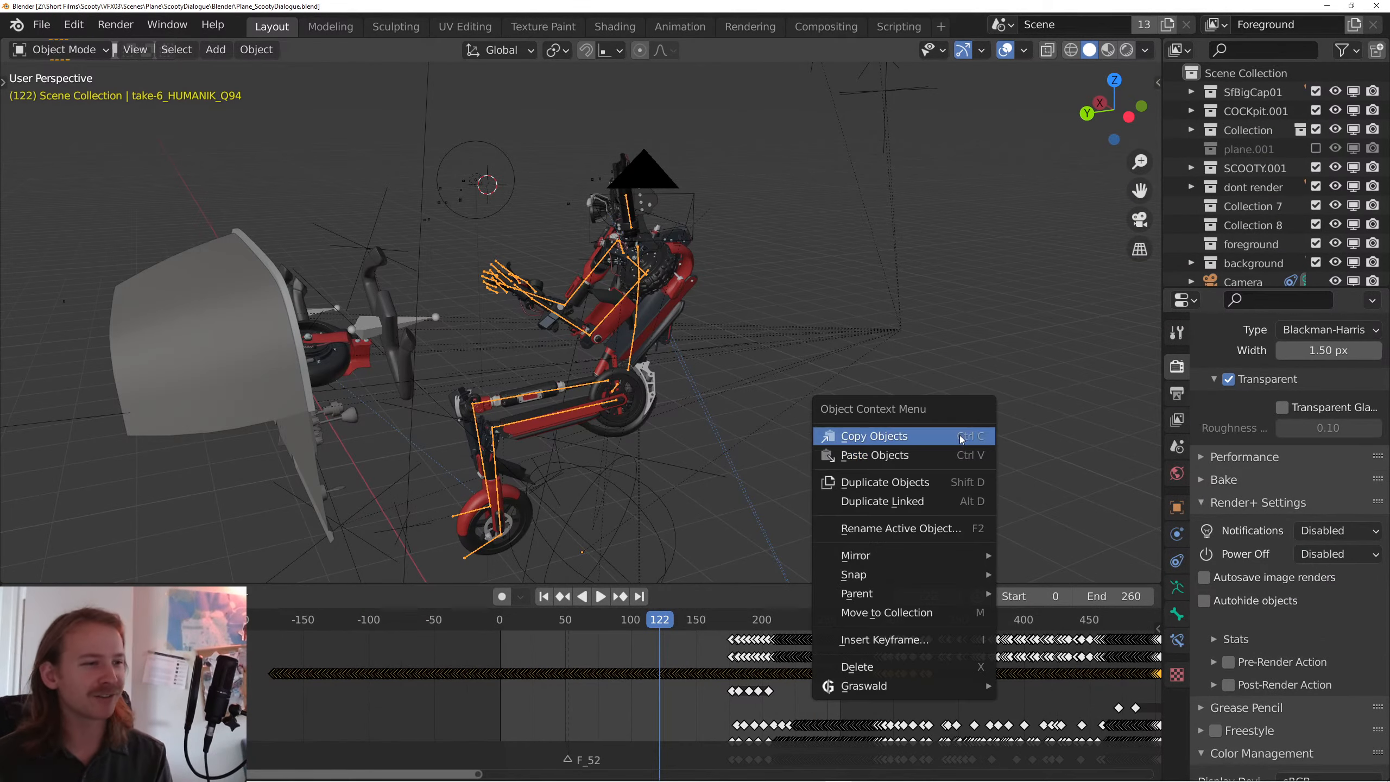
left_click_drag(499, 407, 549, 398)
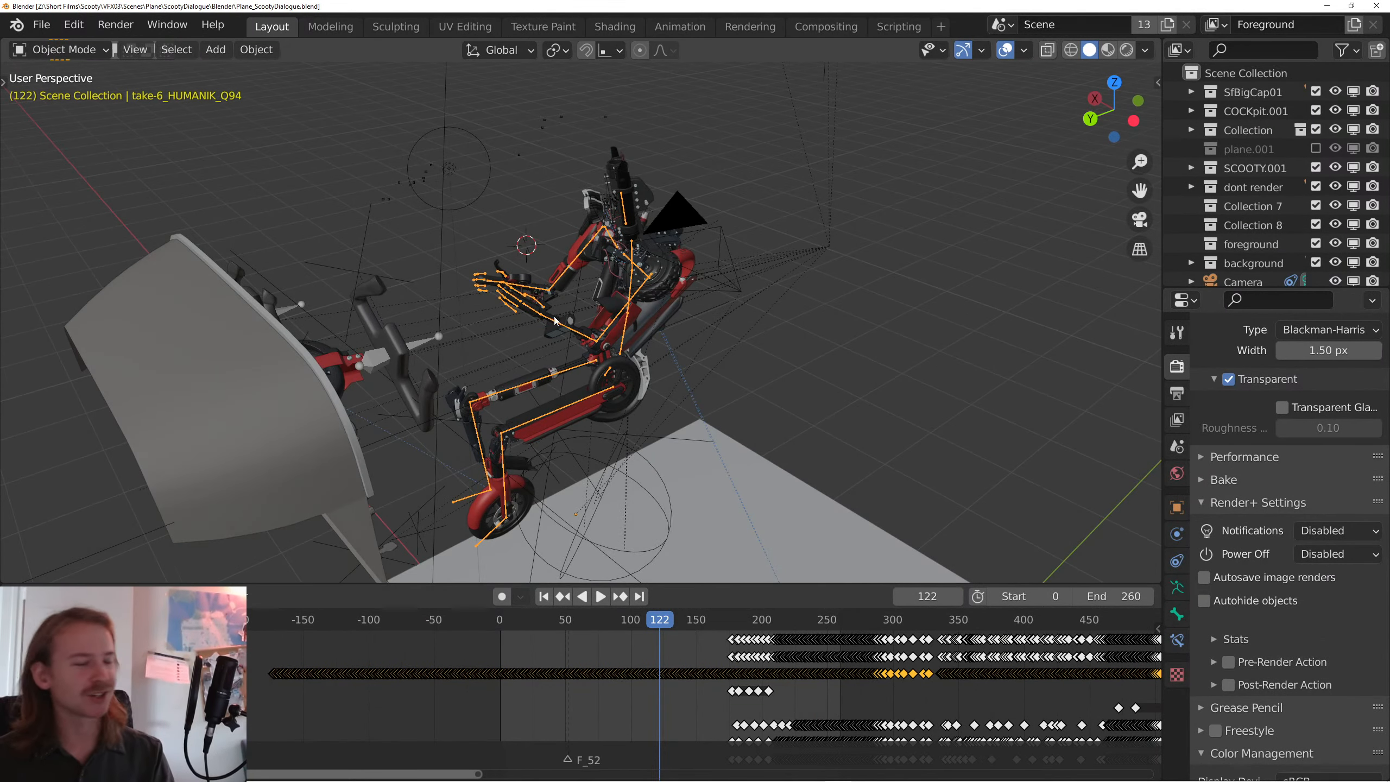
key("KP_0")
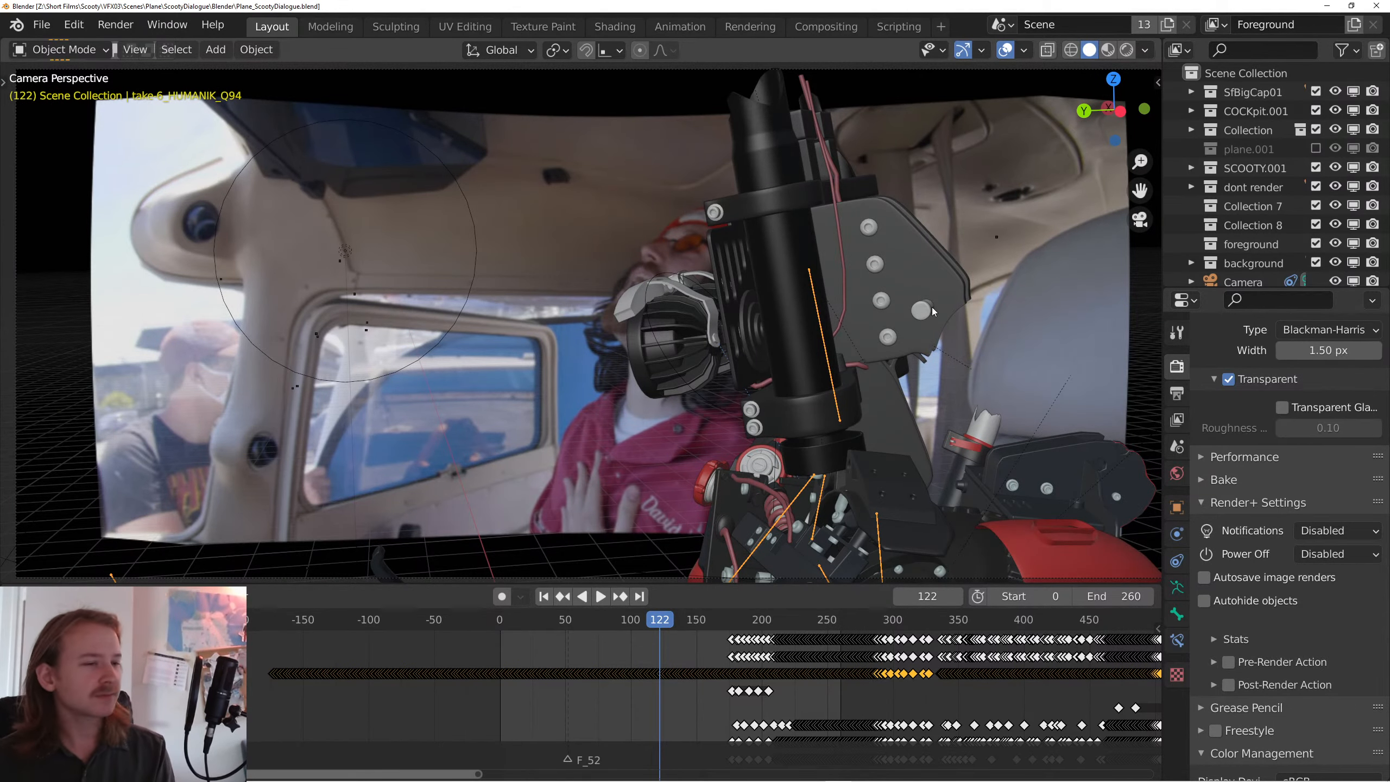
key("space")
key("space")
- Save the scene as iahteyou.blend in the ScootyDialogue\Blender folder
key("ctrl+o")
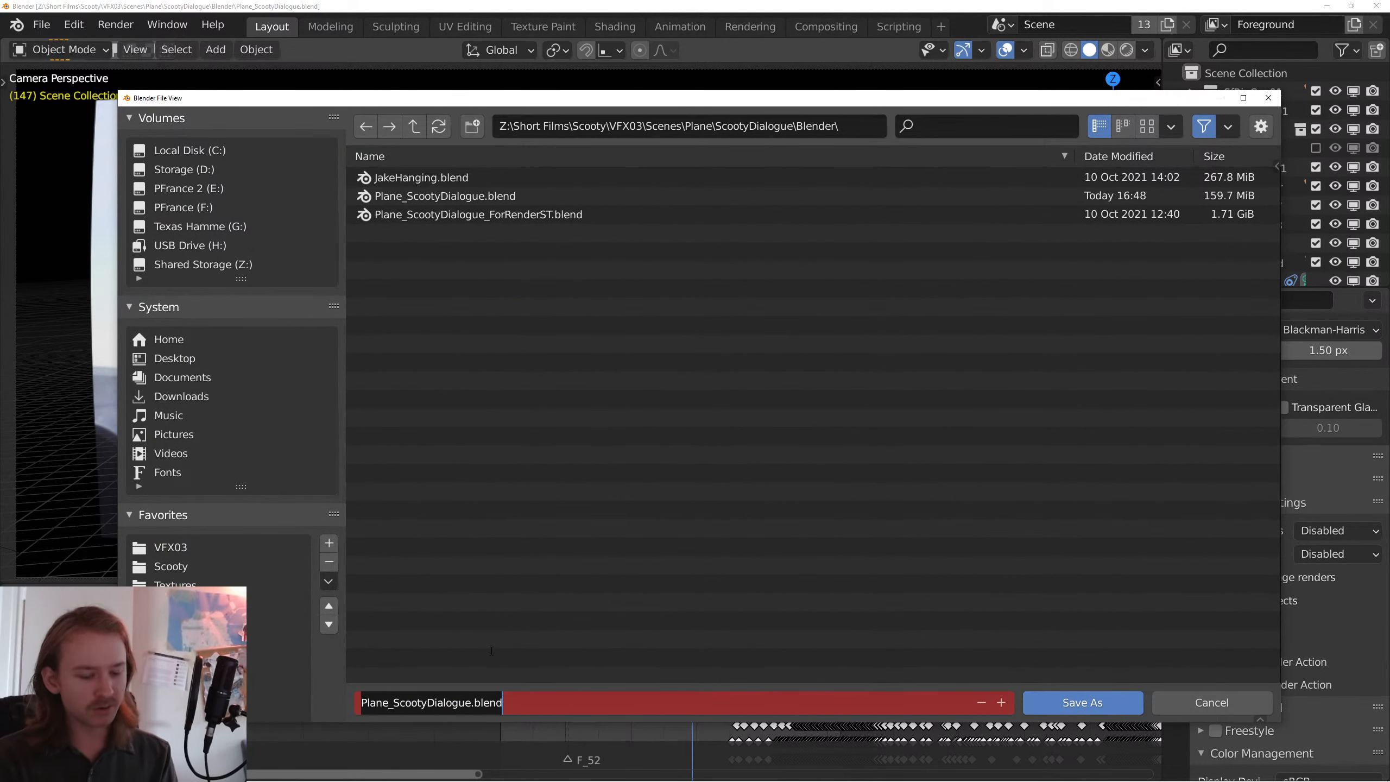
type("iahteyou")
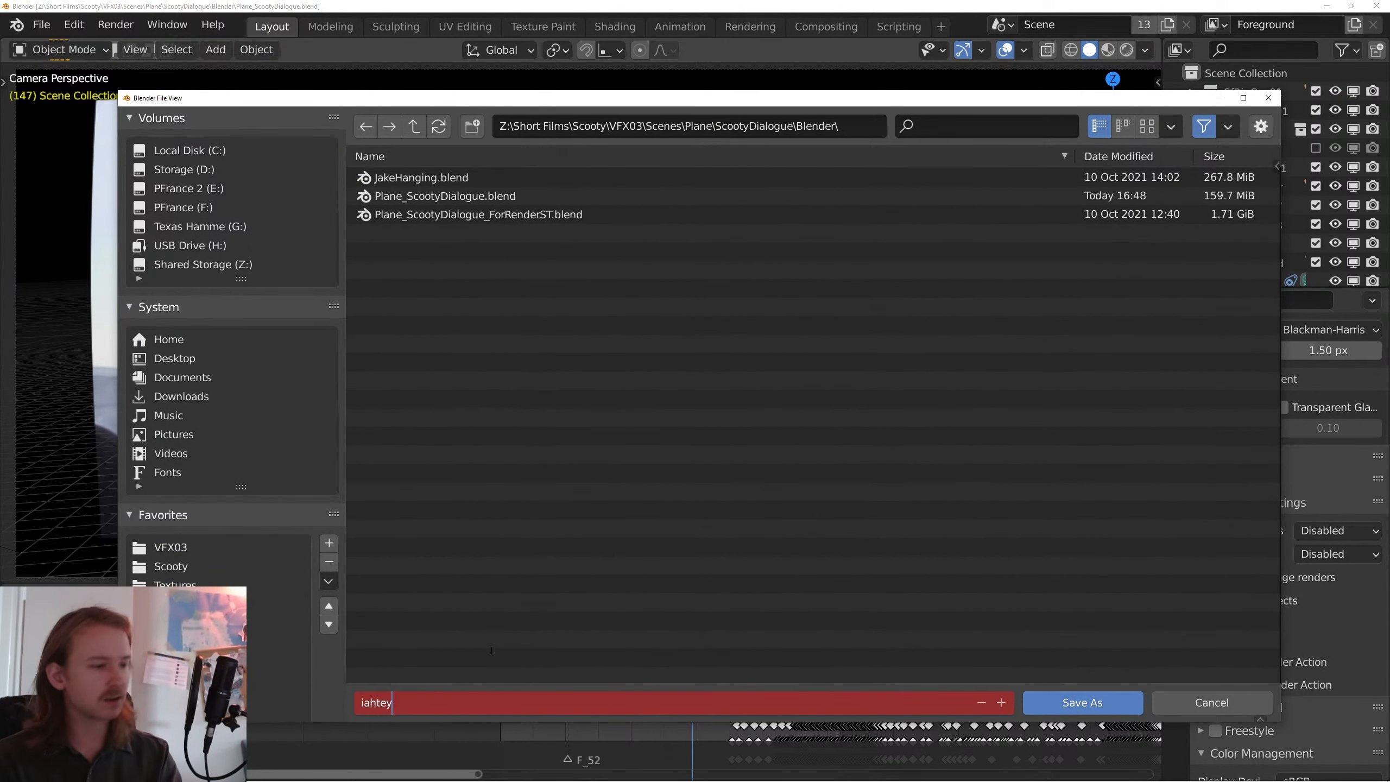
key("Return")
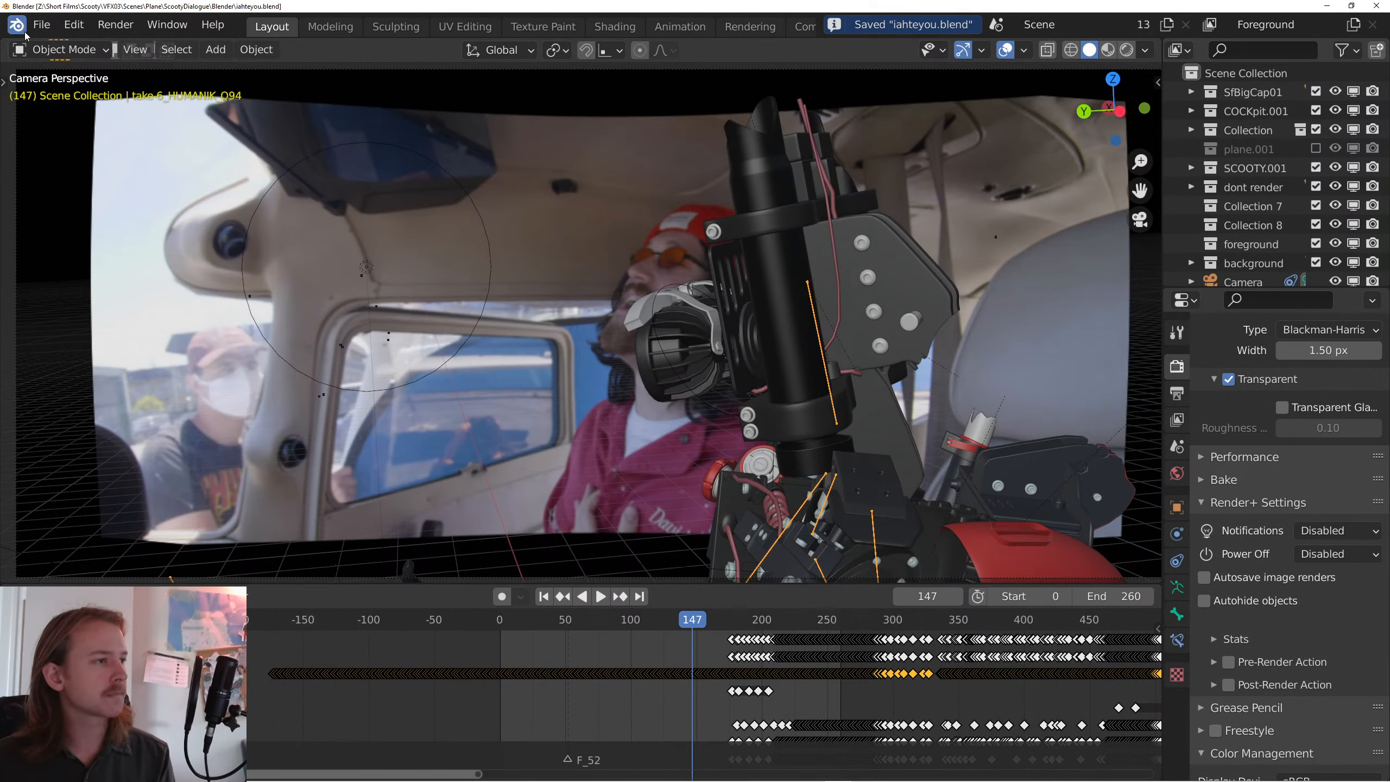
- Start a Motion Capture (.bvh) import and browse to D:\Personal\Short Films\Scooty\Assets\mocap\walking
key("KP_0")
left_click(41, 24)
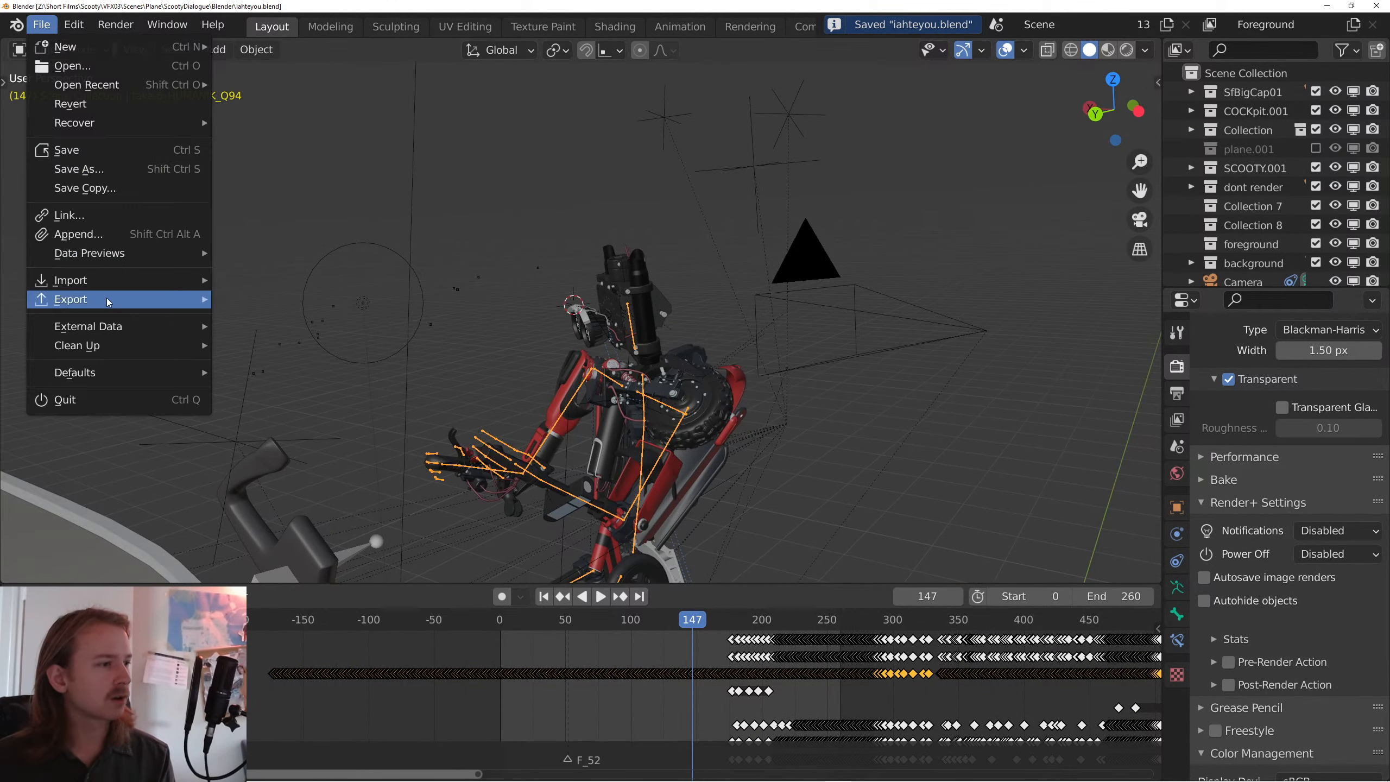
mouse_move(71, 280)
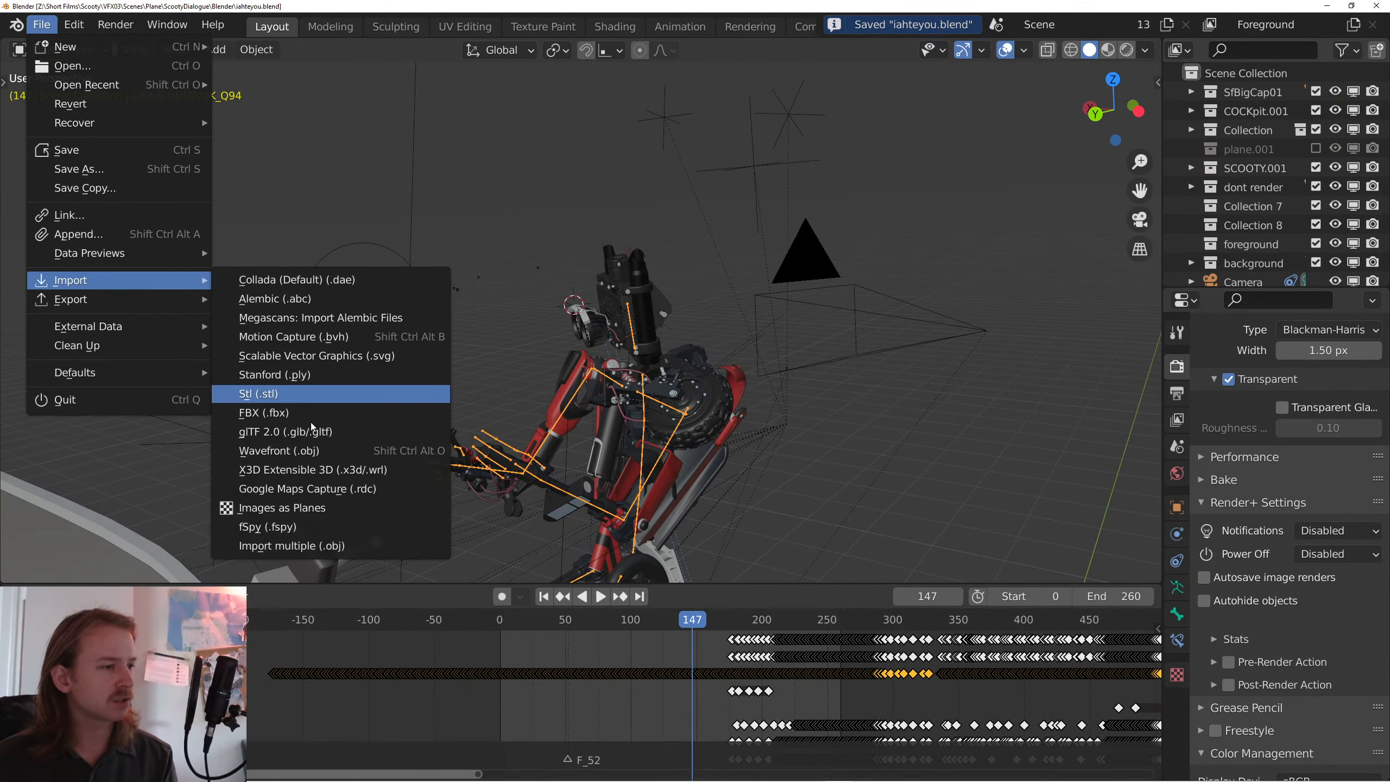
left_click(345, 340)
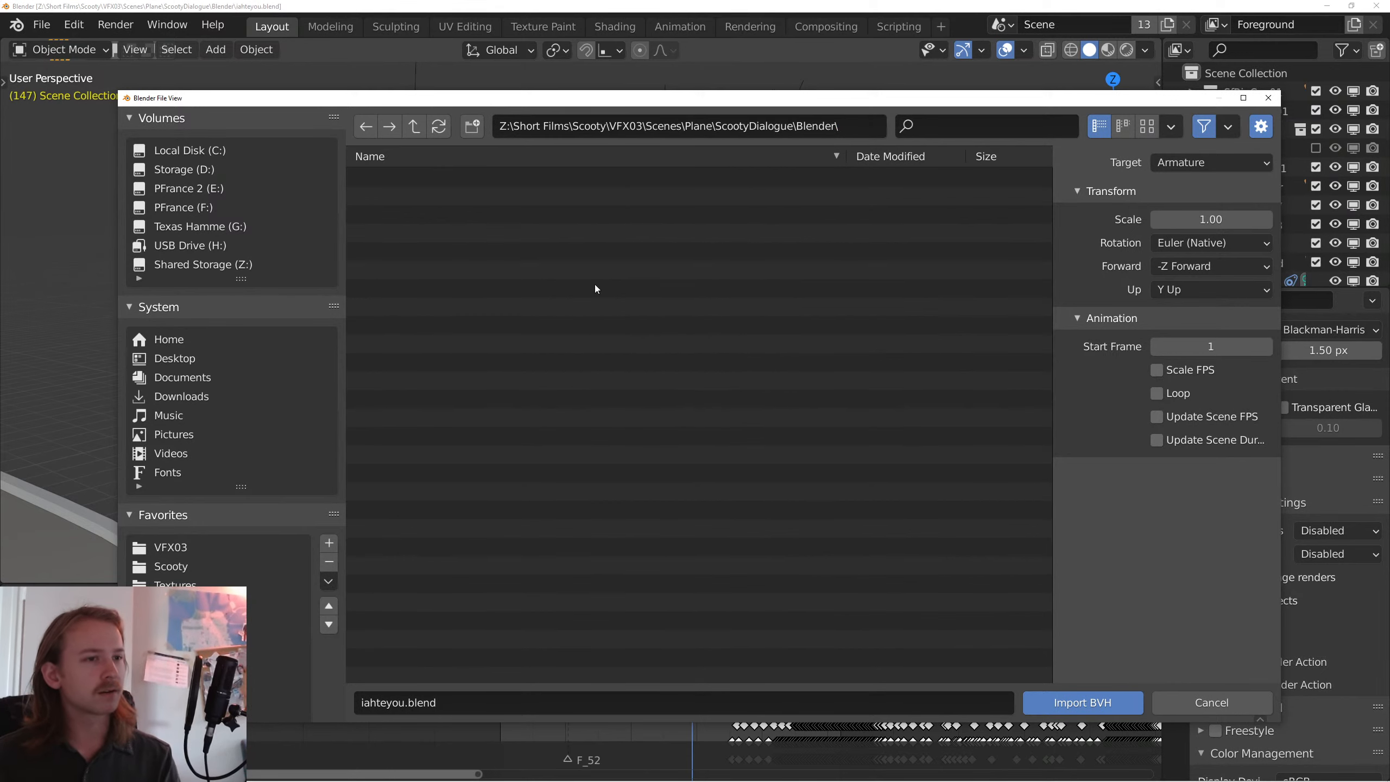
left_click(415, 126)
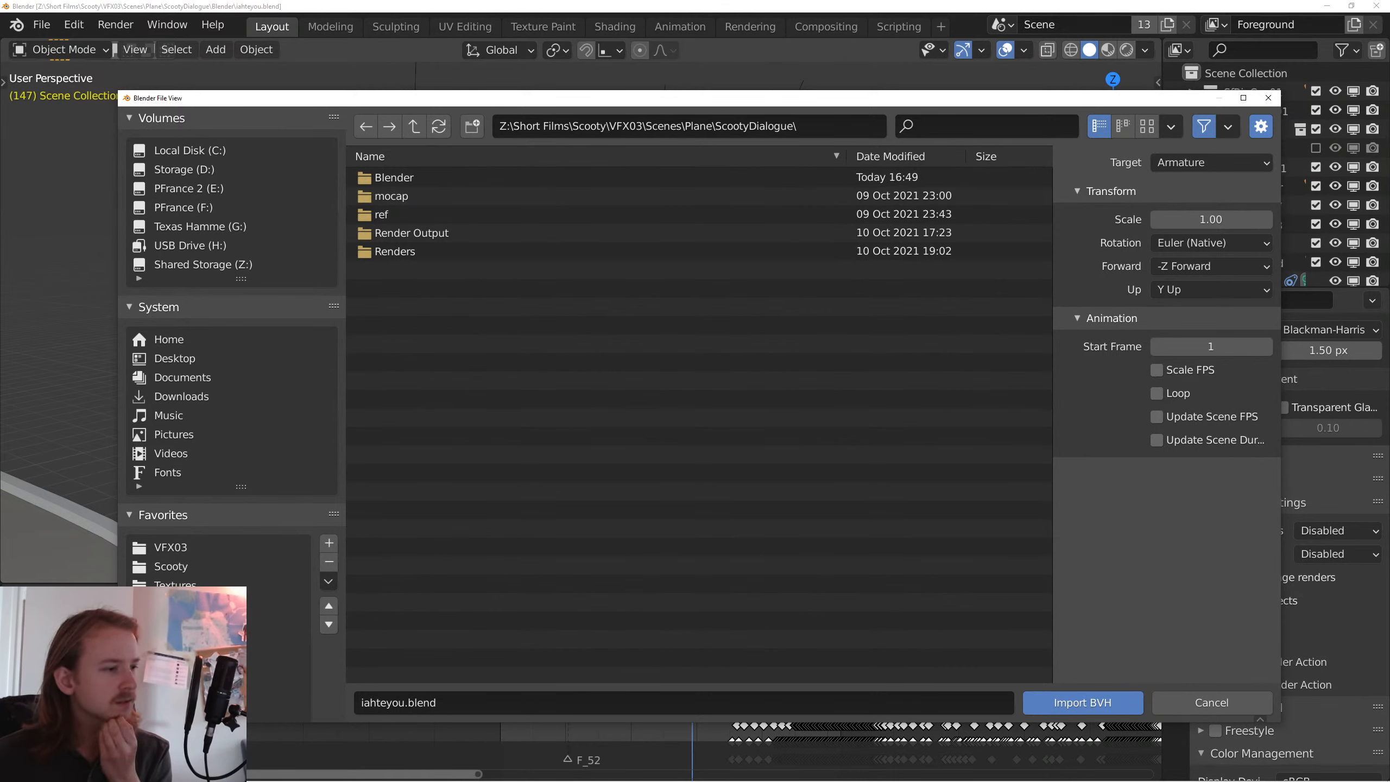
left_click(219, 680)
double_click(386, 287)
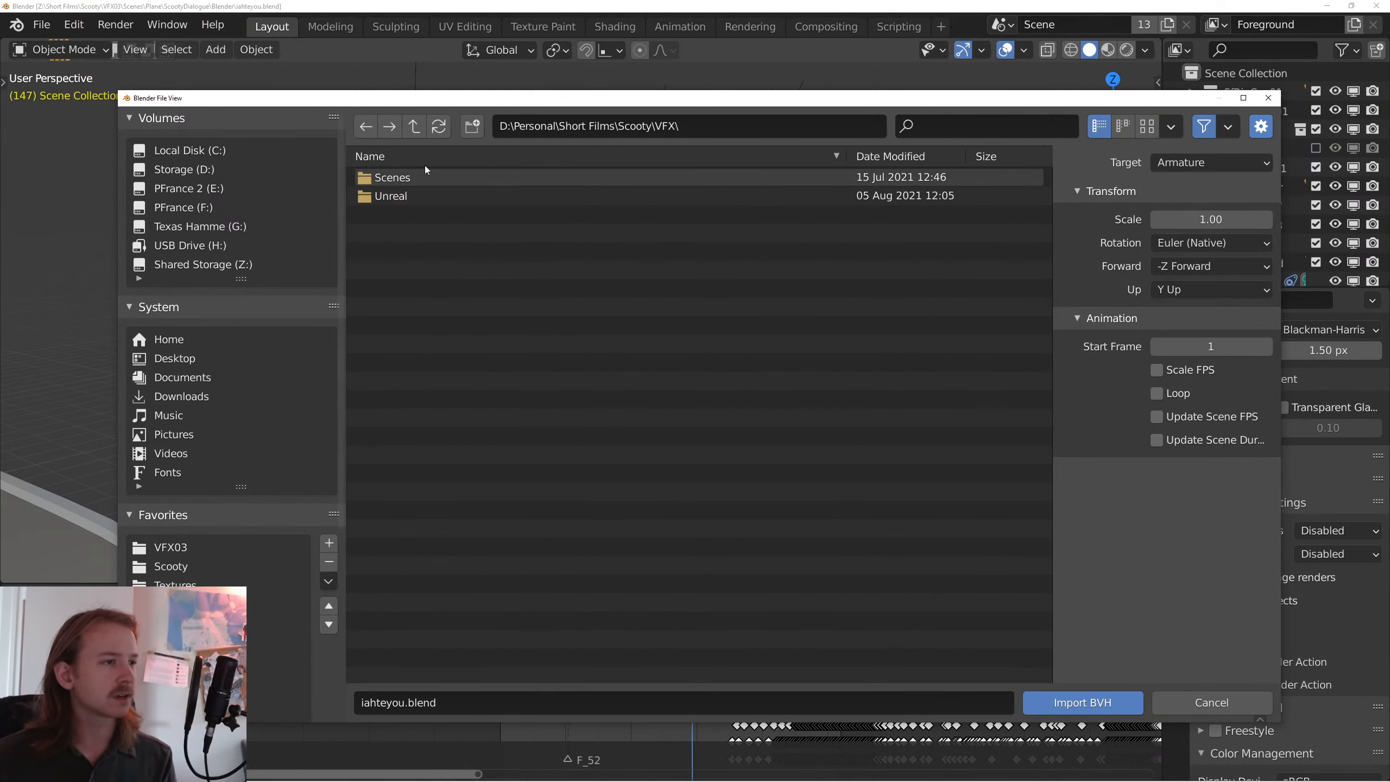
left_click(414, 126)
left_click(438, 175)
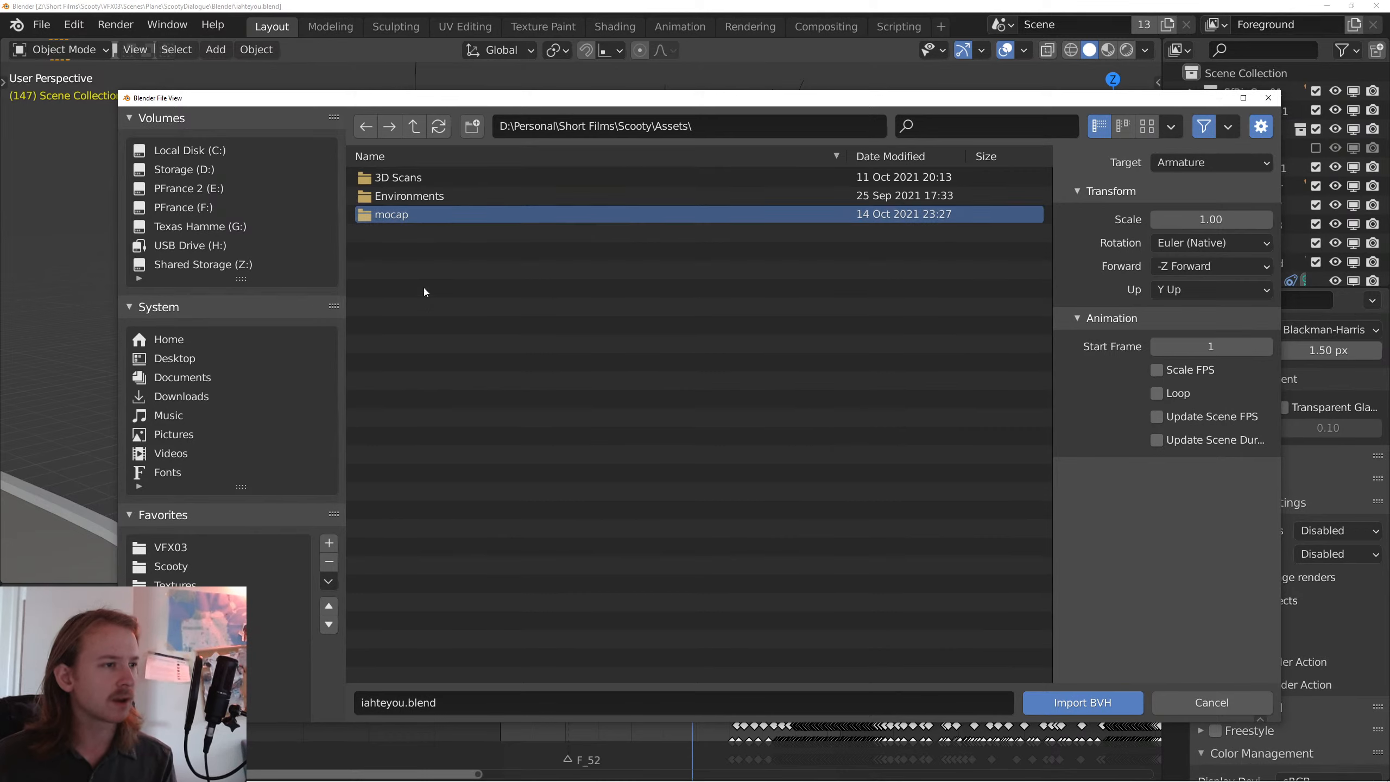
double_click(435, 215)
left_click(446, 181)
double_click(442, 181)
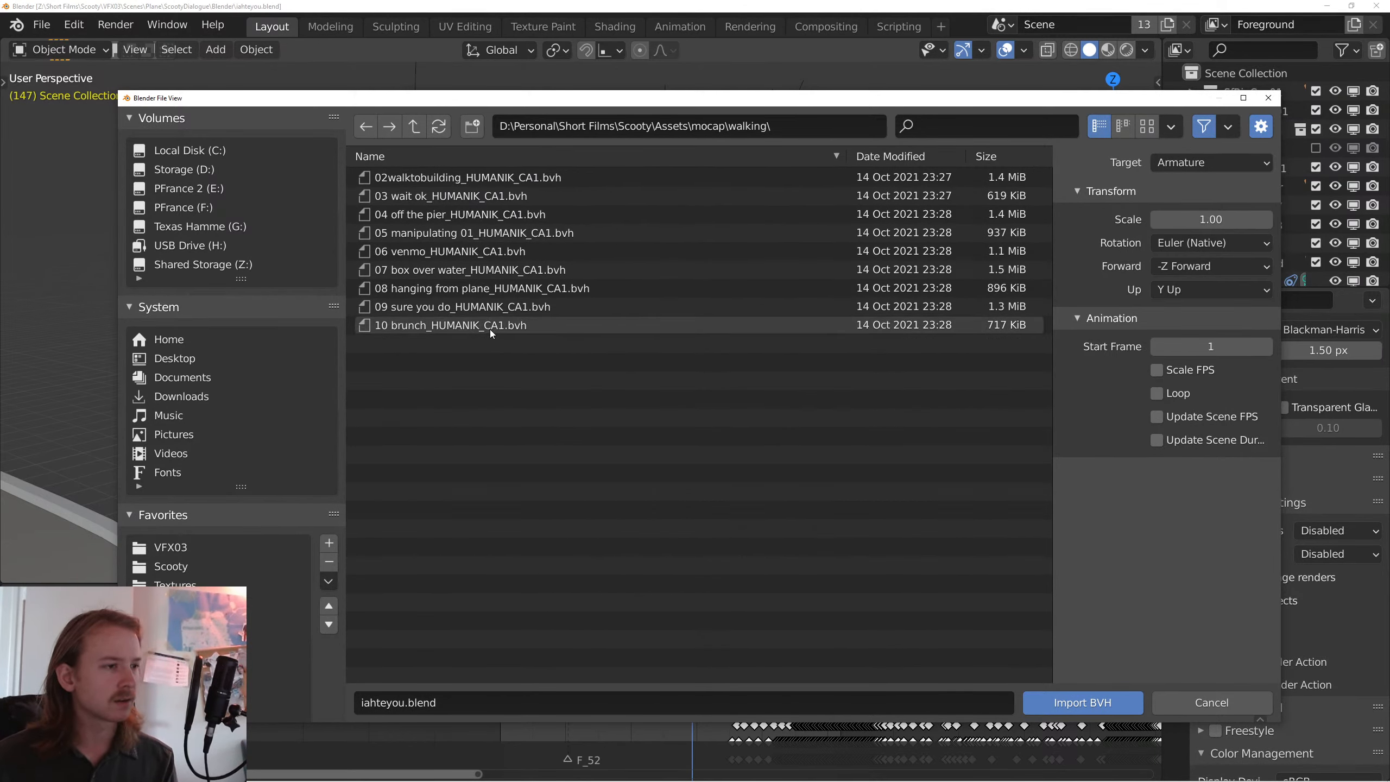
- Try importing the 09 sure you do_HUMANIK_CA1.bvh motion capture at scale 1.00
double_click(494, 307)
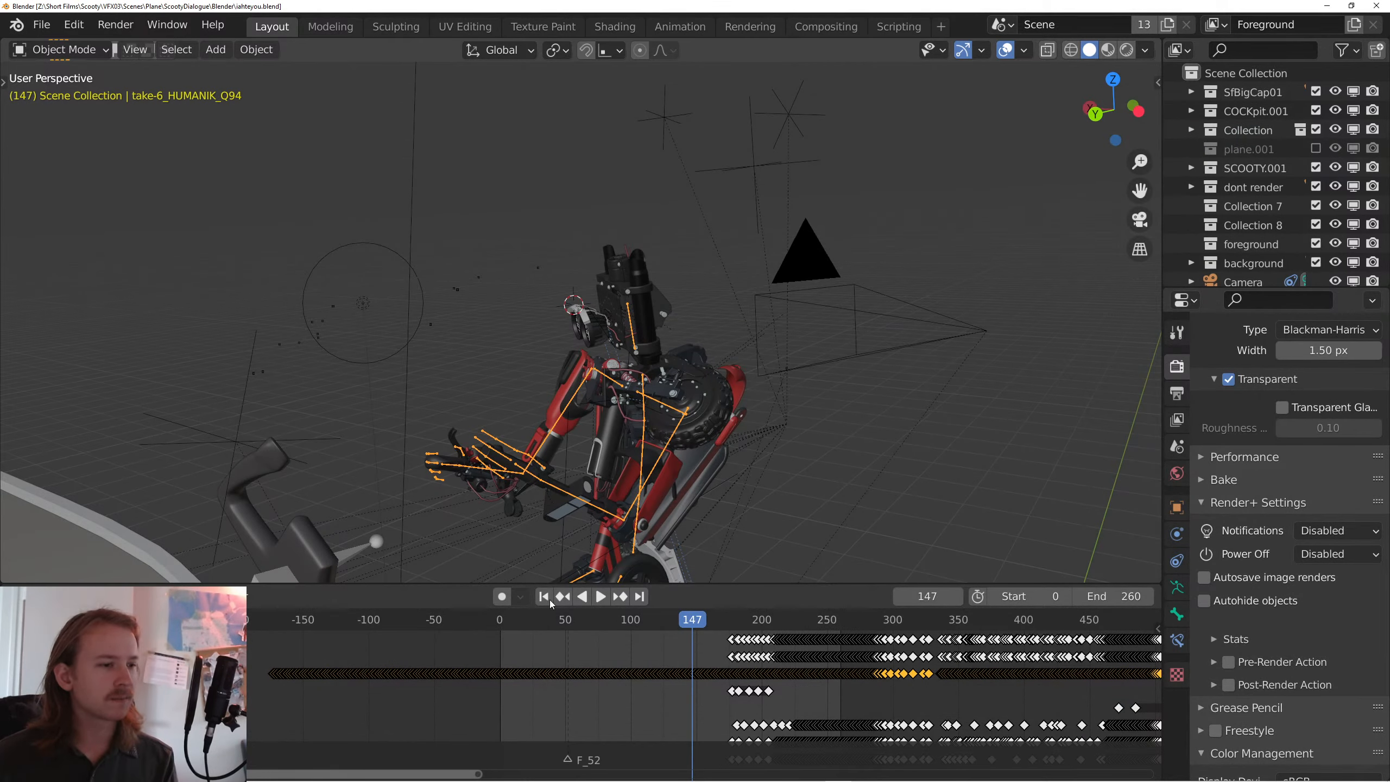
left_click_drag(295, 392, 348, 397)
scroll(349, 398, "down", 10)
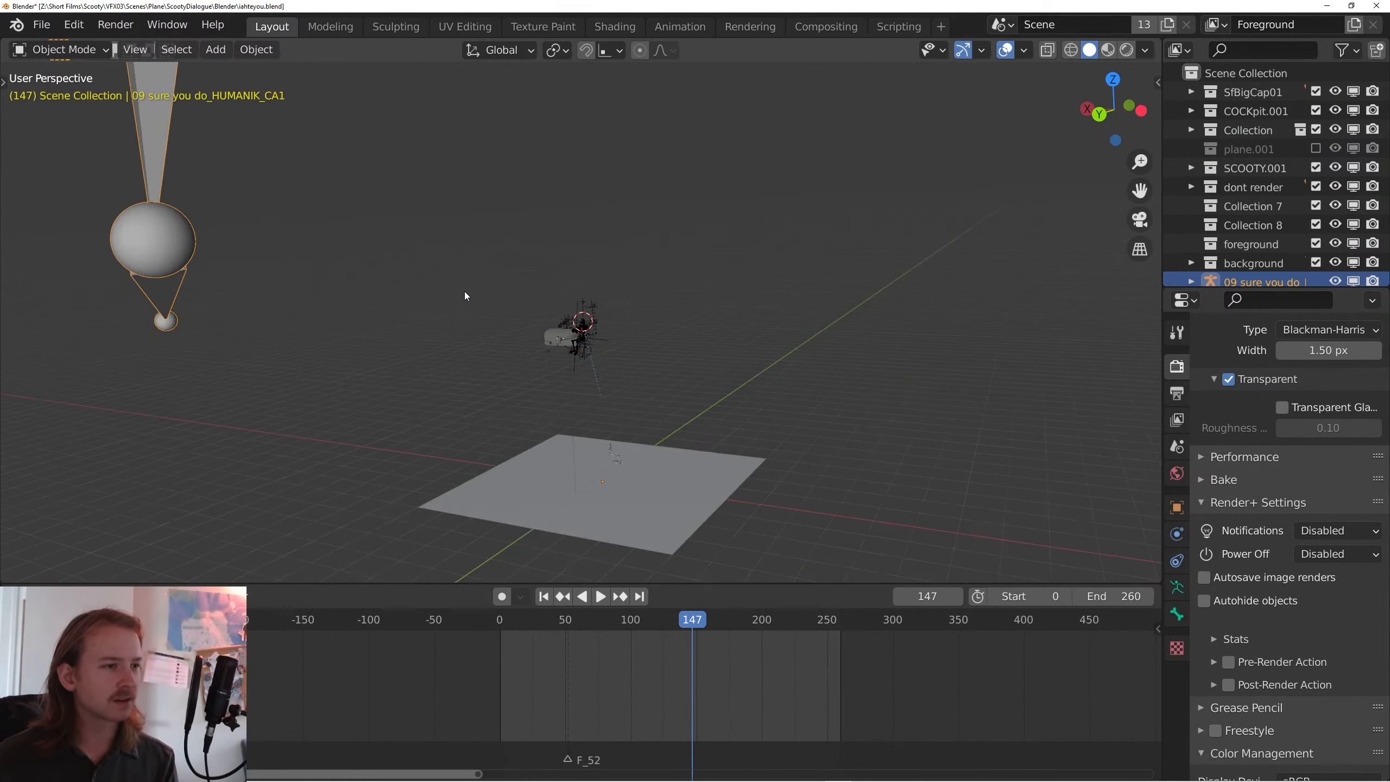
left_click_drag(465, 291, 227, 187)
key("ctrl+z")
- Import 09 sure you do_HUMANIK_CA1.bvh with scale 0.01 and Update Scene Duration enabled
left_click(42, 25)
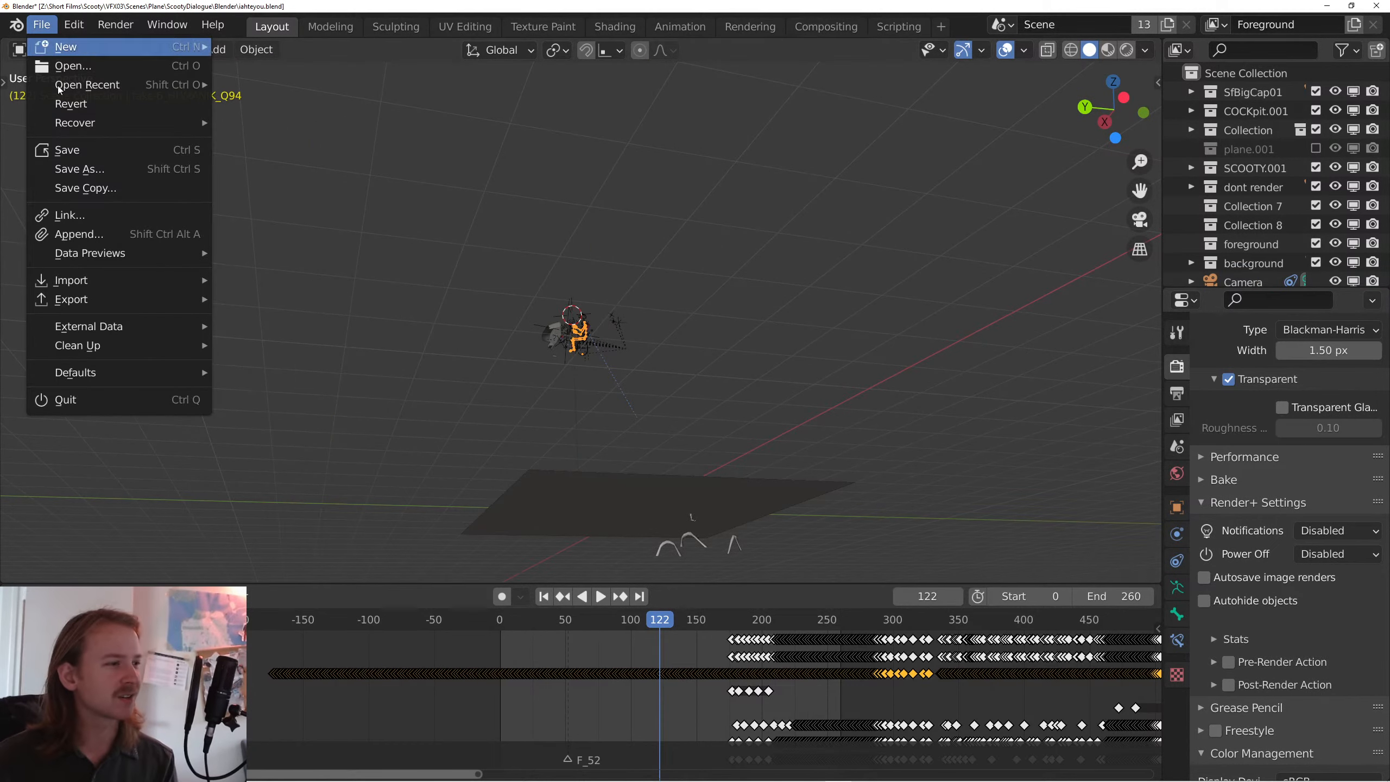
mouse_move(130, 277)
left_click(262, 332)
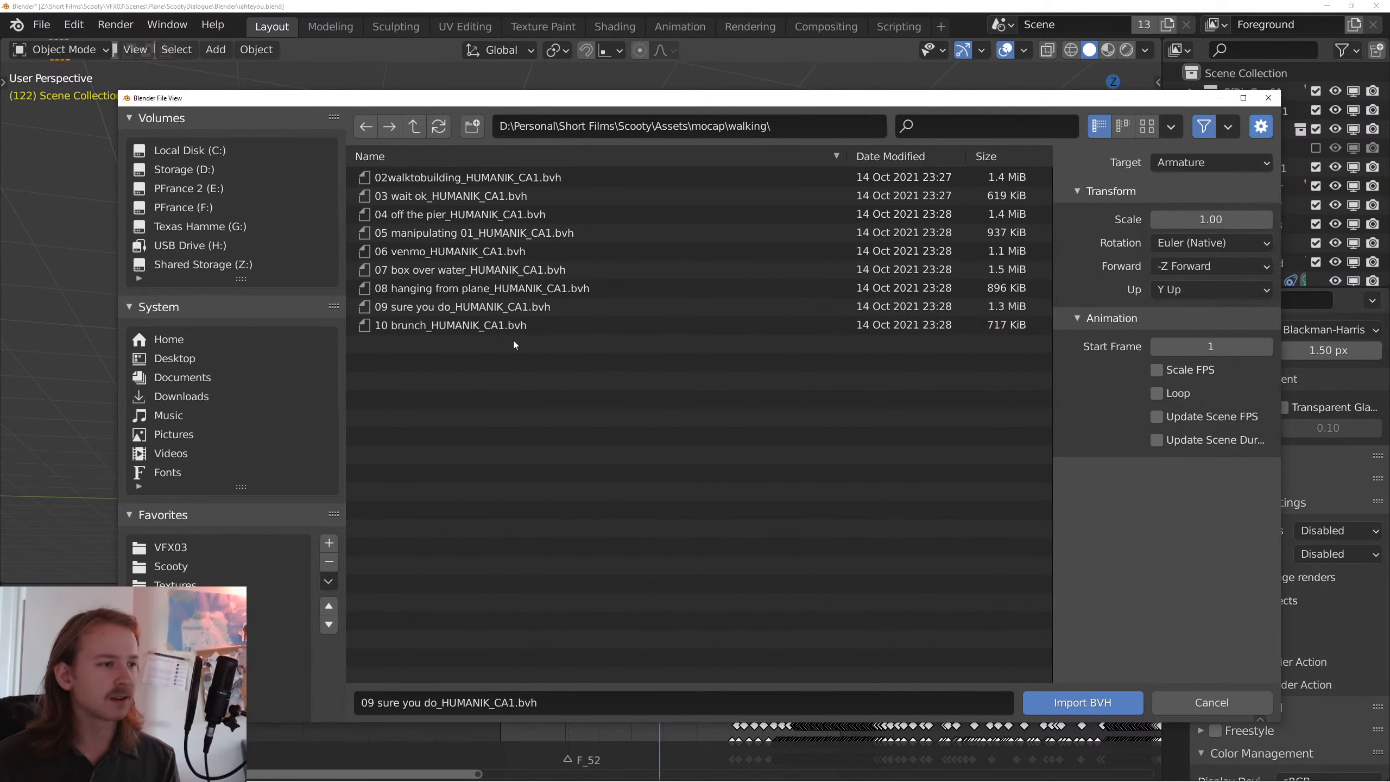
left_click(508, 304)
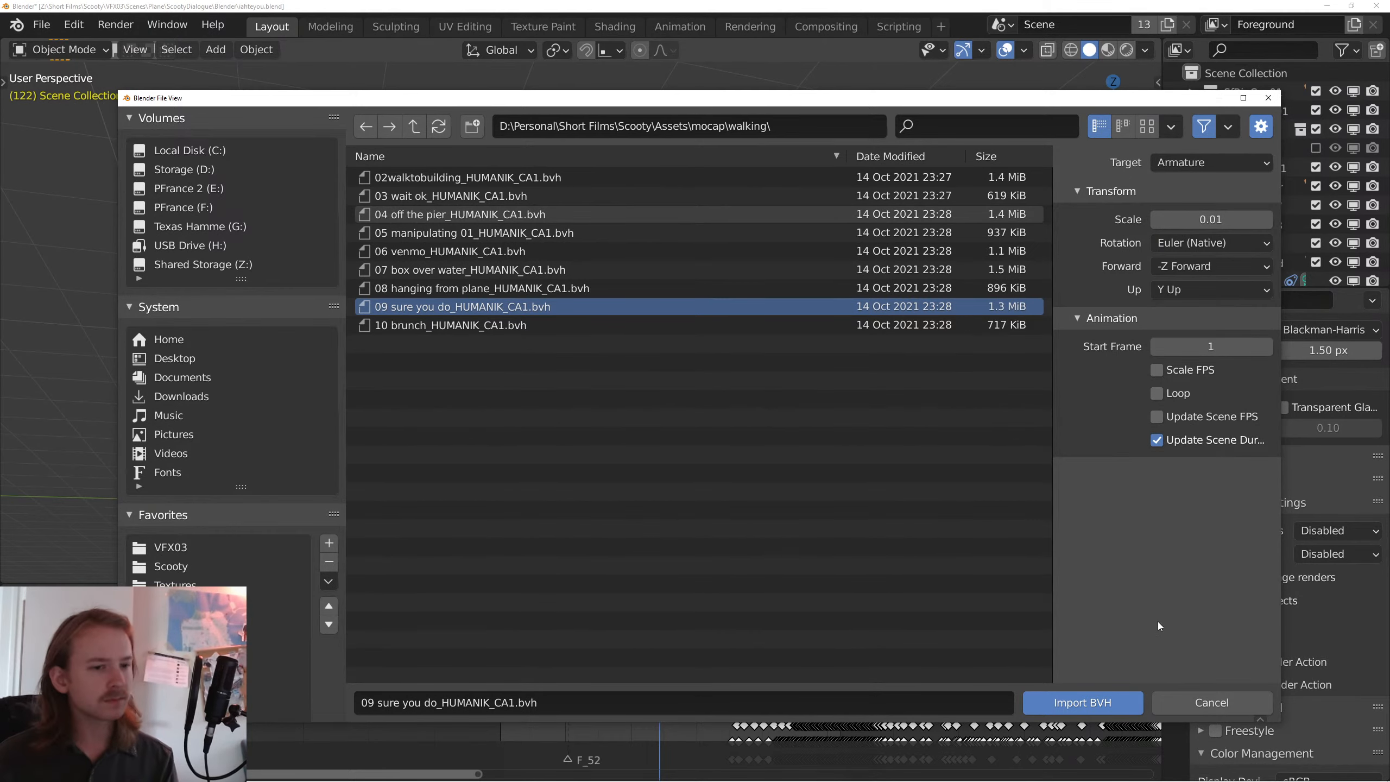
left_click(1082, 703)
- Play back the imported 09 sure you do_HUMANIK_CA1 armature's animation and examine its motion from several angles
key("KP_Decimal")
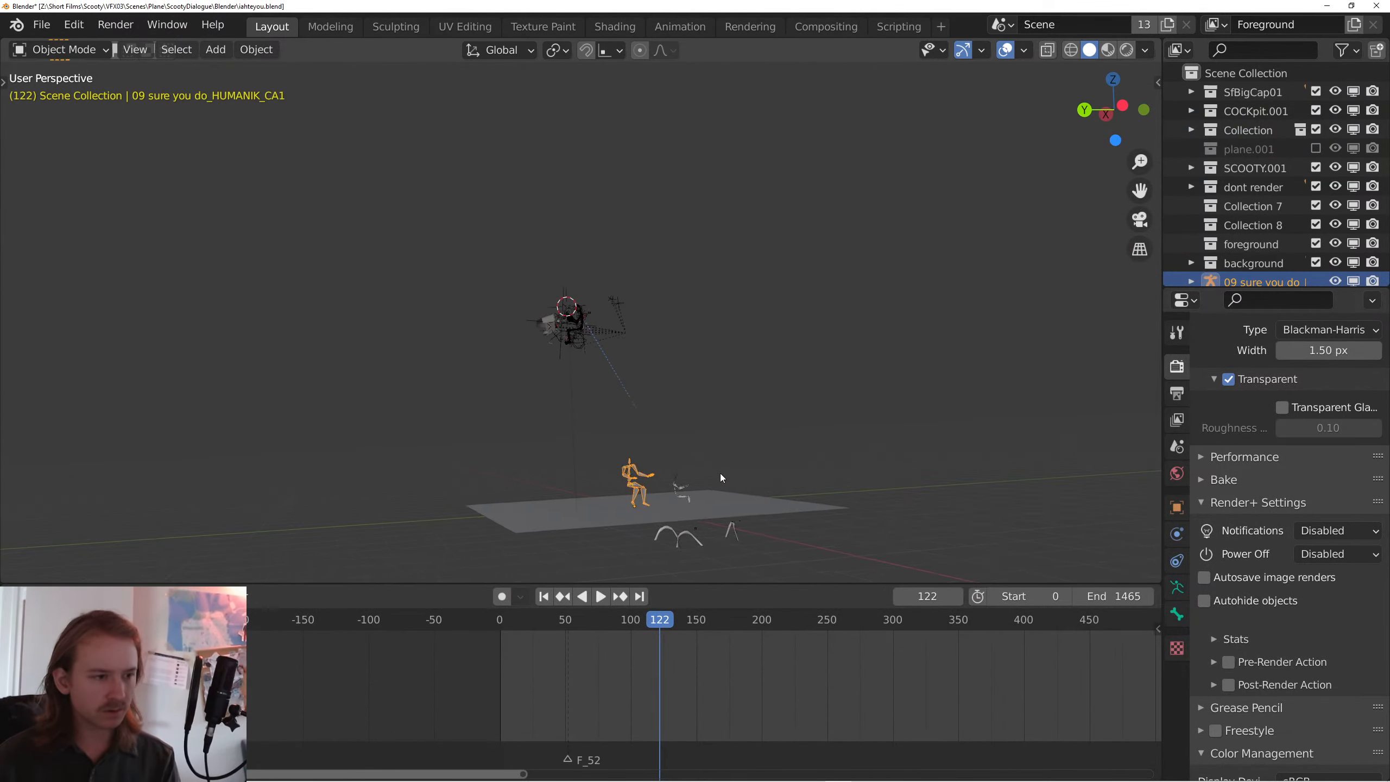
key("space")
left_click_drag(736, 682, 698, 681)
mouse_move(720, 467)
left_mouse_down()
mouse_move(649, 502)
mouse_move(699, 481)
left_mouse_up()
scroll(648, 502, "down", 8)
scroll(702, 520, "up", 7)
scroll(764, 657, "down", 8)
left_click_drag(799, 667, 694, 678)
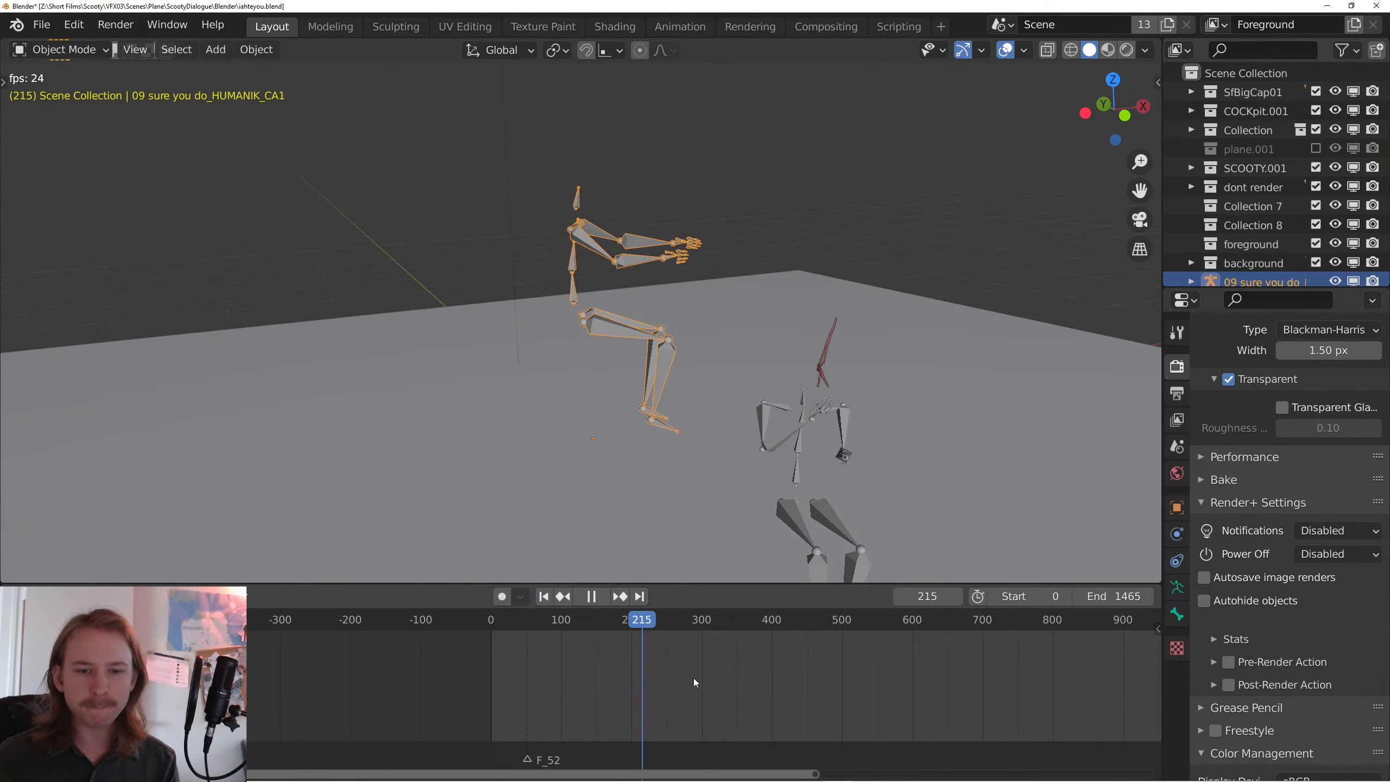
scroll(693, 678, "up", 3)
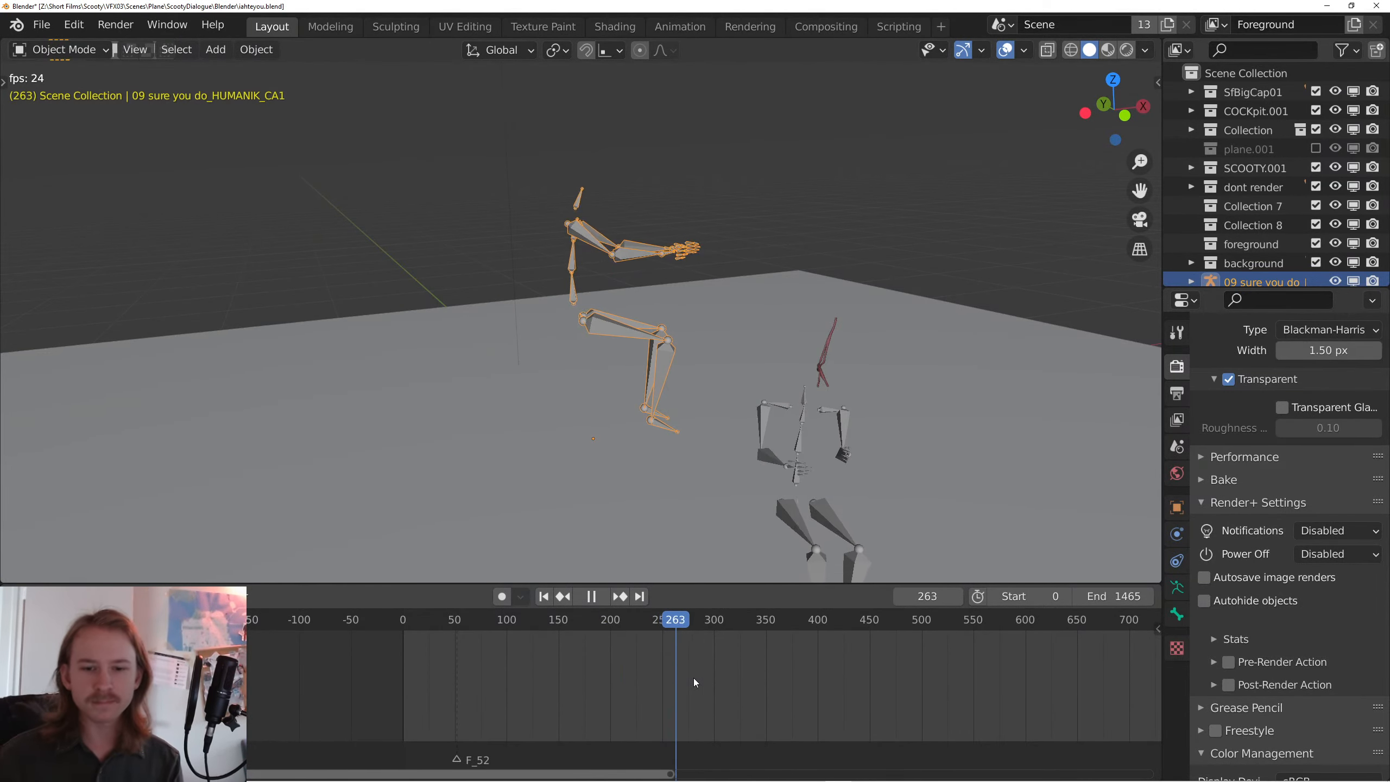
mouse_move(690, 781)
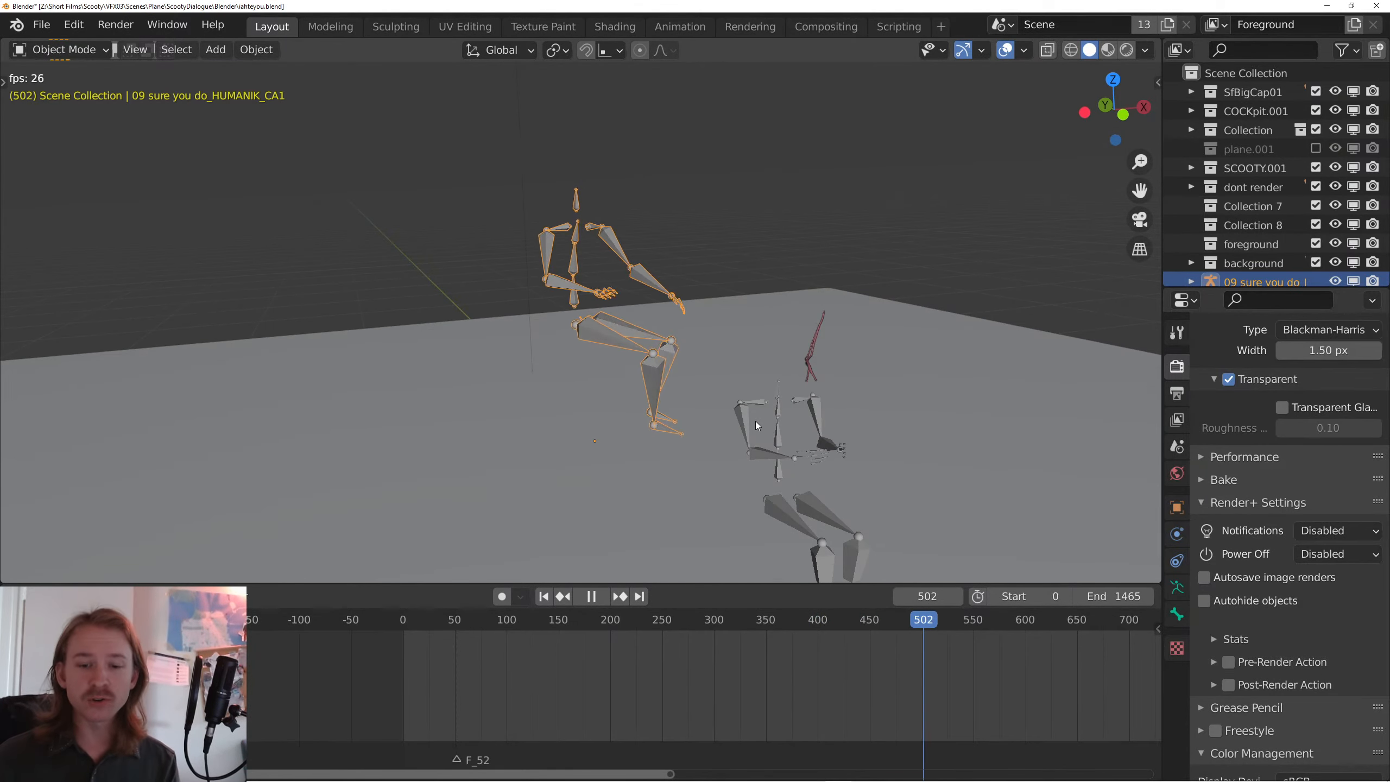
left_click_drag(756, 421, 752, 406)
scroll(759, 547, "down", 1)
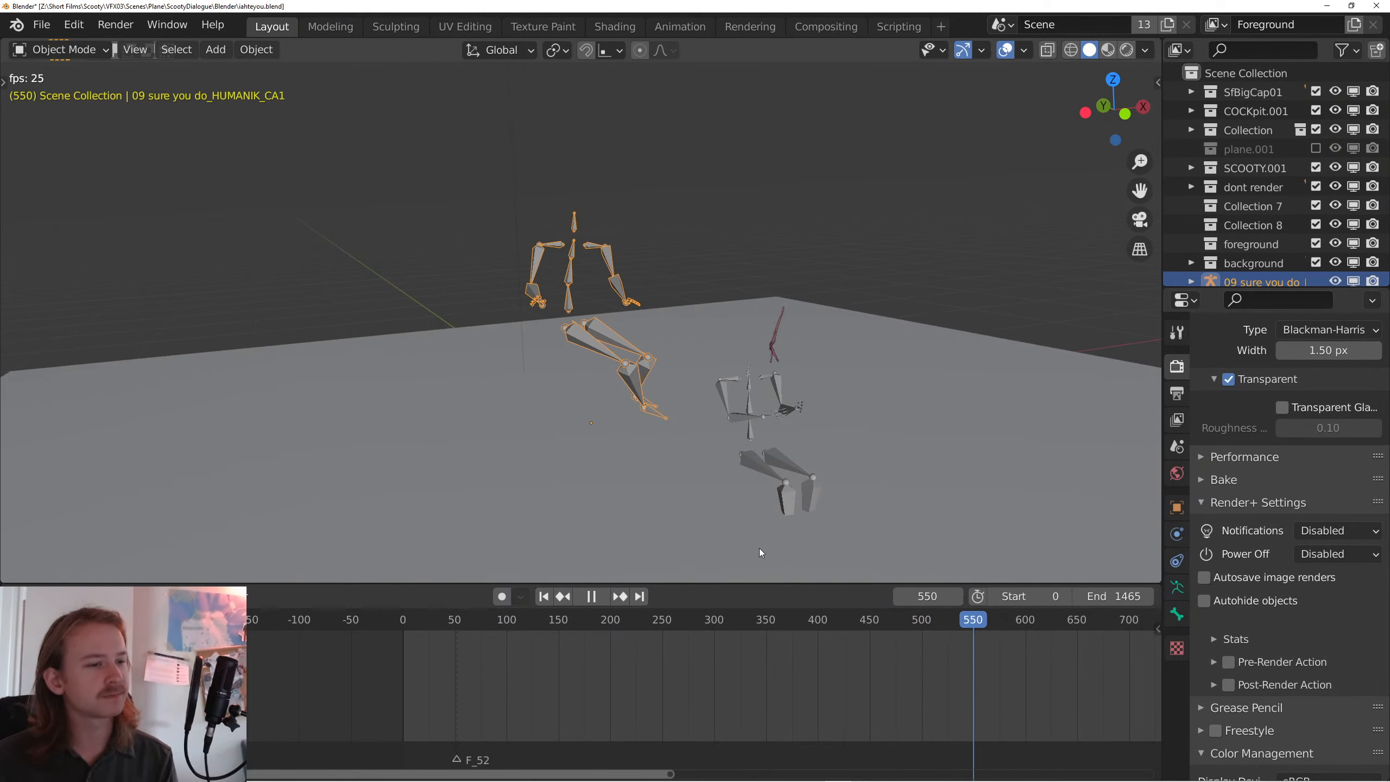
key("space")
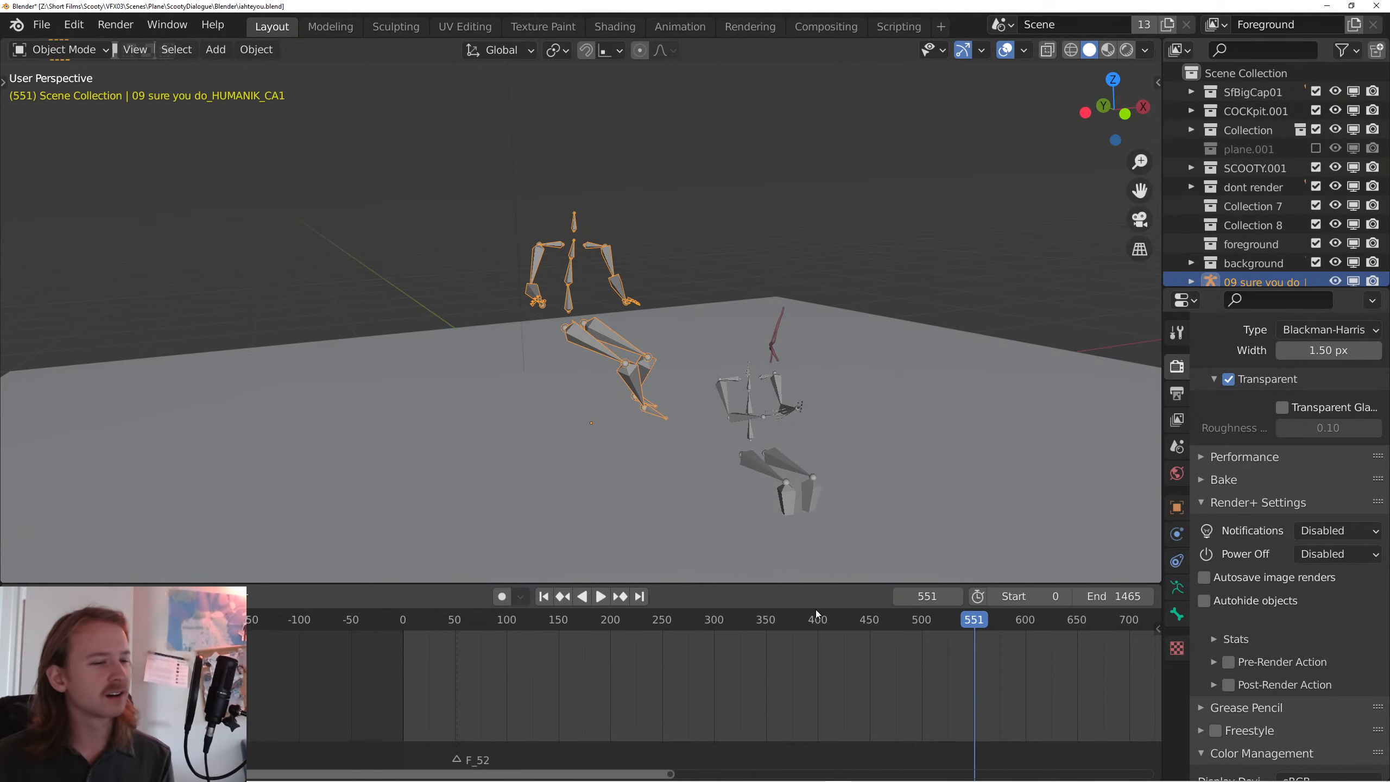
- Delete the extra grey armature beside the imported motion capture, and play back the 09 sure you do_HUMANIK_CA1 armature
left_click_drag(815, 610, 535, 618)
left_click(758, 464)
key("Delete")
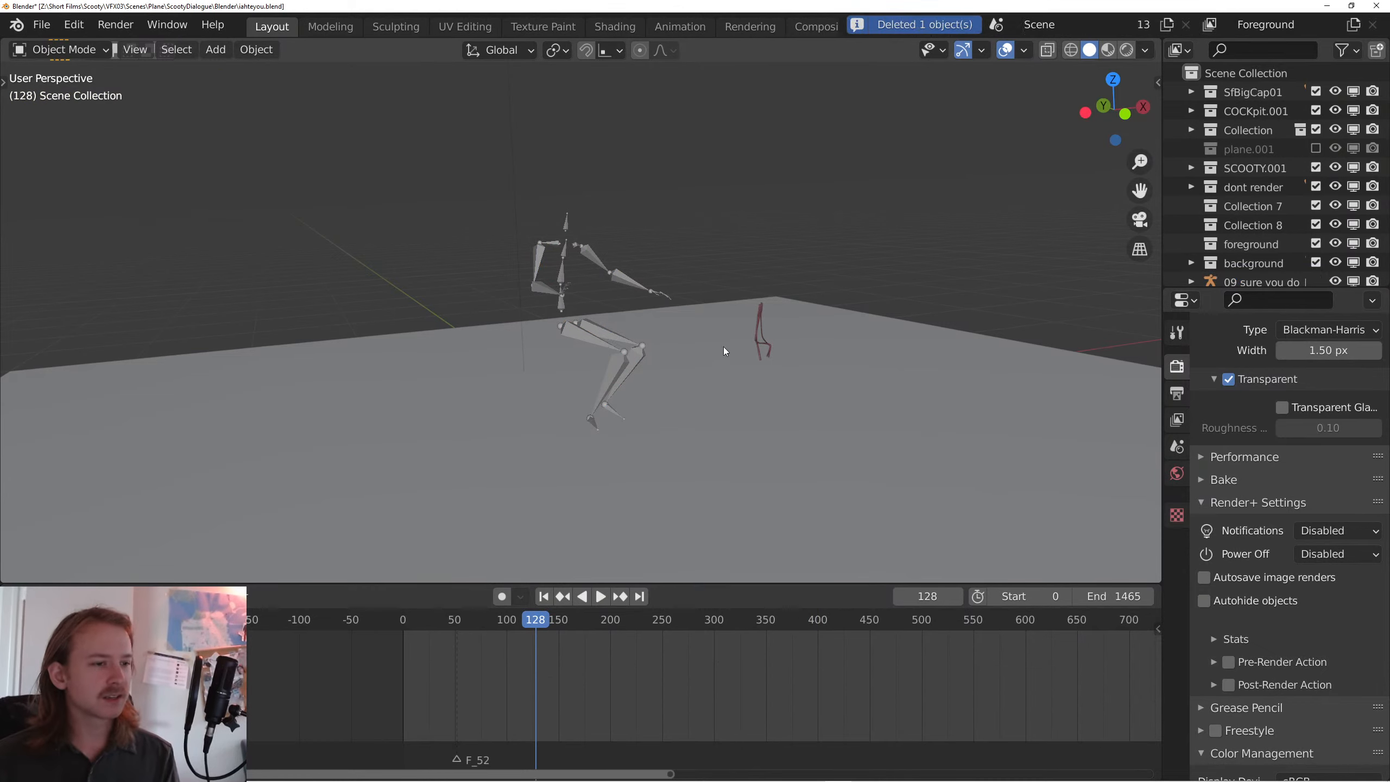
left_click(587, 323)
key("space")
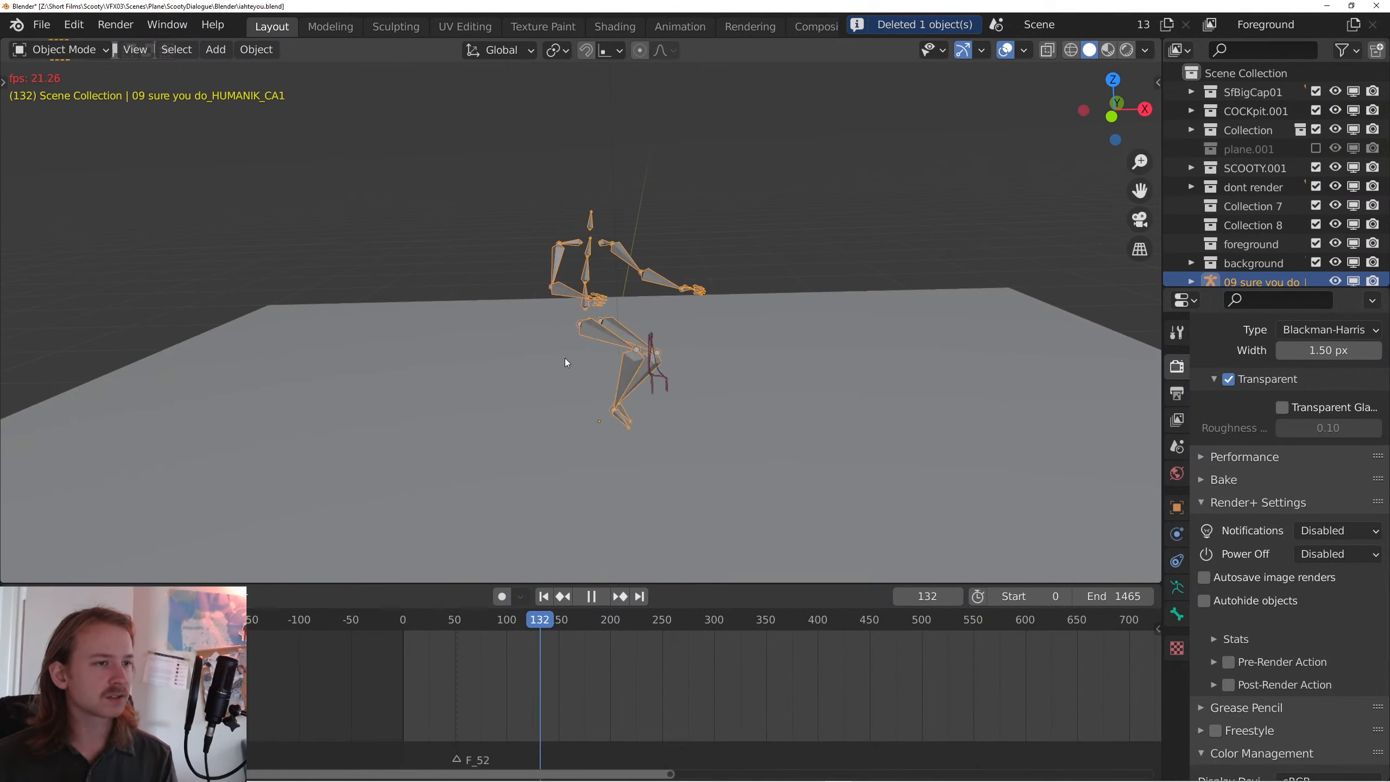
key("space")
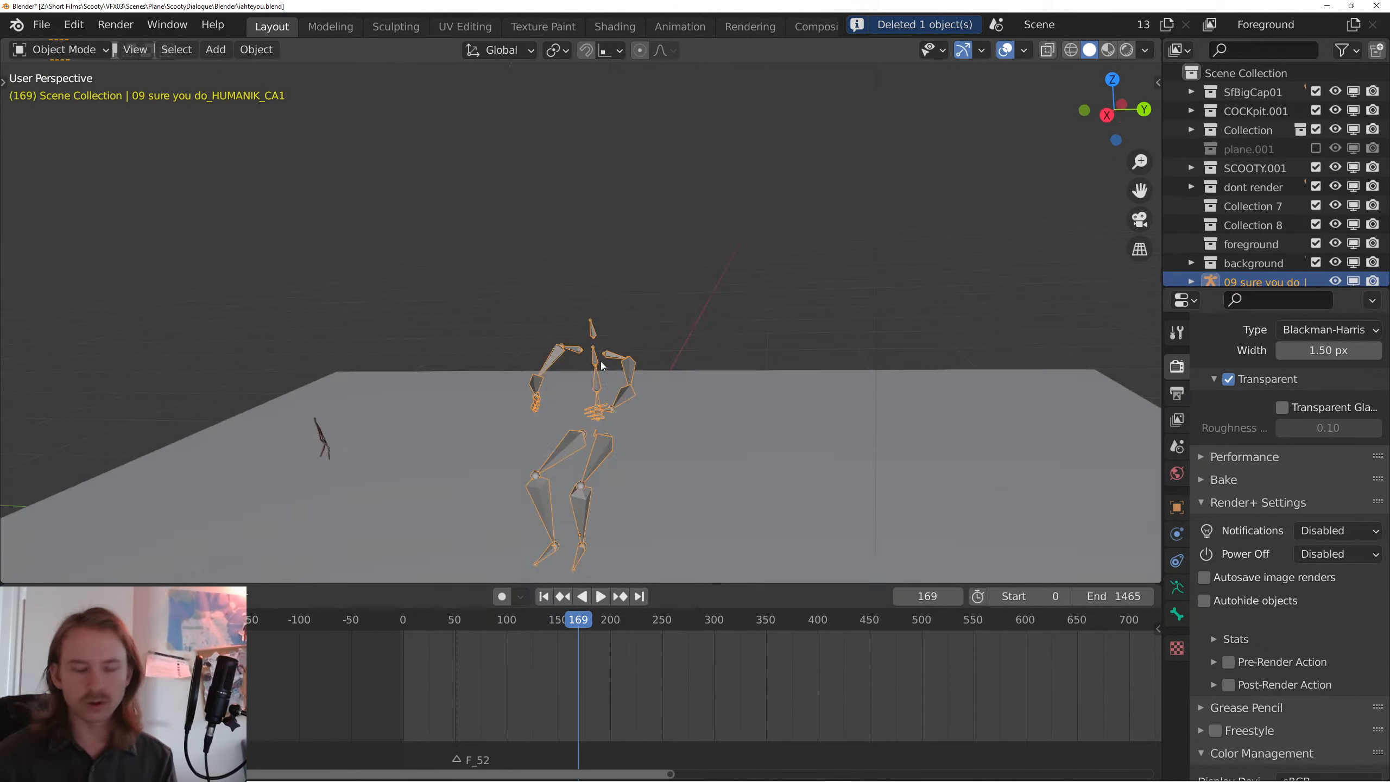
- Select the scooter robot's take-6_HUMANIK_Q94 armature in the cockpit and frame the whole robot
key("KP_0")
left_click(707, 315)
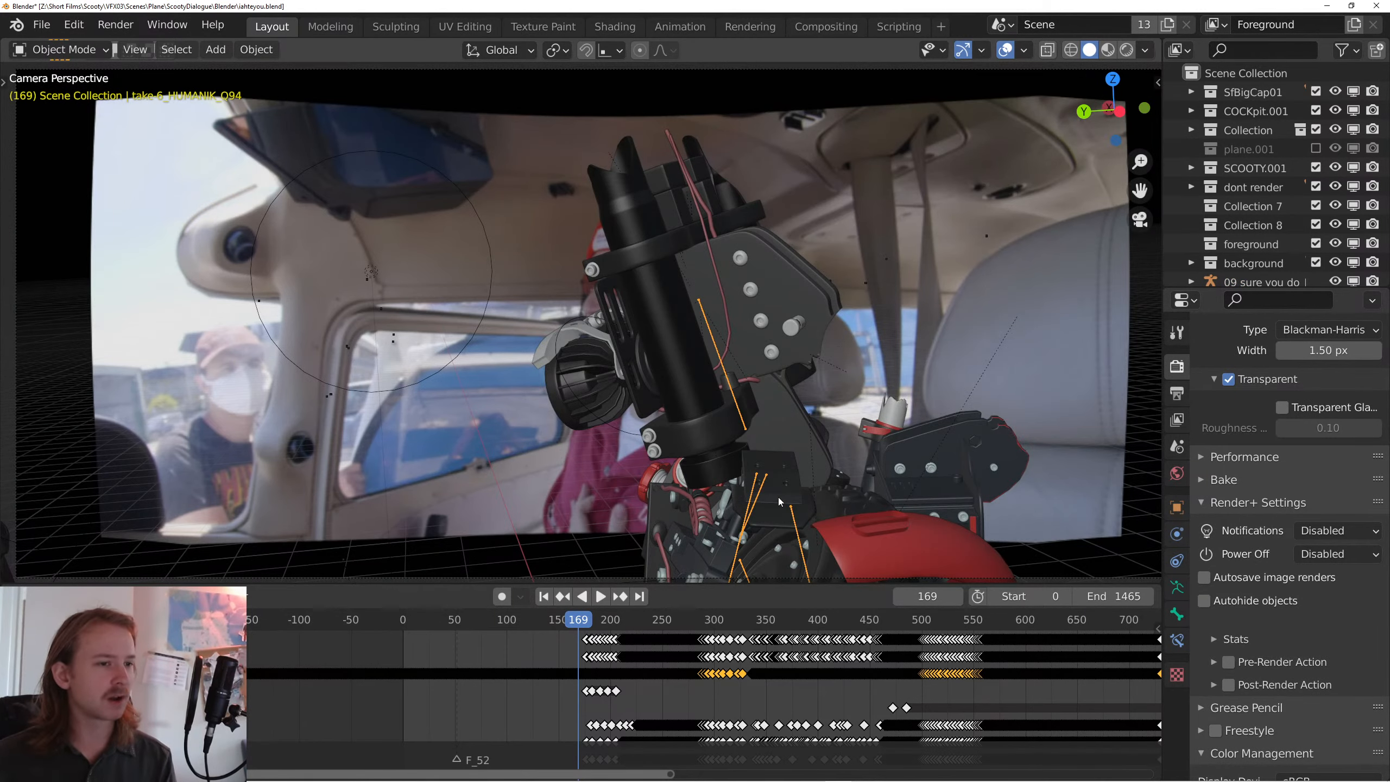
key("KP_0")
left_click_drag(623, 427, 673, 431)
key("KP_Decimal")
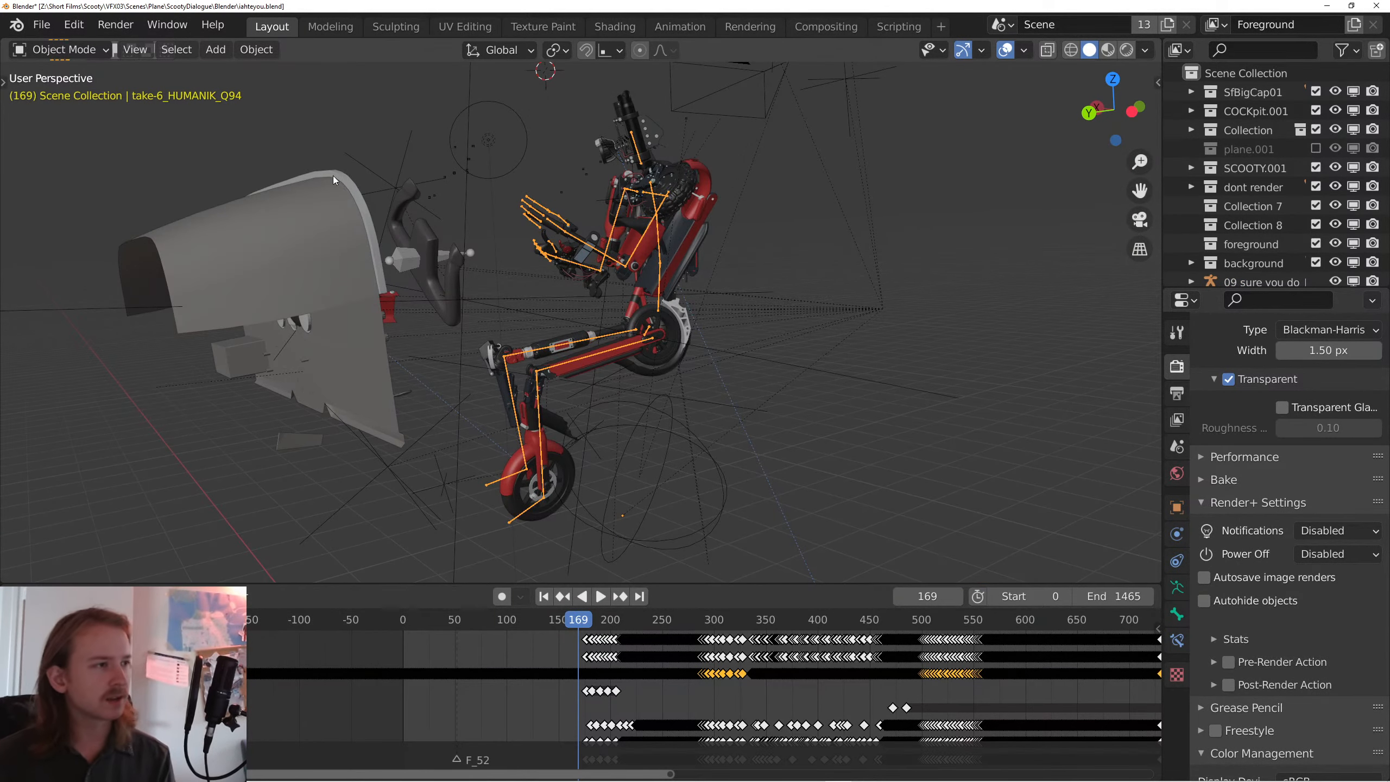
- Flip the 3D viewport's header to the bottom of the viewport
left_click(62, 49)
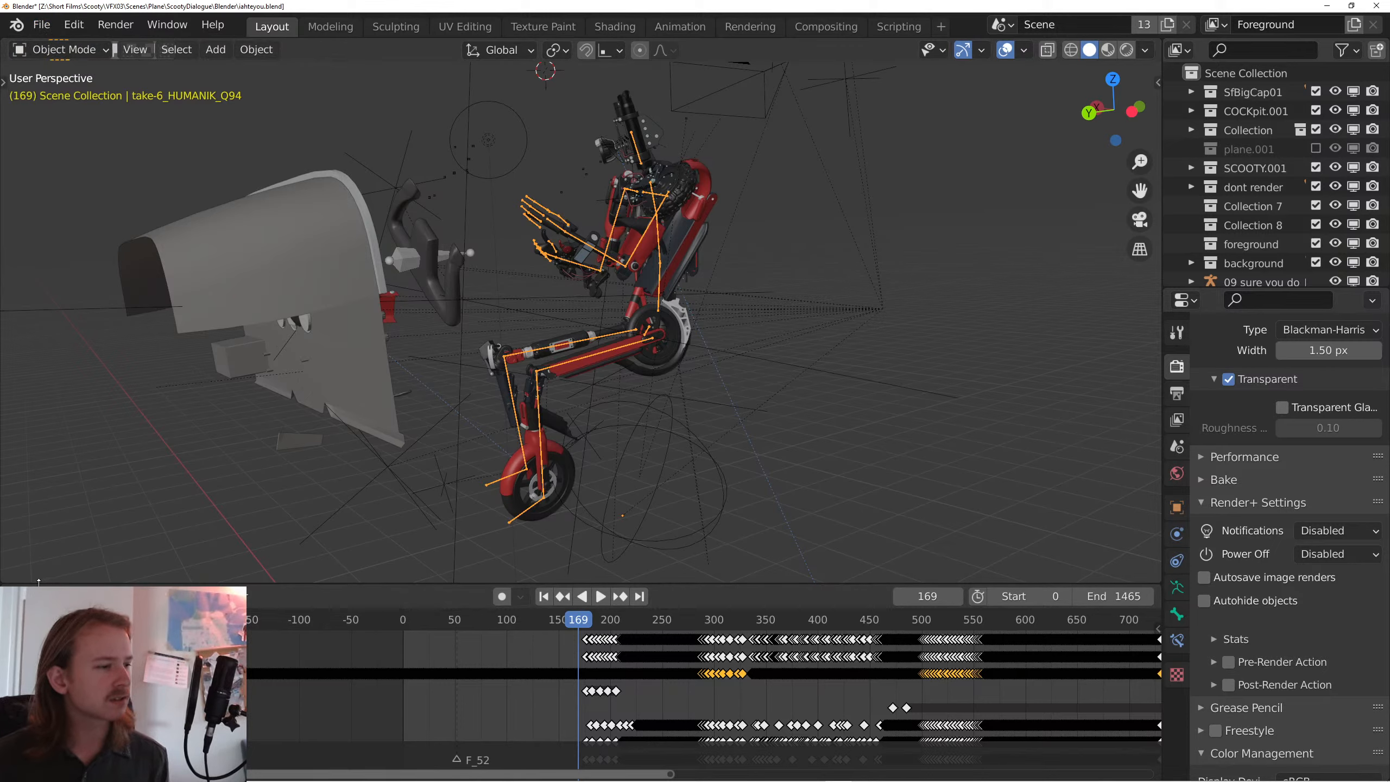
right_click(184, 58)
mouse_move(164, 90)
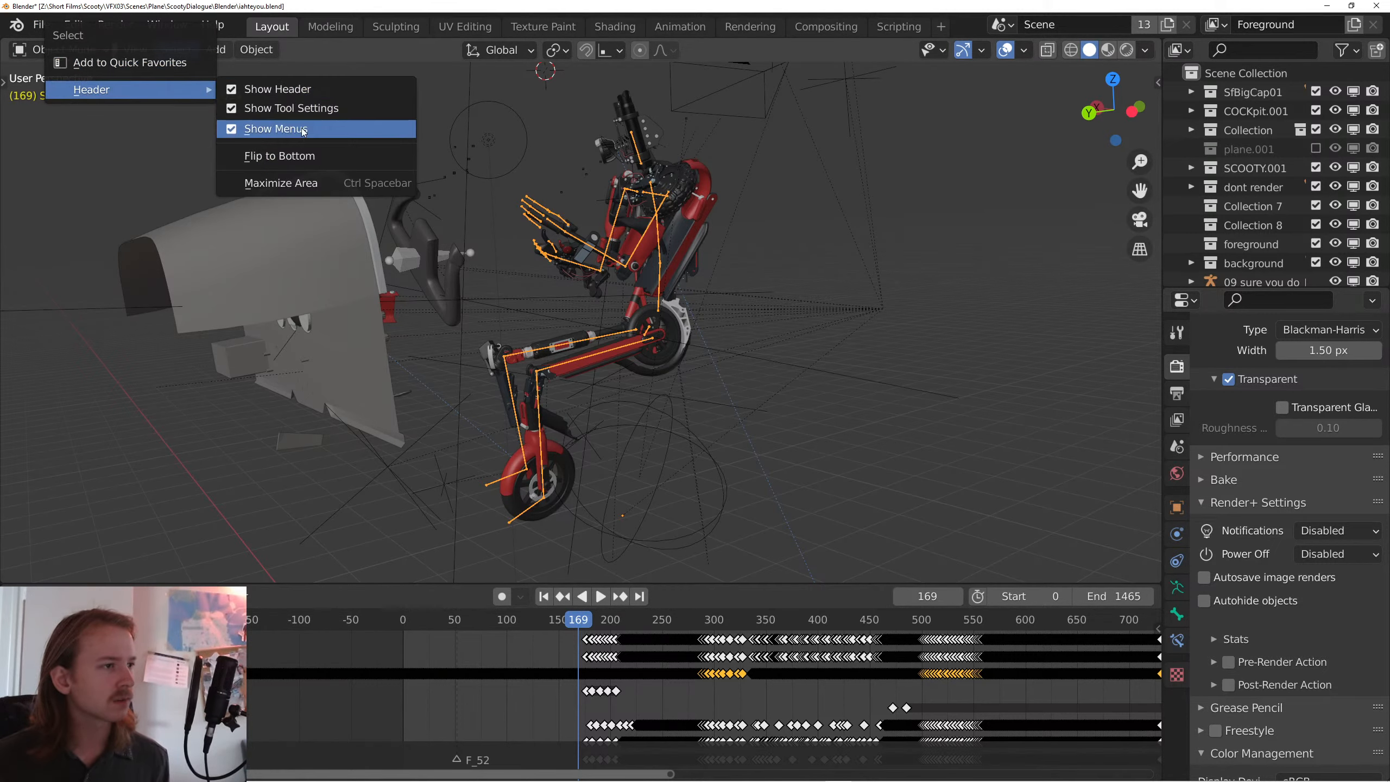
left_click(292, 157)
- Assign the 09 sure you do_HUMANIK_CA1 action to the robot's armature using the Dope Sheet's Action Editor
left_click(20, 55)
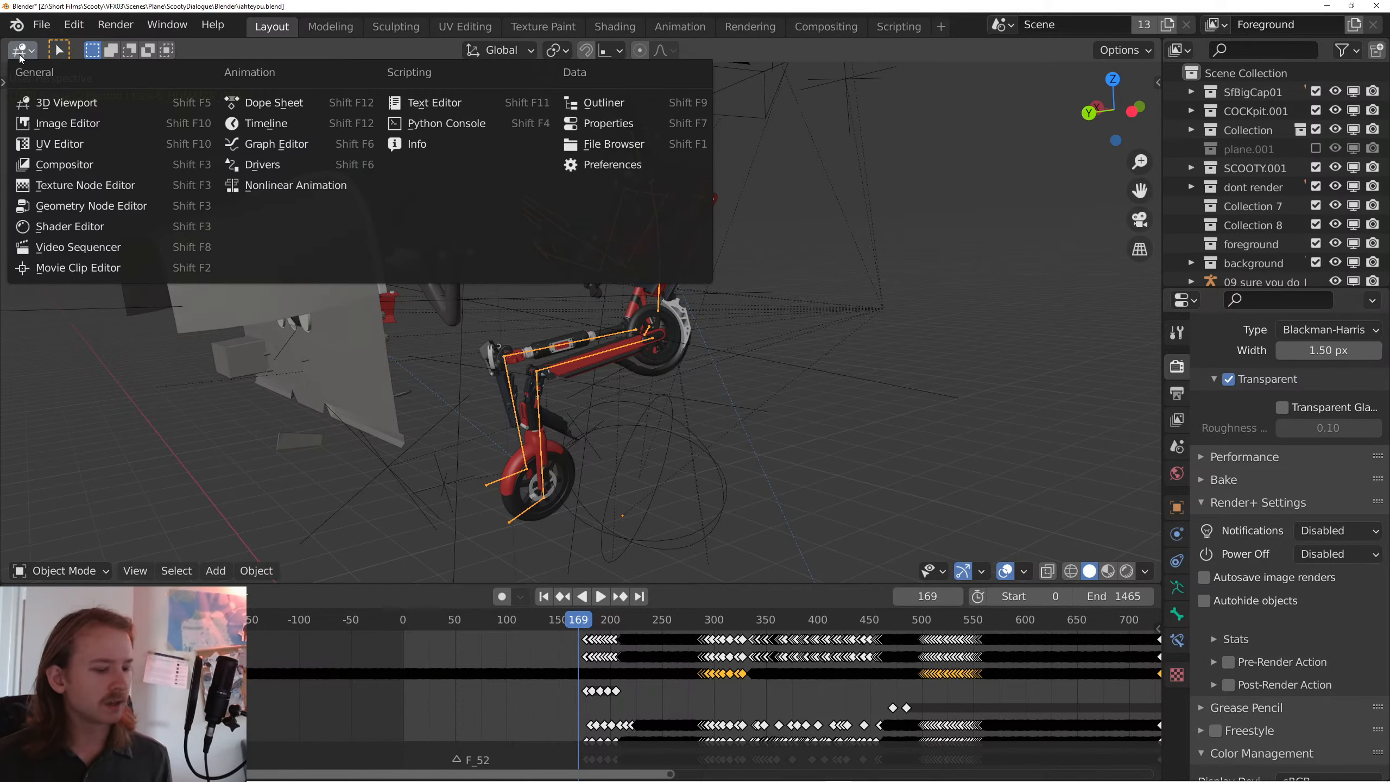
left_click(274, 103)
left_click(125, 51)
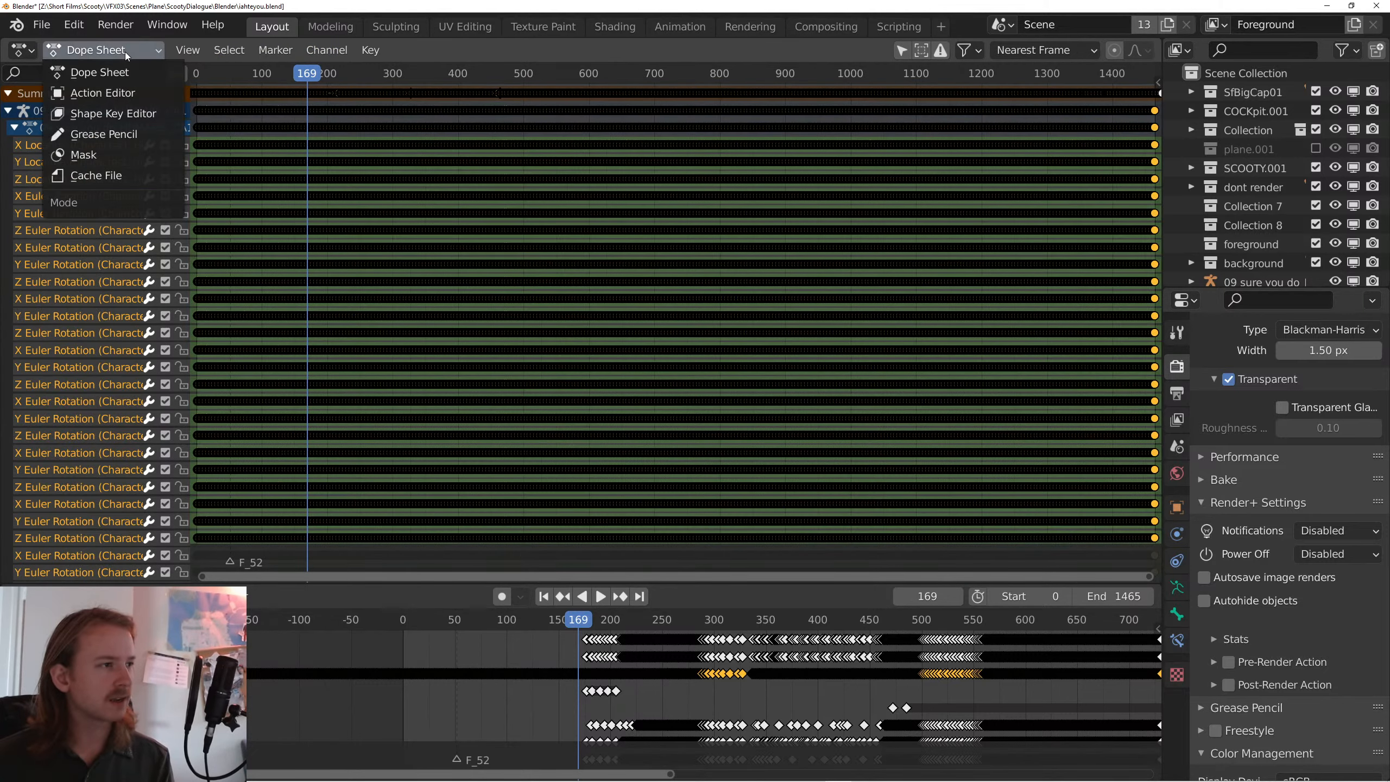
left_click(143, 92)
left_click(613, 51)
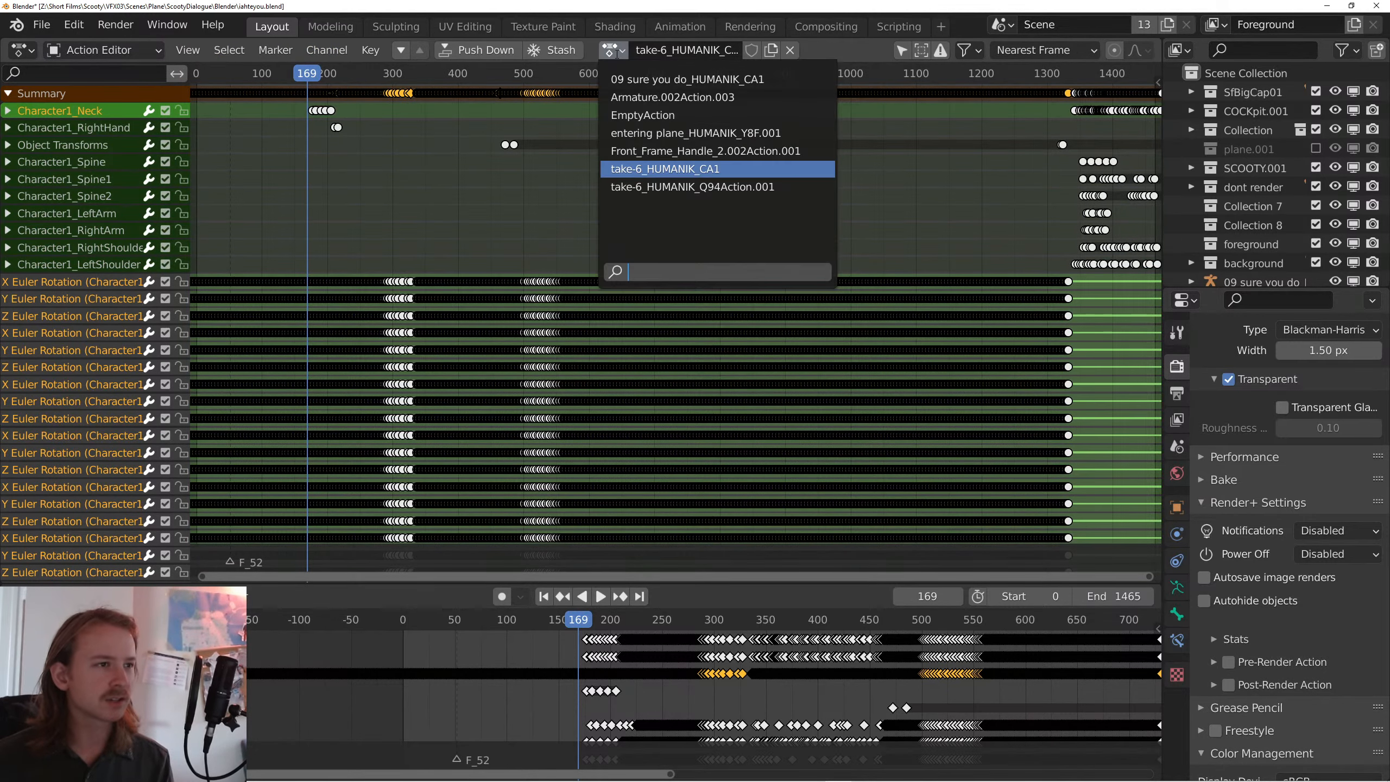
left_click(657, 84)
- Return the editor to the 3D Viewport, play the robot's new action briefly and rewind to frame 0
left_click(19, 51)
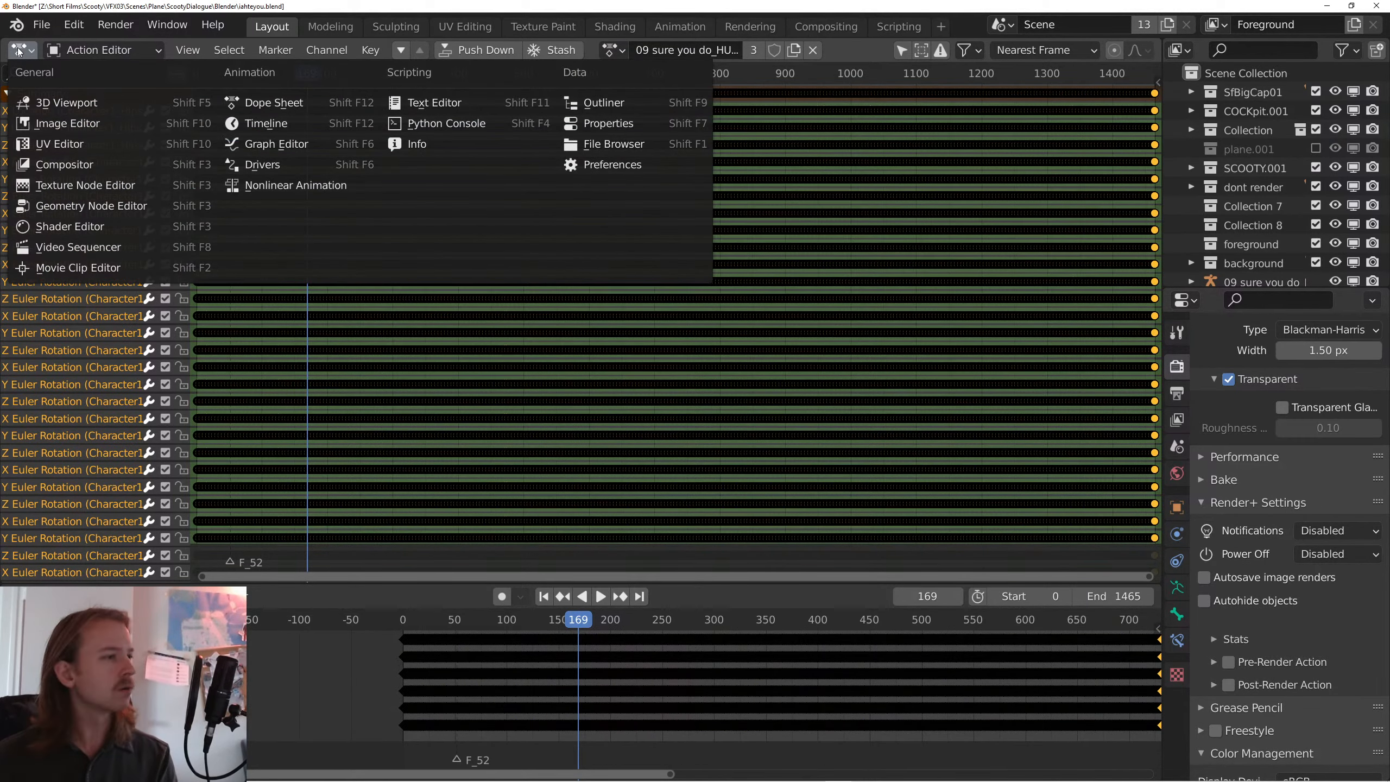
left_click(67, 103)
key("space")
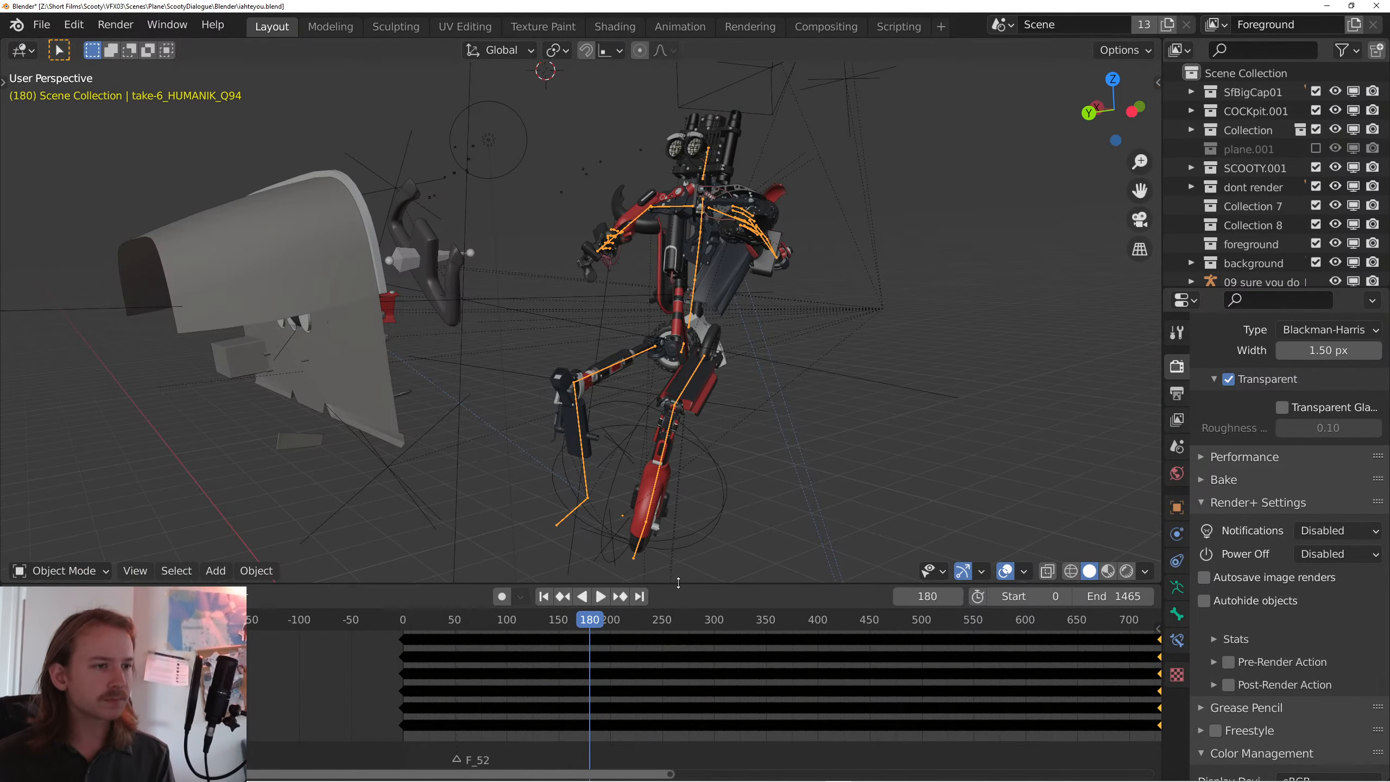
left_click(543, 596)
- Isolate the robot's armature and all its children in local view and start playback
key("shift+g")
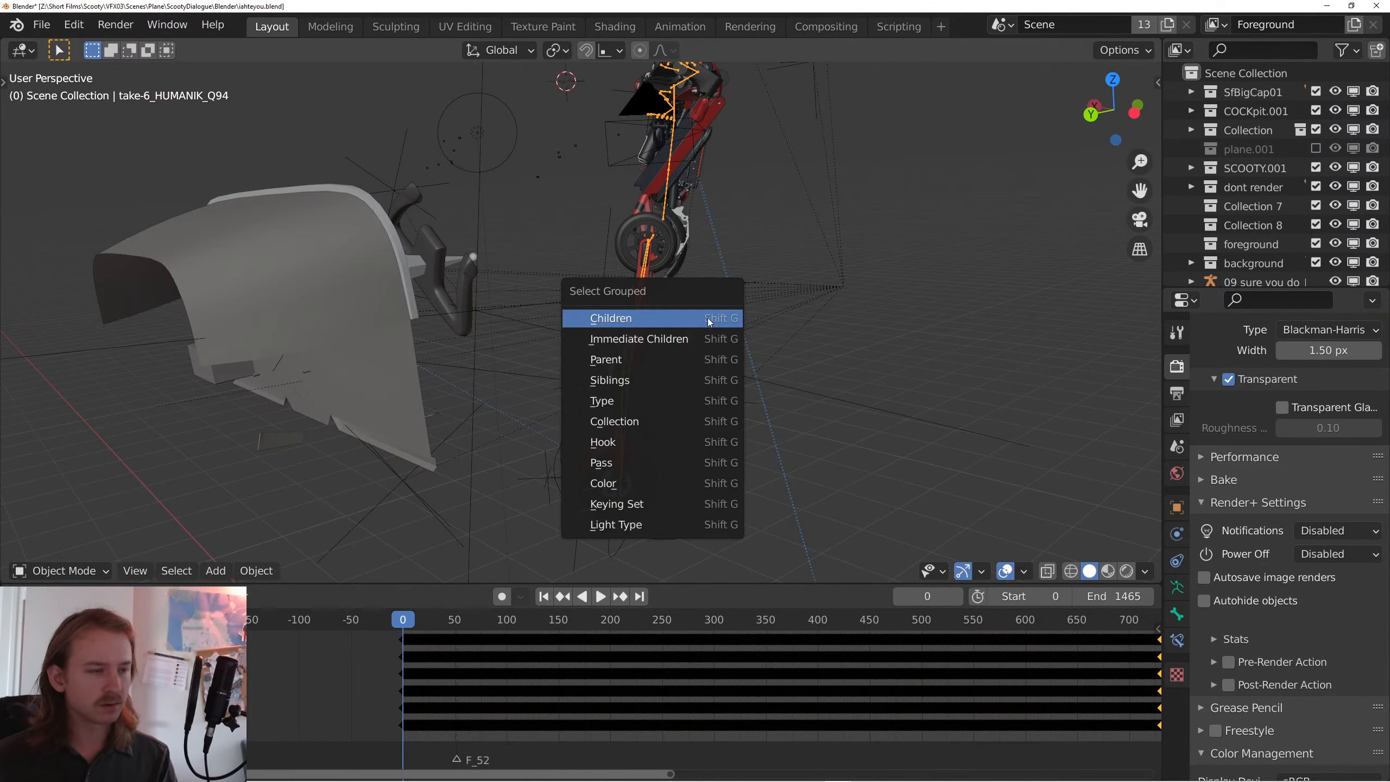
left_click(670, 321)
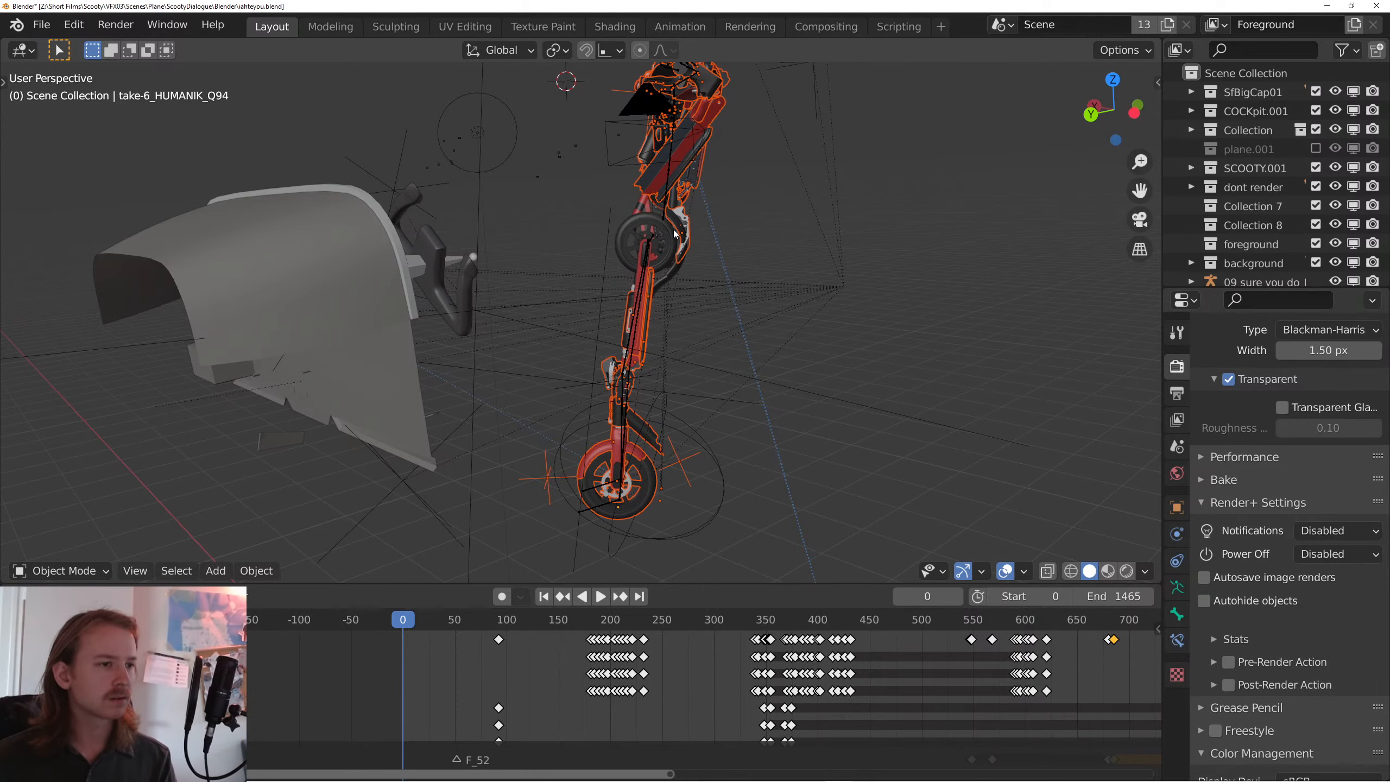
key("space")
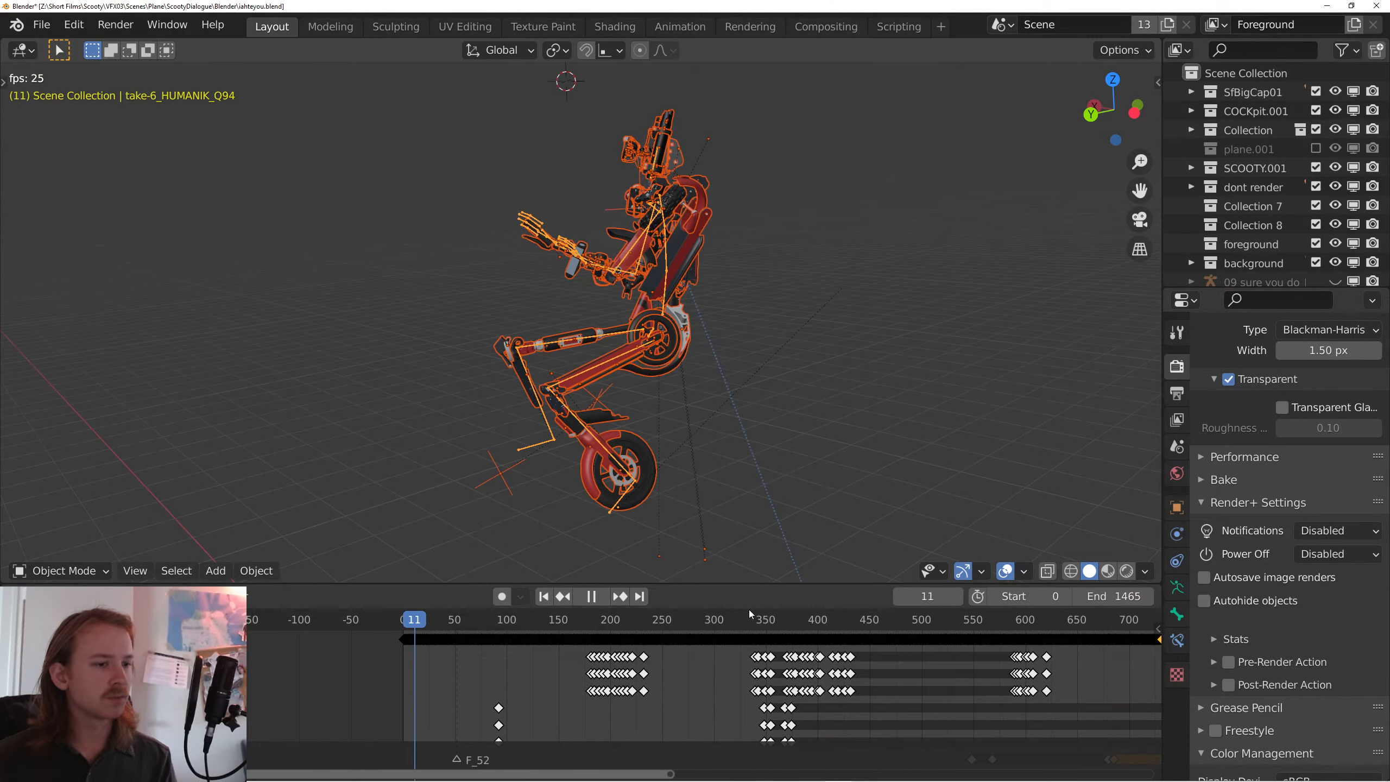
- Examine the robot's new animation across the timeline from several angles, skipping ahead through the frames during playback
scroll(749, 614, "down", 3)
left_click_drag(722, 350, 714, 395)
left_click(815, 347)
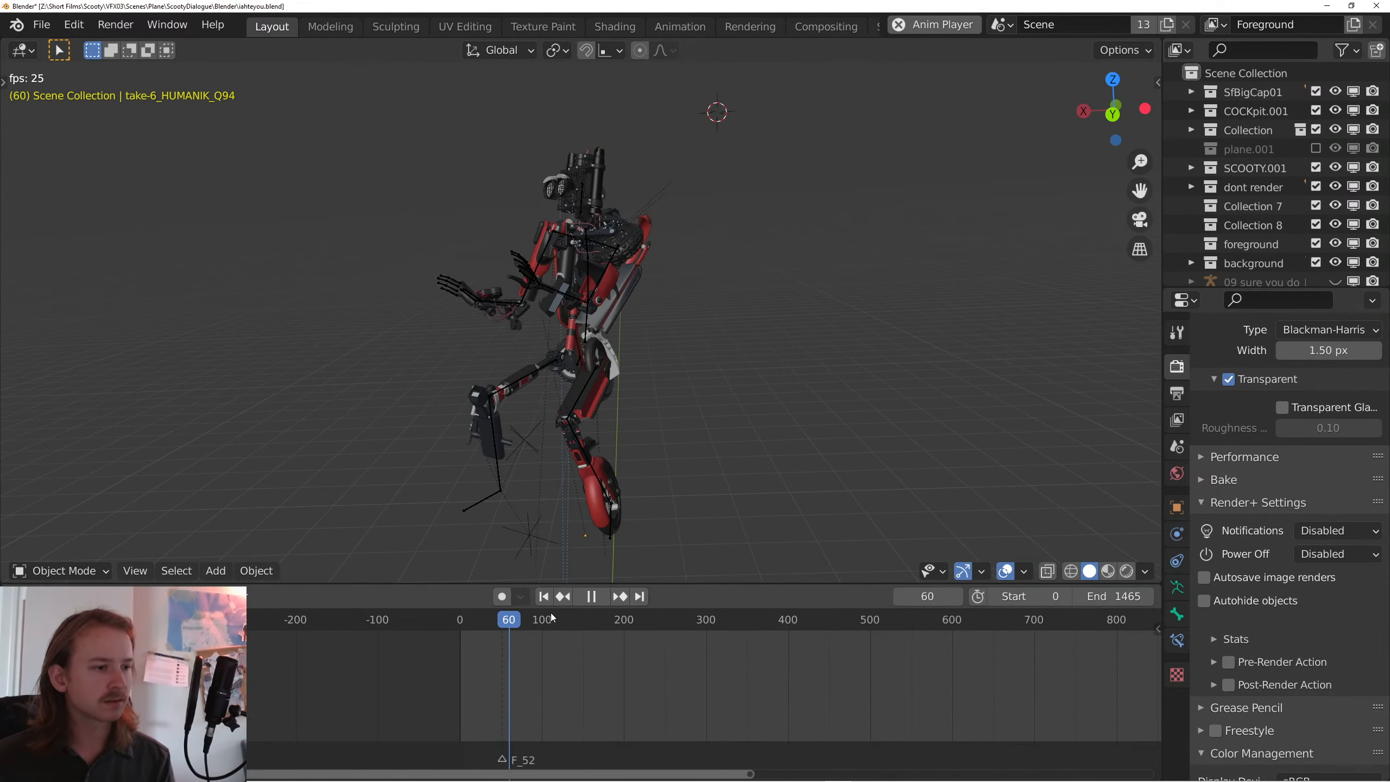
left_click_drag(552, 618, 771, 630)
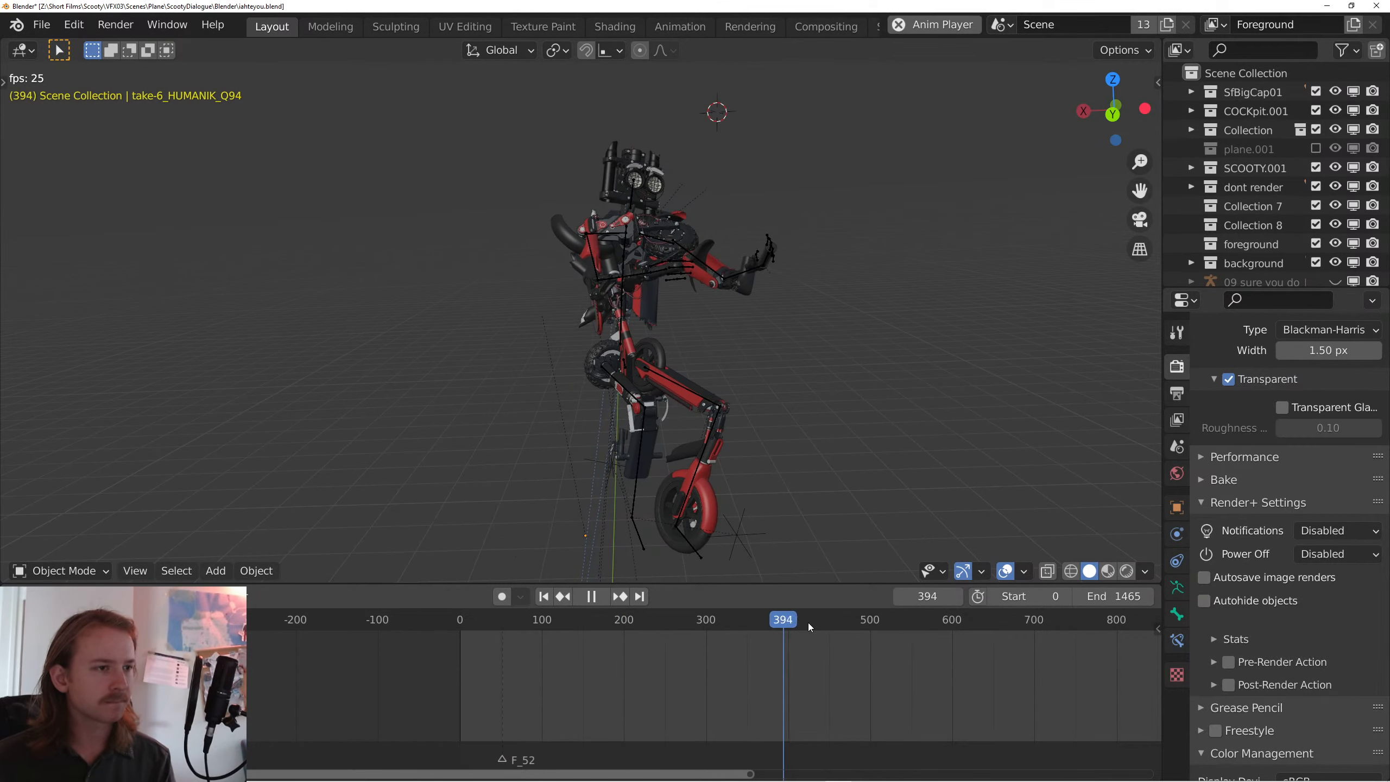
left_click(899, 622)
left_click(992, 622)
left_click_drag(900, 656, 670, 652)
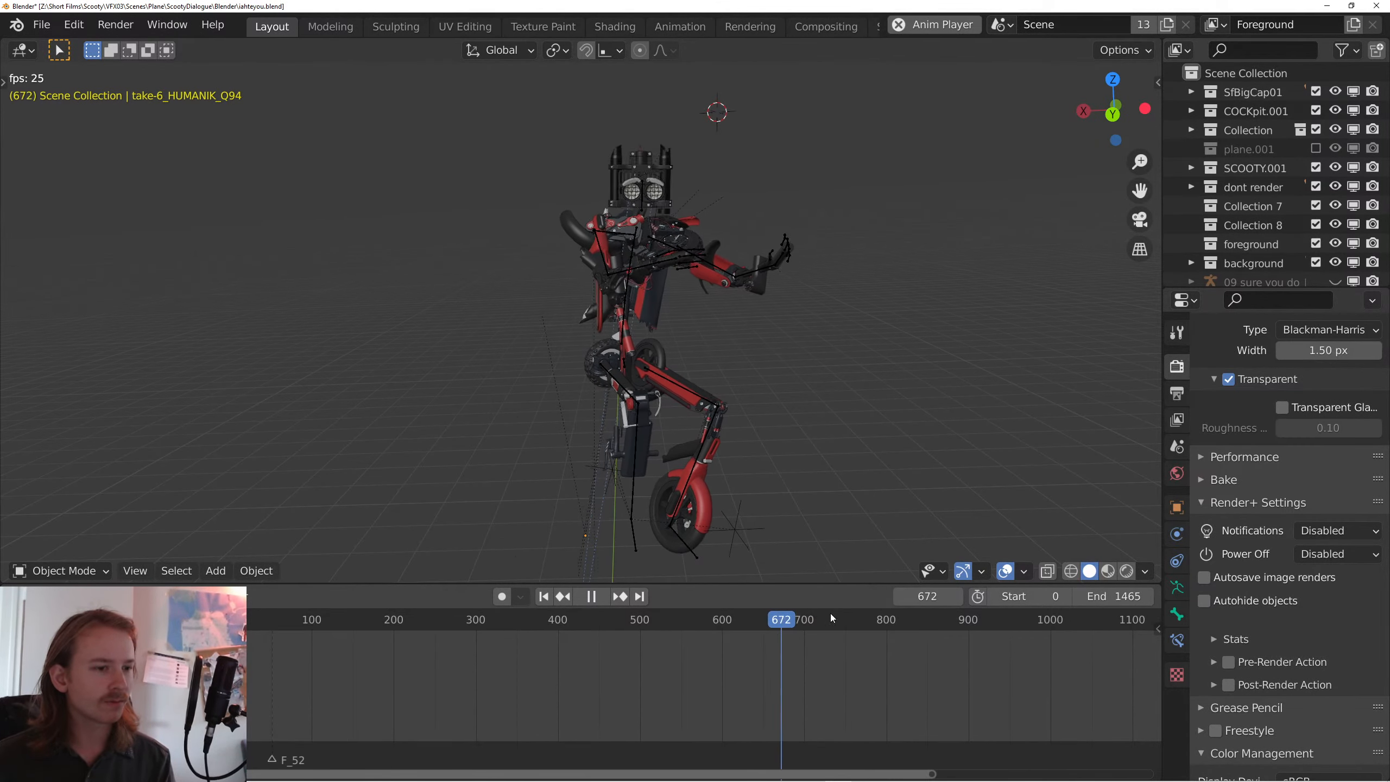
left_click(879, 620)
left_click_drag(788, 401, 696, 396)
left_click_drag(815, 333, 752, 380)
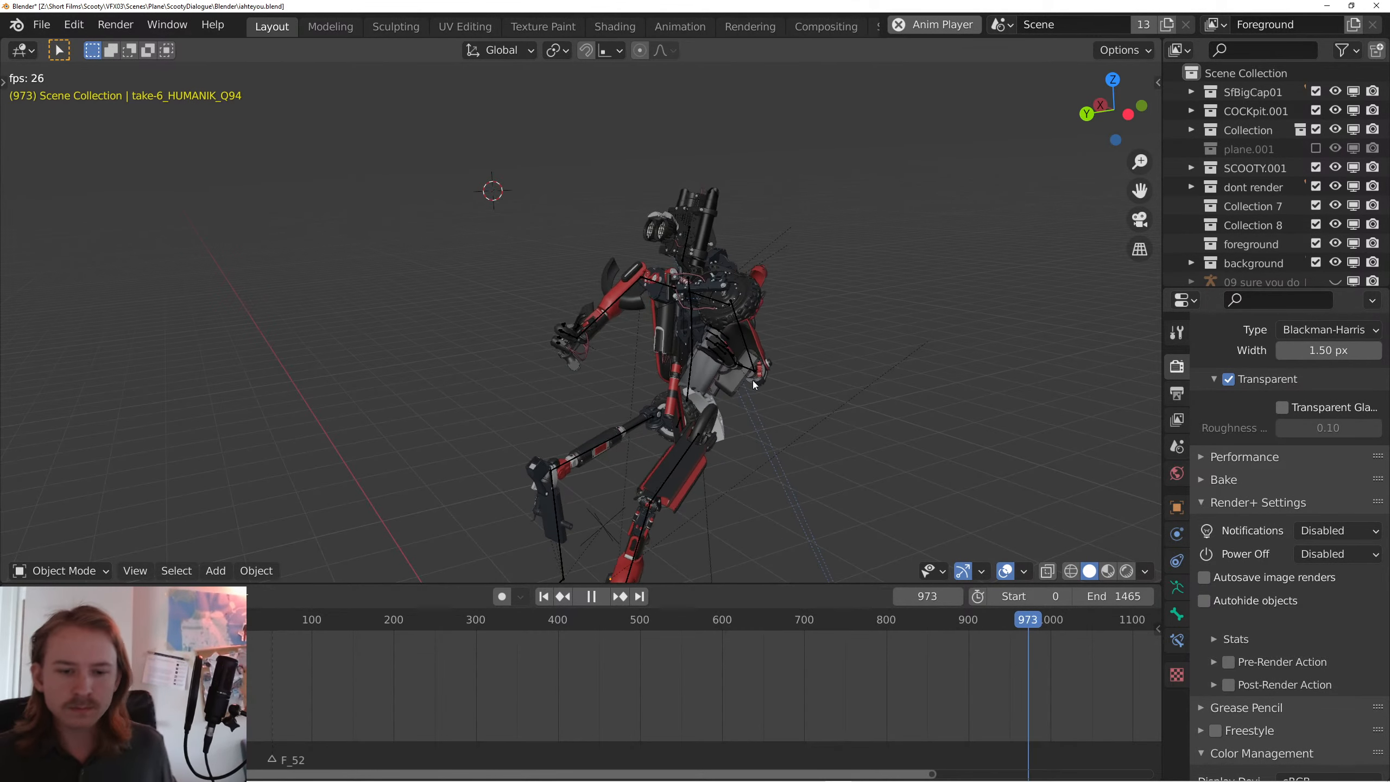
right_click(991, 360)
key("Escape")
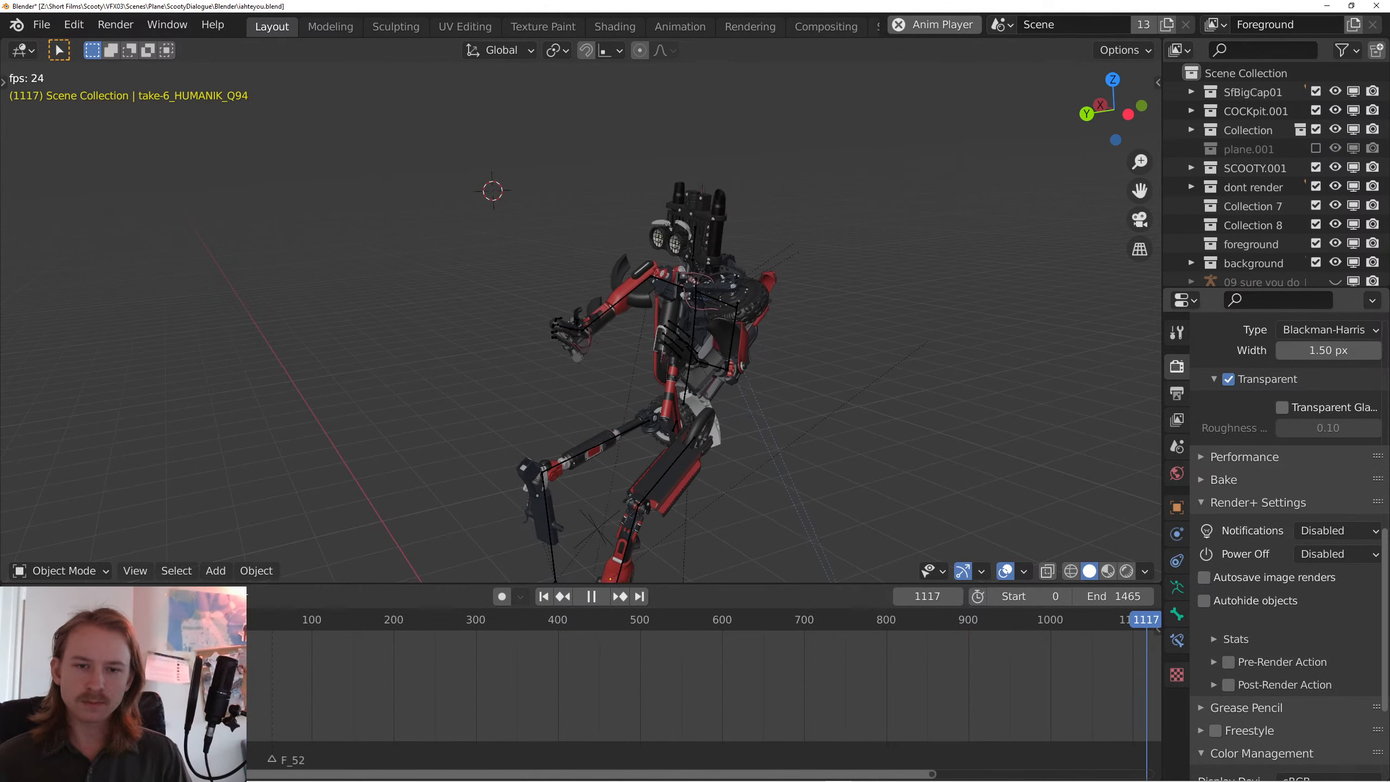
key("space")
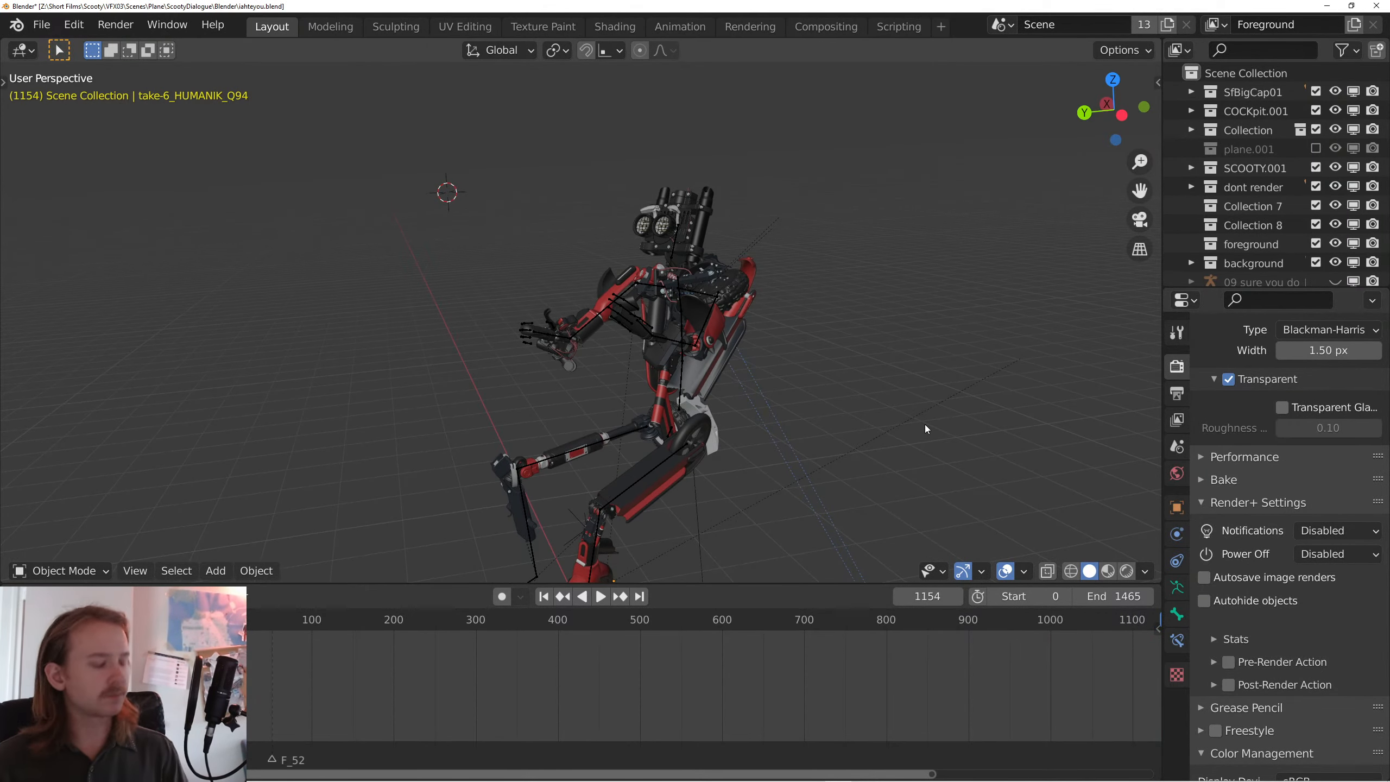
- Leave local view and move the robot's armature along the Z axis in the camera view at frame 214
key("KP_0")
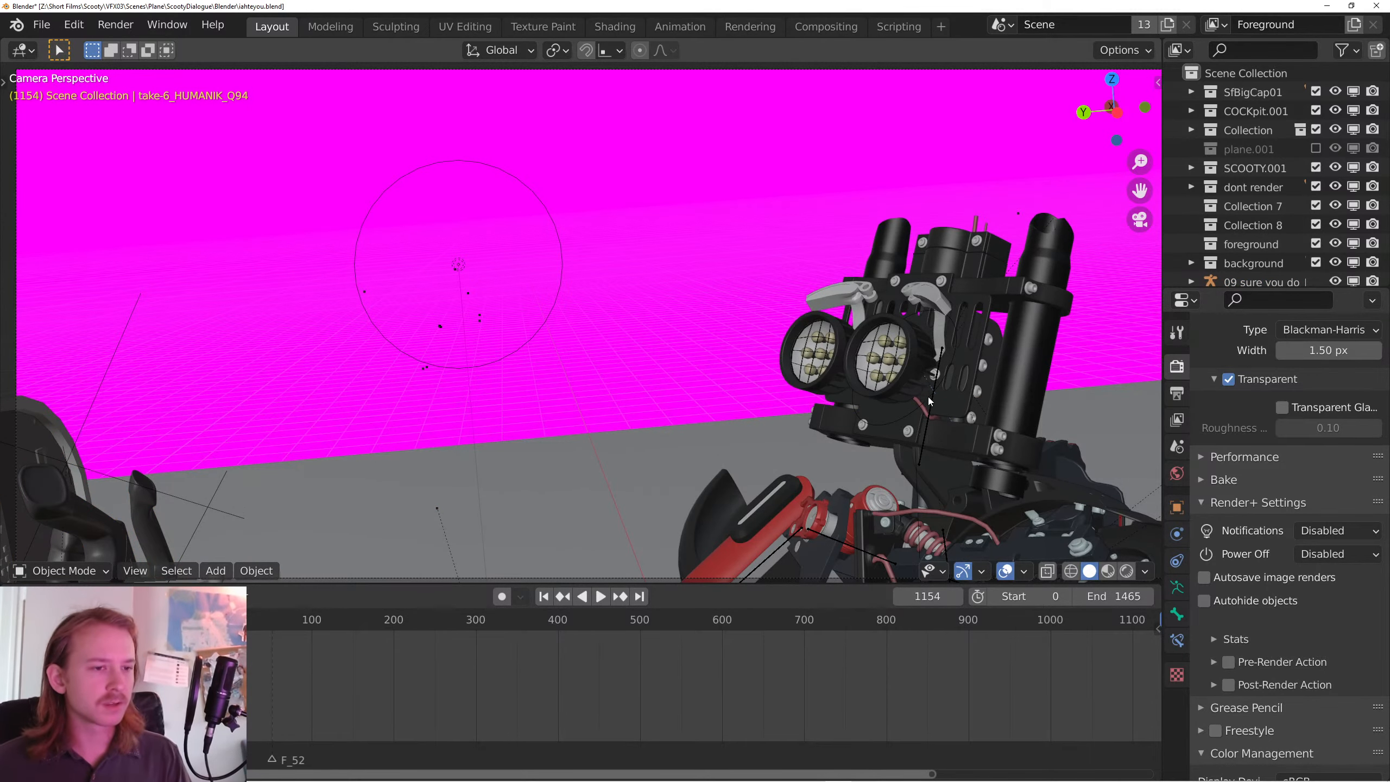
key("shift+Left")
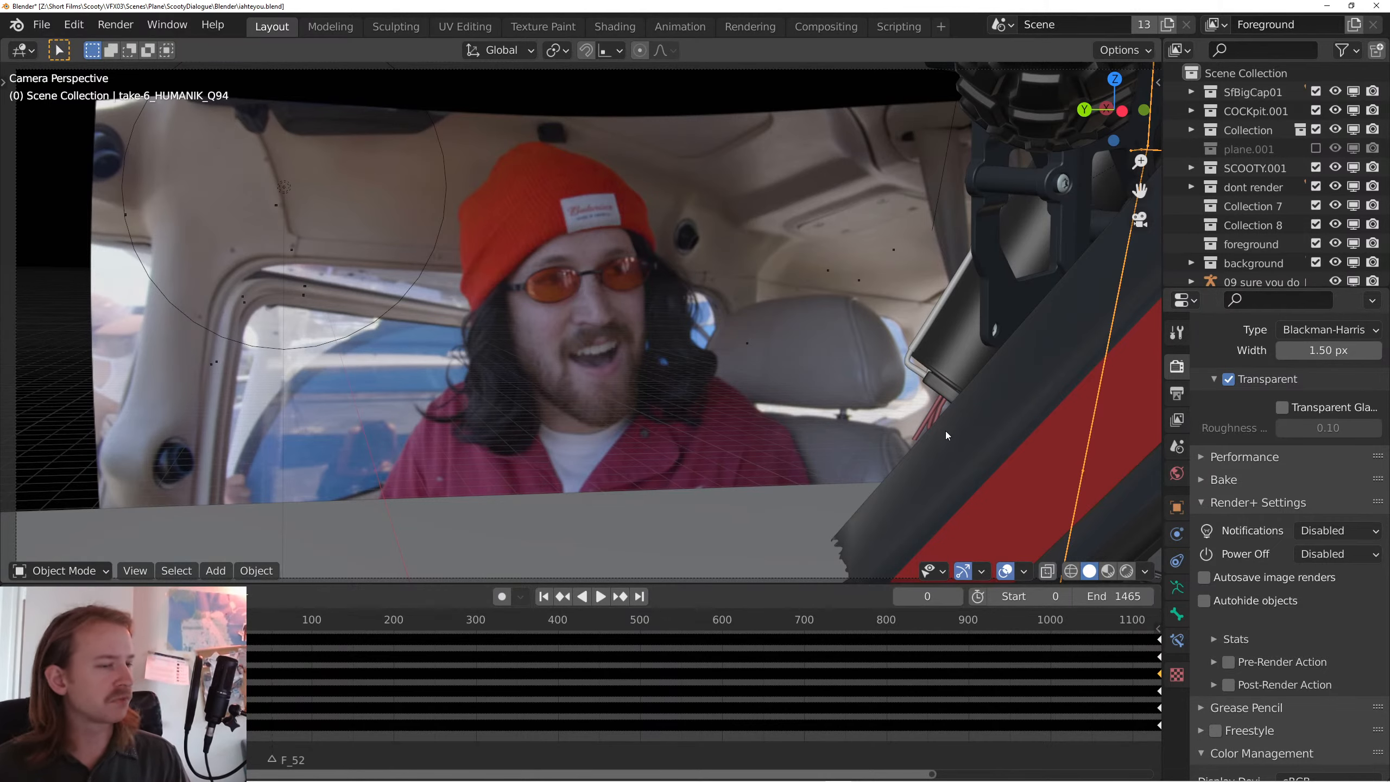
key("space")
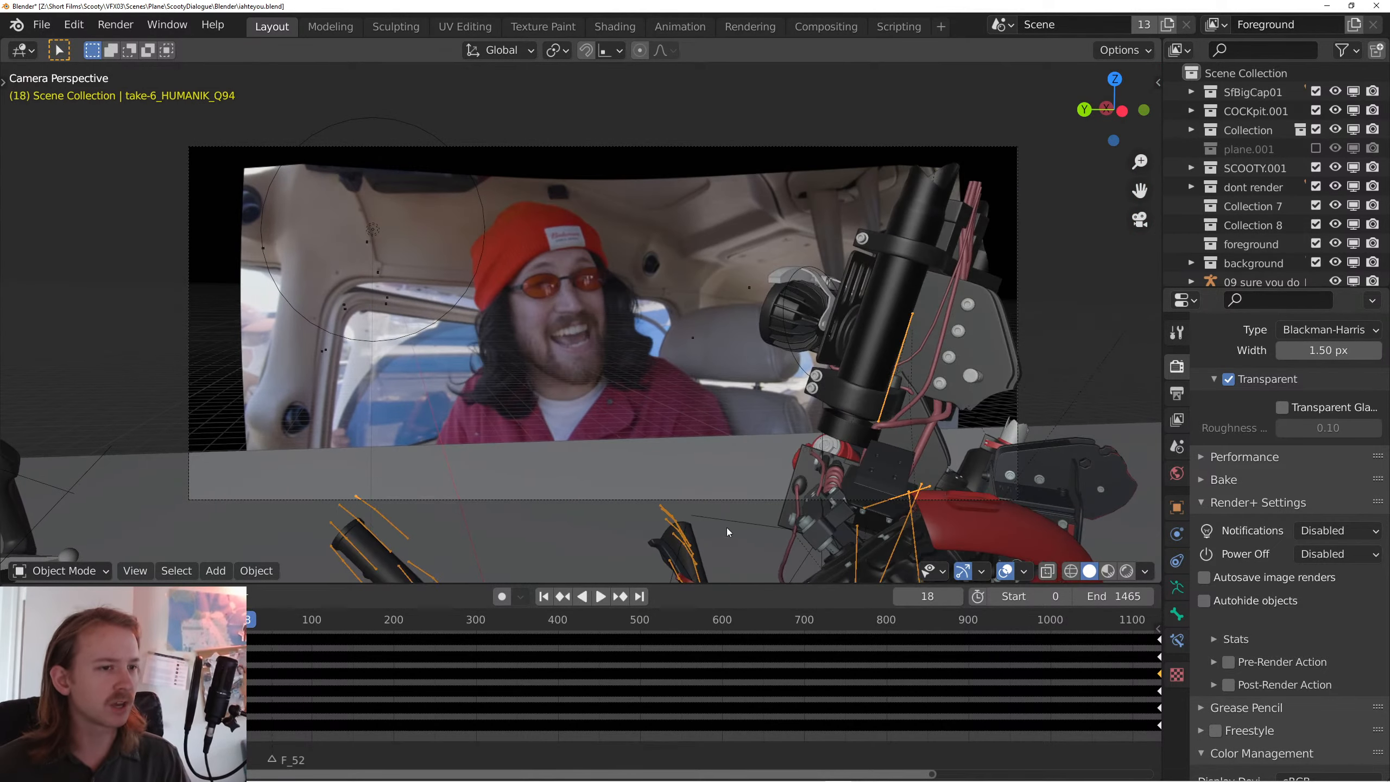
left_click_drag(357, 628, 406, 629)
key("space")
key("g")
key("z")
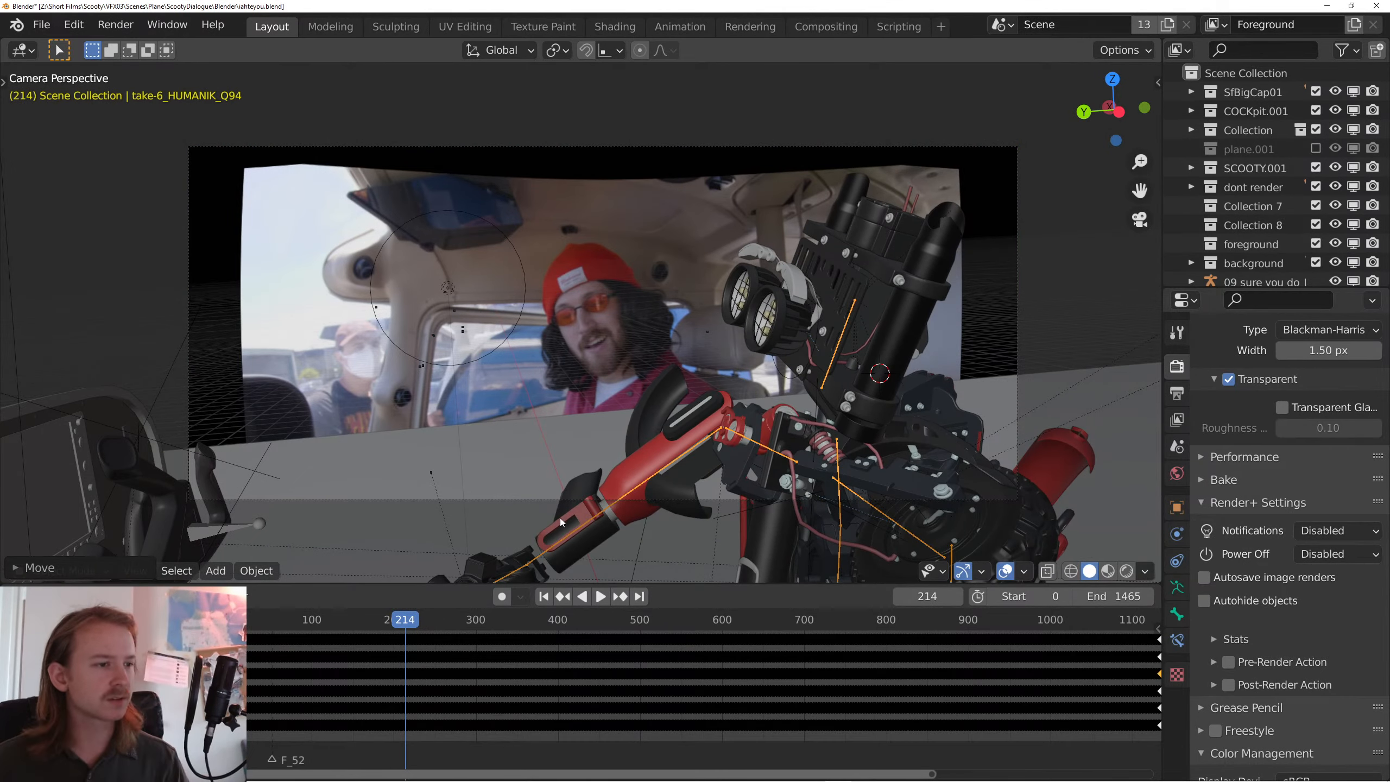
- Hide the grey floor plane beneath the robot and play the shot through the camera
left_click(561, 522)
key("space")
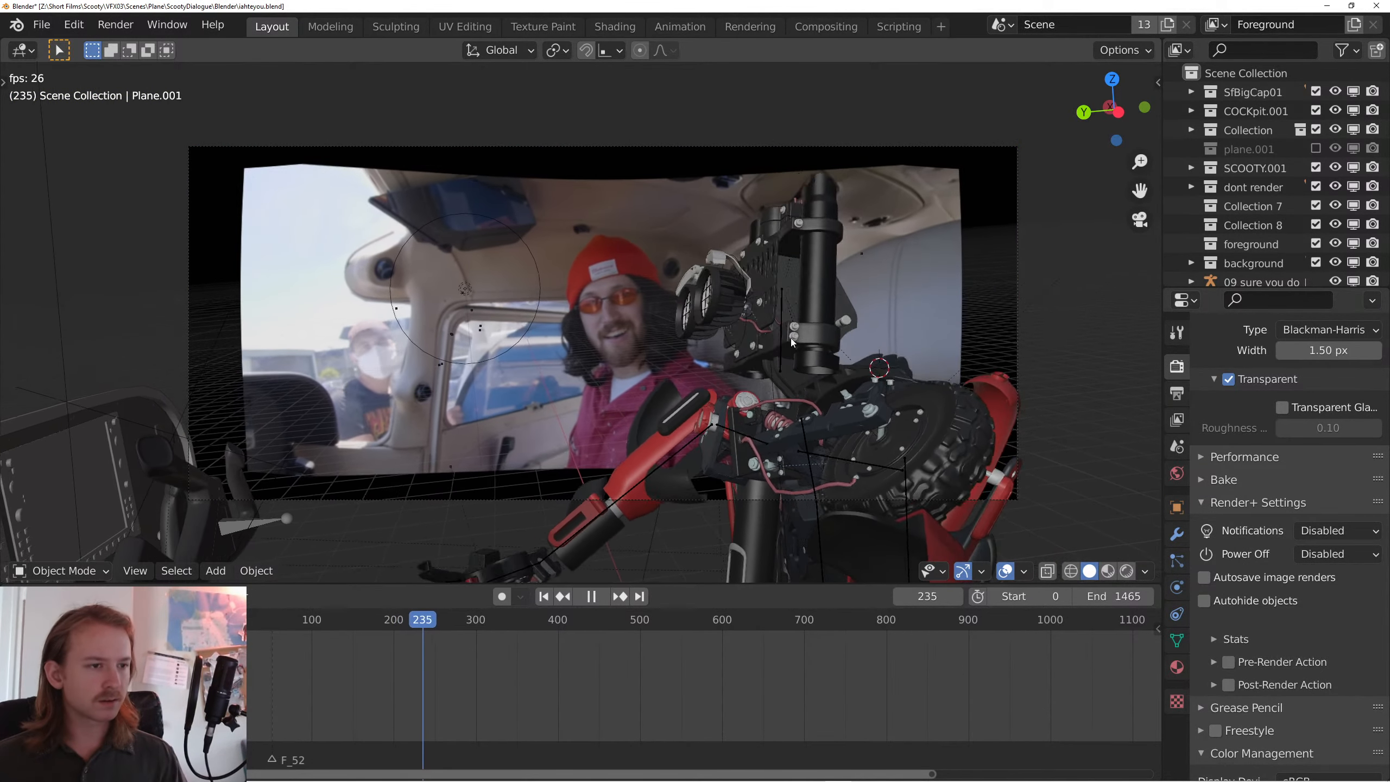
key("space")
- Stop playback, scrub to frame 260 and set the scene's end frame to 260
left_click(844, 351)
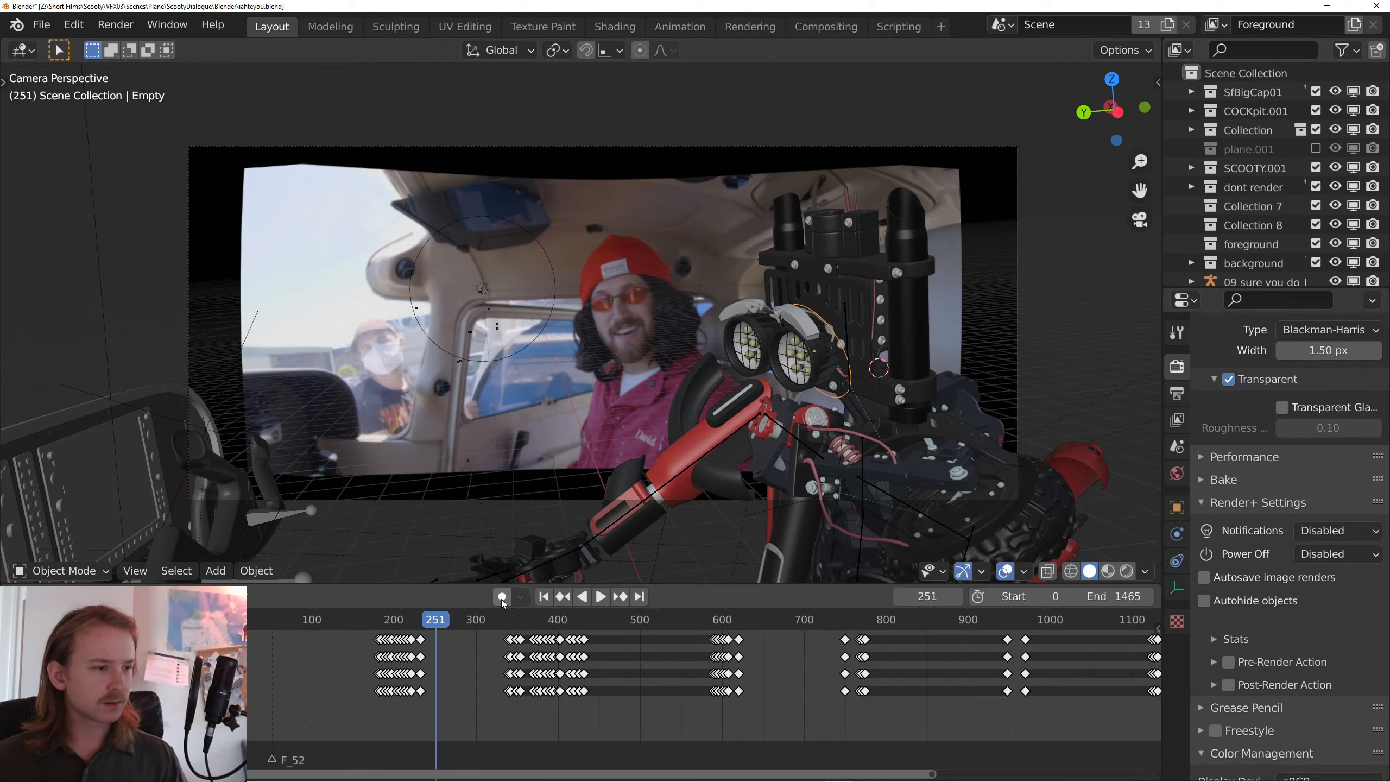
left_click(543, 598)
left_click(821, 439)
mouse_move(434, 617)
left_mouse_down()
mouse_move(575, 624)
mouse_move(476, 622)
mouse_move(441, 637)
left_mouse_up()
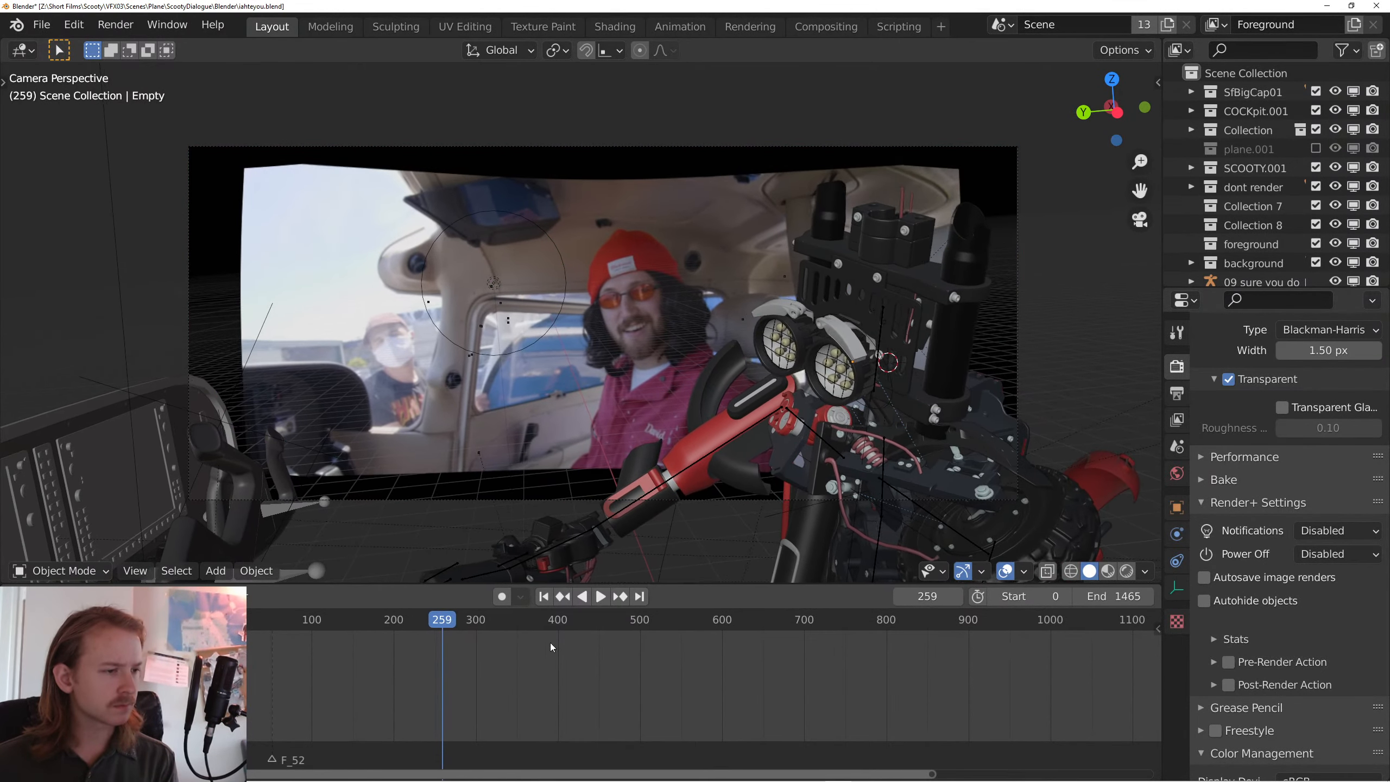
key("Right")
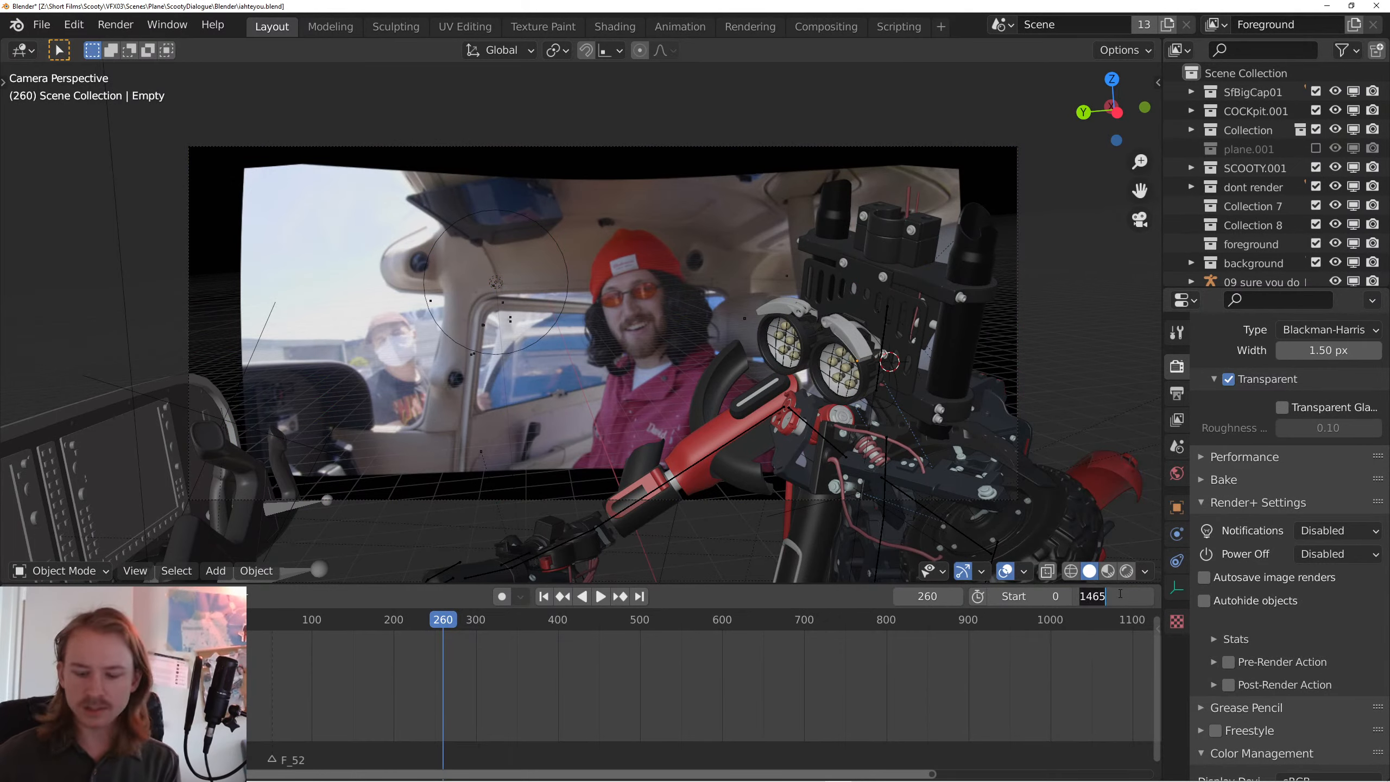
key("Return")
- Fit the frame range in the timeline and play the opening of the shot from its first frame
key("space")
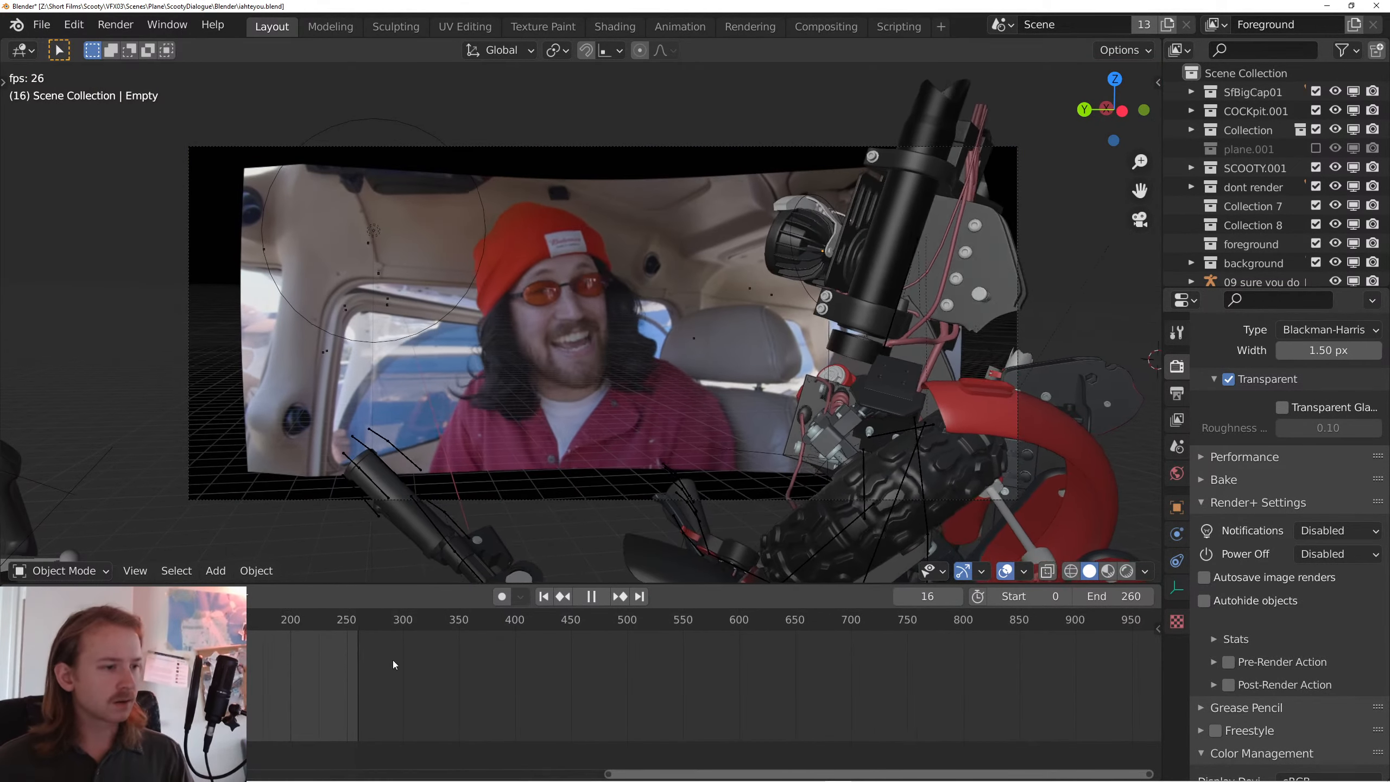
key("Home")
scroll(682, 715, "up", 3)
left_click(601, 597)
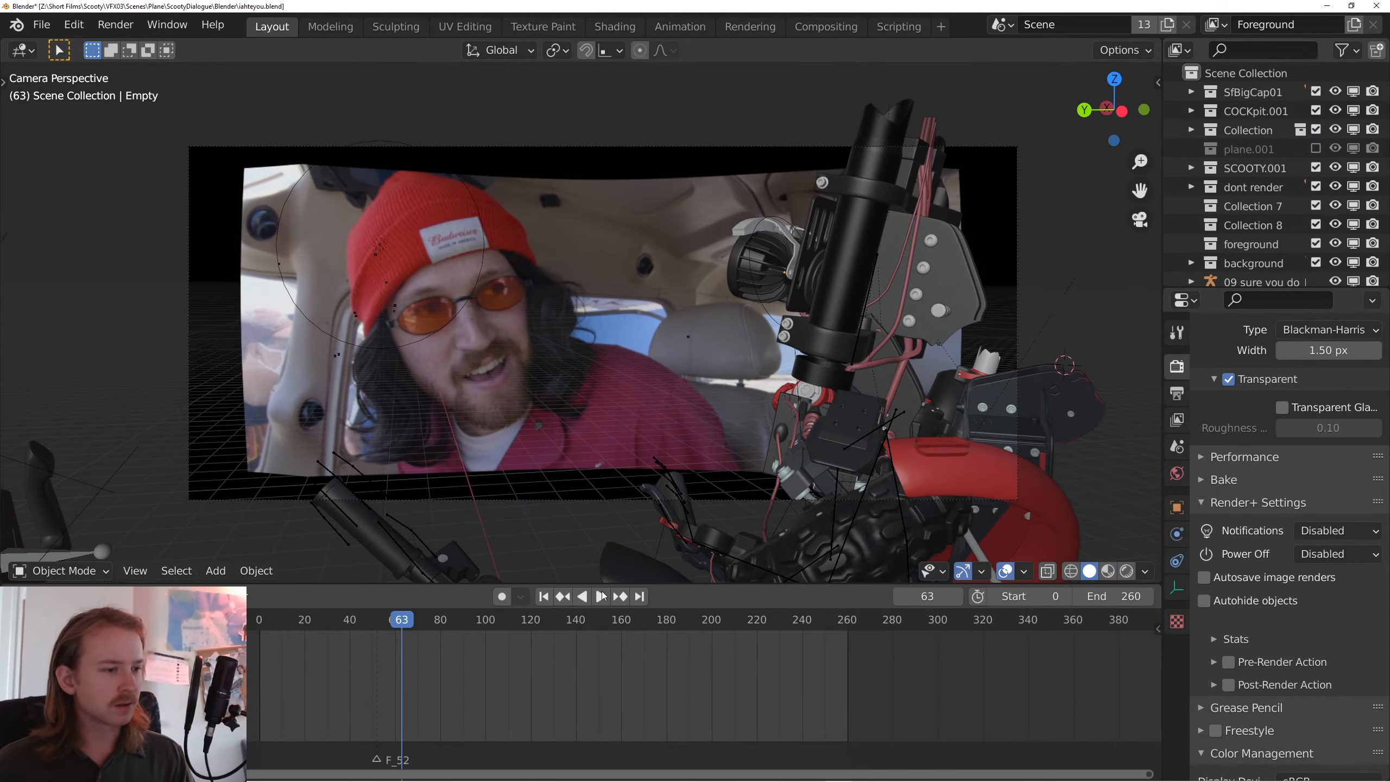
left_click(543, 596)
key("space")
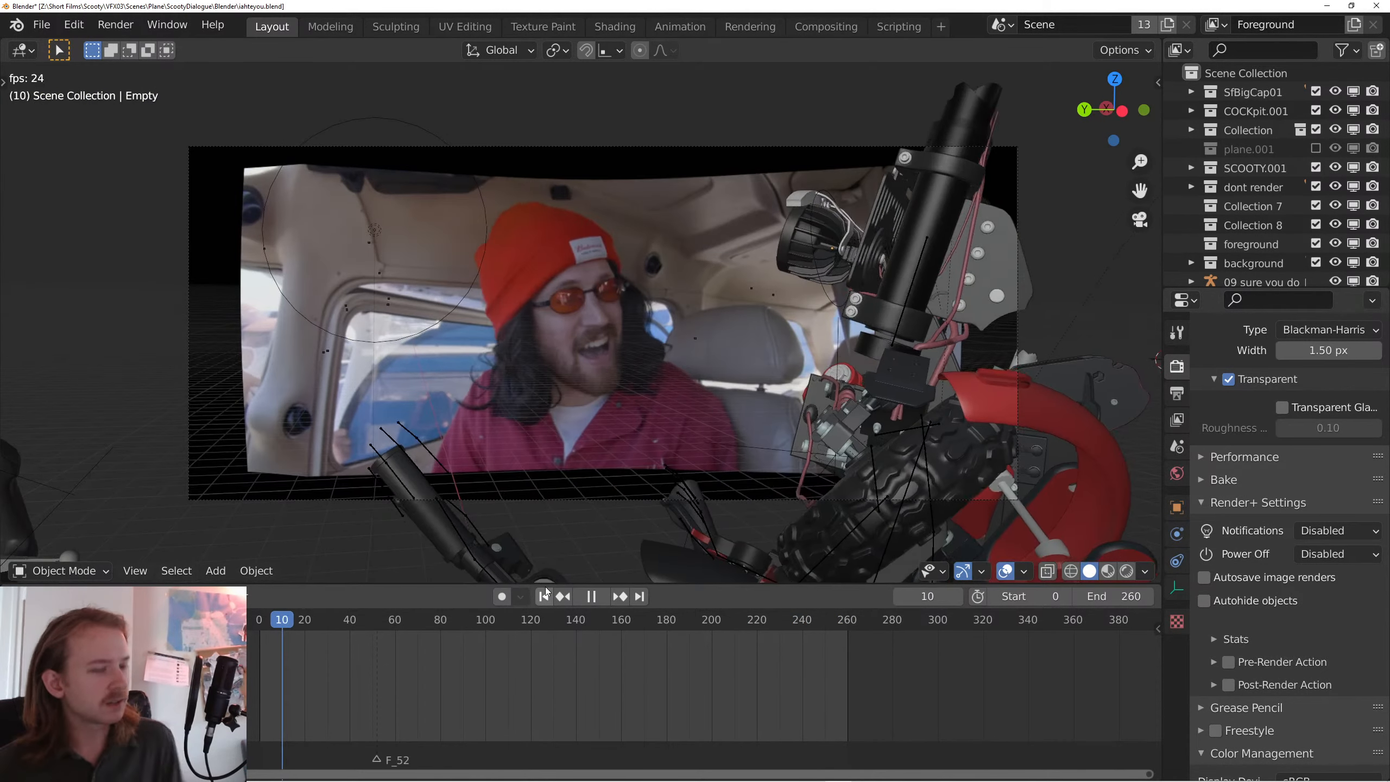
key("space")
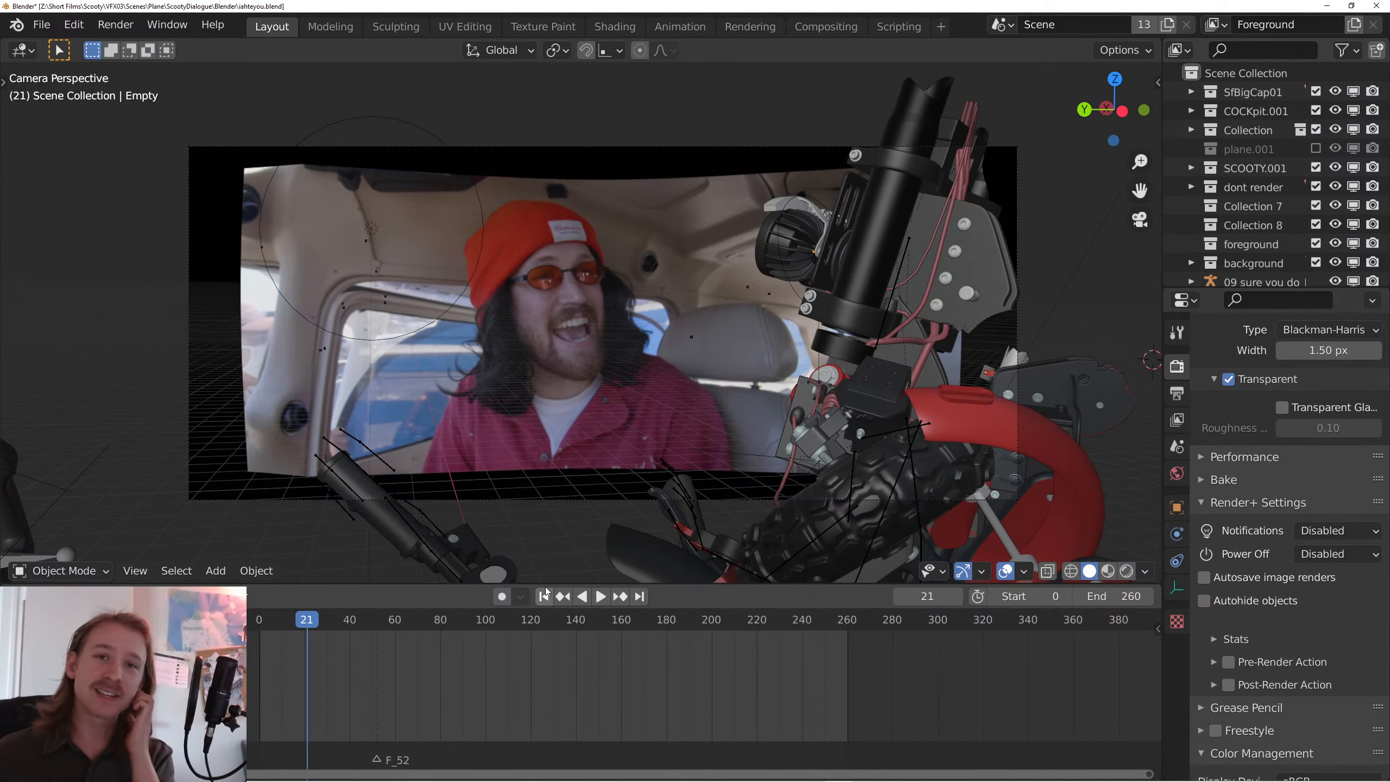
- Switch to Premiere Pro and replay the plane dialogue shot in the ASSEMBLY_01 sequence, returning to its start between passes
key("alt+Tab")
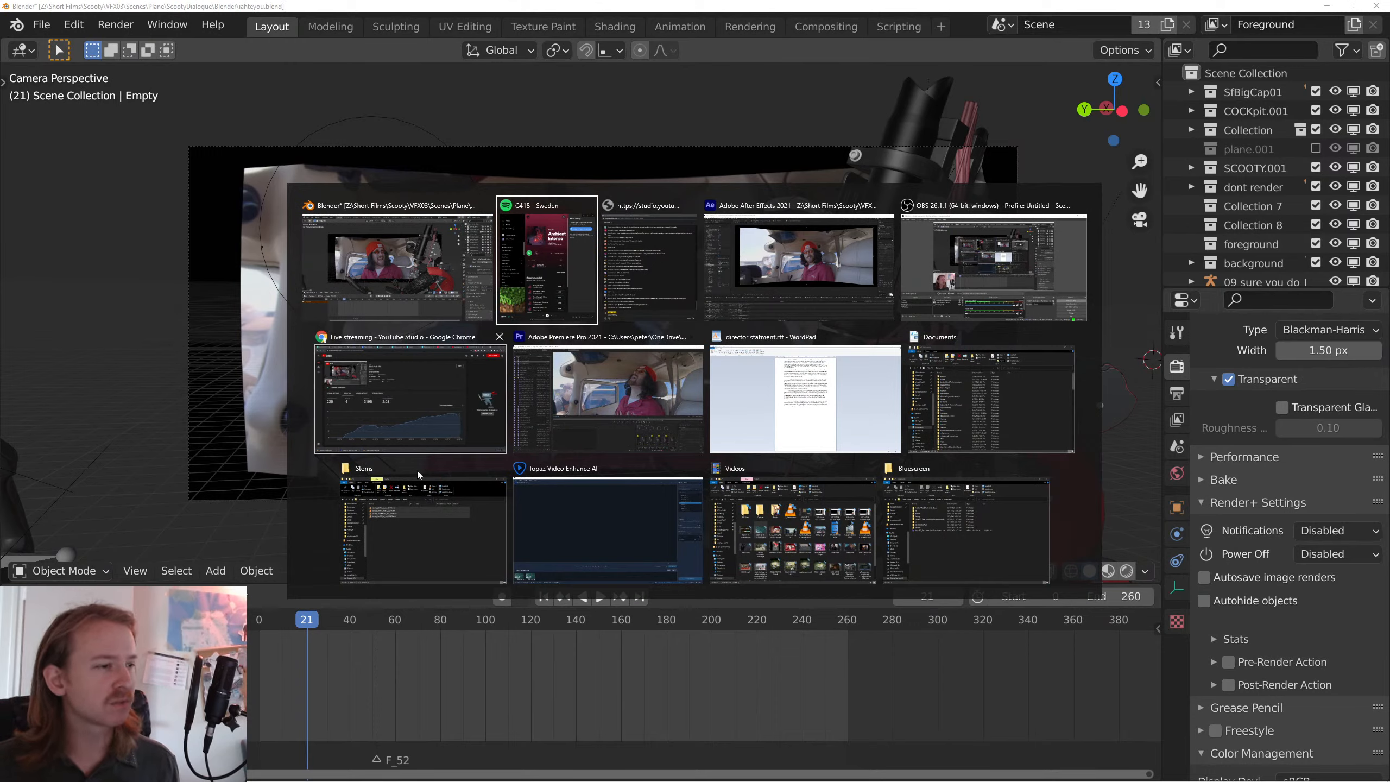
left_click(608, 397)
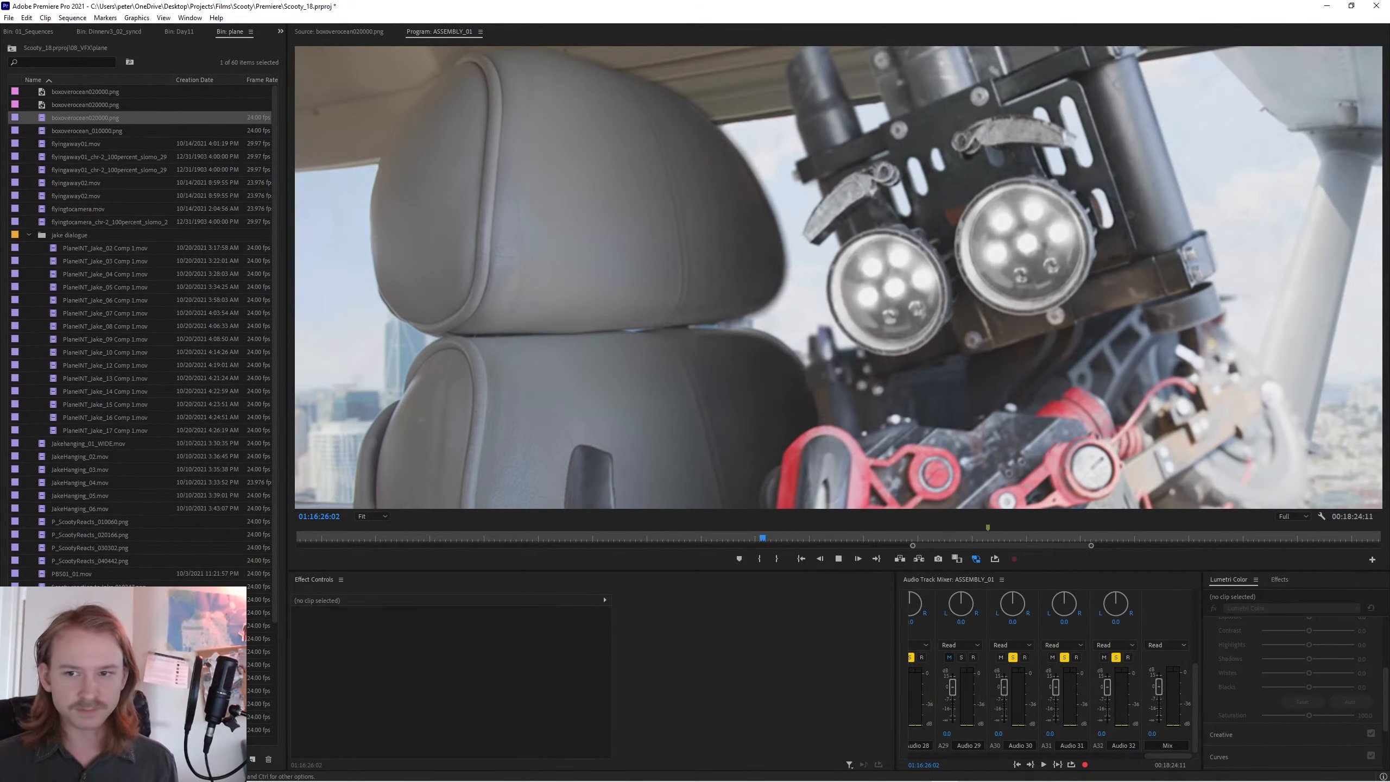
key("space")
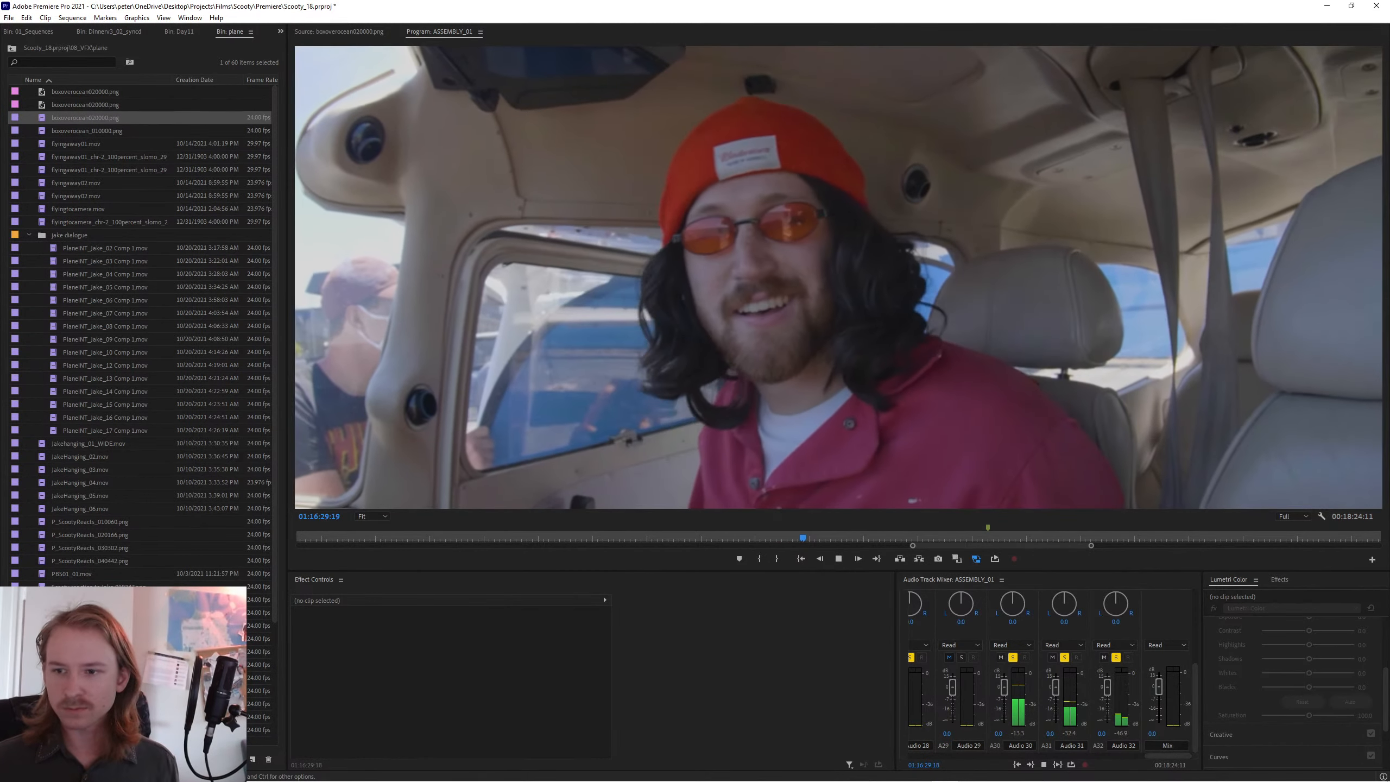
key("Up")
key("space")
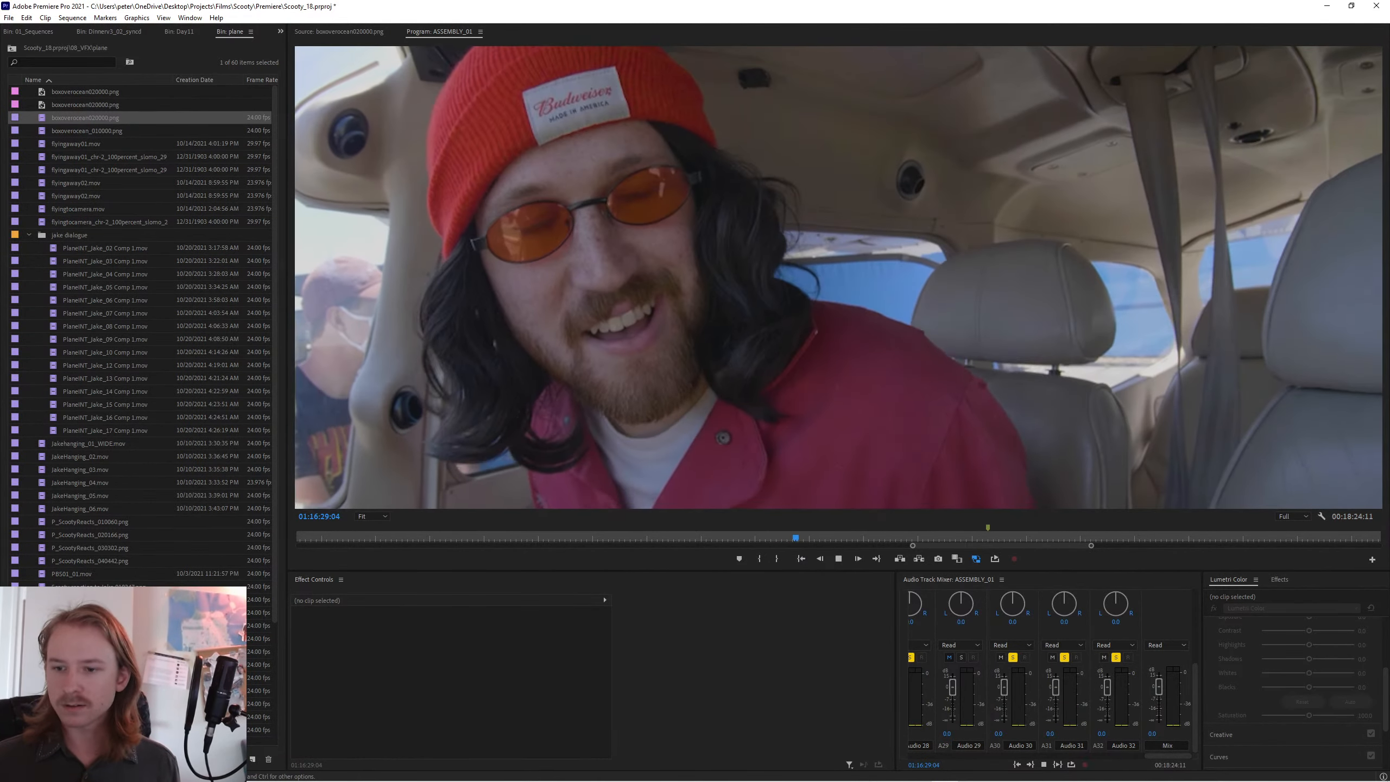
key("space")
key("Up")
key("space")
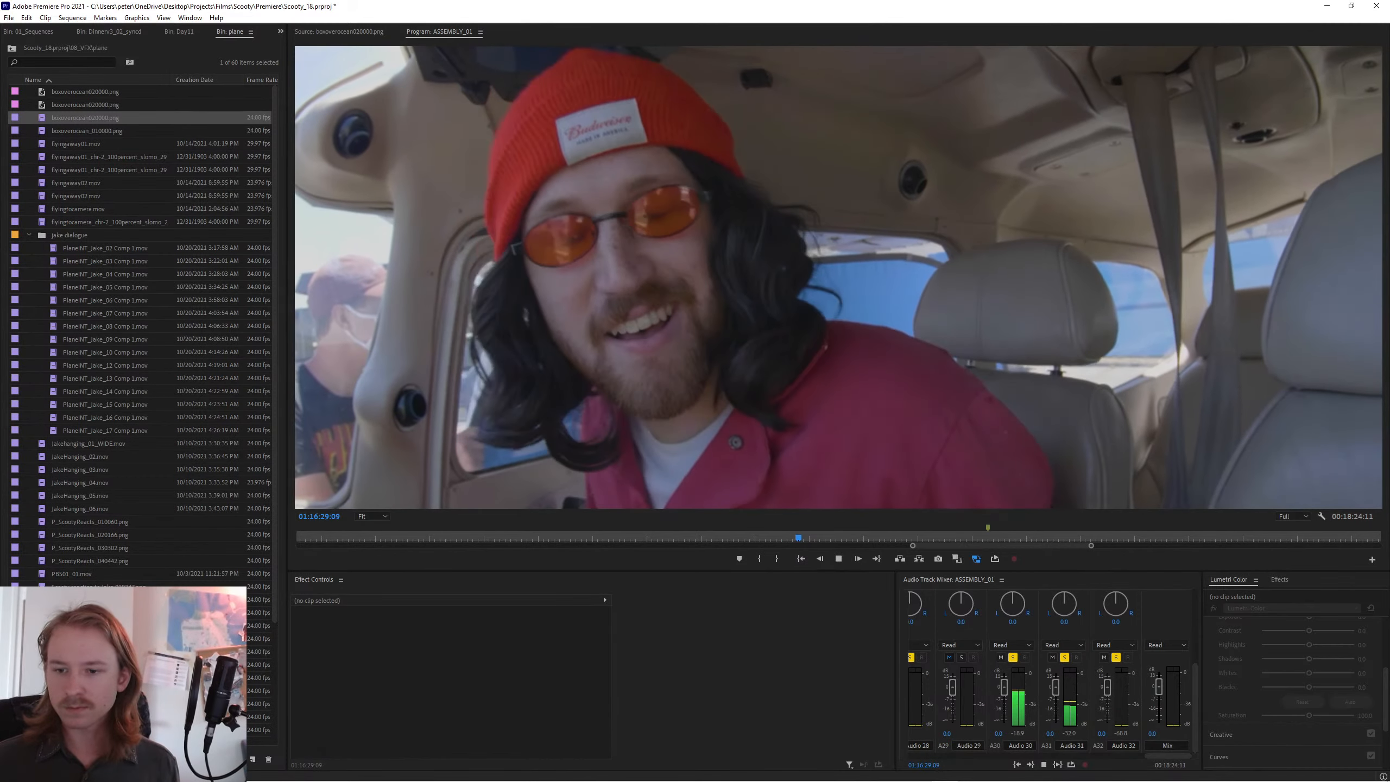
key("Up")
key("Up")
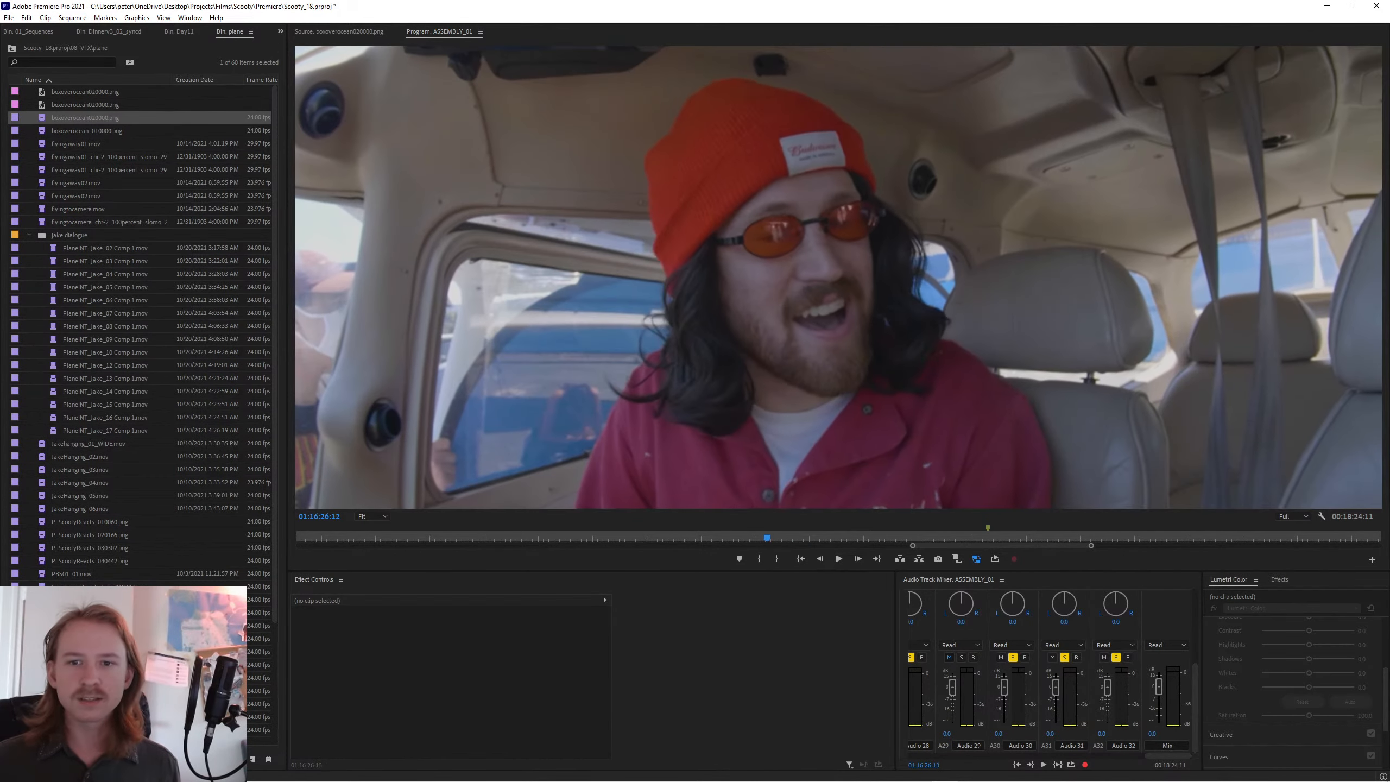
key("Up")
key("Down")
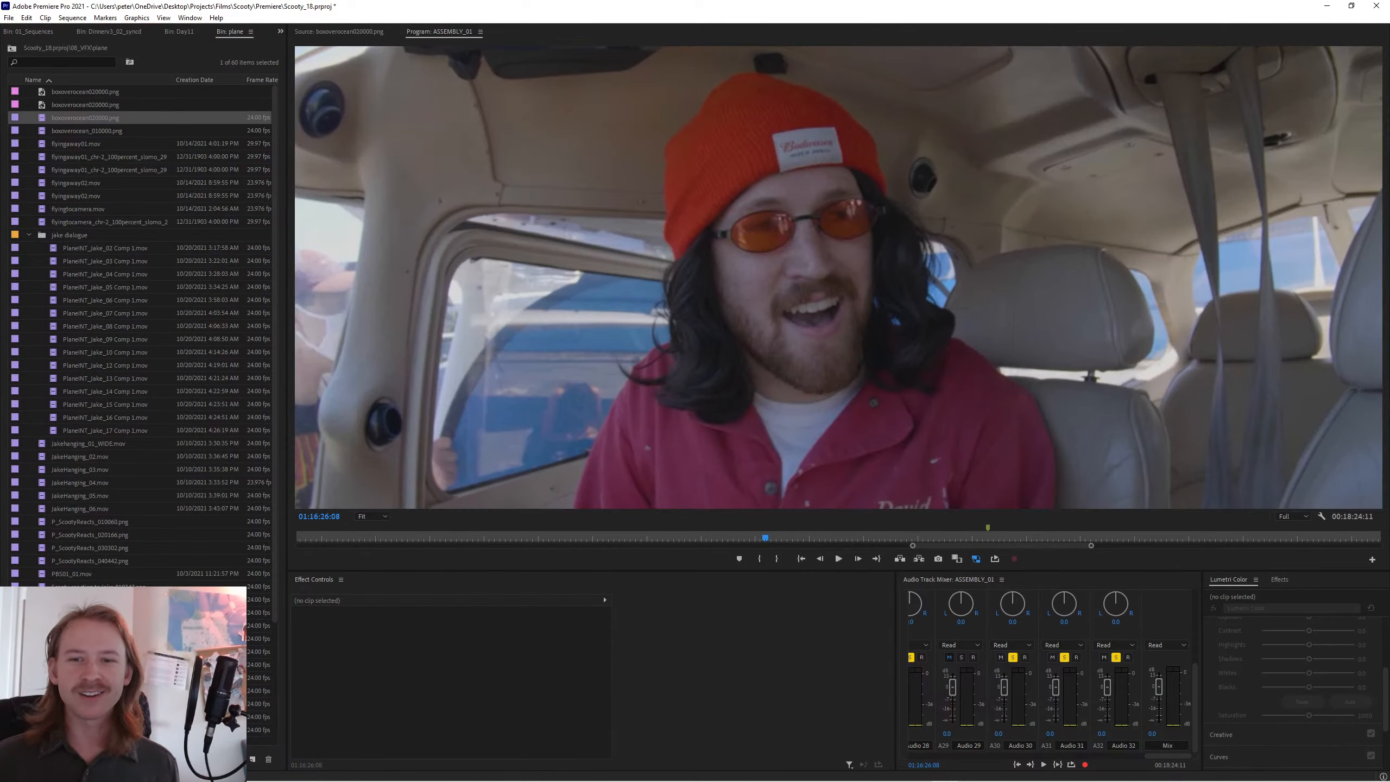
key("Up")
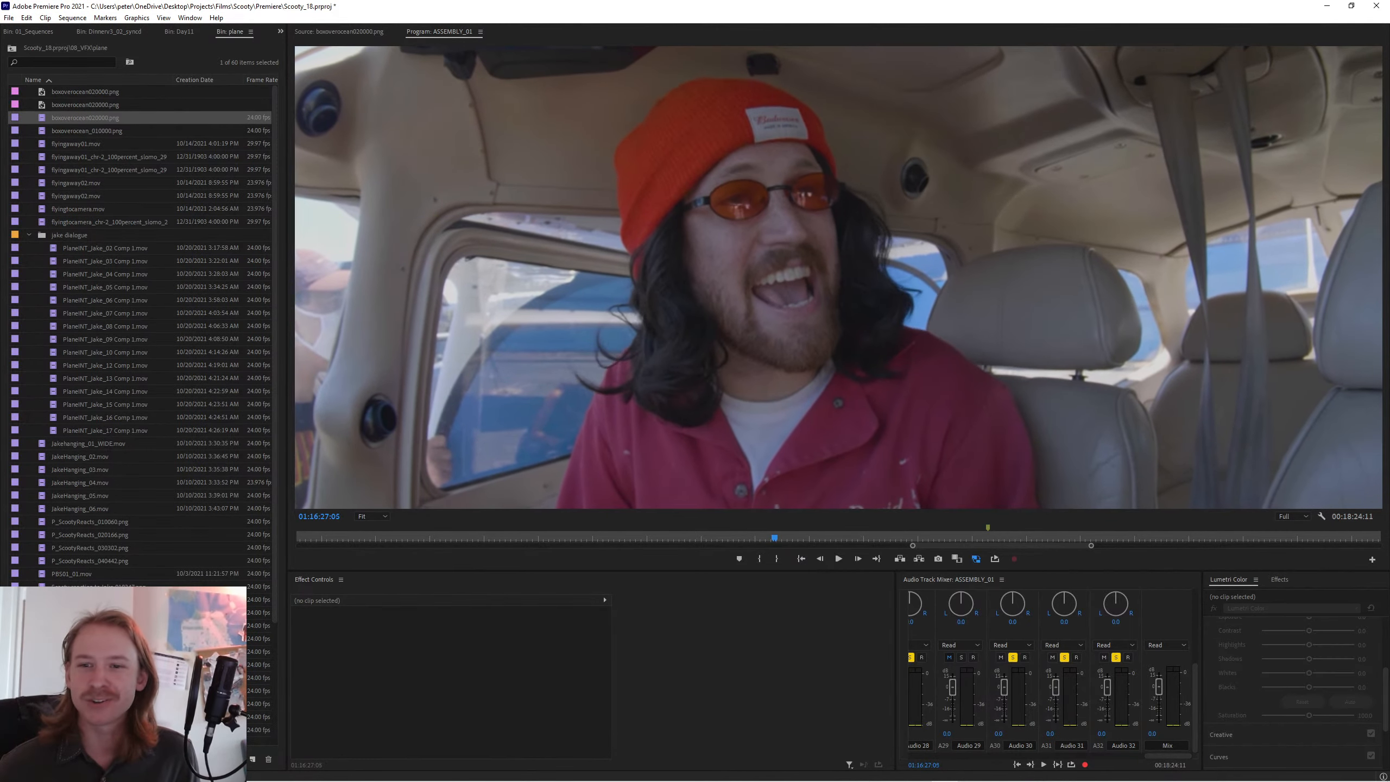
- Examine the dialogue shot frame by frame up to timecode 01:16:29:10 to locate the spoken line
key("Right")
key("Right")
key("Right")
key("Right")
key("Right")
key("Right")
key("Right")
key("Right")
key("Right")
key("Right")
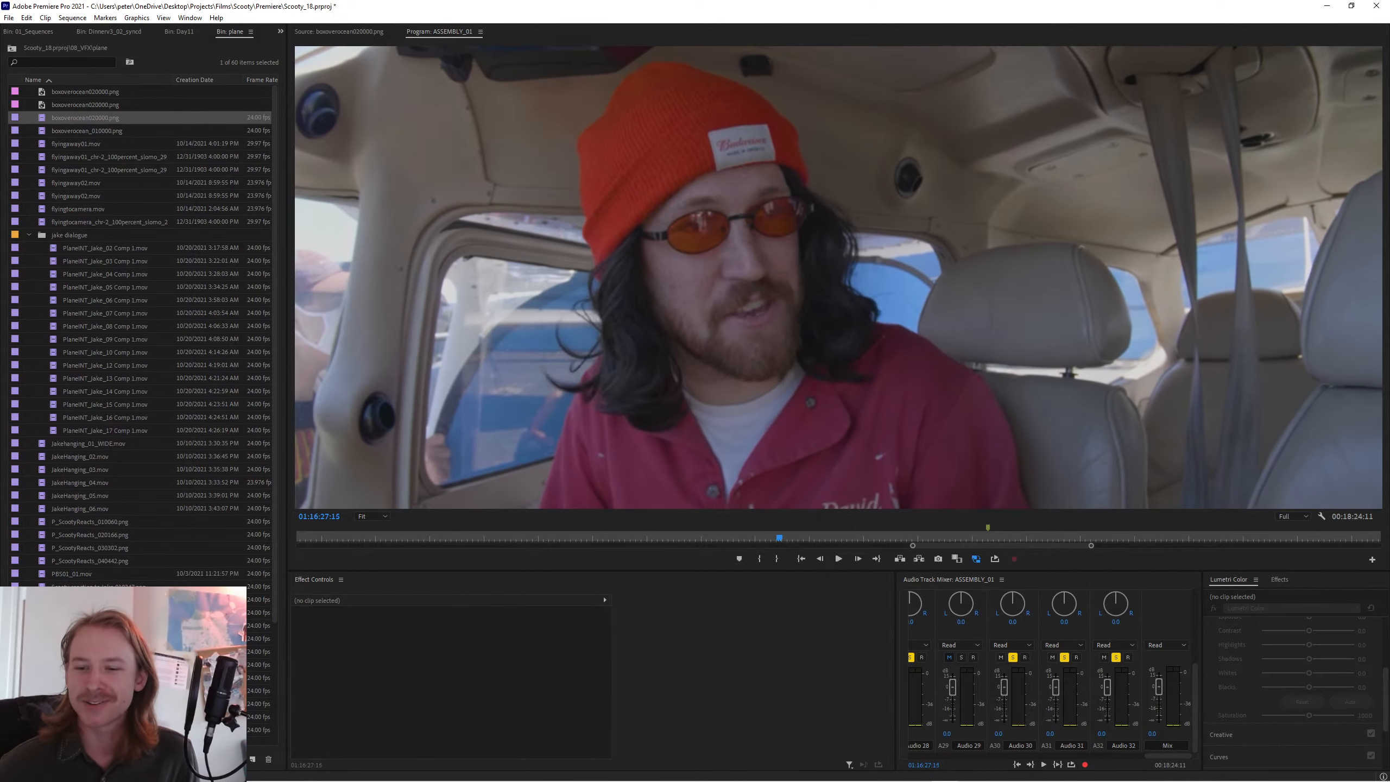
key("Right")
key("Right")
key("Right")
key("Right")
key("Right")
key("Right")
key("Right")
key("Right")
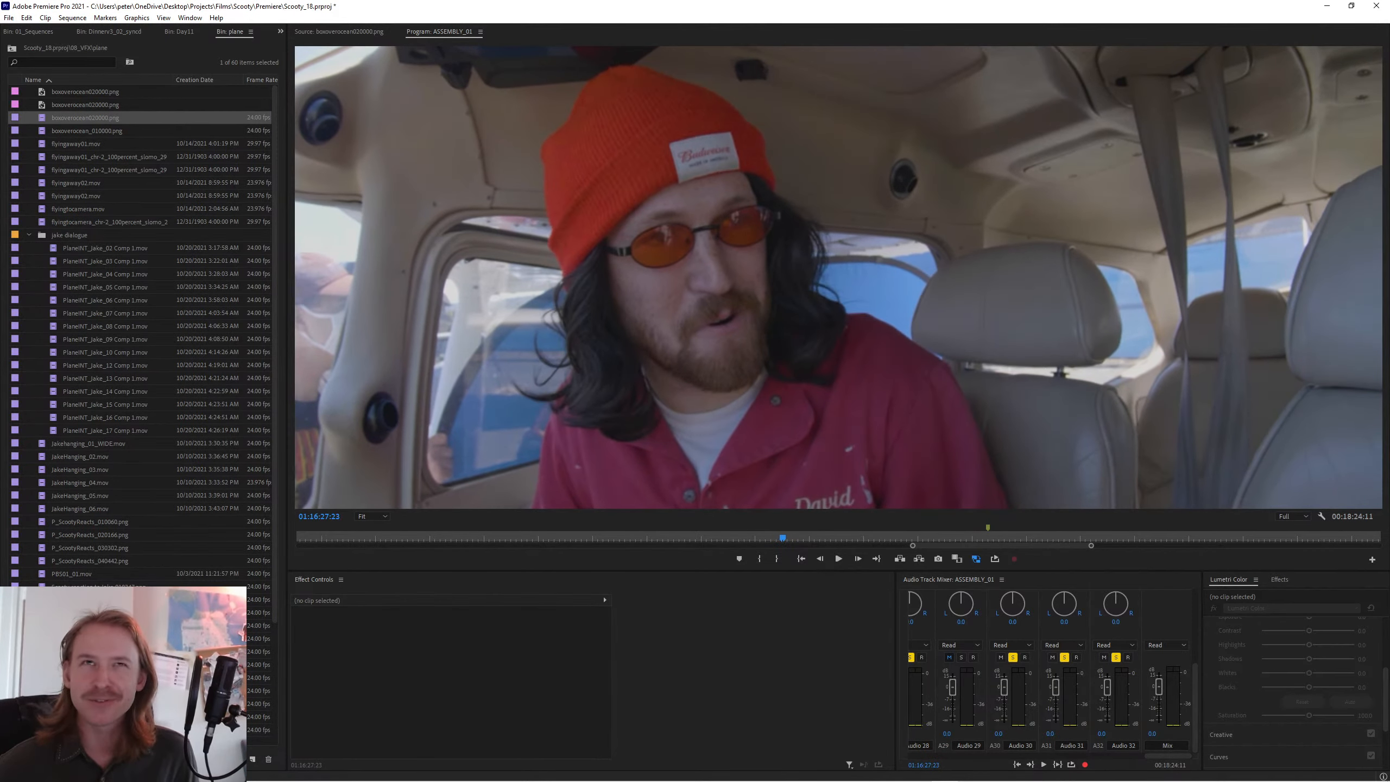
key("Right")
key("Right")
key("Right")
key("Right")
key("Right")
key("Right")
key("Right")
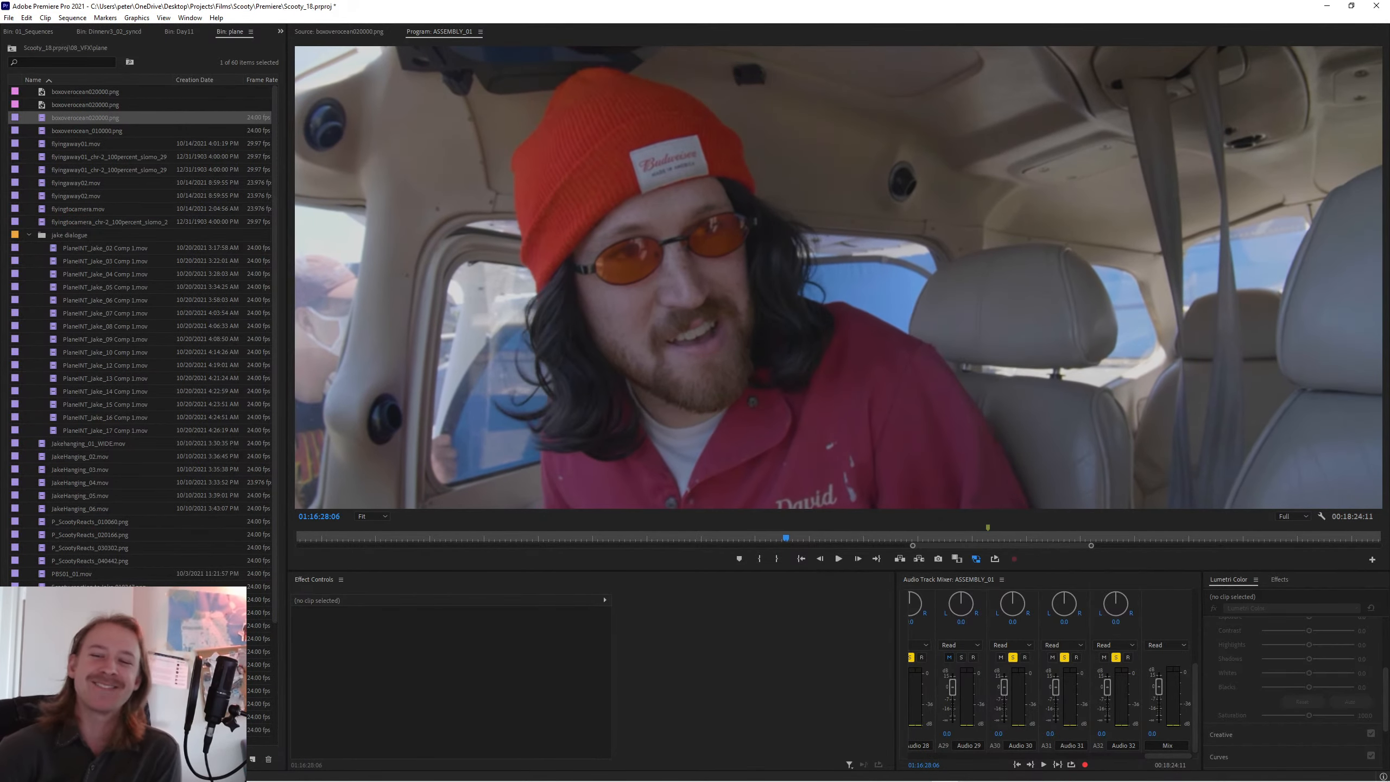
key("Right")
key("Right")
key("Right")
key("Right")
key("Right")
key("Right")
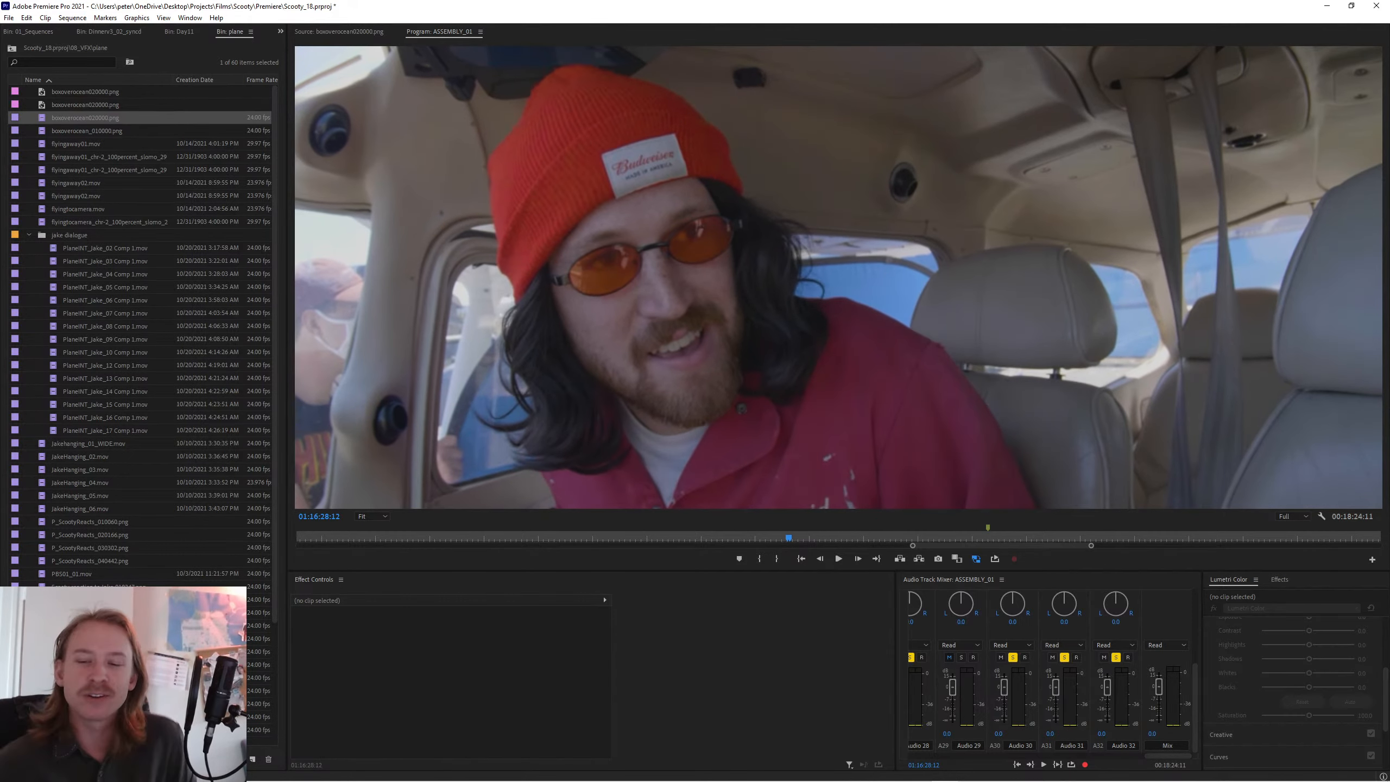
key("Right")
key("Right")
key("Right")
key("Right")
key("Right")
key("Right")
key("Right")
key("Right")
key("Right")
key("Right")
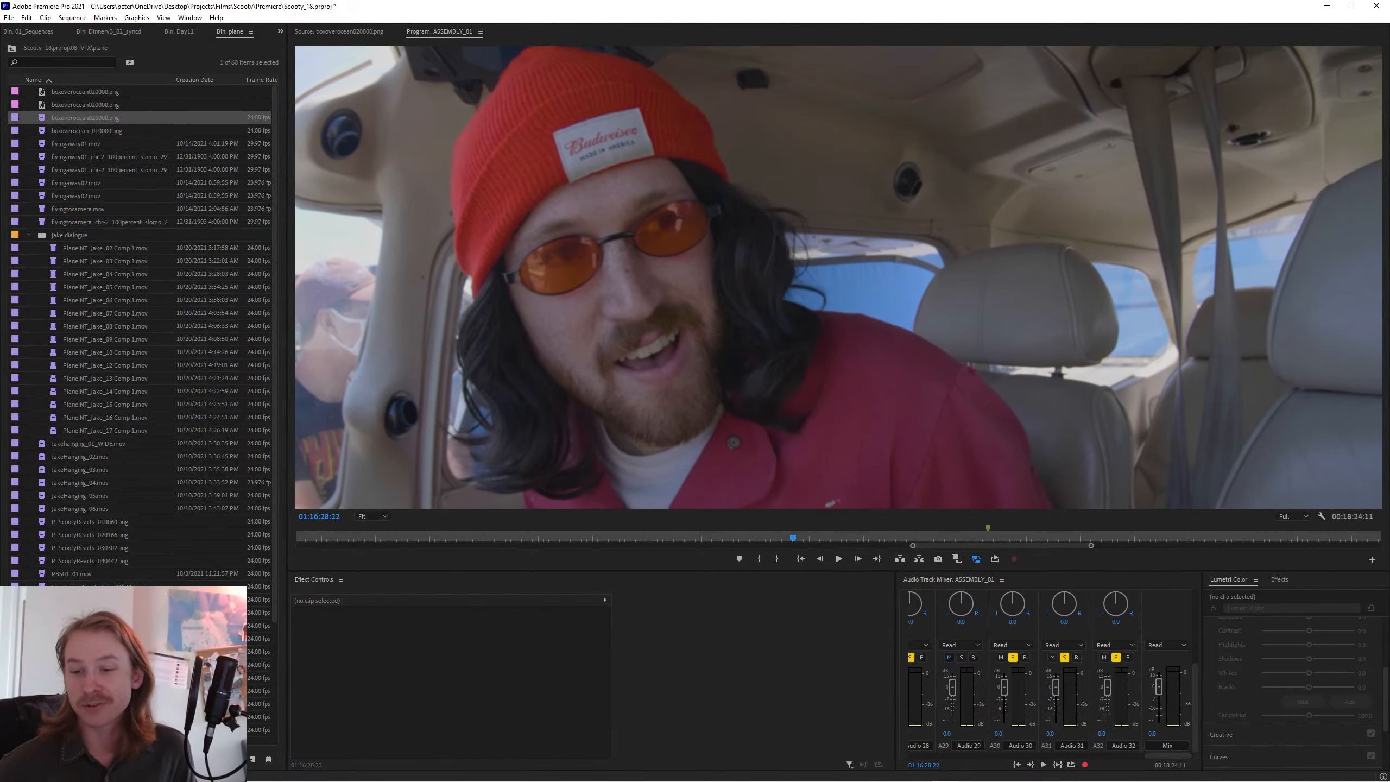
key("Right")
key("Right")
key("Right")
key("Right")
key("Right")
key("Right")
key("Right")
key("Right")
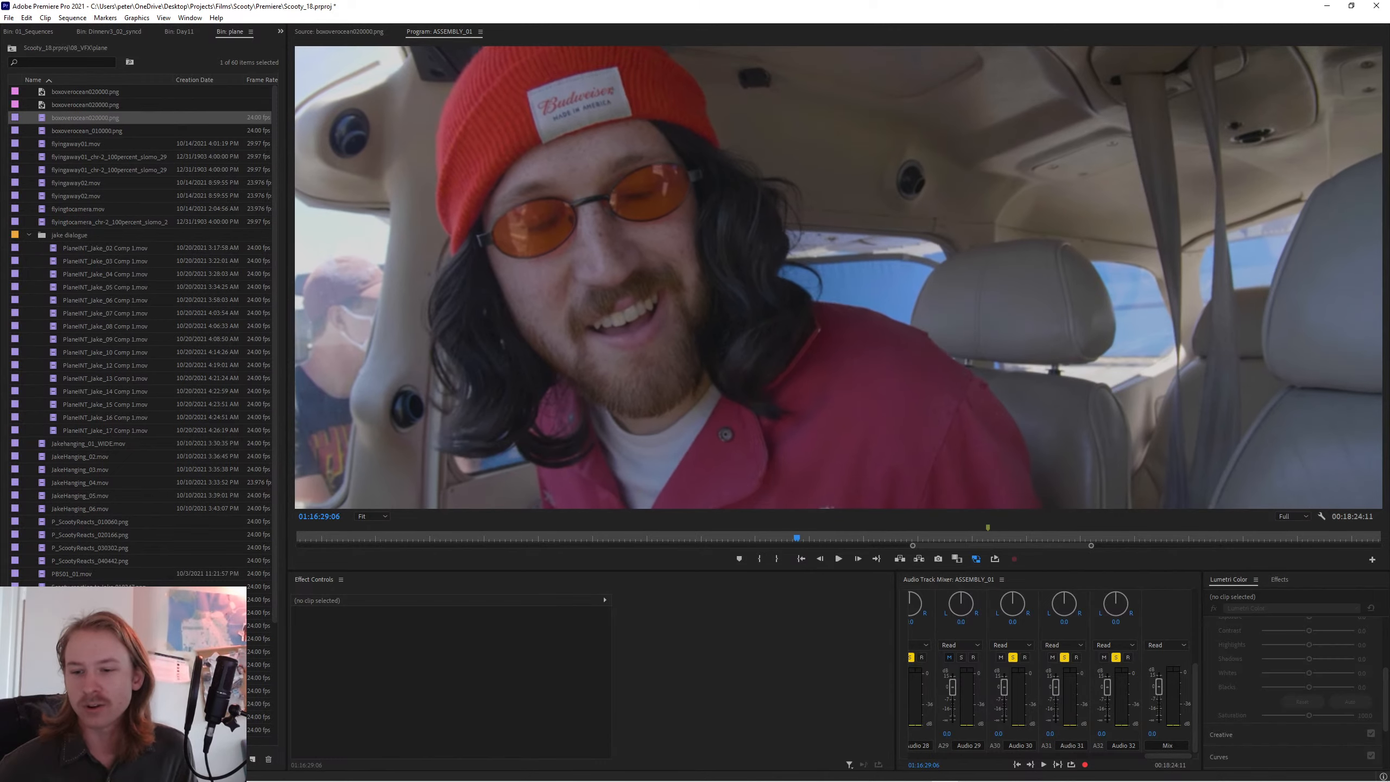
key("Right")
key("Right")
key("Right")
key("Right")
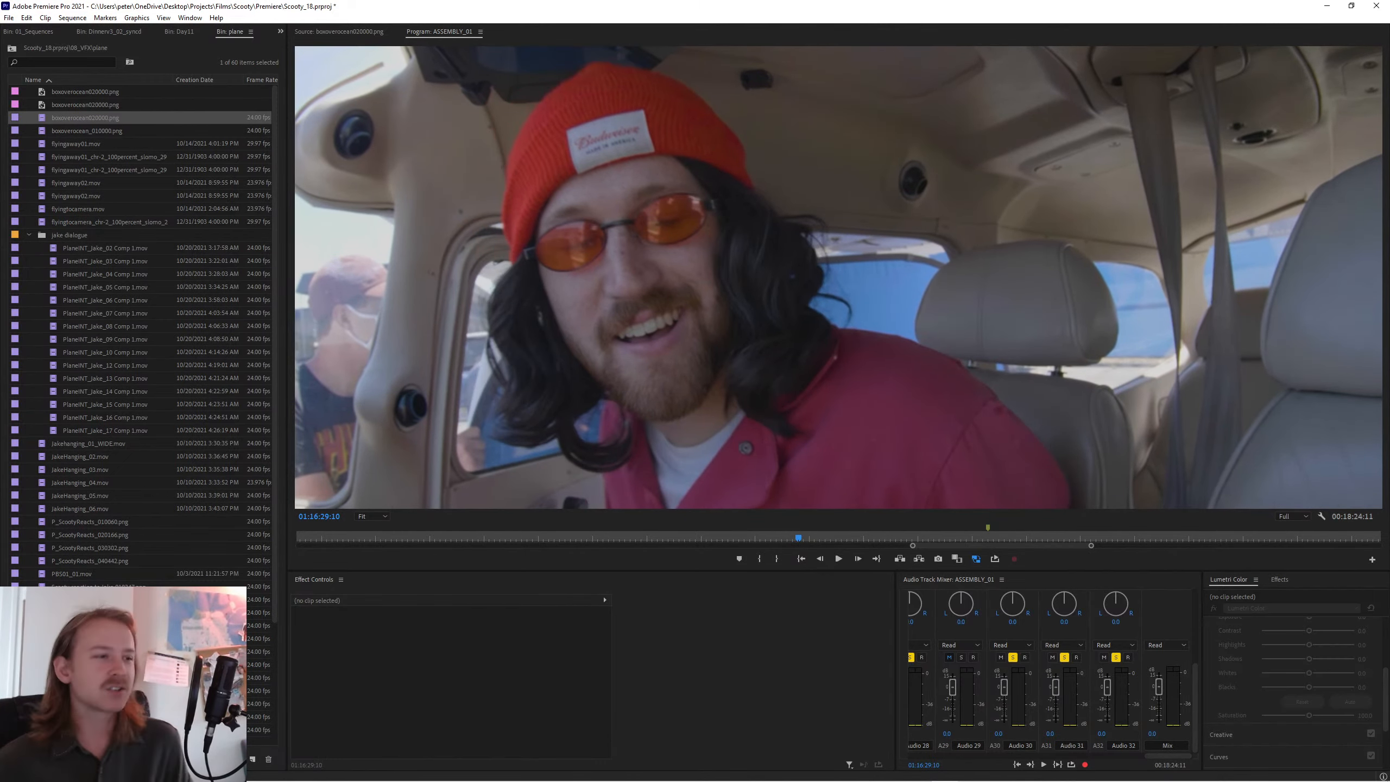
- Switch back to the plane dialogue scene in Blender
key("alt+Tab")
left_click(598, 301)
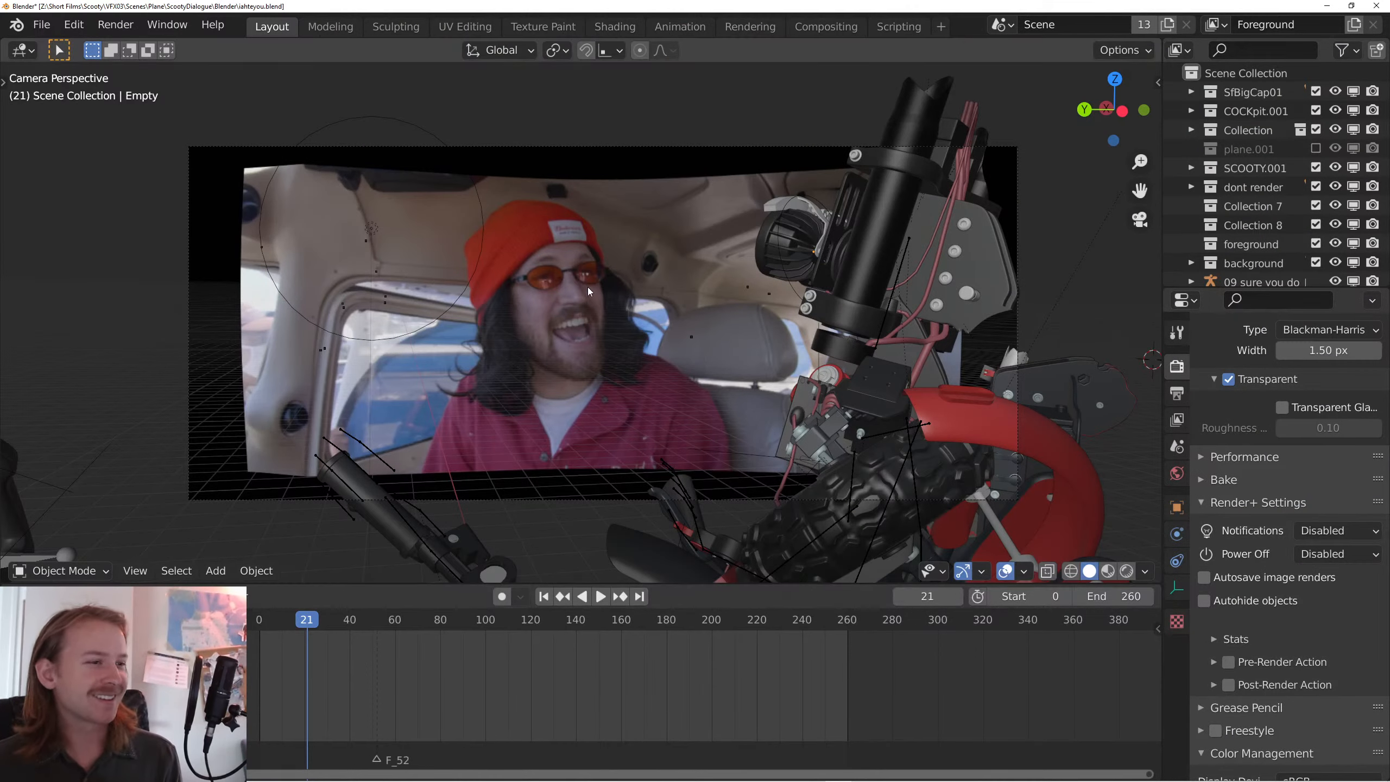
left_click(1114, 590)
type("75")
key("Return")
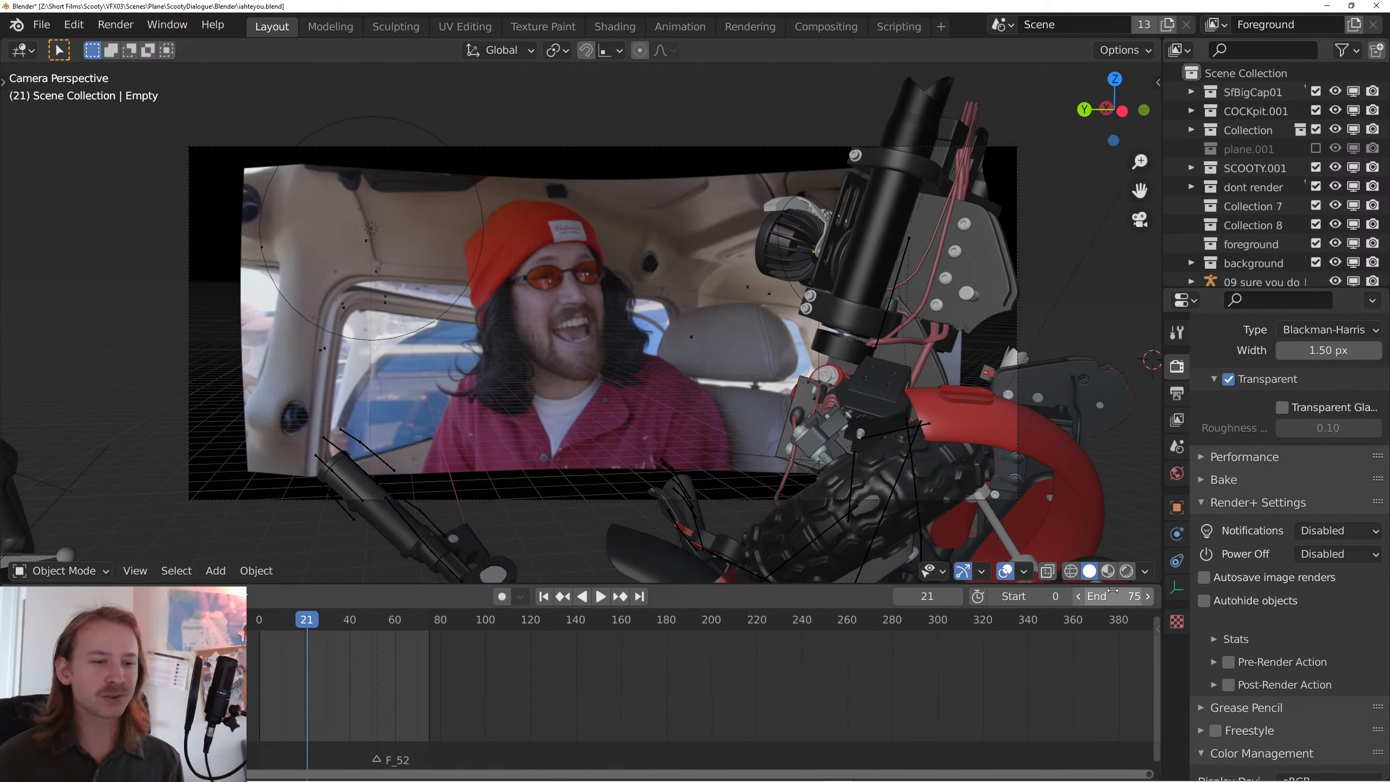
key("ctrl+z")
- Set the current frame to 75 in the timeline
scroll(552, 696, "left", 1)
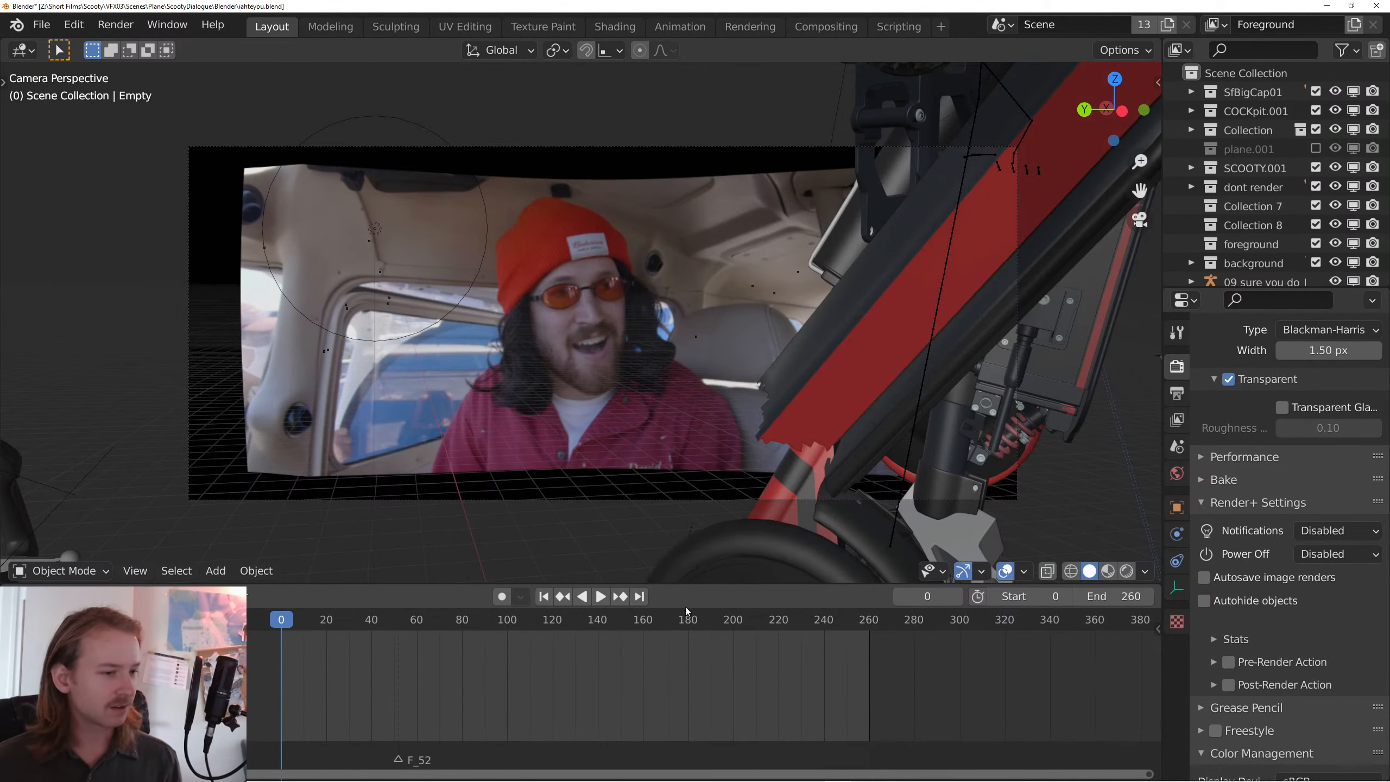
type("75")
key("Return")
key("alt+Tab")
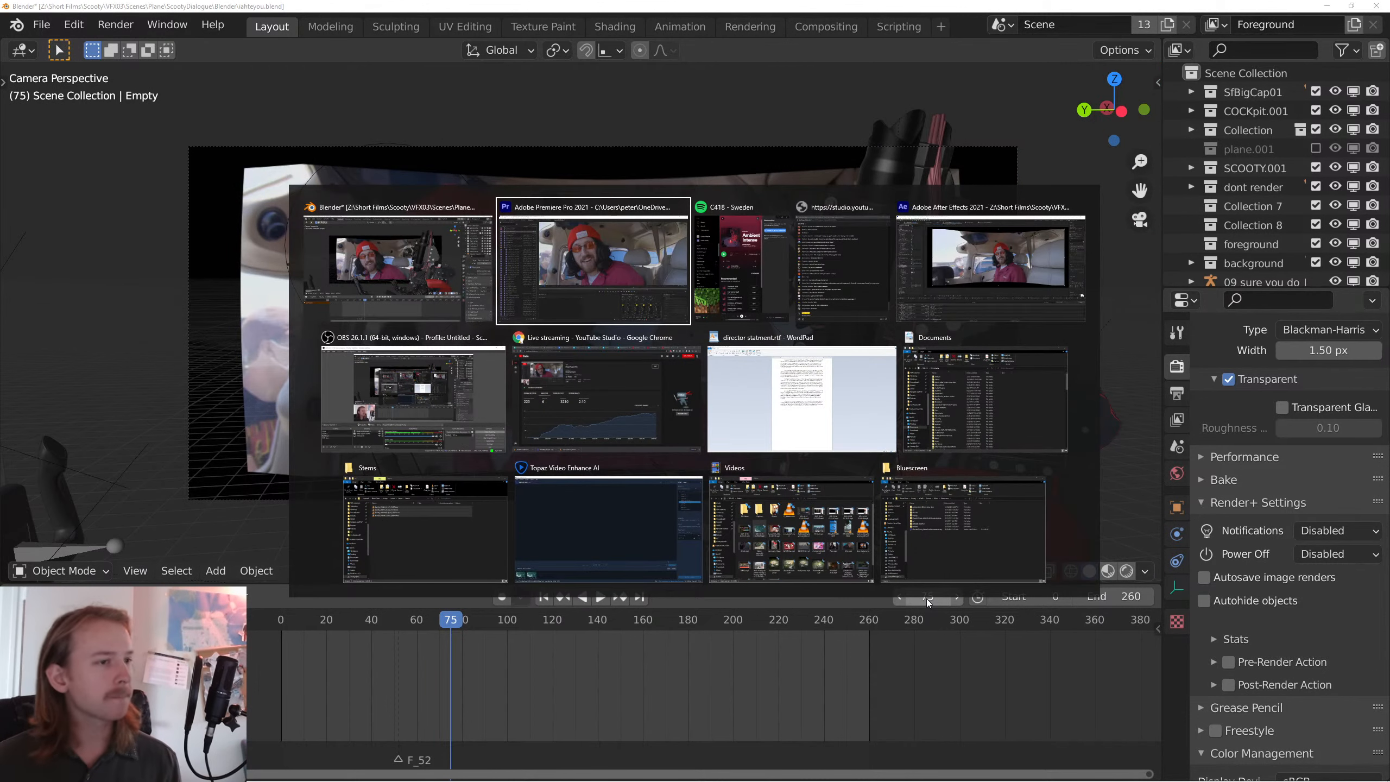
key("Escape")
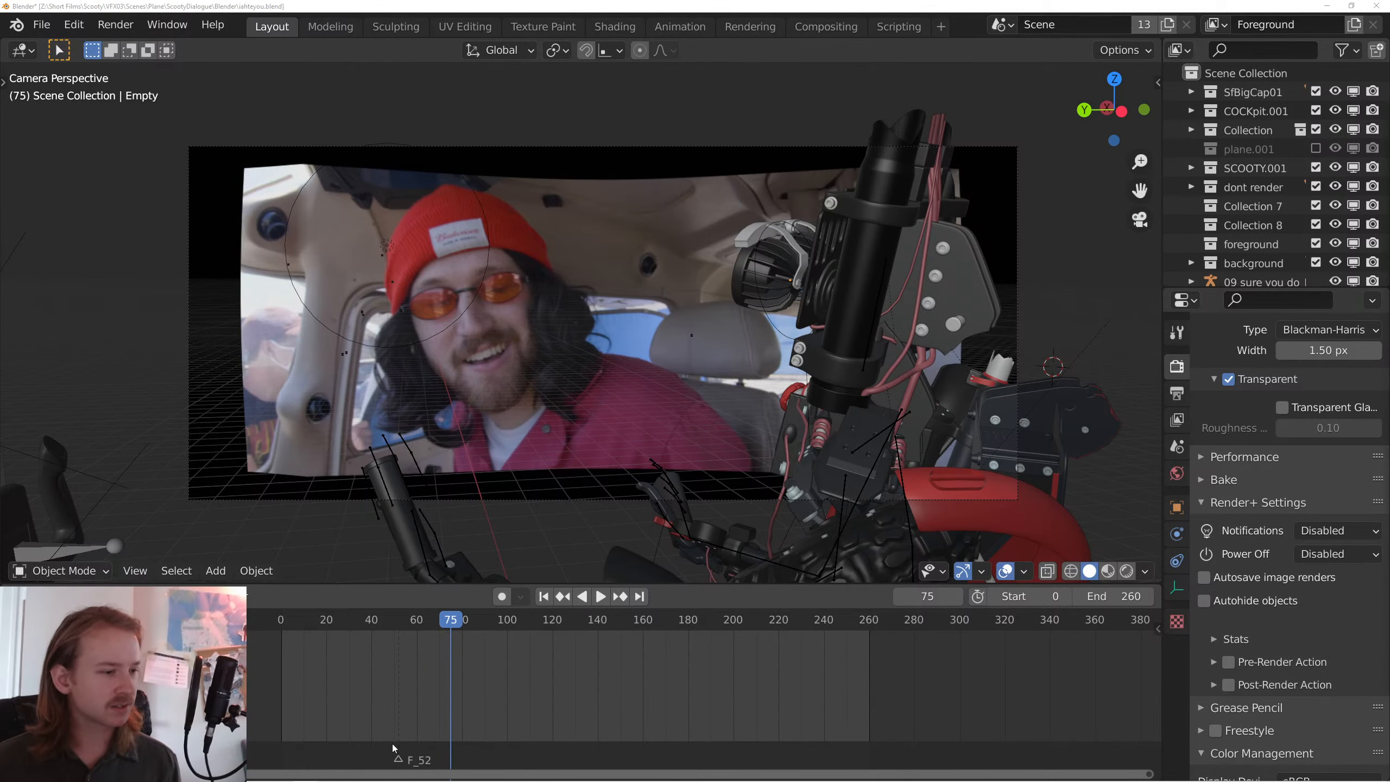
- Delete the old F_52 marker from the timeline
left_click_drag(514, 698, 544, 704)
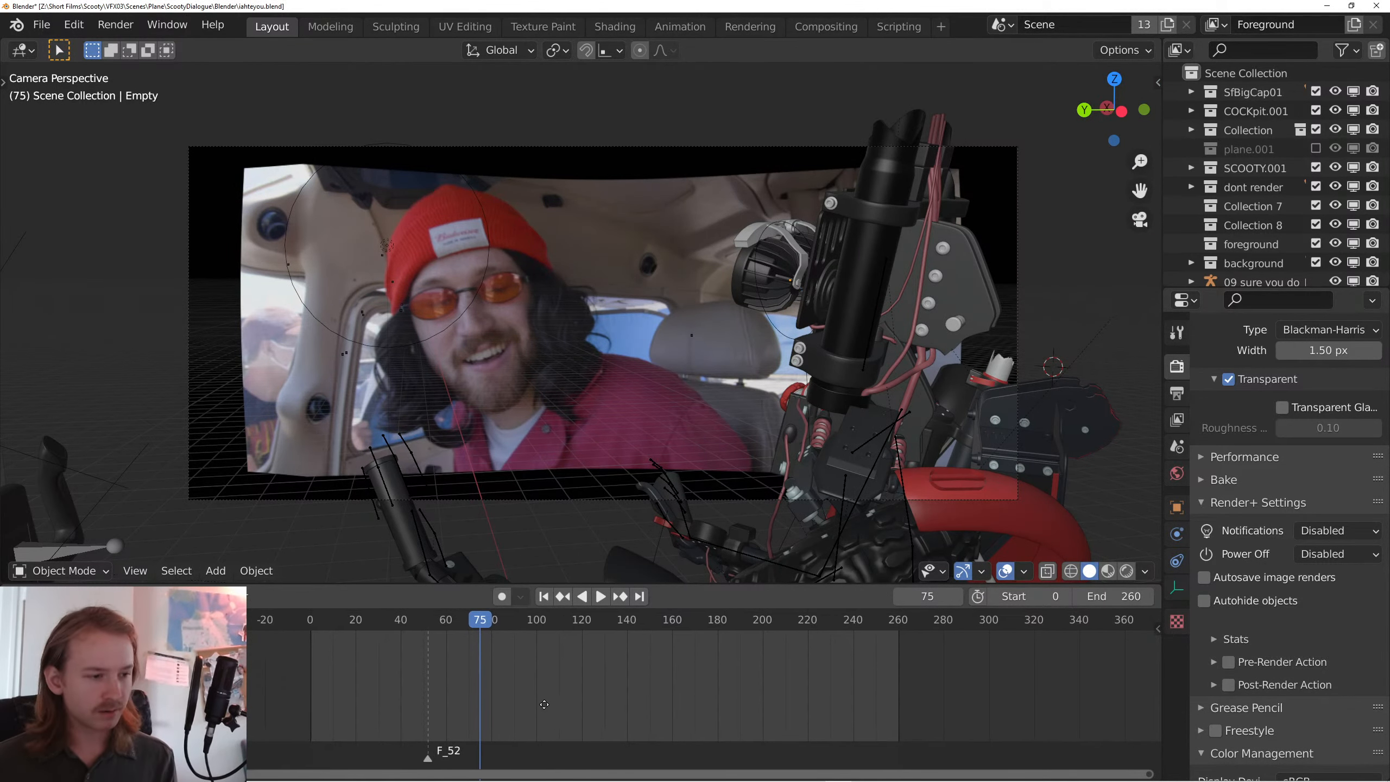
right_click(431, 761)
left_click(392, 705)
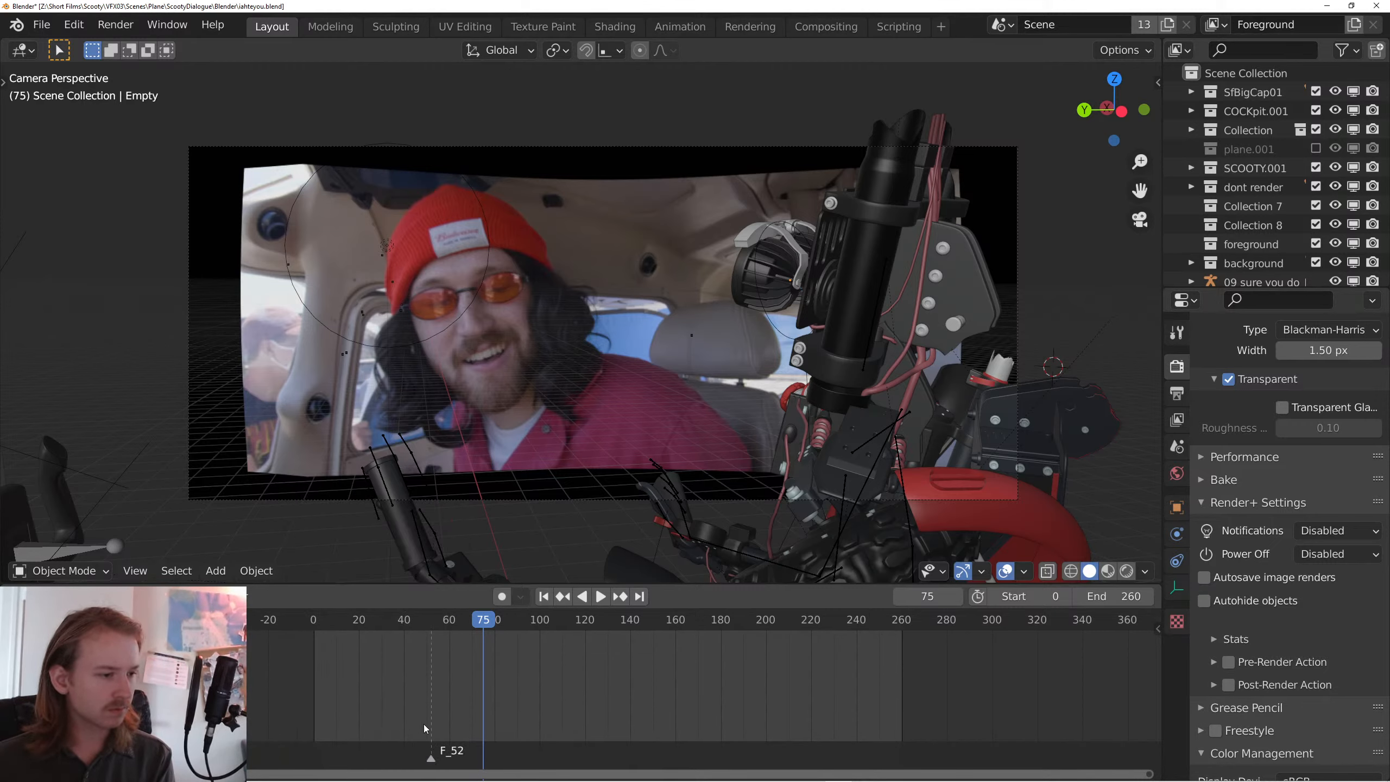
right_click(436, 766)
mouse_move(453, 635)
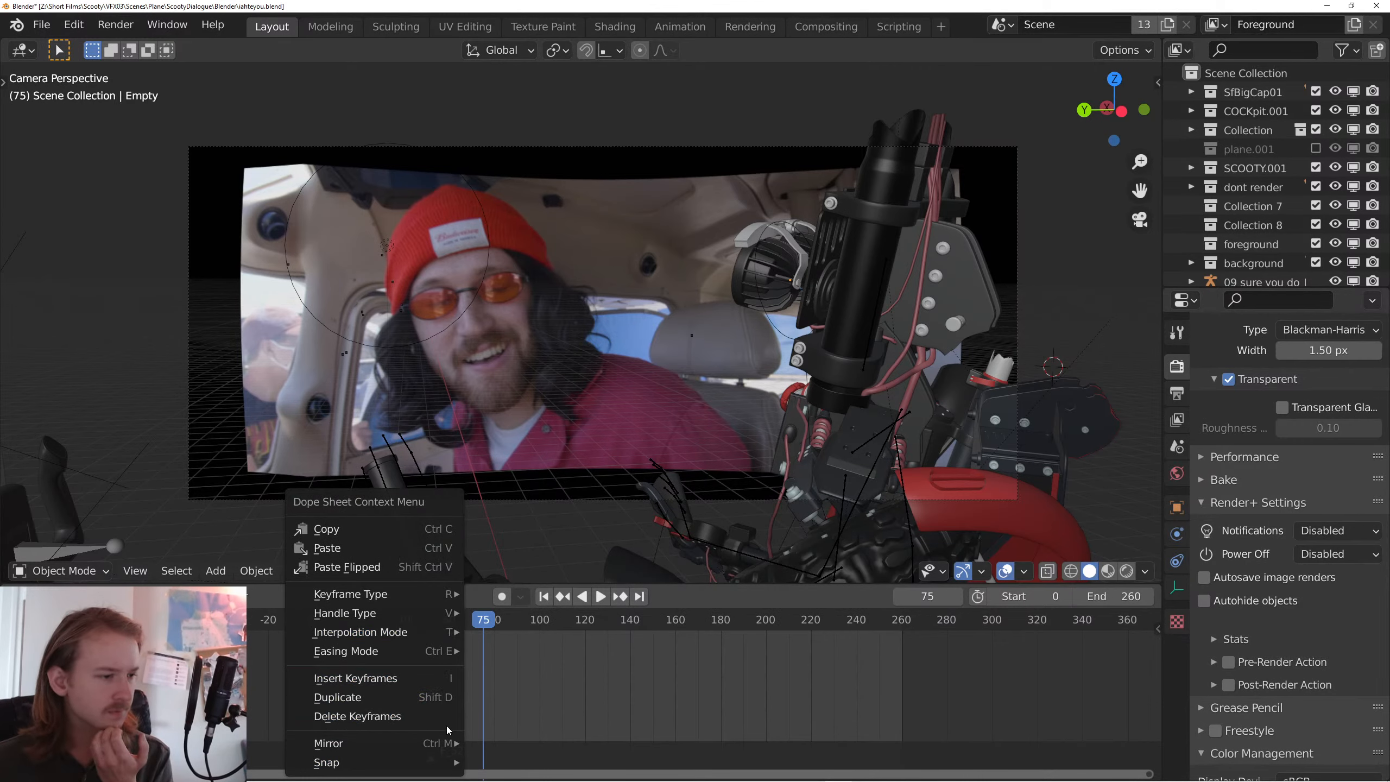
key("x")
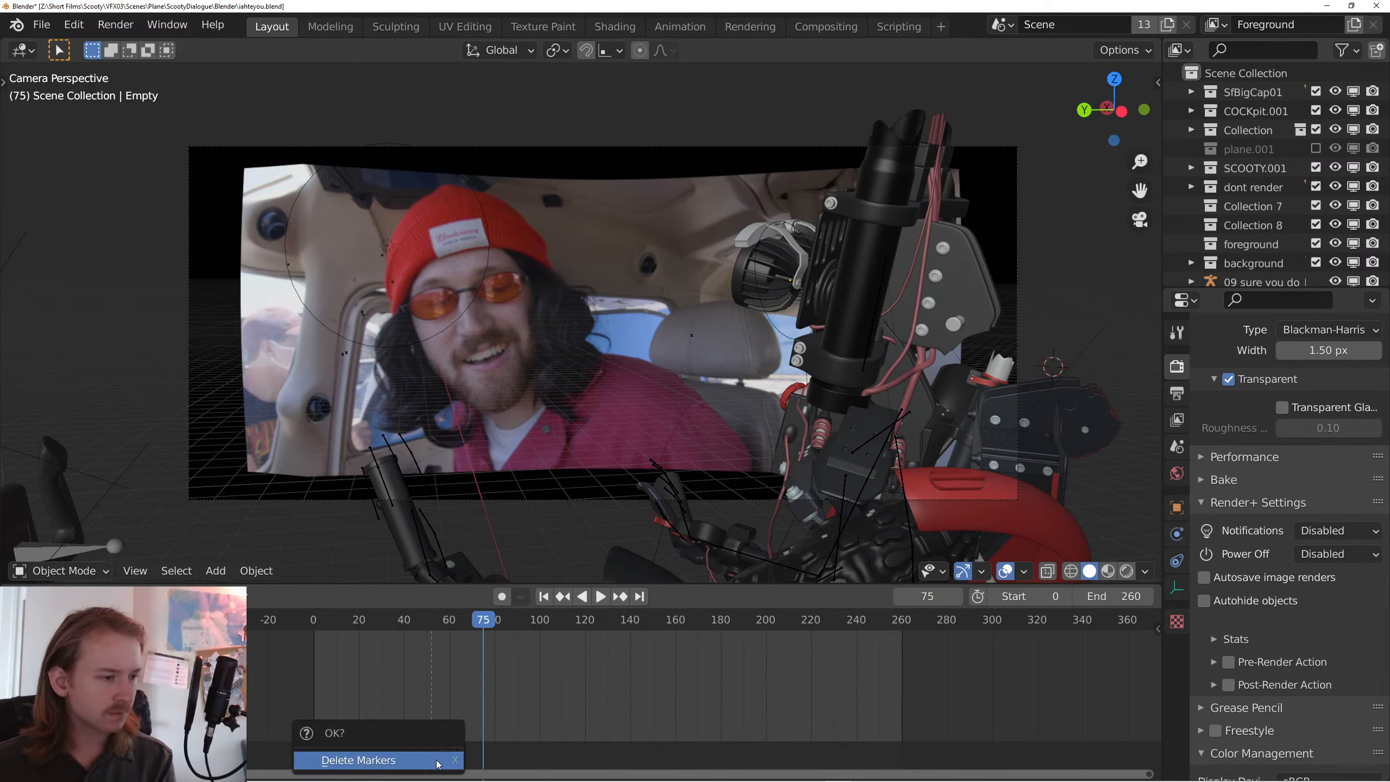
left_click(437, 764)
- Add a timeline marker at frame 75 and rename it "sure you do"
key("m")
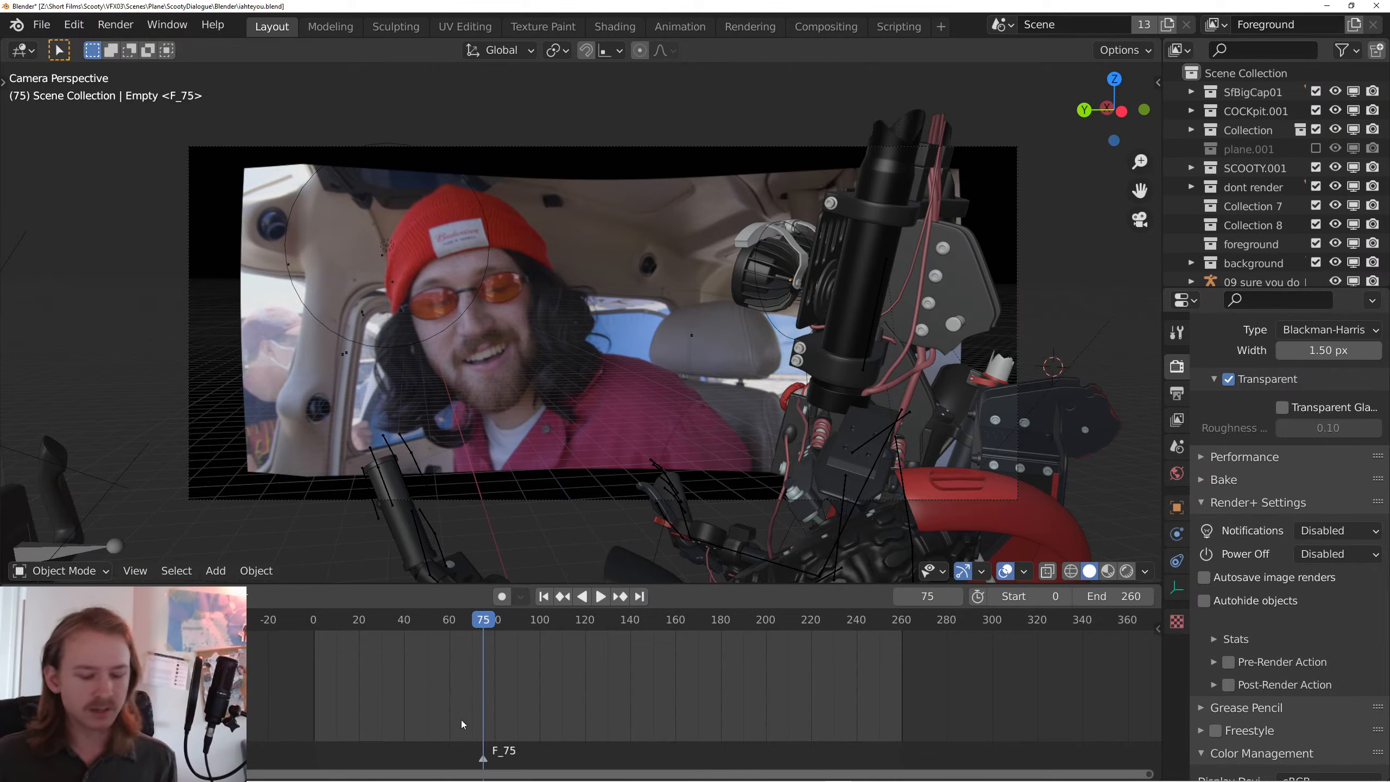
key("ctrl+m")
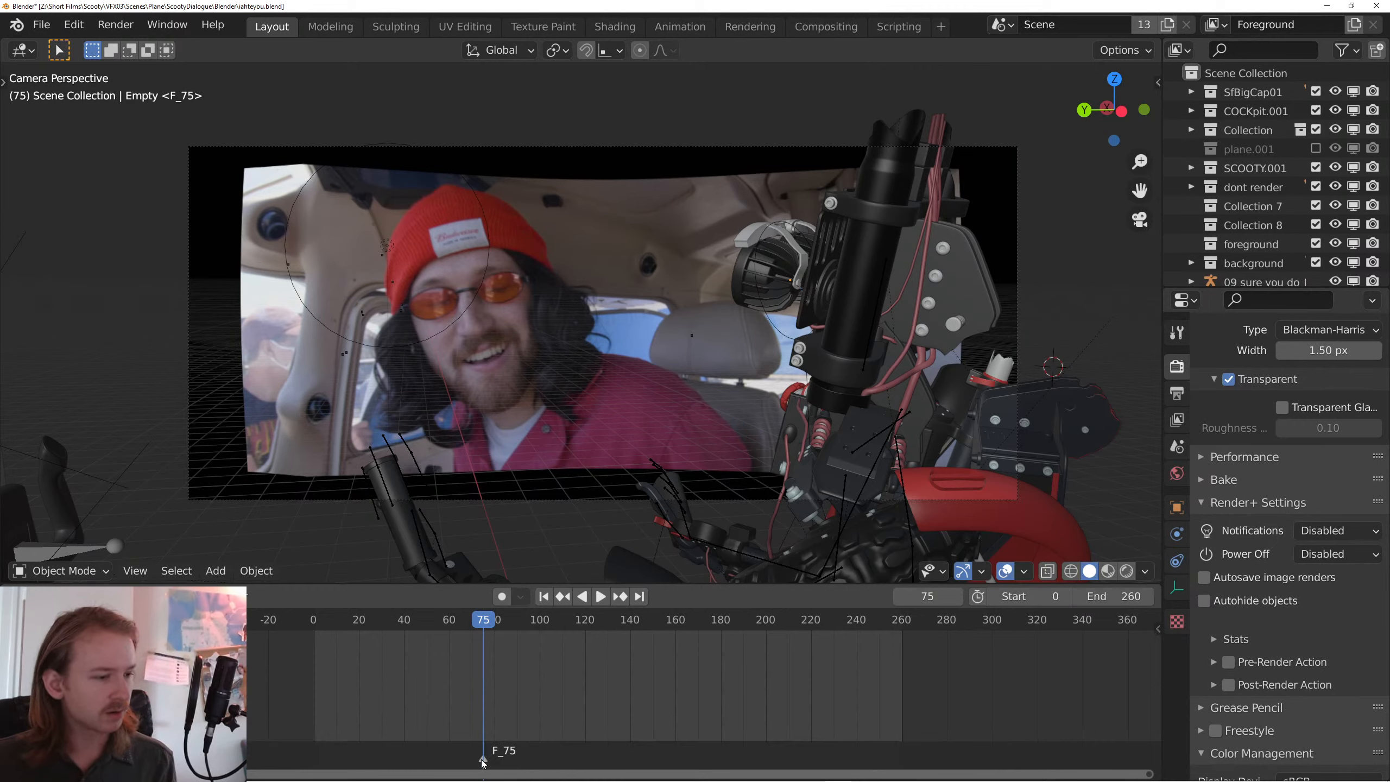
key("F2")
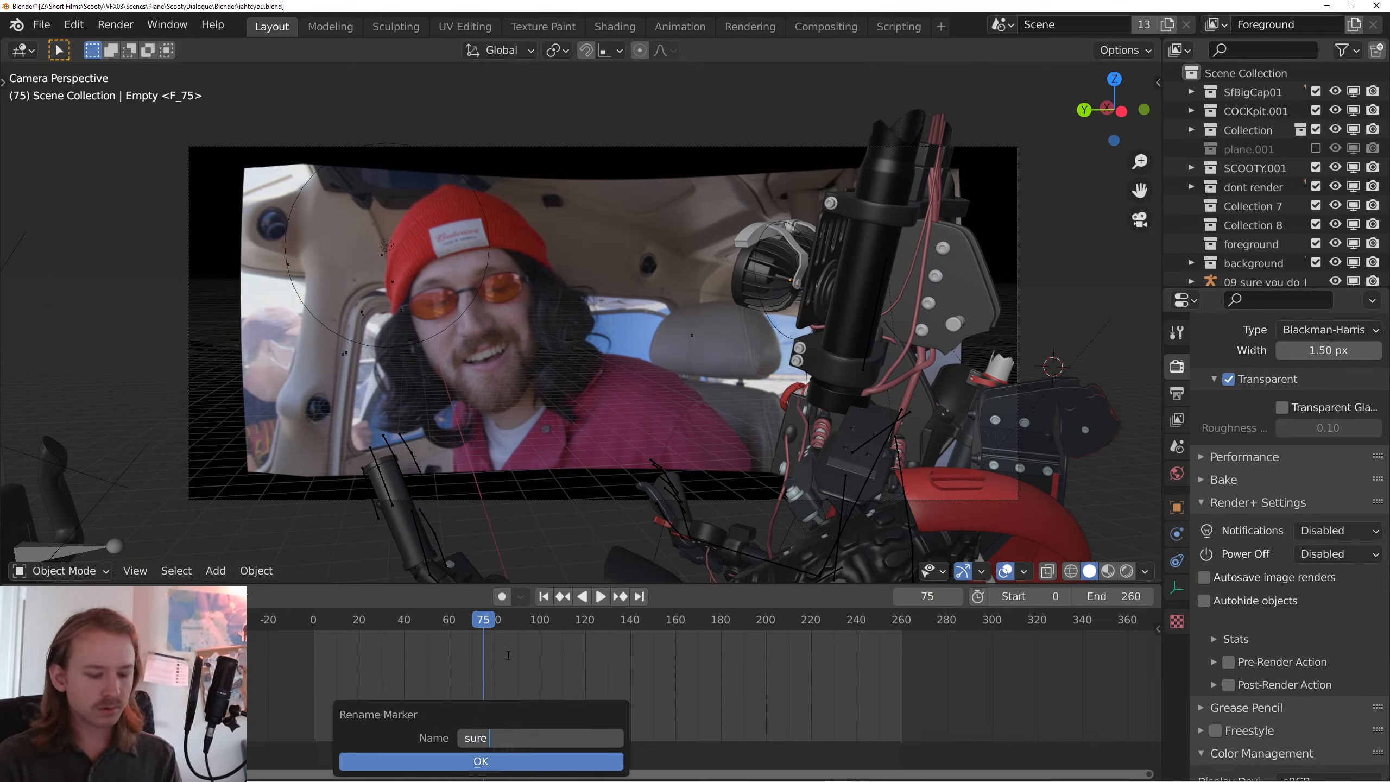
key("Return")
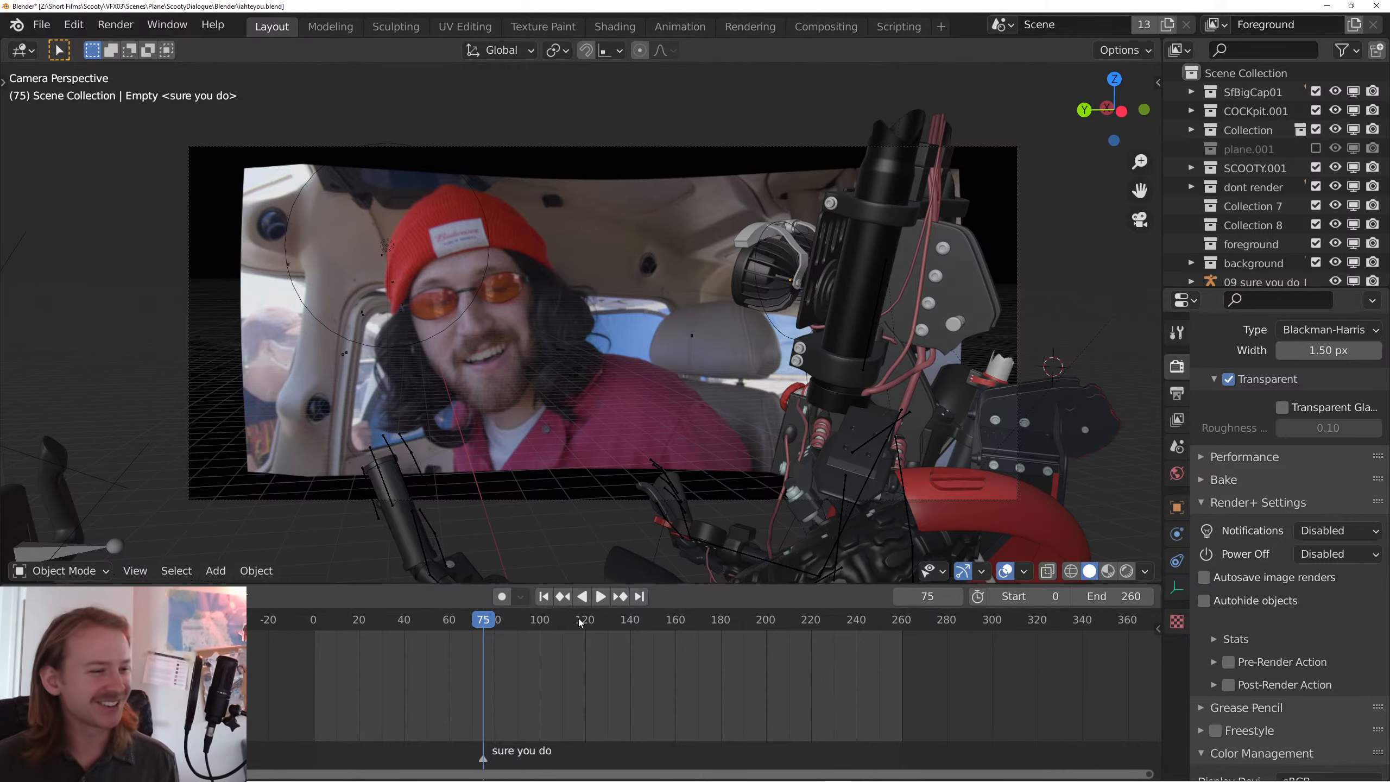
- Play the plane dialogue shot briefly from the first frame
scroll(678, 680, "left", 3)
scroll(677, 680, "up", 4)
scroll(651, 680, "right", 1)
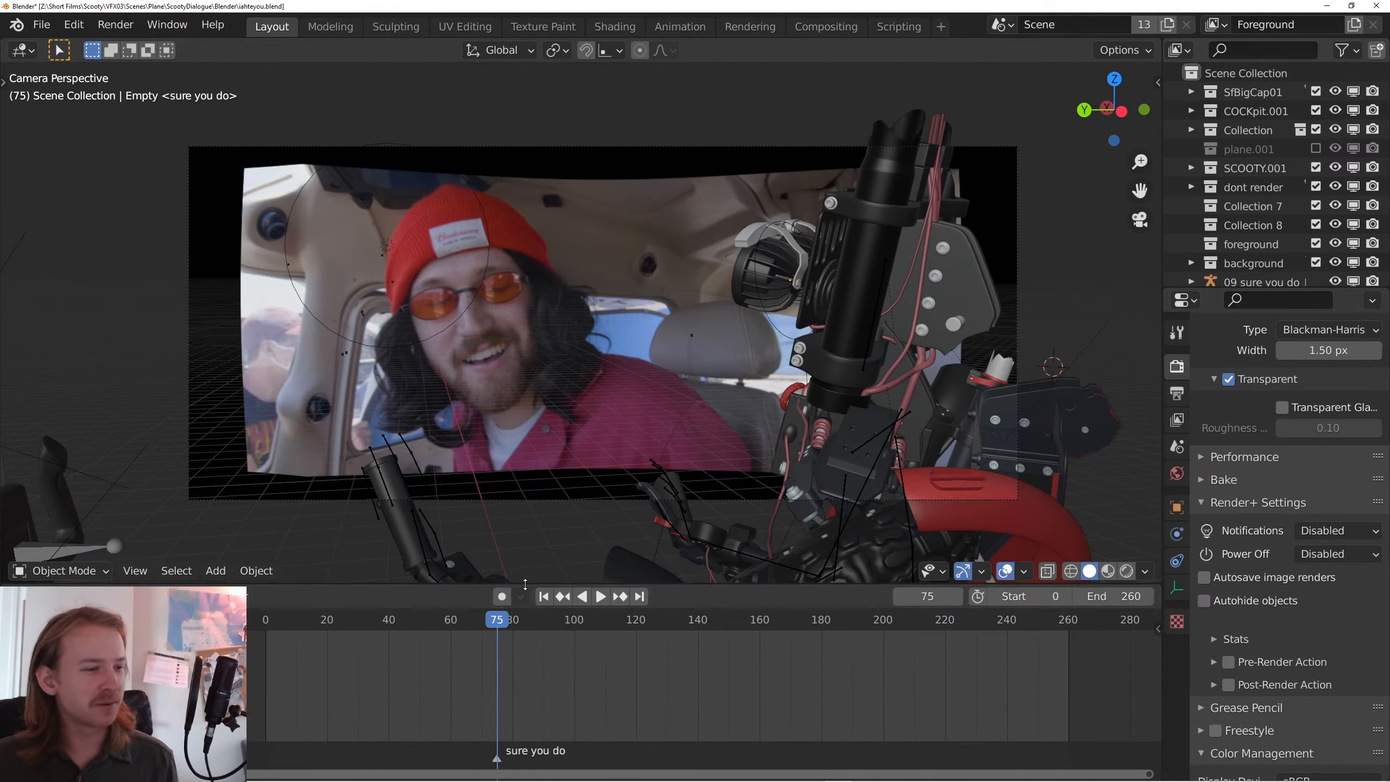
left_click(544, 596)
key("space")
key("space")
- Select the scooter robot's armature together with its child objects and inspect the robot from several sides outside the camera view
left_click(924, 431)
left_click_drag(924, 432, 662, 379)
scroll(916, 430, "down", 4)
key("shift+g")
left_click(601, 379)
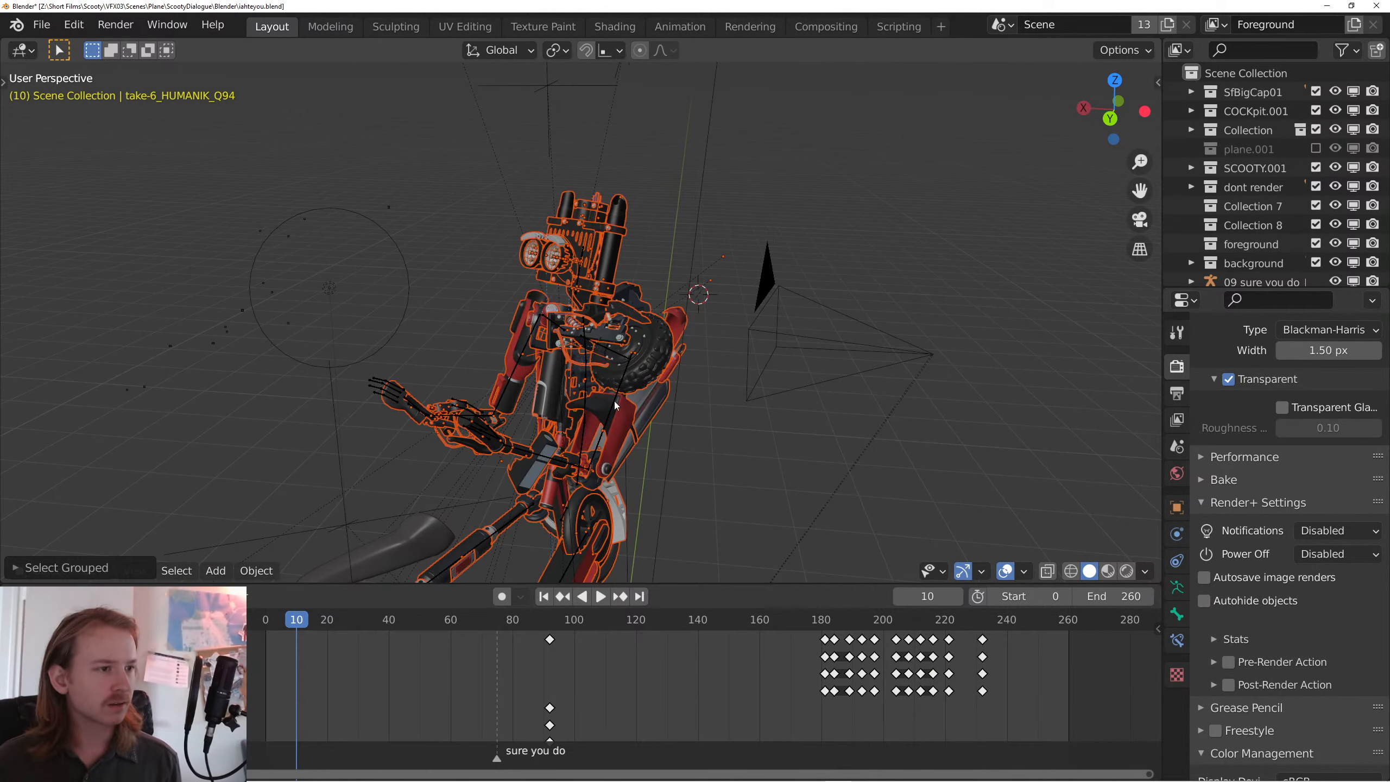
left_click_drag(1014, 305, 1034, 312)
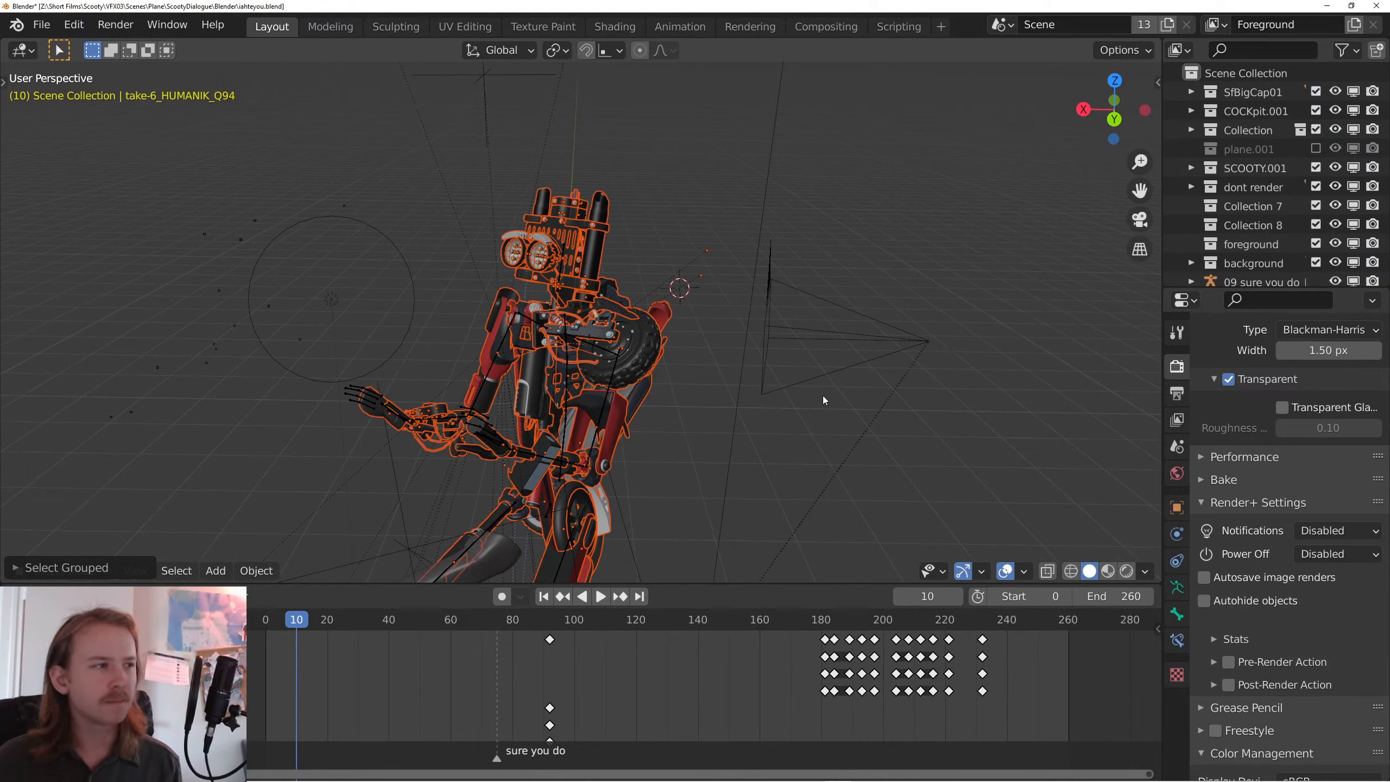
left_click_drag(823, 395, 845, 389)
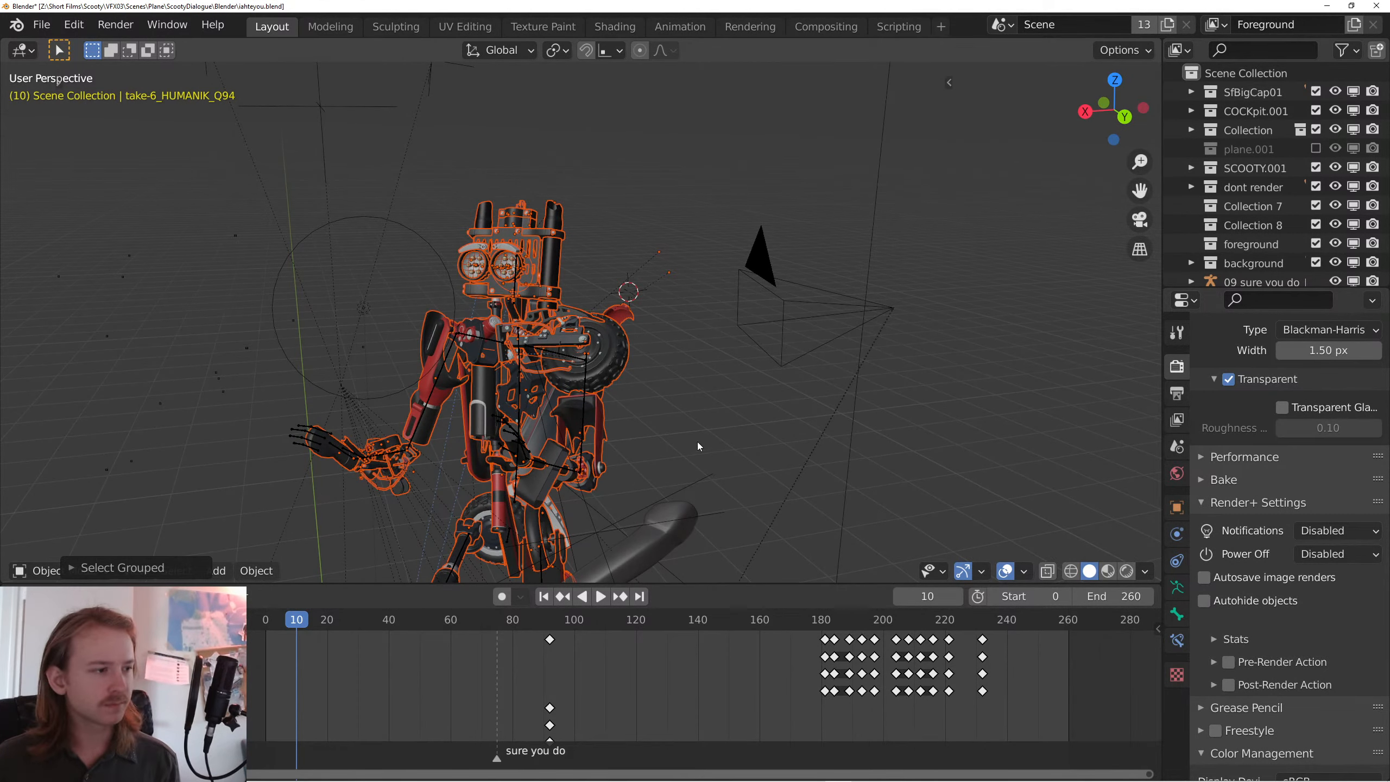
left_click_drag(664, 441, 407, 463)
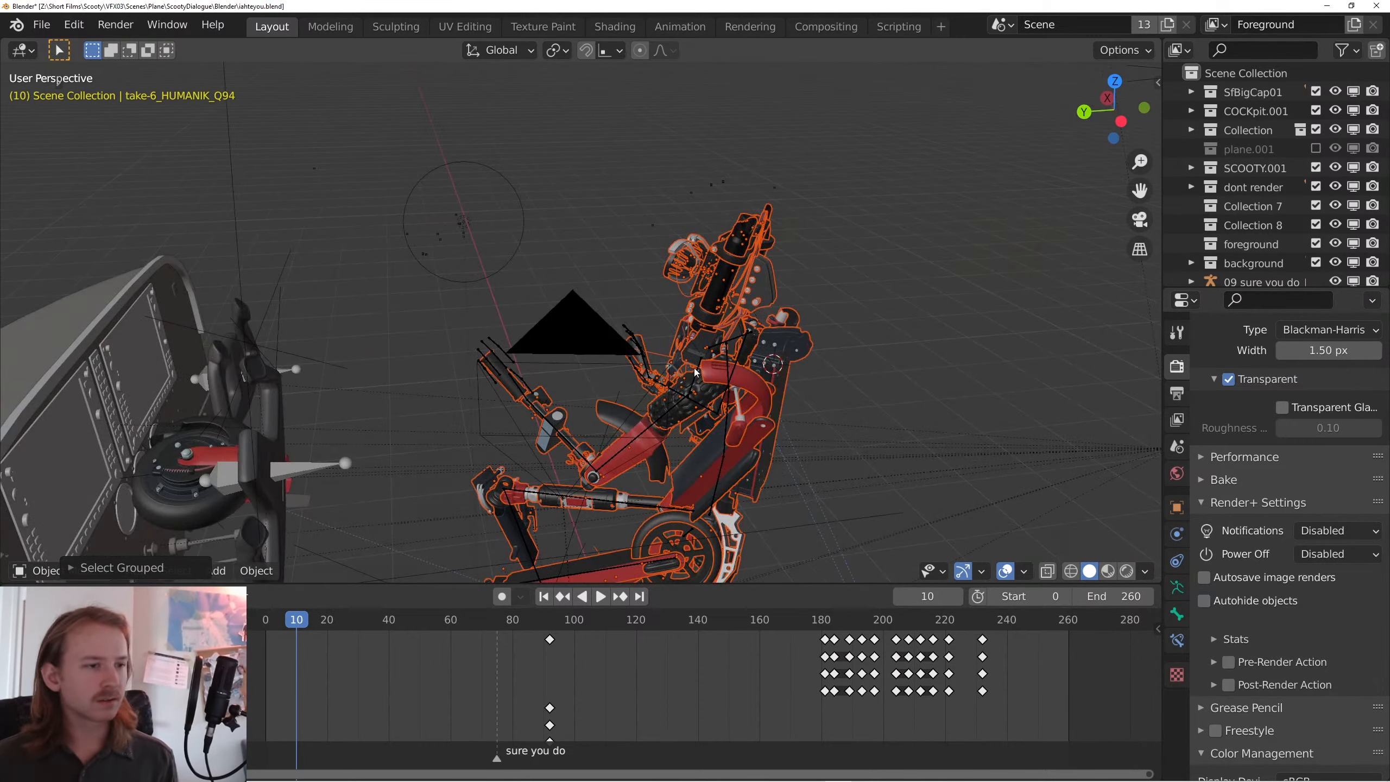
left_click_drag(696, 372, 699, 371)
mouse_move(736, 6)
left_mouse_down()
mouse_move(735, 37)
mouse_move(736, 4)
left_mouse_up()
left_click_drag(882, 297, 893, 300)
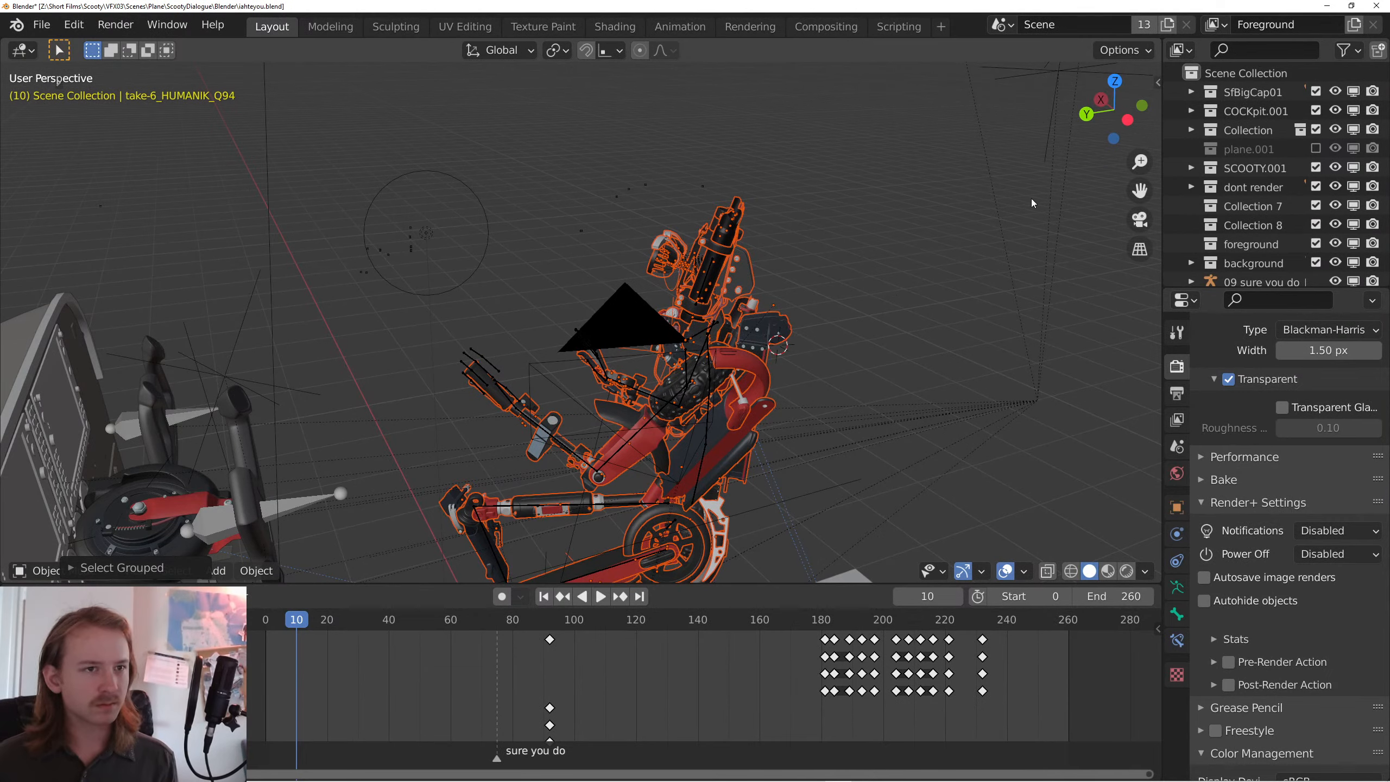
left_click_drag(374, 274, 323, 285)
scroll(286, 314, "down", 3)
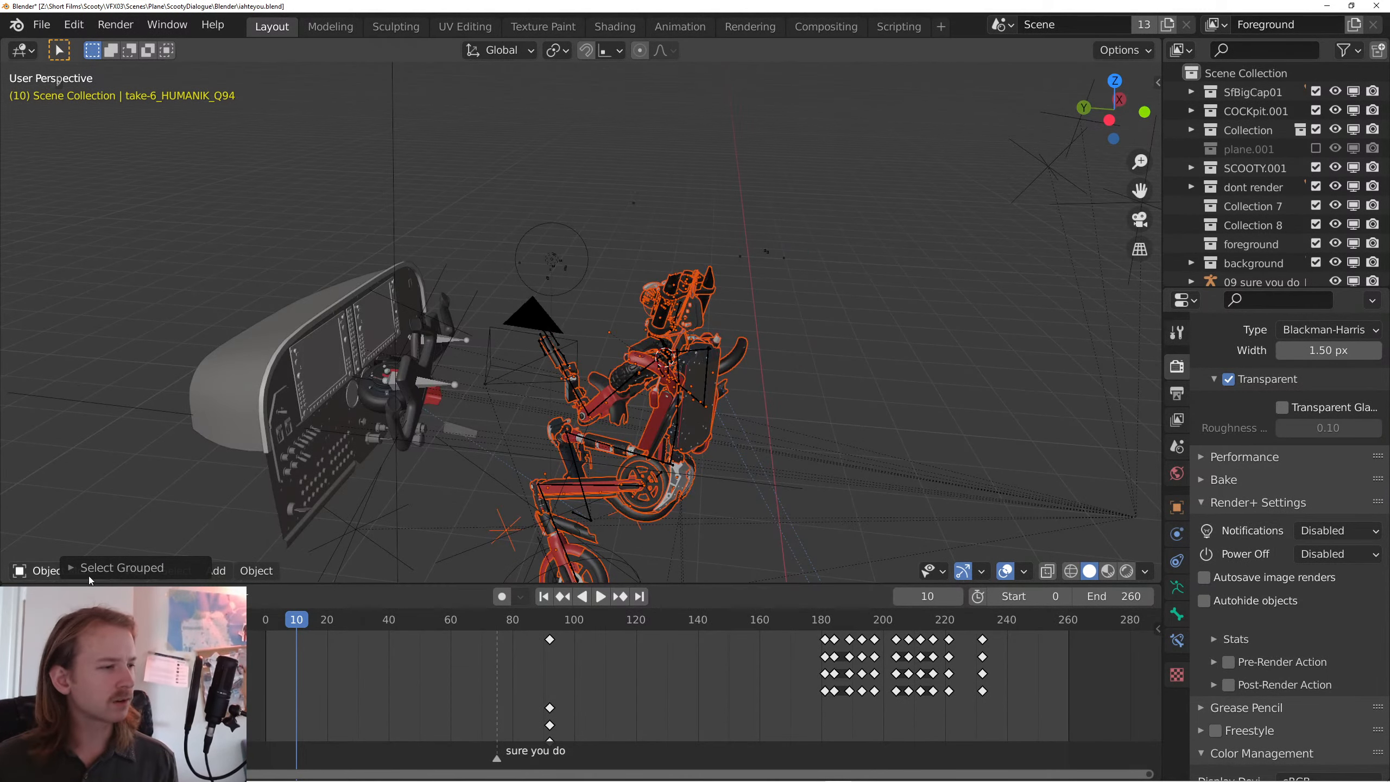
- Save the scene, launch a new Blender instance and reopen iahteyou.blend from the recent files
left_click(721, 391)
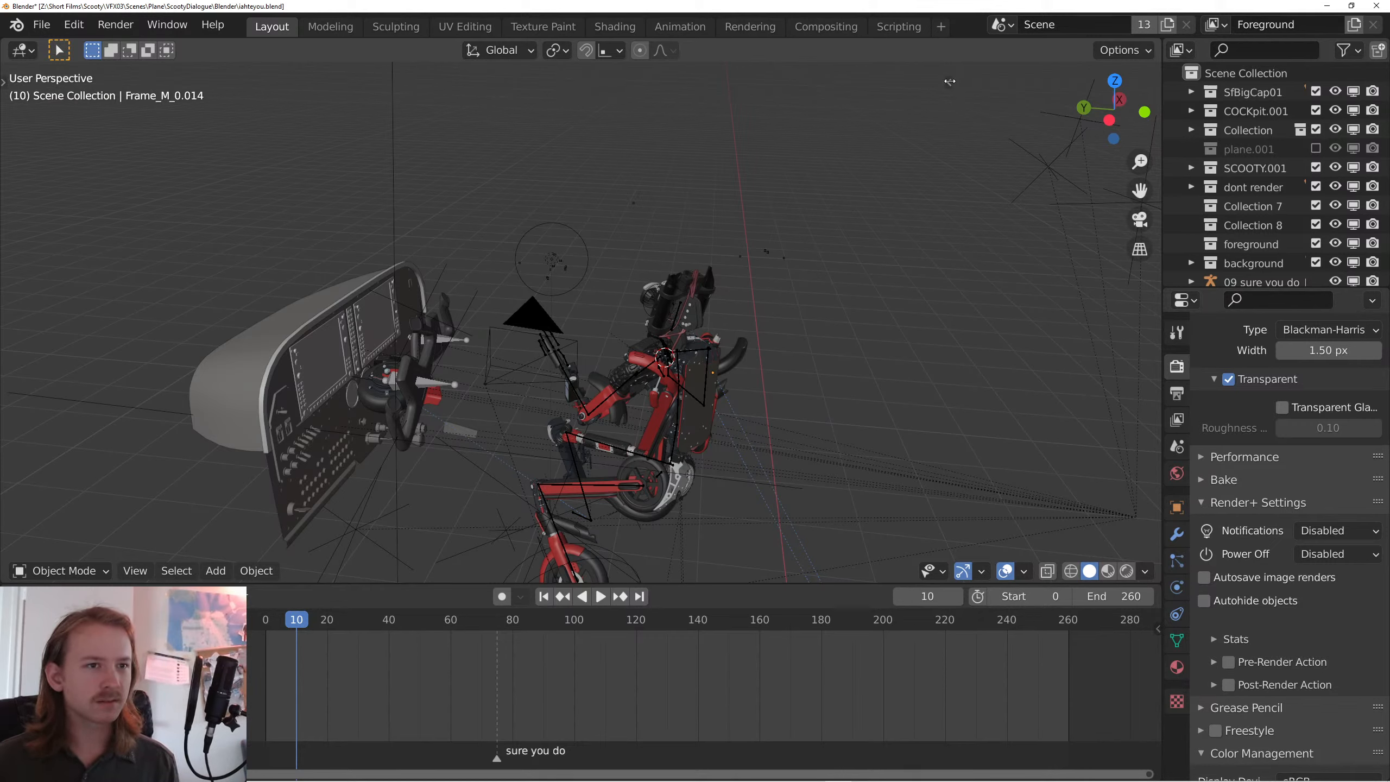
key("ctrl+s")
key("alt+Tab")
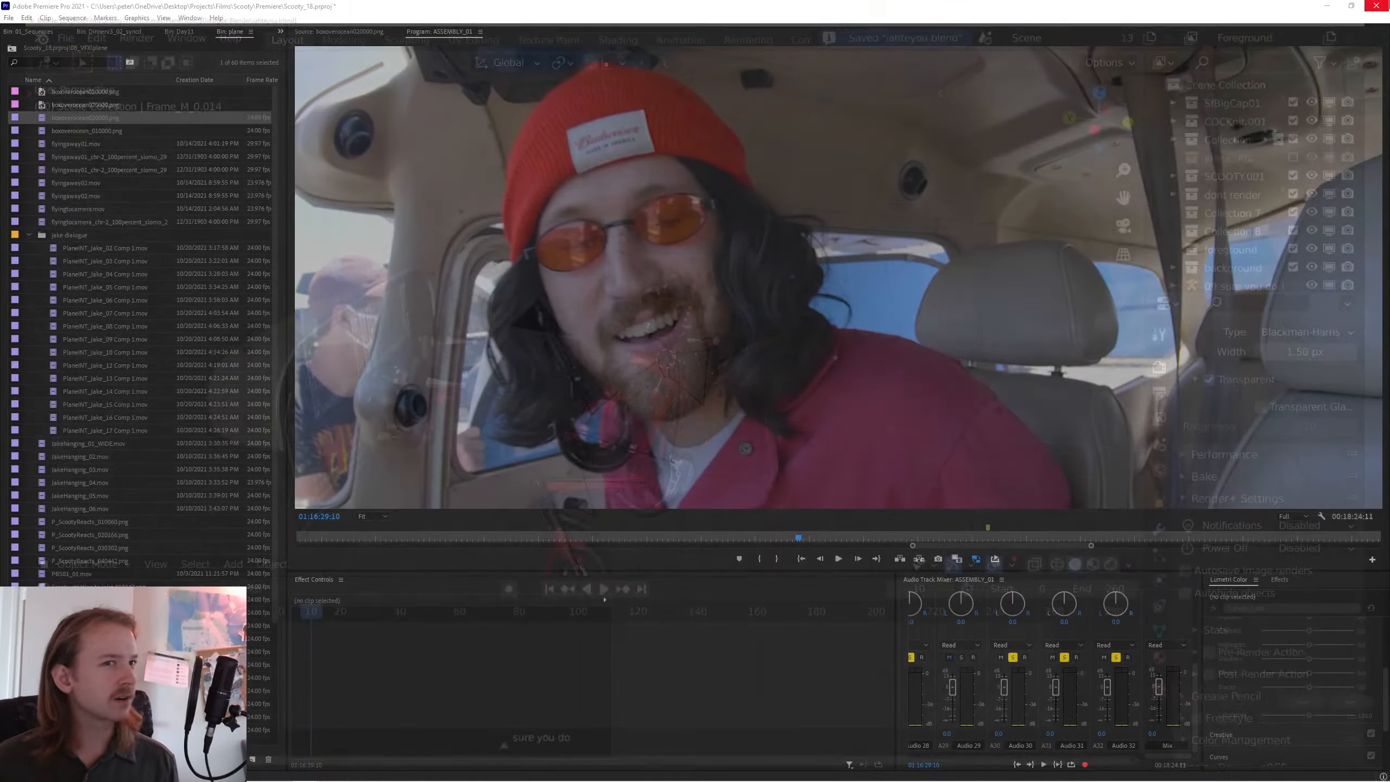
left_click(840, 771)
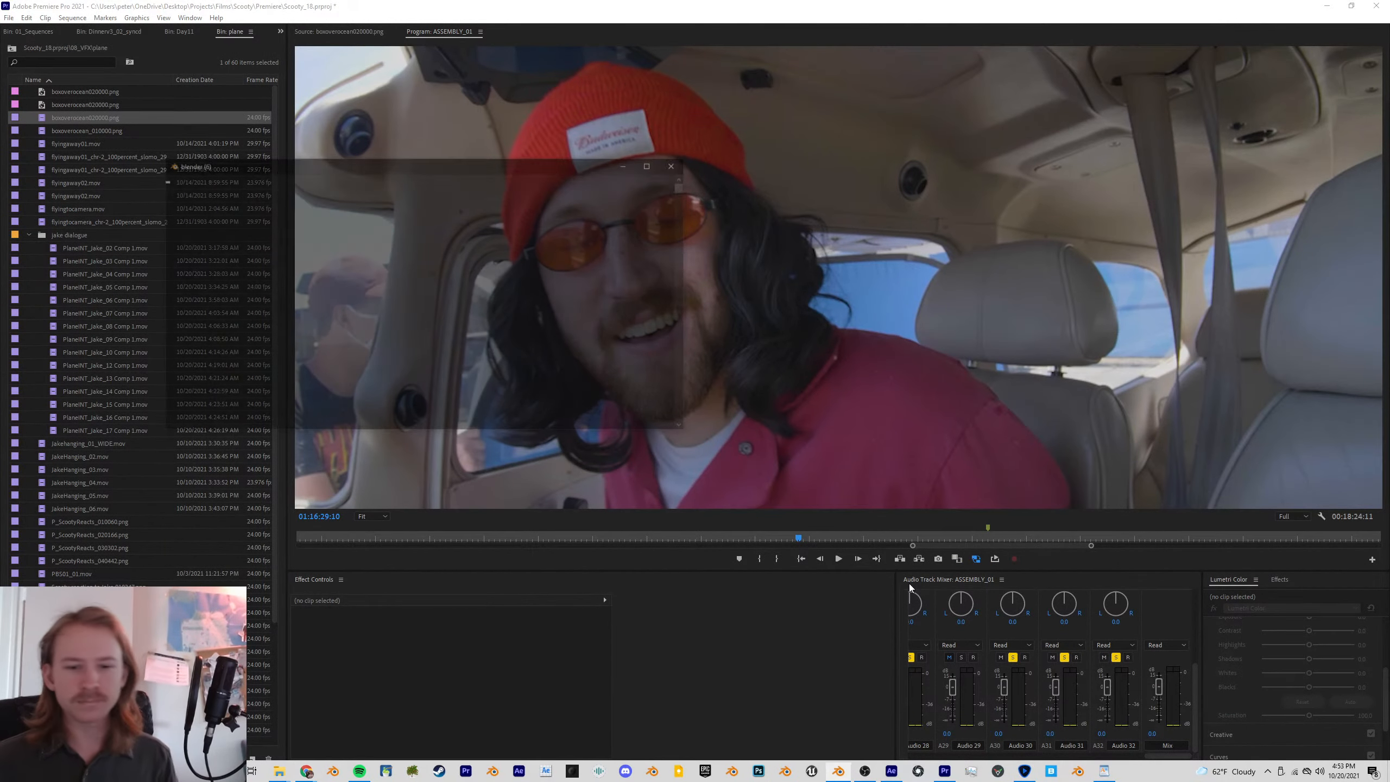
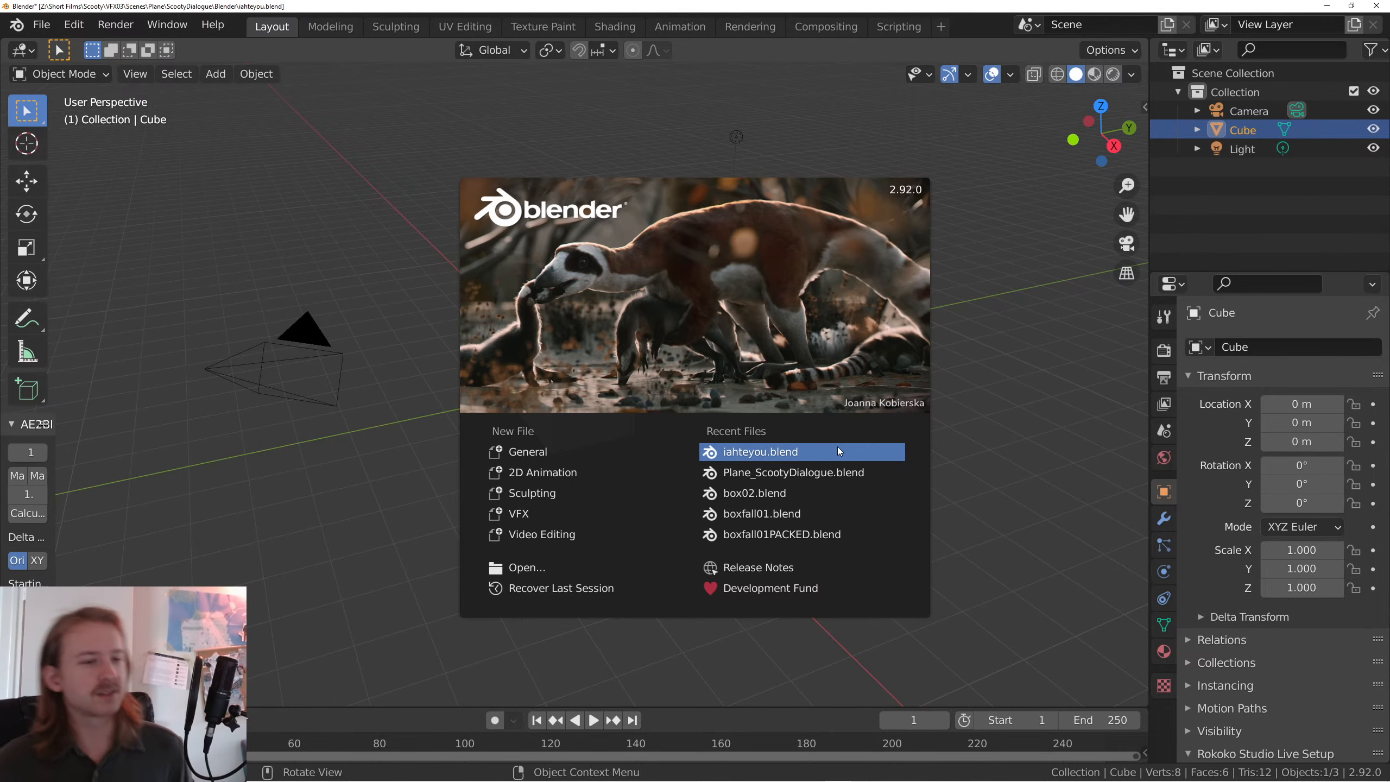
left_click(839, 451)
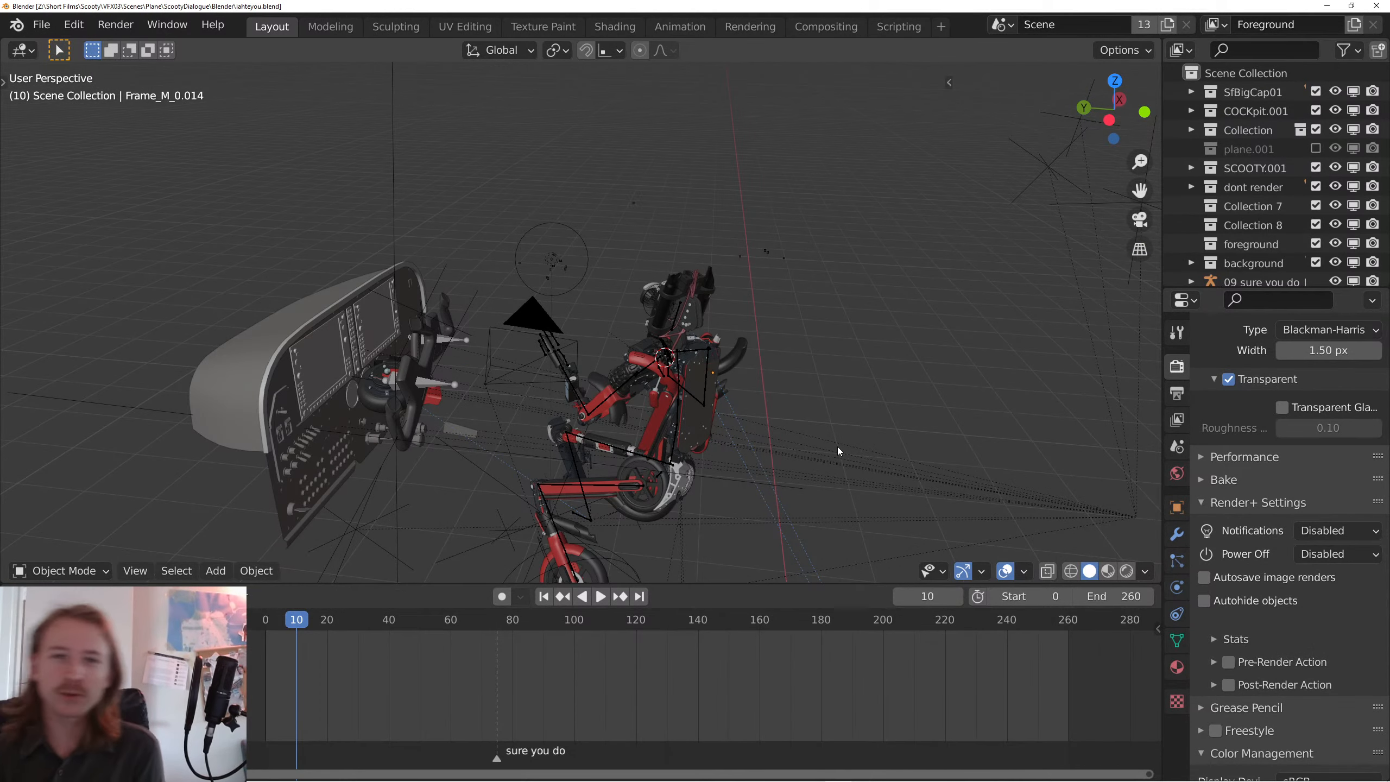
right_click(837, 447)
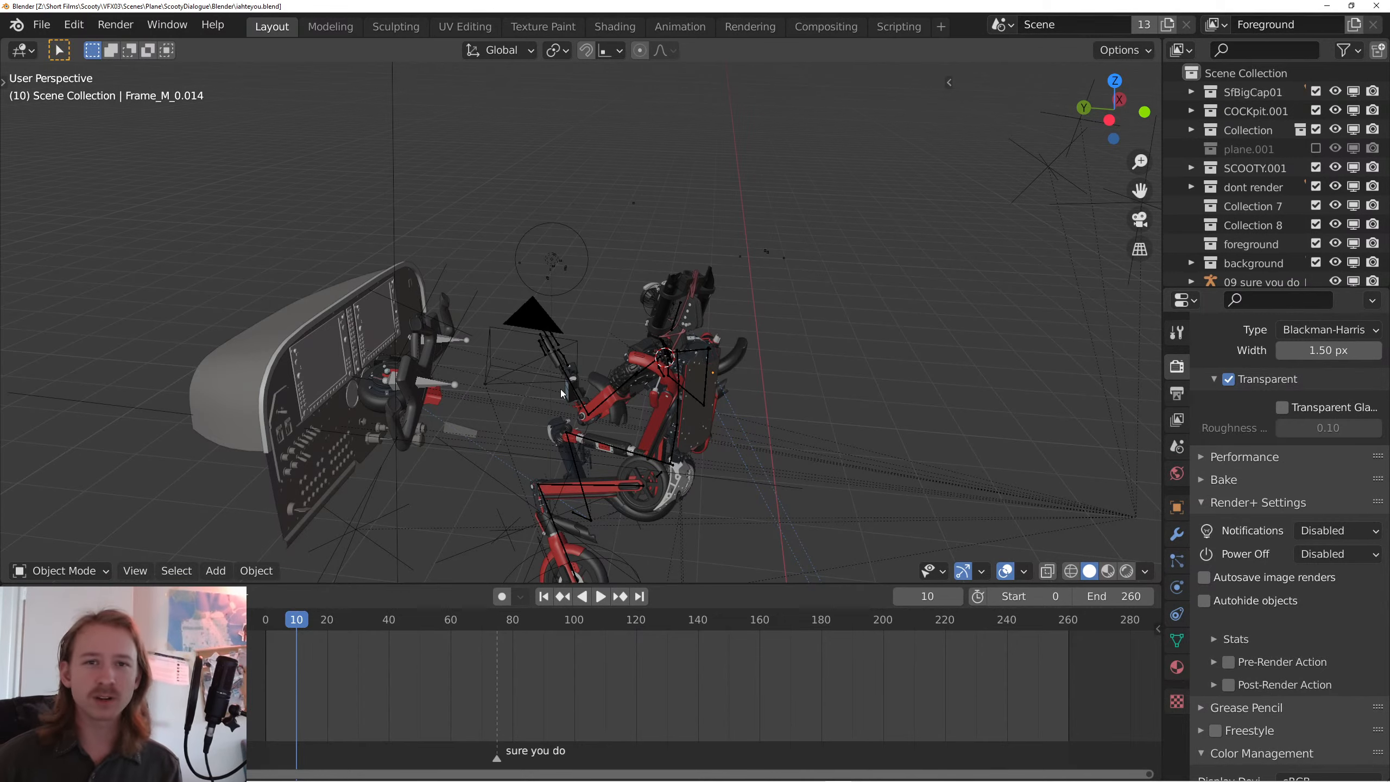
- Play the shot through the camera, select the robot's armature and move the playhead to frame 104
key("KP_0")
key("space")
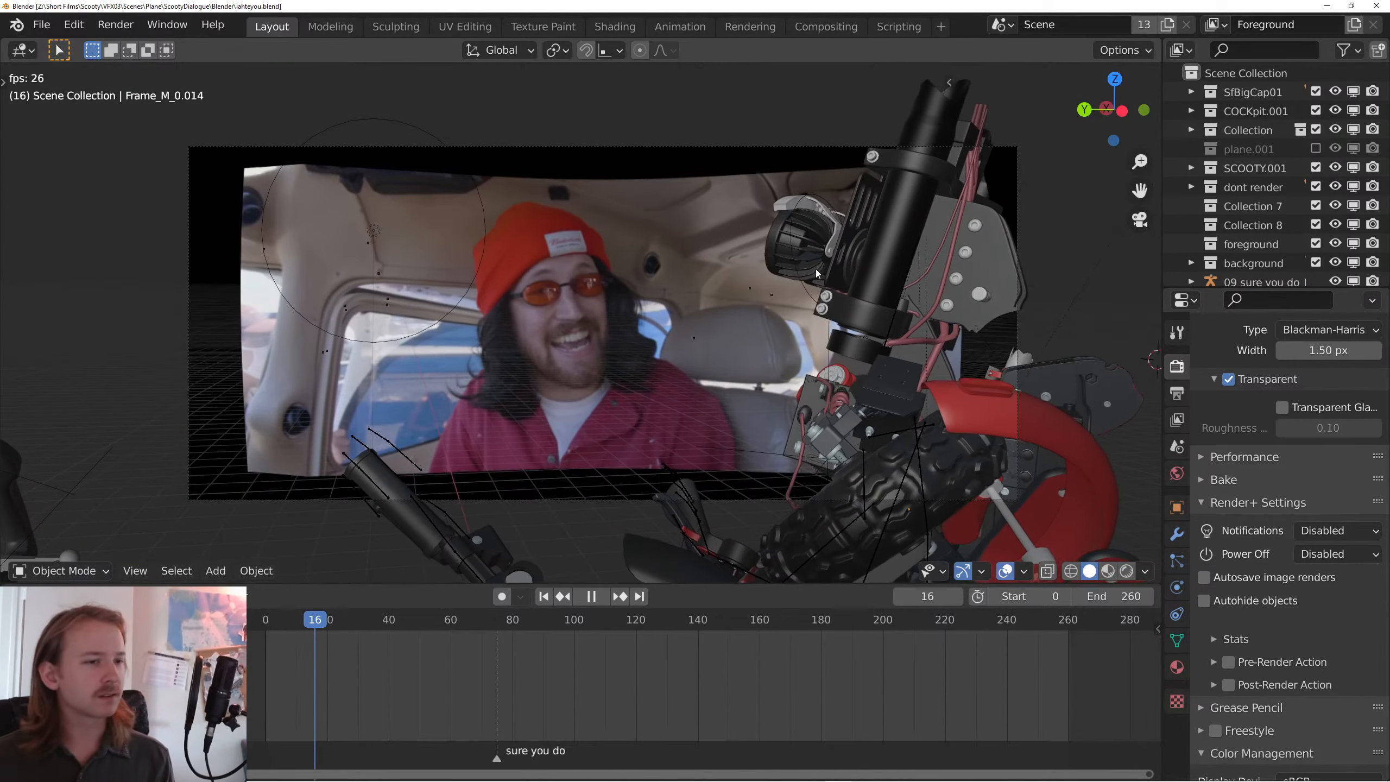
left_click(887, 314)
key("space")
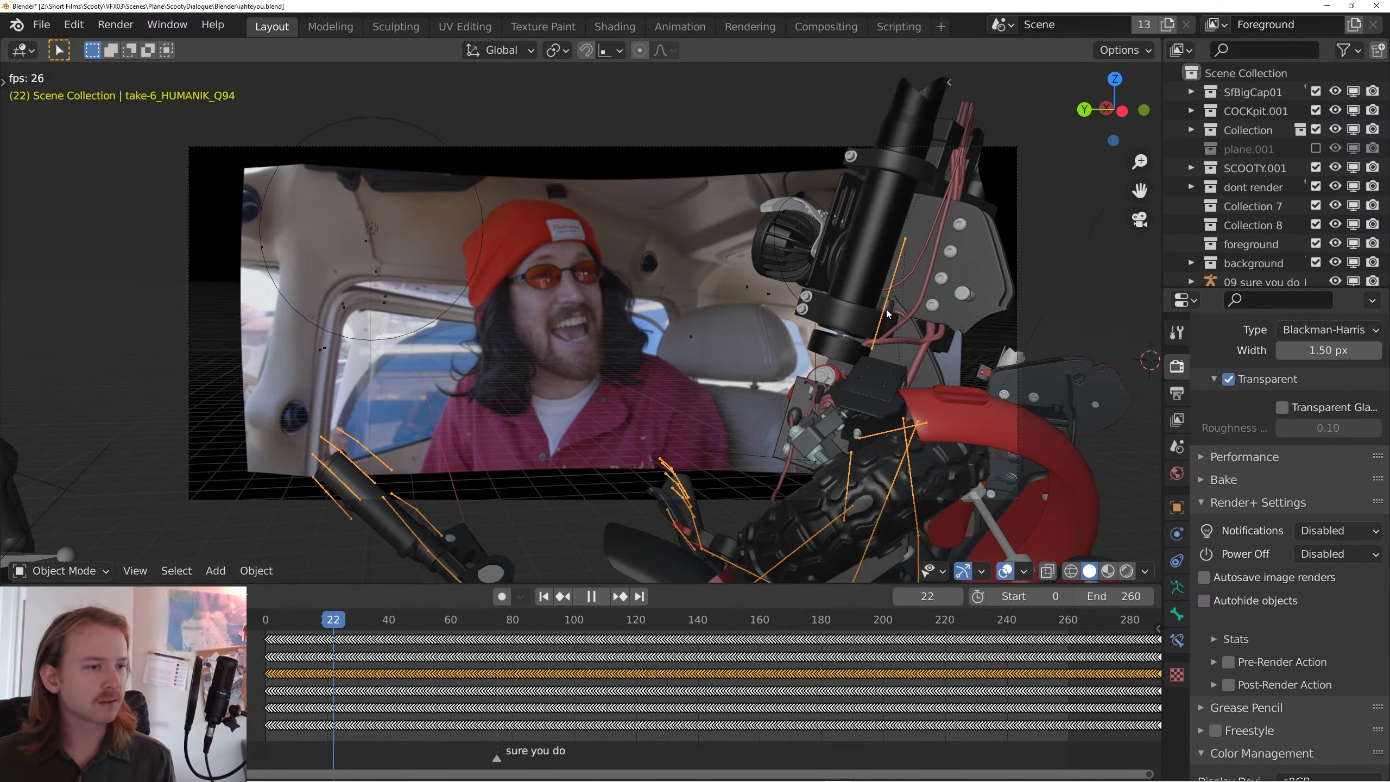
key("space")
left_click_drag(434, 616, 586, 606)
- Select the armature's child objects along with the armature and hide everything else in the scene
left_click_drag(805, 489, 610, 355)
scroll(812, 490, "down", 5)
key("shift+g")
left_click(708, 410)
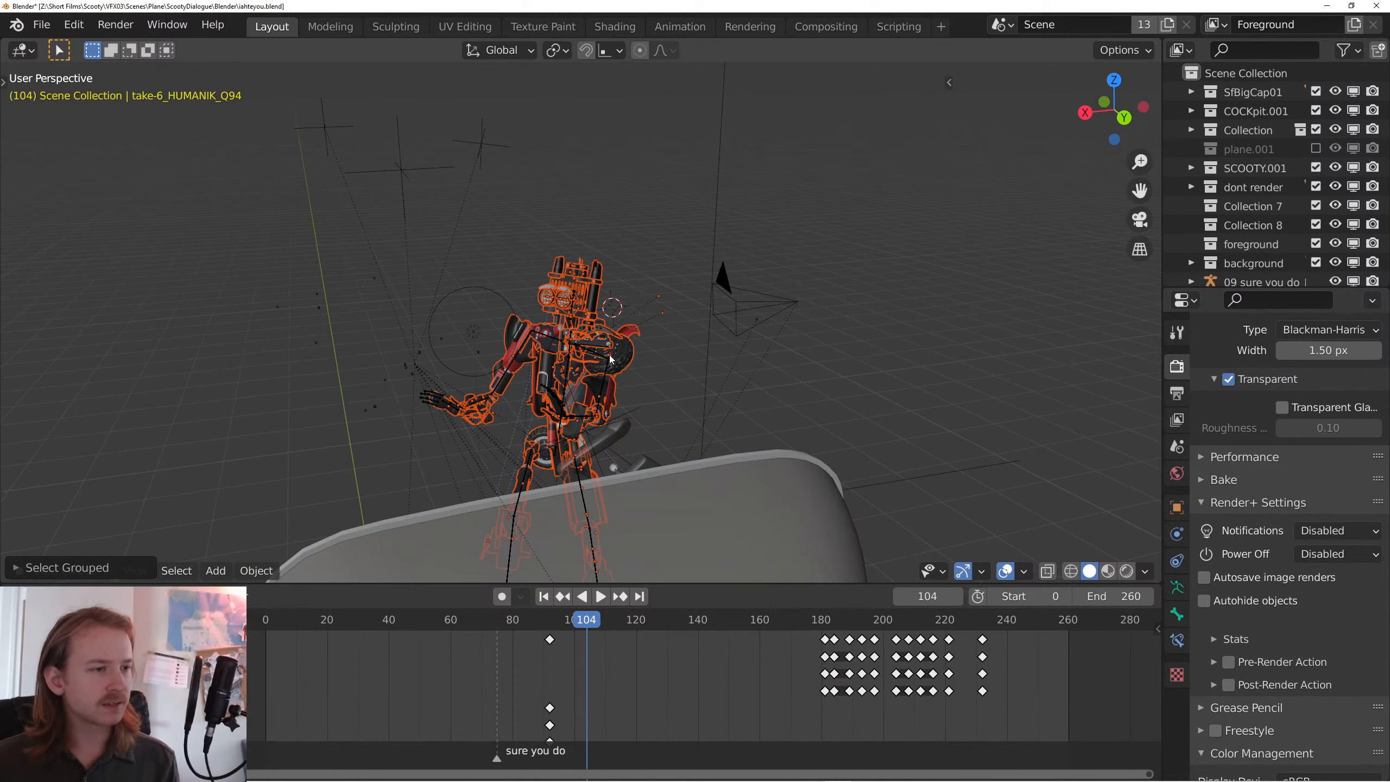
left_click(586, 358, "shift")
key("shift+h")
- Extend the scene's end frame to 3666 while the motion capture plays
key("space")
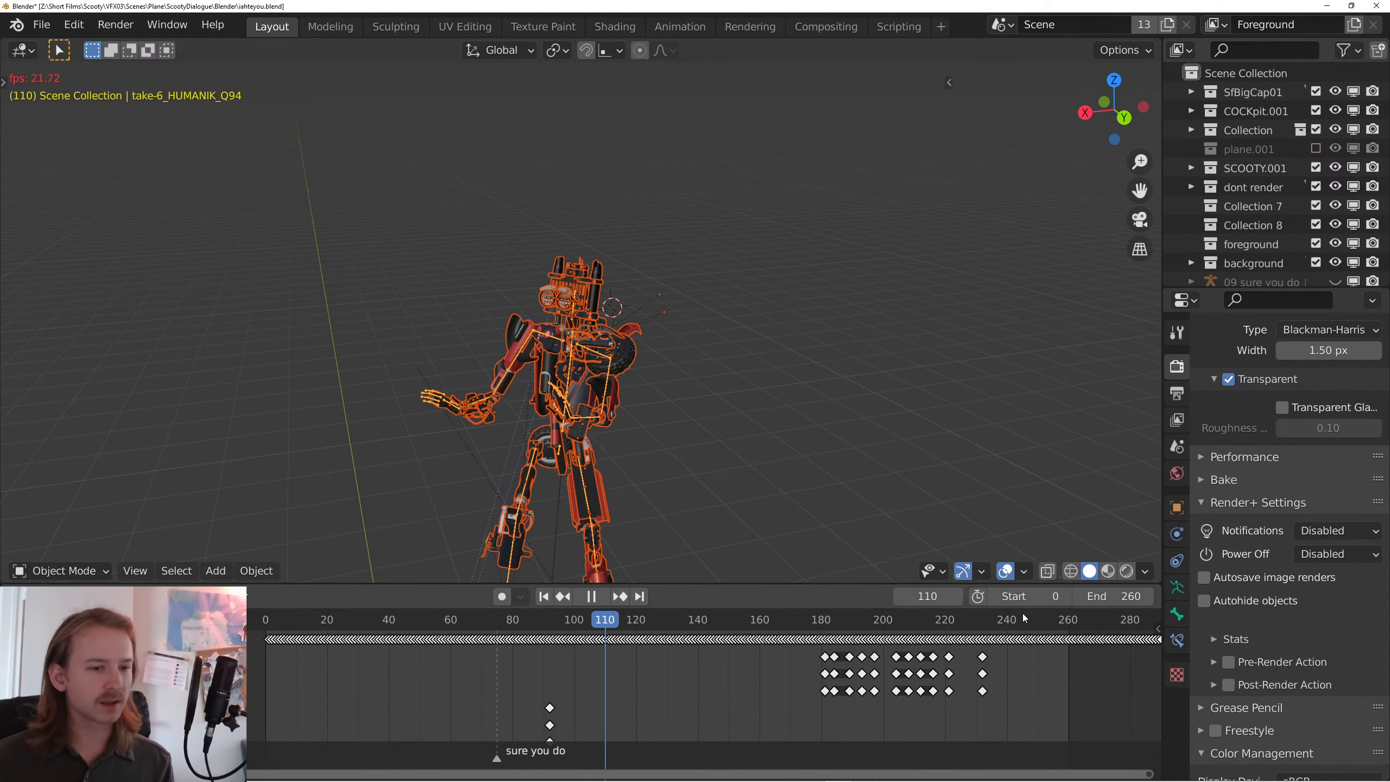
left_click_drag(937, 696, 679, 696)
scroll(679, 696, "down", 14)
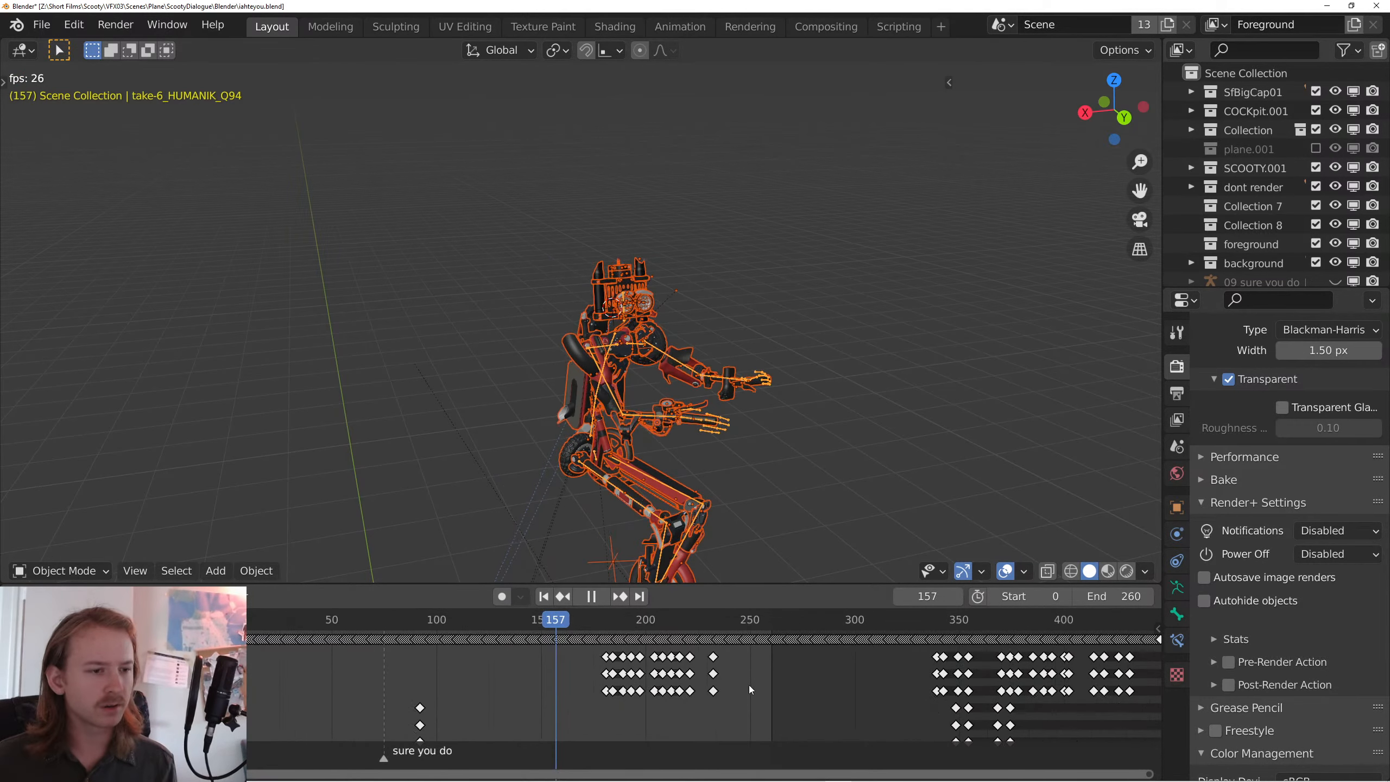
left_click_drag(1096, 596, 1155, 596)
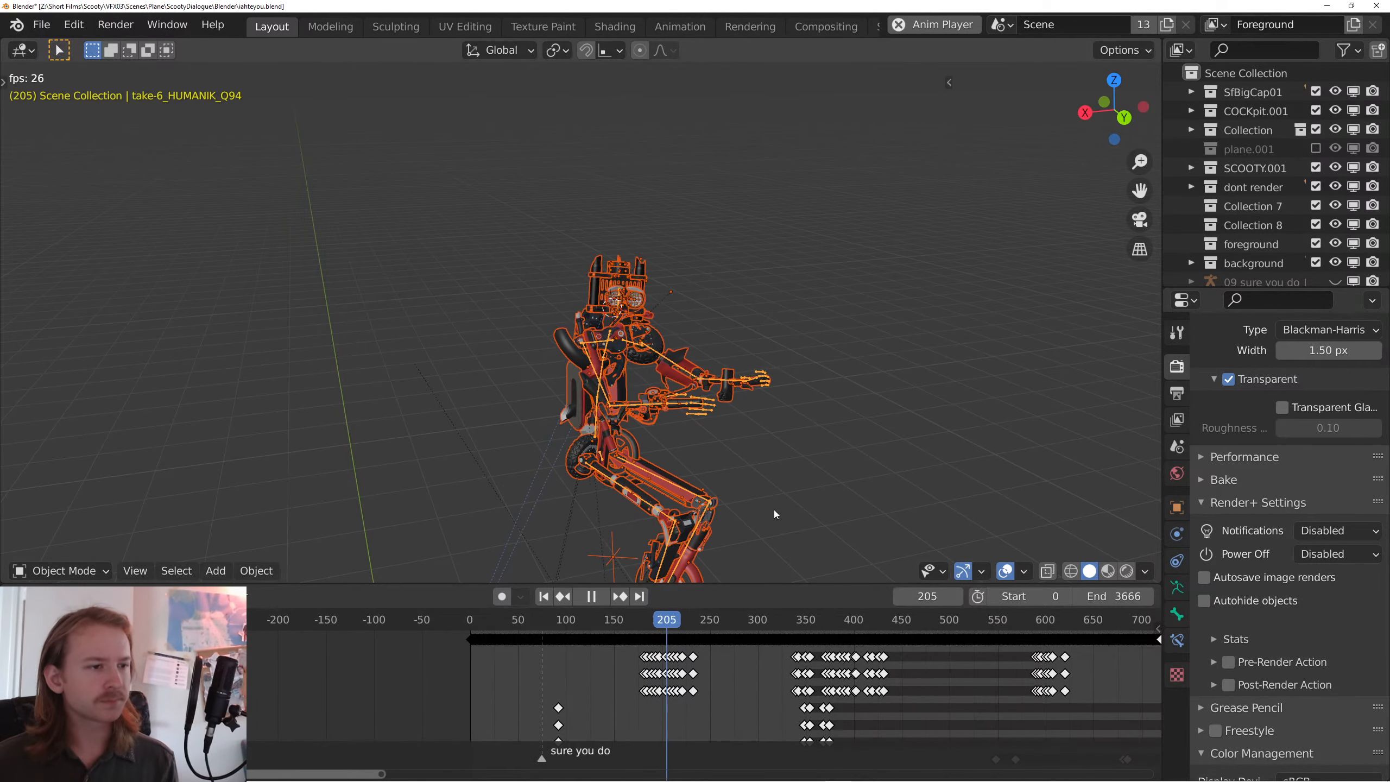
- Preview the robot's motion with viewport overlays turned off, stop playback and restore the overlays
left_click(971, 119)
left_click(1005, 571)
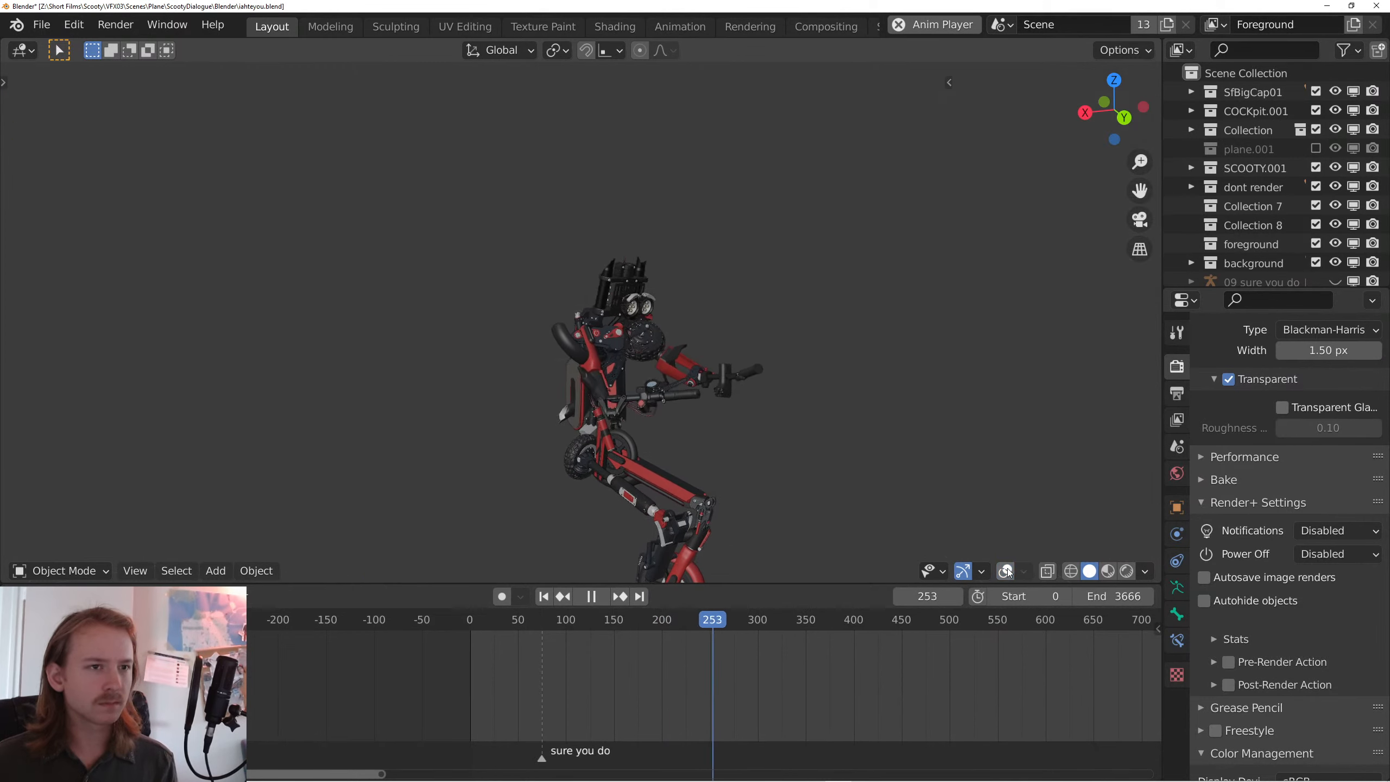
key("space")
left_click(1005, 571)
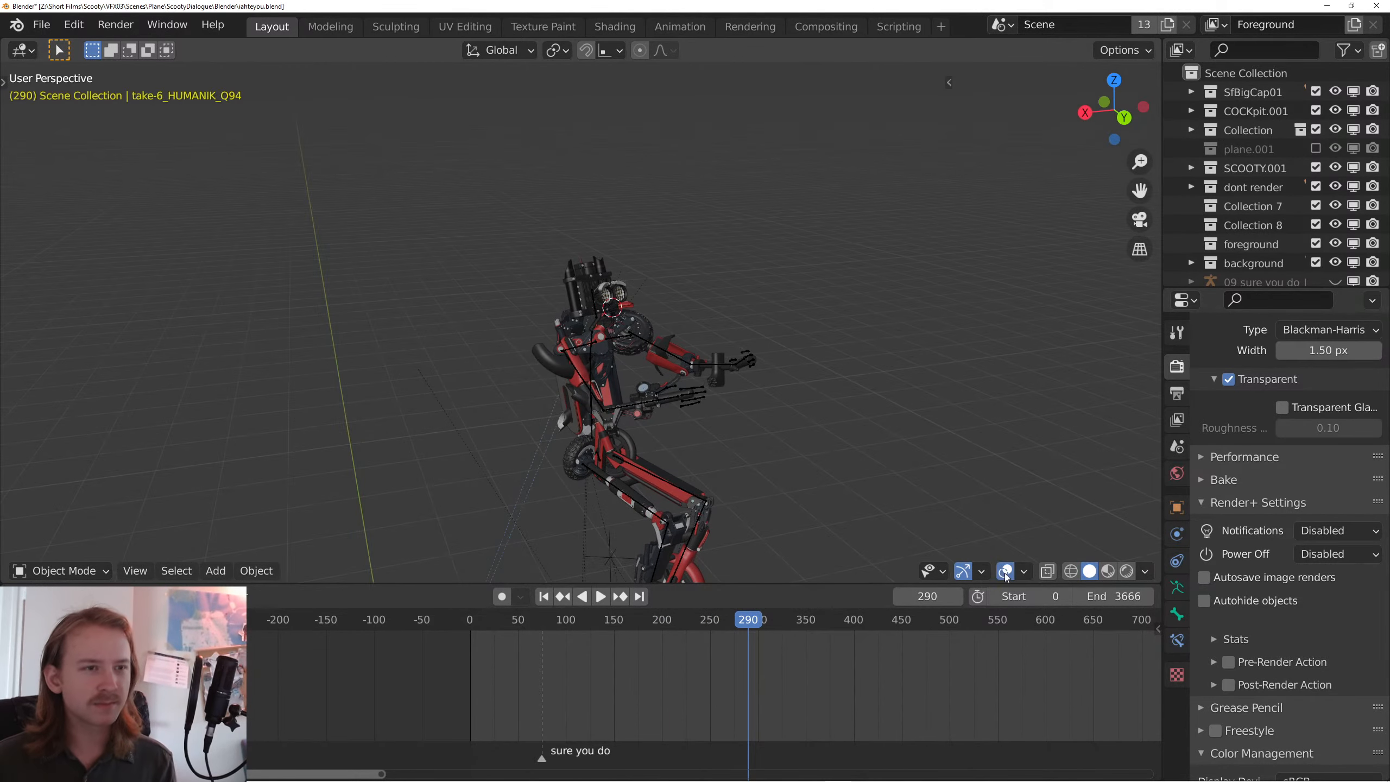
left_click_drag(905, 422, 895, 421)
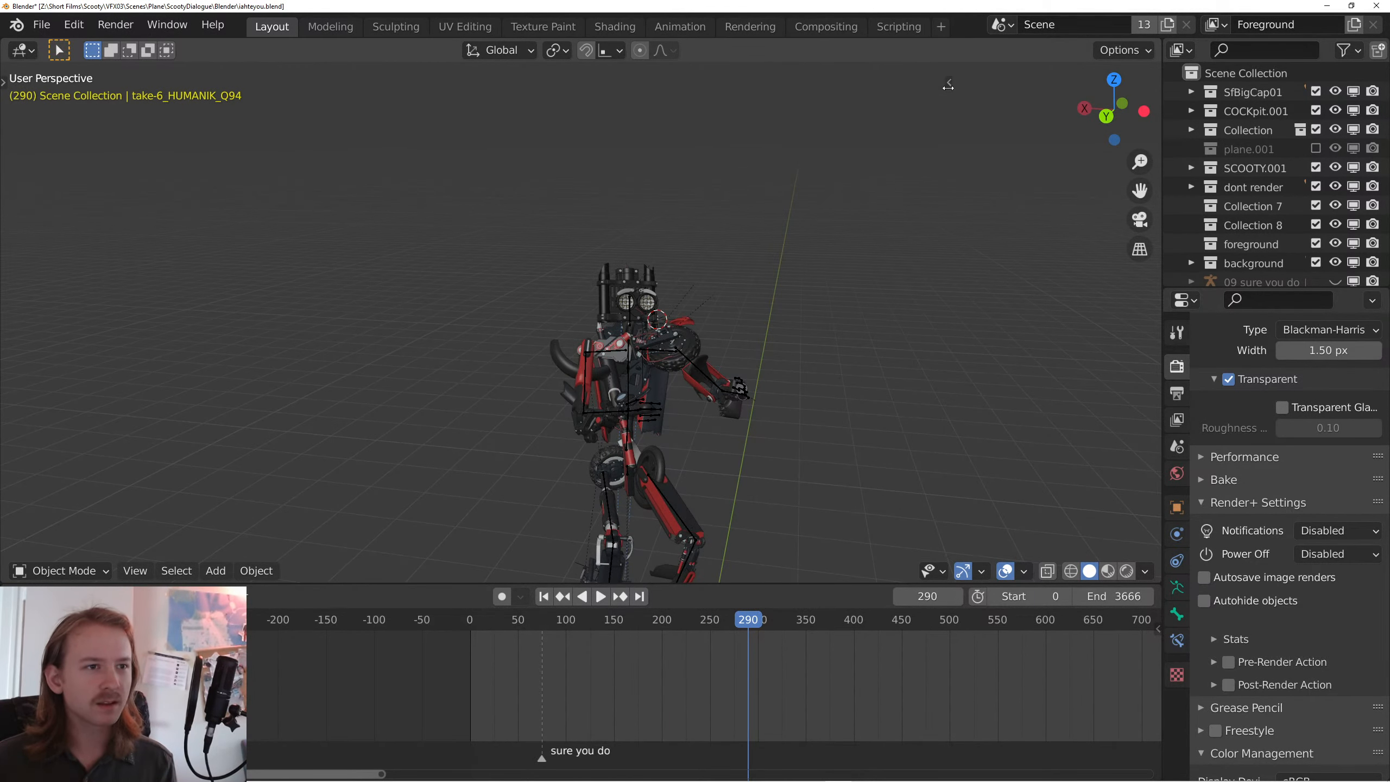
- Join the viewport and timeline into one area and set that area to the 3D Viewport
left_click_drag(949, 86, 860, 90)
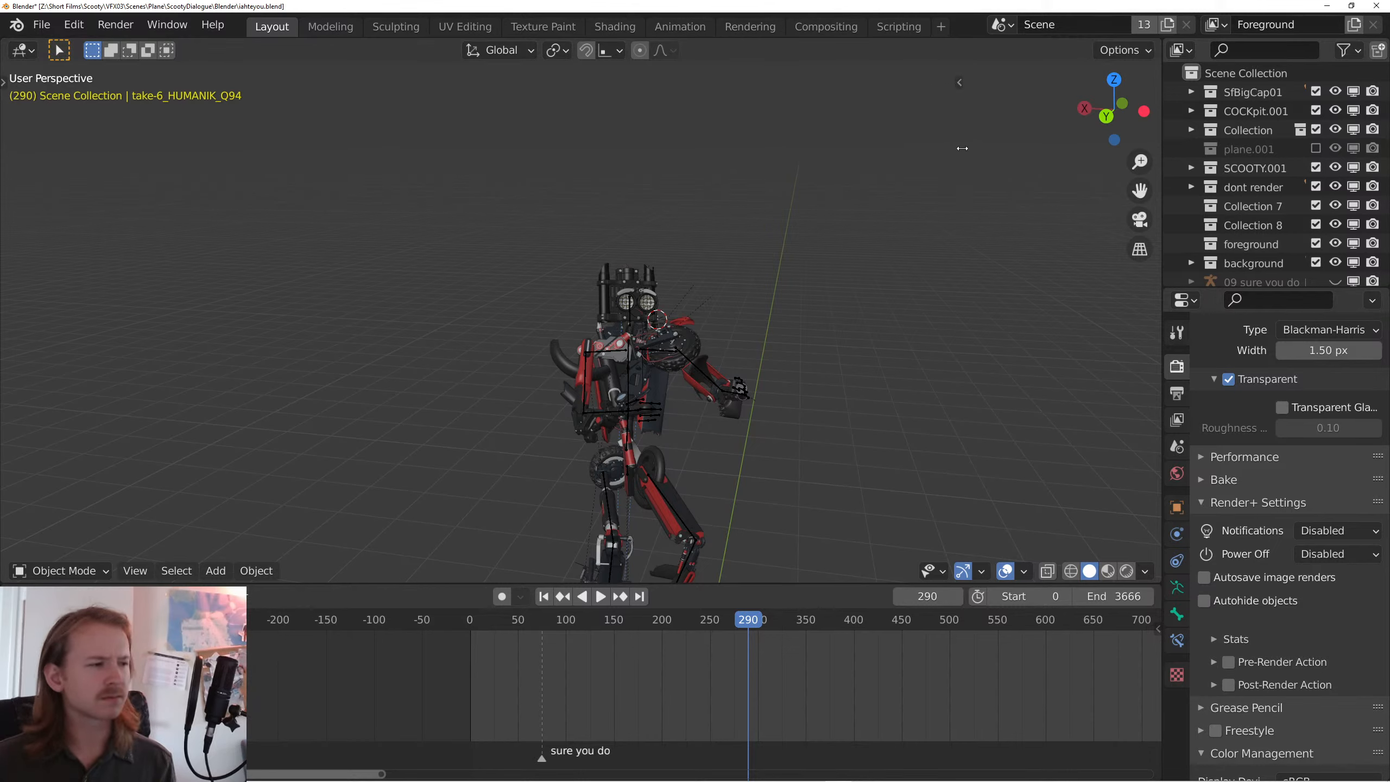
left_click_drag(962, 149, 977, 147)
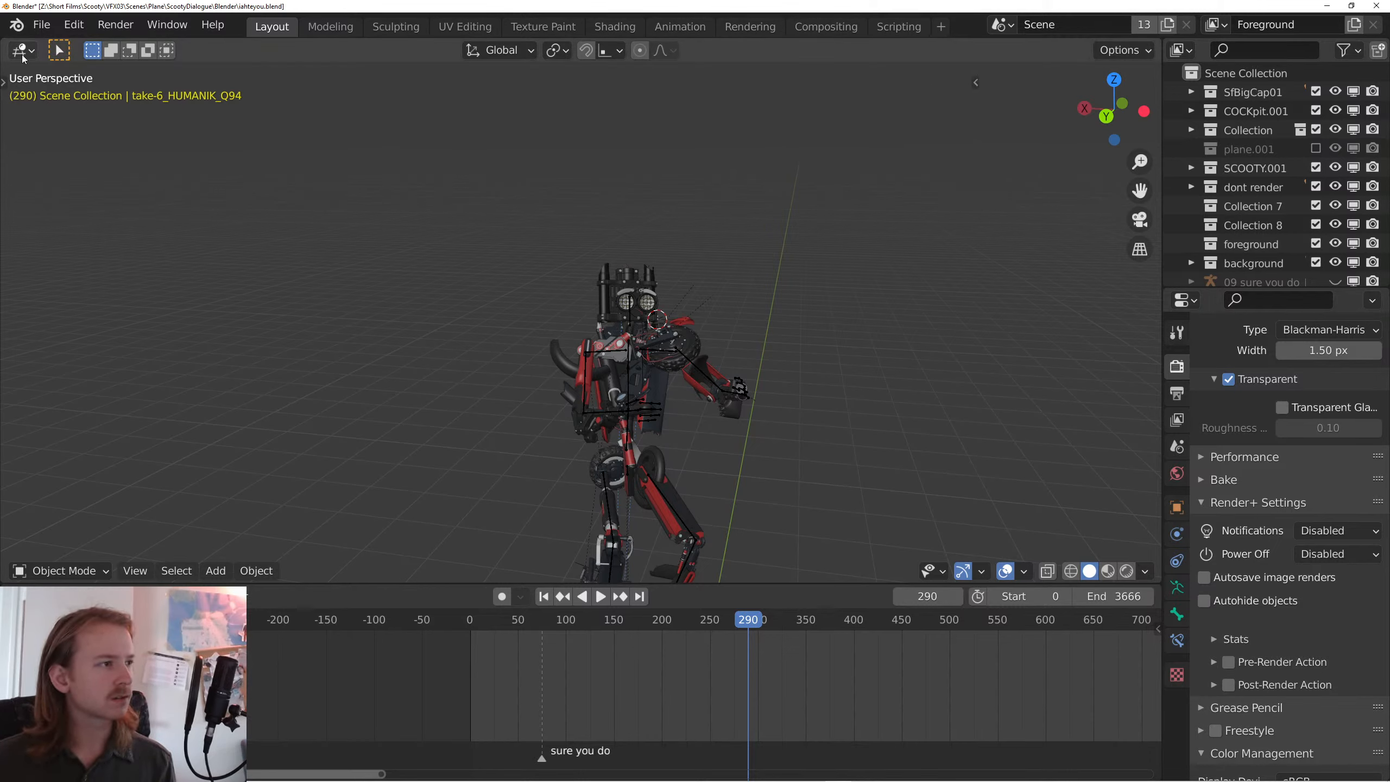
right_click(406, 585)
left_click(317, 632)
left_click(80, 65)
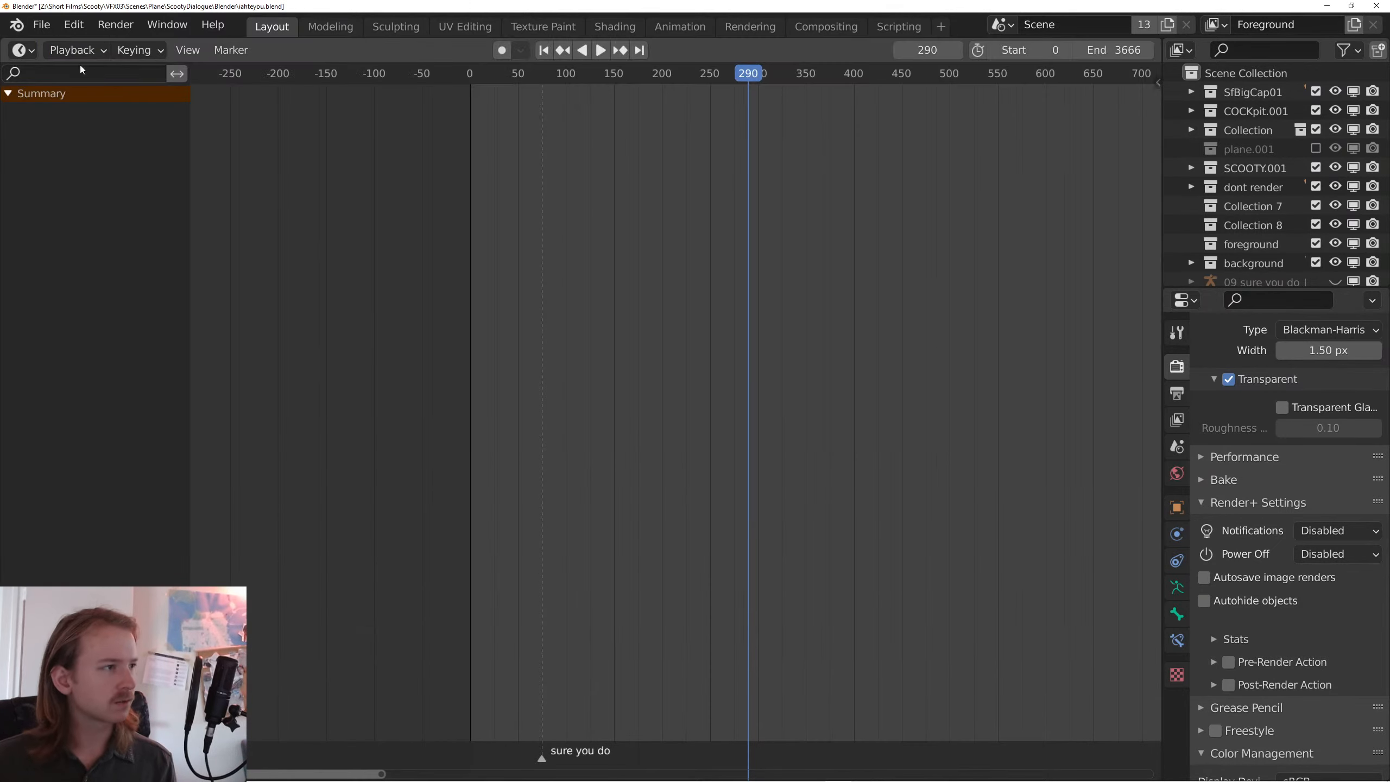
left_click(31, 50)
left_click(58, 95)
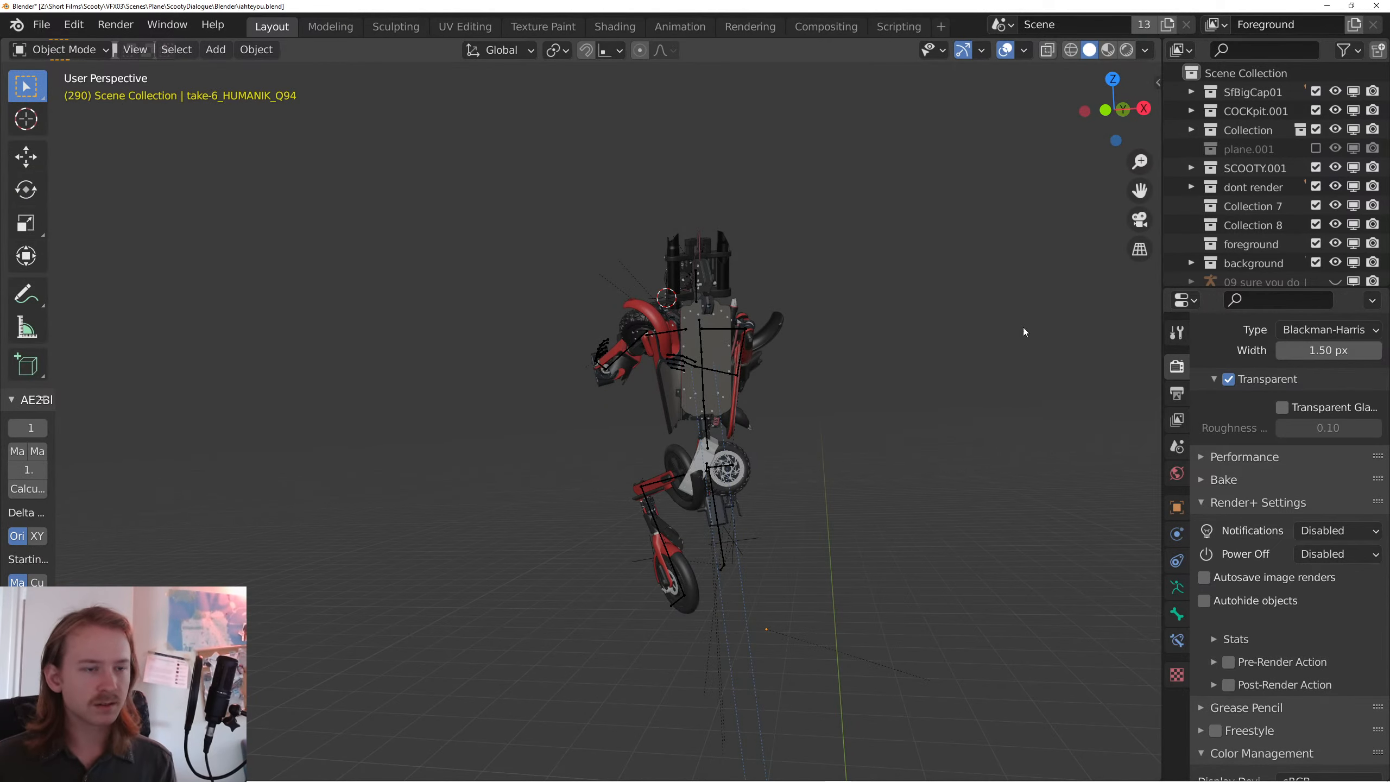
- Split the 3D Viewport horizontally and change the lower area to a Timeline
right_click(1160, 296)
left_click(1135, 313)
left_click(1056, 656)
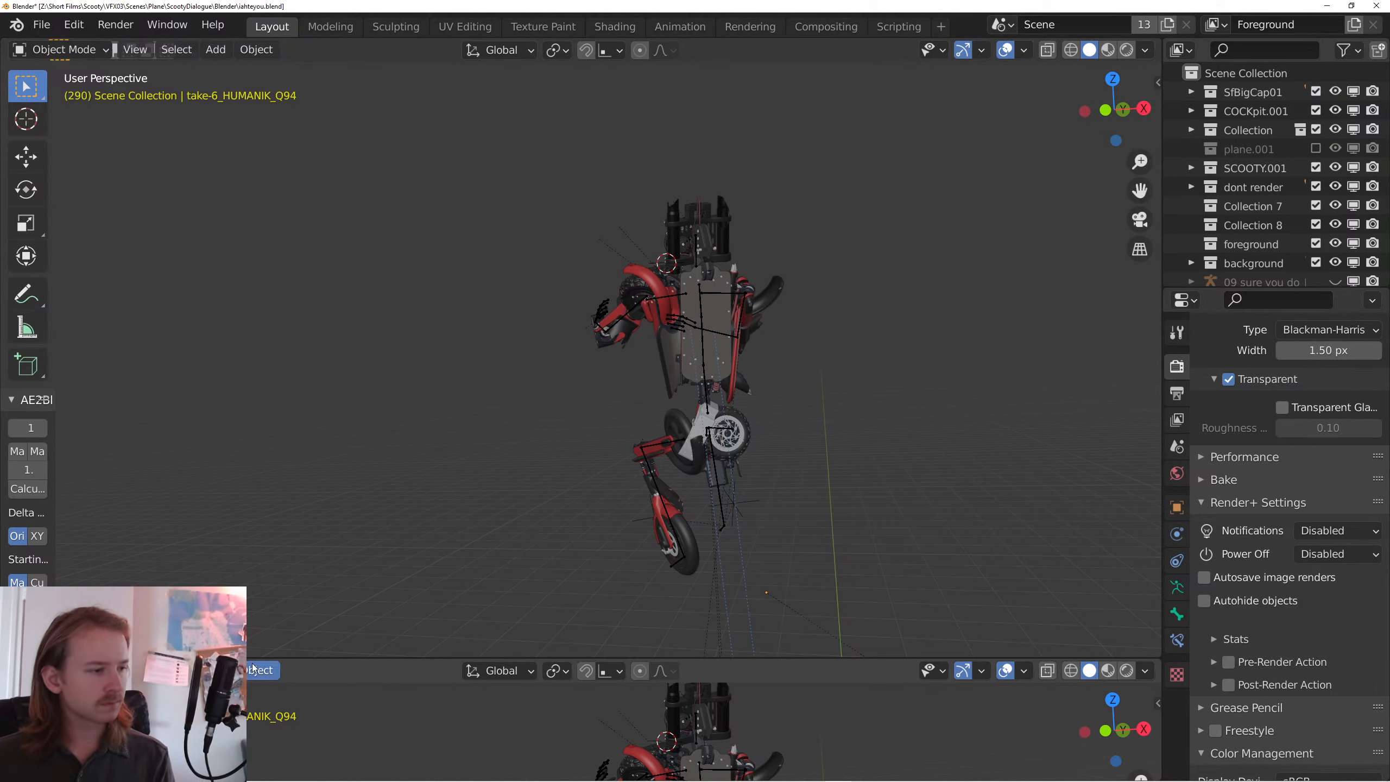
right_click(329, 668)
left_click(299, 733)
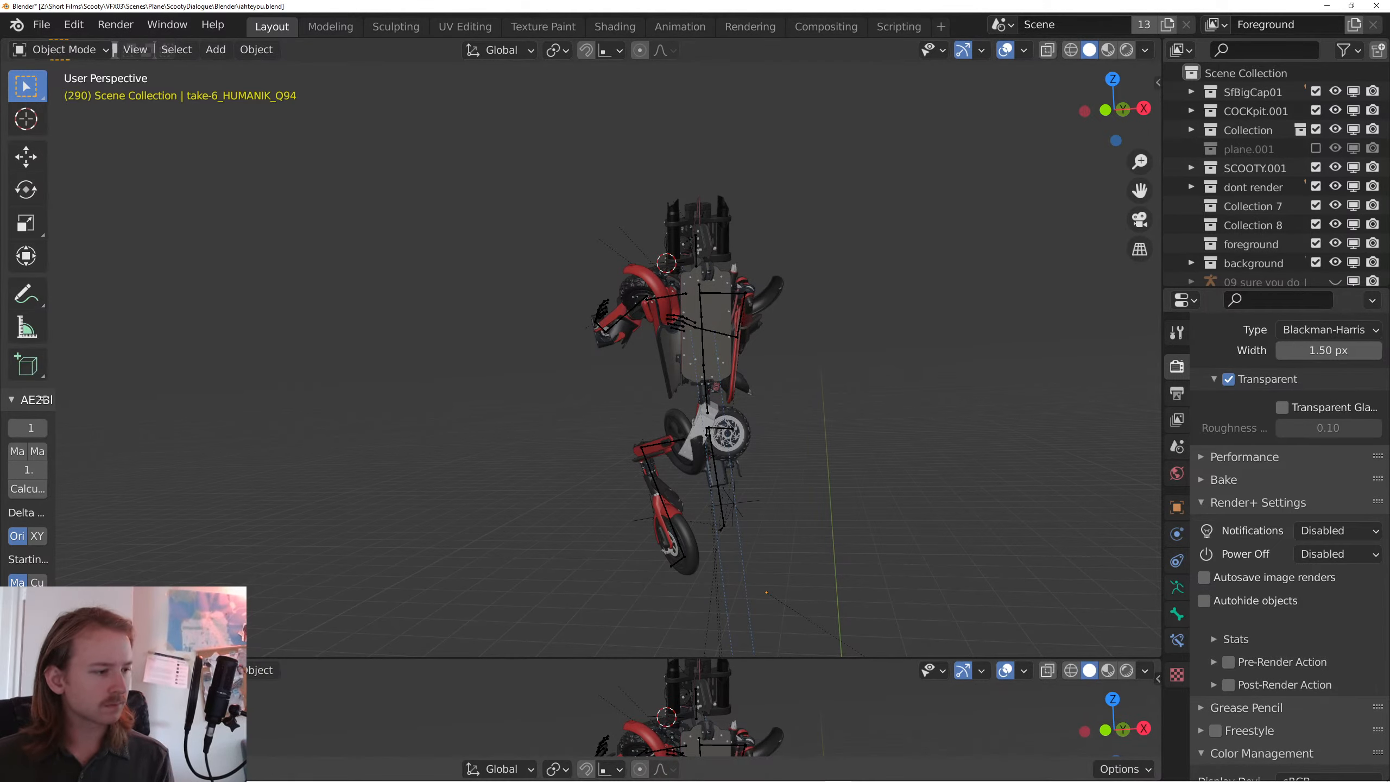
left_click(19, 769)
left_click(279, 602)
- Flip the timeline's header to the top of its area, make the timeline taller and save the file
left_click(543, 769)
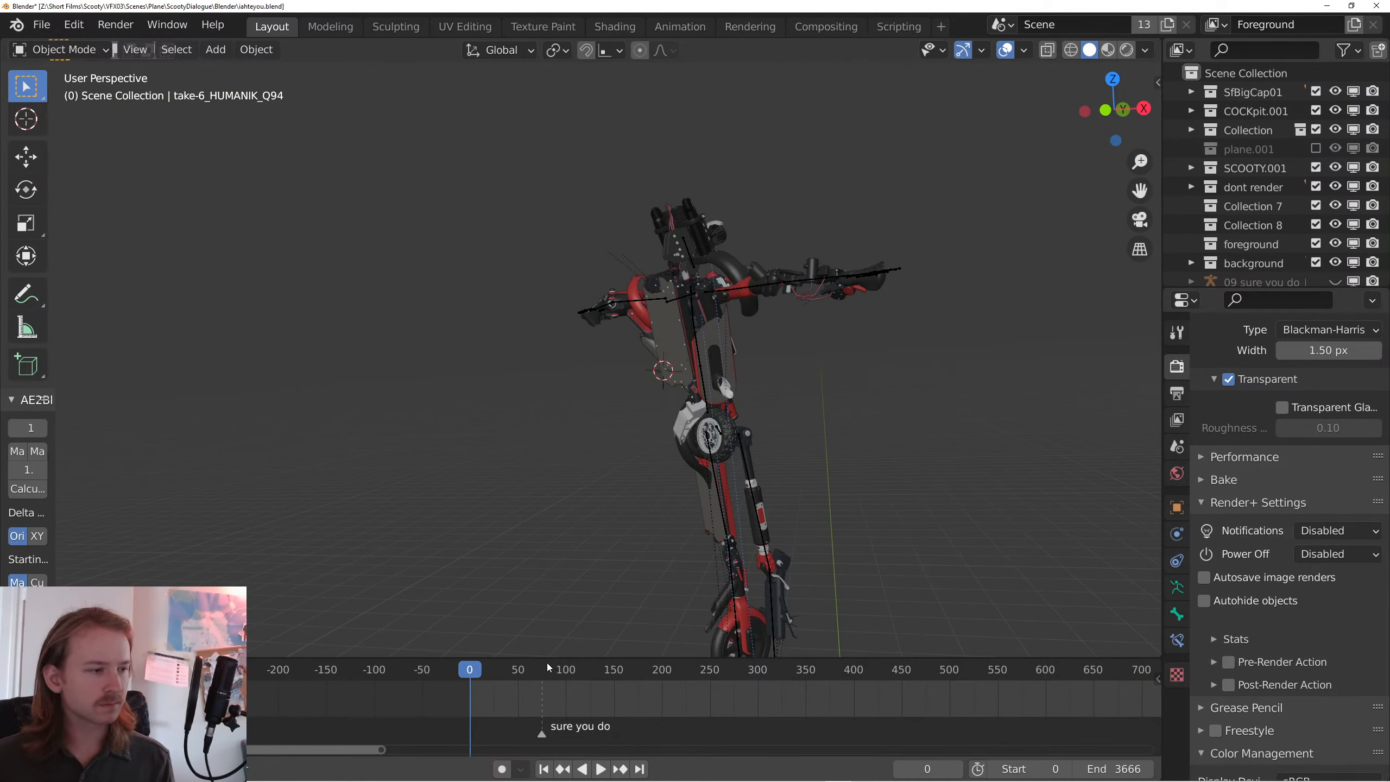
right_click(657, 769)
left_click(747, 725)
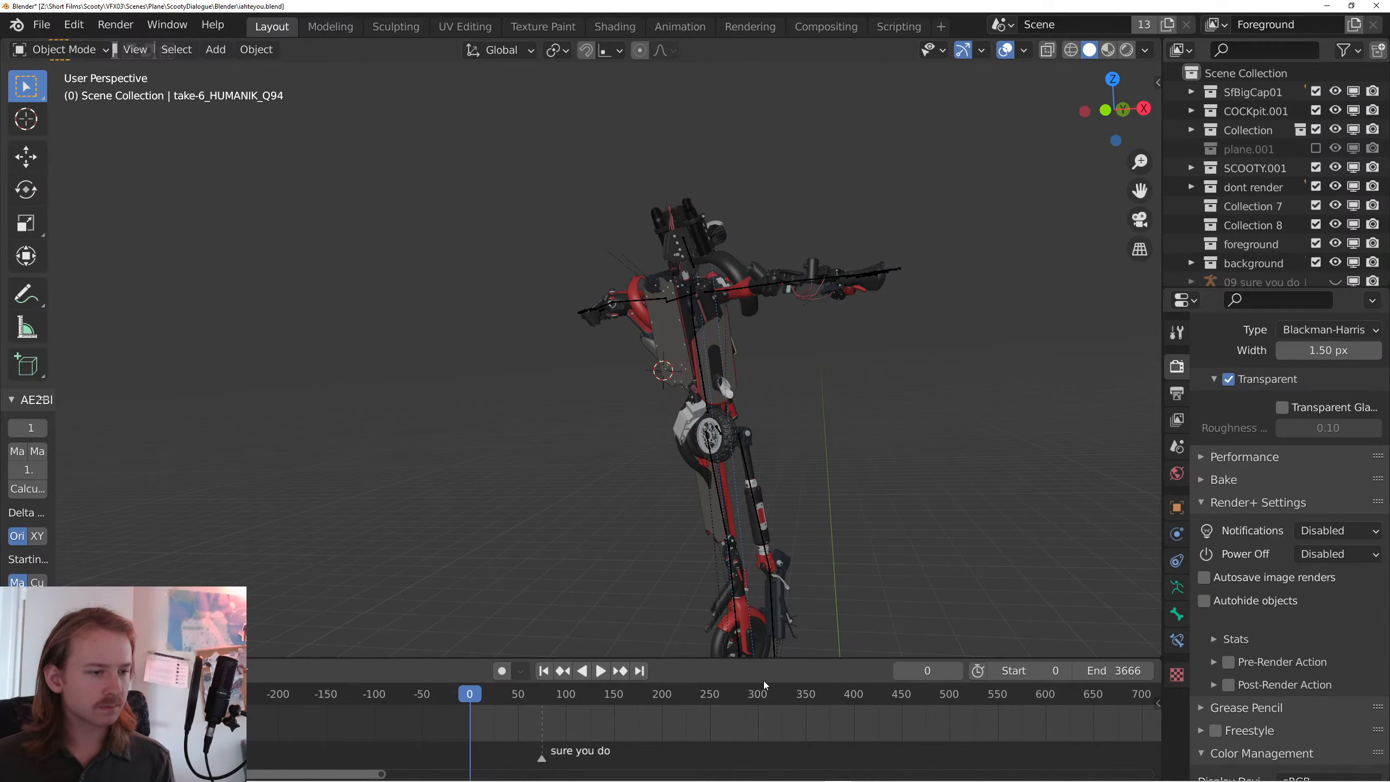
left_click_drag(750, 659, 810, 610)
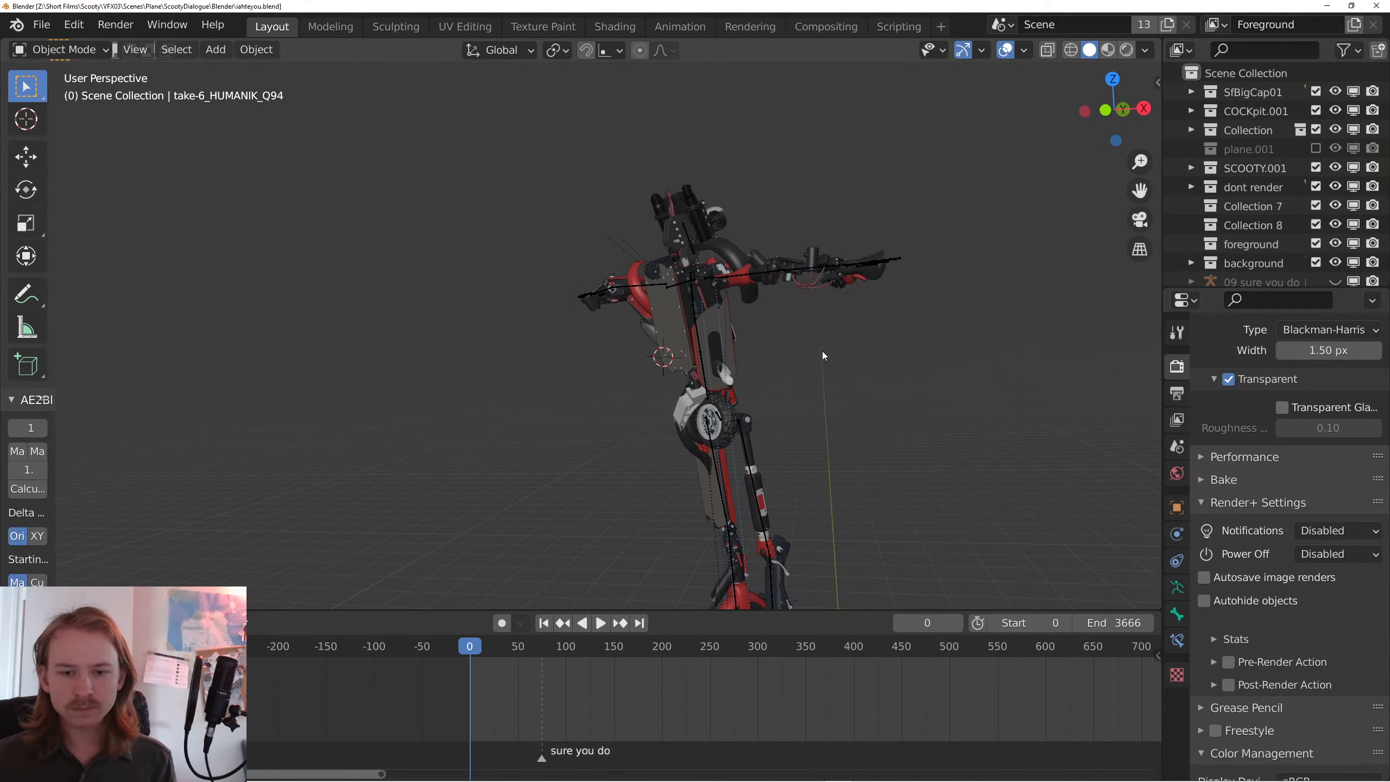
key("ctrl+s")
- Play the motion capture from frame 0 and watch the isolated robot from different angles
left_click_drag(822, 355, 875, 470)
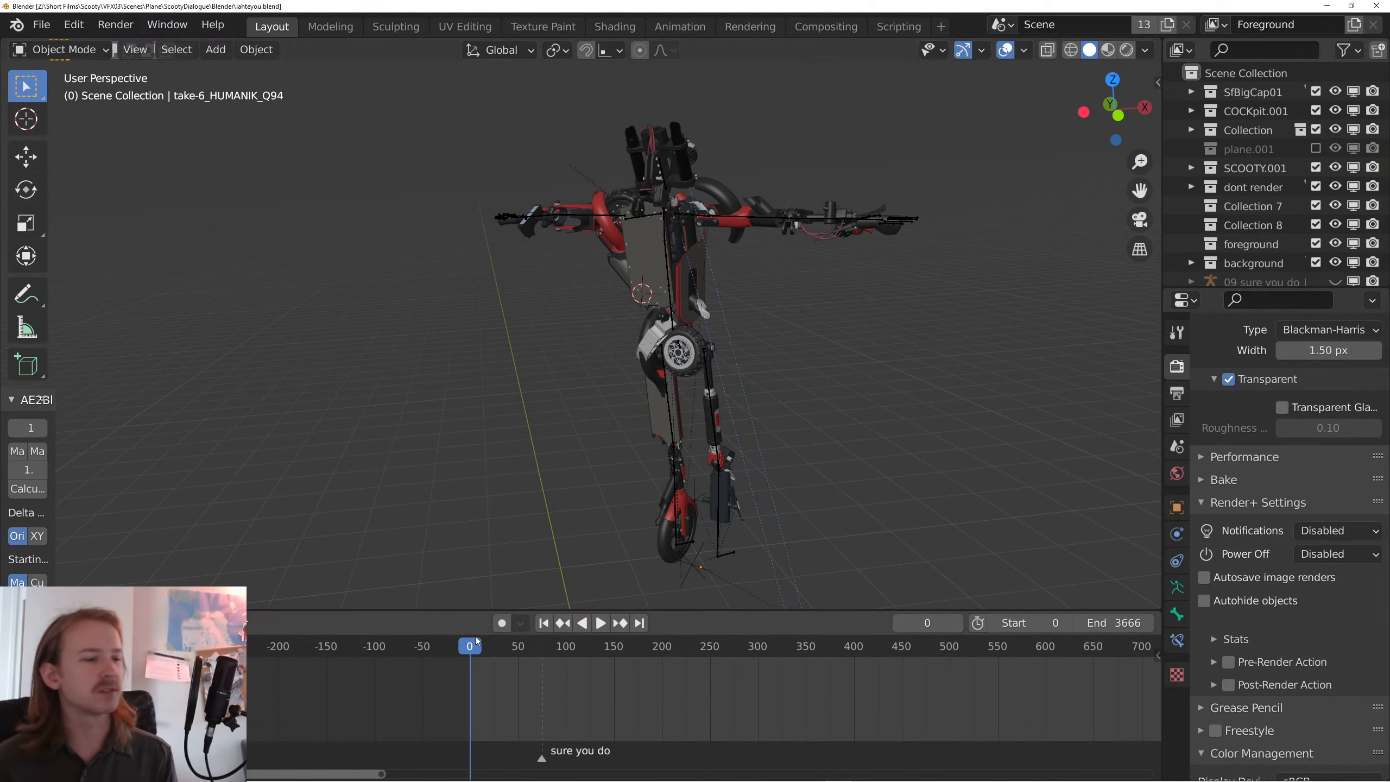
key("space")
left_click_drag(714, 373, 686, 378)
key("space")
left_click_drag(810, 386, 765, 403)
key("space")
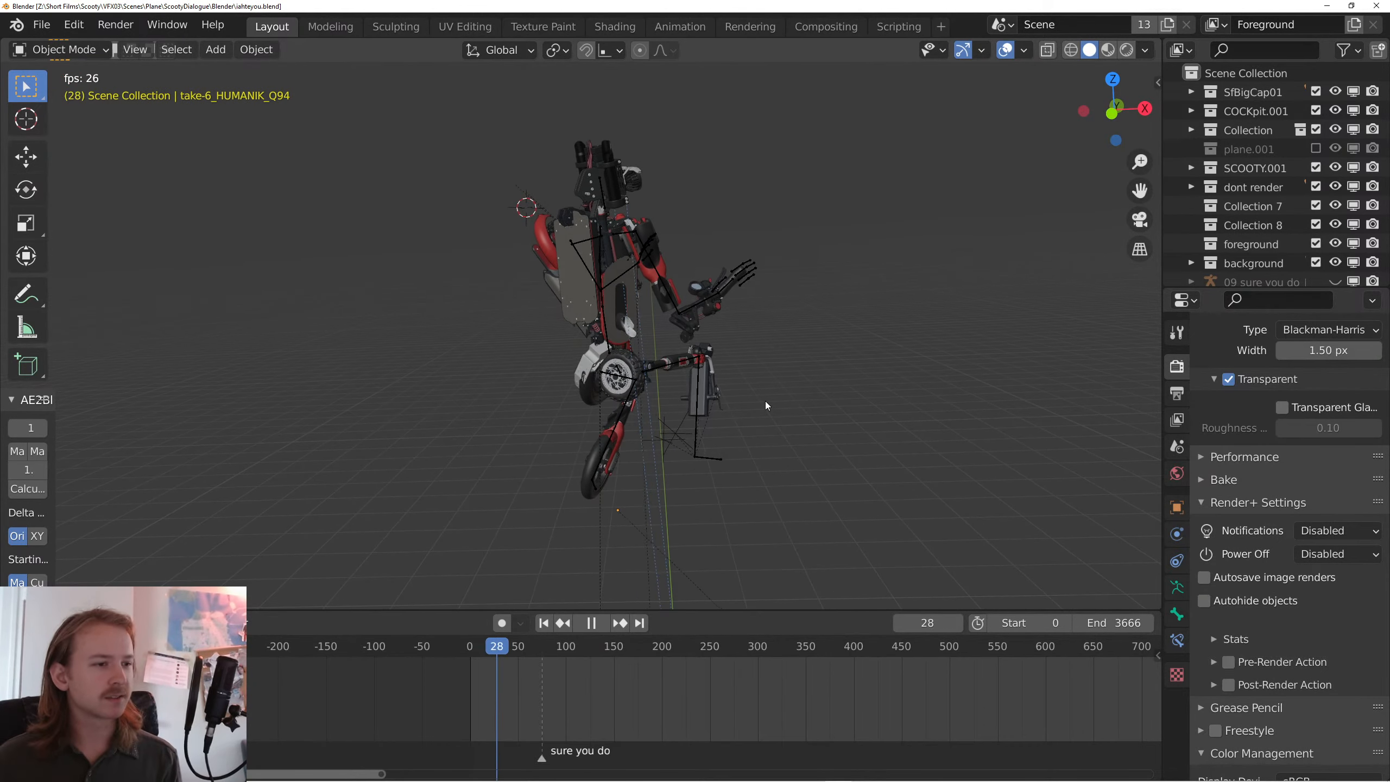
left_click_drag(619, 548, 547, 532)
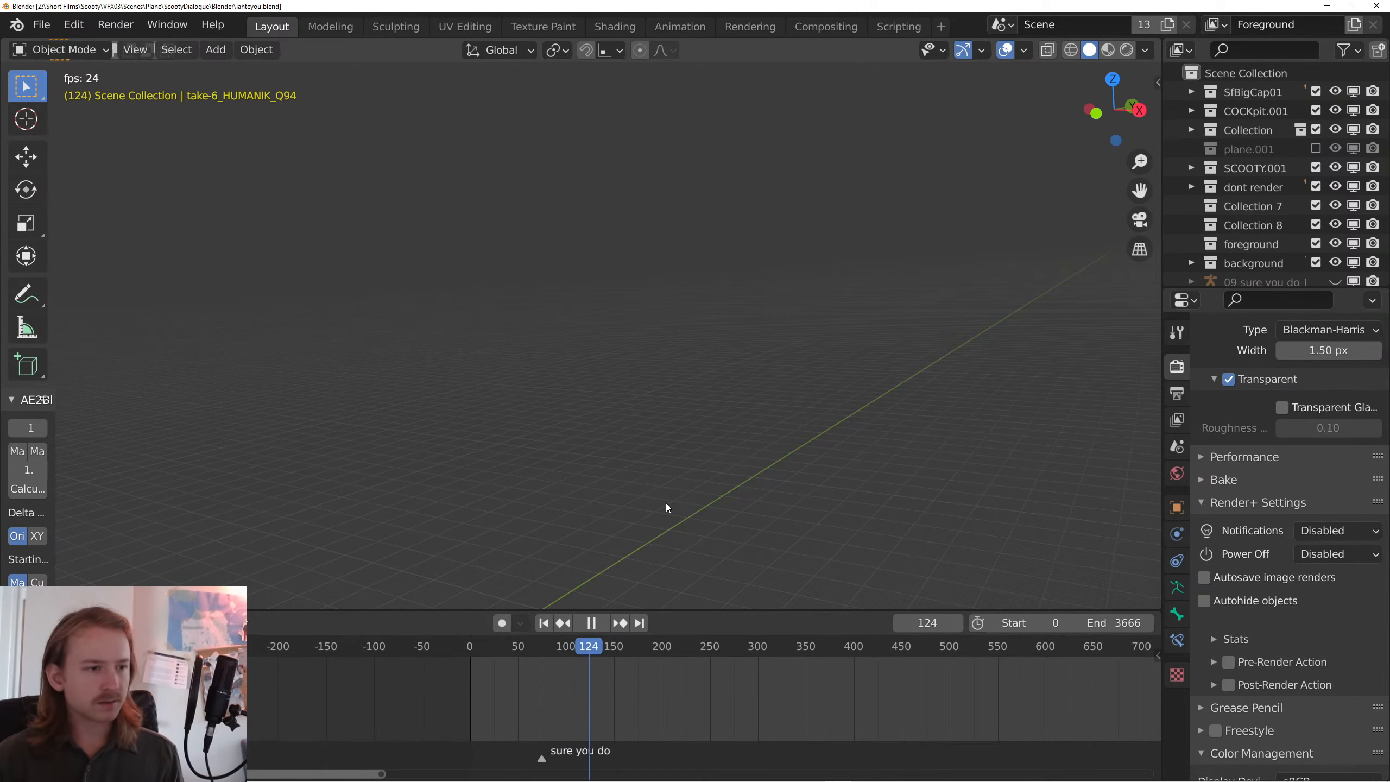
- Frame all visible objects in the viewport during playback and clear the selection
key("a")
key("KP_Decimal")
key("alt+a")
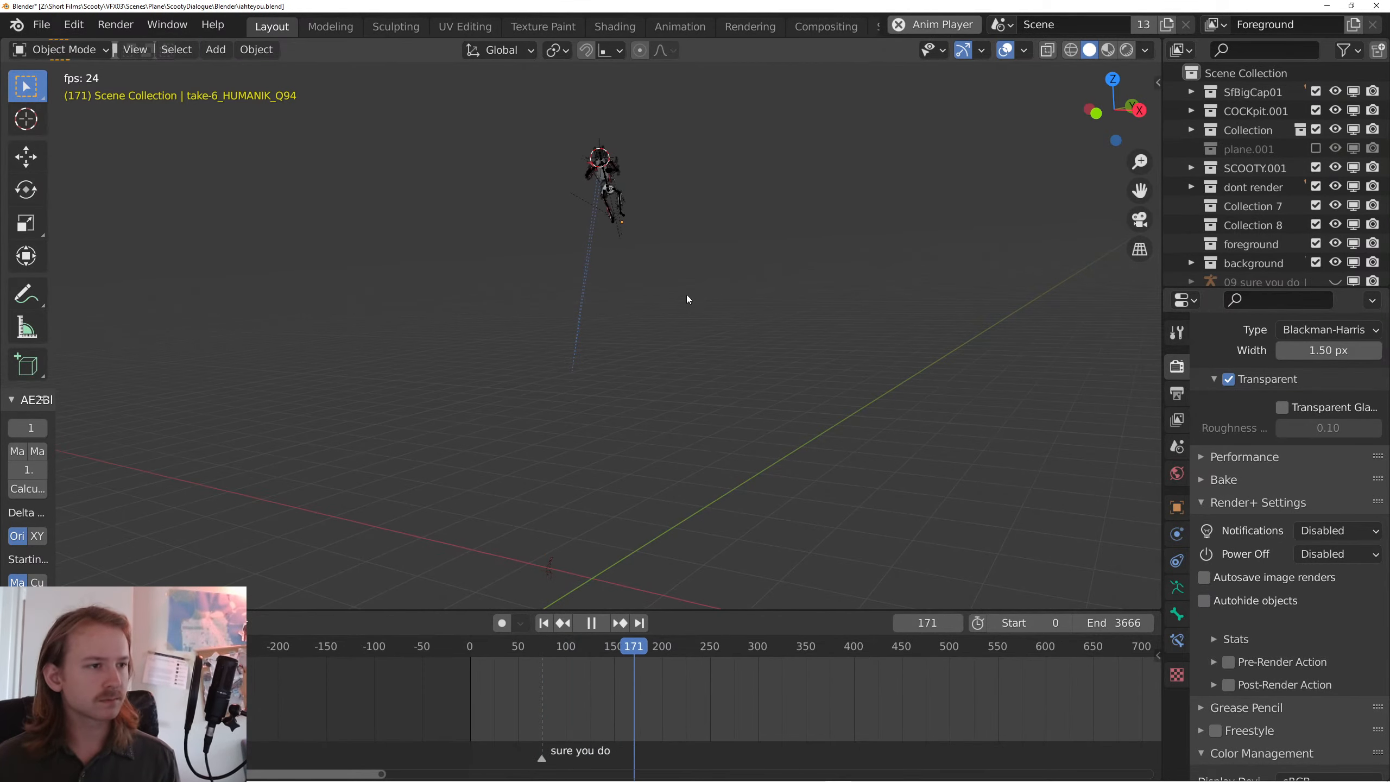
- Frame the isolated robot in the viewport and watch its motion capture from different angles during playback
key("a")
key("KP_Decimal")
key("alt+a")
left_click_drag(769, 290, 685, 326)
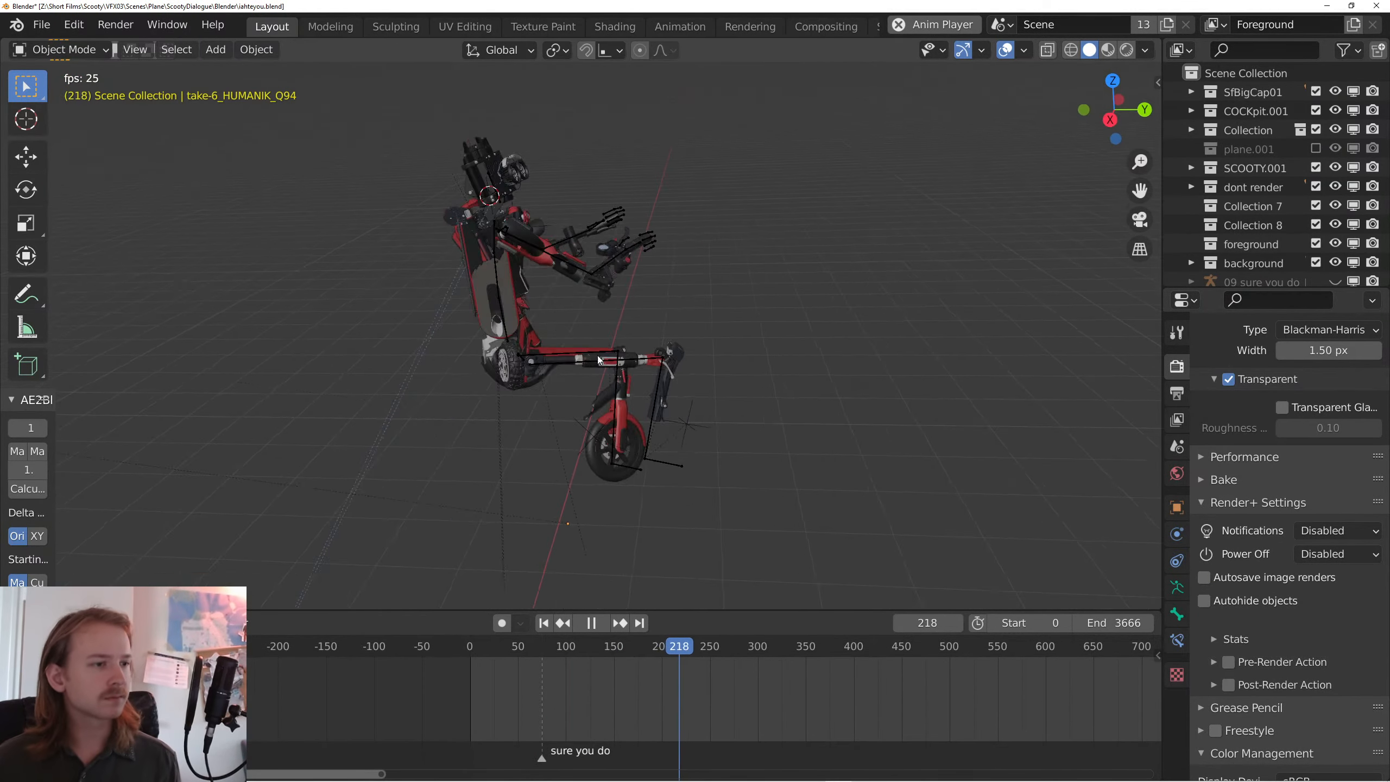
left_click_drag(694, 373, 713, 492)
key("KP_0")
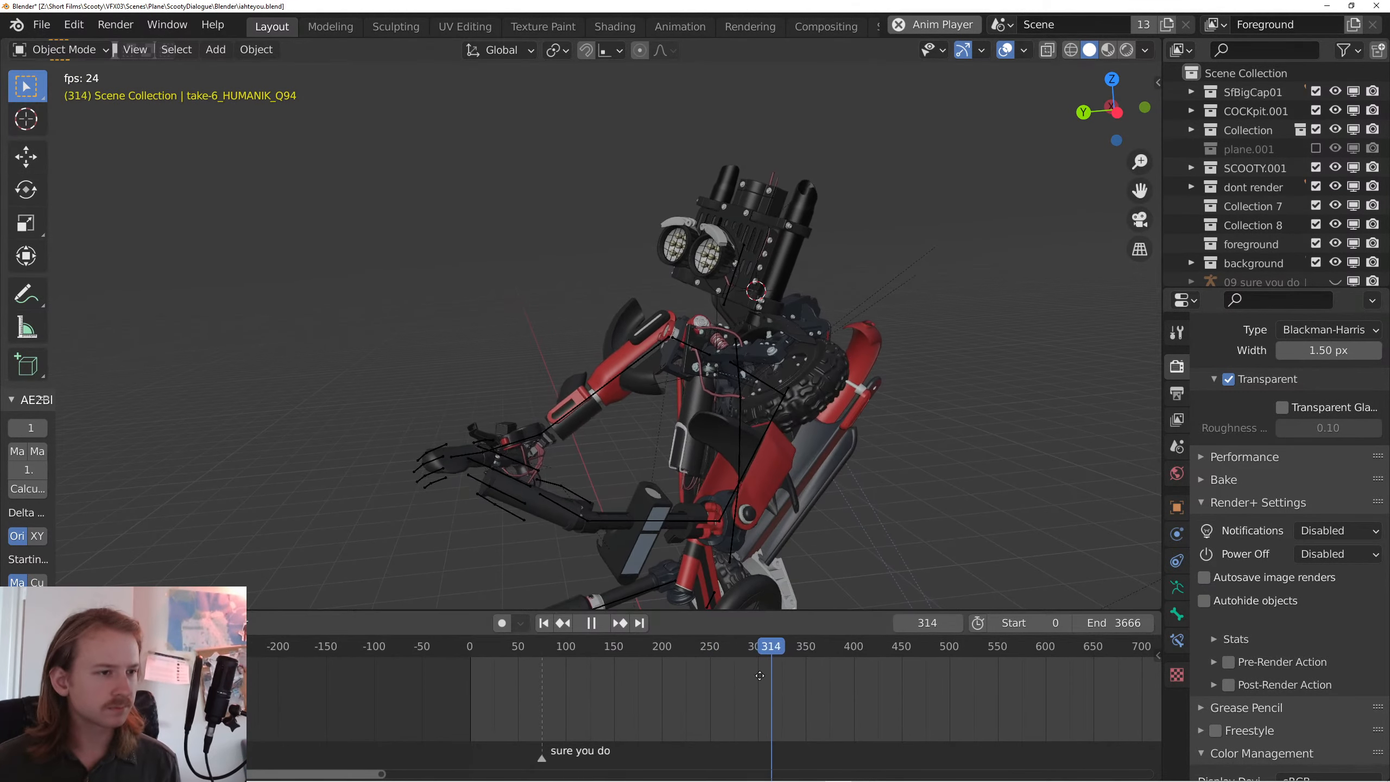
- Widen the timeline range, skip further ahead in the take and watch its second half play
scroll(704, 669, "down", 1)
scroll(754, 534, "down", 3)
scroll(735, 515, "up", 2)
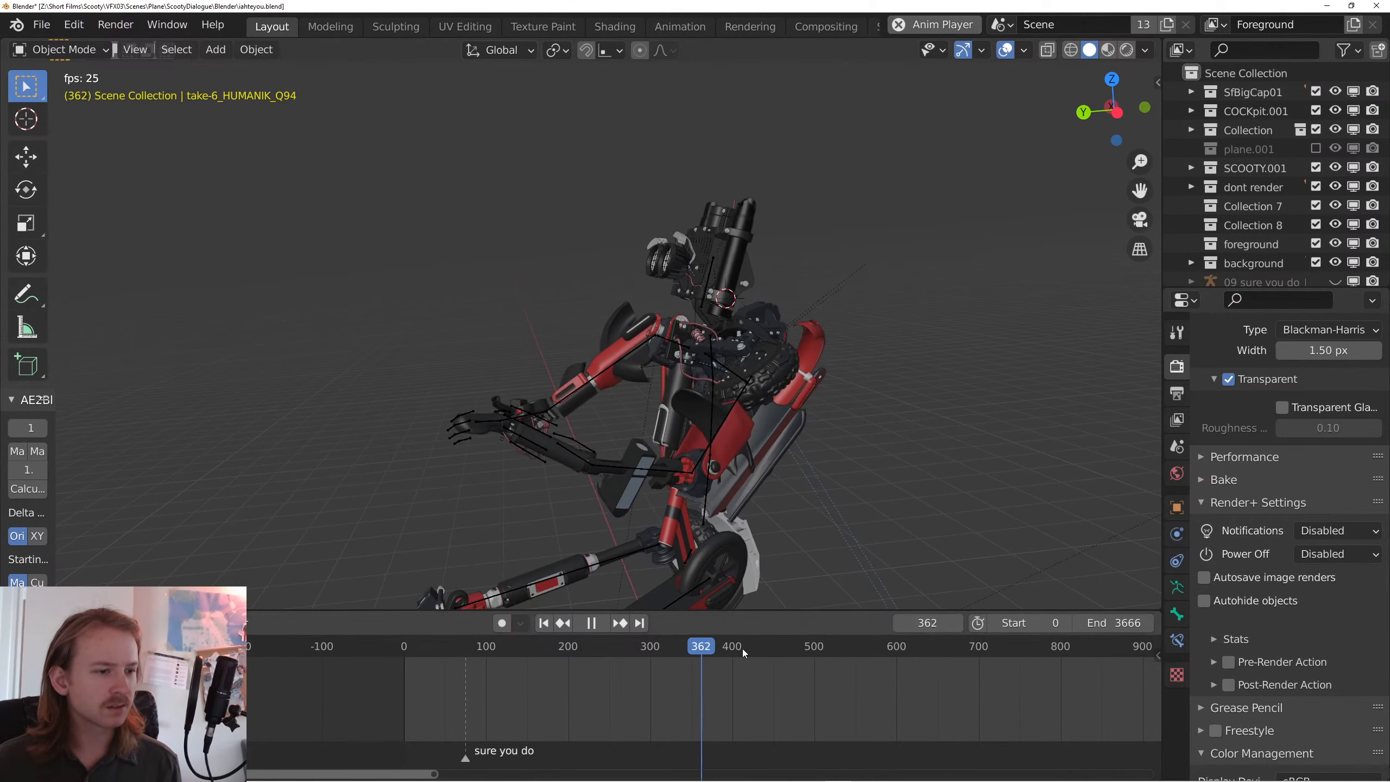
key("space")
left_click_drag(787, 653, 597, 662)
scroll(598, 662, "down", 4)
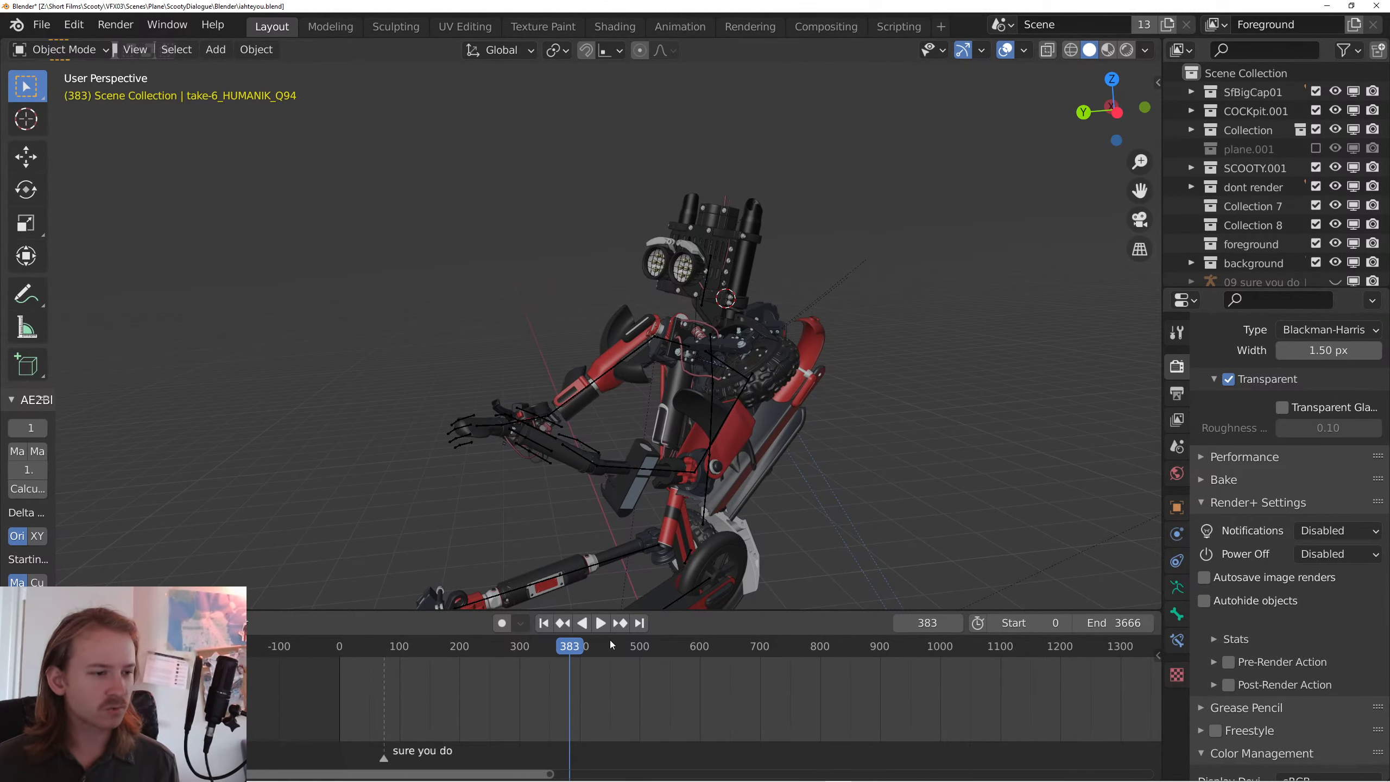
left_click(852, 648)
key("space")
left_click_drag(894, 665, 562, 659)
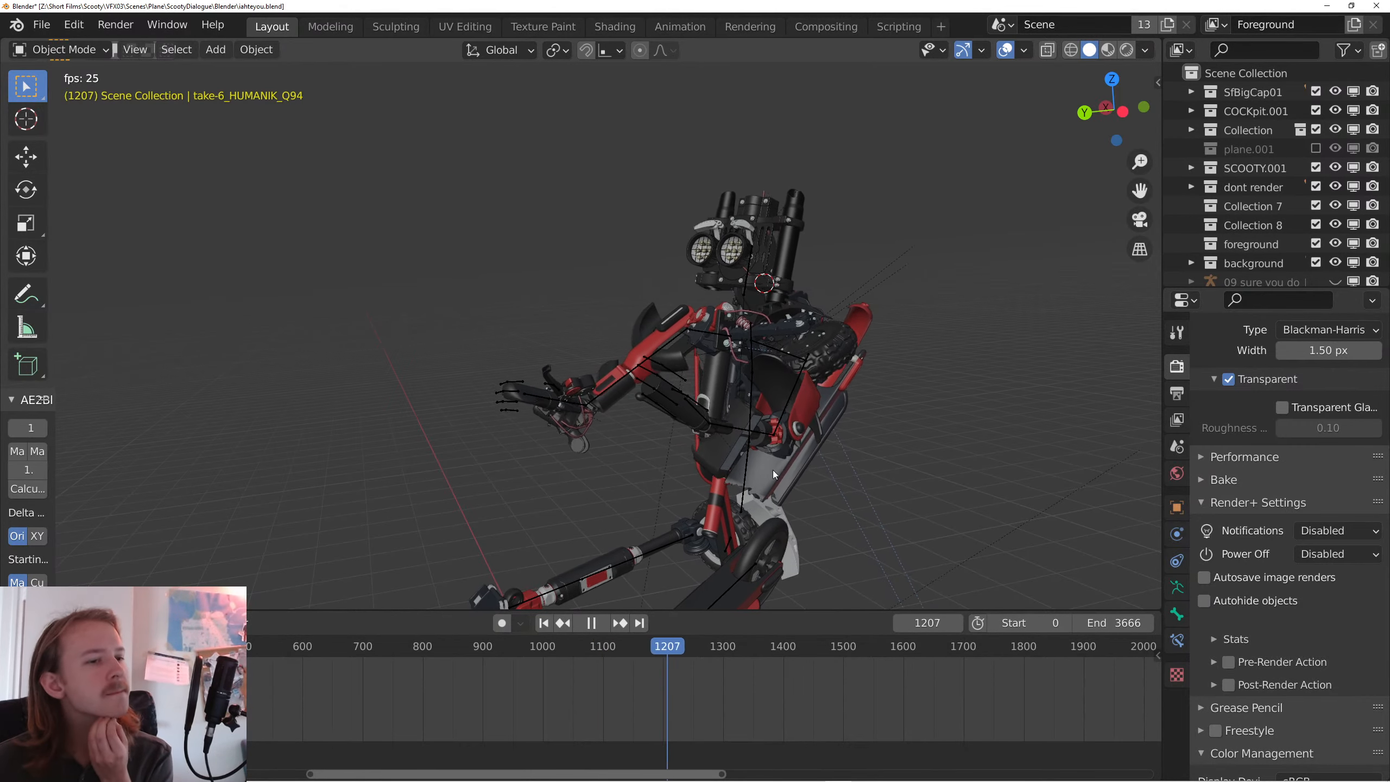
- Select the motion capture armature, stop at frame 1106 and select all its bones in Pose Mode
left_click(747, 431)
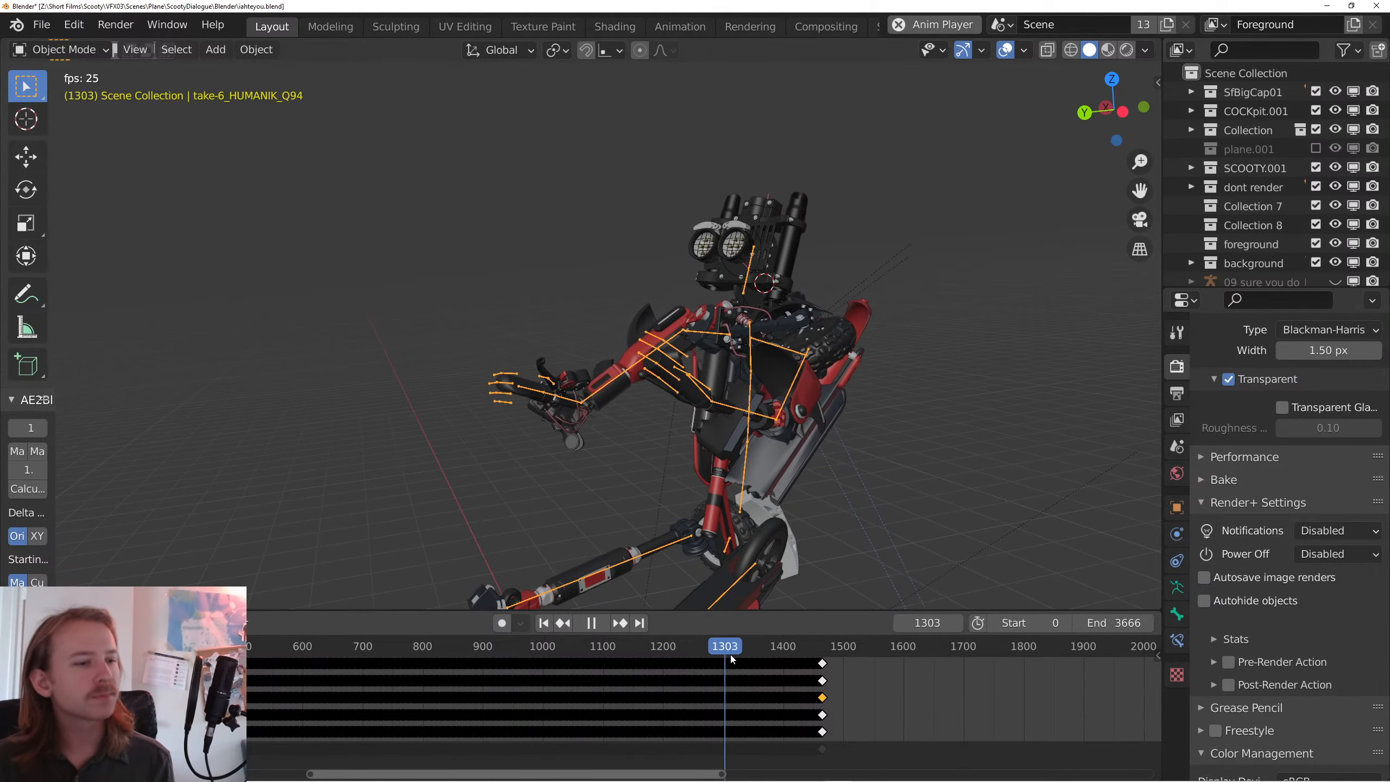
left_click_drag(742, 645, 581, 652)
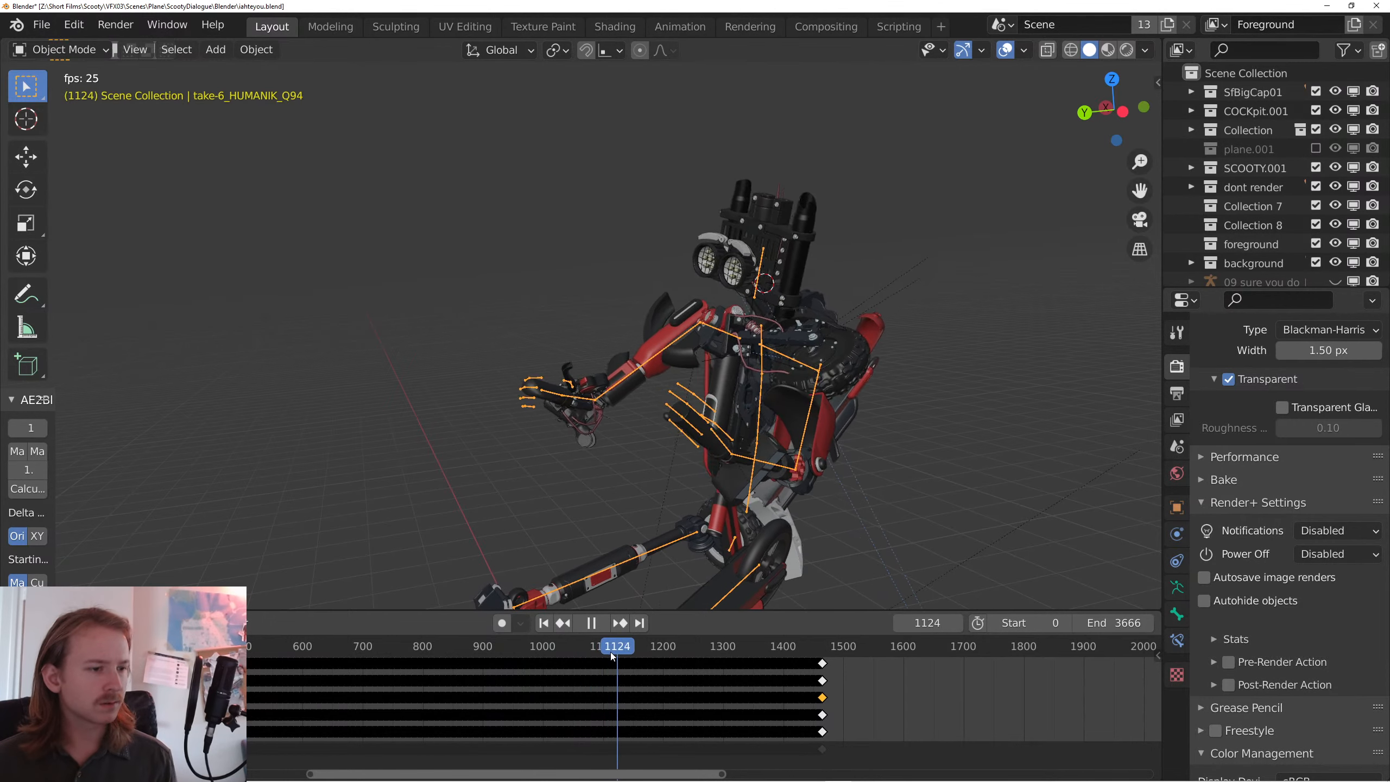
key("space")
left_click(607, 652)
key("ctrl+Tab")
key("a")
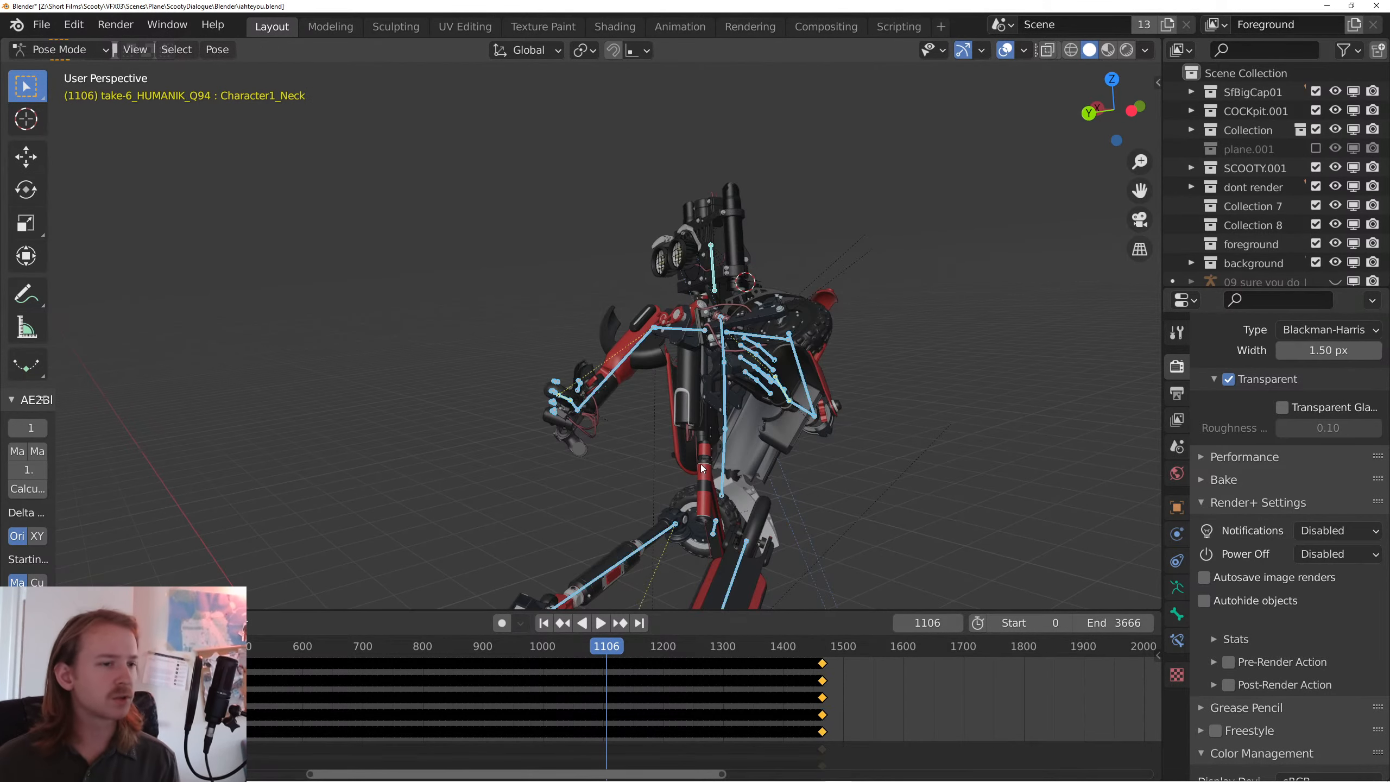
- Move all the armature's keyframes about 1,100 frames earlier so the chosen section starts at frame 0
left_click_drag(770, 731, 1116, 734)
scroll(941, 713, "down", 9)
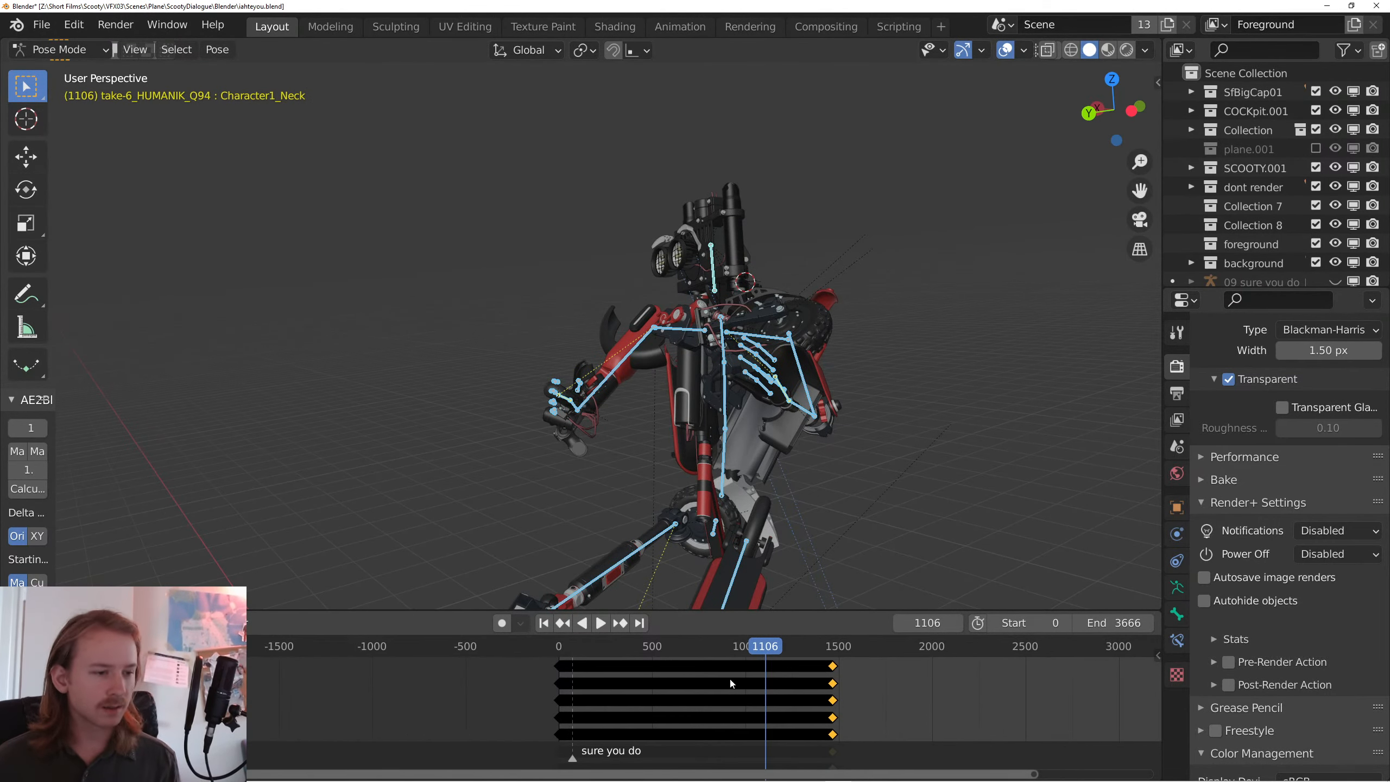
left_click_drag(778, 674, 820, 670)
key("g")
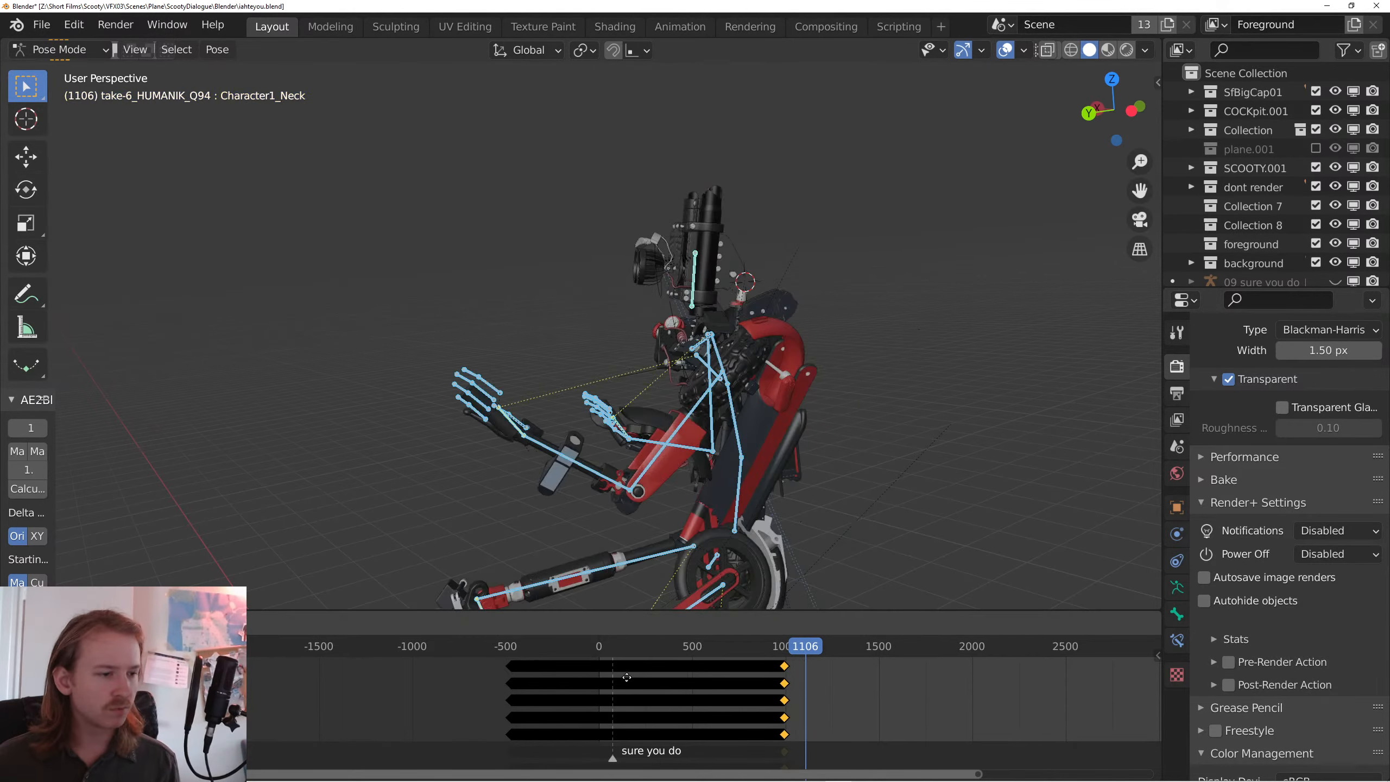
left_click(599, 681)
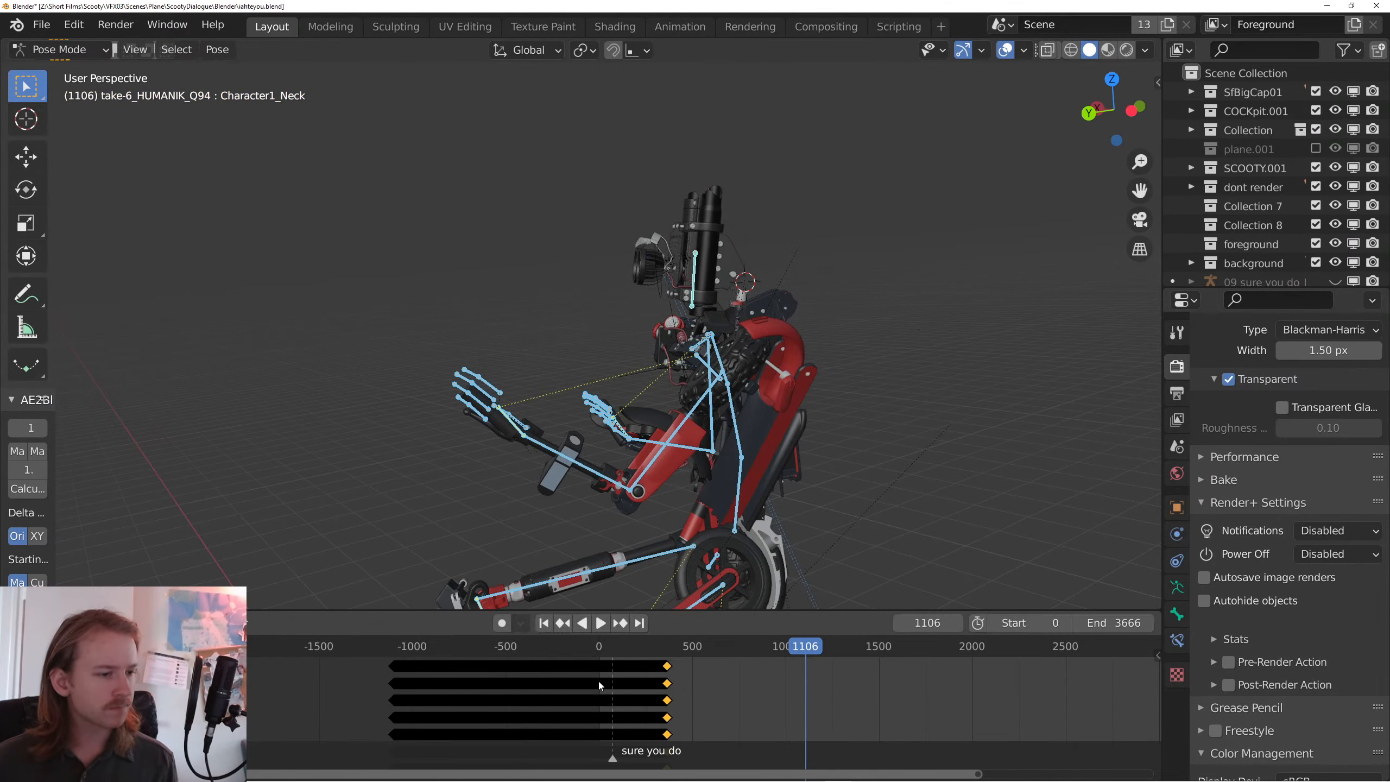
- Return to Object Mode and play the shot from frame 0 through the camera with the plane footage shown
left_click(544, 622)
key("KP_0")
key("ctrl+Tab")
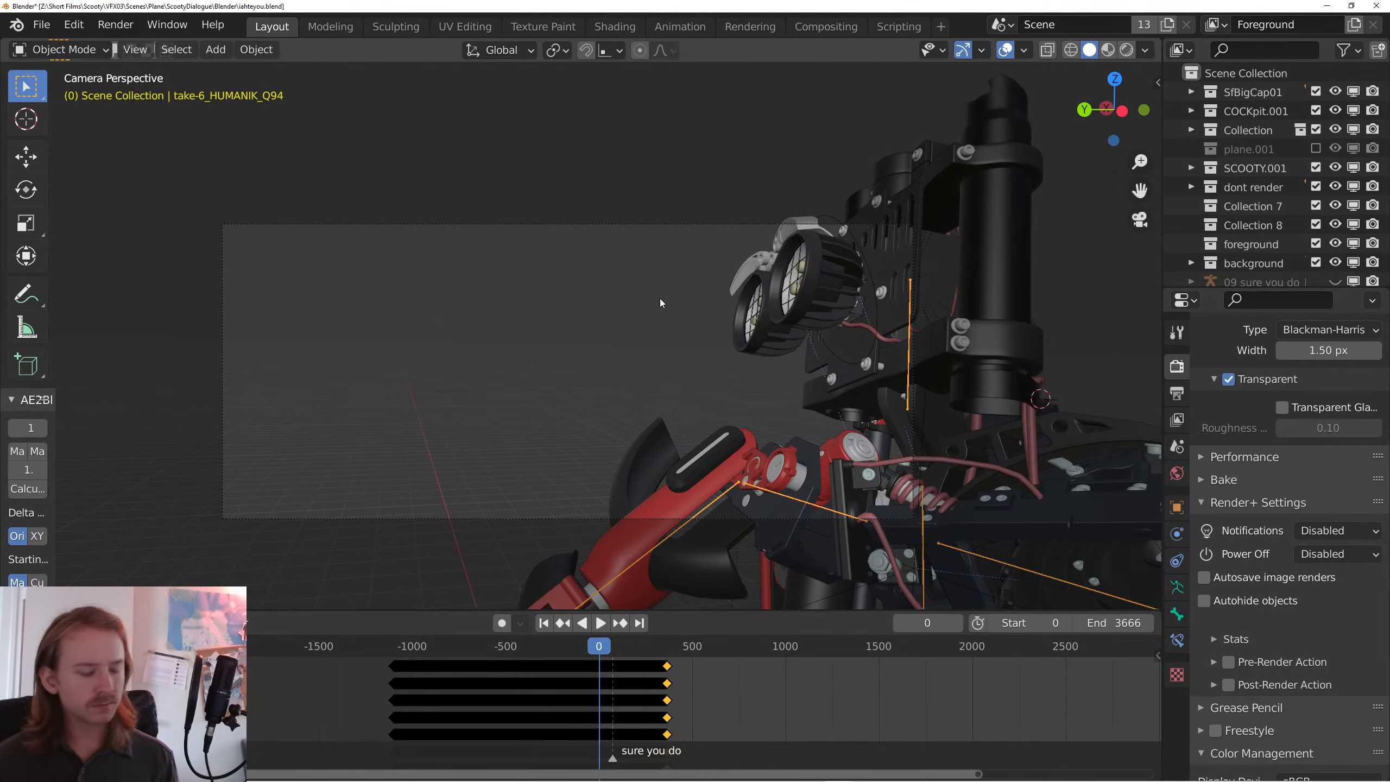
key("space")
left_click(430, 452)
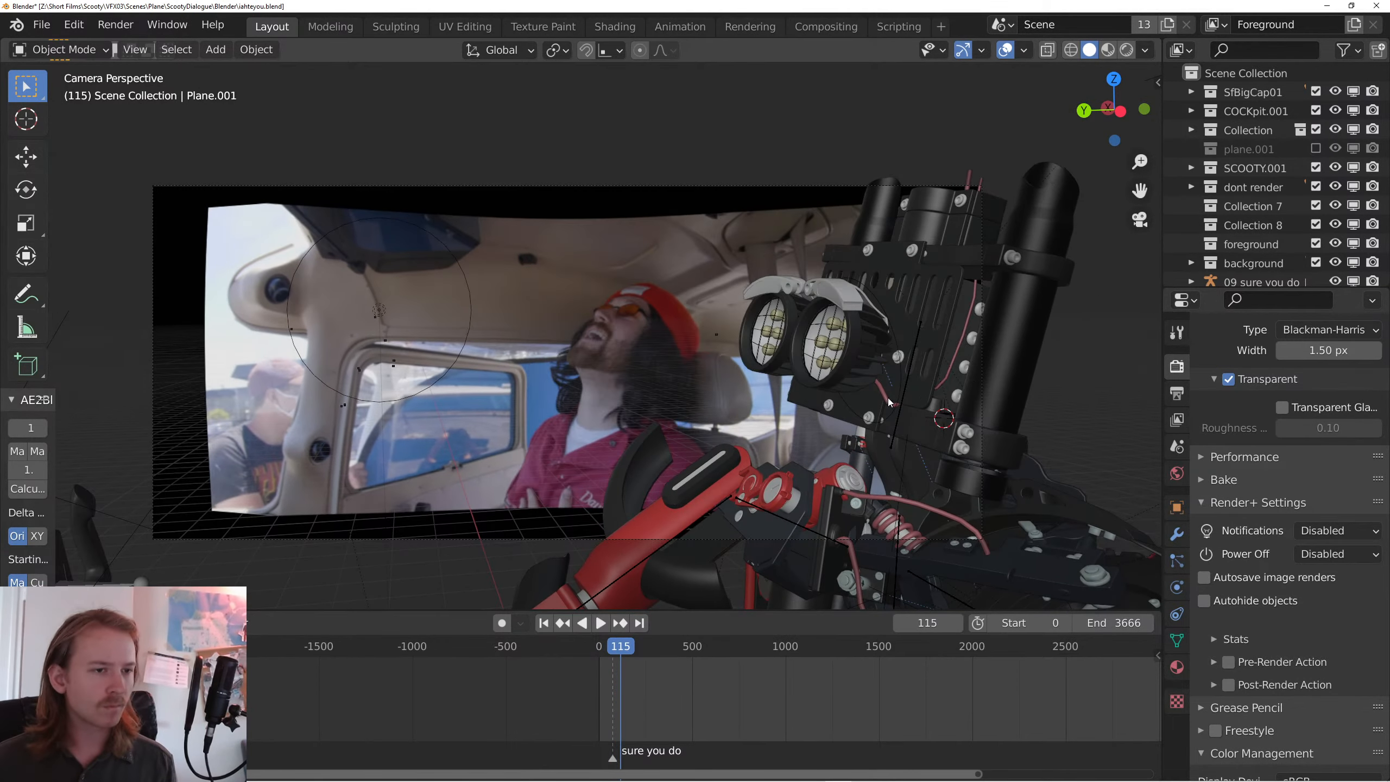
- Select the motion capture armature and replay the shot from frame 0, comparing its motion with the "sure you do" marker
left_click(902, 400)
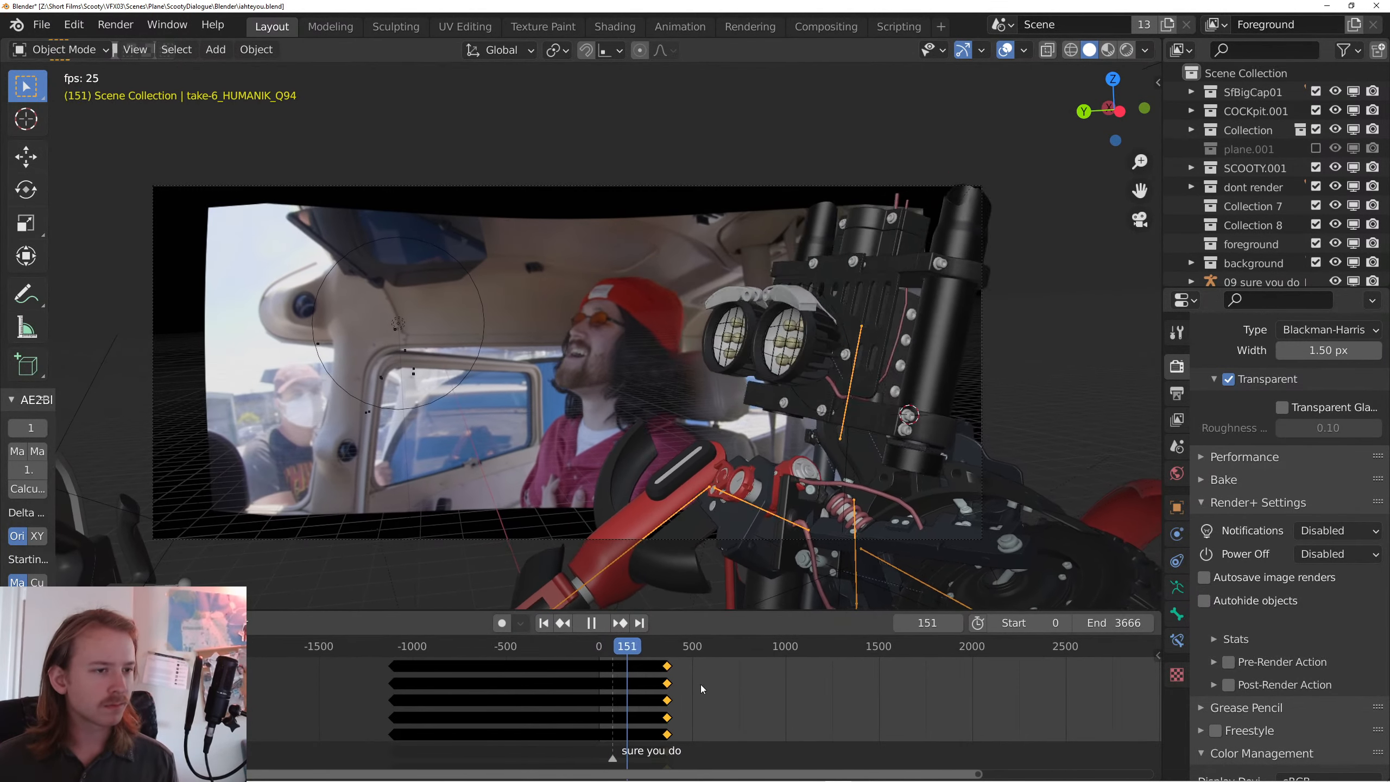
scroll(702, 690, "up", 3)
key("space")
left_click(546, 623)
key("space")
scroll(552, 675, "up", 2)
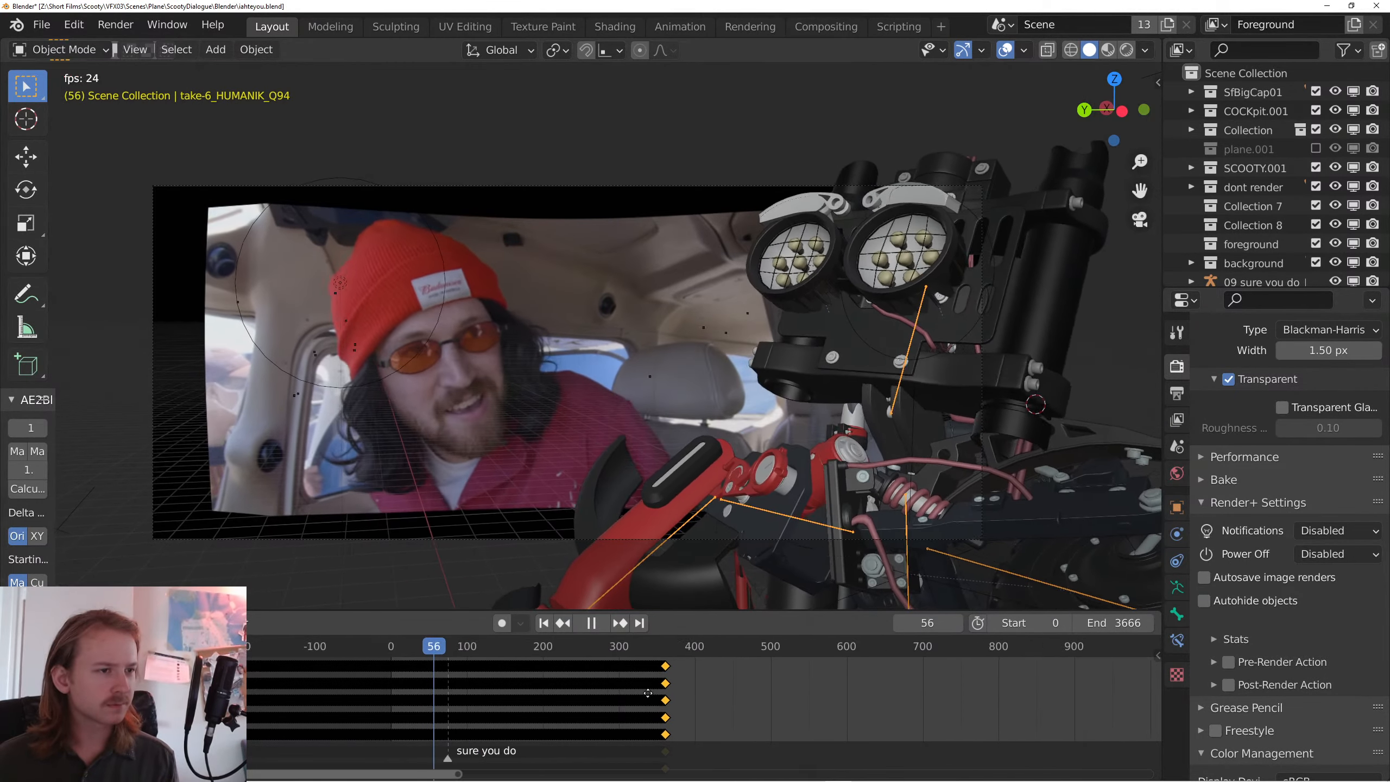
scroll(688, 691, "up", 2)
left_click_drag(650, 684, 736, 687)
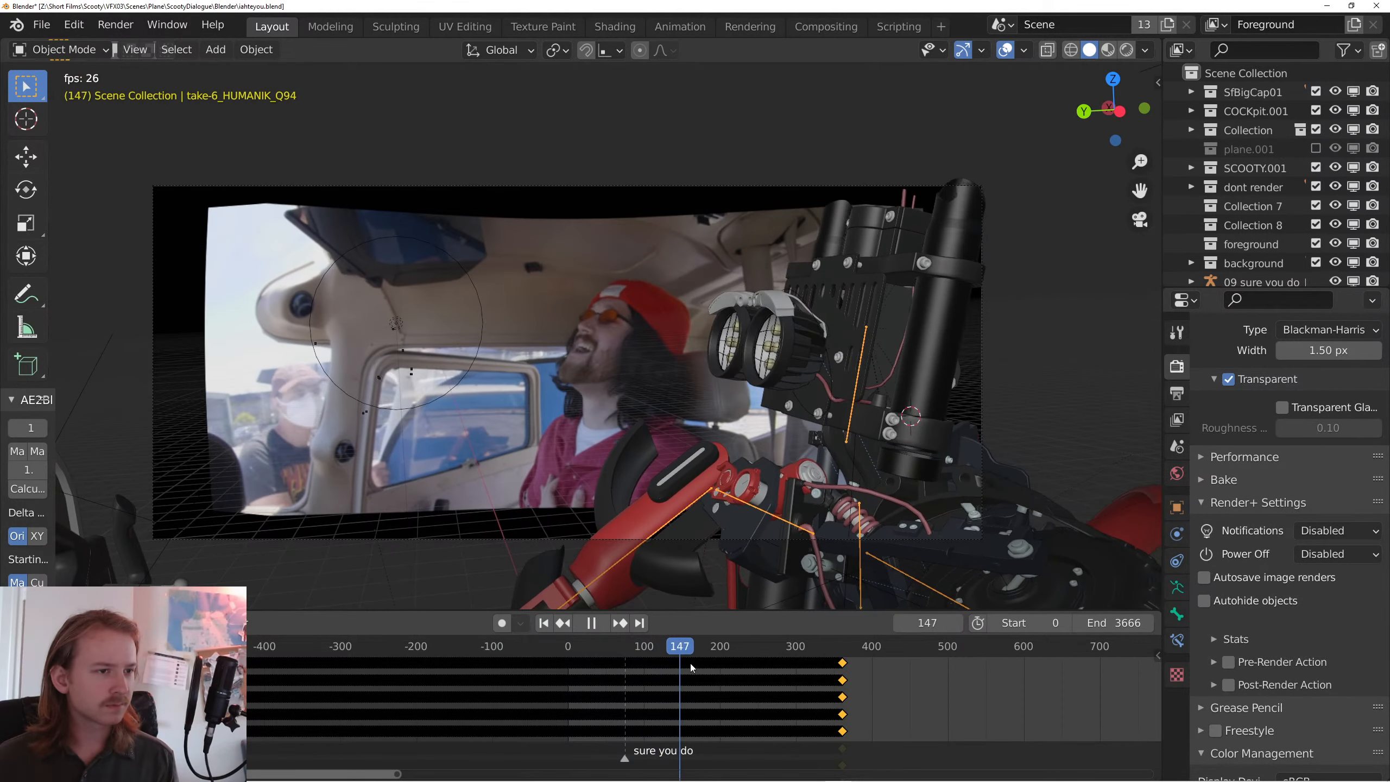
- Slide the take's keyframes in time against the "sure you do" marker, ending the take near frame 370
left_click_drag(629, 651, 542, 657)
key("g")
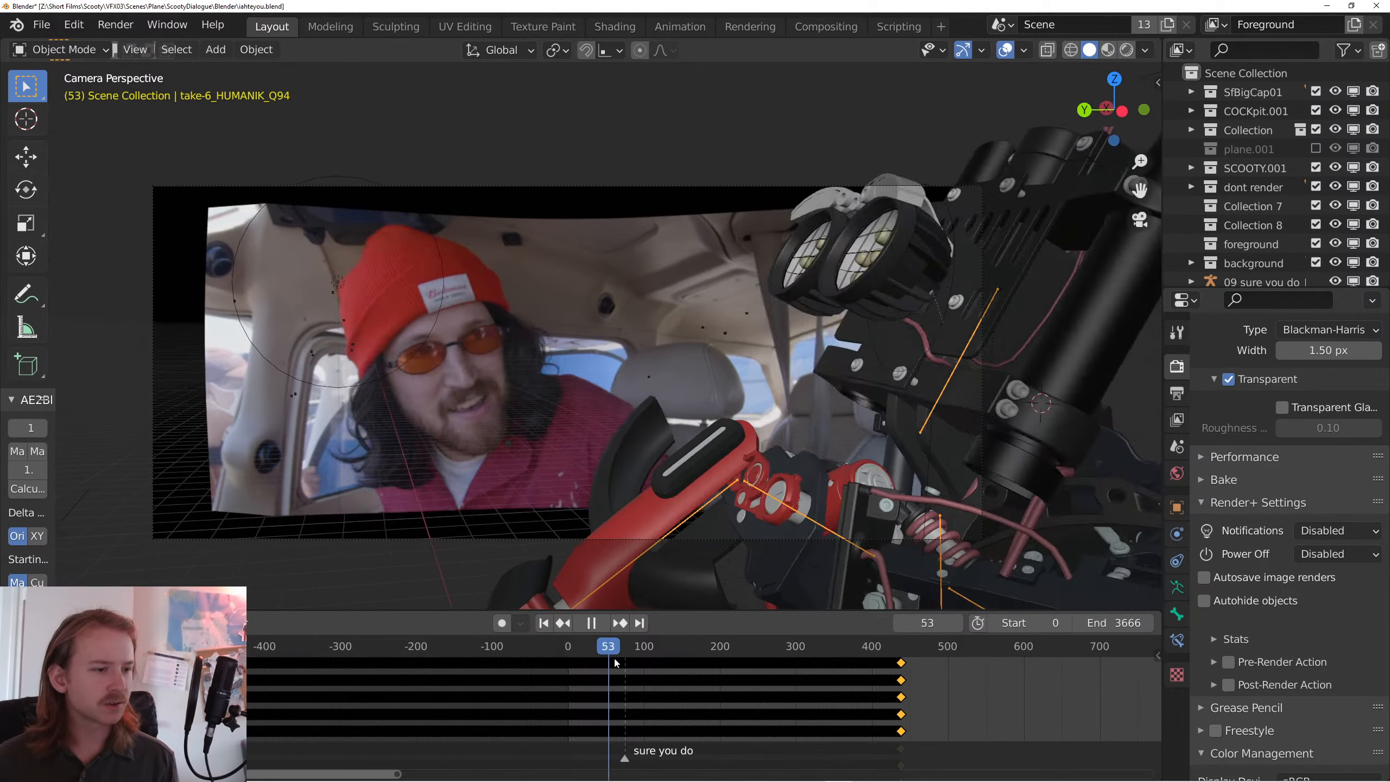
key("space")
scroll(617, 713, "up", 15)
left_click_drag(483, 692, 580, 665)
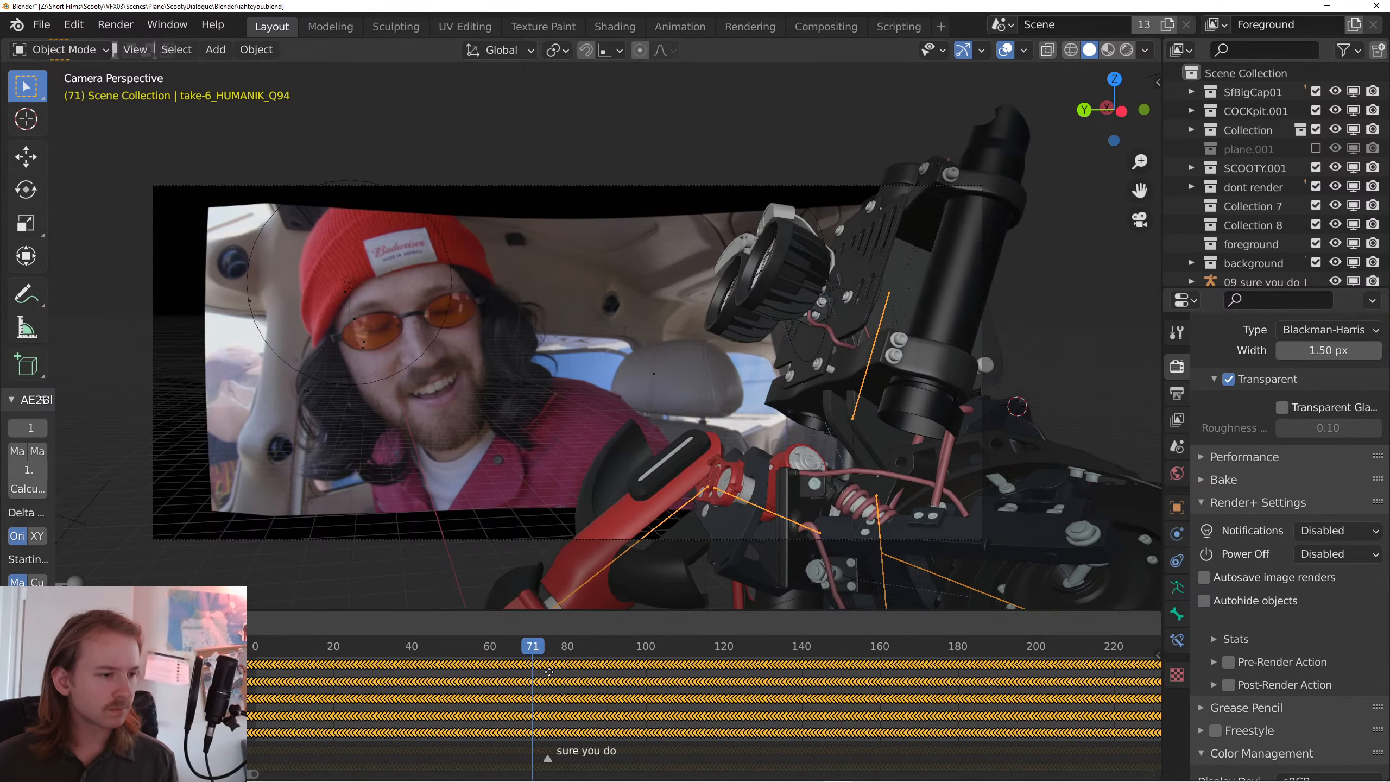
- Replay the retimed take around the "sure you do" marker and again from frame 0 to check its timing
left_click(391, 650)
key("space")
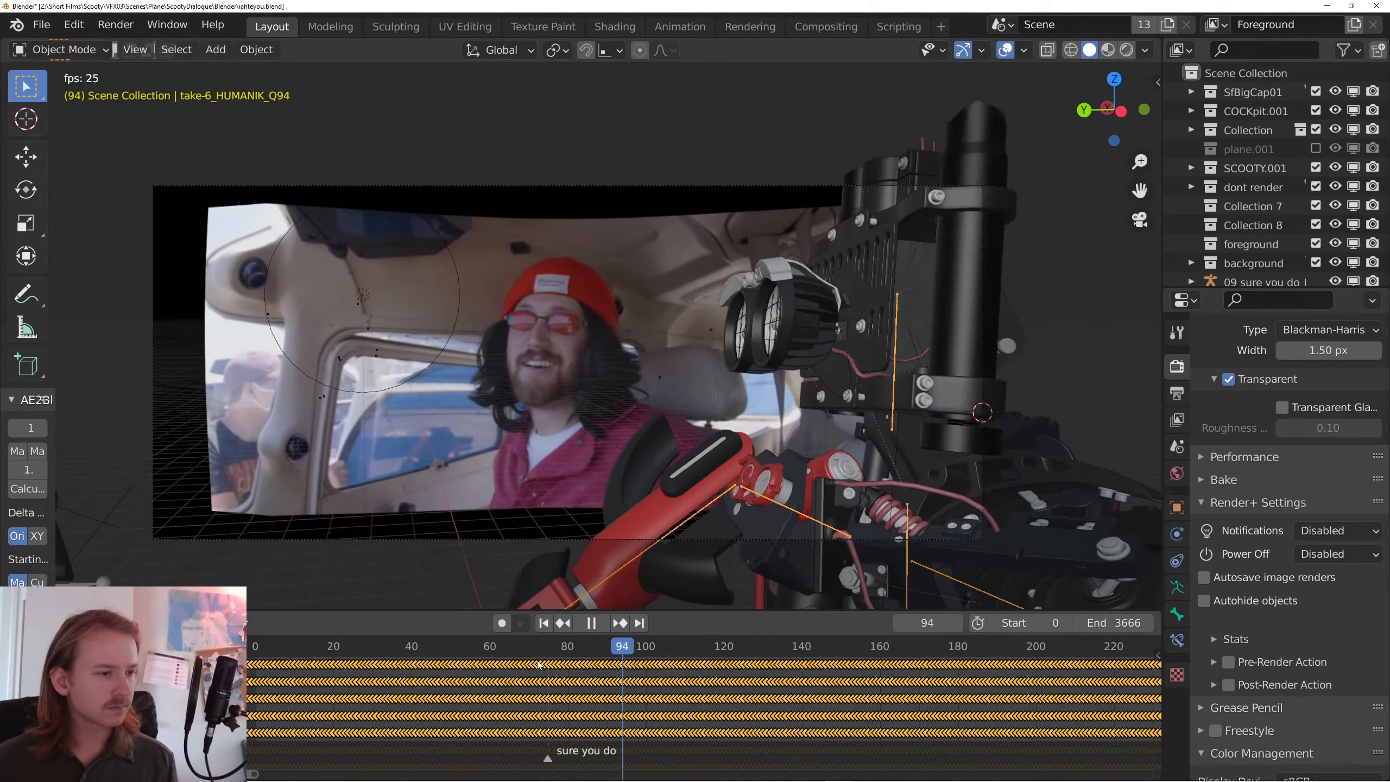
left_click(443, 645)
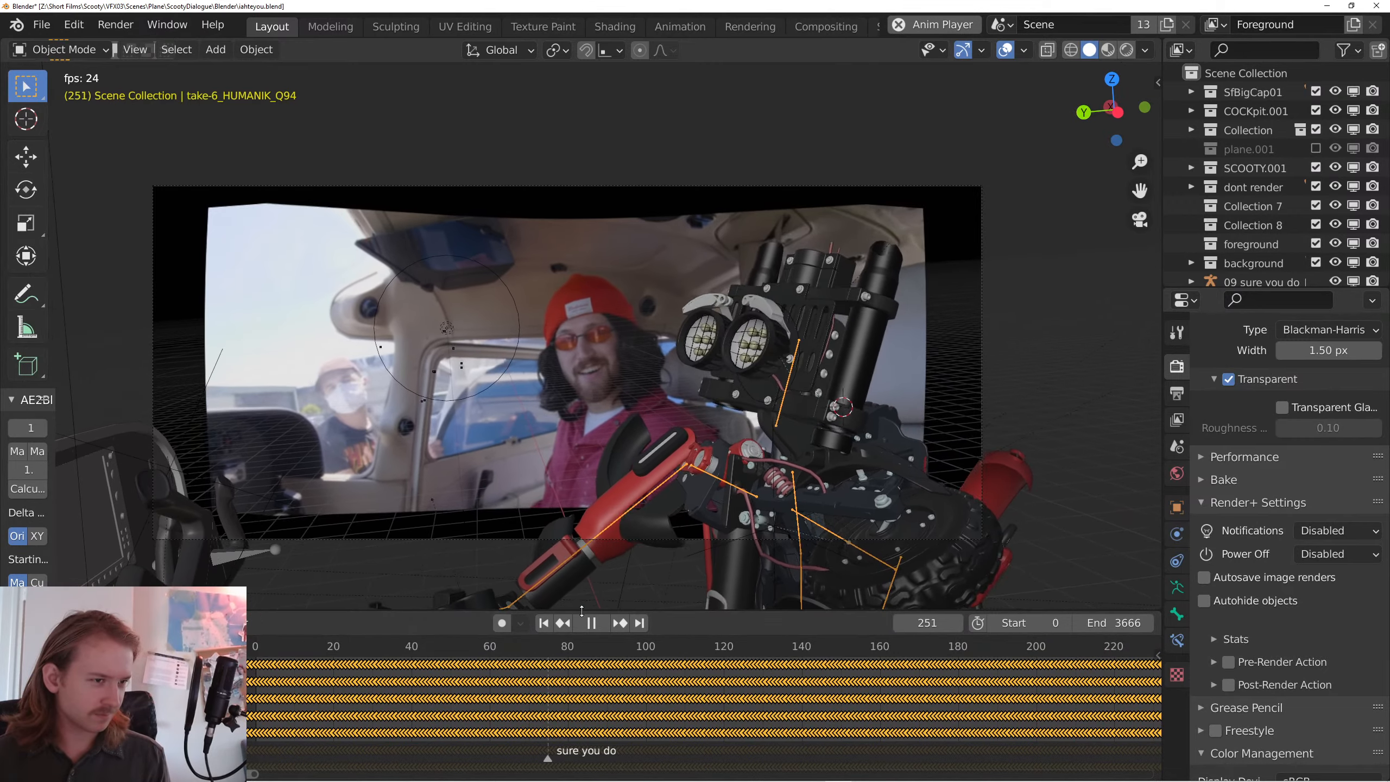
key("space")
scroll(821, 680, "down", 8)
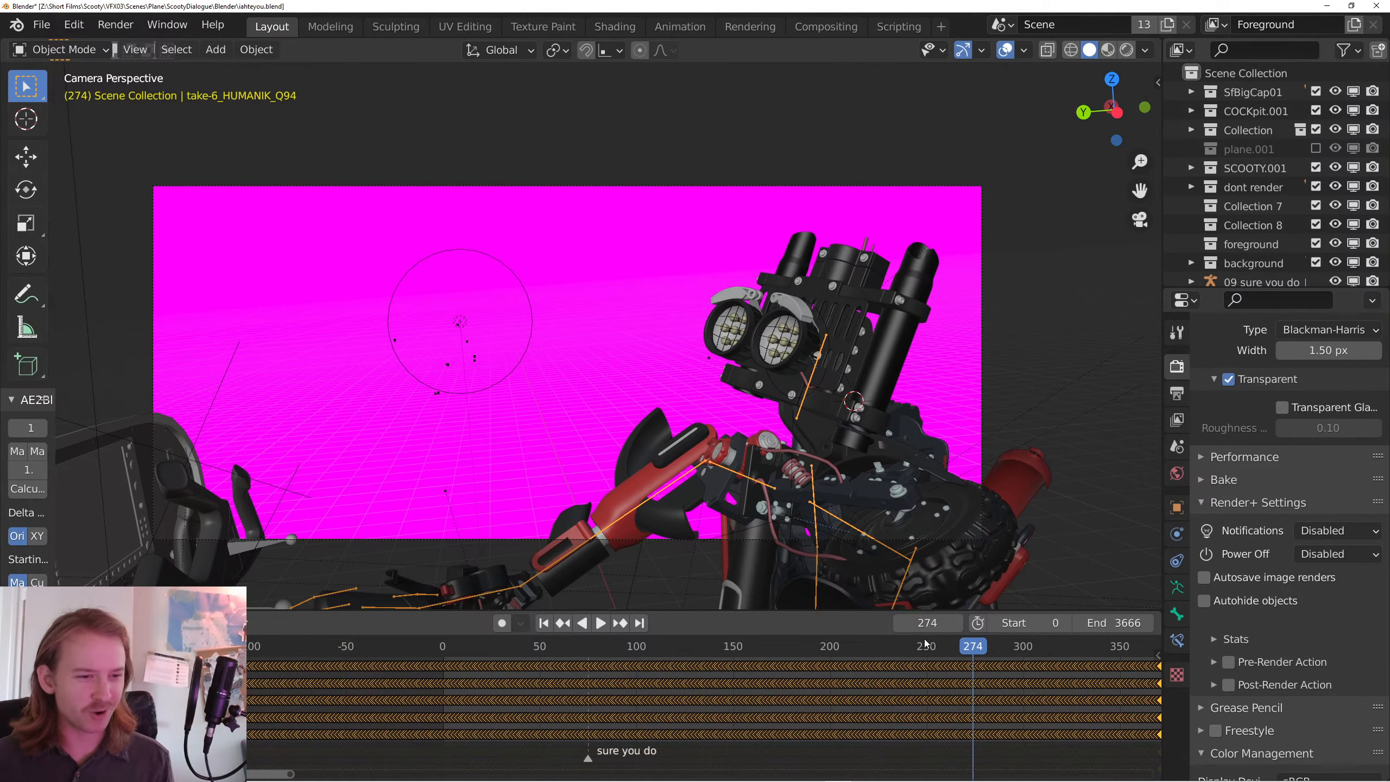
left_click_drag(599, 647, 442, 635)
key("space")
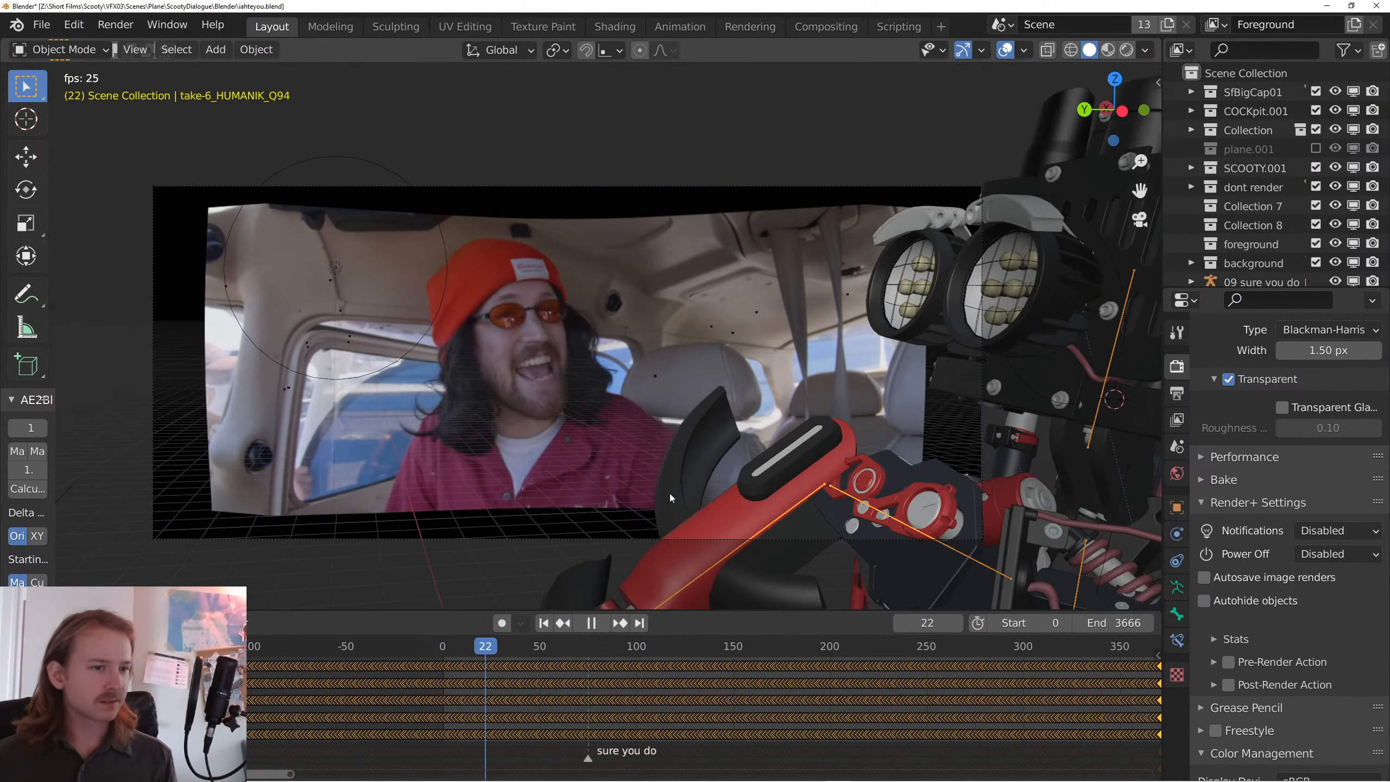
- Move the motion capture armature along the global Y axis and replay the shot from frame 0
key("space")
key("g")
key("y")
left_click(841, 380)
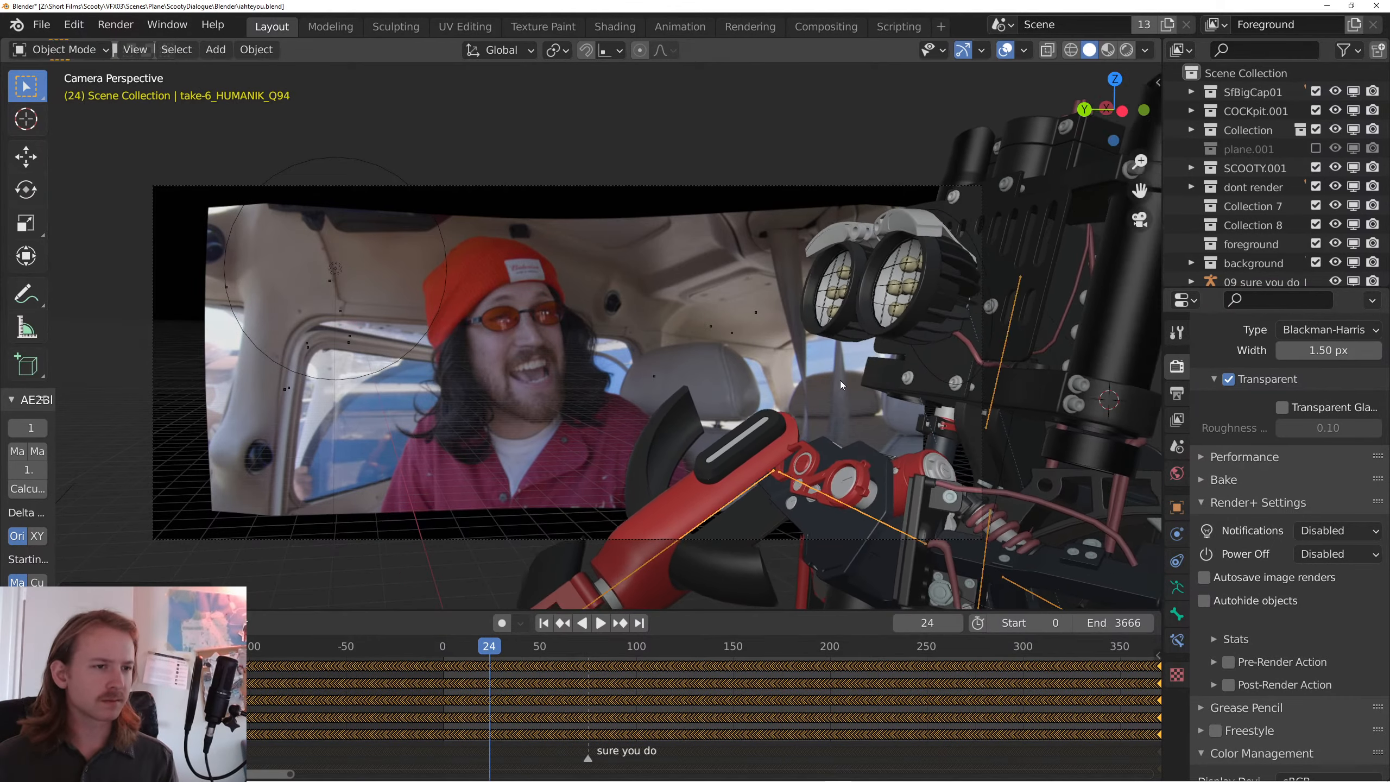
left_click(841, 380)
key("space")
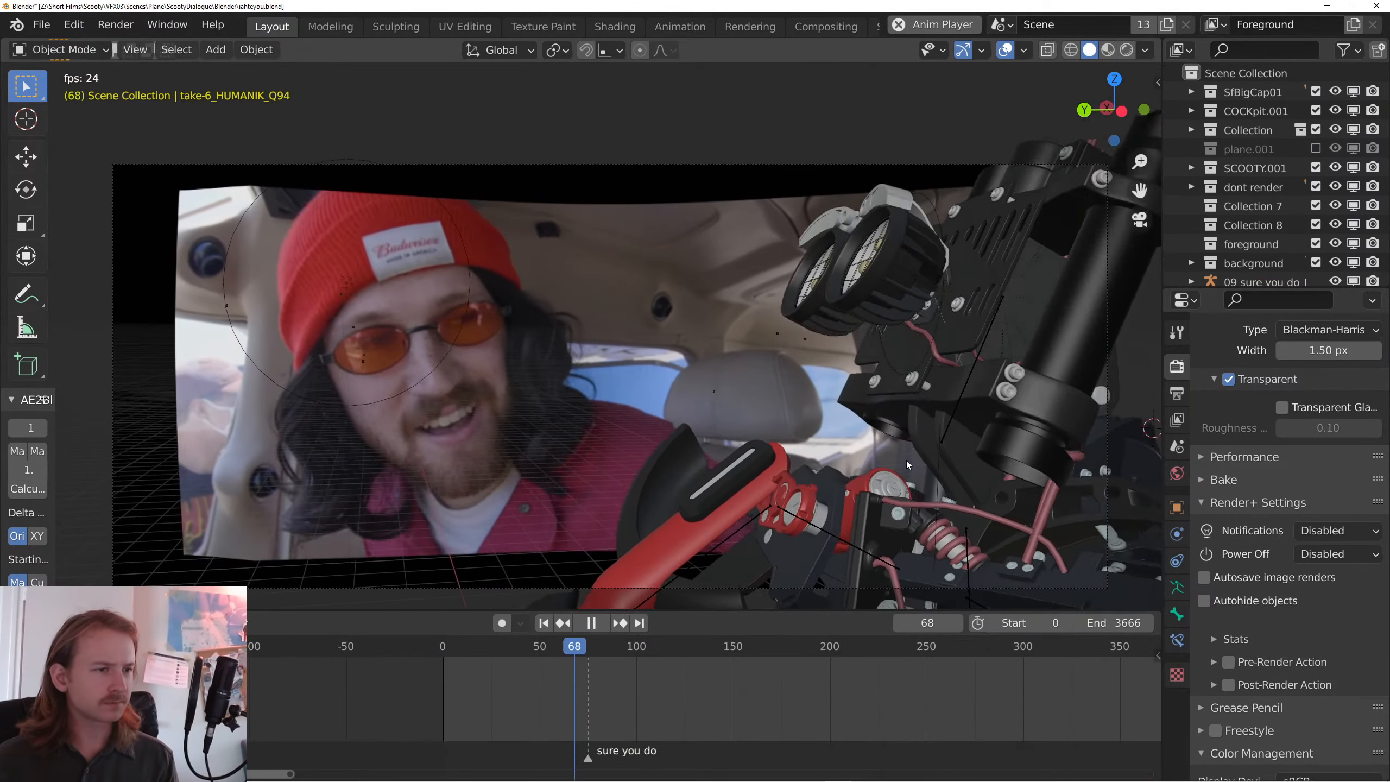
left_click(543, 623)
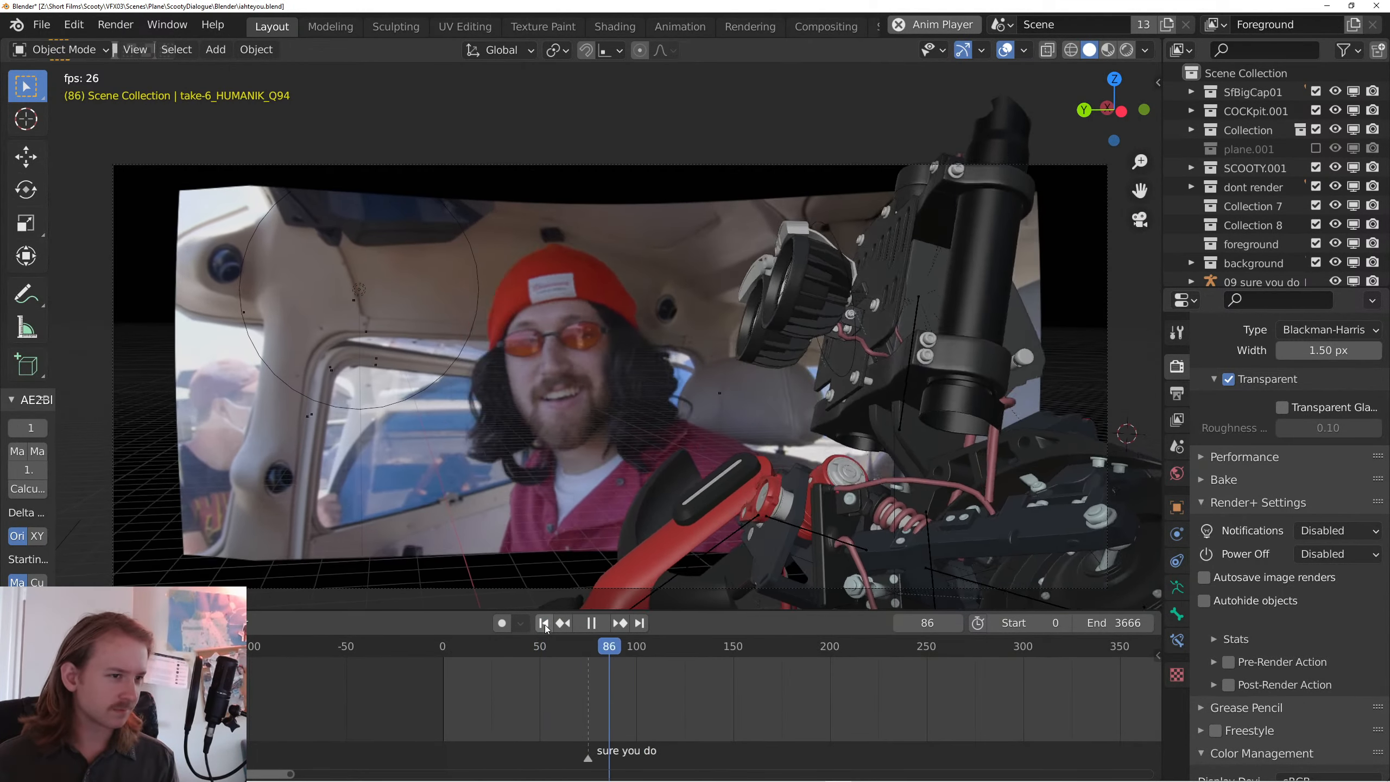
- Pause at frame 103, select the motion capture armature outside the camera view and trackball-rotate it
key("space")
left_click(891, 558)
left_click_drag(891, 553, 790, 514)
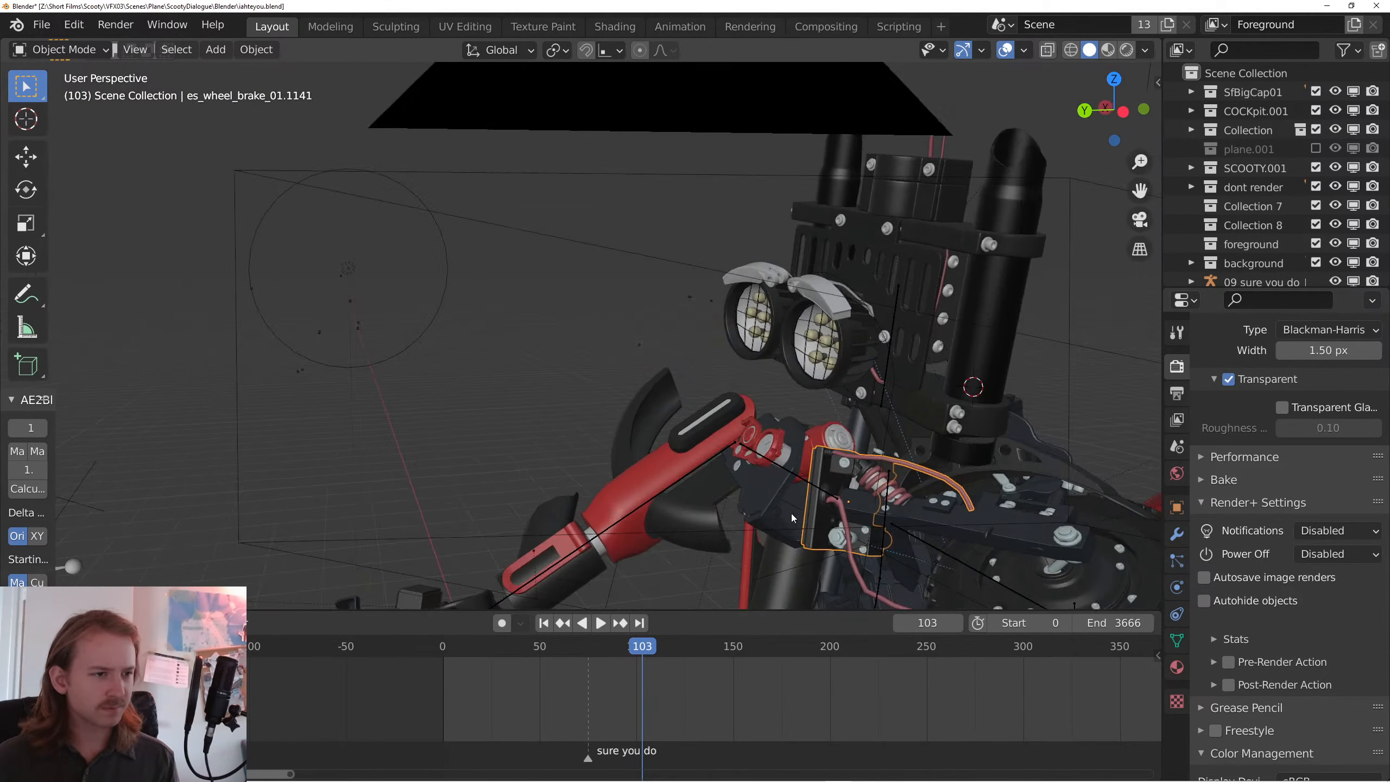
scroll(791, 513, "down", 8)
left_click_drag(795, 454, 583, 388)
scroll(583, 387, "up", 4)
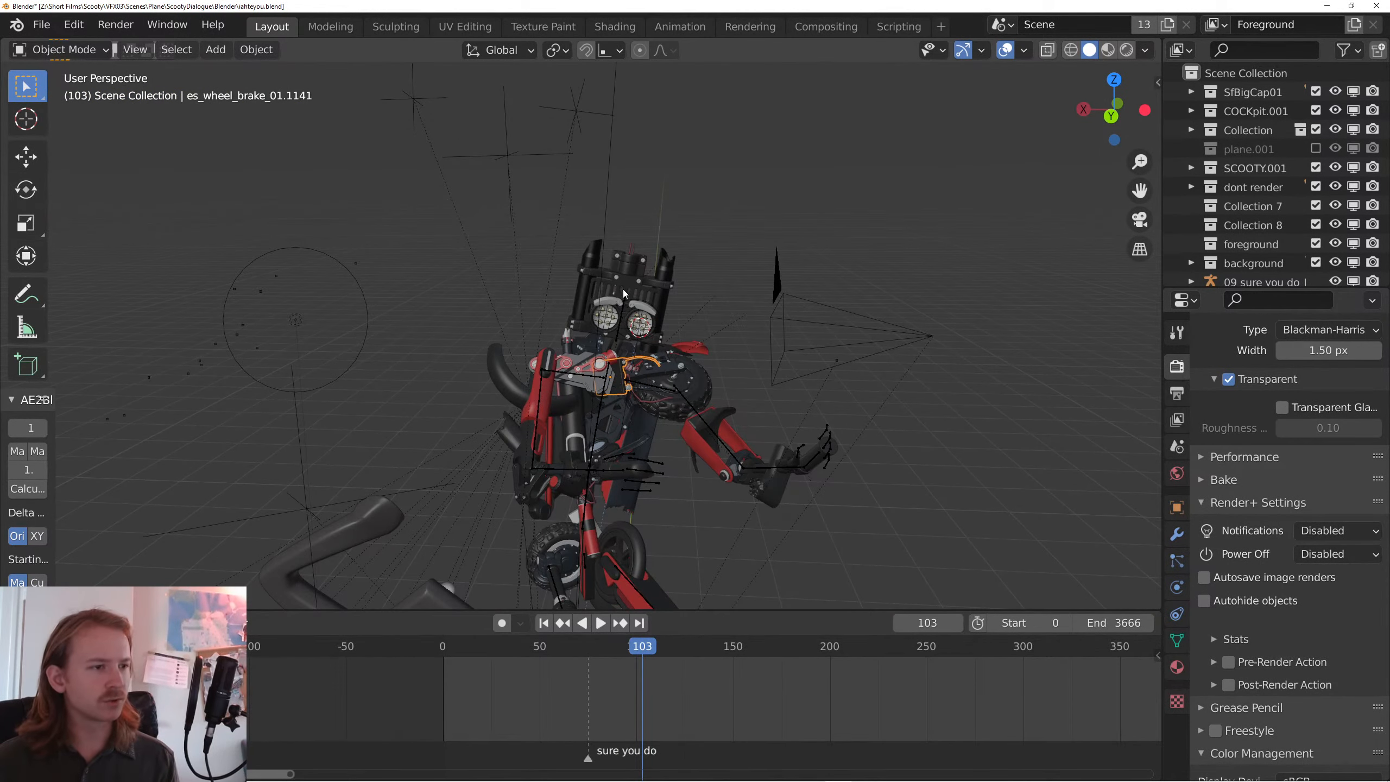
left_click(609, 343)
left_click_drag(610, 343, 675, 327)
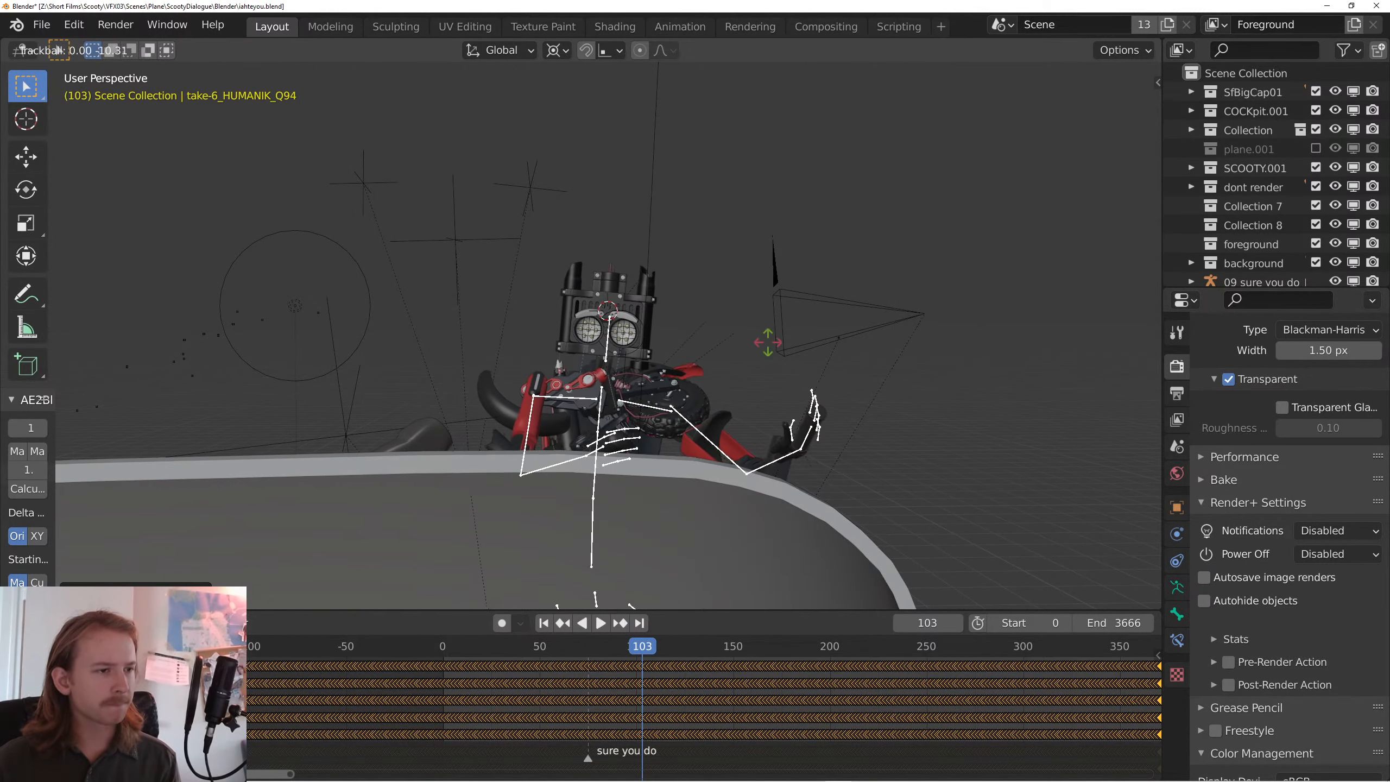
- Play the shot from frame 0 through the camera to review the robot's adjusted orientation
key("KP_0")
key("space")
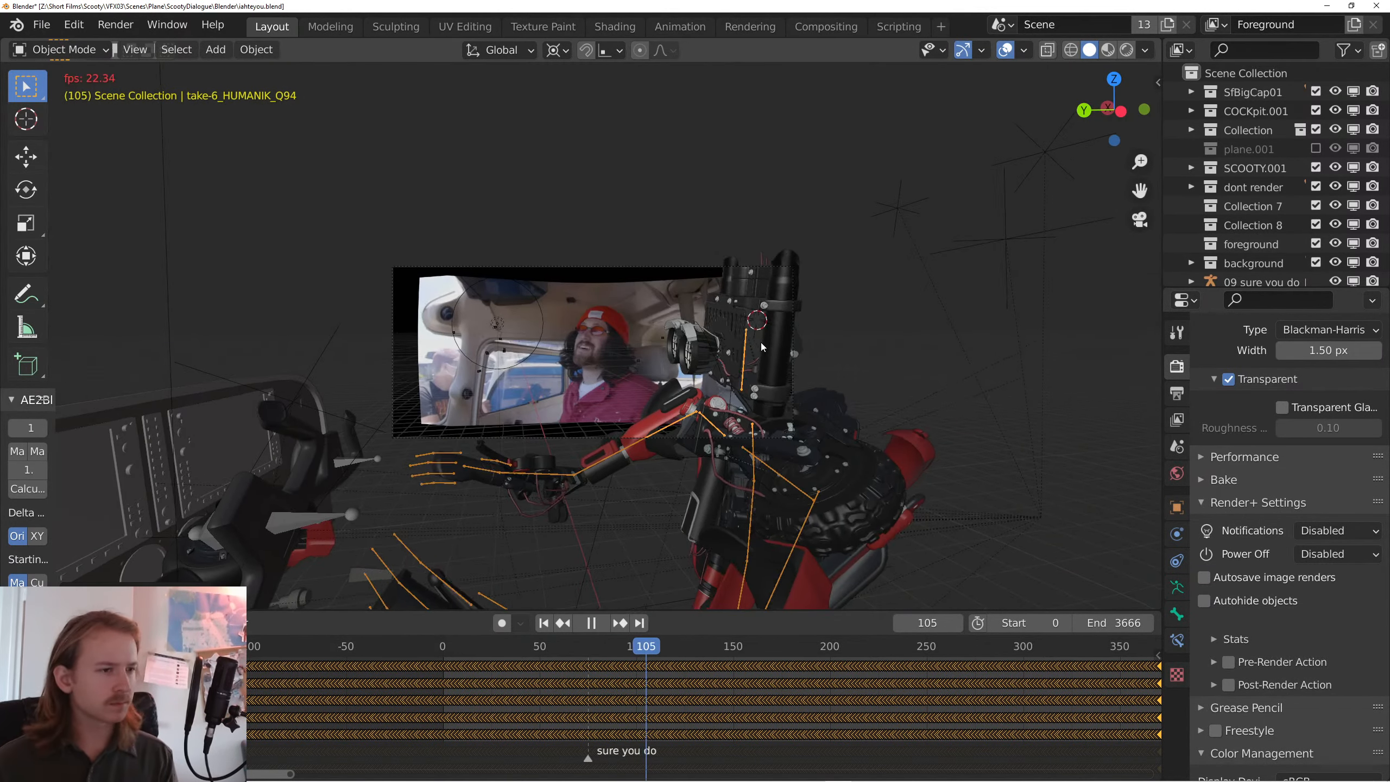
scroll(808, 330, "up", 1)
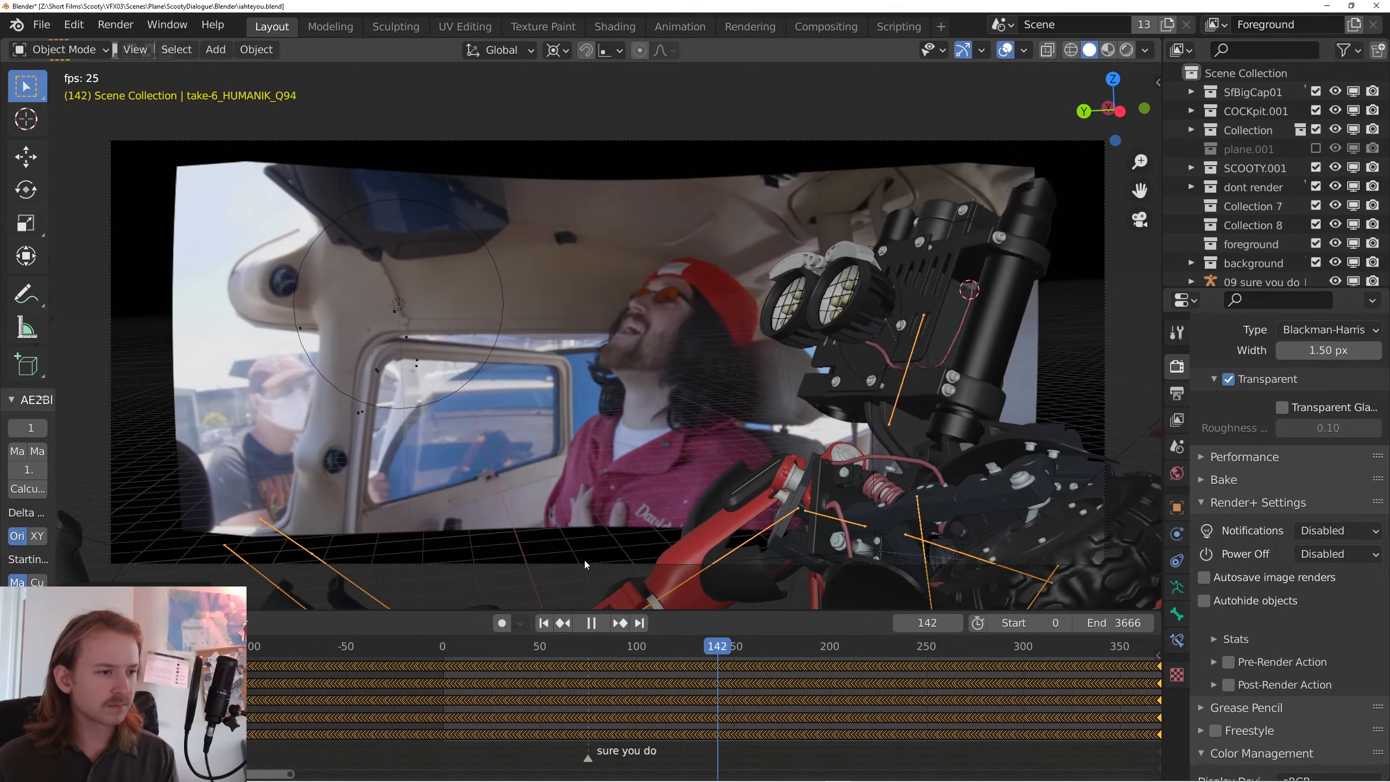
left_click(544, 623)
key("space")
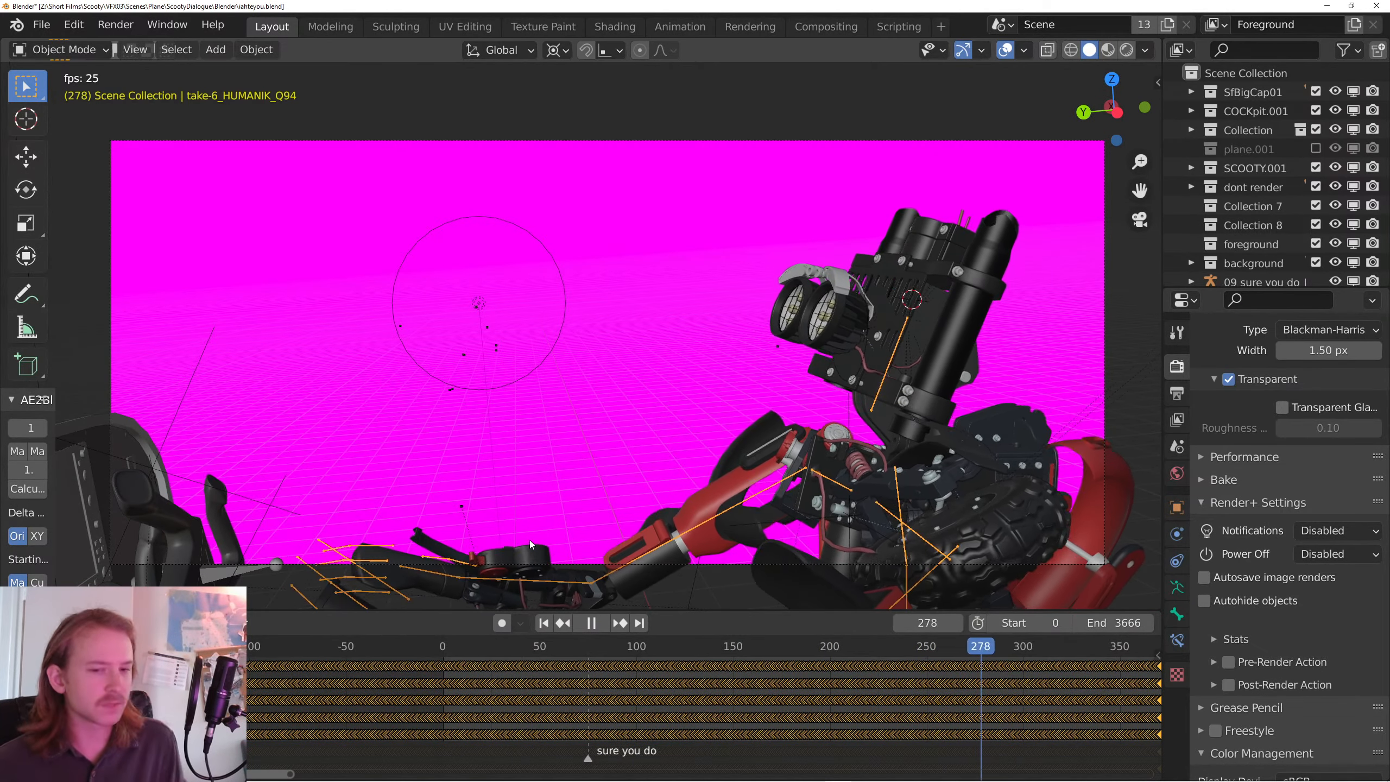
key("space")
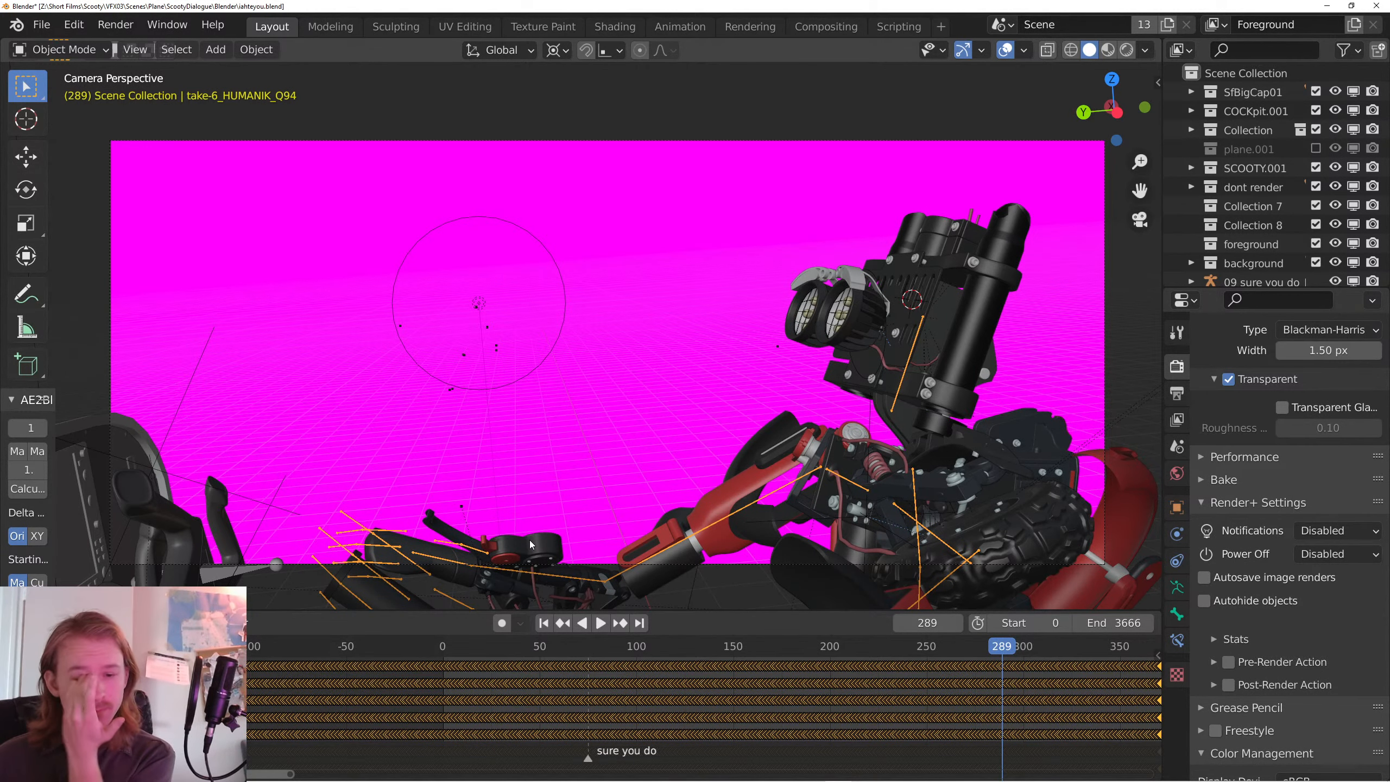
- Replay the shot in a closer camera view and scrub to frame 60, just before the "sure you do" marker
left_click(540, 623)
scroll(637, 424, "up", 2)
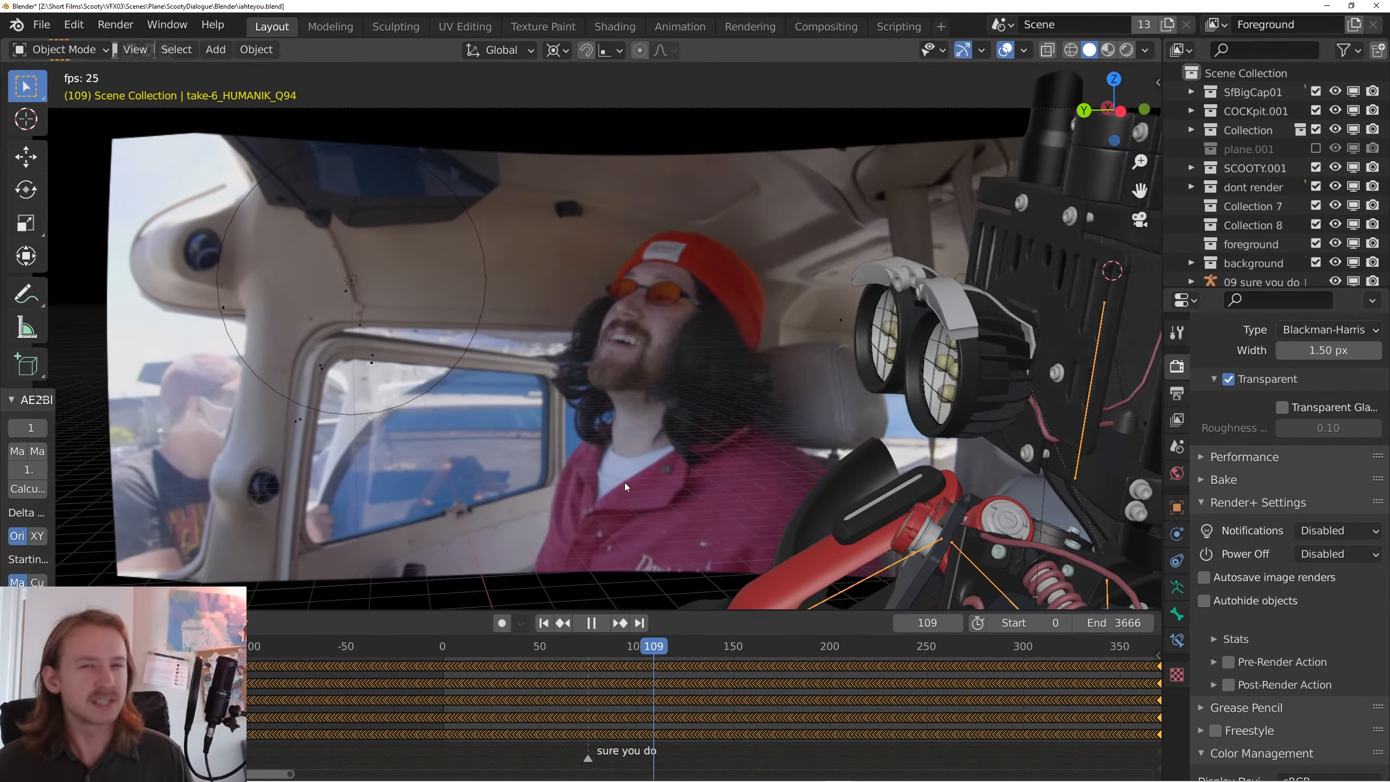
left_click_drag(557, 708, 460, 725)
scroll(471, 707, "up", 2)
left_click(314, 648)
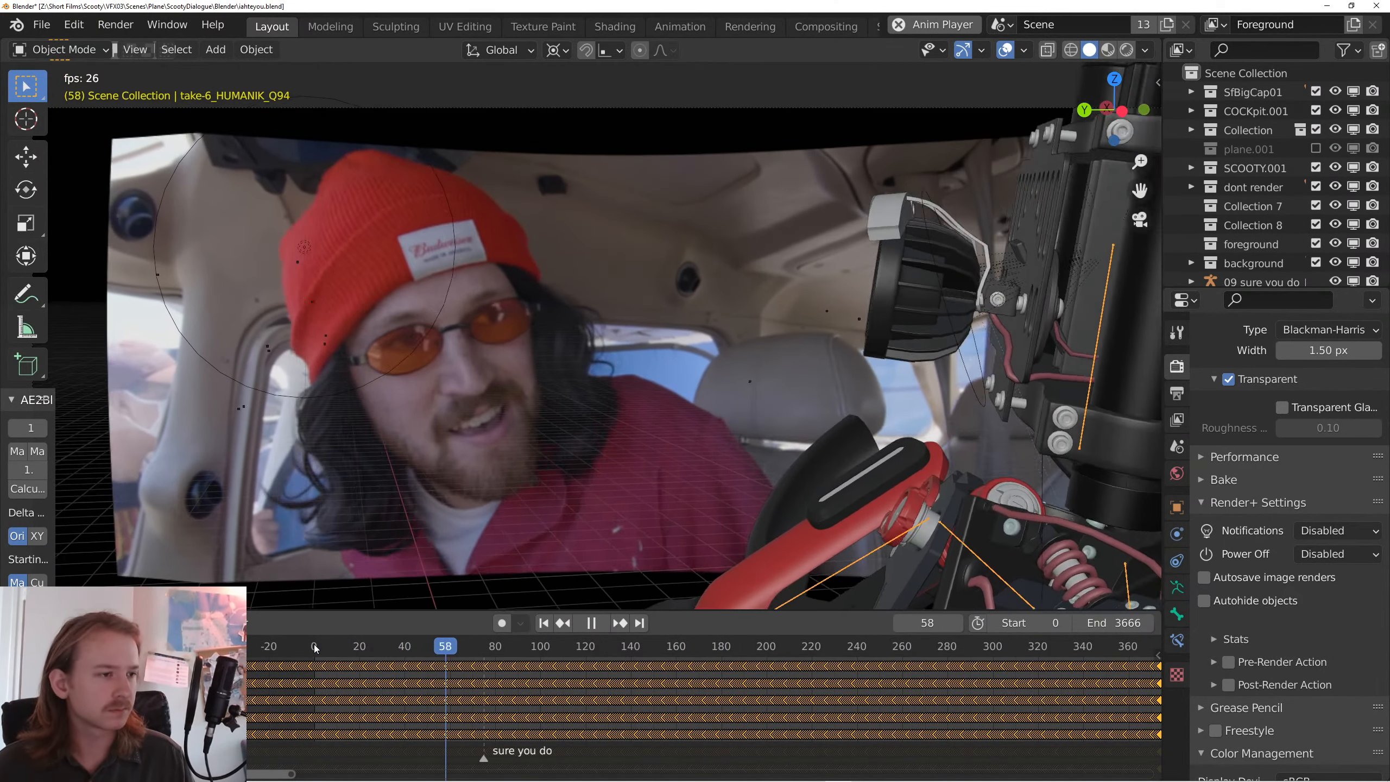
left_click(450, 648)
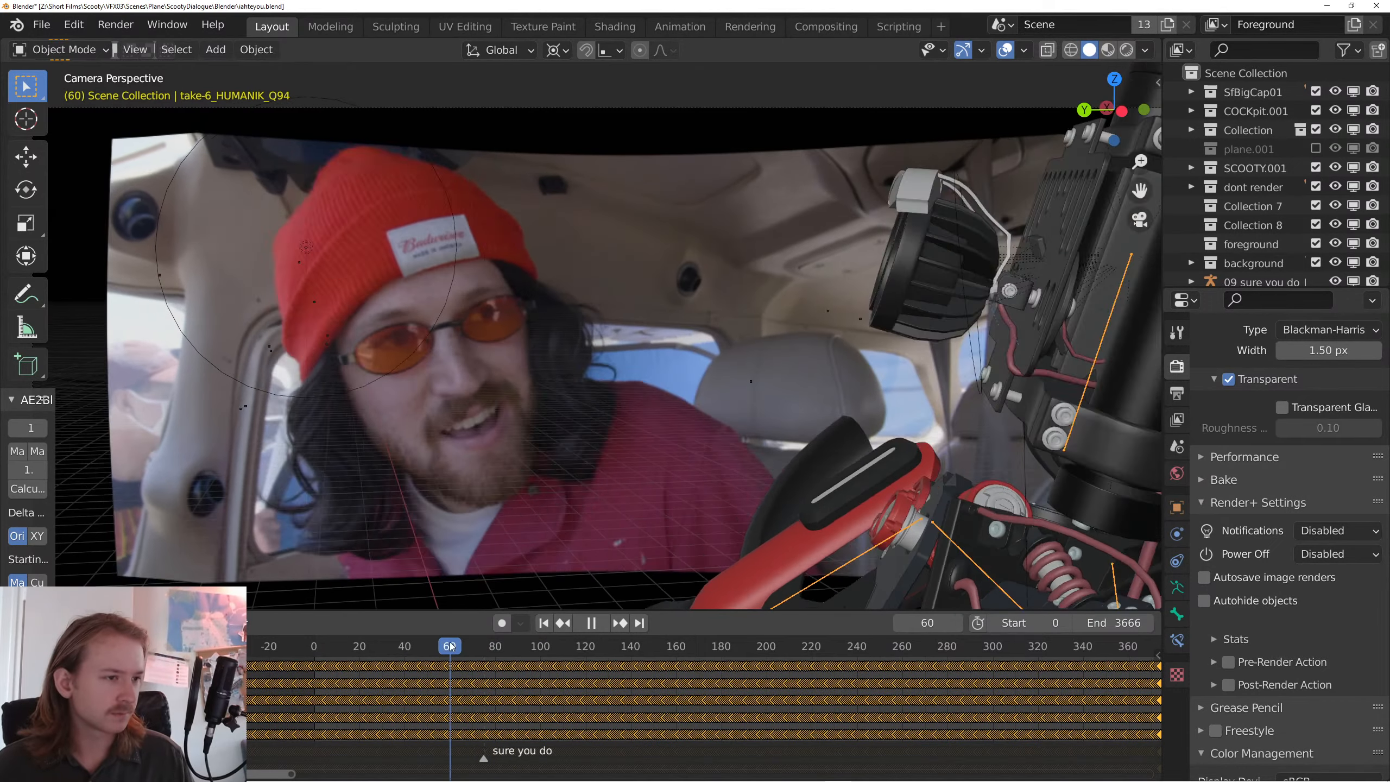
- Play the shot from frame 60 through the "sure you do" line and review the robot's framing
key("space")
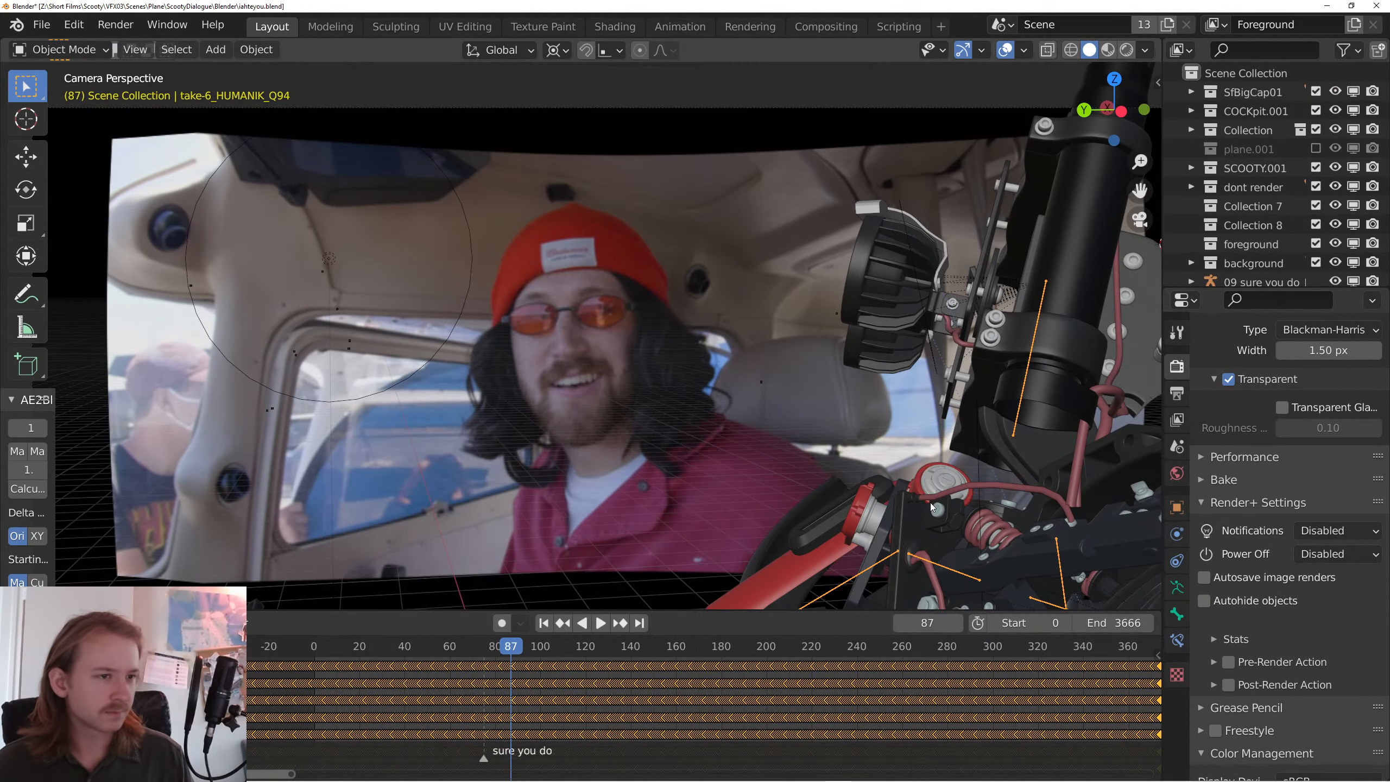
key("space")
right_click(908, 518)
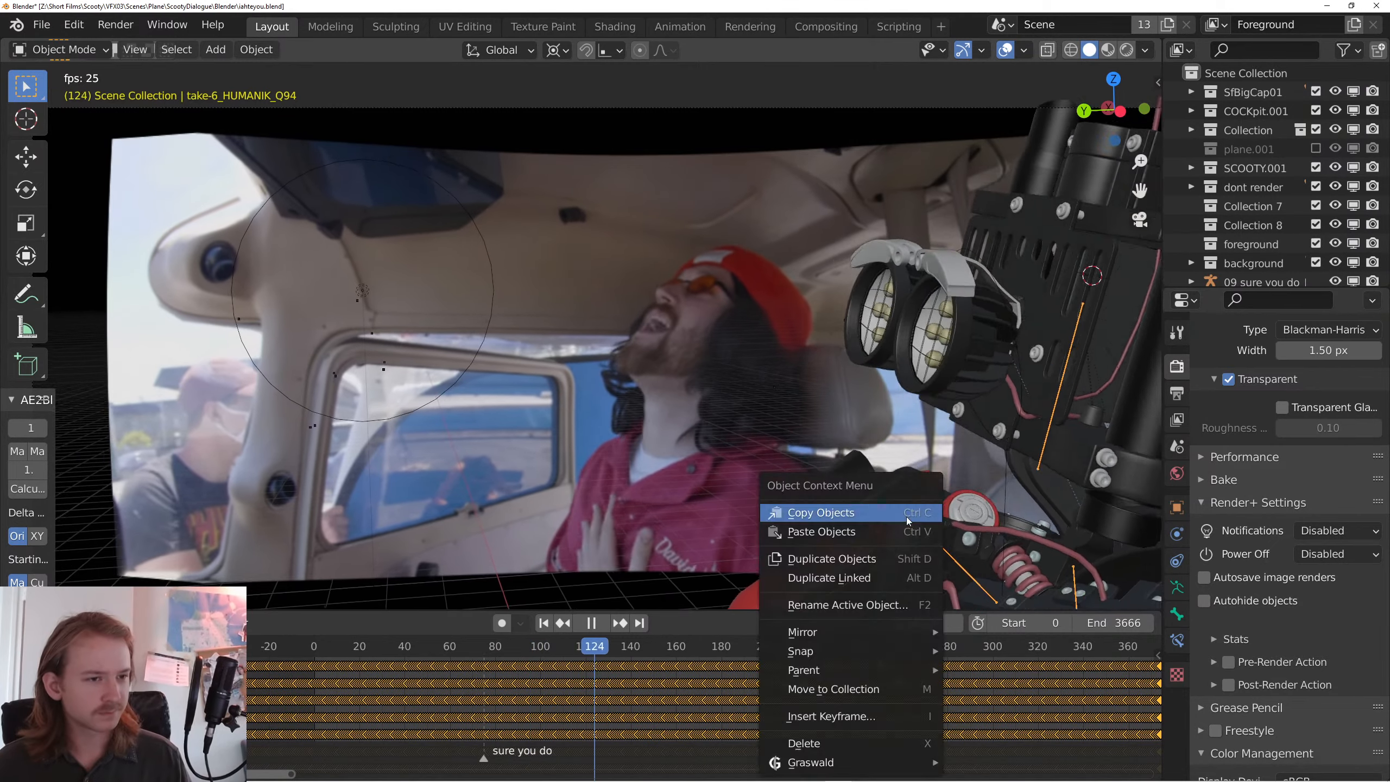
scroll(739, 519, "down", 1)
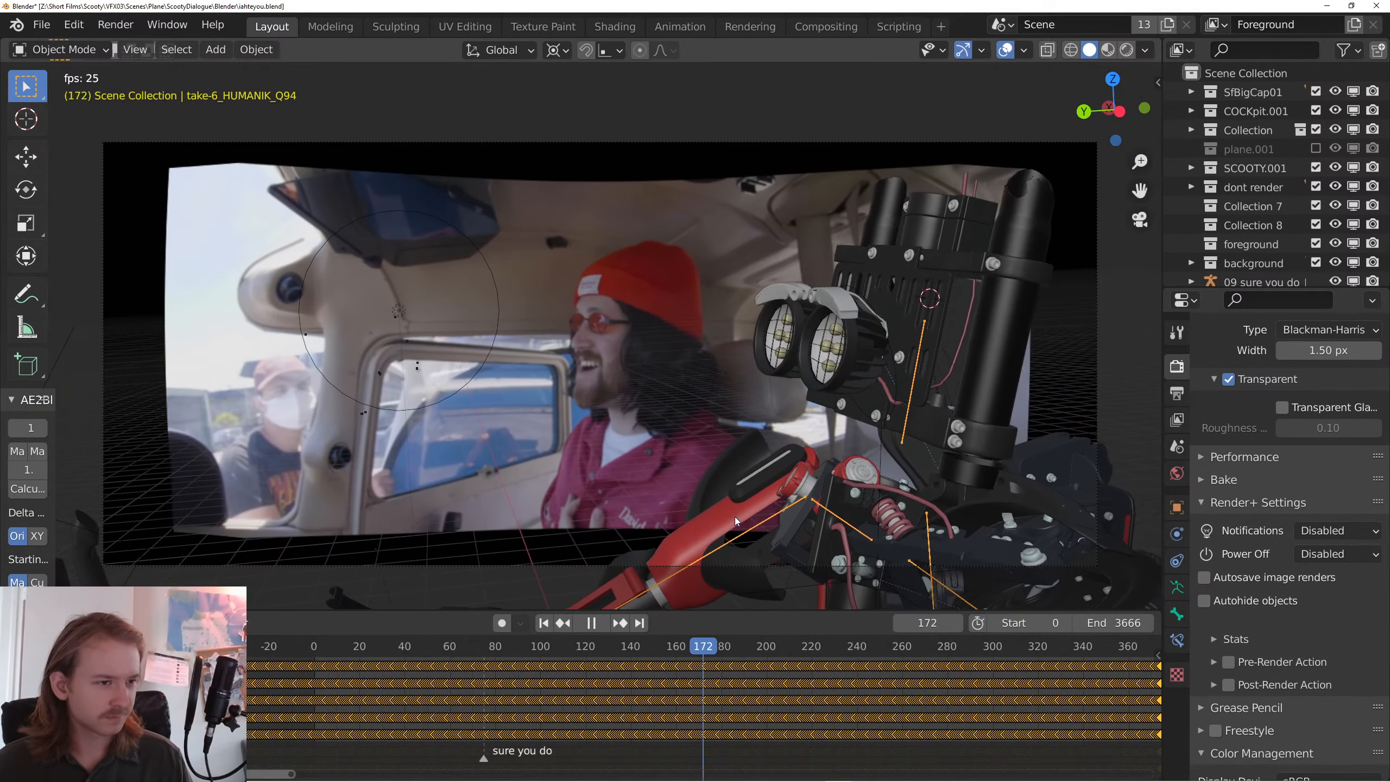
key("space")
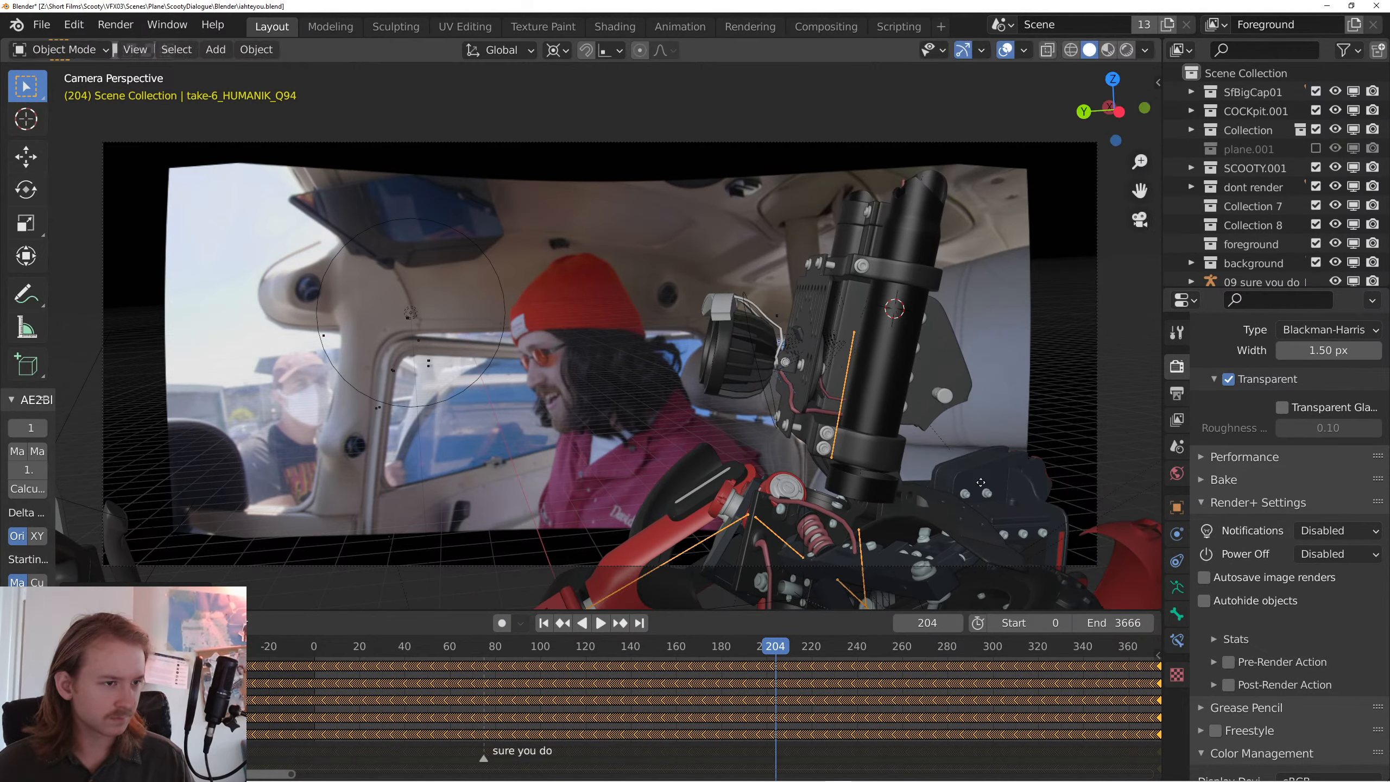
left_click(943, 348)
key("space")
- Scrub back to frame 52 and move the motion capture armature slightly along the global Y axis
left_click(494, 673)
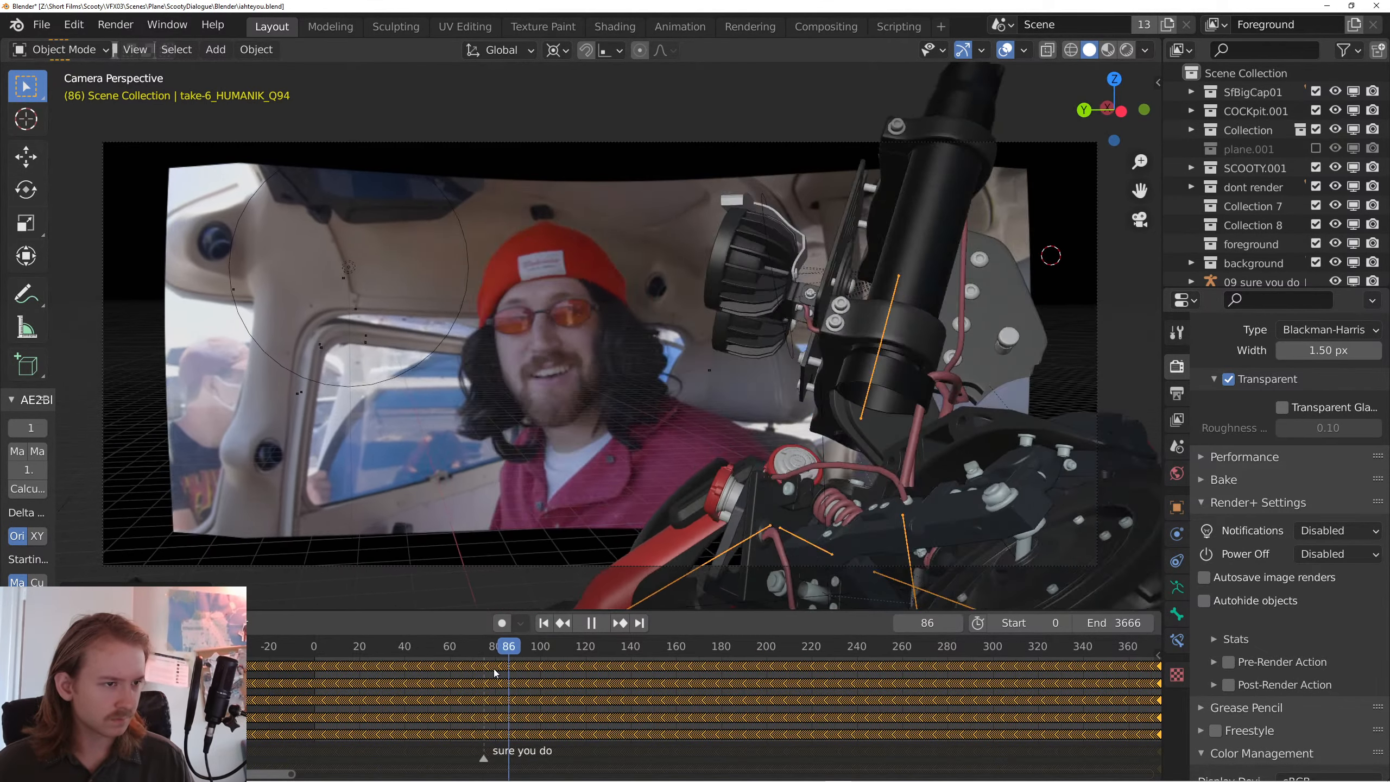
left_click(409, 673)
left_click(408, 671)
key("space")
key("g")
key("y")
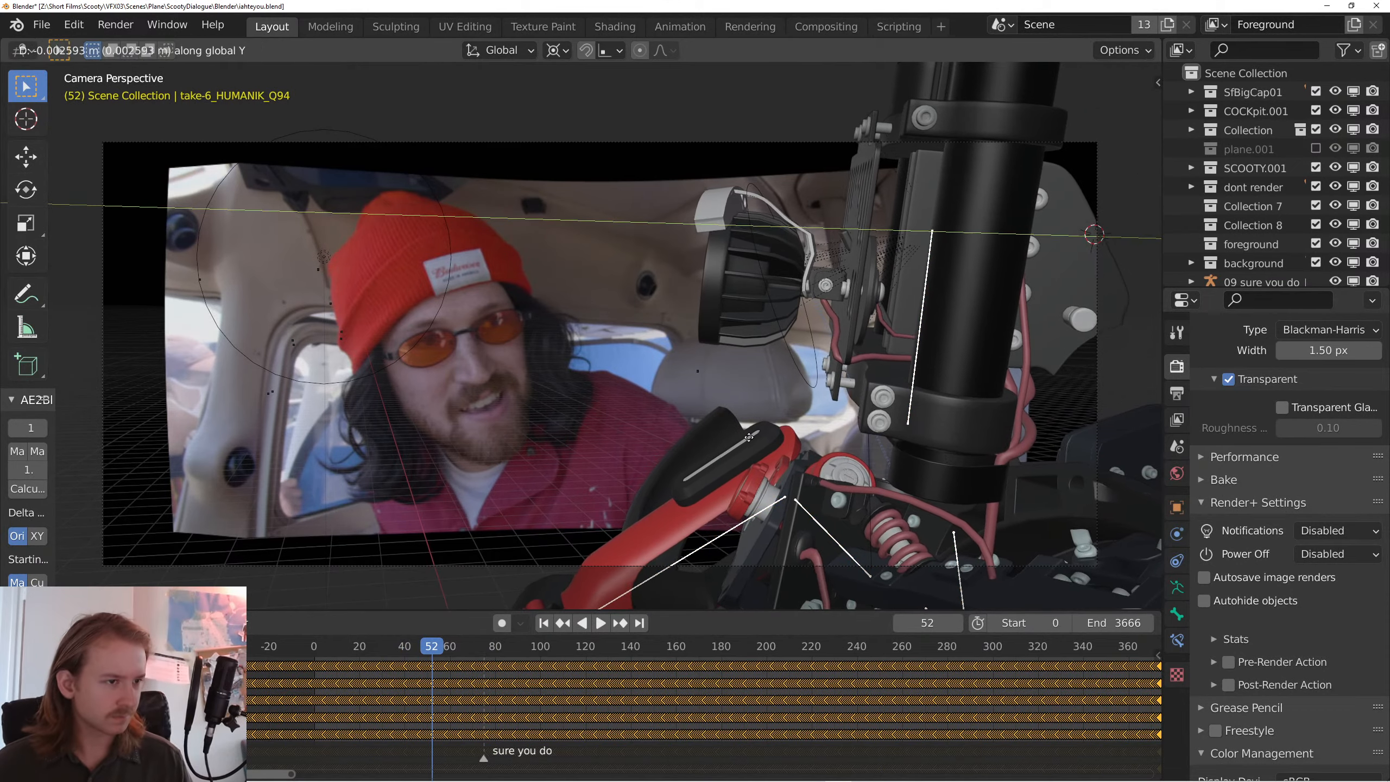
left_click(756, 441)
- Play the shot past frame 250 to check the robot's position and where the background footage ends
key("space")
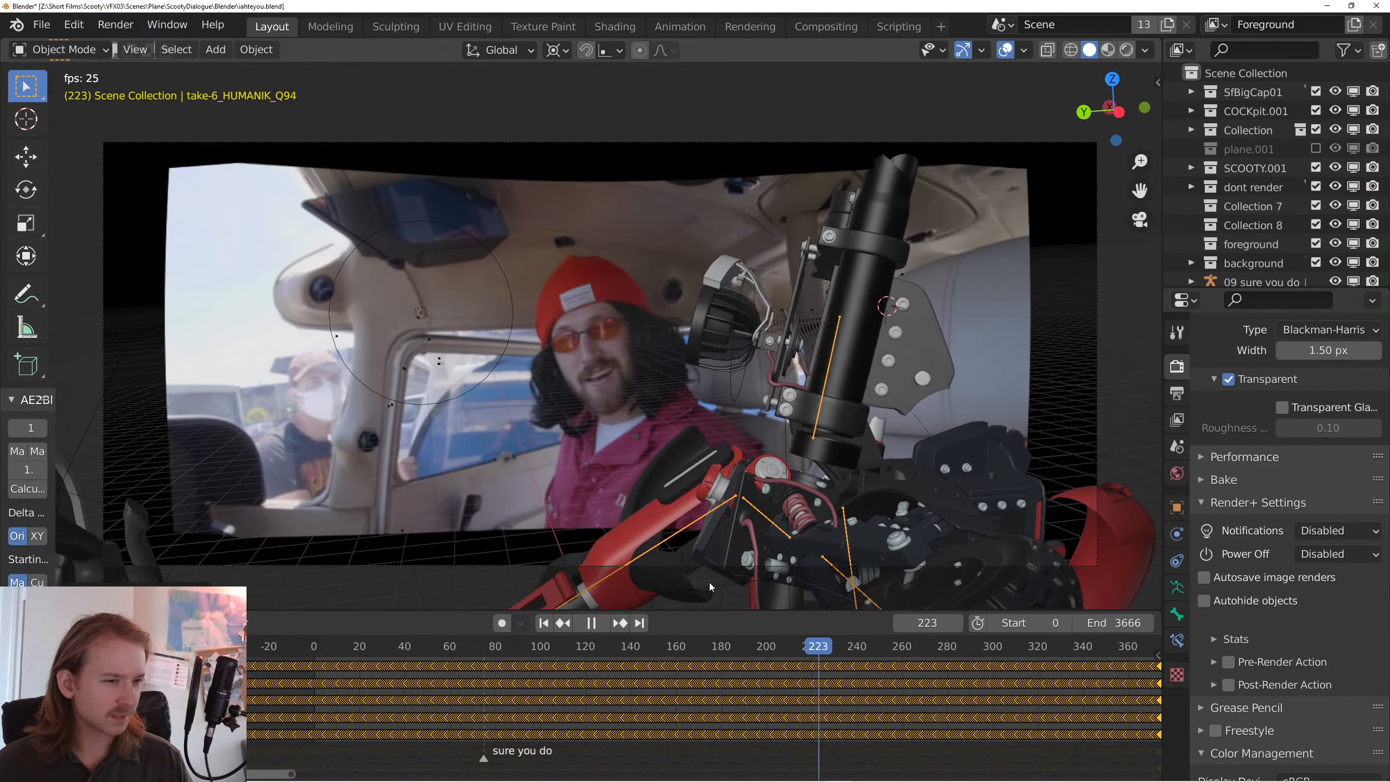
key("space")
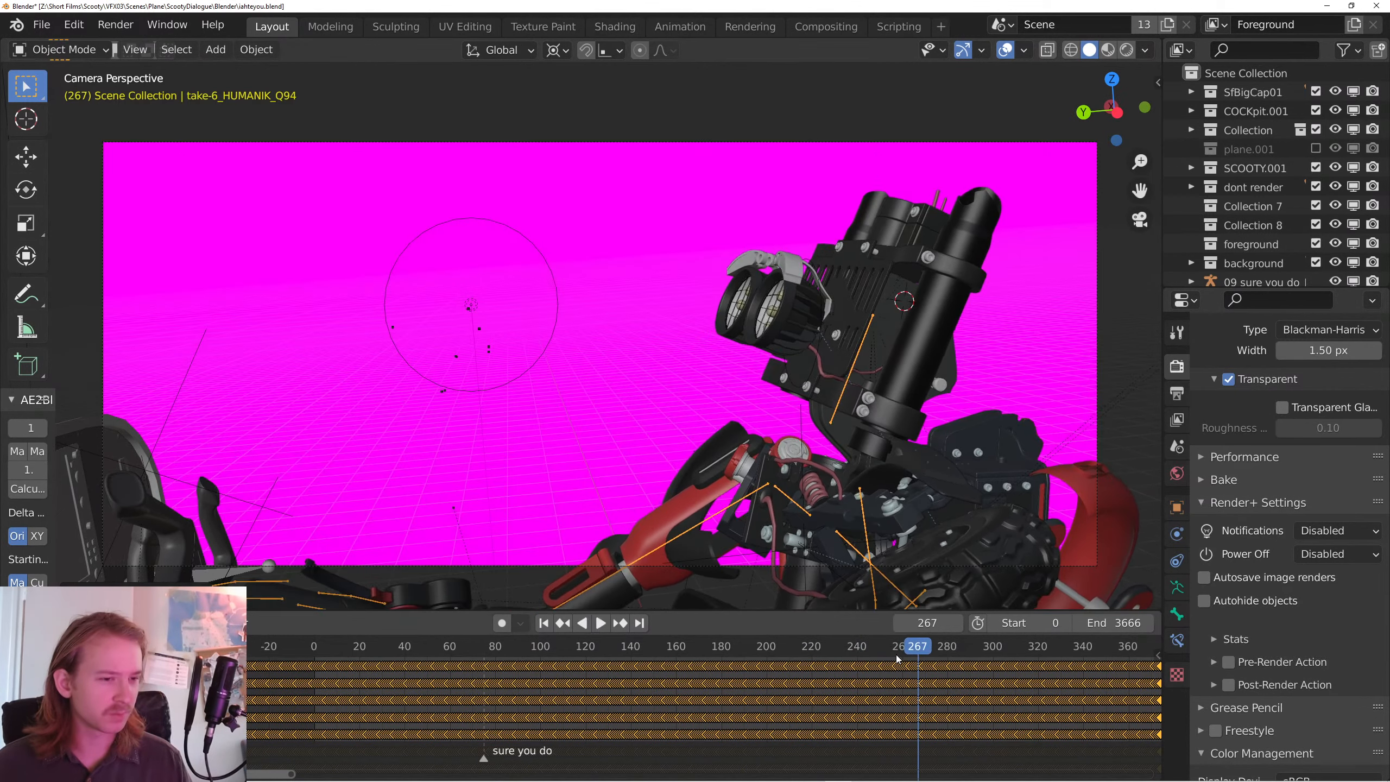
mouse_move(896, 654)
left_mouse_down()
mouse_move(828, 651)
mouse_move(880, 661)
left_mouse_up()
key("space")
key("space")
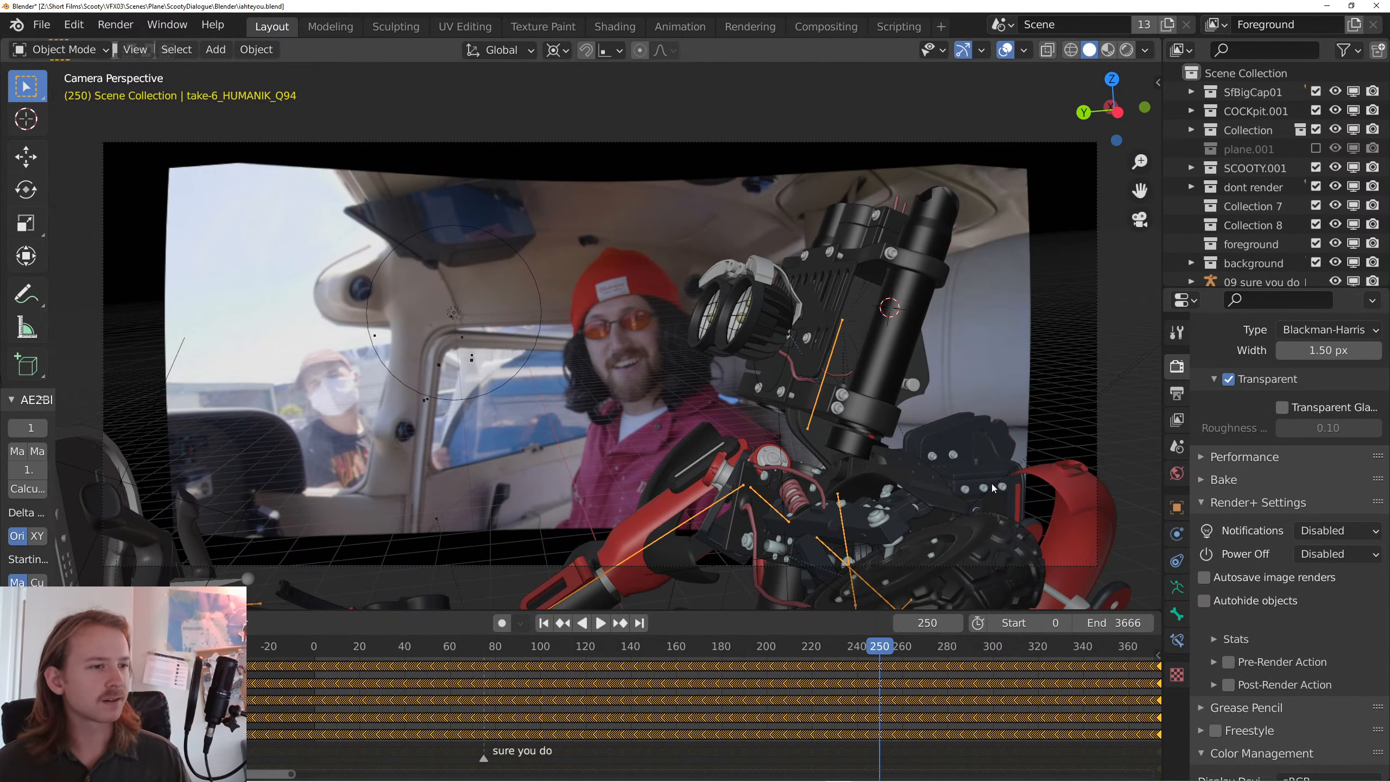
left_click(735, 428)
key("space")
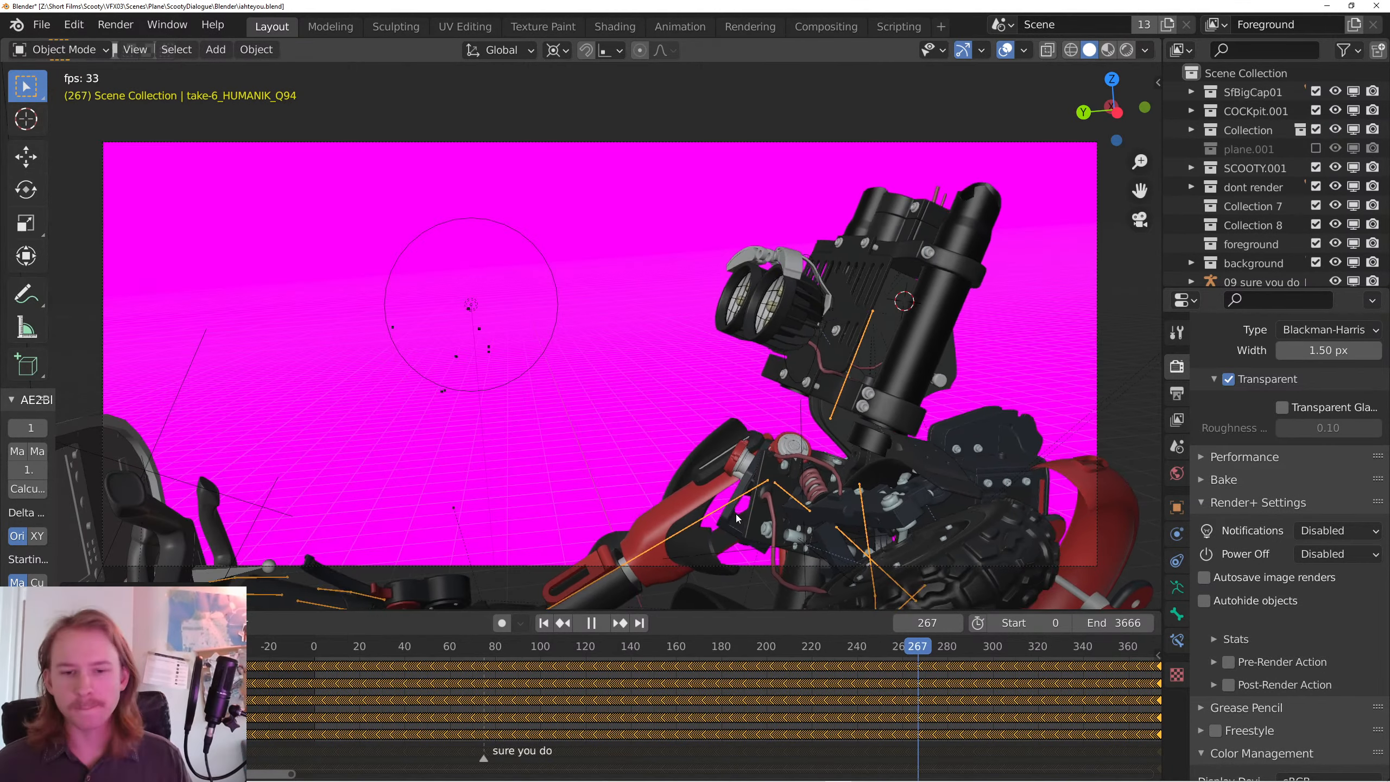
key("space")
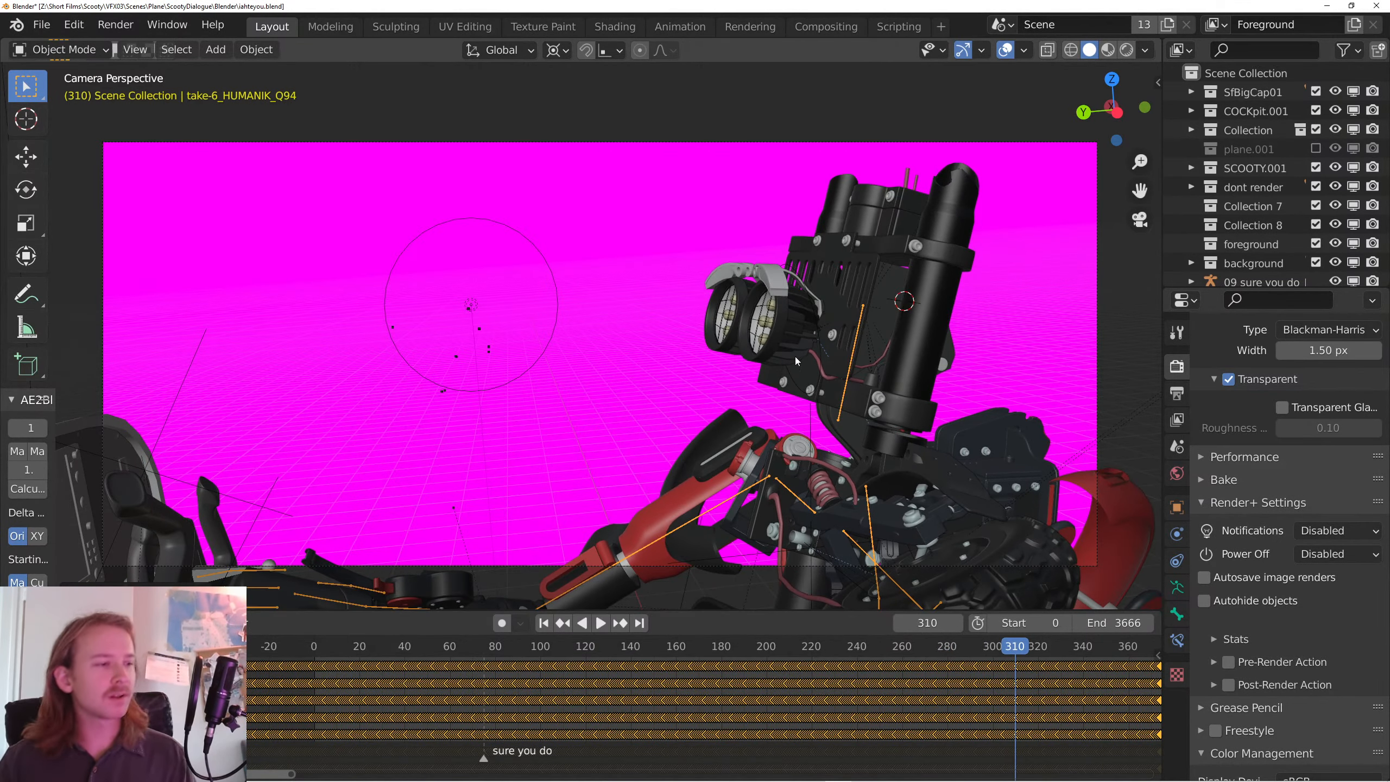
- Set the scene's end frame to 160 and replay the shortened shot
left_click_drag(893, 654, 916, 637)
key("space")
key("Escape")
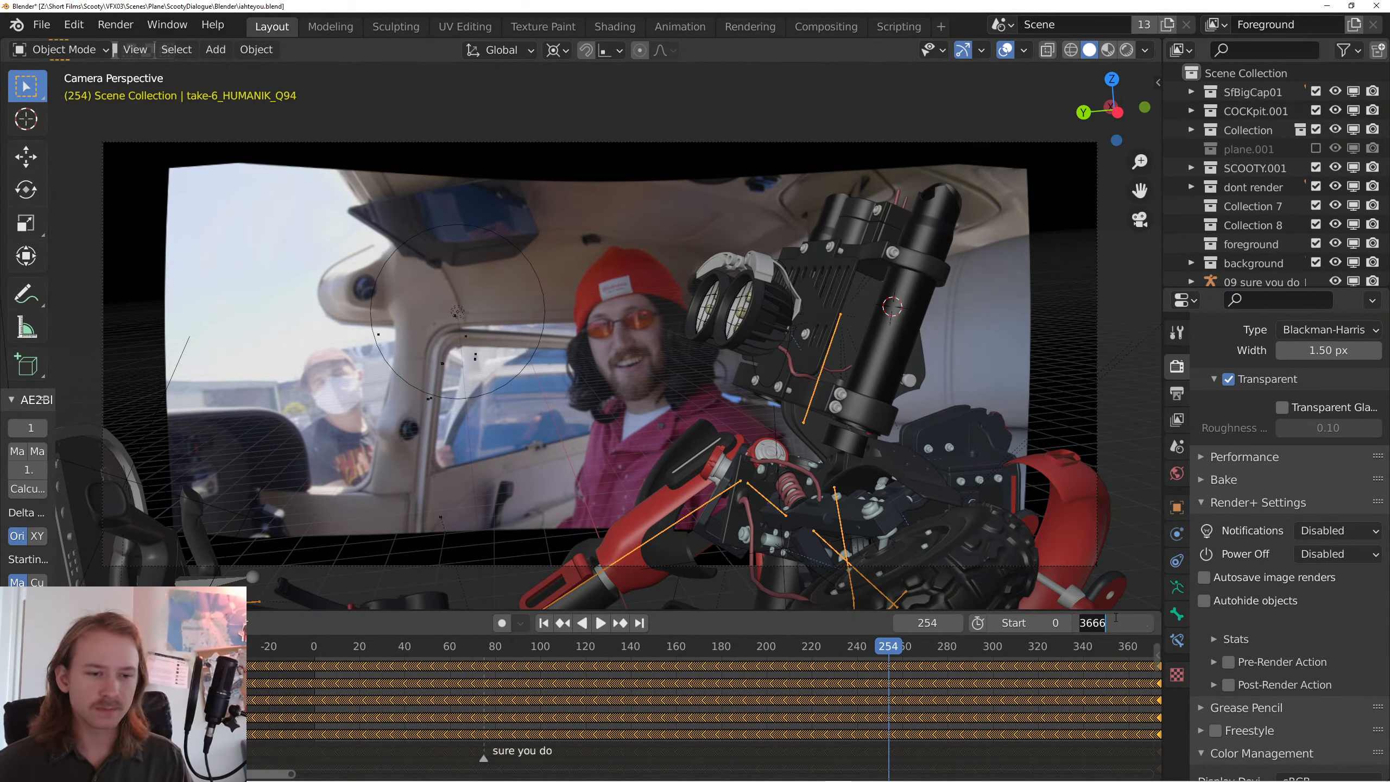
key("Escape")
key("space")
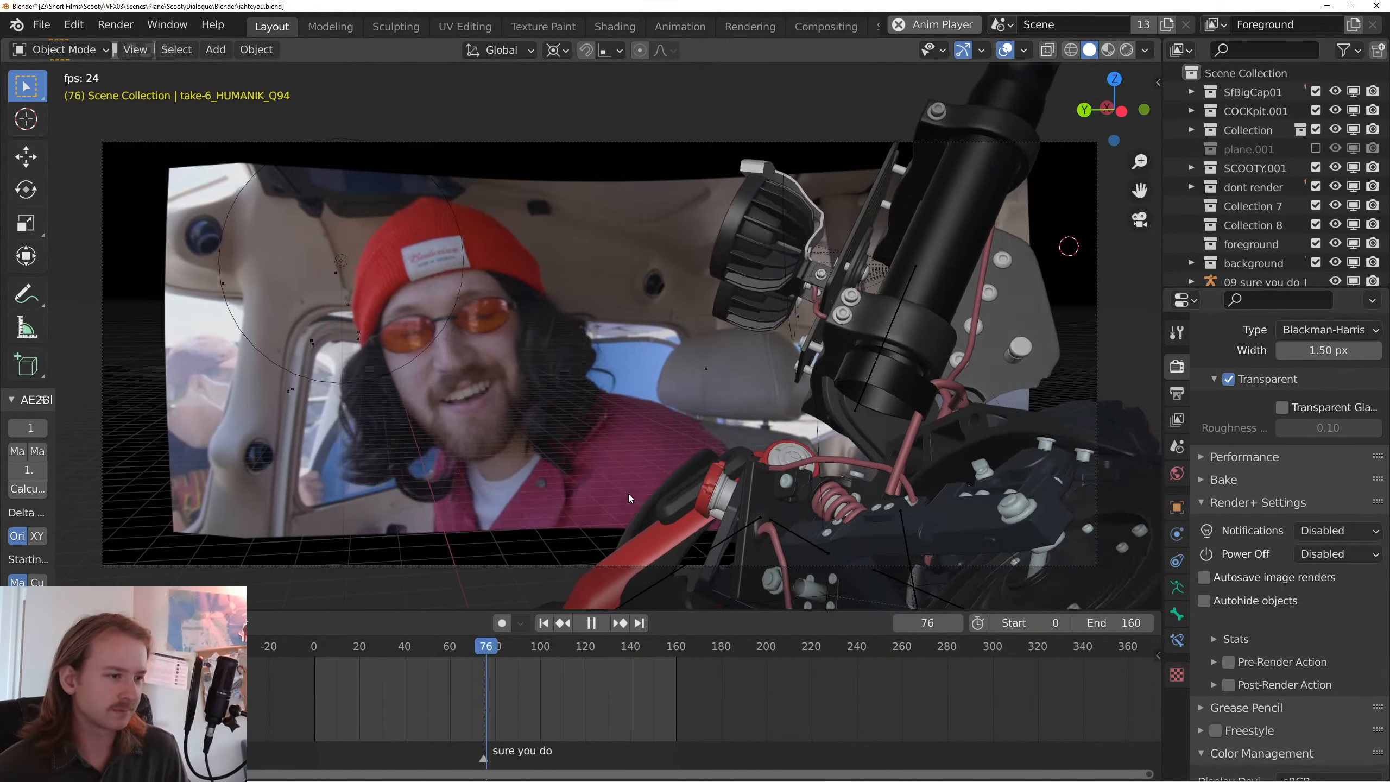
- Select the motion capture armature at frame 30, lower it in the camera frame and replay the shot
left_click(380, 648)
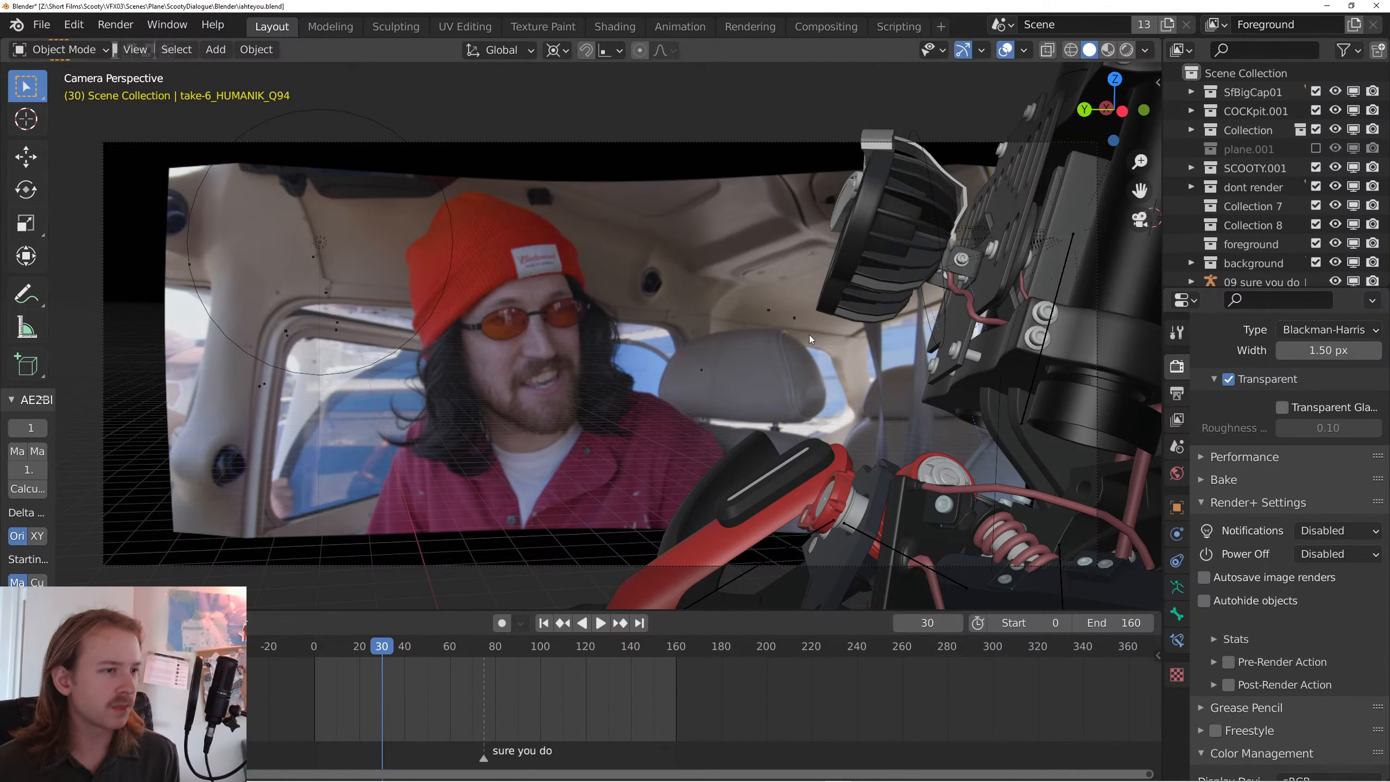
left_click(1056, 275)
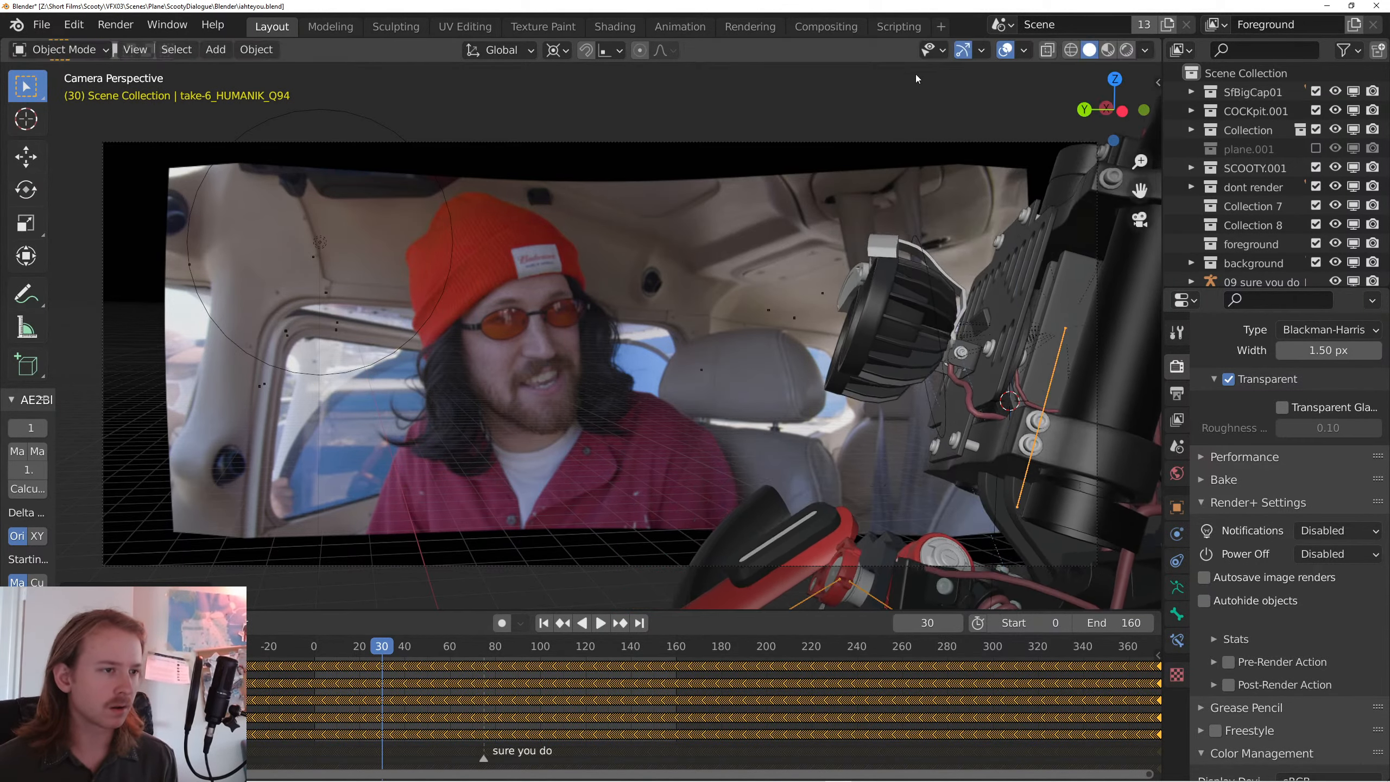
key("space")
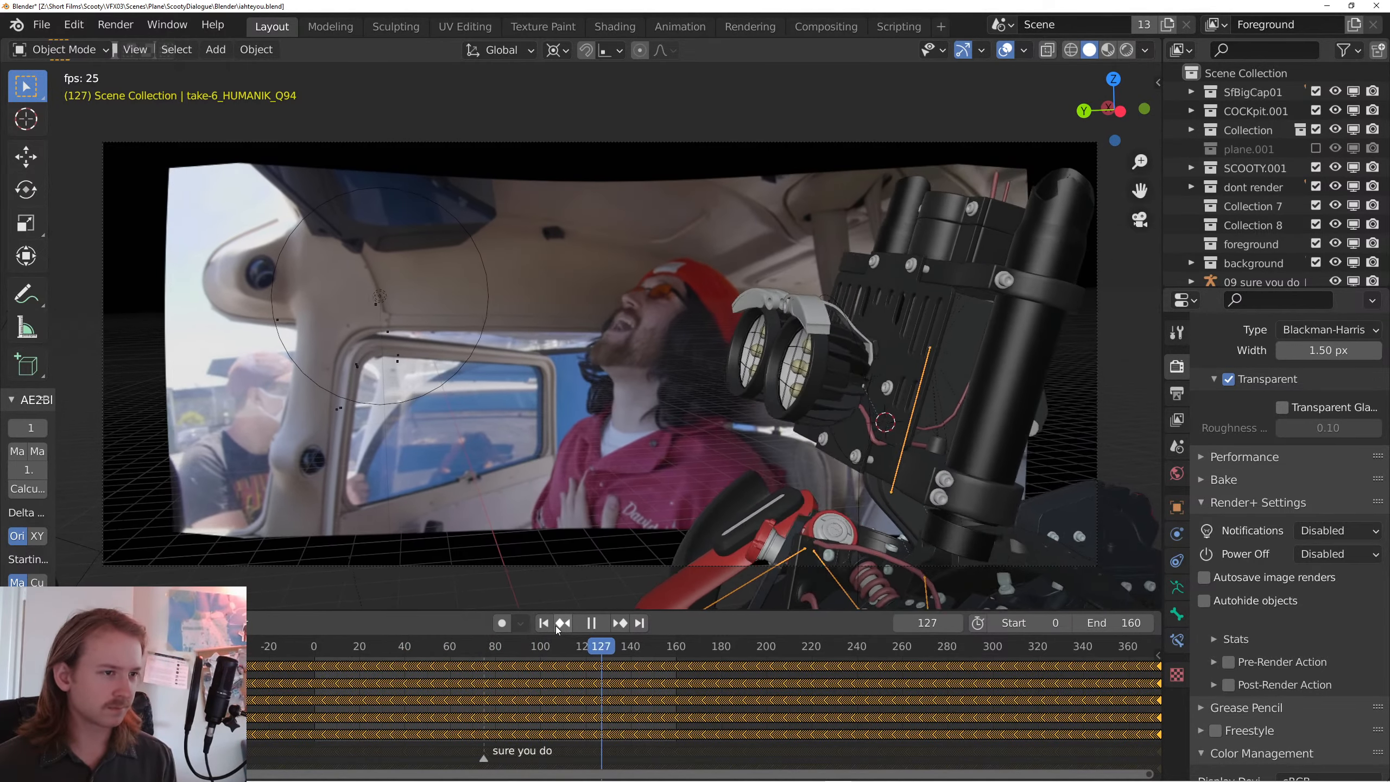
key("space")
key("space")
left_click(393, 648)
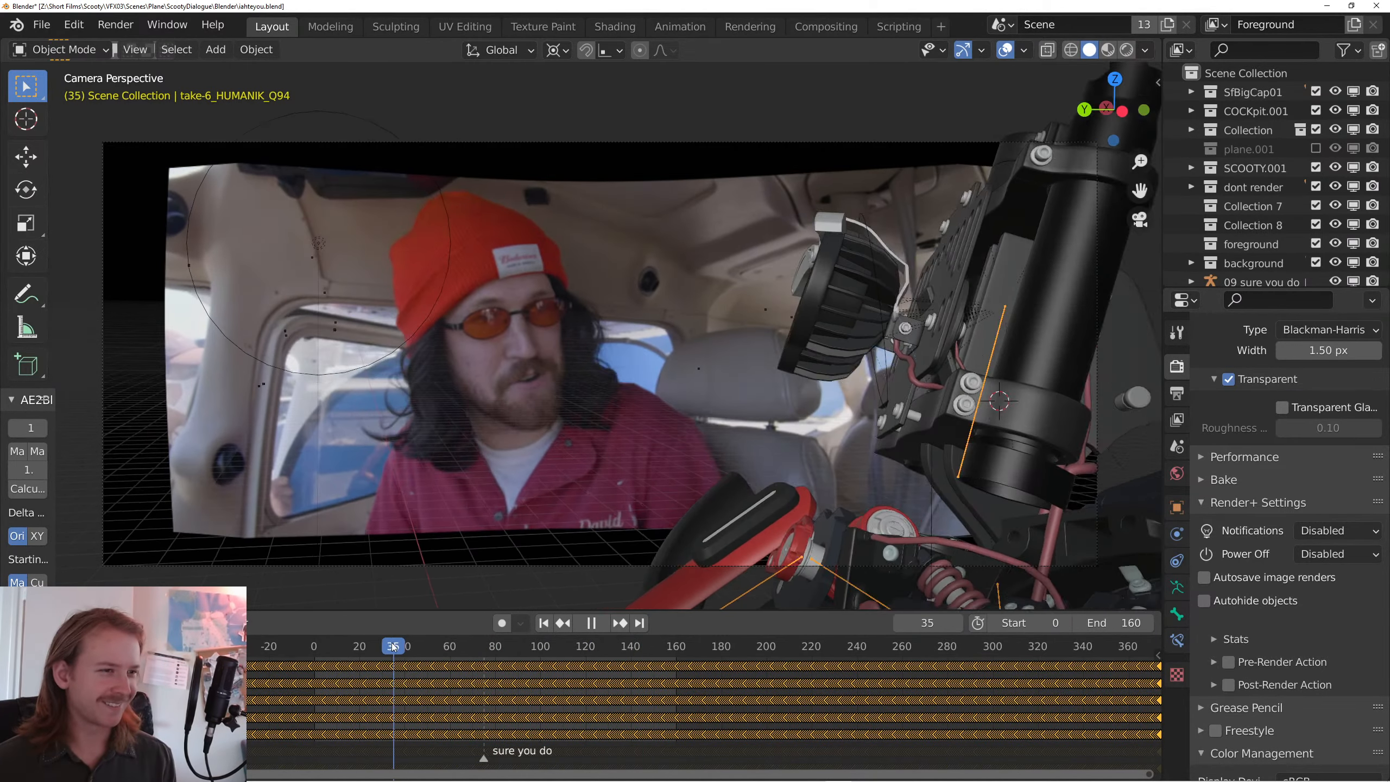
mouse_move(401, 650)
left_mouse_down()
mouse_move(412, 649)
mouse_move(376, 648)
left_mouse_up()
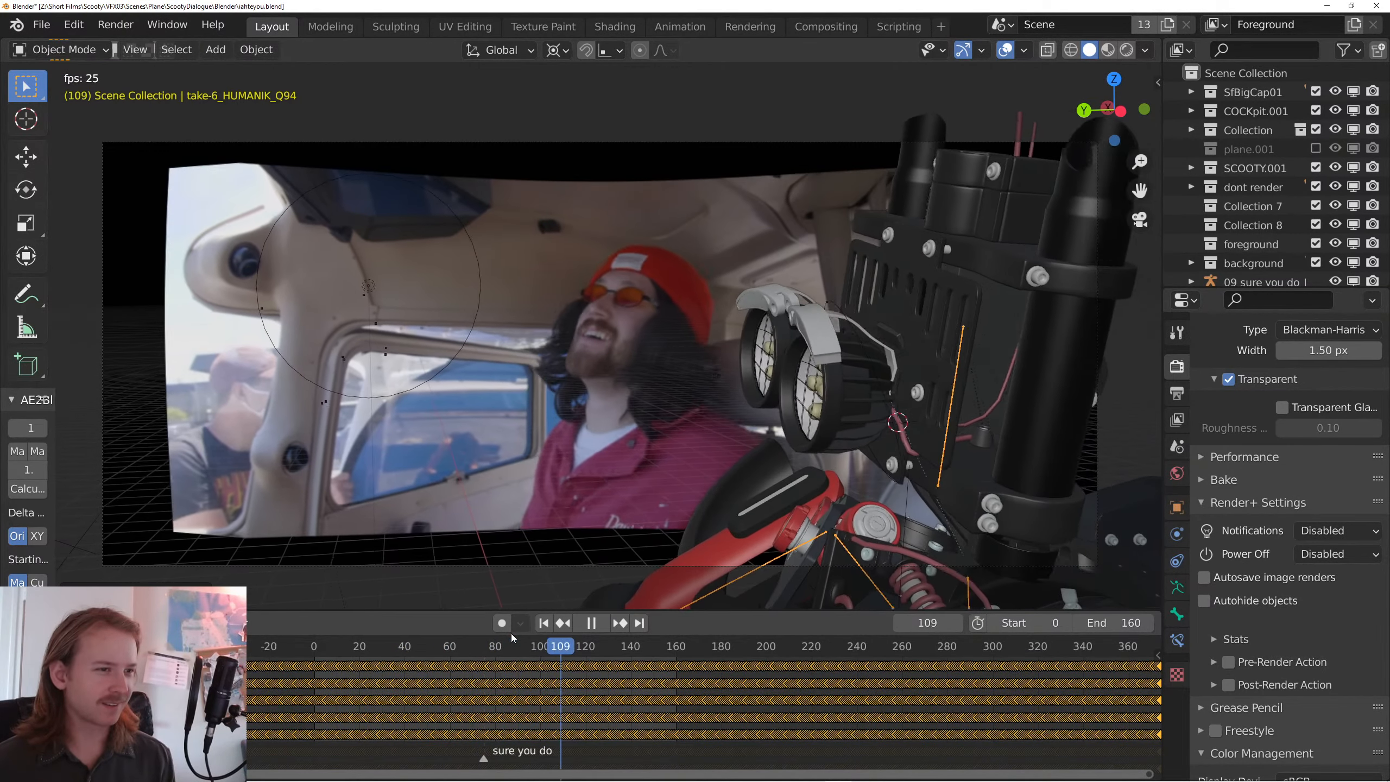
key("space")
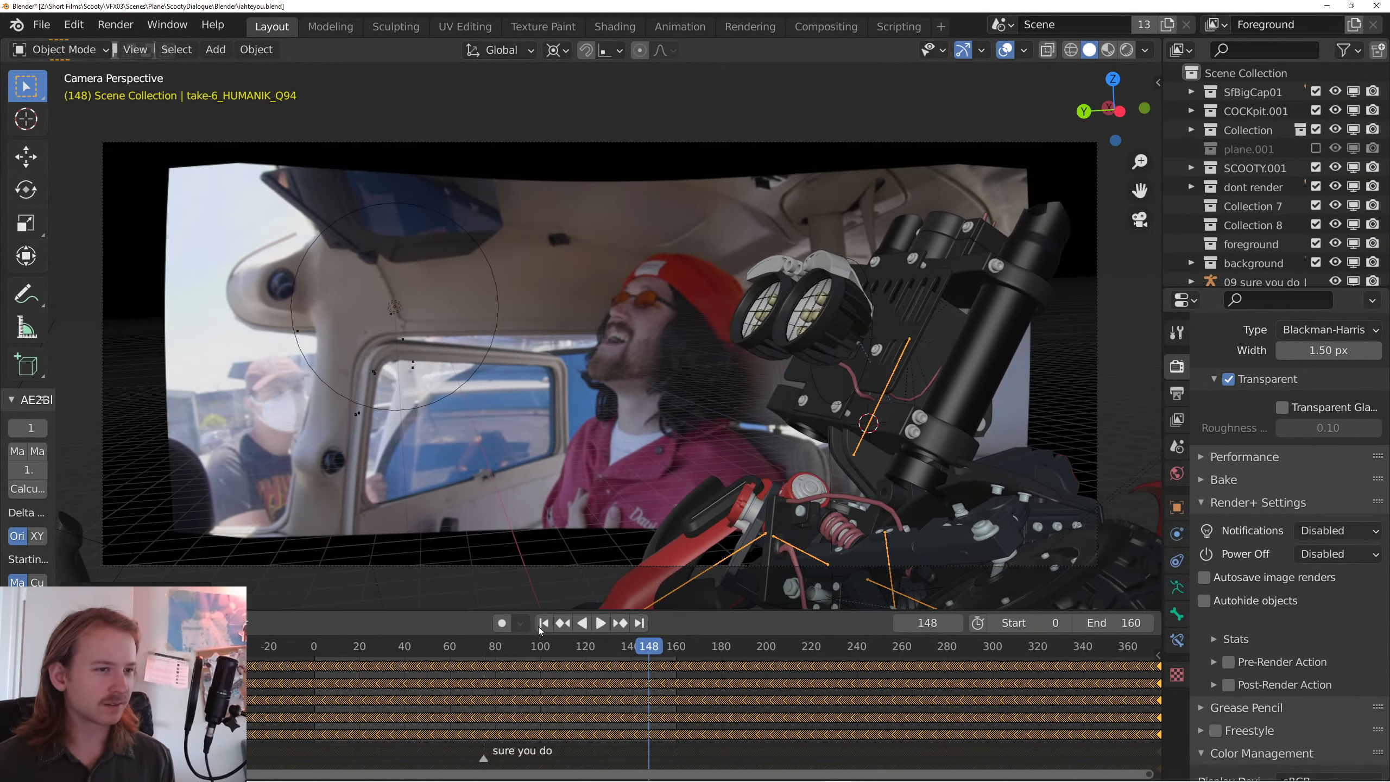
left_click(552, 649)
key("space")
key("space")
key("g")
key("z")
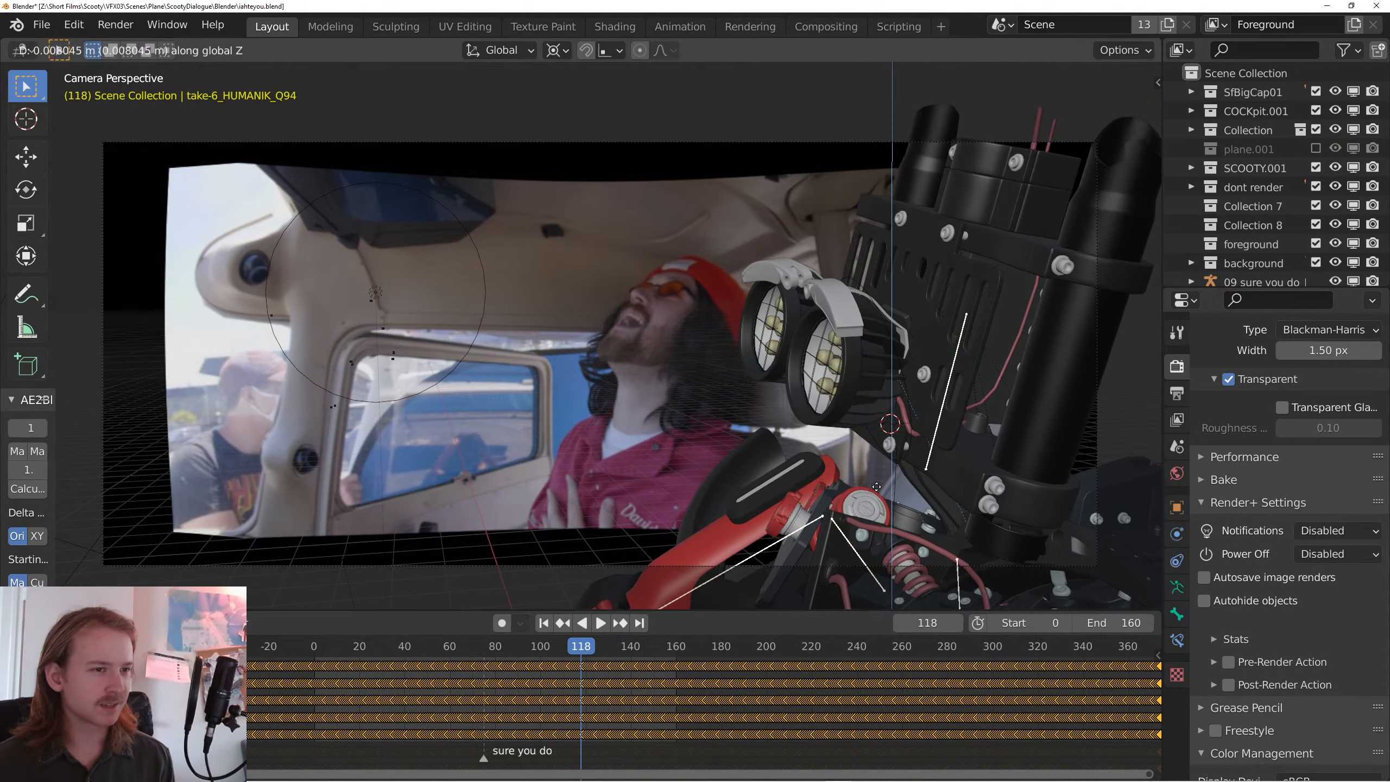
right_click(881, 469)
left_click_drag(477, 645, 463, 647)
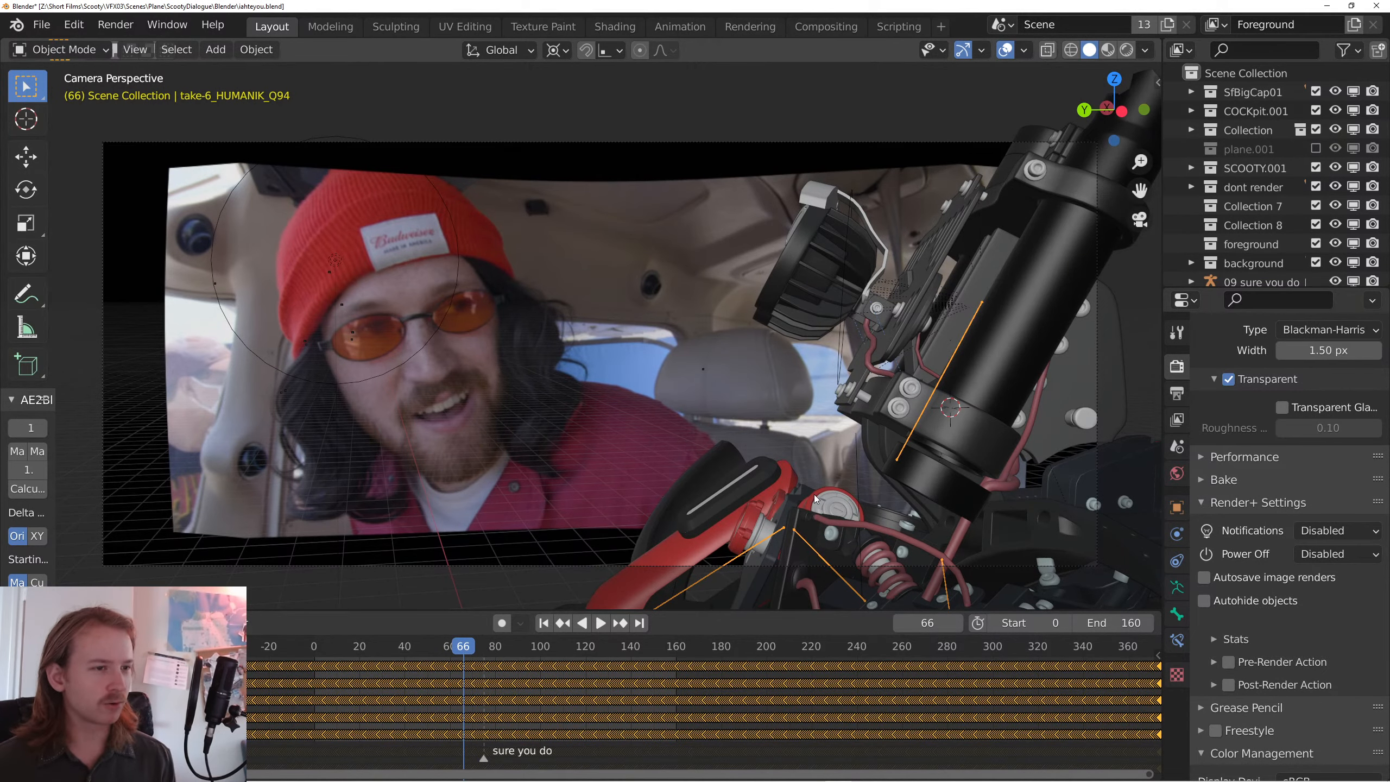
key("g")
key("z")
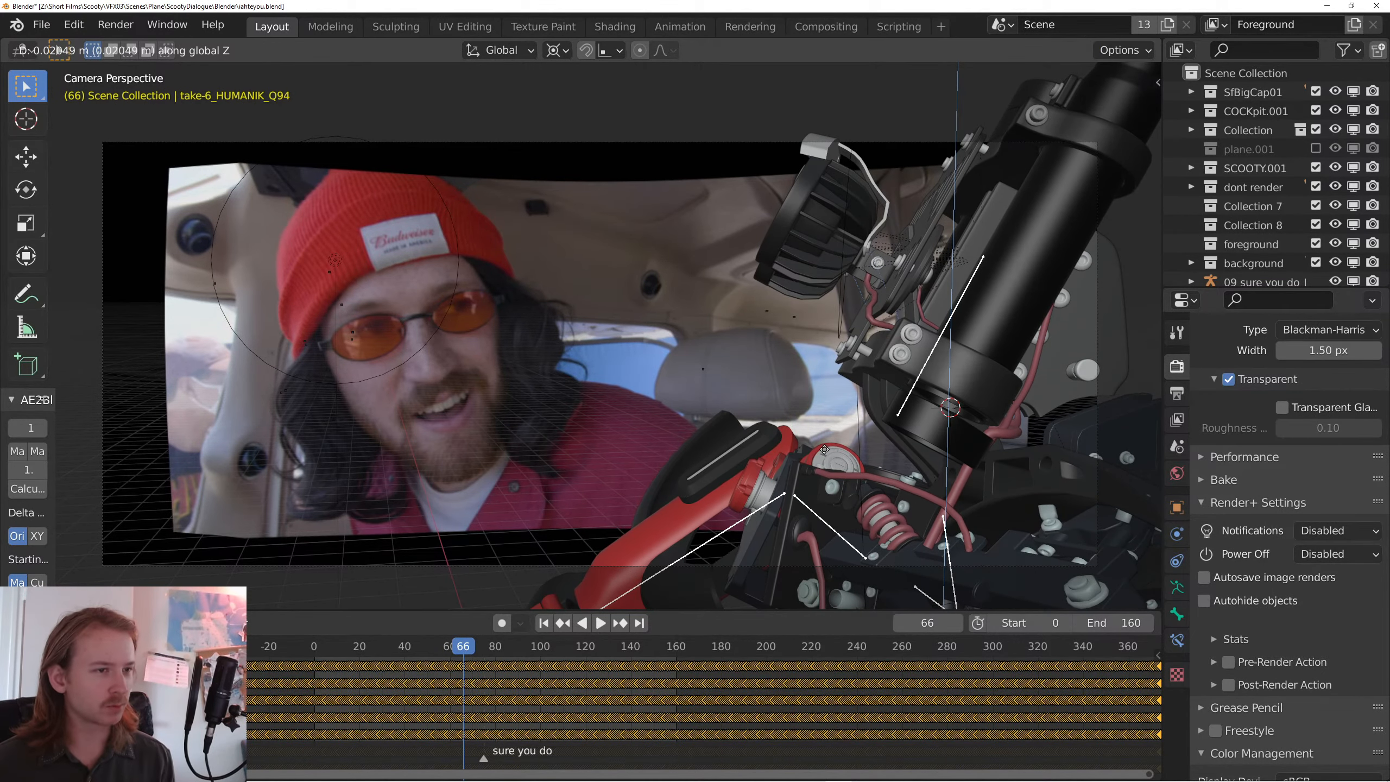
right_click(821, 467)
- Scrub to frame 47, enable auto keying and keyframe the motion capture armature's position there
key("space")
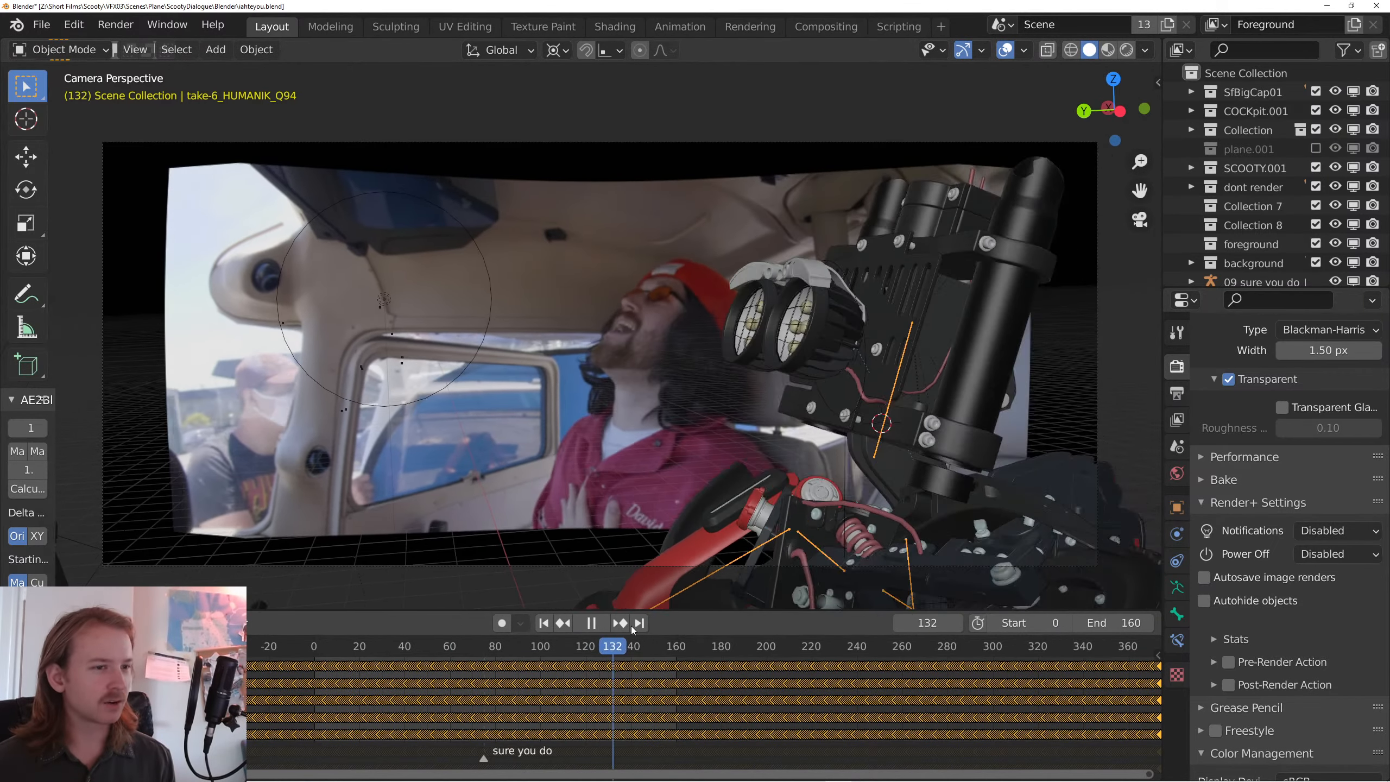
left_click_drag(573, 645, 634, 649)
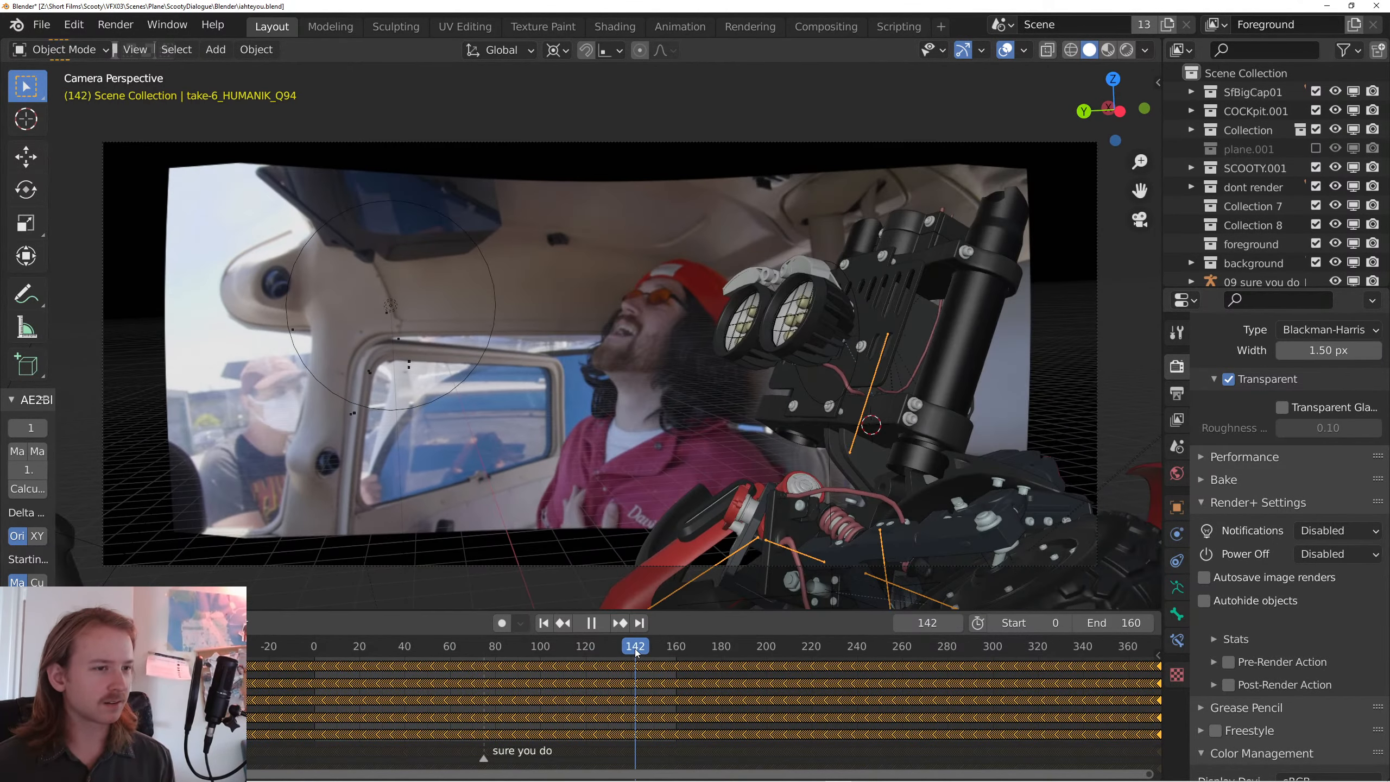
left_click_drag(517, 649, 420, 654)
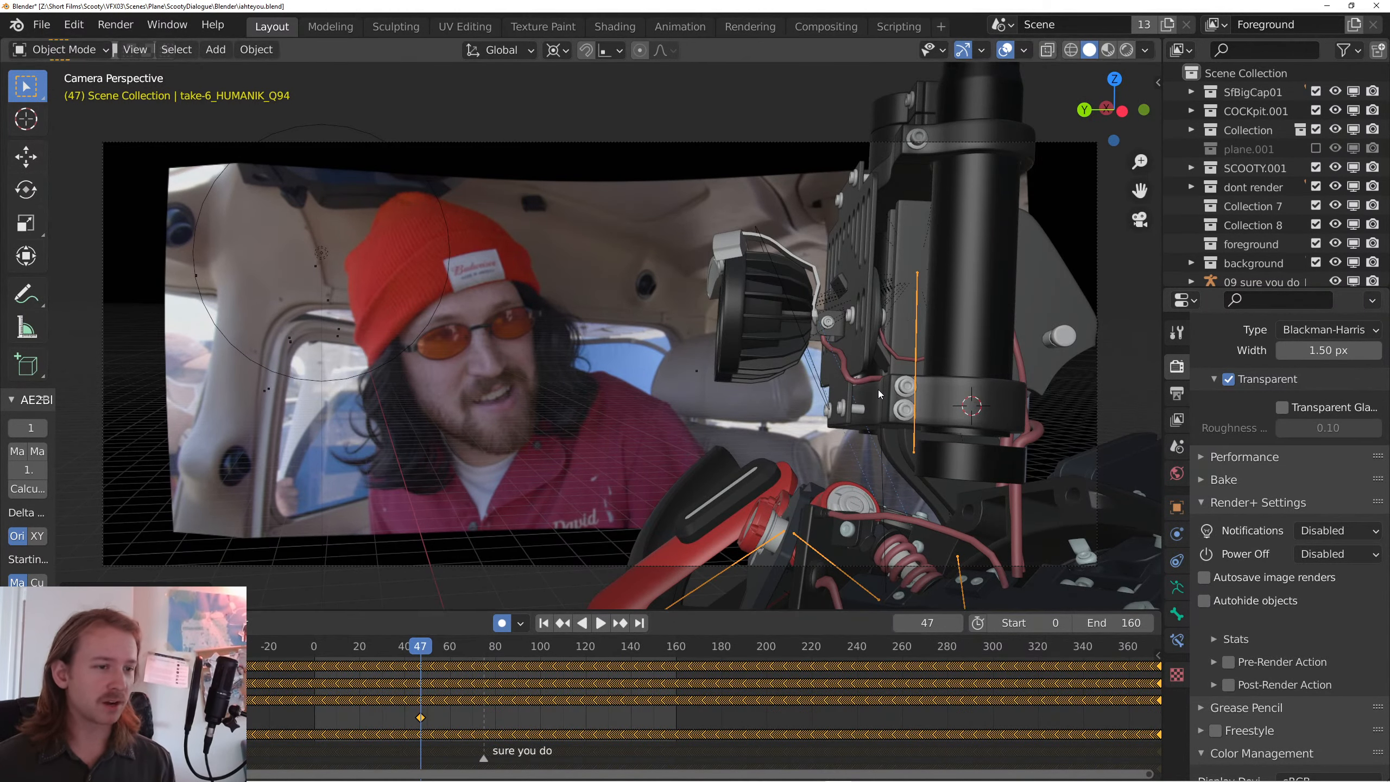
- Raise the motion capture armature along the global Z axis at frame 128 to record a second position keyframe
key("space")
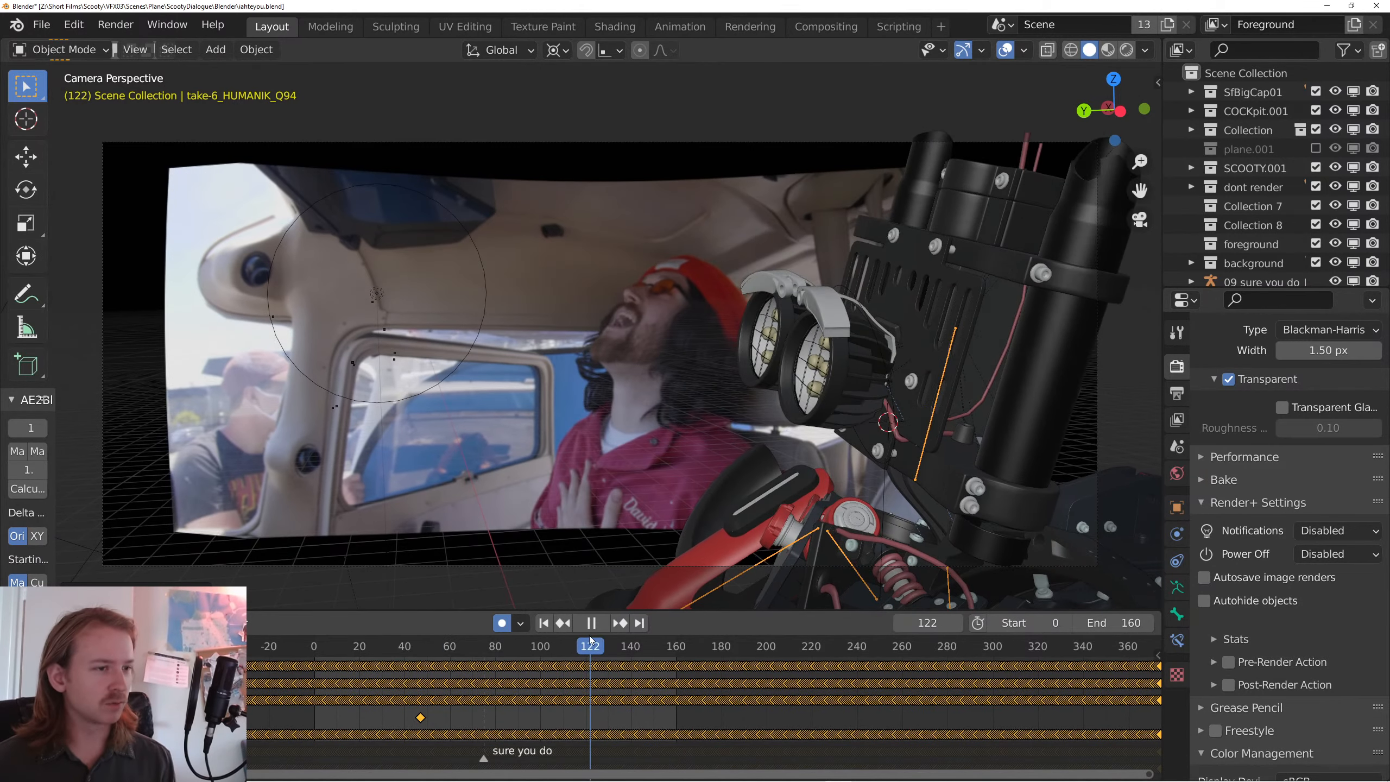
left_click_drag(611, 634, 604, 635)
right_click(841, 456)
key("g")
key("z")
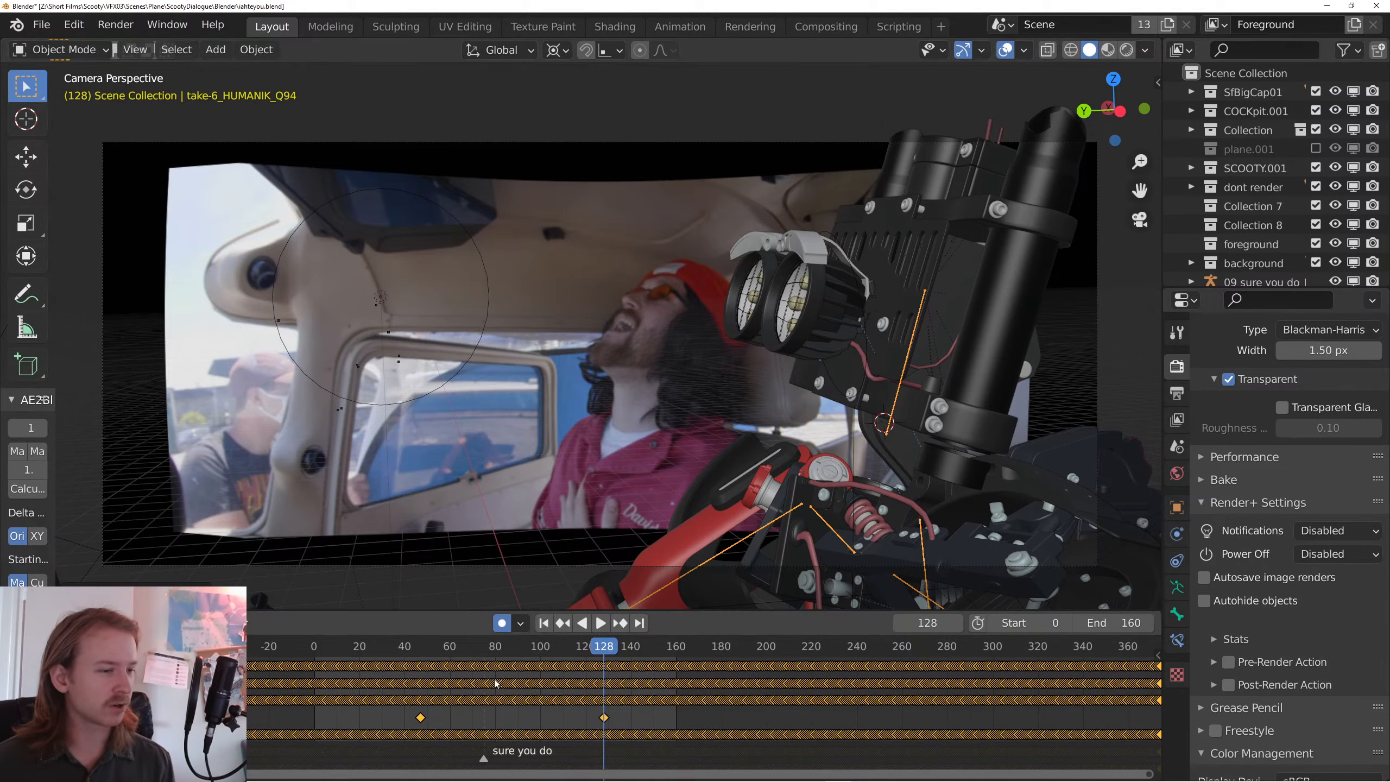
- Replay the shot to review the keyed armature movement and scrub to frame 70, just before the "sure you do" marker
left_click(435, 647)
key("space")
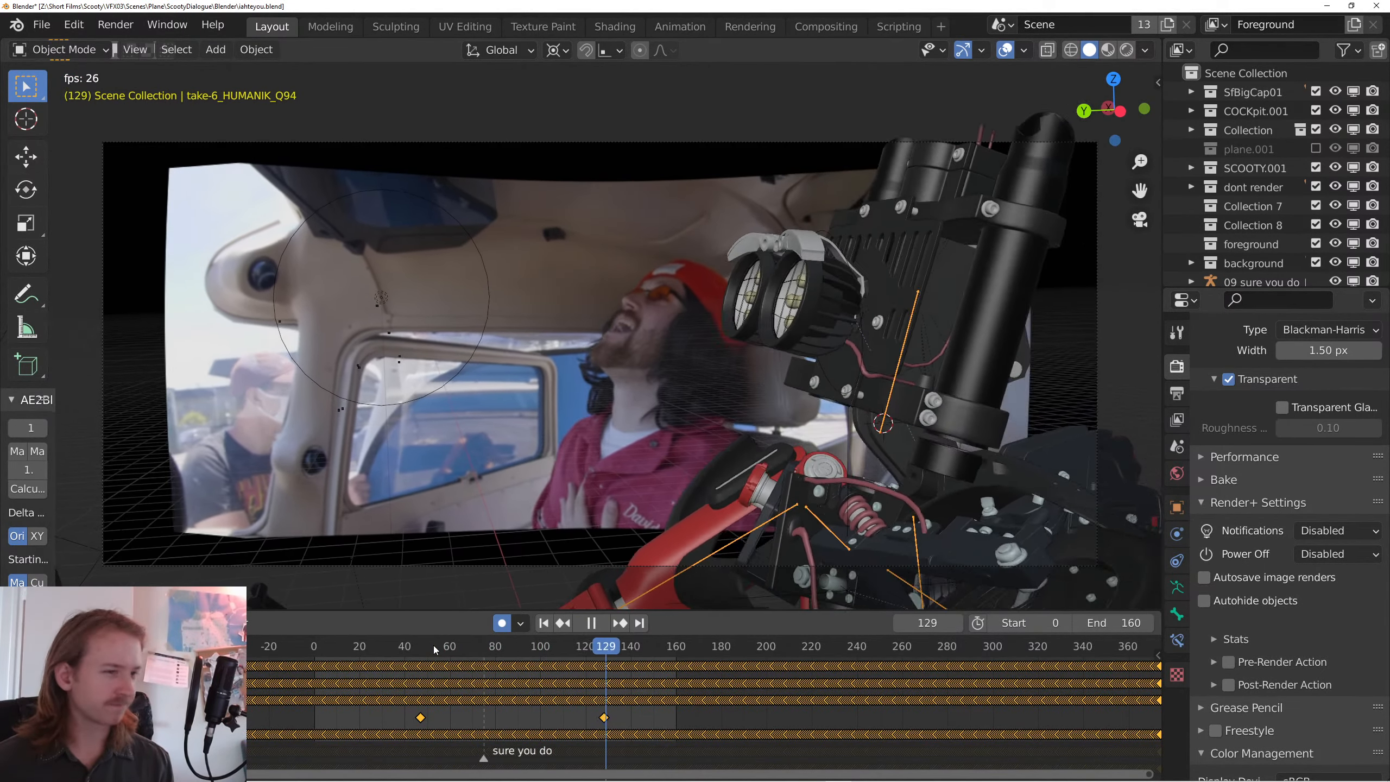
right_click(999, 480)
left_click(731, 334)
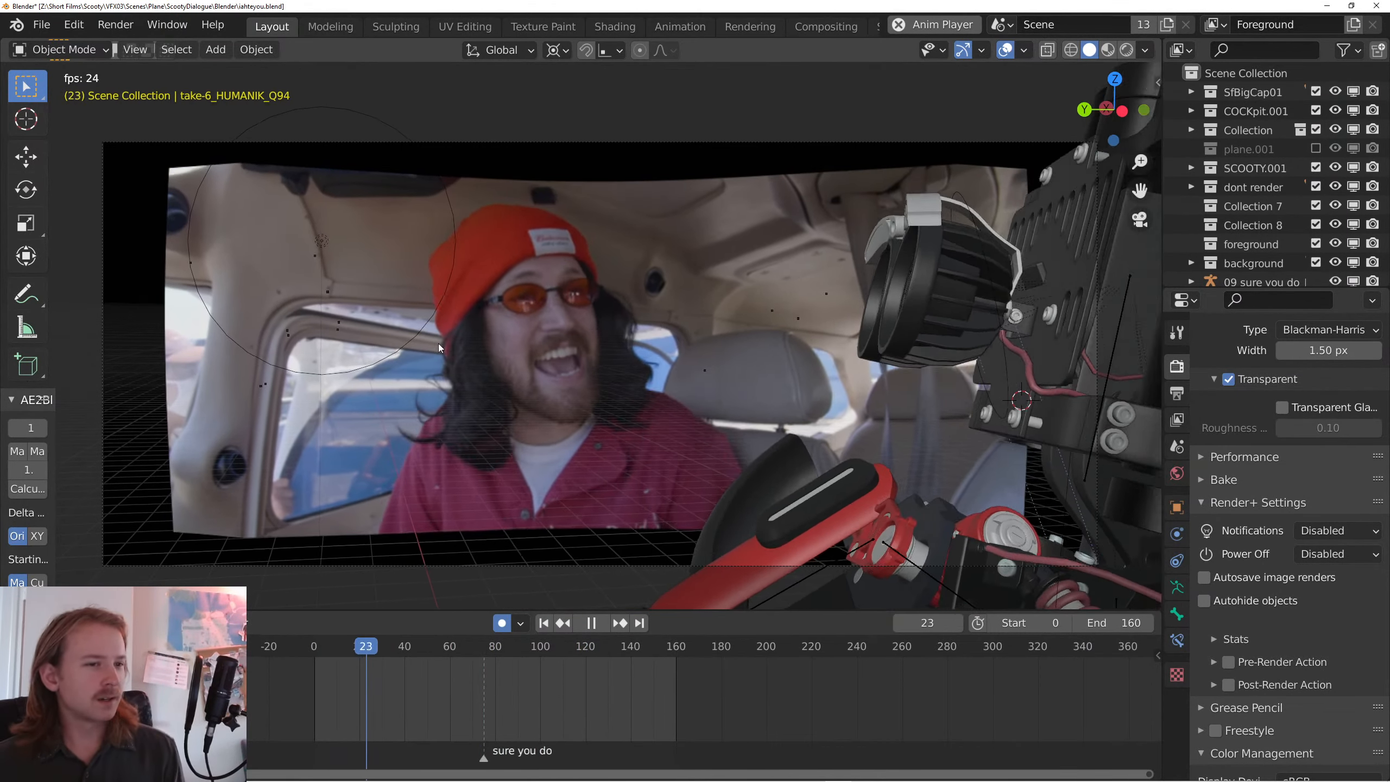
key("space")
left_click_drag(448, 648, 472, 648)
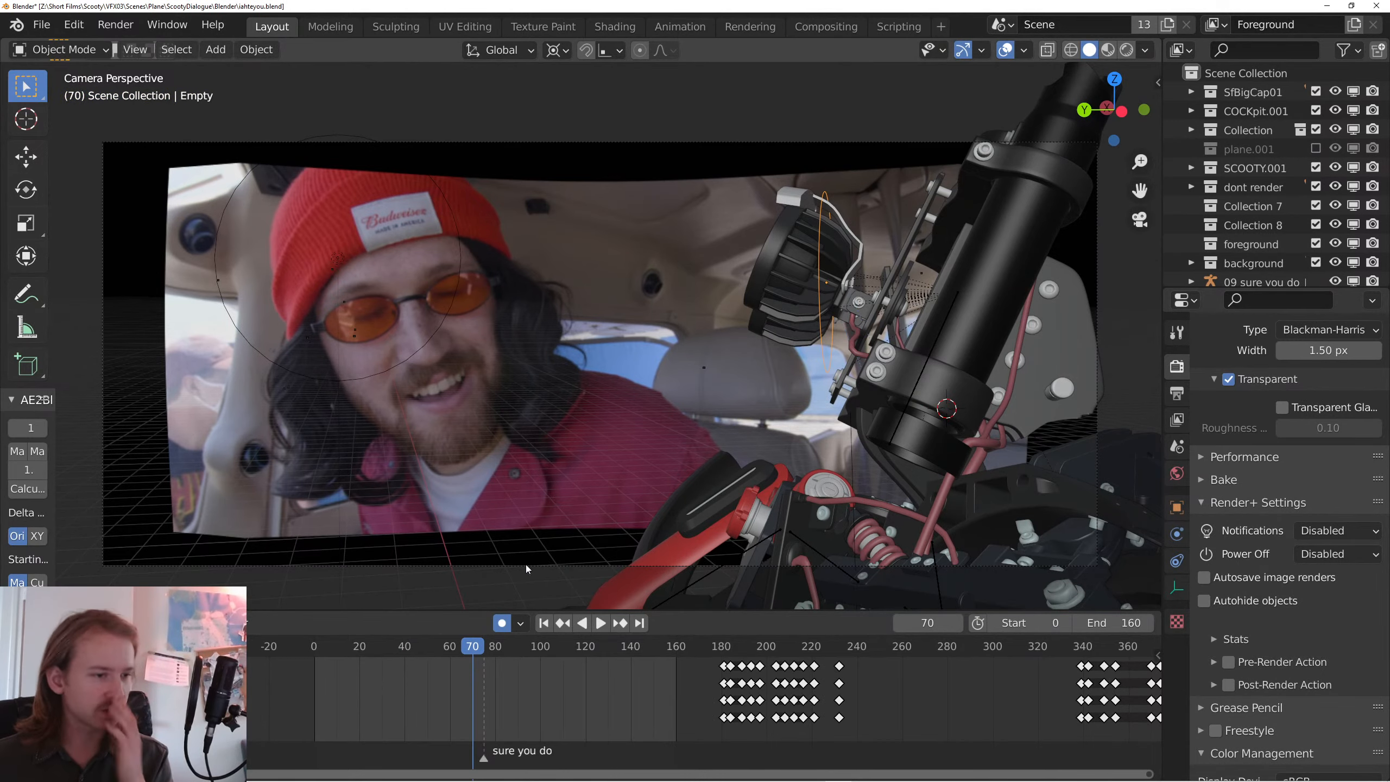
- Play the shot outside the camera view and examine the robot's arm and body motion from different angles
left_click(419, 648)
key("space")
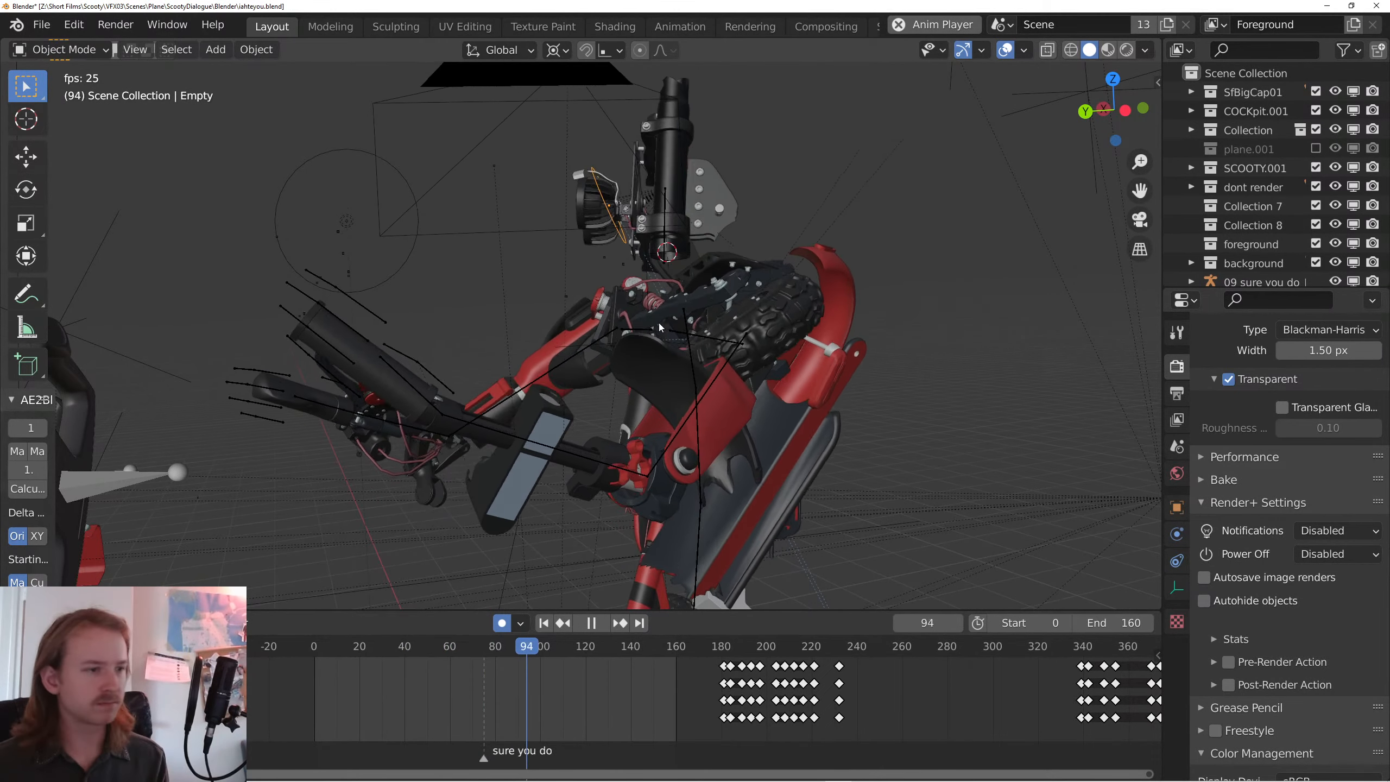
left_click(408, 647)
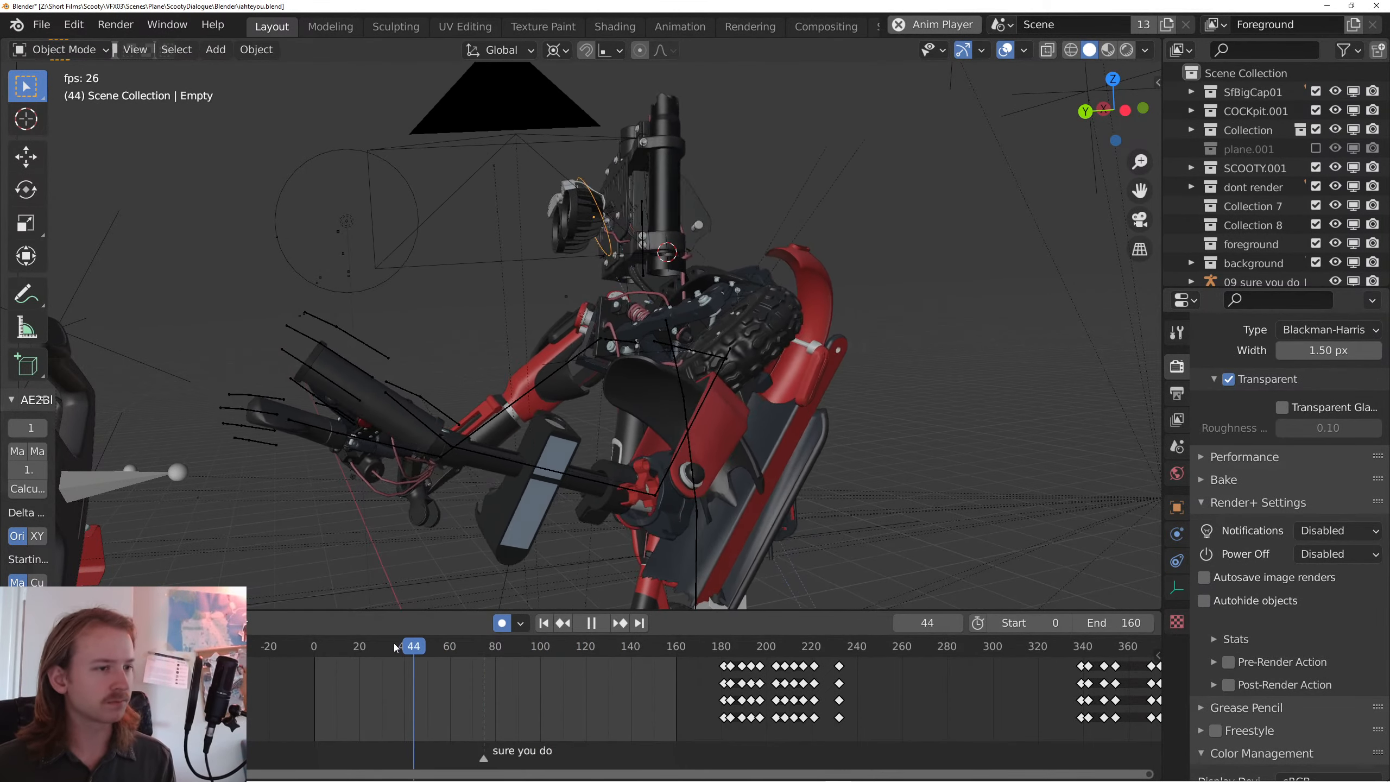
left_click(347, 650)
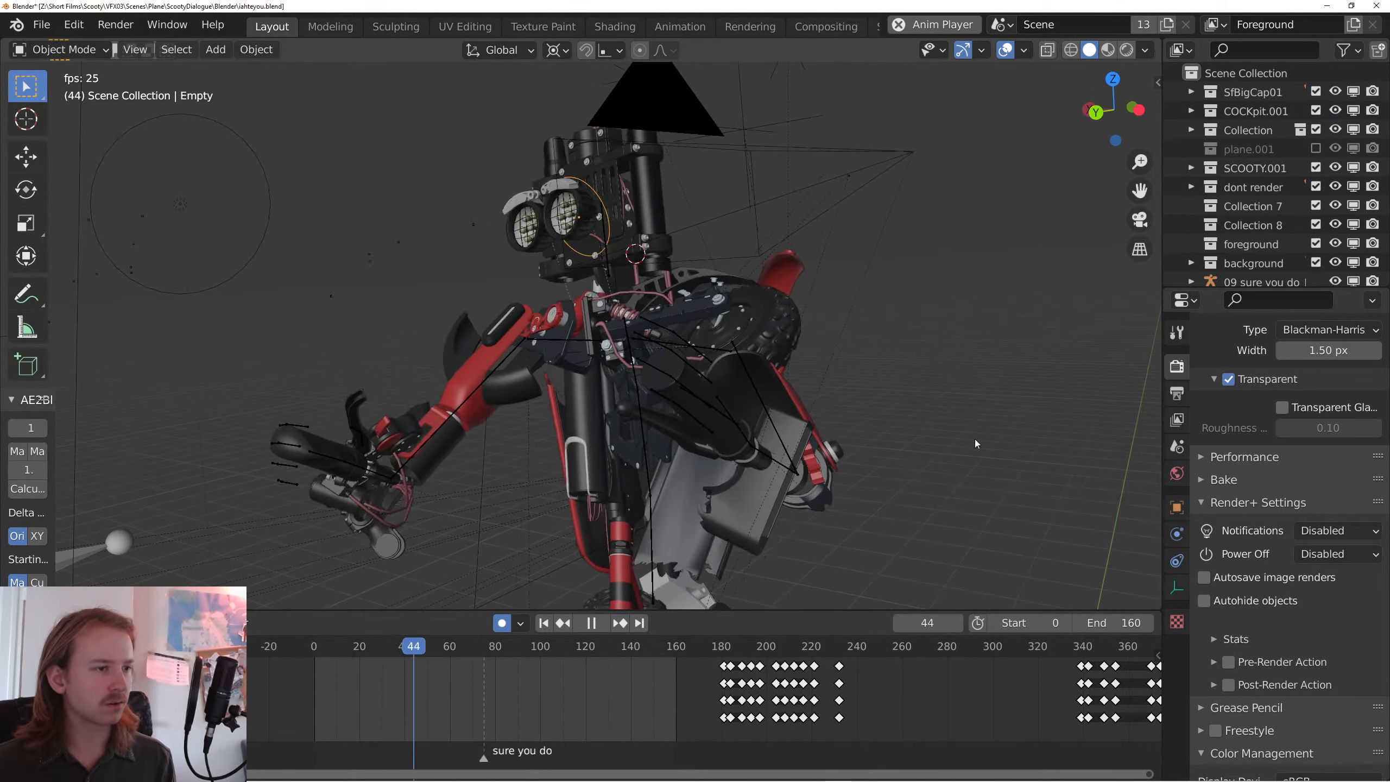
key("space")
- Select the motion capture armature, enlarge the timeline area and switch it to the Graph Editor
left_click(758, 354)
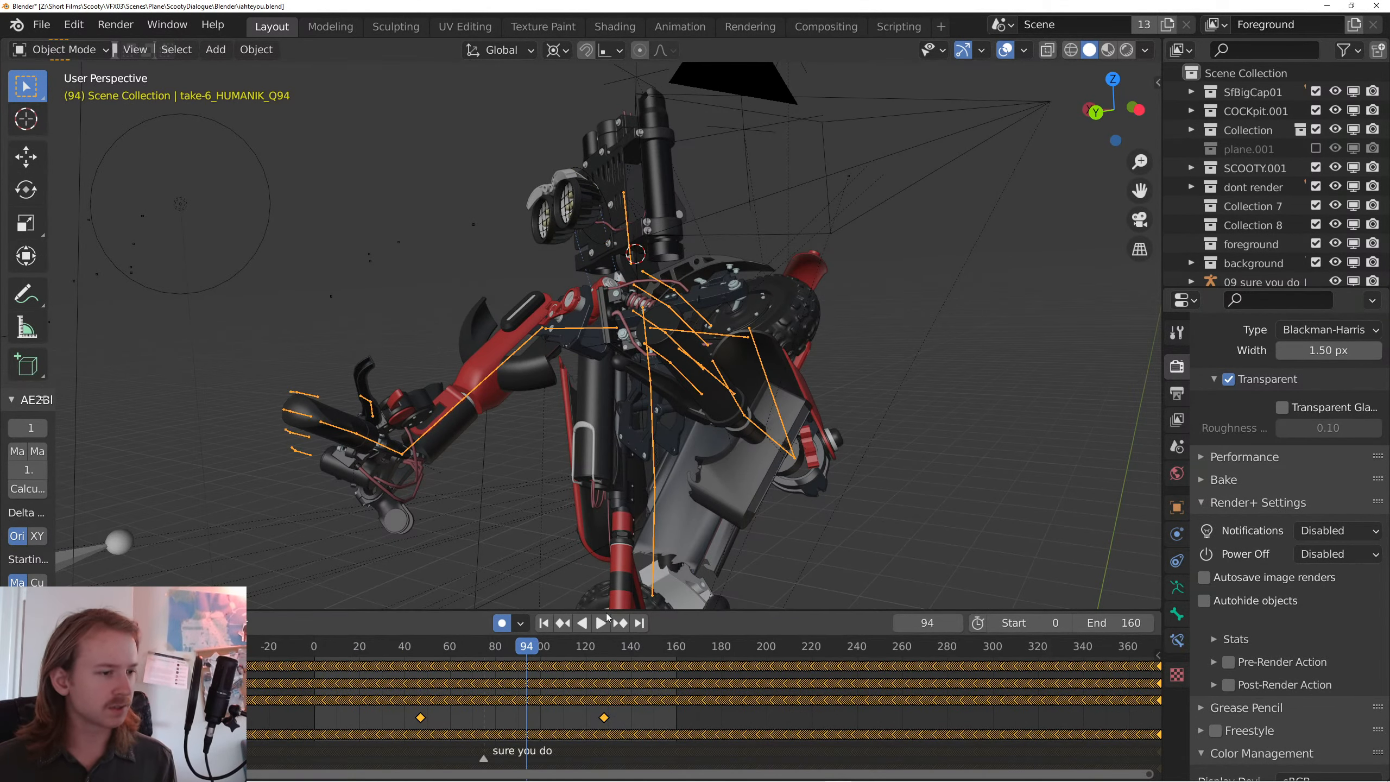
left_click_drag(609, 609, 610, 393)
left_click(31, 407)
left_click(235, 493)
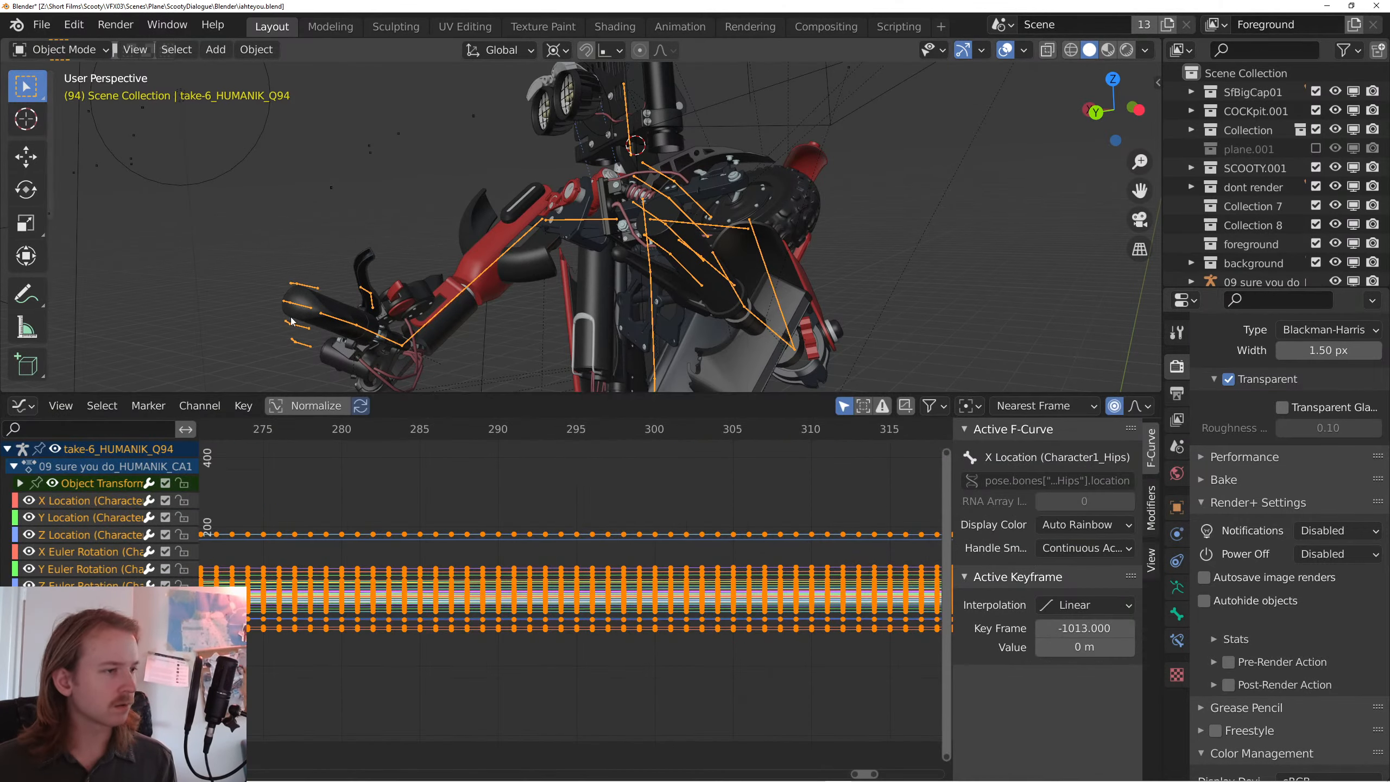
- Play the shot with the motion capture armature deselected and enlarge the 3D view to watch the arm motion
left_click(747, 256)
key("space")
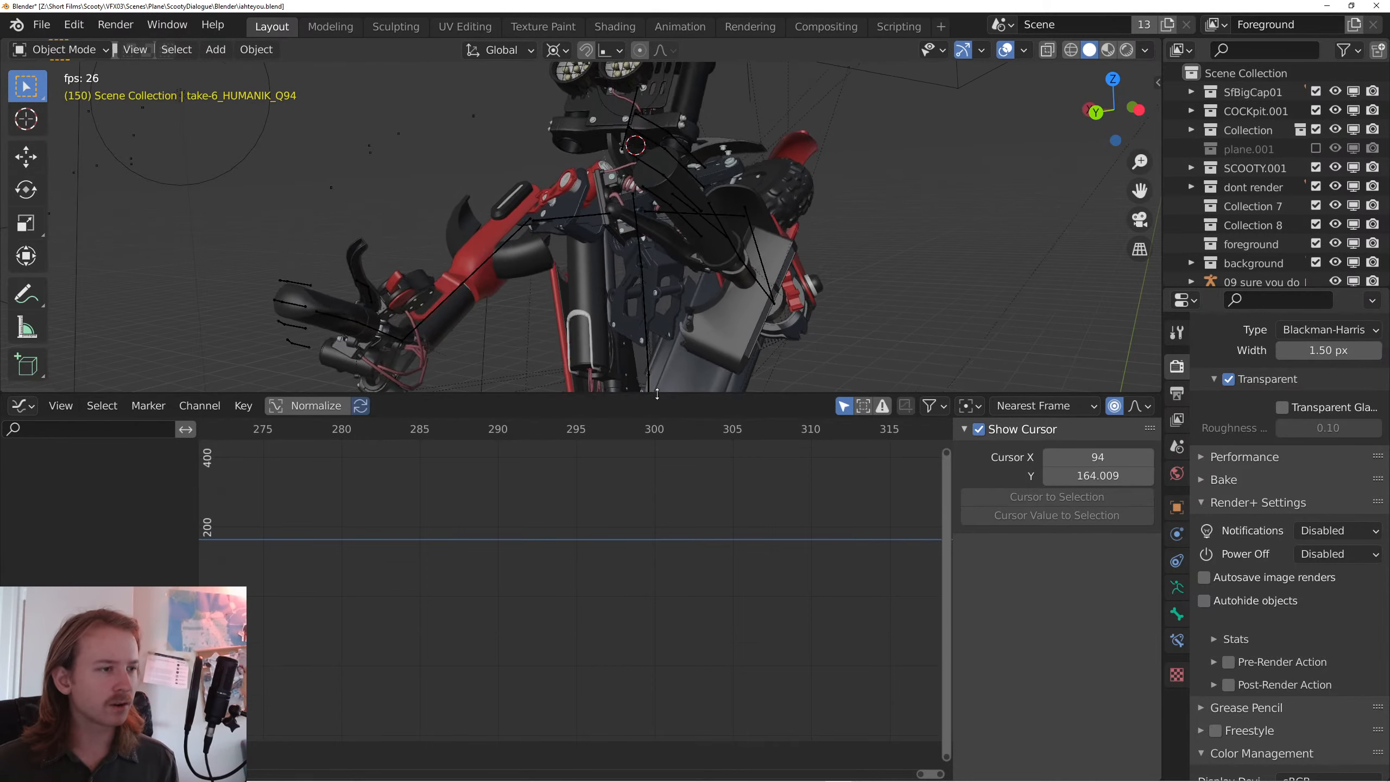
left_click_drag(653, 395, 657, 527)
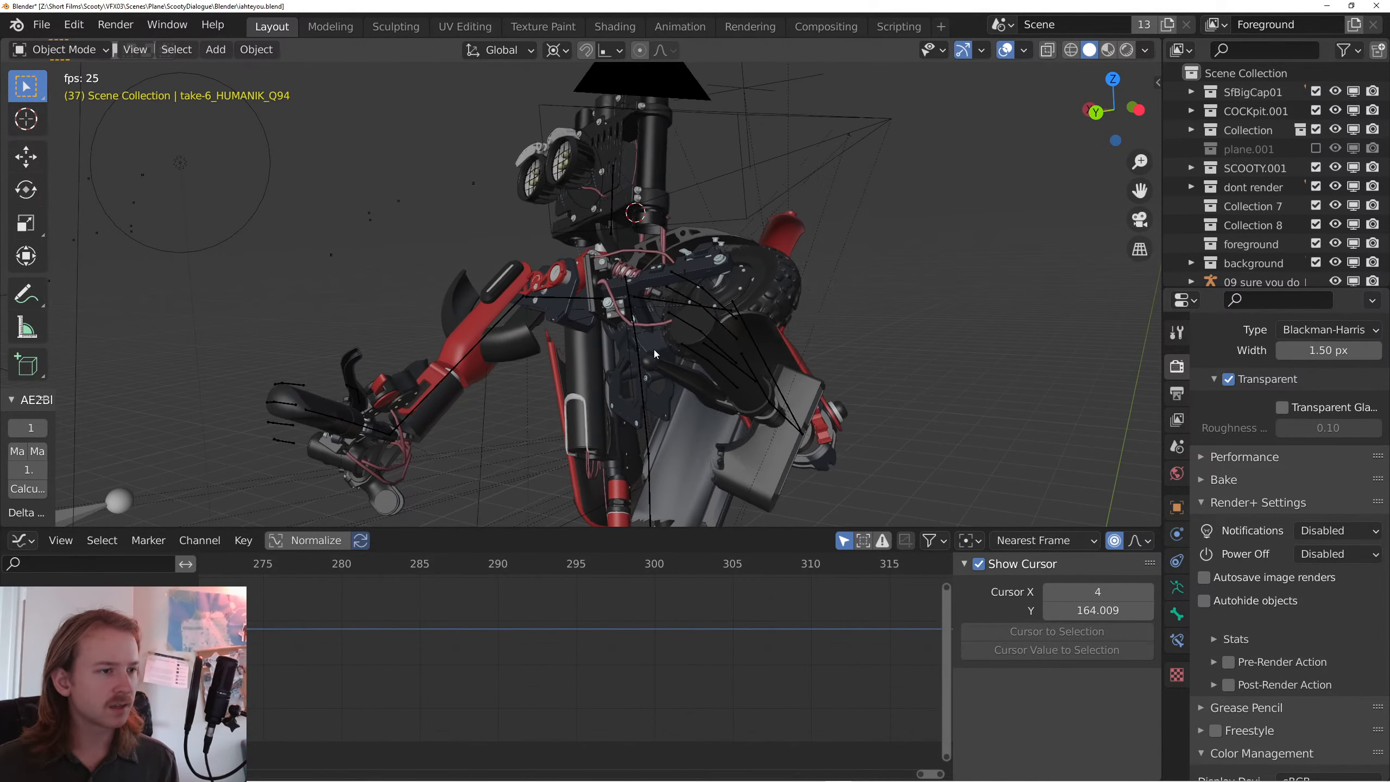
key("space")
- Apply Smooth Keys to the motion capture armature's bone keyframes in Pose Mode
left_click(696, 364)
key("ctrl+Tab")
key("F3")
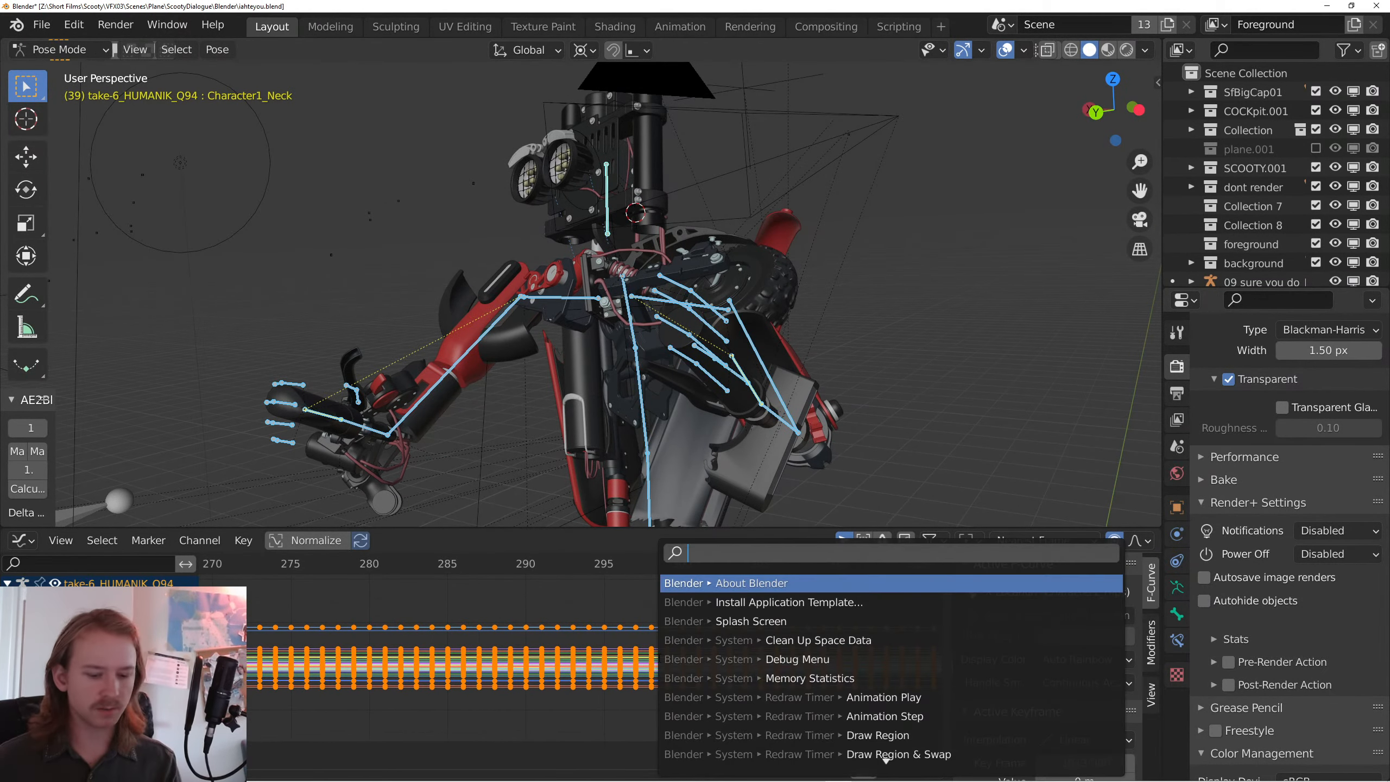
type("sm")
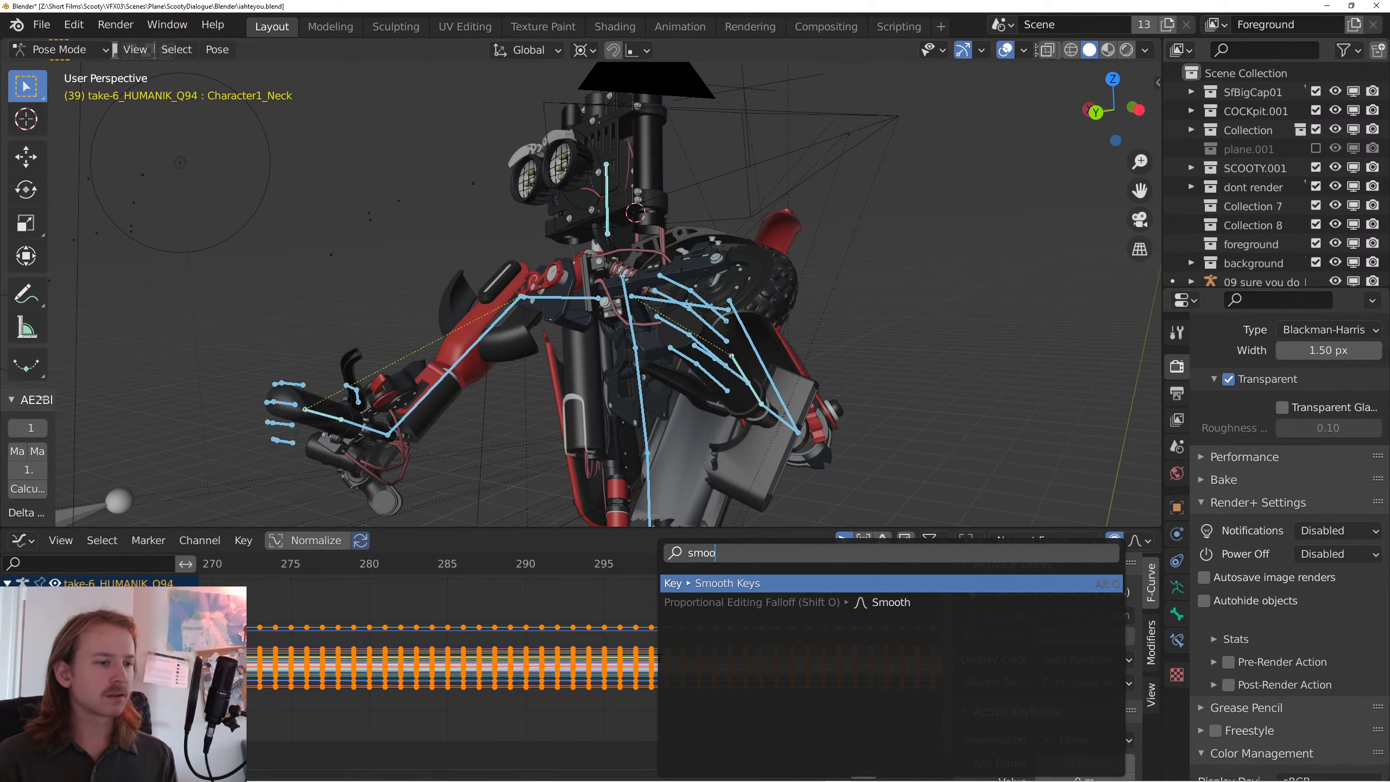
type("oo")
key("Return")
- Replay the smoothed motion through the scene camera, stop at frame 87 and select the neck bone
key("space")
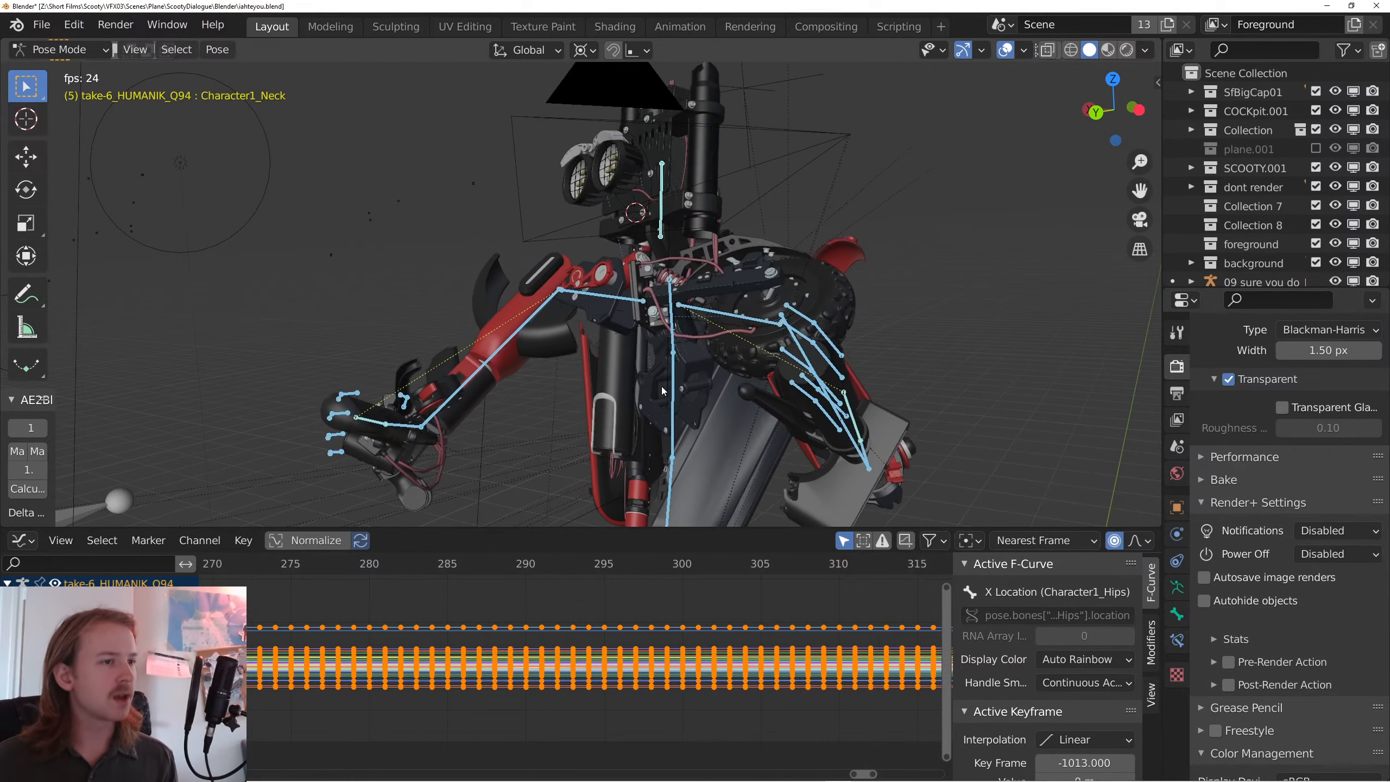
key("KP_0")
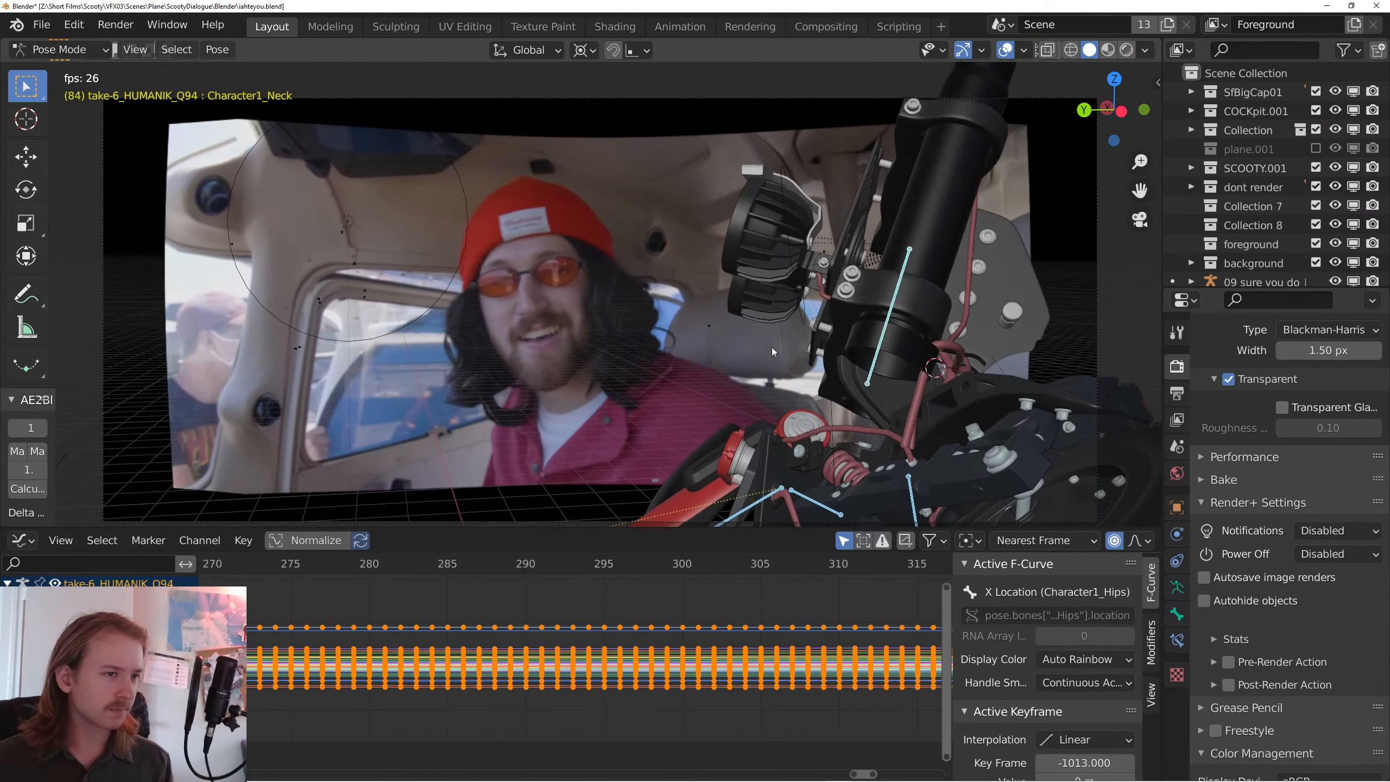
key("space")
left_click(894, 325)
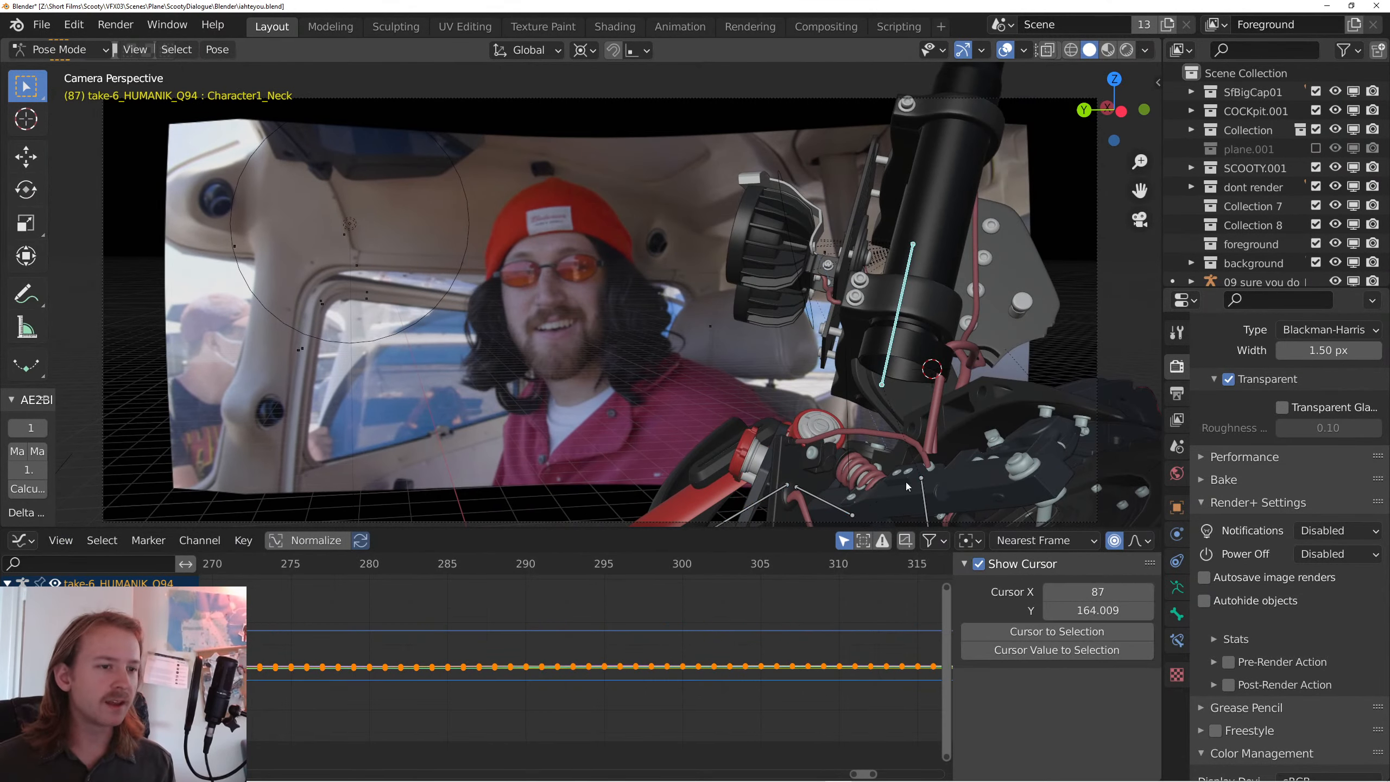
left_click(895, 326)
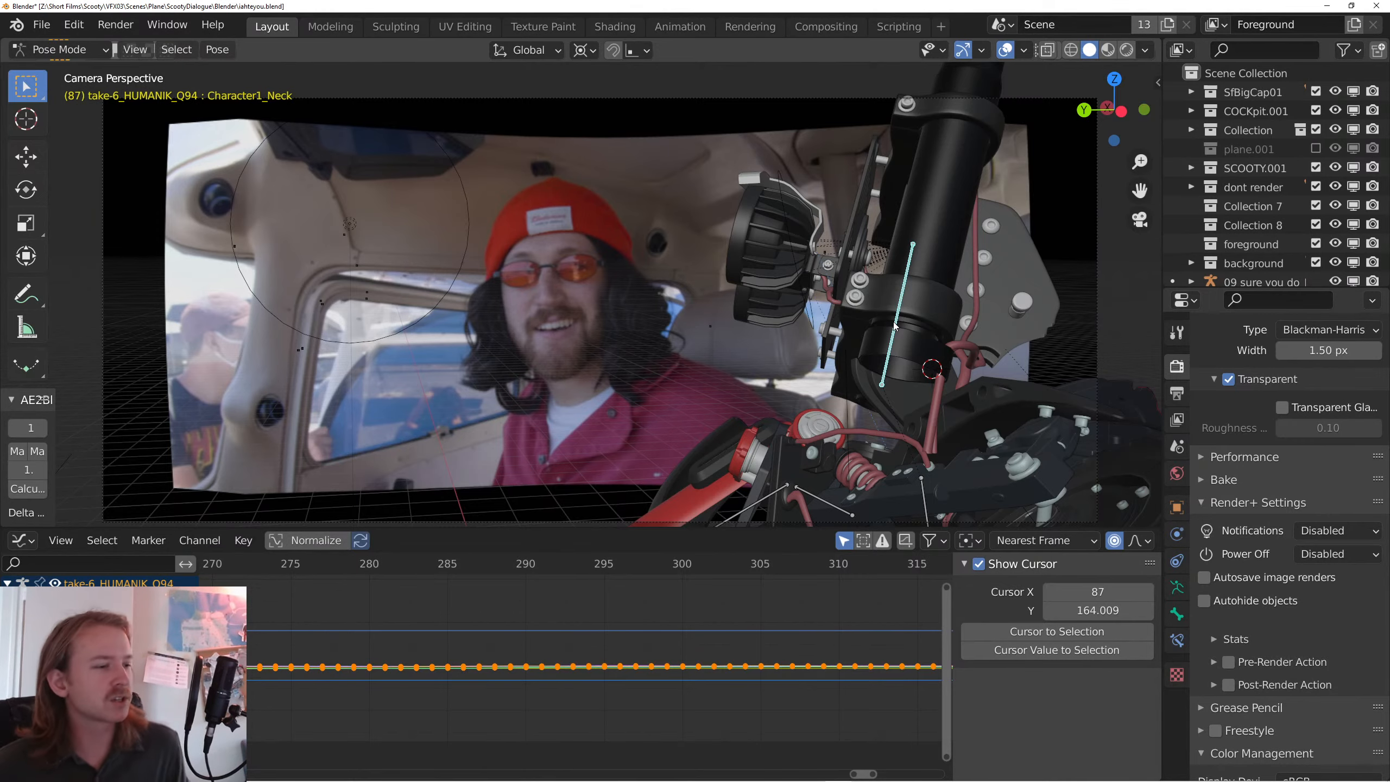
- Switch the Graph Editor to the Timeline and delete all of the neck bone's keyframes
left_click(23, 541)
left_click(267, 613)
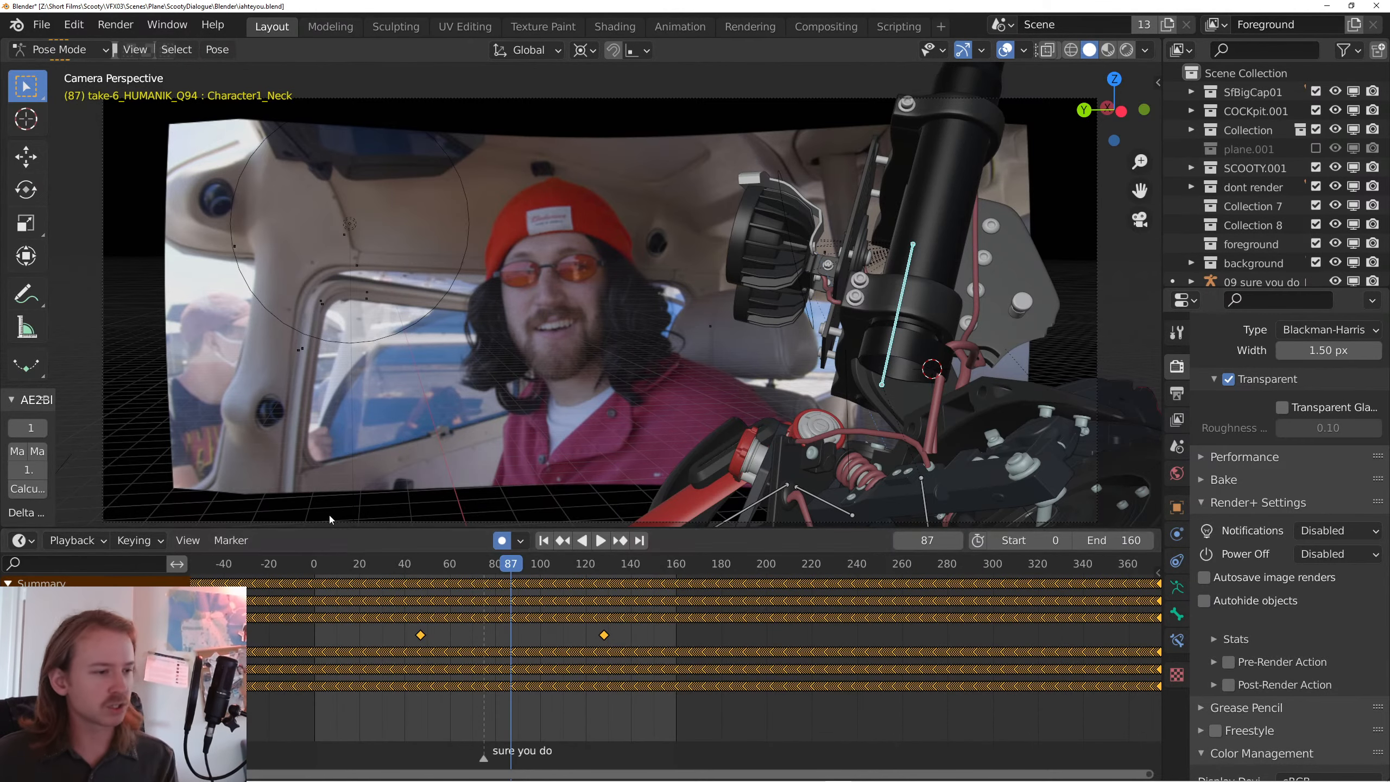
left_click(543, 541)
left_click_drag(538, 597, 631, 604)
key("x")
left_click(630, 602)
- Play the shot to frame 39 and move the neck bone along its local X axis outside the camera view
key("space")
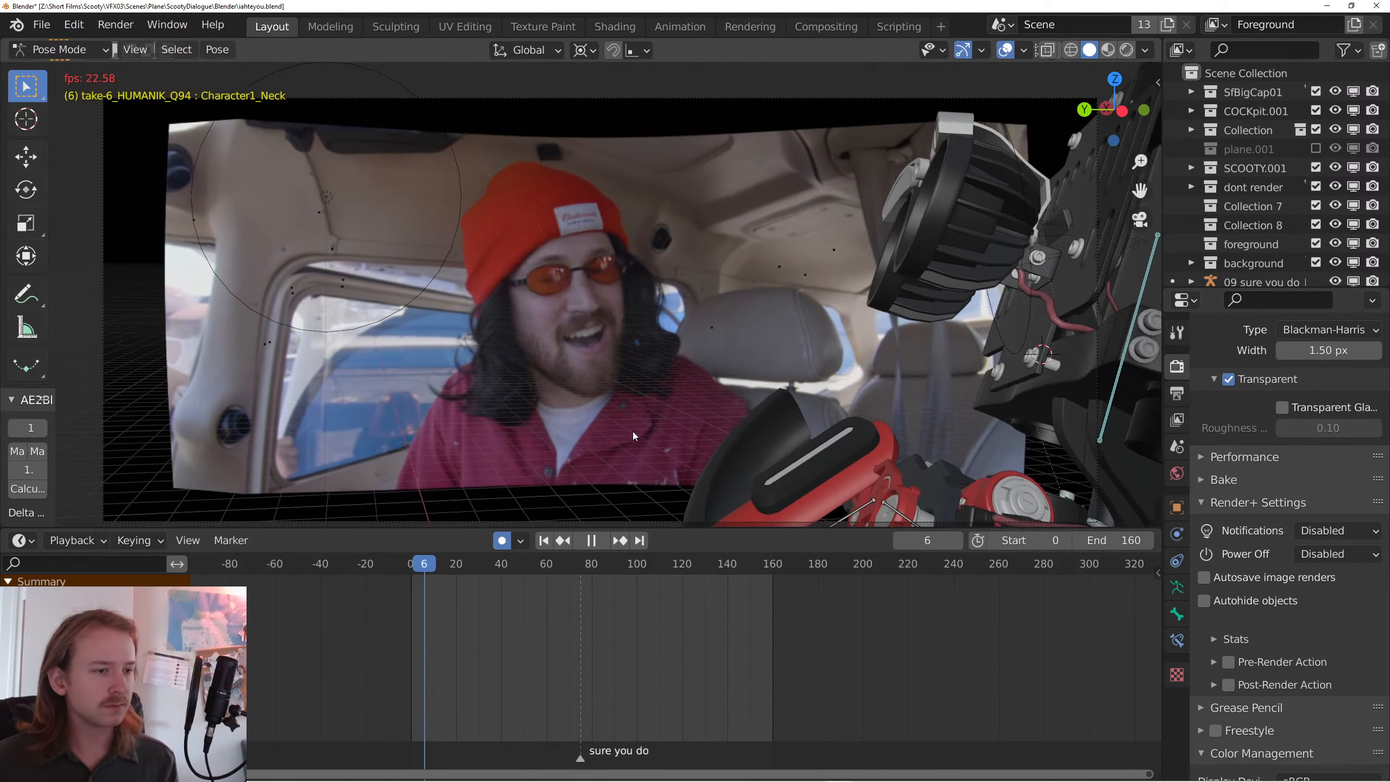
left_click_drag(922, 337, 865, 349)
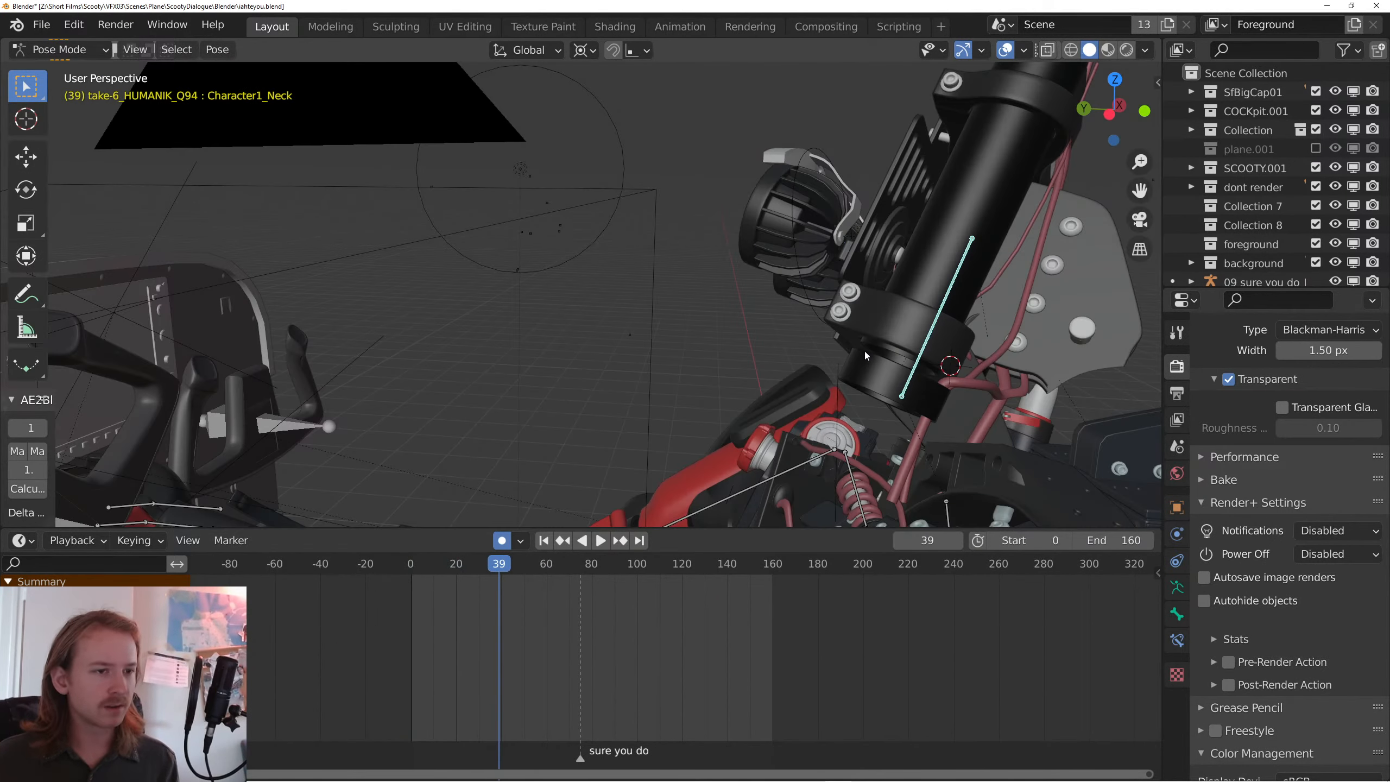
key("KP_Decimal")
scroll(713, 341, "down", 6)
key("ctrl+Tab")
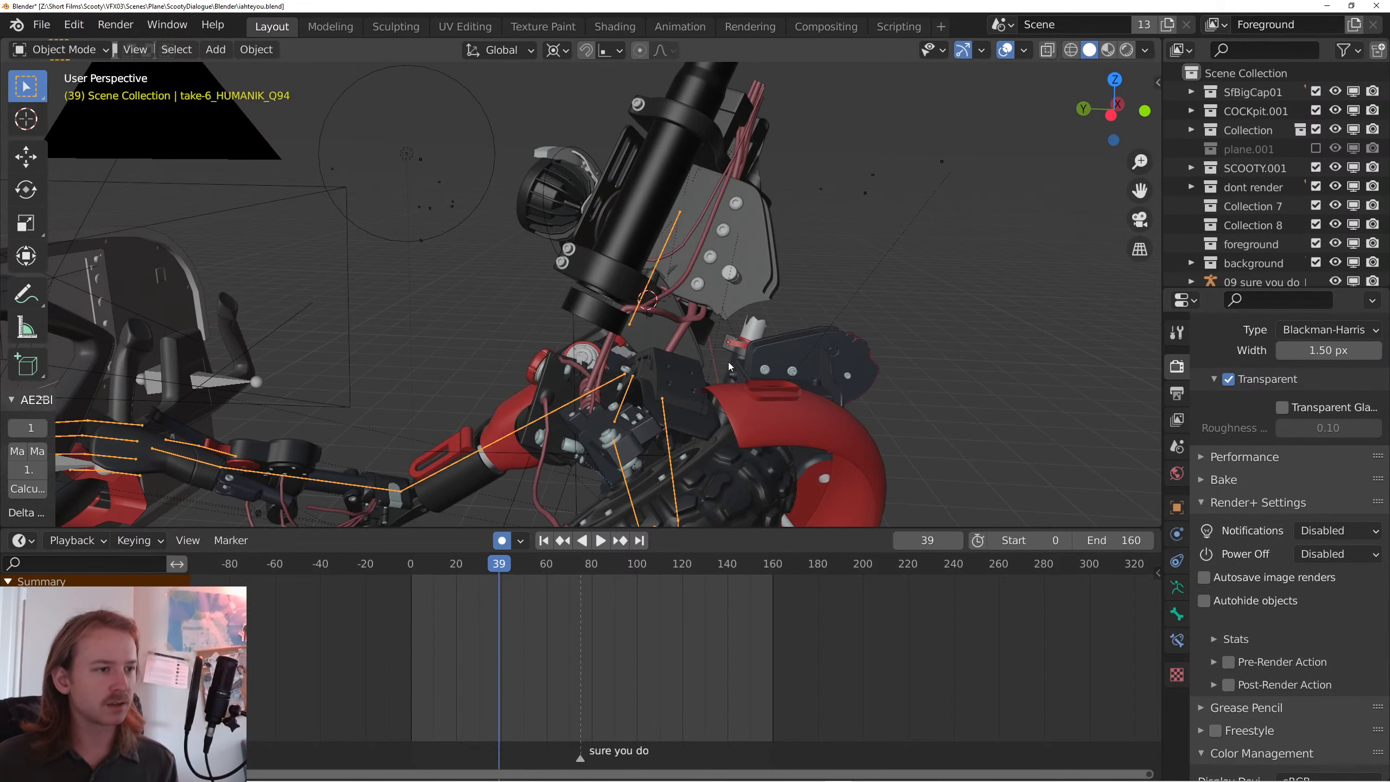
key("g")
key("x")
key("x")
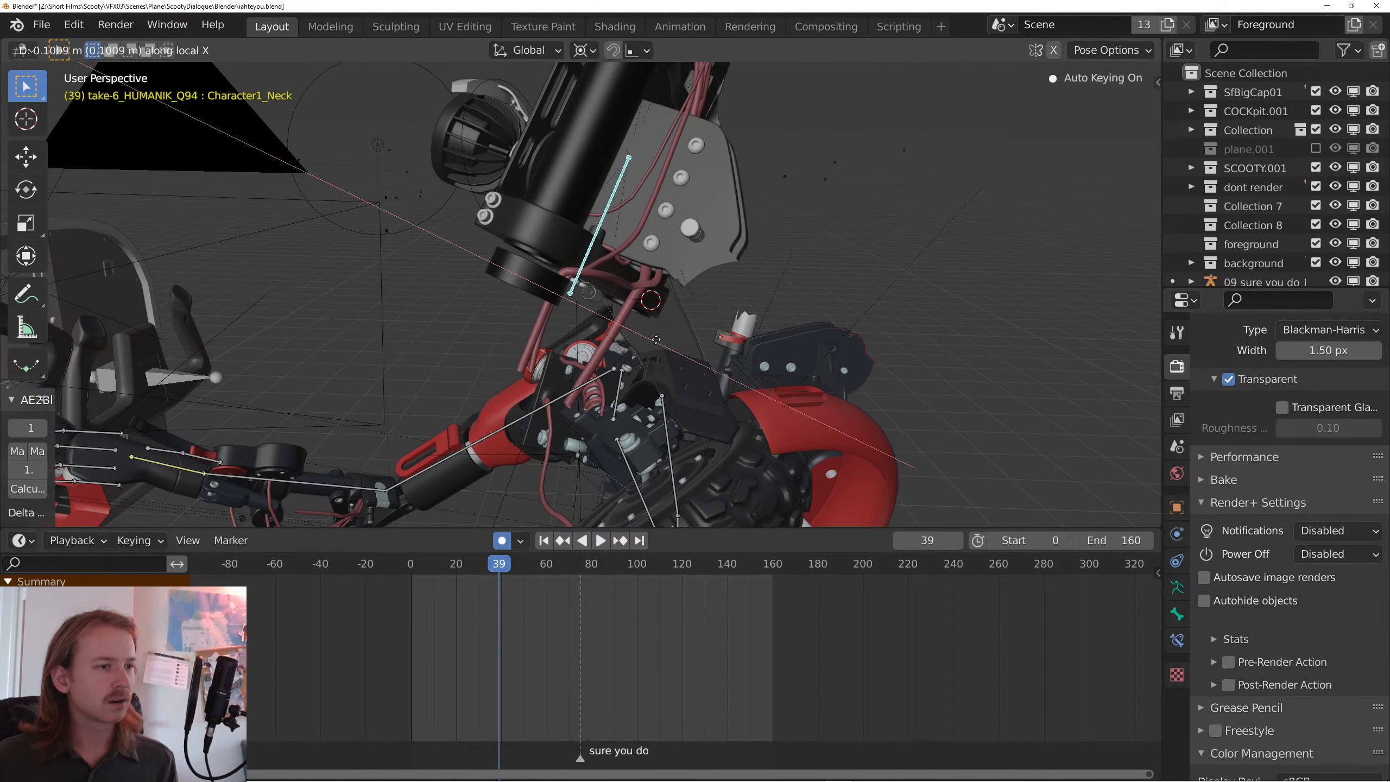
left_click(681, 349)
left_click_drag(681, 348, 535, 370)
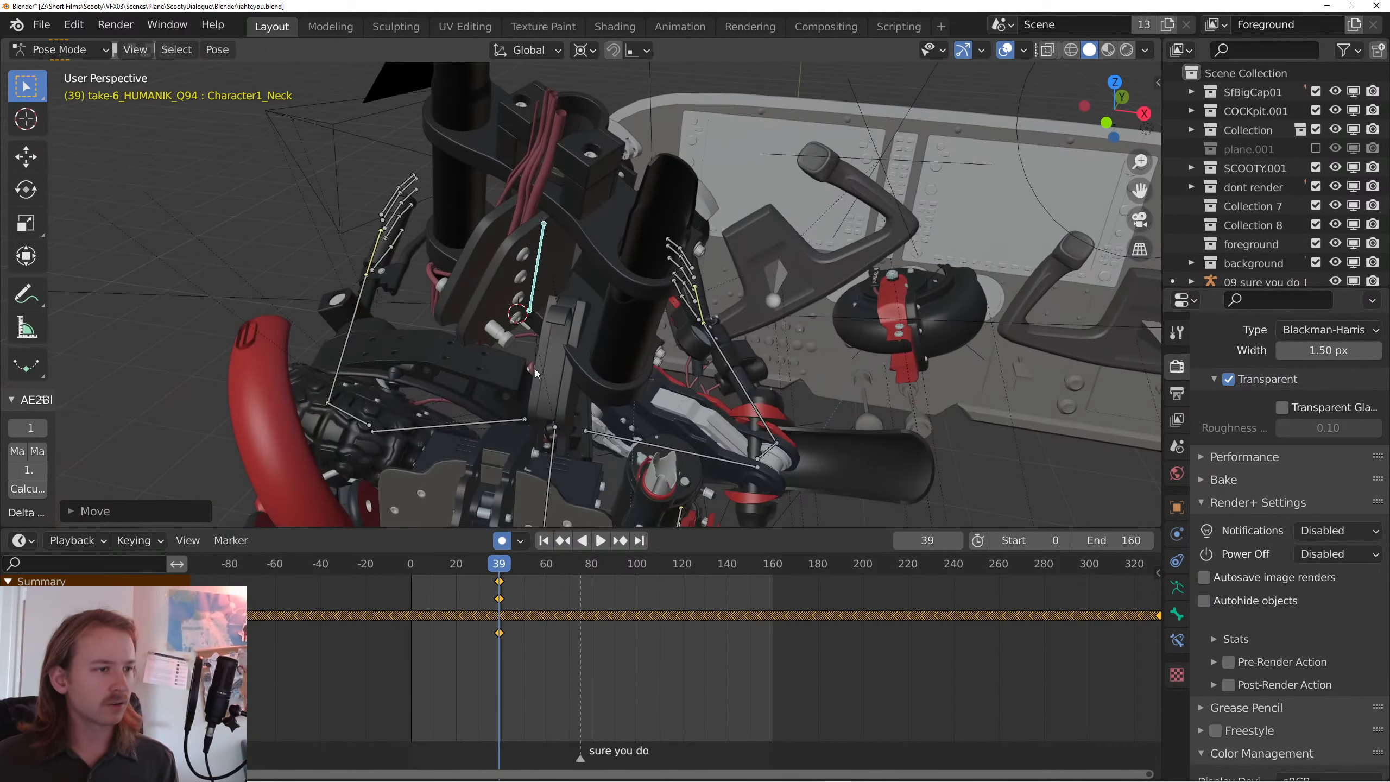
- Delete the neck bone's keyframes at frame 39 and play the shot on to frame 51
left_click_drag(585, 599, 601, 600)
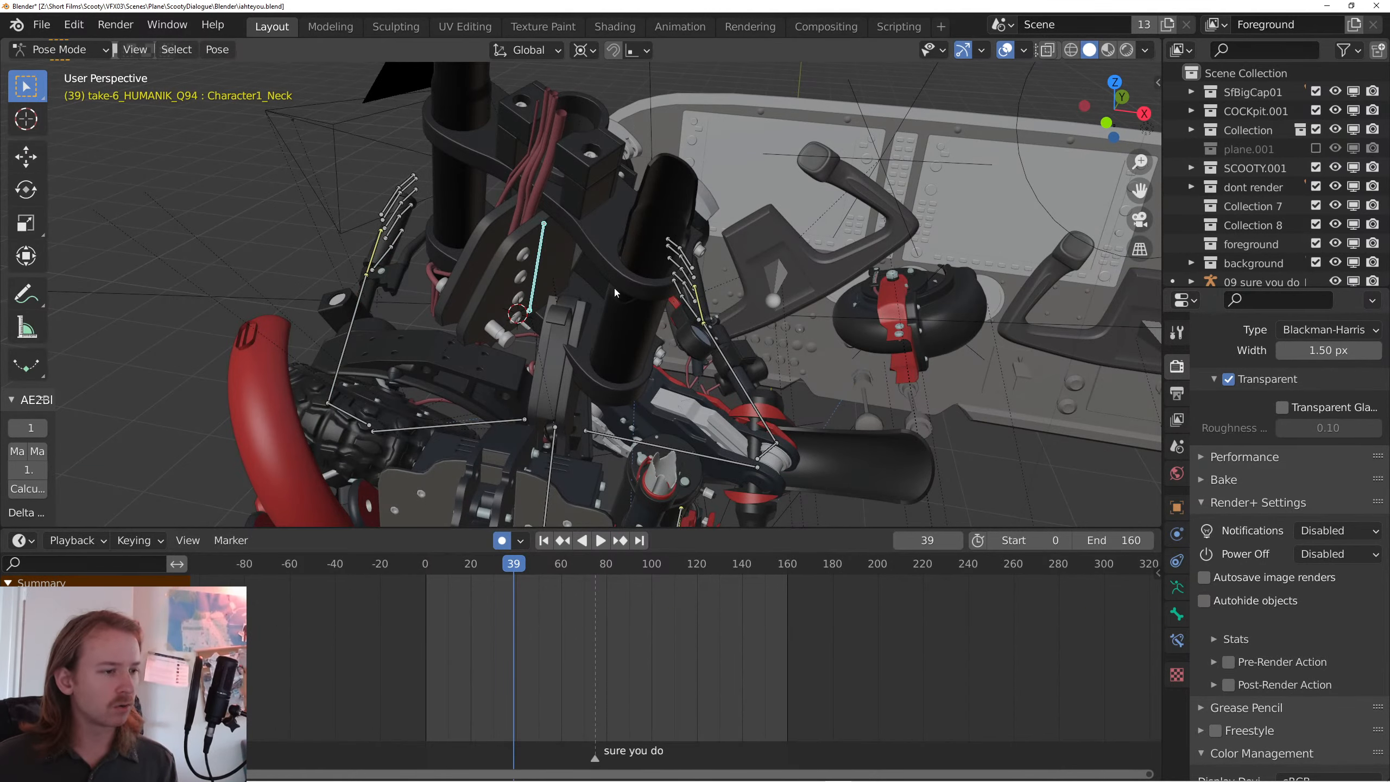
key("ctrl+Tab")
key("space")
key("space")
key("ctrl+Tab")
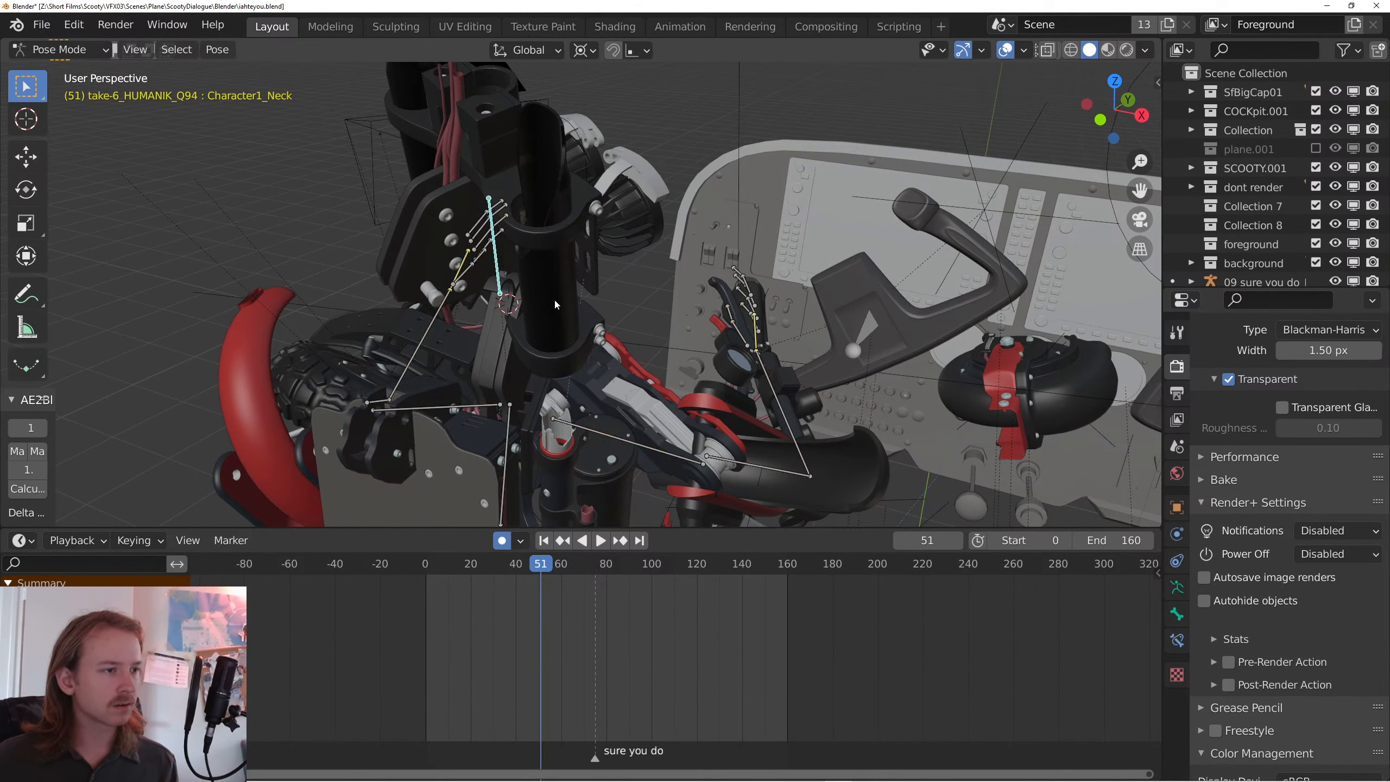
- Return the armature to Object Mode, add a Plain Axes empty at the 3D cursor and resize it
left_click_drag(554, 298, 659, 307)
key("ctrl+Tab")
left_click_drag(584, 344, 459, 365)
key("g")
key("Escape")
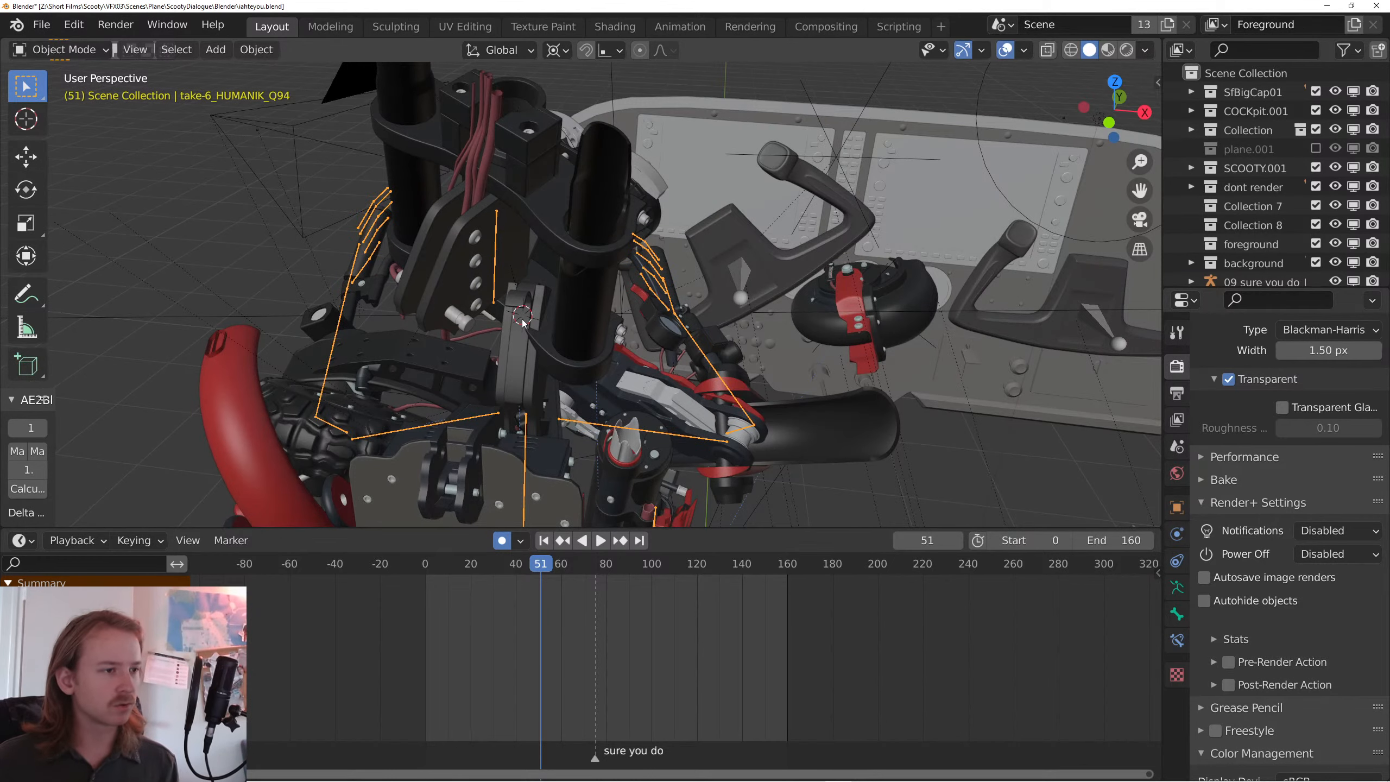
key("shift+a")
mouse_move(495, 500)
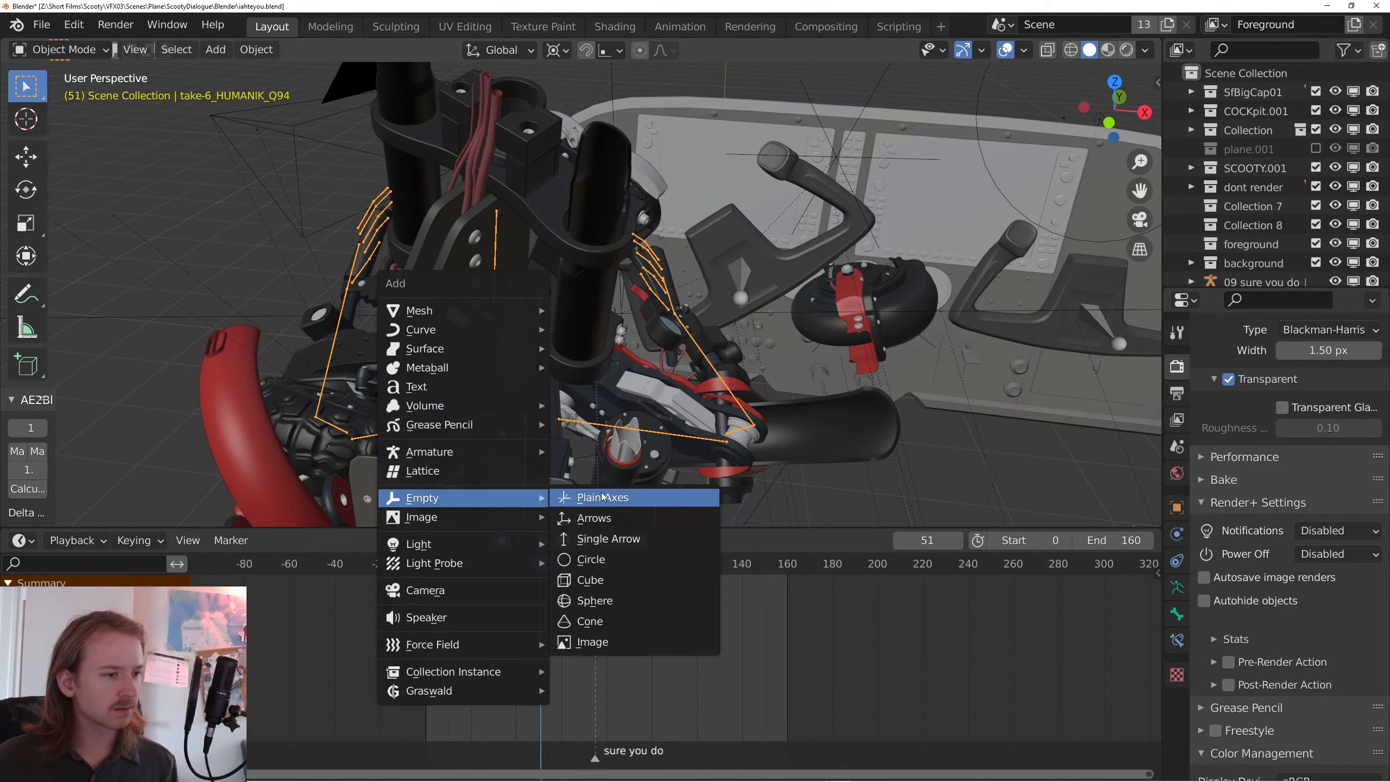
left_click(591, 498)
key("s")
left_click(535, 332)
left_click_drag(535, 332, 554, 350)
key("r")
key("z")
key("Escape")
- Turn off auto keying and delete the empty's keyframes at frame 51
left_click_drag(556, 490, 567, 513)
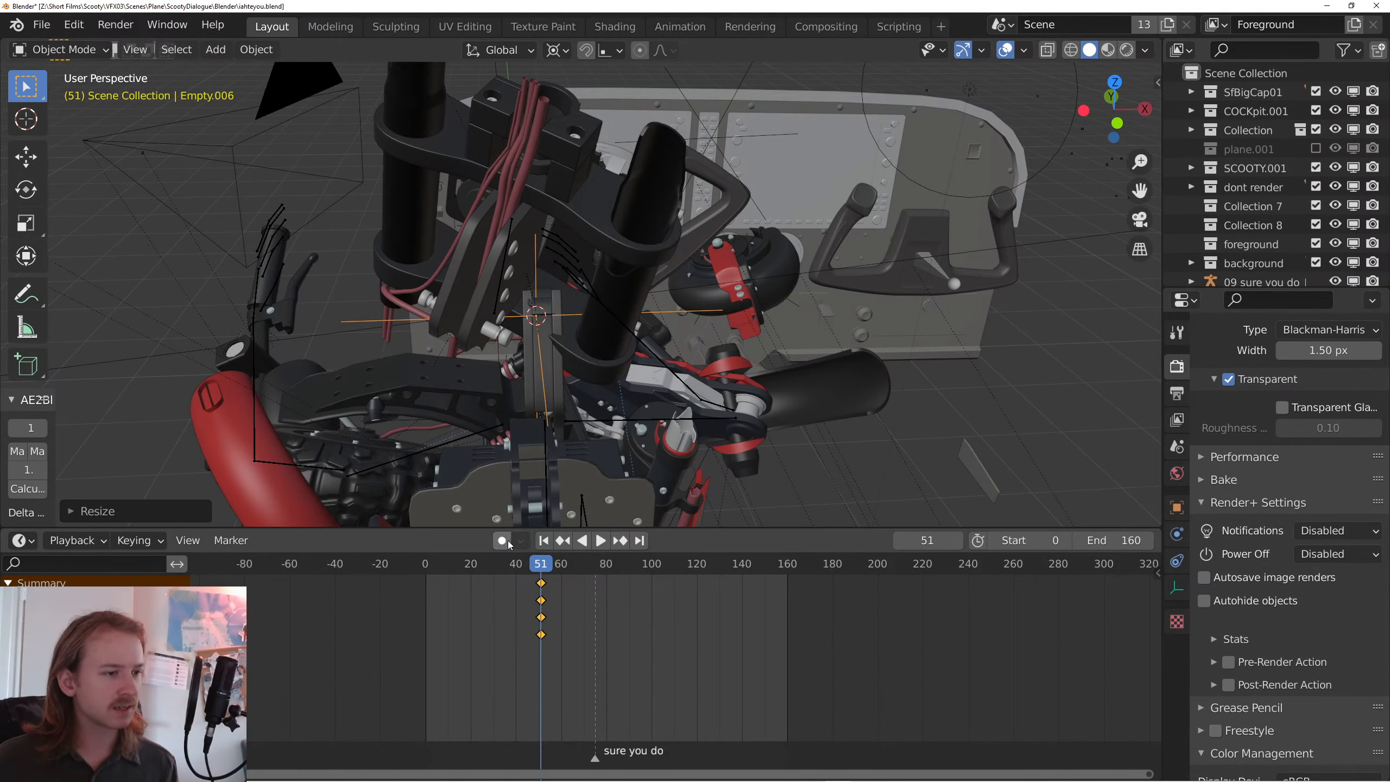
key("x")
left_click(613, 629)
right_click(555, 341)
key("Escape")
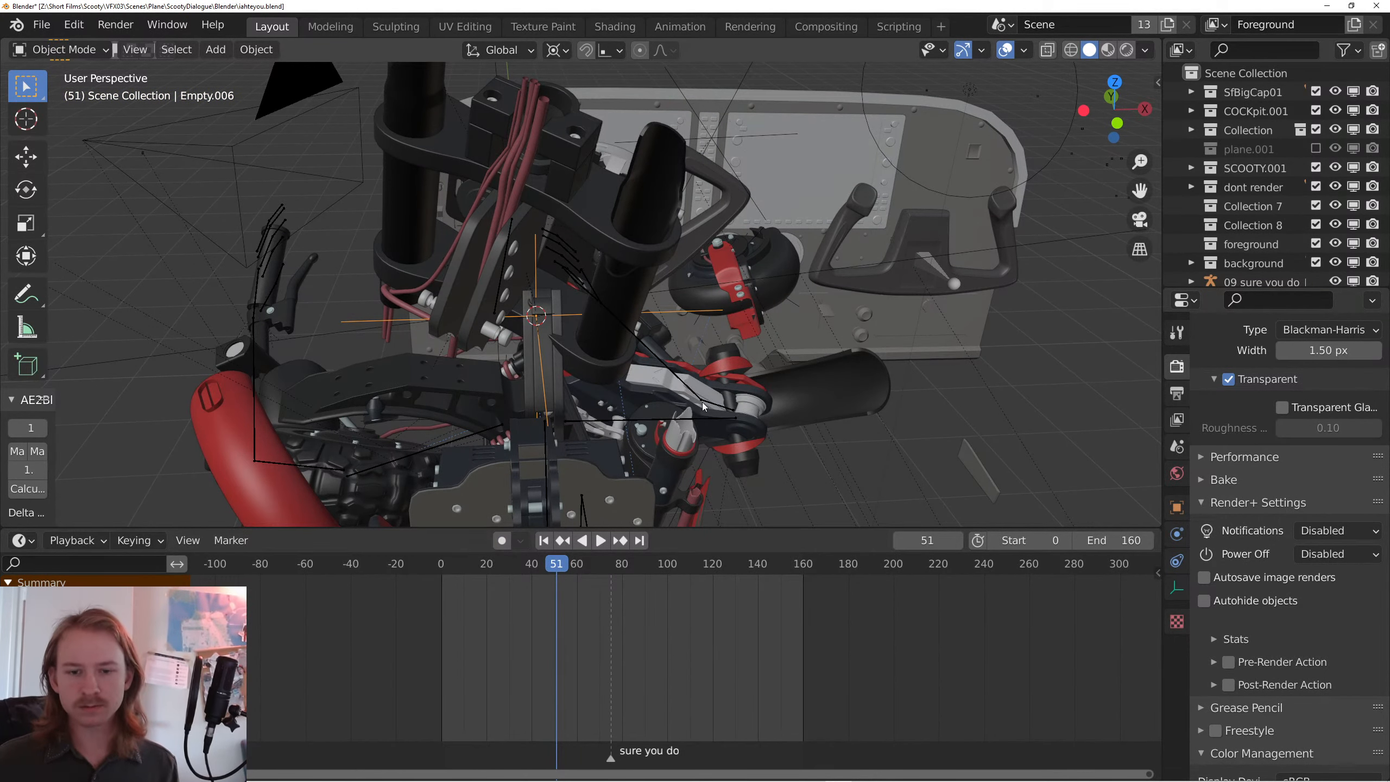
right_click(704, 405)
key("Escape")
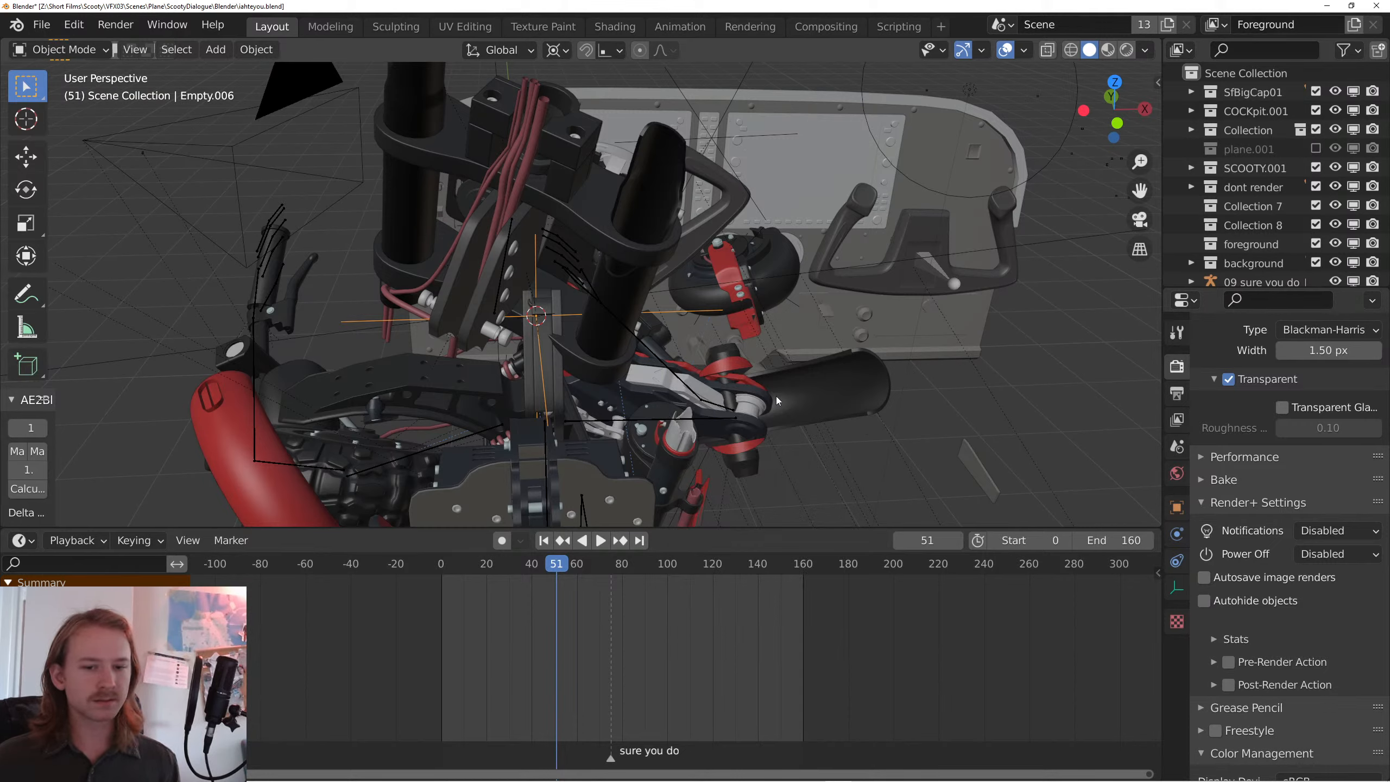
right_click(775, 396)
key("Escape")
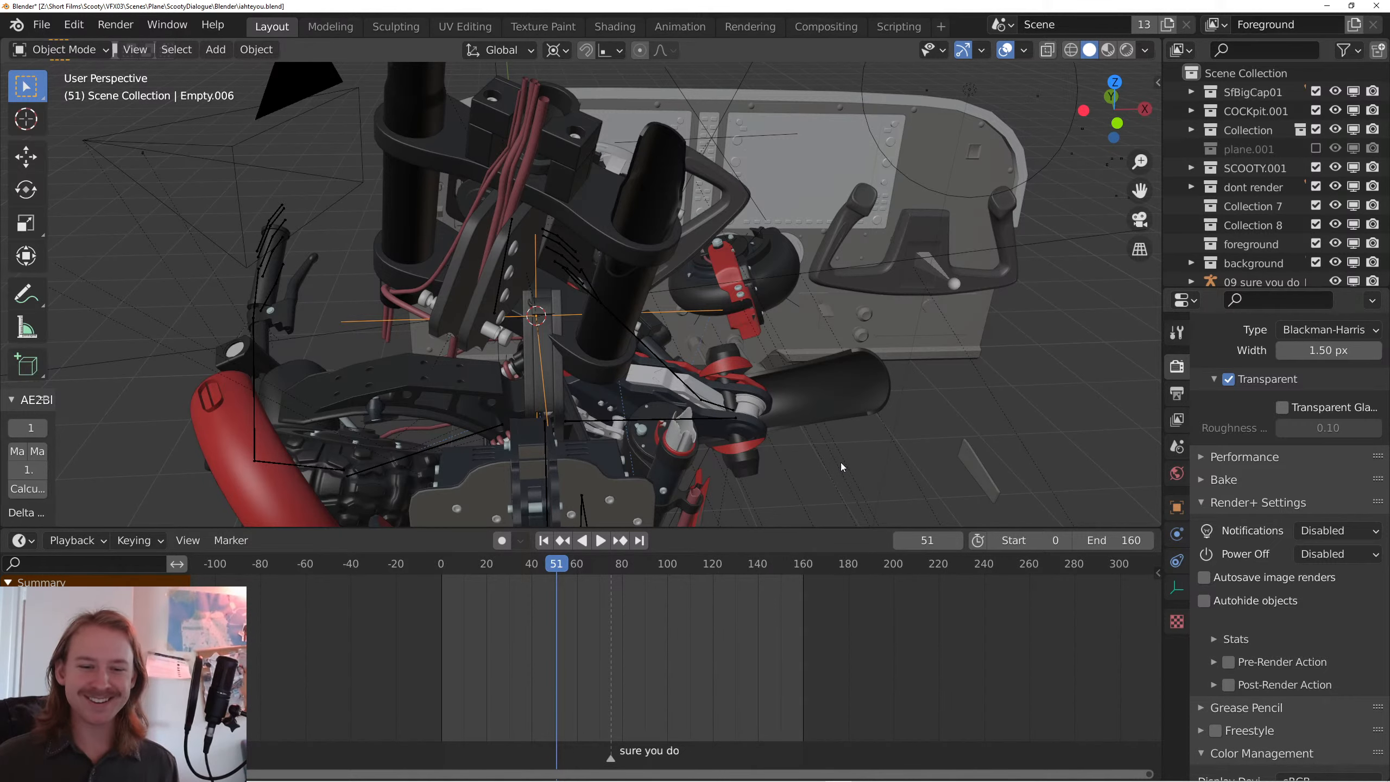
right_click(951, 418)
- Move the empty along its local X axis and rotate it about the Z axis near the robot's neck joint
key("g")
key("x")
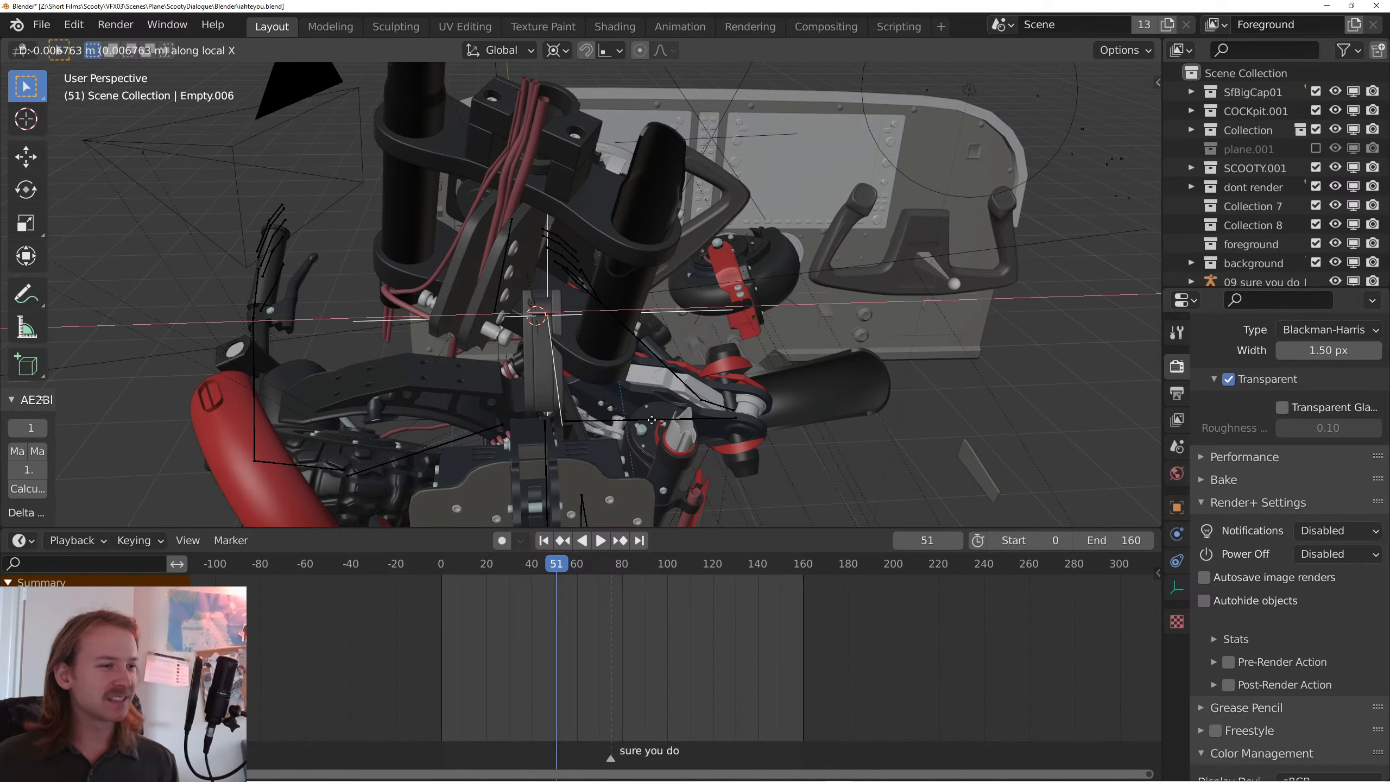
left_click(716, 445)
key("r")
key("z")
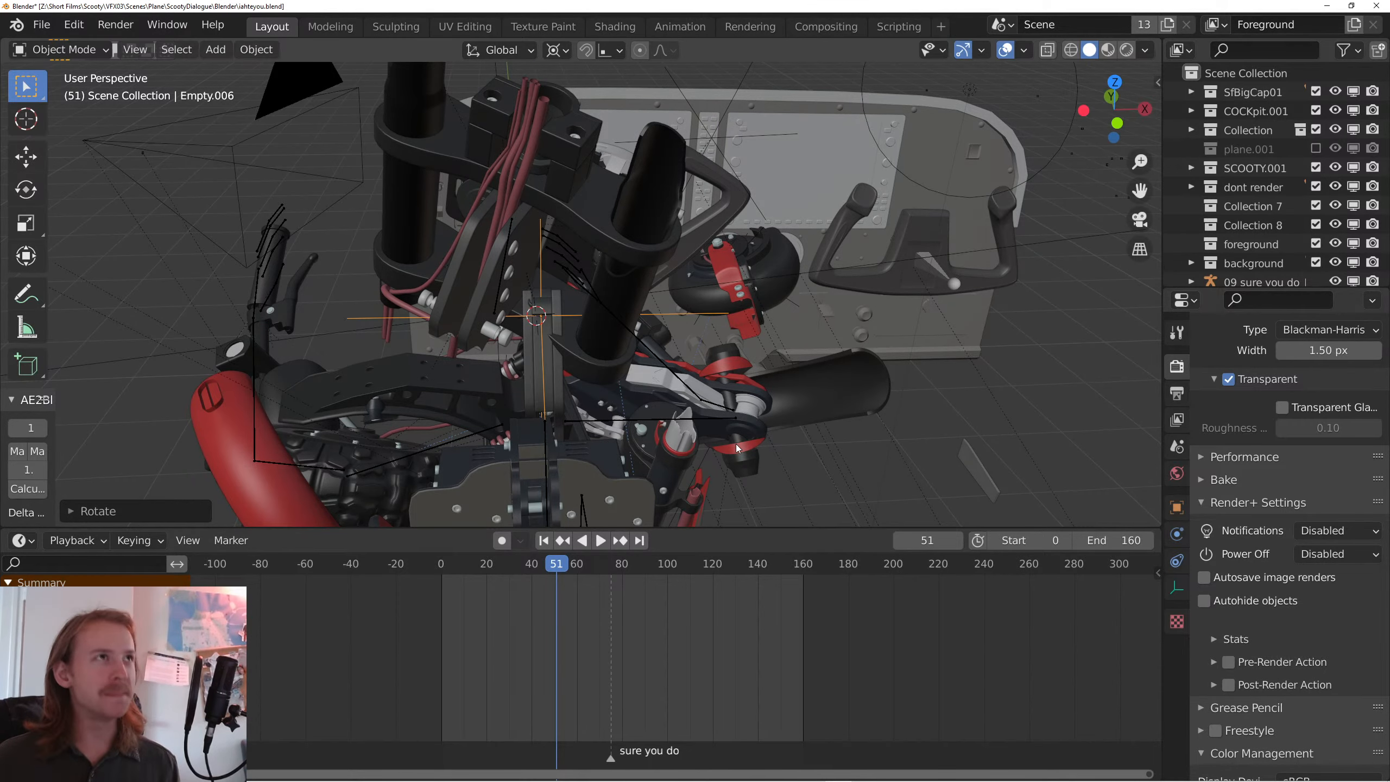
left_click_drag(736, 444, 636, 347)
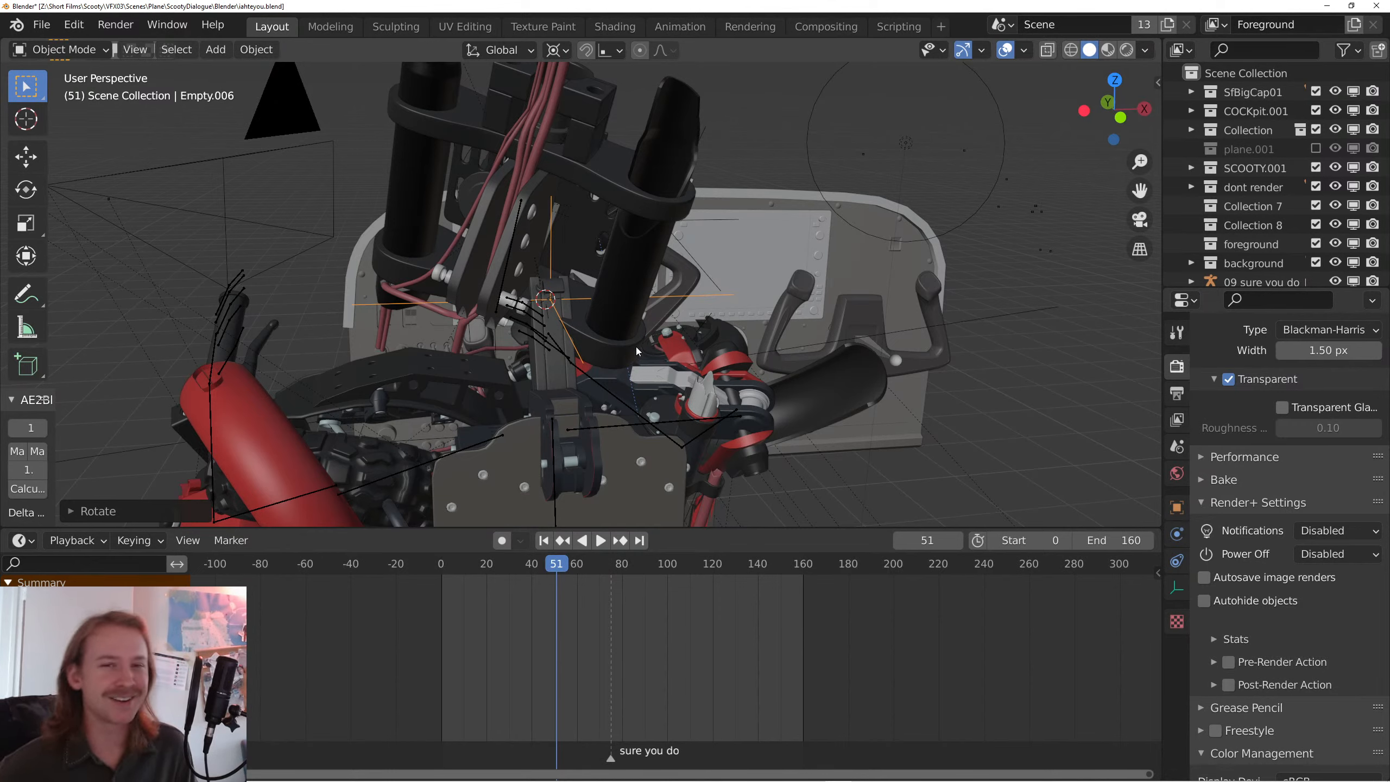
left_click_drag(636, 351, 695, 439)
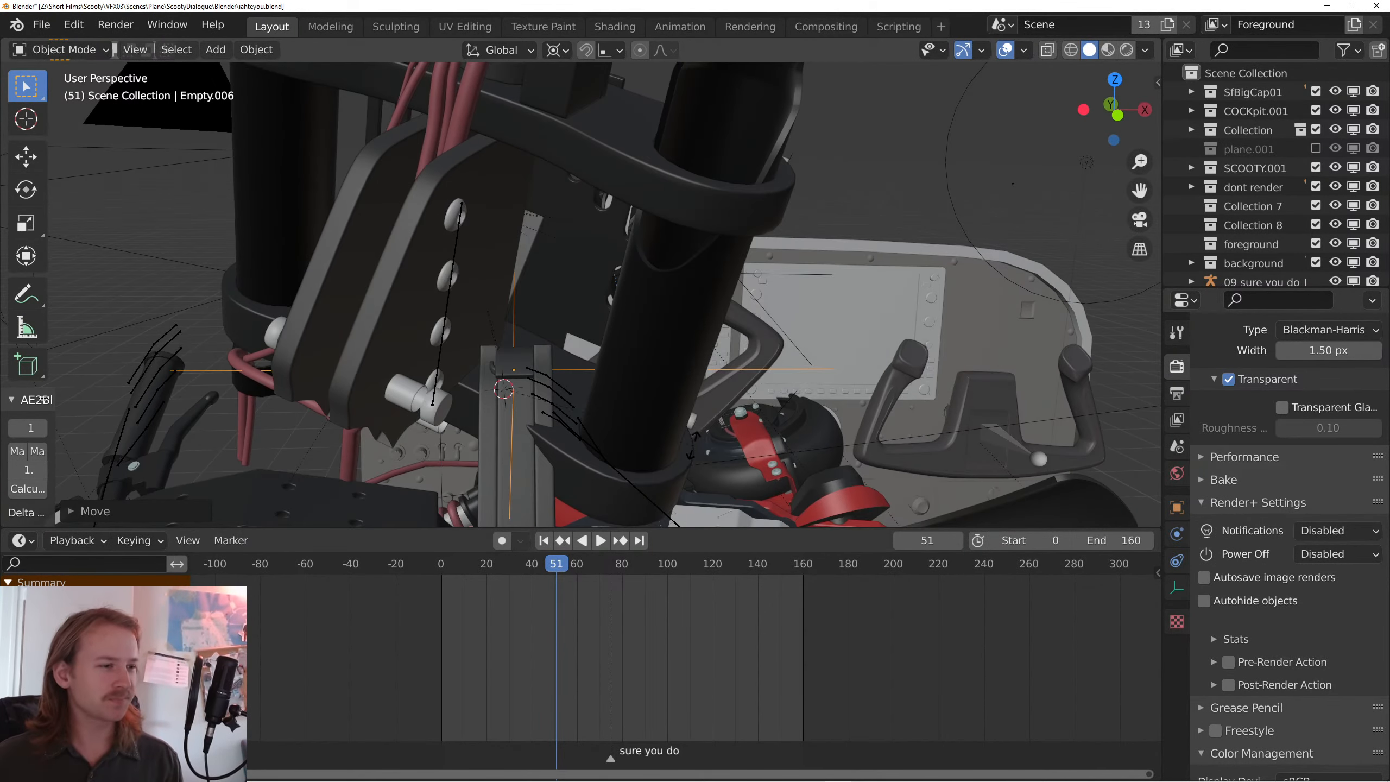
left_click(695, 445)
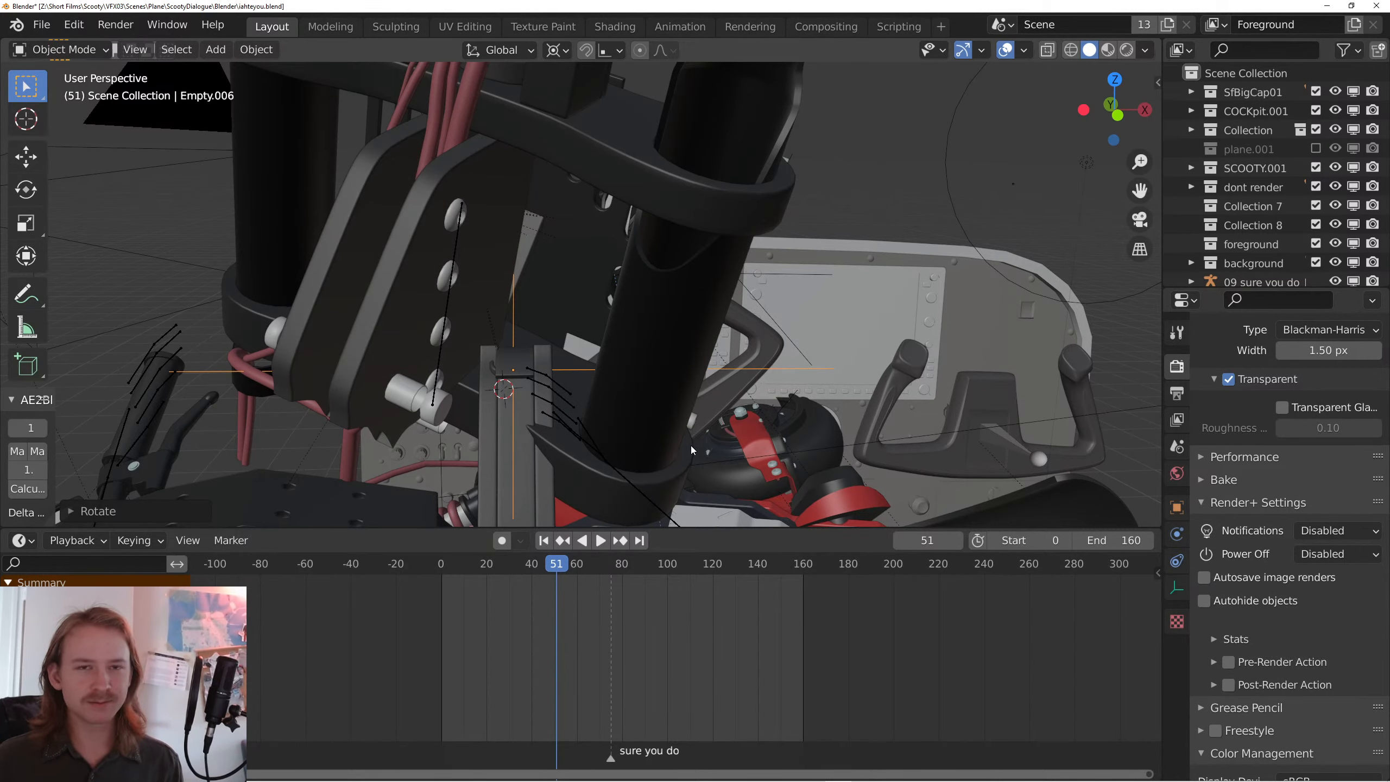
- Return to the armature's neck bone in Pose Mode and move it freely from two viewing angles at frame 51
left_click_drag(690, 446, 694, 433)
scroll(693, 433, "down", 2)
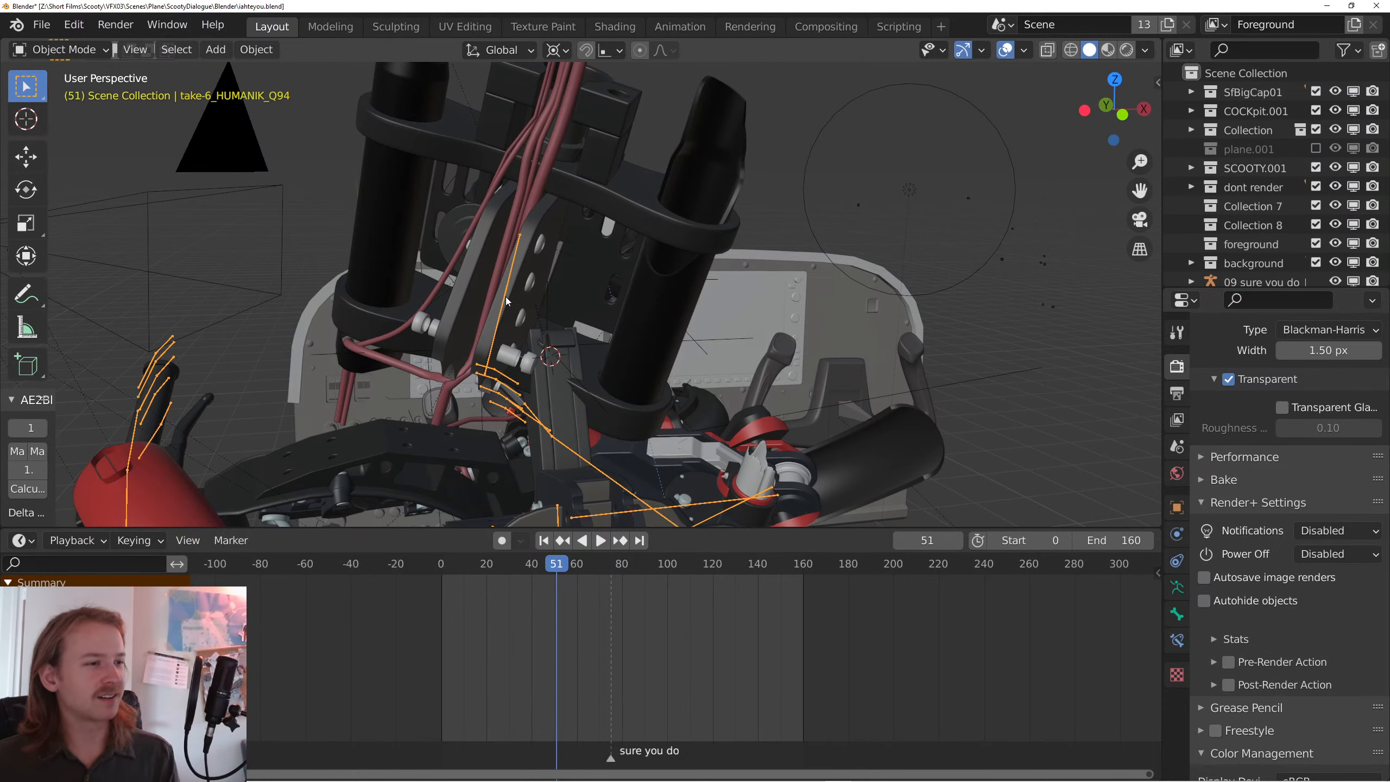
left_click_drag(504, 296, 433, 324)
key("g")
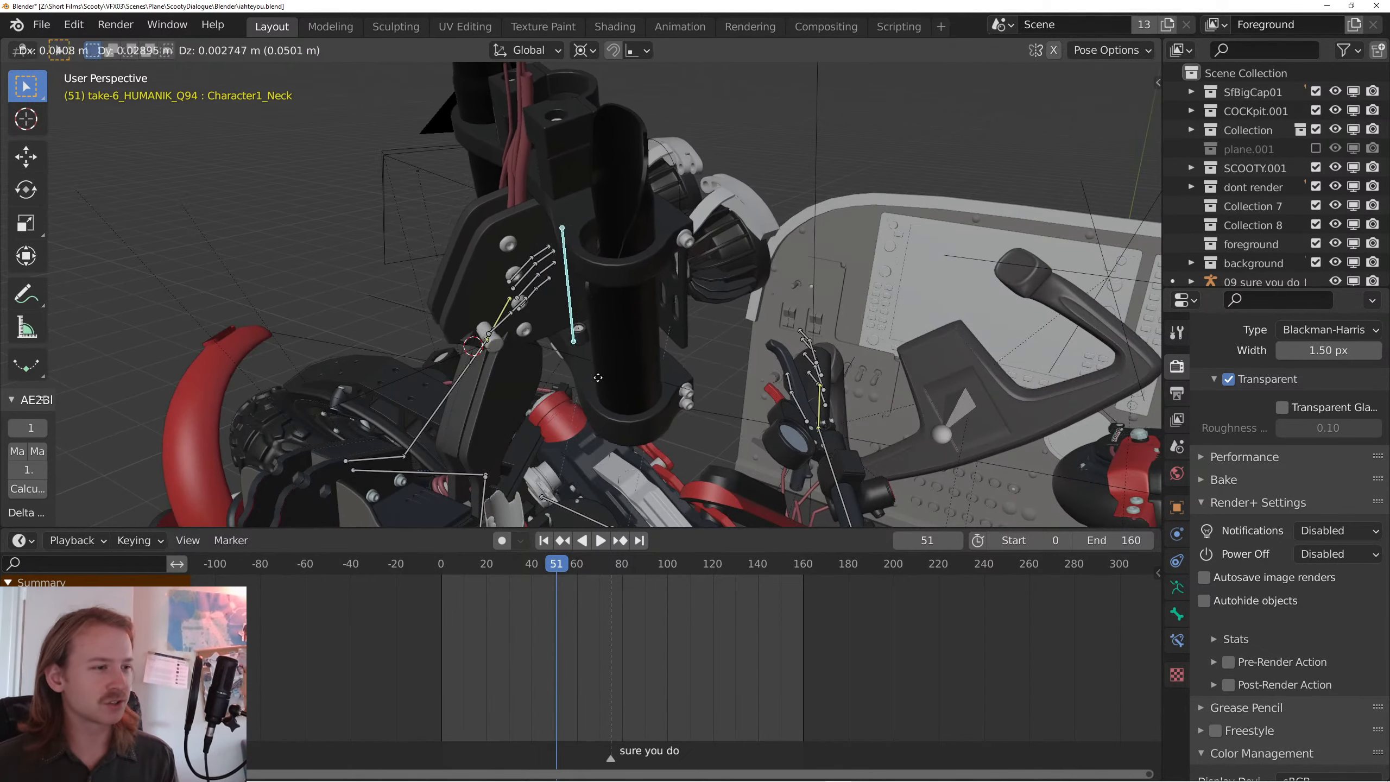
left_click(536, 350)
left_click_drag(536, 353, 834, 372)
key("g")
left_click(784, 398)
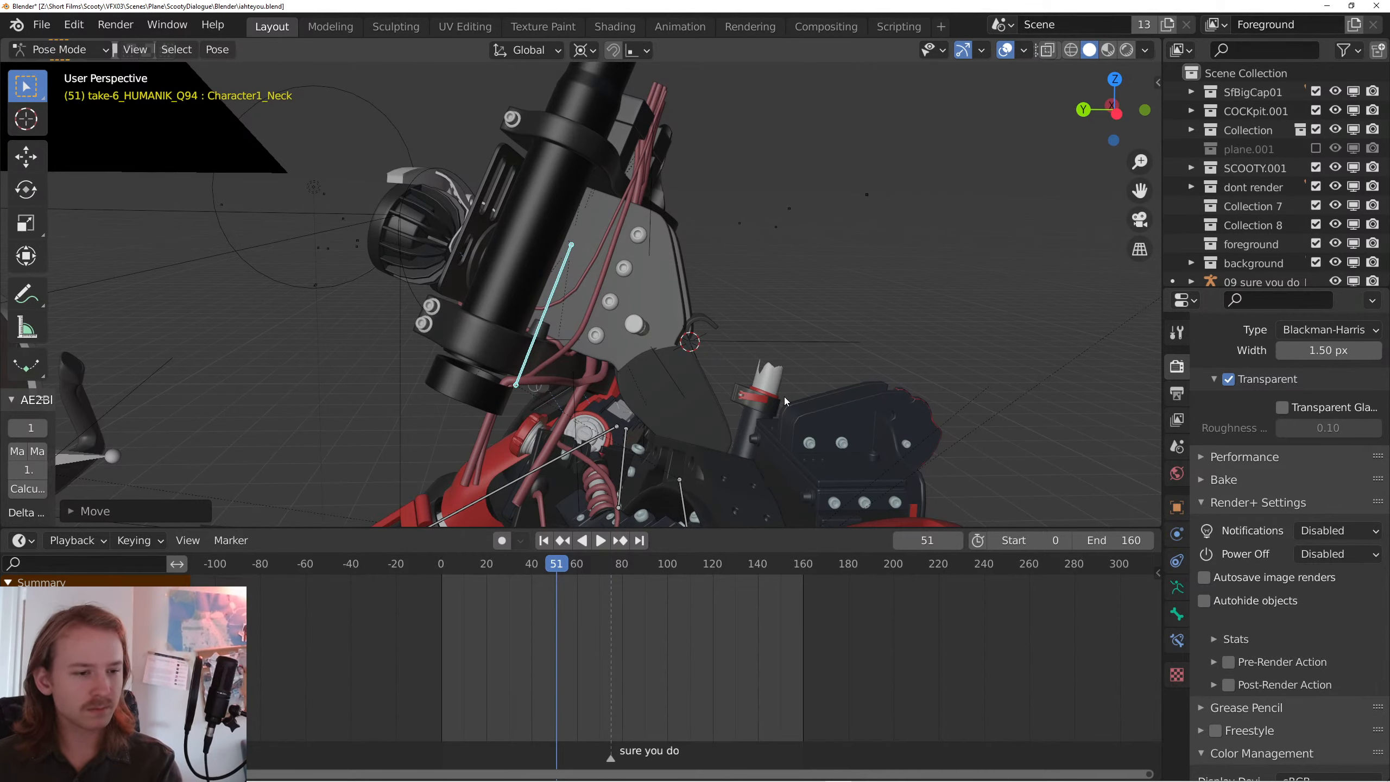
- Straighten the robot's head by rotating the neck bone with a trackball rotation and a regular rotation
left_click_drag(784, 389, 665, 370)
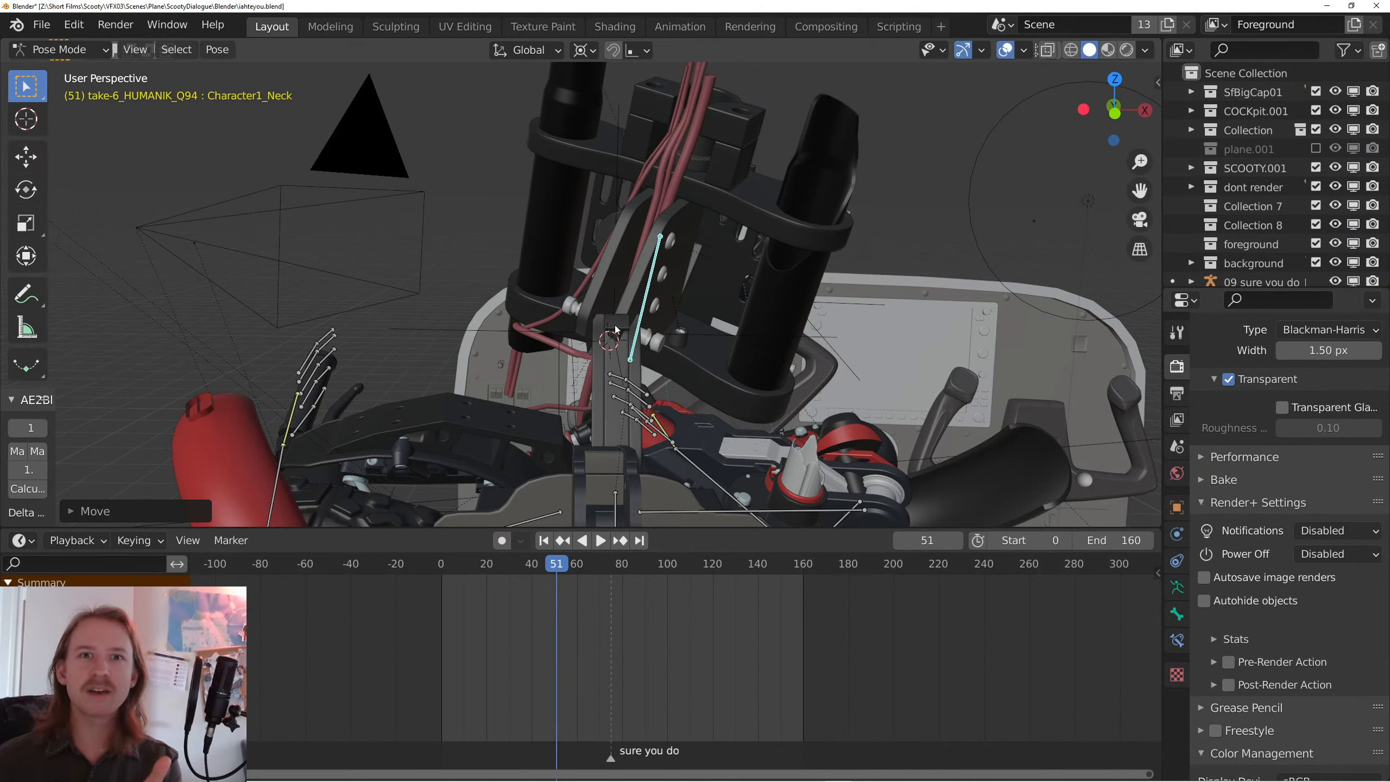
key("r")
key("r")
left_click(711, 367)
key("r")
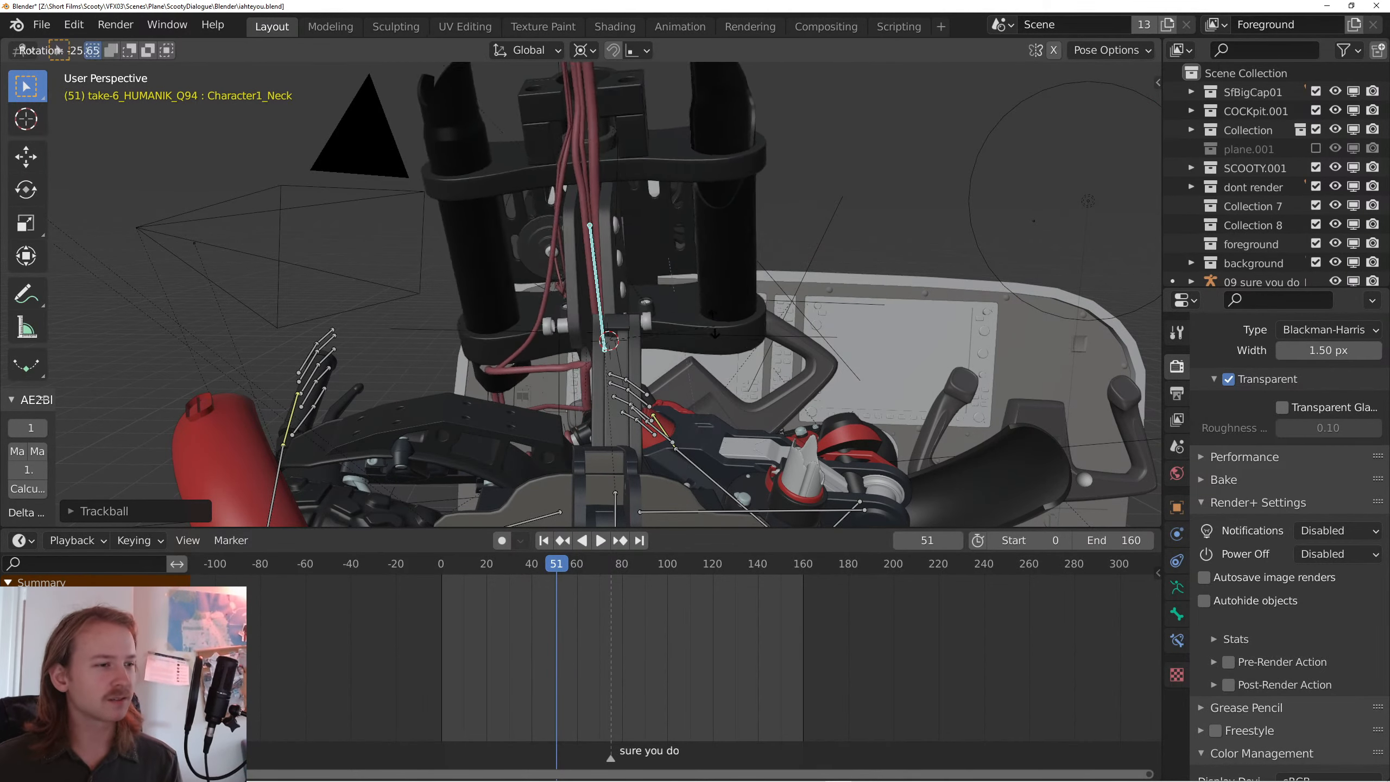
left_click(719, 341)
- Reposition the neck bone over the body's centreline and fine-tune its tilt with another trackball rotation
key("g")
left_click(884, 357)
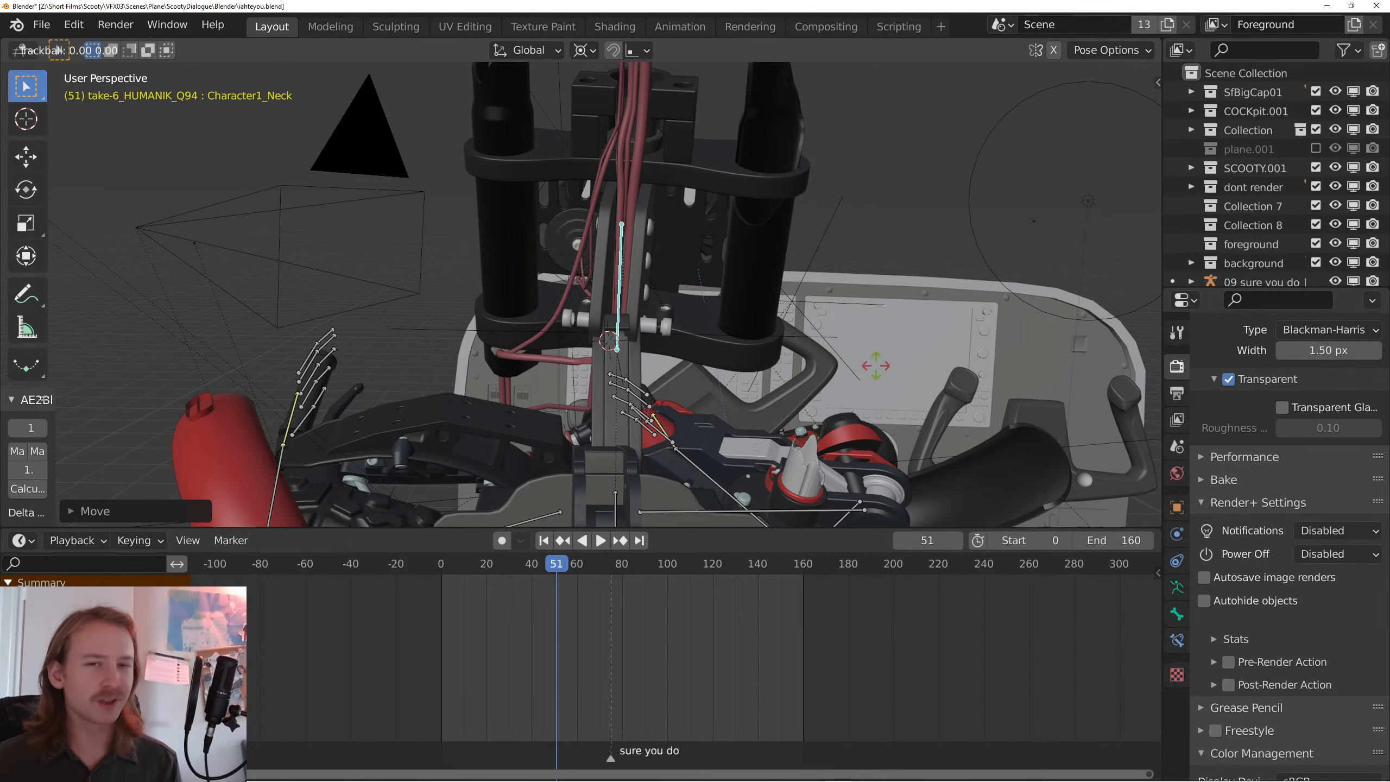
key("r")
key("r")
left_click(793, 378)
key("g")
left_click(796, 384)
- Move the neck bone along the Z axis and rotate it to adjust the head's height and angle
left_click_drag(796, 383, 637, 378)
key("g")
key("z")
left_click(503, 426)
left_click_drag(503, 426, 649, 454)
key("r")
left_click(782, 387)
- Set the transform pivot point to Median Point and try rotating the neck bone around it
left_click_drag(782, 387, 511, 404)
key("r")
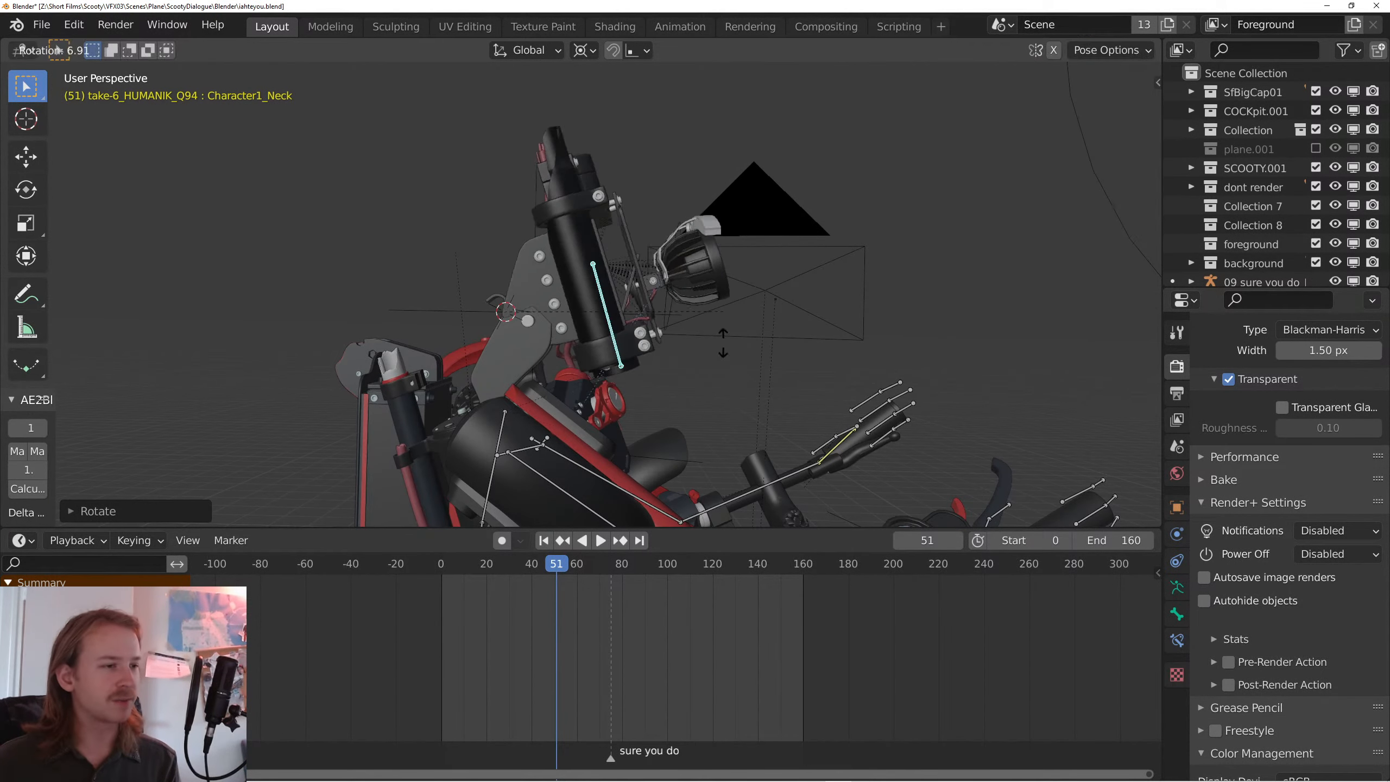
right_click(548, 222)
left_click(584, 50)
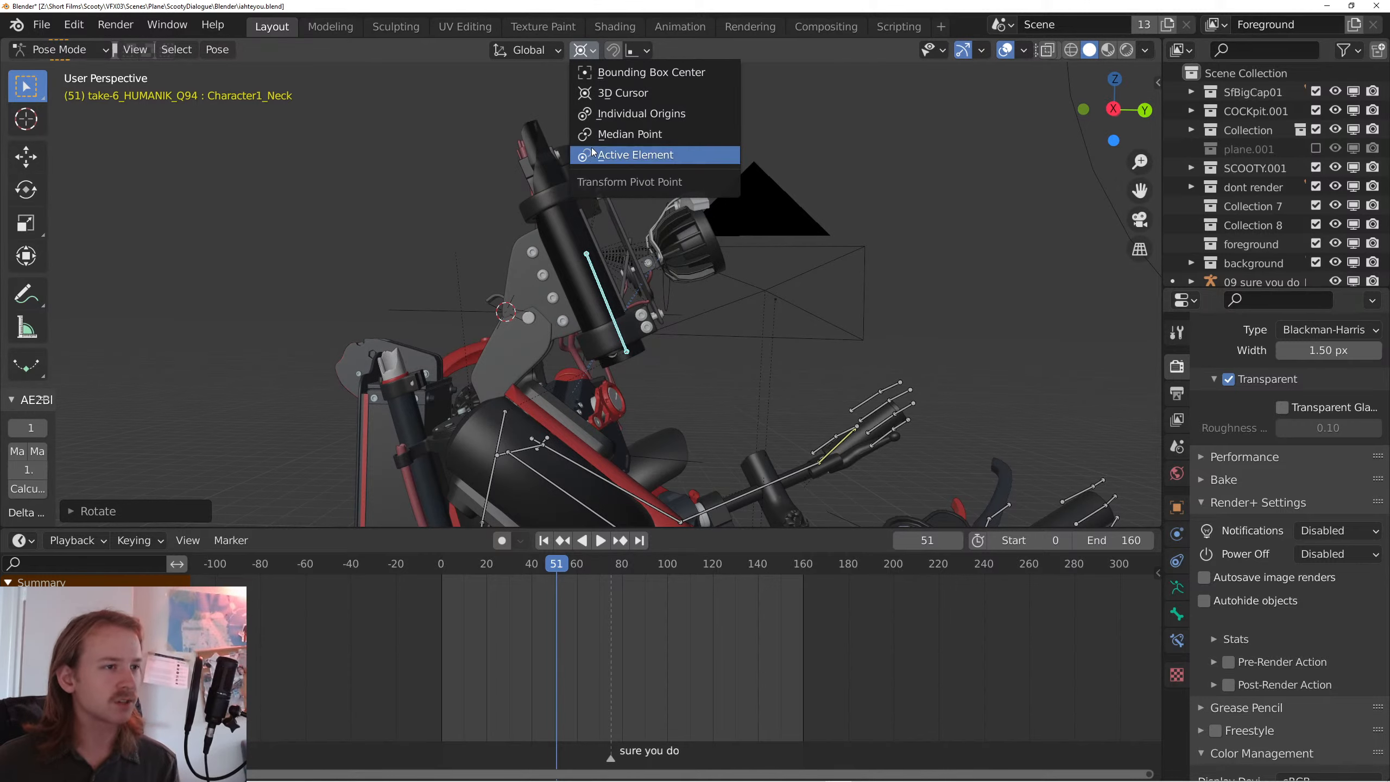
left_click(646, 133)
key("r")
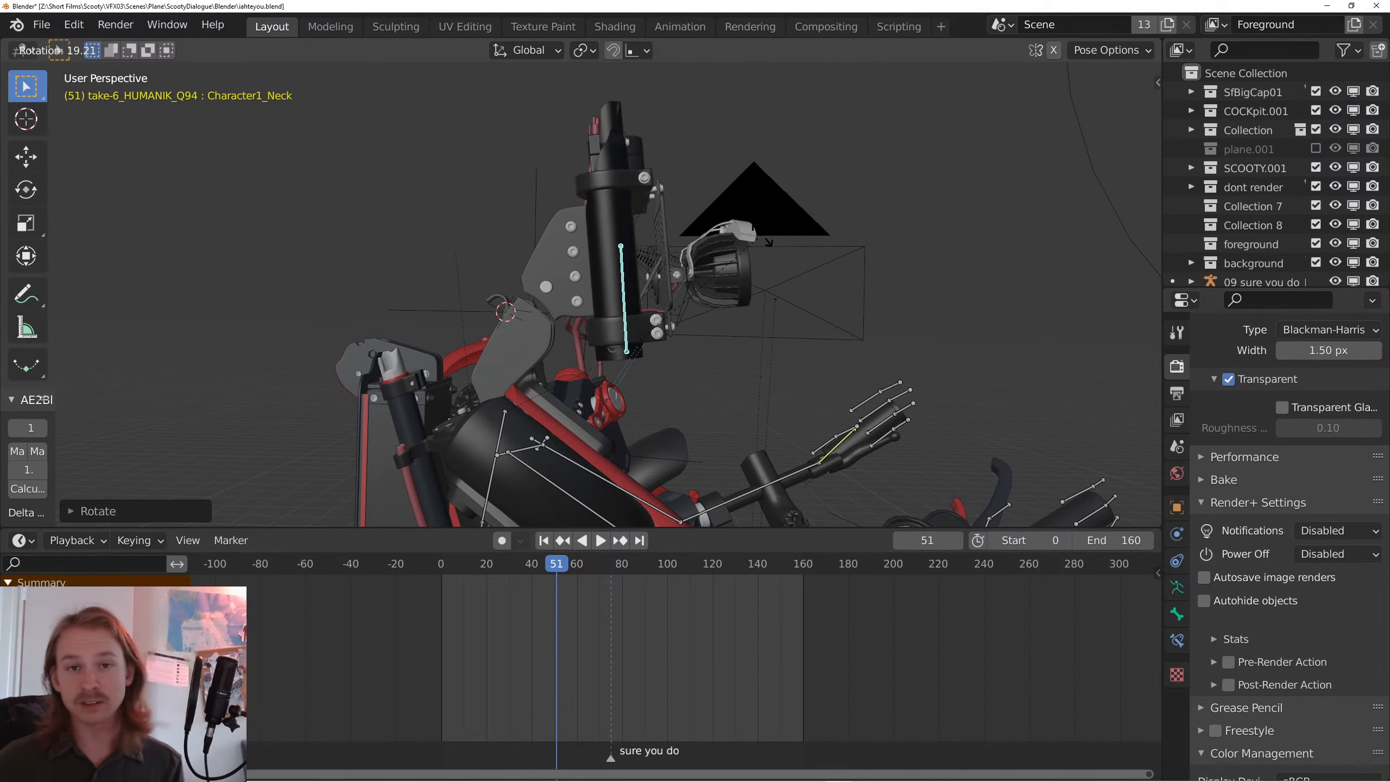
right_click(508, 377)
left_click_drag(509, 377, 589, 334)
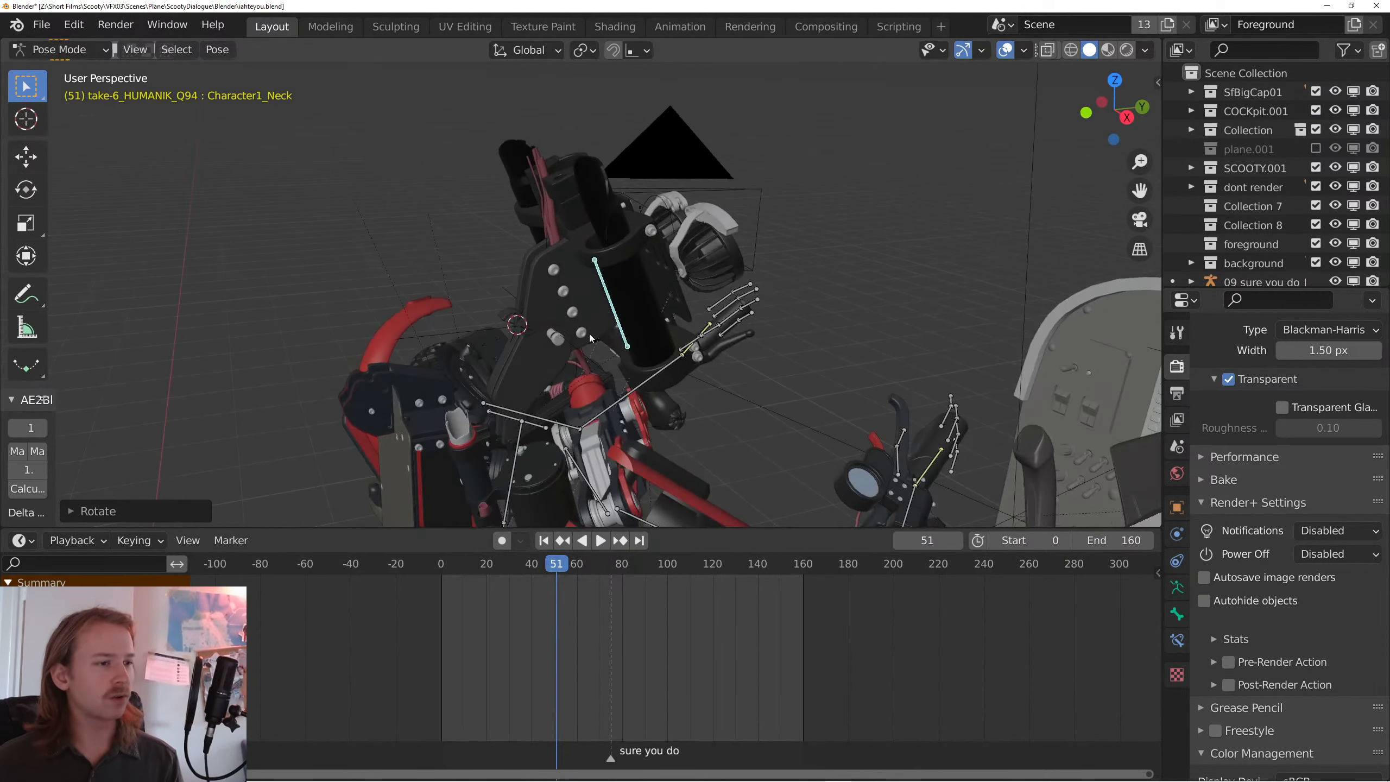
- Clear the neck bone's parent in Edit Mode and return to Pose Mode
scroll(589, 333, "up", 3)
left_click(1177, 639)
left_click(1241, 367)
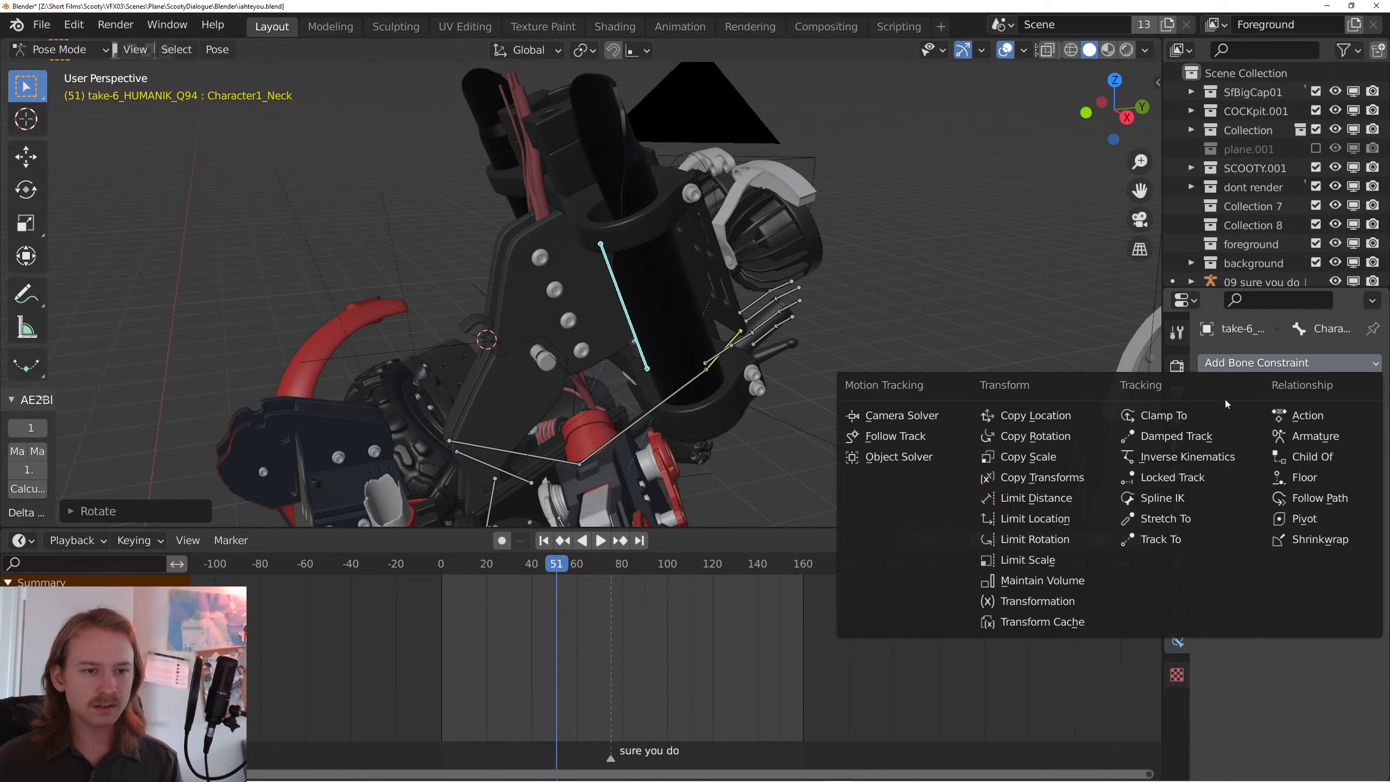
key("Tab")
key("KP_Decimal")
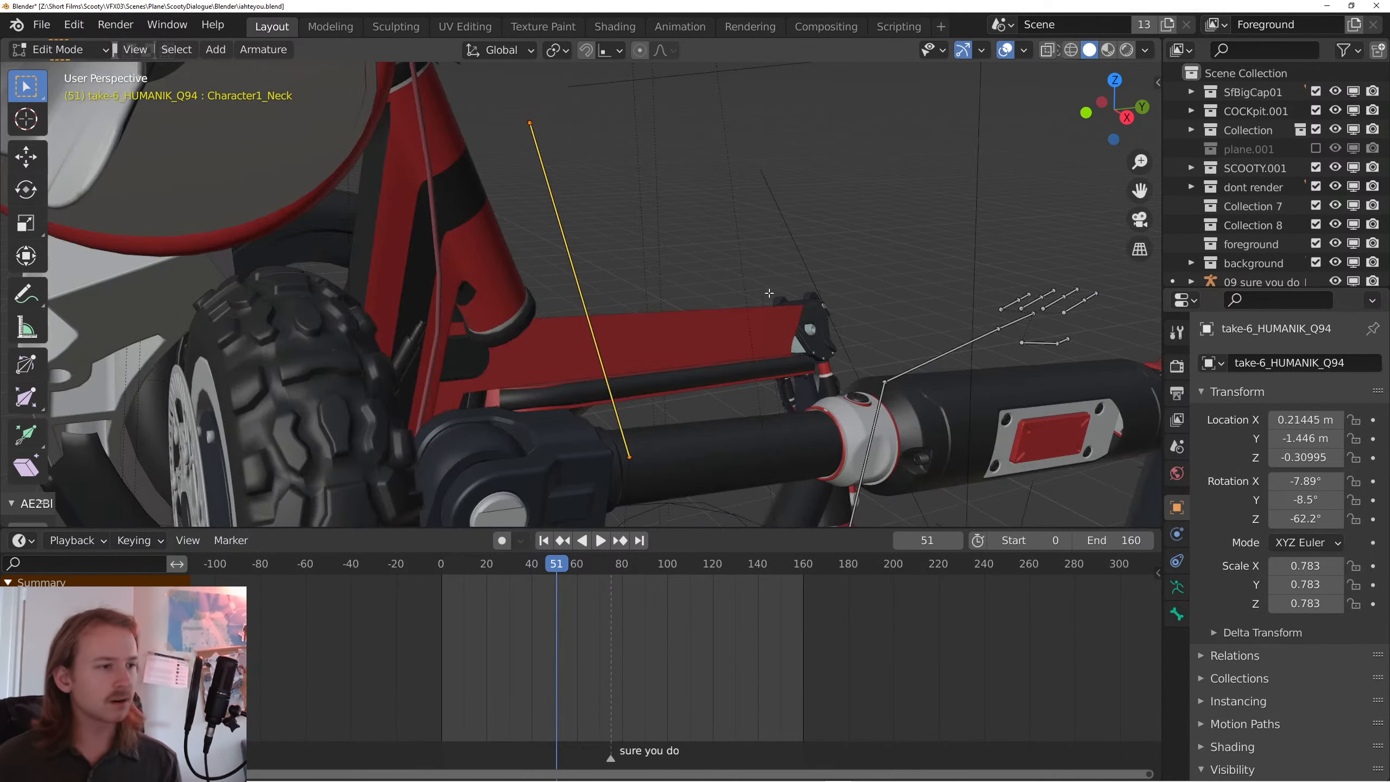
scroll(769, 293, "down", 4)
left_click_drag(769, 293, 730, 294)
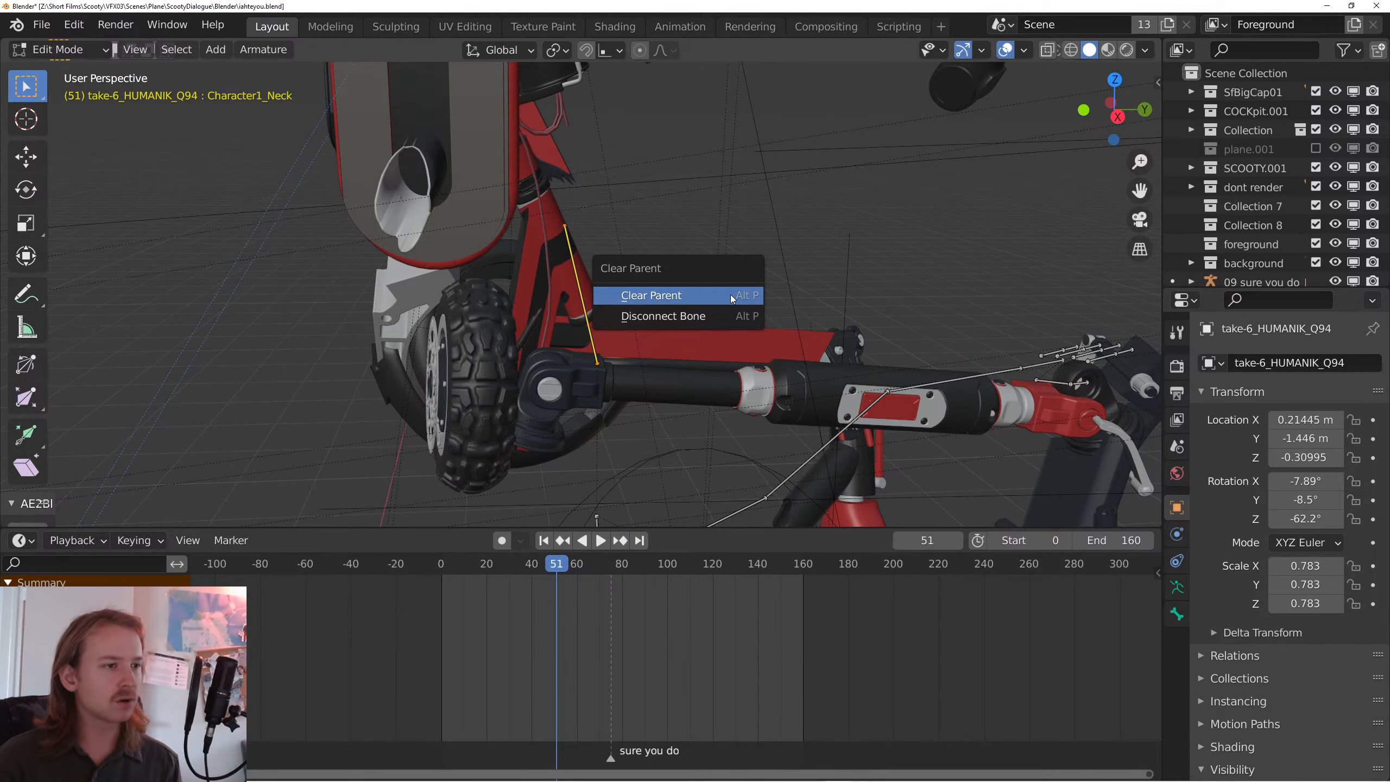
left_click(730, 295)
key("Tab")
- Move the detached neck bone up toward the body and snap it to the 3D cursor
scroll(697, 263, "down", 6)
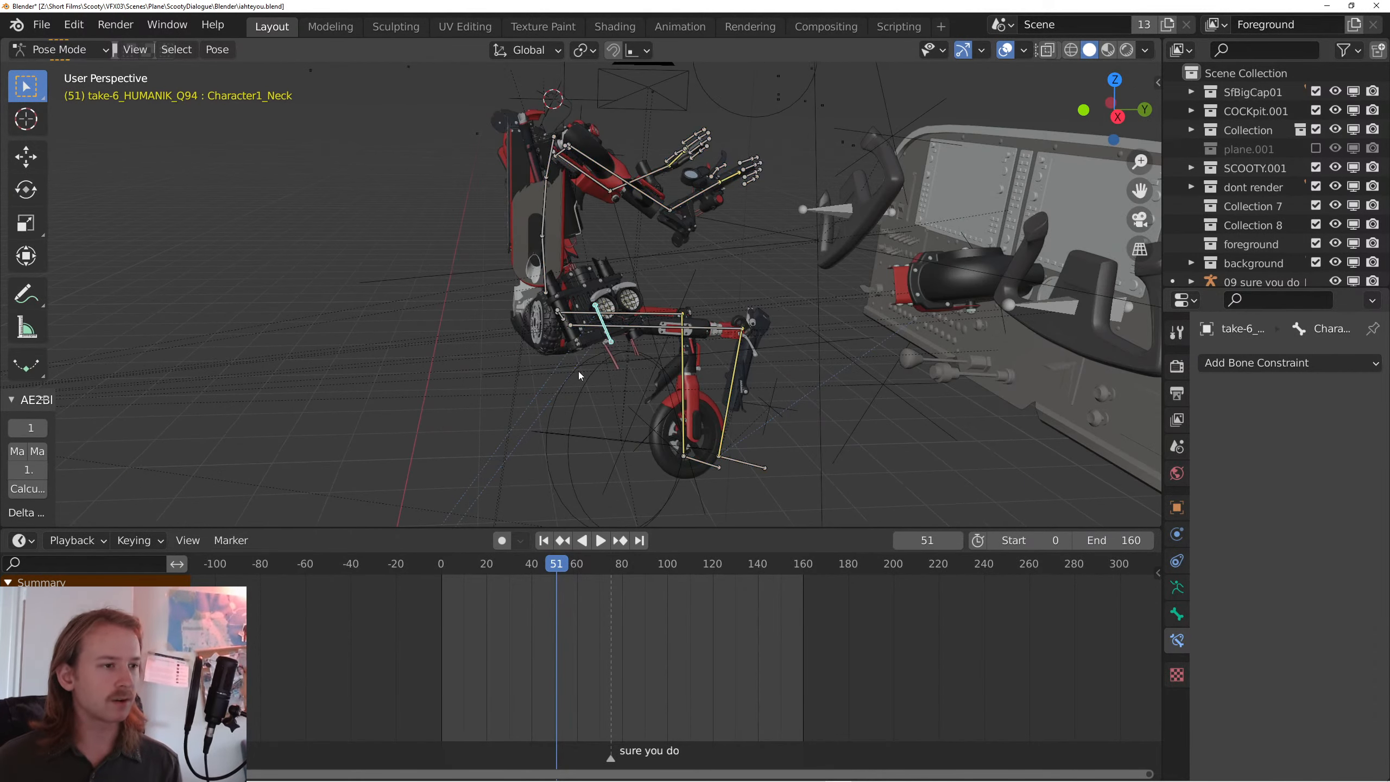
left_click_drag(578, 372, 630, 419)
key("g")
left_click(683, 305)
key("shift+s")
left_click(667, 241)
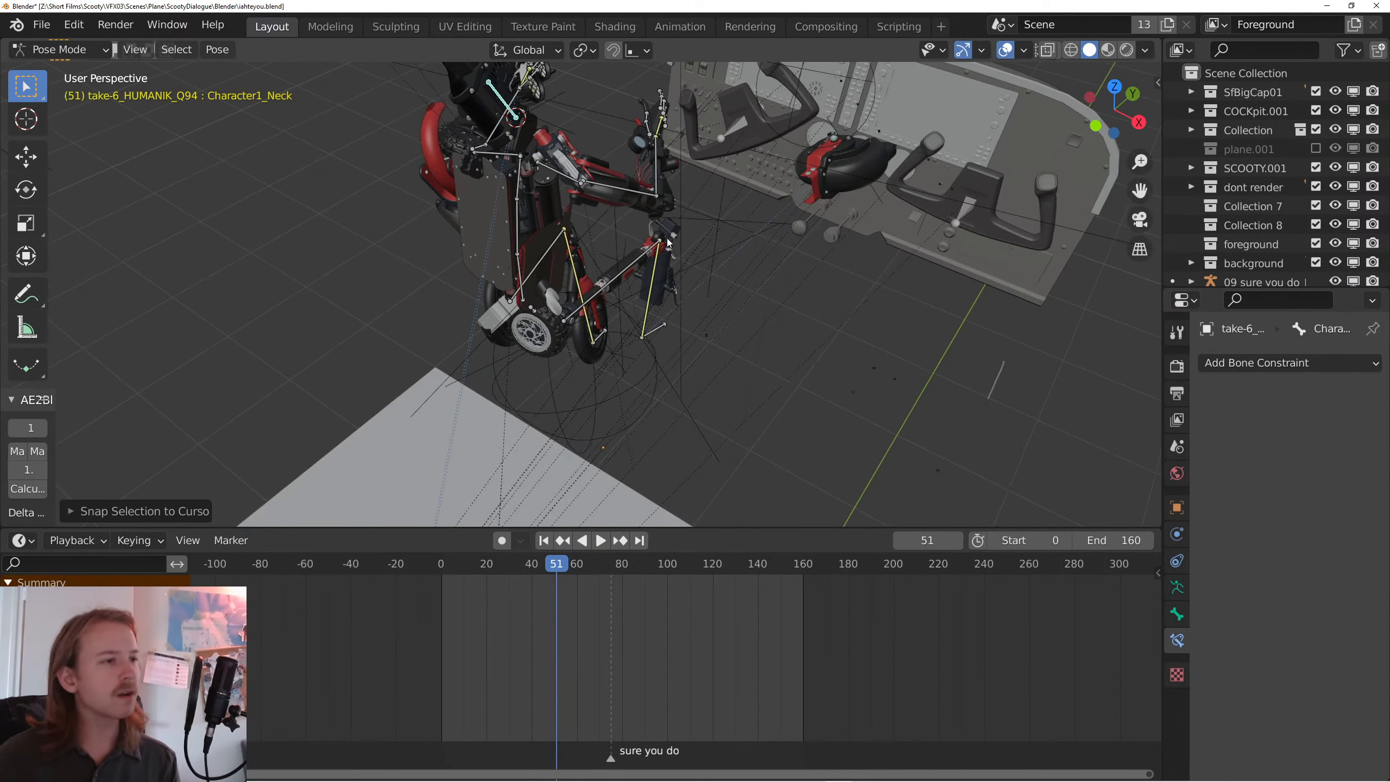
key("KP_Decimal")
scroll(667, 238, "down", 6)
left_click_drag(667, 238, 654, 193)
- Tilt the neck bone with a trackball and a regular rotation, and move it over the robot's shoulders
key("r")
key("r")
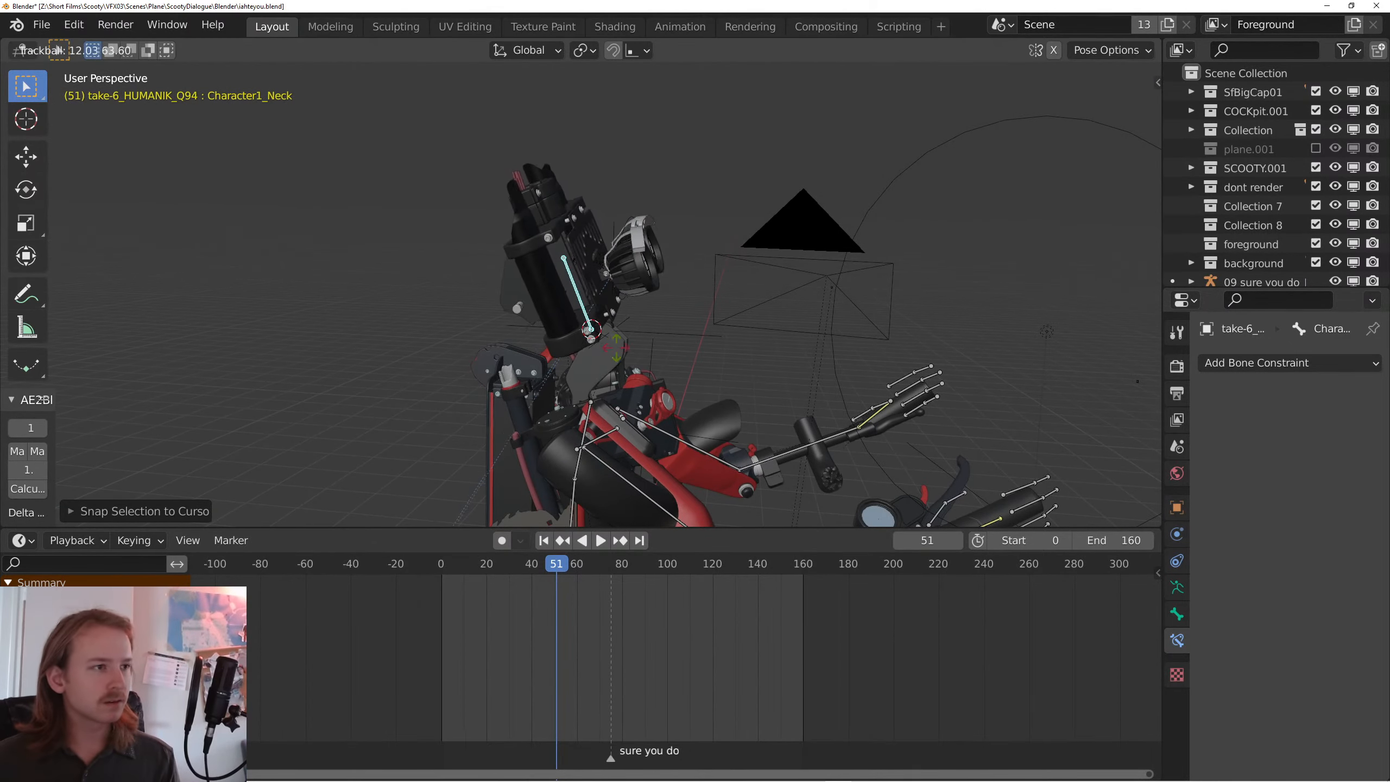
left_click(617, 347)
left_click_drag(619, 346, 745, 291)
key("g")
left_click(802, 309)
key("r")
left_click(829, 345)
key("g")
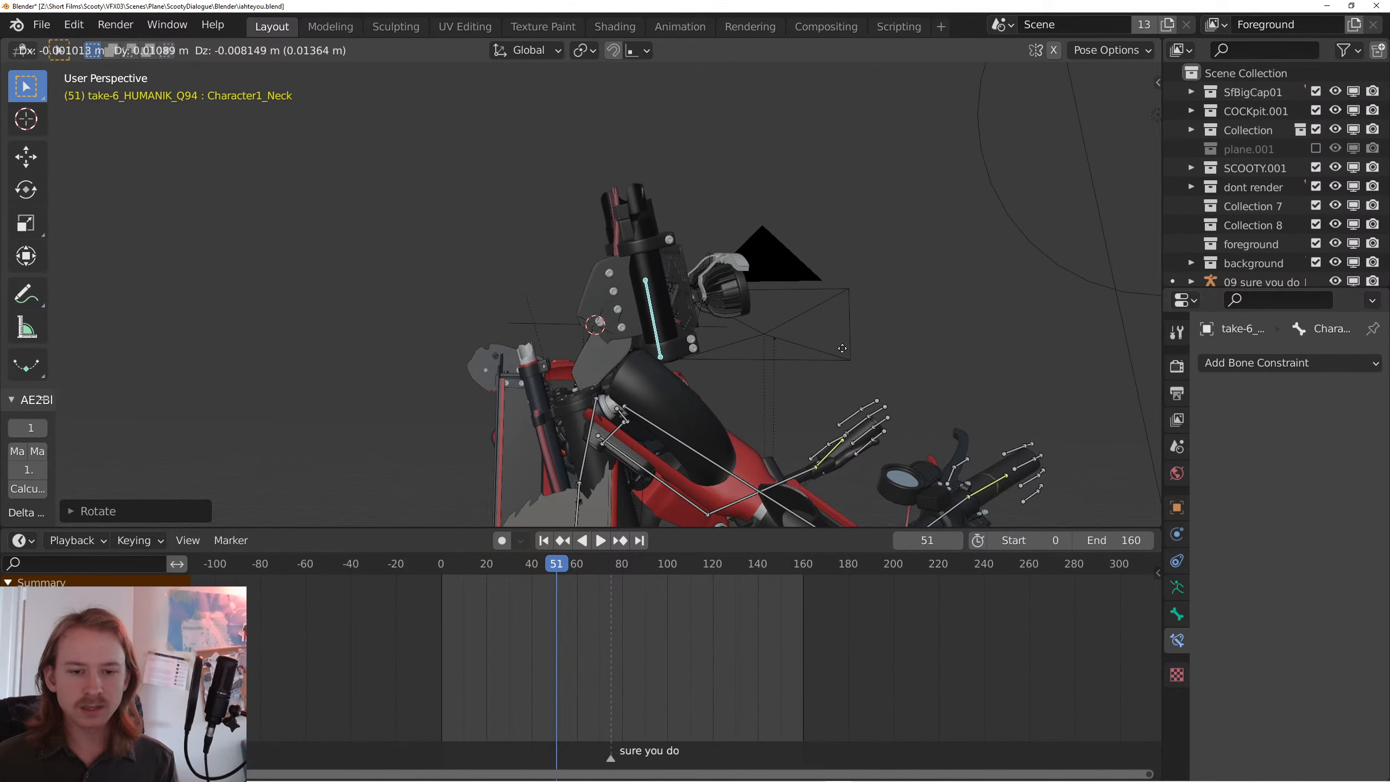
left_click(838, 328)
- Refine the head's orientation with a regular rotation followed by a trackball rotation of the neck bone
left_click_drag(839, 331, 842, 384)
scroll(881, 392, "up", 3)
left_click_drag(882, 392, 849, 371)
key("r")
left_click(822, 286)
key("r")
key("r")
left_click(818, 283)
- Reposition the neck bone from another viewing angle and correct its tilt with trackball and regular rotations
left_click_drag(818, 284, 533, 367)
key("g")
left_click(802, 334)
key("r")
key("r")
left_click(788, 356)
key("r")
left_click(828, 348)
- Fine-tune the neck bone's position with free moves and a move along the Z axis
key("g")
left_click(704, 408)
key("g")
left_click(815, 404)
key("g")
key("z")
left_click(735, 429)
key("g")
left_click(733, 421)
scroll(545, 377, "down", 4)
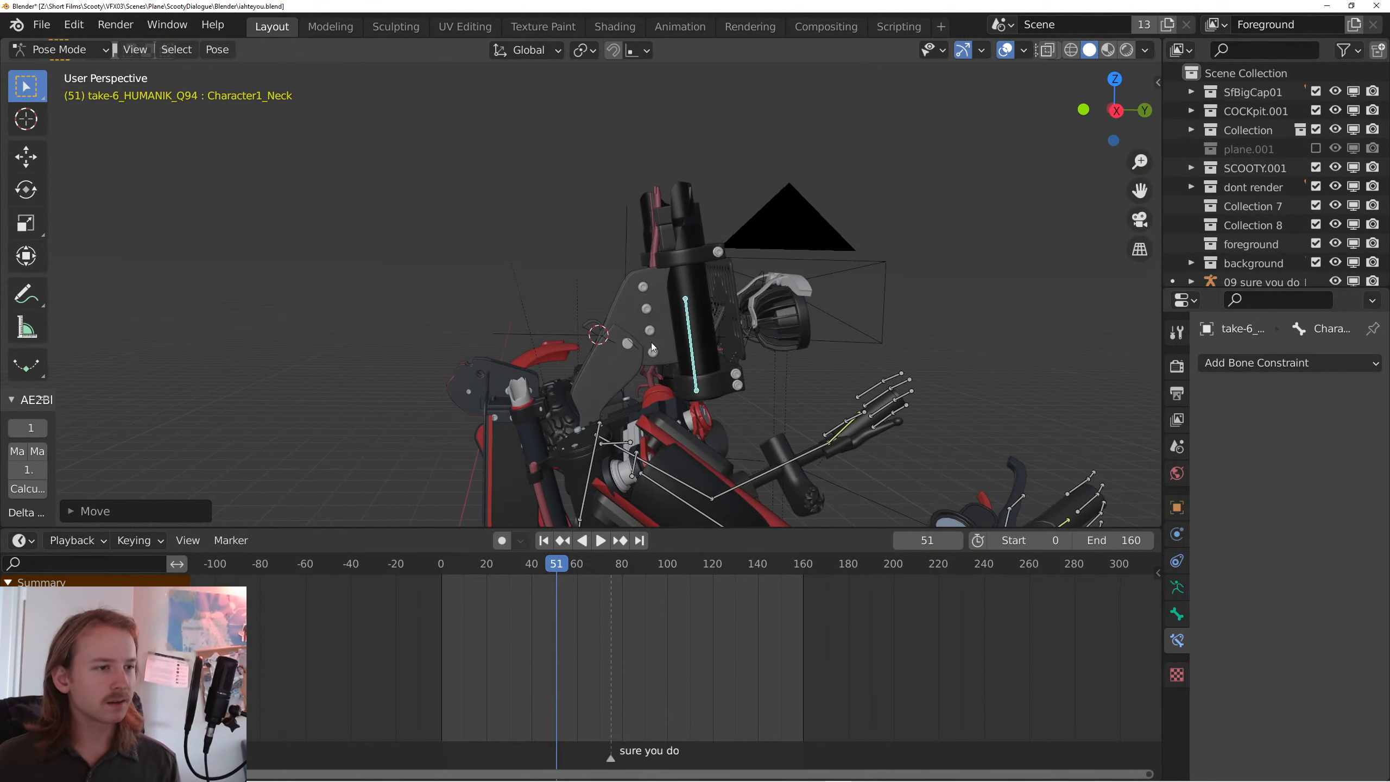
- Add a Child Of bone constraint to the neck bone targeting Empty.006 and test it with a trial rotation of the empty
left_click(1248, 363)
left_click(1280, 475)
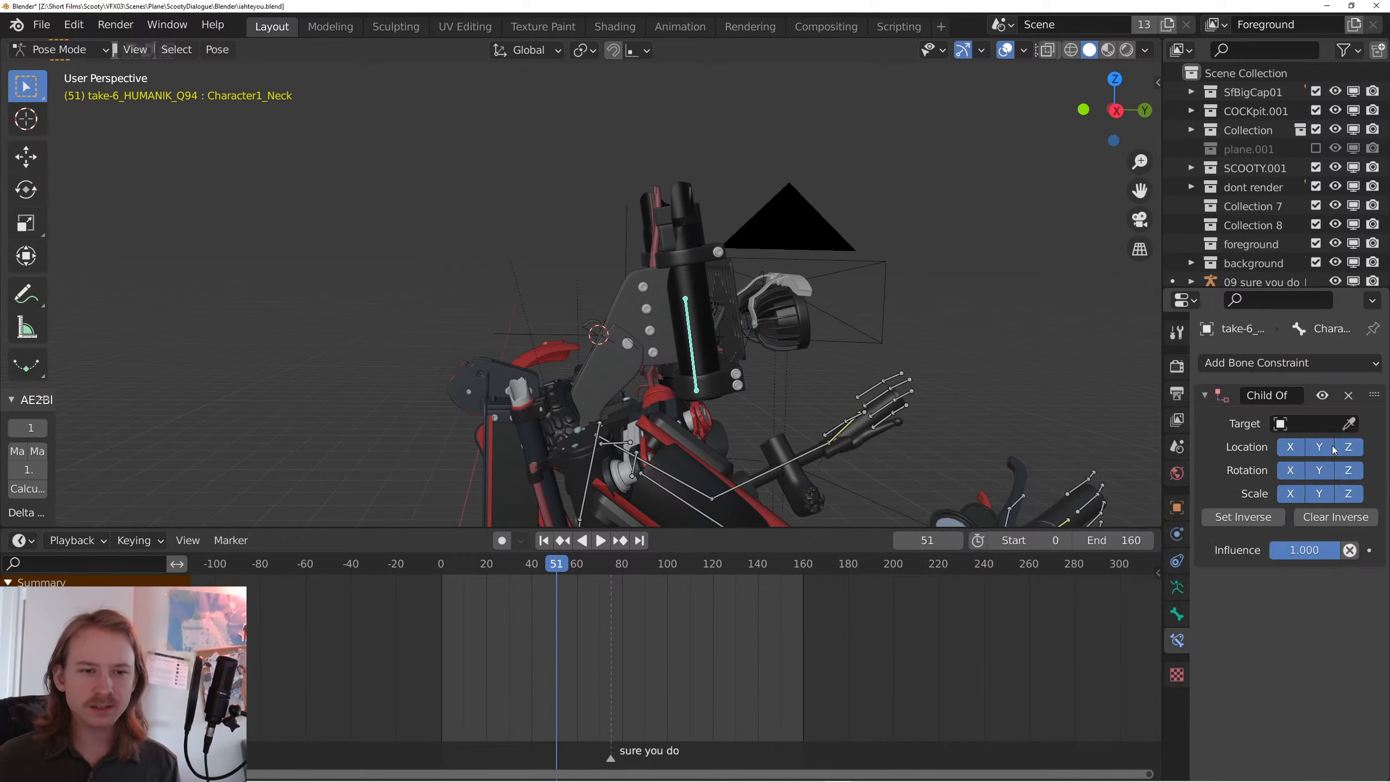
left_click(630, 243)
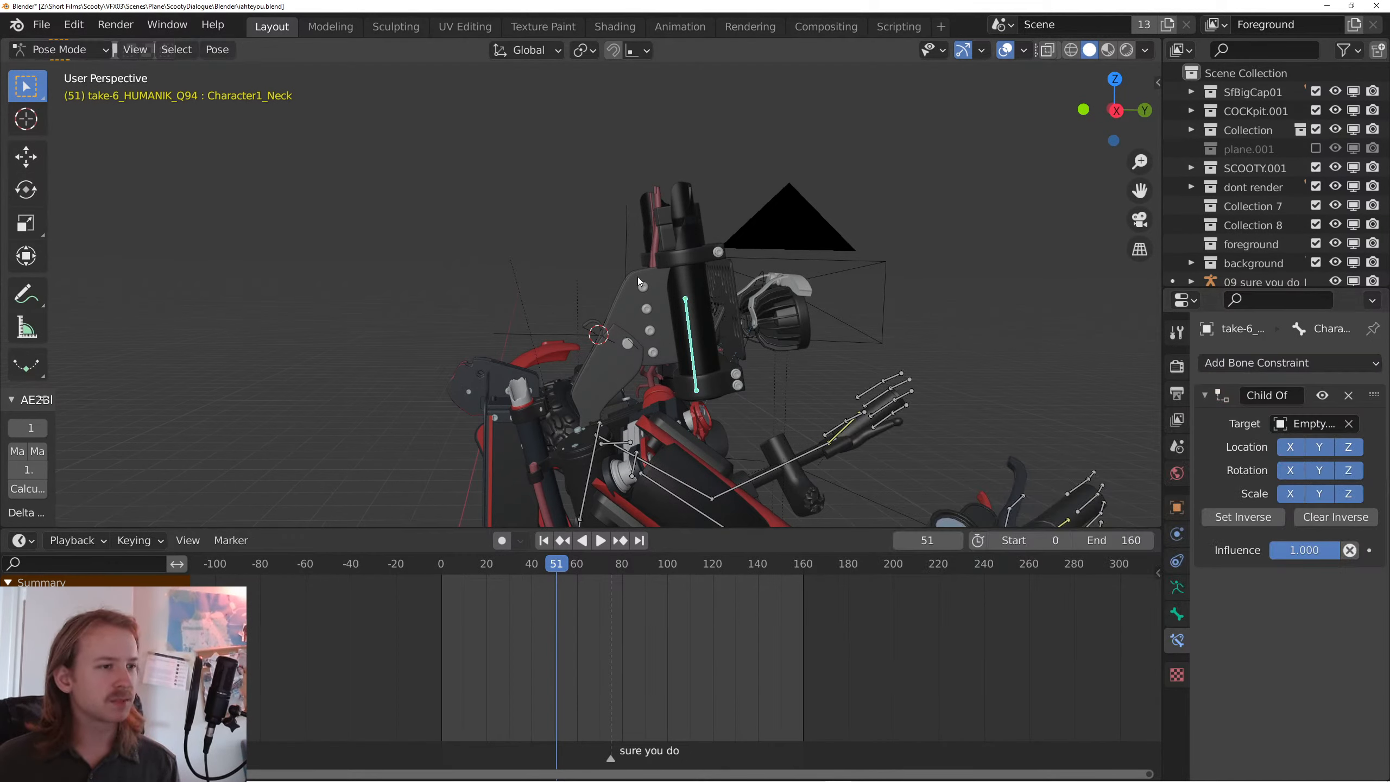
left_click(626, 244)
key("r")
key("r")
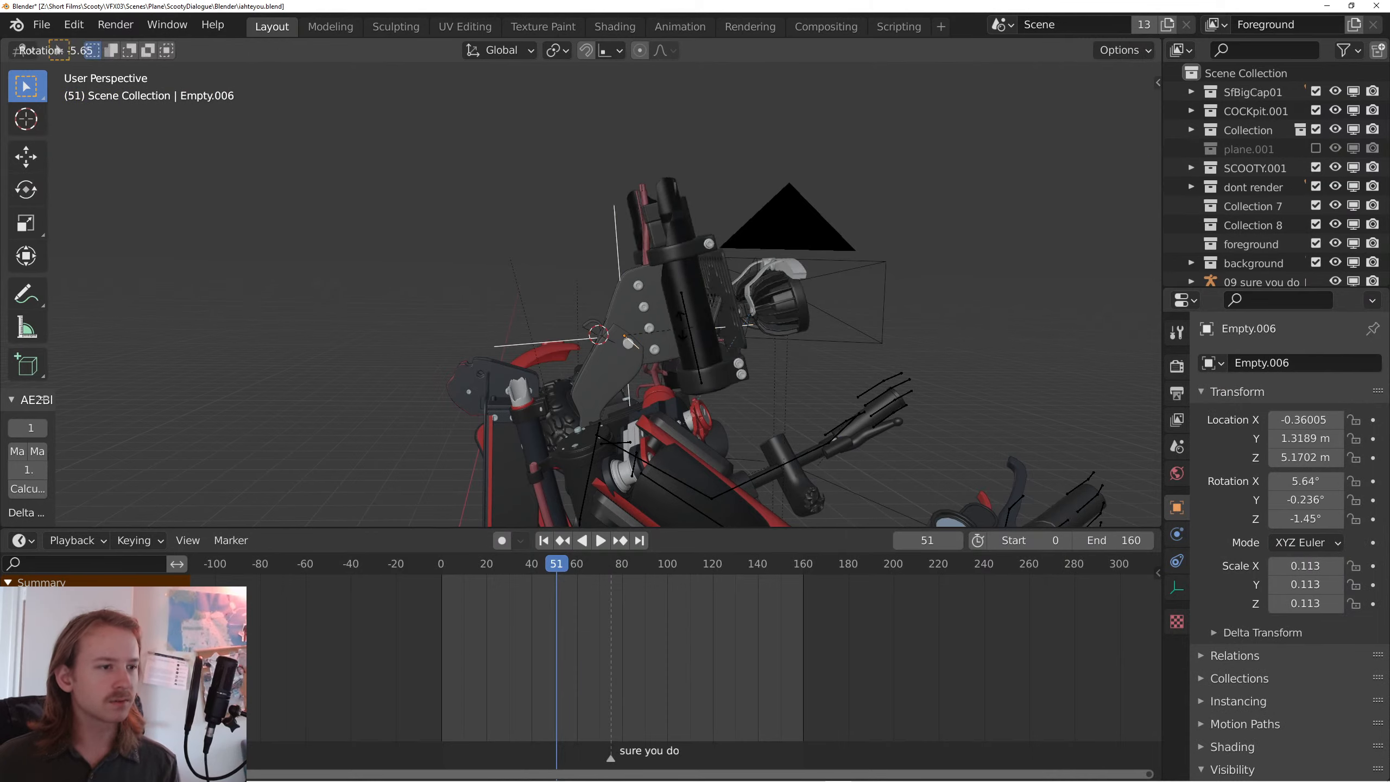
right_click(694, 500)
- Parent Empty.006 to the armature's Character1_Spine2 bone using the Bone option
left_click_drag(694, 500, 669, 415)
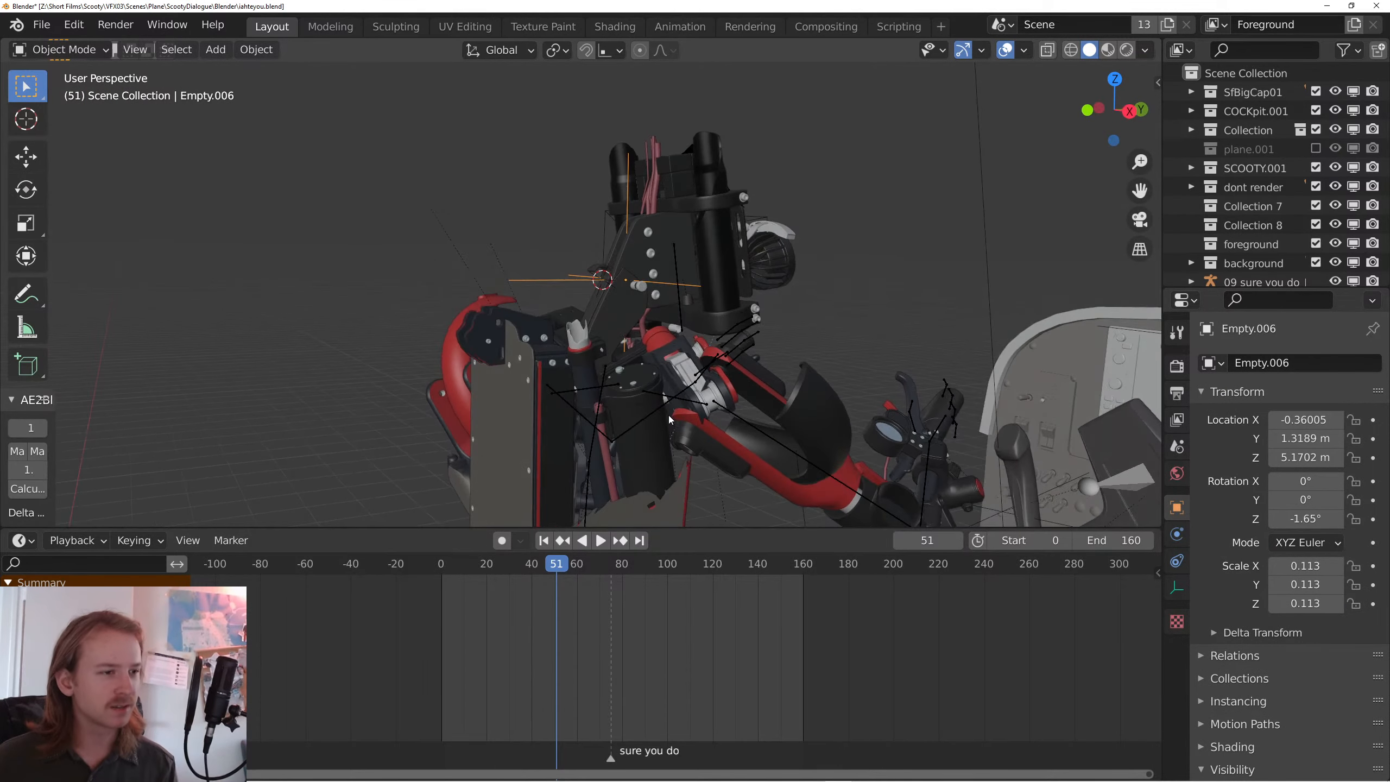
left_click(611, 377)
key("ctrl+Tab")
key("ctrl+p")
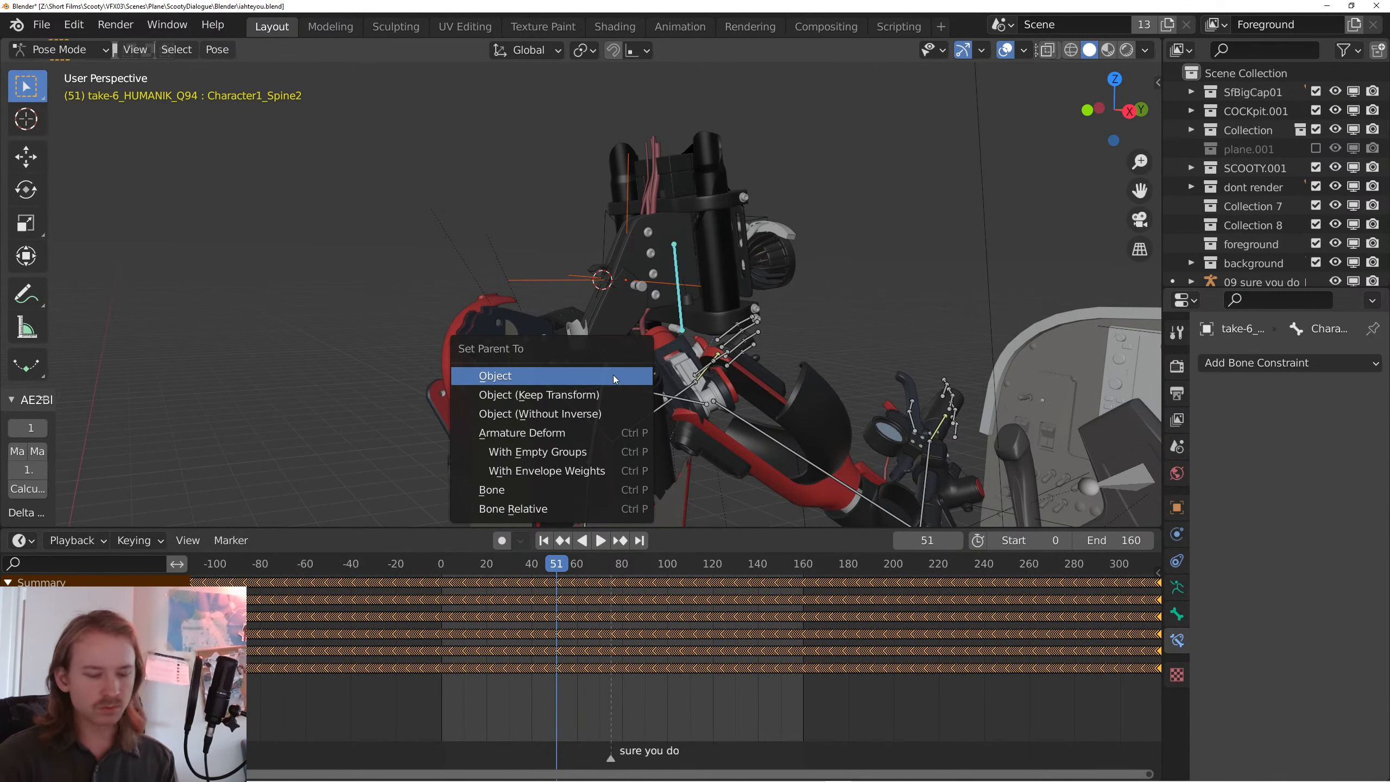
left_click(569, 496)
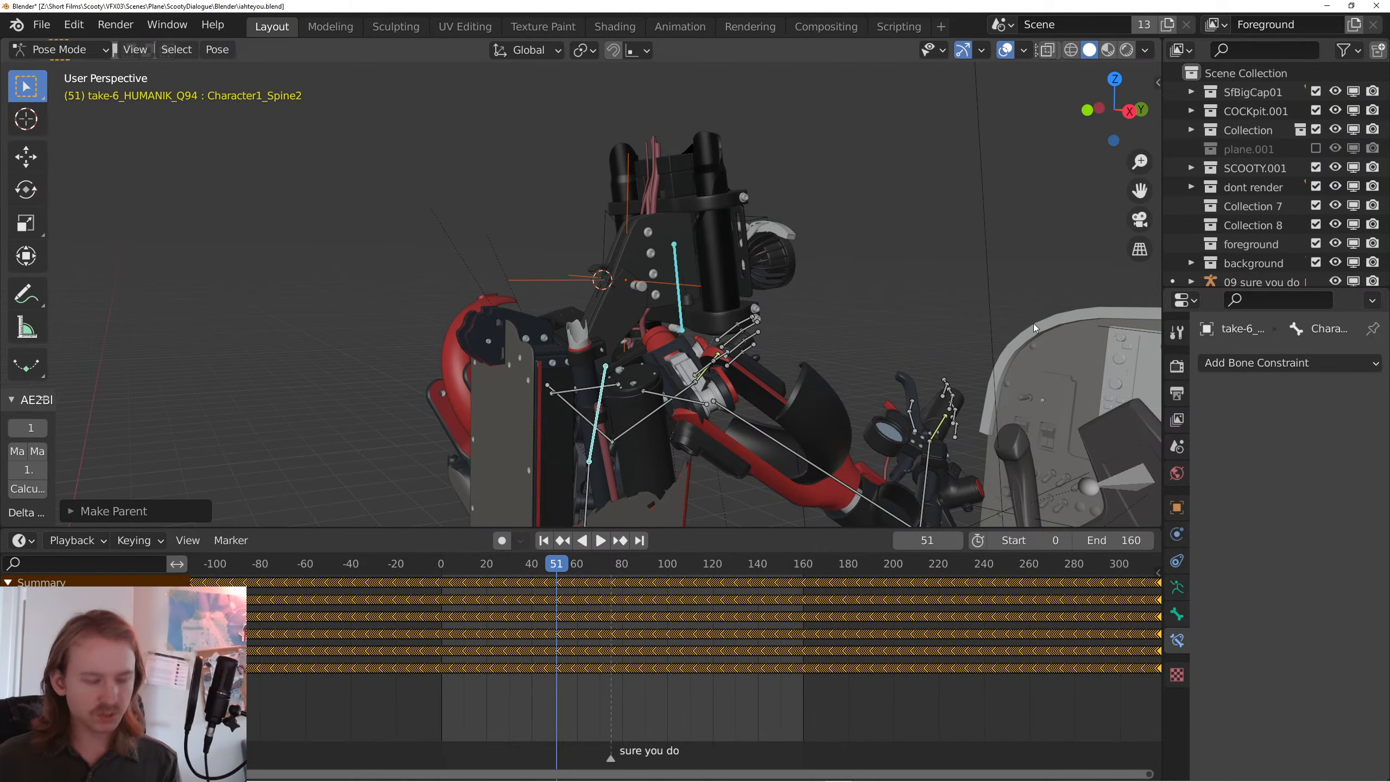
- Turn on the Screencast Keys overlay in the 3D view and save the file
key("n")
left_click(1152, 405)
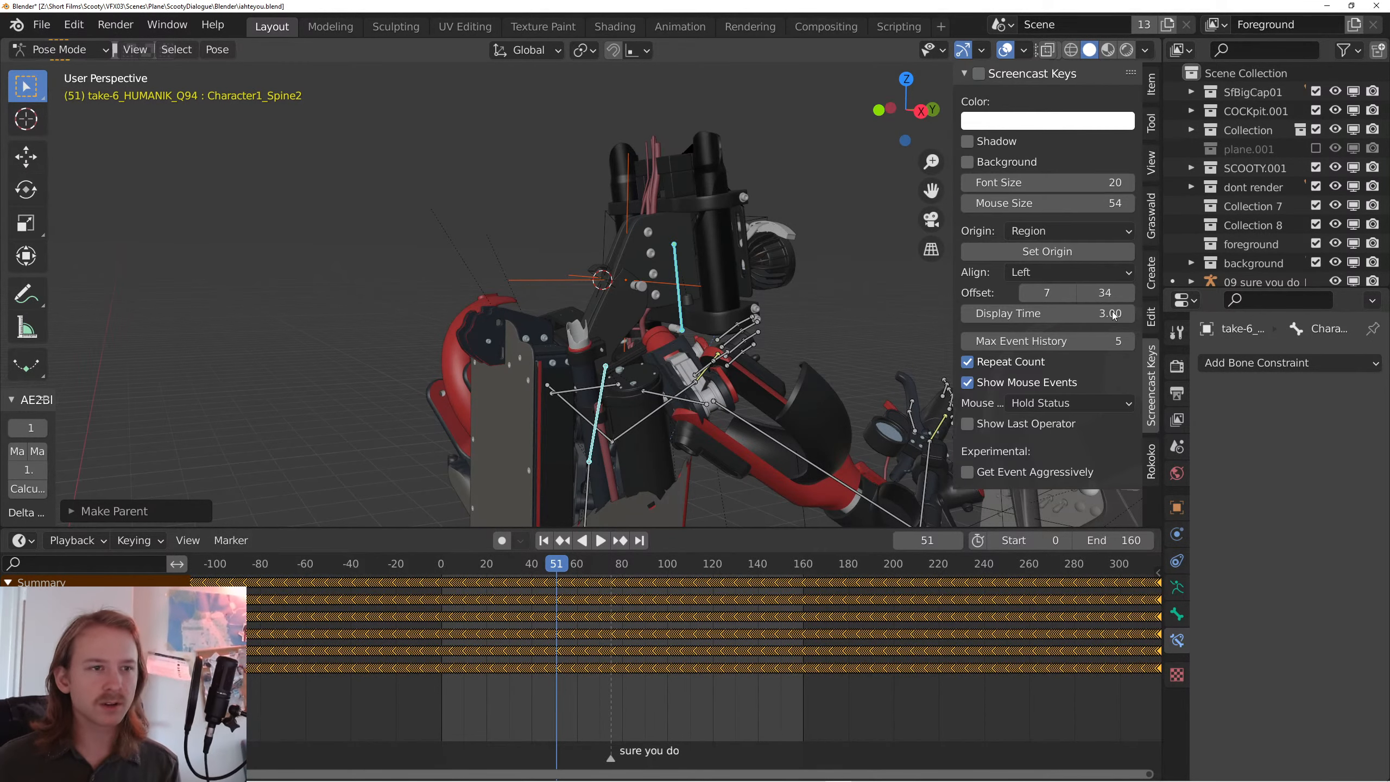
left_click(979, 74)
key("n")
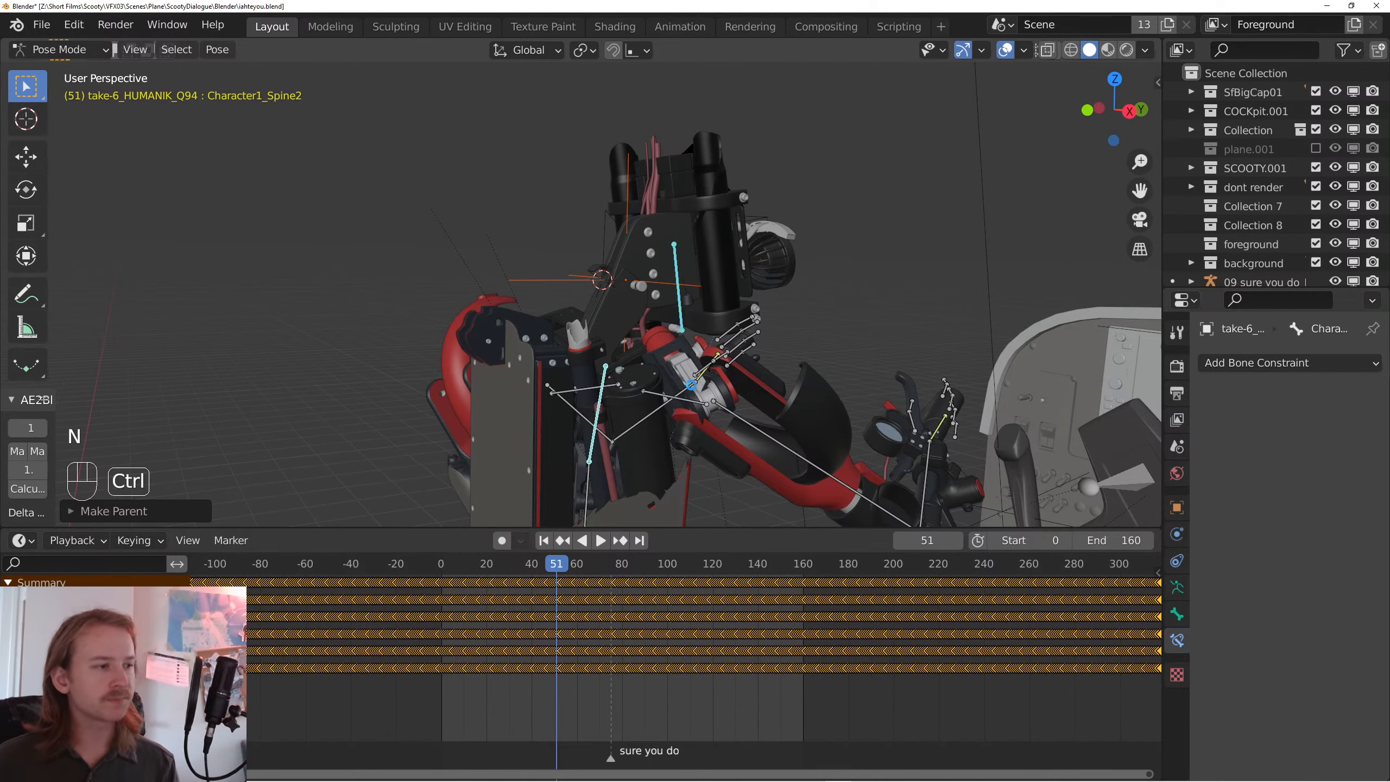
key("ctrl+s")
- Inspect the attached head from several angles, play the shot through the camera, and return to frame 0
left_click_drag(594, 393, 656, 411)
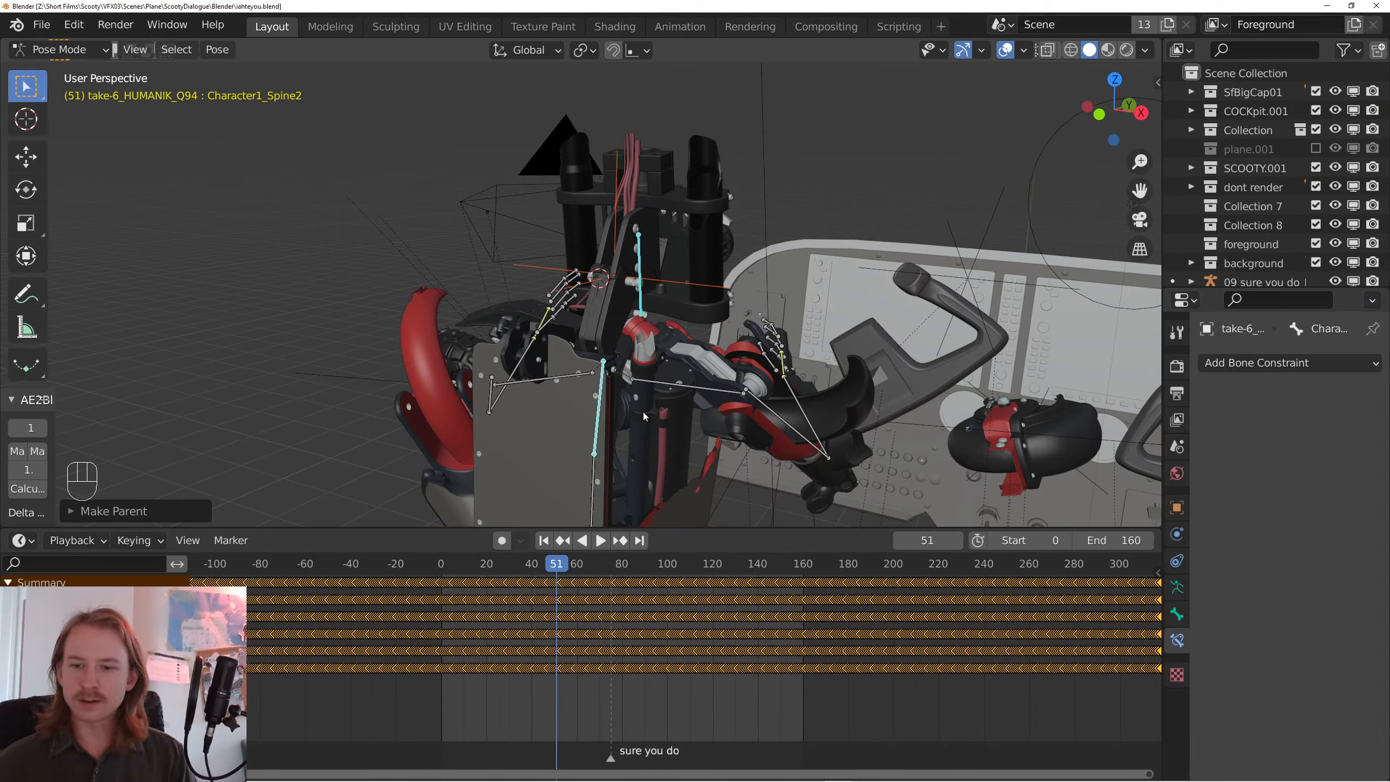
left_click_drag(757, 415, 528, 430)
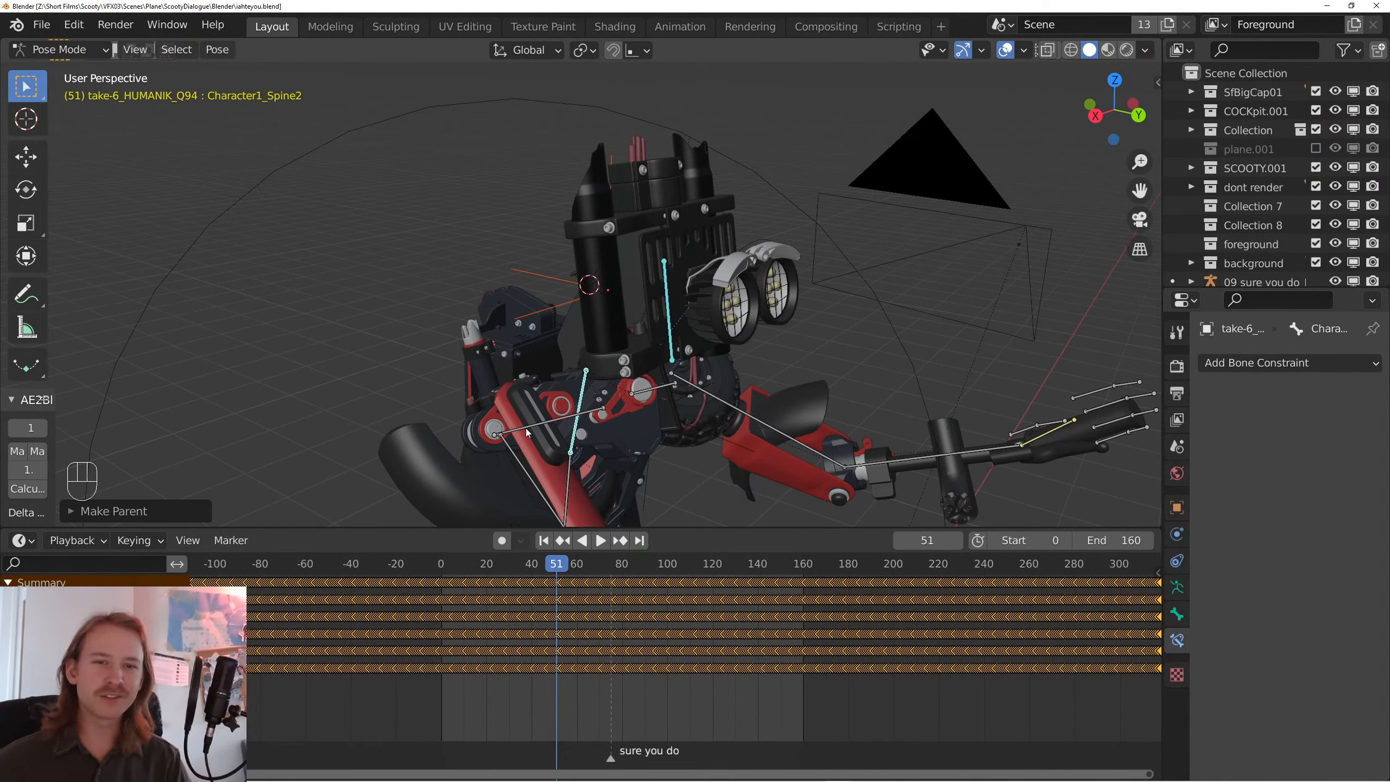
left_click_drag(672, 348, 613, 330)
key("KP_0")
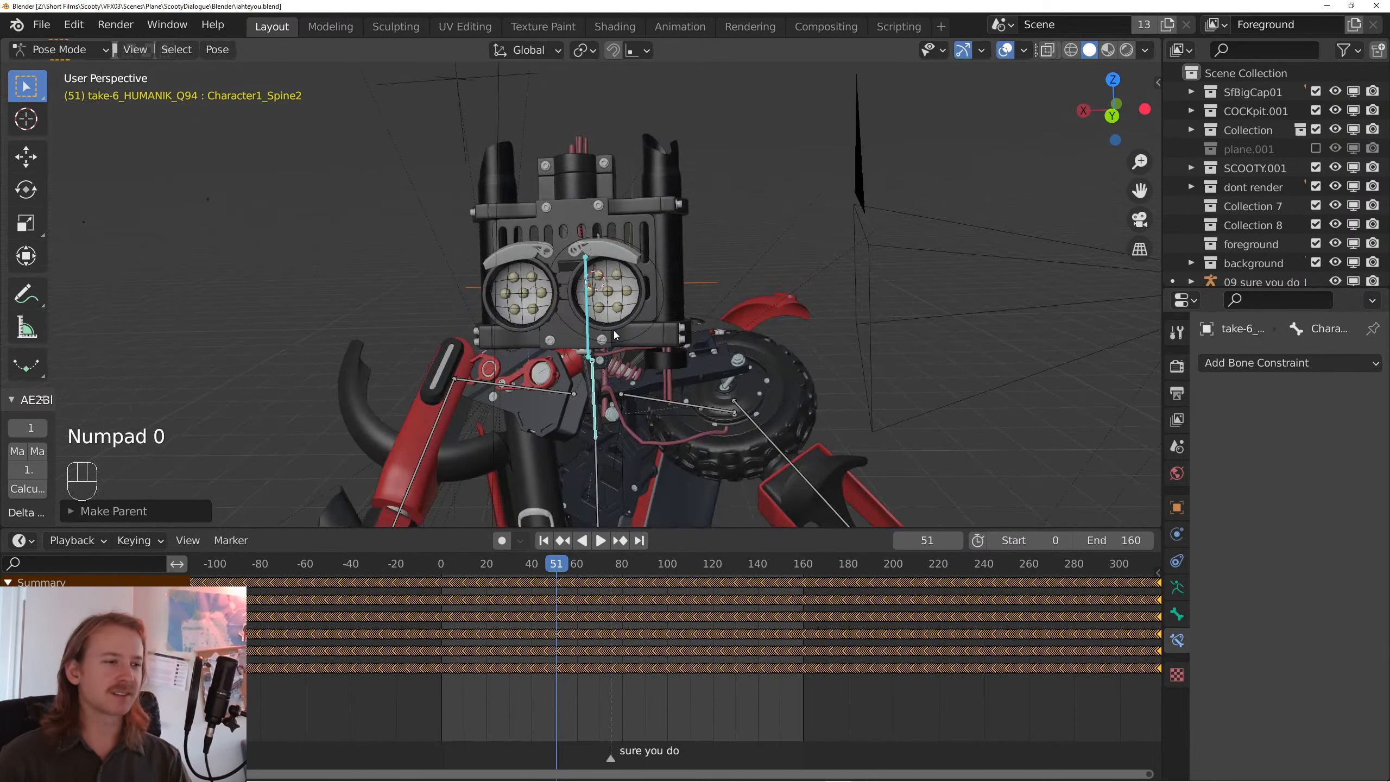
key("space")
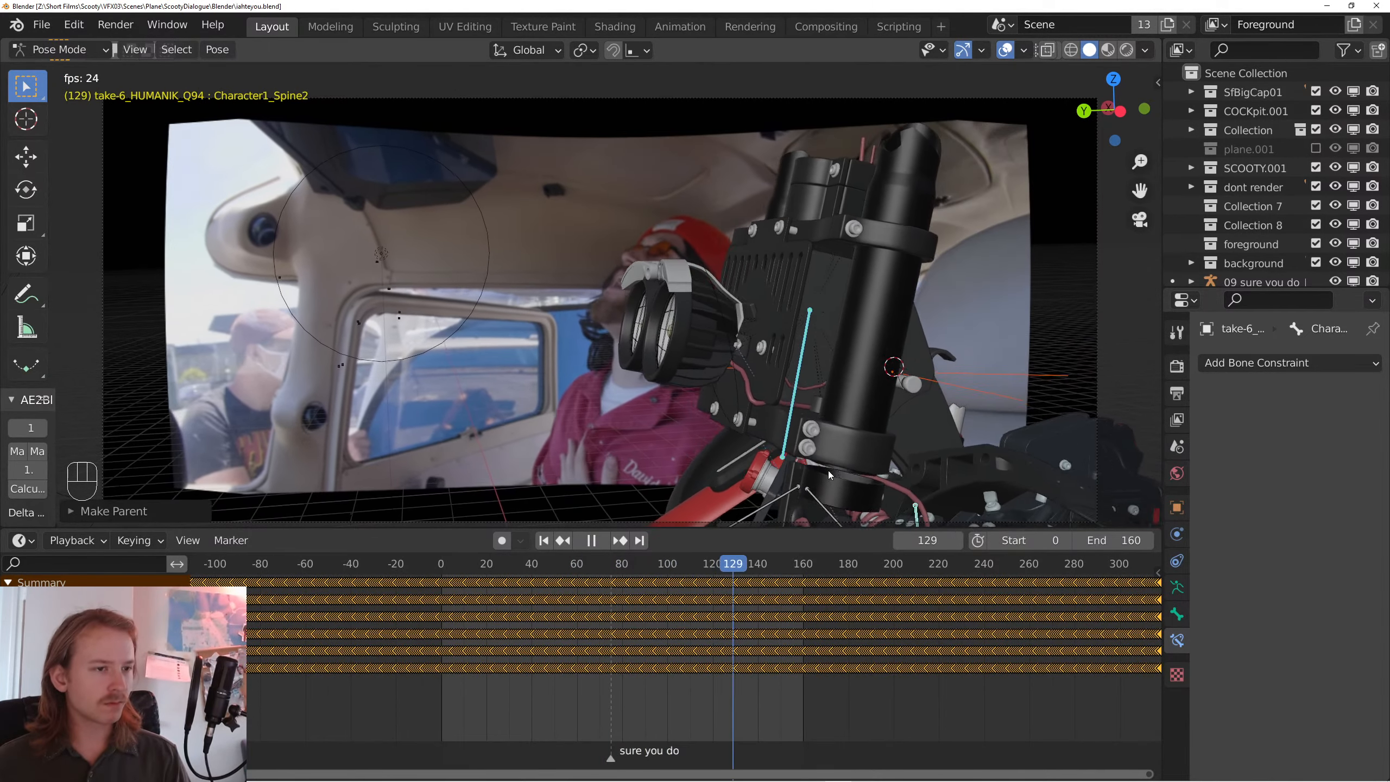
key("space")
left_click(543, 541)
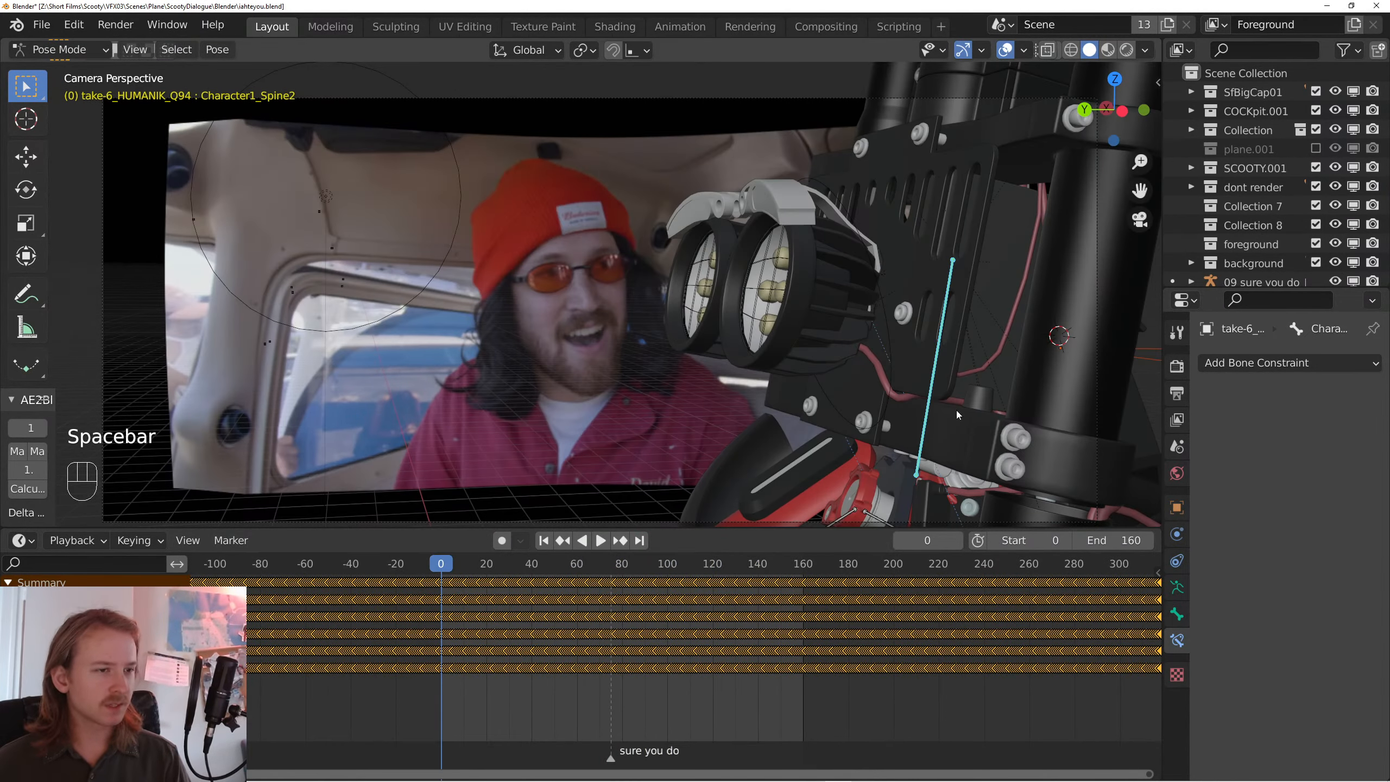
- Move the whole armature along the global Y axis in Object Mode and preview it through the camera
key("ctrl+Tab")
left_click_drag(956, 410, 882, 377)
scroll(882, 377, "down", 5)
key("g")
key("y")
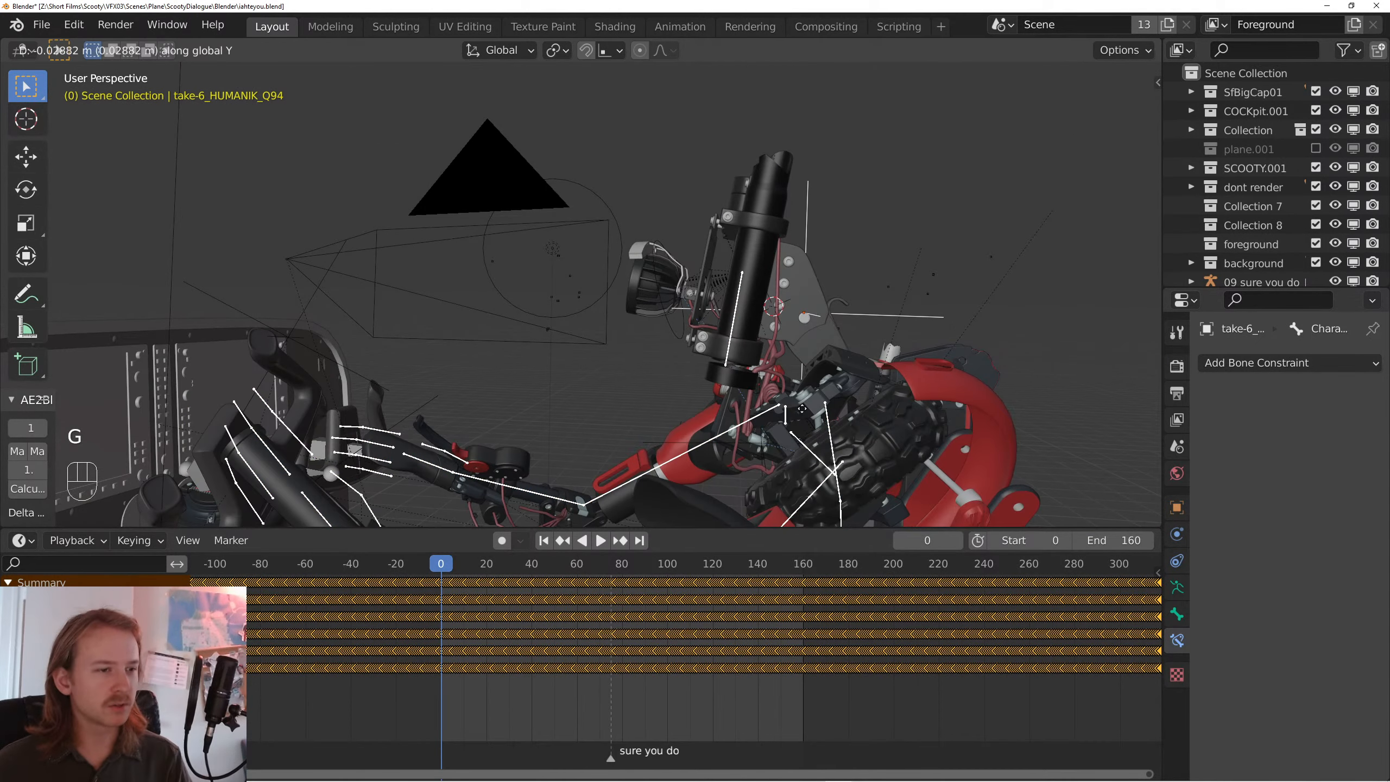
left_click(787, 368)
key("KP_0")
key("space")
key("space")
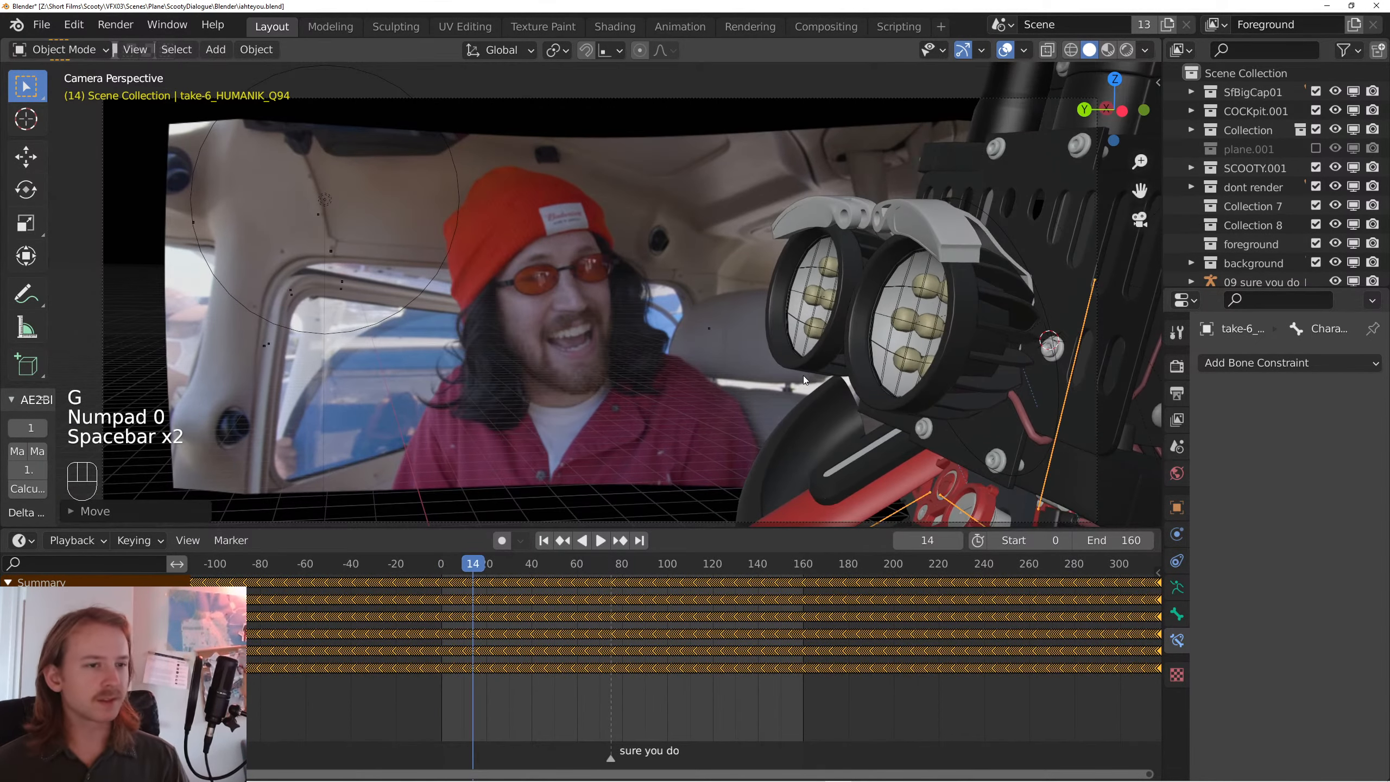
- Select Empty.006, return to frame 0, and turn on auto keying
key("ctrl+Tab")
left_click_drag(804, 377, 843, 295)
left_click(930, 331)
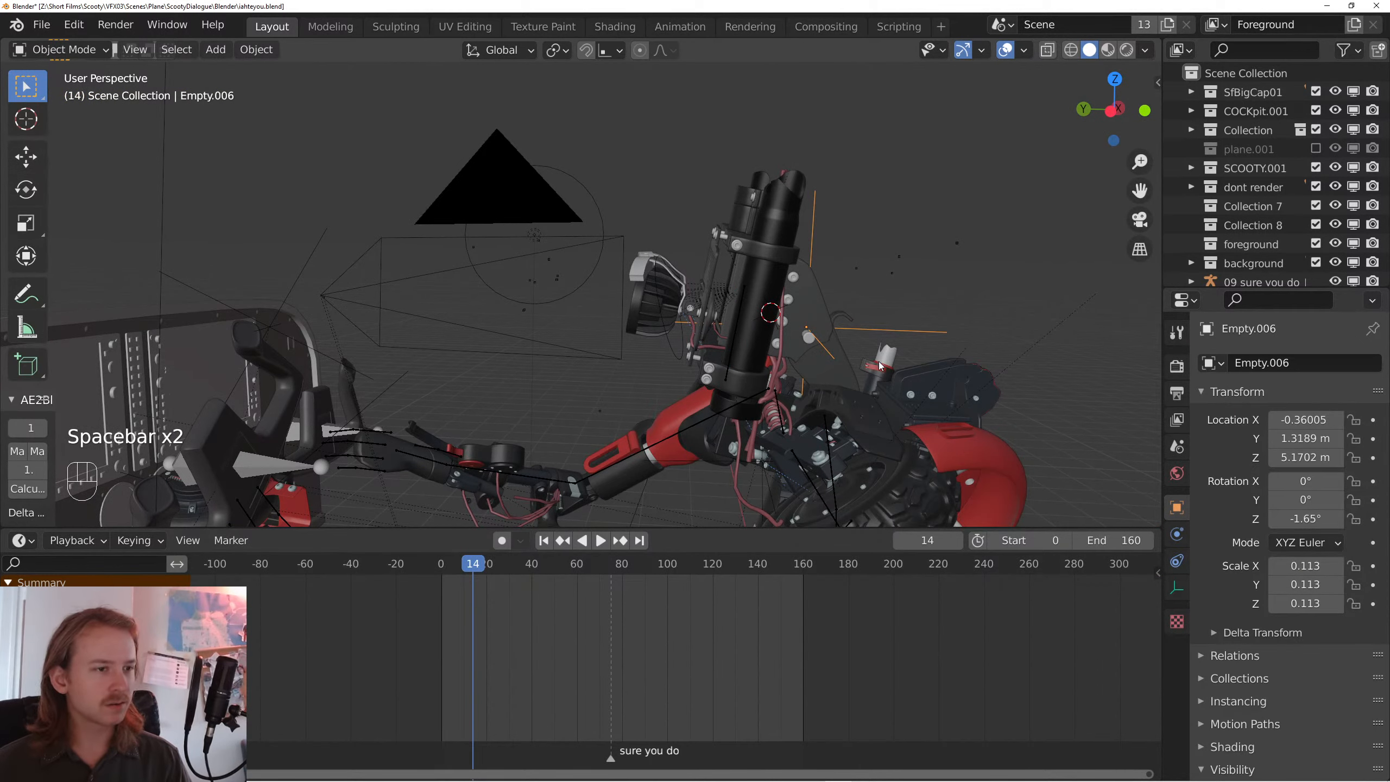
left_click(544, 541)
left_click_drag(773, 415, 719, 410)
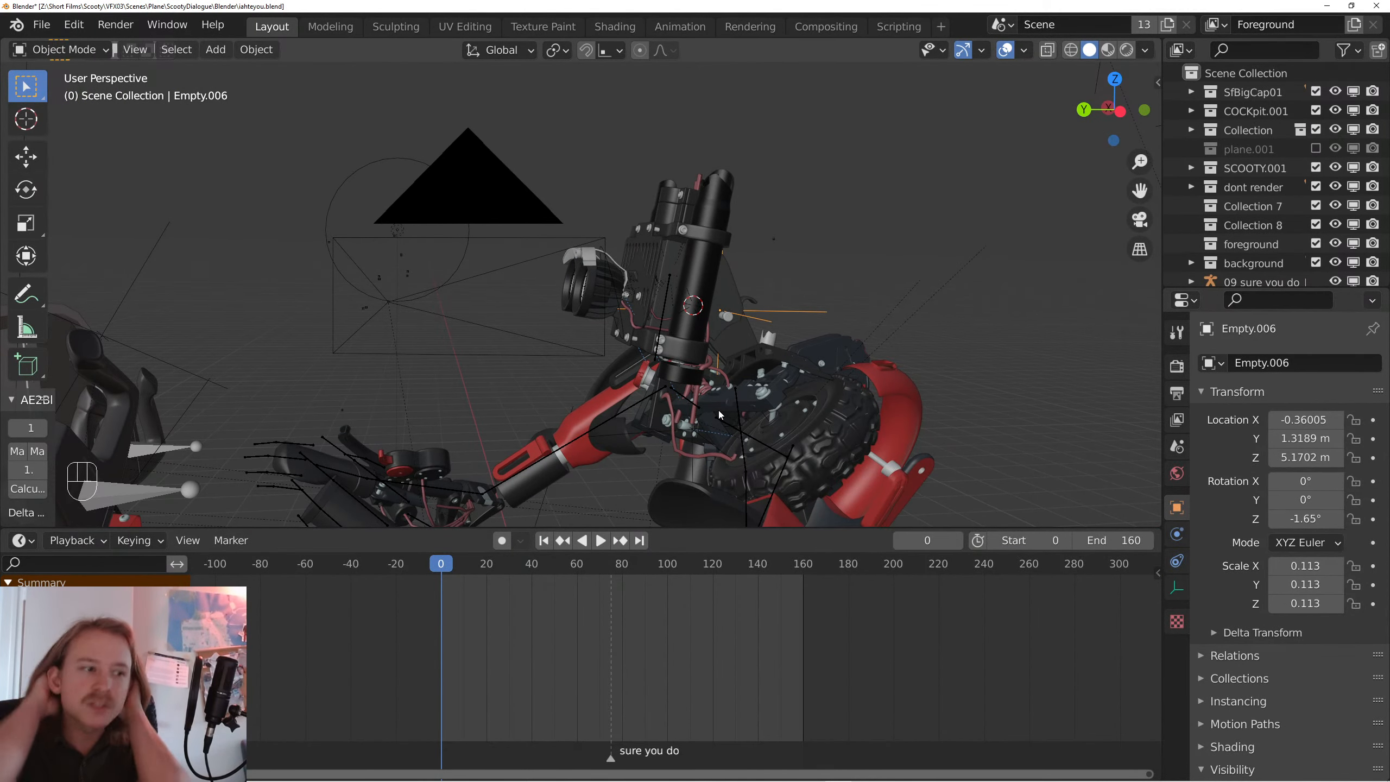
left_click(500, 541)
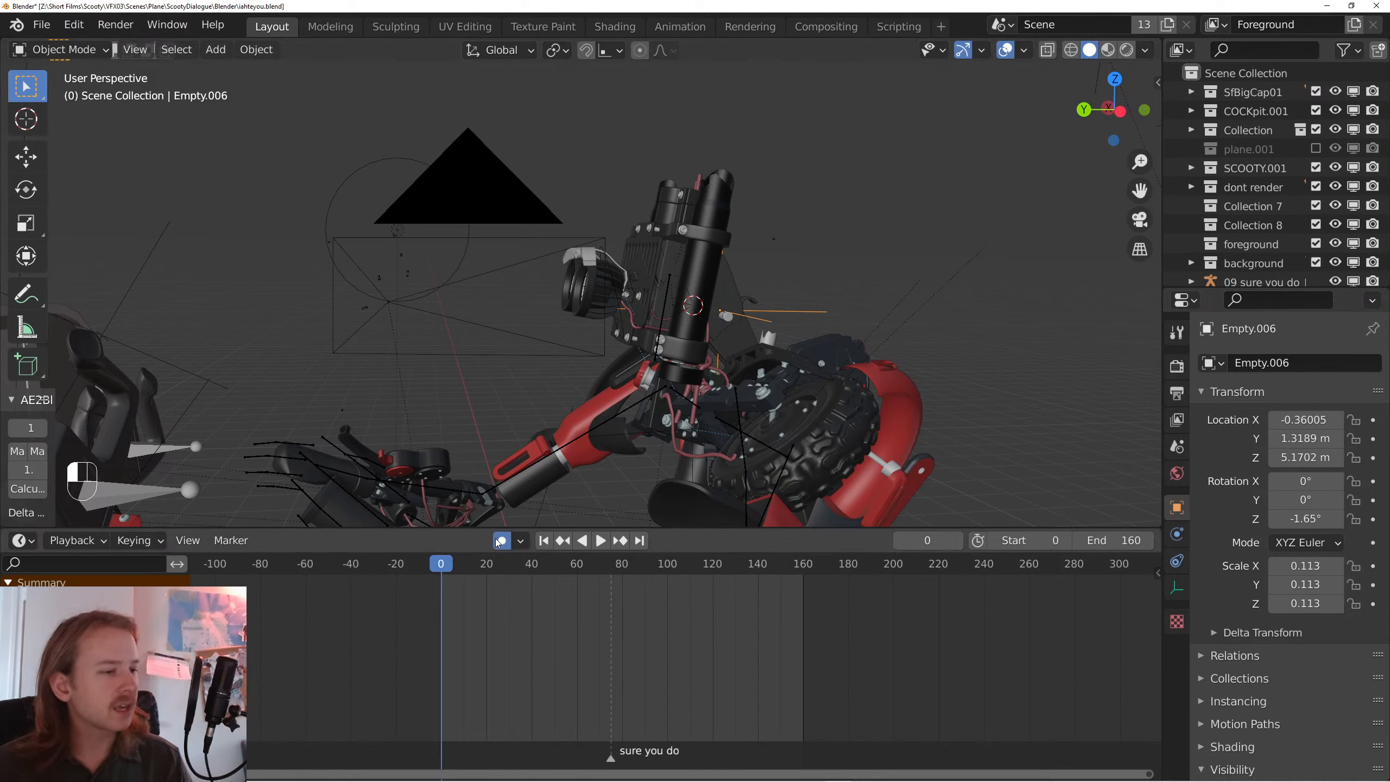
- Key a trackball rotation of Empty.006 at frame 0 and a different one at frame 73
right_click(799, 386)
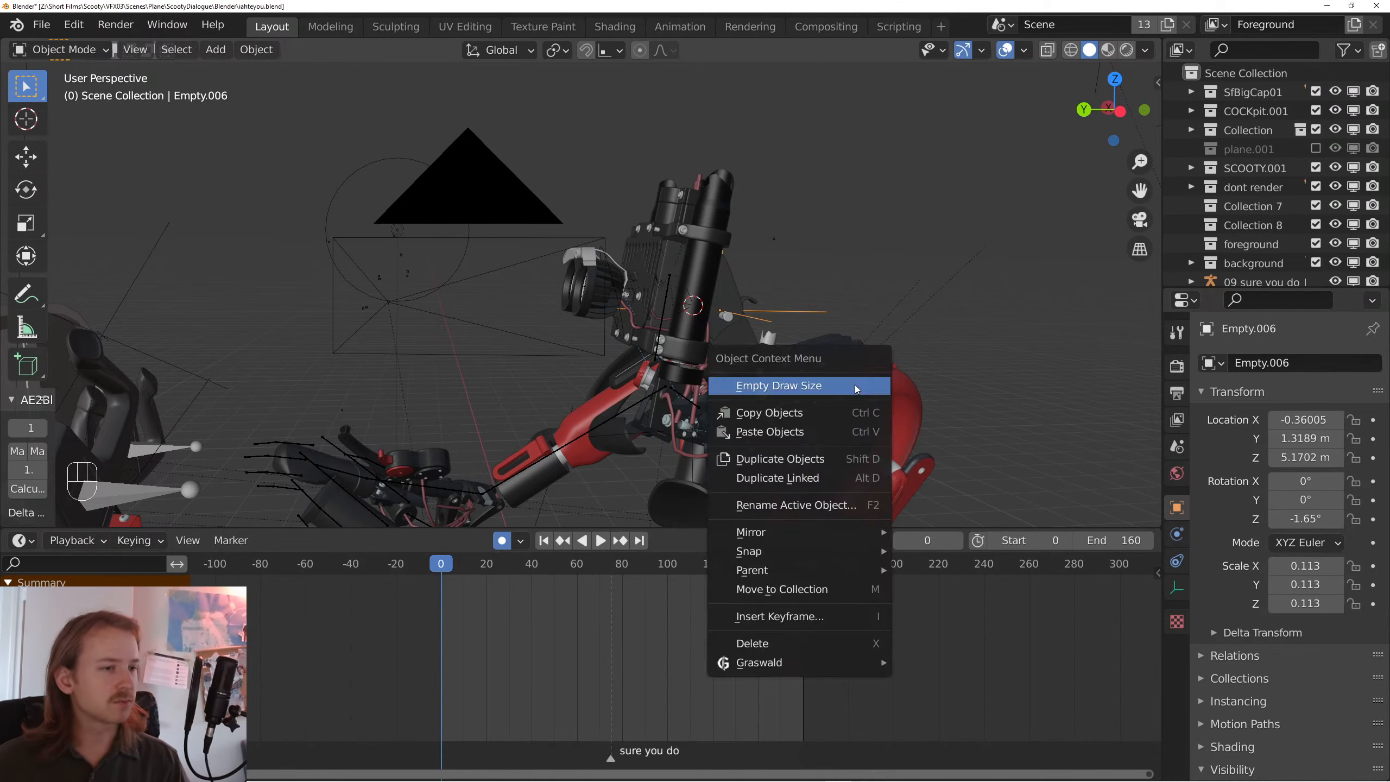
key("r")
key("r")
left_click(736, 373)
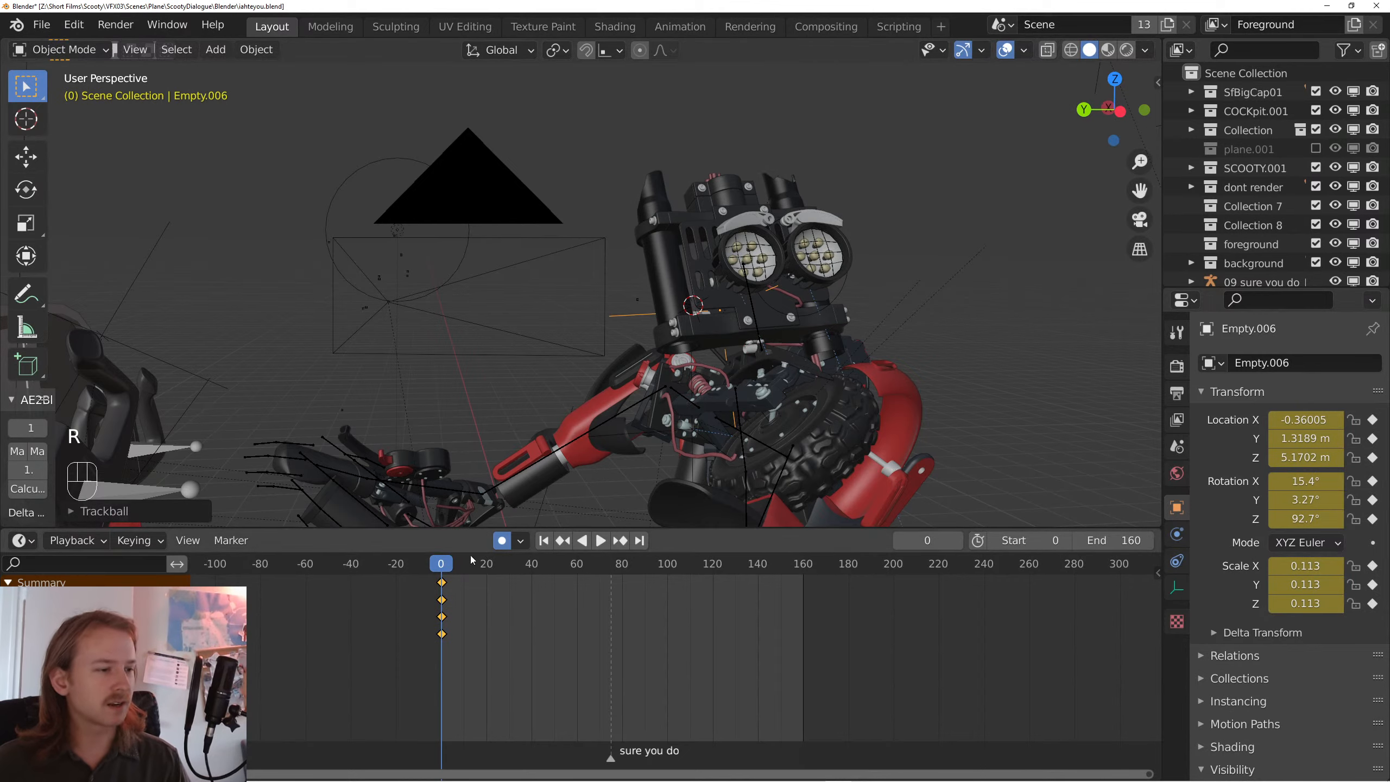
left_click_drag(473, 564, 607, 563)
key("r")
left_click(553, 570)
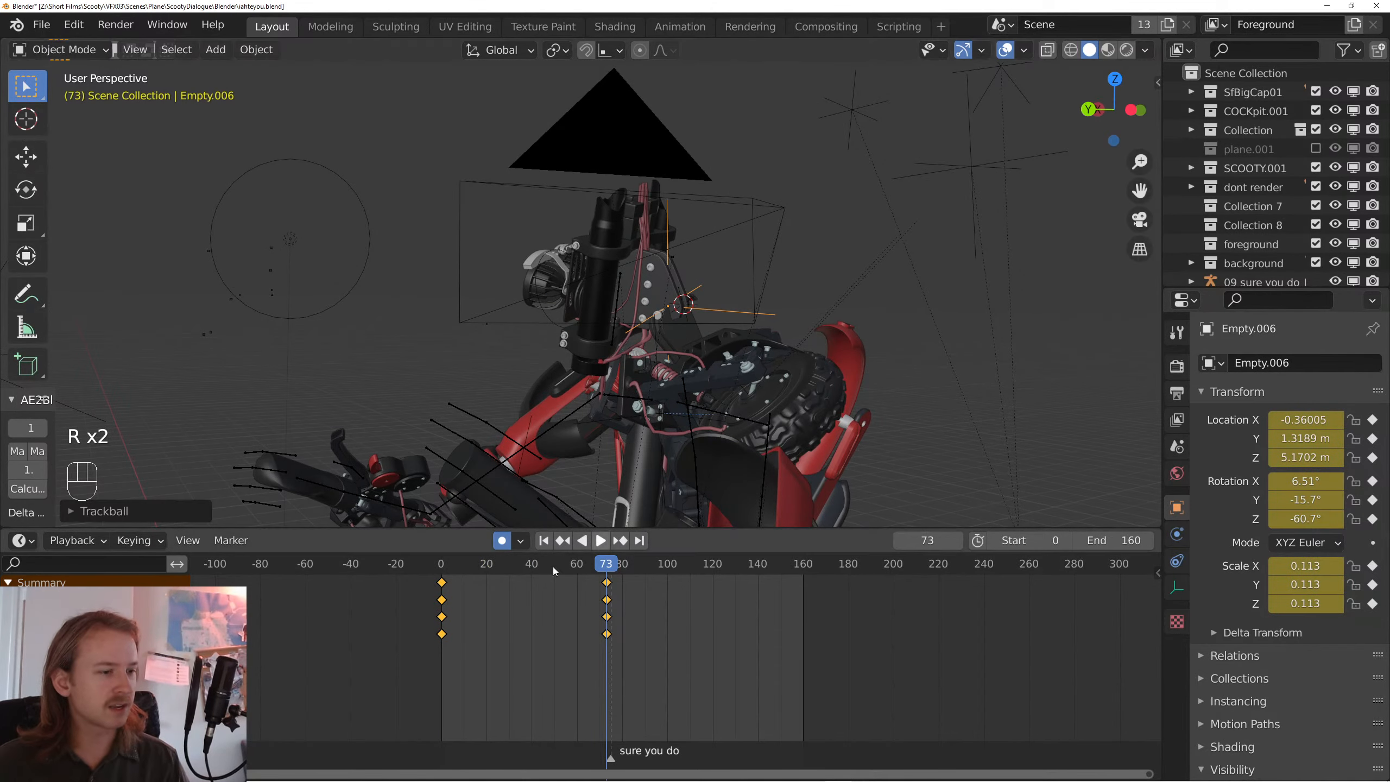
- Play back the test head turn and delete the keyframes of Empty.006
left_click(454, 560)
key("space")
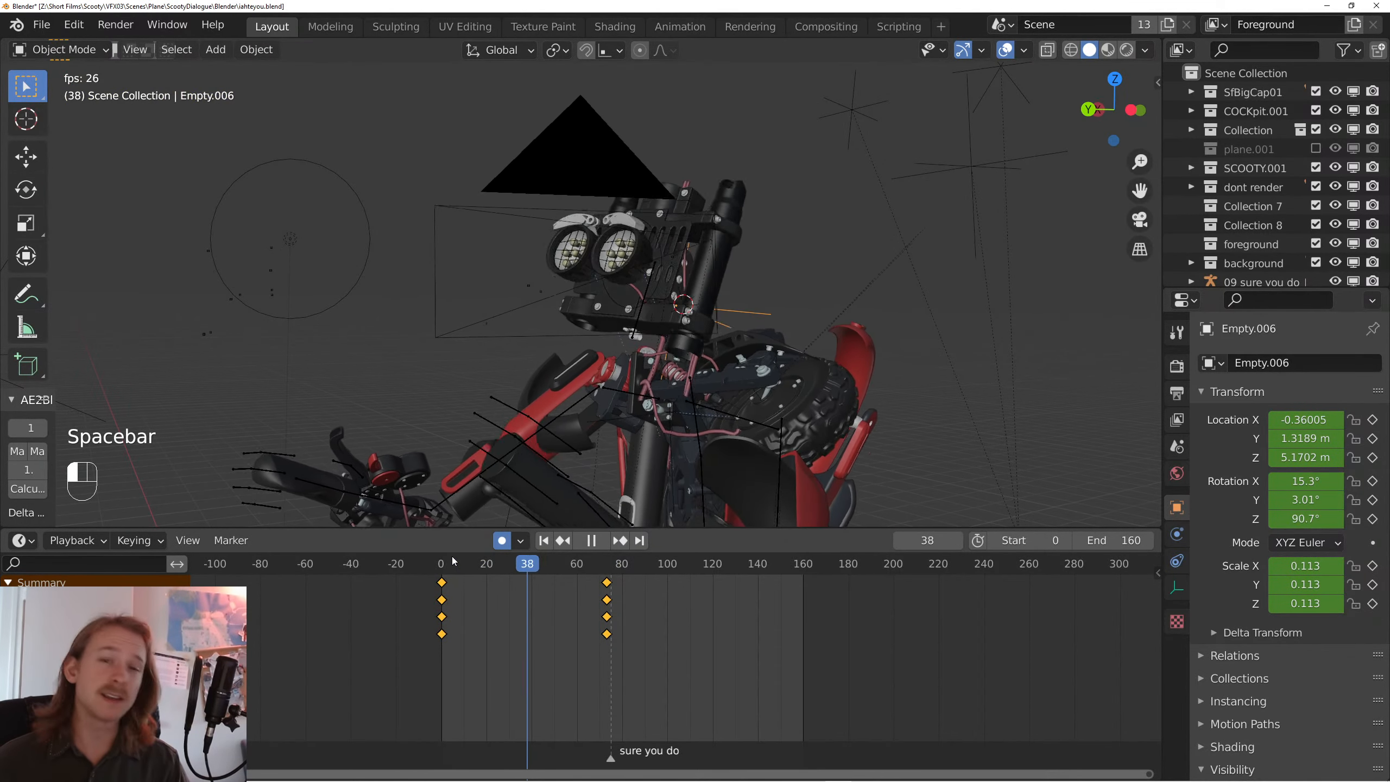
key("space")
key("x")
right_click(673, 432)
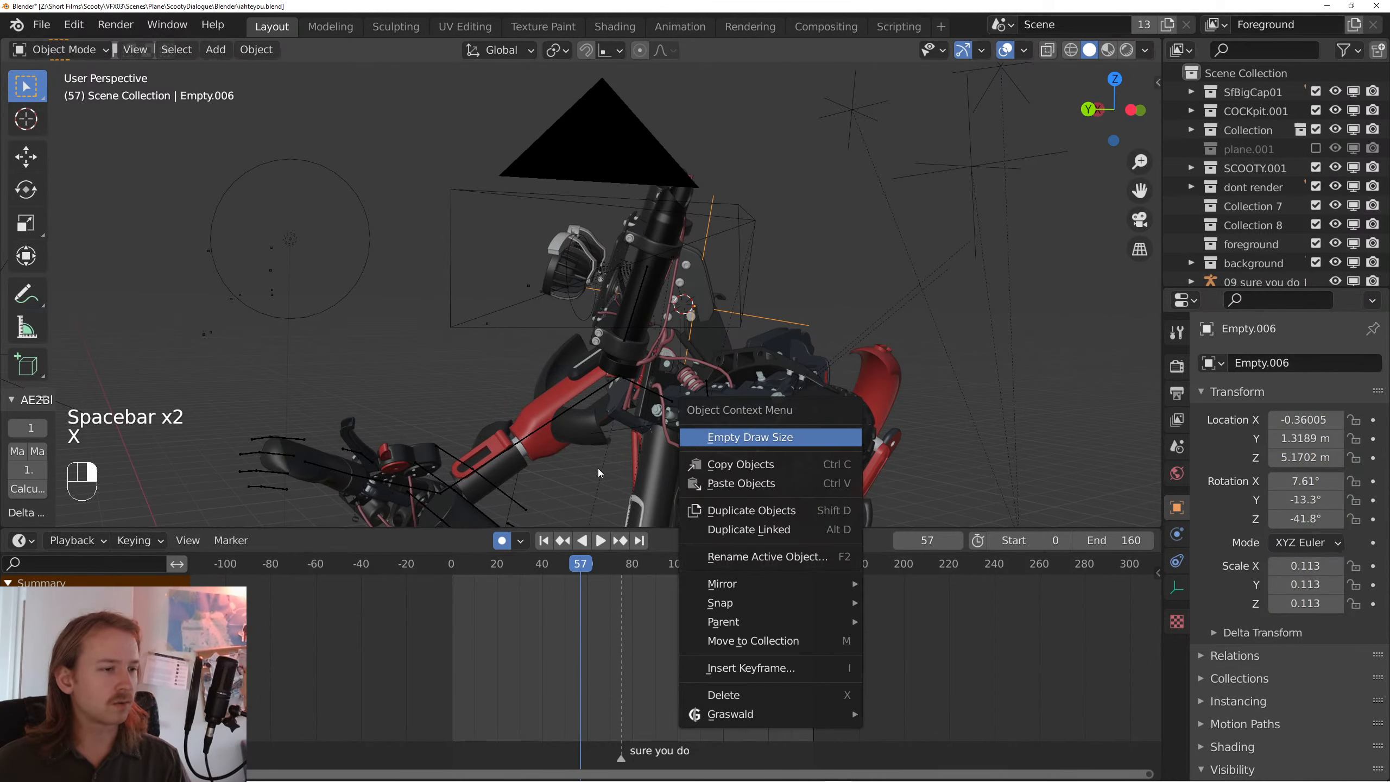
- View through the camera and key a trackball rotation of Empty.006 at frame 0, refining the head's facing direction
key("KP_0")
left_click(543, 541)
key("space")
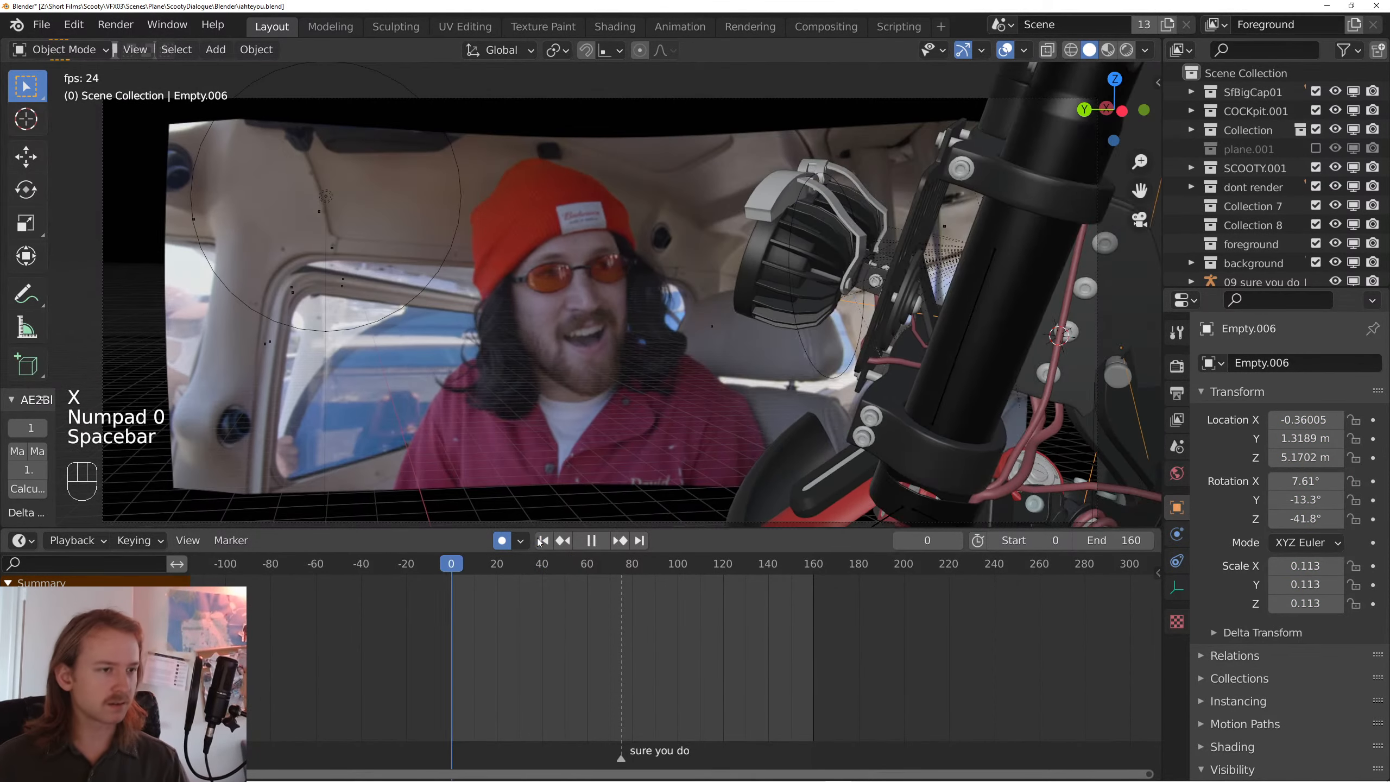
key("space")
left_click(541, 542)
key("r")
key("r")
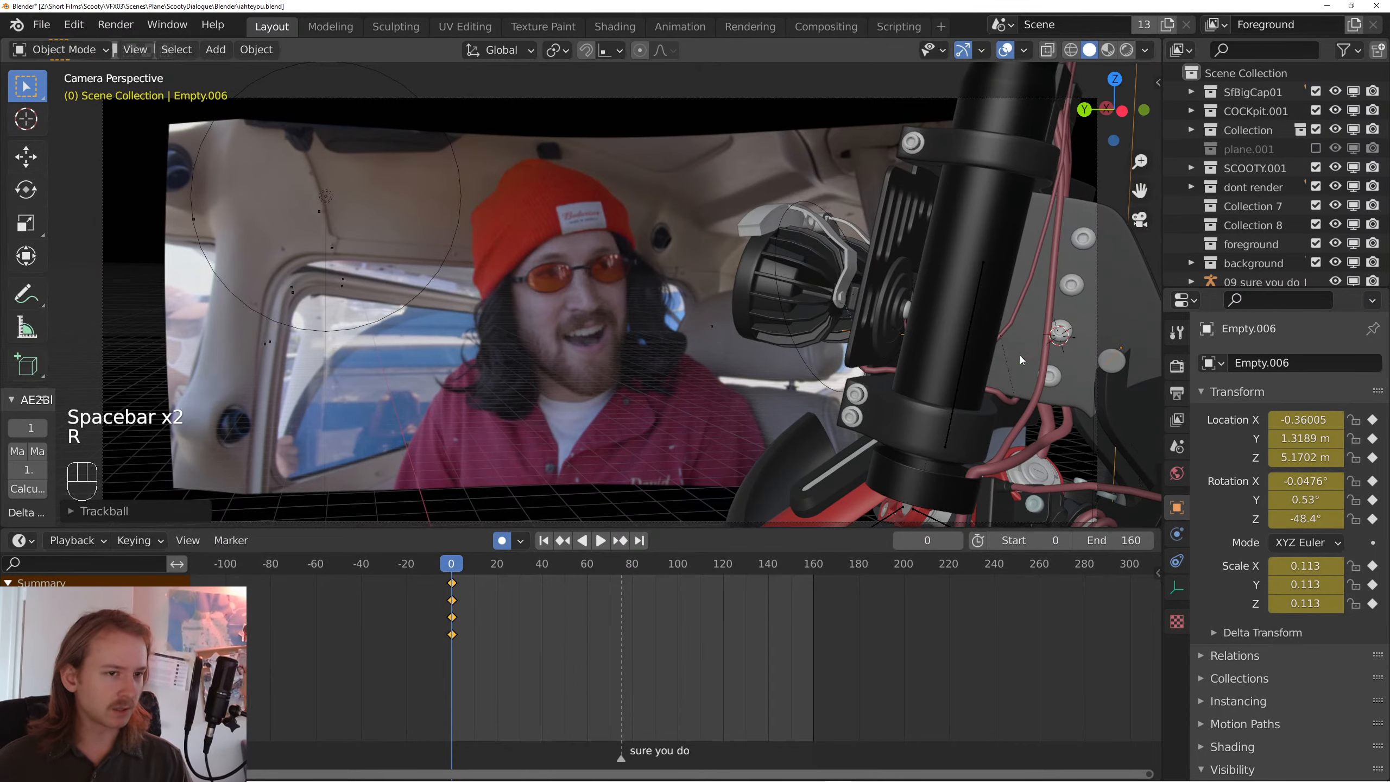
key("r")
key("shift")
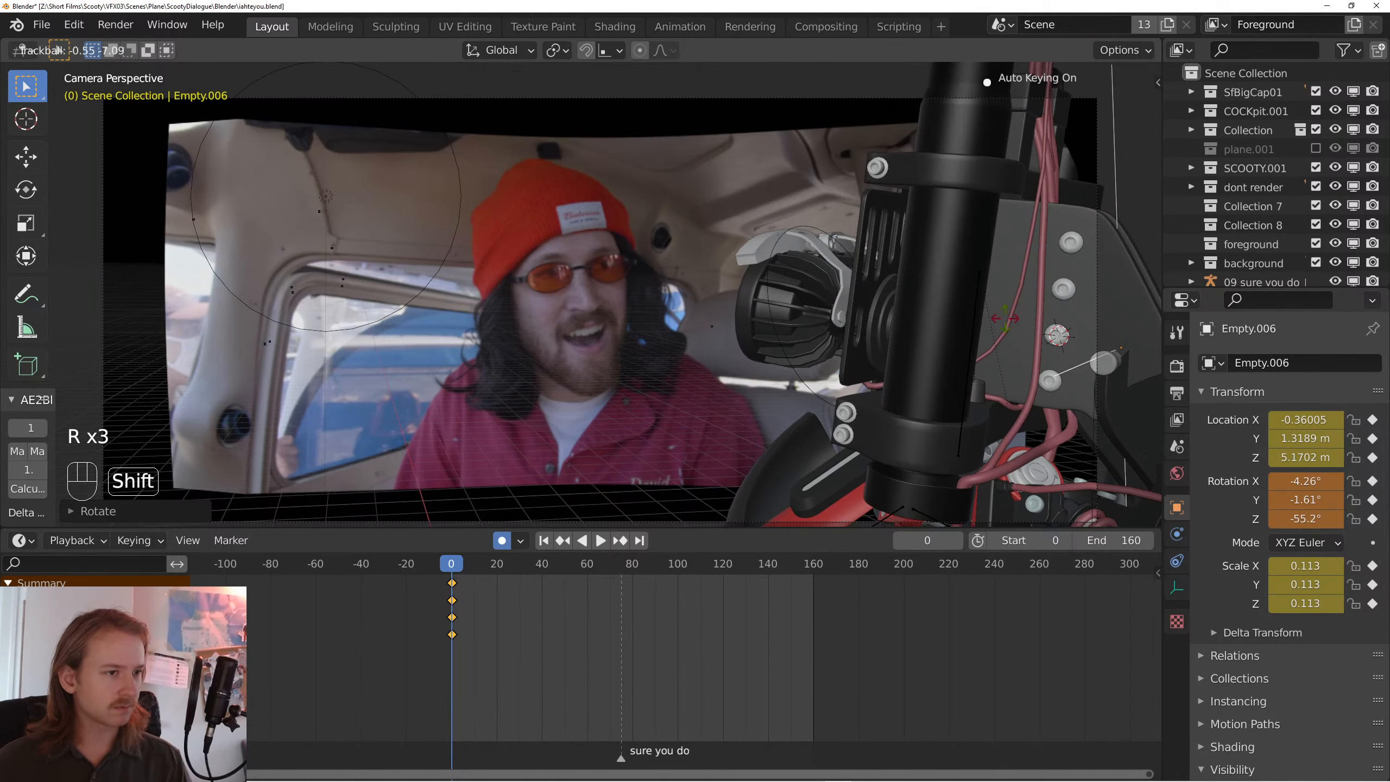
left_click(1019, 312)
- Play back the shot through the camera, replaying from about frame 42 to review the head pose
key("space")
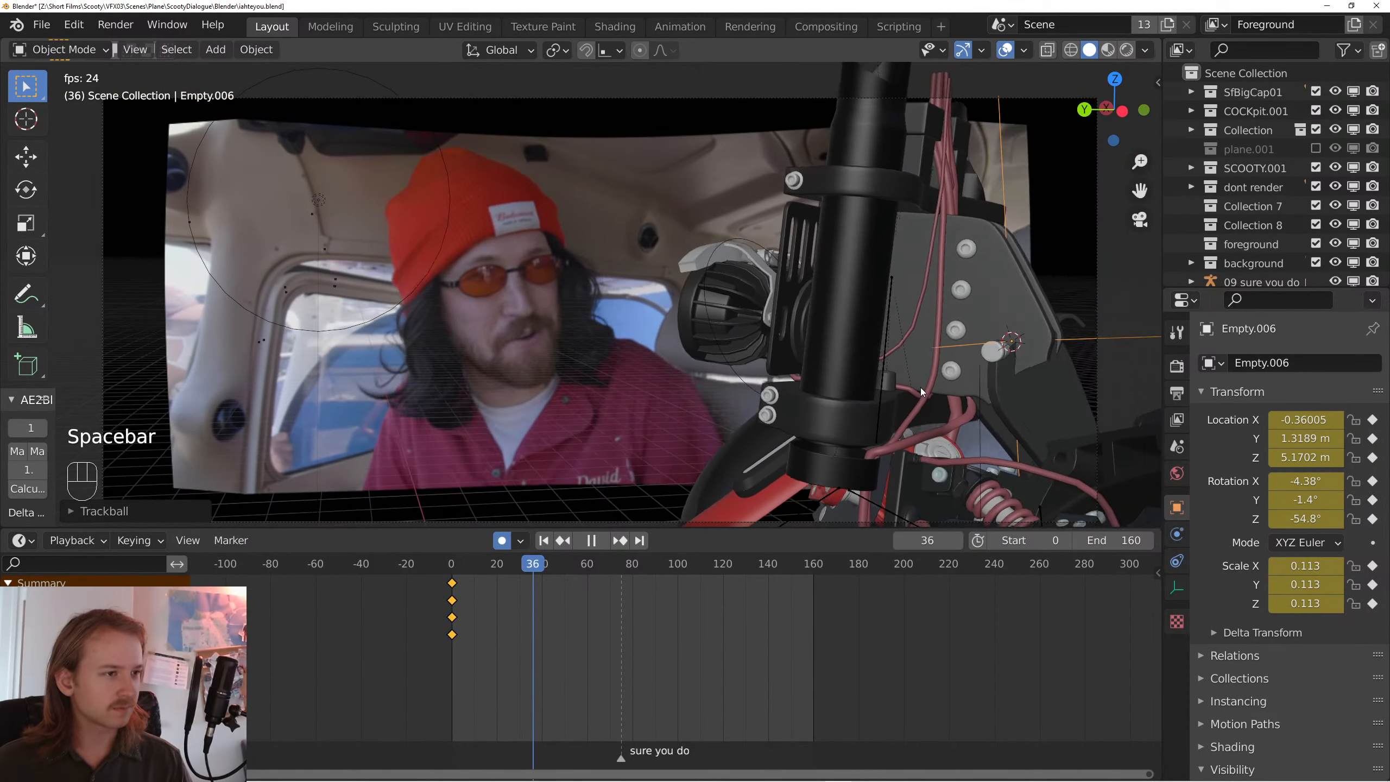
key("space")
key("space")
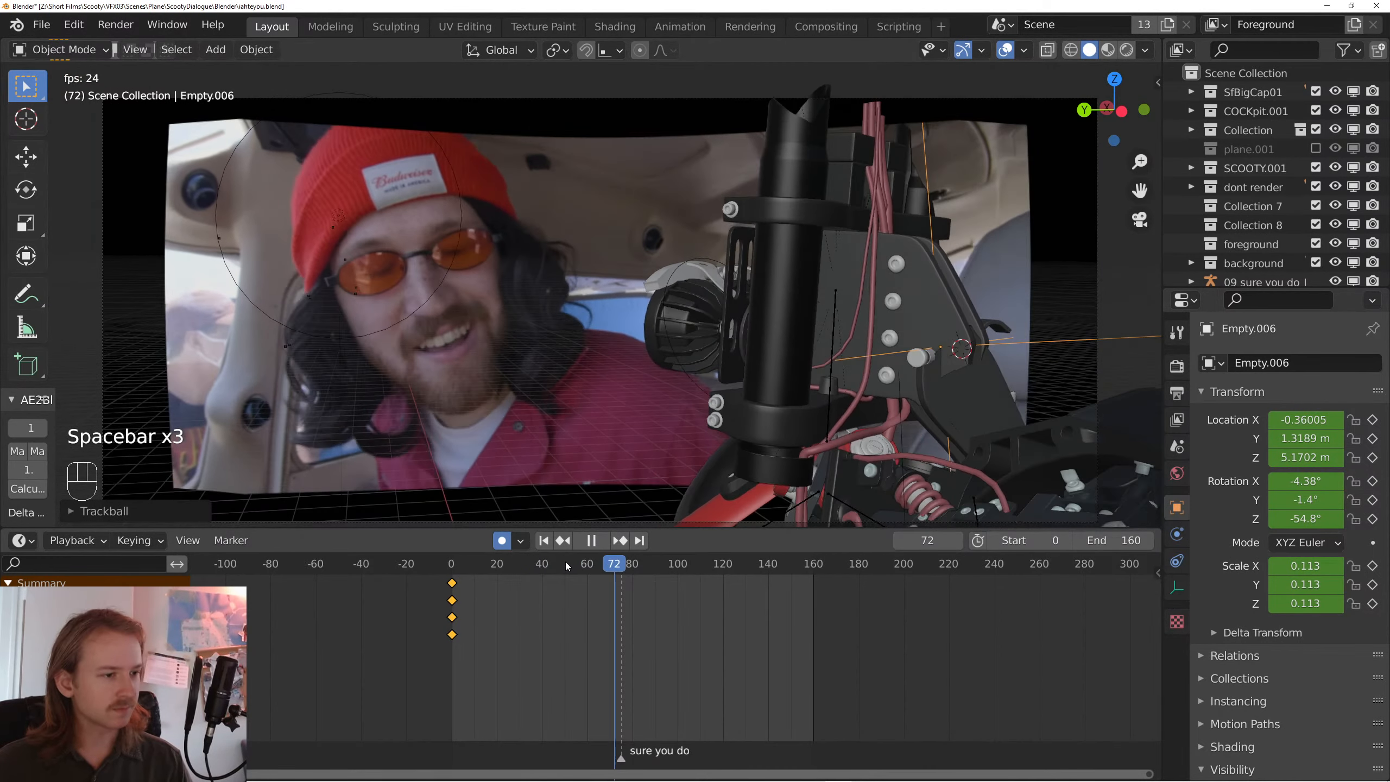
key("space")
left_click(547, 564)
key("space")
key("space")
- Switch to Premiere Pro, mark the out point at 01:16:37:03, and open the export settings, accepting the offline media
key("alt+Tab")
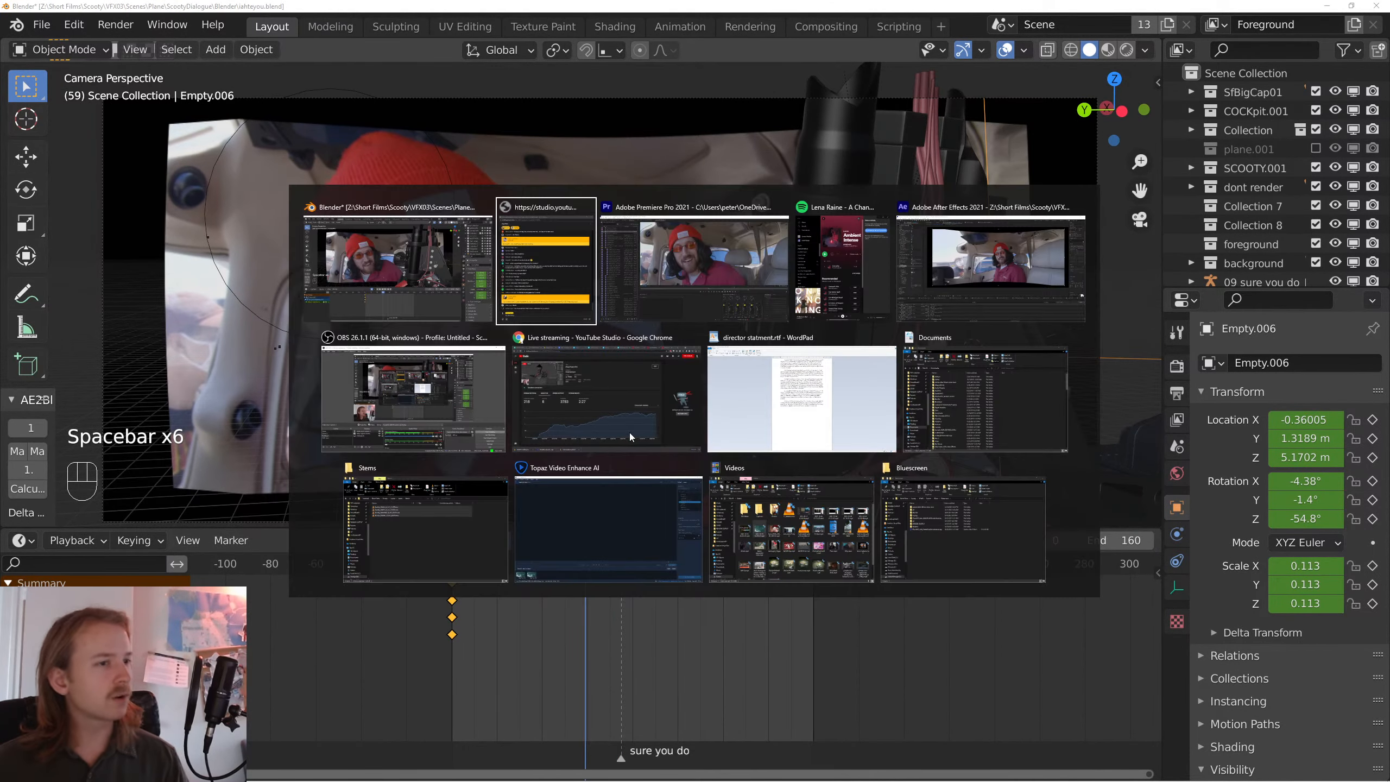
left_click(678, 274)
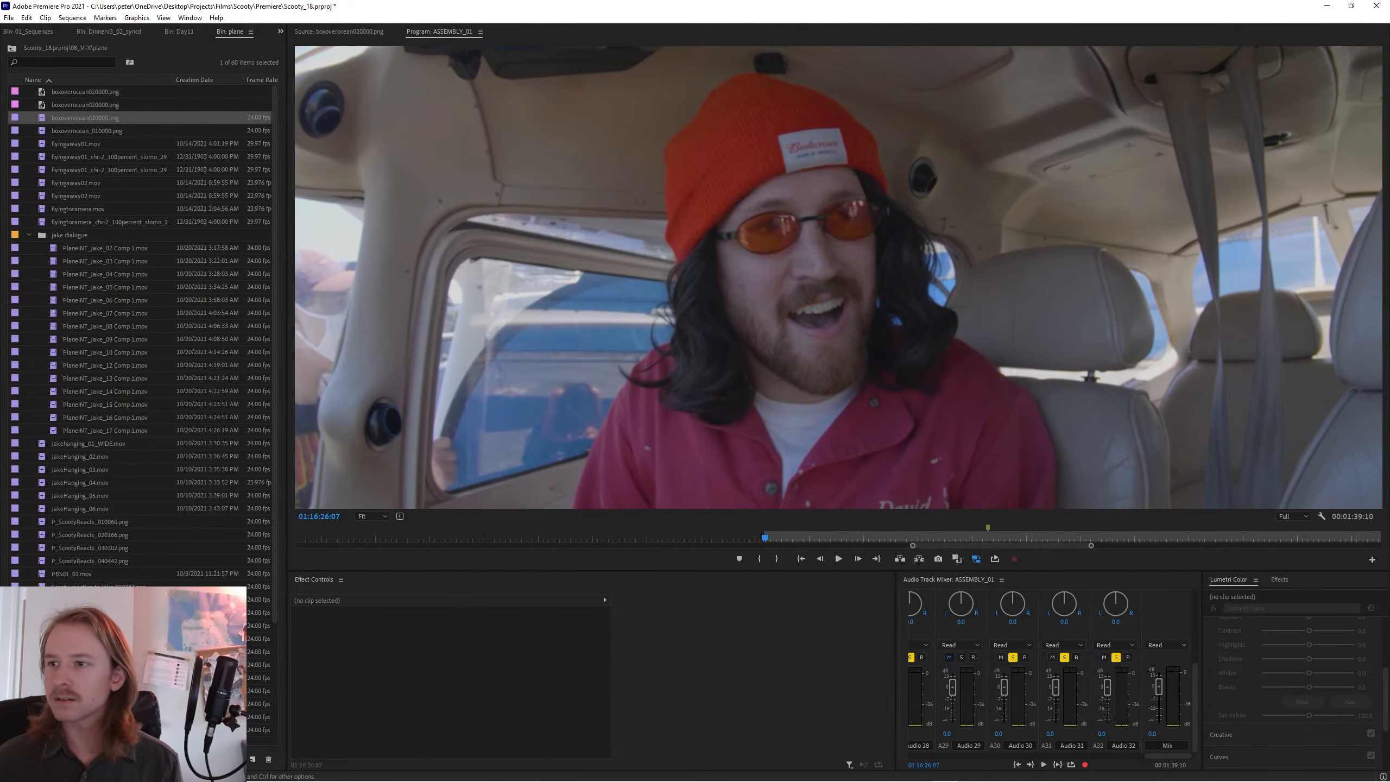
key("o")
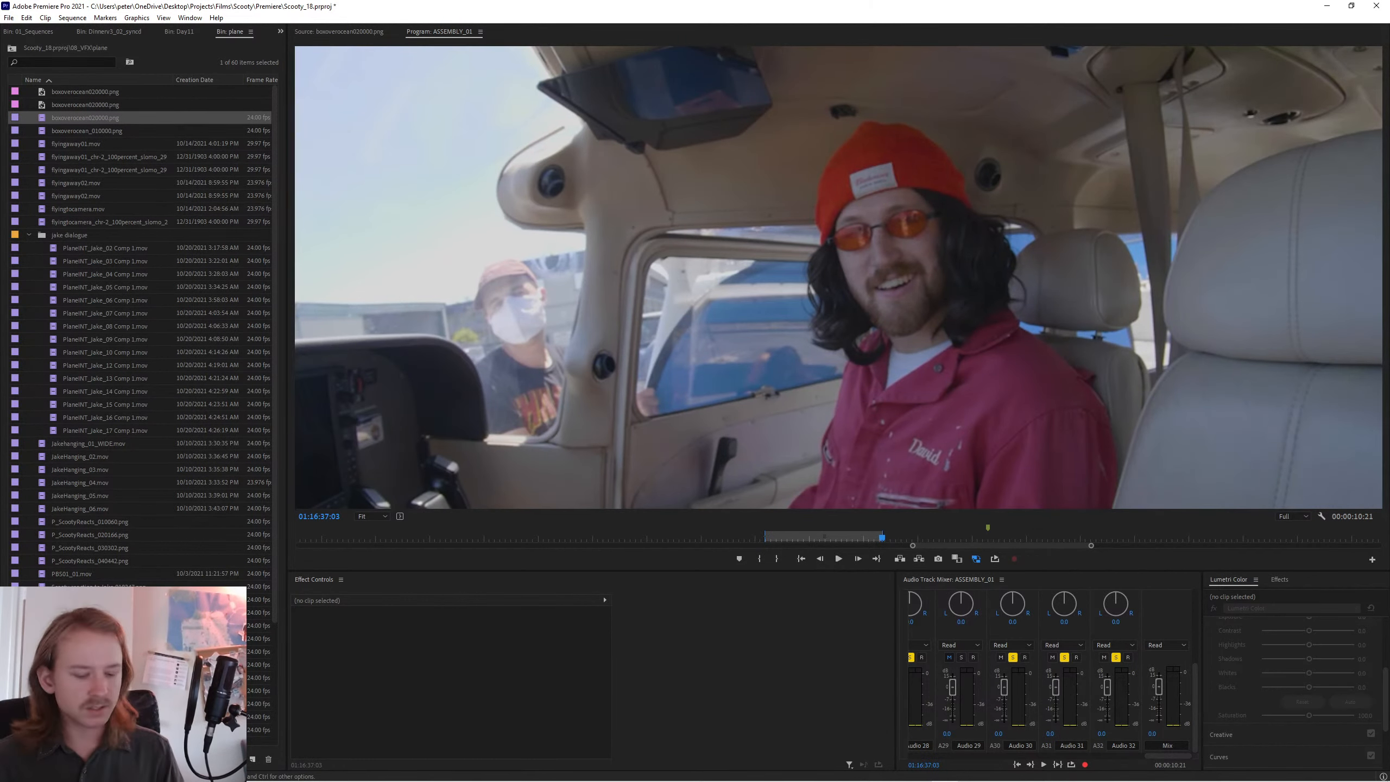
key("ctrl+m")
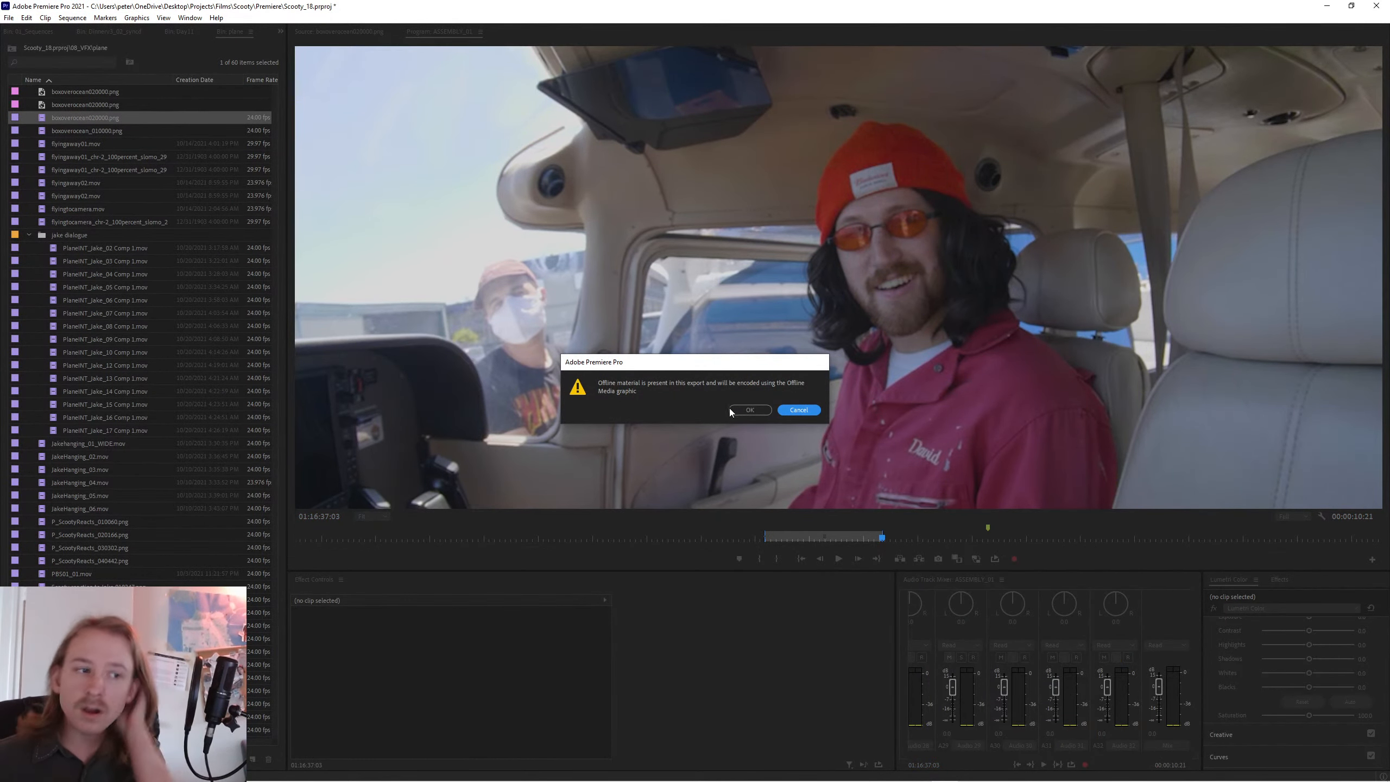
left_click(746, 408)
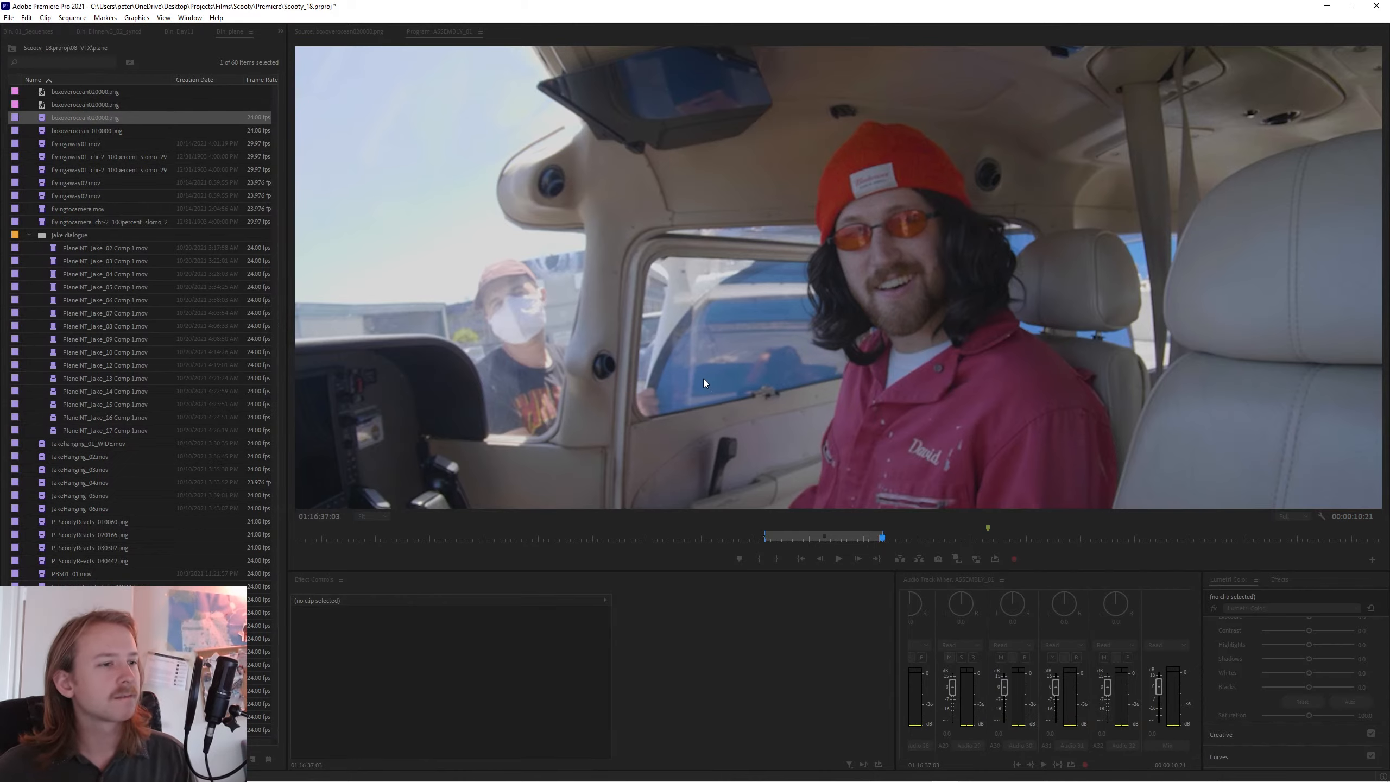
- Browse to the Exports folder inside the Scooty project folder in File Explorer
mouse_move(284, 749)
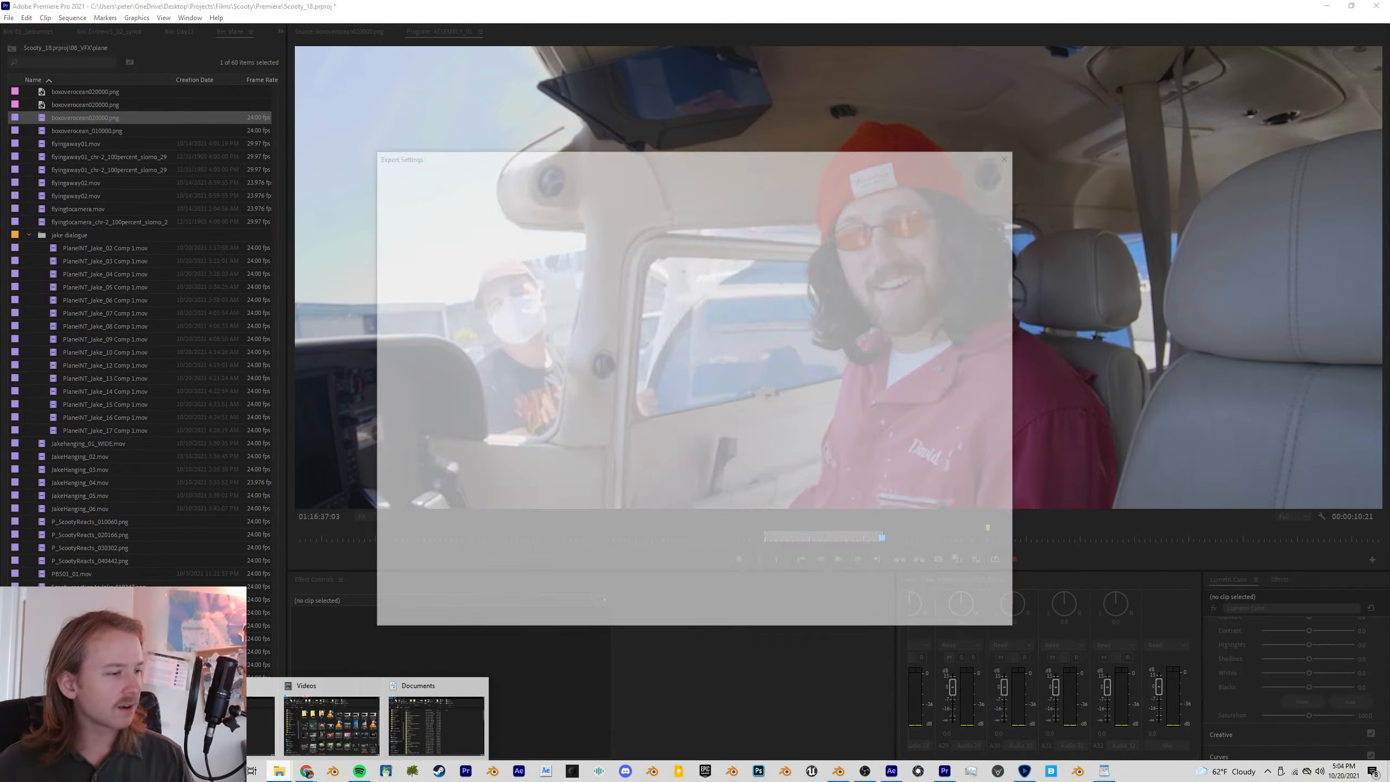
left_click(230, 721)
left_click_drag(786, 136, 807, 146)
scroll(362, 365, "up", 2)
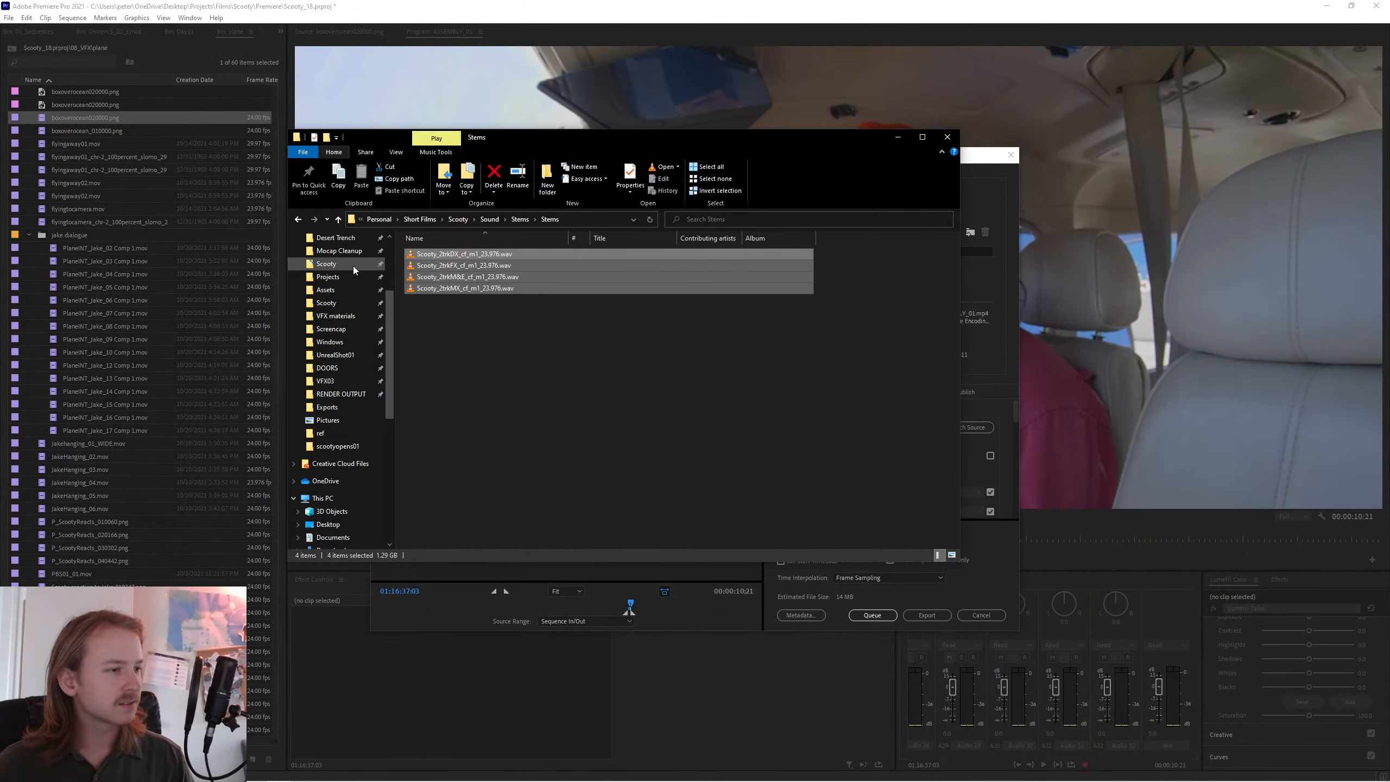
left_click(340, 303)
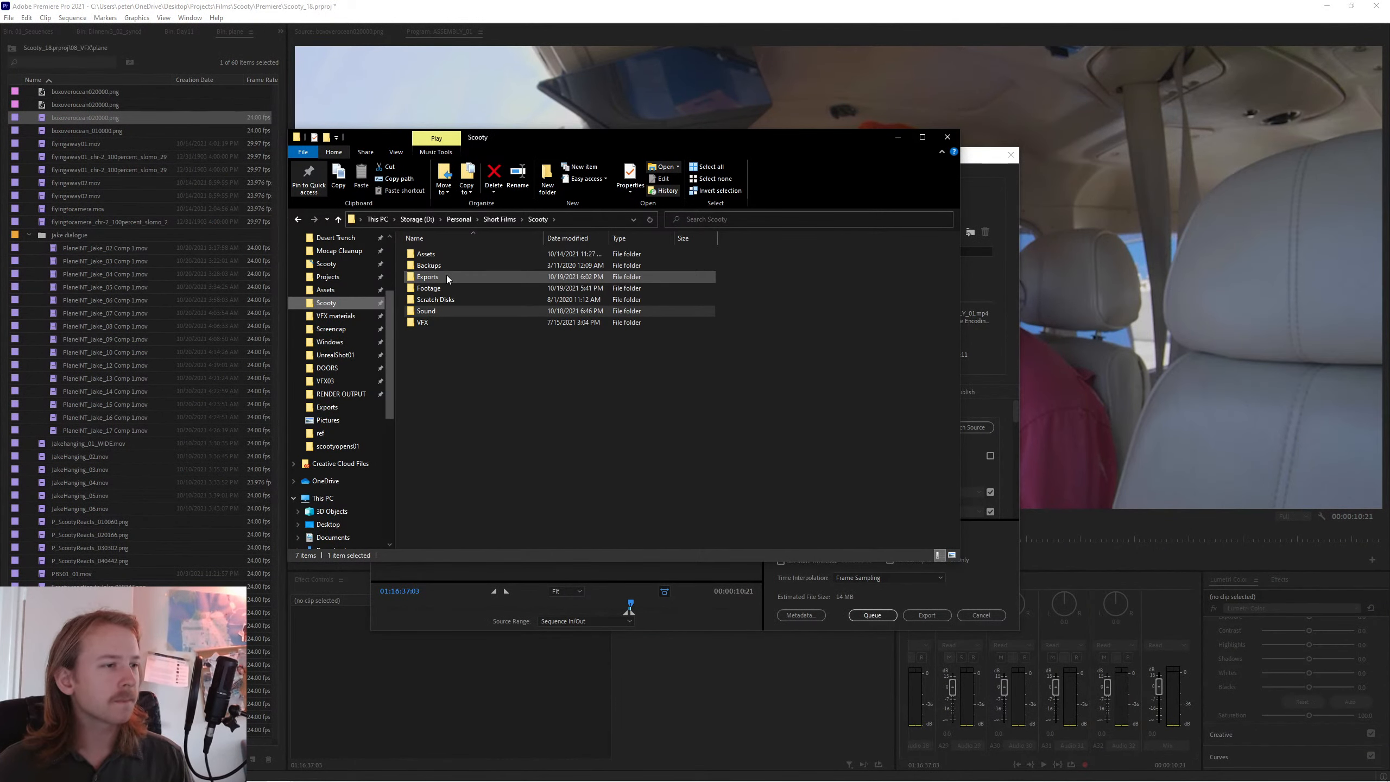
double_click(446, 275)
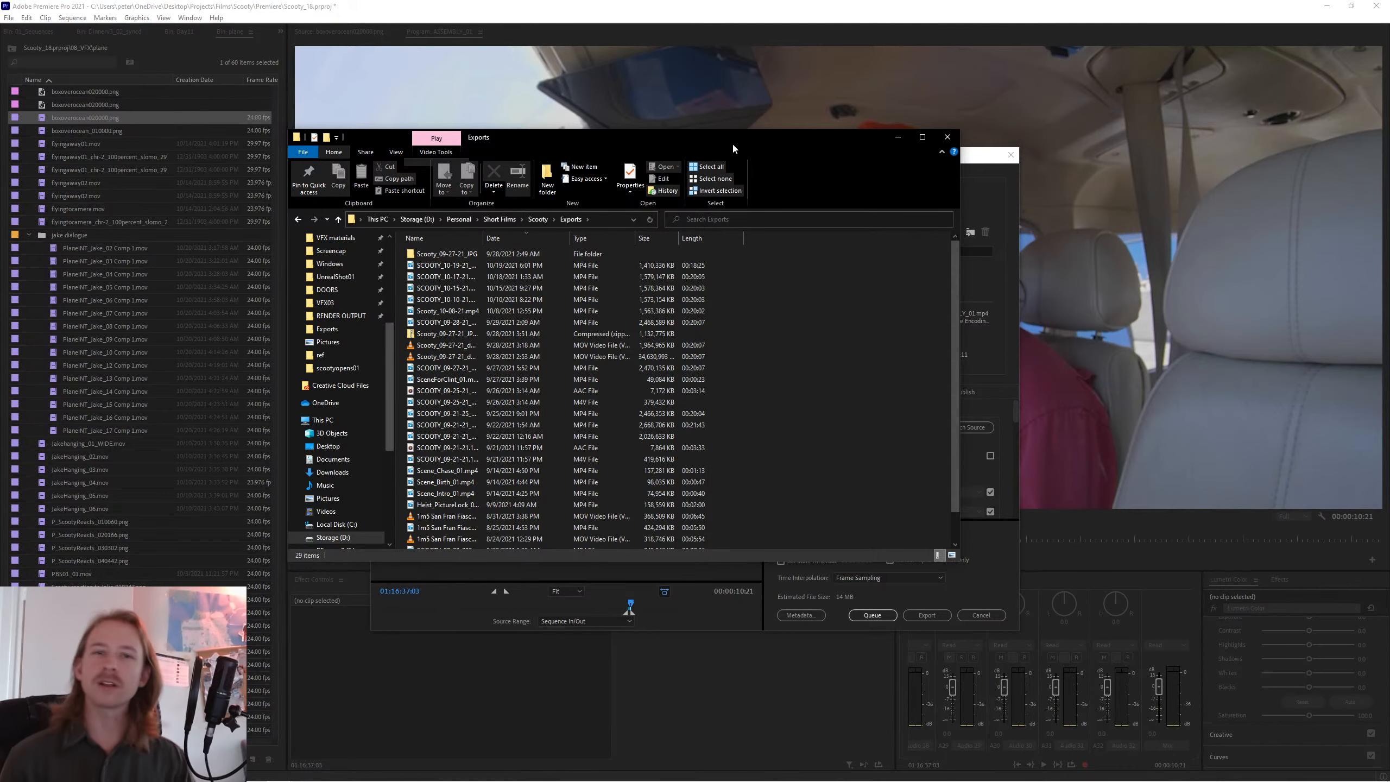
- Watch the newest SCOOTY MP4 export, and close the player and the Exports folder window
left_click(507, 266)
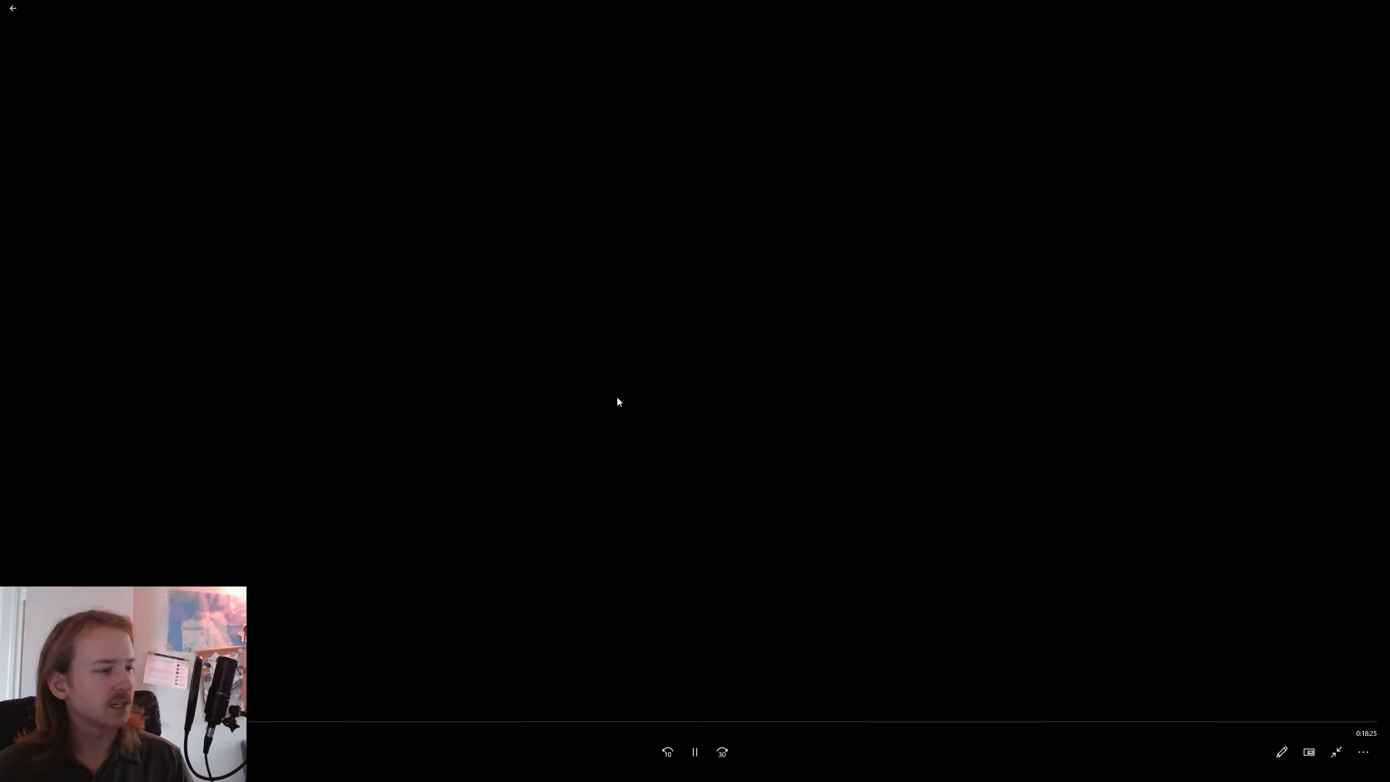
mouse_move(1311, 776)
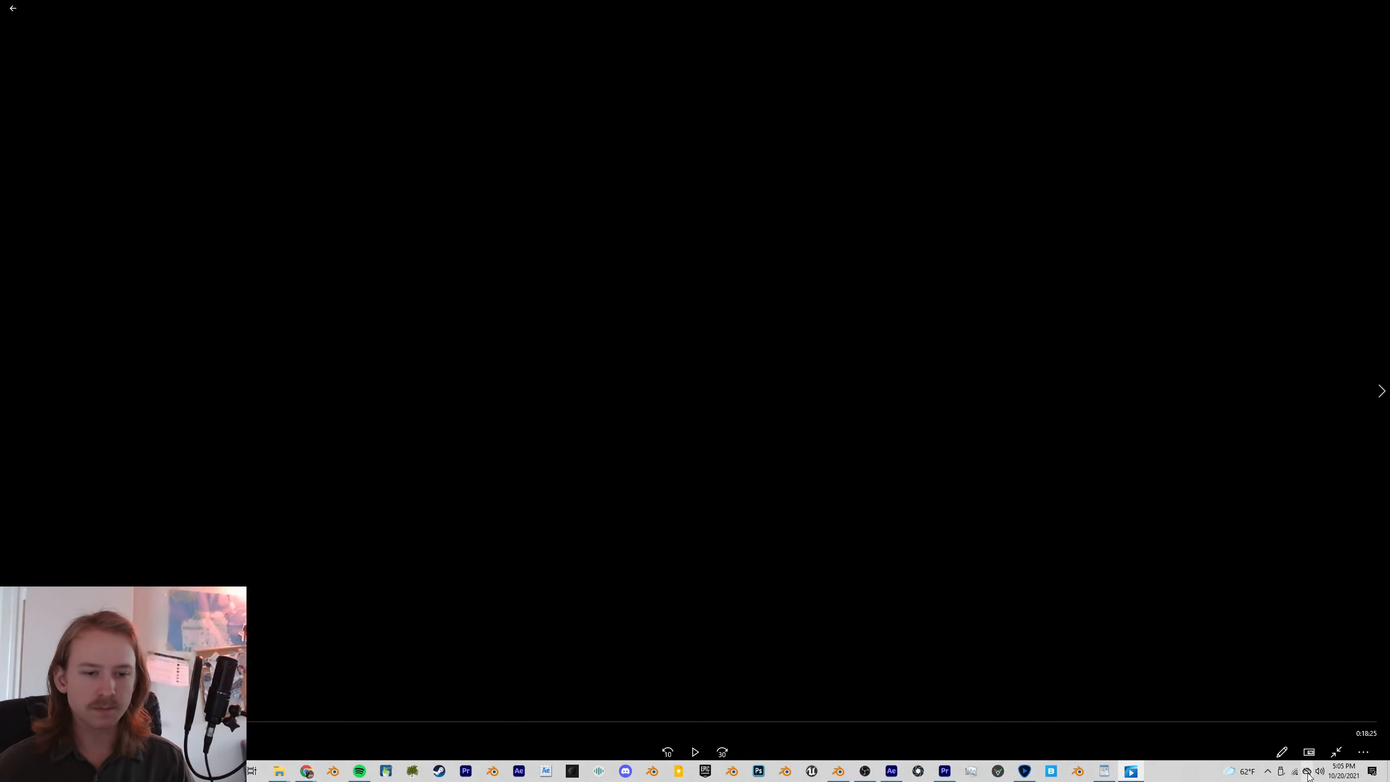
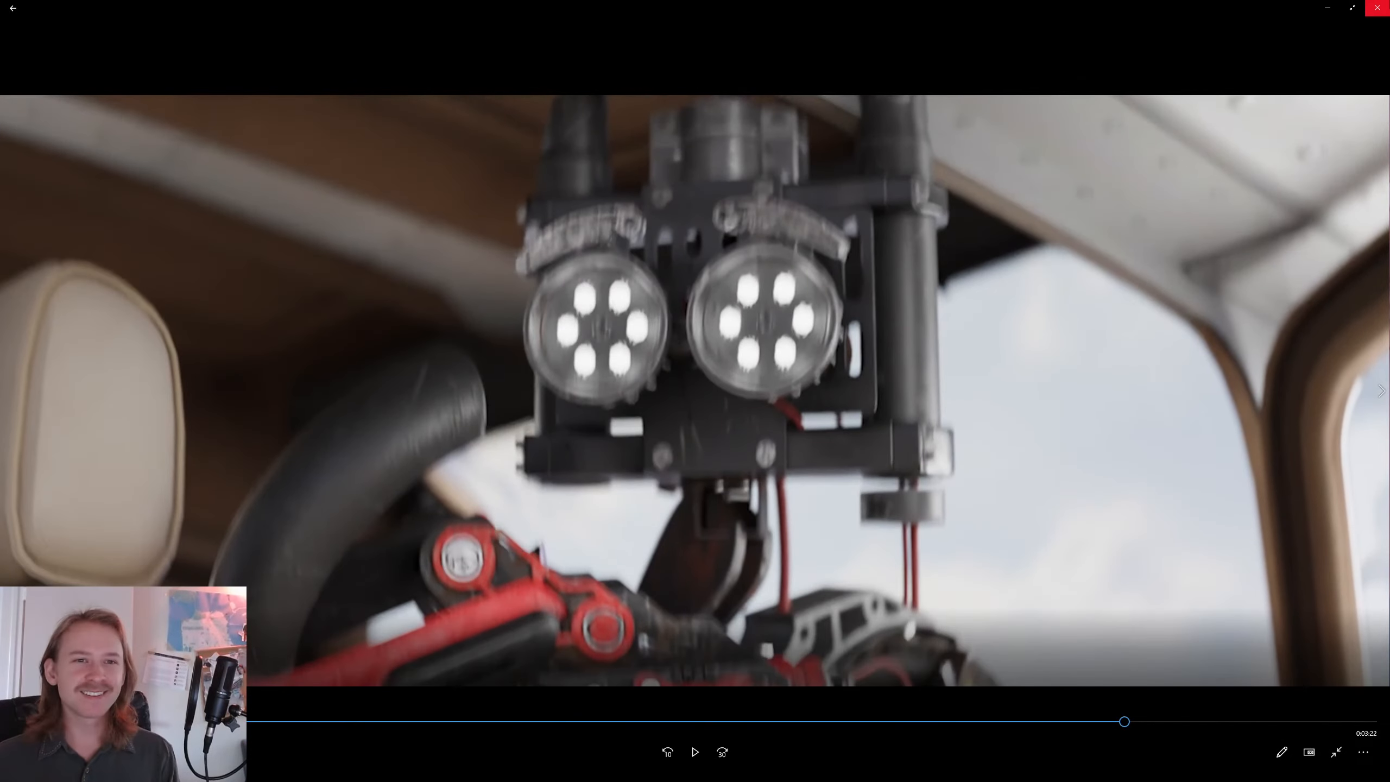
left_click(1377, 9)
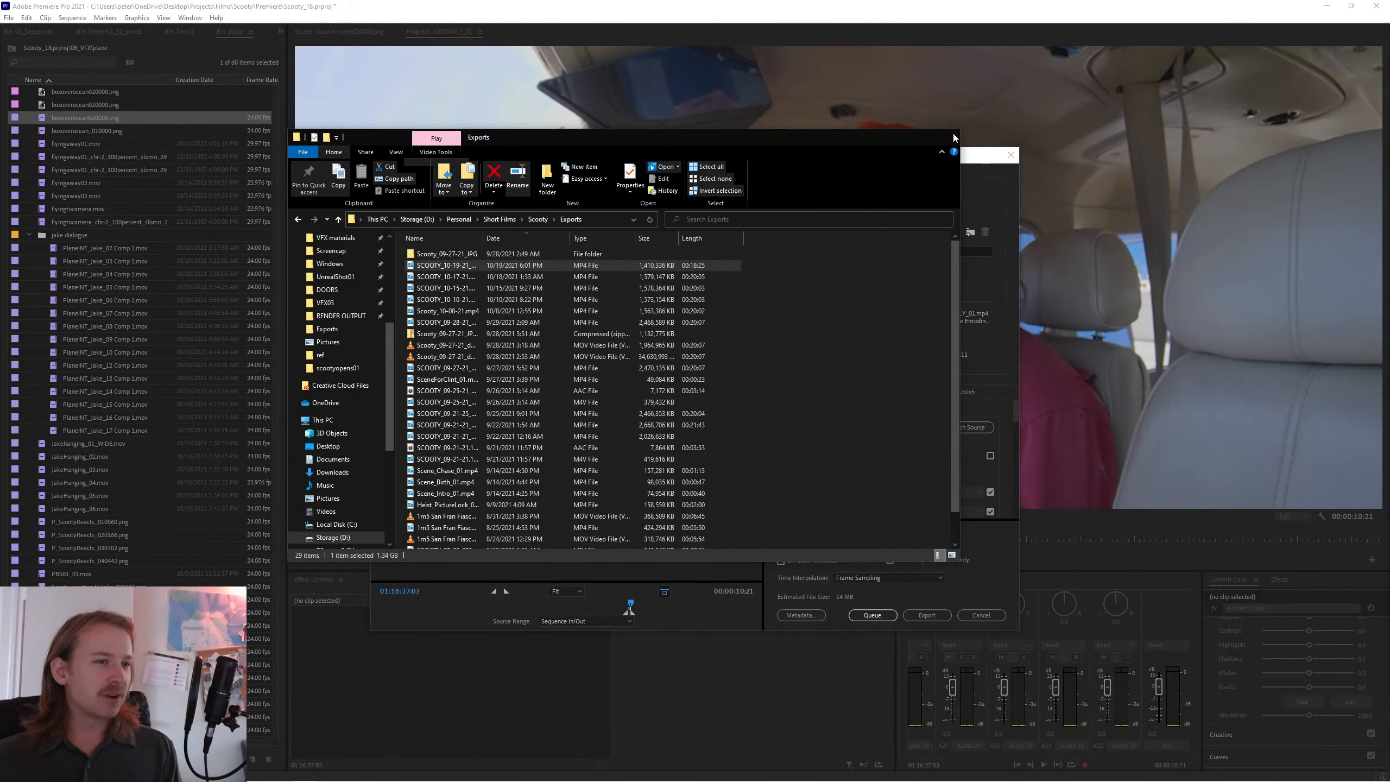
left_click(950, 136)
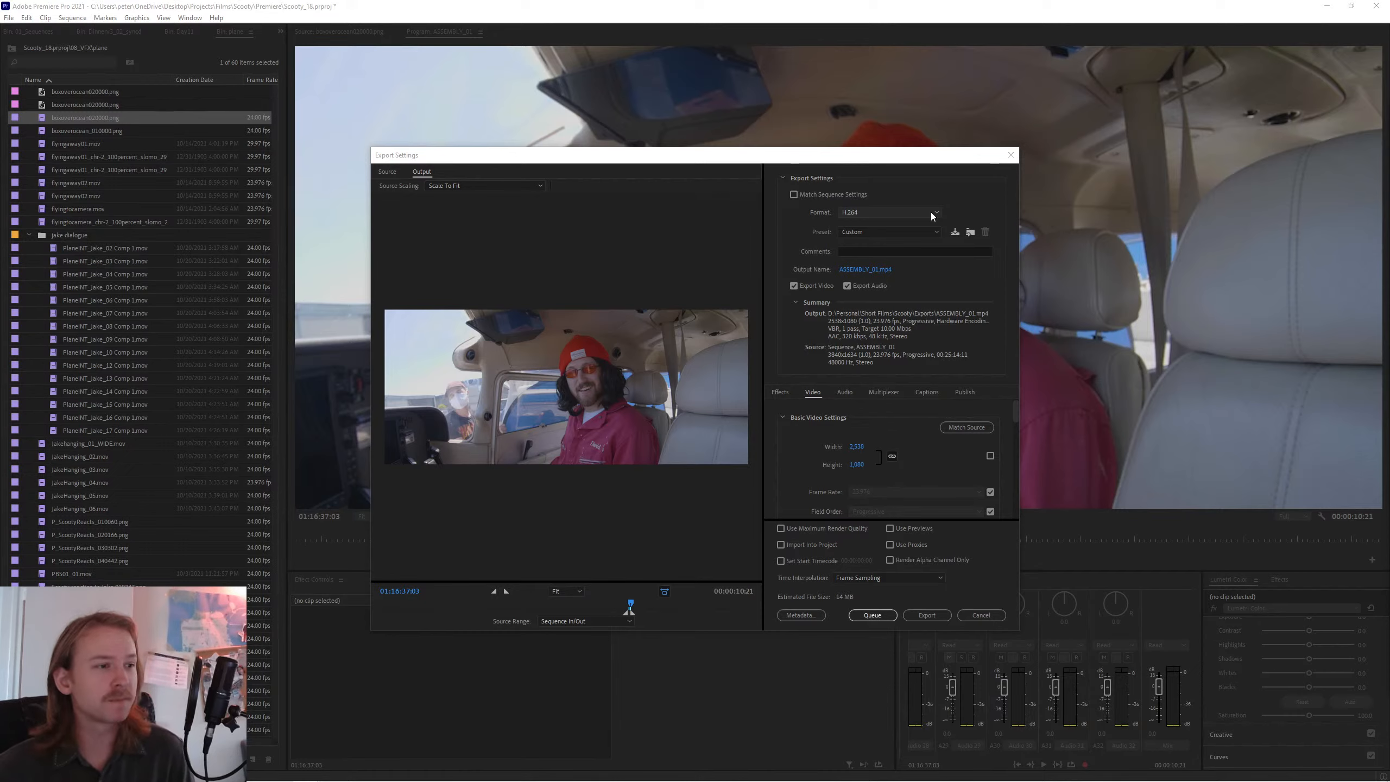
- Set the export format to Waveform Audio and browse the output location to VFX03\Scenes\Plane\ref
left_click(930, 211)
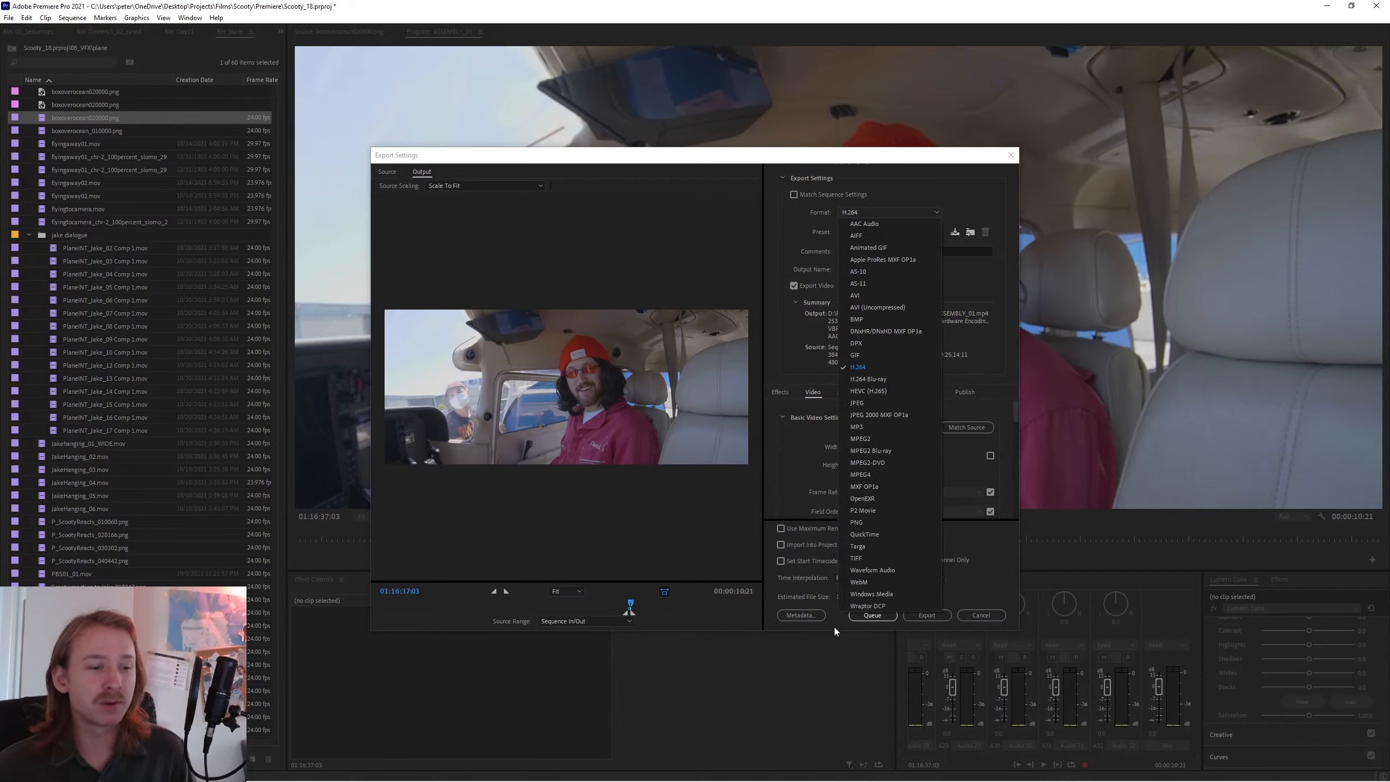
left_click(876, 570)
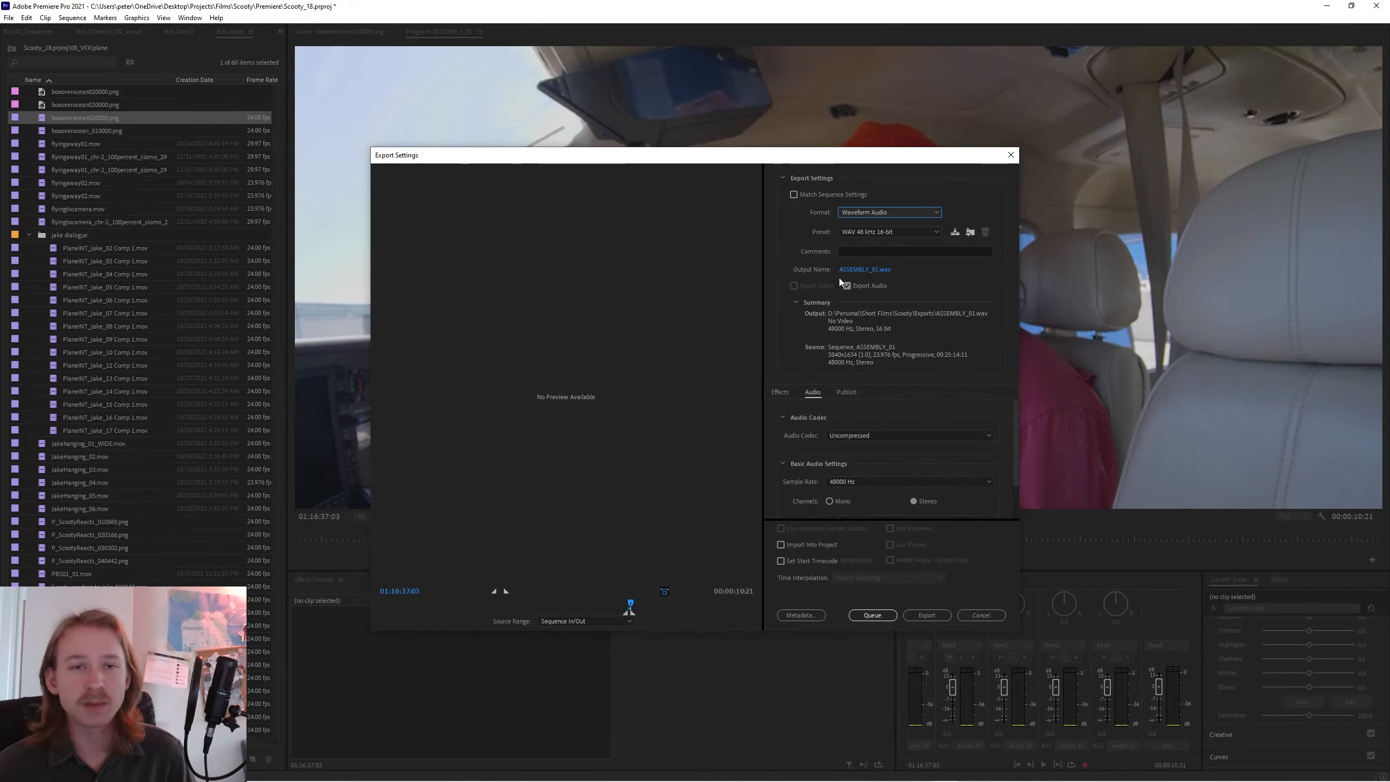
left_click(859, 270)
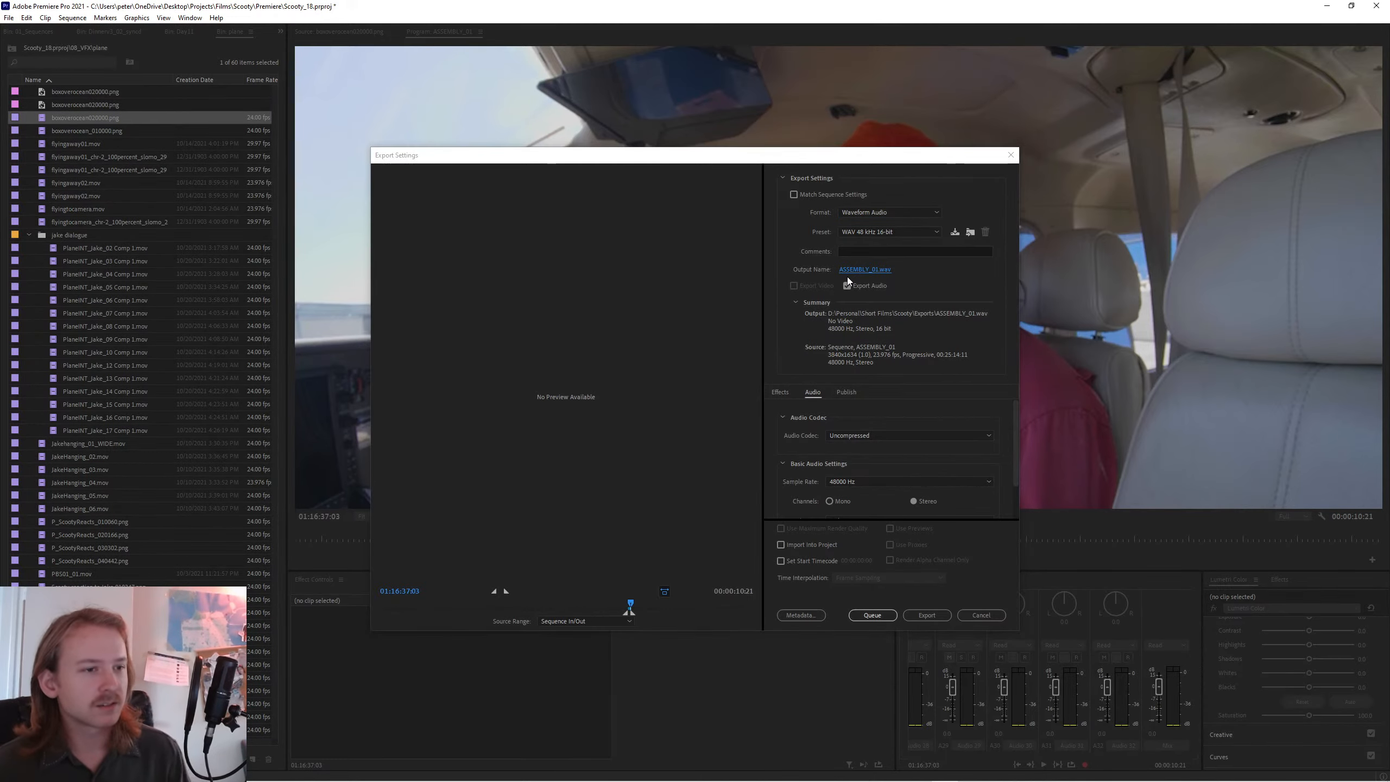
mouse_move(715, 174)
left_mouse_down()
mouse_move(730, 176)
mouse_move(716, 175)
left_mouse_up()
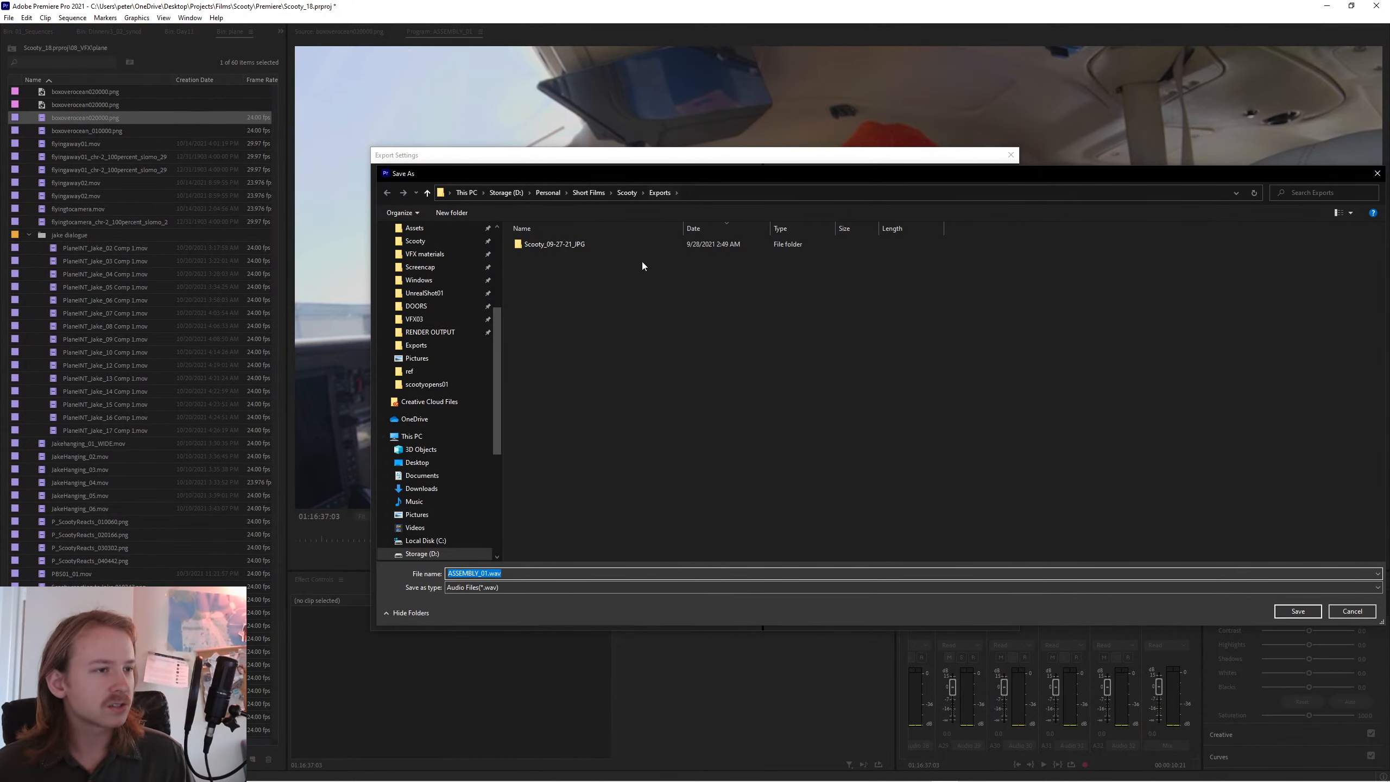
left_click(478, 319)
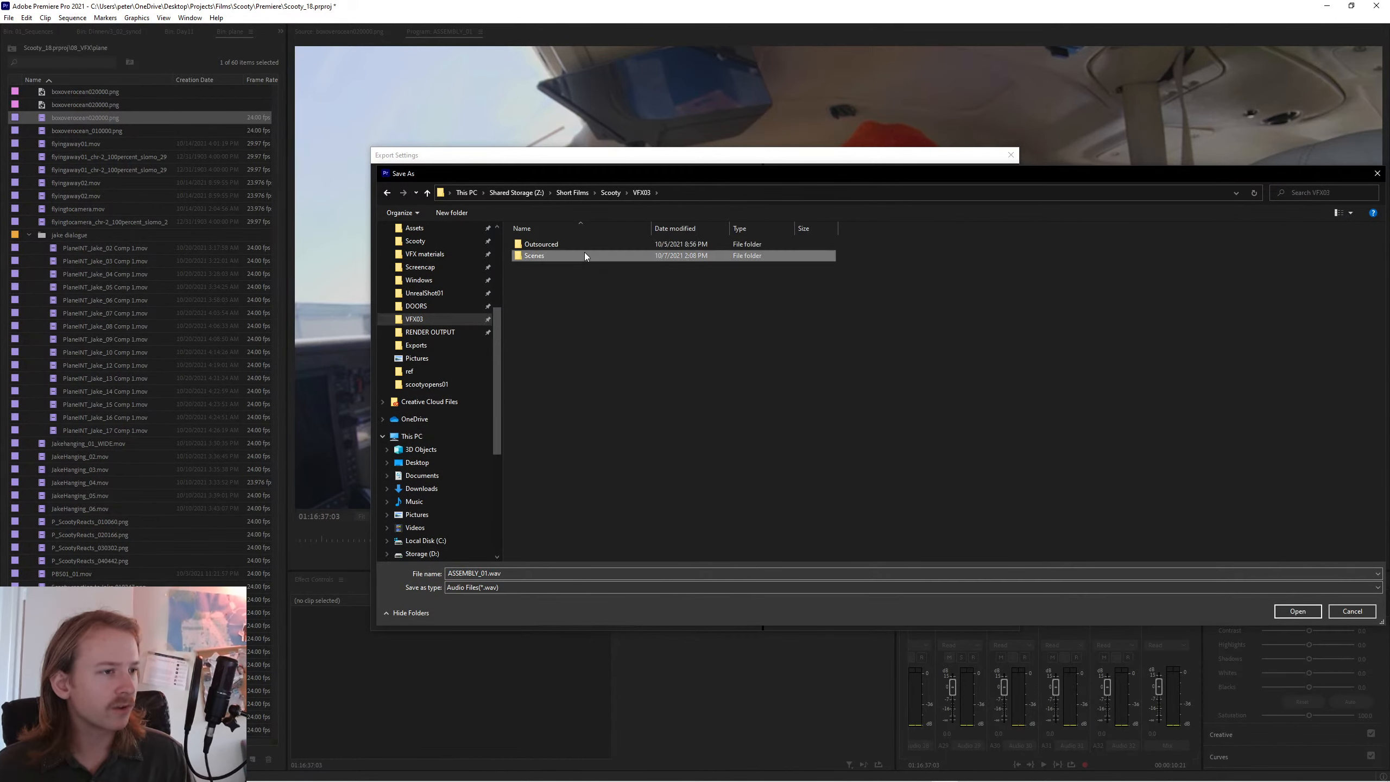
double_click(584, 253)
double_click(590, 375)
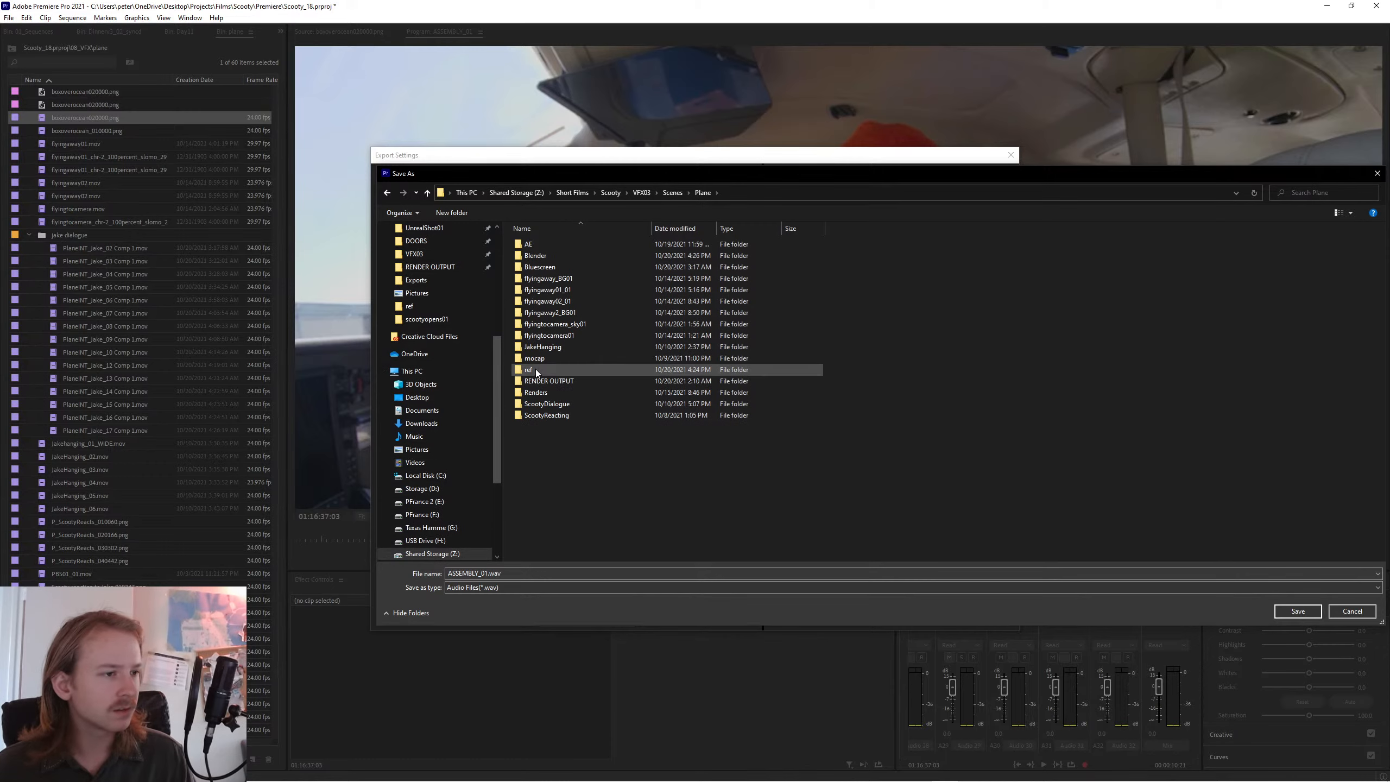
double_click(580, 372)
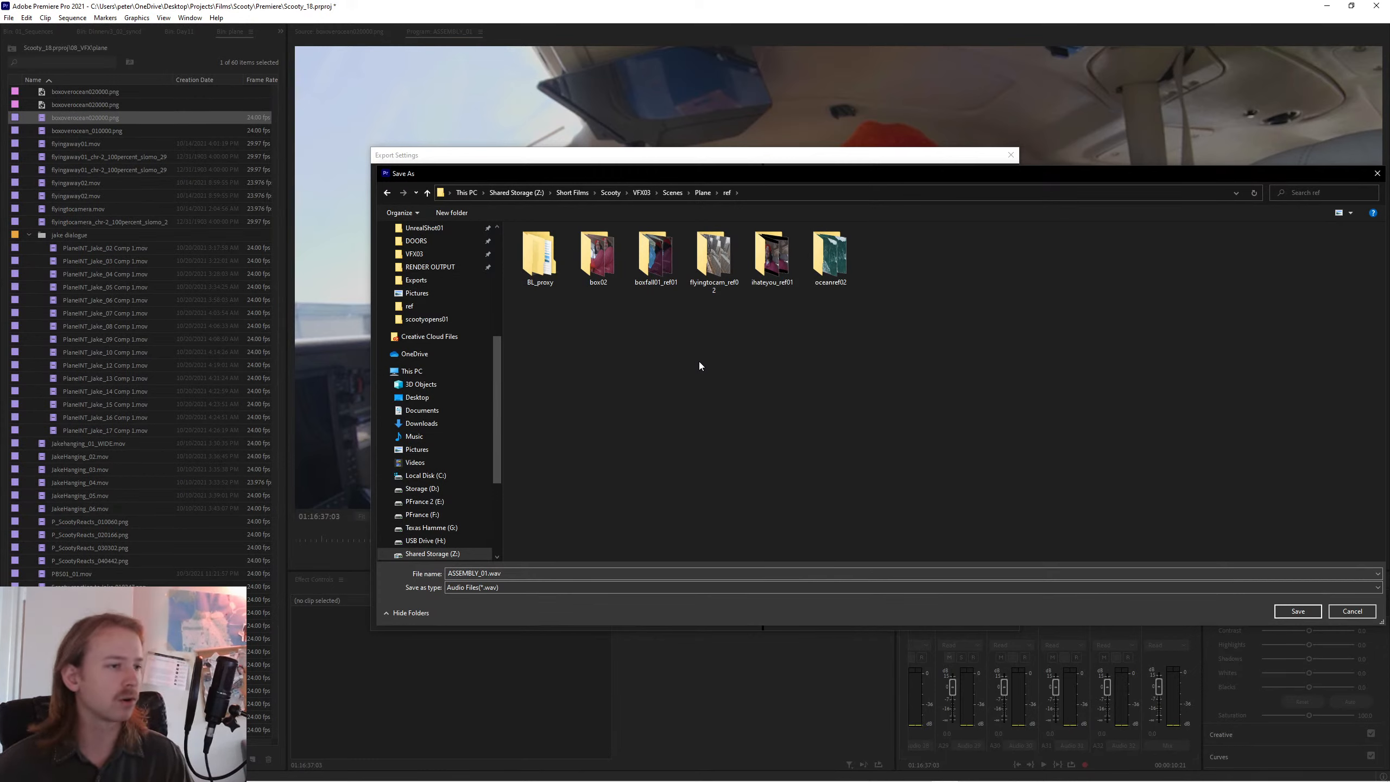
- Try to save the audio as ihateyou_ref01 in the ref folder, and return to ref with its copied path
left_click(804, 195)
key("ctrl+c")
left_click(528, 537)
left_click(525, 574)
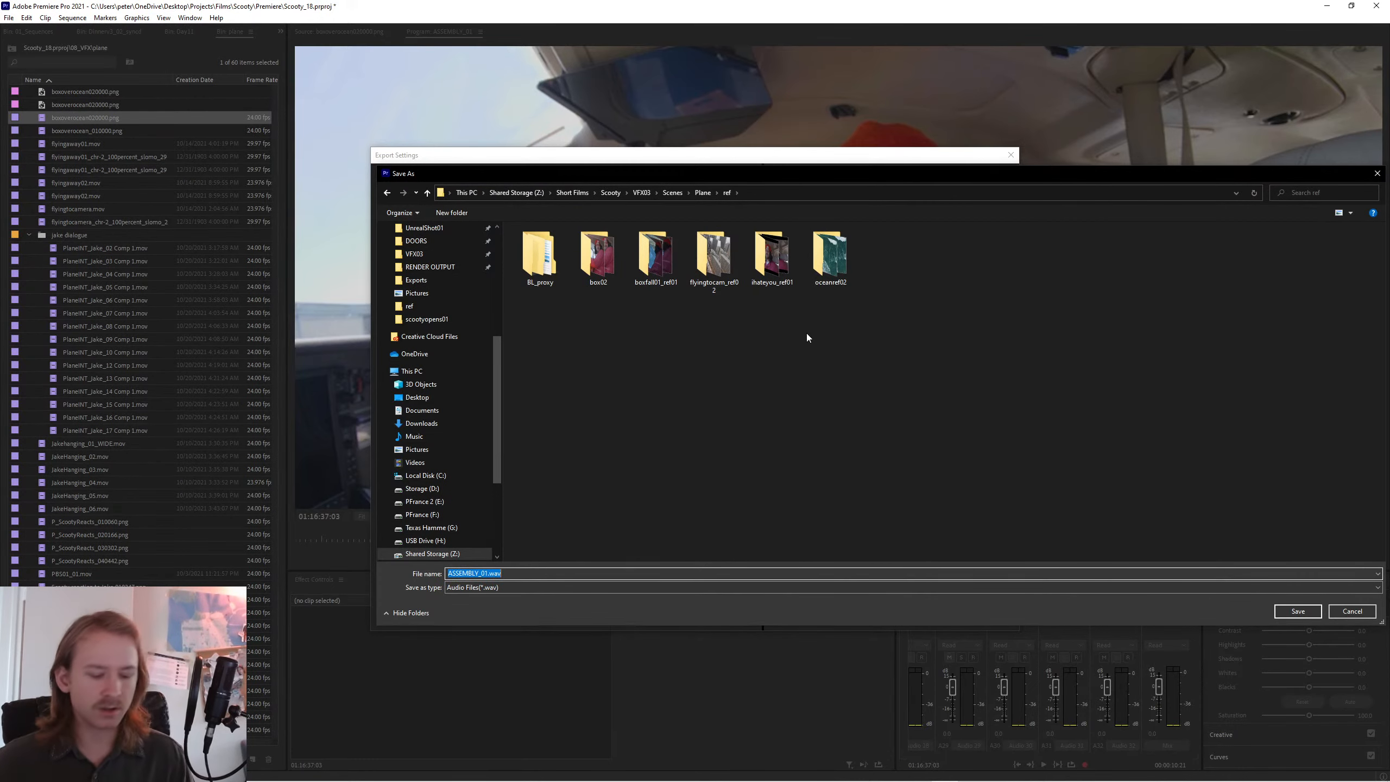
type("ihatey")
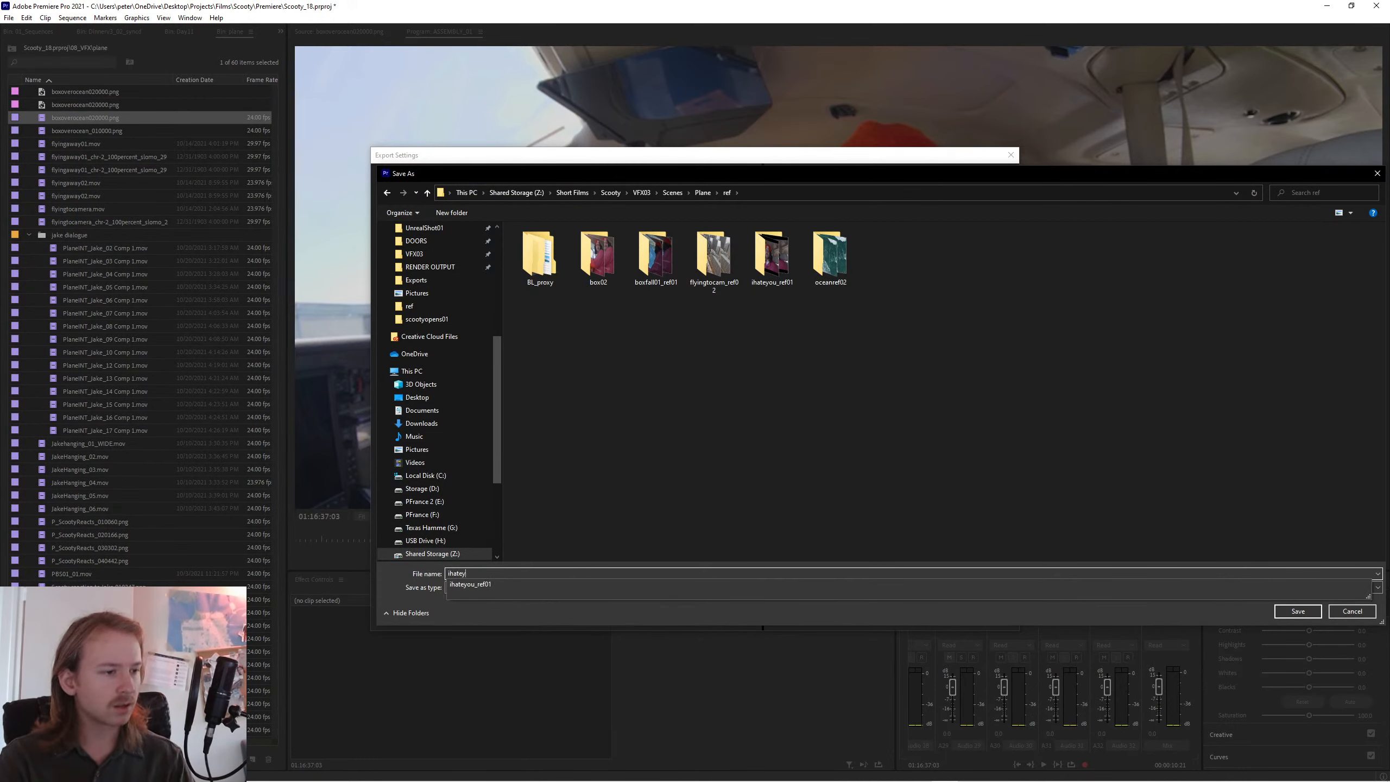
type("ou_ref01")
key("Return")
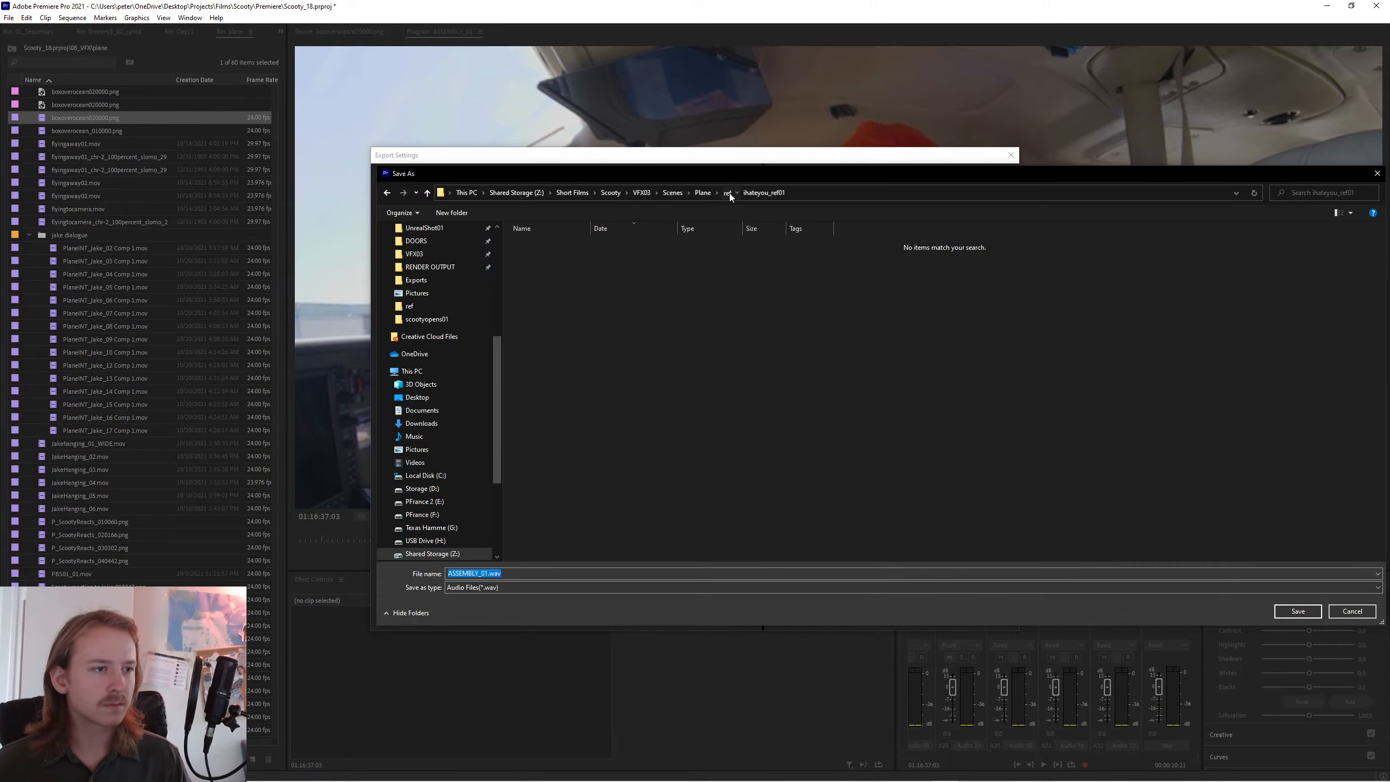
left_click(726, 192)
left_click(547, 576)
key("ctrl+v")
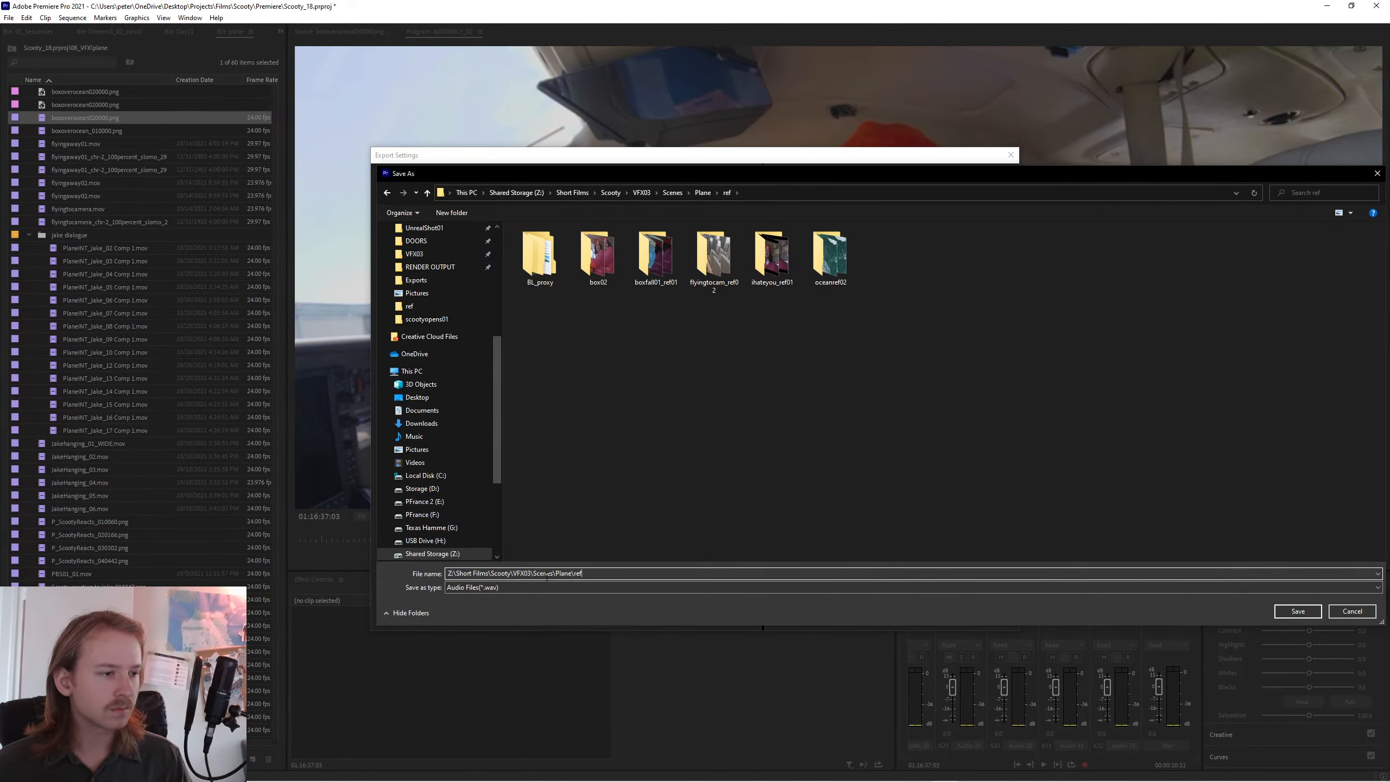
key("Return")
- Name the audio file ihateyou_ref01_, export it, and bring up the open windows for switching
type("ihateyo")
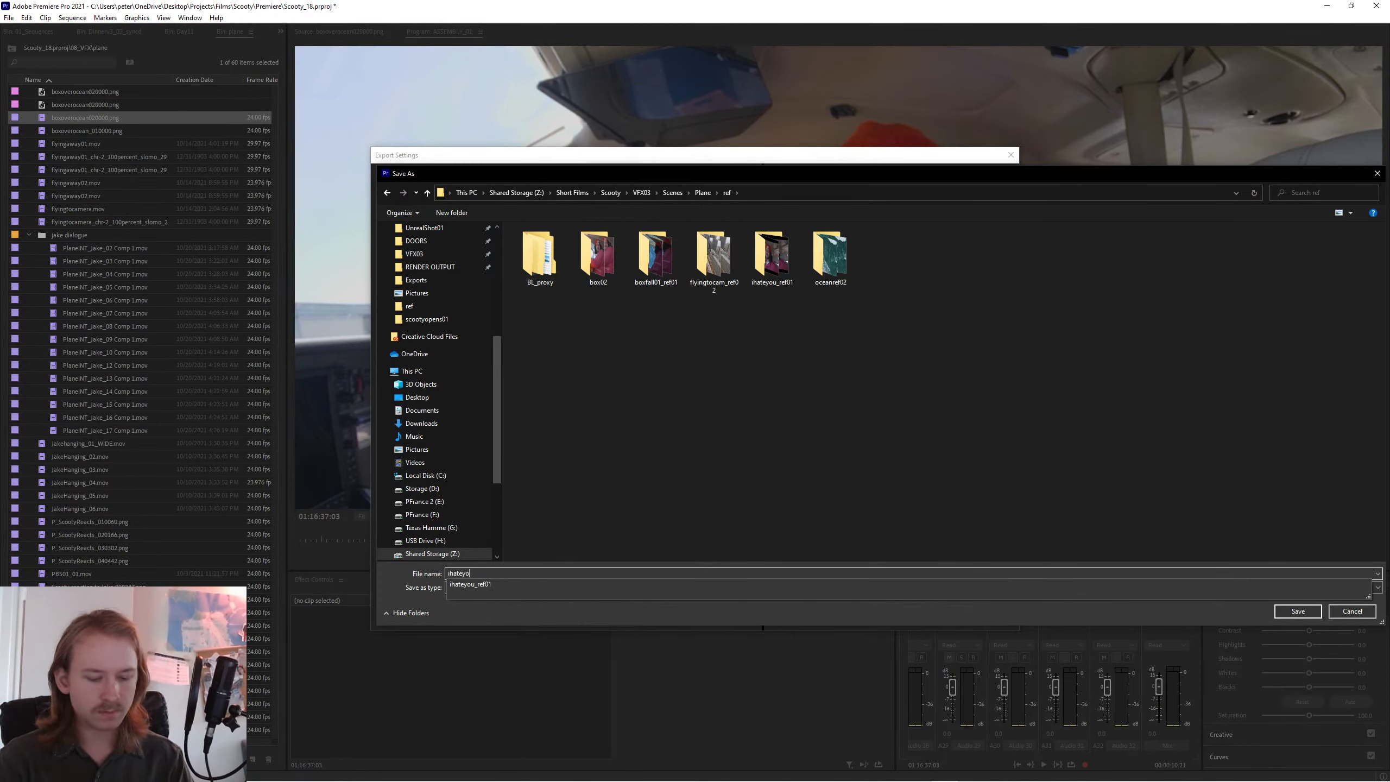
type("u_ref01_")
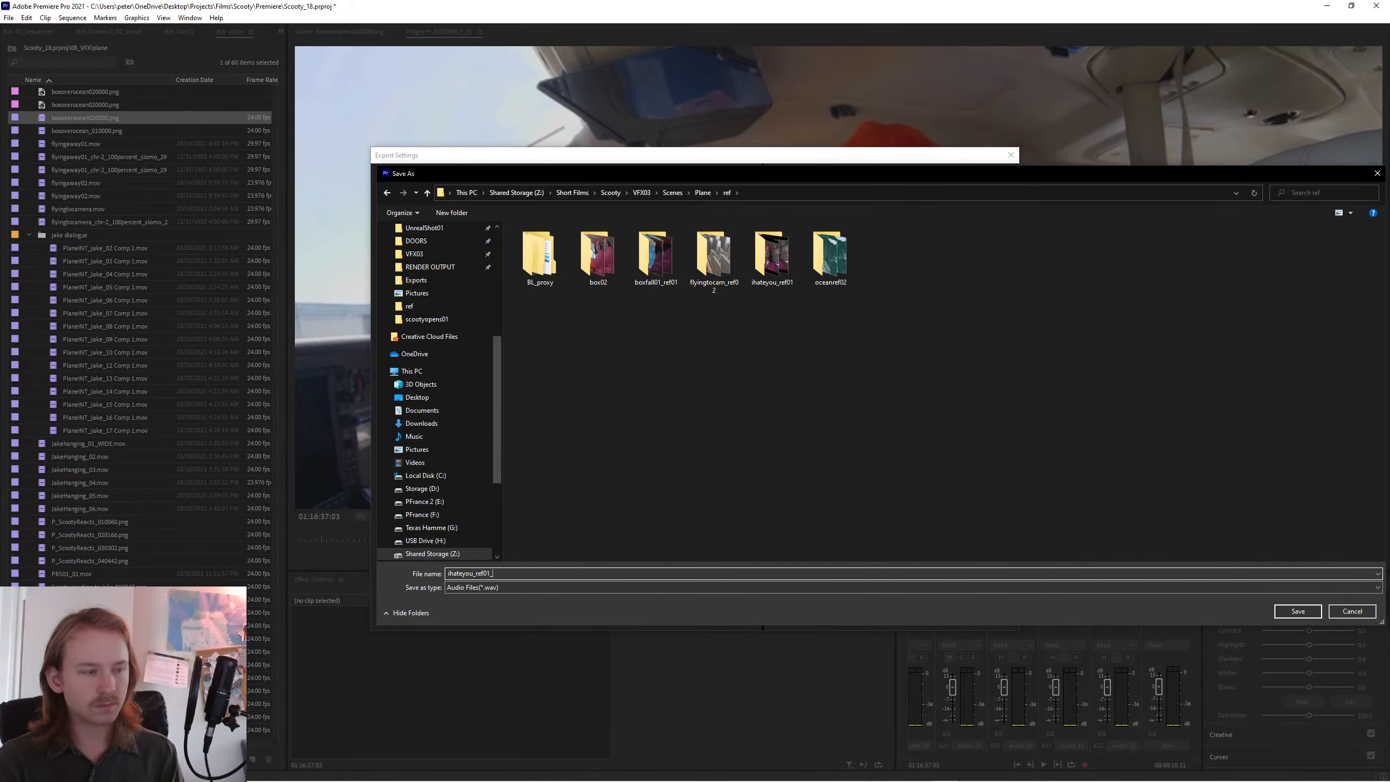
key("Return")
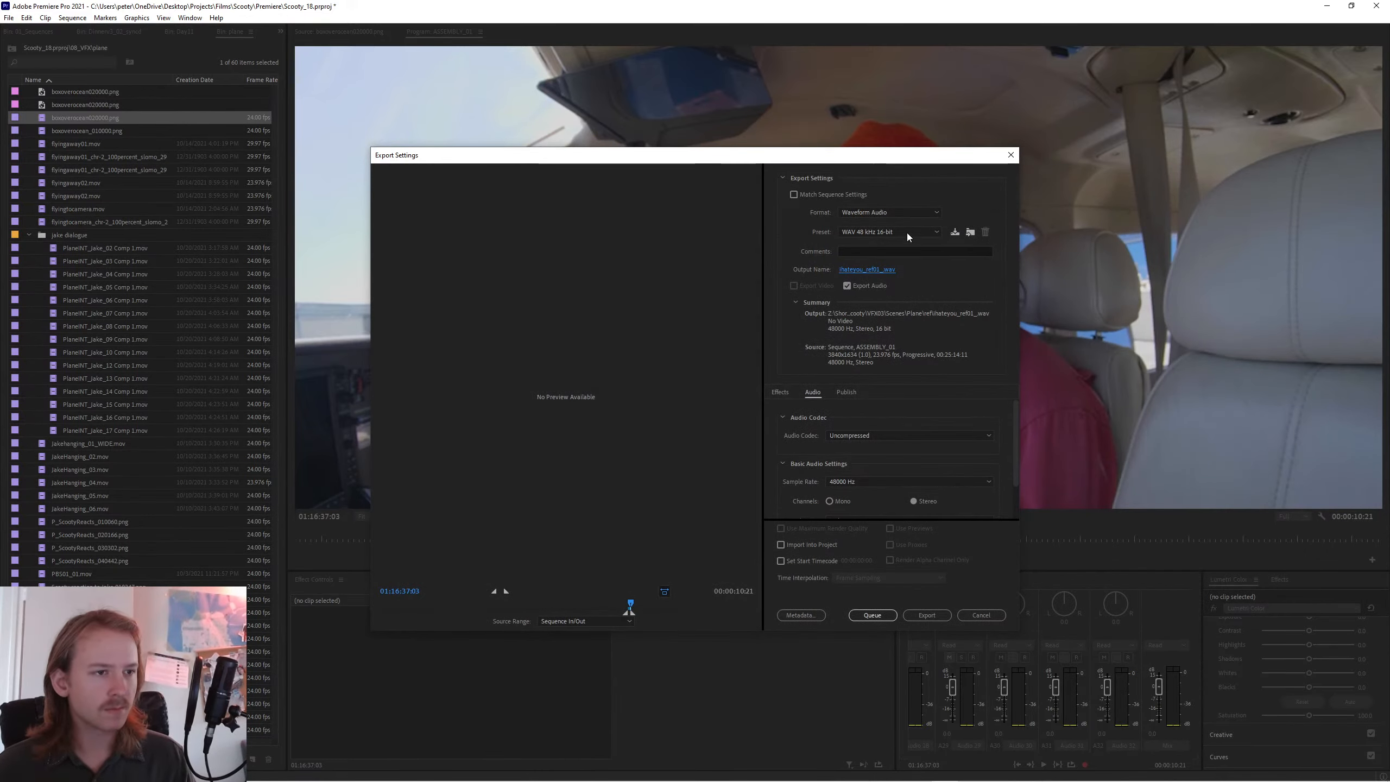
left_click(925, 613)
key("alt+Tab")
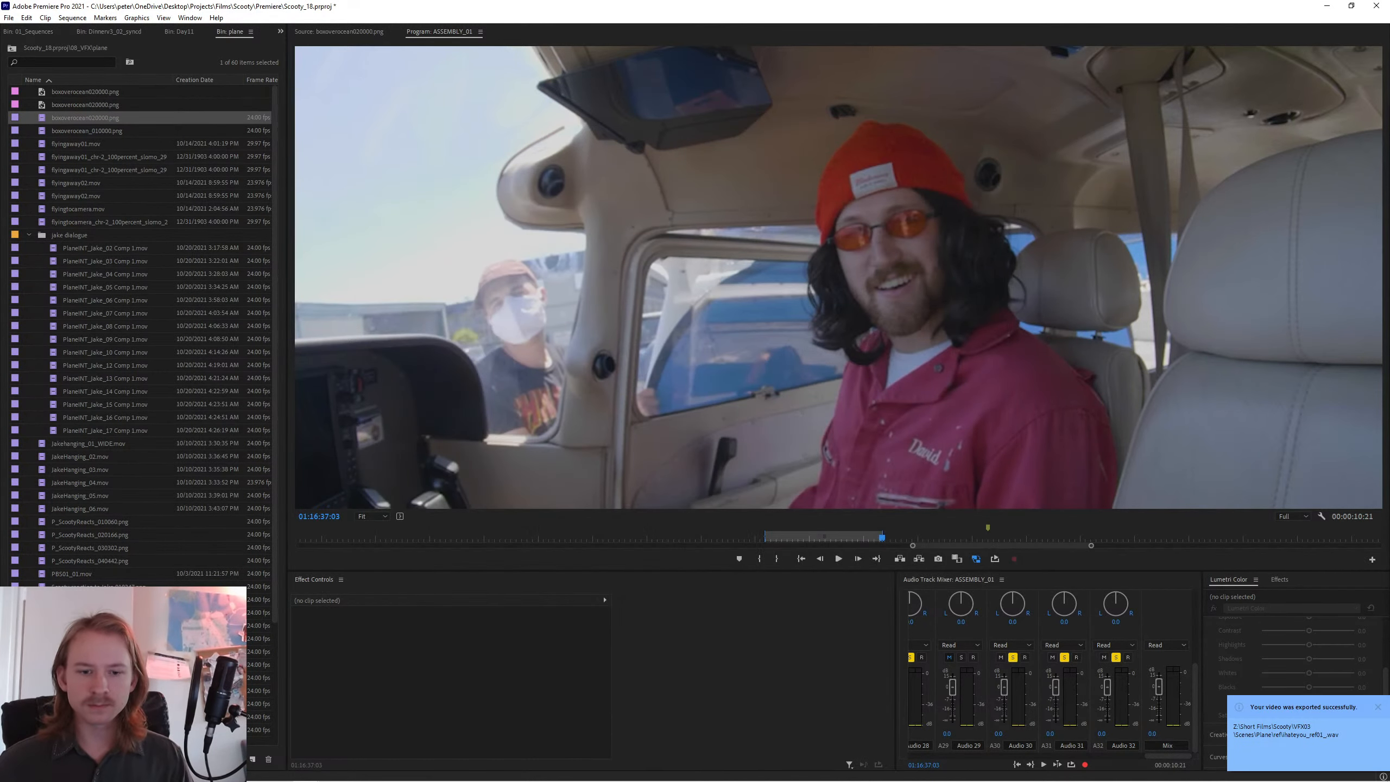
key("alt+Tab")
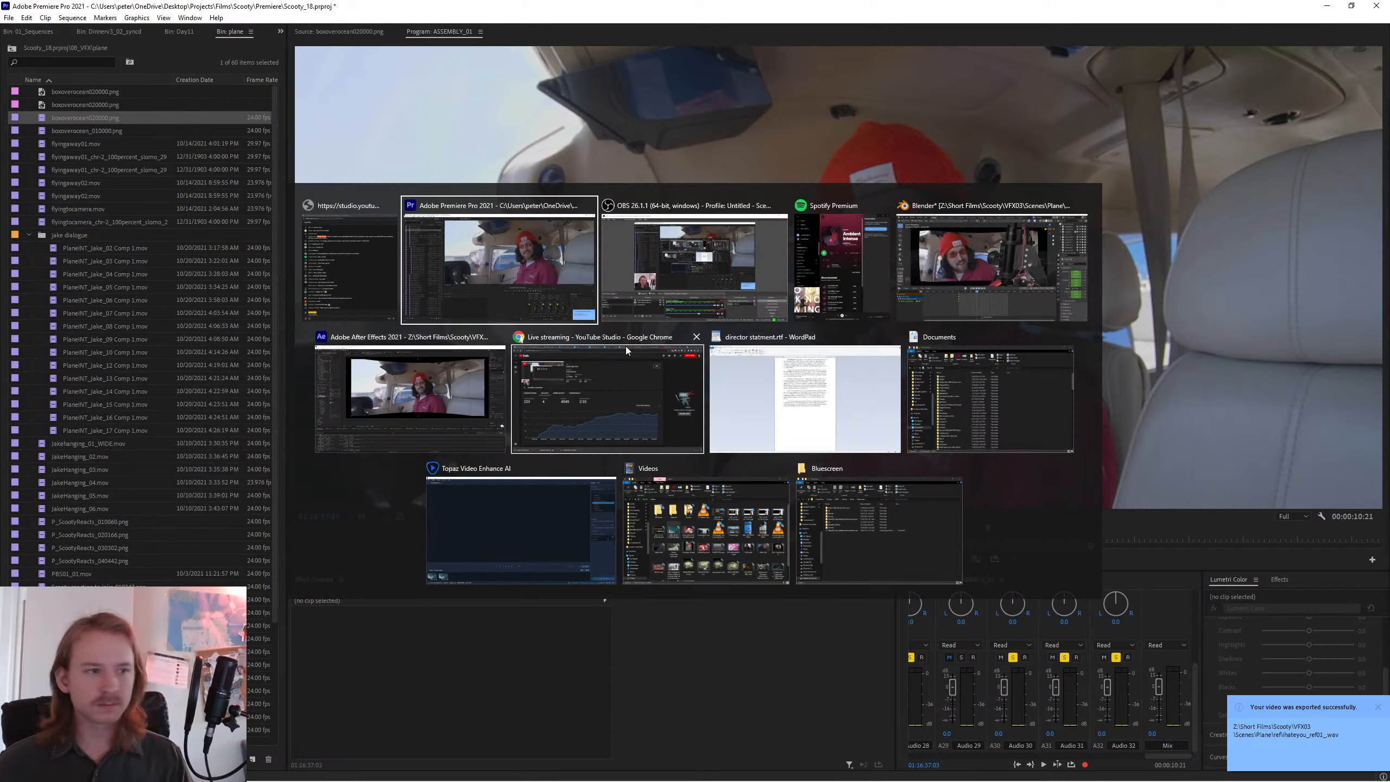
left_click(715, 271)
key("alt+Tab")
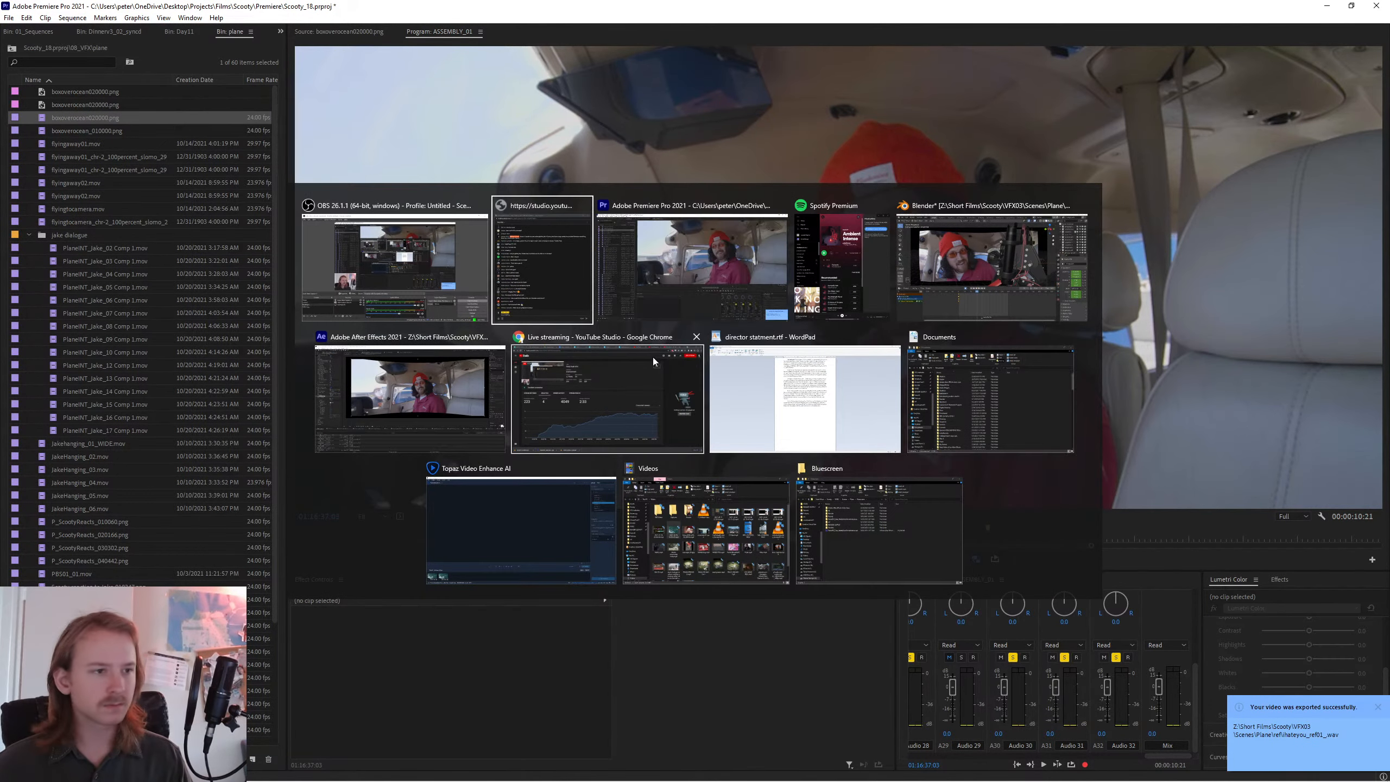
key("alt+Tab")
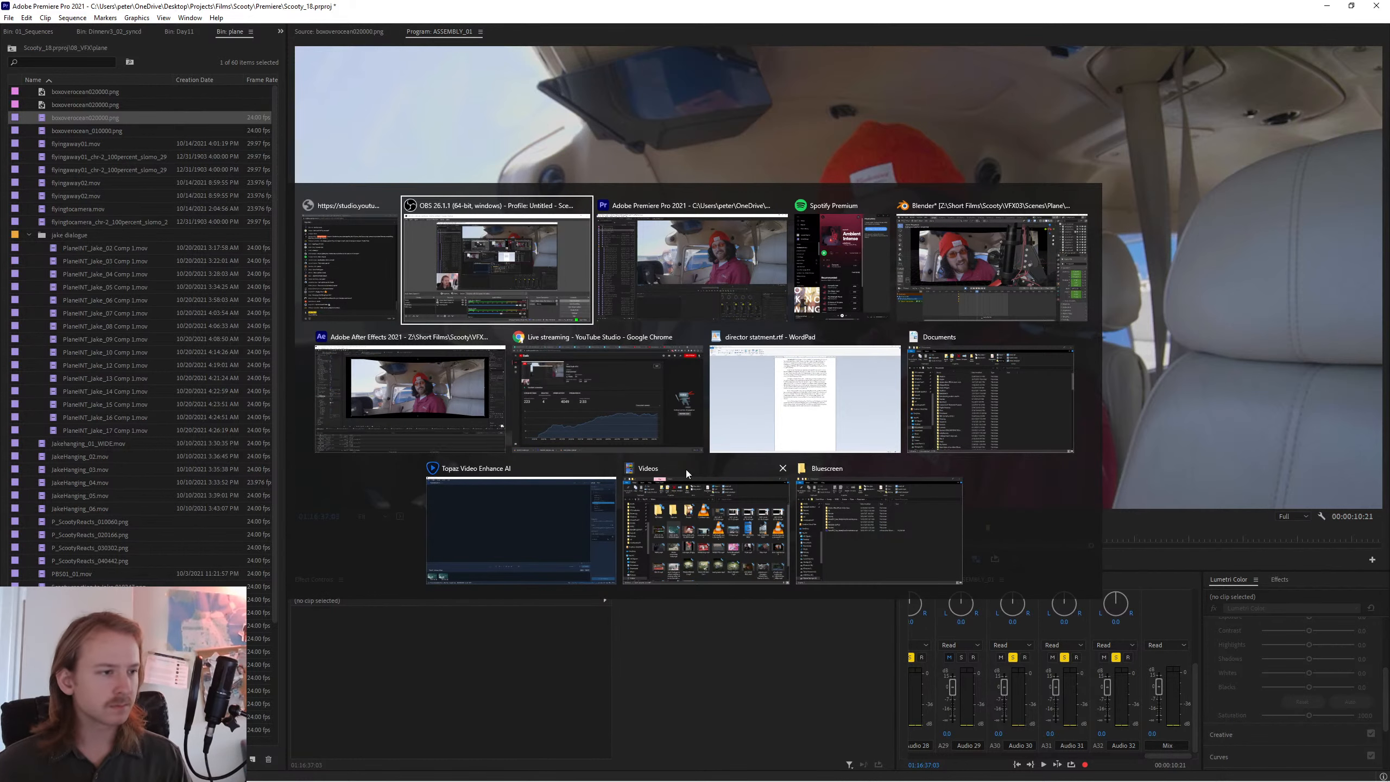
left_click(655, 412)
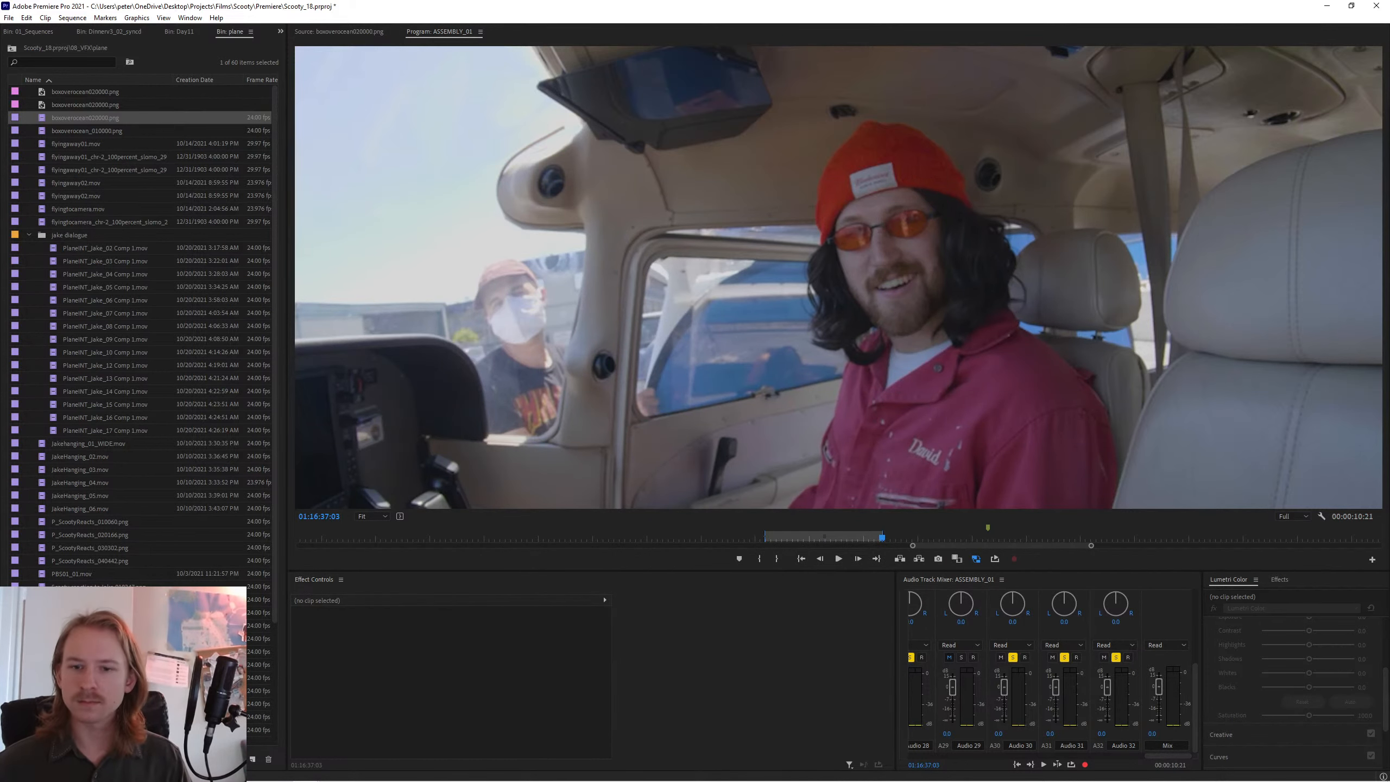
key("alt+Tab")
left_click(599, 294)
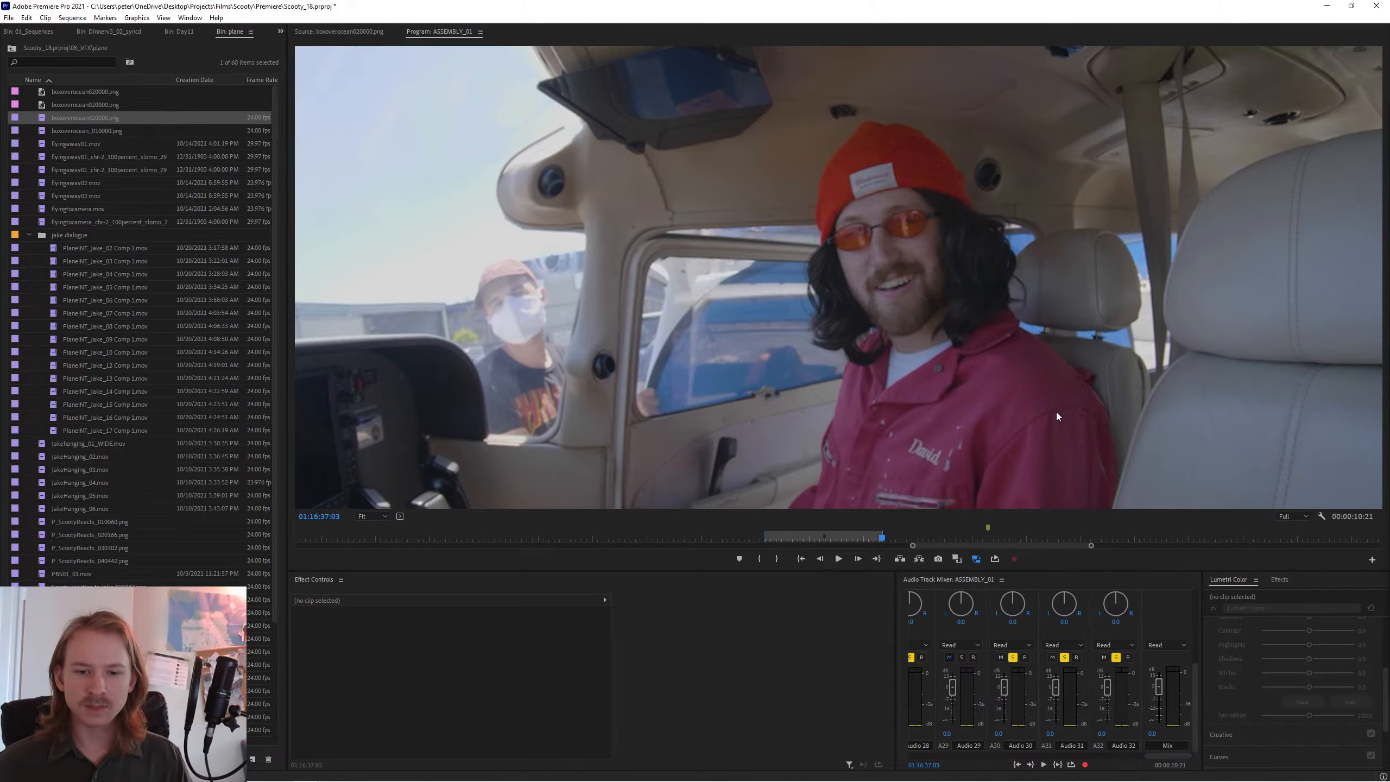
key("alt+Tab")
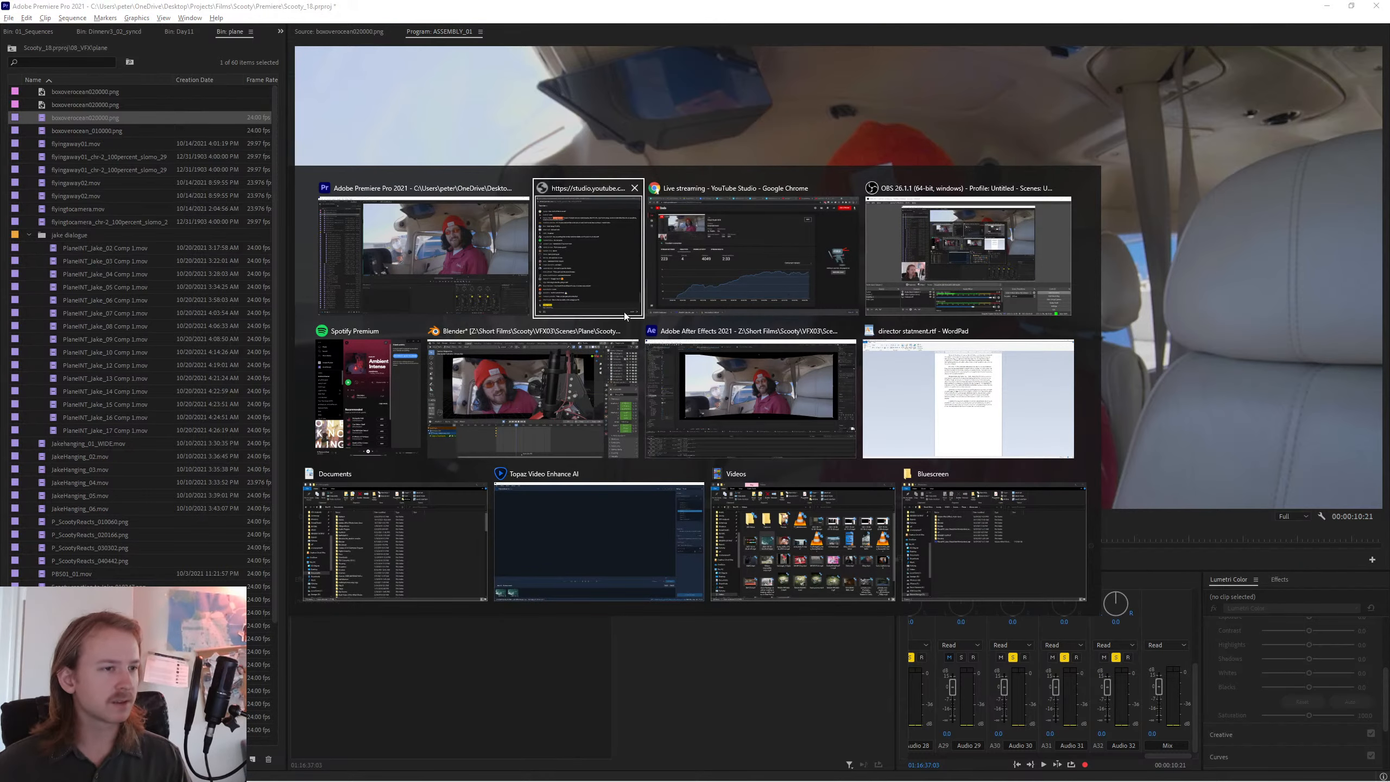
left_click(977, 263)
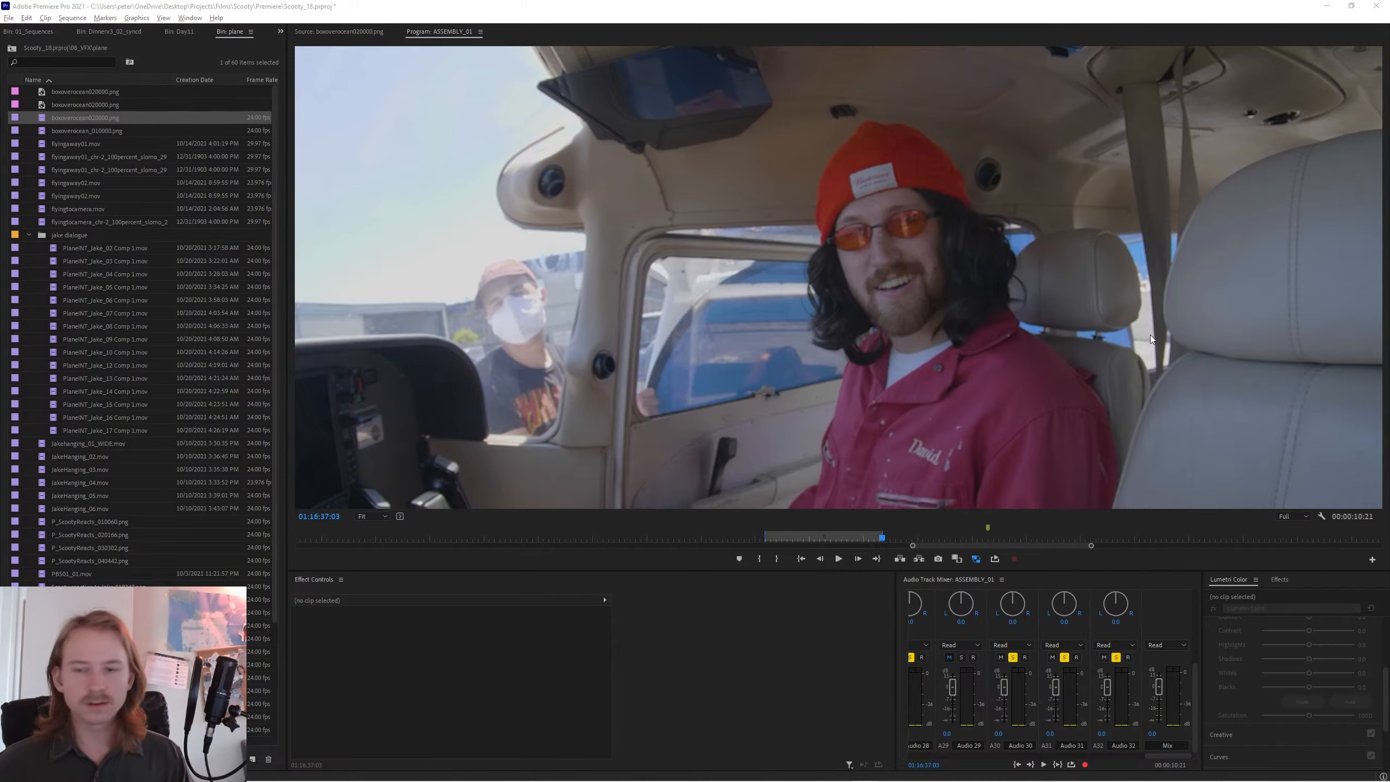
key("alt+Tab")
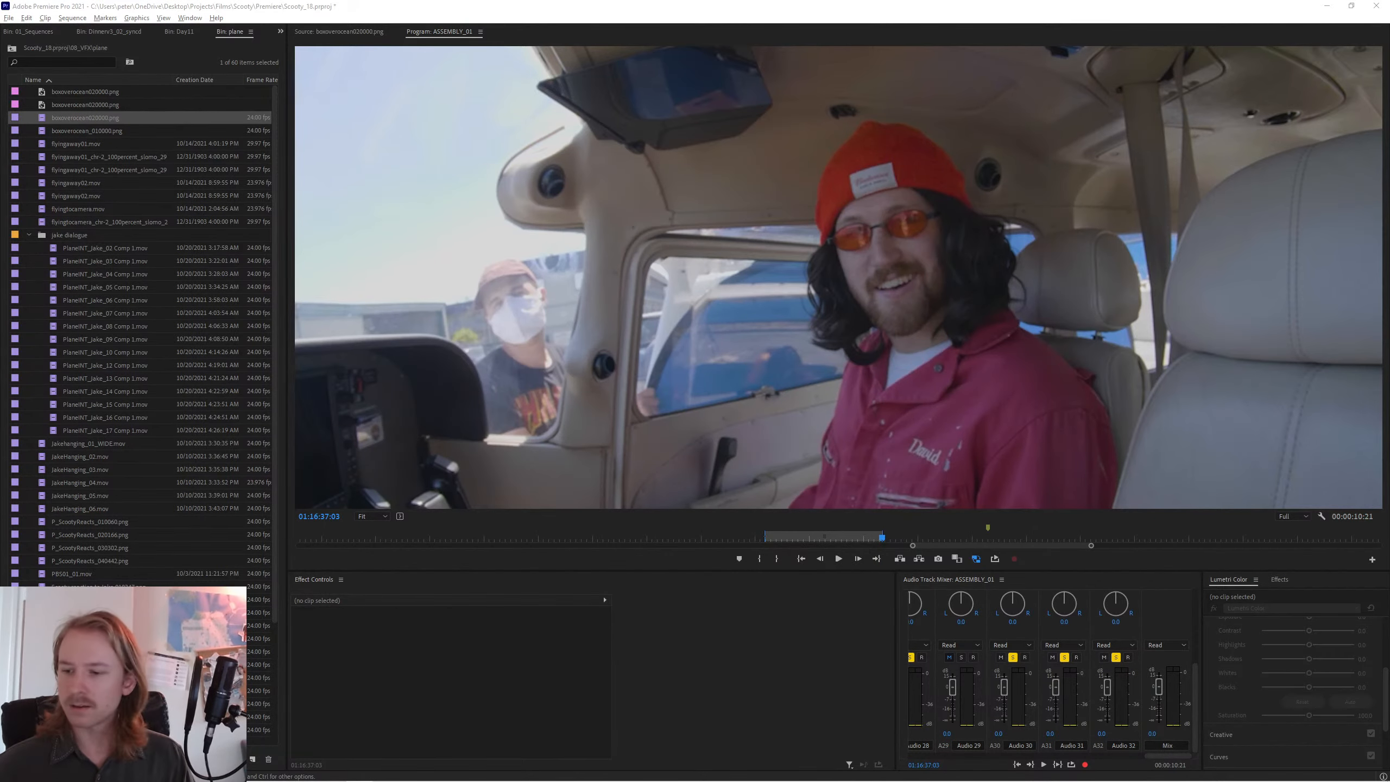
left_click(807, 436)
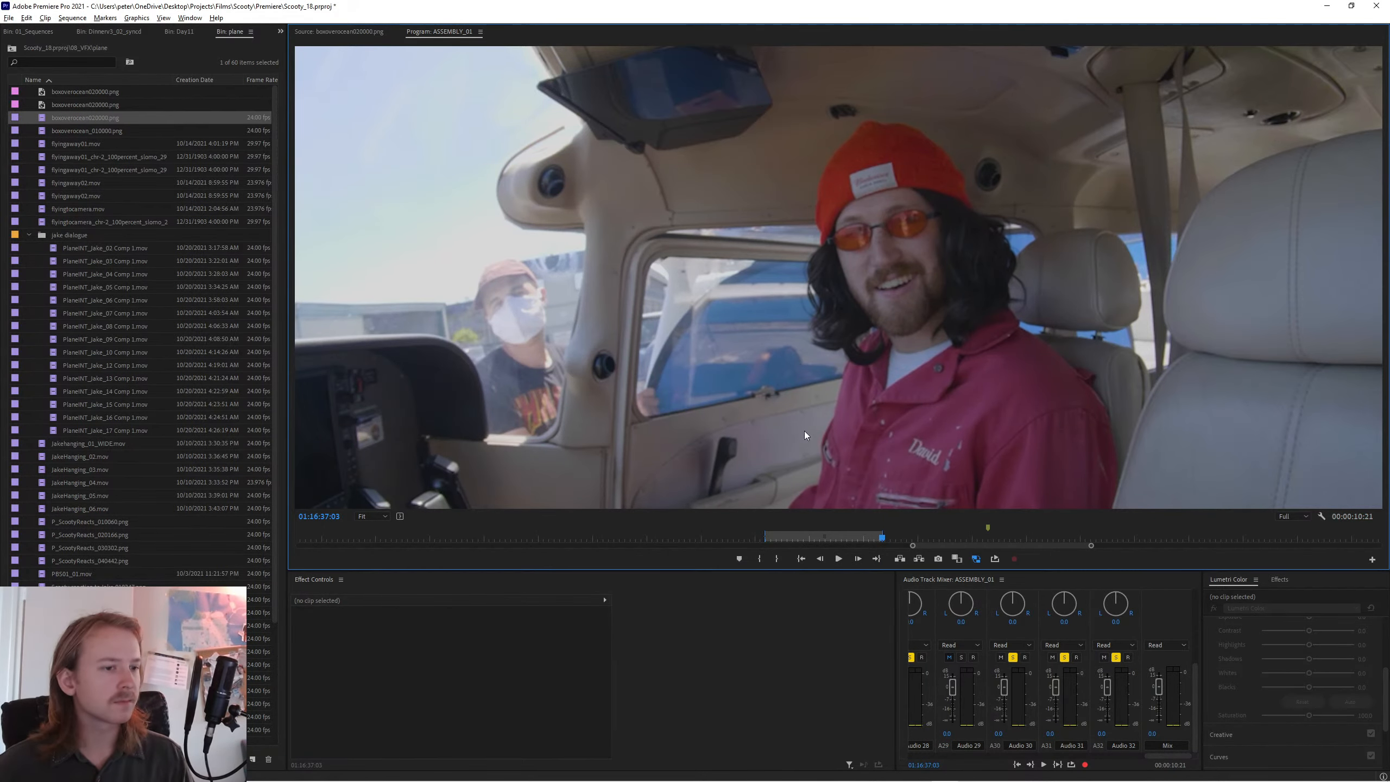
- Switch to Blender, flip the 3D viewport's header to the bottom and change that area to the Video Sequencer
key("alt+Tab")
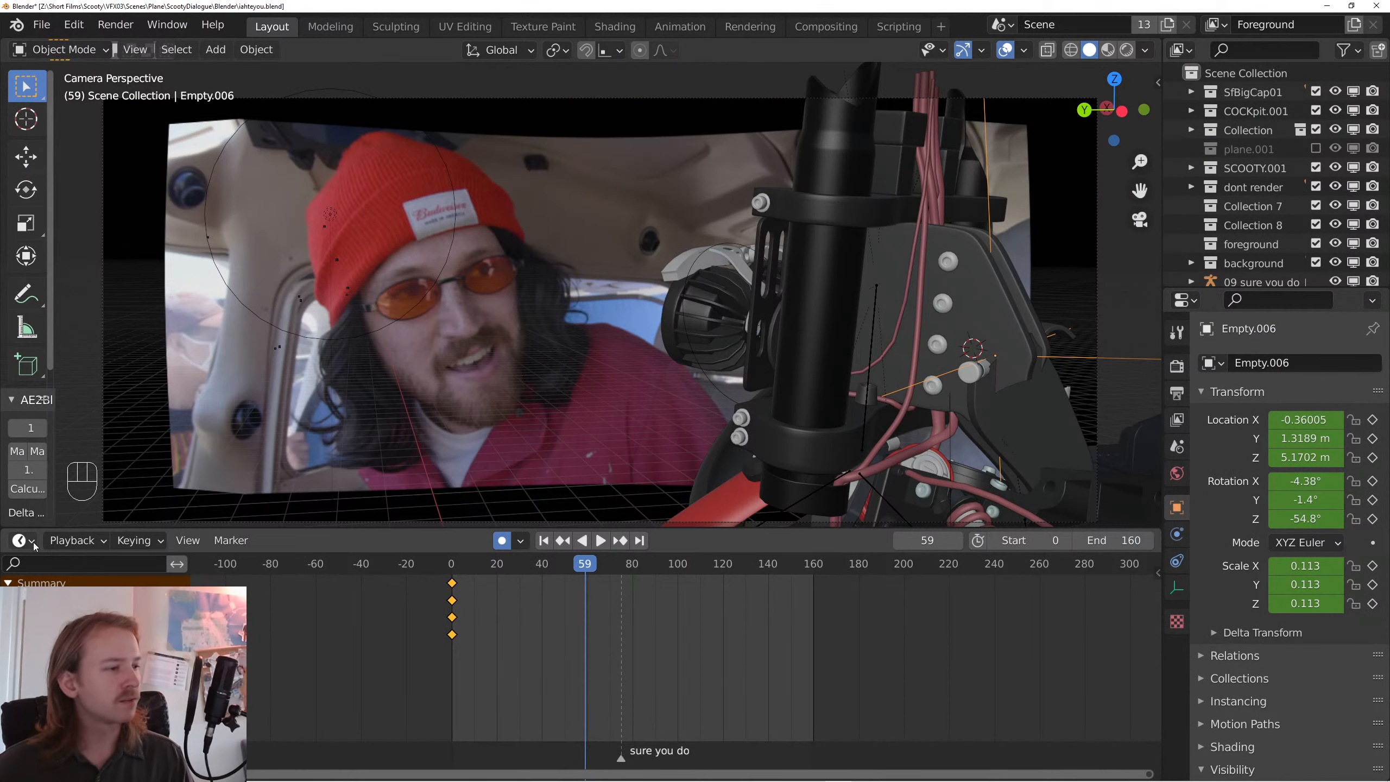
right_click(400, 47)
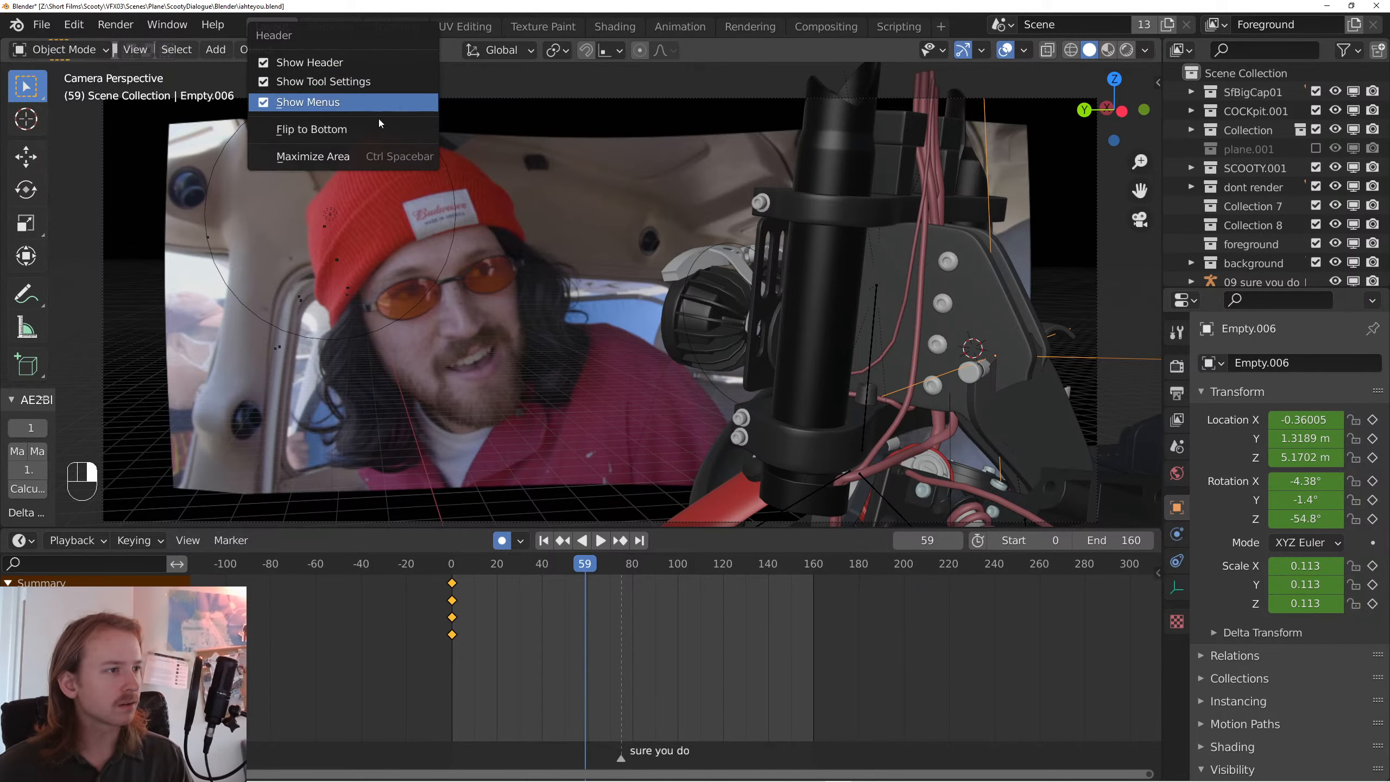
left_click(371, 125)
left_click(23, 515)
left_click(65, 389)
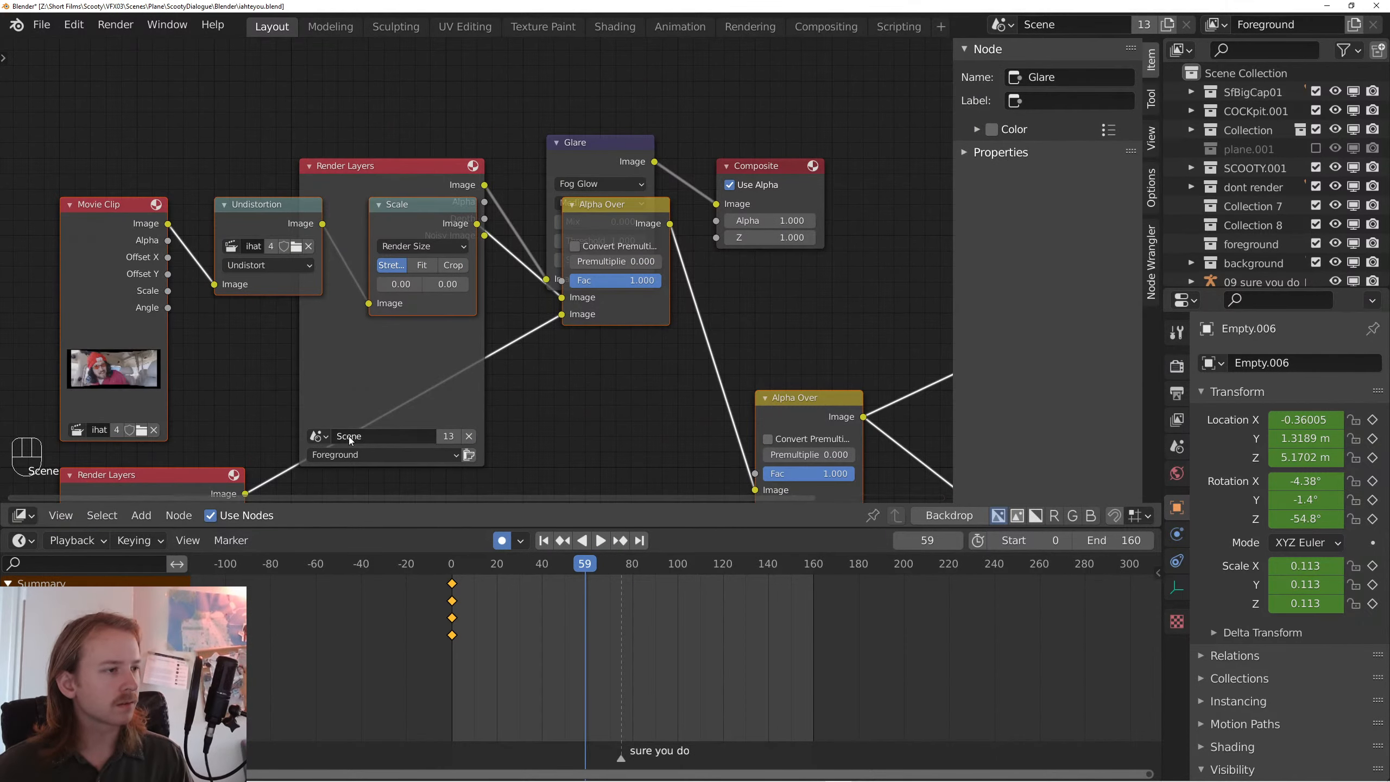
left_click(24, 516)
left_click(39, 472)
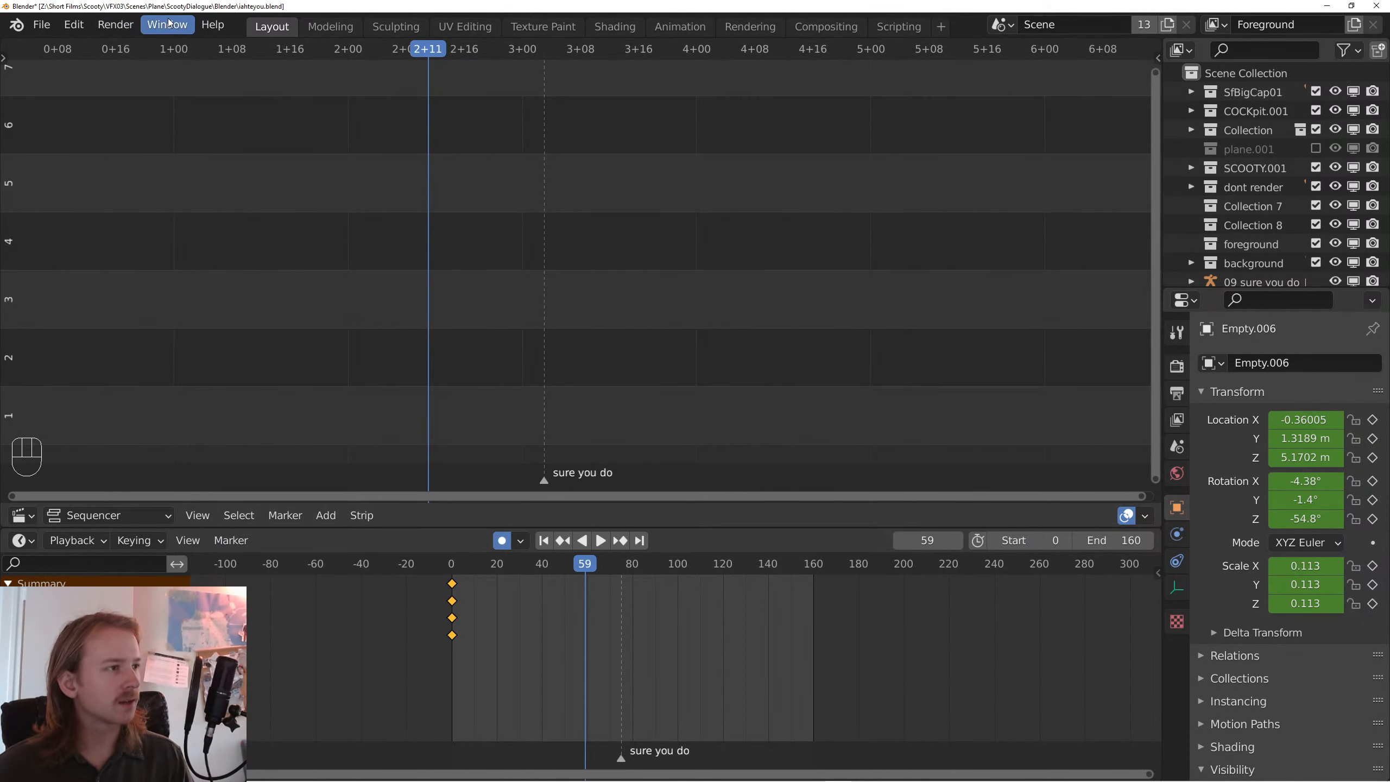
- Add ihateyou_ref01_.wav from the Plane\ref folder to the sequencer as a sound strip
left_click(74, 24)
mouse_move(178, 23)
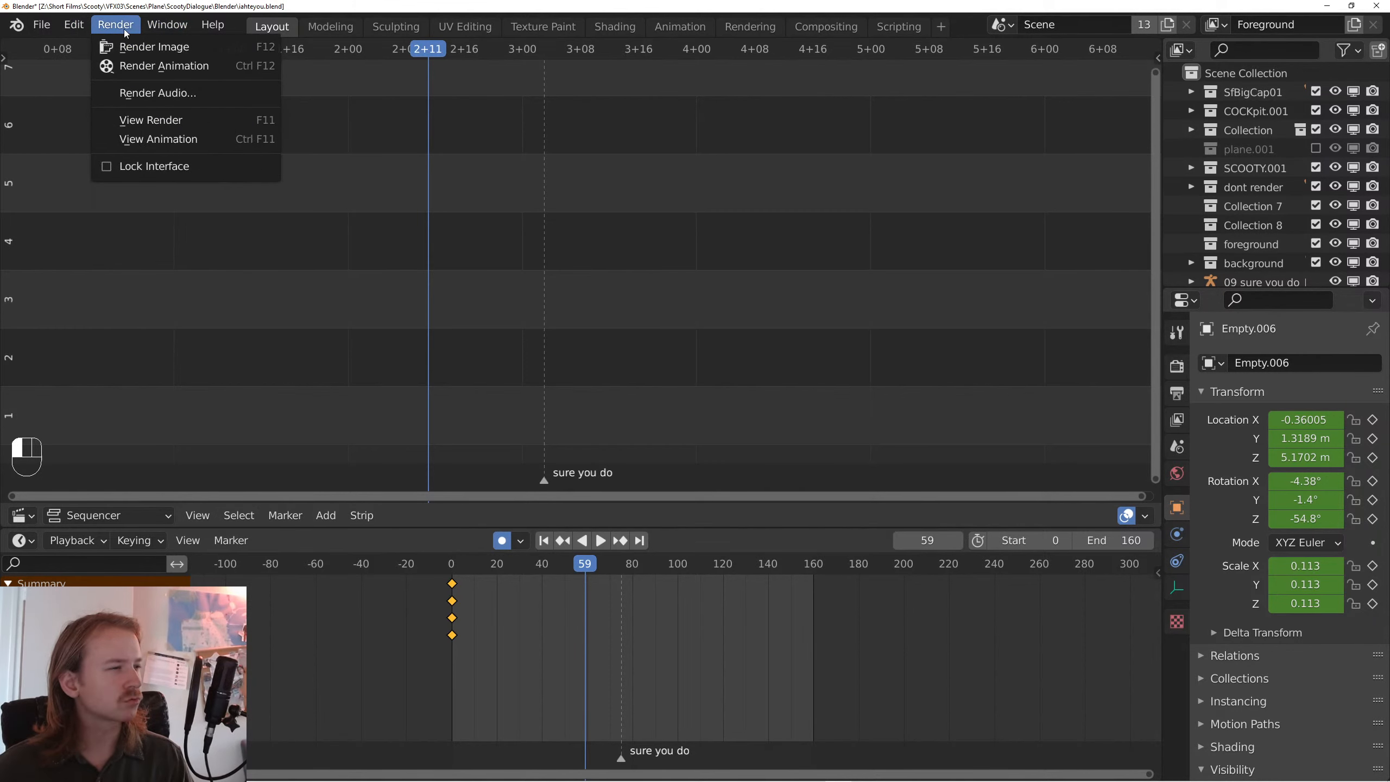
left_click(325, 515)
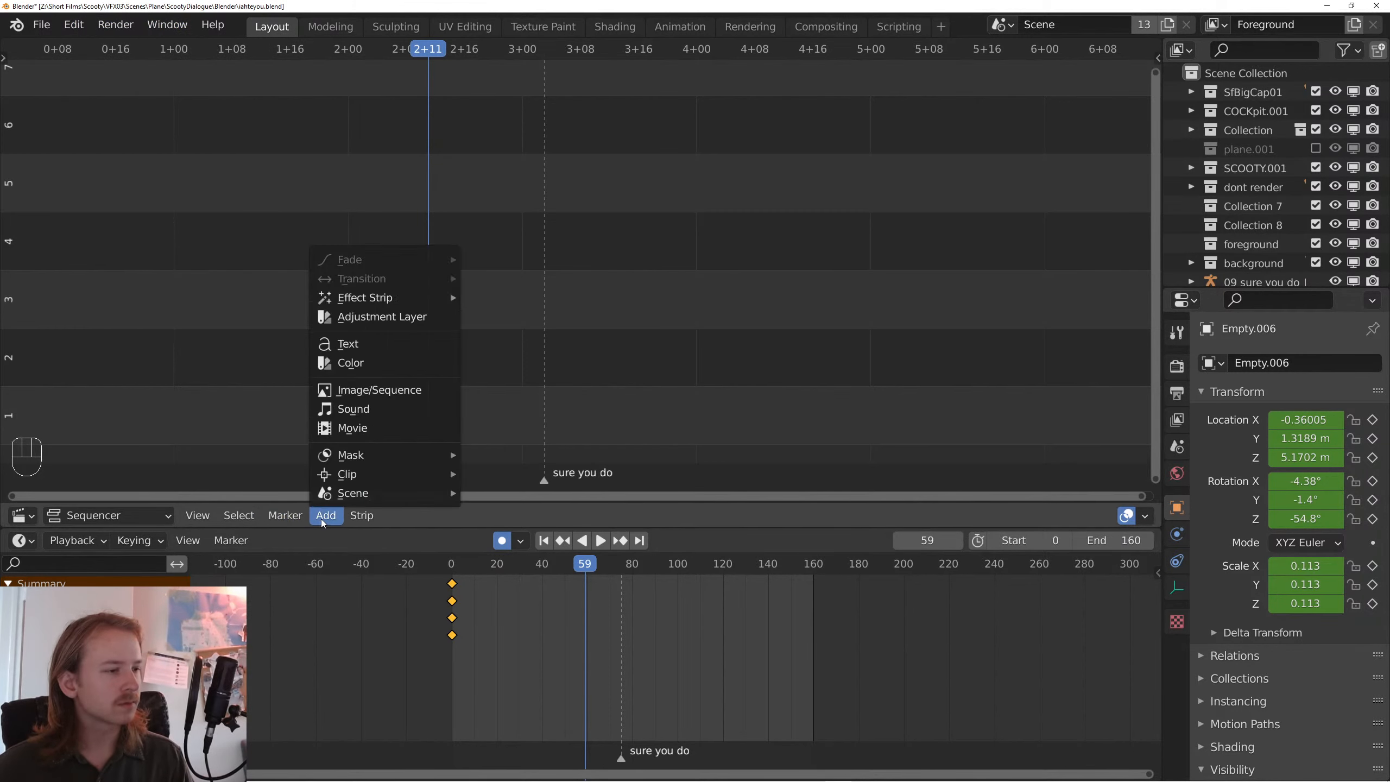
left_click(362, 410)
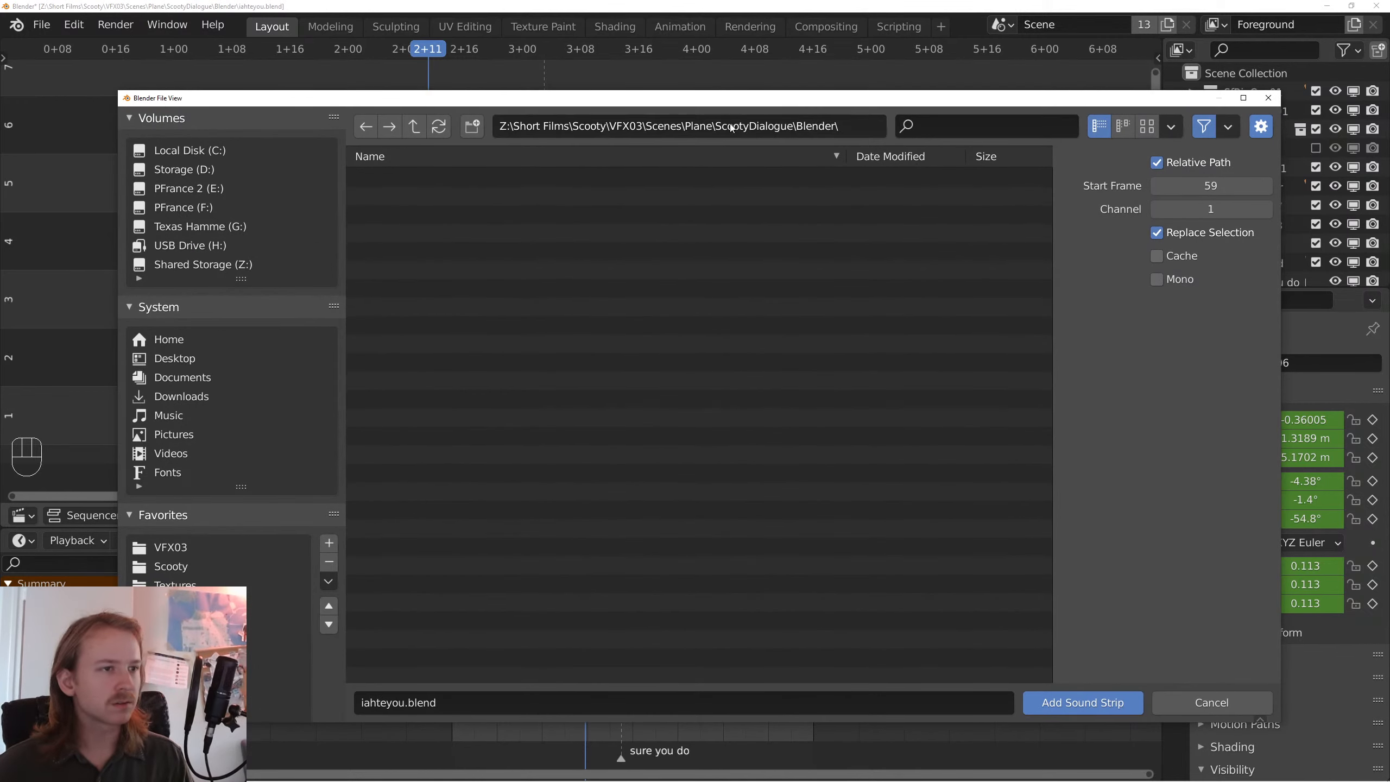
left_click_drag(718, 127, 864, 130)
type("ref")
key("Return")
double_click(426, 288)
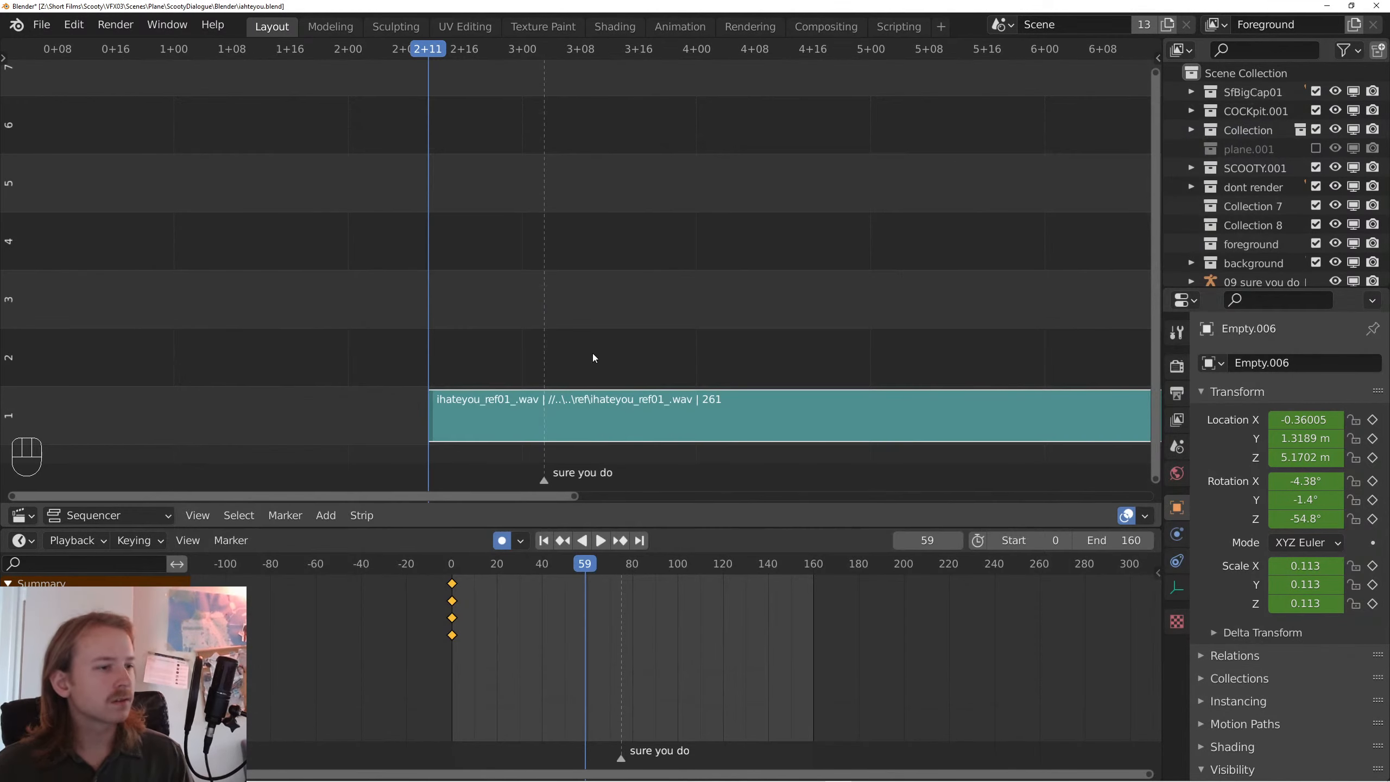
- Move the sound strip to start at frame 0 and change the area back to the 3D Viewport
key("g")
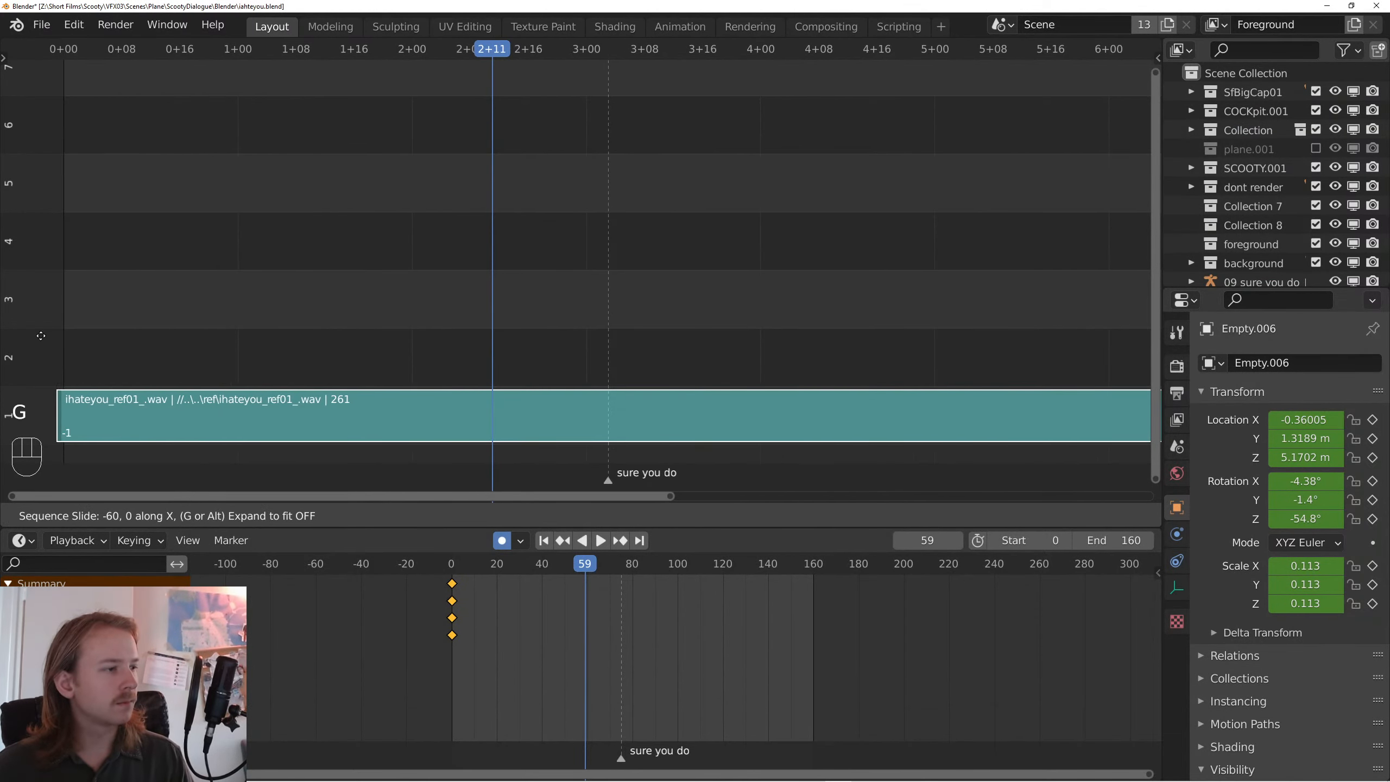
left_click(34, 50)
left_click(110, 515)
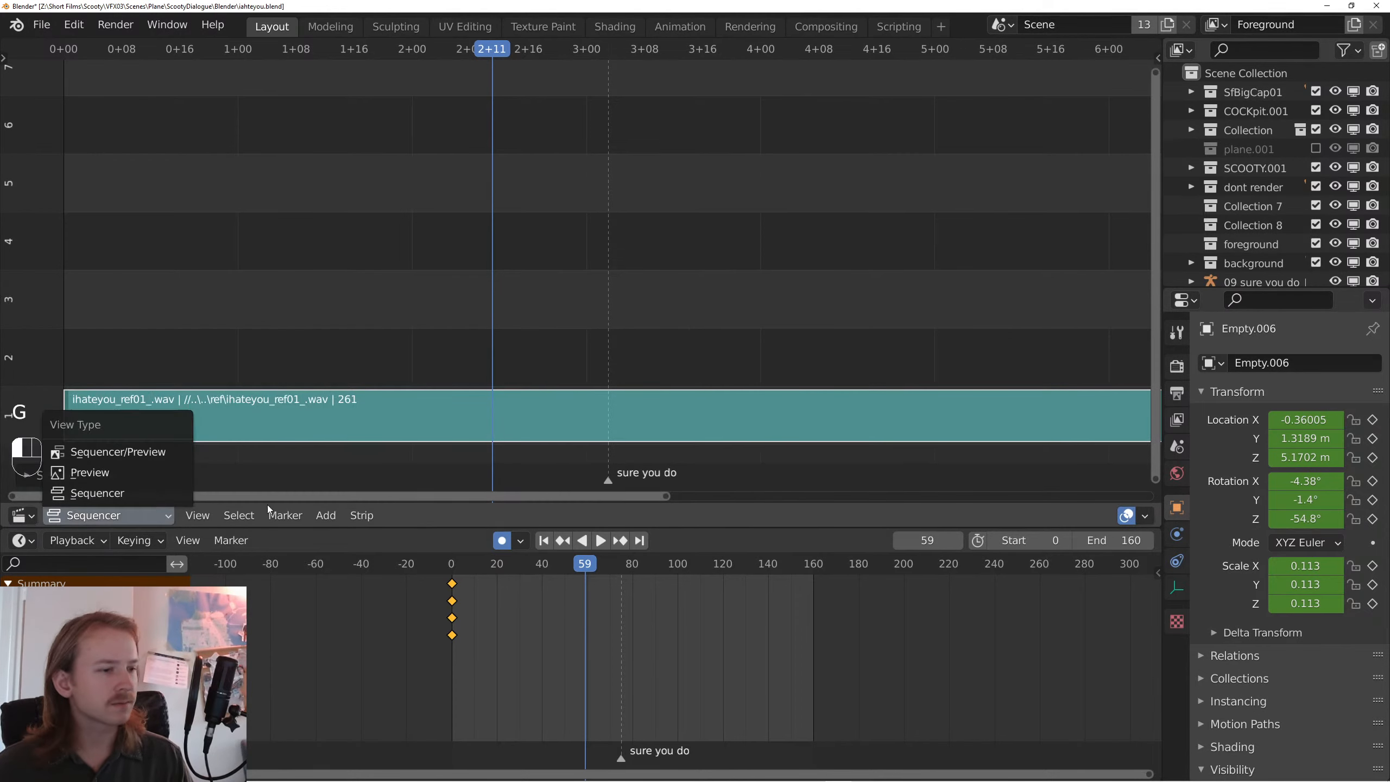
left_click(22, 517)
left_click(60, 328)
key("super+Tab")
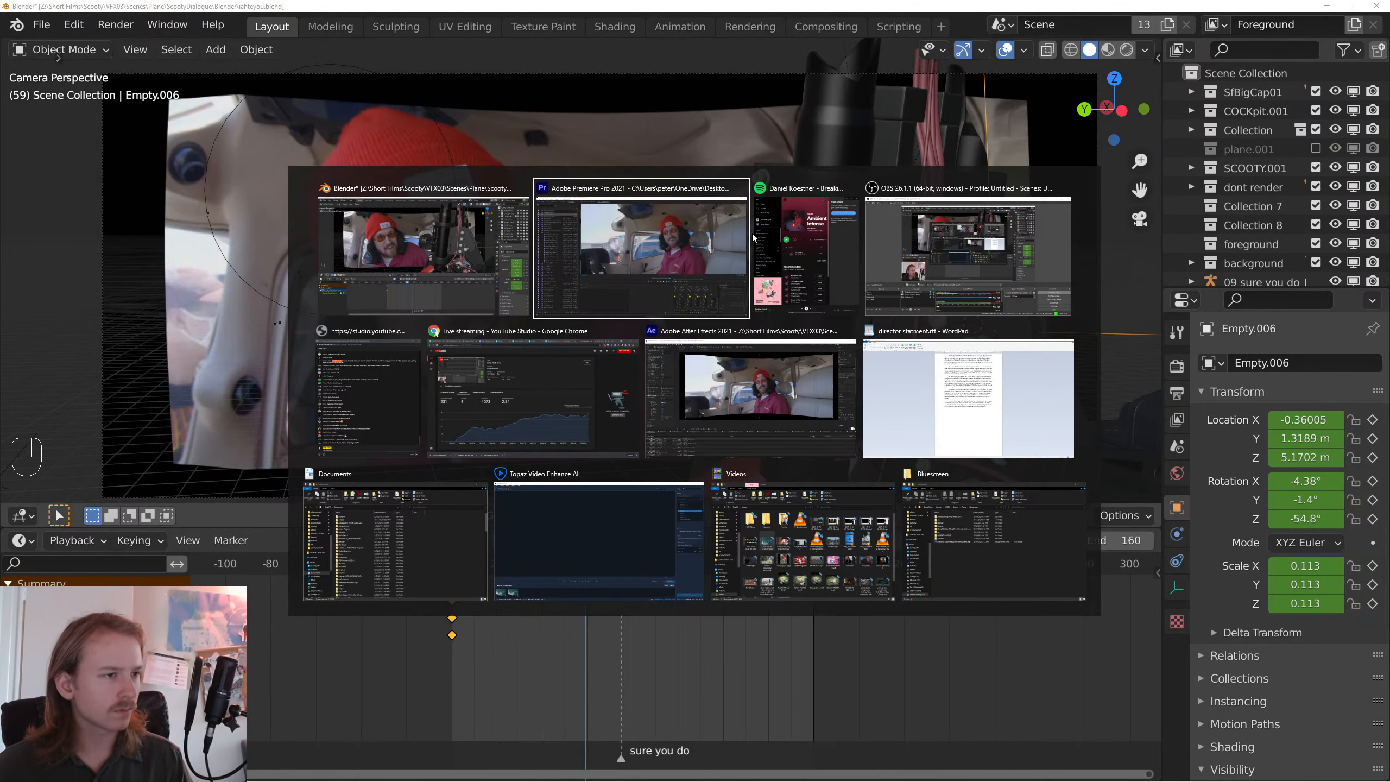
key("Escape")
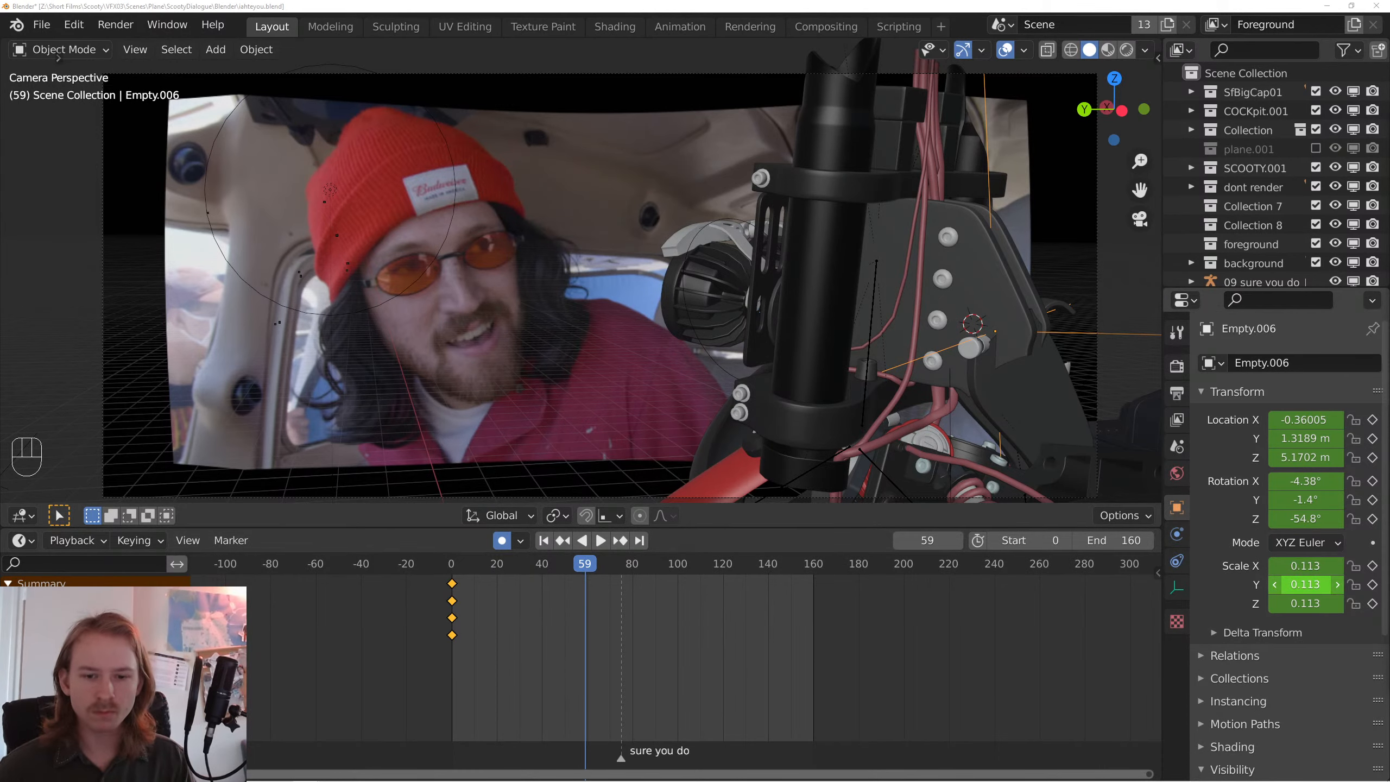
- Play the shot from the start with sound, and rotate the Character1_Neck bone at frame 0 to key its pose
left_click(543, 540)
key("space")
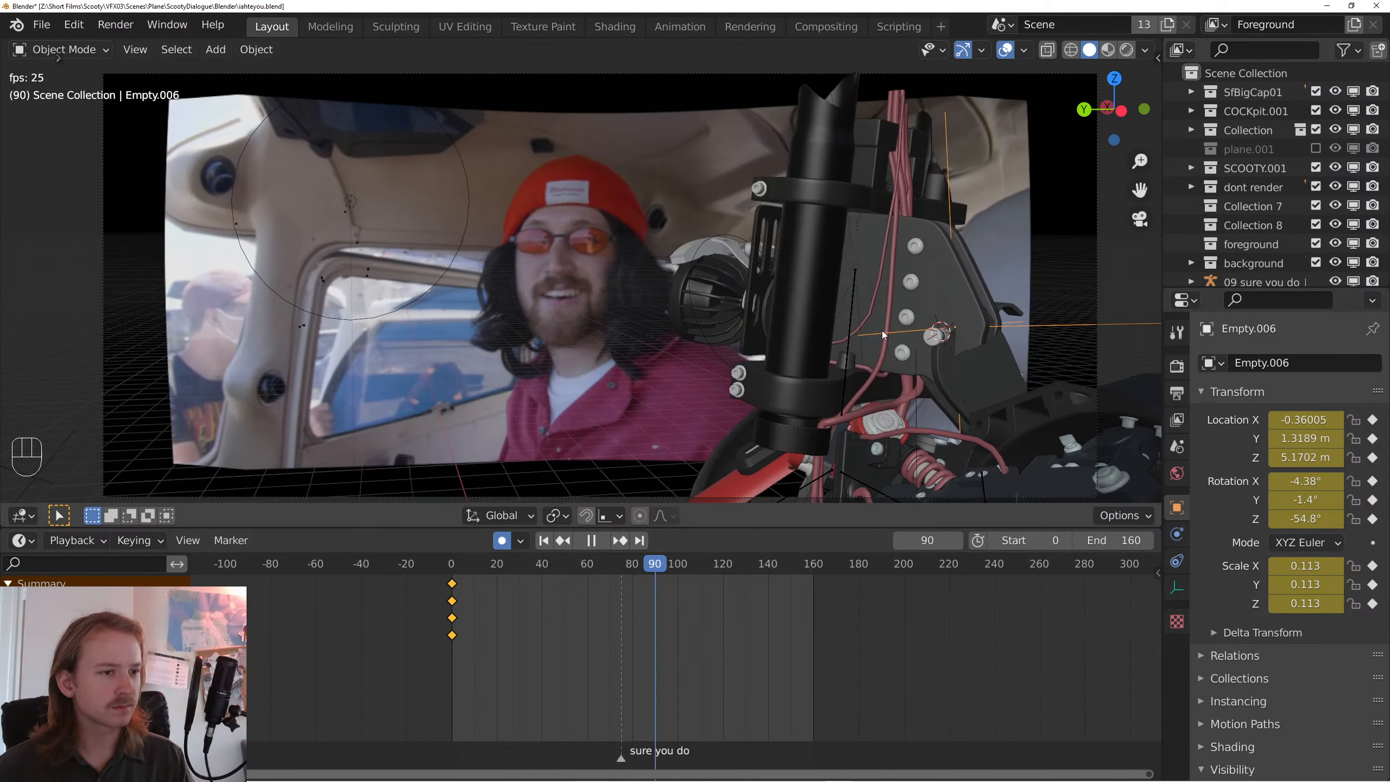
key("space")
left_click(856, 323)
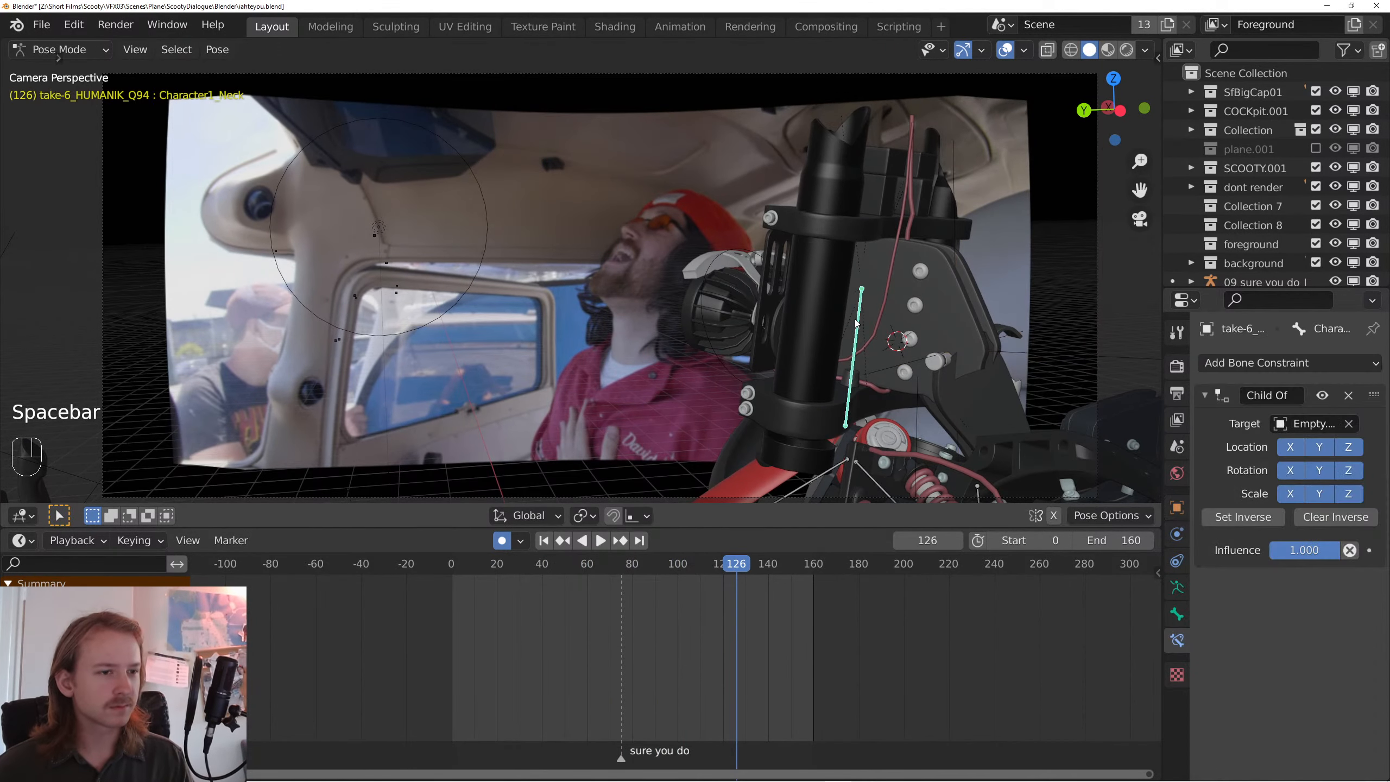
left_click(543, 540)
key("r")
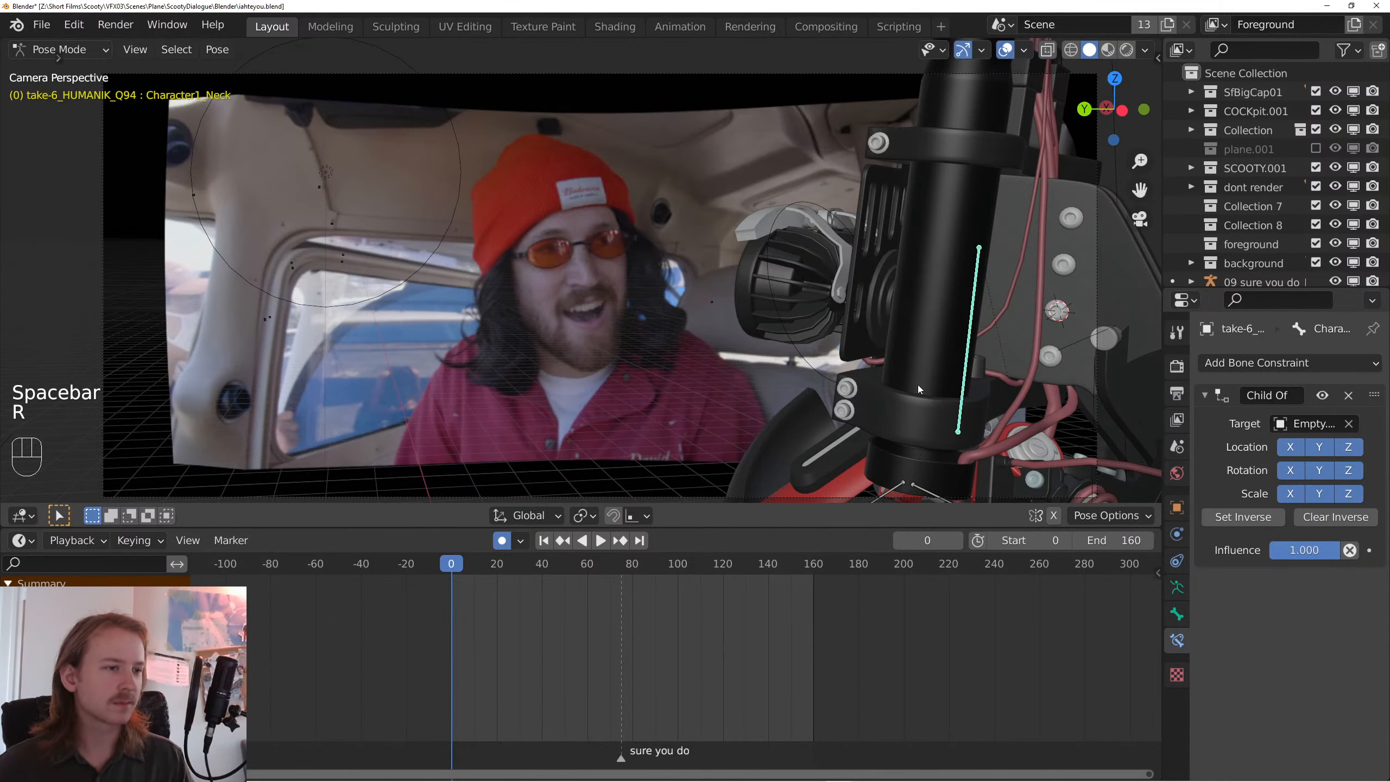
key("r")
left_click(936, 350)
- Play the dialogue through to frame 80 and rotate the neck bone there to key a new head tilt
key("space")
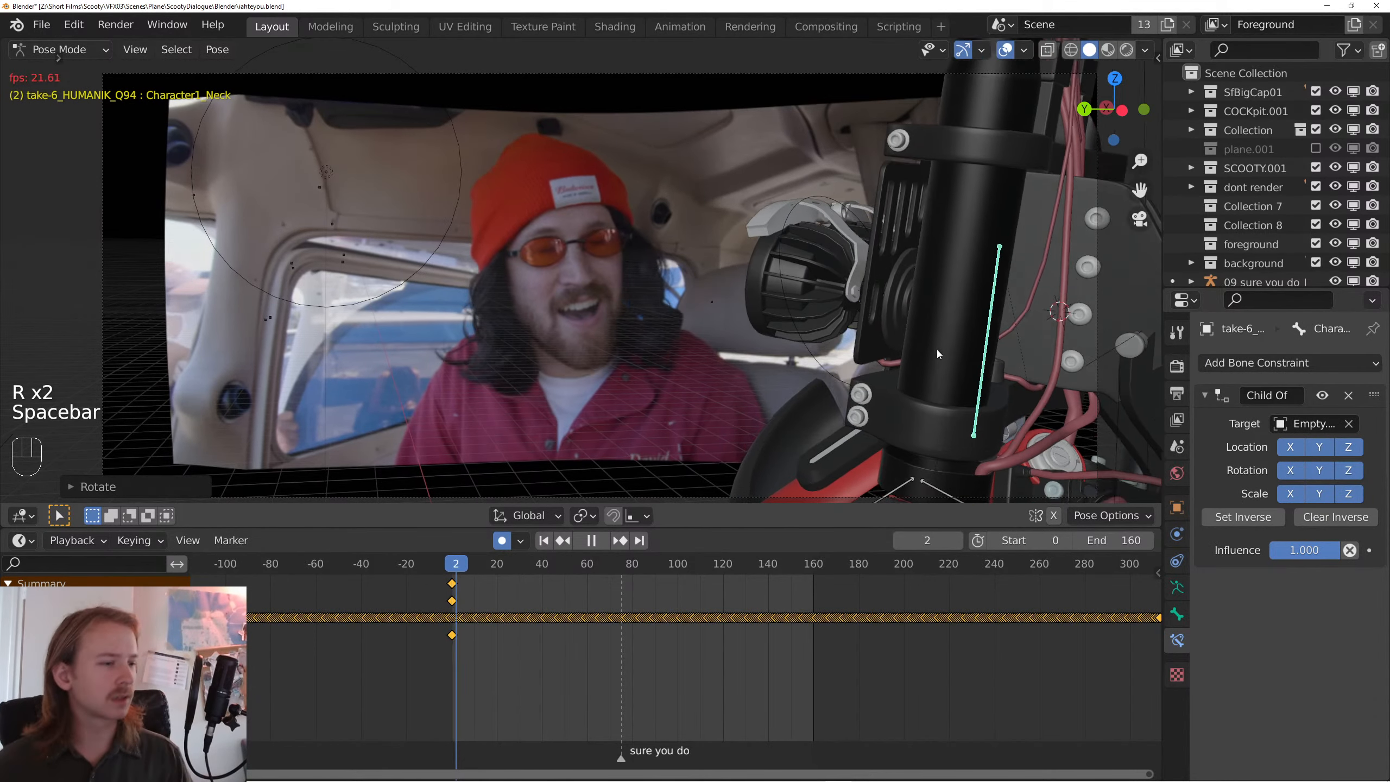
key("space")
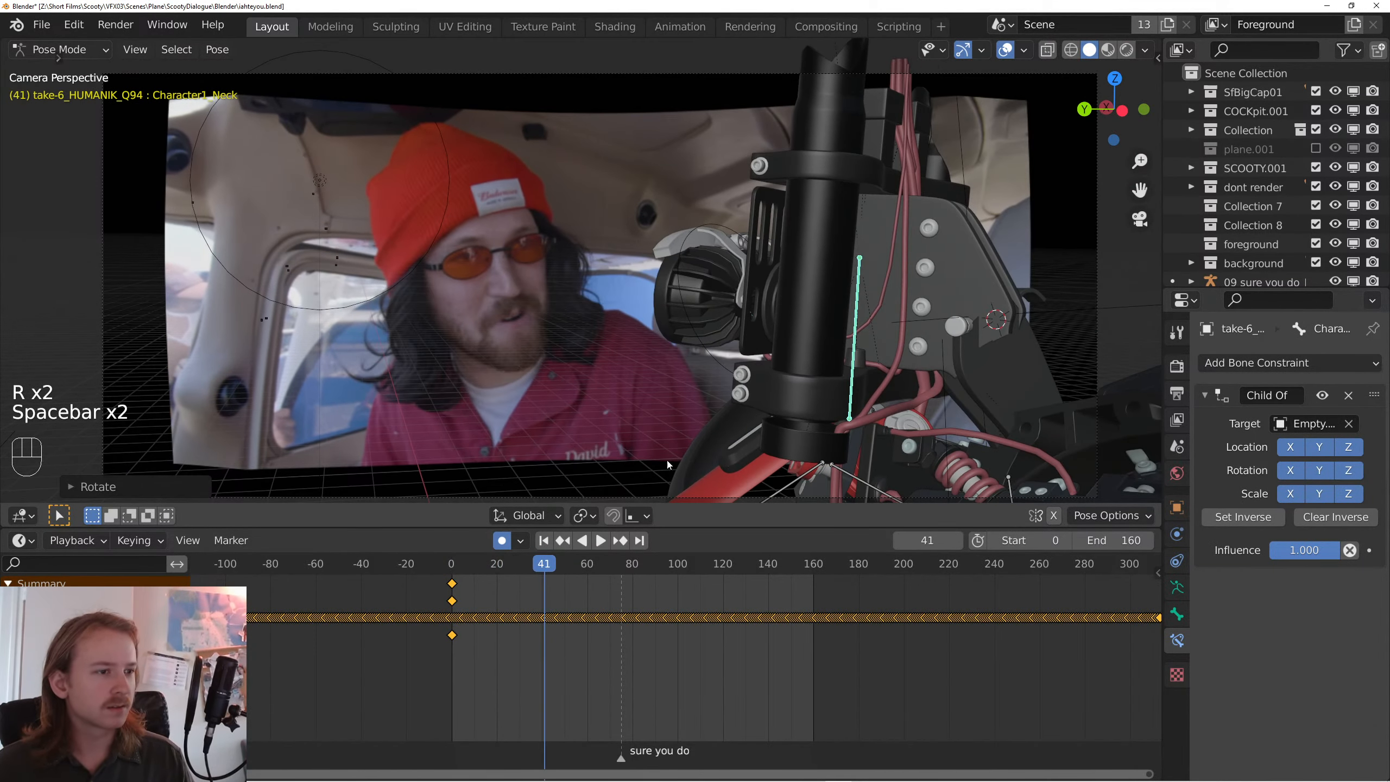
key("space")
key("space")
scroll(507, 592, "up", 3)
key("space")
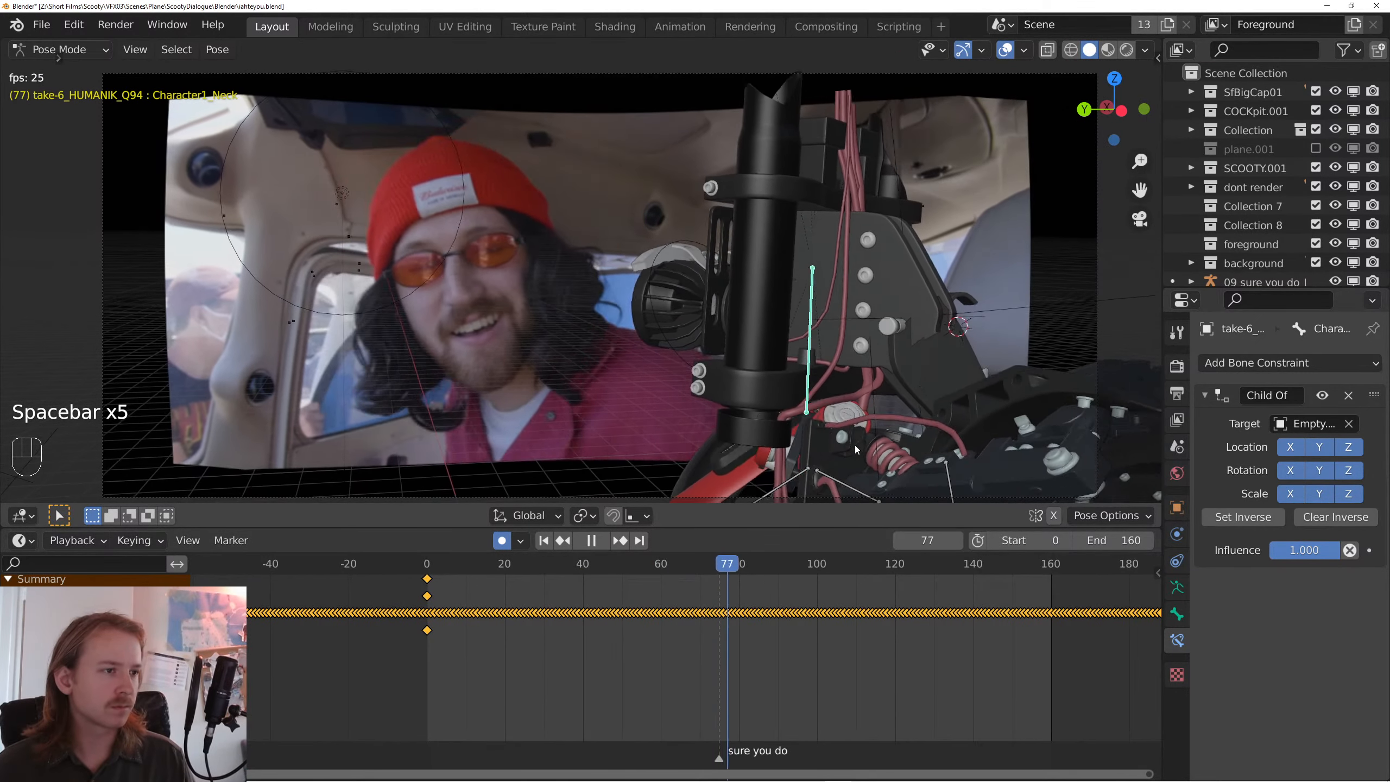
key("space")
key("r")
key("r")
key("r")
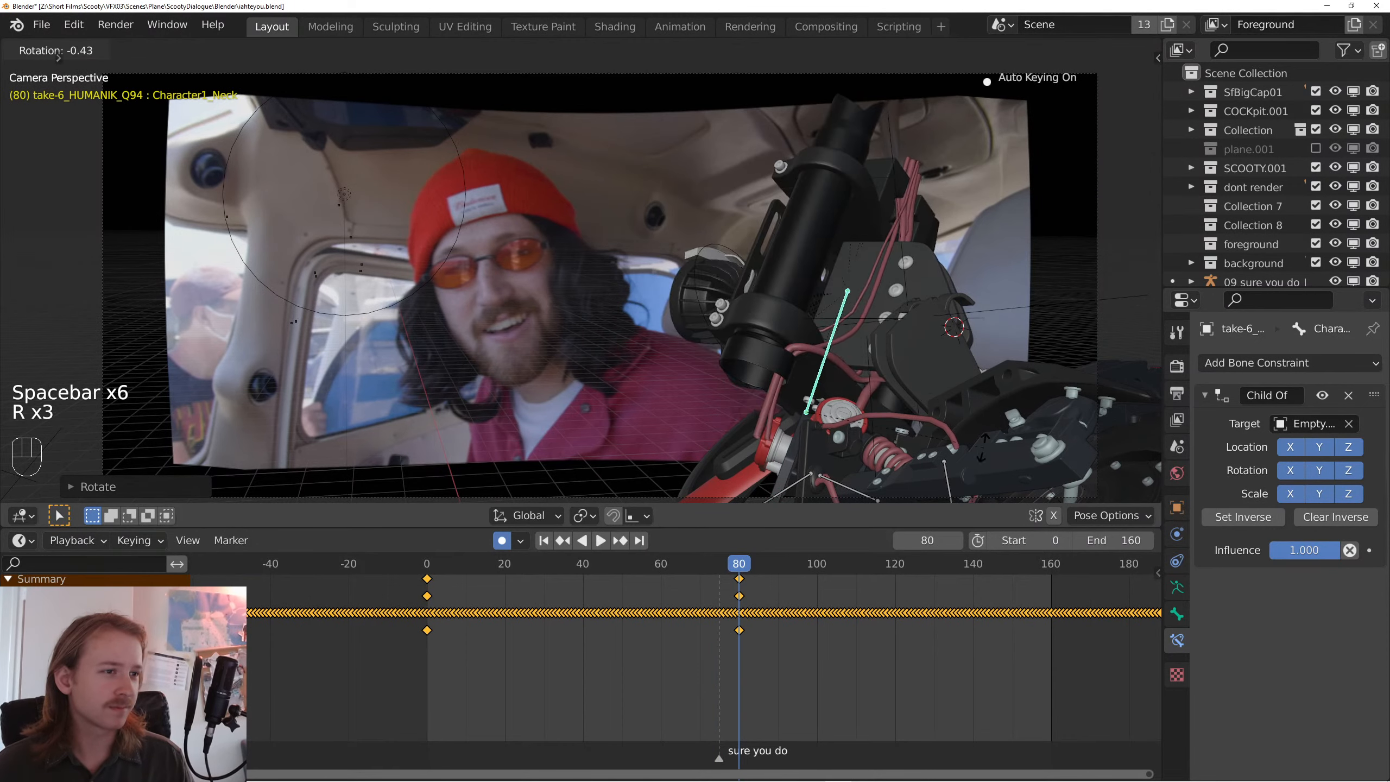
left_click(982, 456)
key("r")
- Replay the section leading up to the "sure you do" marker and key a neck bone rotation at frame 44
key("space")
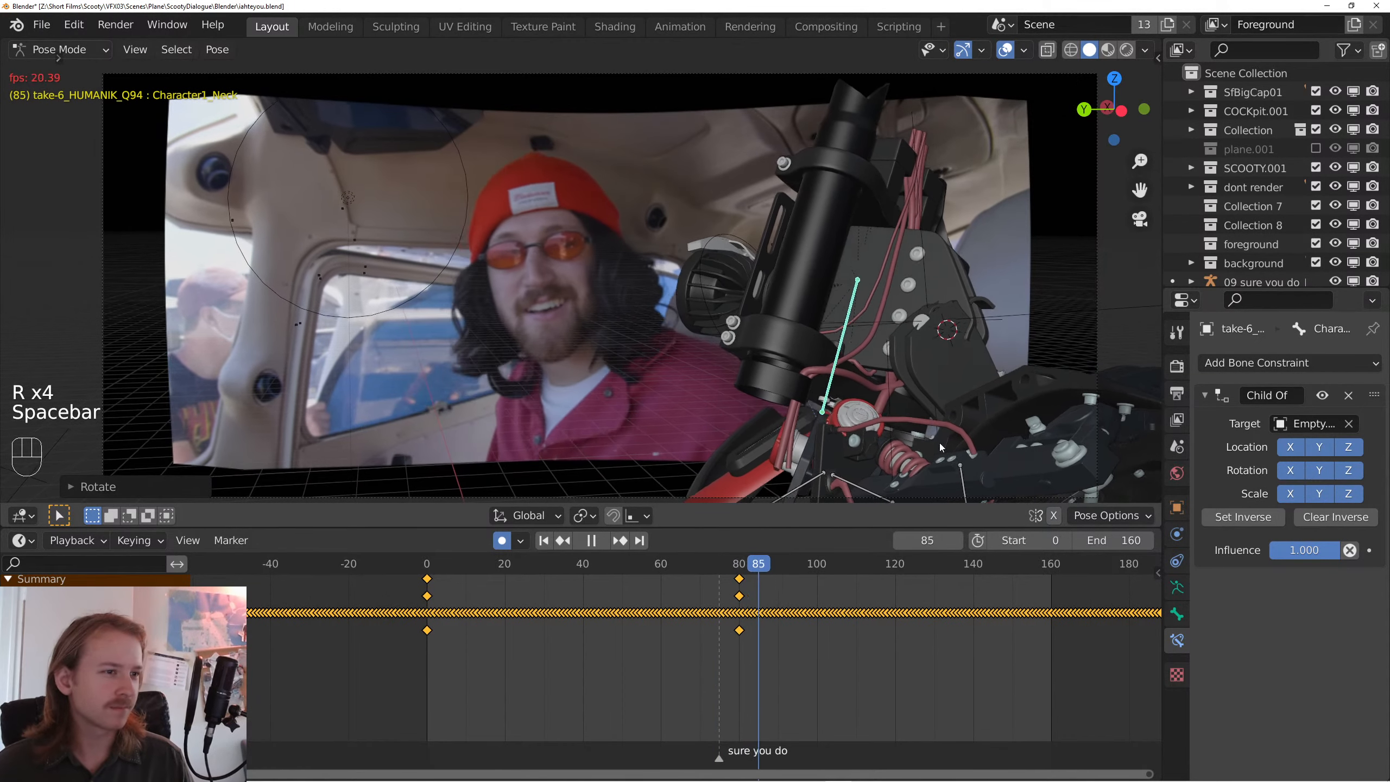
key("space")
left_click(575, 568)
key("space")
key("space")
key("space")
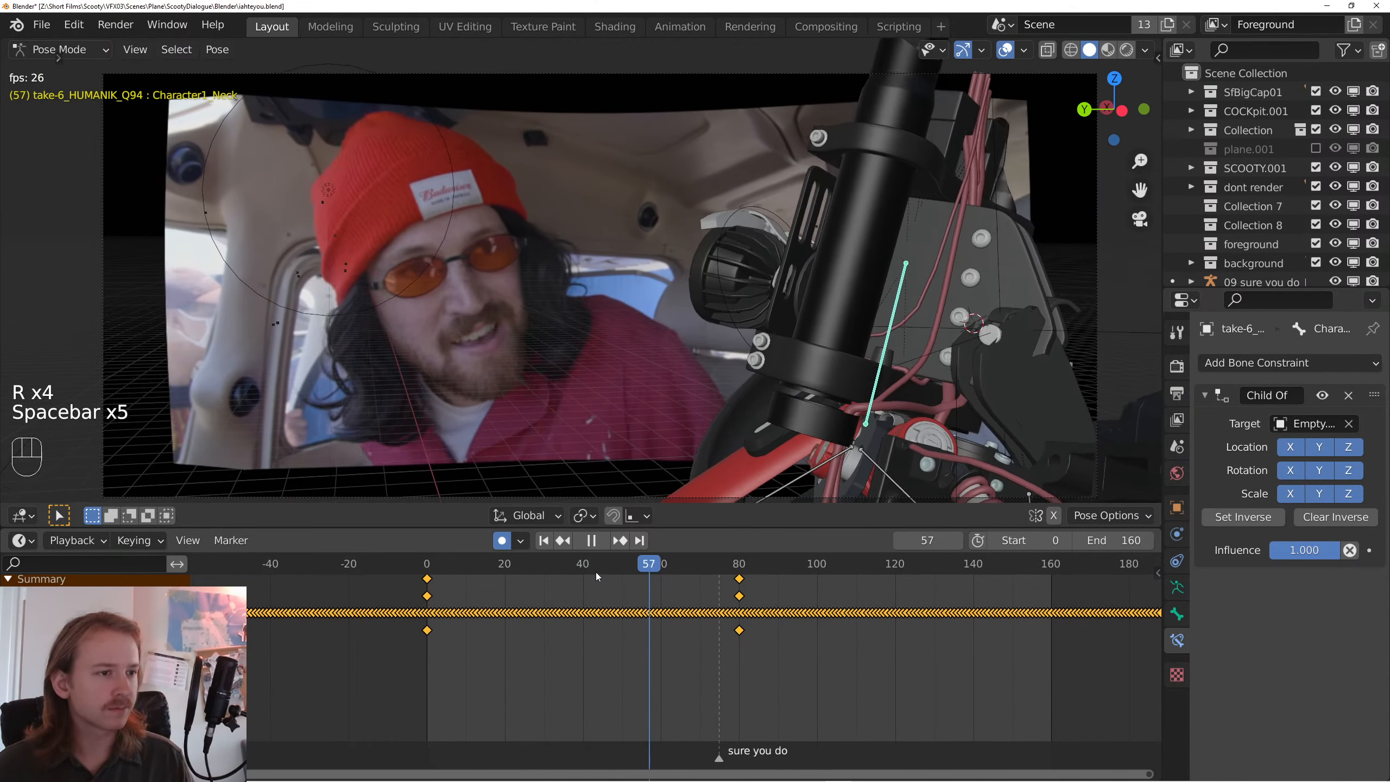
key("space")
left_click(606, 569)
left_click_drag(606, 573, 598, 572)
key("r")
key("r")
left_click(1003, 448)
key("r")
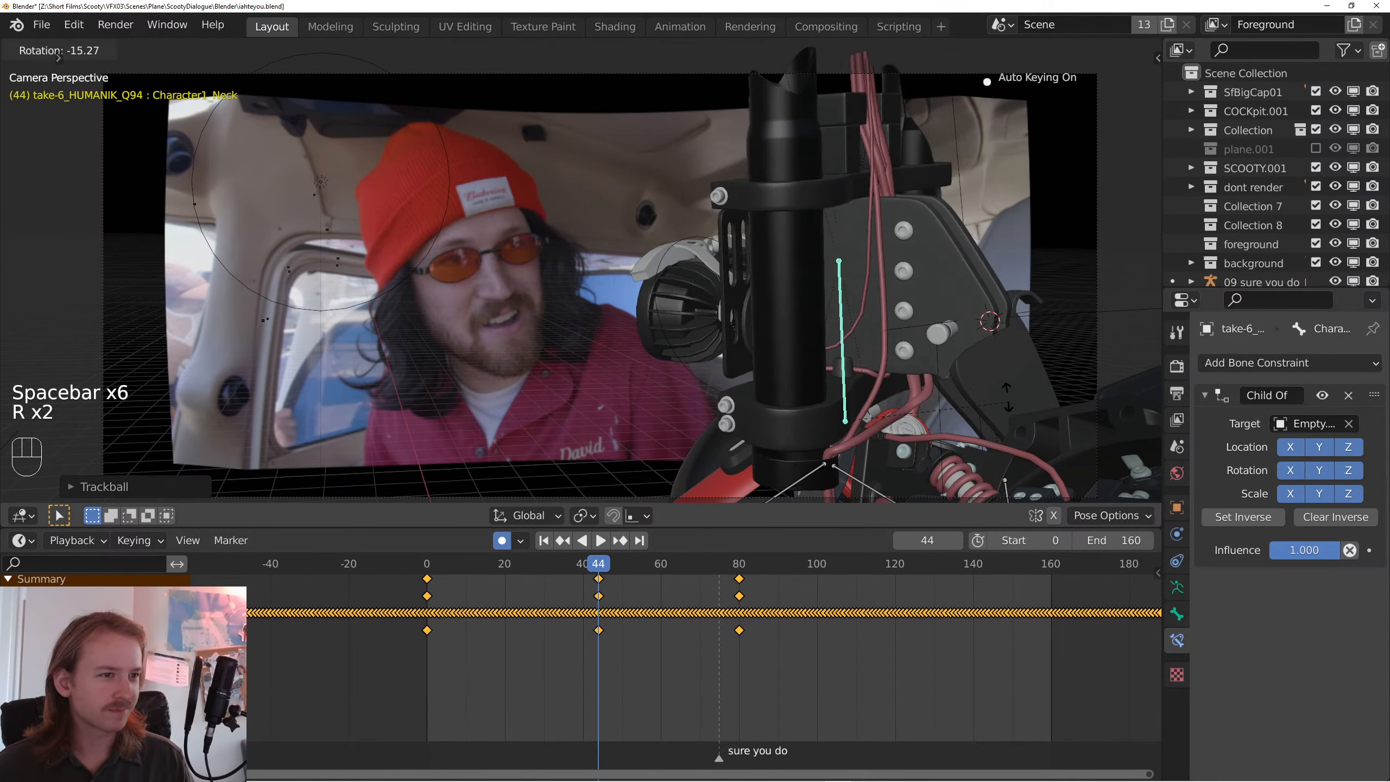
key("r")
key("r")
- Check the head timing in playback and move the neck keyframes from frame 44 to frame 50
key("space")
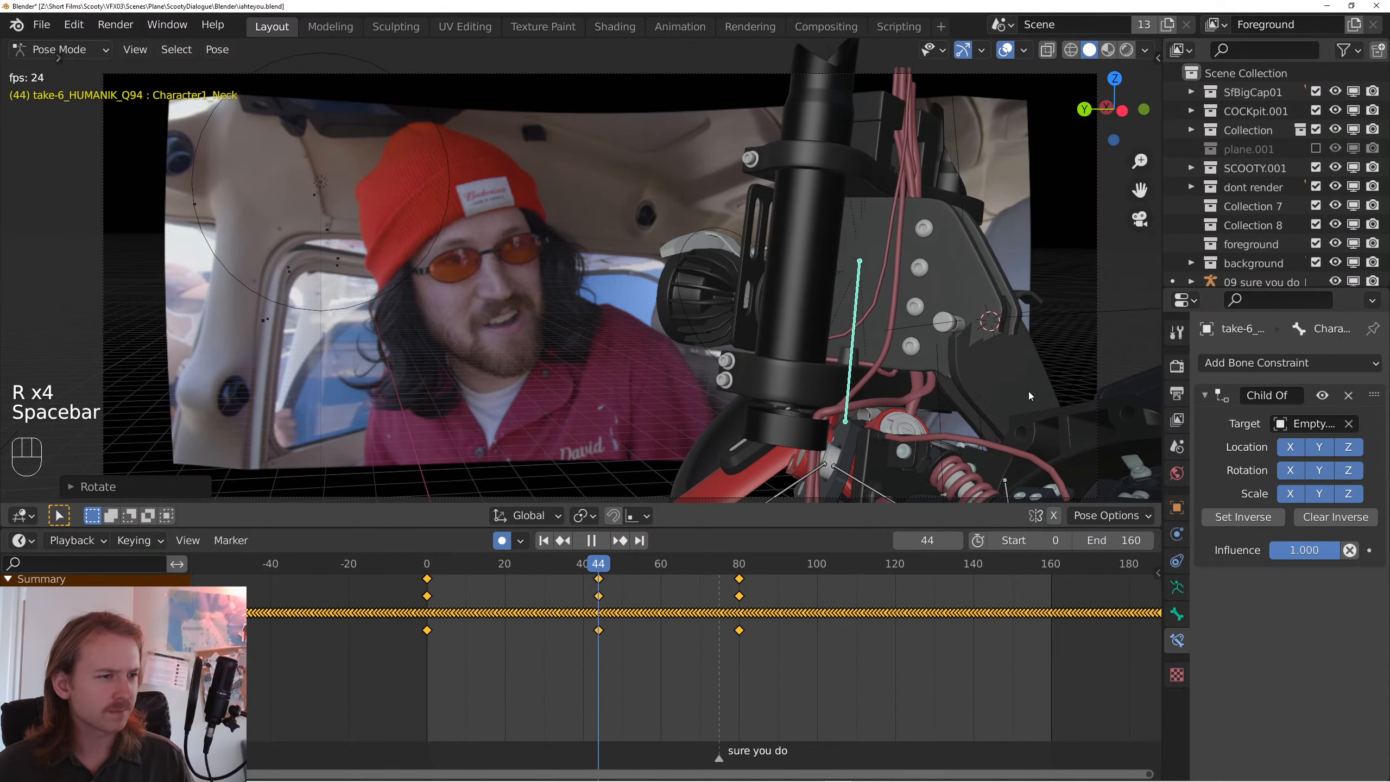
key("space")
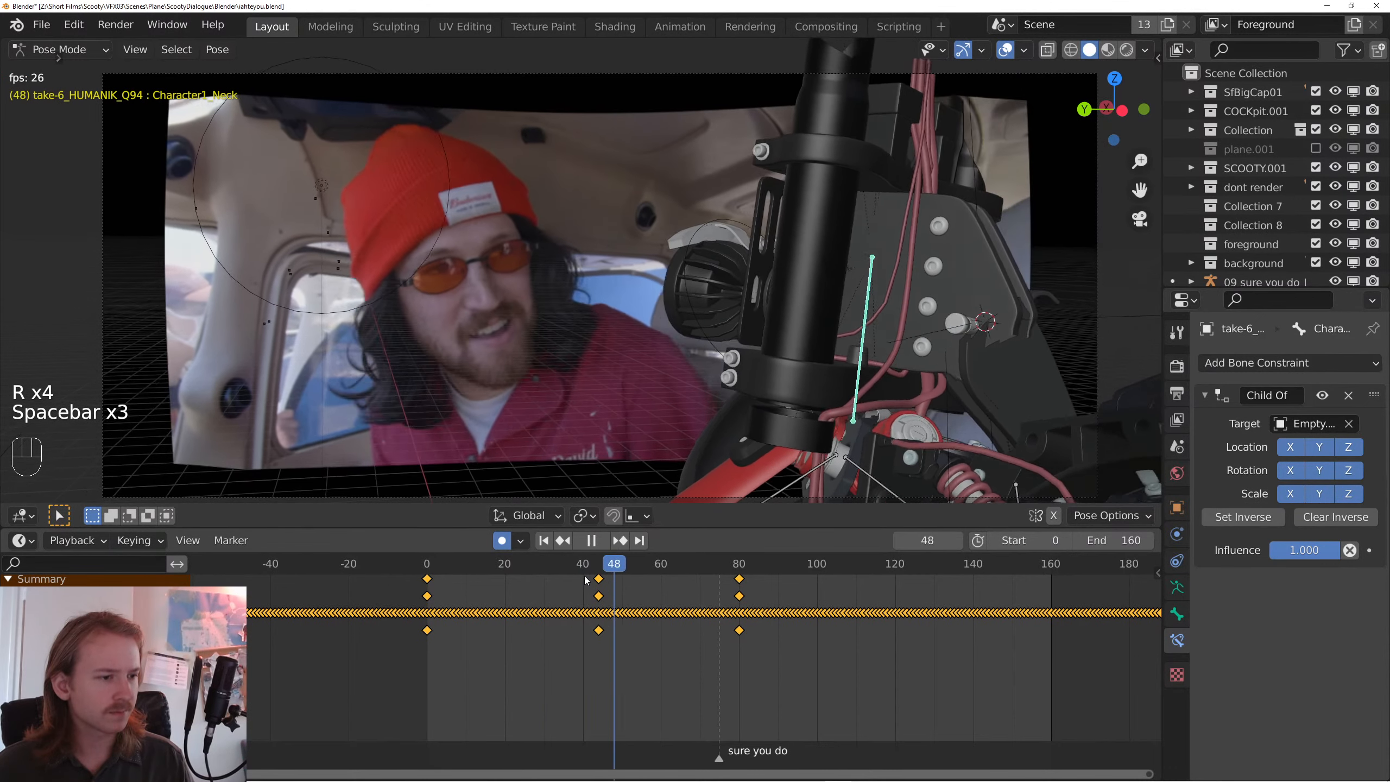
key("space")
key("g")
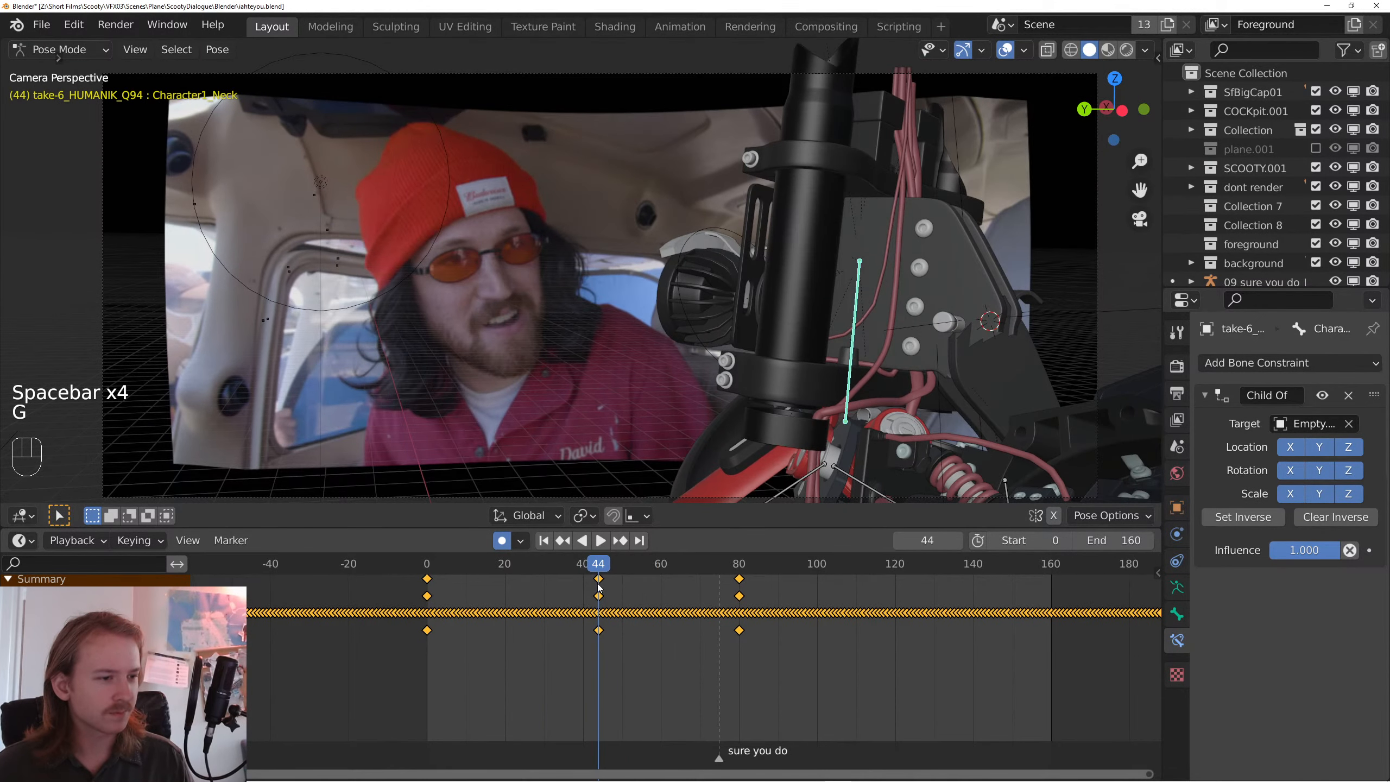
left_click(626, 585)
- Play the dialogue in short bursts and rotate the neck bone to key new head poses at frames 56 and 63
key("space")
key("space")
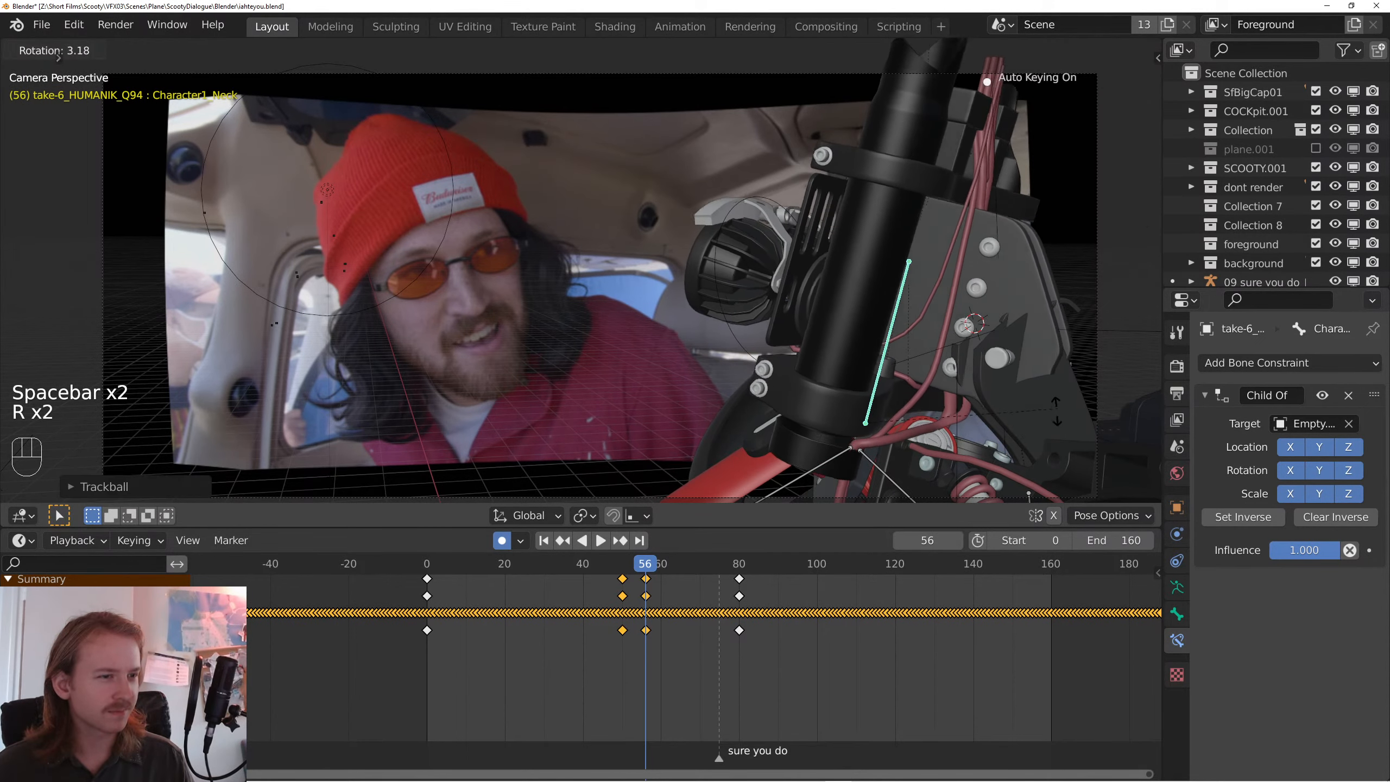
key("space")
key("space")
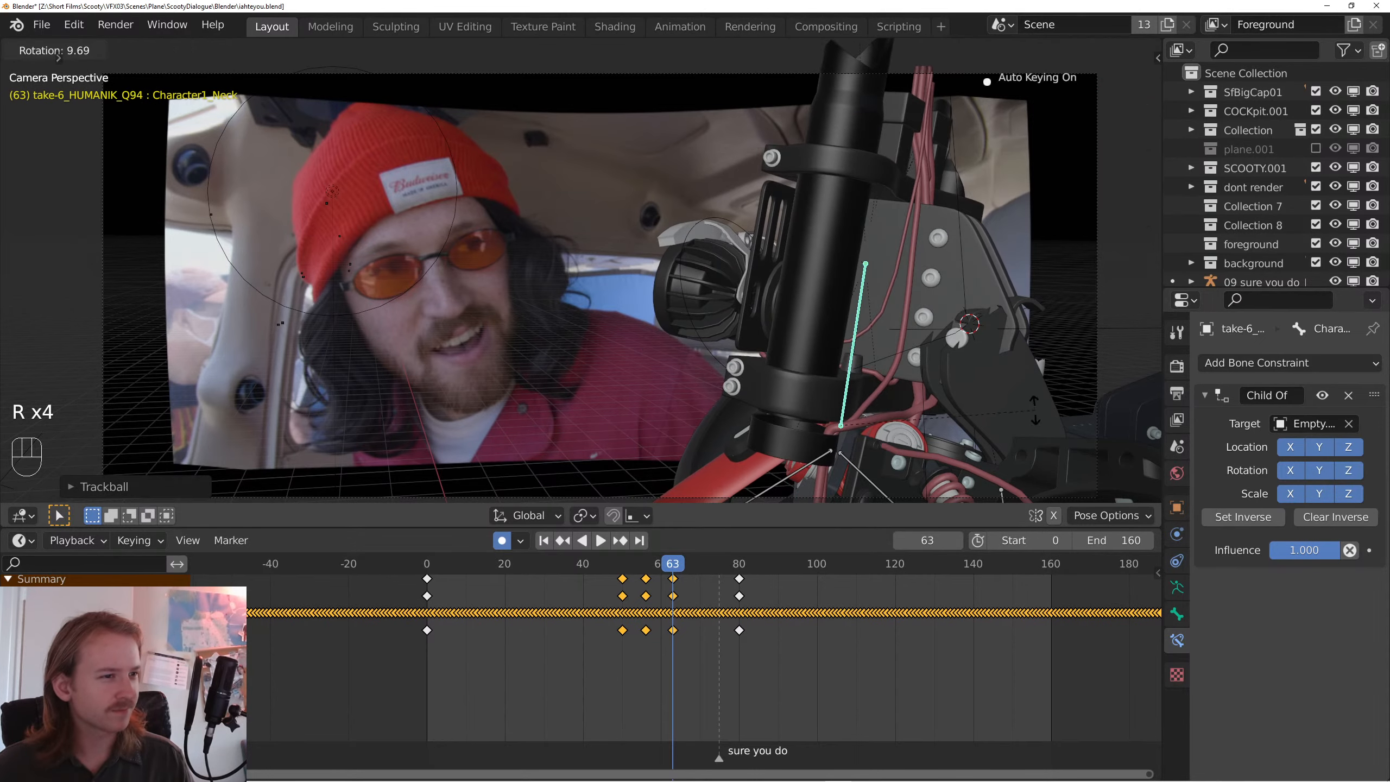
left_click(1034, 411)
- Replay the section from about frame 50 and key further neck bone rotations at frames 67 and 71
left_click(628, 567)
key("space")
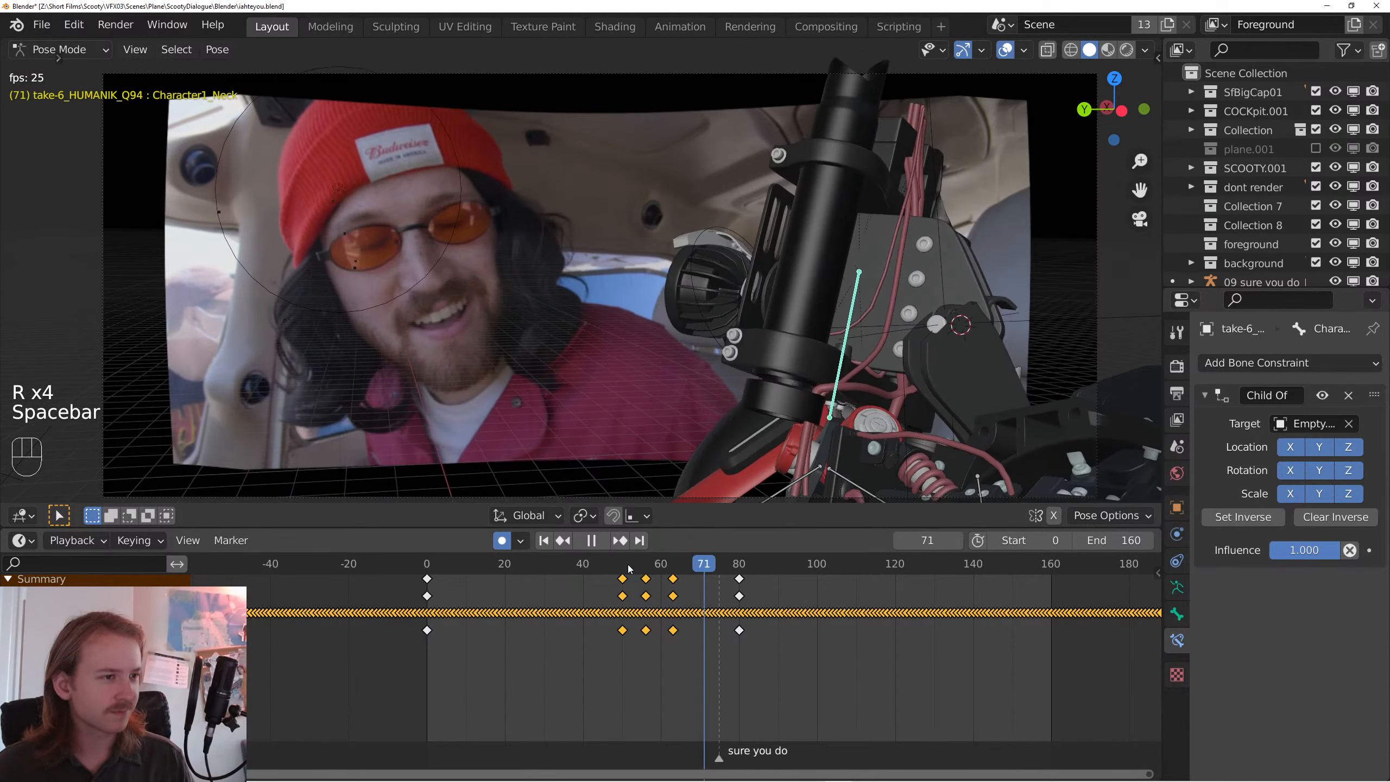
key("space")
left_click(670, 565)
key("space")
key("space")
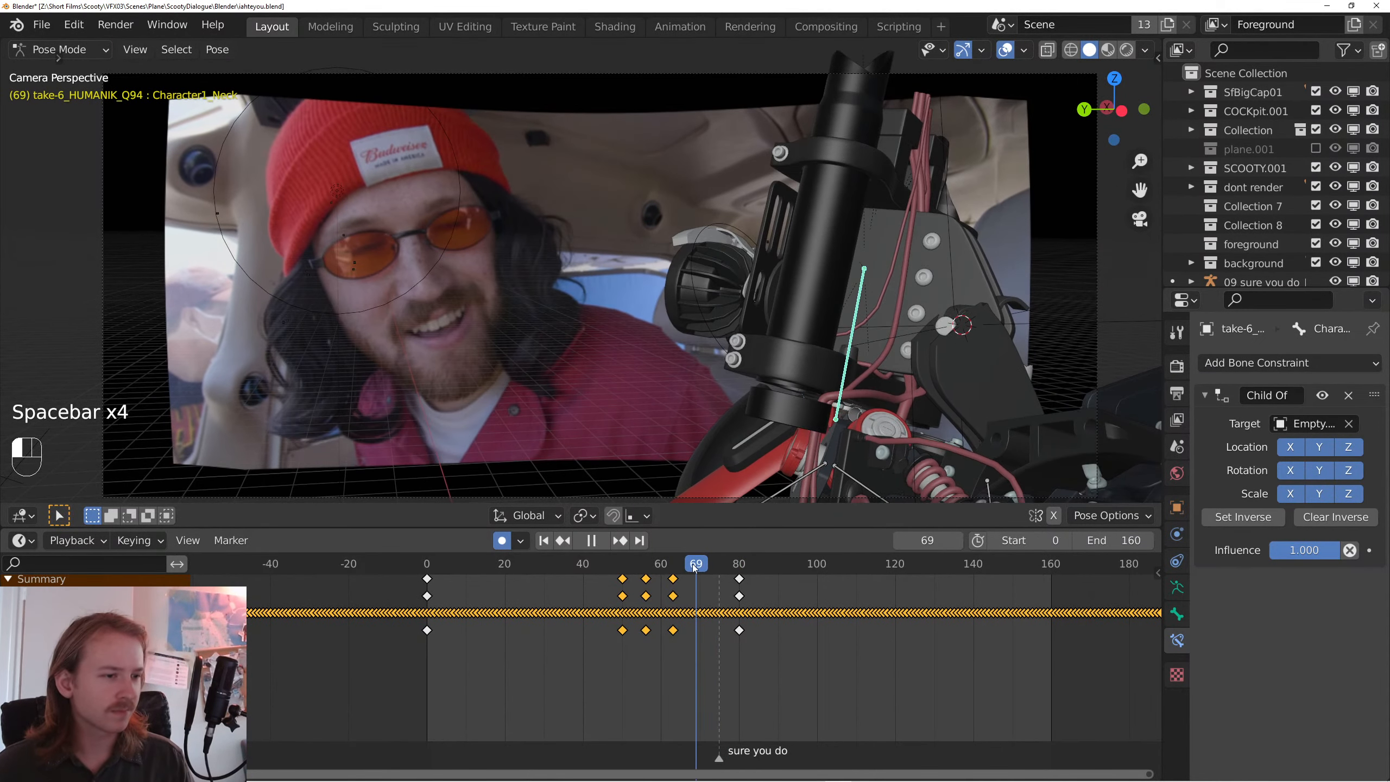
key("r")
key("space")
key("space")
key("r")
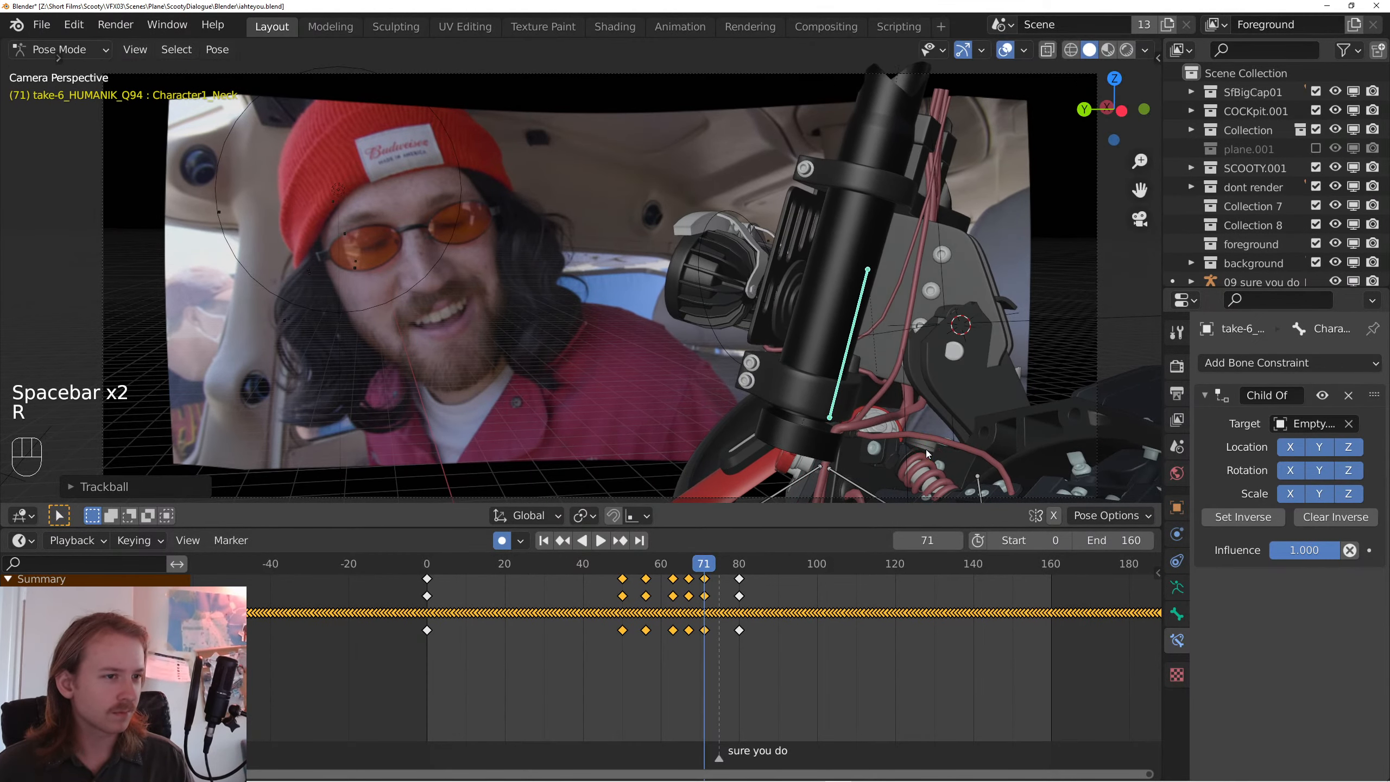
- Play on past the "sure you do" marker, key a neck rotation at frame 78 and check the motion up to frame 81
key("space")
key("space")
key("space")
key("space")
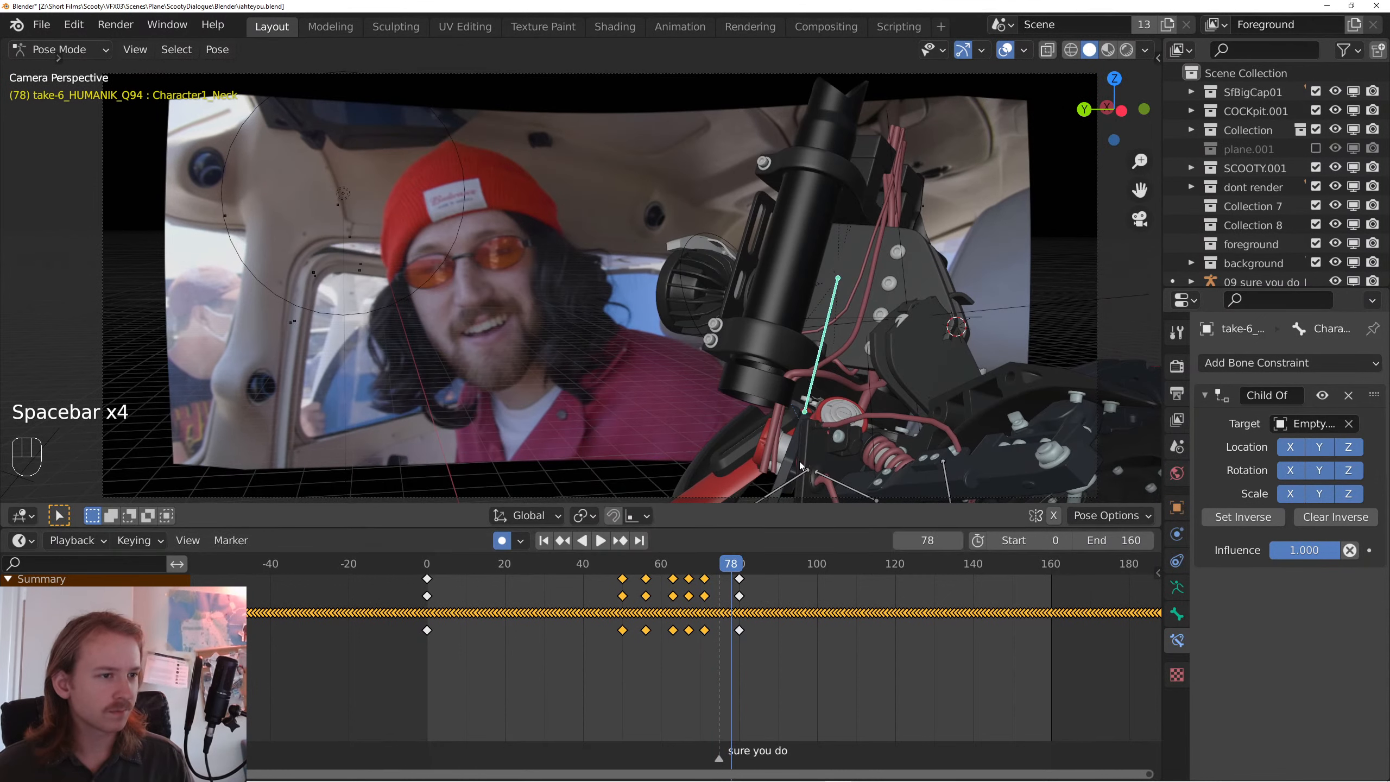
key("space")
key("space")
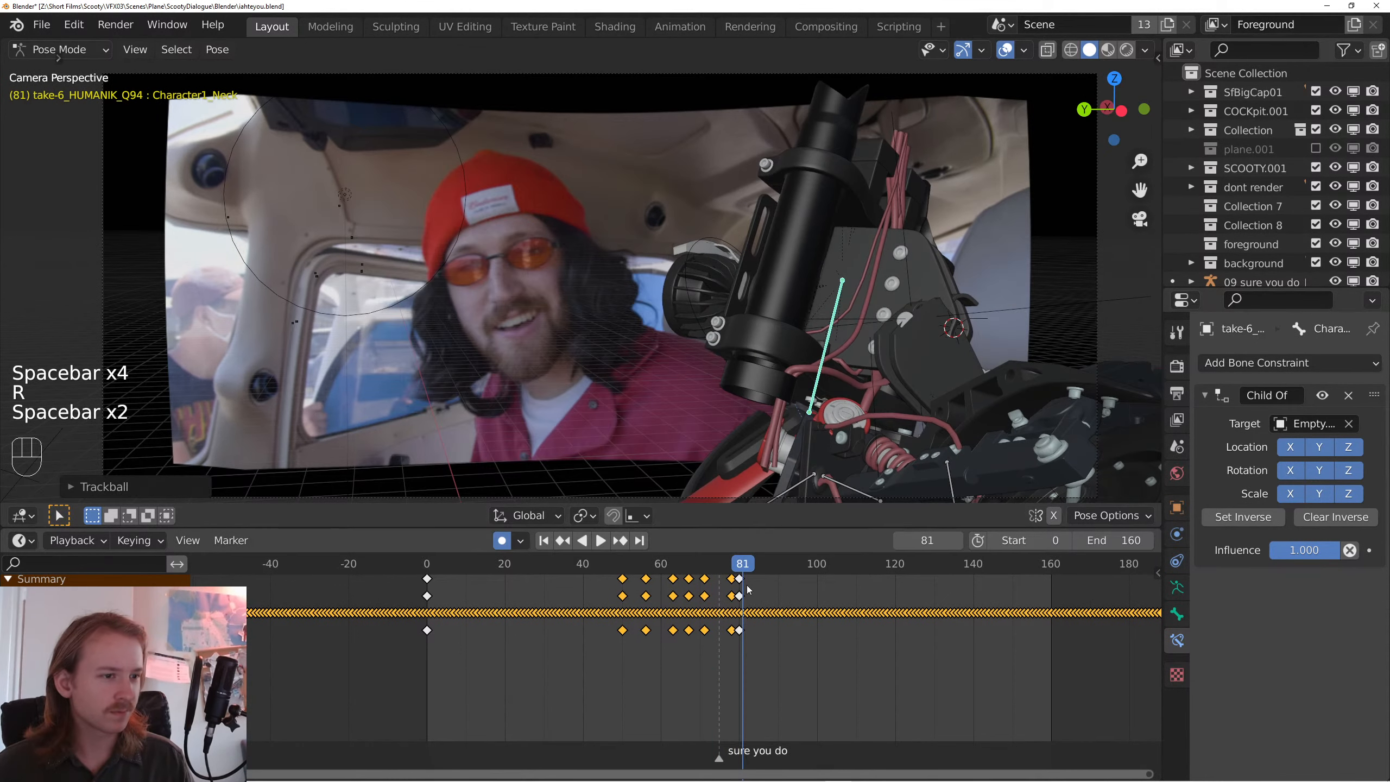
- Move the neck keyframes from frame 80 to frame 82 and rotate the neck bone there to raise the head
left_click(747, 581)
left_click(748, 565)
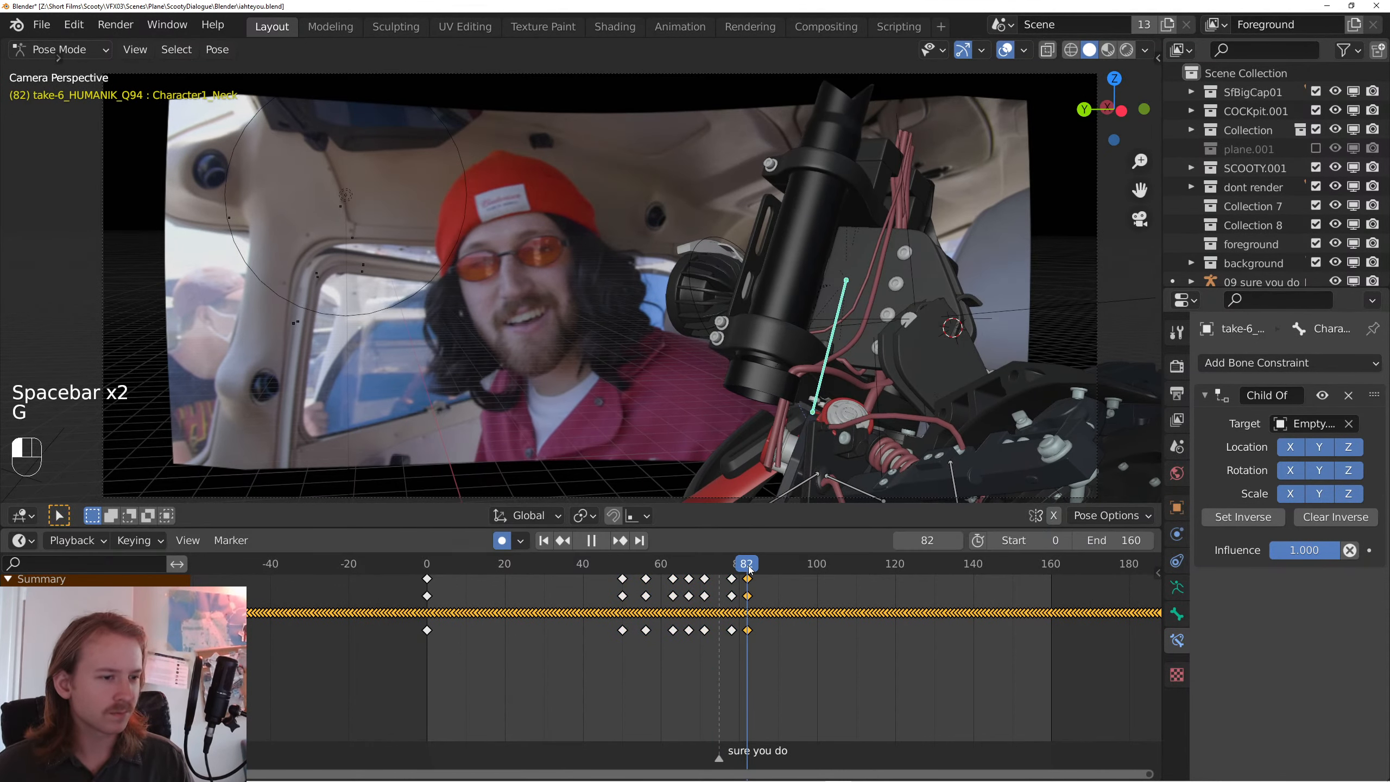
key("r")
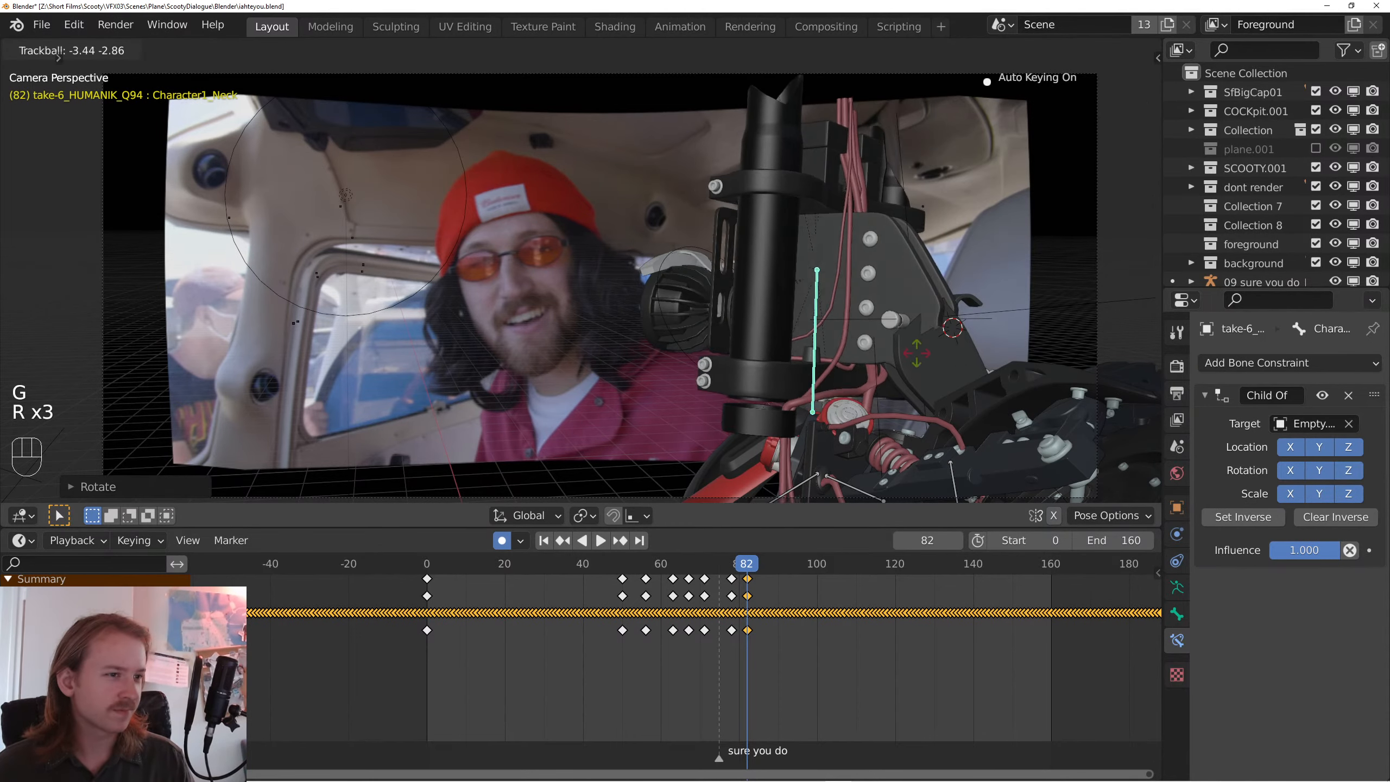
- Replay the keyed head movement from about frame 50 and recheck the motion around frame 80
left_click(621, 568)
key("space")
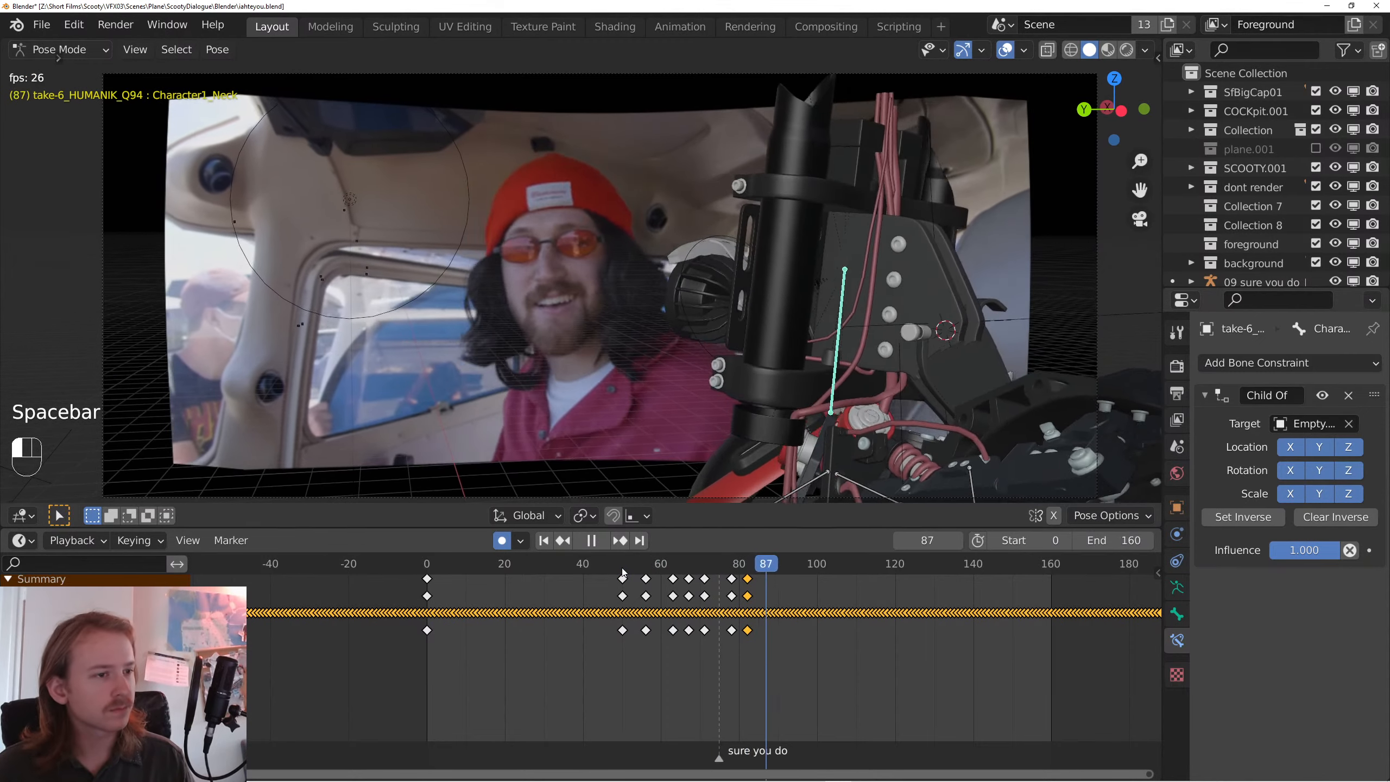
left_click(755, 566)
key("space")
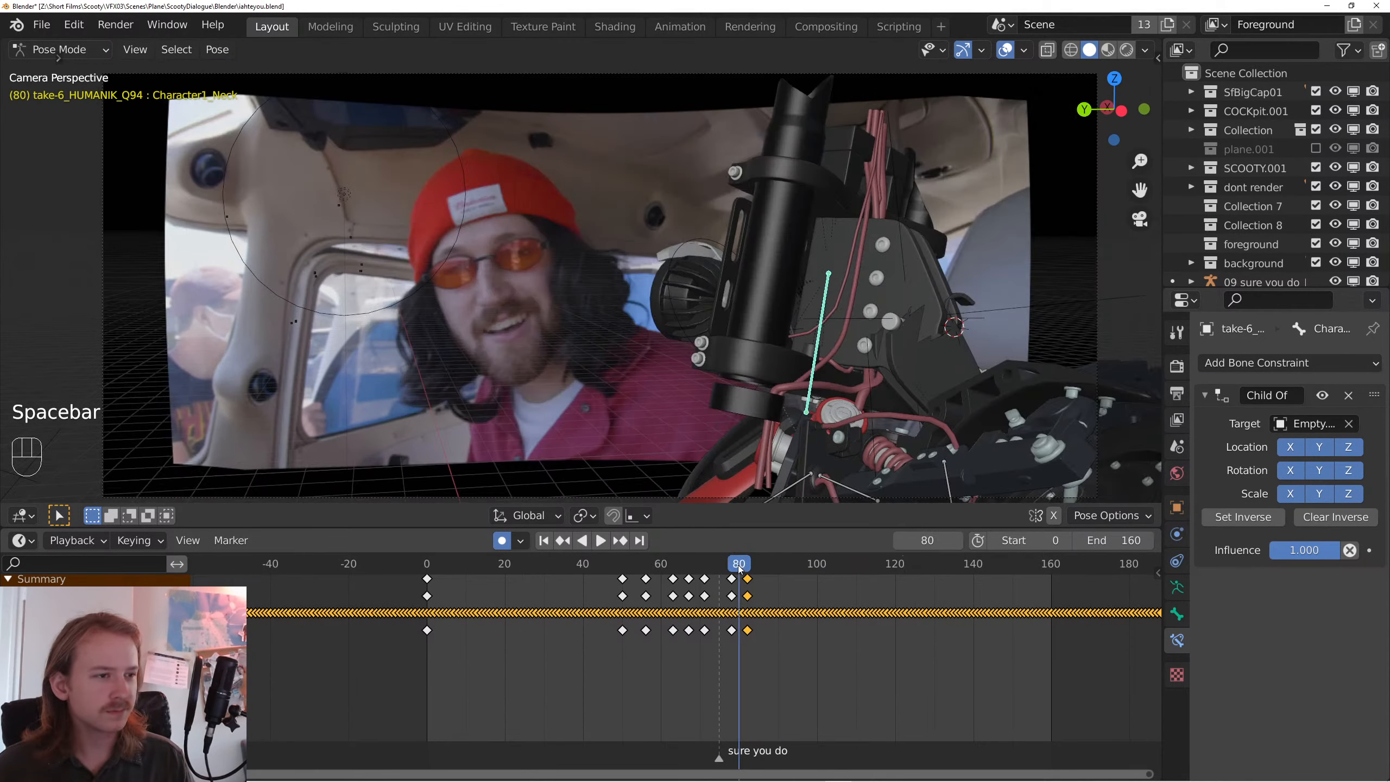
- Play on to frame 131 and rotate the neck bone there to key the head turning toward the camera
key("space")
key("space")
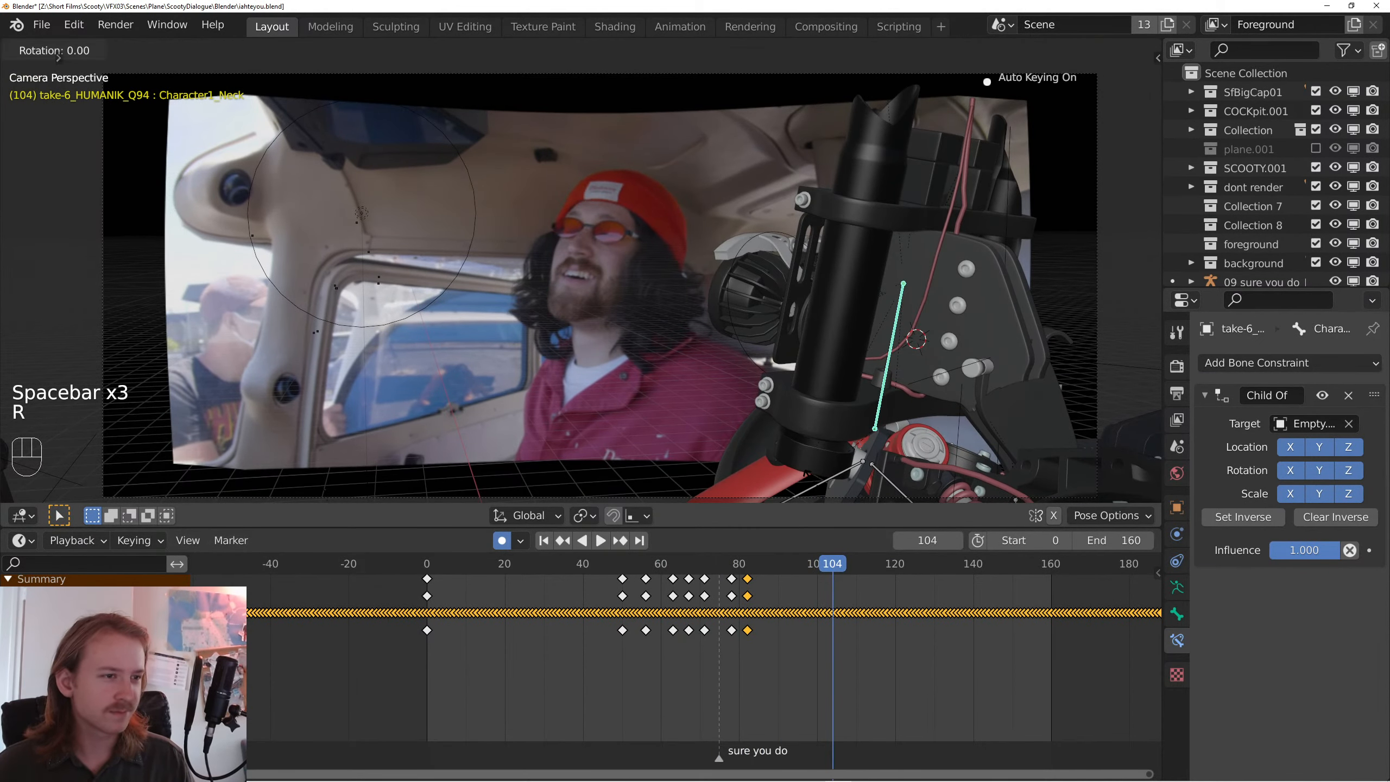
key("space")
key("space")
key("r")
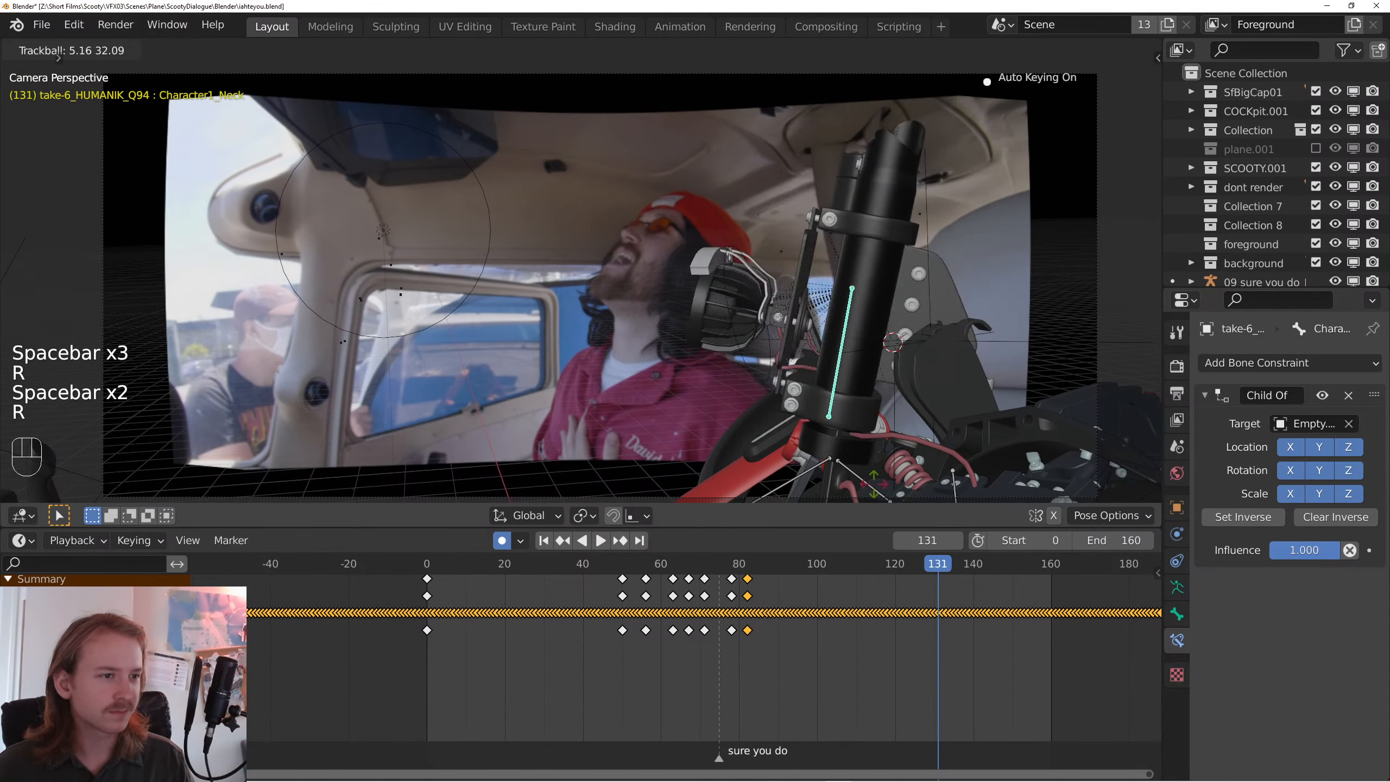
- Find where the background footage ends beyond the current range and set the timeline's end frame to 260
key("space")
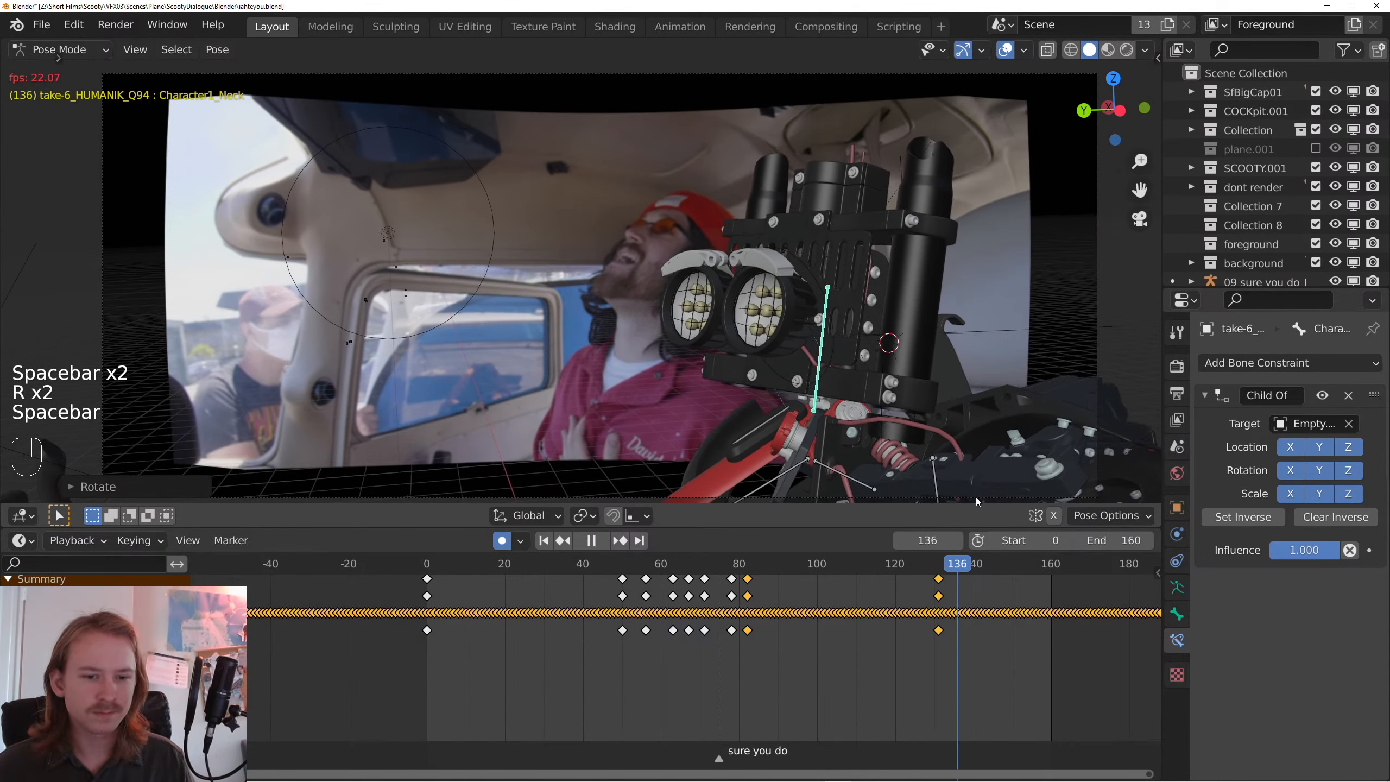
key("space")
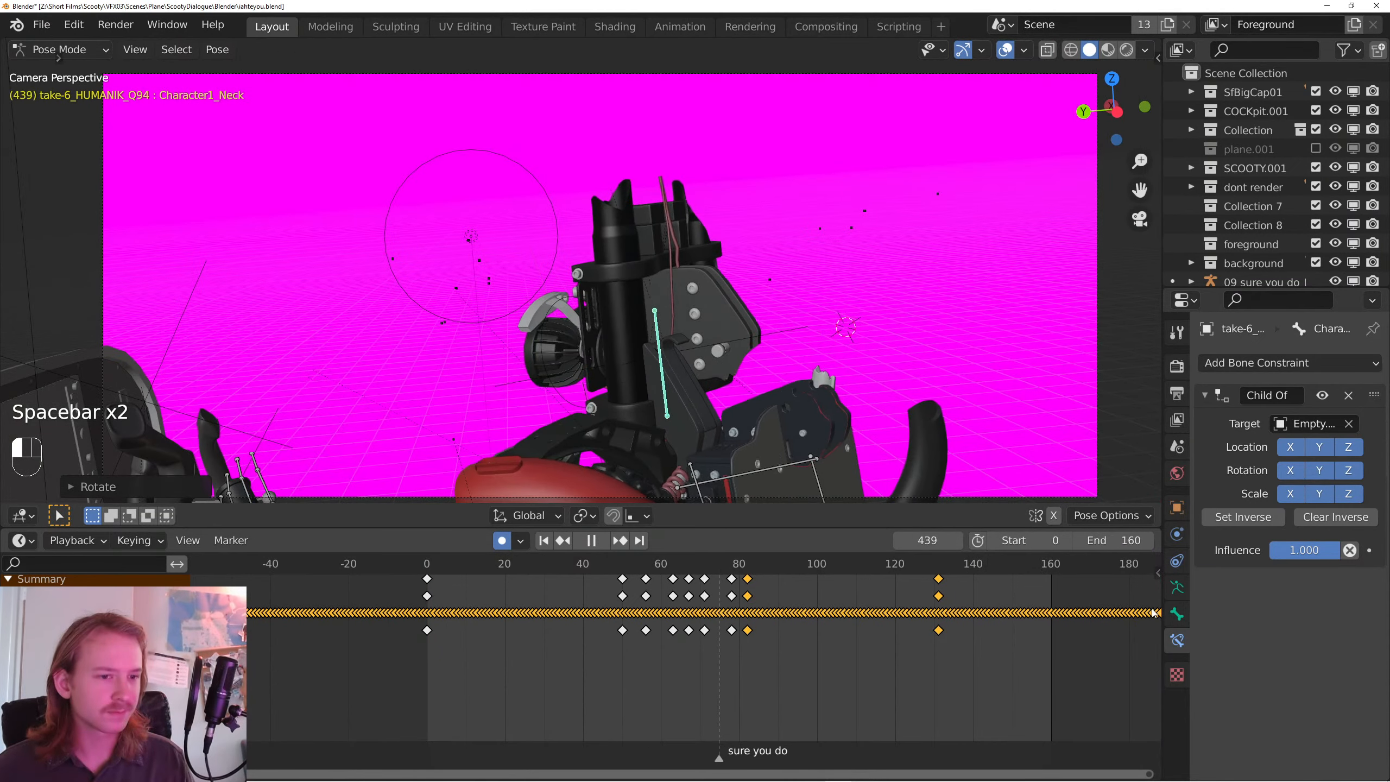
left_click_drag(1153, 613, 1117, 596)
left_click_drag(1072, 630, 814, 641)
left_click_drag(871, 582, 883, 581)
left_click(1106, 541)
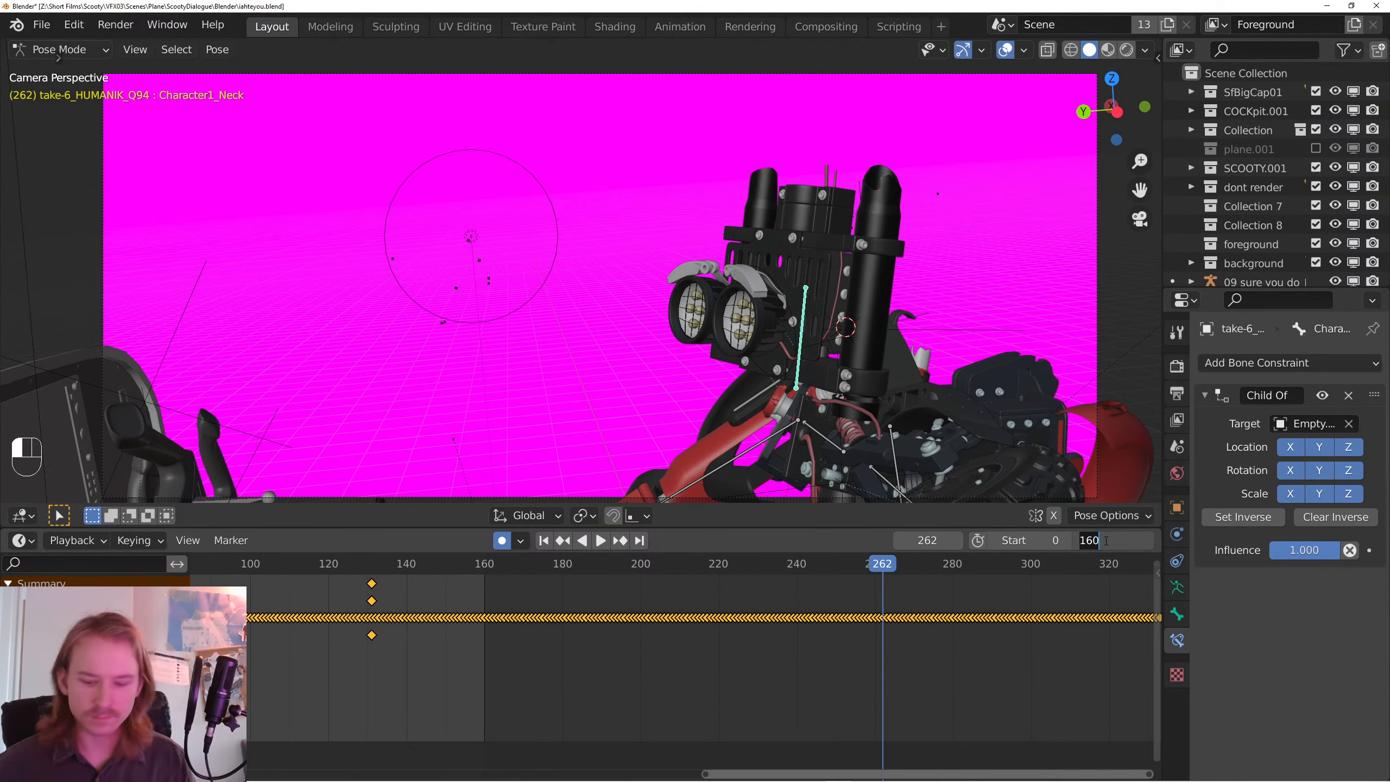
type("260")
key("Return")
- Play the extended part of the shot from frame 135, and replay it from the frame 131 keyframe
left_click(388, 566)
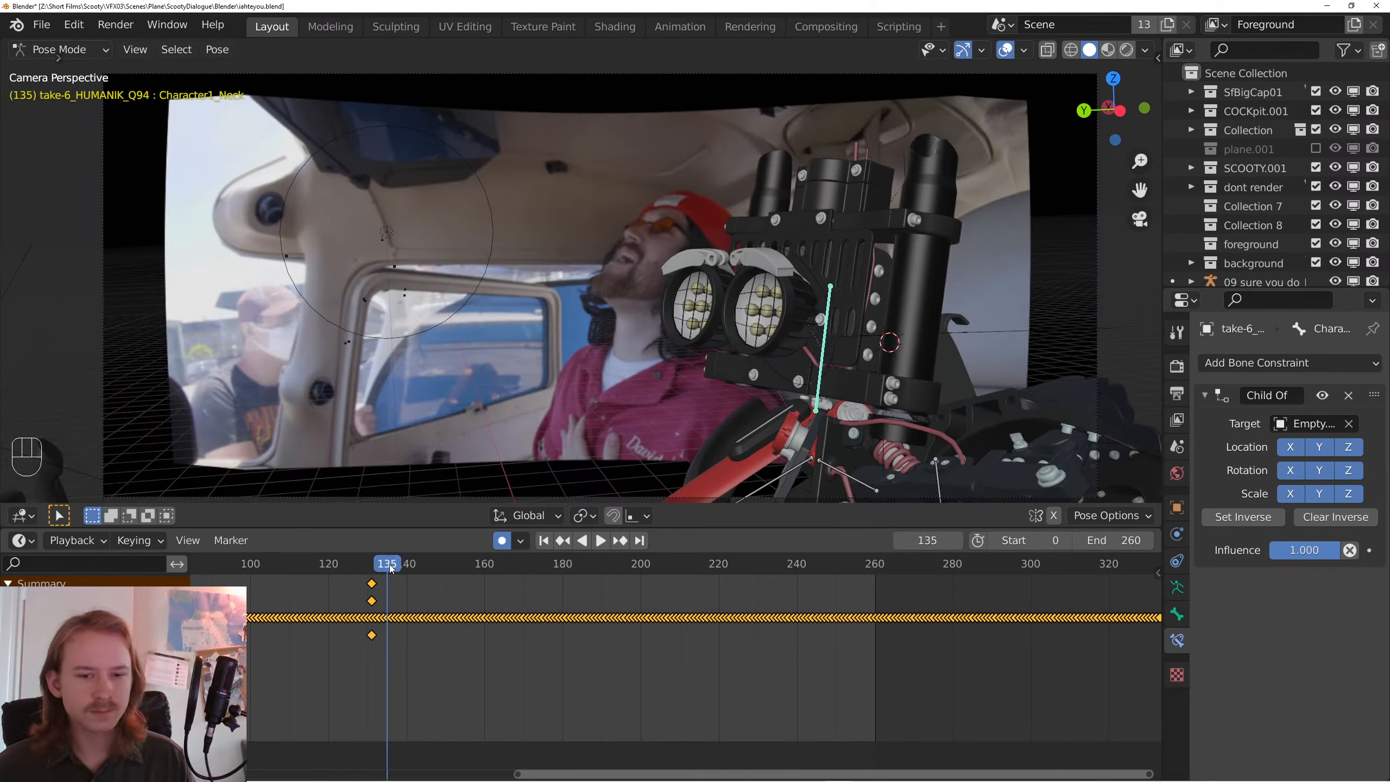
key("space")
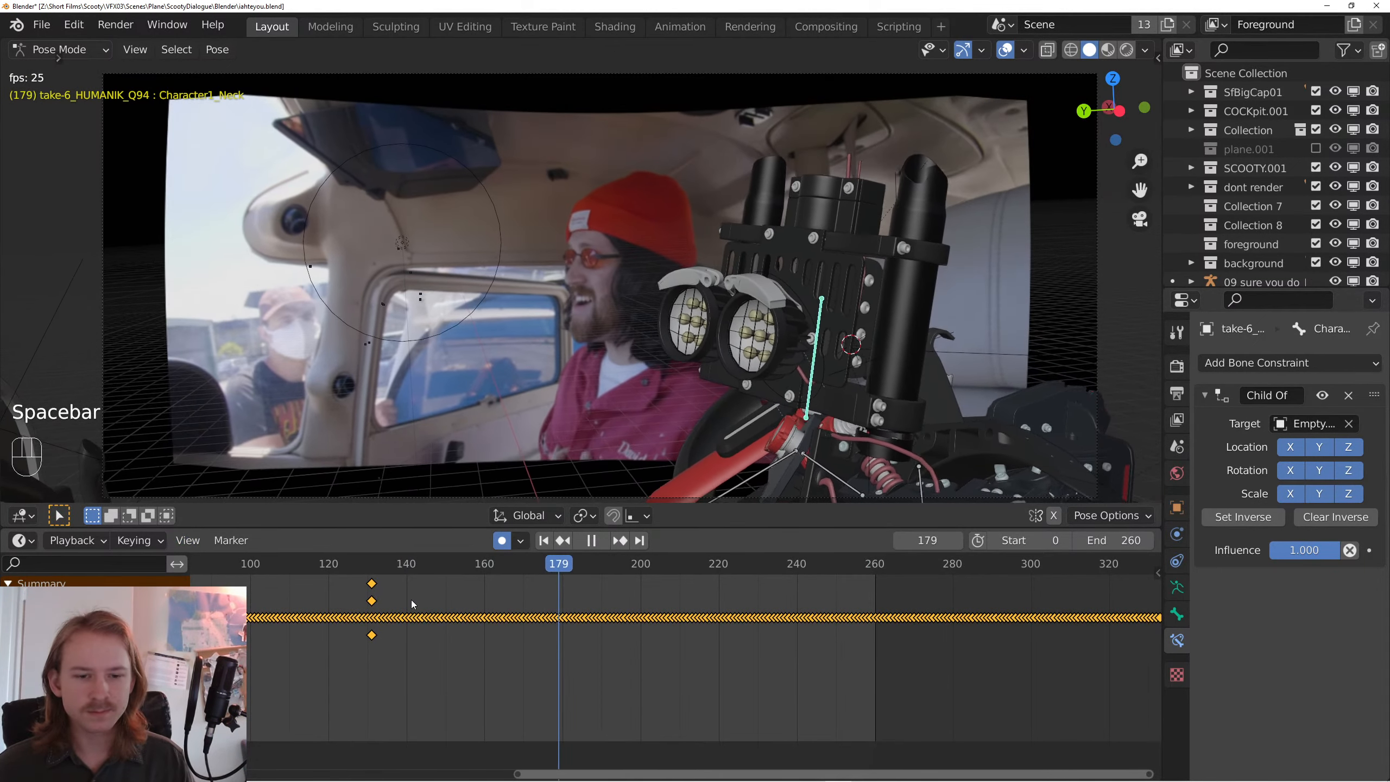
key("space")
scroll(412, 599, "left", 3)
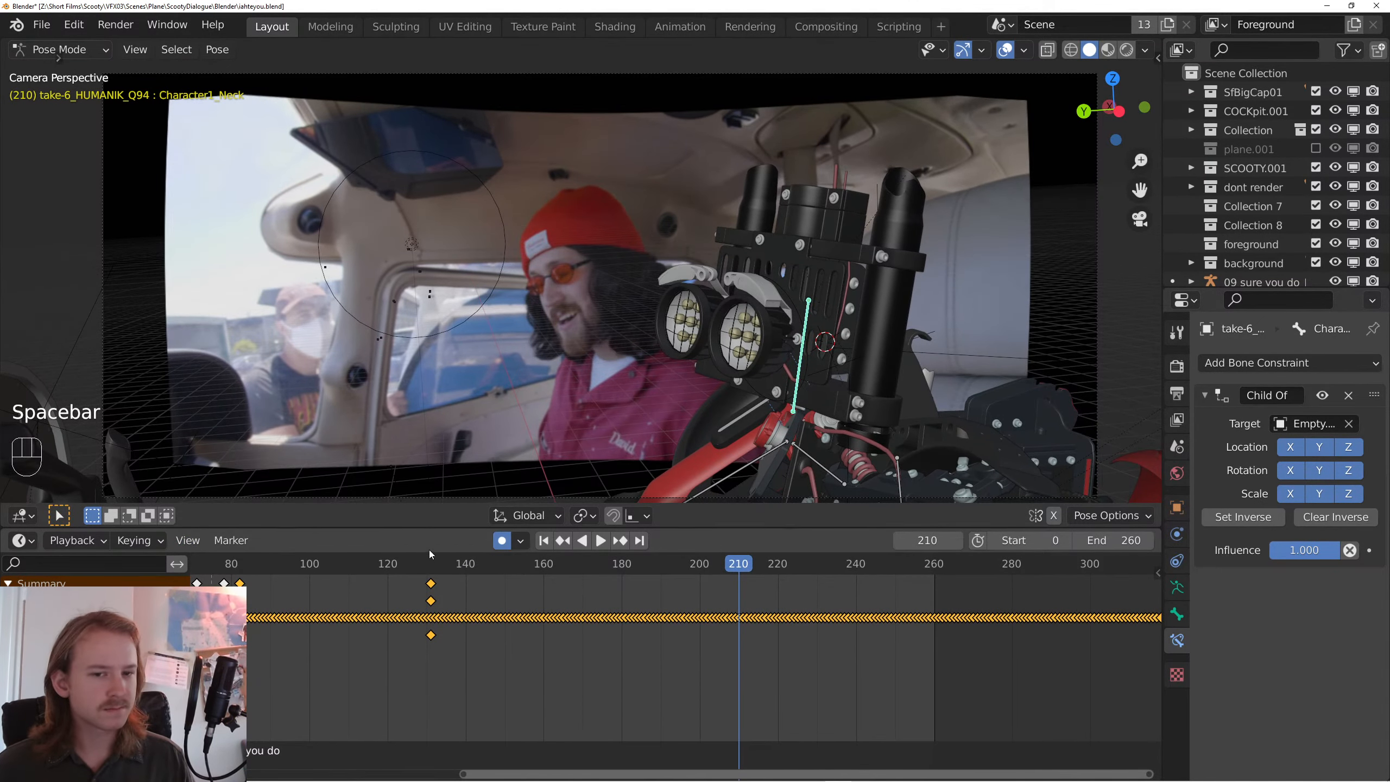
left_click(430, 565)
key("space")
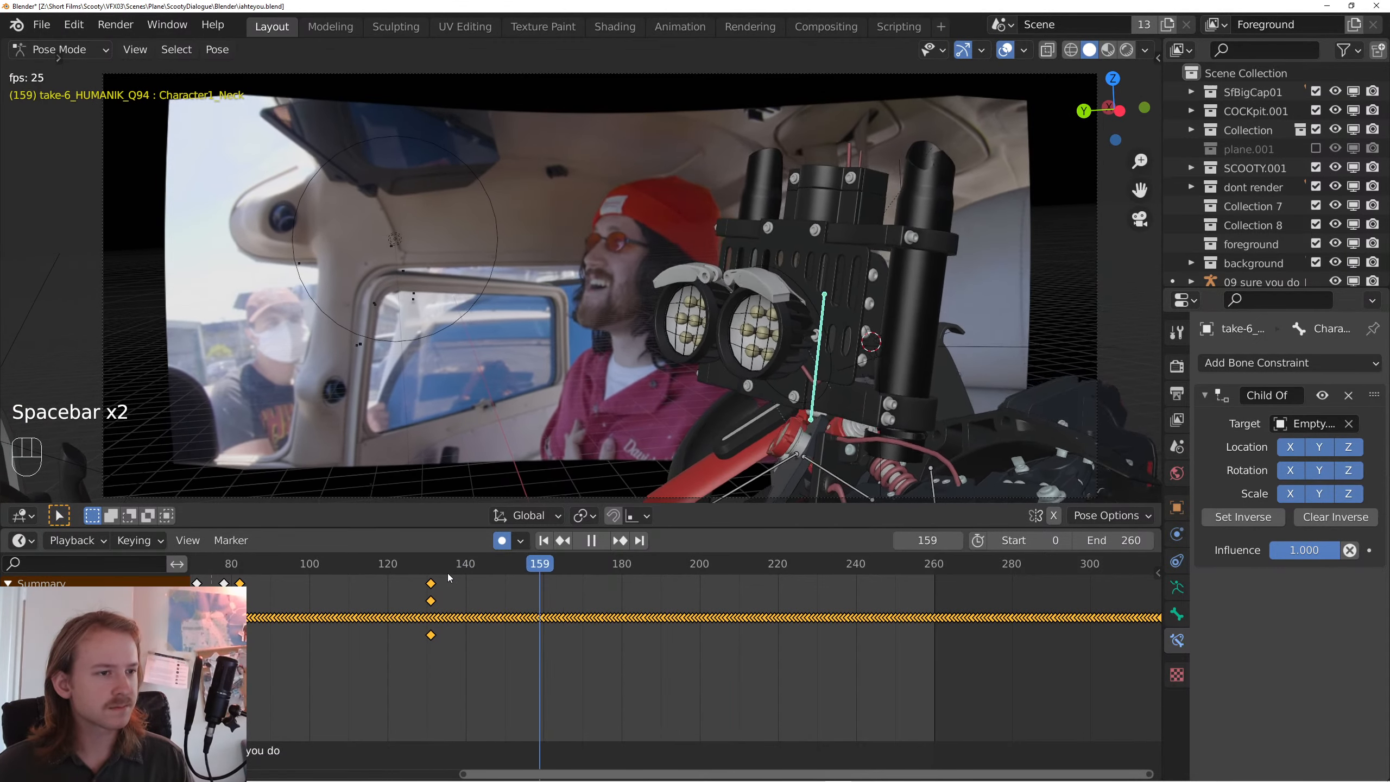
- Switch the armature from Pose Mode to Object Mode and play the shot on to frame 178
key("space")
key("ctrl+Tab")
key("space")
key("space")
scroll(438, 596, "left", 5)
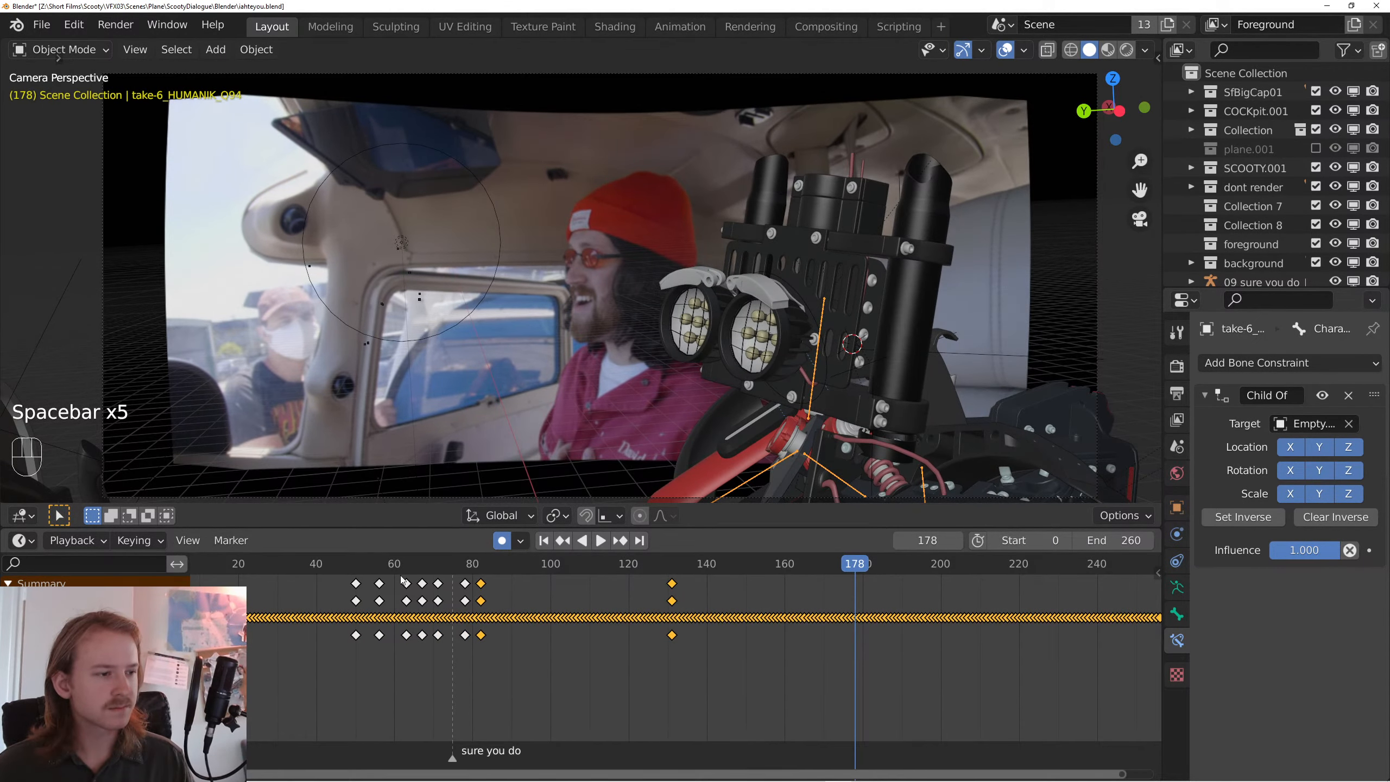
- At frame 183, raise the take-6_HUMANIK_Q94 armature slightly along global Z to add an auto-keyed position
left_click(458, 566)
scroll(465, 597, "down", 5)
scroll(492, 602, "left", 4)
left_click_drag(642, 566, 907, 577)
key("g")
key("z")
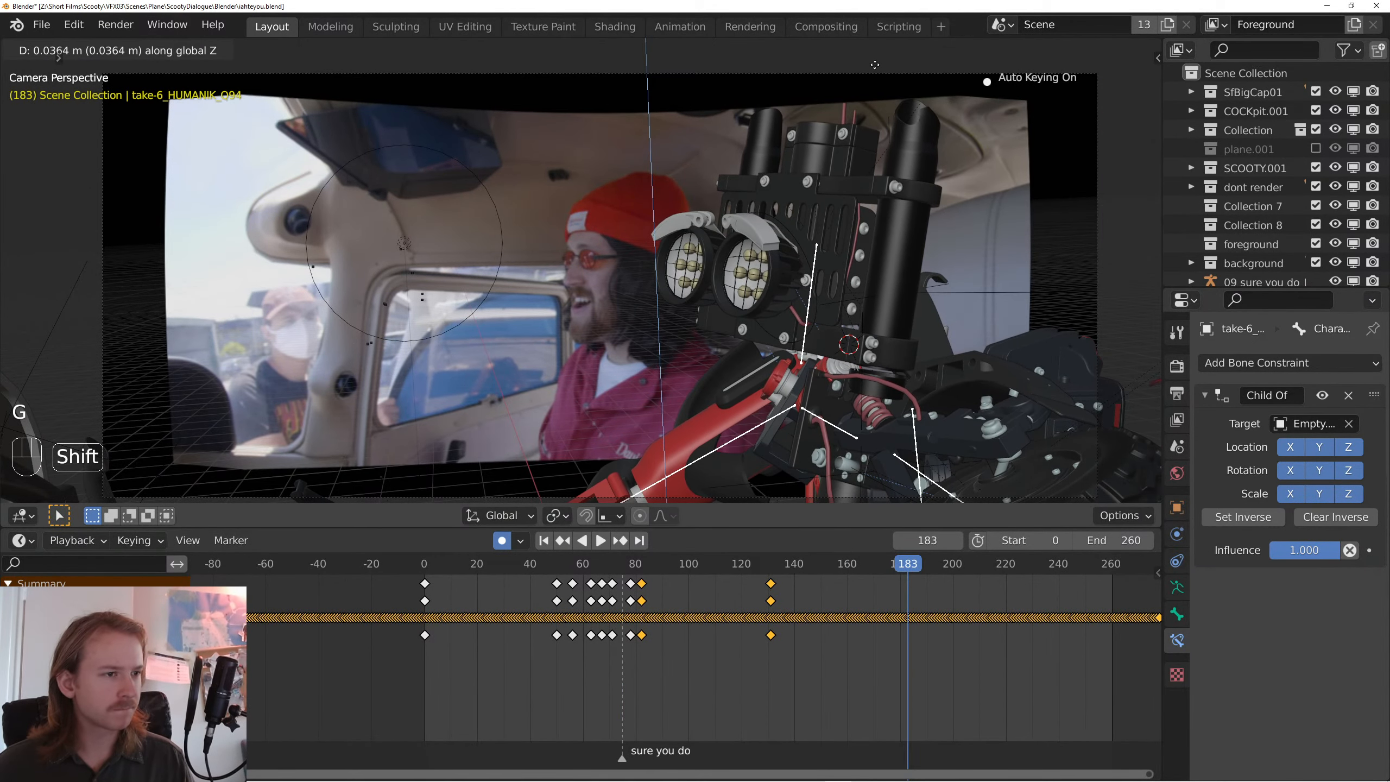
left_click(869, 452)
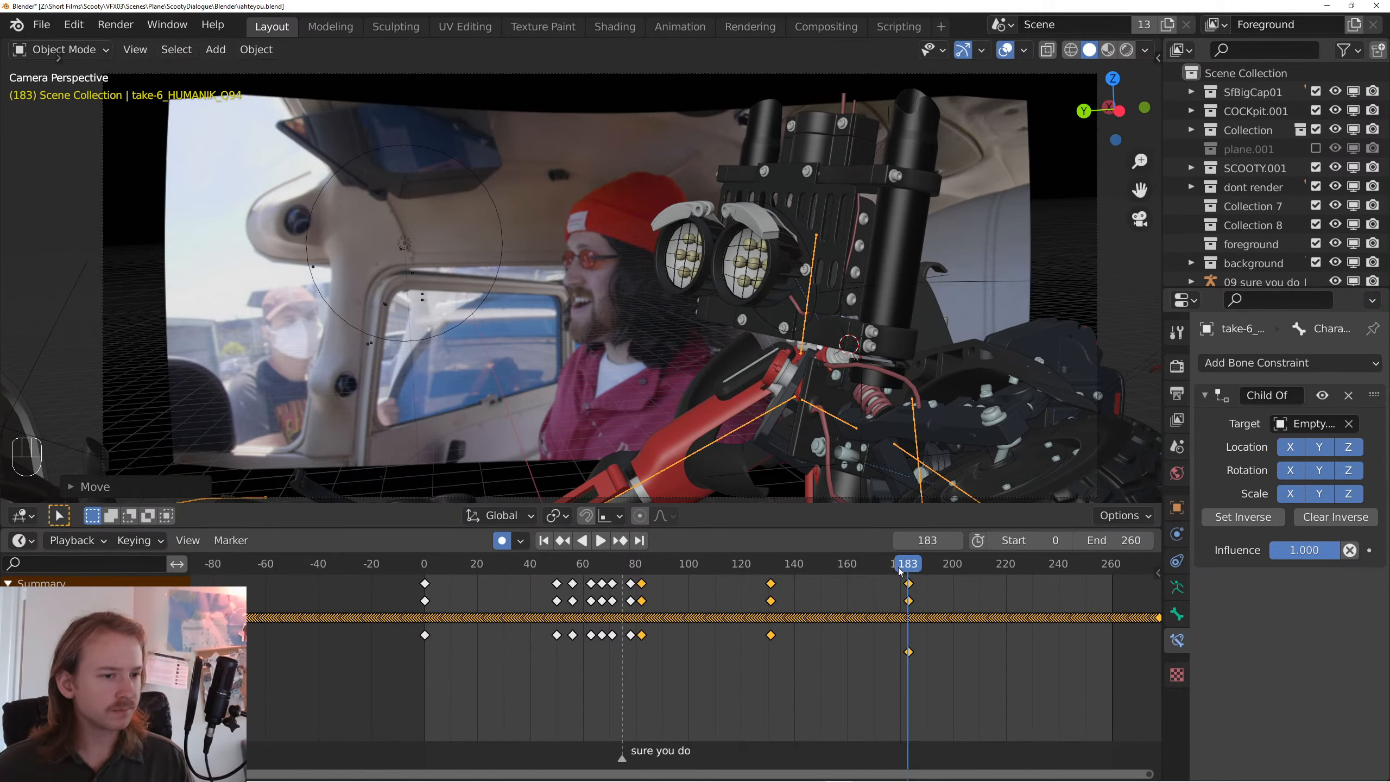
- At frame 29, key a location for the armature constrained to global Z
left_click_drag(899, 572, 501, 593)
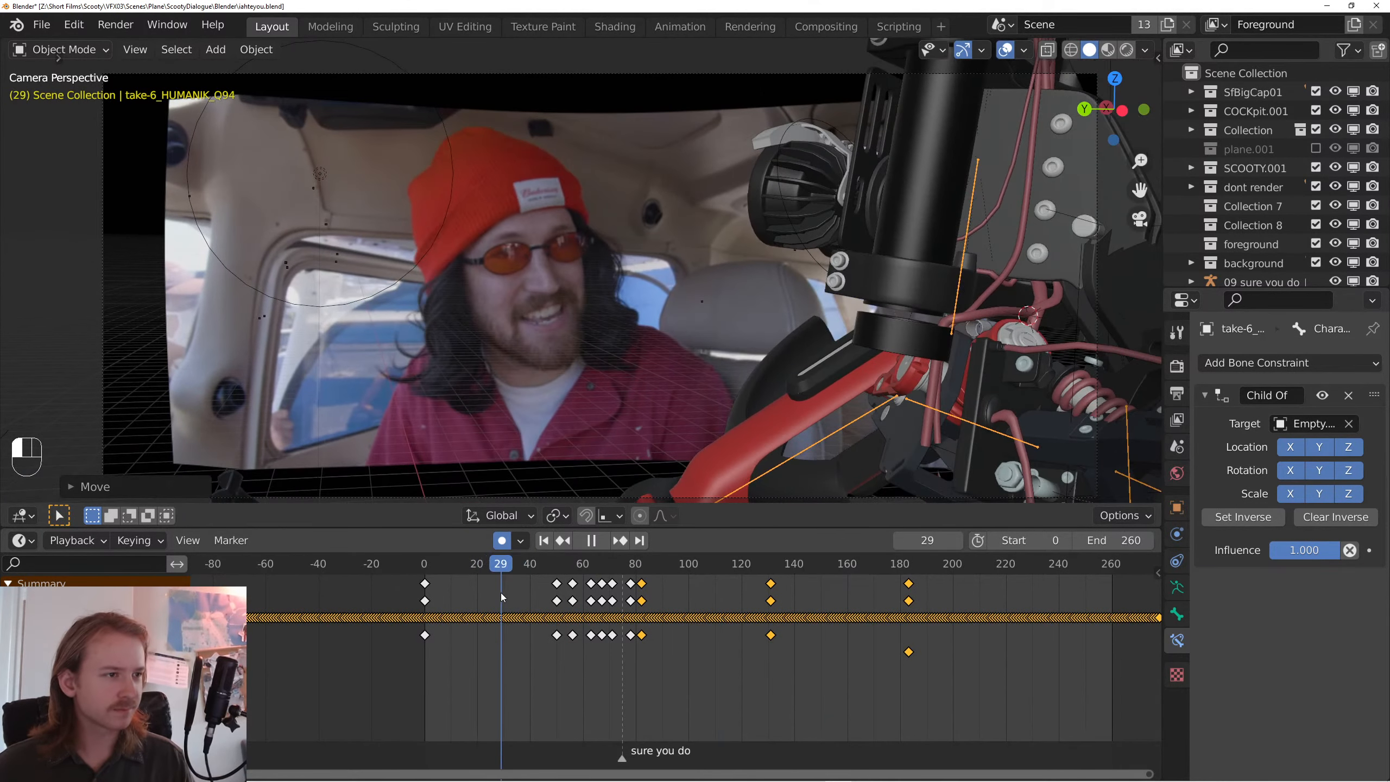
key("g")
key("z")
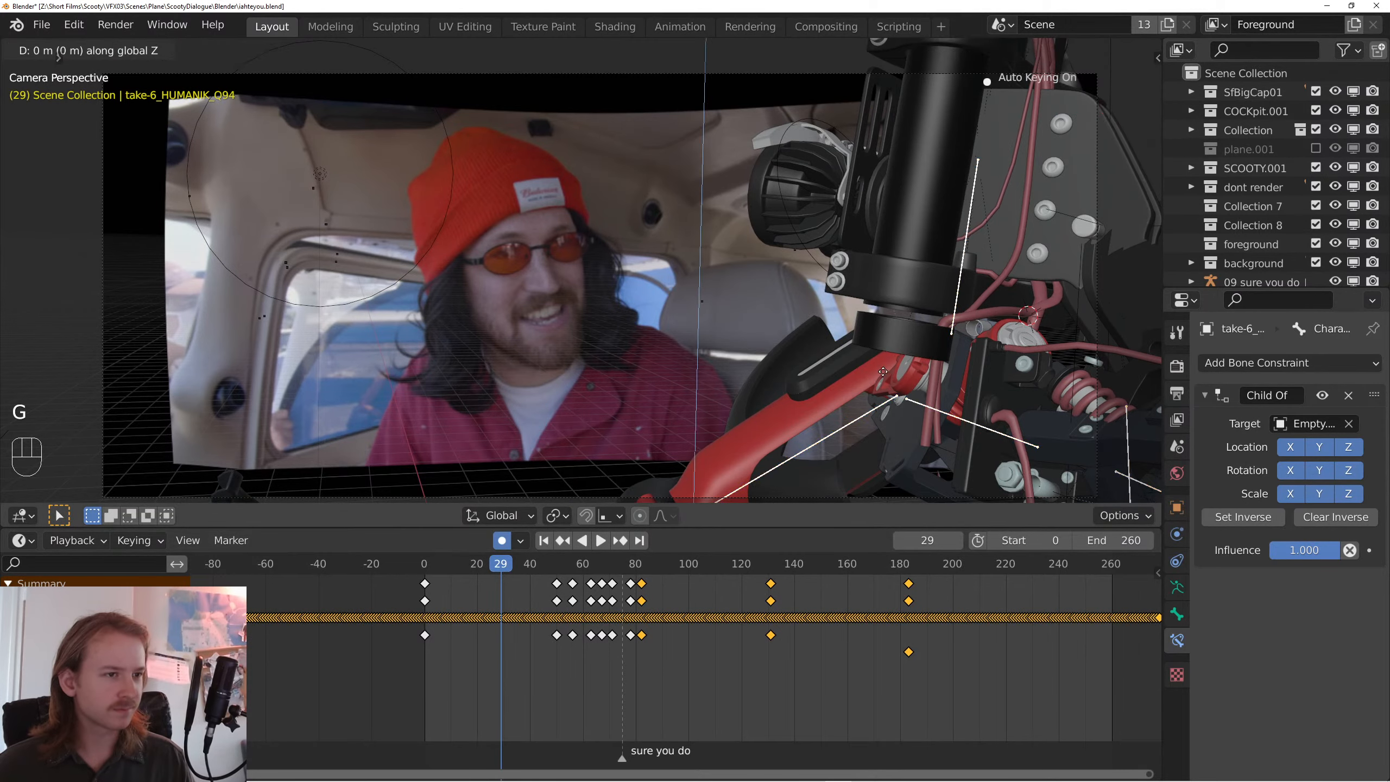
- Switch the armature to Pose Mode and play through the shot to review the robot's framing and head movement
key("space")
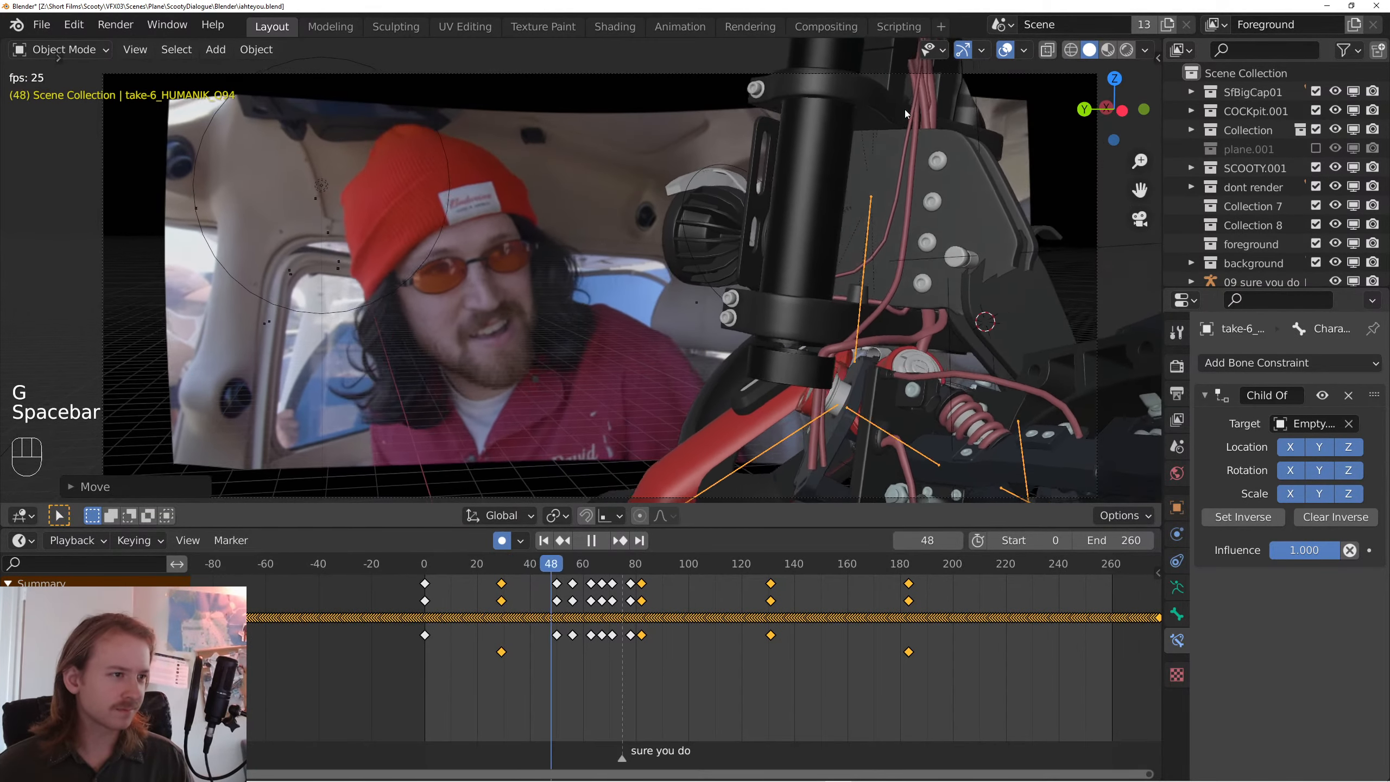
key("ctrl+Tab")
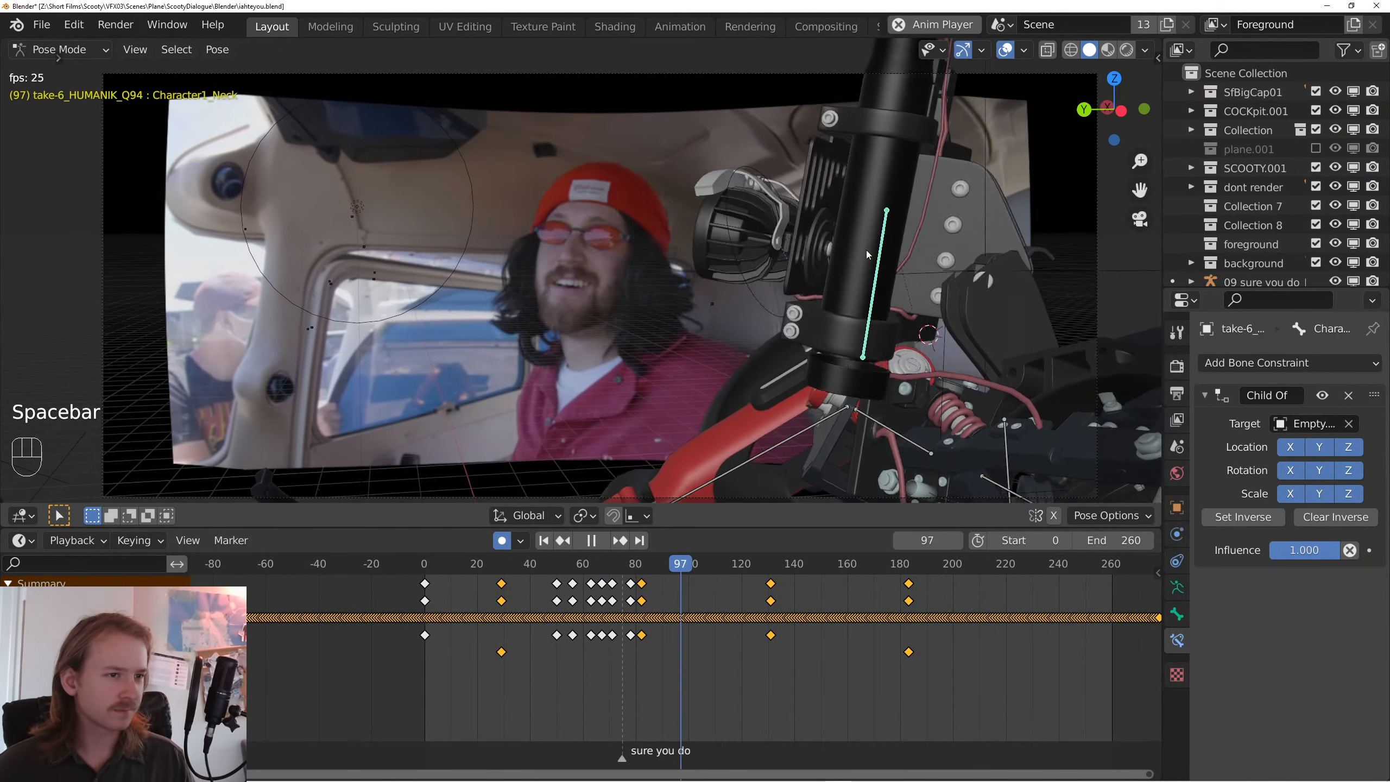
key("space")
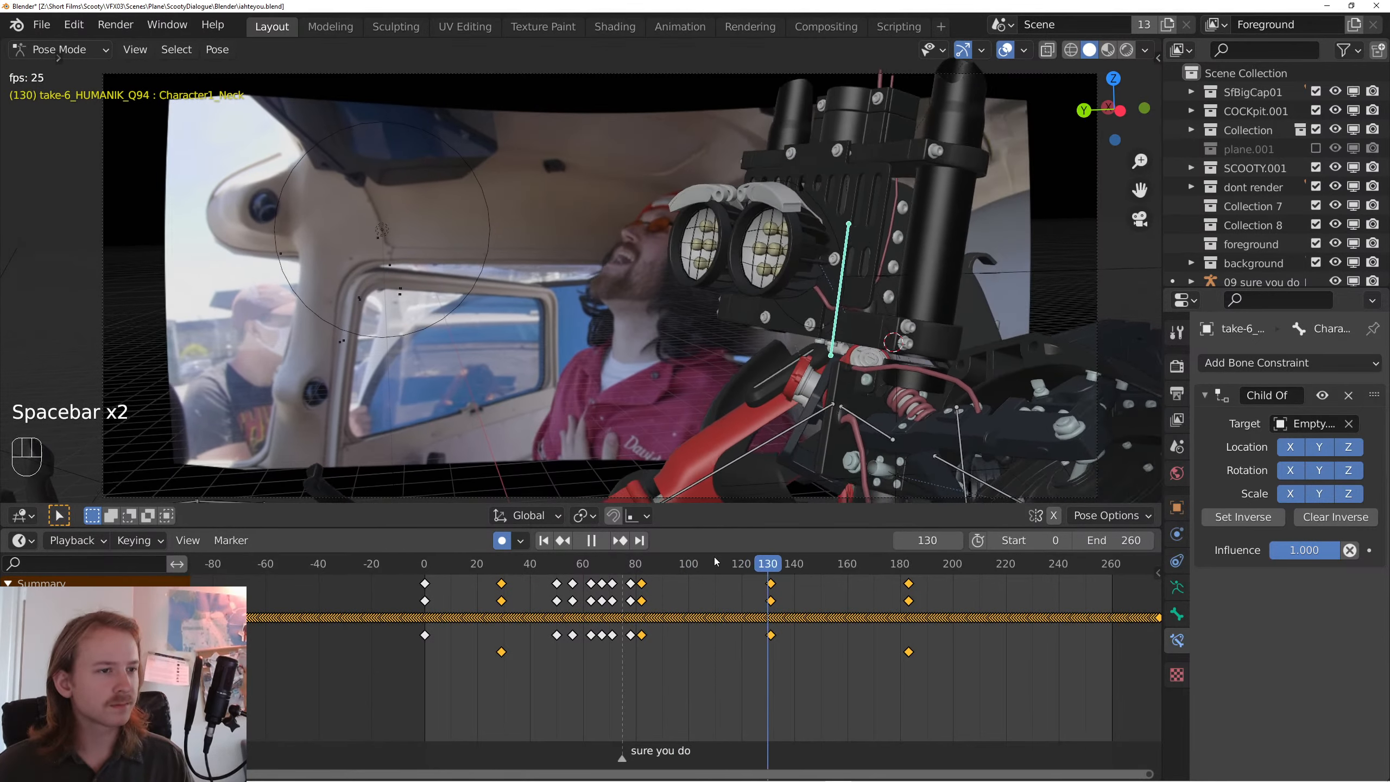
key("space")
left_click(553, 566)
key("space")
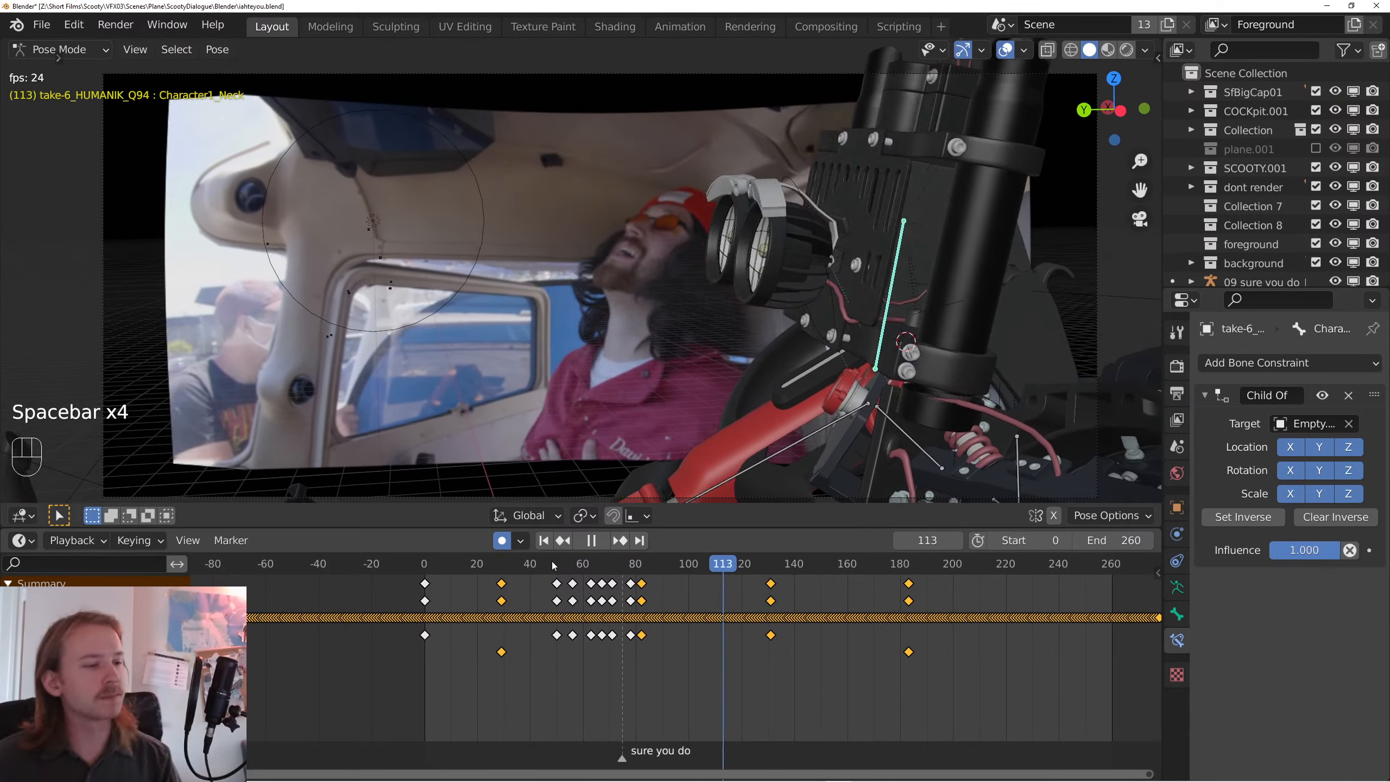
key("space")
key("space")
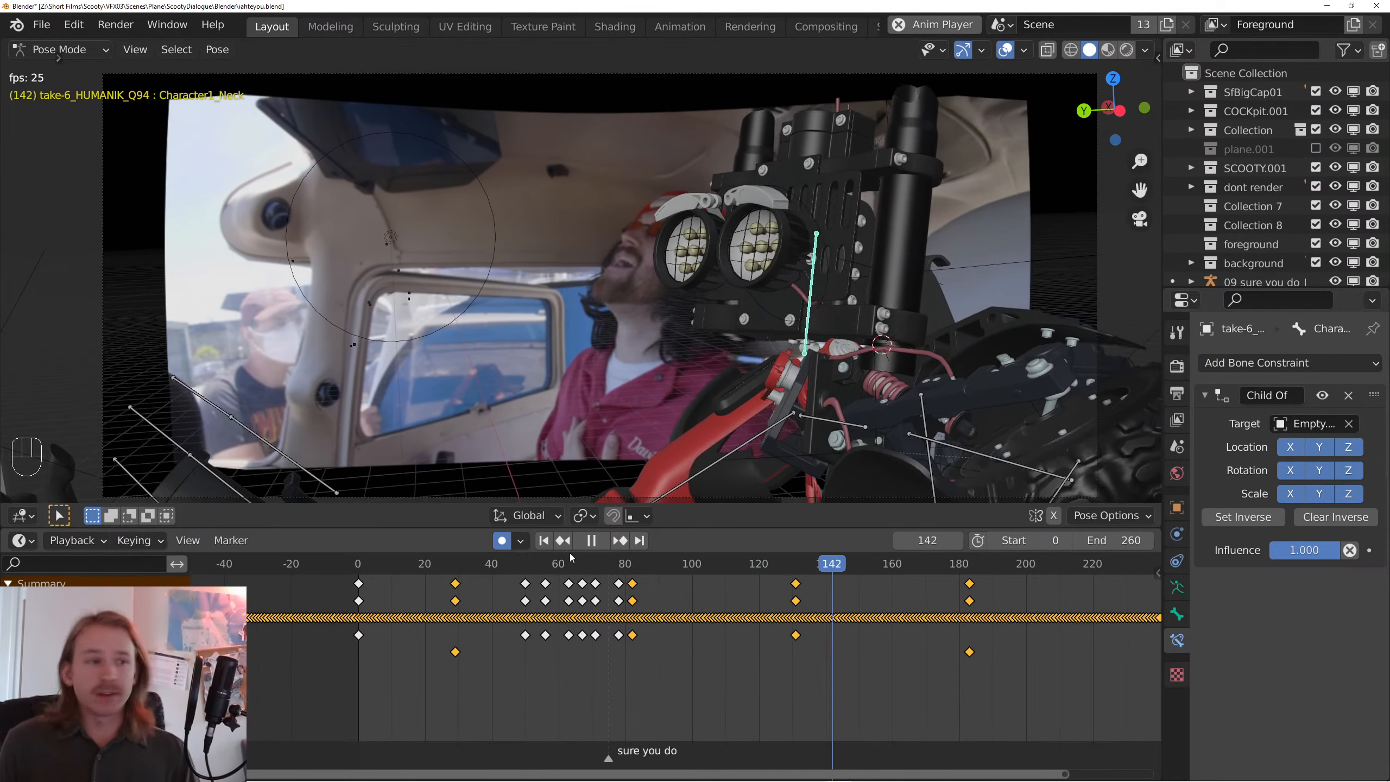
left_click(569, 555)
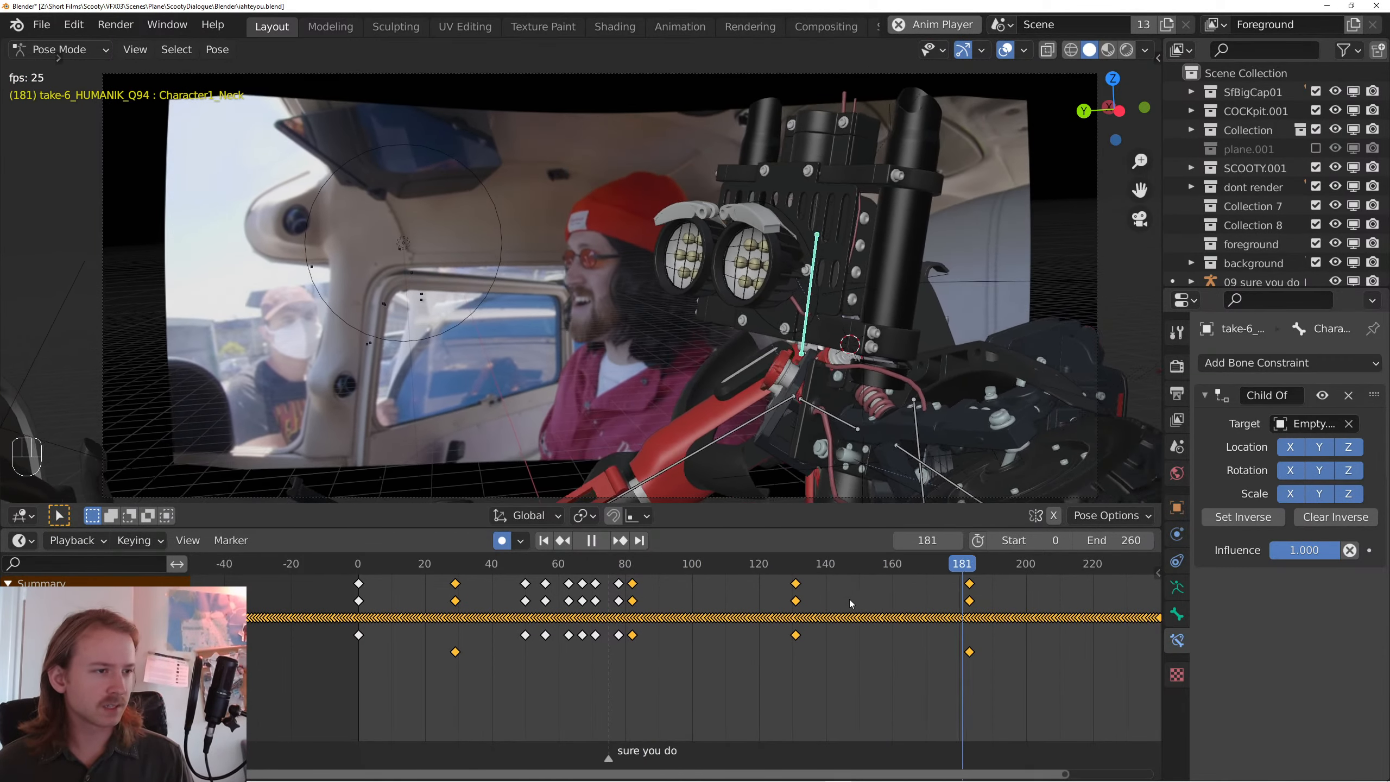
left_click_drag(877, 646, 834, 656)
key("space")
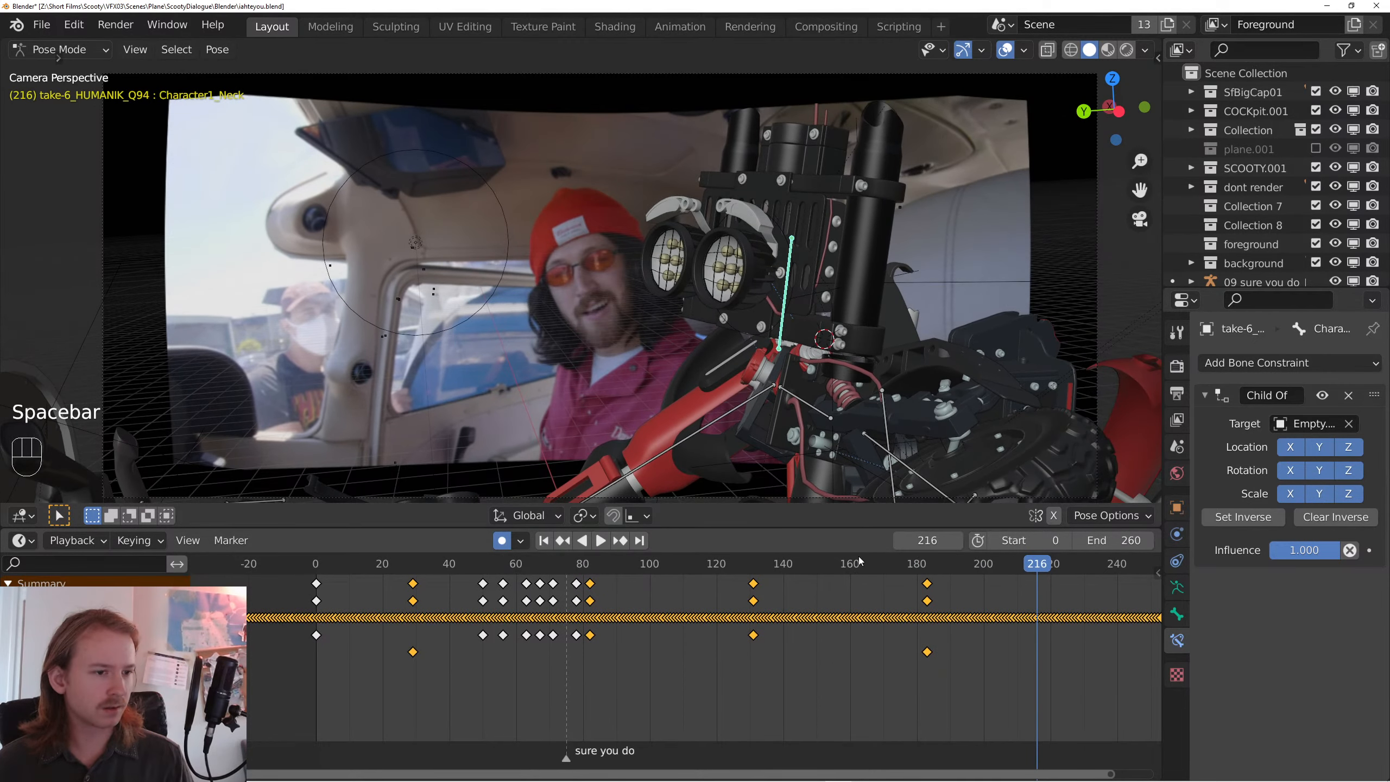
- Delete the row of separate armature keyframes spanning frames 0 to 131 and go to frame 0
left_click_drag(862, 563, 521, 595)
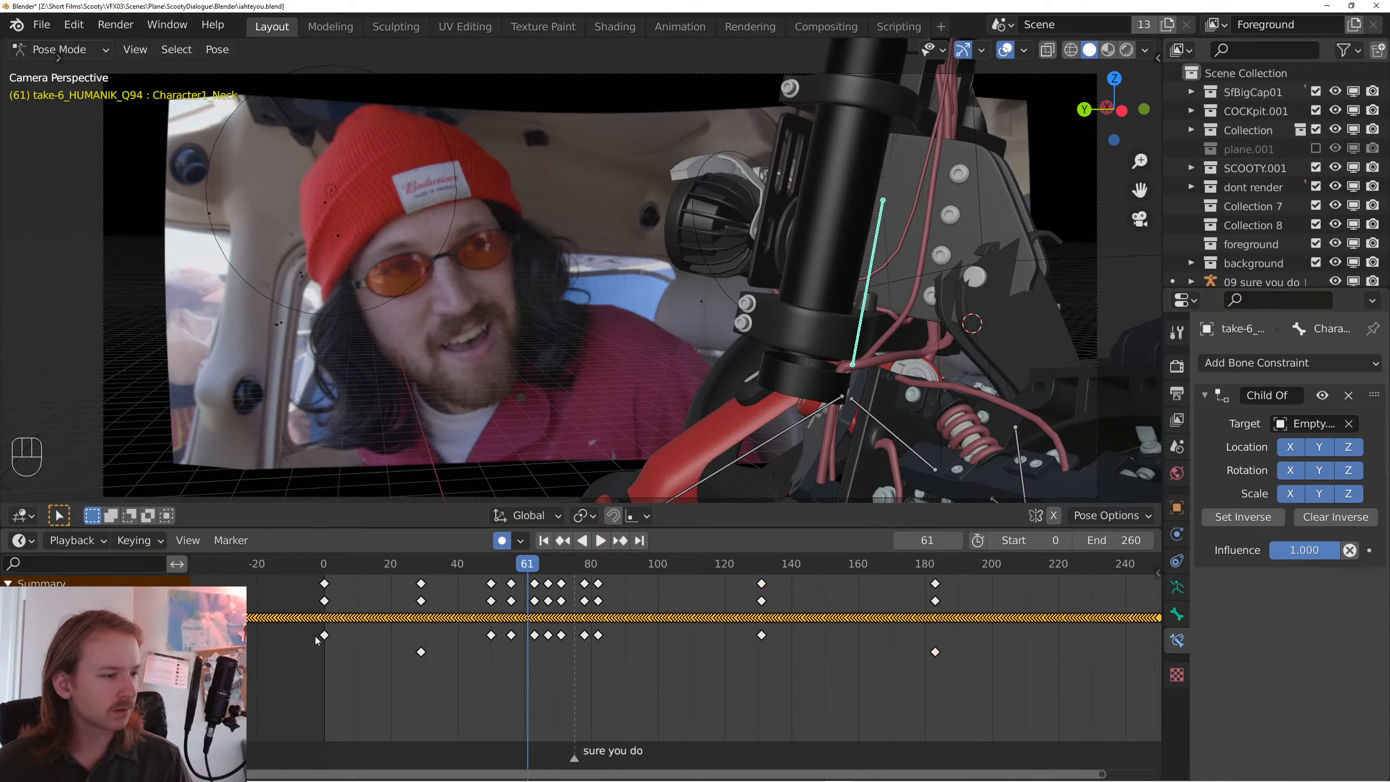
left_click_drag(315, 637, 1029, 637)
key("x")
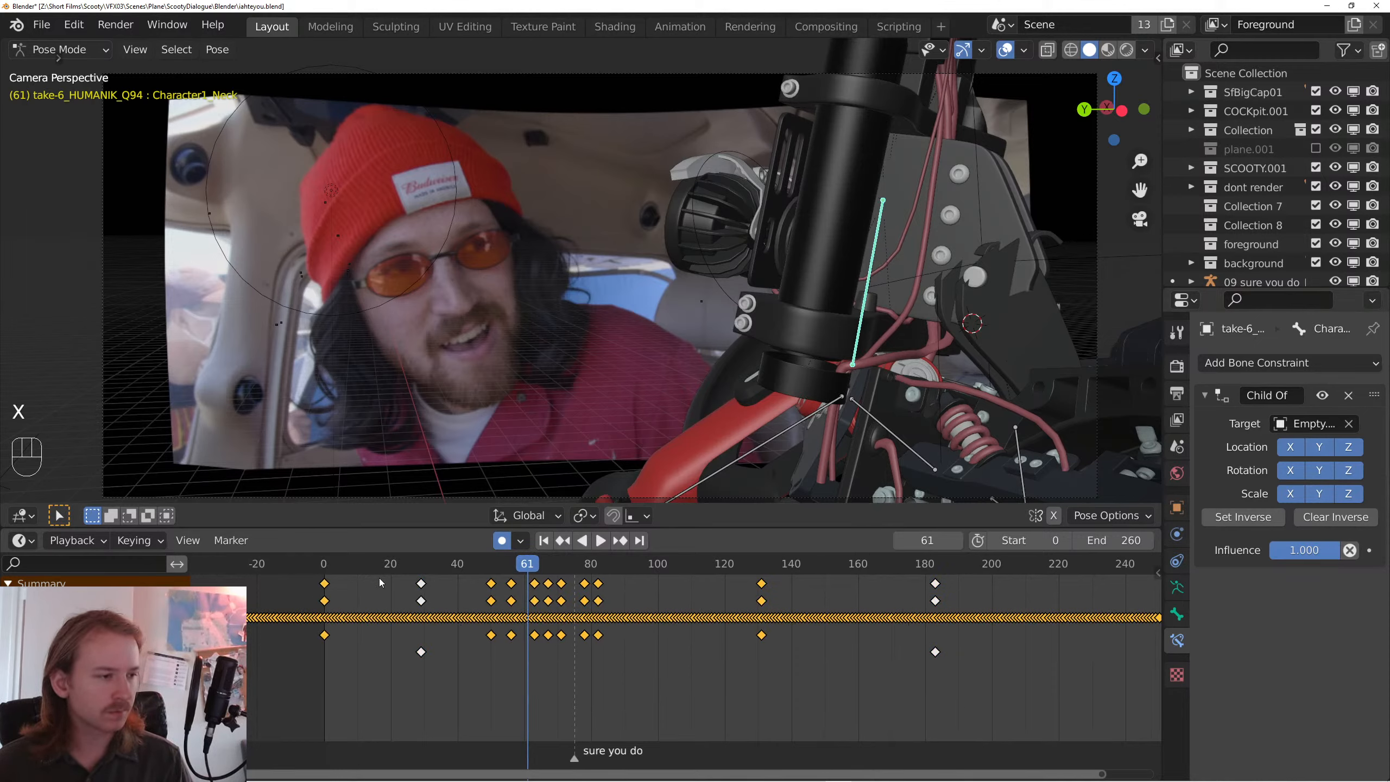
left_click(323, 565)
key("x")
left_click(608, 651)
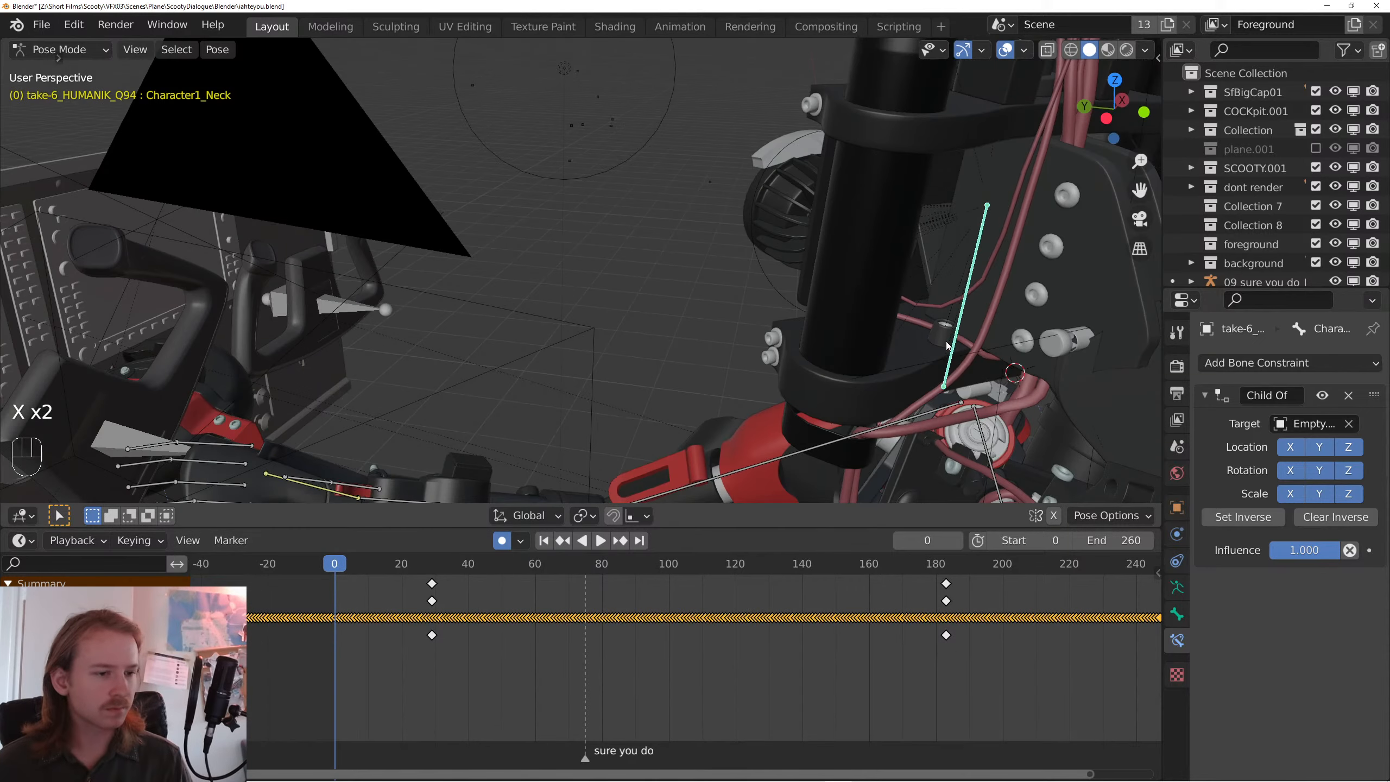
- Inspect the neck bone up close and select Empty.006, its Child Of target, in Object Mode
key("KP_Decimal")
key("KP_Enter")
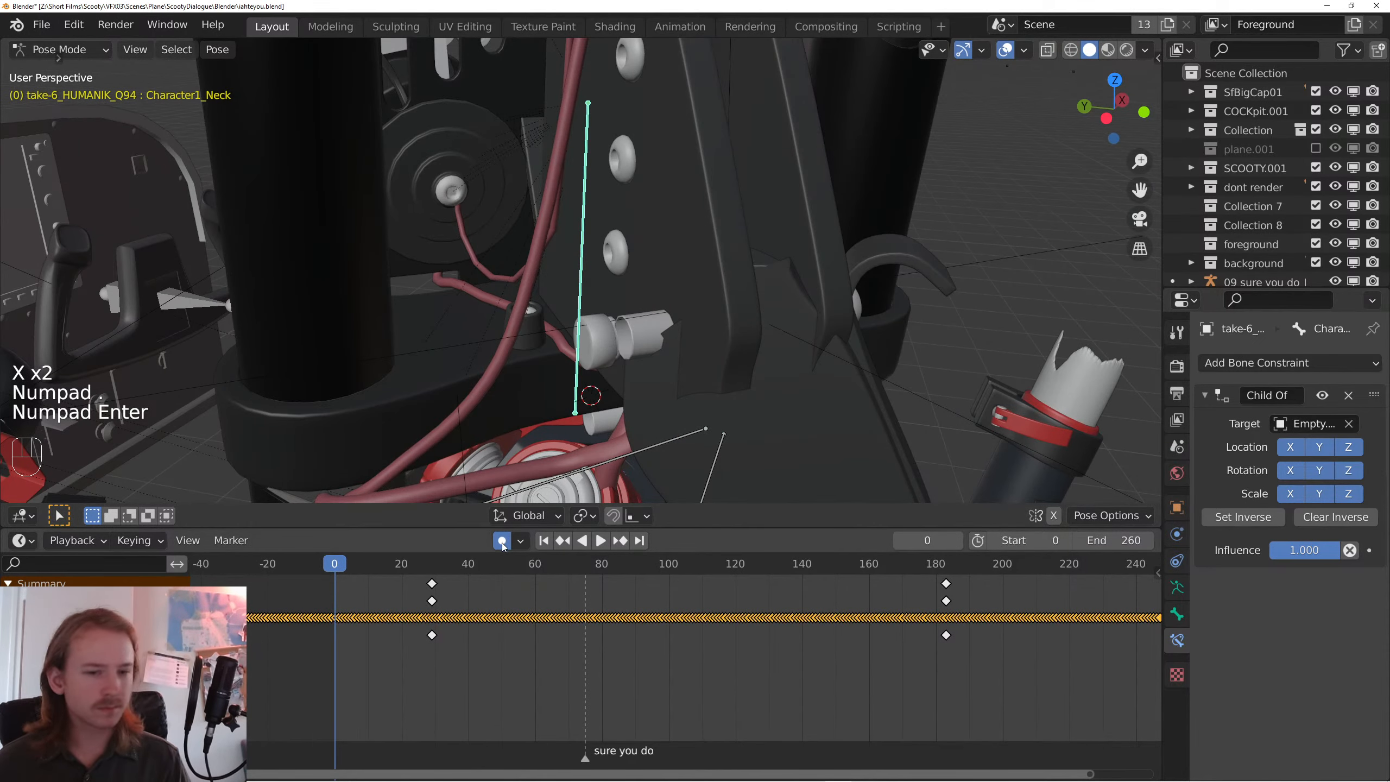
left_click_drag(501, 266, 818, 283)
key("g")
left_click(682, 414)
left_click(851, 241)
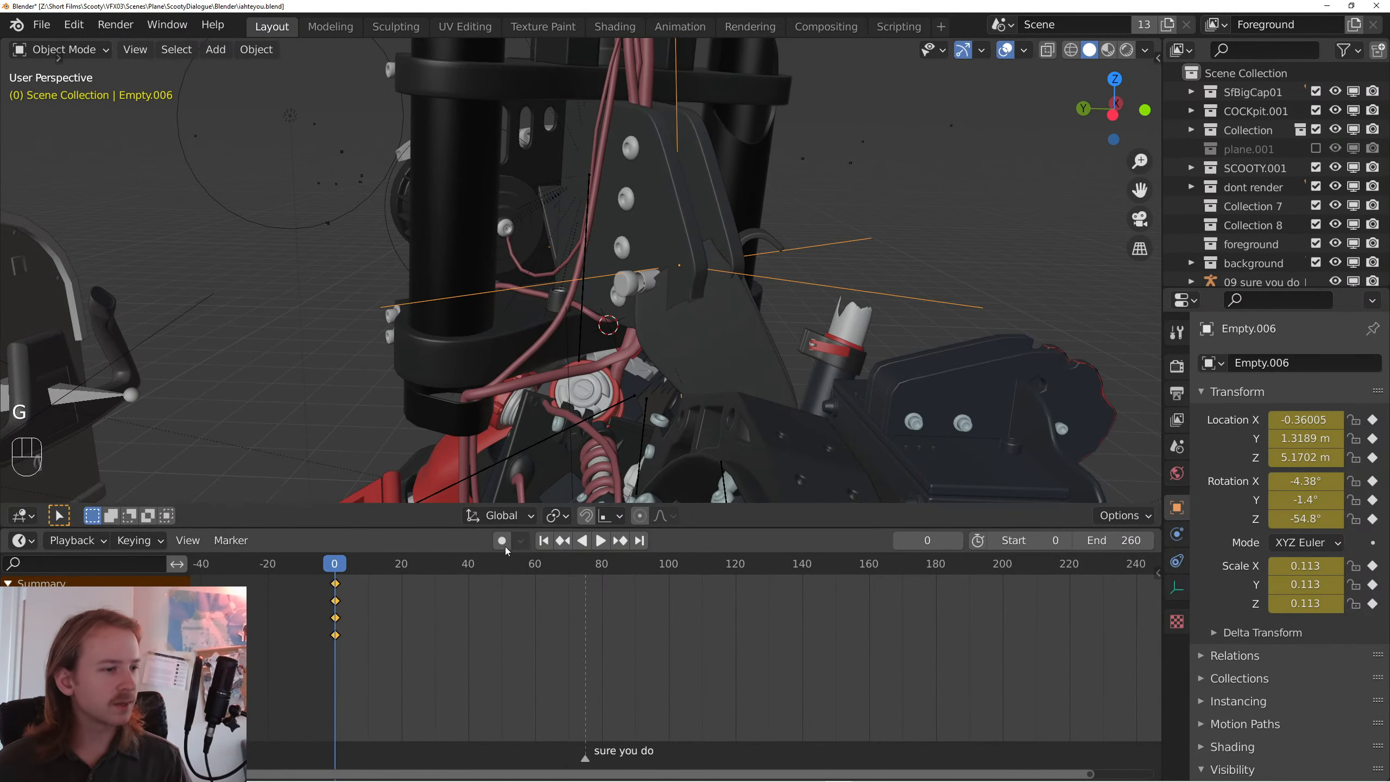
- In camera view at frame 0, rotate Empty.006 to about X -8.71°, Y -3.44°, Z -56.2° to key the head's starting pose
key("KP_0")
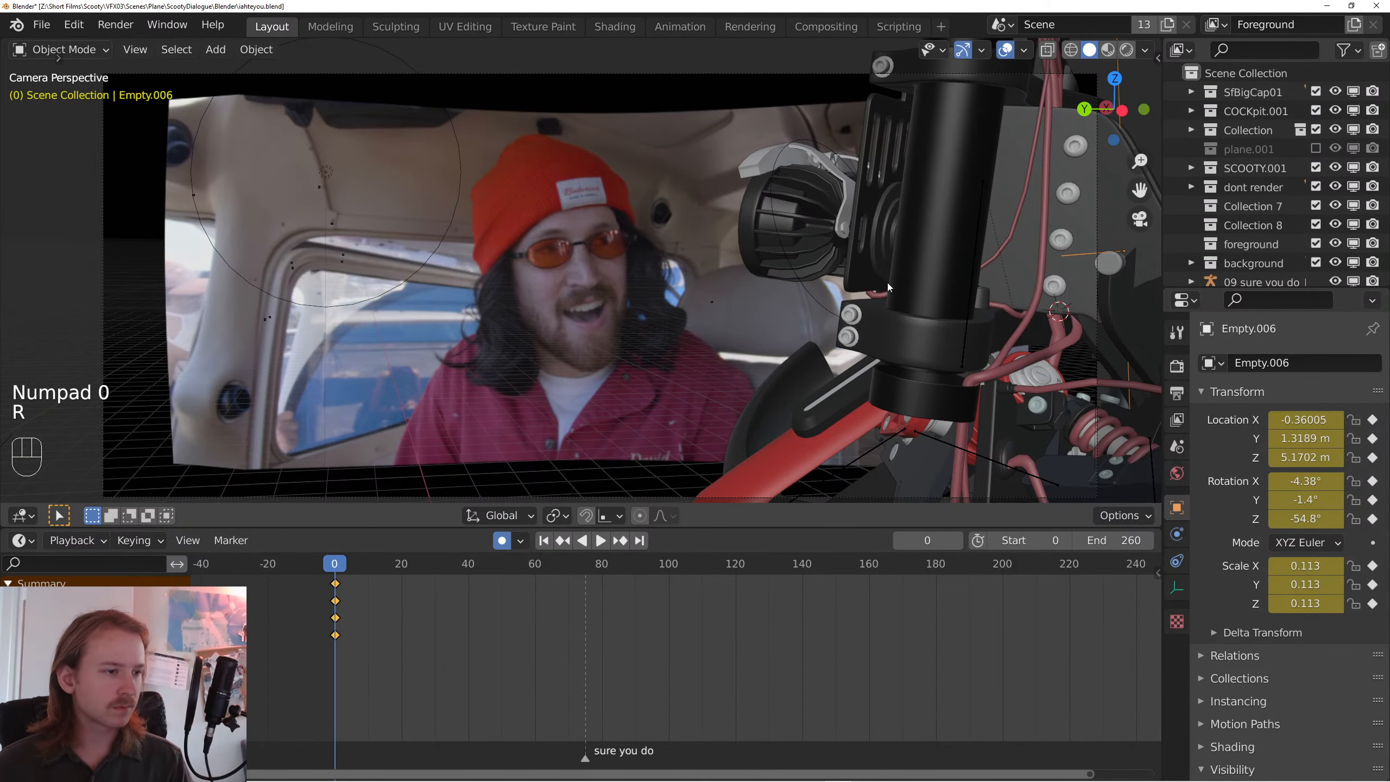
key("r")
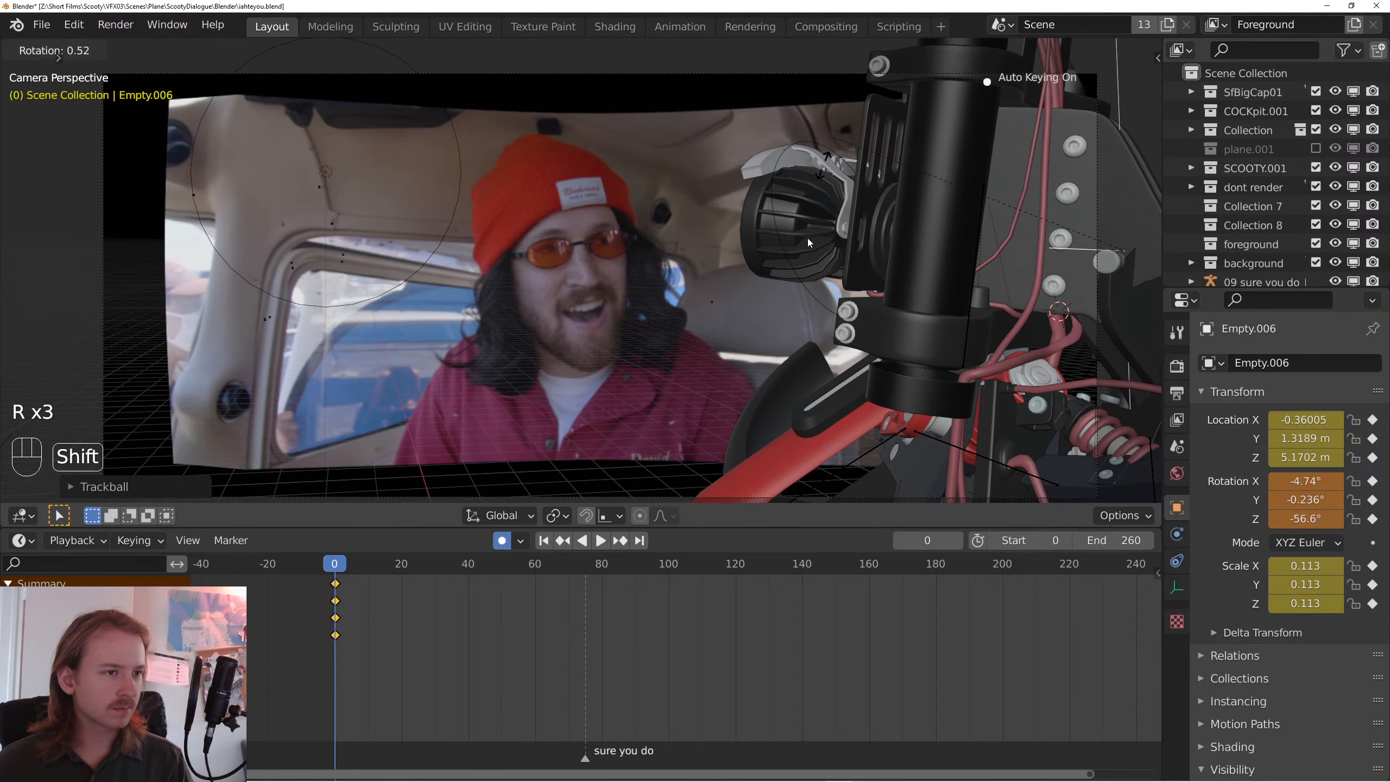
key("r")
left_click(657, 255)
- Advance to frame 55 and key a small trackball rotation of Empty.006
key("space")
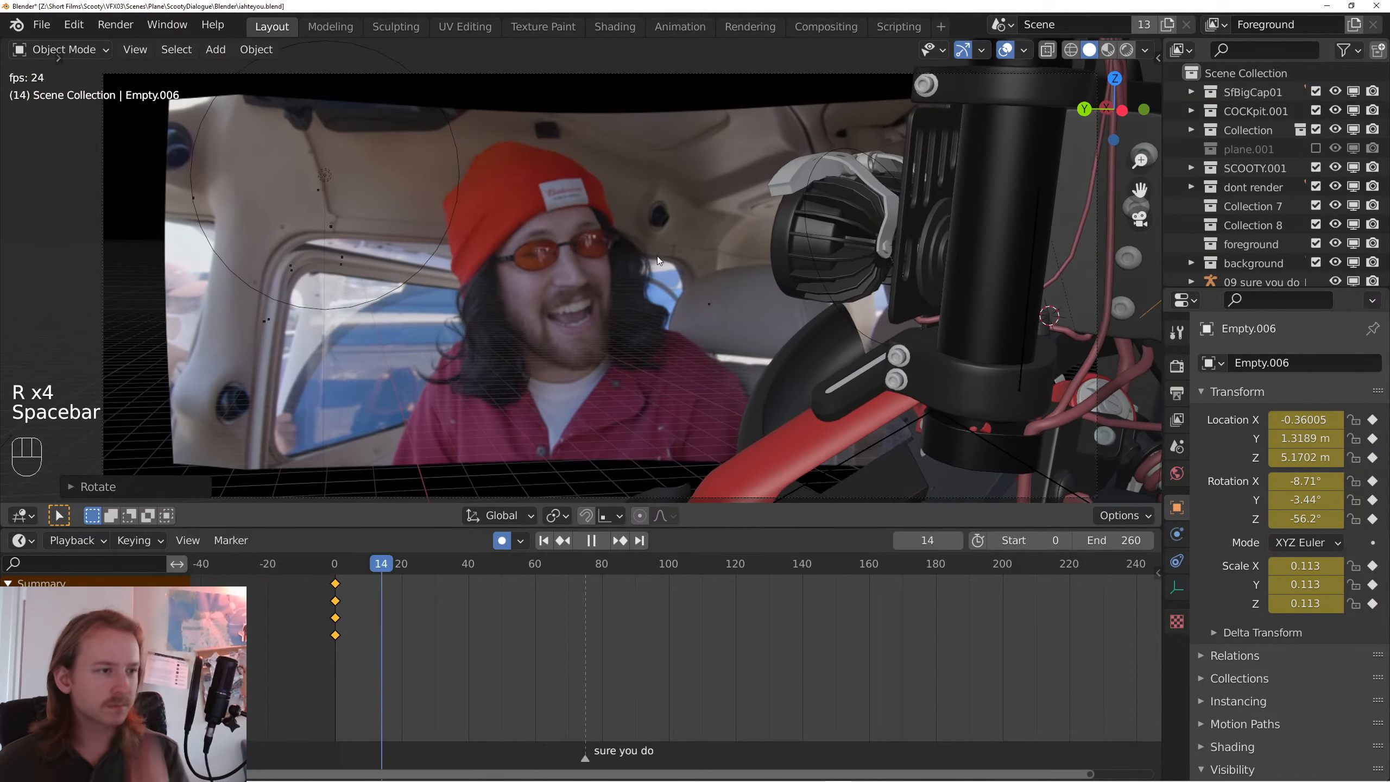
key("space")
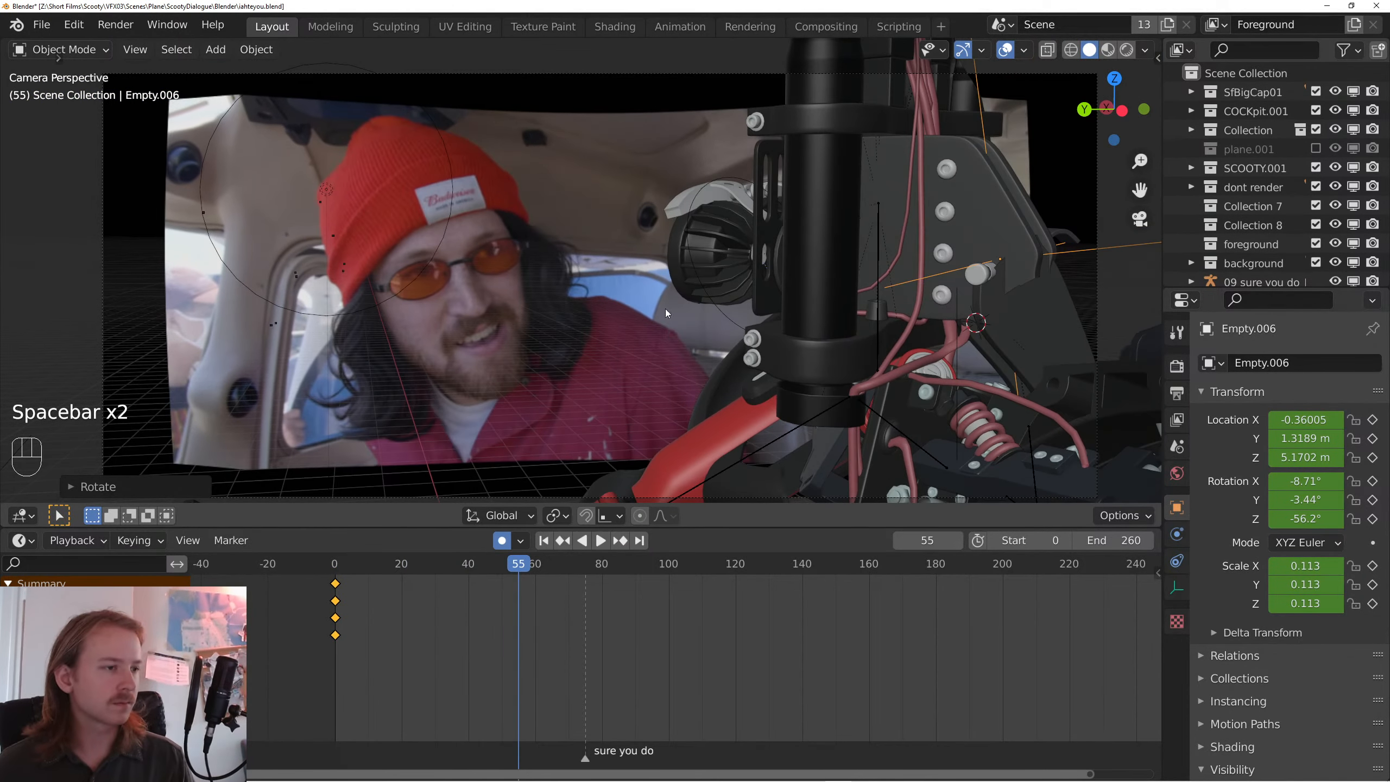
key("r")
key("r")
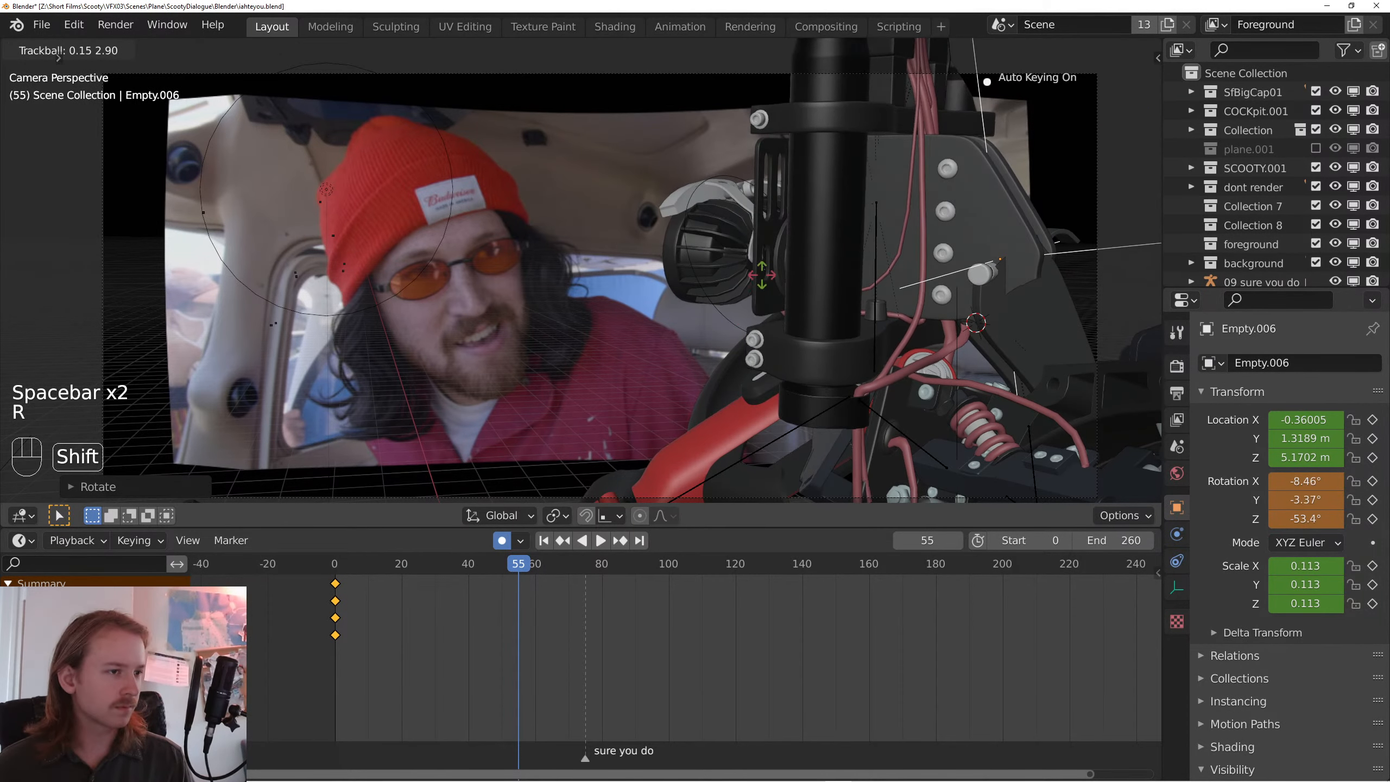
left_click(811, 207)
- Advance to frame 59 and key Empty.006's rotation at about X -3.97°, Y 4.78°, Z -54.1°
key("space")
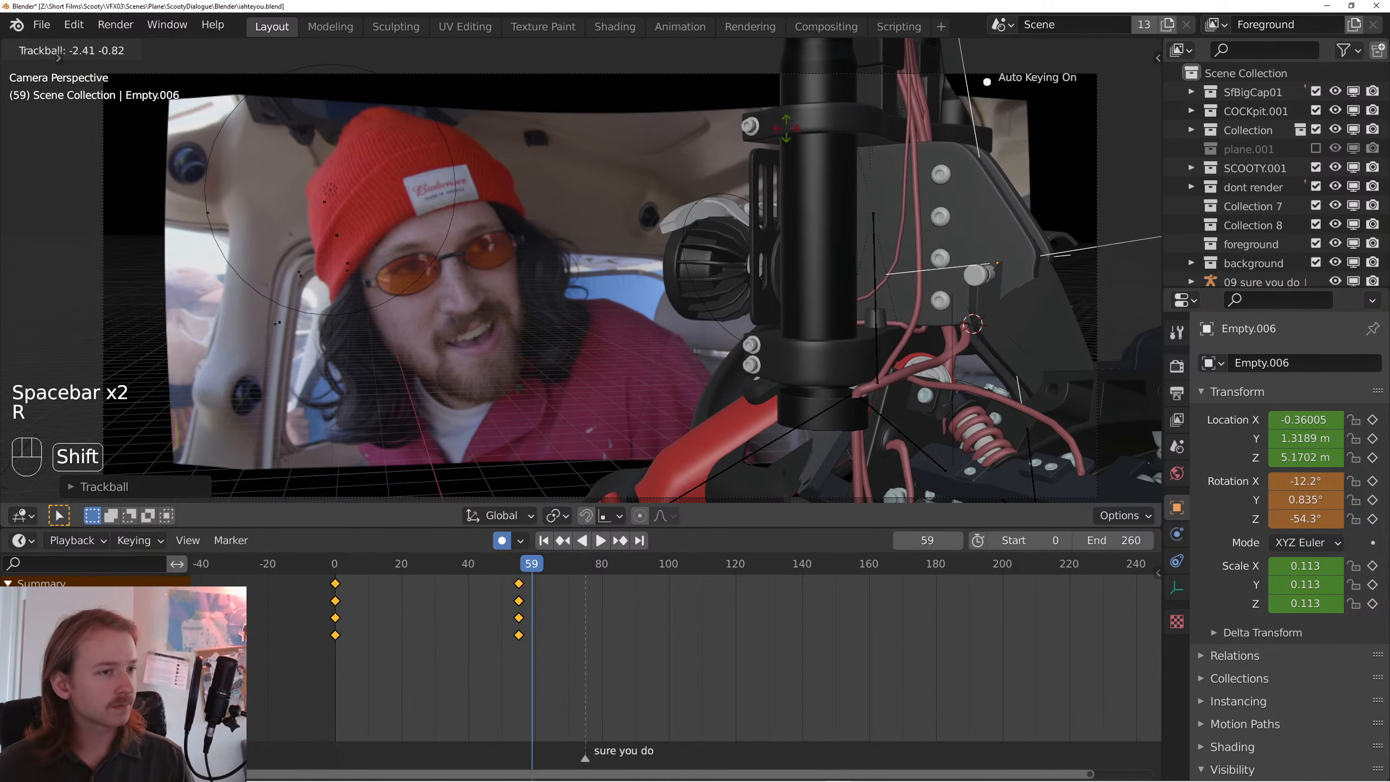
right_click(849, 133)
key("r")
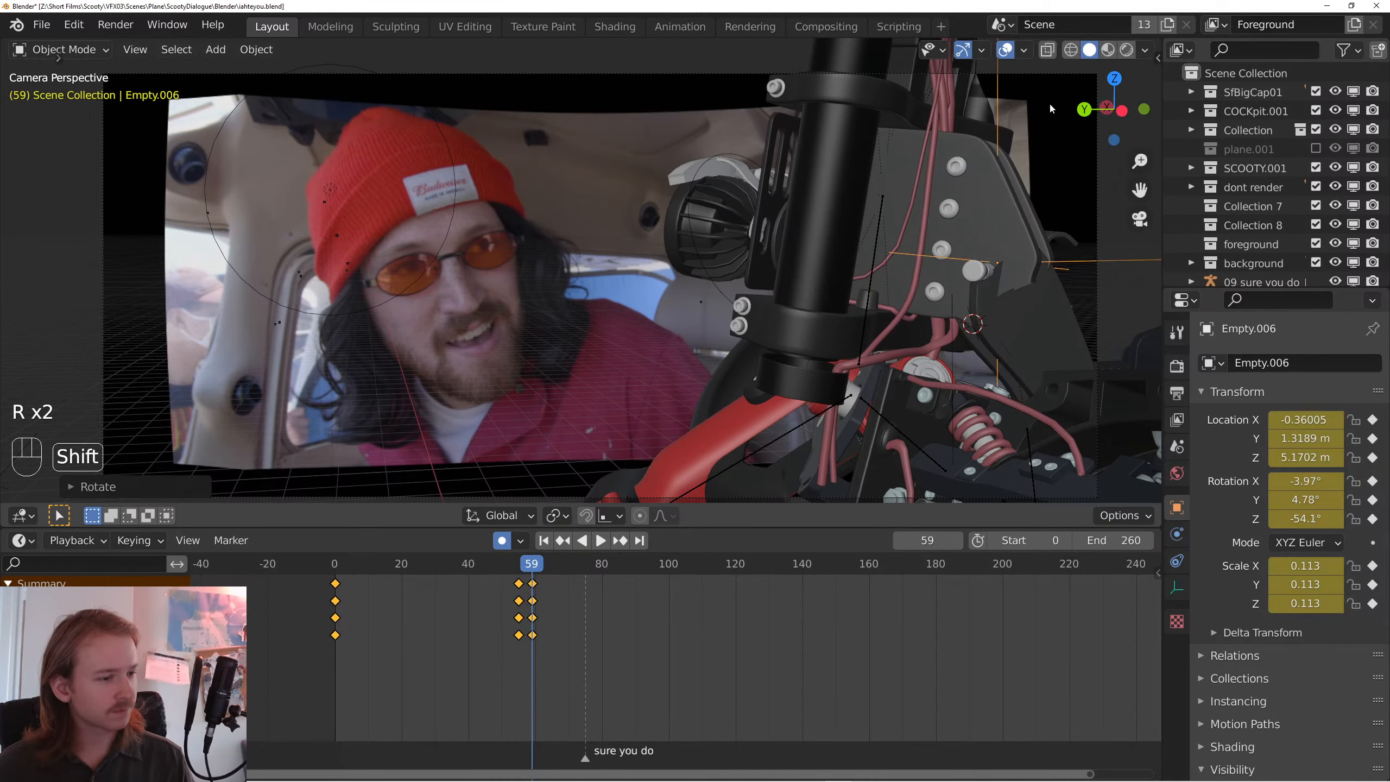
- Shift the Empty.006 keyframes at frames 55 and 59 two frames earlier, to 53 and 57
key("space")
key("space")
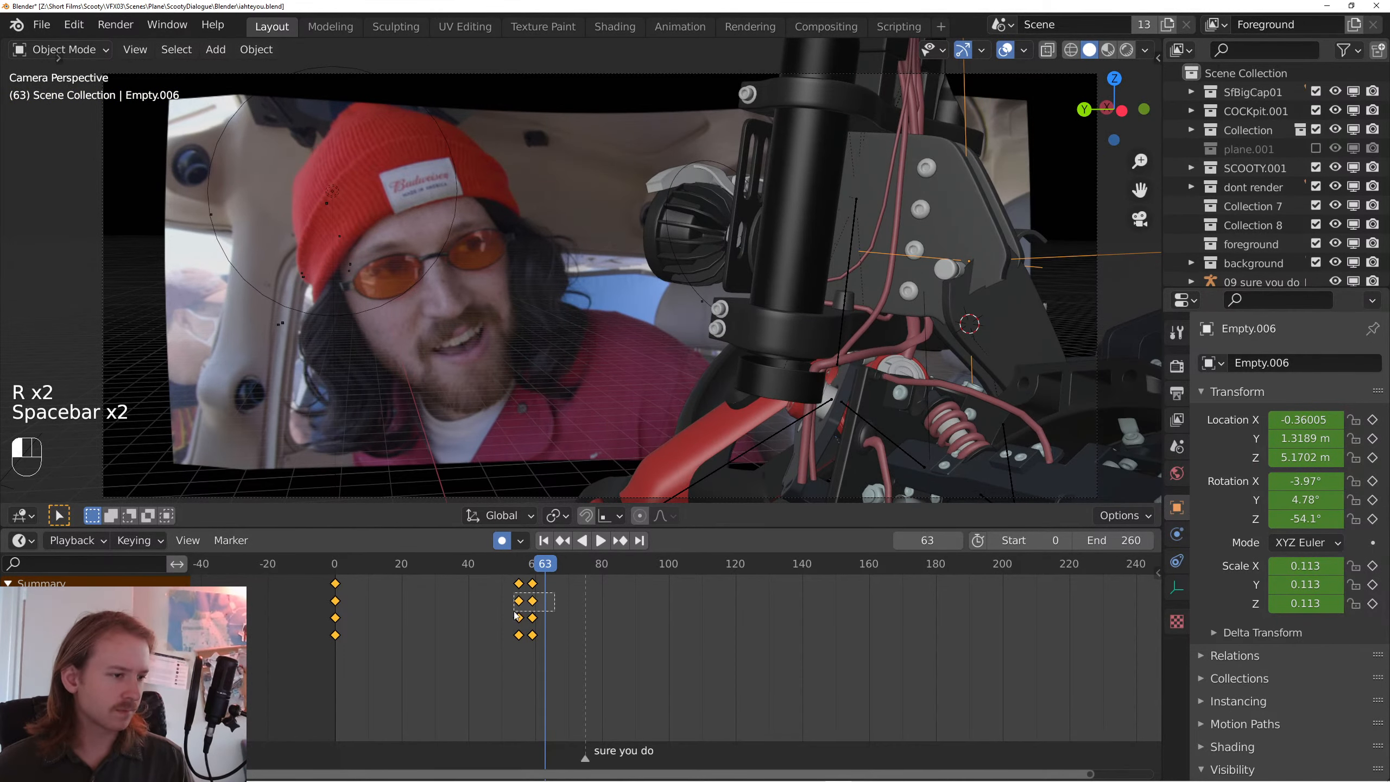
left_click(509, 618)
- Advance to frame 65 and key Empty.006's rotation at about X -8.02°, Y 1.26°, Z -46.1°
key("space")
key("space")
key("r")
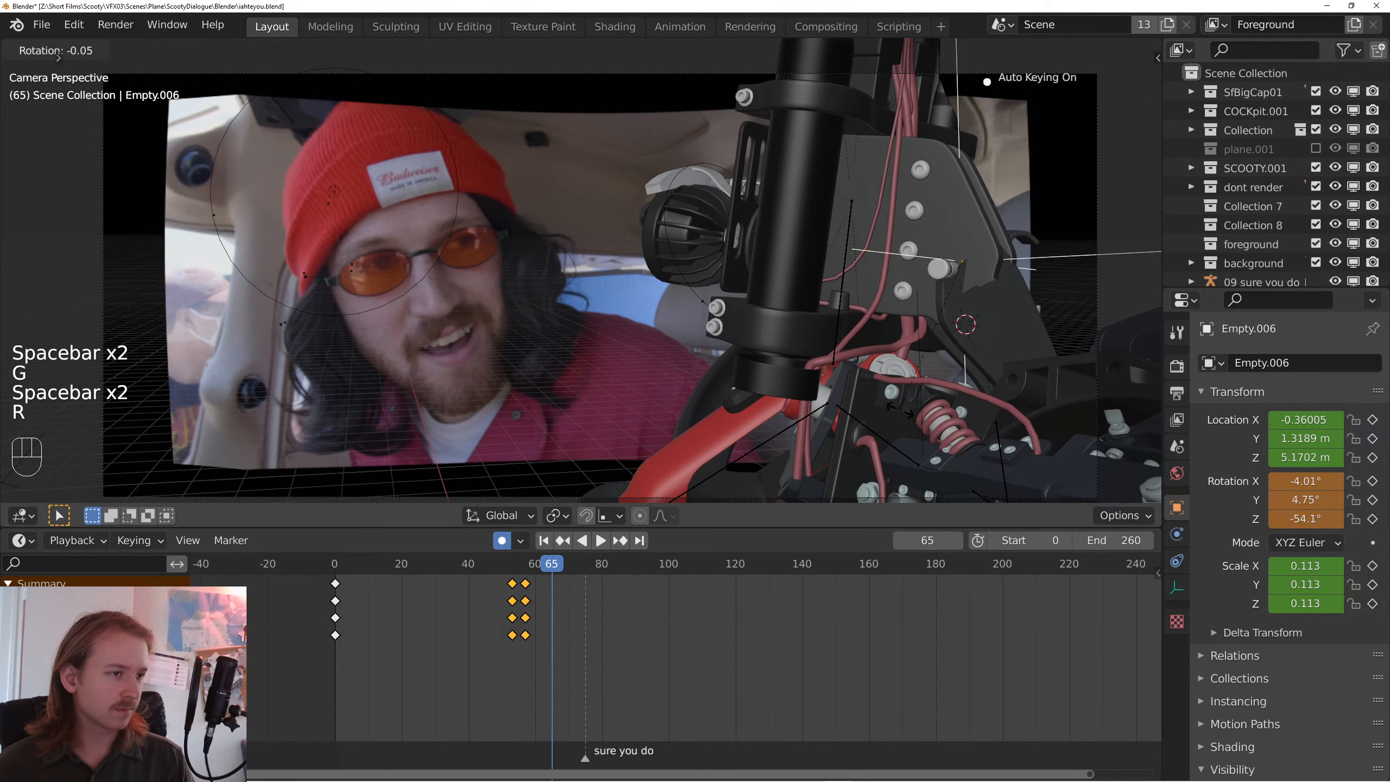
left_click(918, 390)
key("r")
key("r")
left_click(920, 391)
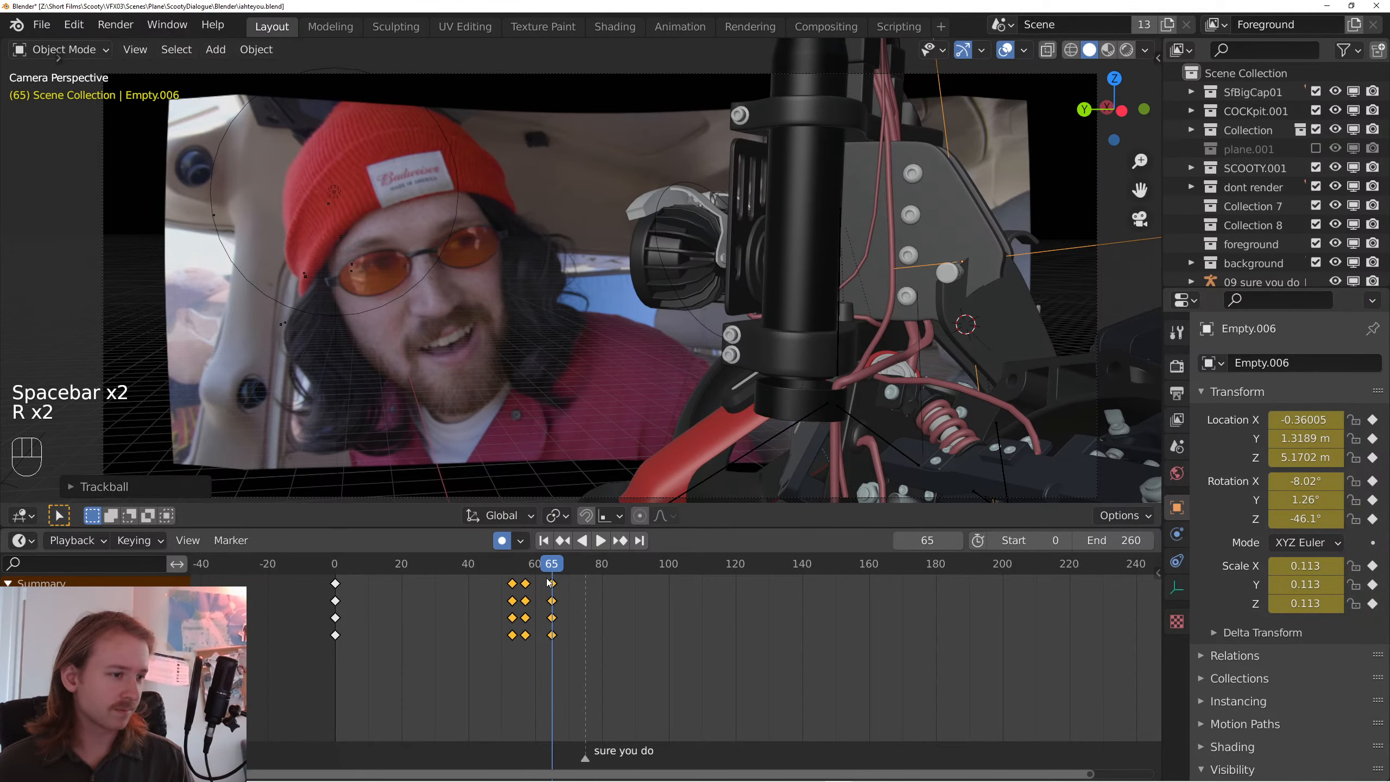
- Play back the head motion from before frame 65 and key another Empty.006 rotation at frame 68
left_click(515, 568)
key("space")
key("space")
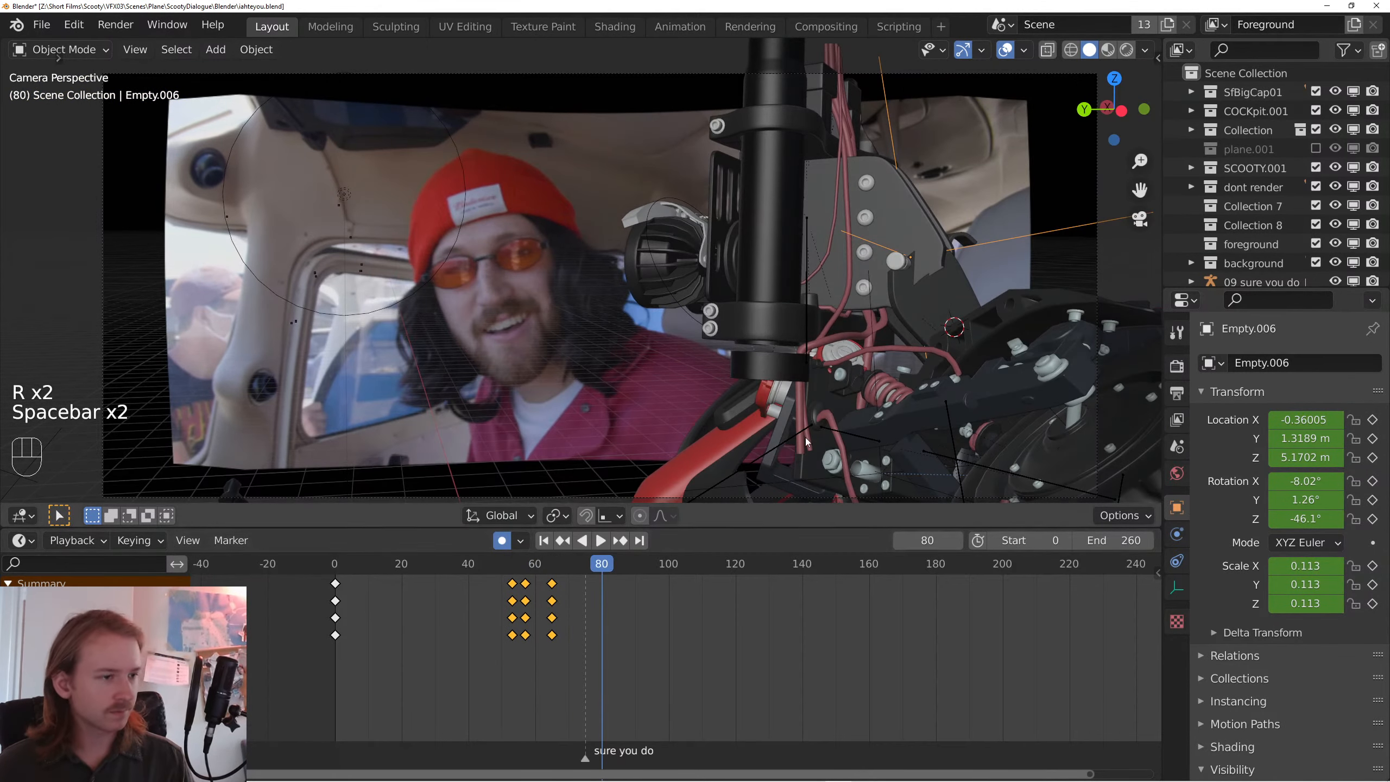
left_click(549, 570)
key("space")
key("space")
left_click(565, 564)
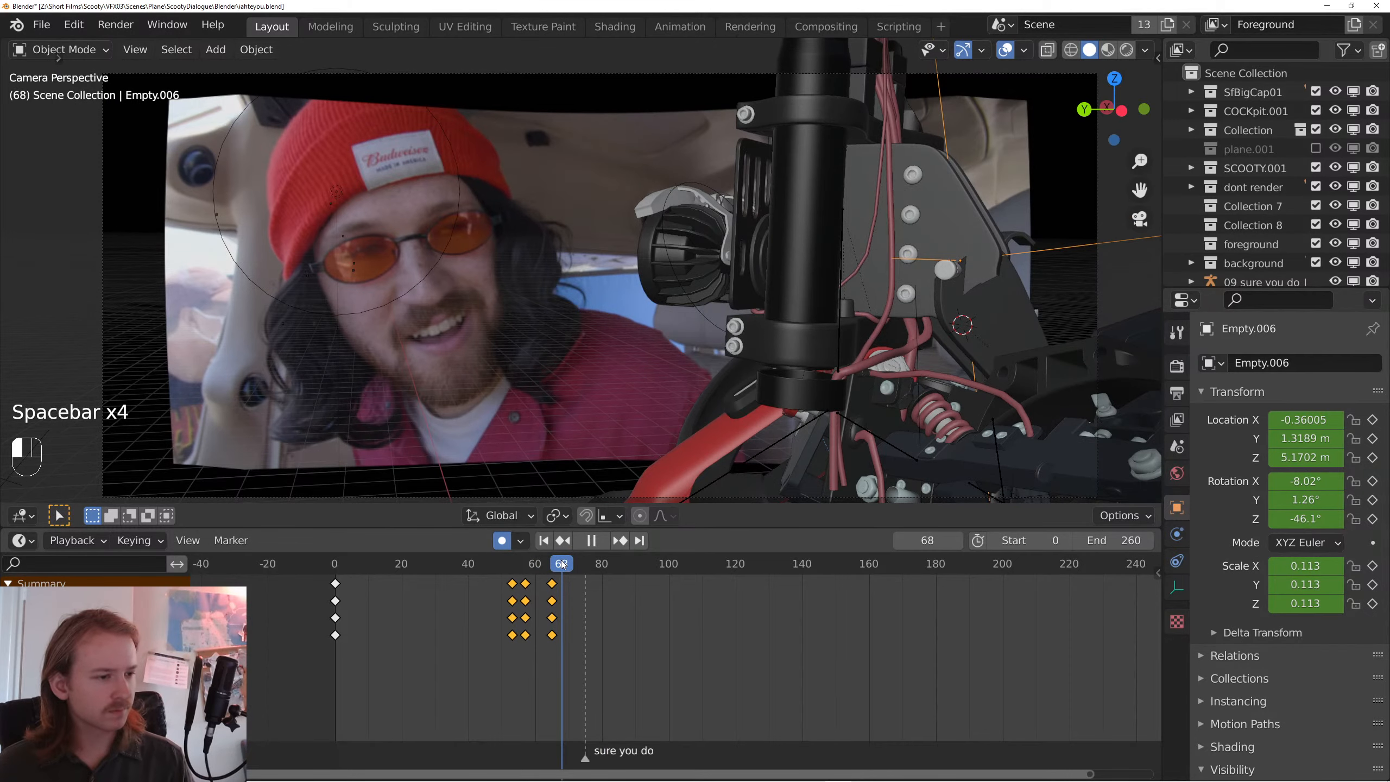
key("r")
- Advance to frame 72 and key Empty.006's rotation at about X -3.5°, Y 7.45°, Z -45.3°
key("space")
key("space")
key("r")
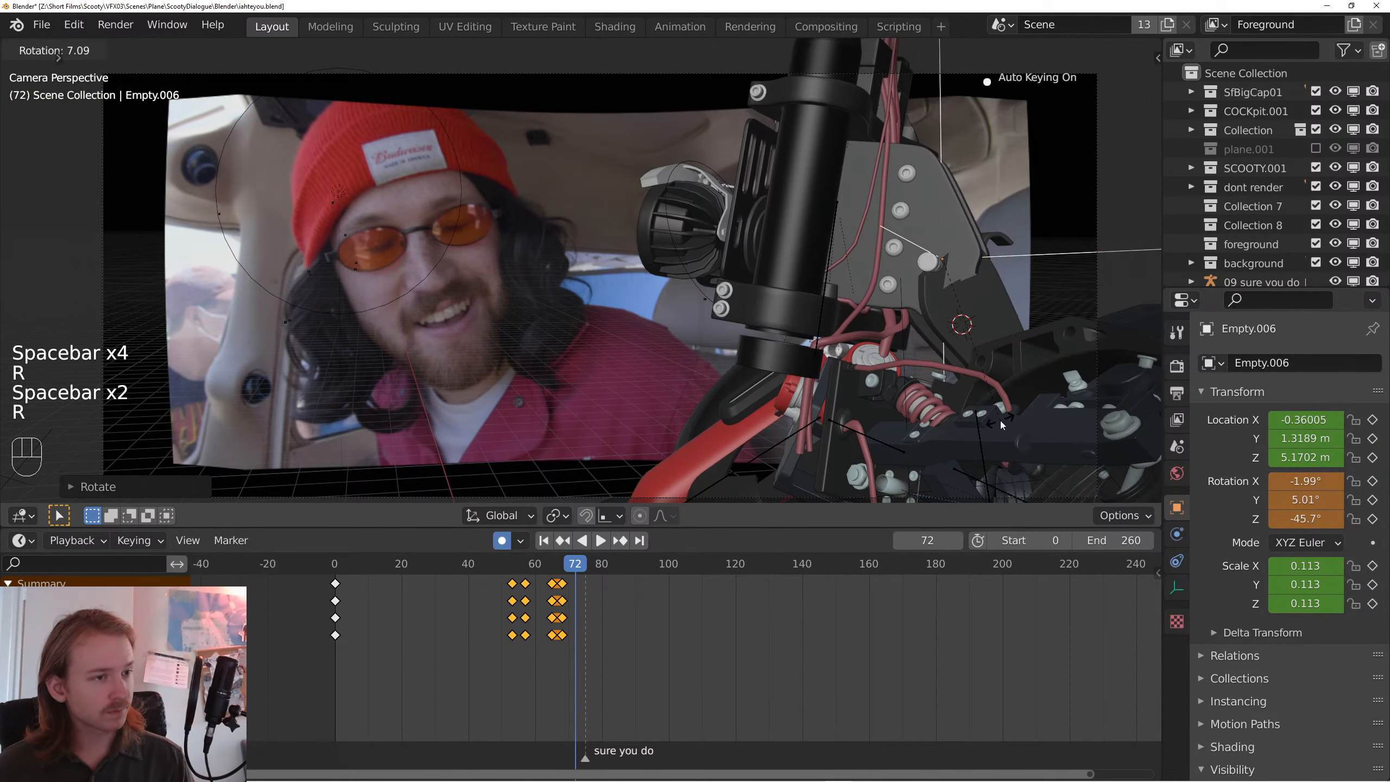
key("r")
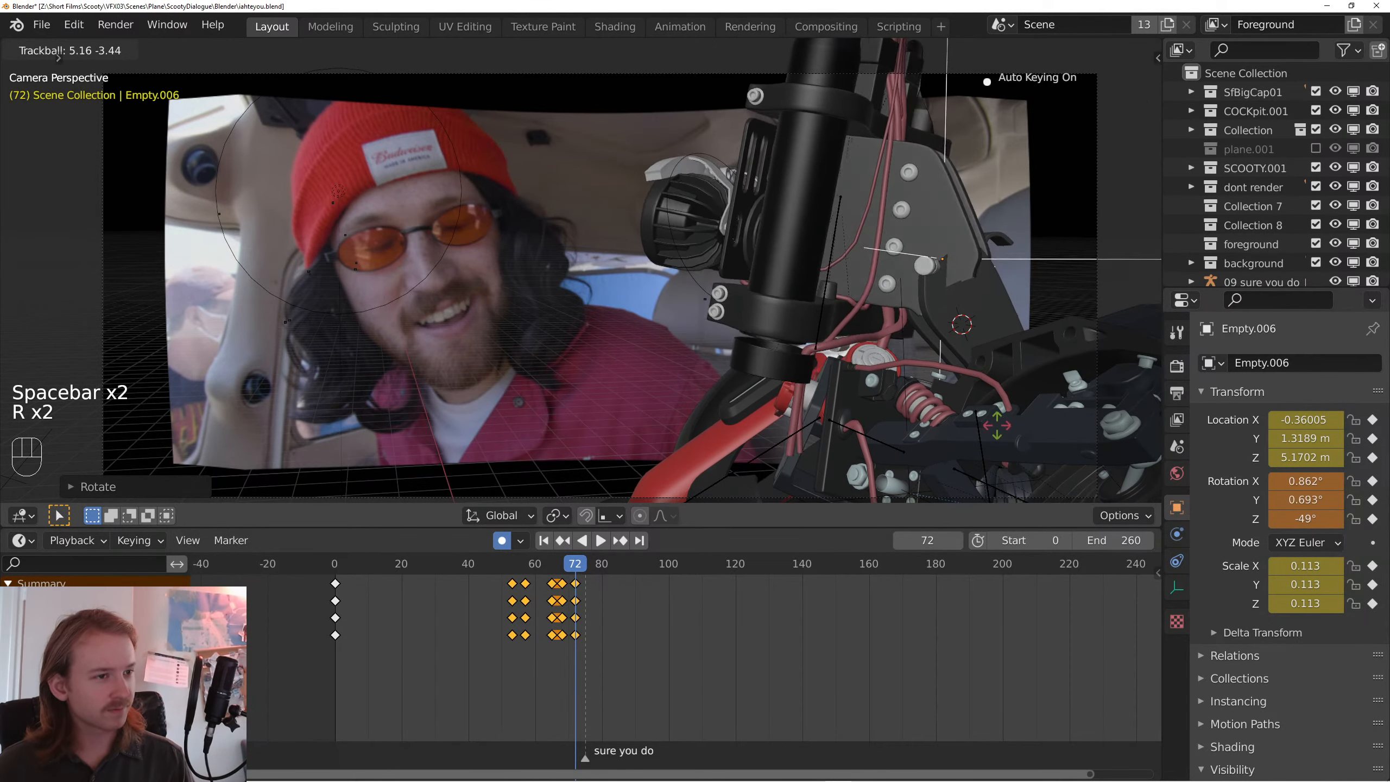
- Review the following frames and key a new Empty.006 rotation at frame 75, on the "sure you do" marker
key("space")
key("space")
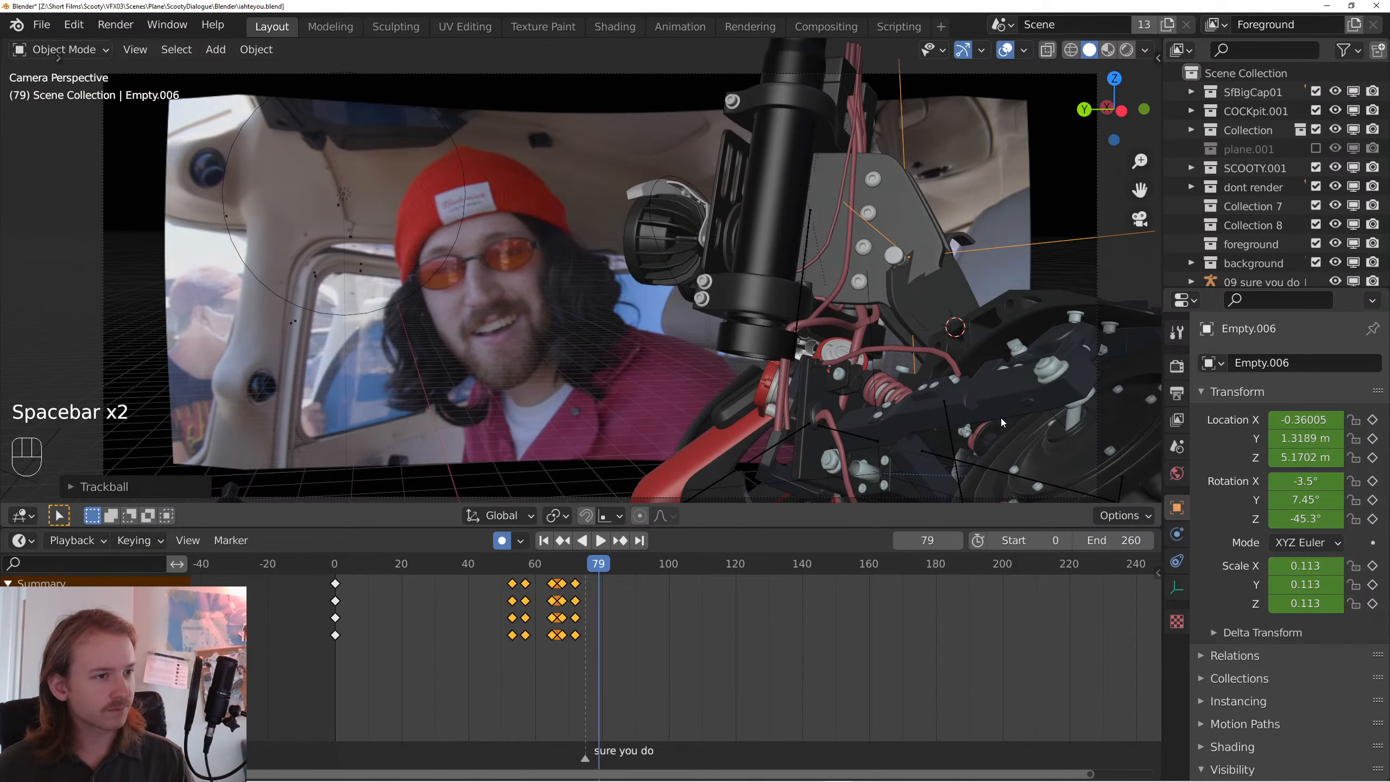
key("space")
key("space")
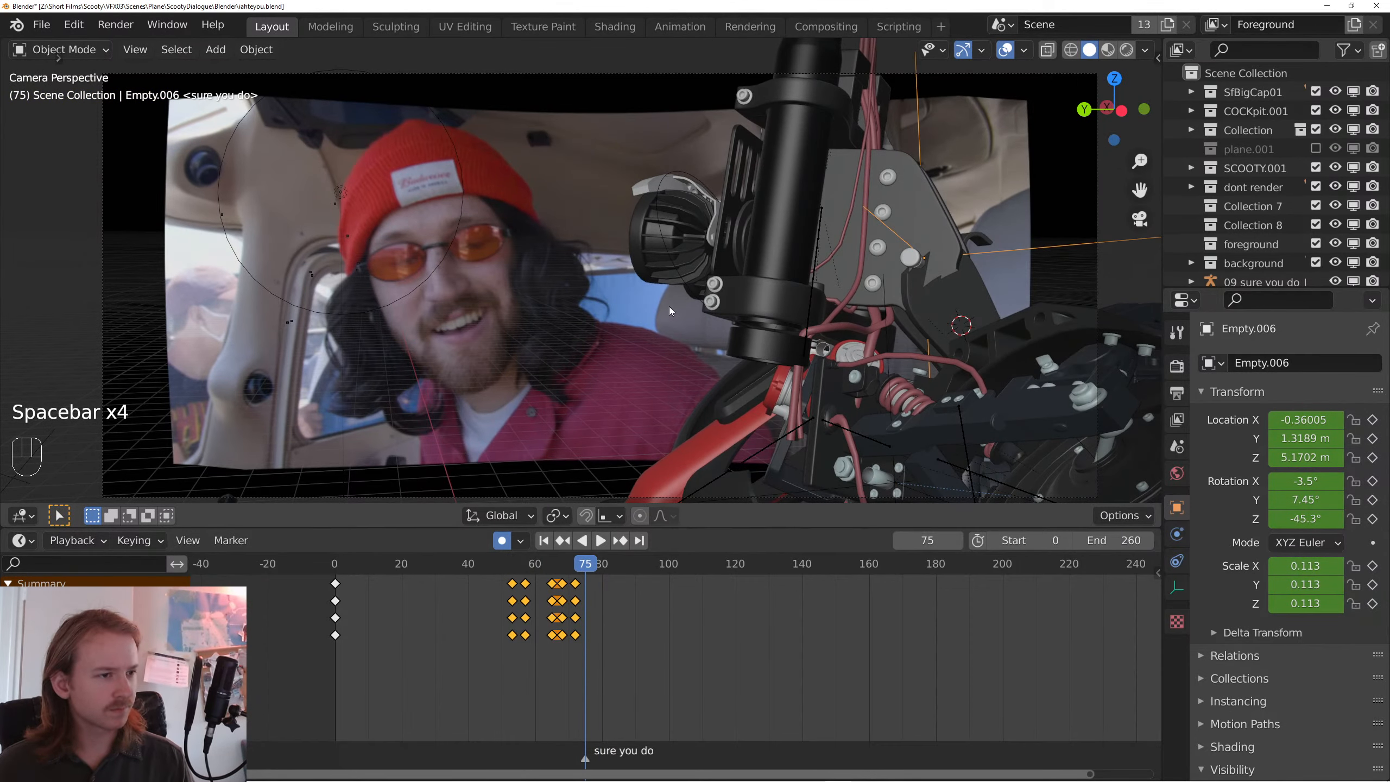
key("r")
- At frame 78, key Empty.006's rotation at about X -2°, Y -3.08°, Z -60.6° and play on to frame 84
key("space")
key("space")
key("r")
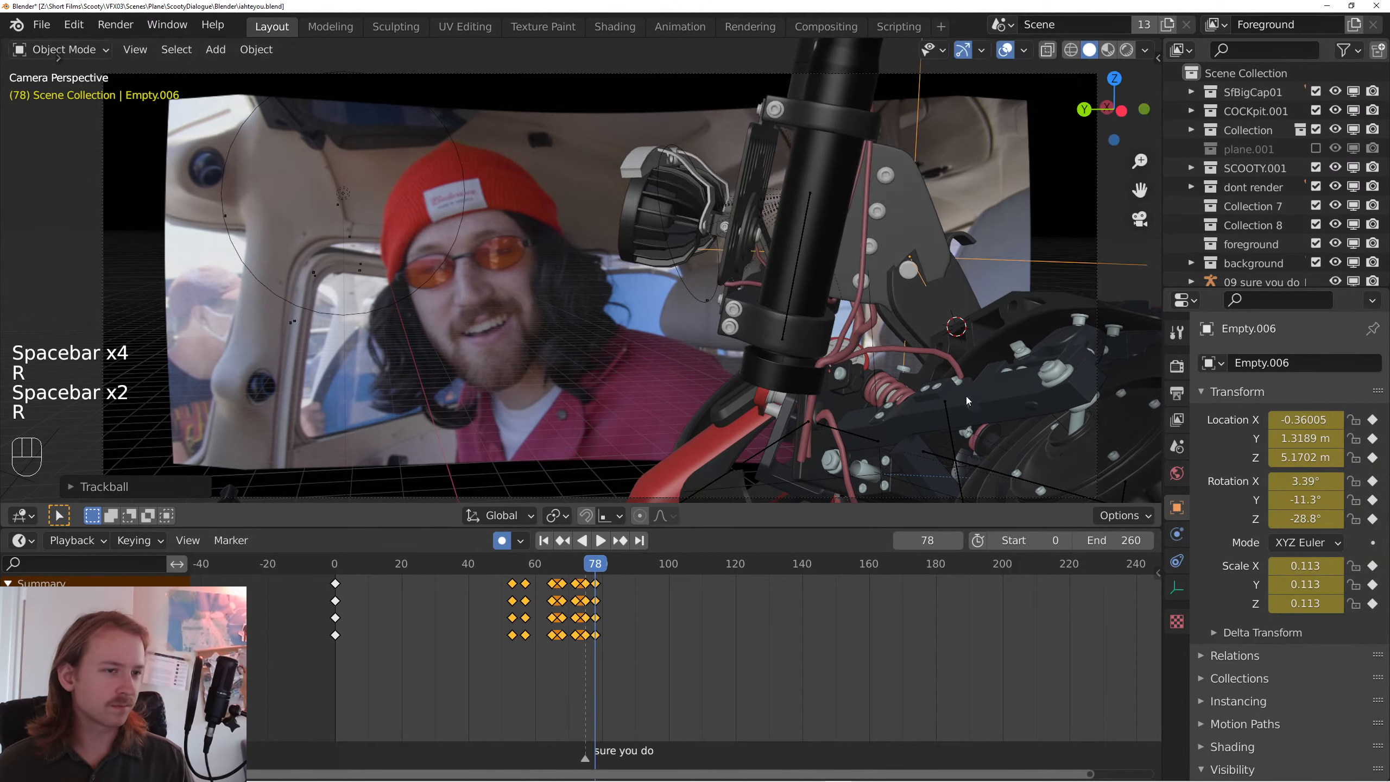
key("r")
key("r")
key("shift")
key("r")
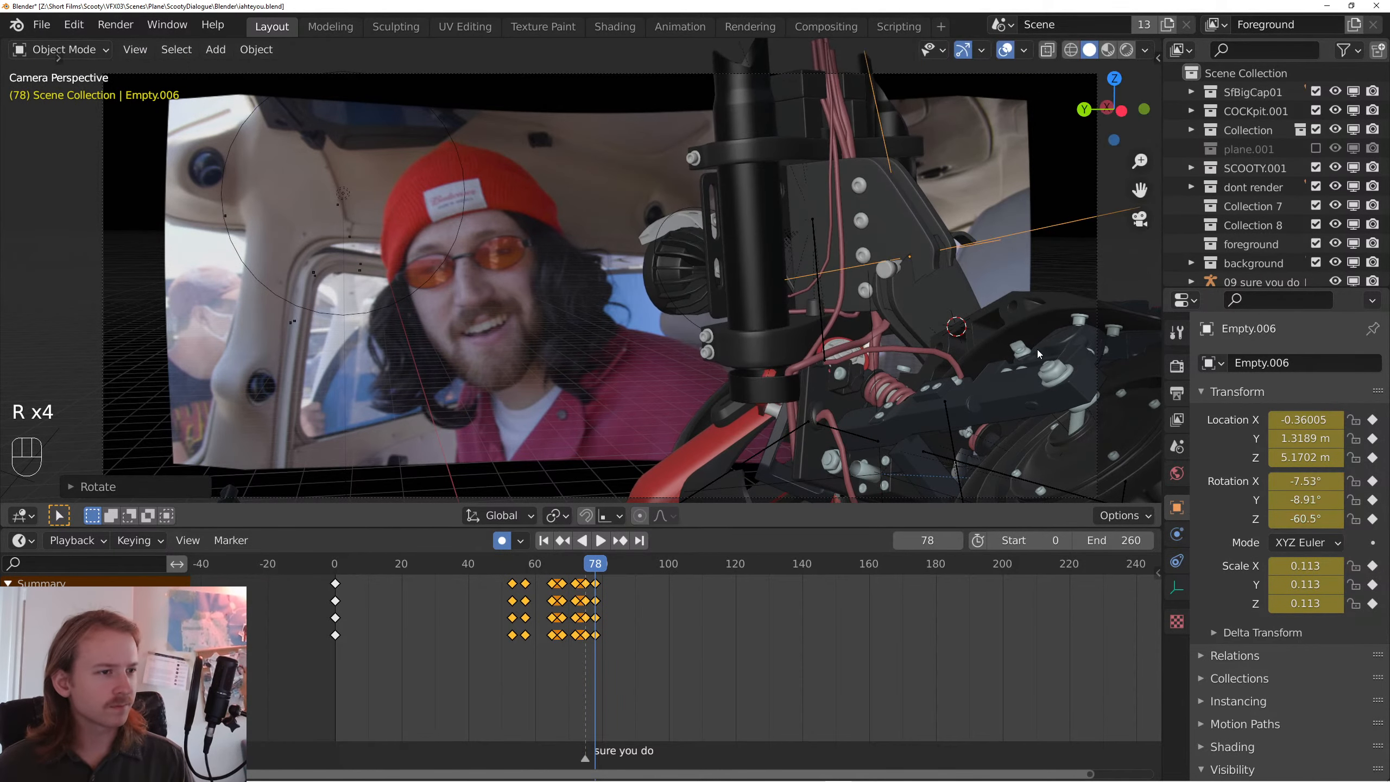
key("r")
key("space")
key("space")
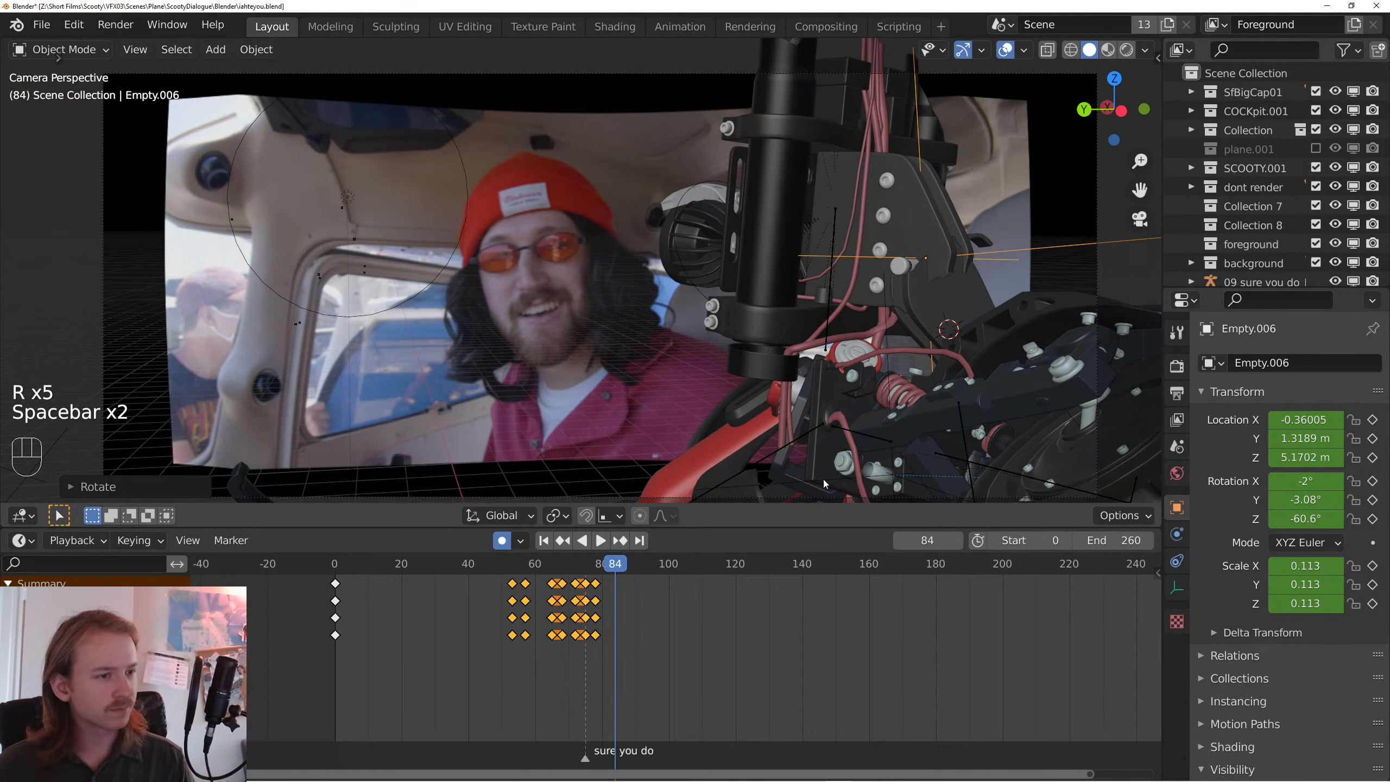
- Key a further Empty.006 rotation at frame 81 and advance to frame 84
key("r")
key("space")
key("space")
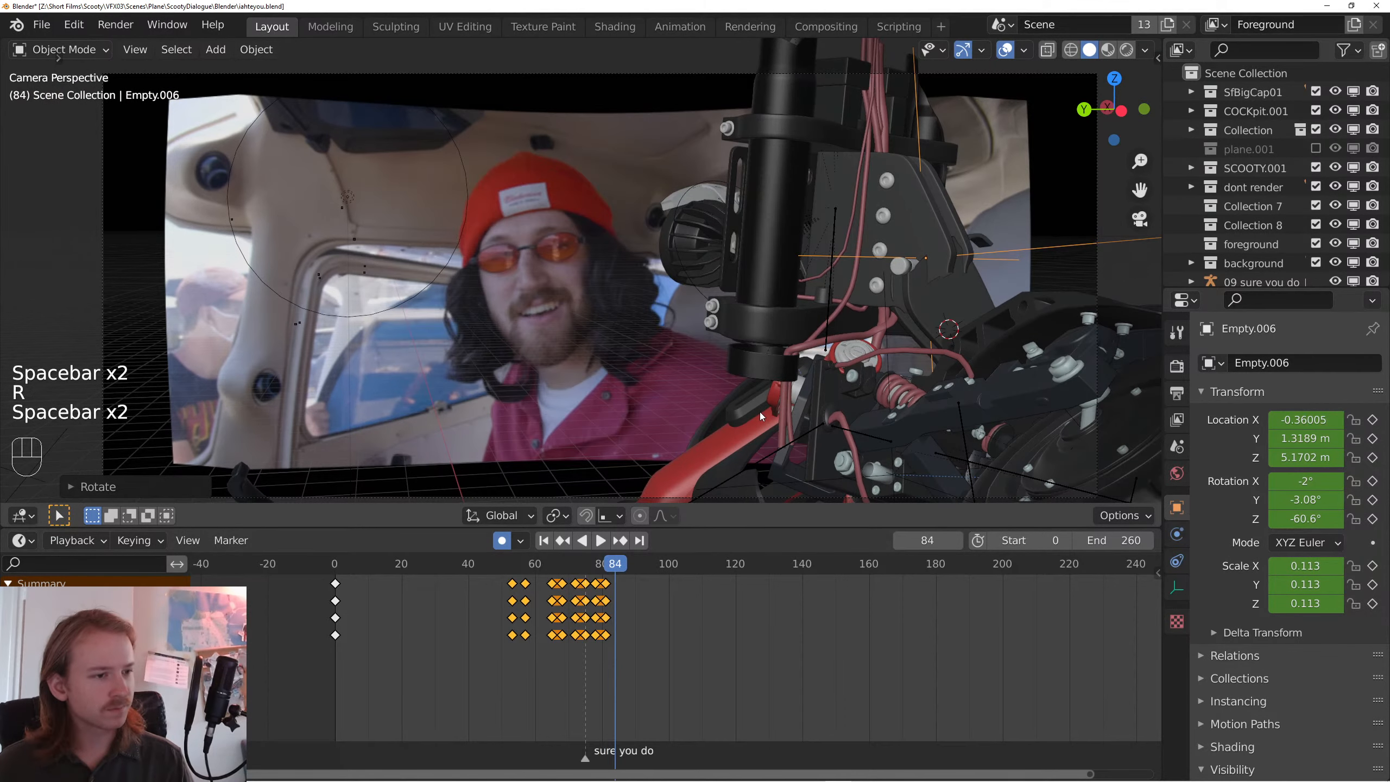
- At frame 84, freely rotate Empty.006 to about X -6.62°, Y 16.6°, Z -58.4° and play on
key("r")
key("shift")
key("r")
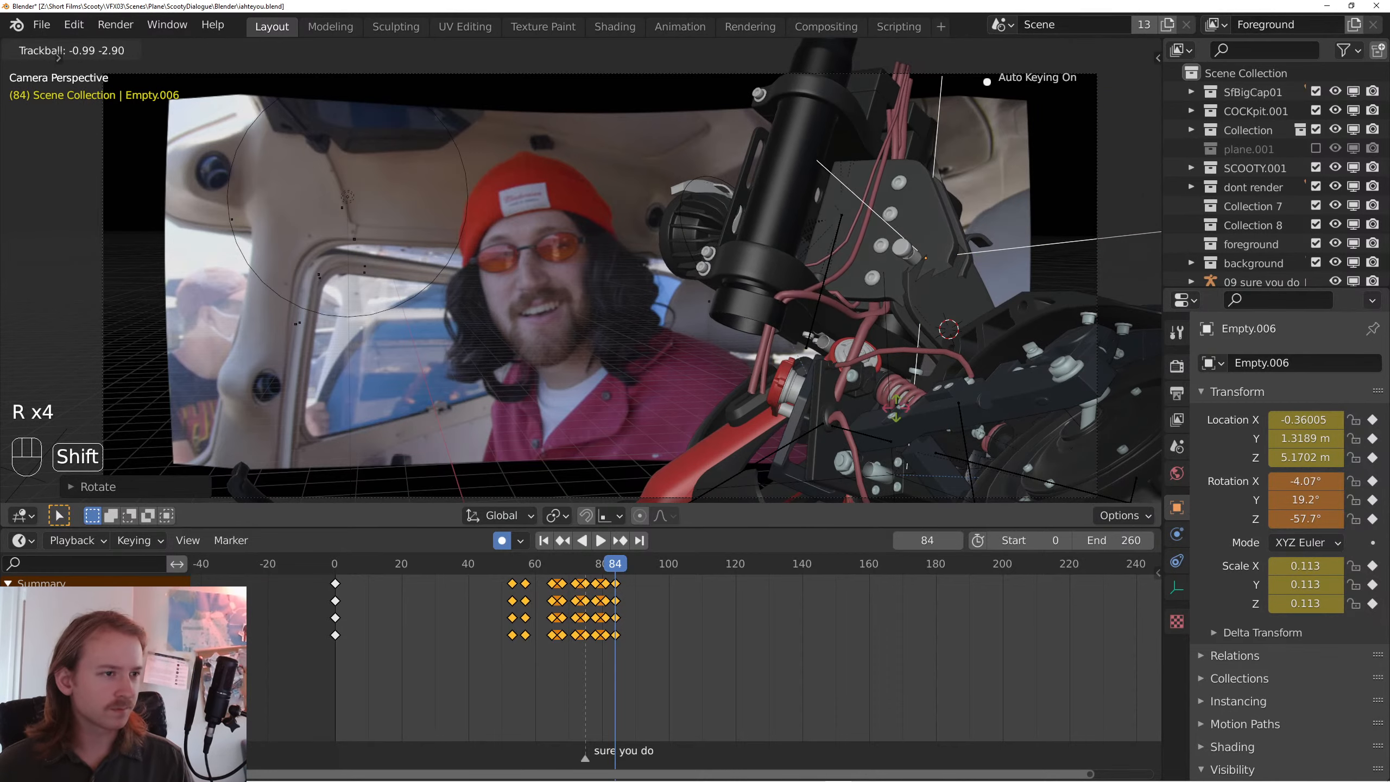
key("r")
left_click(576, 285)
key("space")
key("space")
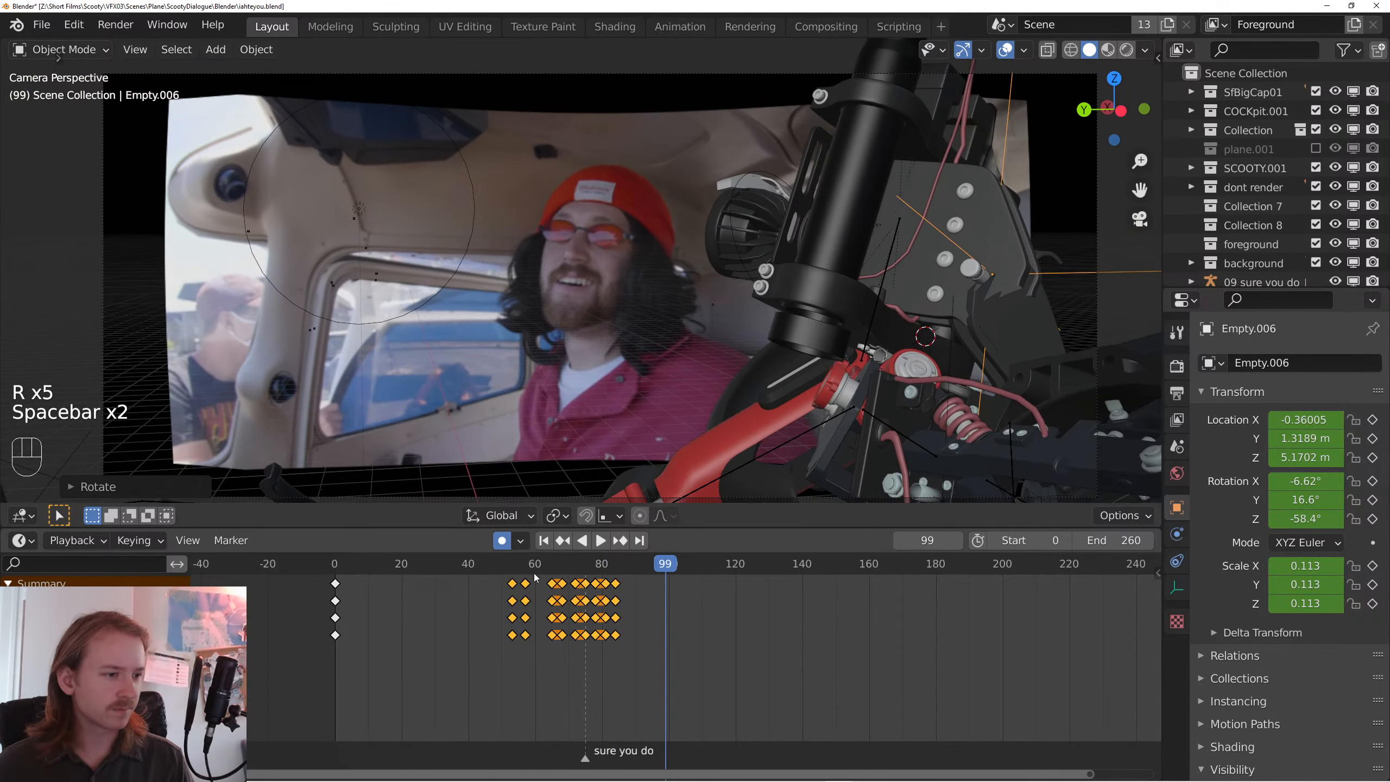
- Review the head motion and rearrange the keyframes after the "sure you do" marker, placing keys at frames 78, 81 and 87
left_click(528, 573)
key("space")
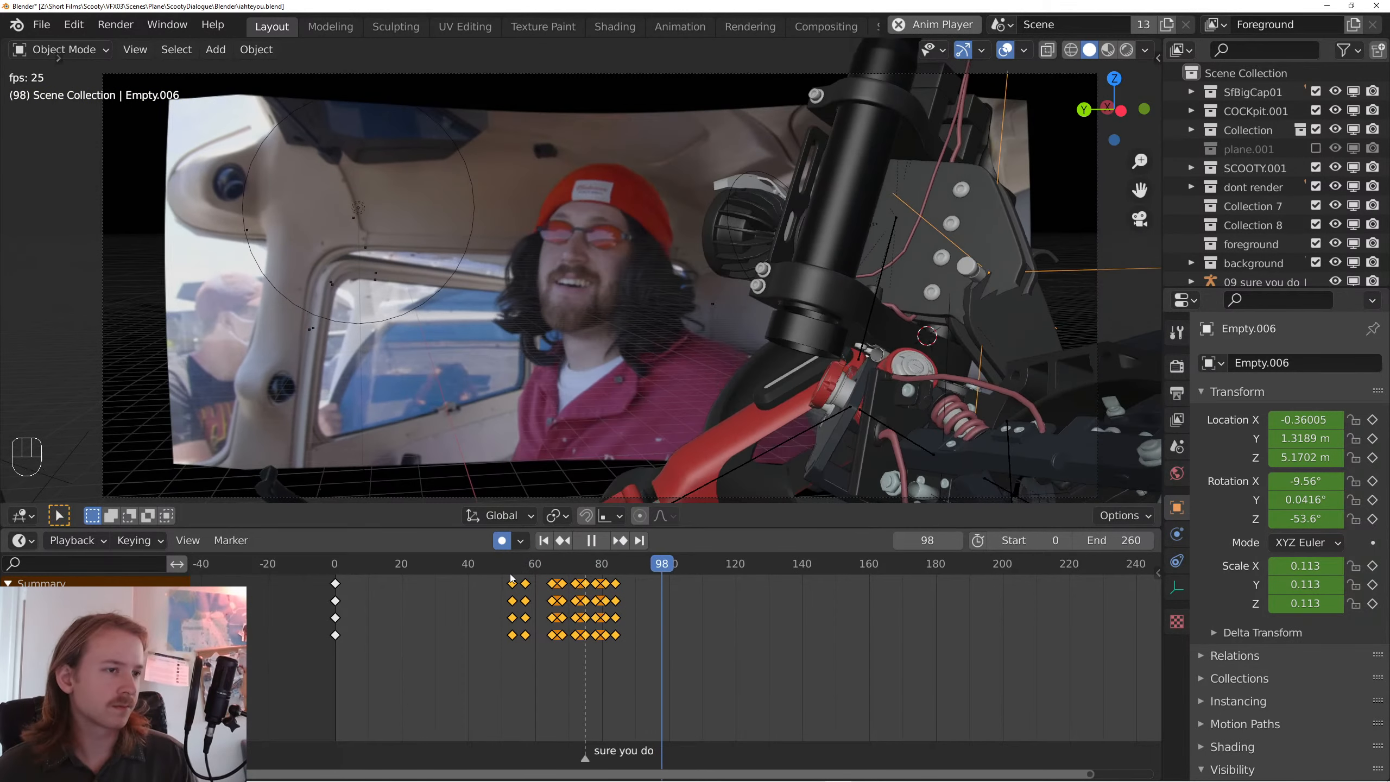
key("space")
left_click(567, 565)
key("space")
key("space")
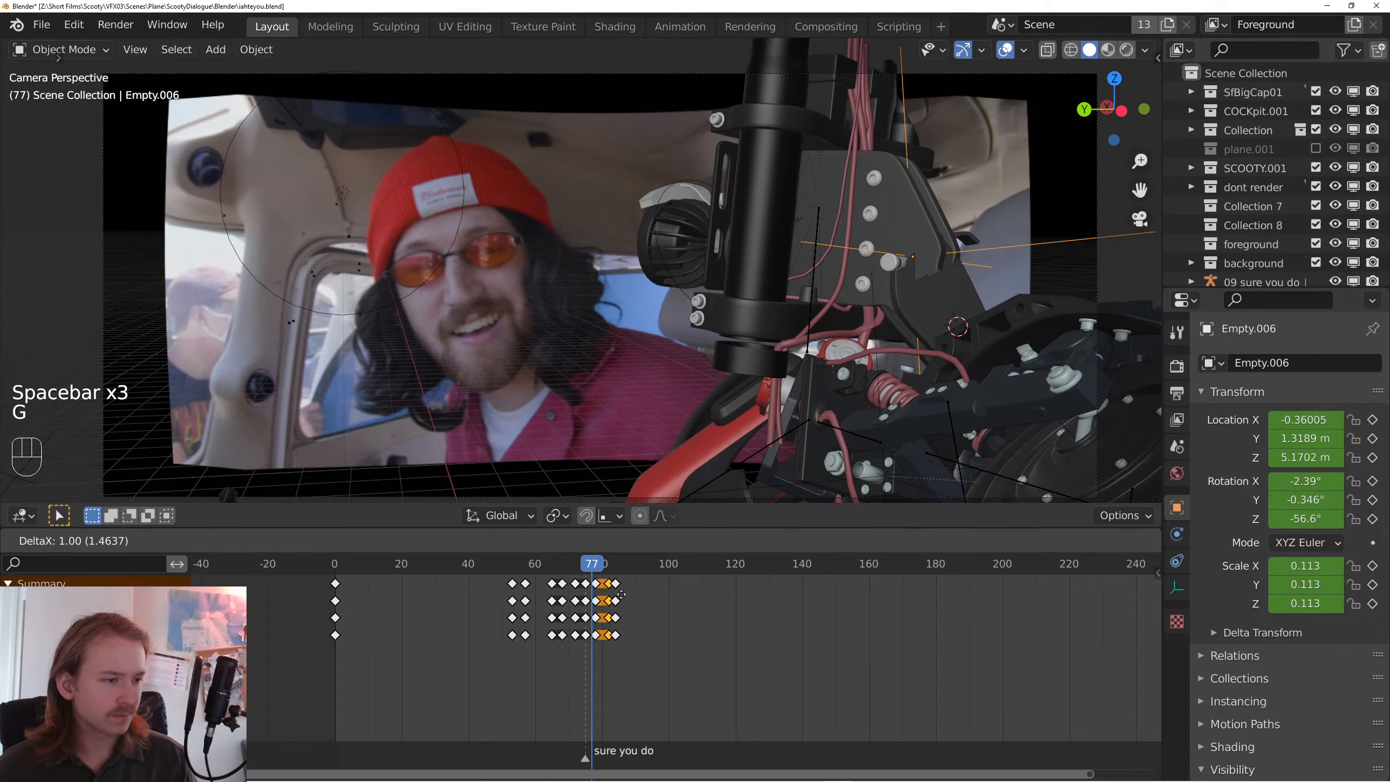
left_click(592, 591)
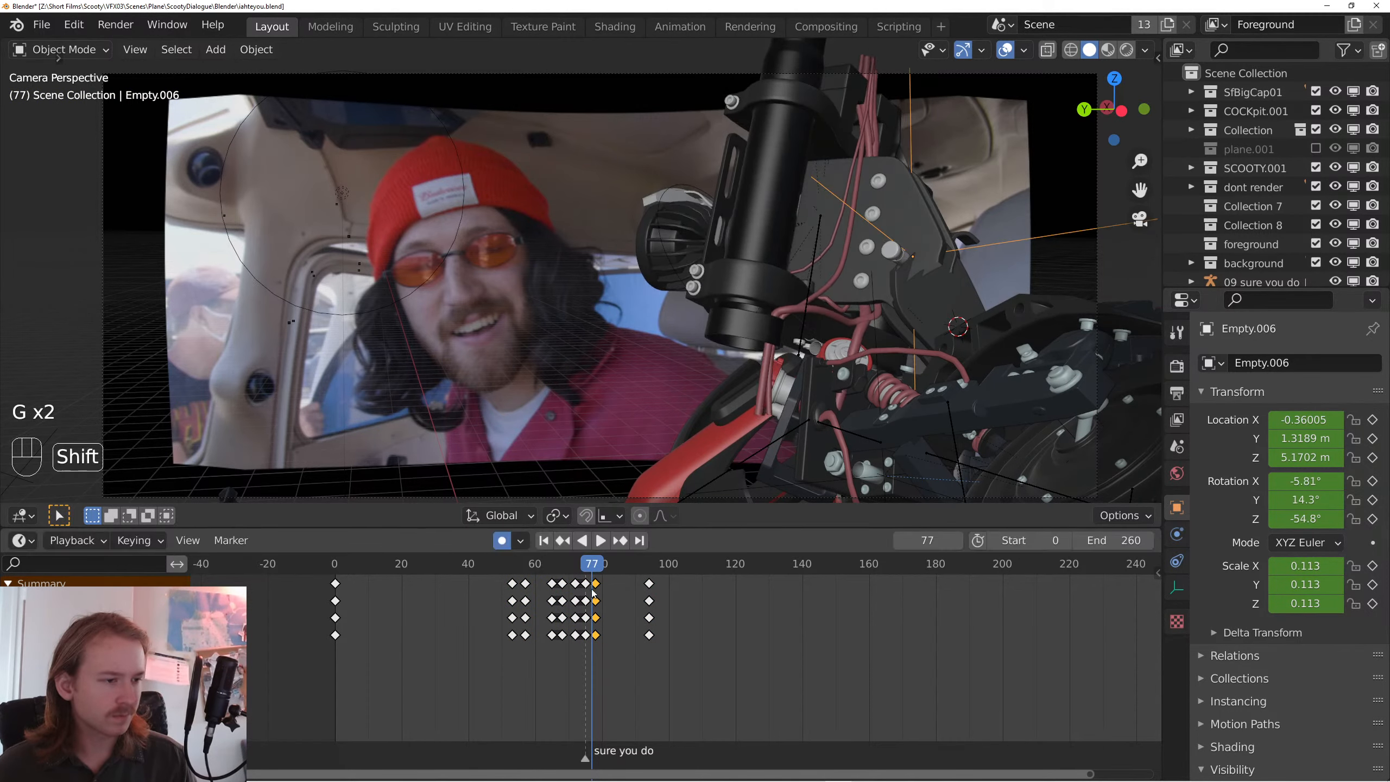
left_click(619, 591)
key("space")
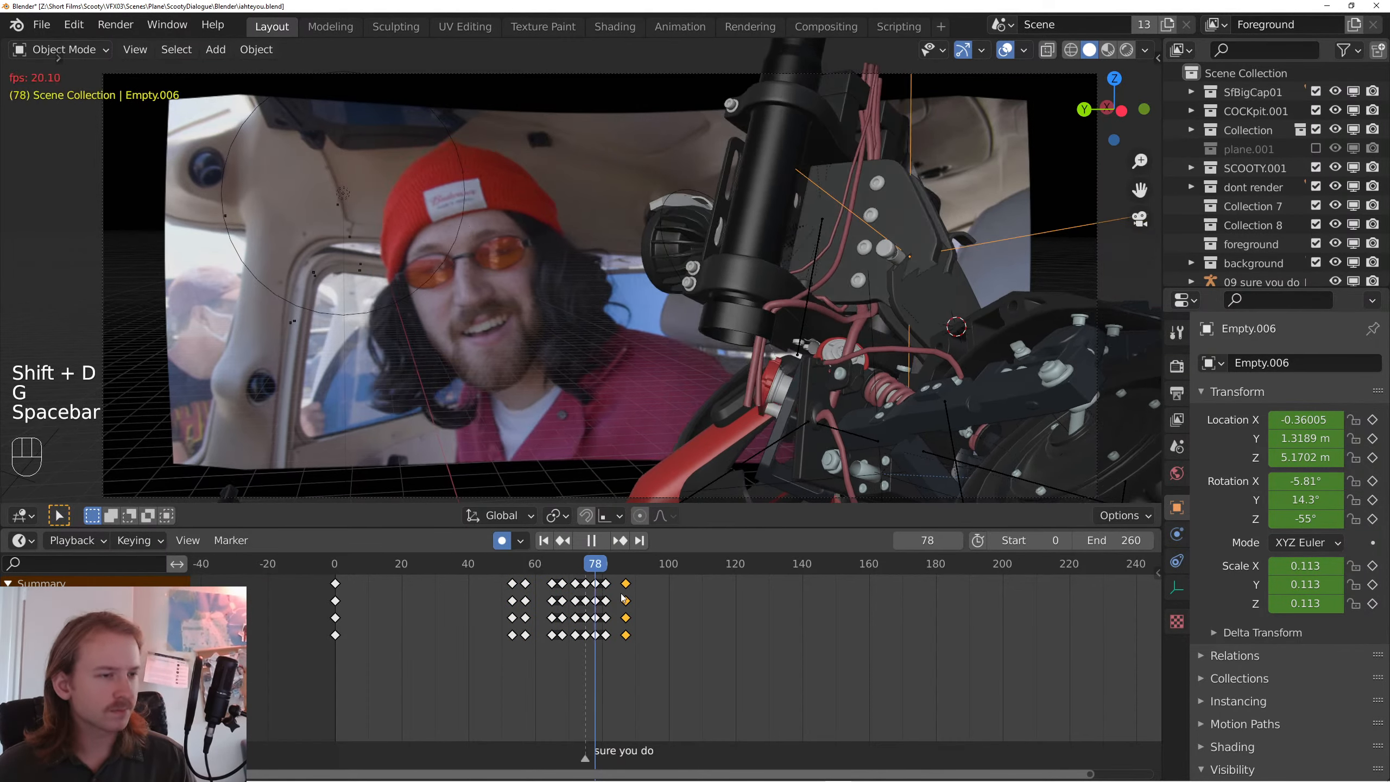
- Replay the retimed motion and re-key Empty.006's rotation at frame 78 at about X -7.02°, Y 25.3°, Z -59.5°
left_click(550, 568)
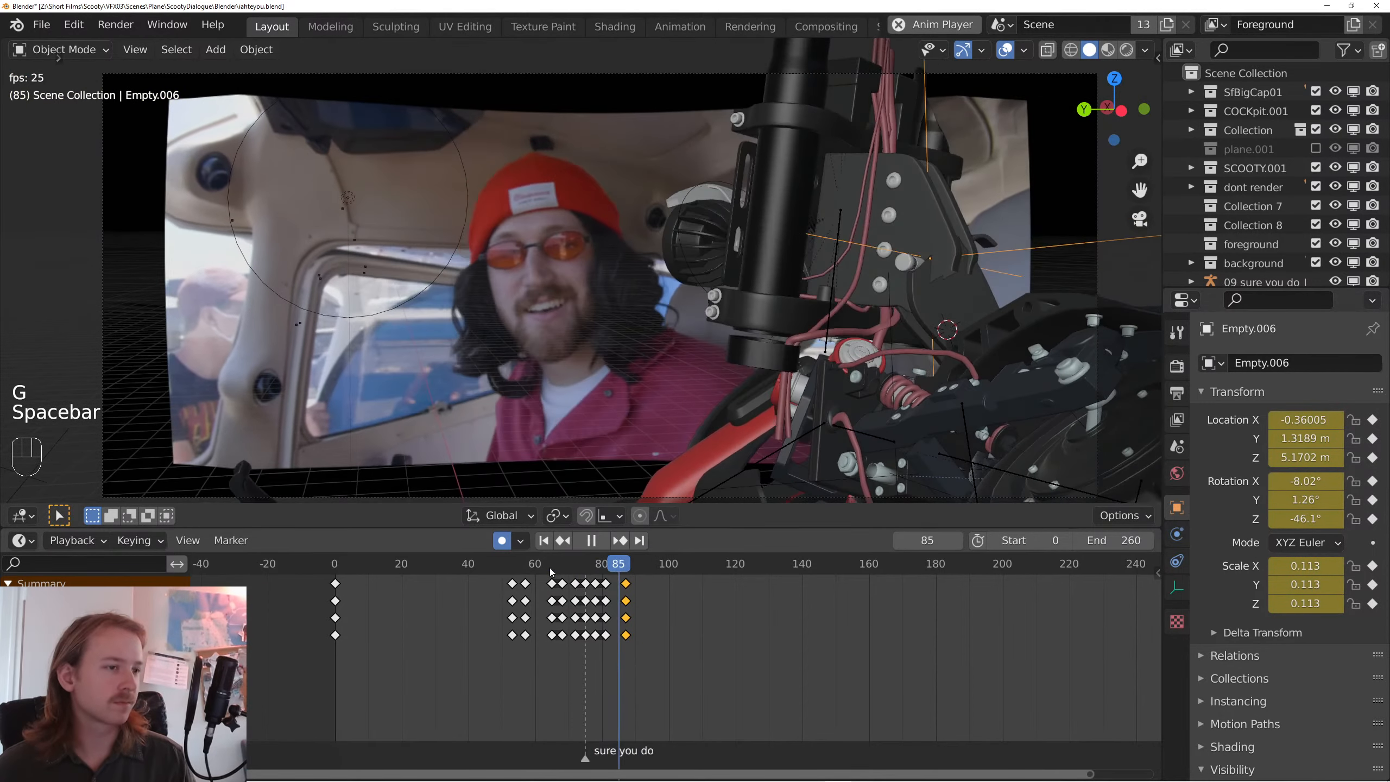
key("space")
key("space")
key("space")
left_click(578, 564)
key("space")
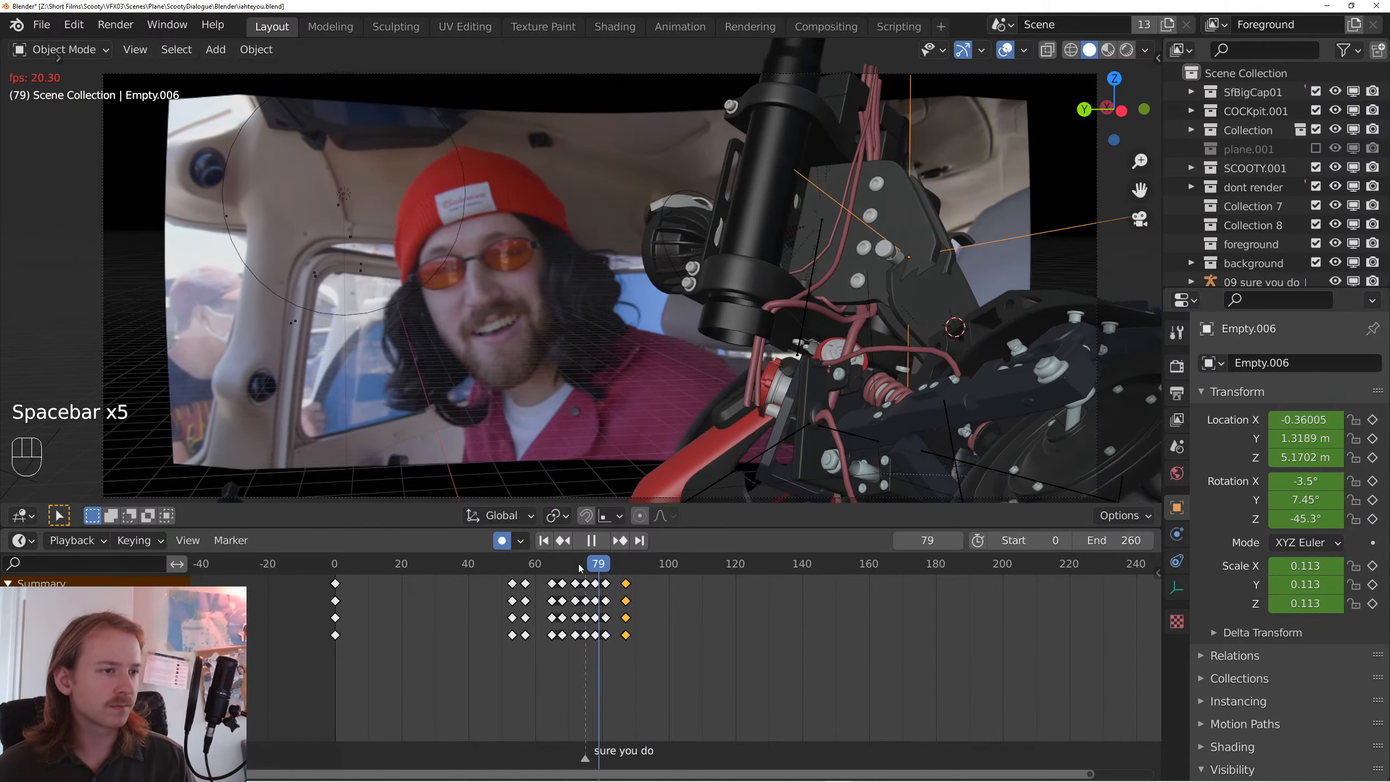
key("space")
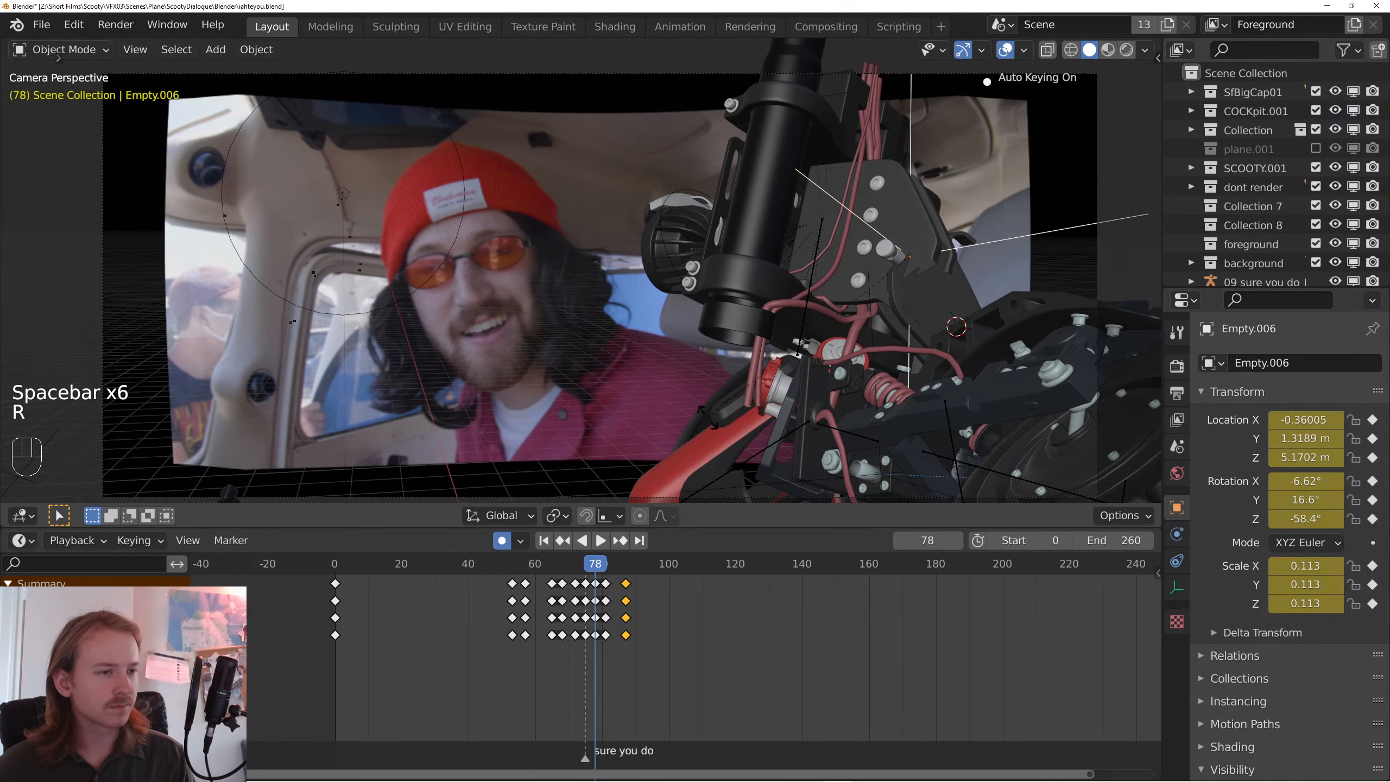
left_click(1016, 408)
- Delete the keyframe at frame 81, move the last keyframe to frame 85 and play back the result
key("space")
key("space")
key("x")
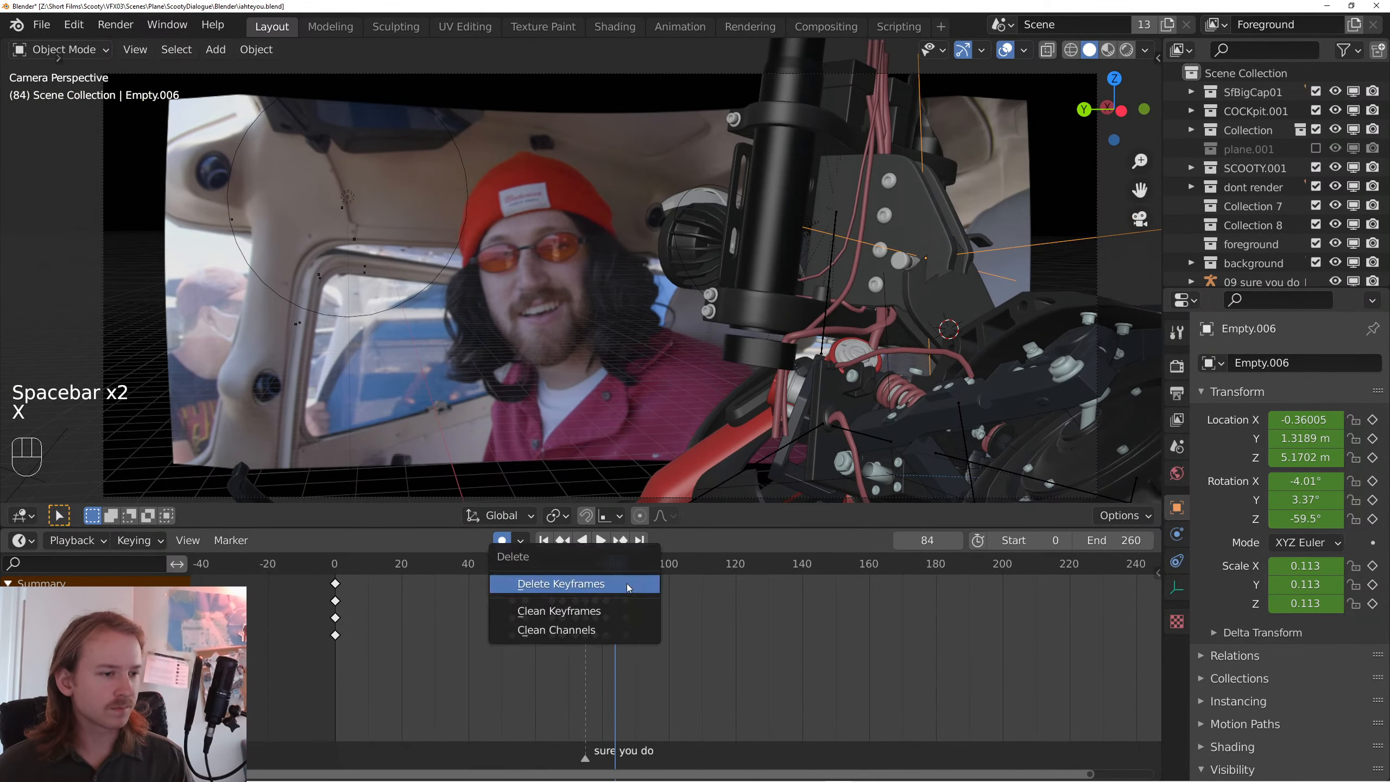
key("space")
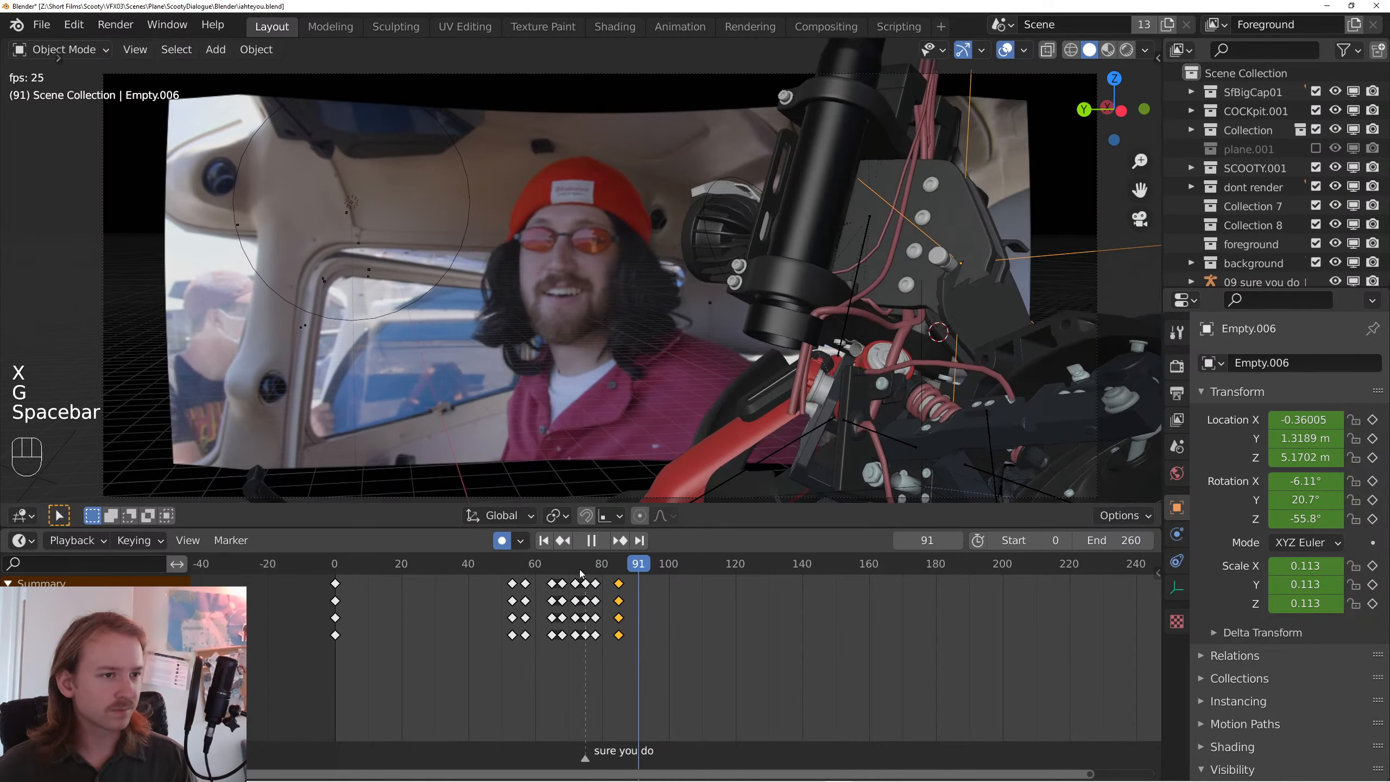
key("space")
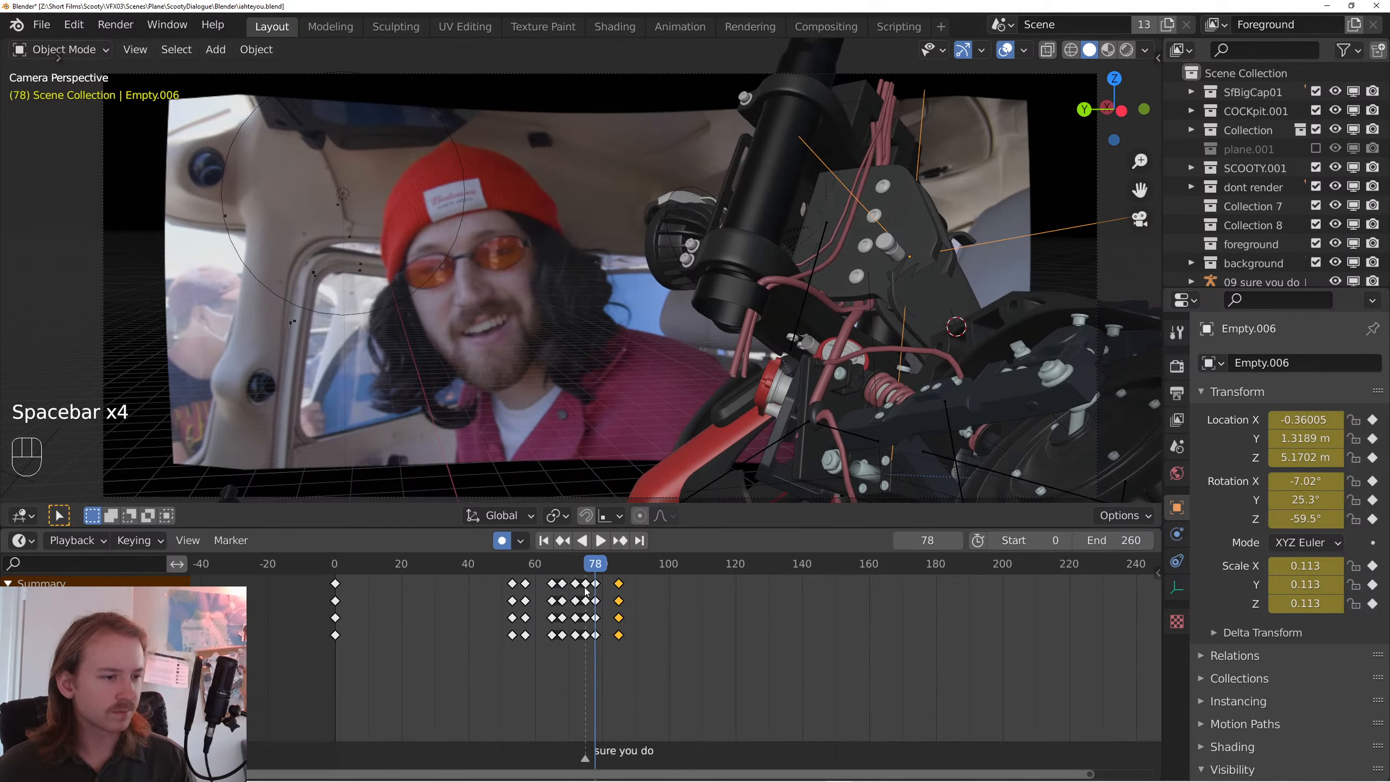
- Move the keyframe on the "sure you do" marker to frame 73 and play back the head motion
key("g")
left_click(567, 566)
key("space")
key("space")
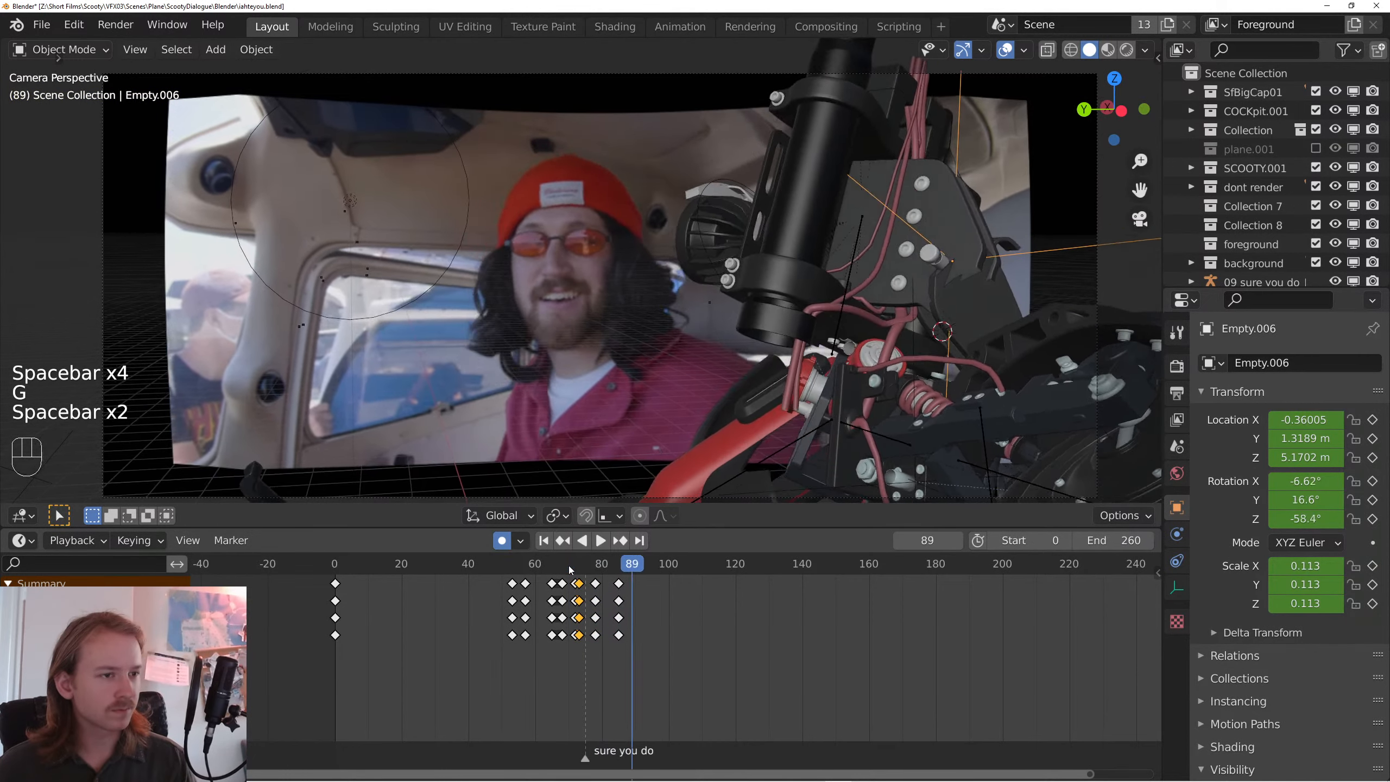
- Key Empty.006's rotation at frame 85 at about X -6.35°, Y -2.02°, Z -56.2°, replay the motion and go to frame 65
left_click_drag(612, 564, 617, 569)
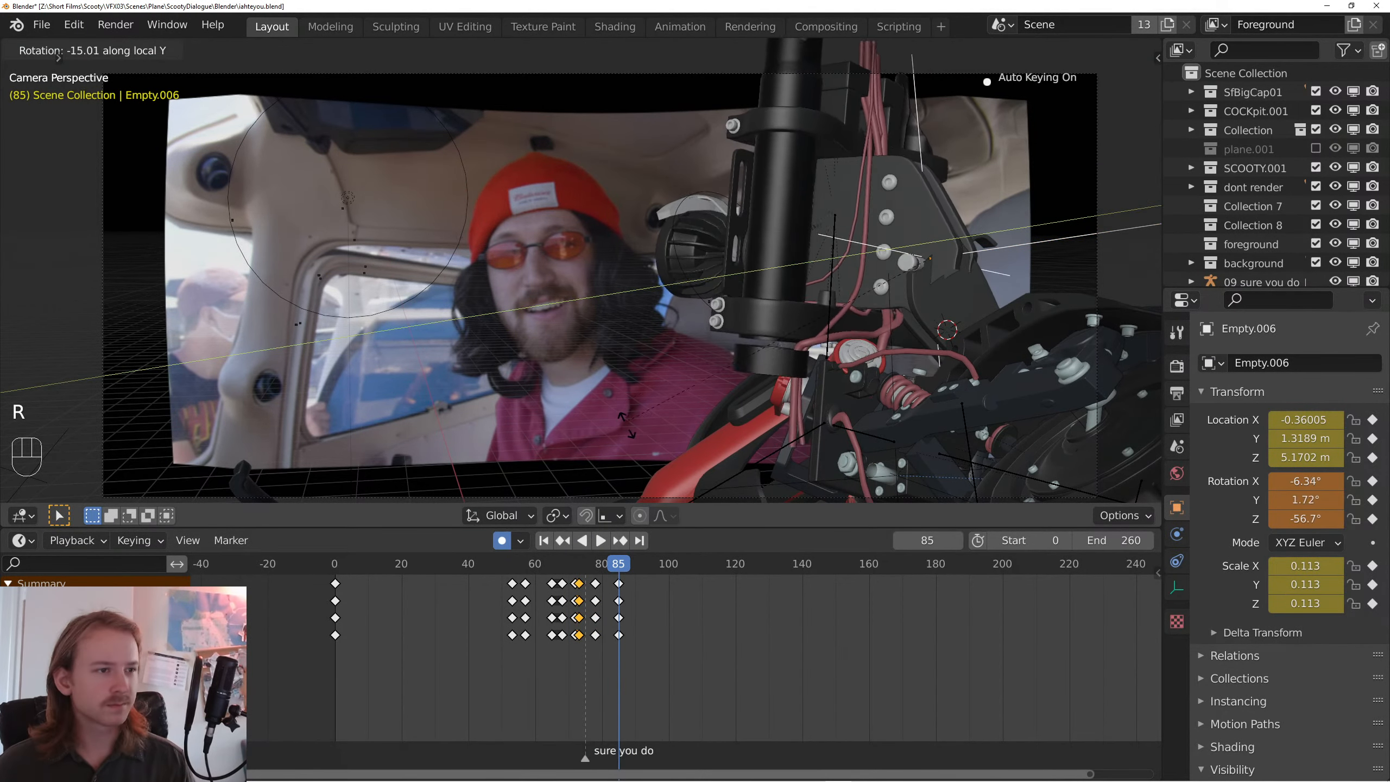
left_click(508, 568)
key("space")
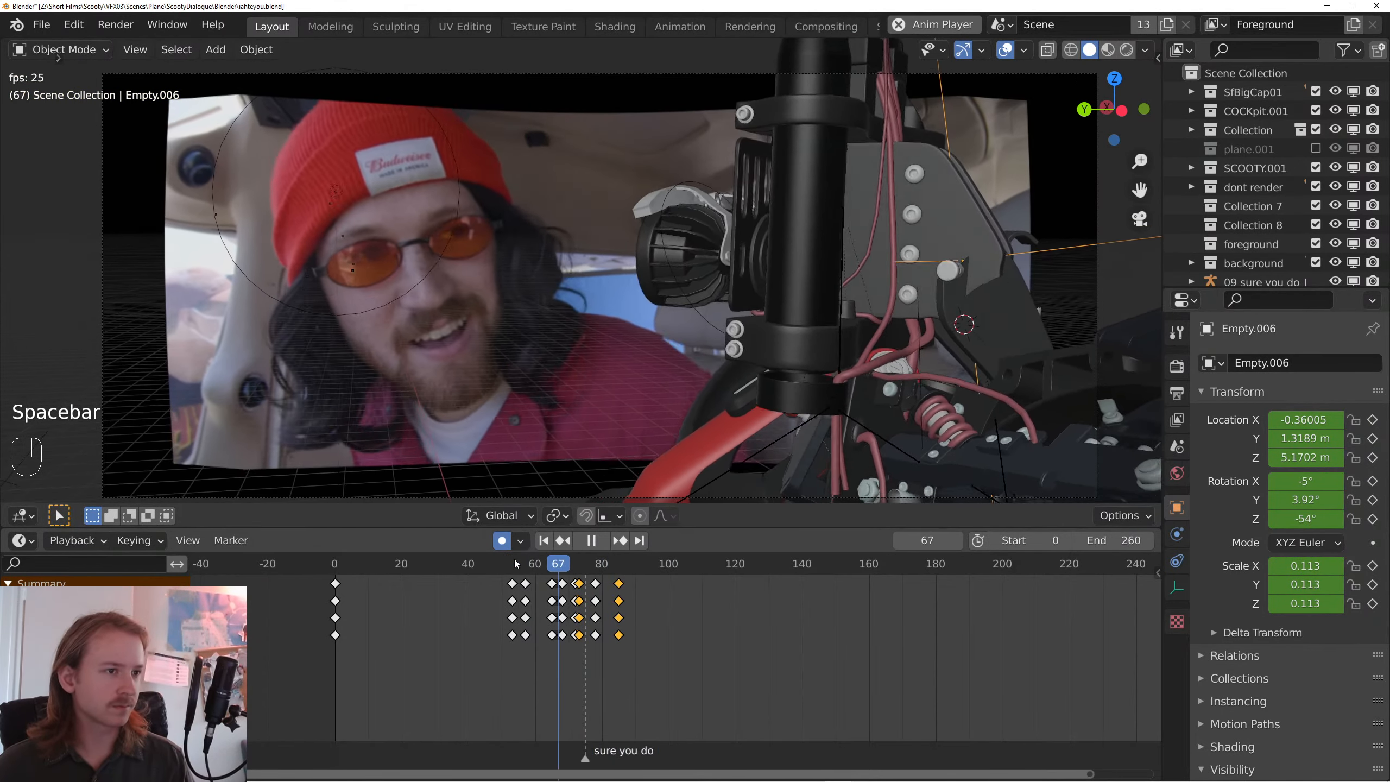
left_click_drag(527, 567, 551, 568)
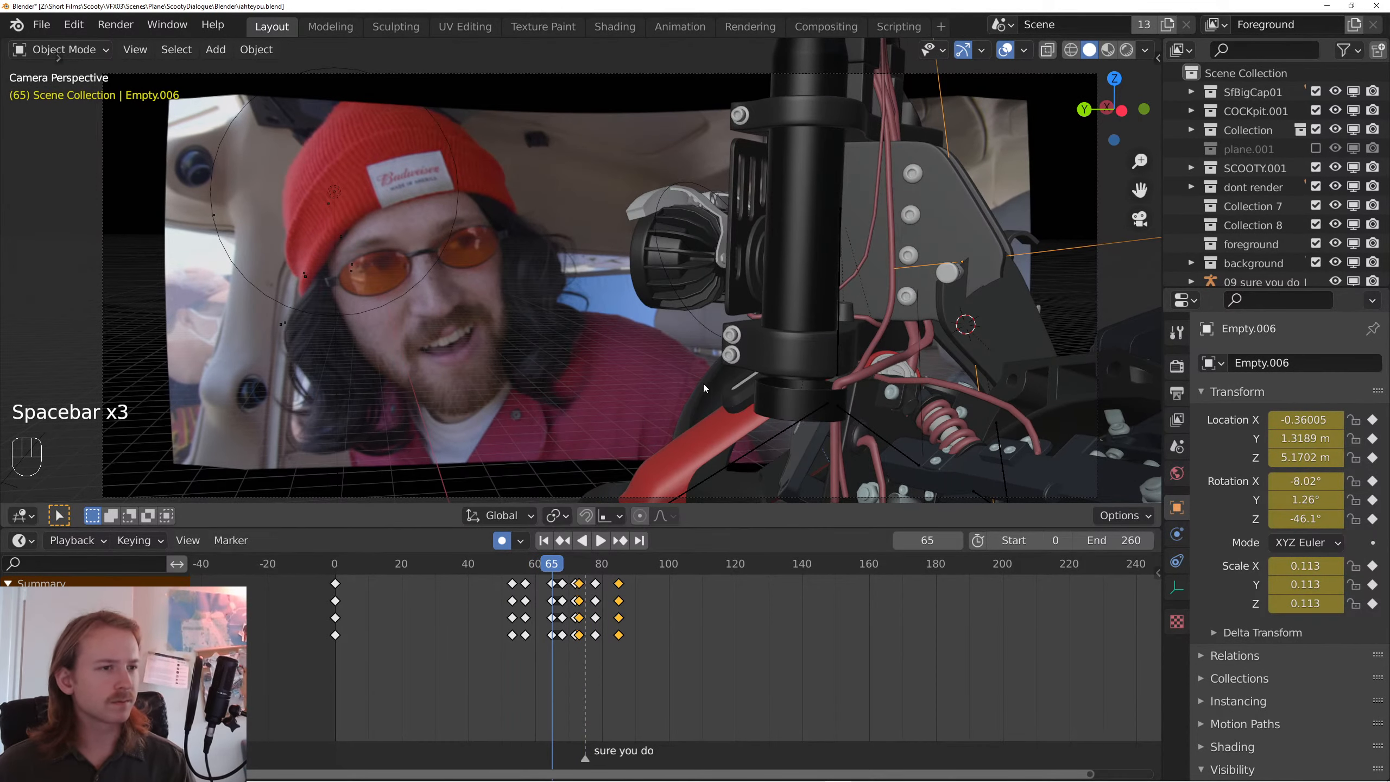
key("r")
key("x")
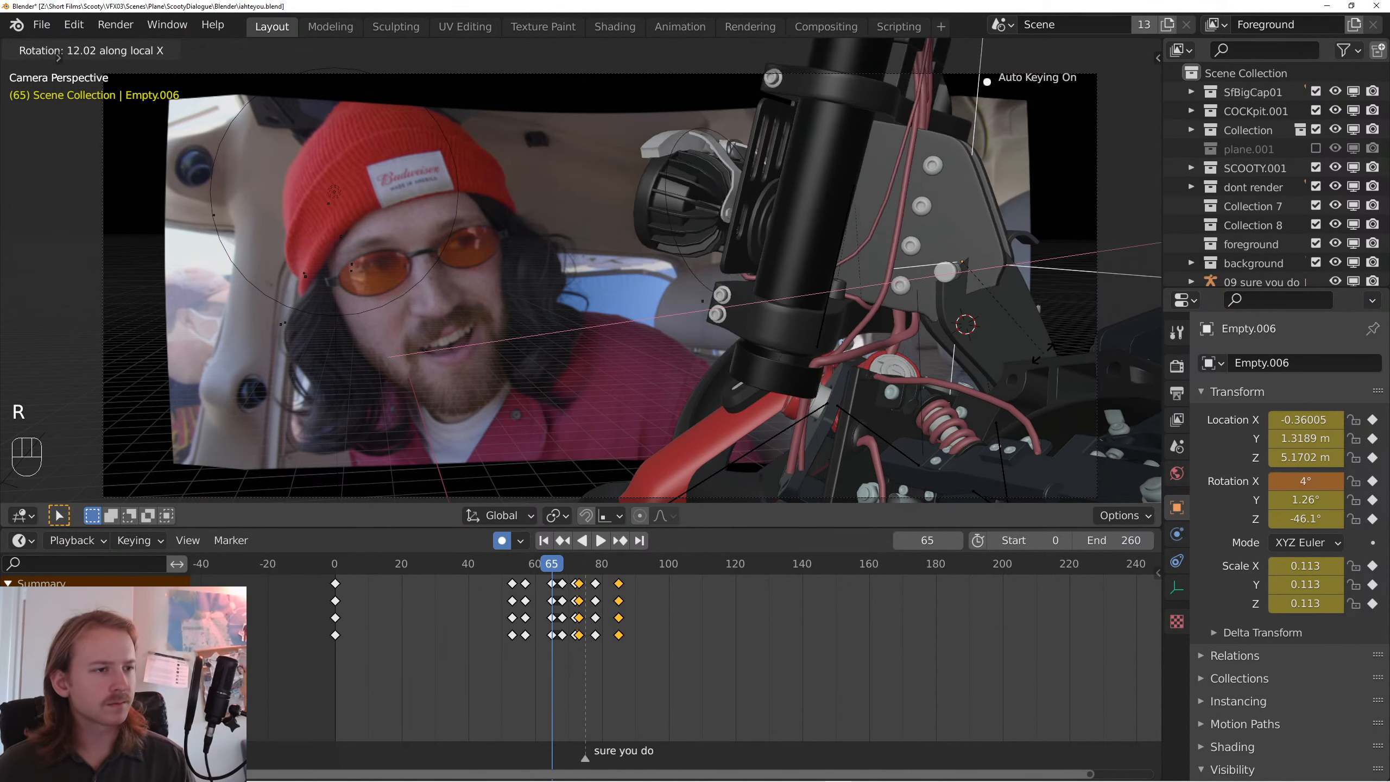
key("Escape")
right_click(853, 263)
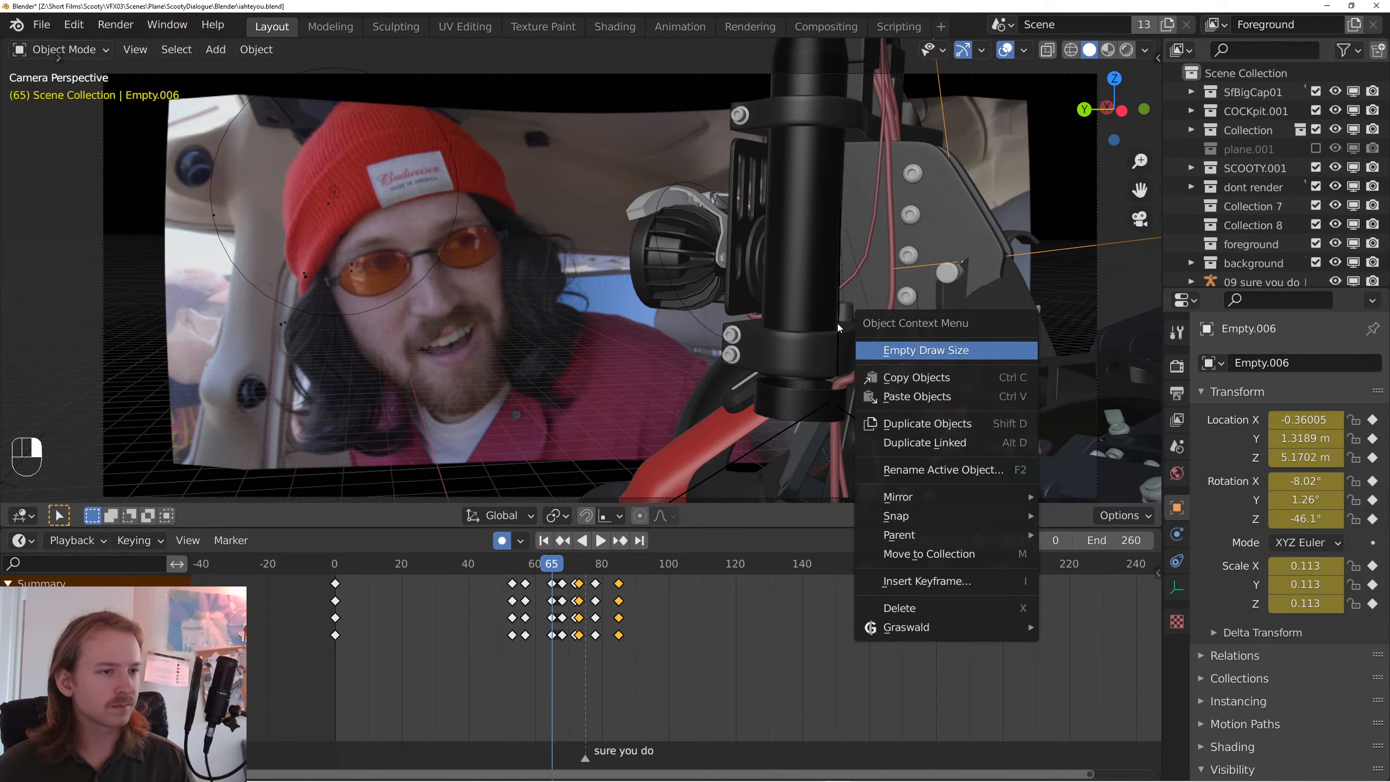
key("Escape")
- Rotate Empty.006 about its local X axis at frame 65 to about X 1.45°
key("r")
key("x")
key("x")
left_click(1014, 373)
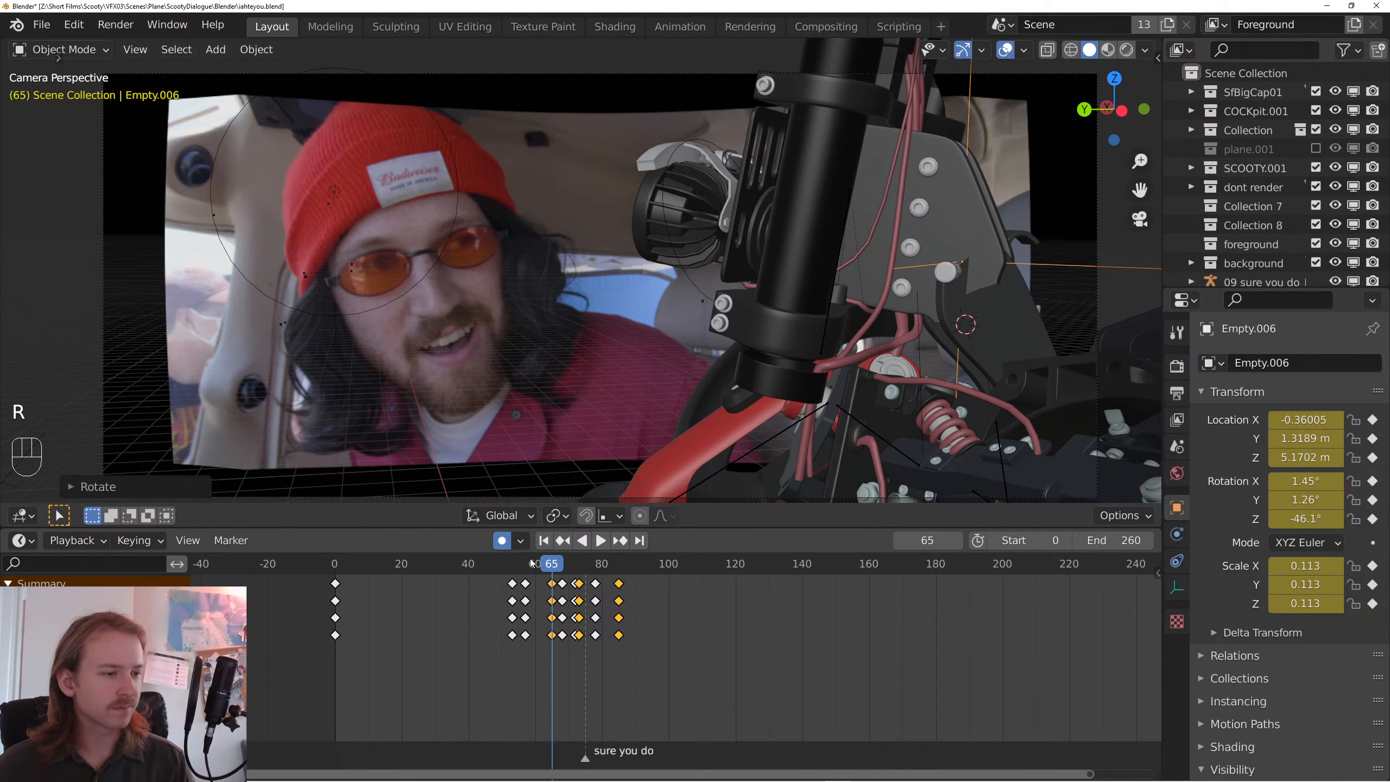
- Review the head motion leading into frame 65 and move the frame 65 keyframe to frame 63
left_click(519, 565)
key("space")
key("space")
left_click(531, 570)
key("space")
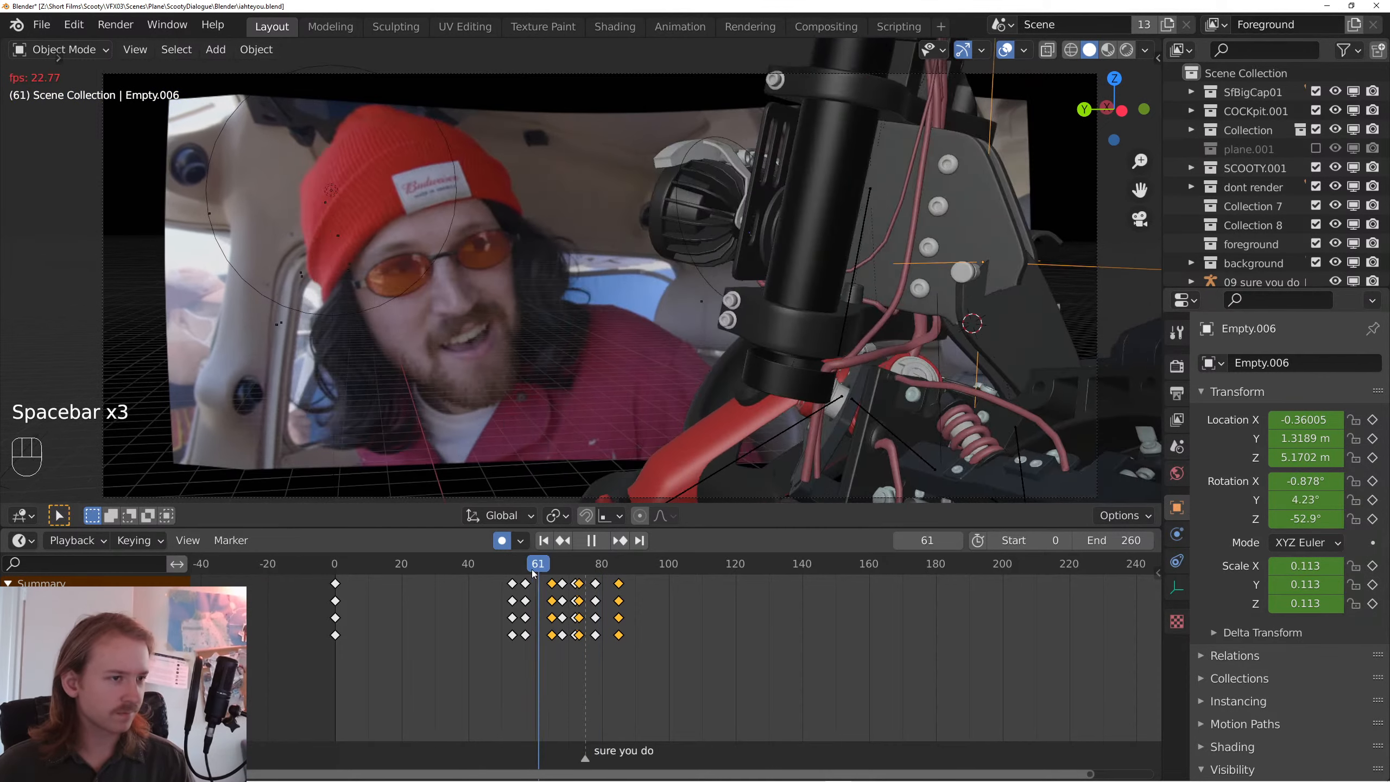
key("space")
left_click(552, 583)
key("g")
left_click(546, 582)
- Play back the motion from about frame 62 and shift the keyframes at frames 68 and 72 one frame earlier
left_click(541, 567)
key("space")
key("space")
key("space")
key("space")
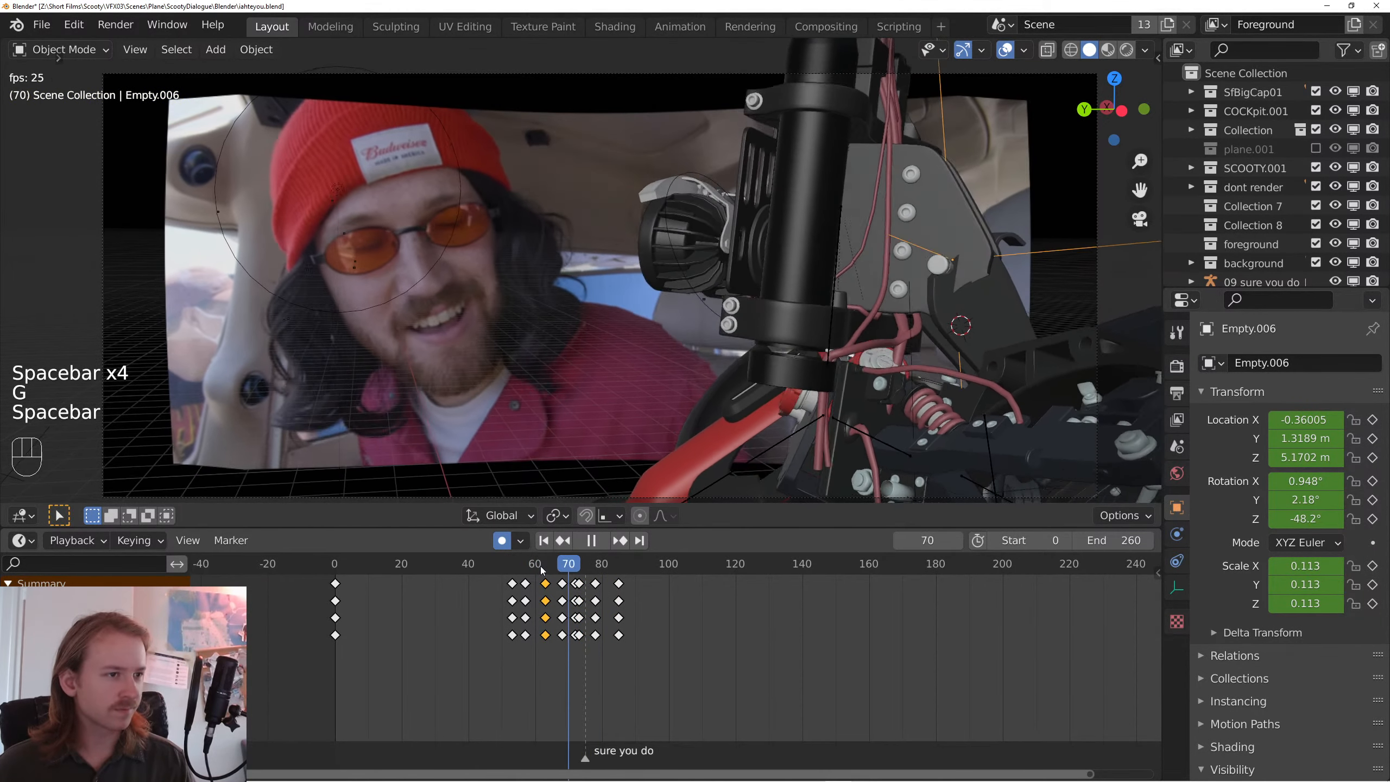
key("space")
key("space")
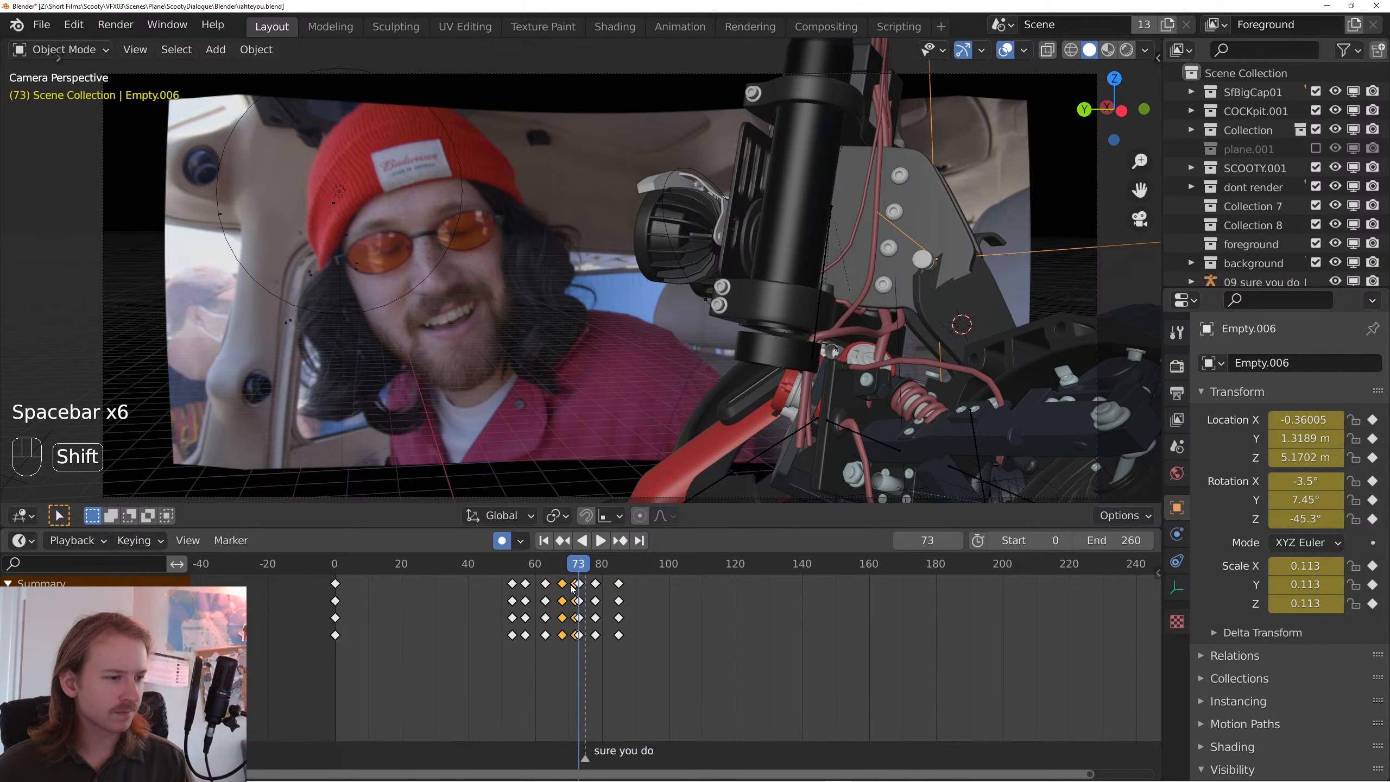
key("g")
left_click(567, 588)
- Repeatedly play back the head motion from around frame 51 past the last keyframe to check its timing against the dialogue
left_click(521, 566)
key("space")
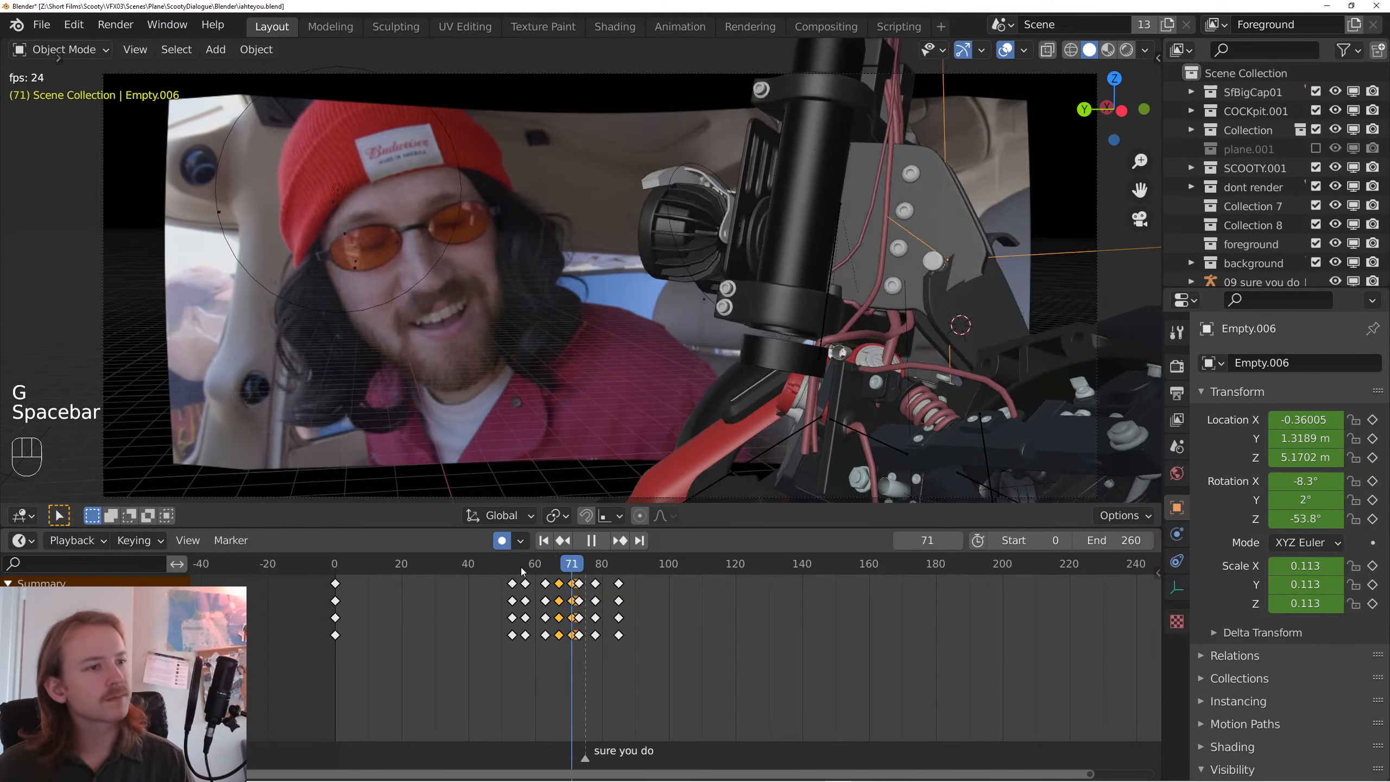
key("space")
key("space")
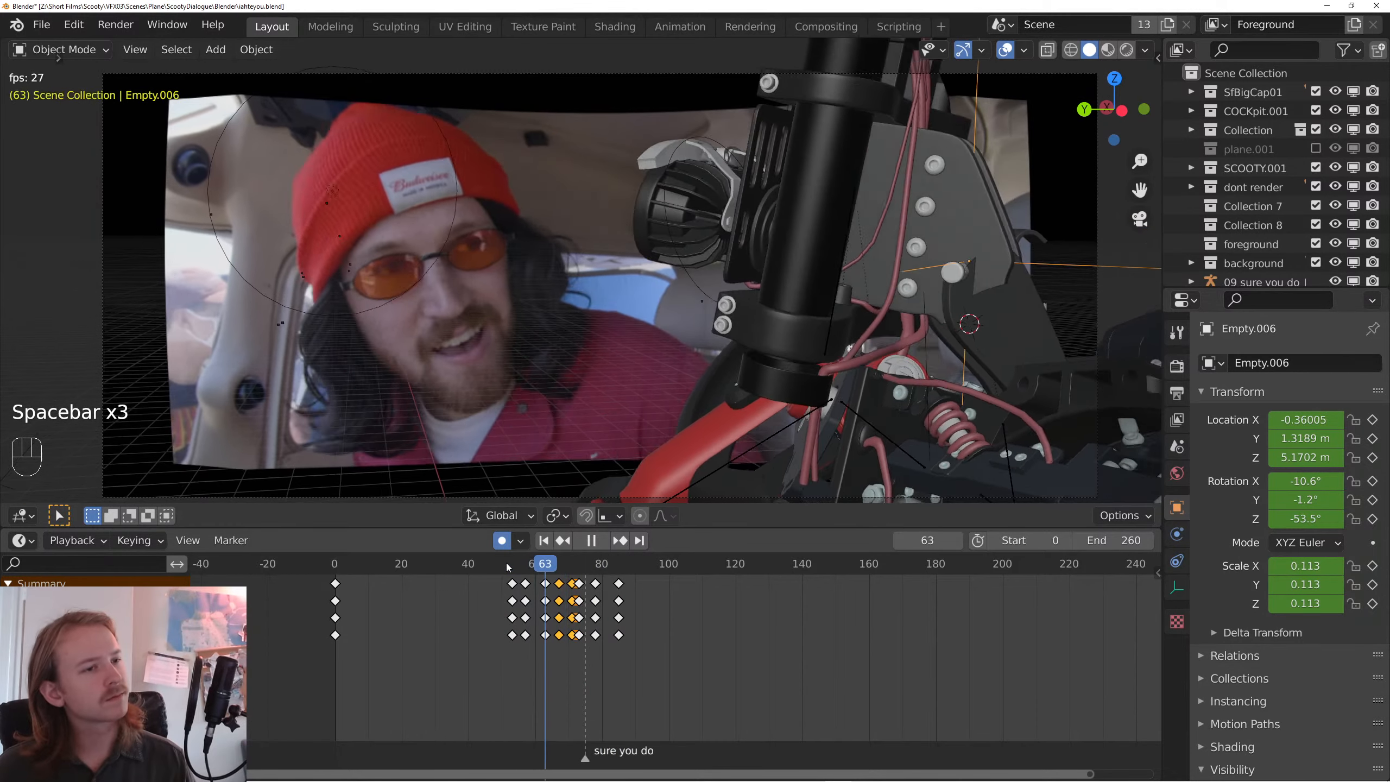
key("space")
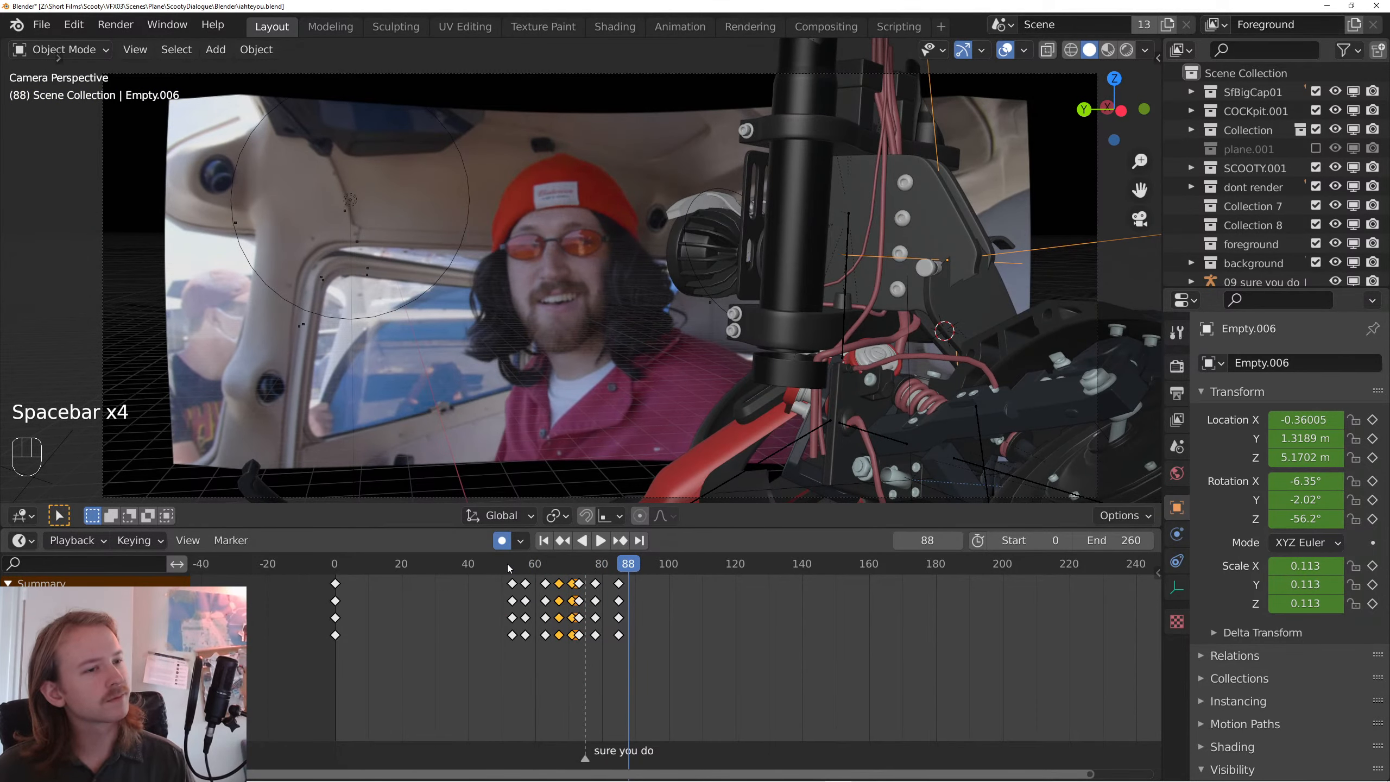
key("alt+Tab")
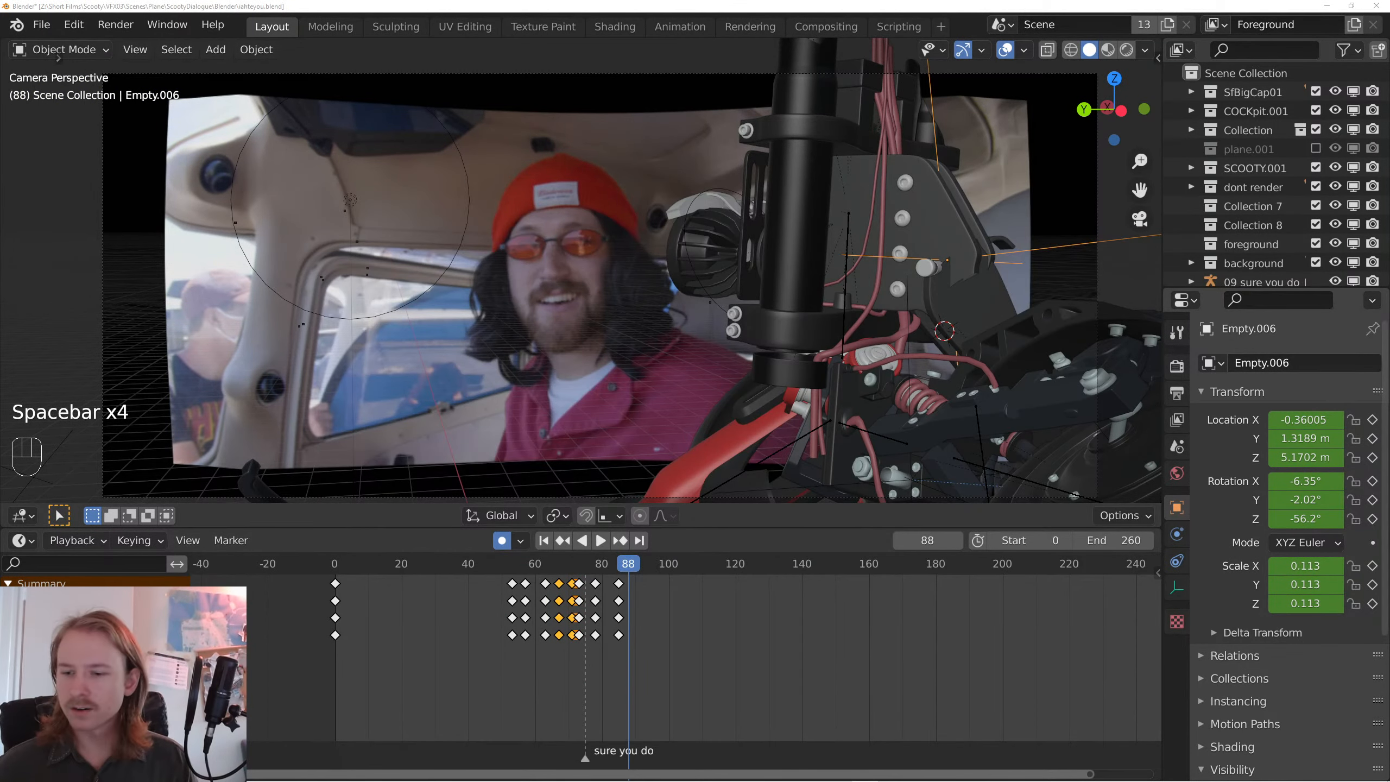
left_click(506, 564)
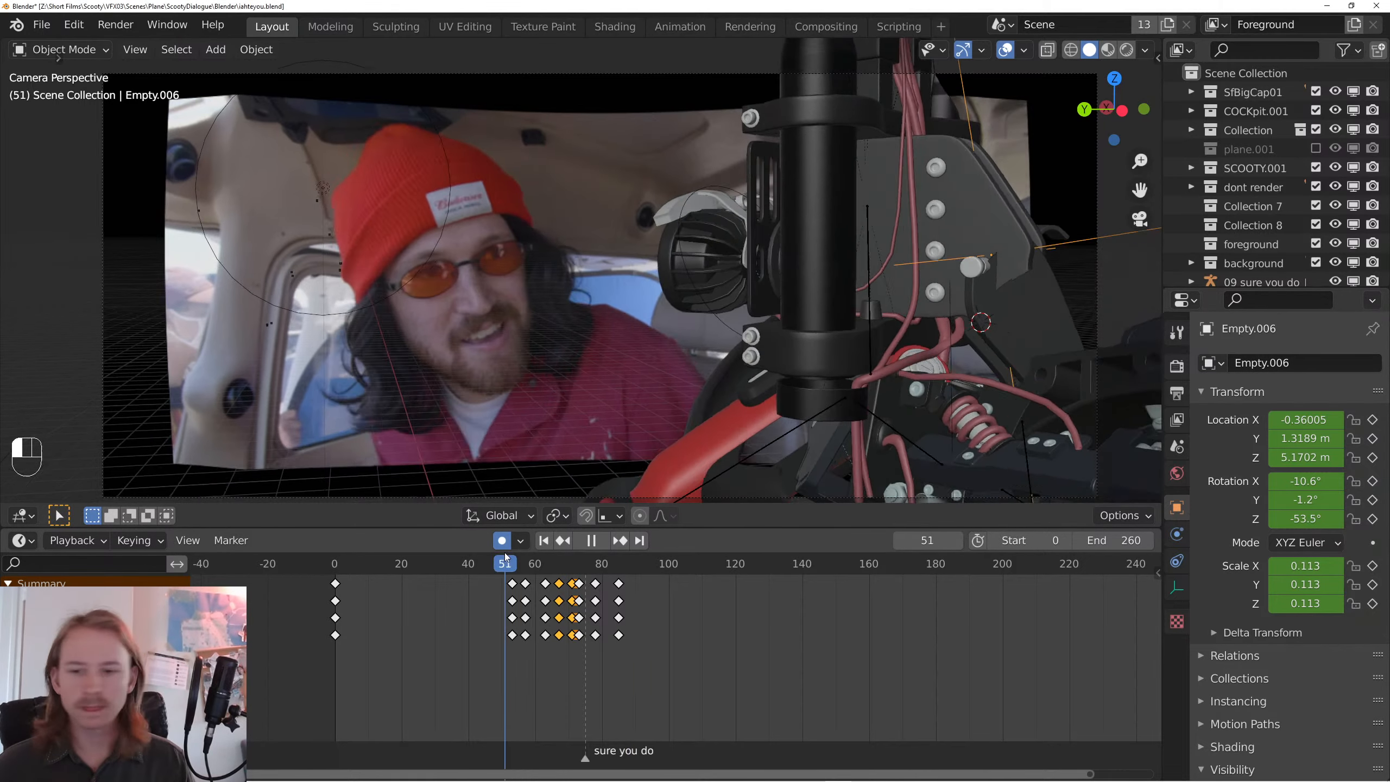
key("space")
key("space")
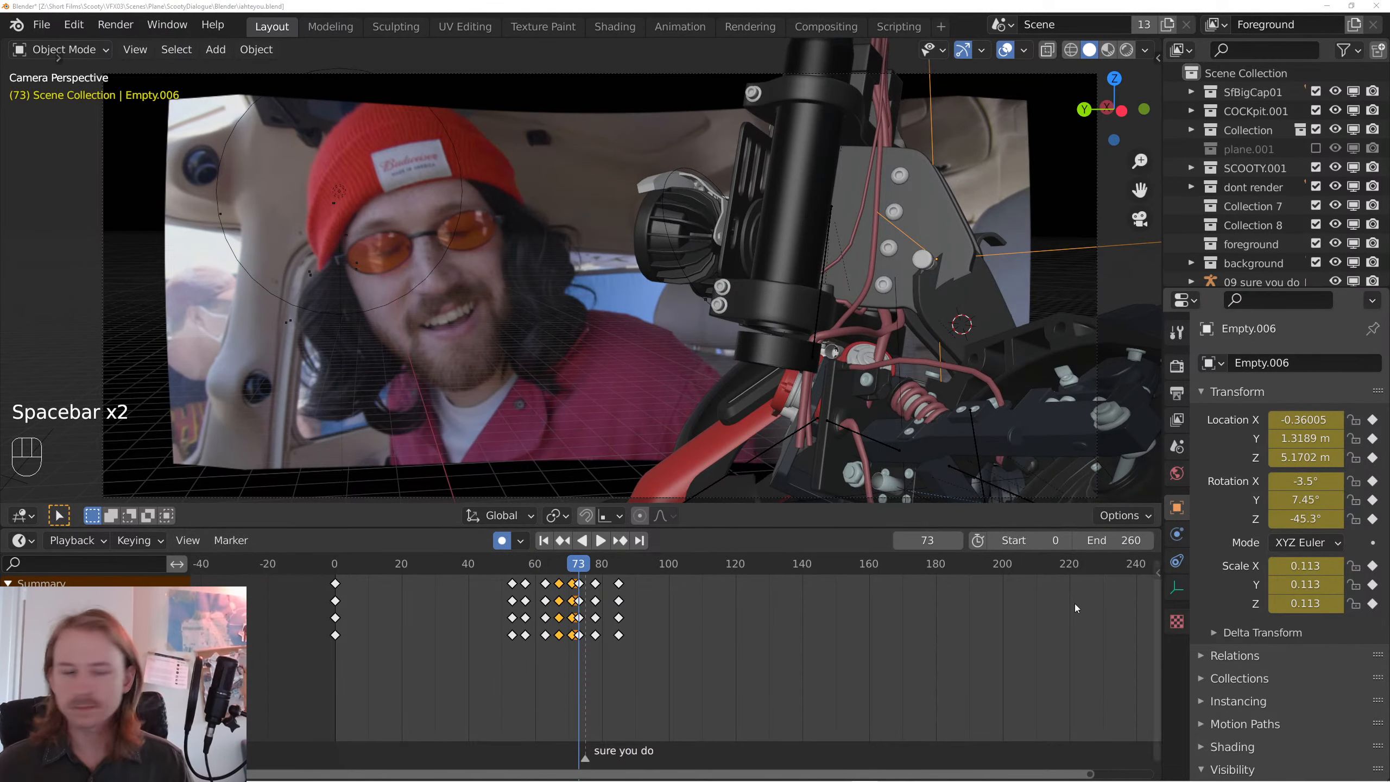
left_click(500, 565)
key("space")
key("space")
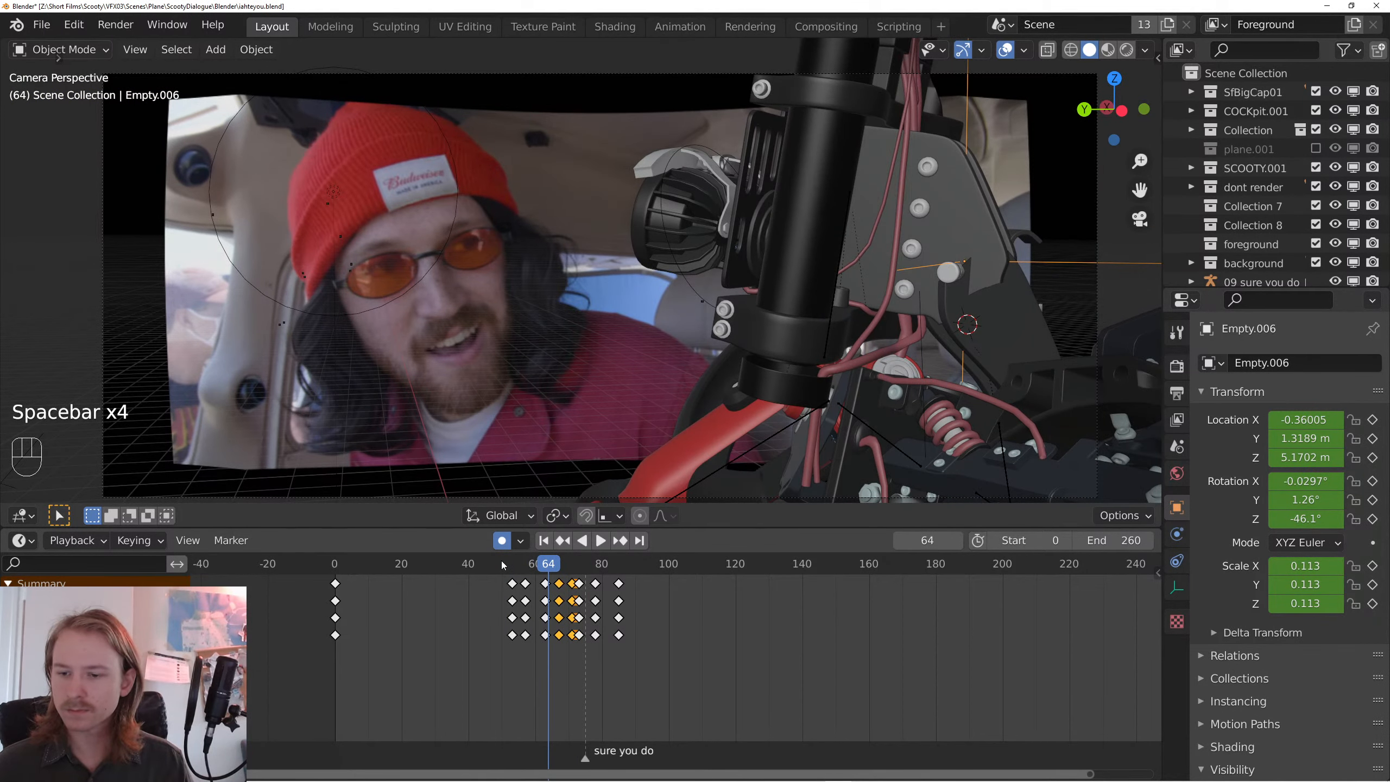
left_click(503, 564)
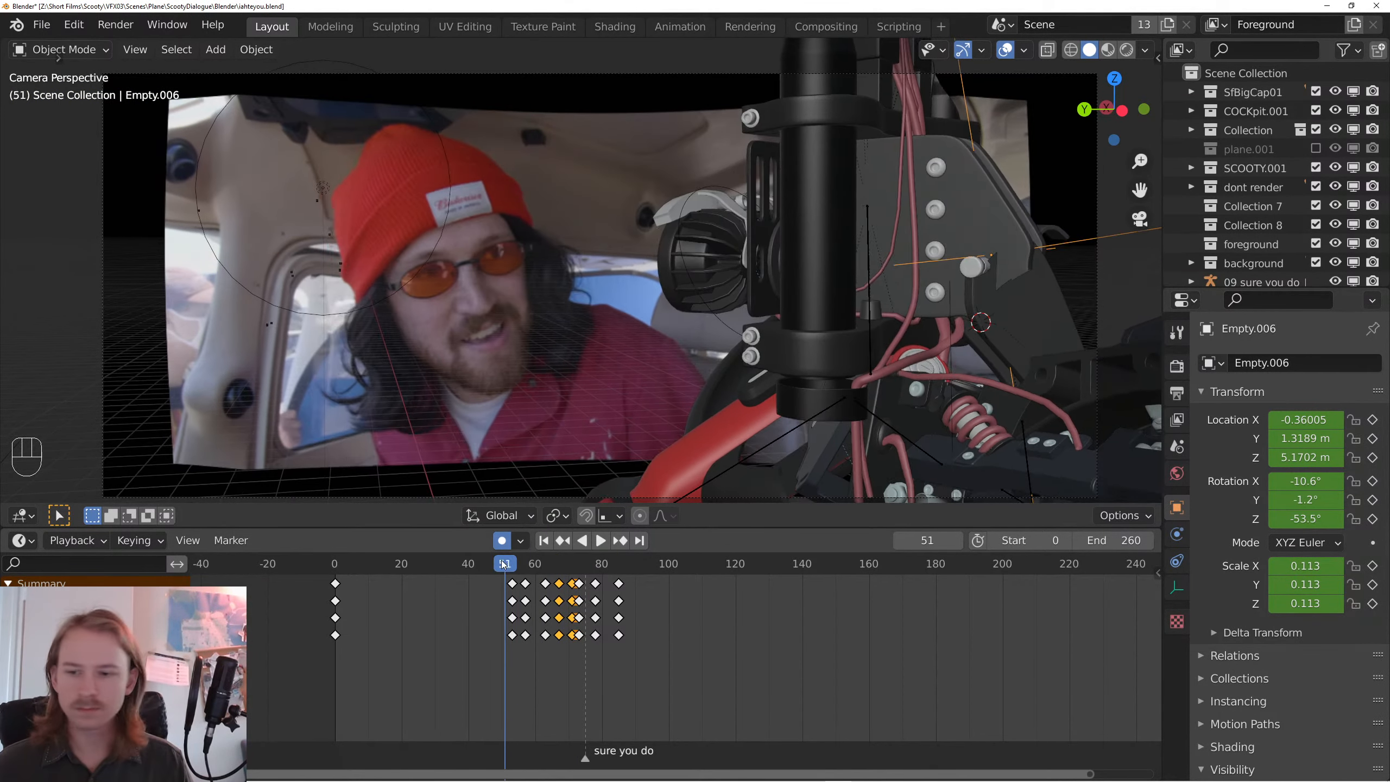
key("space")
key("space")
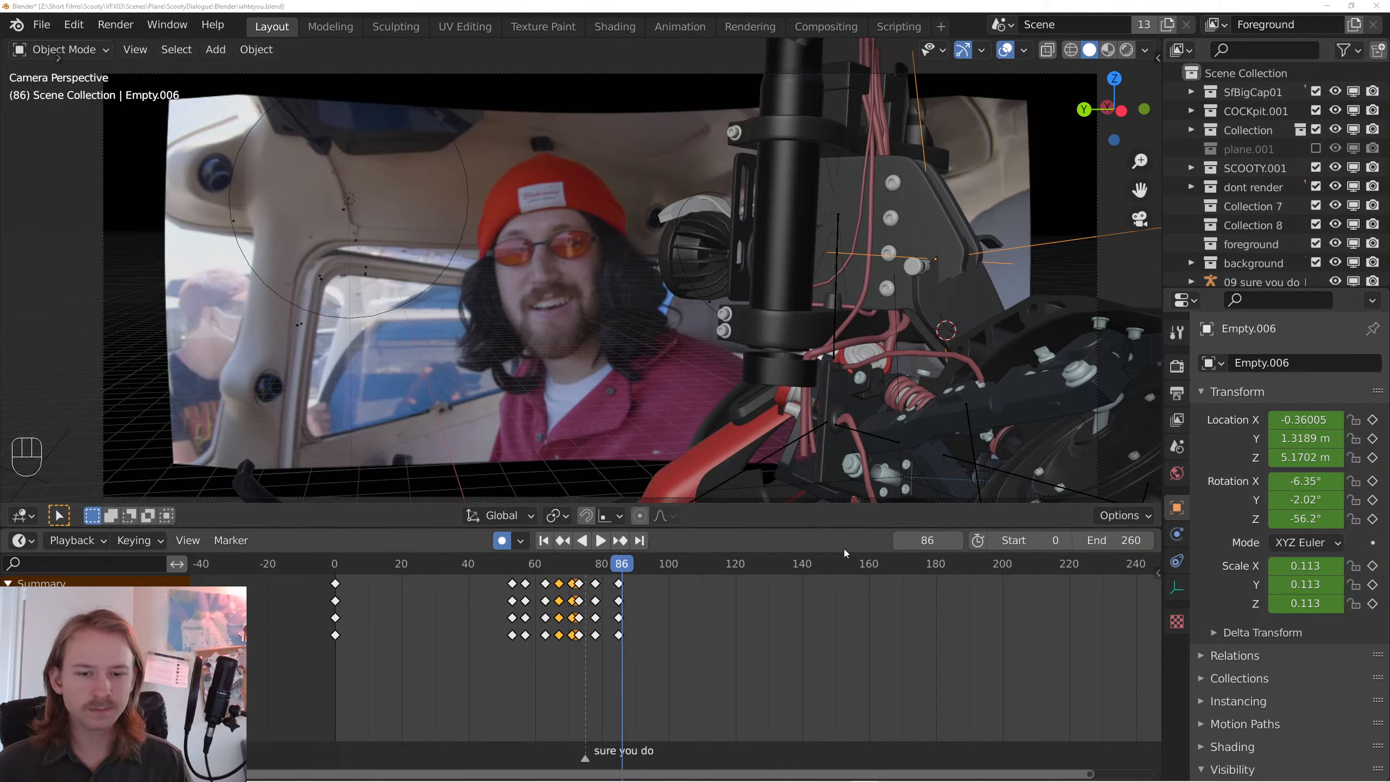
left_click_drag(608, 564, 492, 564)
key("space")
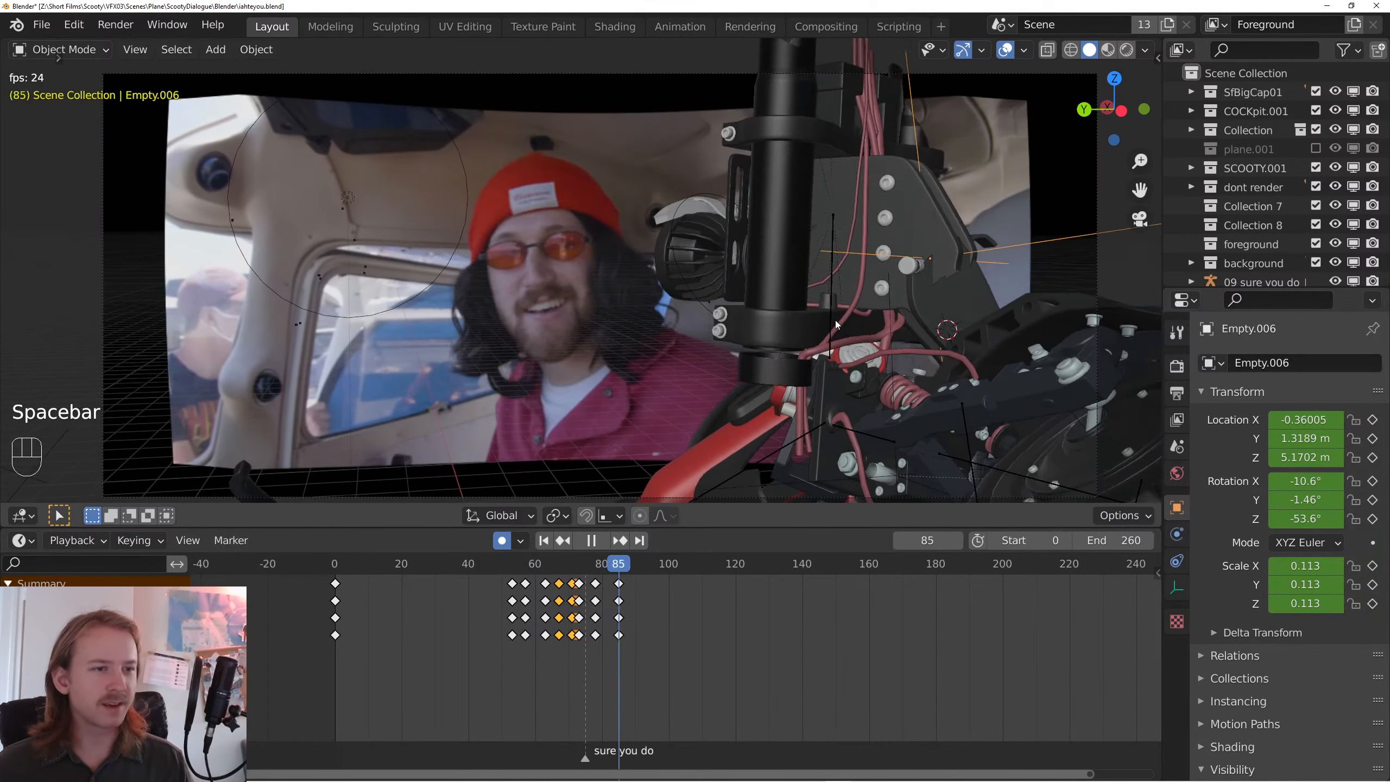
key("space")
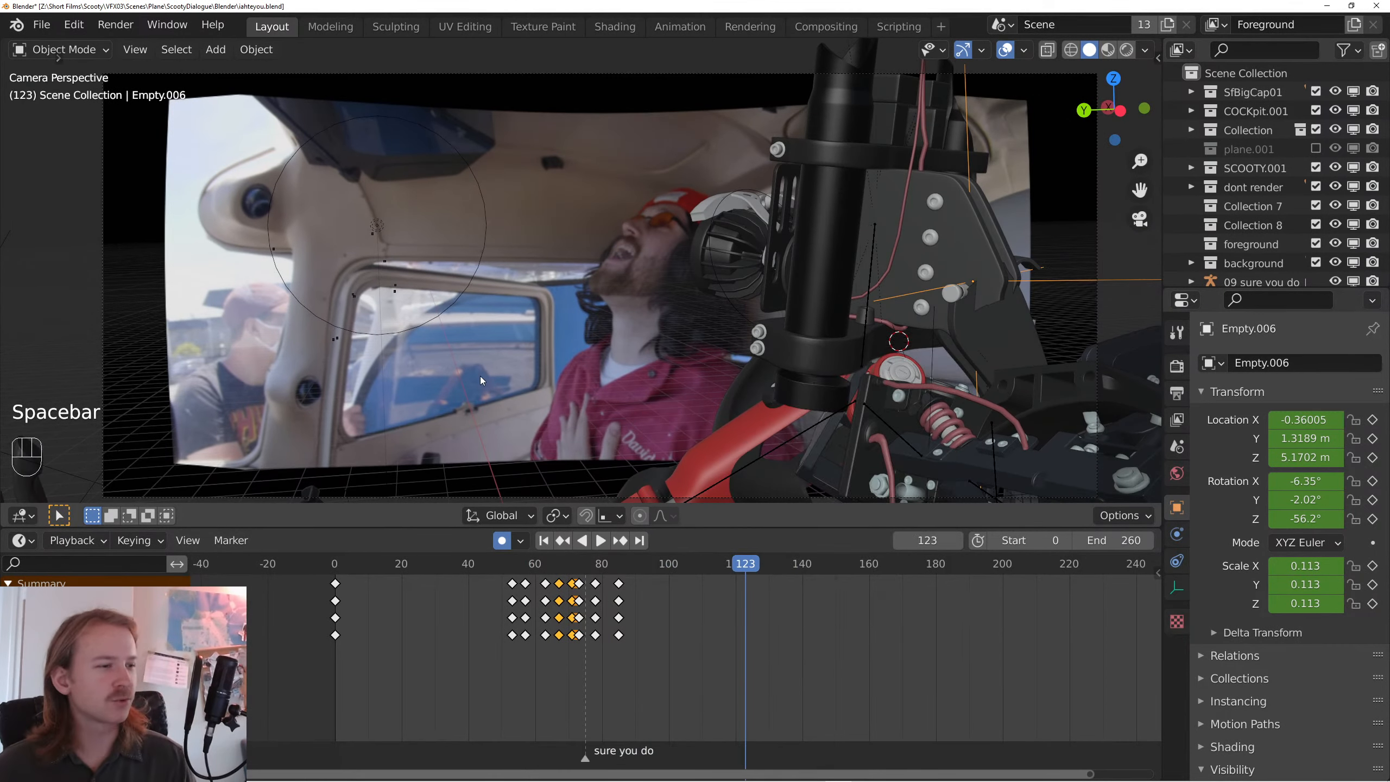
- Save the file and replay the head motion from about frame 48
key("ctrl+s")
left_click(496, 564)
key("space")
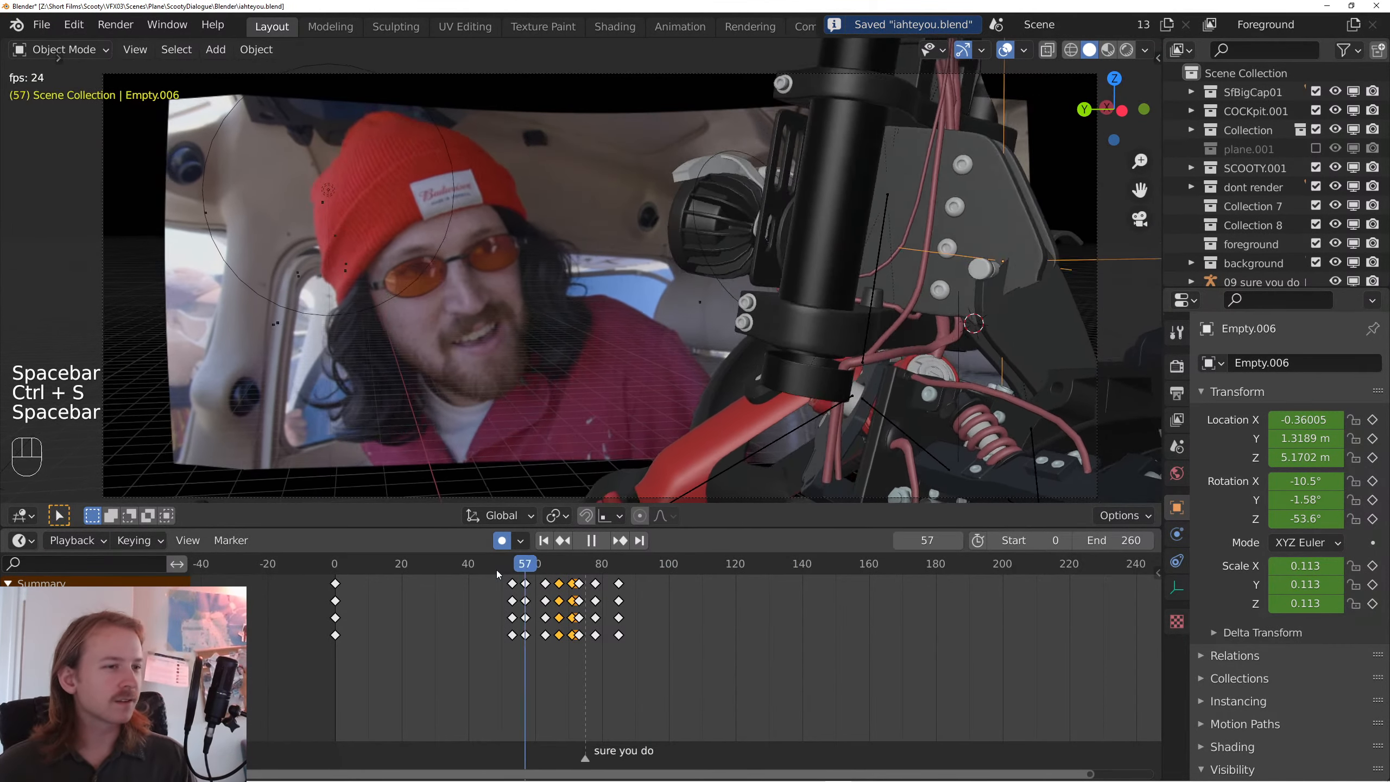
- Key a head pose at frame 132, rotating the control empty to face the camera at about -6.05°, 2.59°, 15.8°
key("space")
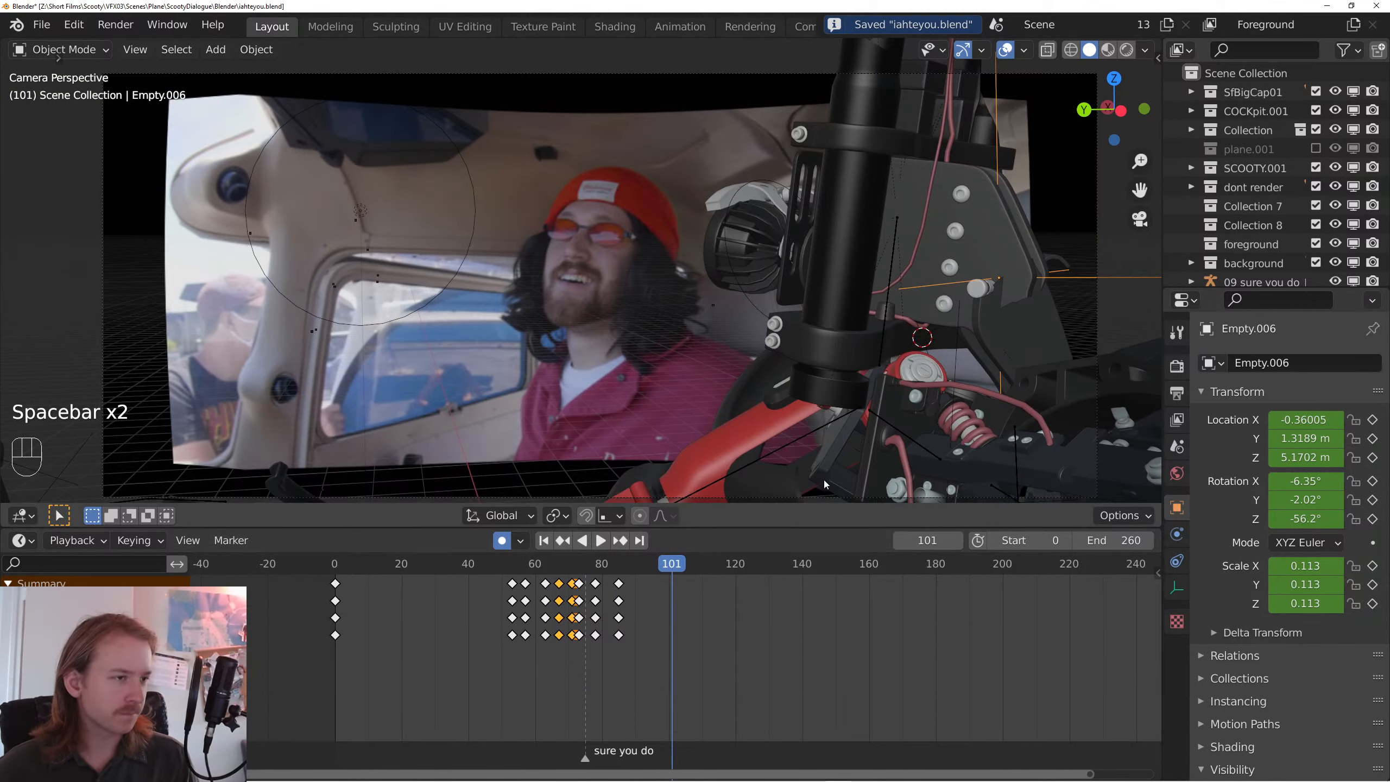
key("space")
key("space")
left_click(778, 565)
right_click(821, 315)
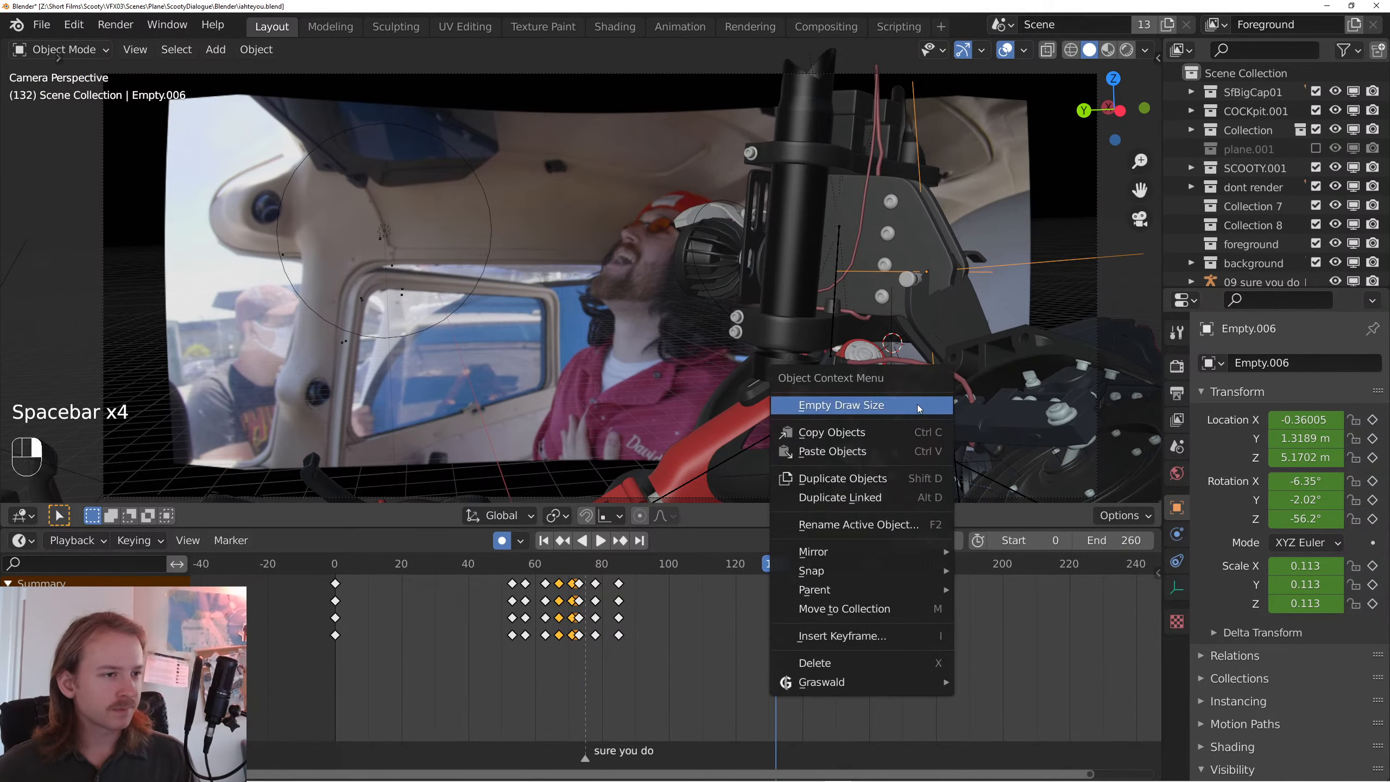
key("r")
key("r")
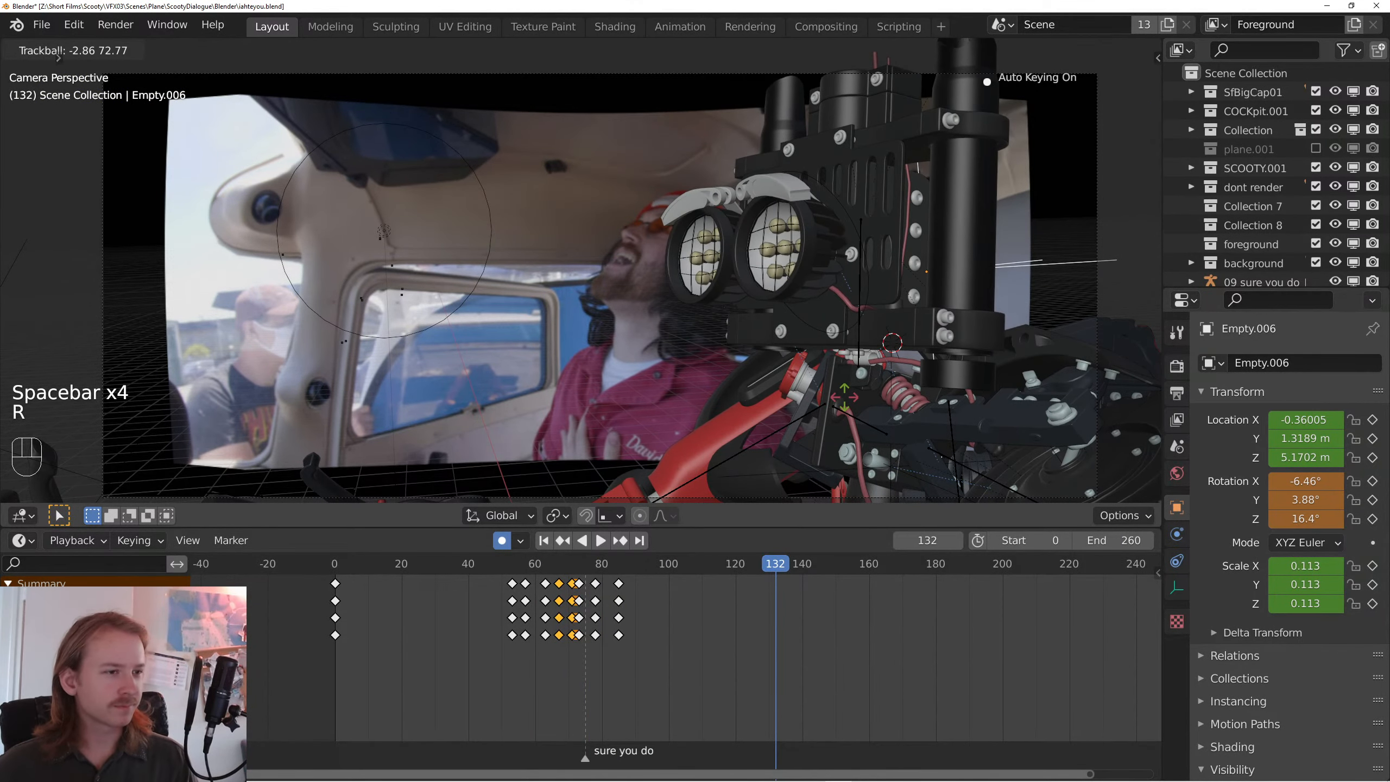
key("r")
left_click(947, 433)
- Turn the head slightly at frame 170 and key its rotation at about -6.41°, 2.72°, 12.1°
key("space")
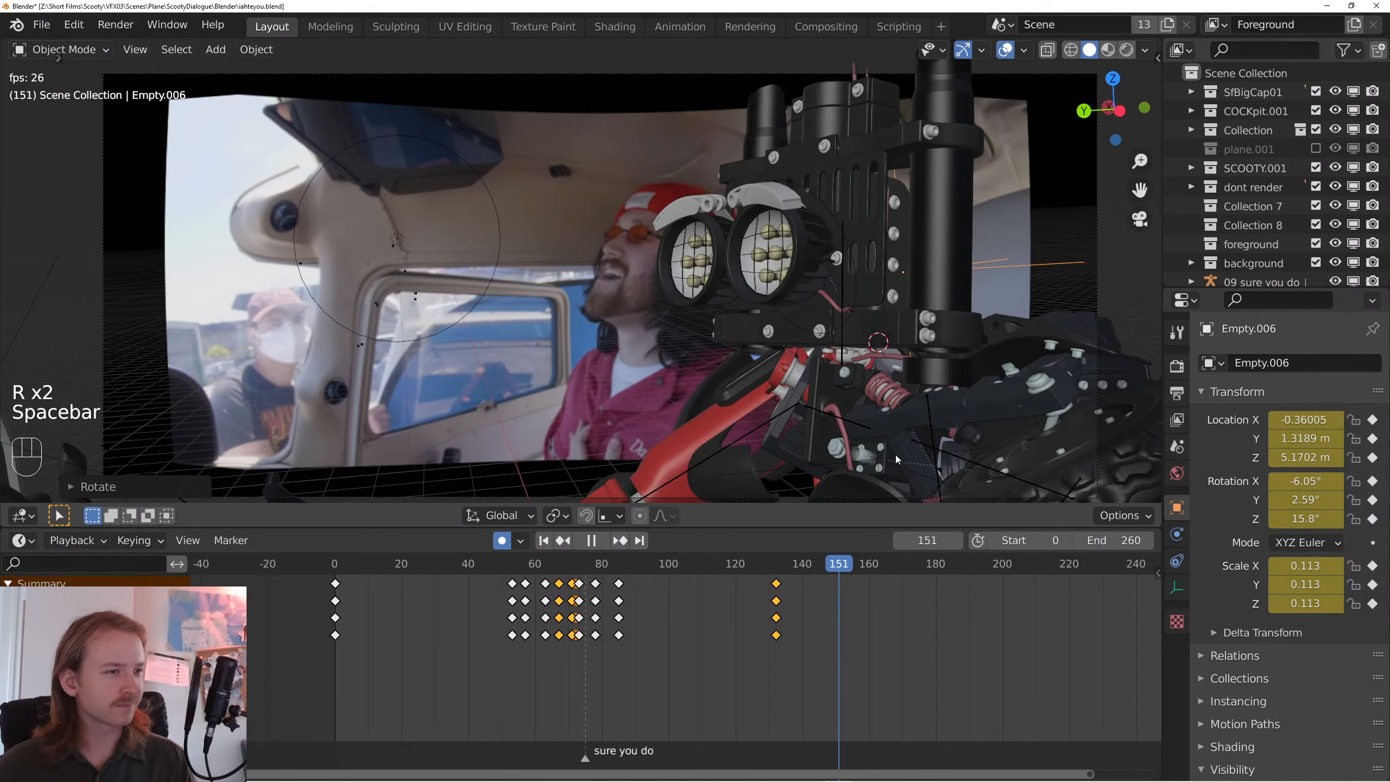
key("space")
key("r")
left_click(861, 443)
- Key the same camera-facing head pose at frame 180 so it holds from frame 170
key("space")
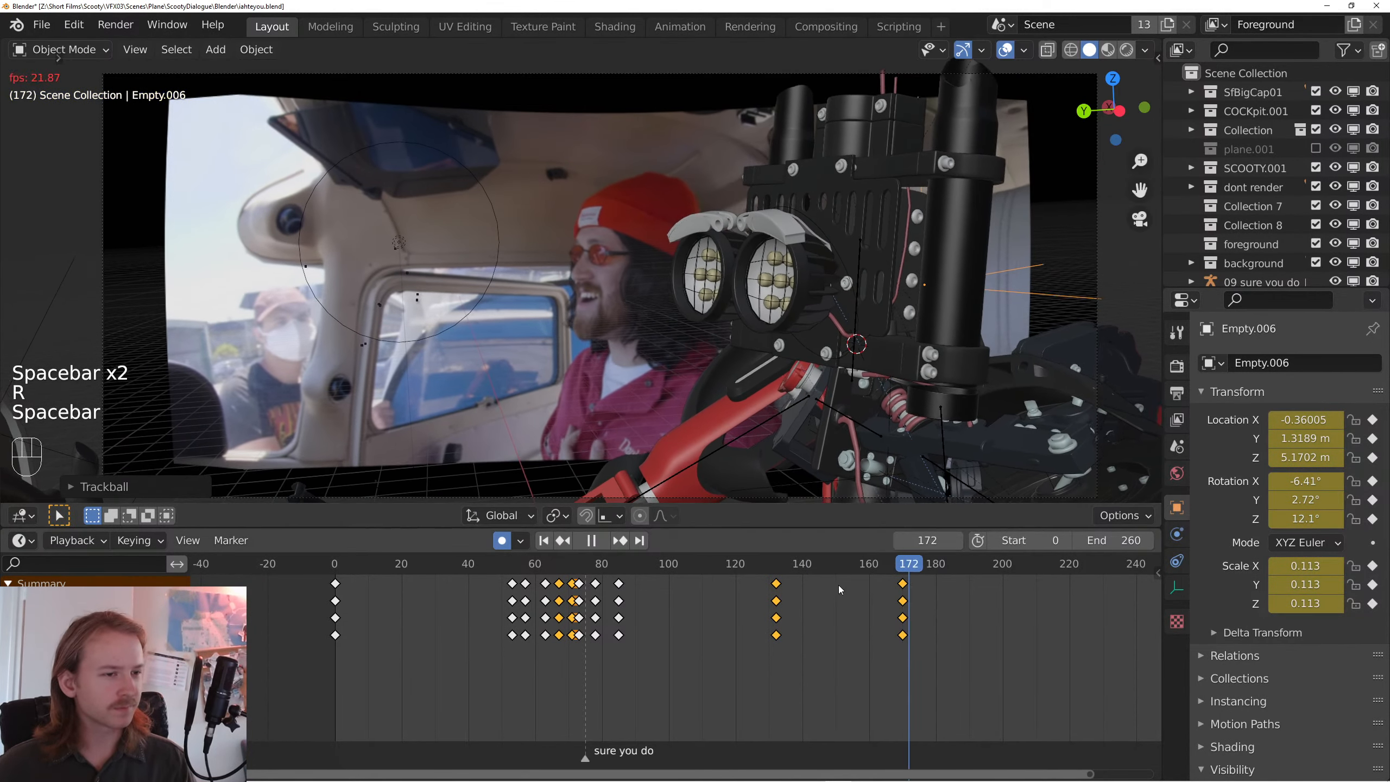
left_click_drag(862, 646, 729, 664)
key("space")
left_click_drag(813, 563, 802, 563)
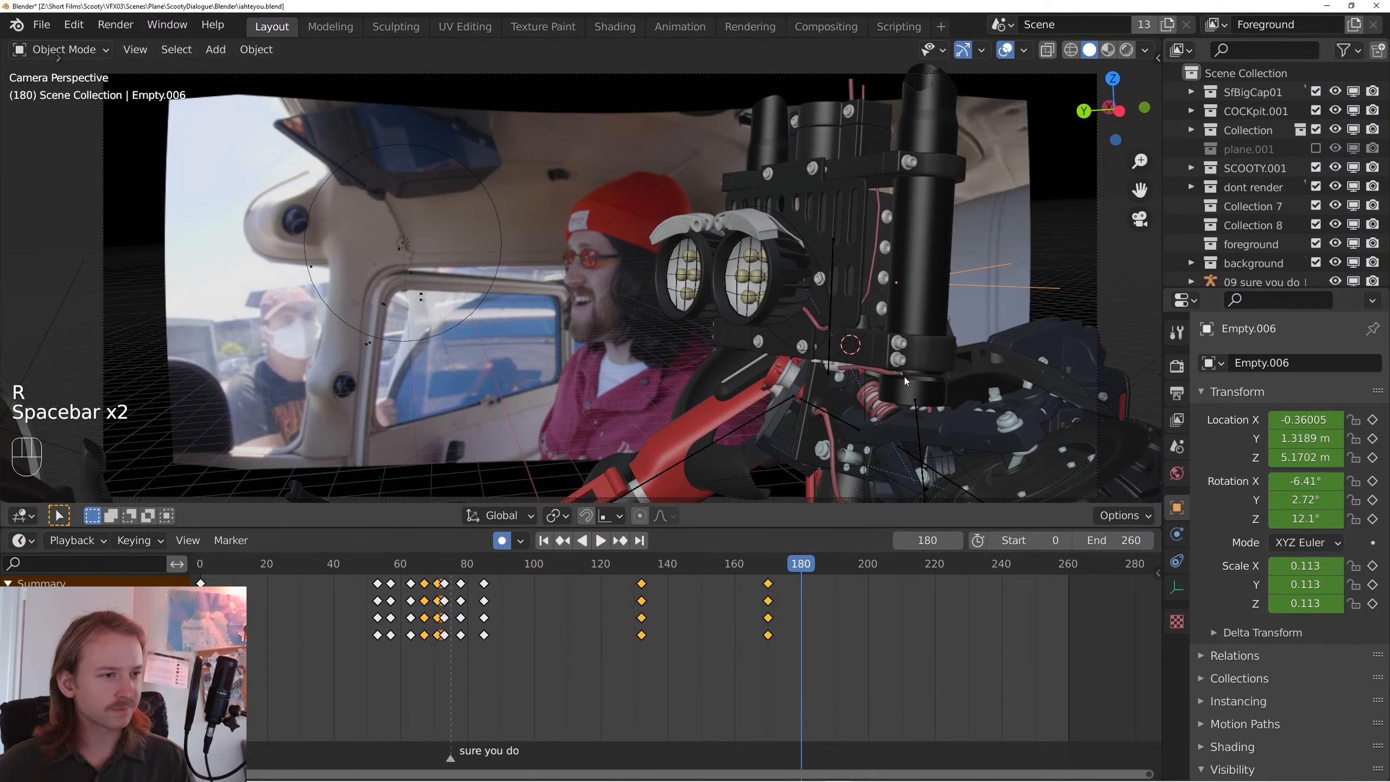
key("r")
left_click(951, 437)
- Rotate the head back toward the pilot at frame 205, keying it at about -13.2°, -1.31°, -55.2°
key("space")
key("space")
key("space")
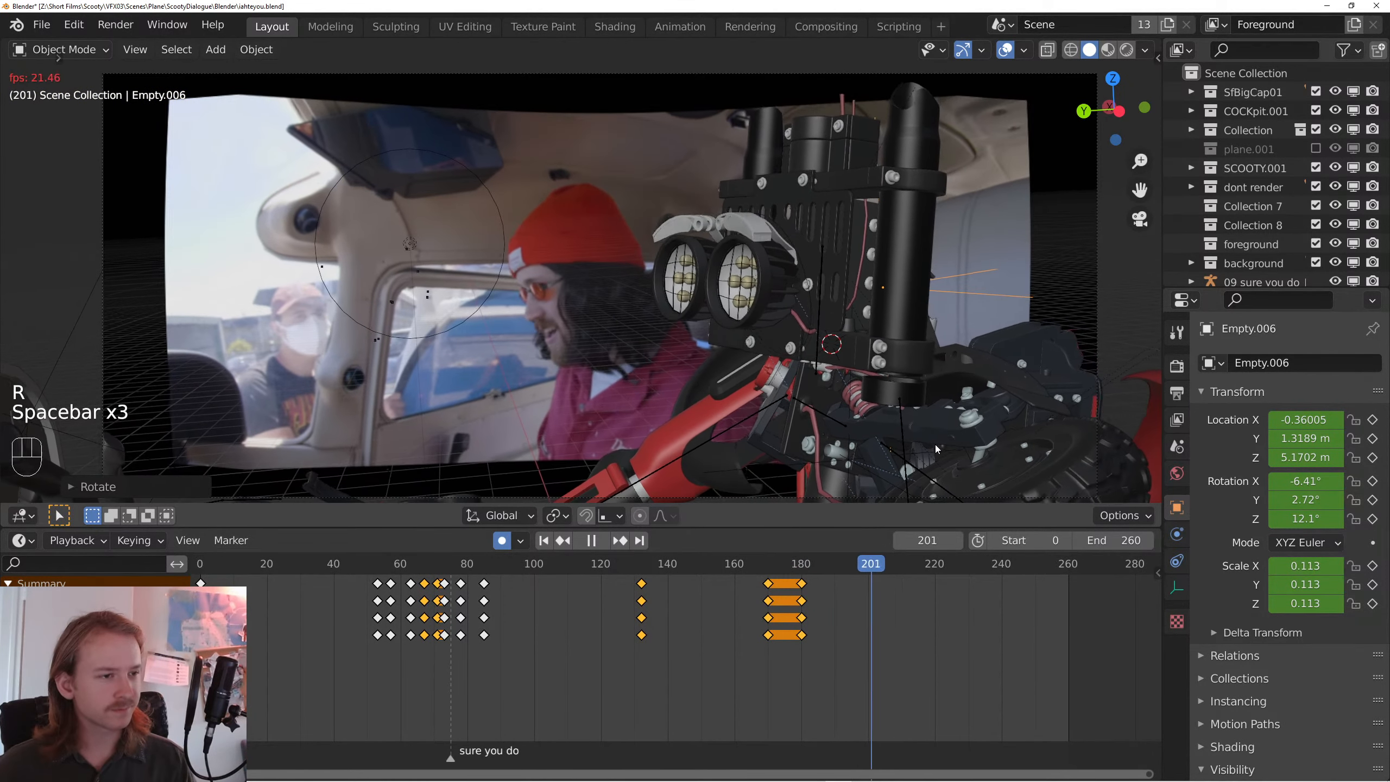
key("space")
key("r")
left_click(876, 444)
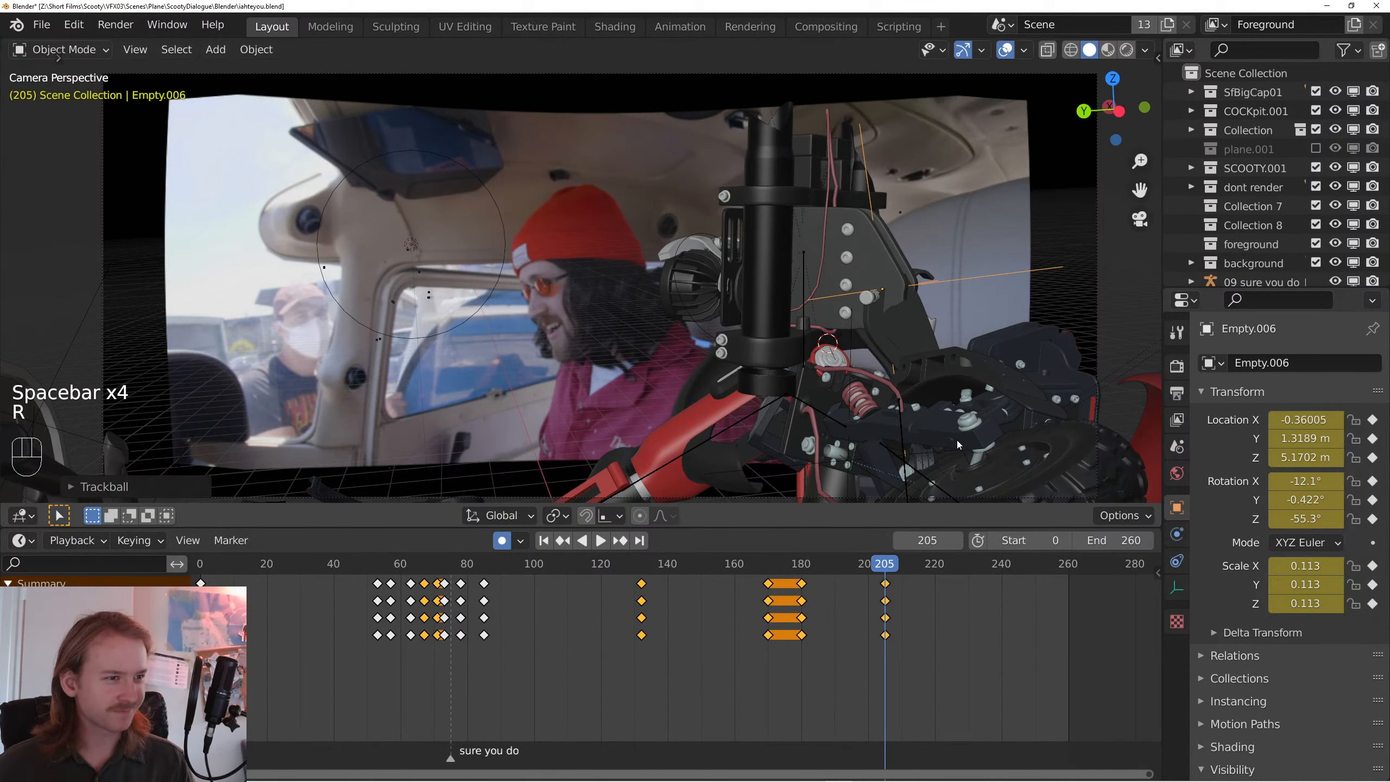
key("r")
left_click(988, 427)
- Key the pilot-facing head pose again at frame 240 to hold it from frame 205
key("space")
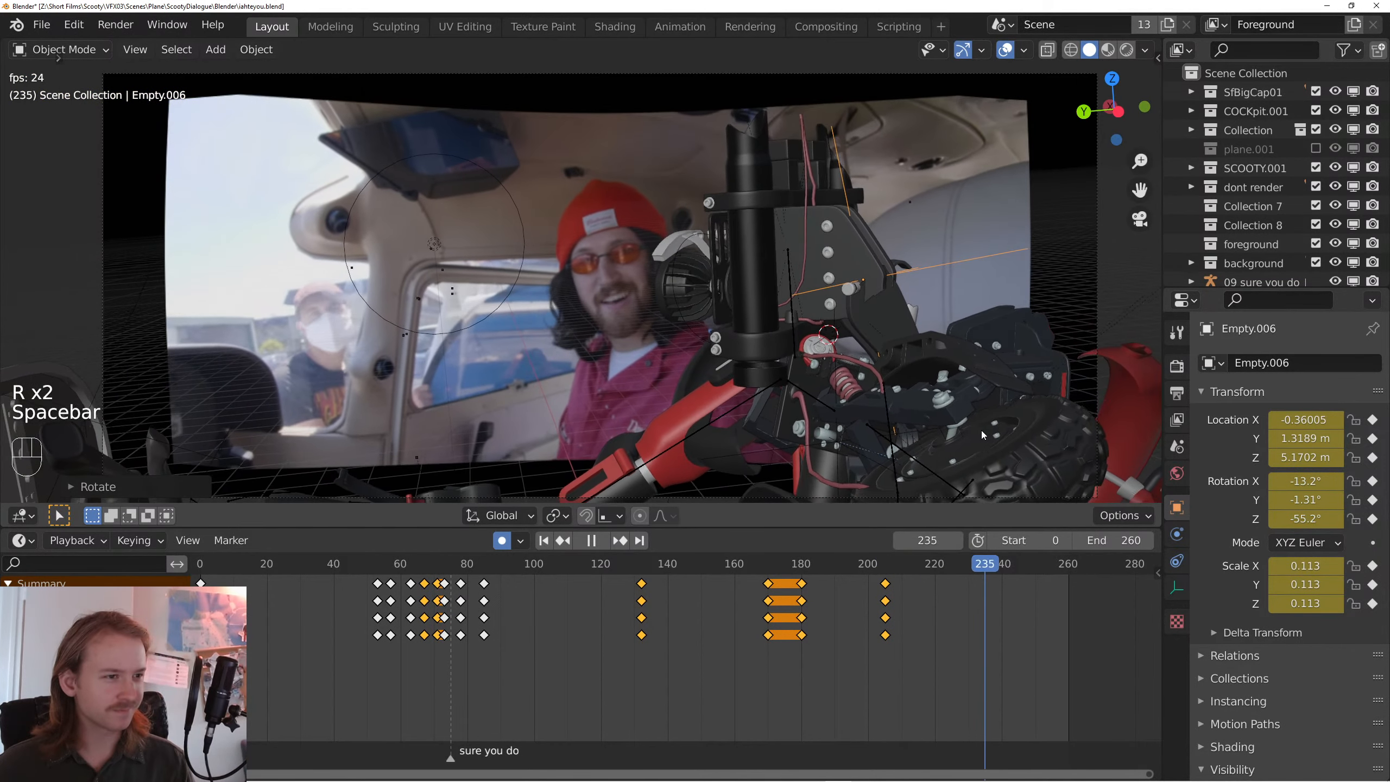
key("space")
key("r")
left_click(1004, 403)
- Rotate the head toward the camera at frame 260, the end of the shot, and key the pose
key("space")
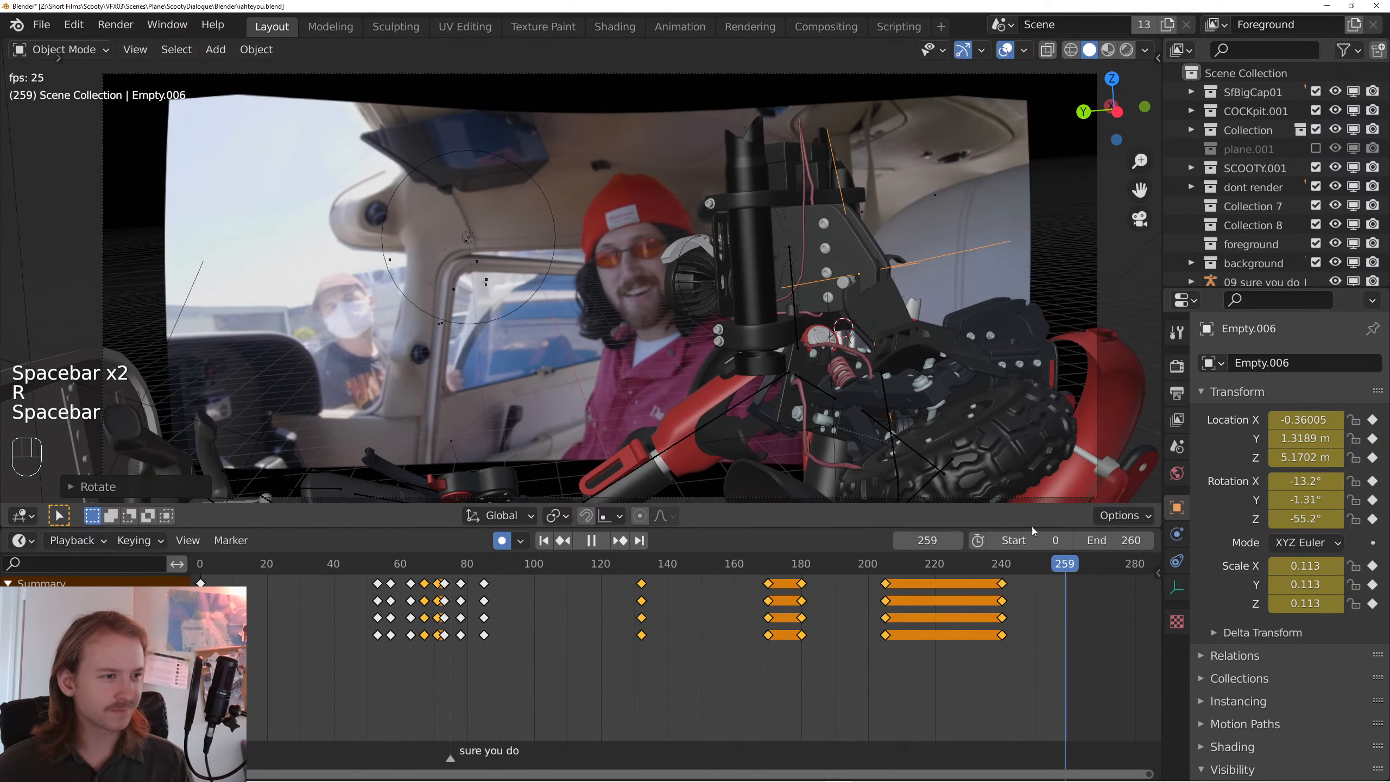
key("space")
key("space")
key("space")
left_click(1023, 567)
left_click_drag(1023, 567, 990, 566)
key("r")
key("r")
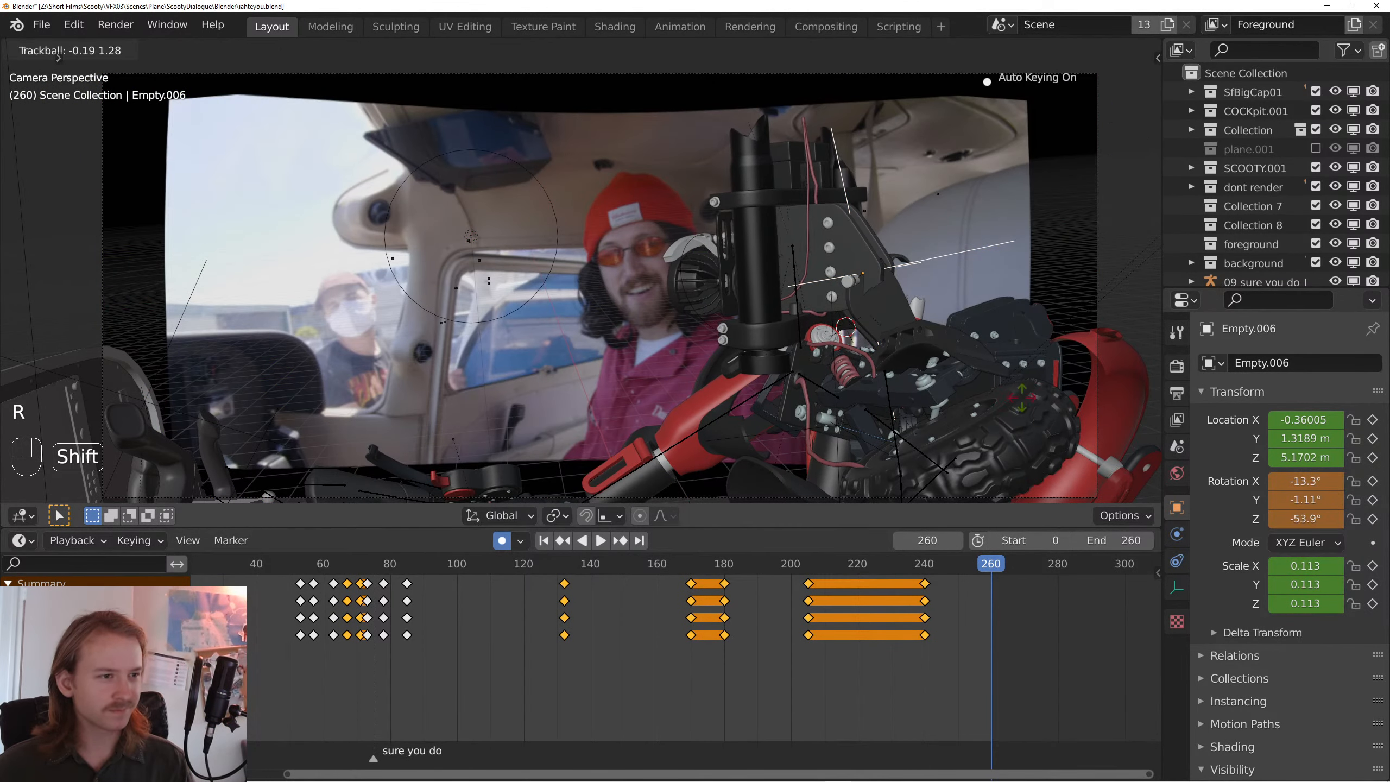
right_click(1019, 384)
key("r")
key("r")
left_click(1012, 378)
key("r")
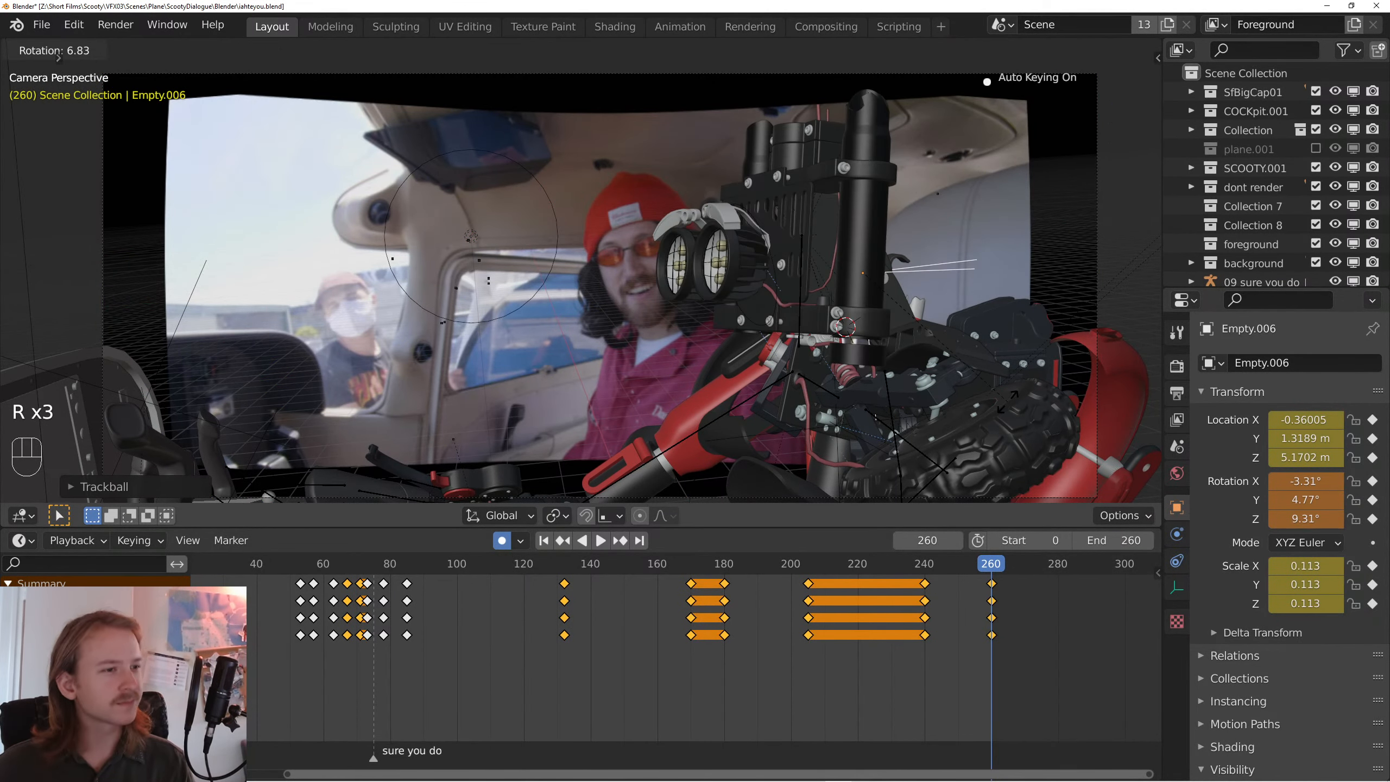
left_click(1000, 402)
- Play back the ending and shift the keyframes at frames 240 and 260 eight frames earlier
left_click(928, 568)
key("space")
key("space")
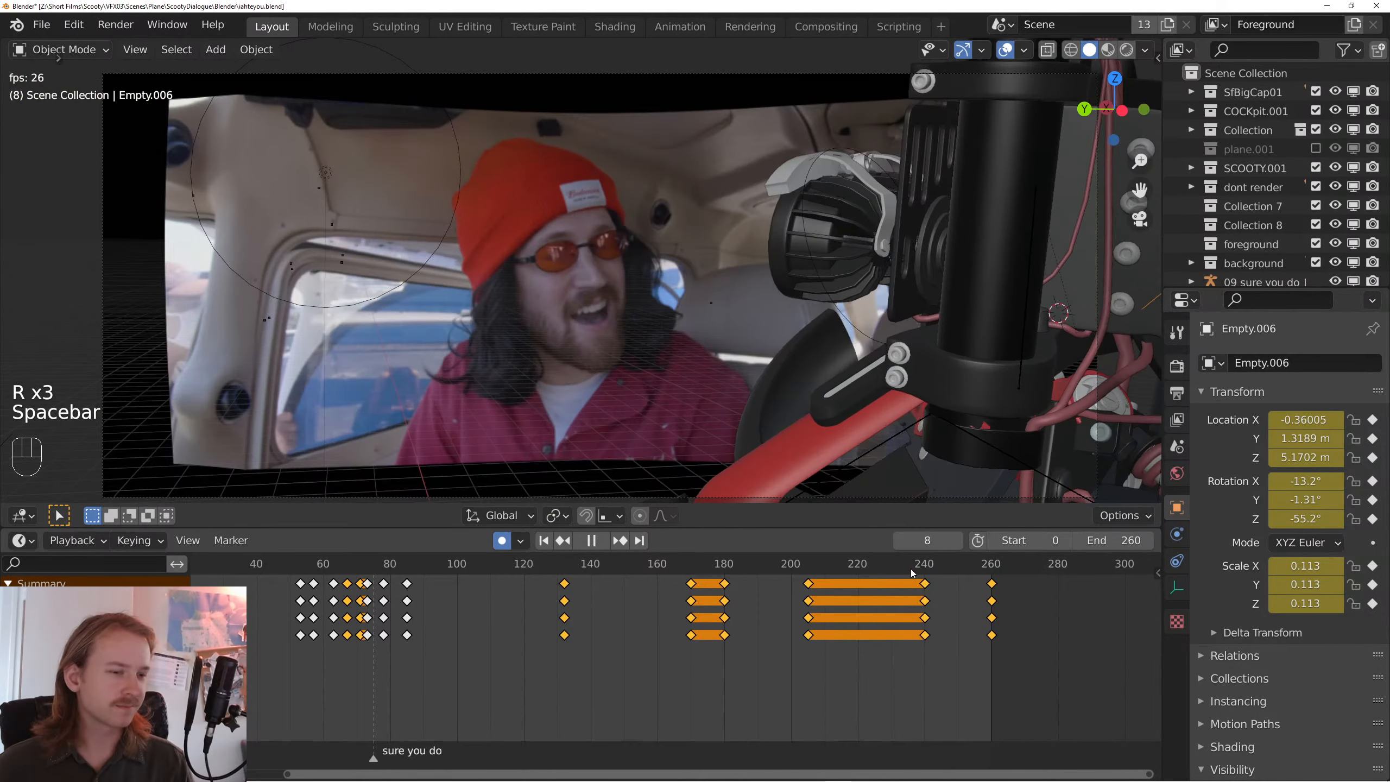
left_click(913, 569)
left_click_drag(1010, 624, 919, 584)
key("g")
left_click(892, 581)
- Play back the shot from frame 224 and again from about frame 54 to check the timing of the head turns
left_click(872, 567)
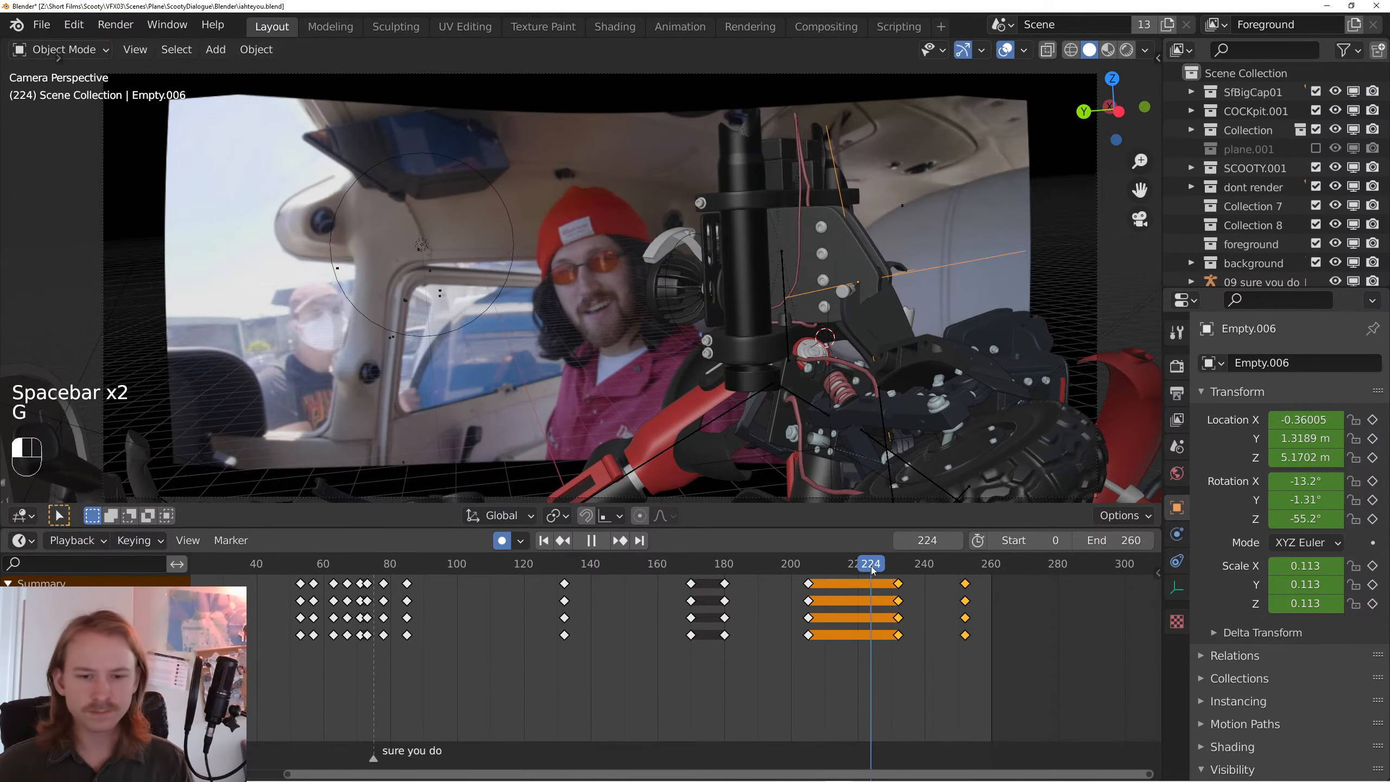
key("space")
key("space")
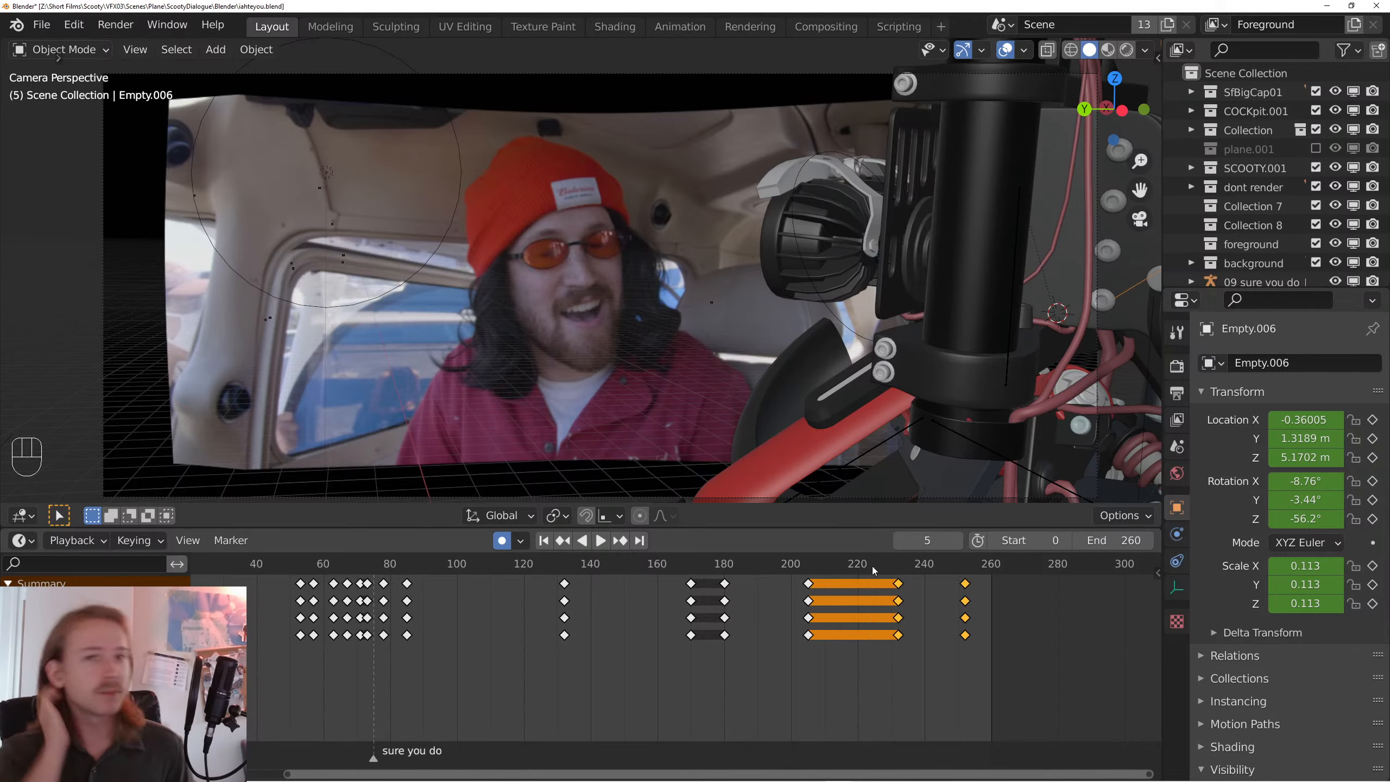
left_click(303, 567)
key("space")
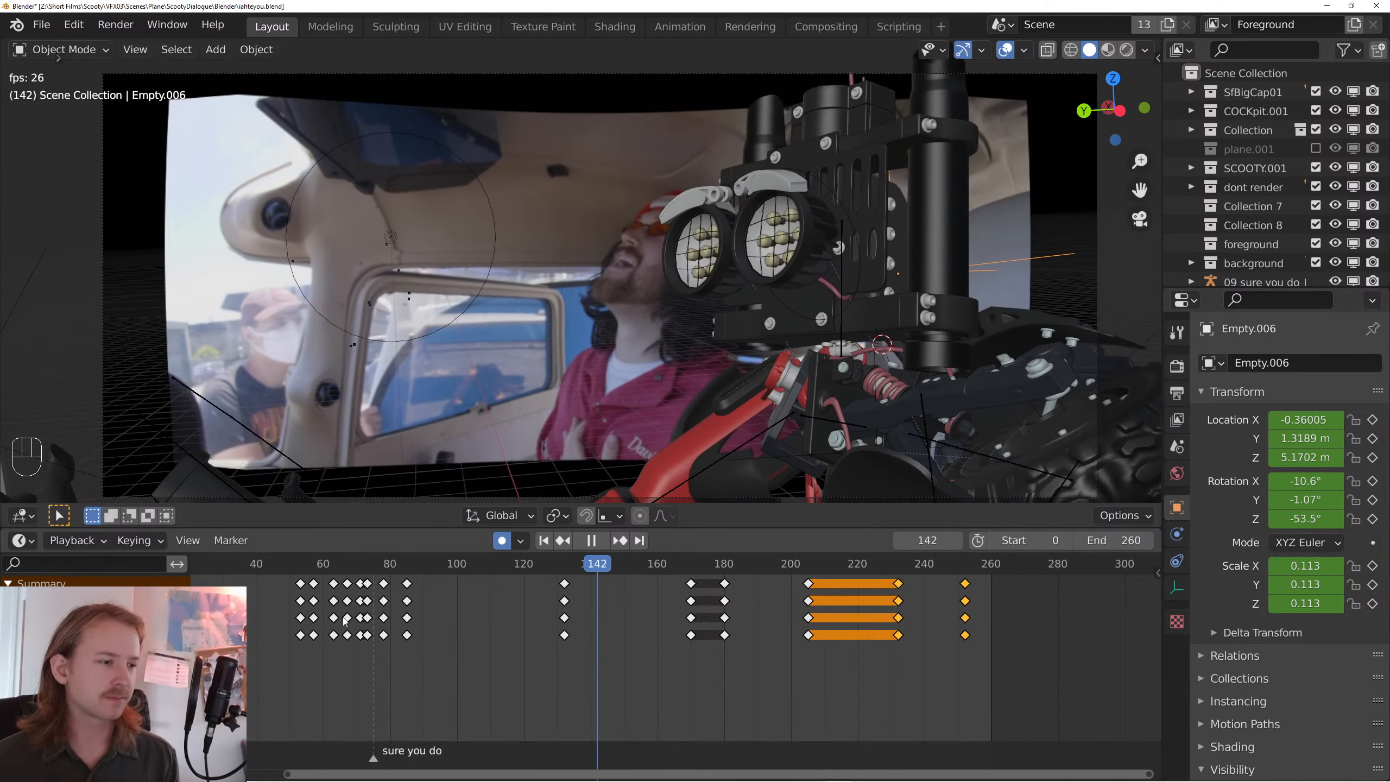
key("space")
key("space")
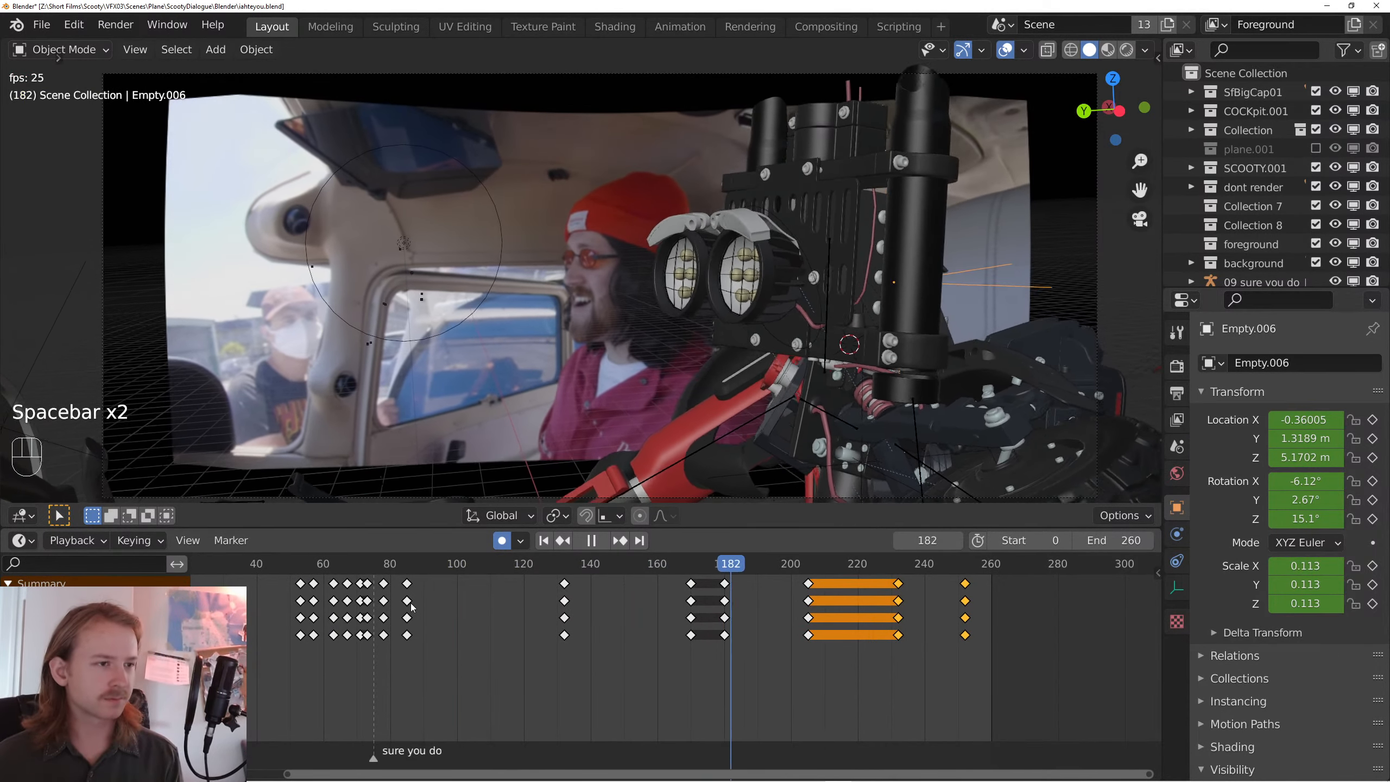
key("space")
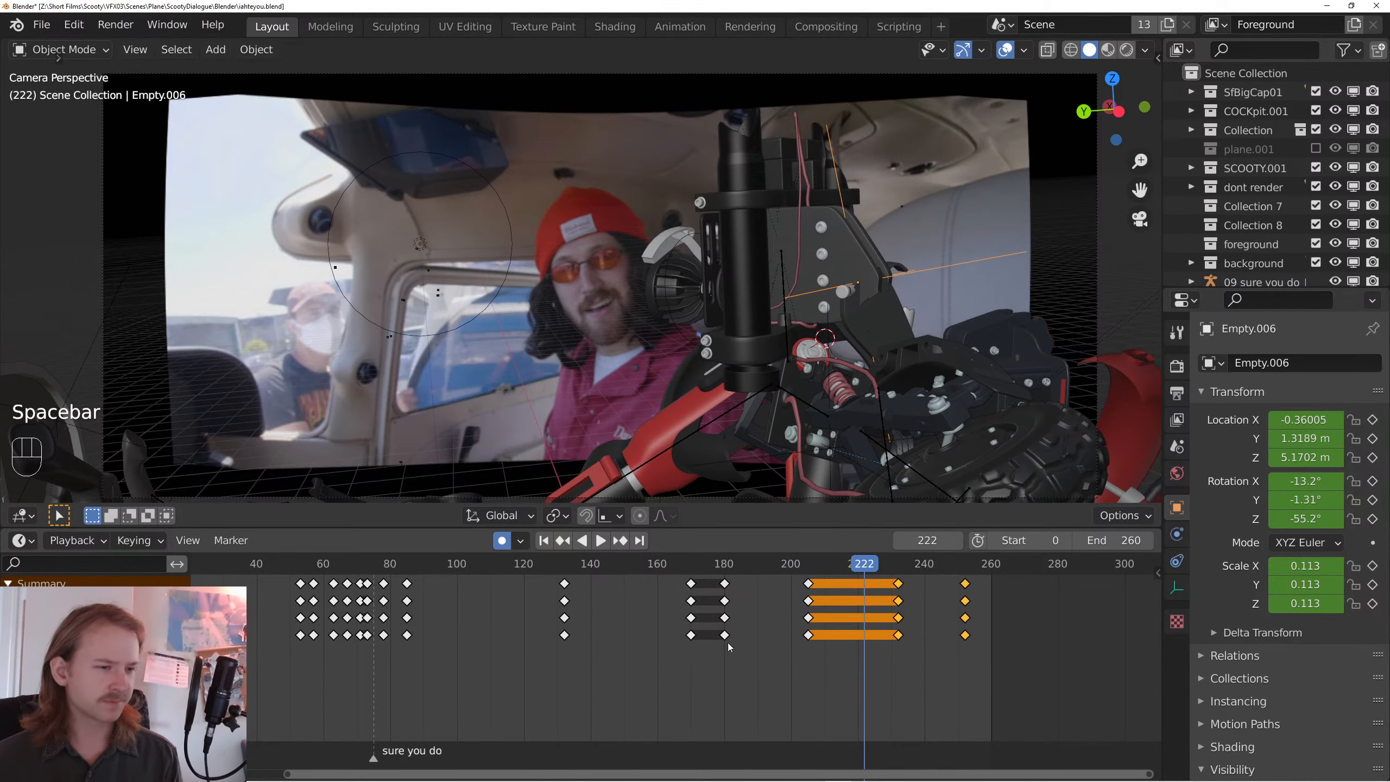
- Shift the keyframes at frames 180 and 205 nine frames later
left_click_drag(742, 618, 717, 607)
key("g")
left_click(748, 601)
- Play back from about frame 189 and shift the keyframes at frames 232 and 252 ten frames later
left_click(754, 566)
key("space")
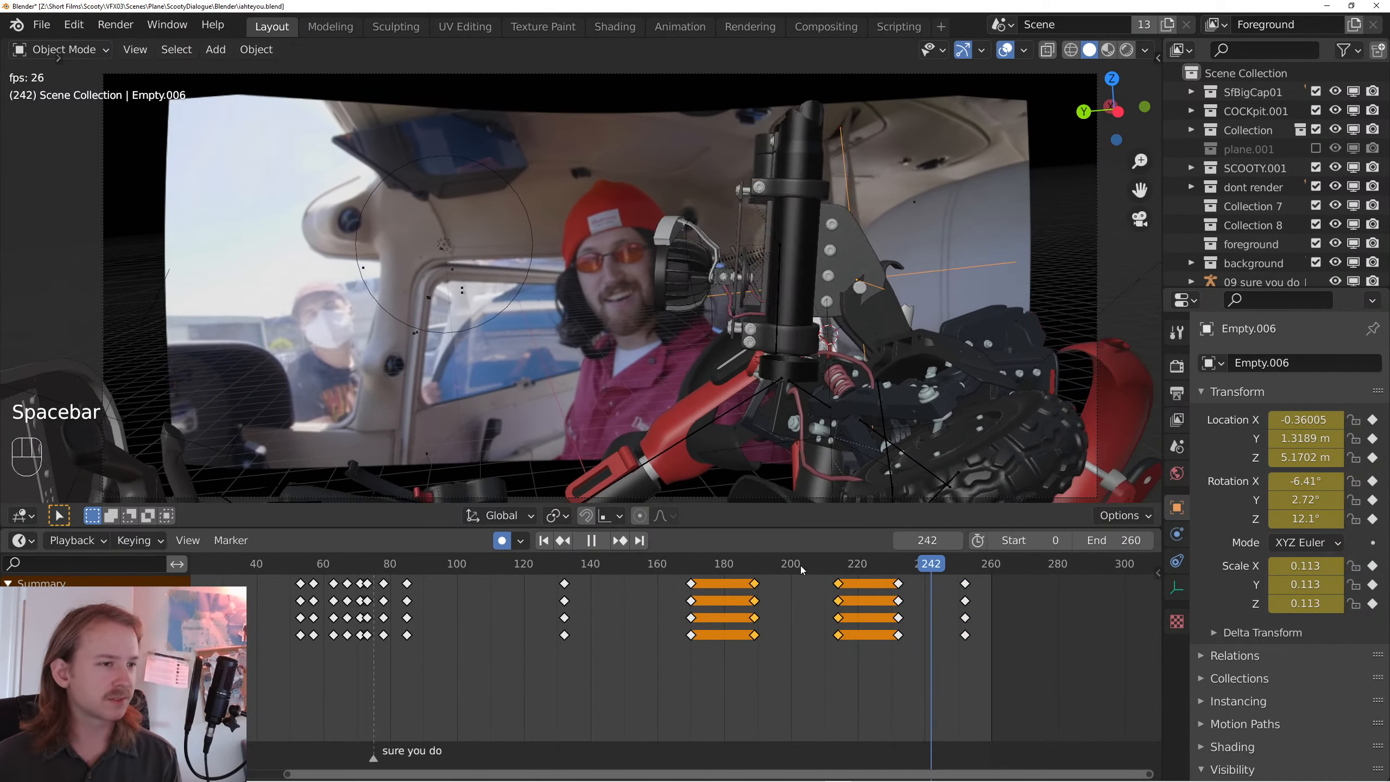
left_click_drag(970, 591, 892, 642)
key("g")
left_click(926, 635)
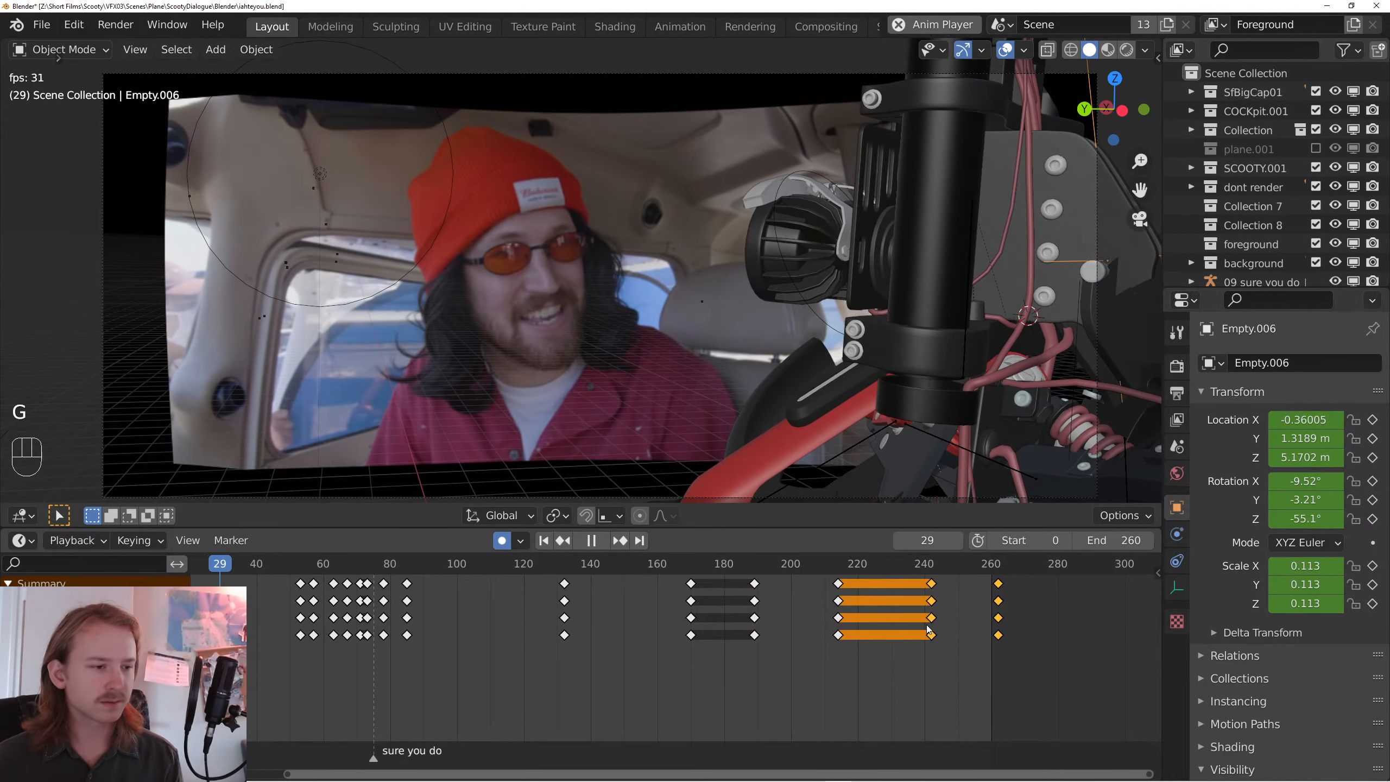
- Review the opening and key a slight head rotation at frame 17, at about -11.5°, -0.309°, -55.2°
key("space")
key("space")
left_click_drag(554, 669, 769, 664)
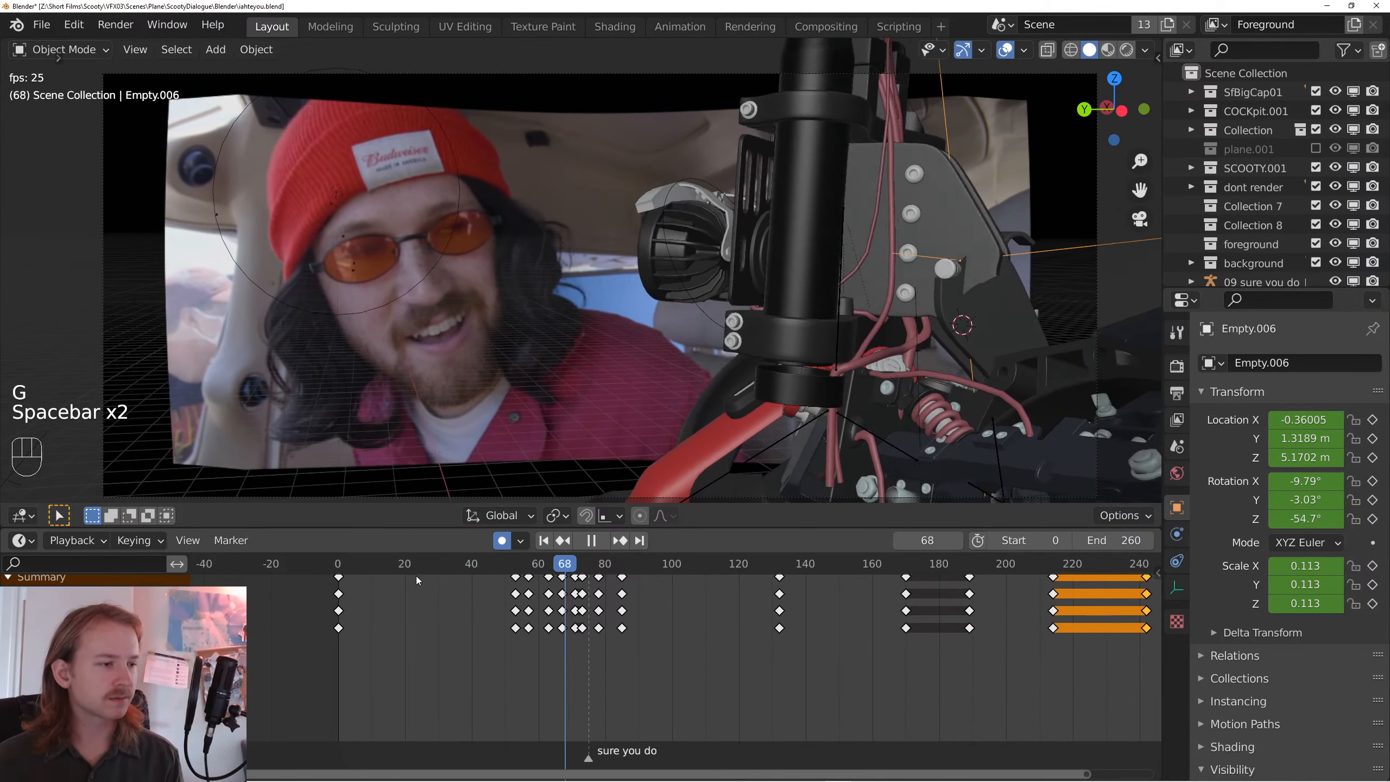
key("space")
left_click(357, 565)
key("space")
key("space")
key("r")
key("r")
left_click(774, 370)
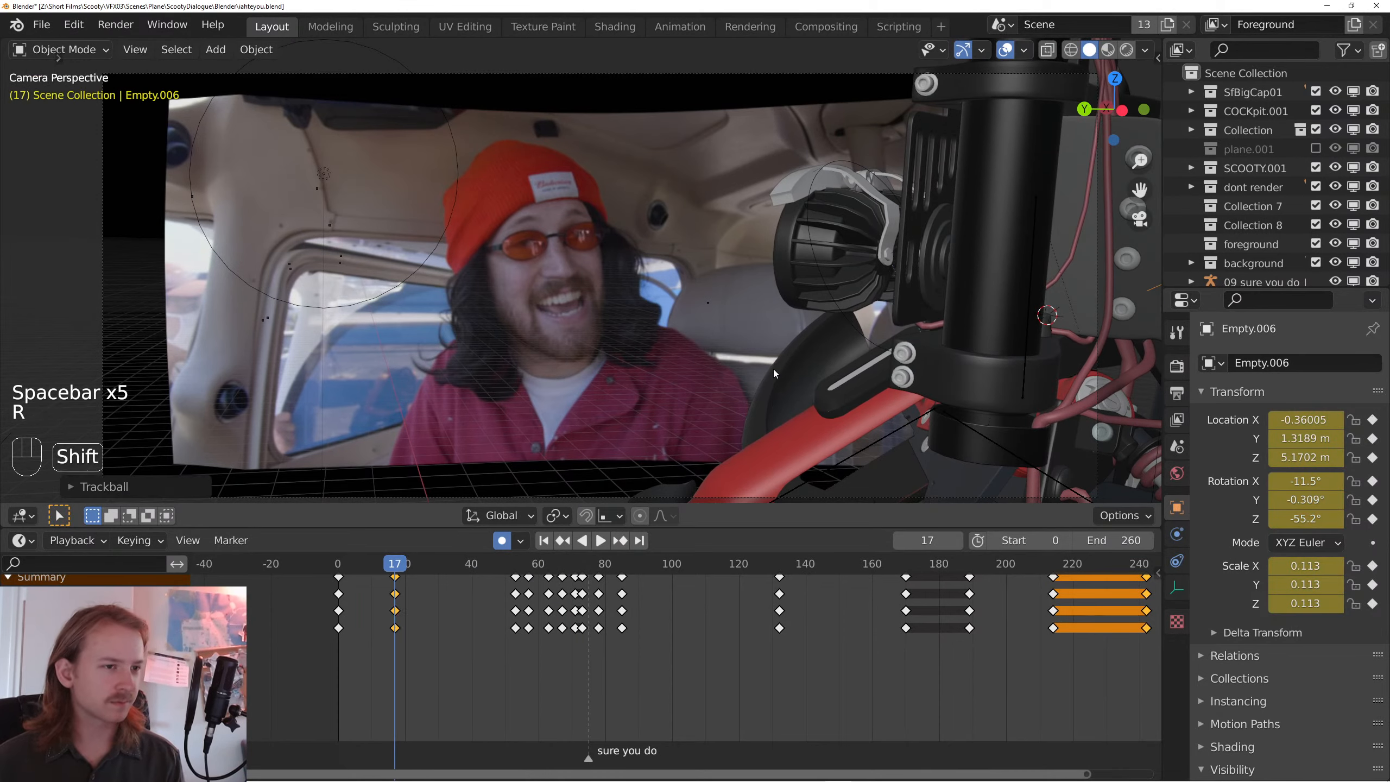
- Tilt the head at frame 41 and key its rotation at about -15.1°, -3.56°, -53.7°
key("space")
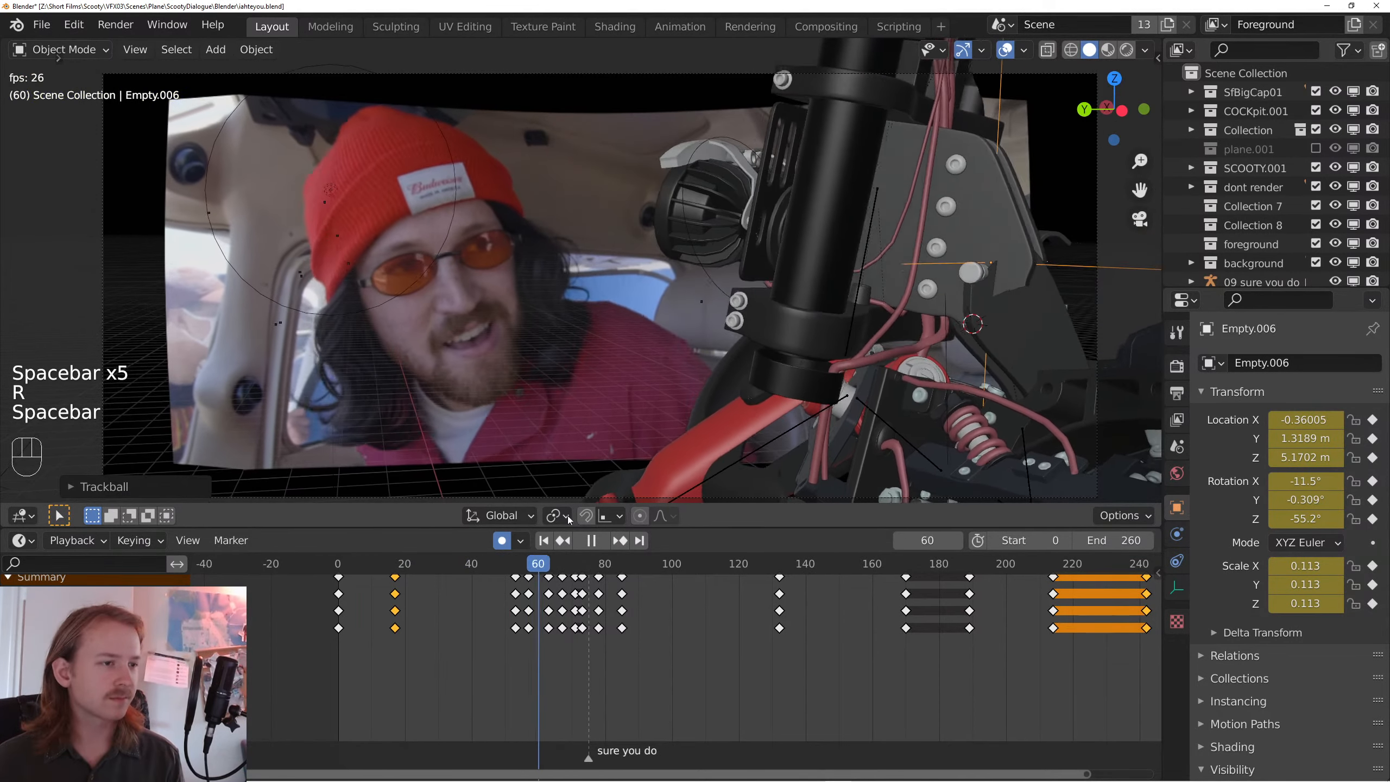
key("space")
left_click(479, 563)
key("r")
left_click(484, 581)
- Review the motion into frame 41 and readjust the head rotation there to about -11.7°, 5.39°, -52.1°
key("space")
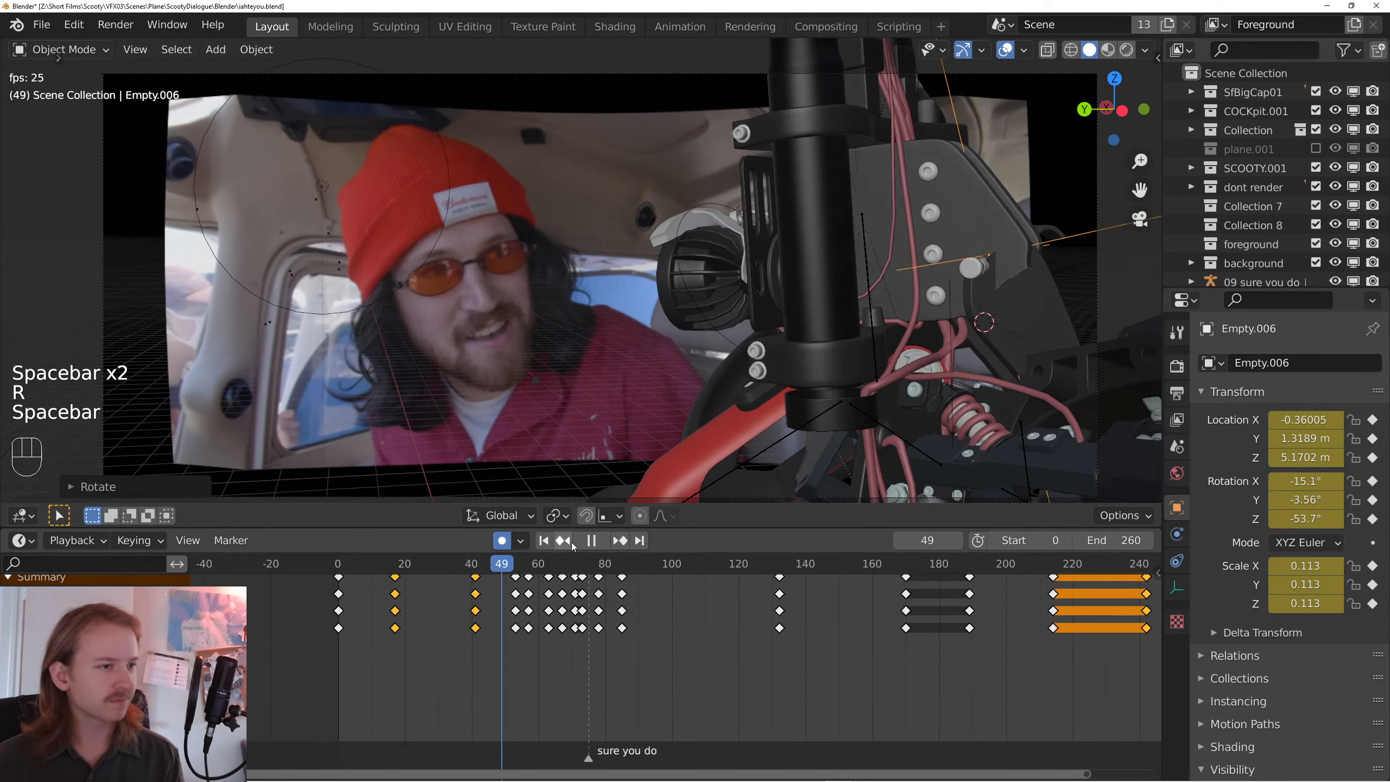
key("space")
left_click(439, 568)
key("space")
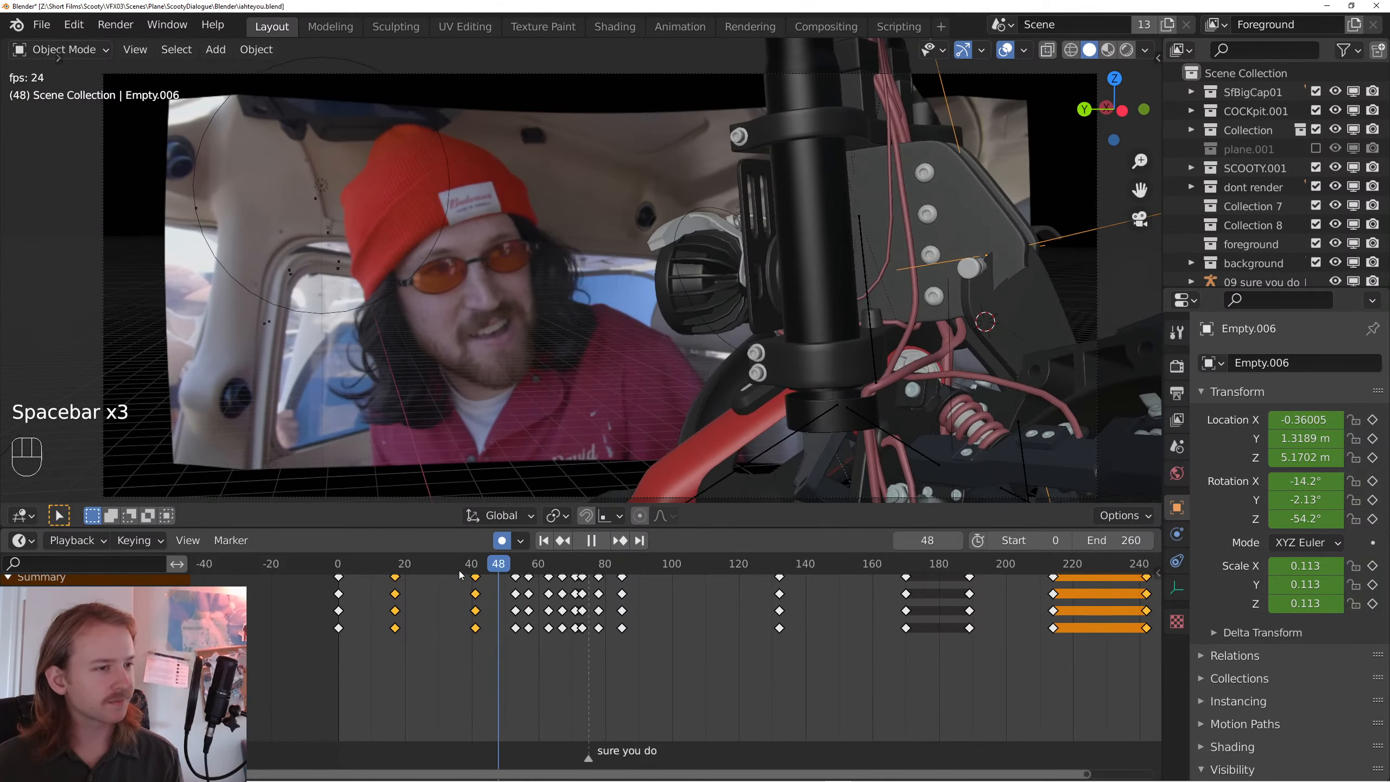
key("space")
left_click(478, 565)
key("r")
key("r")
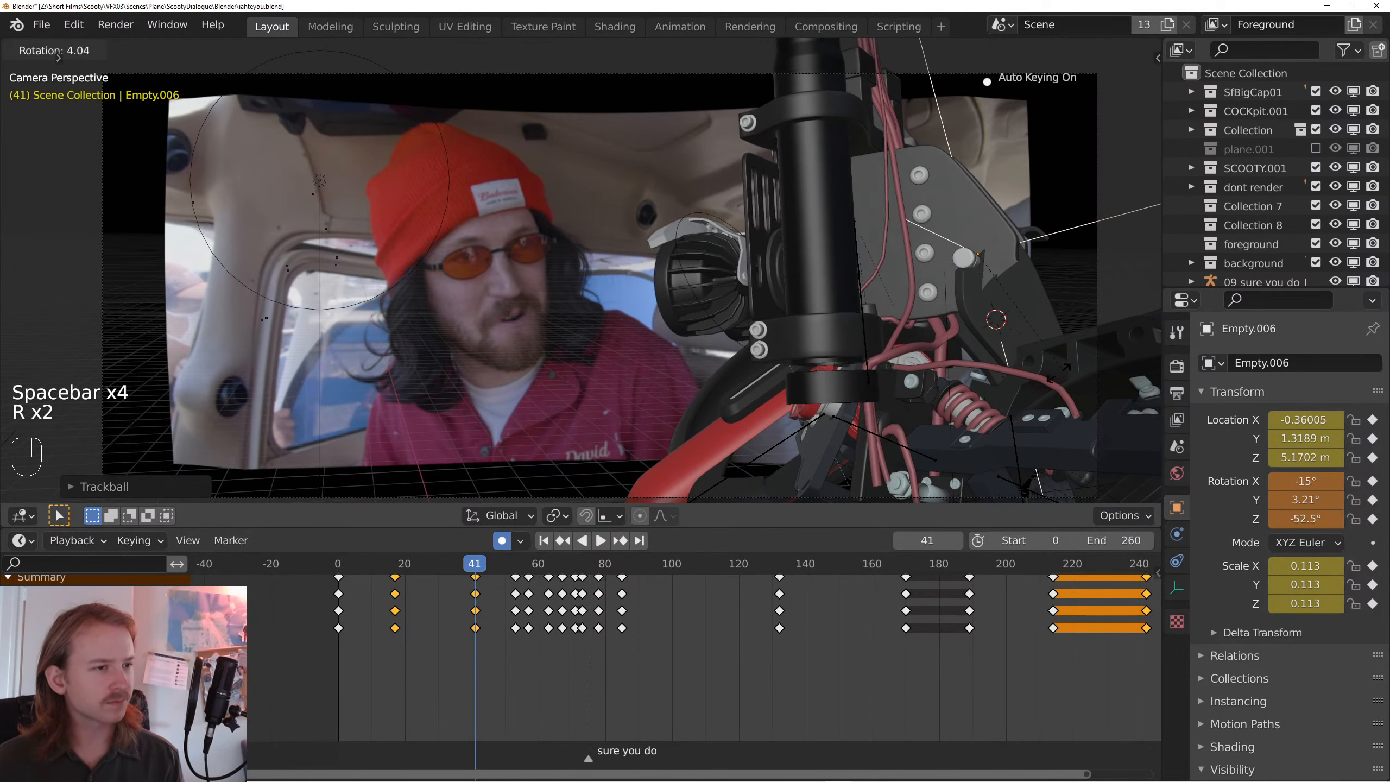
left_click(915, 470)
- Play back the head animation, return to the start of the shot, and save the file
key("space")
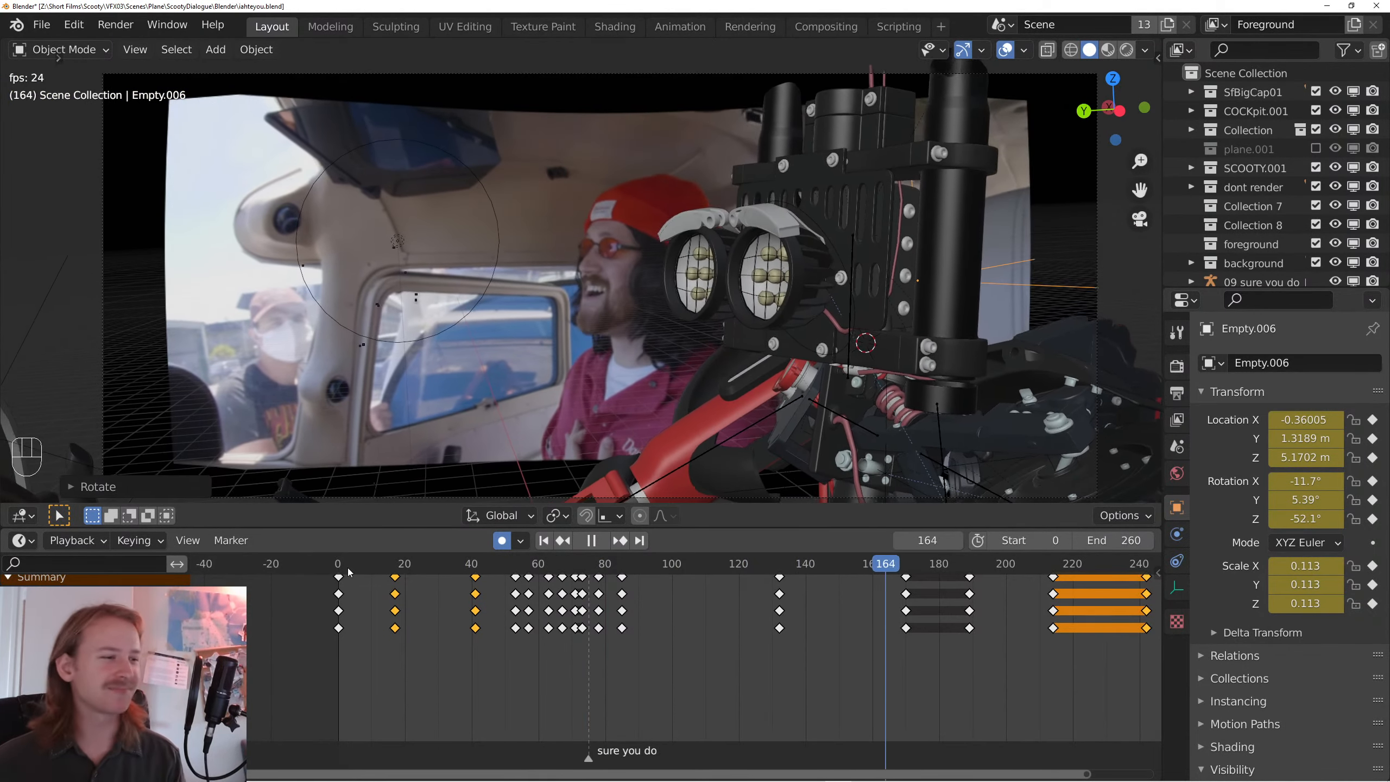
left_click(347, 567)
key("space")
key("ctrl+s")
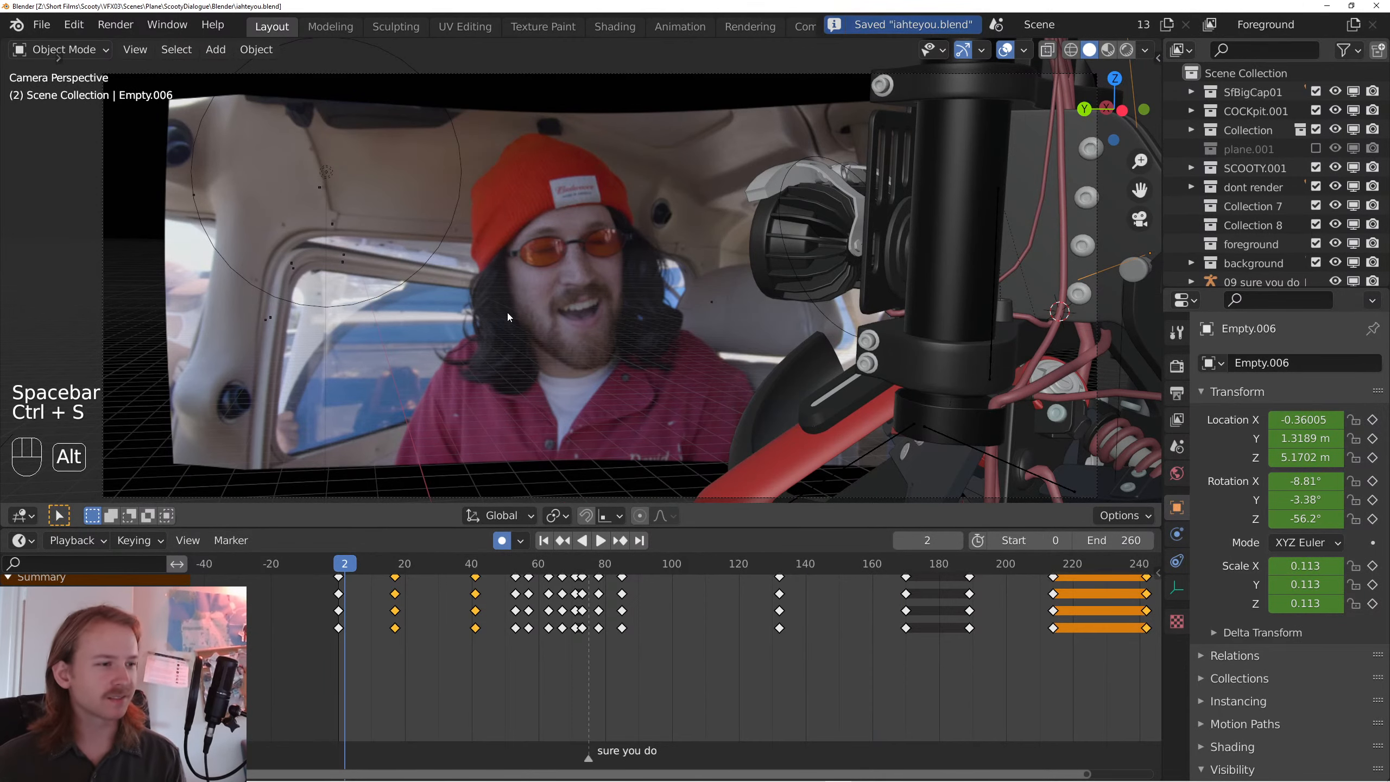
- Deselect everything and reselect the head's control empty
key("alt+a")
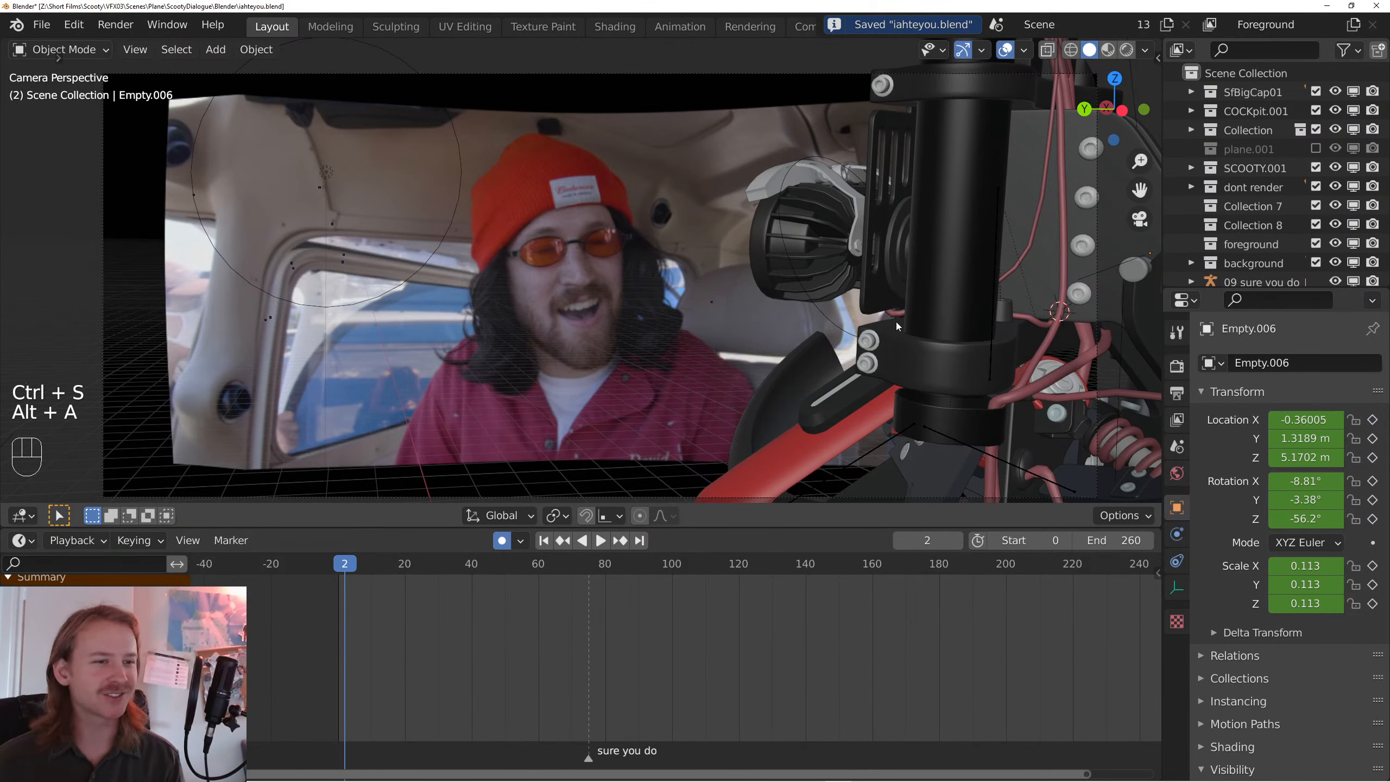
left_click(986, 367)
left_click(1081, 278)
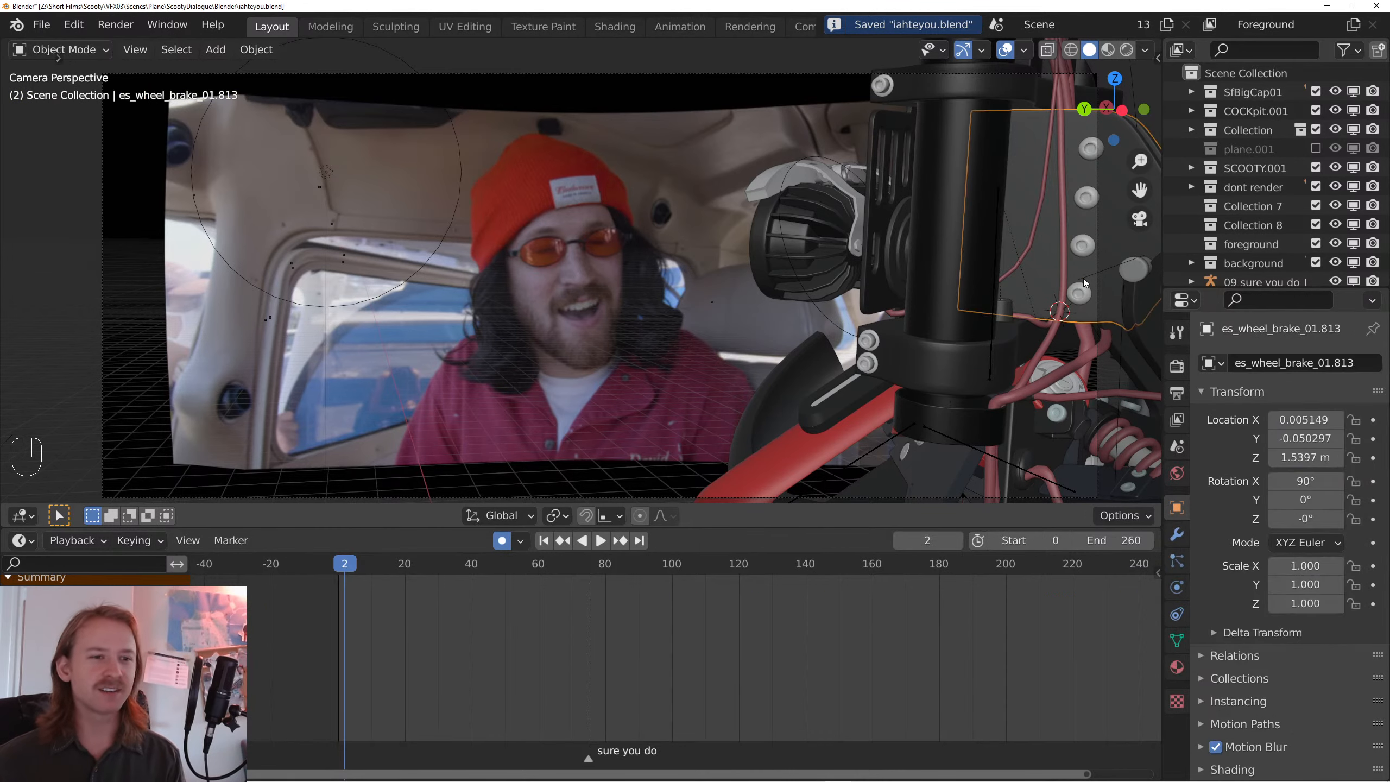
left_click(1084, 278)
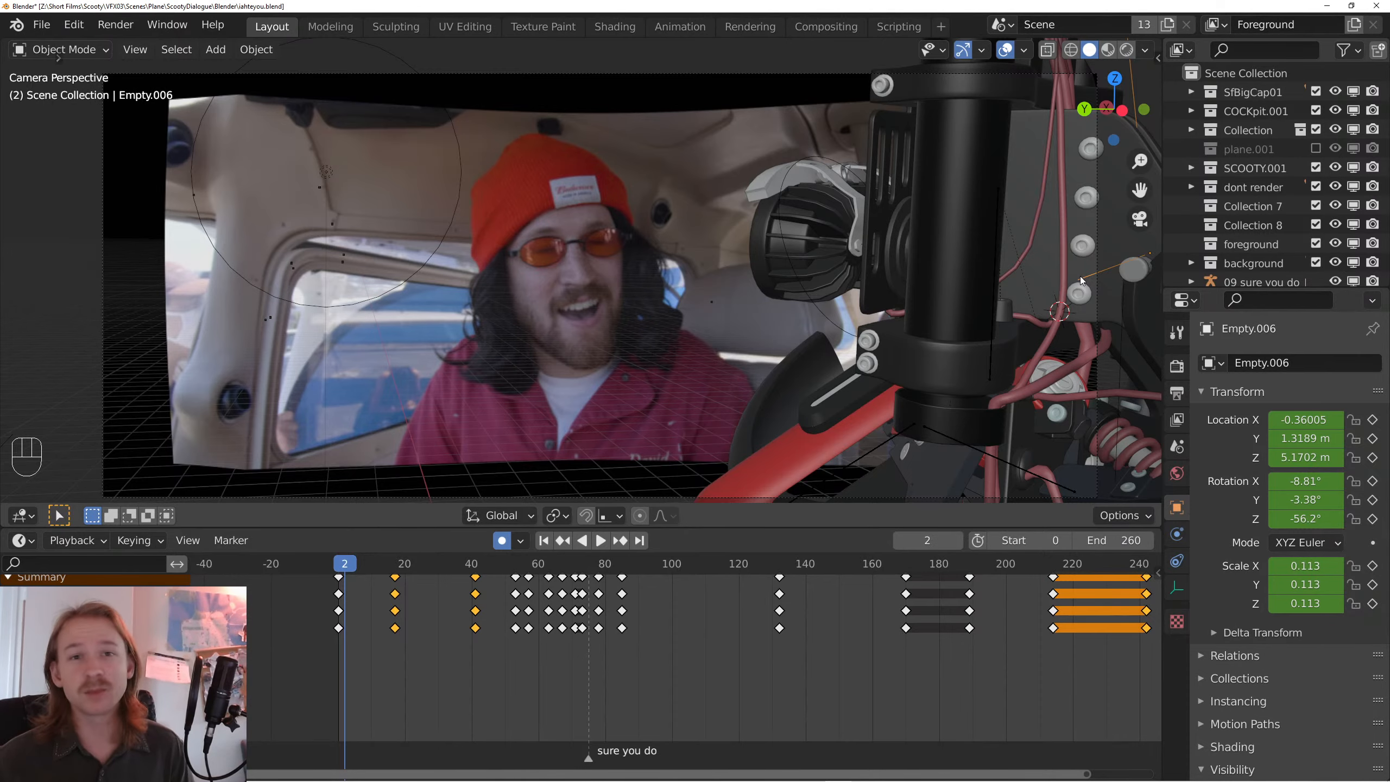
- Replay the opening up to frame 82, then replace the timeline with the Graph Editor and make its area taller
key("space")
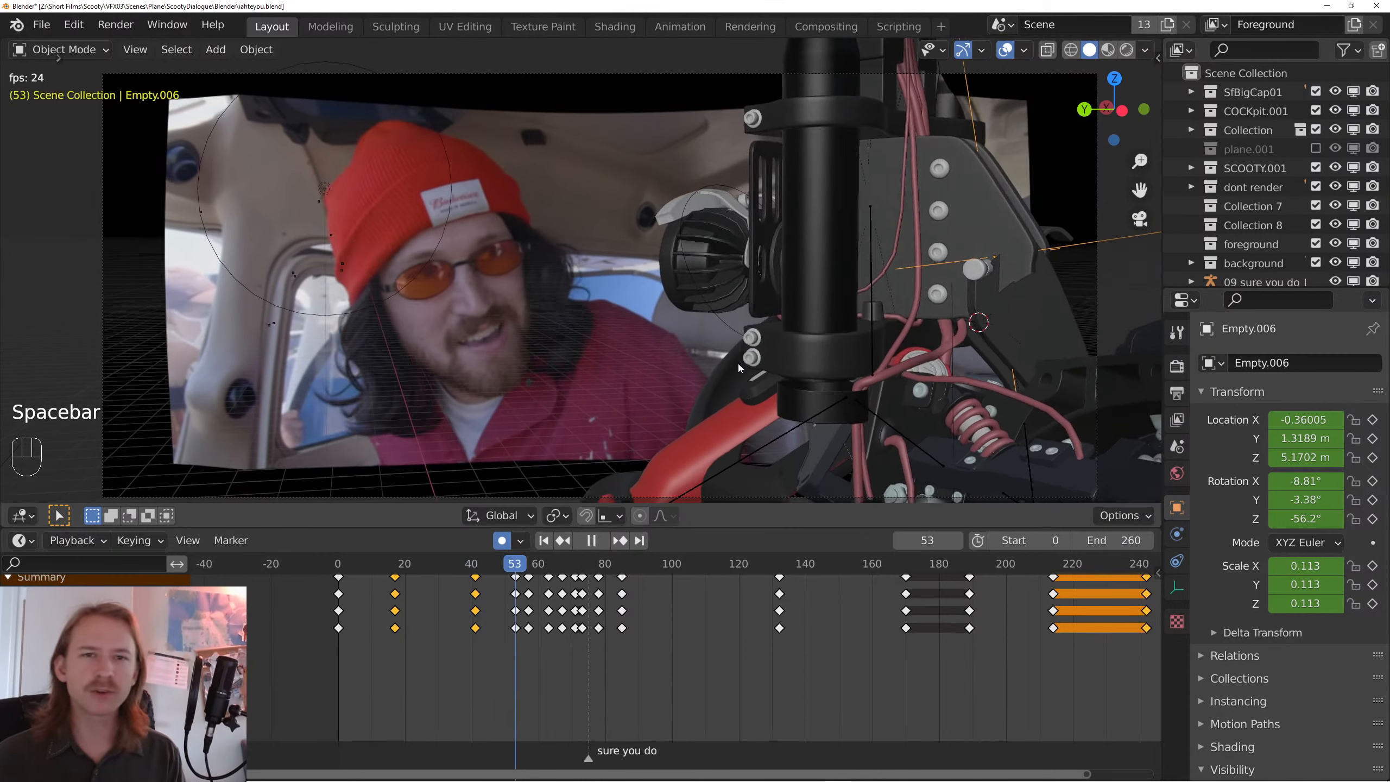
key("space")
left_click(17, 544)
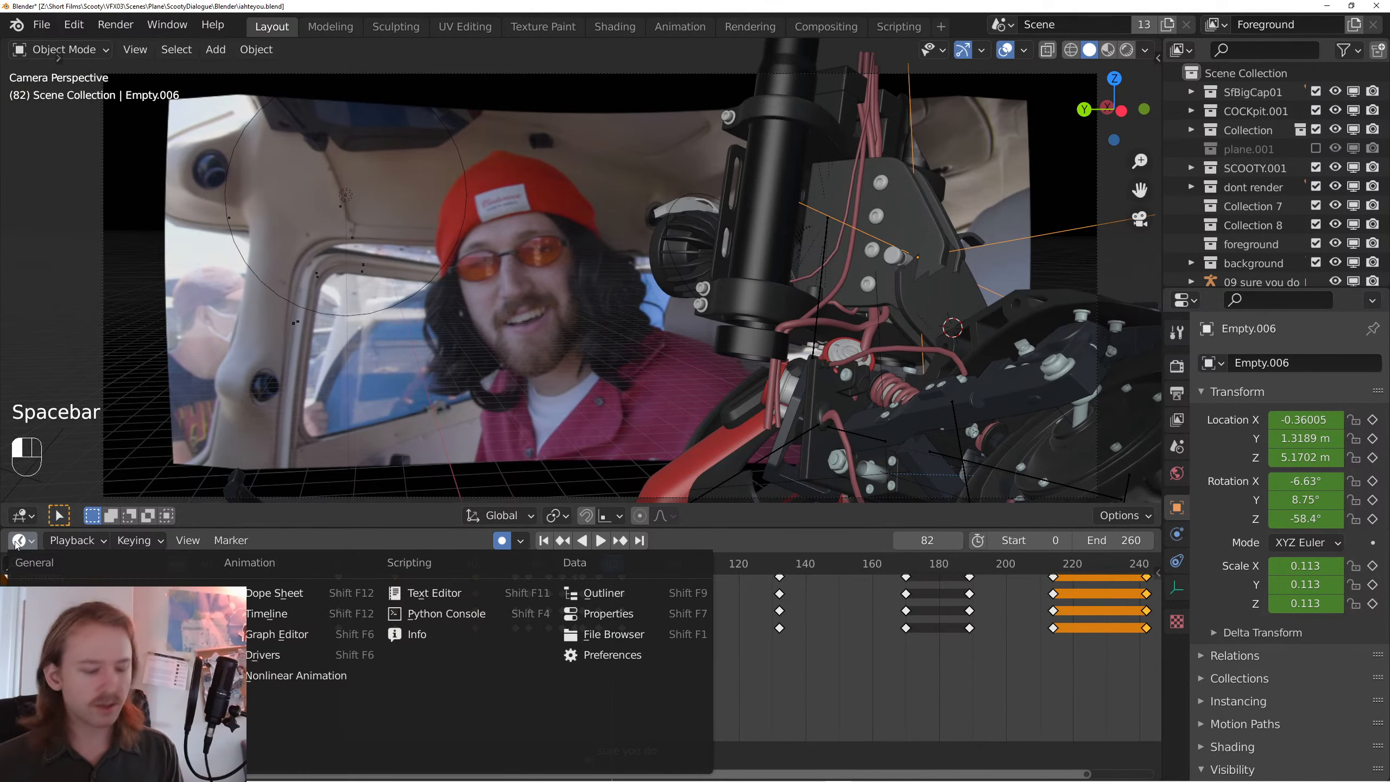
left_click(66, 695)
left_click(11, 545)
left_click(258, 602)
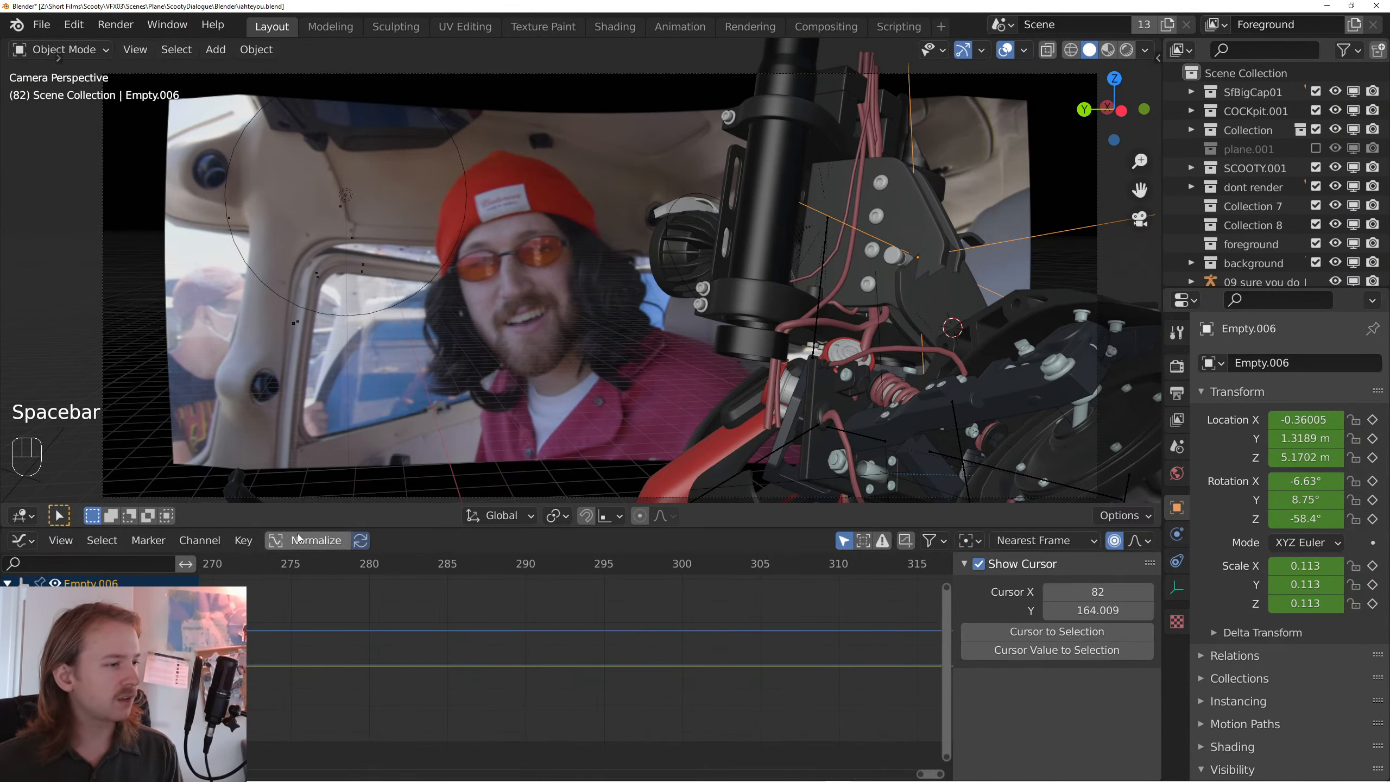
left_click_drag(310, 528, 310, 475)
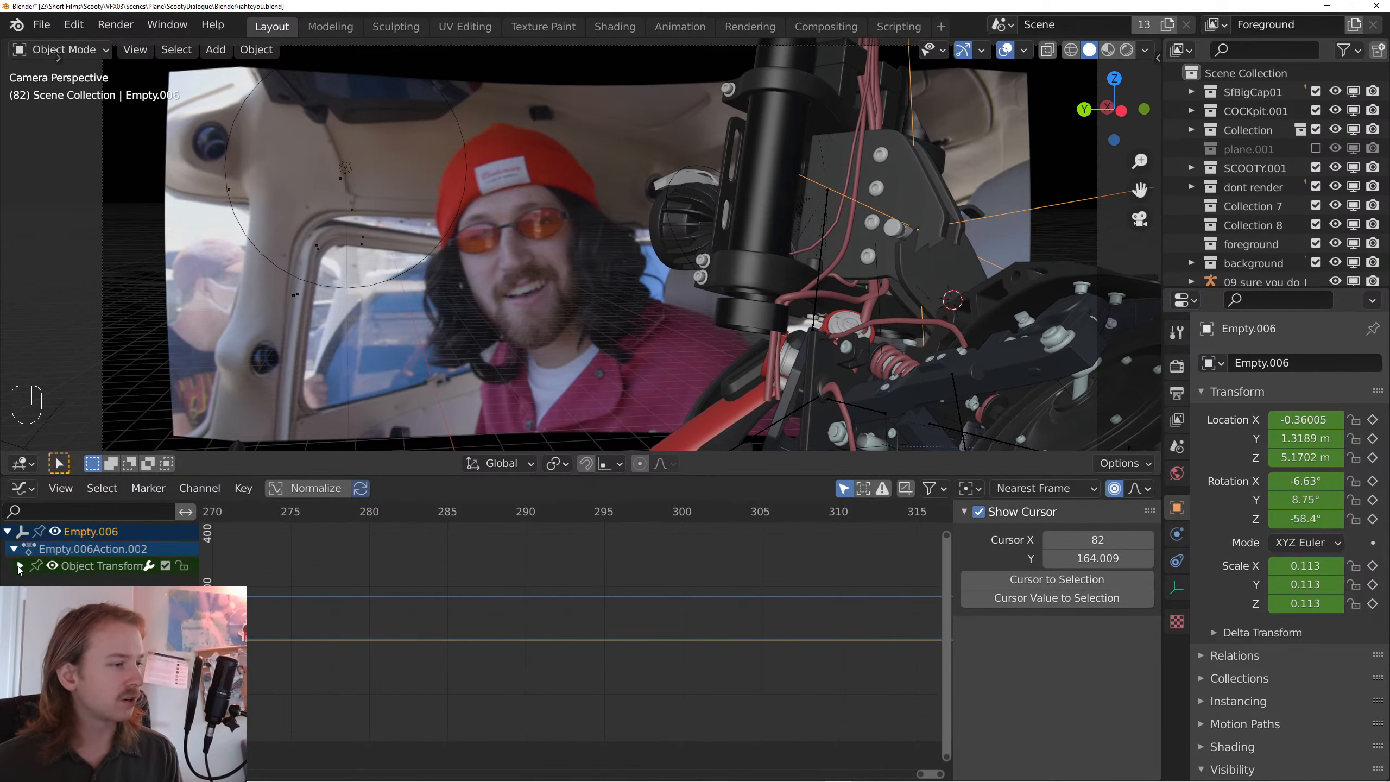
- Isolate the head empty's X, Y and Z Euler rotation curves and frame them in the Graph Editor
left_click(82, 634)
left_click(82, 651, "shift")
left_click(82, 668, "shift")
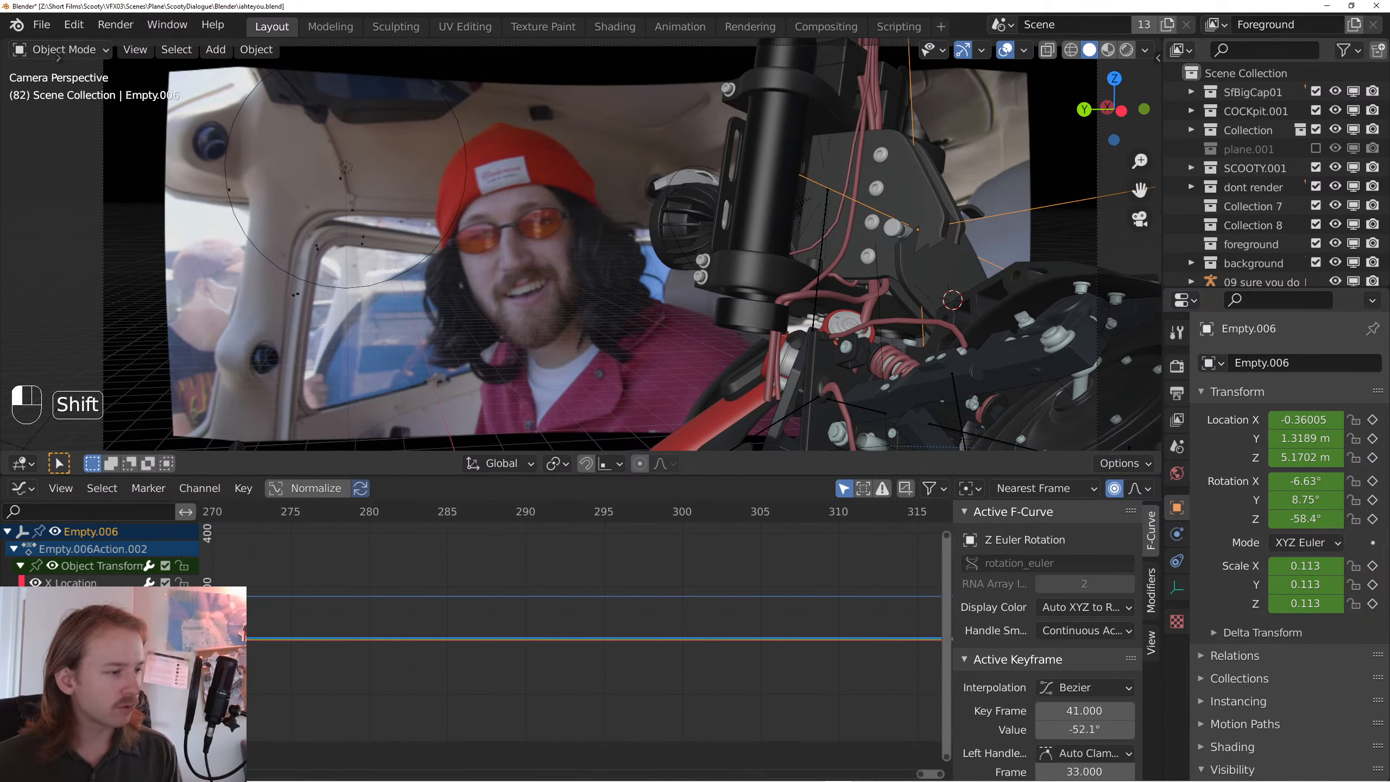
key("shift+h")
key("KP_Decimal")
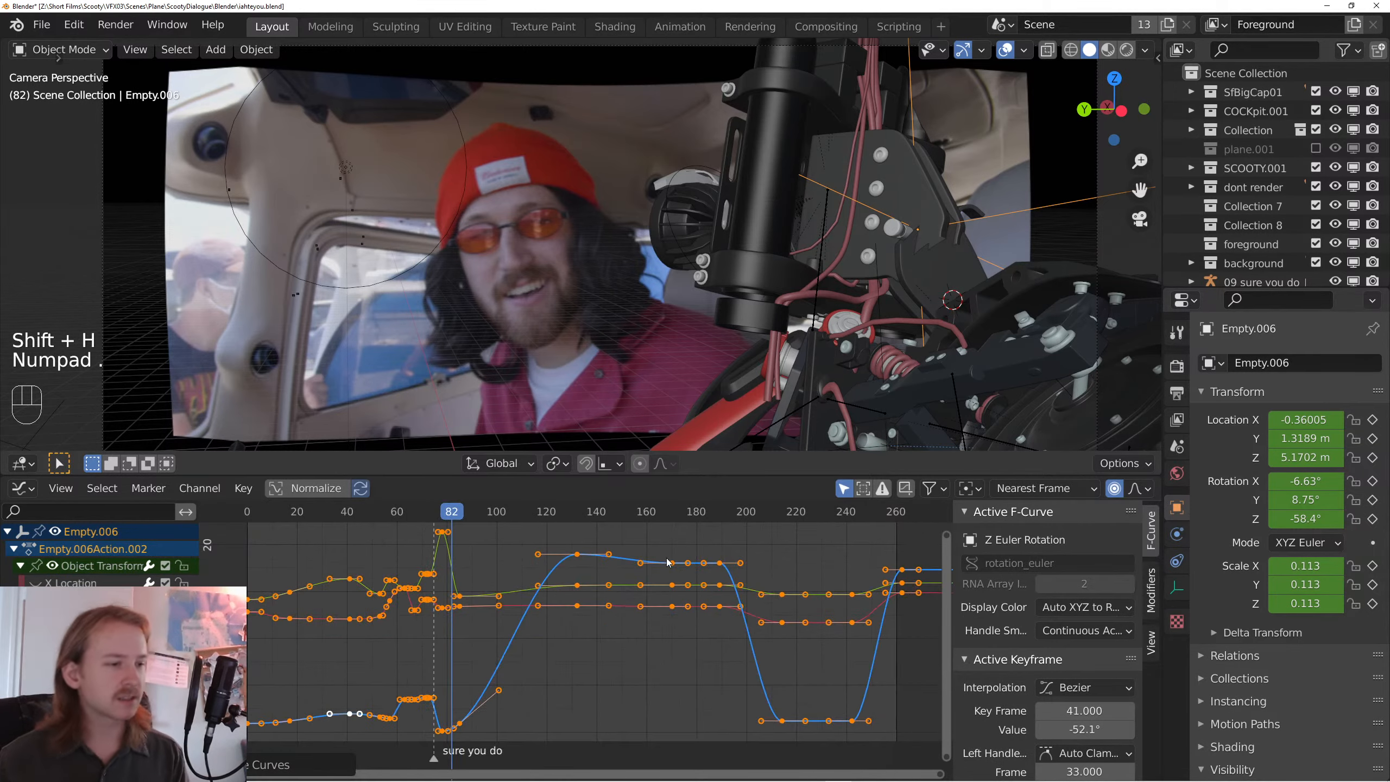
- Play and scrub the head animation around frames 45 to 84, comparing the motion with the rotation curves
left_click_drag(489, 631, 576, 630)
left_click_drag(540, 512, 559, 553)
left_click_drag(733, 607, 677, 606)
key("a")
key("space")
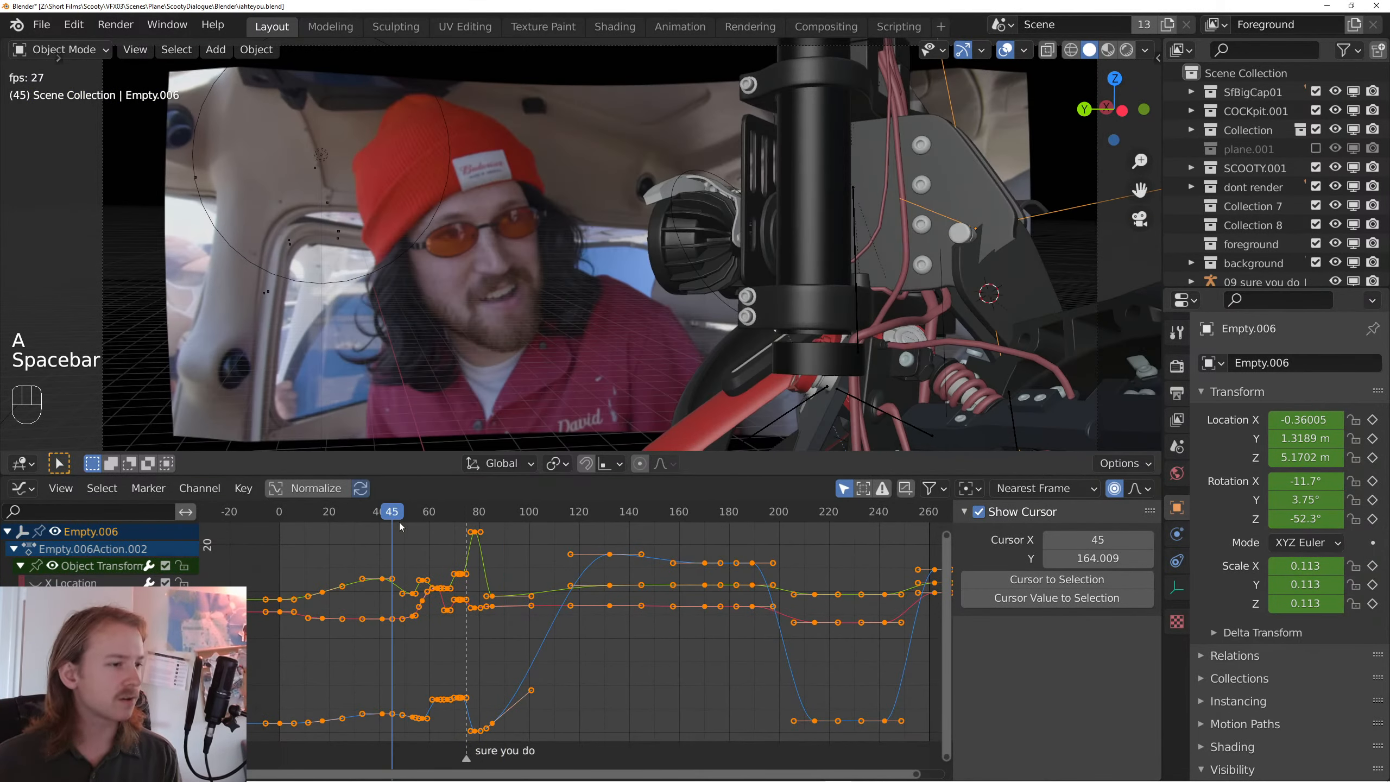
key("space")
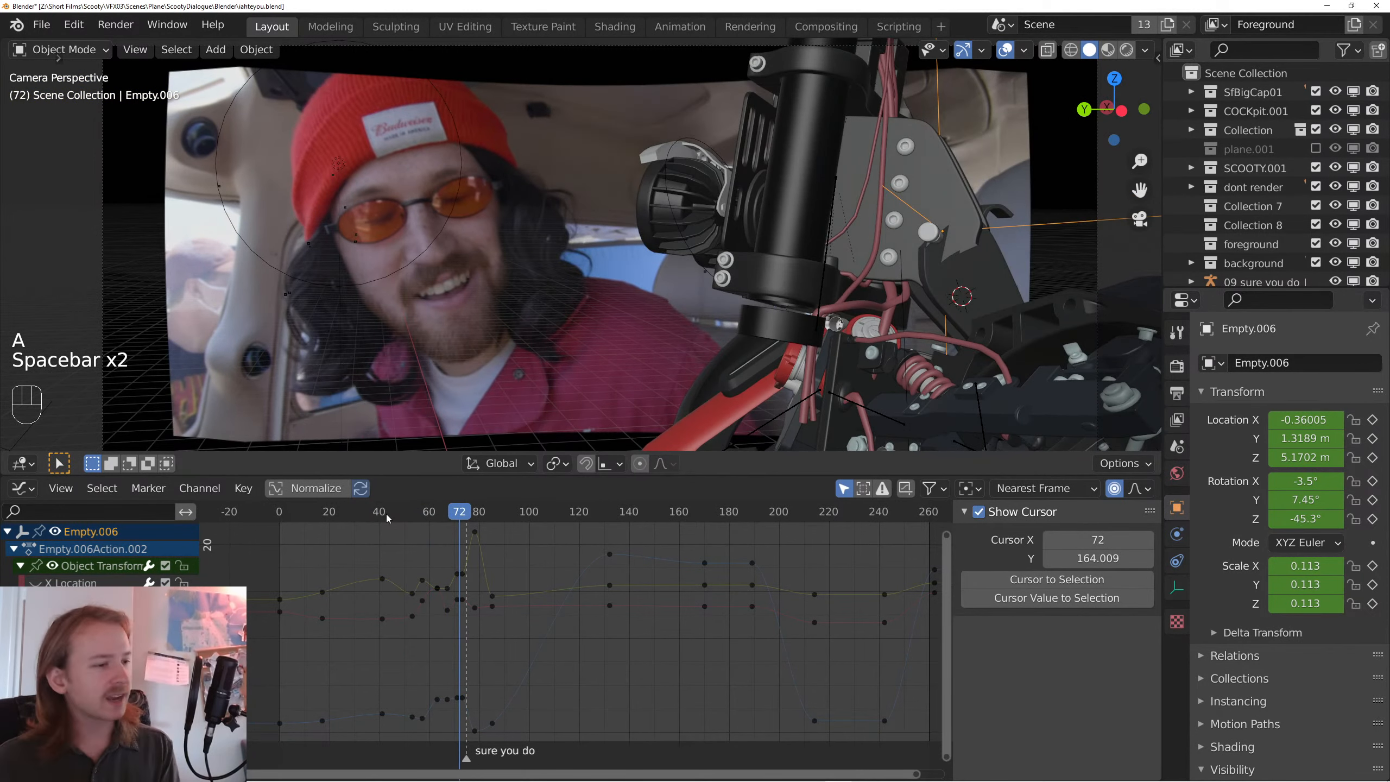
left_click_drag(386, 514, 481, 543)
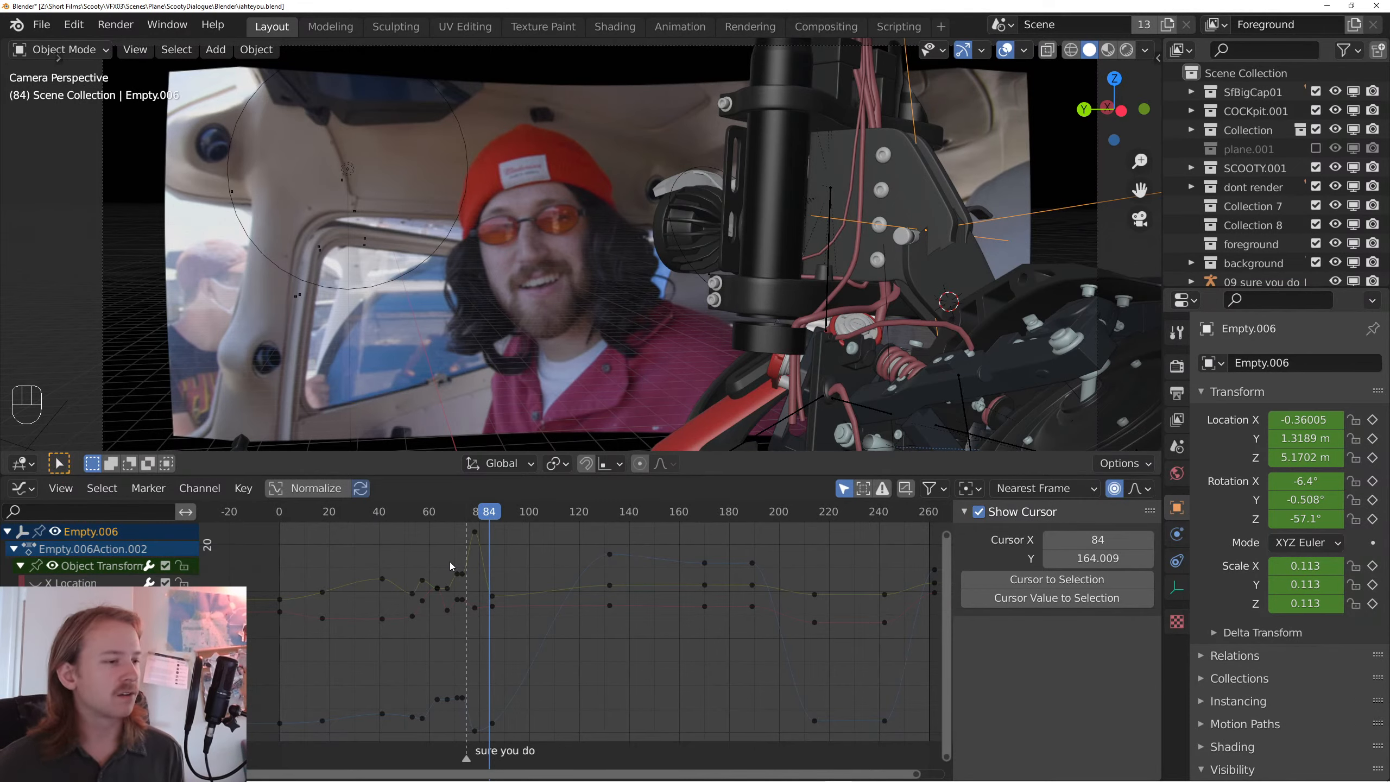
left_click_drag(415, 522, 434, 518)
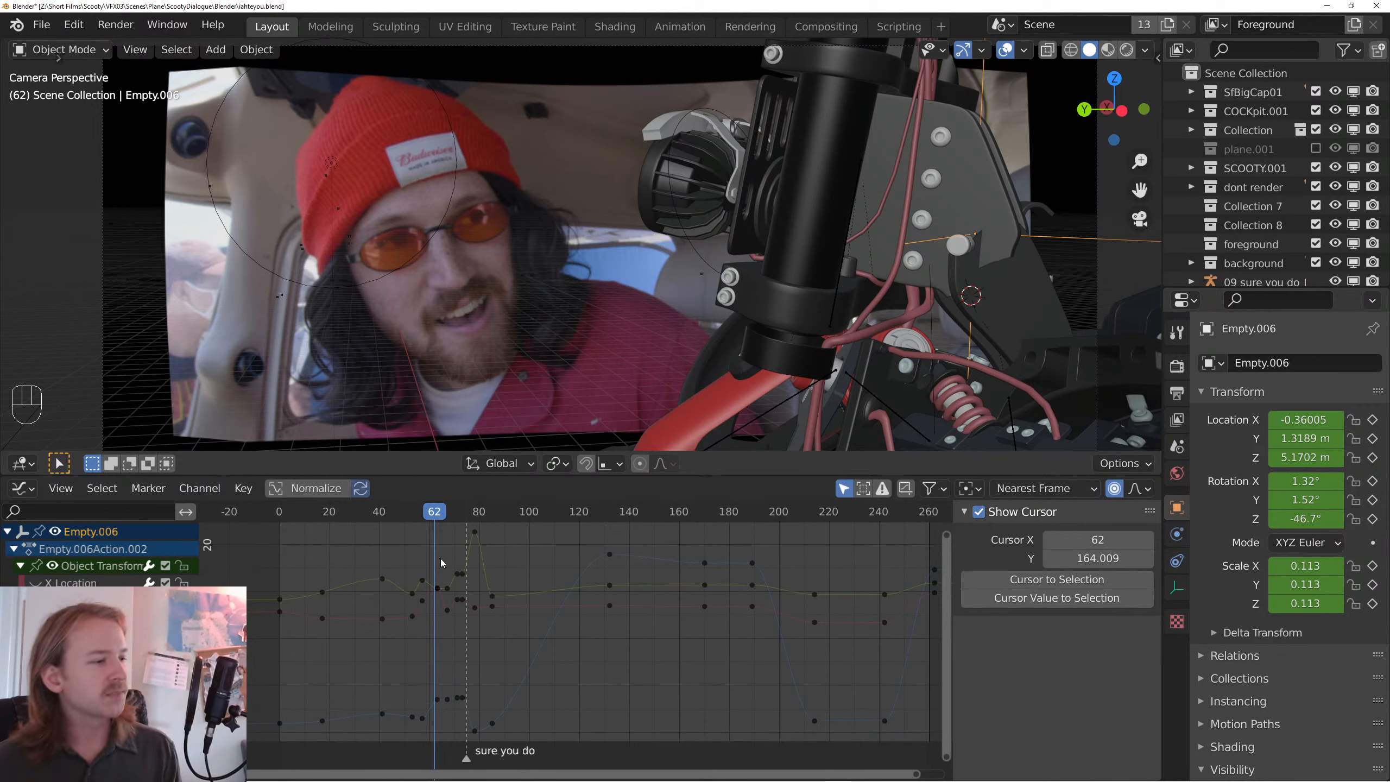
- Turn off proportional editing, shift all X Euler Rotation keyframes about 4 frames earlier, and play back the result
left_click(77, 635)
mouse_move(475, 657)
left_mouse_down()
mouse_move(539, 650)
mouse_move(526, 616)
mouse_move(548, 617)
left_mouse_up()
scroll(507, 613, "up", 3)
key("g")
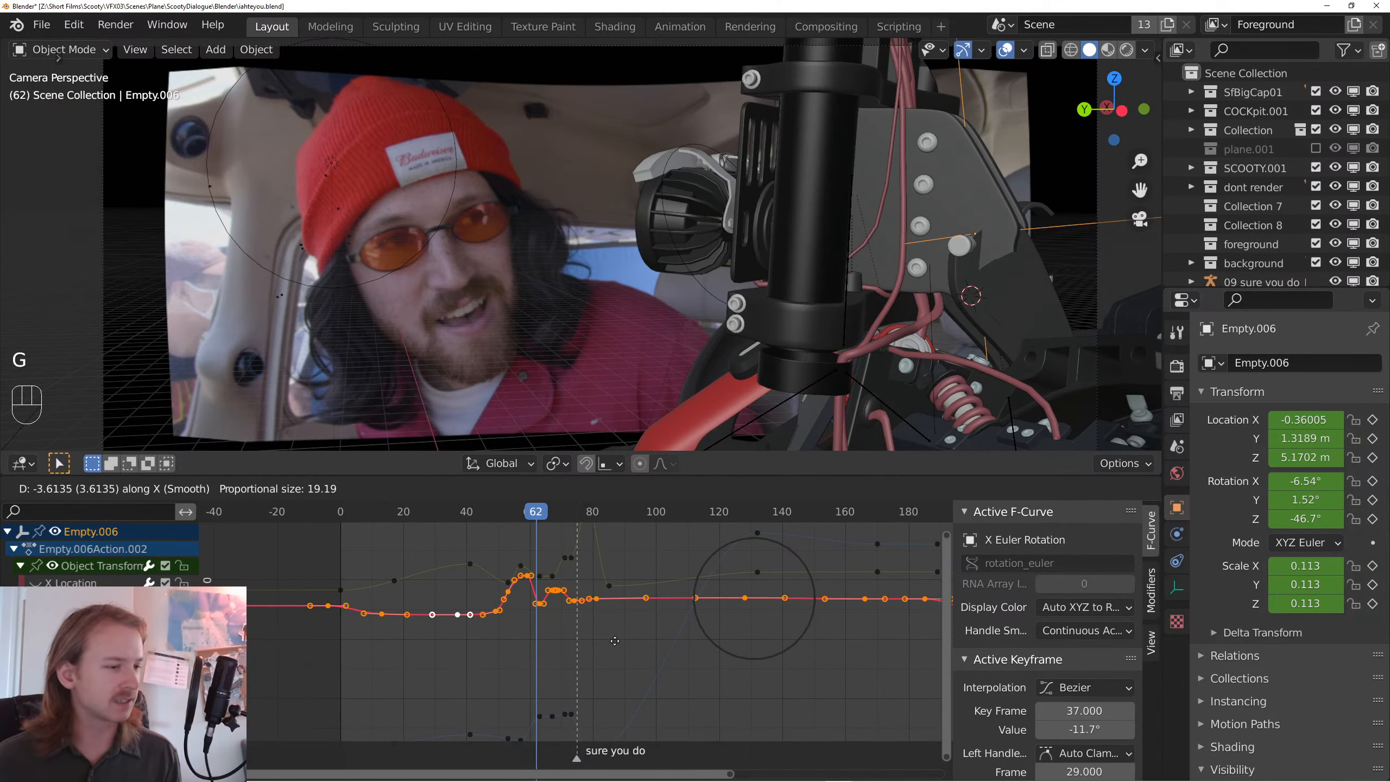
right_click(616, 652)
key("g")
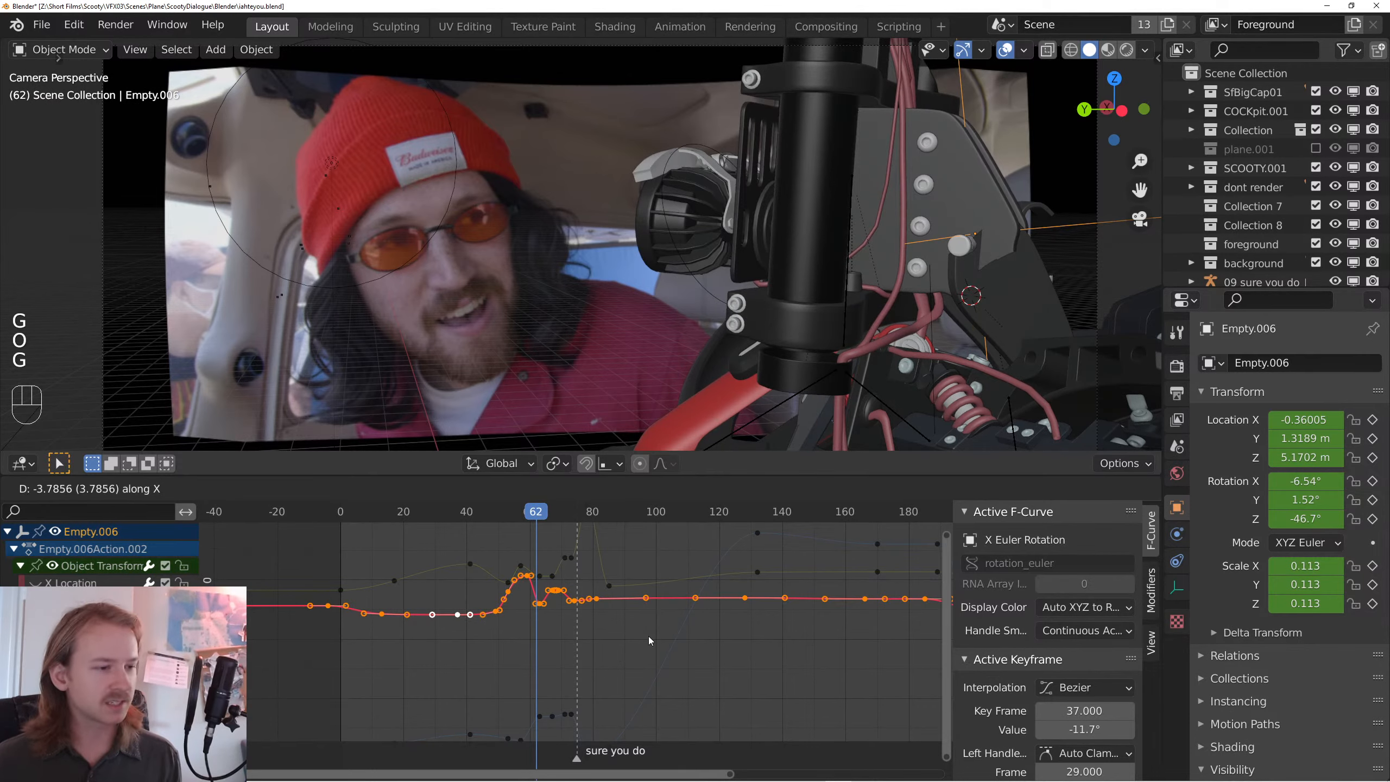
left_click(649, 639)
left_click(485, 516)
key("space")
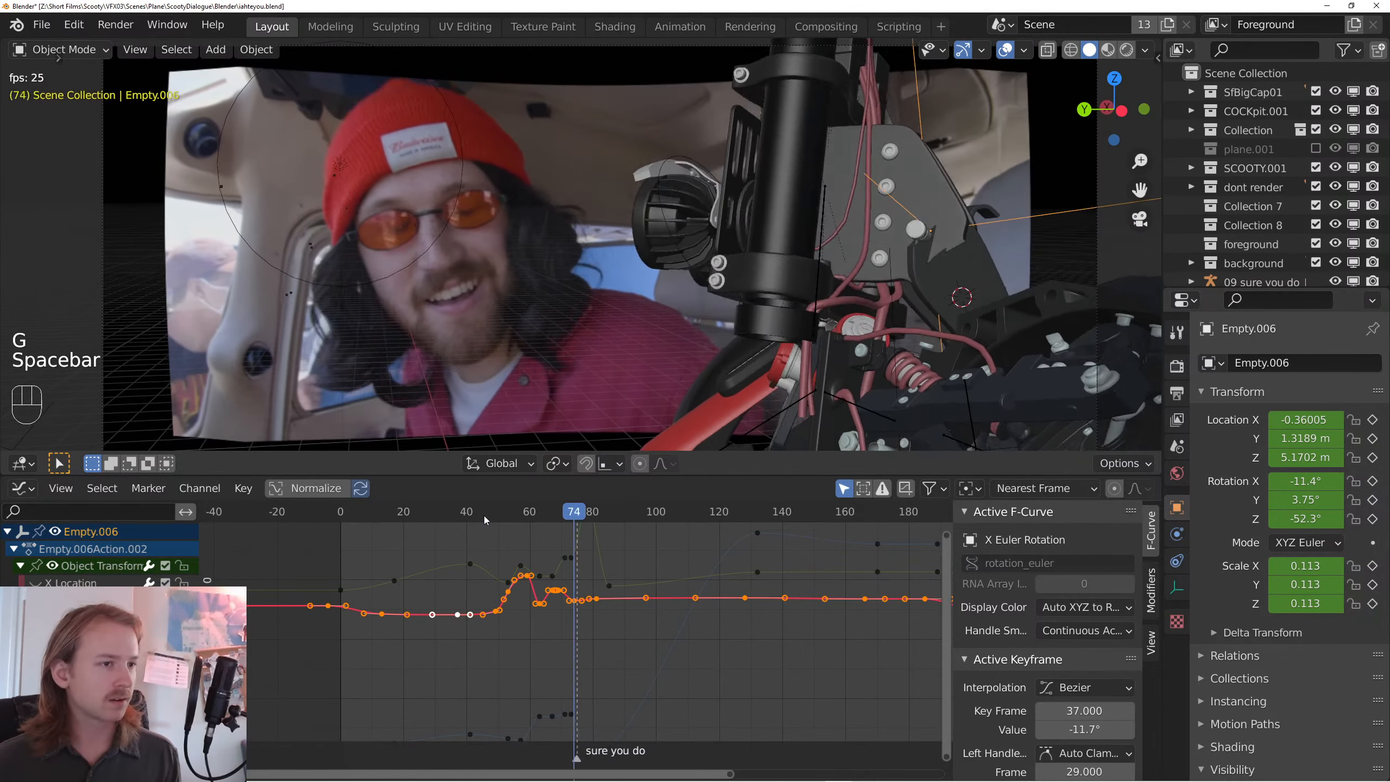
key("space")
- Shift the X rotation keyframes about 8 frames later and play back the offset motion
key("g")
key("space")
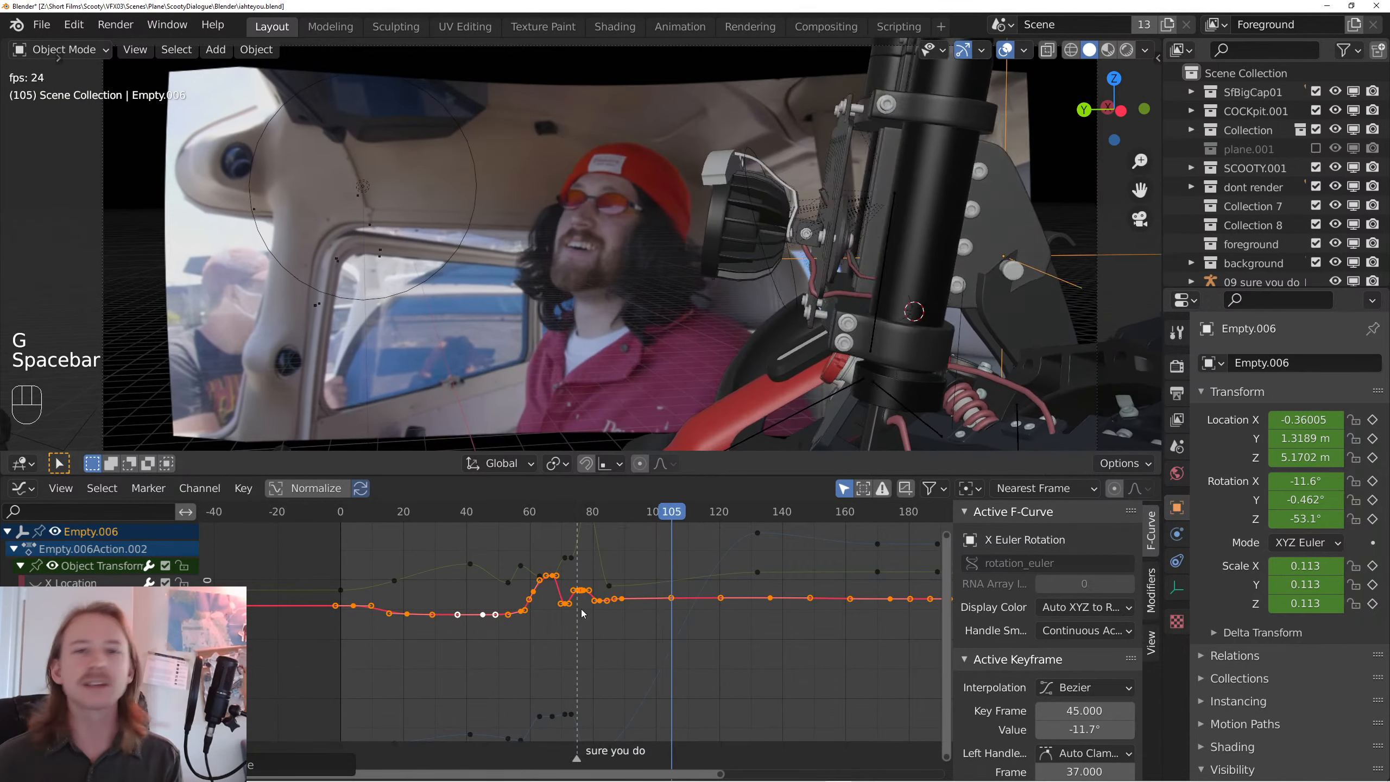
key("space")
- Shift the X rotation keyframes about 9 frames earlier and replay the motion up to frame 59
key("g")
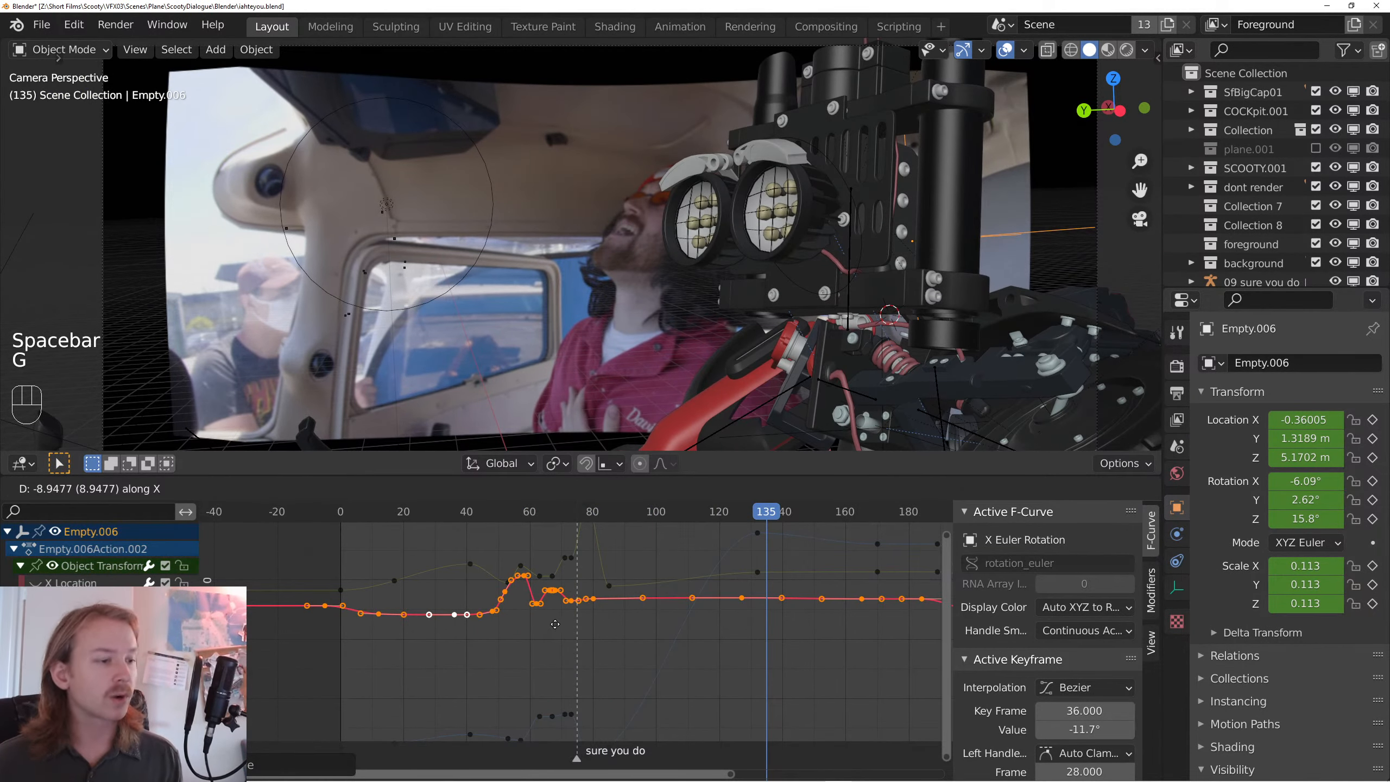
left_click(555, 623)
left_click(511, 547)
left_click(484, 516)
key("space")
key("space")
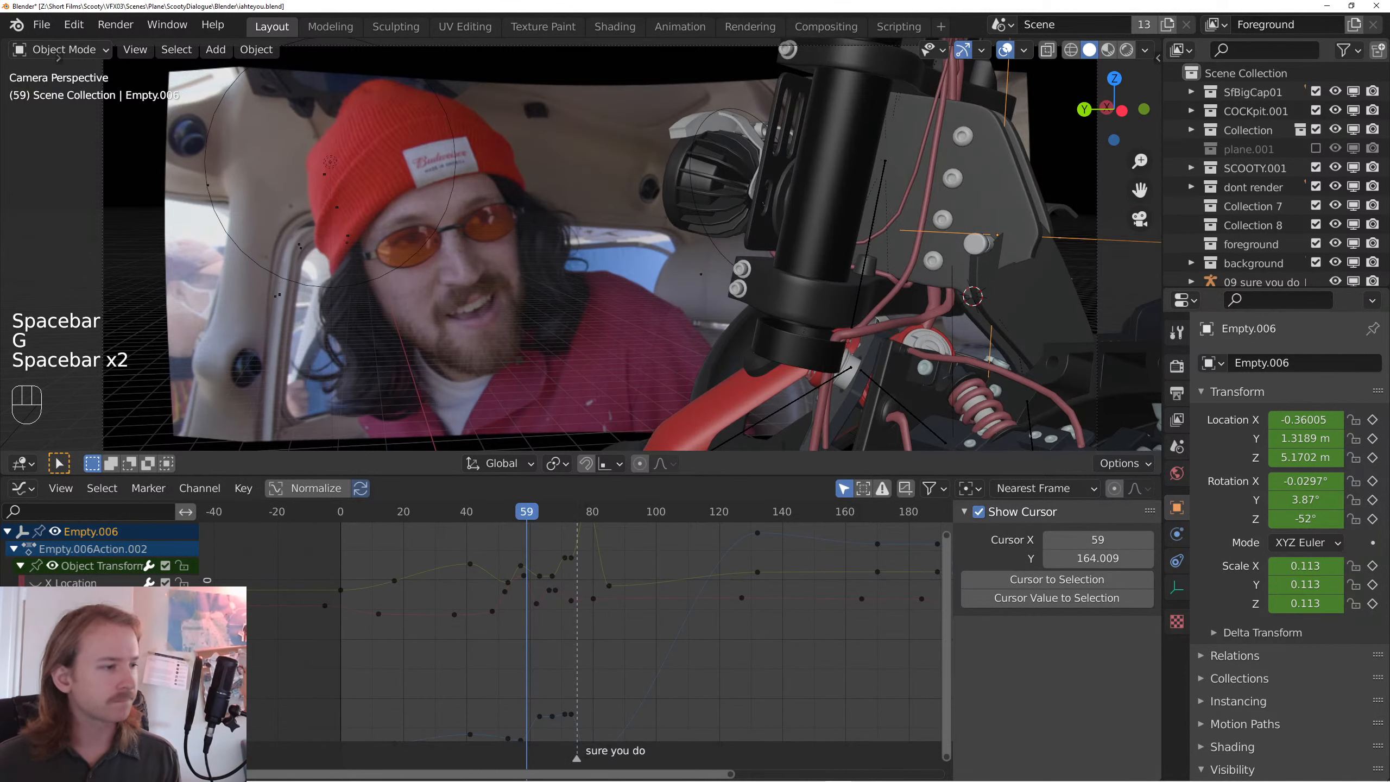
- Isolate the X Euler Rotation curve and focus on its keyframes around frame 59
left_click(454, 614)
key("shift+h")
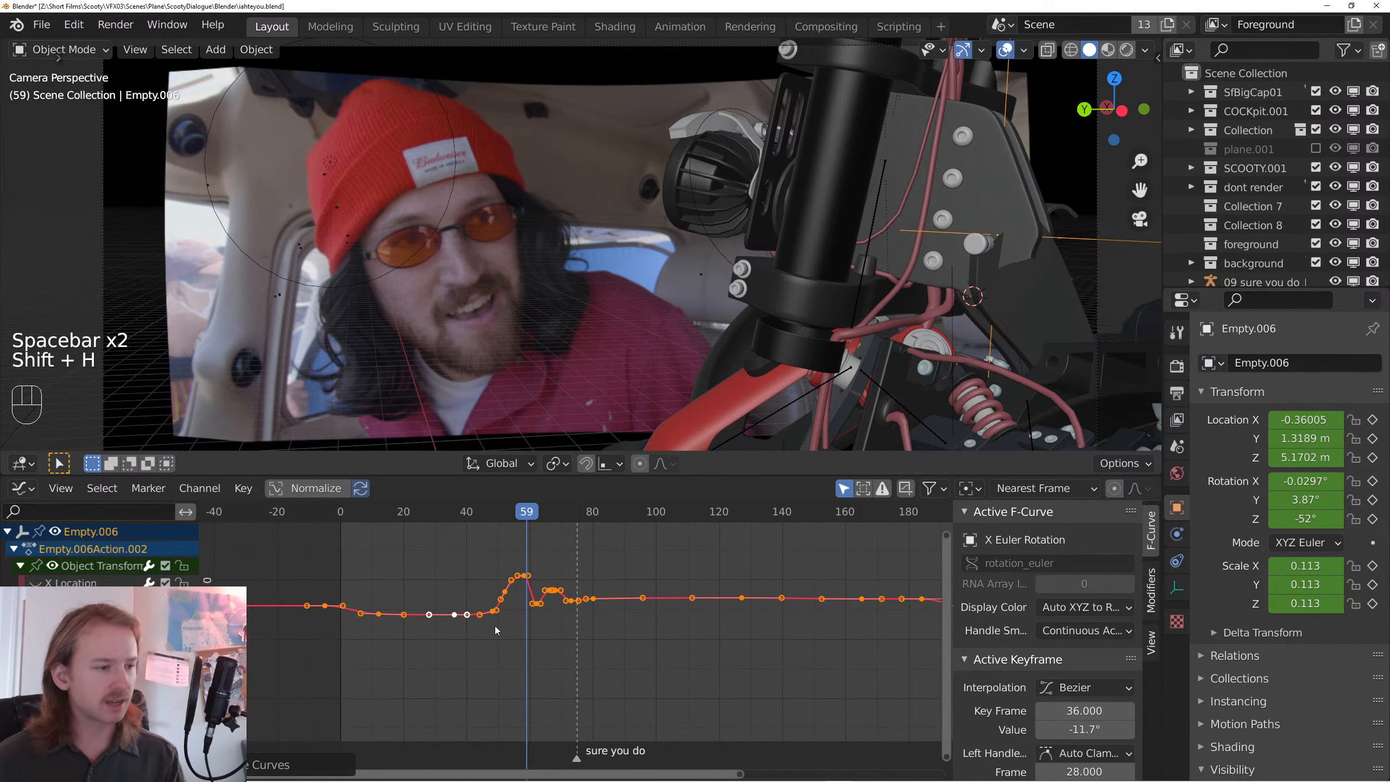
scroll(652, 635, "up", 4)
left_click_drag(505, 667, 694, 727)
mouse_move(718, 655)
left_mouse_down()
mouse_move(690, 634)
mouse_move(586, 652)
left_mouse_up()
scroll(678, 655, "up", 7)
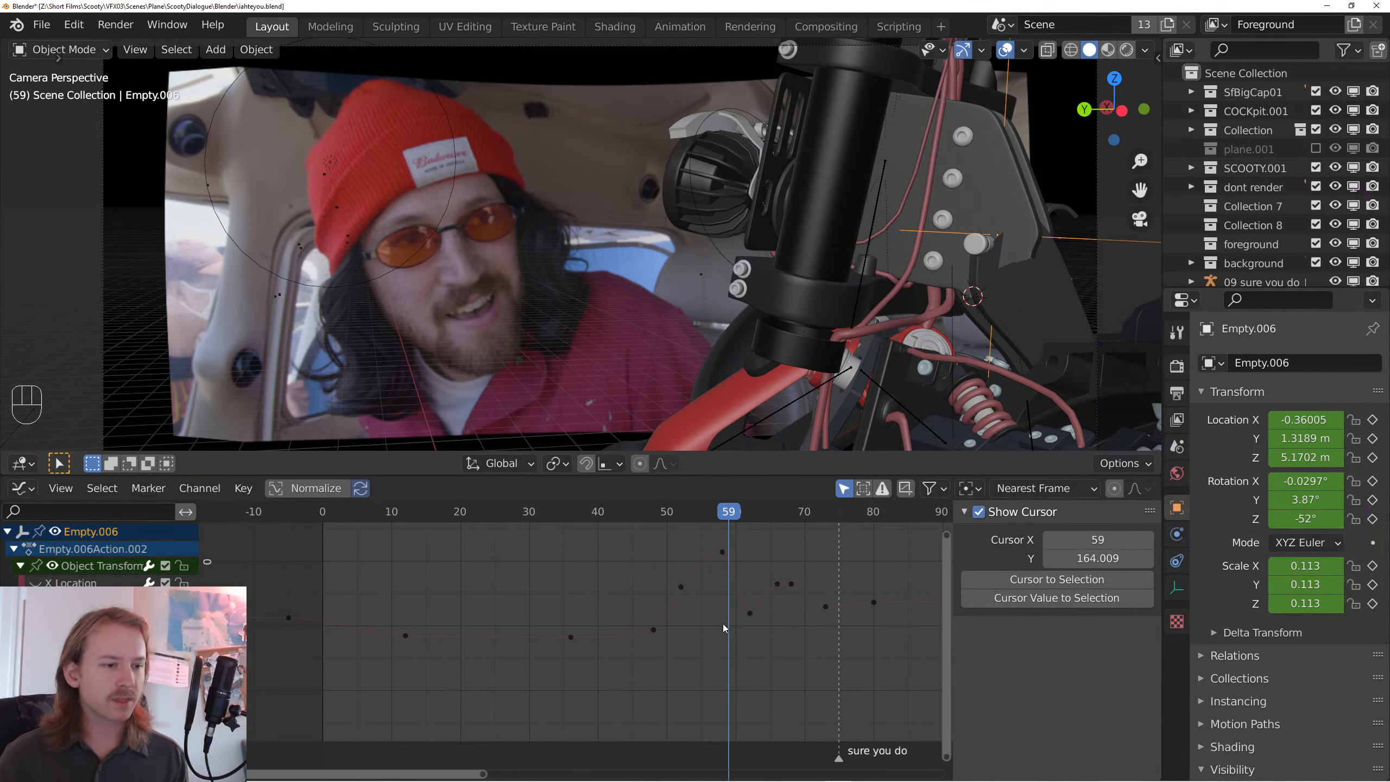
left_click_drag(796, 568, 764, 597)
left_click_drag(802, 610, 710, 676)
scroll(721, 605, "up", 5)
left_click(775, 619)
- Switch to the YouTube Studio live stream window in Chrome, and save the Blender file
key("alt+Tab")
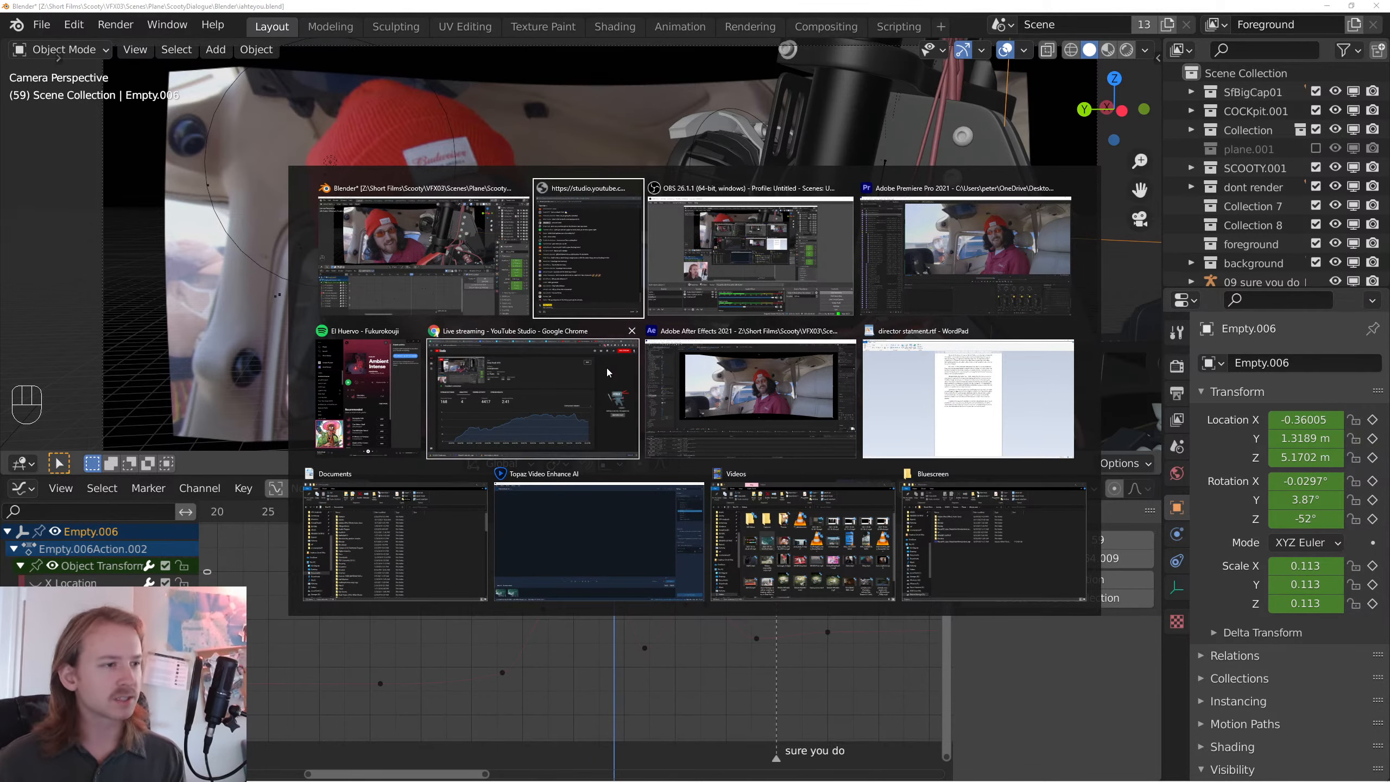
left_click(619, 391)
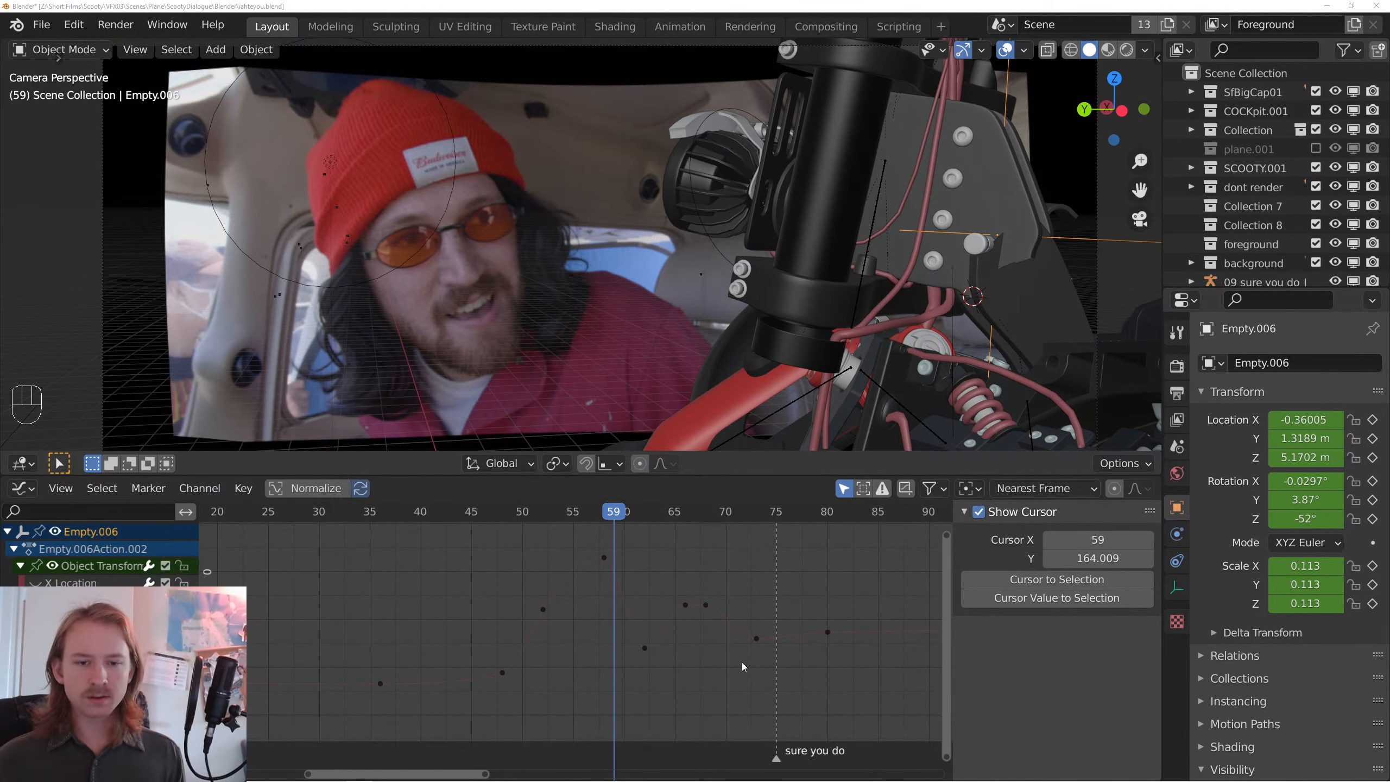
key("ctrl+s")
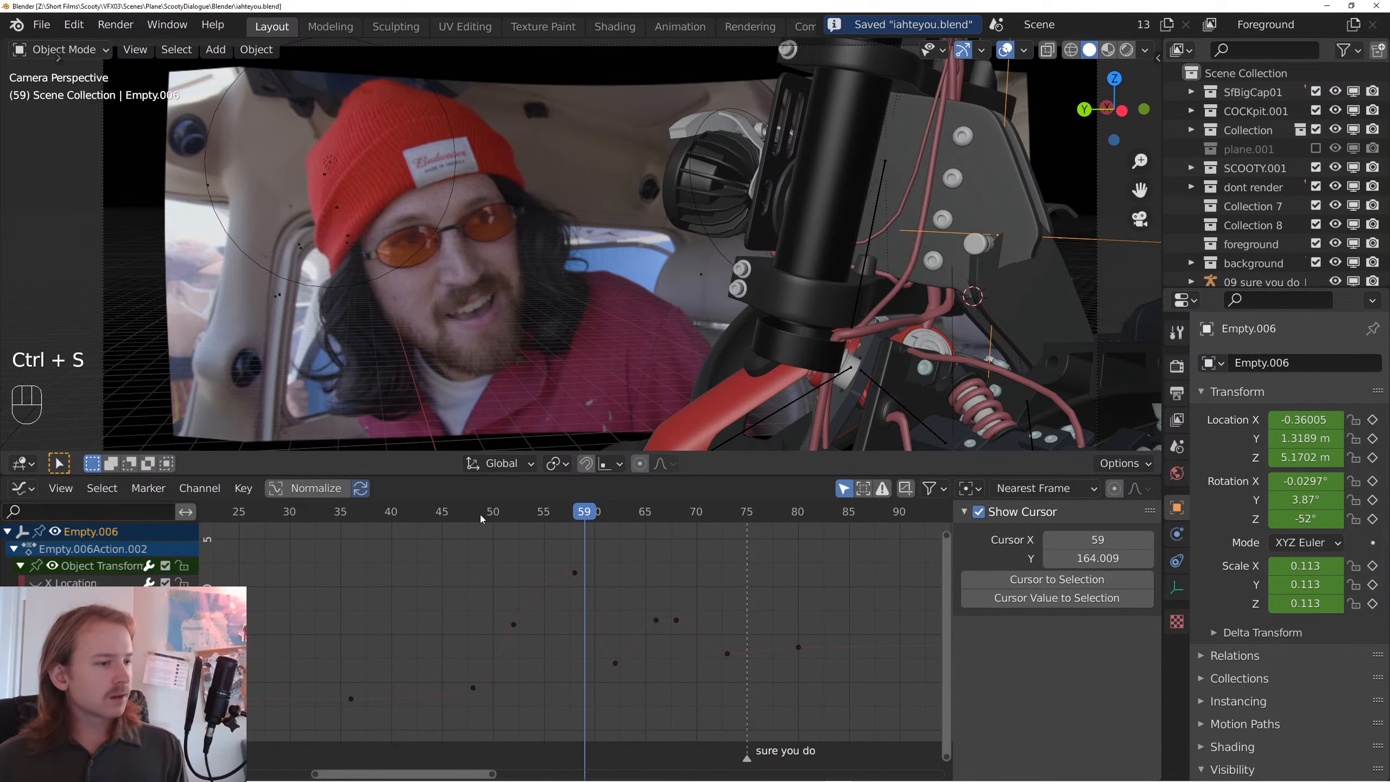
- Scrub frames 59 to 69 to examine the head motion around the two adjacent X rotation keyframes at 66 and 68
left_click_drag(480, 515, 656, 515)
key("a")
scroll(717, 665, "up", 6)
left_click_drag(716, 657, 562, 620)
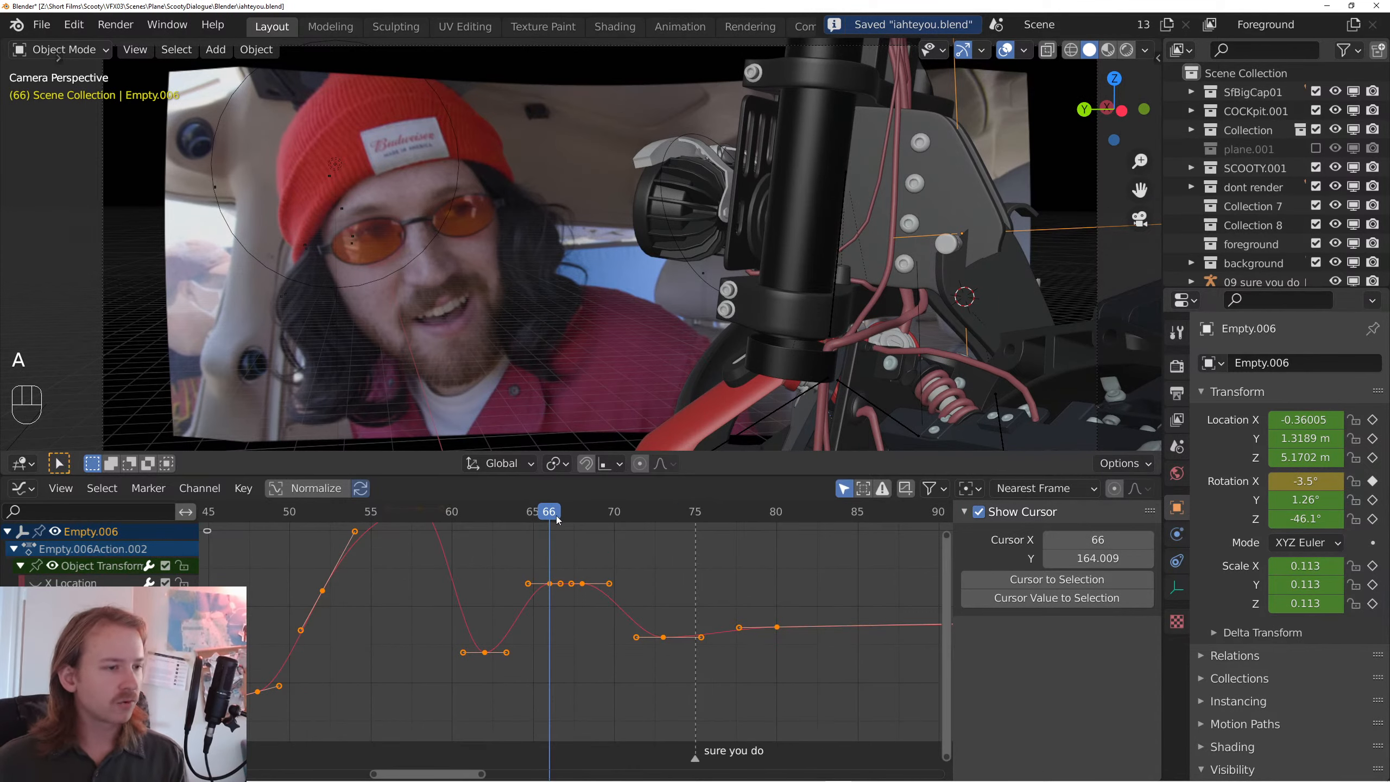
left_click_drag(556, 516, 598, 522)
scroll(599, 613, "up", 3)
left_click_drag(600, 614, 605, 649)
left_click(596, 540)
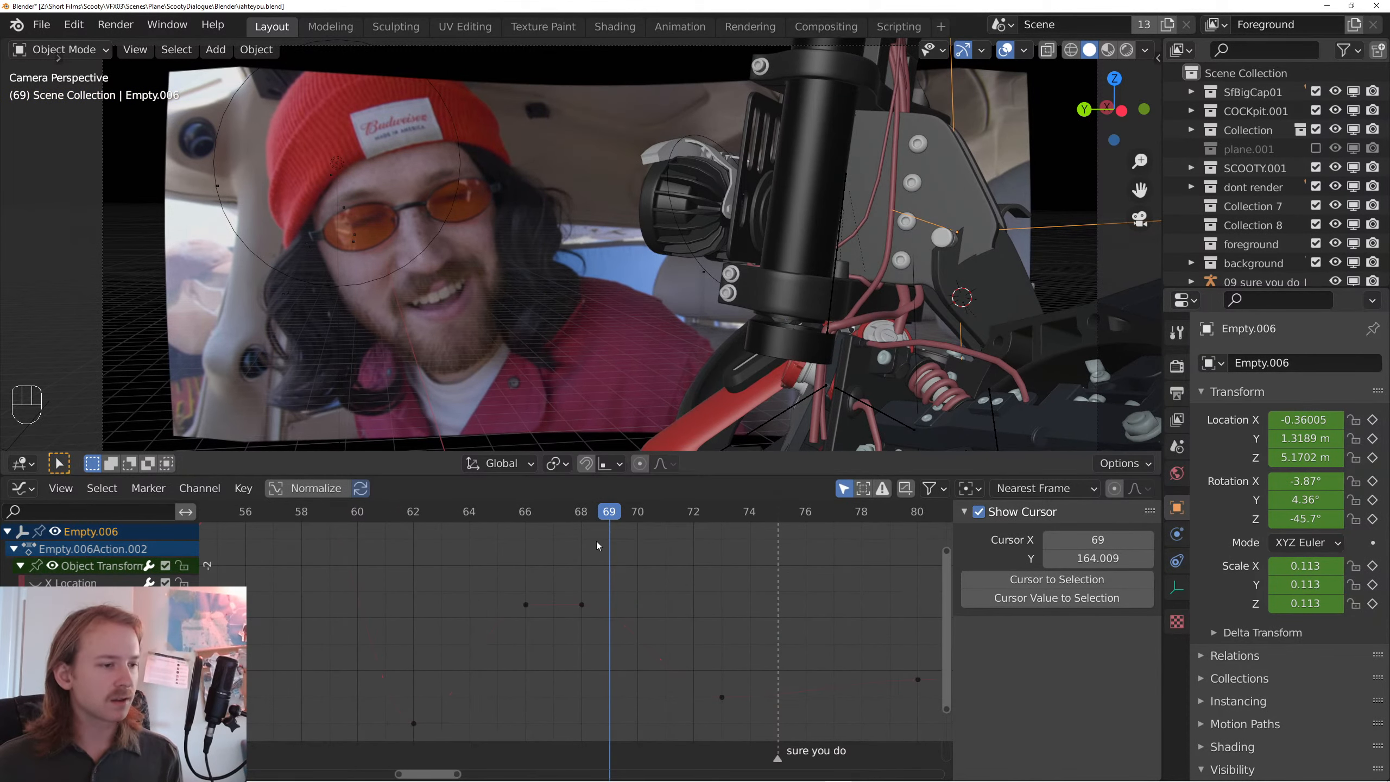
left_click_drag(531, 512, 592, 561)
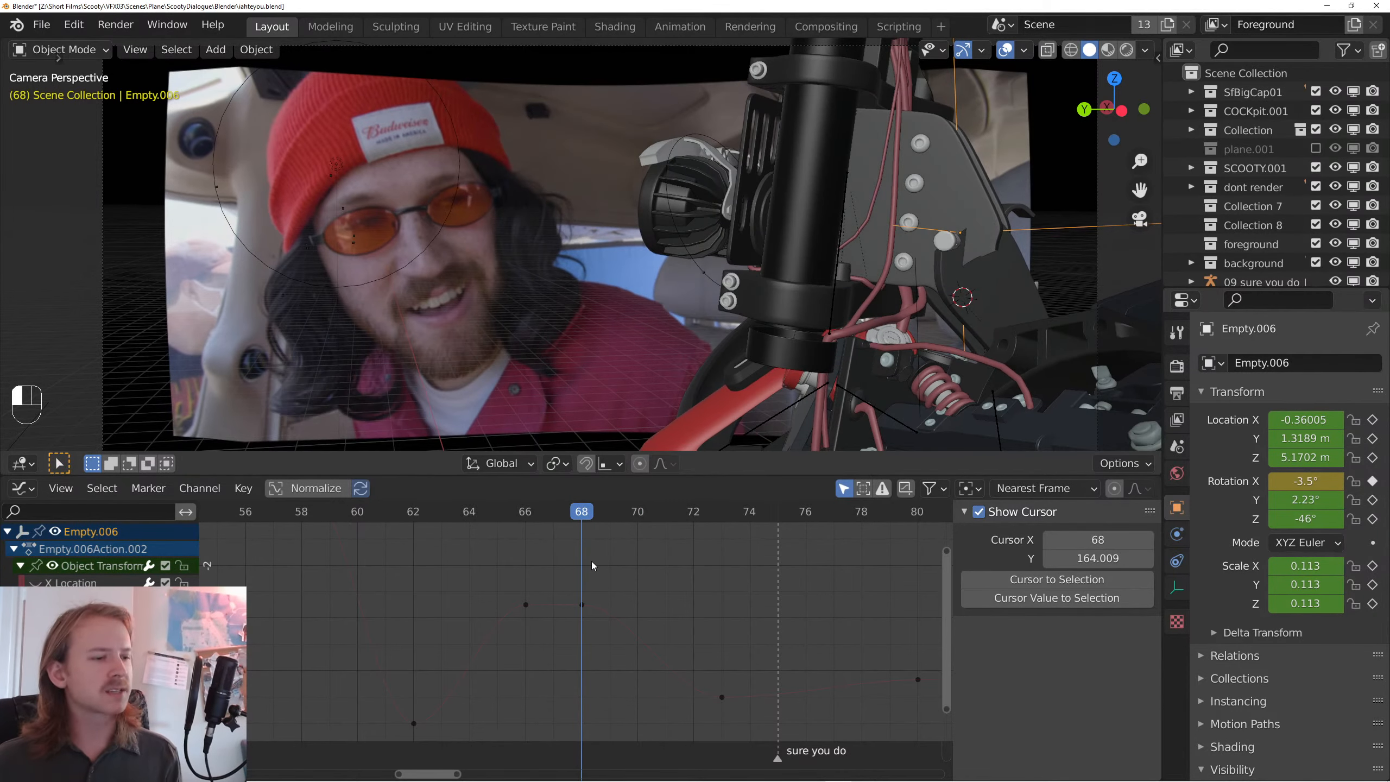
- Replace the X rotation keyframes at frames 66 and 68 with a single longer-handled key at frame 67, and play it back
left_click(526, 606)
key("g")
key("x")
left_click(569, 637)
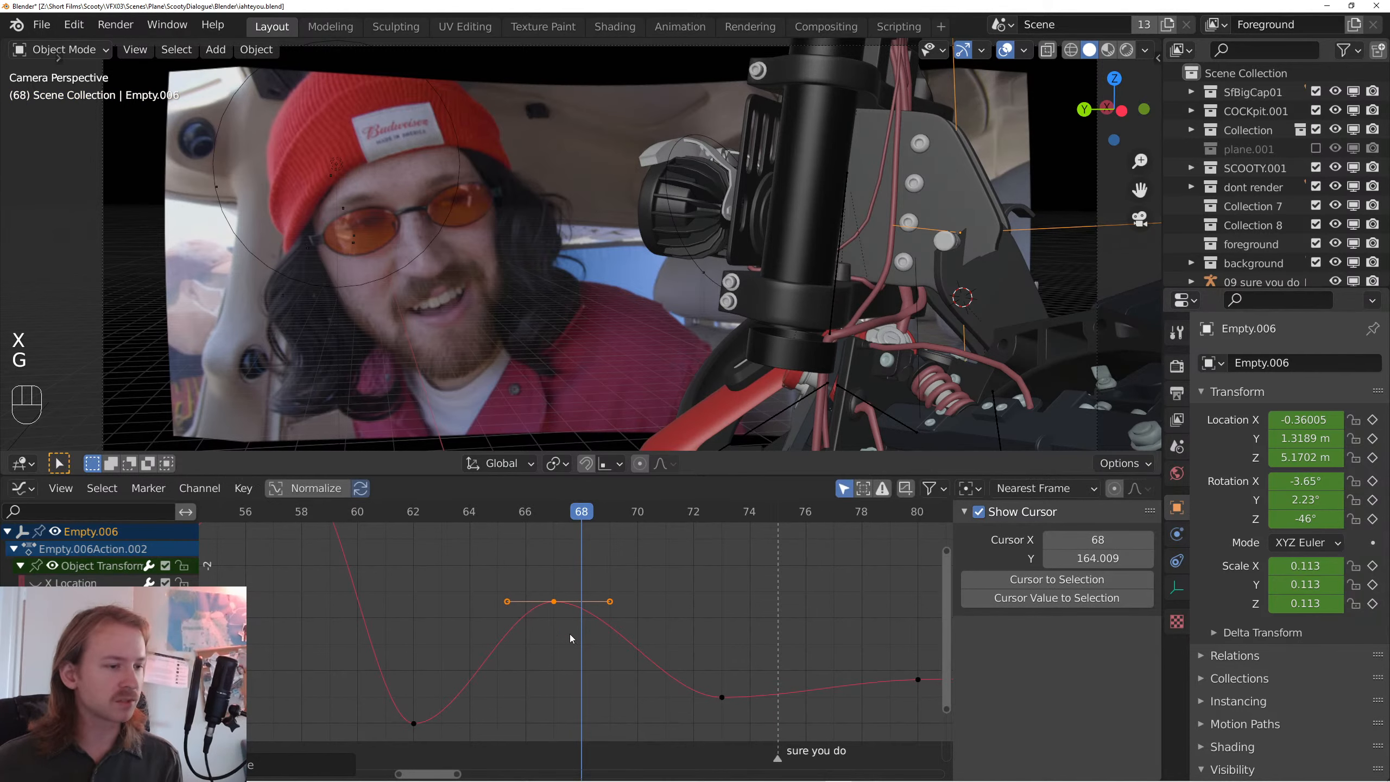
key("s")
key("g")
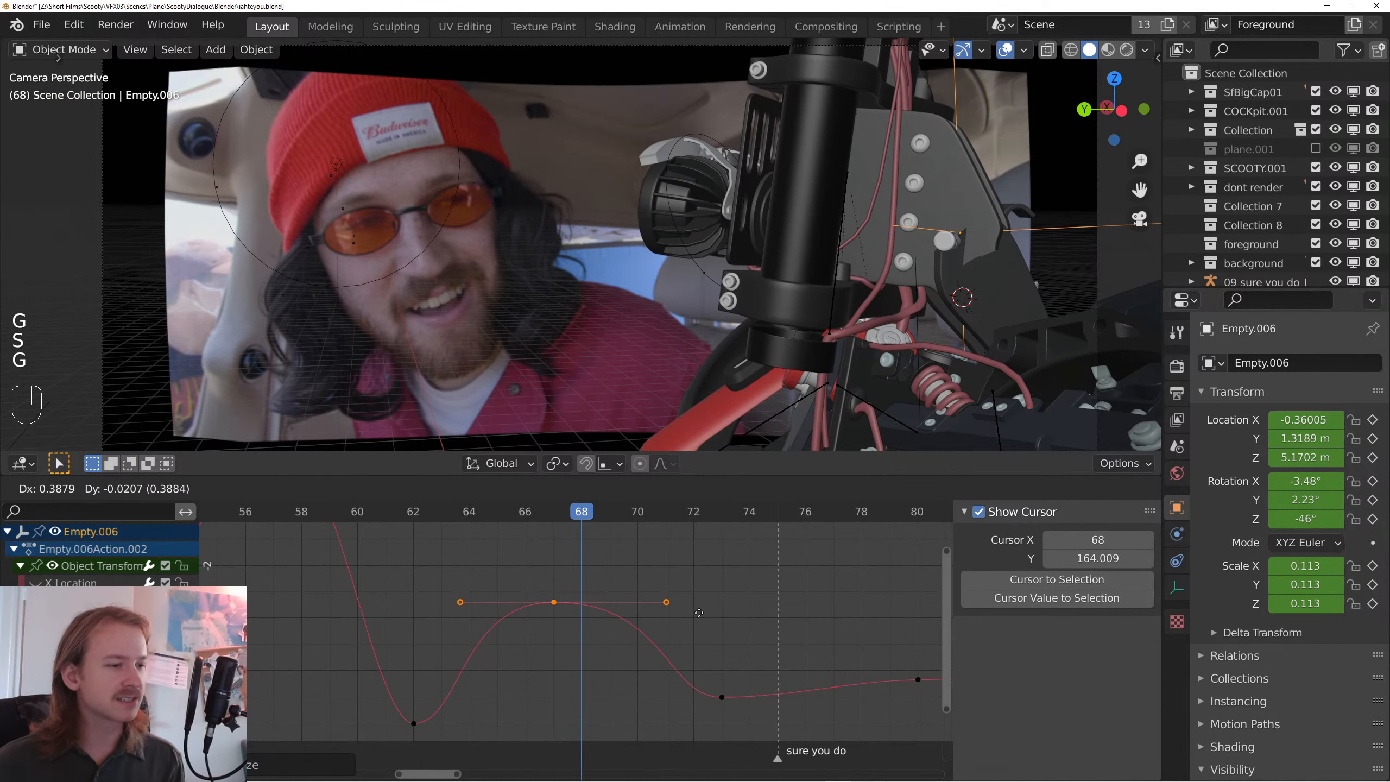
left_click(699, 613)
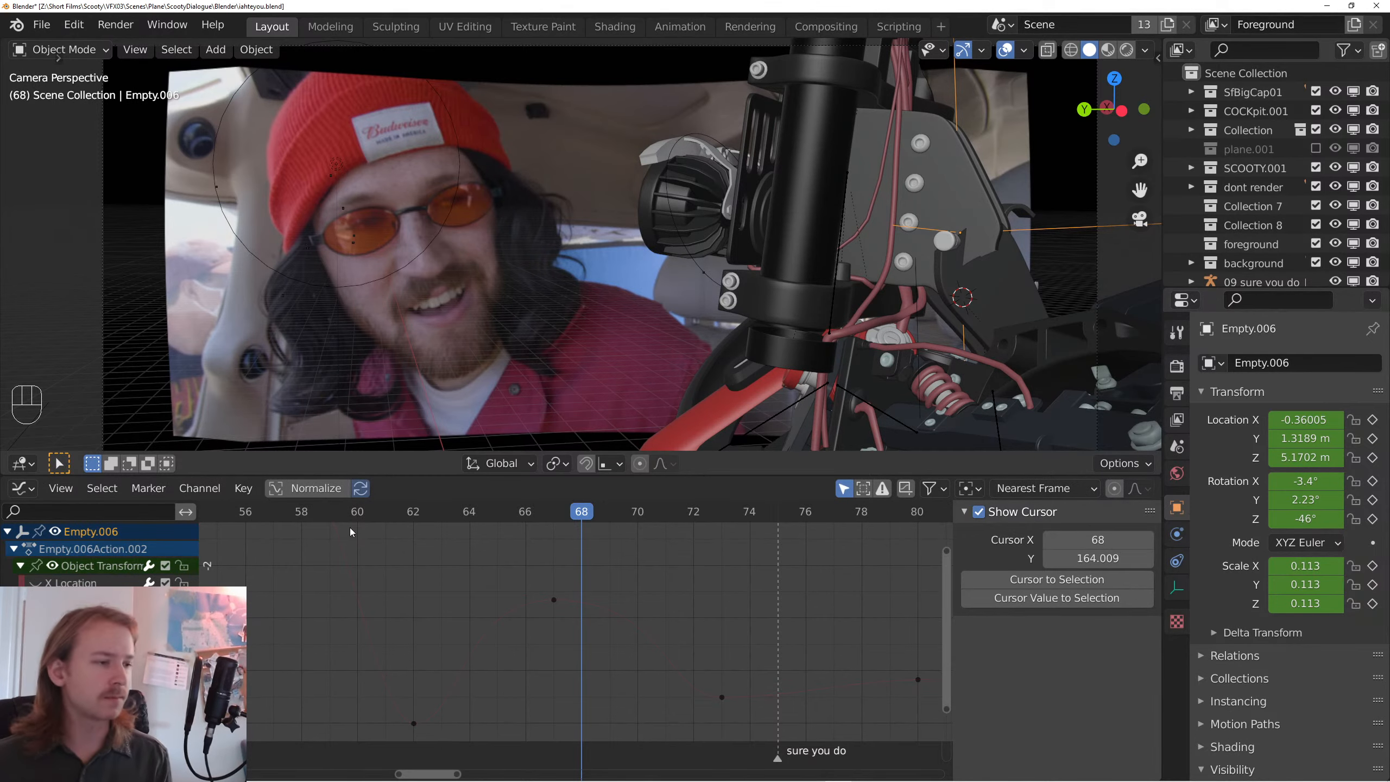
key("space")
key("space")
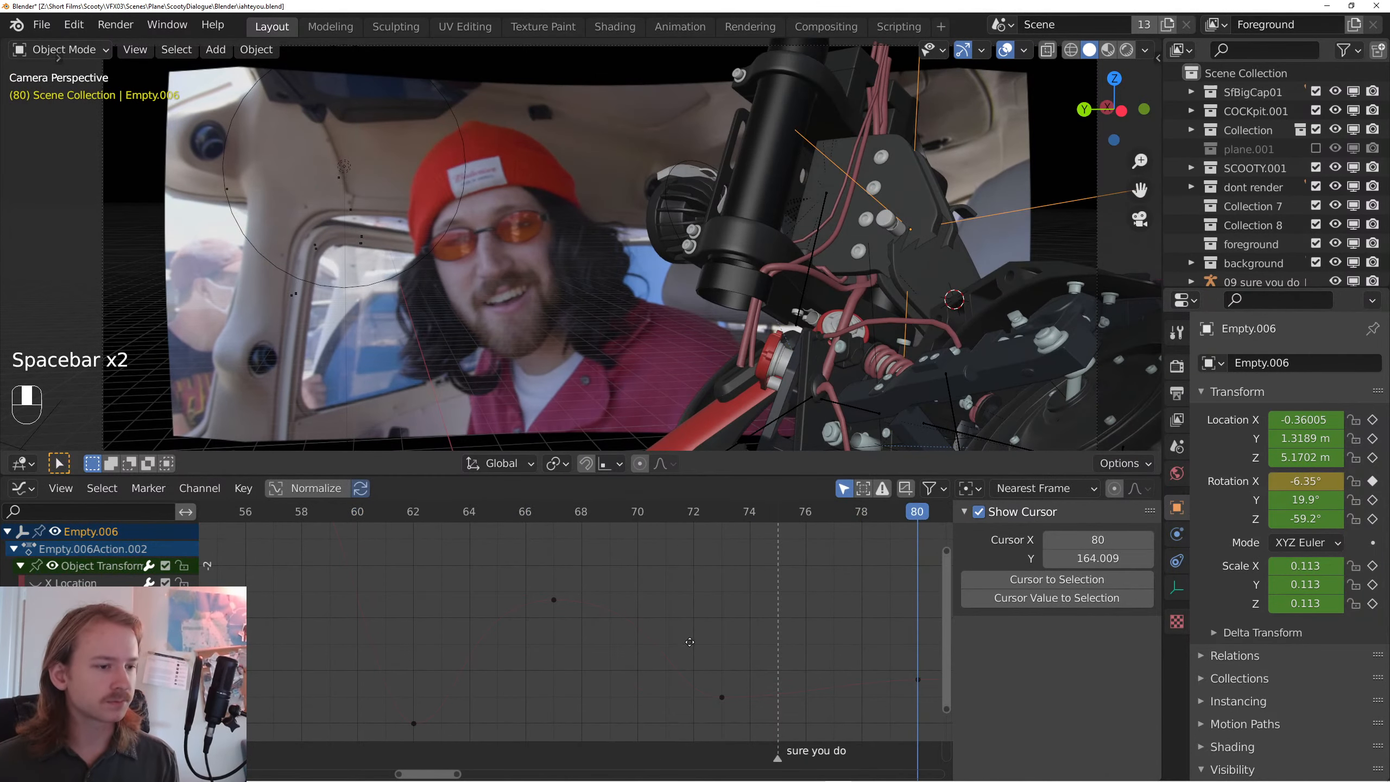
- Tilt the handles of the X rotation keyframe at frame 73 into a downward slope and rescale them
left_click_drag(690, 642, 570, 607)
left_click_drag(656, 608, 586, 682)
scroll(624, 644, "down", 3)
key("r")
left_click(724, 669)
key("s")
left_click(758, 690)
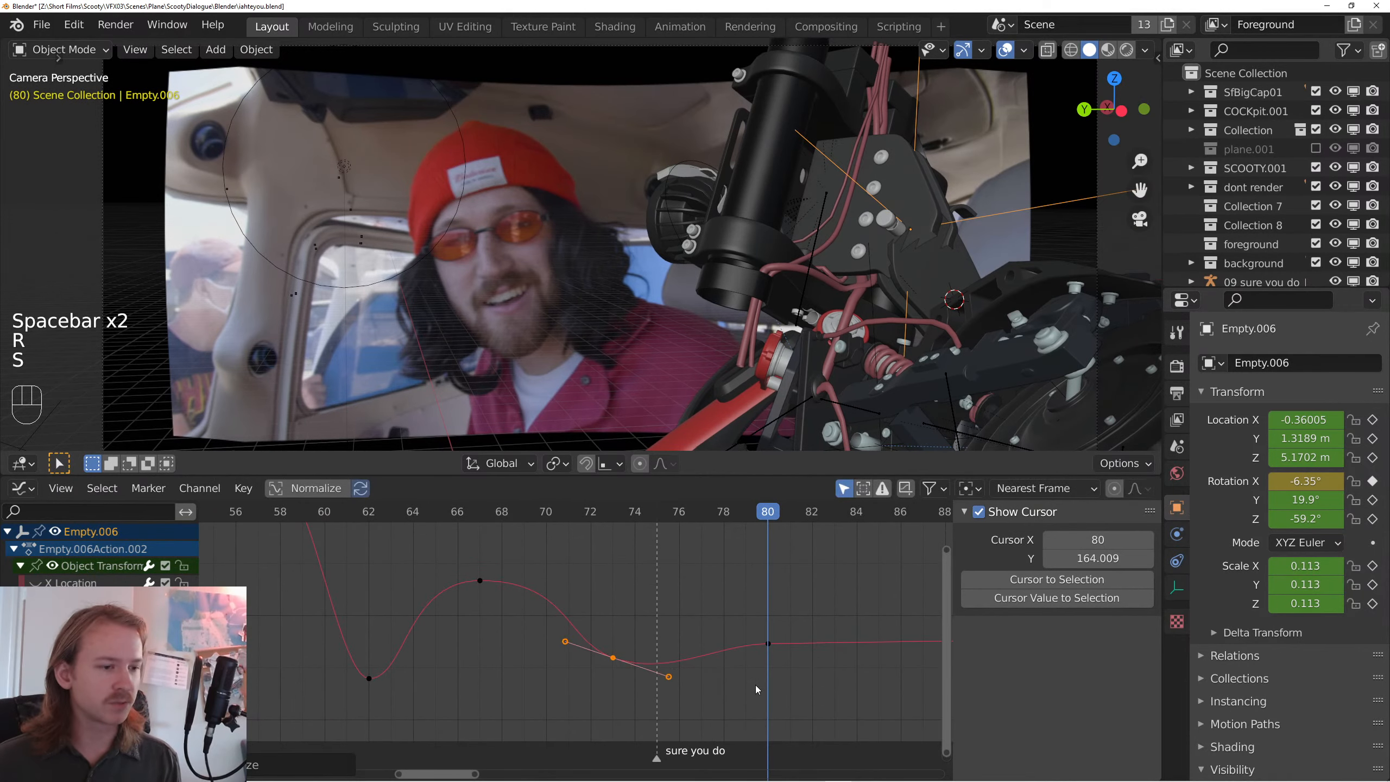
- Move the X rotation keyframe at frame 80 to about frame 83 and lengthen its handles
left_click_drag(807, 620, 751, 664)
key("g")
left_click(843, 664)
key("r")
left_click(890, 668)
key("s")
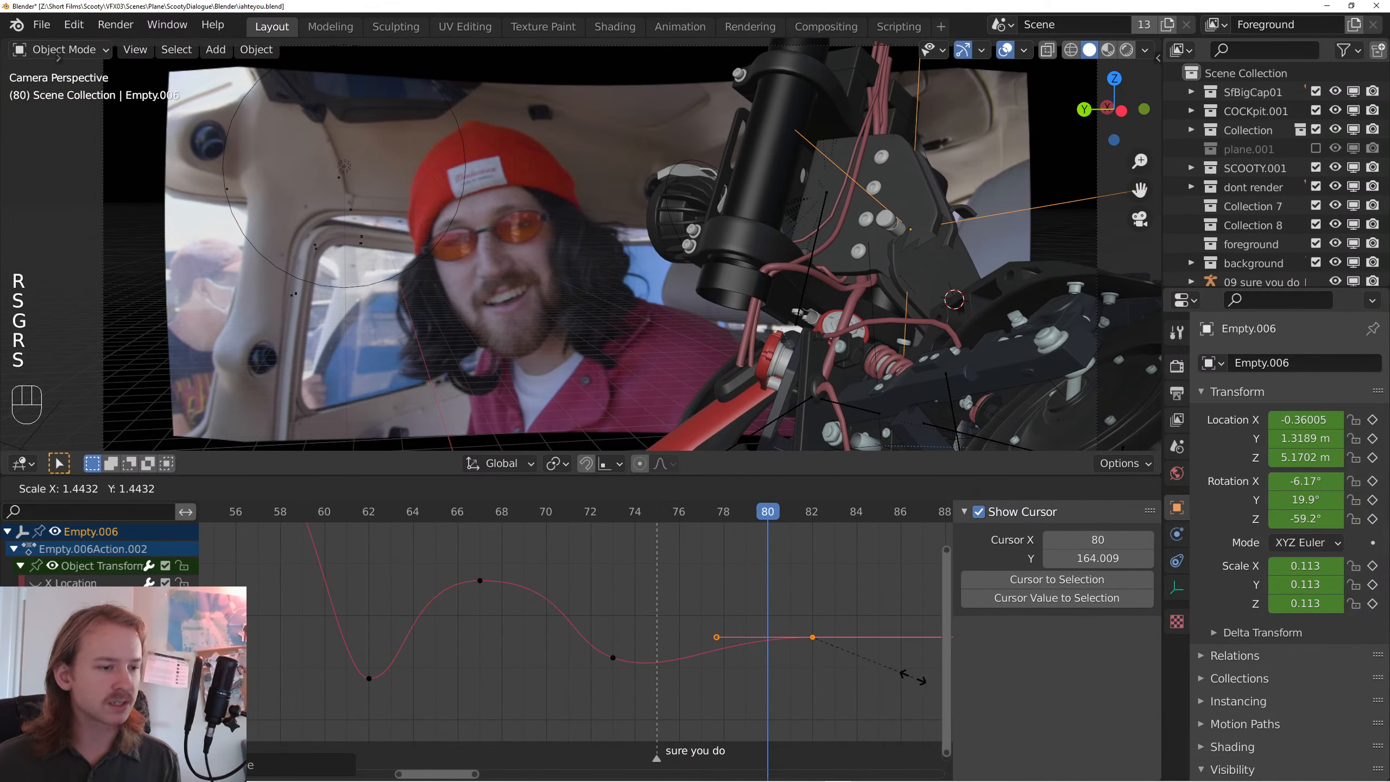
left_click(913, 678)
scroll(805, 656, "down", 8)
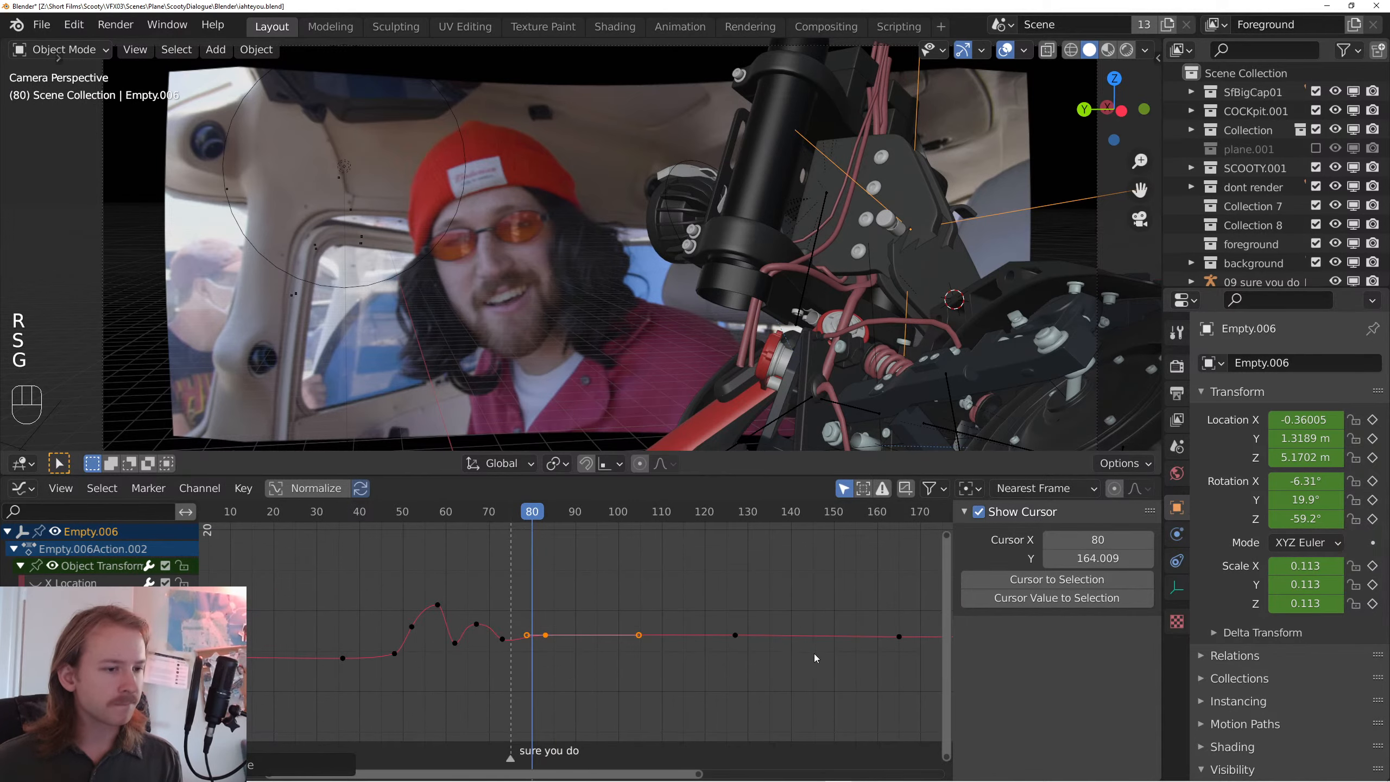
- Review the motion around frame 51 and rescale the handles of the X rotation keyframe at frame 62
left_click_drag(493, 644, 723, 633)
left_click_drag(673, 571, 653, 611)
scroll(654, 611, "up", 6)
left_click(674, 516)
key("space")
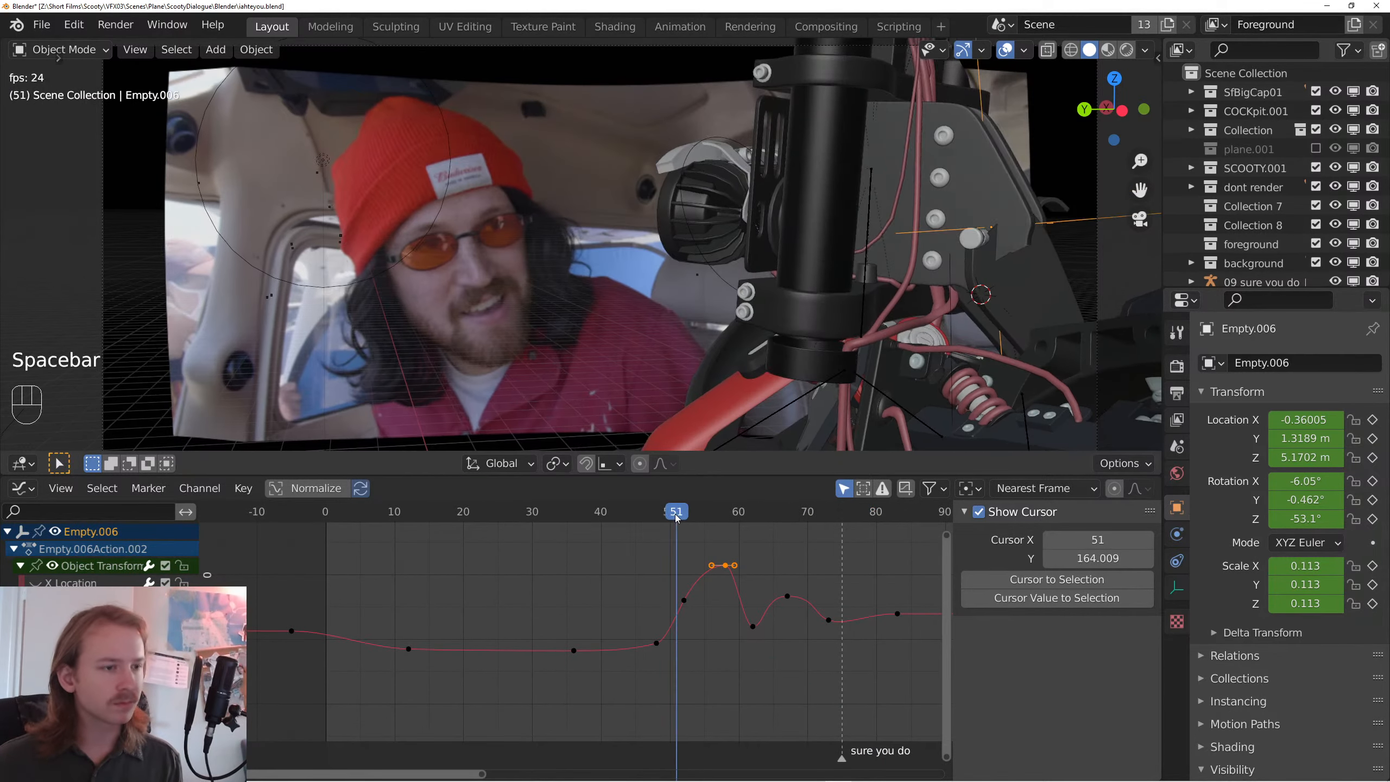
key("space")
left_click(672, 516)
left_click_drag(774, 628, 664, 622)
key("s")
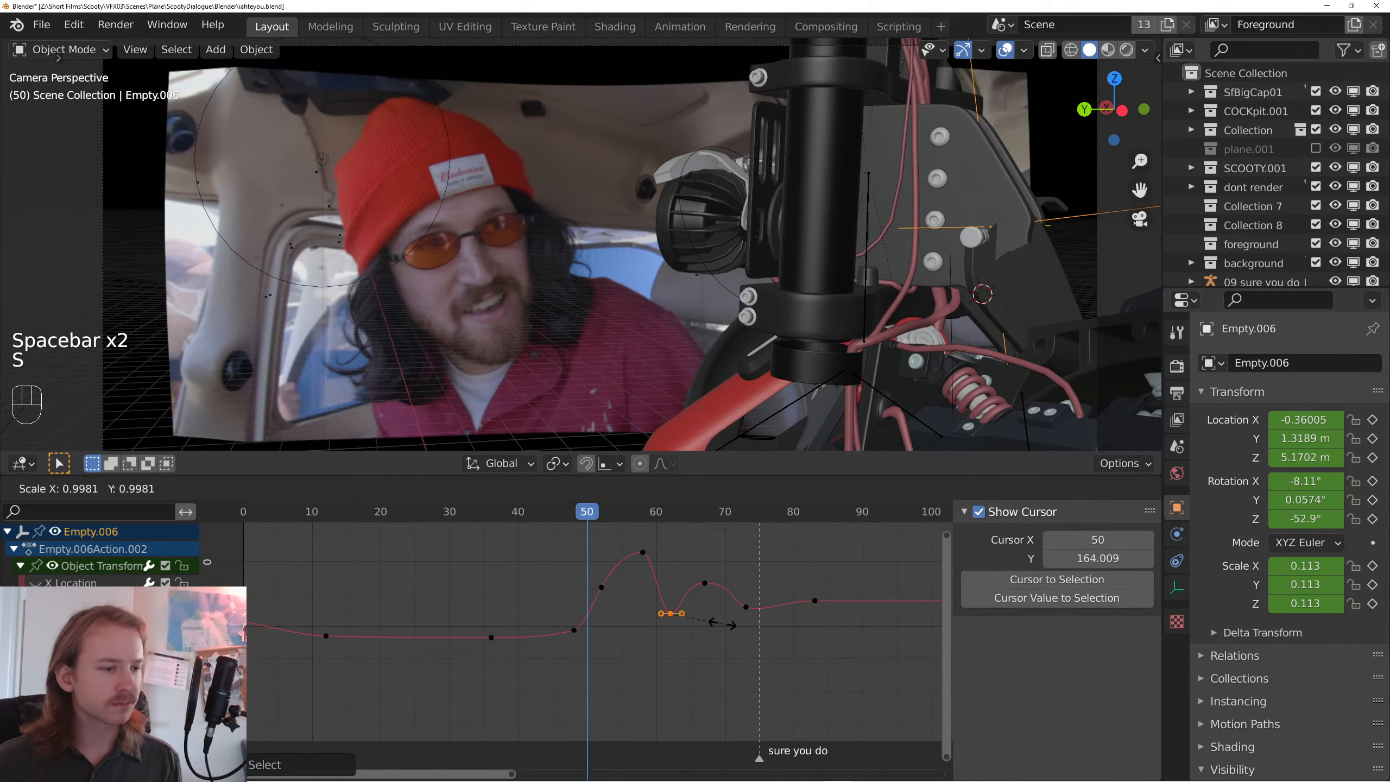
left_click(723, 624)
key("space")
- Tilt and rescale the handles of the X rotation peak keyframe at frame 58, and replay from about frame 51
left_click_drag(668, 531, 631, 567)
key("r")
key("s")
left_click(613, 542)
left_click(597, 509)
key("space")
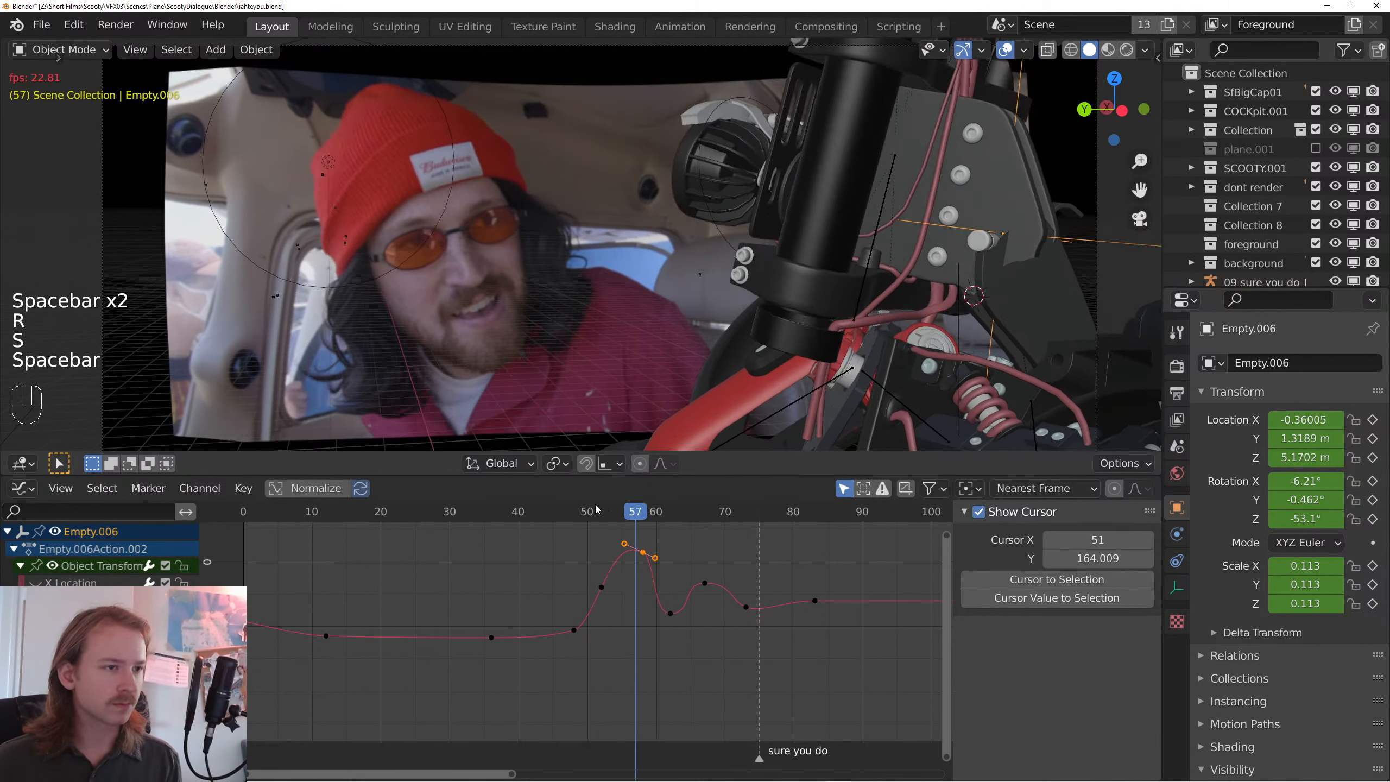
key("space")
- Raise the X rotation keyframe at frame 36 slightly and play back the opening through frame 54
left_click(553, 511)
left_click_drag(390, 623, 511, 625)
left_click(467, 512)
left_click(614, 636)
key("g")
left_click(611, 608)
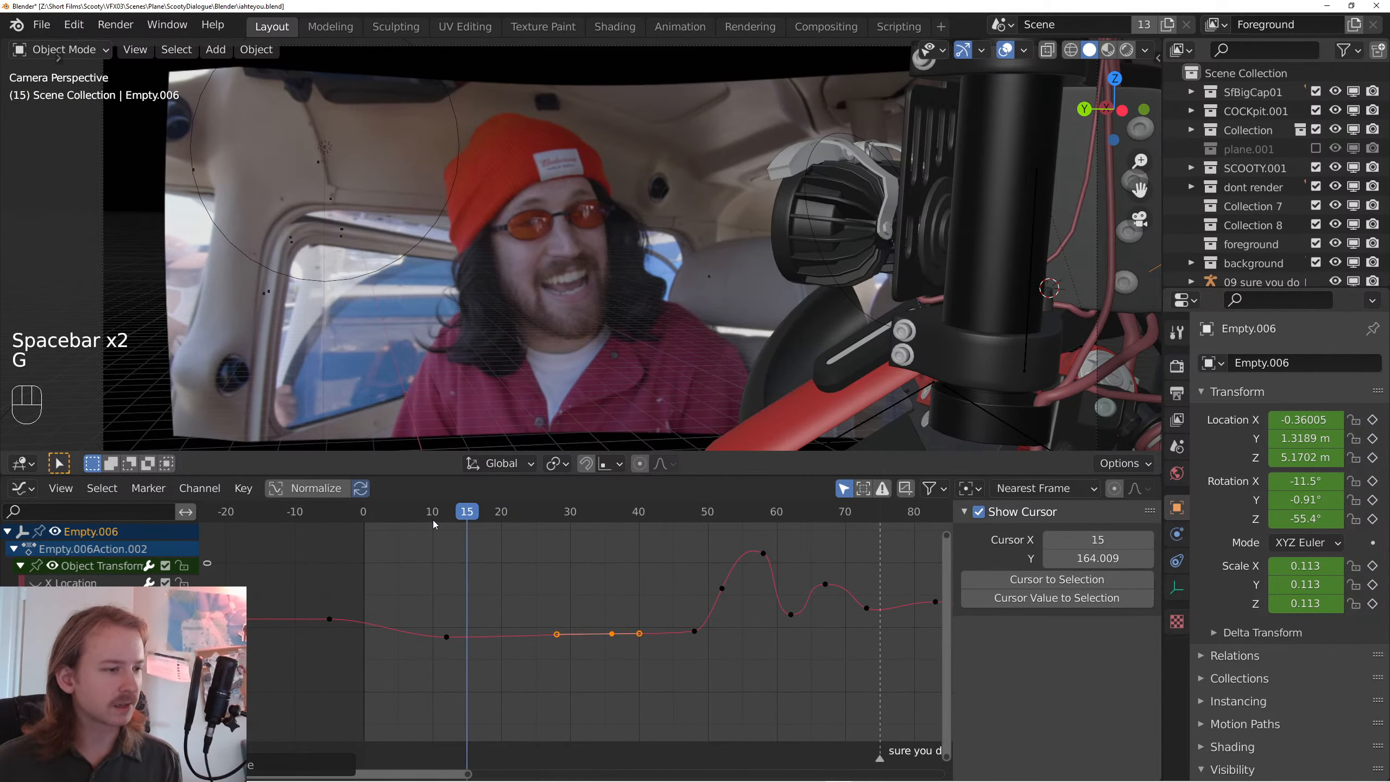
key("space")
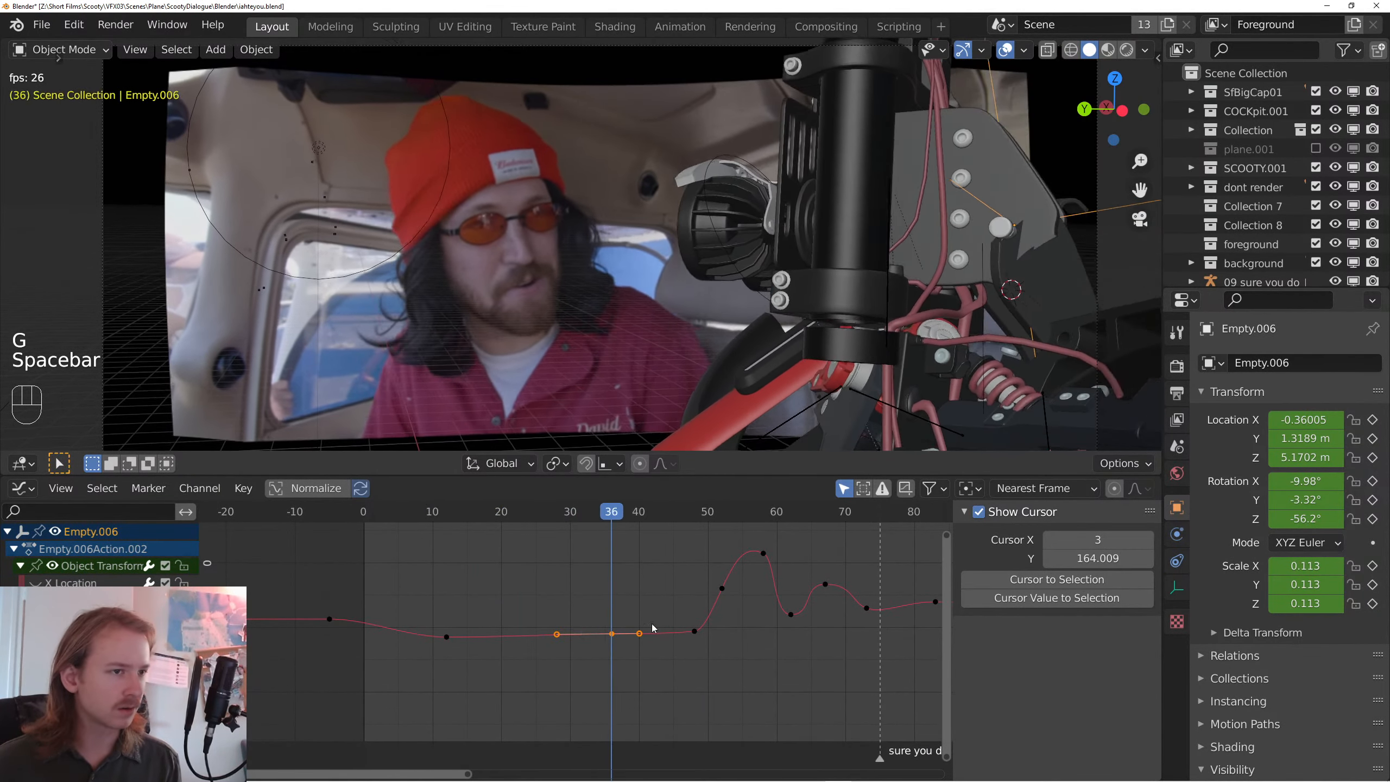
left_click_drag(715, 630, 470, 636)
key("space")
- Move the X rotation keyframe at frame 127 to about frame 123 and slightly lower, and play the later part of the shot
scroll(580, 644, "down", 10)
left_click_drag(751, 651, 679, 649)
left_click(697, 623)
key("g")
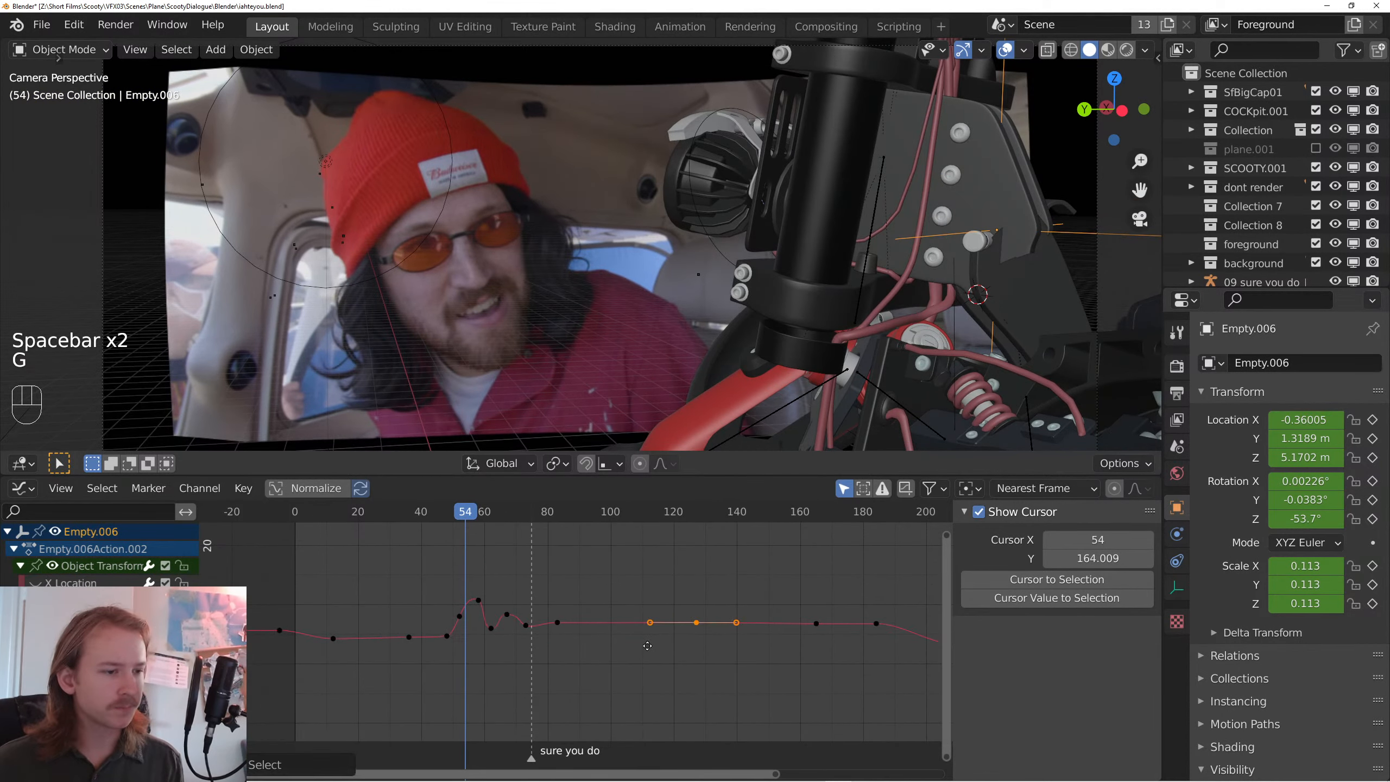
left_click(627, 608, "shift")
key("space")
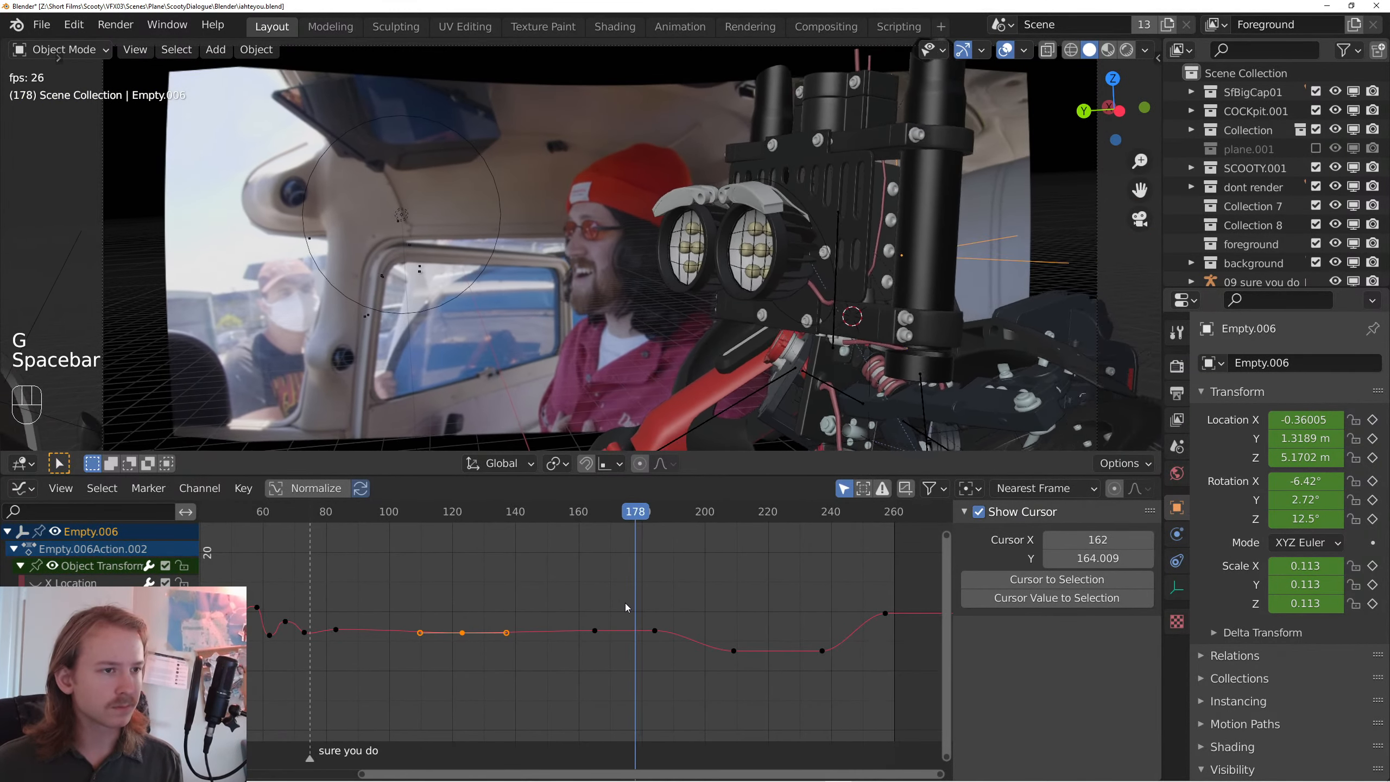
key("space")
- Move the X rotation keyframe at frame 209 to about frame 218 and rescale its handles
left_click_drag(750, 630, 715, 668)
key("g")
middle_click(713, 661)
left_click(735, 667)
key("s")
left_click(816, 655)
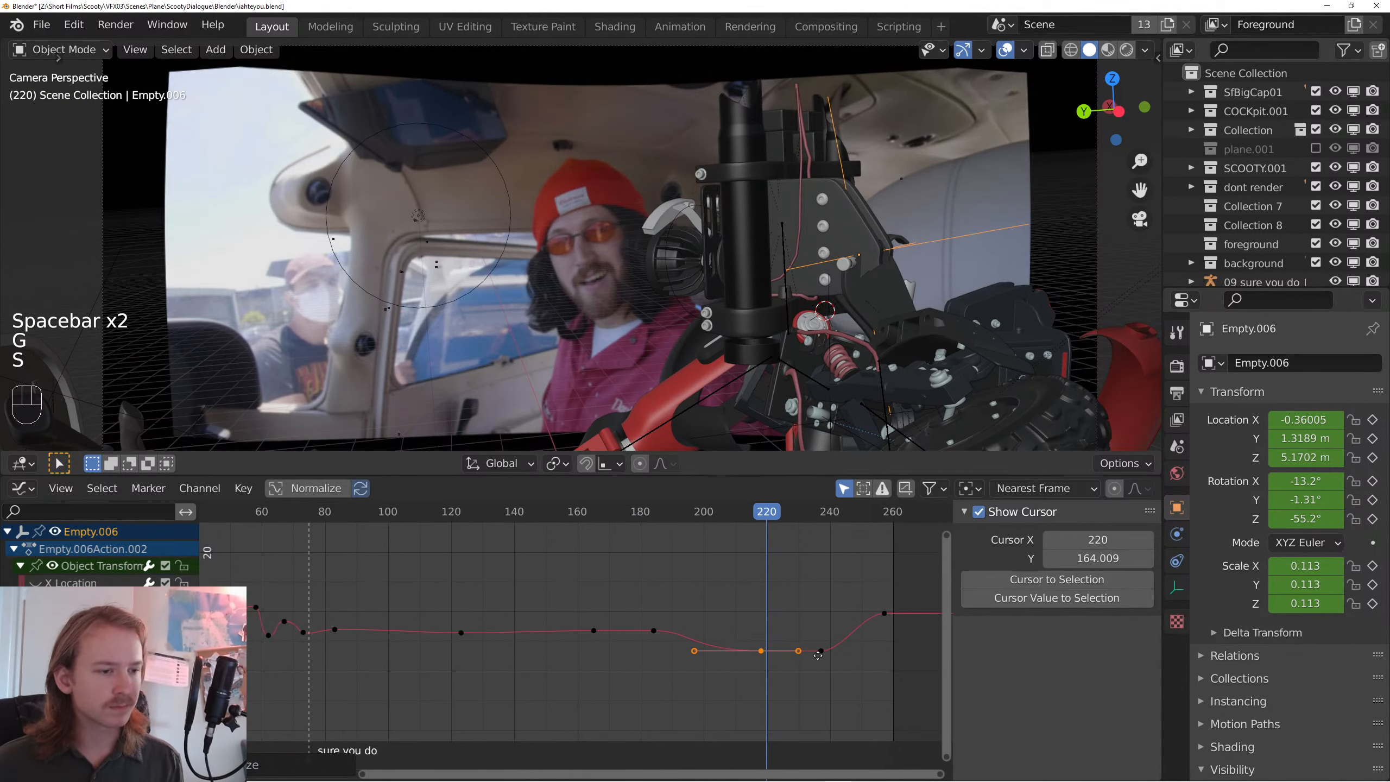
- Move the last X rotation keyframe to about frame 269, rescale its handles, and play the end of the shot
left_click_drag(818, 656, 737, 654)
left_click_drag(860, 579, 792, 628)
key("g")
middle_click(815, 634)
left_click(831, 636)
key("s")
left_click(810, 637)
key("space")
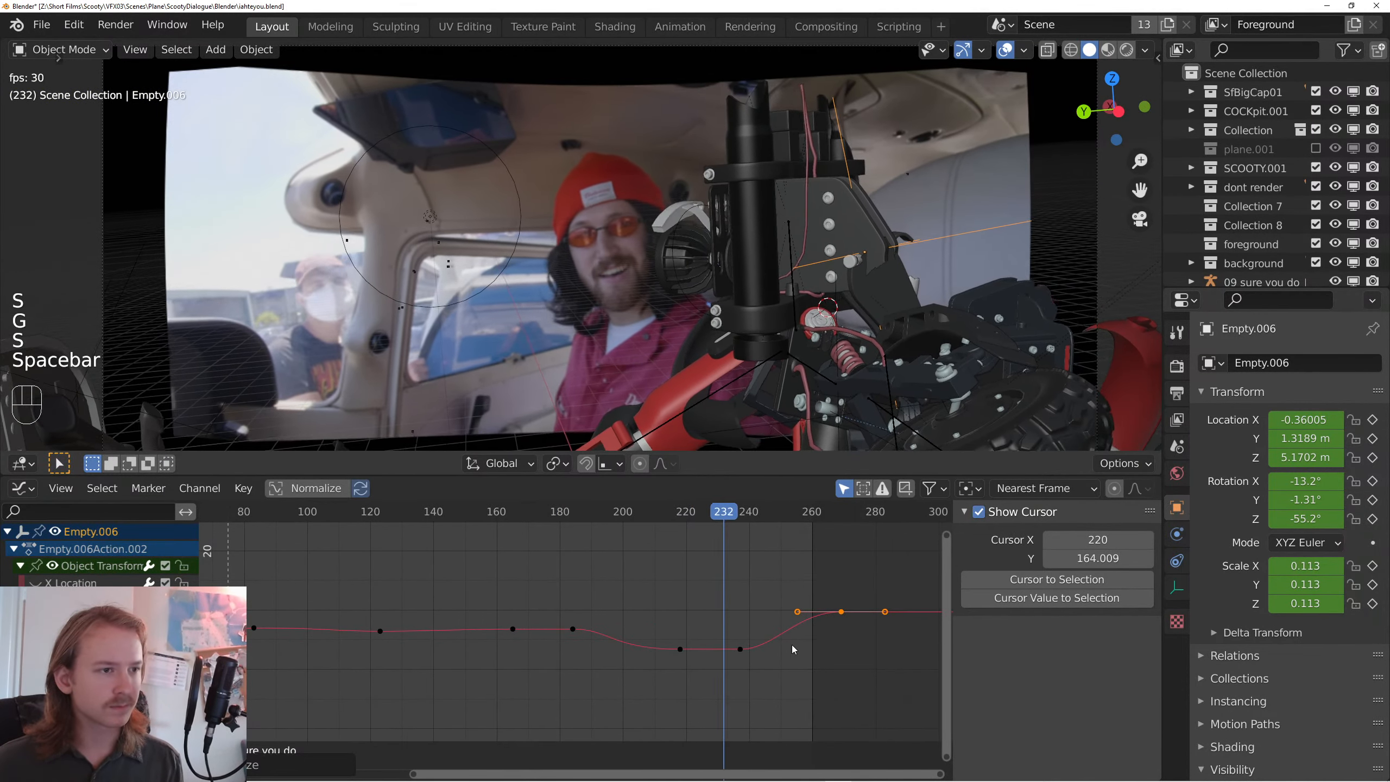
key("space")
- Move the last X rotation keyframe along the time axis to about frame 276 and save the file
key("g")
middle_click(765, 648)
left_click(782, 646)
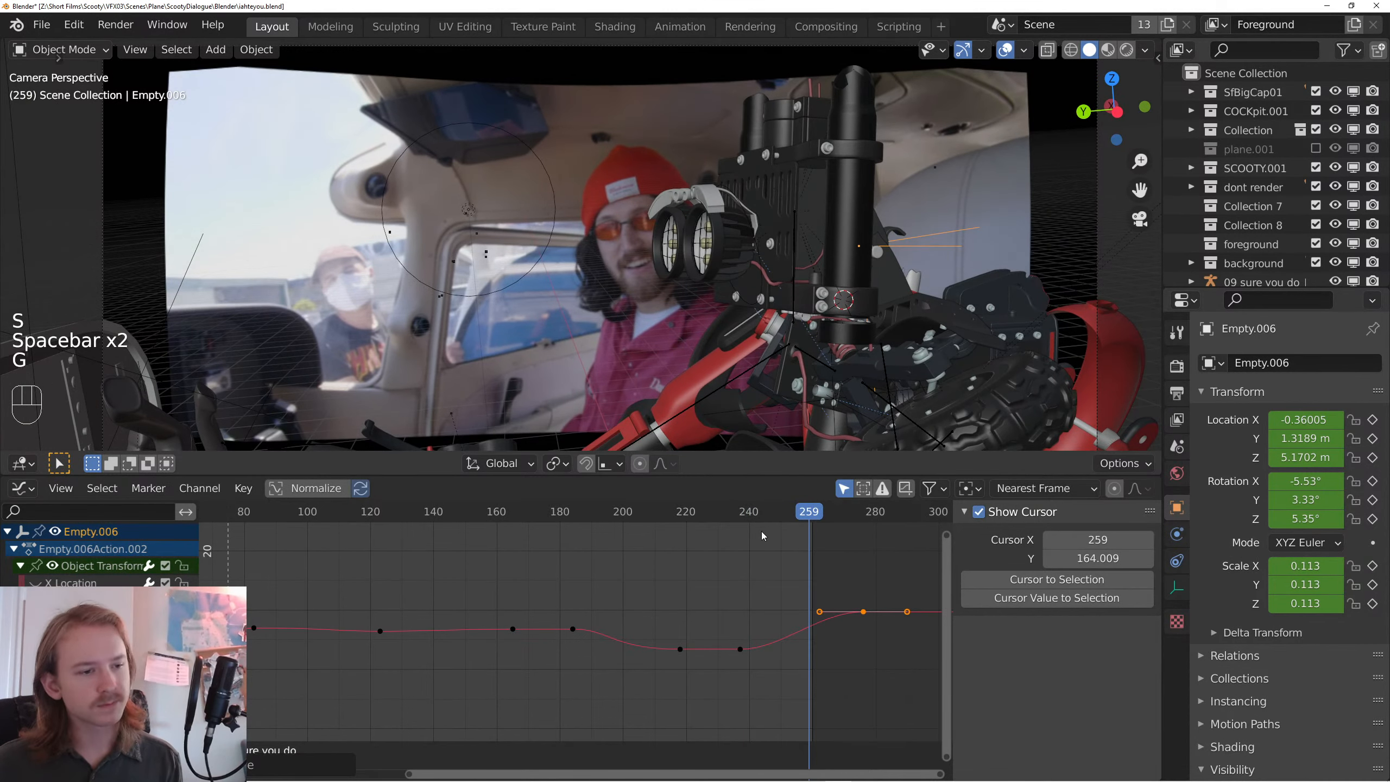
key("space")
key("space")
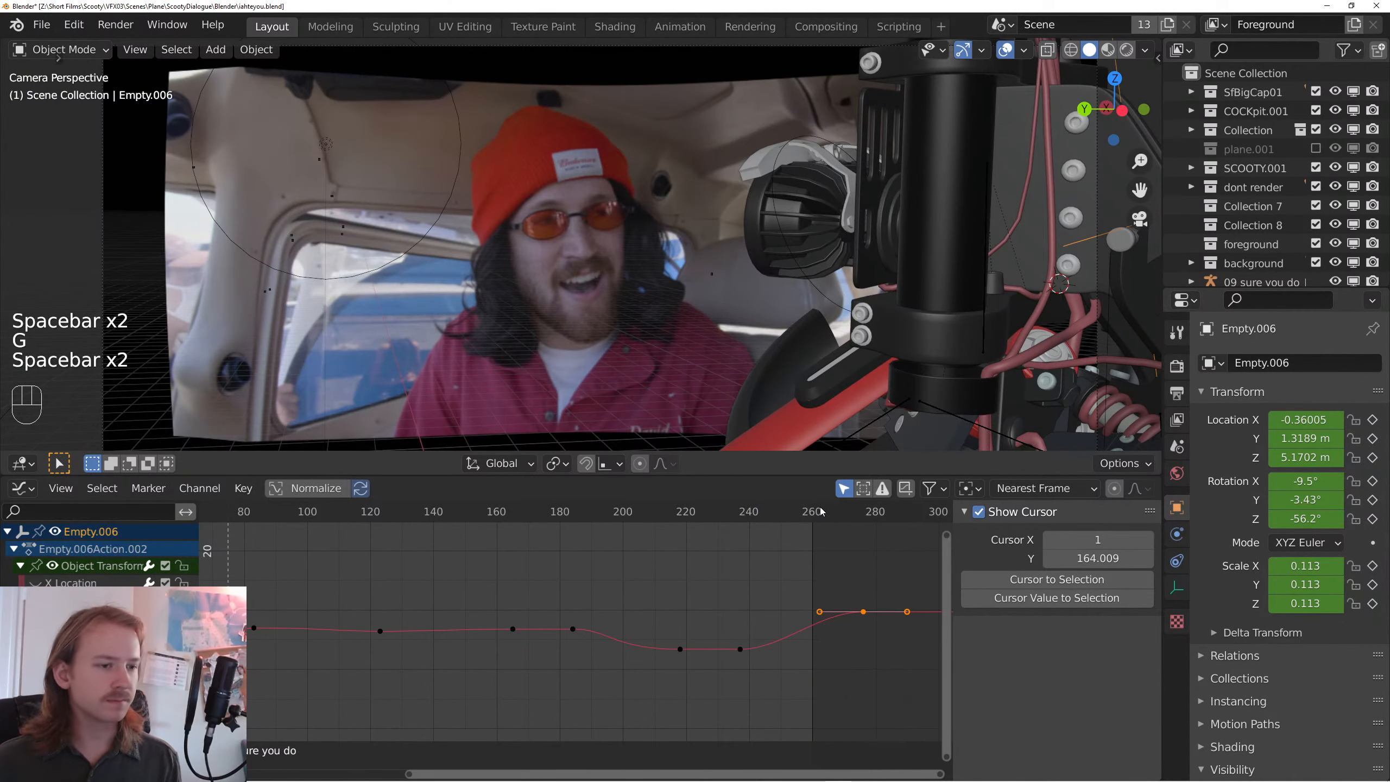
key("ctrl+s")
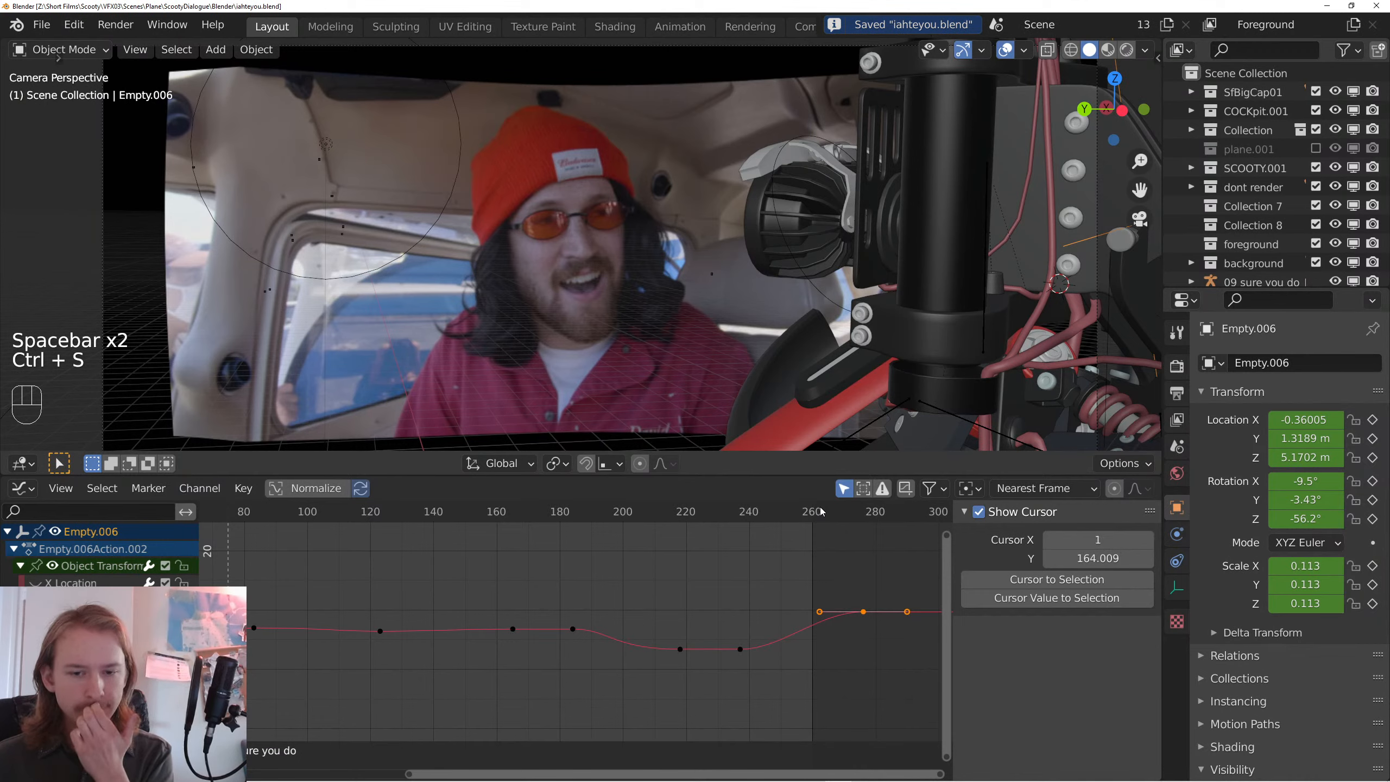
- Show only the Y rotation curve, fit it in the graph view, and play the opening through frame 61
scroll(685, 629, "down", 10)
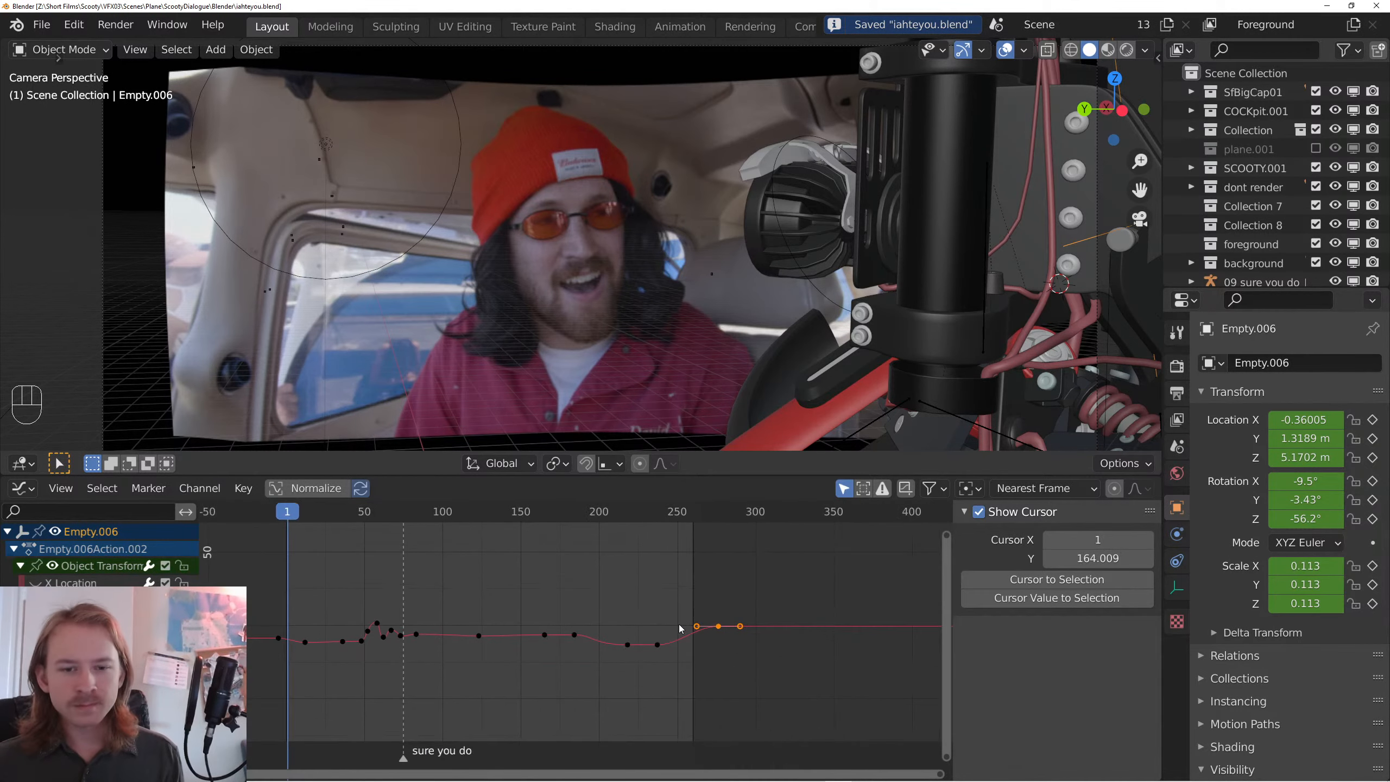
left_click_drag(596, 639, 699, 652)
left_click_drag(400, 617, 430, 611)
scroll(460, 614, "up", 1)
key("a")
key("KP_3")
key("KP_Decimal")
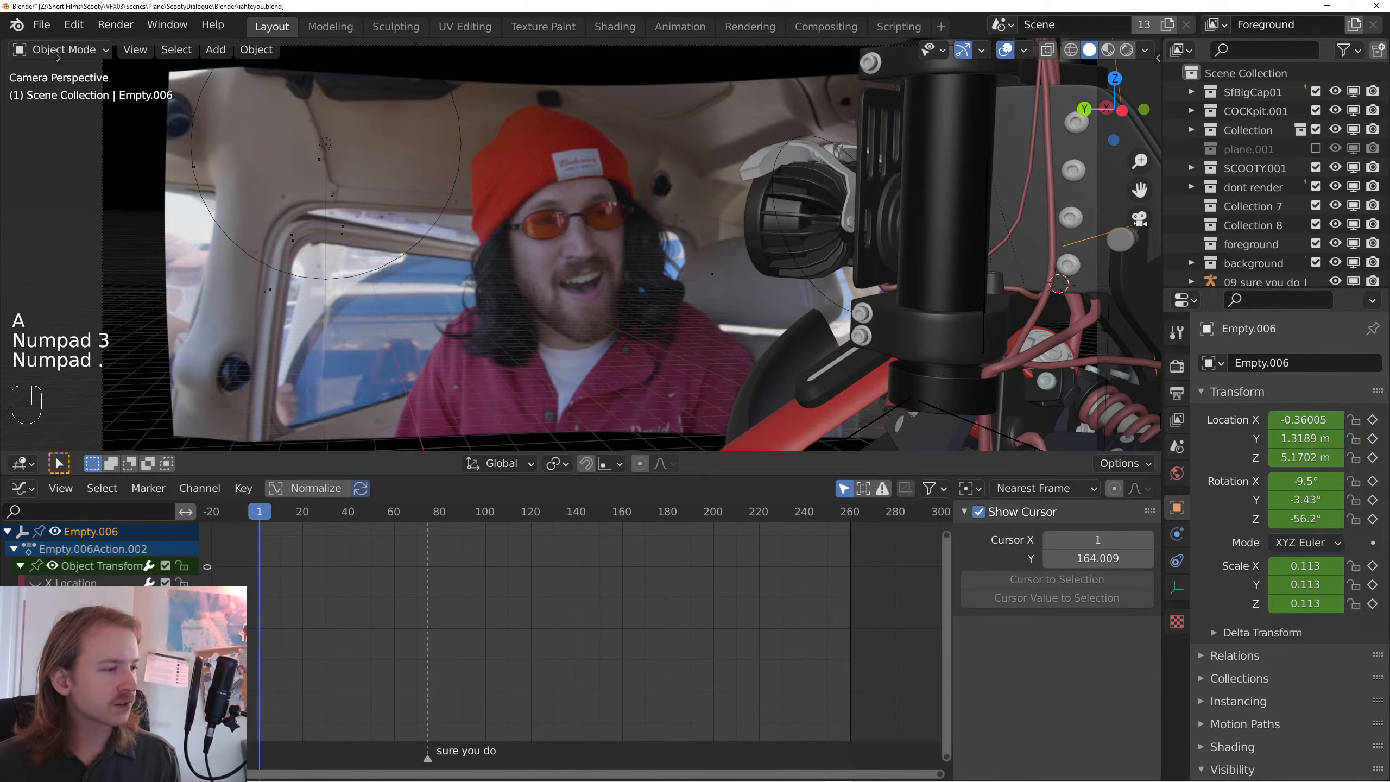
left_click(480, 576)
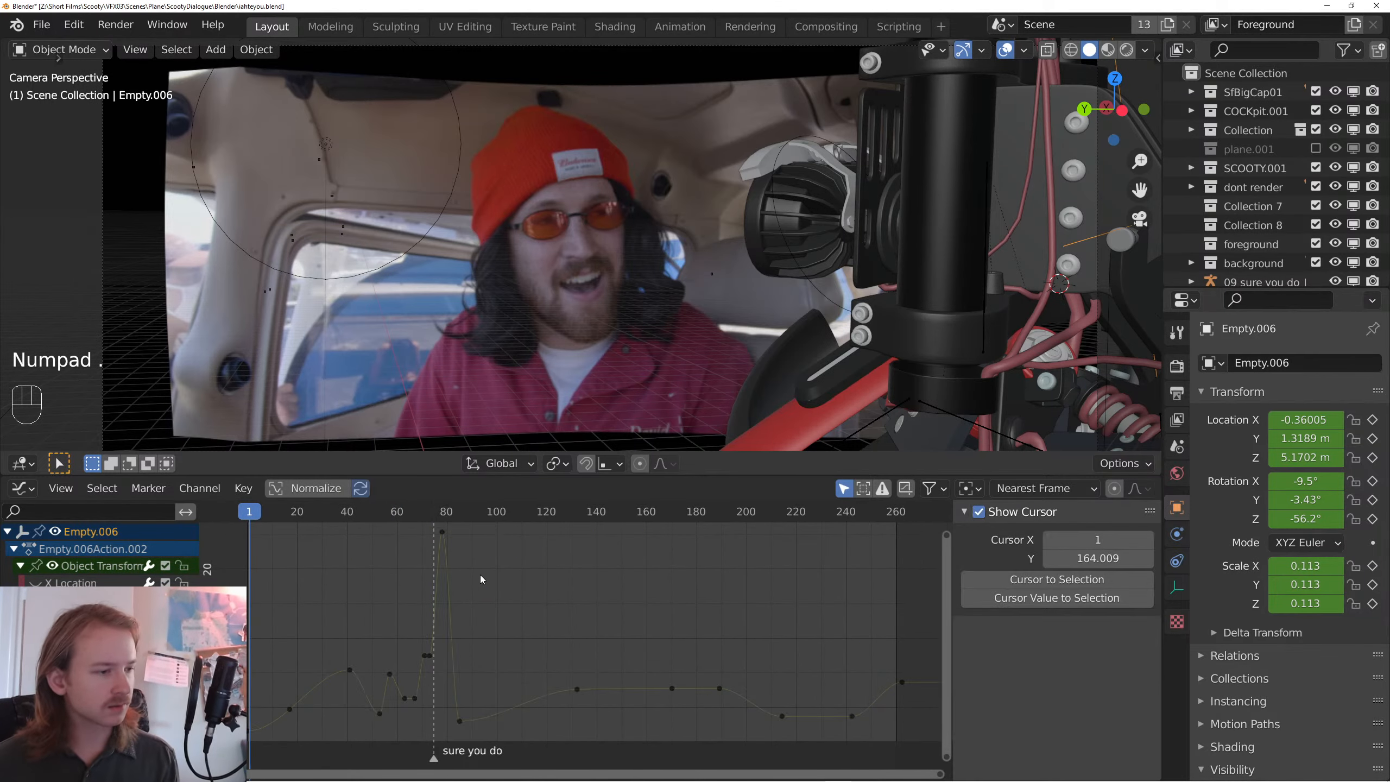
key("space")
key("space")
key("space")
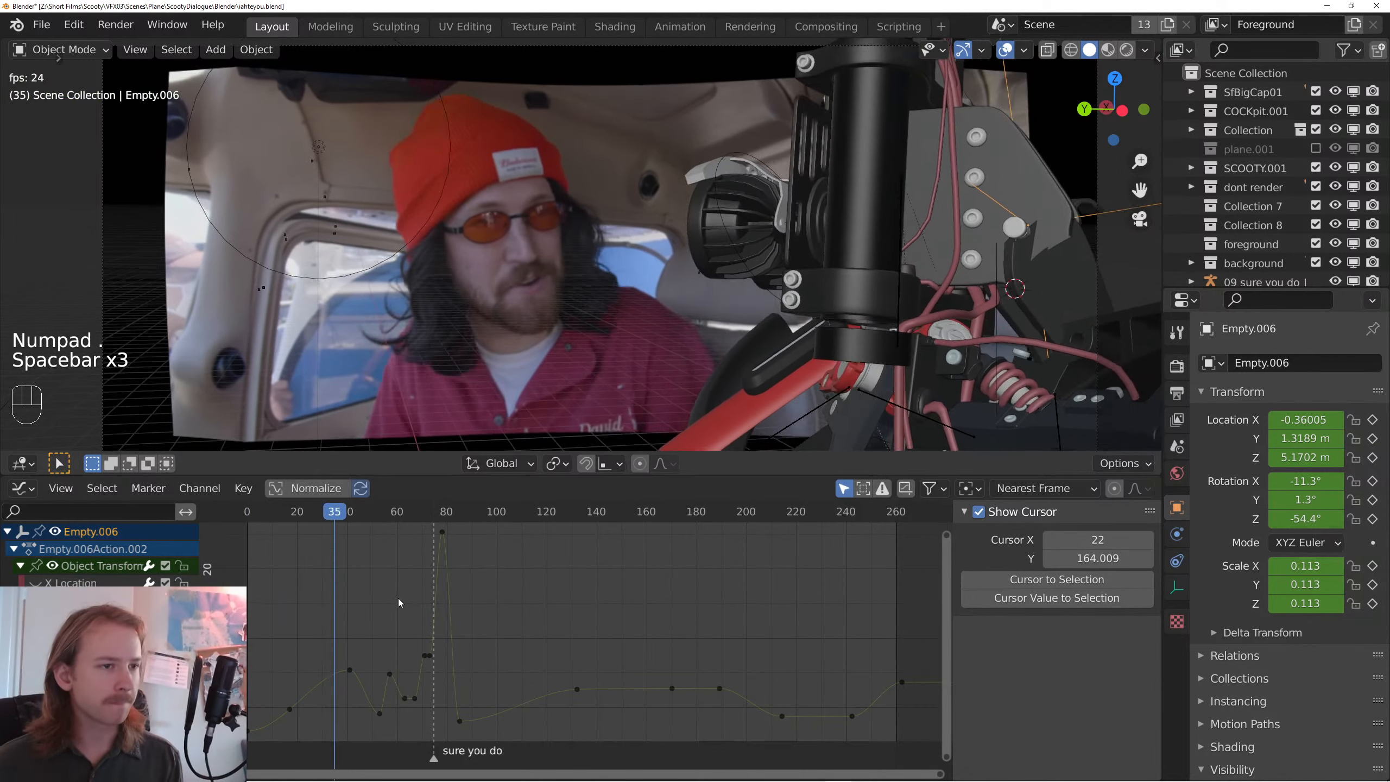
key("space")
- Delete the Y rotation keyframe at about frame 63, the first of the flat pair after the small peak
left_click_drag(378, 636, 437, 591)
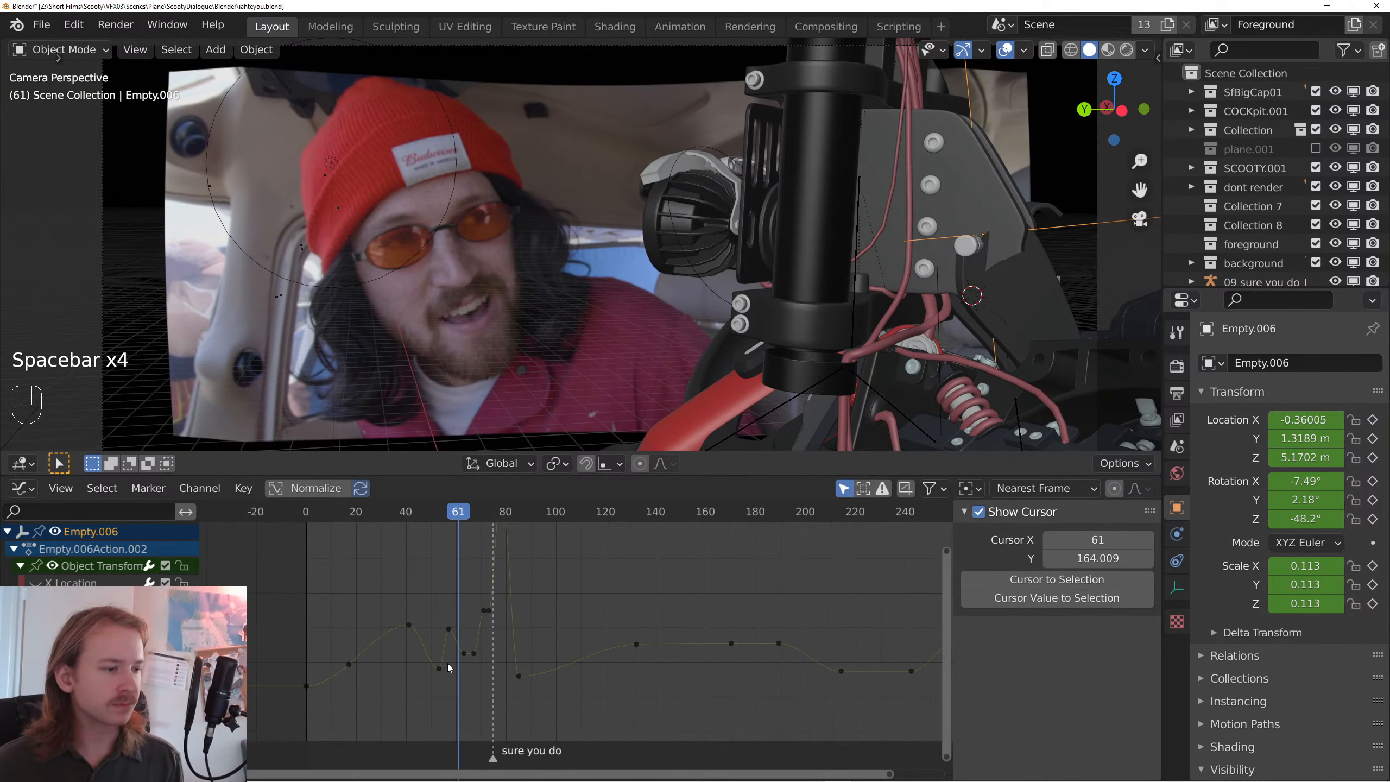
left_click(448, 663)
scroll(490, 620, "up", 6)
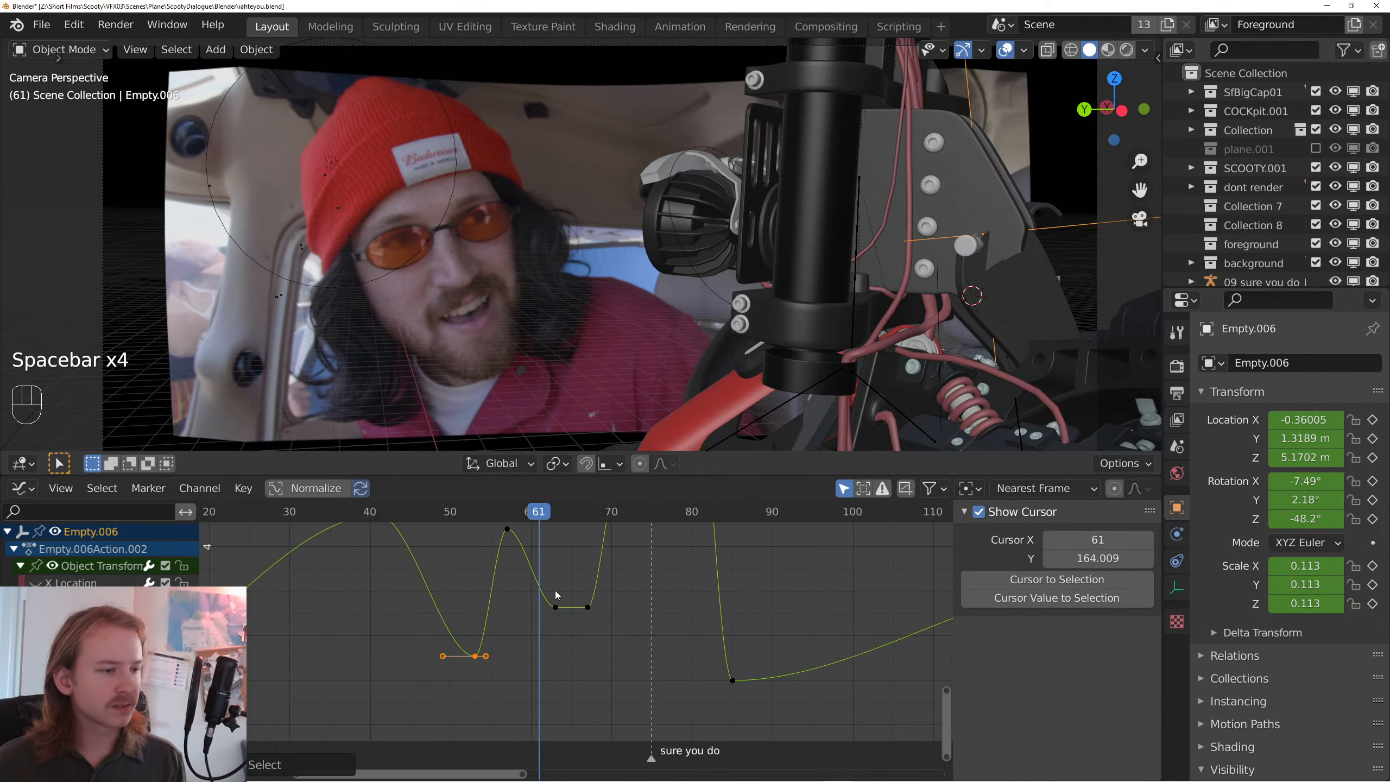
key("x")
left_click(555, 607)
key("x")
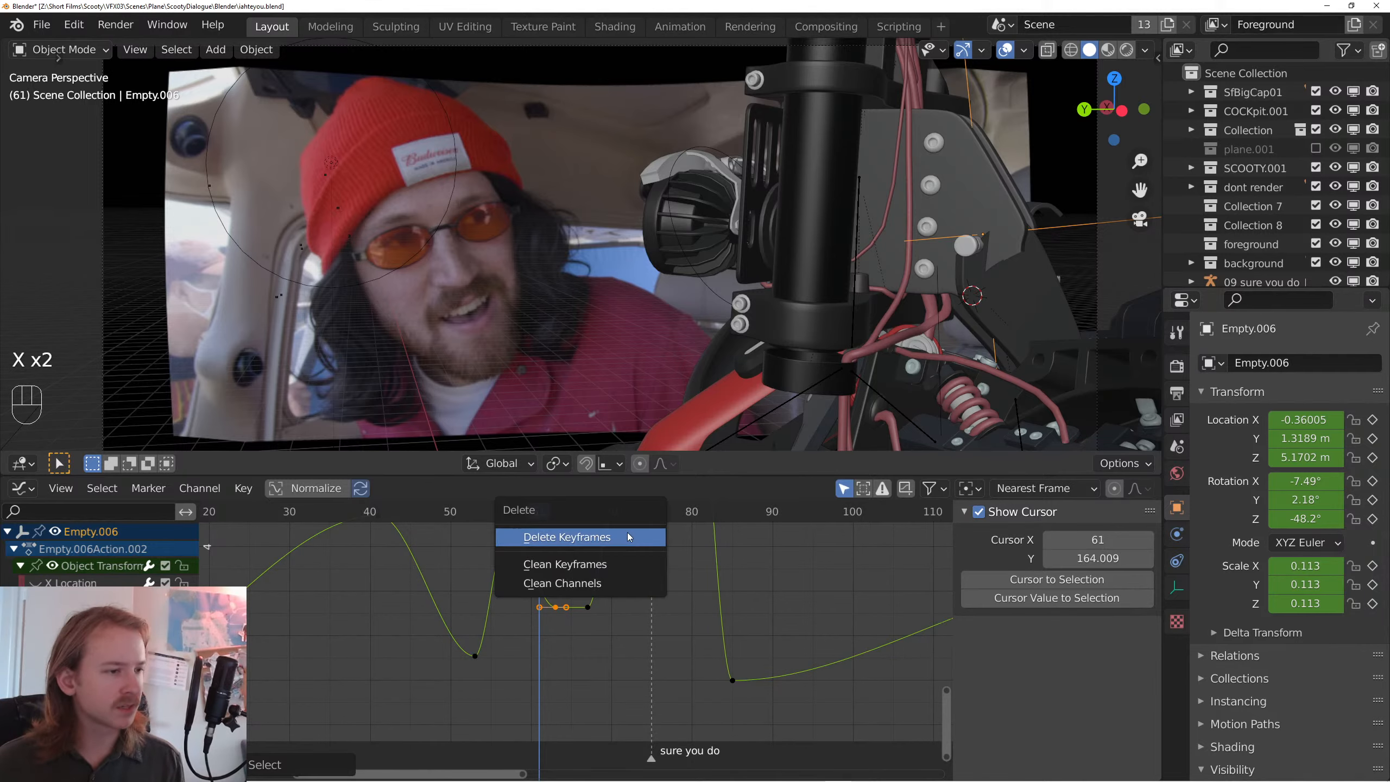
left_click(627, 536)
- Move the Y rotation keyframe at frame 67 to about frame 65 and rescale its handles
left_click(567, 628)
key("g")
left_click(593, 613)
key("s")
left_click(666, 604)
- Rescale the handles of the small Y rotation peak at frame 57 and replay from about frame 52
left_click_drag(537, 547, 589, 643)
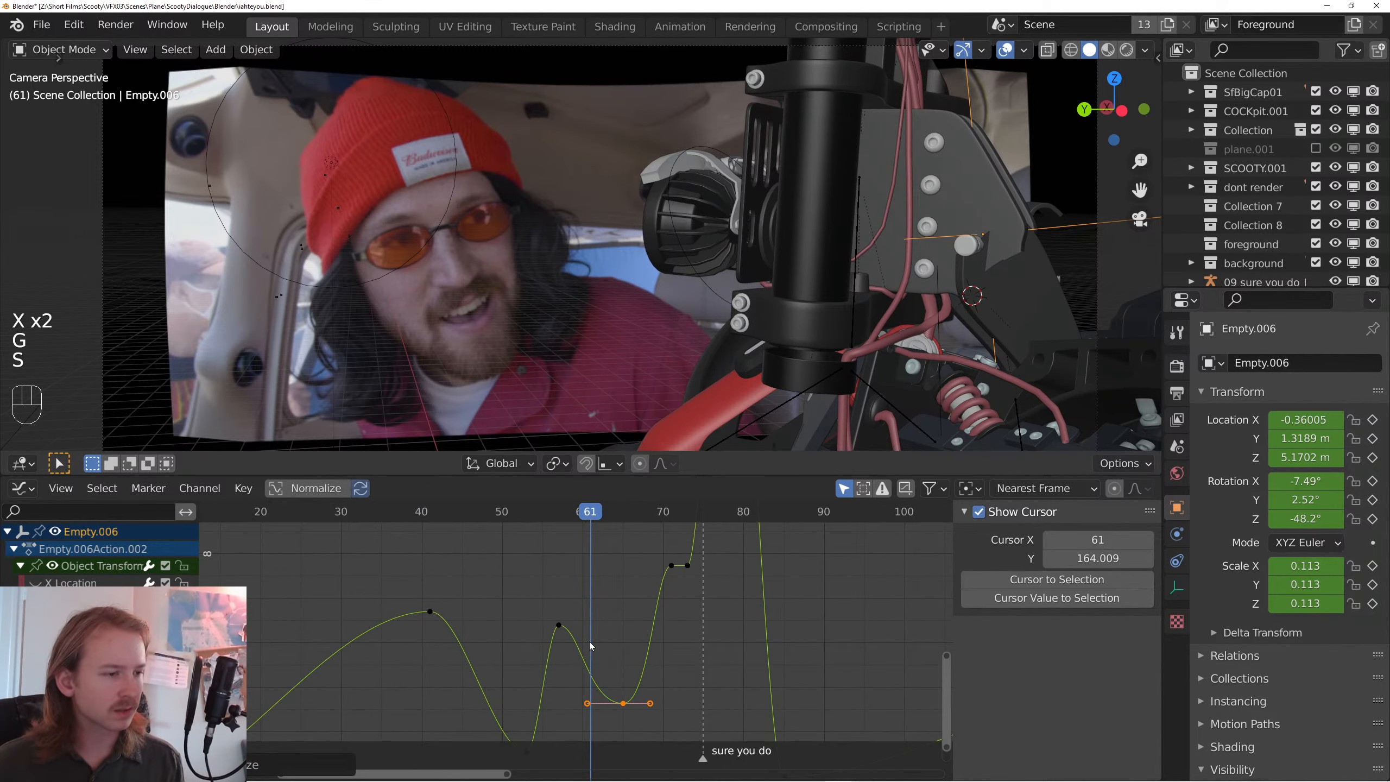
left_click(559, 625)
key("s")
left_click(717, 597)
left_click(521, 516)
key("space")
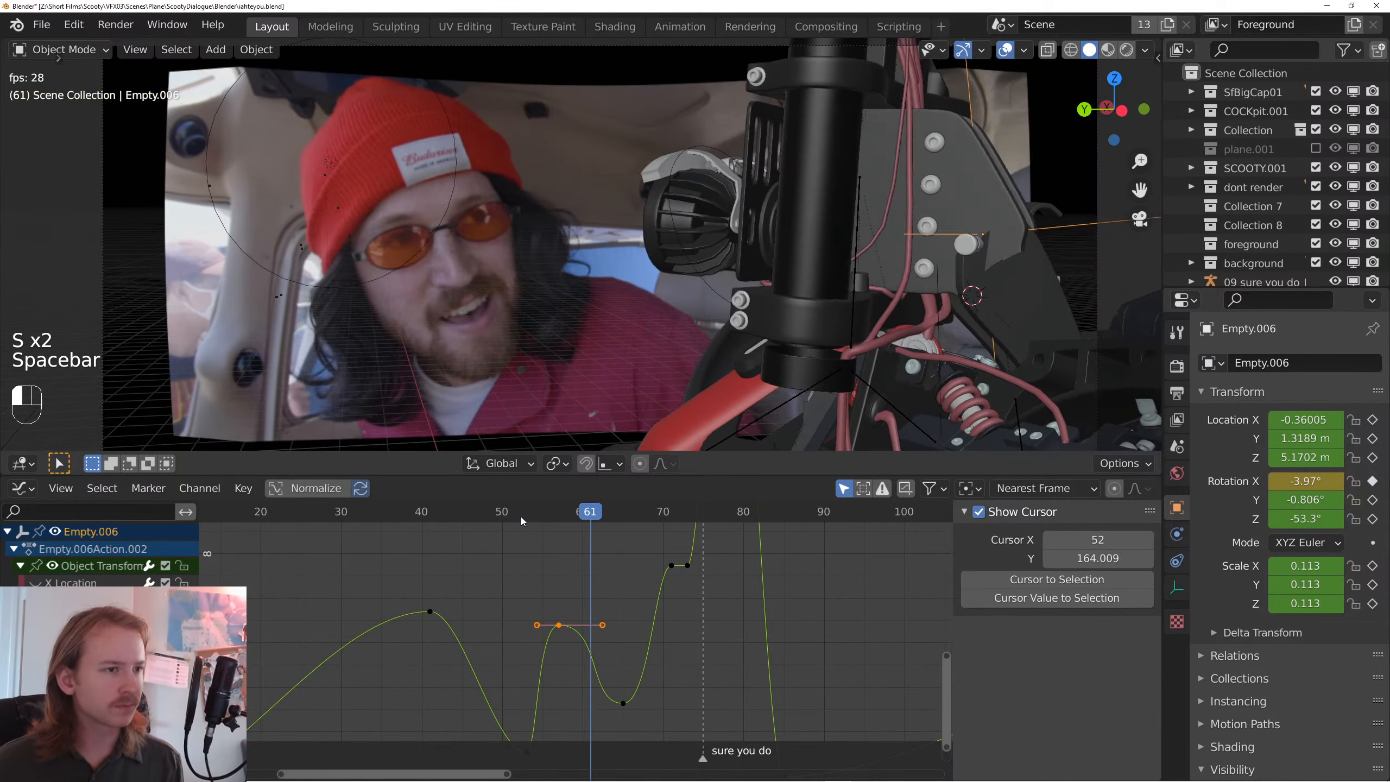
key("space")
- Move the Y rotation keyframe at frame 53 to about frame 51, widen its handles, and replay from frame 50
scroll(582, 670, "down", 3)
key("g")
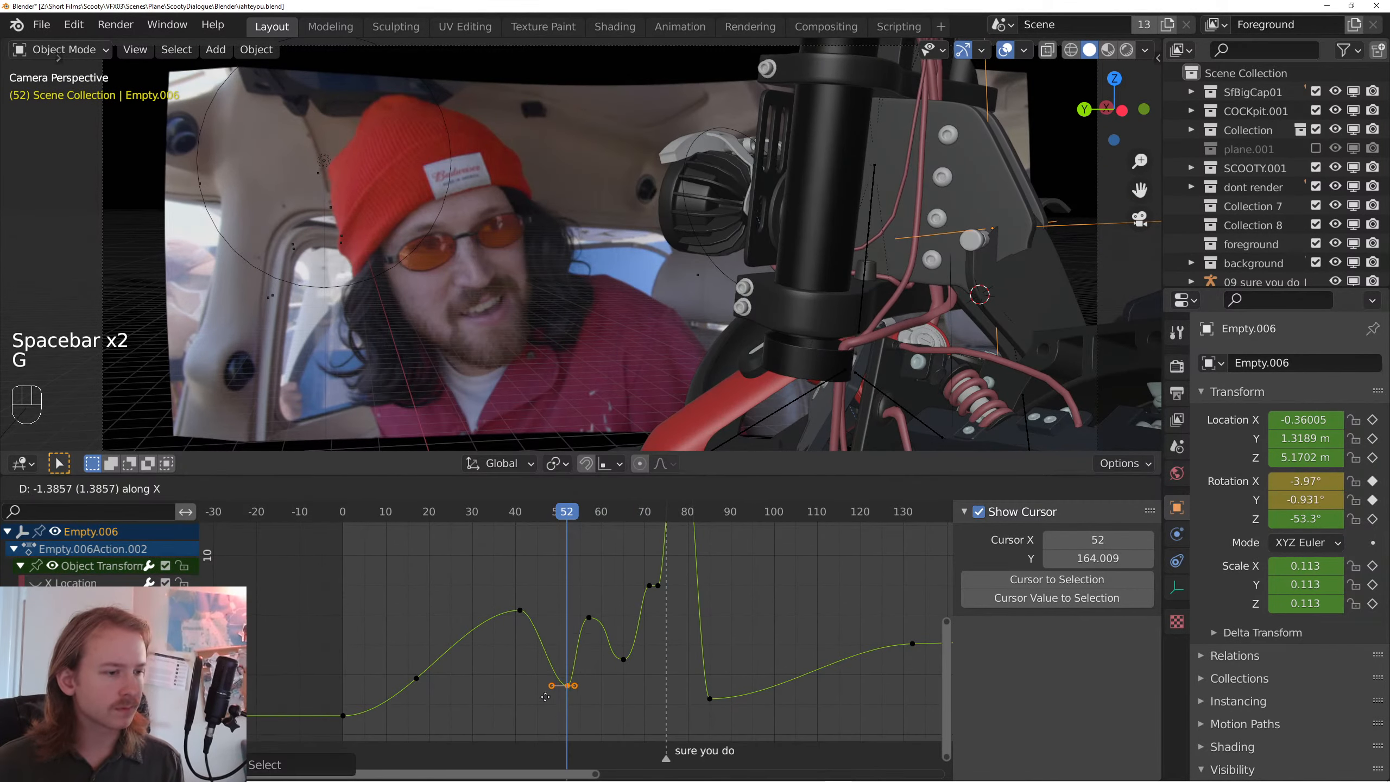
left_click(540, 697)
key("s")
left_click(537, 693)
left_click(561, 512)
key("space")
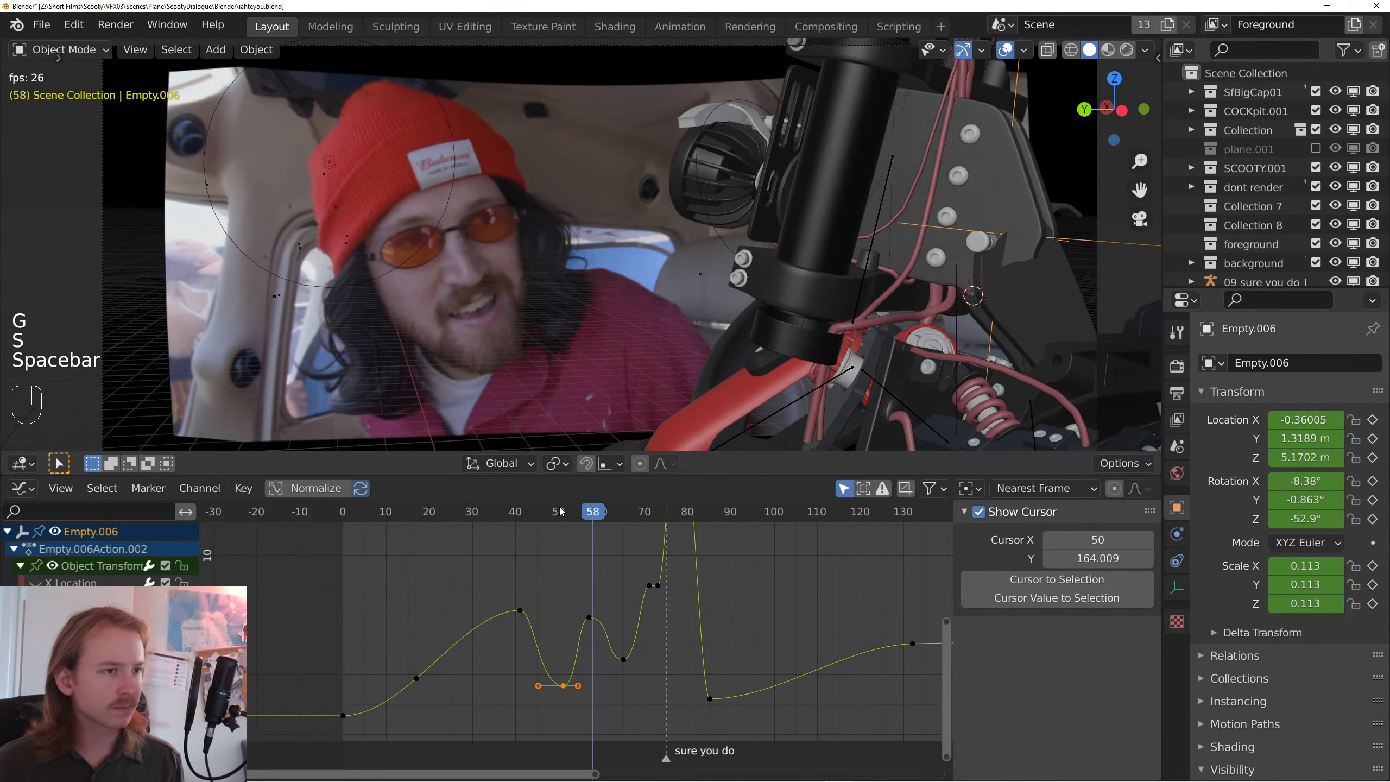
key("space")
- Delete the Y rotation keyframe at about frame 73, the second of the flat pair before the tall peak
scroll(616, 630, "up", 2)
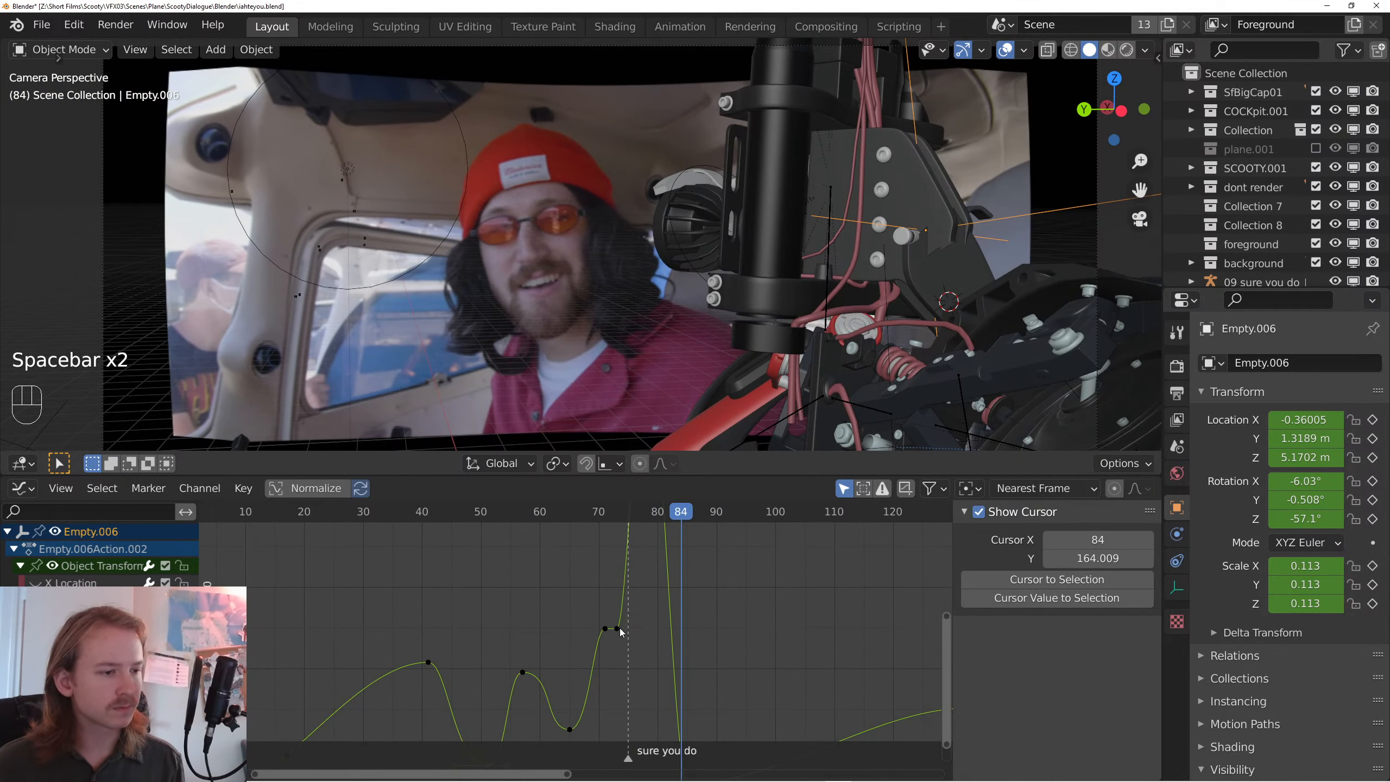
left_click(617, 628)
key("x")
- Tilt and rescale the handles of the Y rotation keyframe at frame 71 and replay from frame 67
left_click(605, 629)
key("r")
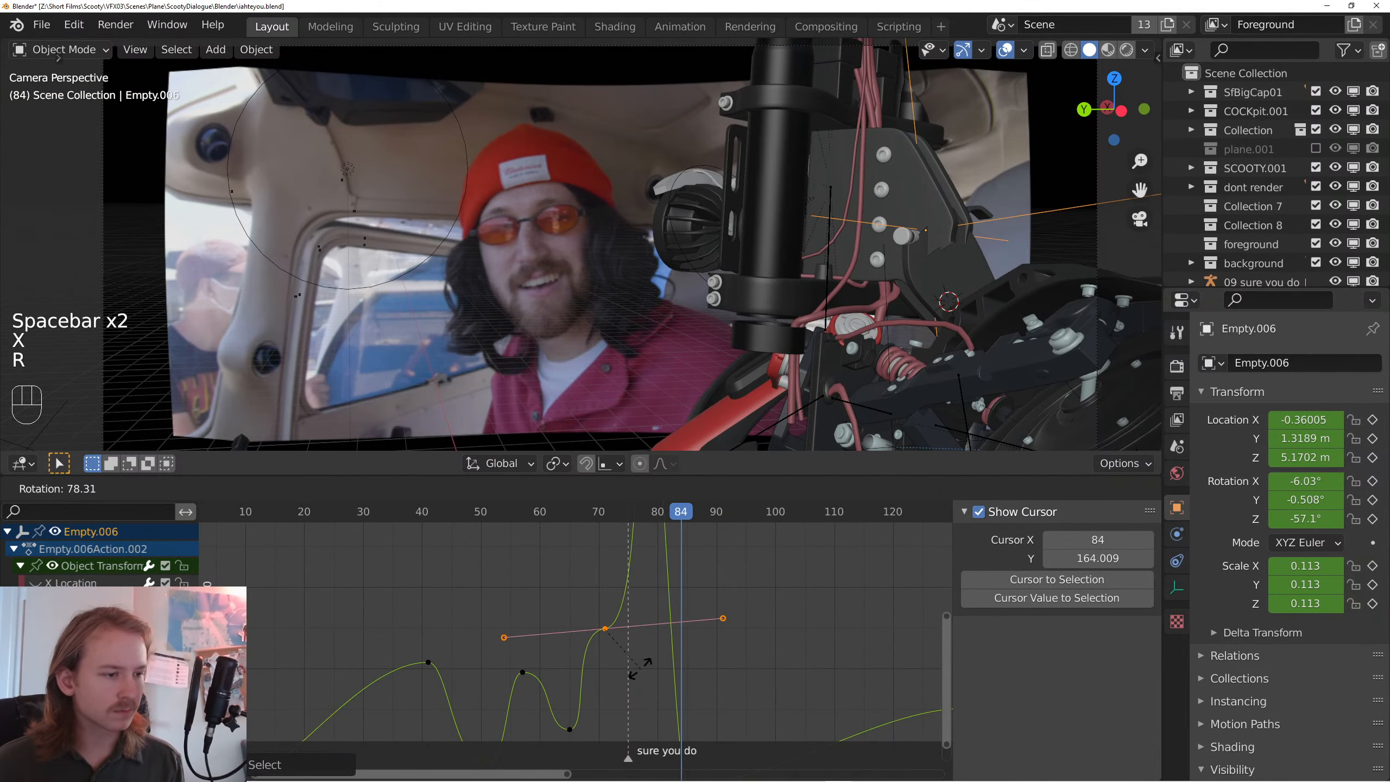
key("s")
key("r")
left_click(629, 657)
left_click(582, 512)
key("space")
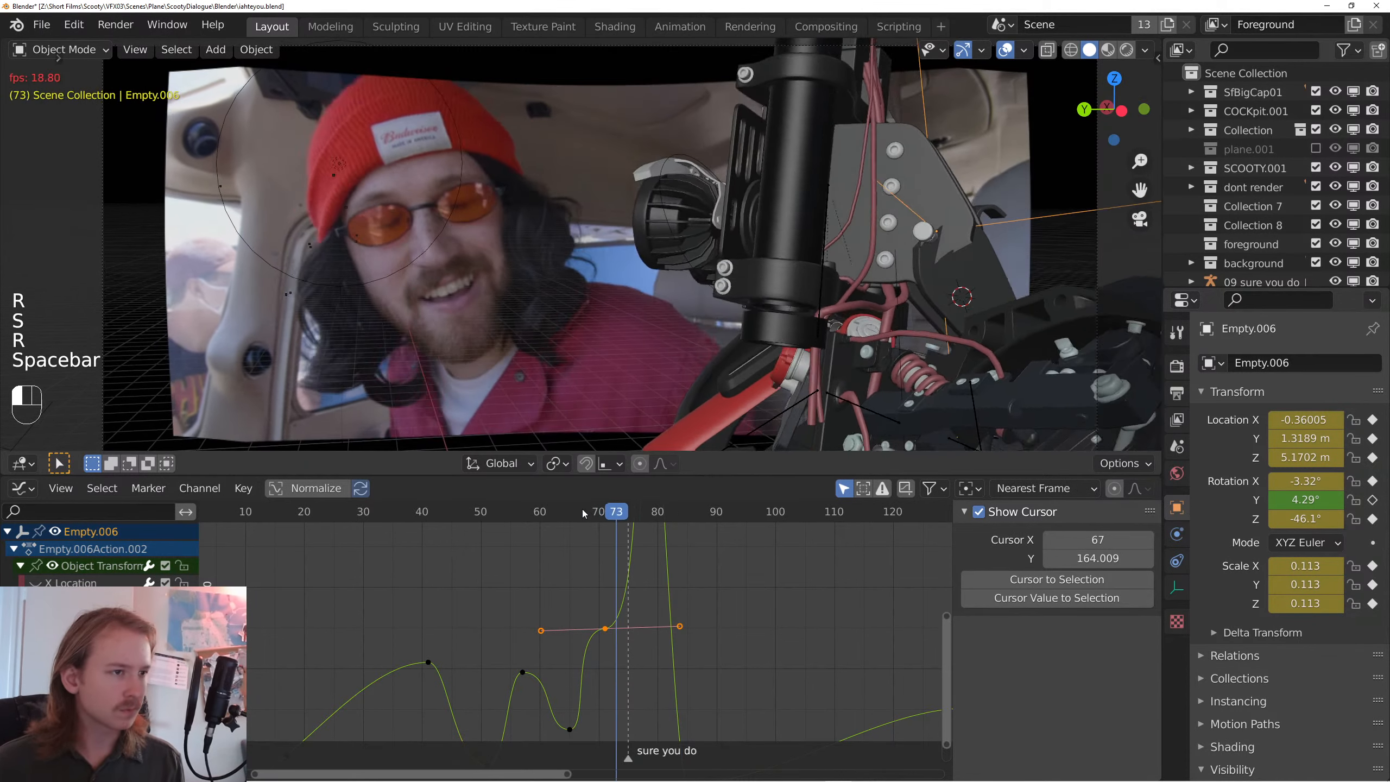
key("space")
- Try the normalized display of the Y rotation curve, switch it off again, and refit the graph view
scroll(568, 632, "down", 5)
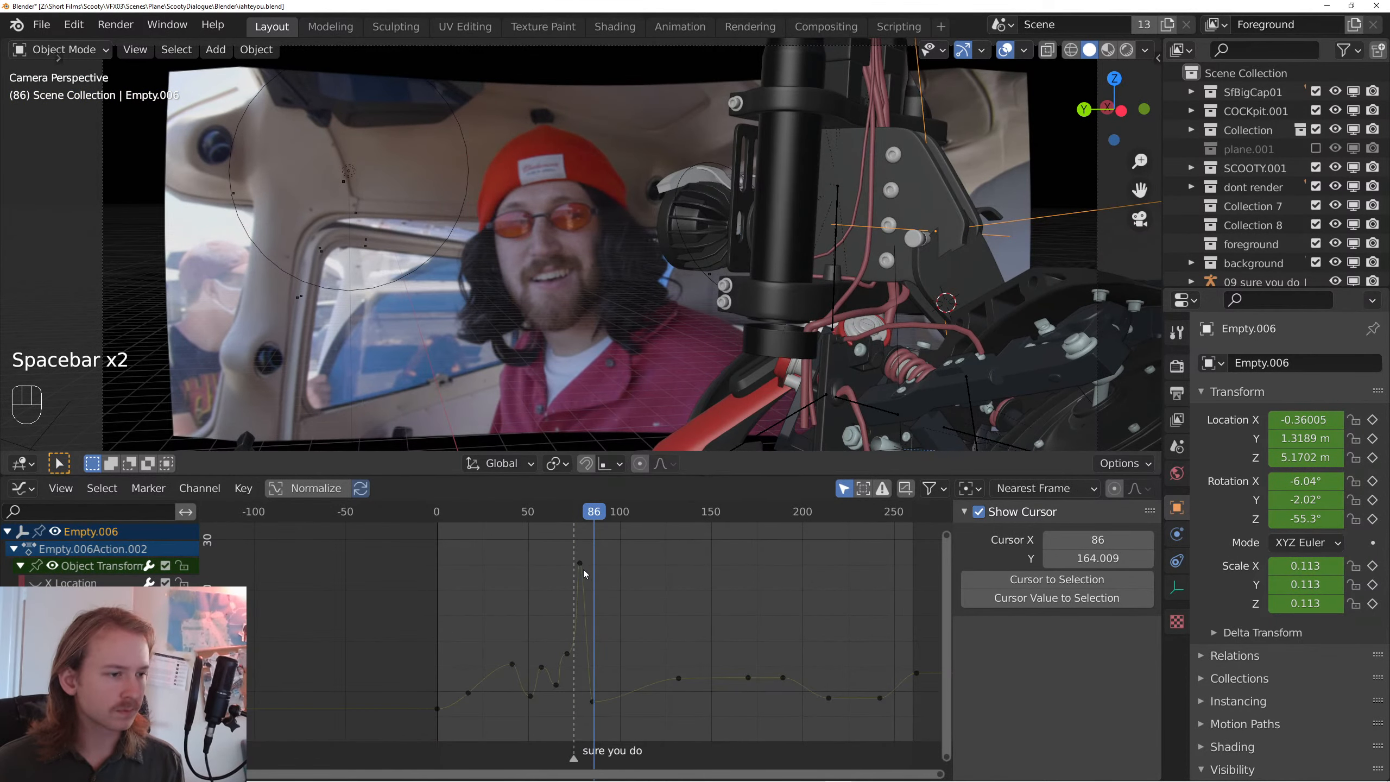
key("a")
key("KP_Decimal")
left_click(312, 486)
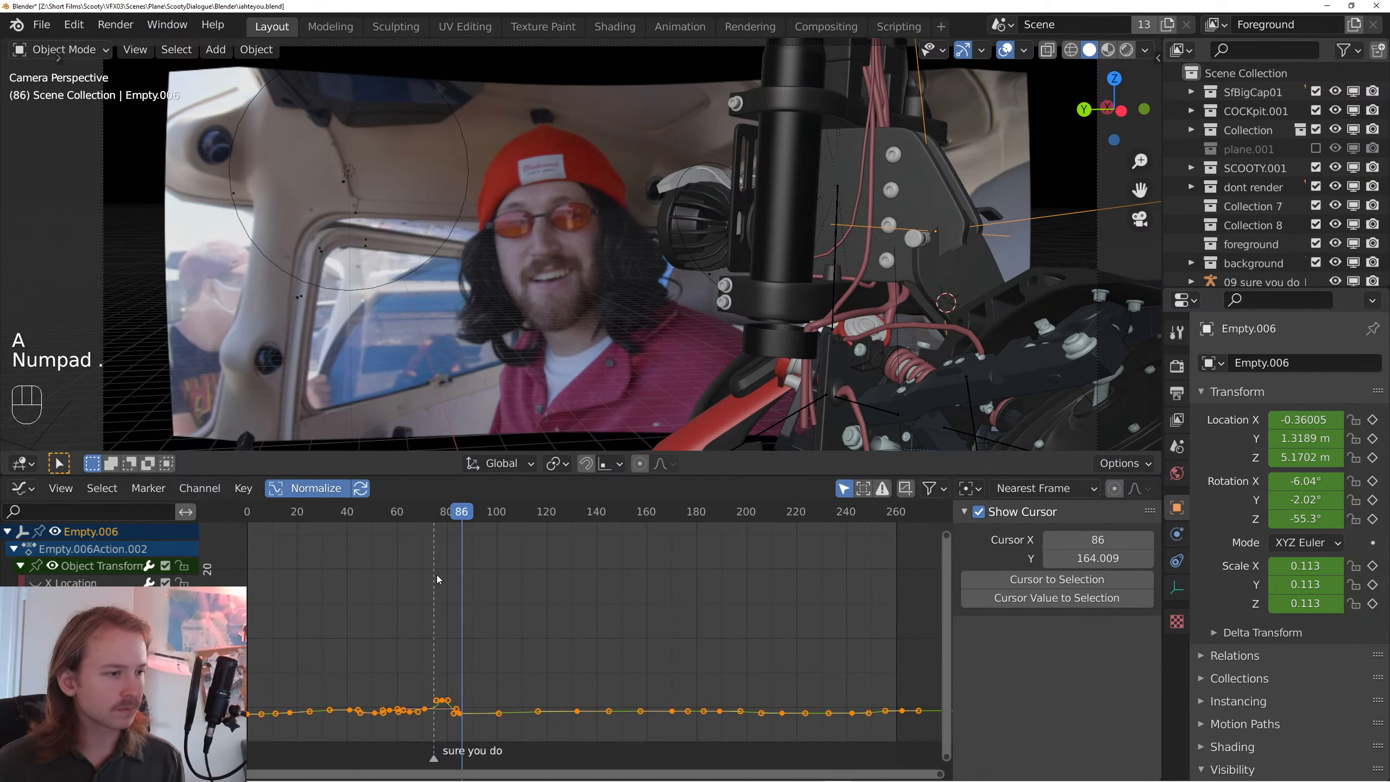
key("KP_Decimal")
left_click(312, 487)
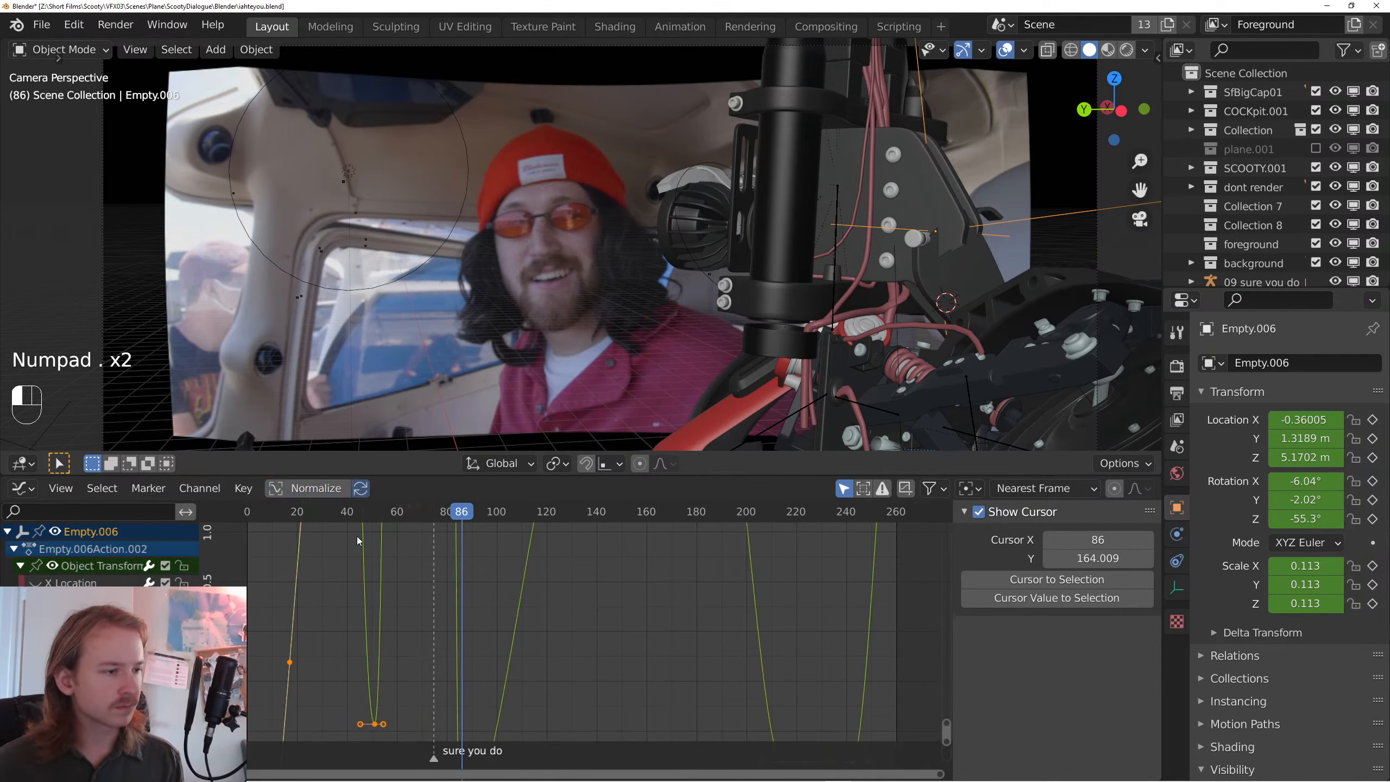
key("KP_Decimal")
- Move the Y rotation keyframe at frame 85 to about frame 93, and tilt and rescale its handles
scroll(578, 610, "up", 3)
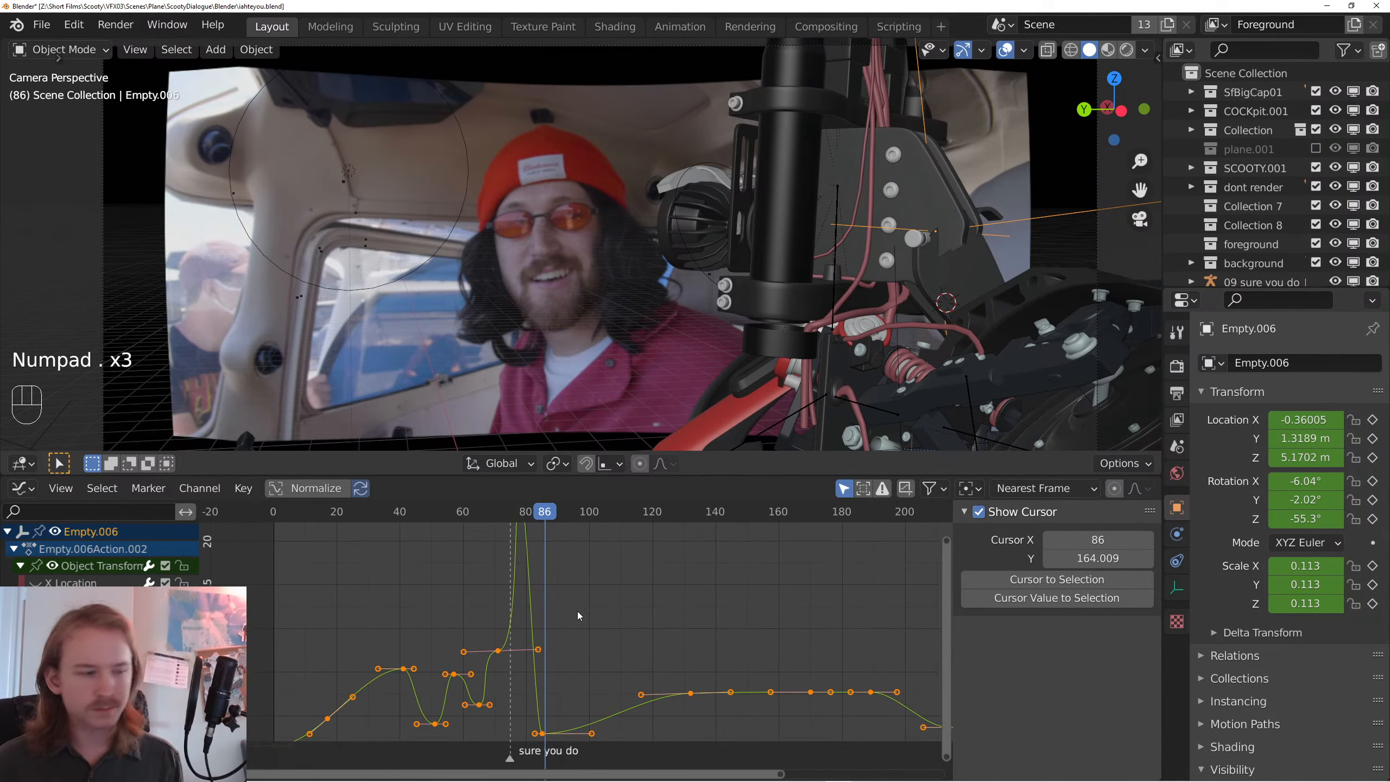
left_click(558, 684)
key("g")
left_click(613, 675)
key("r")
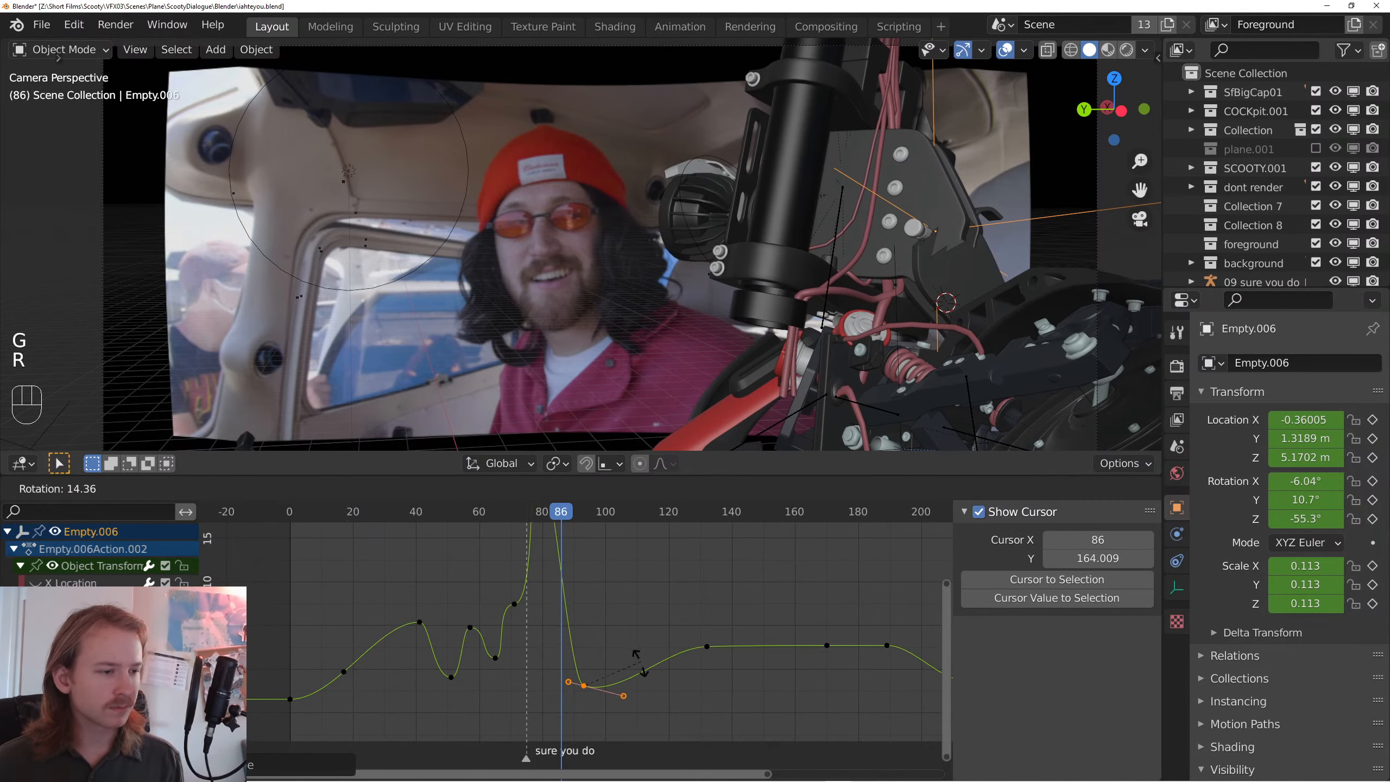
left_click(641, 669)
key("s")
left_click(663, 693)
- Rescale and tilt the handles of the tall Y rotation peak at about frame 78 and save the file
left_click_drag(596, 599, 631, 722)
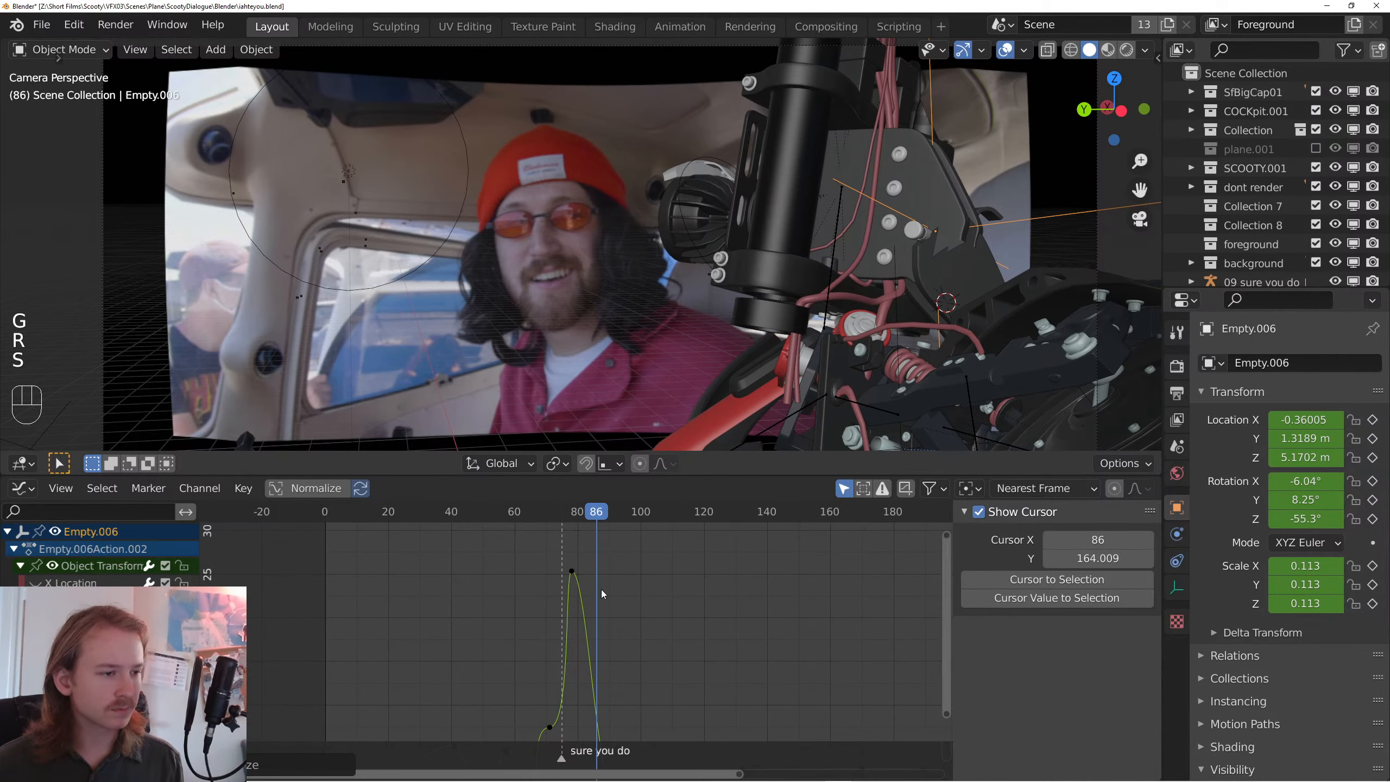
left_click(574, 573)
key("s")
key("r")
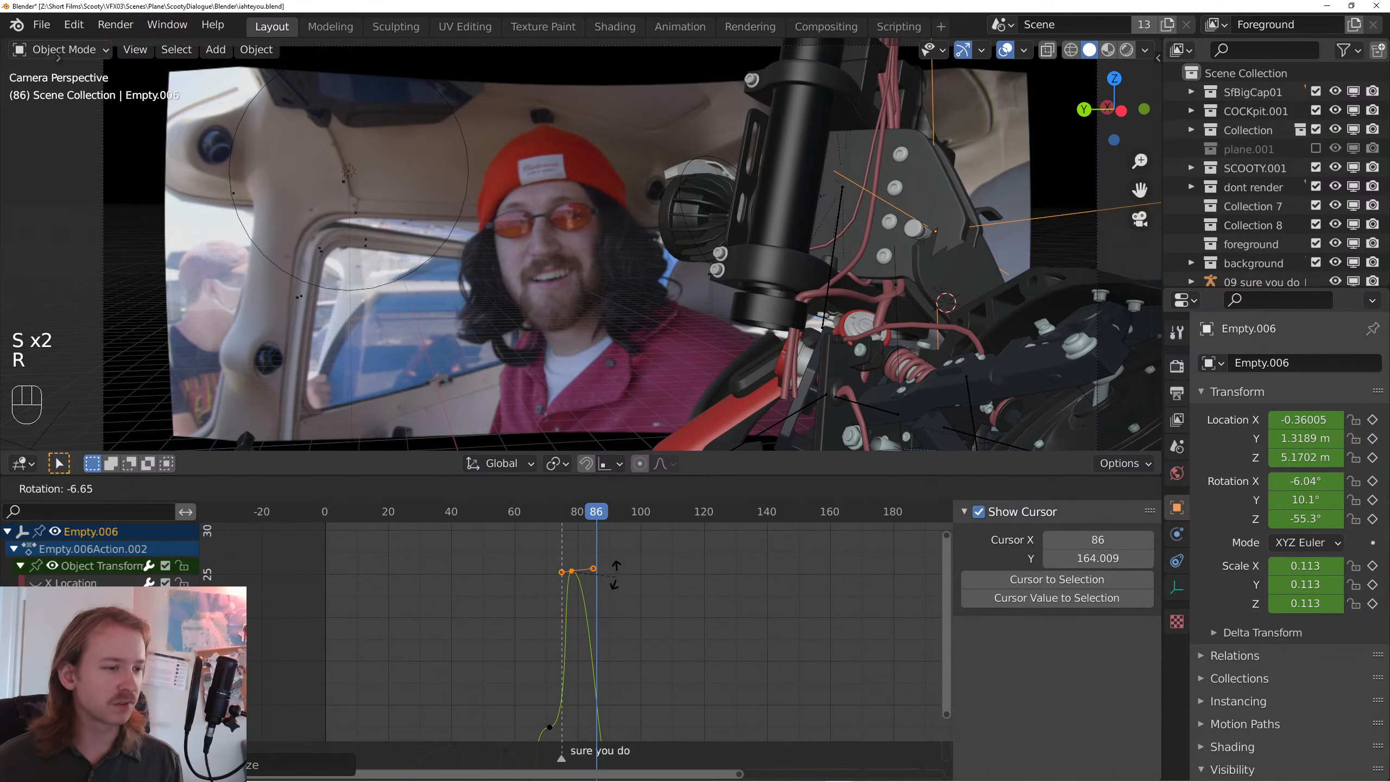
left_click(626, 603)
left_click(626, 561)
key("ctrl+s")
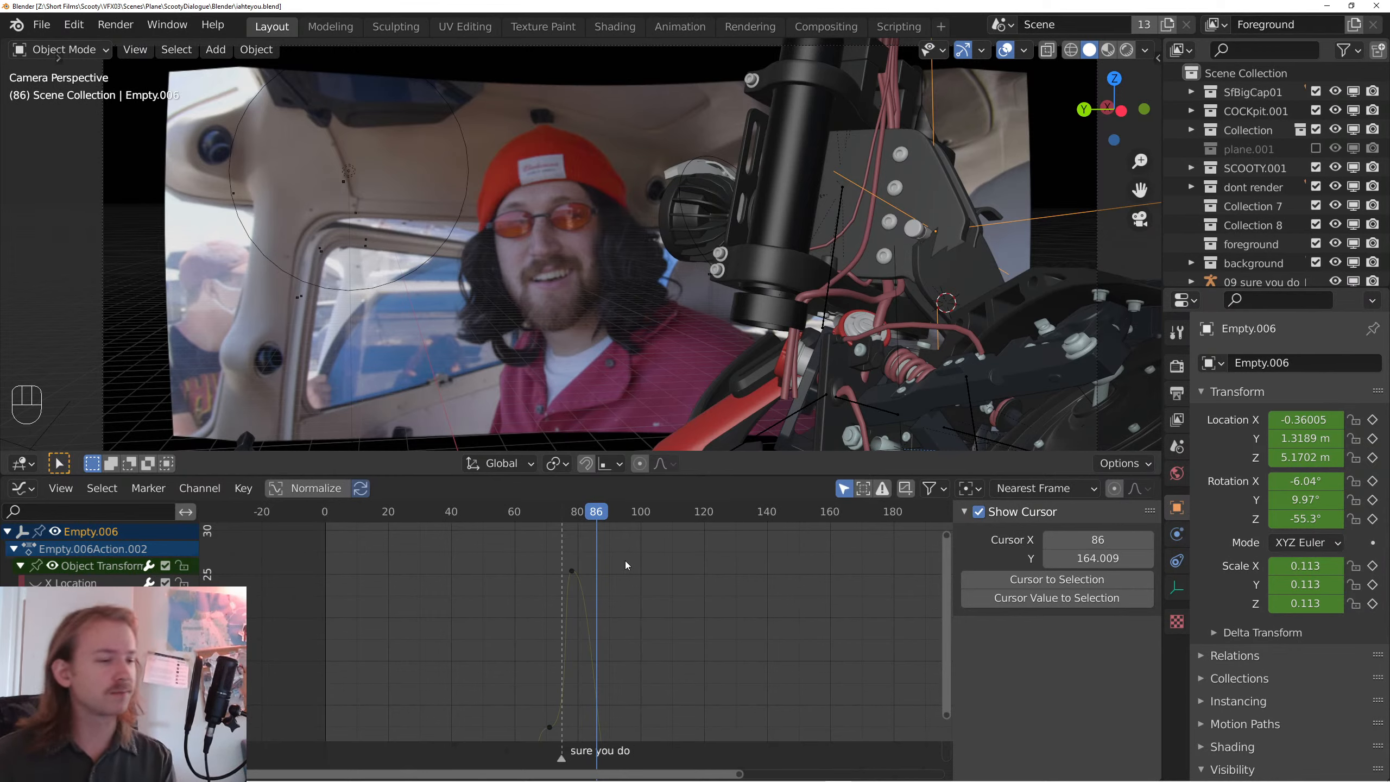
- Fit the whole Y rotation curve in view and play the head motion from frame 69
key("a")
key("KP_Decimal")
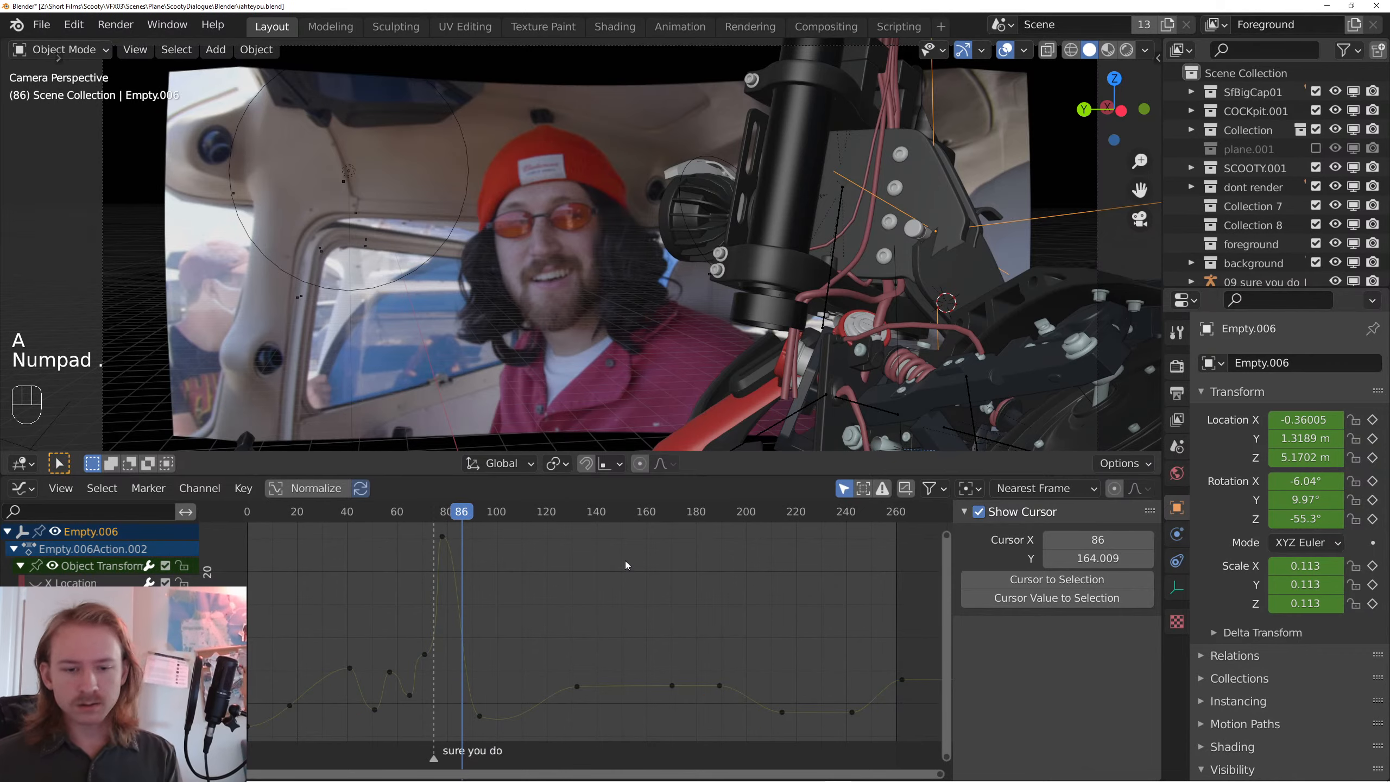
key("space")
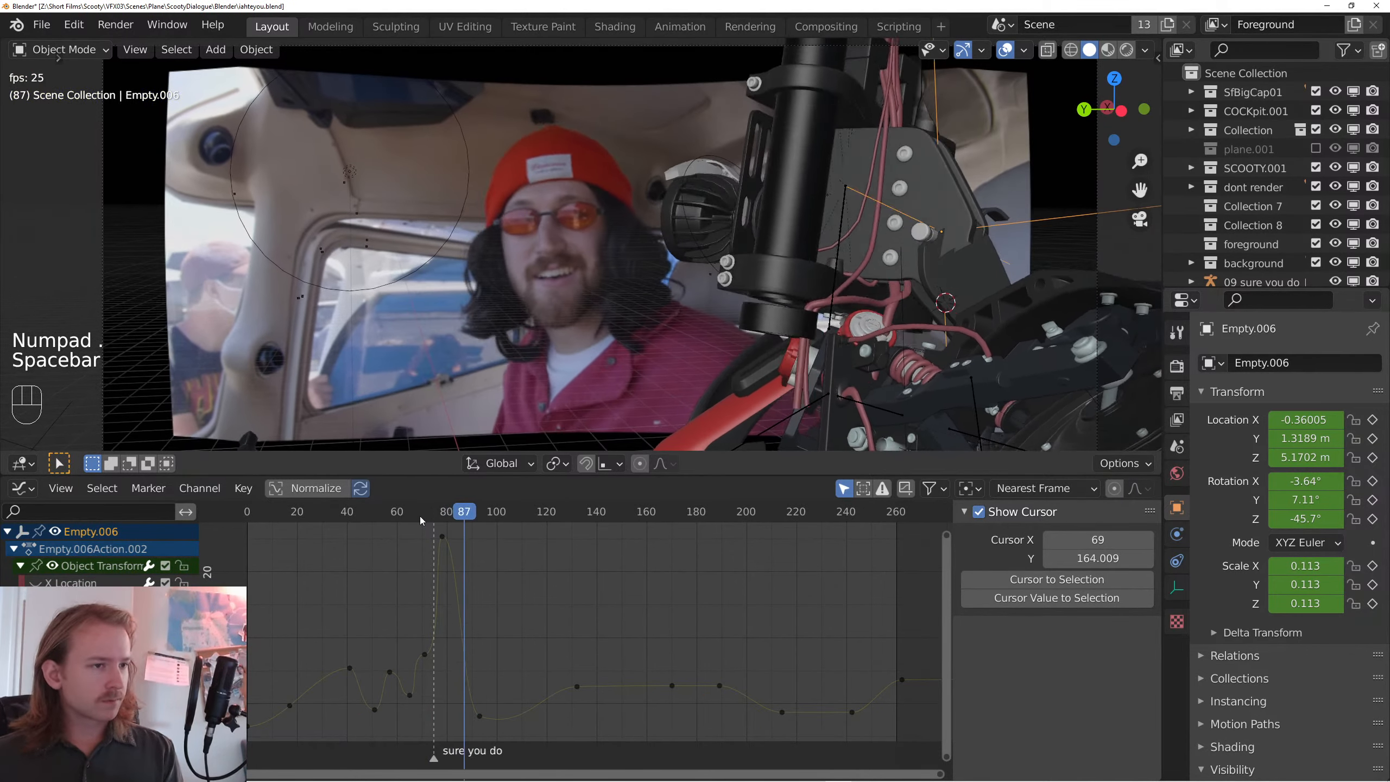
key("space")
- Move the tall Y rotation peak keyframe to about frame 82 and play through frame 91
scroll(541, 616, "up", 2)
left_click(492, 563)
key("g")
left_click(538, 568)
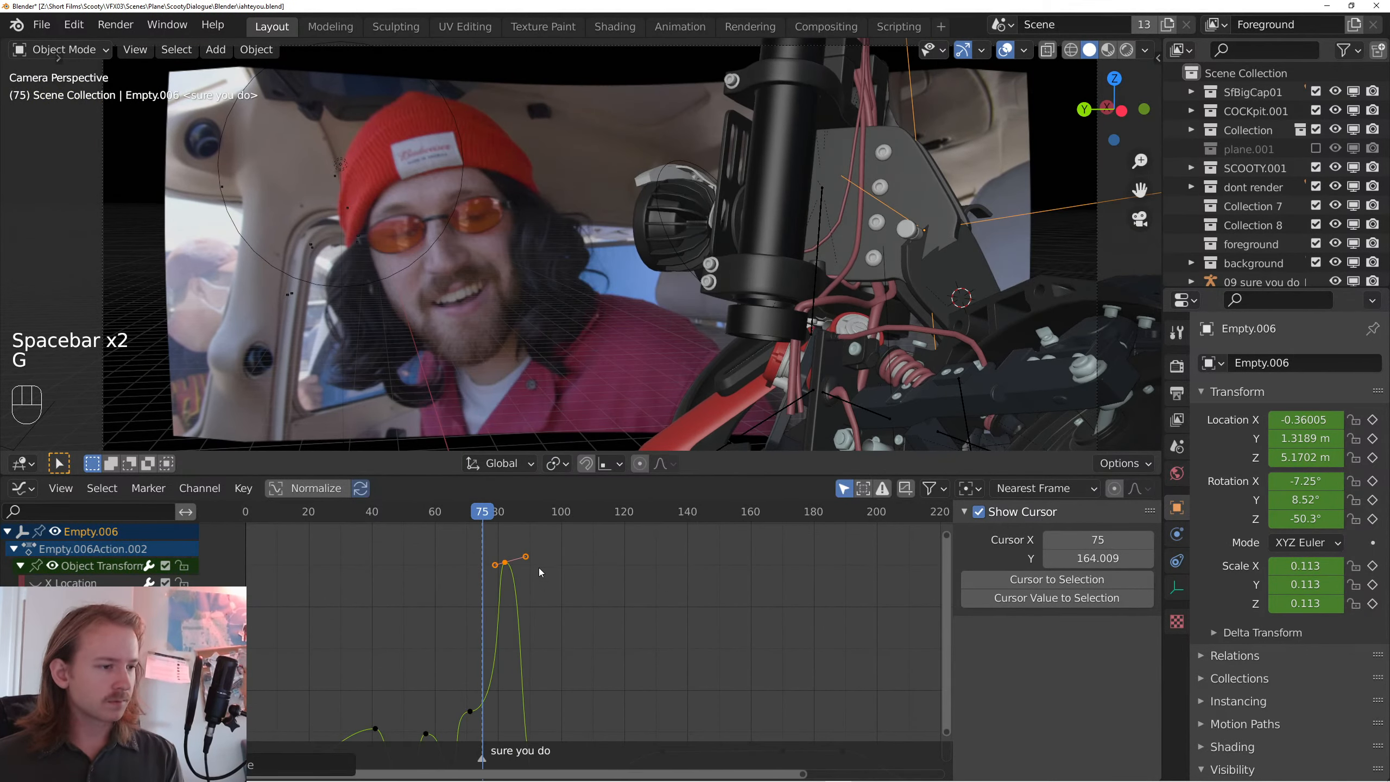
key("space")
key("space")
- Move the tall Y rotation peak keyframe along the time axis to about frame 77 and replay from frame 70
left_click_drag(491, 579, 480, 553)
key("g")
middle_click(472, 556)
left_click(464, 569)
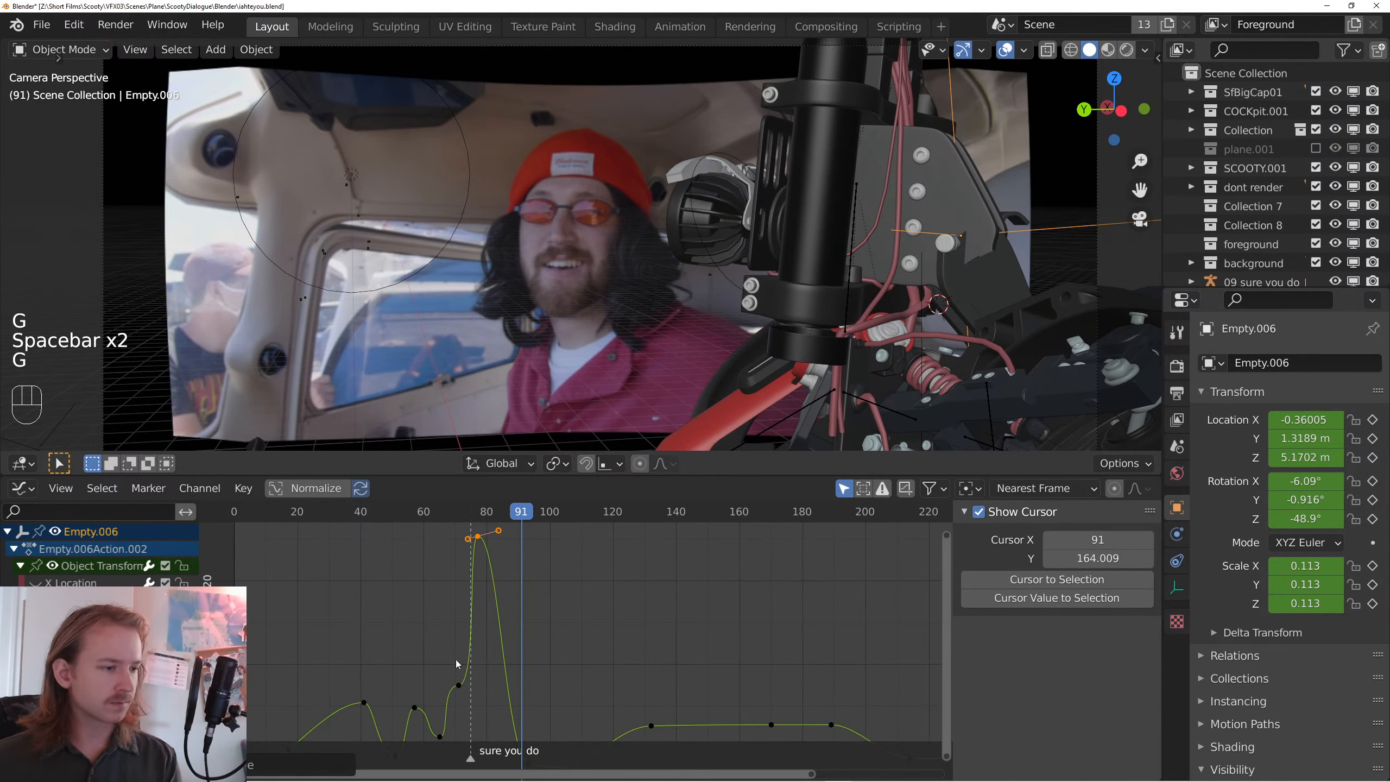
left_click(478, 652)
key("space")
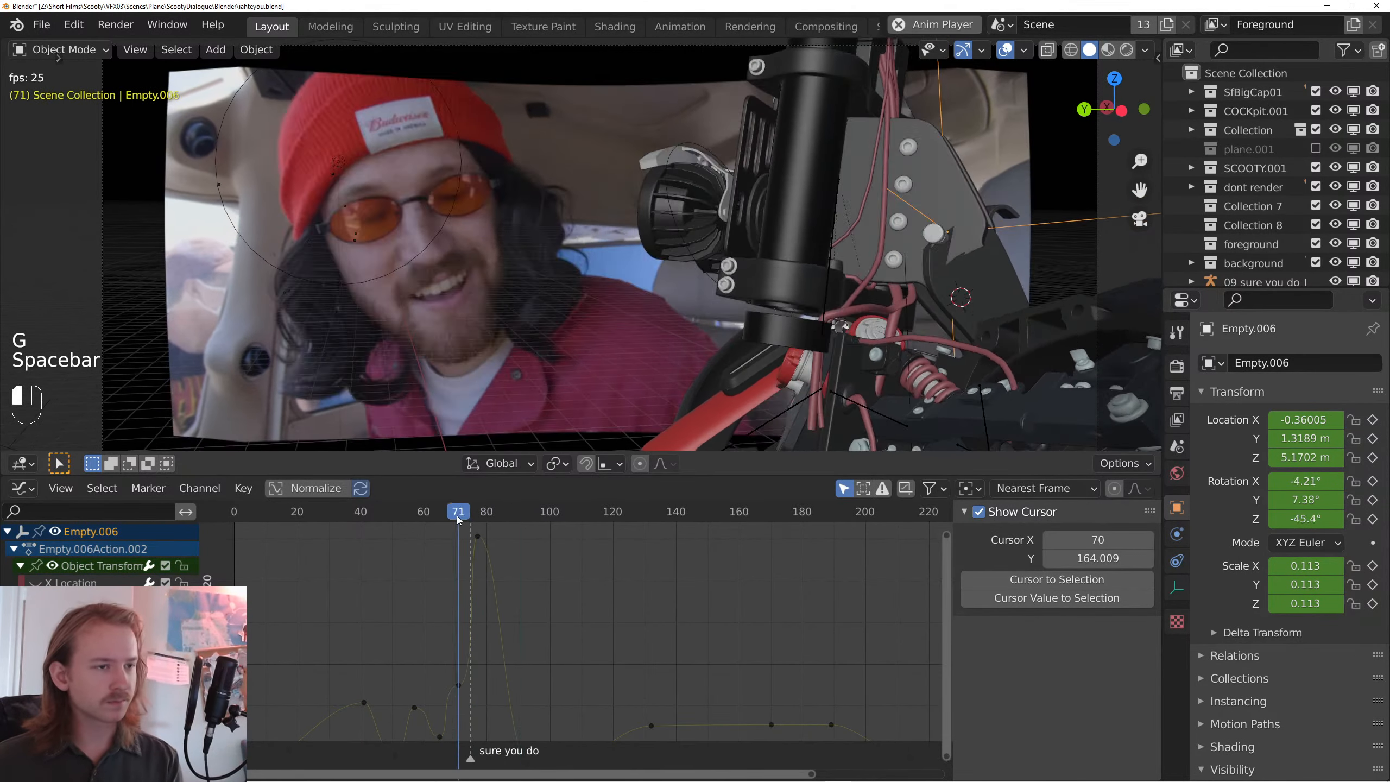
key("space")
- Move the tall Y rotation peak keyframe to about frame 79 and replay from about frame 71
left_click(476, 539)
key("g")
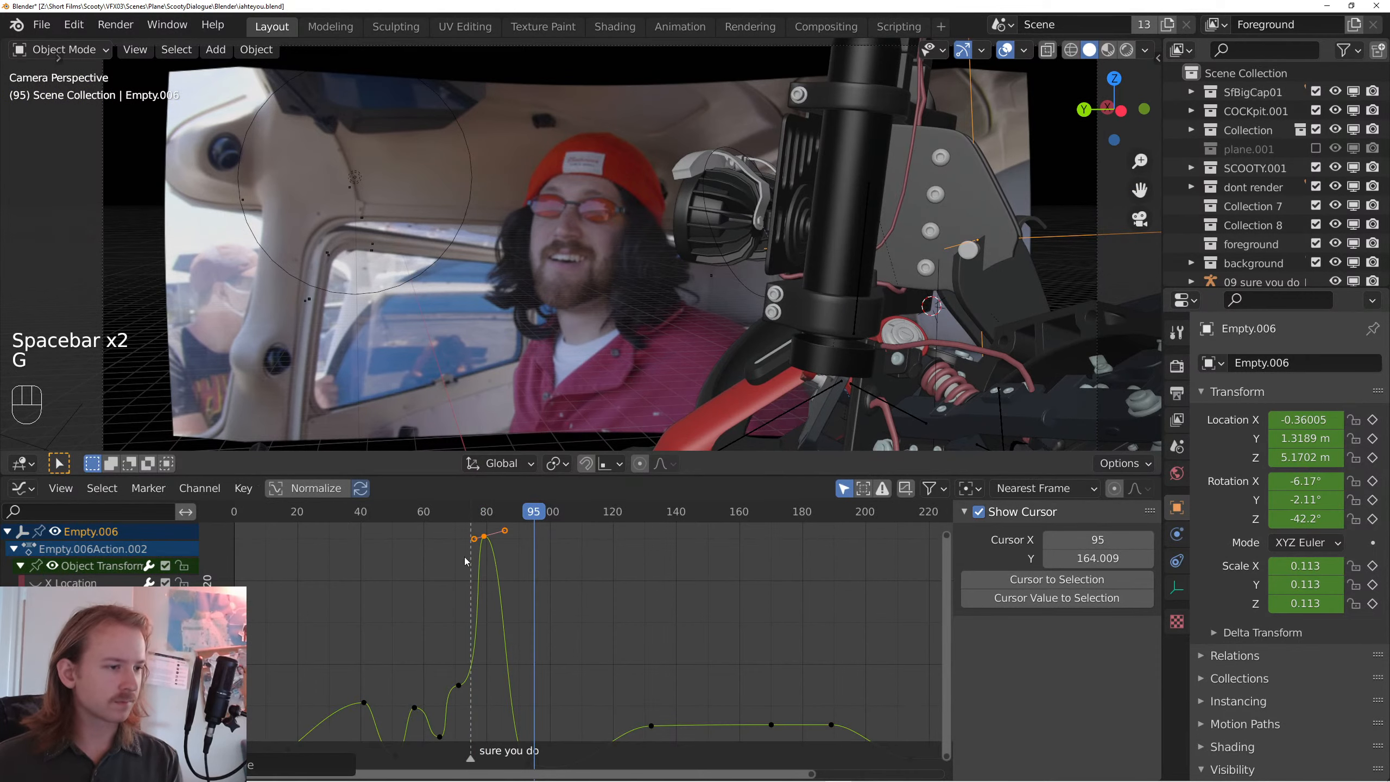
left_click(458, 511)
key("space")
key("space")
- Tilt the handles of the Y rotation keyframe at frame 71 more steeply, rescale them, and replay from about frame 70
left_click_drag(488, 657, 449, 696)
key("r")
left_click(519, 662)
key("s")
left_click(504, 663)
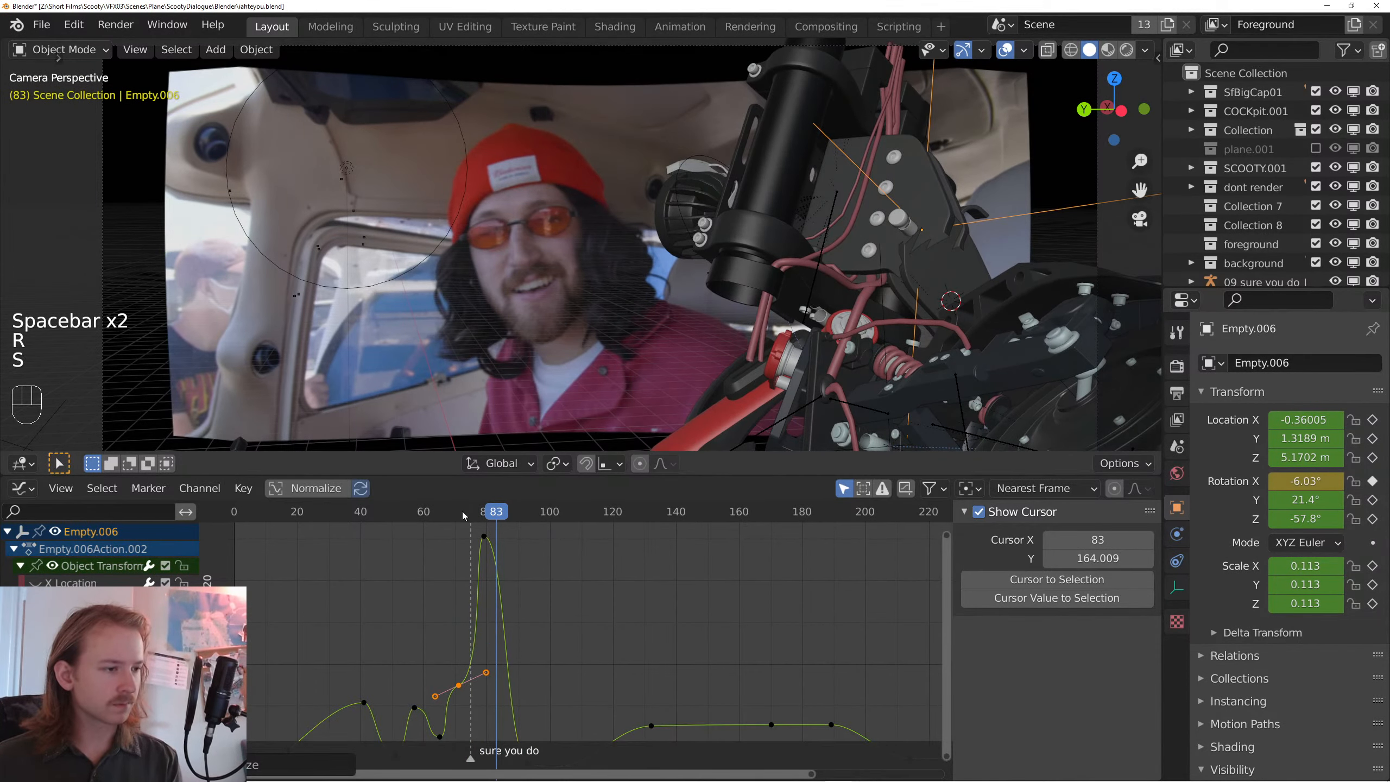
left_click(456, 512)
key("space")
left_click(455, 511)
key("space")
- Tilt the handles of the Y rotation keyframe at about frame 93, just after the tall peak
middle_click(530, 671)
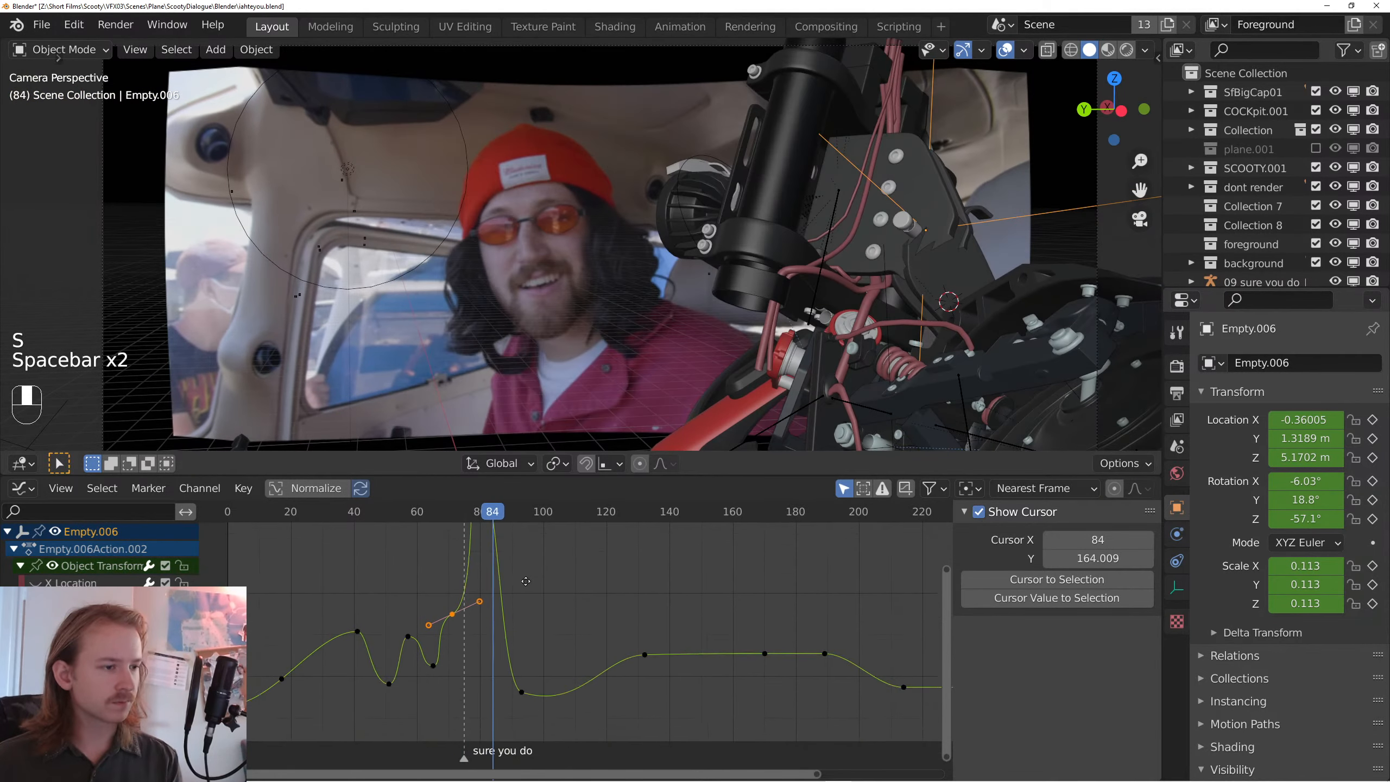
left_click_drag(542, 708, 517, 741)
key("r")
left_click(593, 682)
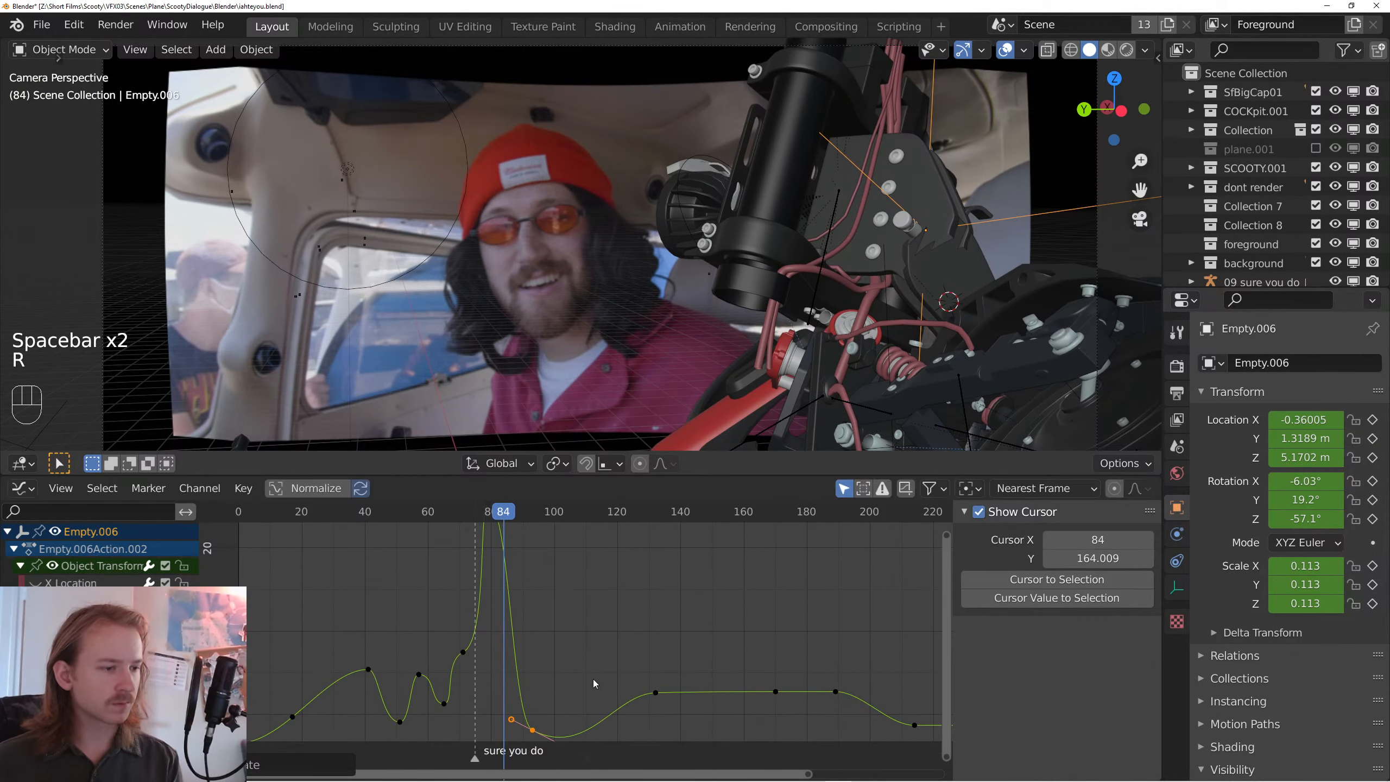
- Move the Y rotation keyframe just after the tall peak to about frame 98 and replay from about frame 70
key("g")
left_click(610, 670)
left_click(482, 514)
key("space")
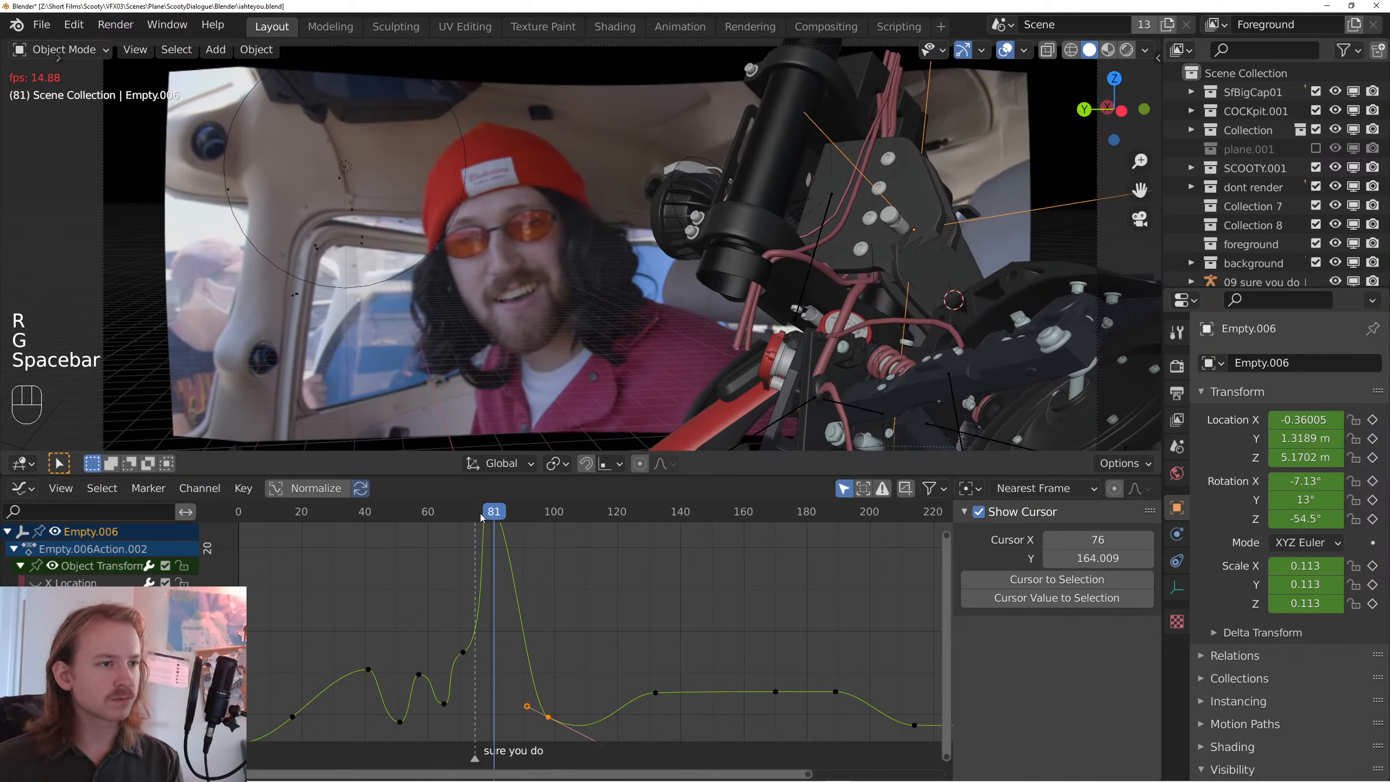
key("space")
left_click(463, 512)
key("space")
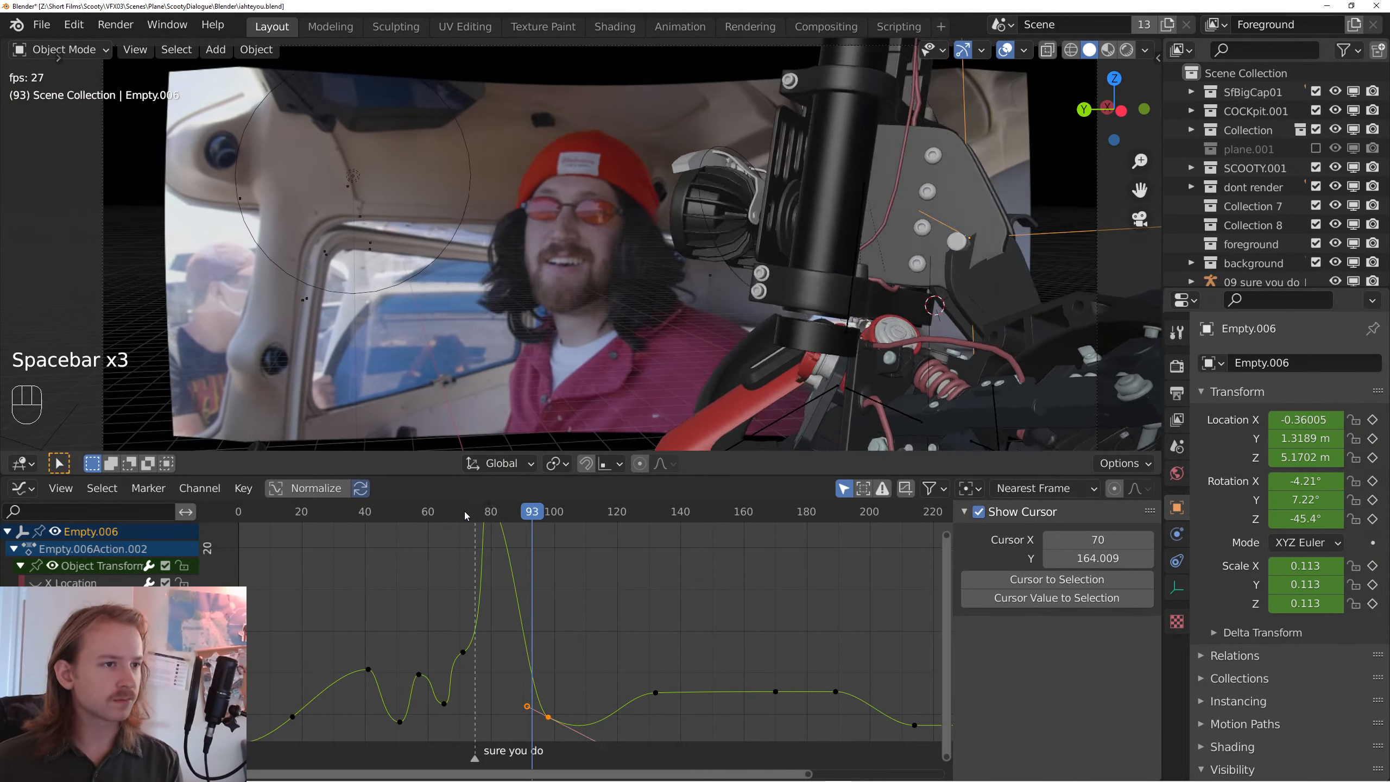
key("space")
key("space")
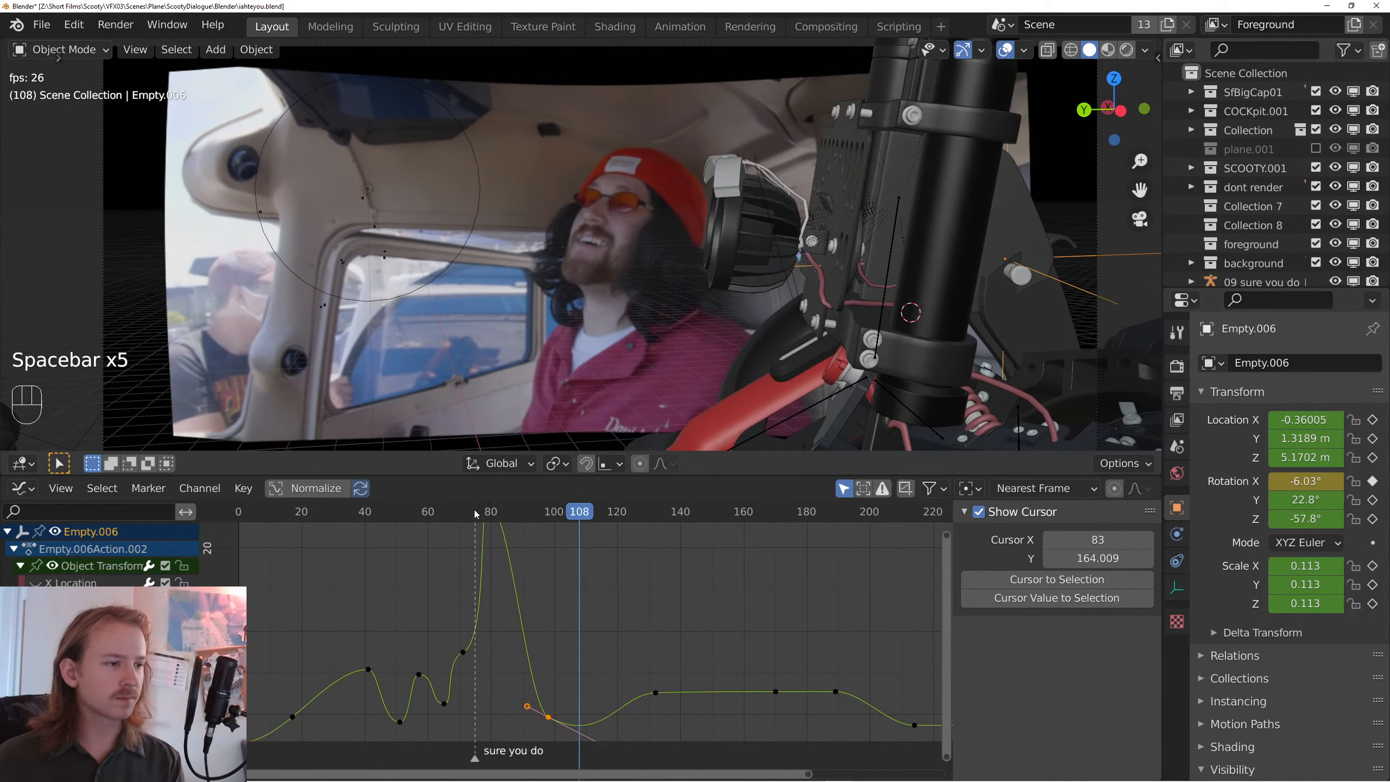
- Move the Y rotation keyframe at about frame 132 to about frame 146 and replay the motion
left_click_drag(602, 607, 556, 675)
key("space")
key("g")
key("g")
left_click(600, 672)
key("space")
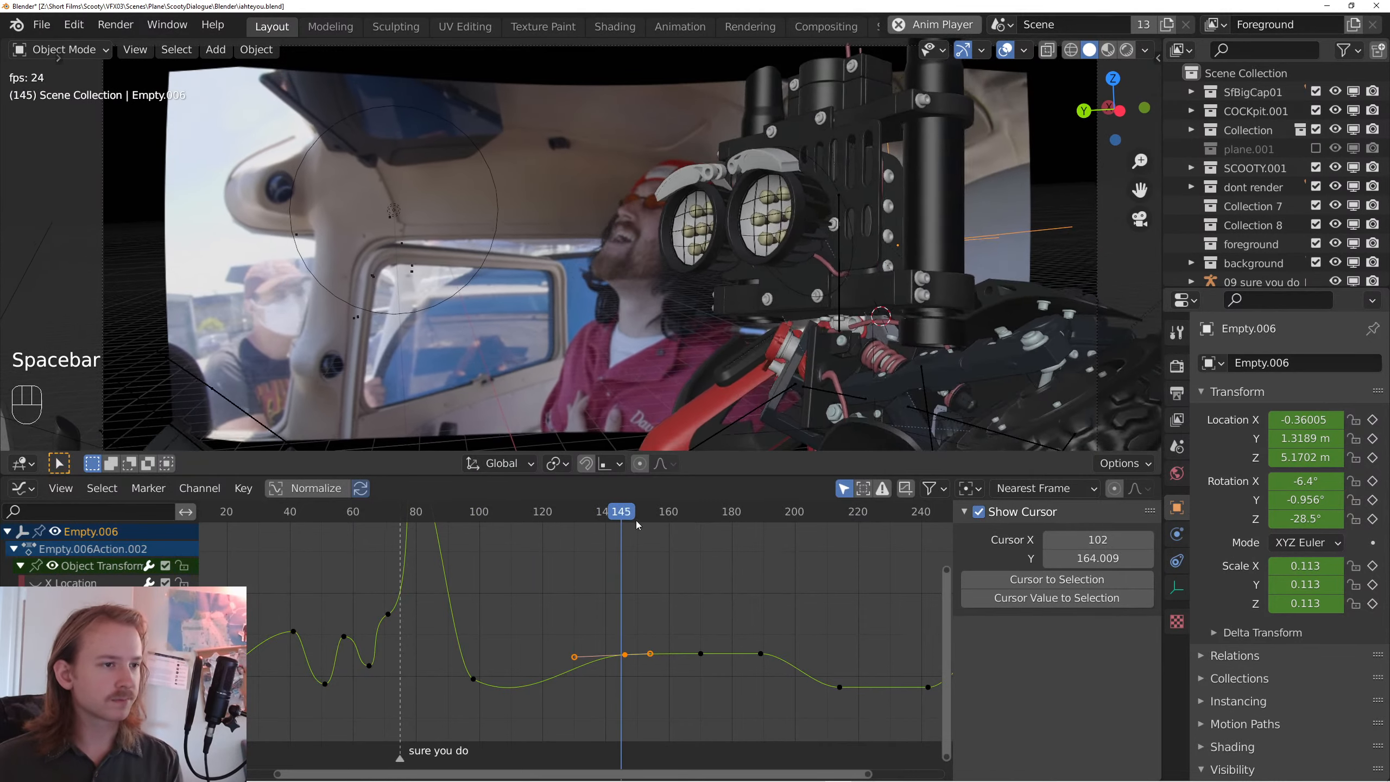
- Lower the Y rotation keyframe at about frame 170 slightly to form a shallow dip, and replay
key("space")
left_click(712, 630)
key("g")
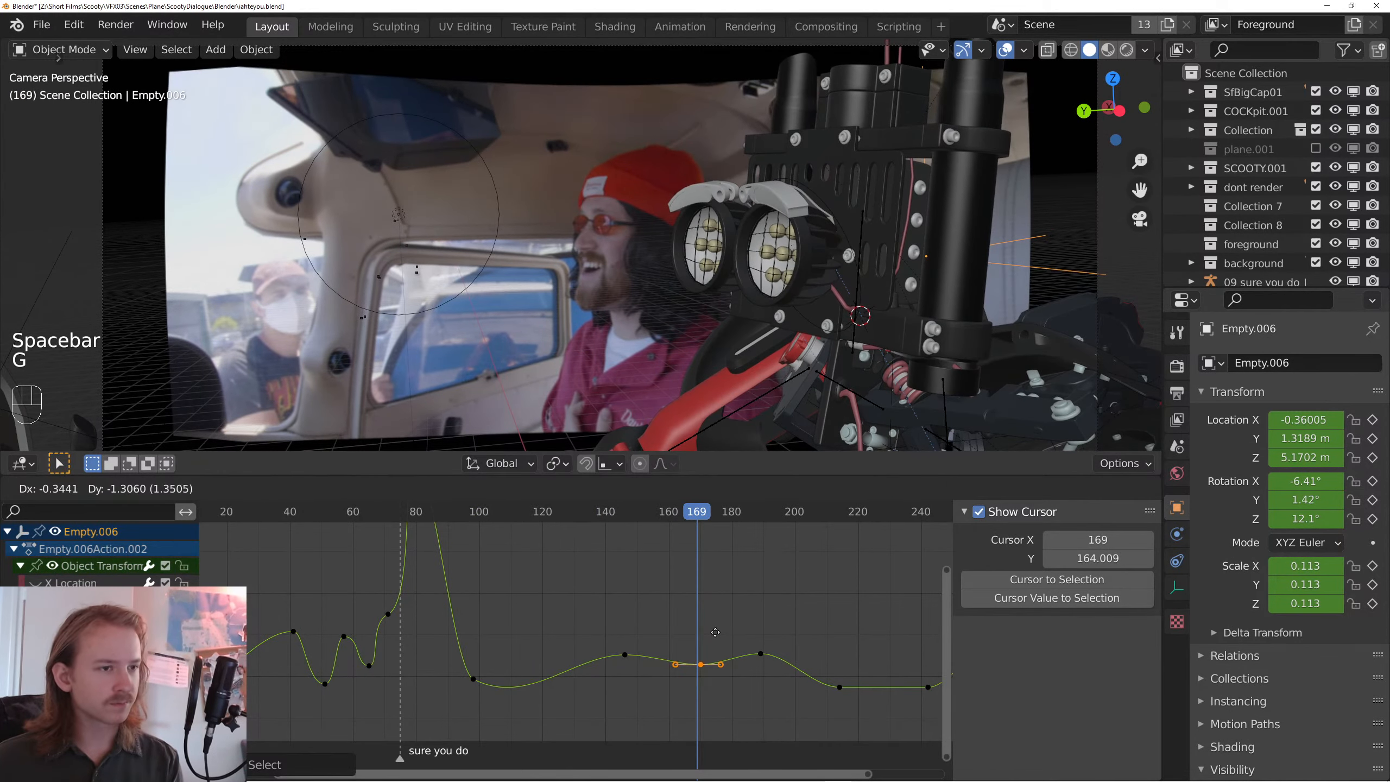
left_click(715, 632)
key("space")
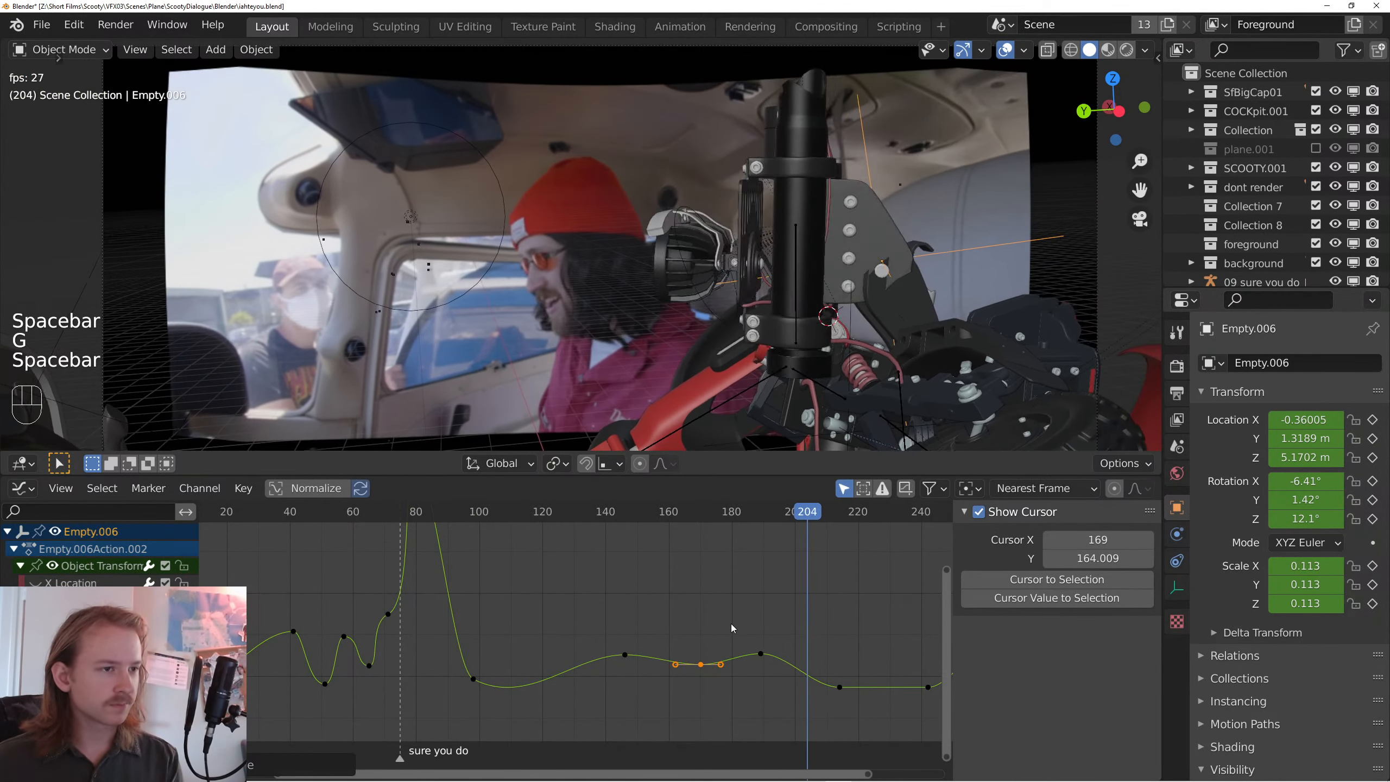
key("space")
- Replay the head motion around frame 190, clear the keyframe selection, and save the file
left_click_drag(818, 633, 775, 629)
left_click(722, 511)
key("space")
key("space")
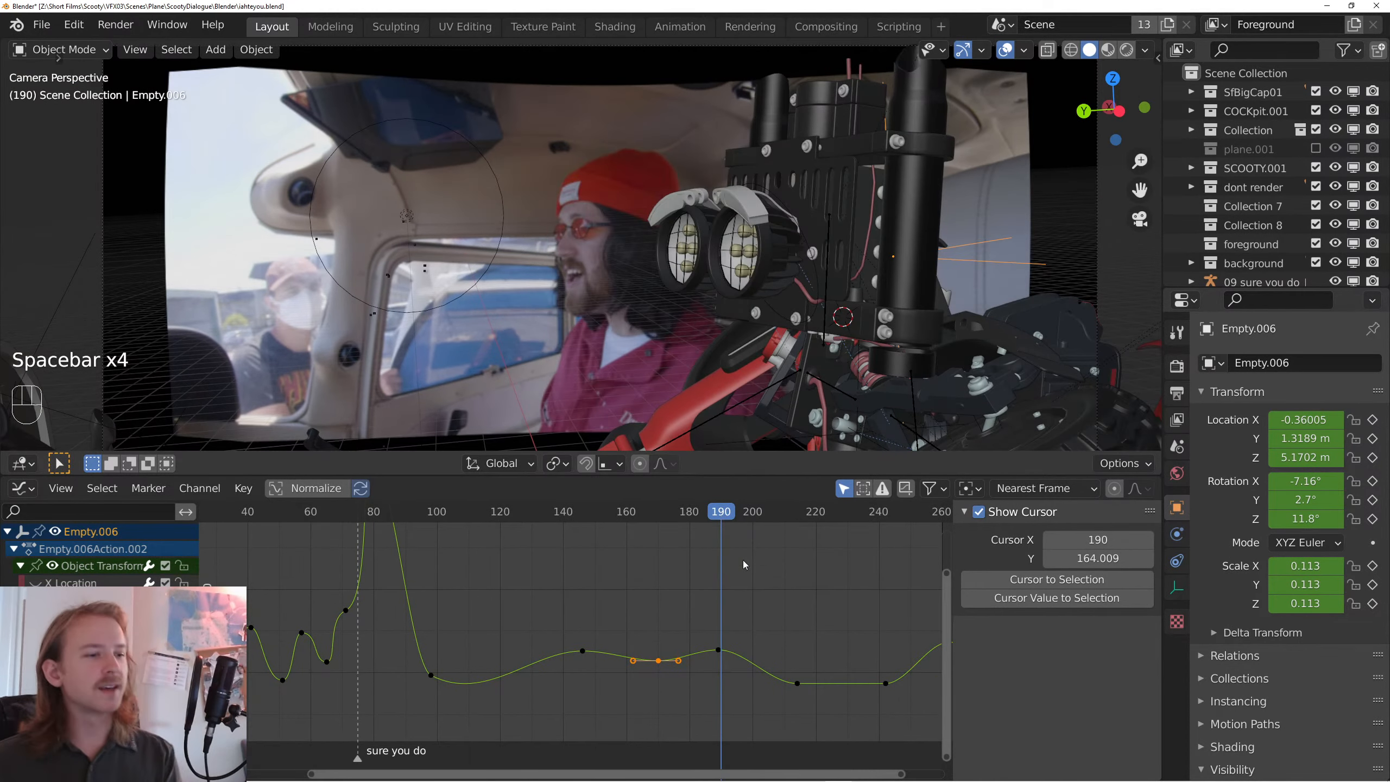
left_click(750, 567)
key("ctrl+s")
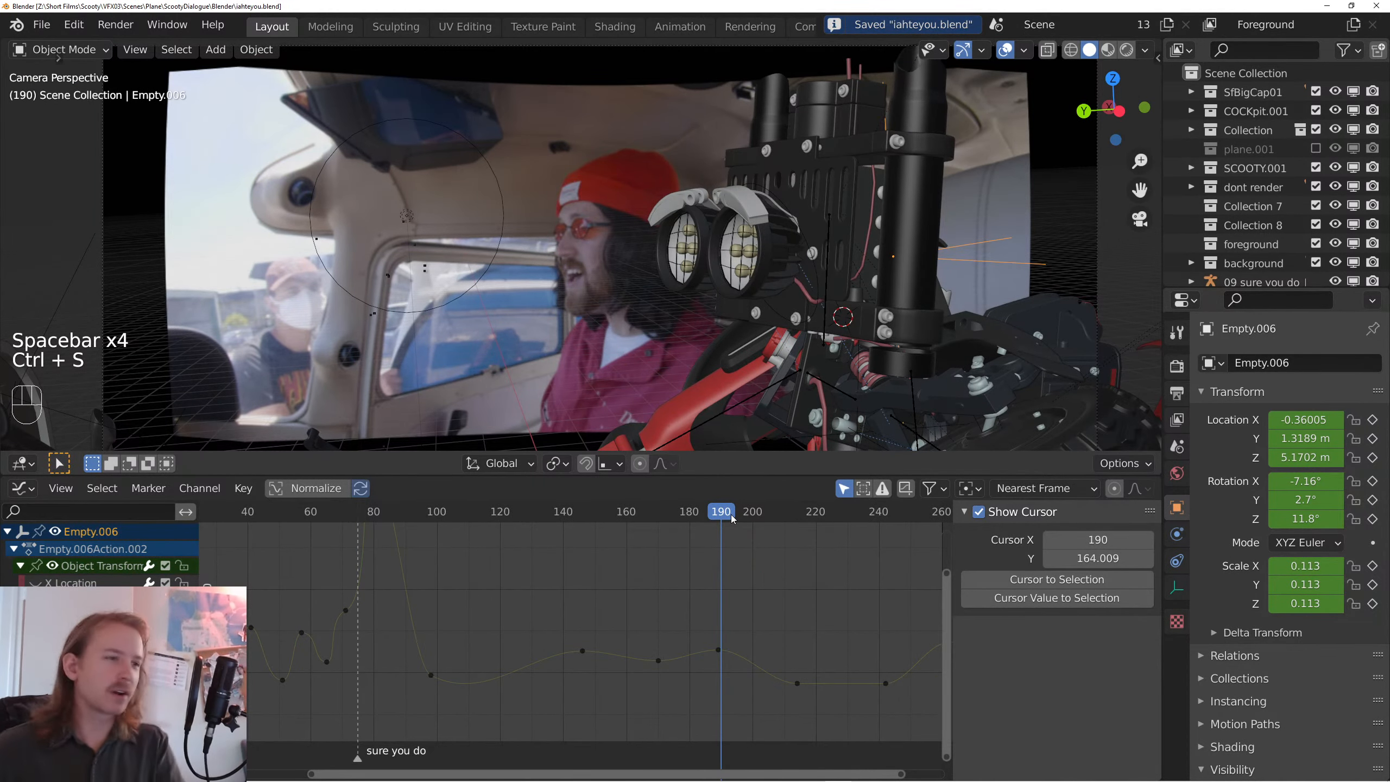
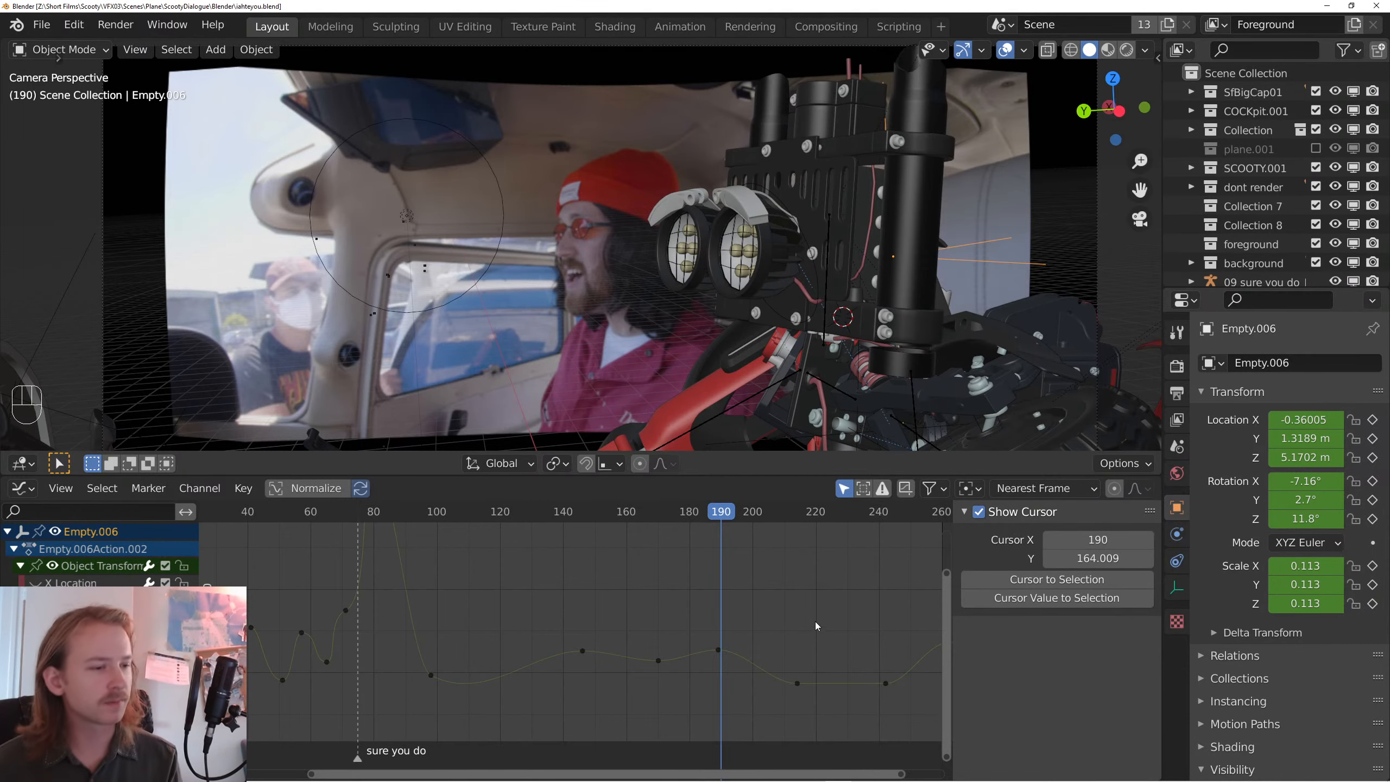
- Replay from about frame 173, then duplicate the Y rotation keyframe at about frame 189 to frame 202 and lower it to about -6.56°
left_click(666, 512)
key("space")
key("space")
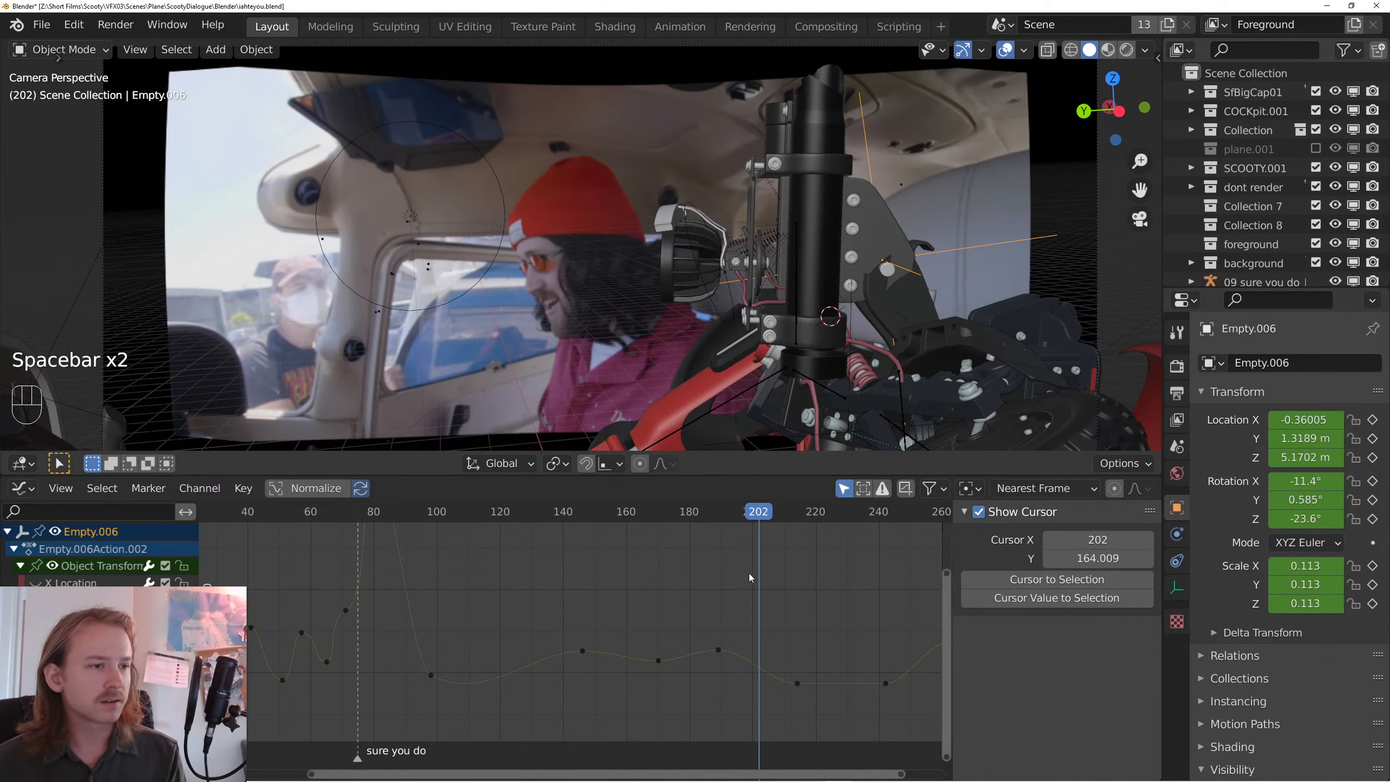
scroll(700, 556, "up", 2)
left_click_drag(739, 617, 689, 675)
key("shift+d")
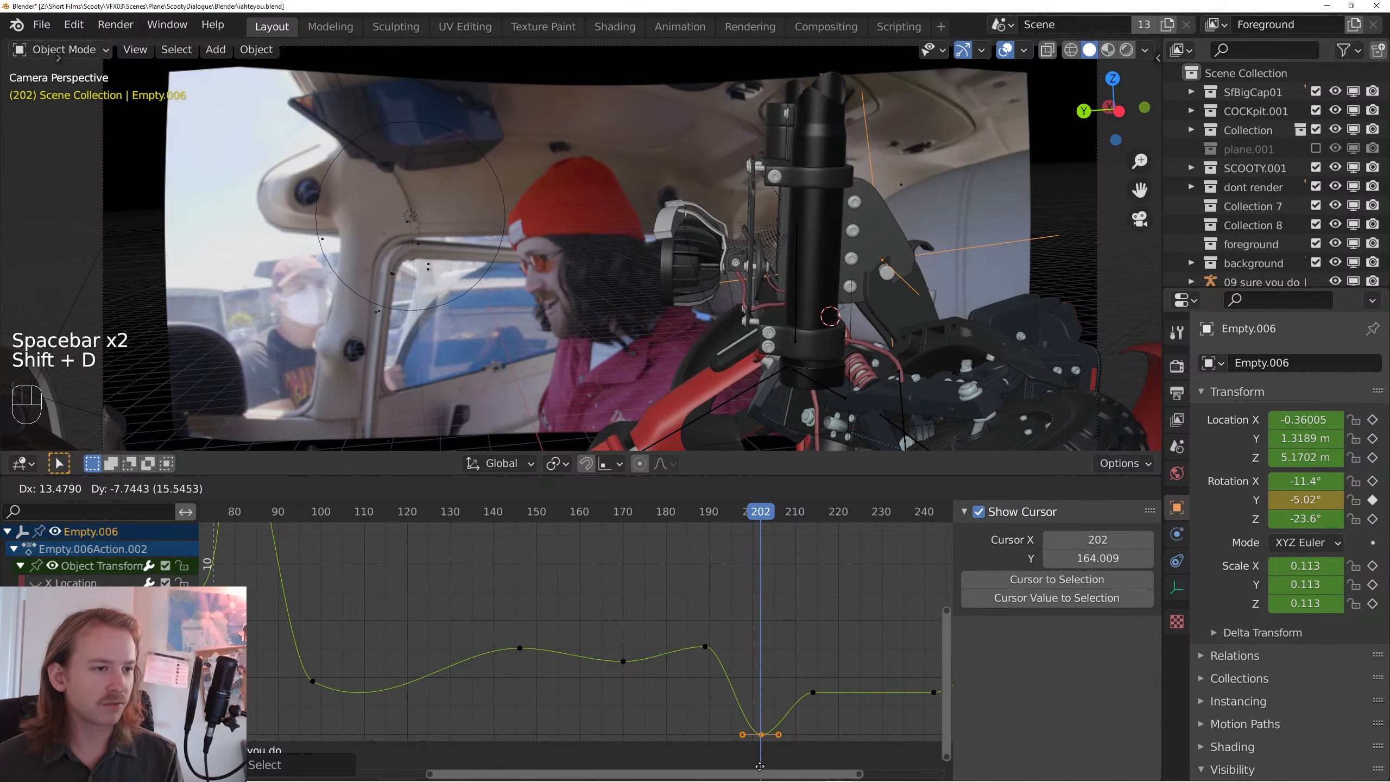
left_click(744, 761)
scroll(770, 624, "down", 2)
key("g")
left_click(771, 636)
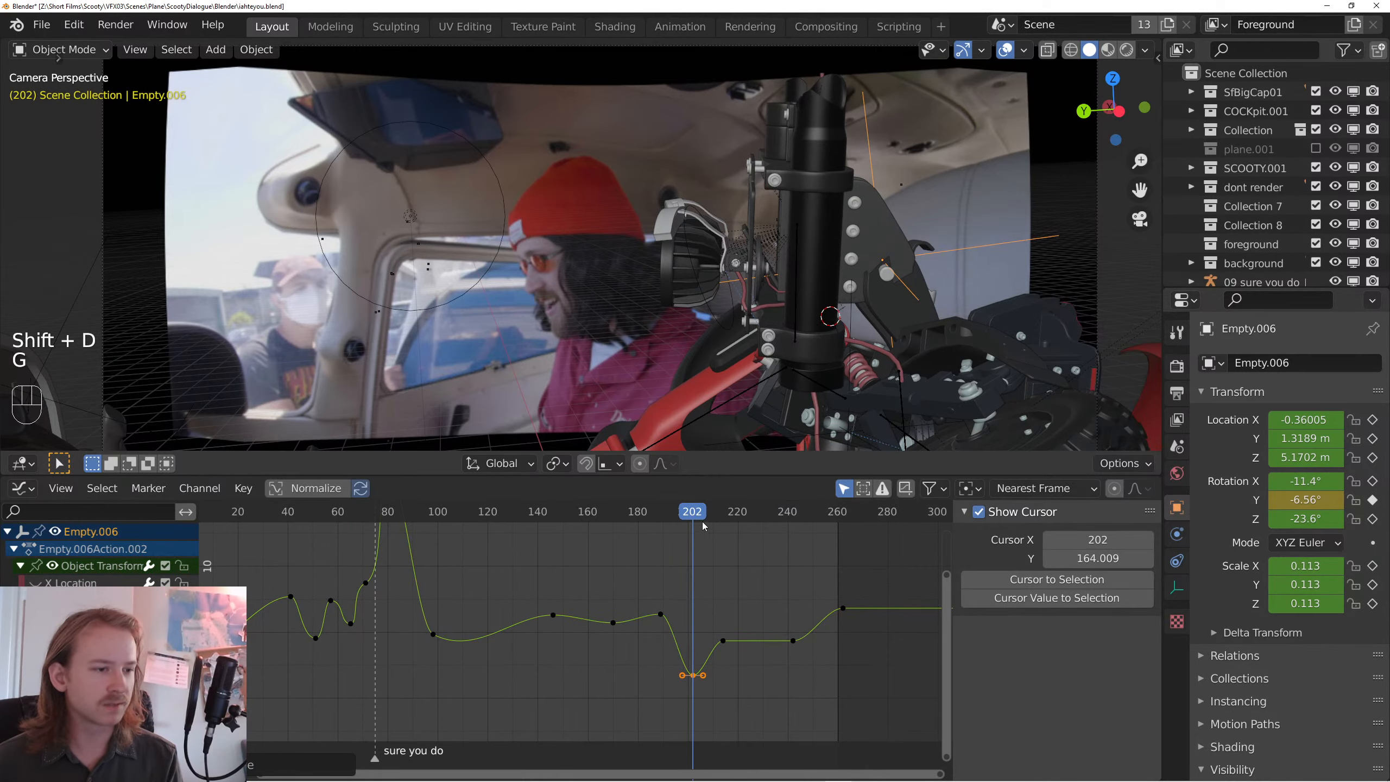
- Replay the new dip, lower its Y rotation keyframe at frame 202 to about -17°, and replay from about frame 189
left_click(675, 512)
key("space")
left_click(652, 513)
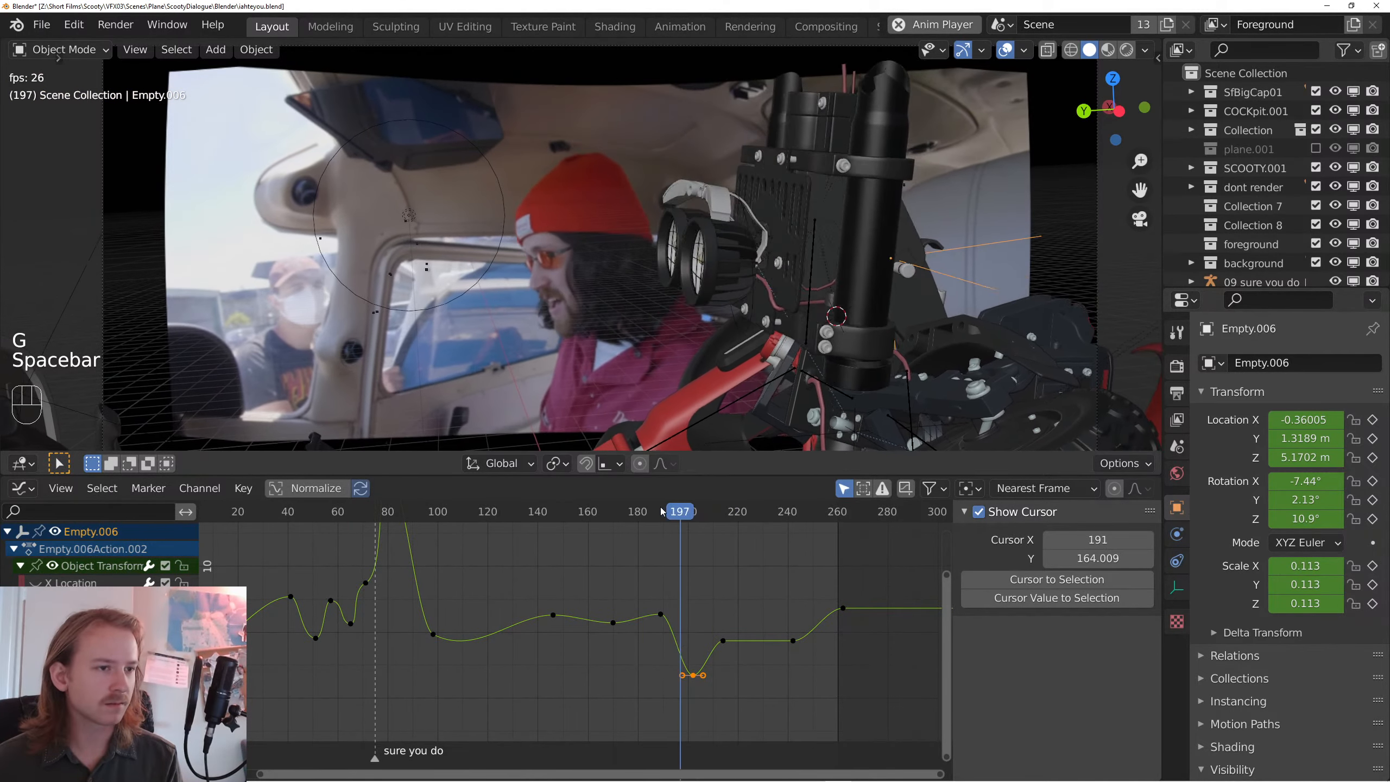
left_click(653, 513)
key("space")
key("g")
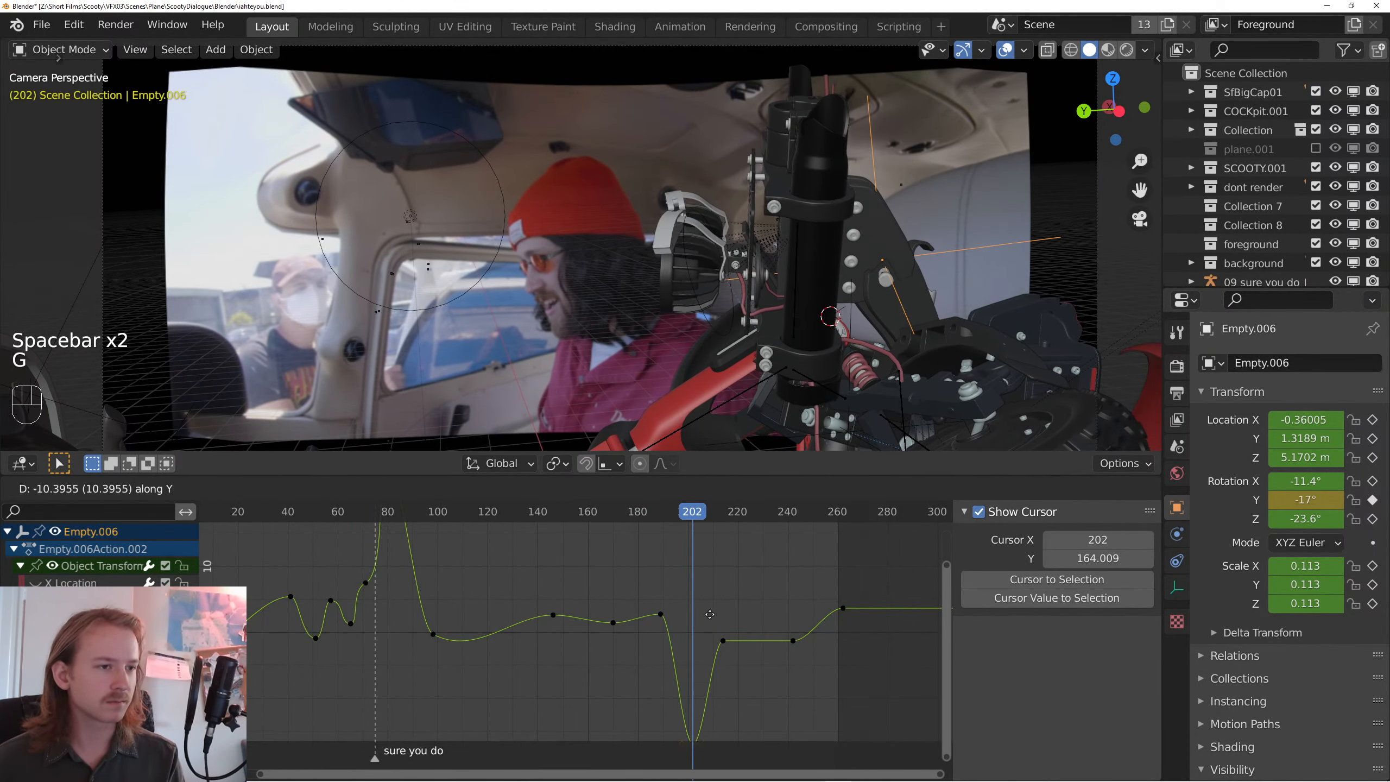
key("space")
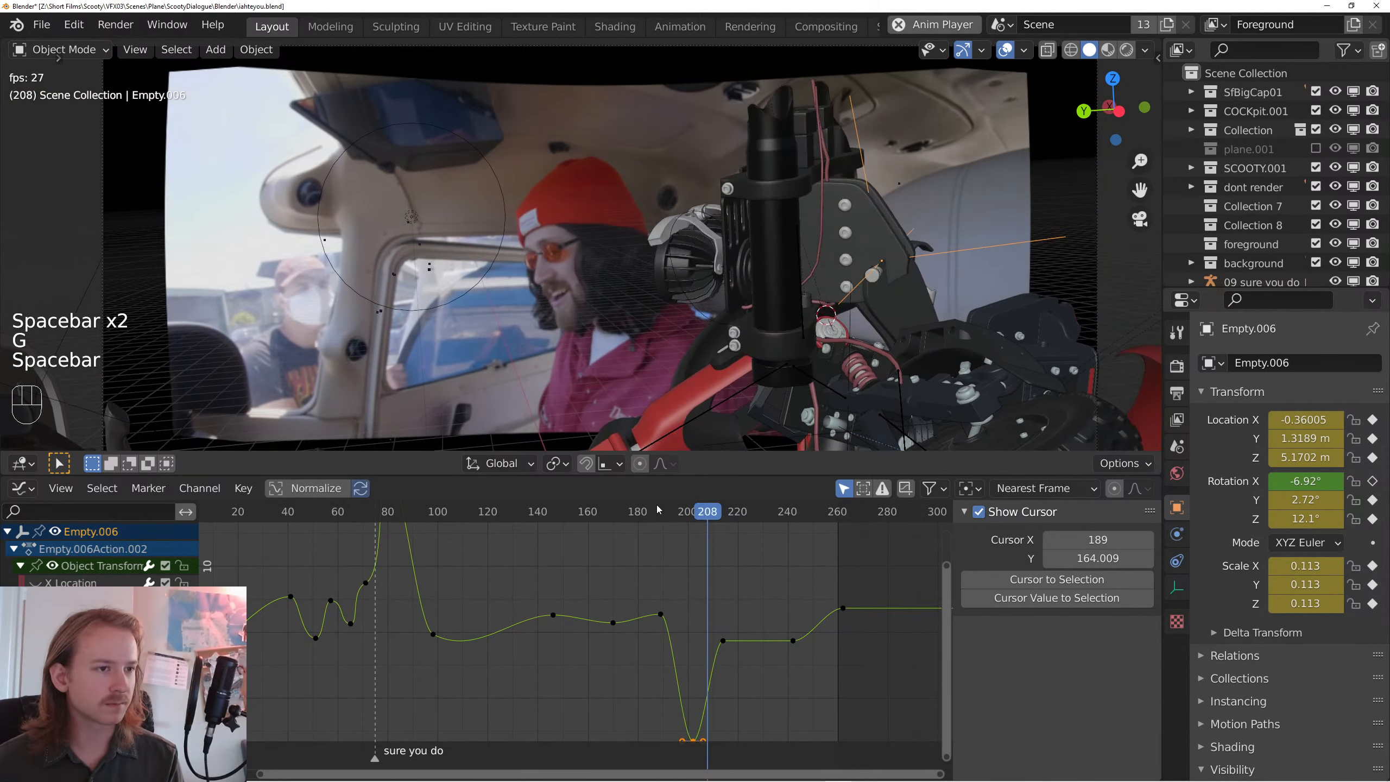
key("space")
left_click(656, 509)
- Move the Y rotation keyframe before the dip to about frame 183, tilt its handles downward, lengthen them, and replay
left_click(669, 609)
key("g")
left_click(661, 615)
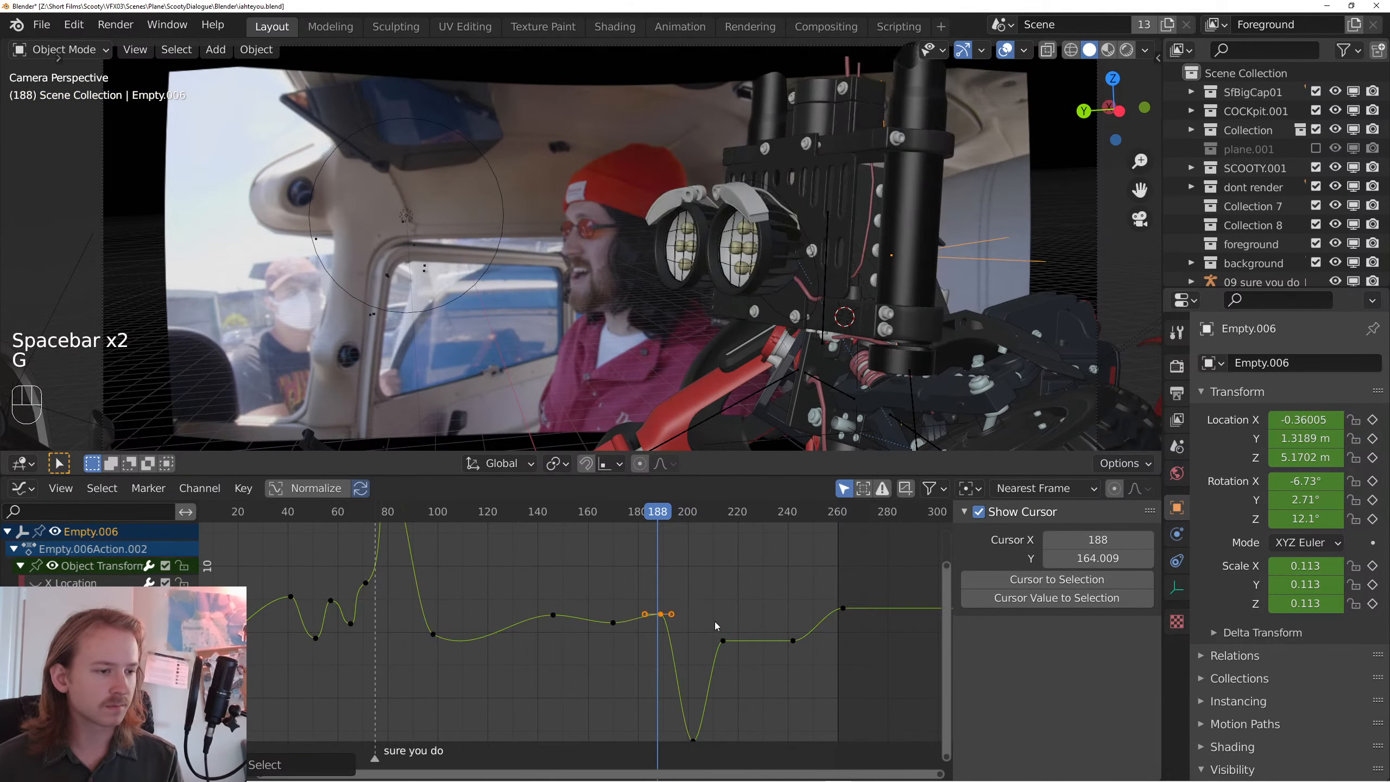
key("g")
left_click(701, 623)
key("r")
key("s")
left_click(741, 643)
key("space")
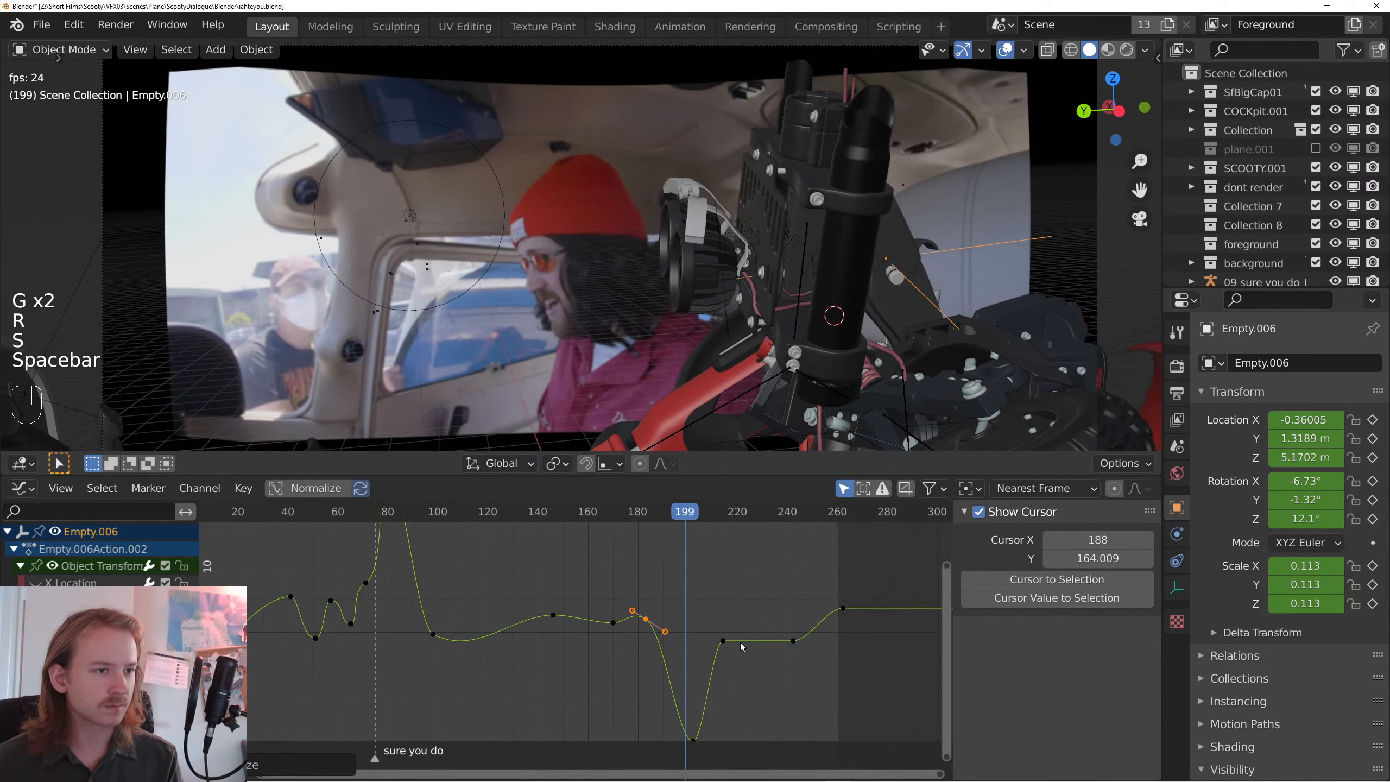
- Move the Y rotation dip keyframe to about frame 199, lengthen the frame 214 keyframe's handles, and replay from about frame 182
key("space")
left_click(722, 640)
left_click_drag(723, 641, 734, 611)
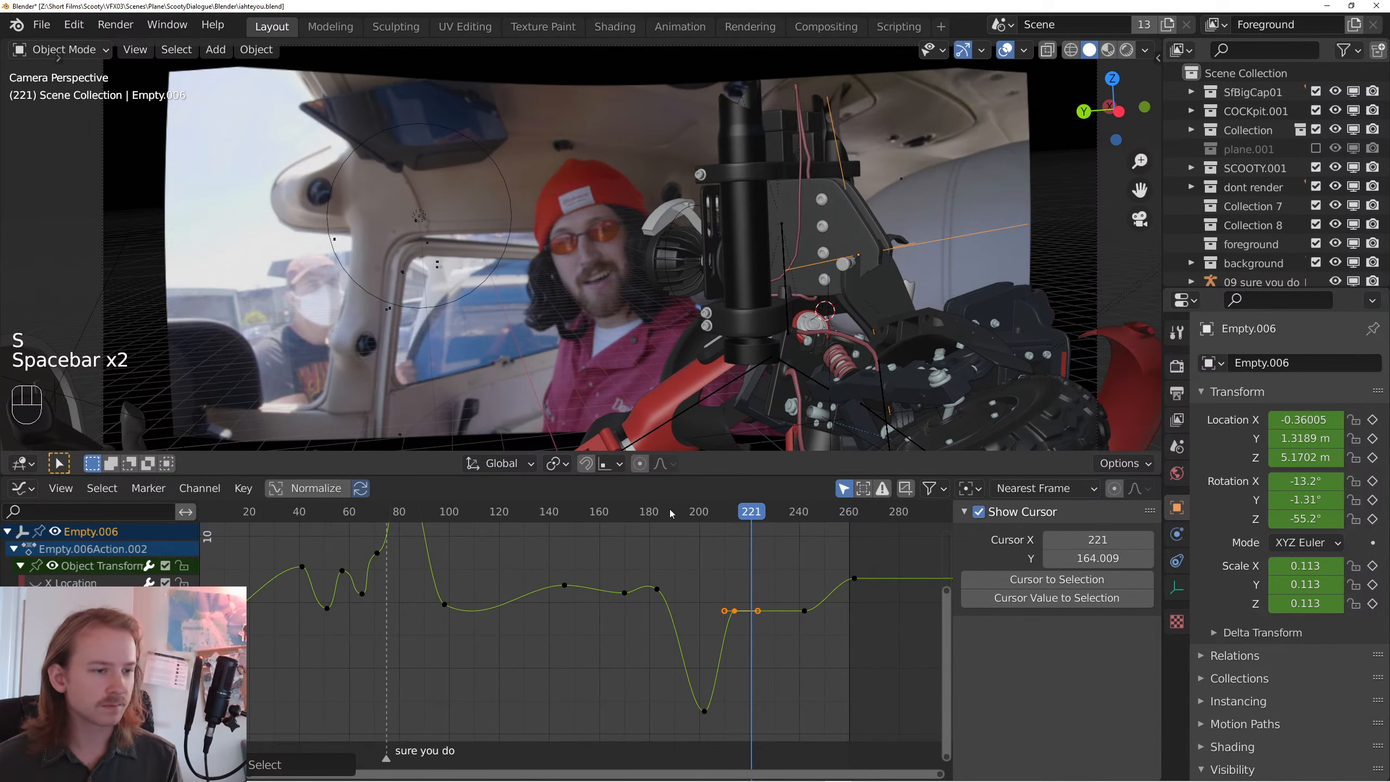
left_click(669, 509)
key("space")
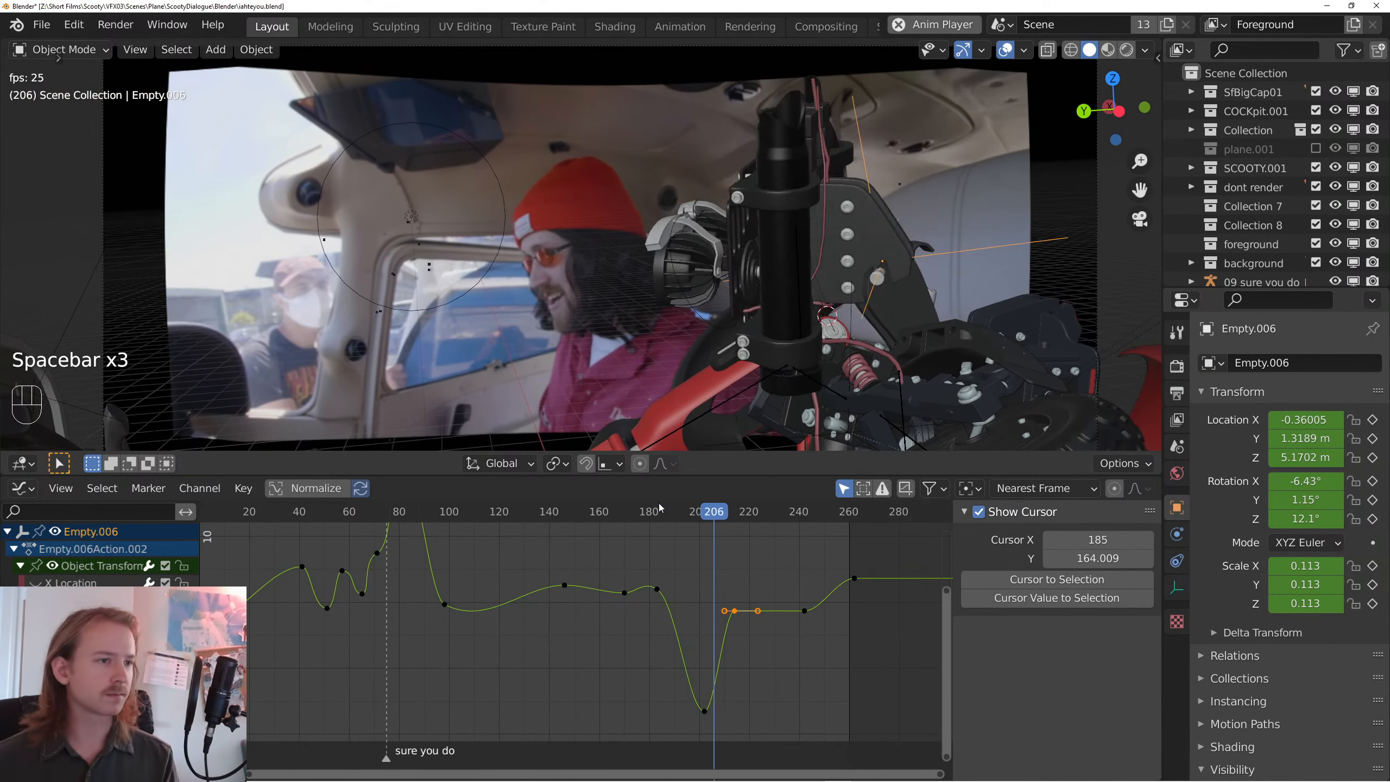
key("space")
key("g")
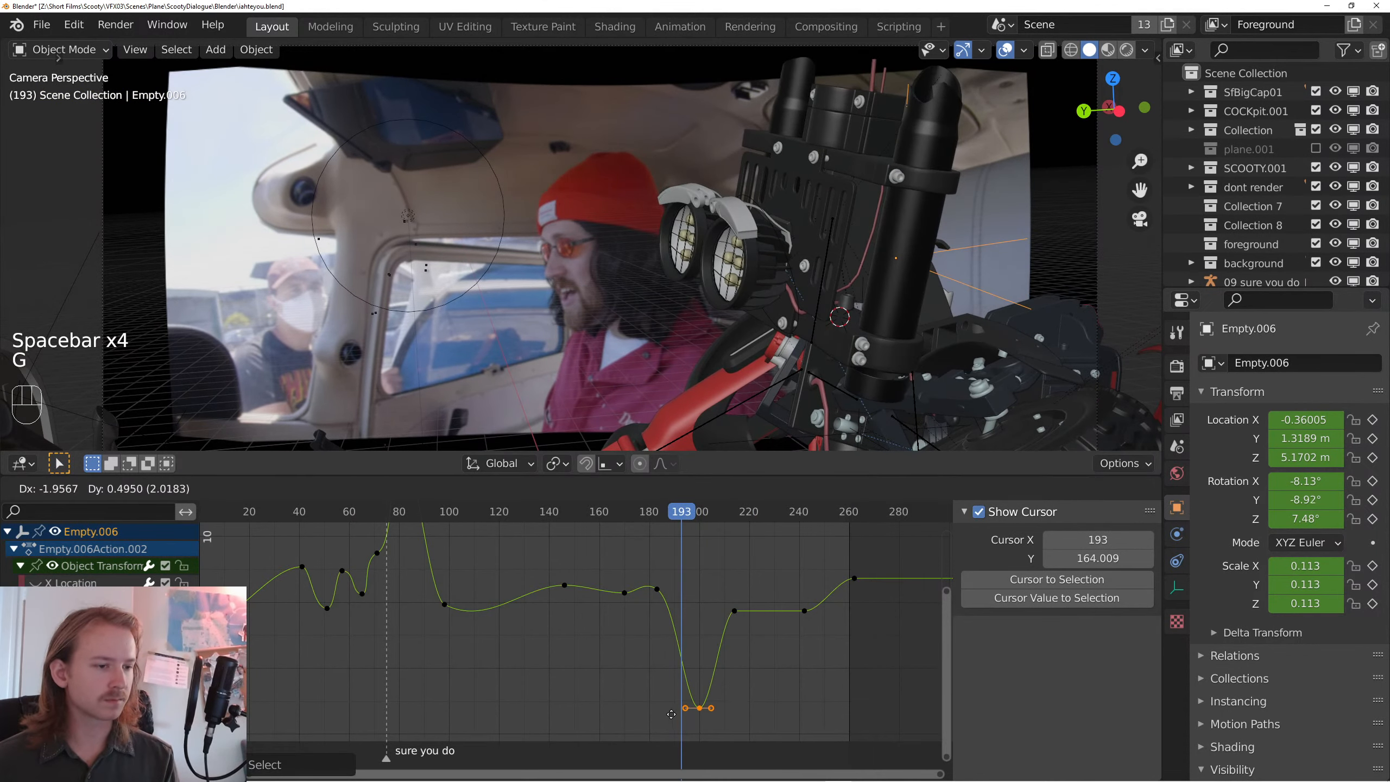
key("s")
key("space")
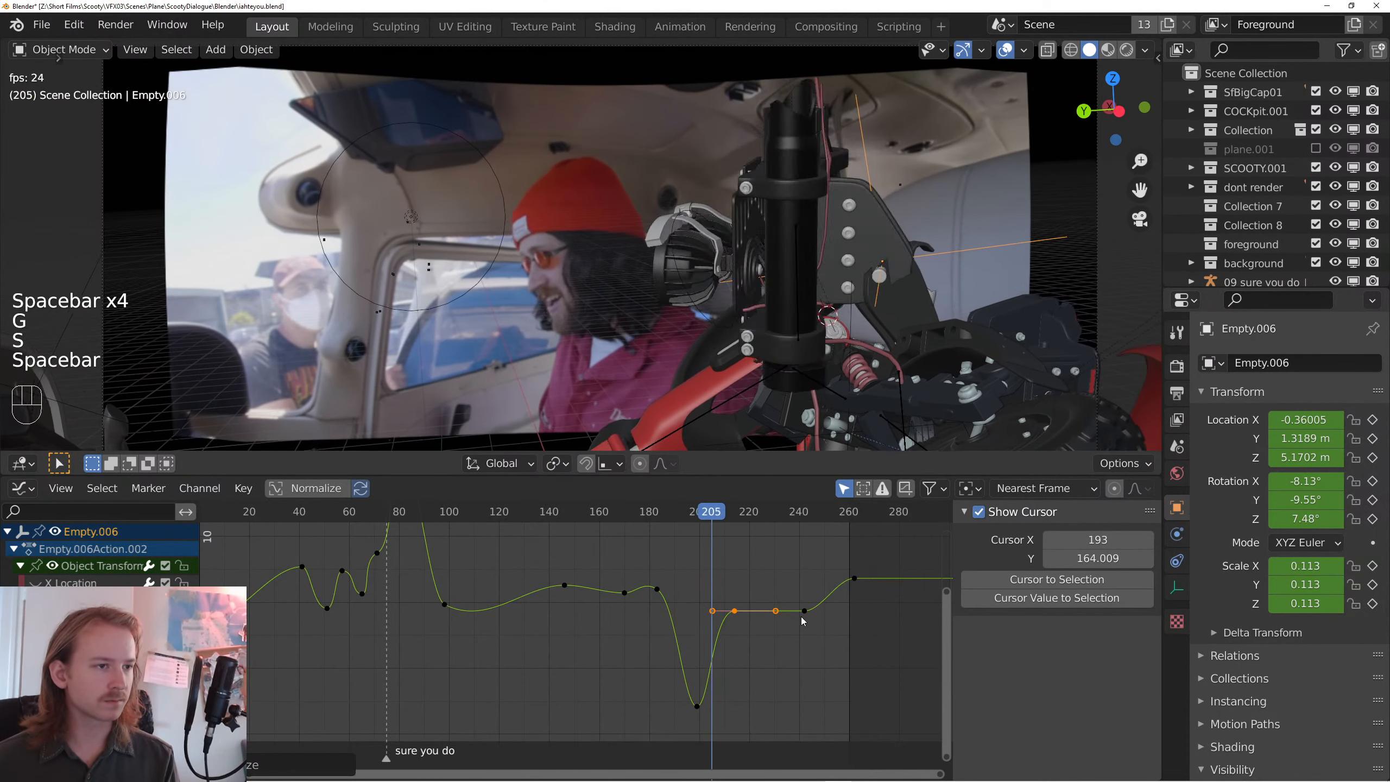
left_click_drag(721, 507, 663, 512)
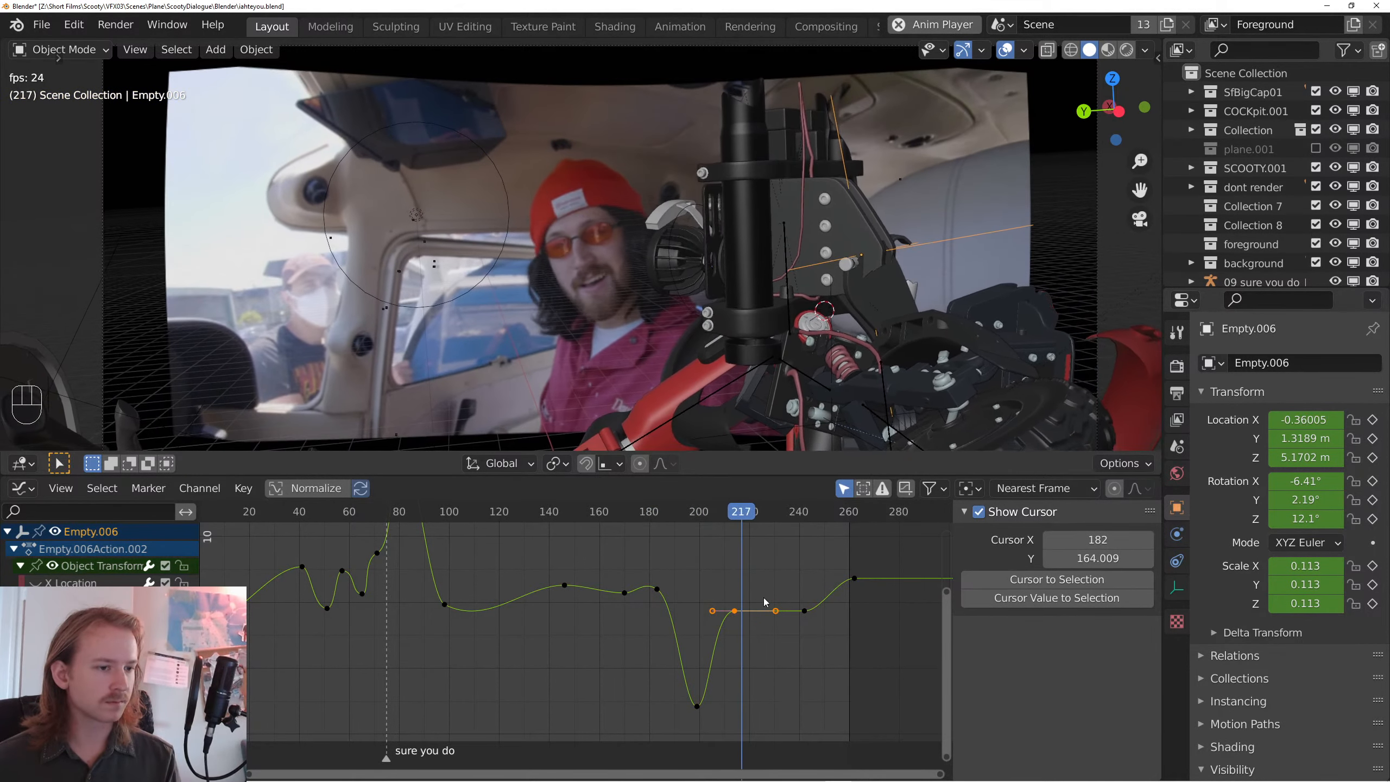
key("space")
- Move the Y rotation keyframe at about frame 242 to about frame 231, lengthen its handles, and replay
key("g")
key("x")
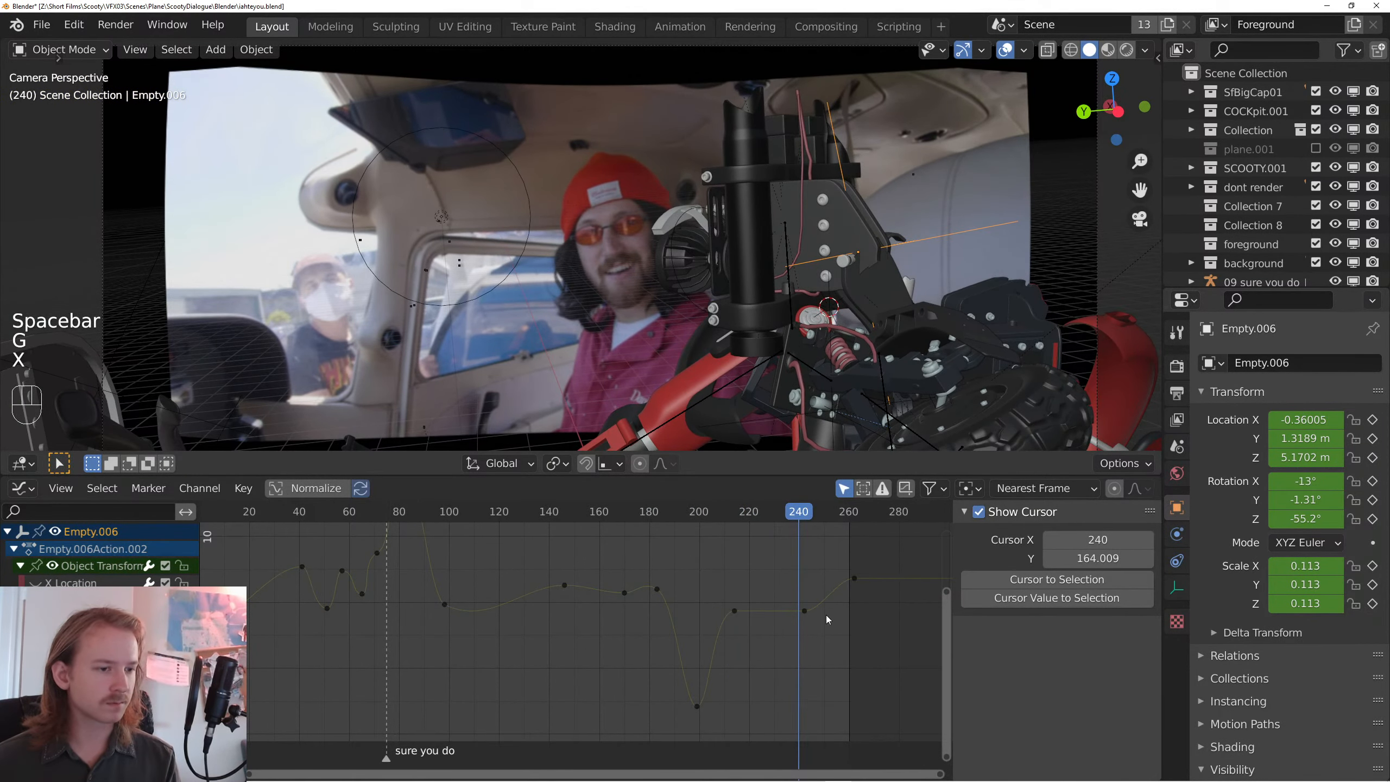
key("g")
key("s")
left_click(892, 623)
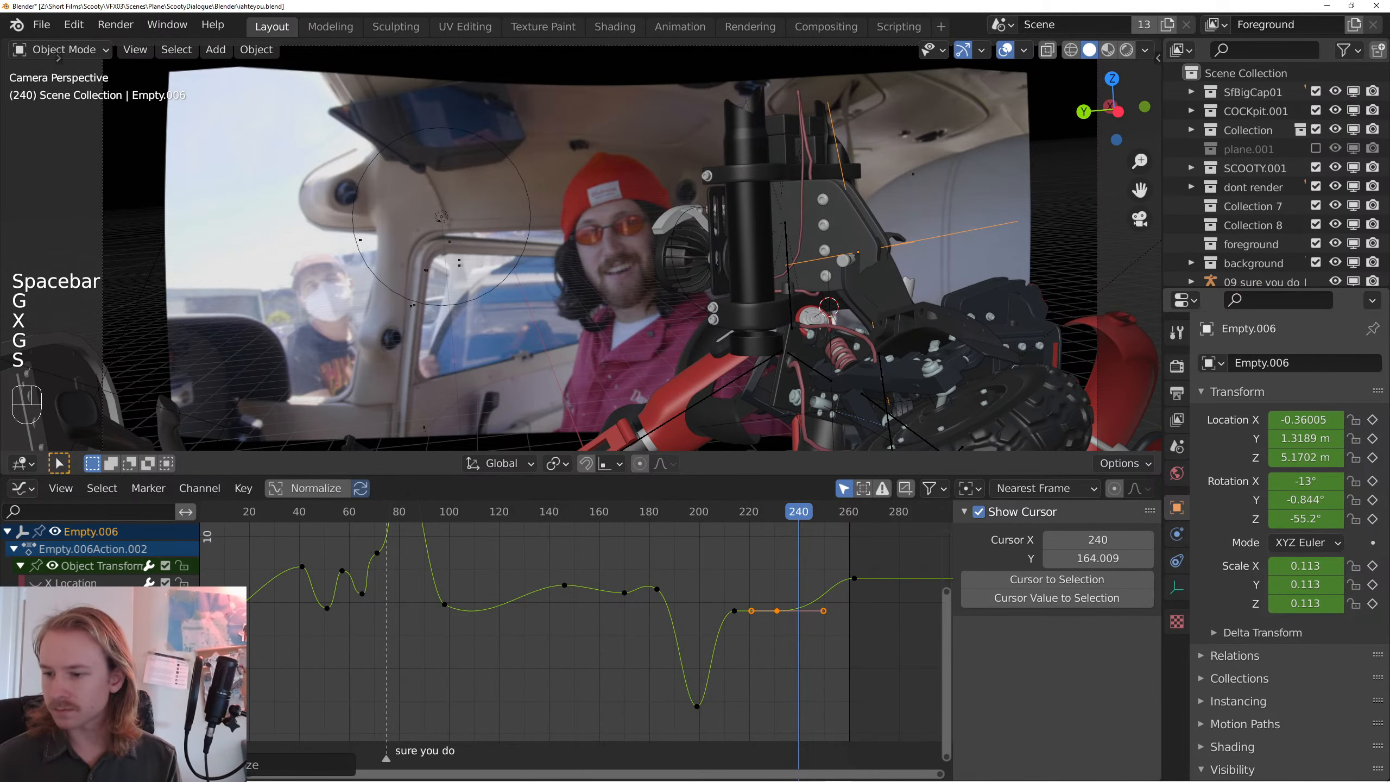
key("space")
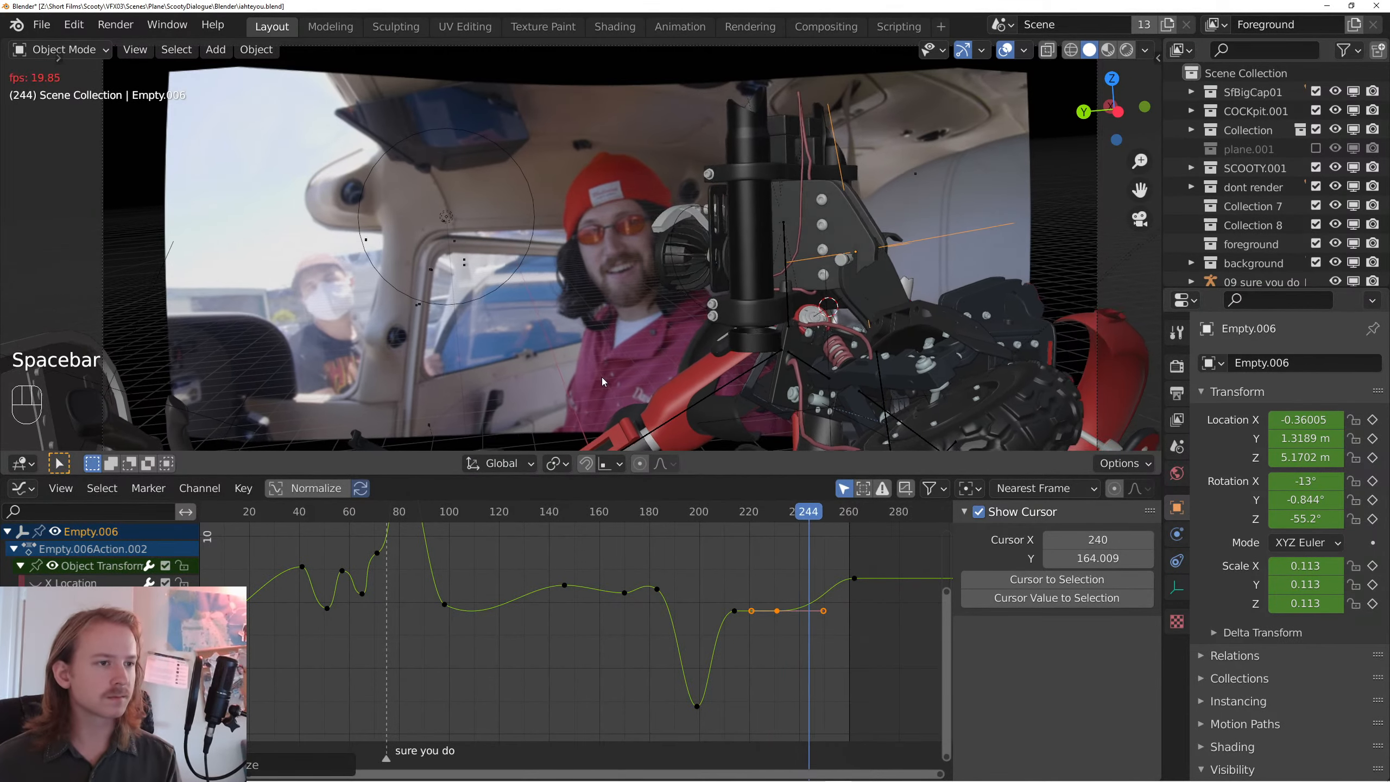
- Move the last Y rotation keyframe well beyond the shot's end at frame 260 and replay from about frame 233
key("space")
left_click(854, 579)
key("g")
left_click(972, 572)
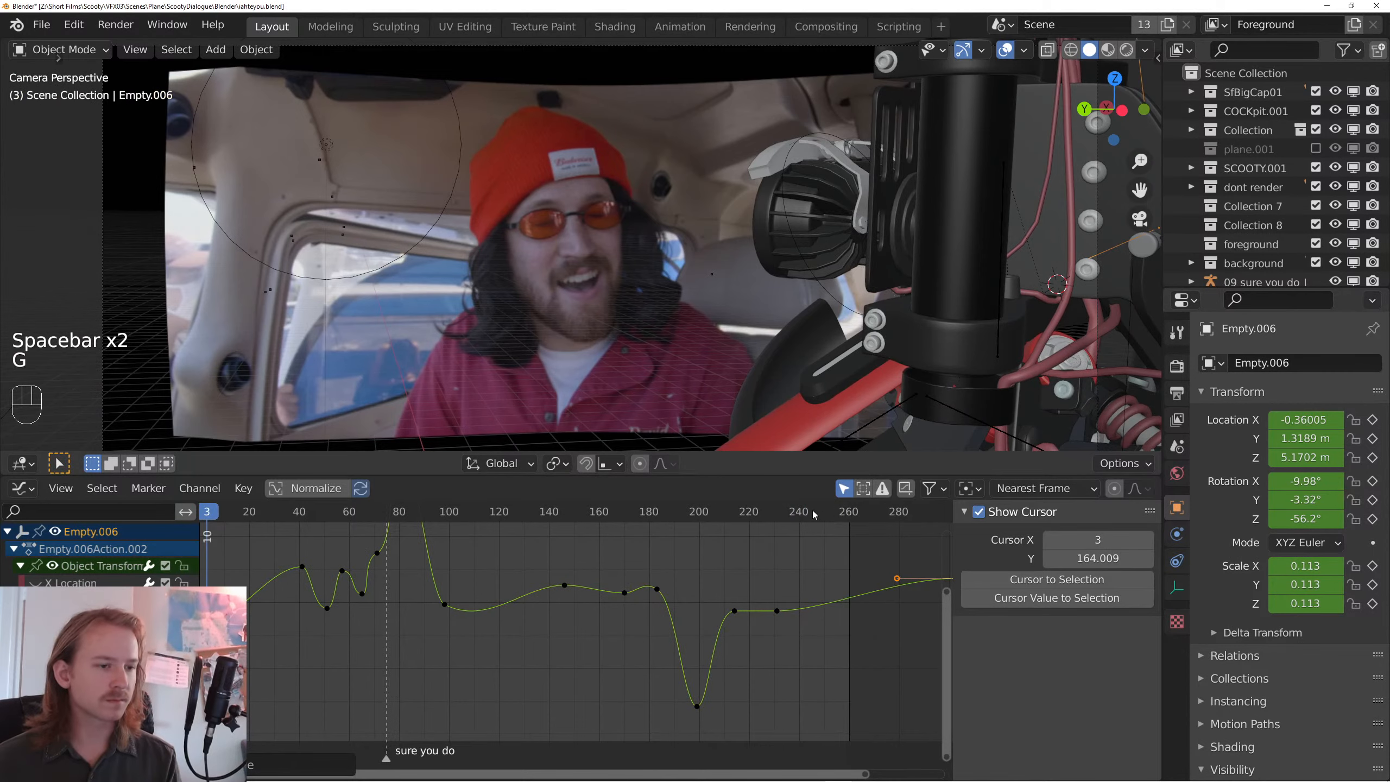
left_click(792, 517)
key("space")
key("space")
left_click(782, 515)
key("space")
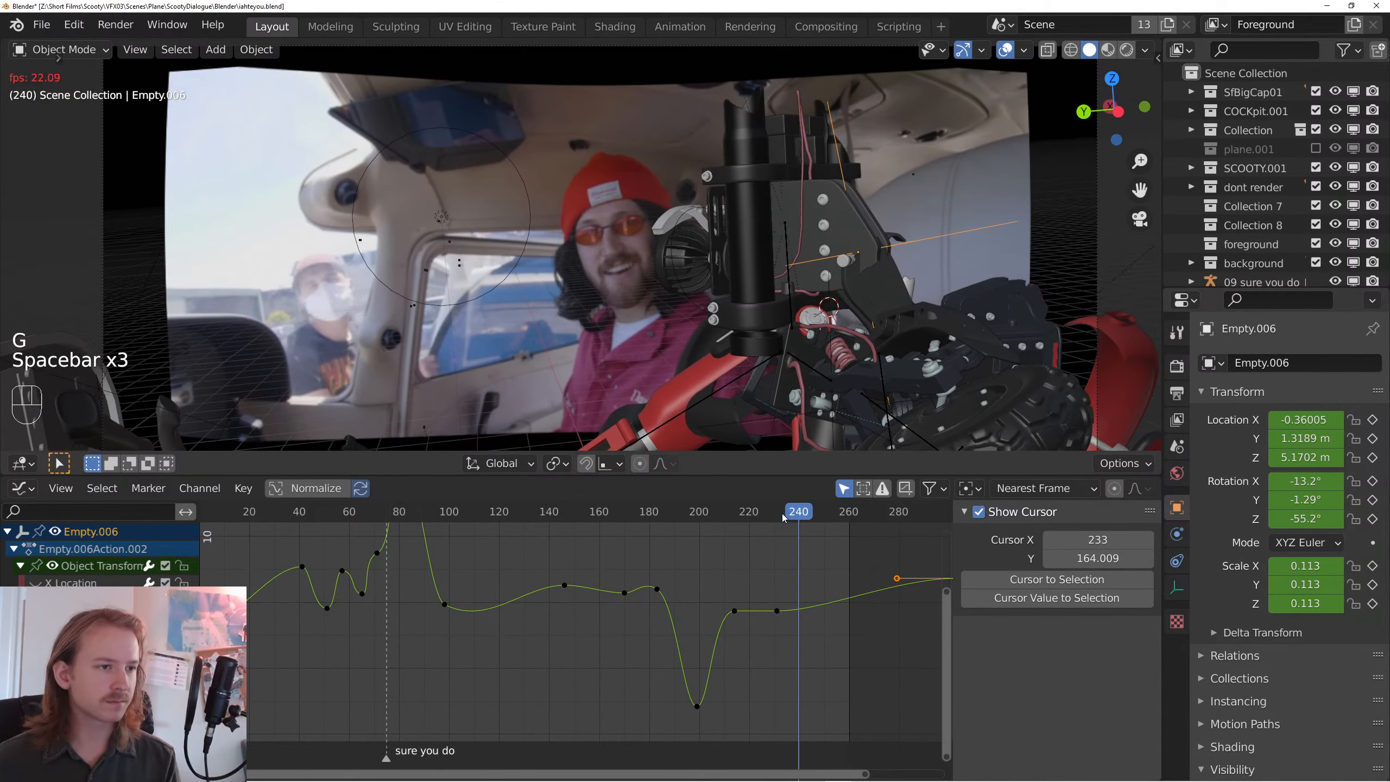
key("space")
- Switch the Graph Editor to the empty's Z Euler Rotation curve, frame its keyframes, and save the file
left_click(36, 652)
left_click(36, 668)
left_click(77, 669)
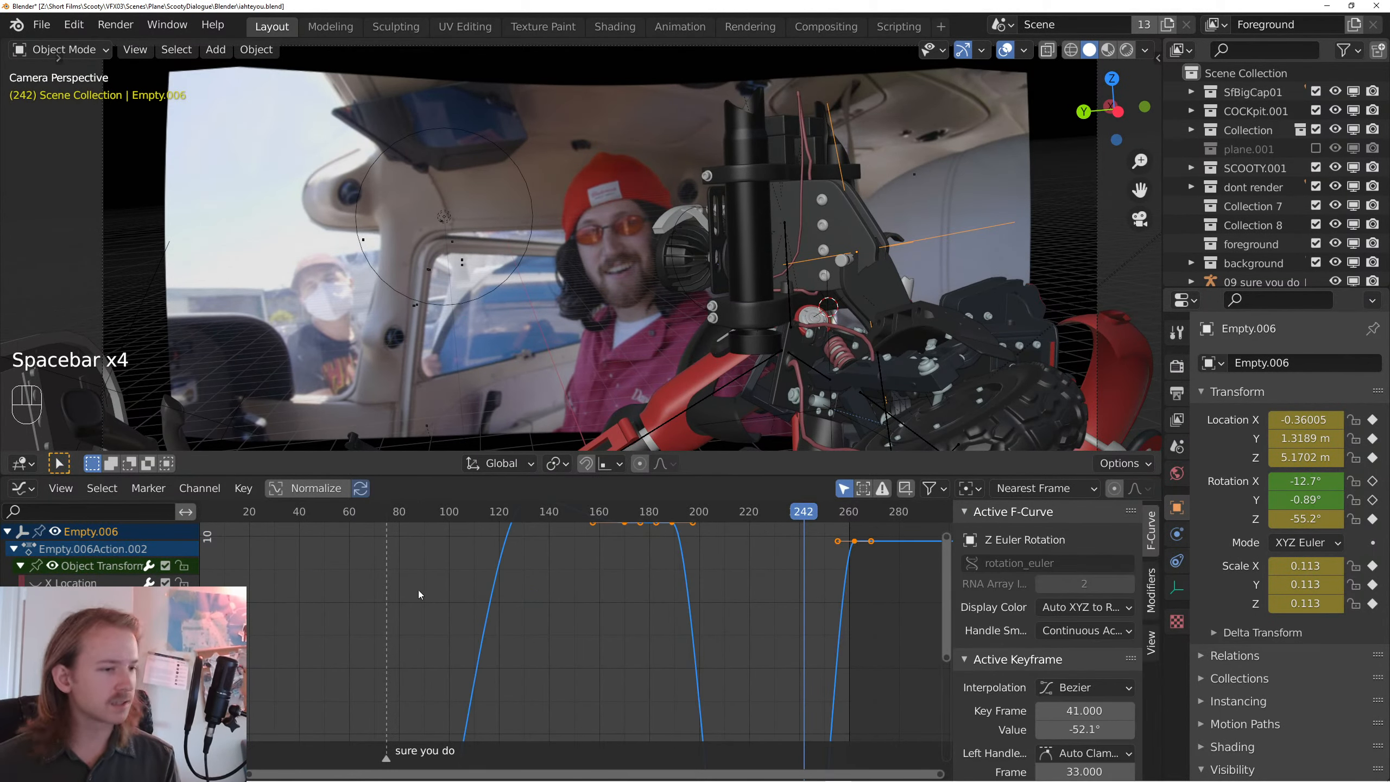
key("KP_Decimal")
key("ctrl+s")
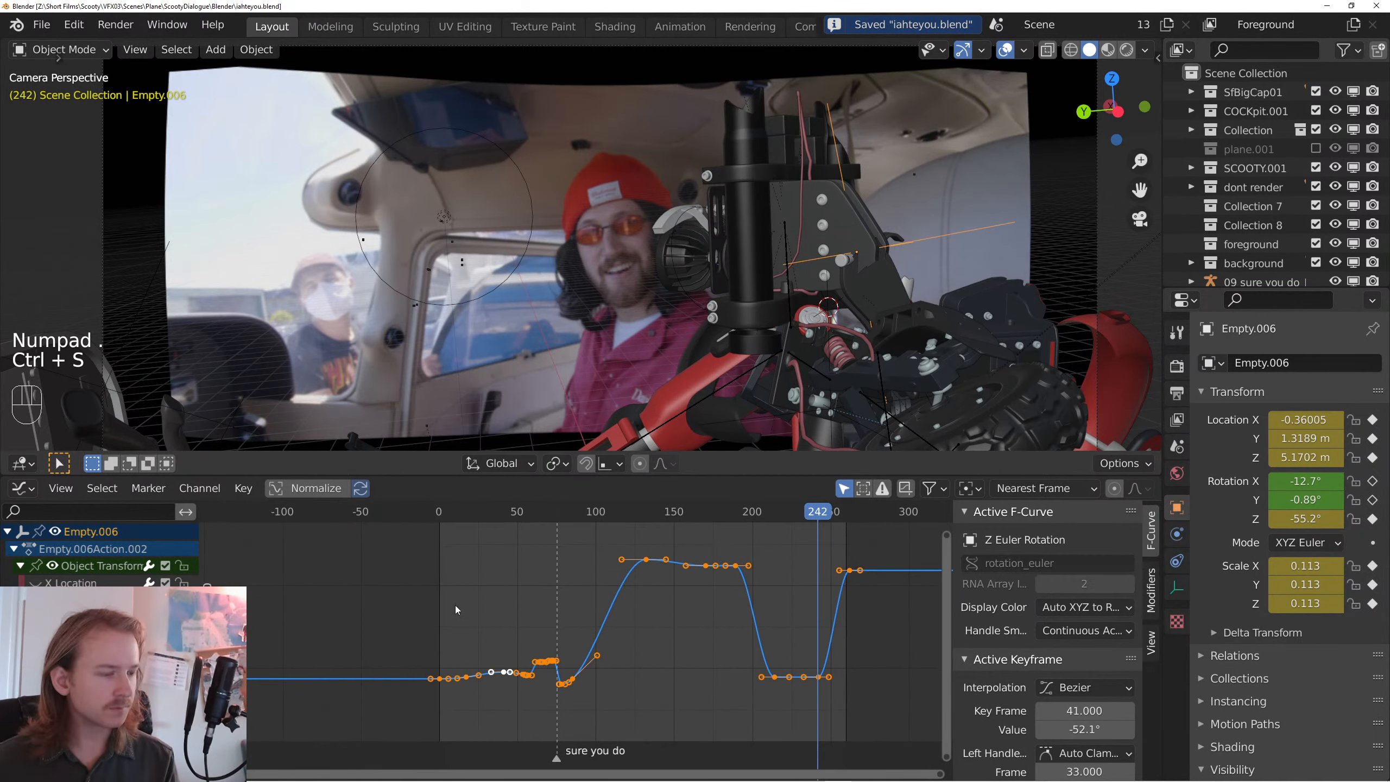
- Delete one of the two Z rotation keyframes between frames 53 and 57 and move the other to about frame 55
left_click(455, 605)
scroll(492, 602, "up", 5)
left_click(532, 516)
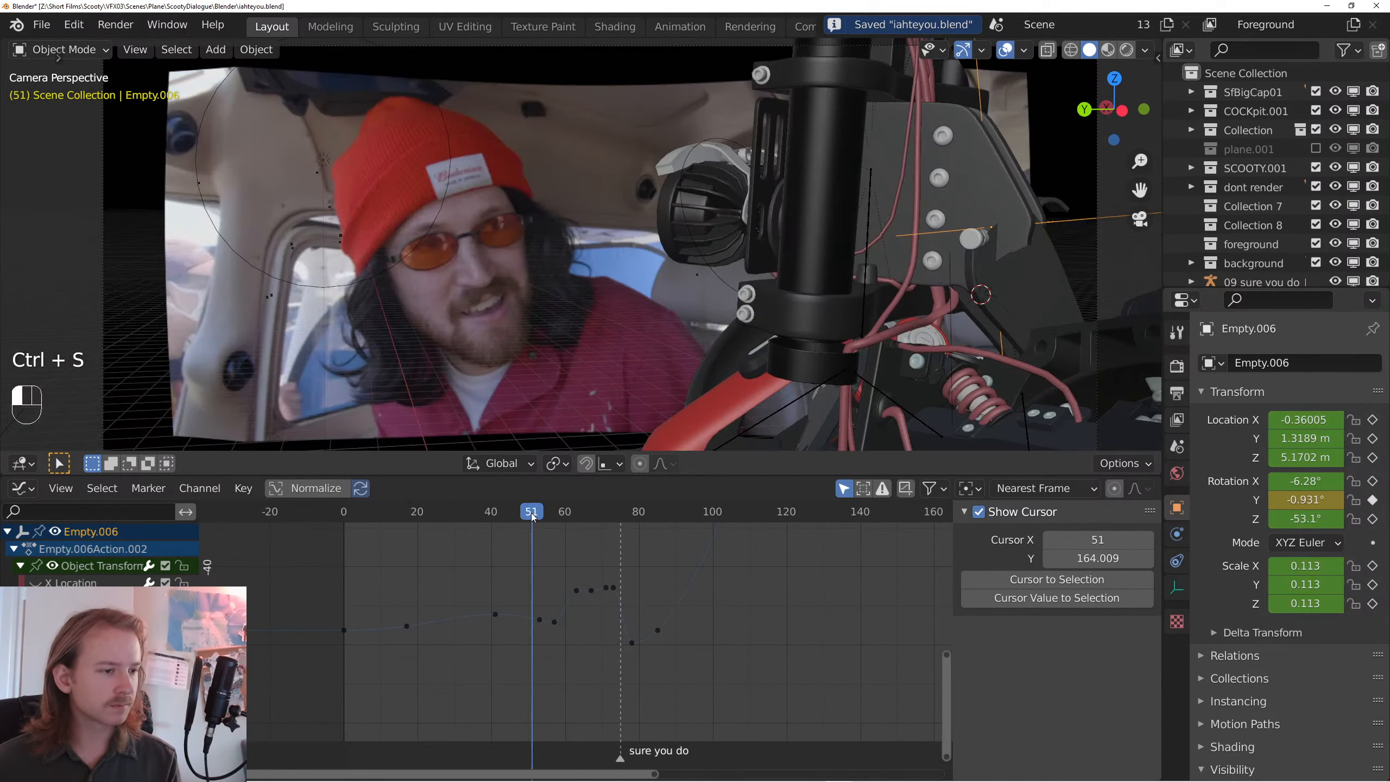
key("space")
key("space")
scroll(553, 609, "up", 2)
left_click(548, 610)
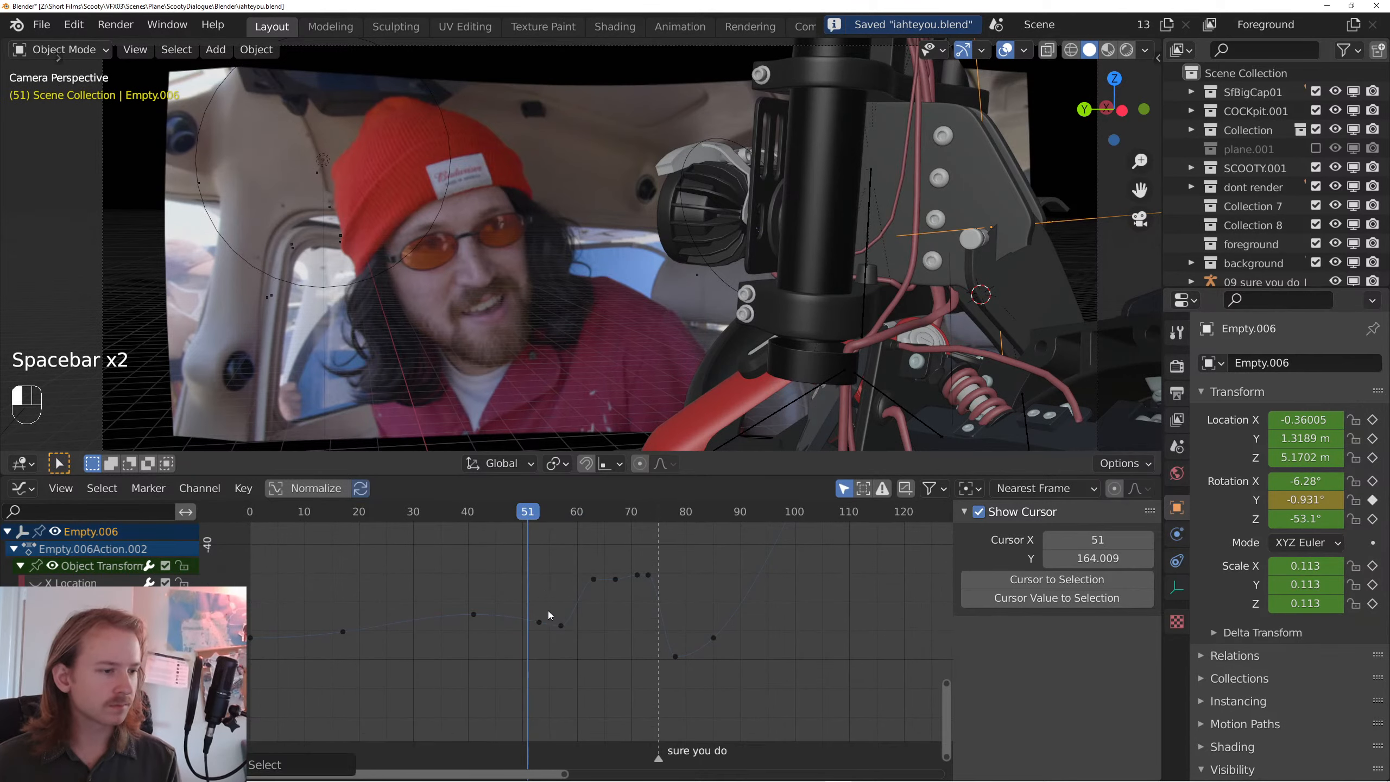
key("x")
left_click(524, 639)
key("g")
- Tilt the handles of the Z rotation keyframe at frame 55 slightly upward, lengthen them, and replay from frame 51
key("r")
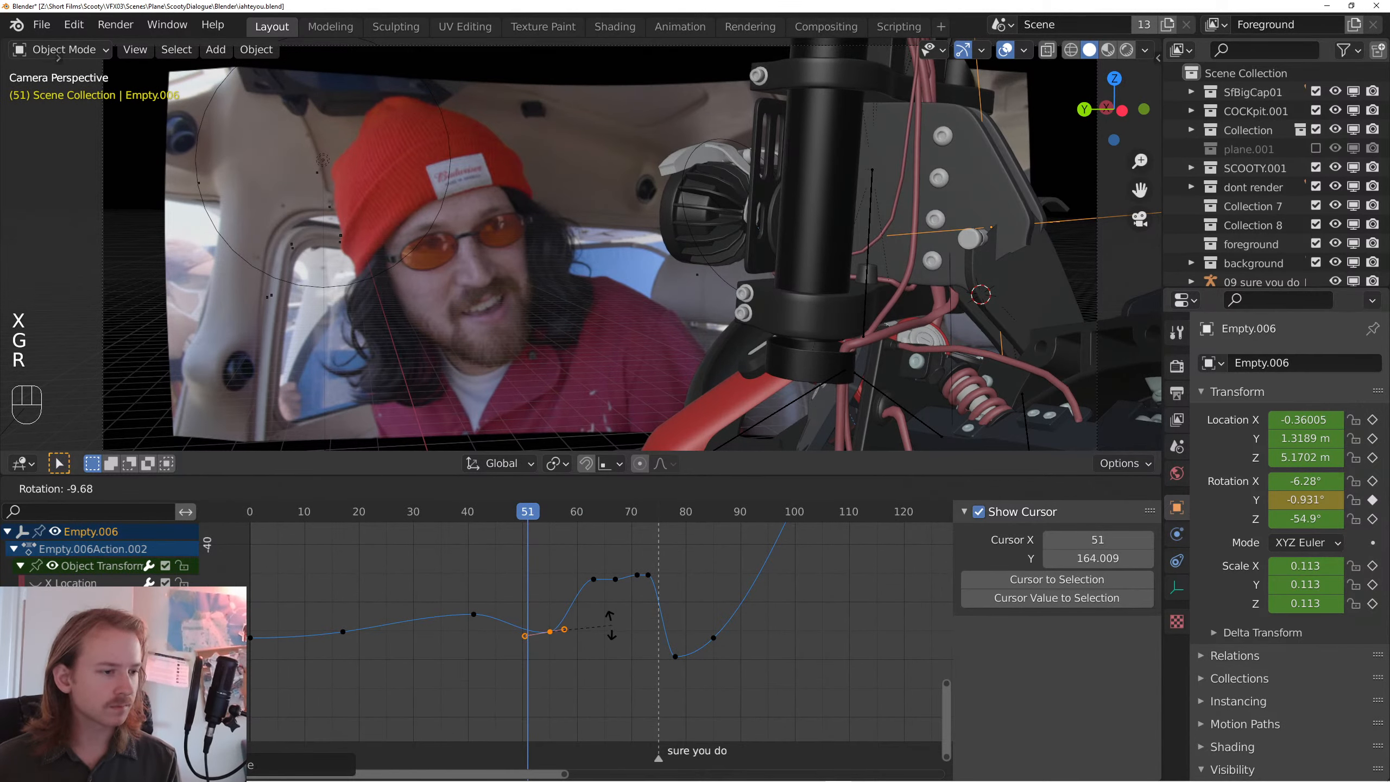
key("r")
key("s")
key("space")
key("space")
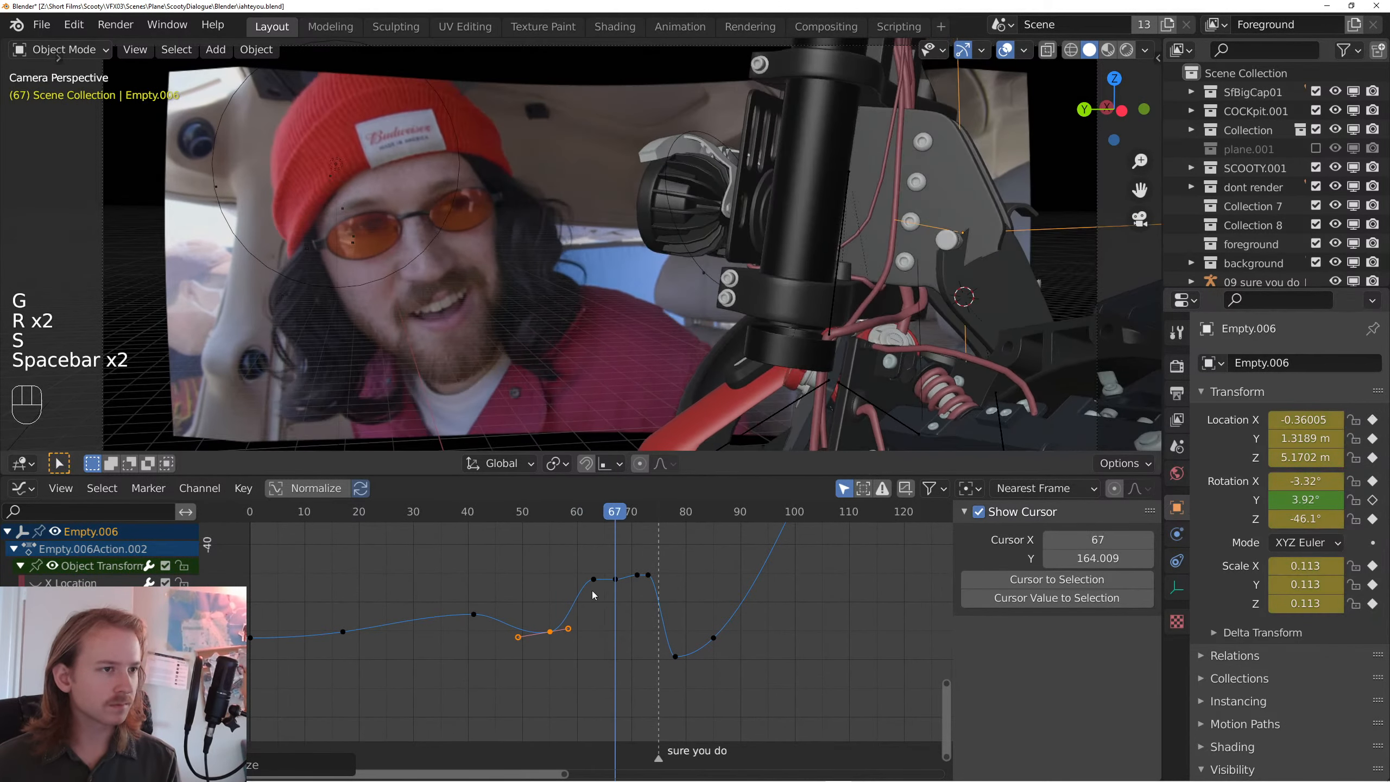
- Lower the Z rotation keyframe at frame 67 slightly, select the one at frame 63, and replay
left_click_drag(594, 595, 581, 632)
left_click(581, 614)
left_click(603, 614)
key("g")
left_click(605, 623)
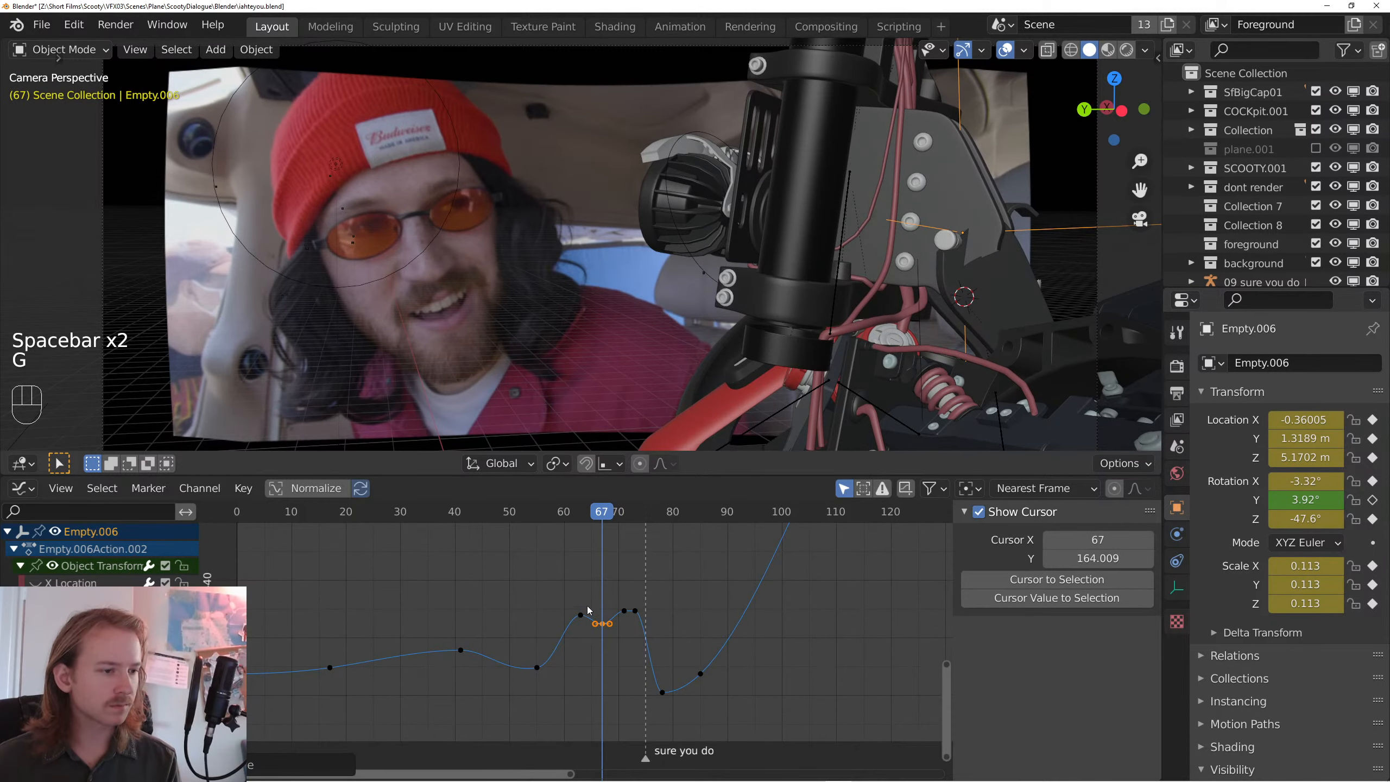
left_click(581, 614)
key("space")
key("space")
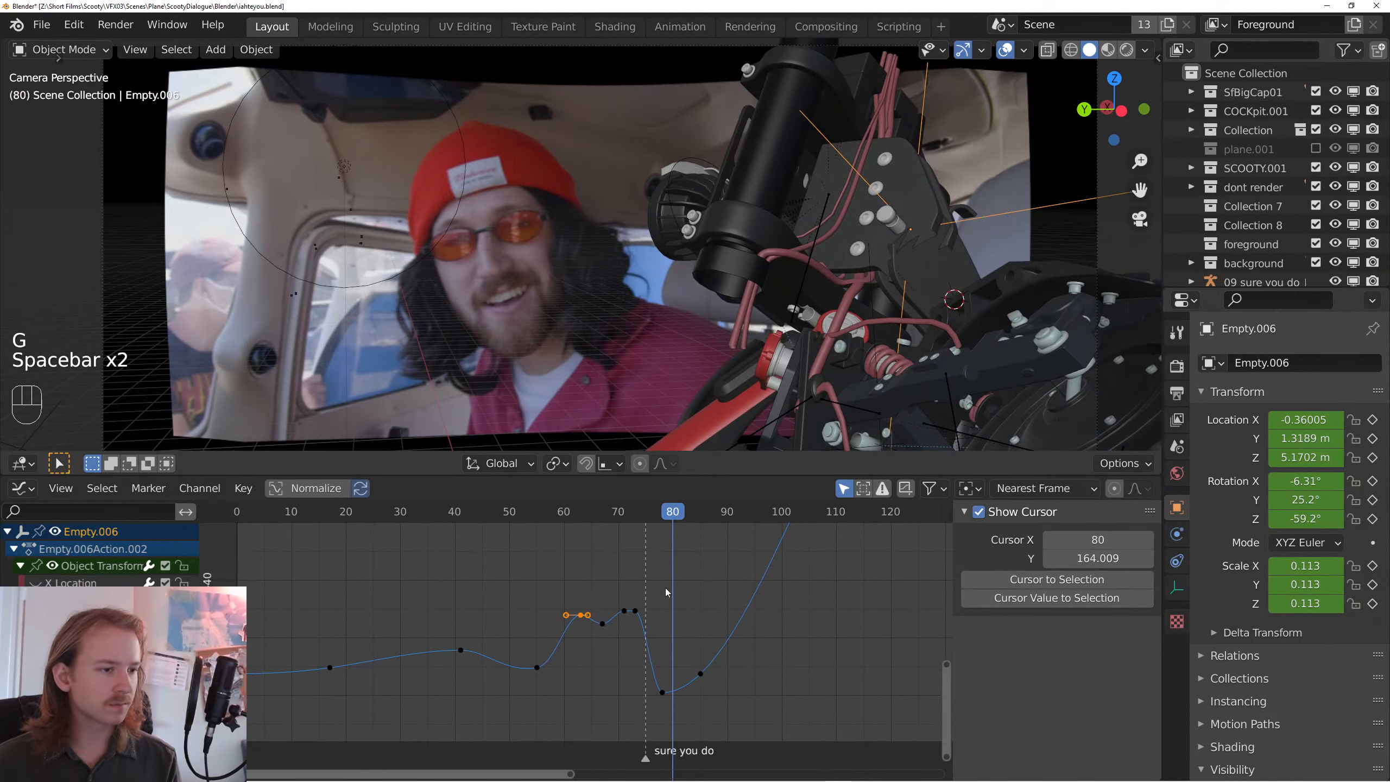
- Delete the Z rotation keyframe near frame 85, just after the curve's low point
left_click_drag(666, 593, 634, 560)
left_click_drag(617, 646, 687, 639)
key("x")
left_click(667, 640)
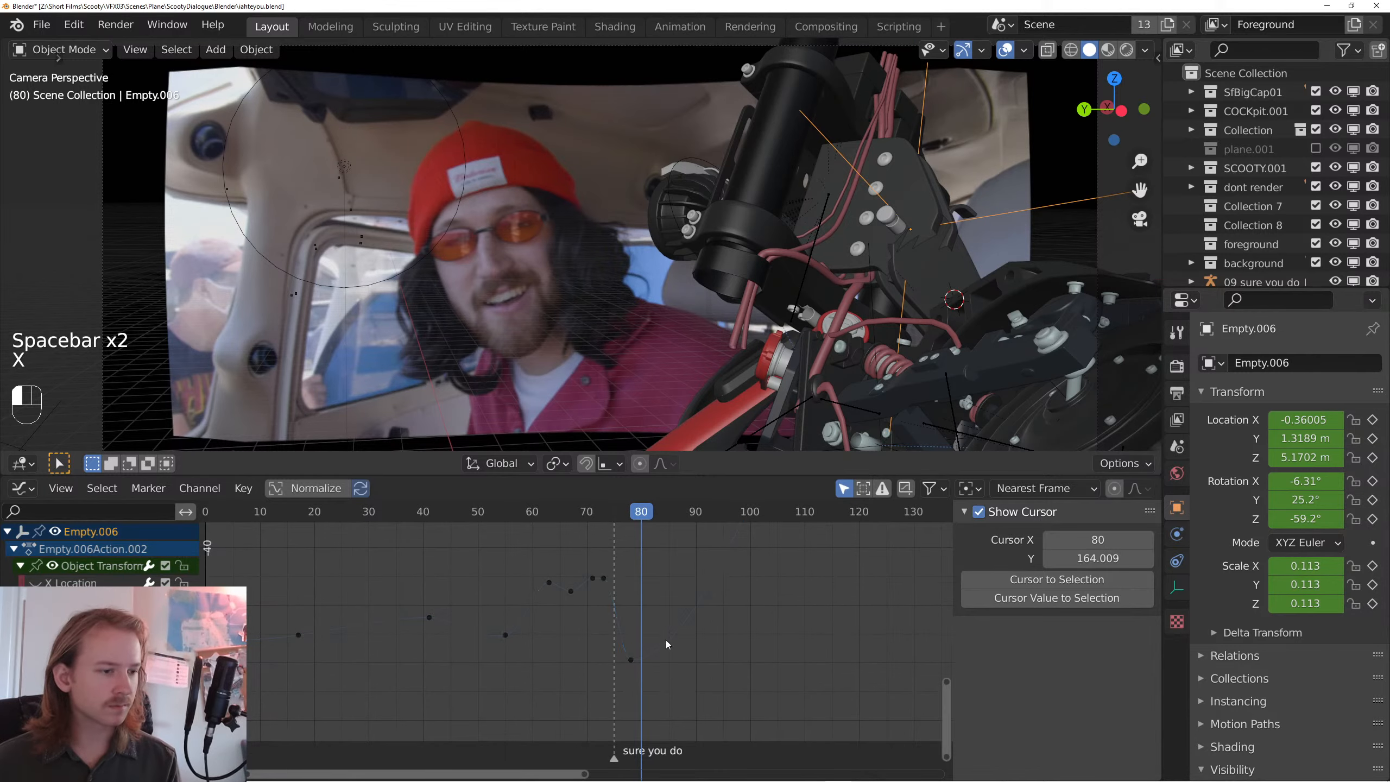
- Move the low Z rotation keyframe at frame 78 to about frame 83, lengthen its handles, tilt them slightly downward, and replay from frame 73
mouse_move(613, 676)
left_mouse_down()
mouse_move(684, 617)
mouse_move(621, 688)
left_mouse_up()
key("g")
left_click(680, 634)
left_click(632, 659)
key("s")
left_click(660, 639)
key("g")
left_click(638, 689)
key("r")
left_click(634, 682)
left_click(602, 516)
key("space")
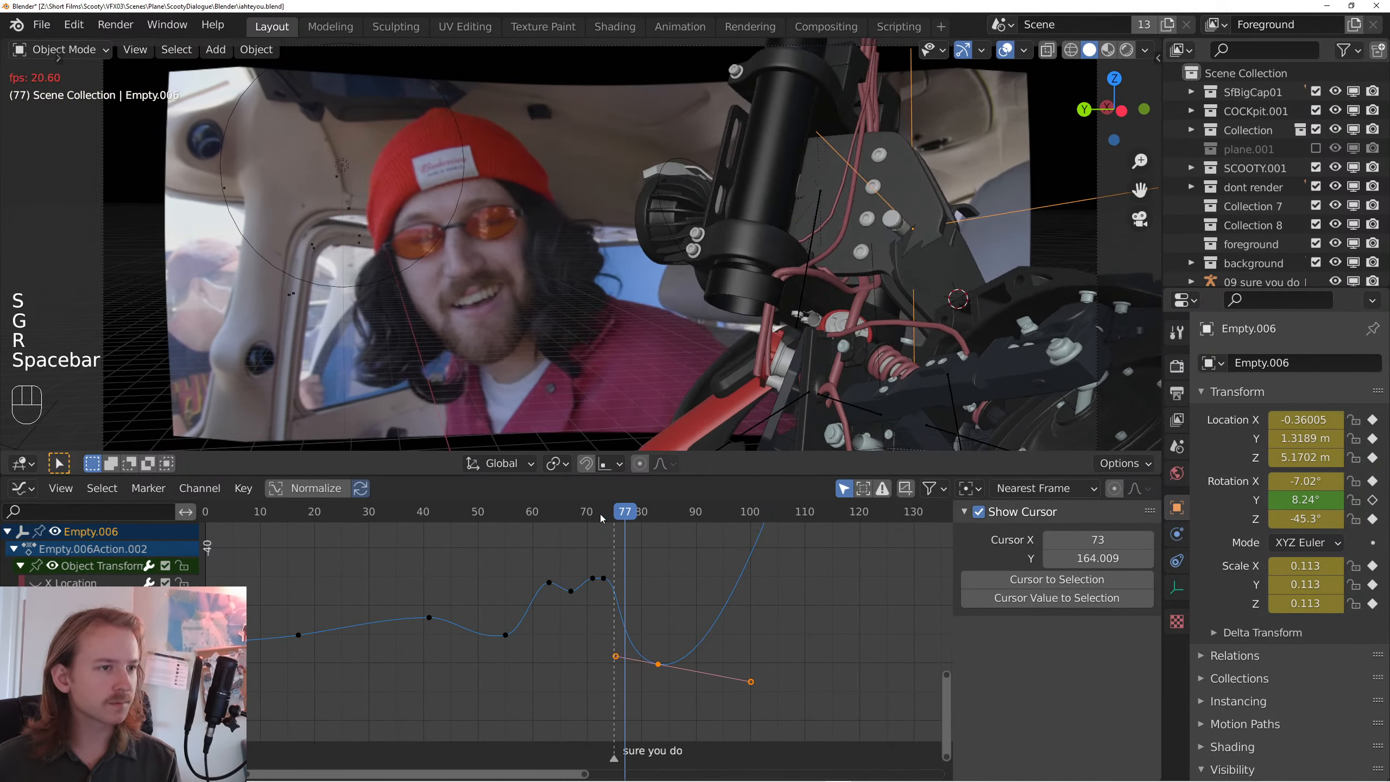
left_click(570, 515)
key("space")
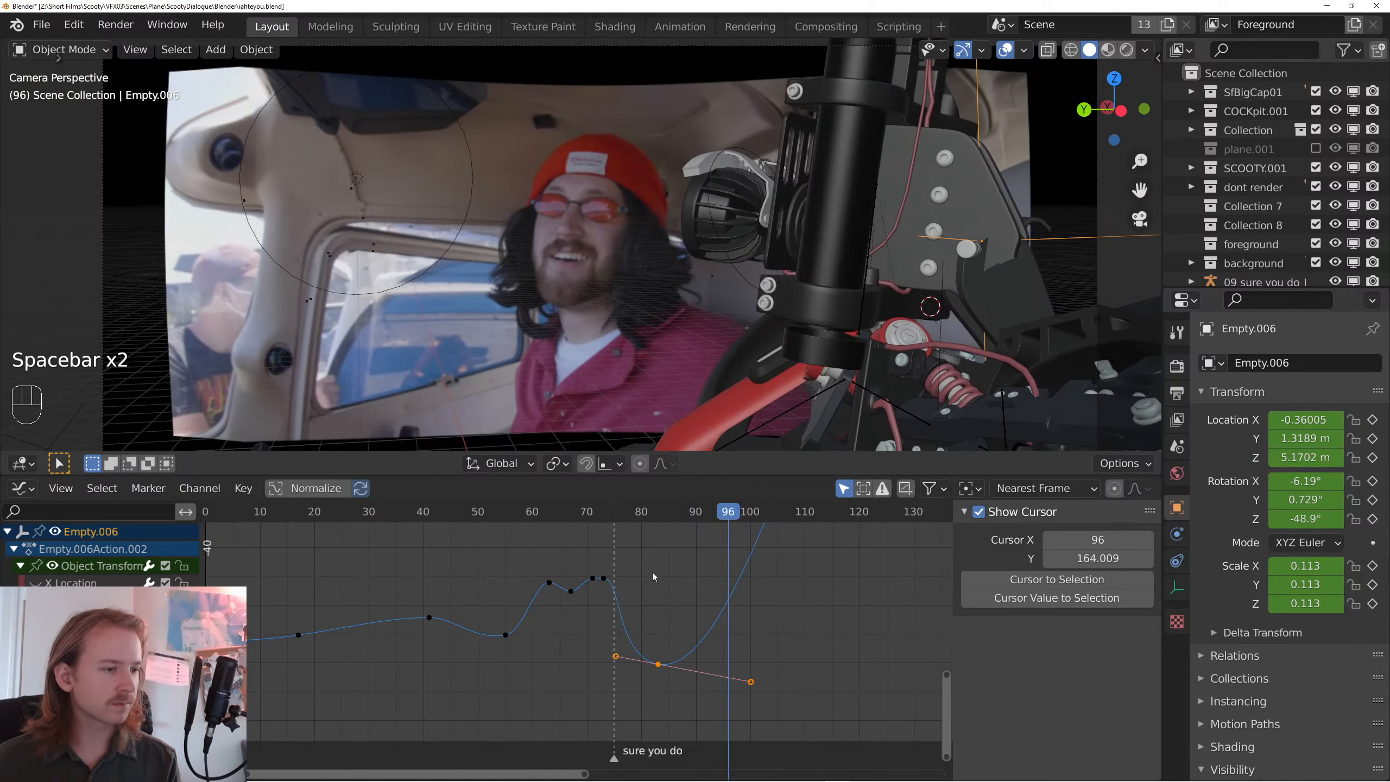
- Shift the low Z rotation keyframe to about frame 82 and replay from frame 72
key("g")
left_click(643, 573)
left_click(591, 524)
left_click(596, 516)
key("space")
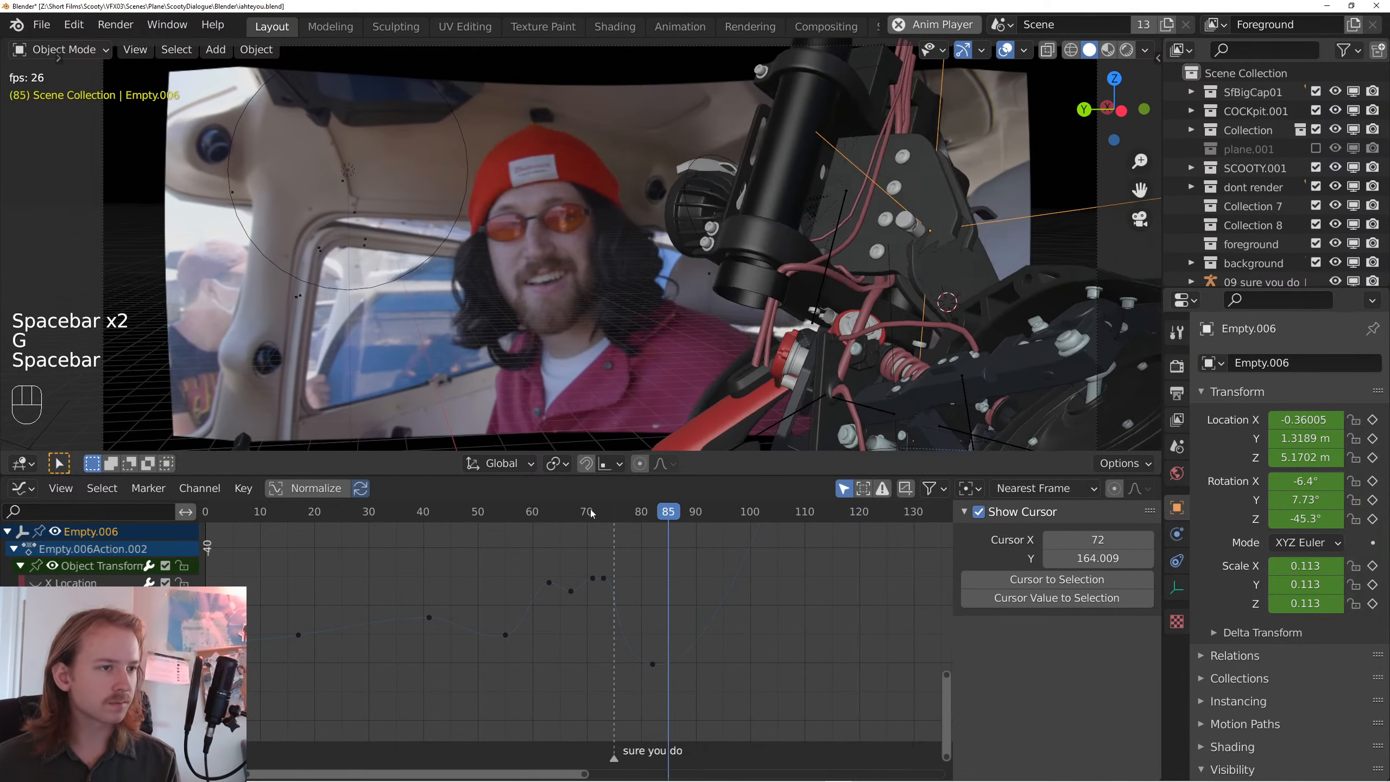
key("space")
- Shorten the handles of the low Z rotation keyframe and move it to frame 80
left_click(654, 667)
key("s")
key("g")
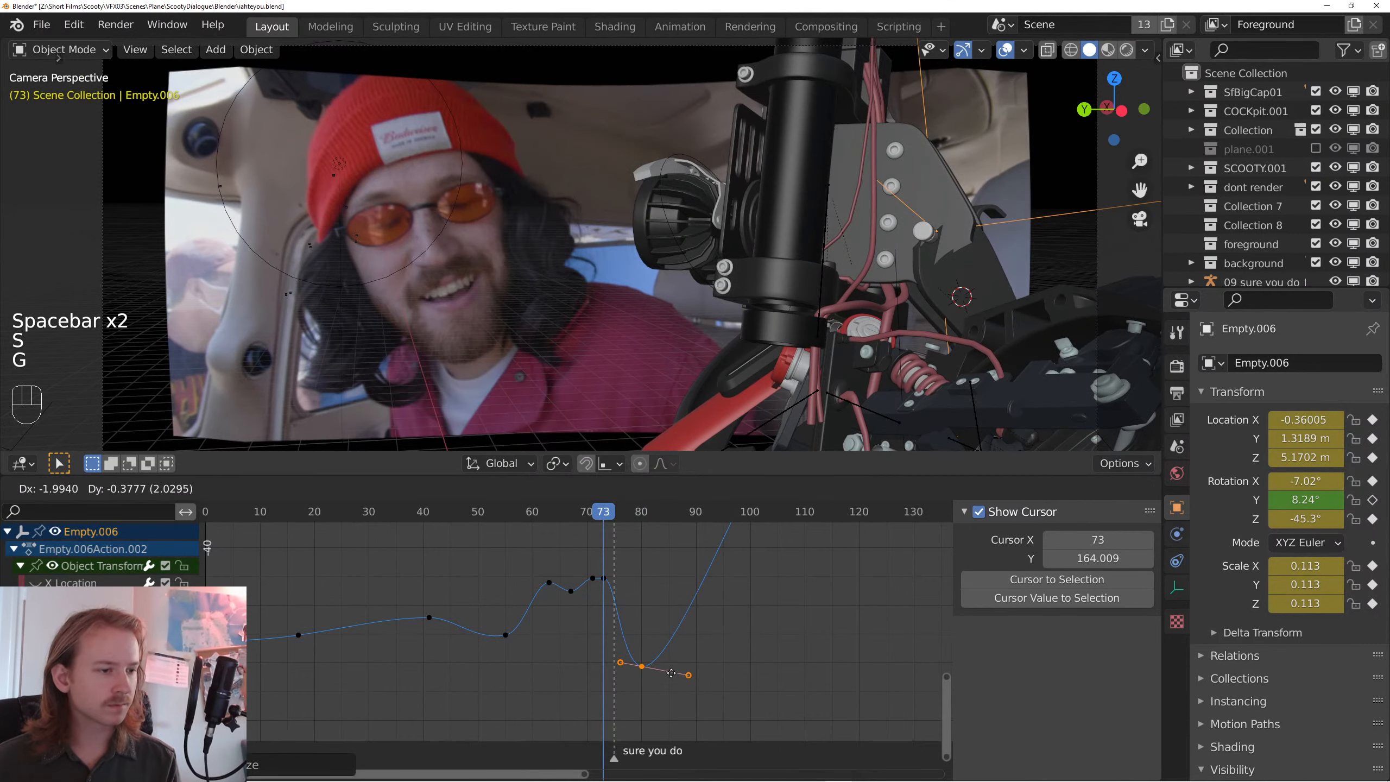
left_click(671, 673)
- Duplicate the low Z rotation keyframe to a higher point at about frame 90, and level the handles of the original at frame 80
key("shift+d")
left_click(726, 619)
left_click_drag(614, 656, 687, 678)
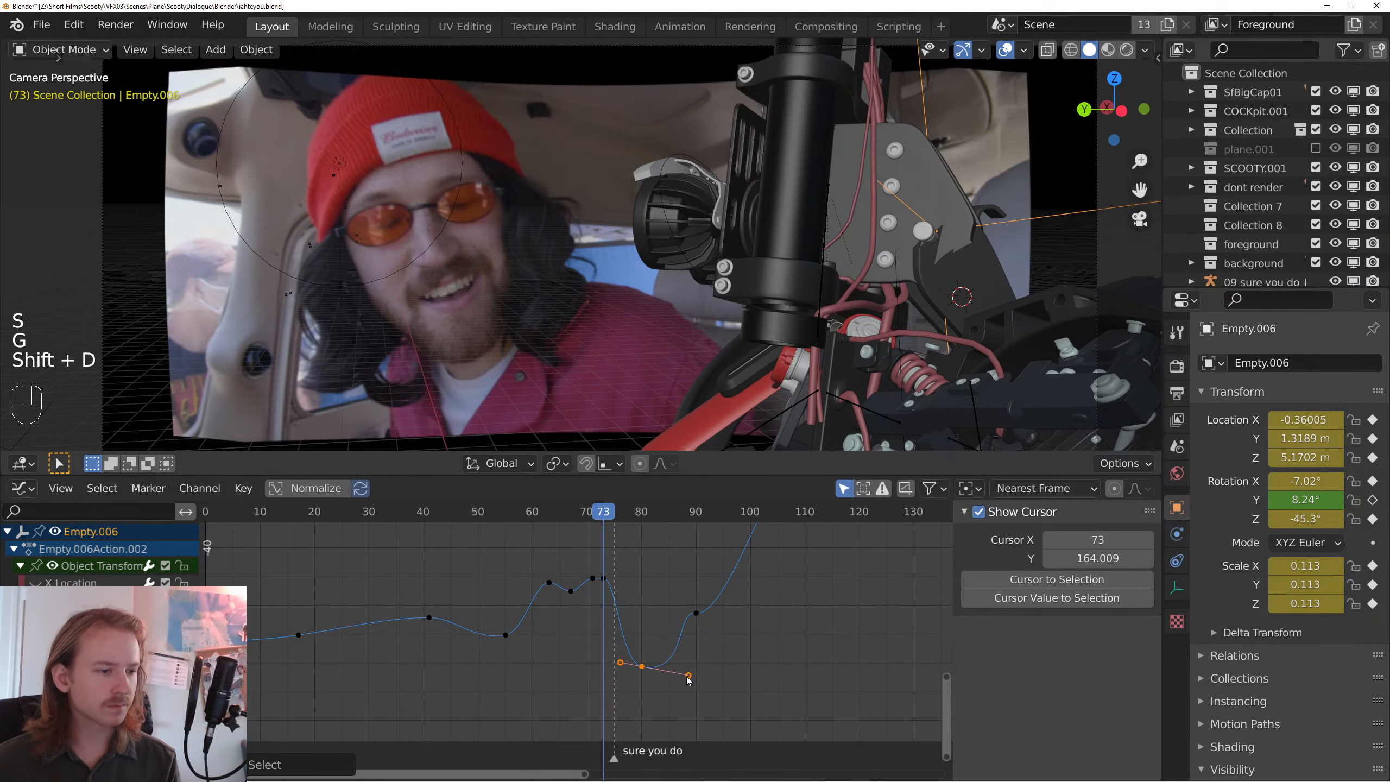
key("r")
key("s")
- Replay the head turn between about frames 53 and 91 to check its timing against the footage
key("space")
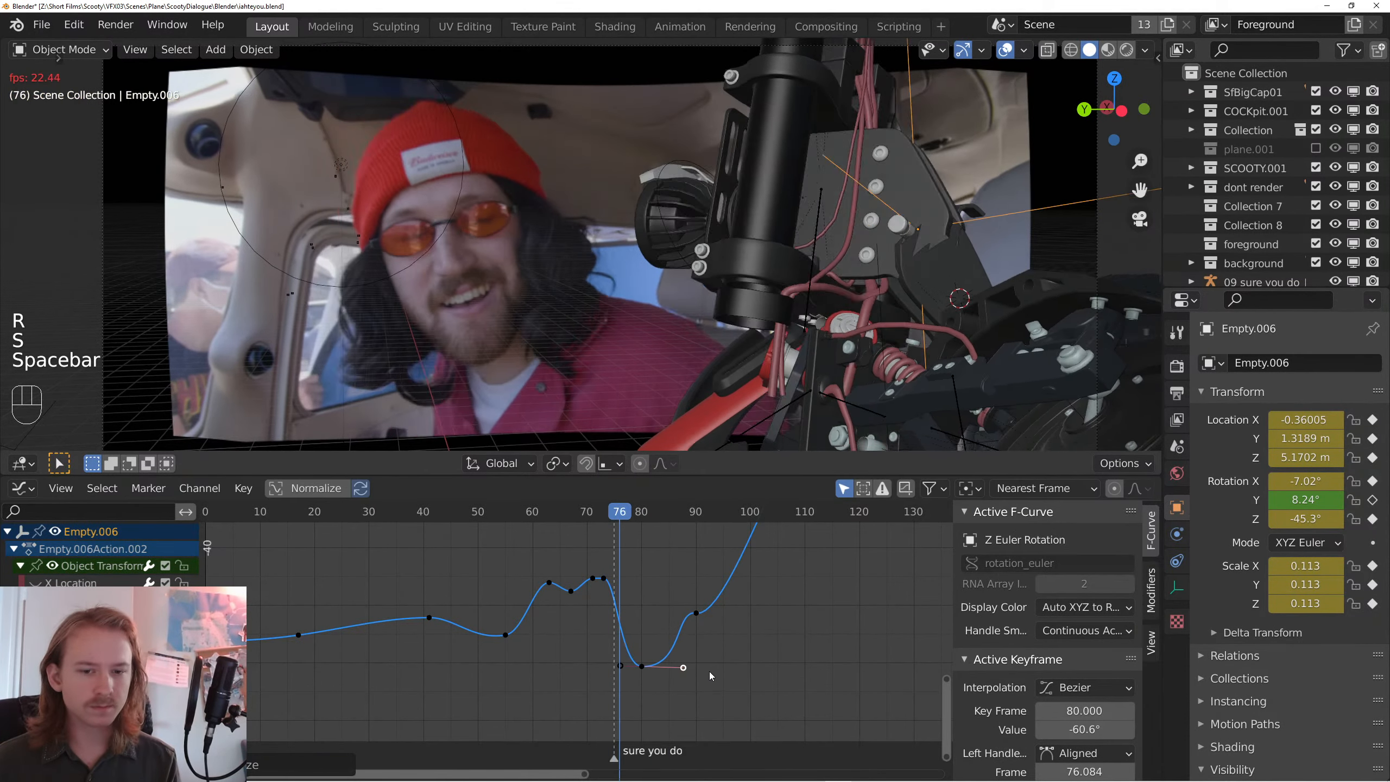
key("space")
key("space")
key("space")
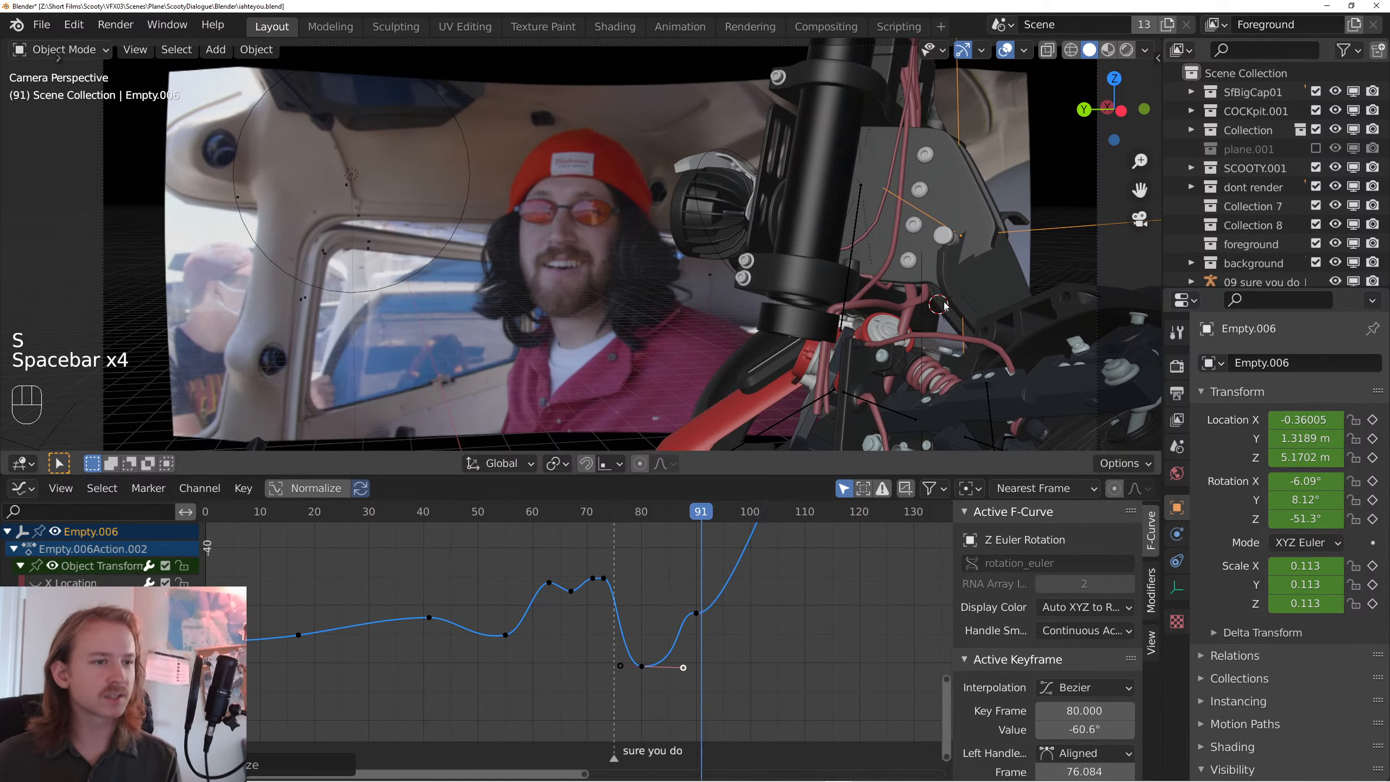
key("space")
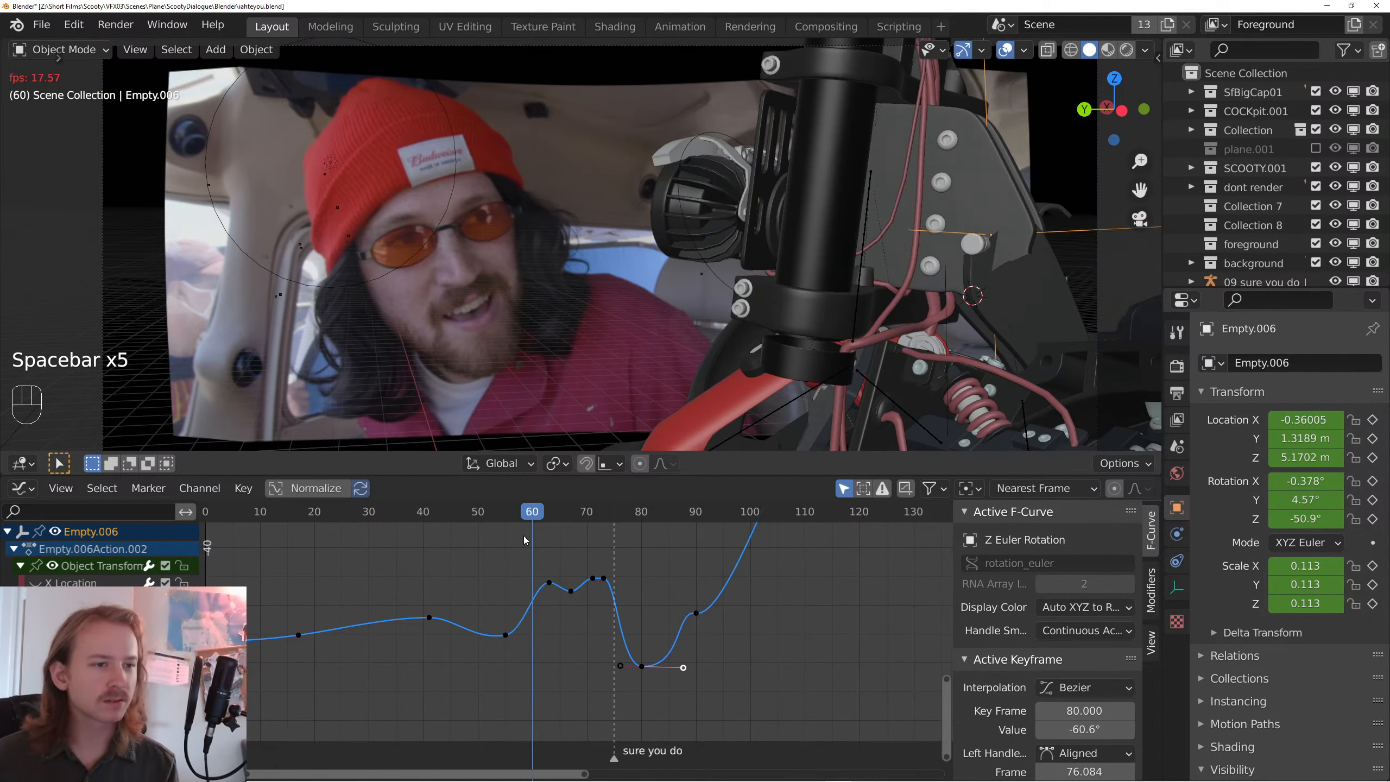
key("space")
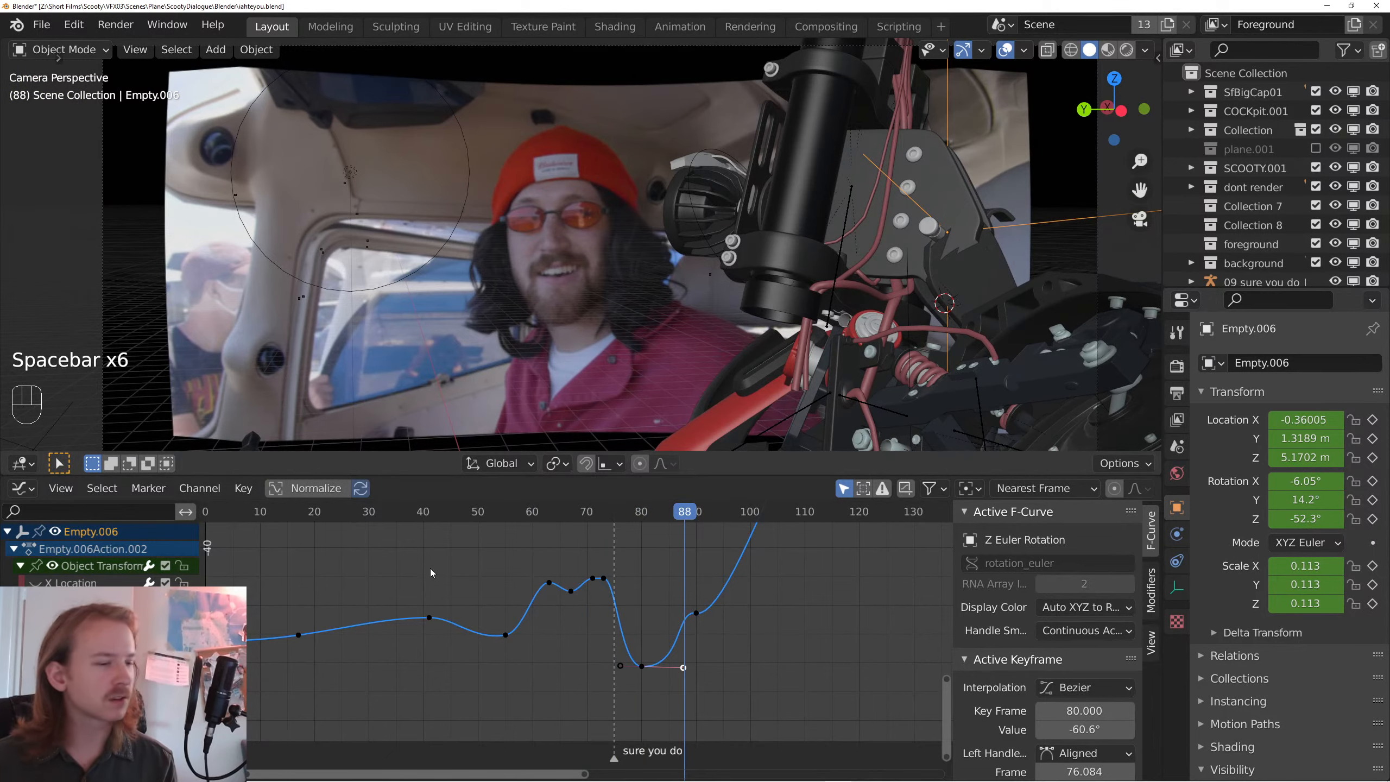
left_click(493, 502)
key("space")
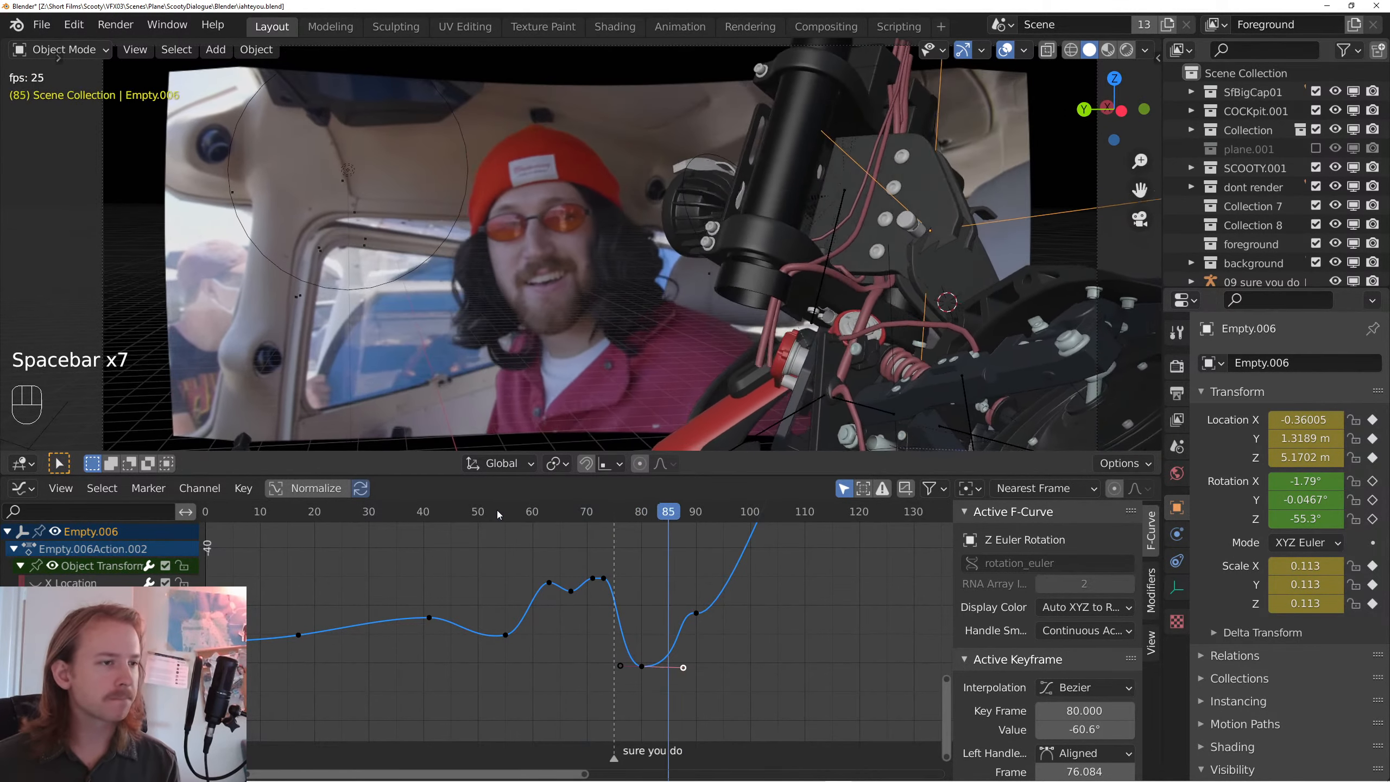
key("space")
left_click(600, 509)
key("space")
key("space")
- Move the Z rotation keyframes at frames 80 and 90 to frames 79 and 87, and shorten the handles at frame 79
left_click_drag(668, 650, 612, 687)
key("s")
left_click(671, 666)
key("g")
left_click(664, 667)
key("g")
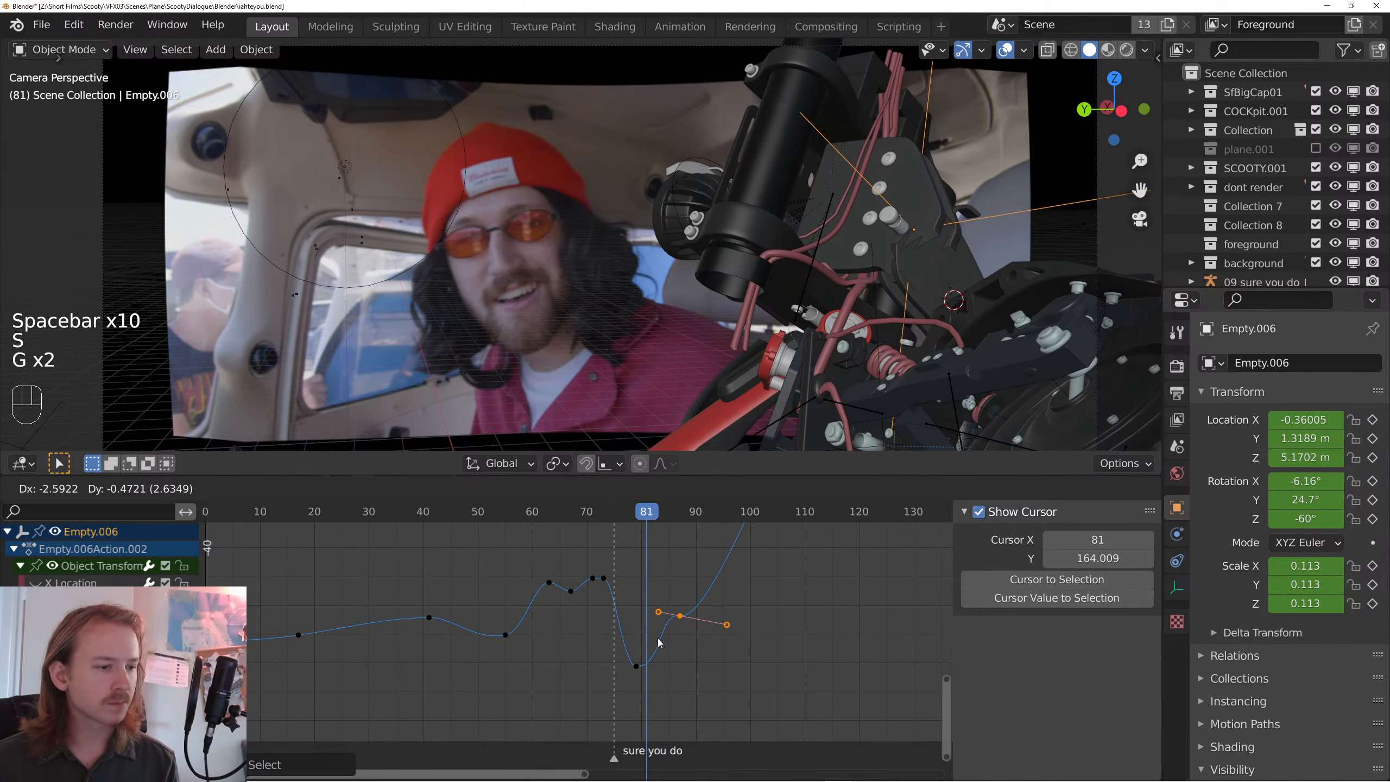
left_click(663, 672)
key("s")
key("s")
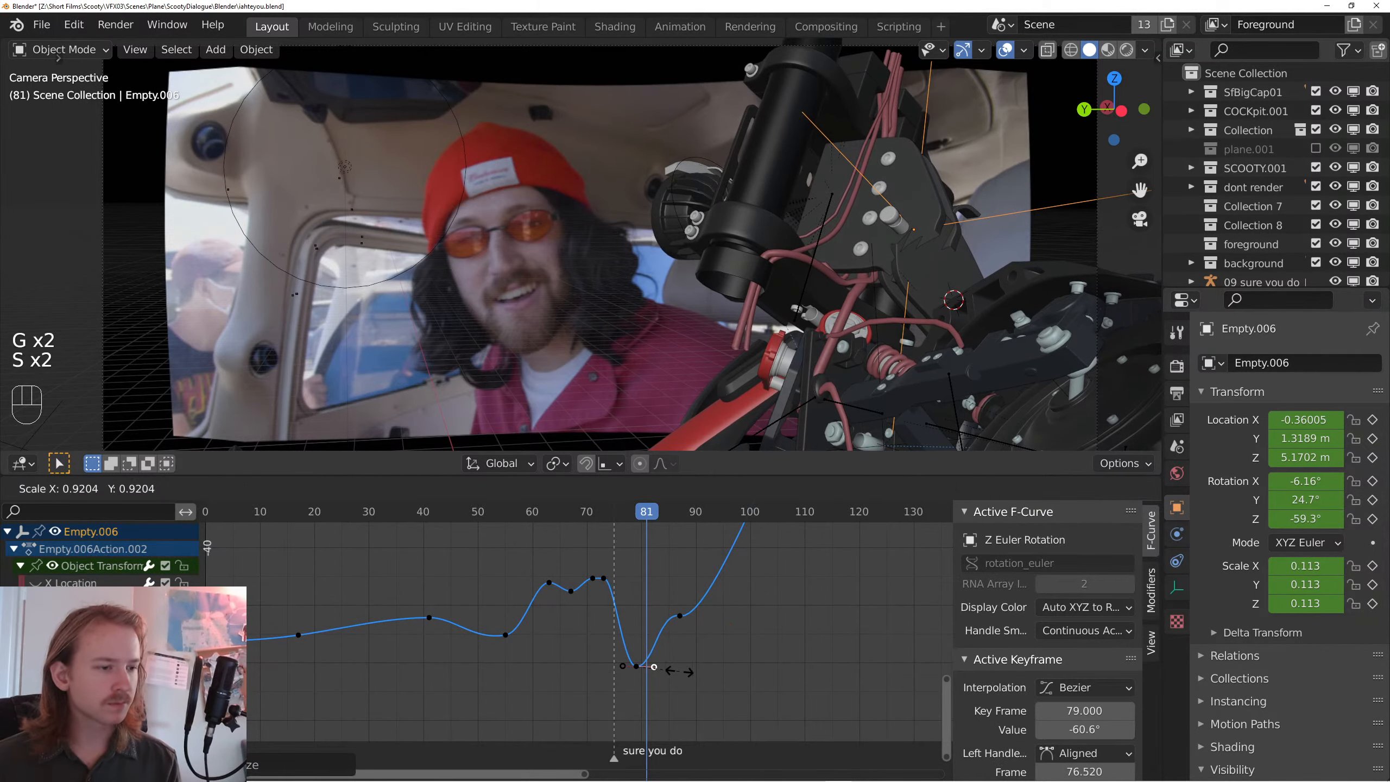
- Replay the motion repeatedly from about frame 73 to examine the quick Z rotation dip
key("space")
key("space")
key("space")
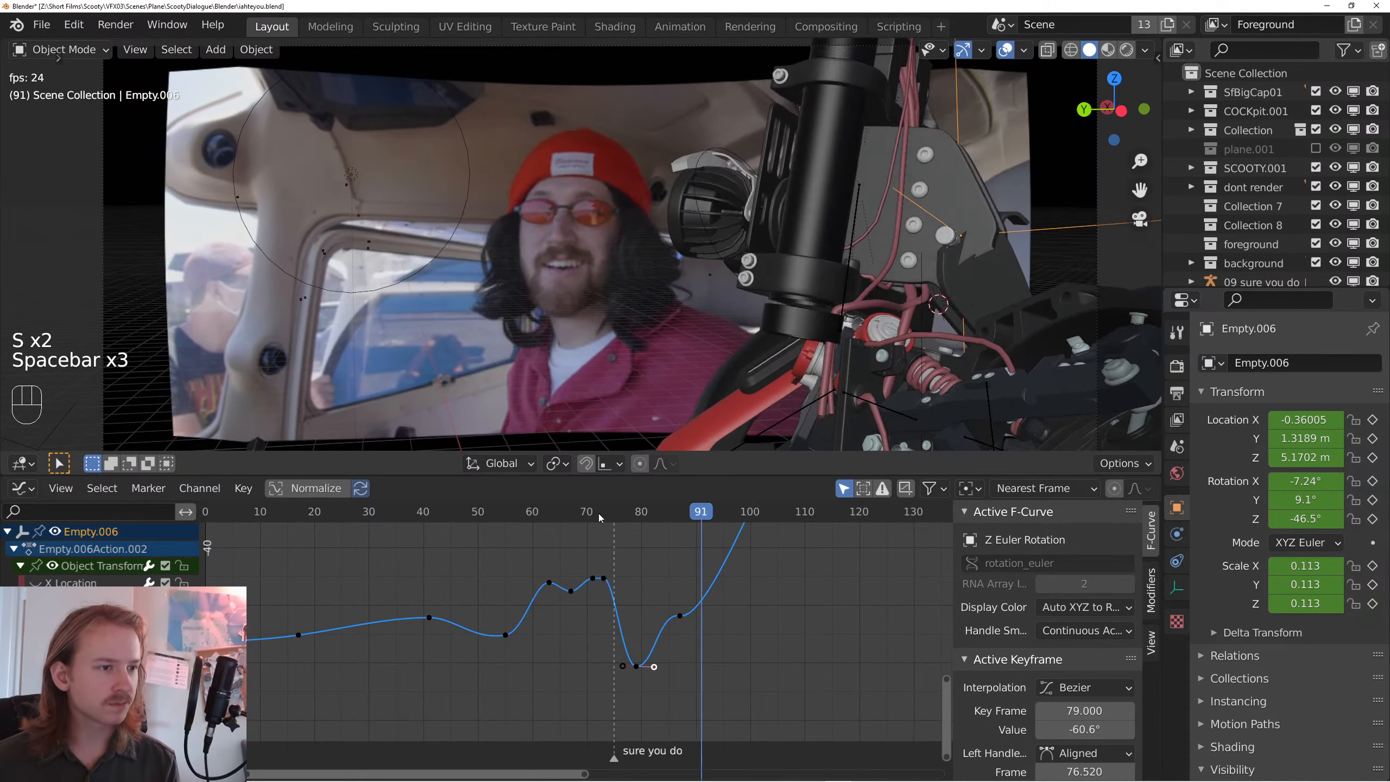
key("space")
key("space")
key("space")
key("space")
key("space")
key("space")
key("space")
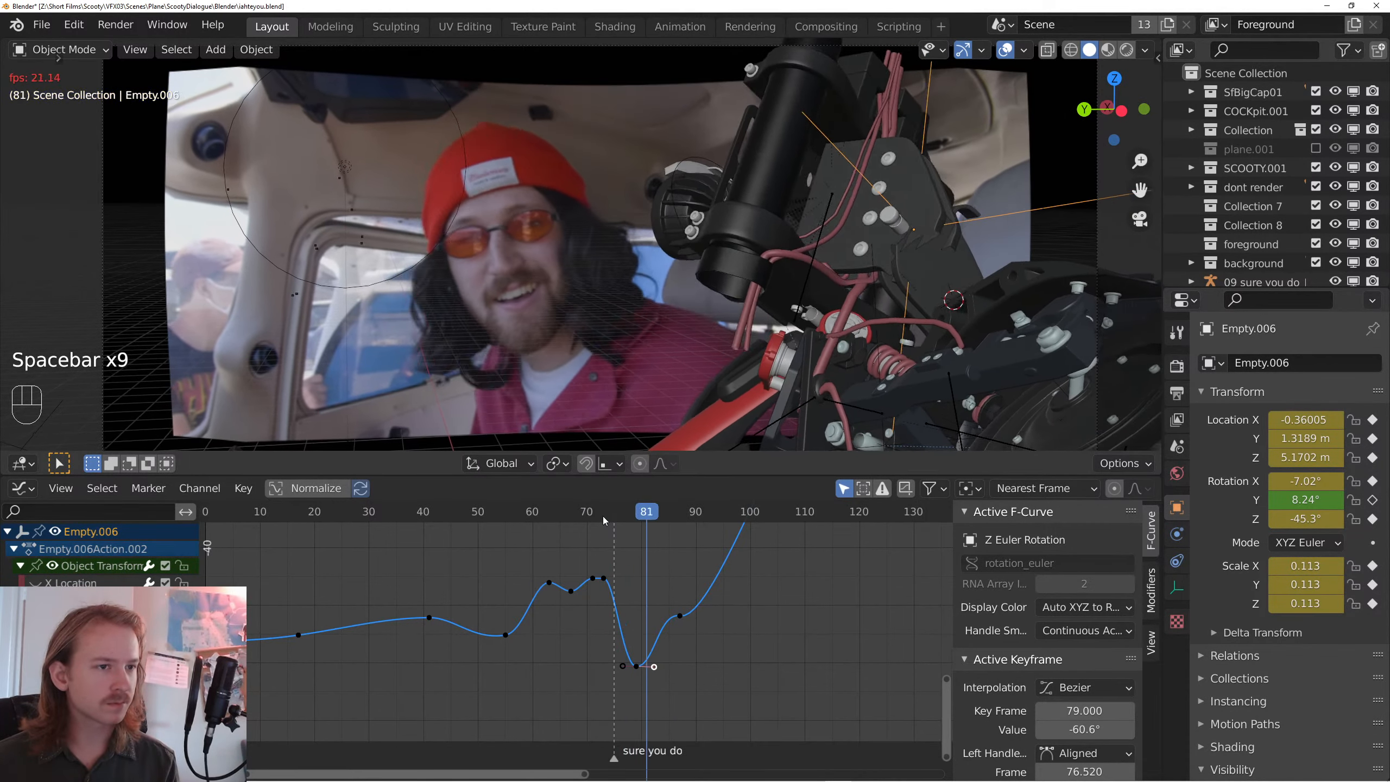
- Try raising the low Z rotation keyframe at frame 79, replay the motion, and undo the change
left_click_drag(652, 641, 622, 669)
key("g")
key("space")
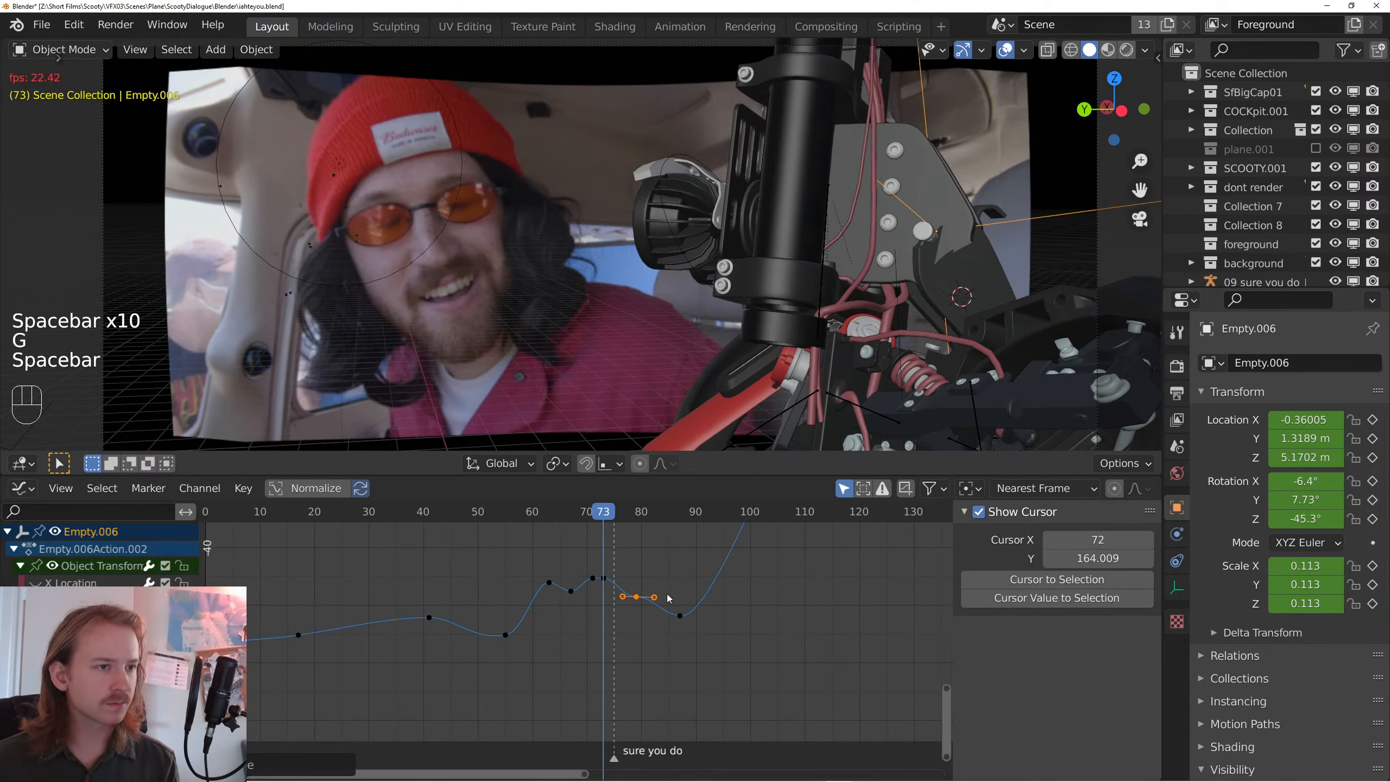
key("space")
key("ctrl+z")
- Switch to the empty's Y rotation curve, move its peak keyframe to about frame 82, and replay from frame 73
left_click(82, 651)
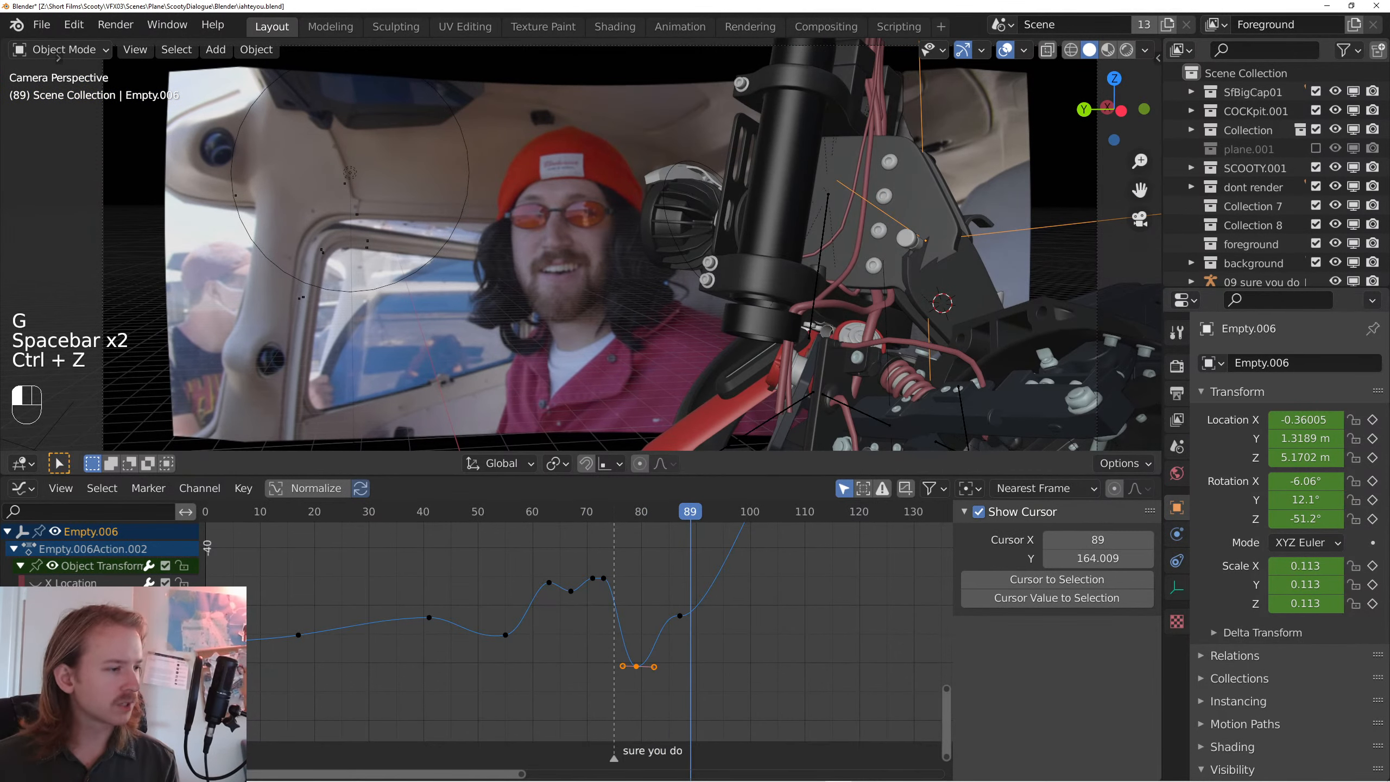
scroll(647, 597, "down", 12)
left_click_drag(647, 597, 562, 665)
scroll(599, 621, "up", 8)
left_click_drag(611, 569, 579, 622)
key("g")
left_click(595, 627)
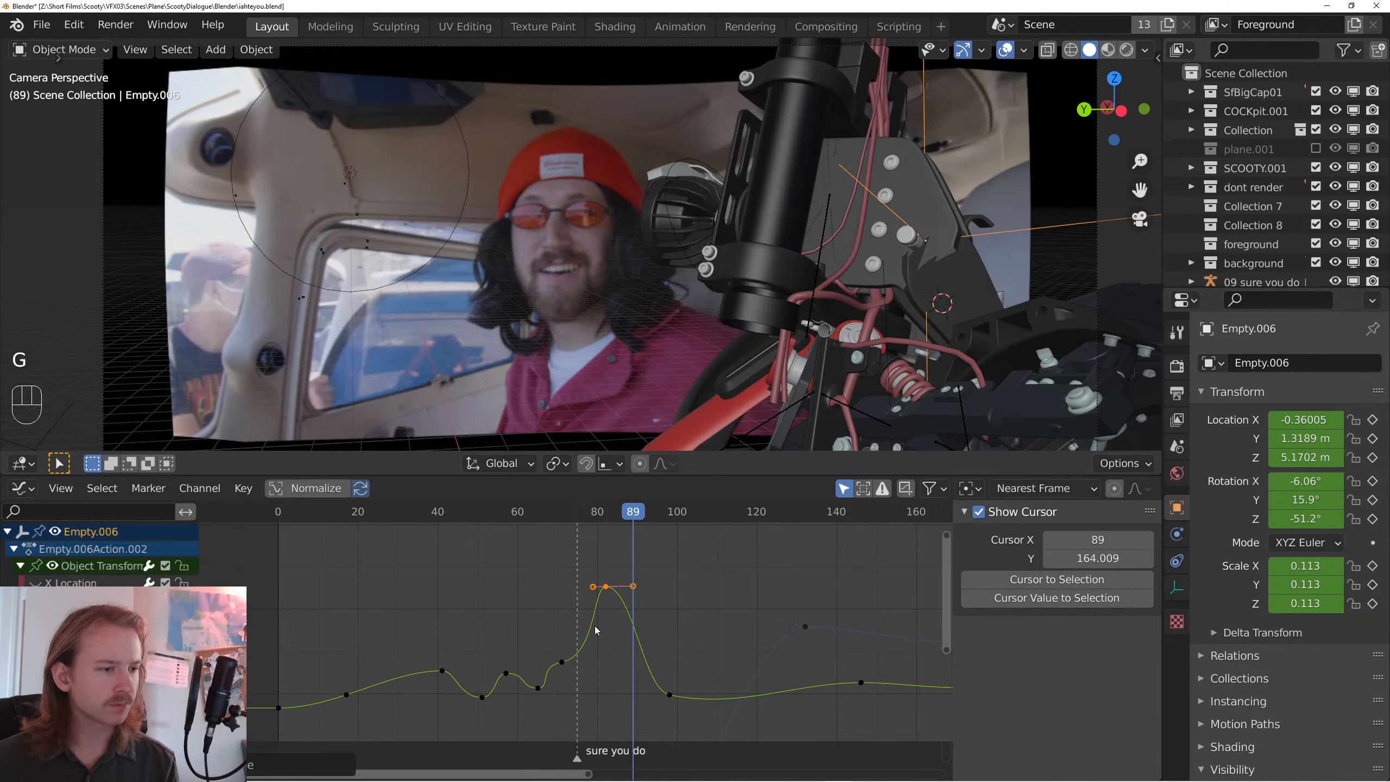
left_click(569, 509)
key("space")
key("space")
key("space")
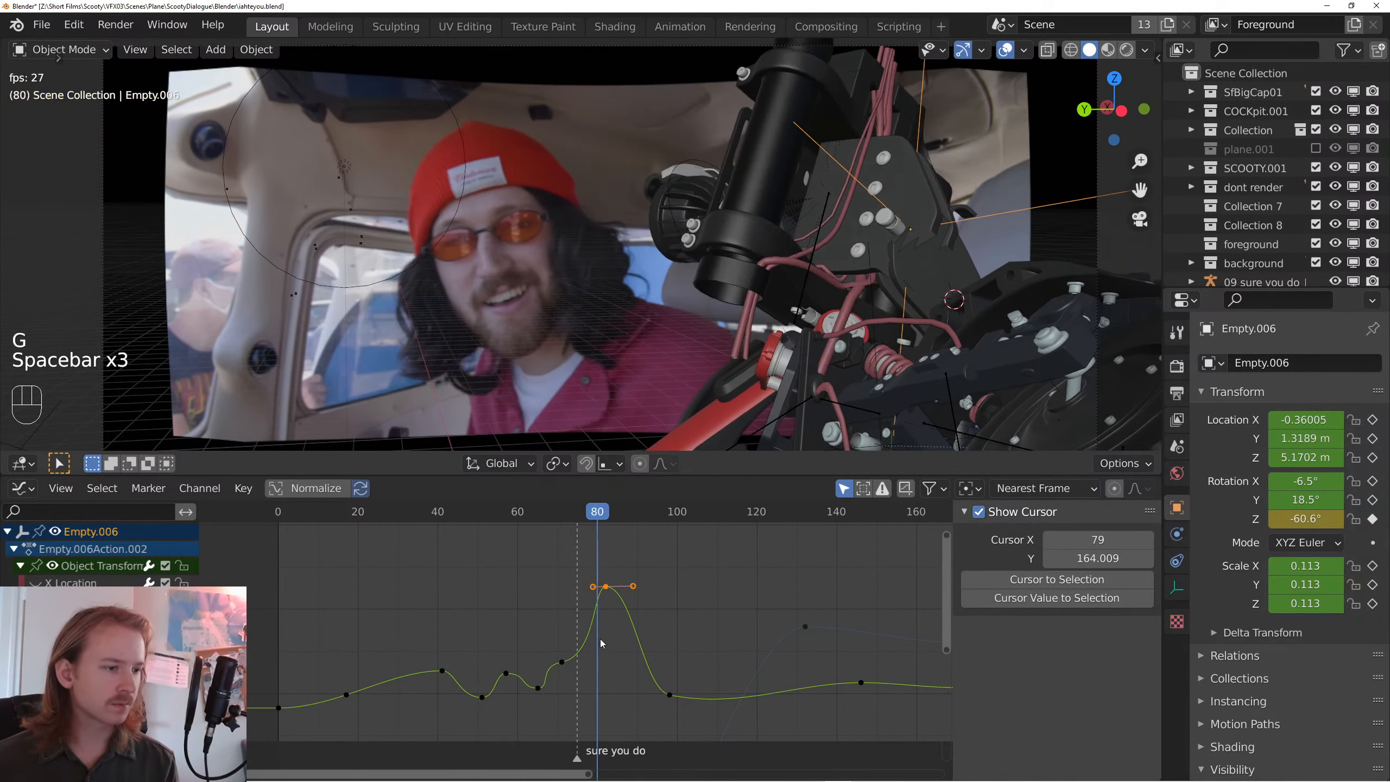
key("space")
- Tilt the handles of the Y rotation keyframe at frame 71 upward along the rise and rescale them
left_click(562, 663)
key("r")
left_click(619, 647)
key("s")
left_click(598, 635)
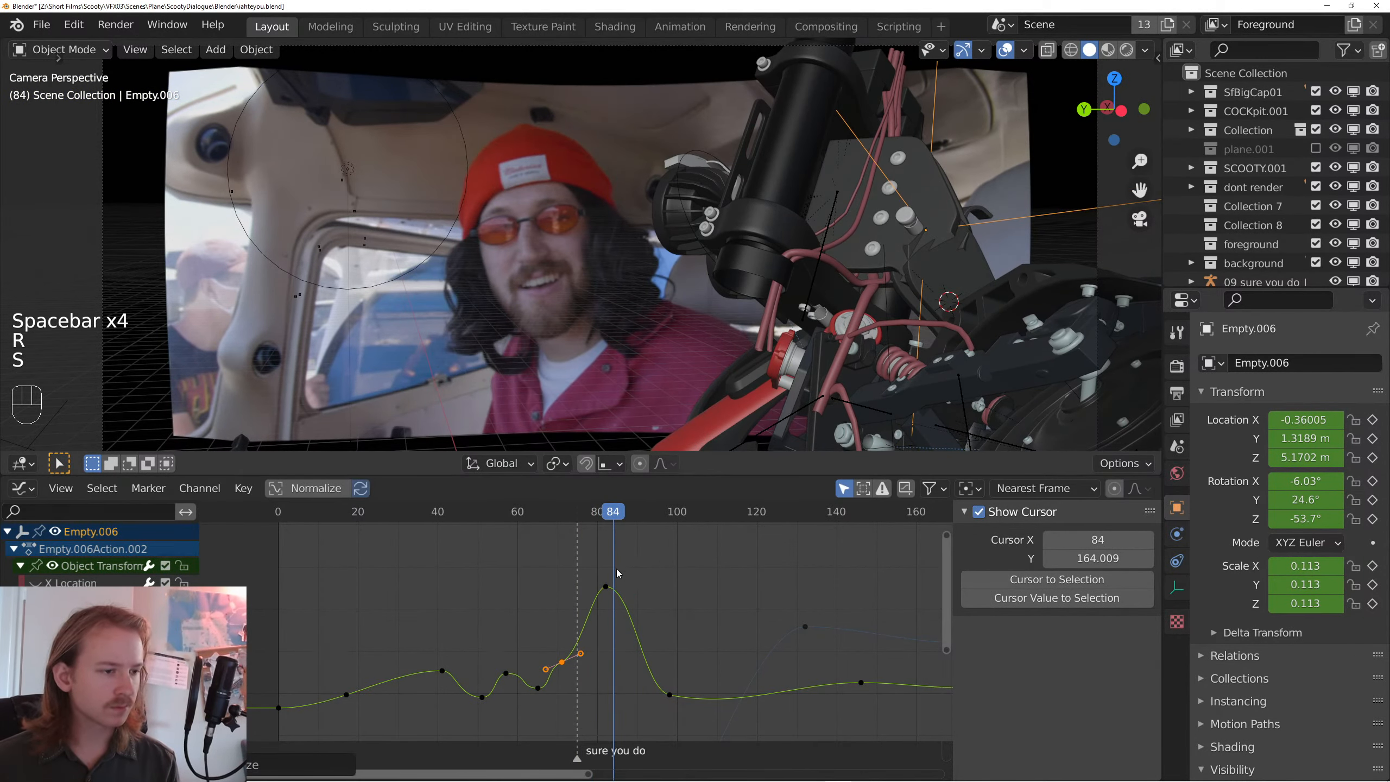
- Move the Y rotation peak keyframe slightly lower to about frame 79 and replay from frame 70
left_click_drag(617, 570, 587, 604)
key("g")
left_click(574, 610)
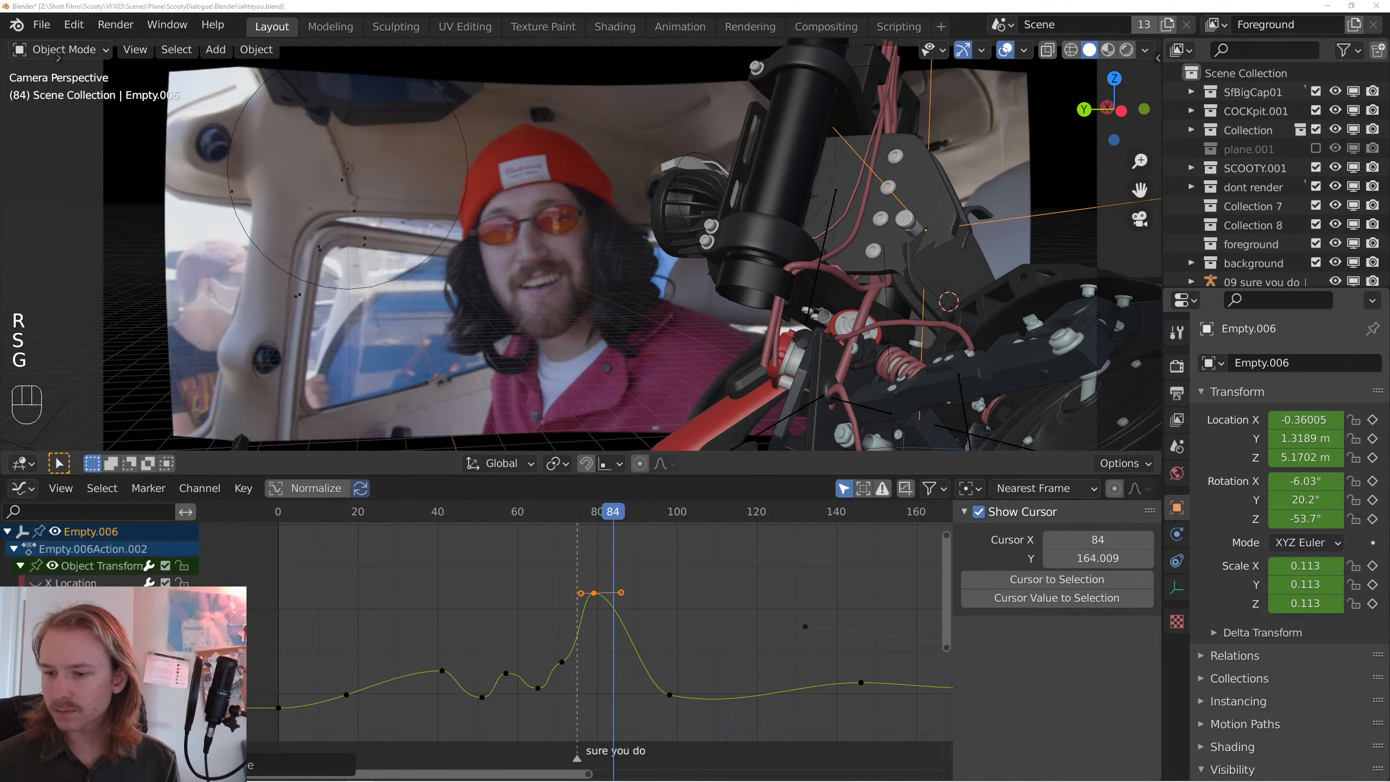
key("space")
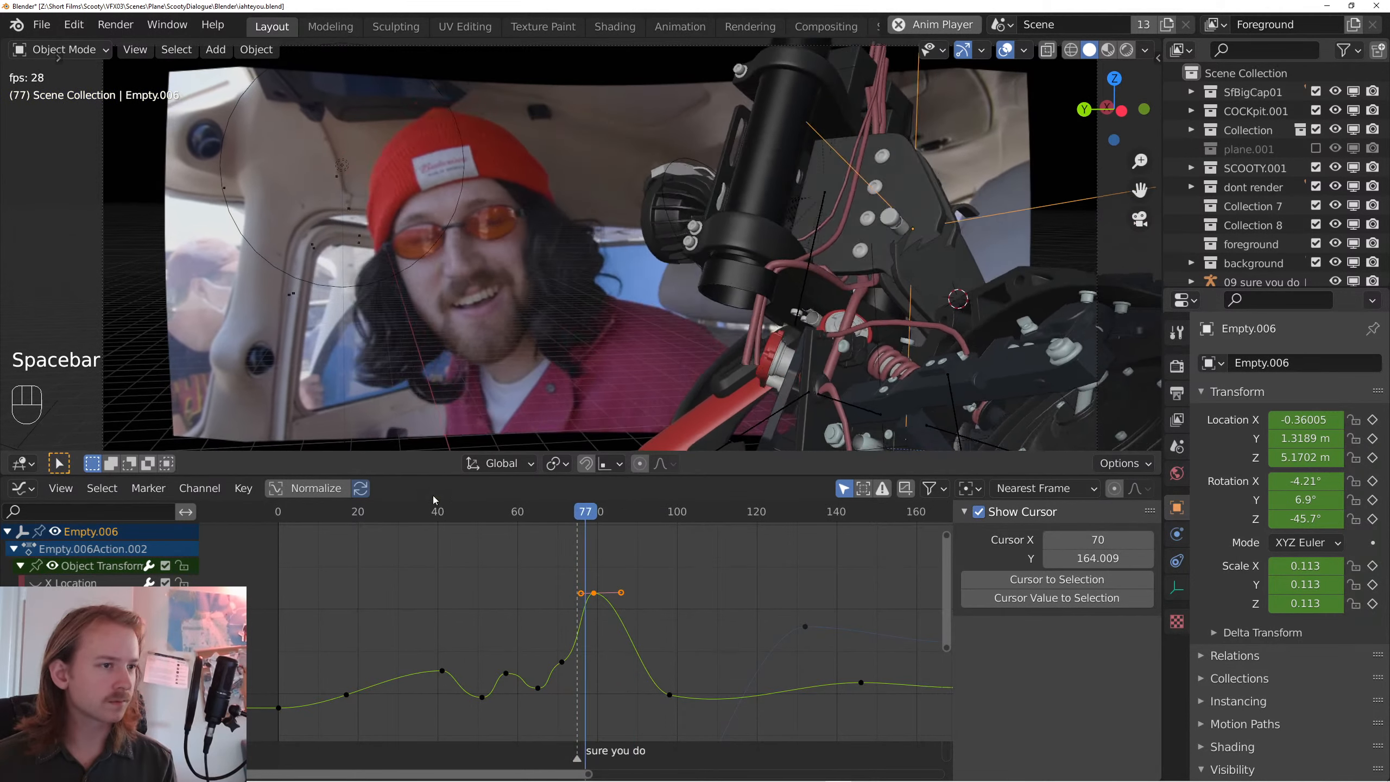
key("space")
- Select the Z rotation keyframes between frames 63 and 87, frame them in the Graph Editor, and save the file
scroll(531, 657, "down", 7)
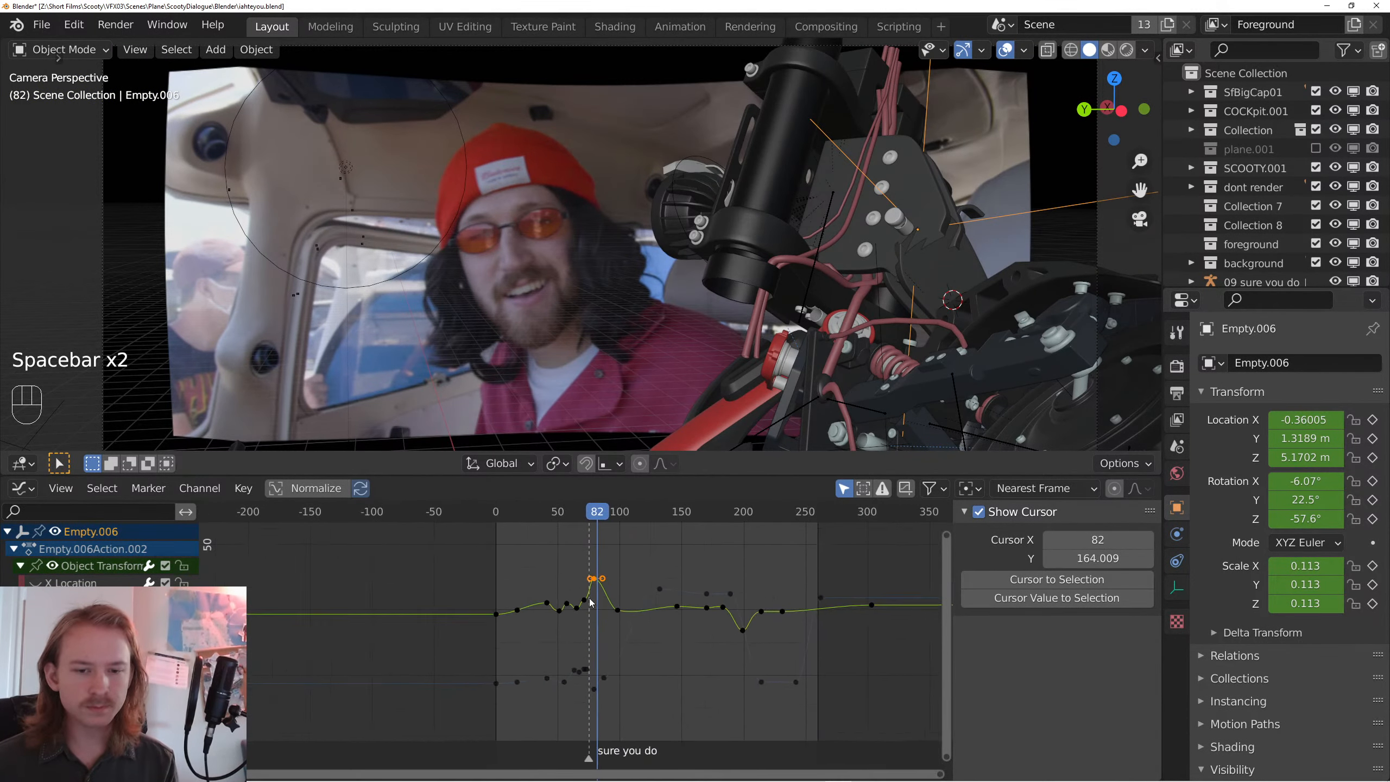
left_click_drag(622, 662, 574, 600)
key("KP_Decimal")
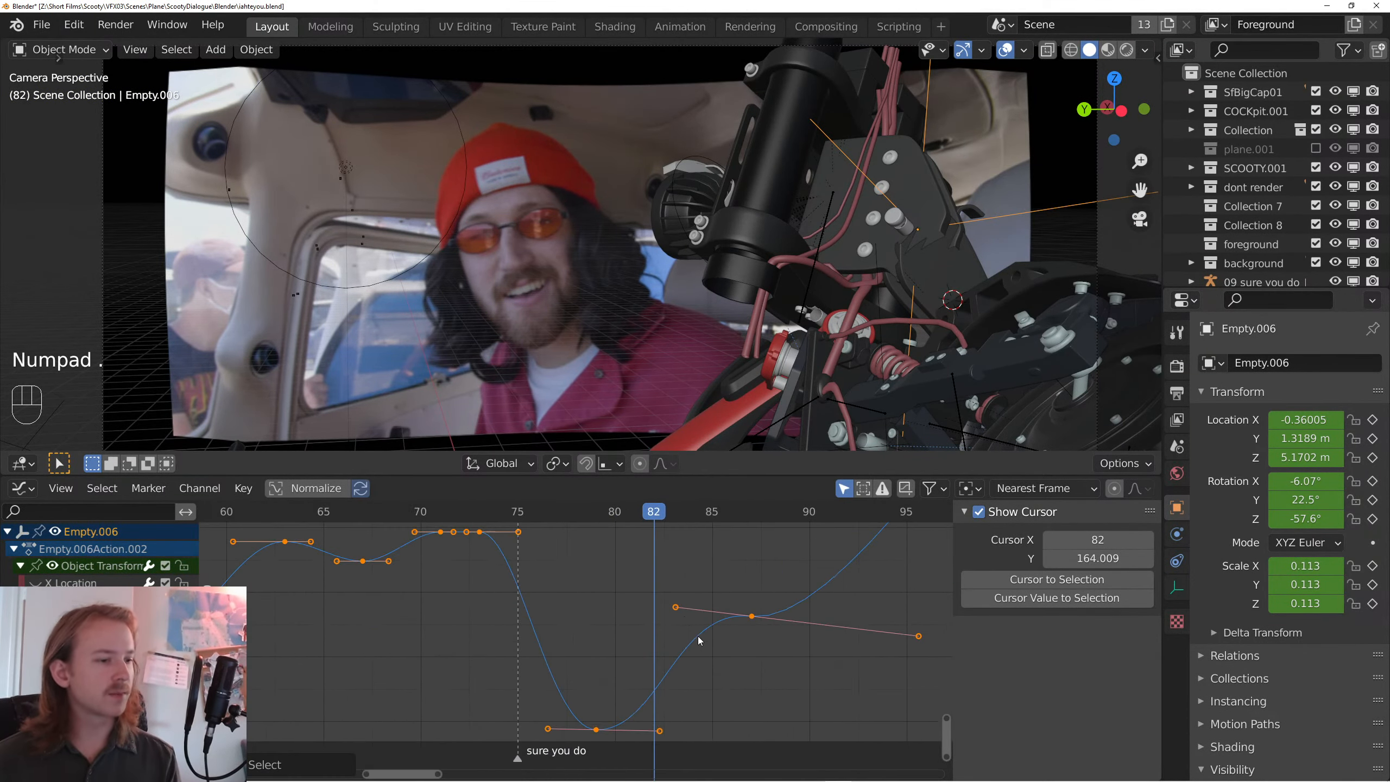
left_click(685, 618)
scroll(684, 617, "down", 10)
key("ctrl+s")
scroll(595, 587, "up", 7)
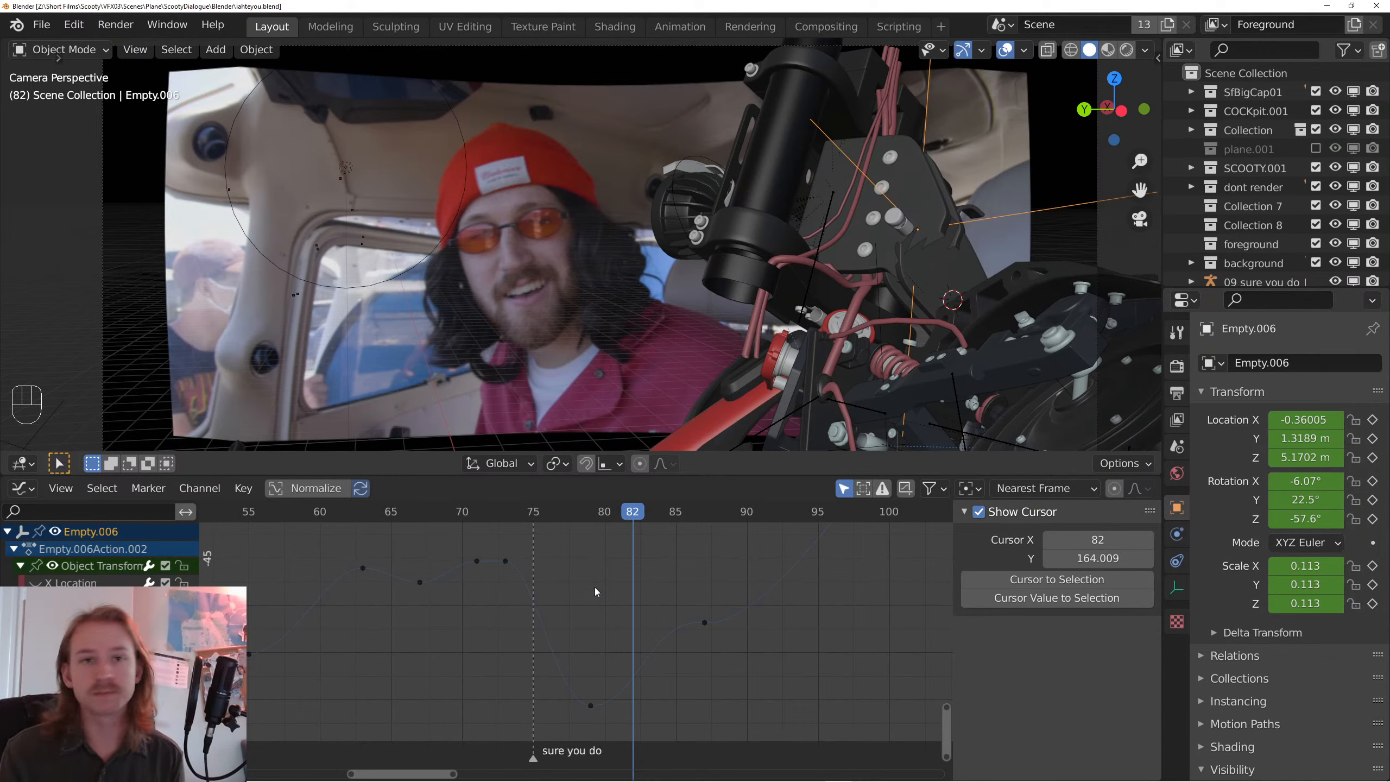
- Move the Z rotation keyframe at frame 87 to about frame 86 and replay the motion around it
key("space")
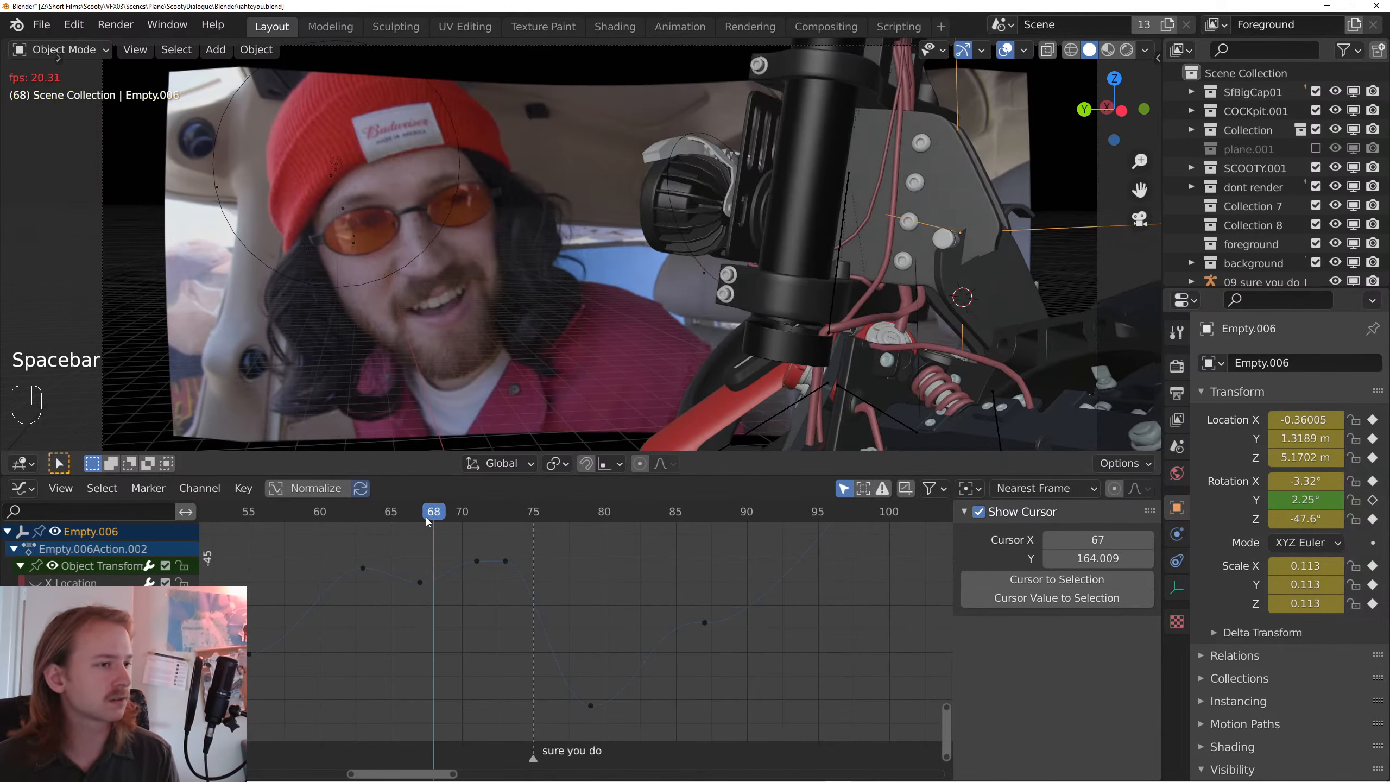
key("space")
scroll(602, 575, "down", 2)
left_click_drag(610, 578, 568, 542)
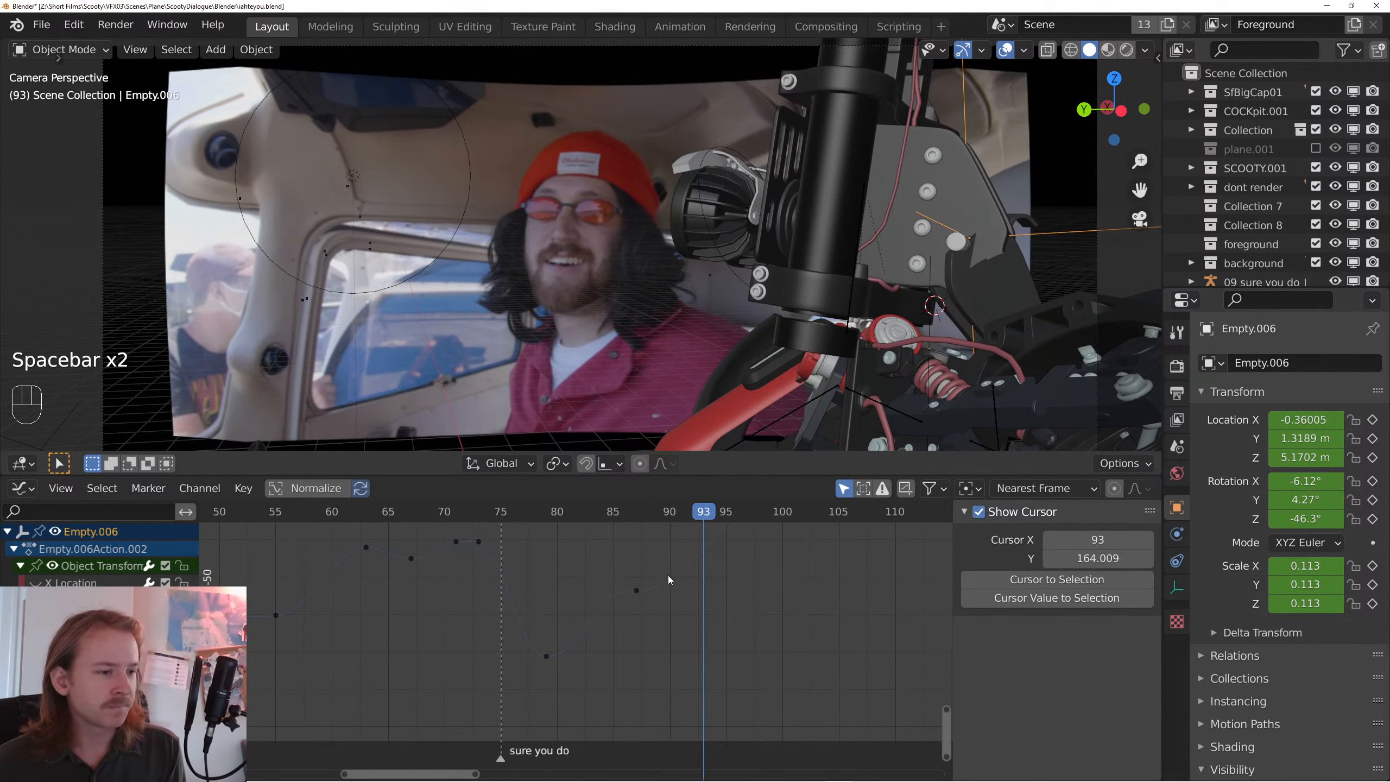
left_click_drag(667, 574, 619, 603)
key("g")
left_click(607, 597)
left_click(489, 513)
key("space")
key("space")
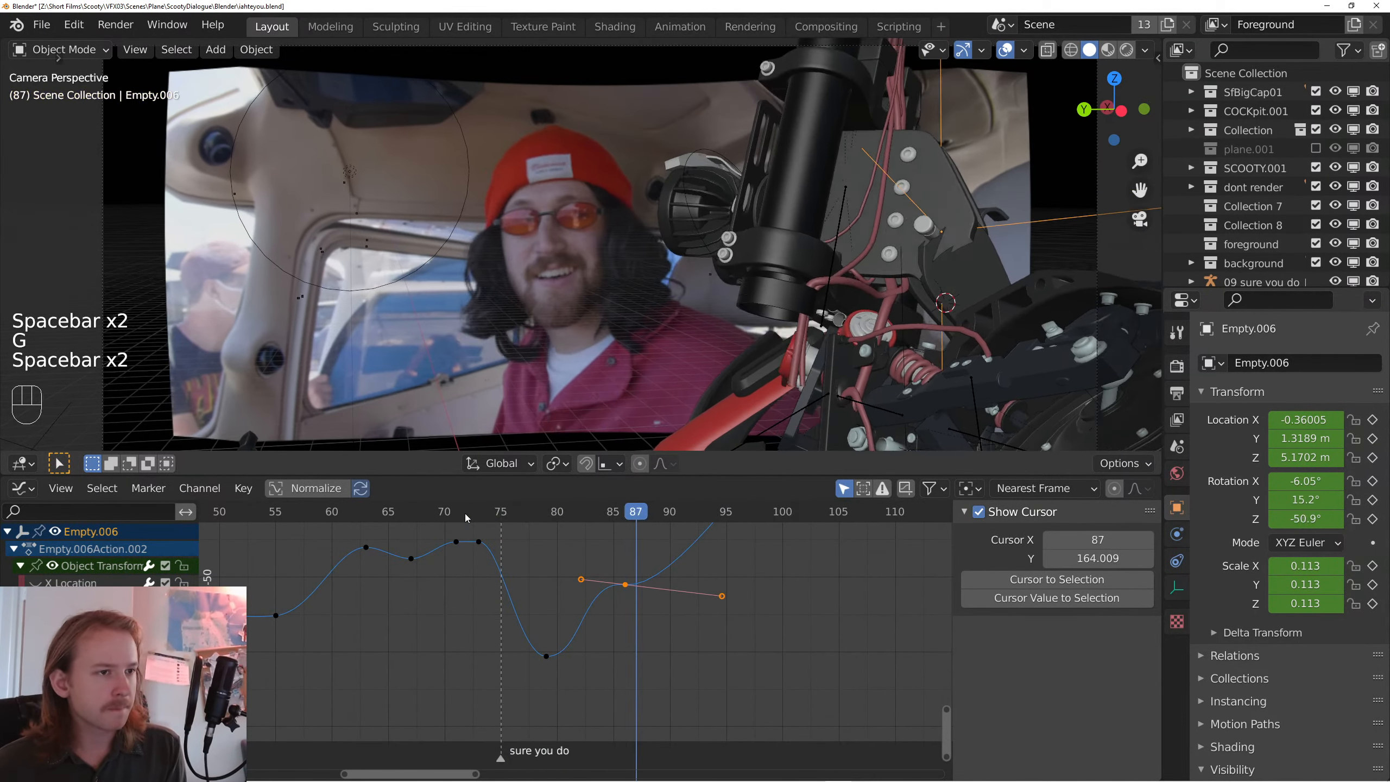
key("space")
key("space")
- Save the file and replay the head motion from frame 61
left_click(455, 512)
scroll(468, 576, "down", 1)
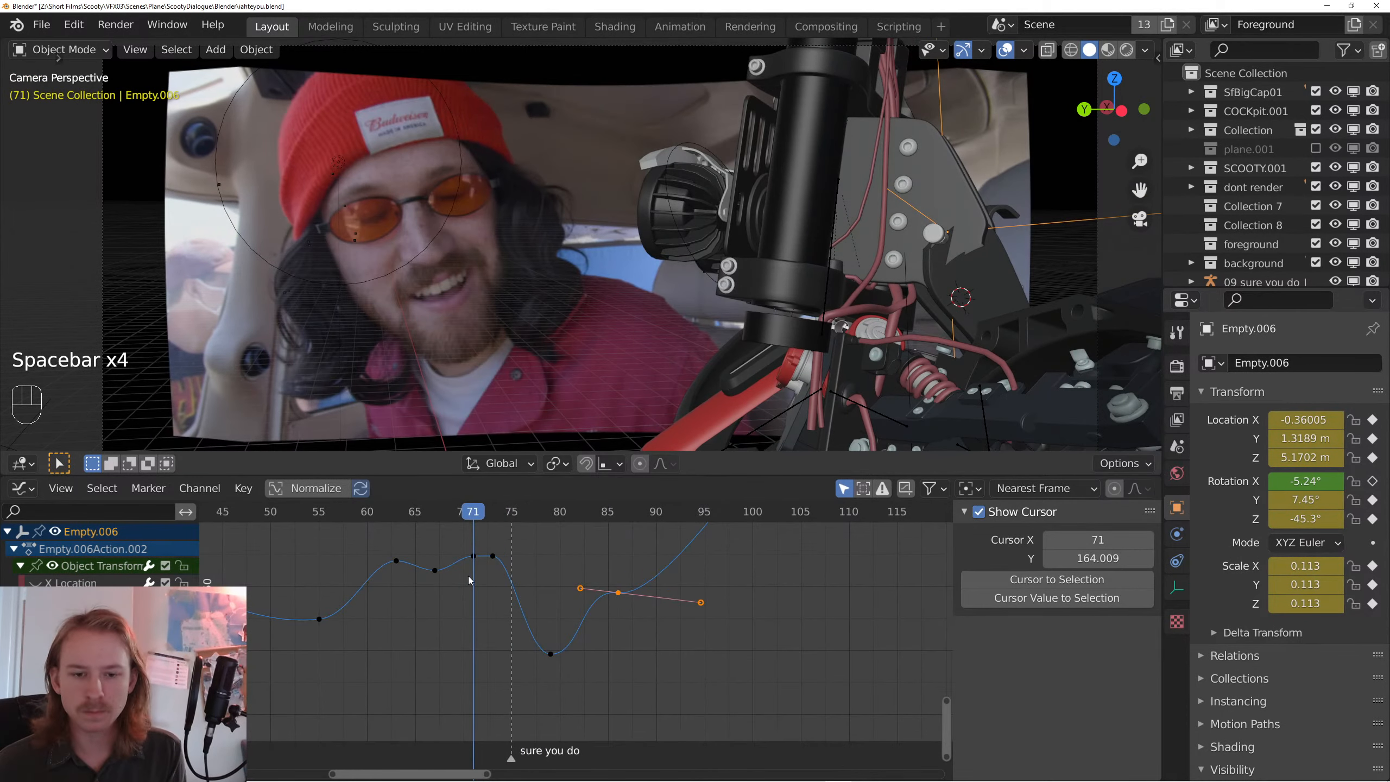
left_click_drag(468, 576, 523, 609)
key("ctrl+s")
left_click(427, 522)
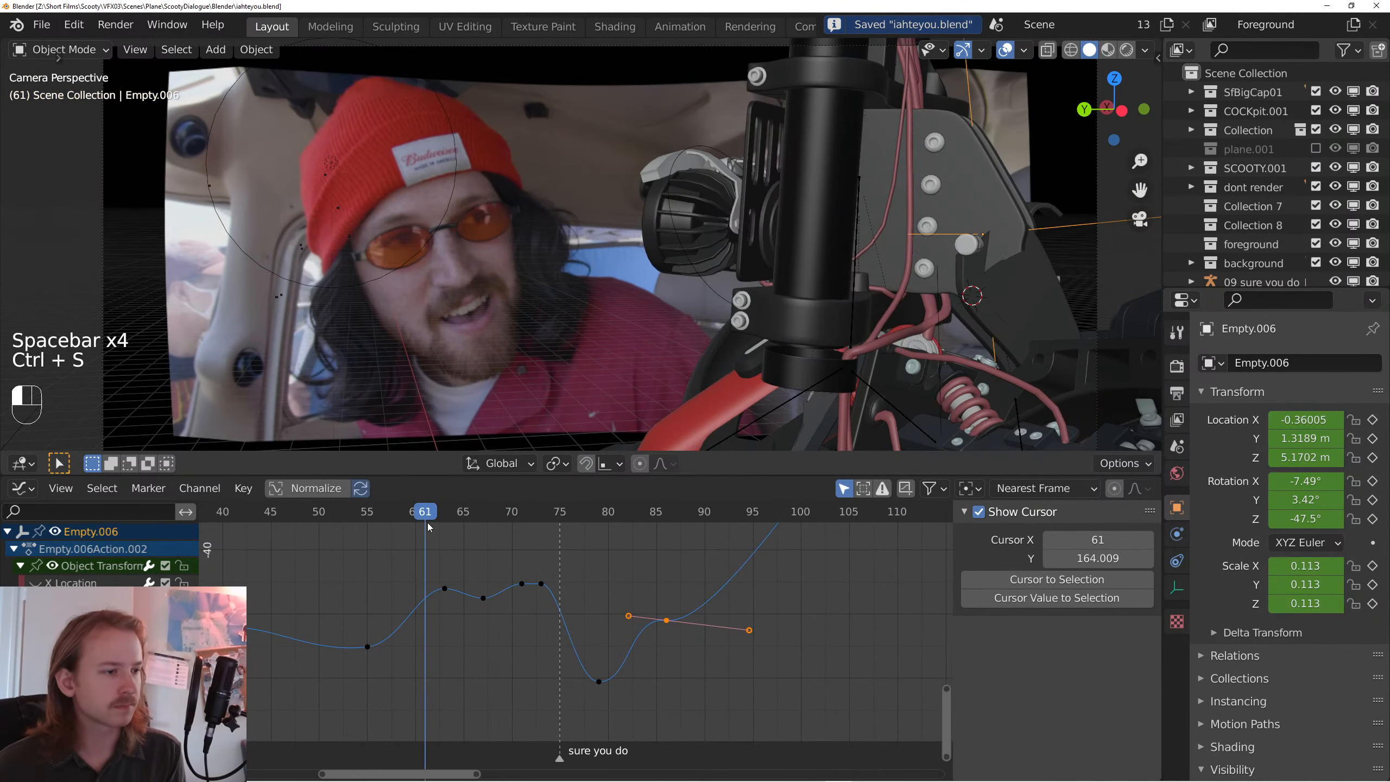
key("space")
- Move the Z rotation keyframe at frame 86 to about frame 91, lengthen its handles, tilt them further downward, and replay from frame 80
left_click_drag(760, 593, 603, 618)
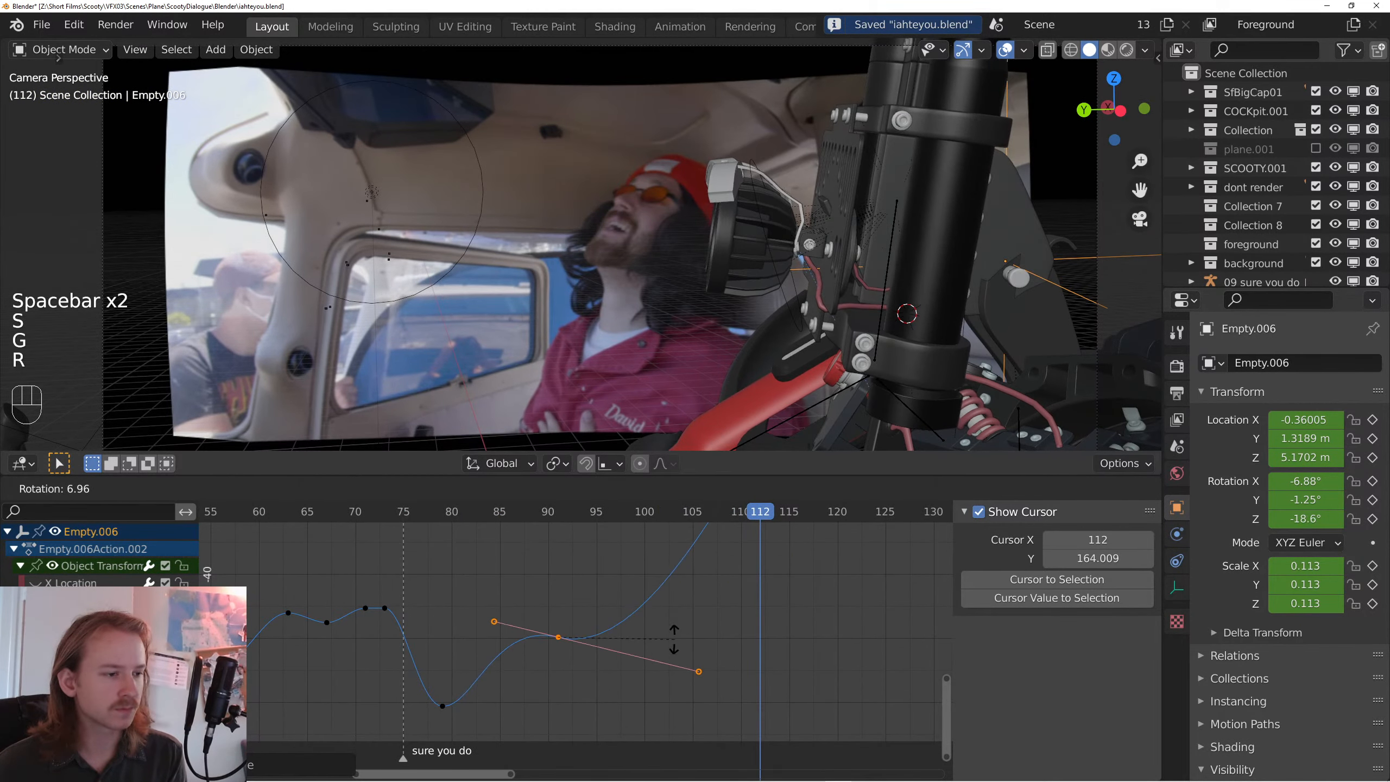
key("space")
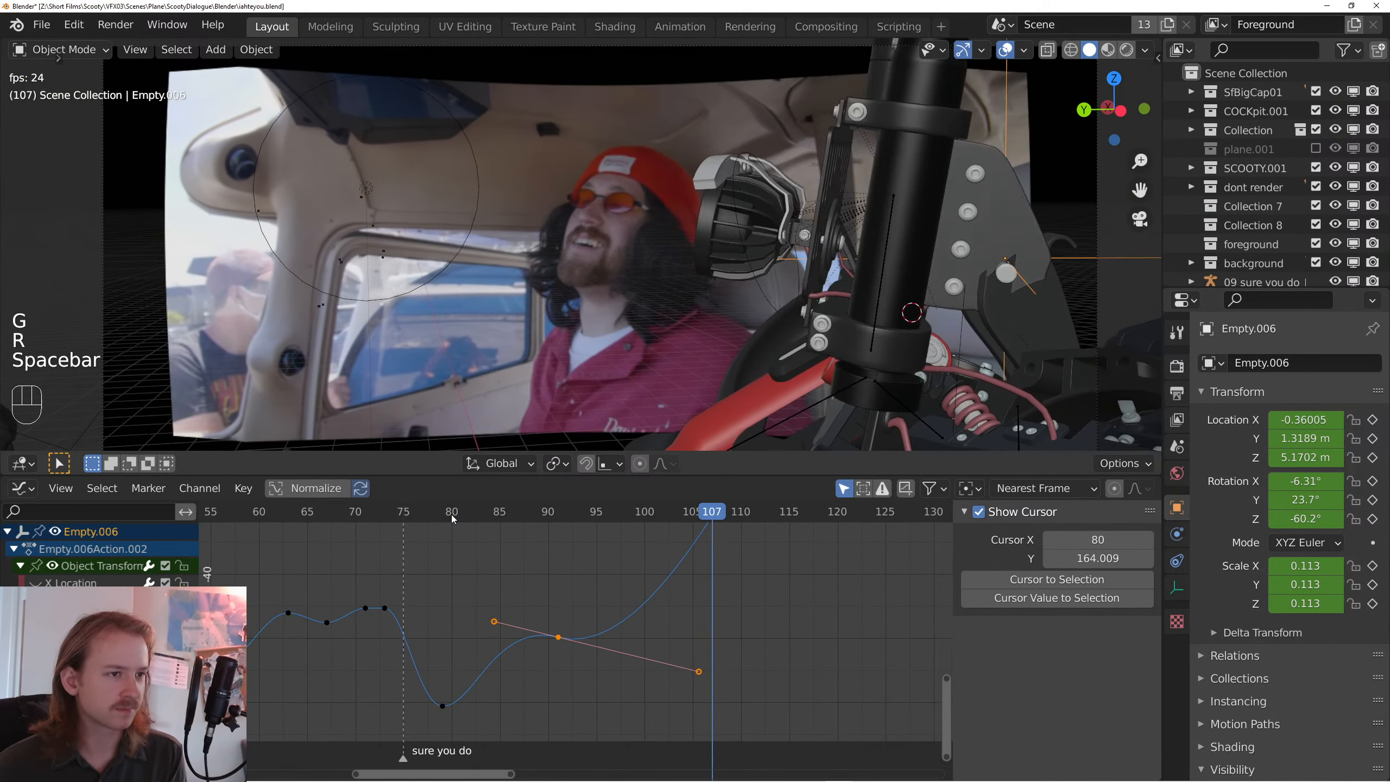
- Move the Z rotation keyframe near frame 215 to about frame 222, delete the one near frame 189, and replay from frame 173
scroll(610, 613, "down", 6)
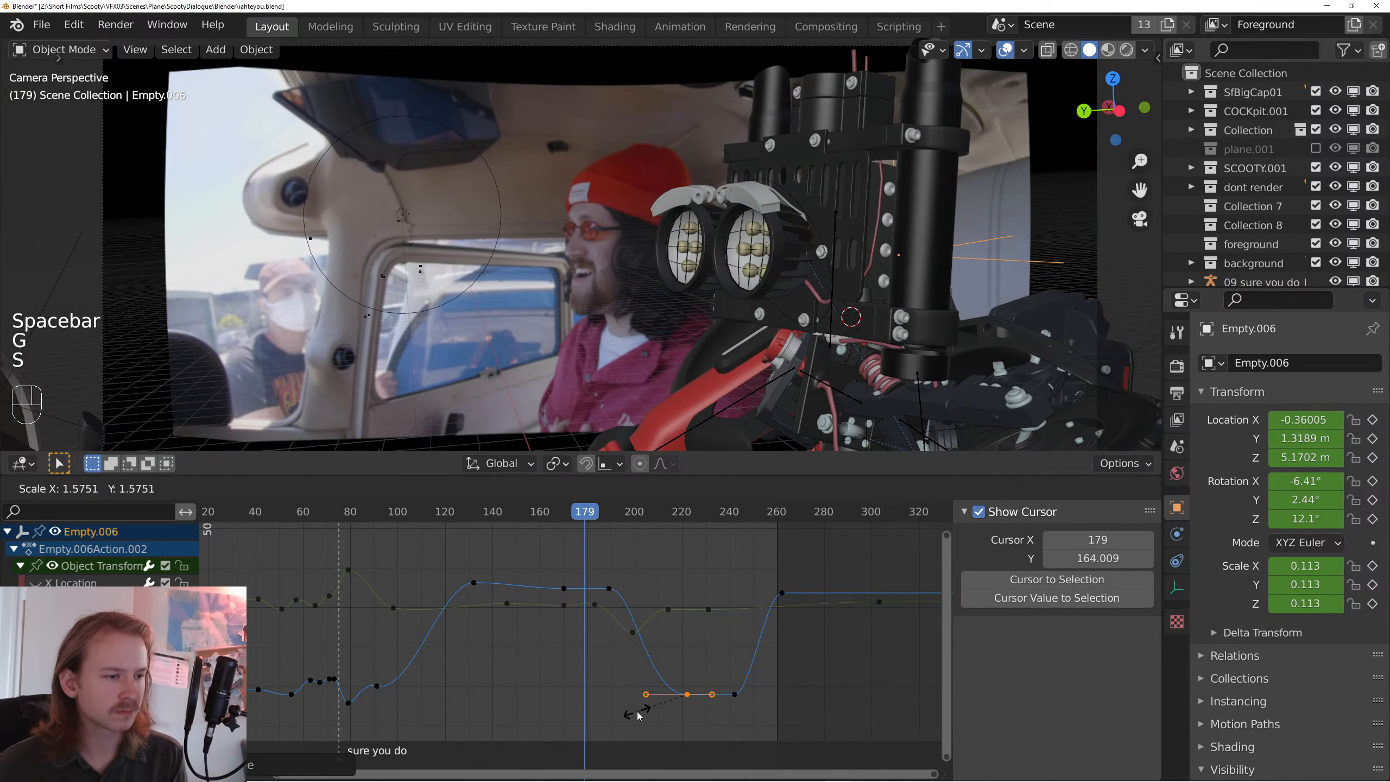
left_click(569, 508)
key("space")
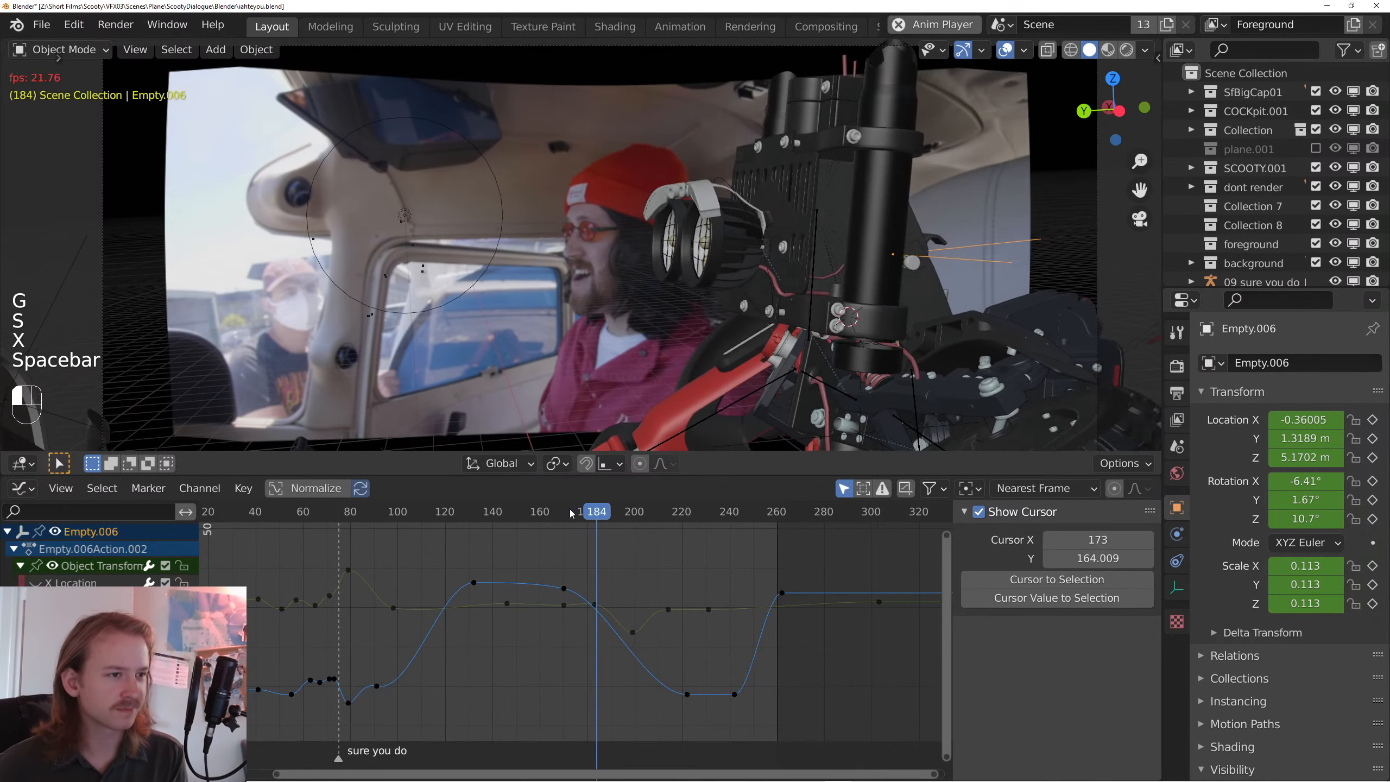
key("space")
- Move the Z rotation keyframe near frame 170 to frame 174 and lengthen its handles
left_click(564, 589)
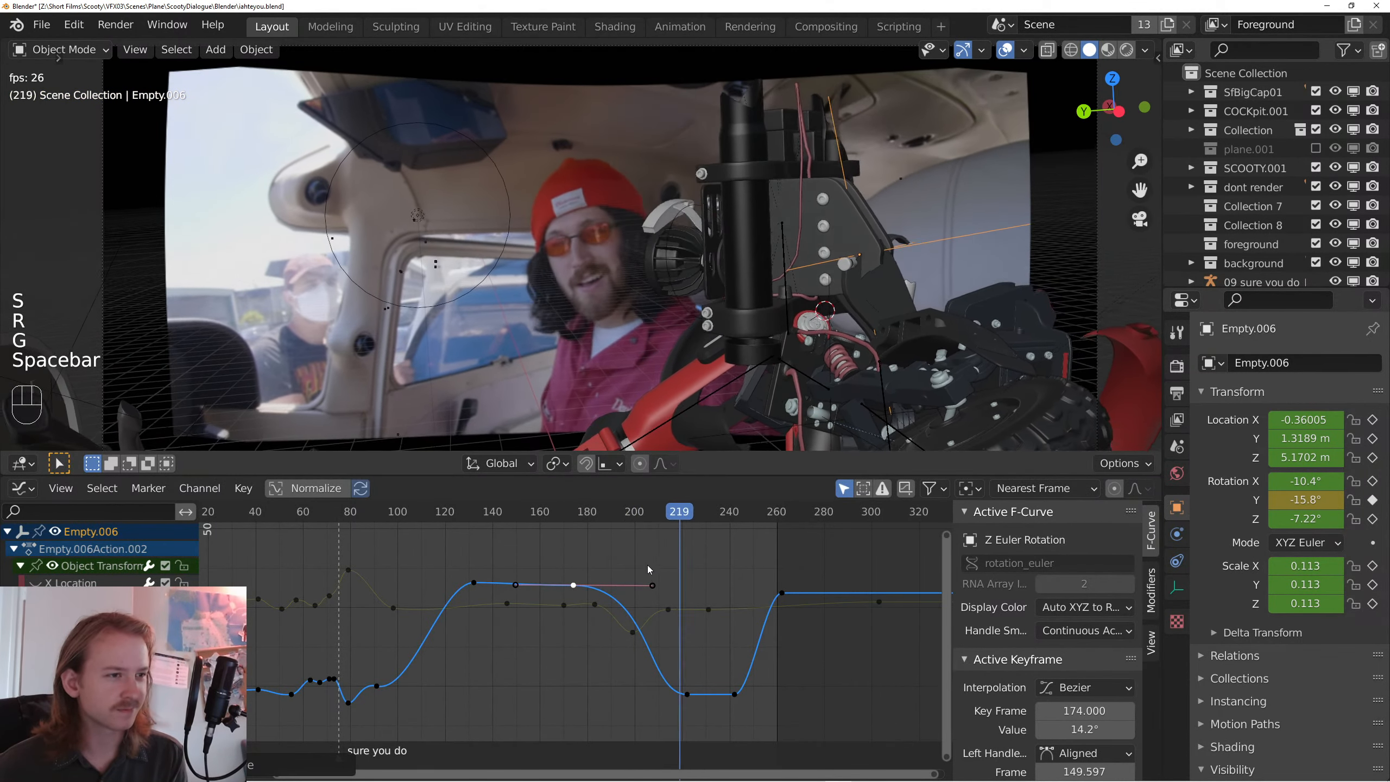
- Shift the three Y rotation keyframes between about frames 183 and 214 roughly 7 frames later, and replay from frame 178
left_click(587, 511)
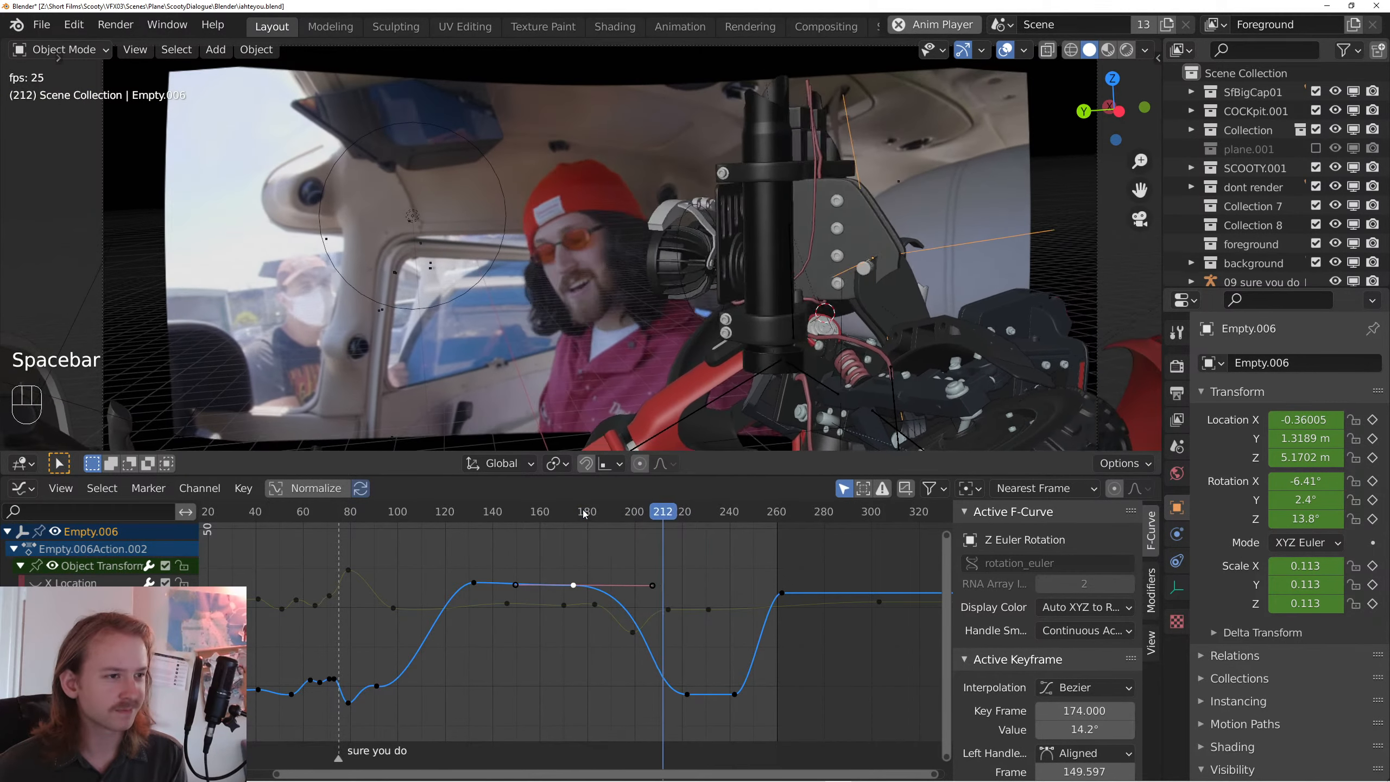
key("space")
left_click(582, 511)
left_click_drag(683, 585, 595, 643)
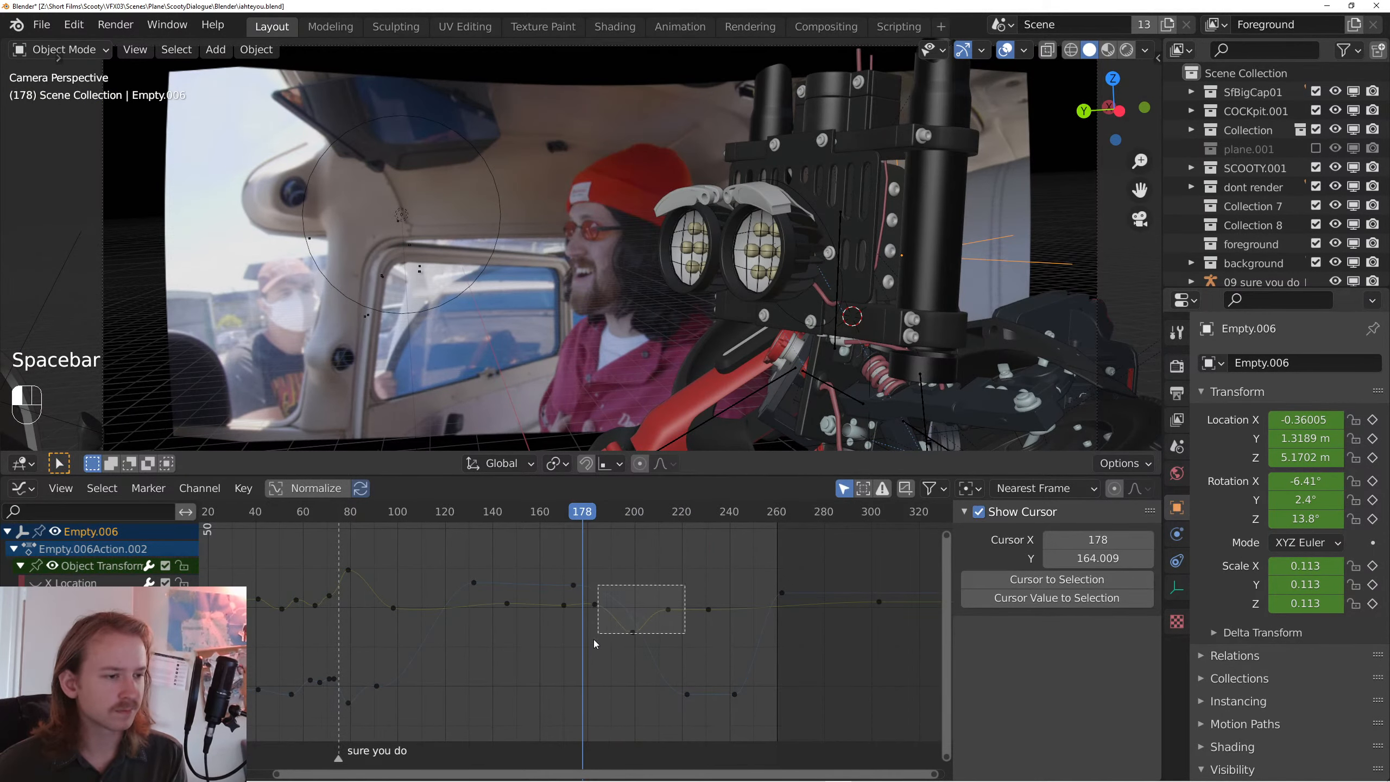
left_click(611, 642)
key("space")
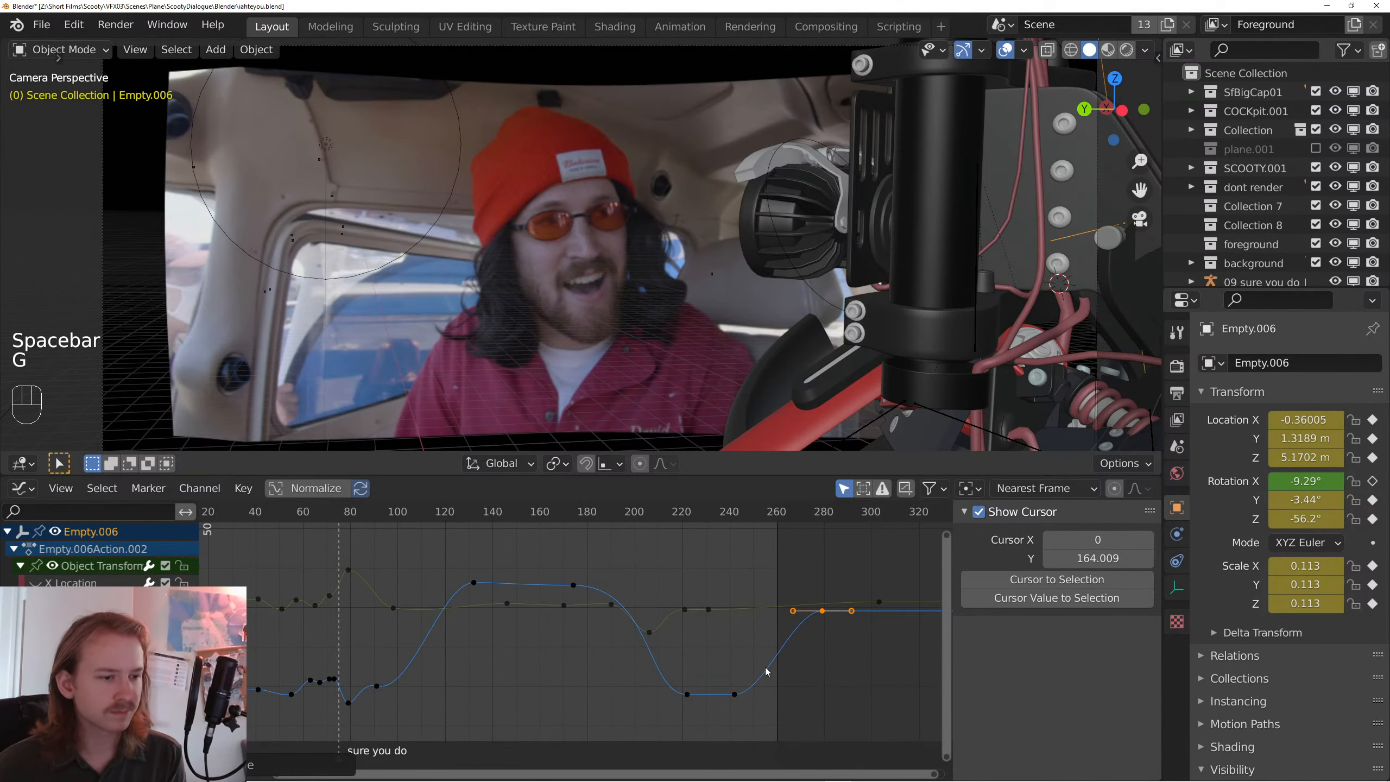
- Move the last Z rotation keyframe to about frame 294, lower it, lengthen its handles, and replay the ending from frame 224
key("space")
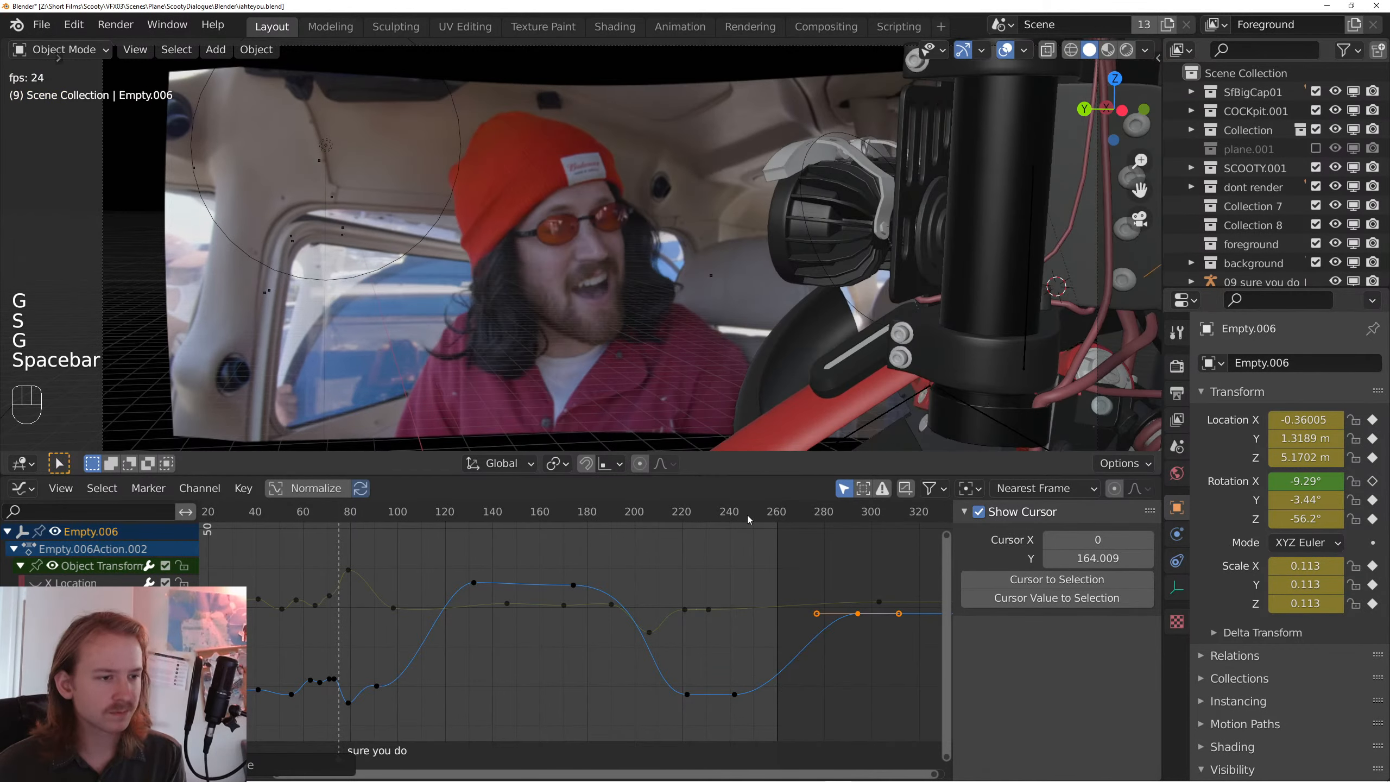
left_click(747, 516)
left_click(690, 517)
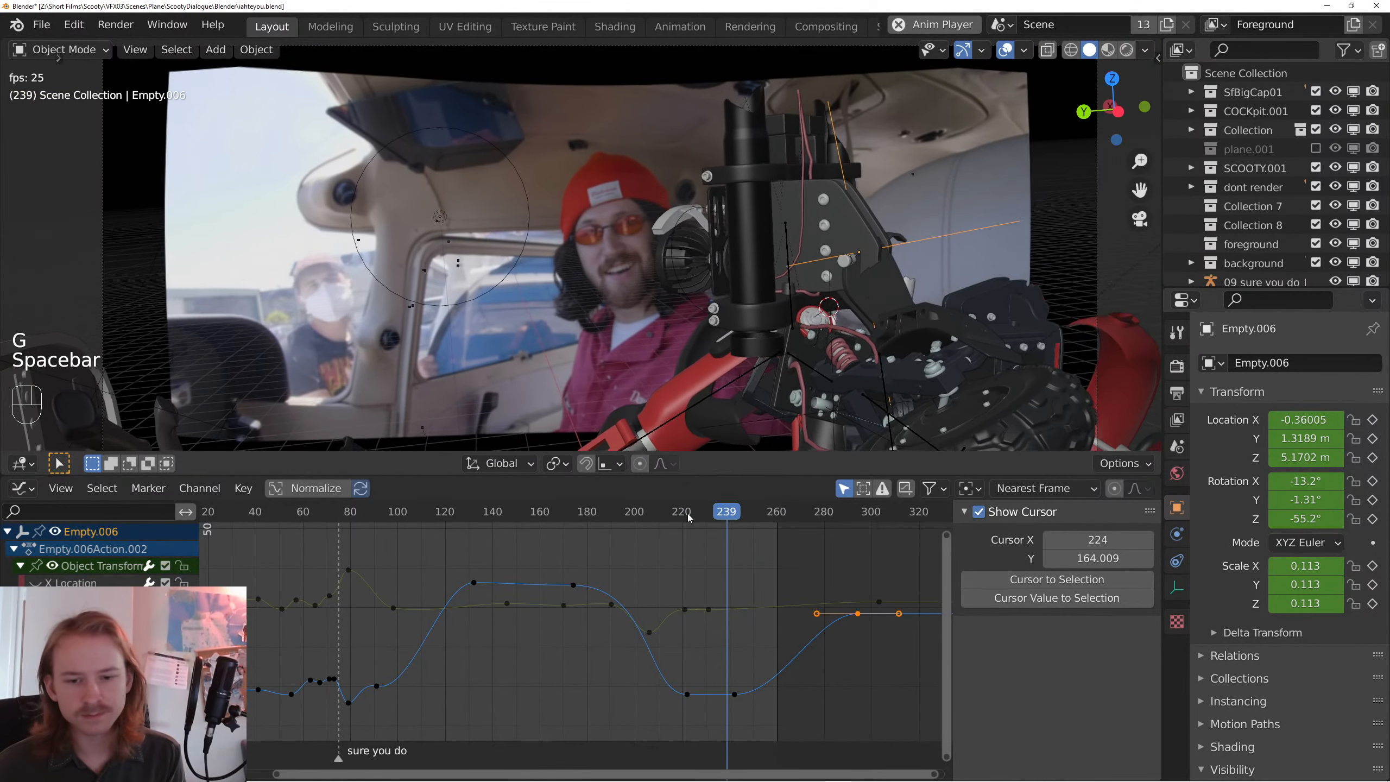
key("space")
left_click_drag(689, 517, 659, 514)
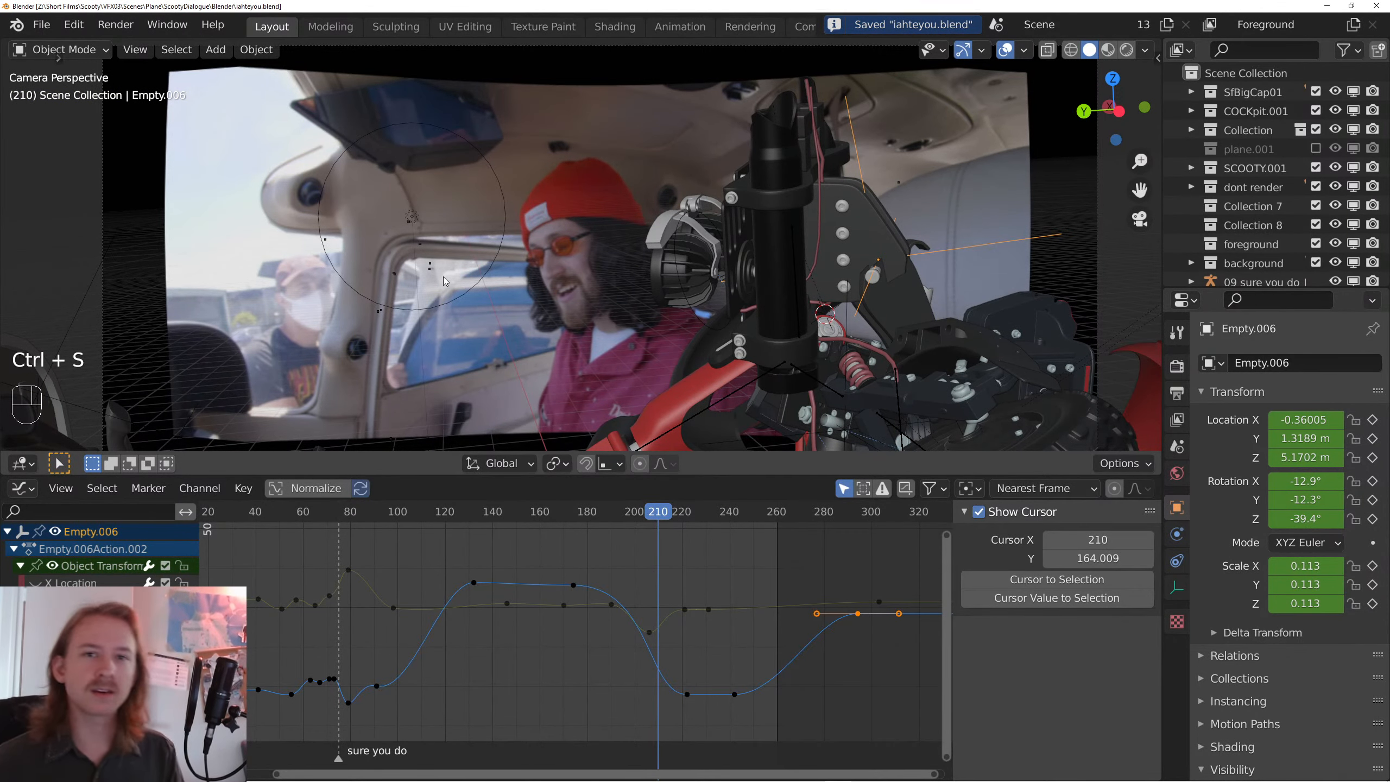
- Replay the head motion from frame 7 to the end of the shot
key("space")
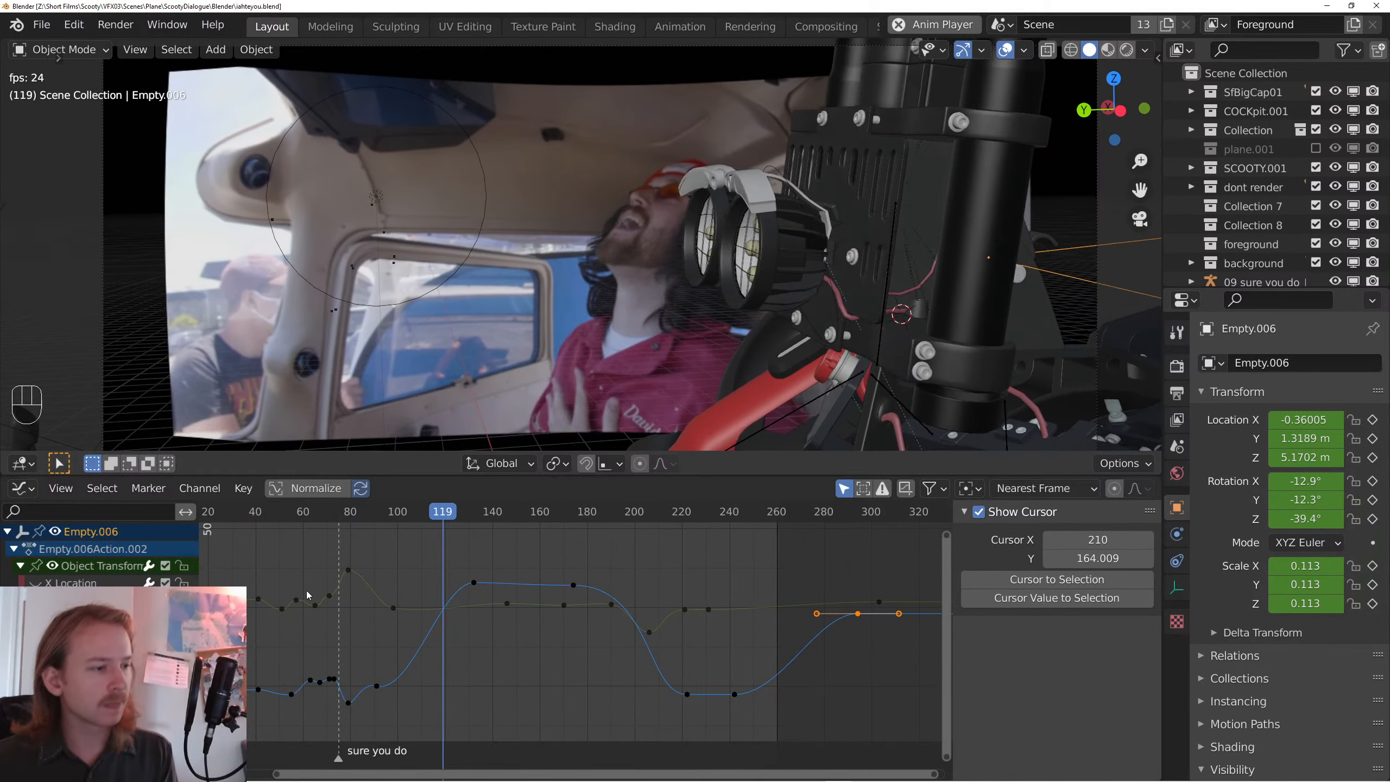
left_click_drag(370, 604, 526, 594)
left_click(331, 513)
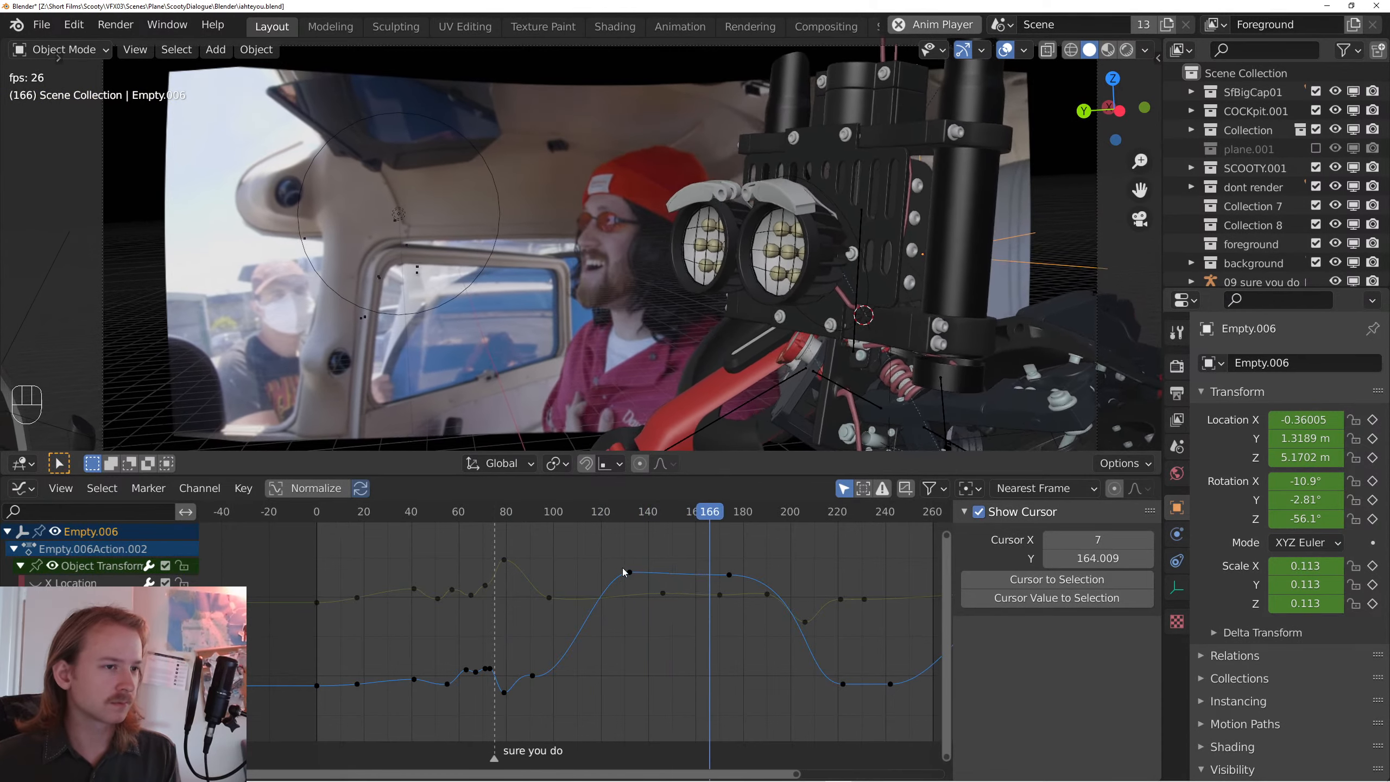
scroll(485, 601, "down", 1)
left_click_drag(623, 571, 537, 581)
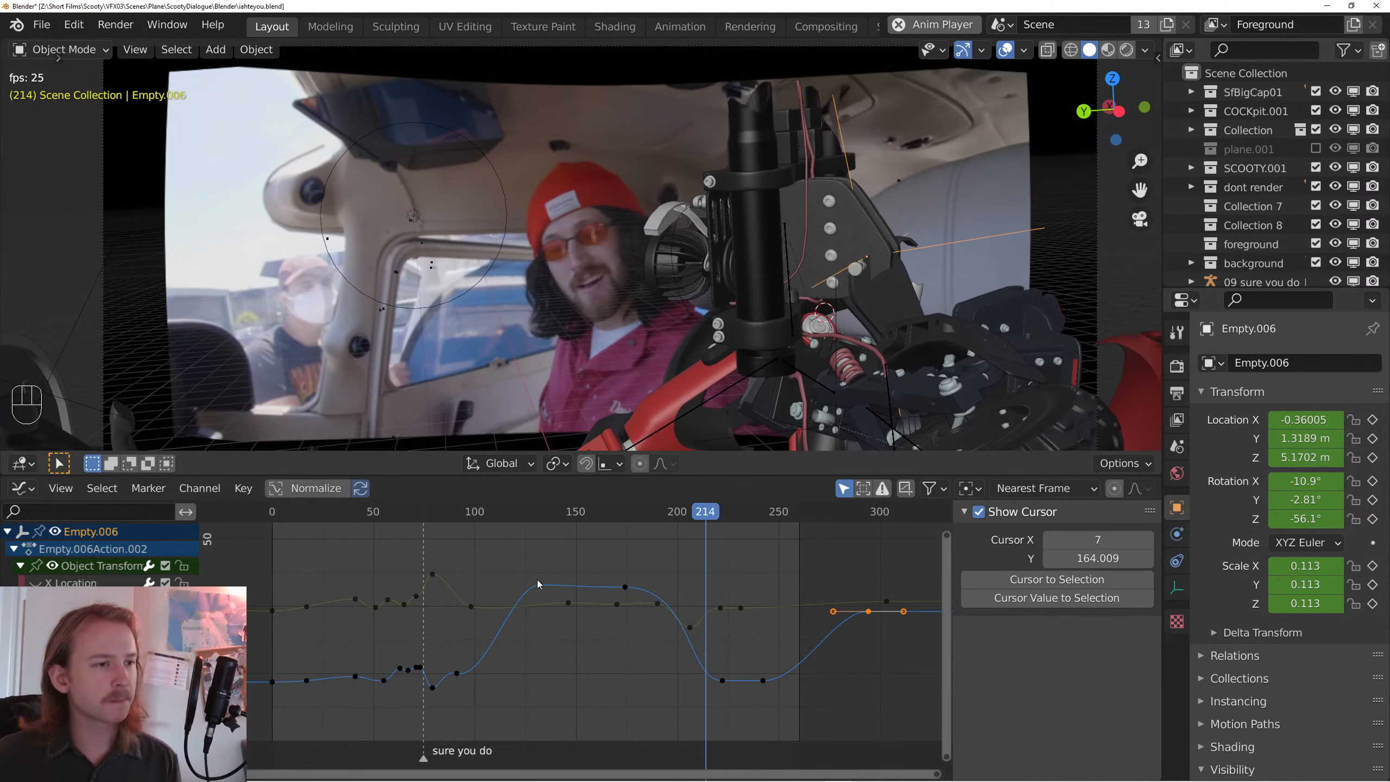
key("space")
- Save the file and move the Character1_Neck bone slightly at frame 243
right_click(799, 315)
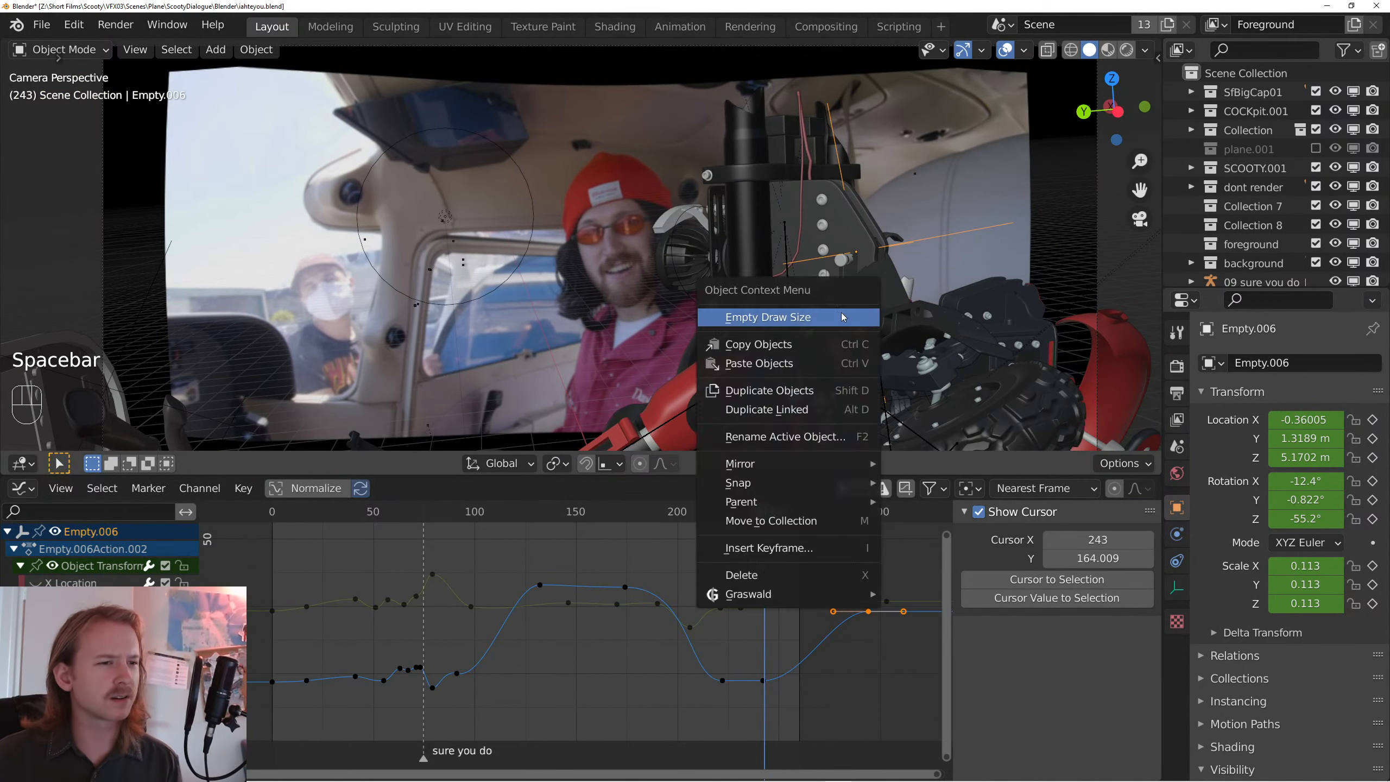
left_click(788, 252)
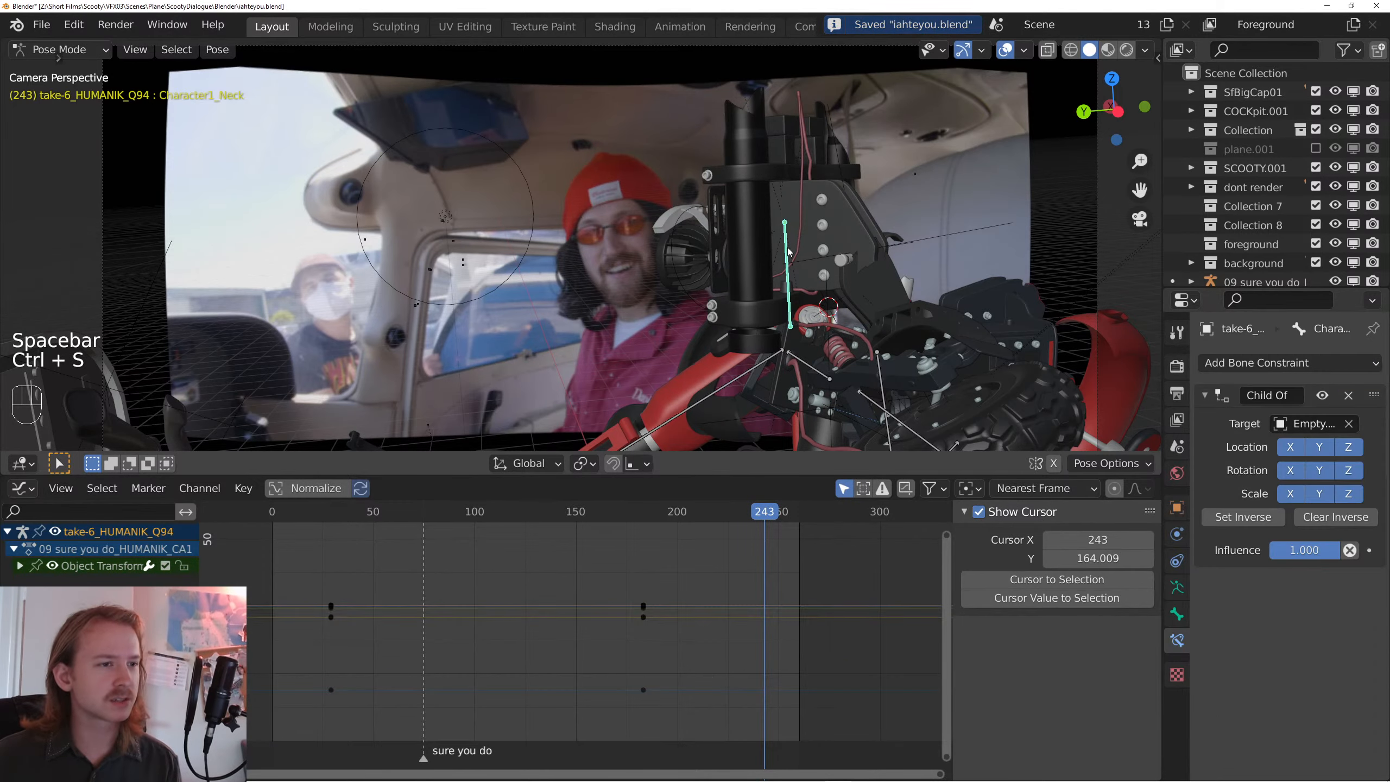
key("KP_Decimal")
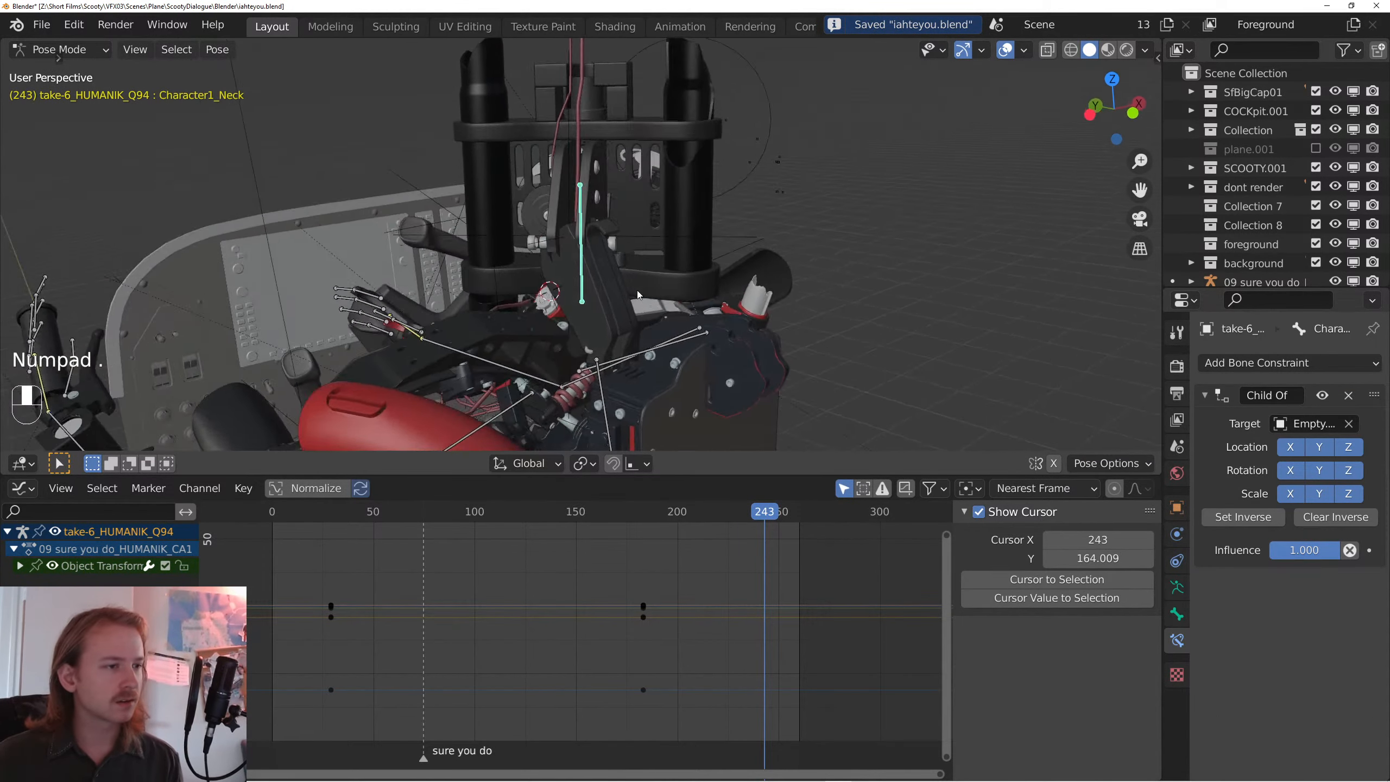
key("g")
left_click(653, 302)
key("KP_0")
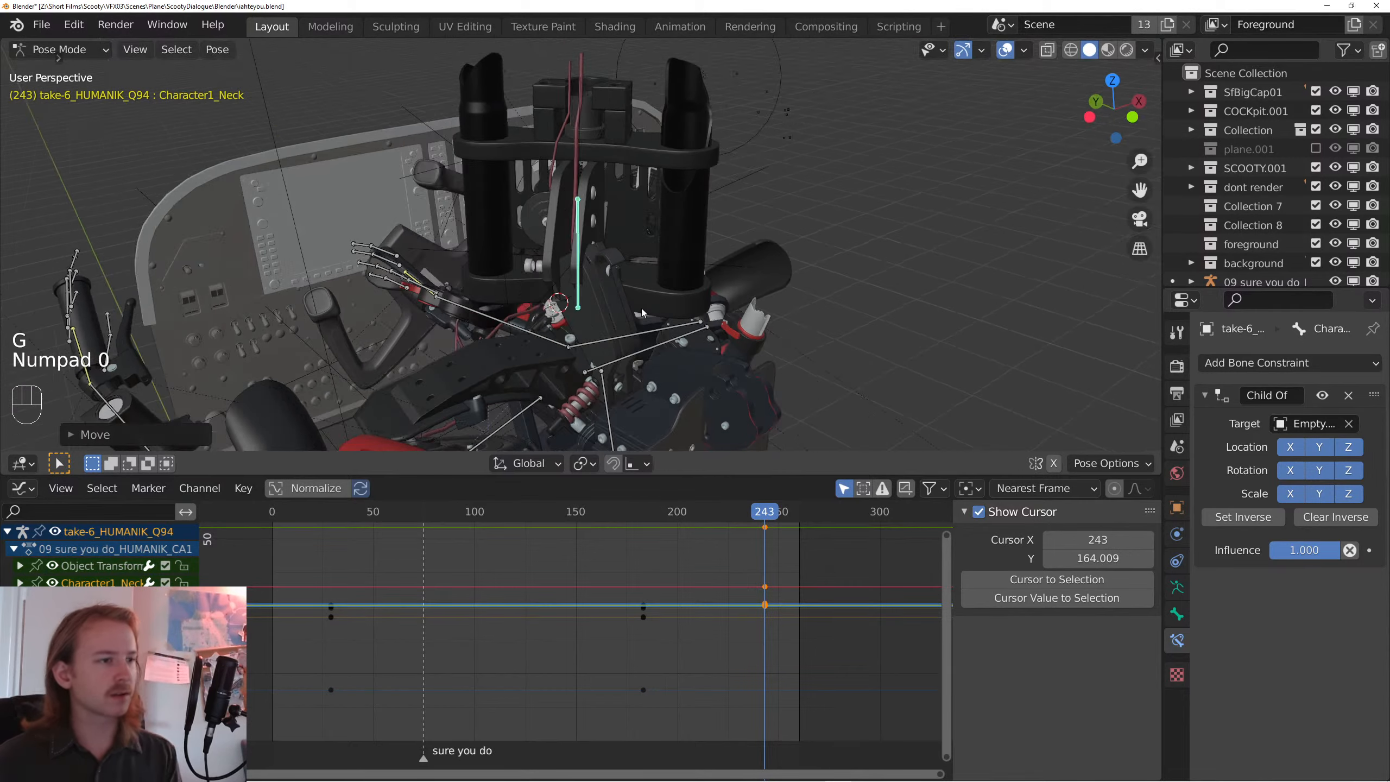
- Play on to frame 259, move the Character1_Neck bone slightly along X there, and start the replay
key("space")
key("alt+a")
key("space")
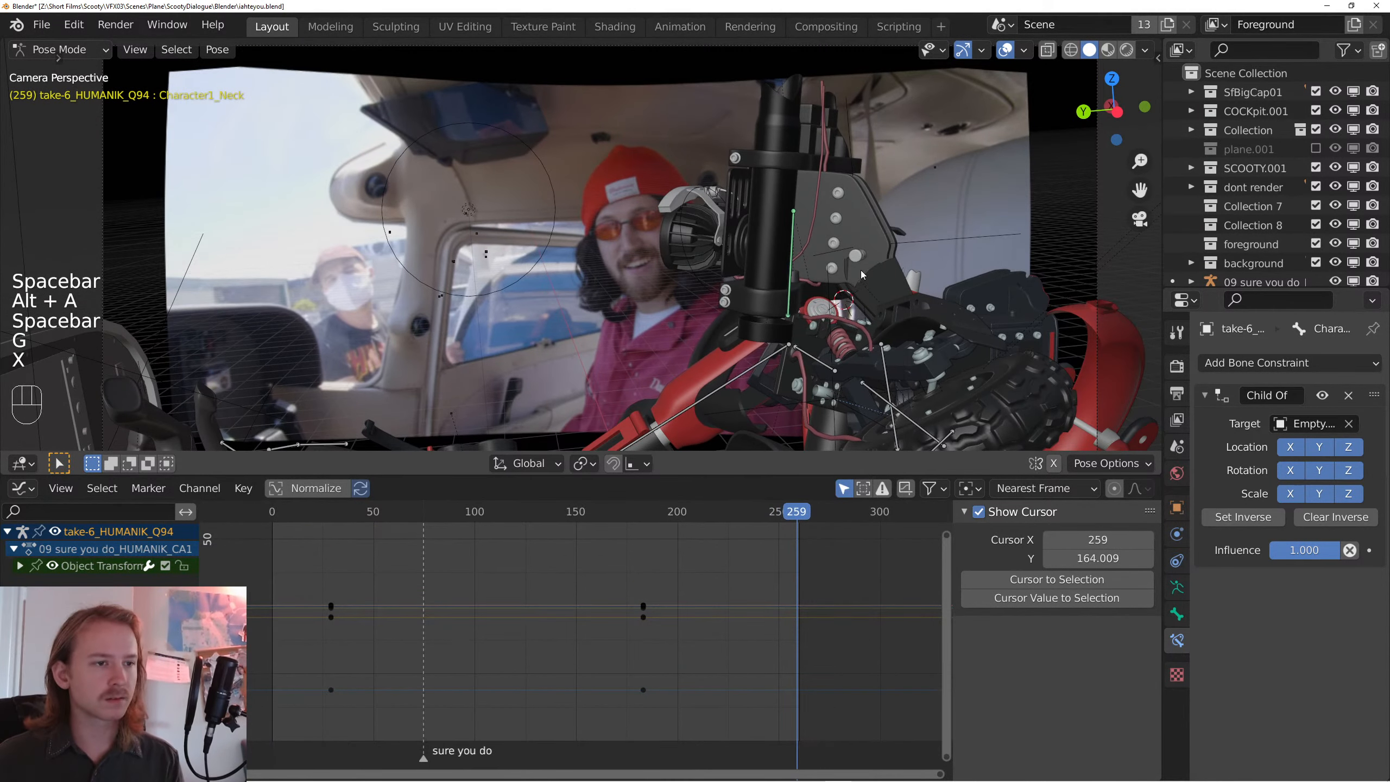
left_click(783, 253)
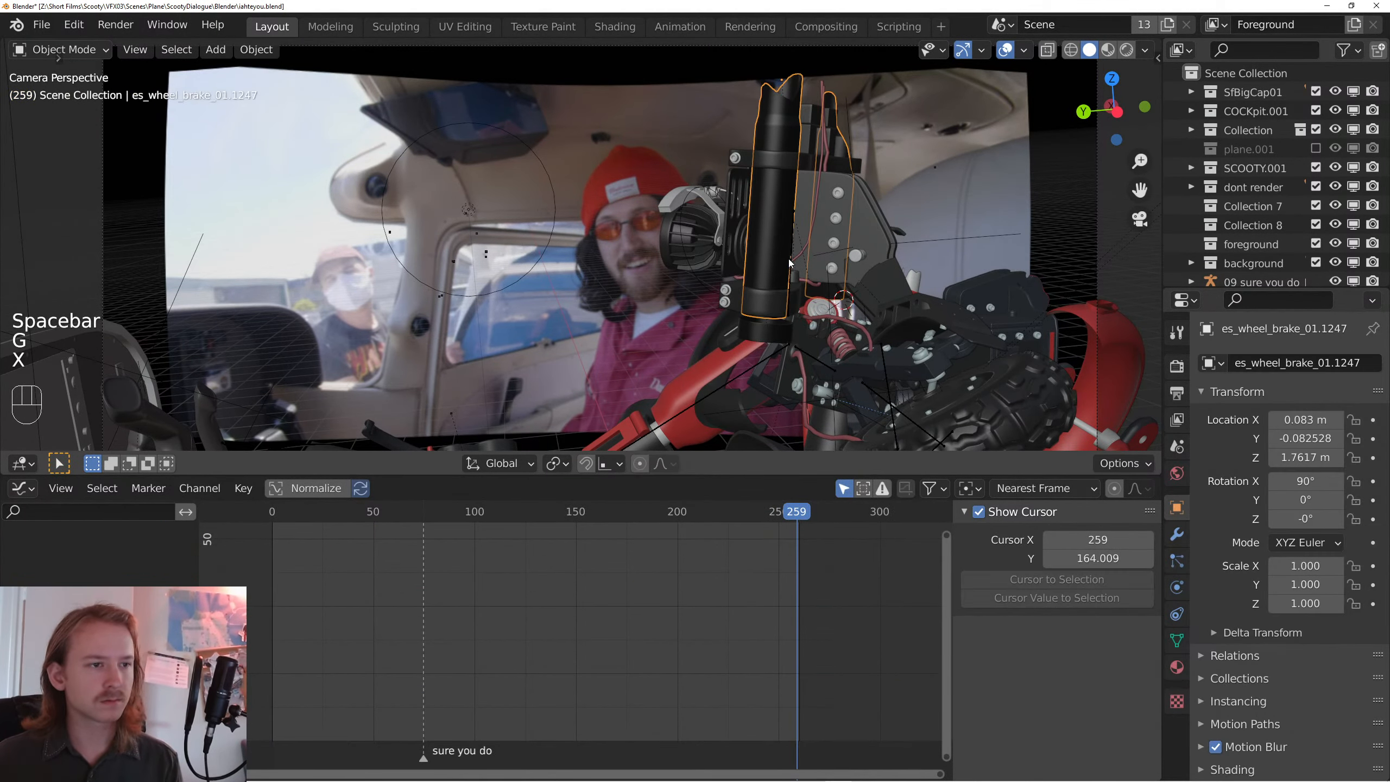
left_click(791, 260)
key("g")
key("x")
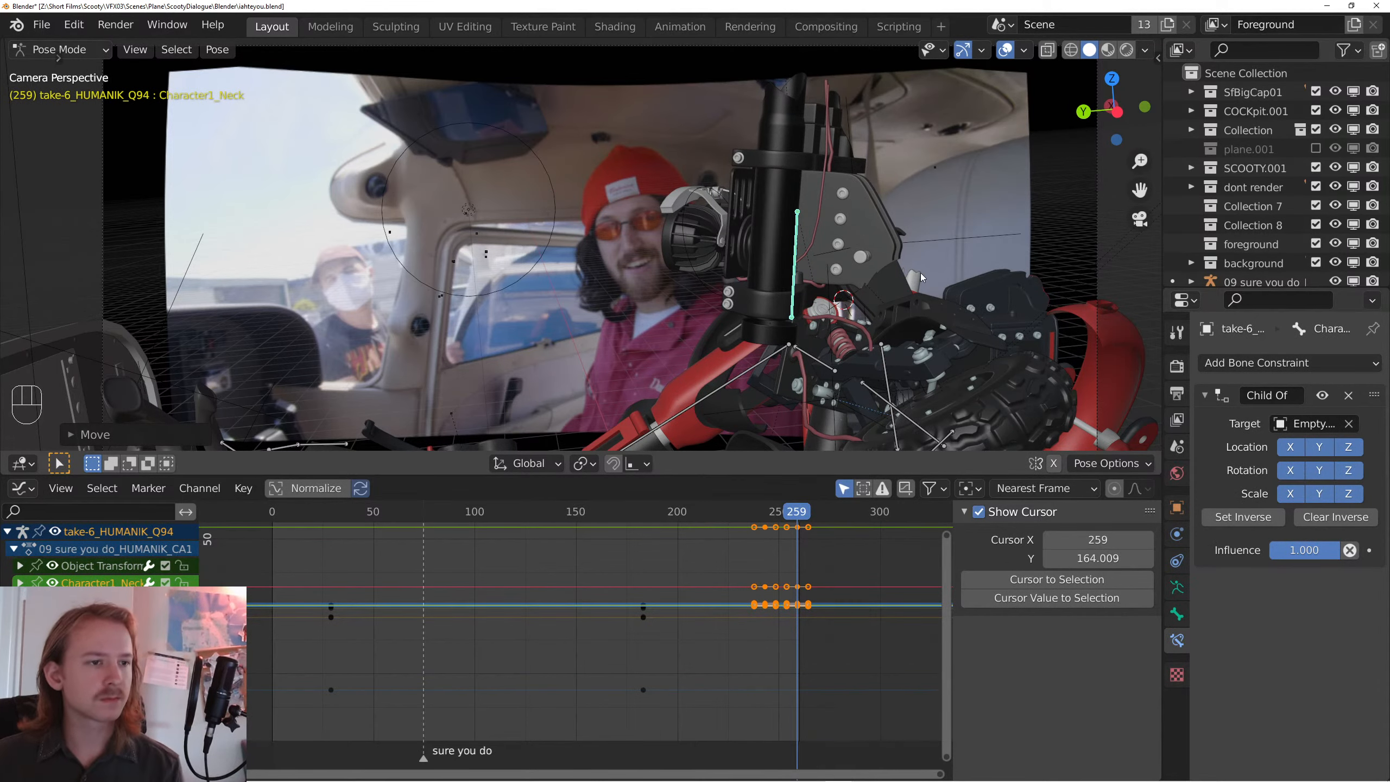
key("g")
key("space")
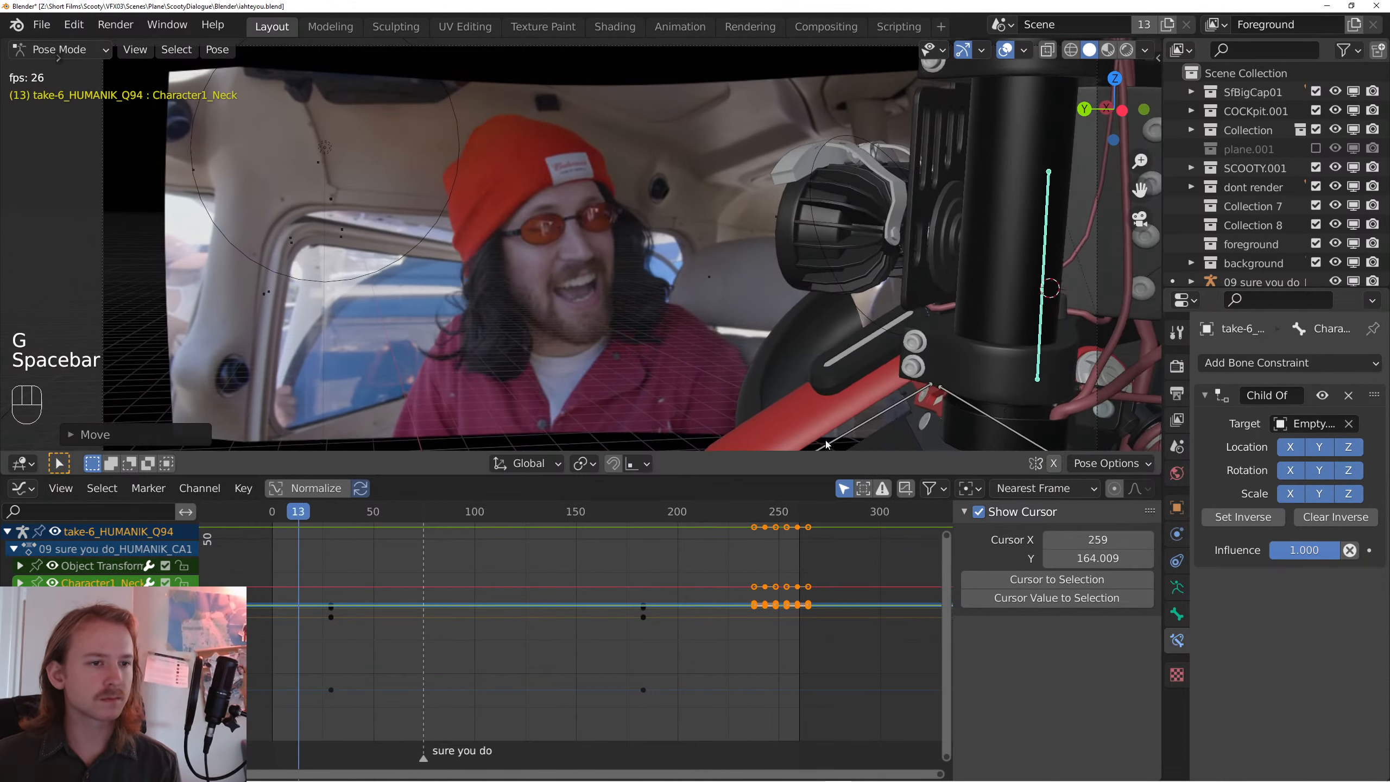
- Deselect the bone and replay the opening from about frame 15 to check the neck and head motion
key("alt+a")
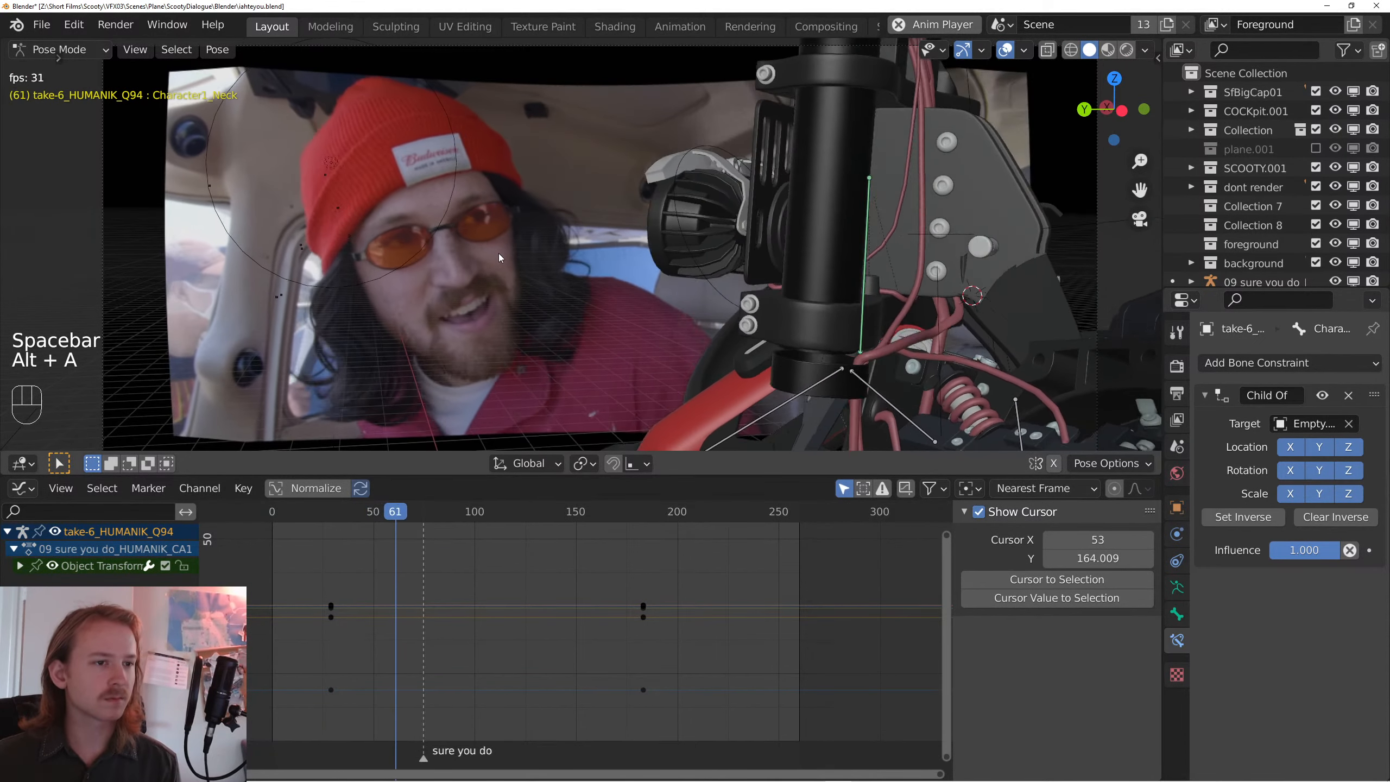
key("space")
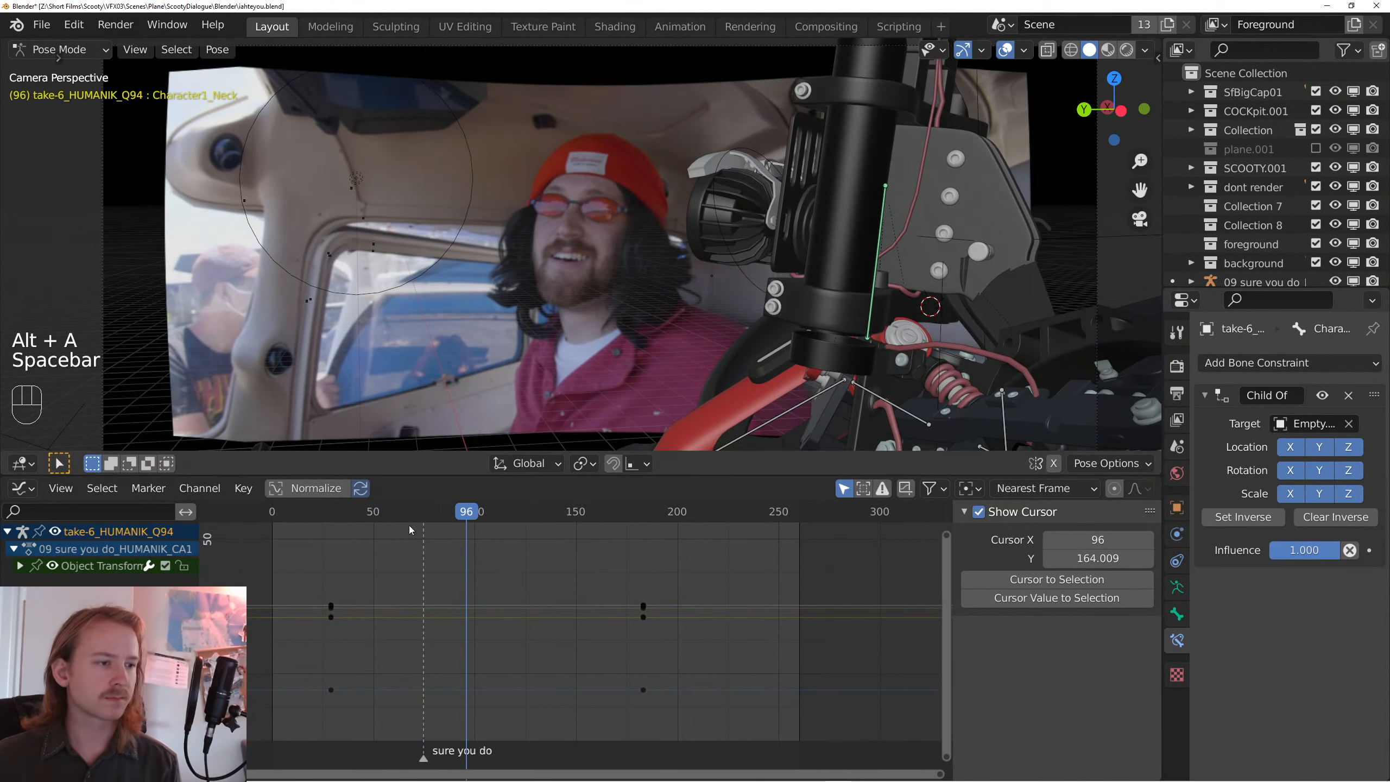
left_click_drag(437, 512, 301, 524)
key("space")
right_click(761, 349)
key("space")
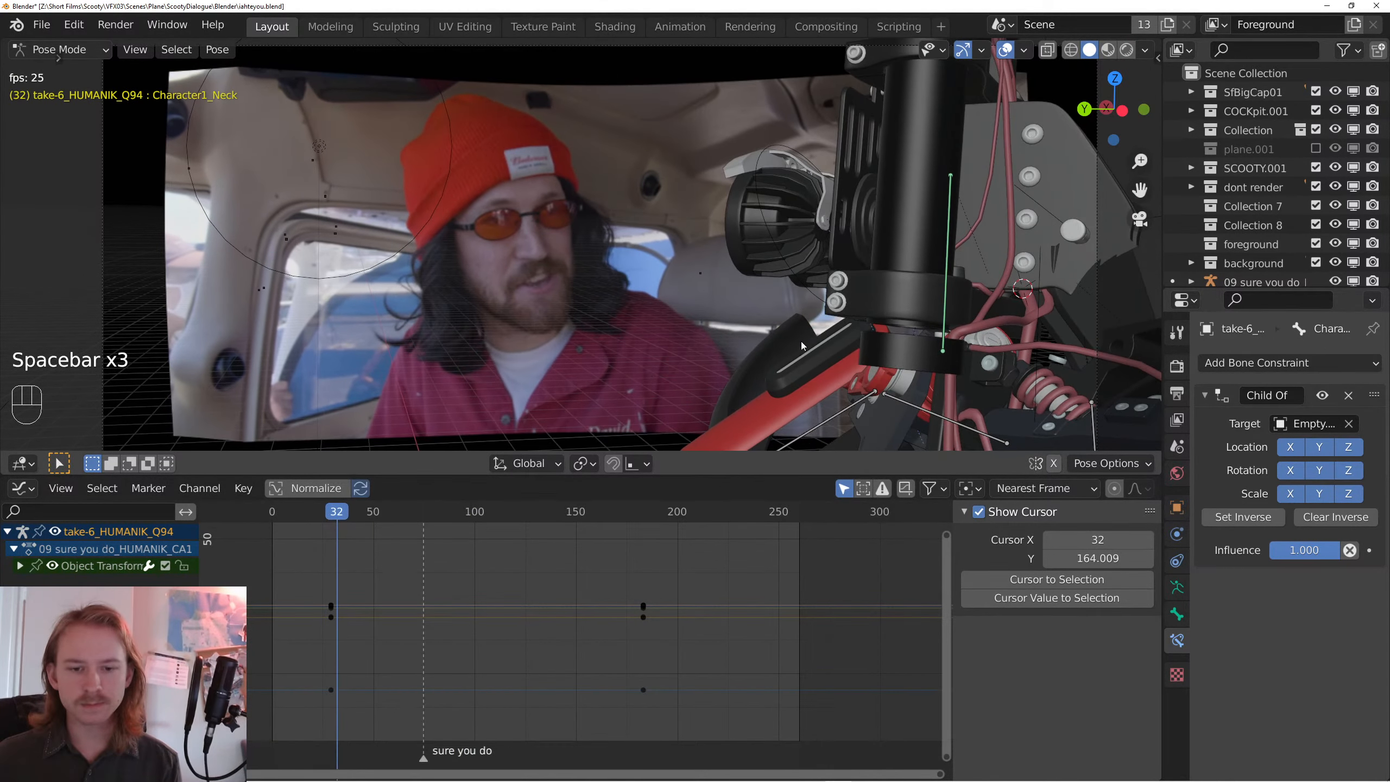
key("space")
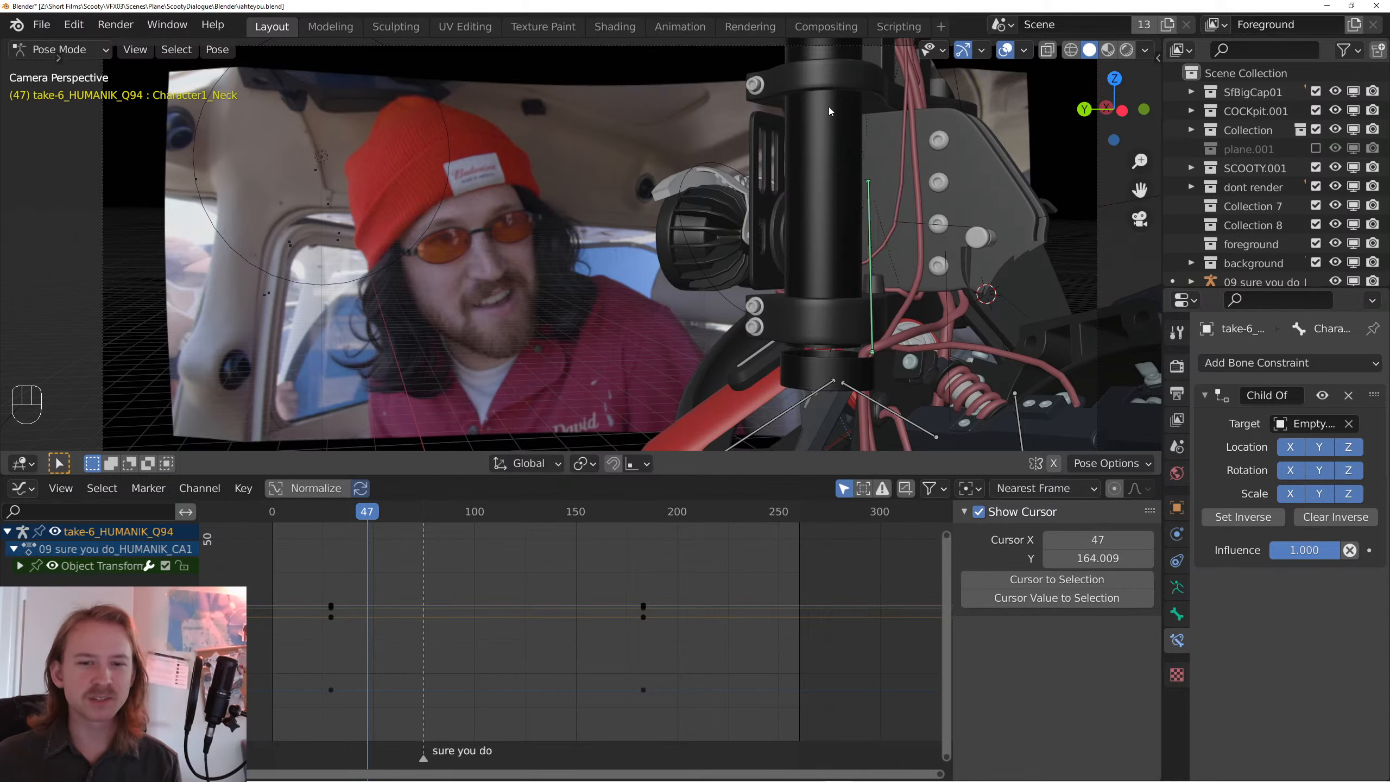
key("space")
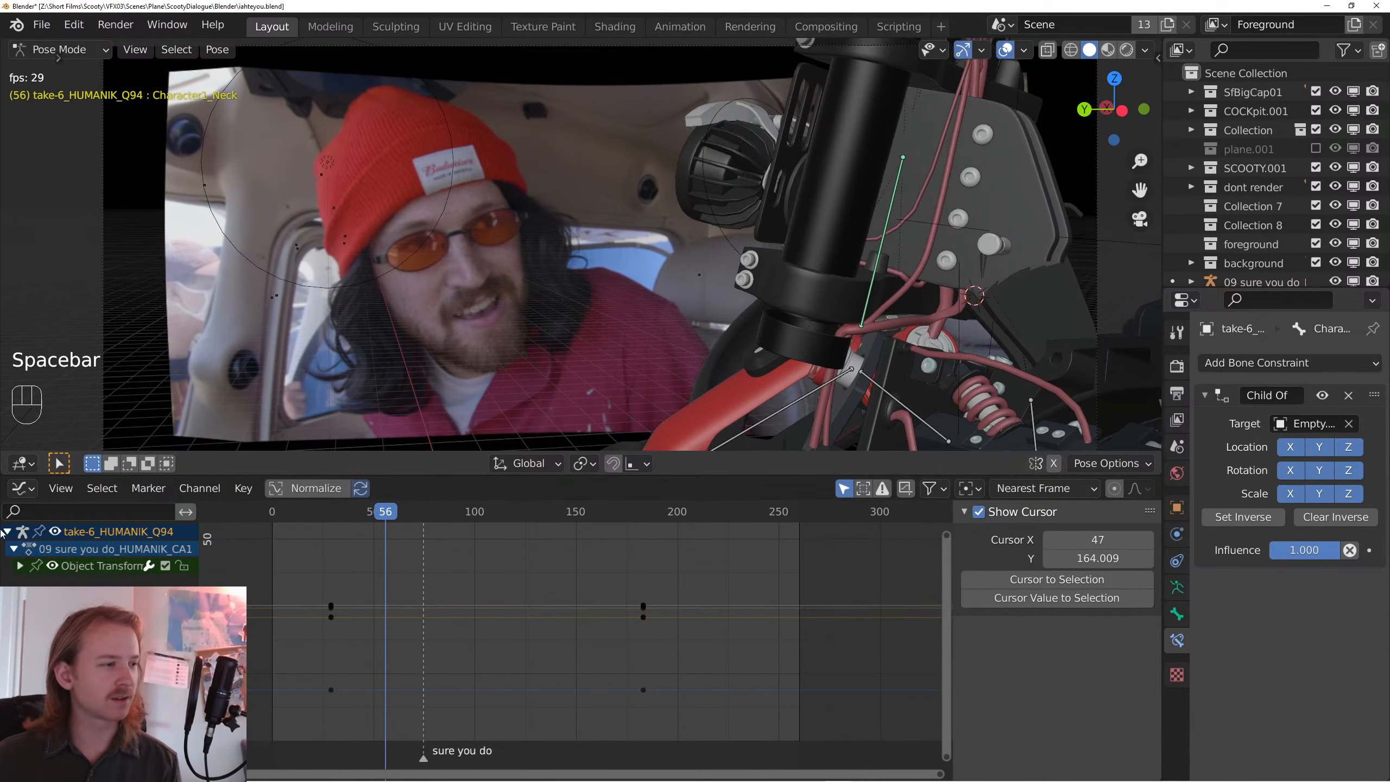
- Switch the animation editor to the Timeline and play the shot from frame 56 to frame 137
left_click(23, 487)
left_click(266, 562)
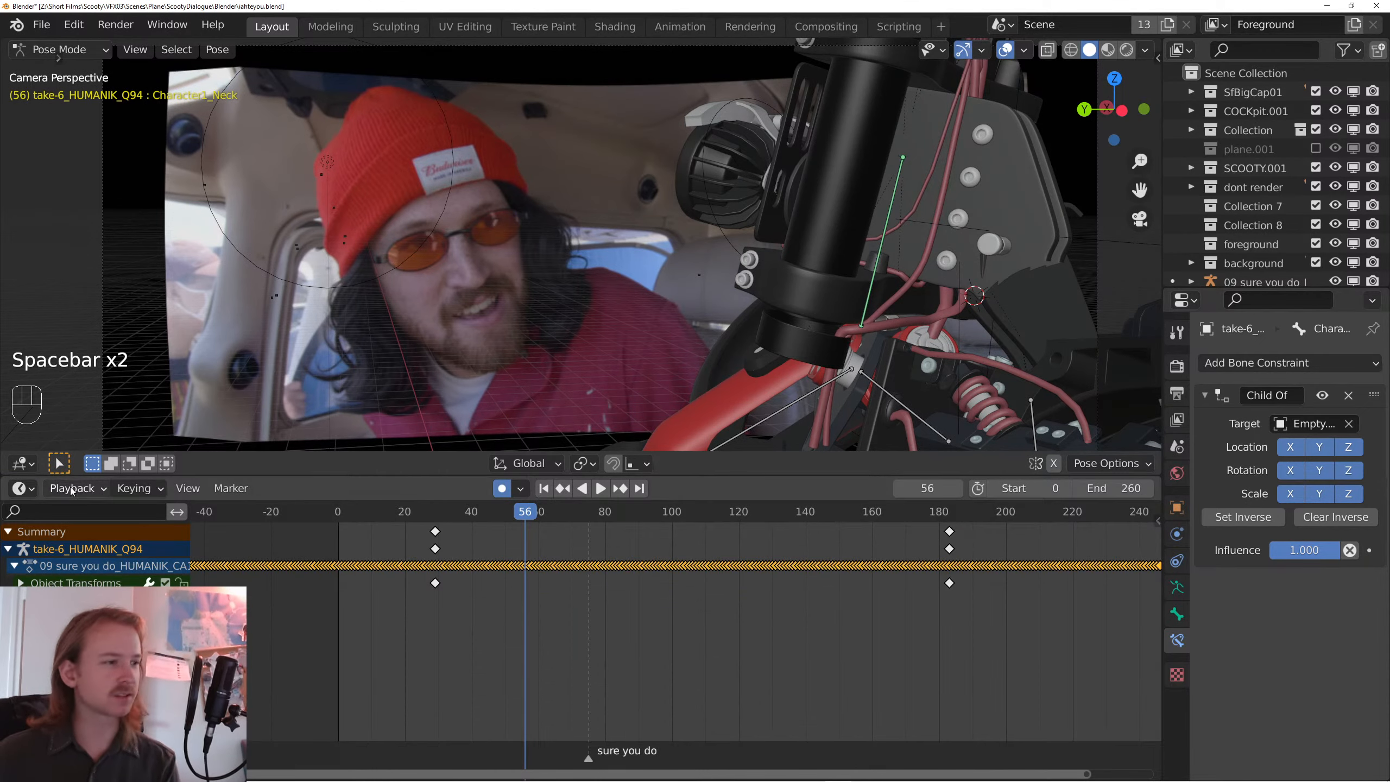
scroll(577, 626, "down", 2)
scroll(578, 624, "right", 3)
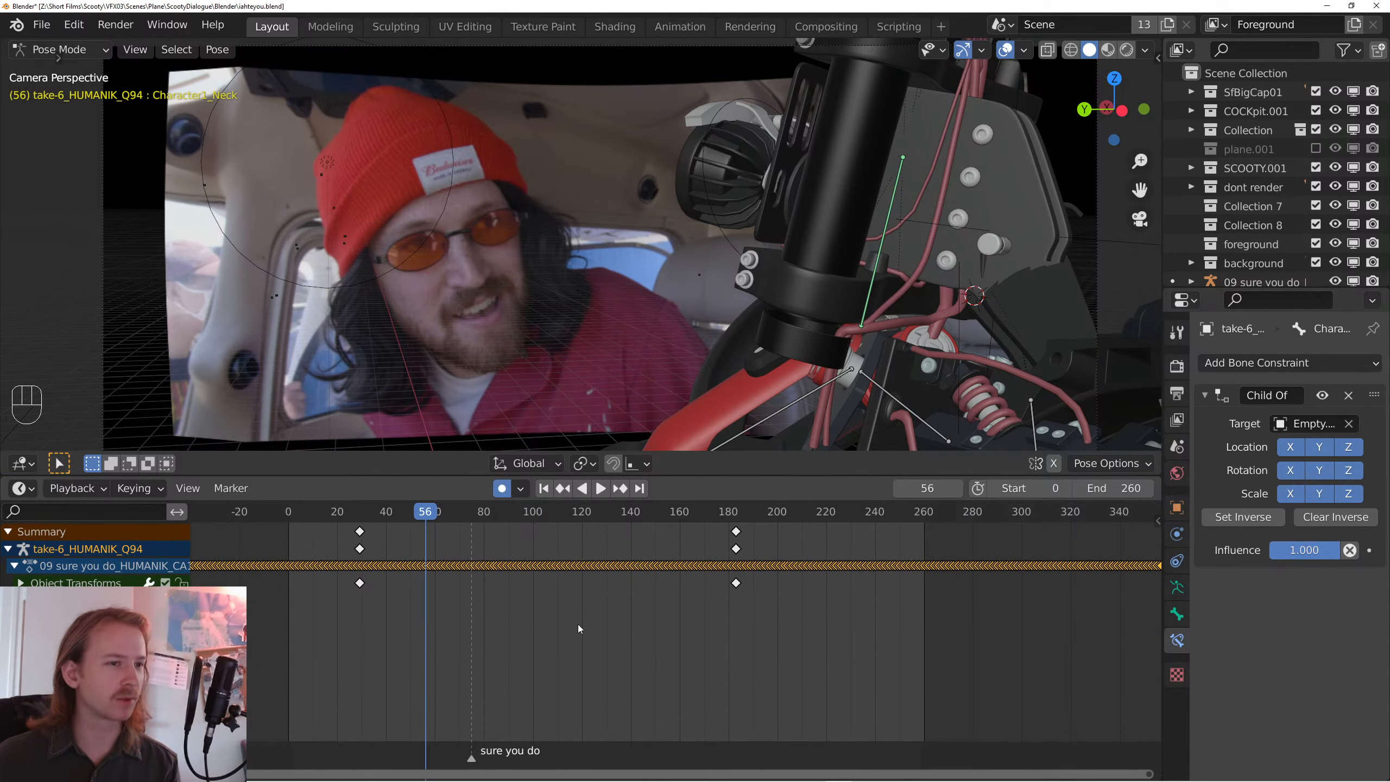
key("space")
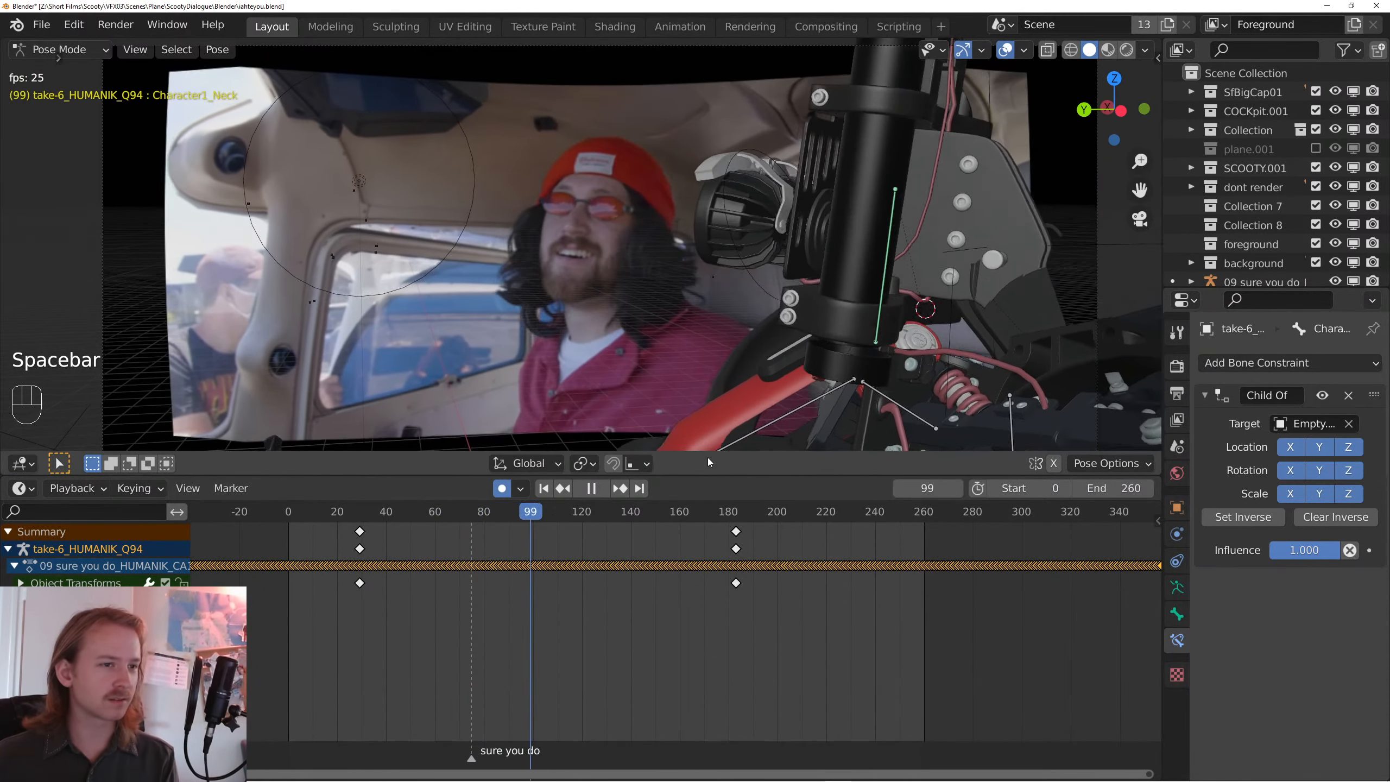
key("space")
- Select the Character1_Neck bone, view the character from outside the camera, and inspect its keyframes at frame 91
left_click(866, 267)
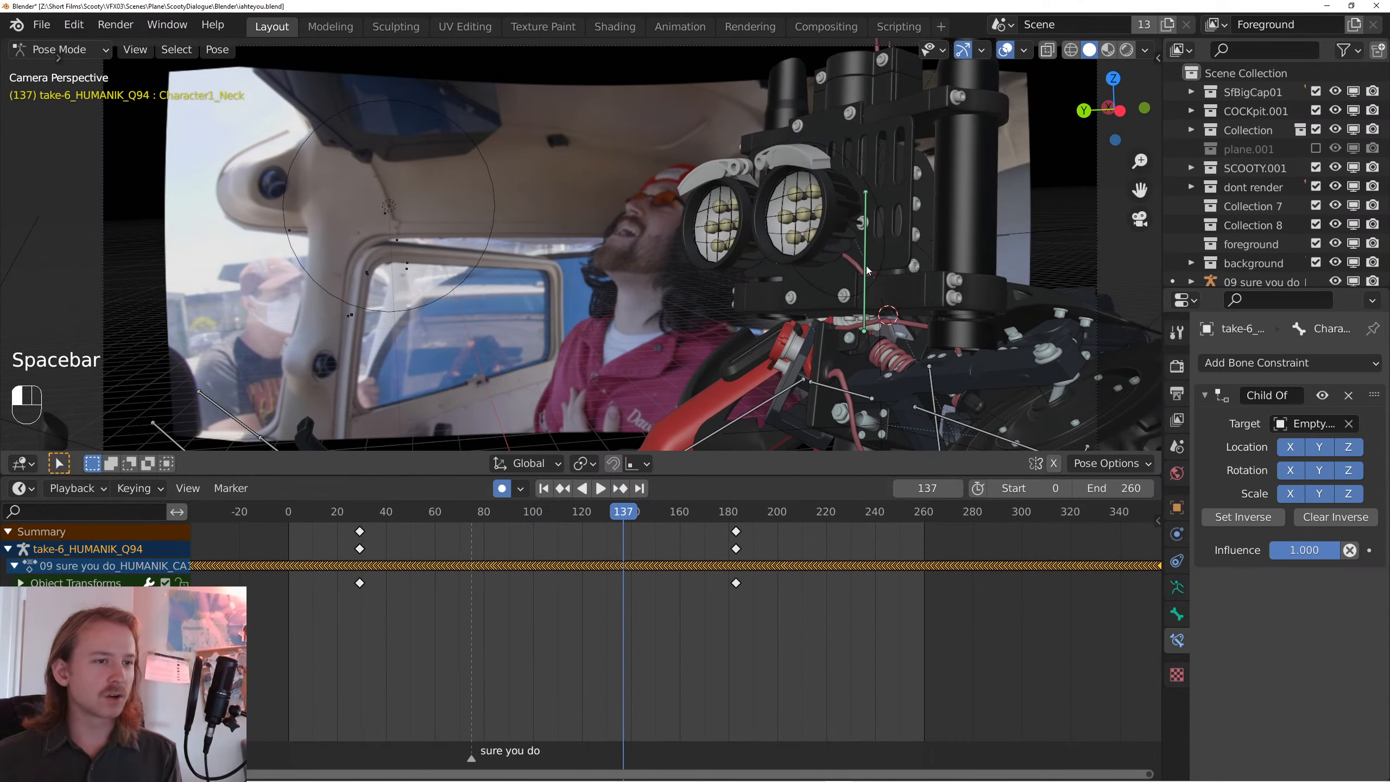
left_click_drag(865, 266, 859, 353)
scroll(754, 394, "down", 3)
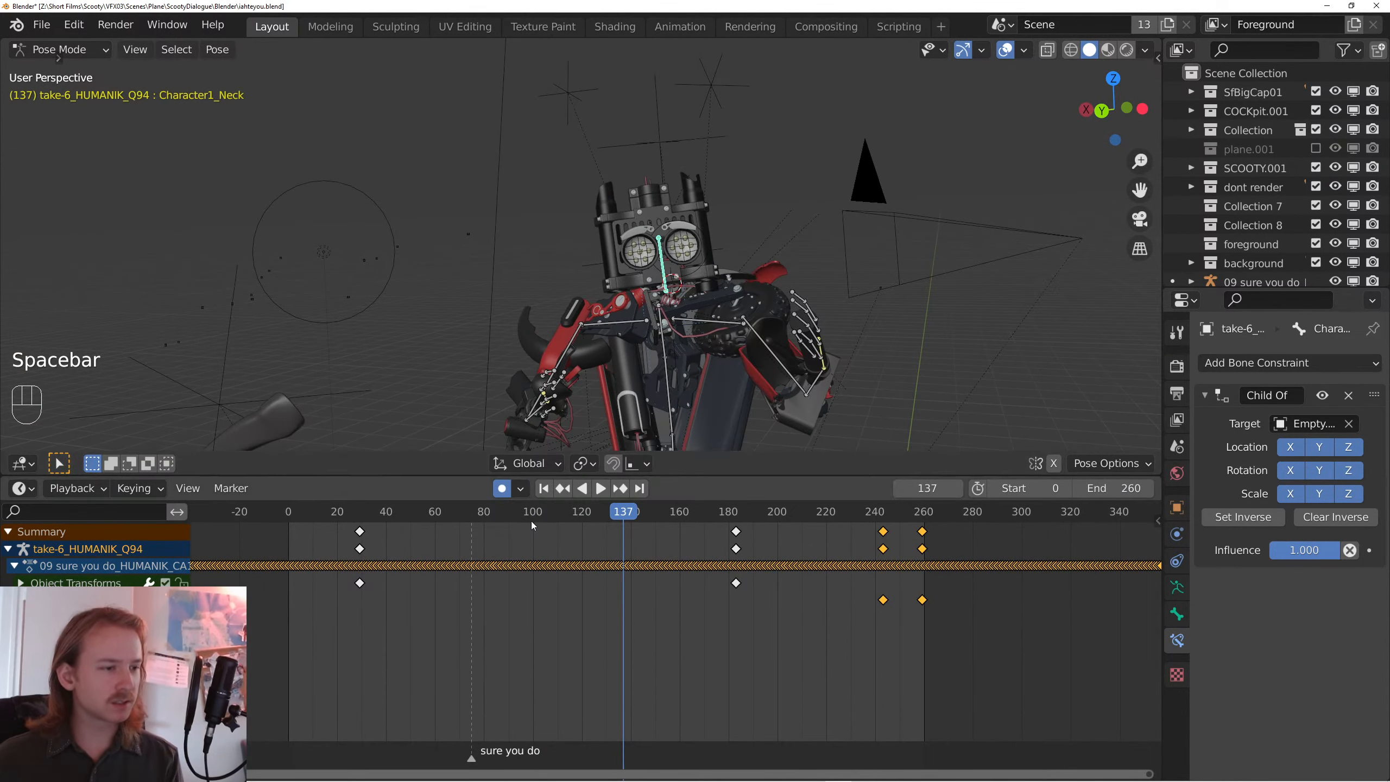
left_click_drag(531, 521, 510, 520)
left_click(21, 583)
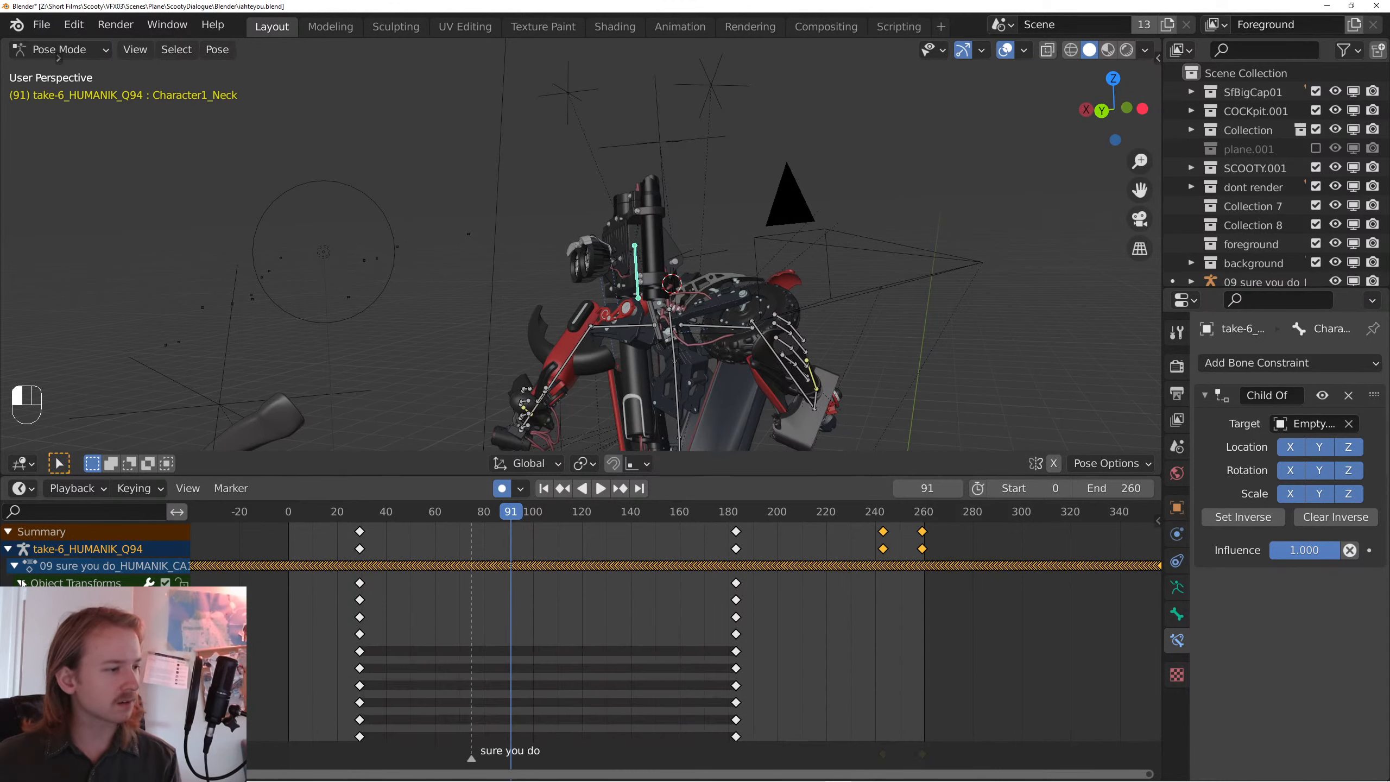
- Switch back to the Graph Editor and open the F-curve modifiers of the neck bone's X Euler rotation curve
left_click(22, 488)
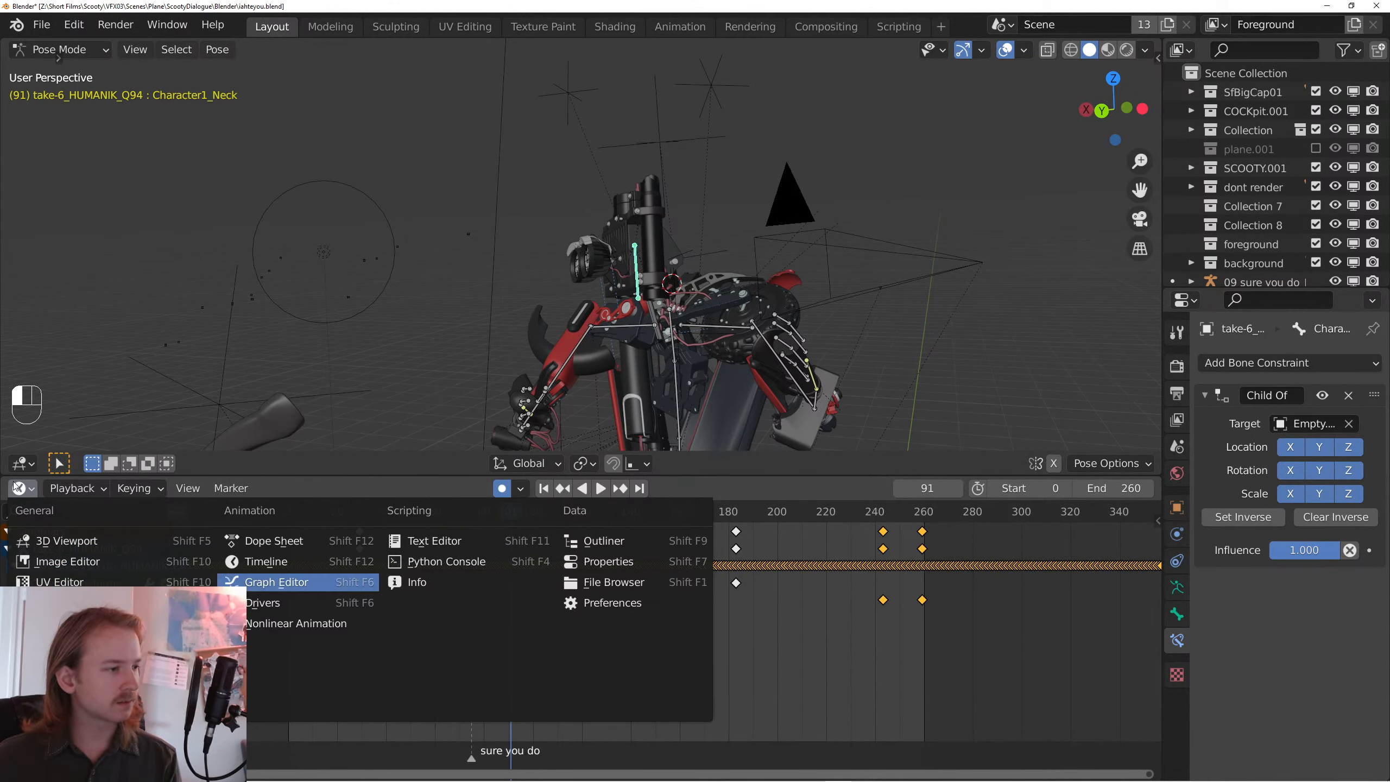
left_click(298, 583)
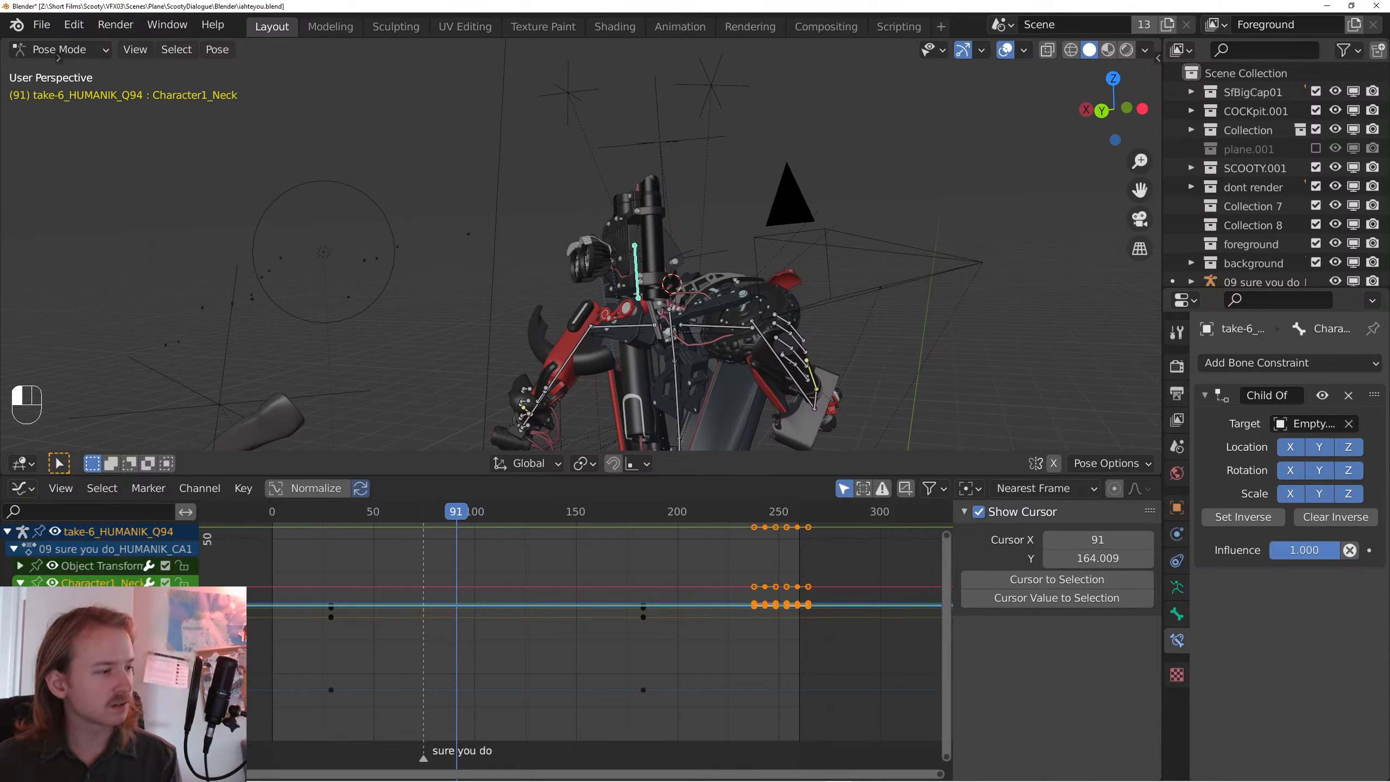
left_click(797, 586)
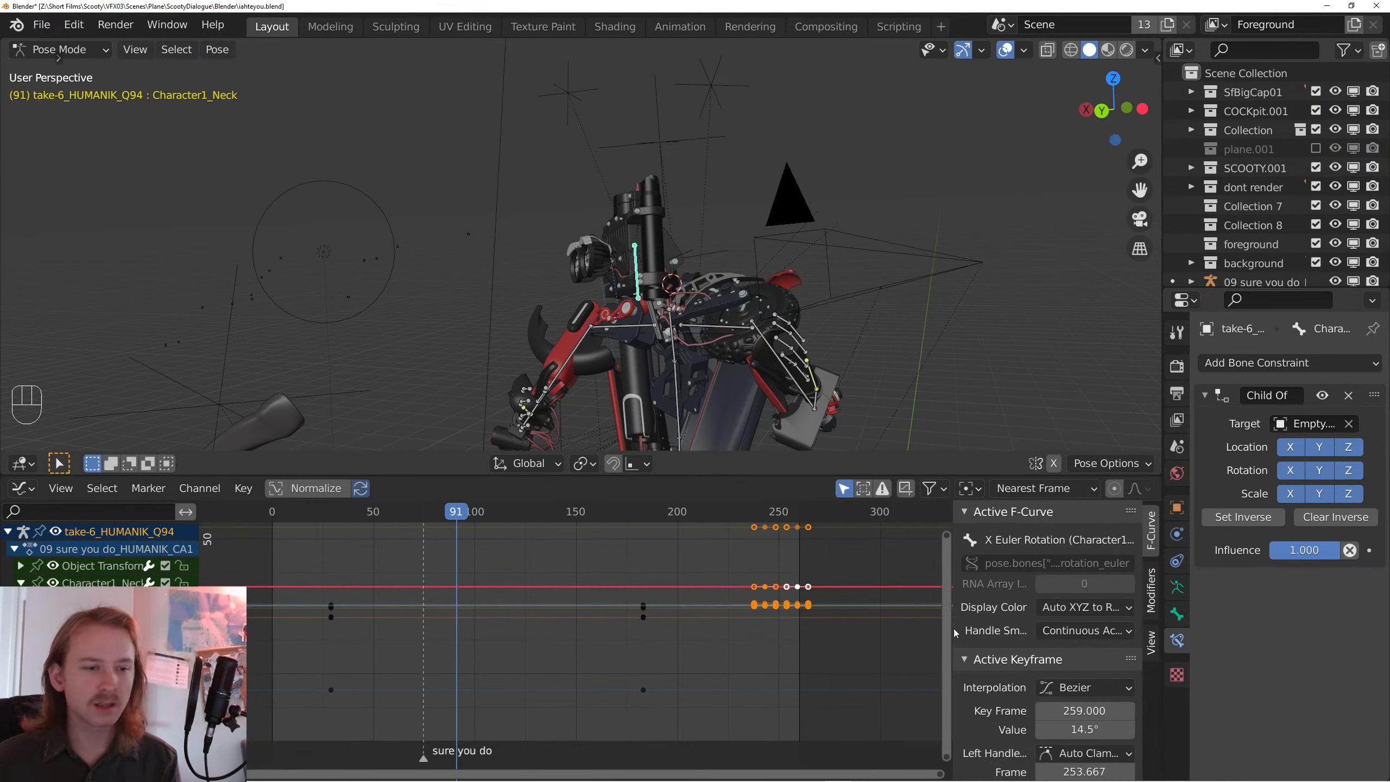
left_click(1151, 589)
right_click(631, 604)
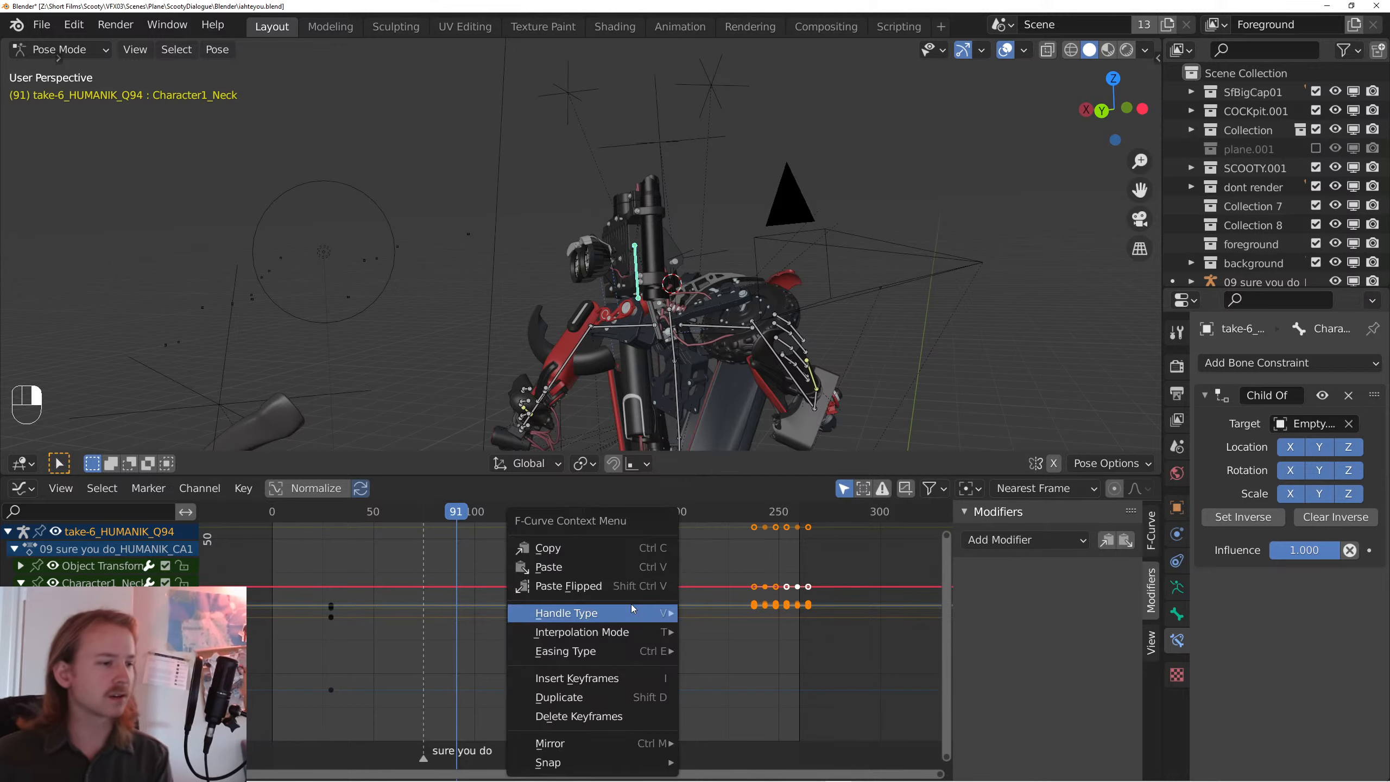
- Play the shot from frame 91 to frame 170 and try moving the selected keyframes of the neck bone's X rotation curve
key("space")
left_click(993, 539)
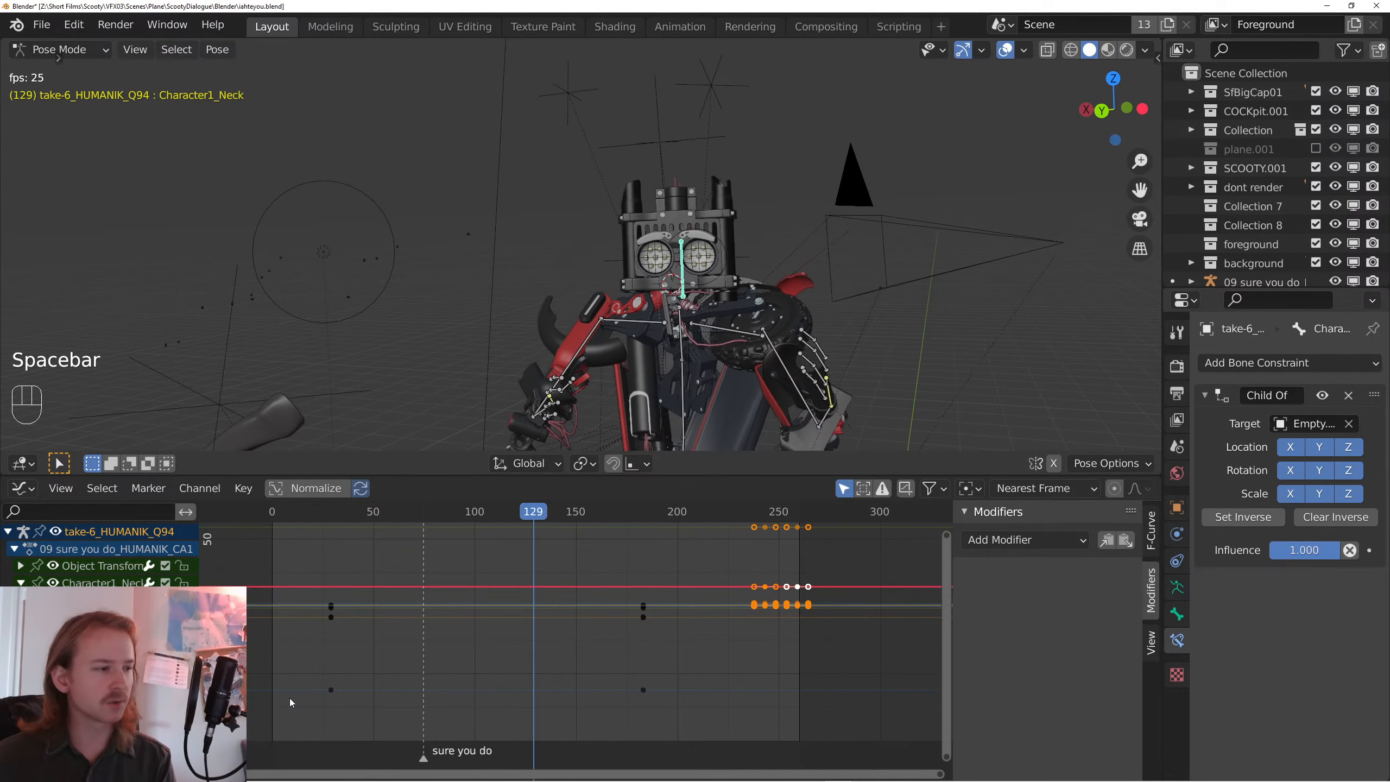
key("space")
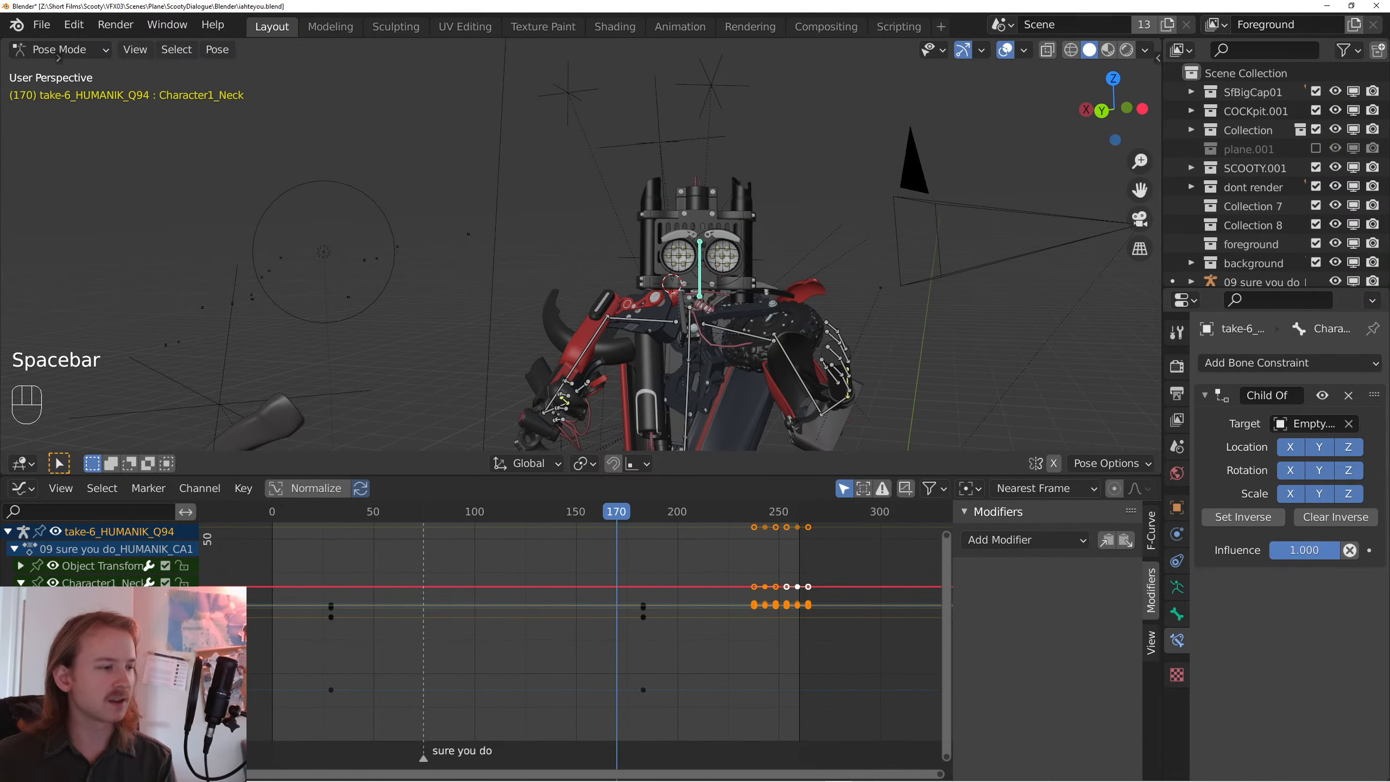
key("g")
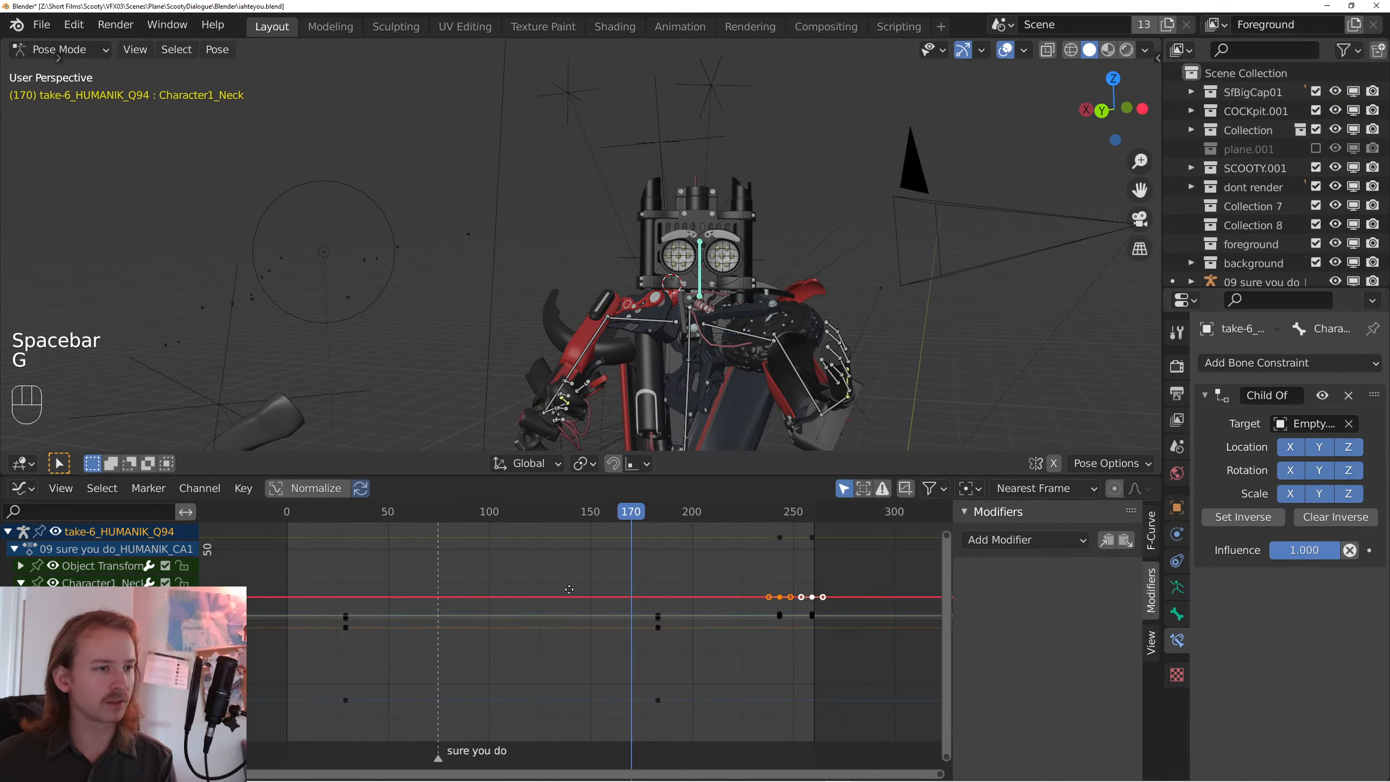
key("g")
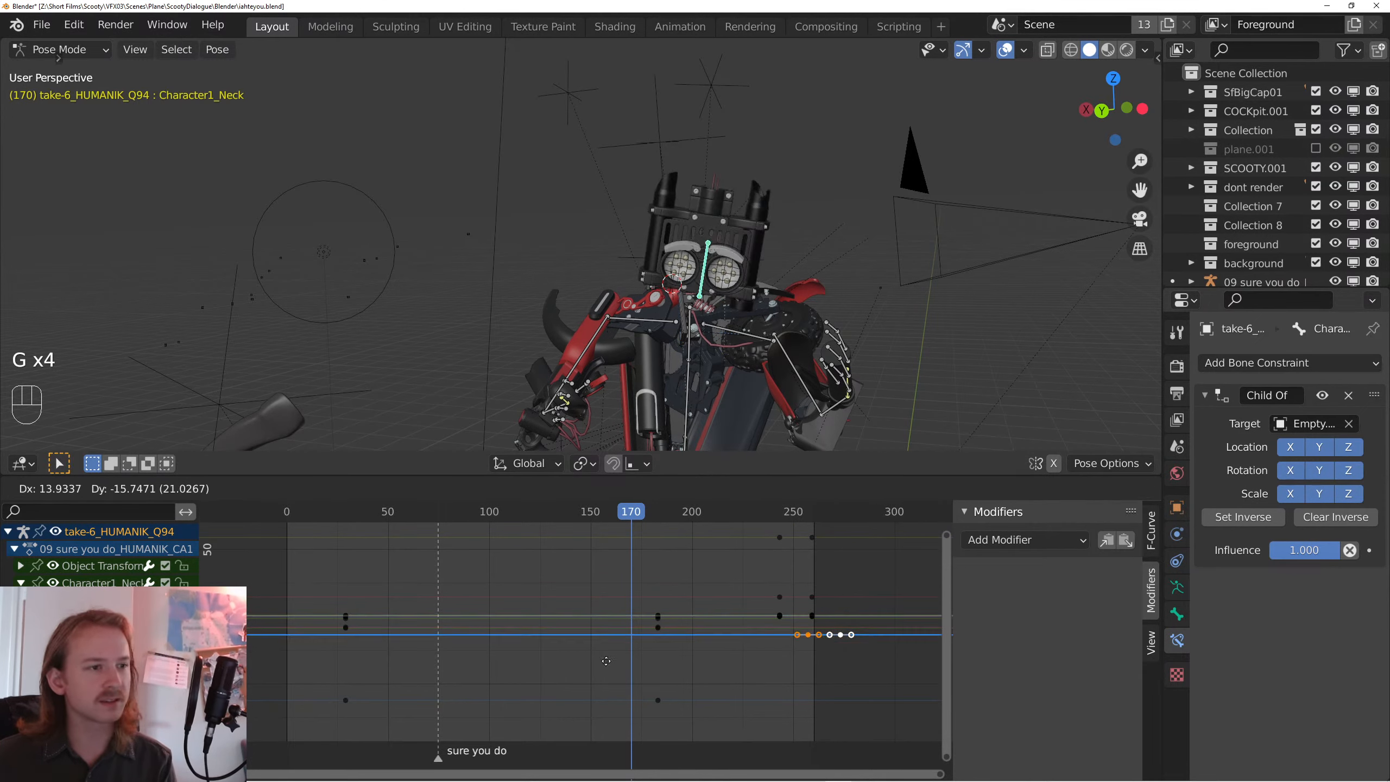
- Add a Noise modifier to the neck bone's X rotation curve with scale 15.8 and strength 0.2 while the shot plays
left_click(998, 547)
left_click(993, 640)
key("space")
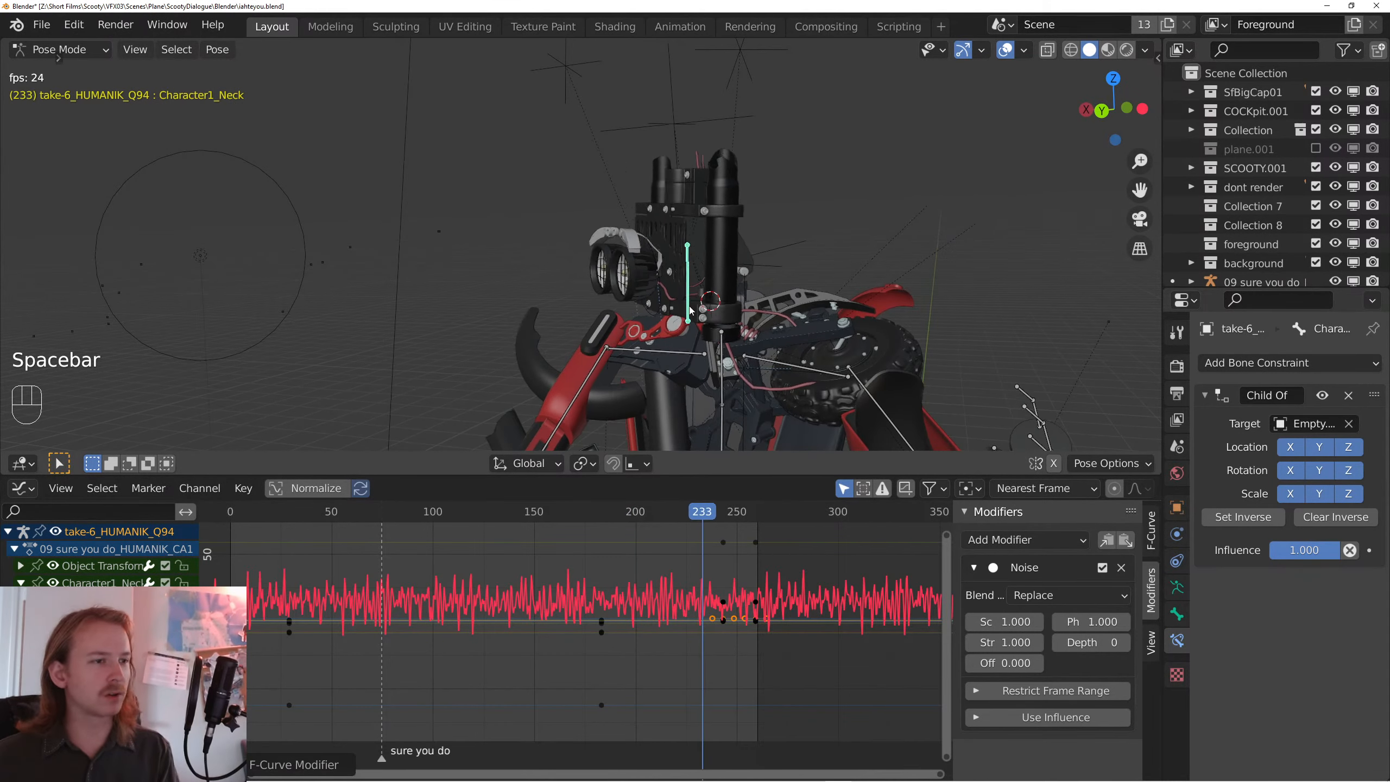
left_click_drag(1007, 622, 1072, 622)
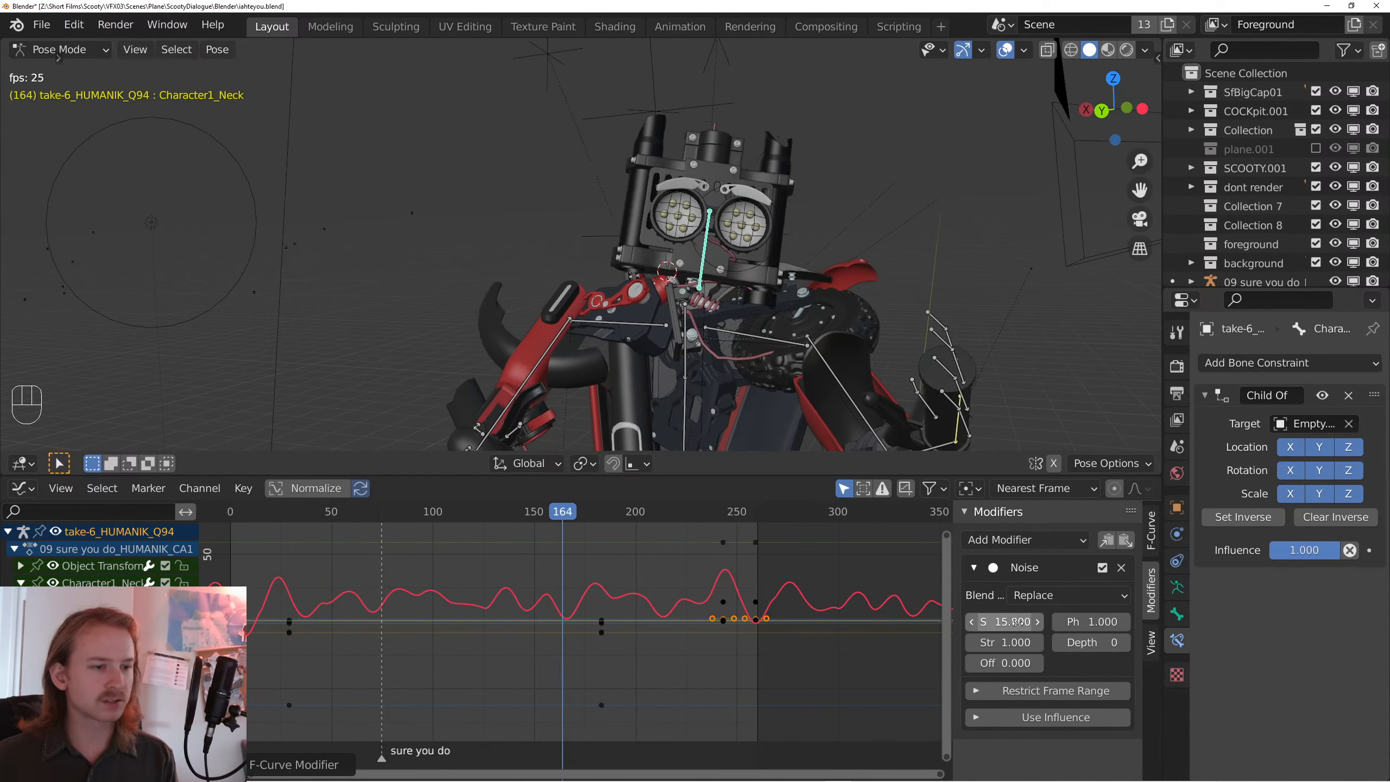
left_click(1006, 648)
type(".1")
key("Return")
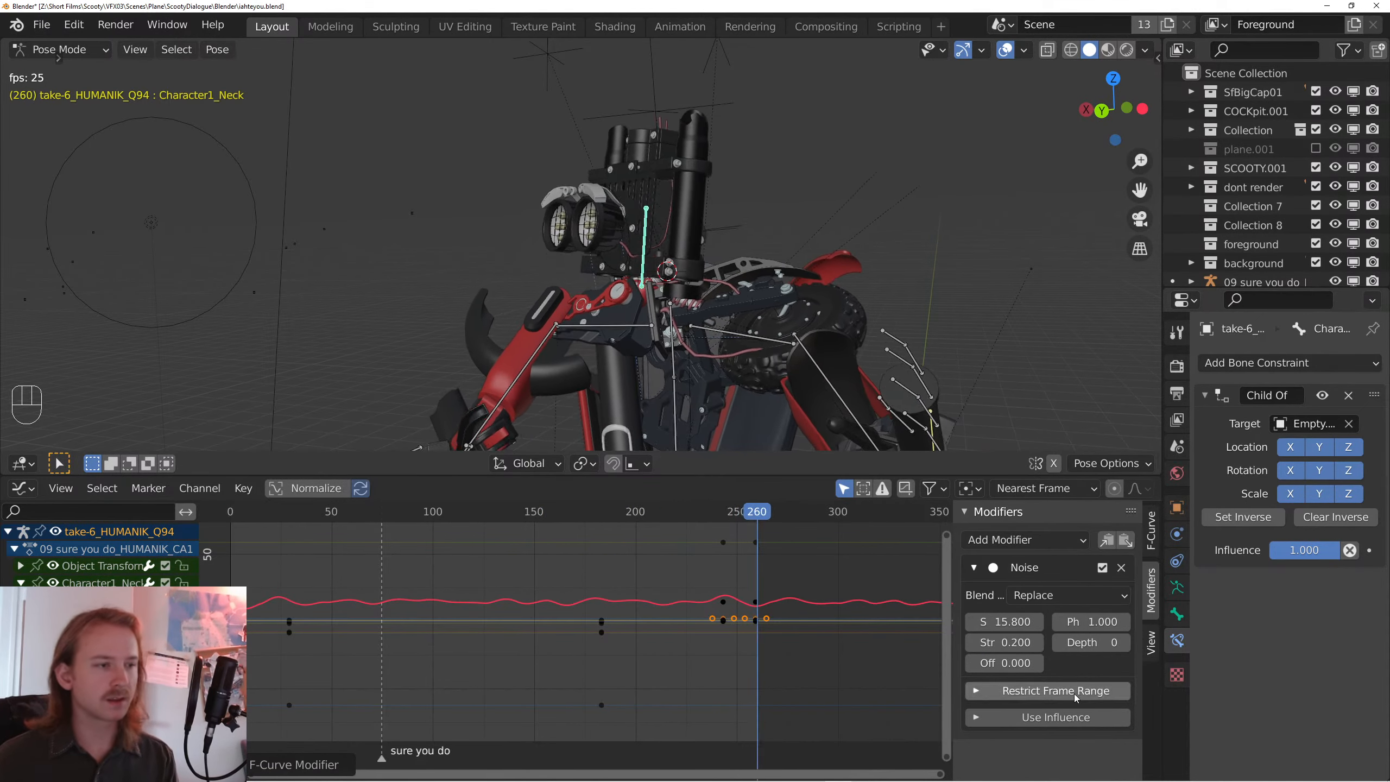
- Retune the neck curve's noise to scale 25.5, depth 2 and strength 1.31
left_click_drag(1014, 622, 1066, 623)
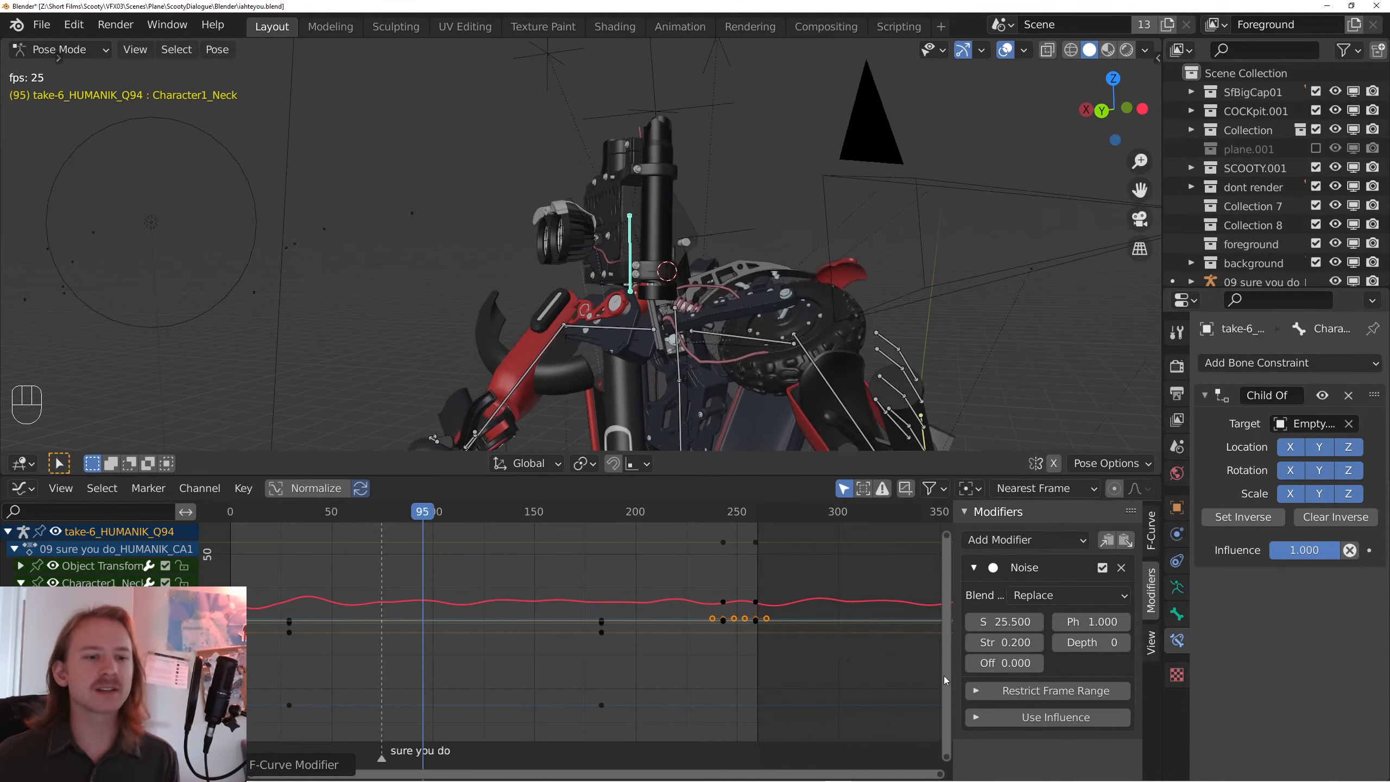
left_click(1124, 643)
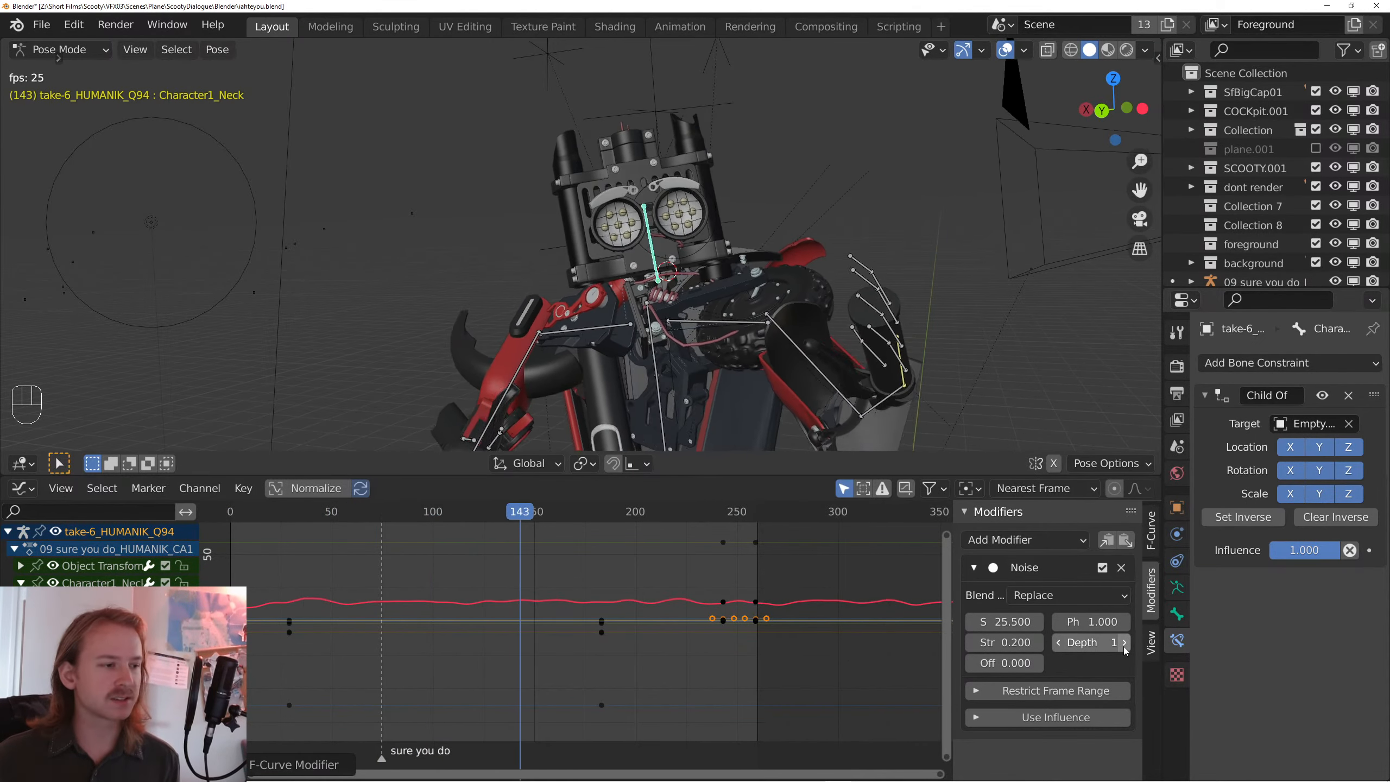
left_click(1124, 643)
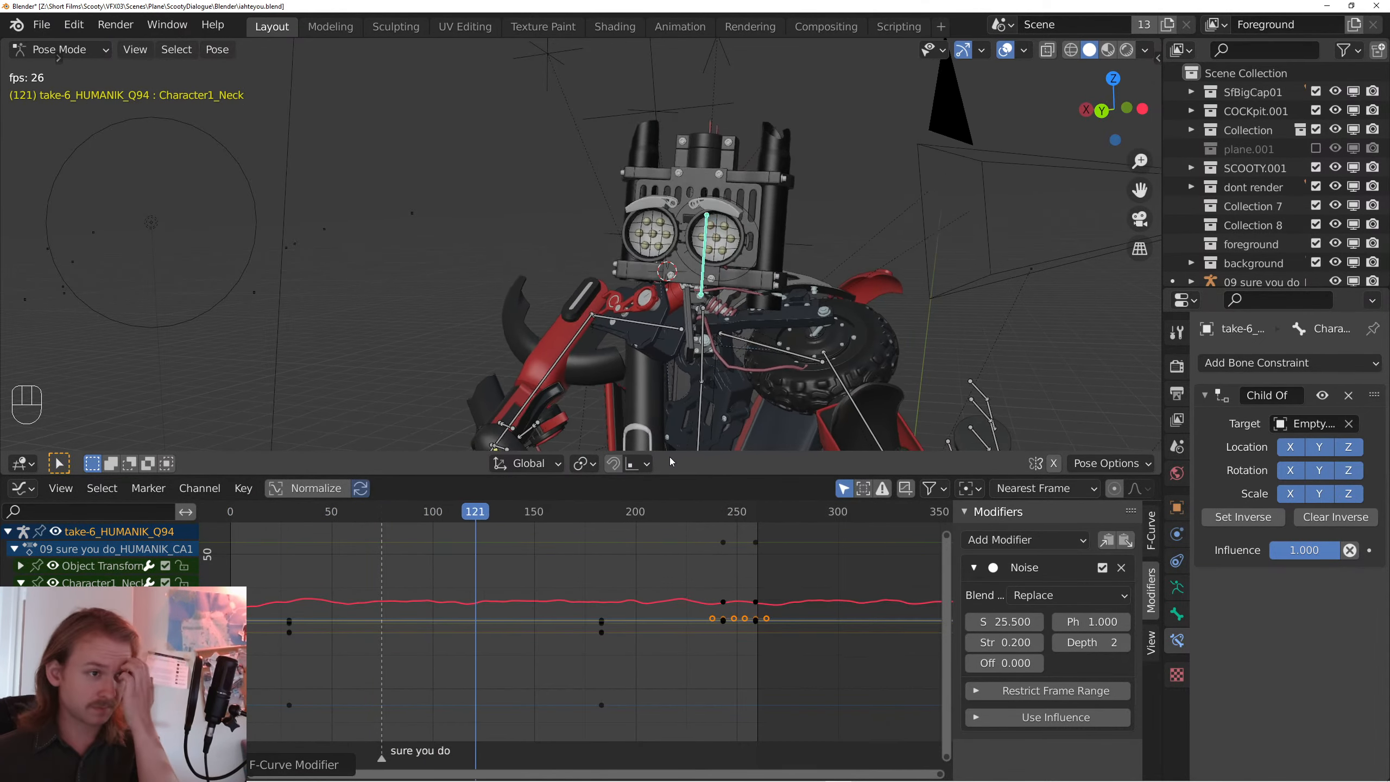
left_click_drag(1004, 642, 1042, 642)
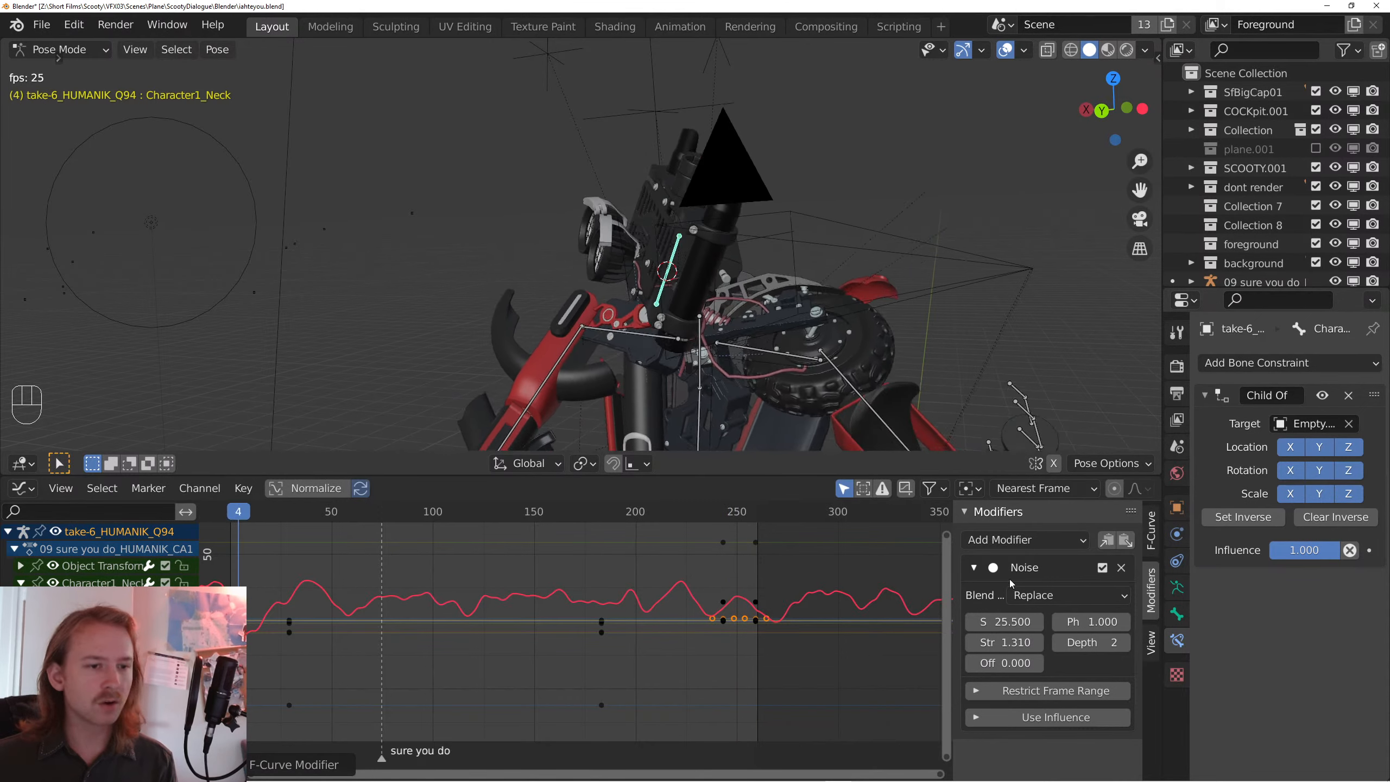
- Transfer the Noise modifier from the neck bone's curve to the X Euler rotation curve of Empty.006 and replay
left_click(1120, 568)
left_click(748, 233)
key("space")
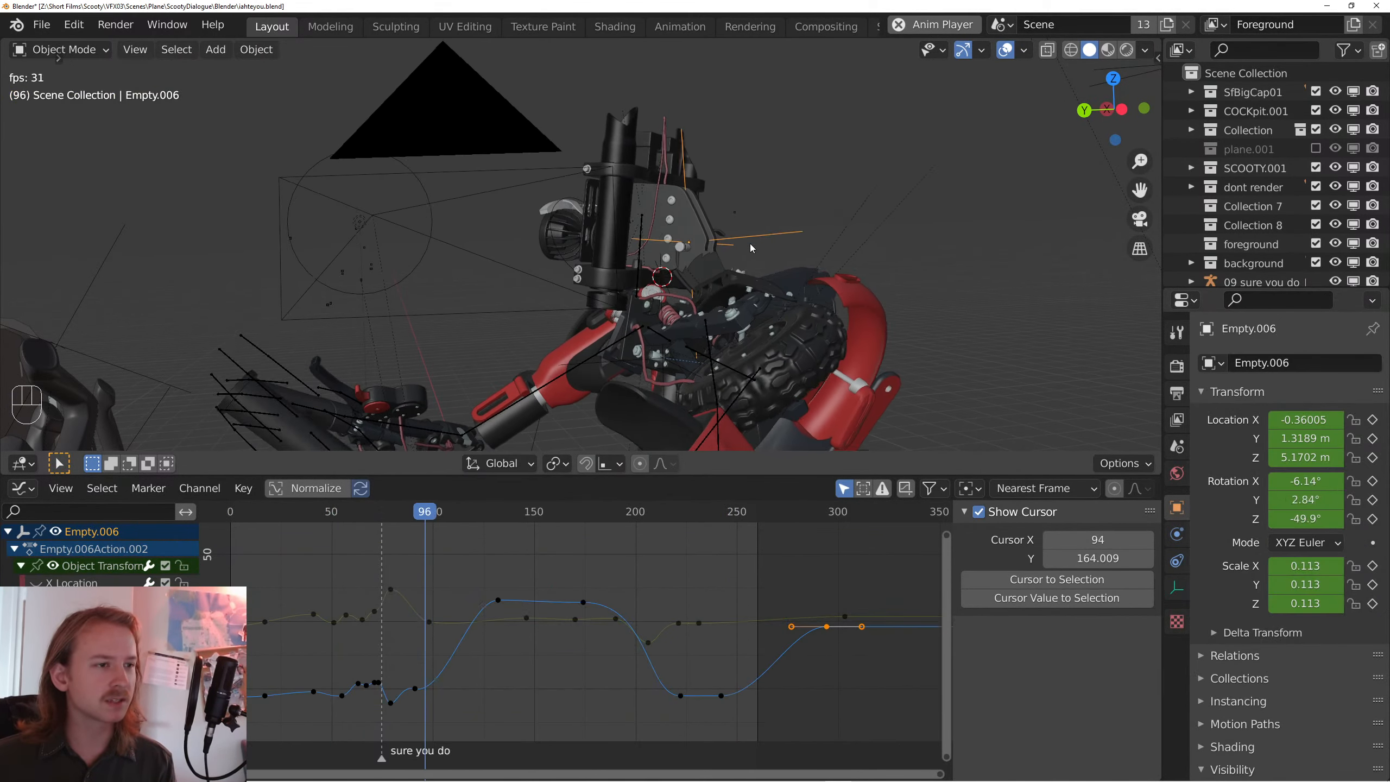
left_click(77, 634)
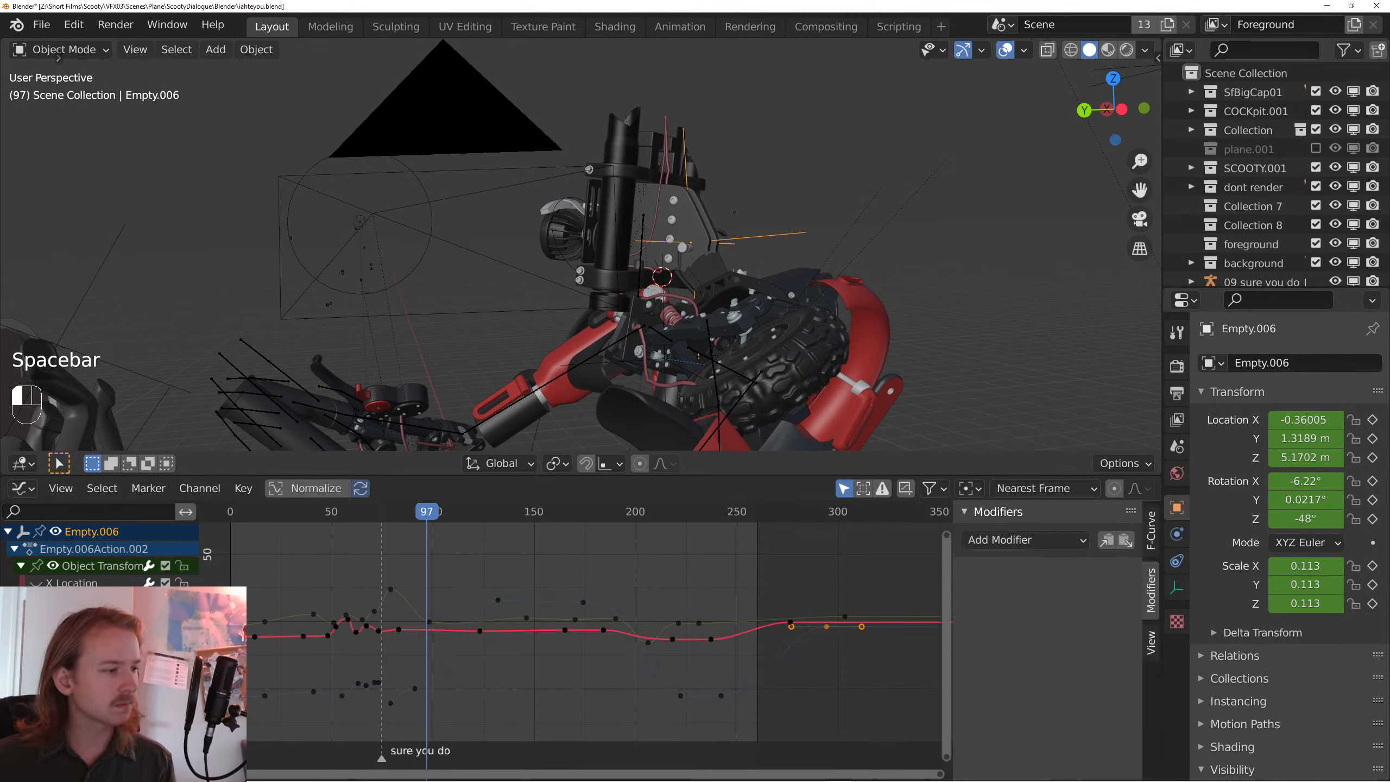
left_click(1125, 539)
key("space")
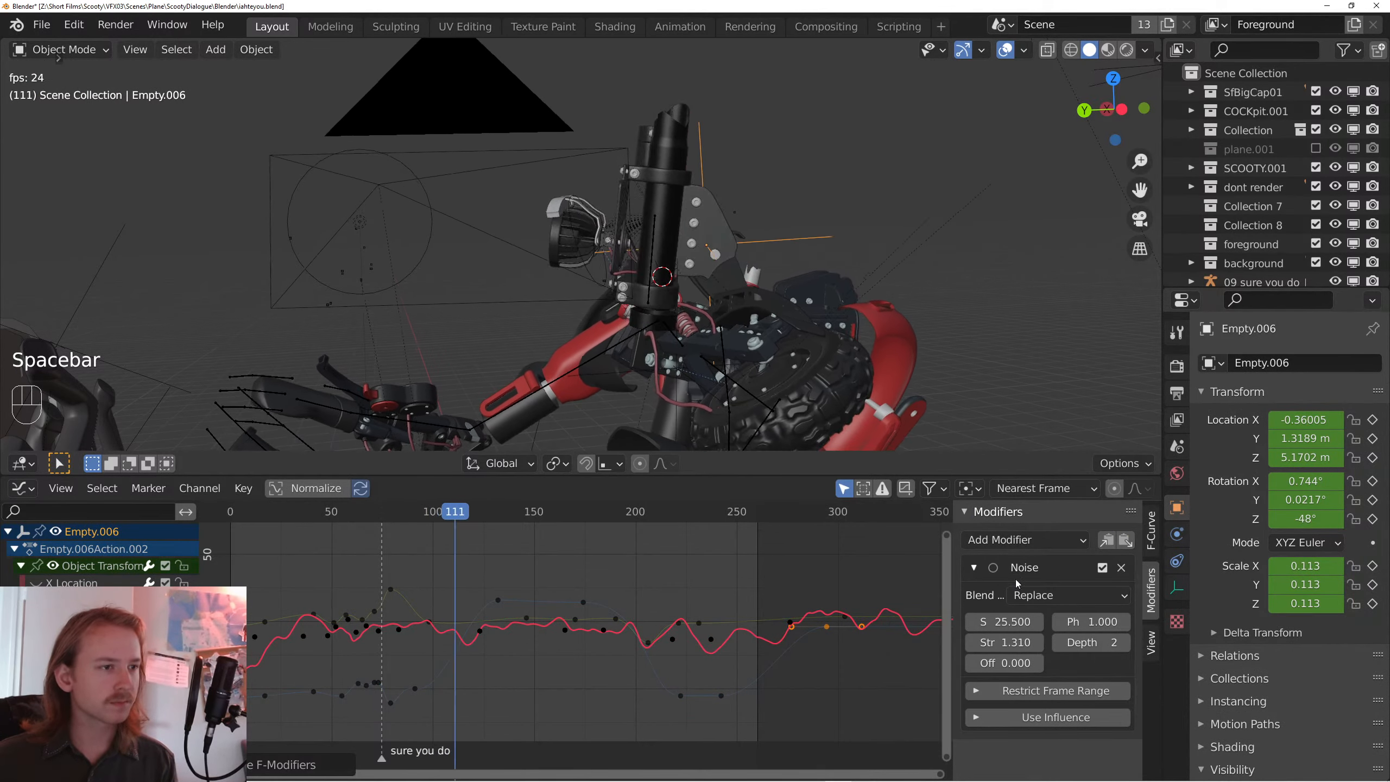
- Try noise scale 15.6 and strength 1.11 on Empty.006's X rotation curve and replay from about frame 160
left_click_drag(1007, 623, 972, 622)
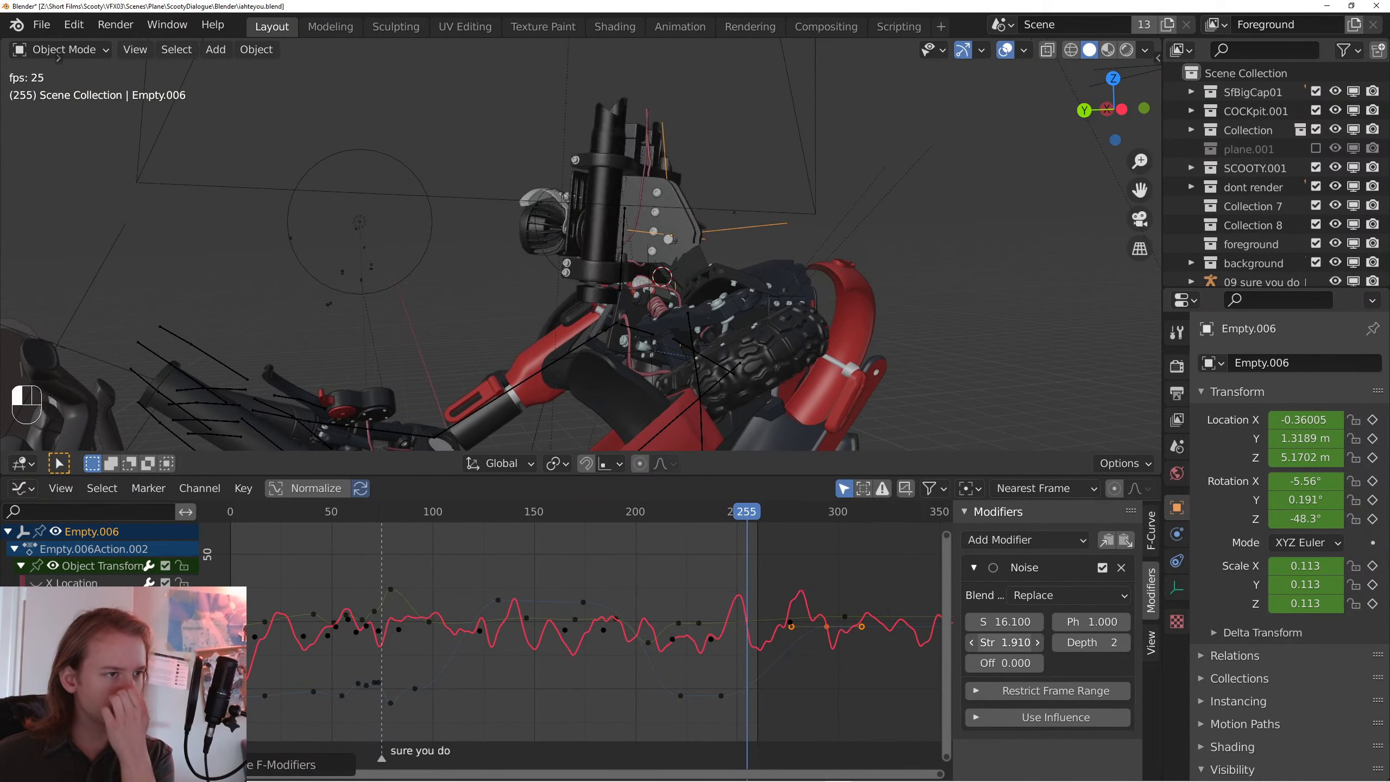
left_click_drag(1016, 638, 980, 638)
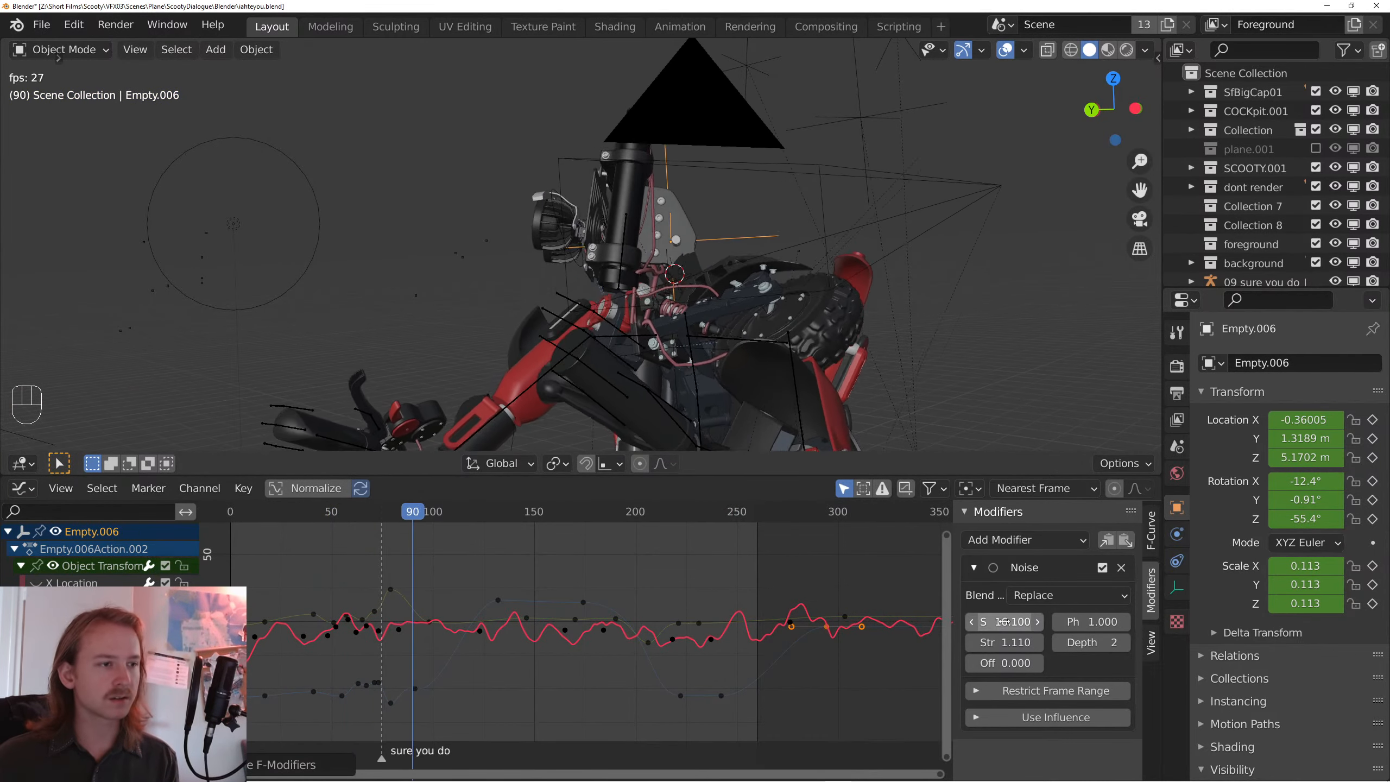
mouse_move(1003, 621)
left_mouse_down()
mouse_move(982, 621)
mouse_move(1001, 622)
left_mouse_up()
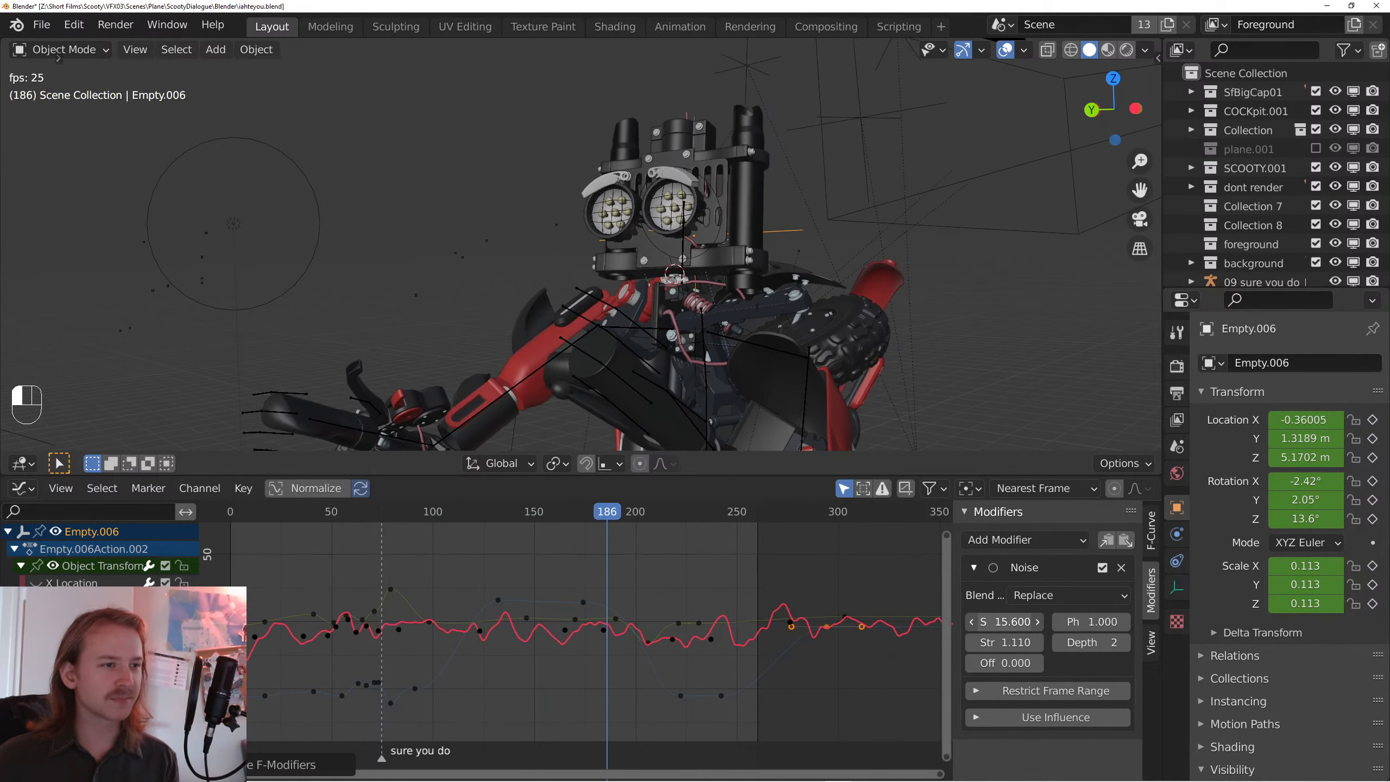
left_click(556, 509)
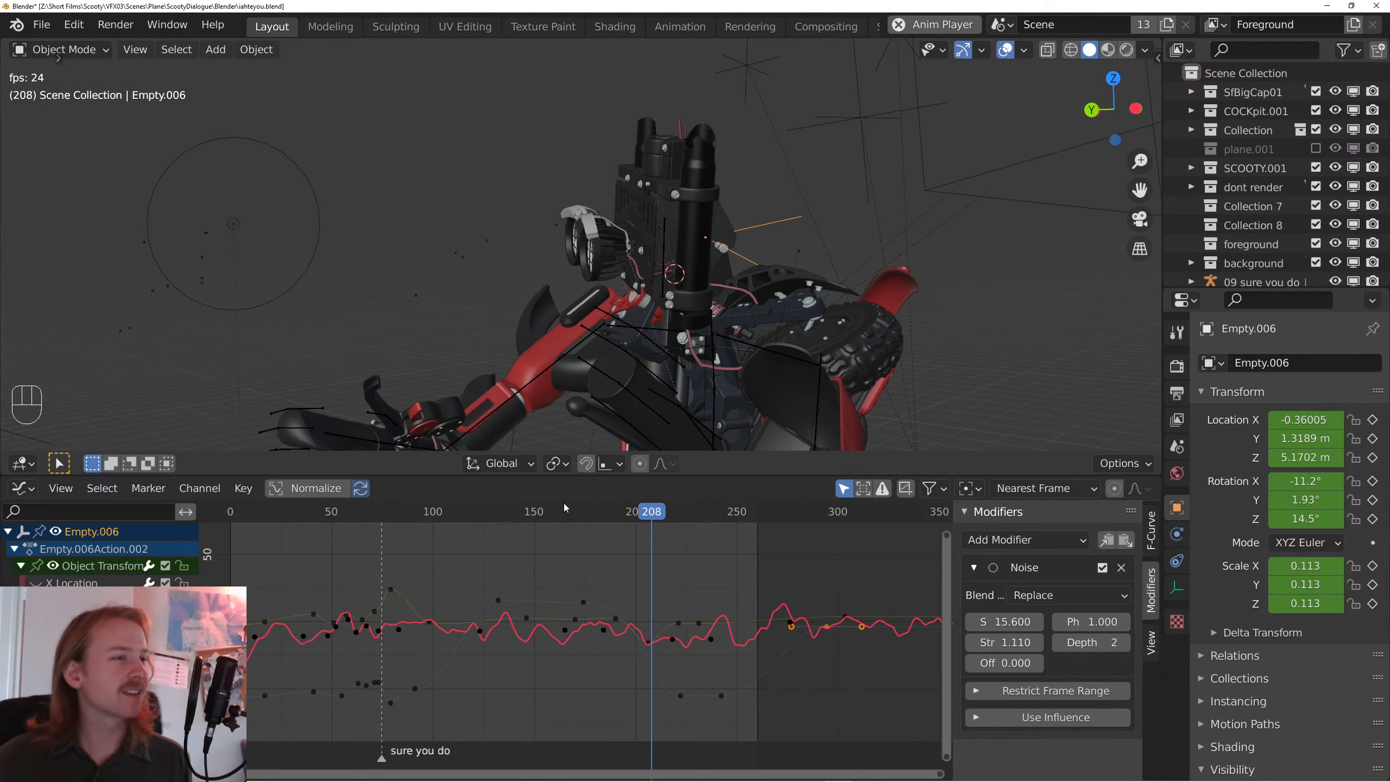
left_click(548, 511)
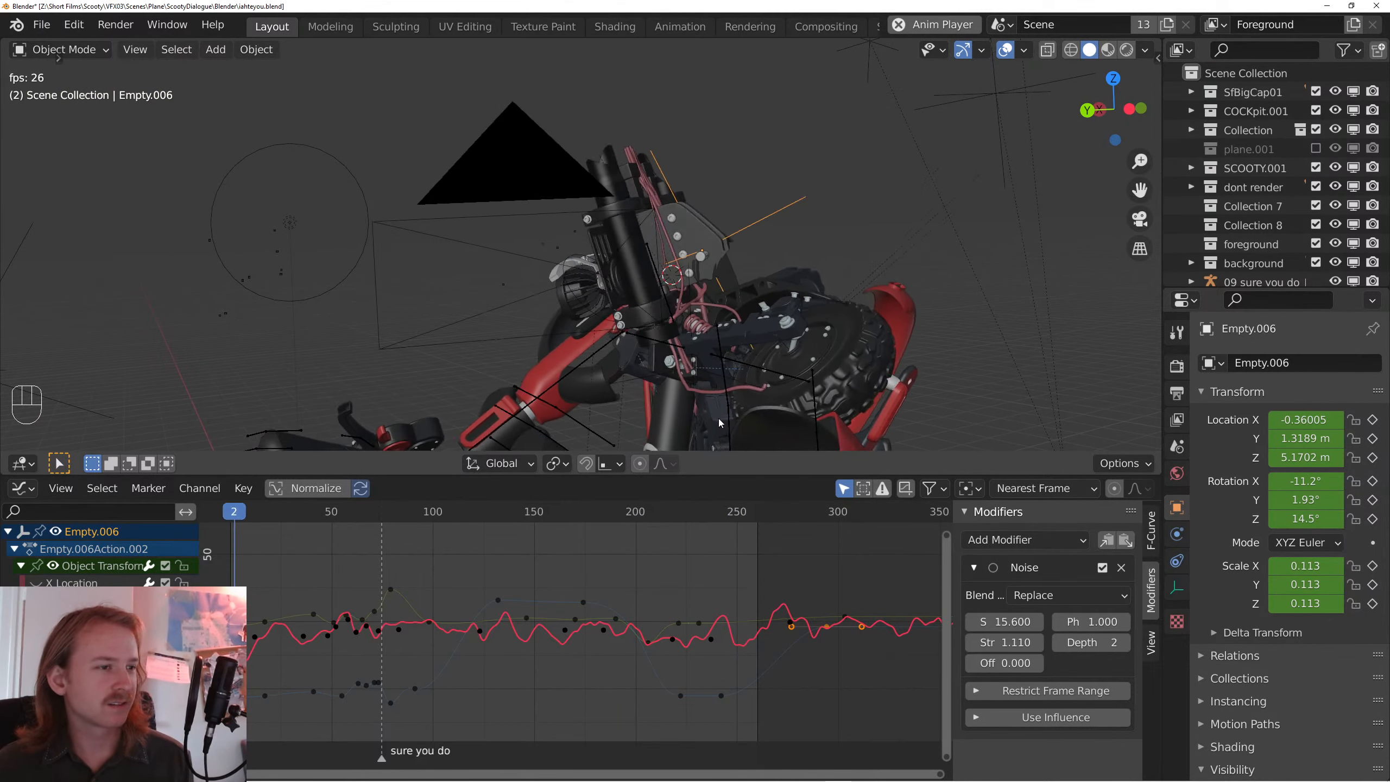
- Set the X rotation noise to scale 19.4 and strength 0.2, and check the head motion through the camera
left_click_drag(1007, 624, 1038, 623)
left_click(1016, 643)
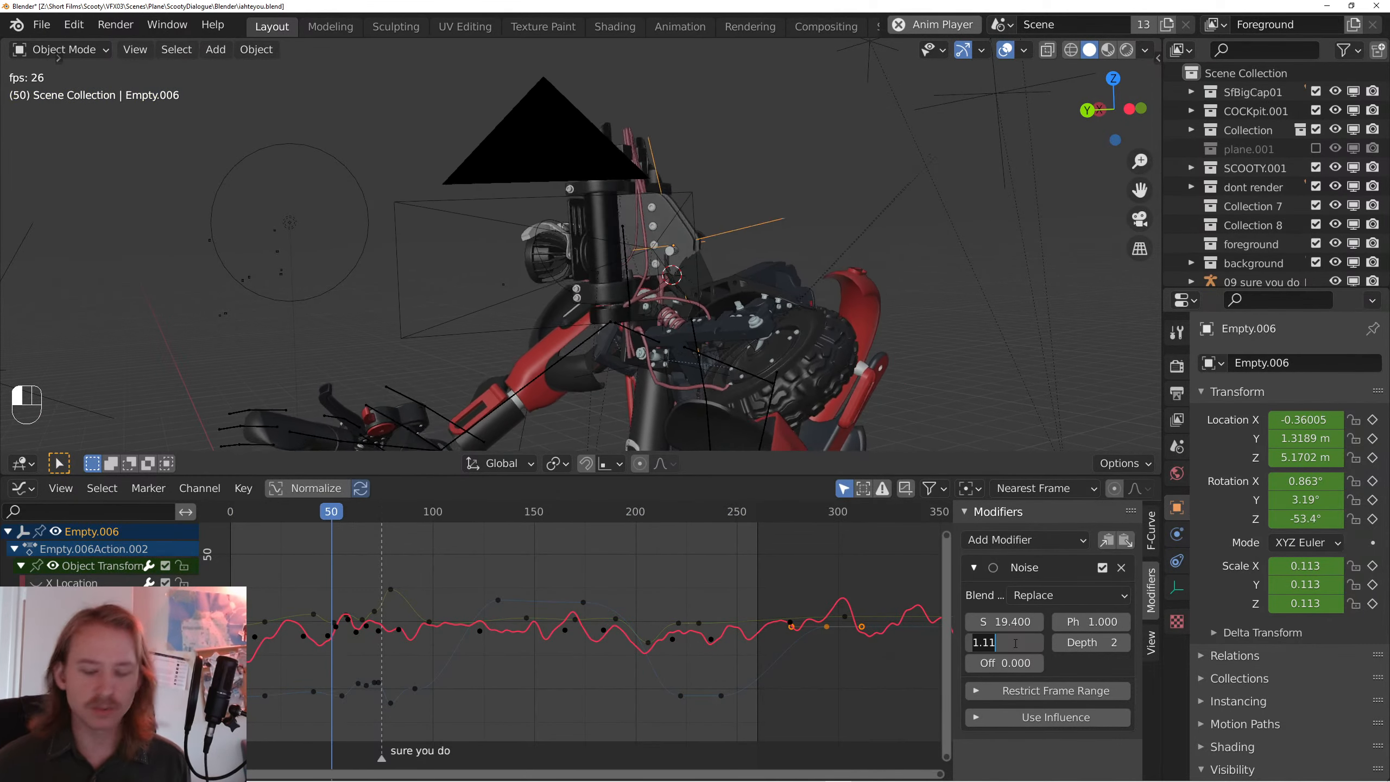
type(".2")
key("Return")
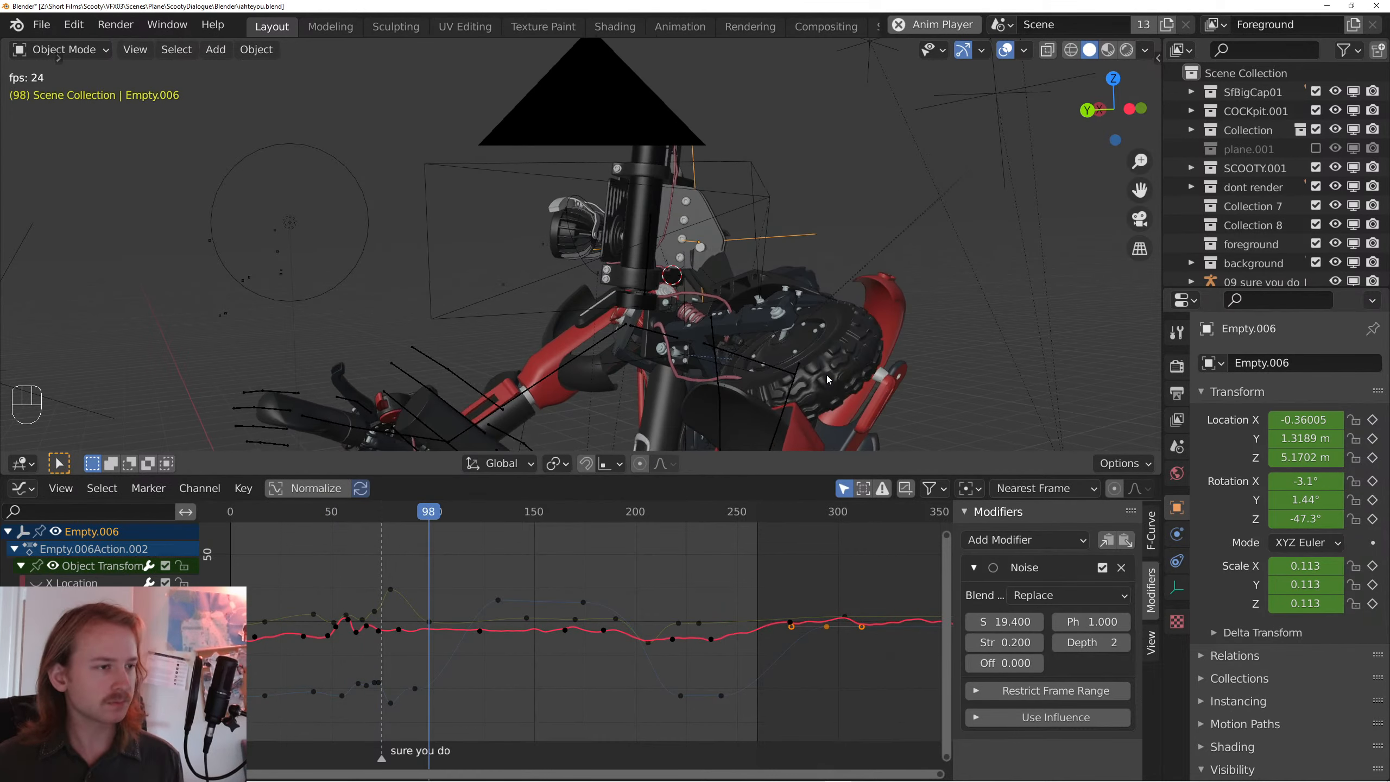
key("KP_0")
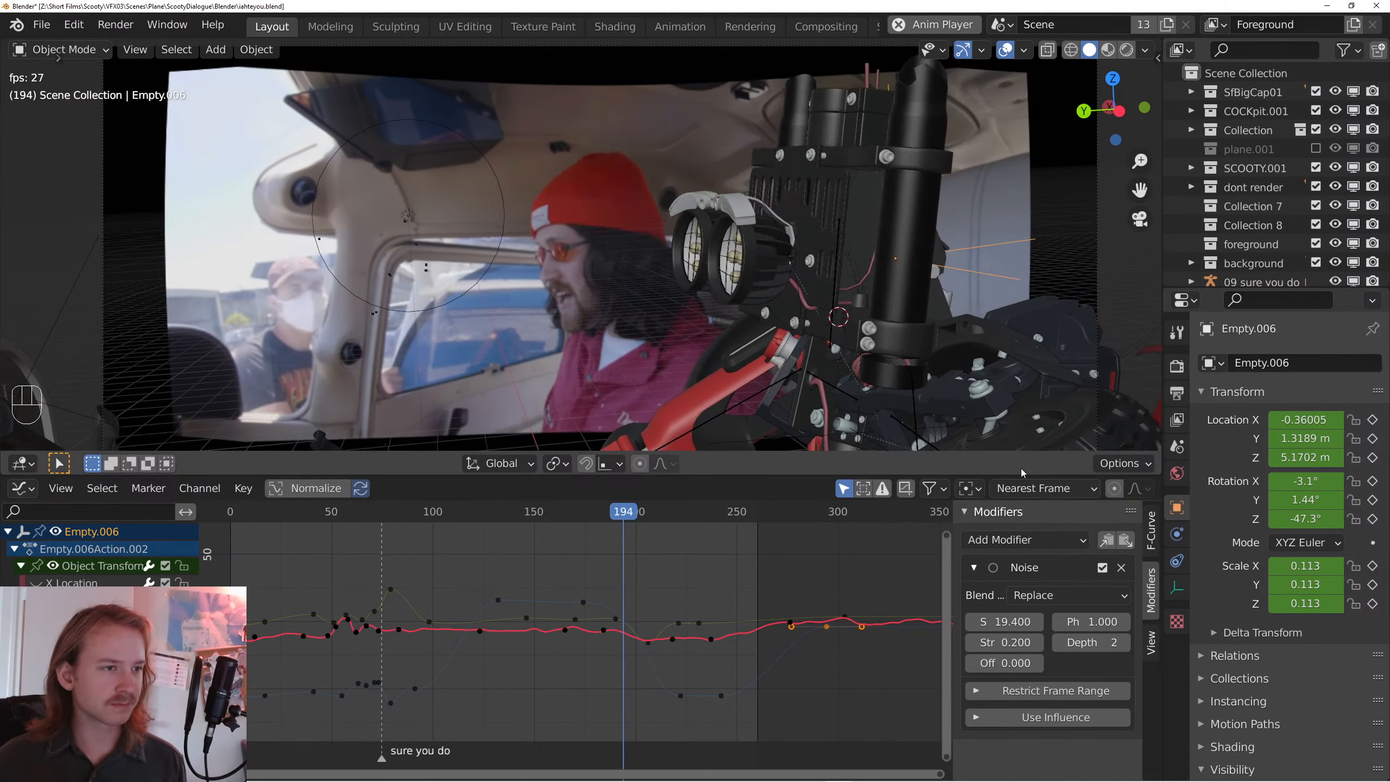
key("space")
- Paste the Noise modifier onto Empty.006's Y and Z rotation curves with offsets of -80 and 606.4, and replay
left_click(82, 651)
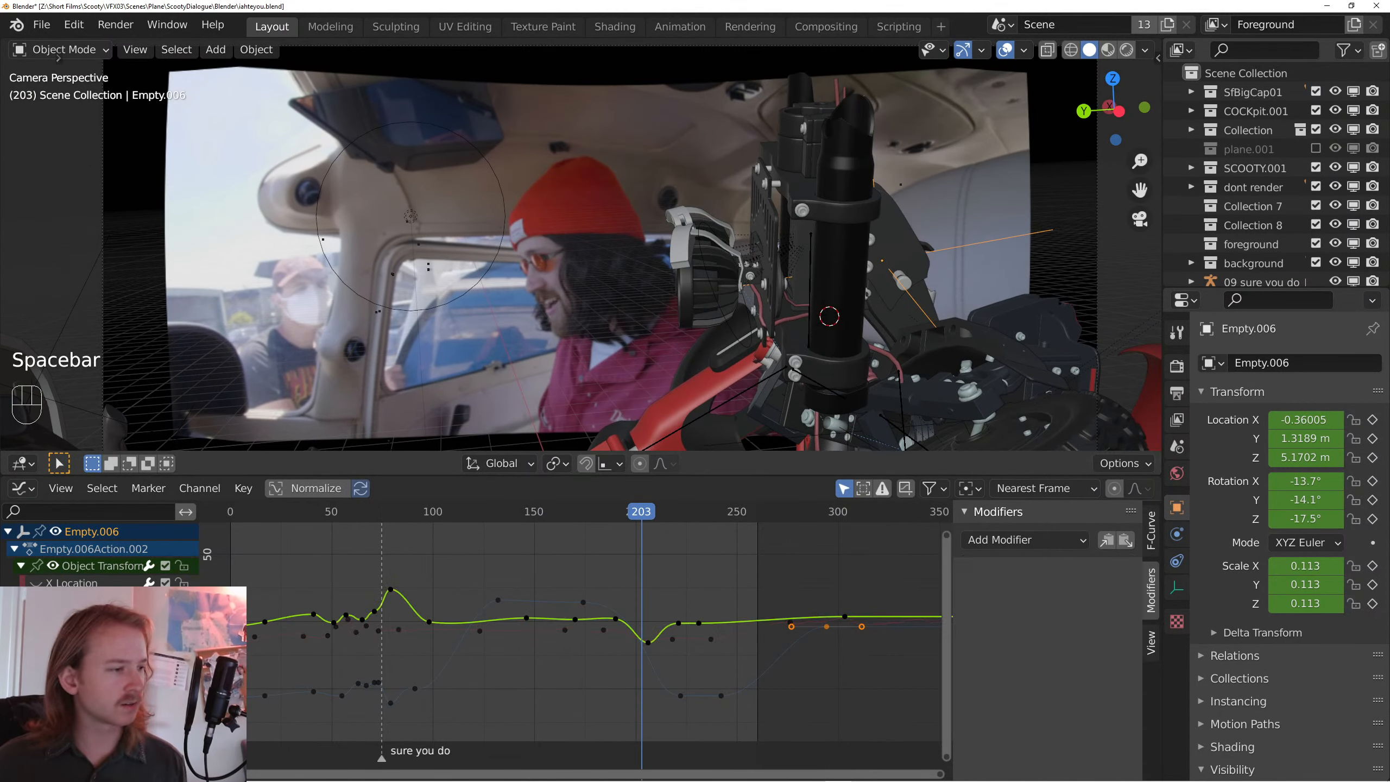
left_click(1125, 540)
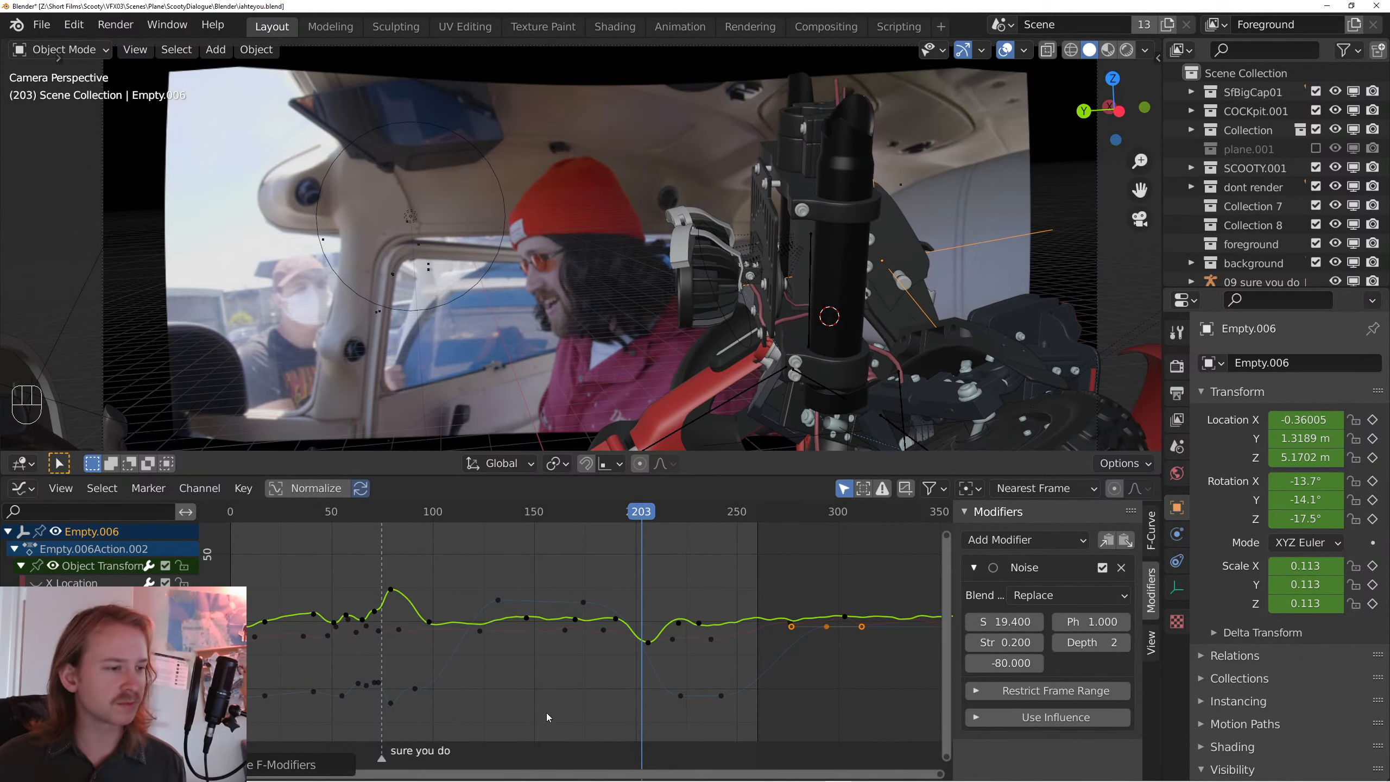
left_click(82, 669)
left_click(1125, 540)
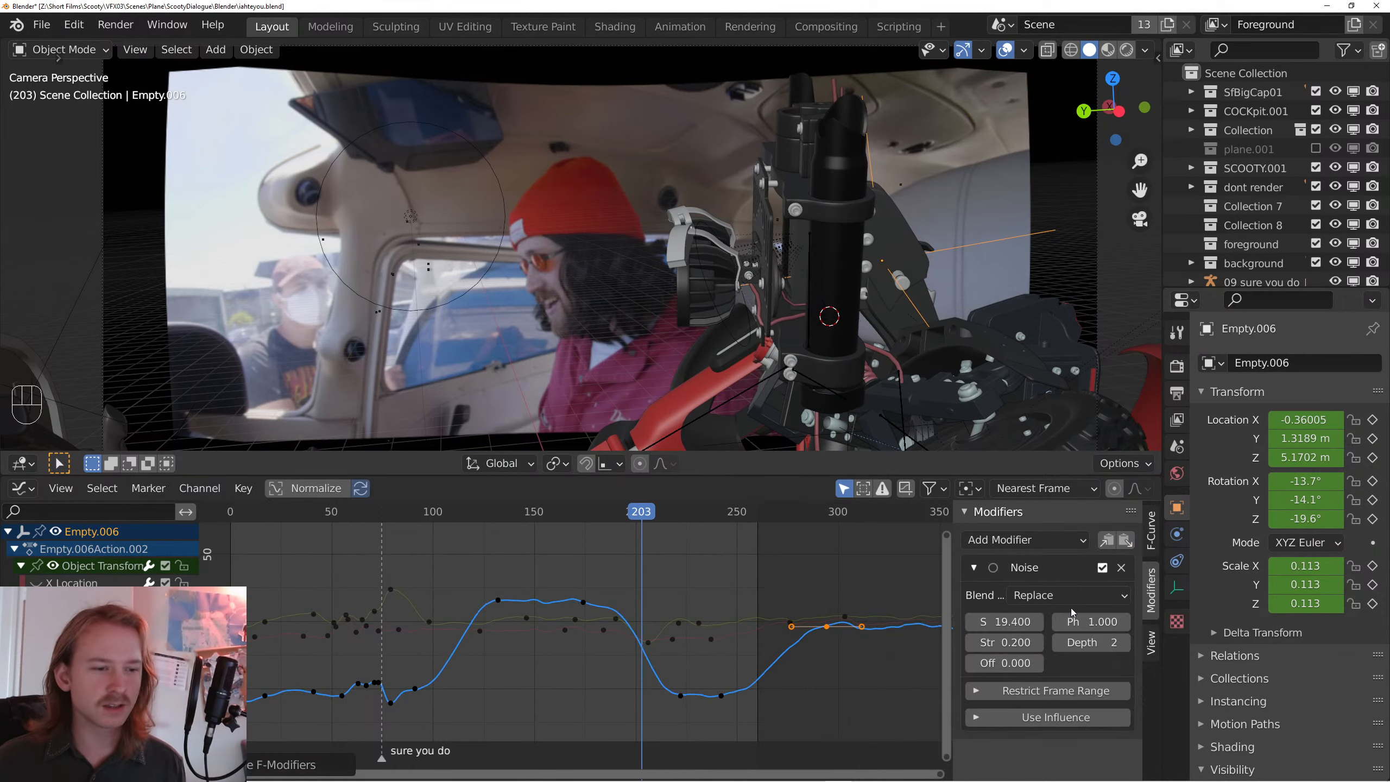
key("space")
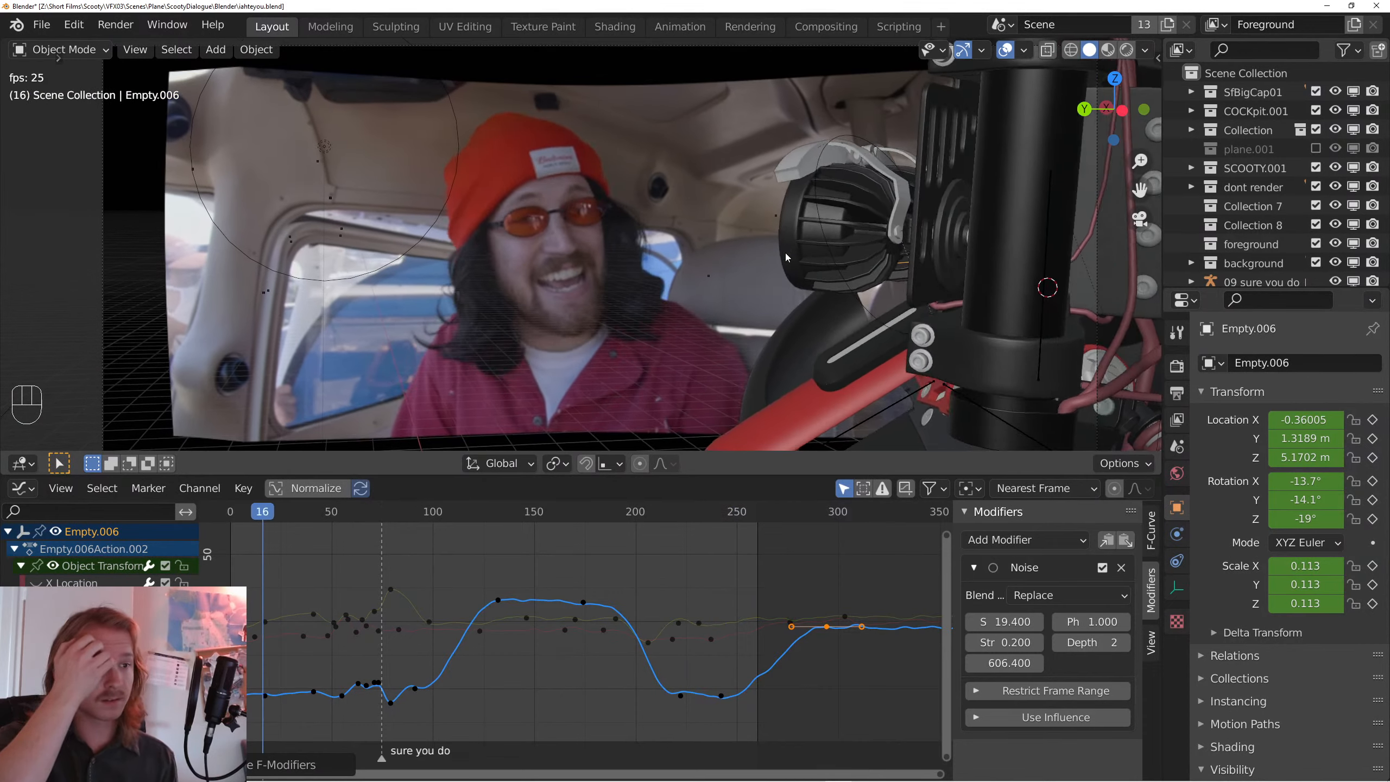
- Lower the noise depth to 1 on the Z, Y and X rotation curves of Empty.006
left_click(1058, 643)
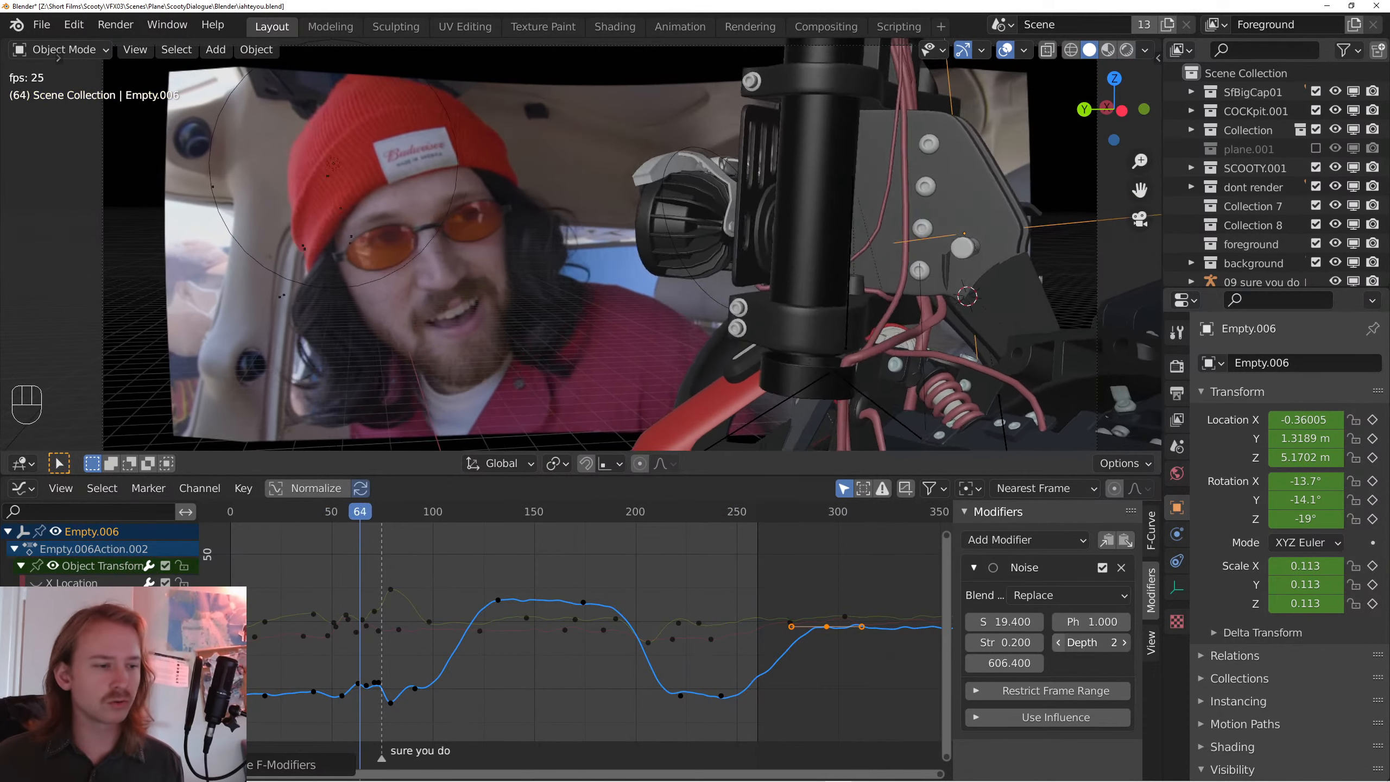
left_click(359, 622)
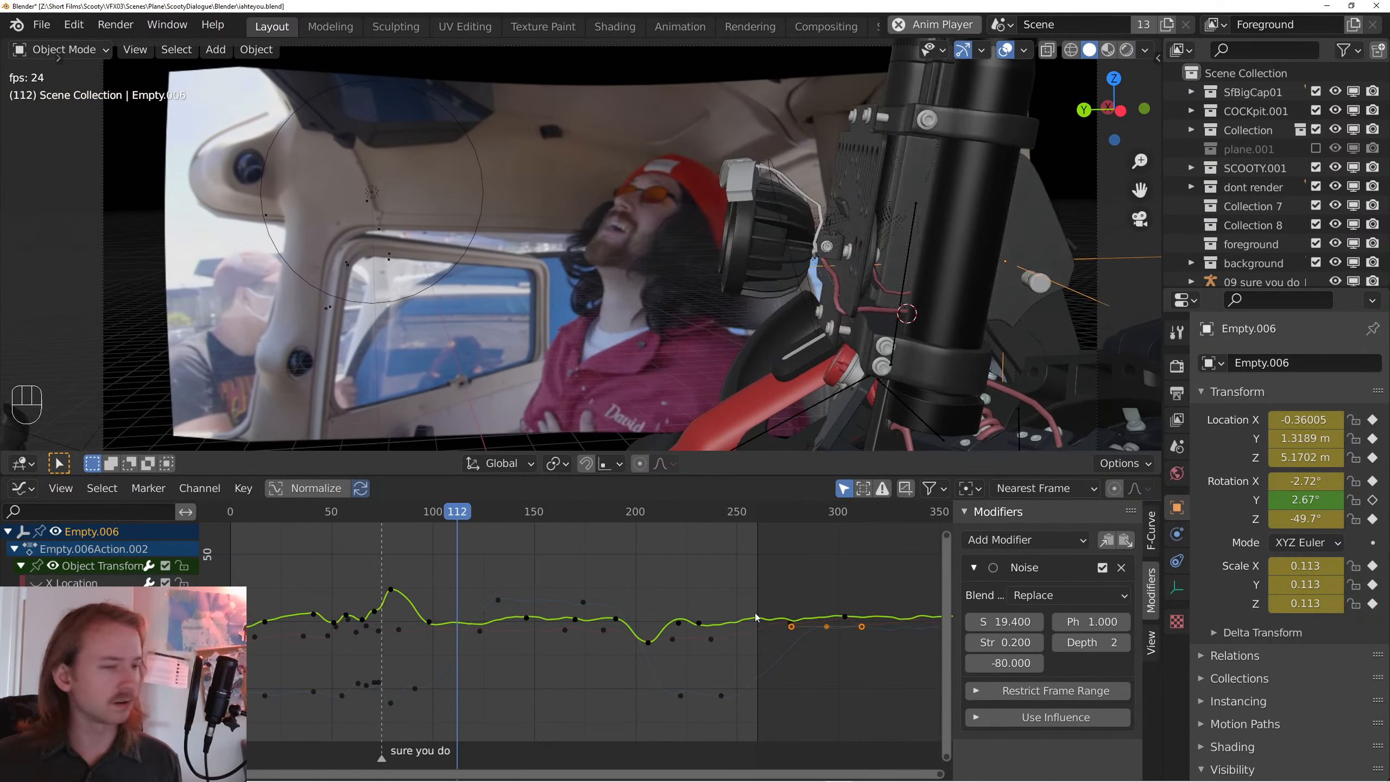
left_click(1056, 642)
left_click(378, 630)
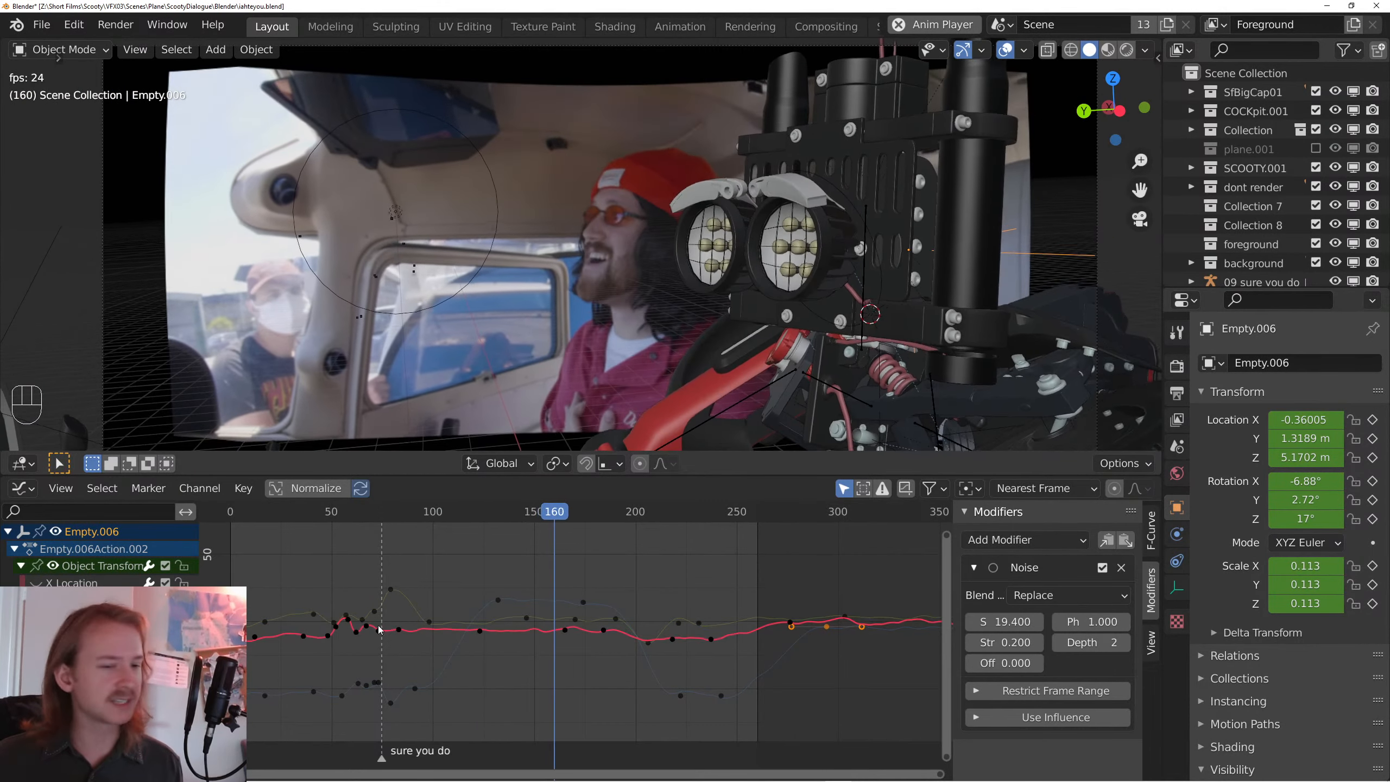
left_click(1059, 643)
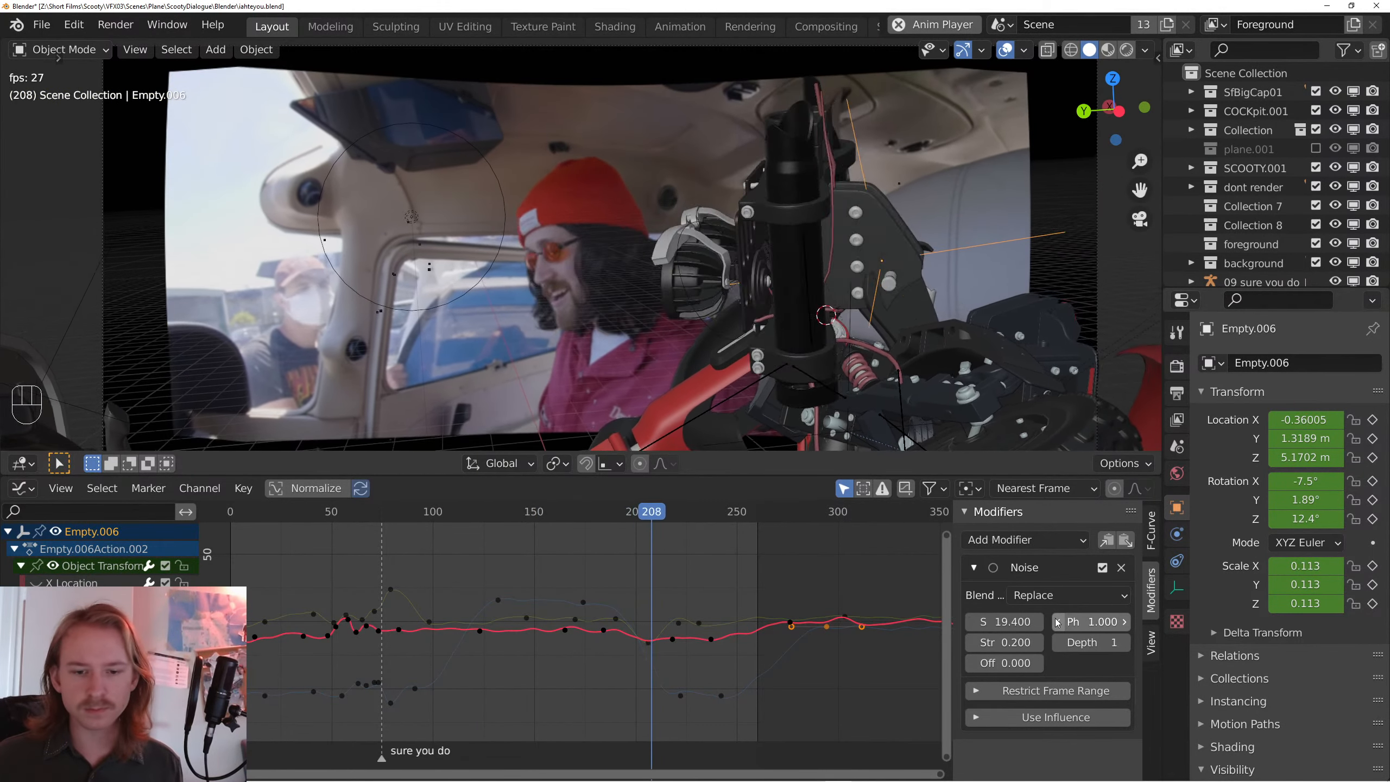
- Save the file and replay the shot through the camera to review the head noise
key("space")
key("ctrl+s")
key("space")
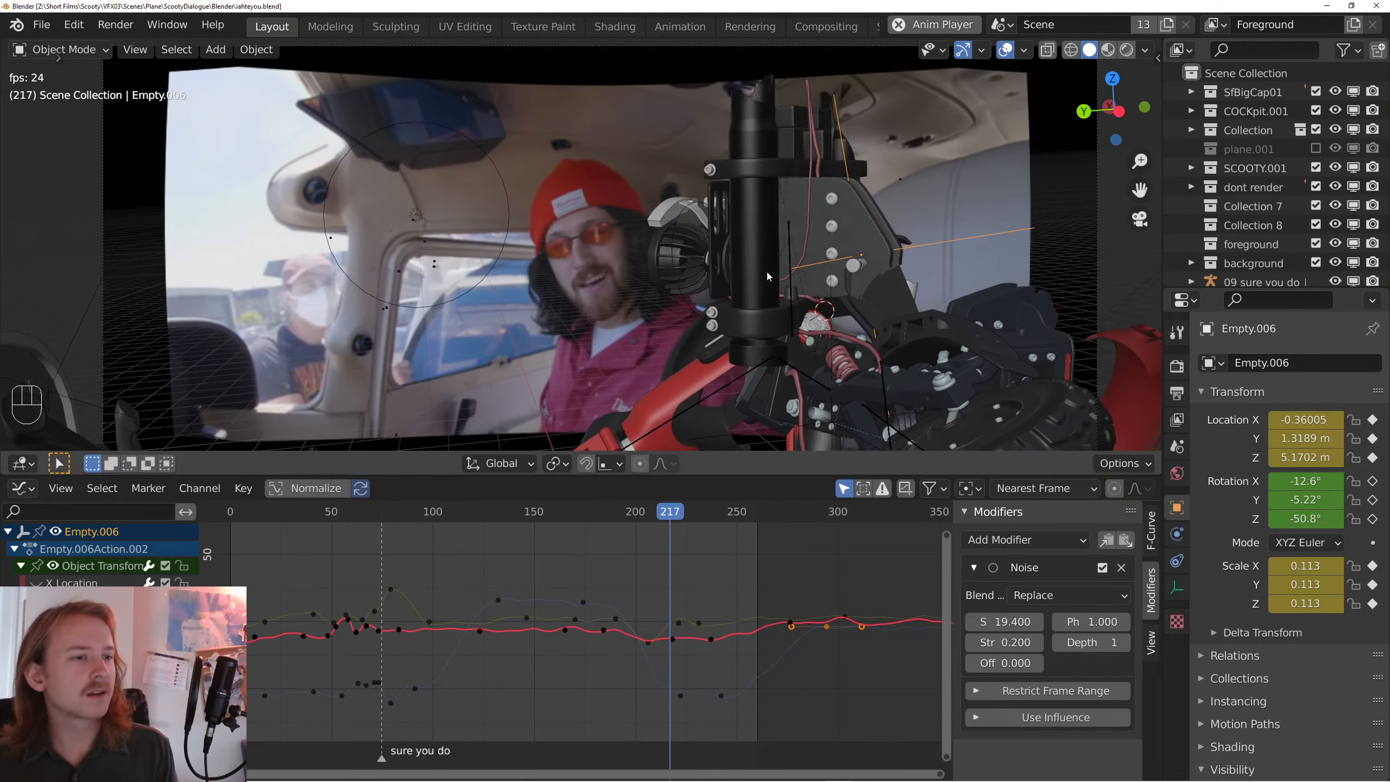
key("space")
- At frame 138, select the Empty around the robot's eye lamp, frame it up close and play on to frame 141
left_click(785, 262)
mouse_move(511, 515)
left_mouse_down()
mouse_move(480, 515)
mouse_move(509, 516)
left_mouse_up()
left_click(888, 236)
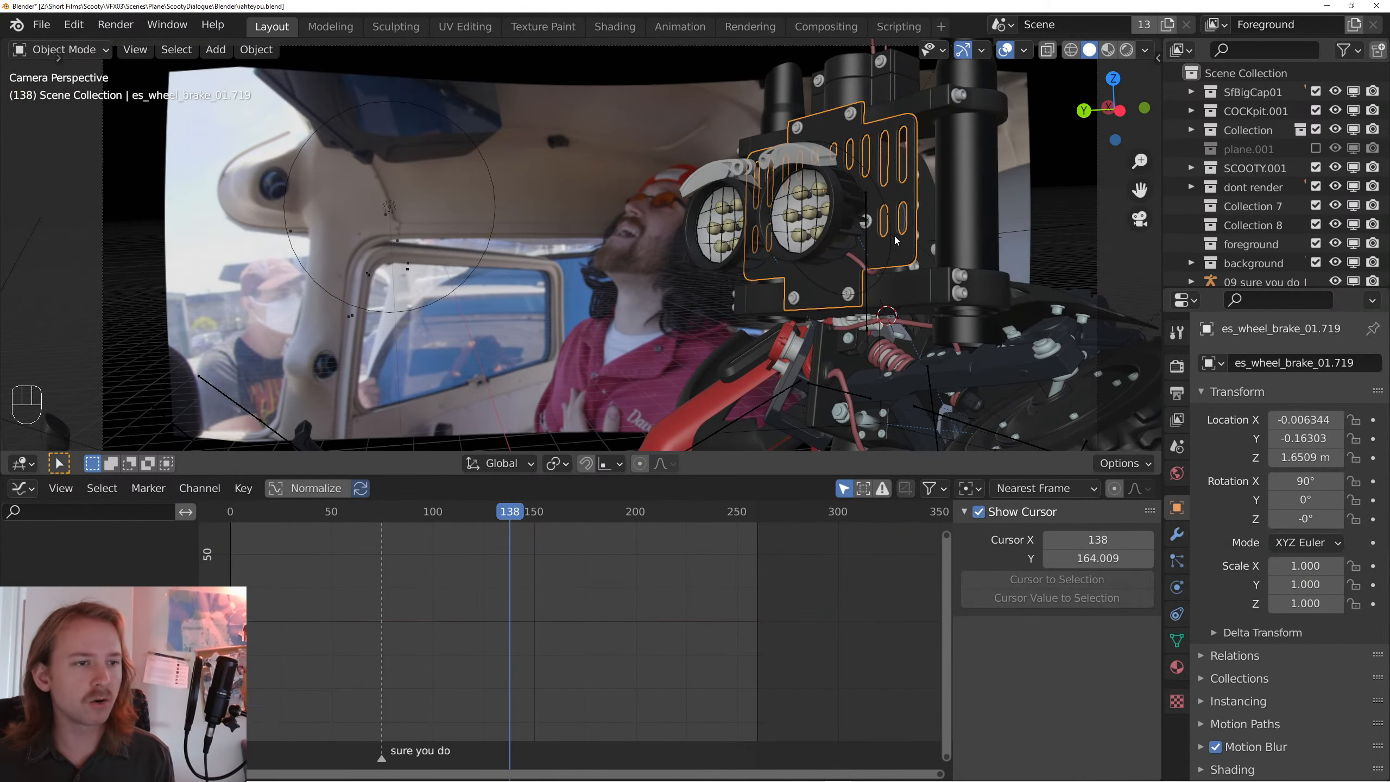
left_click(891, 238)
key("KP_Decimal")
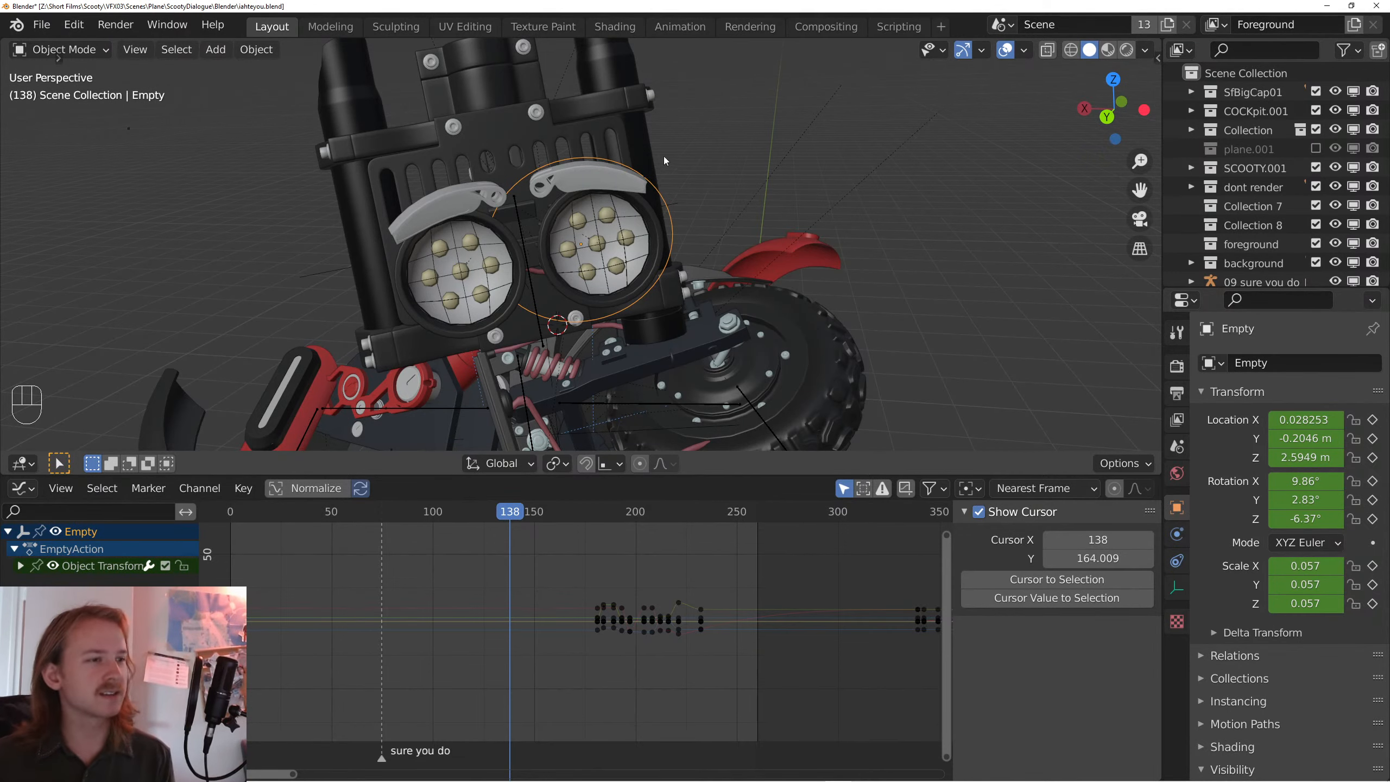
left_click_drag(664, 156, 709, 164)
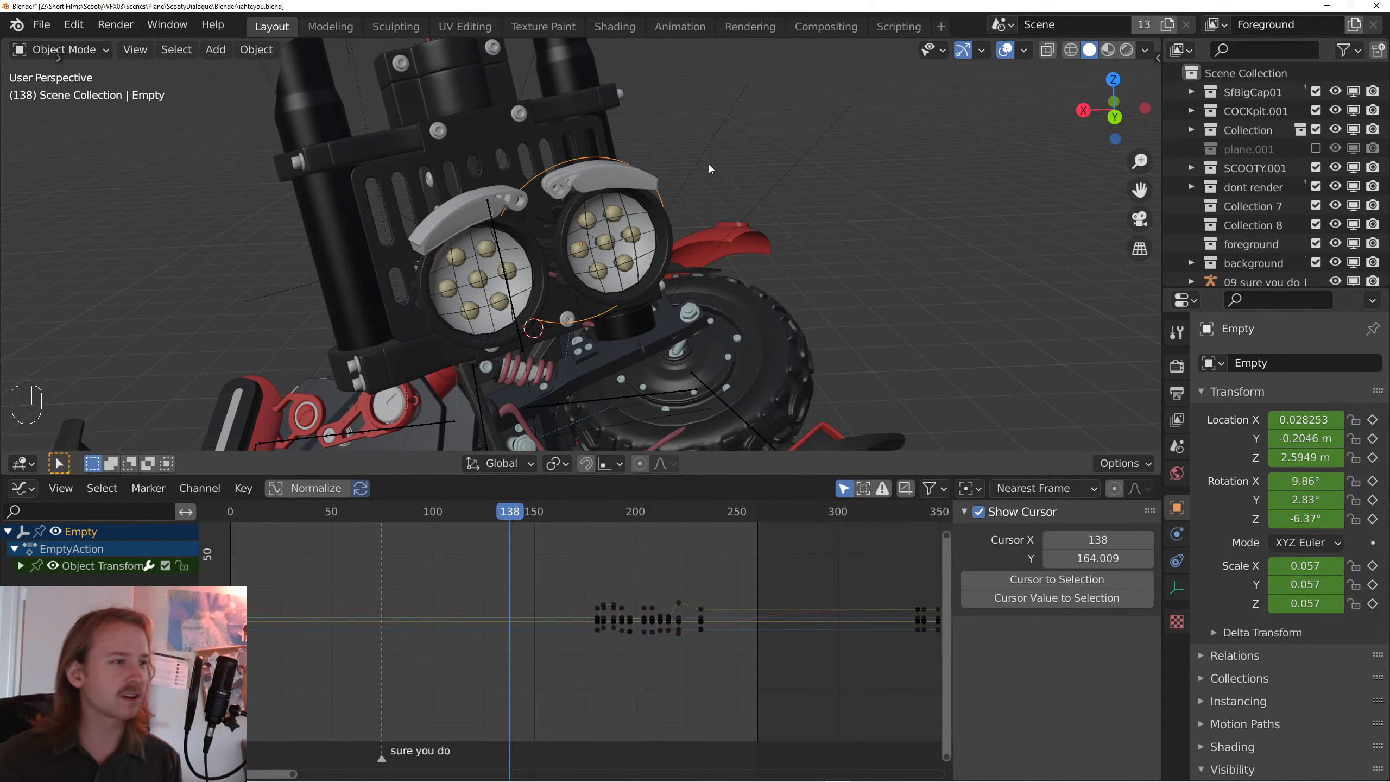
key("space")
key("space")
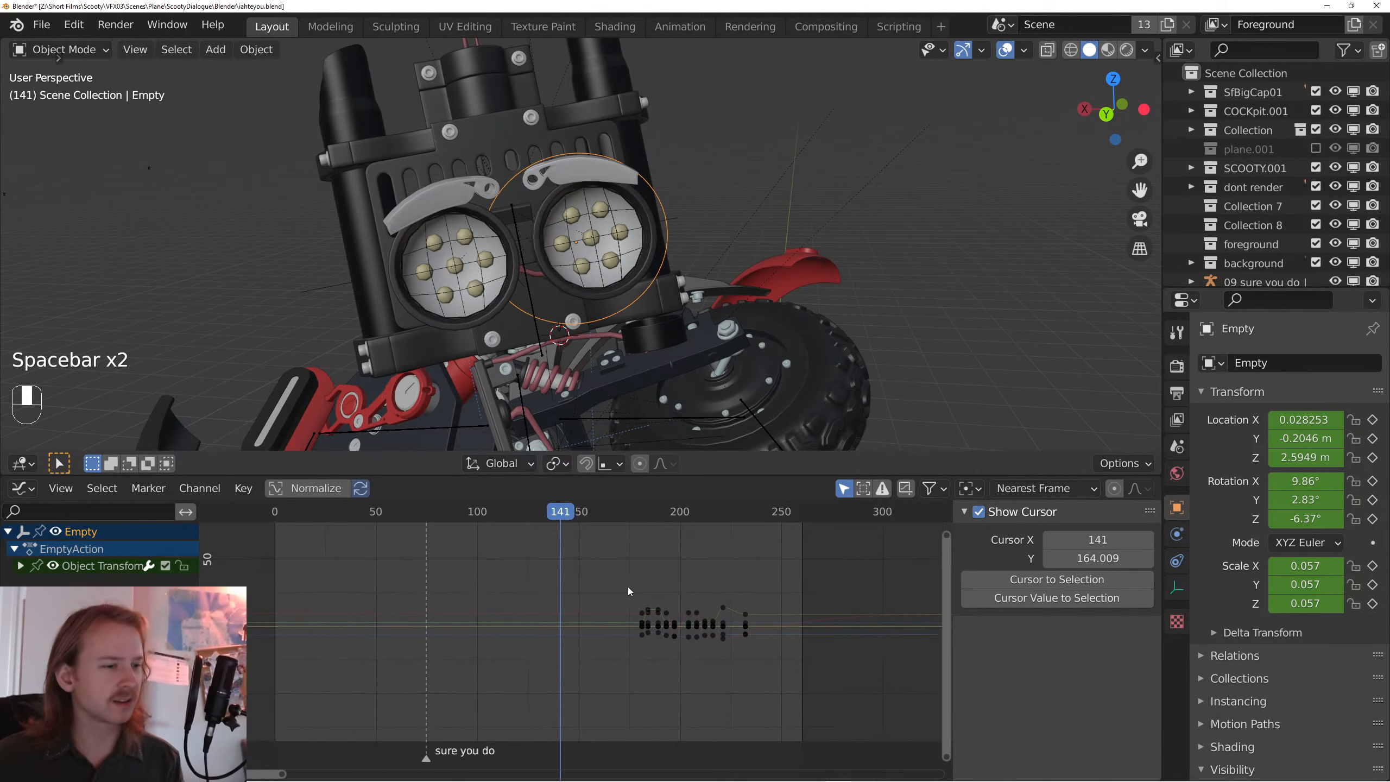
- Delete all of the Empty's animation keyframes and switch the lower editor to the Timeline
key("a")
key("x")
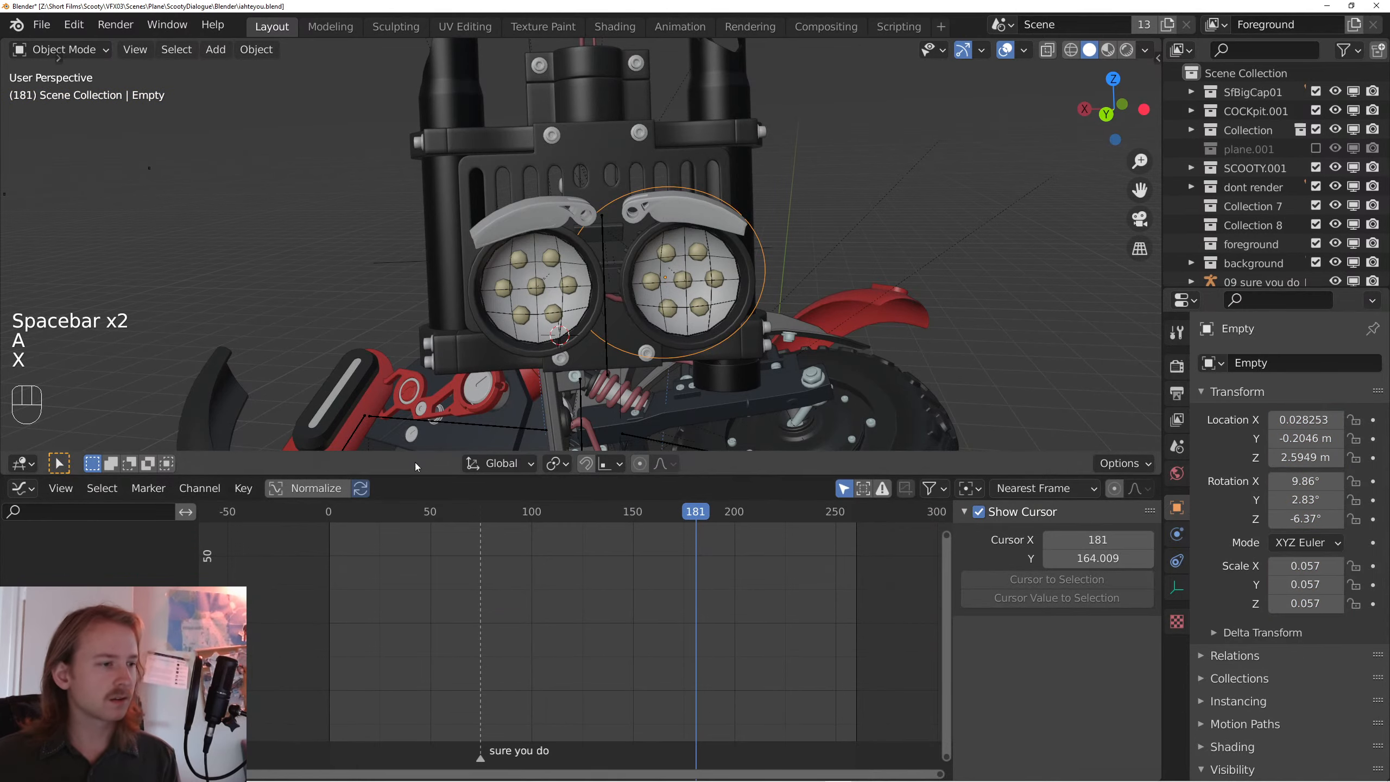
left_click(31, 489)
left_click(266, 562)
- Try rotating the Empty freely at frame 181 to test how it moves the two brow handles
right_click(624, 239)
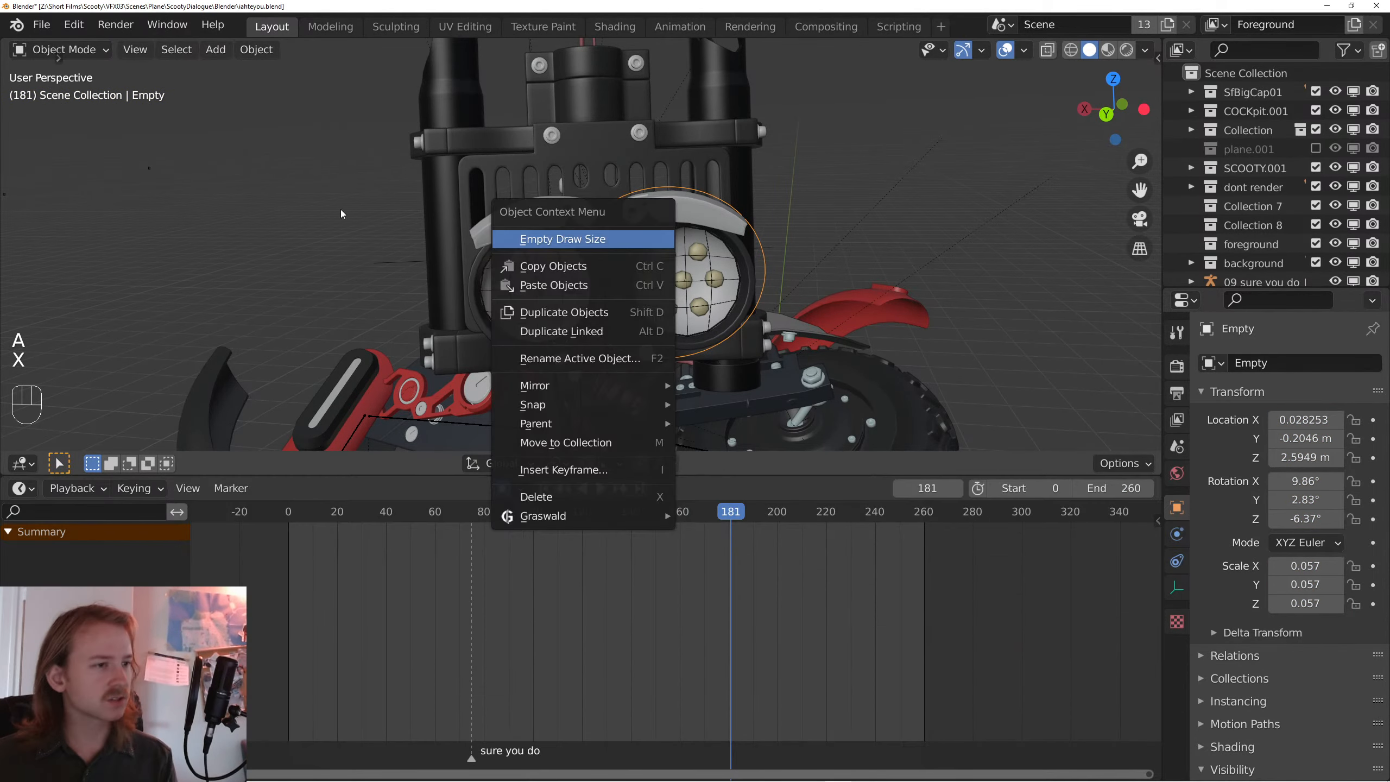
key("r")
key("r")
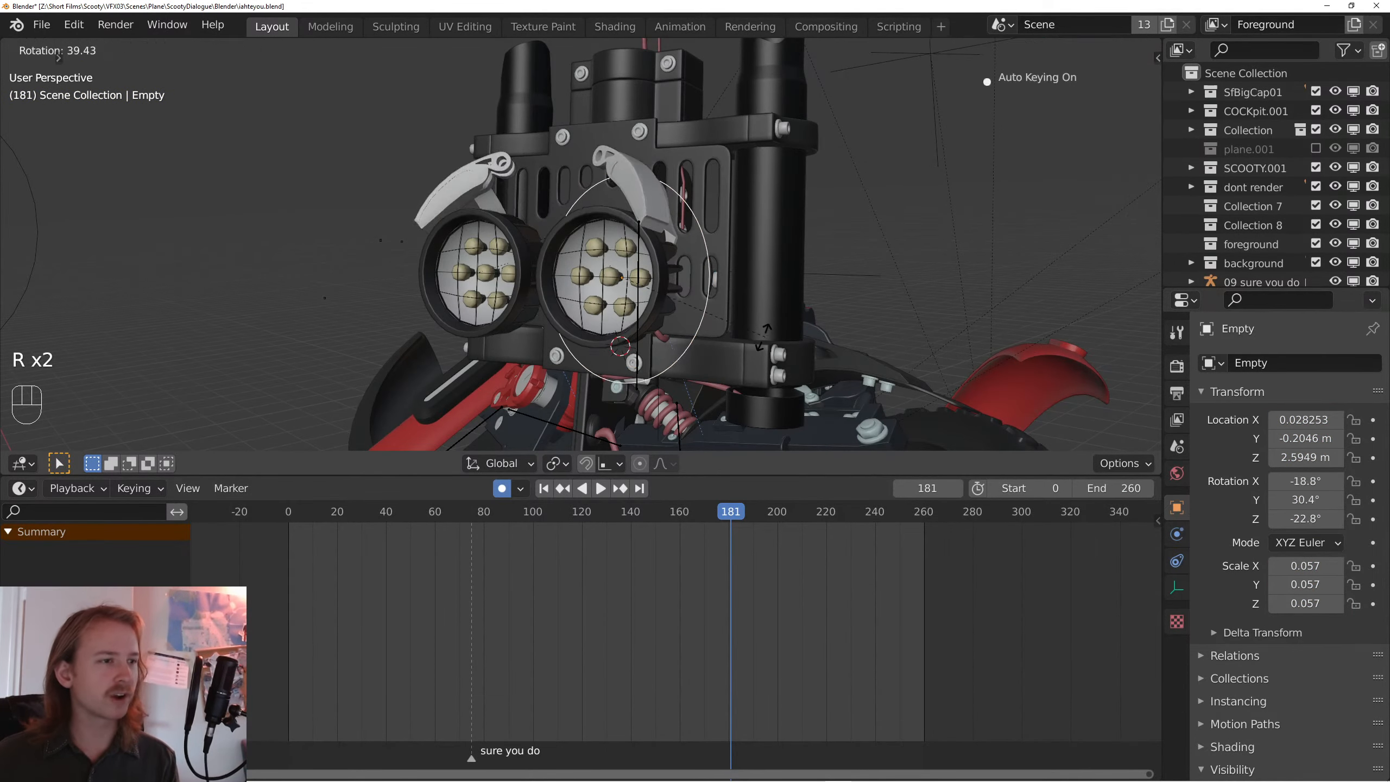
left_click(802, 335)
- Select the two brow handles above the eye lamps, reselect the Empty and try a trackball rotation on it
left_click(638, 228)
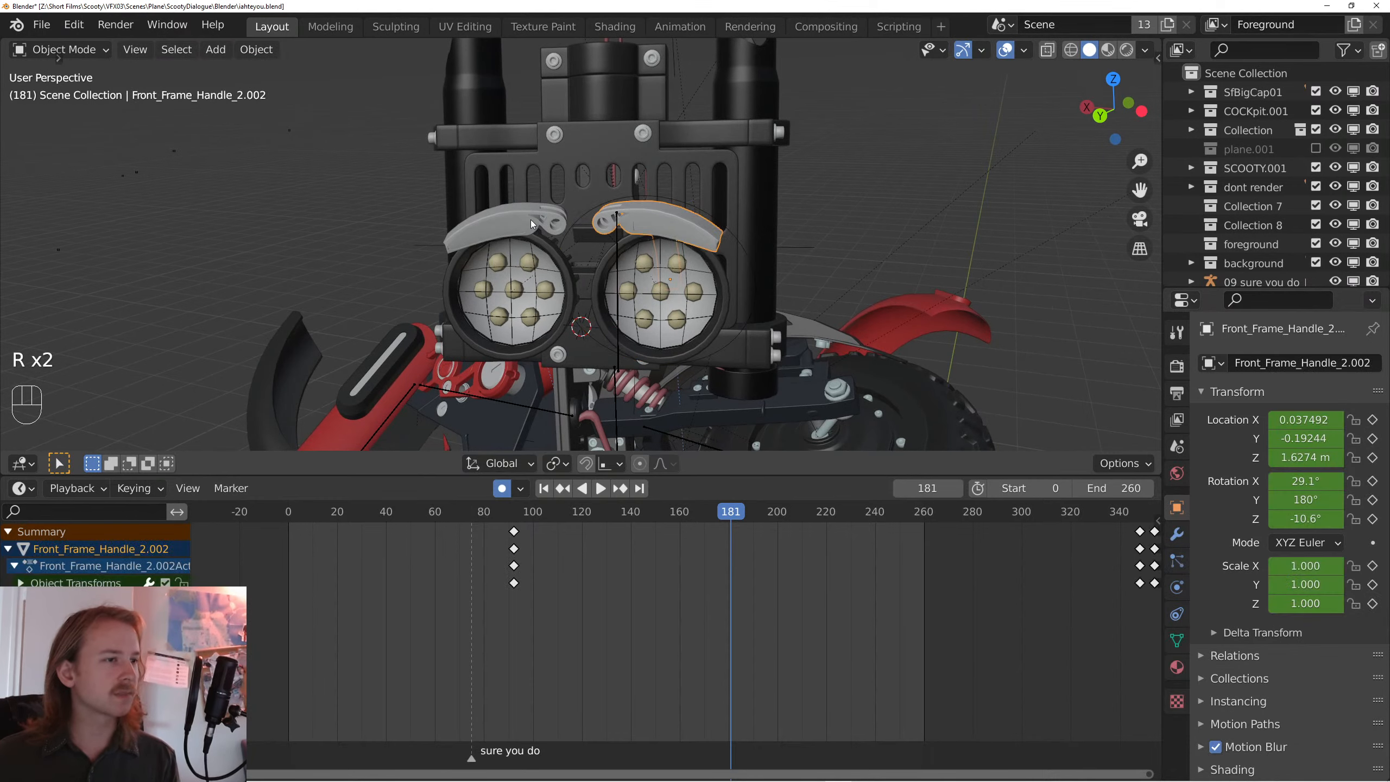
left_click(504, 230)
left_click(671, 231, "shift")
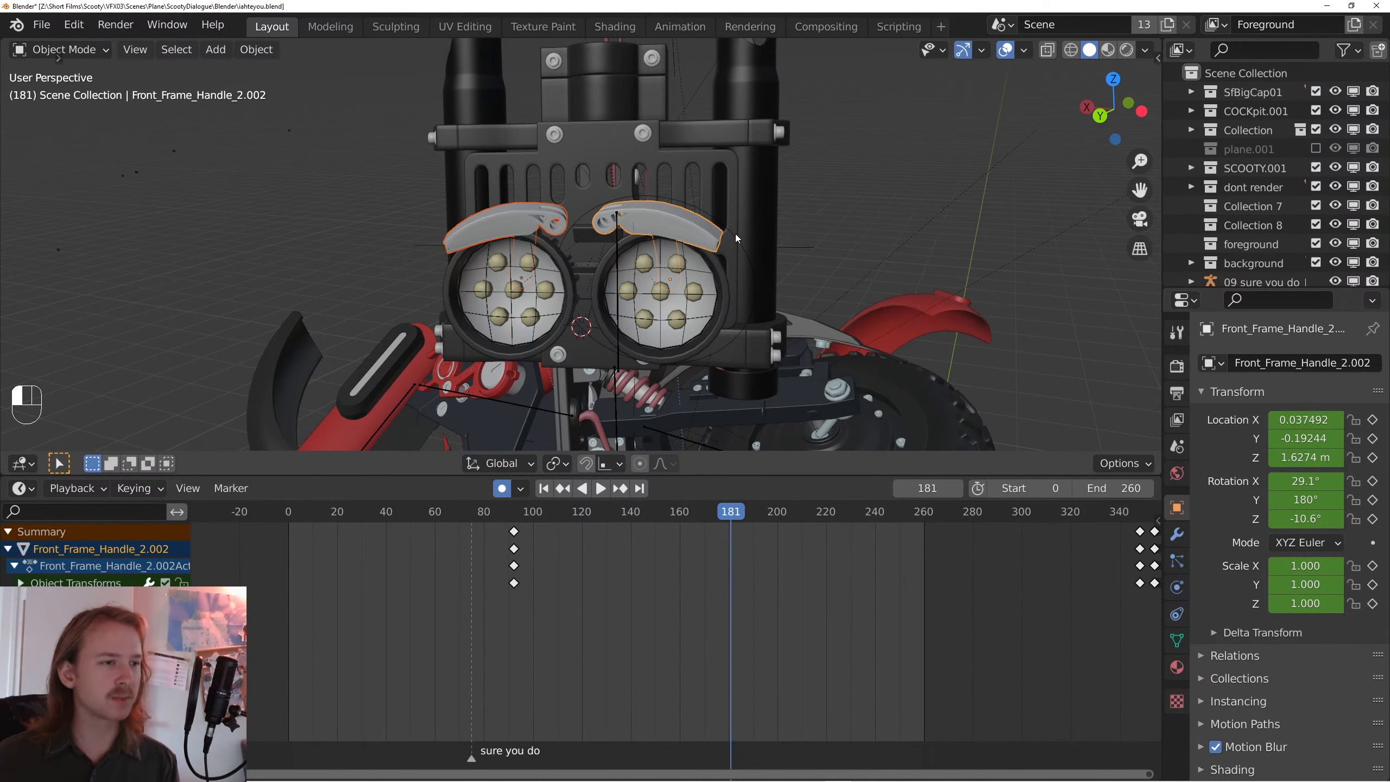
left_click(735, 234)
key("r")
key("r")
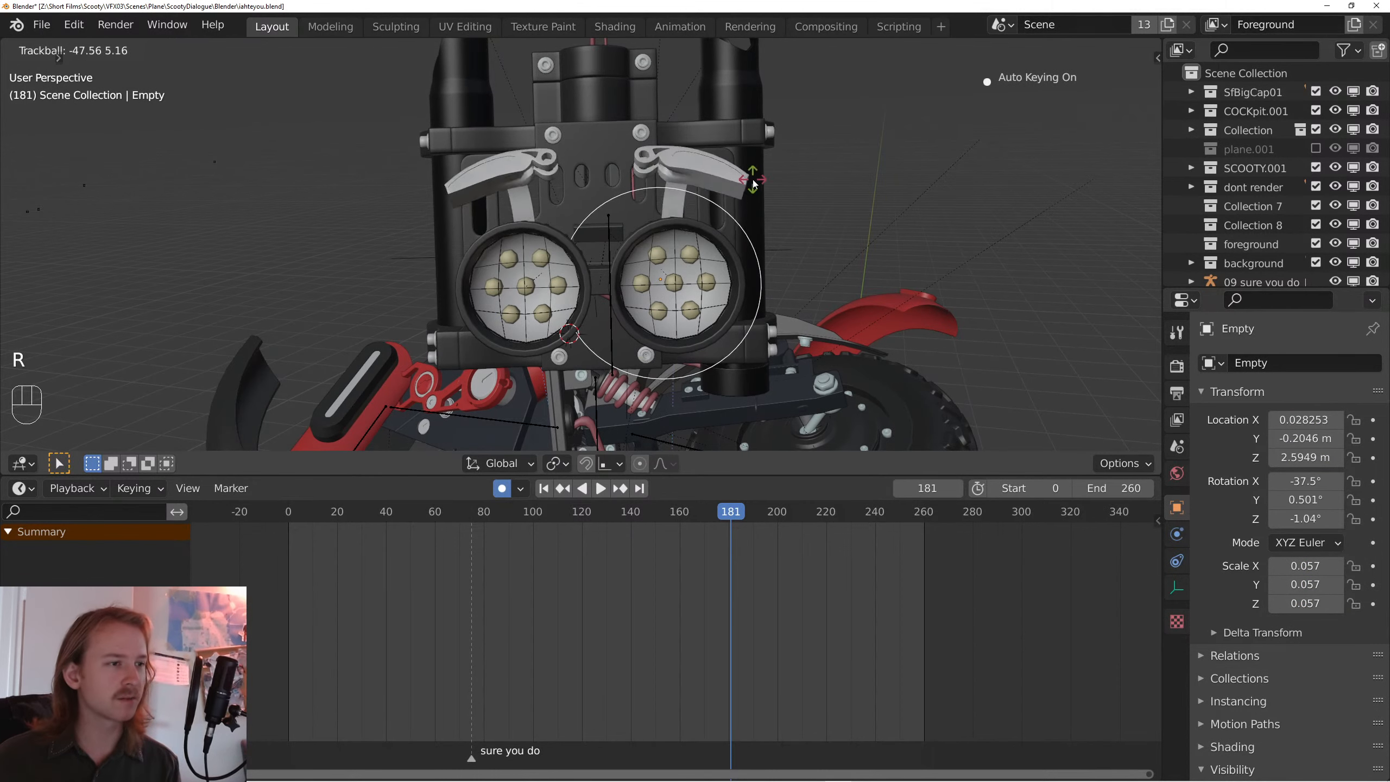
right_click(753, 184)
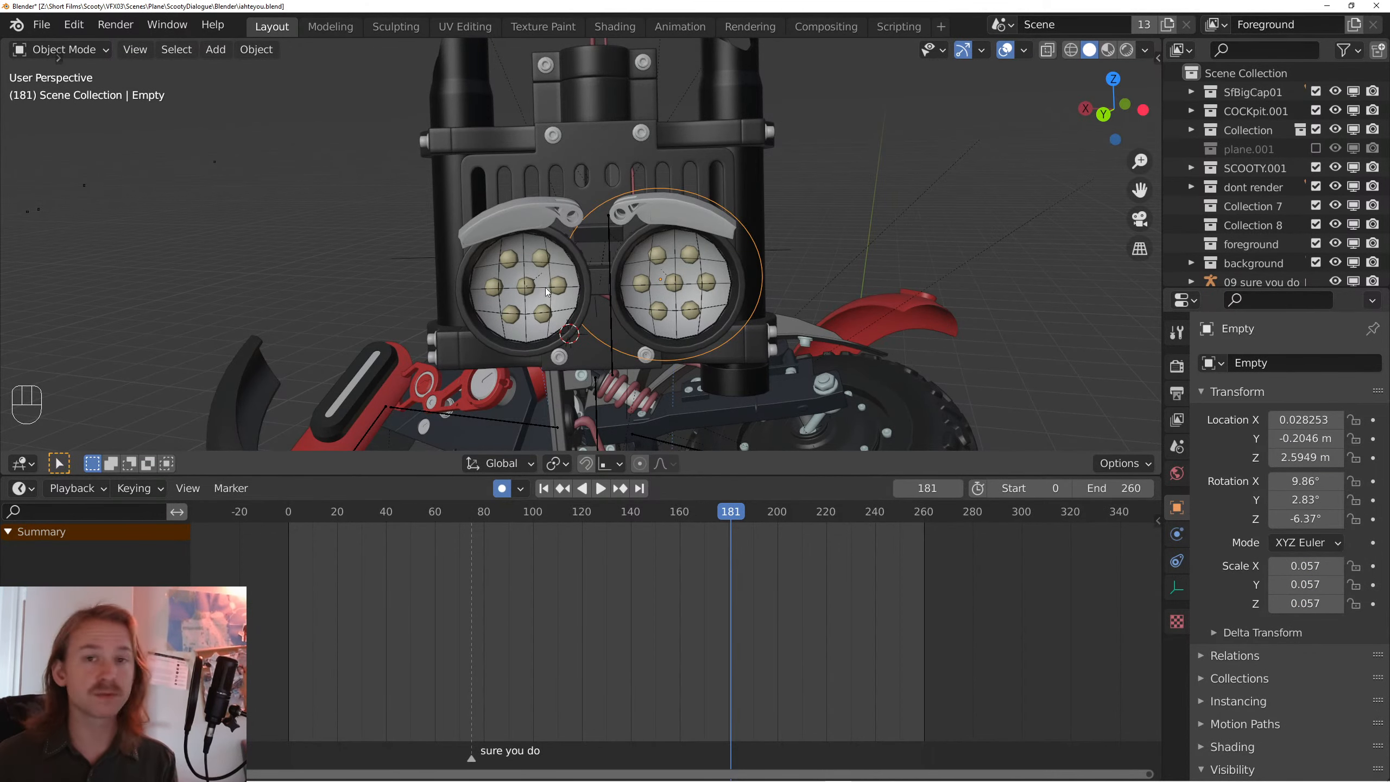
left_click_drag(547, 292, 665, 245)
right_click(717, 221)
- Look through the camera and play the shot on to frame 207
key("KP_0")
key("space")
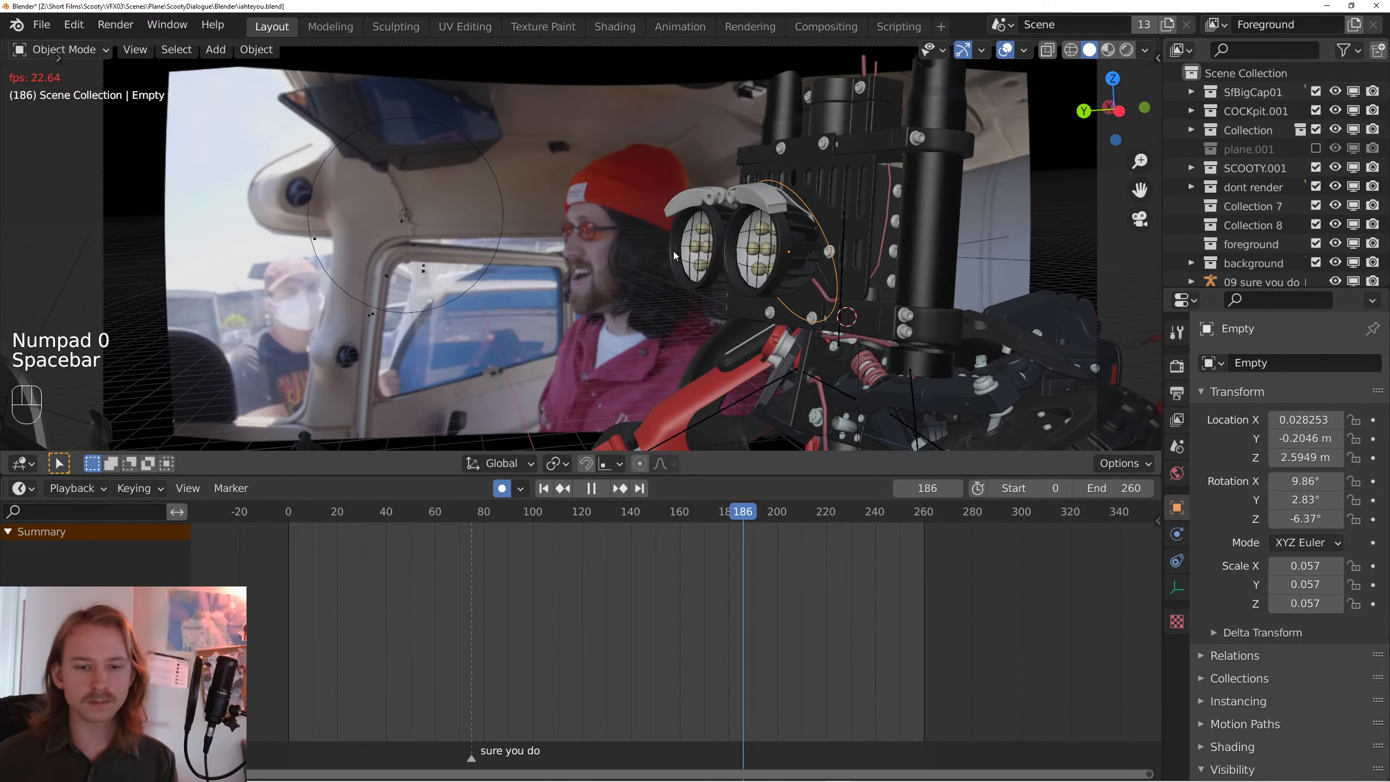
key("space")
key("alt+Tab")
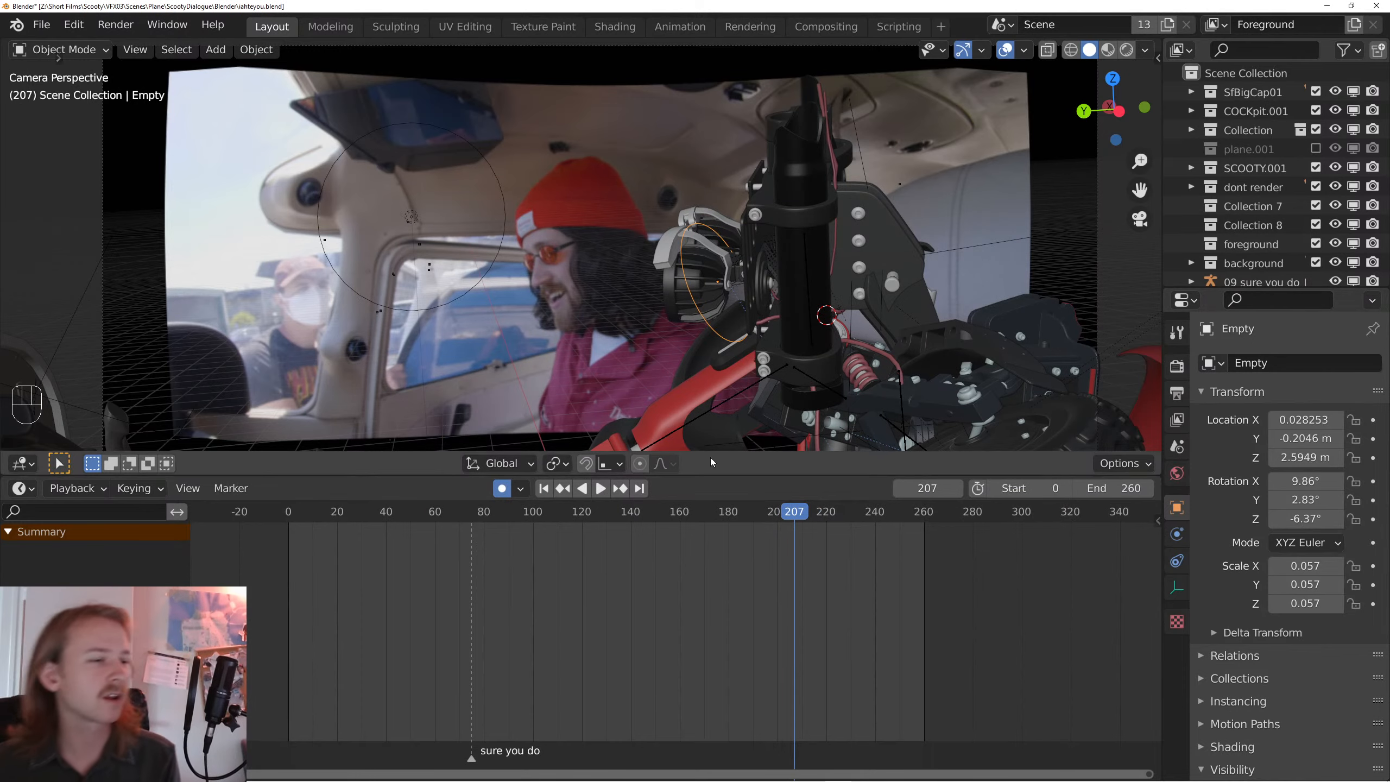
- At frame 22, rotate the Empty about its local X axis to -2.97°, auto-keying the pose
left_click(542, 490)
key("space")
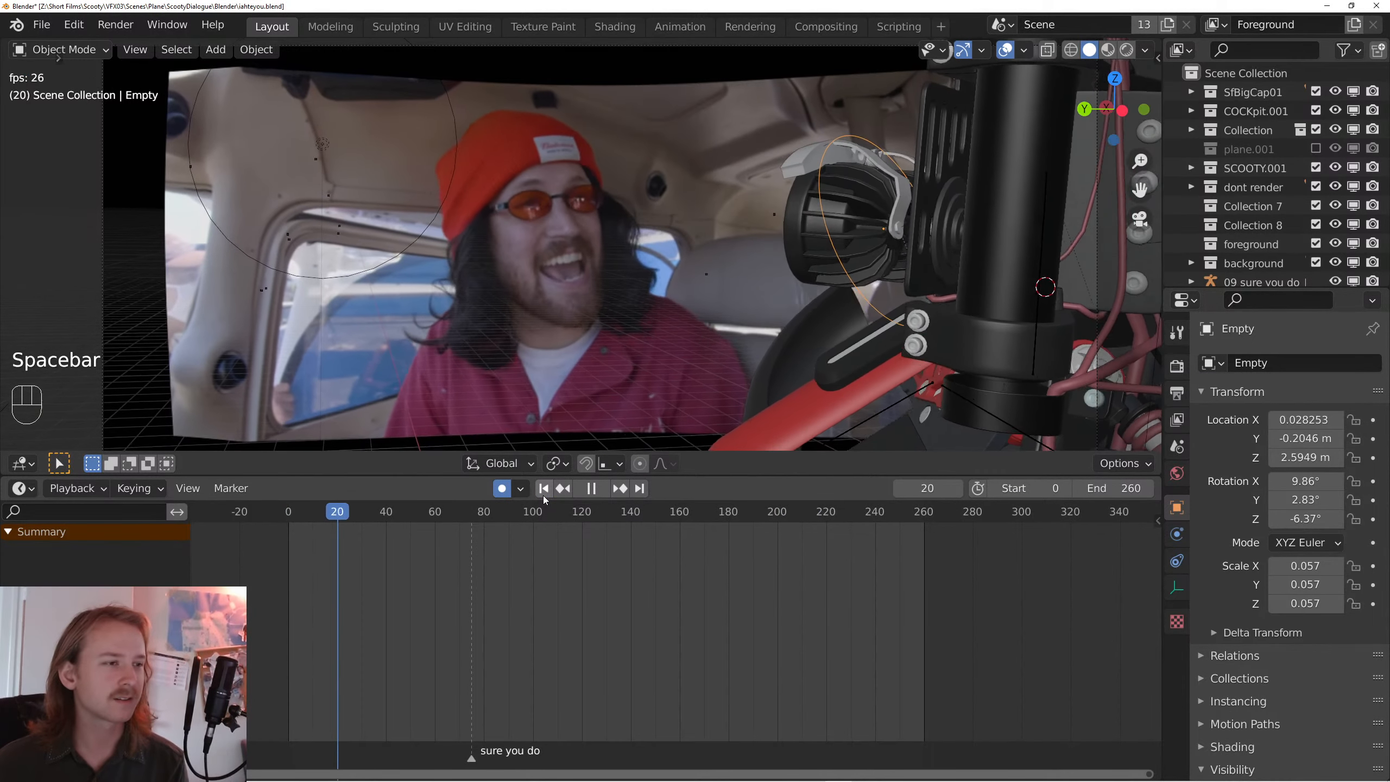
key("space")
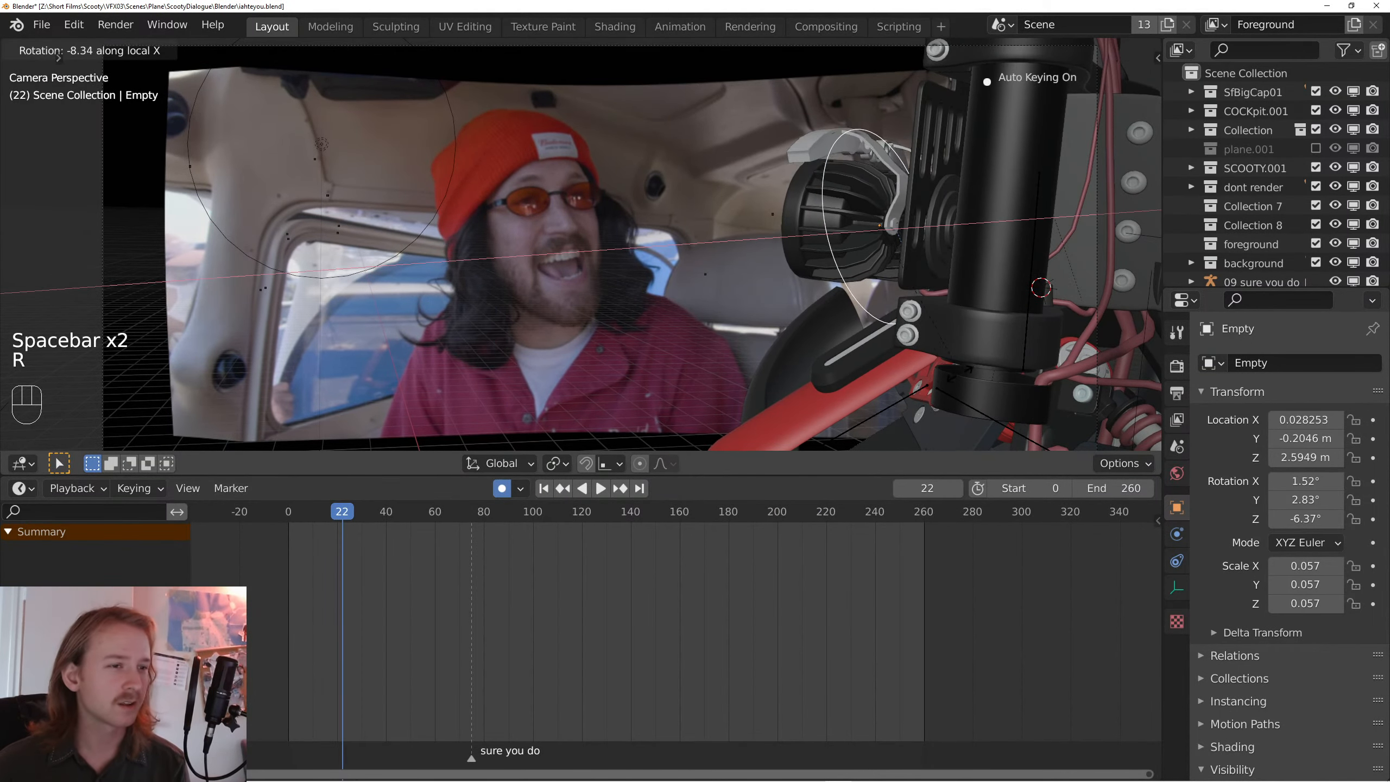
left_click(918, 350)
- Play the shot on from frame 22 and replay it from about frame 48 to check the timing
key("space")
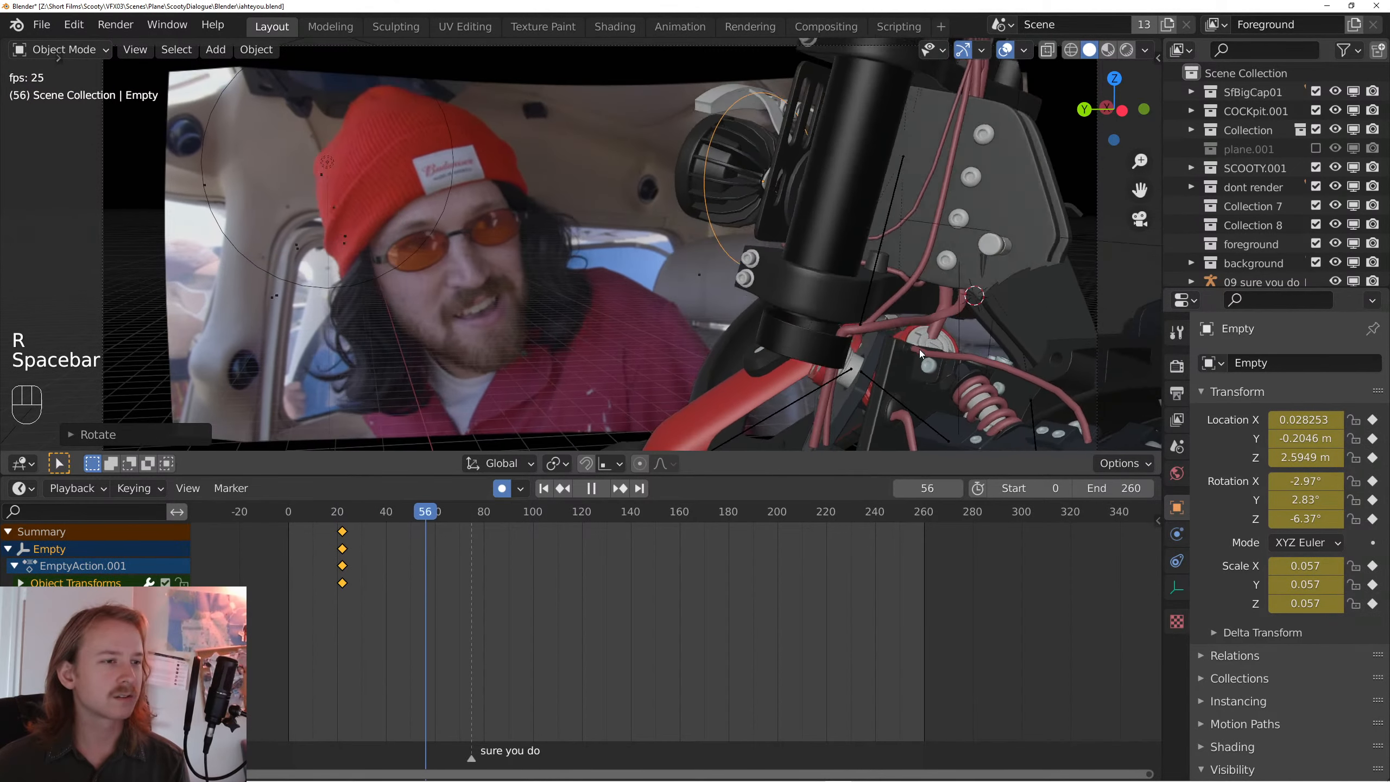
key("space")
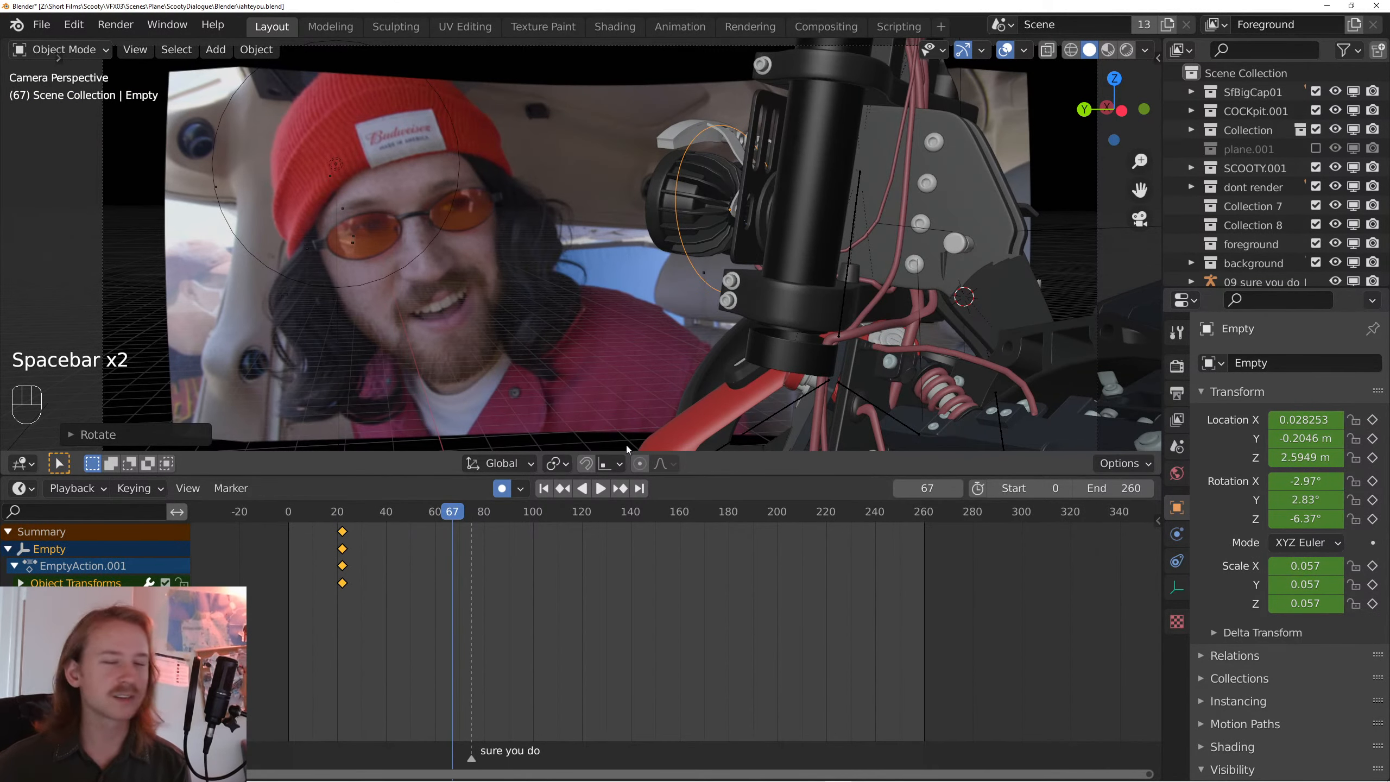
left_click(404, 515)
key("space")
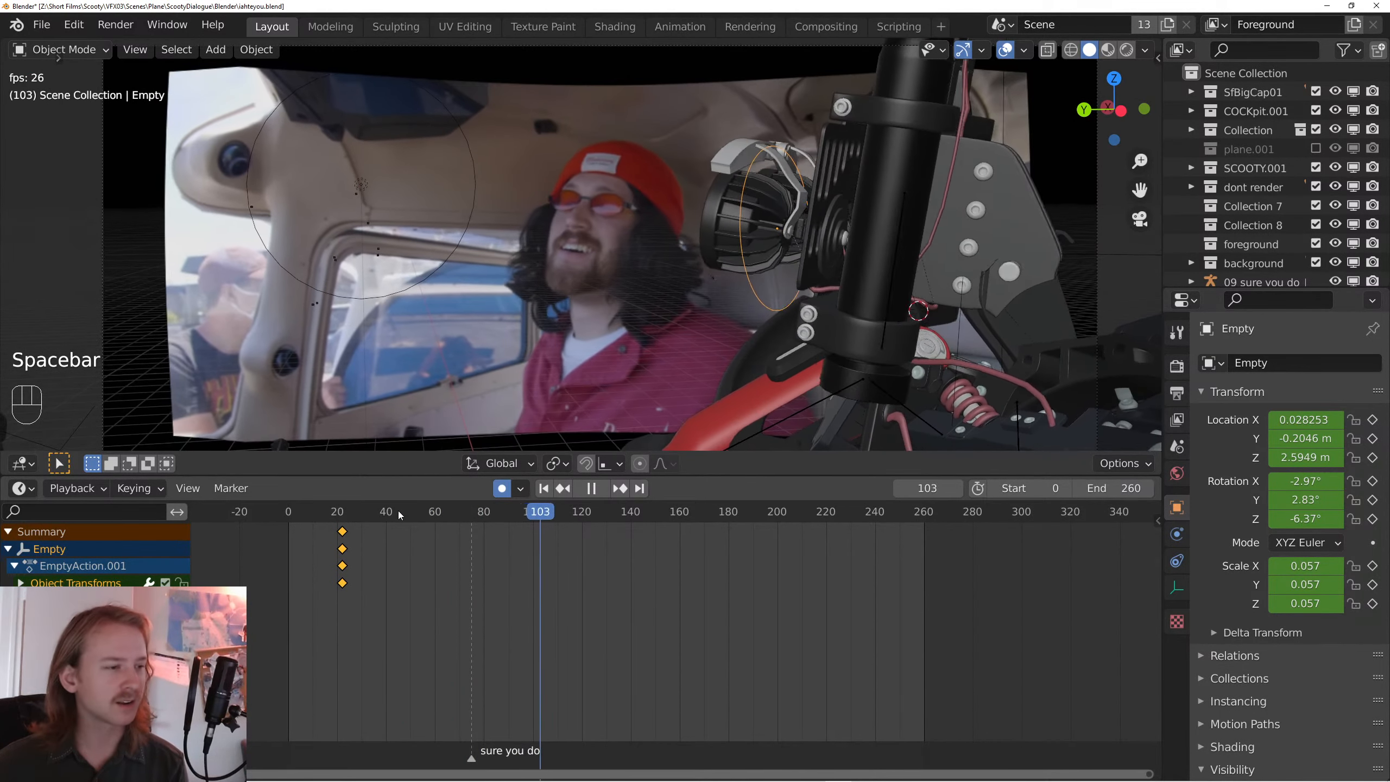
key("space")
- Stop the playback at frame 47 and rotate the Empty to key its pose there
key("space")
key("space")
key("space")
key("space")
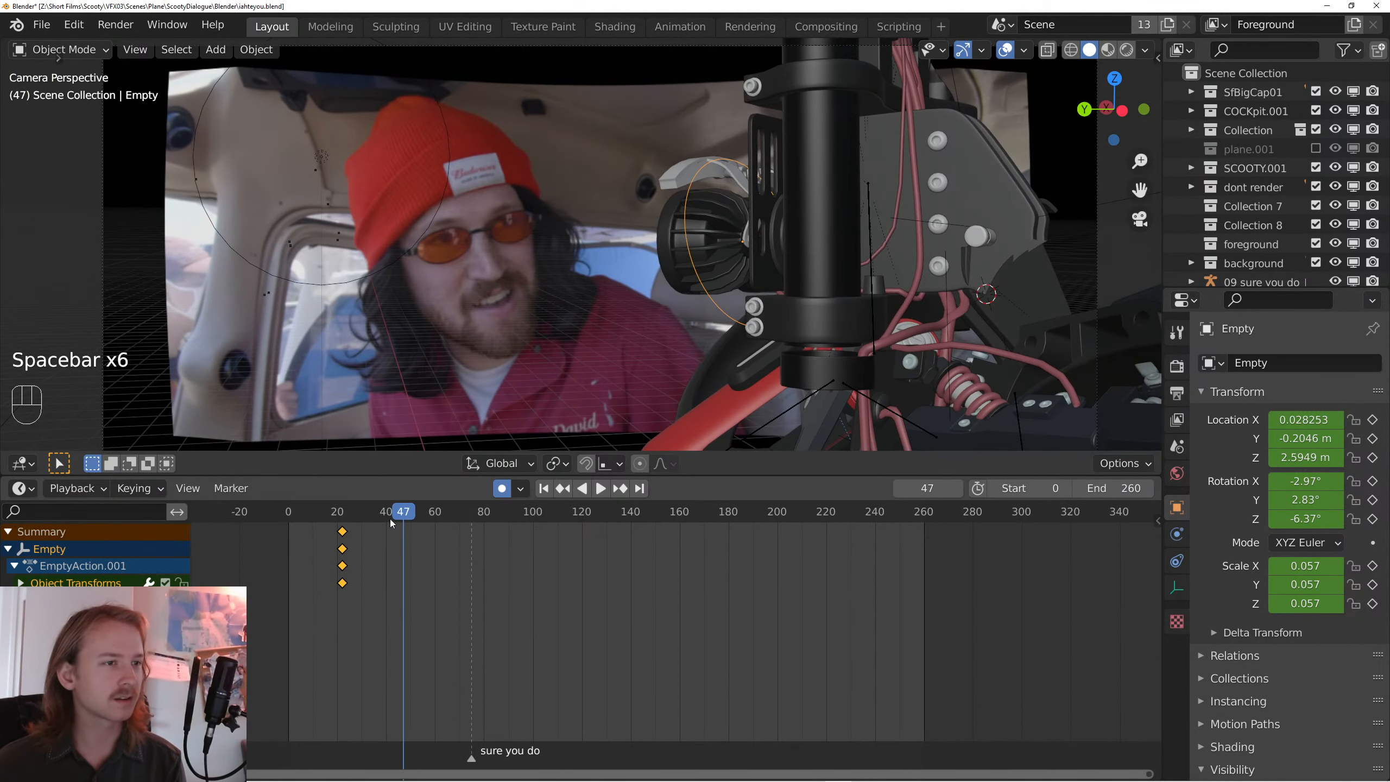
key("r")
left_click(814, 339)
- Key brow rotations of the Empty at about frames 51, 53 and 60, ending at 6.4° on X
key("space")
key("space")
key("space")
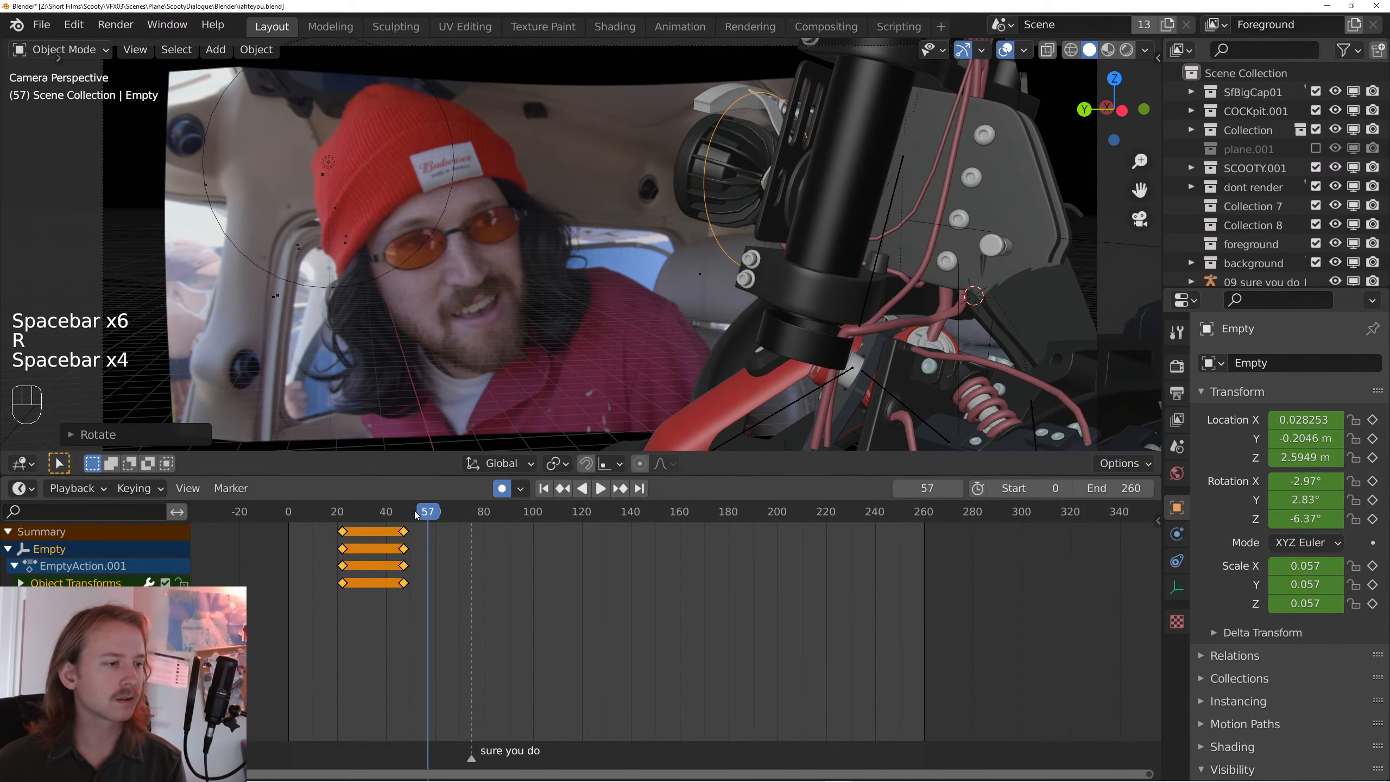
key("r")
left_click(776, 278)
key("space")
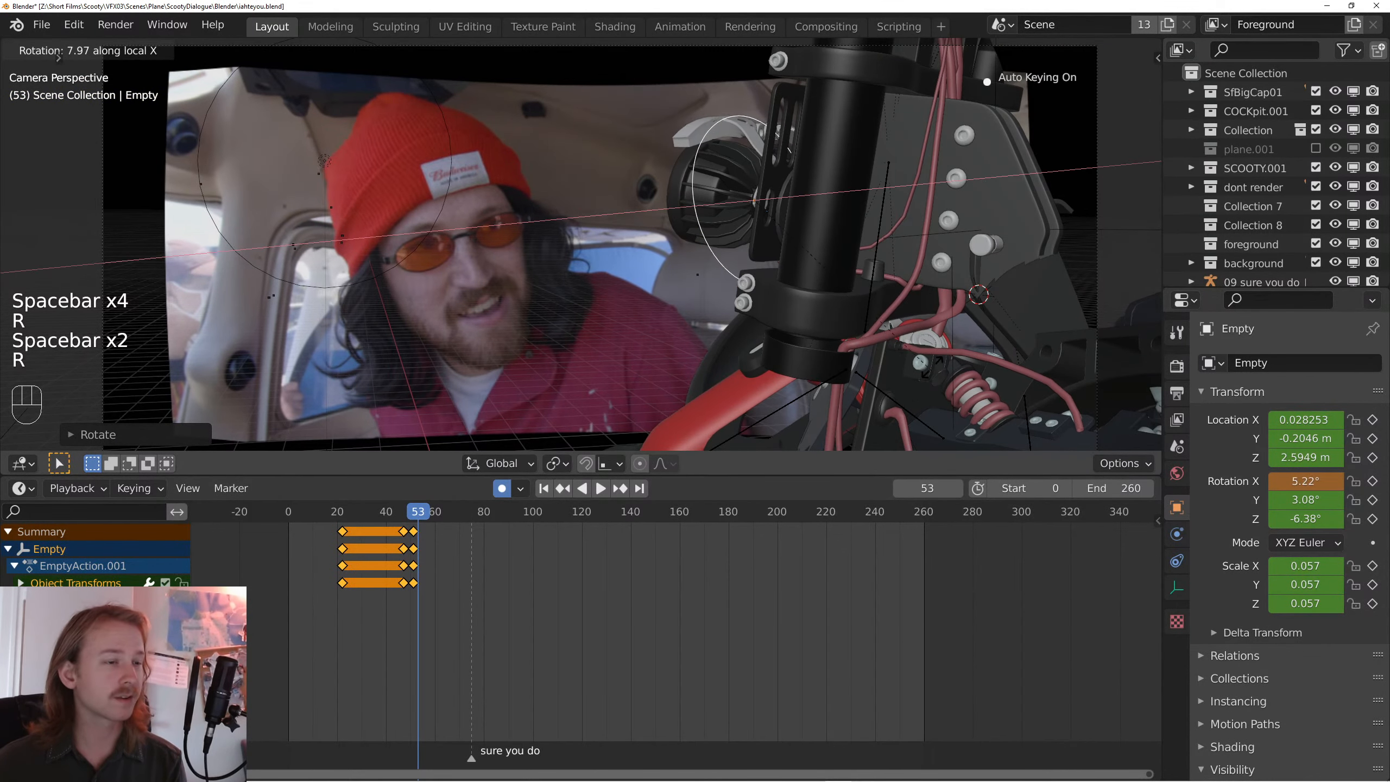
key("space")
key("space")
key("space")
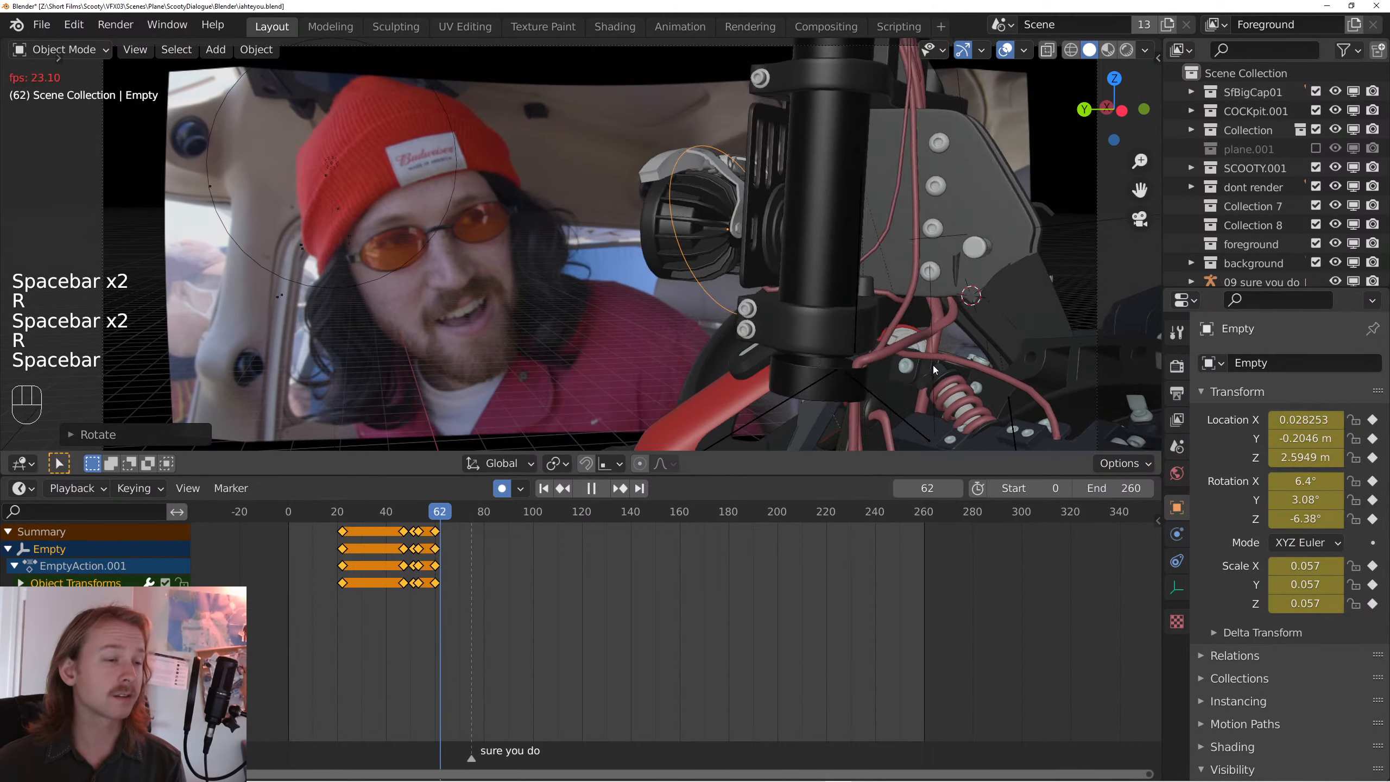
- At frame 65, rotate the Empty about its local X axis to -19°
key("space")
key("r")
key("x")
key("x")
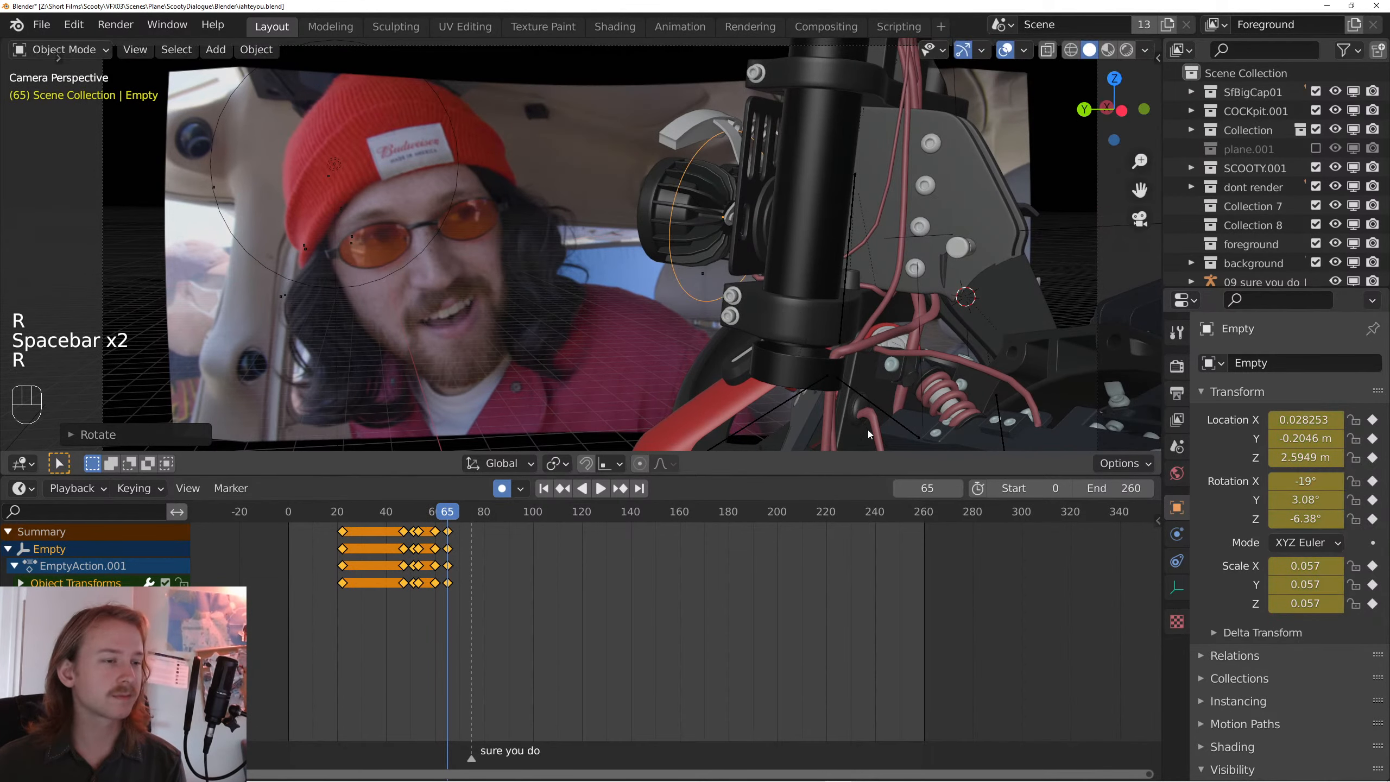
- Move on to frame 69 and key another rotation of the Empty
key("space")
key("space")
left_click(457, 511)
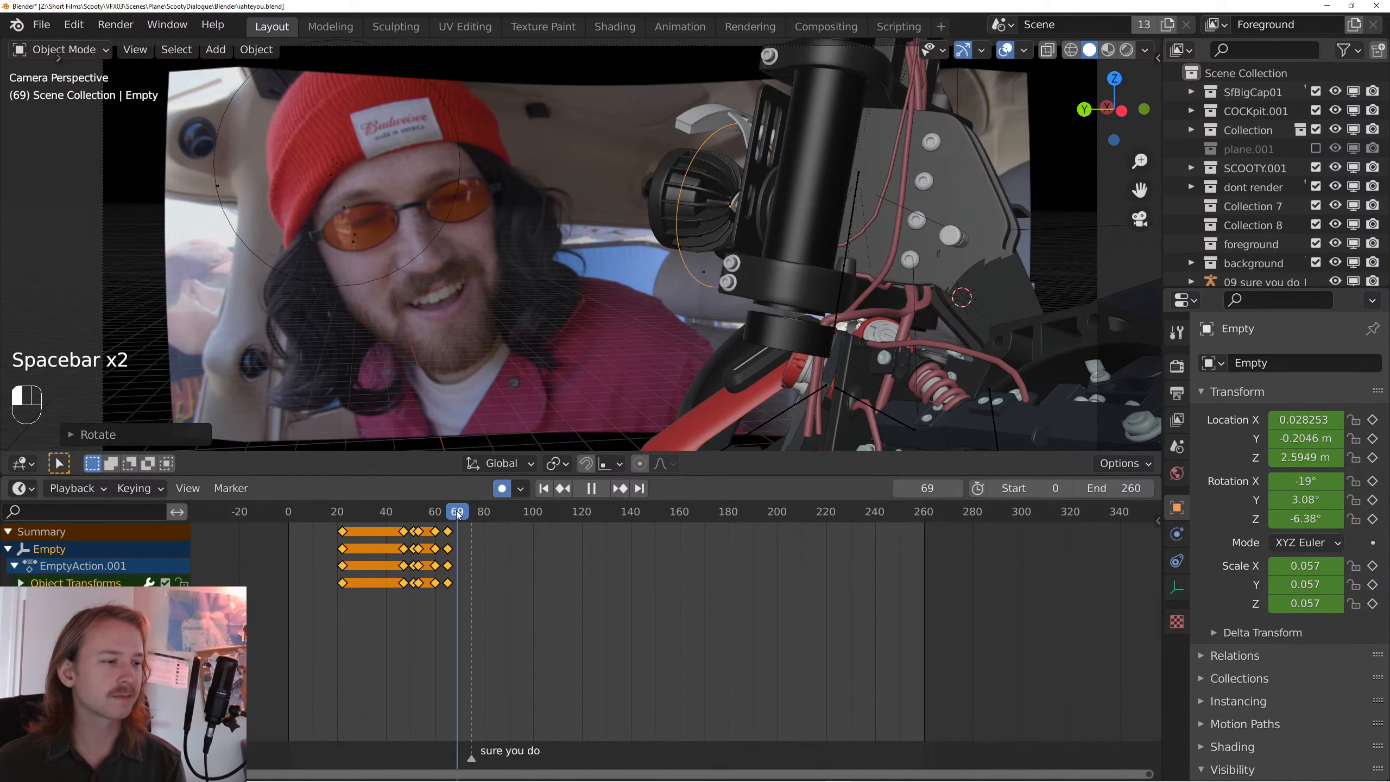
key("r")
left_click(711, 269)
- Advance to frame 74 and rotate the Empty about the X axis to key its pose
key("space")
key("space")
key("r")
key("x")
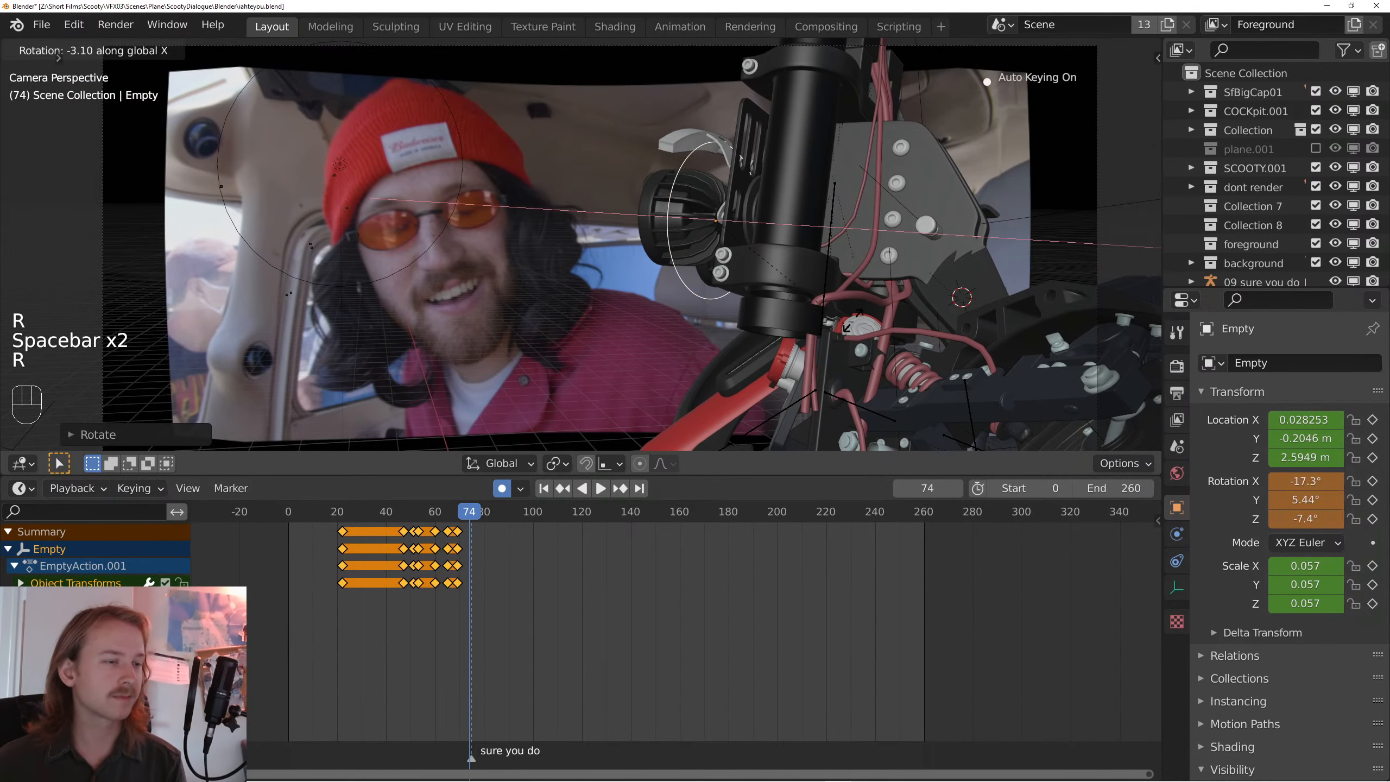
left_click(872, 305)
- Advance to frame 78 and rotate the Empty about its local X axis, keying the pose
key("space")
key("space")
key("r")
key("x")
key("x")
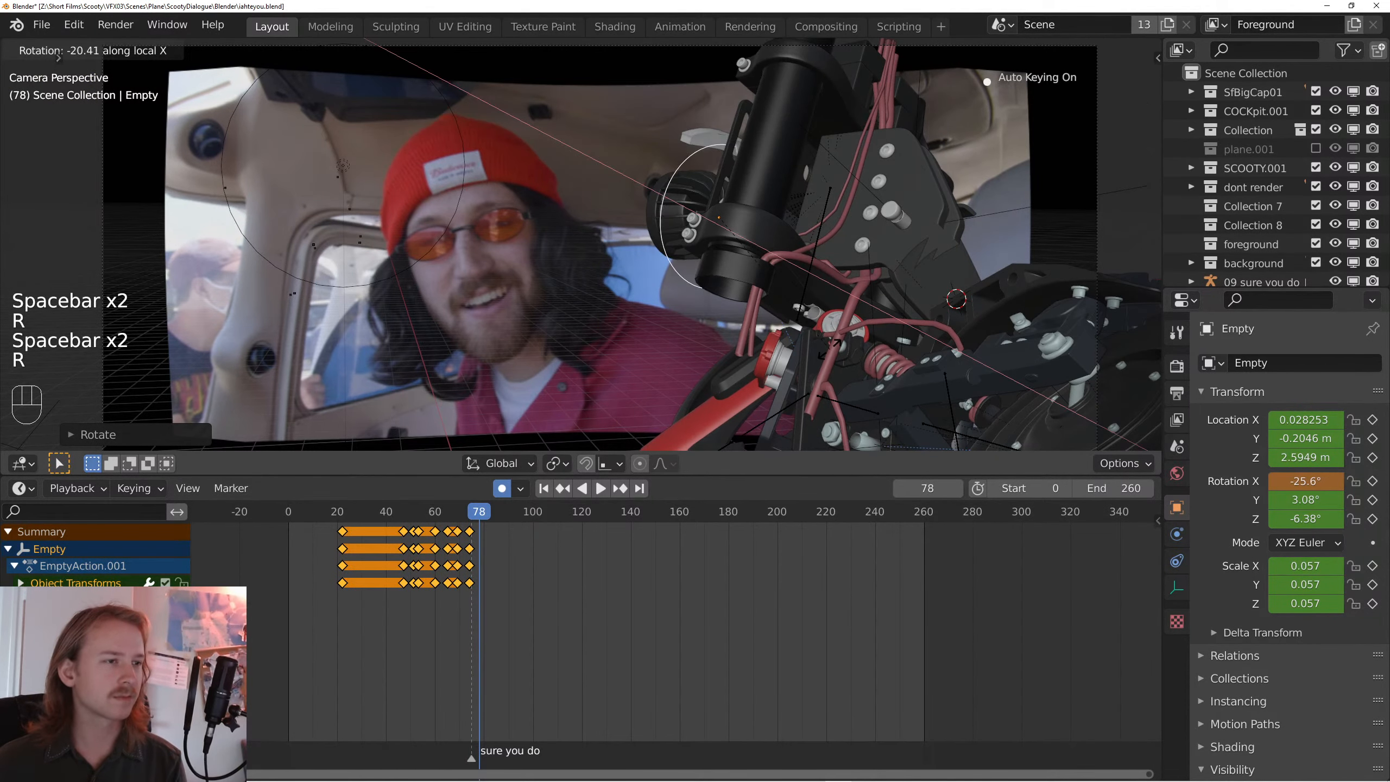
left_click(836, 342)
- At frame 82, leave the camera view and trackball-rotate the Empty to about -6.88°, 11.8° and -9.03°
key("space")
key("space")
left_click_drag(697, 323, 794, 192)
key("r")
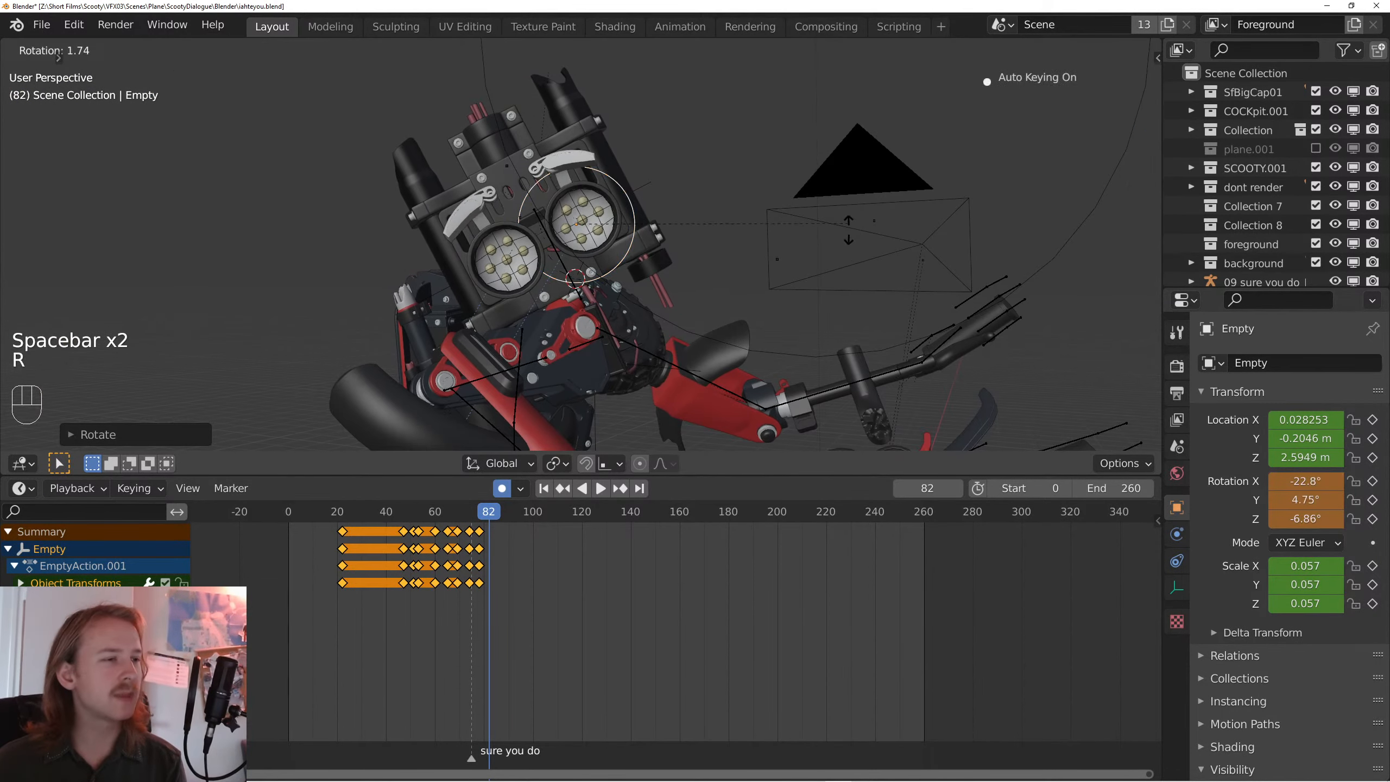
mouse_move(855, 269)
left_mouse_down()
mouse_move(826, 278)
mouse_move(842, 253)
left_mouse_up()
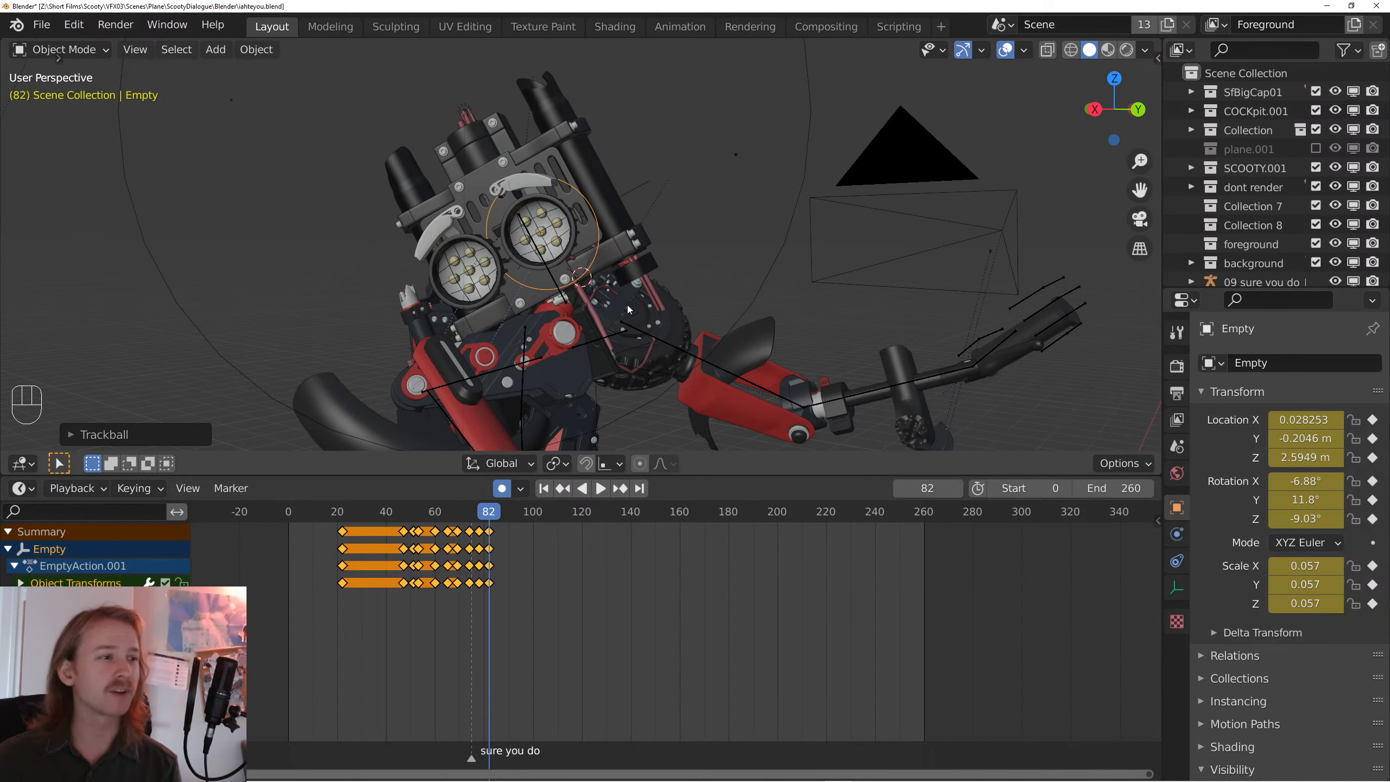
- At frame 112, face the robot's eyes and rotate the Empty to about 10.2°, 26.1° and -0.2°
left_click_drag(628, 309, 606, 305)
left_click_drag(519, 510, 562, 511)
left_click_drag(767, 299, 691, 339)
scroll(714, 327, "up", 1)
key("r")
left_click(831, 356)
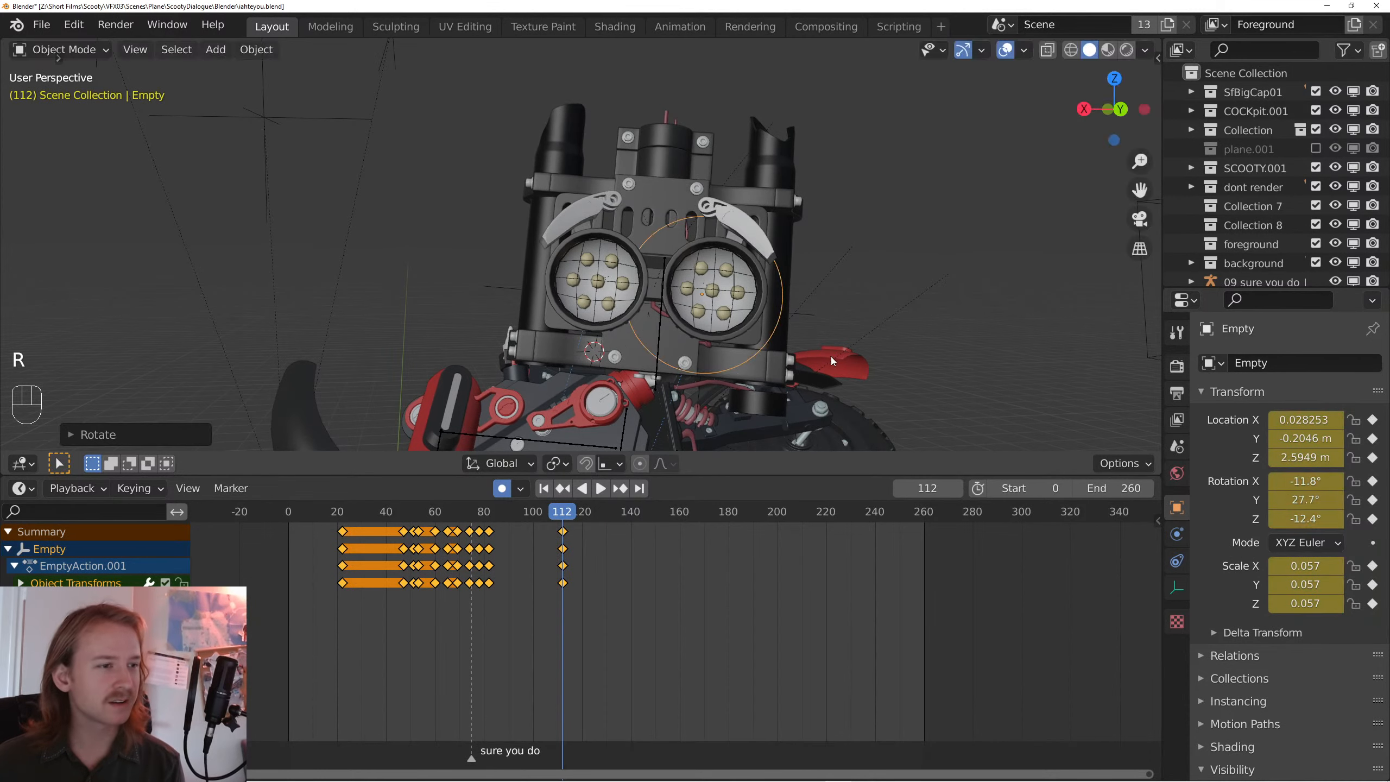
key("r")
key("r")
left_click(862, 380)
key("r")
left_click(811, 349)
- Try other brow expressions at frame 112, rotating the Empty to about -30.6°, -1.83° and -4.57°
left_click_drag(810, 348, 737, 353)
scroll(737, 353, "up", 2)
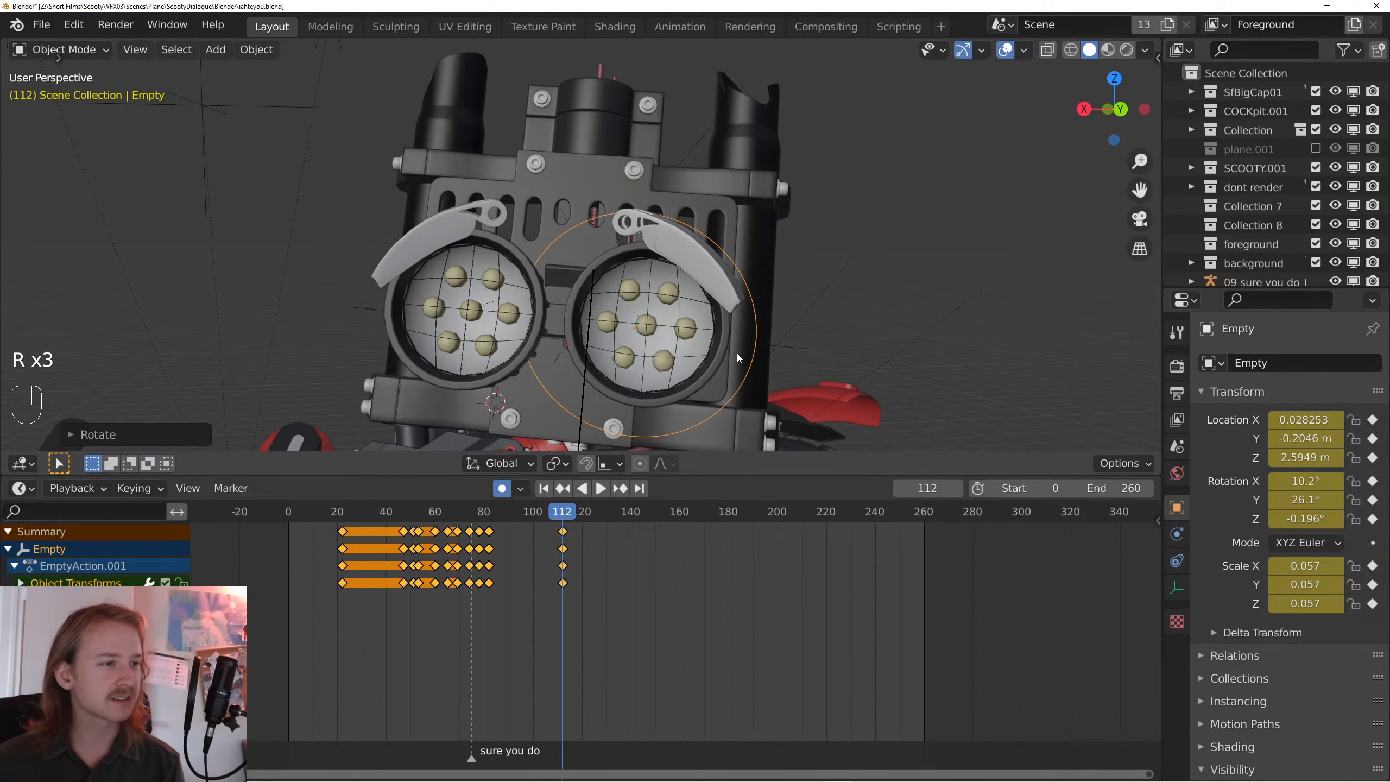
key("r")
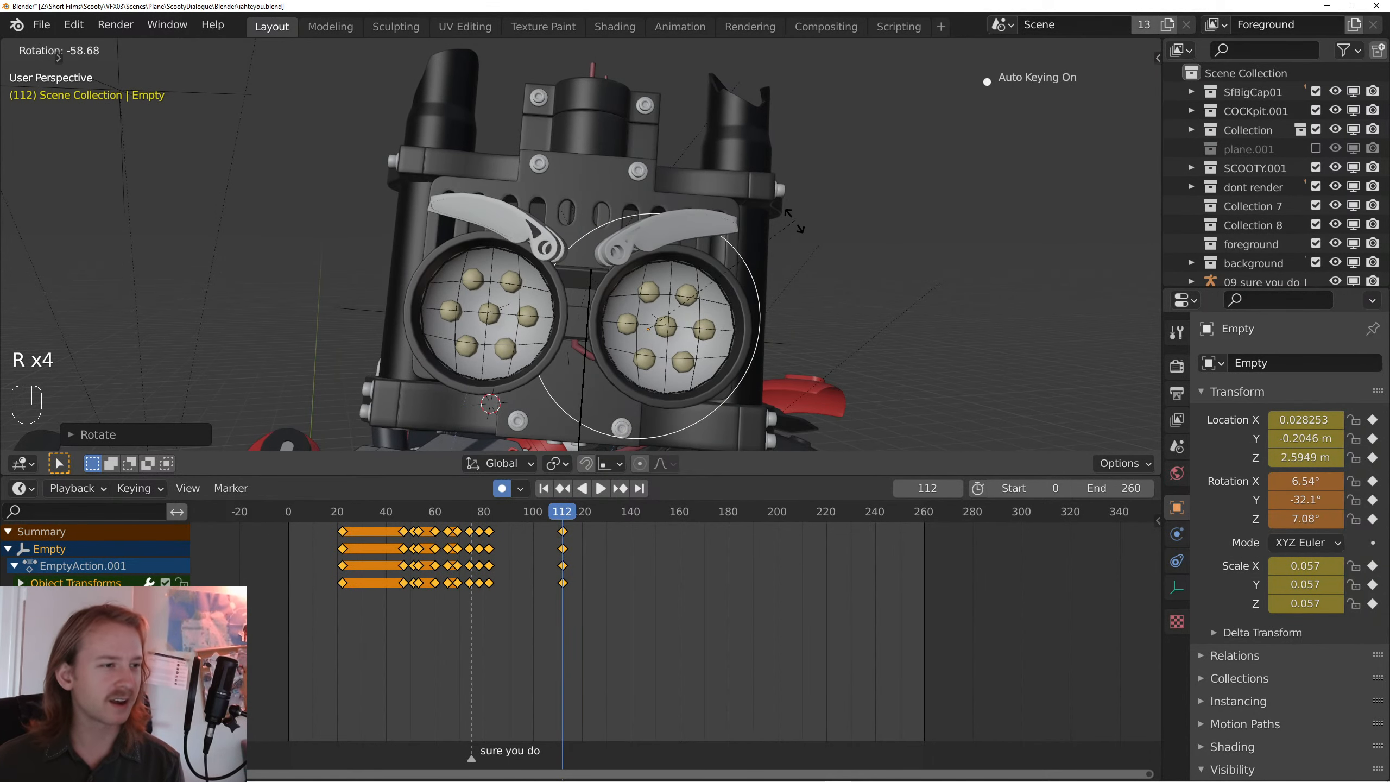
left_click(787, 297)
key("r")
key("r")
left_click(801, 333)
key("r")
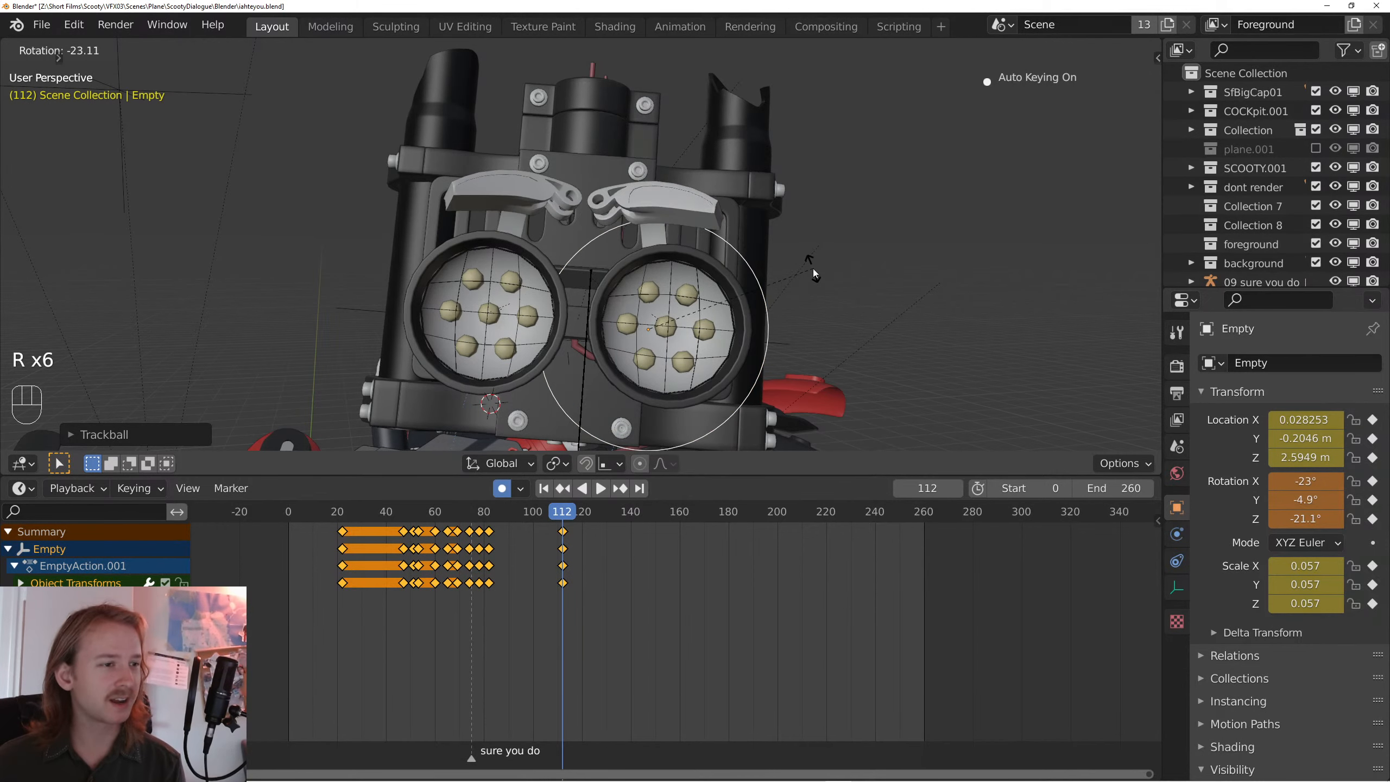
left_click(843, 296)
key("r")
key("r")
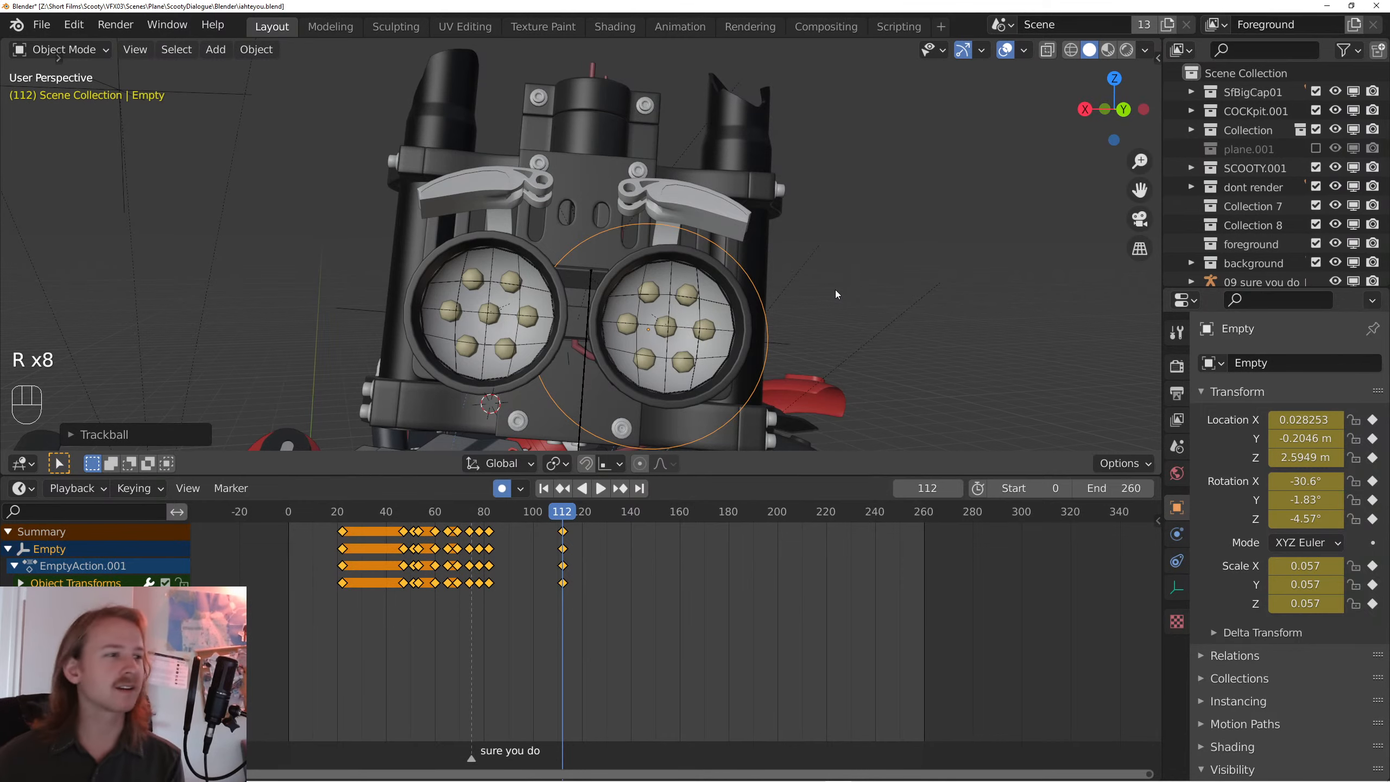
left_click(849, 279)
- Rework the brow pose at frame 112 by rotating the Empty to about 15.9°, -4.25° and -4.36°
scroll(853, 274, "down", 1)
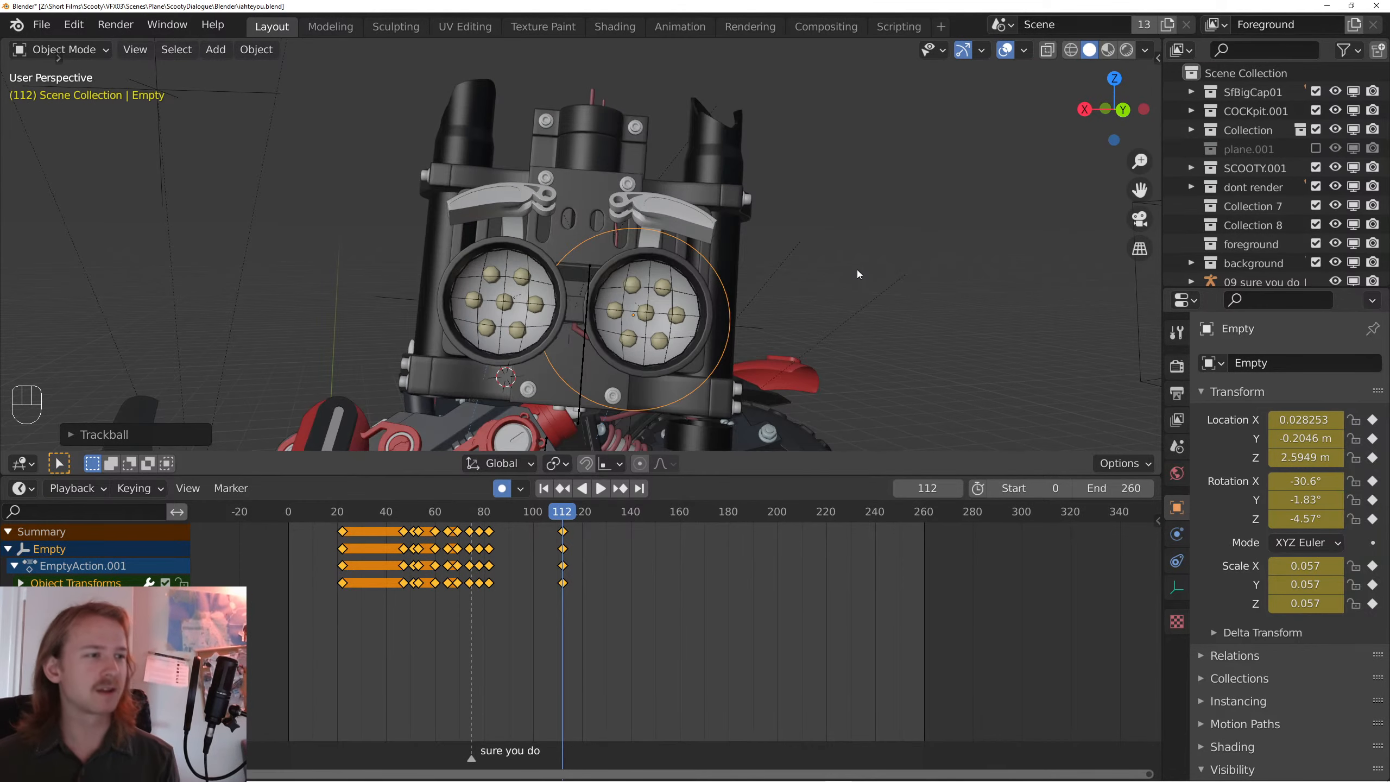
left_click_drag(683, 286, 690, 285)
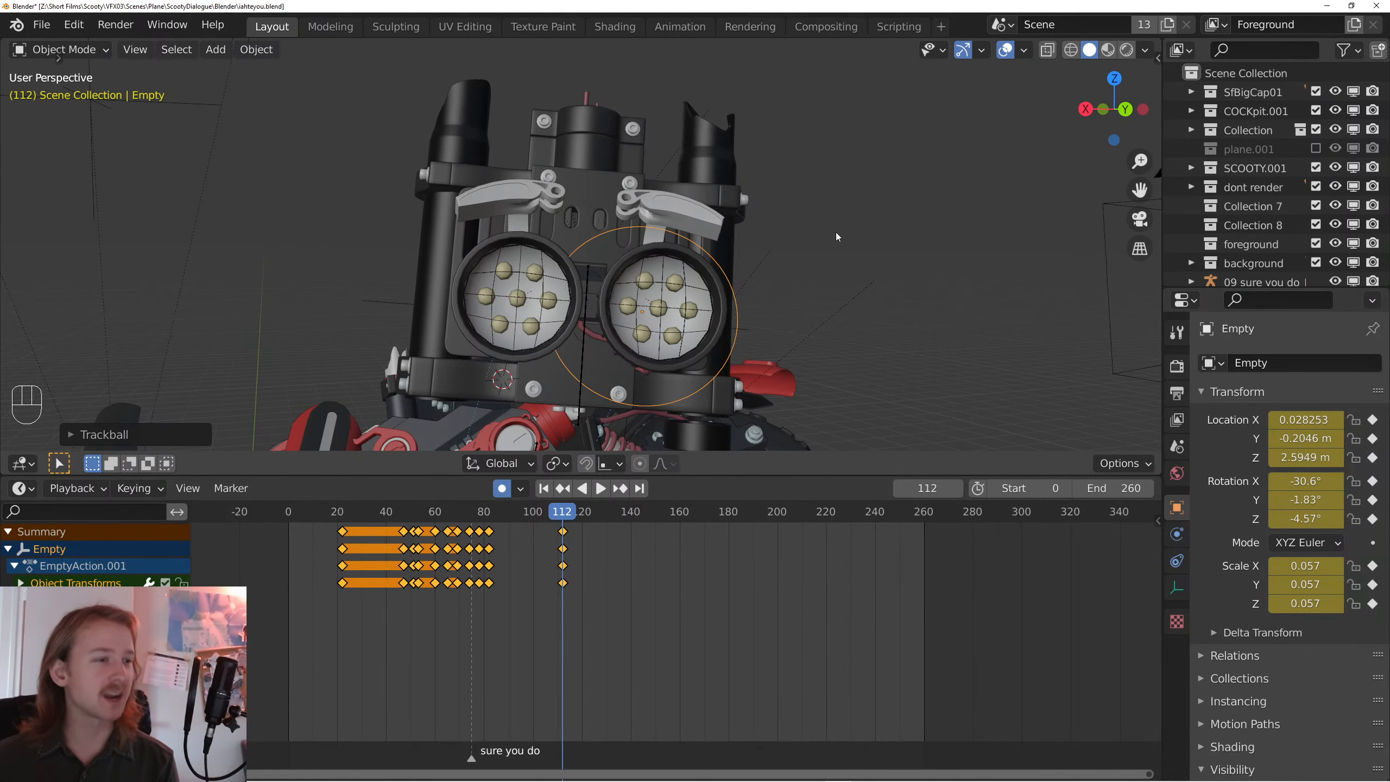
key("r")
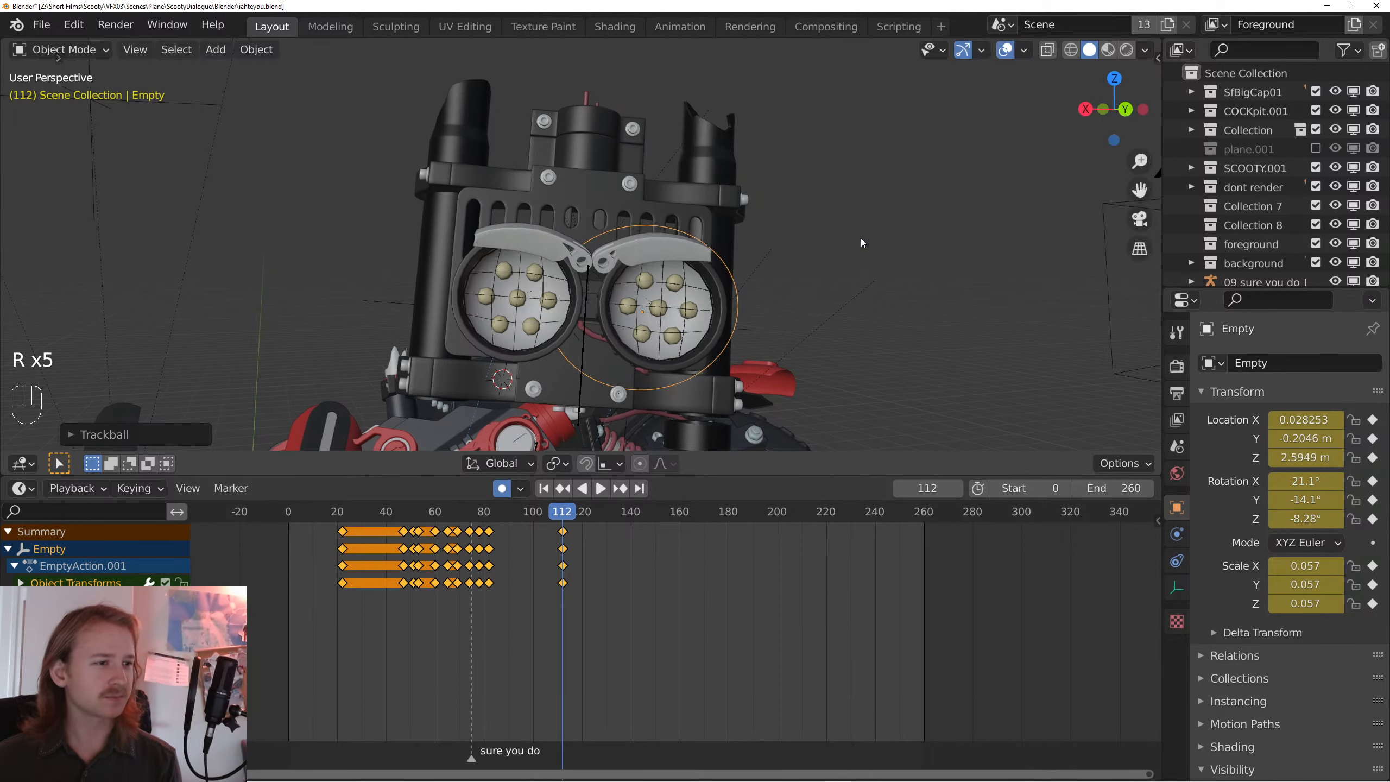
key("r")
key("r")
key("r")
key("r")
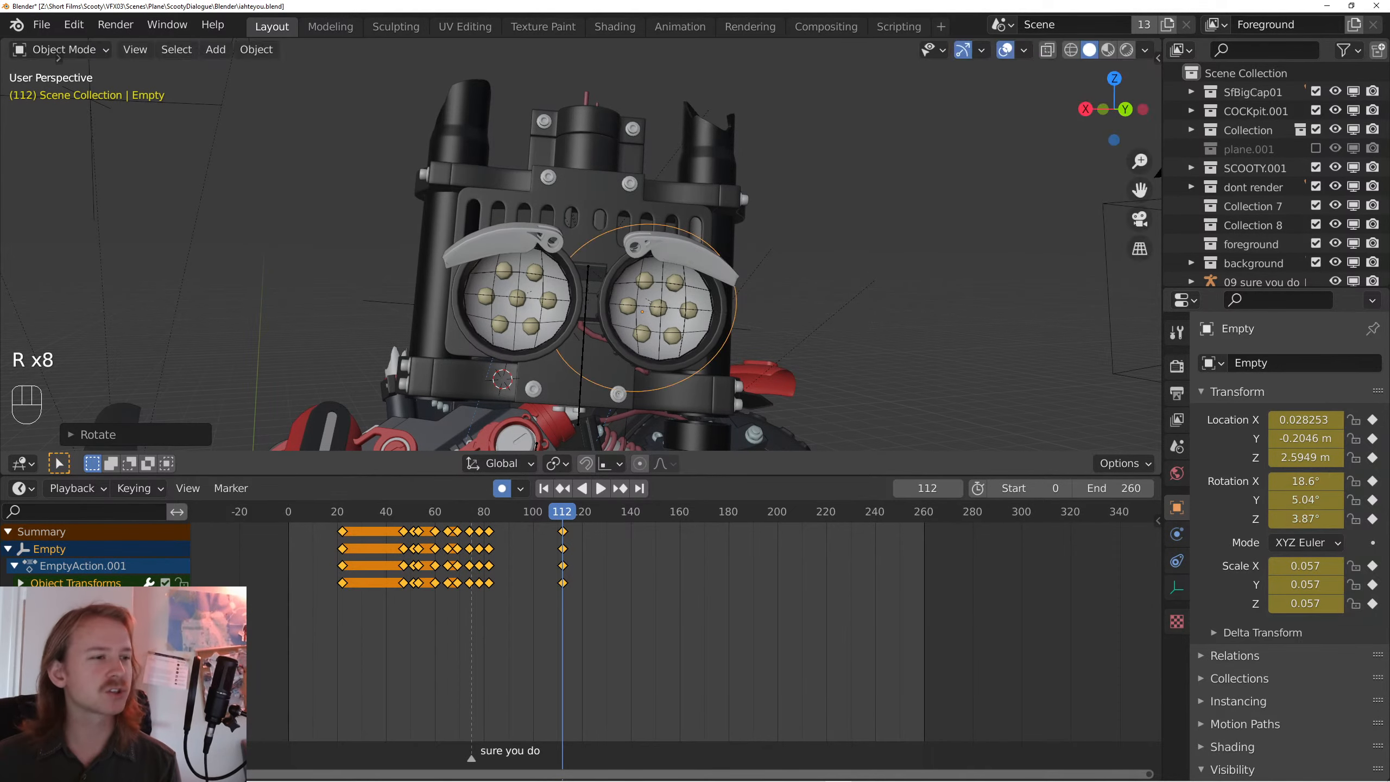
key("r")
key("r")
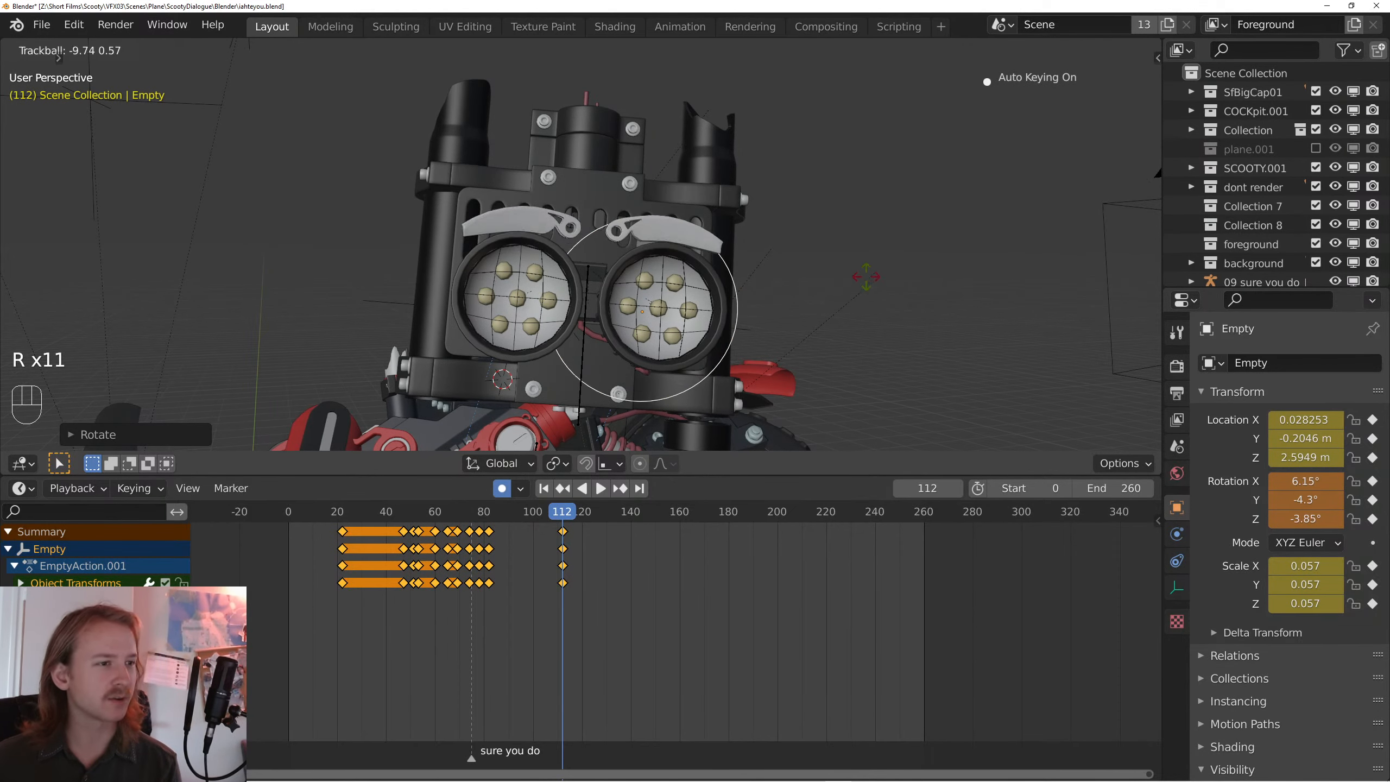
right_click(867, 269)
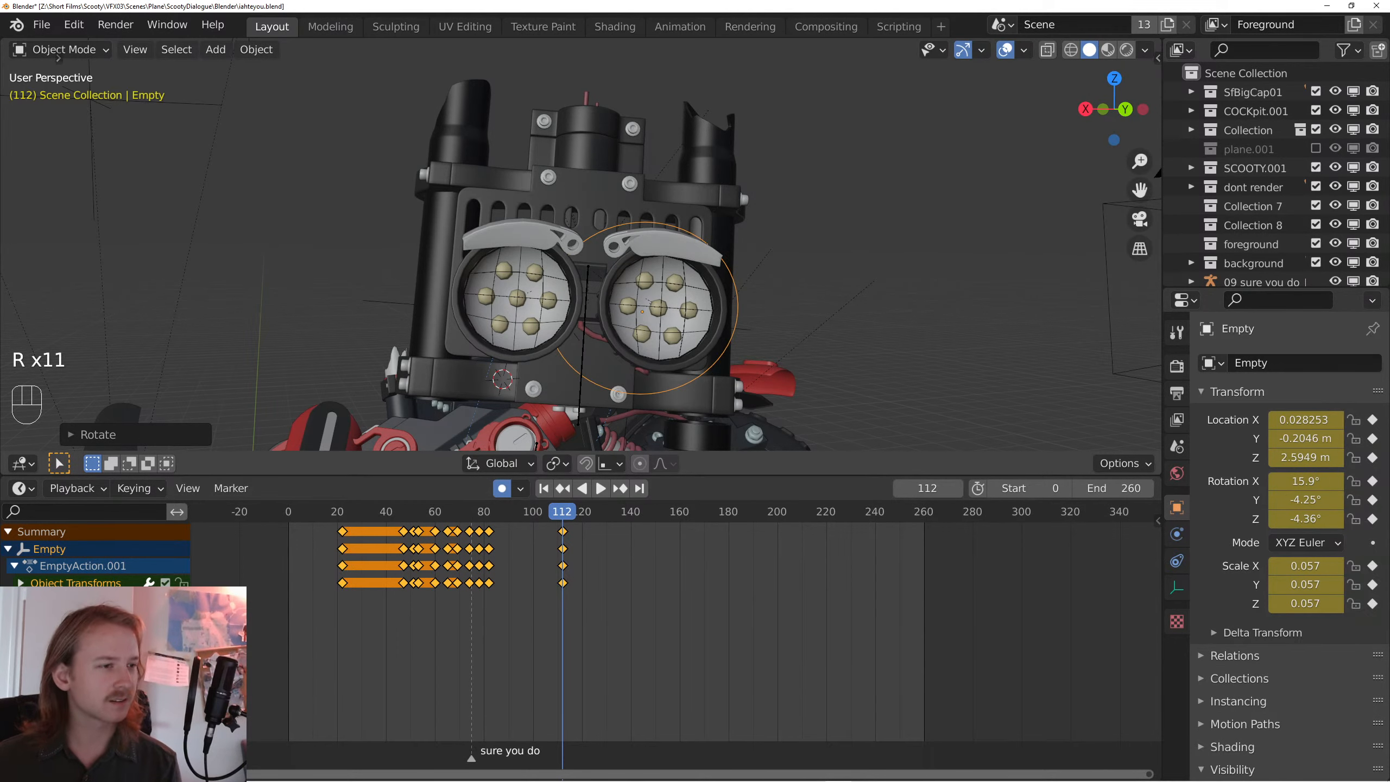
- At frame 112, trackball-rotate the Empty to about -5.72°, 4.19° and -5.29°, and play the brow motion back
key("r")
key("r")
left_click(698, 314)
key("r")
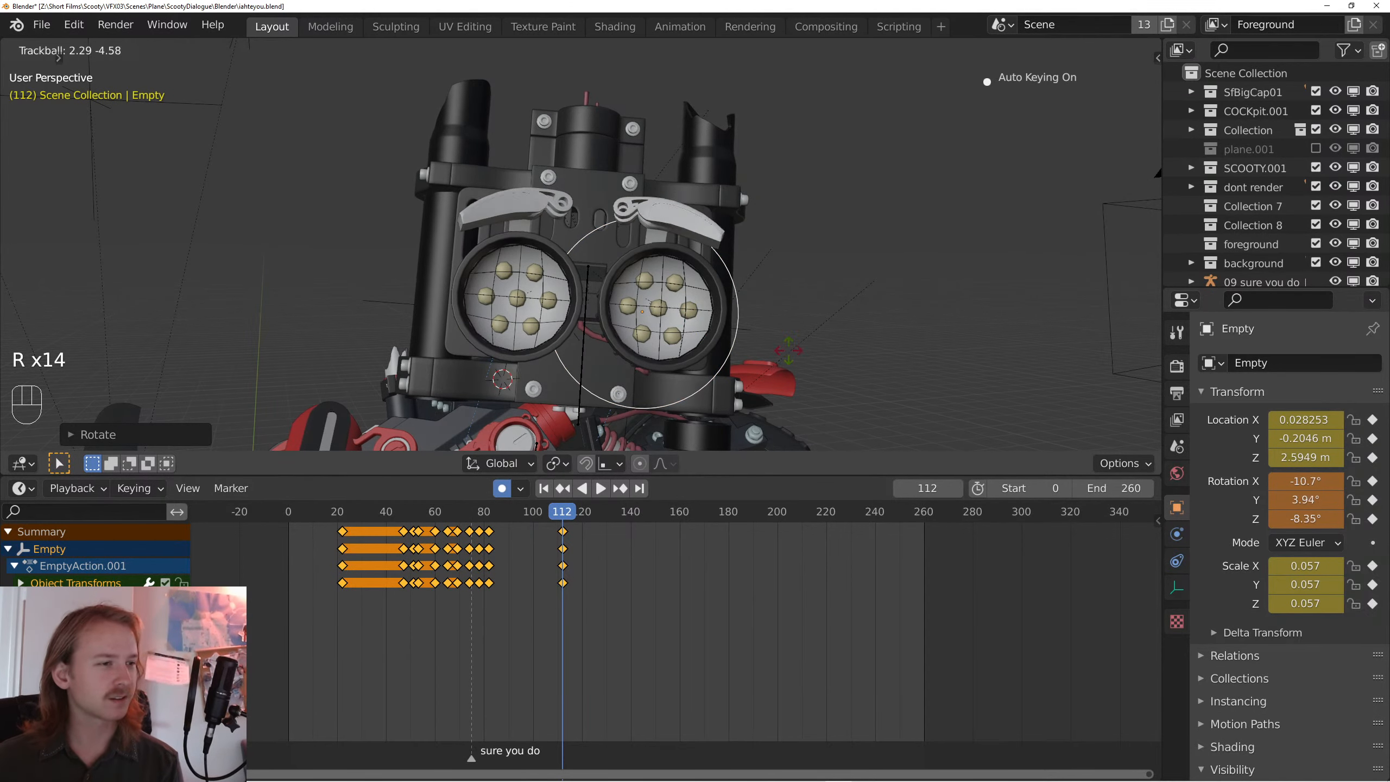
left_click(791, 357)
key("space")
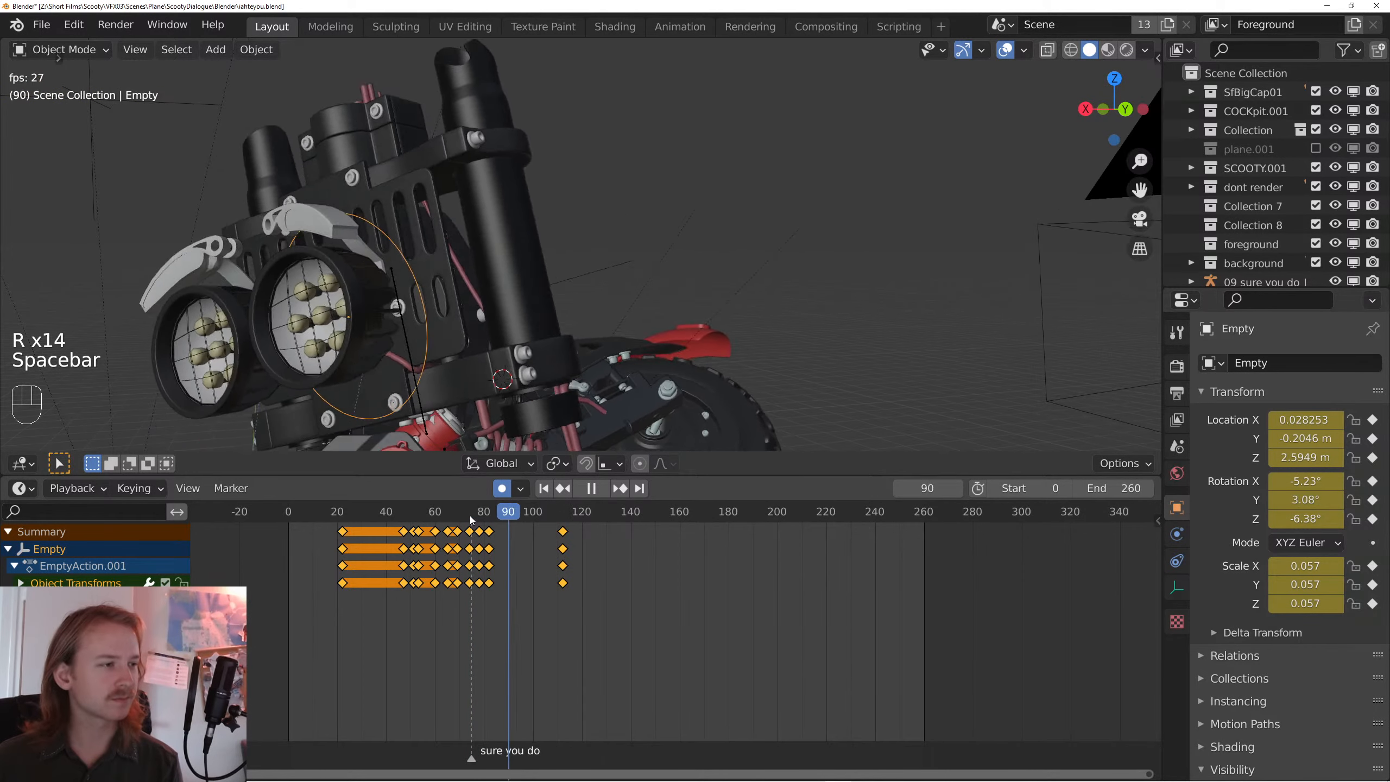
key("space")
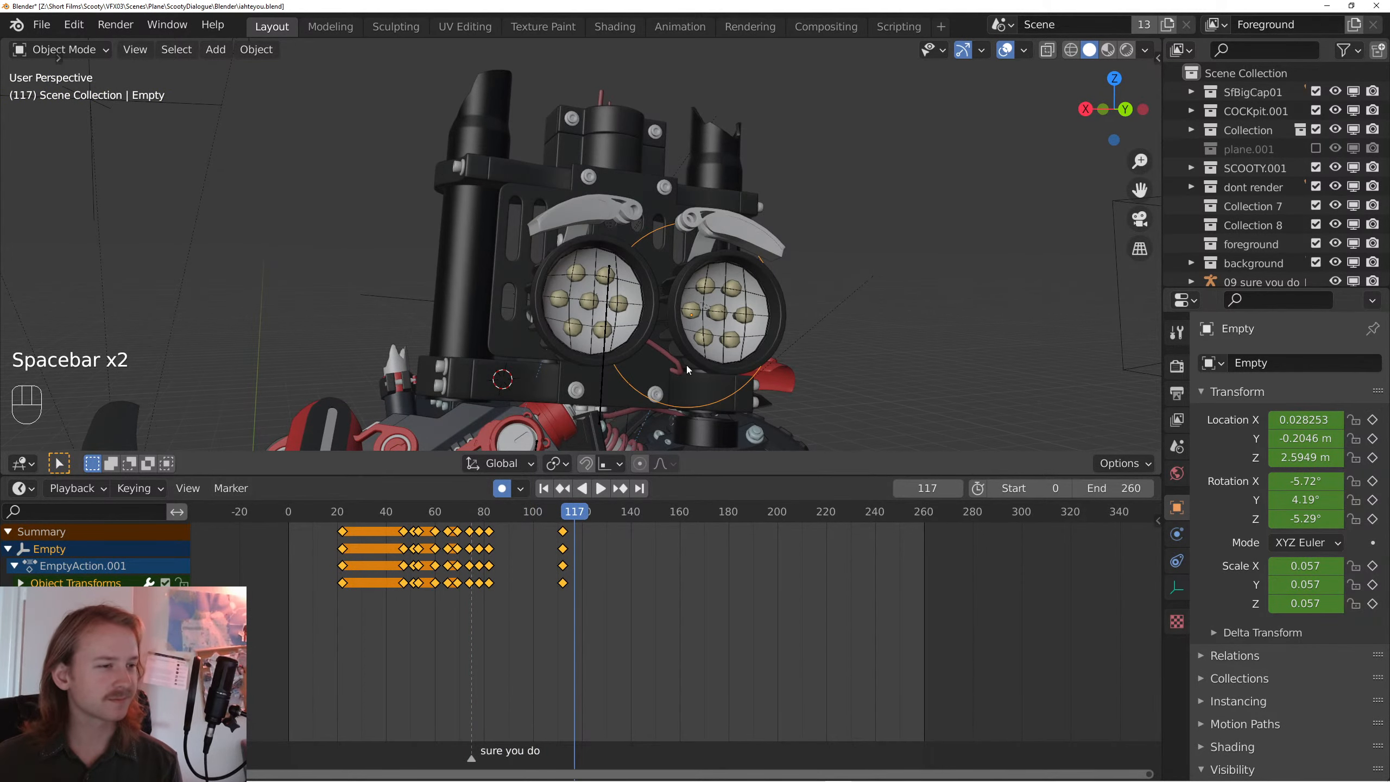
- Advance to about frame 127, view the robot's face from the front and rotate the Empty to about -5.22°, 1.48° and -4.63°
key("KP_0")
key("space")
key("space")
left_click_drag(739, 318, 900, 375)
scroll(814, 319, "up", 3)
key("space")
key("space")
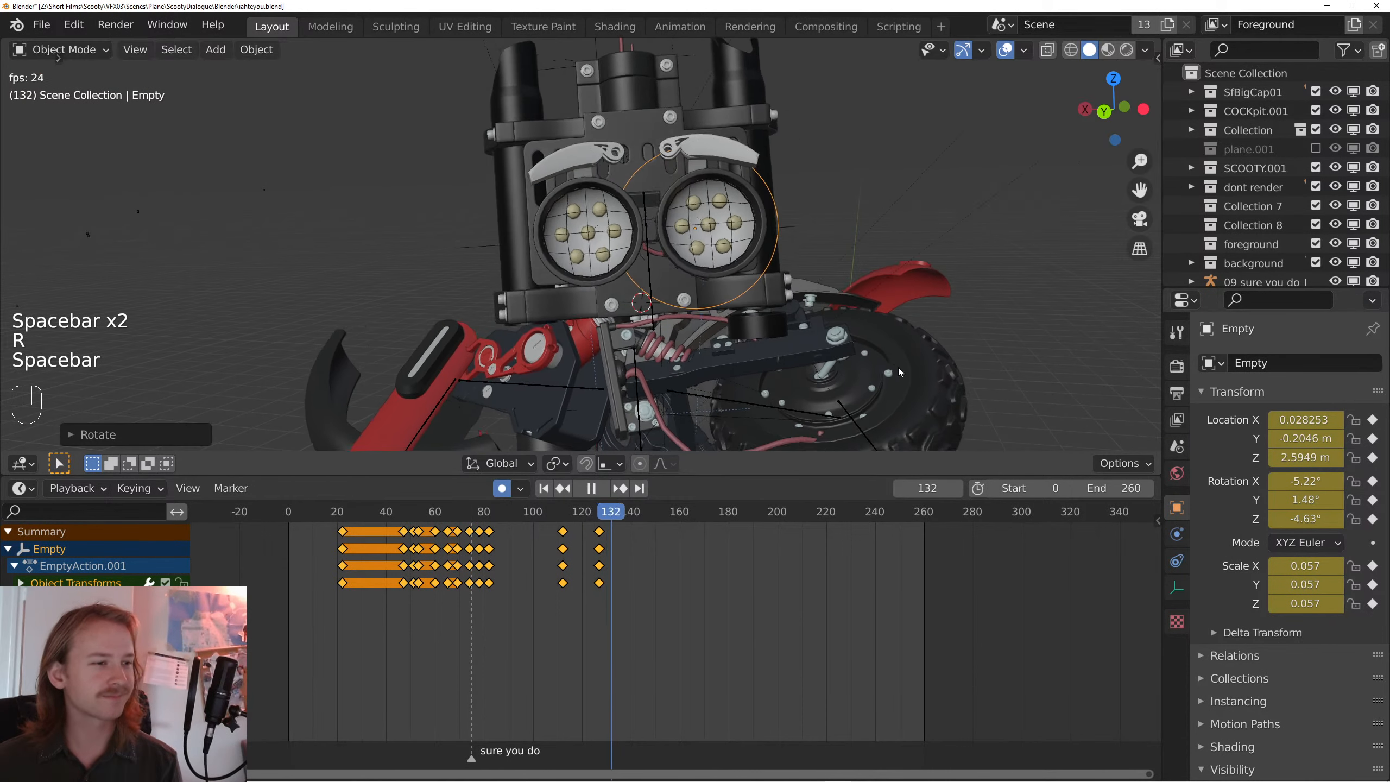
- Rotate the Empty to about 0.563°, 5.96° and -5.64° near frame 140, and to -10.2°, 4.43° and -4.34° at frame 146
key("r")
key("space")
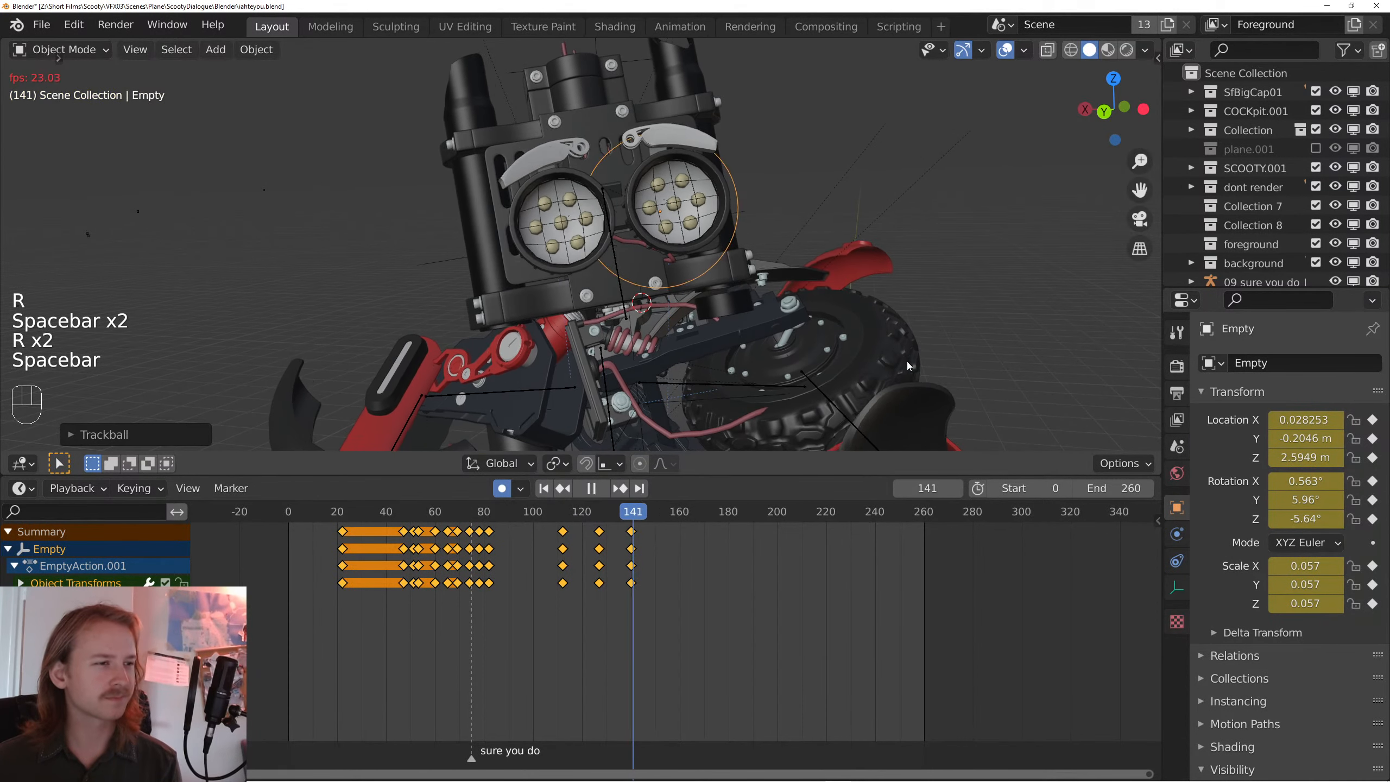
key("space")
key("r")
left_click(907, 349)
key("r")
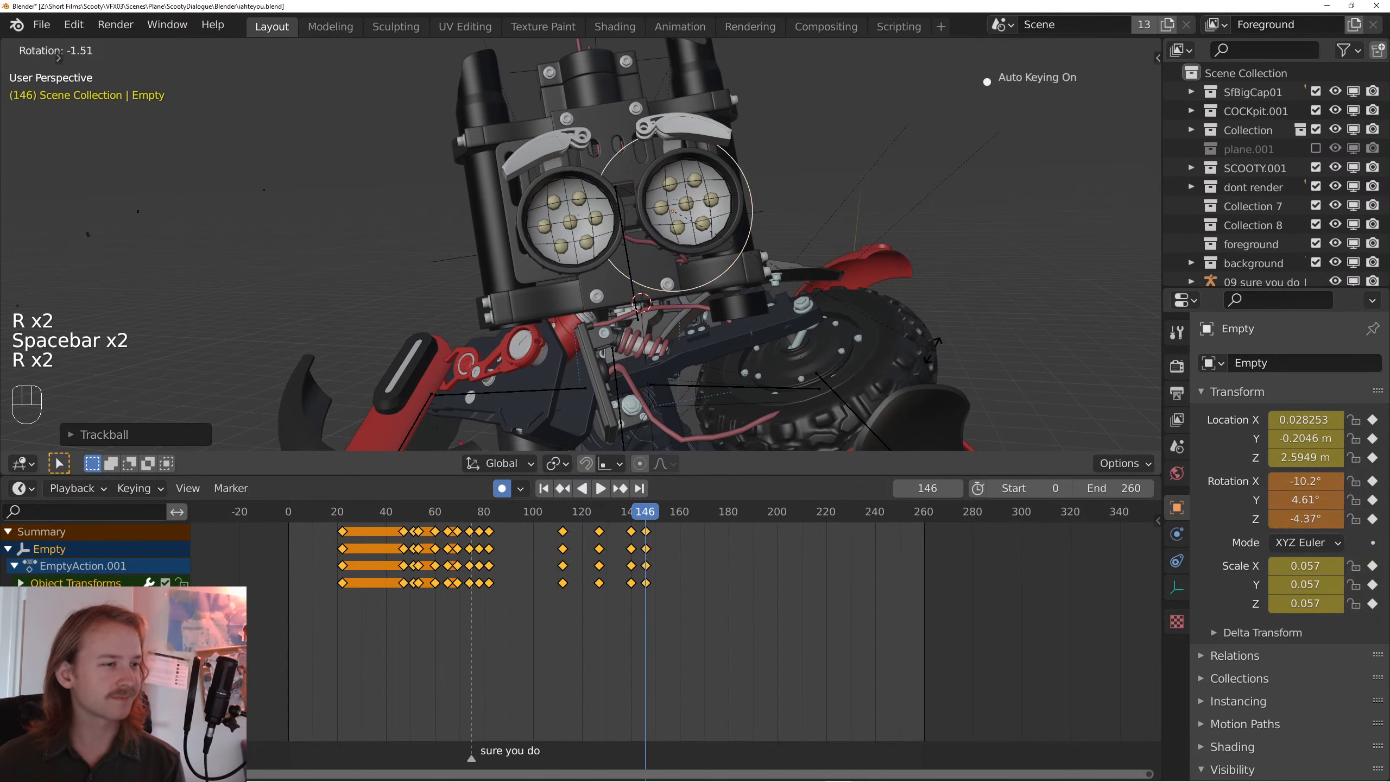
- In camera view, key a hold of the Empty's rotation at frame 161, and rotate it to -10.2°, 7.76° and -4.94° at frame 164
key("KP_0")
key("space")
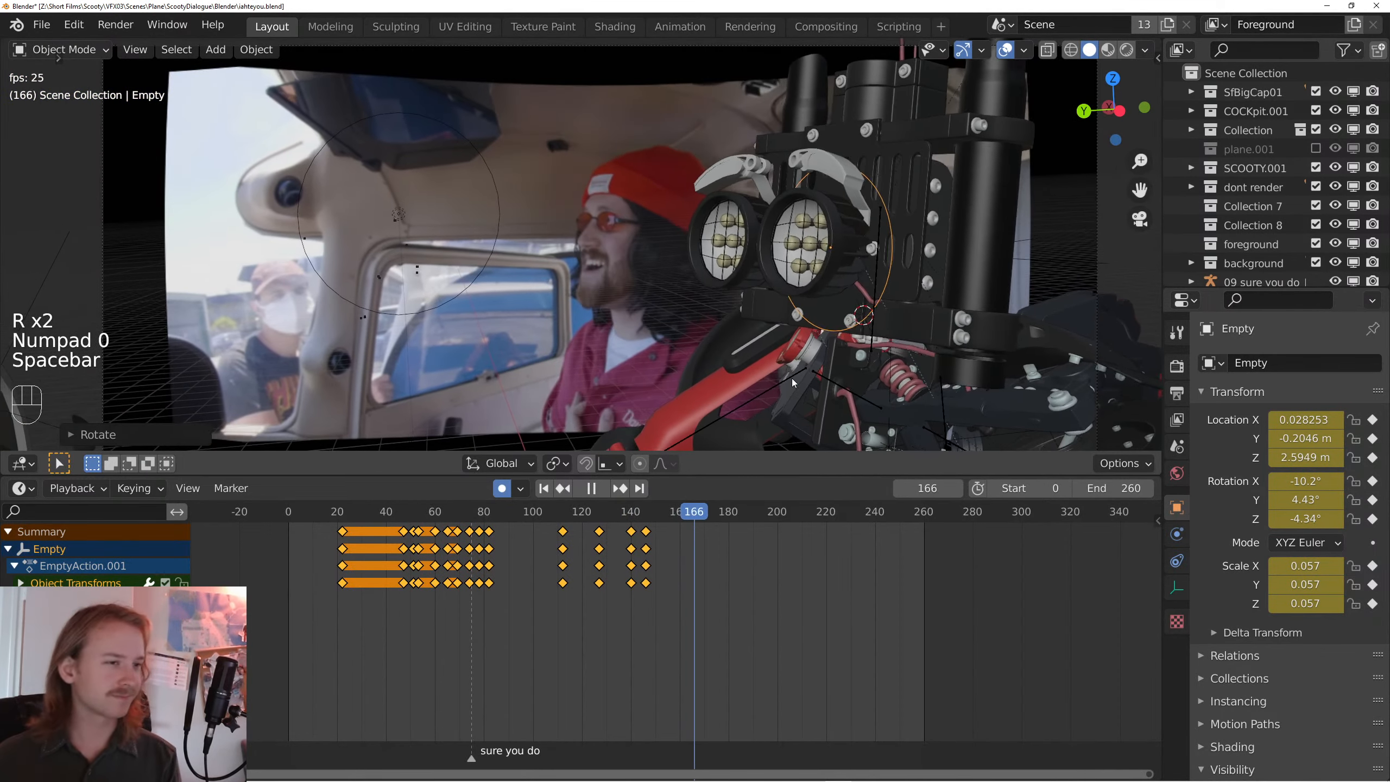
key("space")
key("space")
key("space")
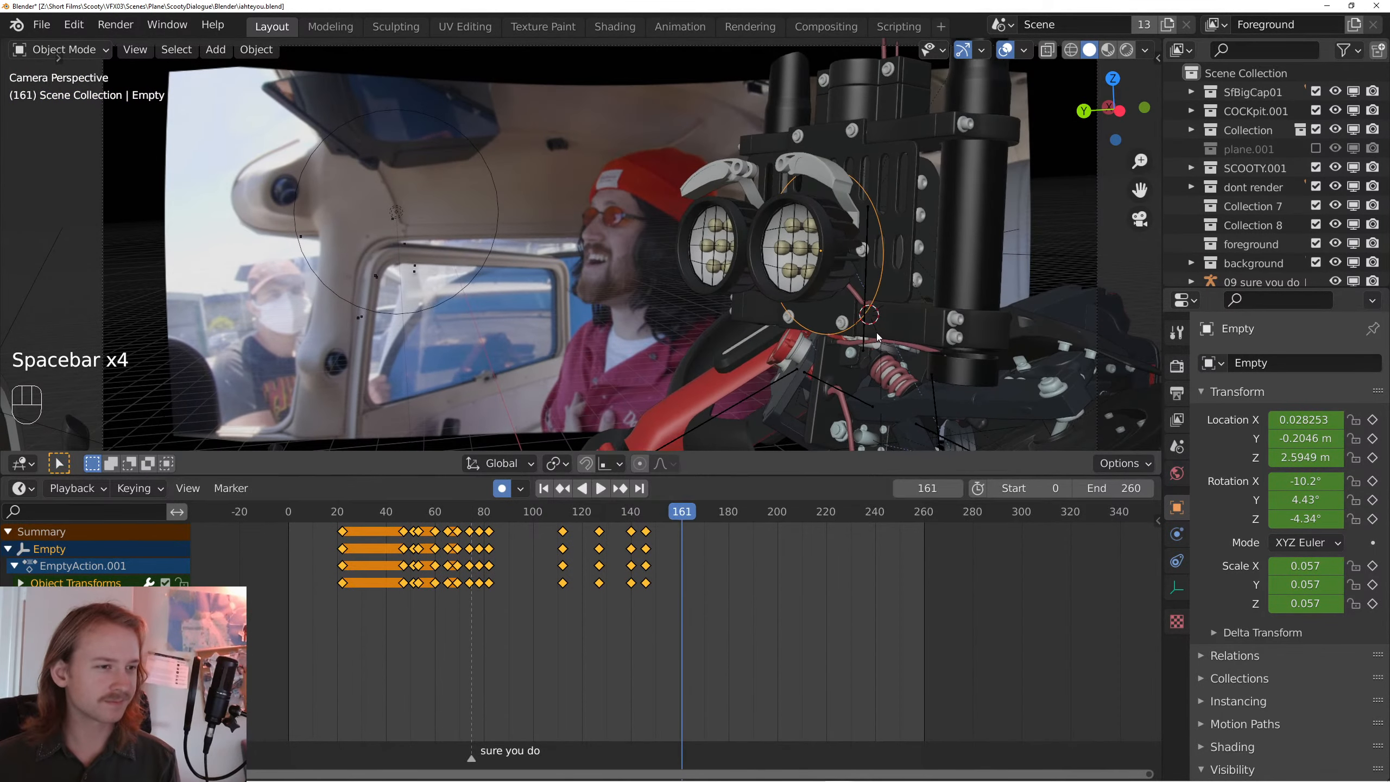
key("space")
key("r")
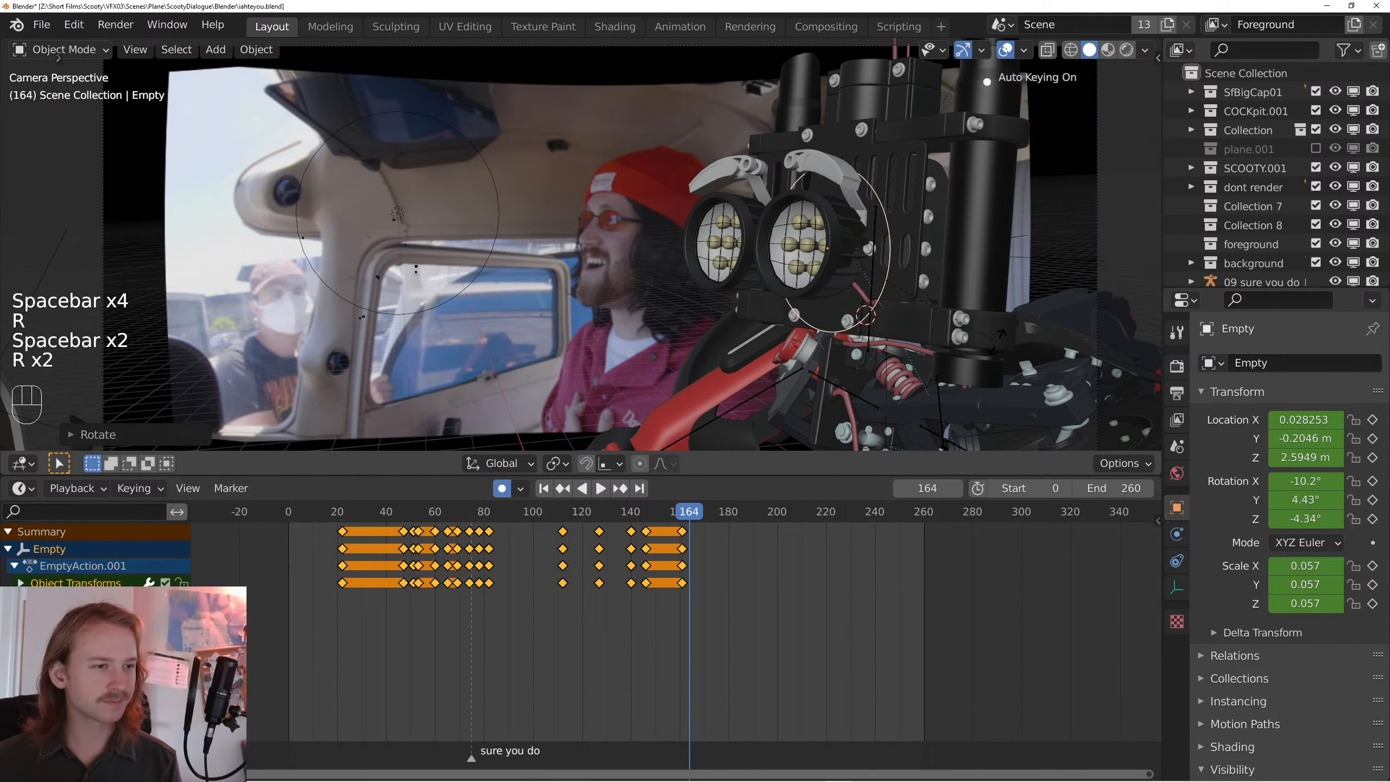
key("Return")
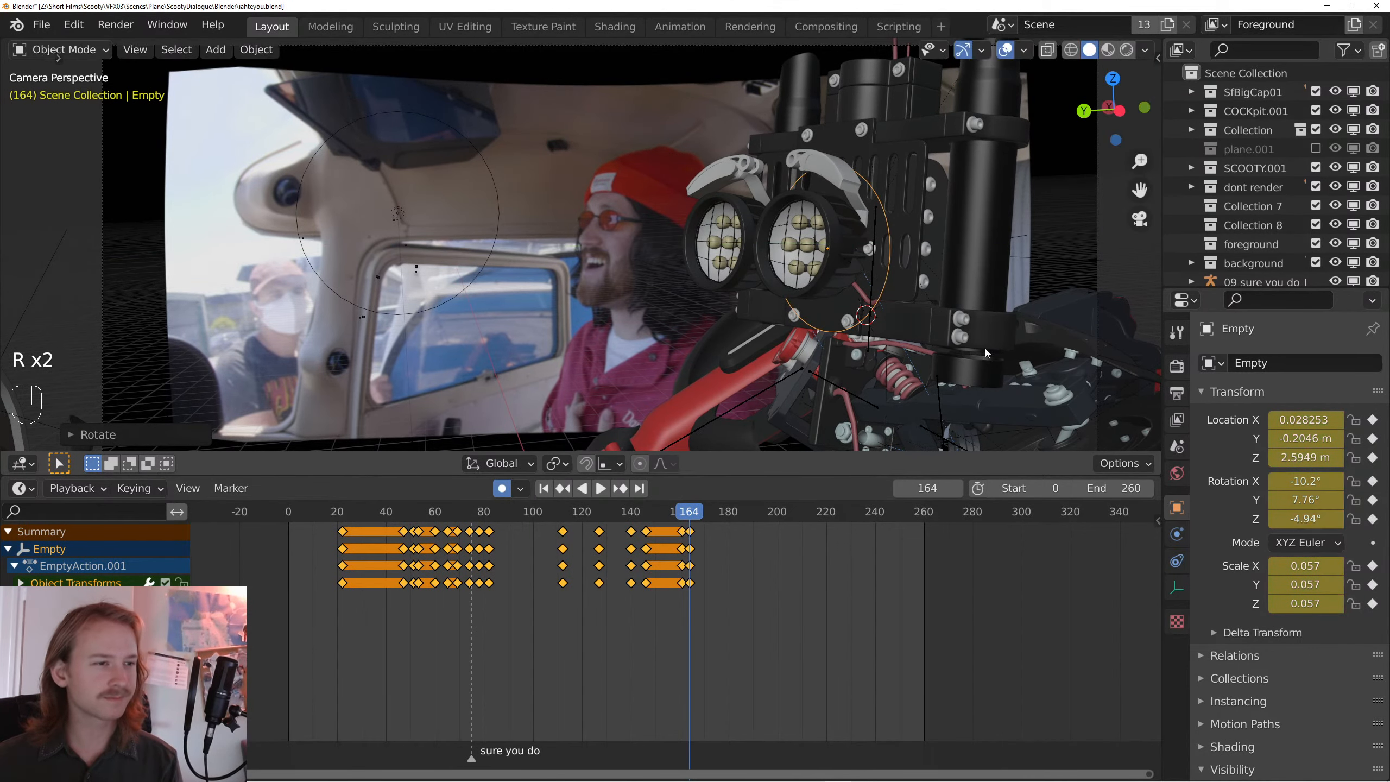
- Play the shot from around frame 40 through the camera to review the brow animation, stopping at frame 53
key("space")
key("space")
left_click(387, 515)
key("space")
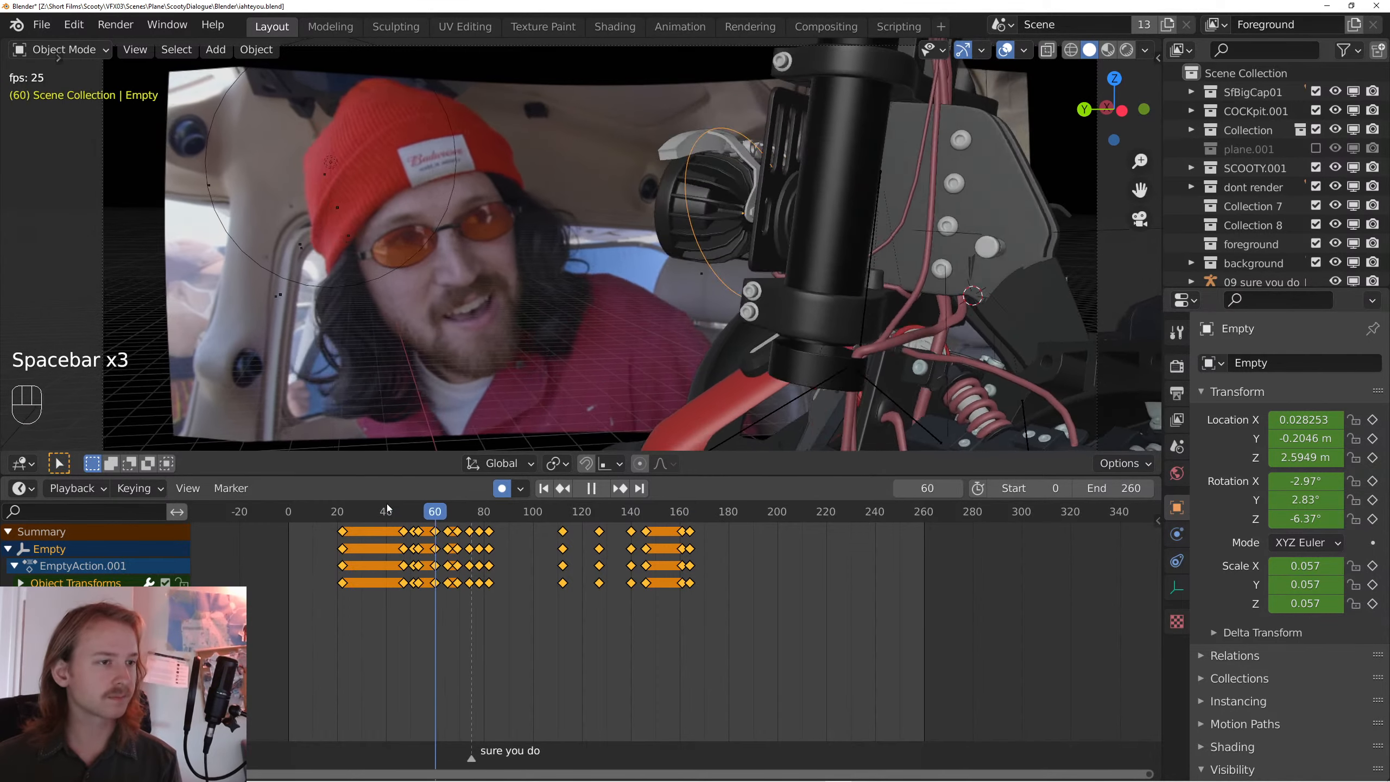
key("space")
left_click(387, 505)
key("space")
key("space")
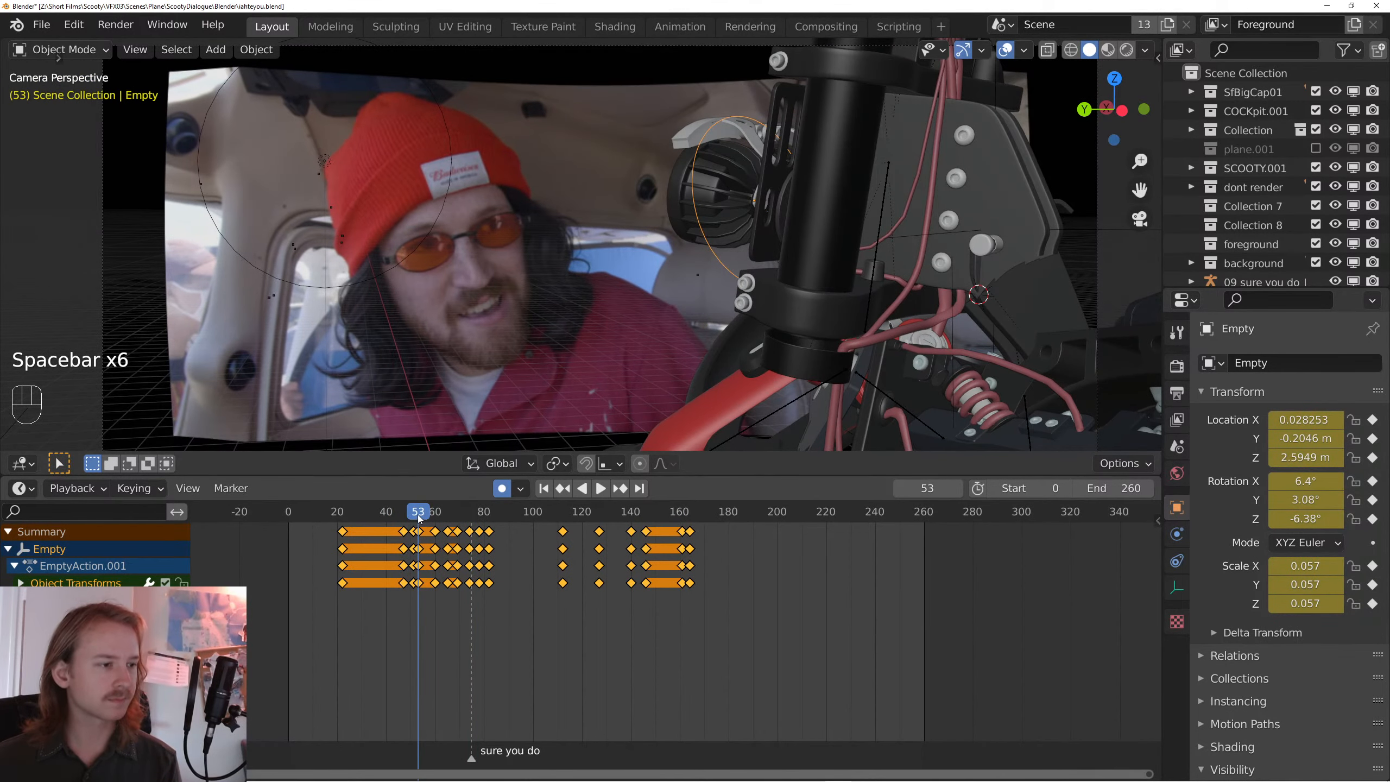
- At frame 53, rotate the Empty by about -17° around its local X axis
key("r")
key("x")
key("x")
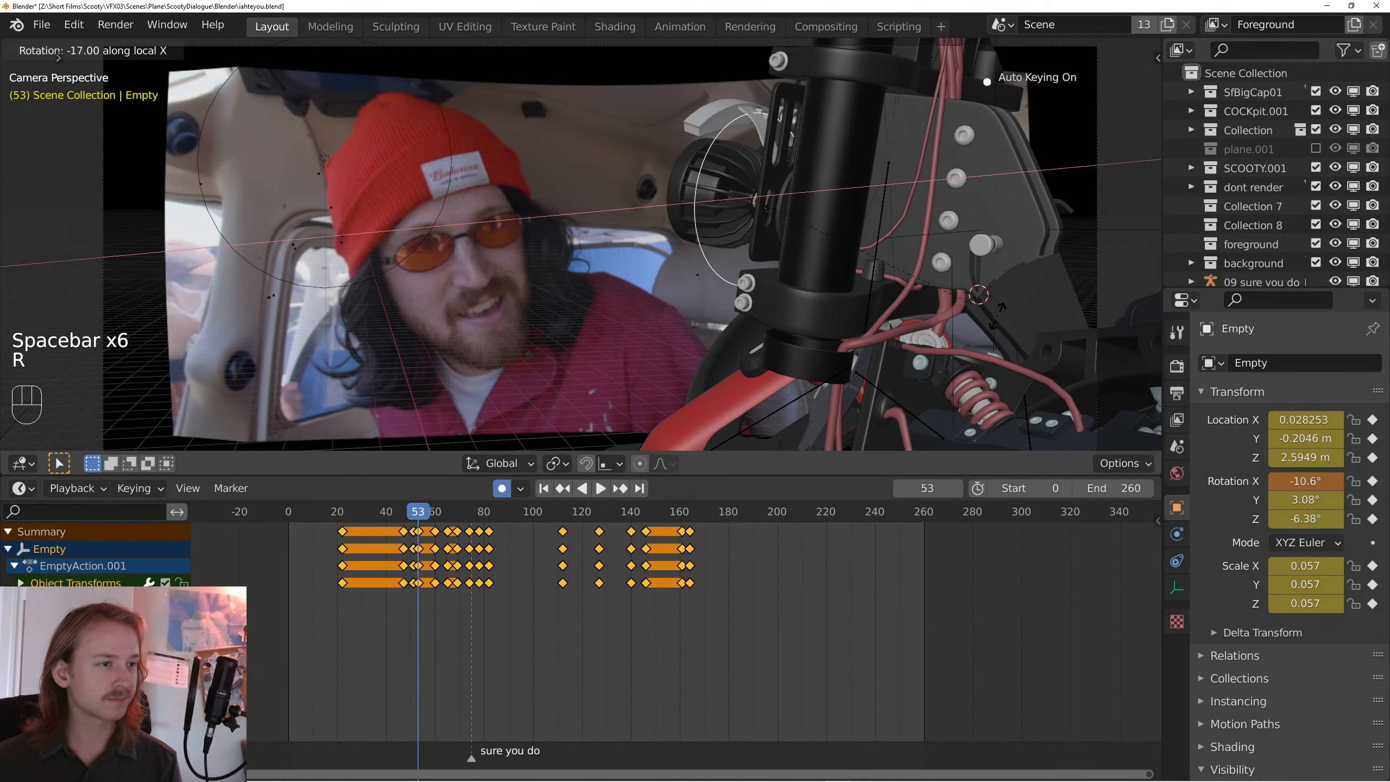
- Check the head motion around frames 51 to 61, and rotate the Empty about its local X axis at frame 65
left_click(415, 514)
key("space")
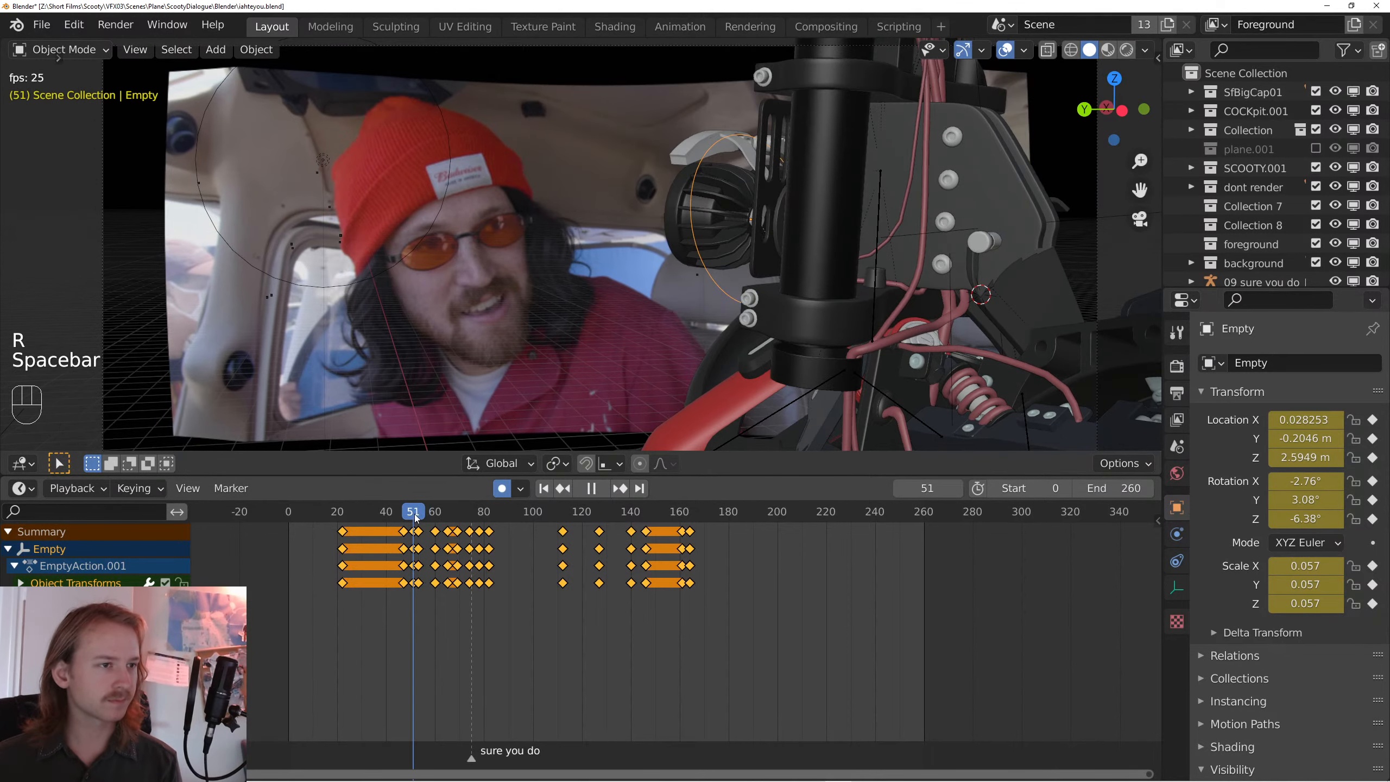
key("space")
left_click(414, 512)
key("space")
key("space")
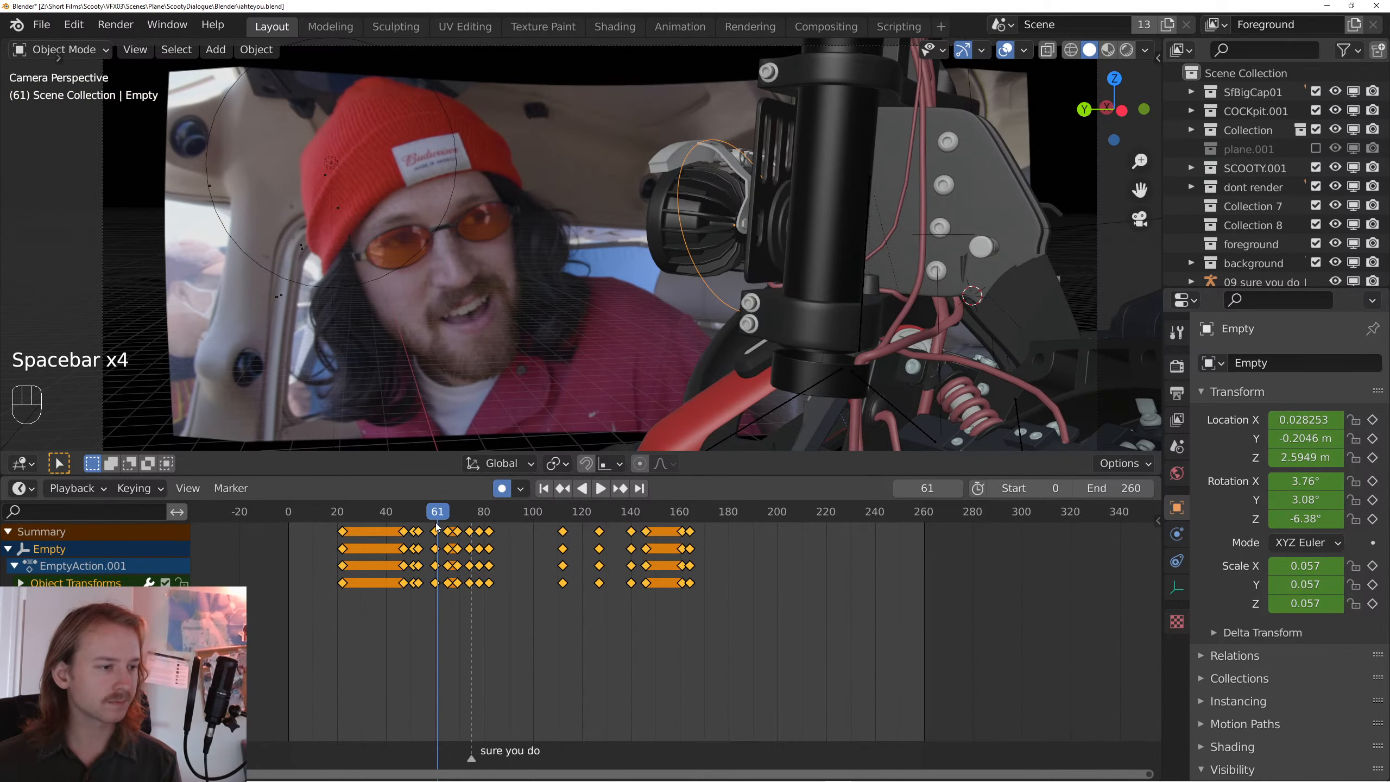
left_click(447, 511)
right_click(834, 328)
key("r")
key("x")
key("x")
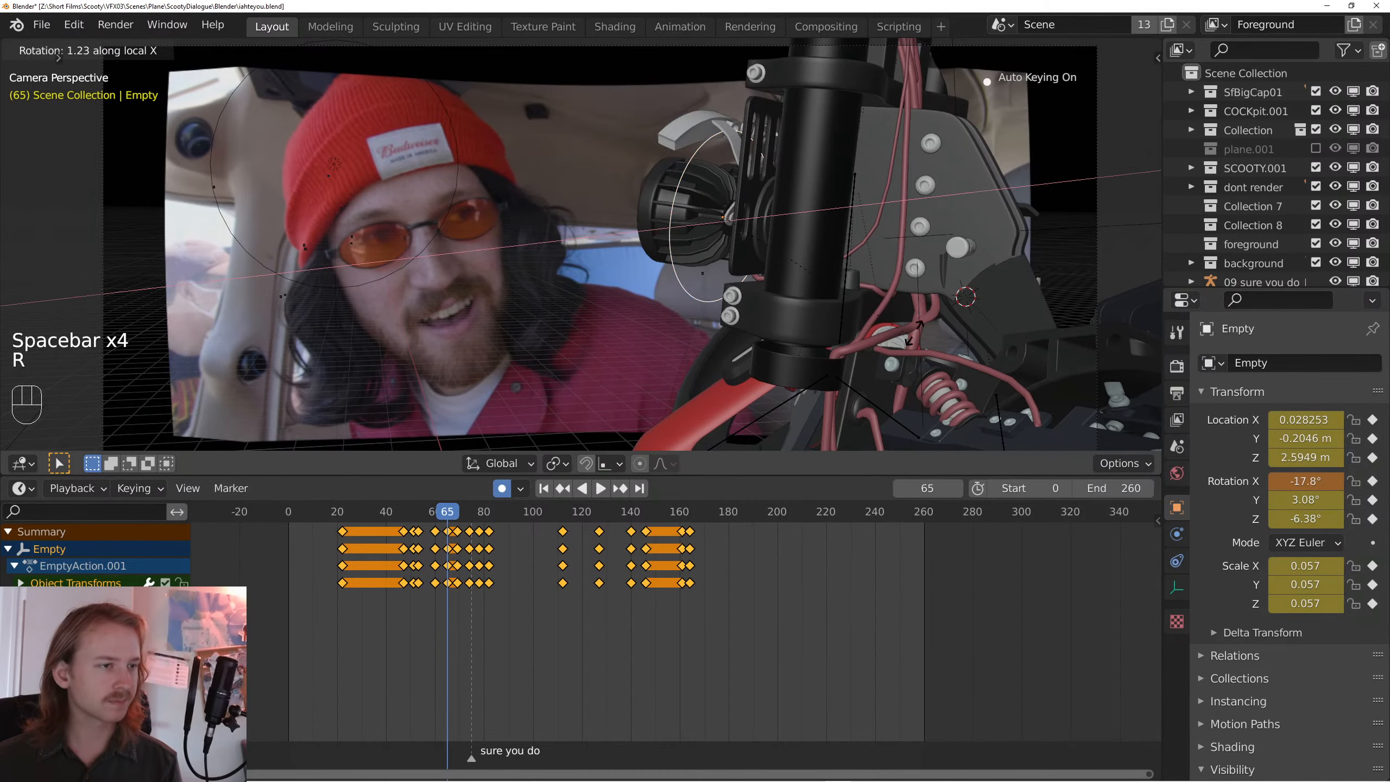
key("space")
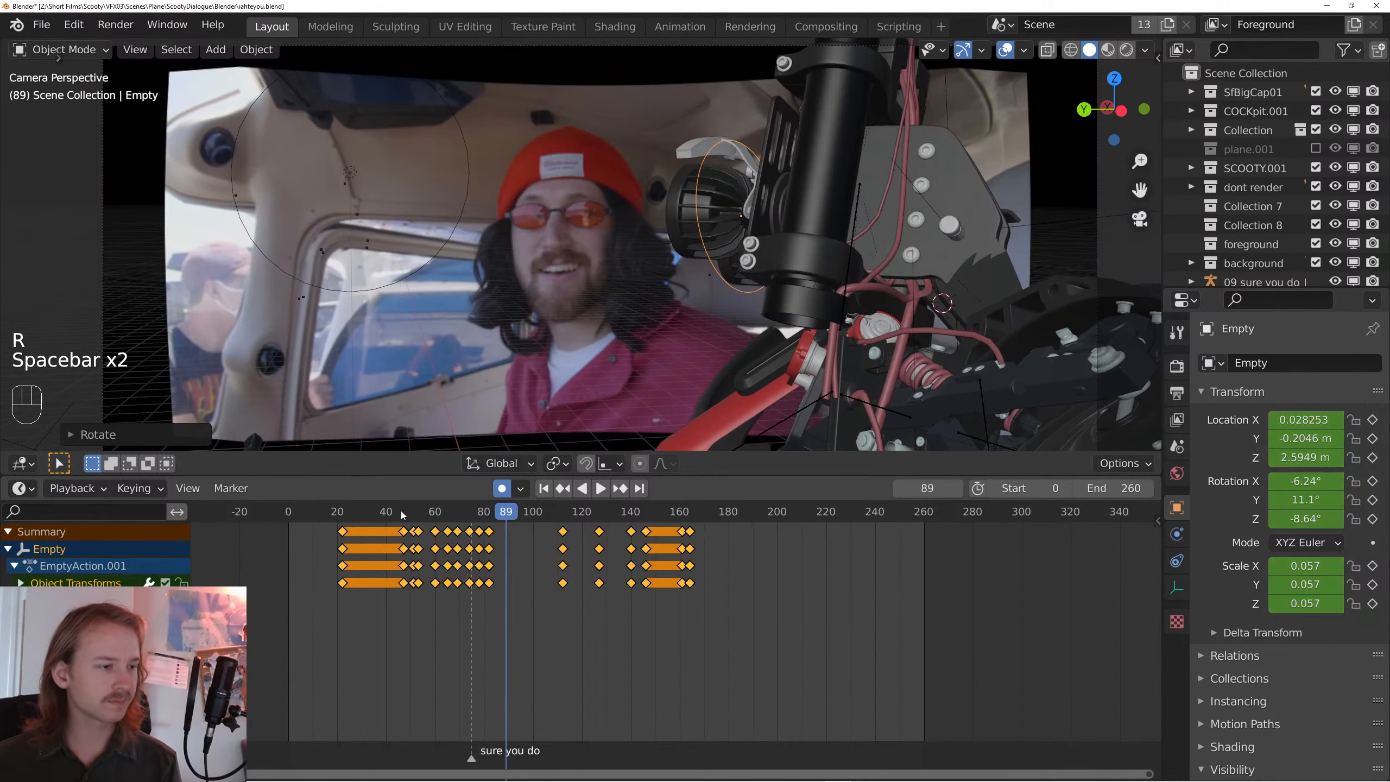
- Play back the head animation from about frame 47, both through the camera and from in front of the robot
left_click(401, 511)
key("space")
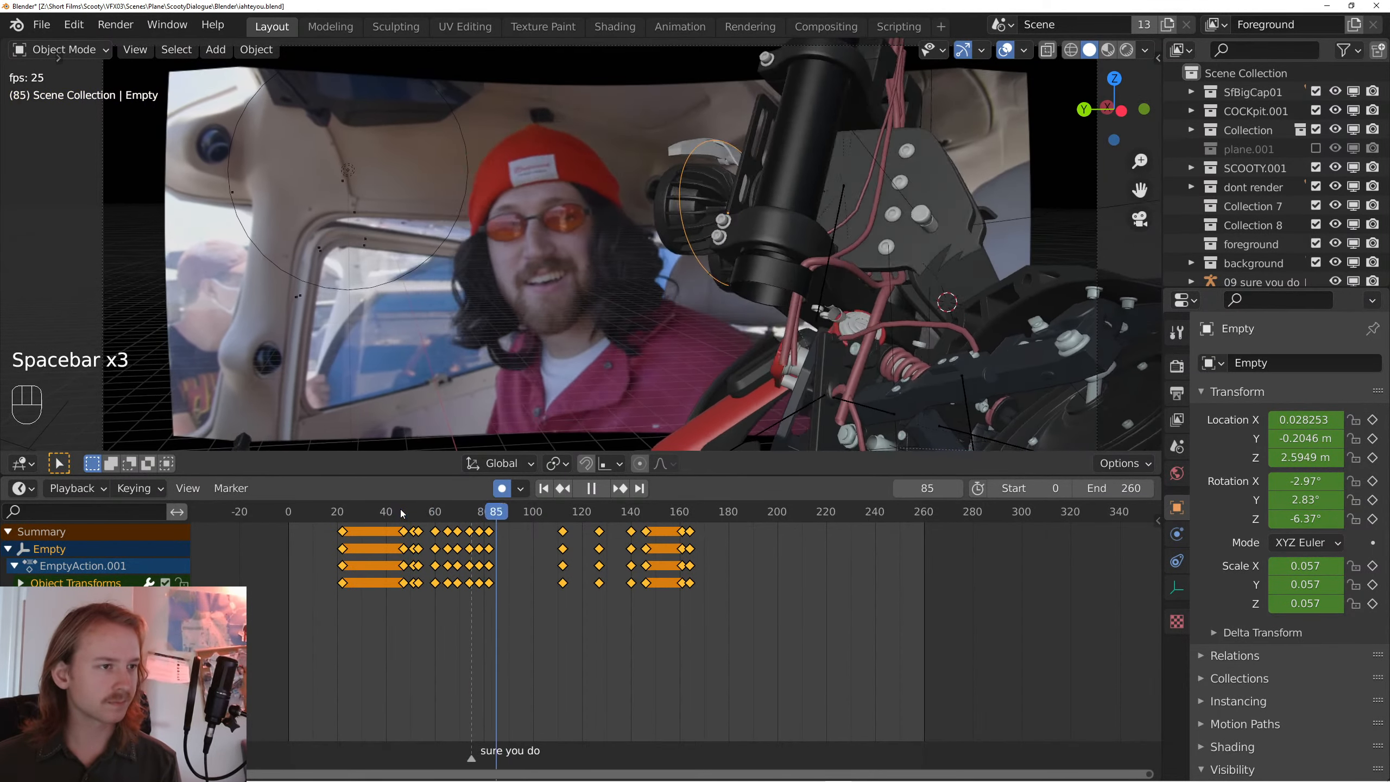
left_click(402, 511)
left_click_drag(657, 307, 892, 280)
key("space")
left_click(404, 510)
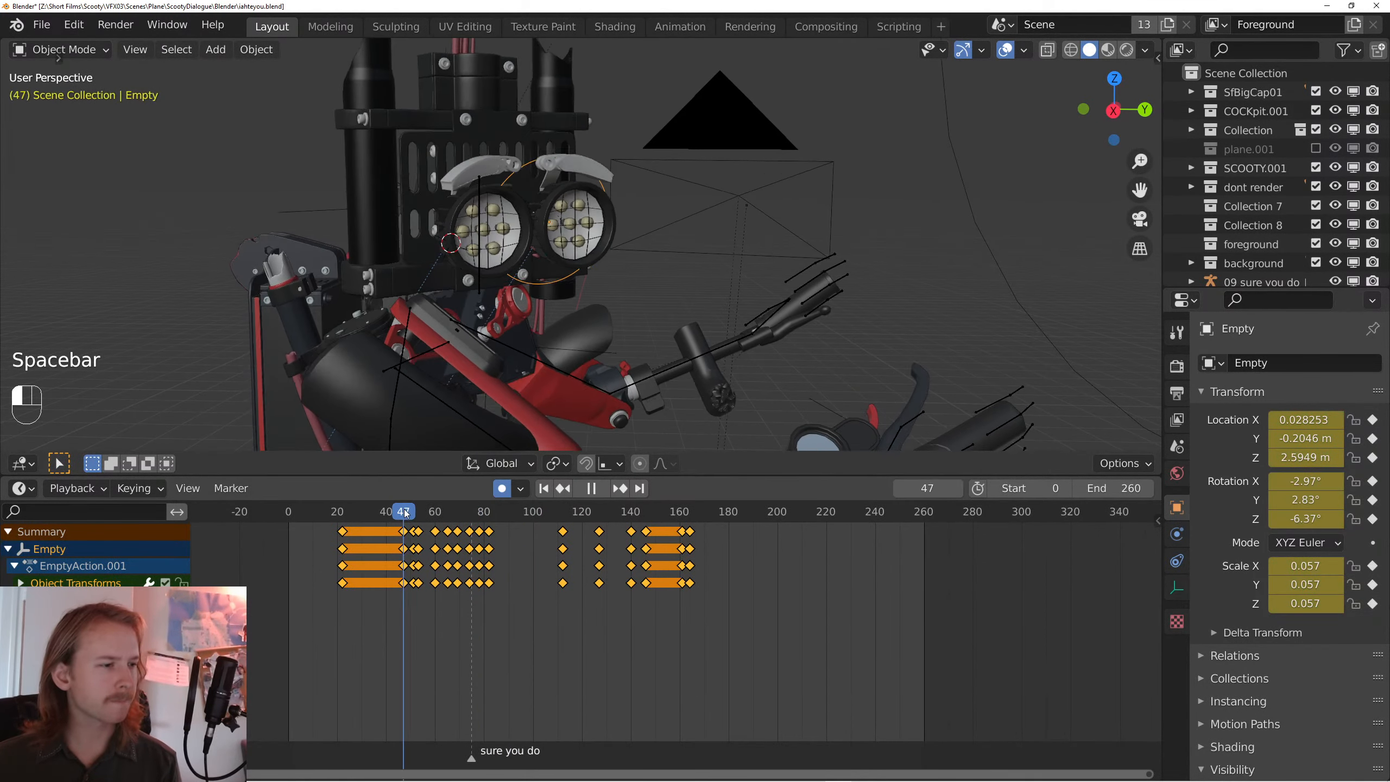
key("space")
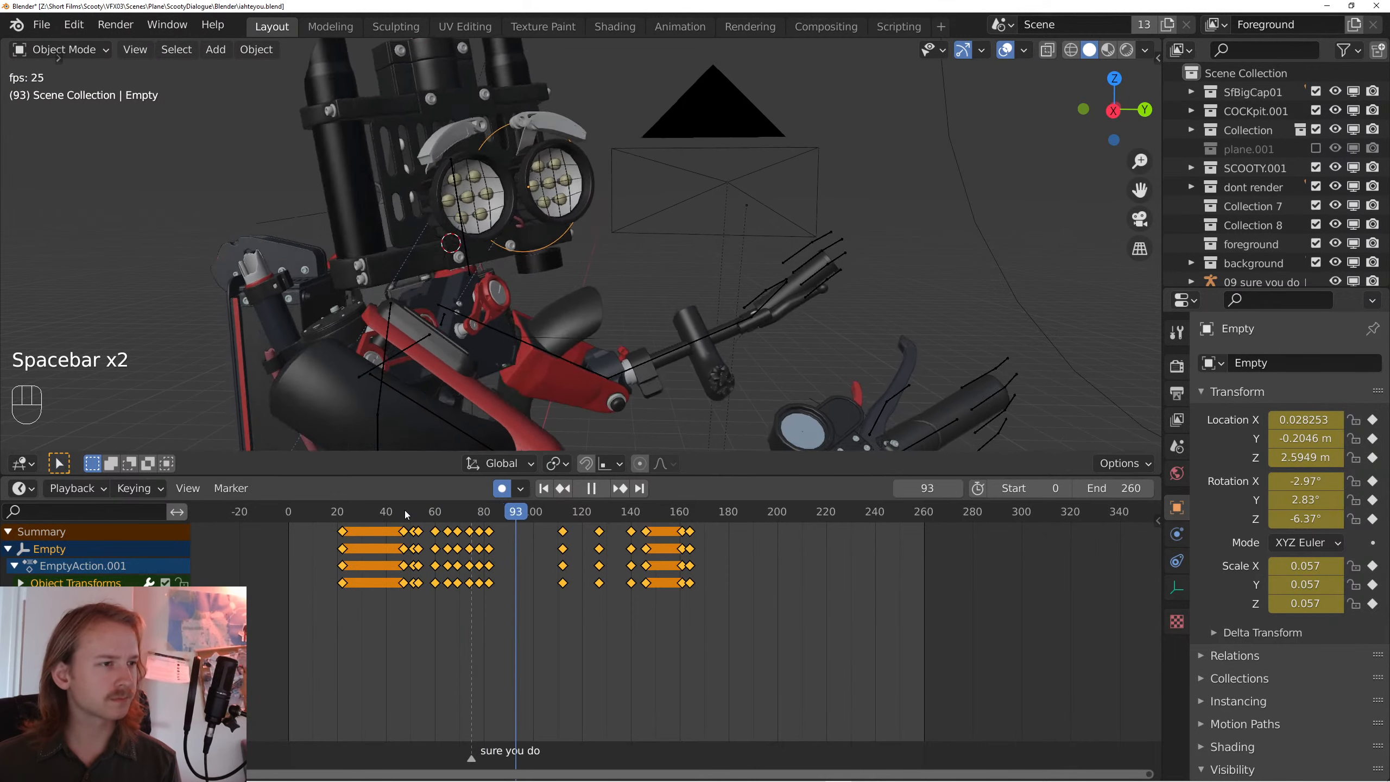
key("KP_0")
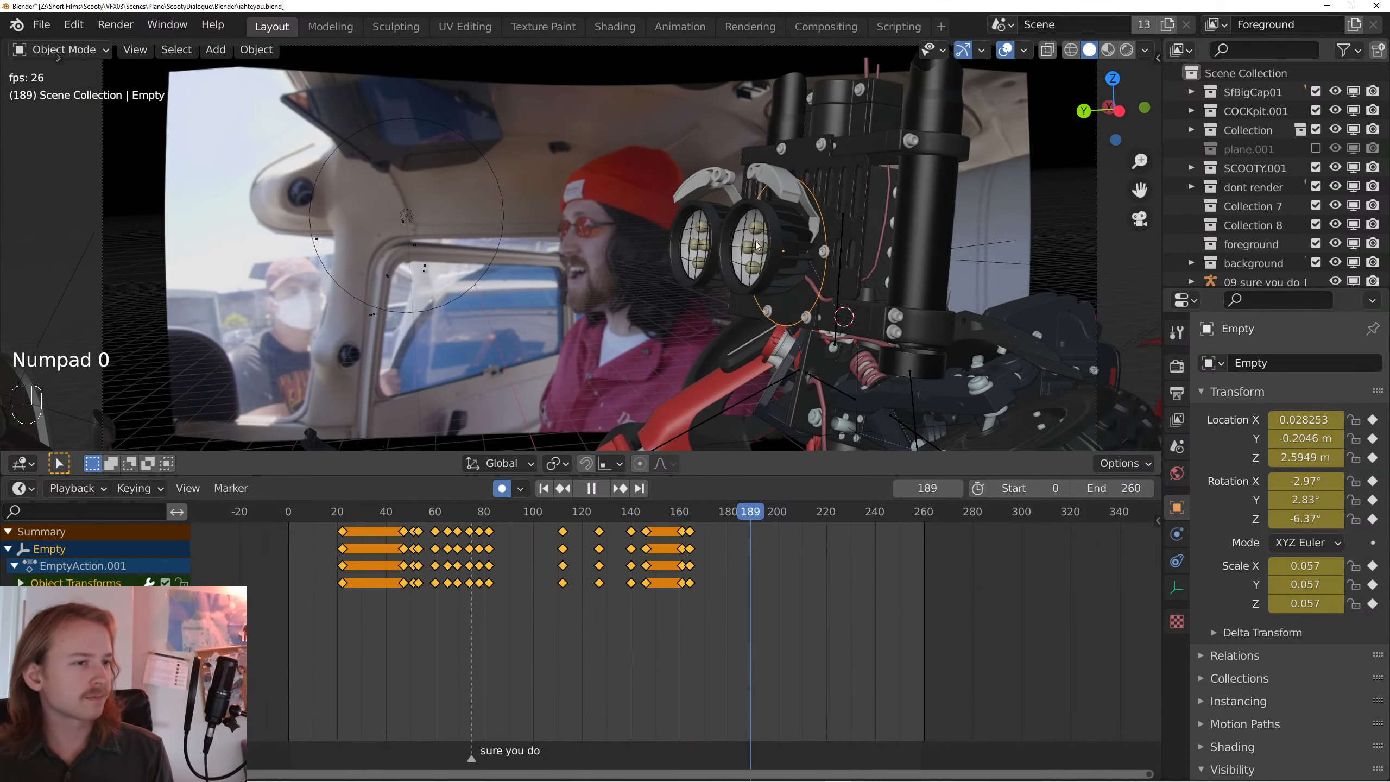
key("space")
key("space")
- Undo the stray selection of the head part so the Empty is active again, and save the file
left_click(756, 313)
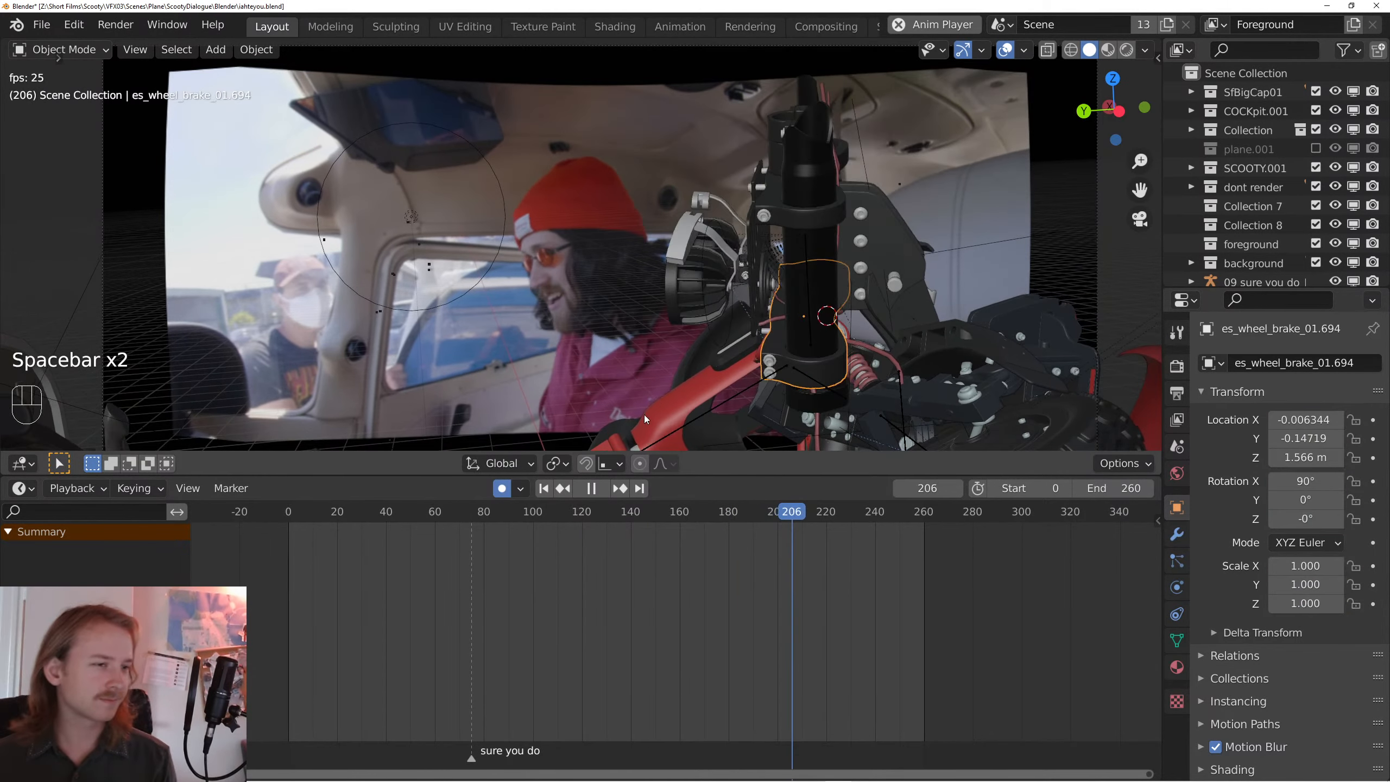
key("space")
key("ctrl+z")
key("ctrl+s")
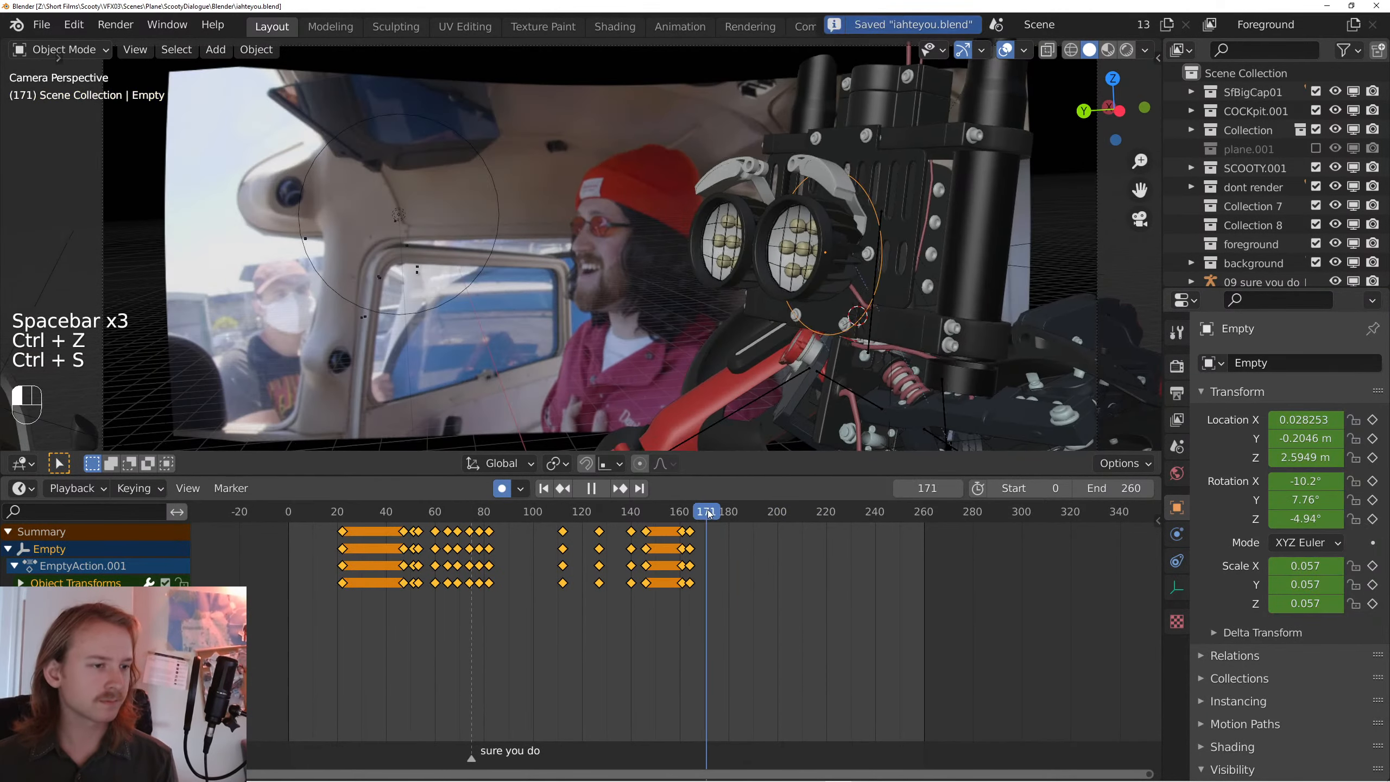
- Key the Empty's rotation at frame 174 and hold the same pose with another rotation key at frame 192
key("space")
key("space")
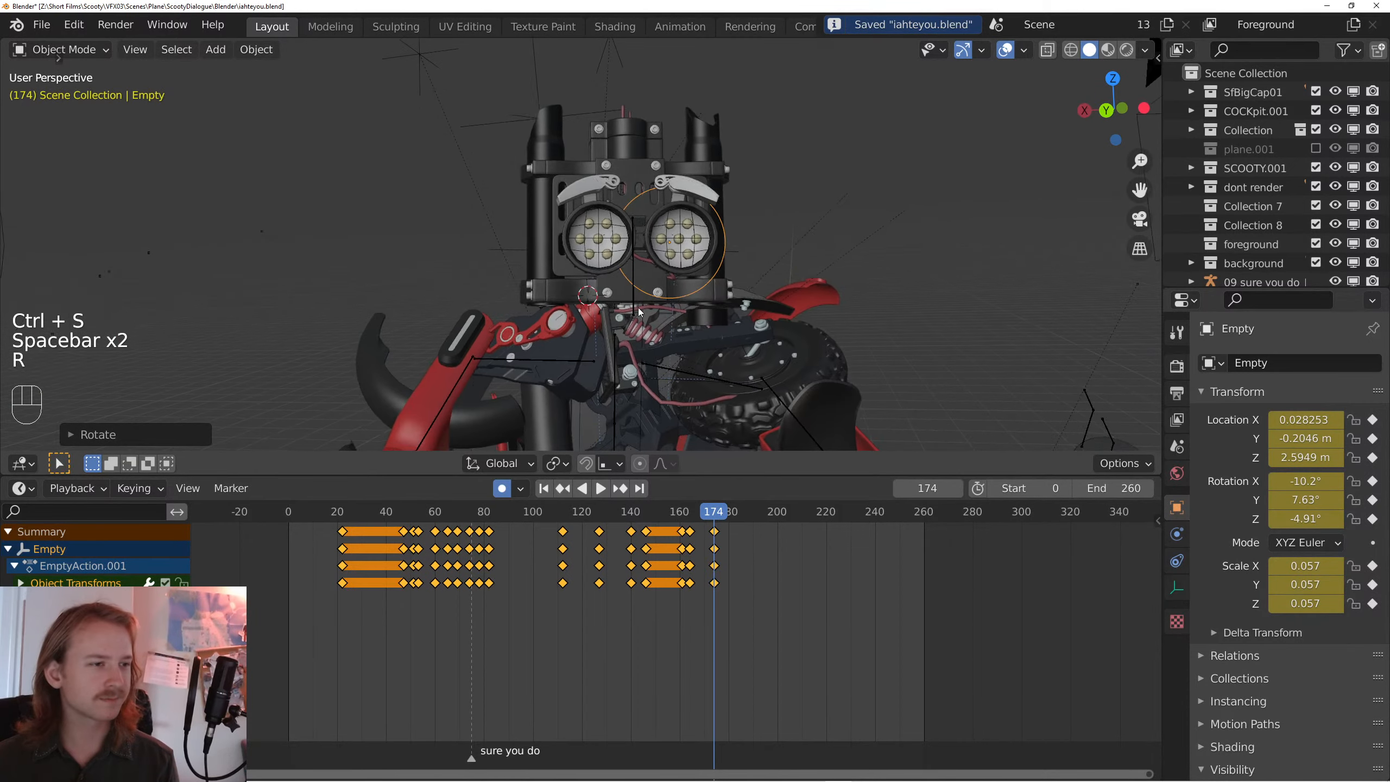
key("space")
key("space")
key("space")
key("space")
key("r")
- Rotate the Empty at frame 198 to about -9.06° X, -0.532° Y and -3.02° Z
key("space")
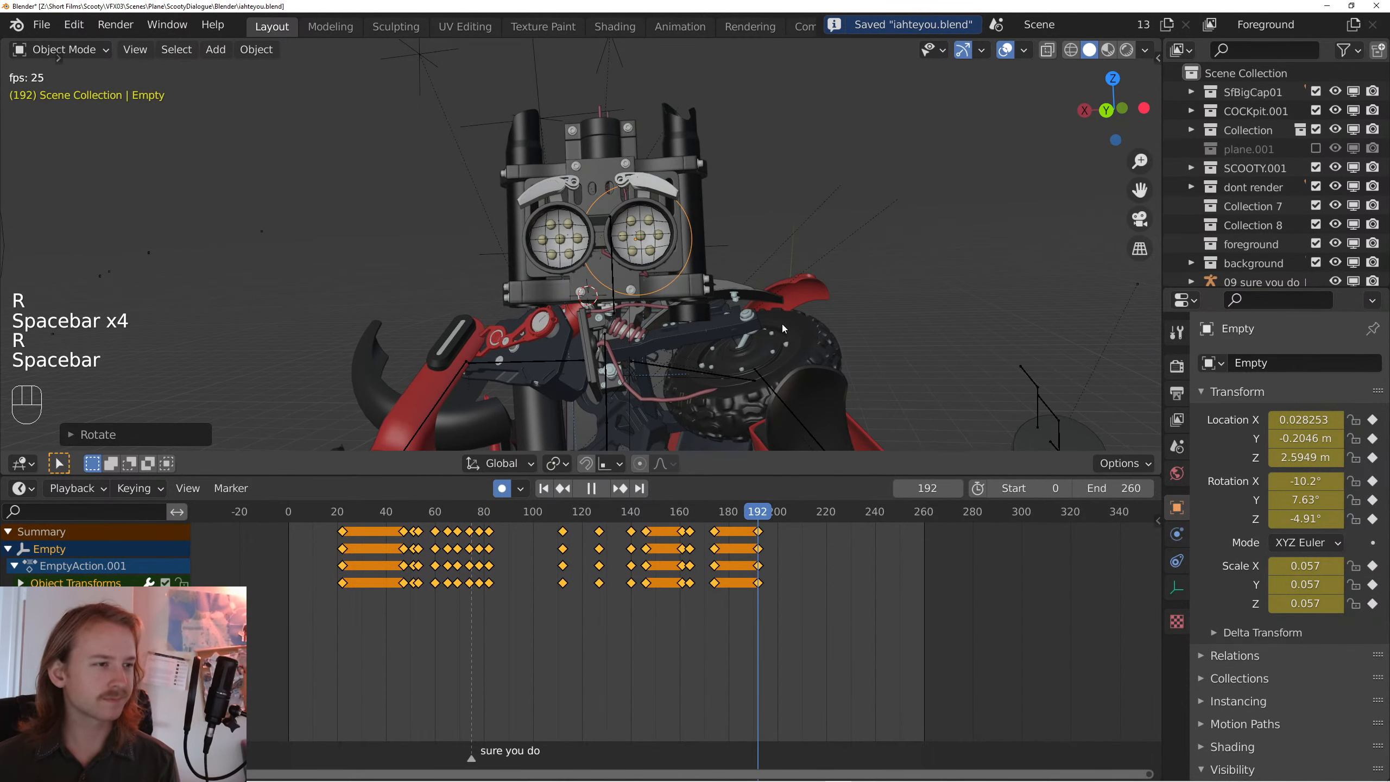
key("space")
key("r")
left_click(784, 317)
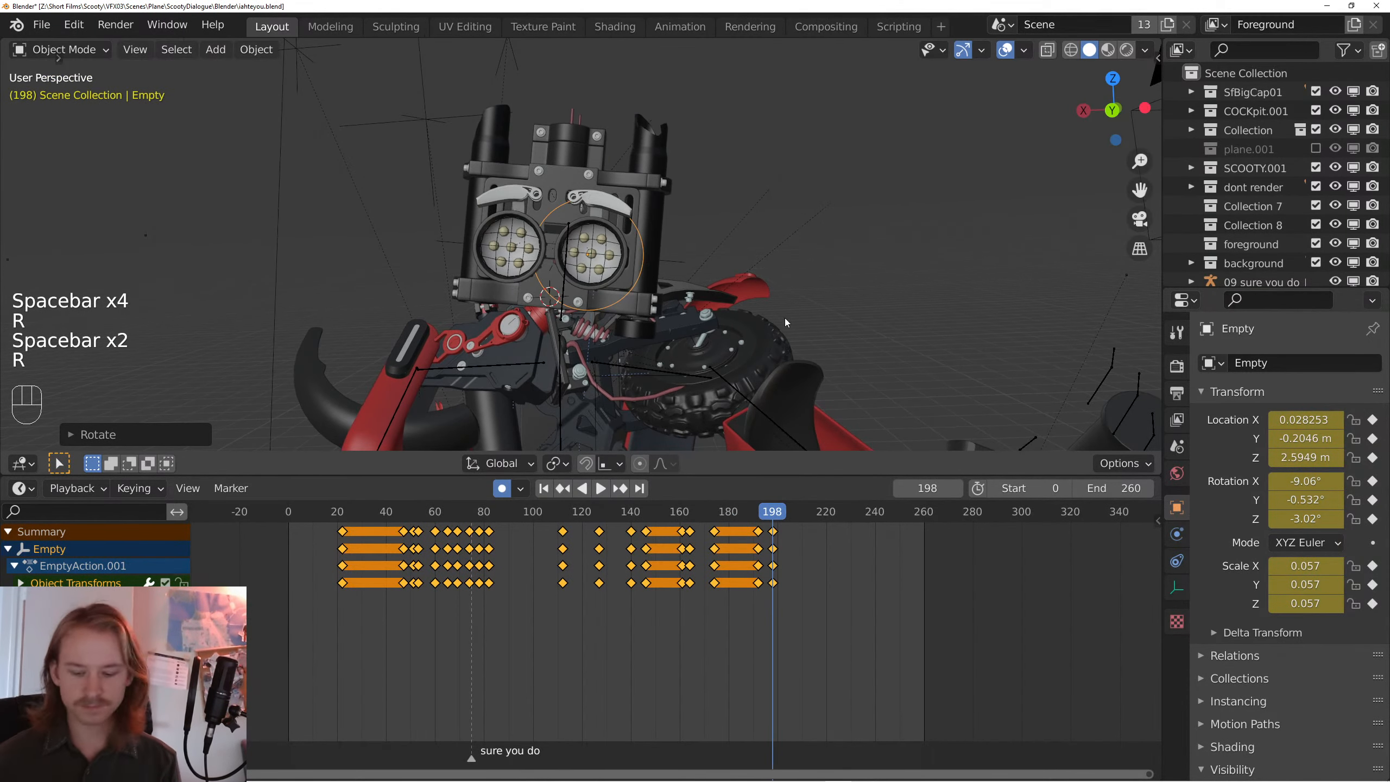
- Review the motion through the camera and key the Empty's unchanged rotation at frame 223 to hold the pose
key("KP_0")
key("space")
key("space")
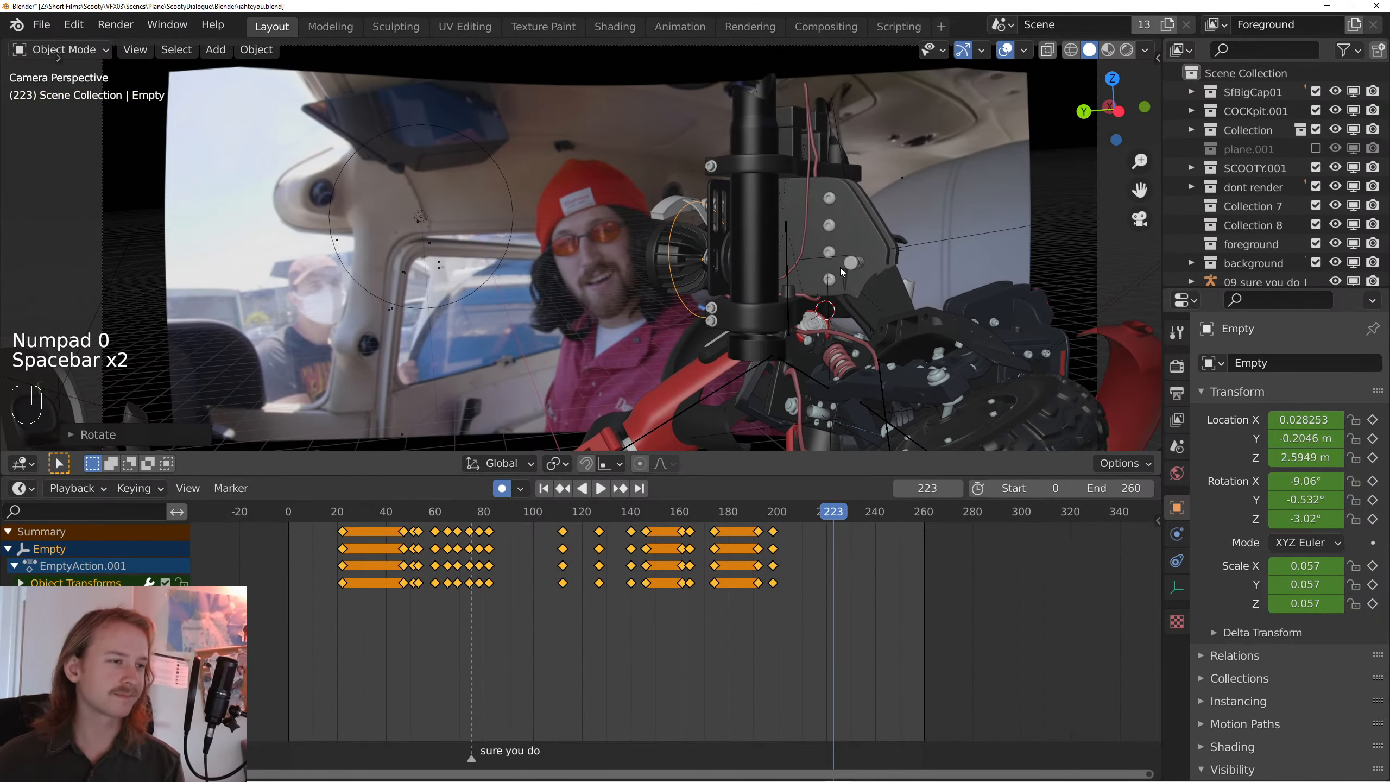
key("r")
- Rotate the Empty at frame 228 to about -13.8° X, 7.14° Y and -5.61° Z, and play back the turn
key("space")
key("space")
key("r")
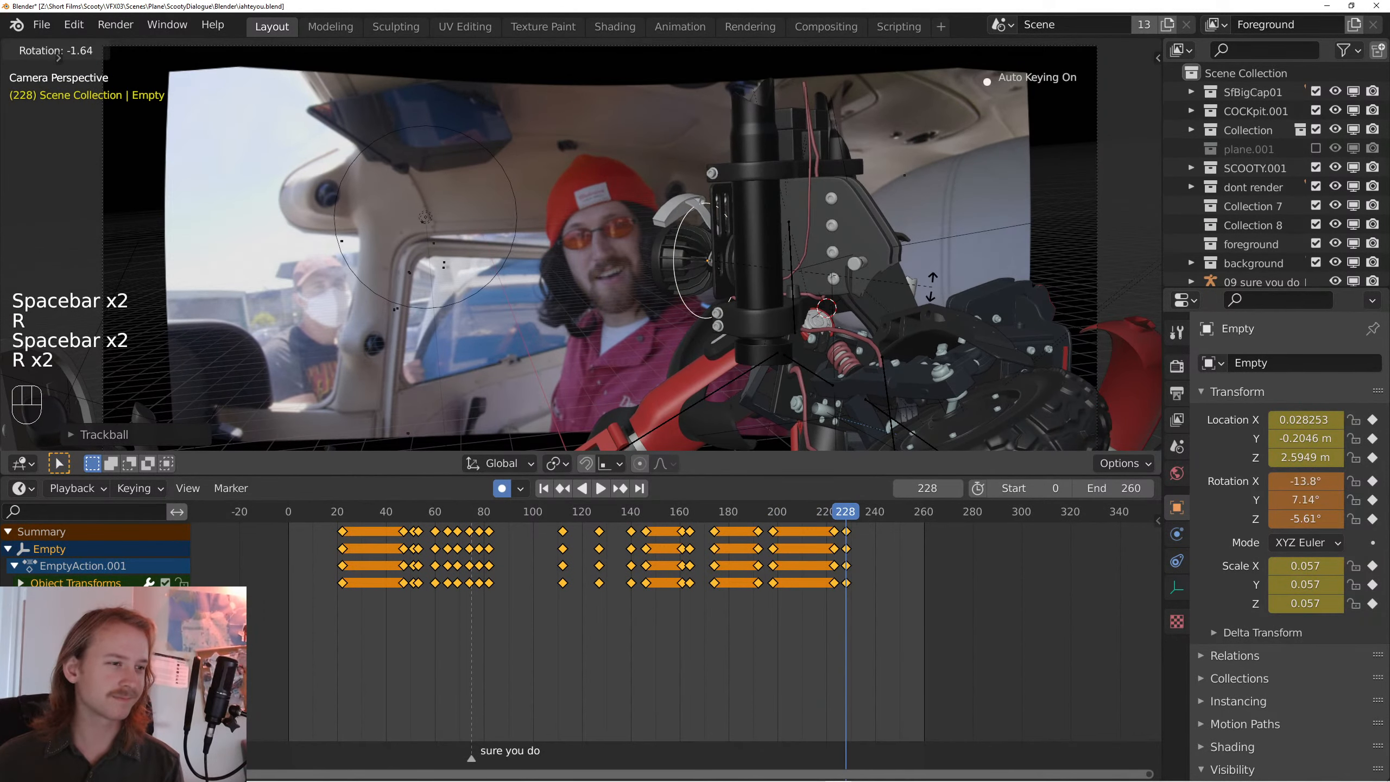
key("space")
key("space")
left_click(820, 513)
key("space")
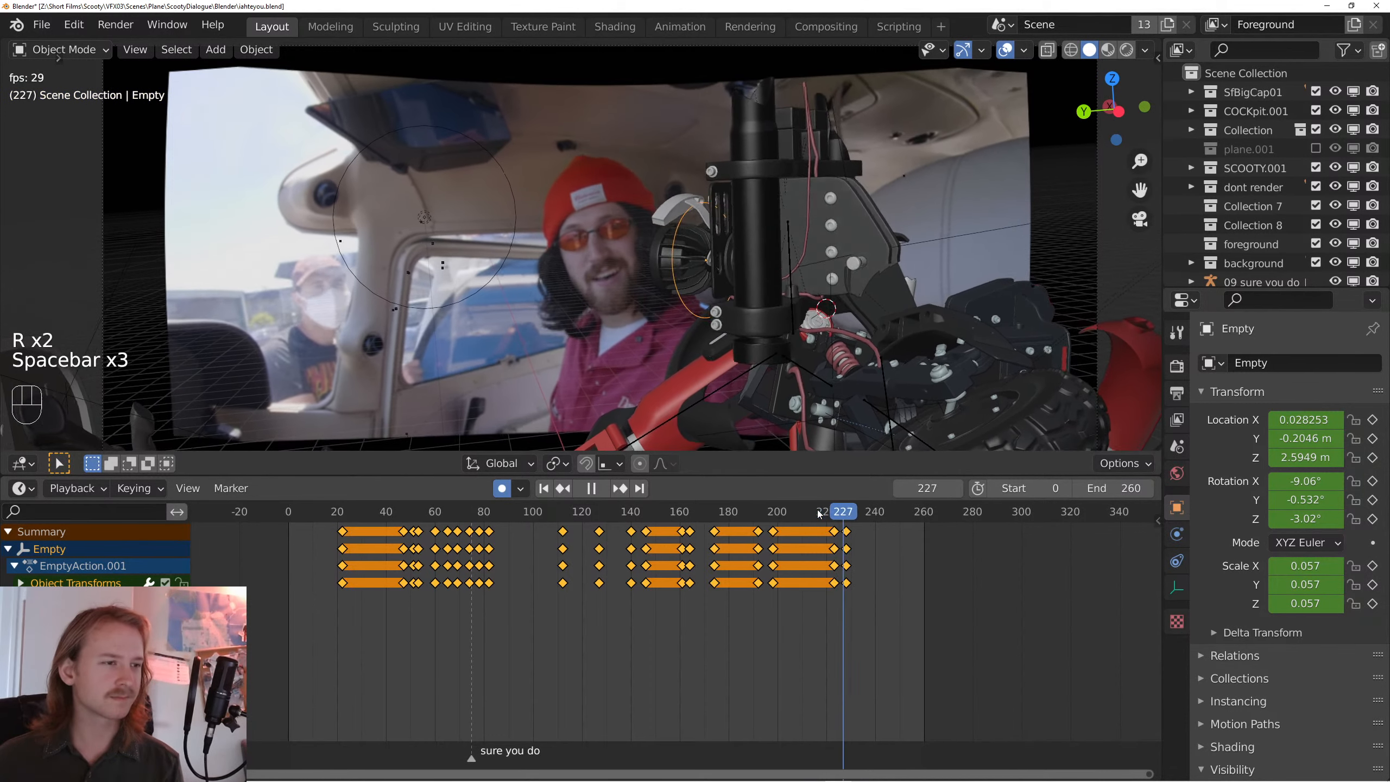
key("space")
- Adjust the Empty's frame 228 pose with trackball rotation to about -21.2° X, 5.21° Y and -6.5° Z
left_click_drag(841, 518, 847, 518)
key("r")
key("r")
key("r")
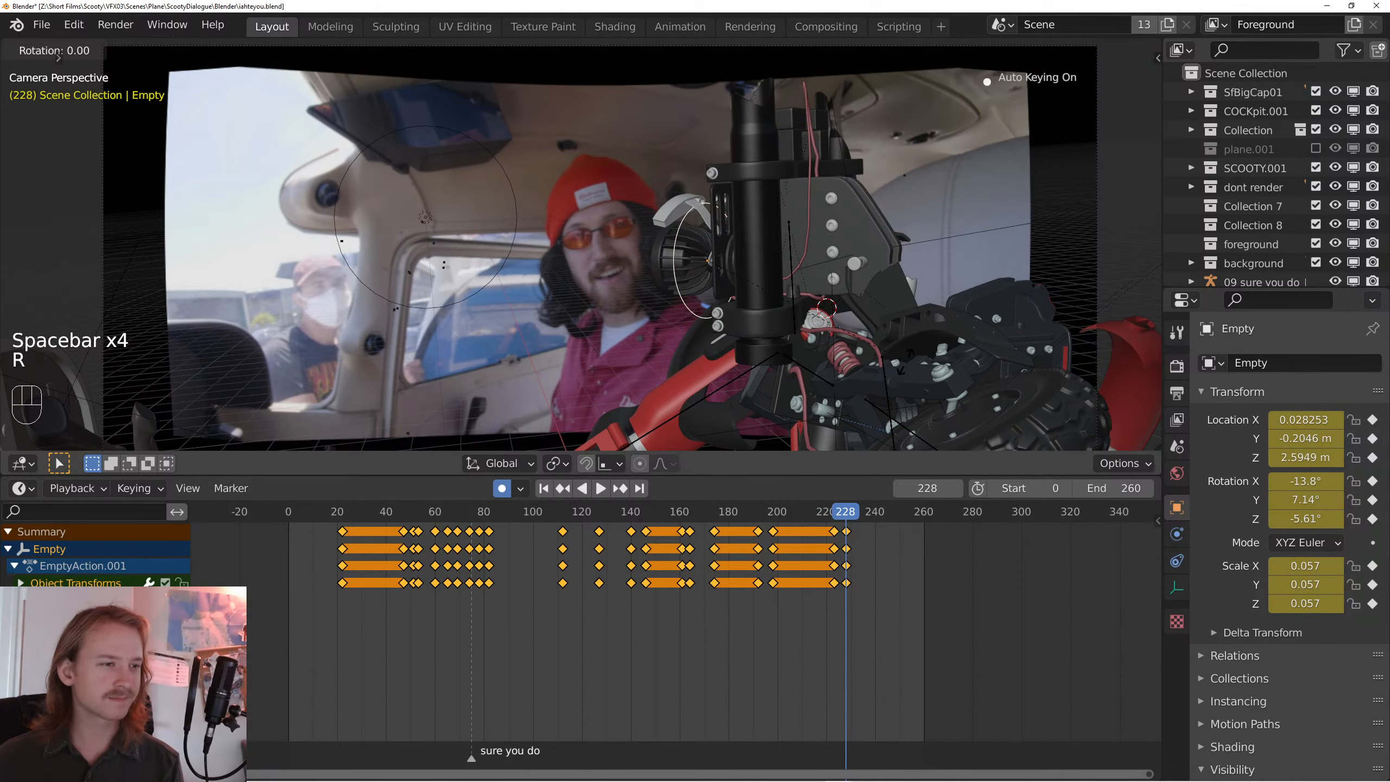
left_click(1000, 374, "shift")
- Play back the turn after frame 228 and key the Empty's same rotation at about frame 242 to hold the pose
key("space")
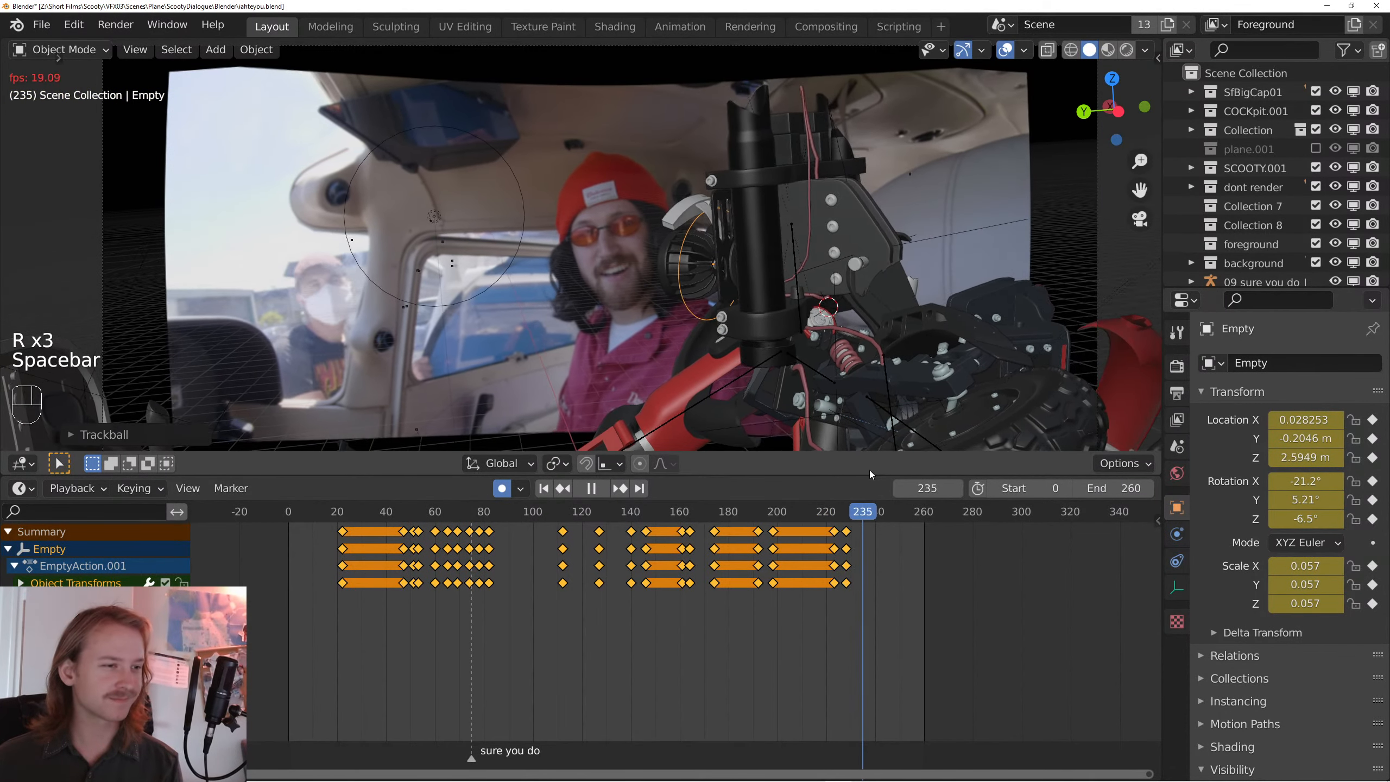
key("space")
left_click(845, 516)
key("space")
key("space")
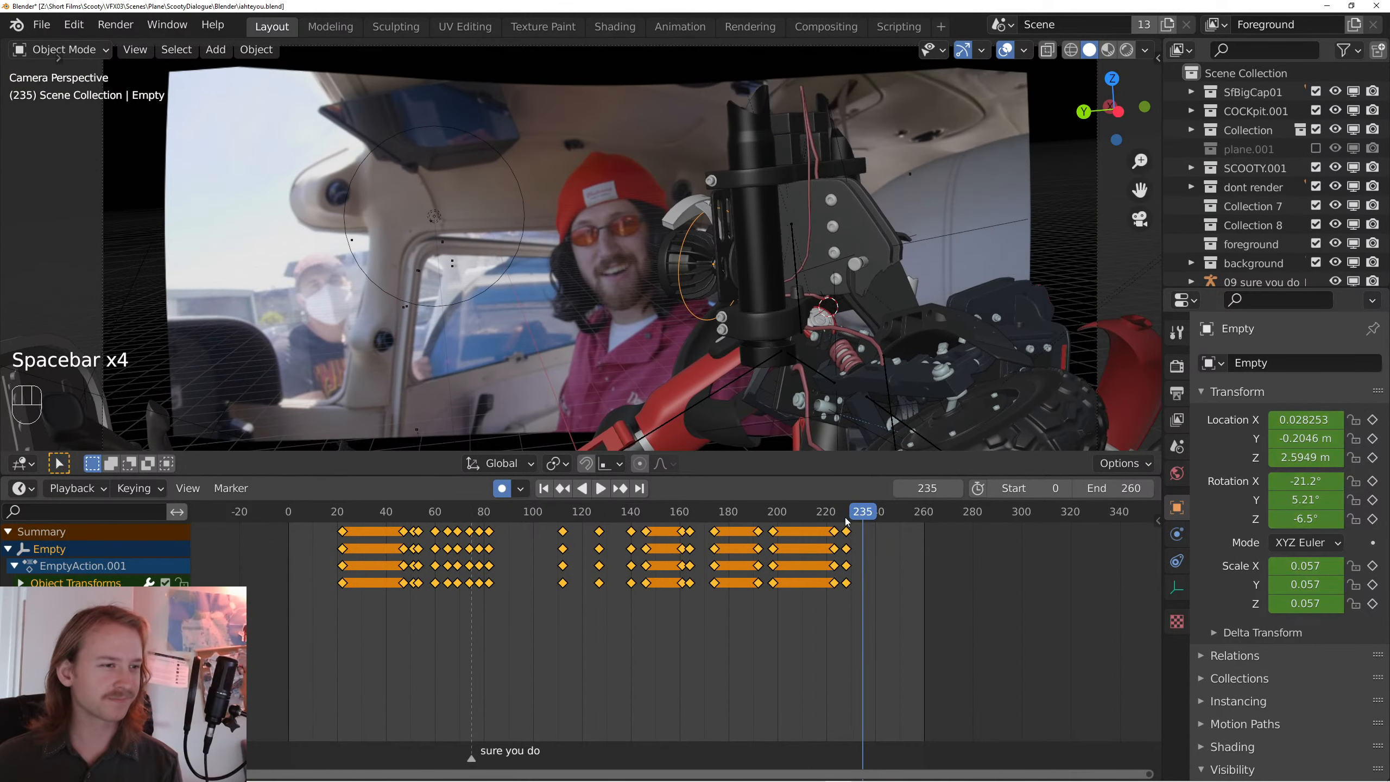
key("space")
key("space")
key("r")
left_click(884, 289)
- Rotate the Empty at frame 246 to key a new head pose near the end of the shot
key("space")
key("space")
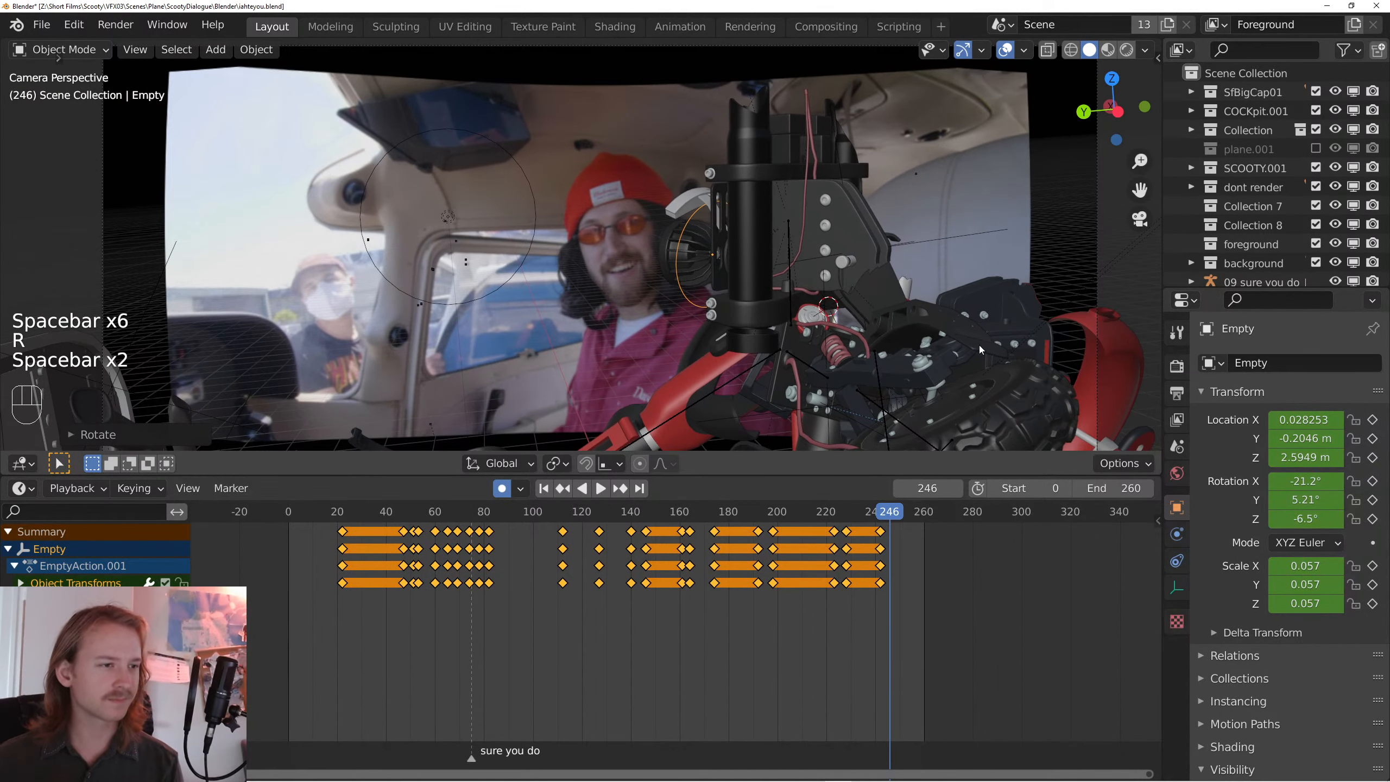
key("r")
left_click(970, 352)
key("r")
left_click(973, 377)
- Play back the shot from about frame 234 through its loop to review the finished head animation
left_click(861, 509)
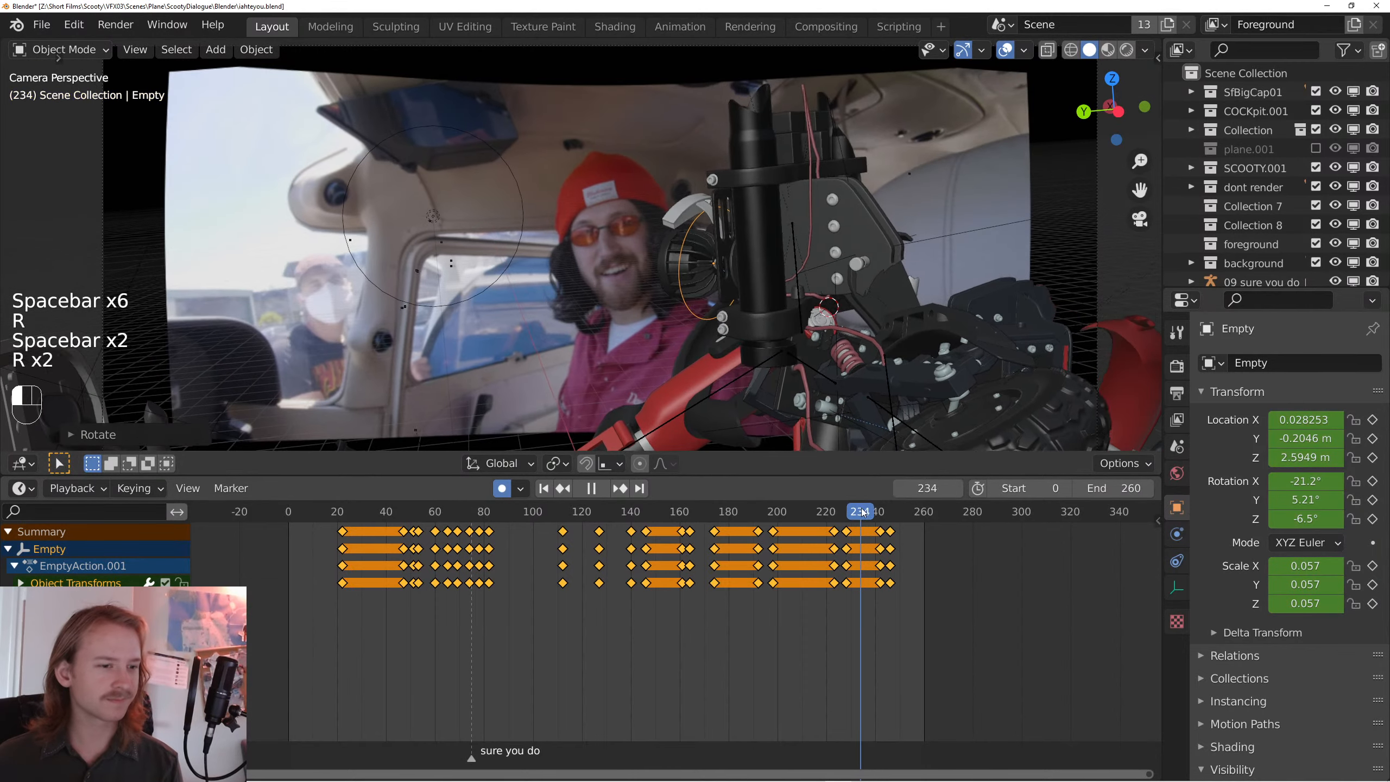
key("space")
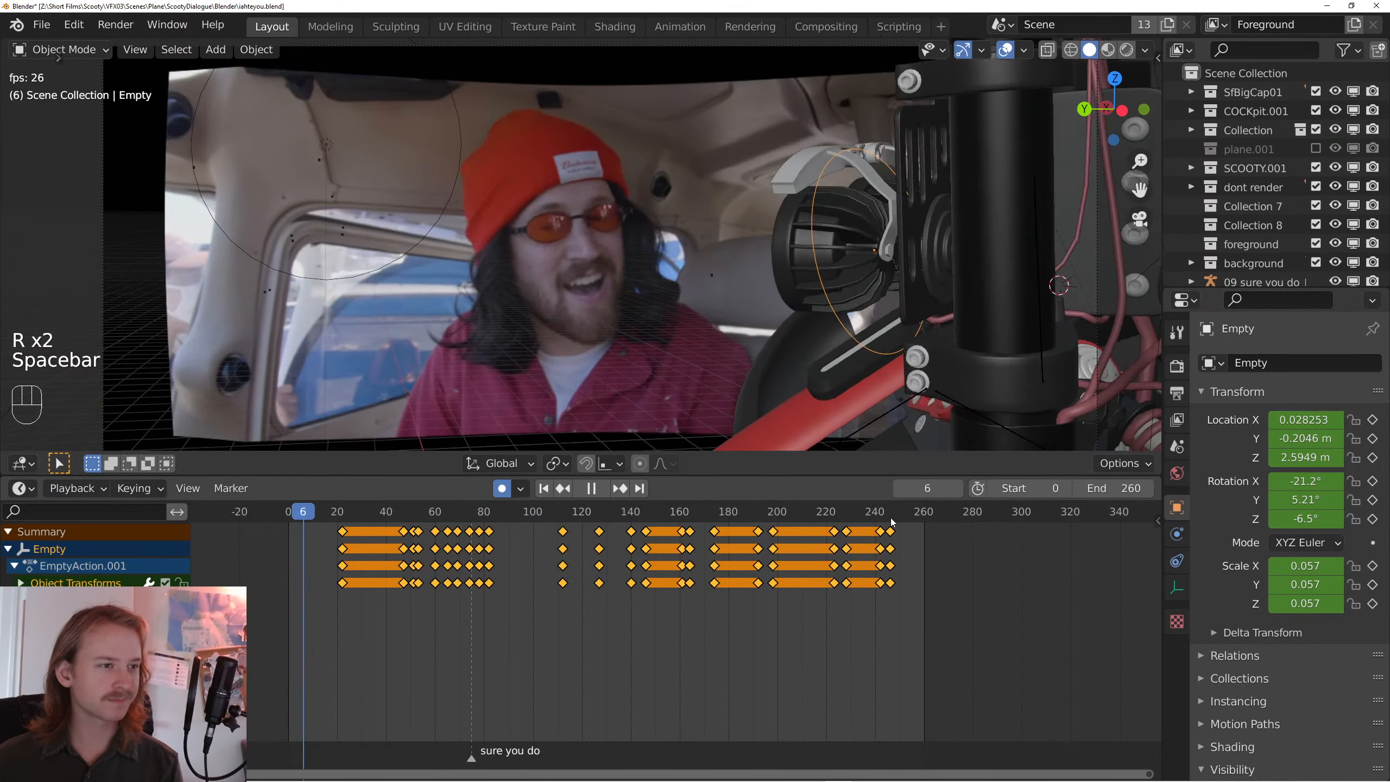
right_click(976, 288)
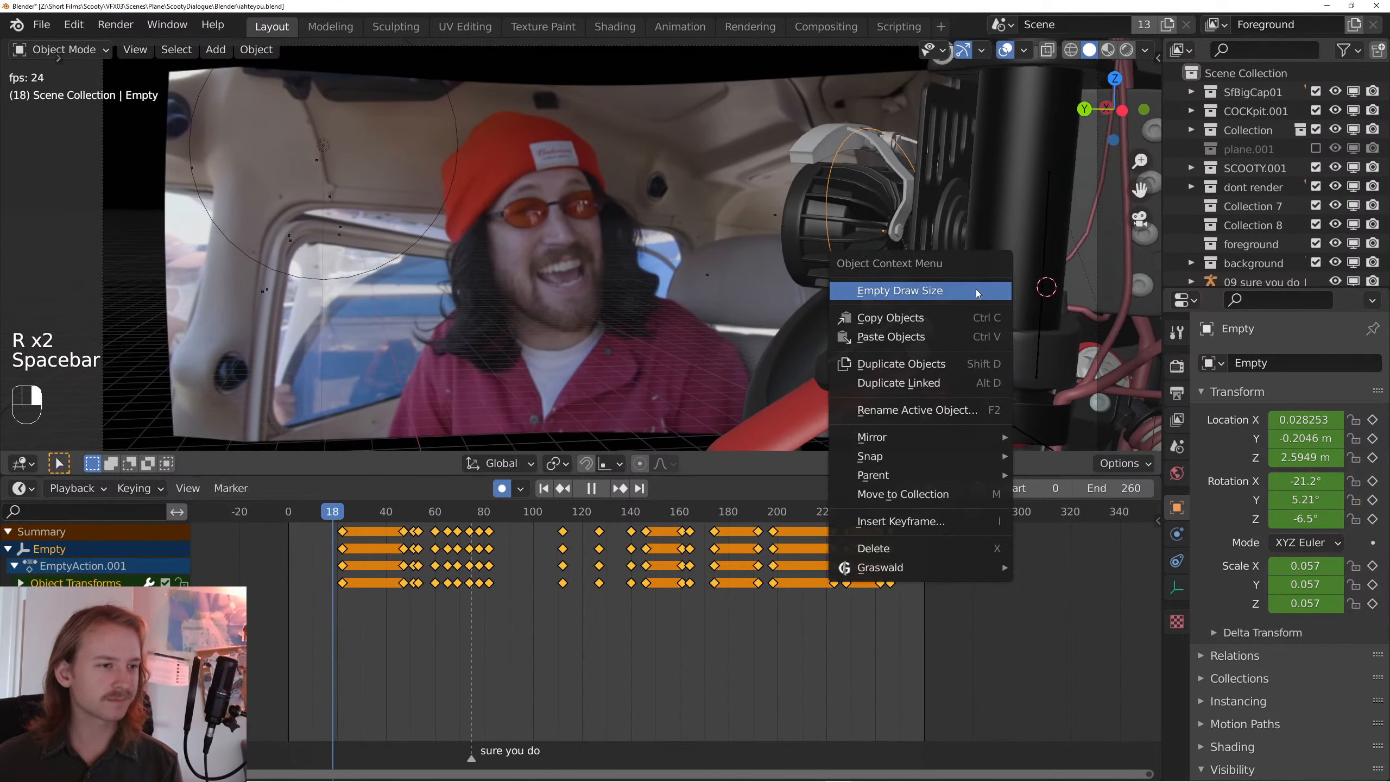
key("alt+a")
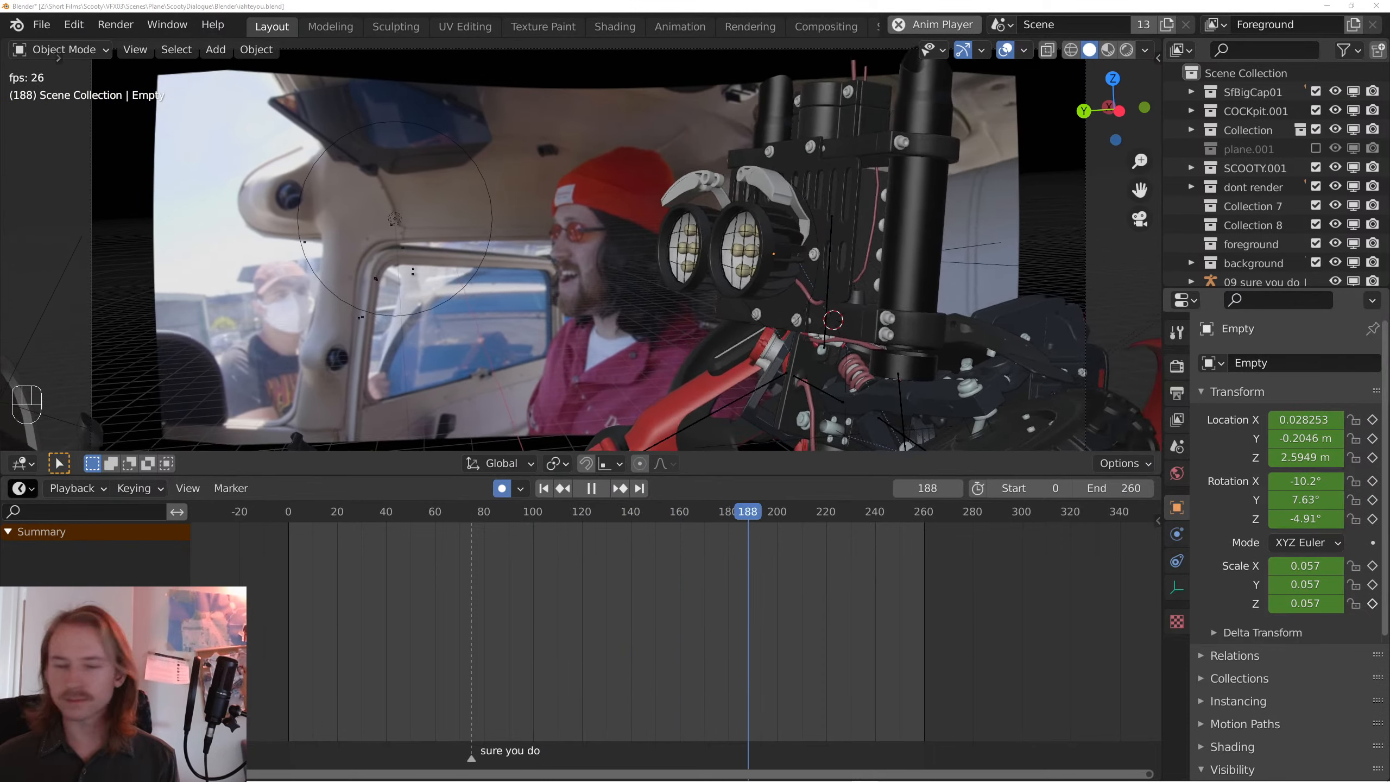
key("alt+Tab")
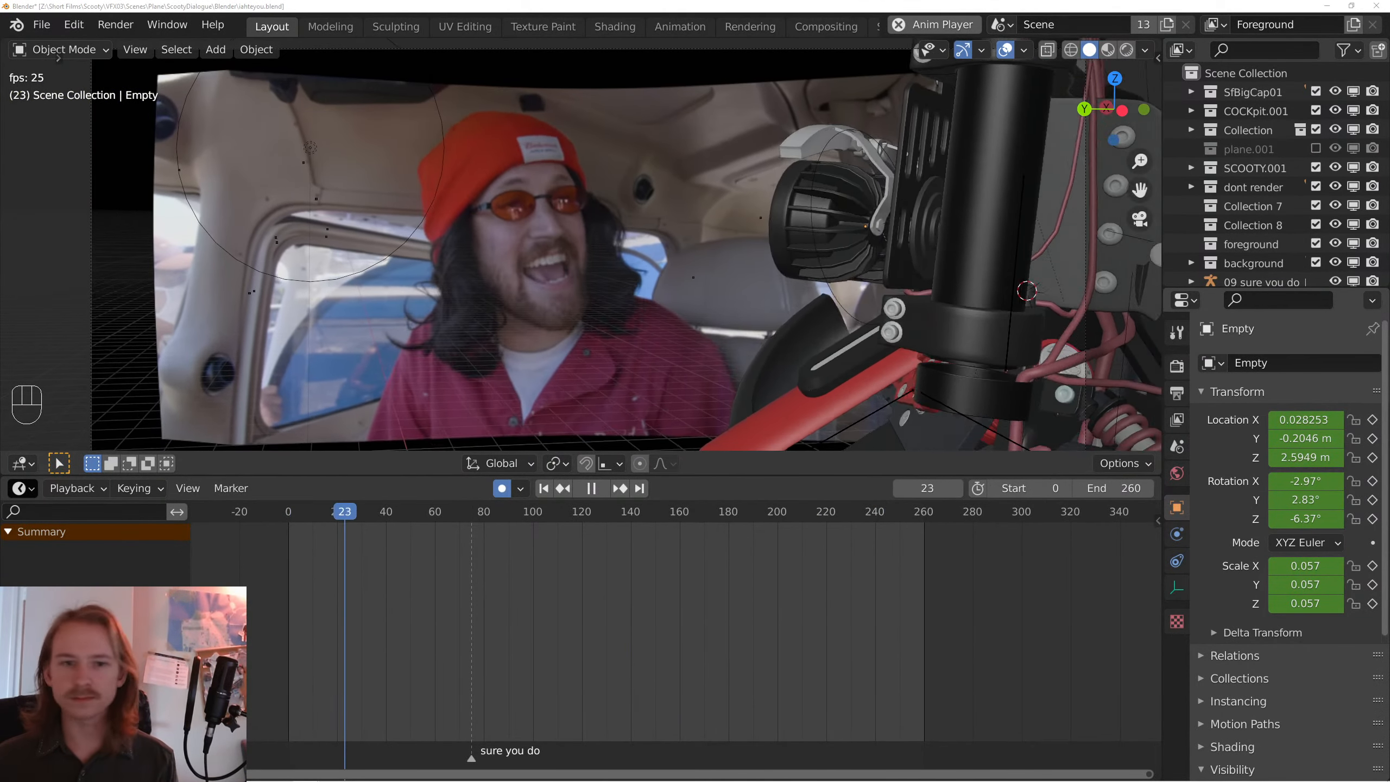
key("alt+Tab")
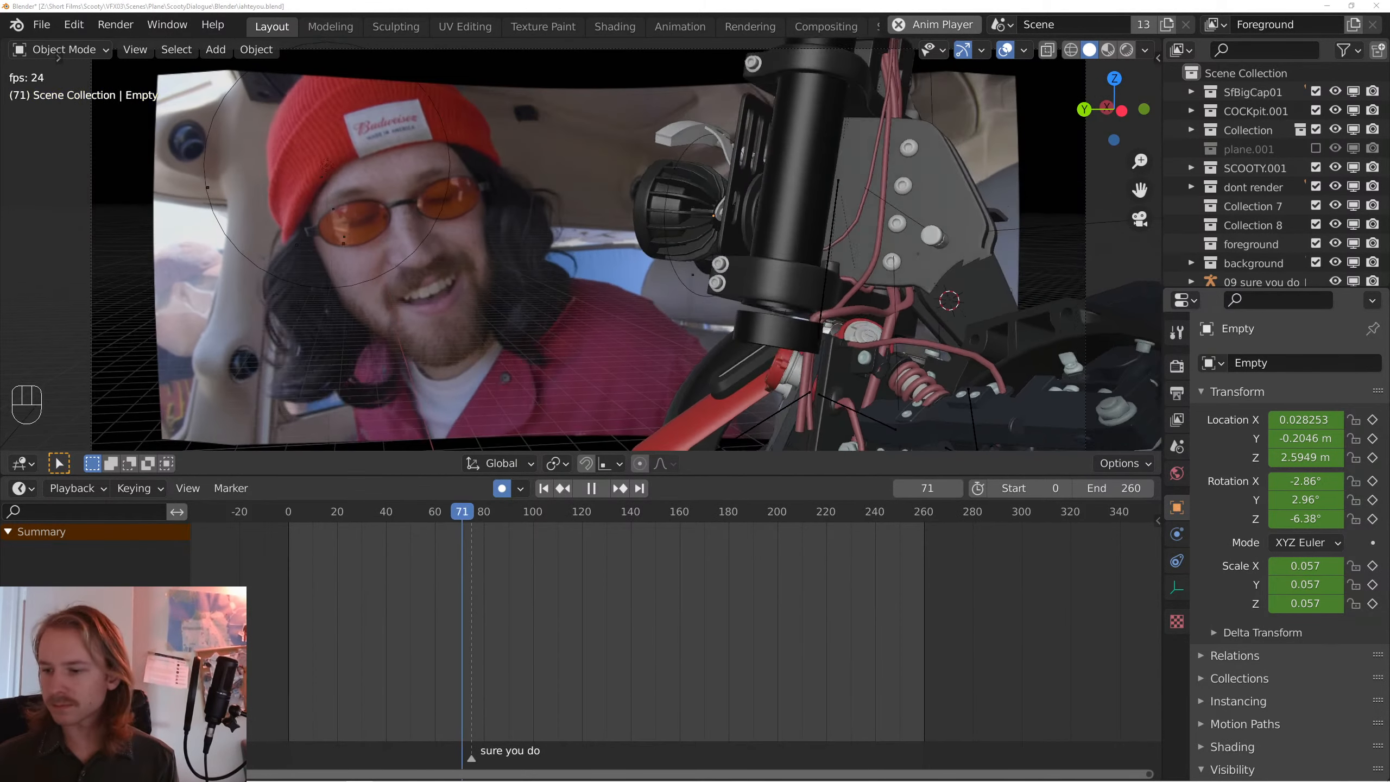
key("space")
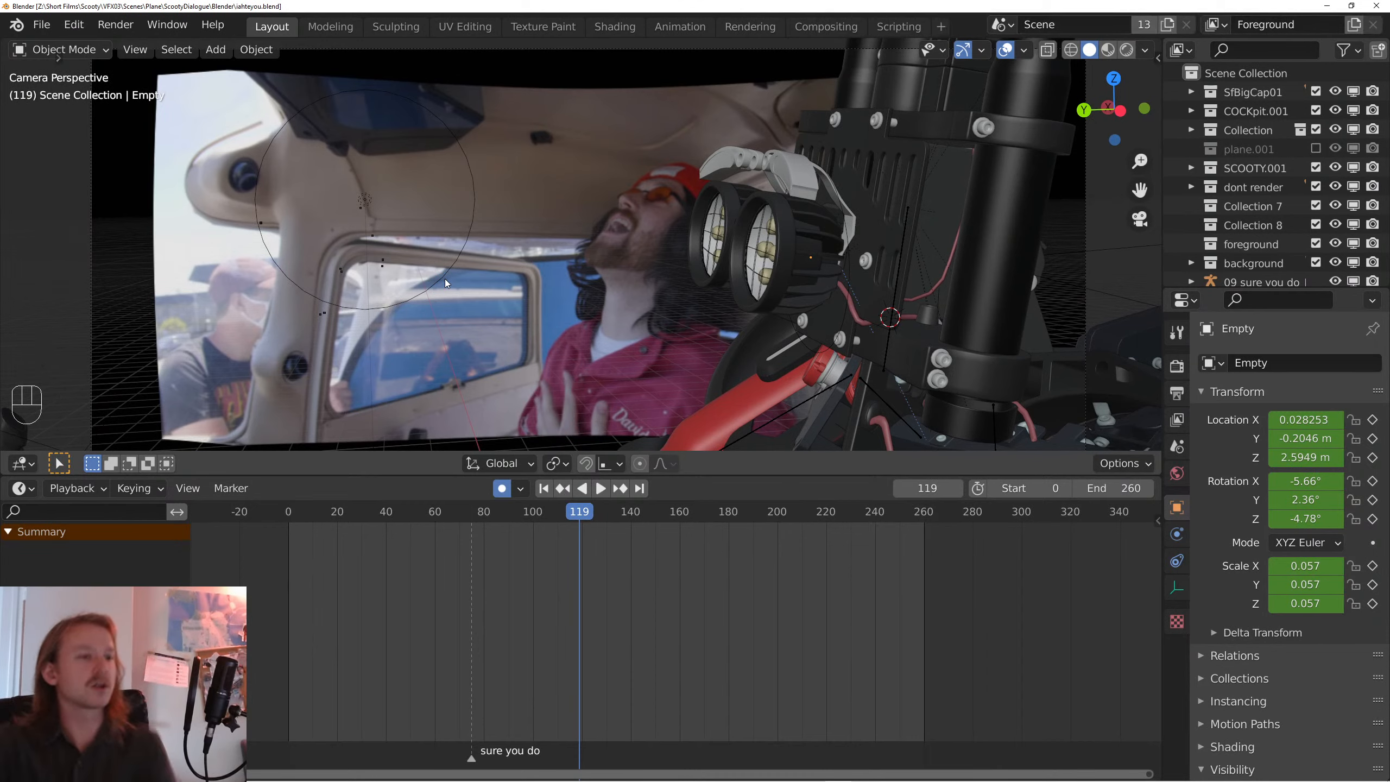
- Select the headlight bulb mesh, frame it in the viewport and switch to rendered shading
left_click(762, 277)
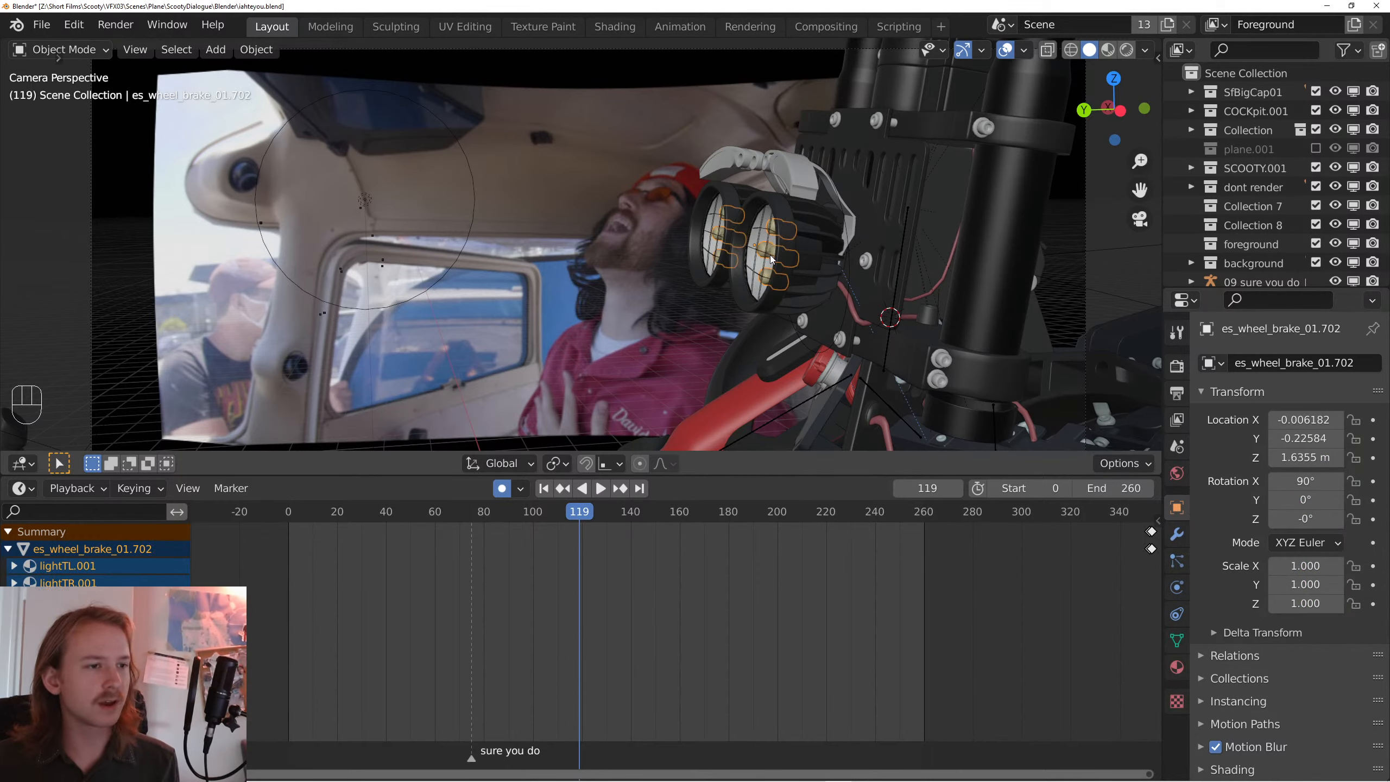
key("KP_Decimal")
key("KP_0")
key("KP_Decimal")
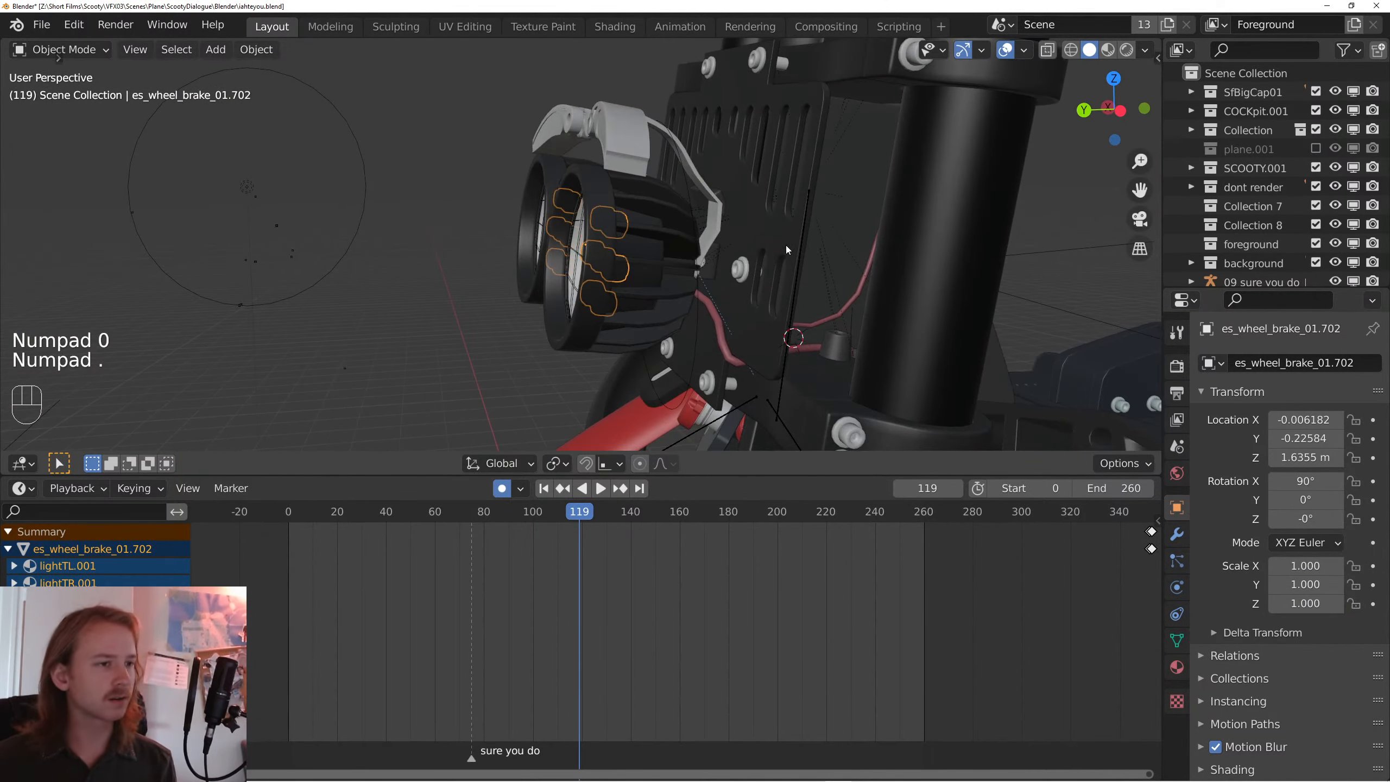
key("z")
left_click(607, 167)
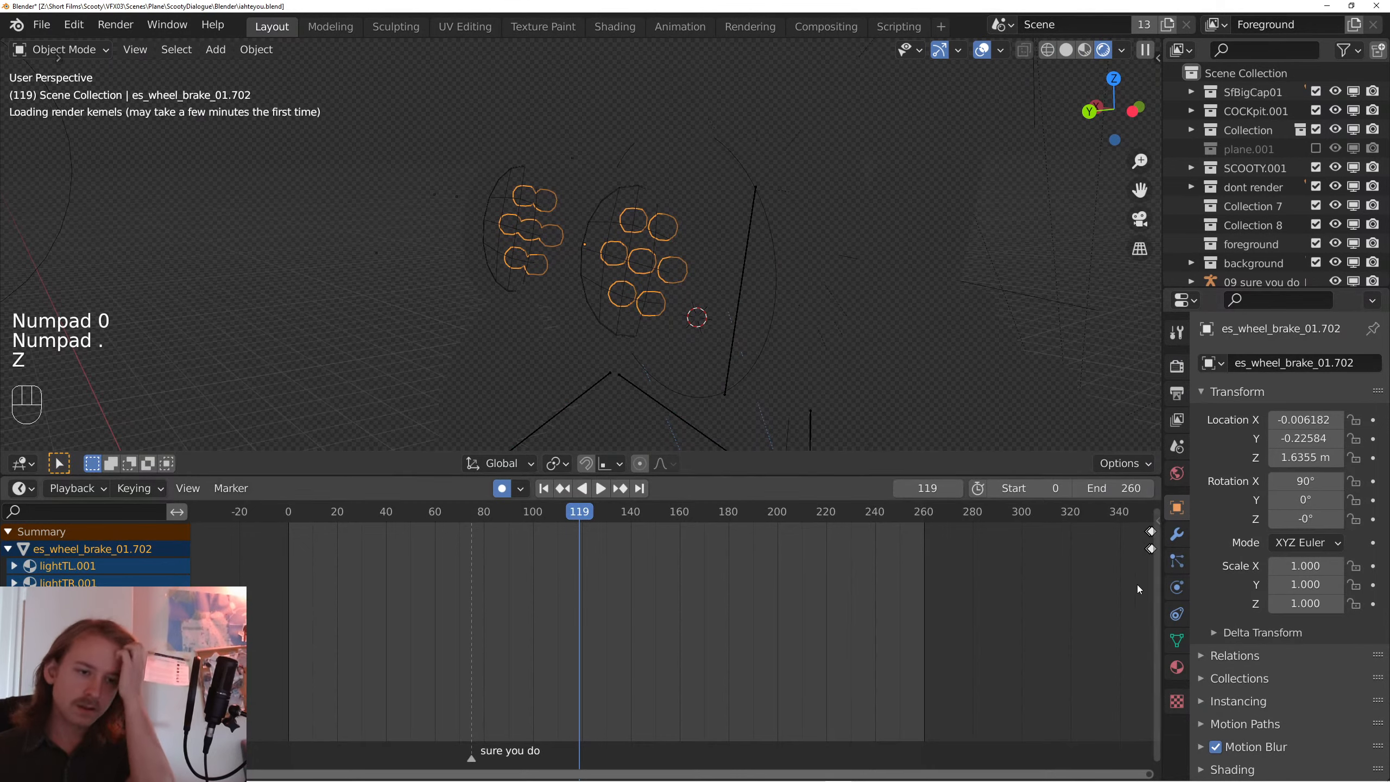
- Show the headlight bulb mesh's material settings and look through its material slots with the lights facing the view
left_click(1176, 667)
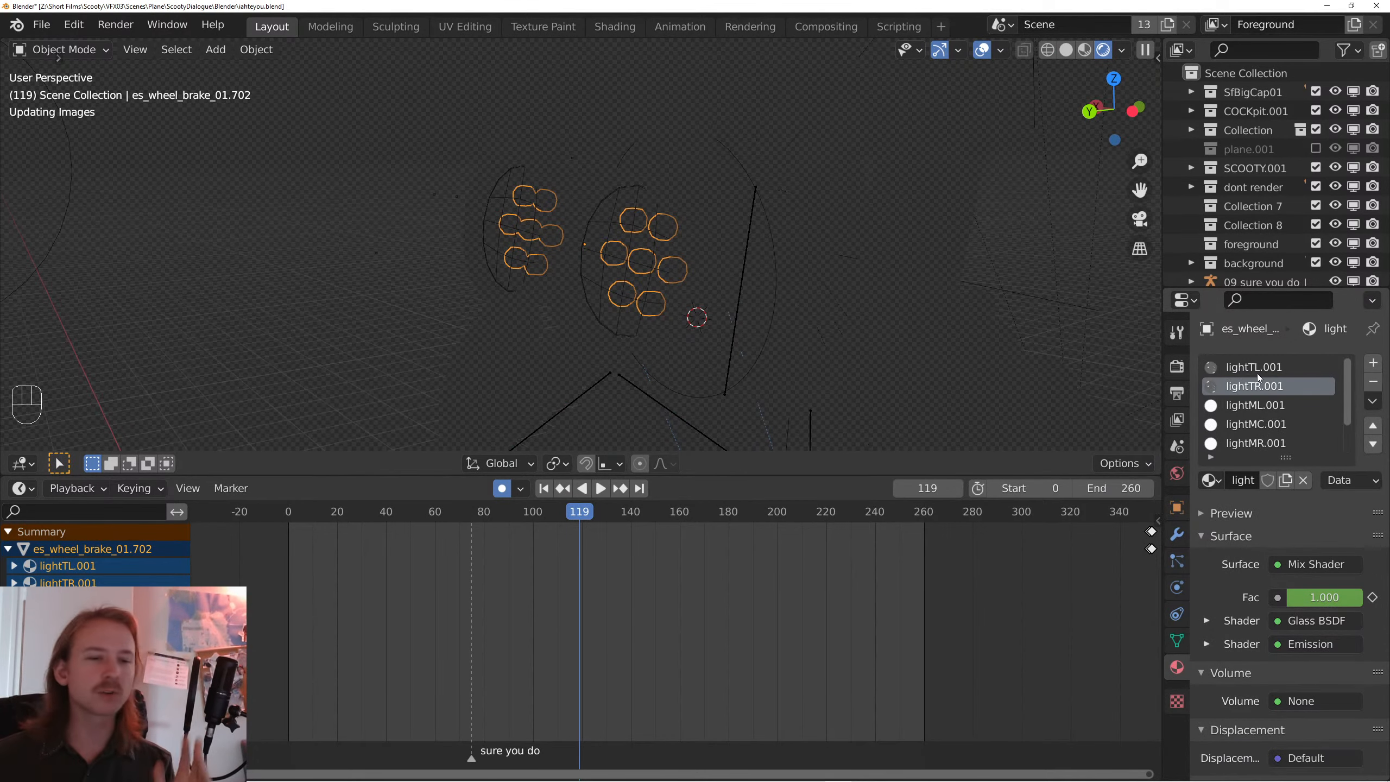
left_click_drag(738, 330, 816, 319)
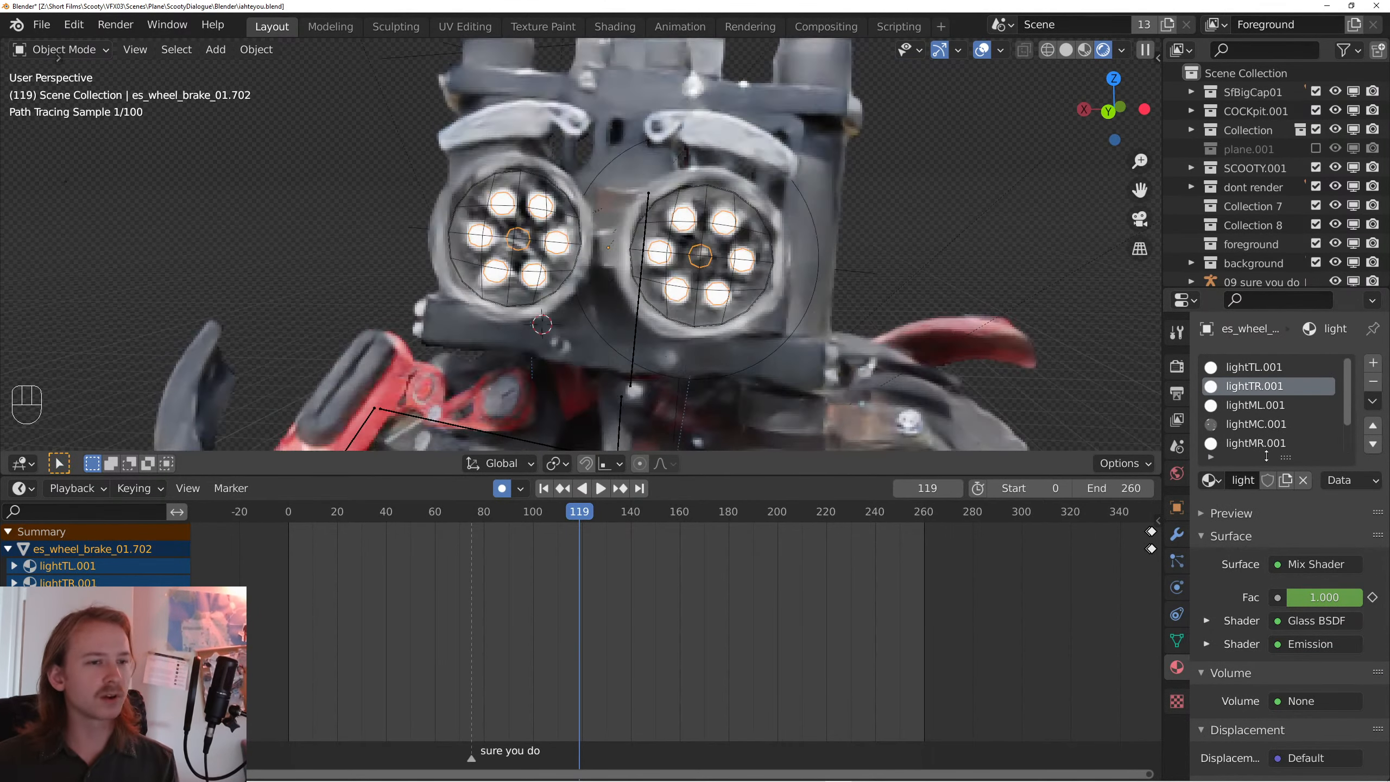
scroll(1270, 394, "down", 2)
scroll(1270, 394, "up", 2)
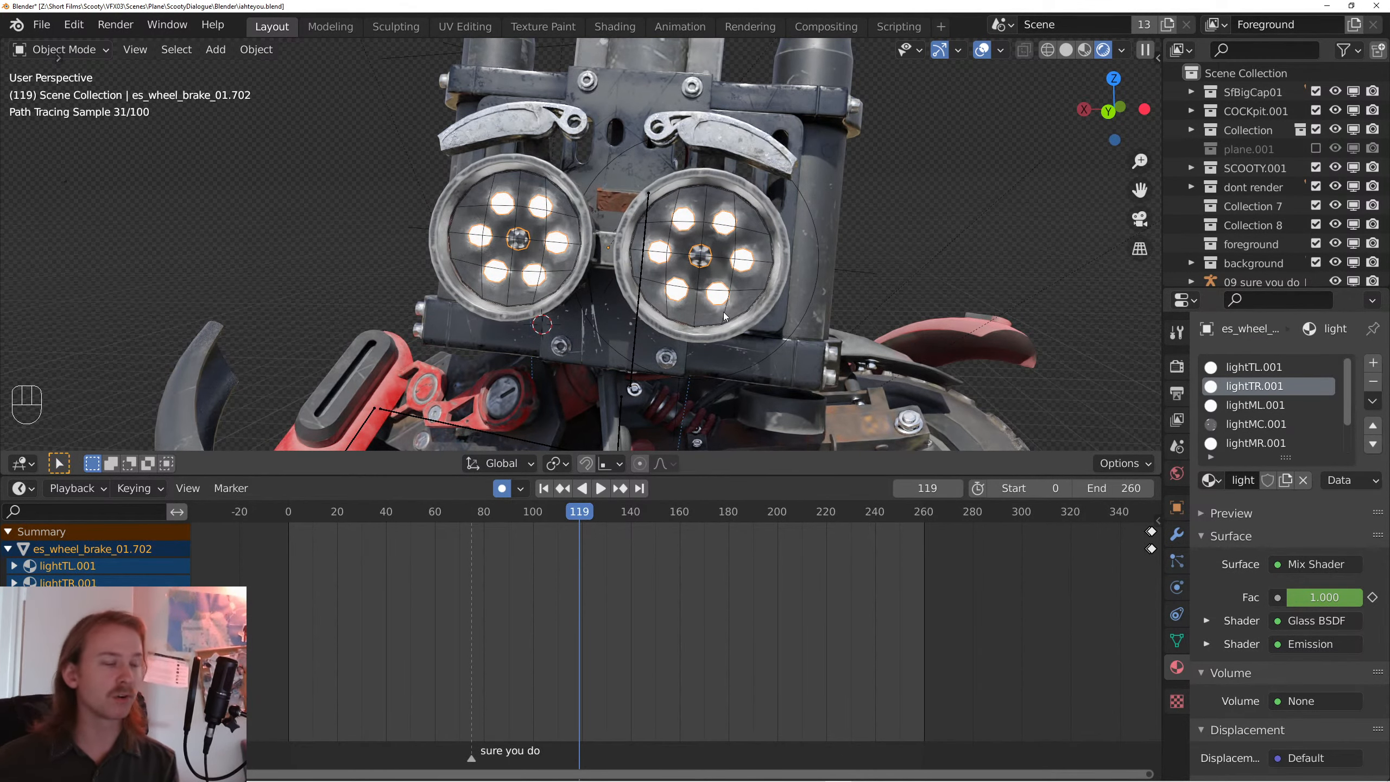
- Hide the viewport overlays and clear the Mix Shader Fac keyframes on materials lightTR.001, lightTL.001 and lightMC.001
left_click(981, 50)
left_click_drag(862, 235, 813, 217)
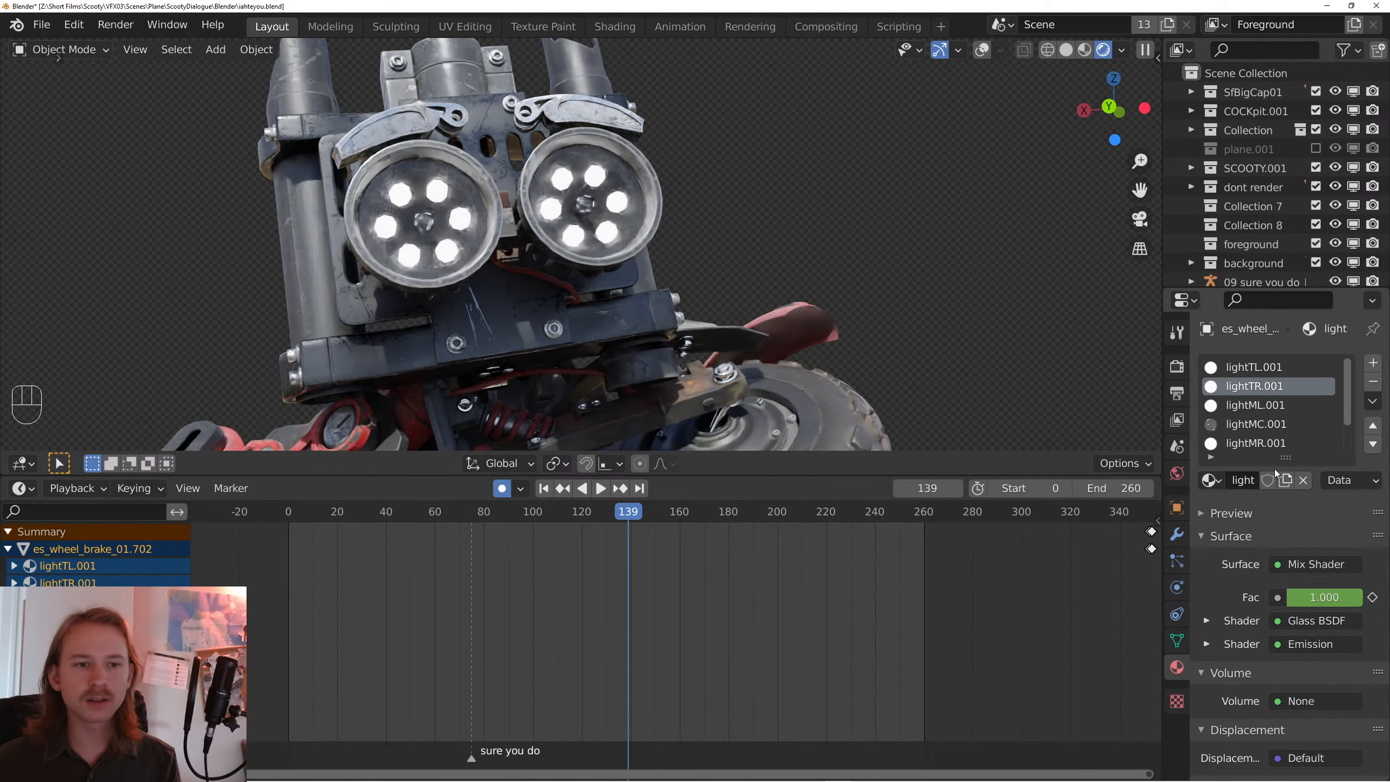
right_click(1319, 589)
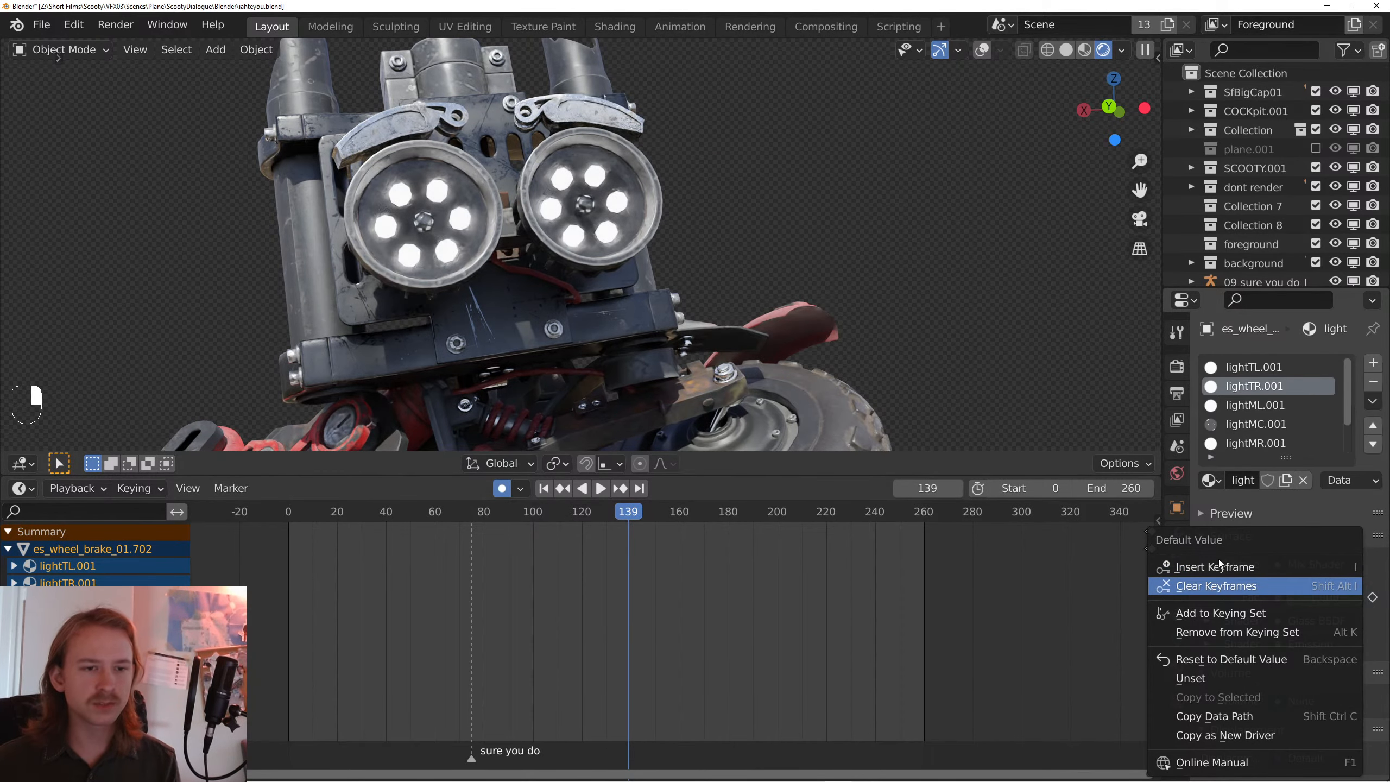
left_click(1264, 372)
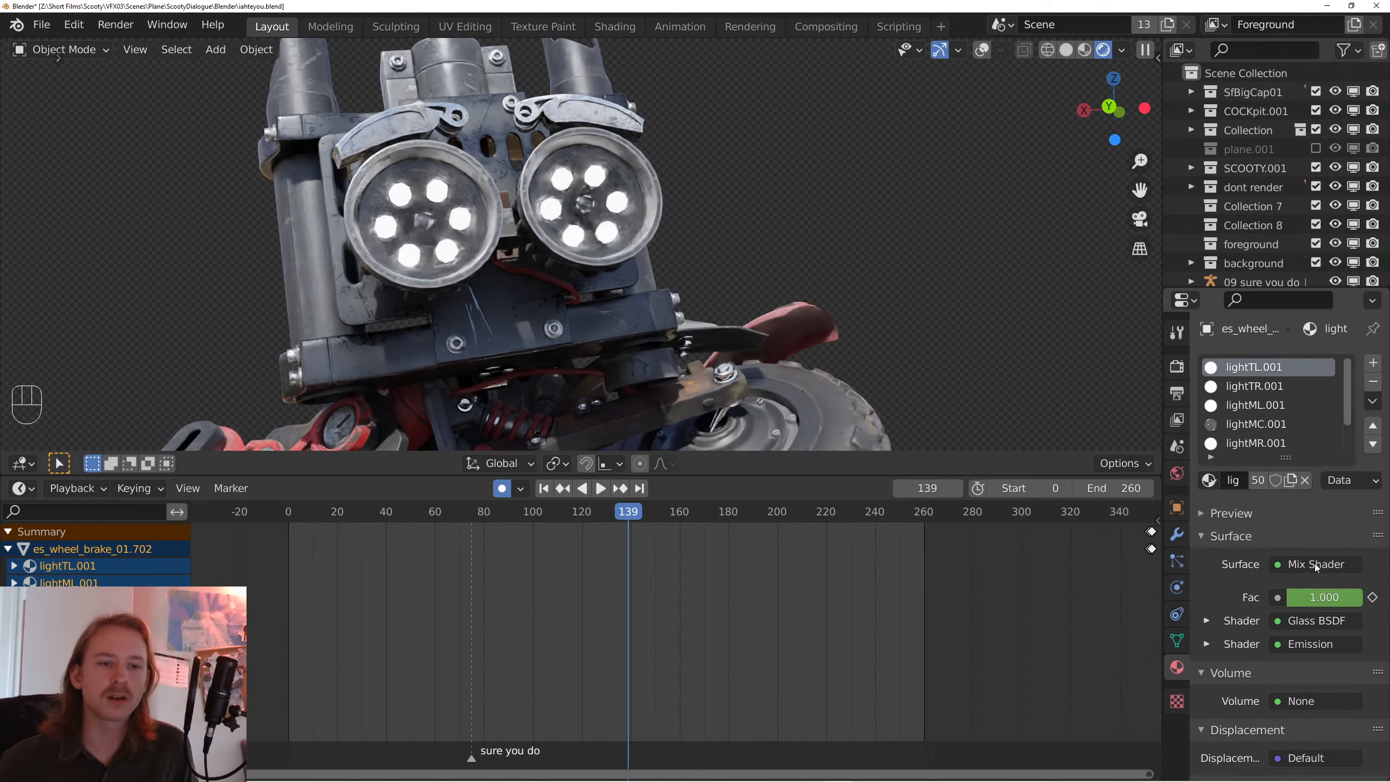
right_click(1314, 596)
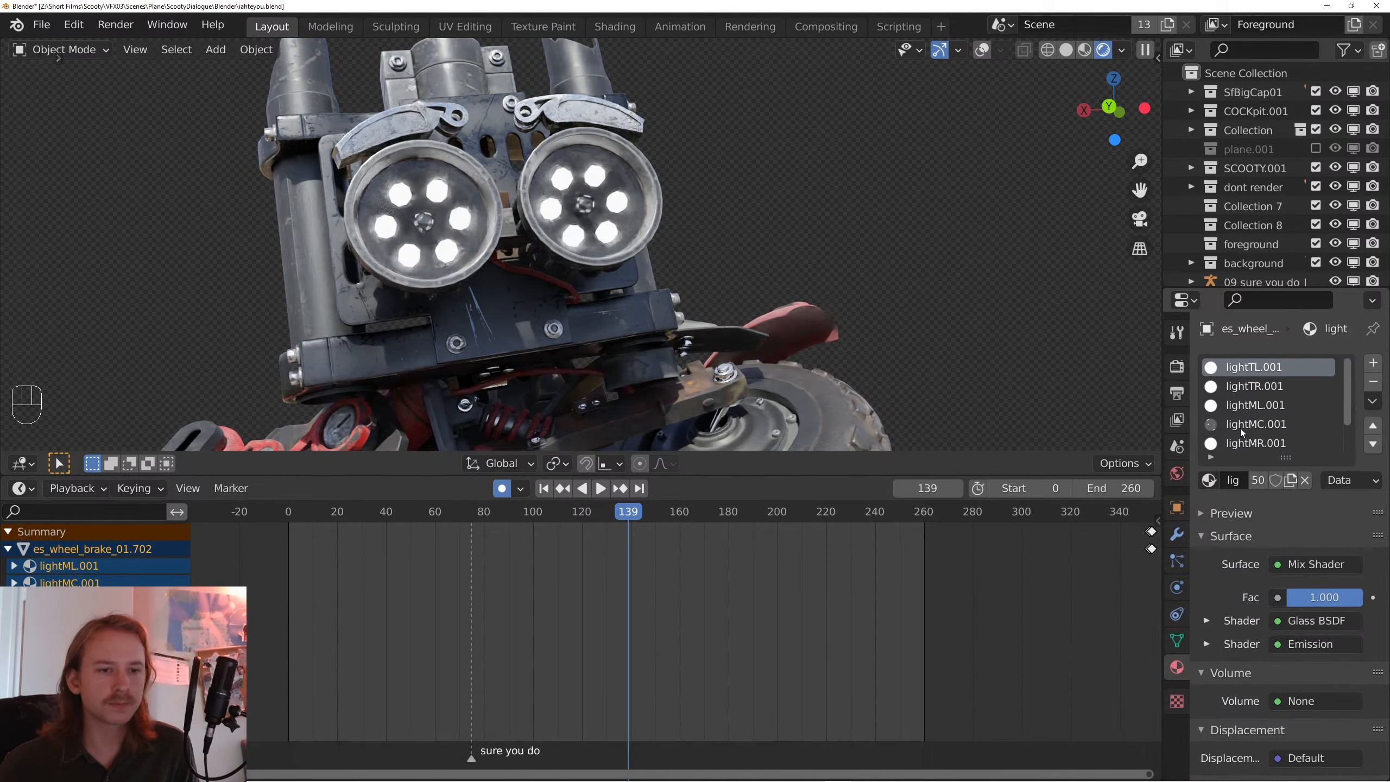
left_click(1240, 428)
right_click(1324, 593)
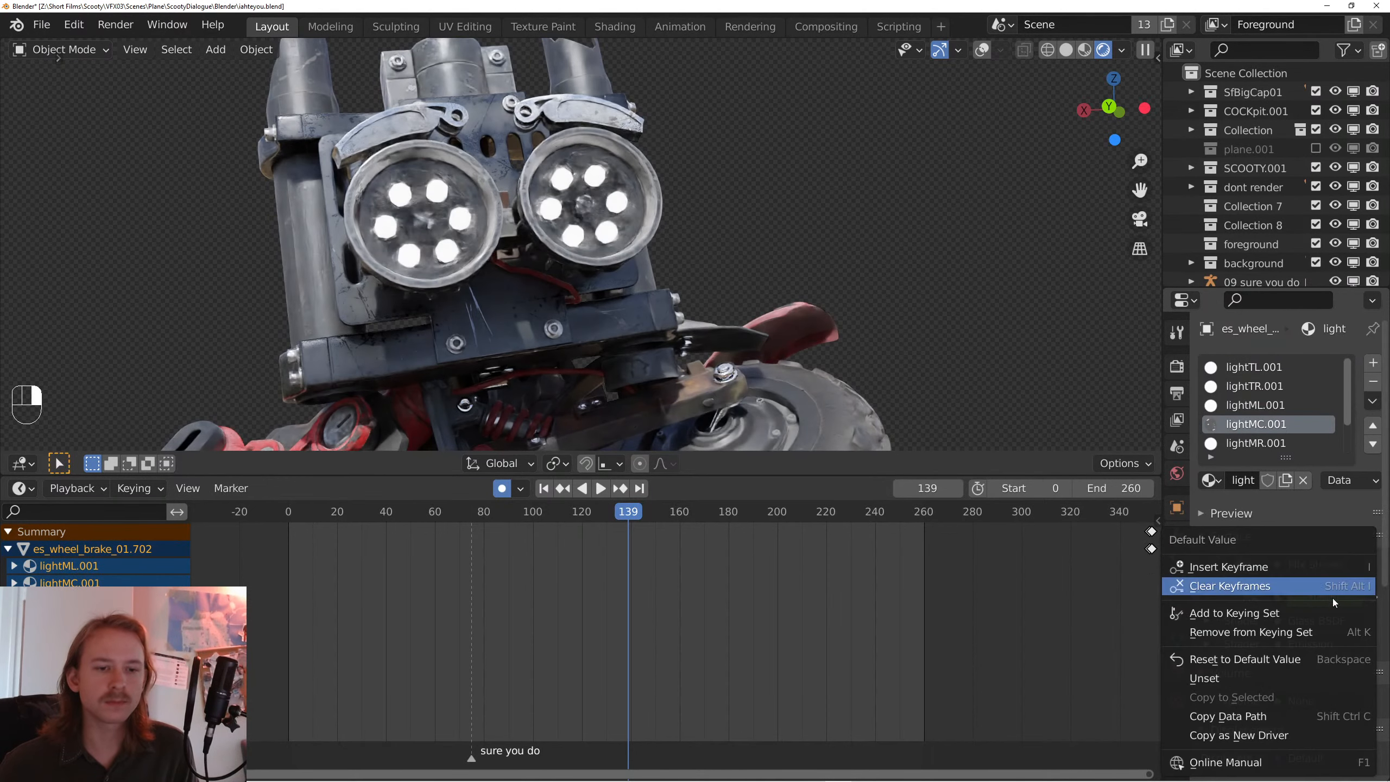
- Clear the Mix Shader Fac keyframes on the lightML.001 and lightBL.001 materials
left_click(1261, 406)
right_click(1289, 594)
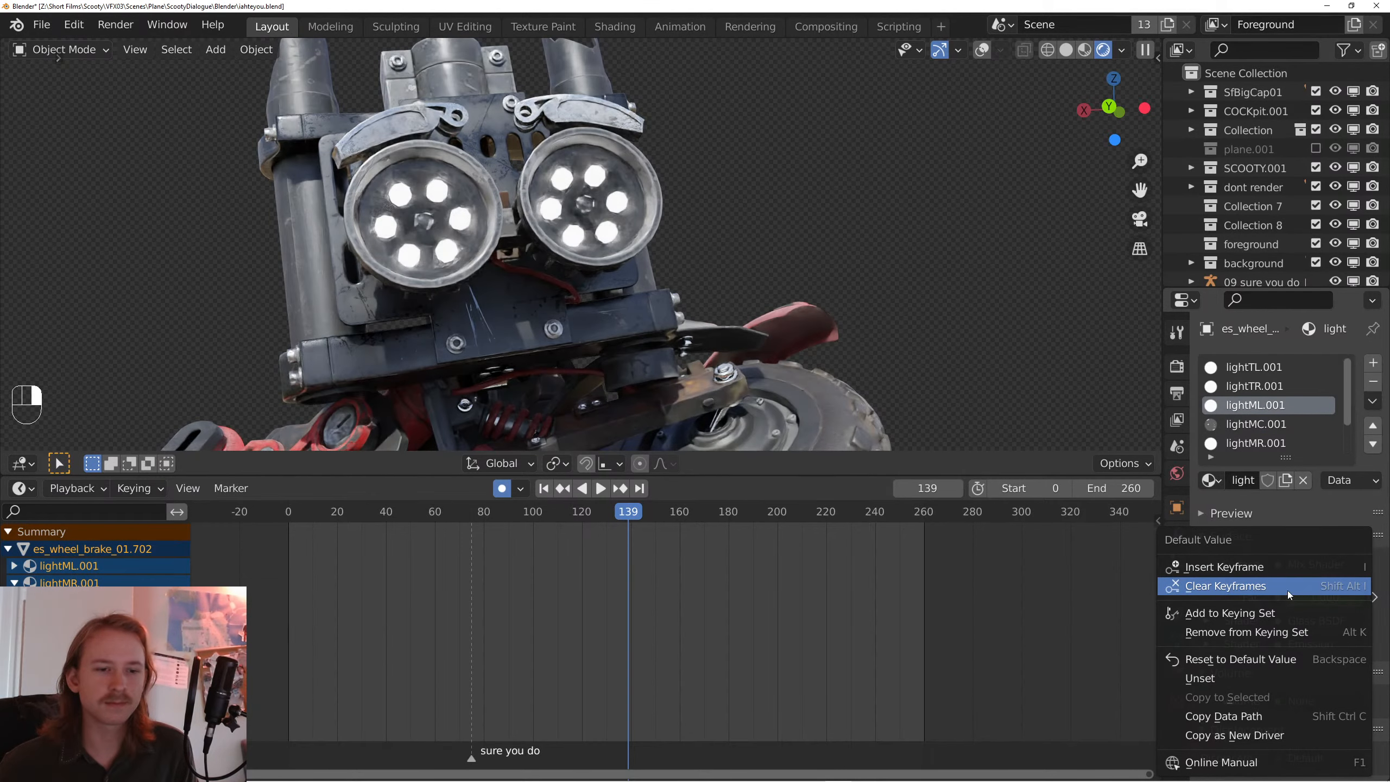
left_click(1288, 588)
scroll(1267, 426, "down", 2)
left_click(1266, 426)
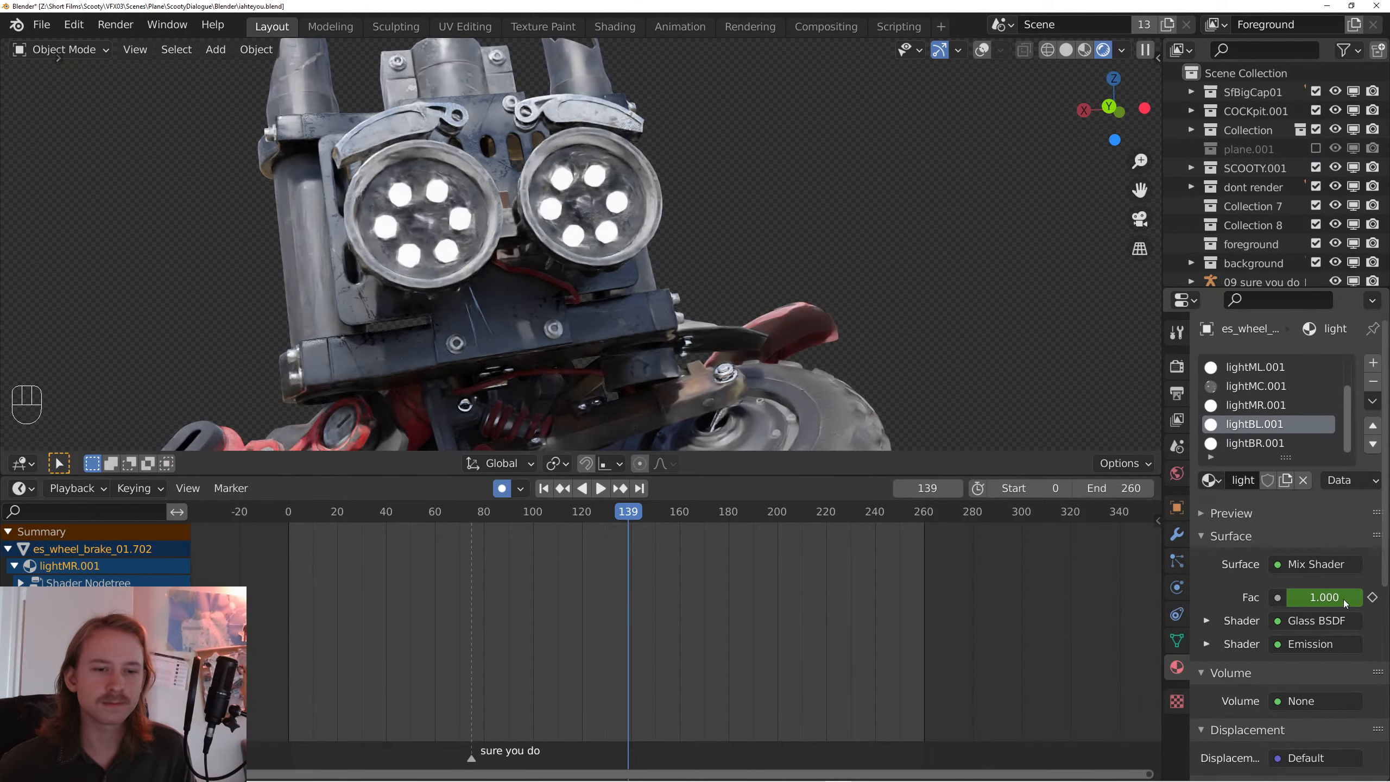
right_click(1344, 600)
- Clear the Fac keyframes on lightBR.001 and lightMR.001, and check the other light material slots for remaining keyframes
left_click(1273, 444)
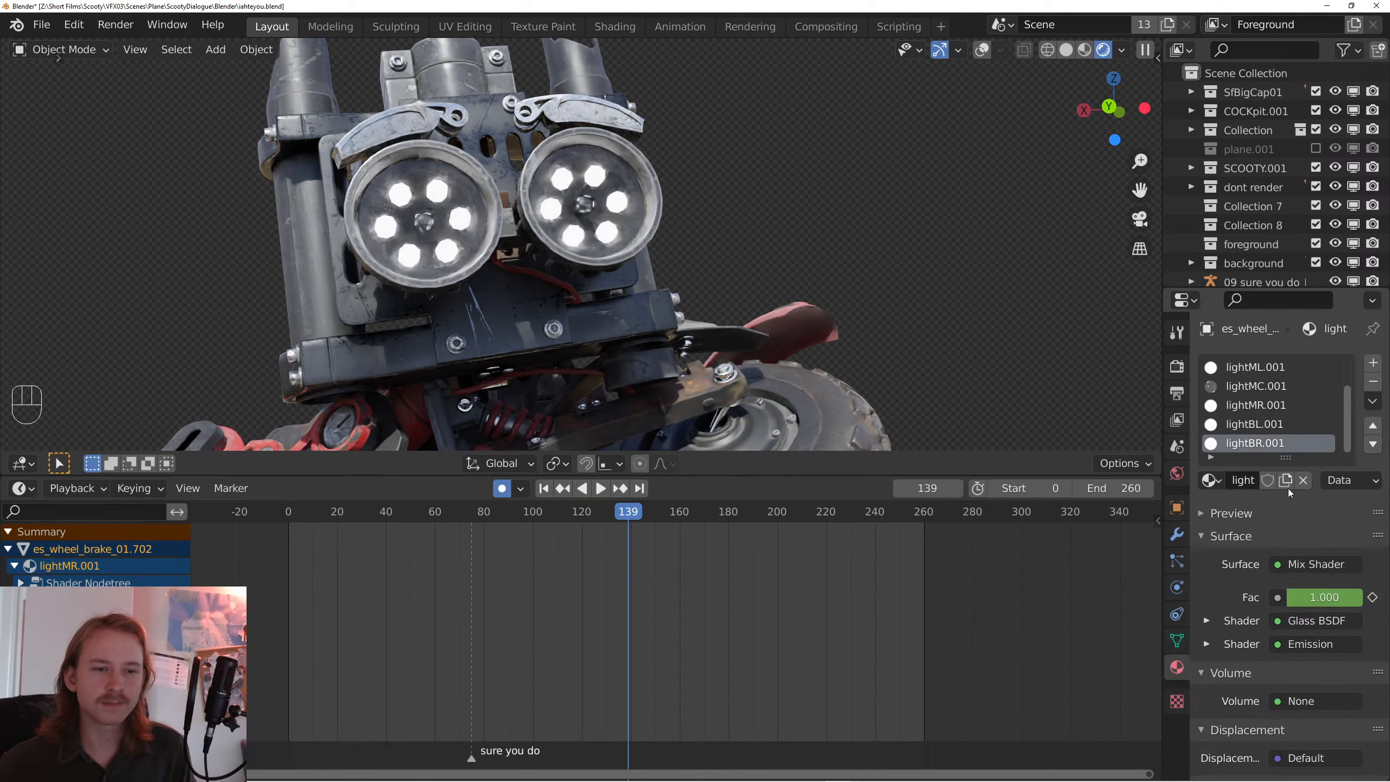
right_click(1312, 580)
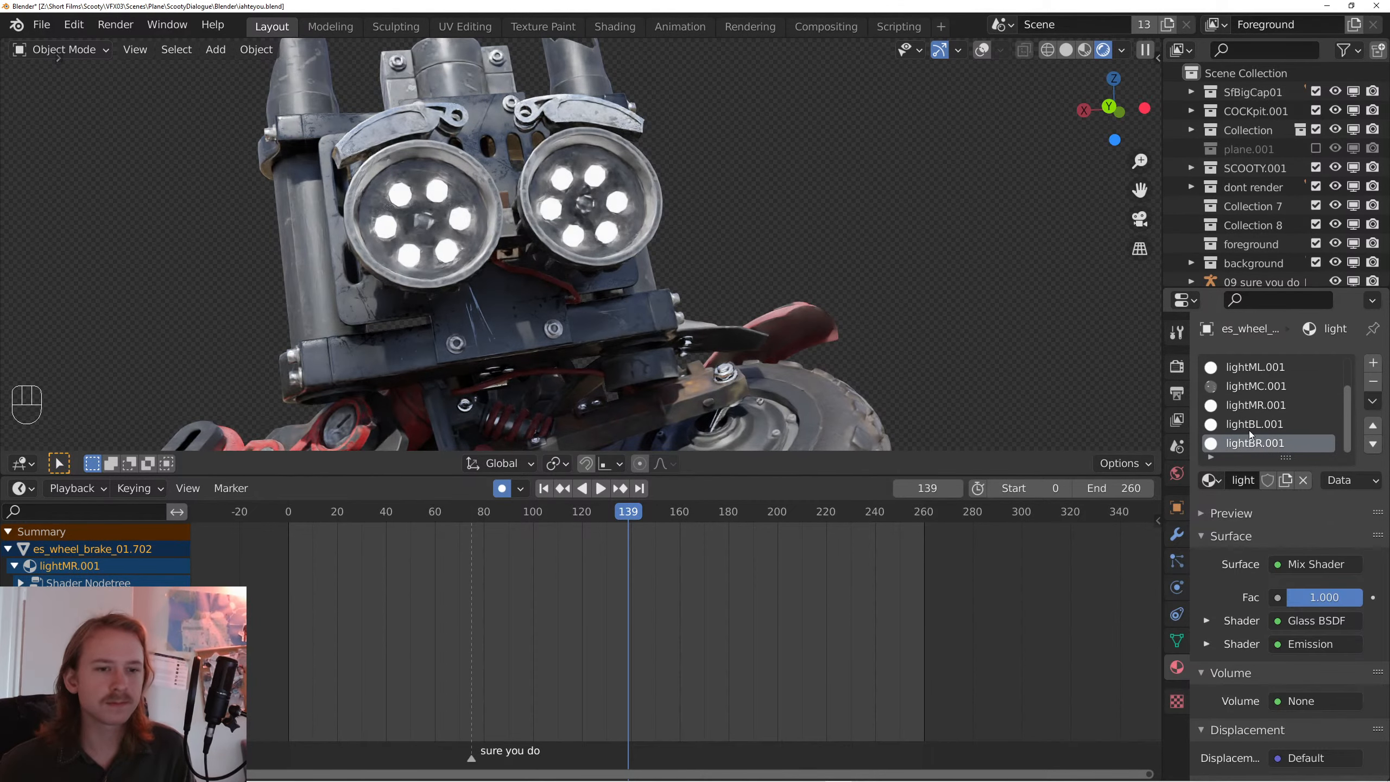
left_click(1249, 408)
right_click(1326, 599)
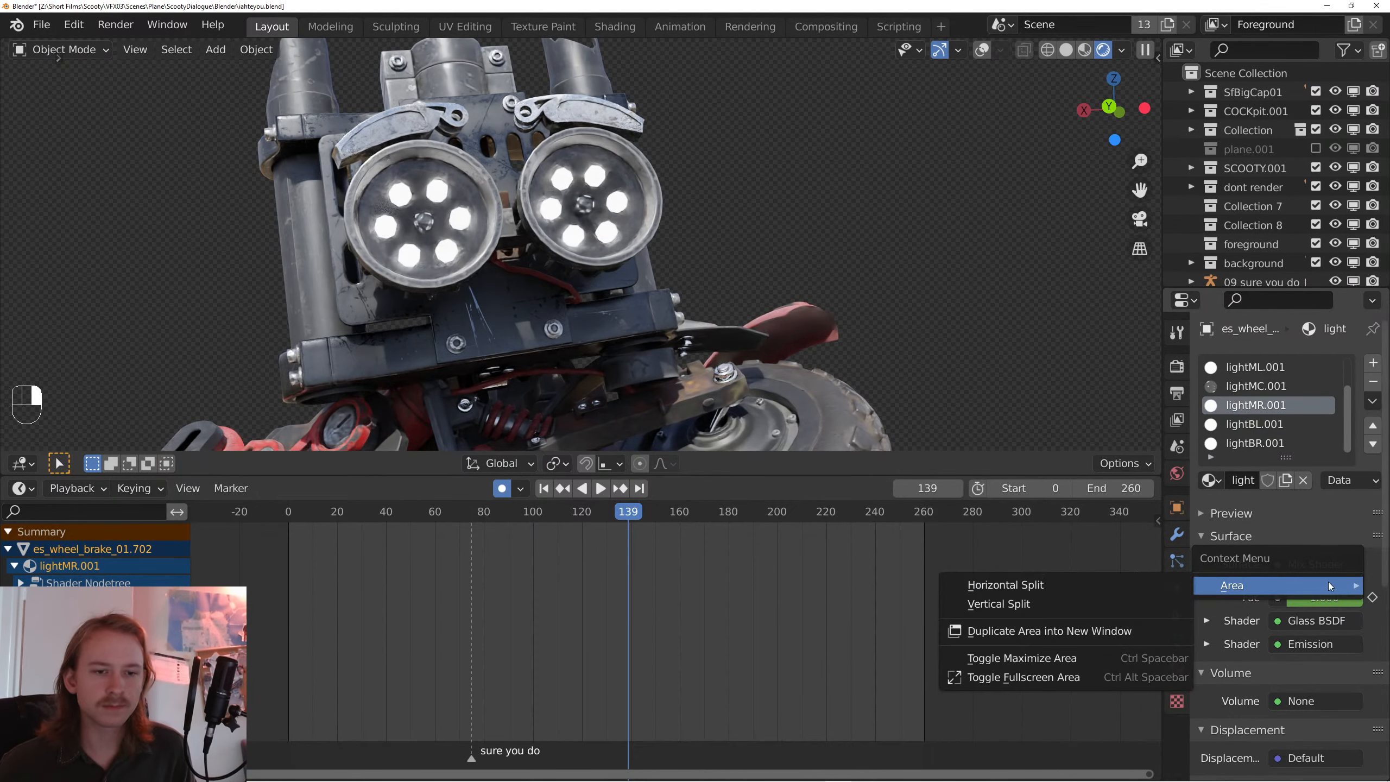
right_click(1294, 601)
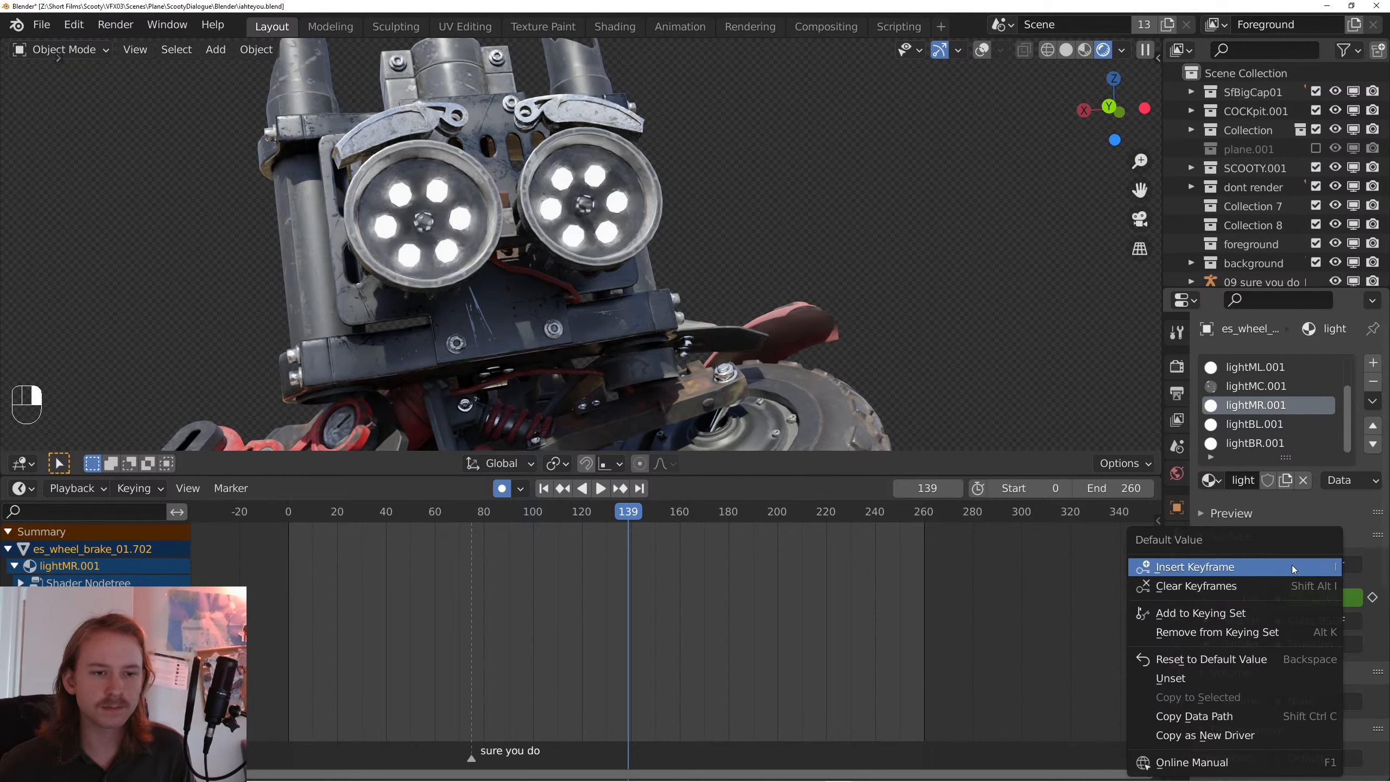
left_click(1251, 383)
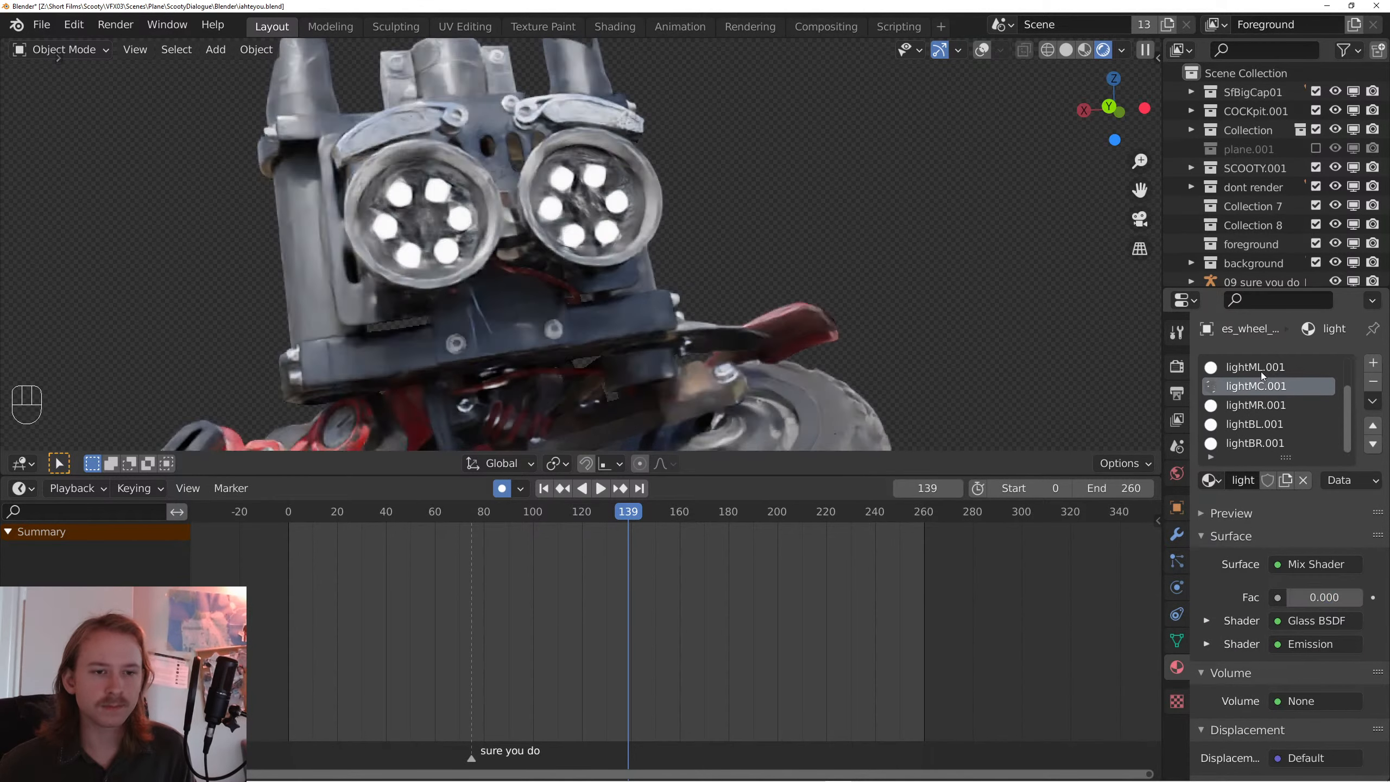
left_click(1261, 372)
scroll(1260, 377, "up", 2)
left_click(1261, 387)
left_click(1276, 372)
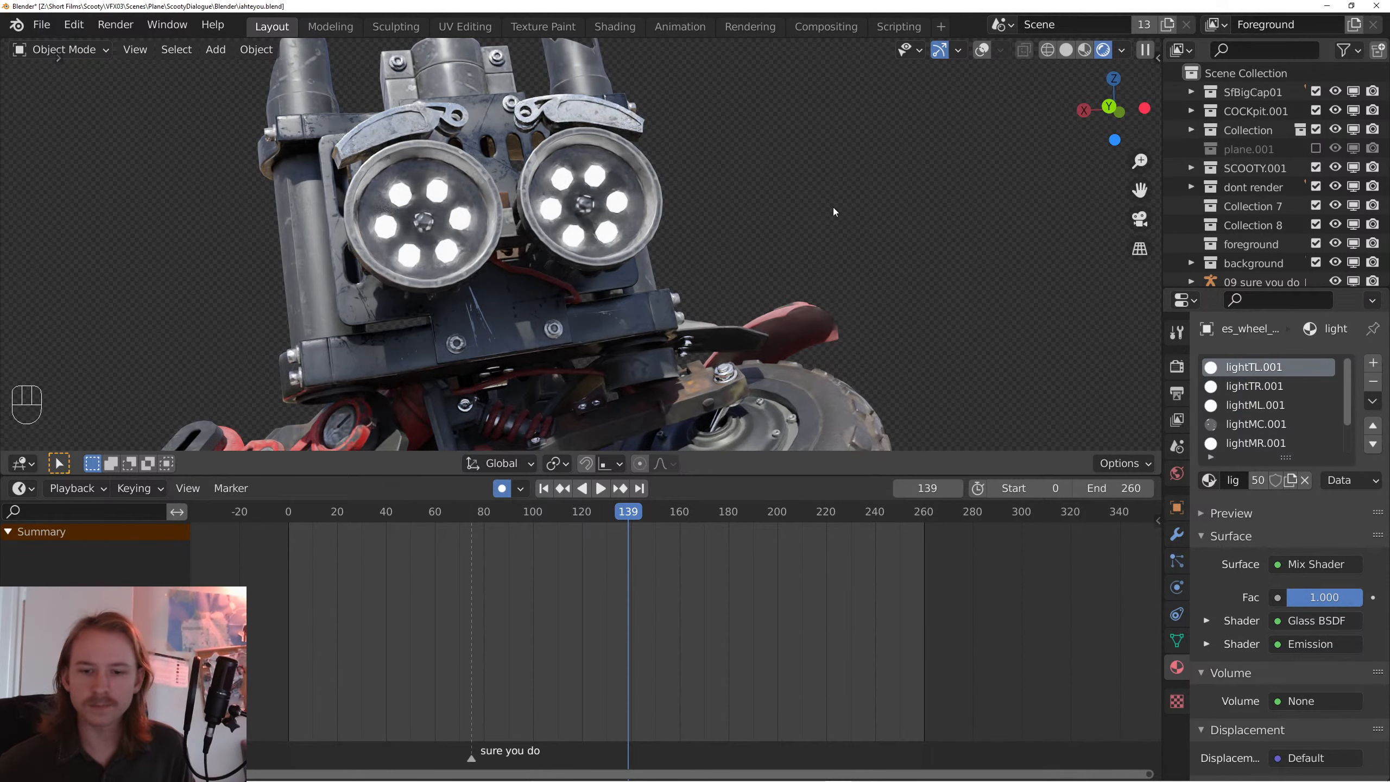
- Look through the camera in solid shading and play the shot forward to frame 161
key("KP_0")
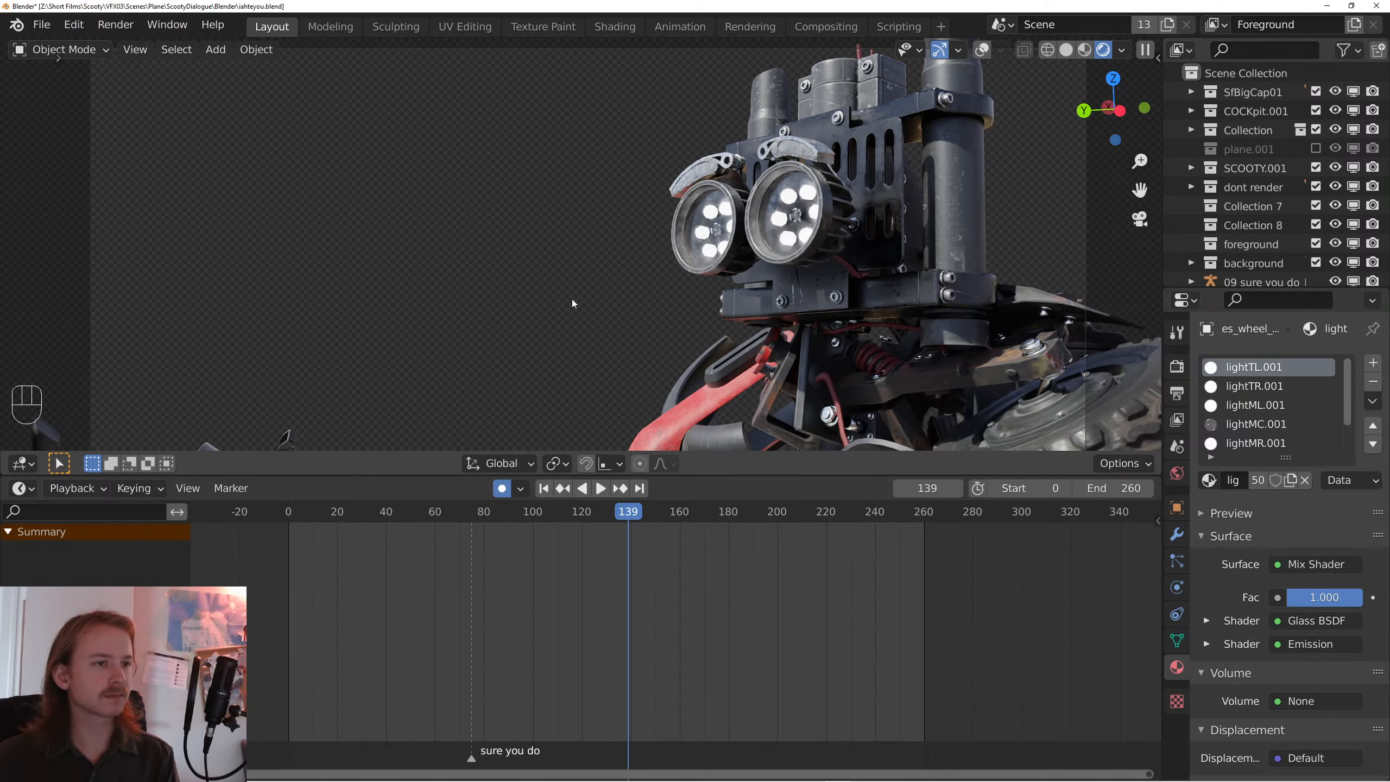
key("z")
left_click(827, 362)
key("space")
key("space")
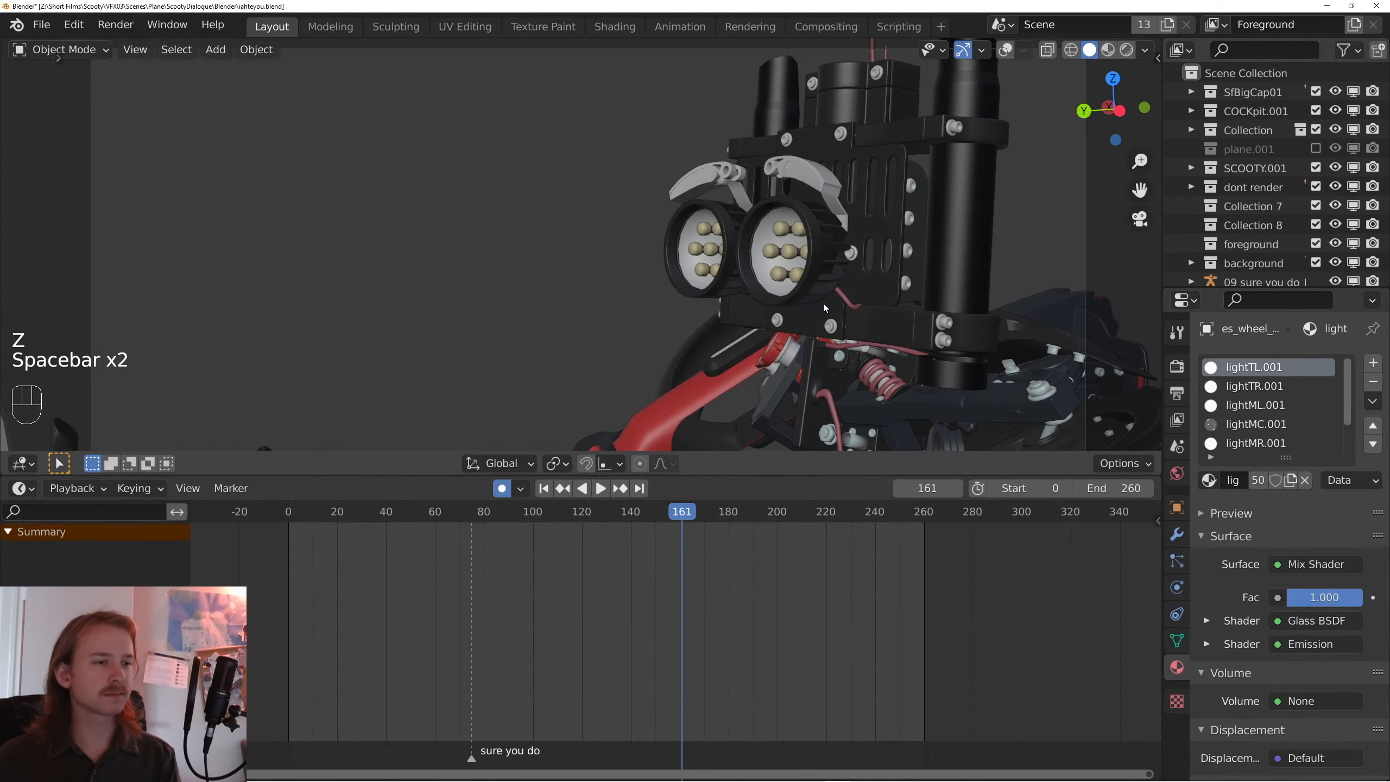
right_click(801, 307)
key("Escape")
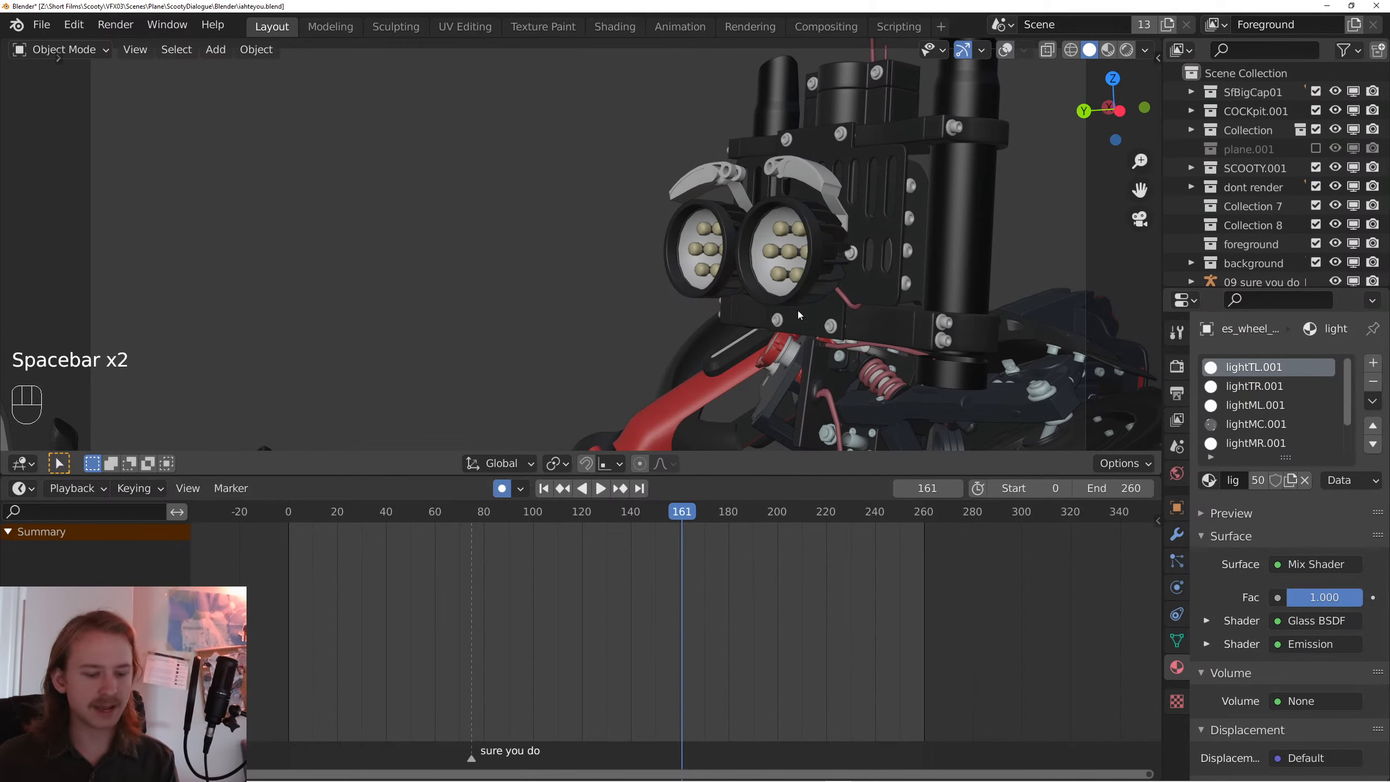
- Turn the viewport overlays back on and switch the camera view to rendered shading
left_click(1005, 50)
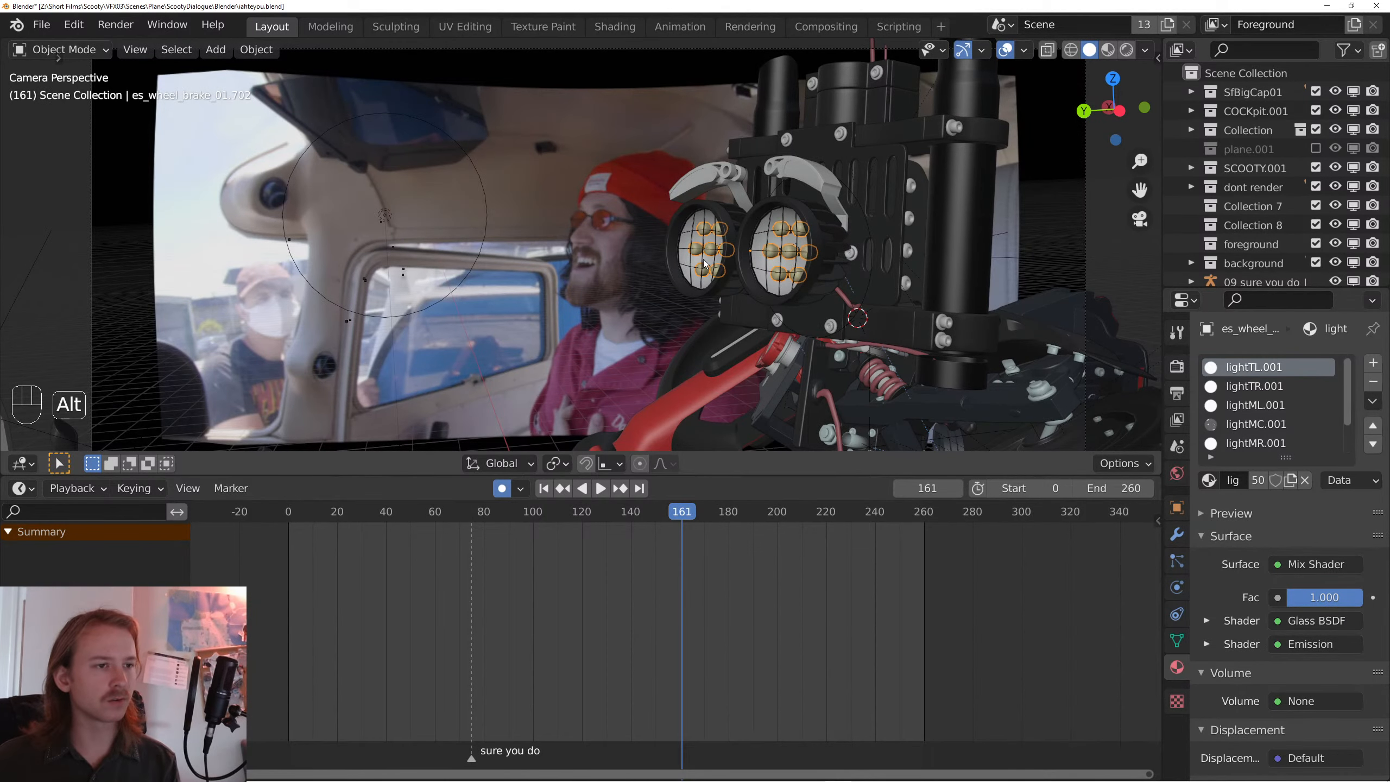
key("alt+a")
key("z")
left_click(799, 120)
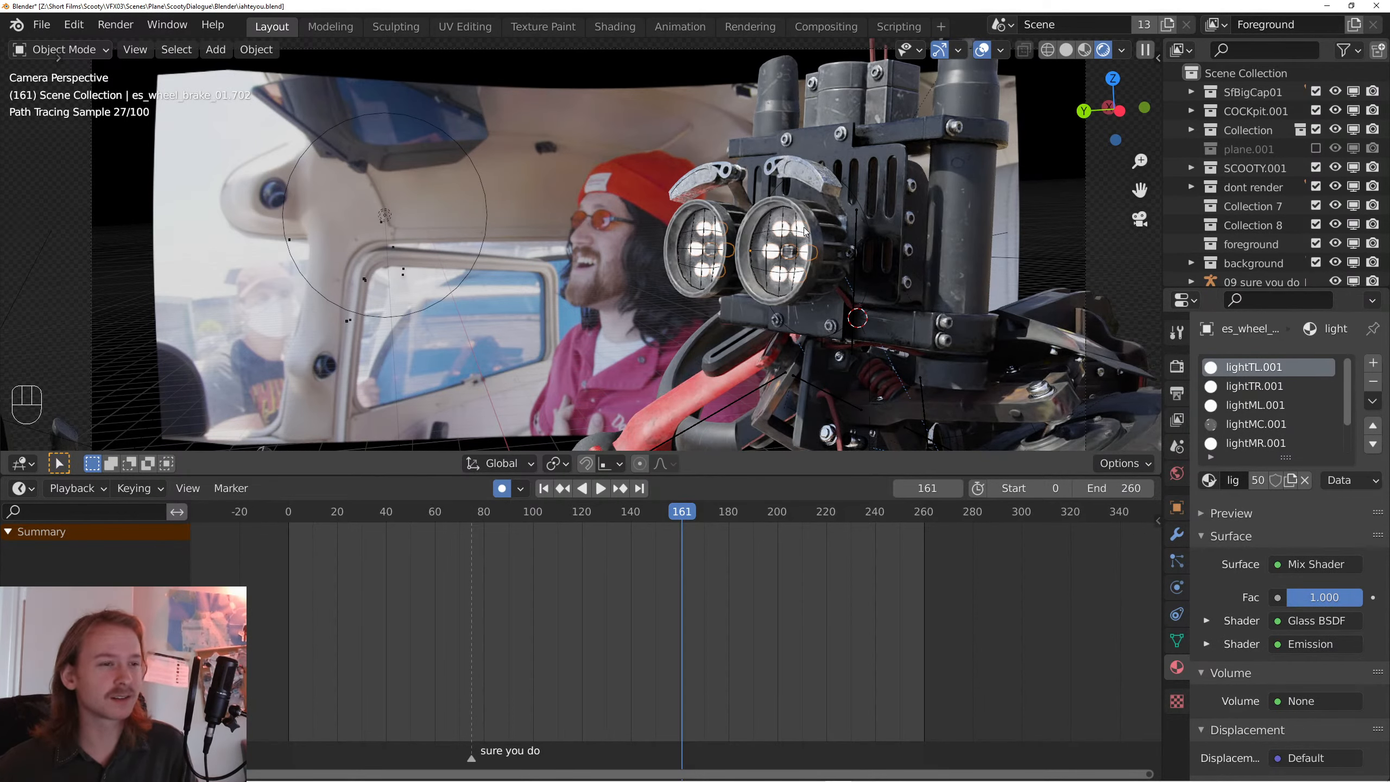
- Set the Mix Shader Fac of lightBL.001, lightBR.001 and lightMC.001 to 0, checking the headlights with overlays hidden
left_click(1275, 426)
scroll(1270, 439, "down", 2)
left_click(1259, 424)
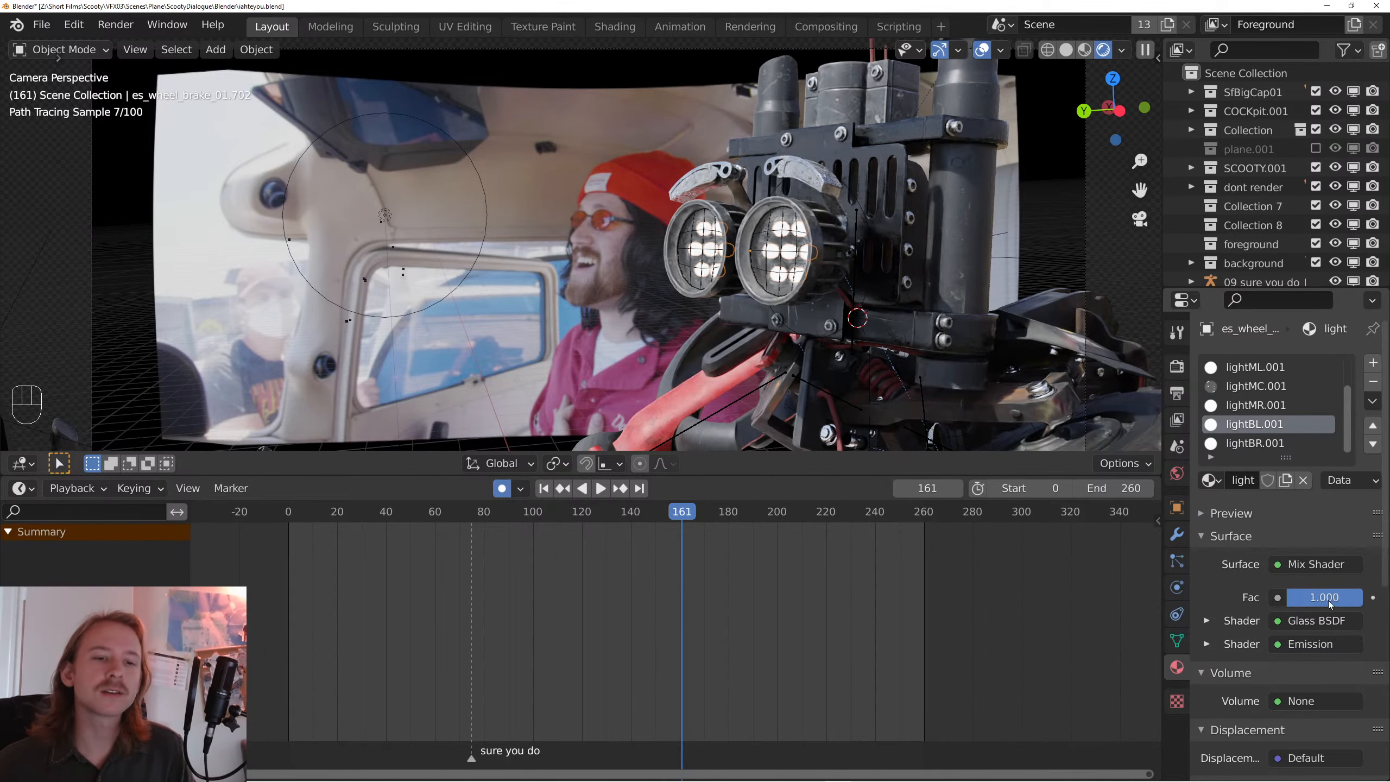
left_click(1273, 444)
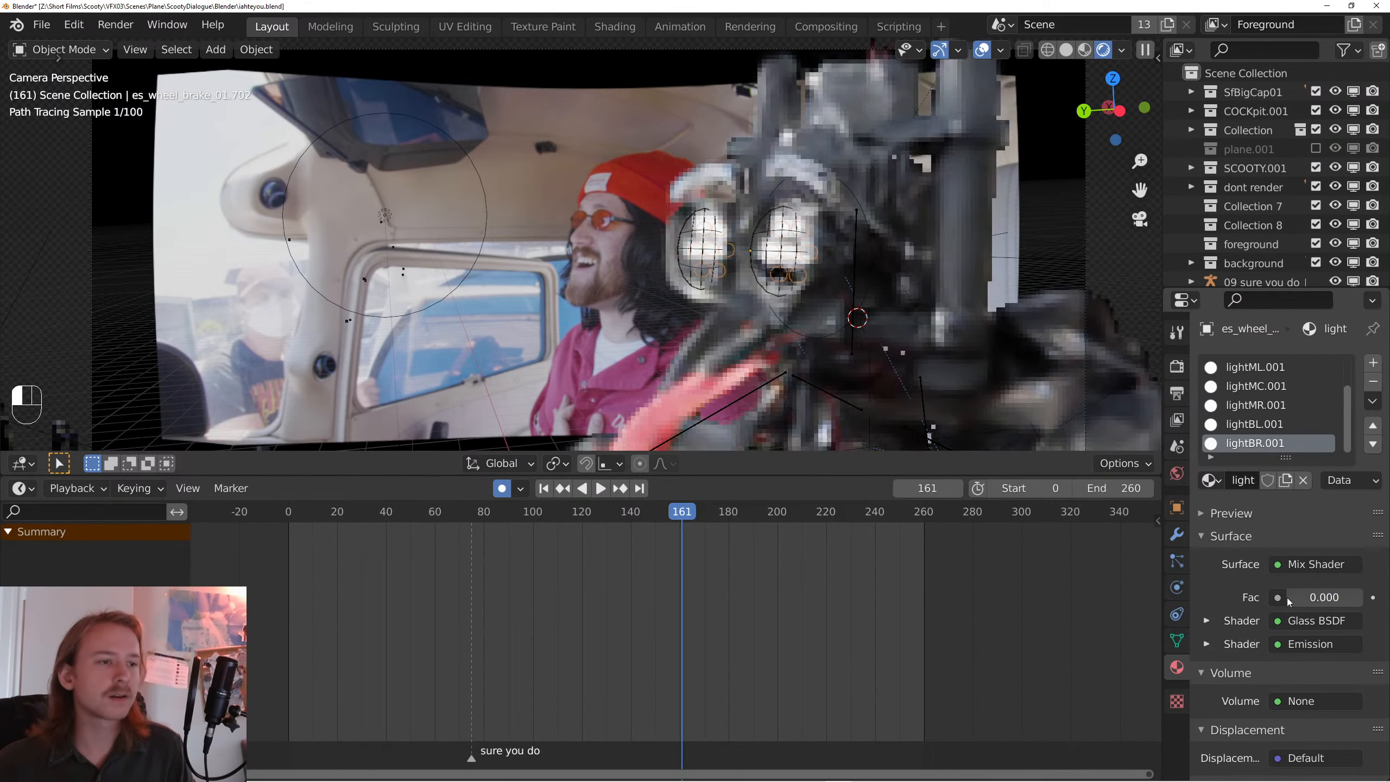
left_click(984, 50)
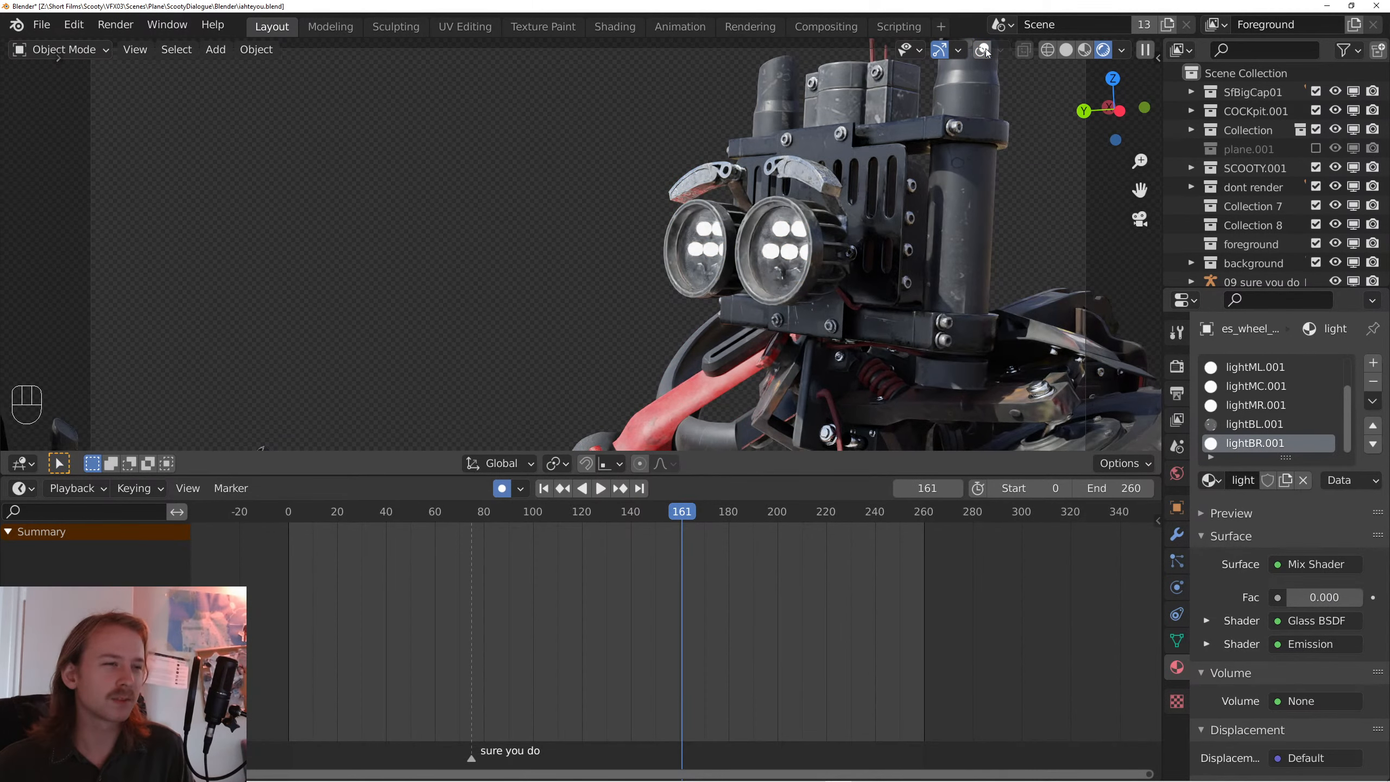
left_click(984, 50)
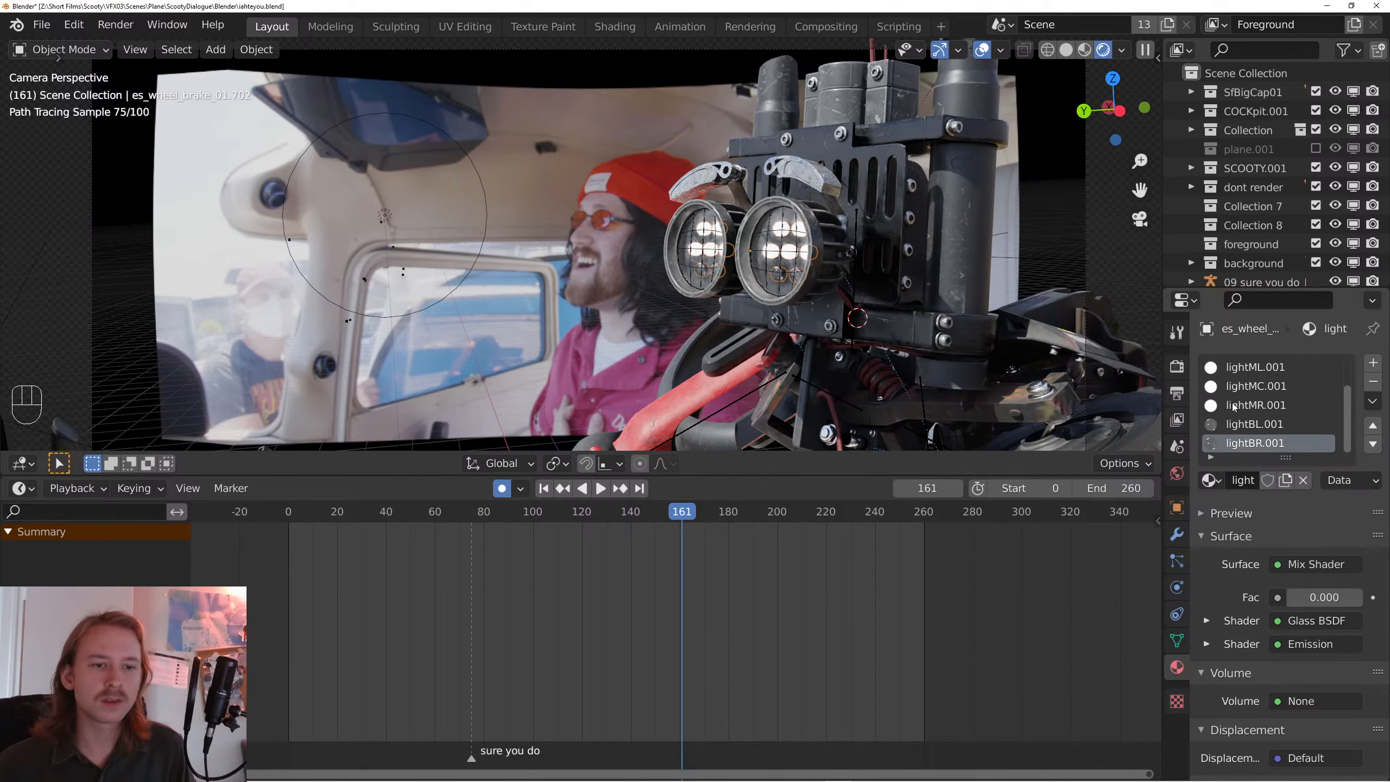
left_click(1276, 386)
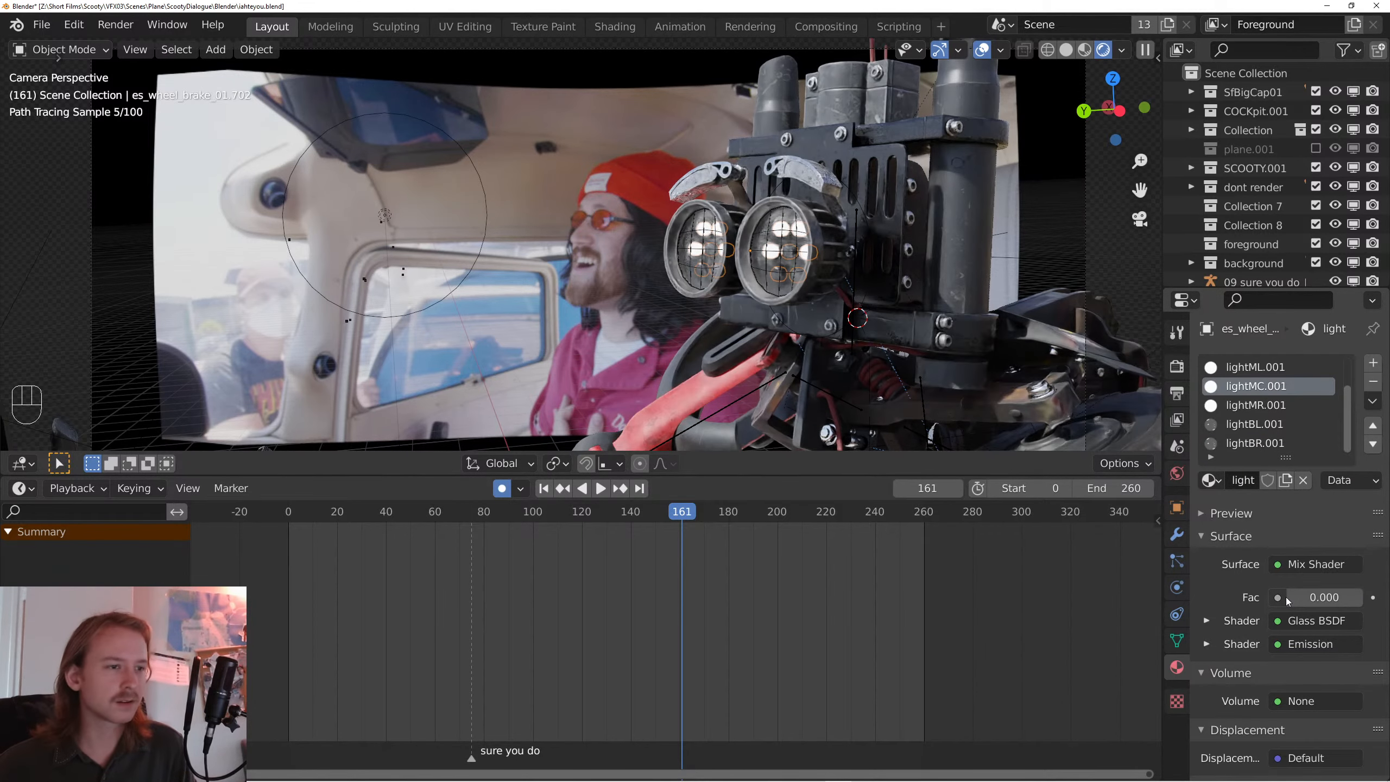
left_click(982, 50)
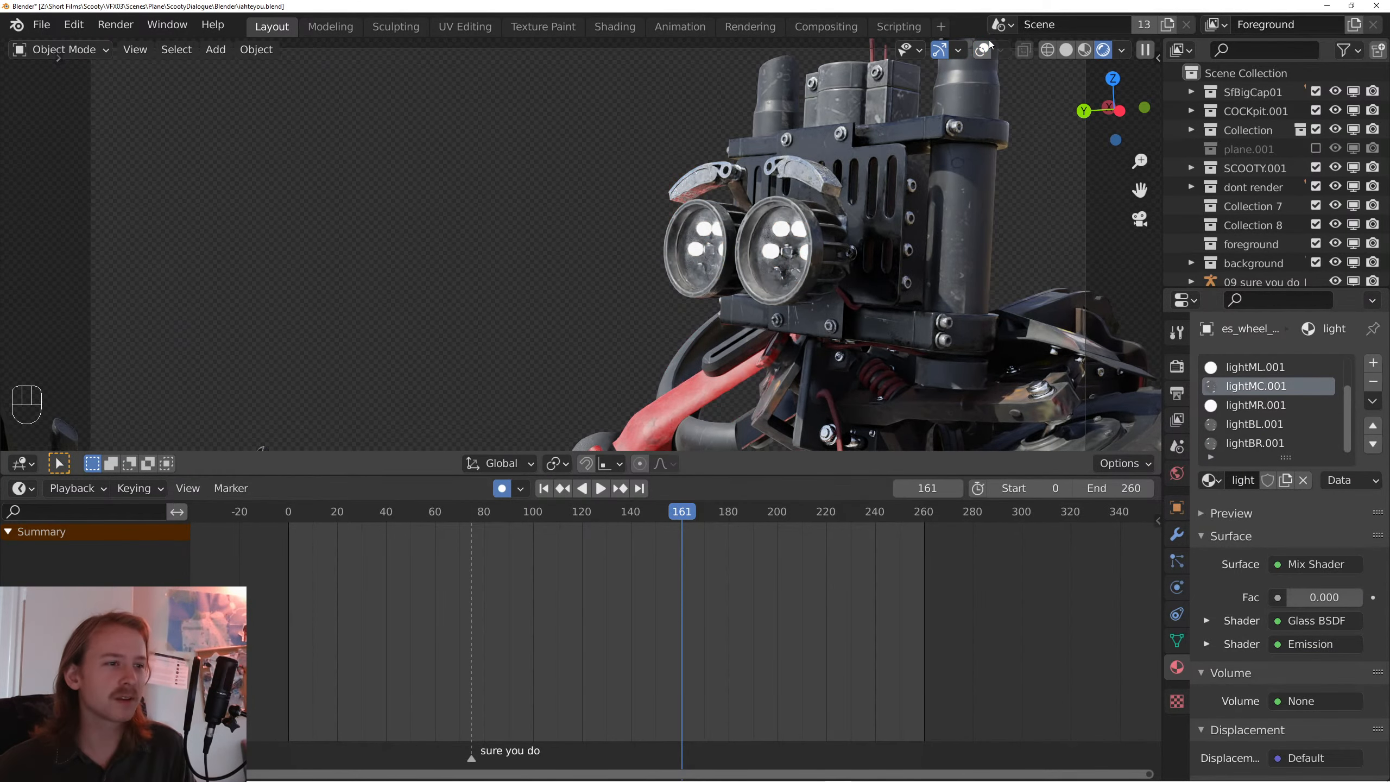
left_click(983, 50)
- Scrub through frames 139, 194, 225 and 106 to examine the headlights in the rendered shot
left_click(630, 514)
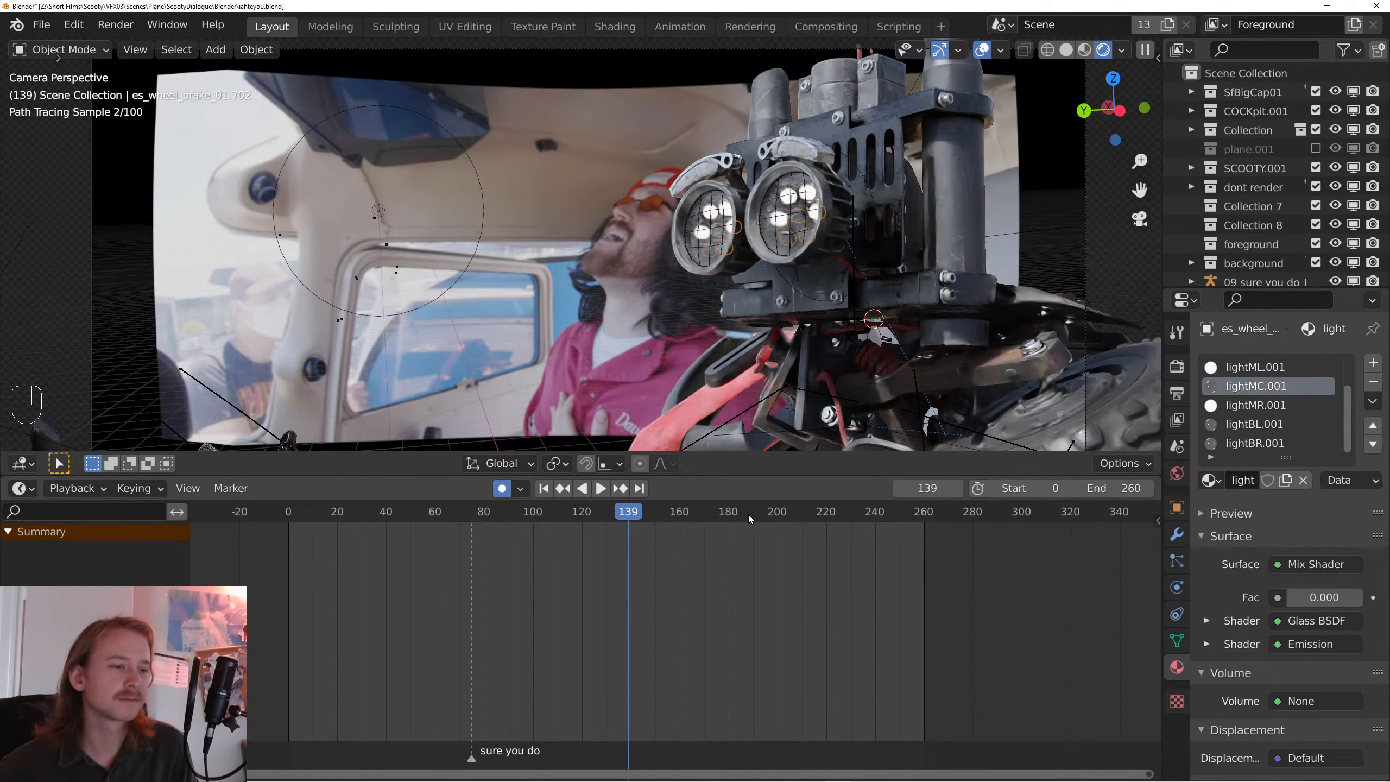
left_click(763, 511)
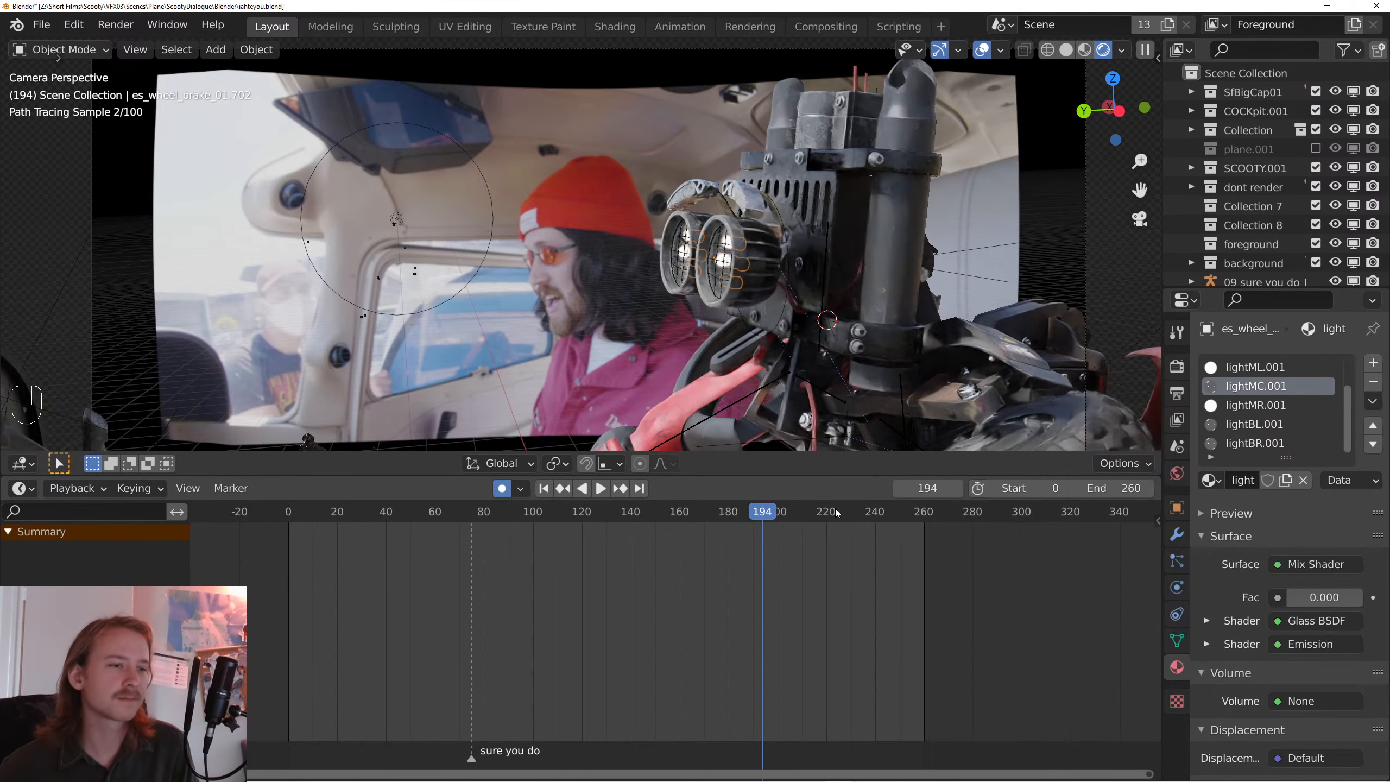
left_click(838, 511)
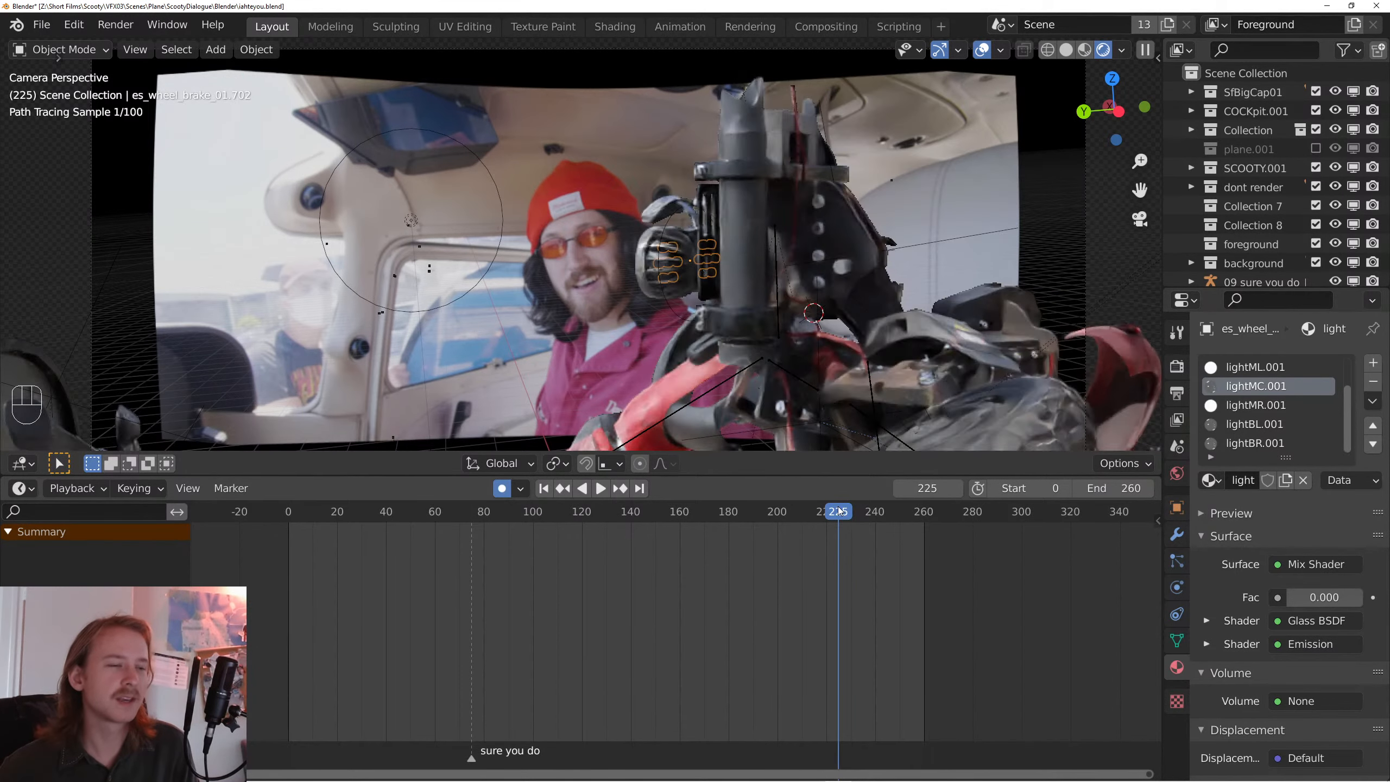
left_click(608, 510)
left_click(548, 515)
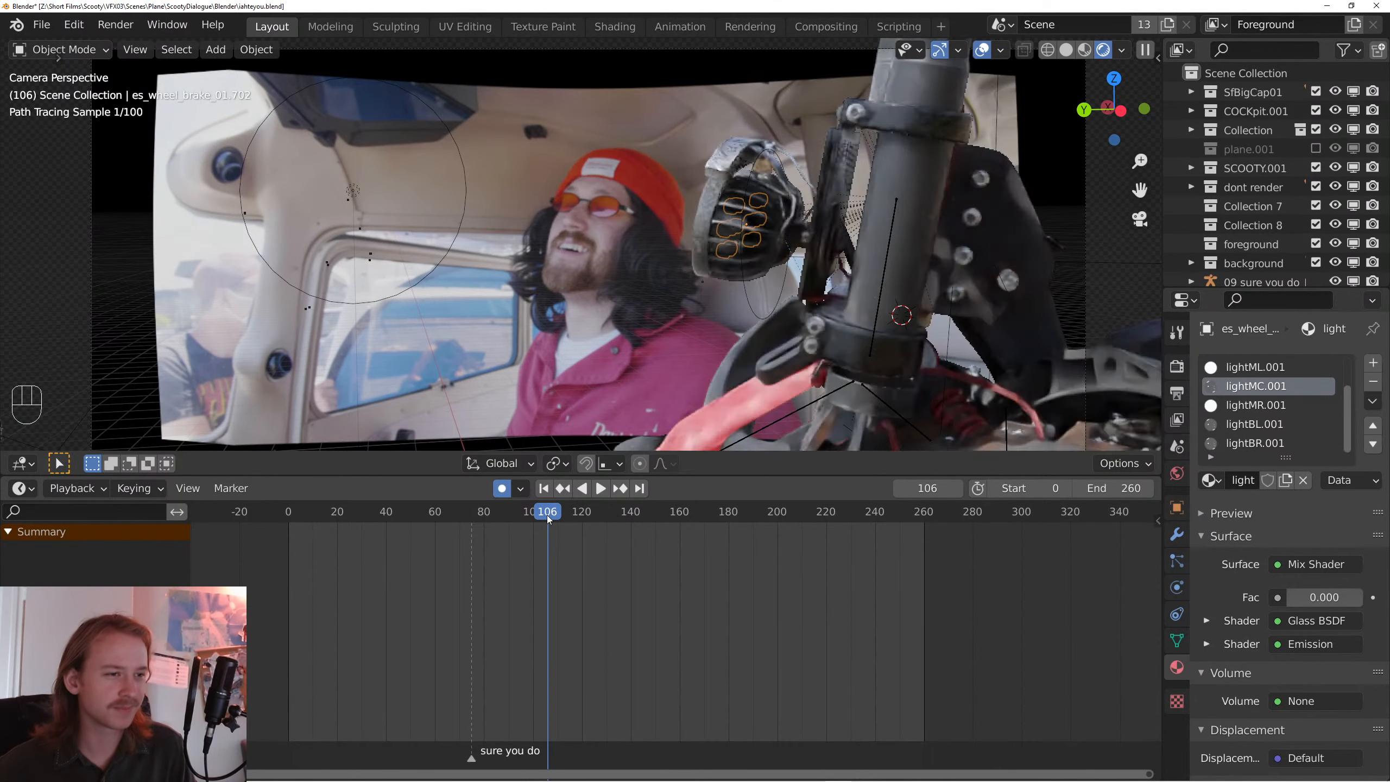
- Return the viewport to solid shading, save the Blender file and deselect all objects
key("z")
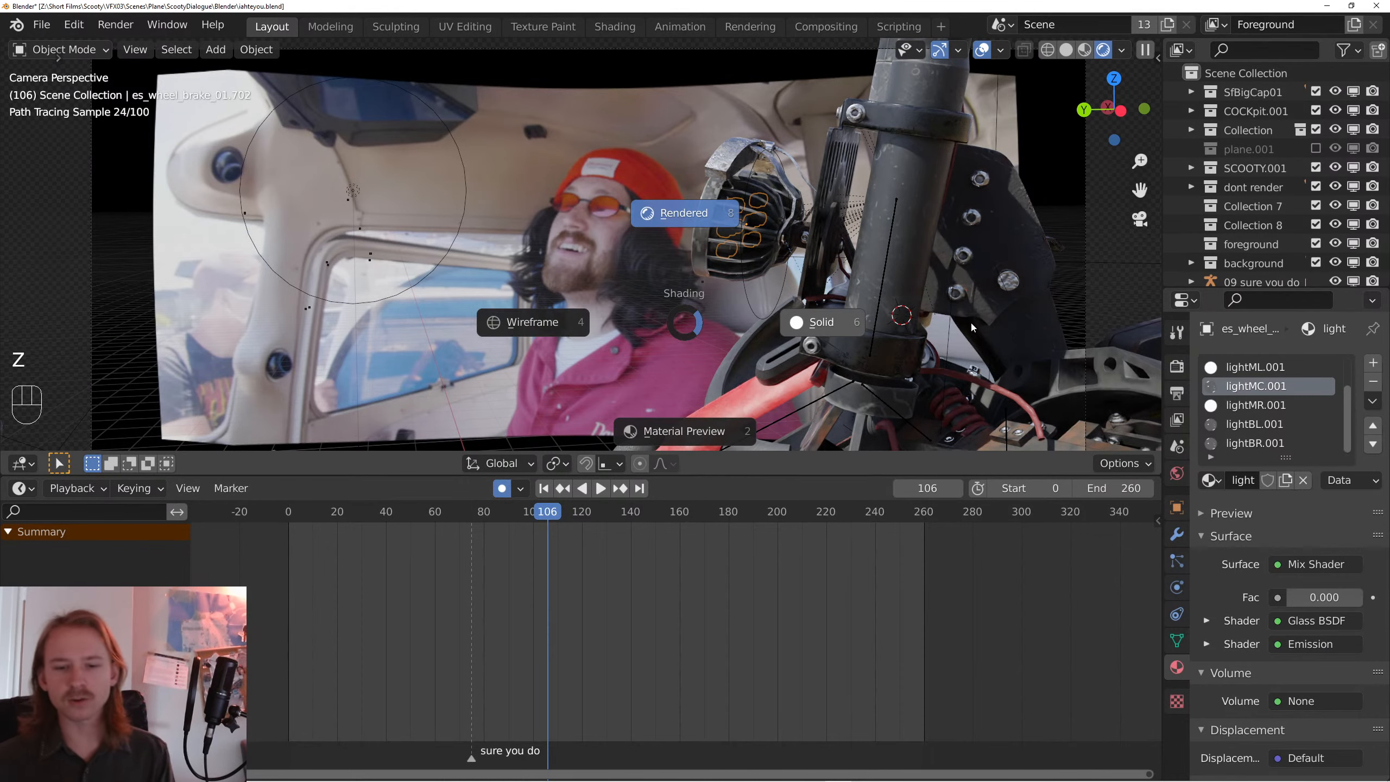
left_click(812, 328)
right_click(954, 398)
key("ctrl+s")
key("alt+a")
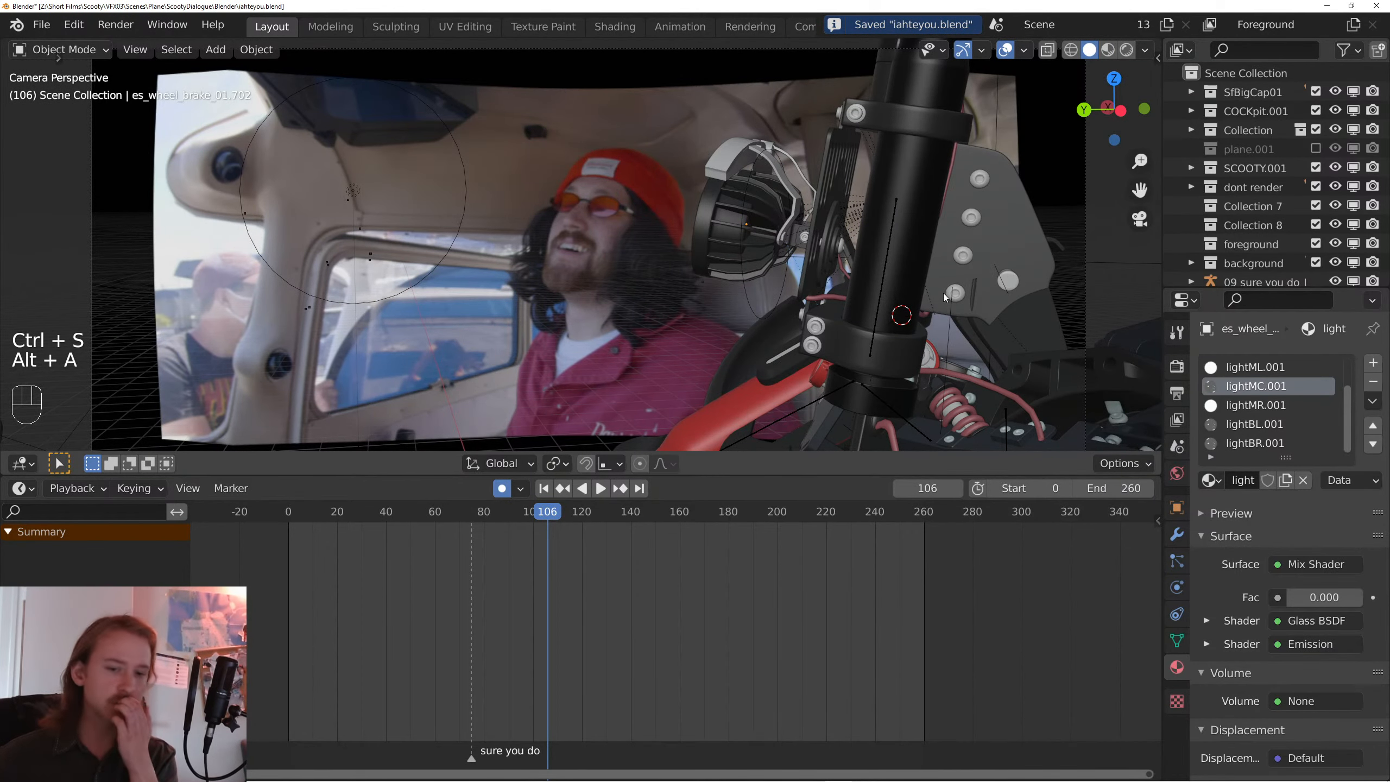
- Switch to File Explorer and open the Scenes folder inside the VFX03 project folder
key("alt+Tab")
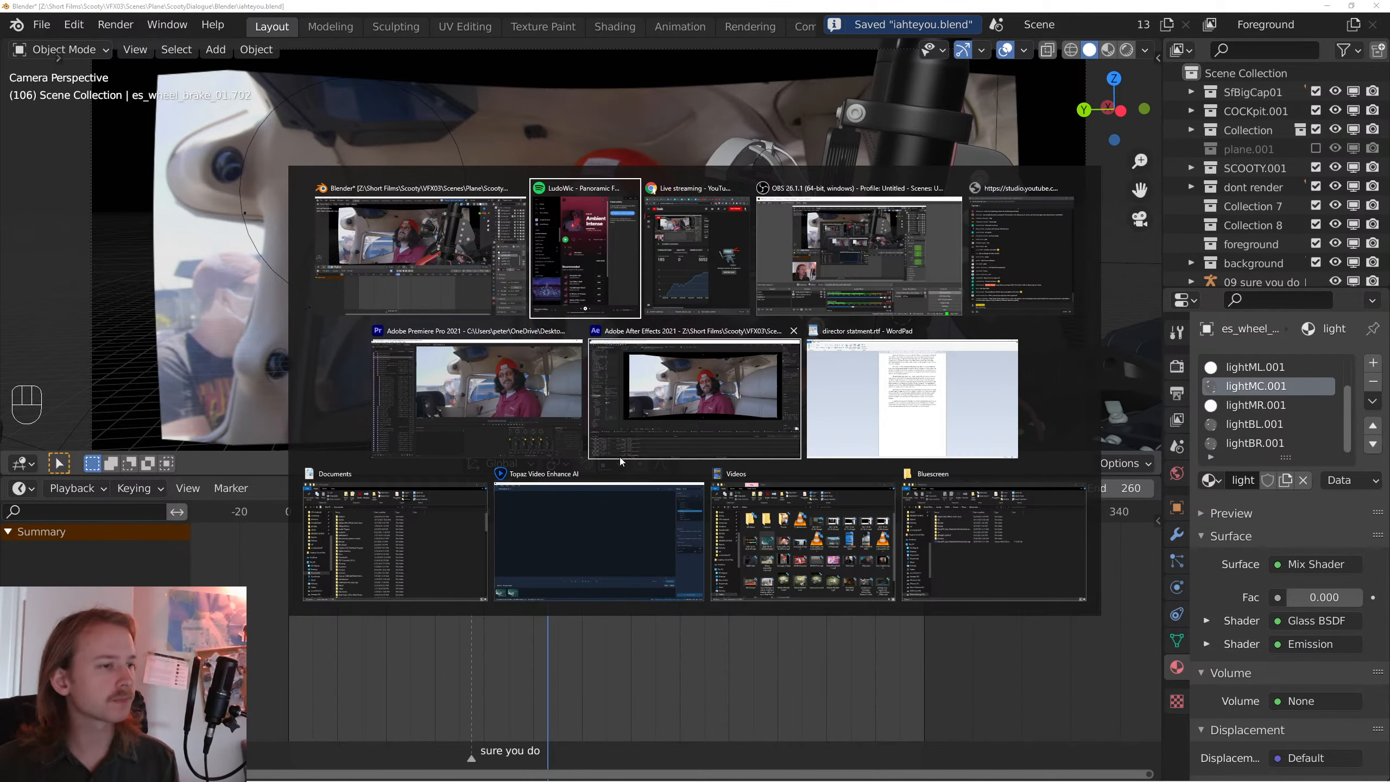
left_click(474, 515)
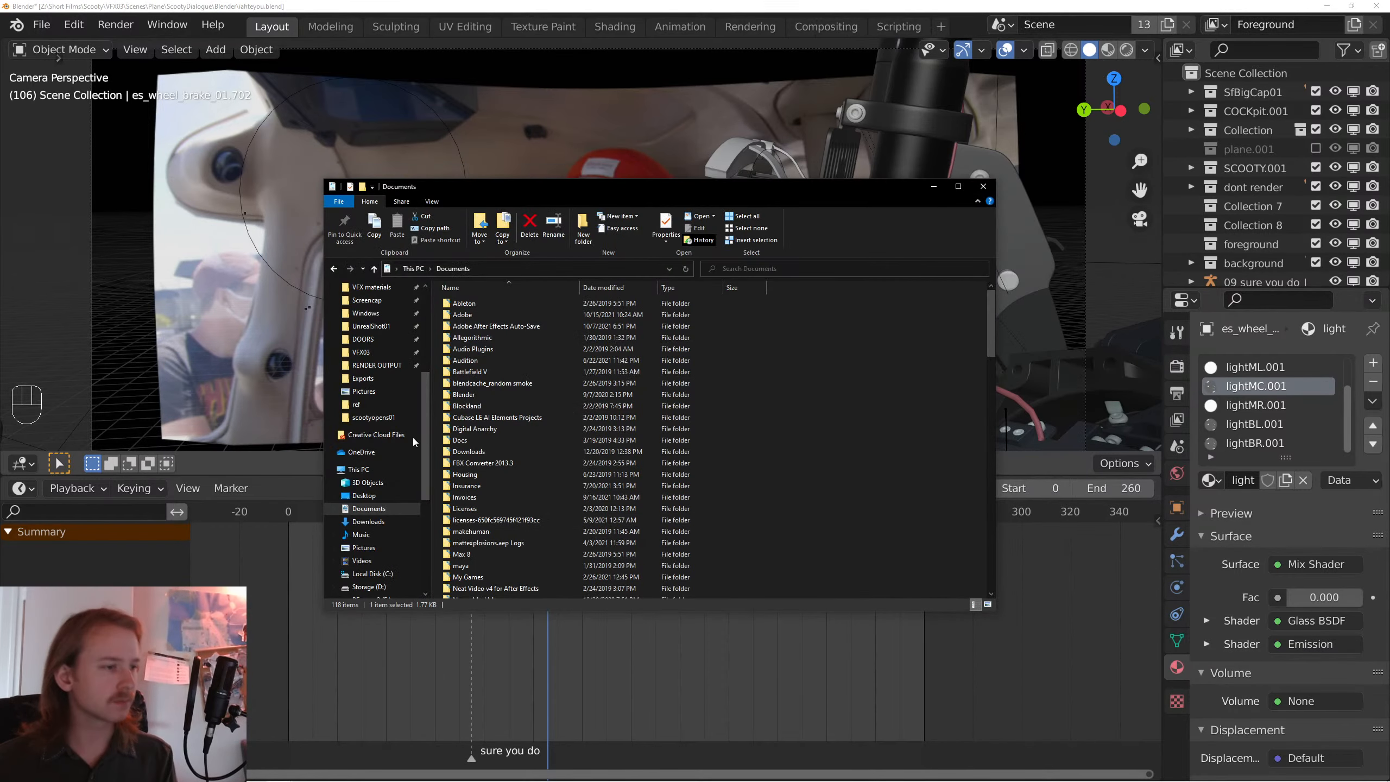
scroll(383, 383, "up", 1)
left_click(374, 378)
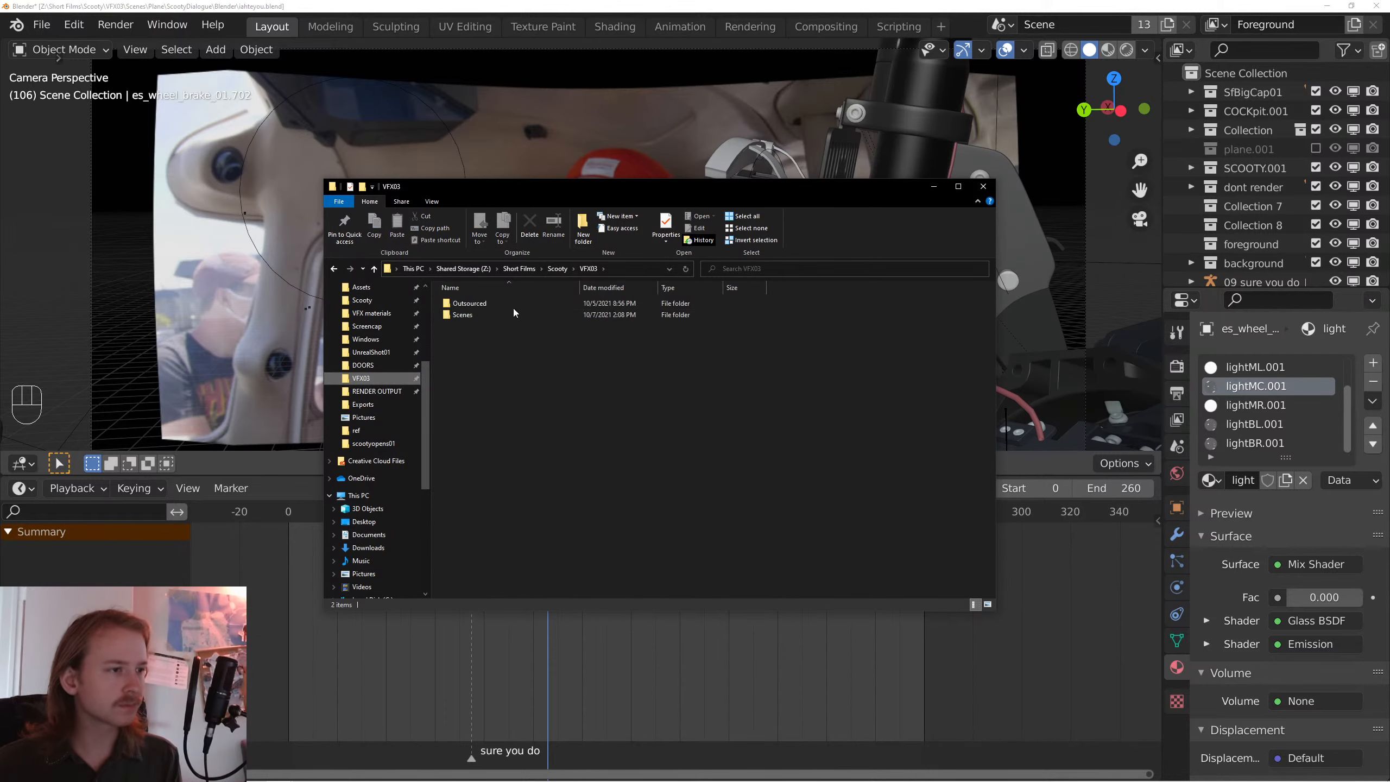
double_click(501, 315)
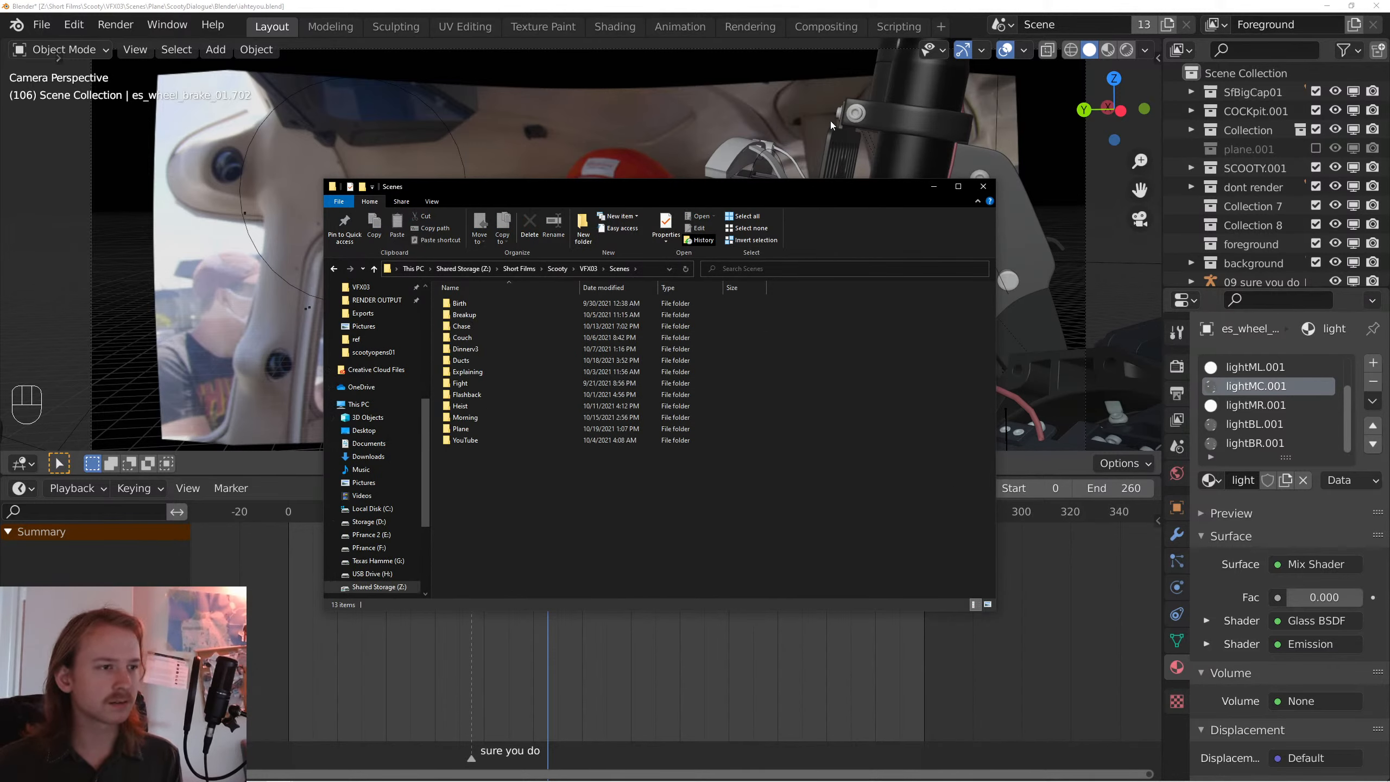
left_click_drag(650, 195, 733, 125)
key("alt+Tab")
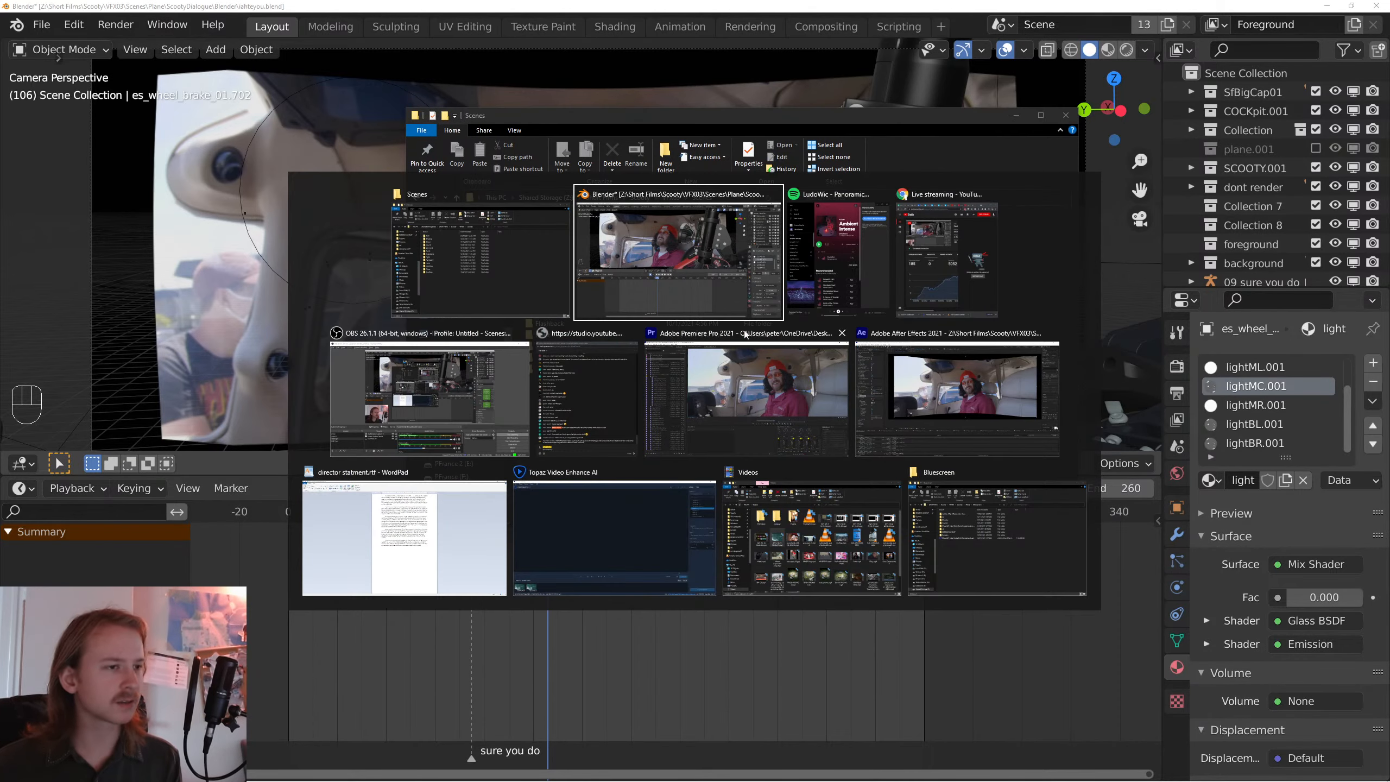
left_click(436, 412)
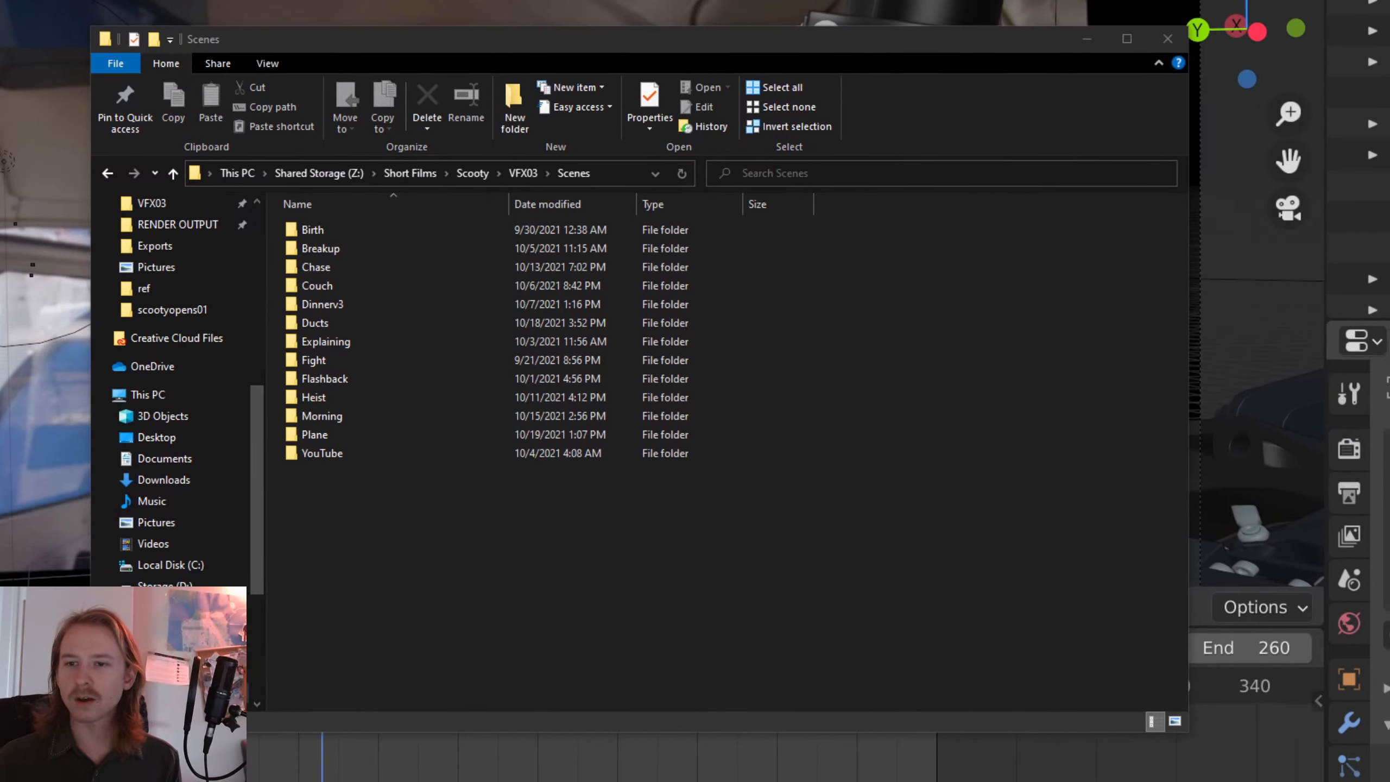
left_click(667, 666)
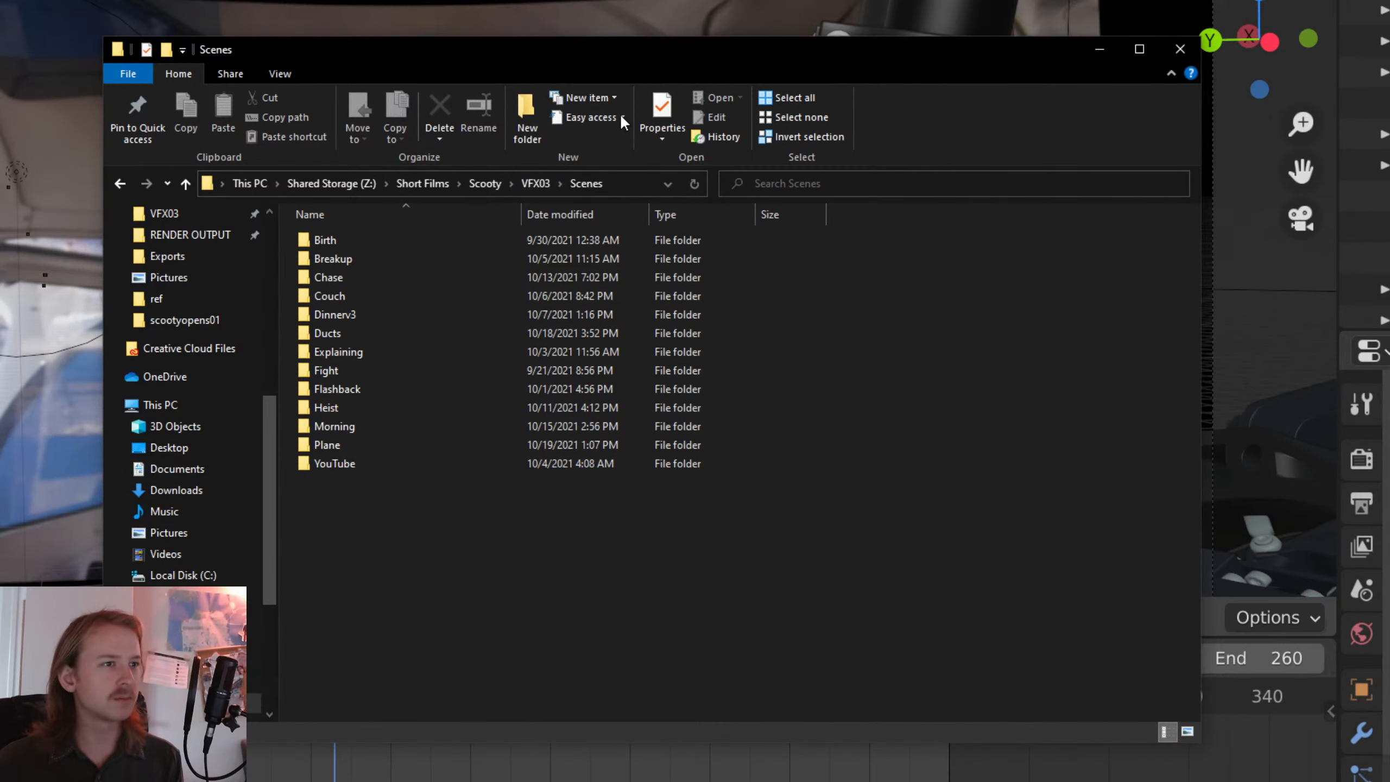
left_click_drag(656, 69, 696, 61)
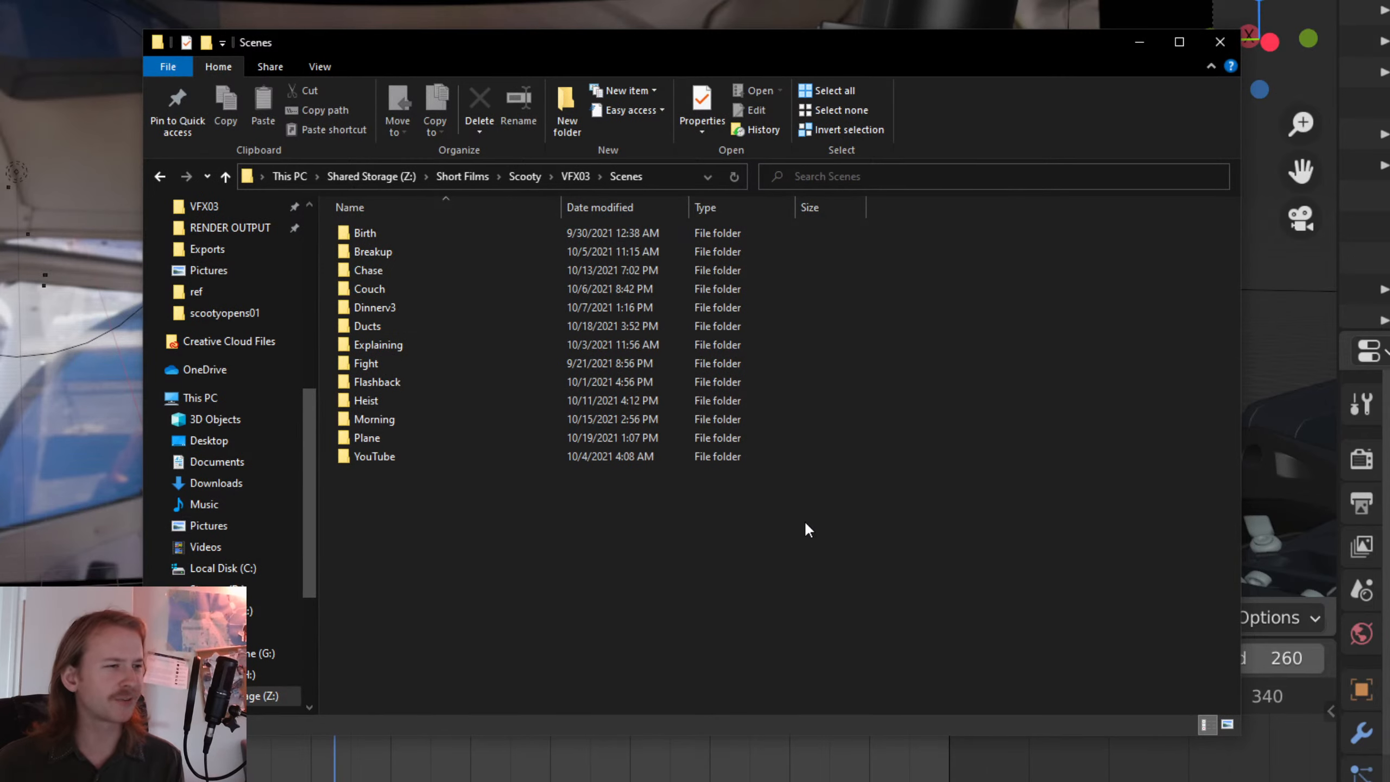
left_click_drag(852, 34, 841, 55)
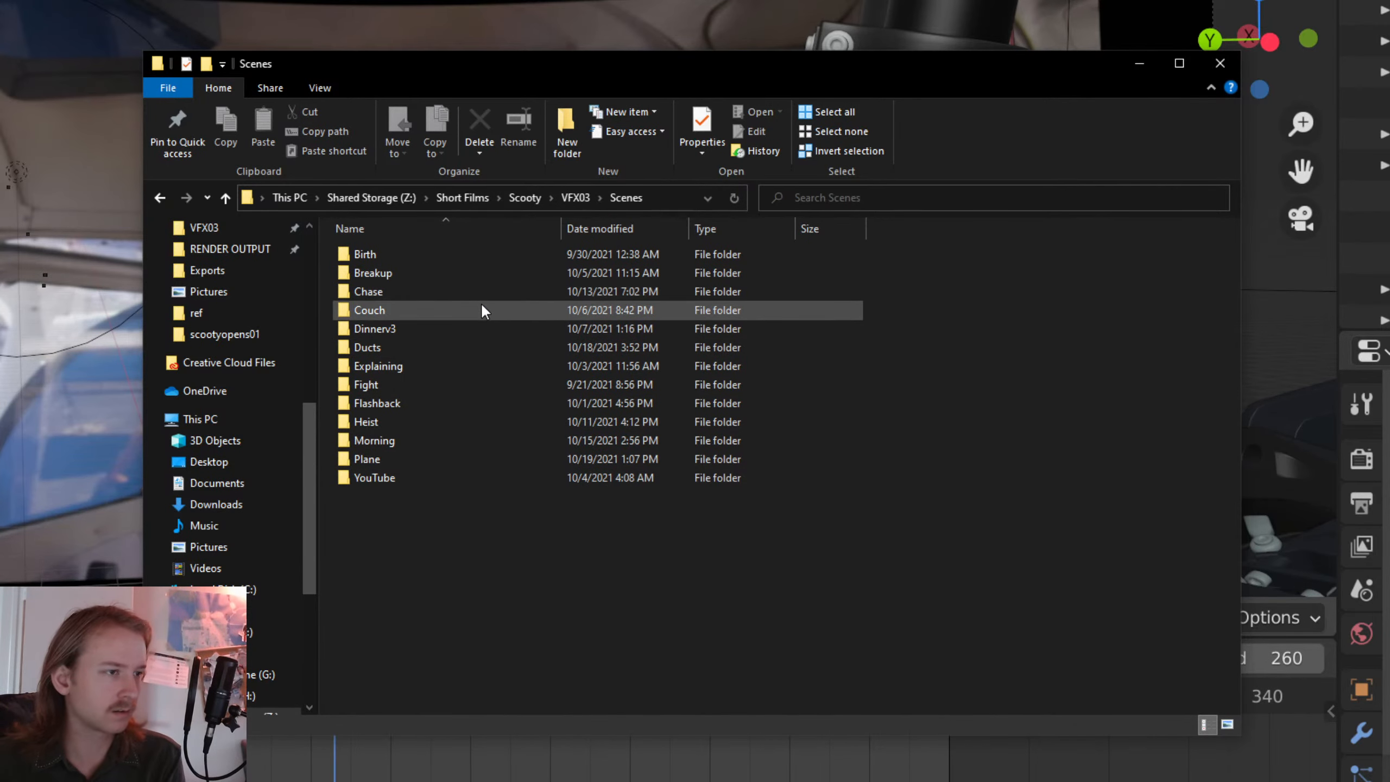
- Examine the Breakup scene's AE, Blender, mocap, ref, RENDER OUTPUT and Renders folders, return to Scenes and close File Explorer
double_click(482, 272)
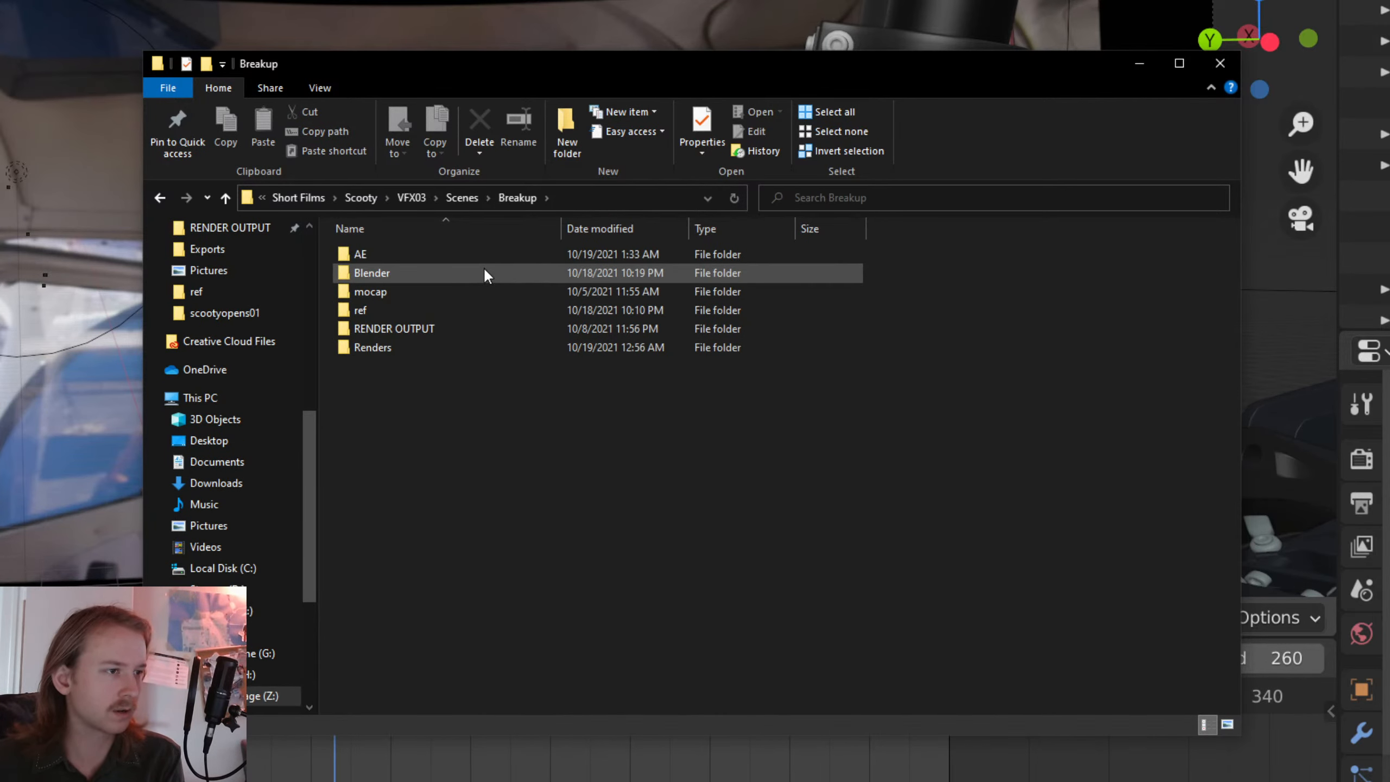
left_click(437, 259)
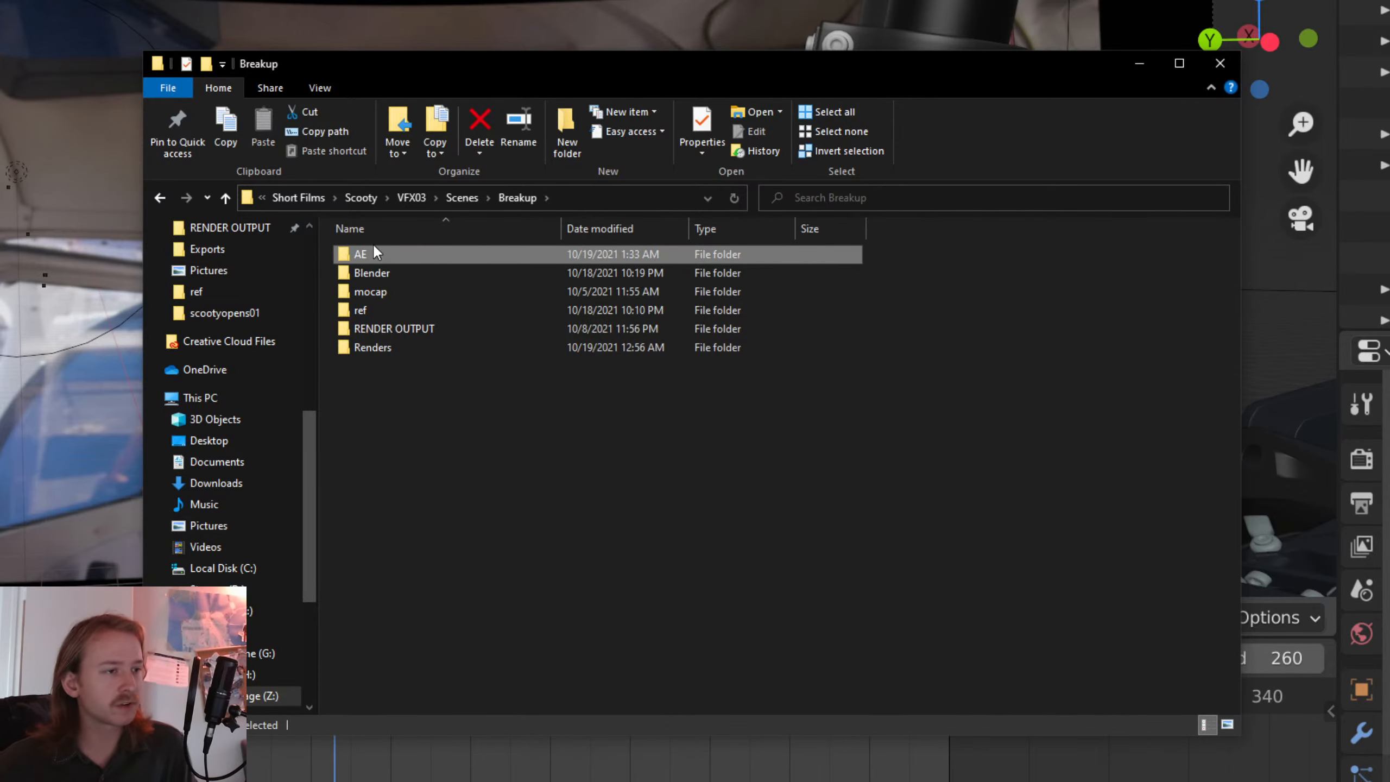
left_click(377, 275)
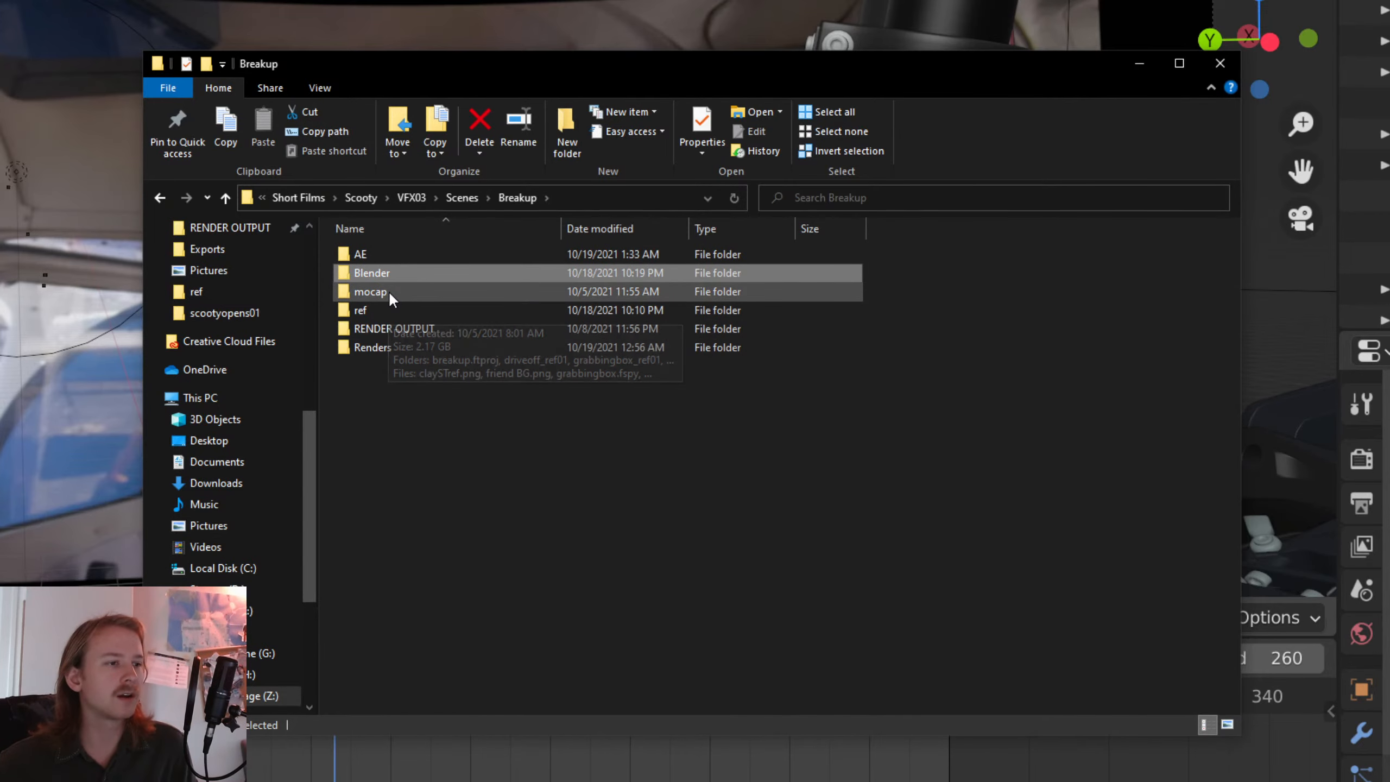
left_click(404, 296)
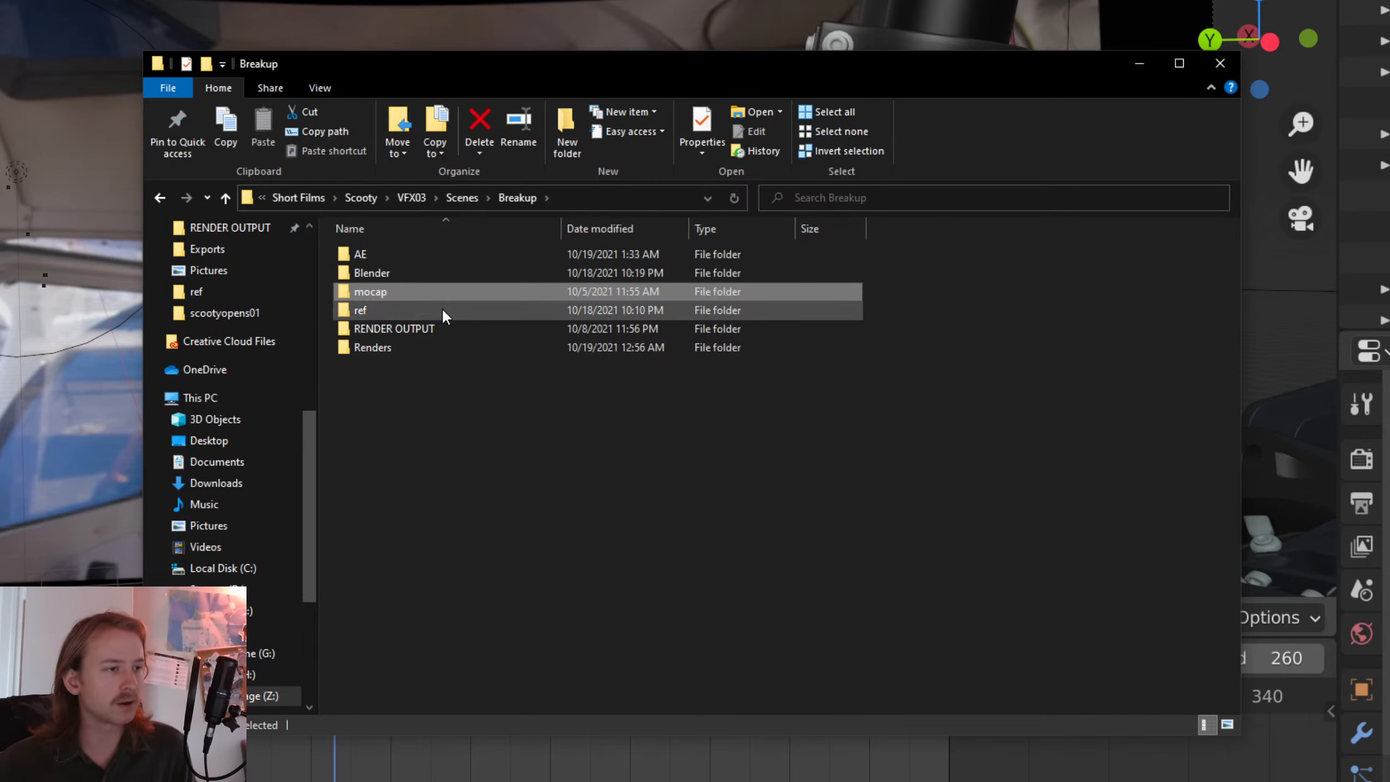
left_click(443, 313)
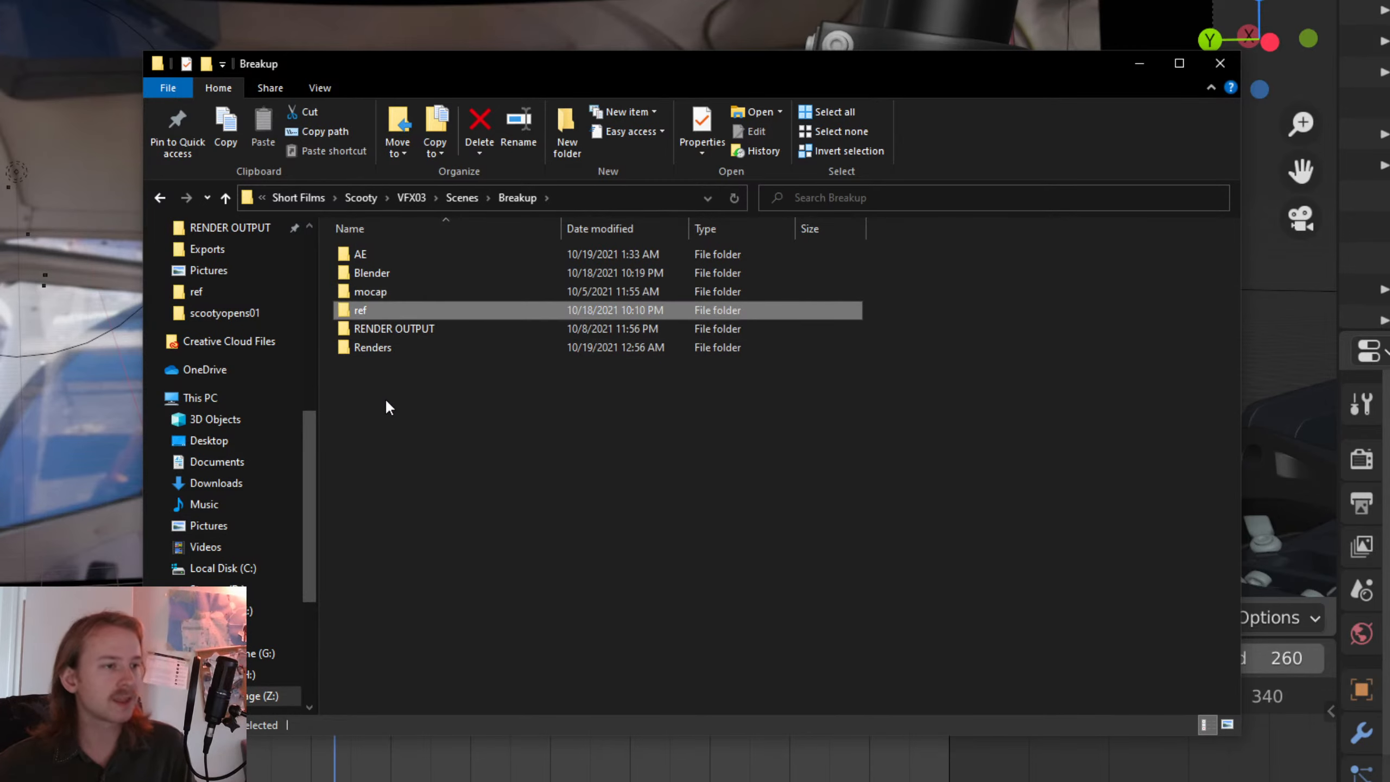
left_click(401, 331)
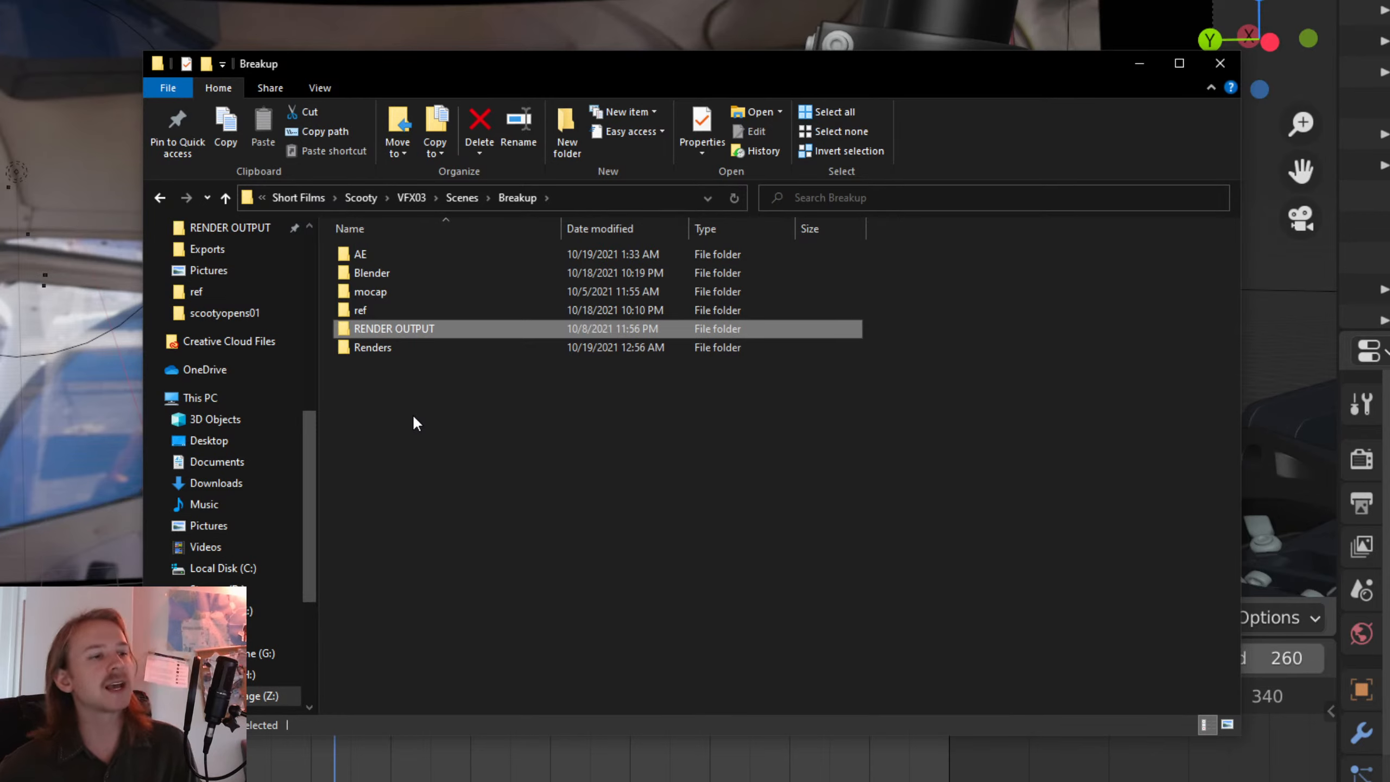
left_click(497, 349)
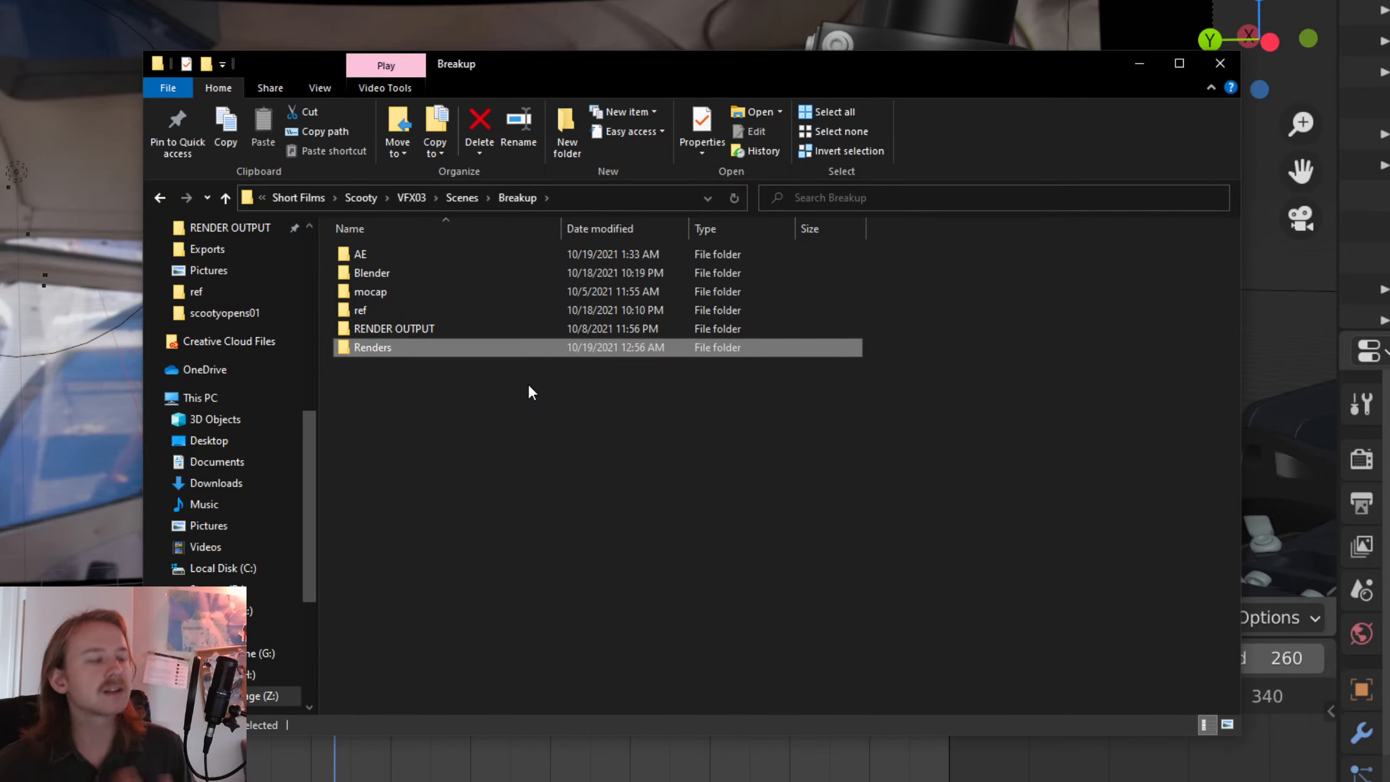
left_click(160, 198)
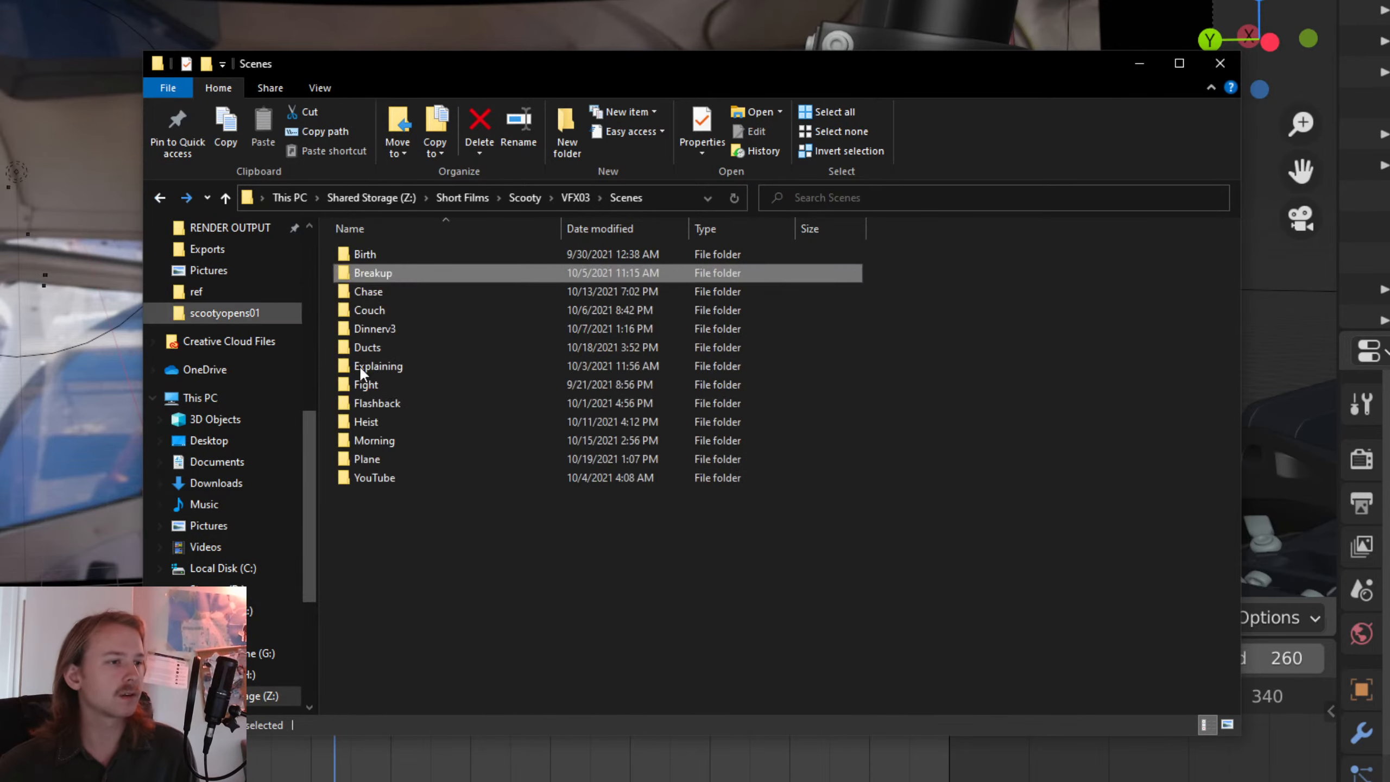
left_click(1221, 64)
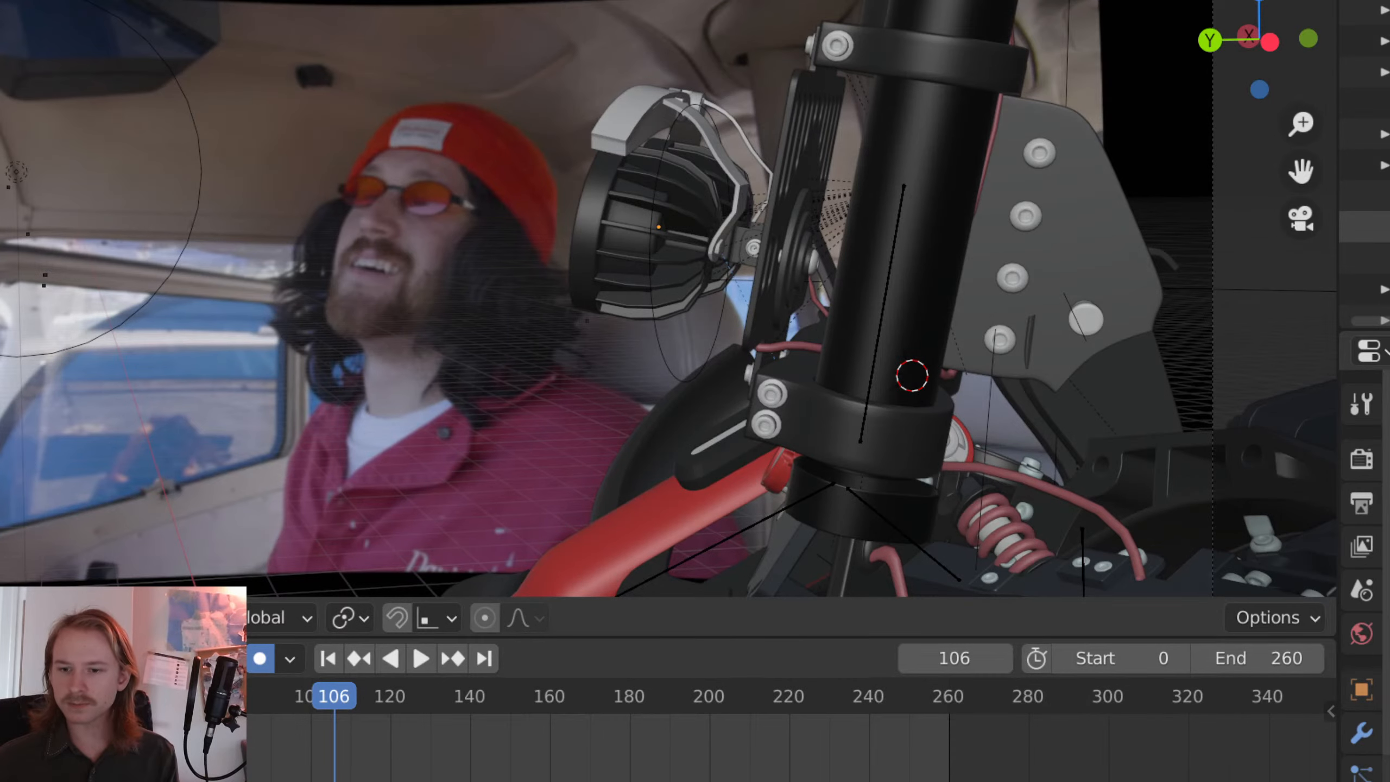
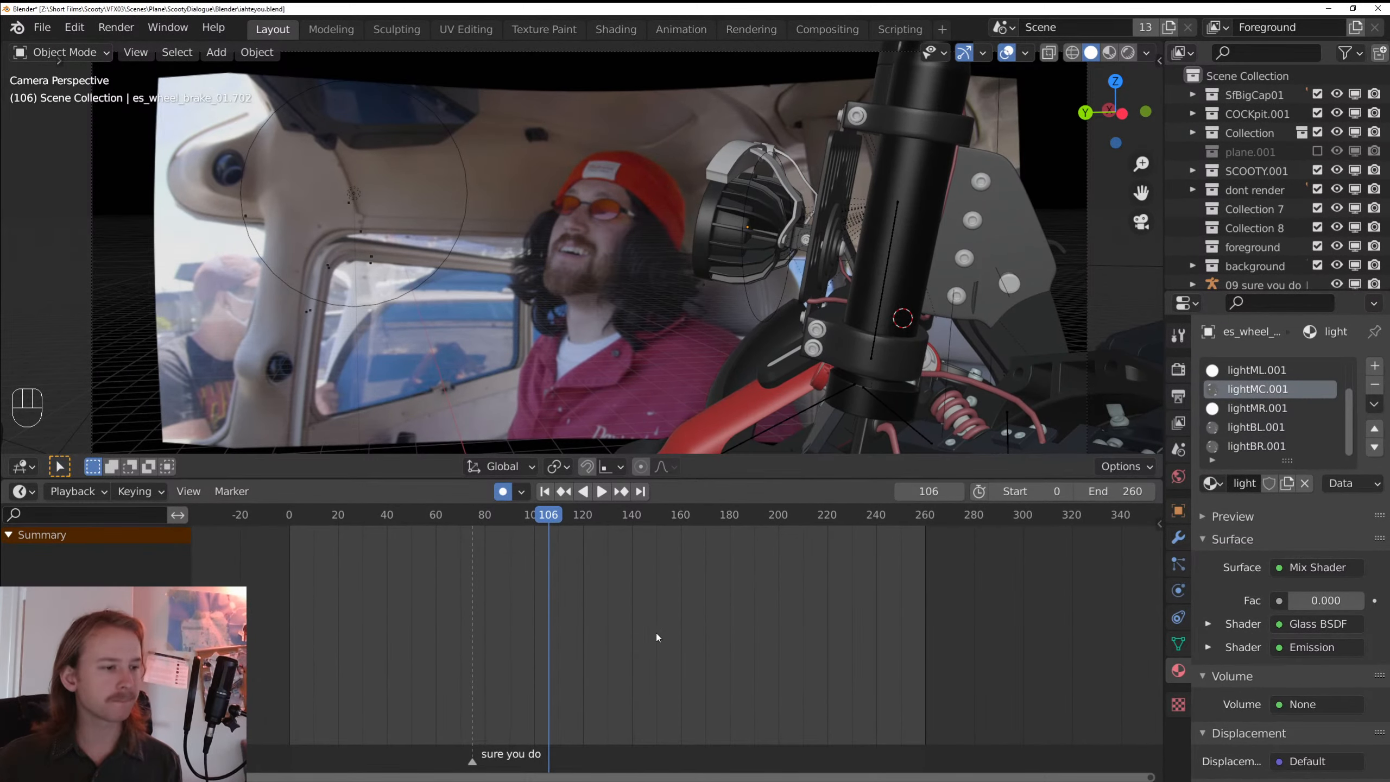
- Save the Blender file, play the shot from the start and stop at frame 95
key("ctrl+s")
left_click(551, 491)
key("space")
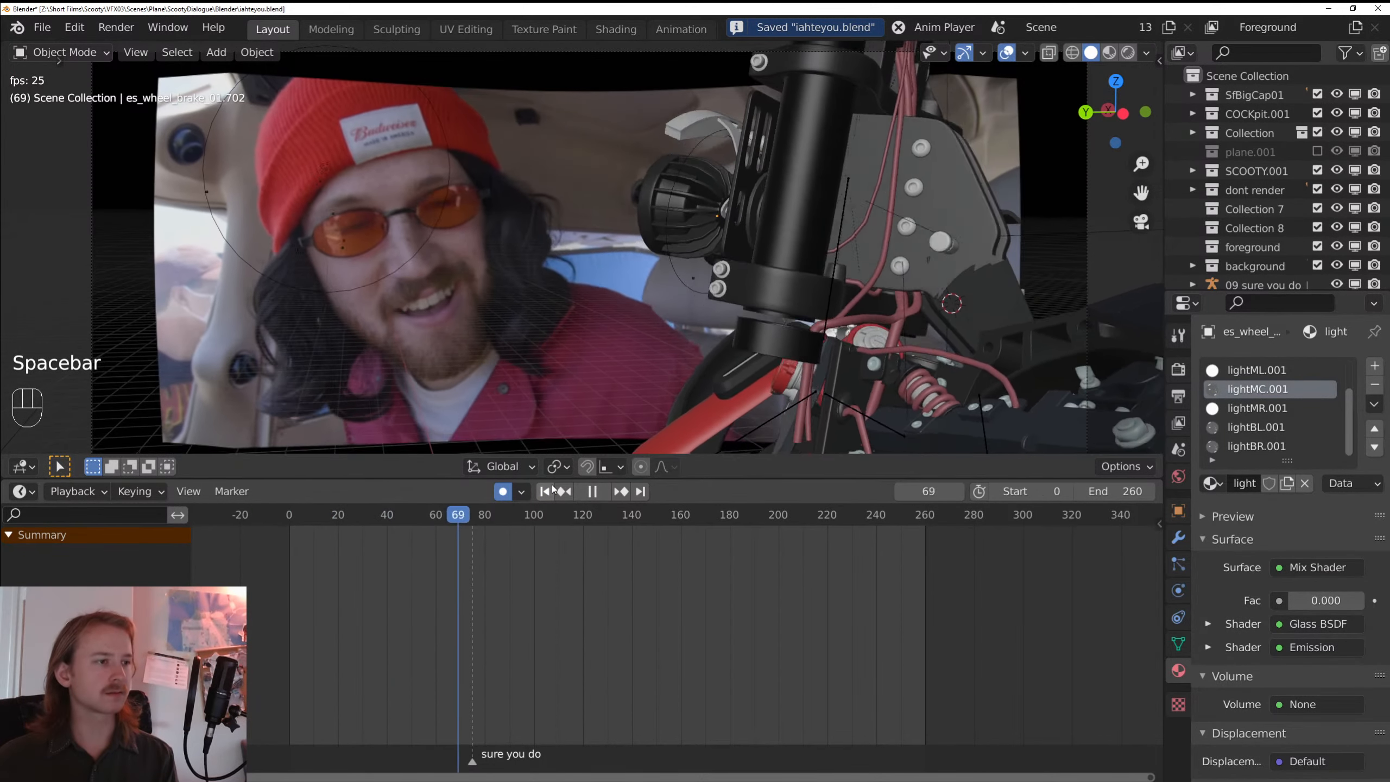
key("space")
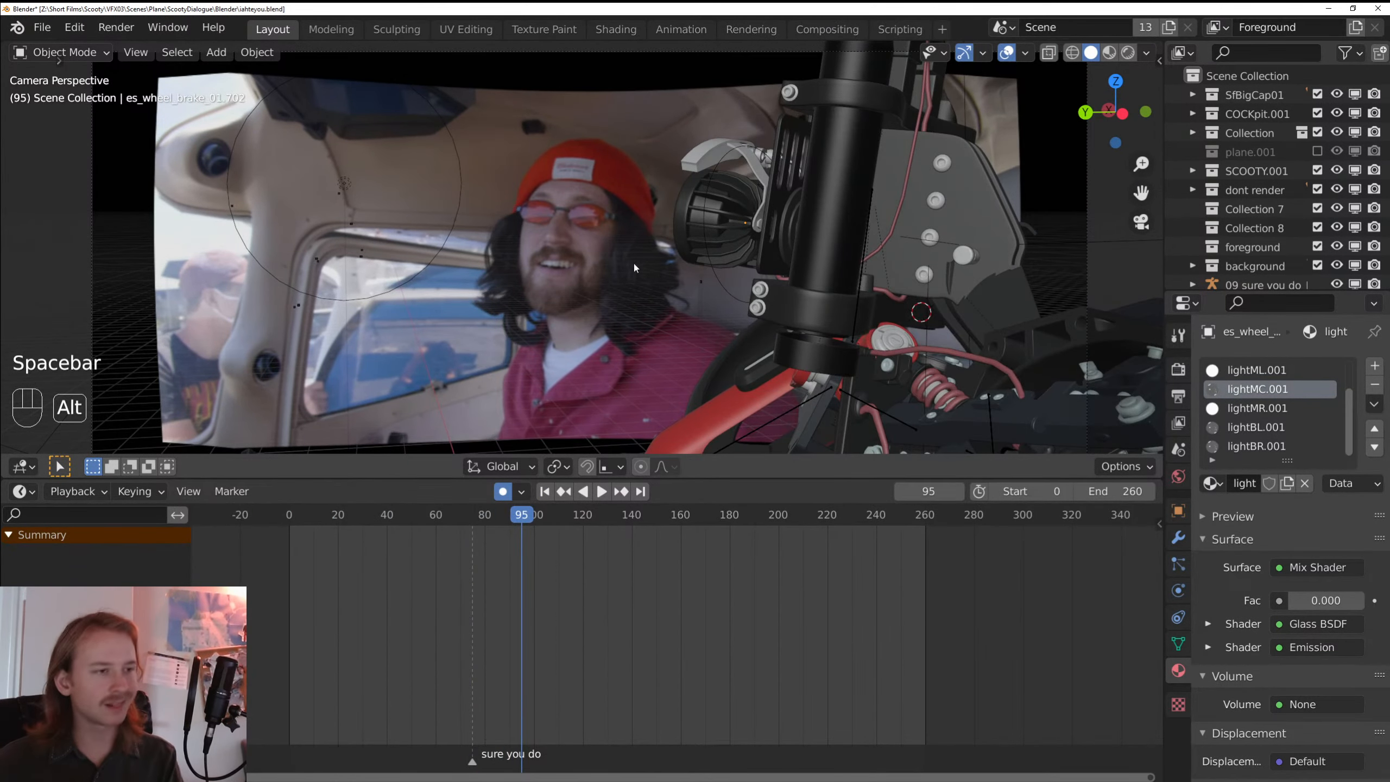
- Reveal all hidden objects, deselect everything, enable the plane.001 collection and switch to rendered shading
key("alt+h")
key("alt+a")
left_click(1318, 151)
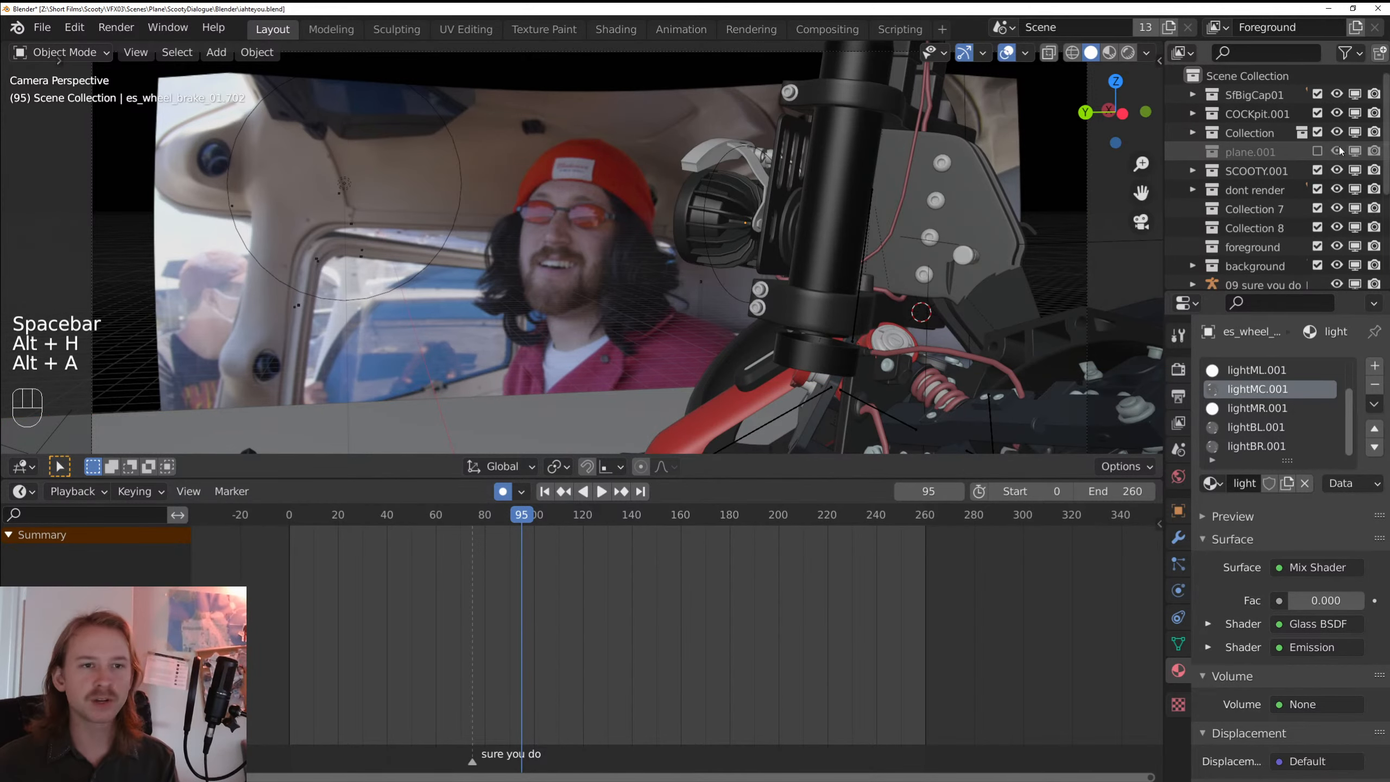
key("z")
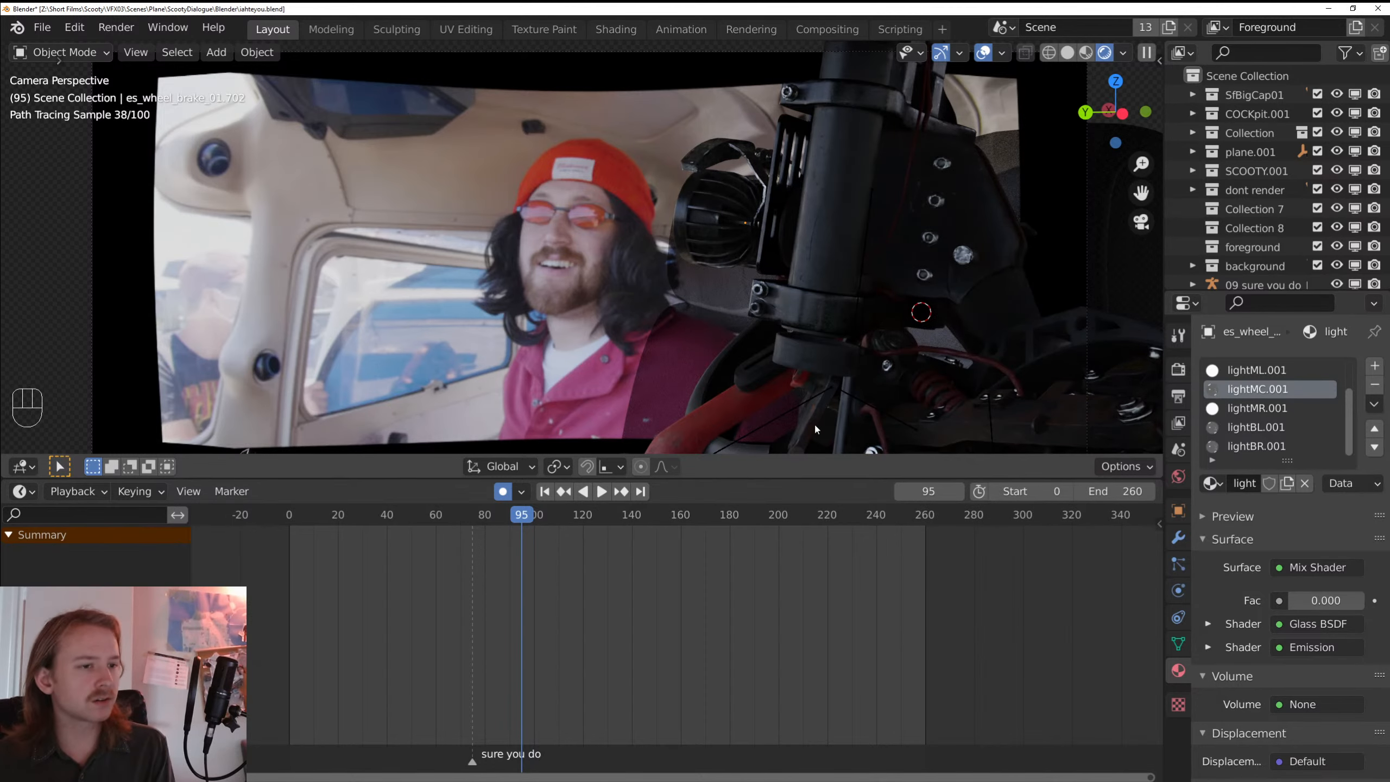
- Leave the camera view, select the plane's wings and show their Ray Visibility settings in the object properties
left_click_drag(482, 334, 752, 235)
scroll(621, 352, "down", 3)
scroll(659, 313, "down", 6)
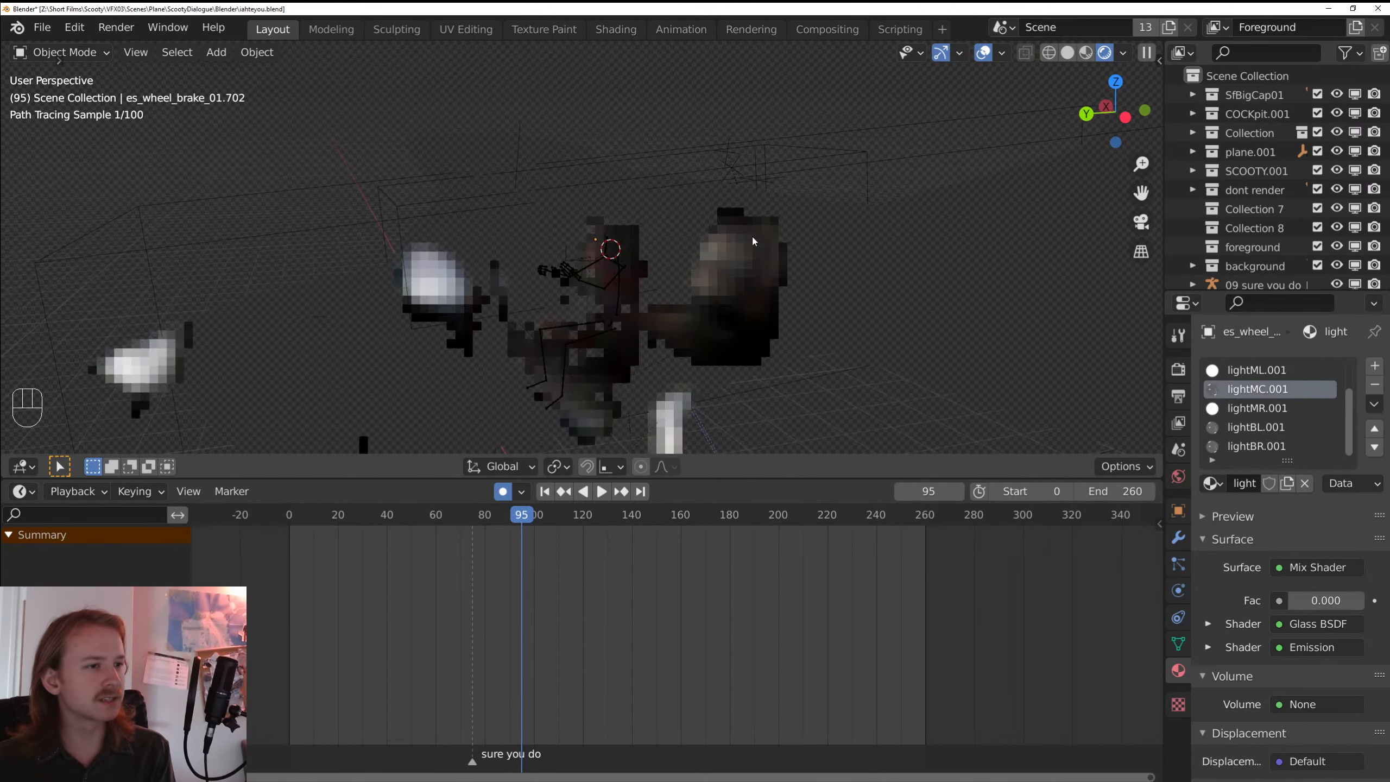
scroll(749, 213, "down", 3)
left_click(1060, 383)
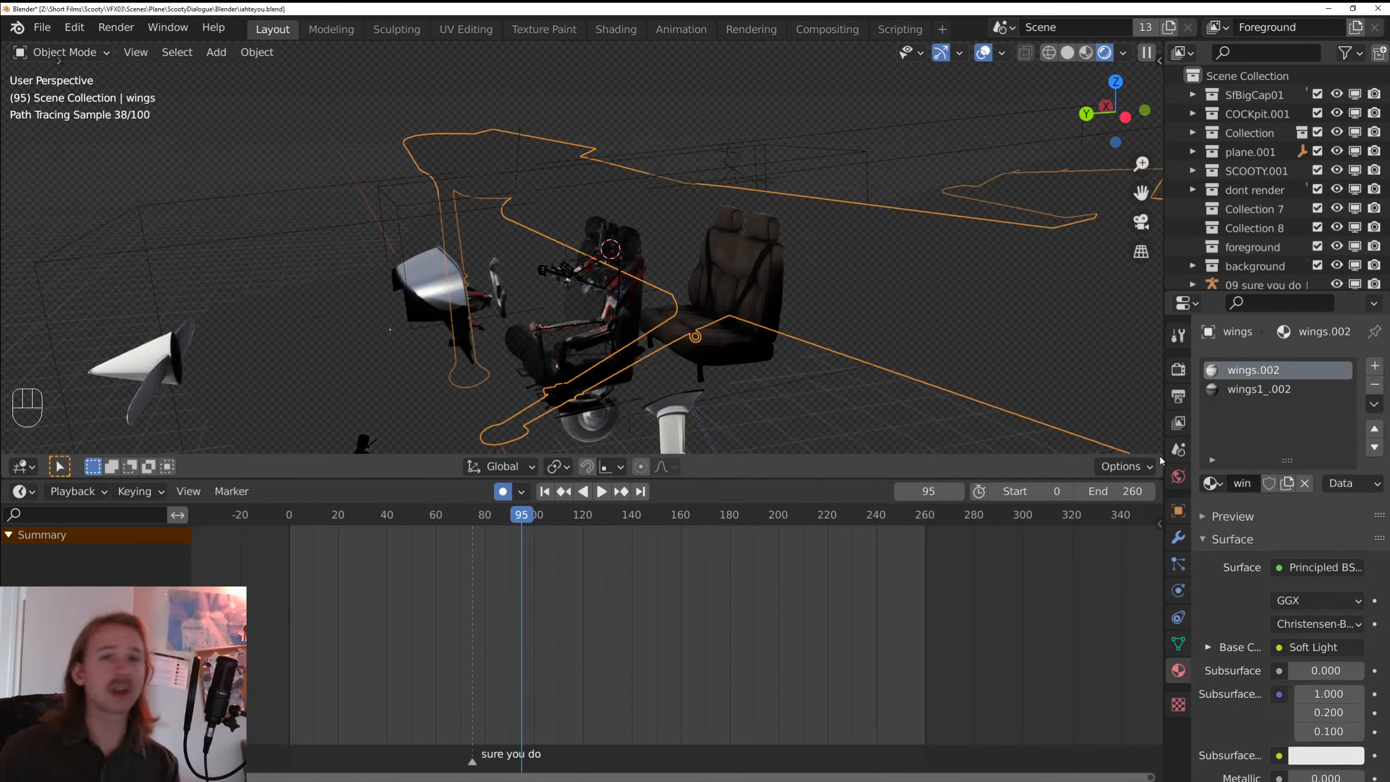
left_click(1178, 510)
scroll(1261, 654, "down", 2)
scroll(1261, 655, "down", 4)
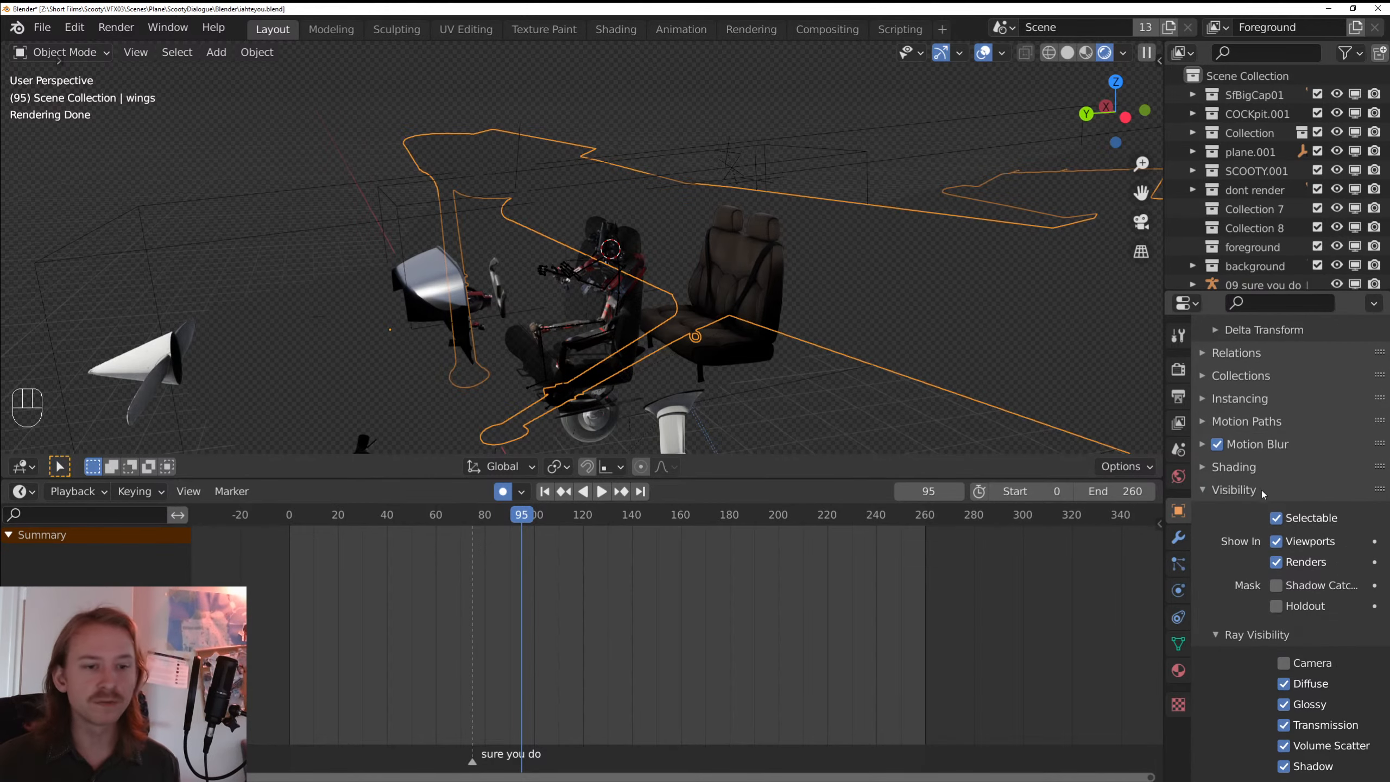
- Turn Camera ray visibility on for the wings to compare the render, turn it back off and deselect them
left_click(1283, 663)
left_click_drag(678, 347, 915, 359)
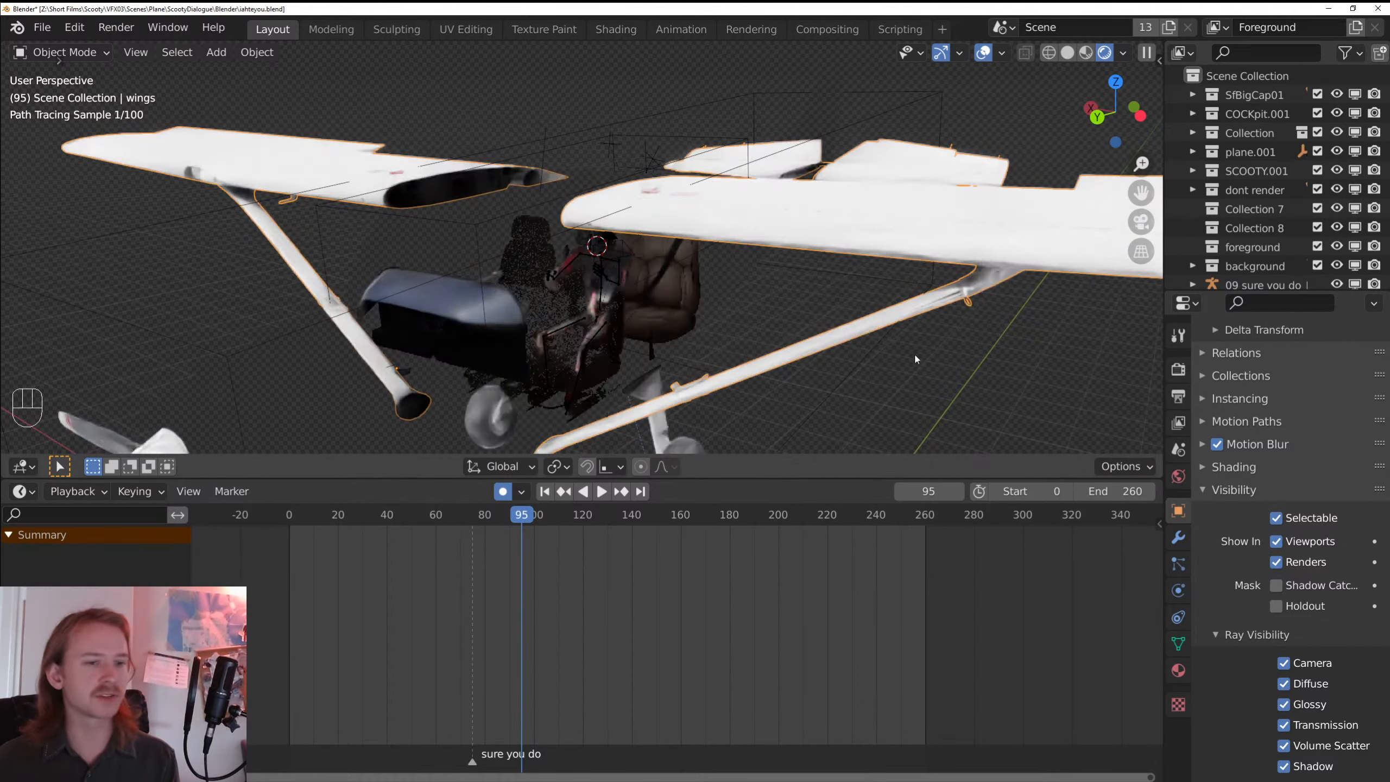
scroll(1313, 544, "down", 3)
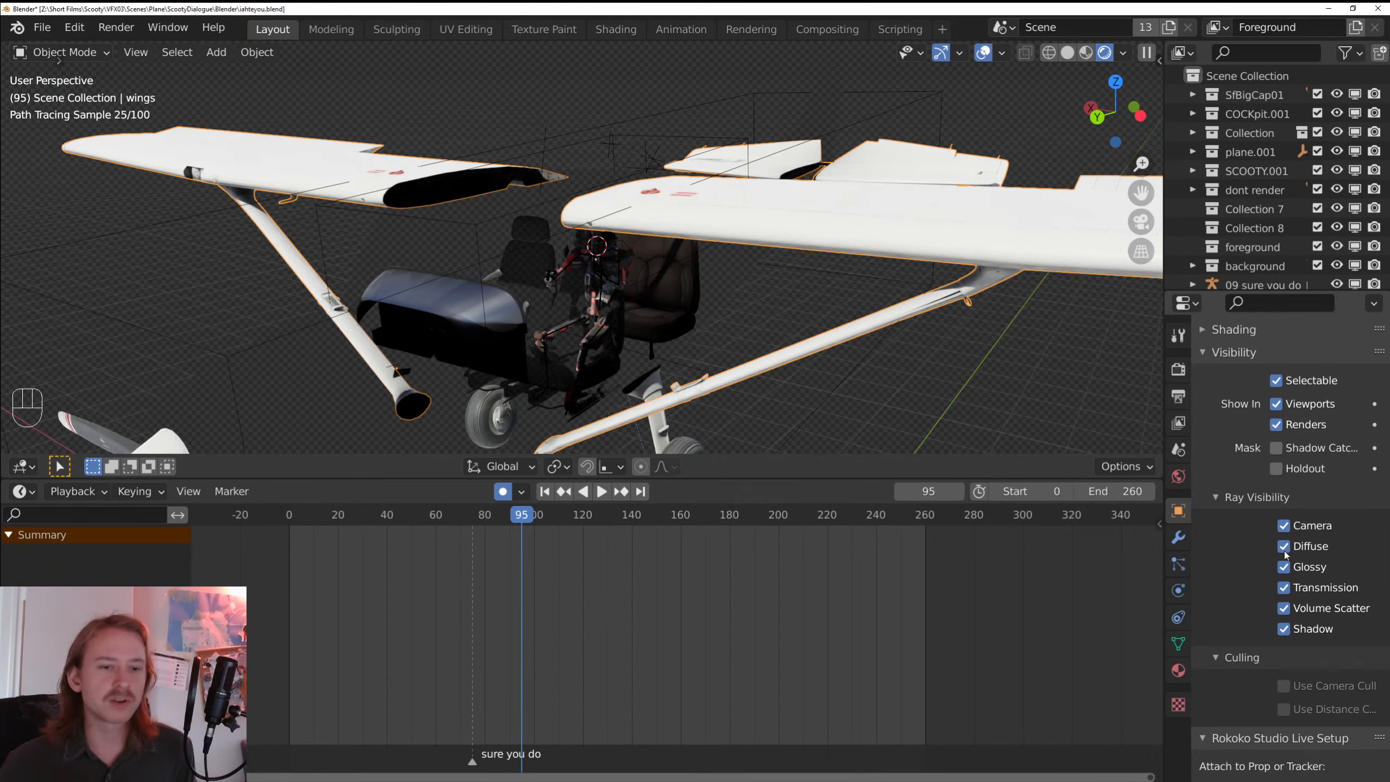
left_click(1313, 527)
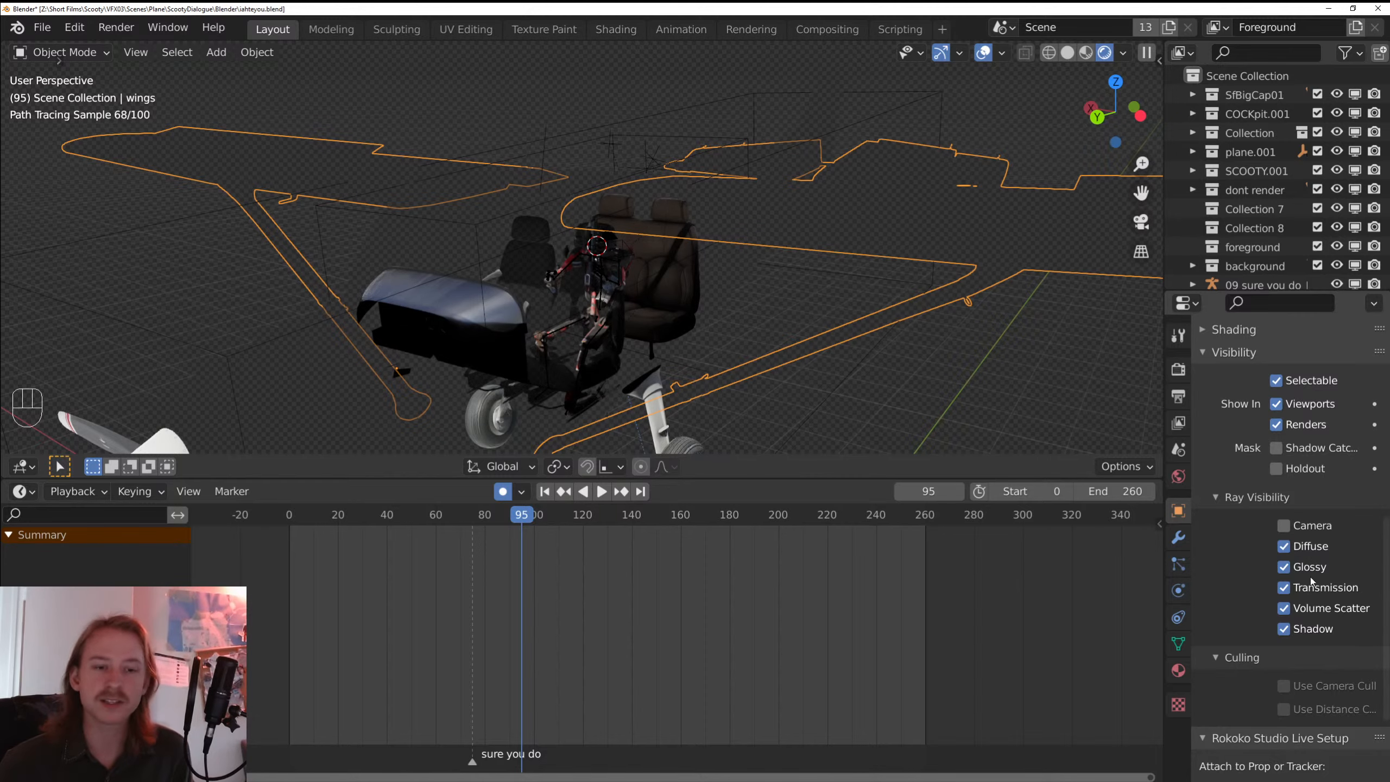
mouse_move(943, 351)
left_mouse_down()
mouse_move(901, 333)
mouse_move(791, 339)
left_mouse_up()
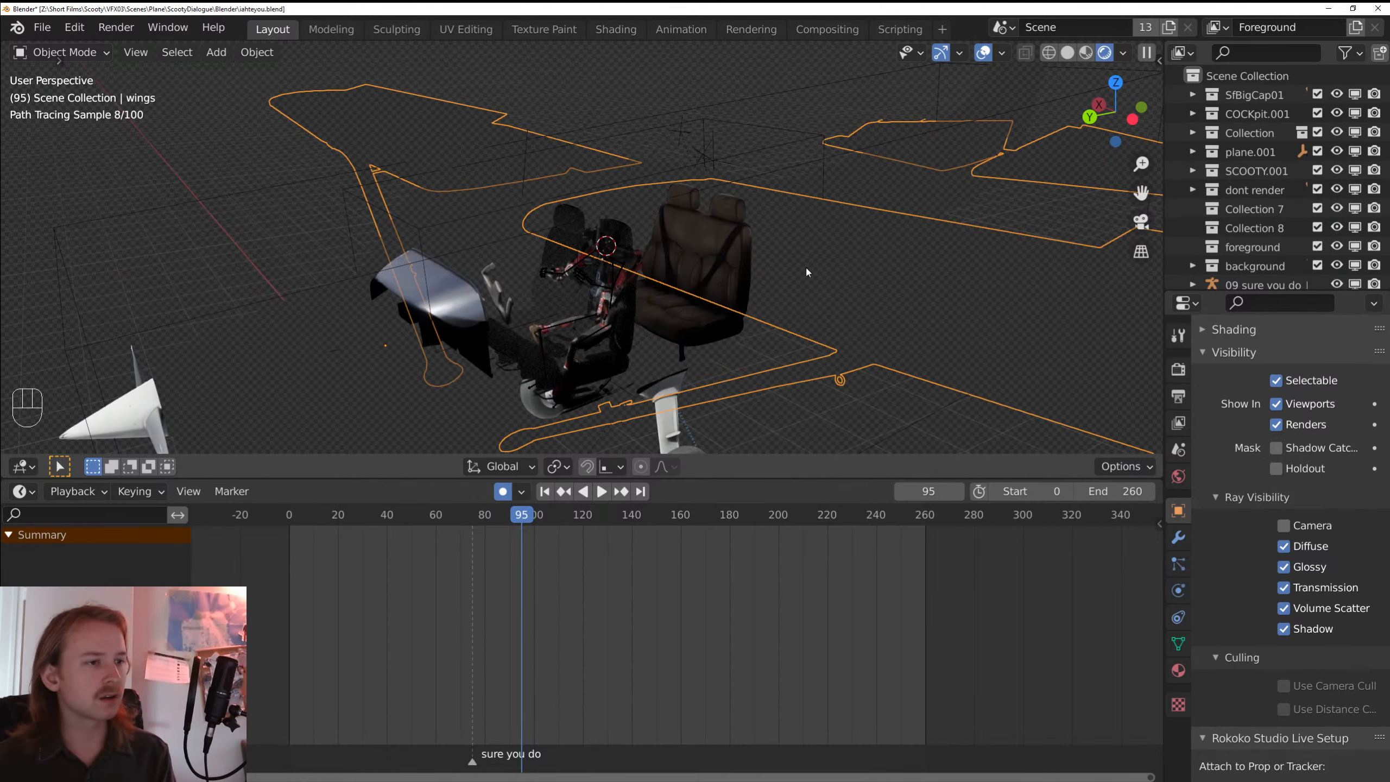
key("alt+a")
right_click(979, 282)
right_click(997, 239, "shift")
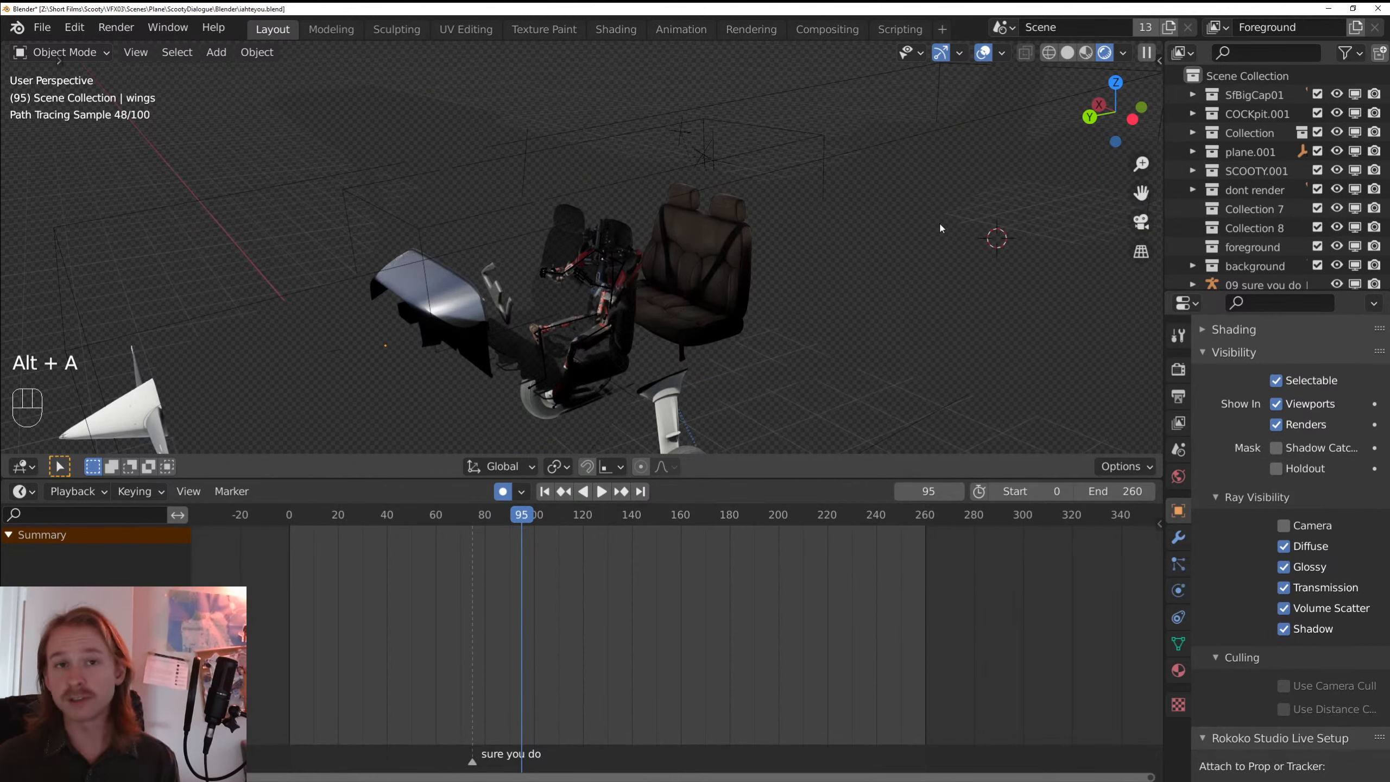
- Select the plane's front seats and turn off their Shadow Catcher mask
scroll(882, 331, "up", 4)
left_click_drag(526, 268, 698, 290)
scroll(698, 290, "down", 1)
left_click(534, 253)
left_click_drag(534, 253, 600, 318)
scroll(720, 310, "up", 2)
scroll(600, 318, "down", 5)
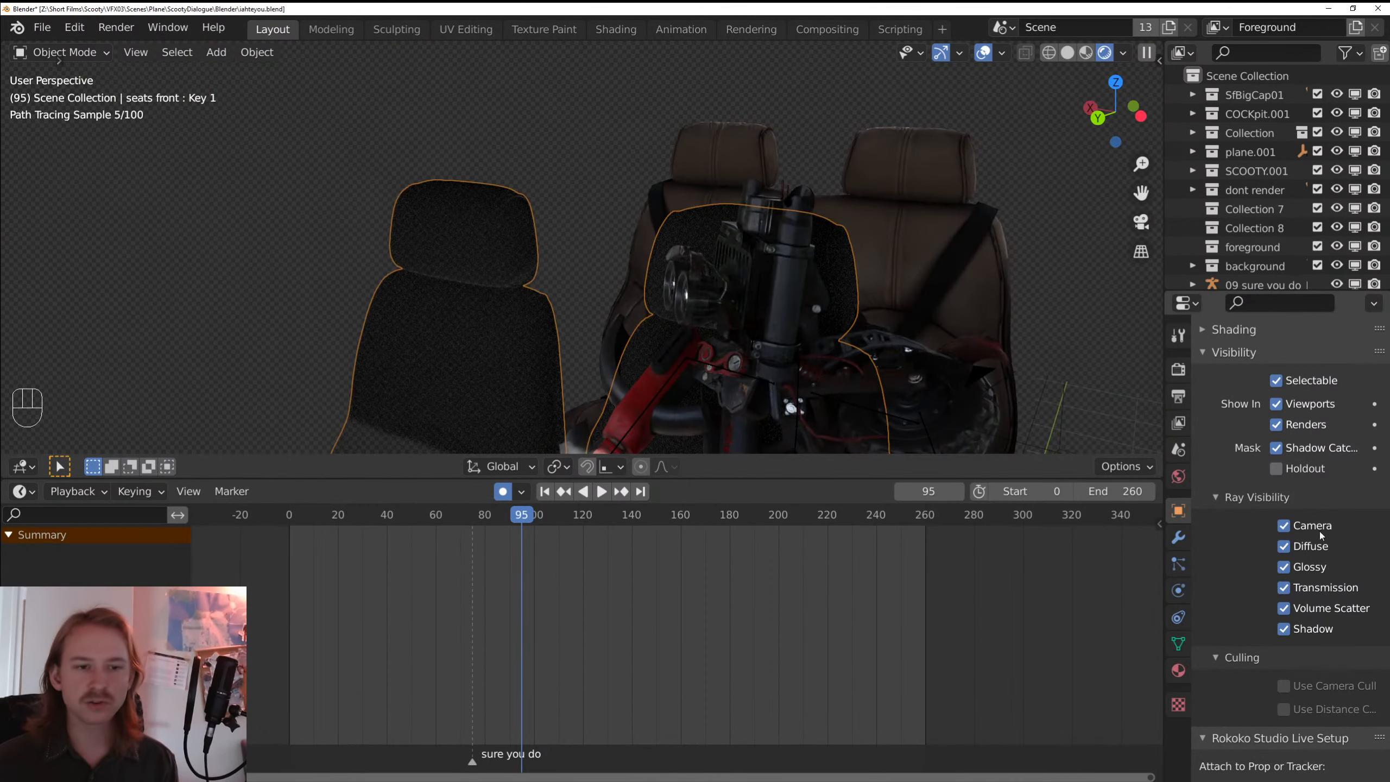
left_click(1325, 449)
mouse_move(897, 347)
left_mouse_down()
mouse_move(686, 336)
mouse_move(739, 328)
mouse_move(795, 346)
mouse_move(714, 249)
left_mouse_up()
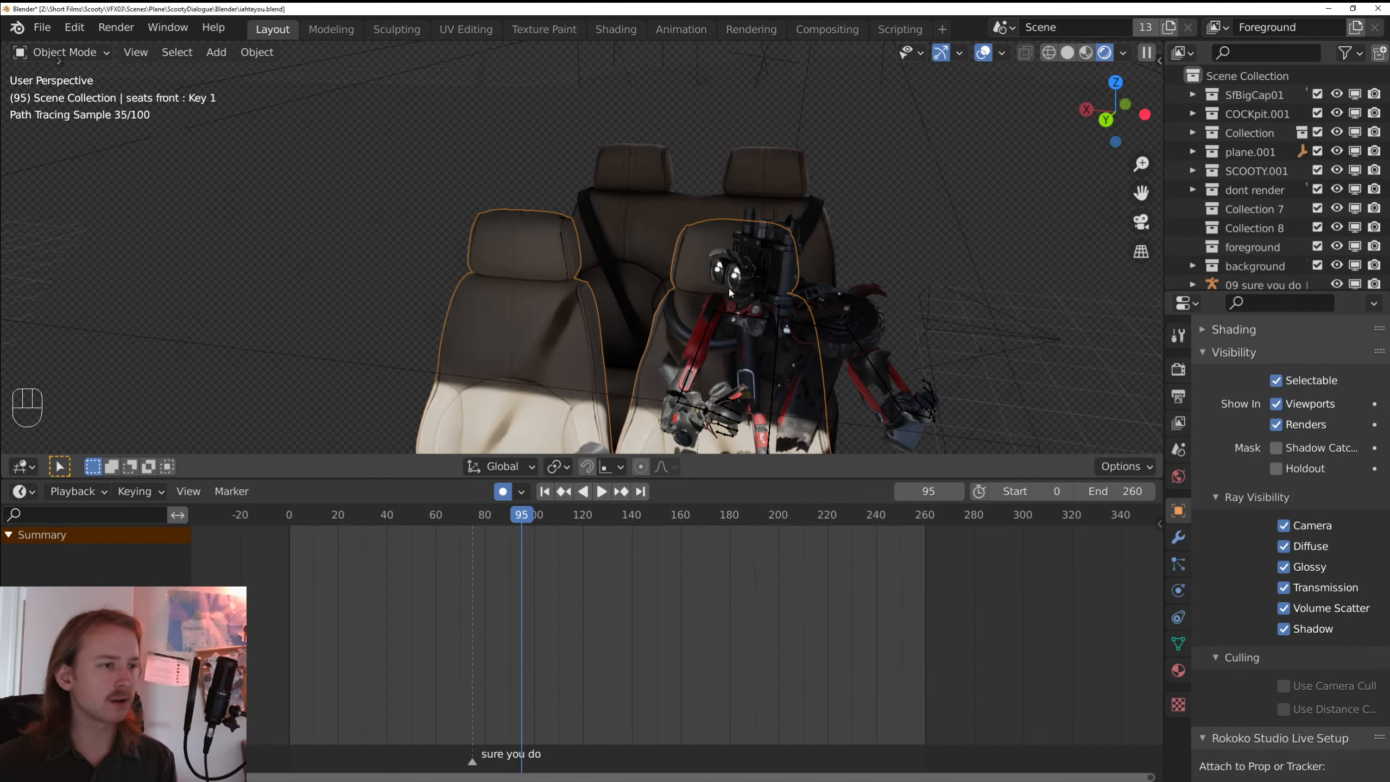
- Switch to solid shading, enter Edit Mode on the front seats and try to separate the empty seat's linked backrest geometry
key("z")
left_click(566, 285)
left_click_drag(580, 334, 572, 298)
key("Tab")
key("ctrl+l")
key("p")
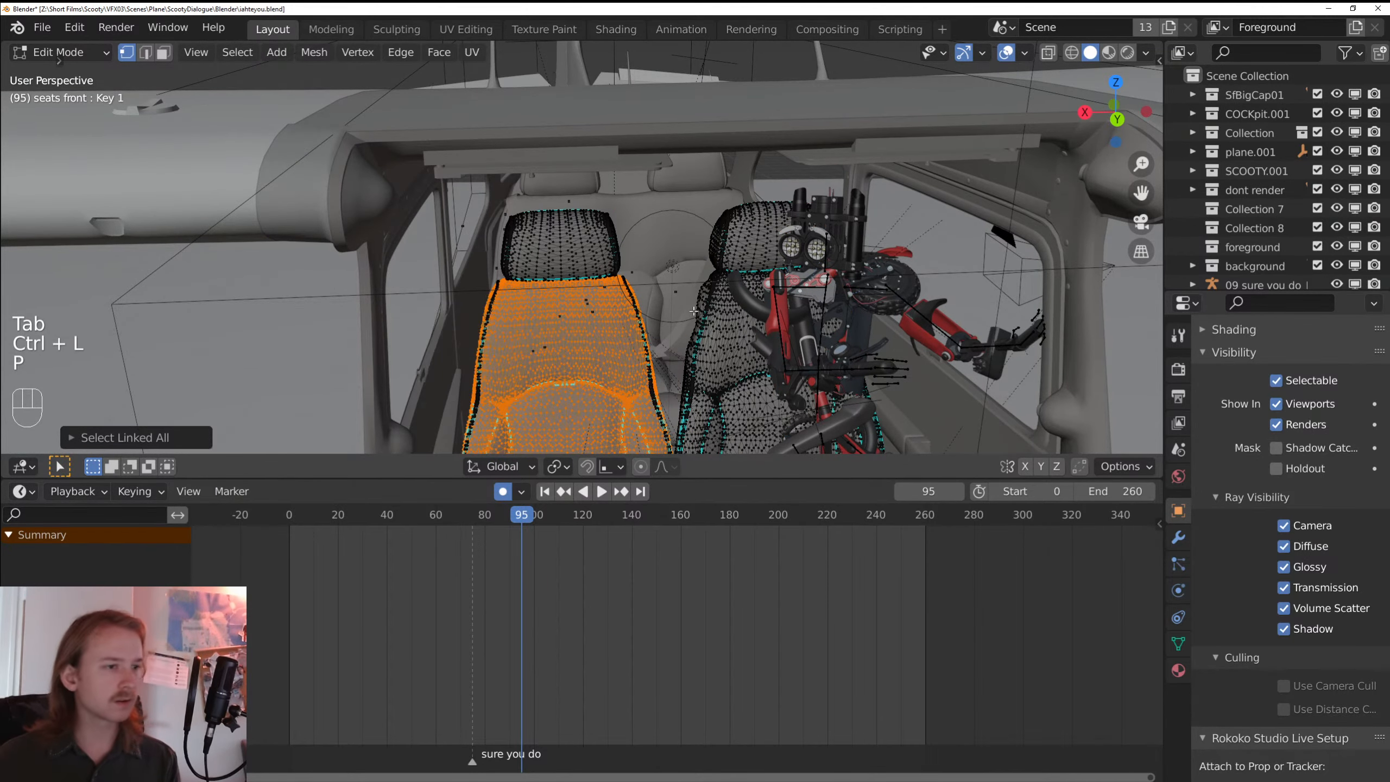
- In wireframe shading, box-select the empty front seat, extend the selection to all its linked geometry and frame it
scroll(744, 288, "down", 6)
key("z")
left_click(517, 300)
left_click_drag(585, 236, 485, 439)
key("ctrl+l")
key("KP_Decimal")
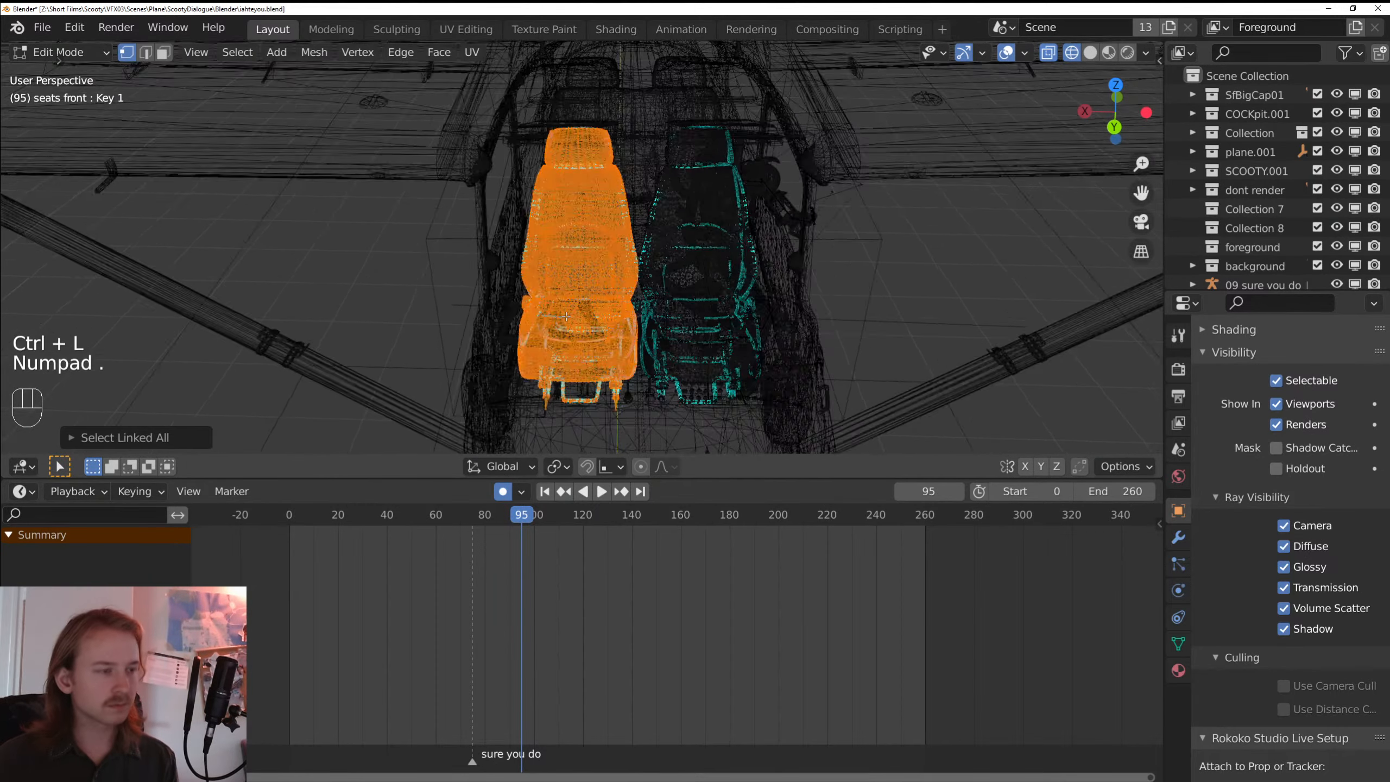
- In solid shading, separate the selected empty front seat into its own object and leave Edit Mode
key("z")
left_click(651, 319)
left_click_drag(677, 323, 654, 438)
scroll(695, 361, "up", 5)
left_click_drag(704, 363, 680, 337)
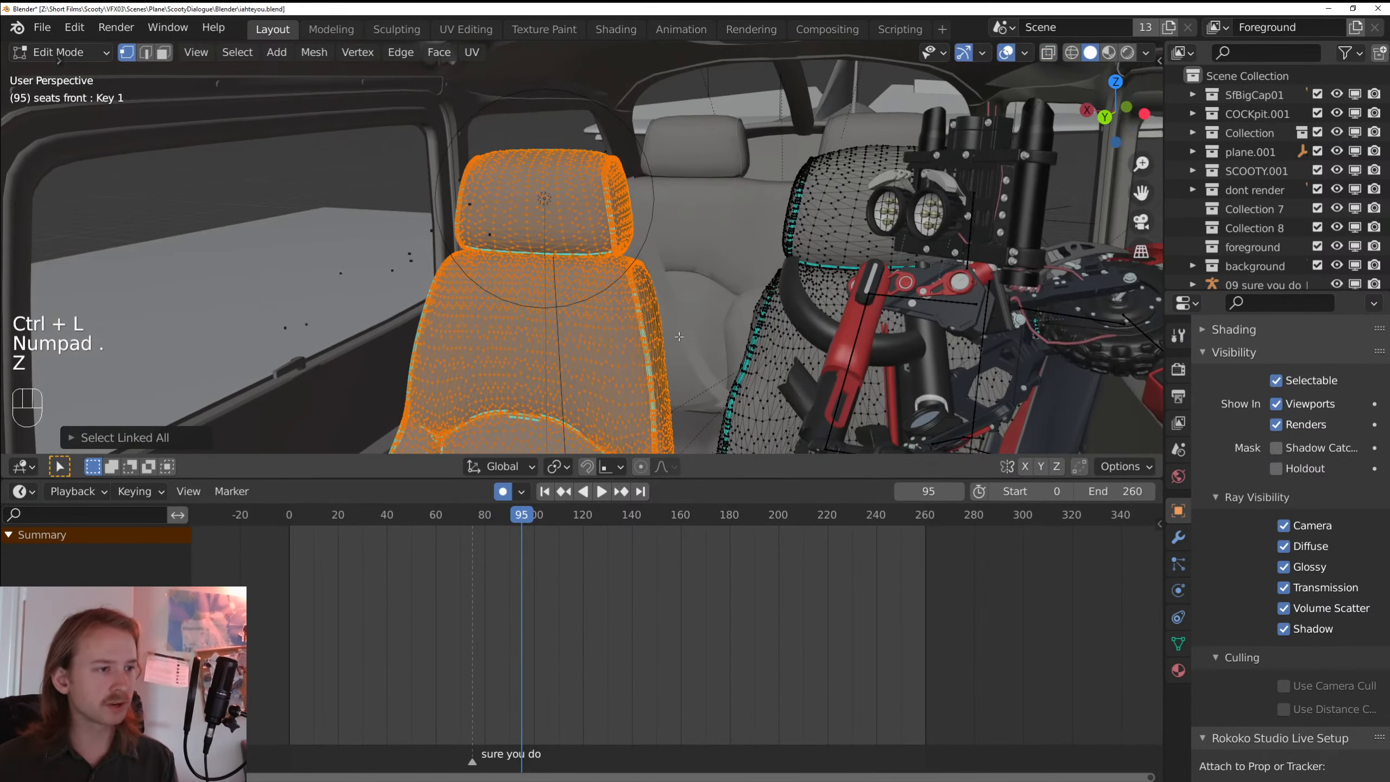
key("p")
left_click(679, 320)
key("Tab")
- Turn off Camera ray visibility for the separated front seat, save the file, and disable it for the rear seats too
left_click(621, 307)
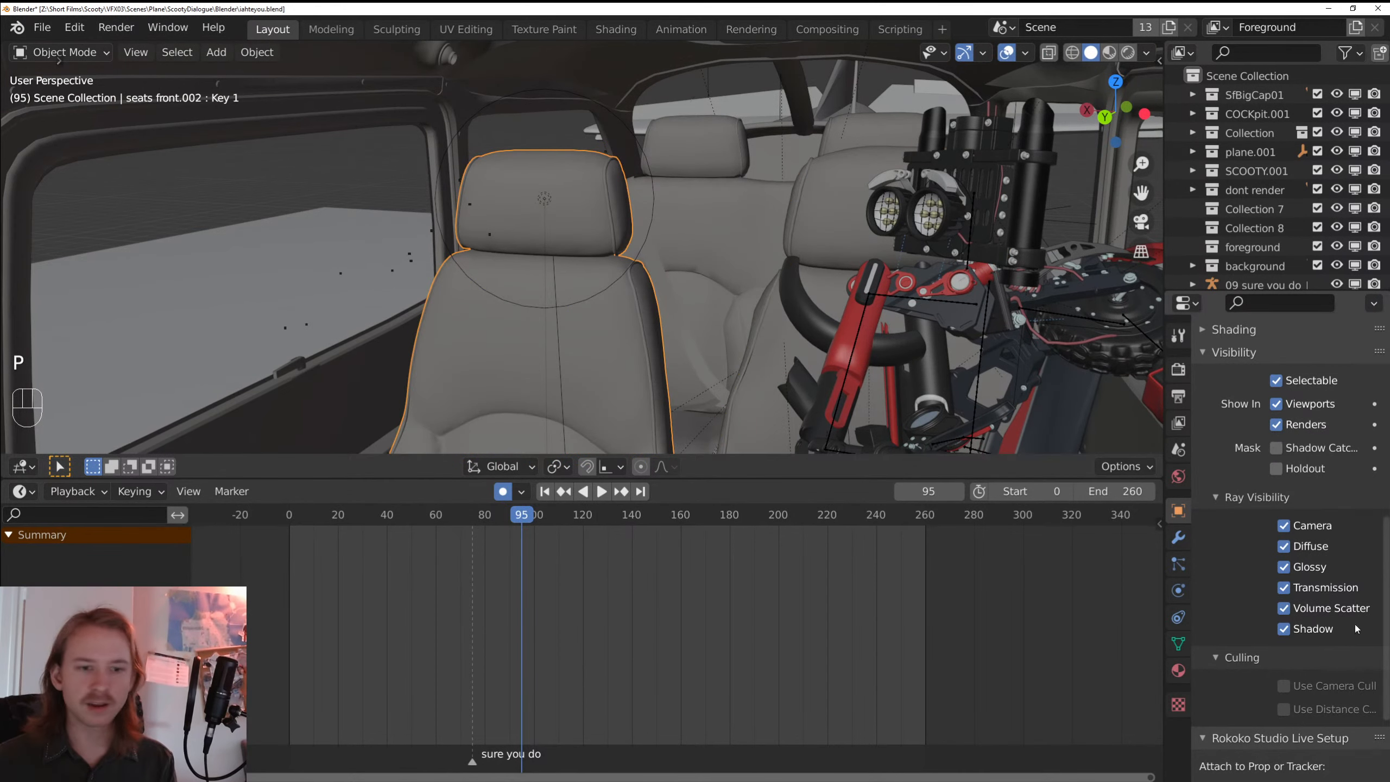
left_click(1311, 526)
key("ctrl+s")
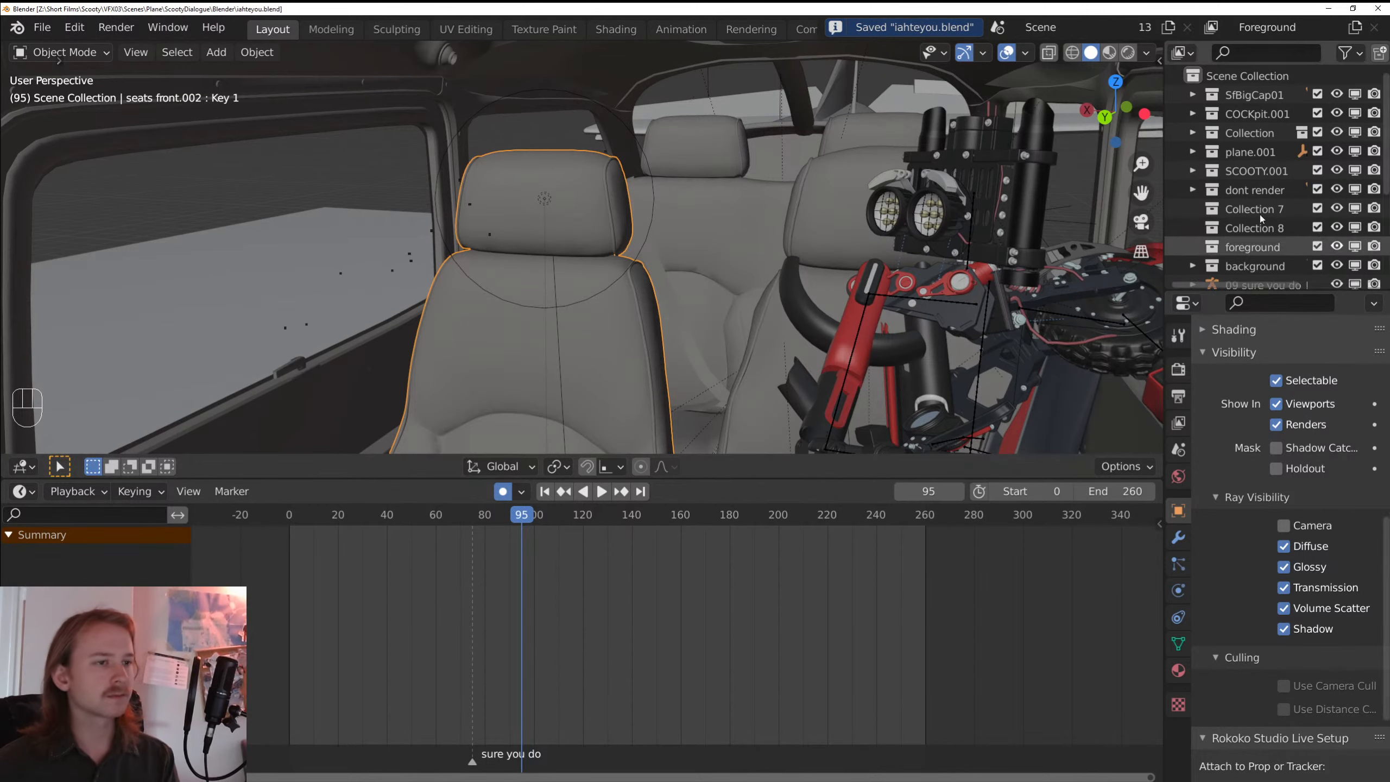
left_click(773, 224)
left_click(1313, 524)
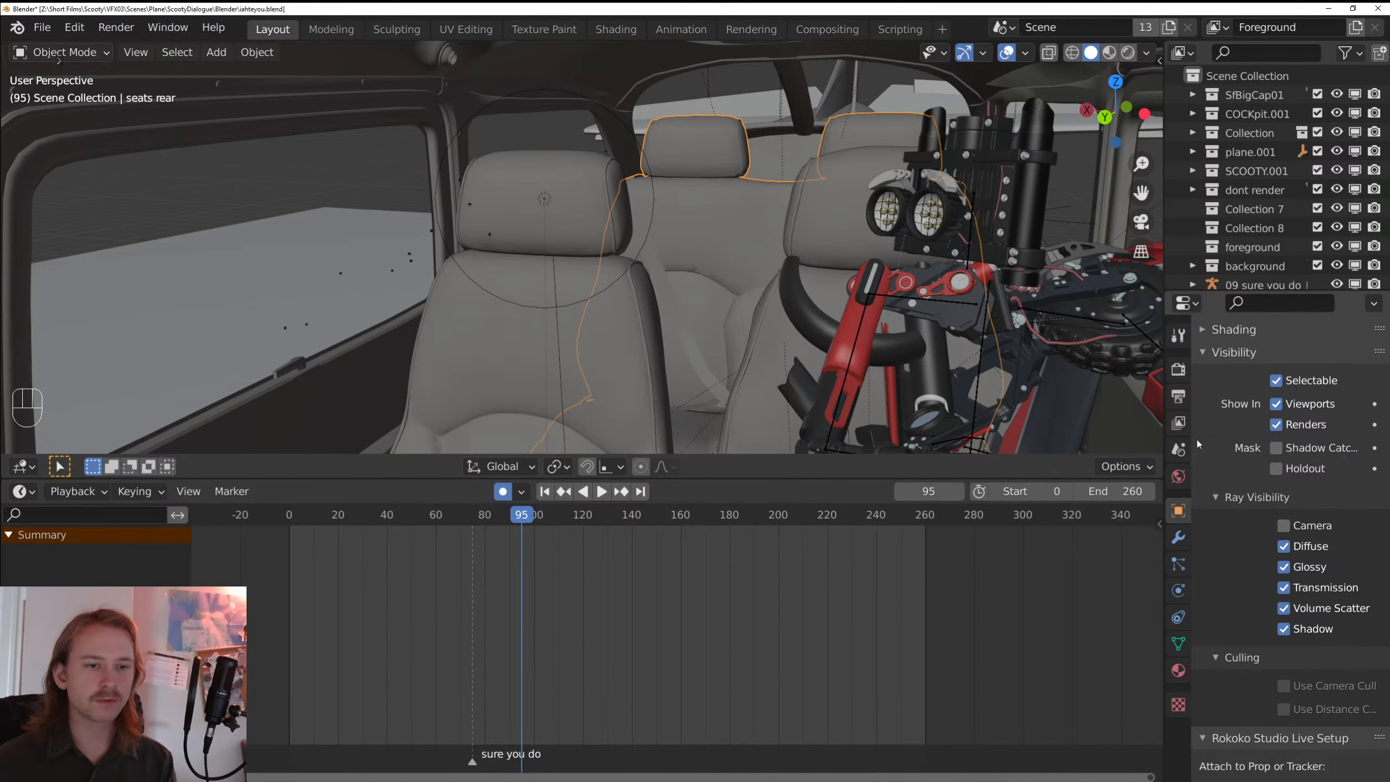
- In rendered shading, select the plane's instrument panel and add neighbouring cockpit parts to the selection
scroll(739, 317, "down", 6)
left_click_drag(739, 317, 552, 303)
key("z")
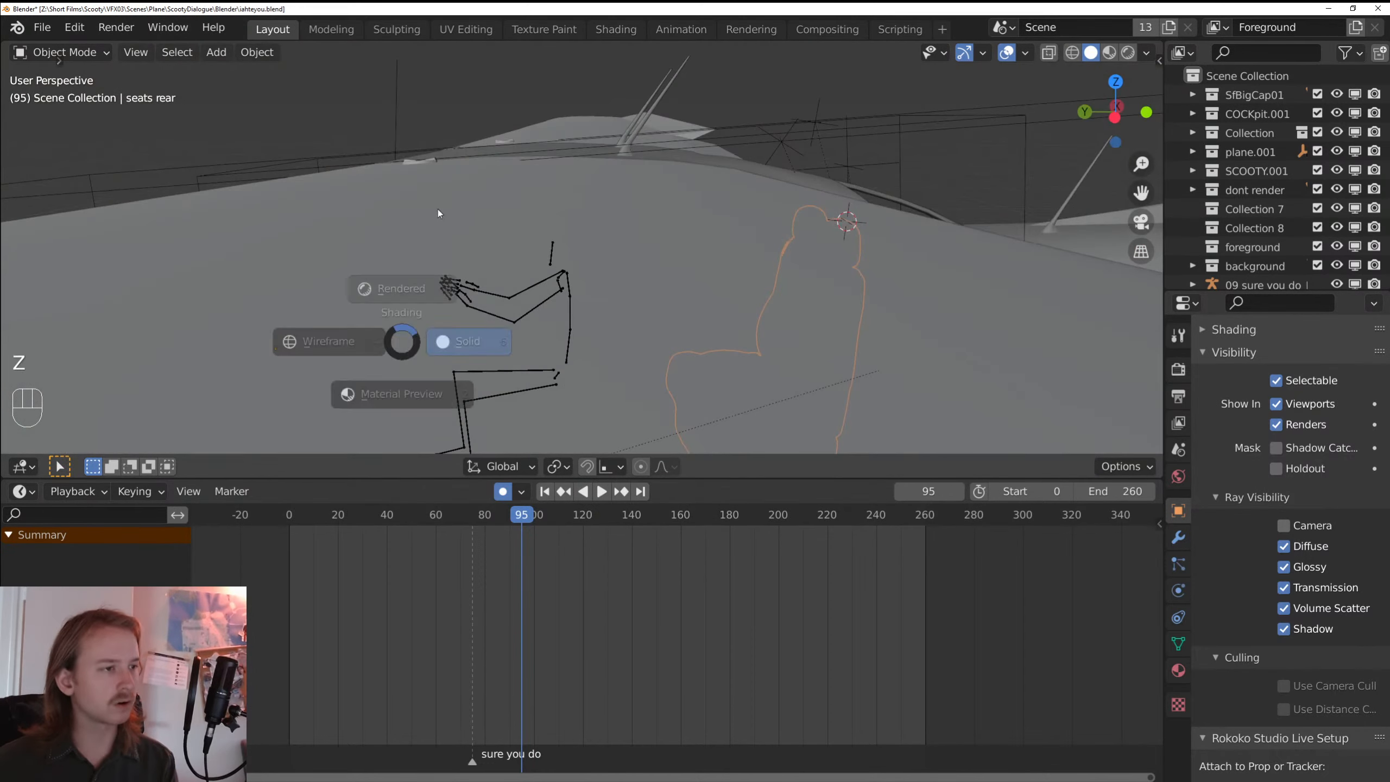
left_click(463, 255)
left_click_drag(682, 405, 760, 402)
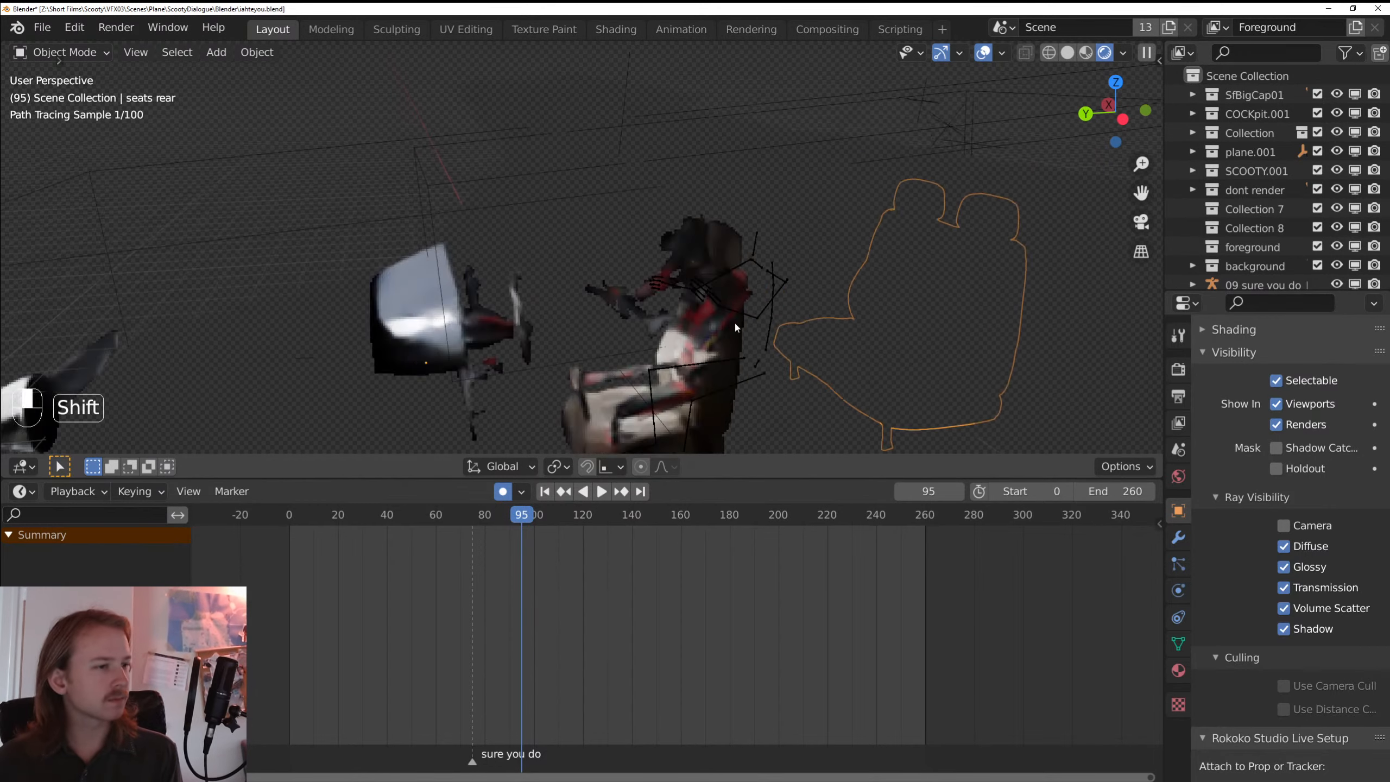
left_click(519, 315)
left_click(521, 313, "shift")
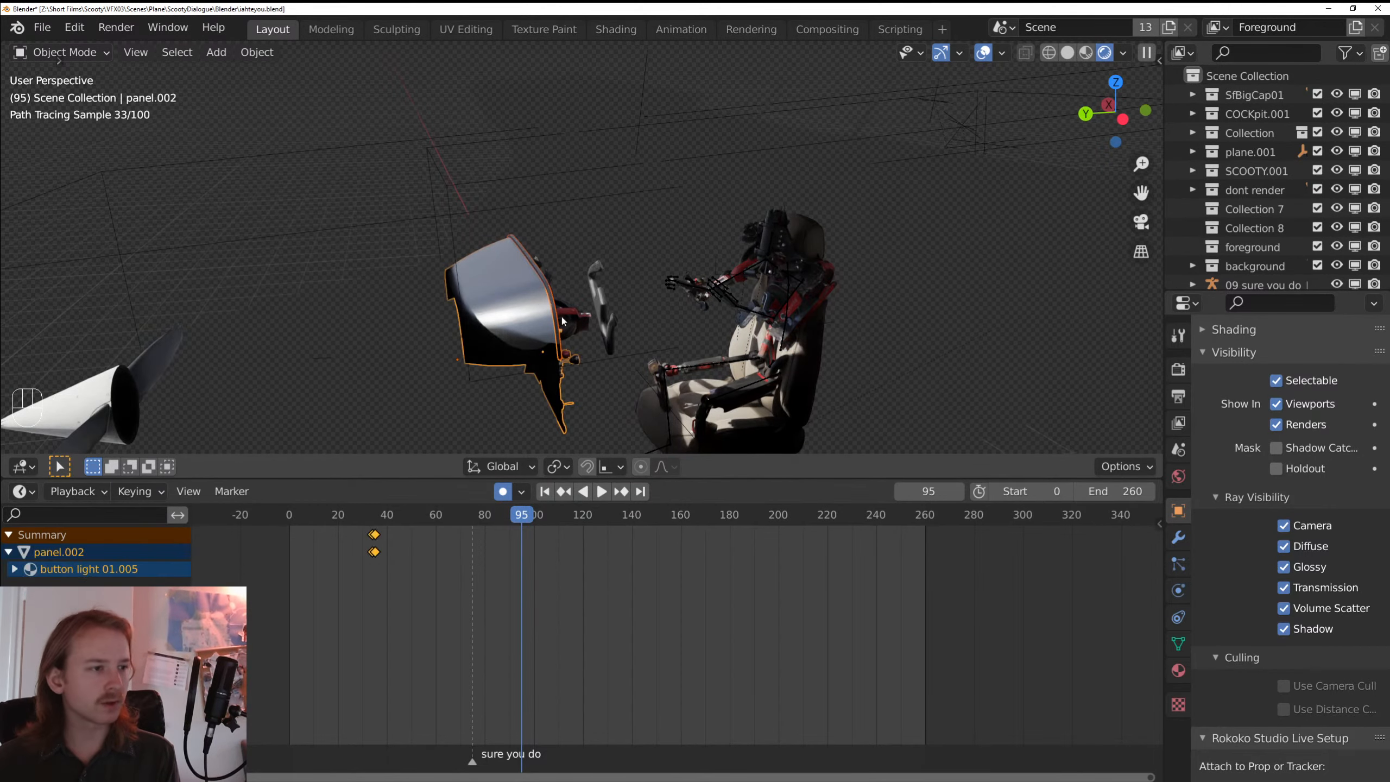
scroll(569, 332, "up", 6)
left_click_drag(608, 345, 534, 250)
scroll(569, 296, "down", 2)
left_click(534, 250, "shift")
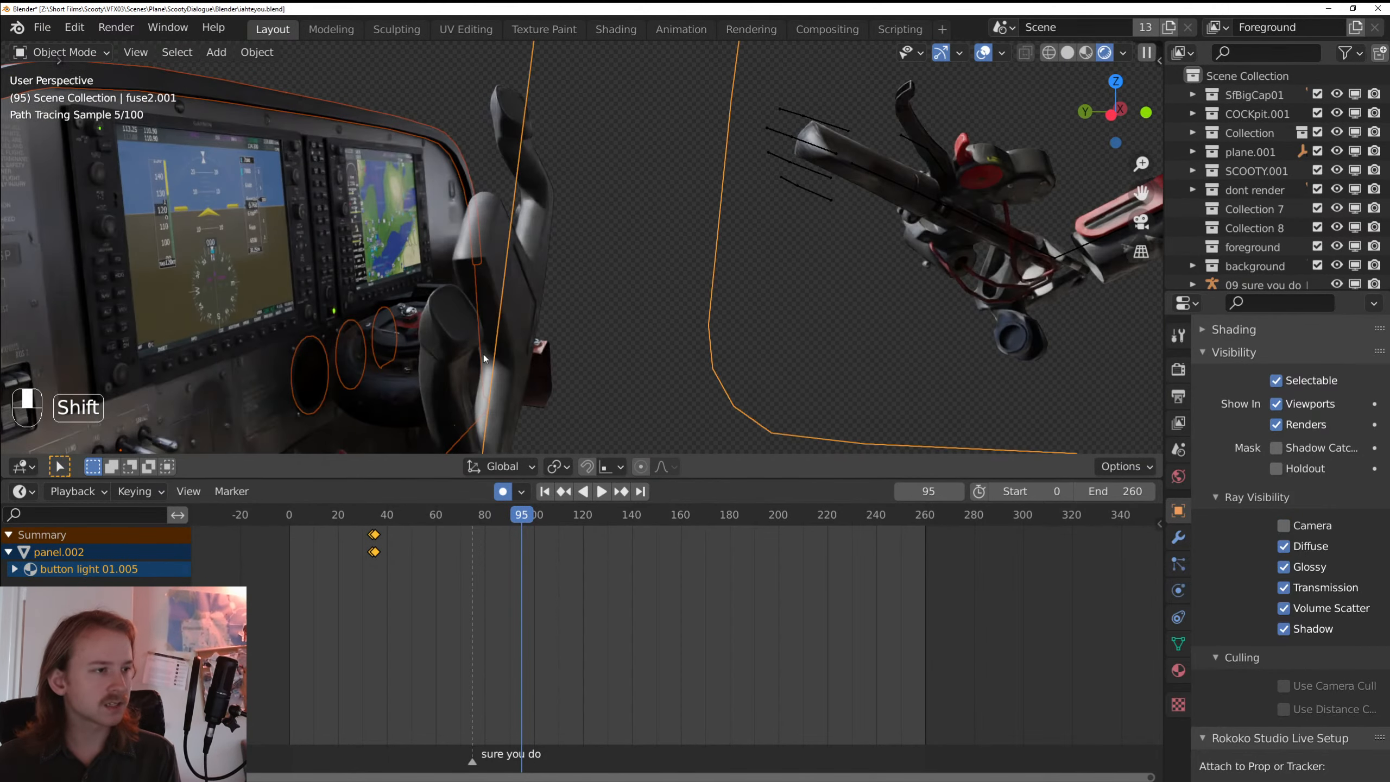
- In wireframe shading, box-select the yokes and remaining dashboard controls and remove stray surrounding parts from the selection
left_click_drag(485, 335, 576, 286)
scroll(663, 263, "down", 5)
key("z")
key("b")
left_click_drag(593, 203, 303, 363)
left_click_drag(525, 373, 662, 340)
key("b")
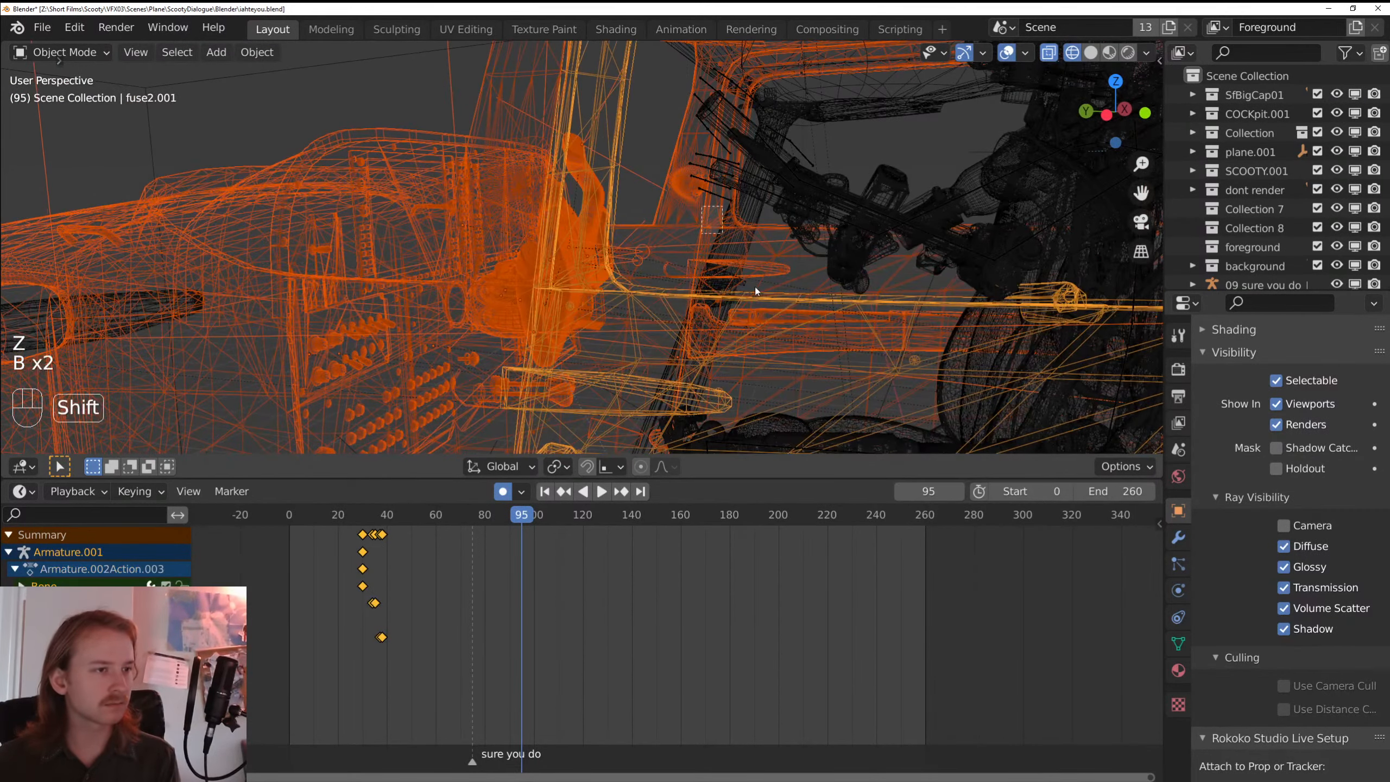
scroll(776, 334, "down", 6)
left_click_drag(755, 287, 688, 368)
key("b")
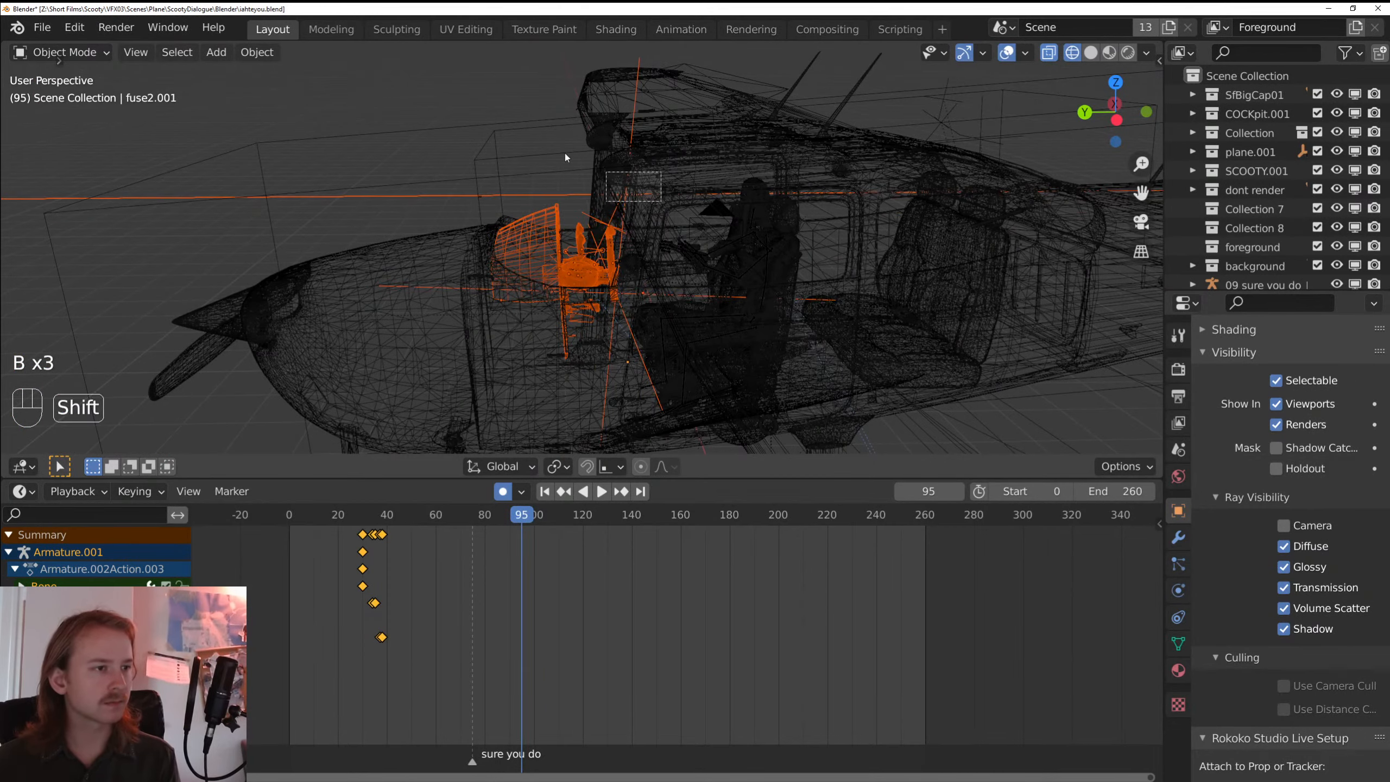
left_click_drag(574, 165, 662, 228)
- In solid shading, turn off Camera ray visibility and copy that setting to all selected cockpit parts
mouse_move(668, 241)
left_mouse_down()
mouse_move(708, 281)
mouse_move(694, 281)
mouse_move(703, 296)
left_mouse_up()
scroll(702, 296, "up", 5)
key("z")
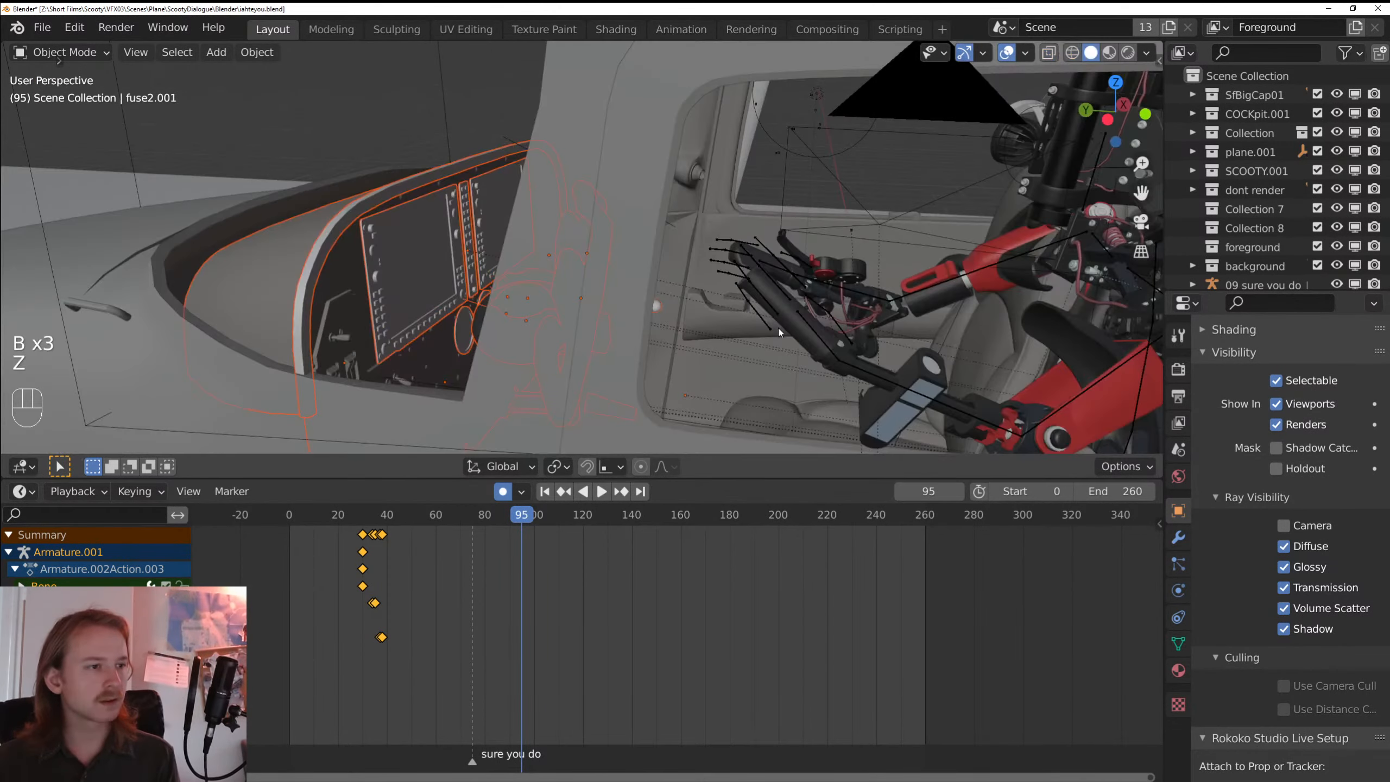
mouse_move(778, 330)
left_mouse_down()
mouse_move(832, 329)
mouse_move(820, 329)
left_mouse_up()
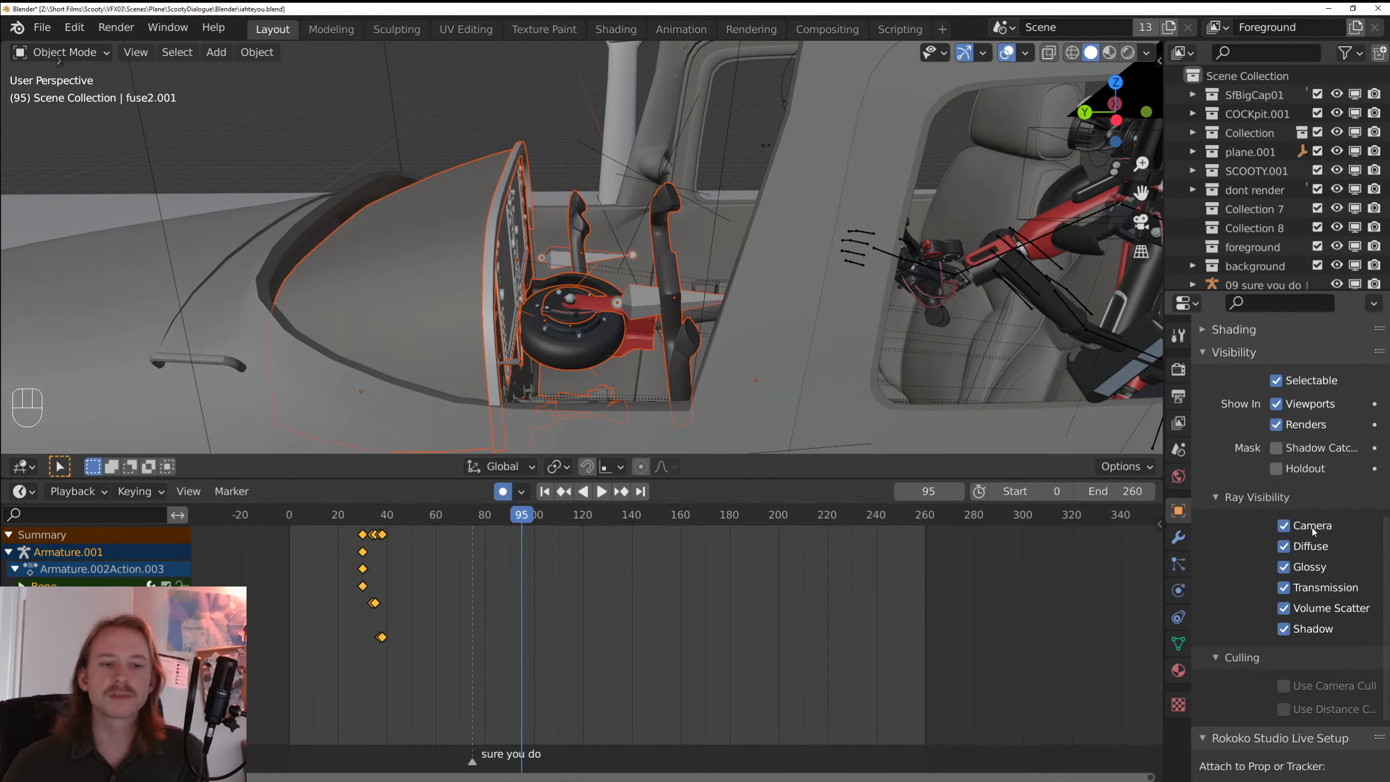
right_click(1283, 528)
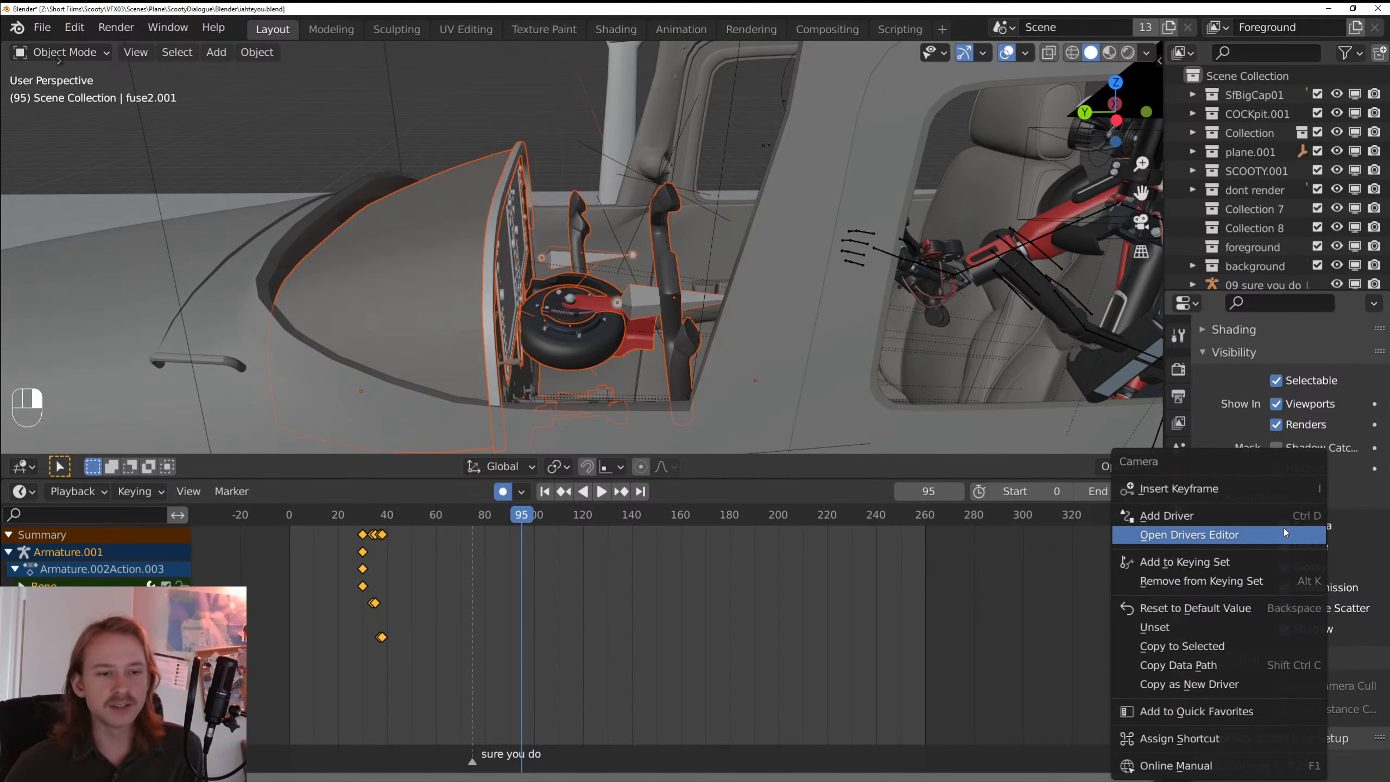
left_click(1229, 649)
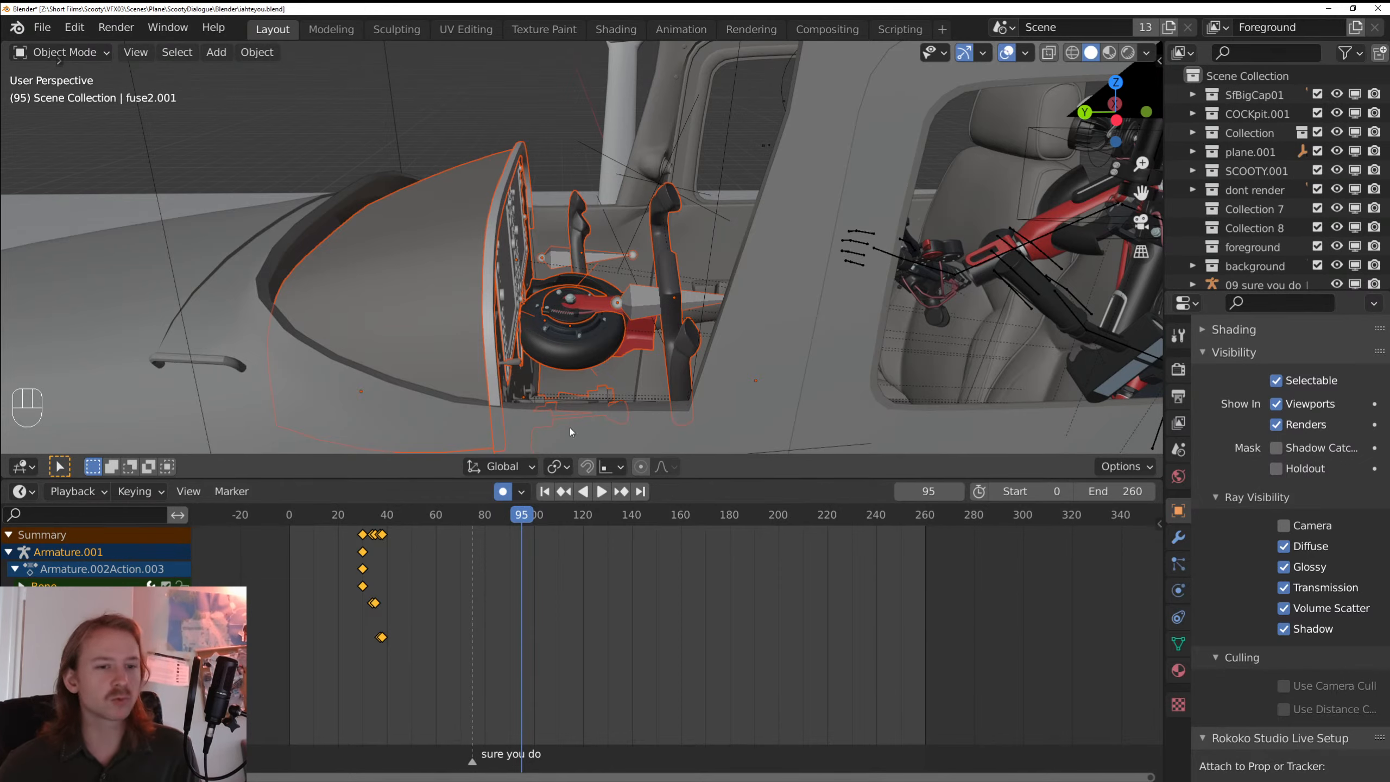
- Deselect everything and check the shot through the camera in rendered shading
key("KP_0")
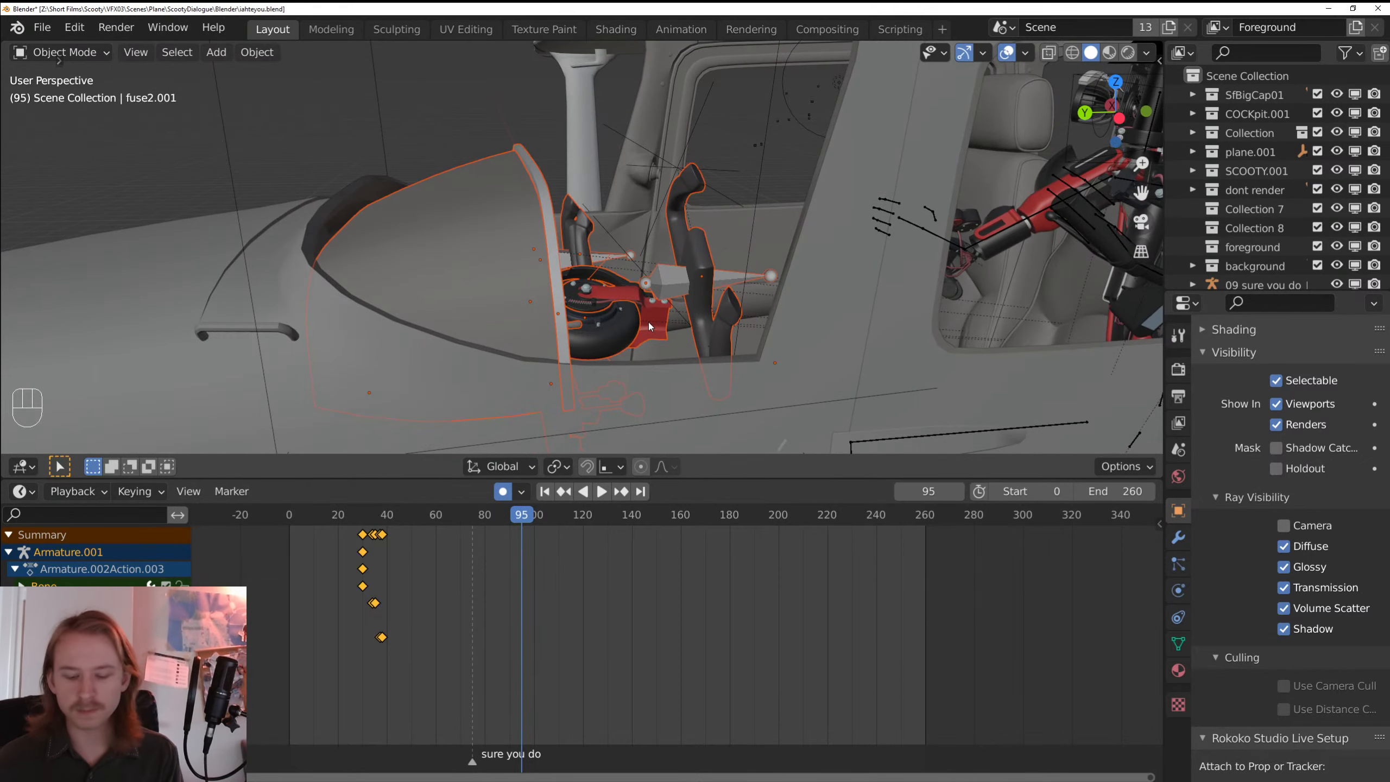
key("alt+a")
key("z")
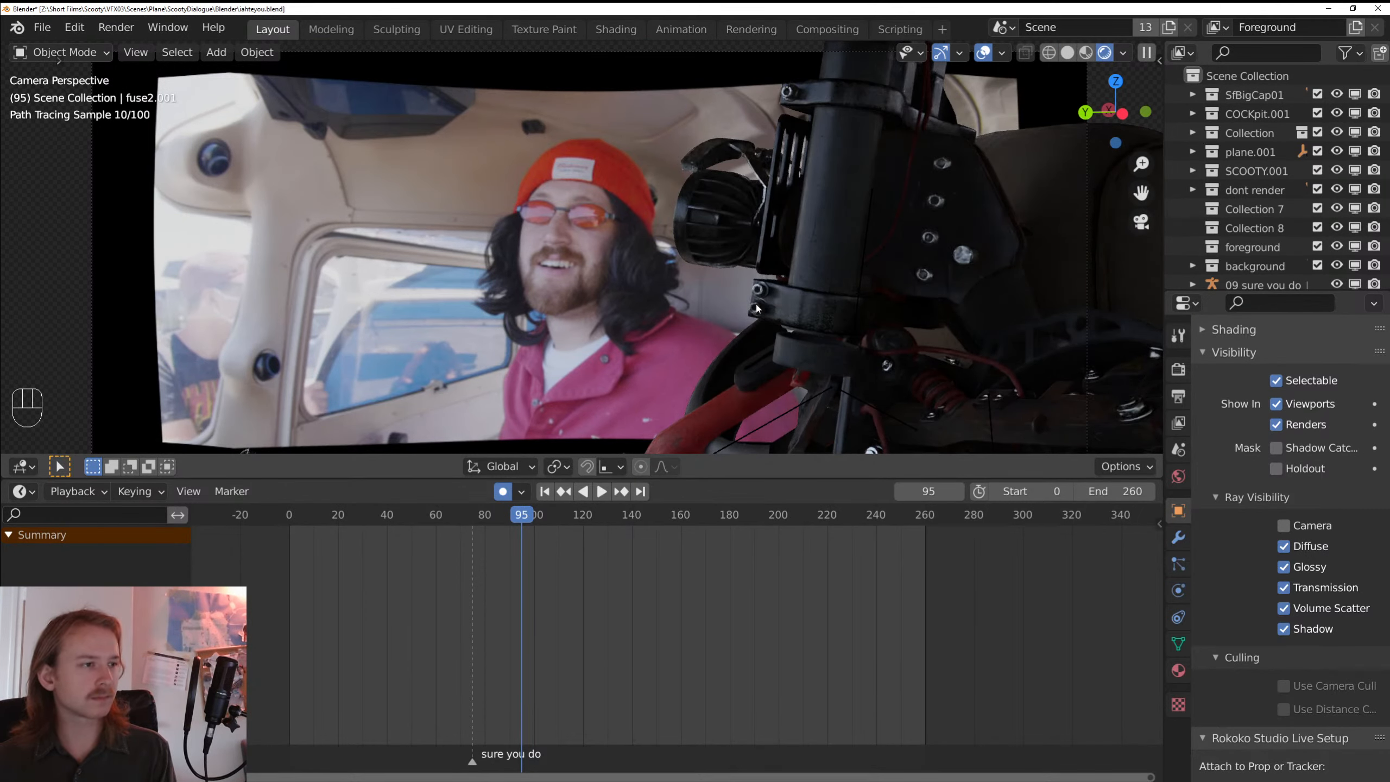
right_click(963, 233)
- Enter Edit Mode on the front seats, select the empty seat's linked geometry in wireframe shading, and return to Object Mode
key("z")
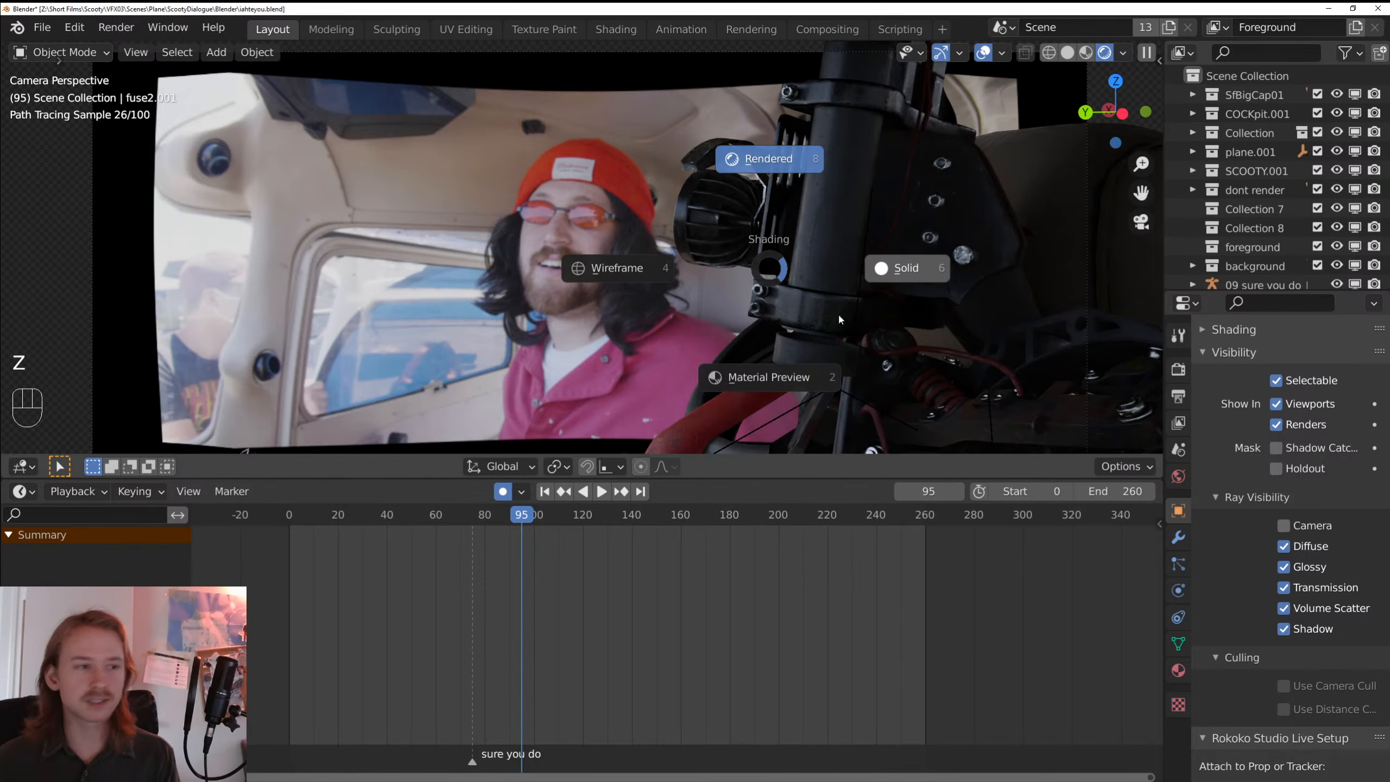
left_click_drag(838, 316, 811, 350)
scroll(812, 349, "down", 6)
left_click_drag(544, 360, 615, 278)
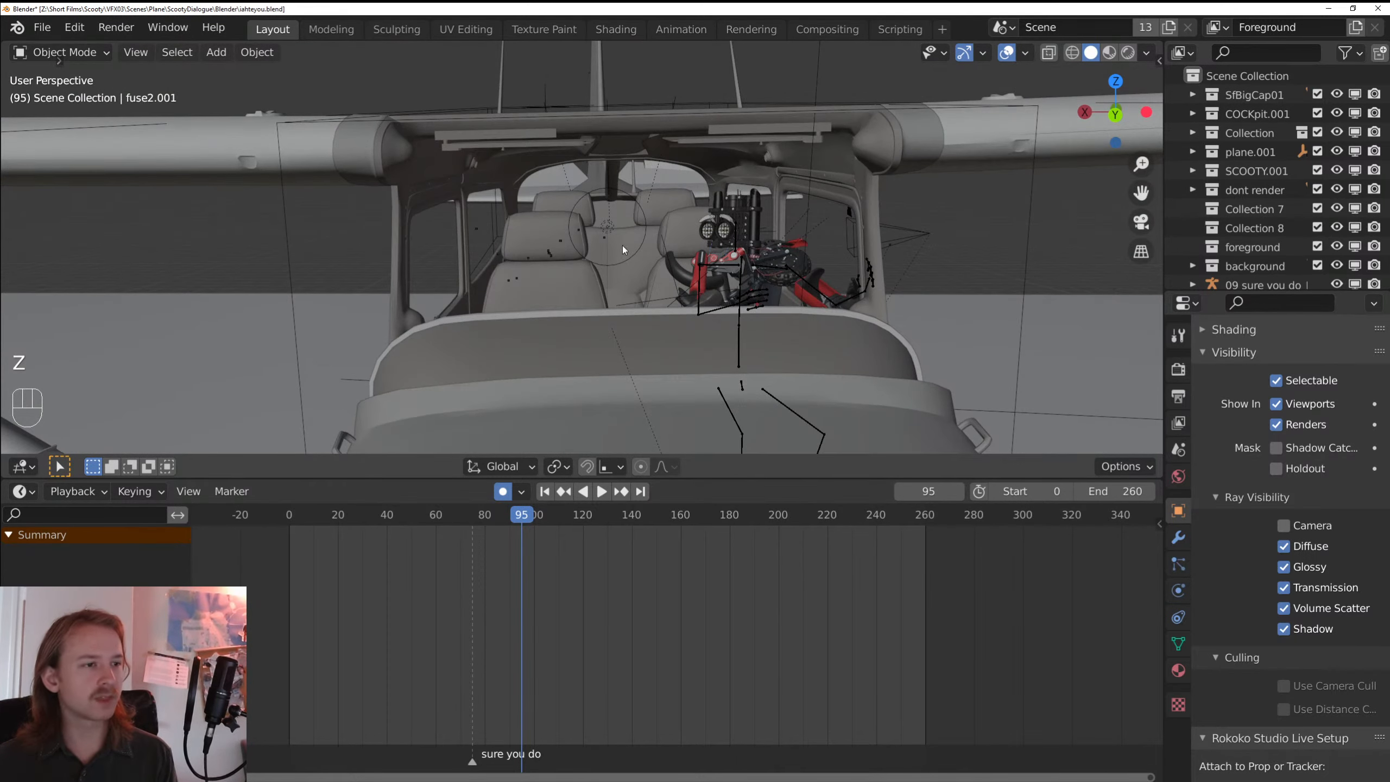
left_click(578, 298)
key("Tab")
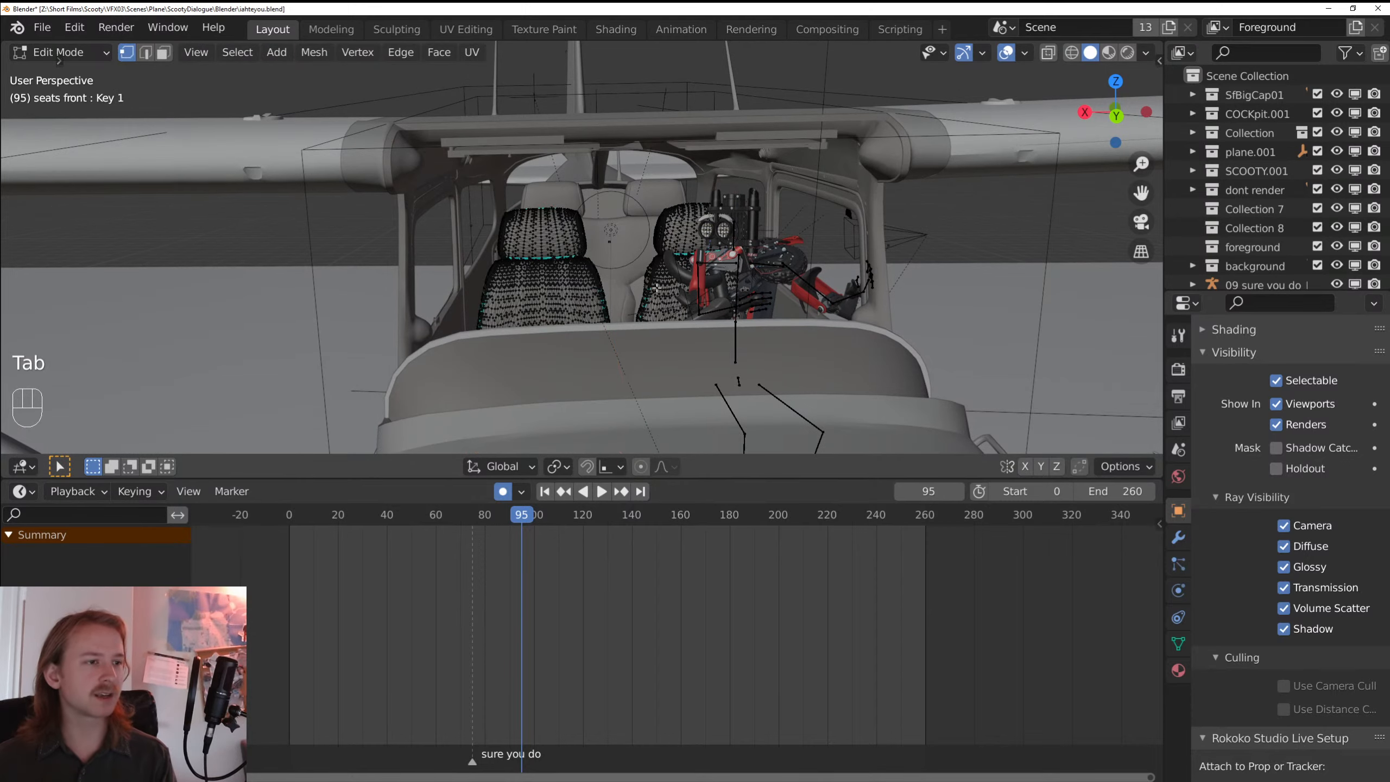
key("alt+a")
key("z")
left_click_drag(567, 314, 609, 235)
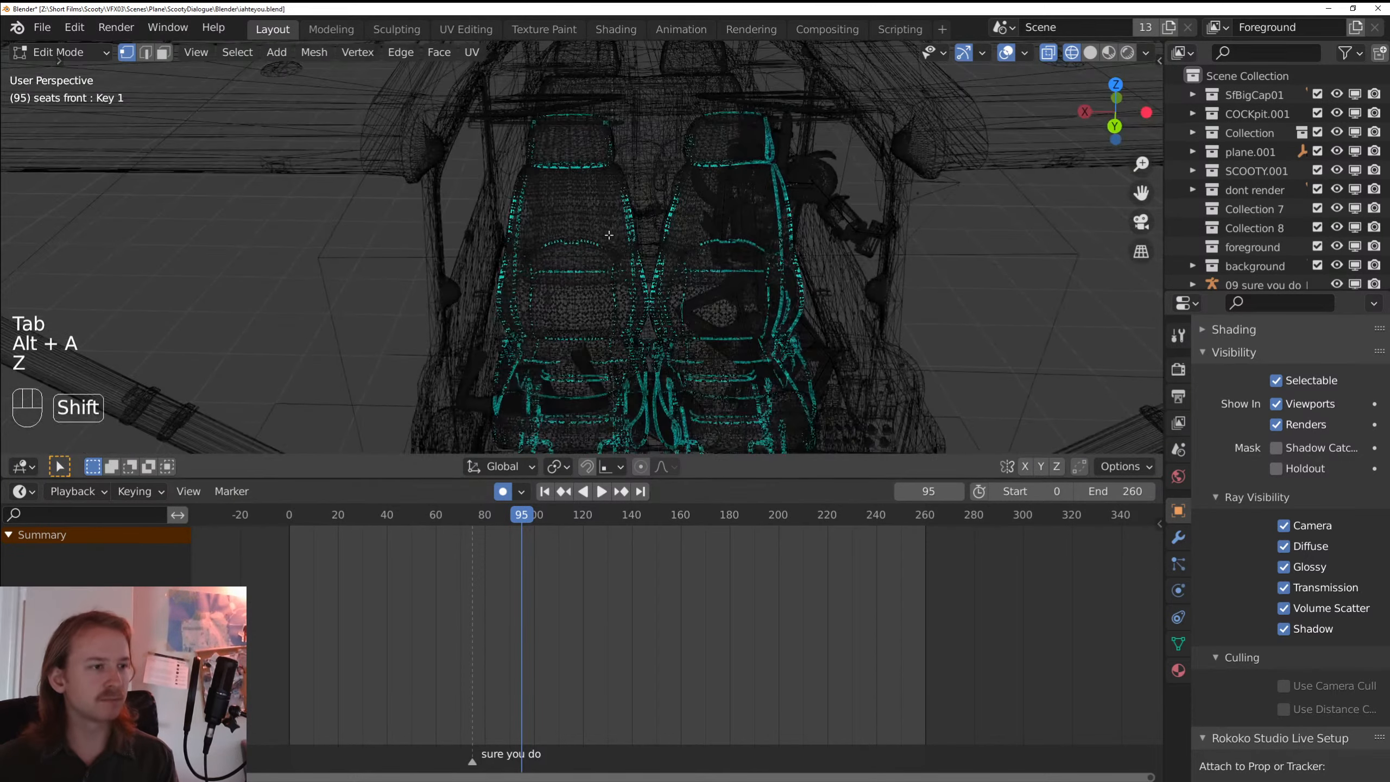
left_click_drag(604, 82, 474, 463)
left_click_drag(618, 353, 651, 349)
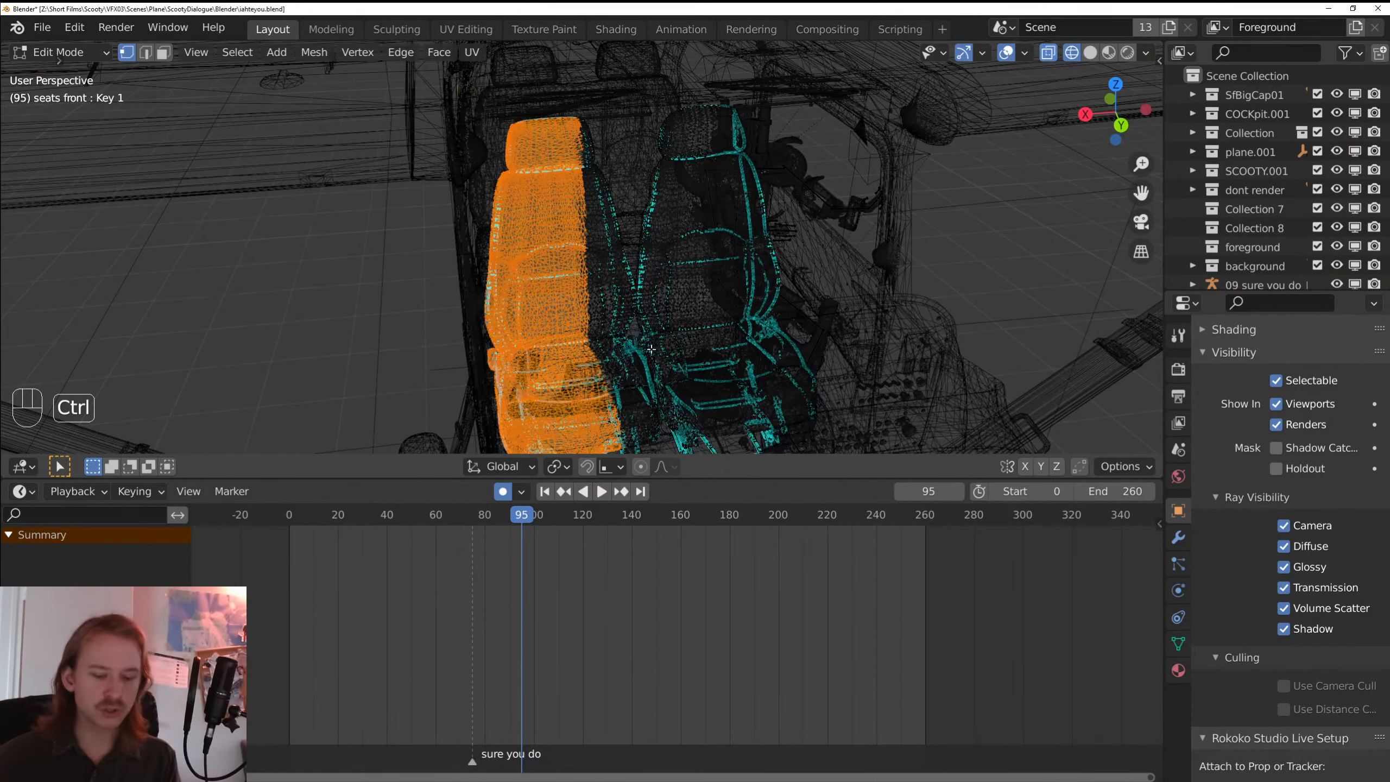
key("ctrl+l")
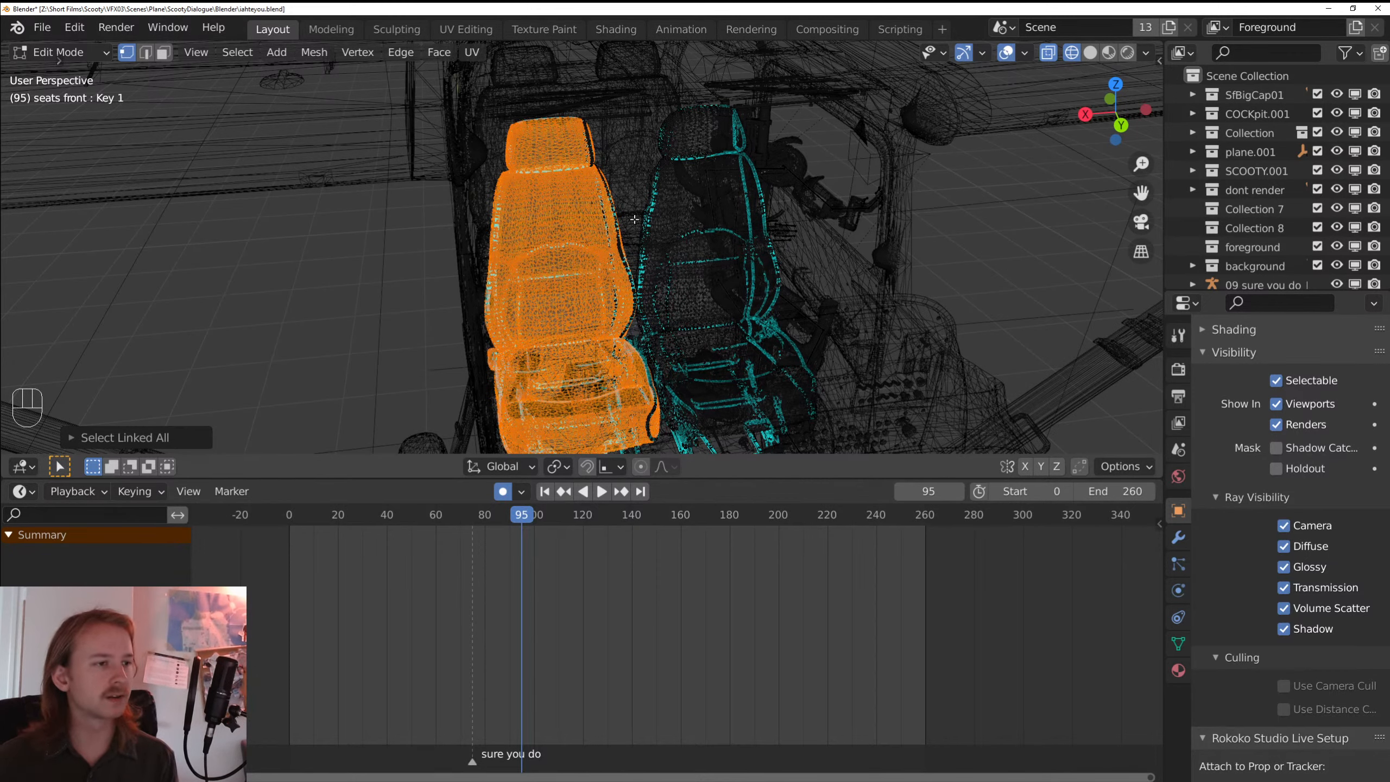
key("z")
key("Tab")
- Clear the selection and preview the camera view in rendered shading again
key("KP_0")
key("alt+a")
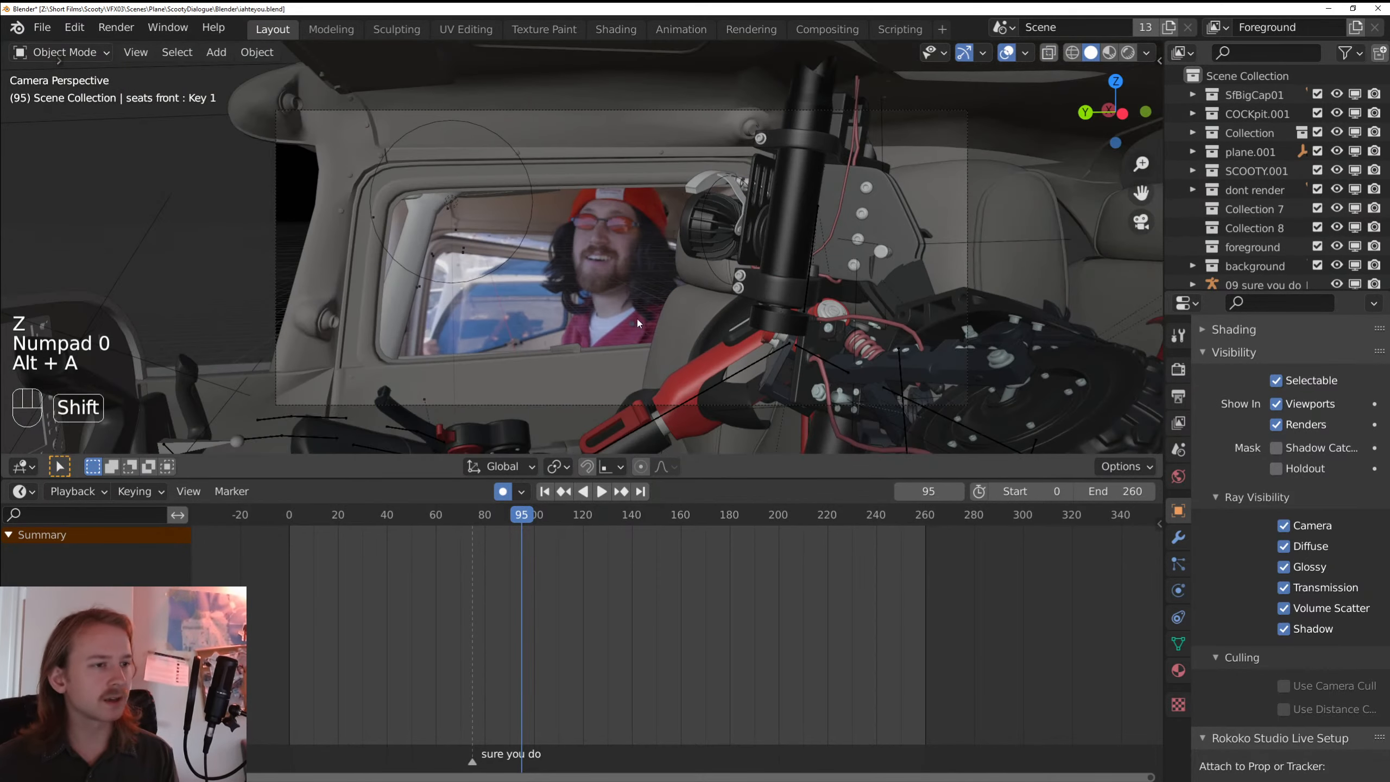
key("z")
left_click(636, 139)
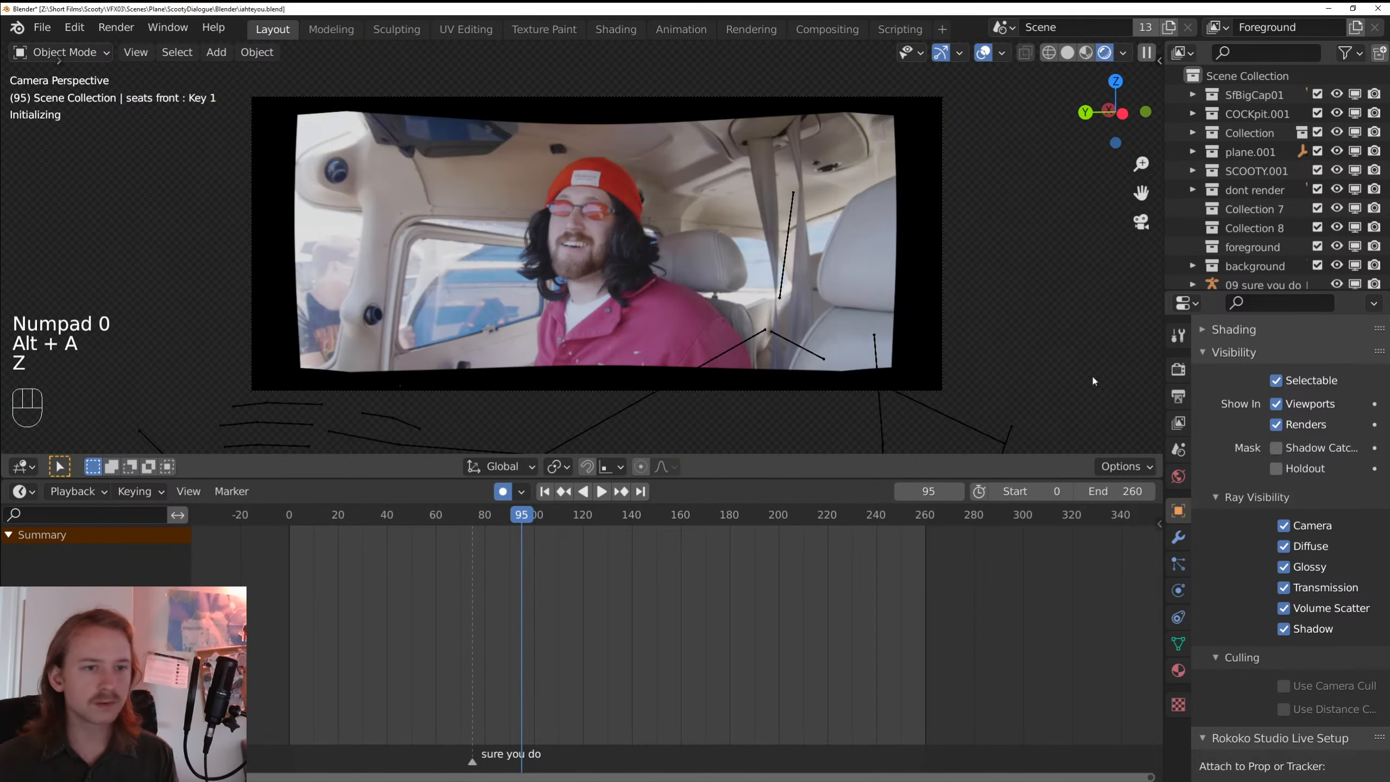
- Raise the render's Film exposure to 2.11, inspect the robot's brightness up close, and refine the exposure to 2.44
left_click(1178, 370)
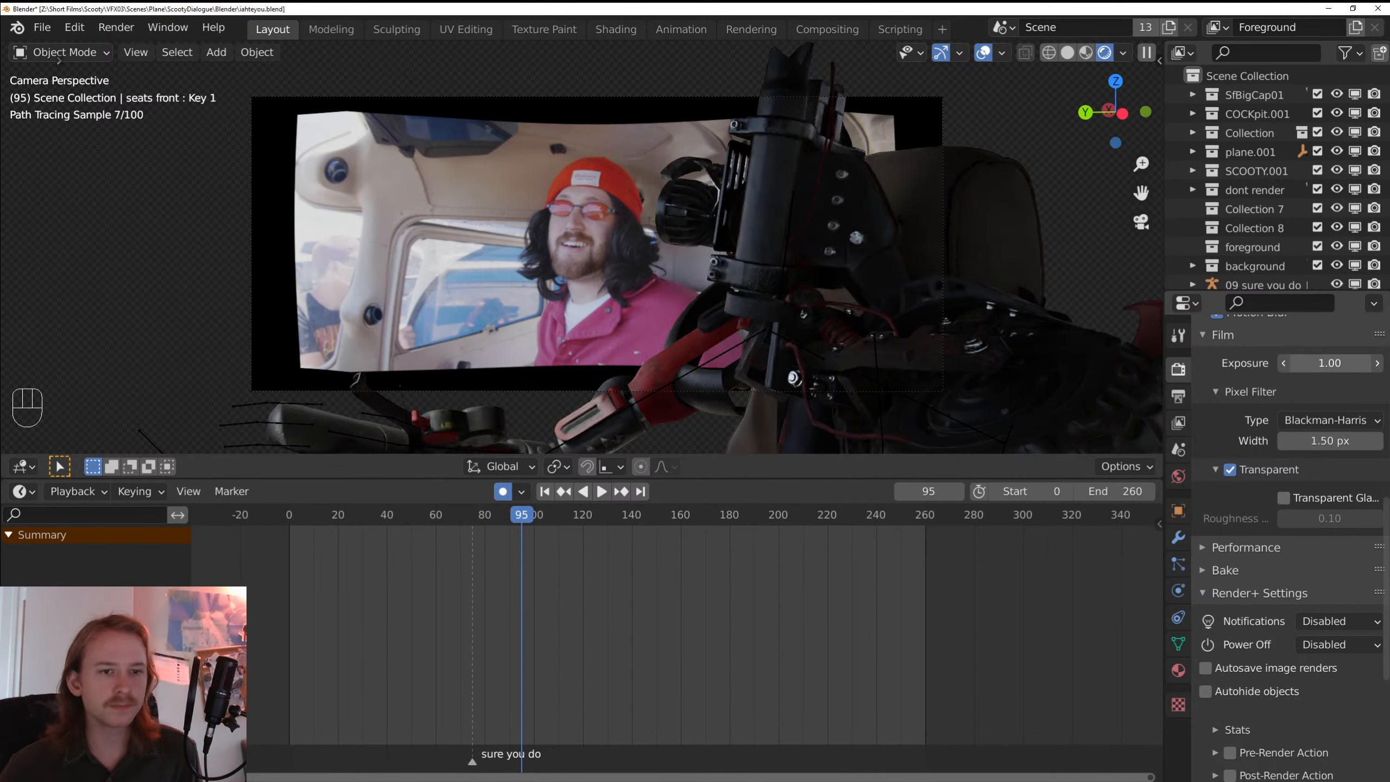
left_click_drag(1313, 364, 1364, 363)
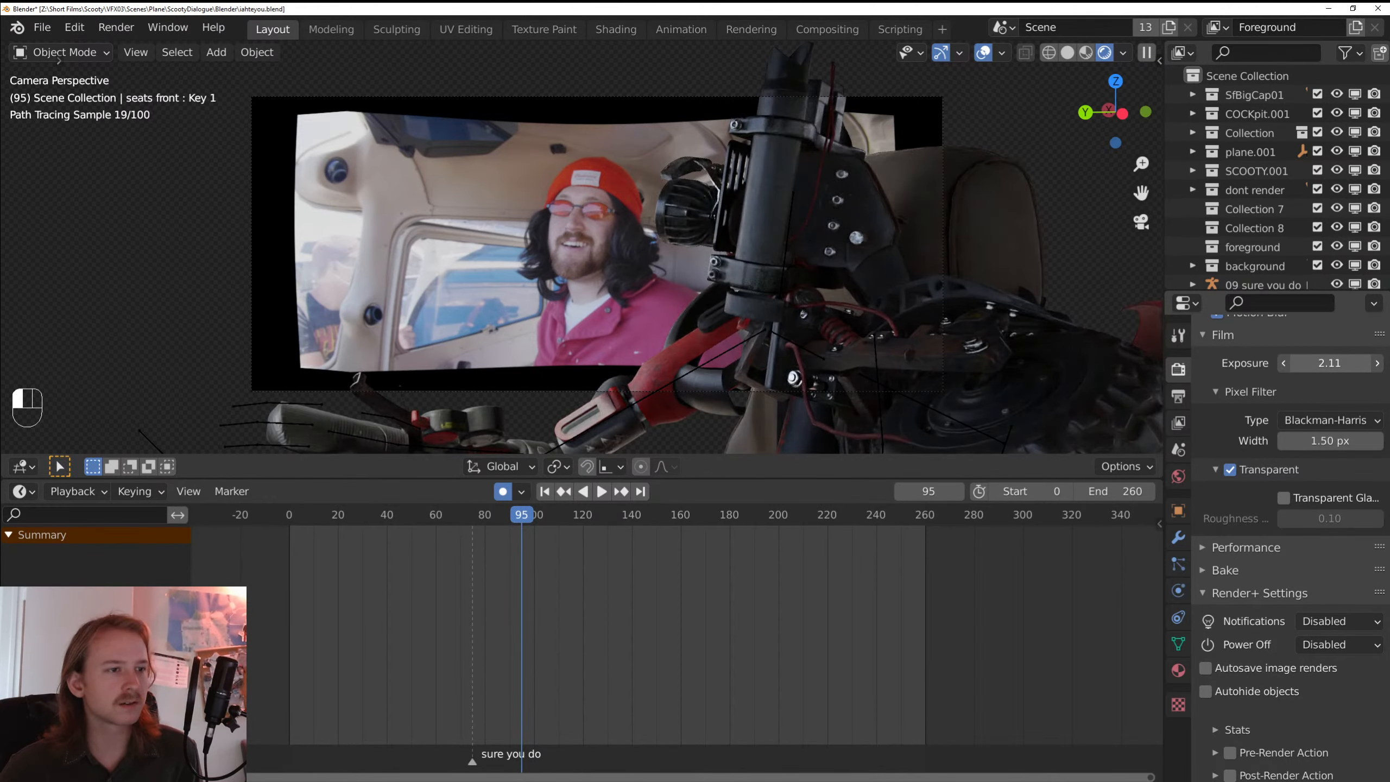
scroll(897, 296, "up", 2)
scroll(1042, 307, "up", 2)
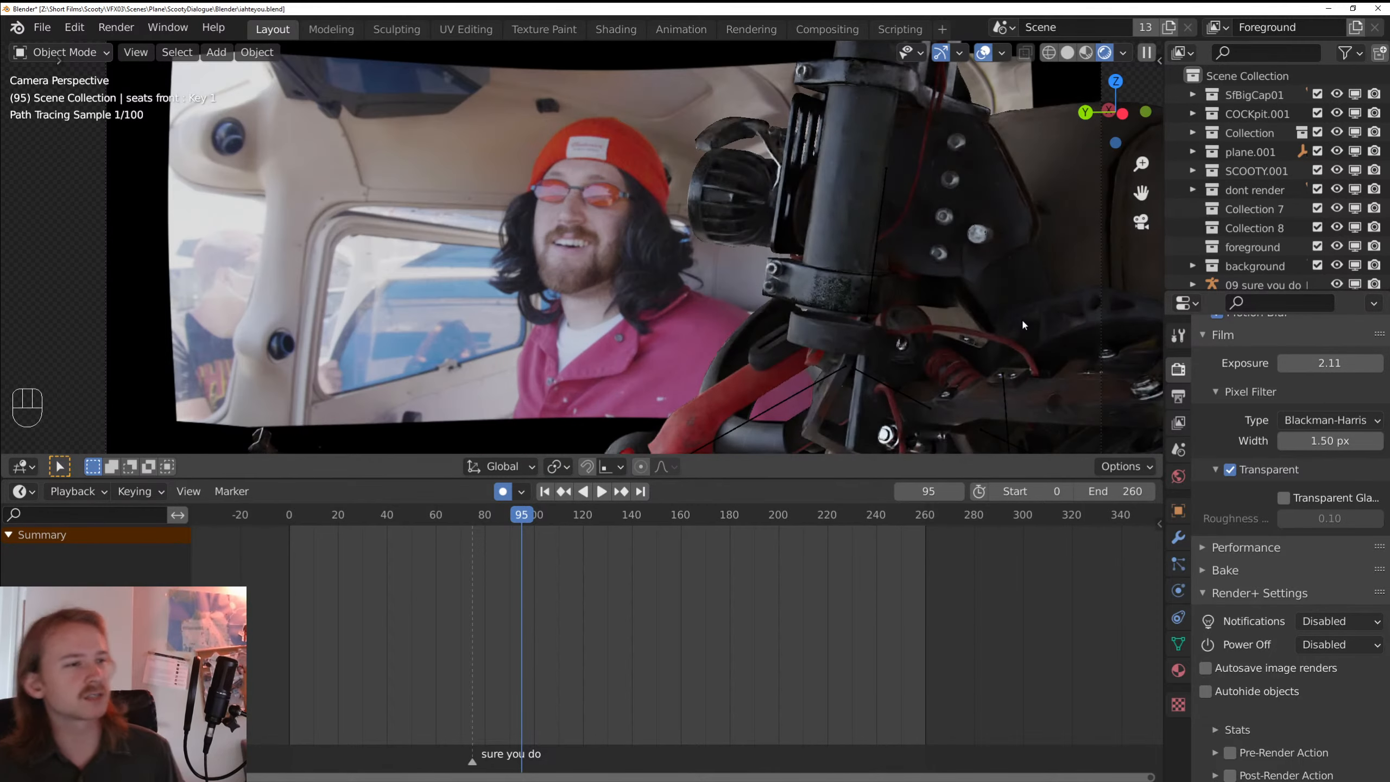
right_click(1021, 319)
left_click_drag(881, 332, 877, 357)
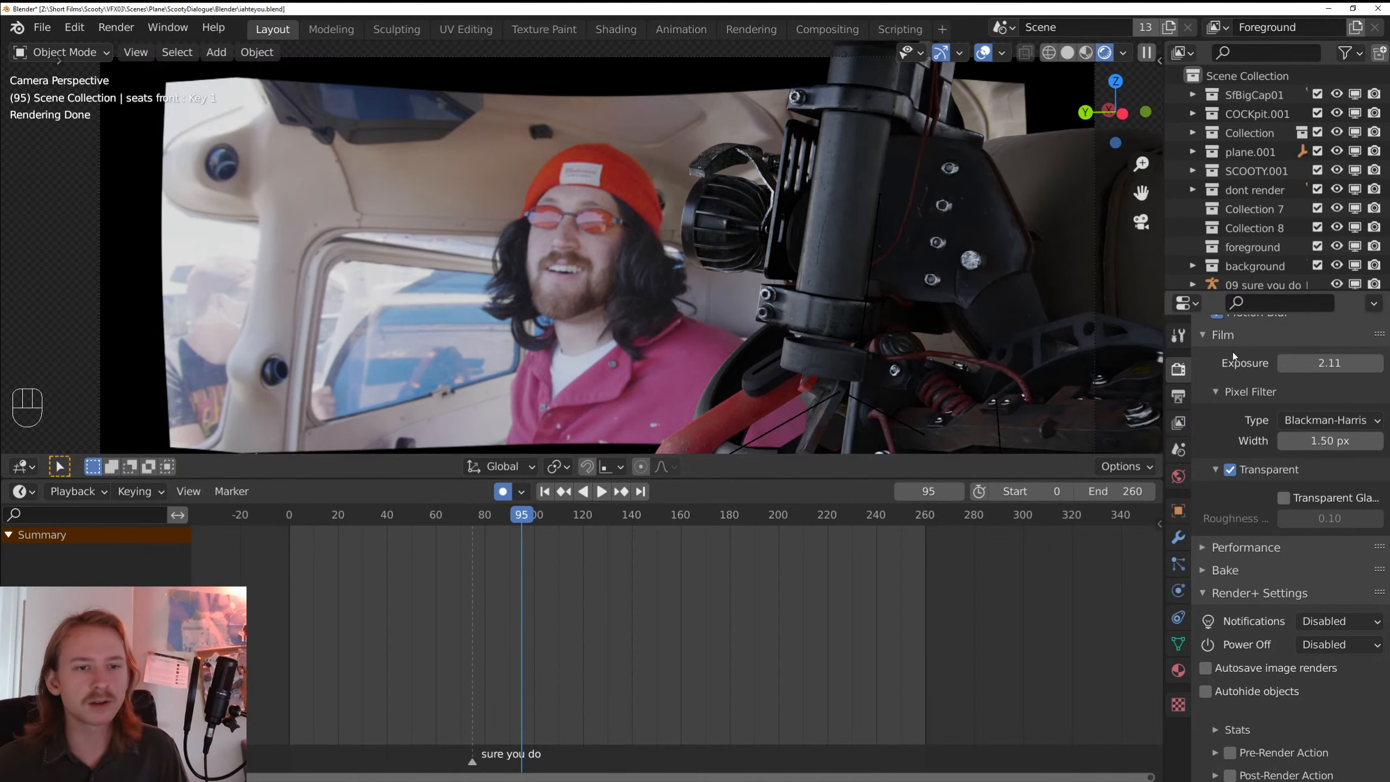
mouse_move(1330, 364)
left_mouse_down()
mouse_move(1311, 363)
mouse_move(1379, 363)
left_mouse_up()
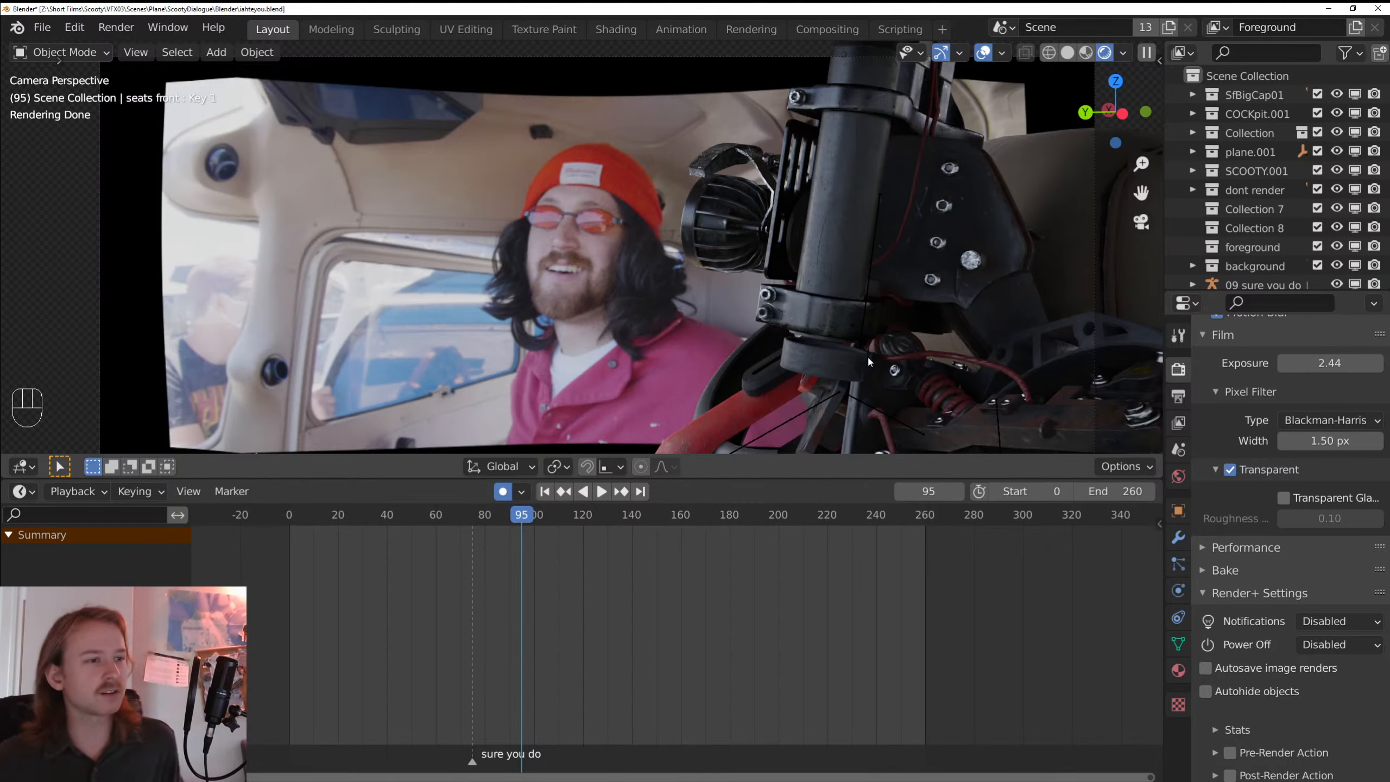
scroll(529, 278, "down", 1)
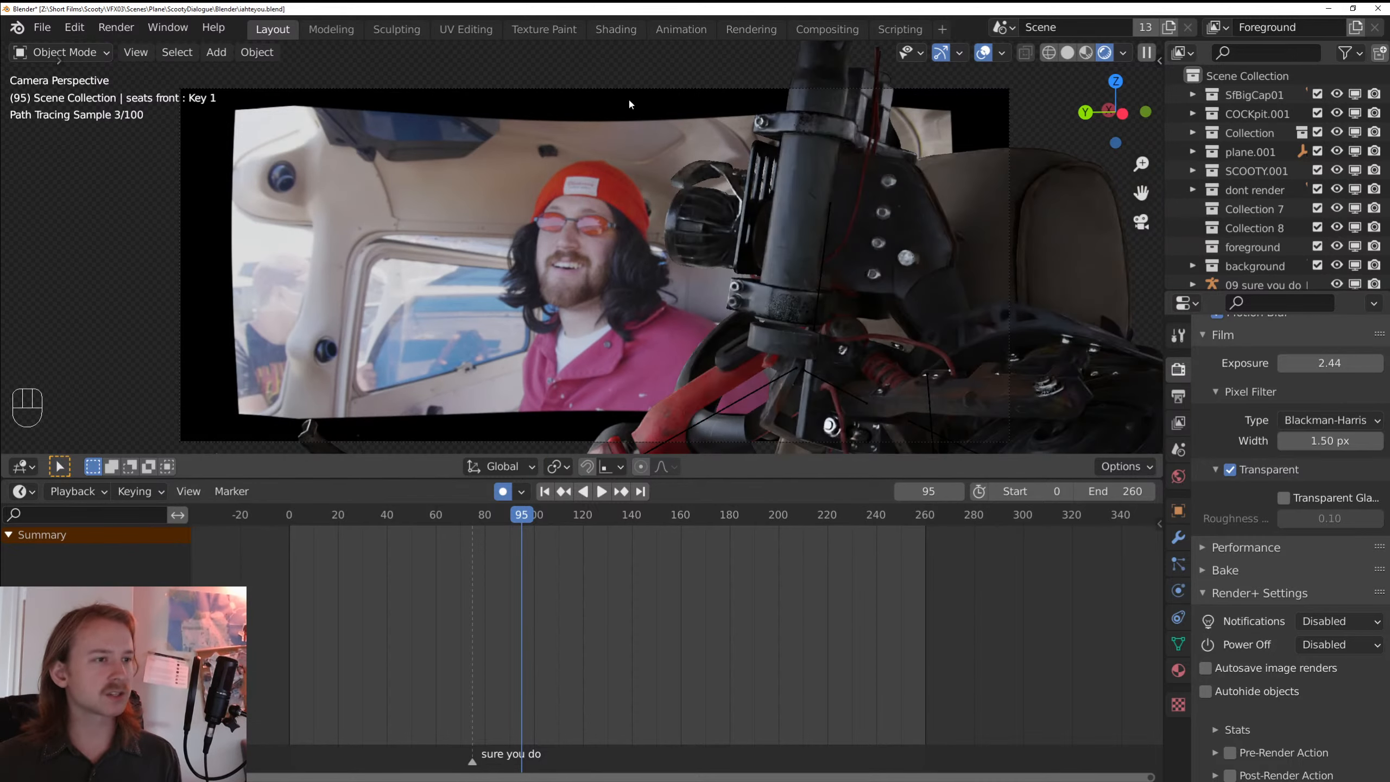
- Select the scene camera, return to its view, and enable Depth of Field in its settings
left_click(688, 90)
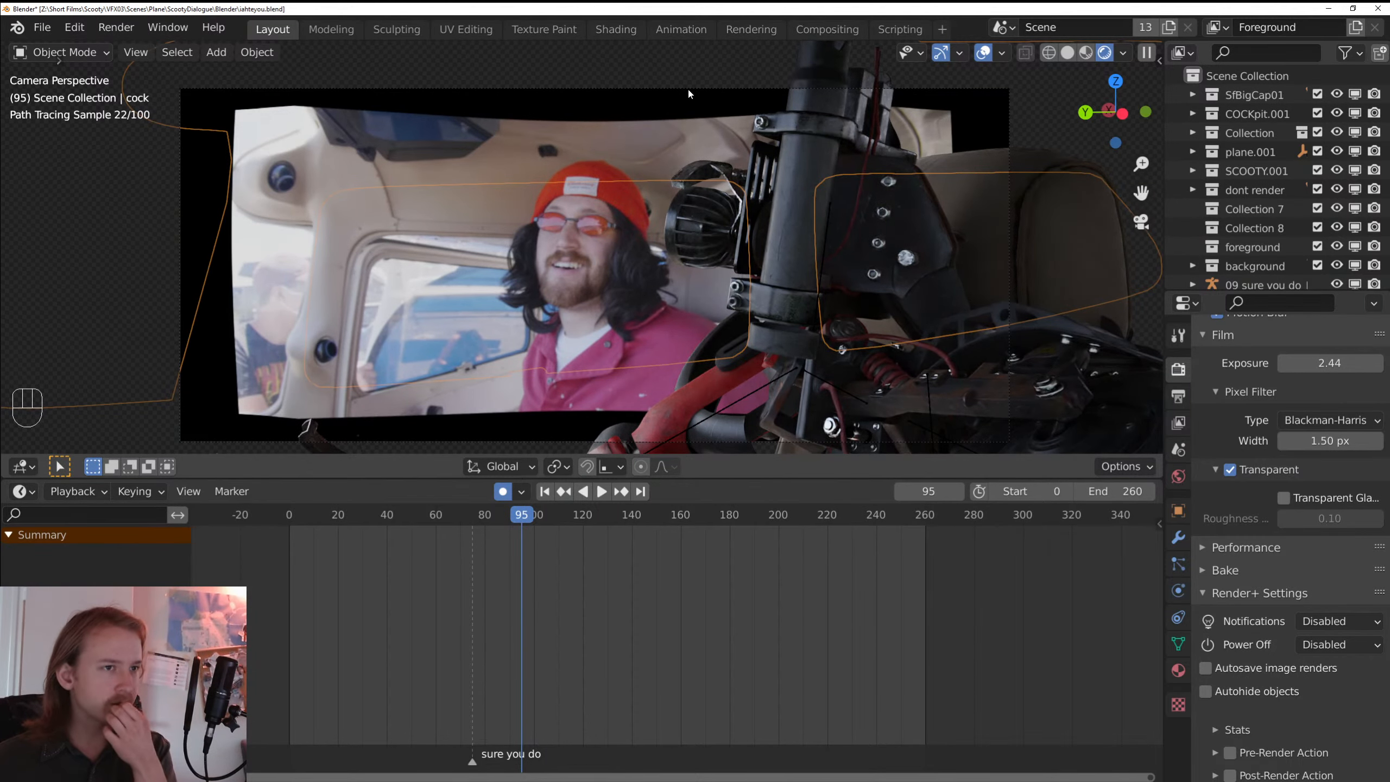
middle_click(688, 92)
scroll(694, 105, "down", 4)
left_click(589, 174)
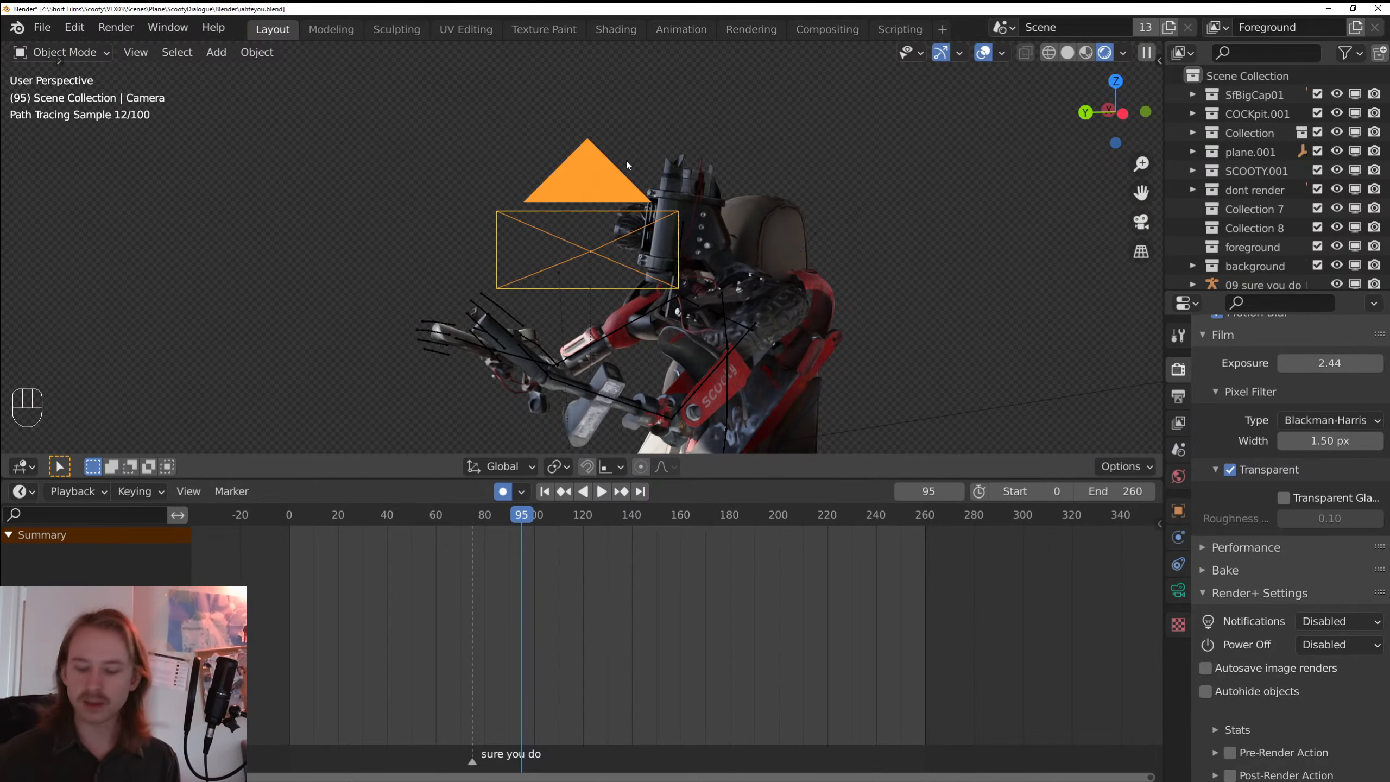
key("KP_0")
left_click(1181, 593)
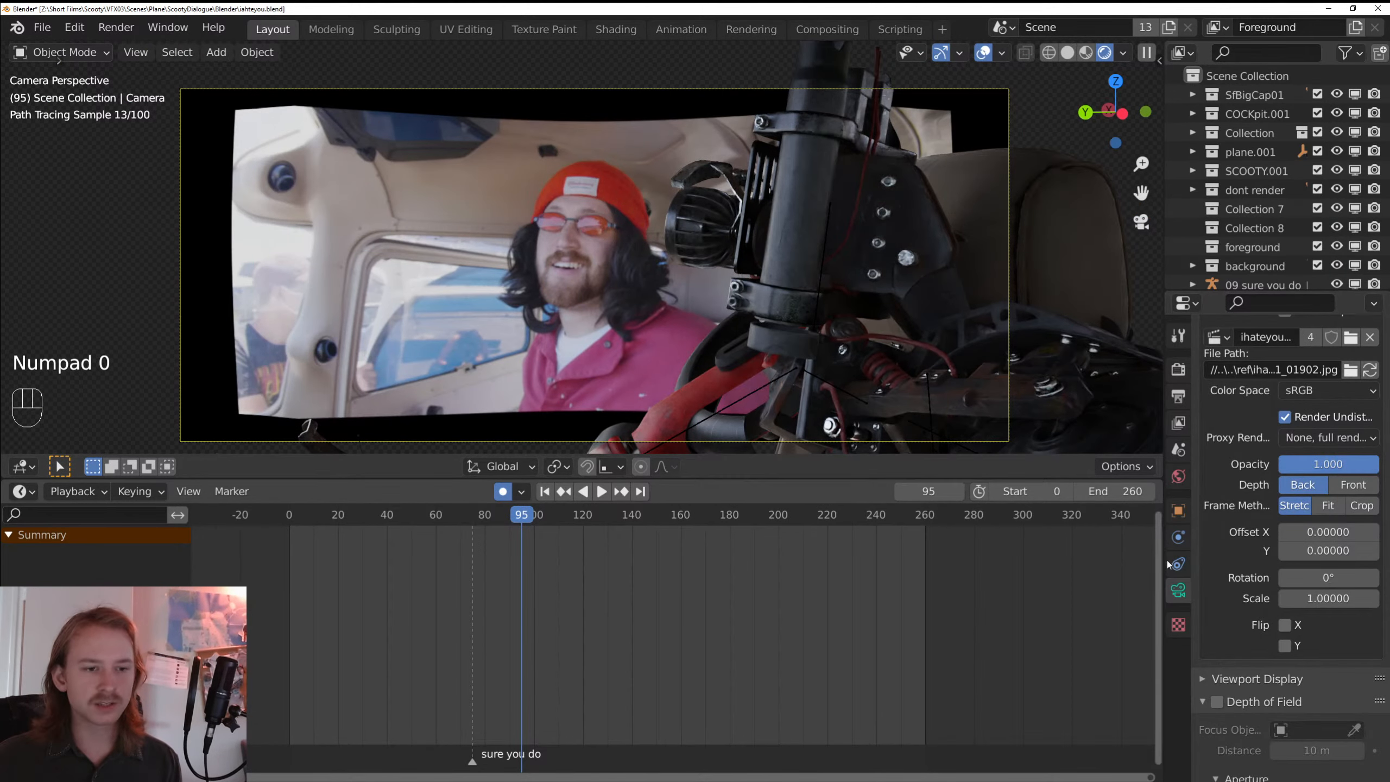
left_click(1222, 704)
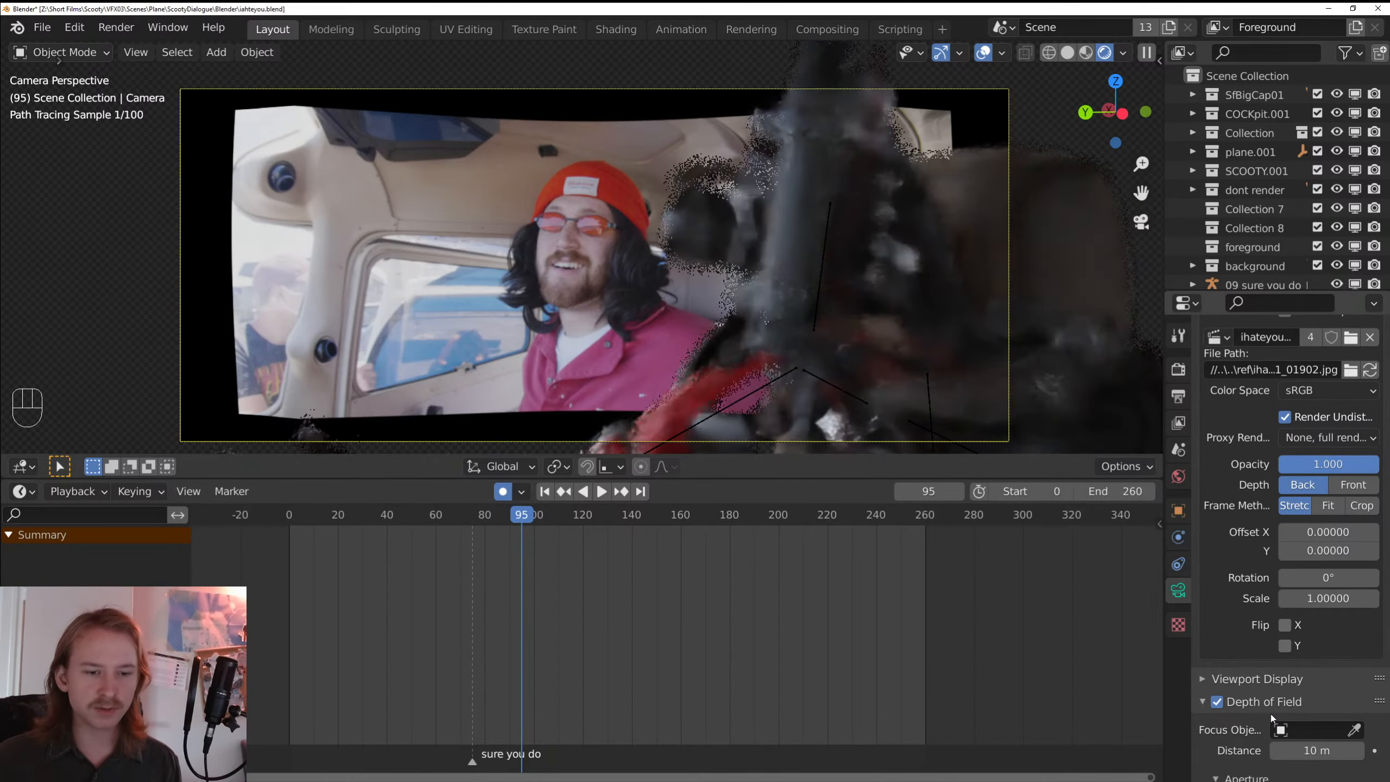
scroll(1271, 717, "down", 5)
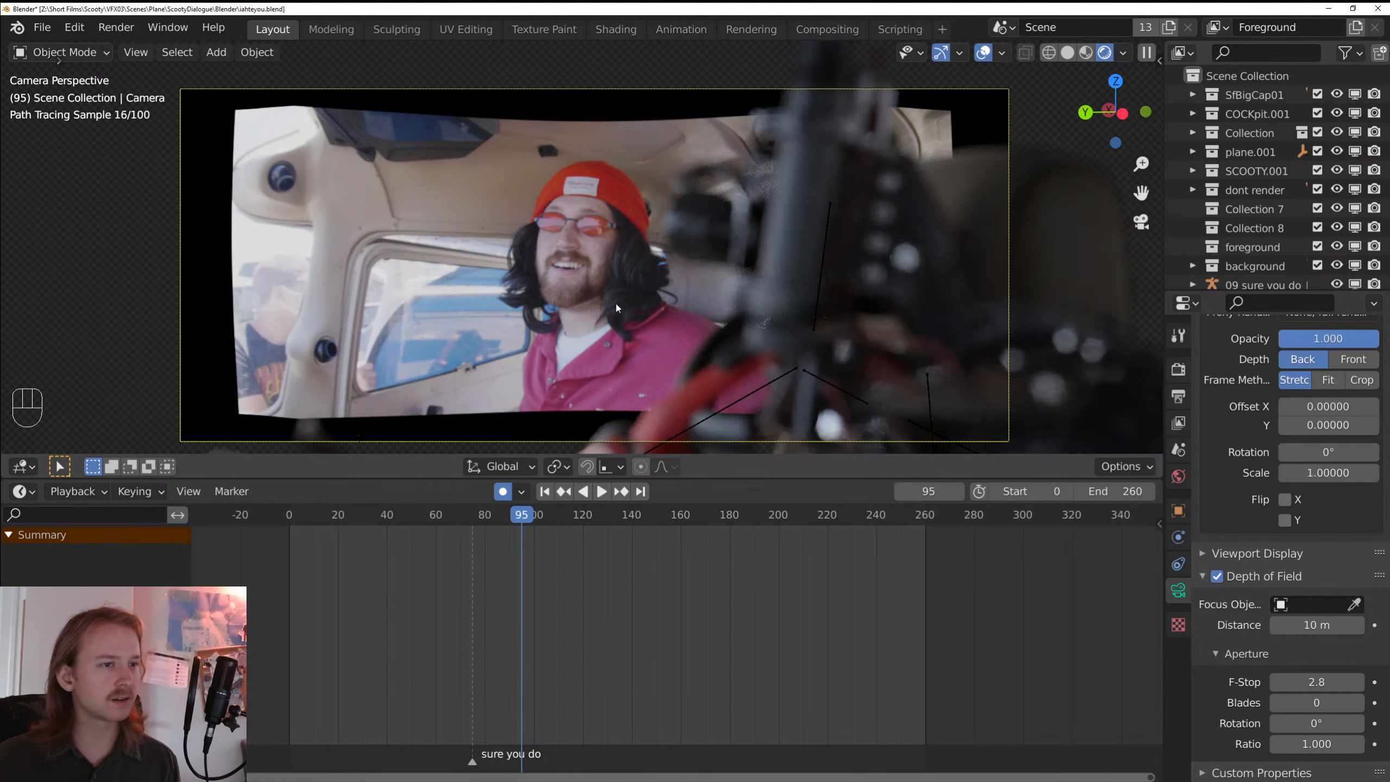
- At frame 29, view the shot through the camera in solid shading and pick the depth-of-field distance on the seat headrest
left_click(360, 515)
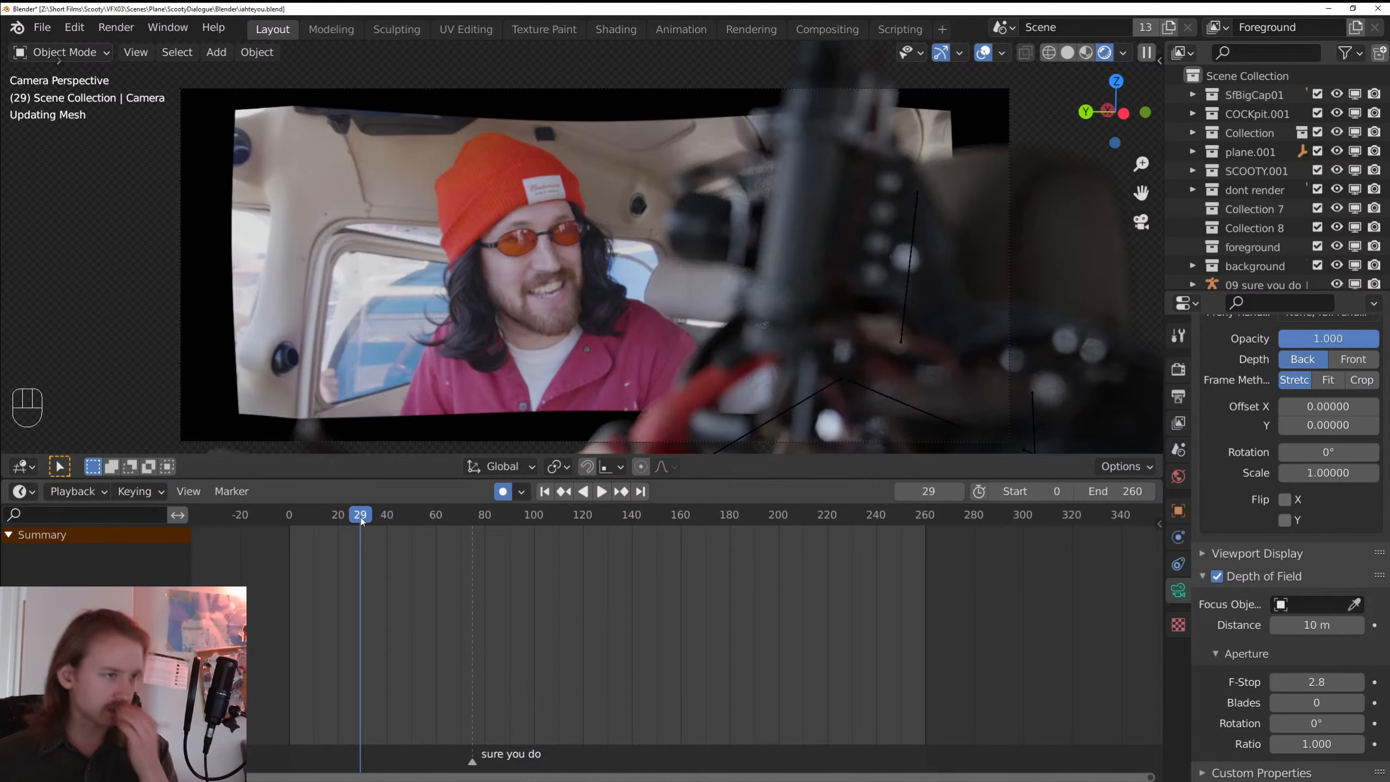
right_click(854, 297)
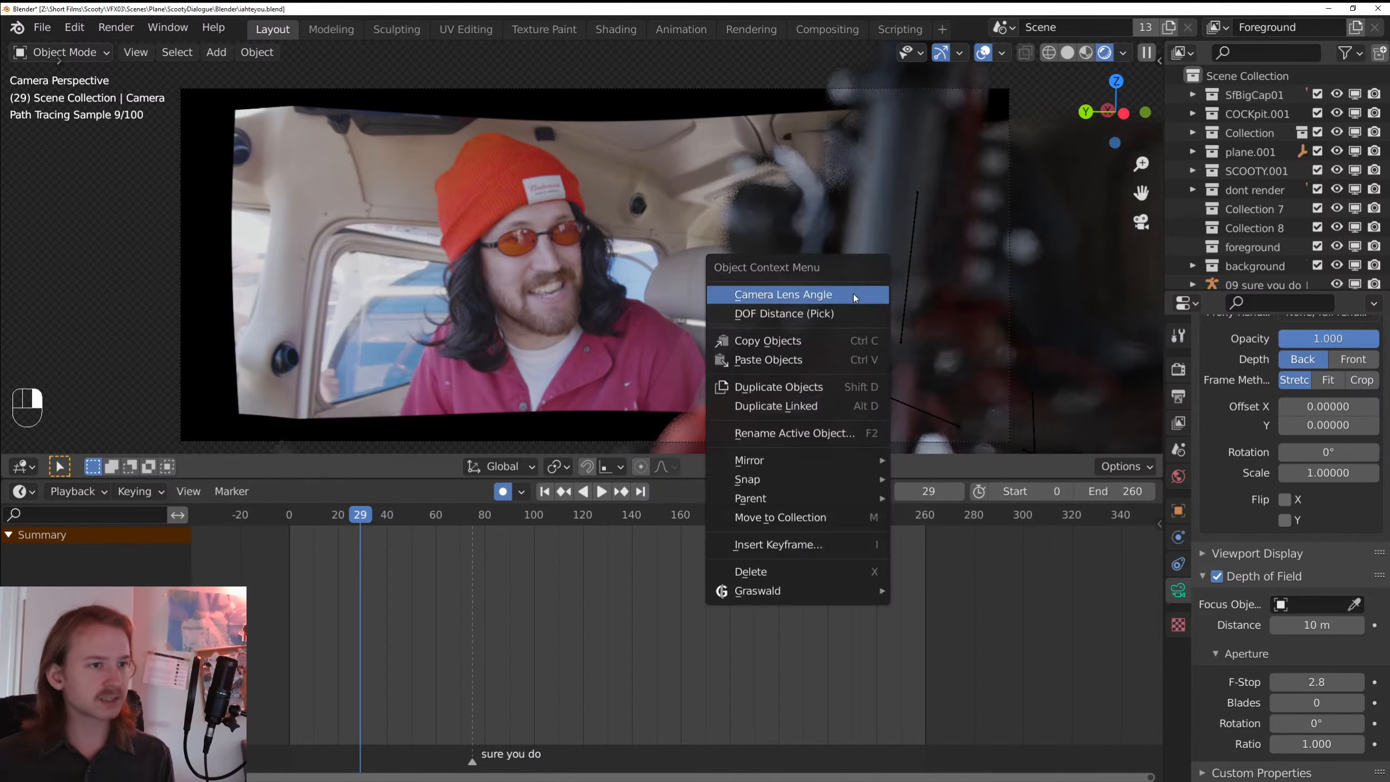
left_click_drag(550, 260, 619, 264)
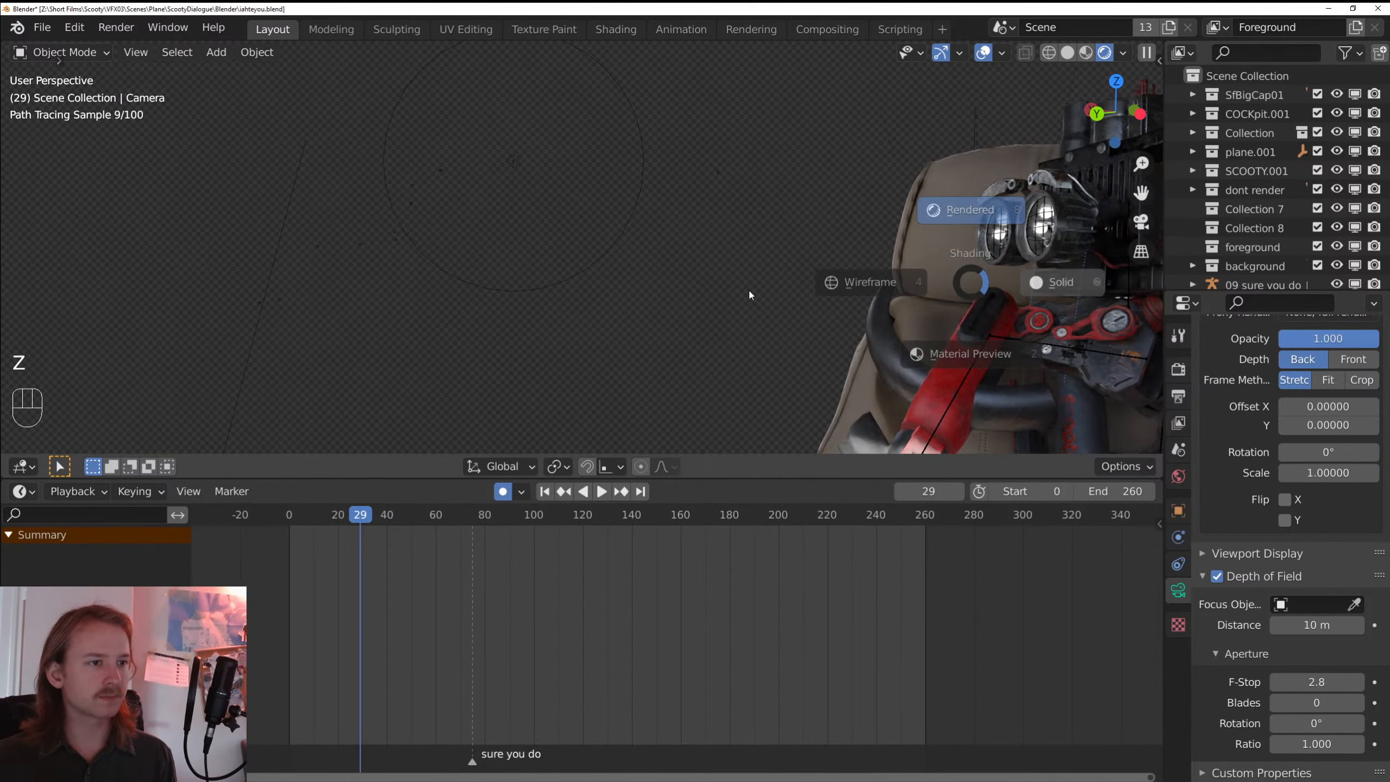
key("z")
key("KP_0")
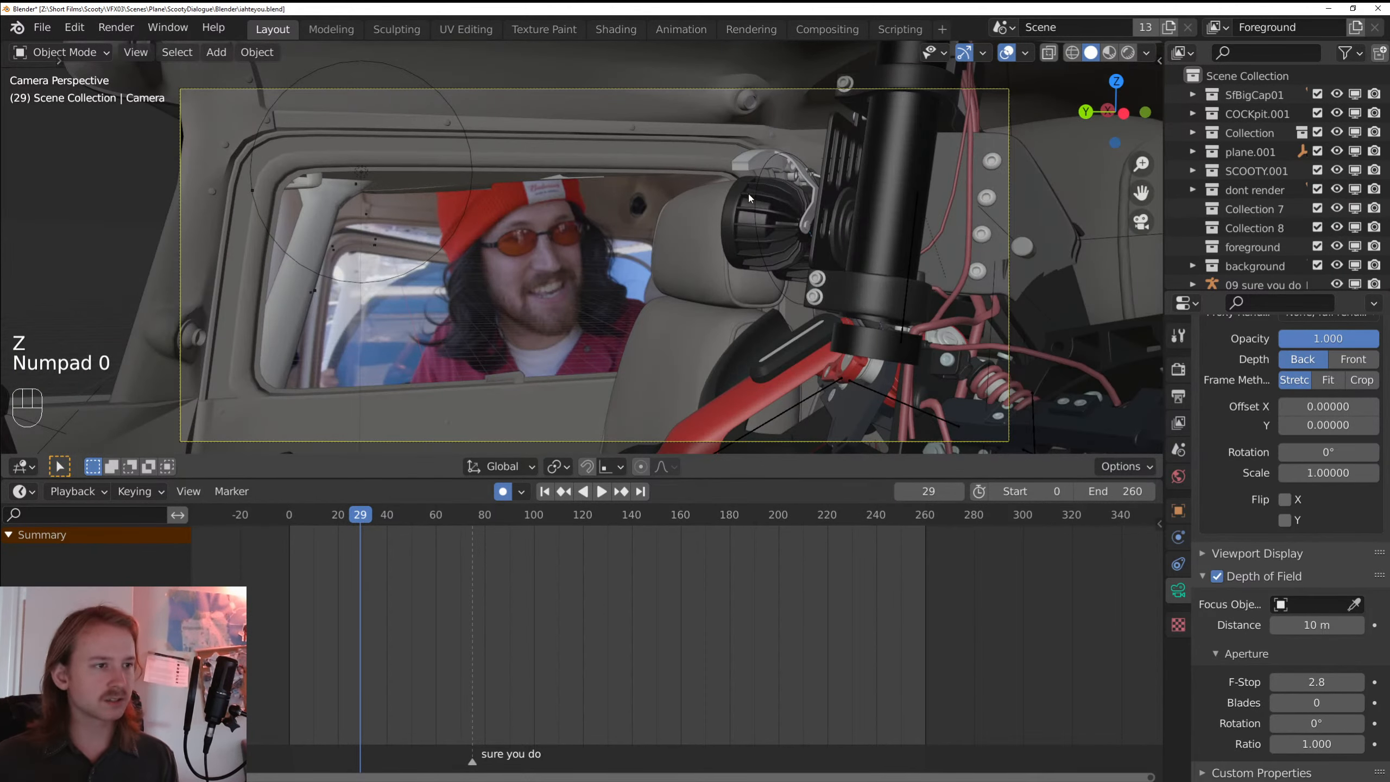
scroll(682, 227, "up", 3)
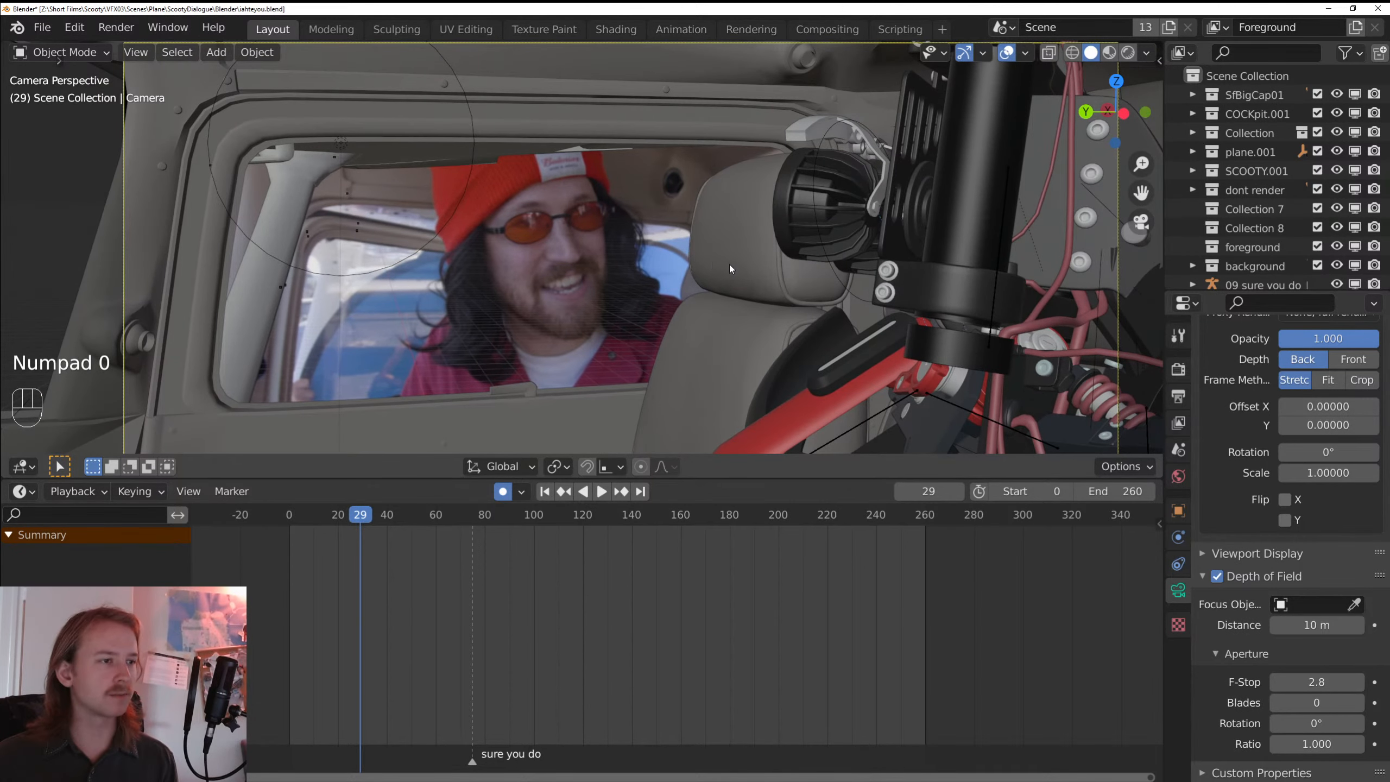
right_click(745, 210)
left_click(736, 220)
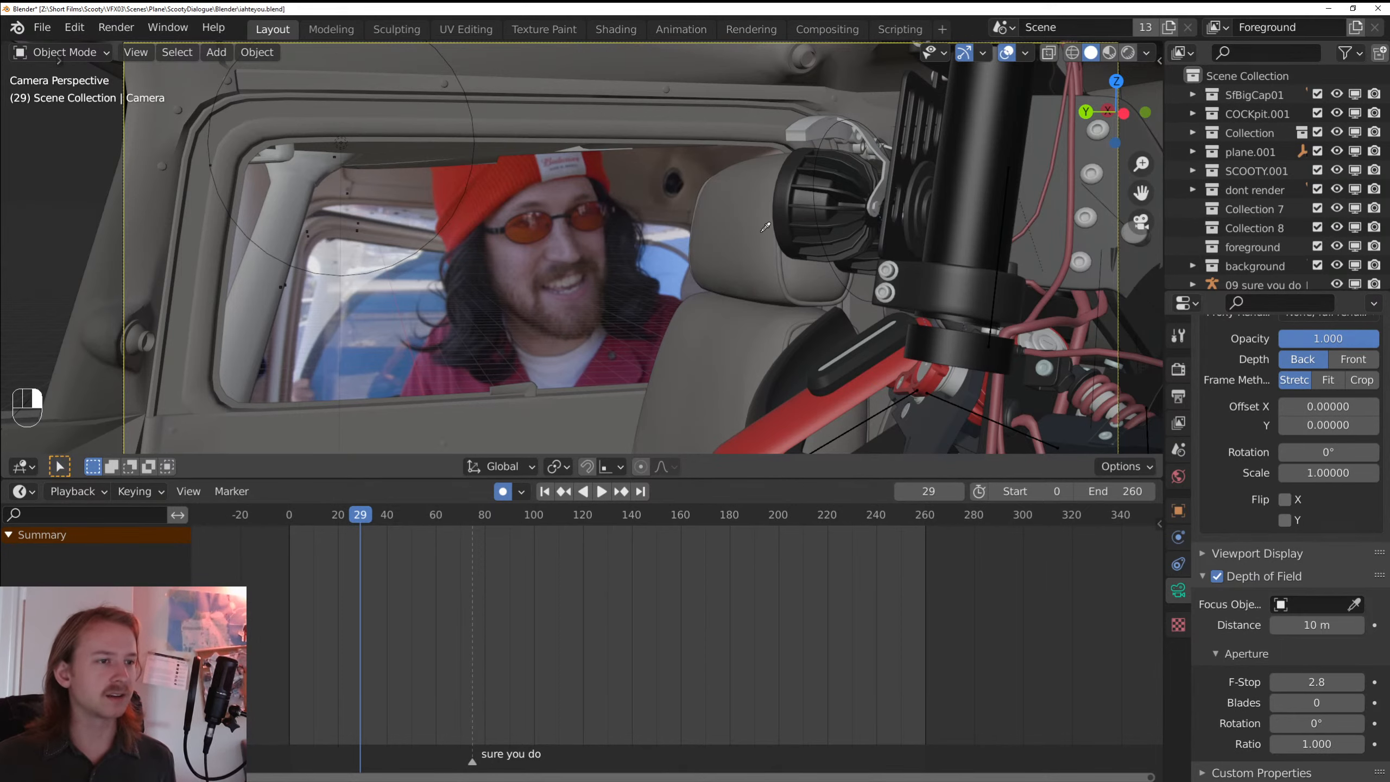
right_click(729, 215)
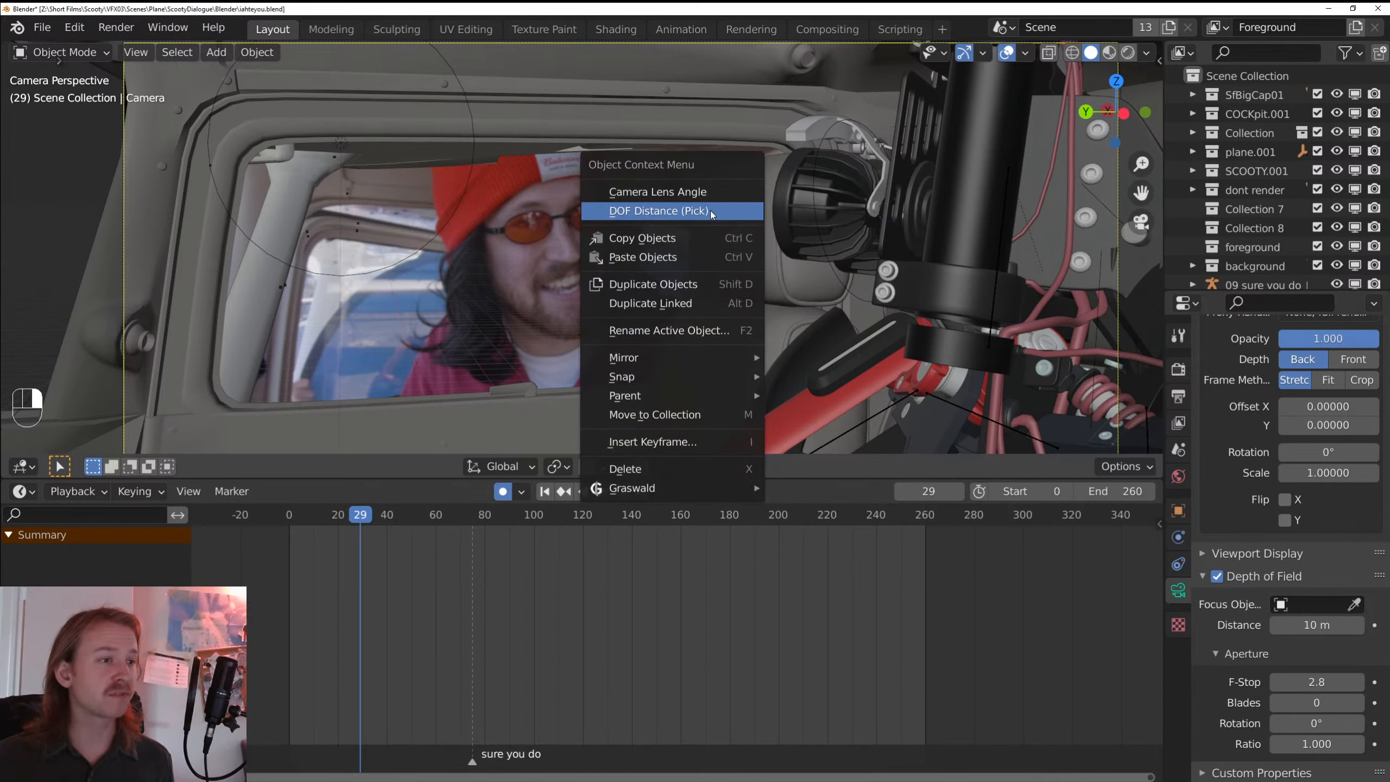
left_click(711, 213)
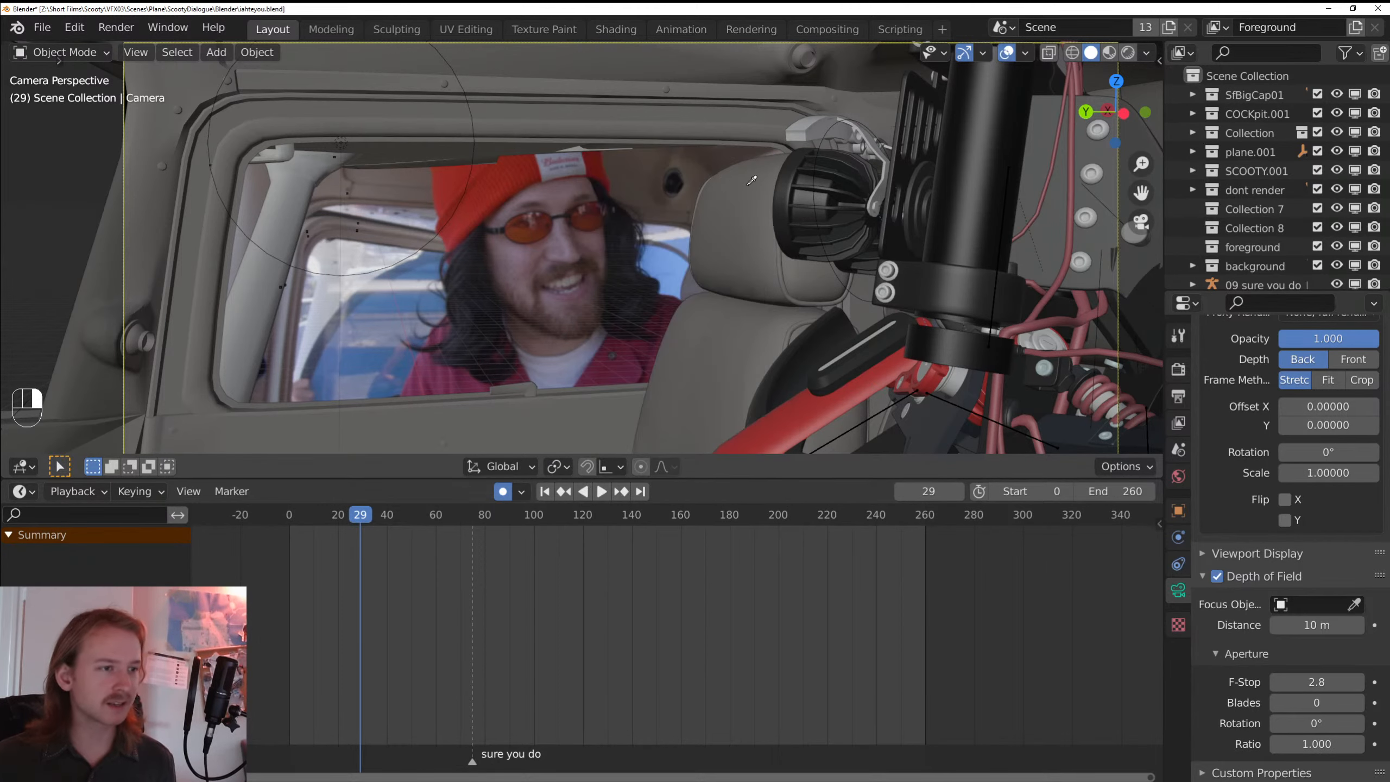
left_click(736, 222)
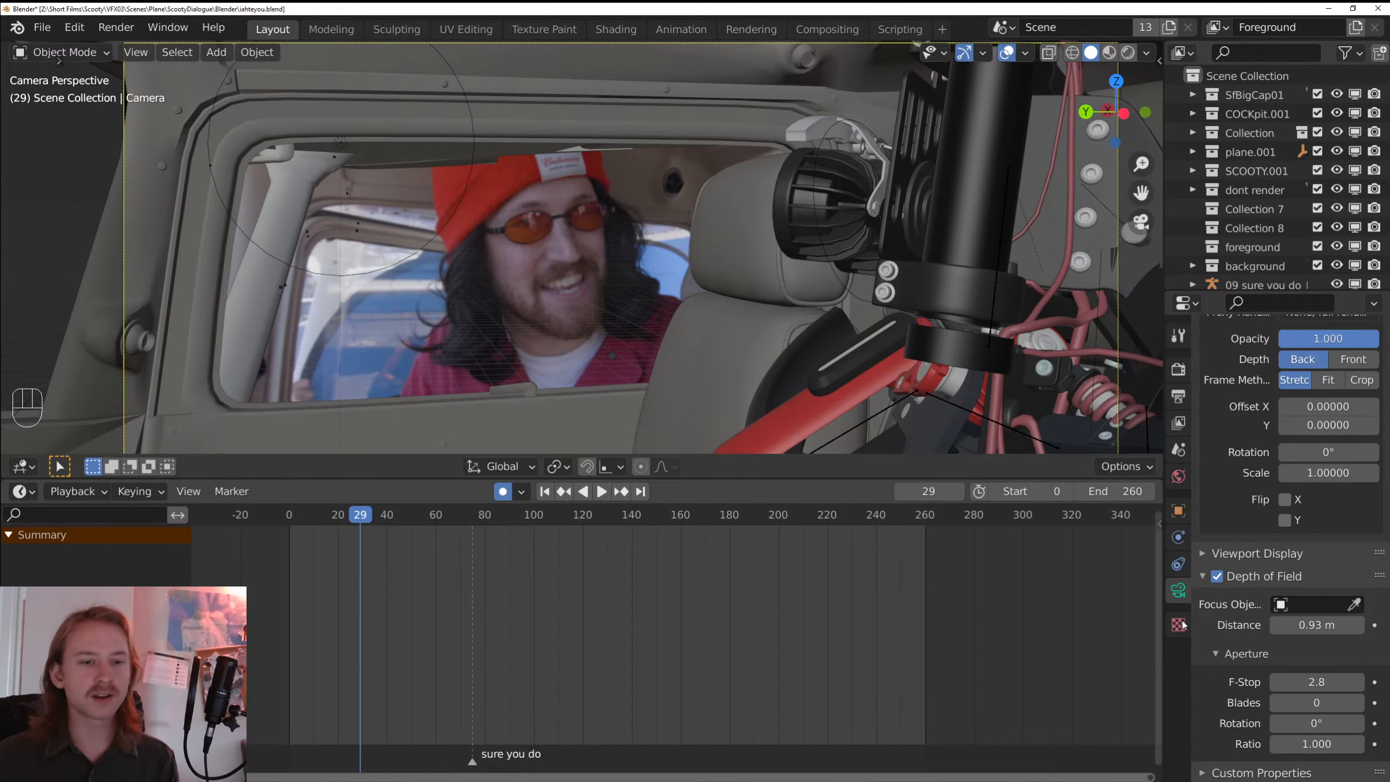
- Preview the camera view in rendered shading and set the depth-of-field F-Stop to 4.0
right_click(855, 224)
key("z")
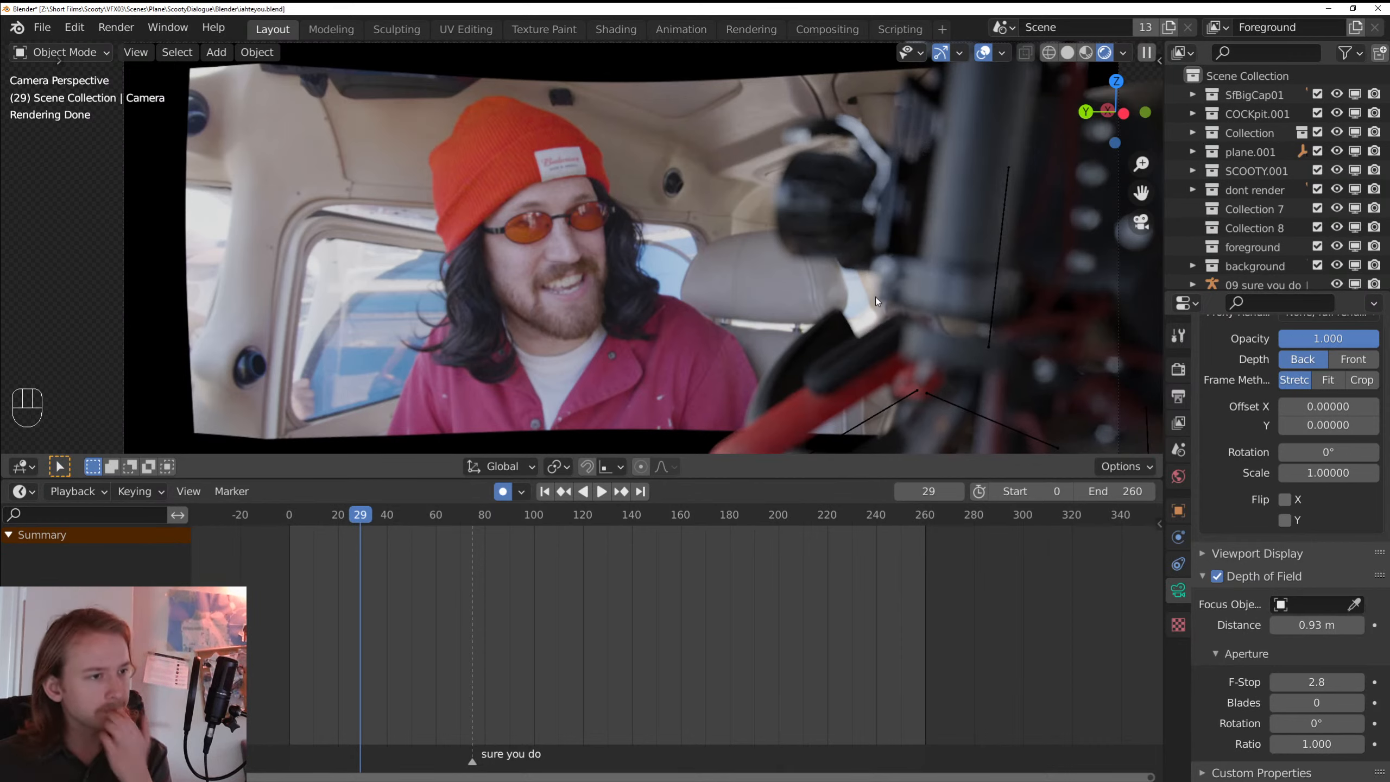
left_click(1313, 678)
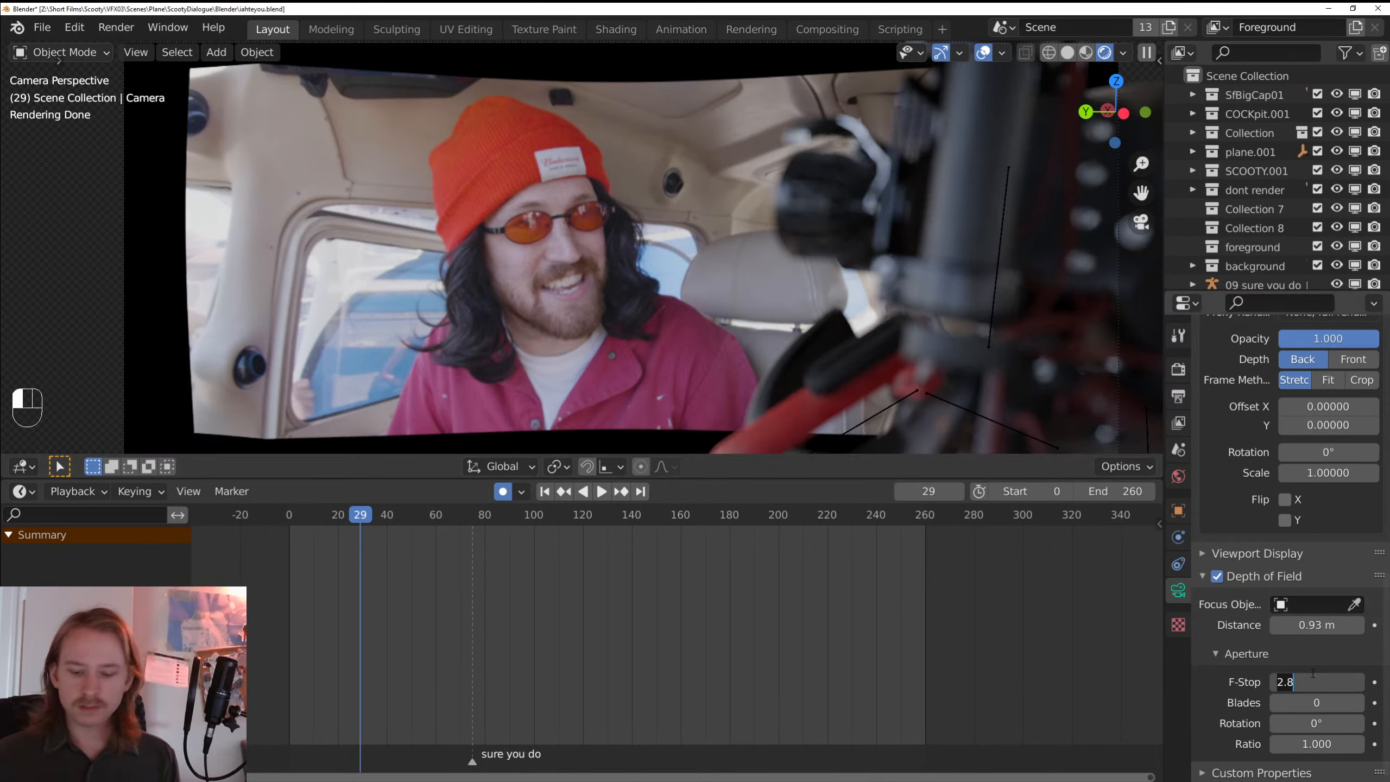
type("4")
key("Return")
right_click(898, 393)
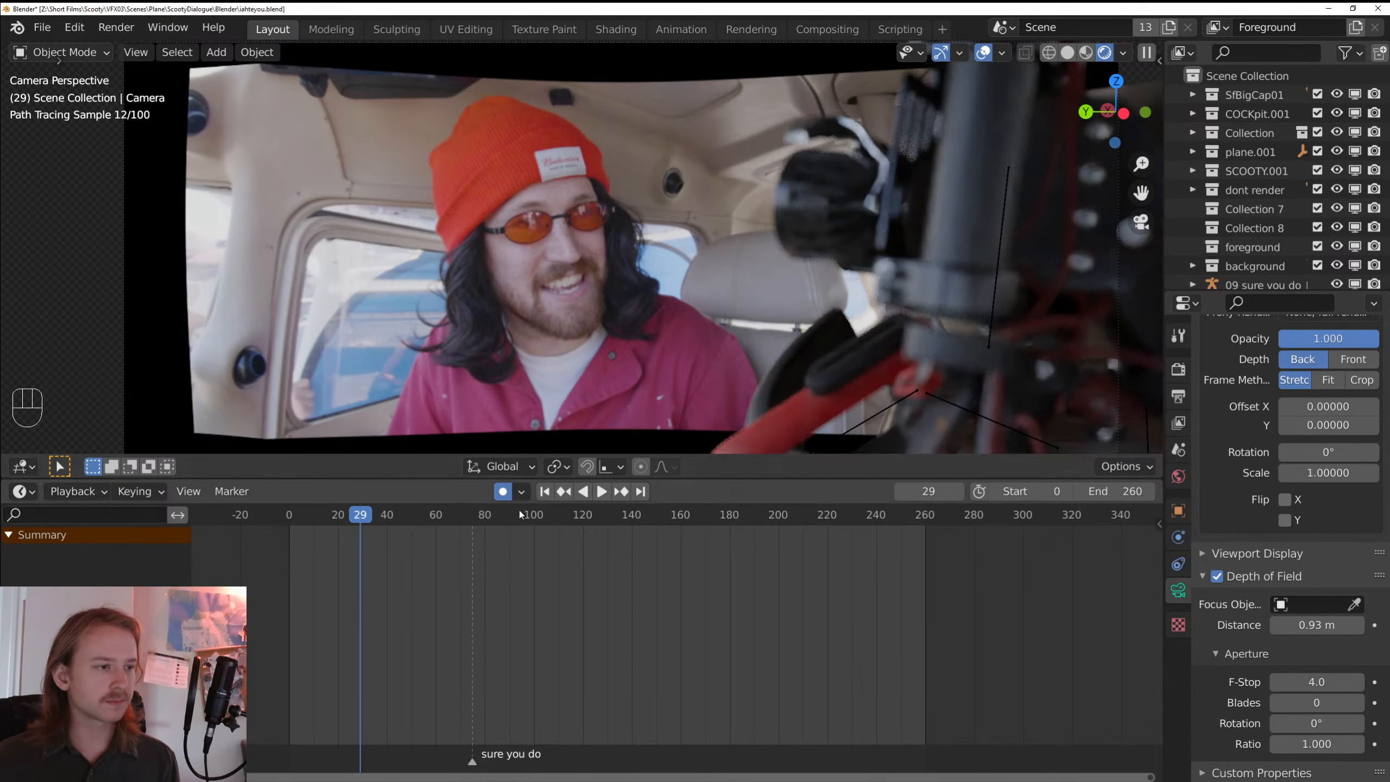
- Check the robot's focus in the rendered preview at frames 57, 120, 162, 210, 230 and 255, inspecting the last one up close
left_click(428, 520)
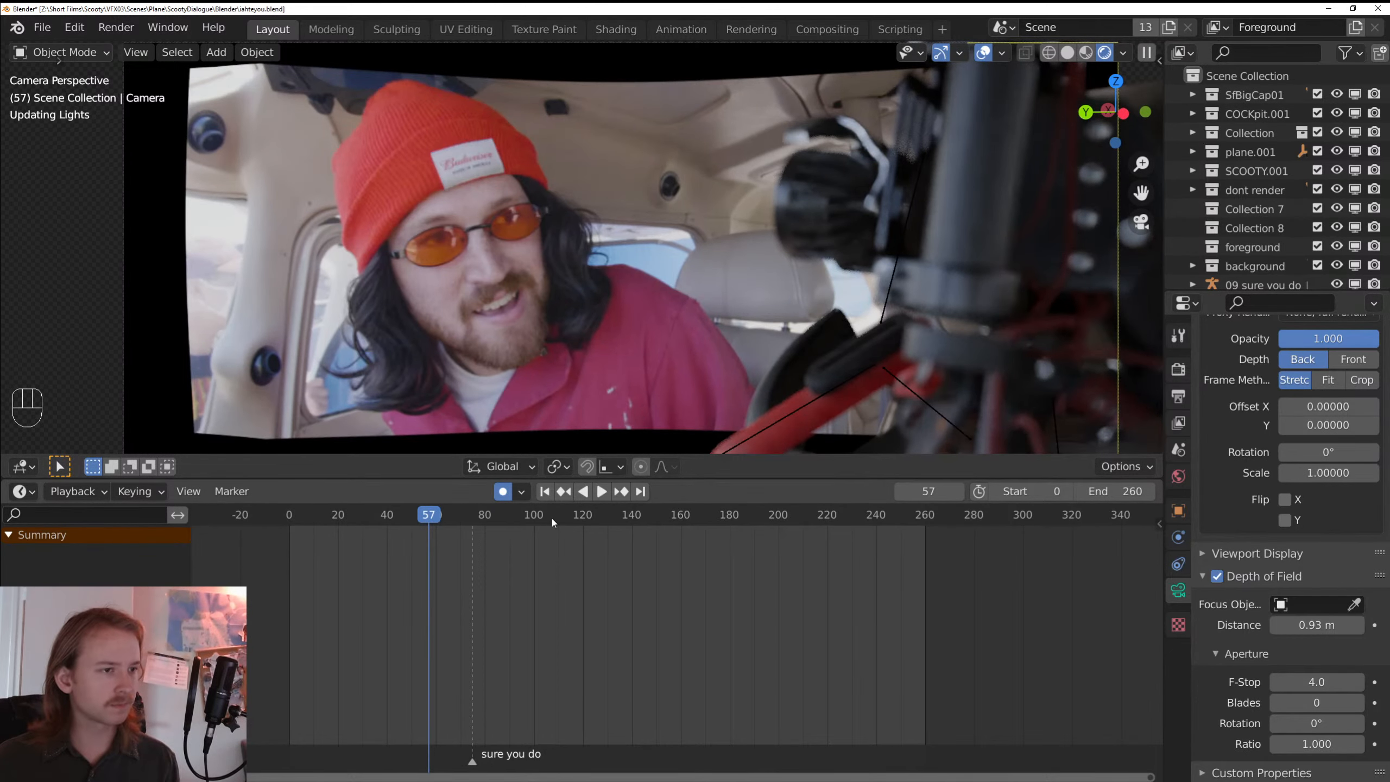
left_click(583, 518)
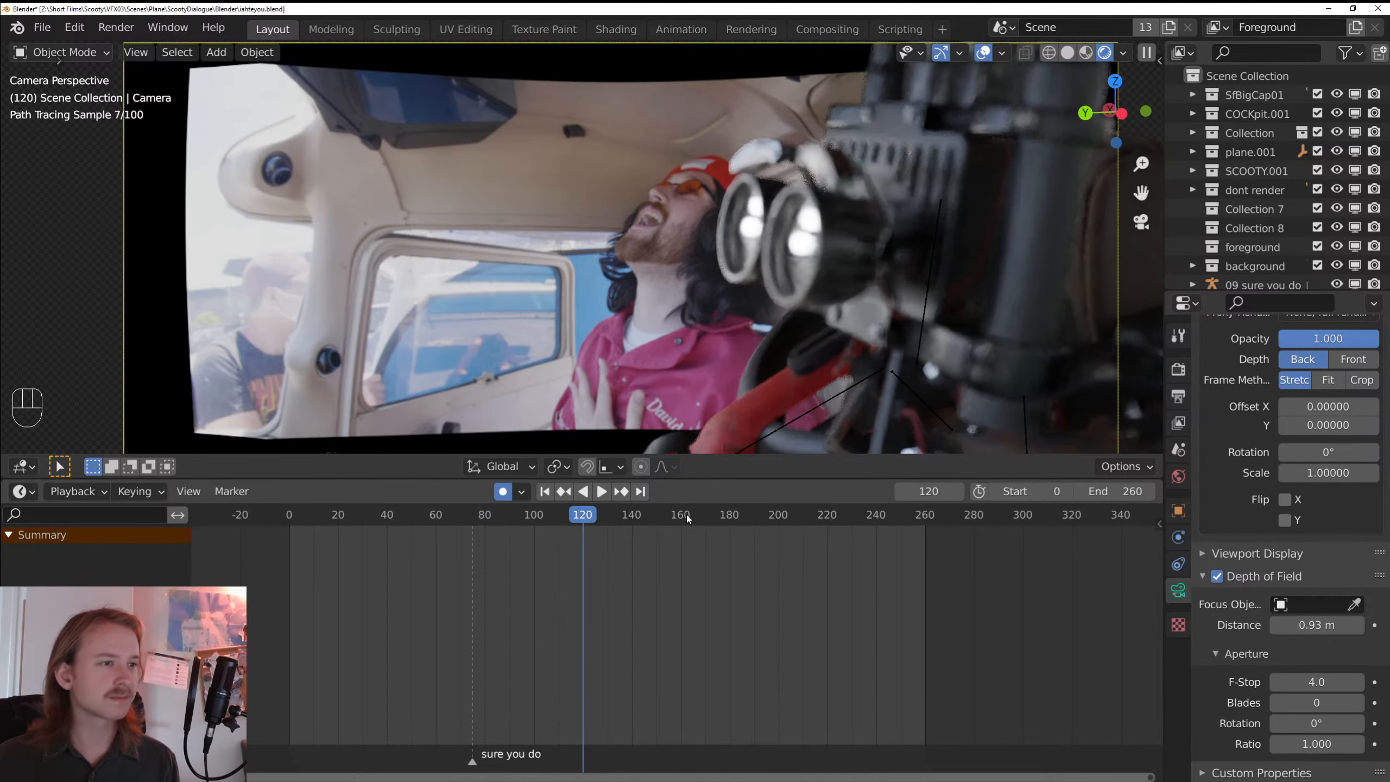
left_click(686, 516)
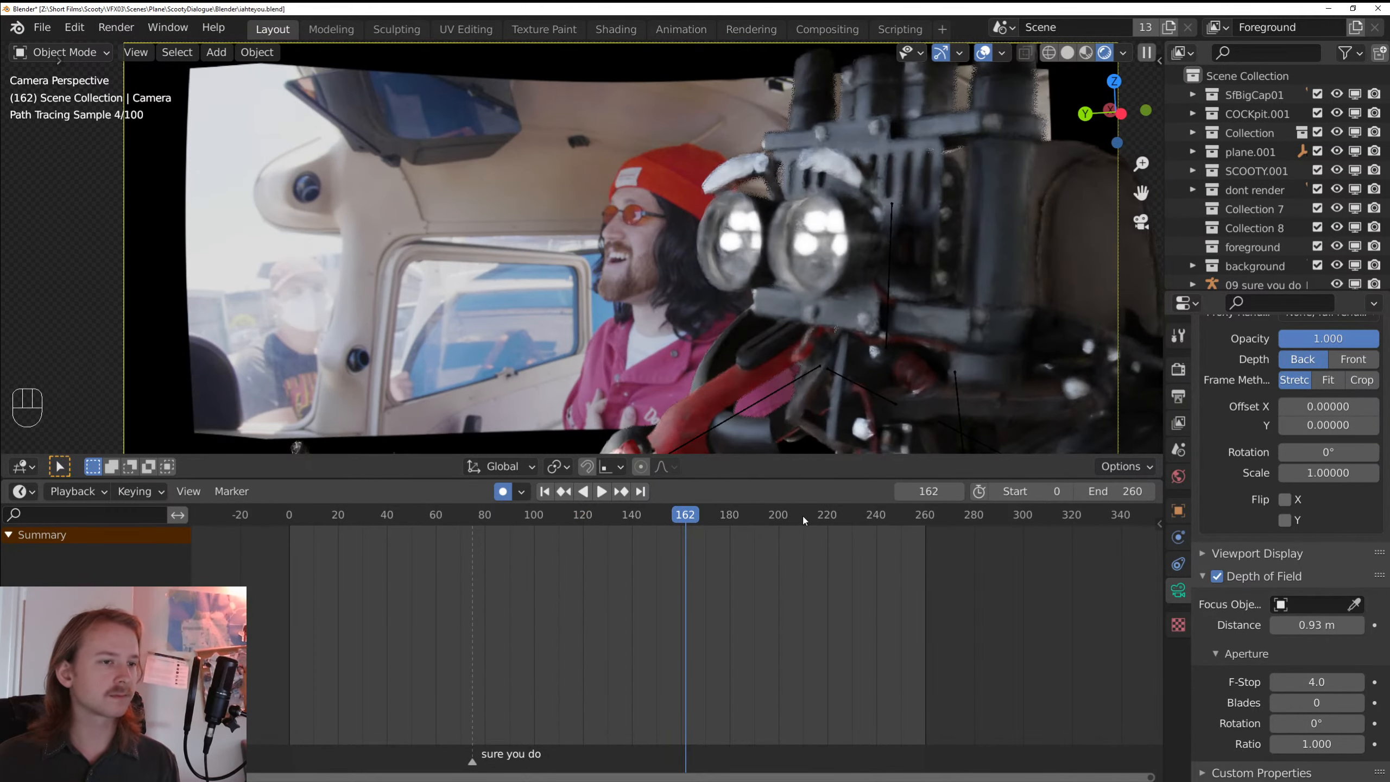
left_click(802, 517)
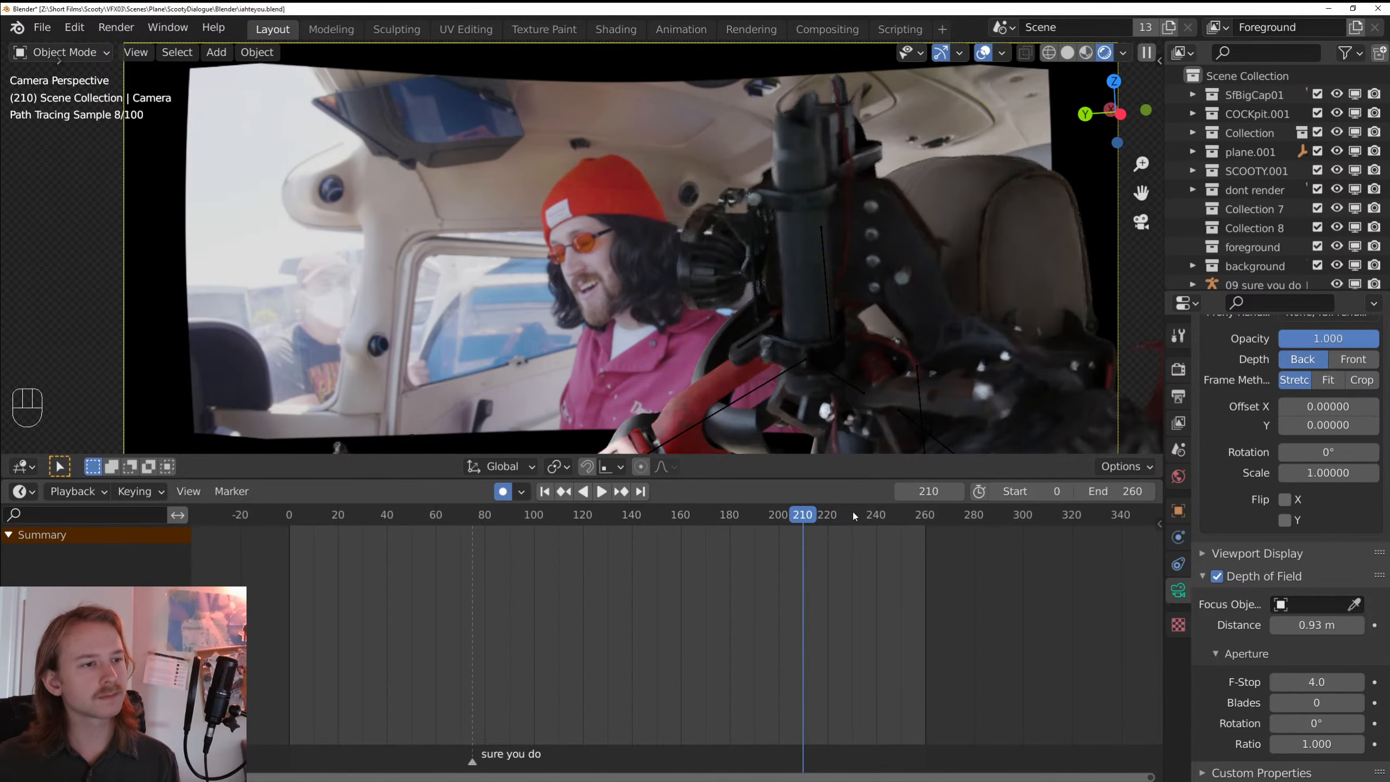
left_click(852, 515)
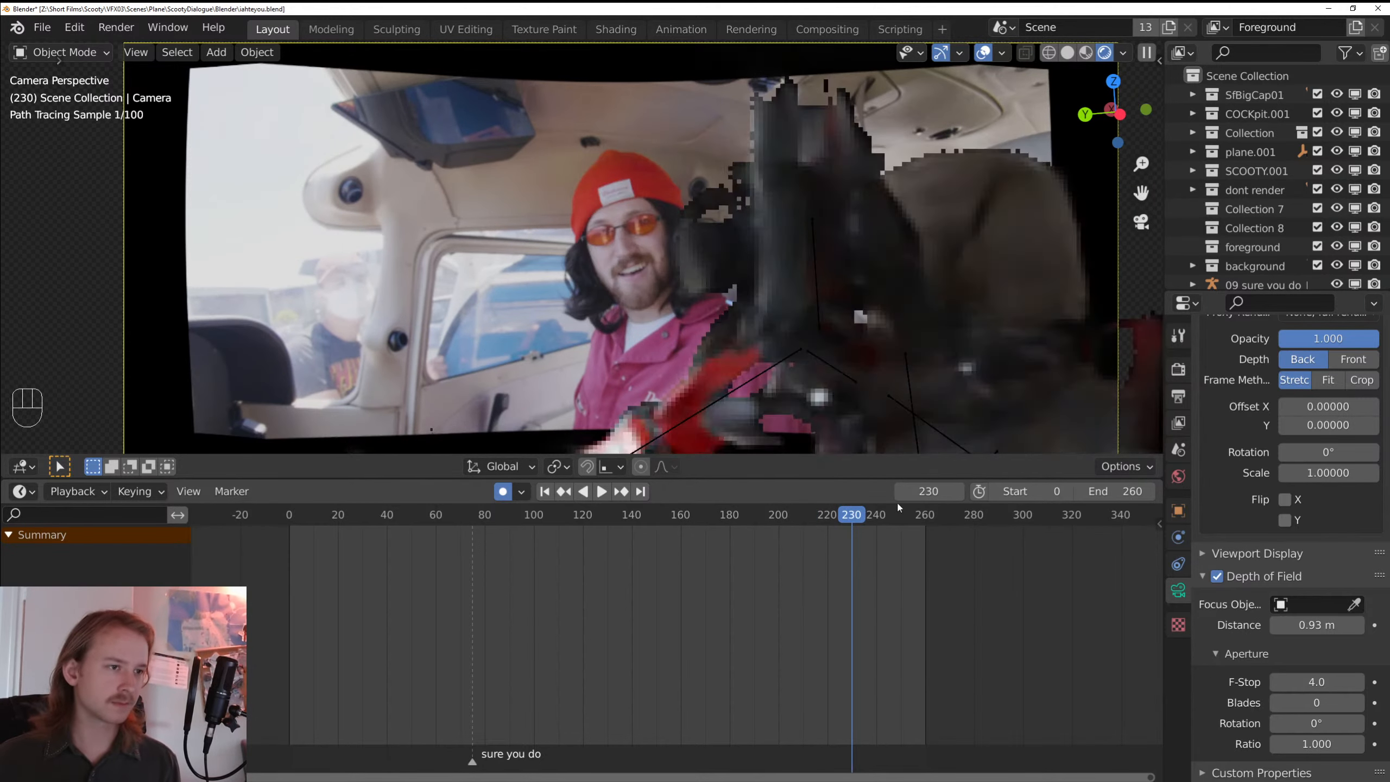
left_click(912, 516)
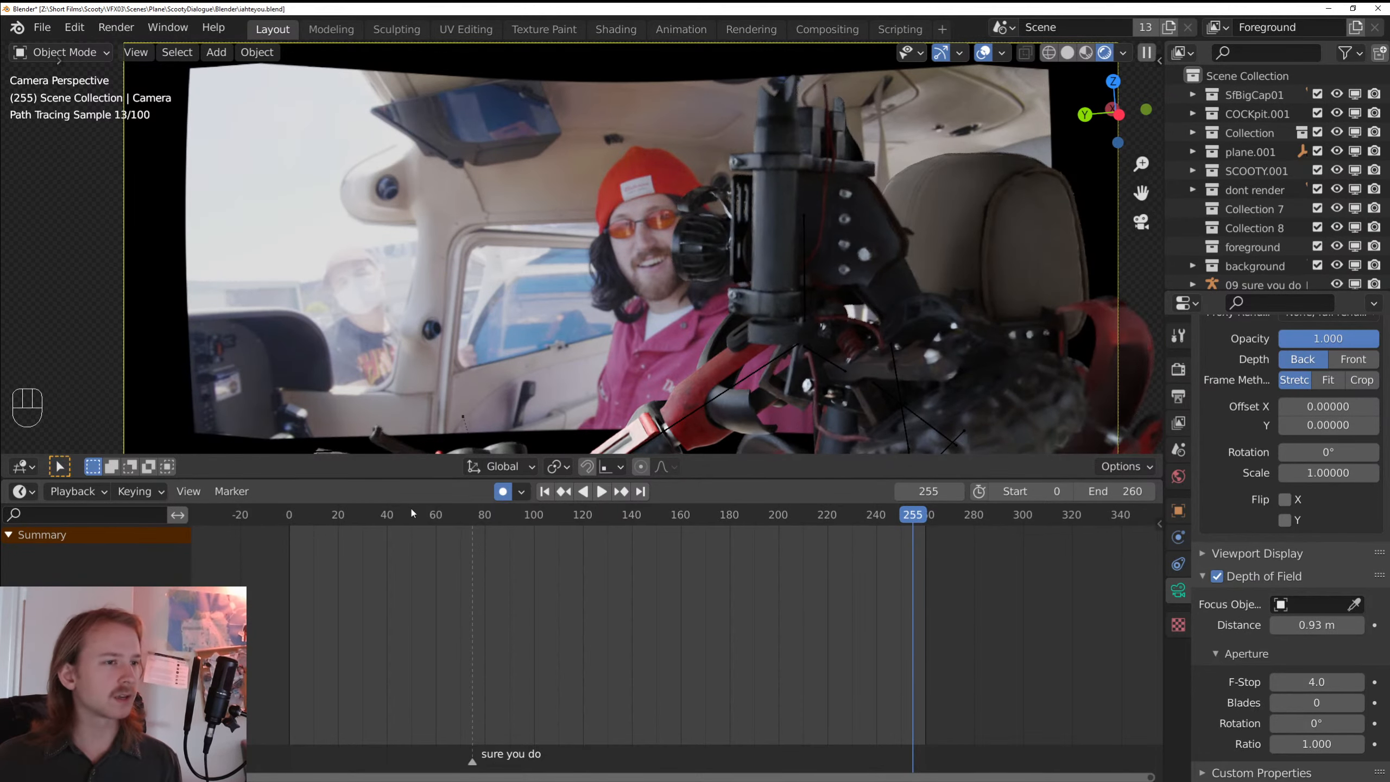
right_click(667, 254)
scroll(760, 337, "up", 6)
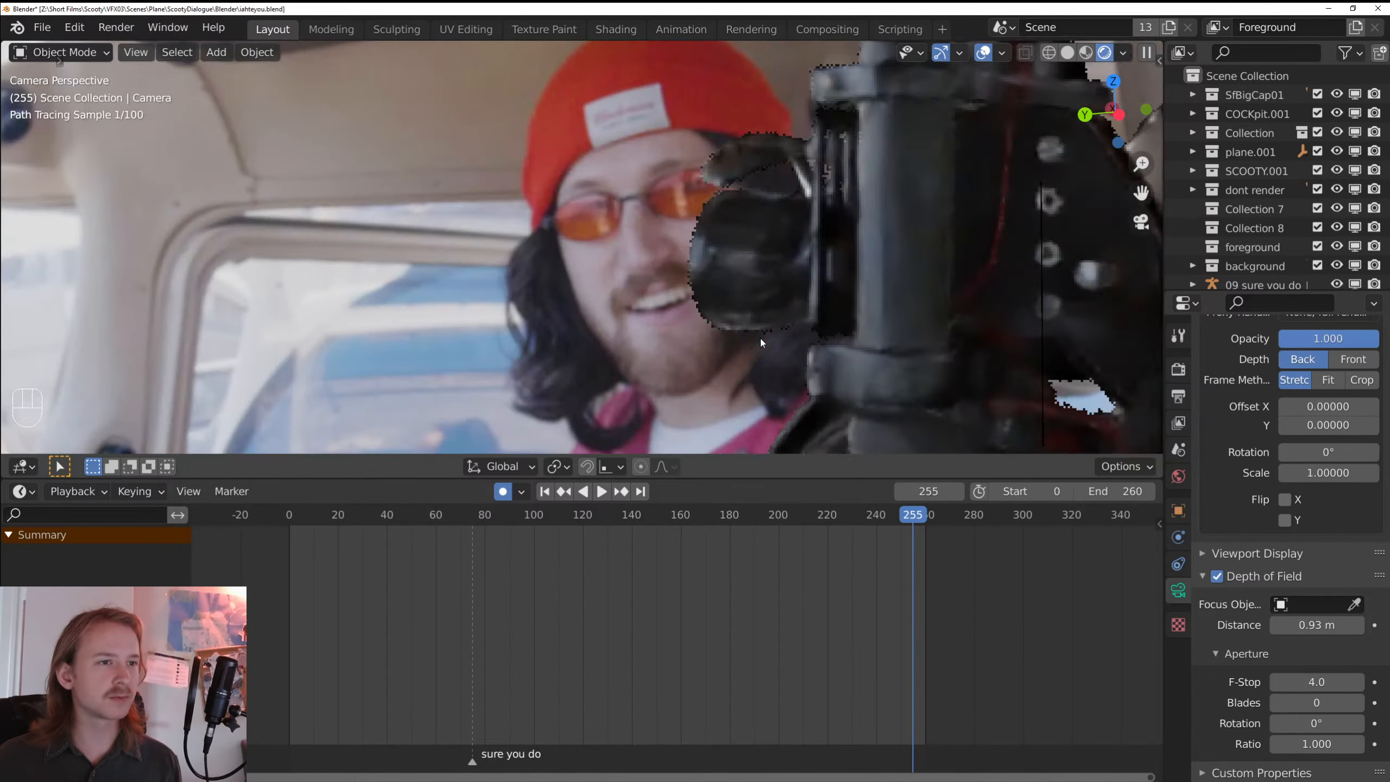
scroll(760, 336, "down", 6)
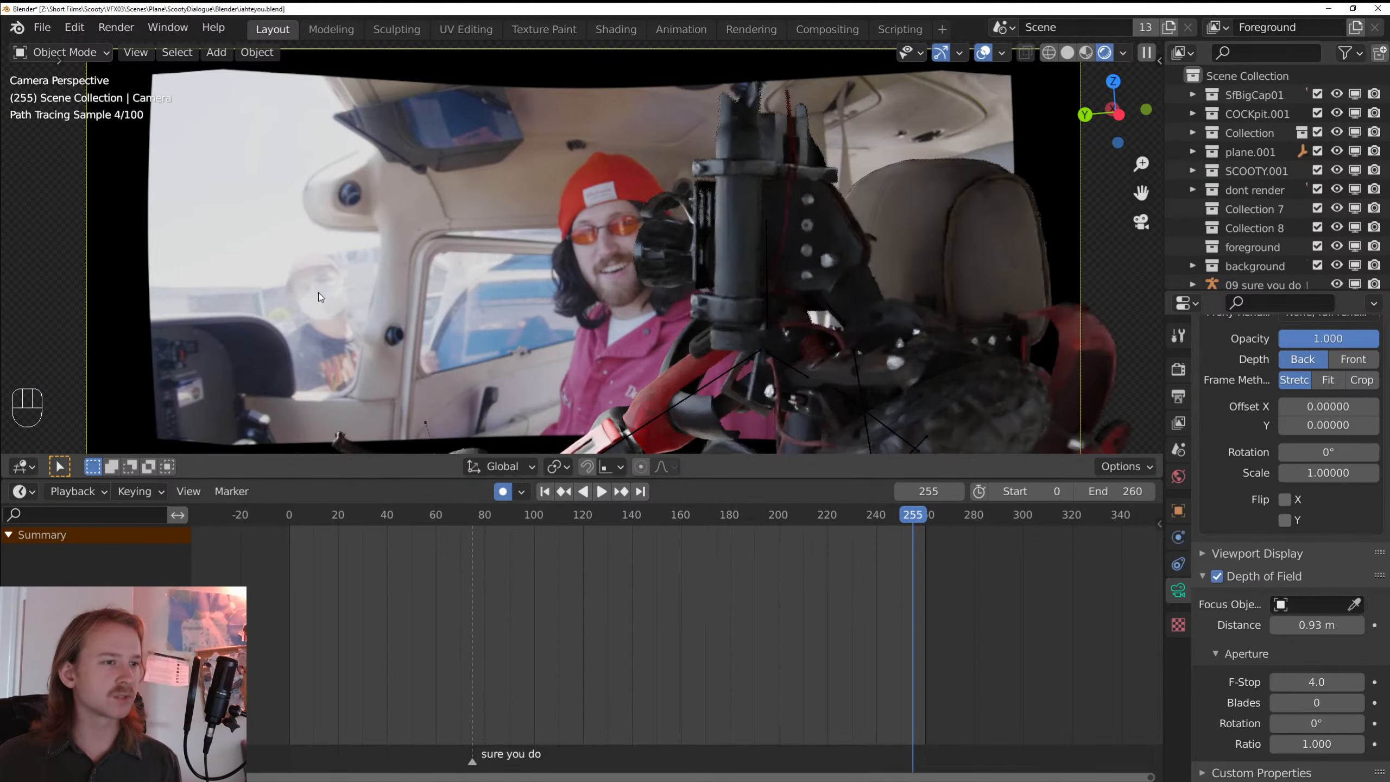
- Switch to solid shading, go to frame 70 and keyframe the camera's focus distance there
key("z")
left_click(860, 344)
mouse_move(437, 515)
left_mouse_down()
mouse_move(475, 516)
mouse_move(461, 516)
left_mouse_up()
key("i")
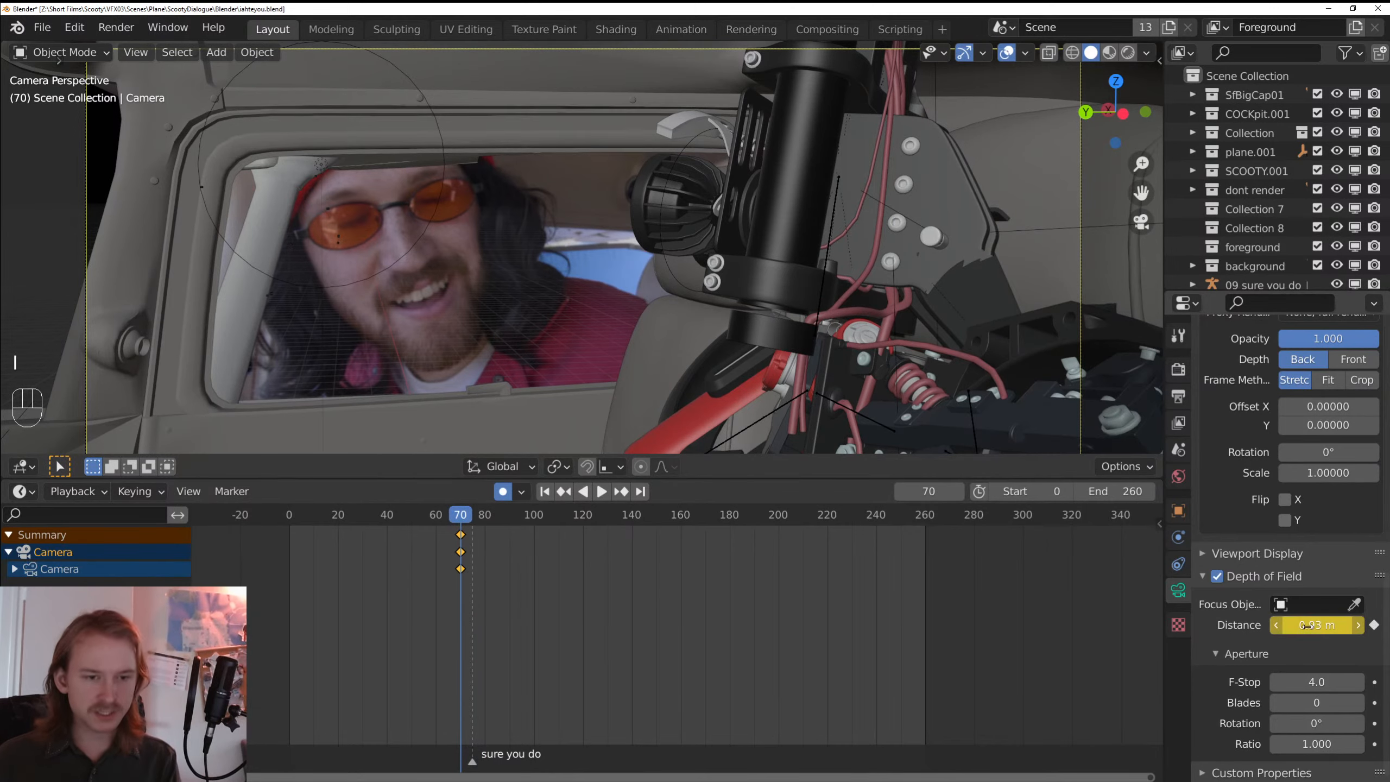
- At frame 194, pick the focus distance on the robot's headlight eye, keyframe it, and save the file
left_click_drag(734, 518, 764, 551)
right_click(855, 274)
left_click(855, 274)
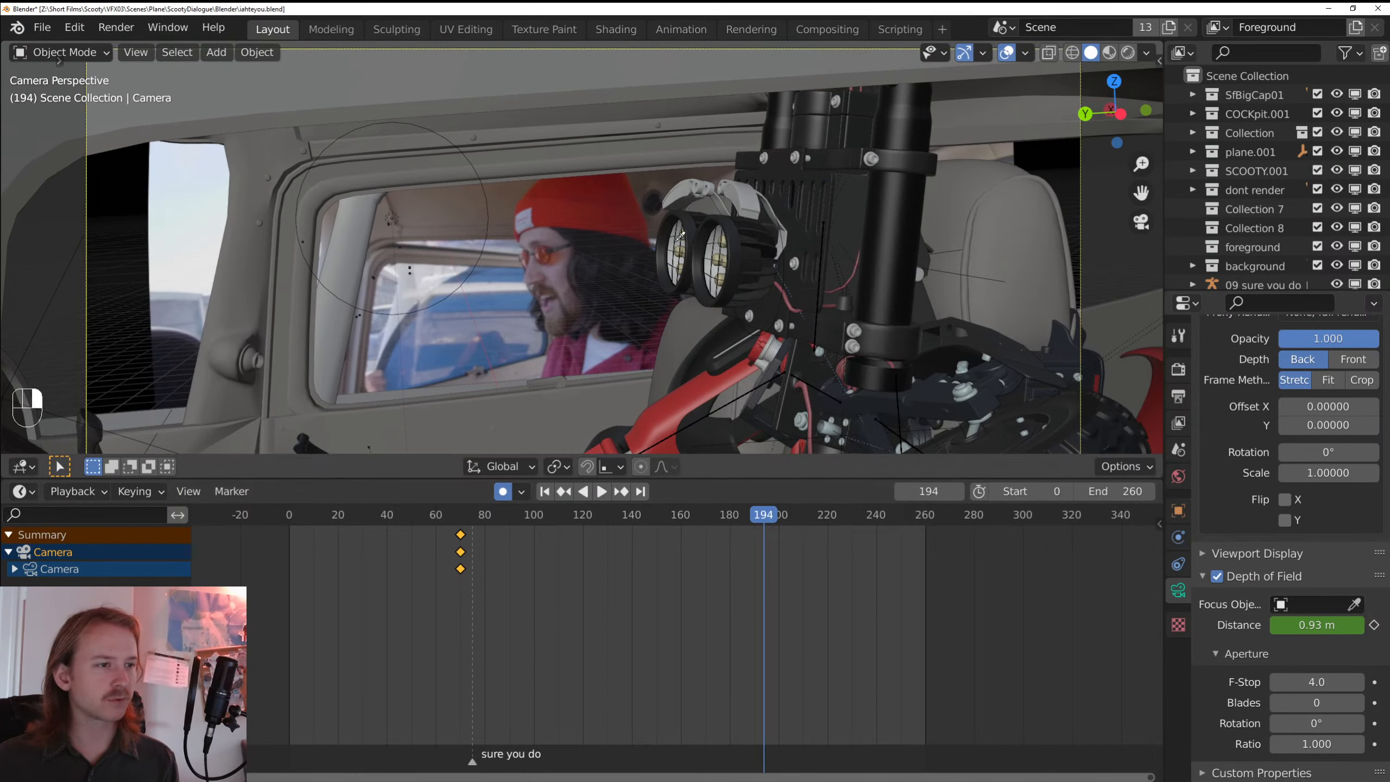
left_click(674, 236)
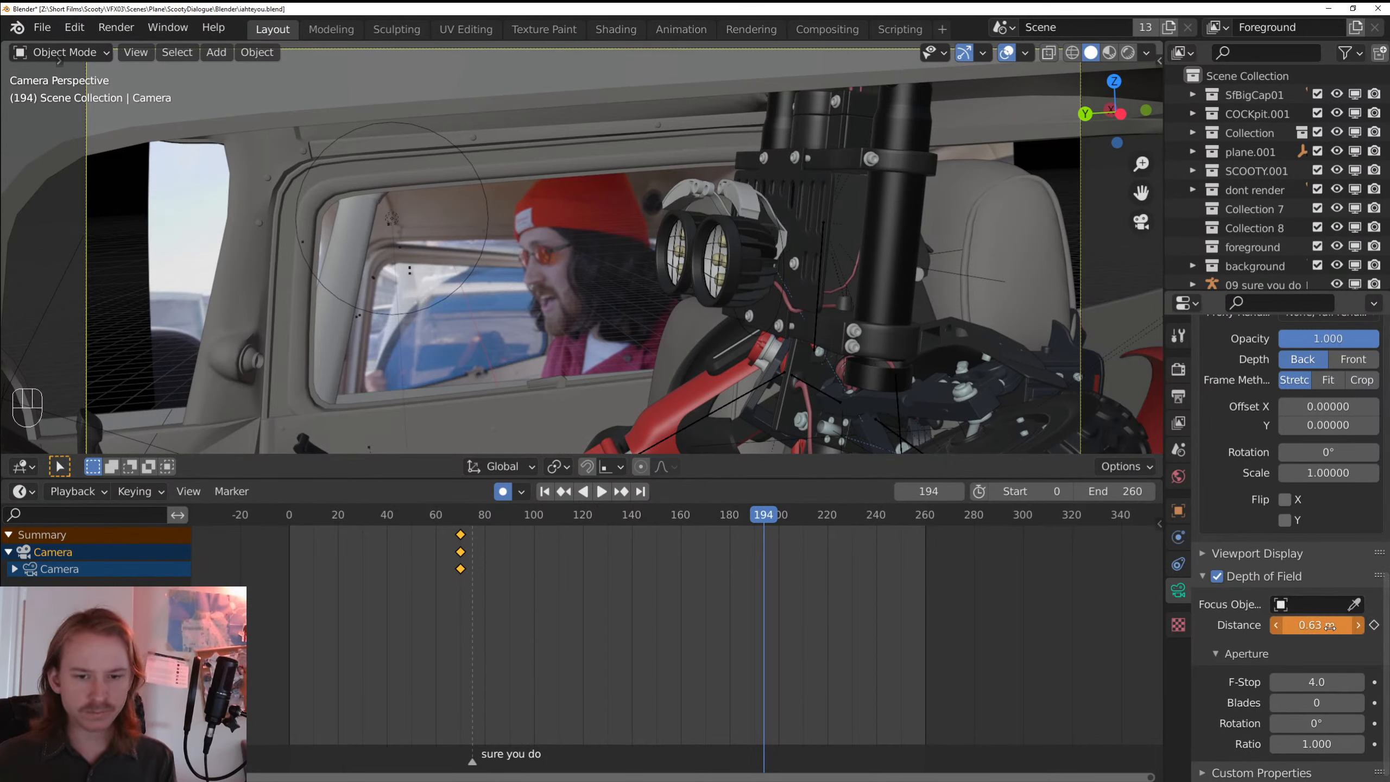
key("i")
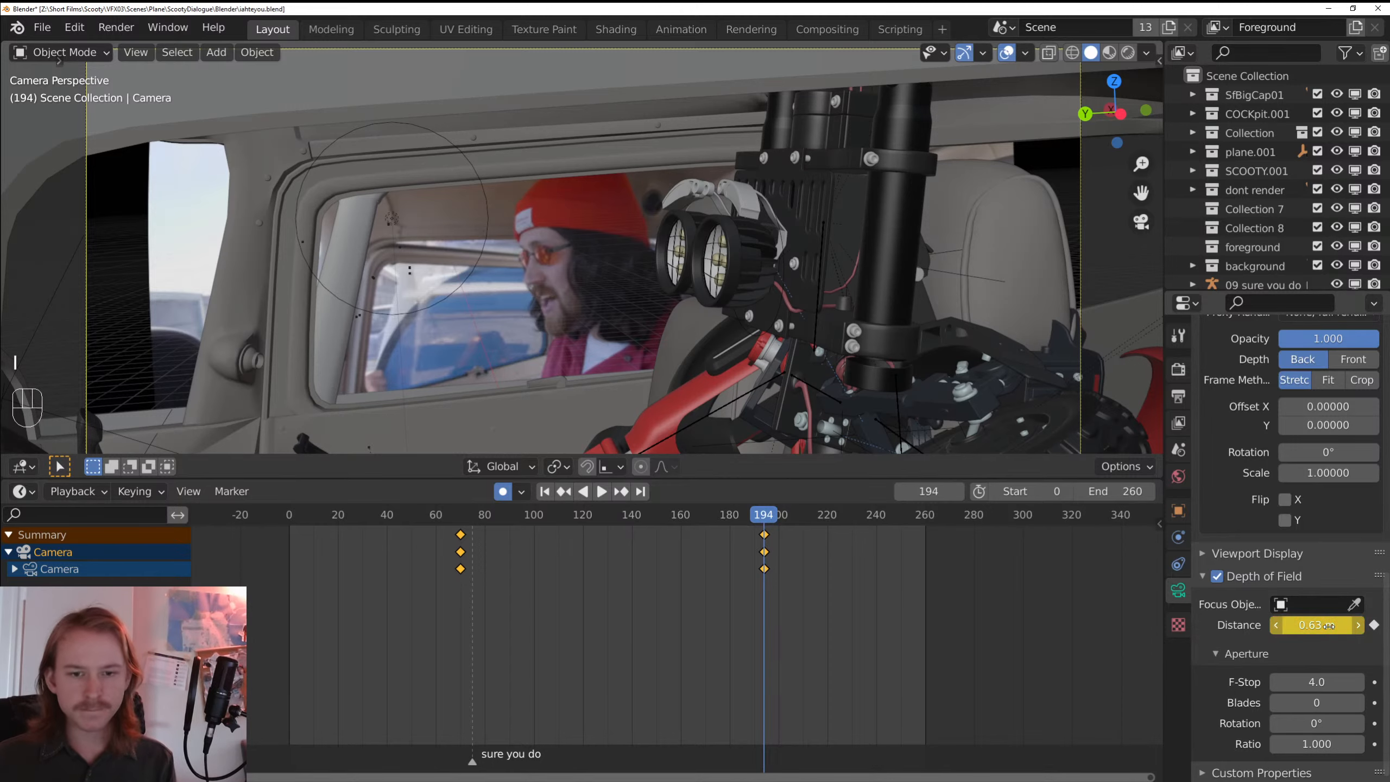
right_click(831, 171)
key("ctrl+s")
- Preview the animated focus in rendered shading at frames 194, 237, 125 and 56
right_click(743, 375)
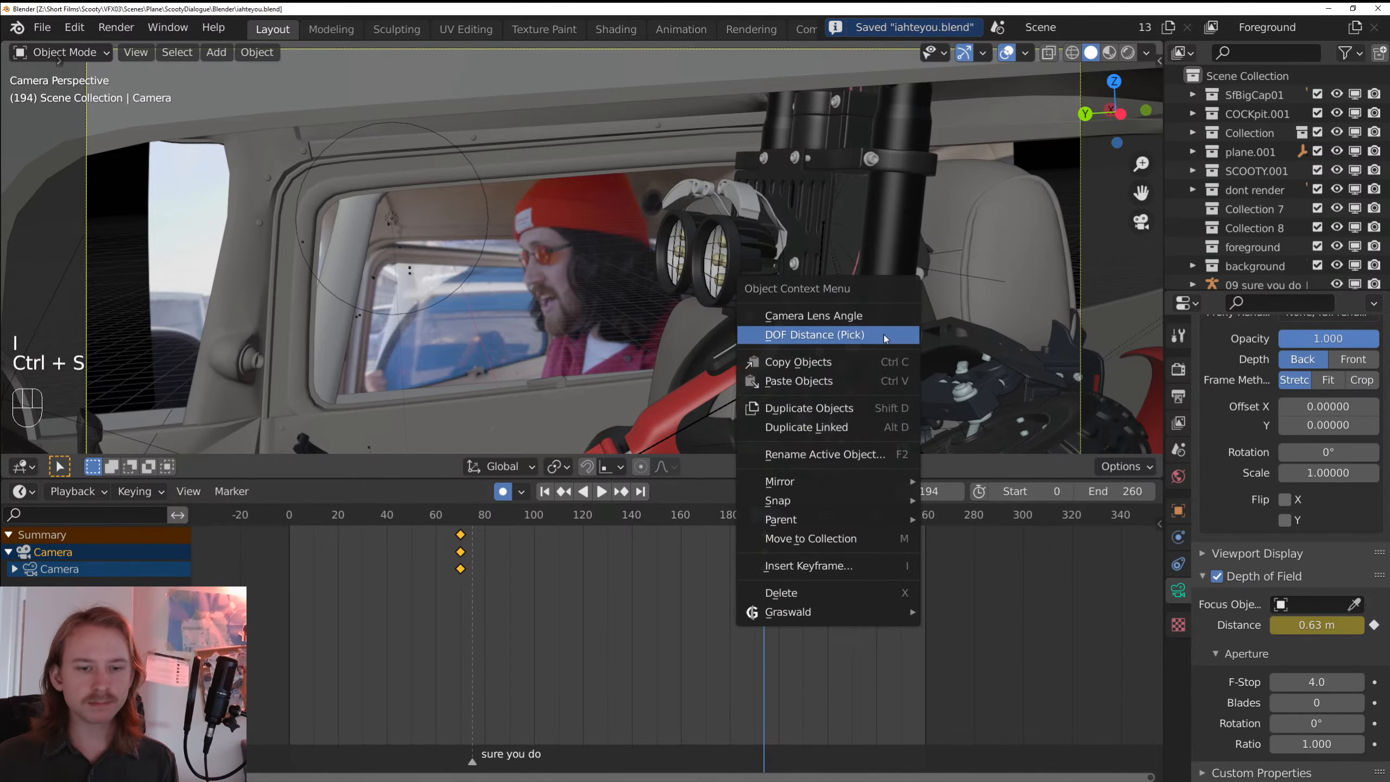
key("z")
left_click(567, 155)
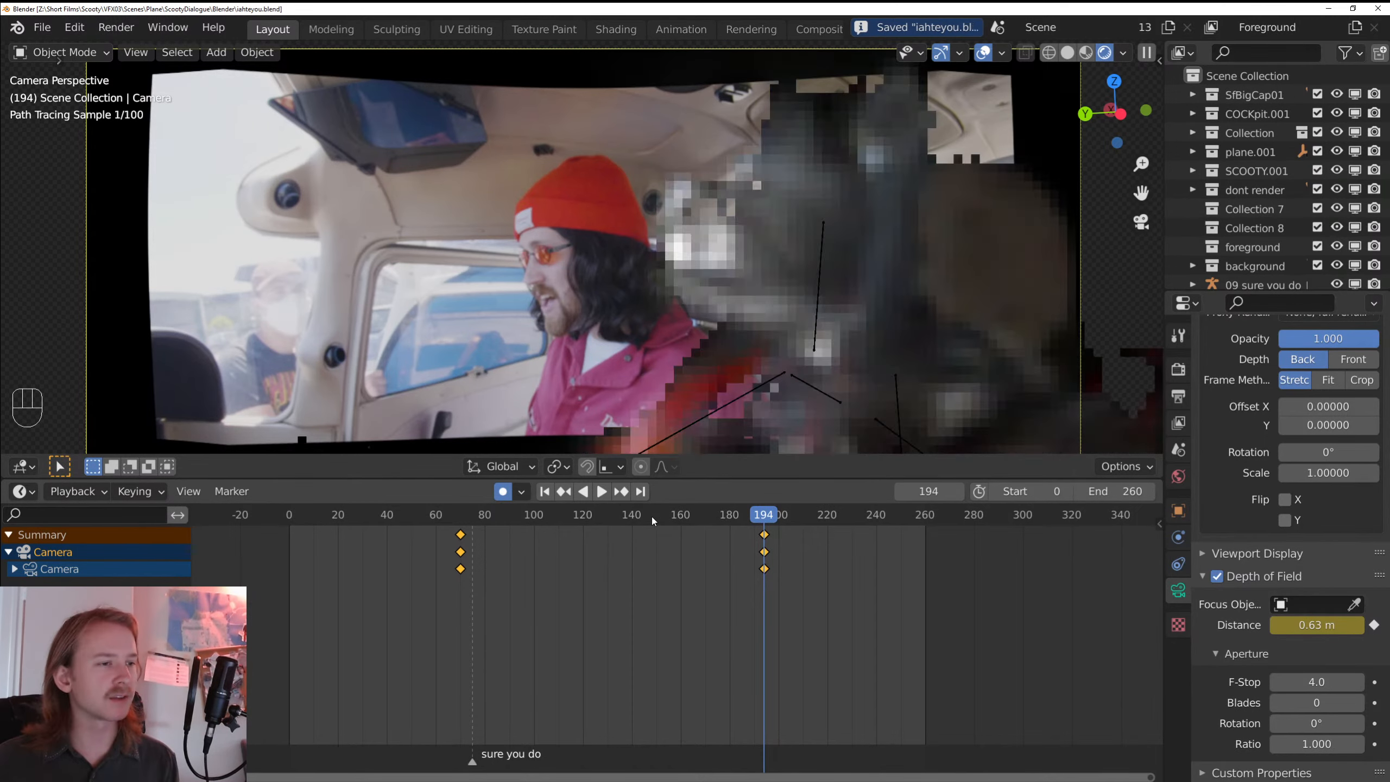
left_click_drag(846, 525, 868, 523)
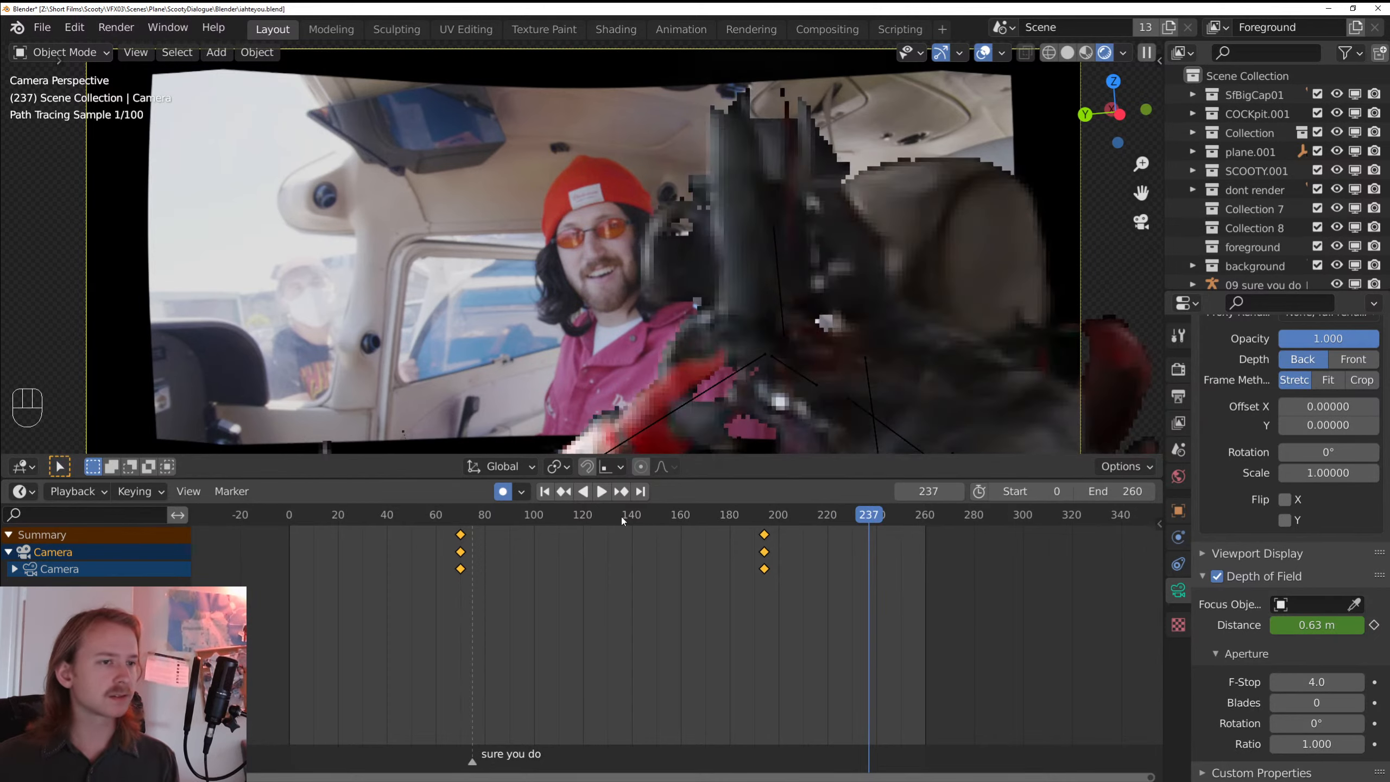
left_click(596, 516)
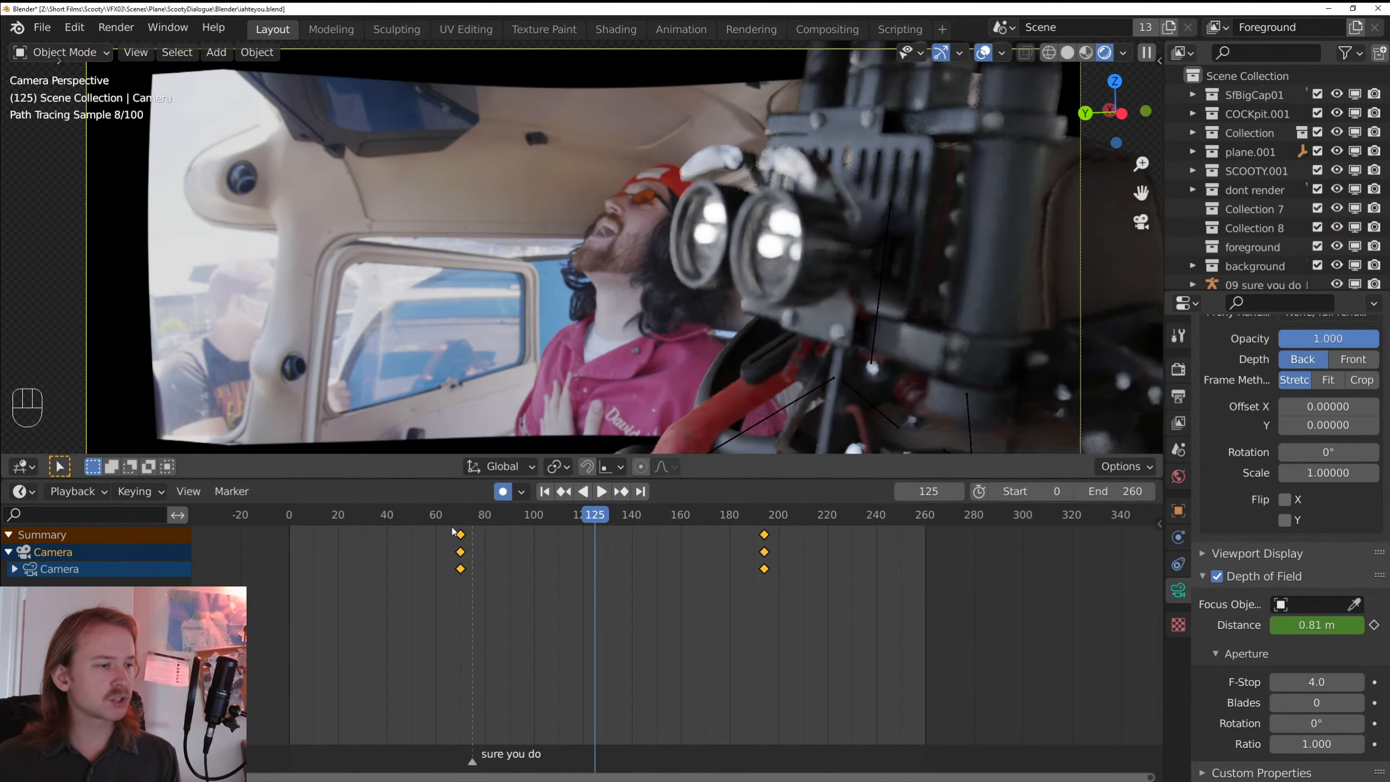
left_click(428, 516)
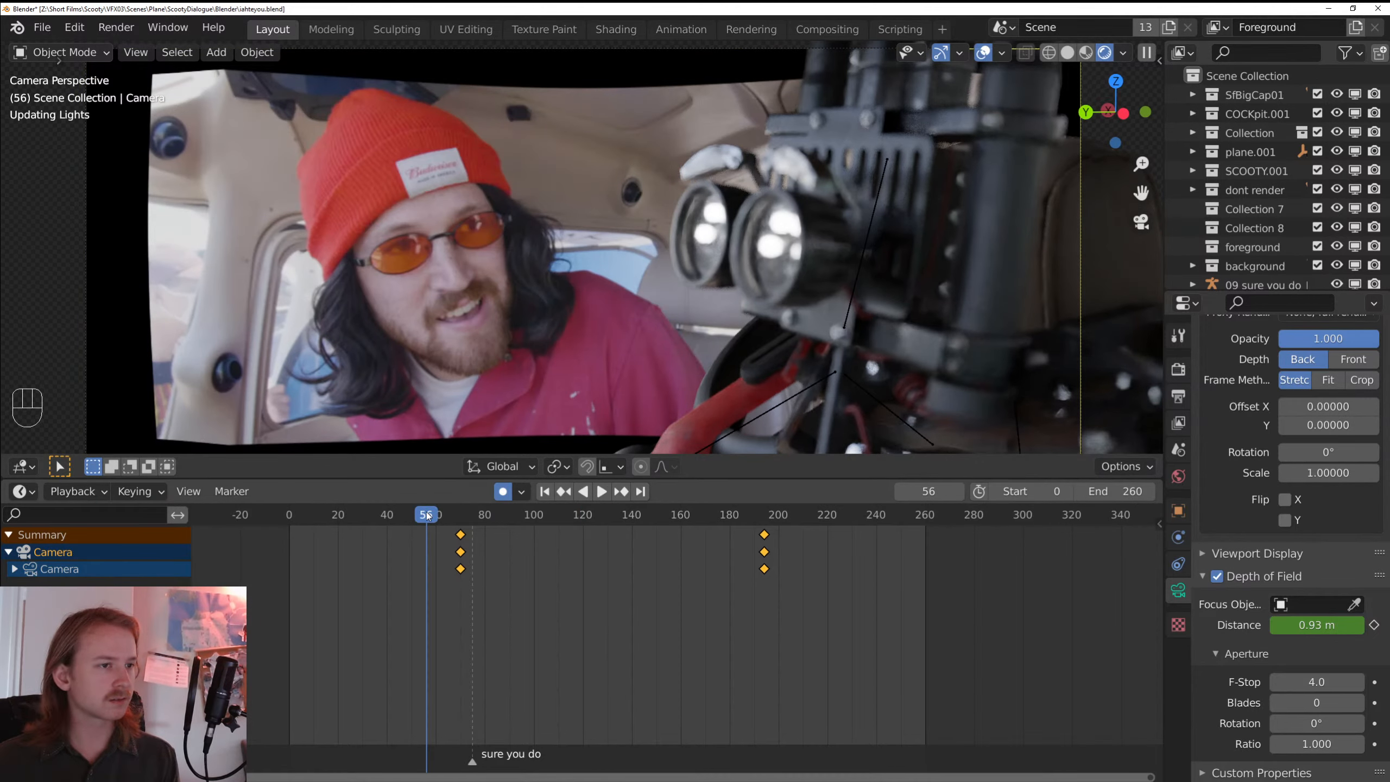
right_click(1049, 305)
left_click(1050, 308)
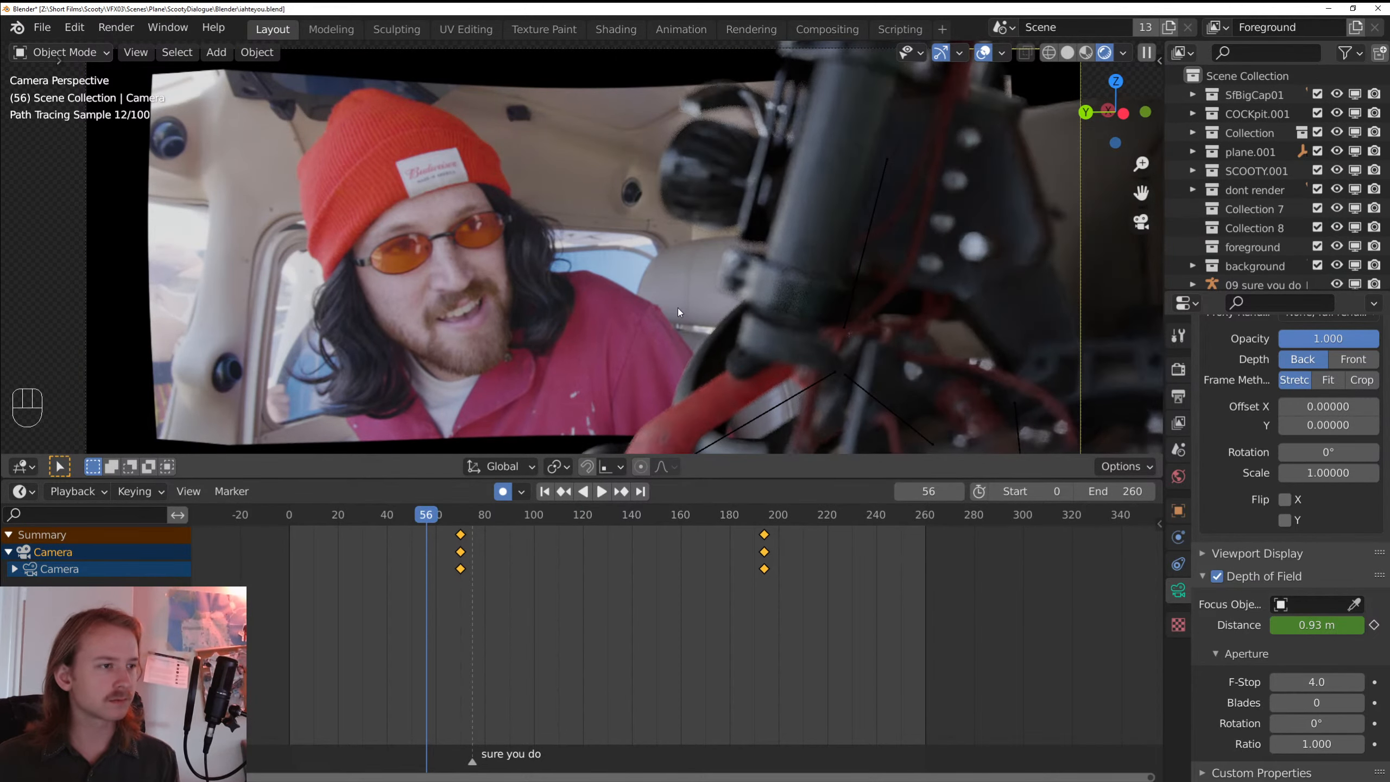
- Set the camera's F-Stop to 5.0, return to solid shading and save the file
left_click_drag(1316, 681, 1325, 676)
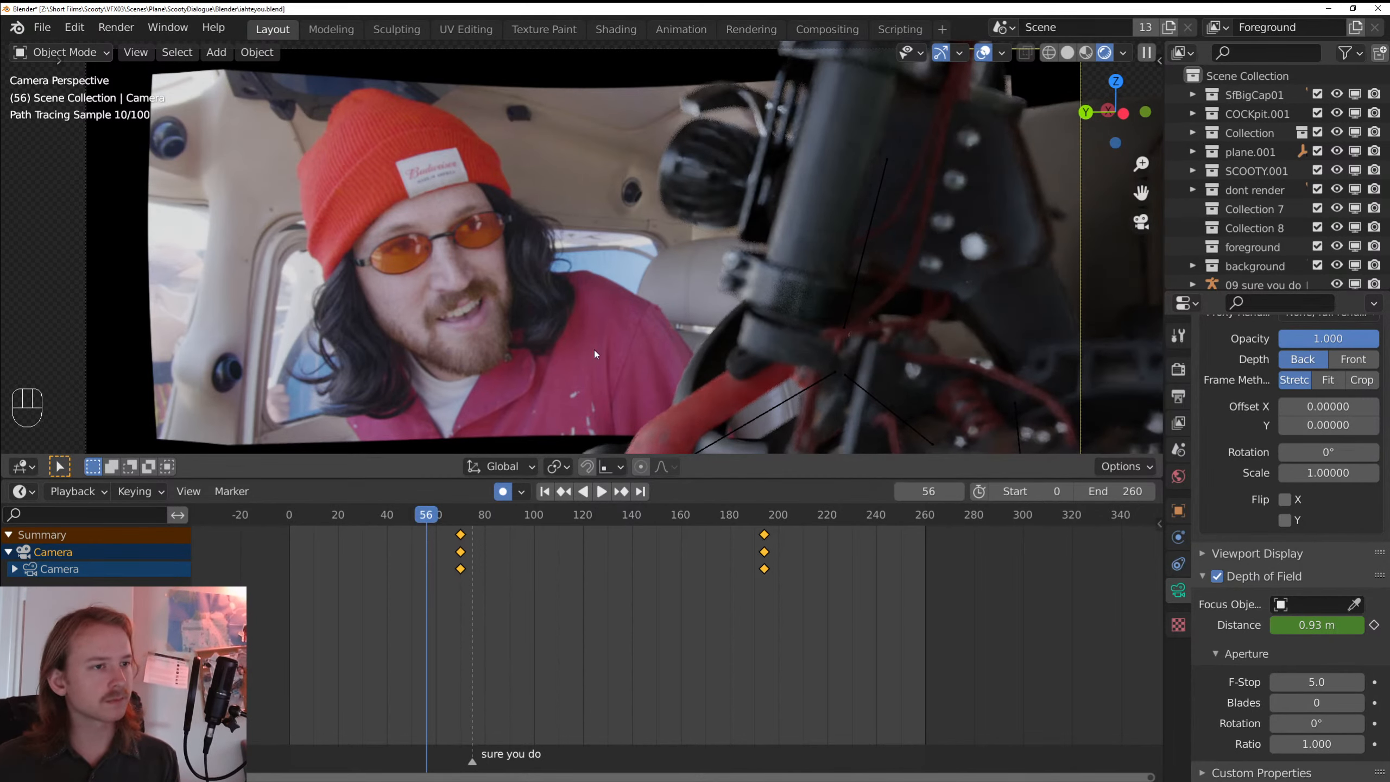
key("z")
left_click(903, 342)
key("ctrl+s")
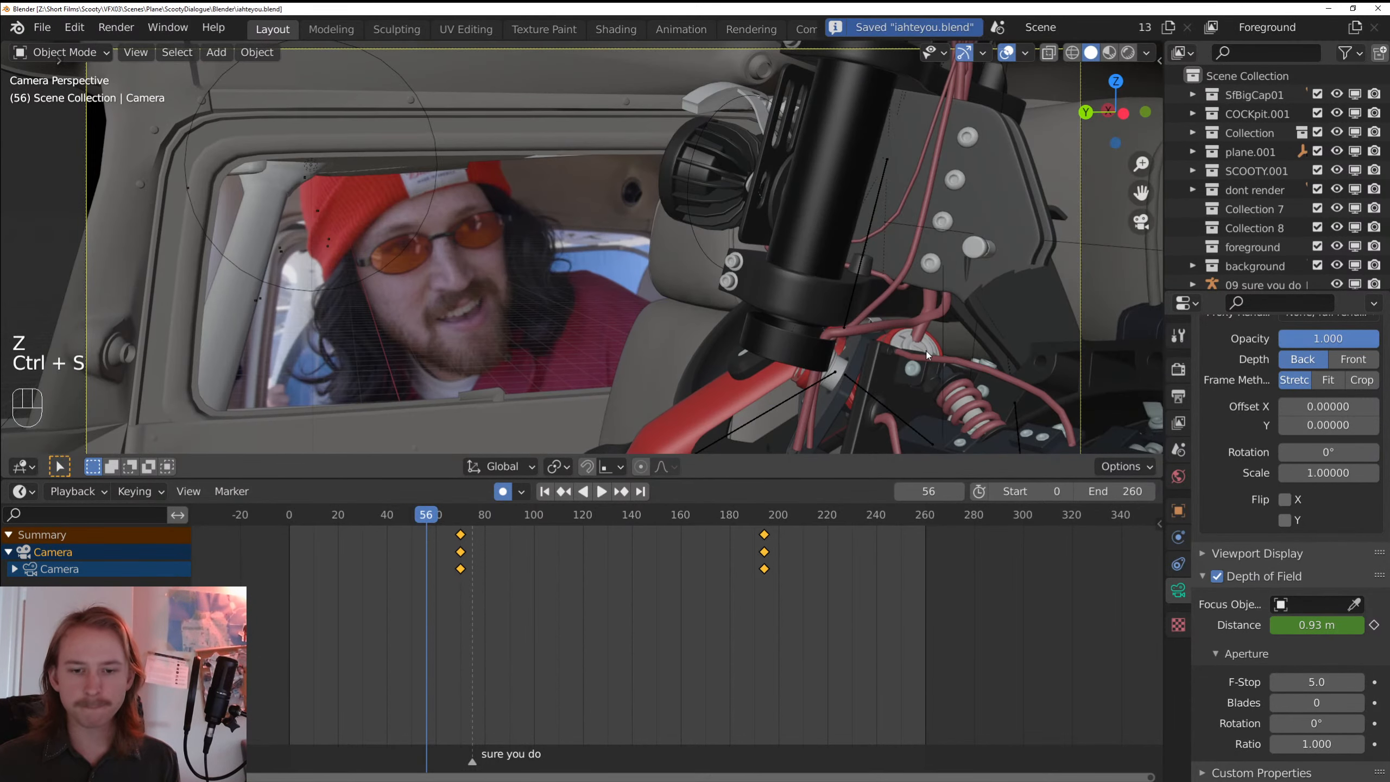
- Play the shot up to frame 68, select the robot's red brake hoses and frame their mesh in Edit Mode
key("space")
key("space")
left_click(805, 385, "shift")
key("KP_Decimal")
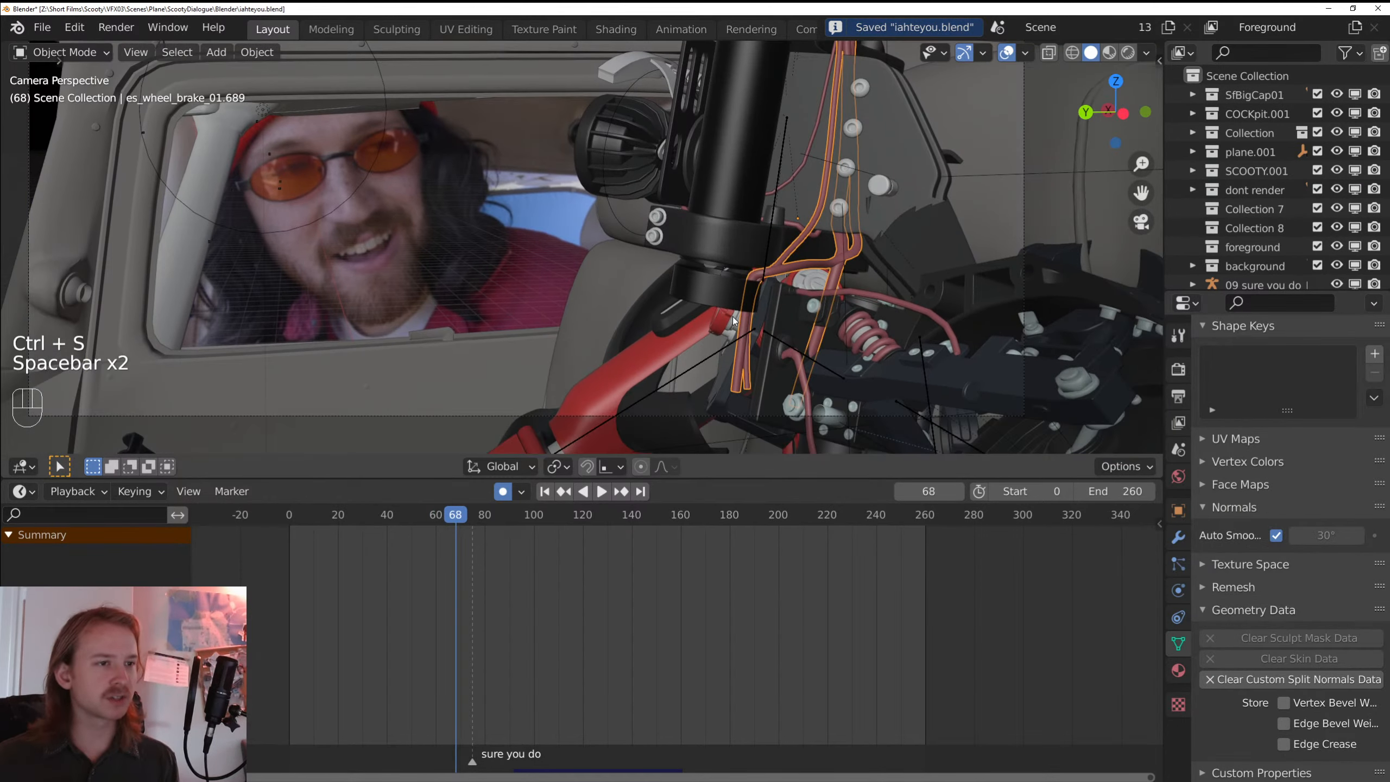
key("Tab")
left_click(512, 378)
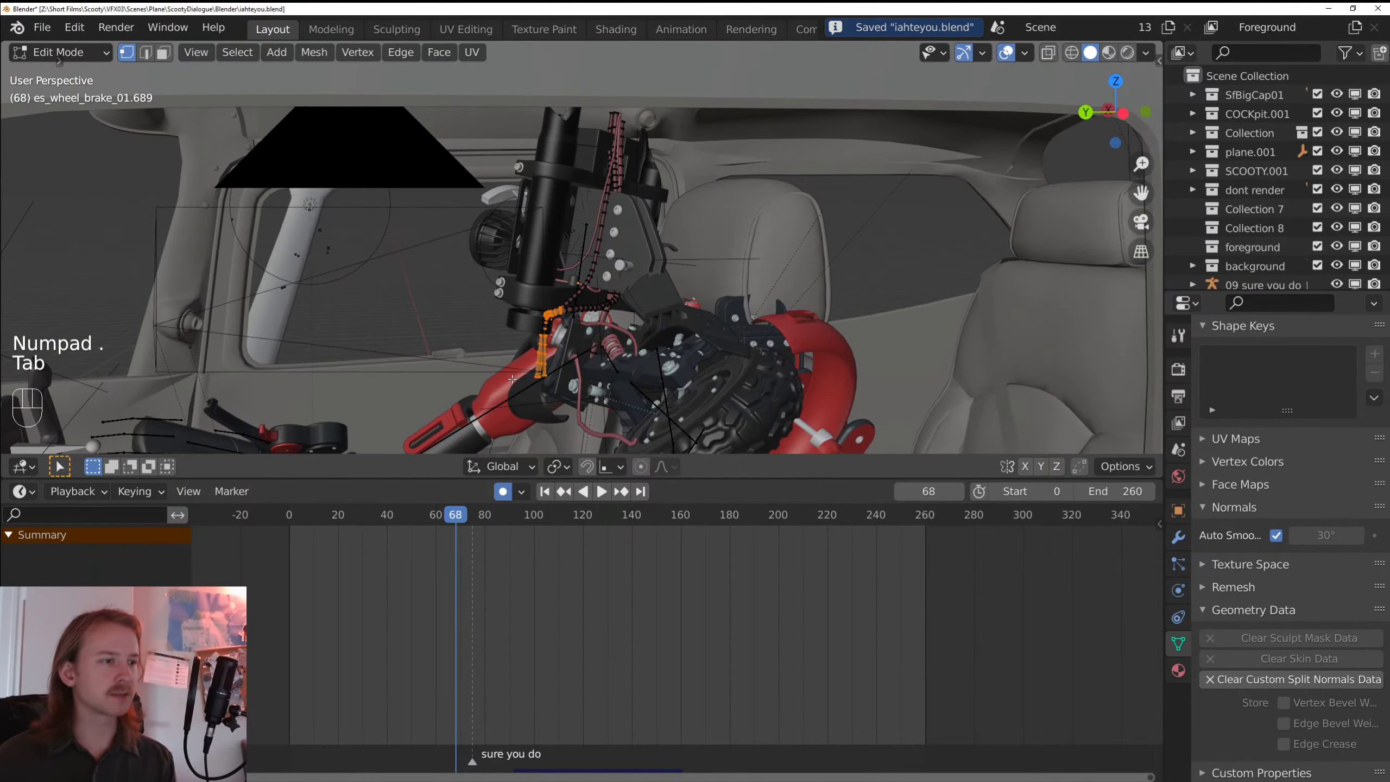
key("KP_Decimal")
- Select a stray section of the brake hose mesh in wireframe shading, delete it, and return to solid shading
left_click_drag(513, 379, 462, 382)
key("Tab")
left_click_drag(546, 272, 787, 165)
key("Tab")
left_click_drag(826, 149, 780, 200)
key("z")
key("x")
key("z")
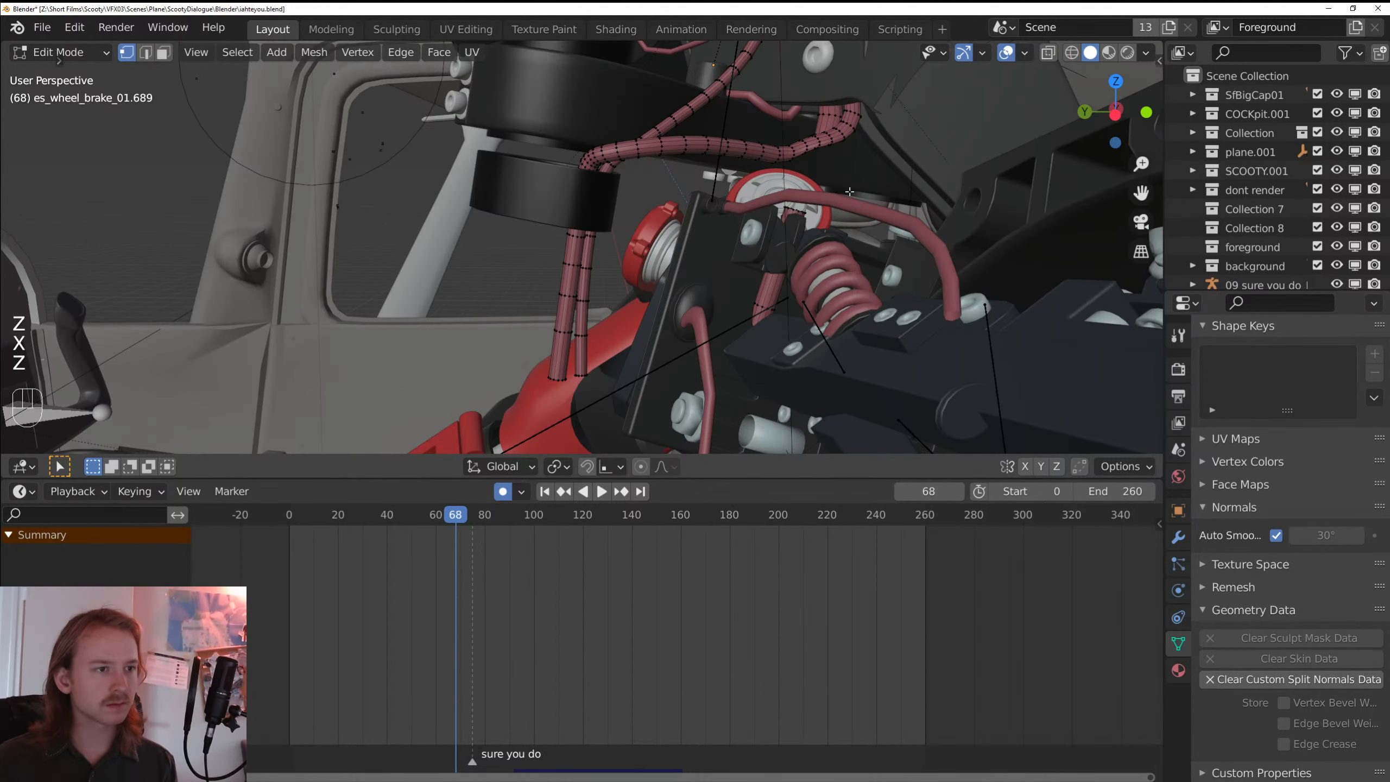
- Delete the linked stray geometry in the brake hose mesh, leave Edit Mode, deselect everything and save the file
key("z")
key("ctrl+l")
key("x")
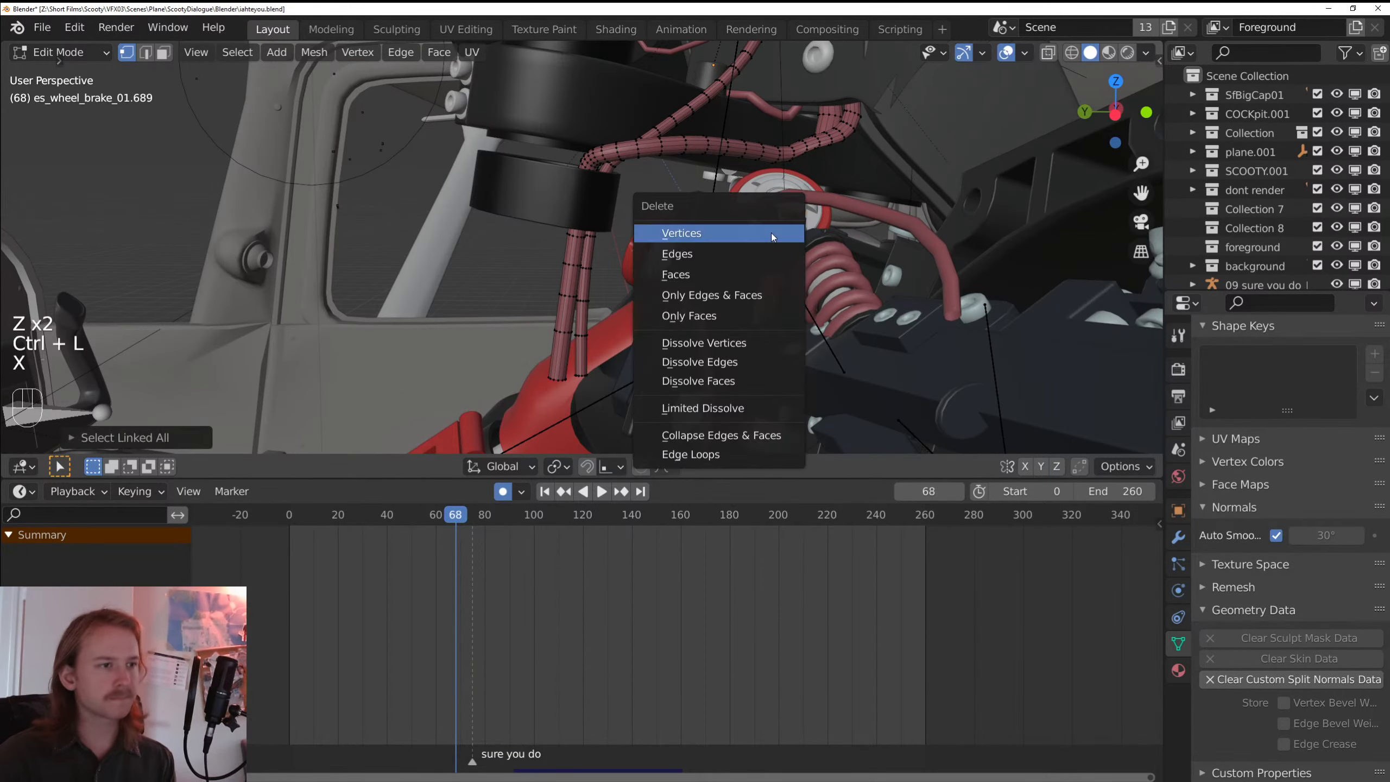
left_click(771, 232)
key("Tab")
left_click_drag(635, 266, 790, 265)
key("alt+a")
key("ctrl+s")
- Select the curved brake hose above the wheel suspension and delete its linked vertices in Edit Mode
scroll(640, 259, "down", 4)
left_click(755, 230)
left_click(778, 249)
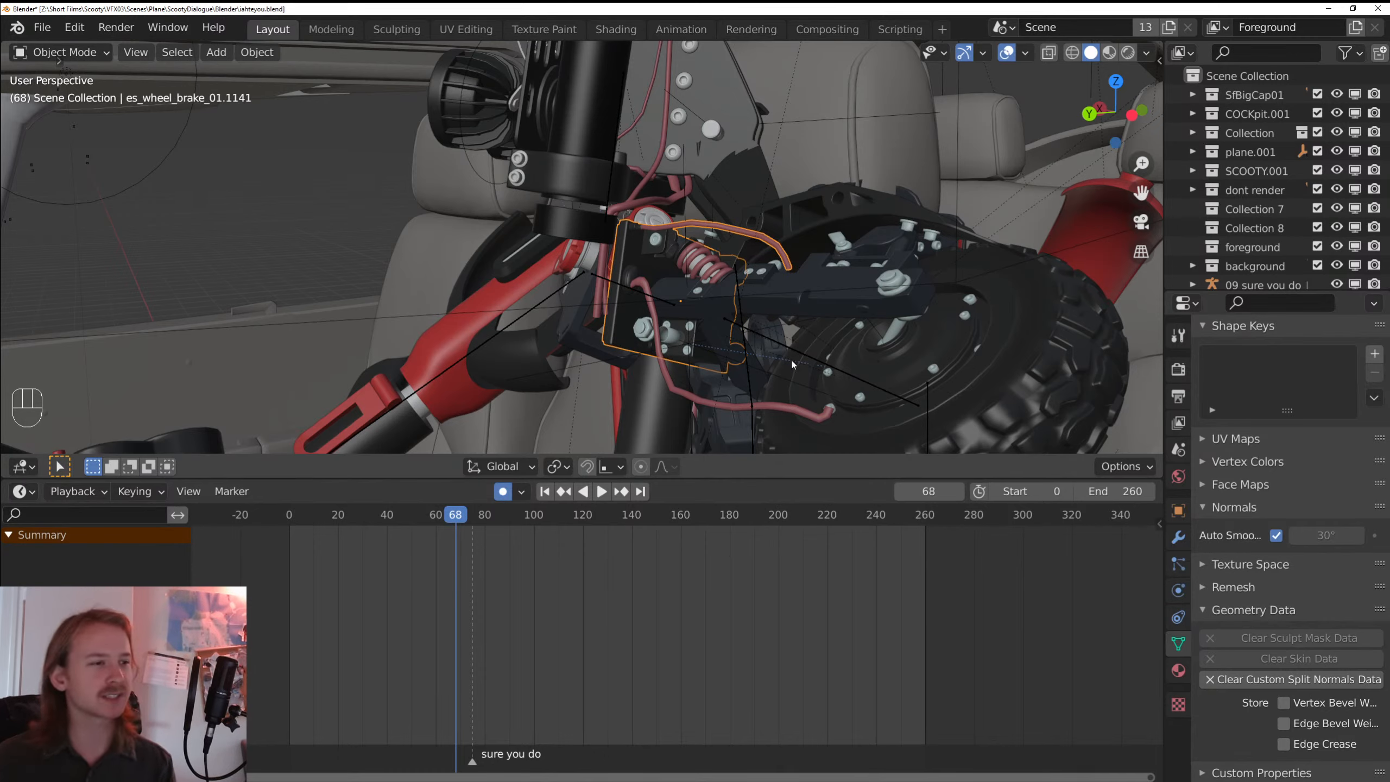
key("Tab")
key("ctrl+l")
key("x")
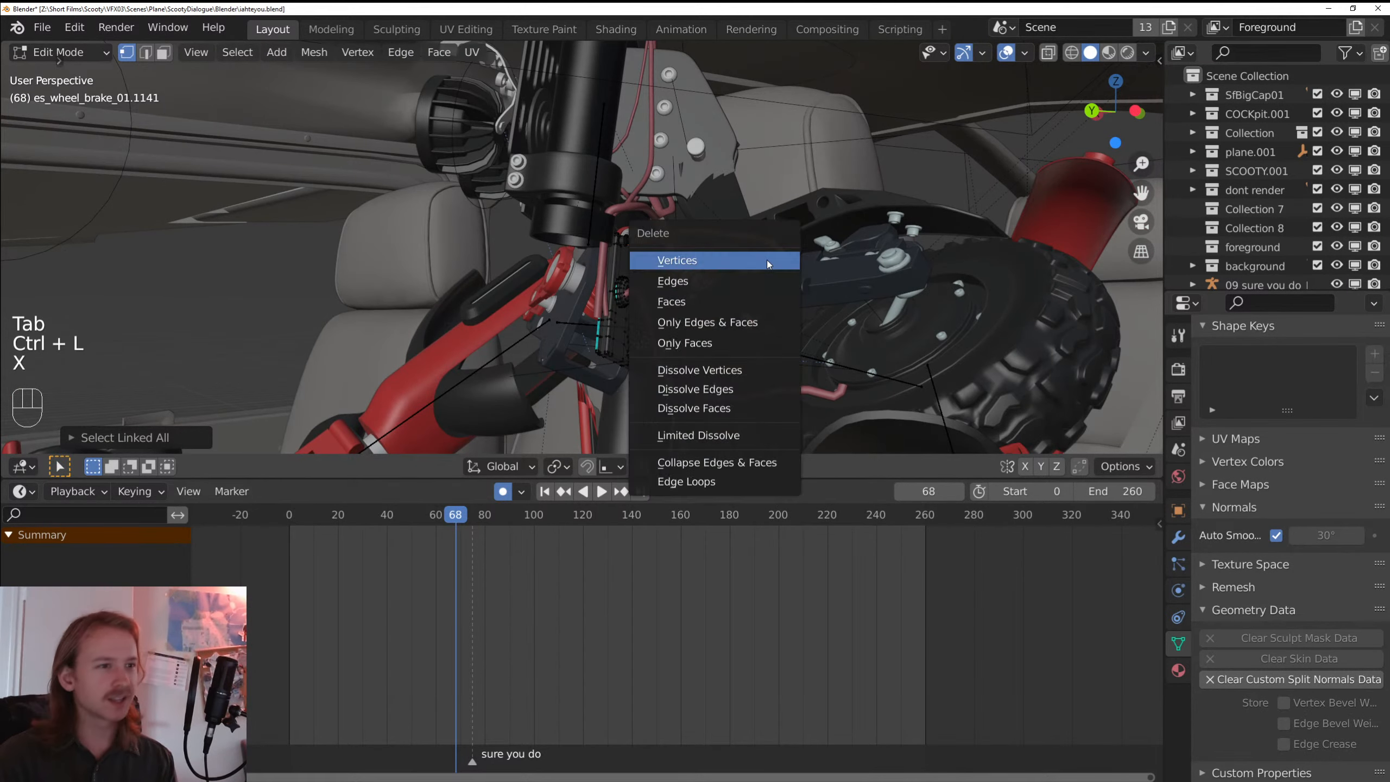
left_click(766, 260)
key("Tab")
- Select the red brake hoses hanging beneath the robot's black neck cylinder in Object Mode
scroll(767, 260, "up", 1)
left_click_drag(767, 260, 704, 250)
left_click(613, 252)
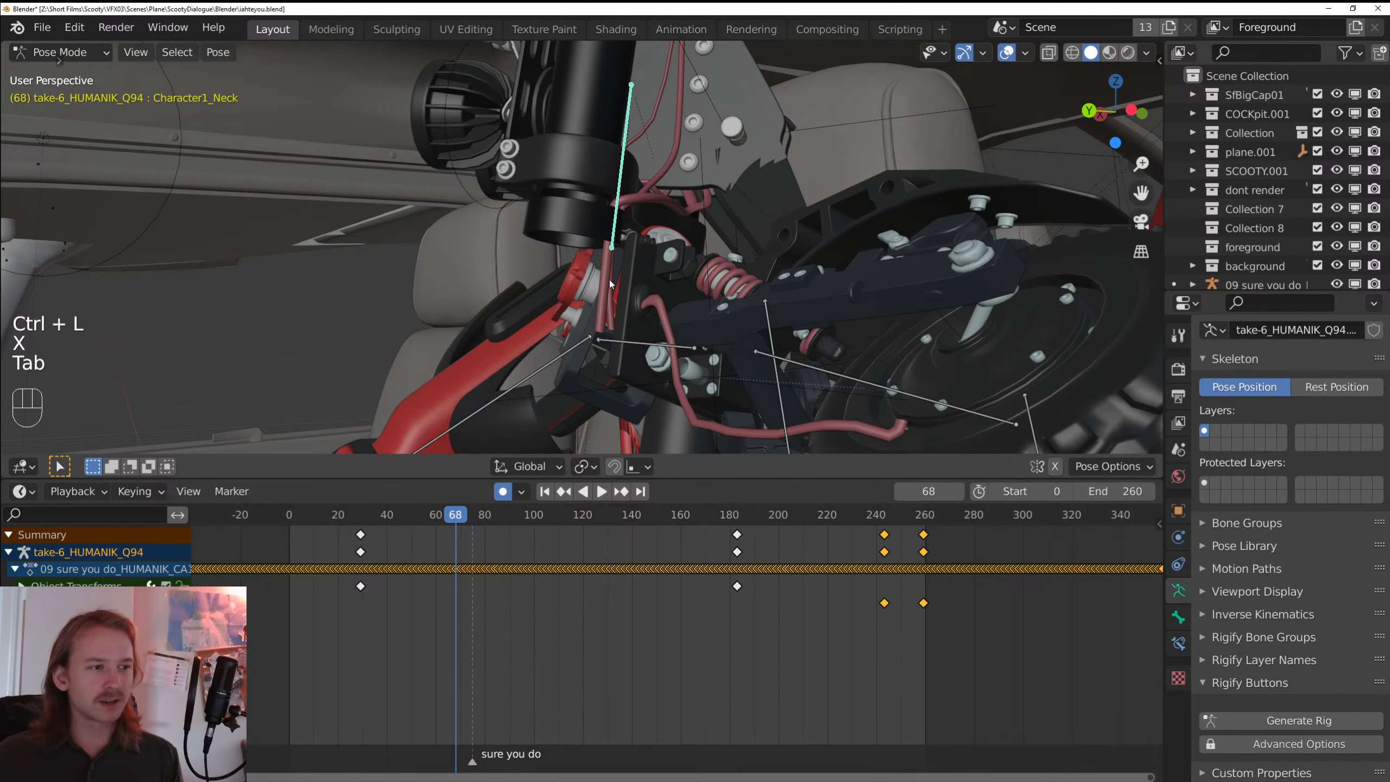
left_click(611, 284)
left_click(1179, 510)
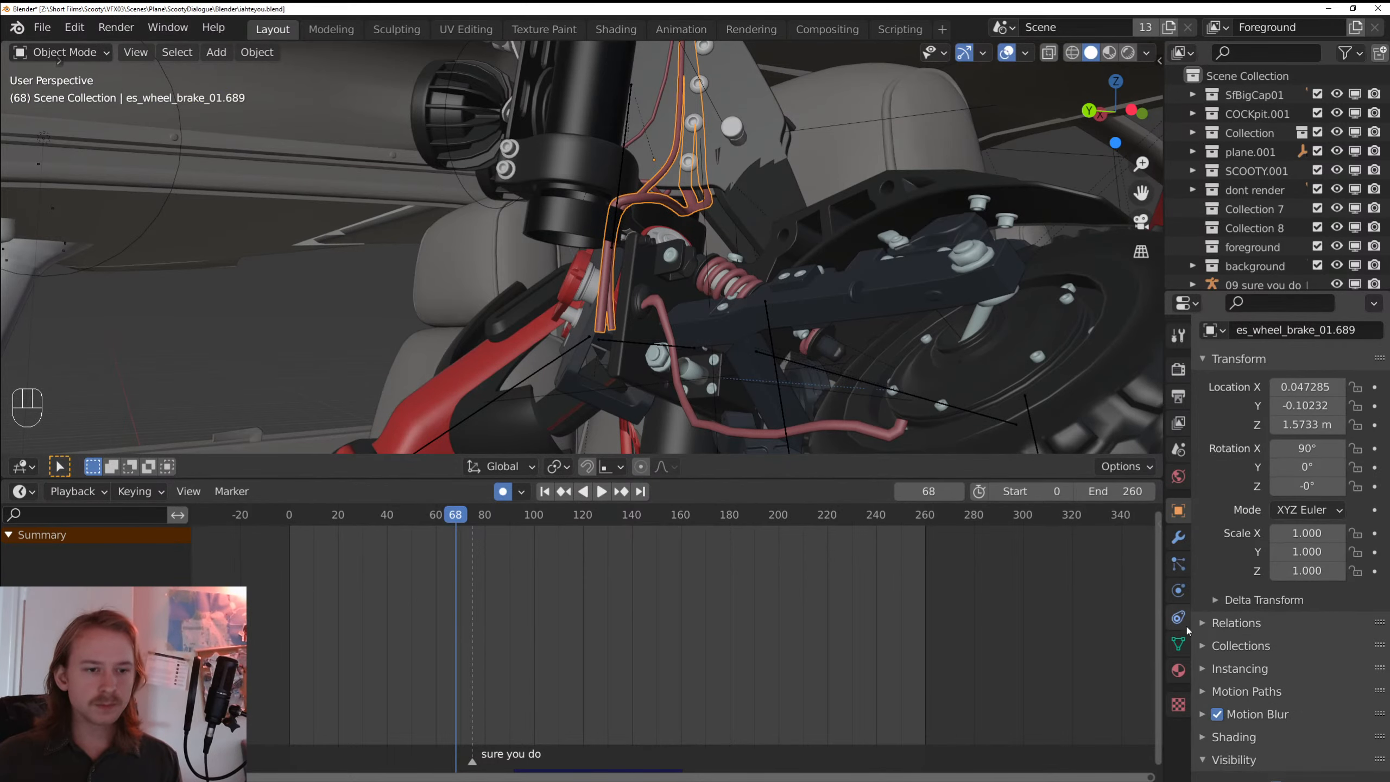
left_click(1179, 643)
mouse_move(600, 338)
left_mouse_down()
mouse_move(638, 341)
mouse_move(617, 340)
left_mouse_up()
key("alt+a")
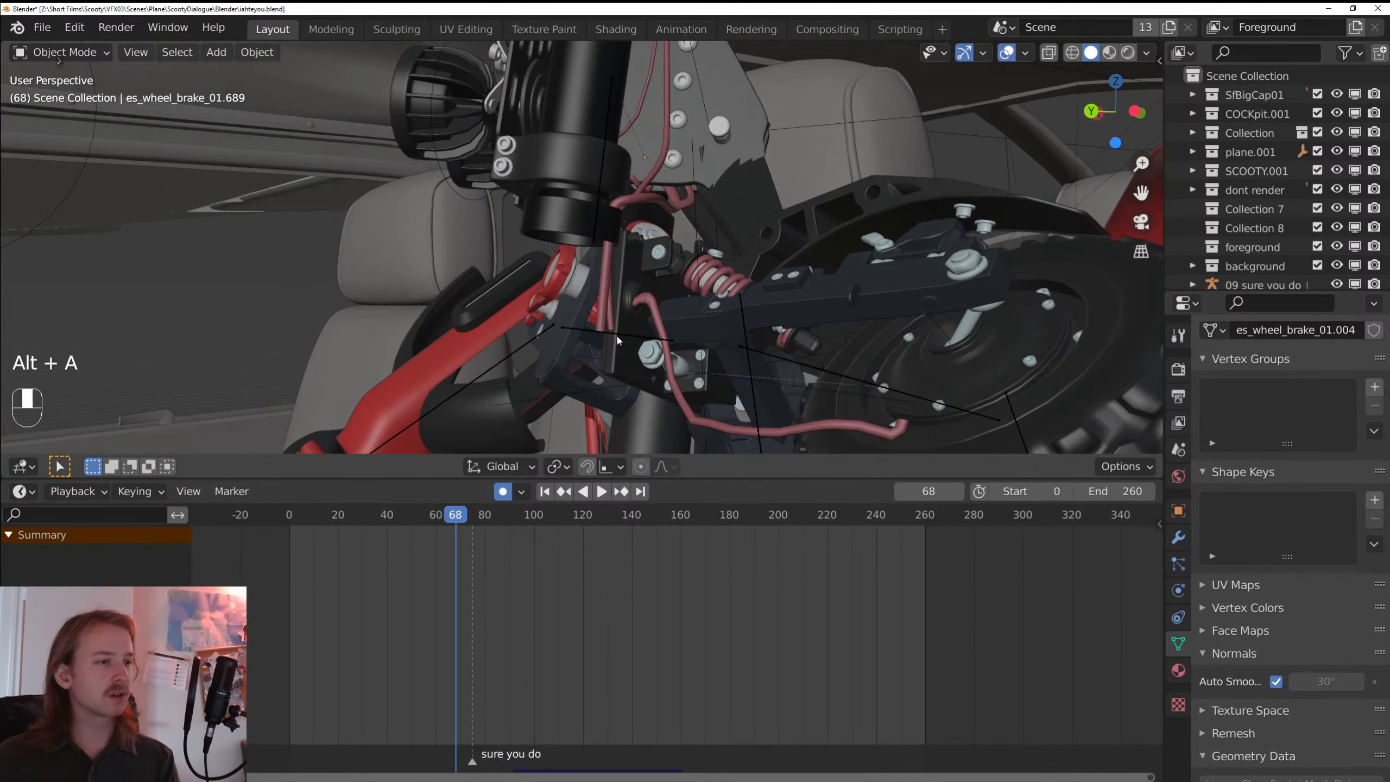
left_click(612, 281)
left_click(607, 279)
left_click_drag(607, 280, 619, 307)
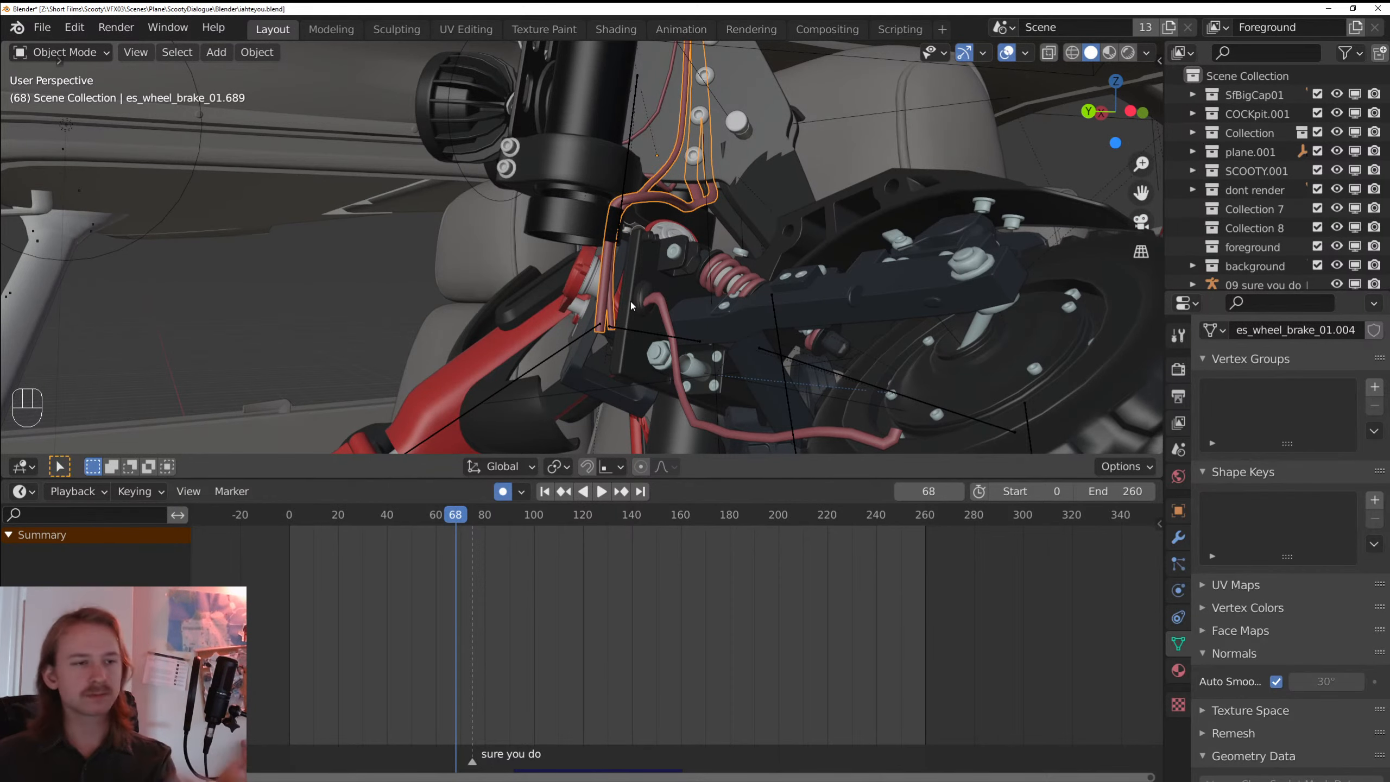
- Examine the hoses' modifiers, Cloth physics and cache settings, and vertex group list
left_click(1178, 537)
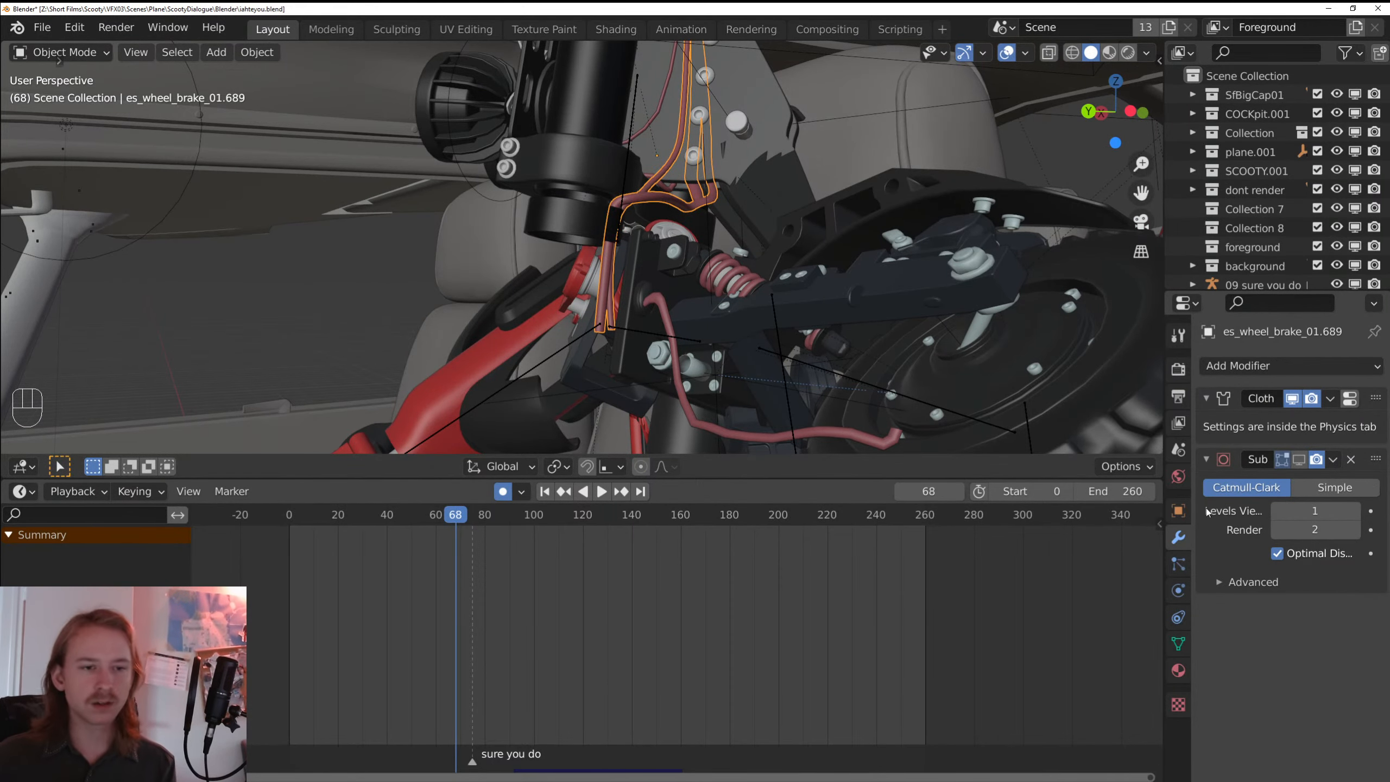
left_click(1178, 616)
left_click(1178, 590)
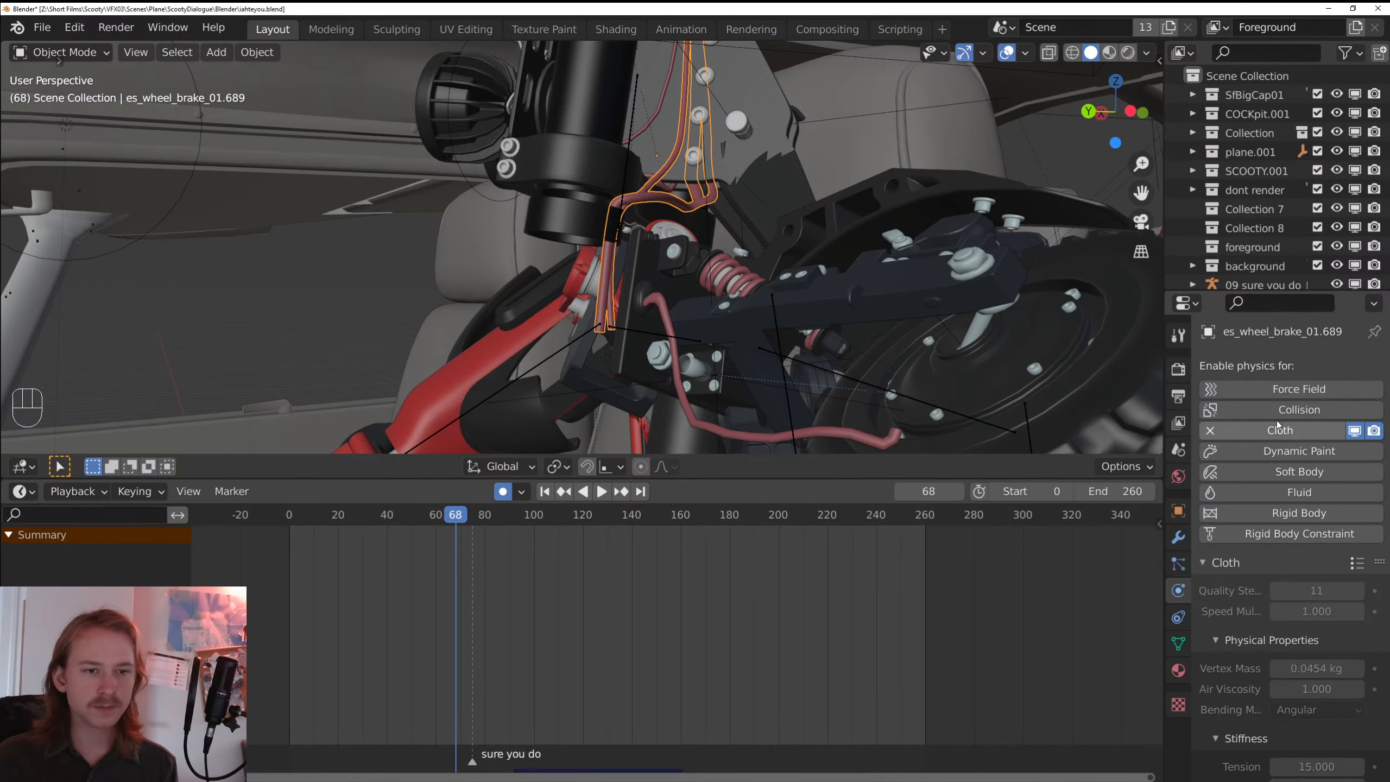
scroll(1295, 703, "down", 10)
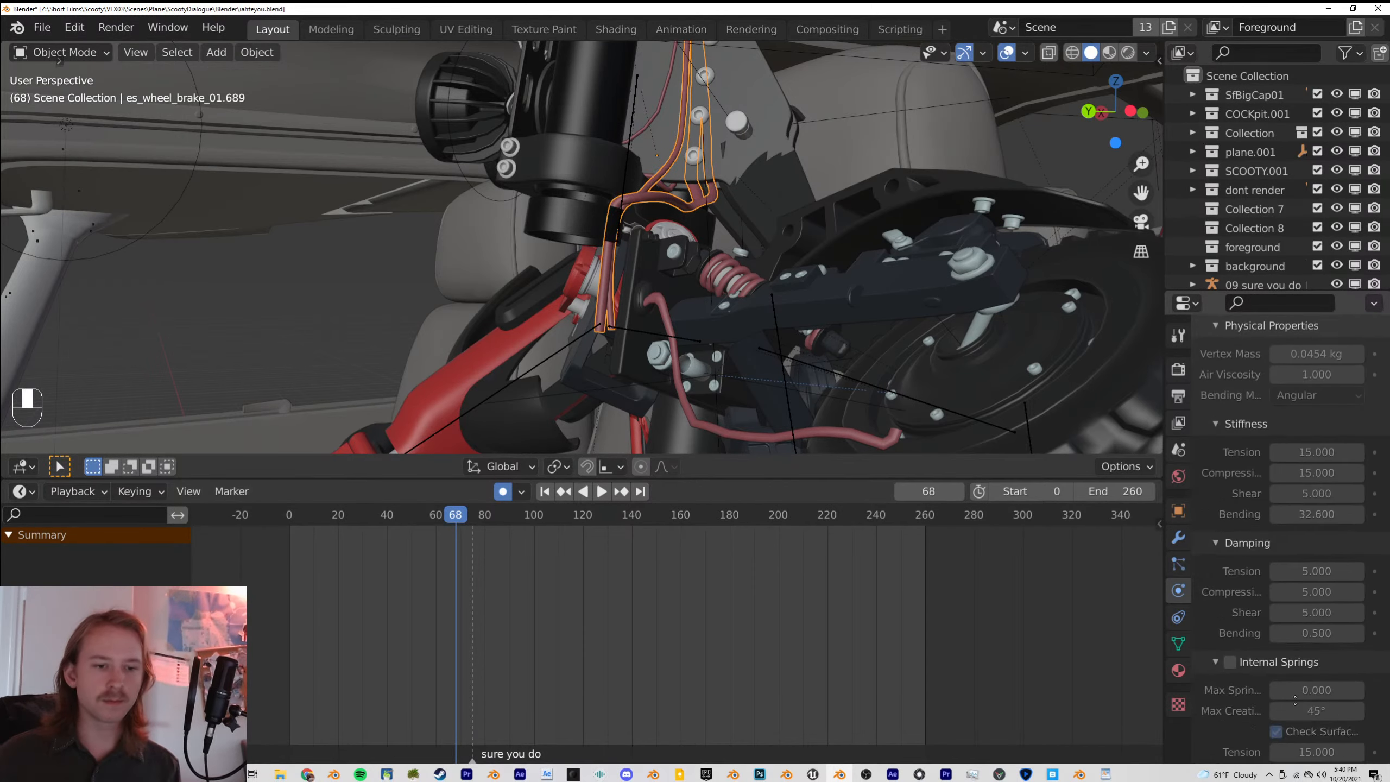
scroll(1295, 703, "down", 10)
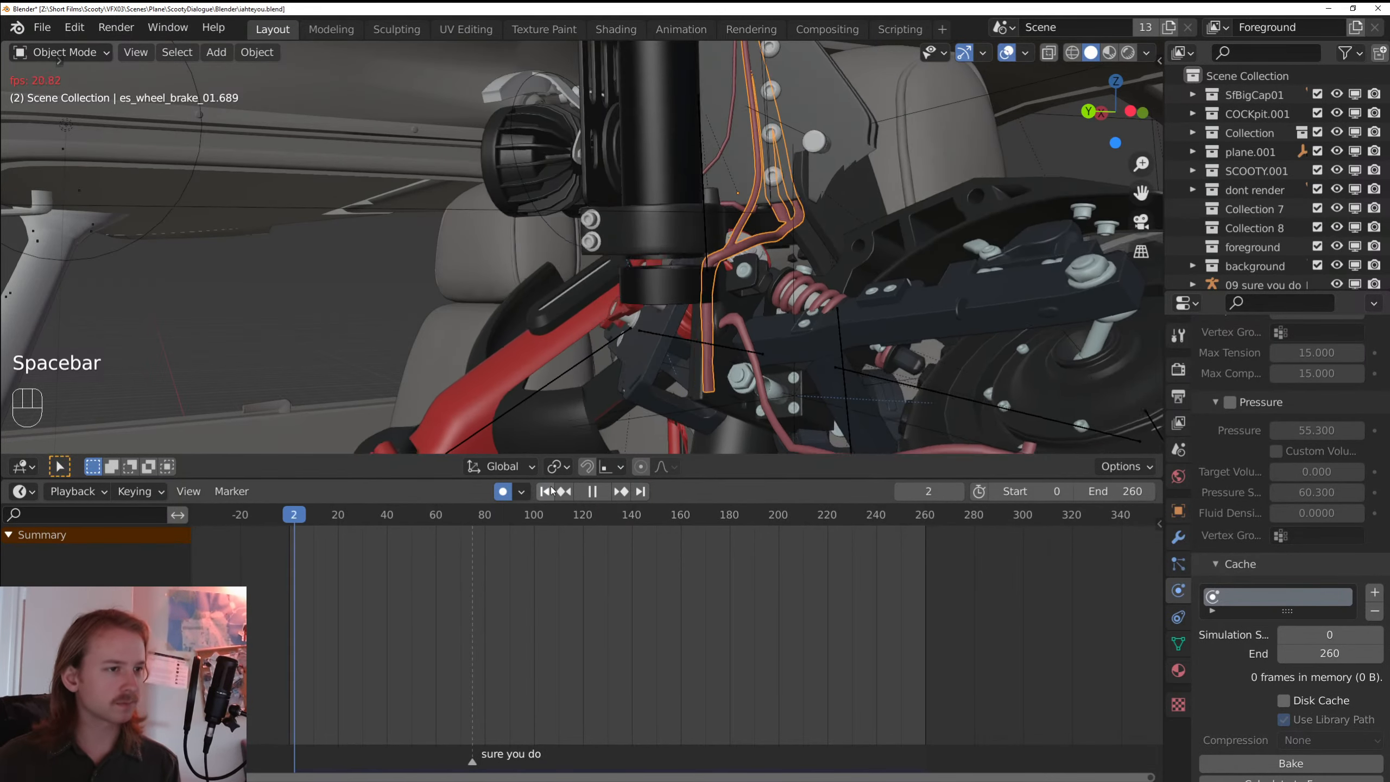
left_click(1179, 644)
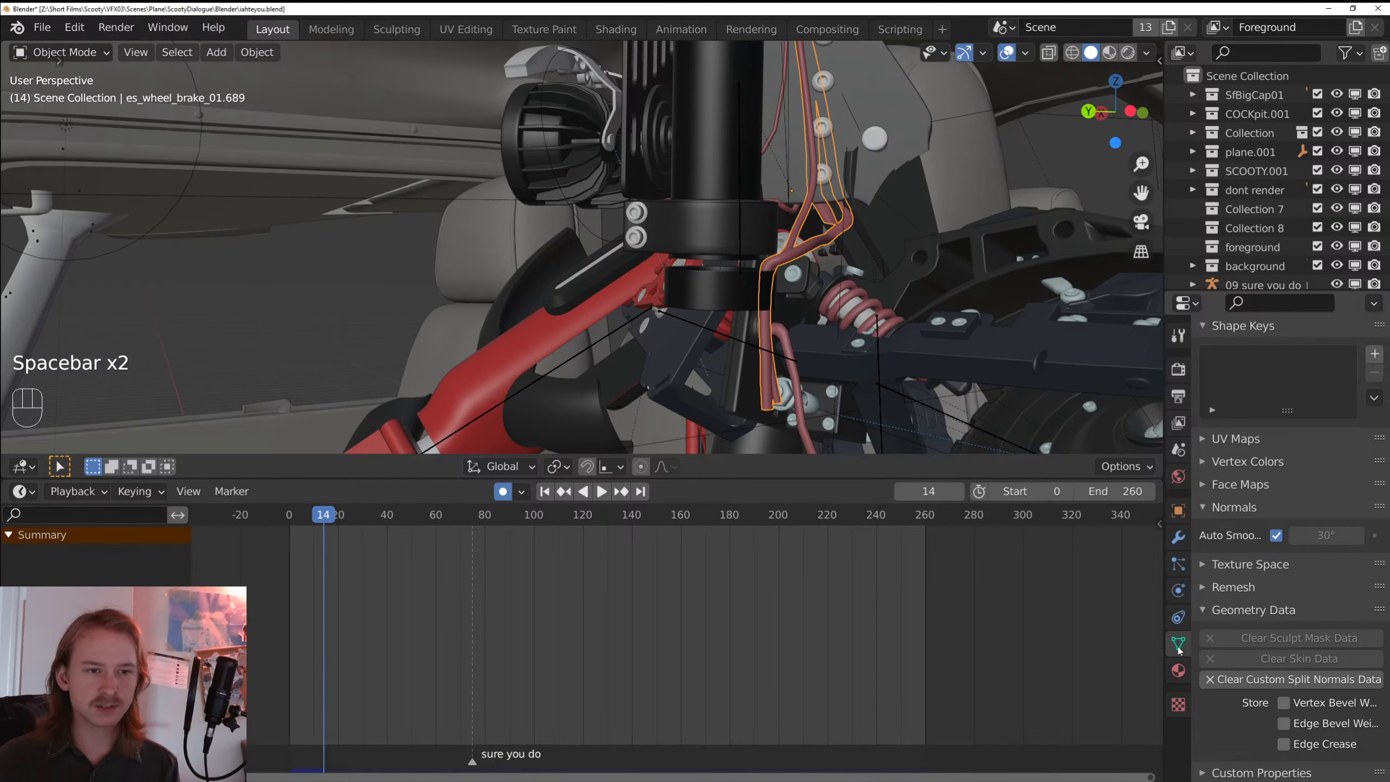
scroll(1254, 445, "up", 4)
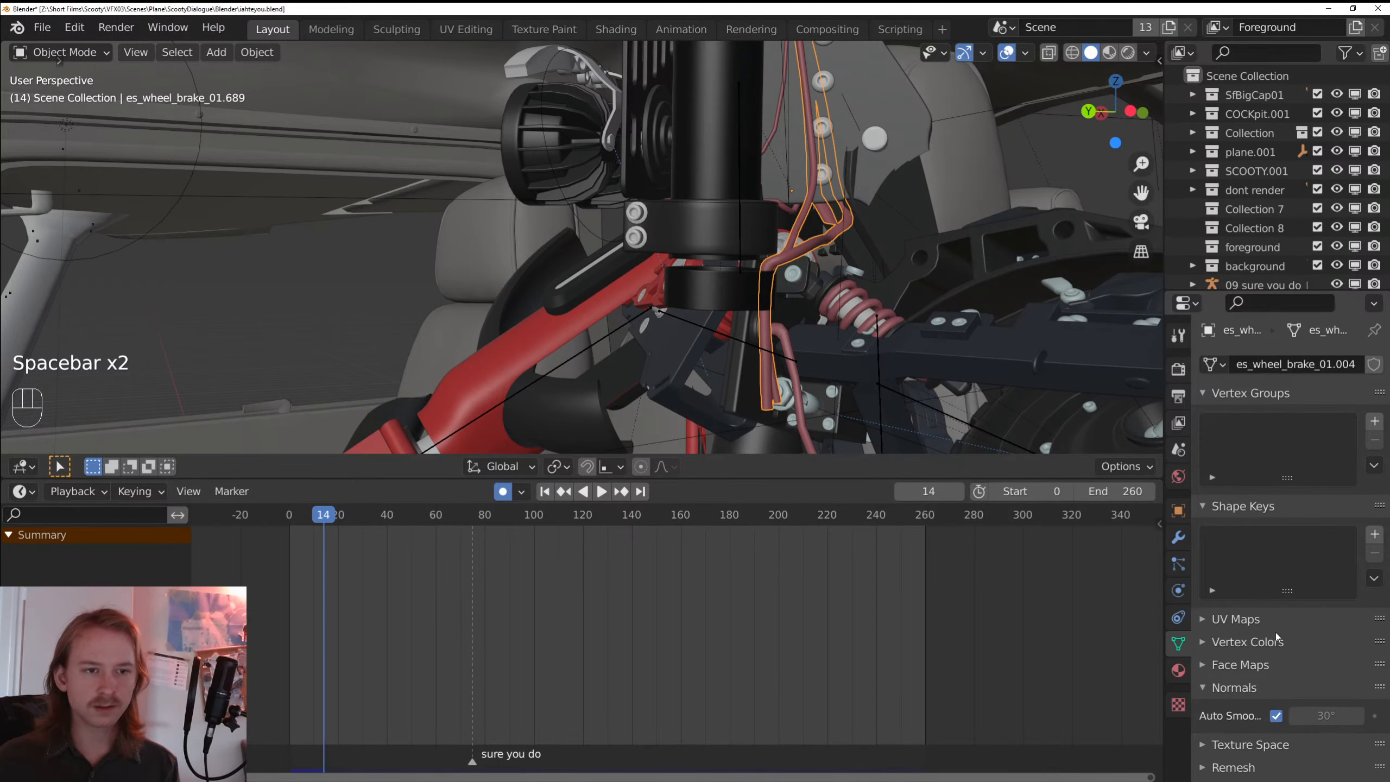
left_click(1221, 476)
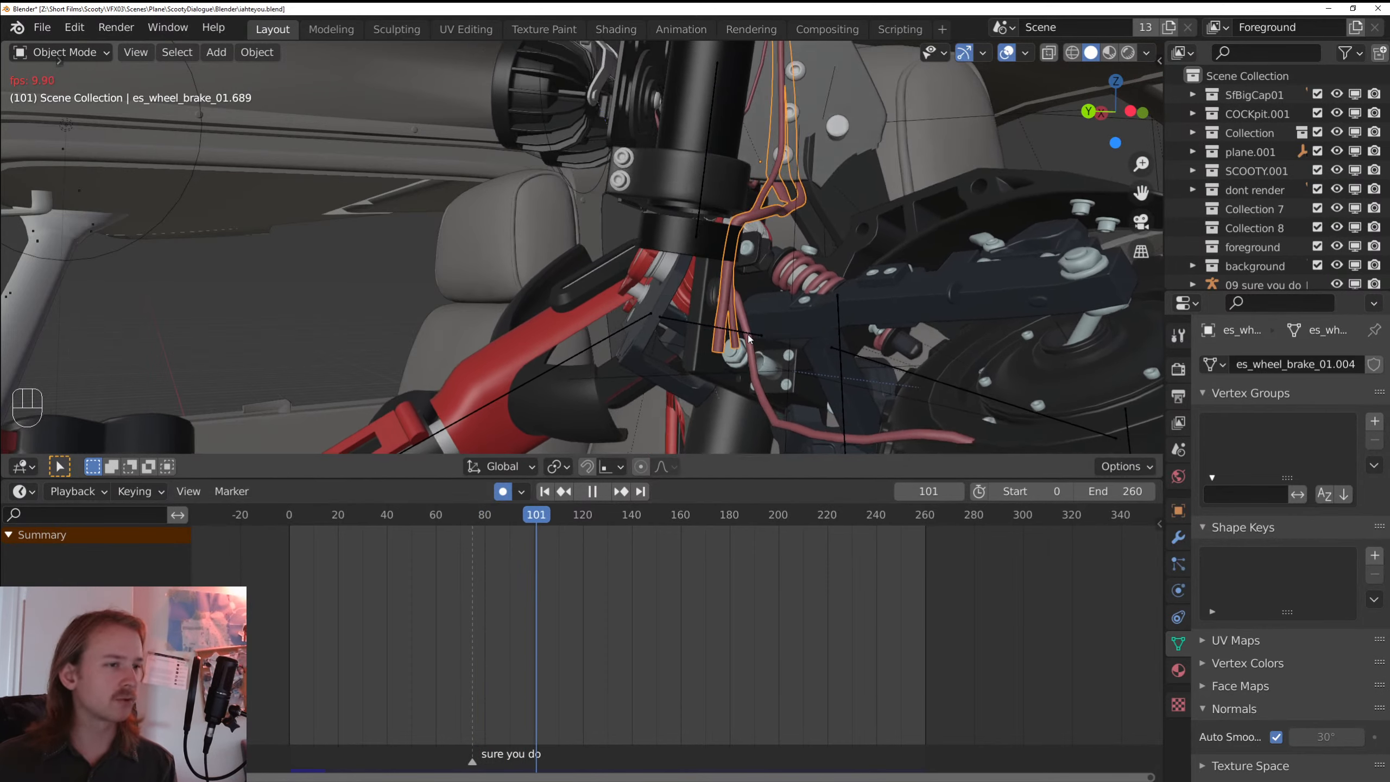
- Deselect the hoses and replay their simulation from the first frame up to frame 103
key("alt+a")
key("space")
left_click(545, 491)
key("space")
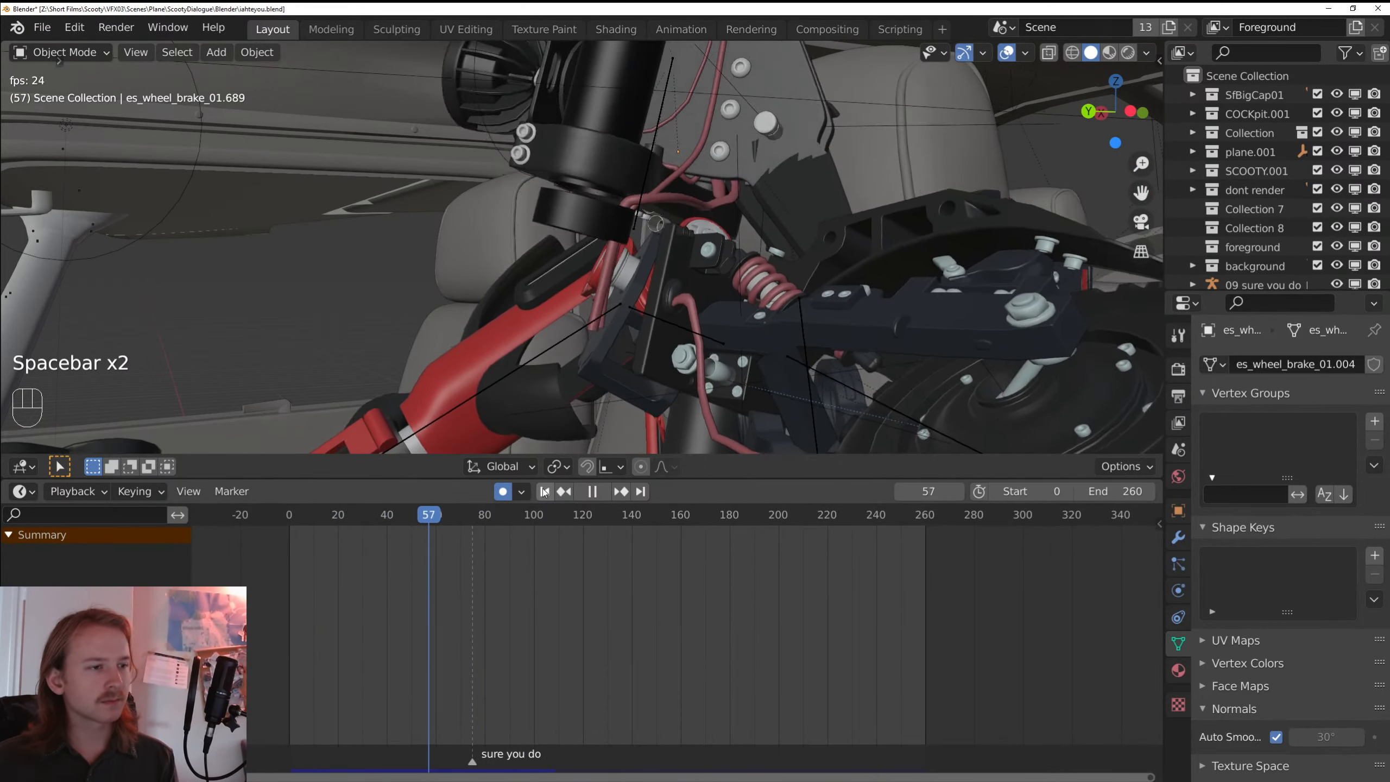
key("space")
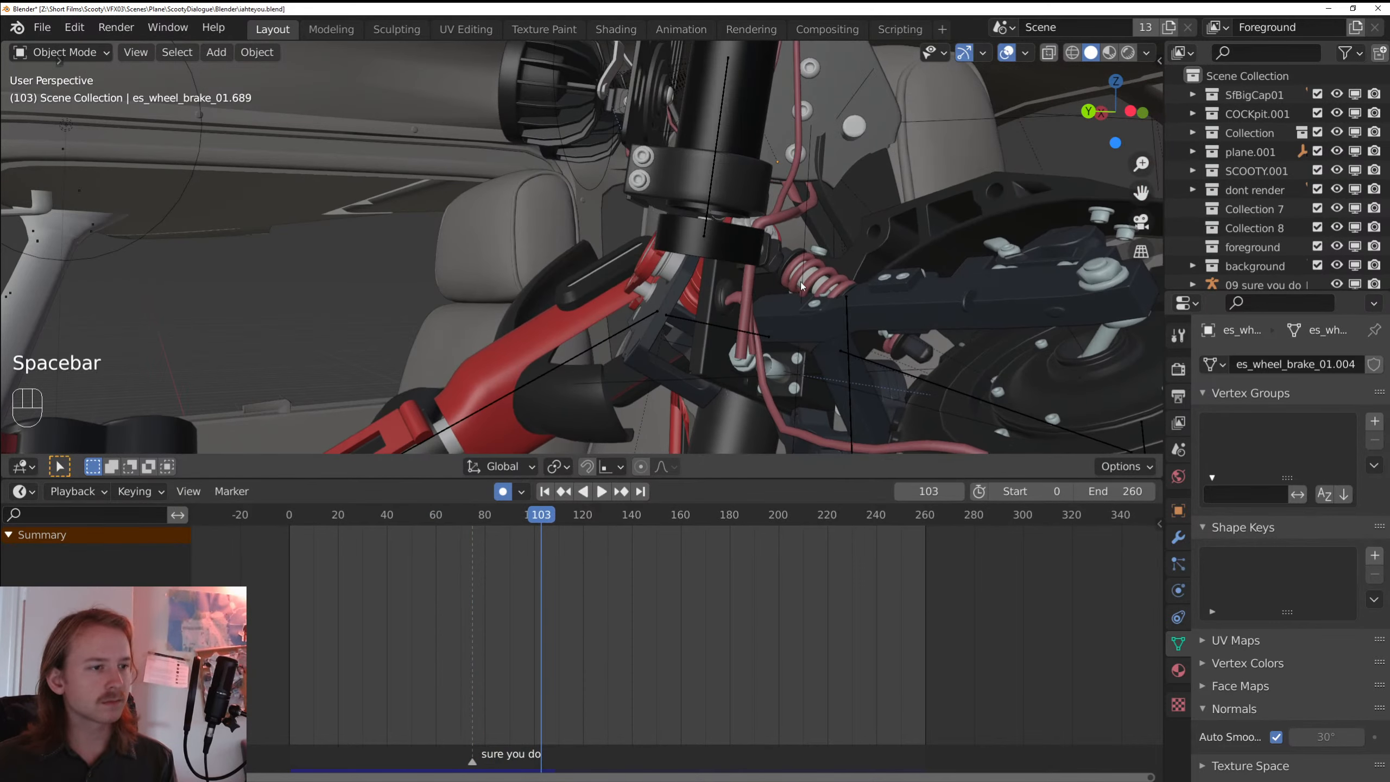
- Set the hoses' cloth stiffness for Tension, Compression and Shear to 5 and replay the simulation from the start
left_click(1179, 590)
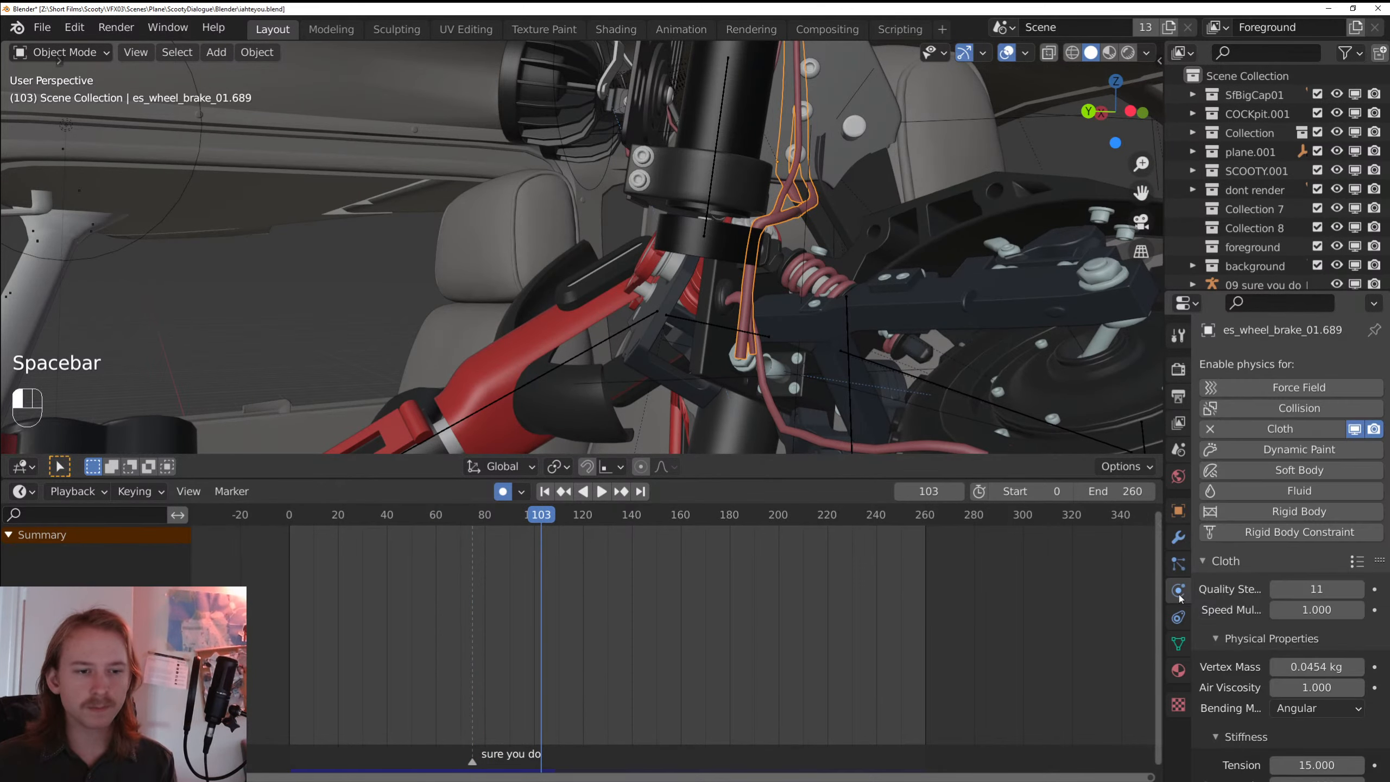
scroll(1293, 564, "down", 5)
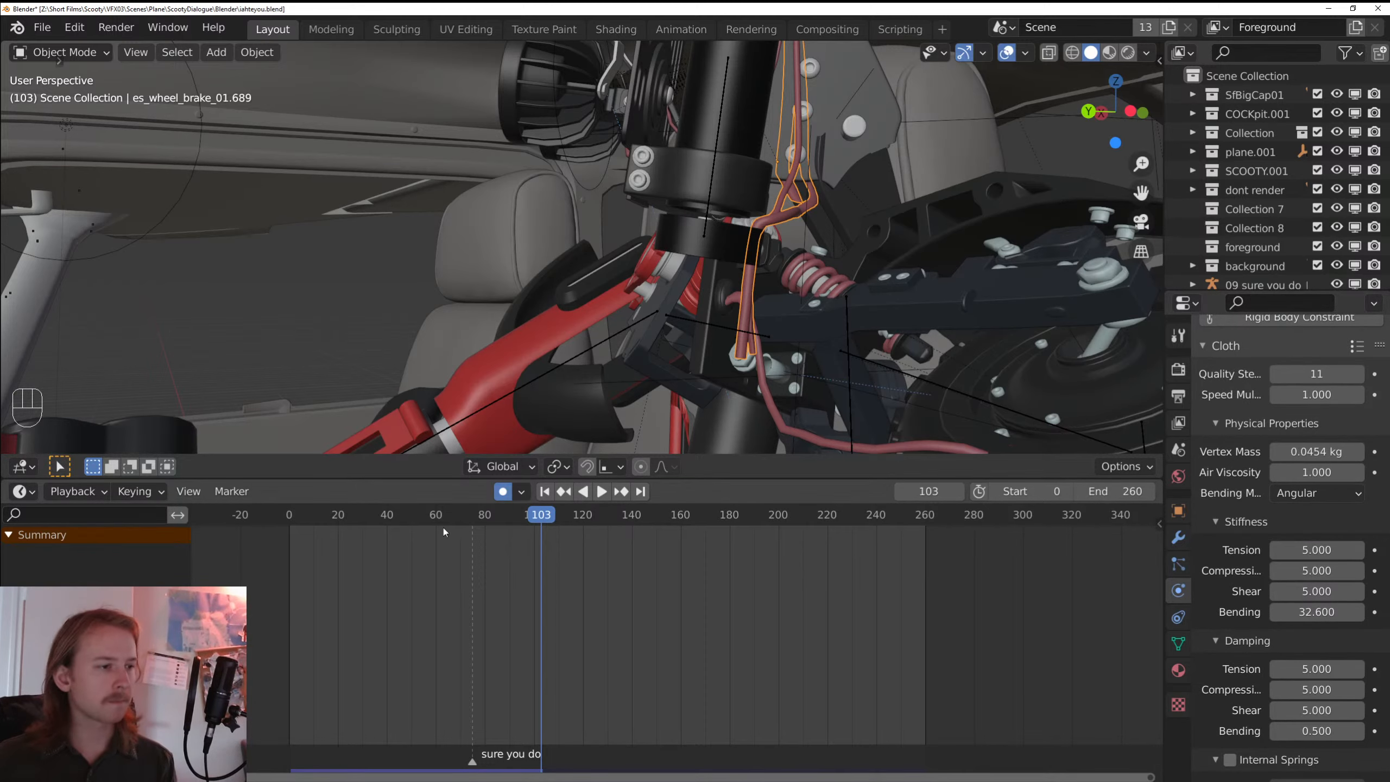
key("space")
key("space")
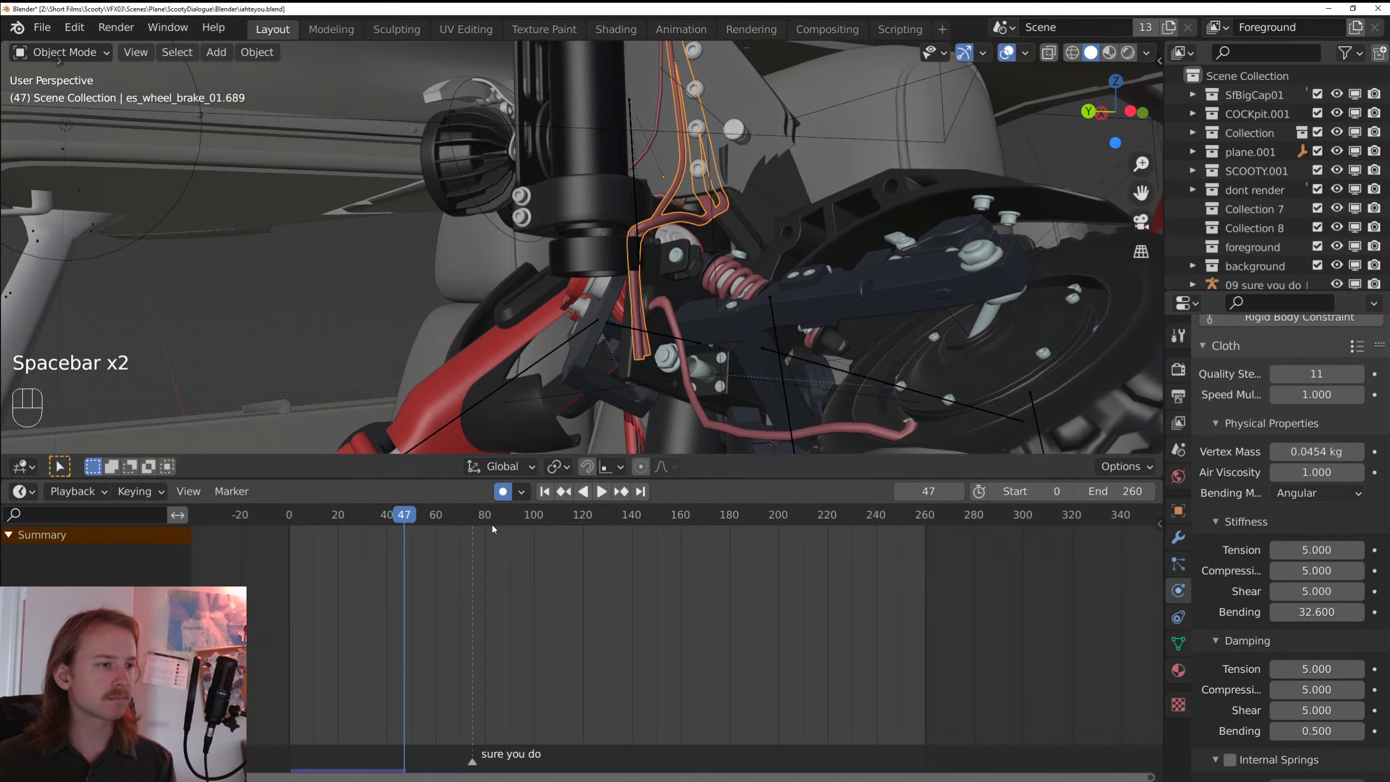
left_click(553, 491)
key("space")
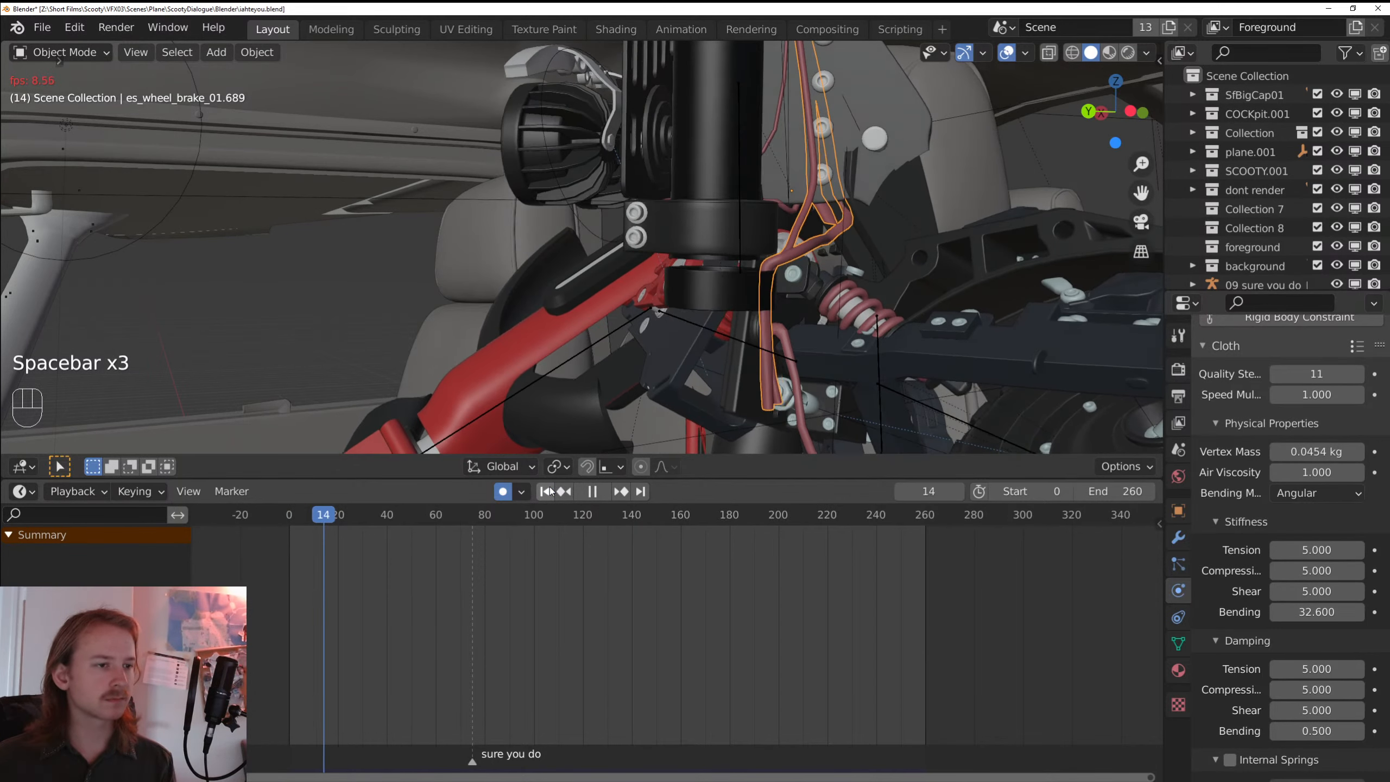
key("space")
- Delete the reference audio strip in the Video Sequencer, return to the 3D Viewport and save the file
left_click(22, 466)
left_click(414, 399)
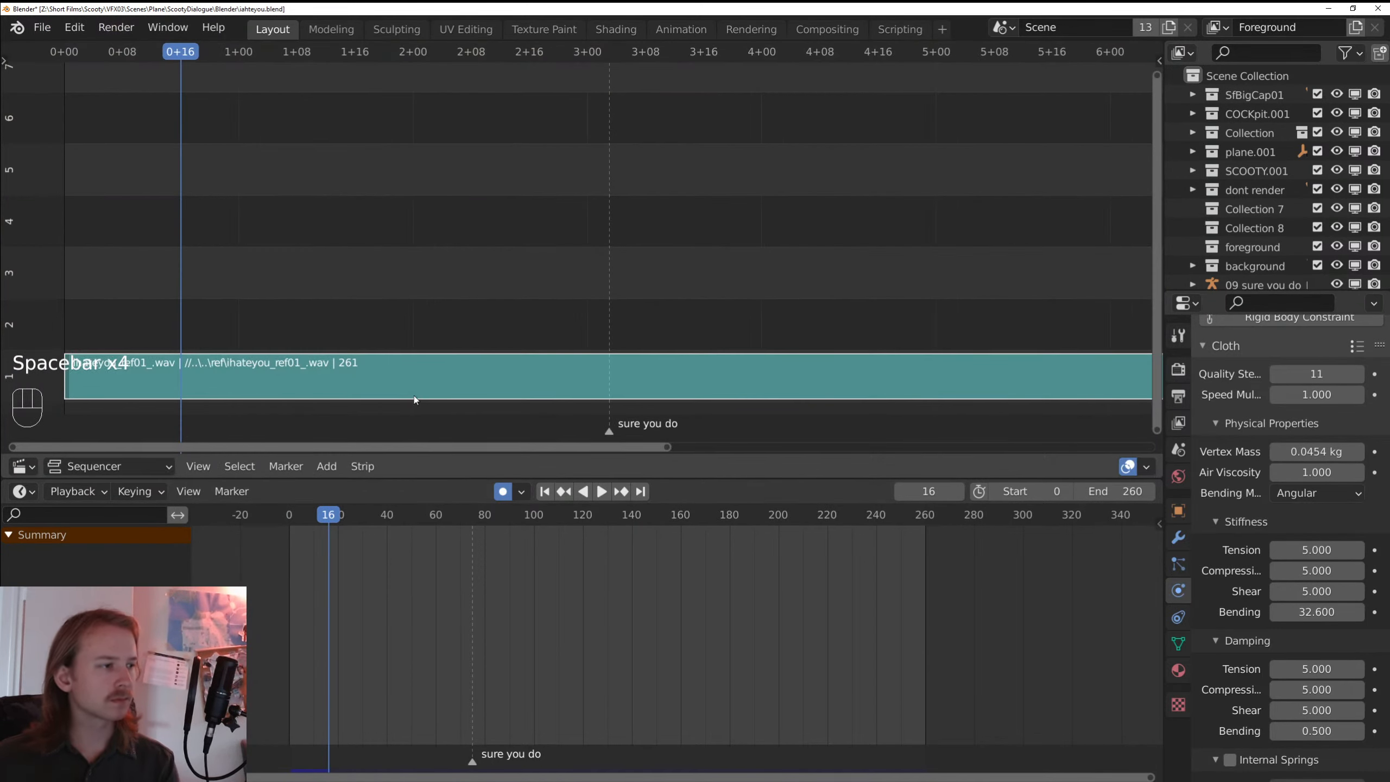
scroll(414, 395, "left", 2)
key("Delete")
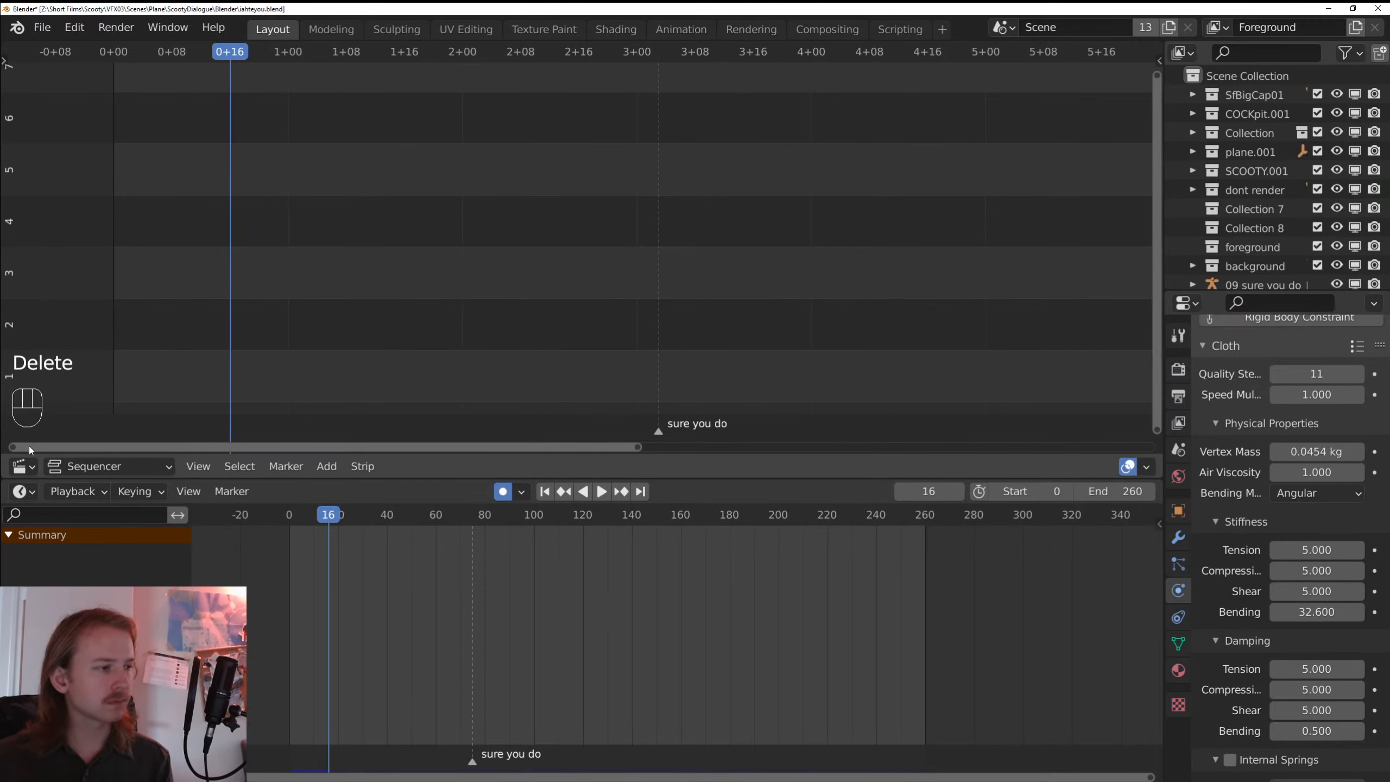
left_click(24, 466)
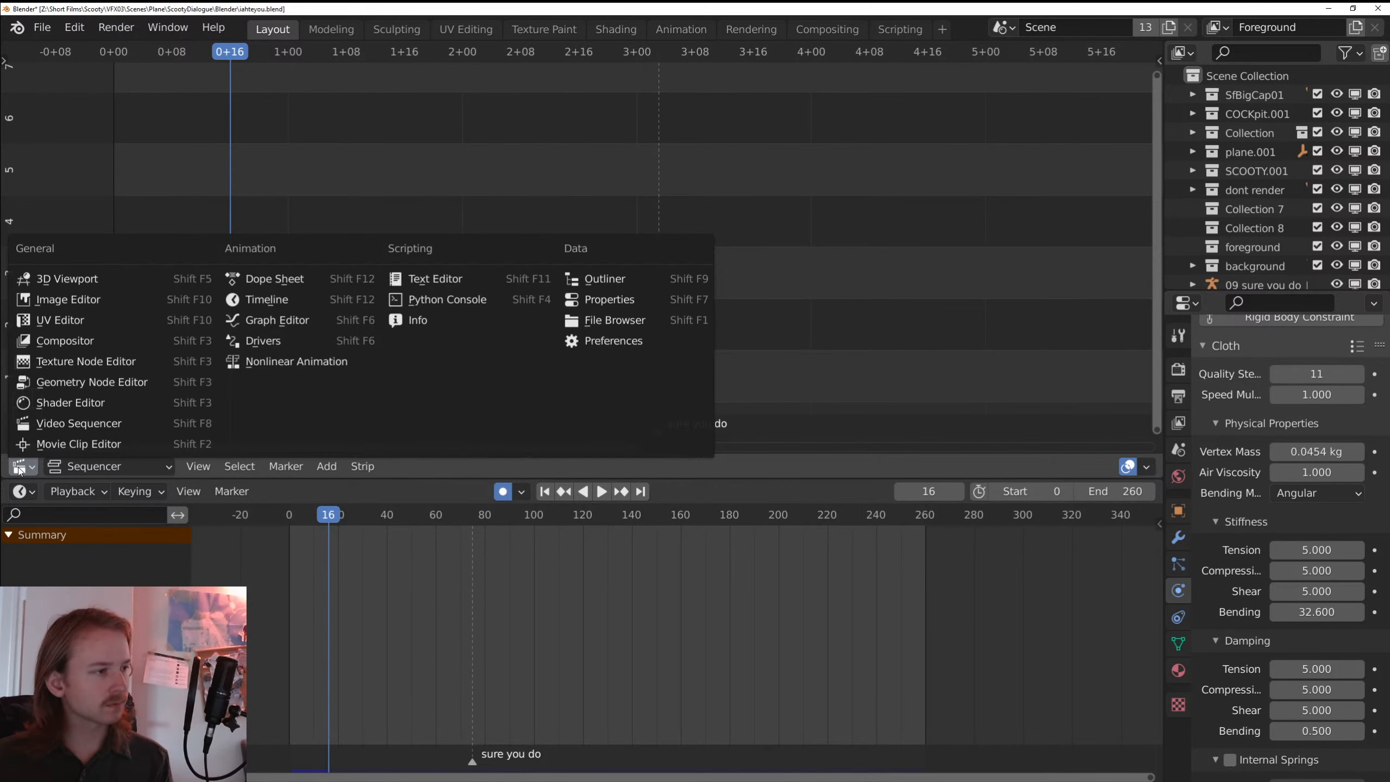
left_click(60, 242)
right_click(876, 313)
key("ctrl+s")
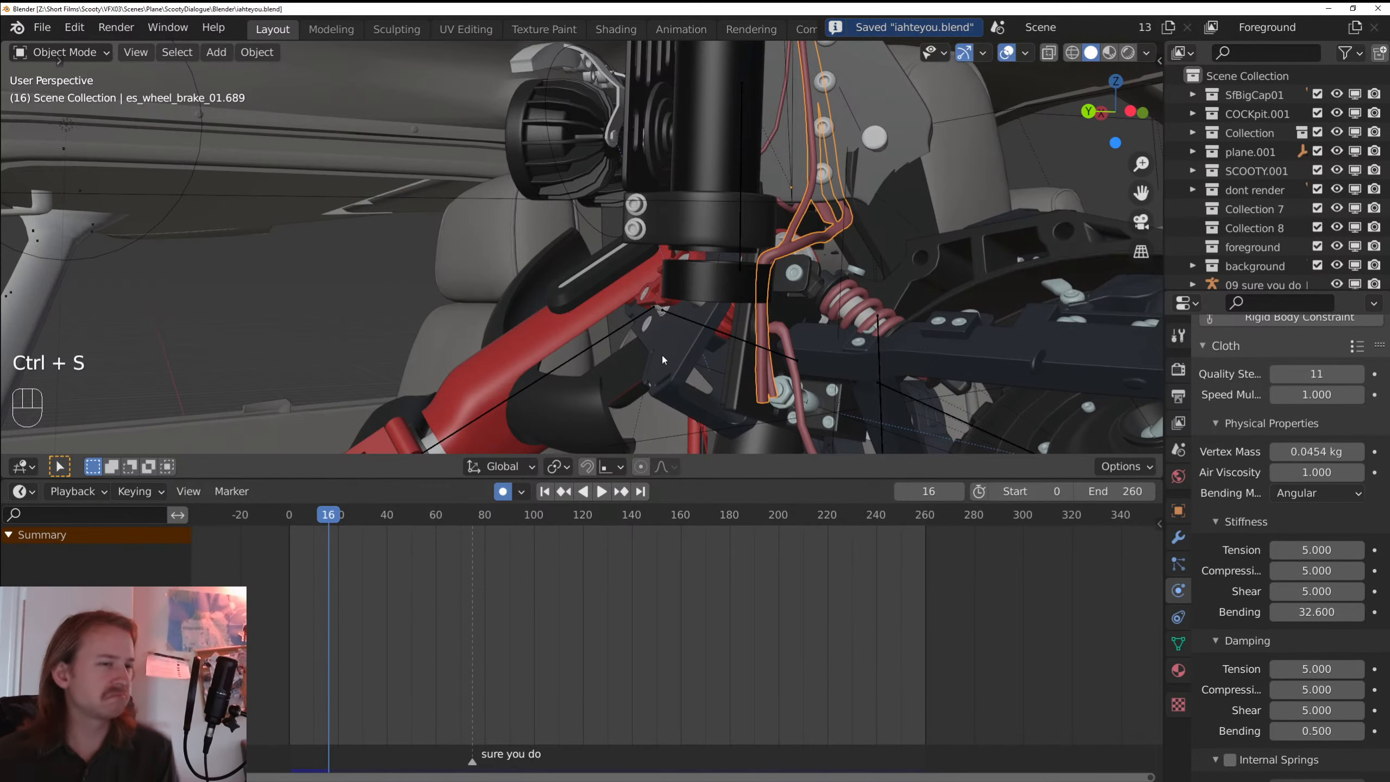
- Play the hose simulation from the first frame to frame 50
left_click(549, 491)
key("alt+a")
key("space")
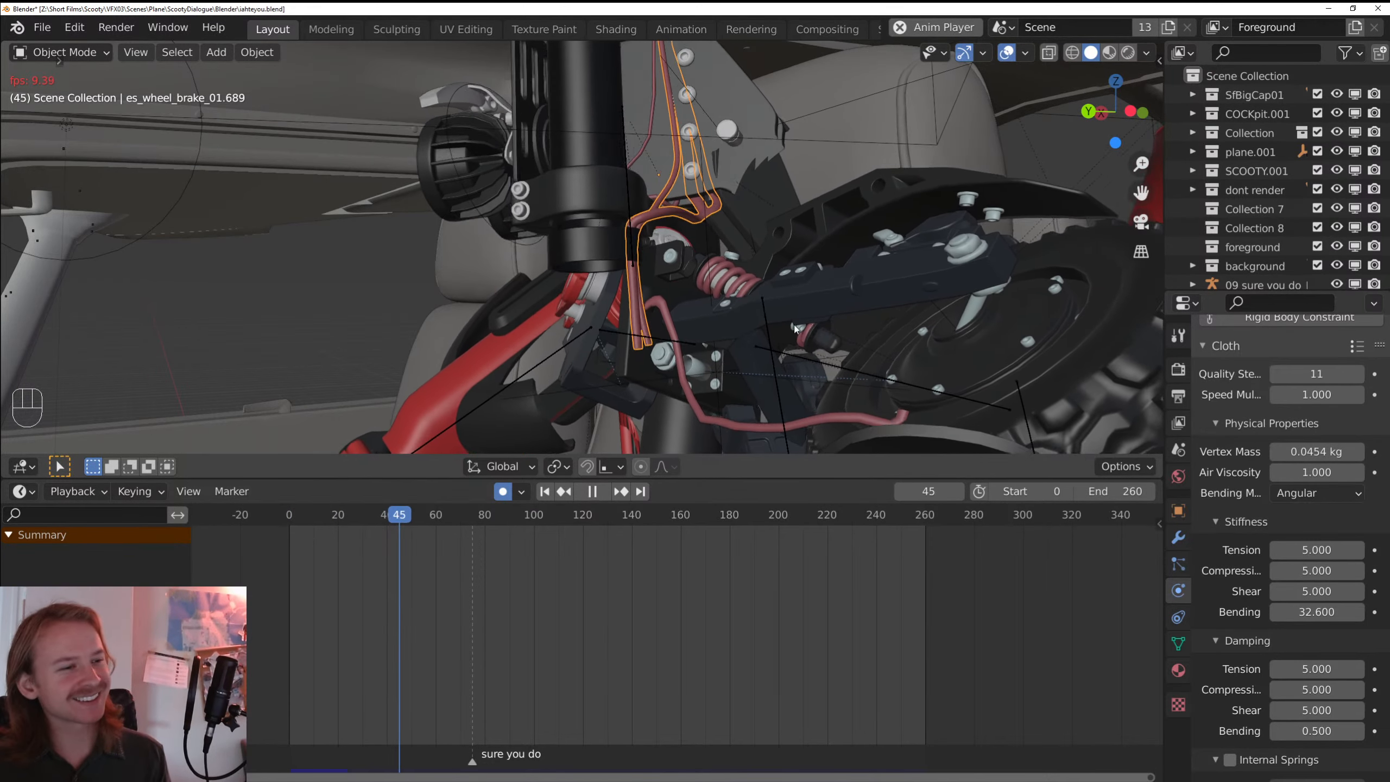
left_click_drag(902, 406, 875, 378)
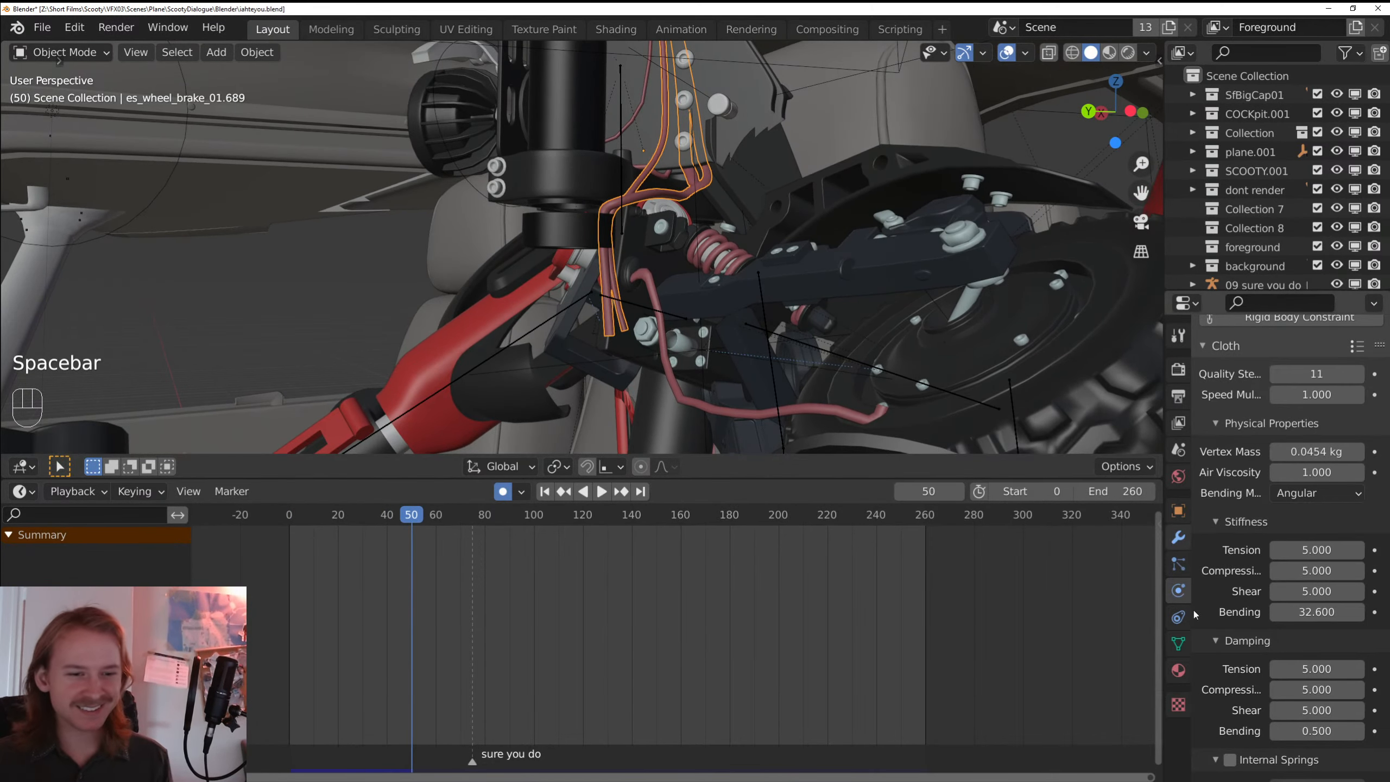
- Set the hoses' cloth Bending stiffness to 5 and play the simulation from the start to frame 26
scroll(1261, 611, "down", 4)
scroll(1323, 486, "down", 3)
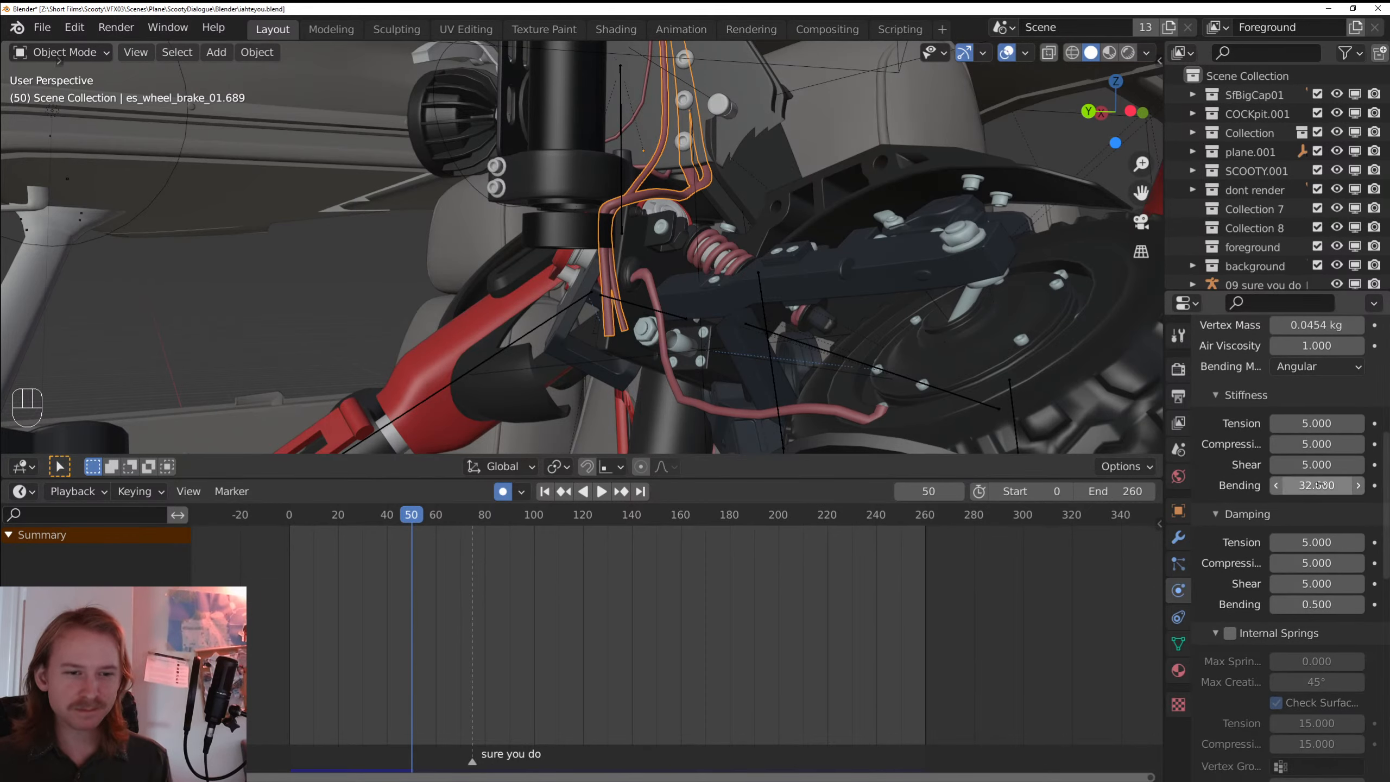
left_click(545, 491)
key("space")
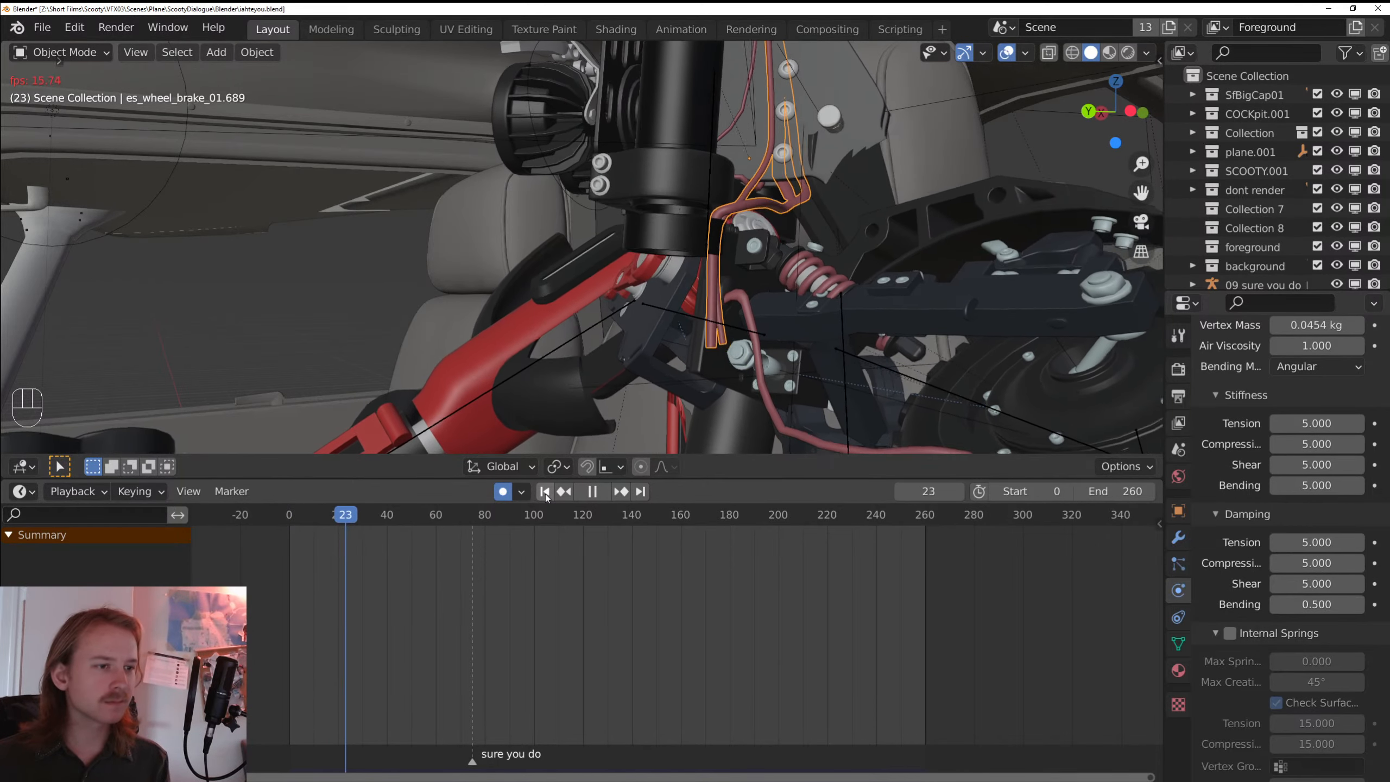
key("space")
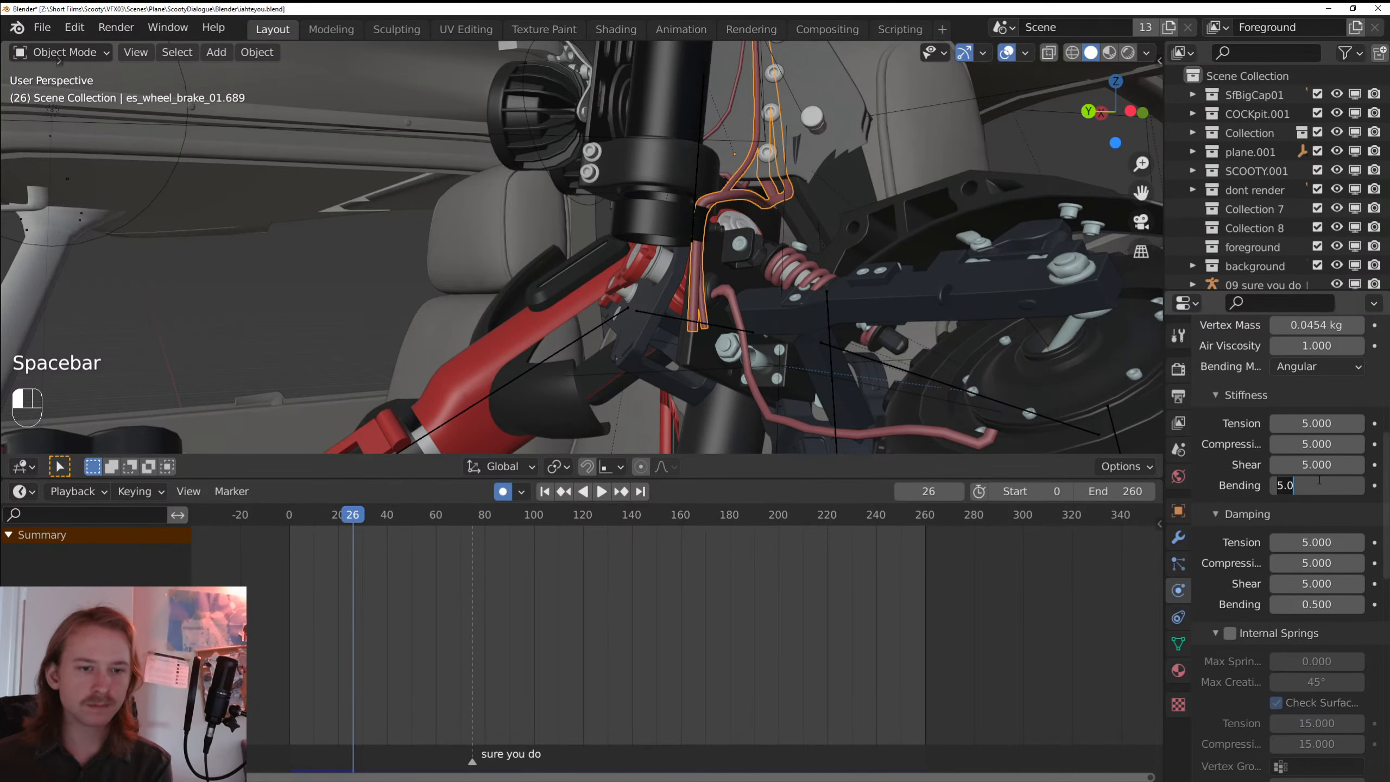
- Try cloth Bending stiffness values of 1 and 0.1 on the hoses, replaying the simulation up to frame 64
left_click(545, 491)
key("space")
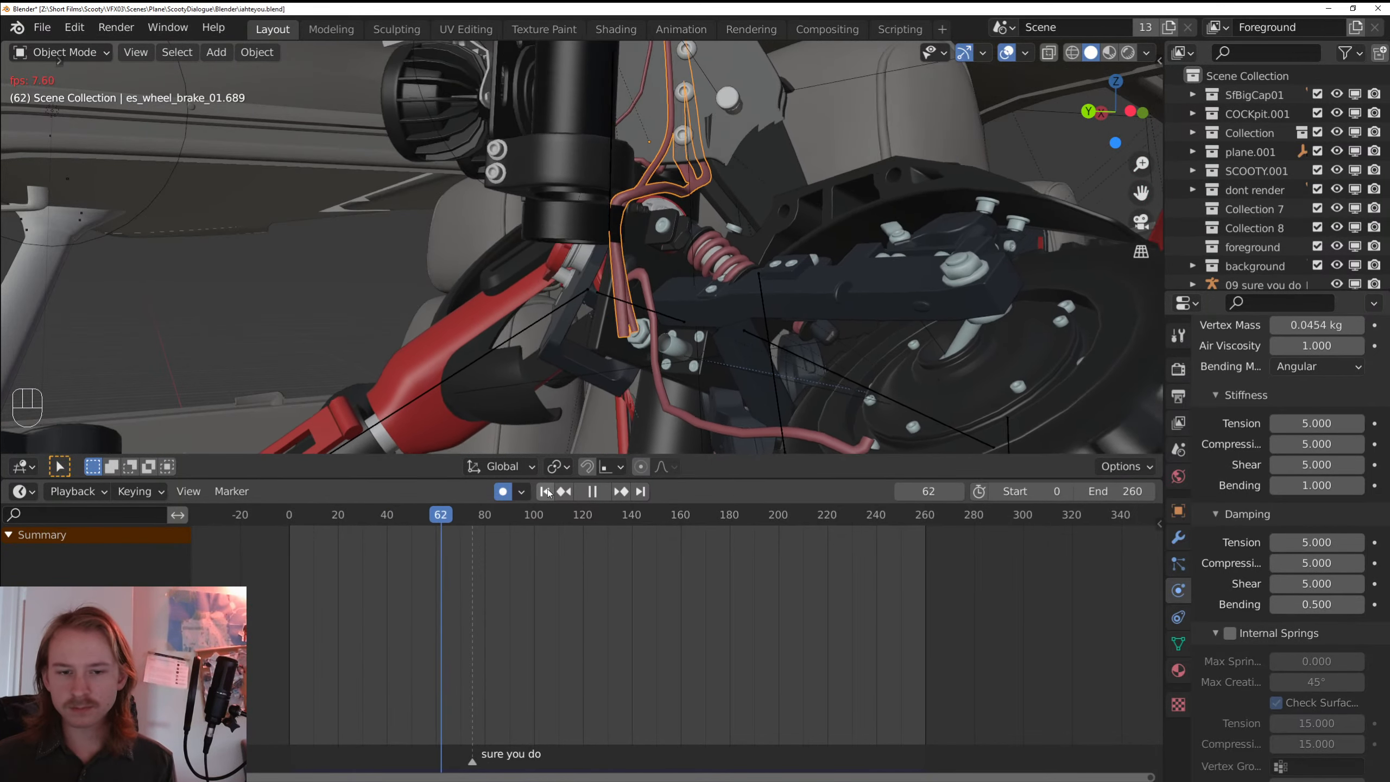
left_click(545, 491)
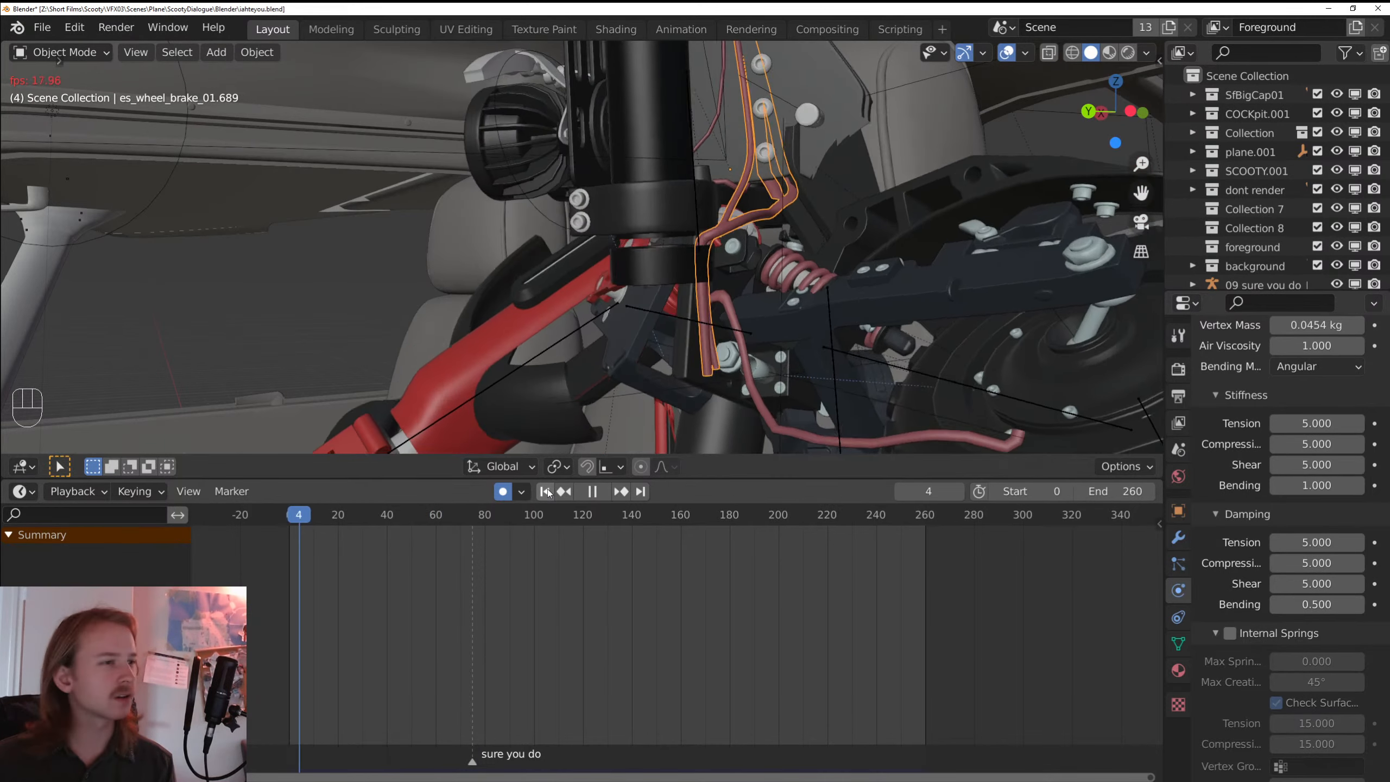
right_click(797, 361)
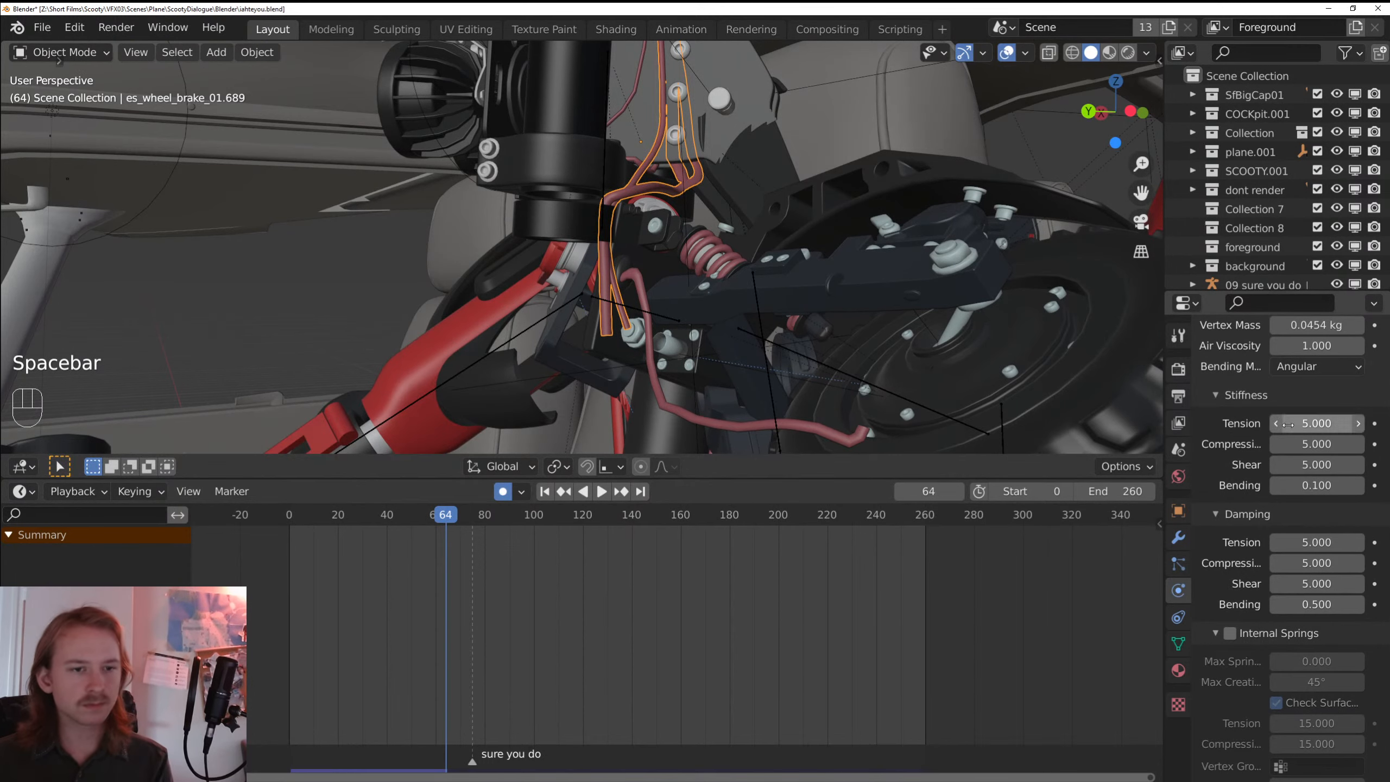
- Set the cloth's Tension, Compression, Shear and Bending stiffness to 1 and replay the simulation from the first frame
left_click(1321, 422)
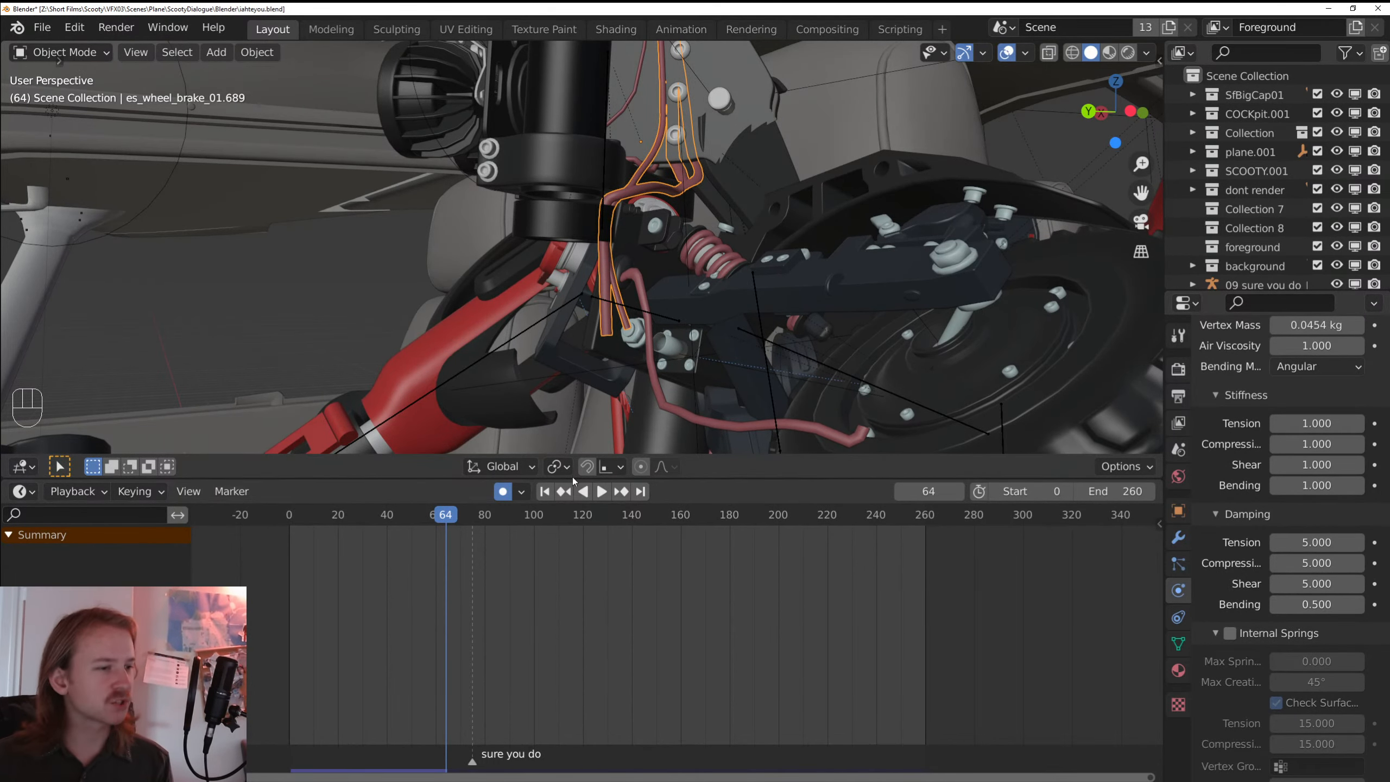
left_click(546, 492)
key("space")
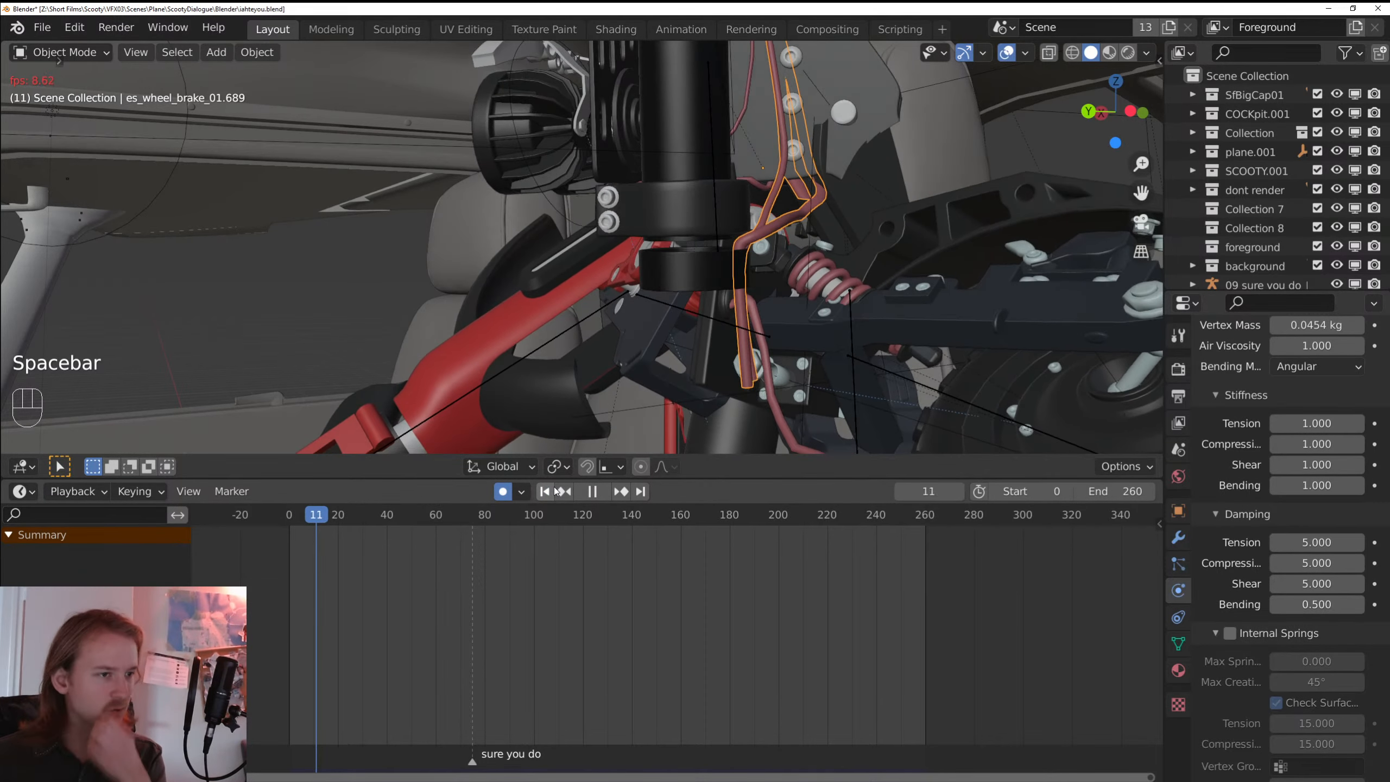
left_click(549, 497)
key("space")
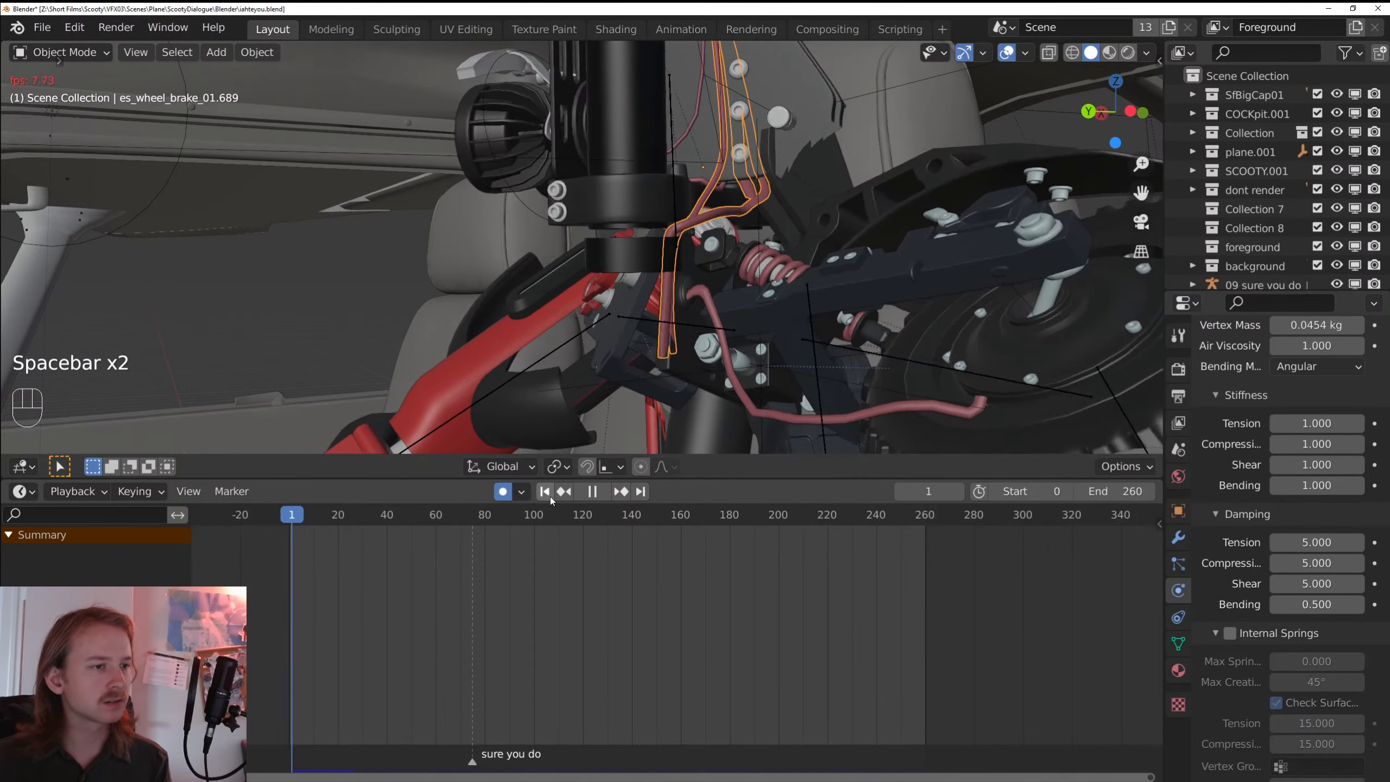
- Stop playback and add edge loops to the hanging ends of the brake hoses just below the black collar
key("space")
key("Tab")
key("Tab")
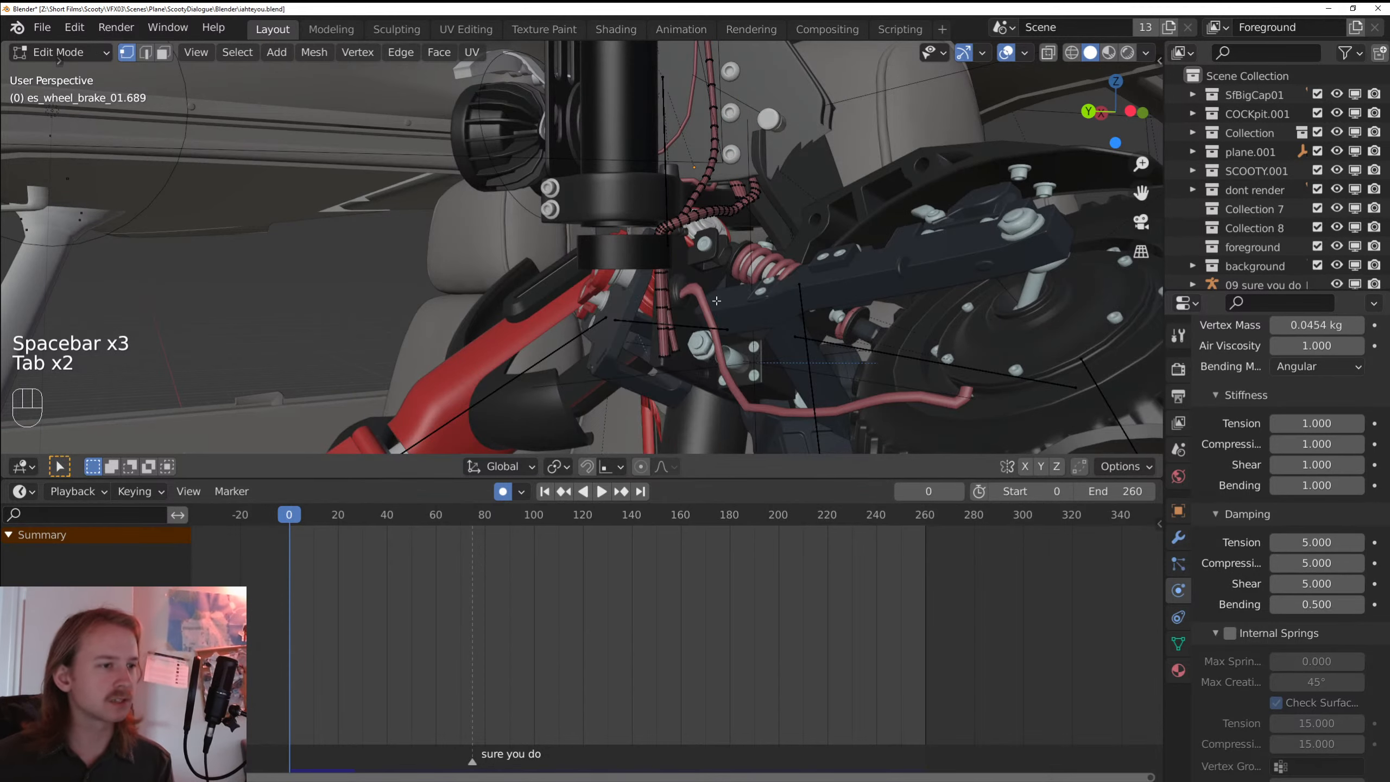
right_click(716, 301)
scroll(711, 307, "up", 4)
left_click_drag(706, 350, 695, 279)
left_click_drag(706, 329, 599, 335)
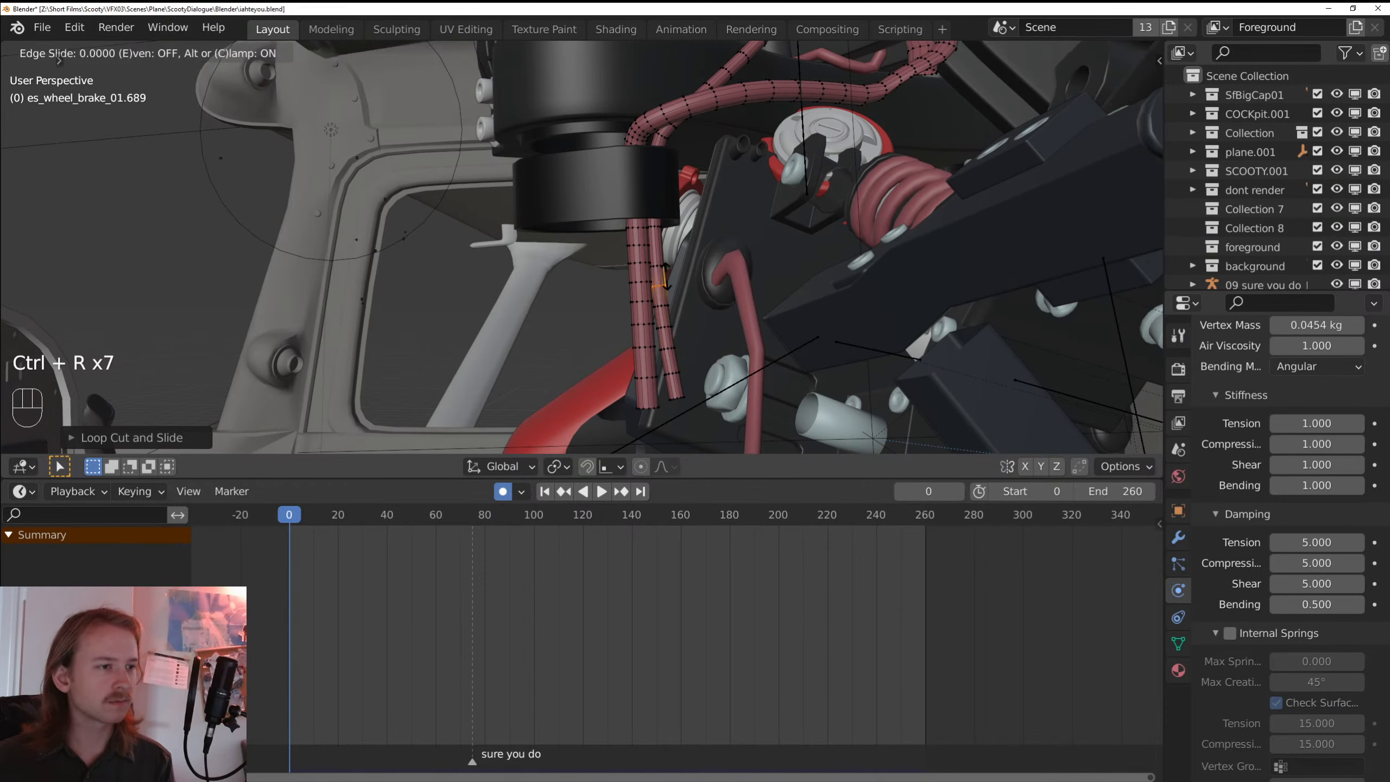
- Play the hose simulation from the first frame to frame 91 and return to frame 0
key("space")
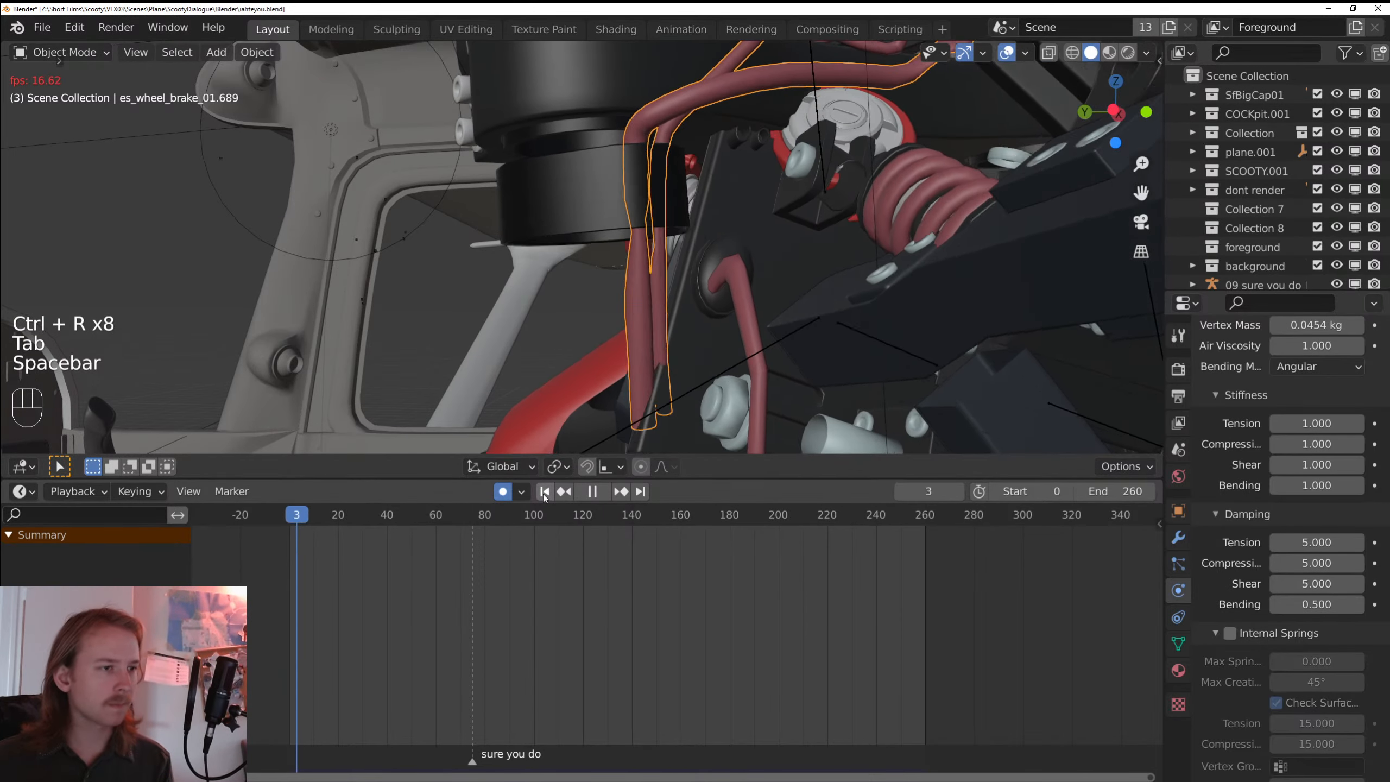
key("alt+a")
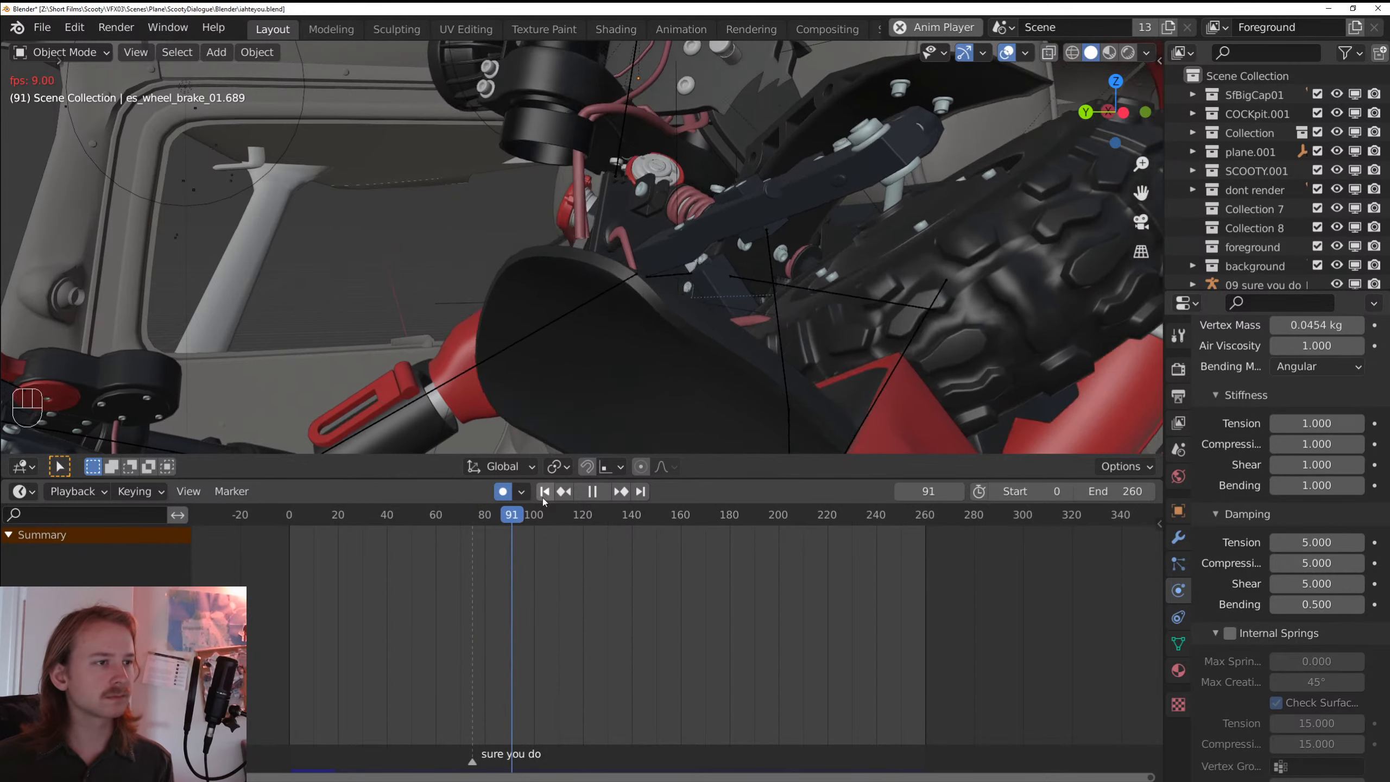
left_click(543, 491)
key("space")
- Touch up the hoses' weights near the black collar in Weight Paint mode with weight 1.000, and save the file
key("Tab")
key("z")
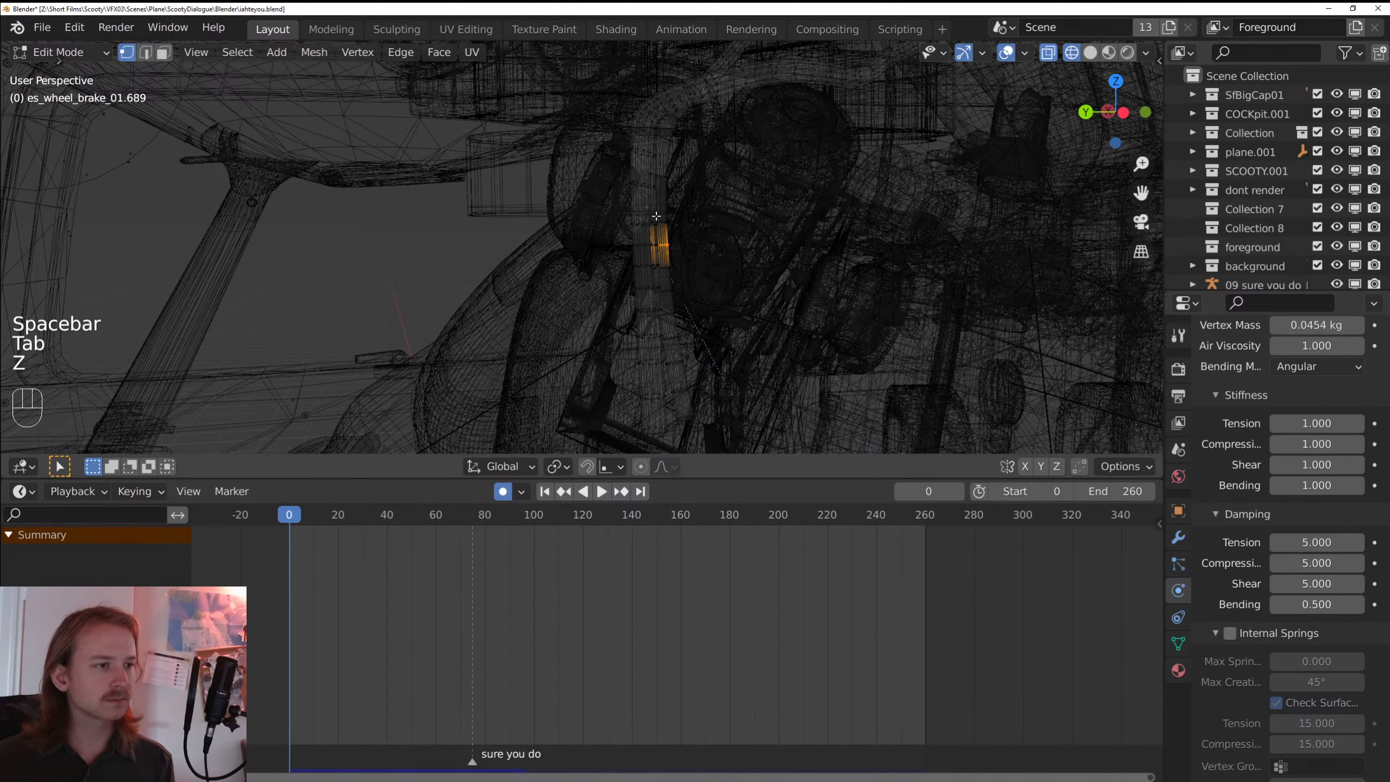
key("z")
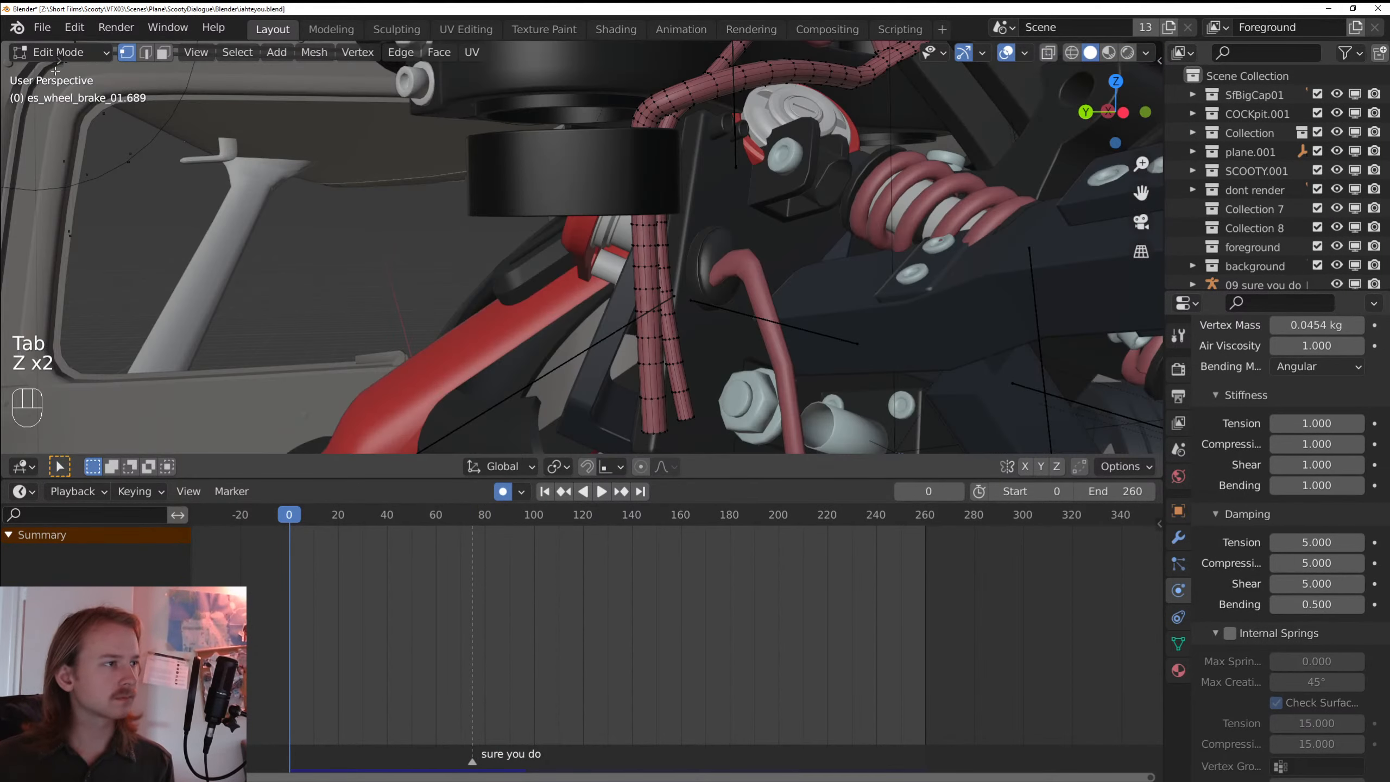
left_click(65, 52)
left_click(77, 156)
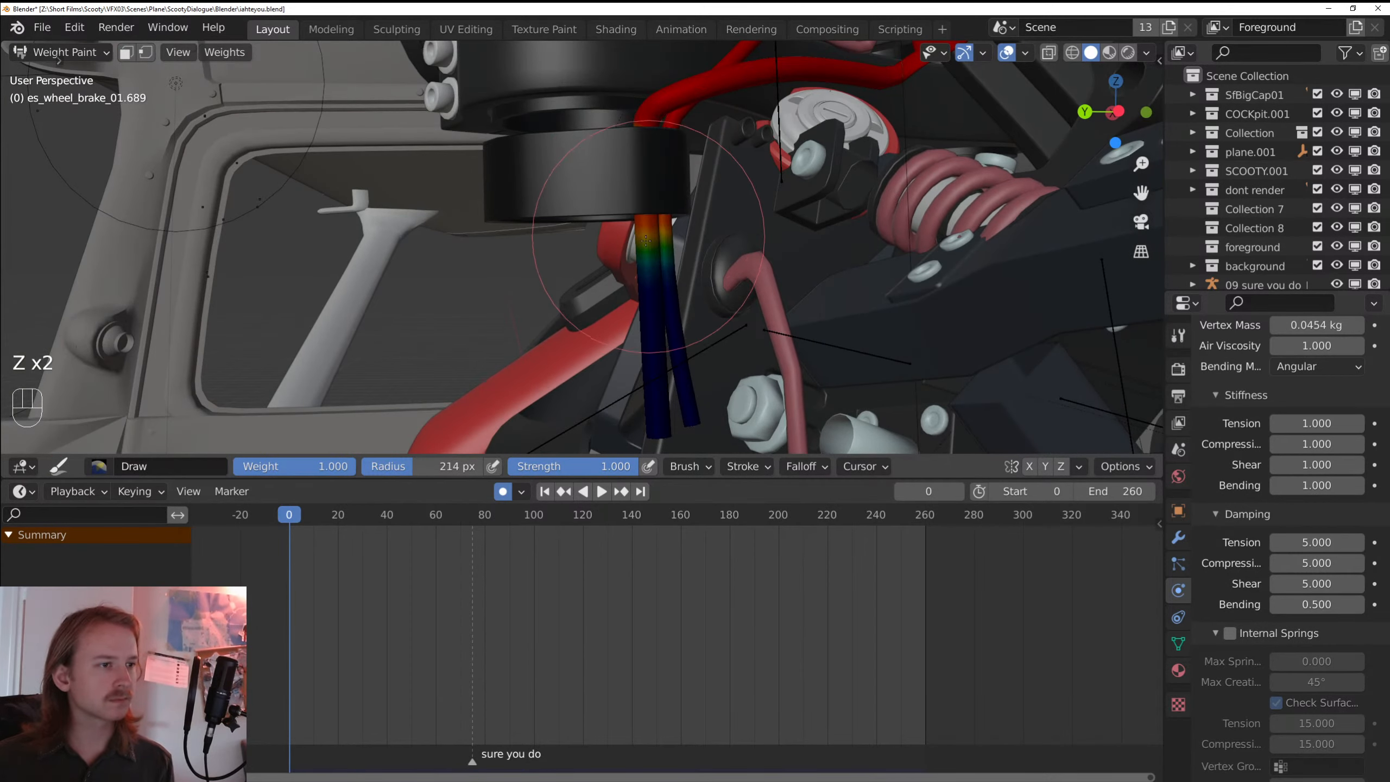
left_click(645, 181)
left_click_drag(641, 185, 761, 192)
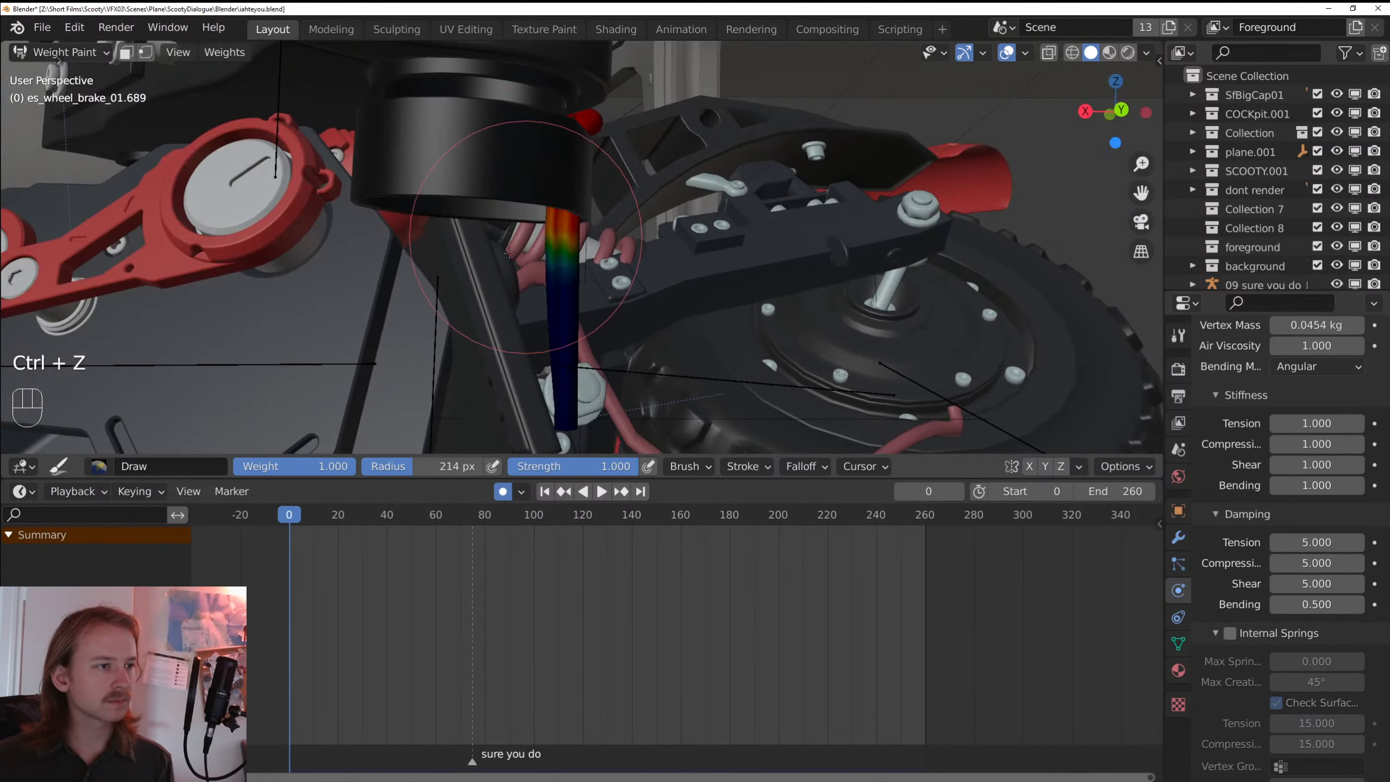
mouse_move(508, 252)
left_mouse_down()
mouse_move(477, 208)
mouse_move(680, 241)
left_mouse_up()
mouse_move(592, 258)
left_mouse_down()
mouse_move(458, 136)
mouse_move(607, 250)
left_mouse_up()
key("ctrl+Tab")
scroll(745, 230, "down", 4)
key("ctrl+s")
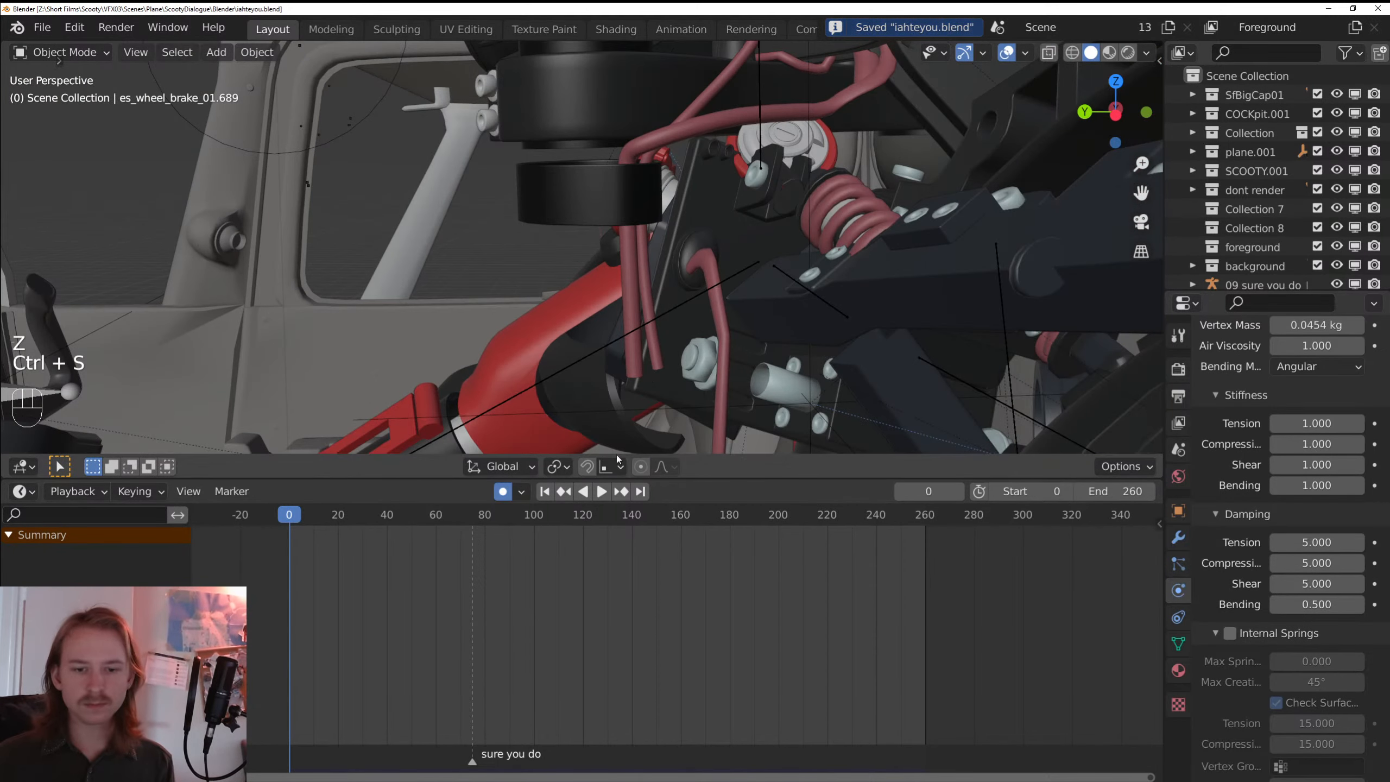
- Play the shot through the camera to frame 140 and replay its last section, stopping at frame 131
key("KP_0")
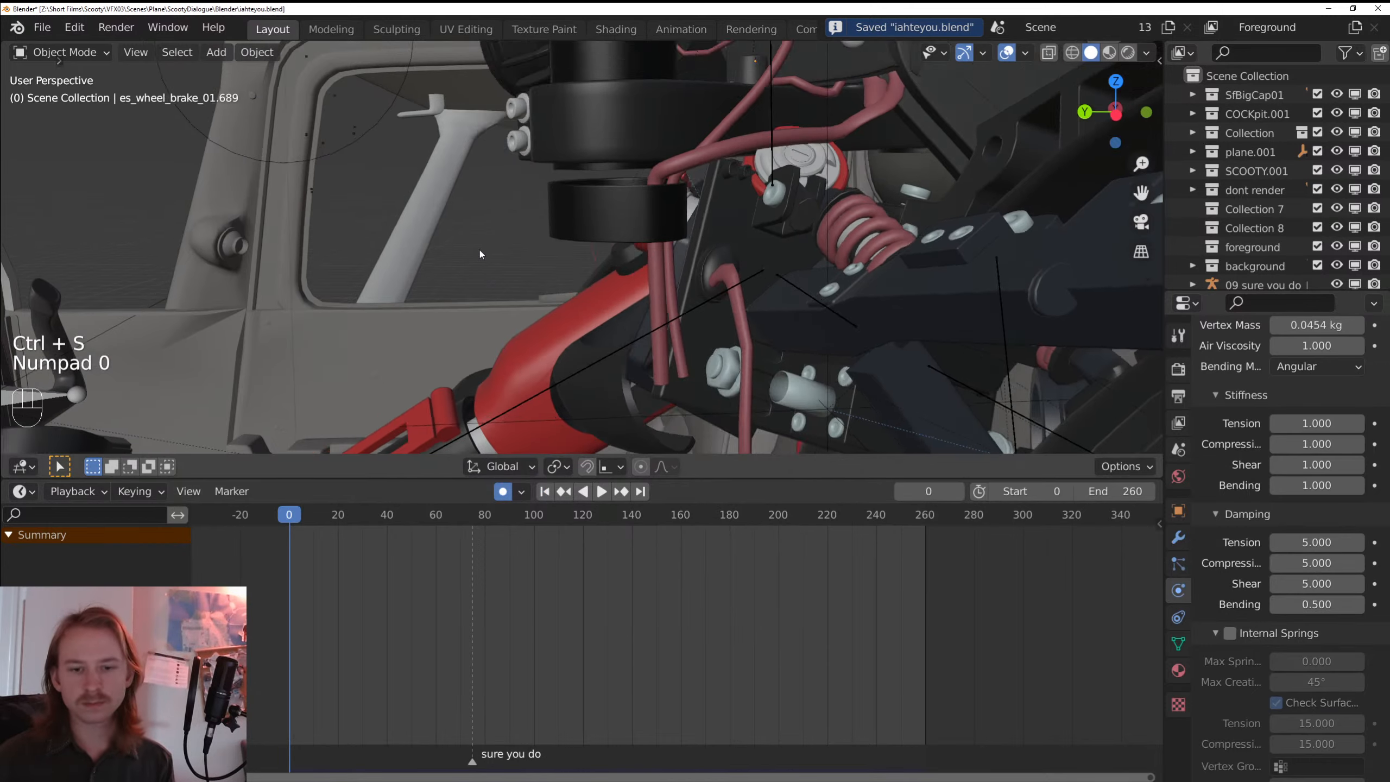
key("space")
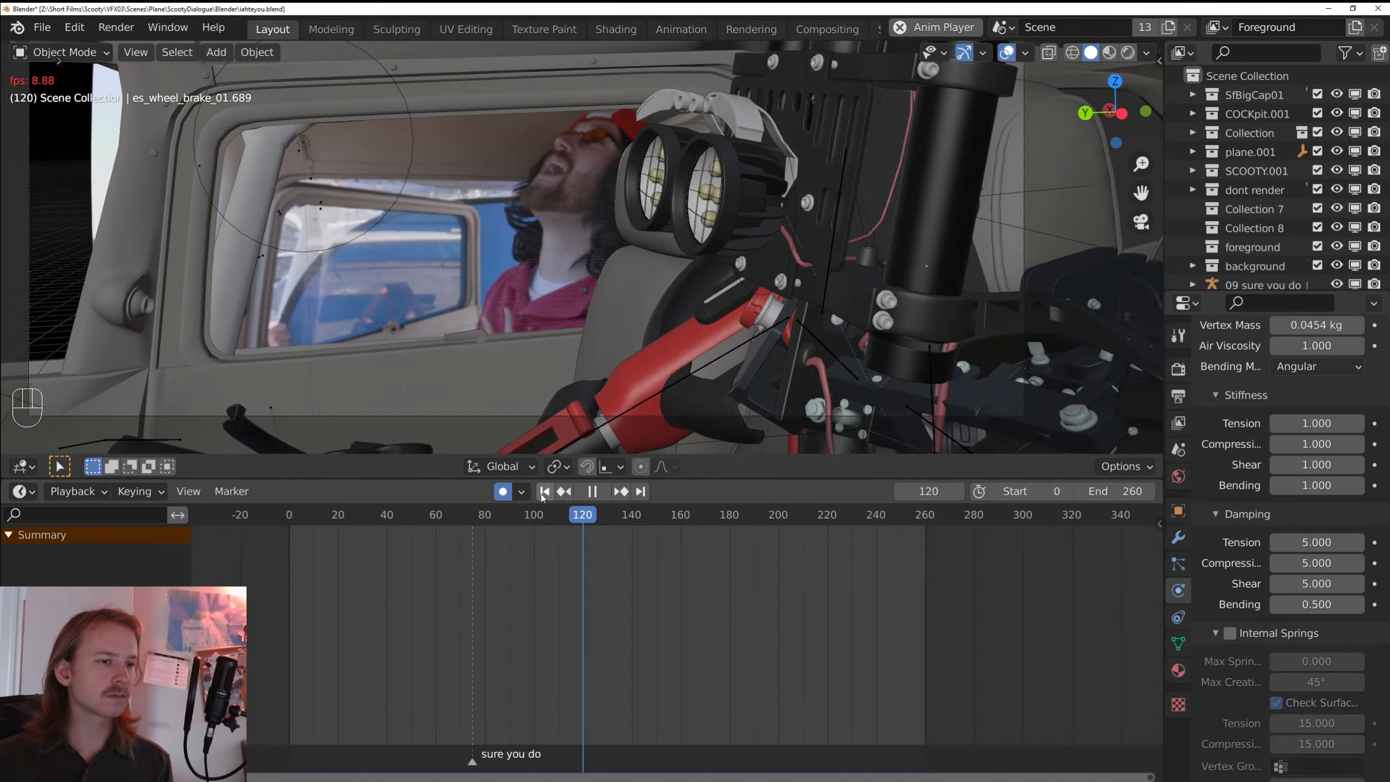
key("space")
key("space")
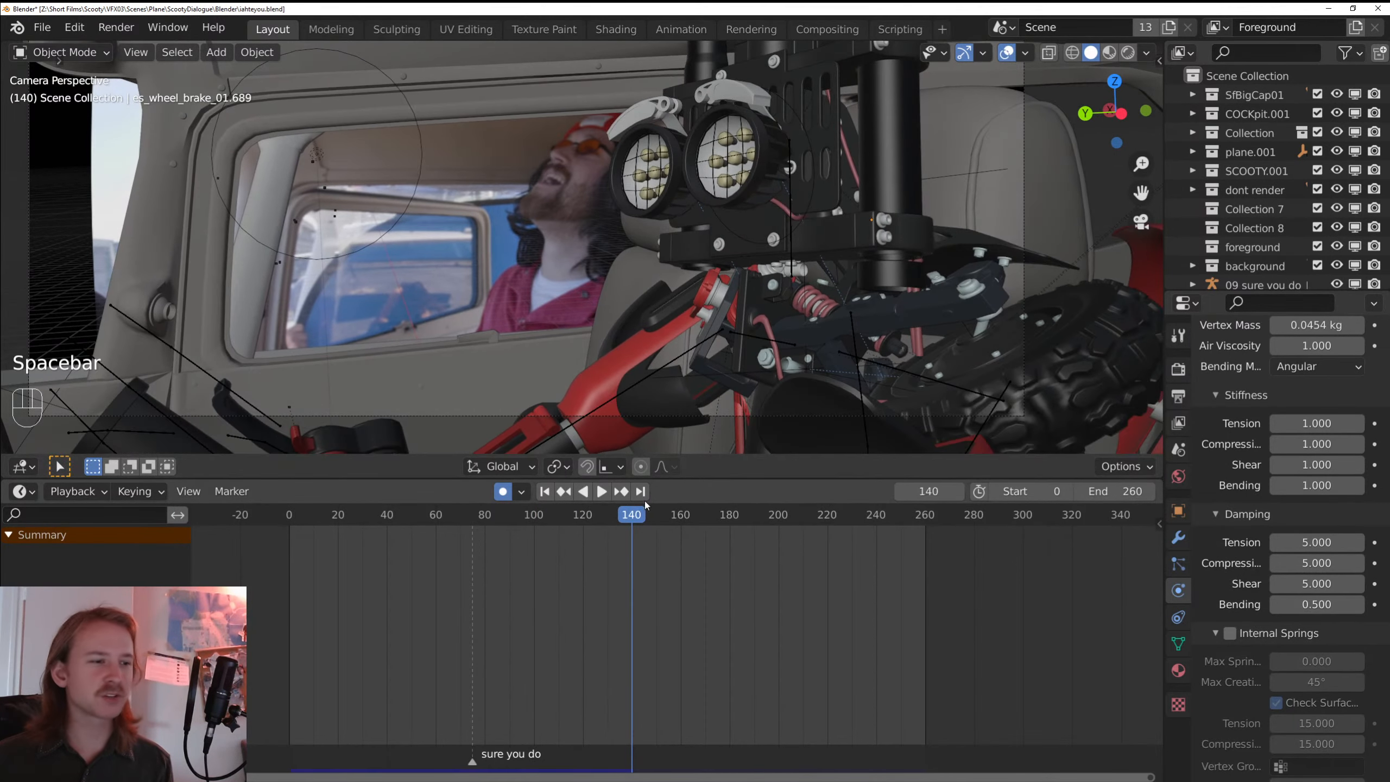
left_click(560, 515)
key("space")
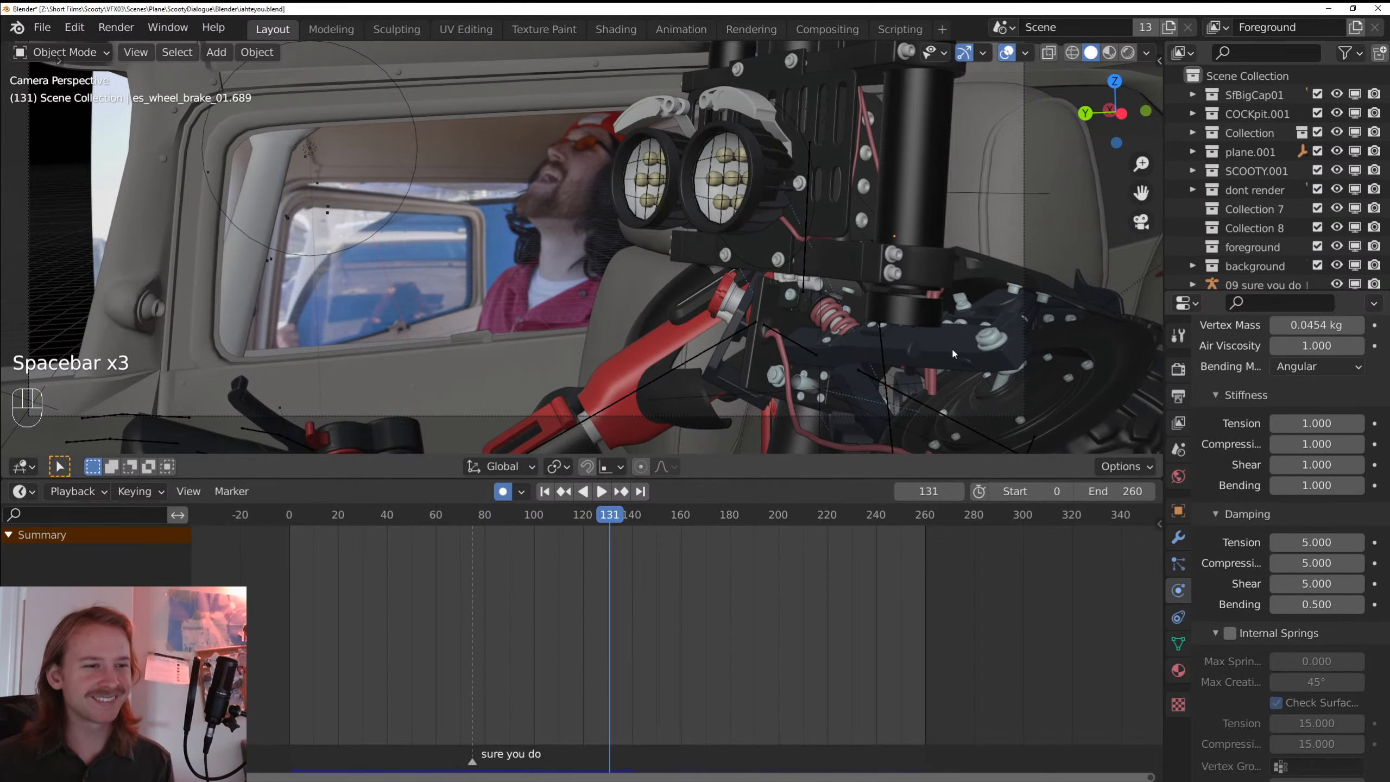
- Try Collision physics on the dark swing arm beside the wheel, replay from frame 91, and remove the Collision
left_click(951, 347)
left_click(1297, 410)
left_click(510, 517)
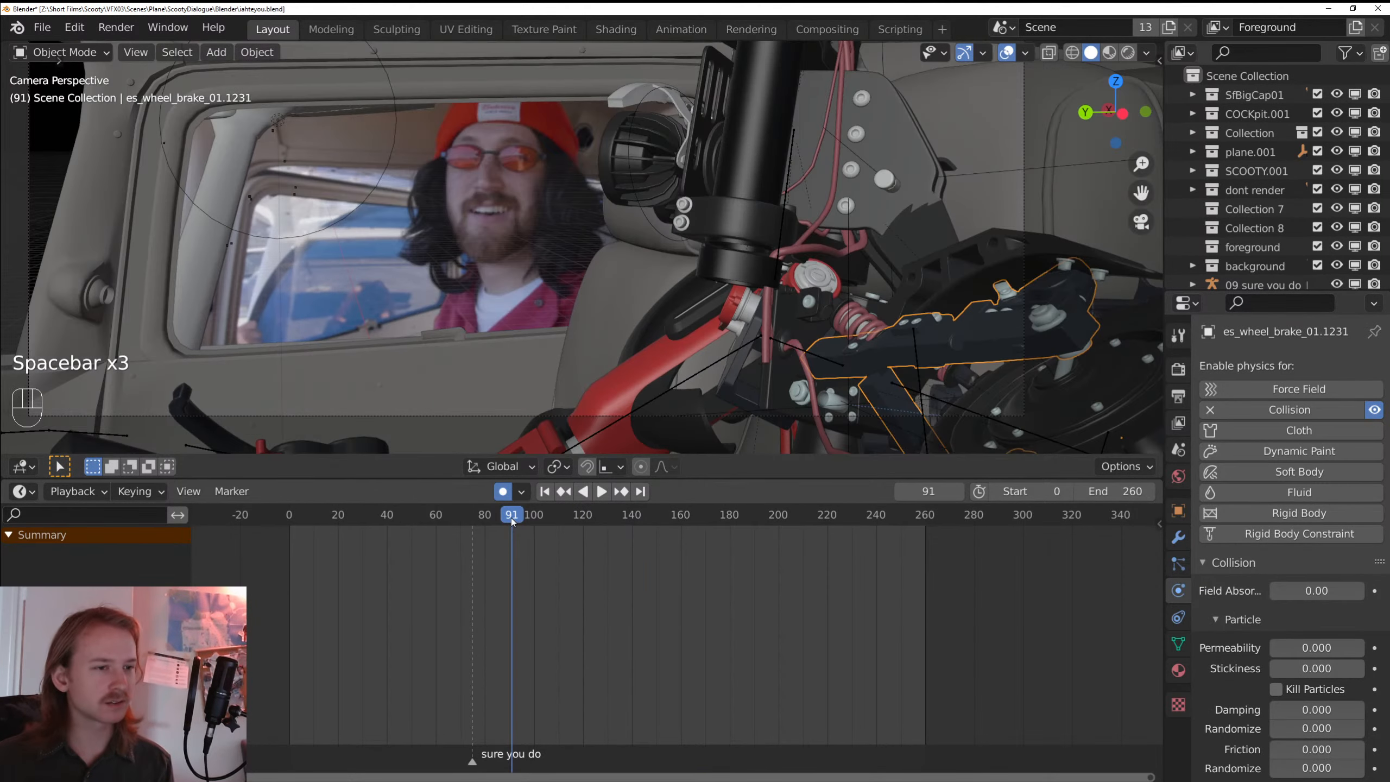
key("space")
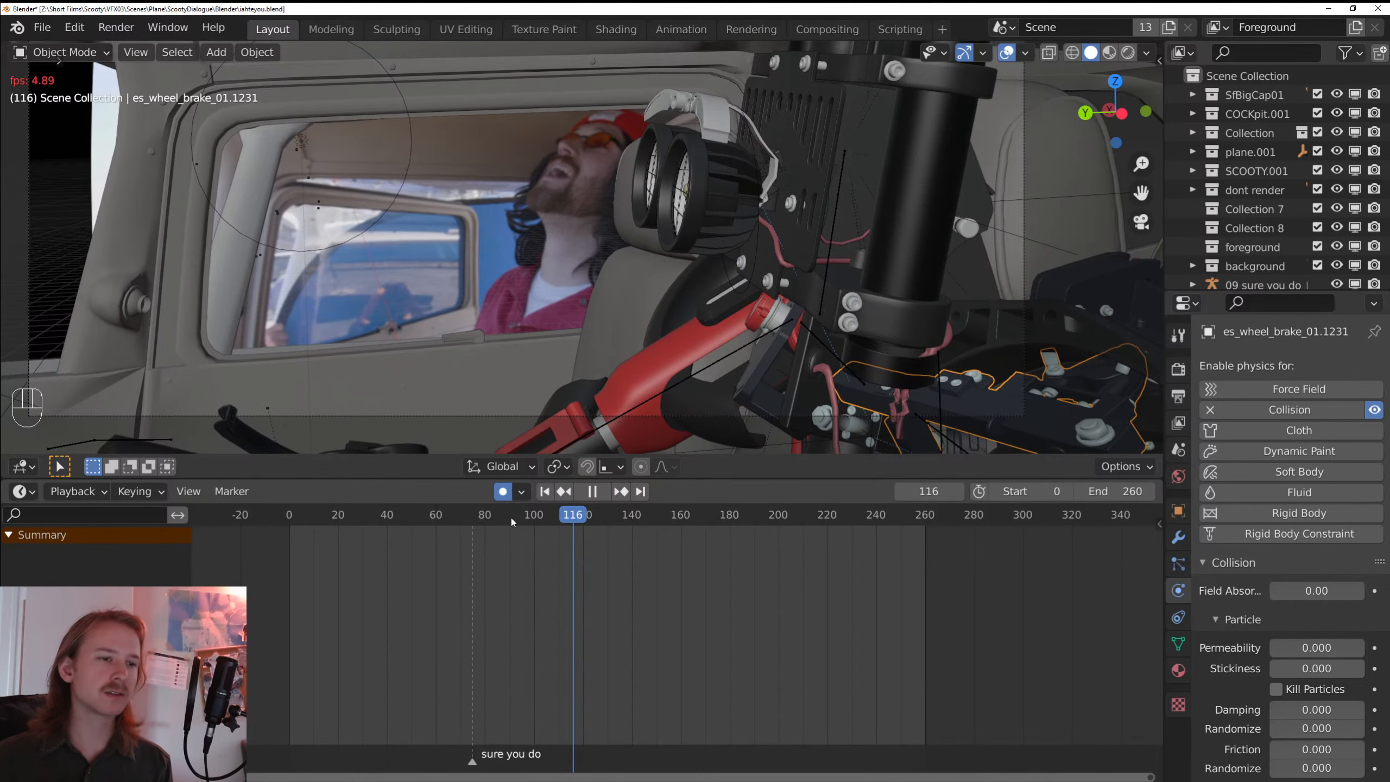
key("space")
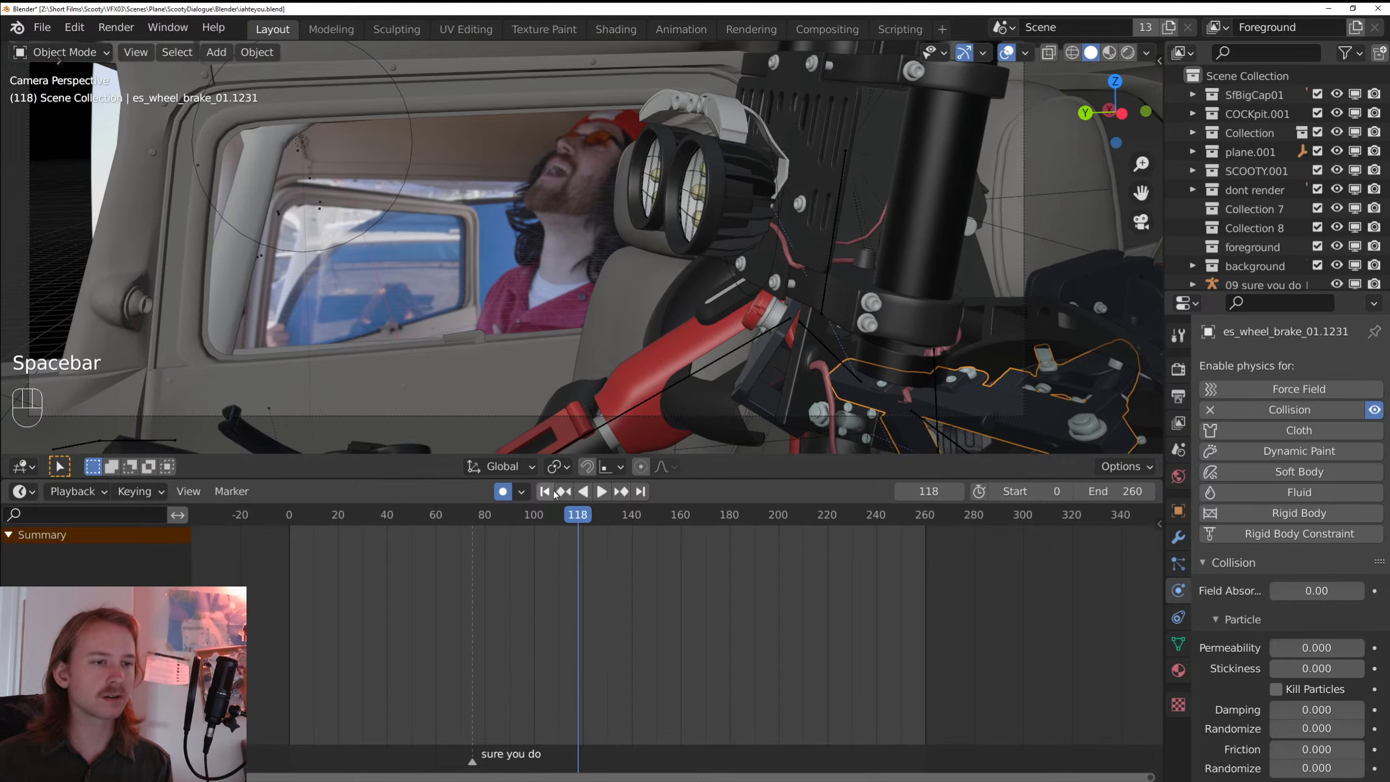
left_click(1290, 412)
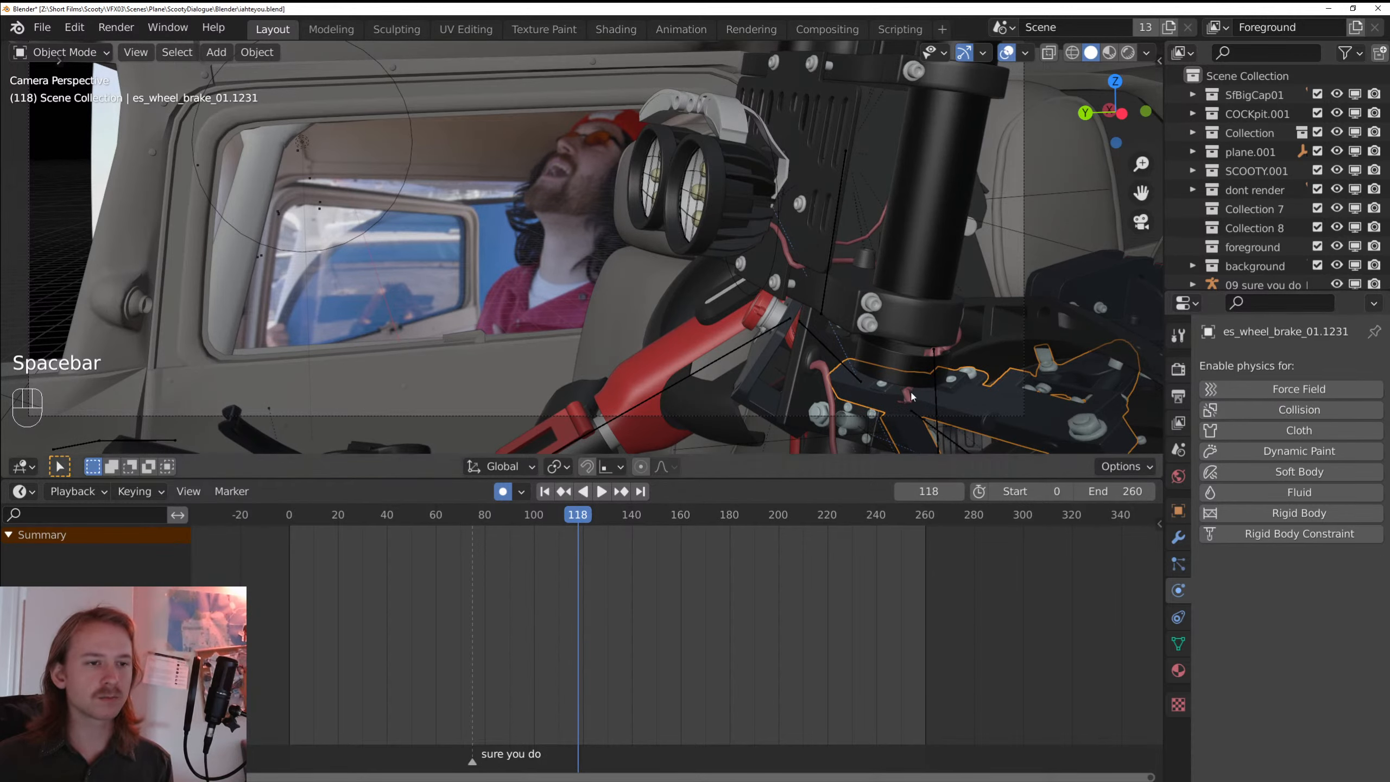
- Play the whole shot from the first frame past frame 200, replay the later part, and stop at frame 208
left_click(545, 491)
key("space")
right_click(1029, 380)
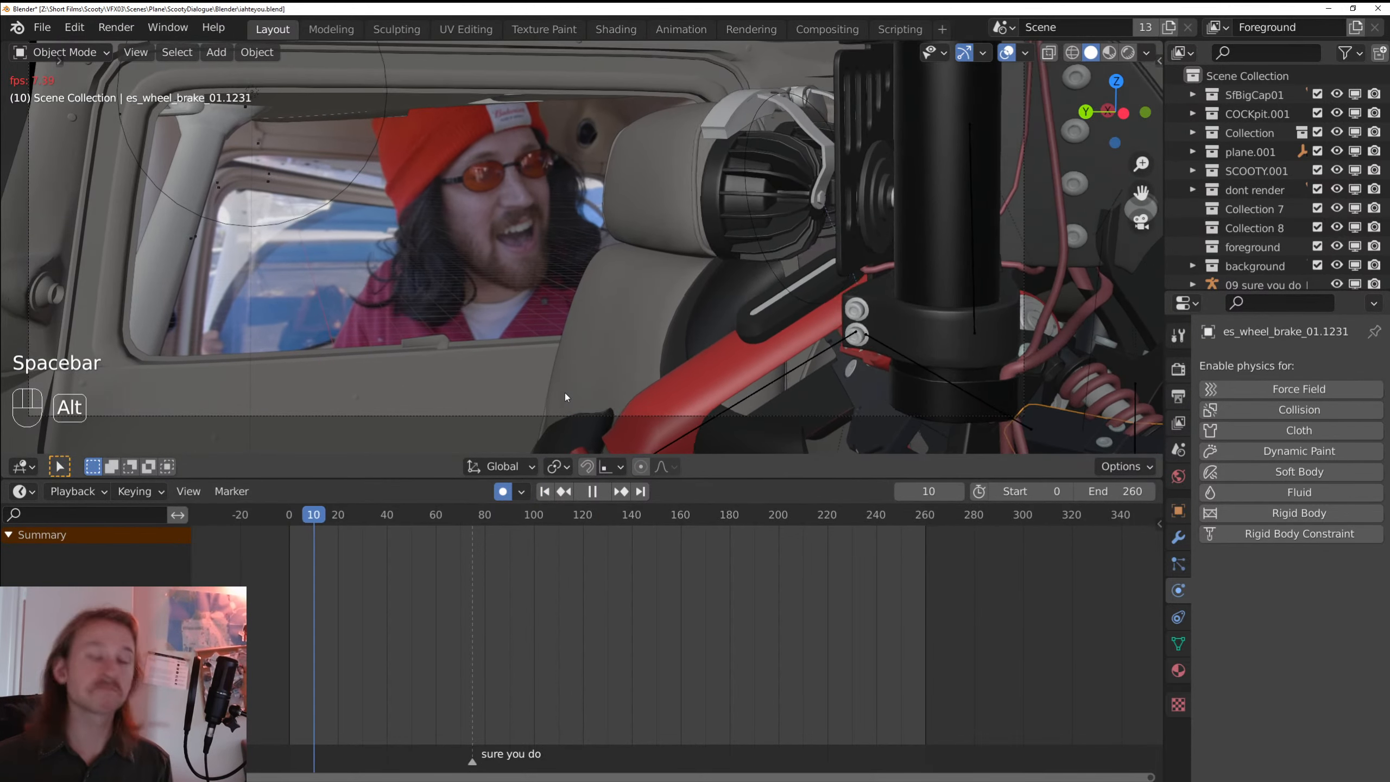
key("alt+a")
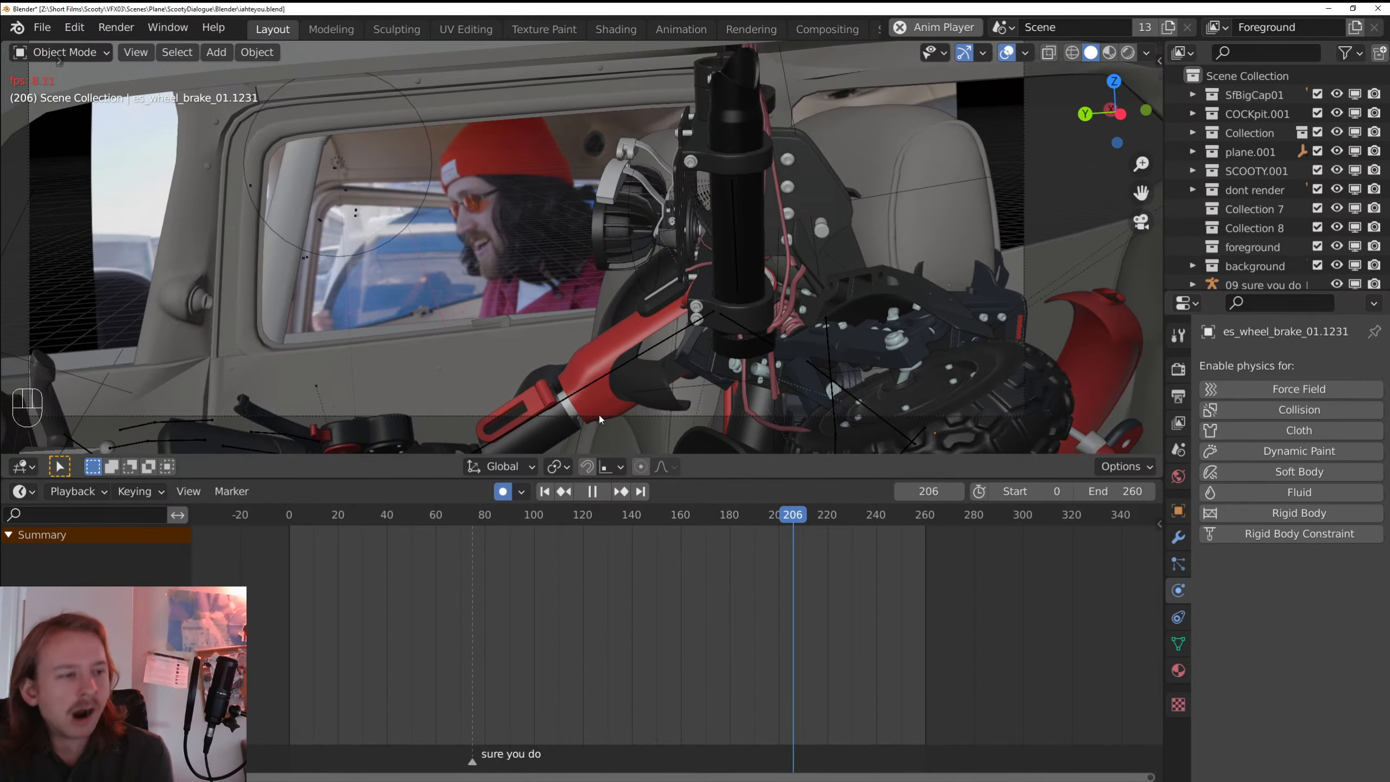
left_click(526, 517)
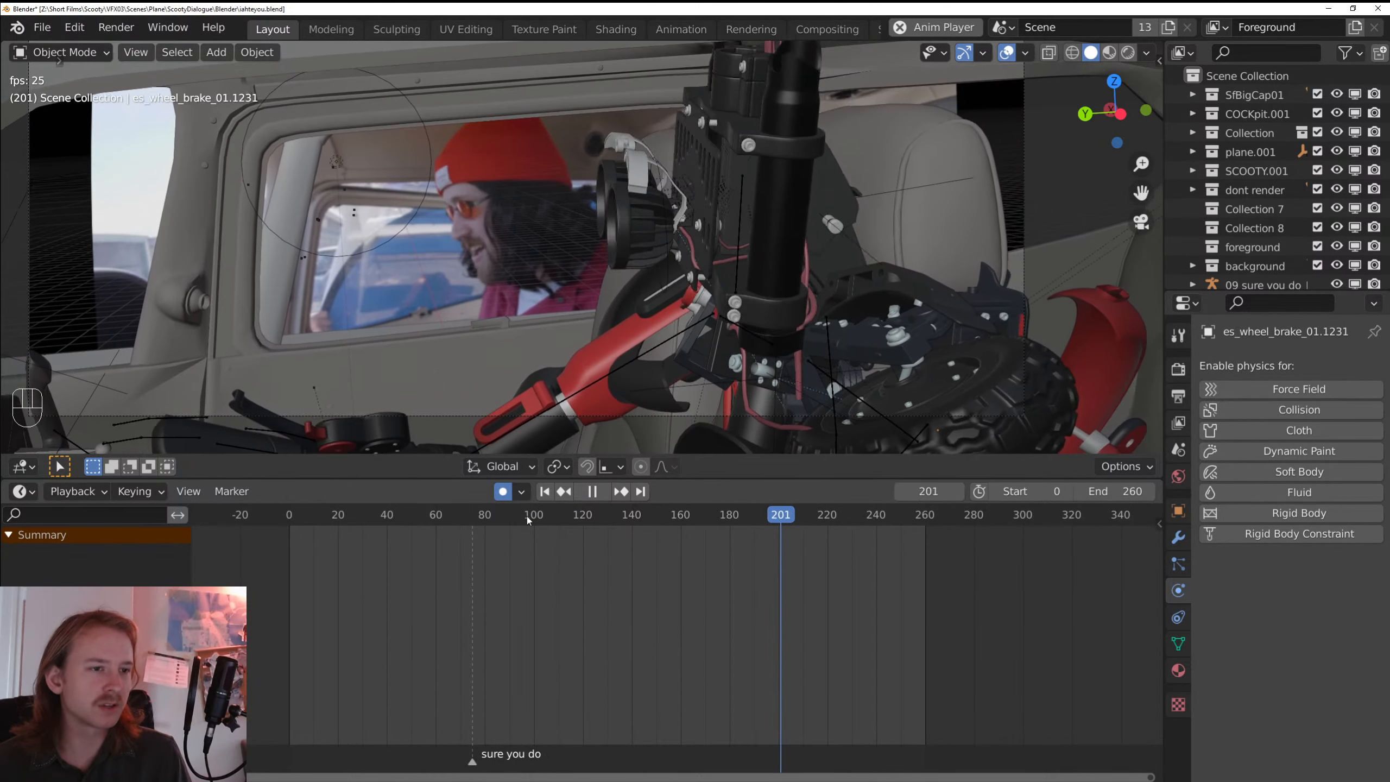
key("space")
left_click(859, 346)
key("g")
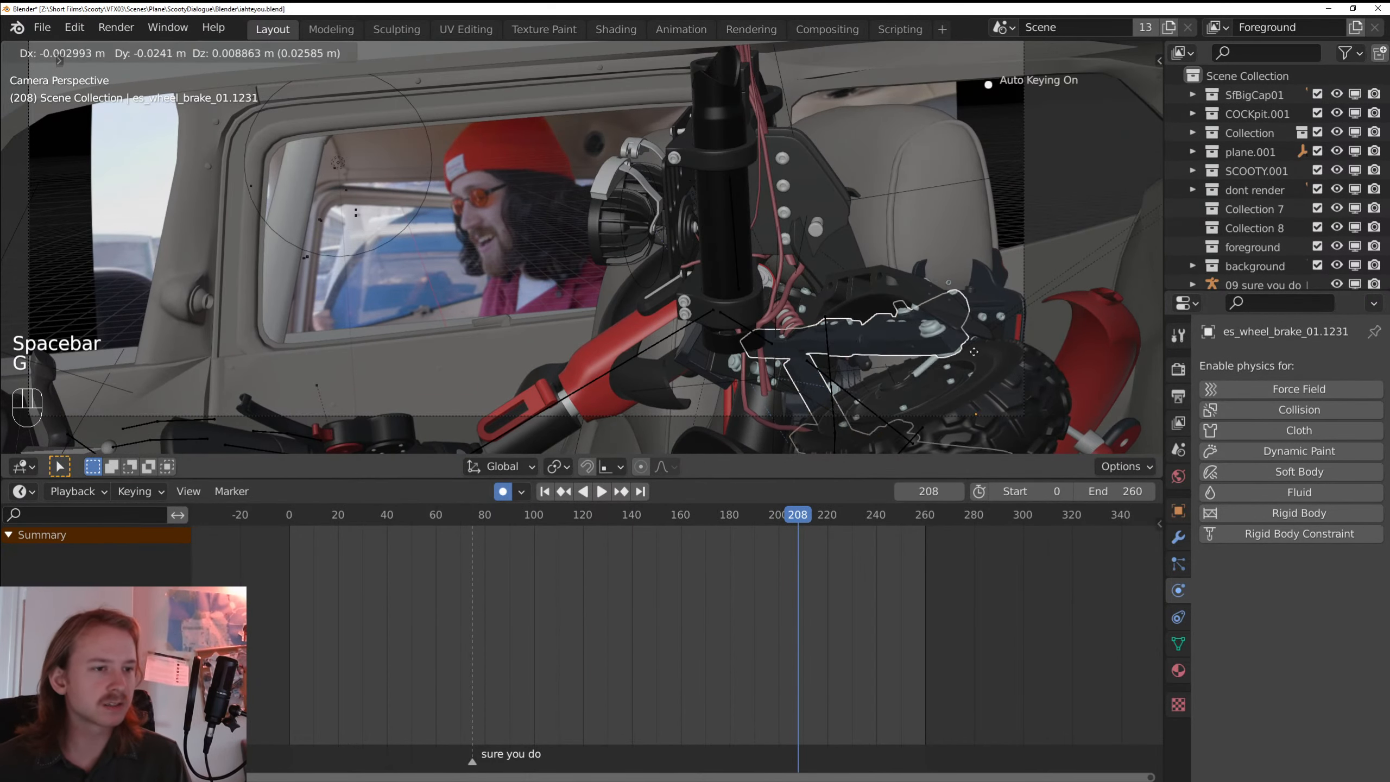
right_click(1037, 312)
- Place the 3D cursor at the swing arm's inner joint as pivot, disable auto keying, and rotate the arm about 16° around global Z
left_click_drag(1035, 314, 953, 364)
right_click(809, 379, "shift")
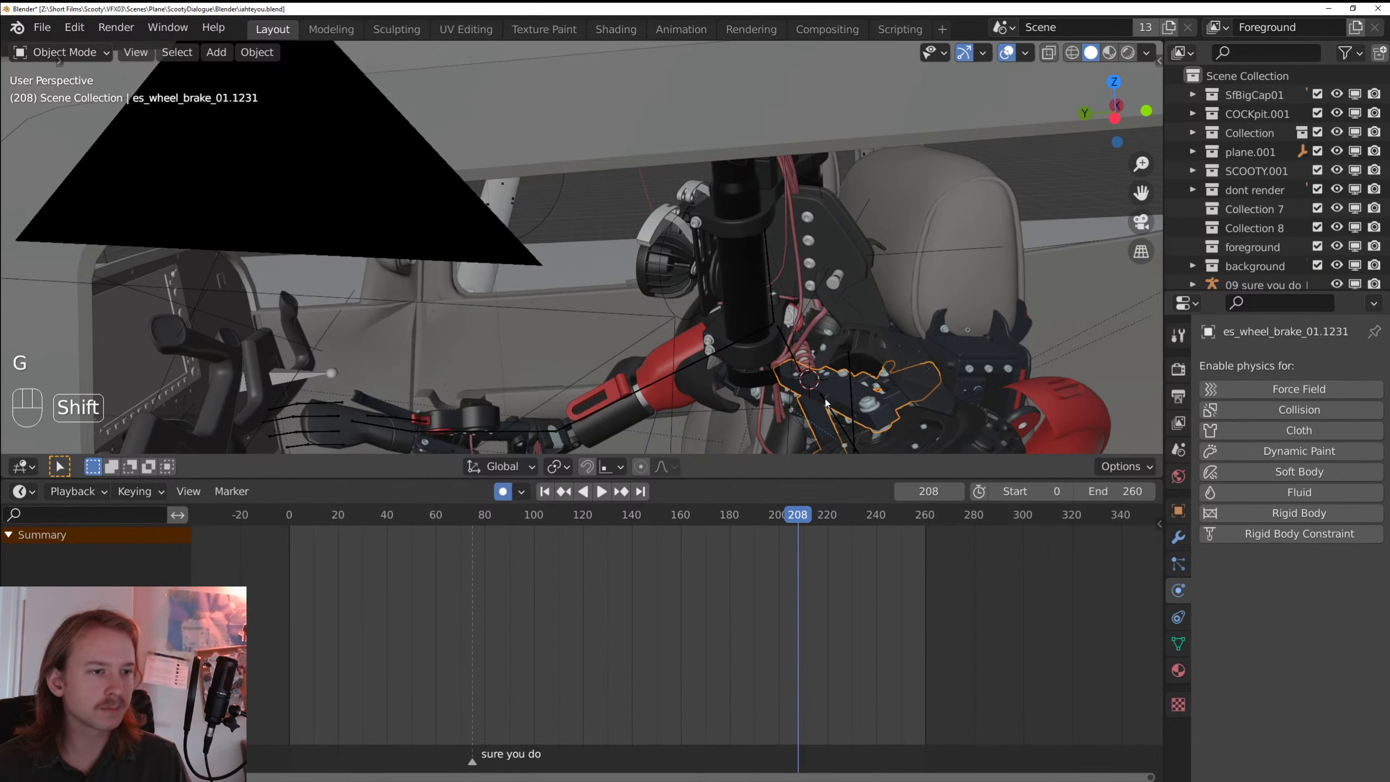
left_click(570, 462)
left_click(566, 466)
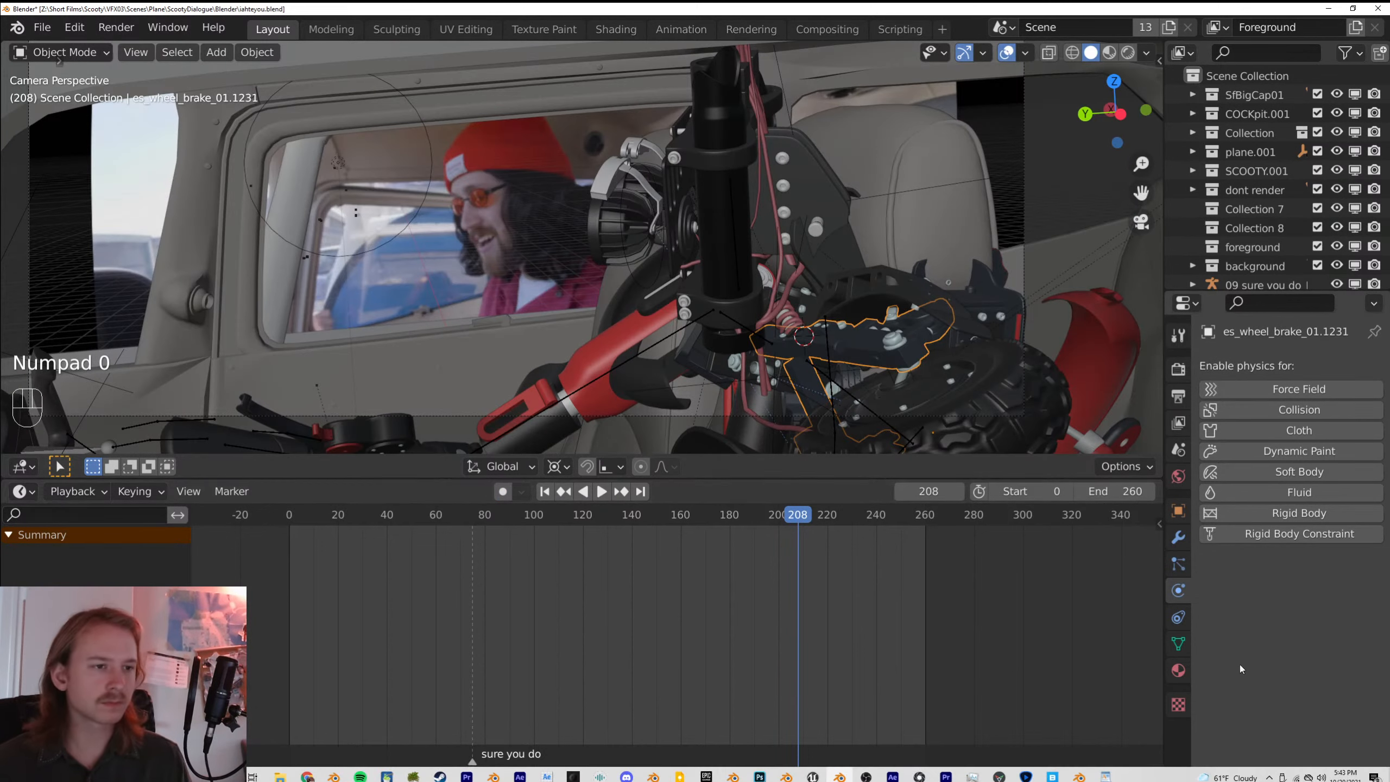
key("r")
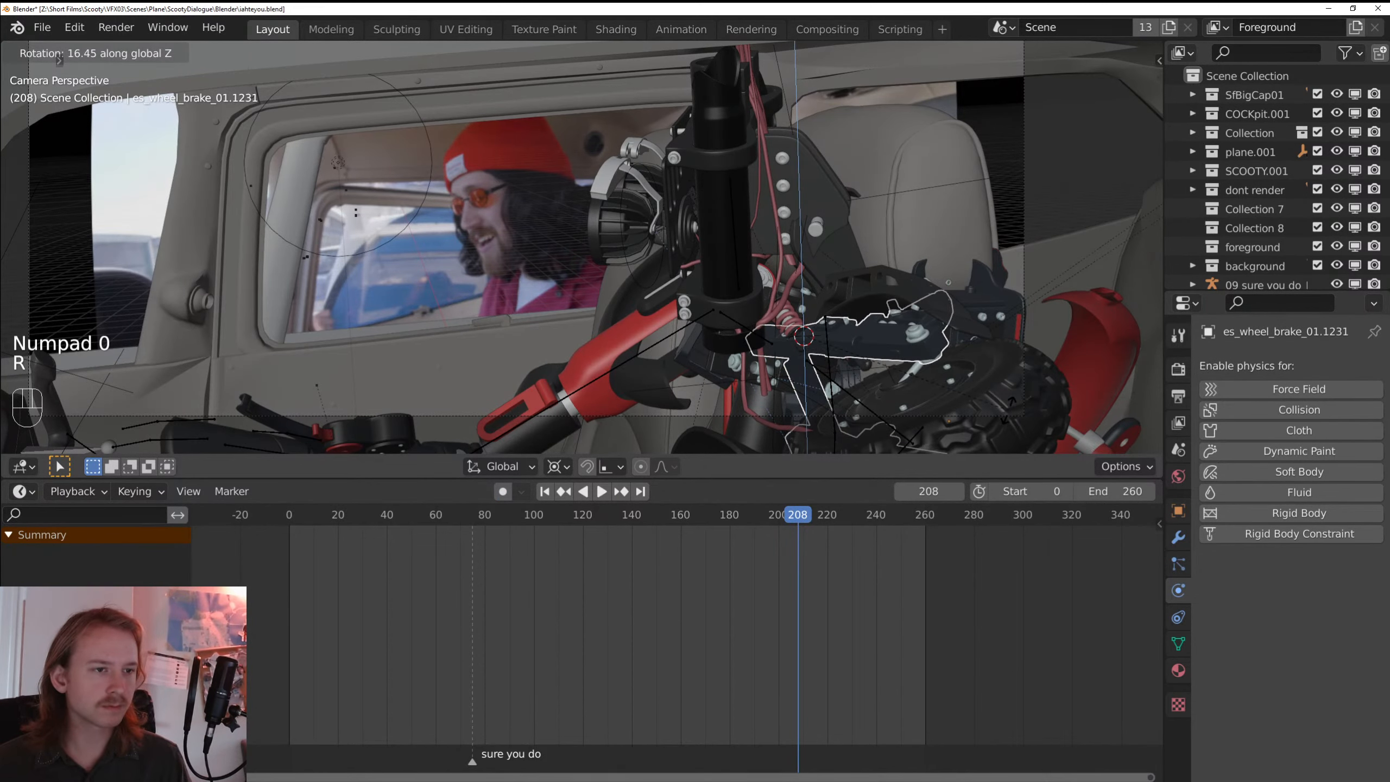
- Check playback up to frame 224, go to frame 186, and rotate the swing arm about 11° more around global Z
key("space")
key("alt+a")
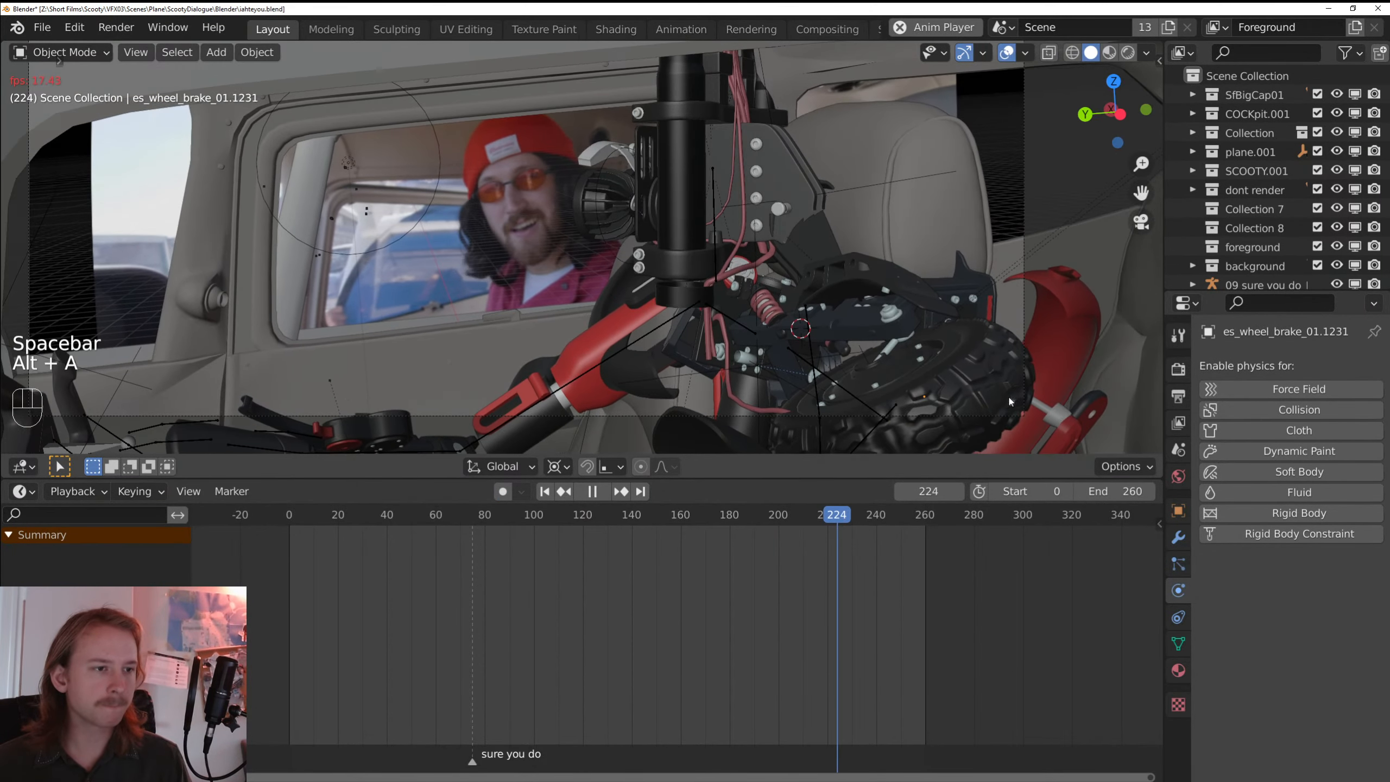
key("space")
mouse_move(739, 517)
left_mouse_down()
mouse_move(718, 526)
mouse_move(744, 524)
left_mouse_up()
key("r")
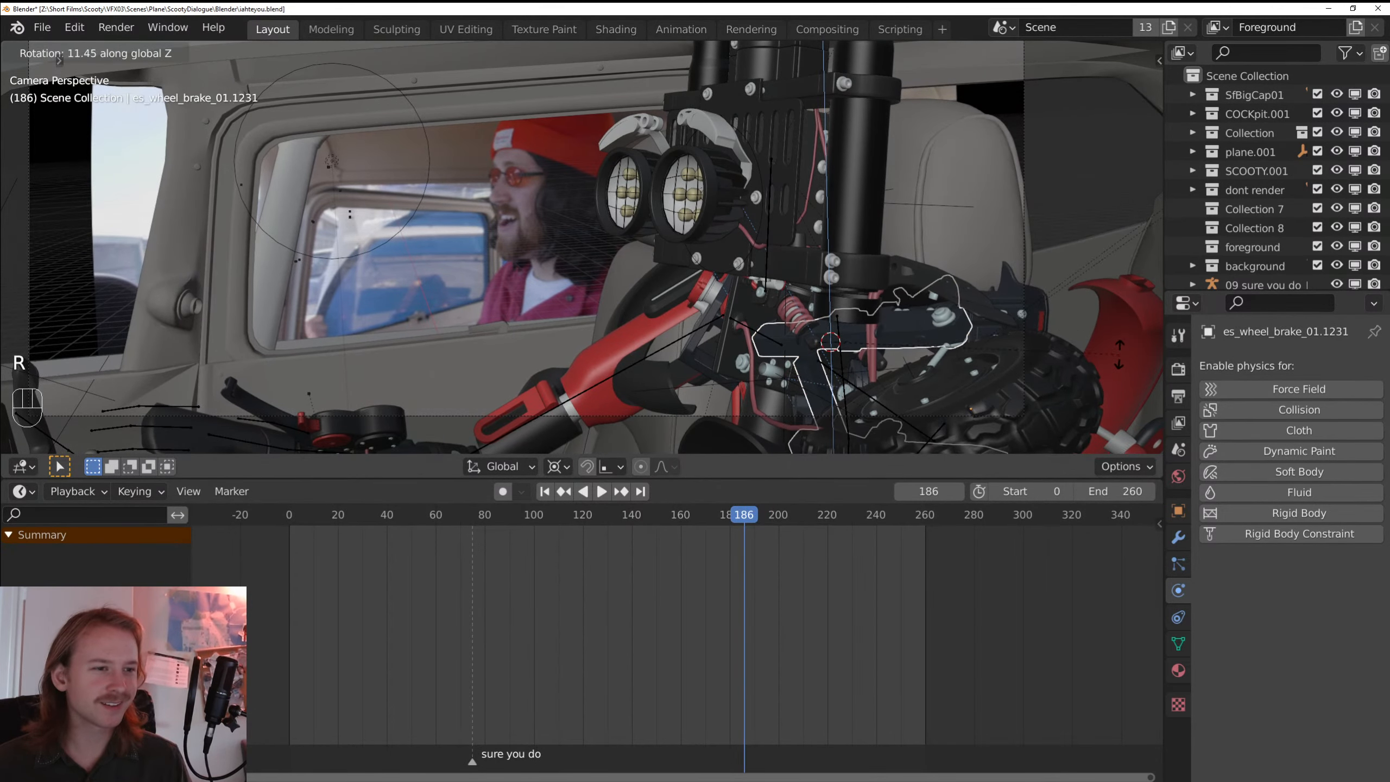
- Move the shock absorber about 0.009 m to clear the hanging hoses, and return to the camera view
left_click(857, 345)
key("alt+a")
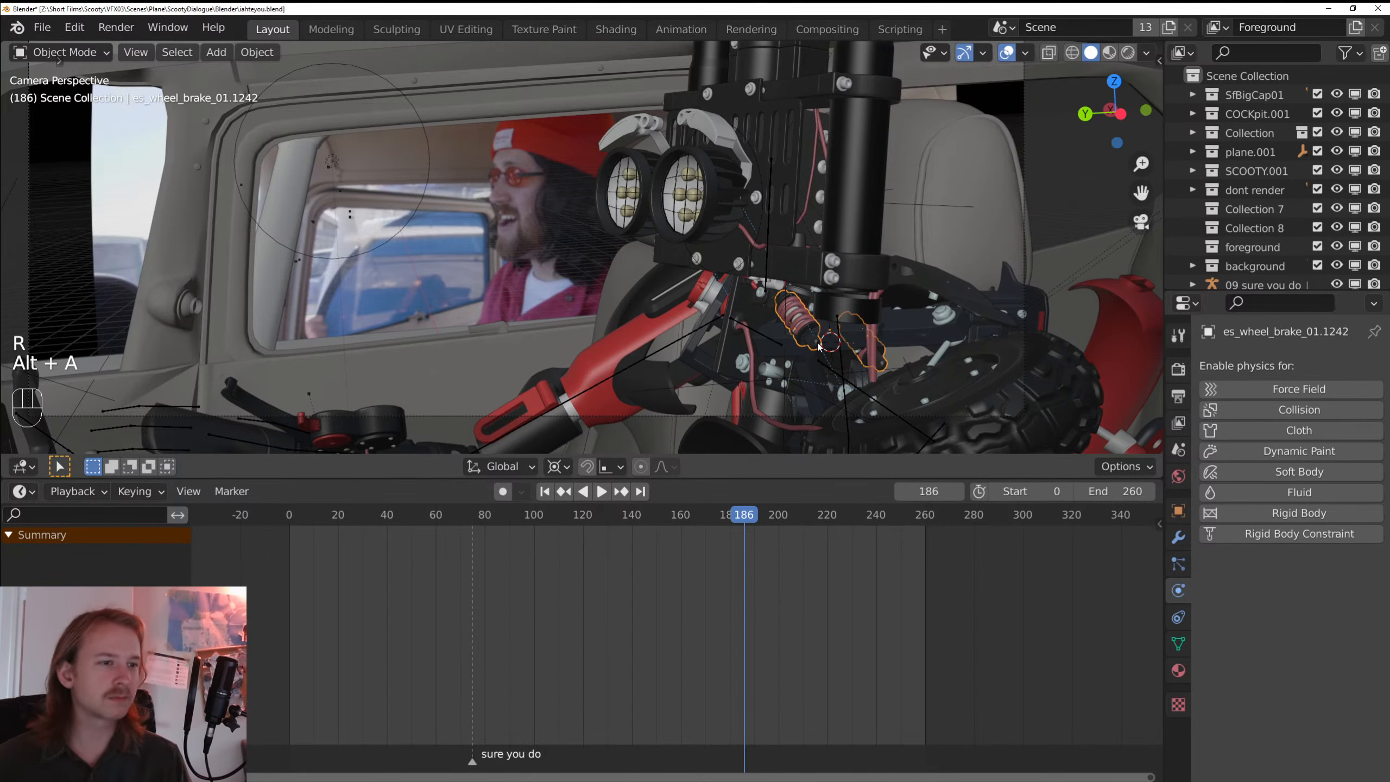
key("KP_Decimal")
scroll(789, 277, "up", 2)
key("g")
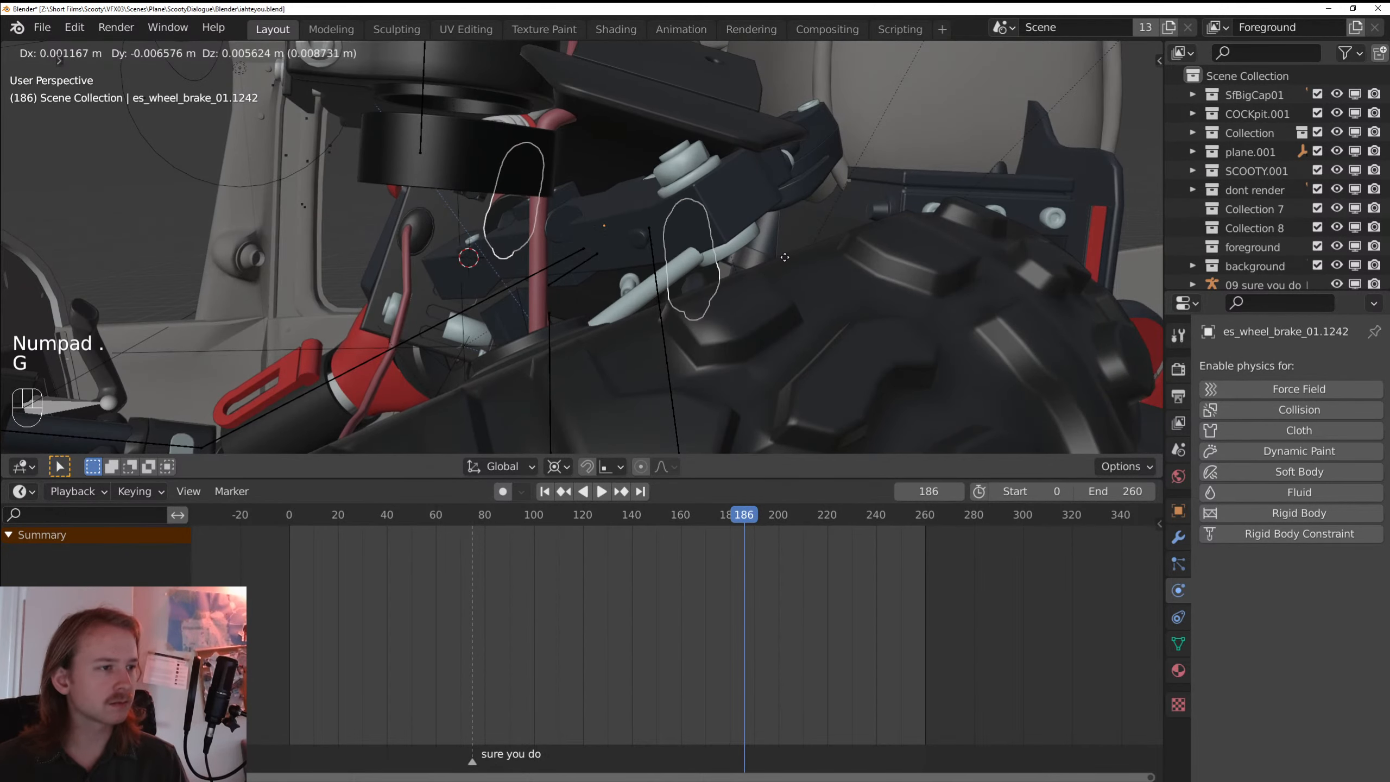
left_click(782, 270)
mouse_move(782, 270)
left_mouse_down()
mouse_move(766, 268)
mouse_move(778, 294)
left_mouse_up()
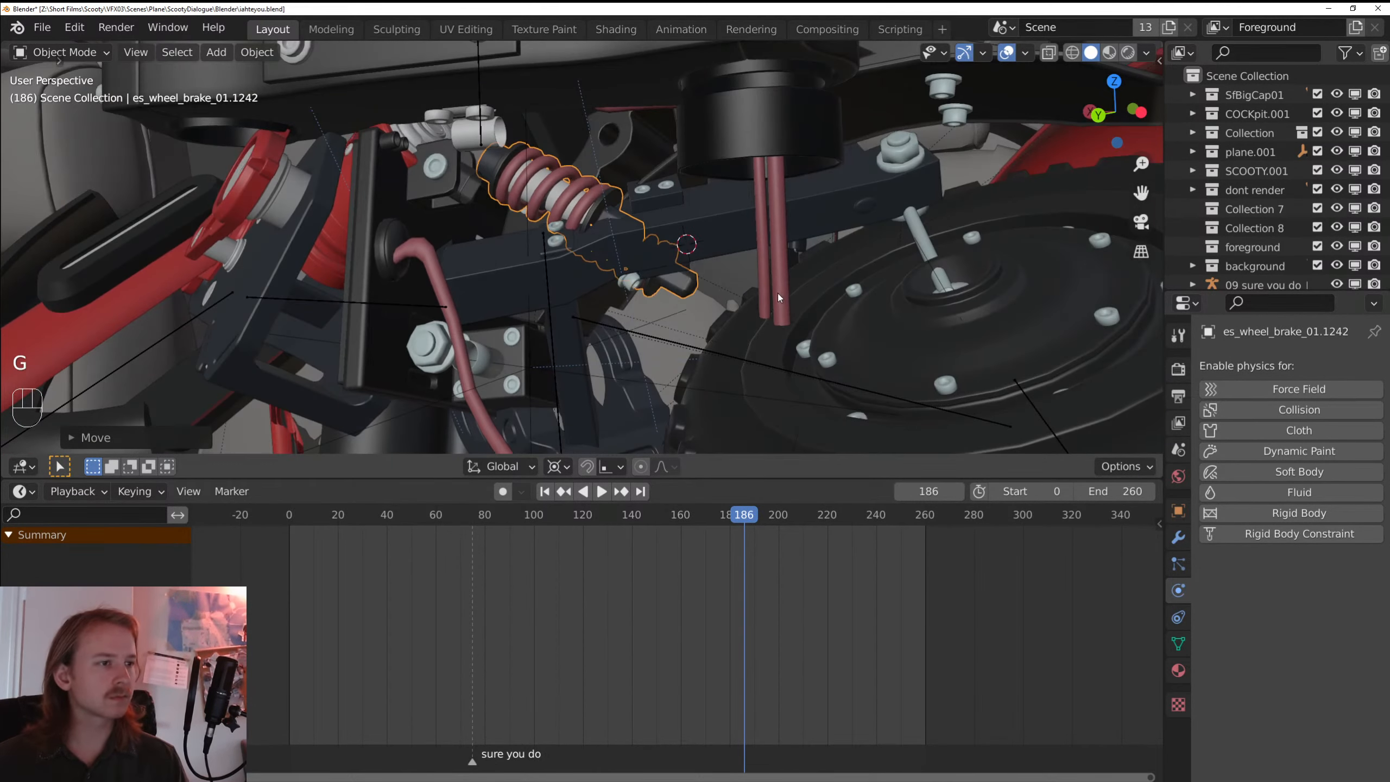
key("KP_0")
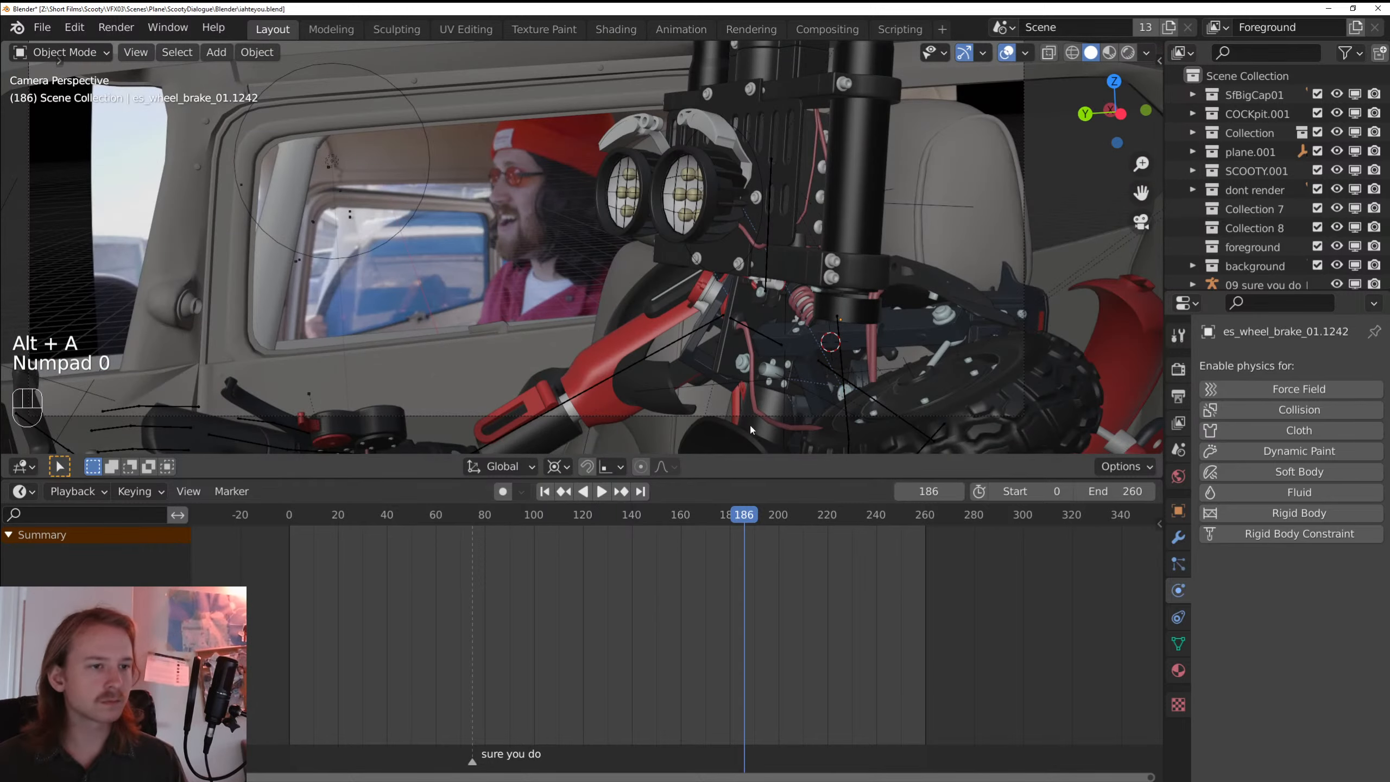
- Try to move the shock absorber along X at frame 148
left_click(654, 518)
key("space")
mouse_move(654, 522)
left_mouse_down()
mouse_move(606, 527)
mouse_move(651, 529)
left_mouse_up()
left_click(837, 299)
key("g")
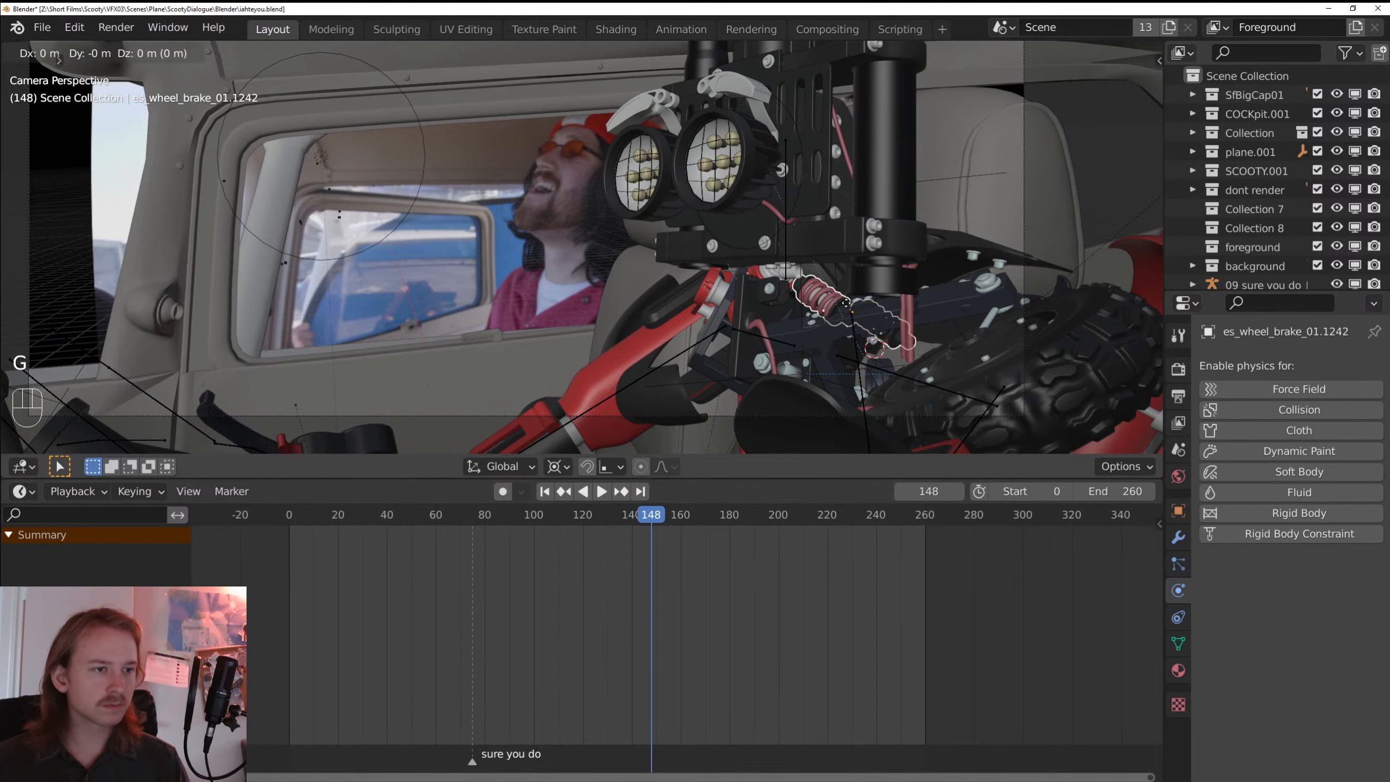
key("x")
right_click(838, 300)
key("alt+a")
- Play the shot on to frame 234, replay it from frame 143 to 158, and select the cockpit body
key("space")
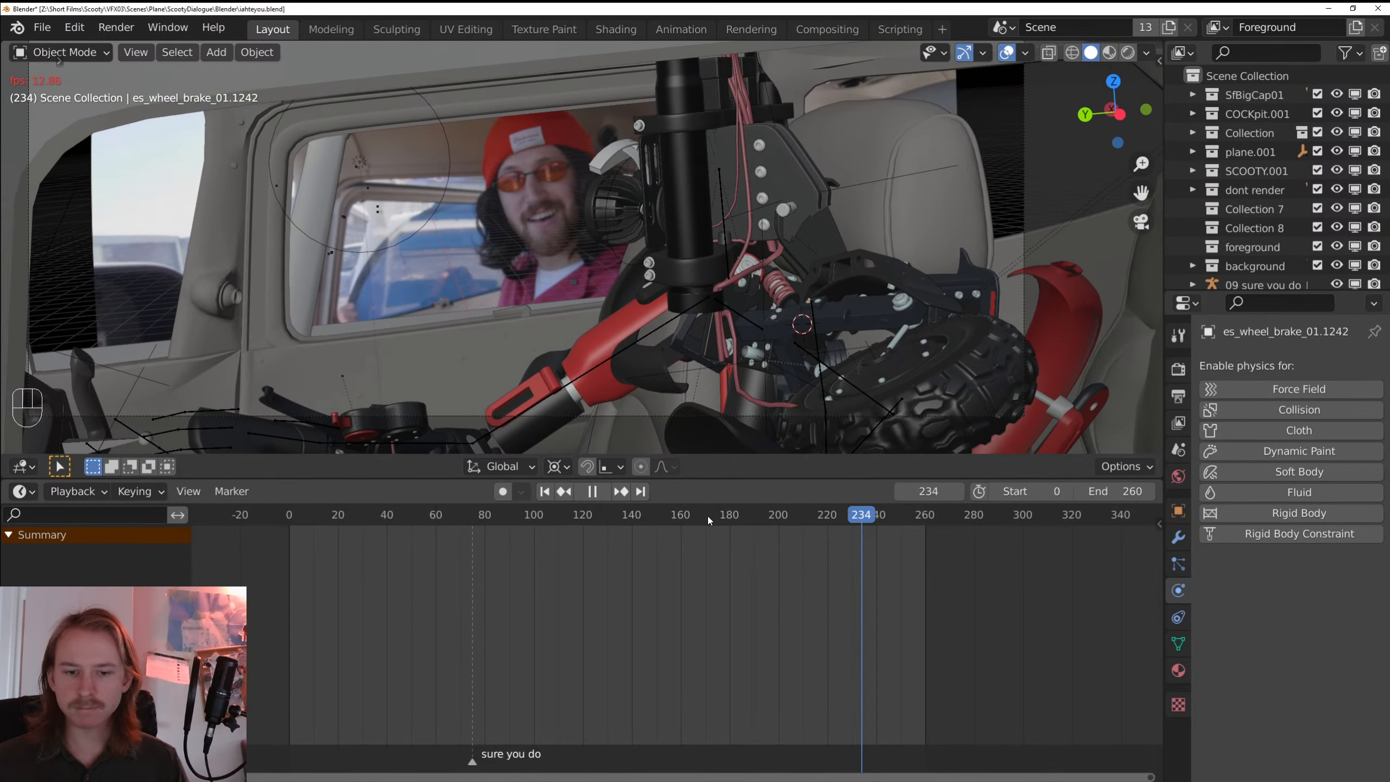
left_click(635, 517)
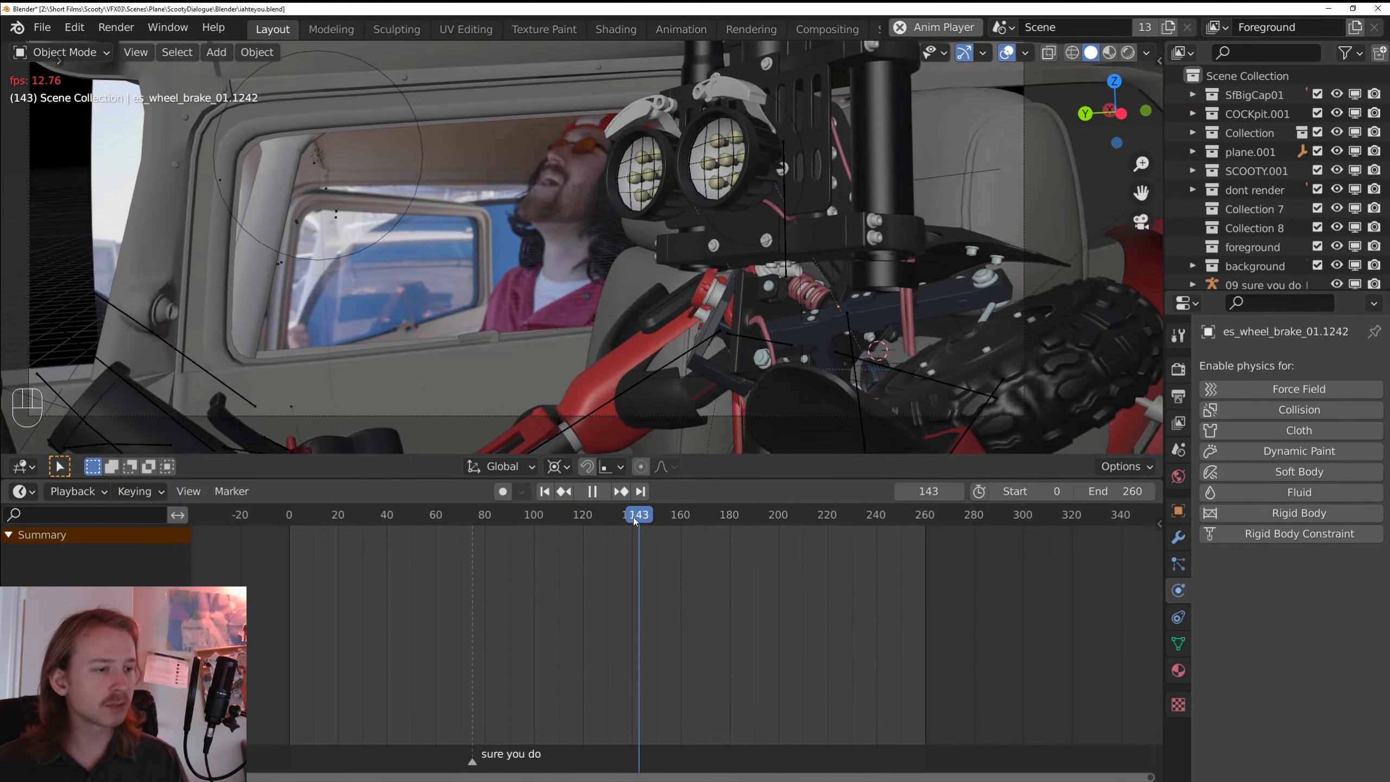
key("space")
right_click(954, 274)
left_click(954, 274)
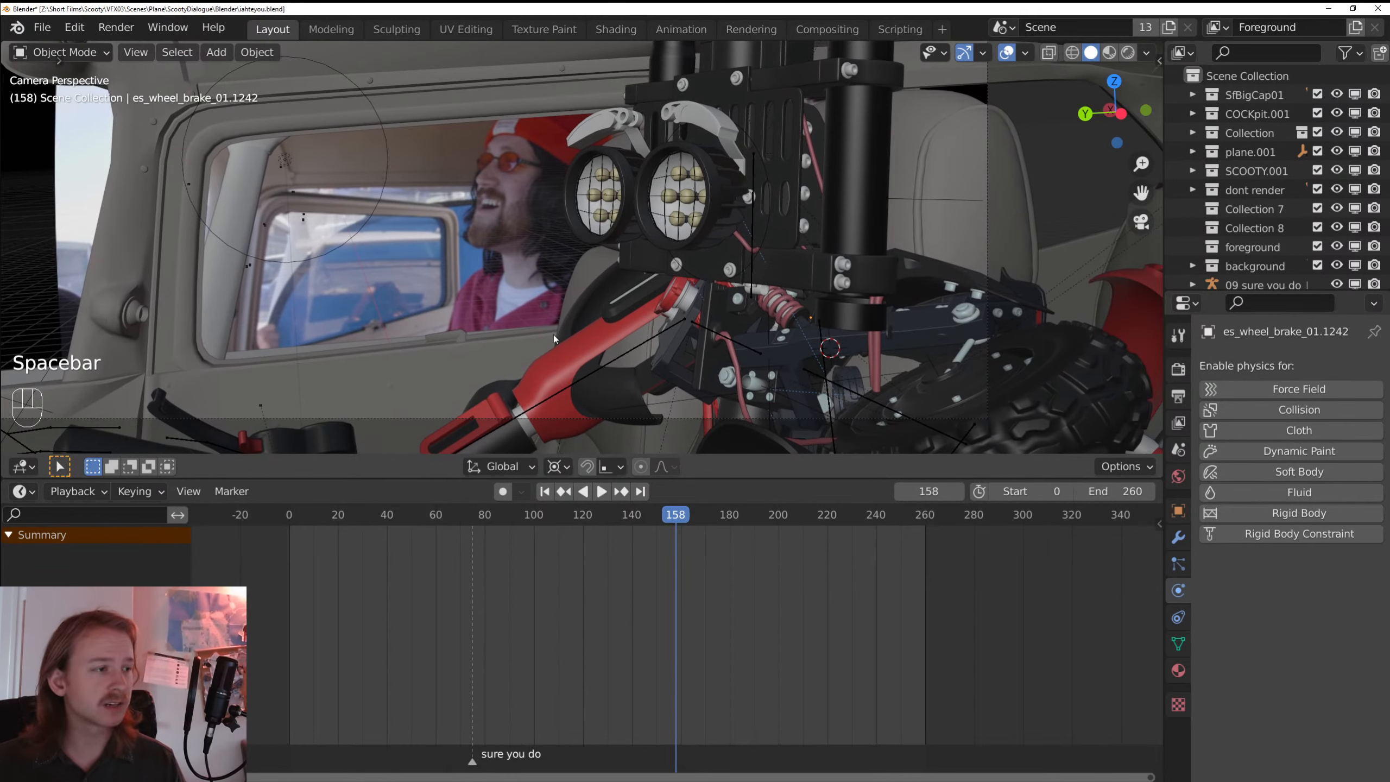
left_click(416, 418)
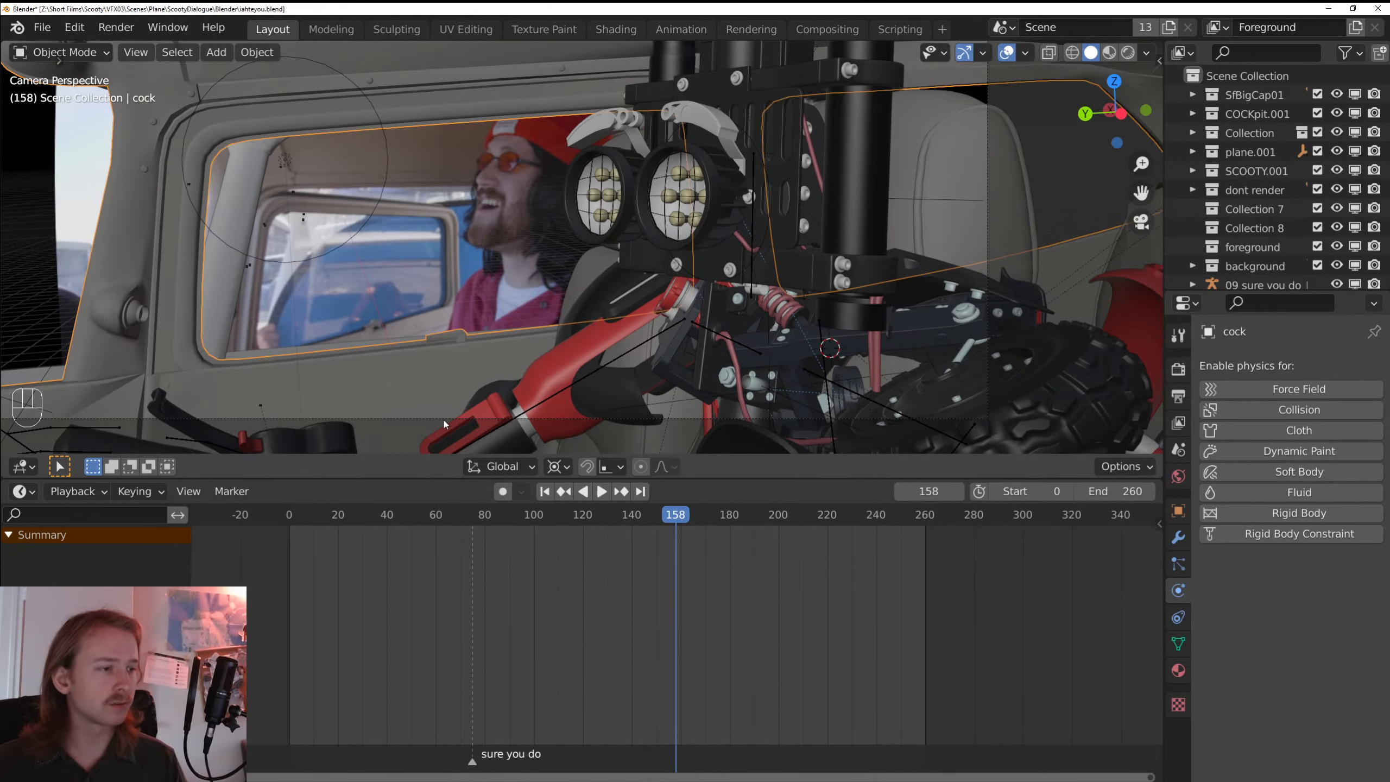
- Select the camera, inspect its placement around the robot from outside, return to the camera view, and play on from frame 158
left_click(443, 420)
middle_click(443, 420)
scroll(442, 420, "down", 3)
left_click(584, 92)
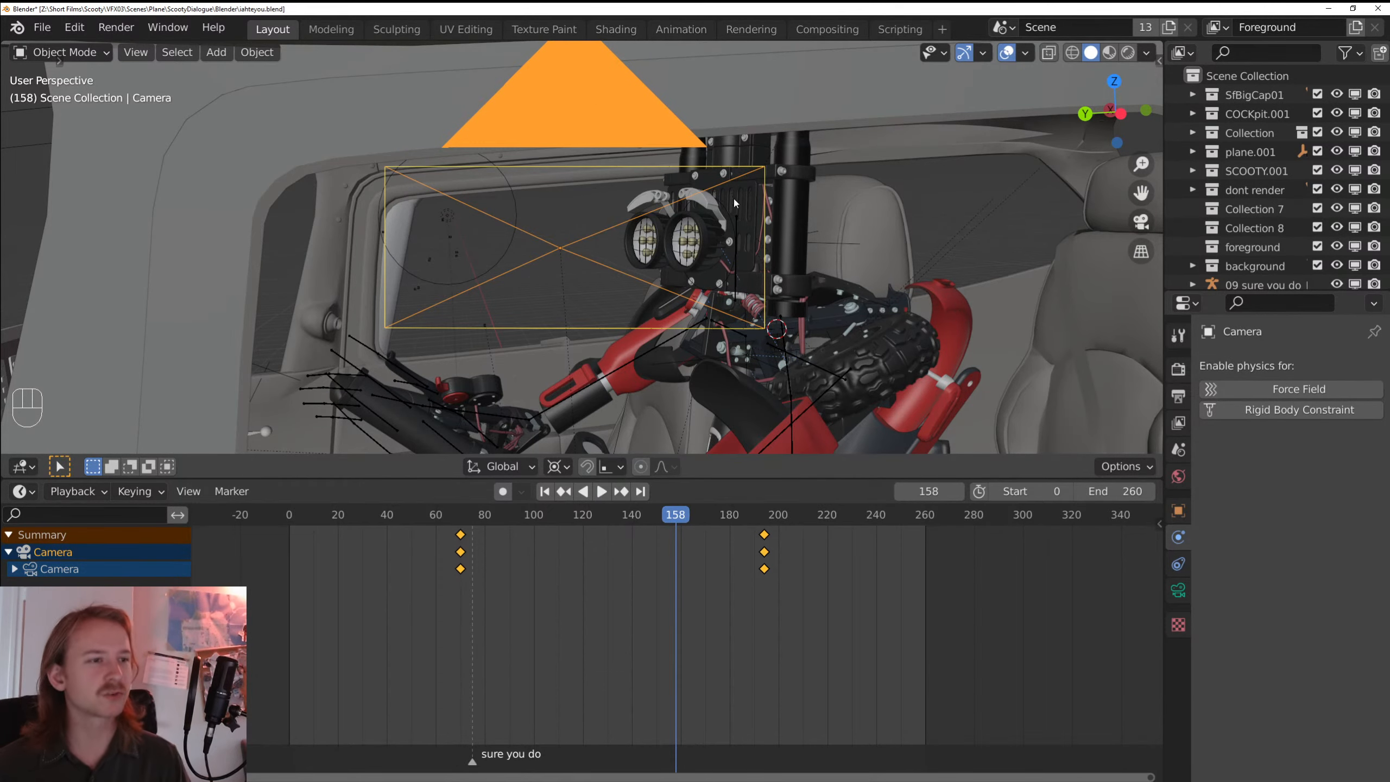
left_click_drag(568, 368, 613, 332)
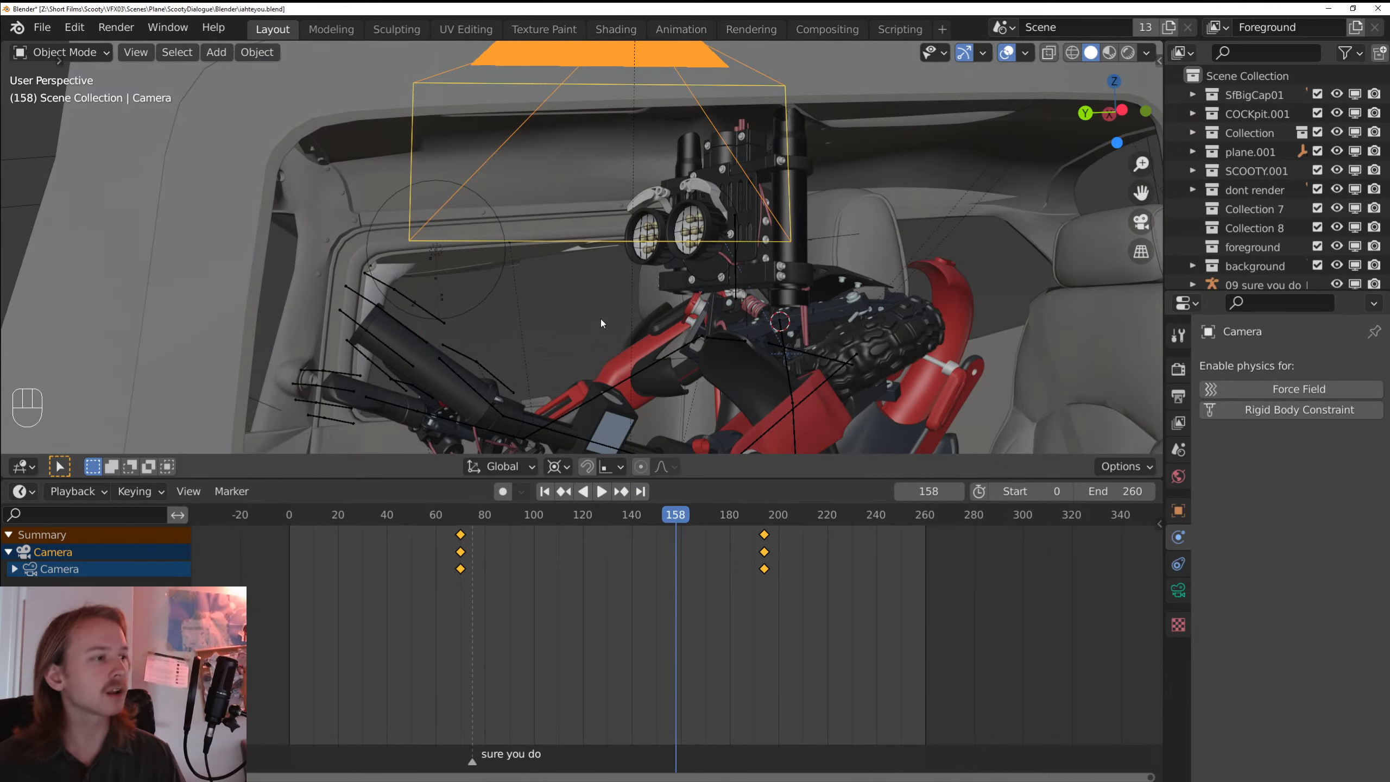
key("KP_0")
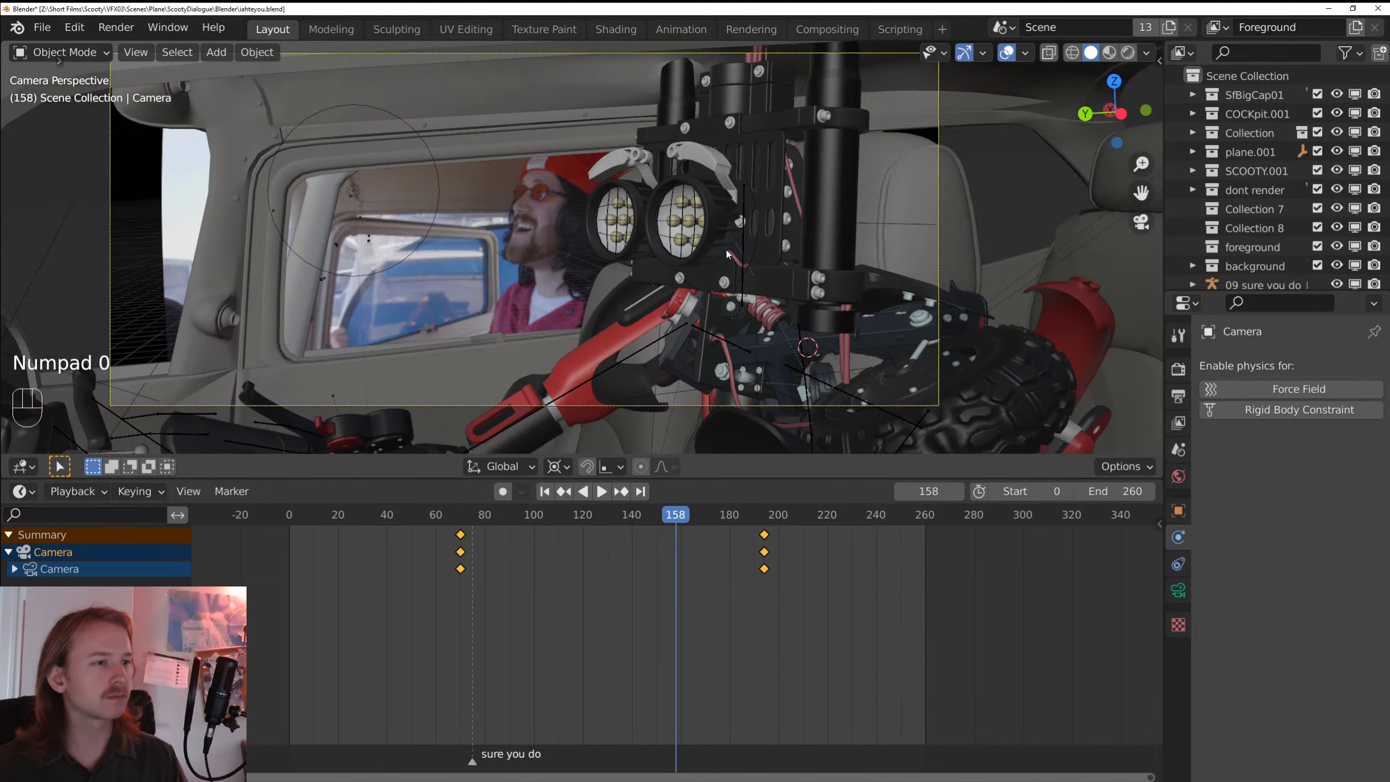
left_click_drag(726, 250, 778, 273)
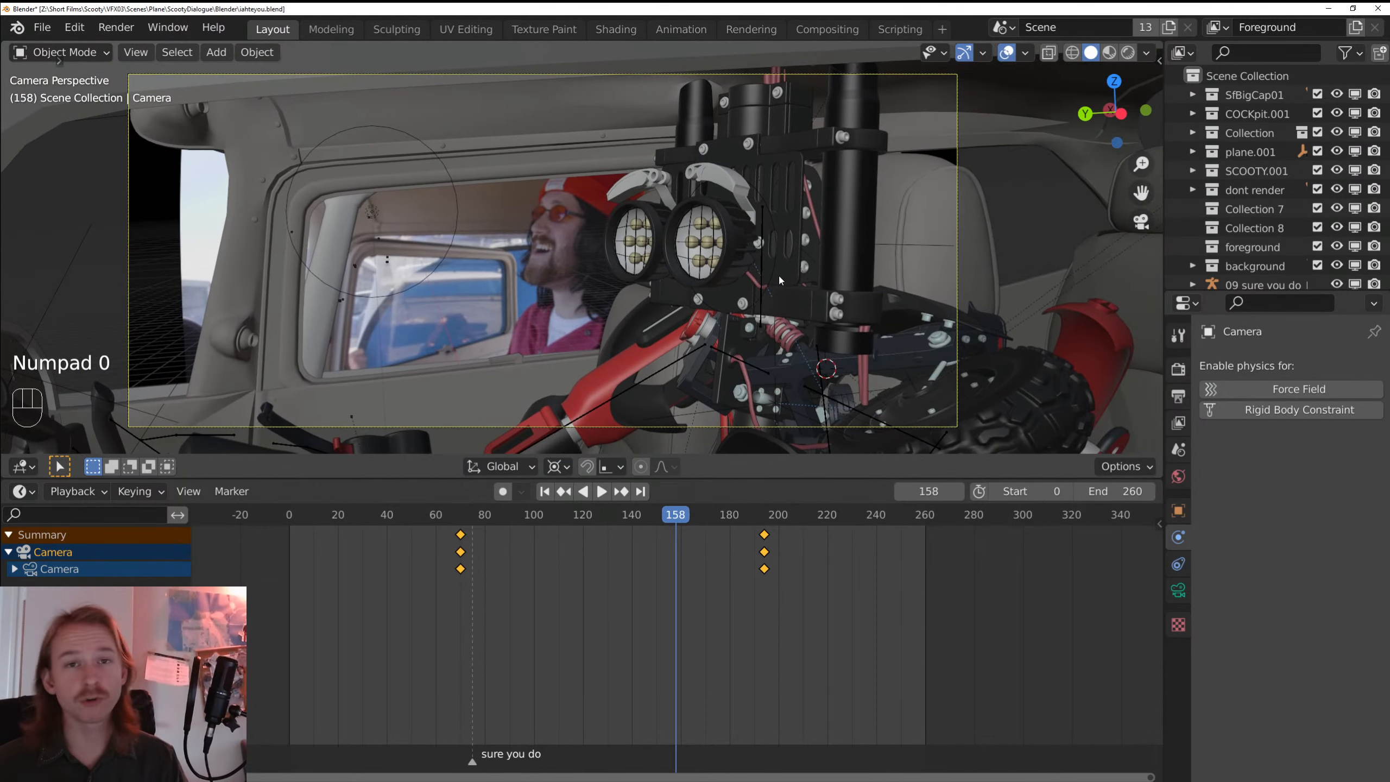
key("space")
key("space")
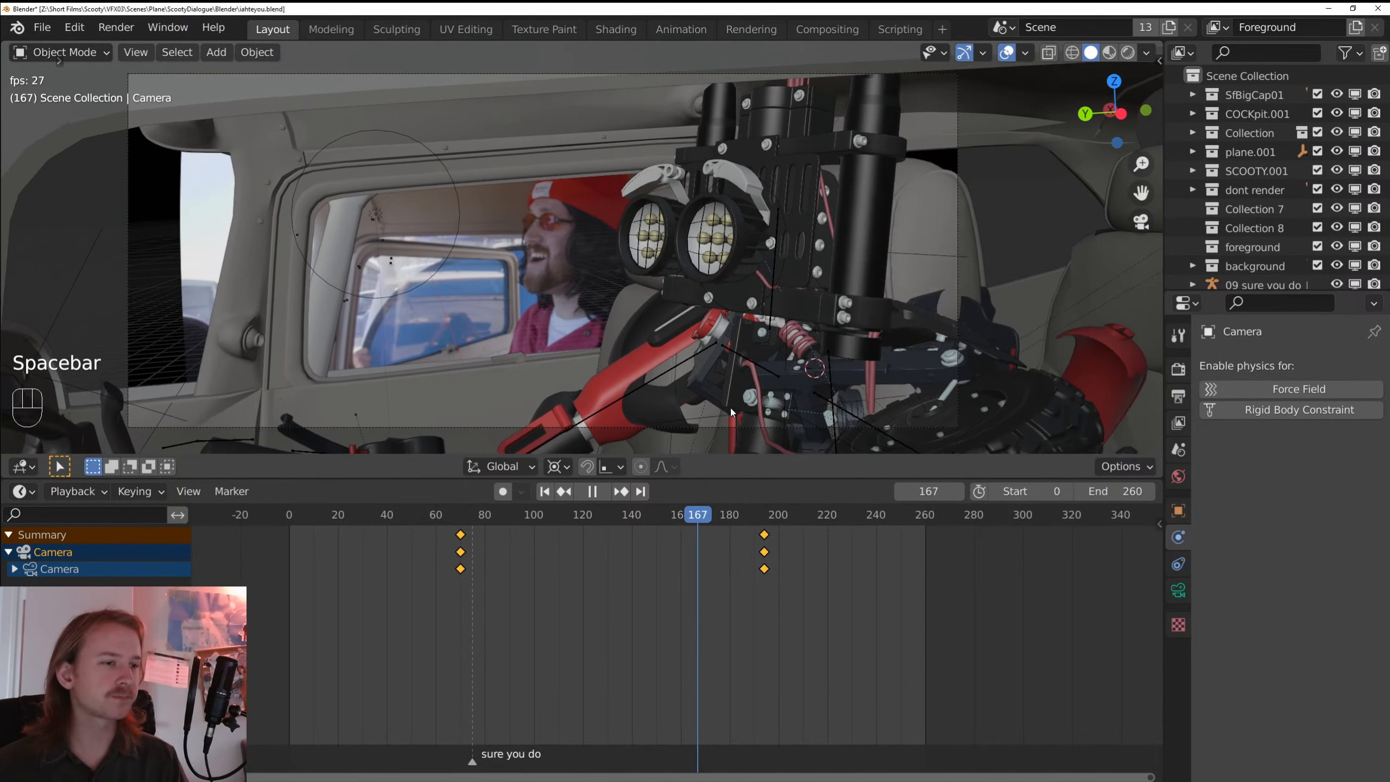
- Set the brake hose's cloth cache end frame to 261 and bake its simulation
left_click(844, 385)
scroll(1323, 339, "down", 15)
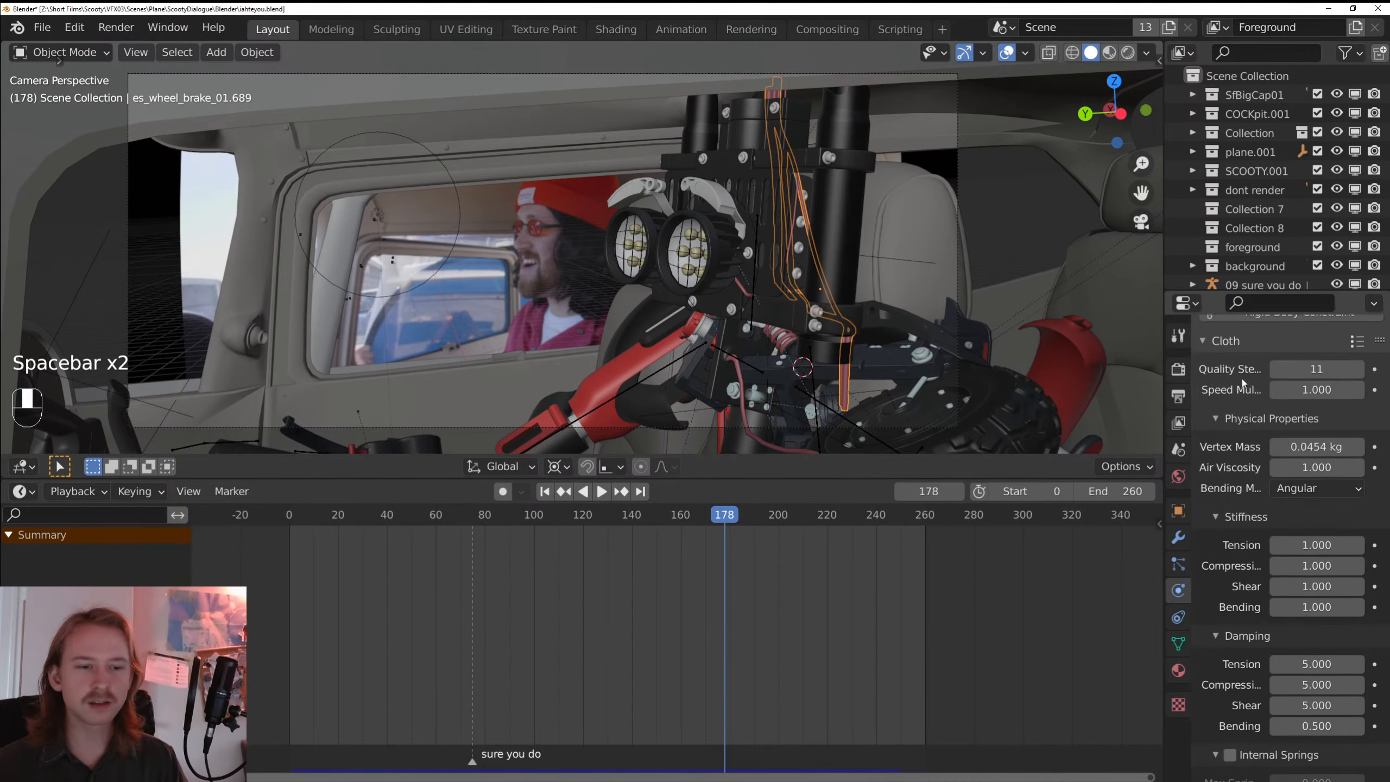
scroll(1310, 483, "down", 8)
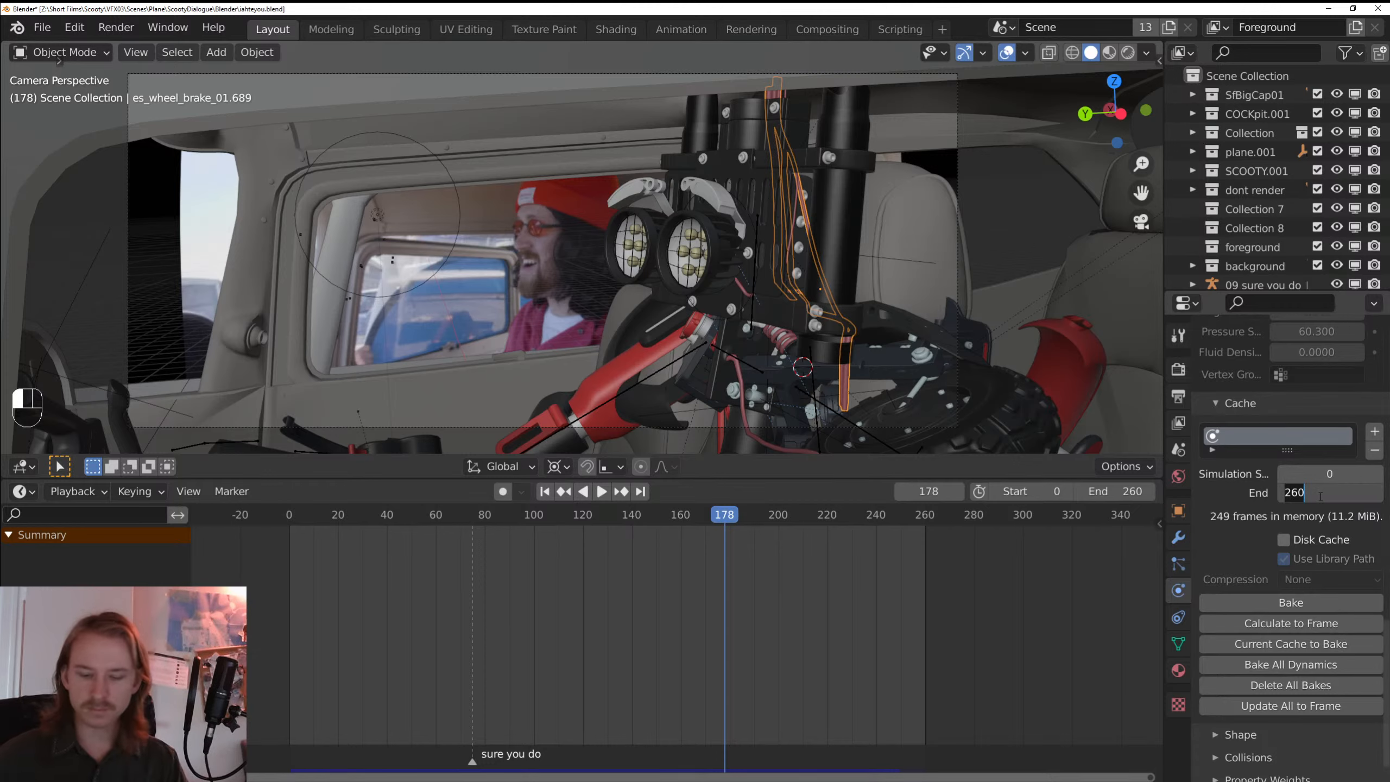
key("BackSpace")
type("1")
key("Return")
left_click(1290, 602)
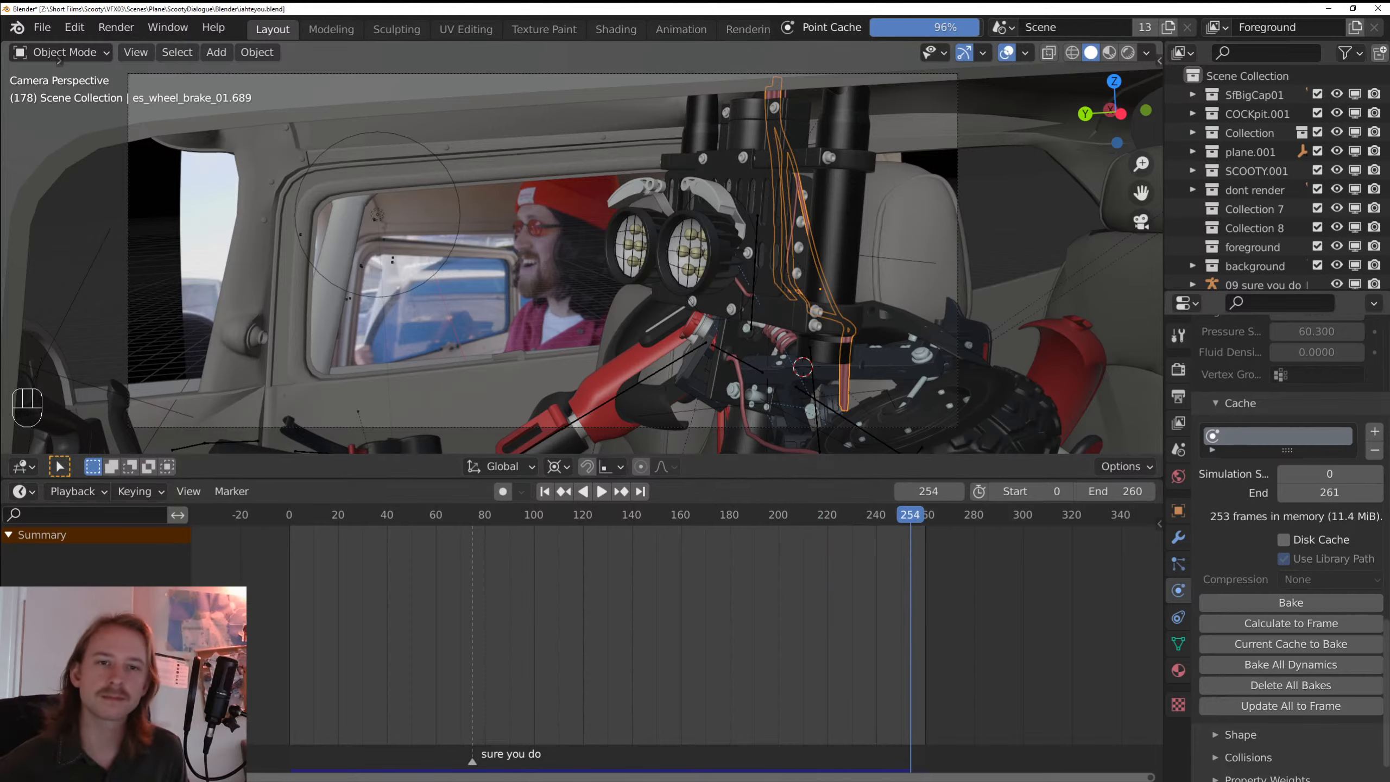
scroll(1289, 547, "down", 1)
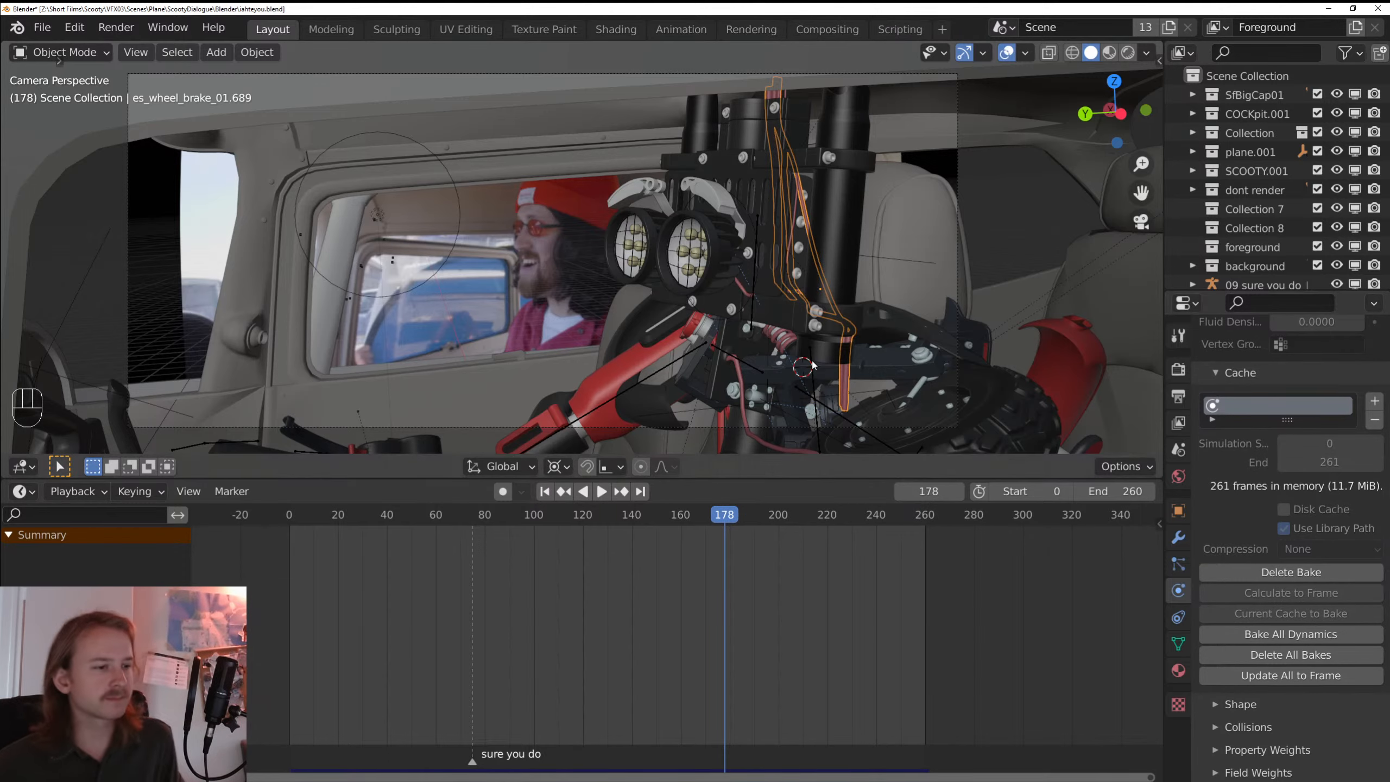
- Play the shot from frame 0 to check the baked brake hoses, and select the front seats
left_click(544, 491)
key("space")
key("alt+a")
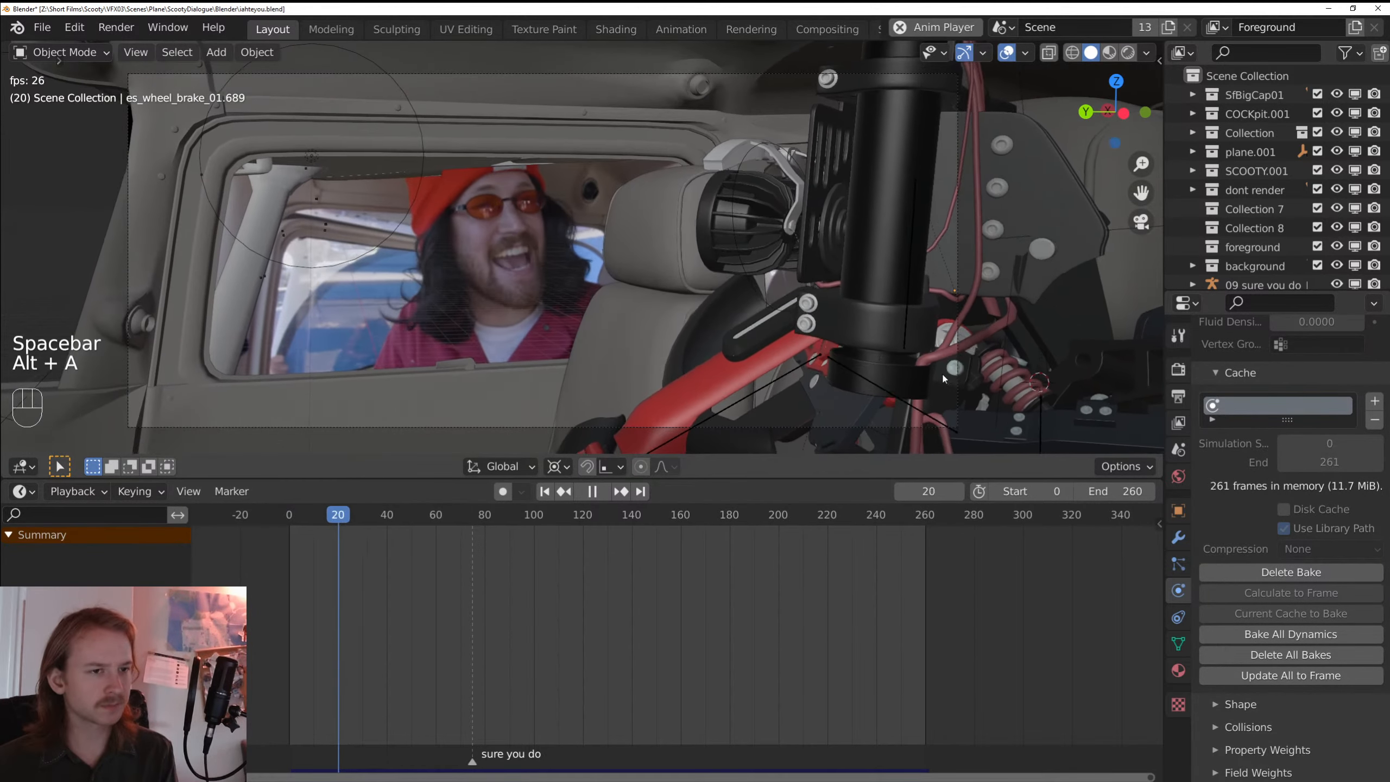
key("space")
left_click(1025, 231)
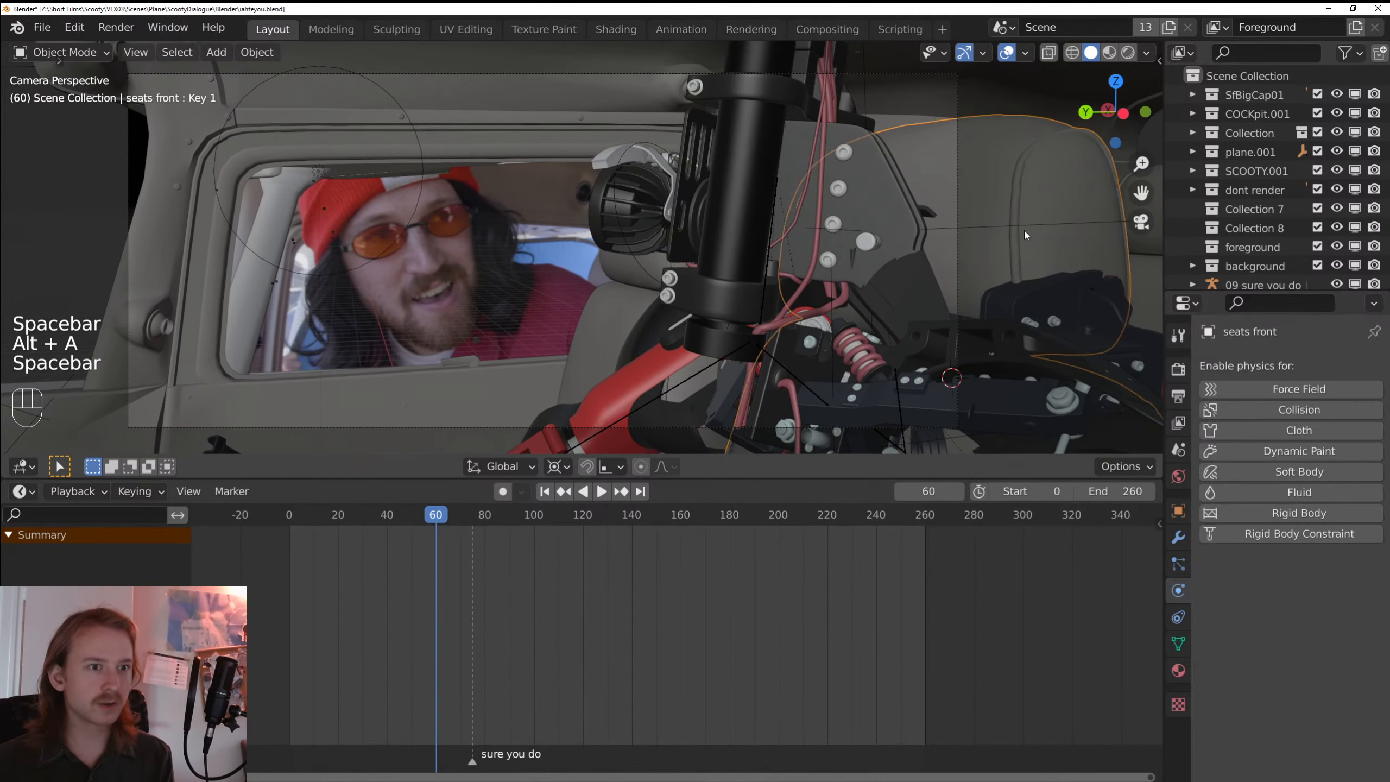
key("space")
key("space")
- Go to frame 163 and move the front seats back along global X and Y, away from the robot
left_click_drag(493, 514, 687, 552)
left_click_drag(825, 284, 718, 327)
key("g")
key("x")
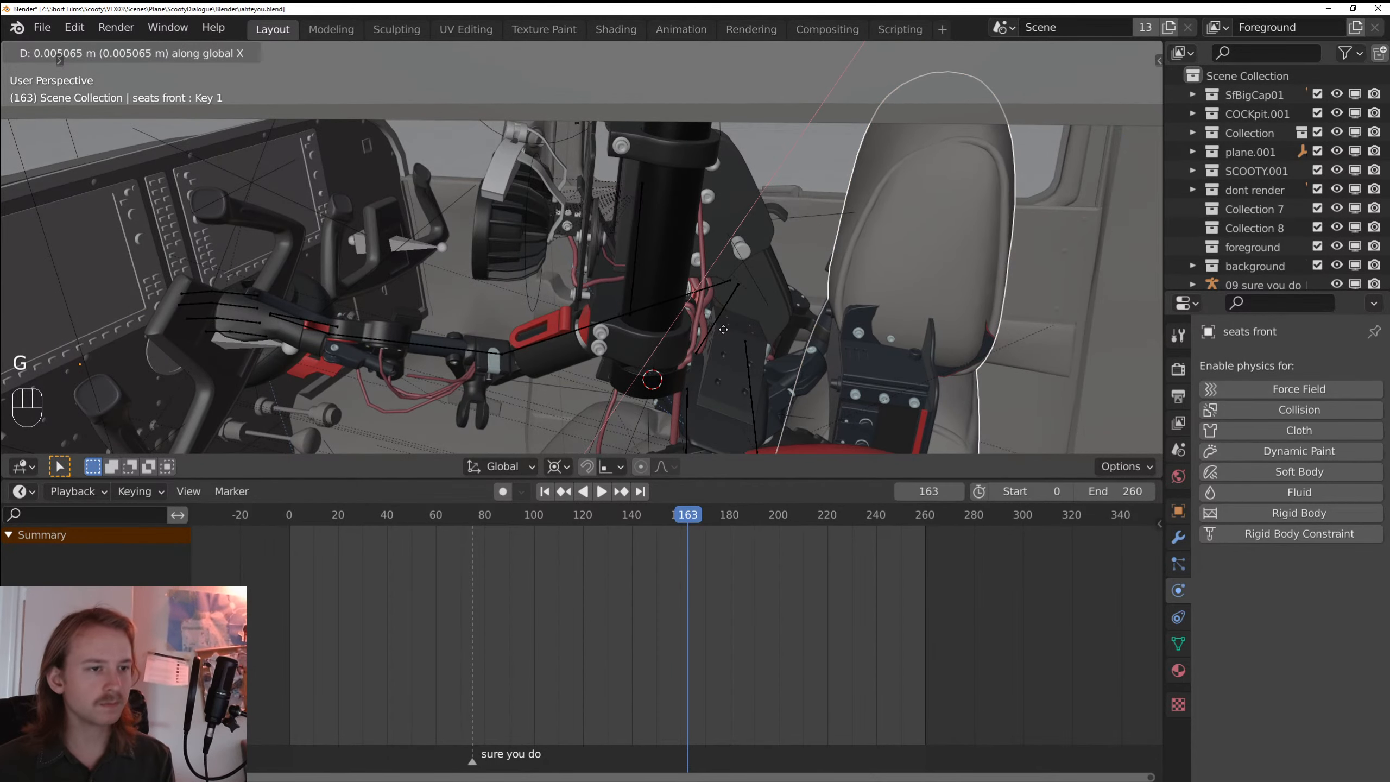
left_click(764, 335)
key("g")
key("x")
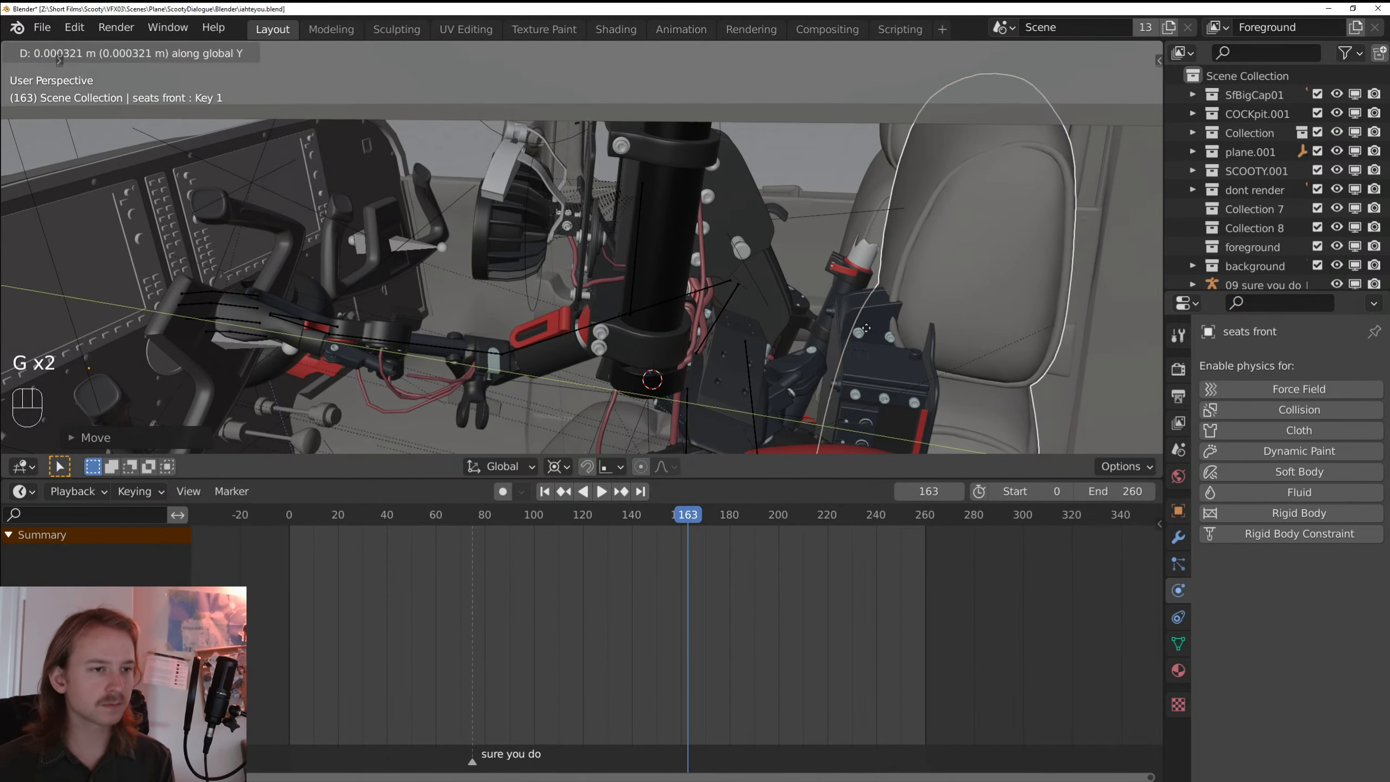
left_click(877, 311)
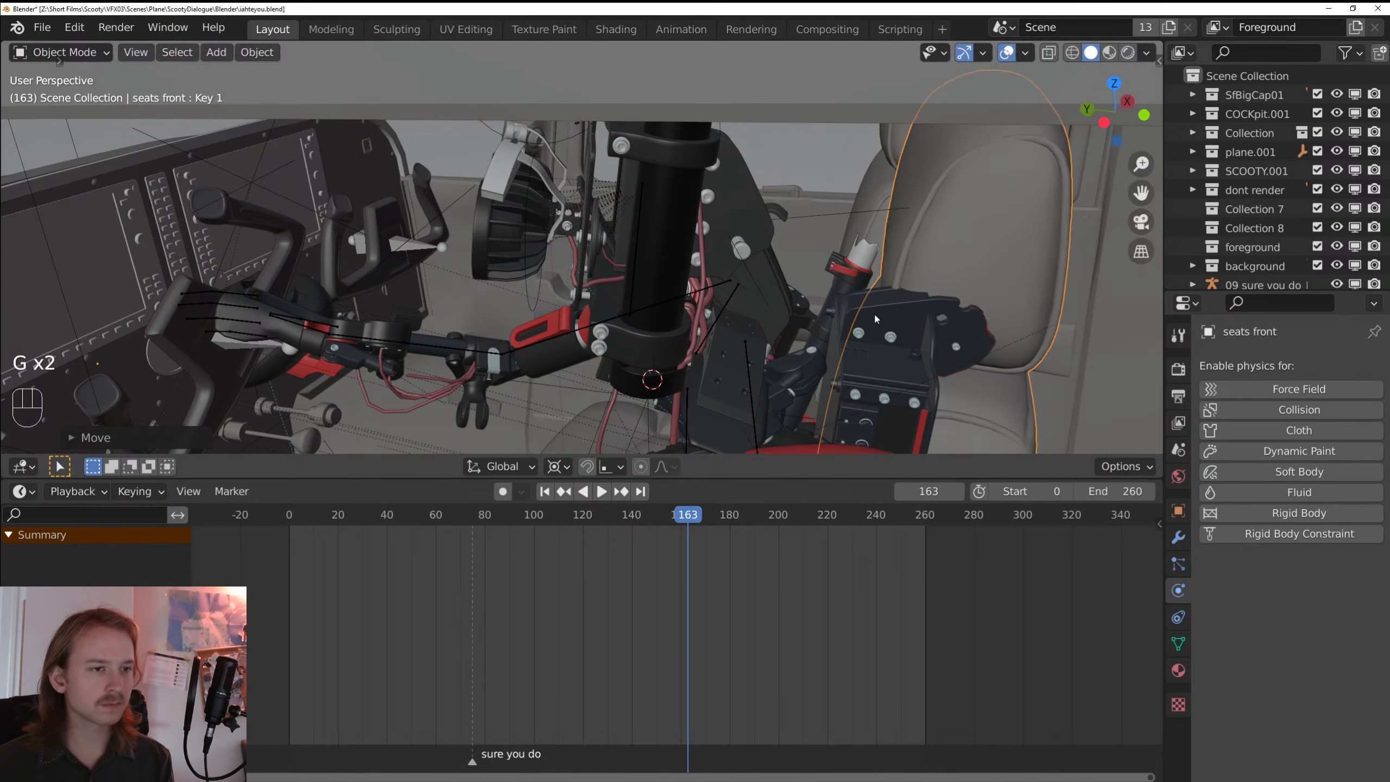
- Play on to frame 175 in the camera view and move the front seats about -0.032 m along global Y
key("KP_0")
key("space")
key("space")
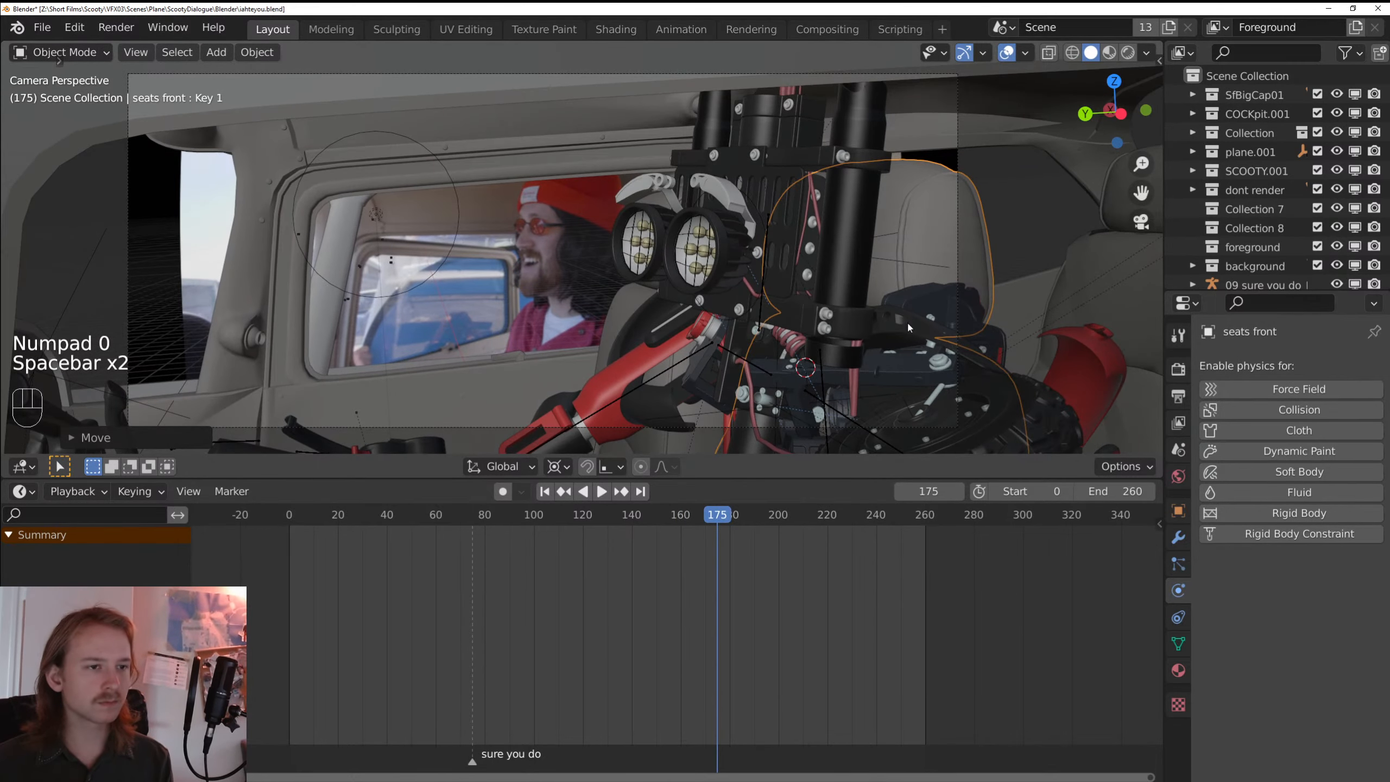
key("g")
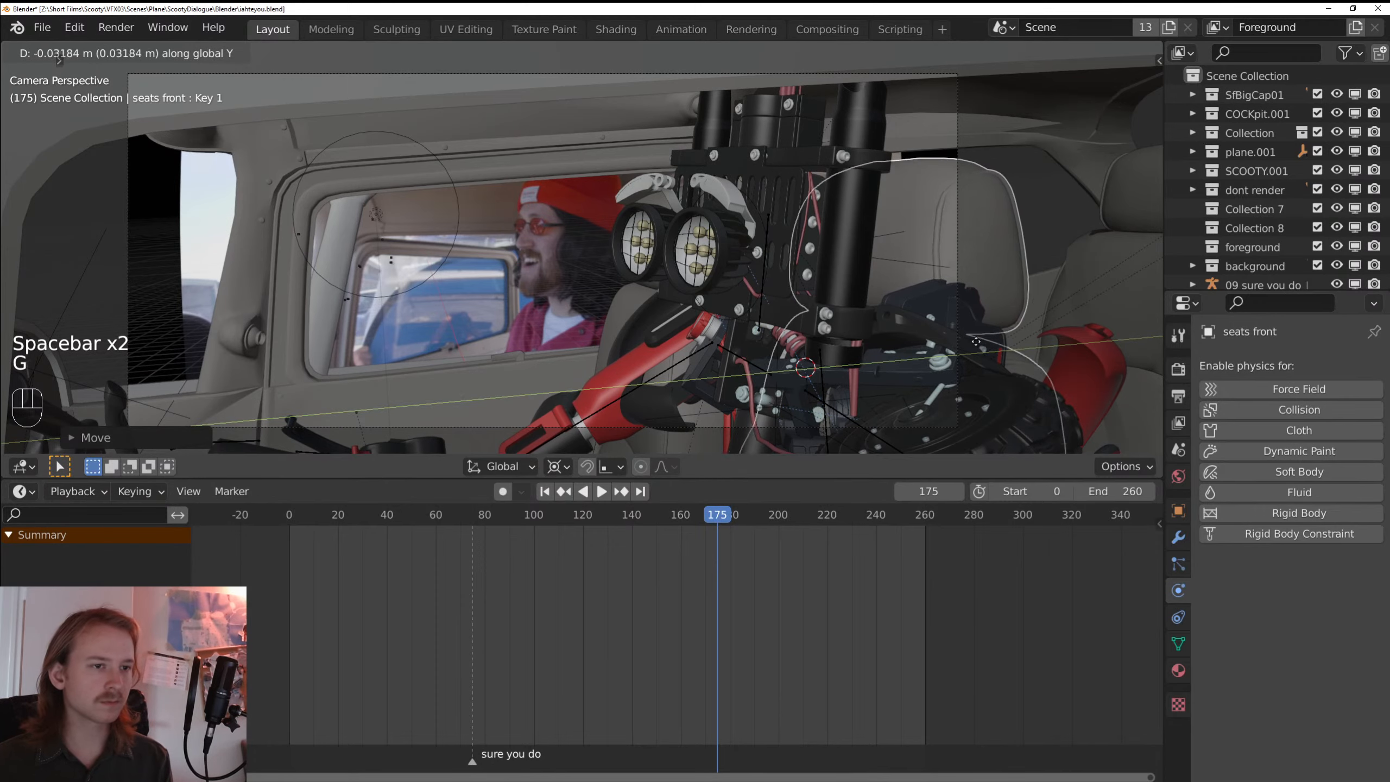
left_click(973, 348)
- Shift the front seats a little farther from the robot, reselect them, and return to the camera view
mouse_move(972, 348)
left_mouse_down()
mouse_move(848, 369)
mouse_move(759, 252)
mouse_move(741, 282)
mouse_move(785, 326)
mouse_move(744, 347)
mouse_move(915, 370)
mouse_move(916, 393)
mouse_move(959, 424)
mouse_move(896, 344)
mouse_move(963, 353)
left_mouse_up()
key("g")
middle_click(782, 327)
left_click(764, 328)
key("alt+a")
left_click(895, 344)
key("KP_0")
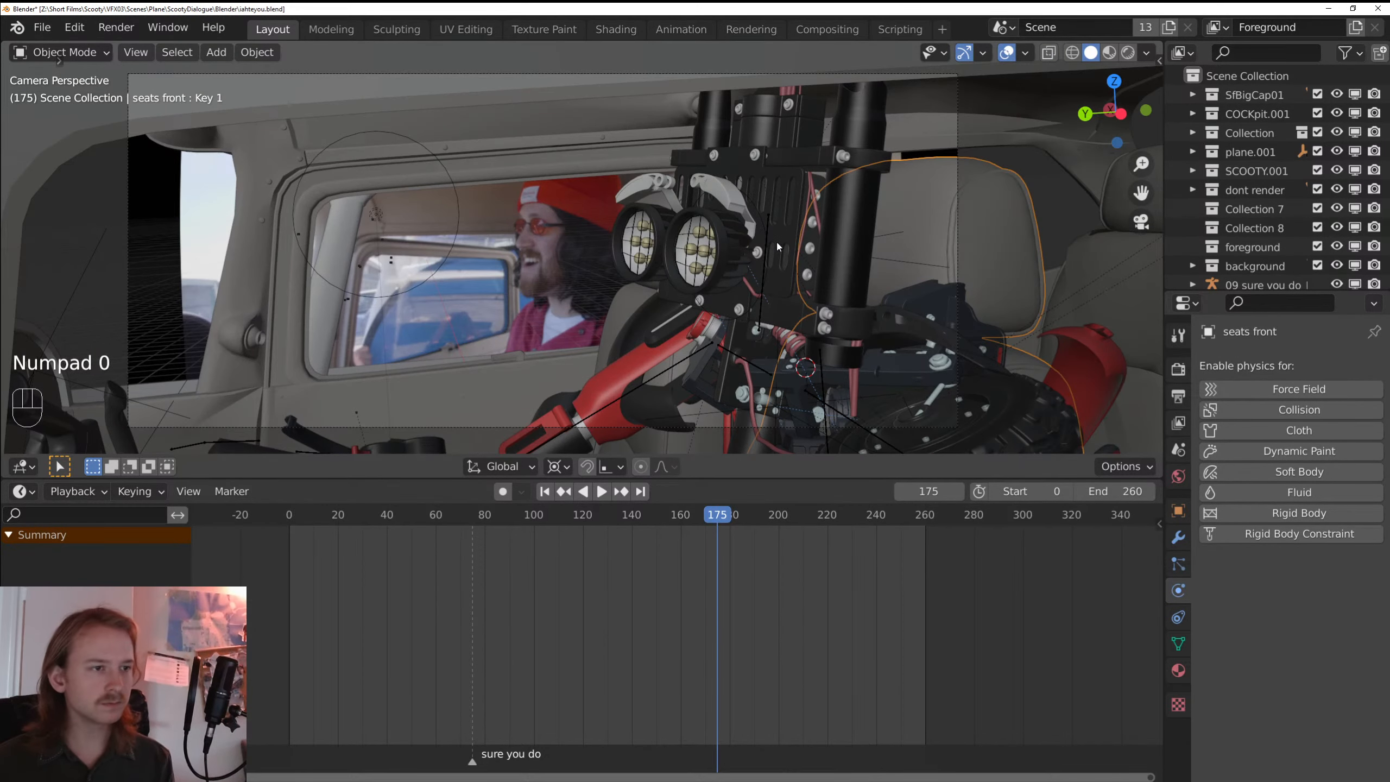
- Hide the robot's grouped parts and play the shot on to frame 216 to examine the seats
left_click(778, 249, "shift")
key("shift+g")
left_click(716, 347)
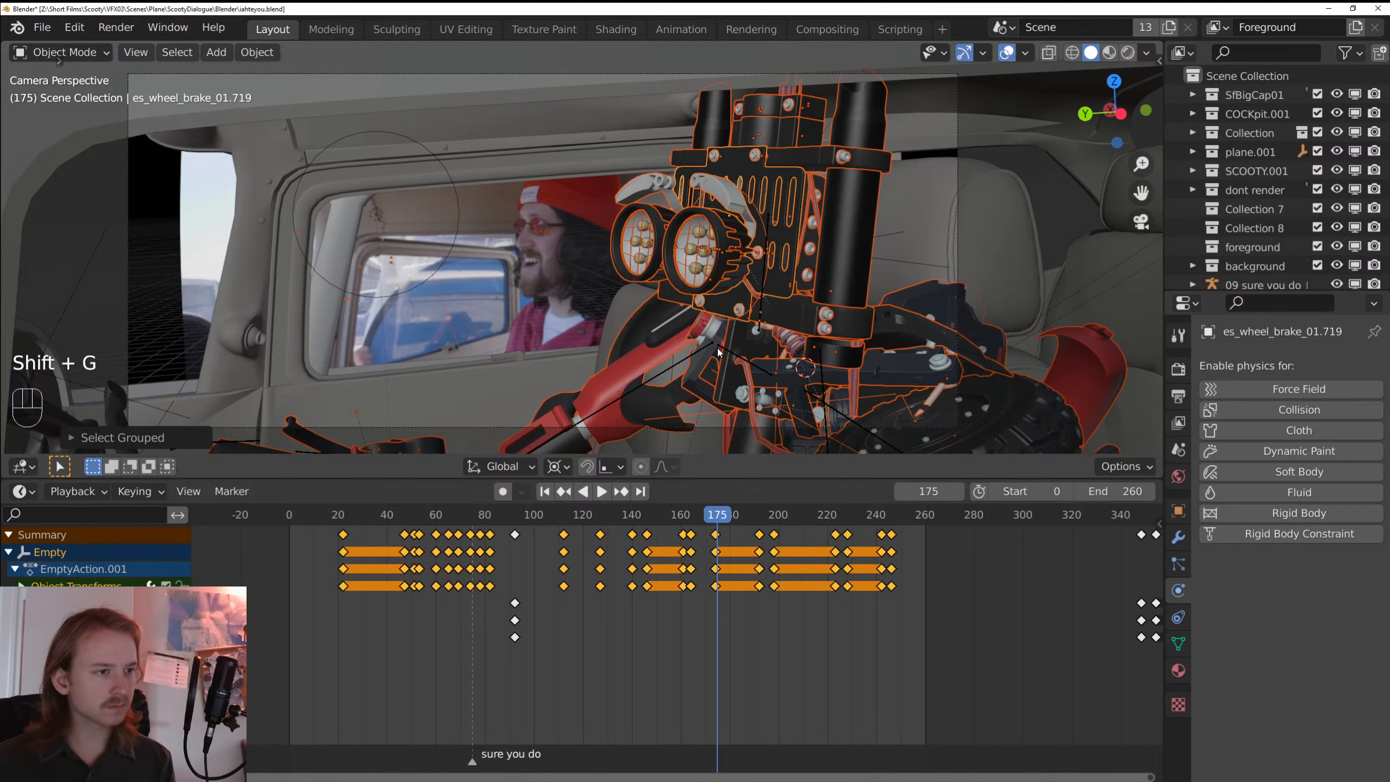
key("h")
key("space")
key("space")
key("space")
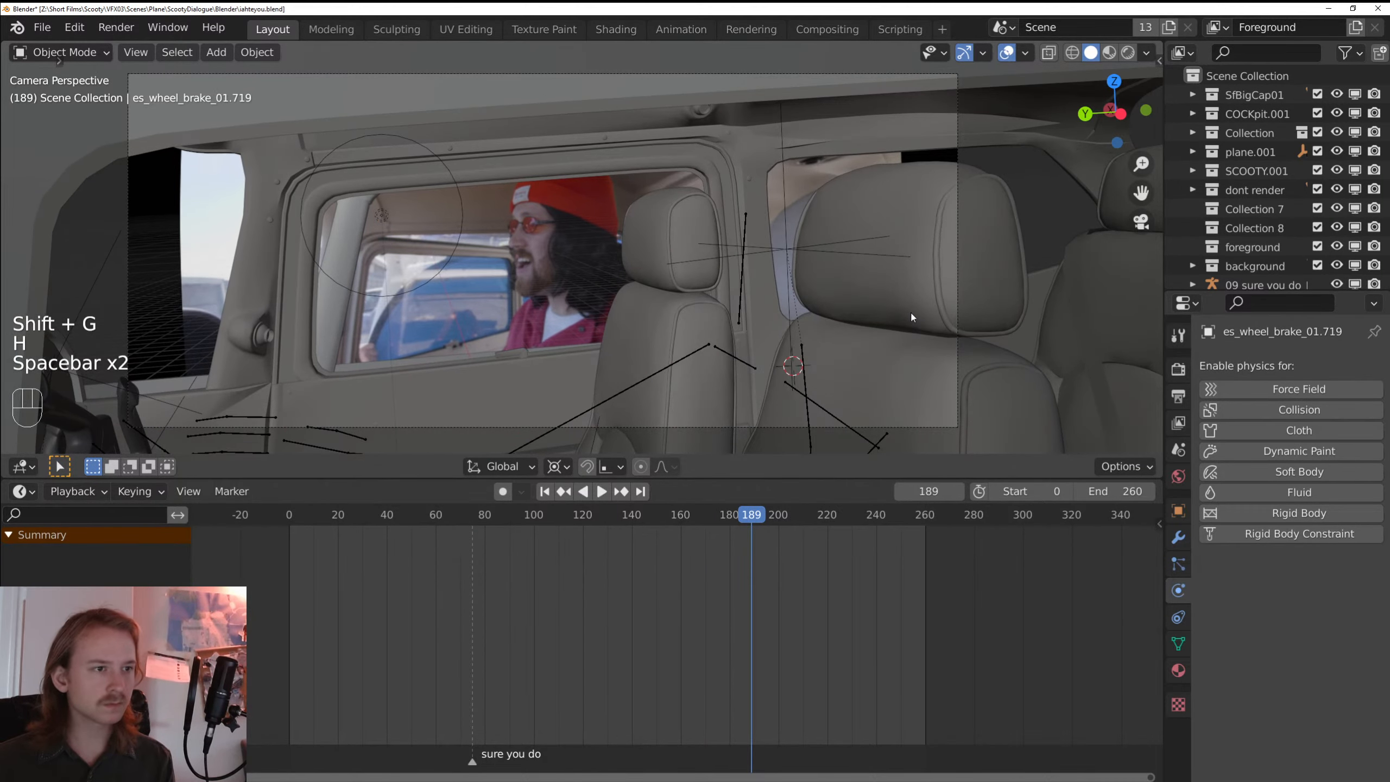
key("space")
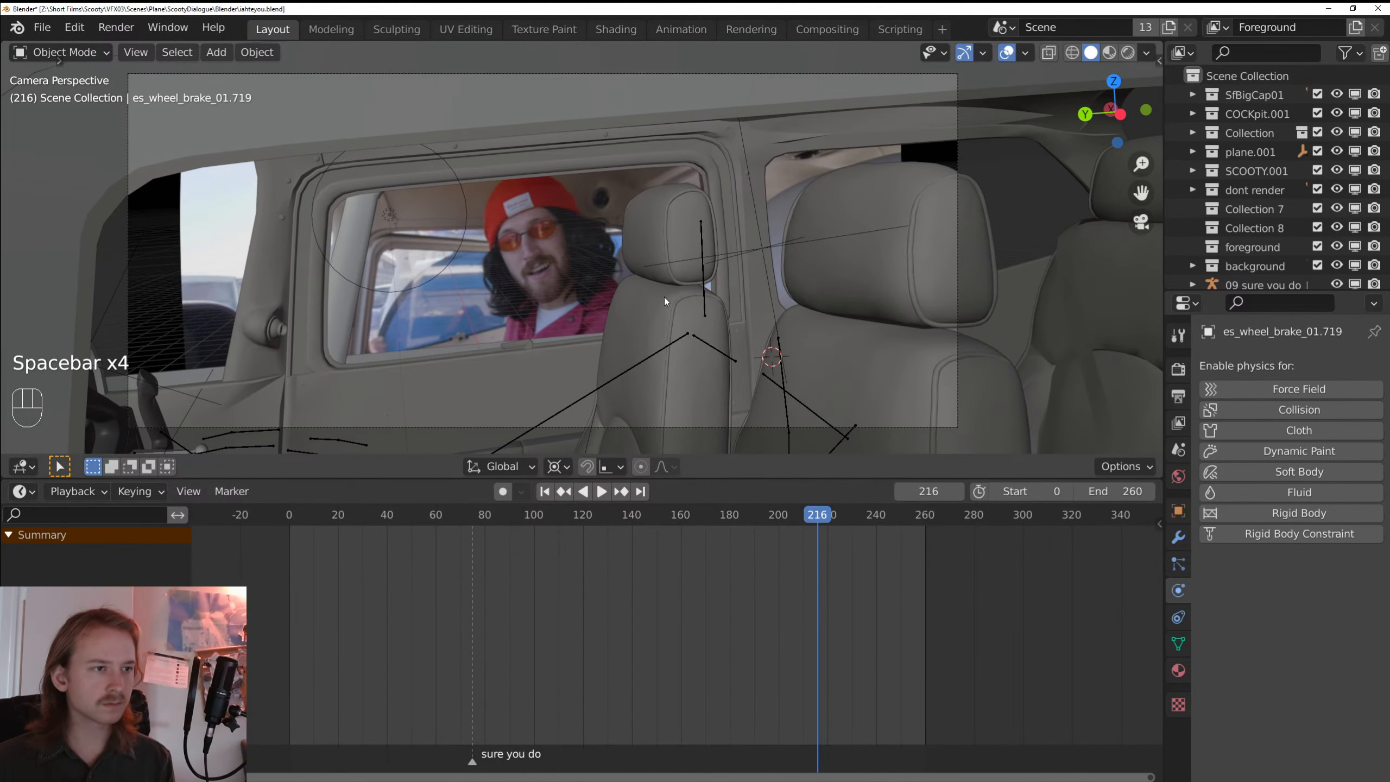
- Hide the fuselage and cockpit body, play on to frame 223, and reveal all hidden objects again
left_click(769, 309)
left_click(758, 303)
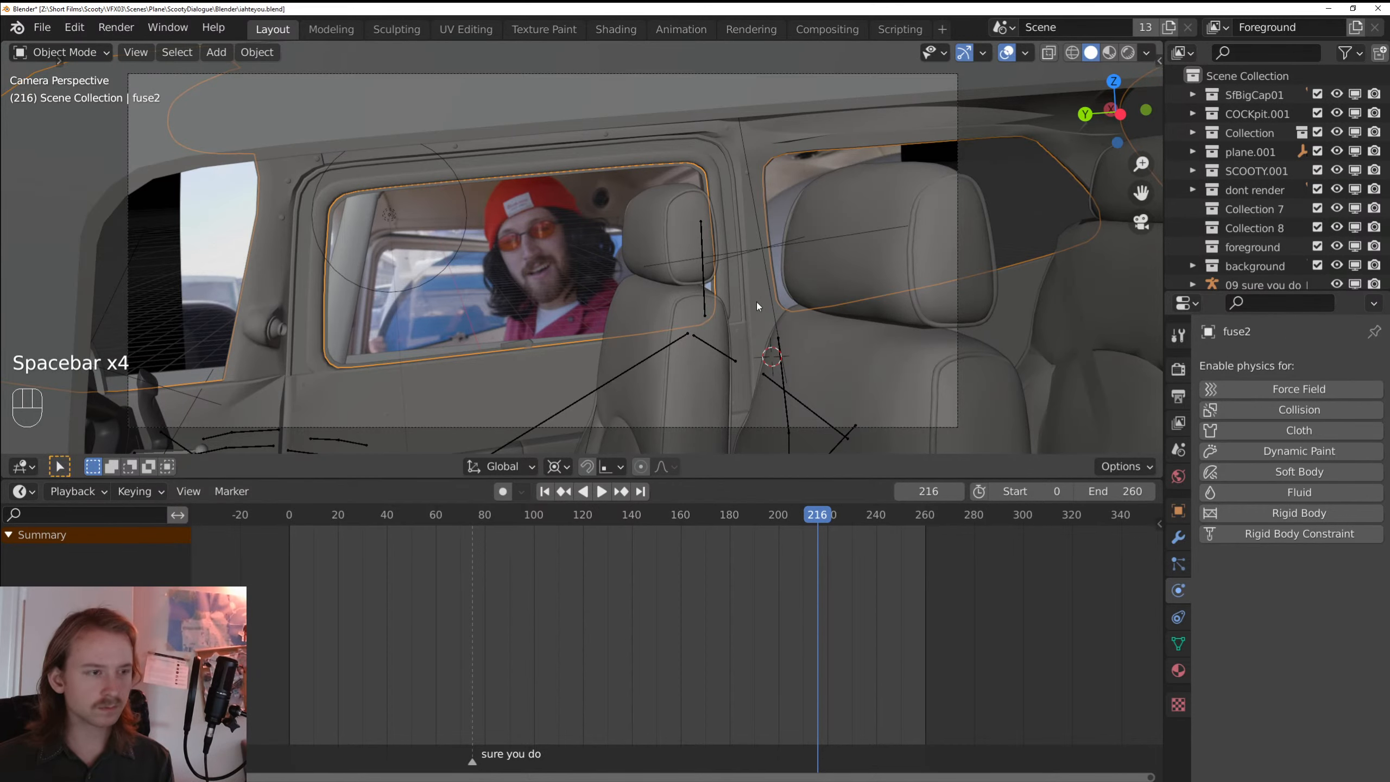
key("h")
left_click(756, 302)
key("h")
key("space")
key("space")
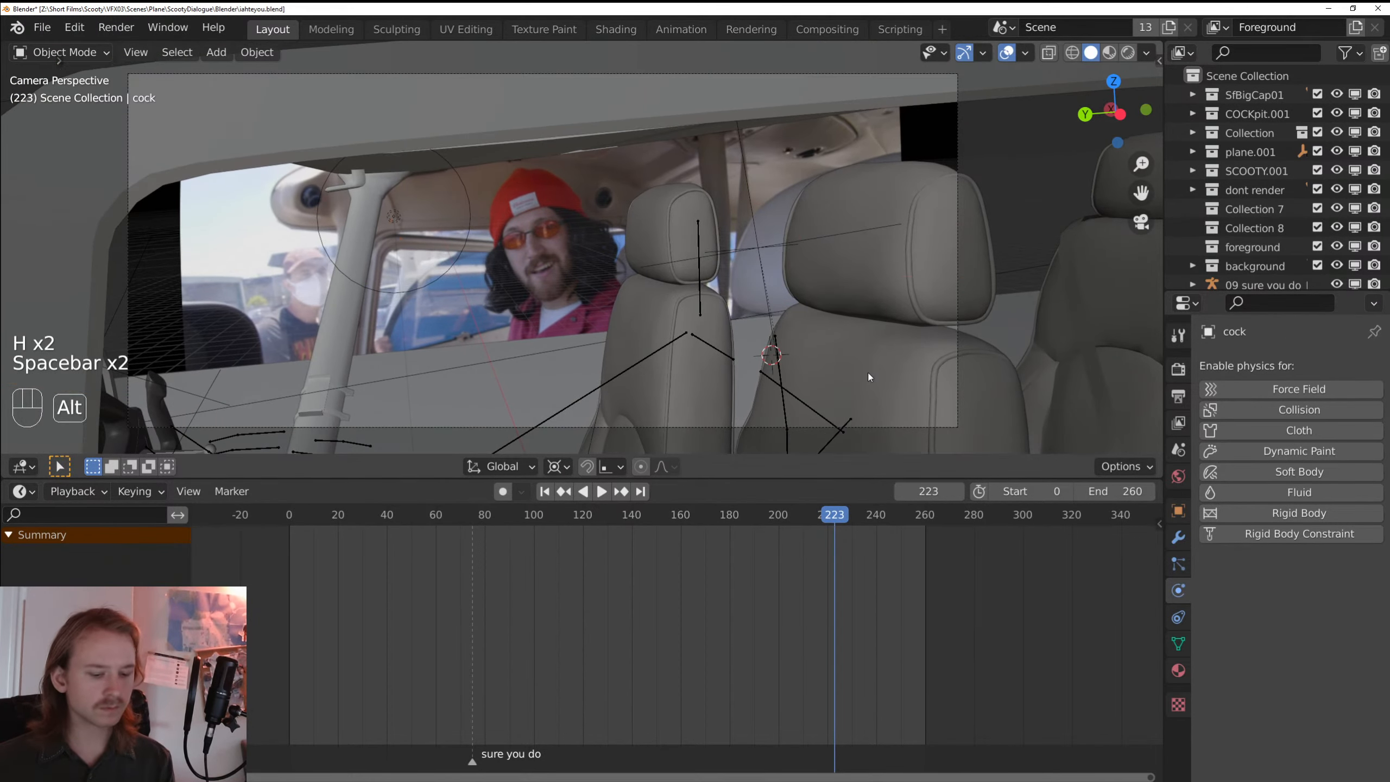
key("alt+h")
- Go to frame 224 and move the front seats freely to clear the robot's rear parts
left_click_drag(873, 523, 836, 519)
left_click(930, 218)
left_click_drag(930, 218, 910, 290)
key("g")
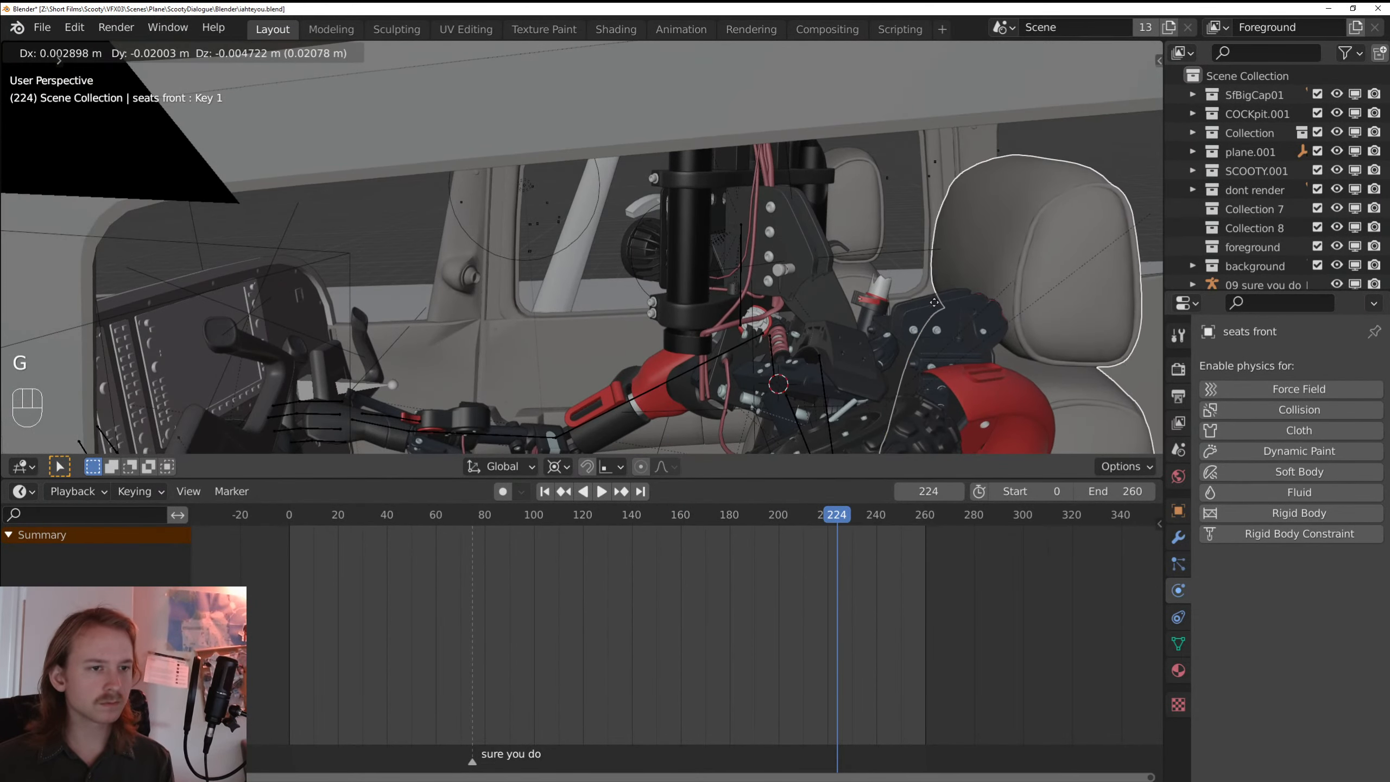
left_click(1067, 299)
- Place the 3D cursor at the headrest, scale the front seats in the camera view, and deselect everything
right_click(1069, 298, "shift")
key("KP_0")
key("s")
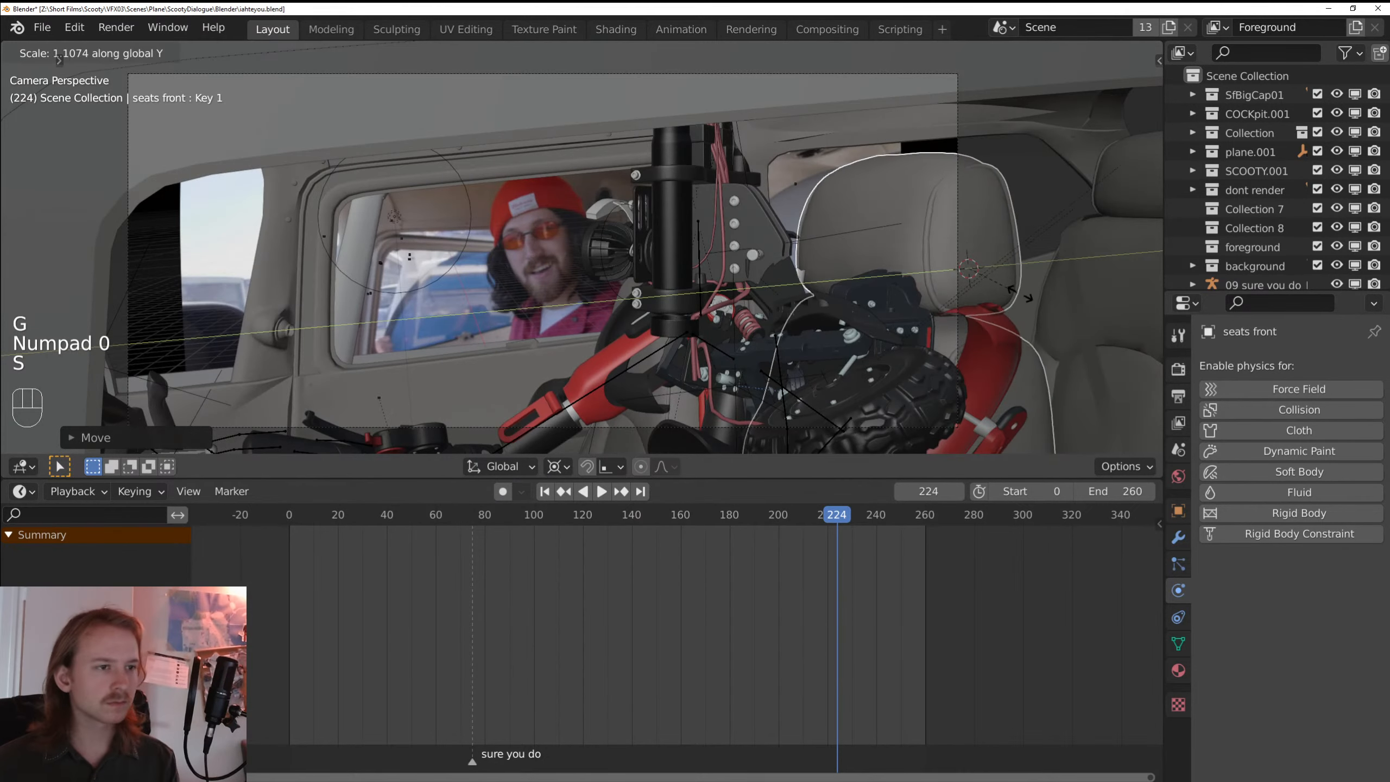
key("x")
left_click(985, 322)
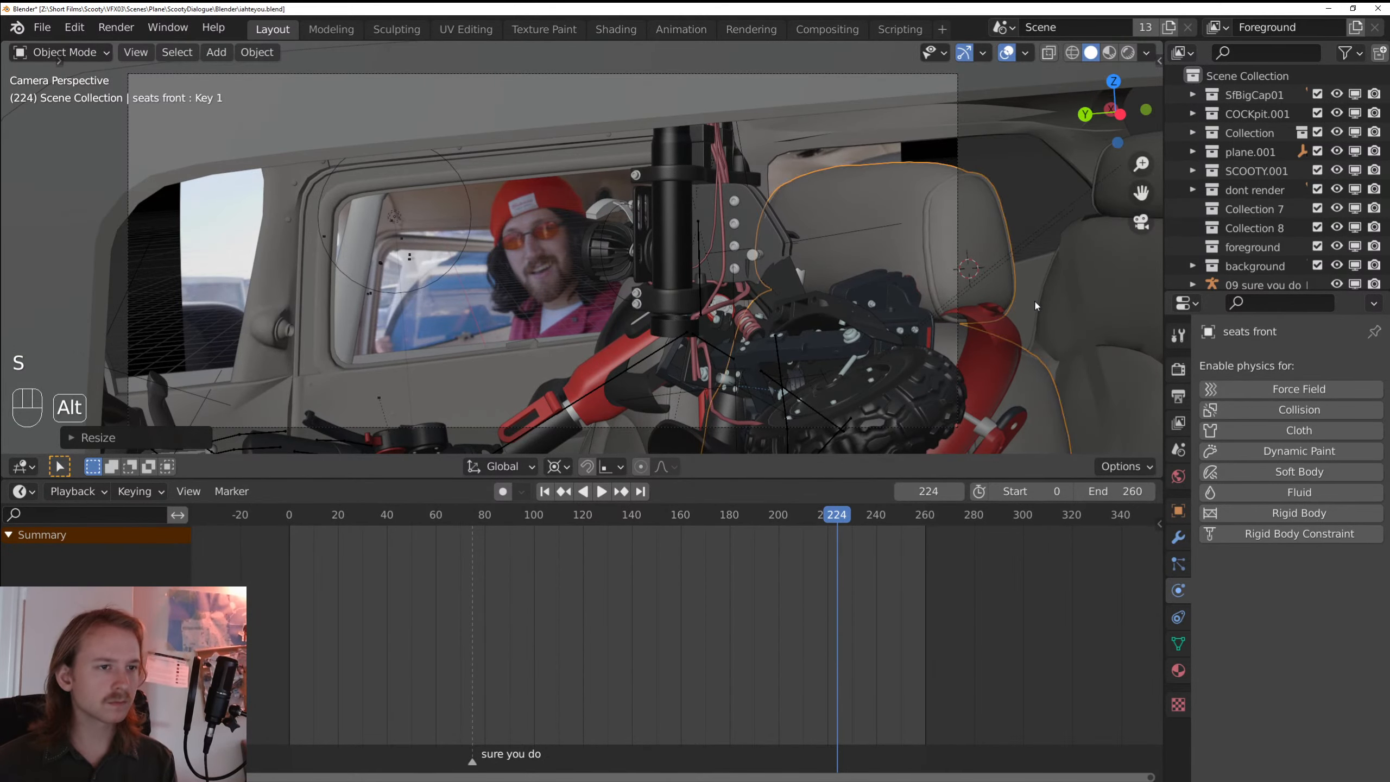
key("alt+a")
- Go to frame 233, place the 3D cursor low beside the seat, and resize the front seats again
key("space")
key("space")
mouse_move(849, 517)
left_mouse_down()
mouse_move(741, 532)
mouse_move(838, 537)
mouse_move(859, 519)
left_mouse_up()
right_click(971, 285)
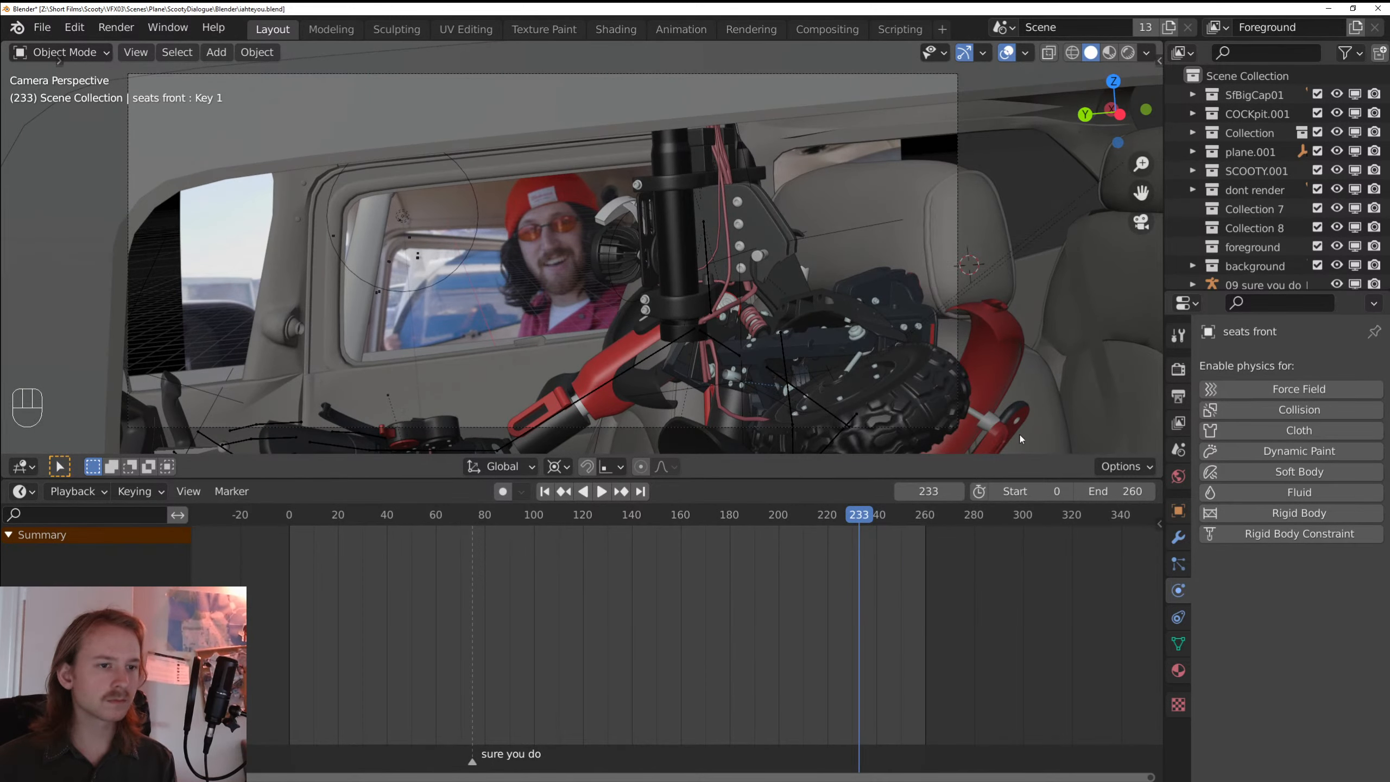
left_click(975, 281)
key("s")
key("g")
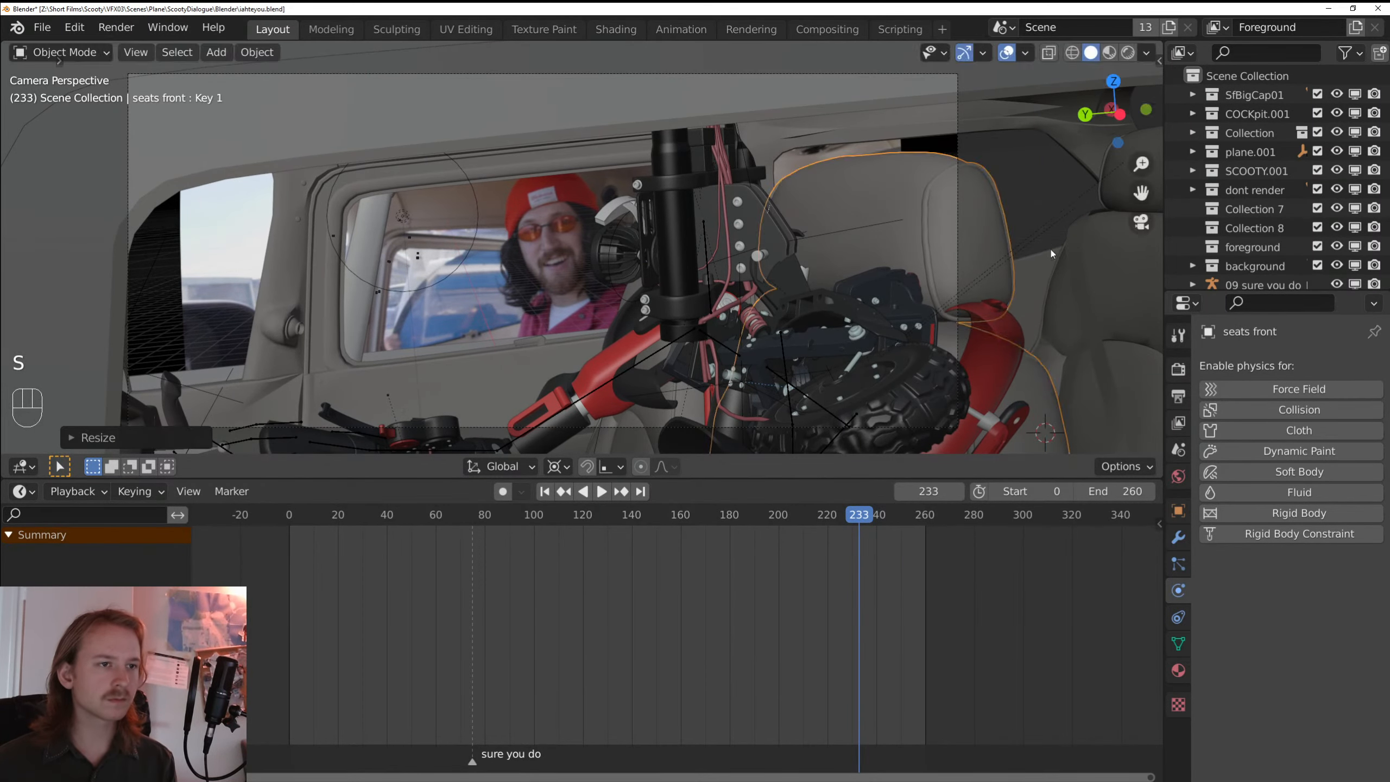
right_click(1046, 169)
- Deselect everything, play on to frame 241 to check the seats, and save the file
key("alt+a")
key("space")
key("space")
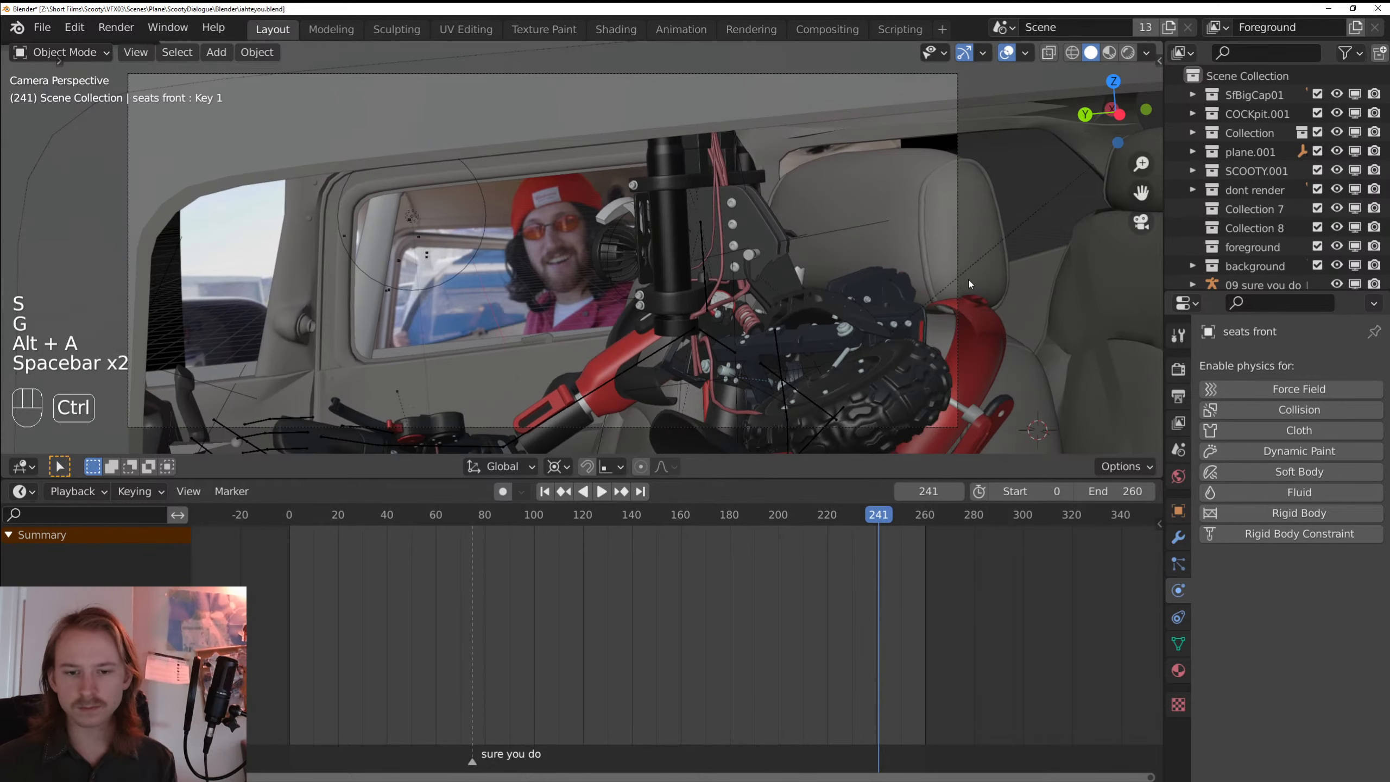
key("ctrl+s")
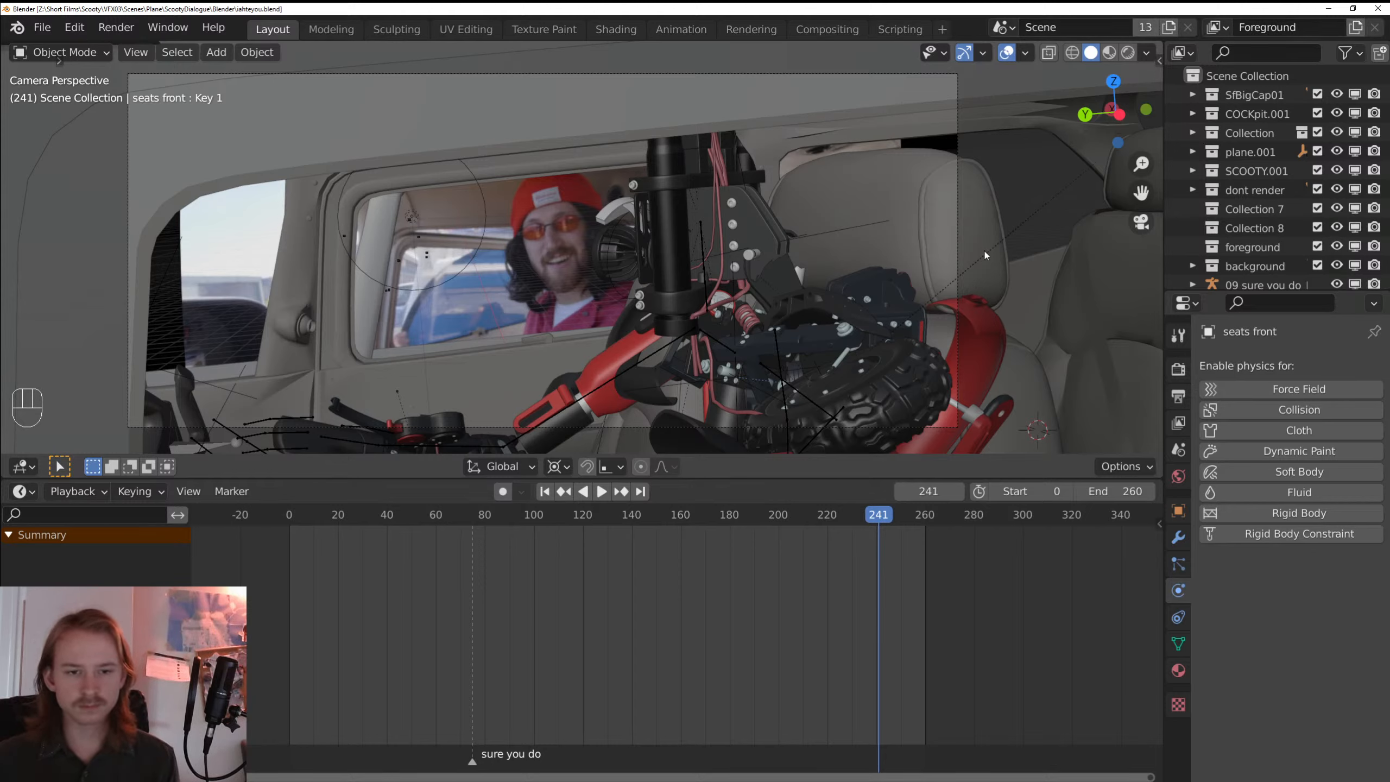
- Replay the shot from its beginning, scrub to frame 156, and save the file
right_click(979, 270)
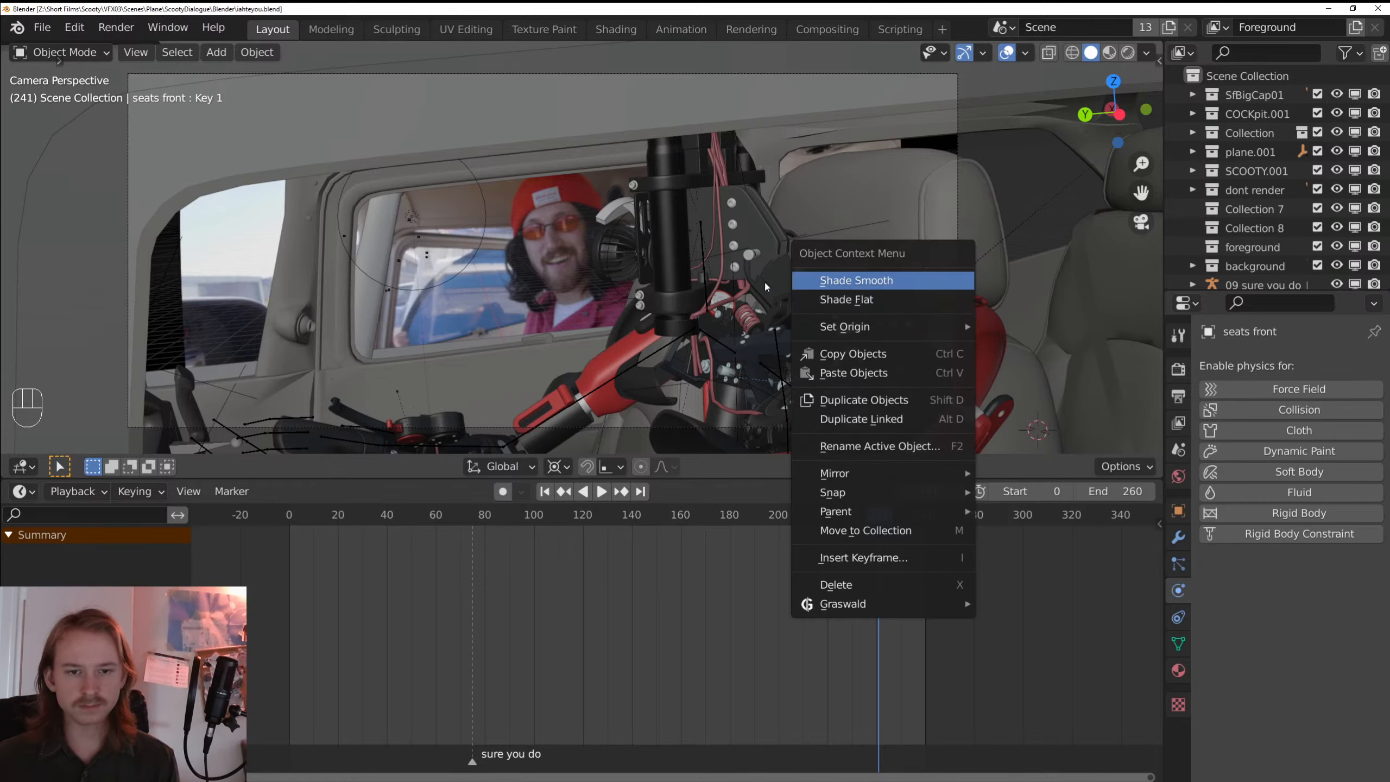
key("space")
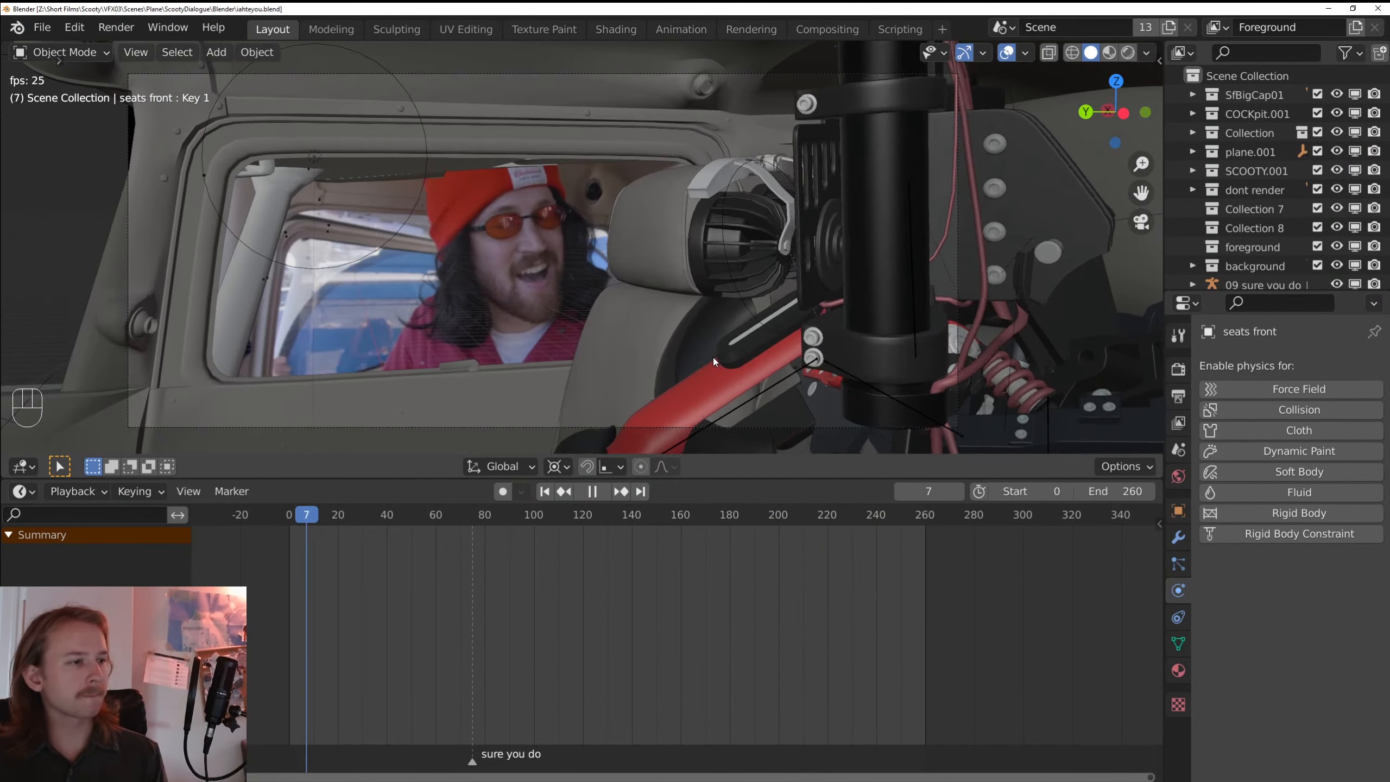
key("space")
left_click_drag(624, 520, 671, 528)
key("ctrl+s")
- Switch the timeline area to the Compositor, set the Cycles render samples to 100, and save the file
left_click(20, 491)
left_click(71, 606)
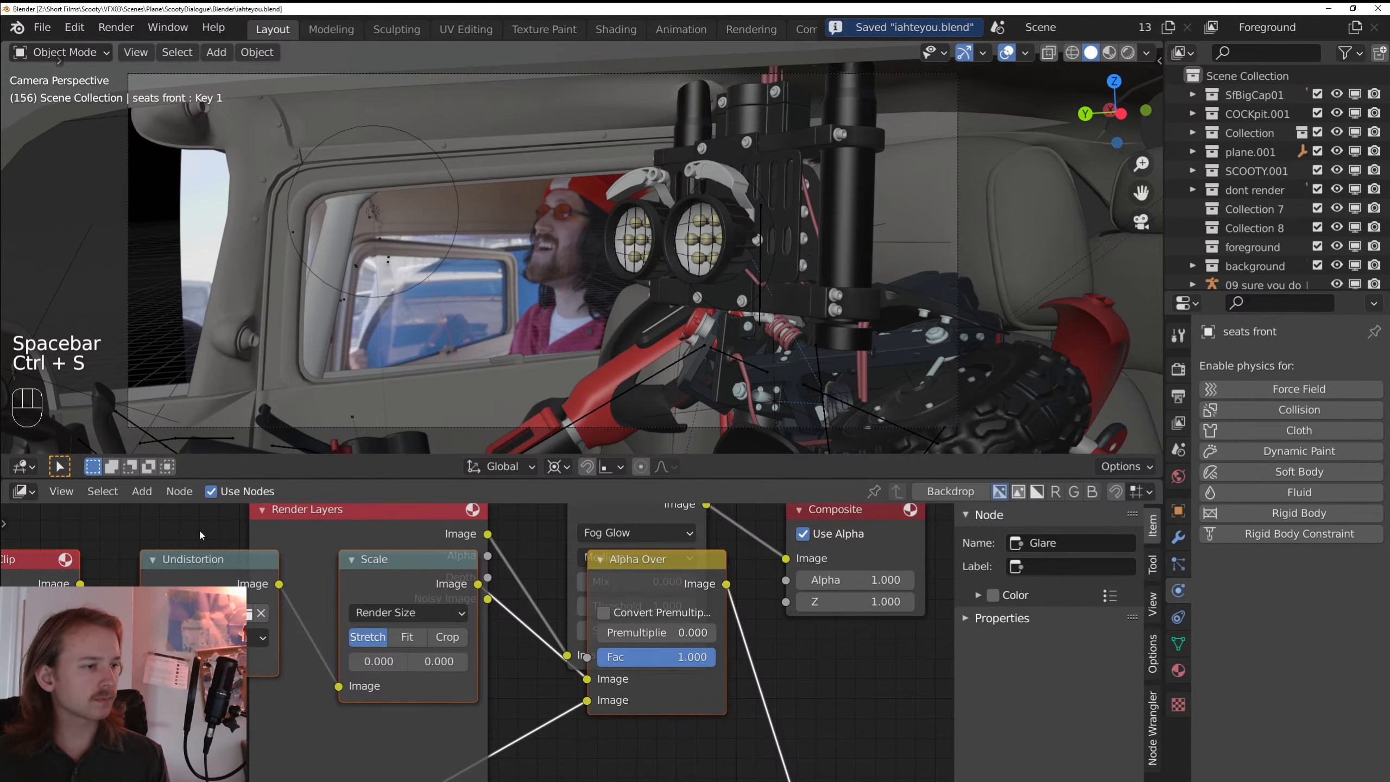
left_click(1178, 369)
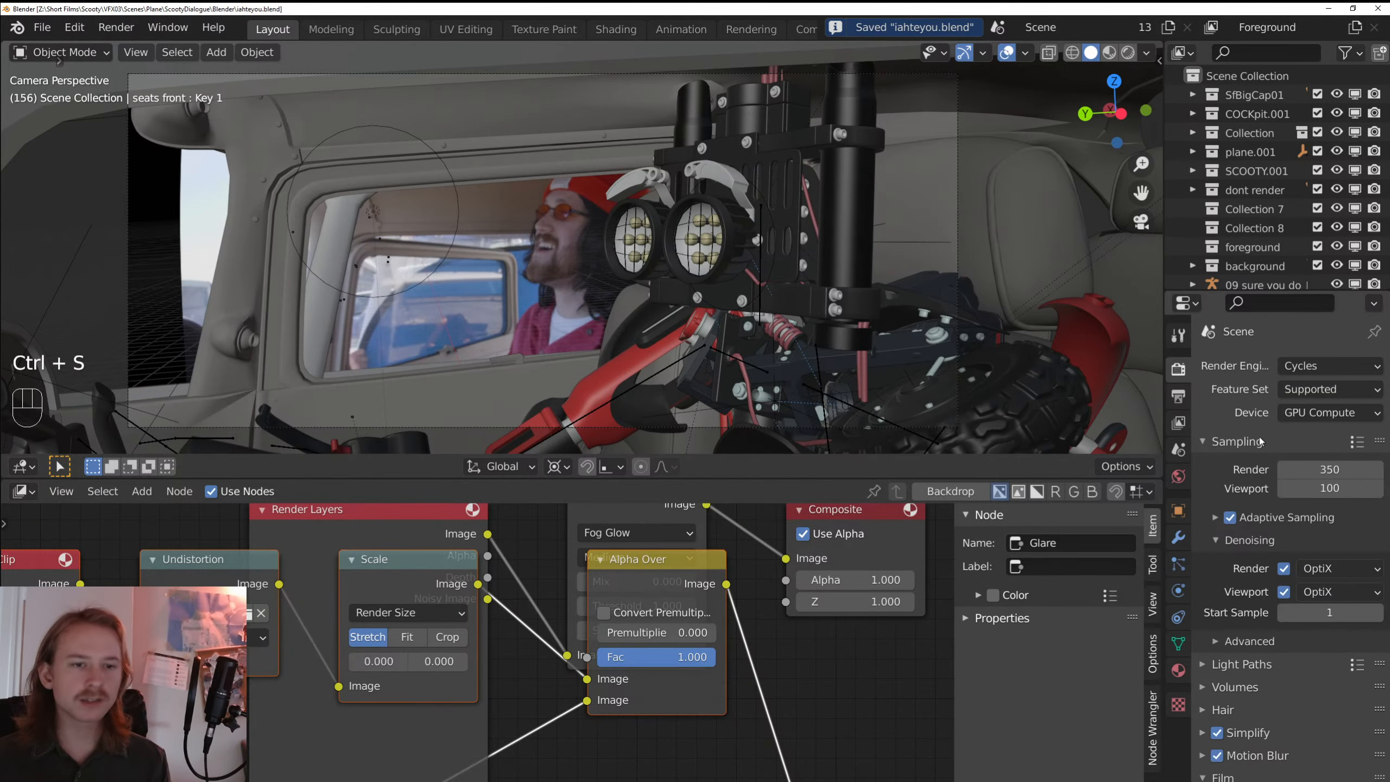
type("100")
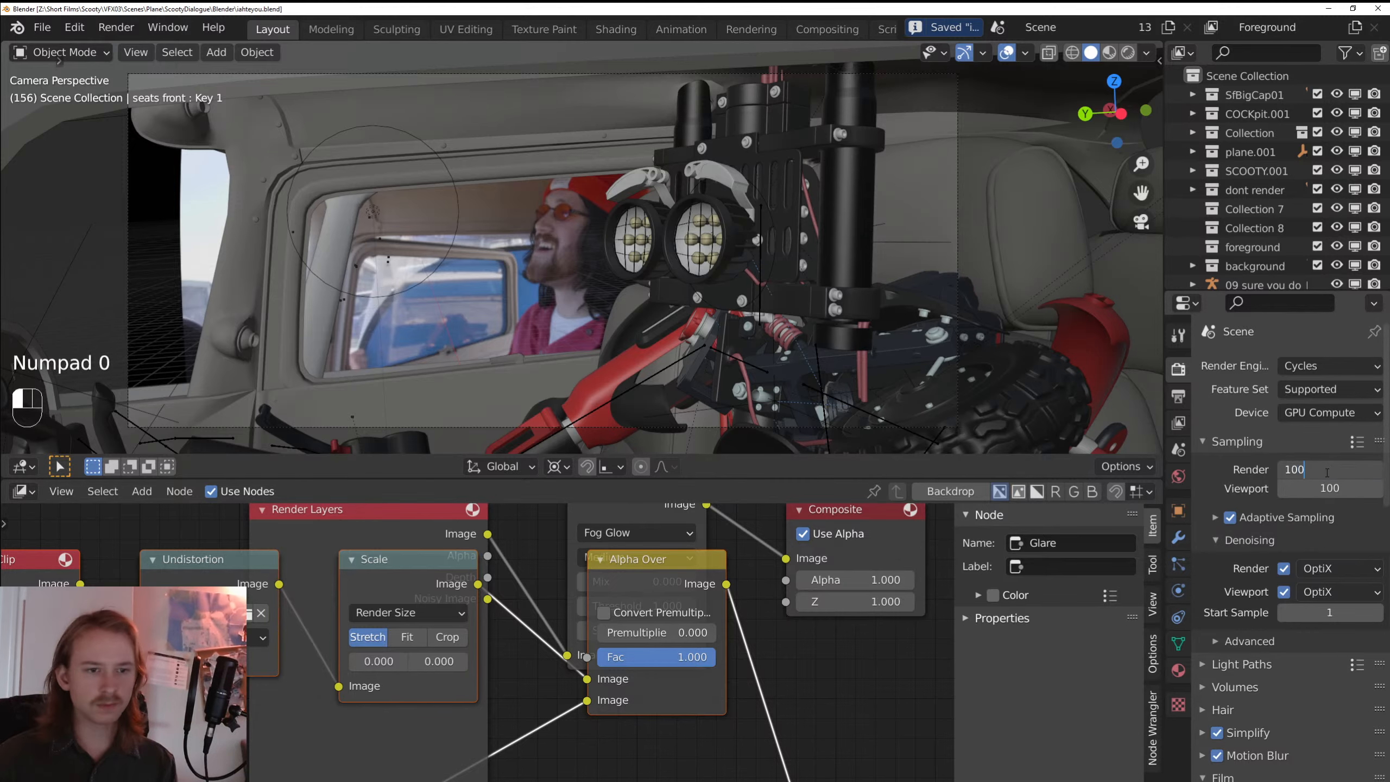
key("Return")
key("ctrl+s")
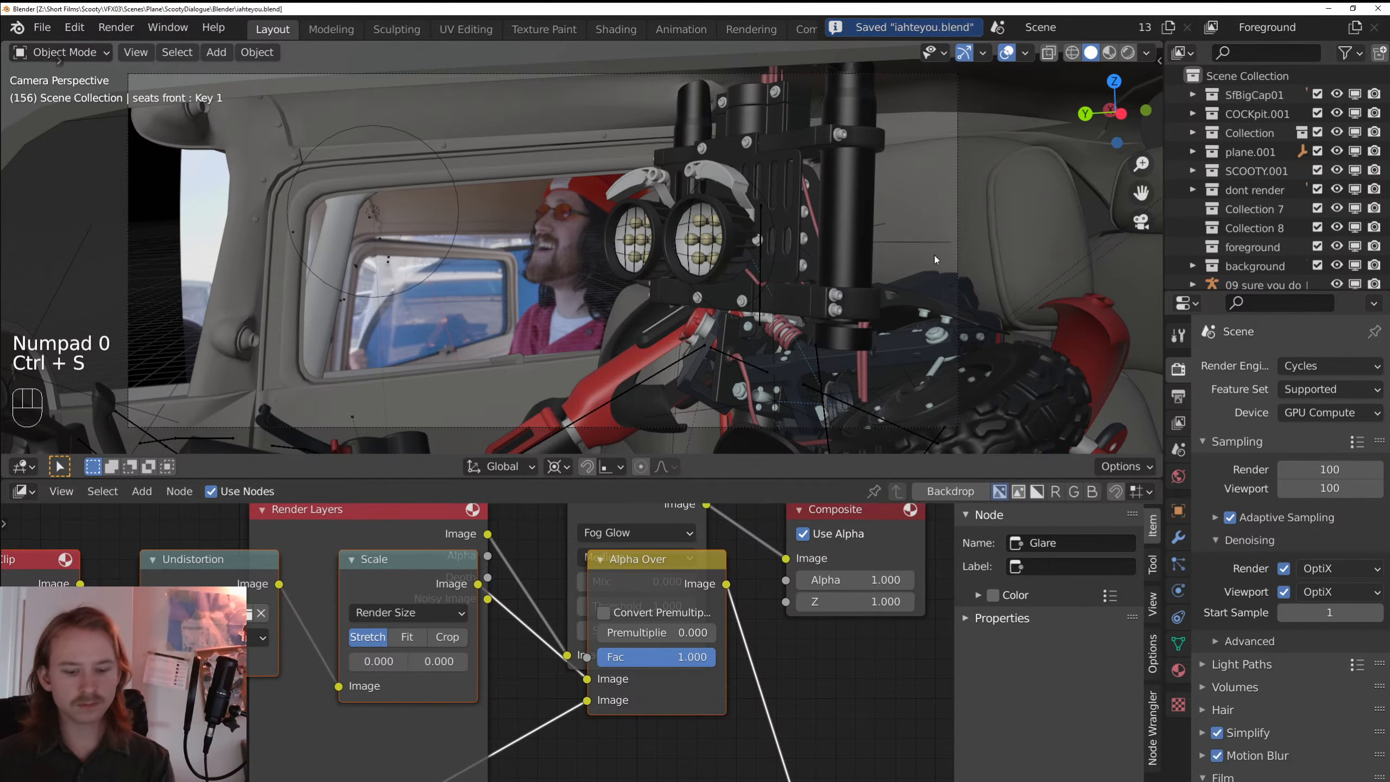
- Render frame 156, inspect the composited result in a maximized window, and save the file
key("F12")
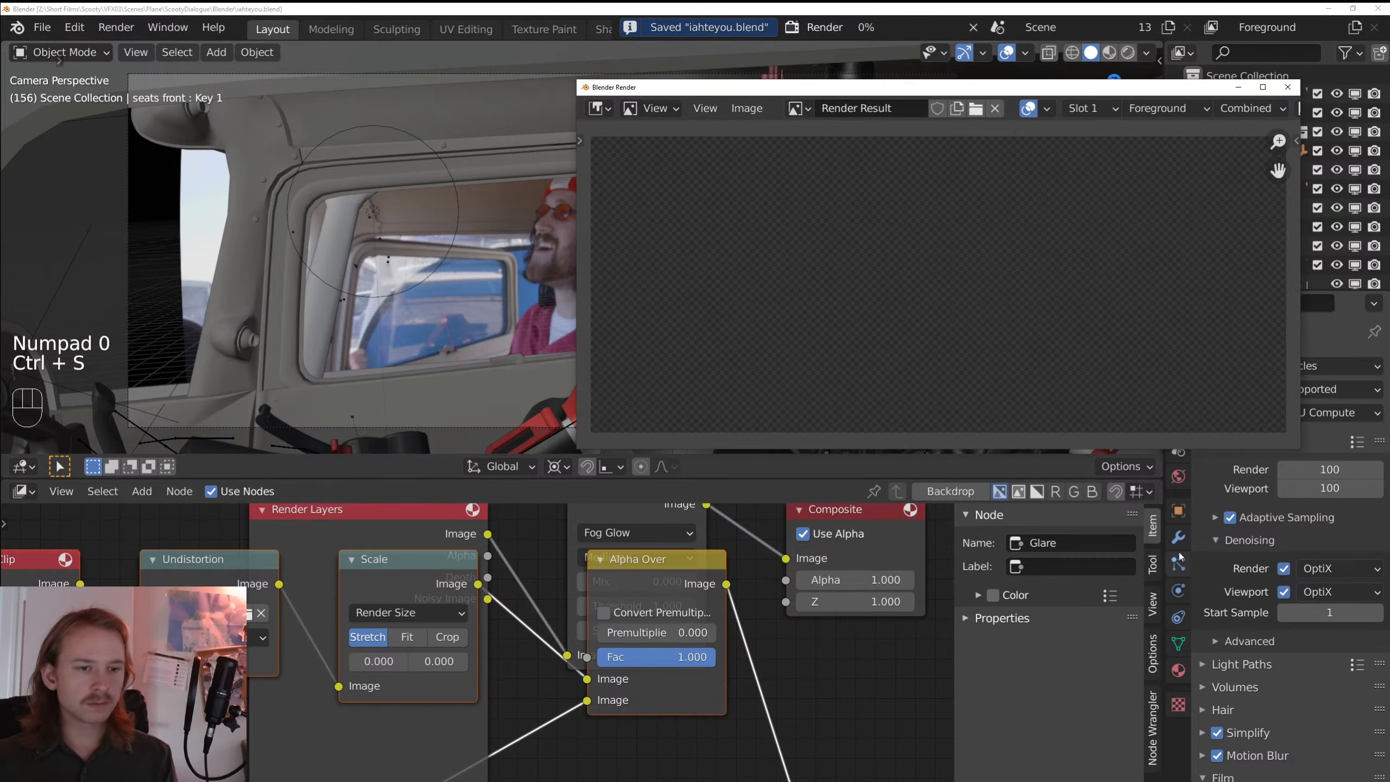
key("F12")
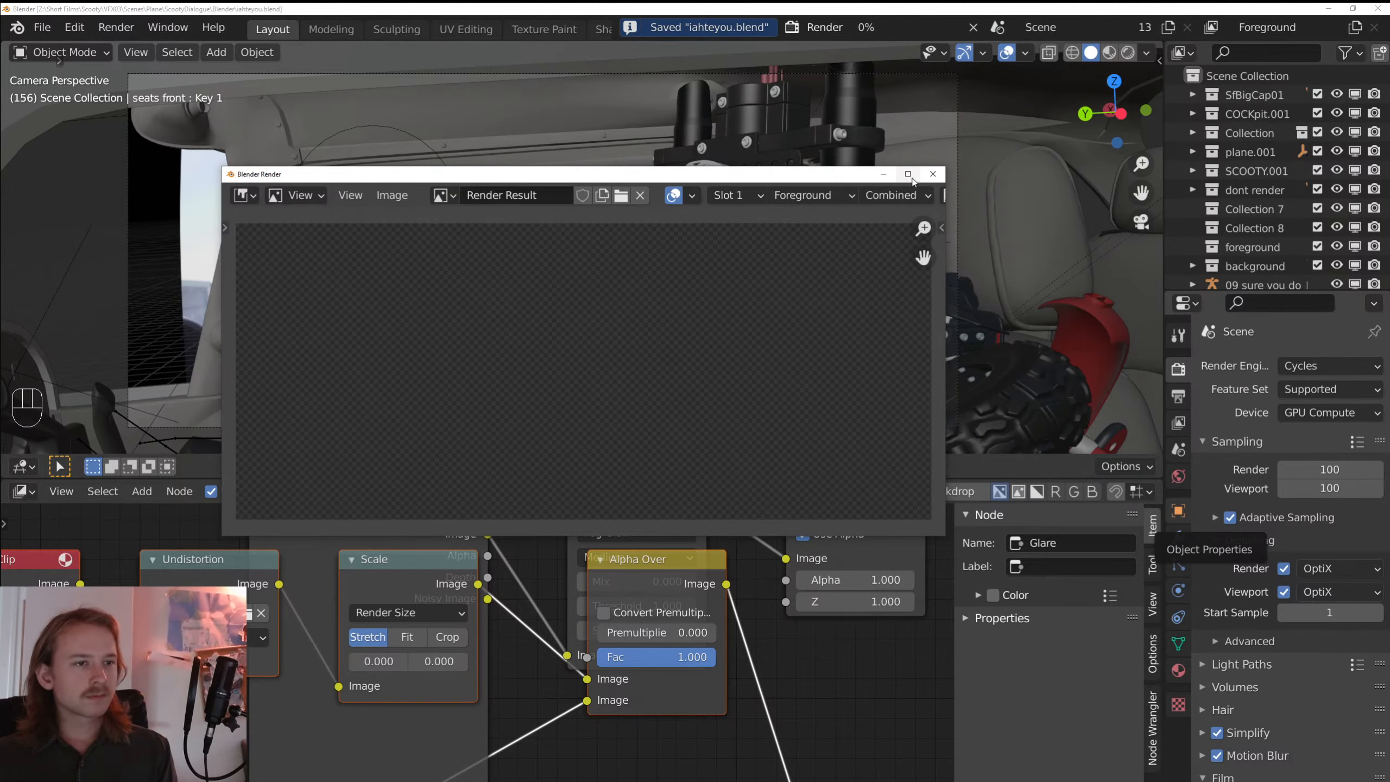
left_click(909, 175)
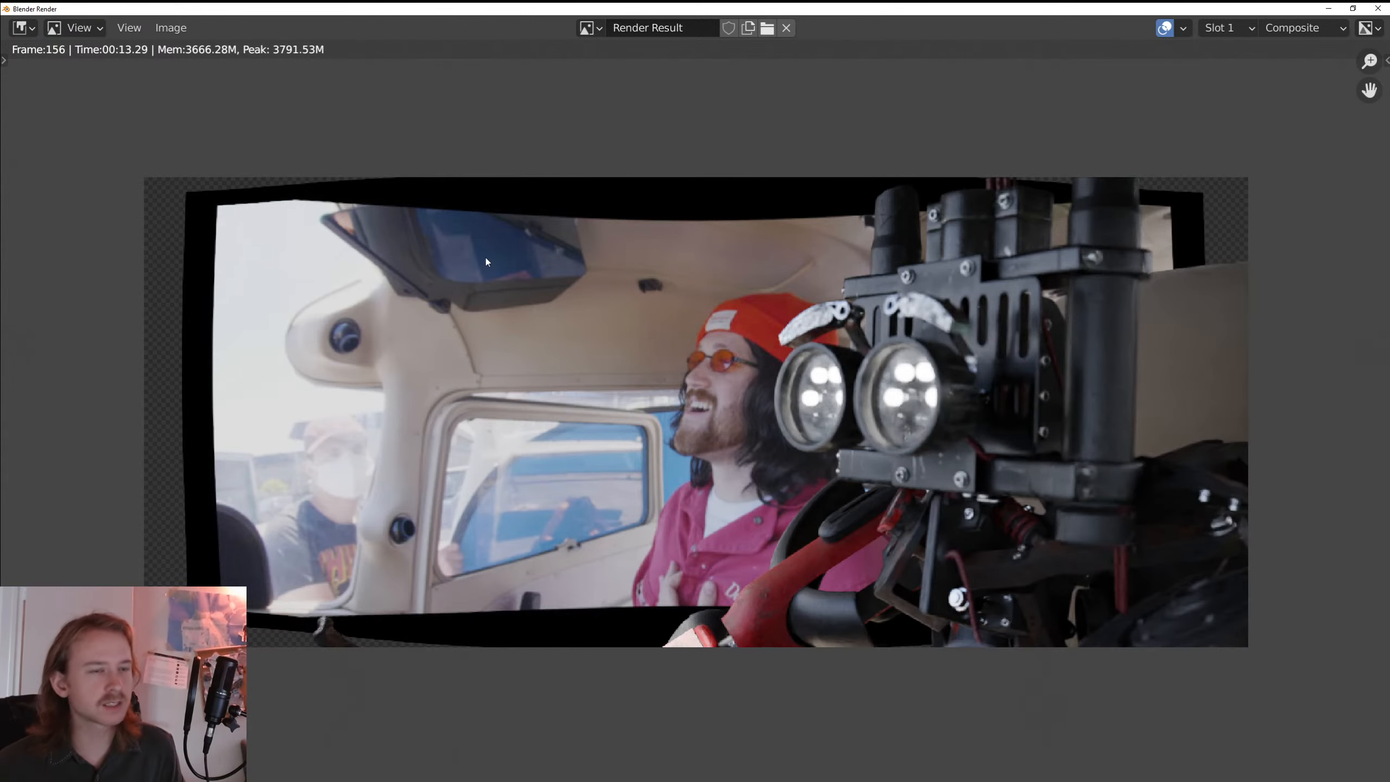
left_click_drag(624, 301, 624, 290)
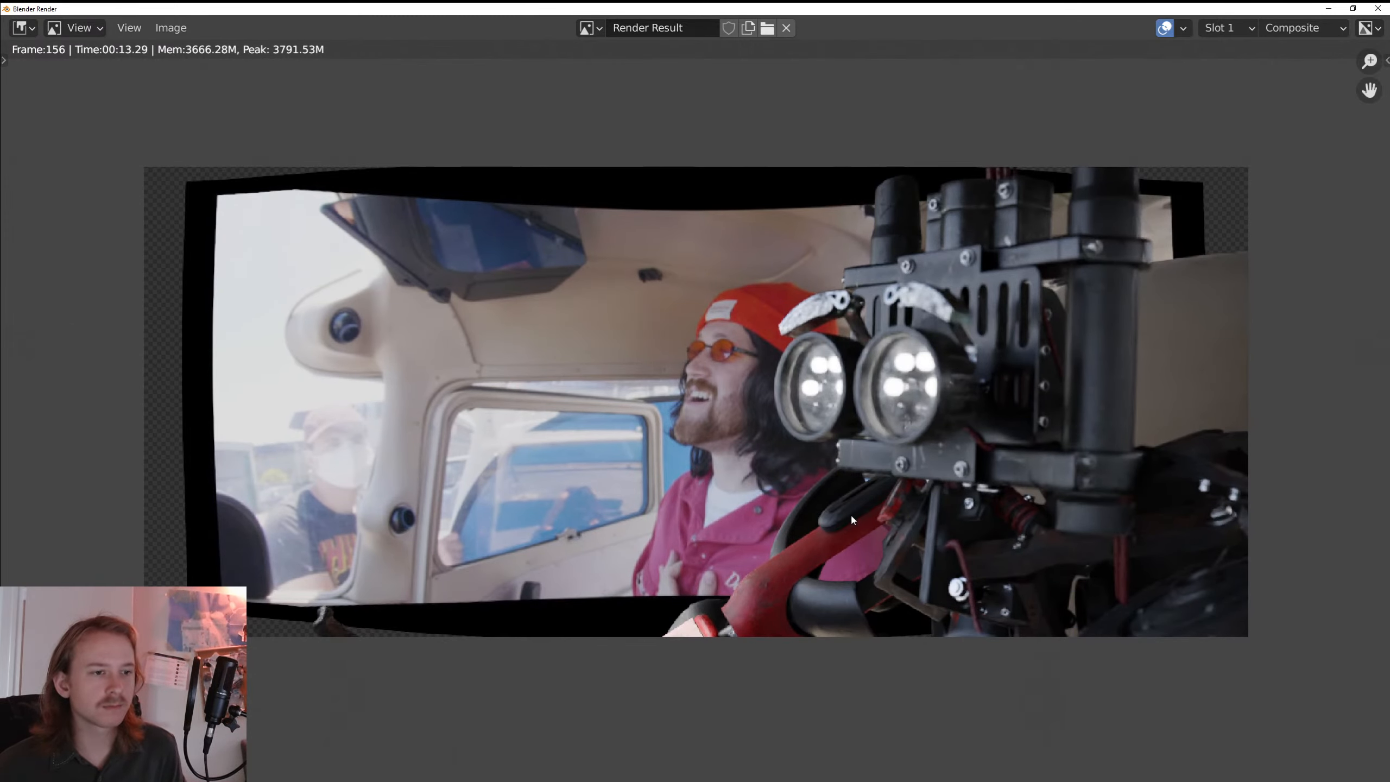
key("Escape")
right_click(887, 354)
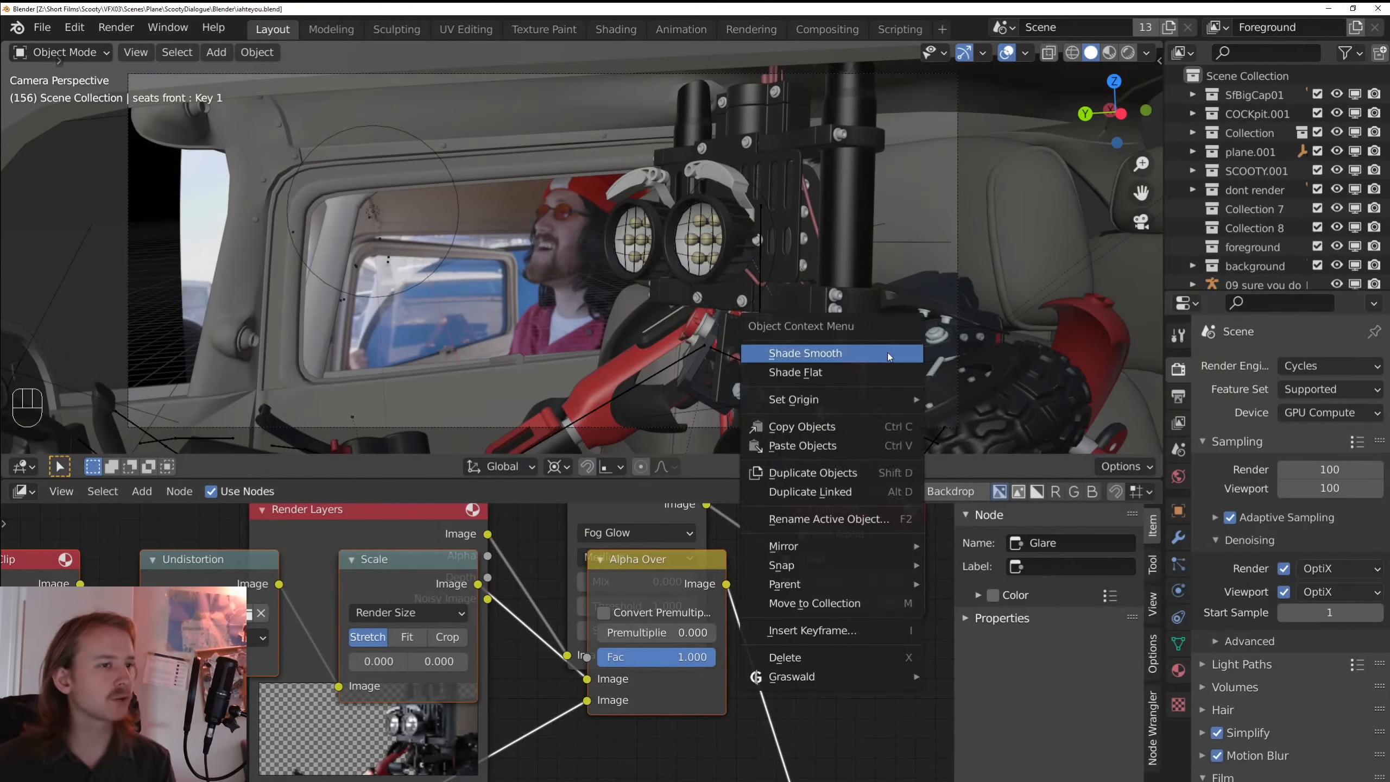
key("ctrl+s")
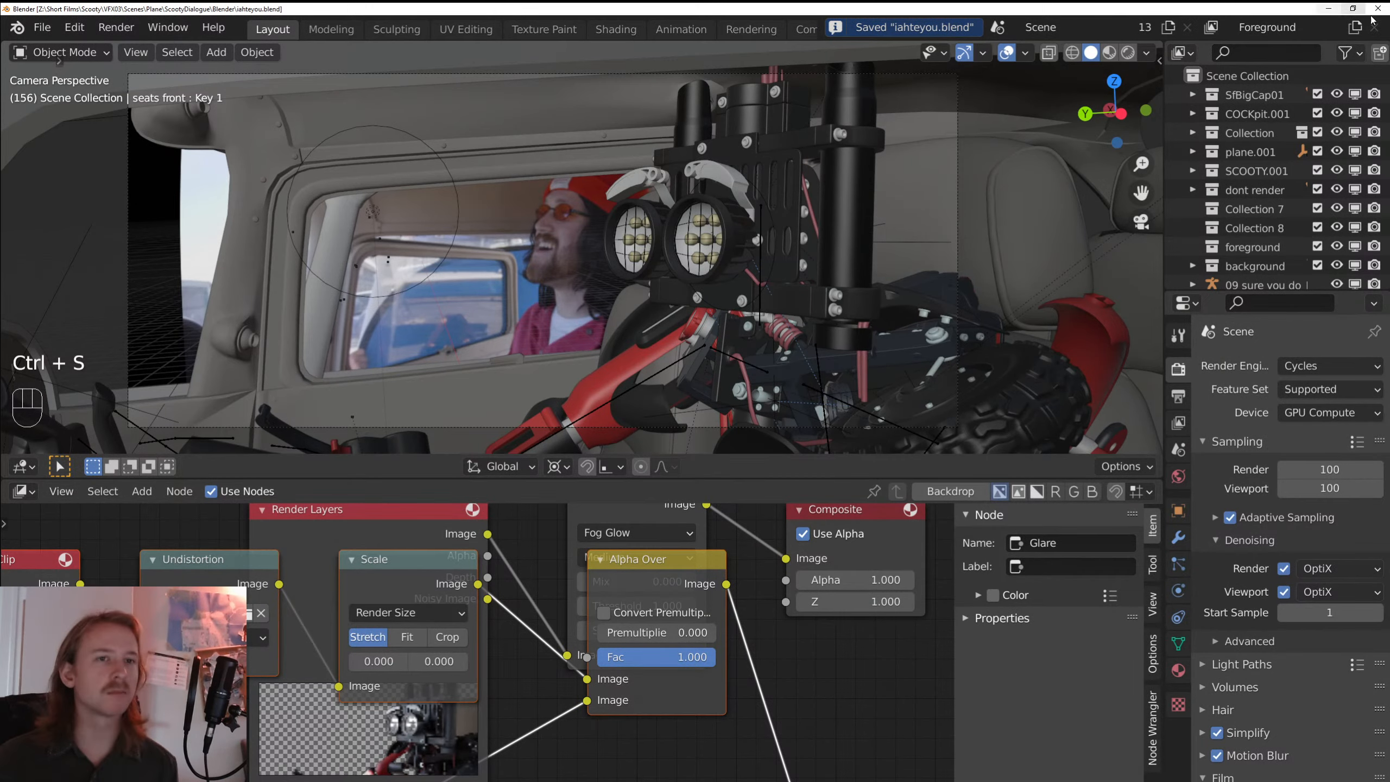
- Close the current Blender session and open iahteyou.blend in Blender 3.0.0 Alpha
left_click(1387, 9)
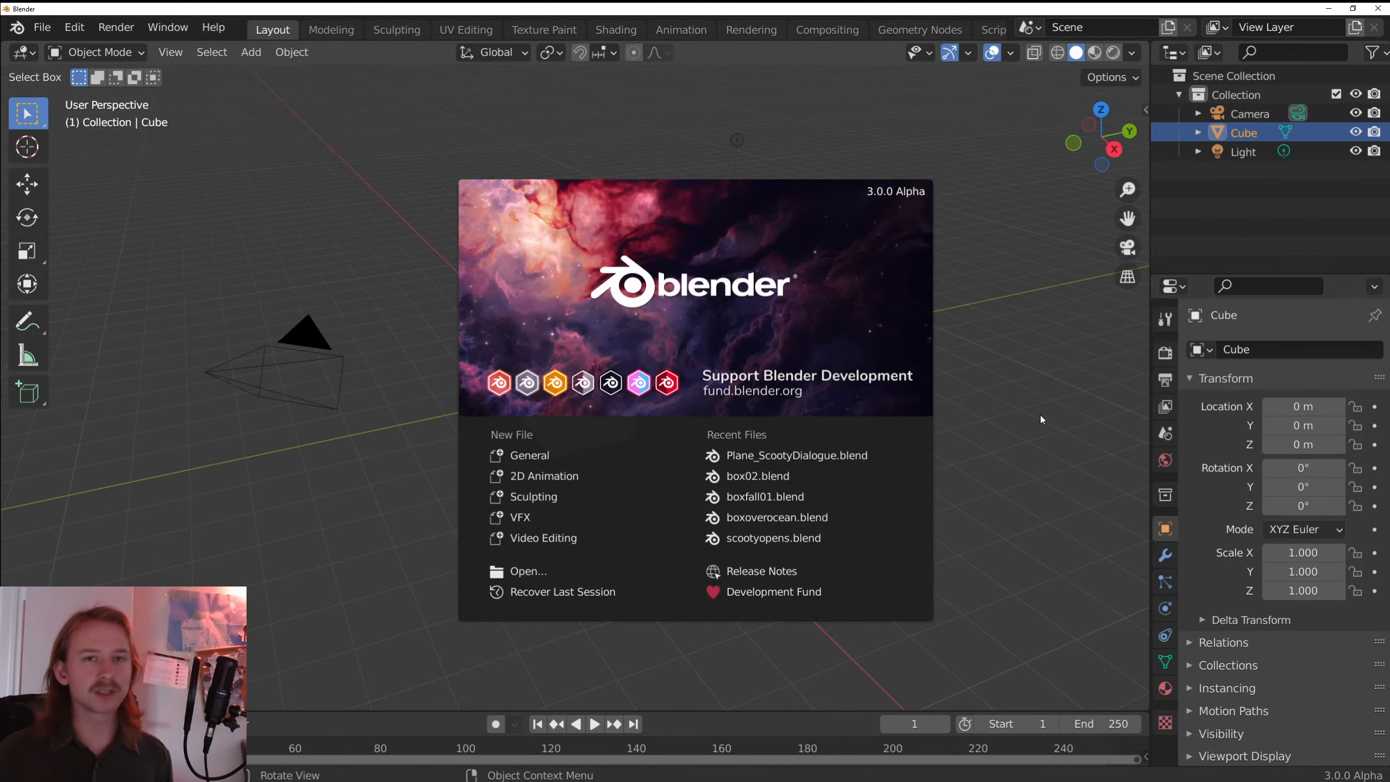
left_click(1039, 413)
left_click(42, 27)
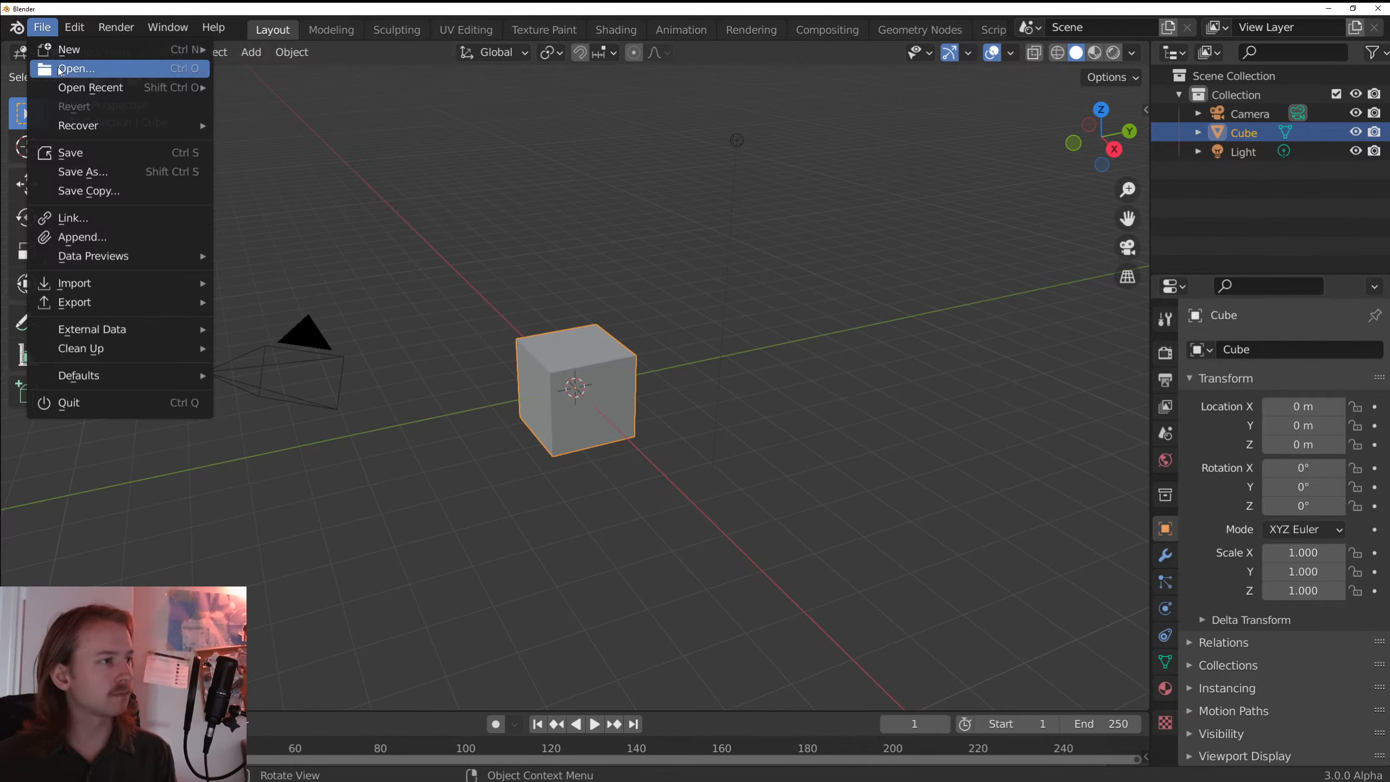
left_click(55, 68)
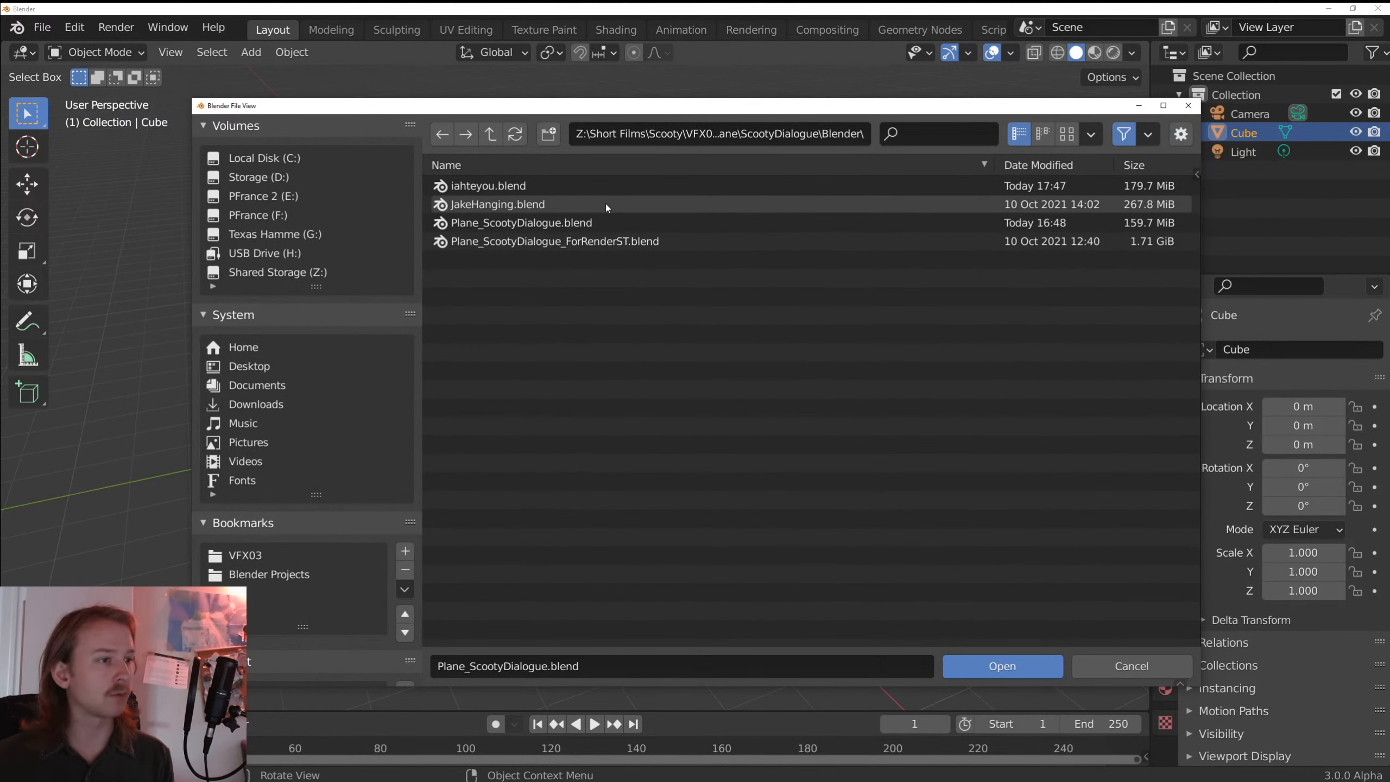
double_click(613, 188)
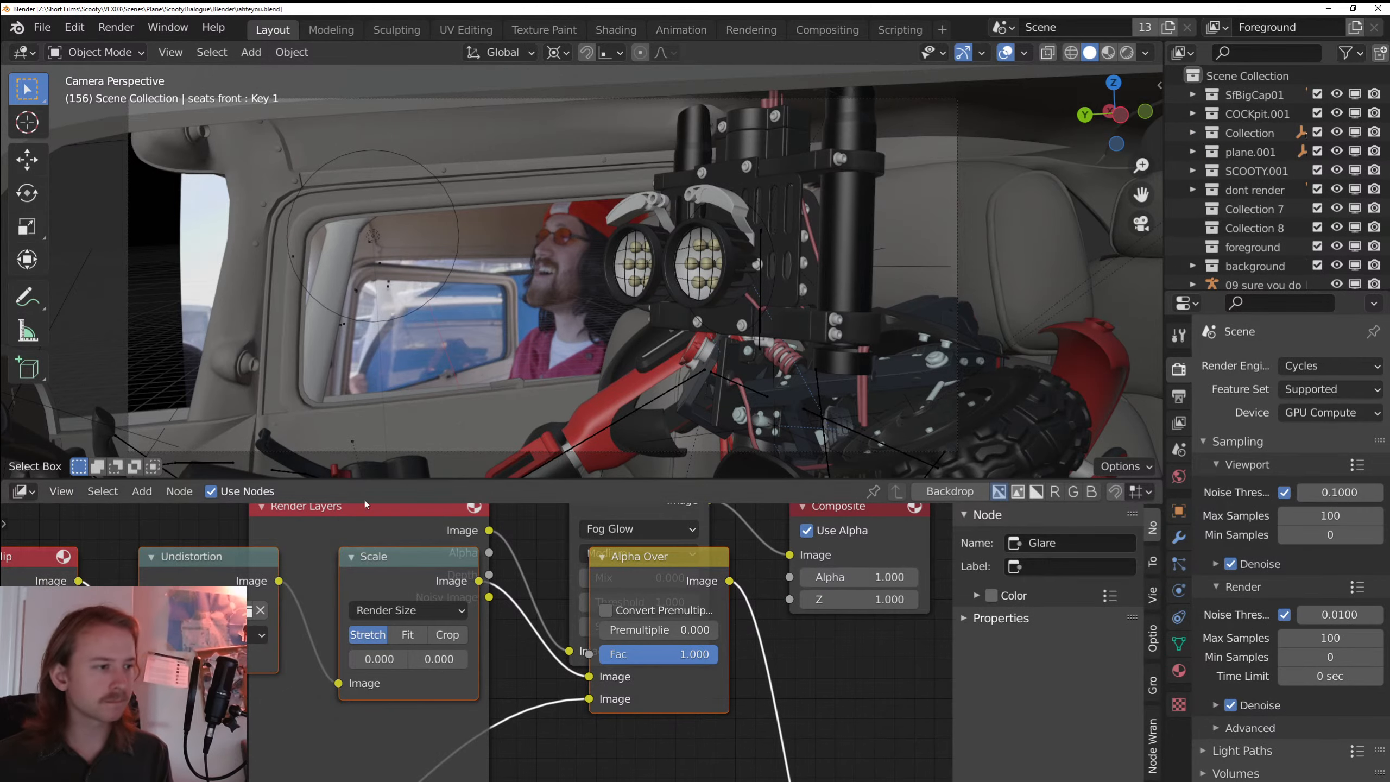
- Switch the Compositor area to the Timeline, scrub to frame 202, and play on to frame 211
left_click(22, 491)
left_click(22, 491)
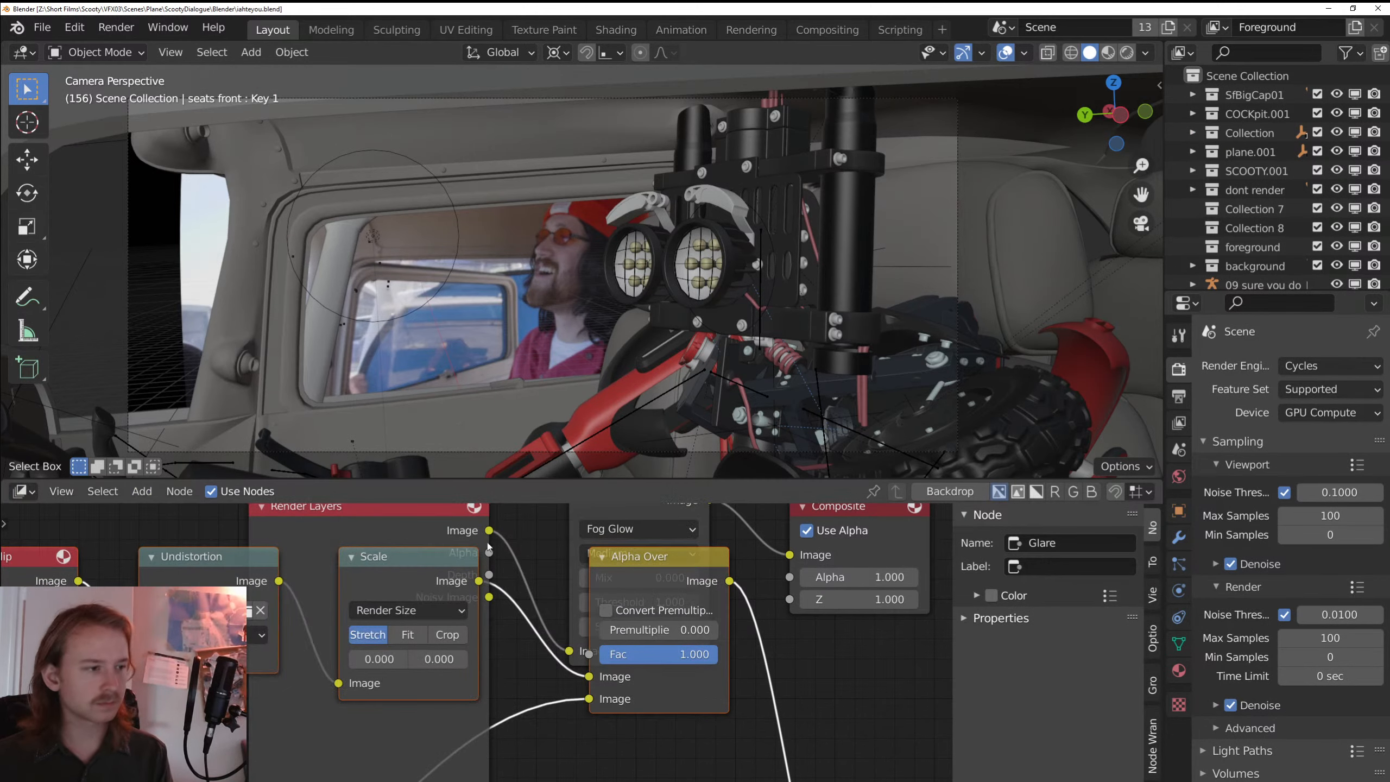
left_click(24, 494)
left_click(271, 565)
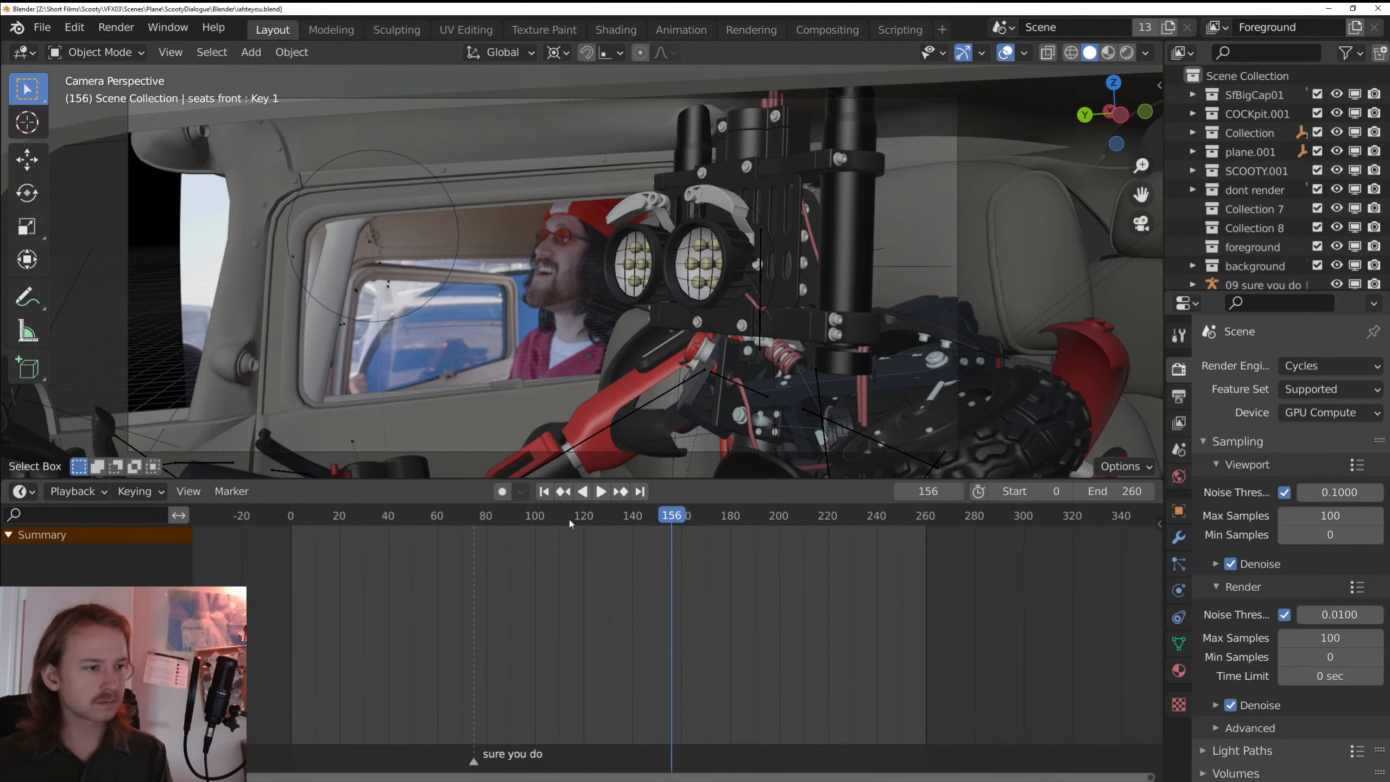
left_click_drag(672, 517, 783, 525)
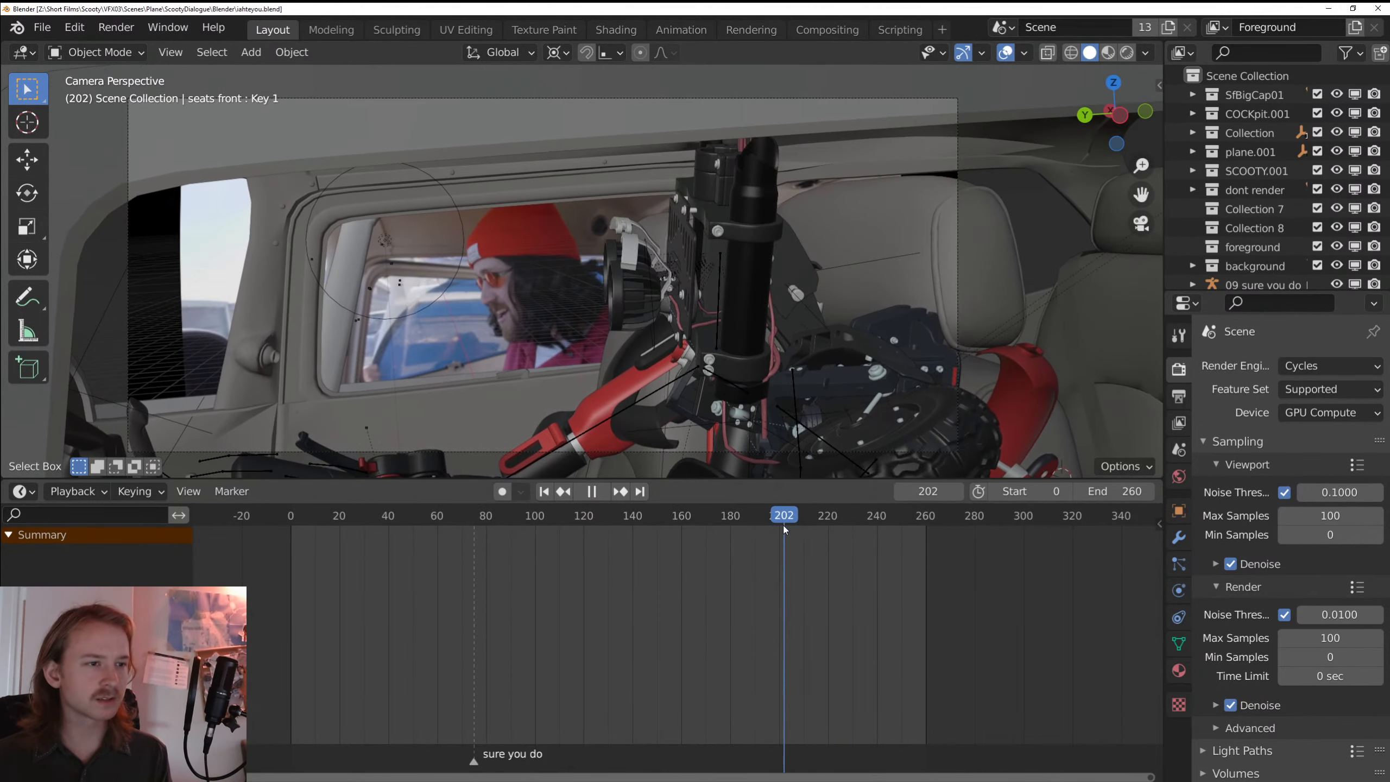
key("space")
key("space")
- Select Empty.006 beside the robot's head, show its curves in the Graph Editor, and select the X Location keyframes
left_click(866, 239)
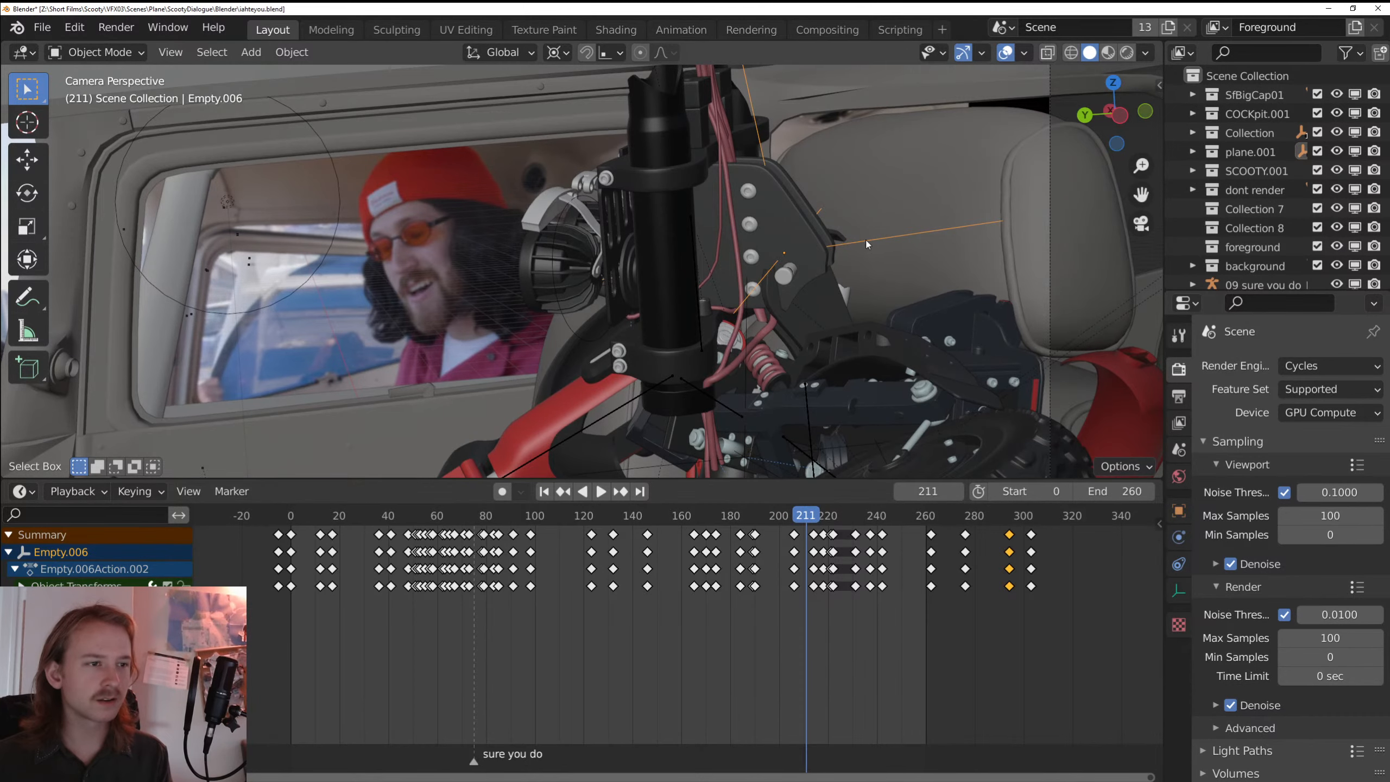
key("ctrl+Tab")
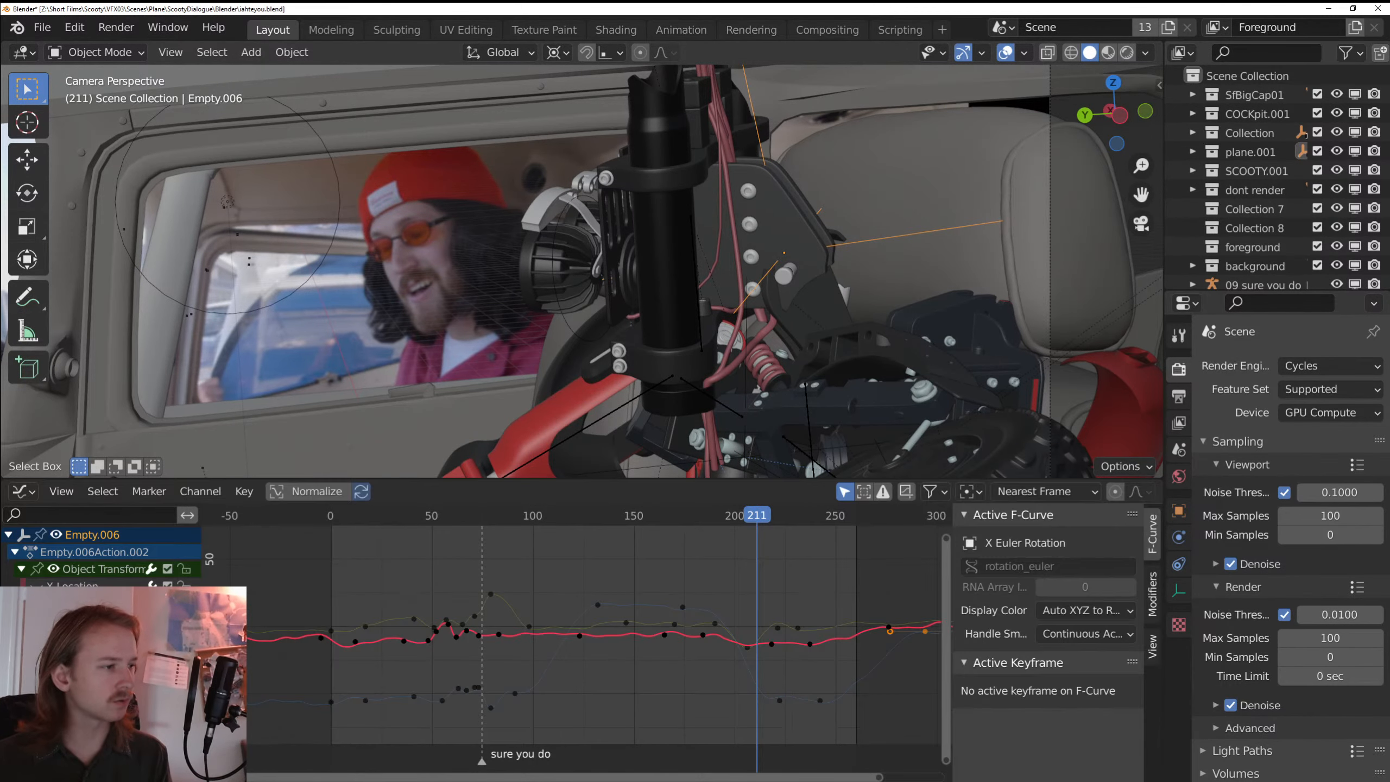
left_click(37, 586)
double_click(72, 587)
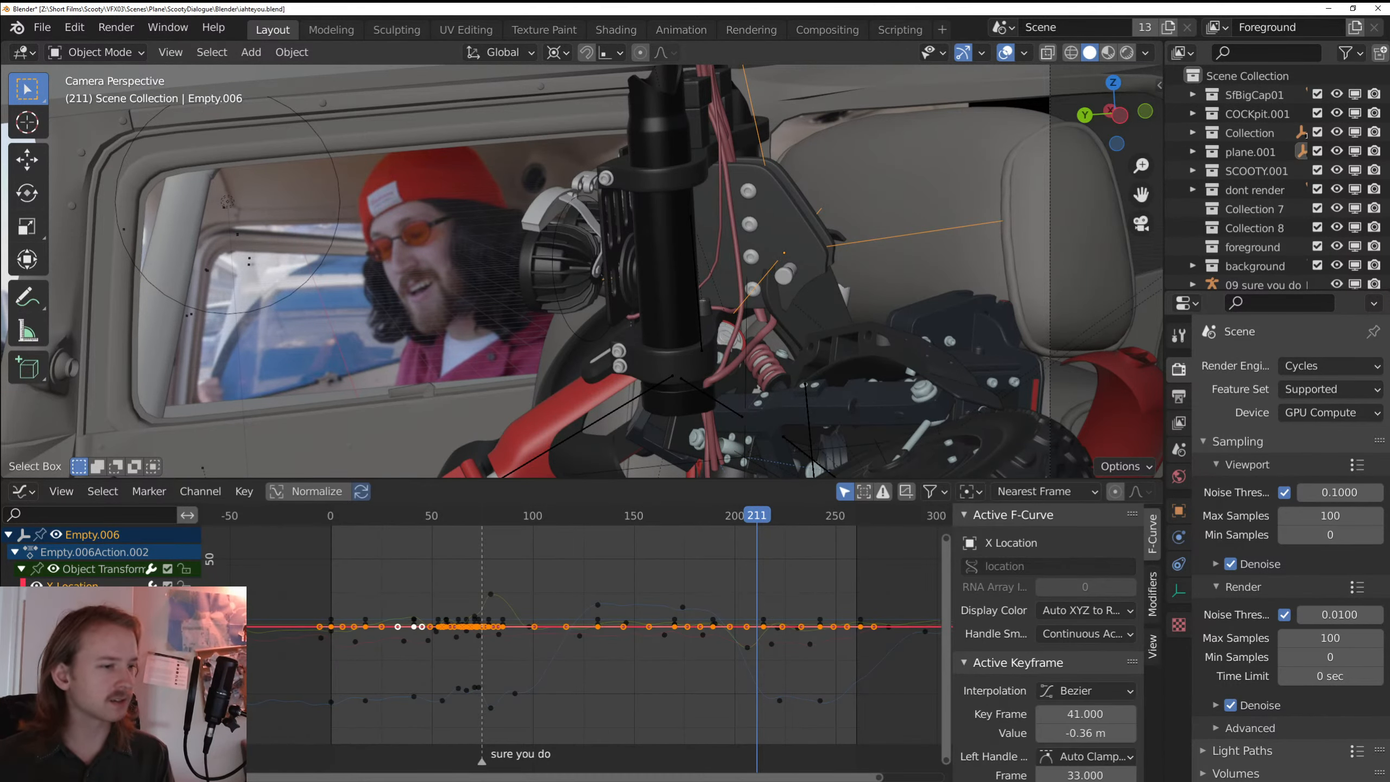
key("g")
key("y")
right_click(549, 611)
key("KP_Decimal")
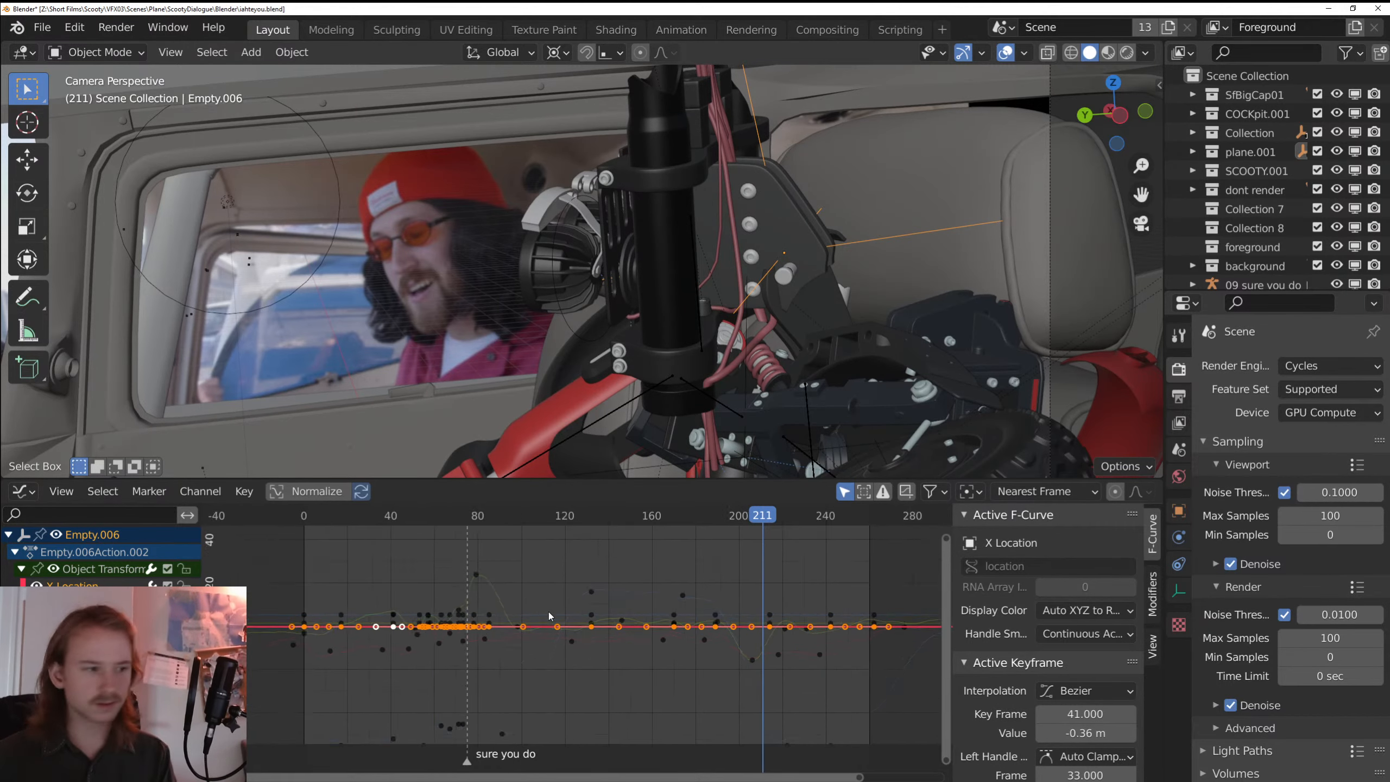
key("g")
key("y")
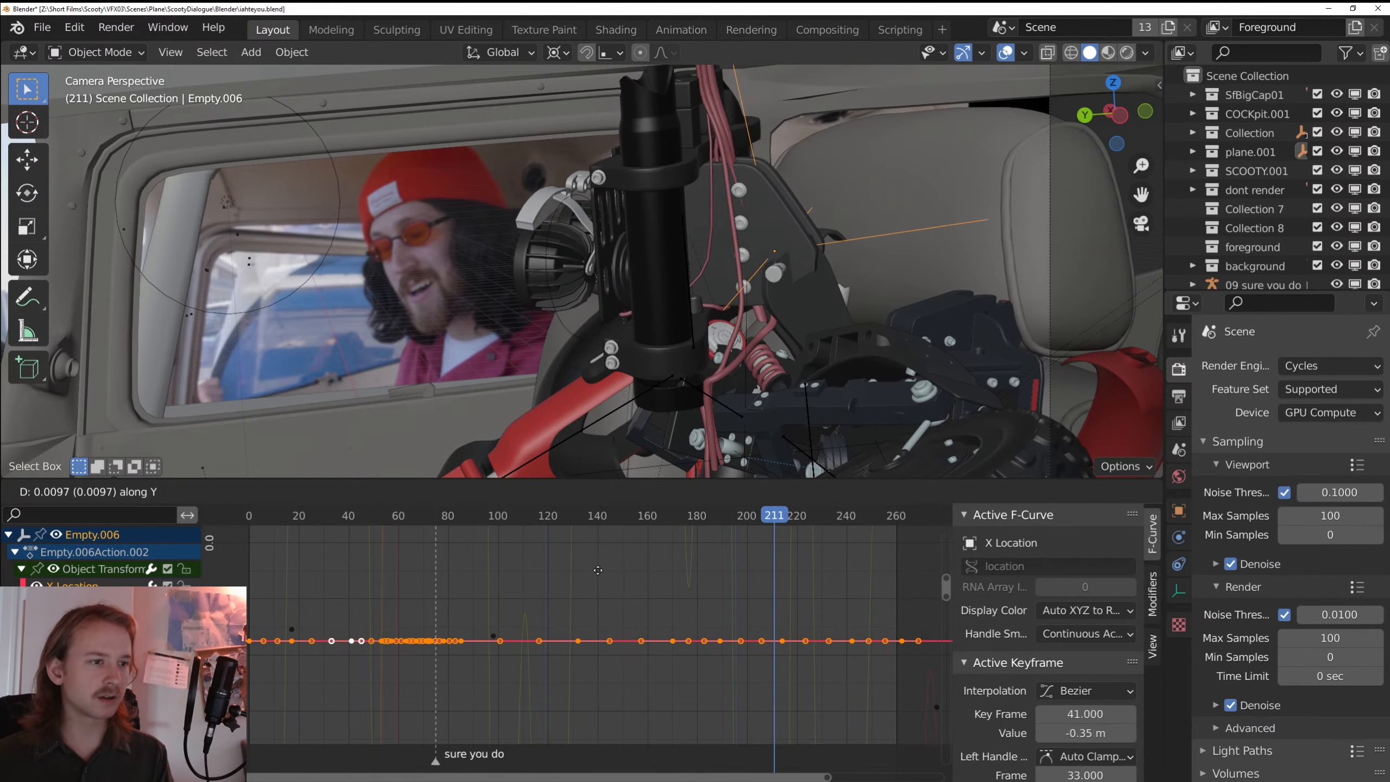
right_click(607, 587)
- Play on to frame 221, enter Edit Mode on the wheel brake part, and box-select its upper vertices through the mesh
key("space")
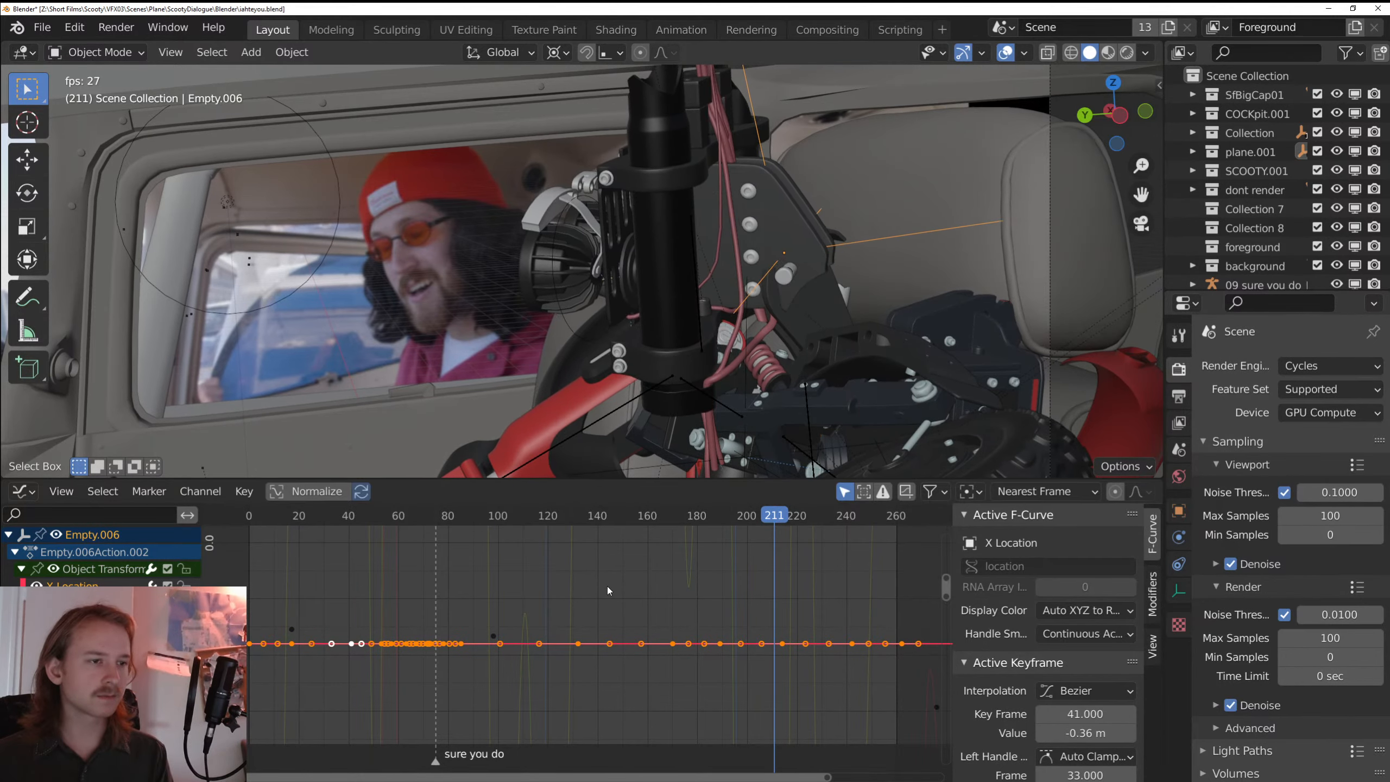
key("space")
left_click(799, 305)
key("Tab")
key("z")
left_click(675, 230)
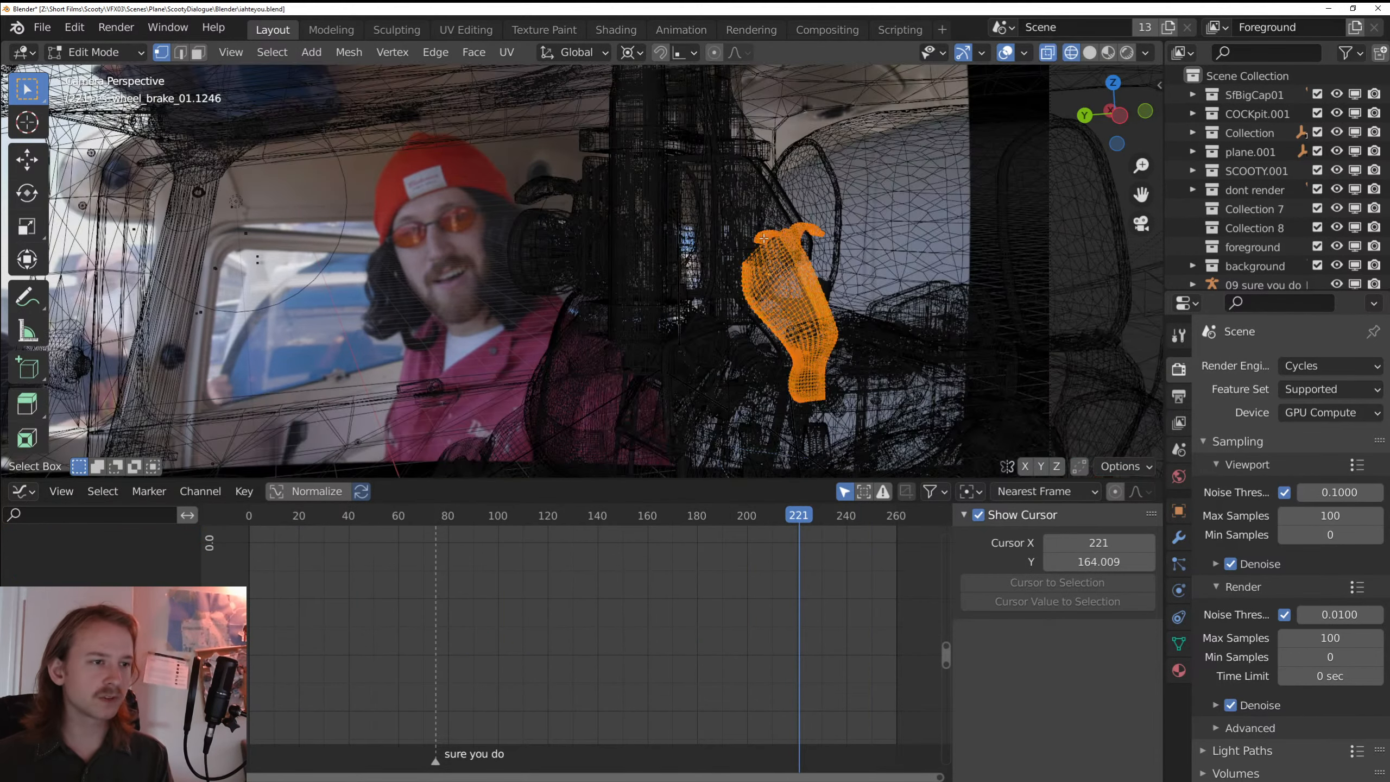
left_click_drag(801, 201, 715, 321)
key("z")
left_click(855, 321)
- Move the selected brake vertices about 0.012 m along global X with smooth proportional editing, and return to Object Mode
key("o")
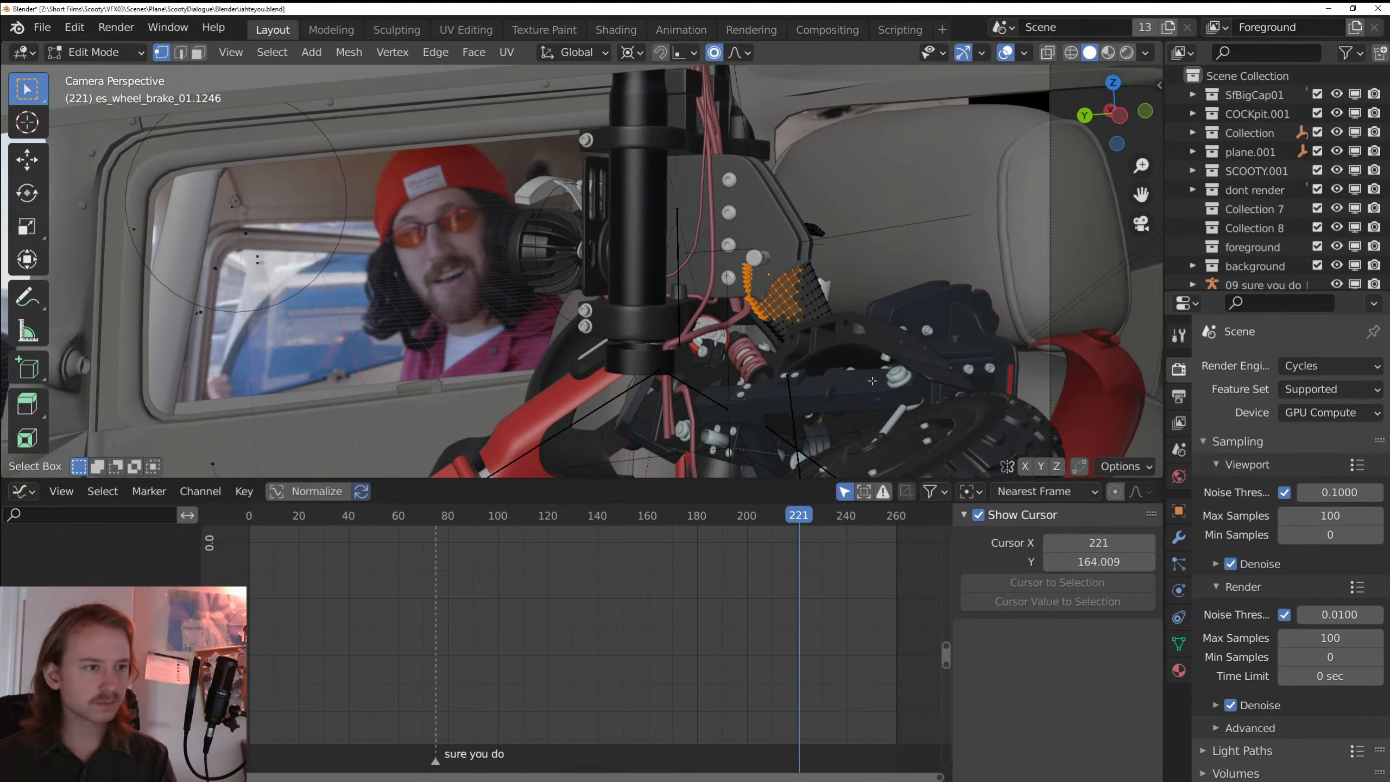
scroll(854, 390, "up", 2)
key("g")
key("x")
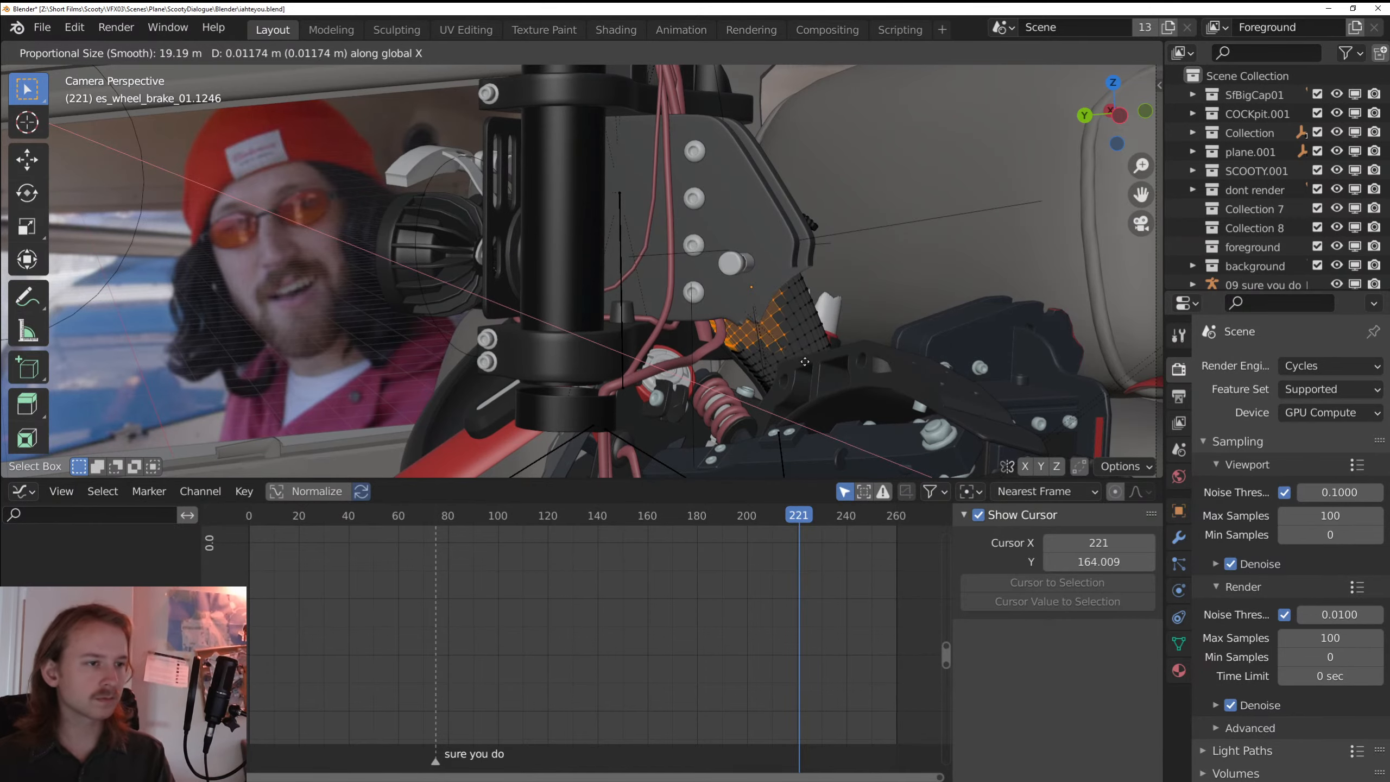
left_click(808, 364)
key("Tab")
- Scrub to frame 229, play the shot through its loop to frame 27 to check the brake part, and save the file
left_click_drag(766, 510, 829, 539)
scroll(822, 550, "down", 2)
scroll(791, 380, "down", 2)
key("space")
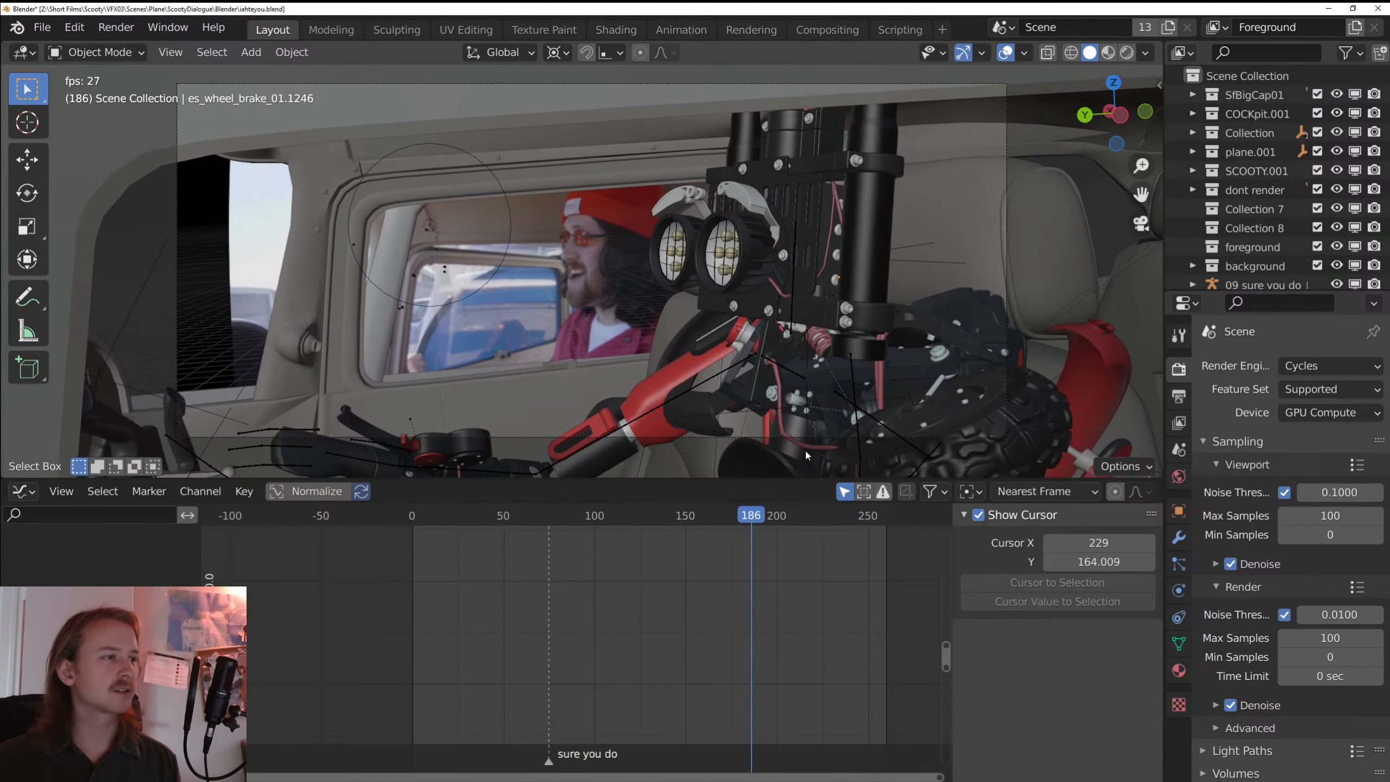
right_click(863, 215)
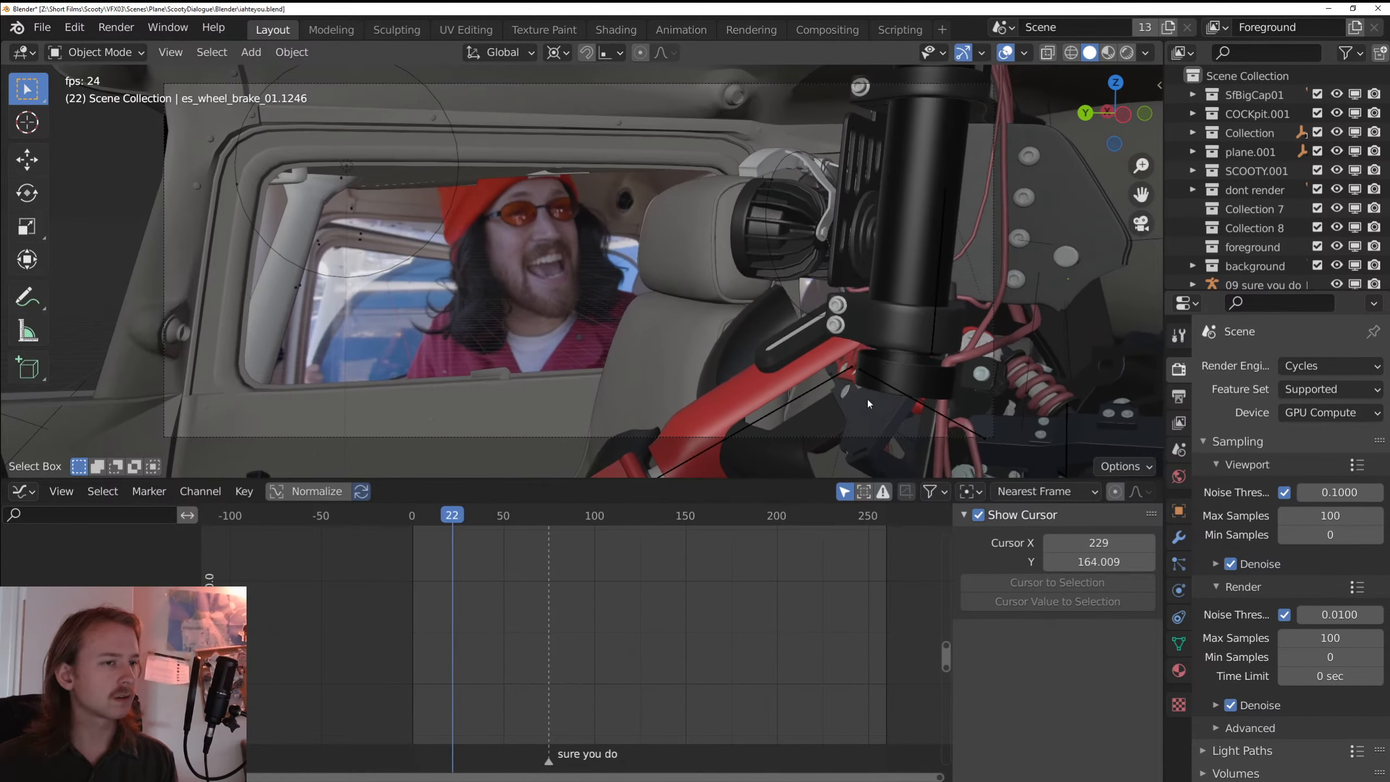
key("space")
key("ctrl+s")
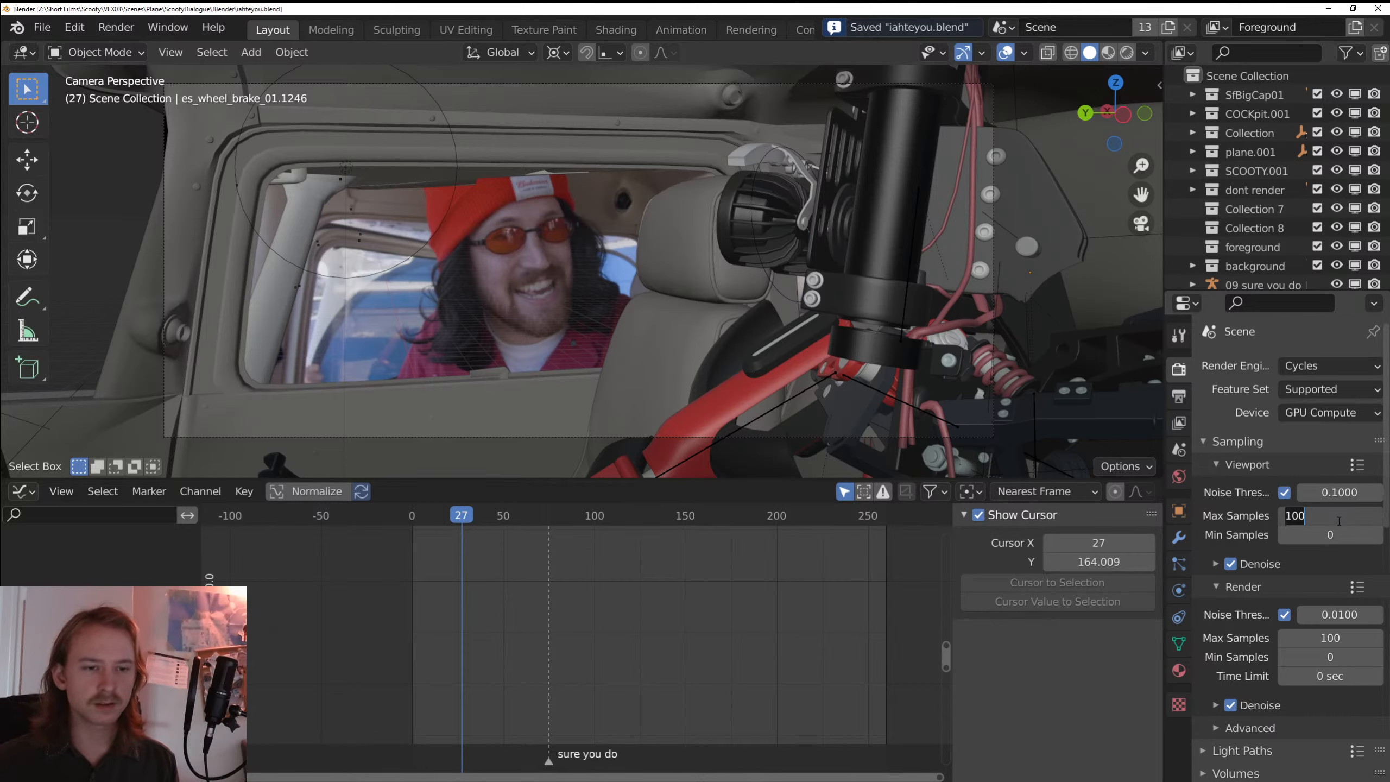
- Set the render max samples to 300 and the render denoiser to OpenImageDenoise, and save the file
left_click(1333, 635)
left_click(1333, 636)
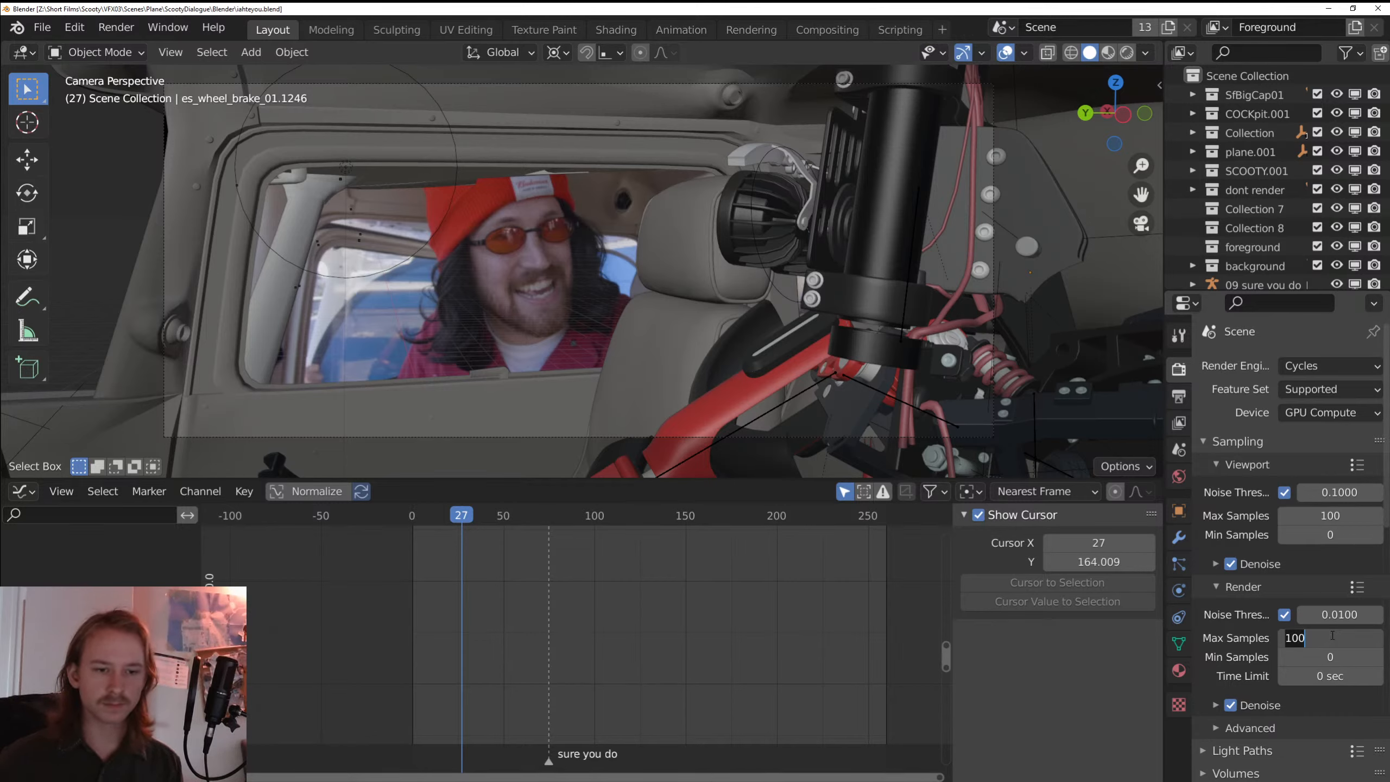
type("300")
key("Return")
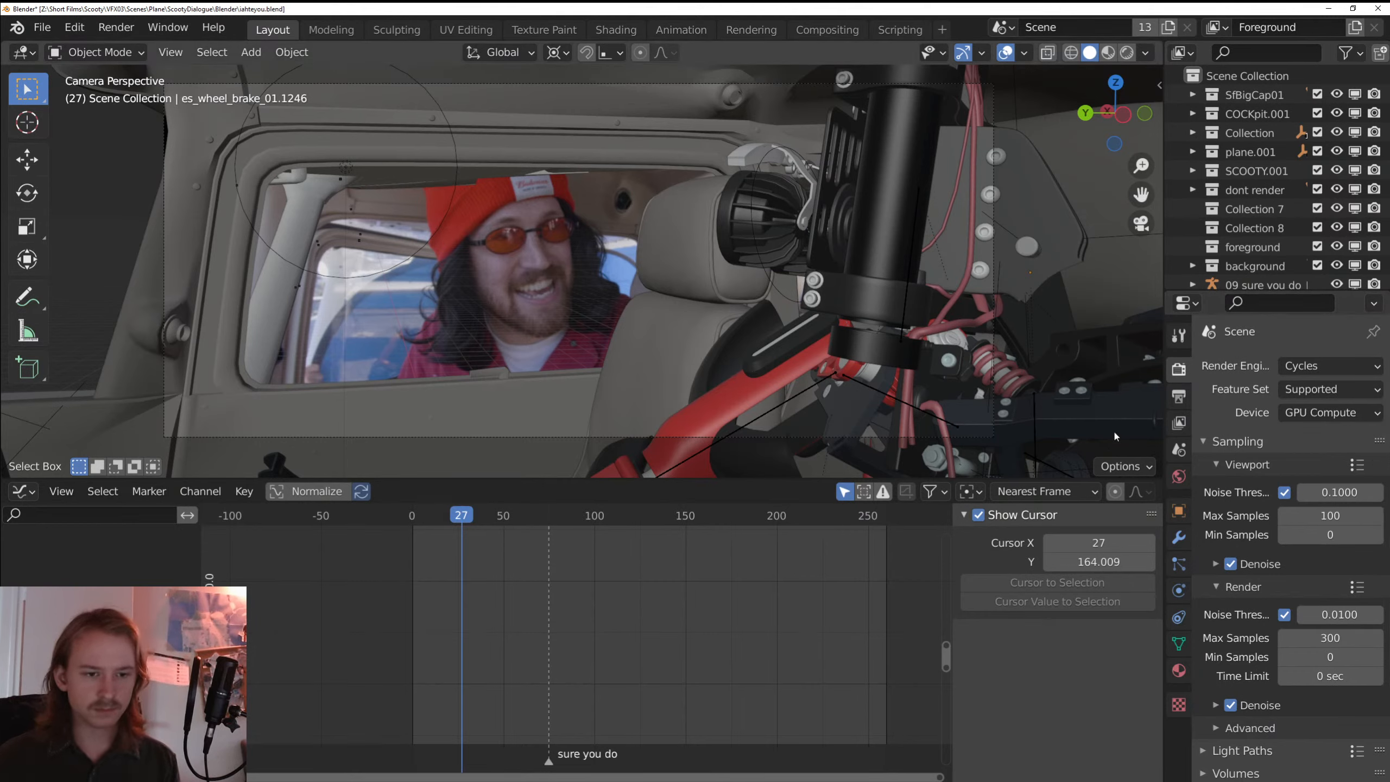
left_click(1259, 705)
scroll(1302, 599, "down", 5)
left_click(1319, 614)
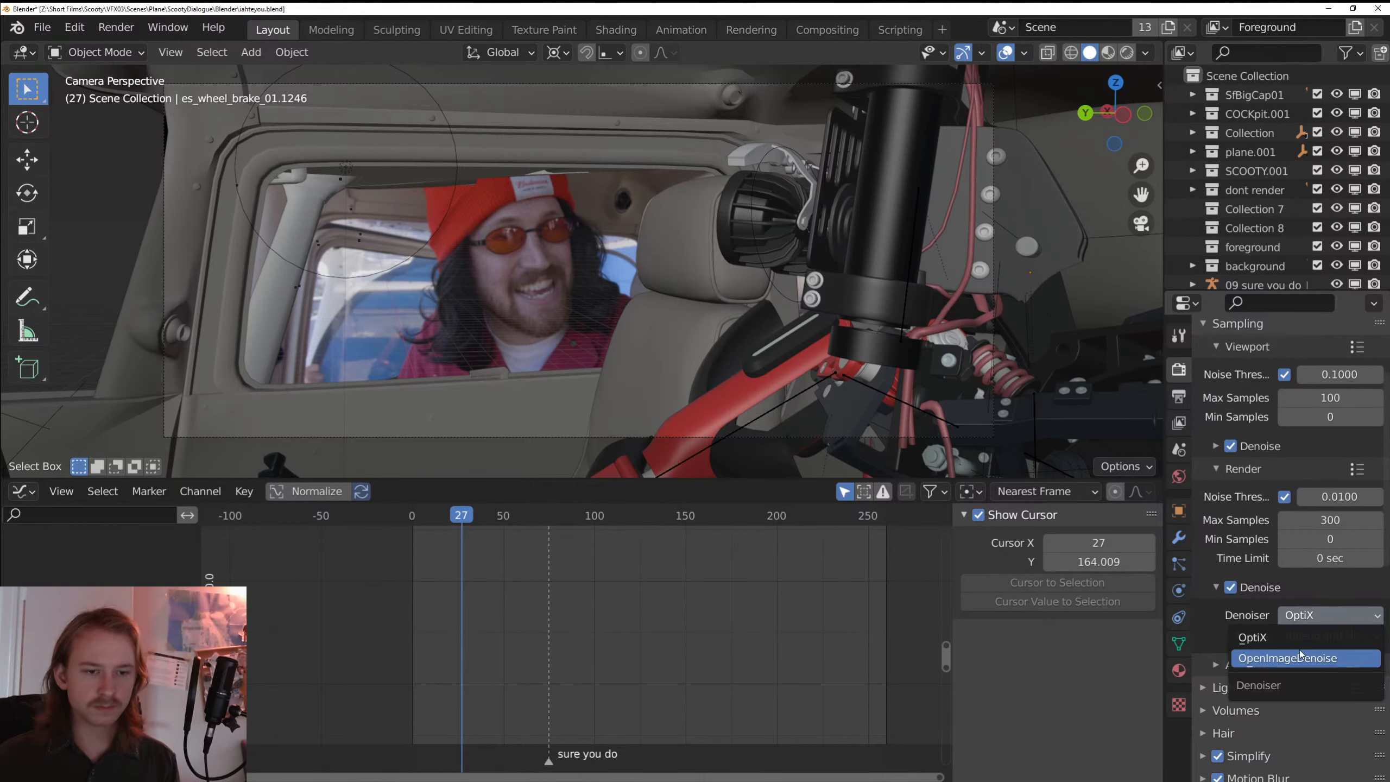
left_click(1319, 657)
key("ctrl+s")
- Browse for the render output path and create a folder named ihateyou_01 inside Render Output
left_click(1179, 396)
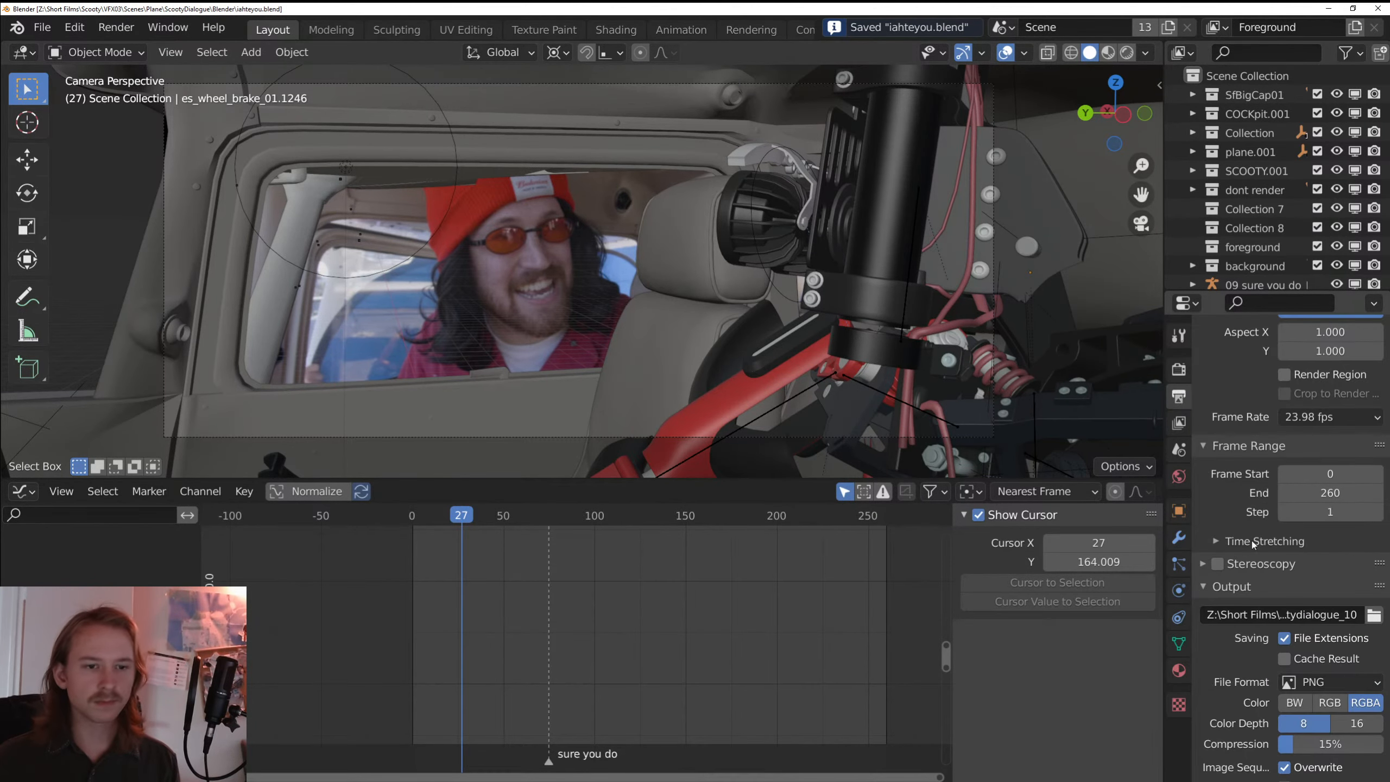
left_click(1374, 615)
left_click(490, 136)
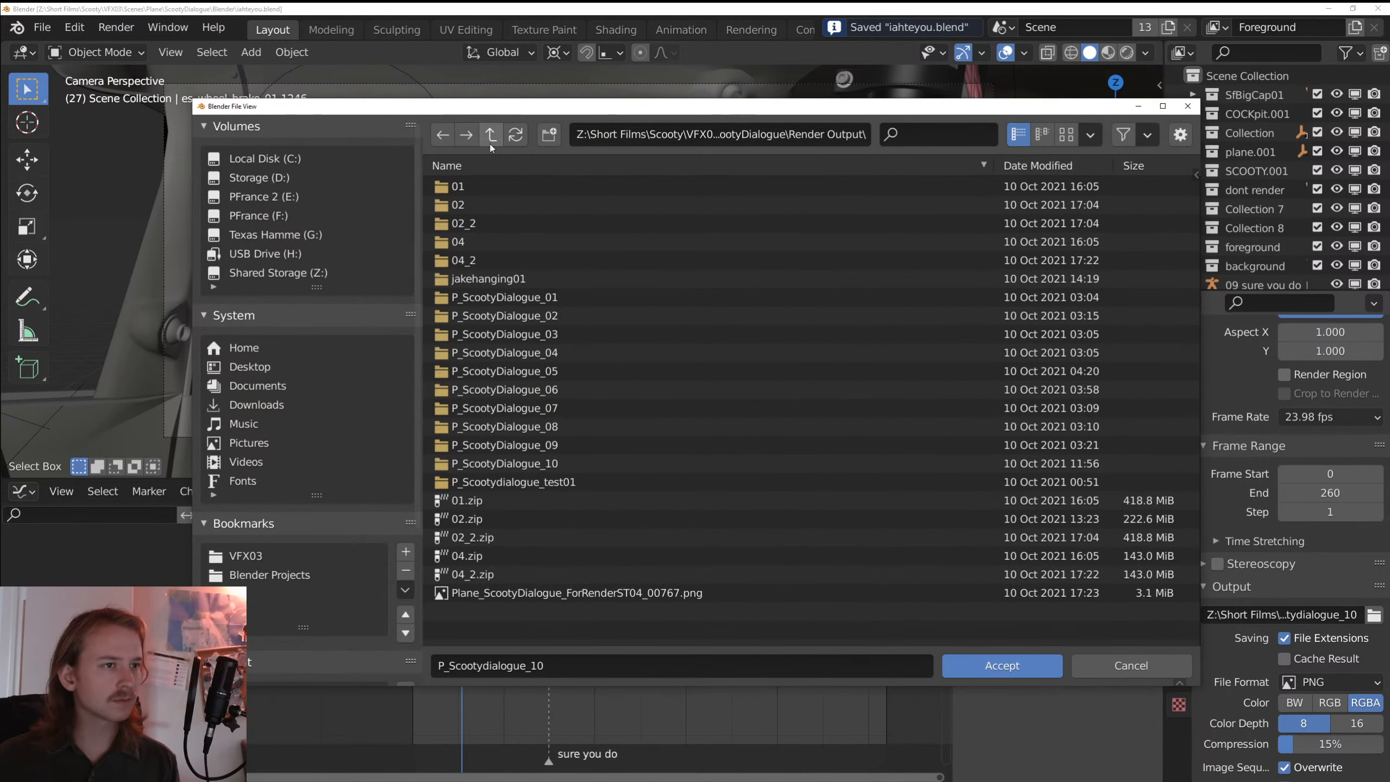
left_click(491, 135)
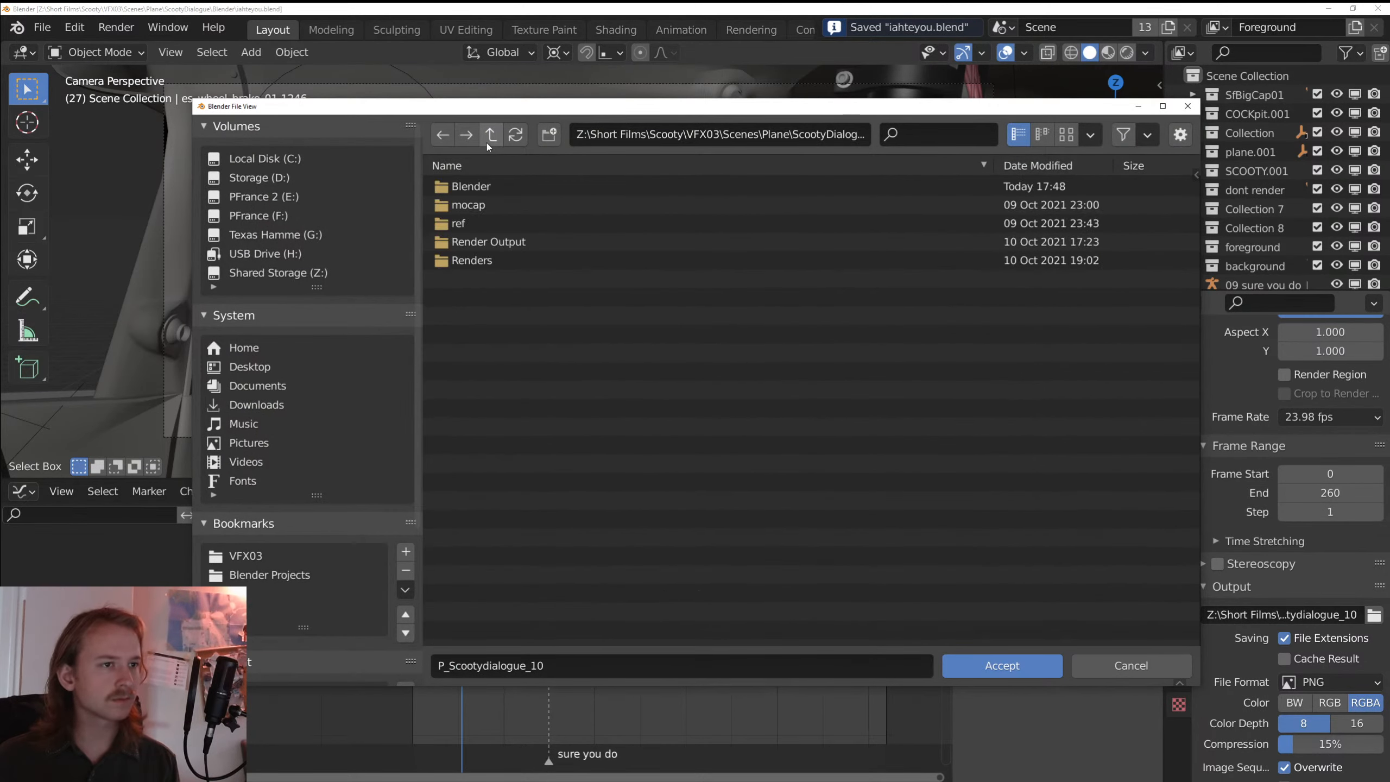
double_click(482, 242)
left_click(548, 134)
key("BackSpace")
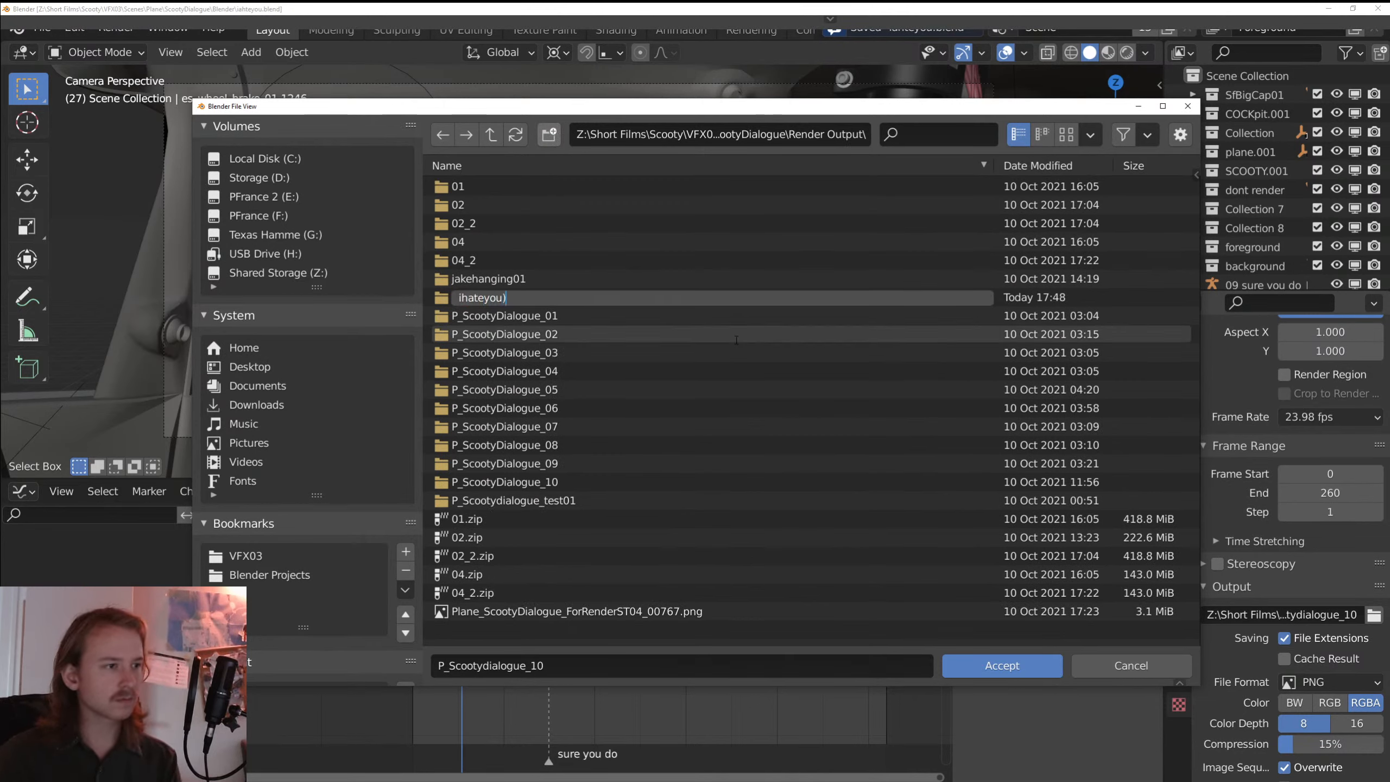
key("Return")
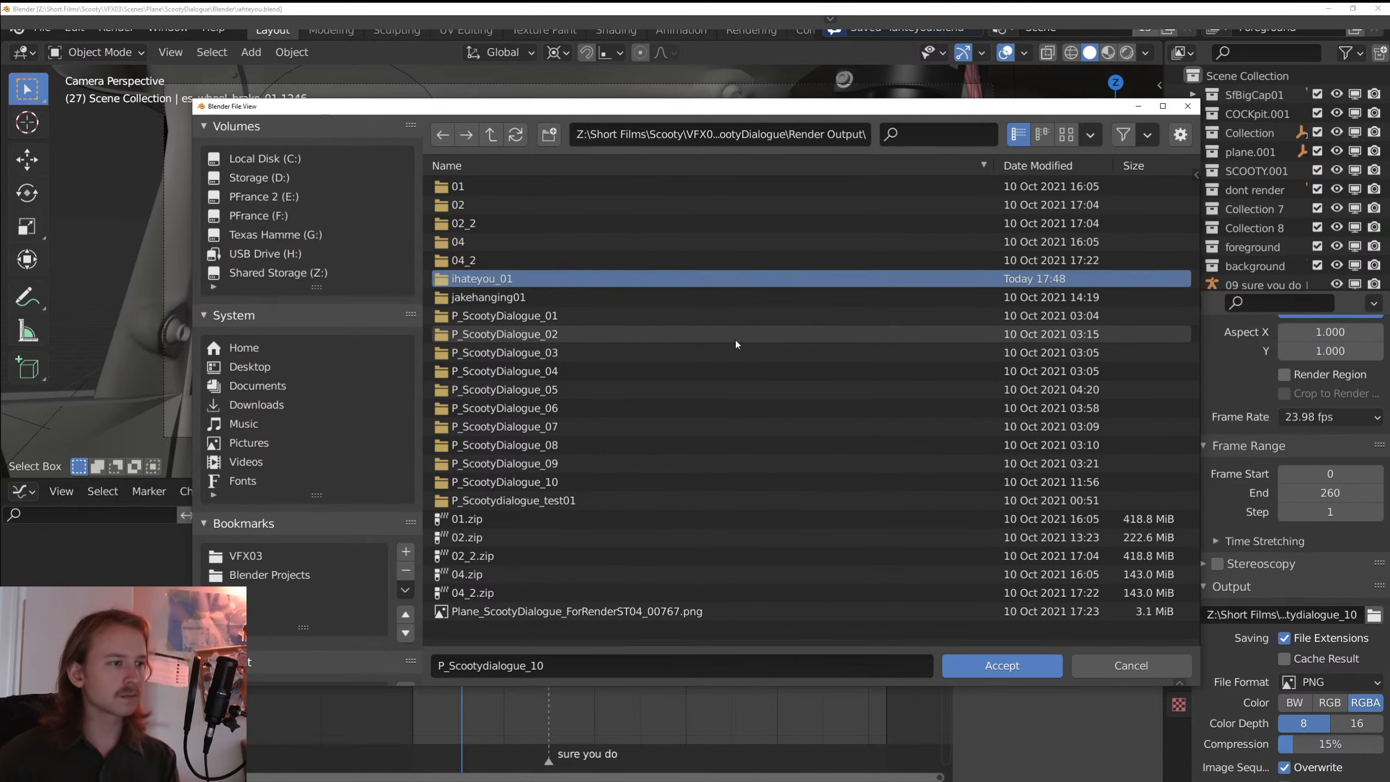
- Set the render output path to file name ihateyou_01 inside the new ihateyou_01 folder
double_click(566, 281)
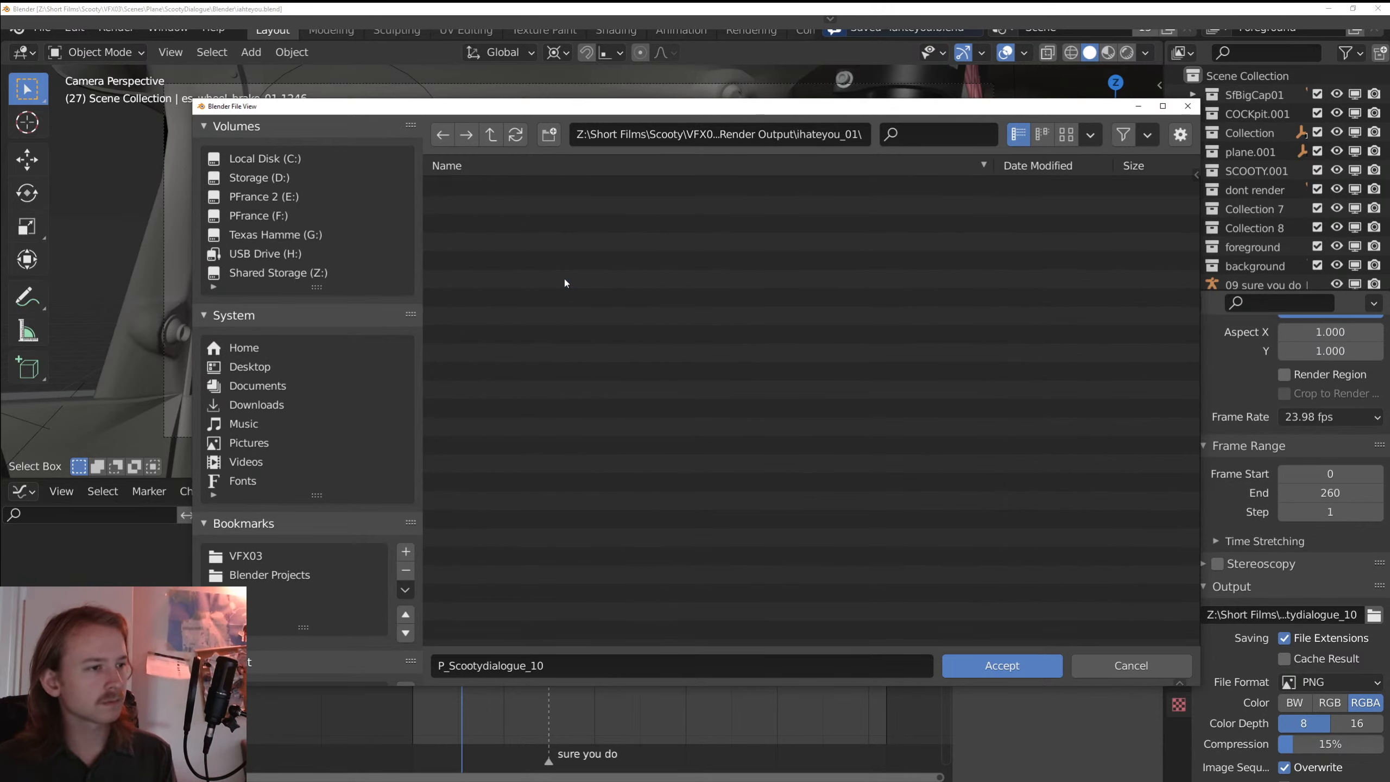
left_click(539, 657)
type("ihateyou_01")
key("Return")
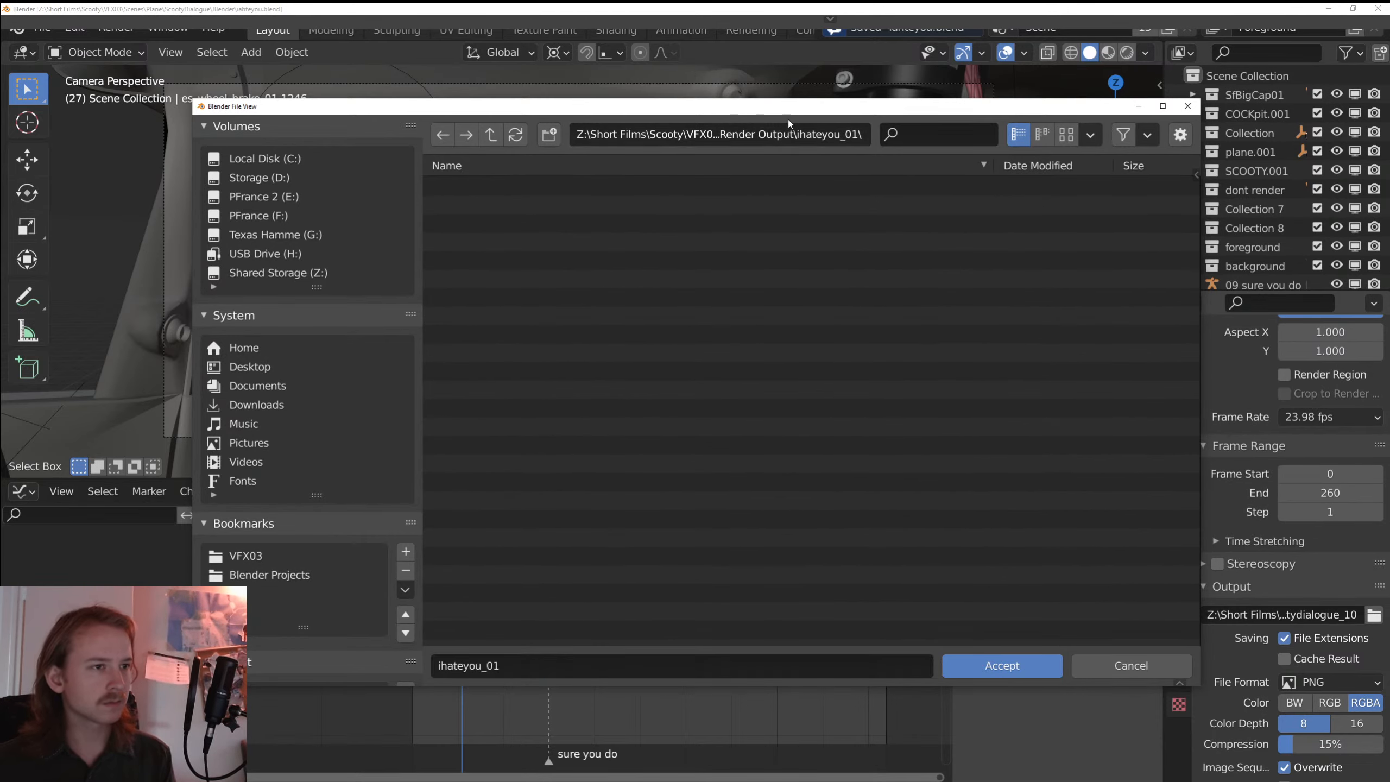
left_click(1002, 665)
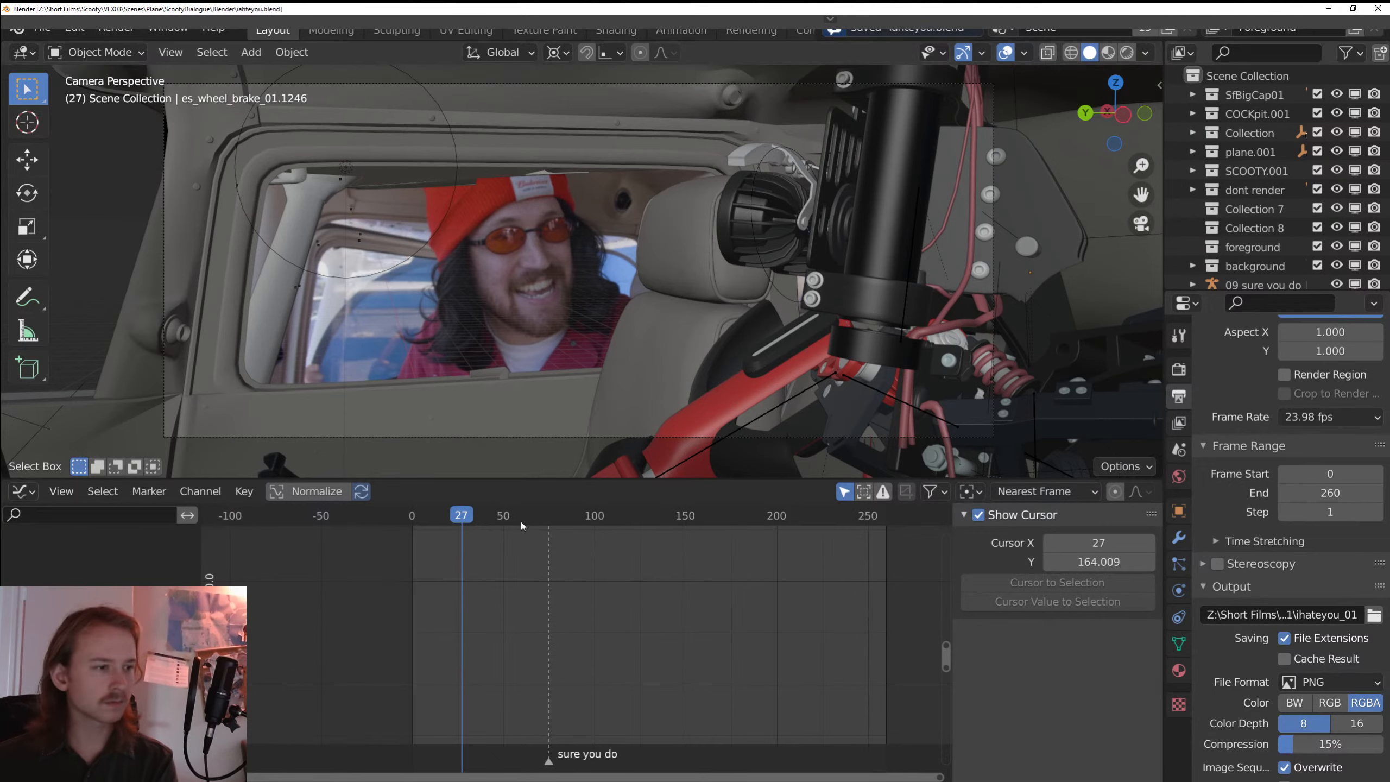
- Go to frame 88 and review the render sampling, denoising, motion blur and film settings
left_click_drag(521, 526, 573, 518)
left_click(1179, 369)
scroll(1270, 691, "down", 5)
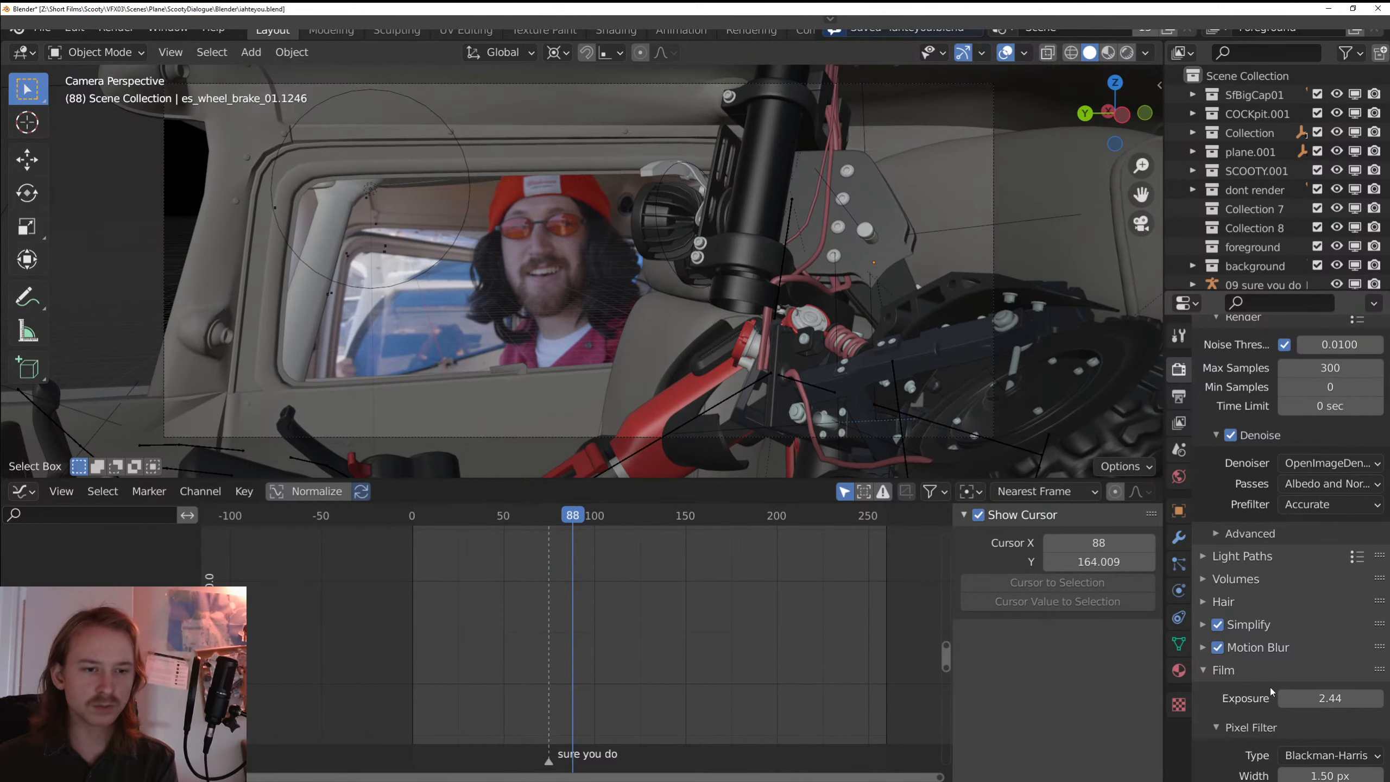
scroll(1270, 691, "down", 3)
scroll(1270, 692, "up", 2)
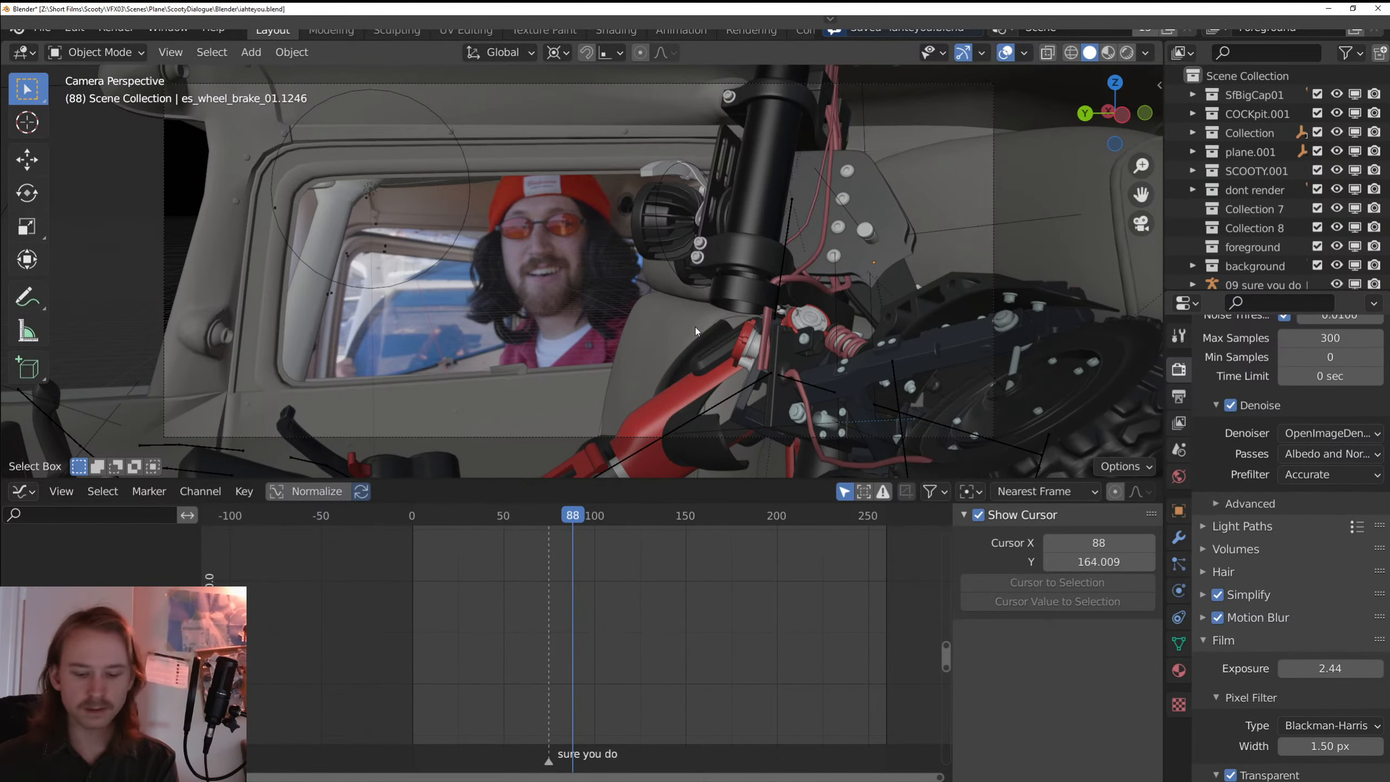
- Switch the lower editor to the Compositor and turn off Use Nodes
left_click(23, 492)
left_click(69, 598)
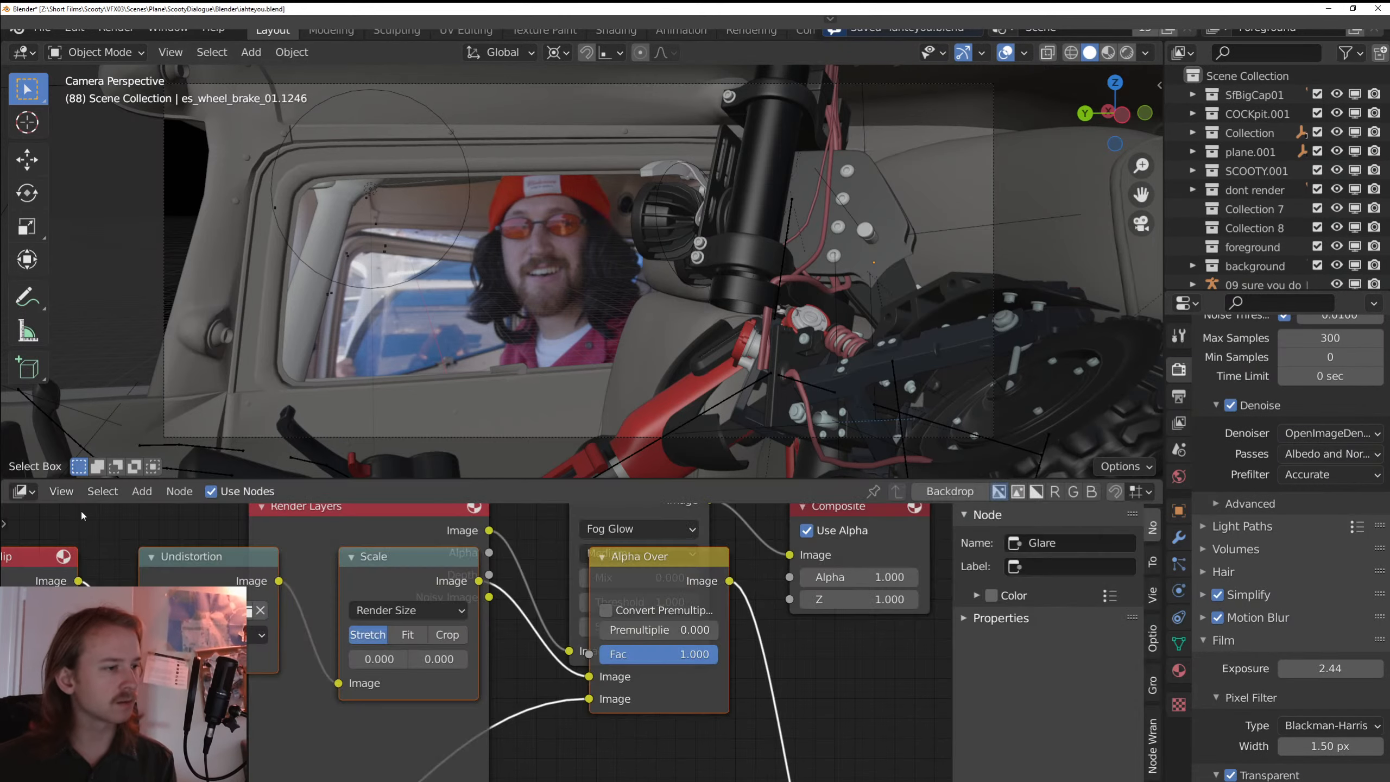
left_click(249, 492)
- Check the output format and the Foreground view layer passes, and try a test render of frame 88
left_click(1179, 396)
scroll(1286, 342, "up", 5)
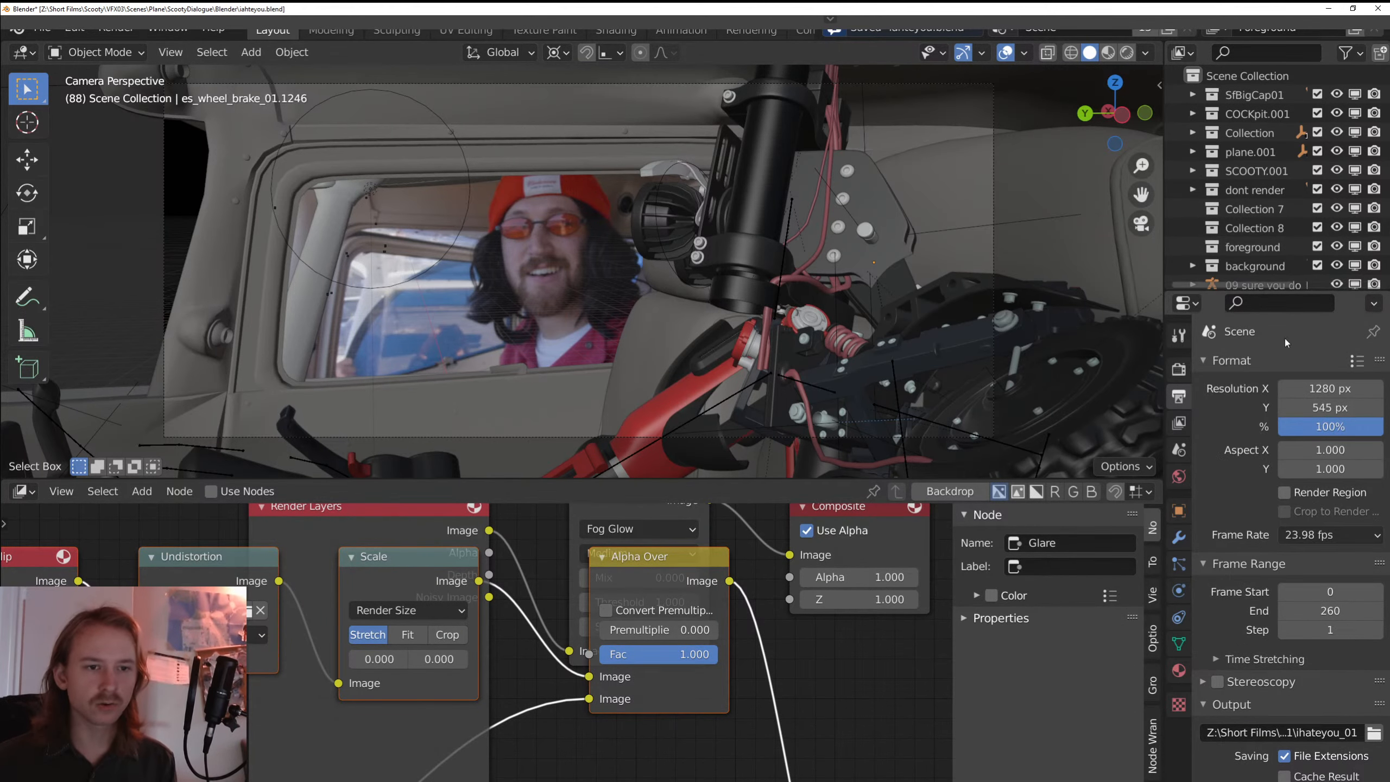
left_click(1179, 423)
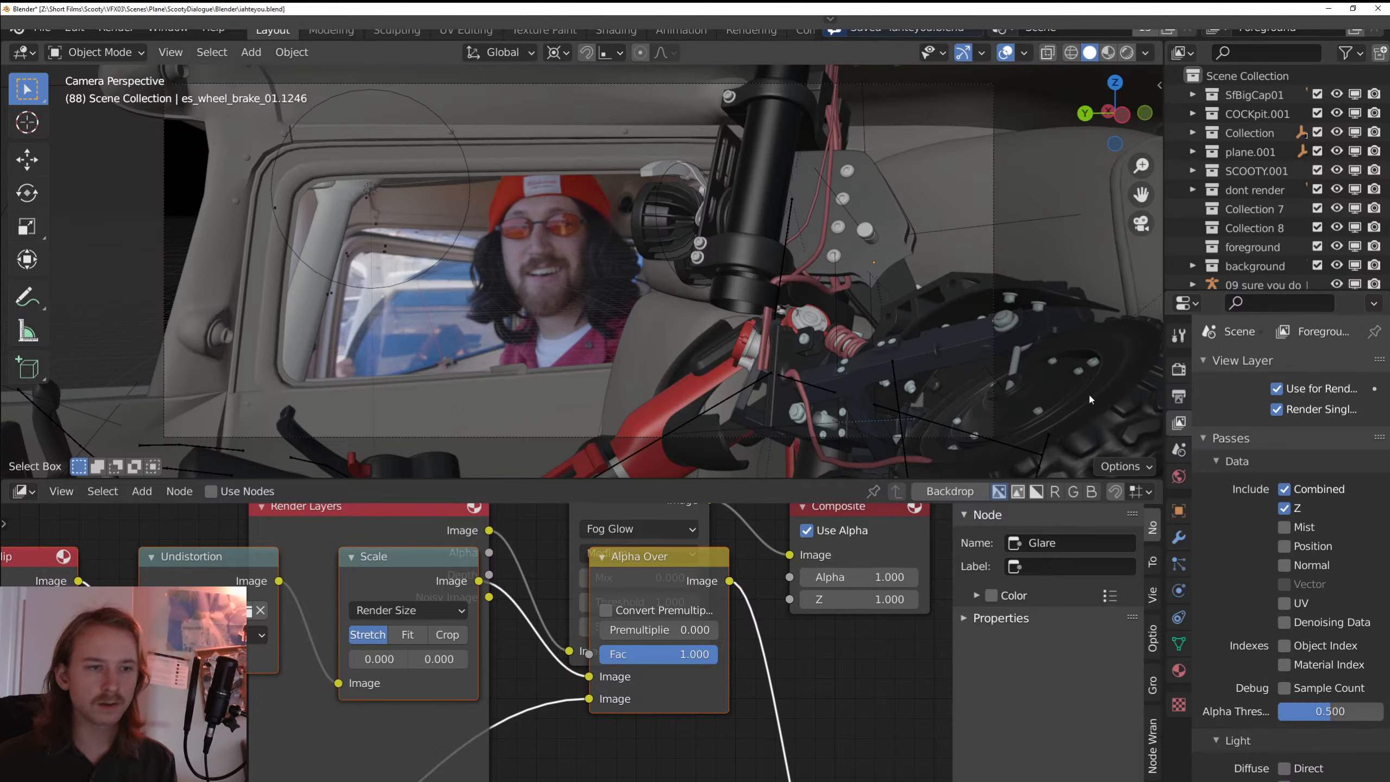
key("F12")
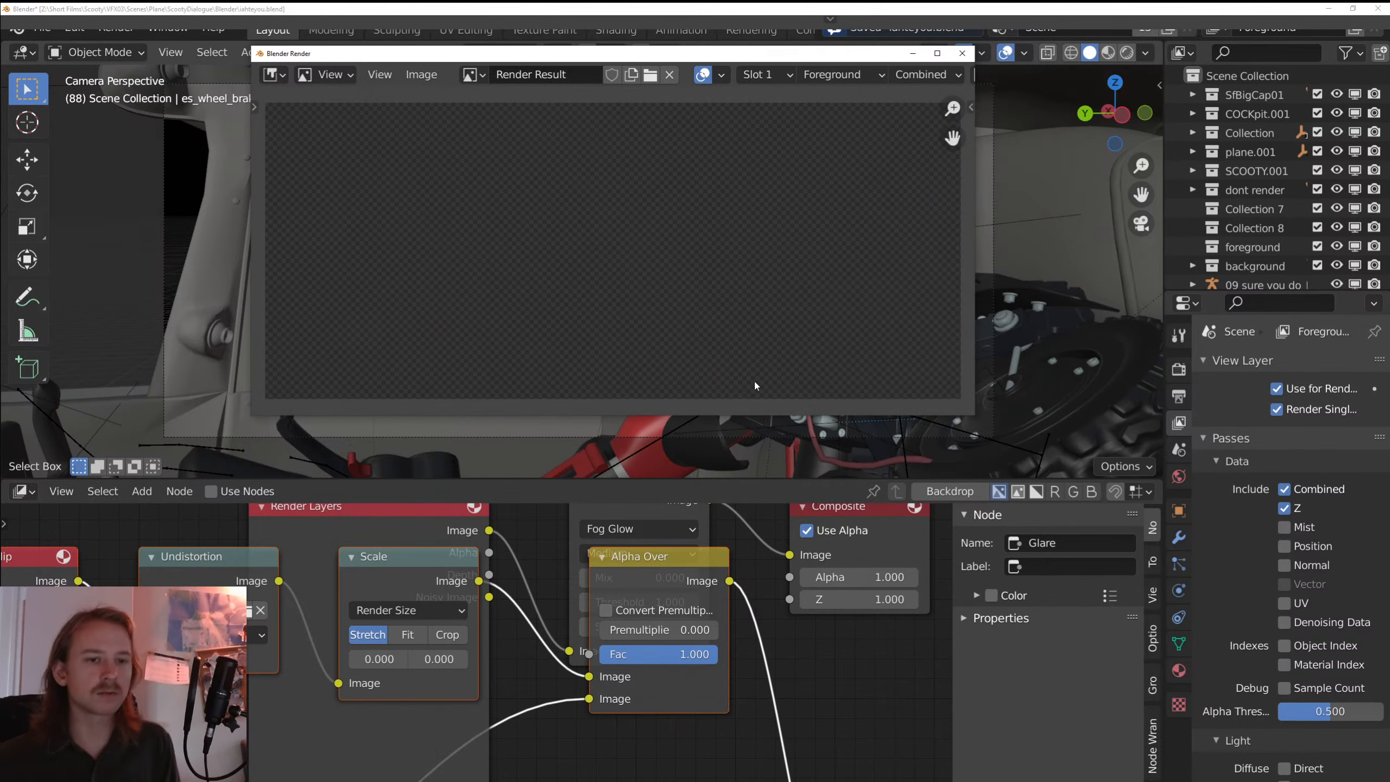
- Set the output resolution to 3840 by 1634 px at a 50% scale
left_click(1180, 396)
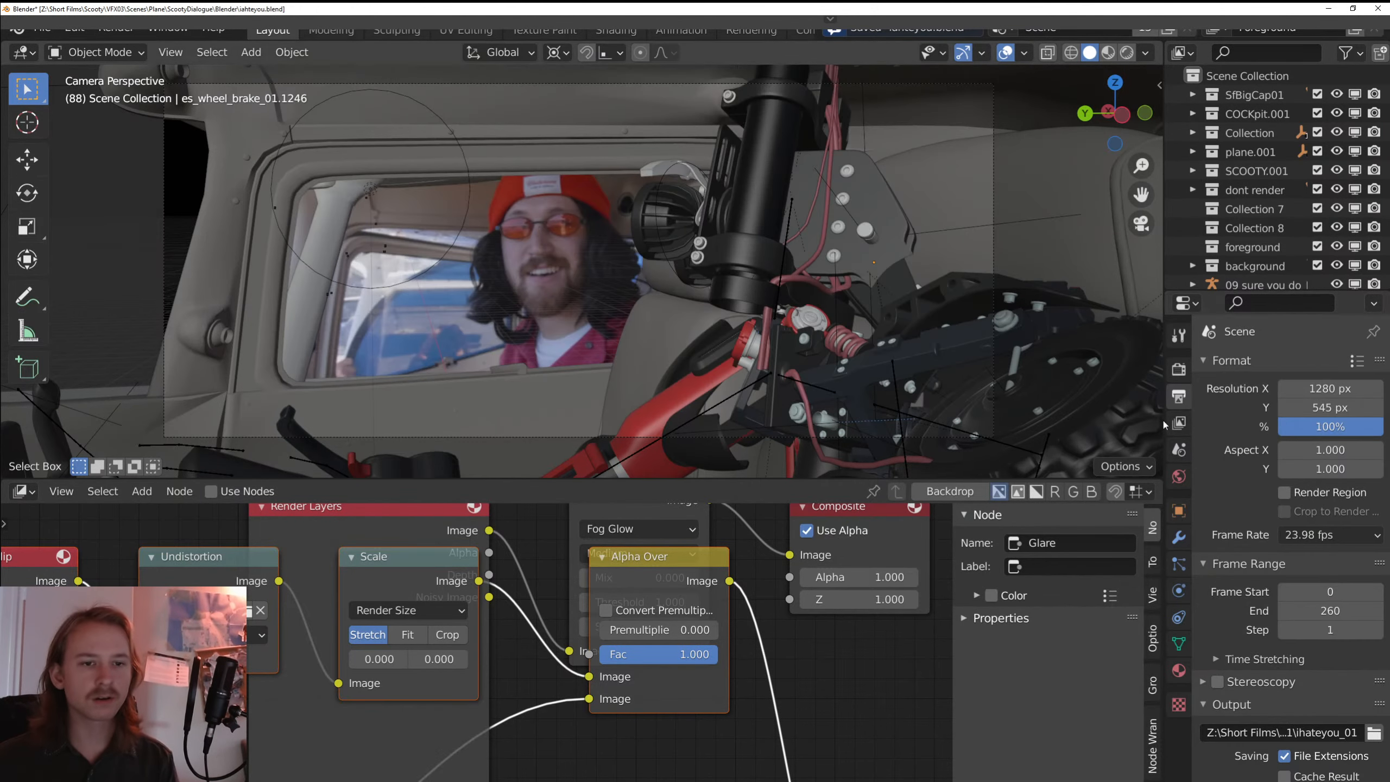
left_click(1319, 388)
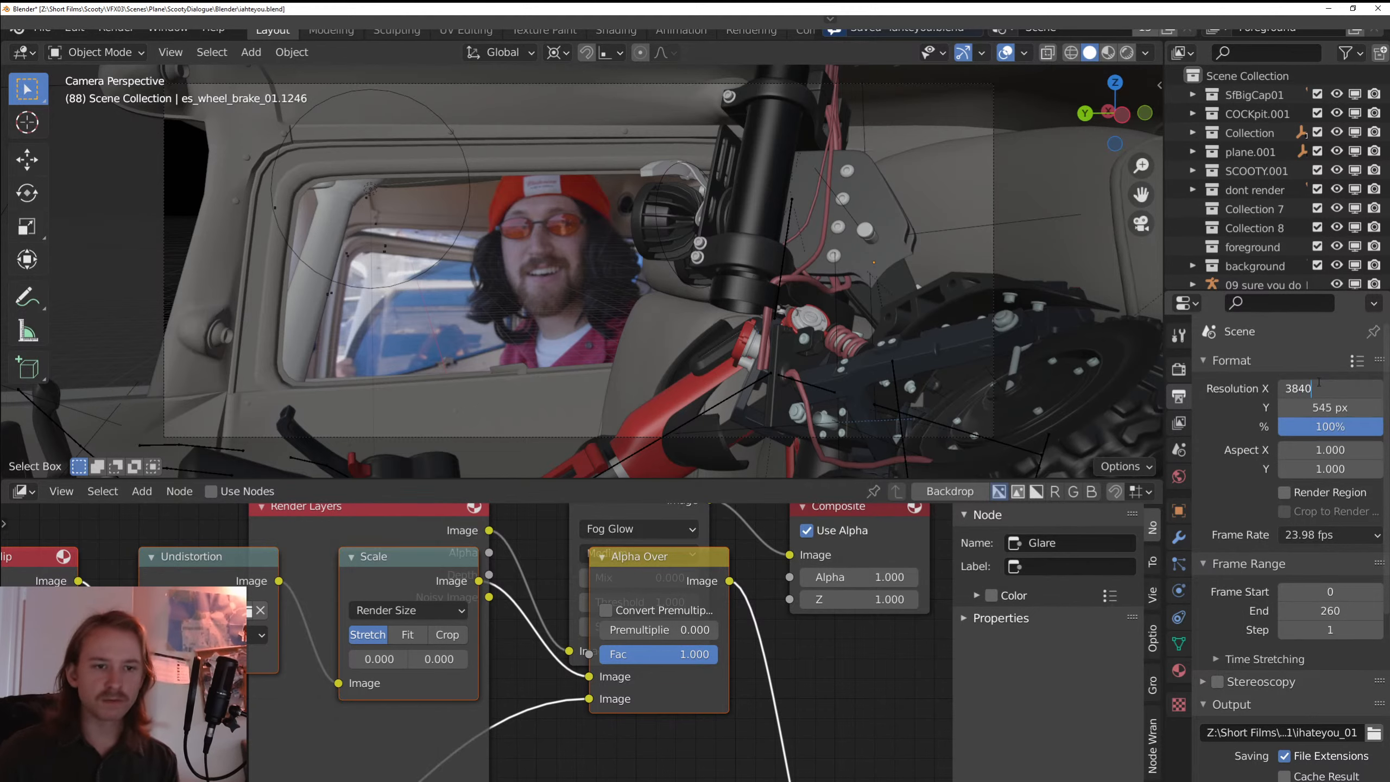
key("Tab")
type("1634")
key("Return")
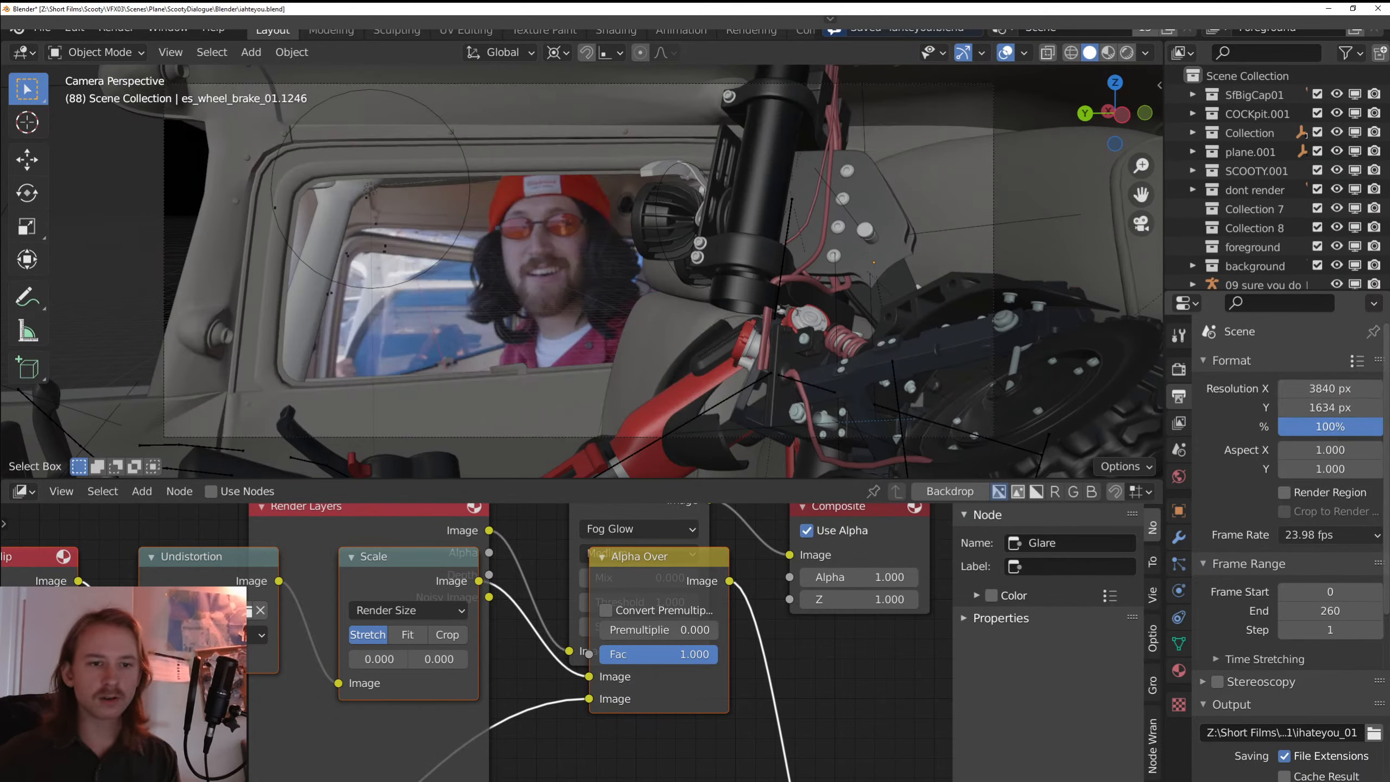
left_click(1342, 428)
type("50")
key("Return")
- Test-render frame 88, maximize the render window to inspect the foreground image, and close it
key("F12")
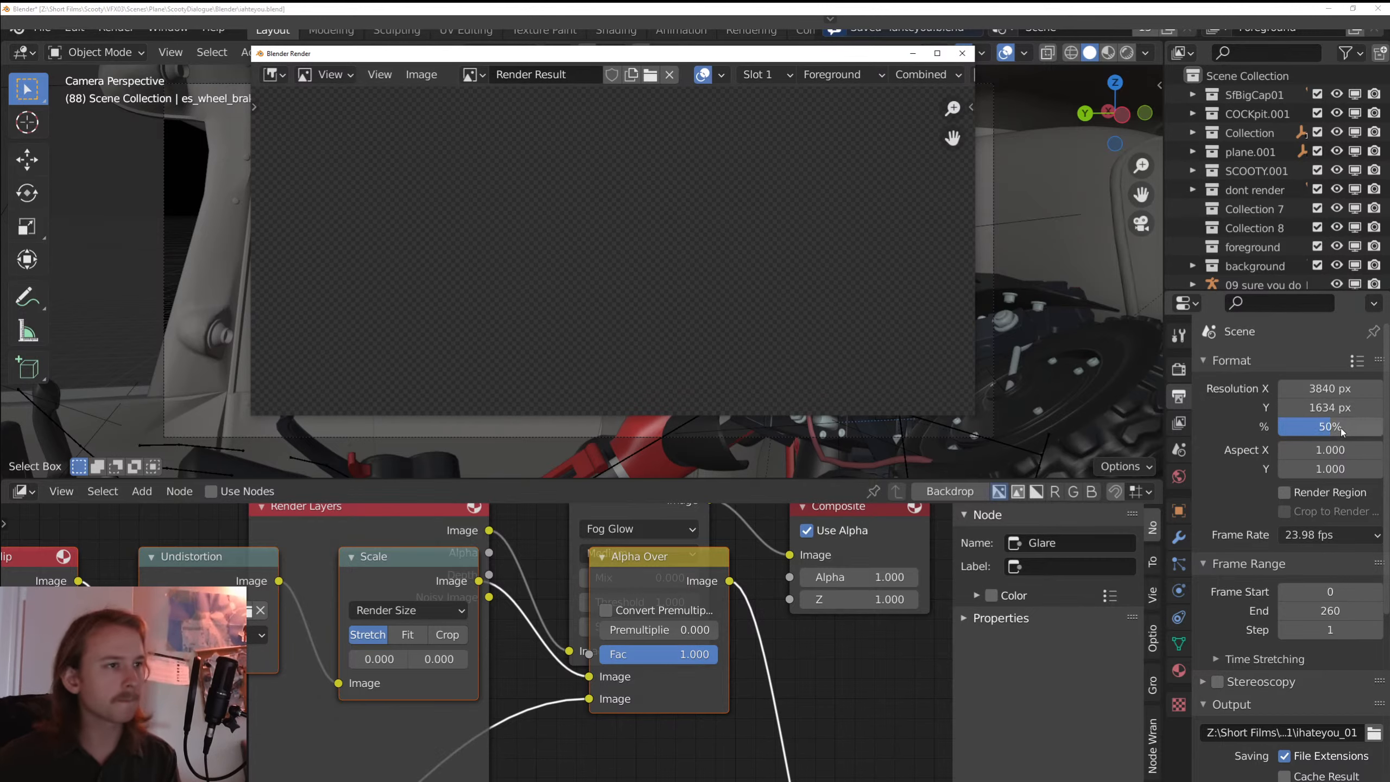
left_click_drag(762, 53, 939, 151)
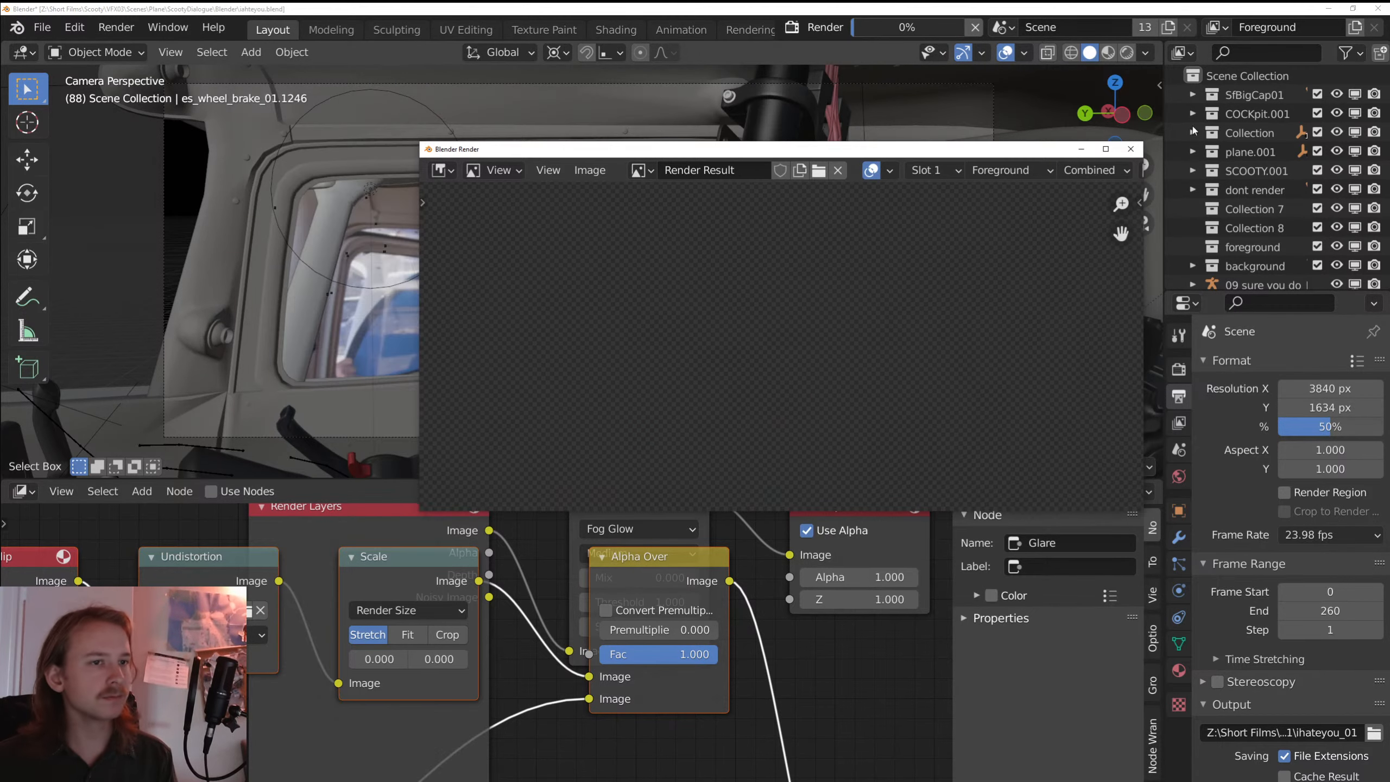
left_click(1109, 150)
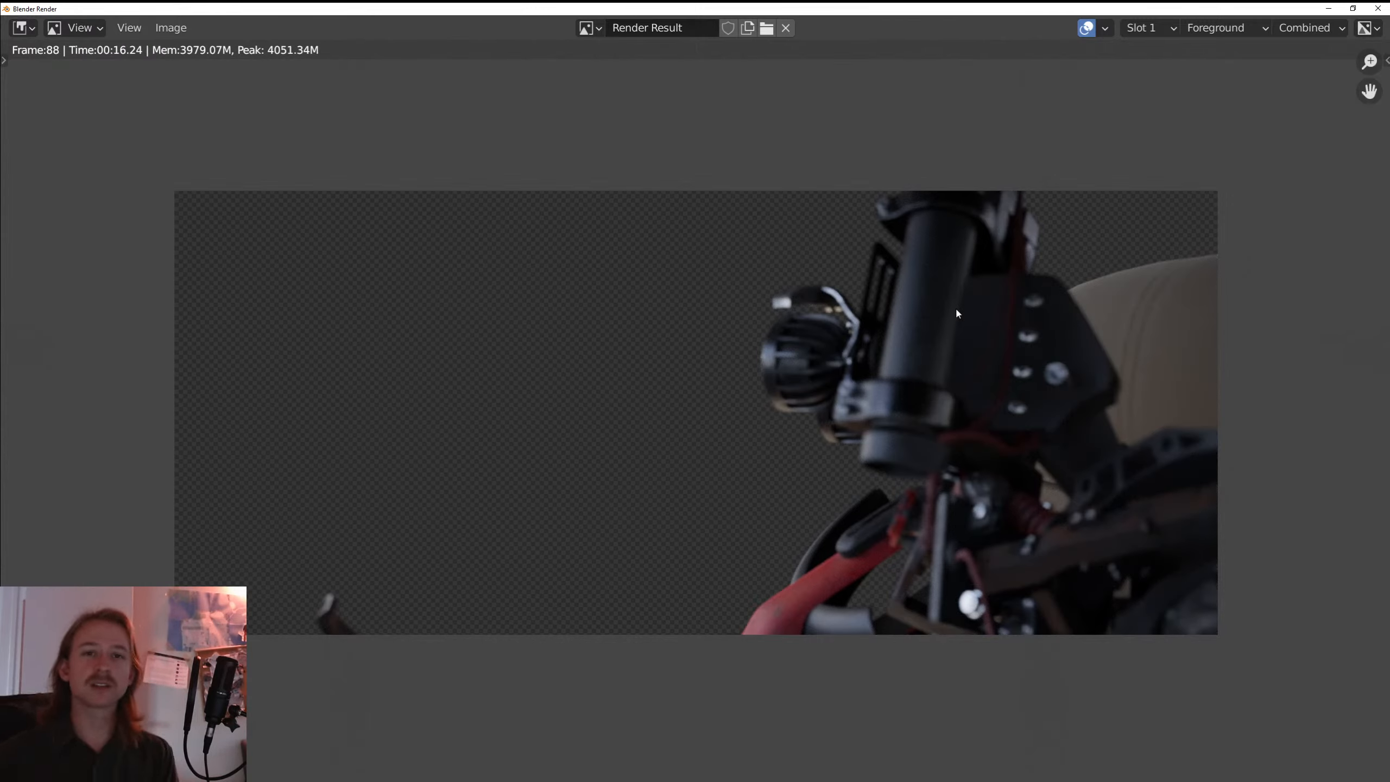
left_click_drag(1181, 267, 1160, 263)
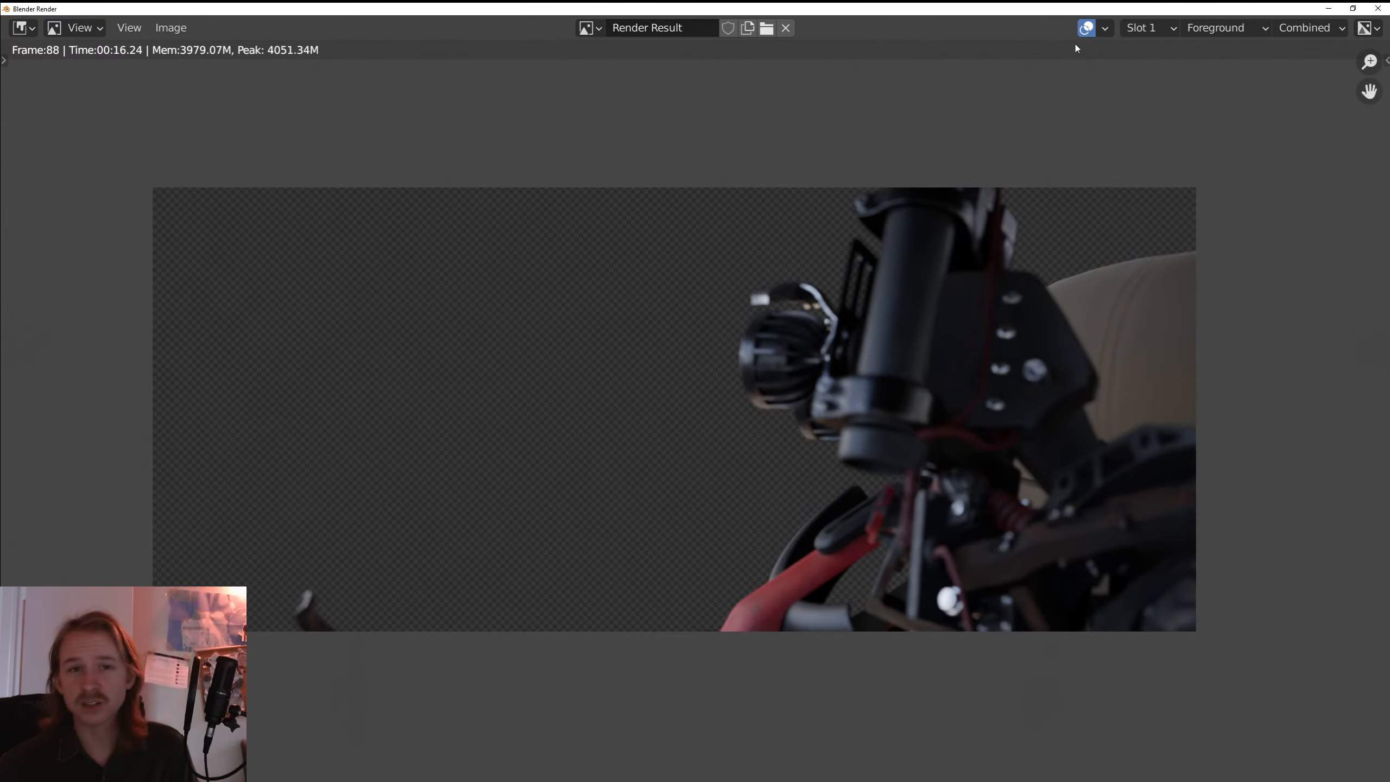
left_click_drag(1110, 175, 1081, 144)
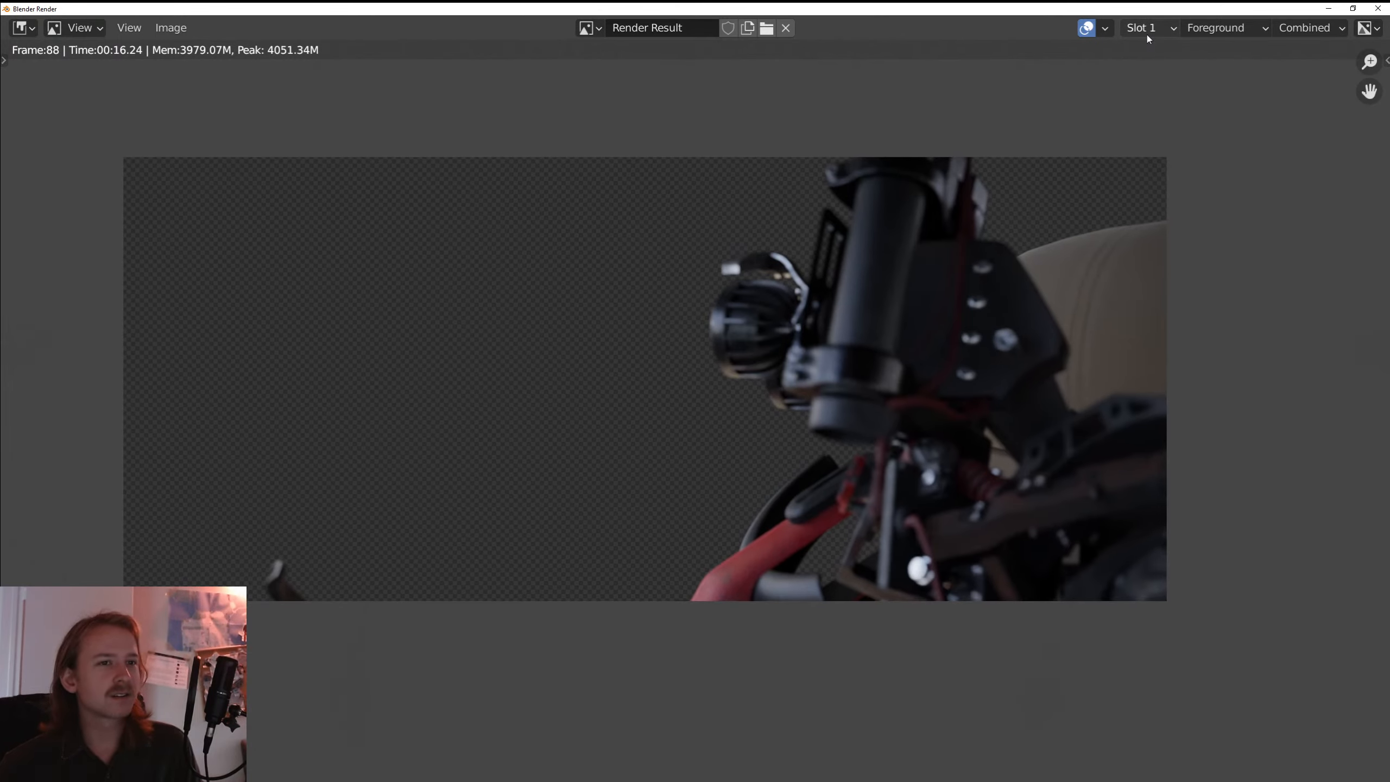
left_click_drag(1157, 103, 1176, 115)
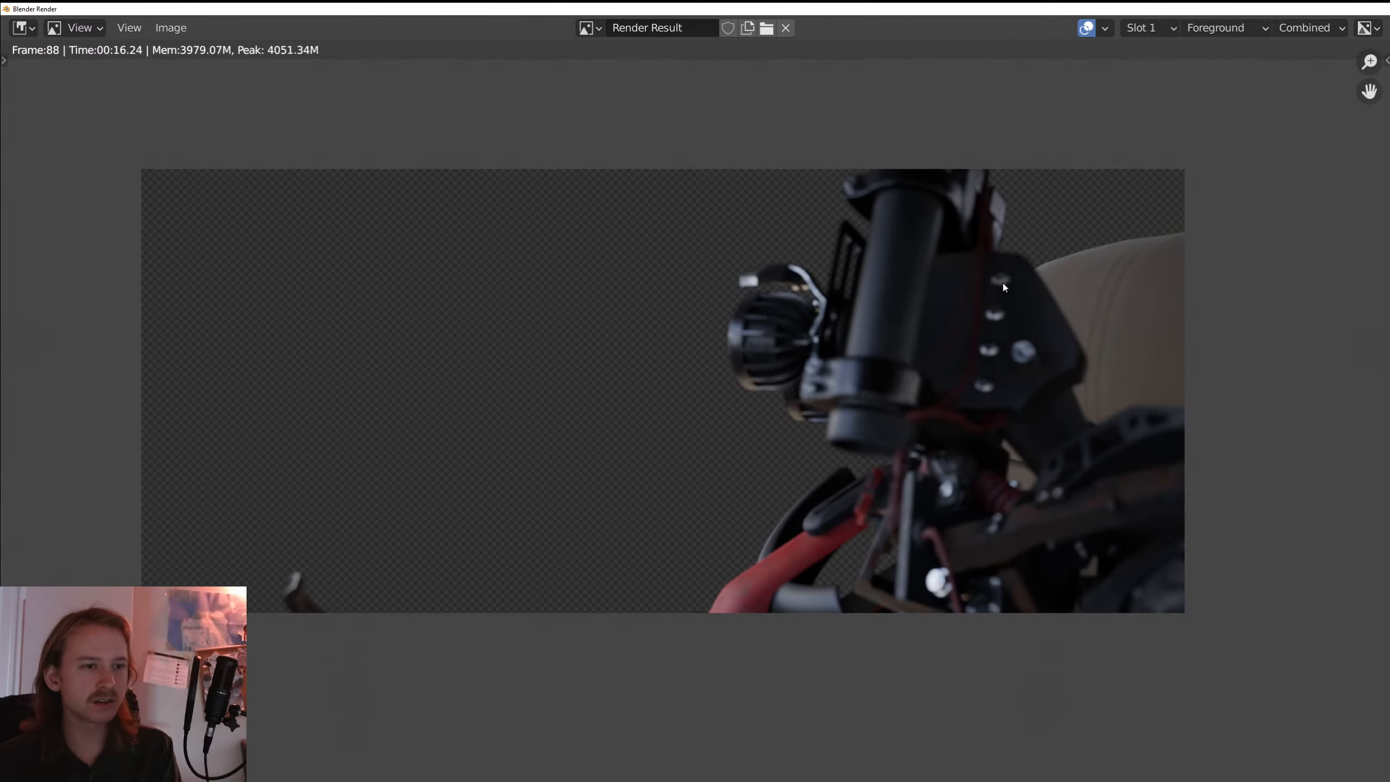
key("Escape")
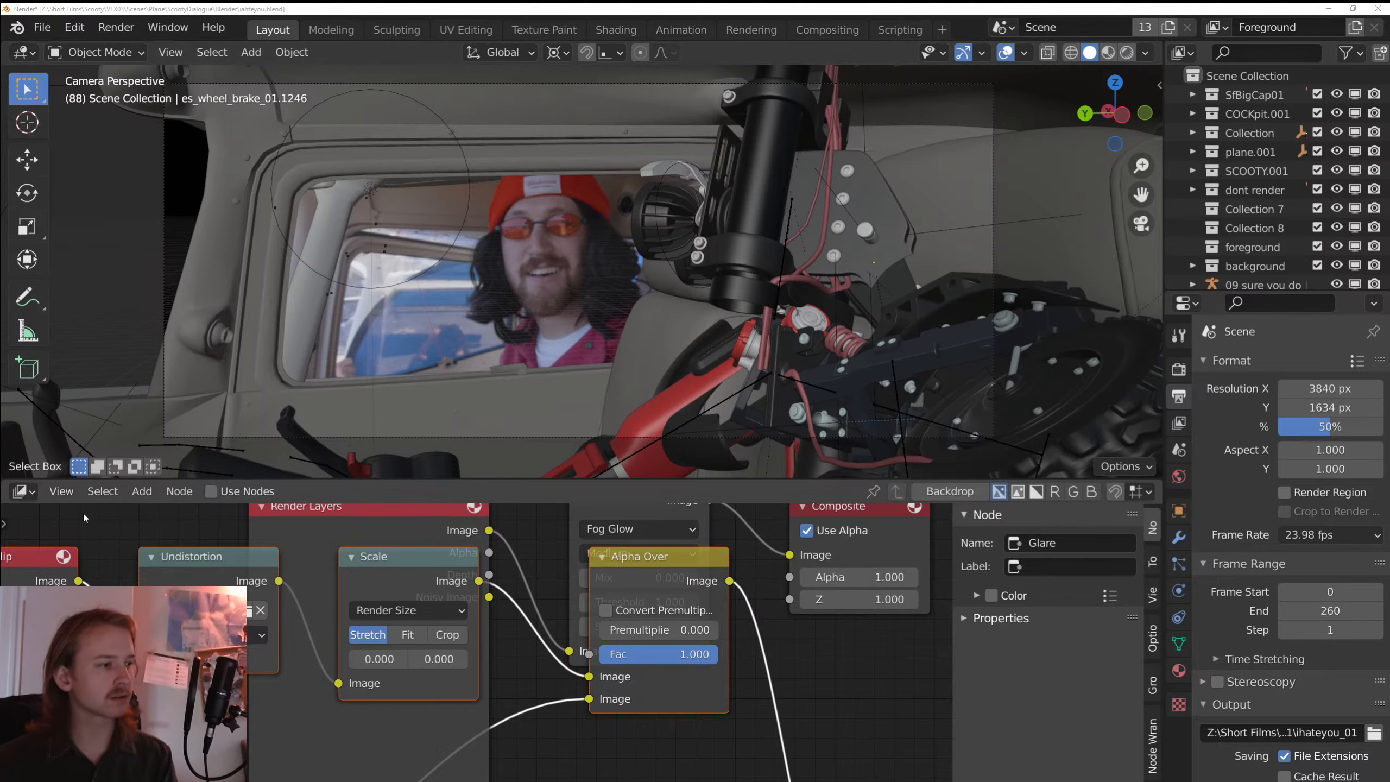
- Switch the lower editor to the Image Editor, load the Render Result and maximize the editor
left_click(23, 491)
left_click(70, 564)
left_click(495, 491)
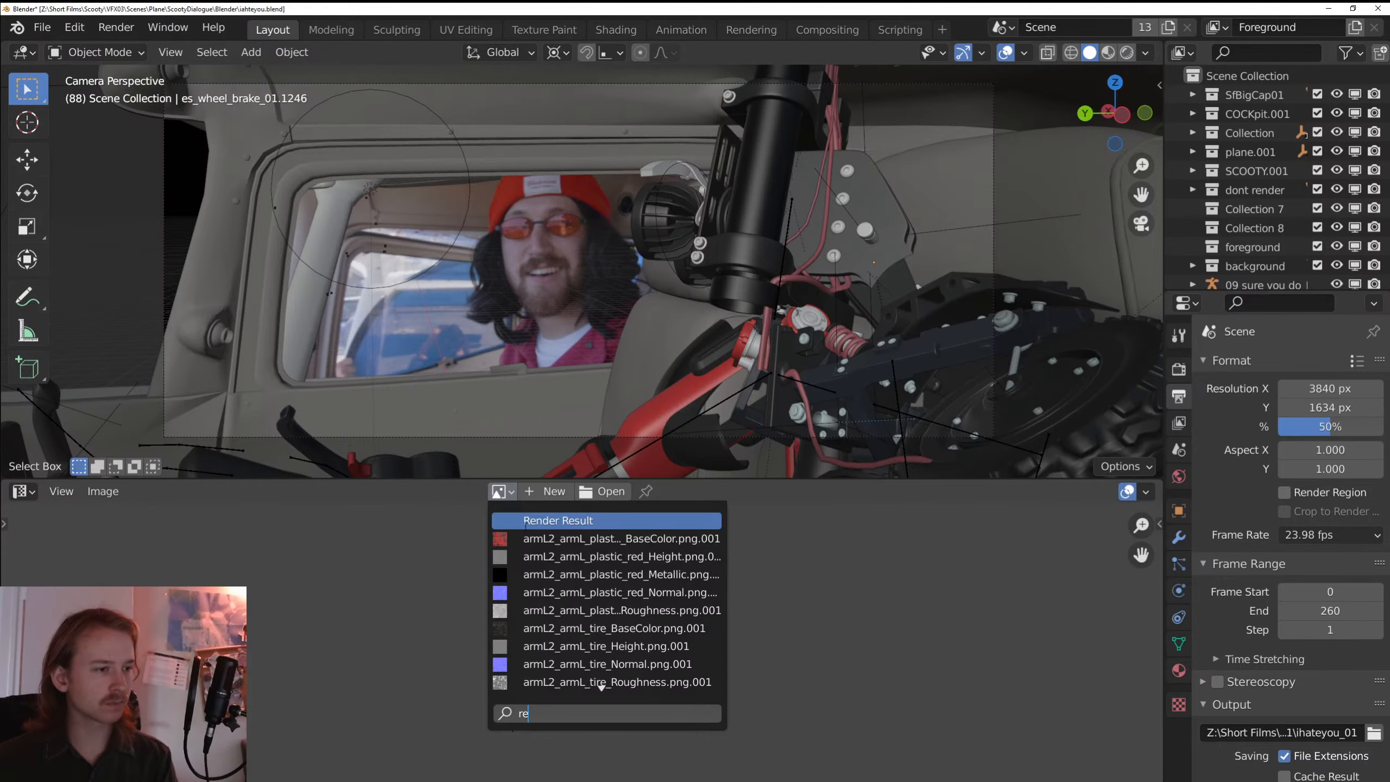
left_click(547, 520)
key("ctrl+space")
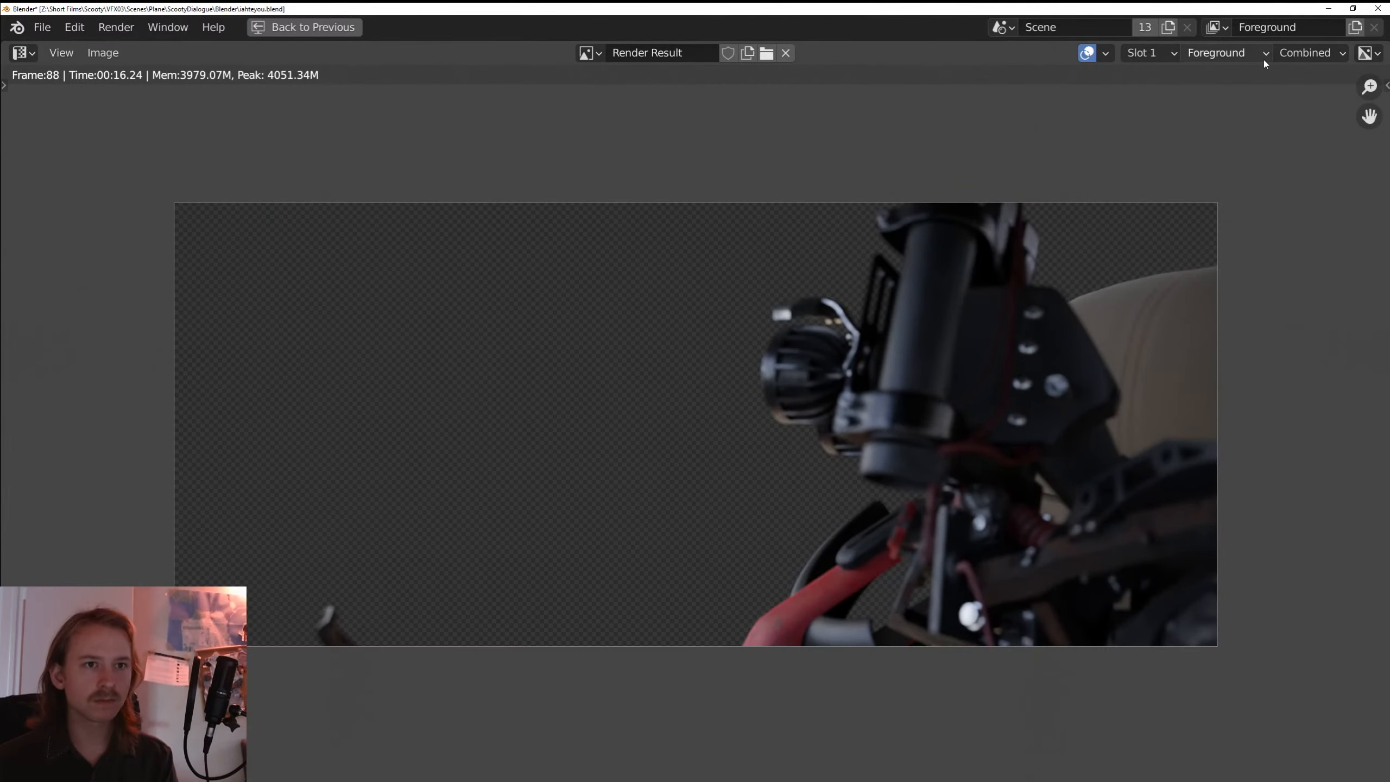
- Compare the Noisy Image, Depth and Combined passes of the render up close, and return to the previous layout
left_click(1226, 52)
left_click(1370, 53)
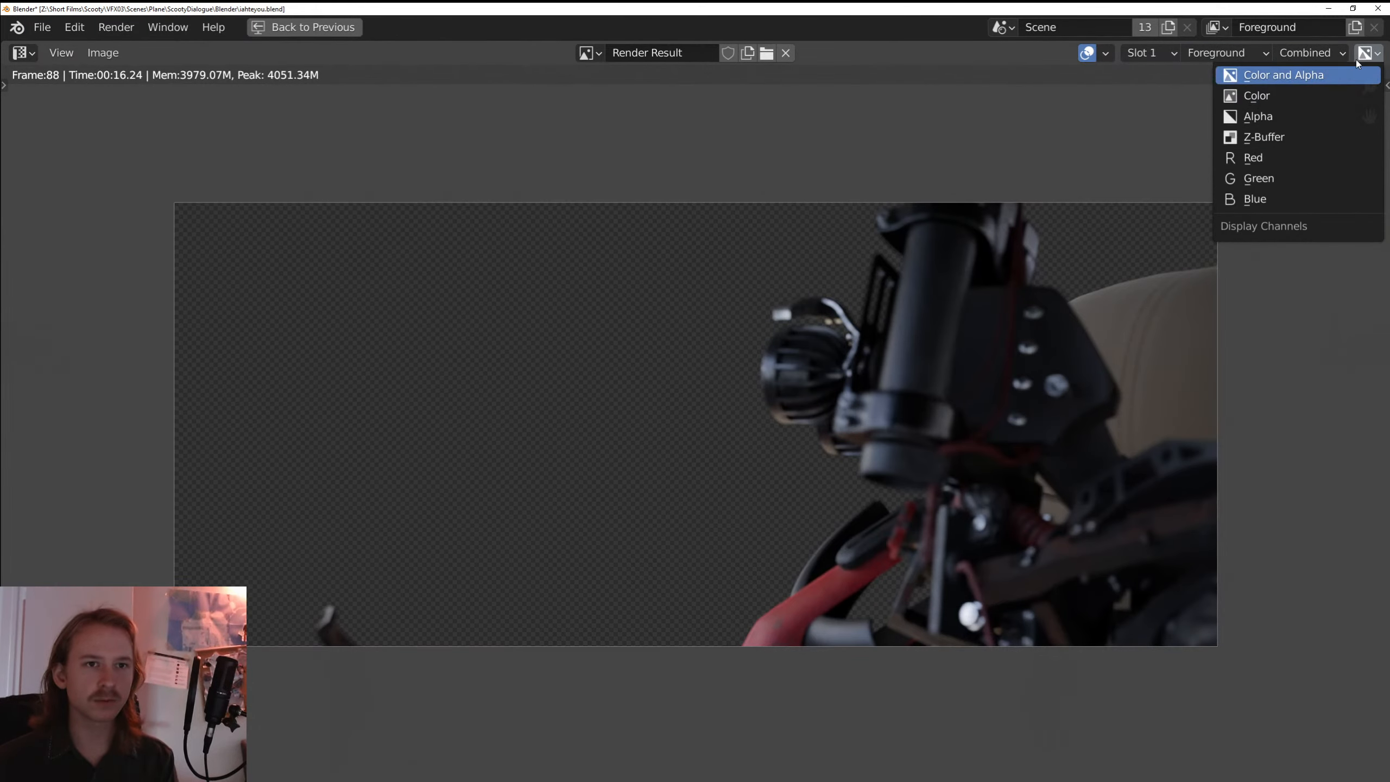
left_click(1259, 71)
left_click(1311, 53)
left_click(1269, 116)
scroll(894, 423, "up", 3)
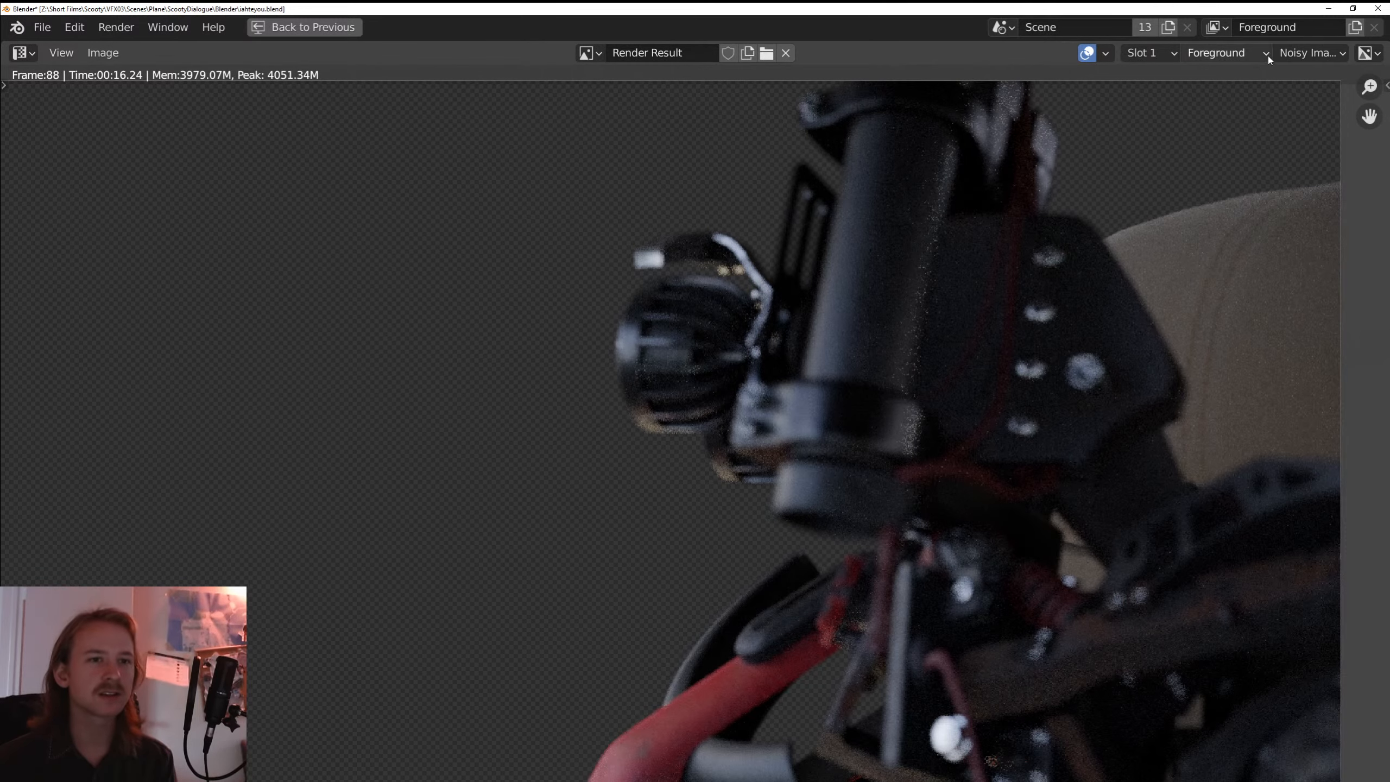
left_click(1278, 57)
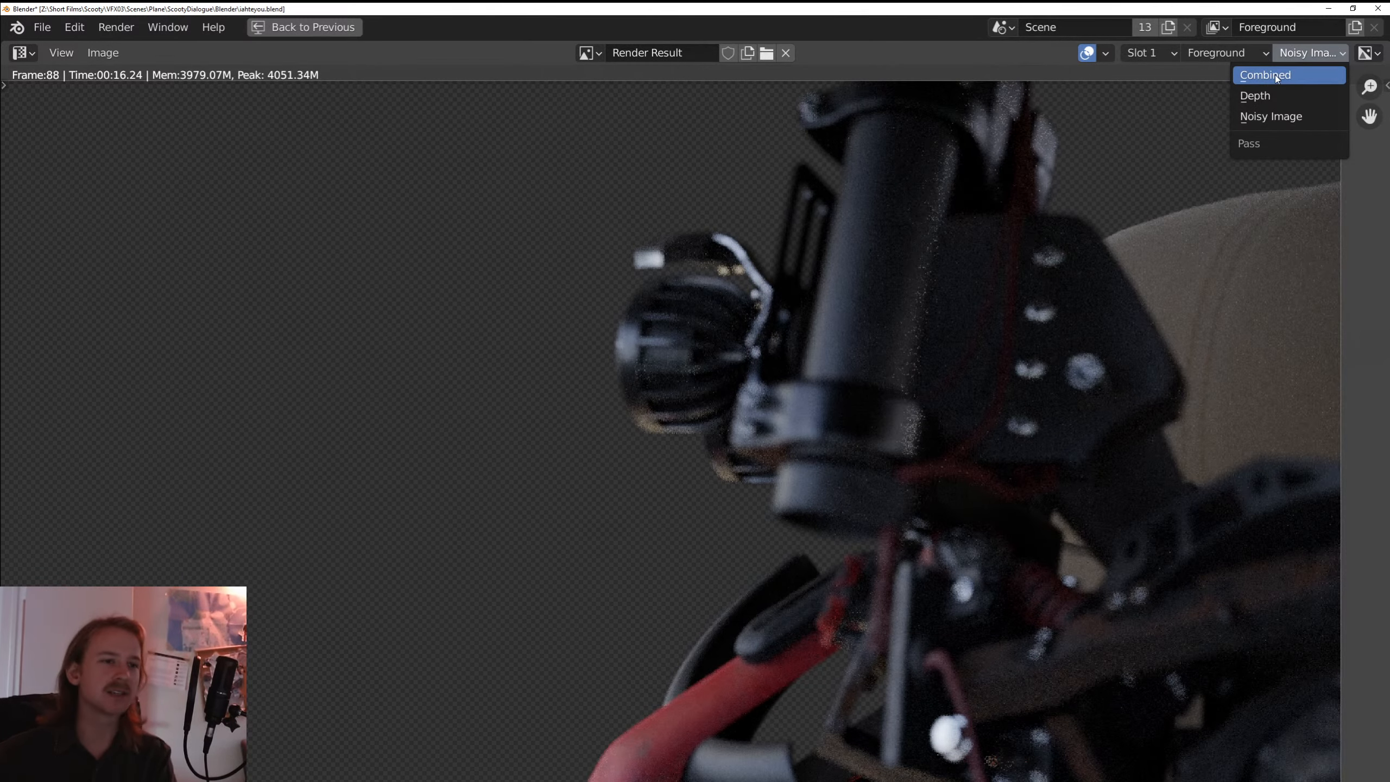
left_click(1261, 95)
left_click(1311, 53)
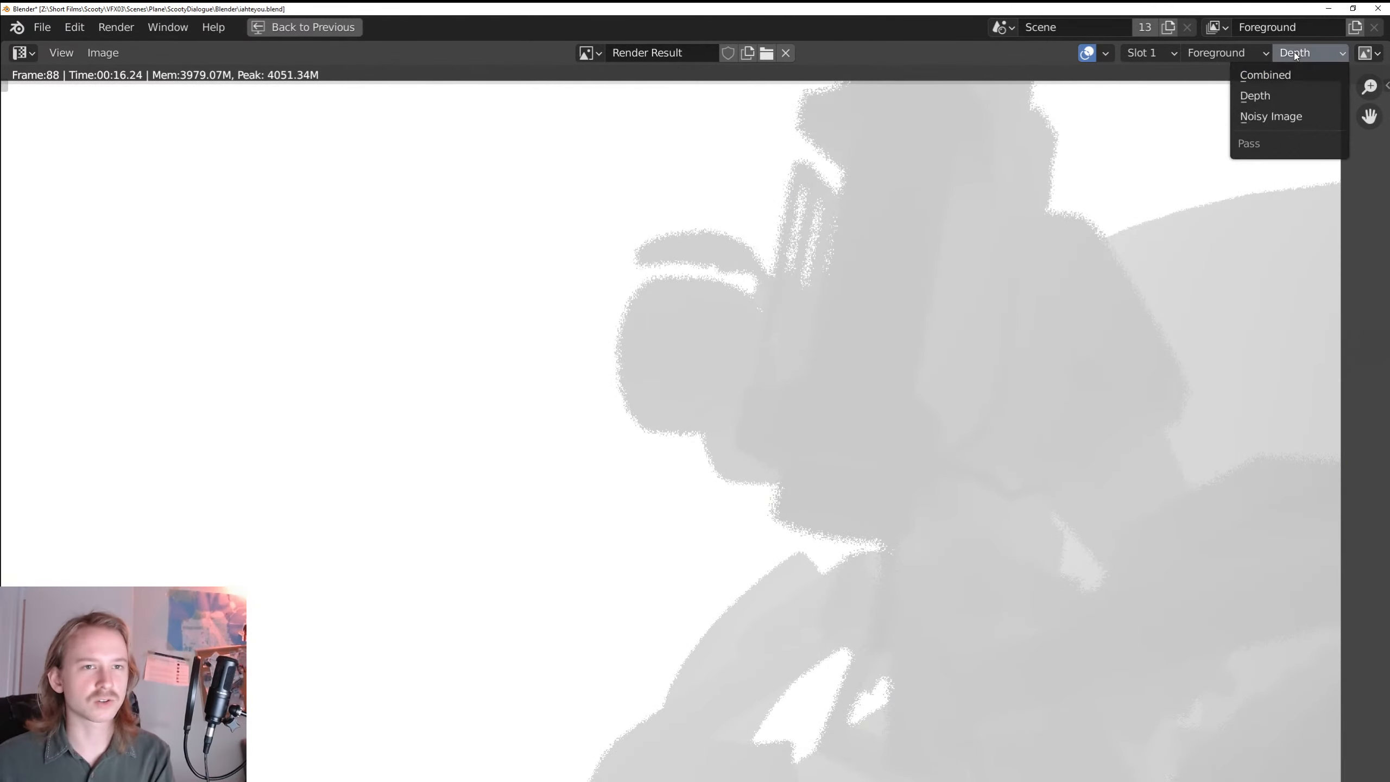
left_click(1270, 75)
key("Escape")
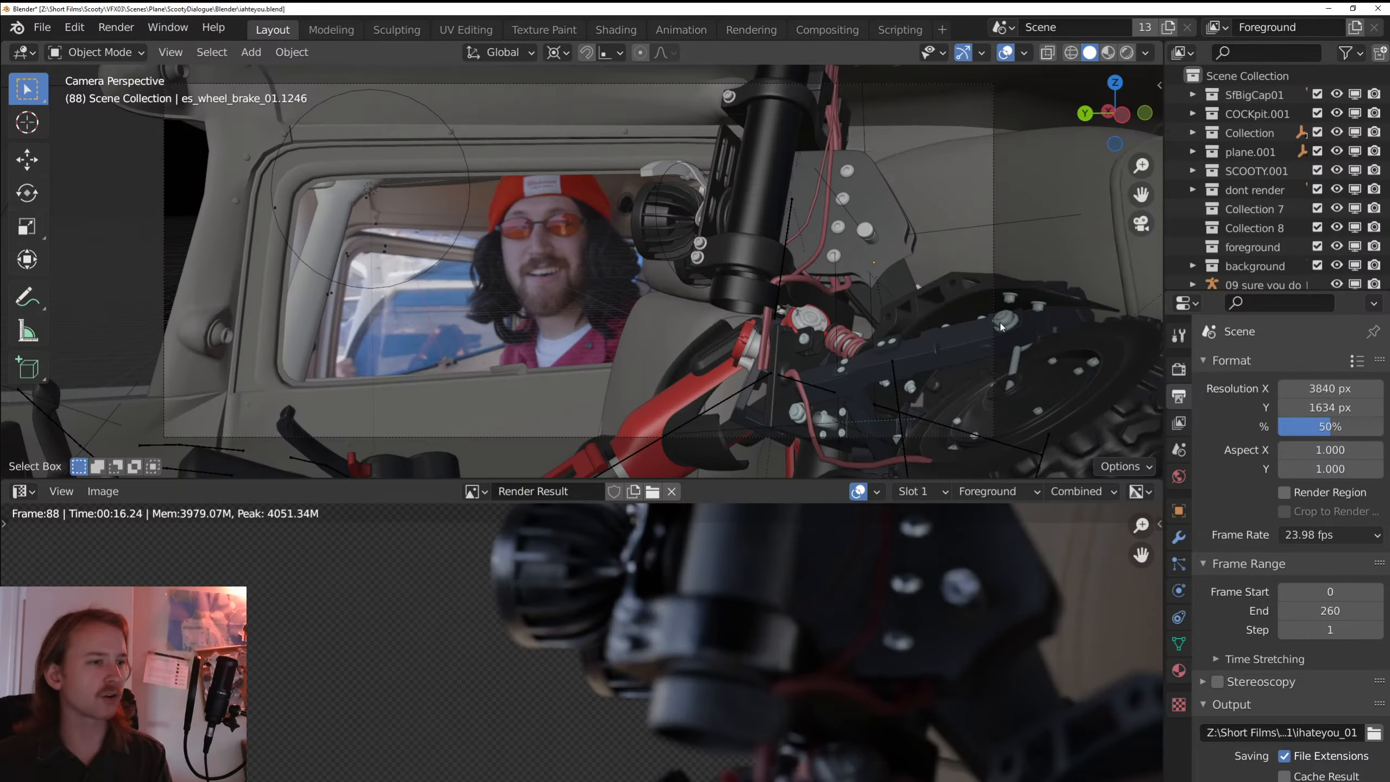
- Set the render noise threshold to 0.005 and the render max samples to 500
left_click(1178, 368)
scroll(1313, 493, "down", 4)
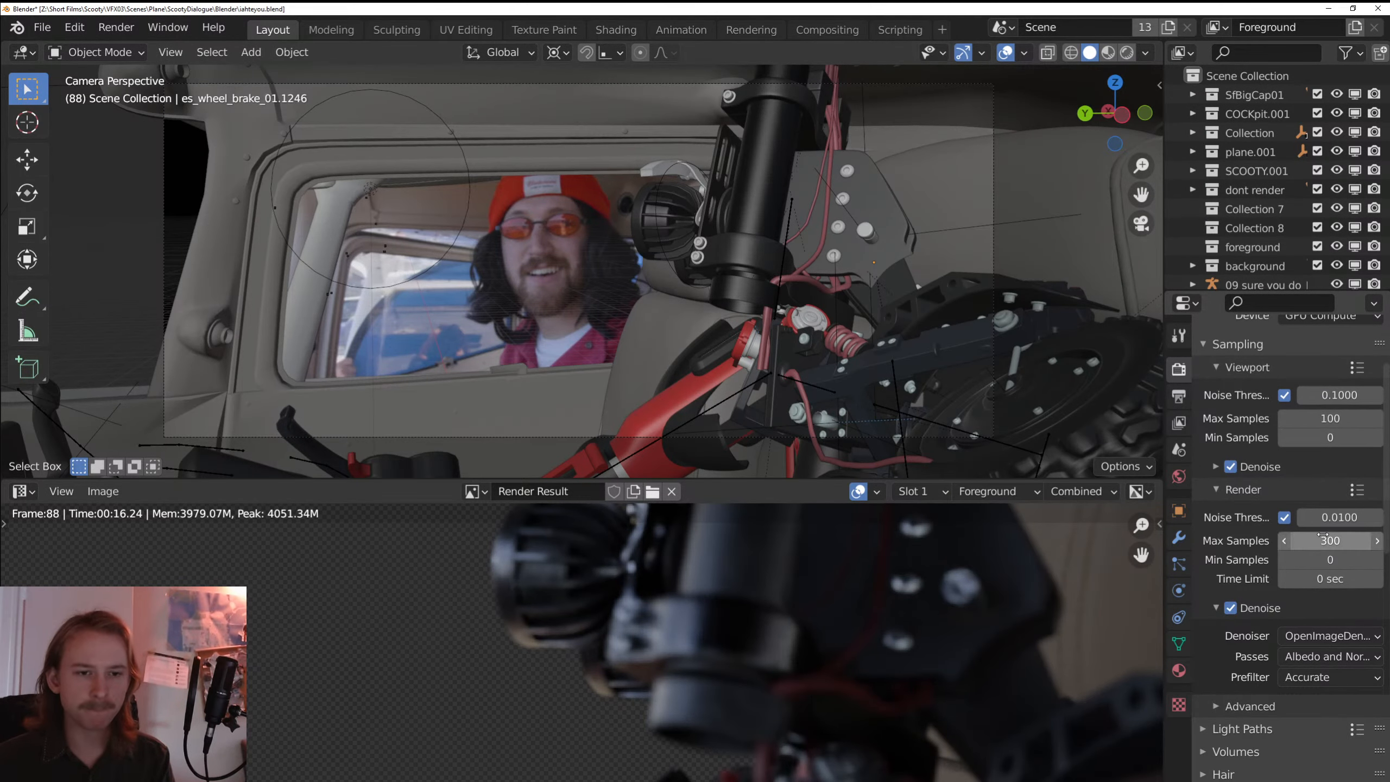
left_click(1325, 535)
left_click(1340, 516)
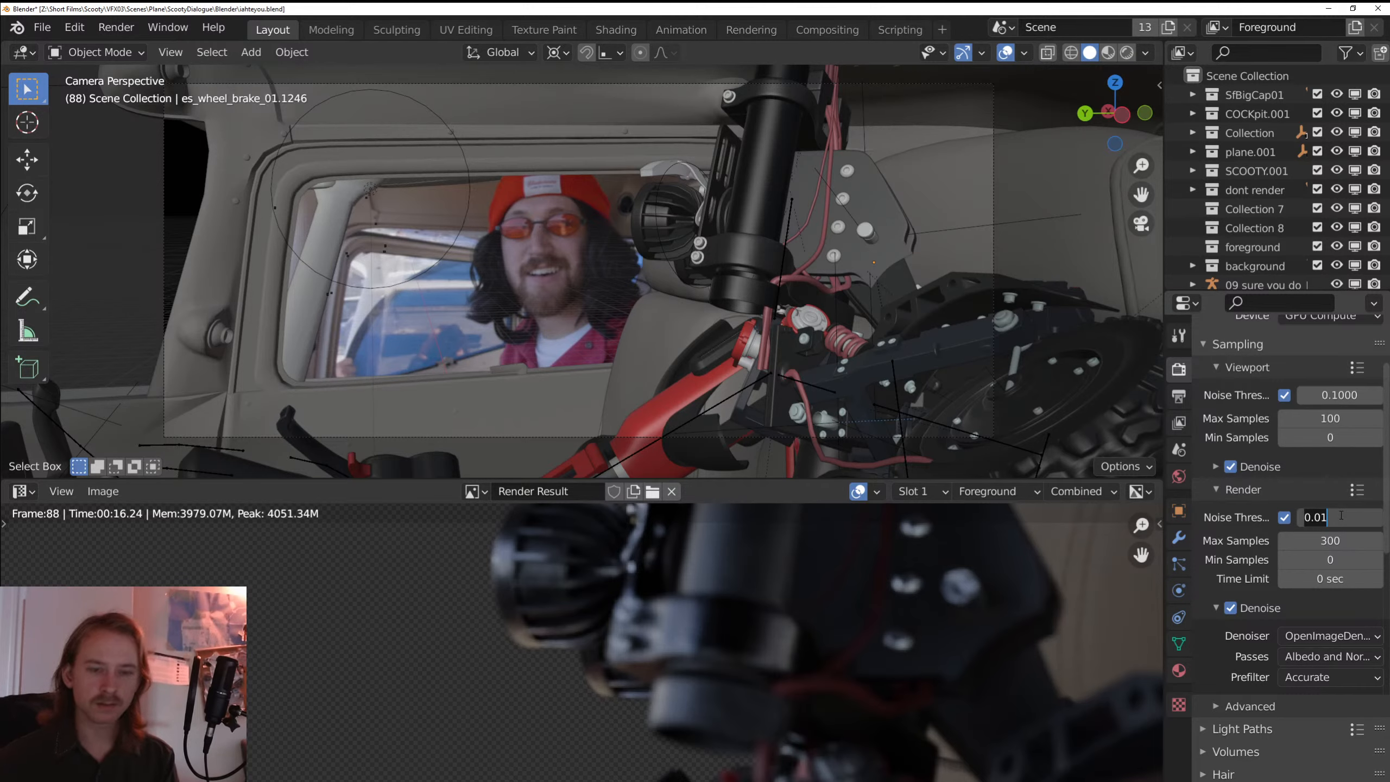
type(".005")
key("Return")
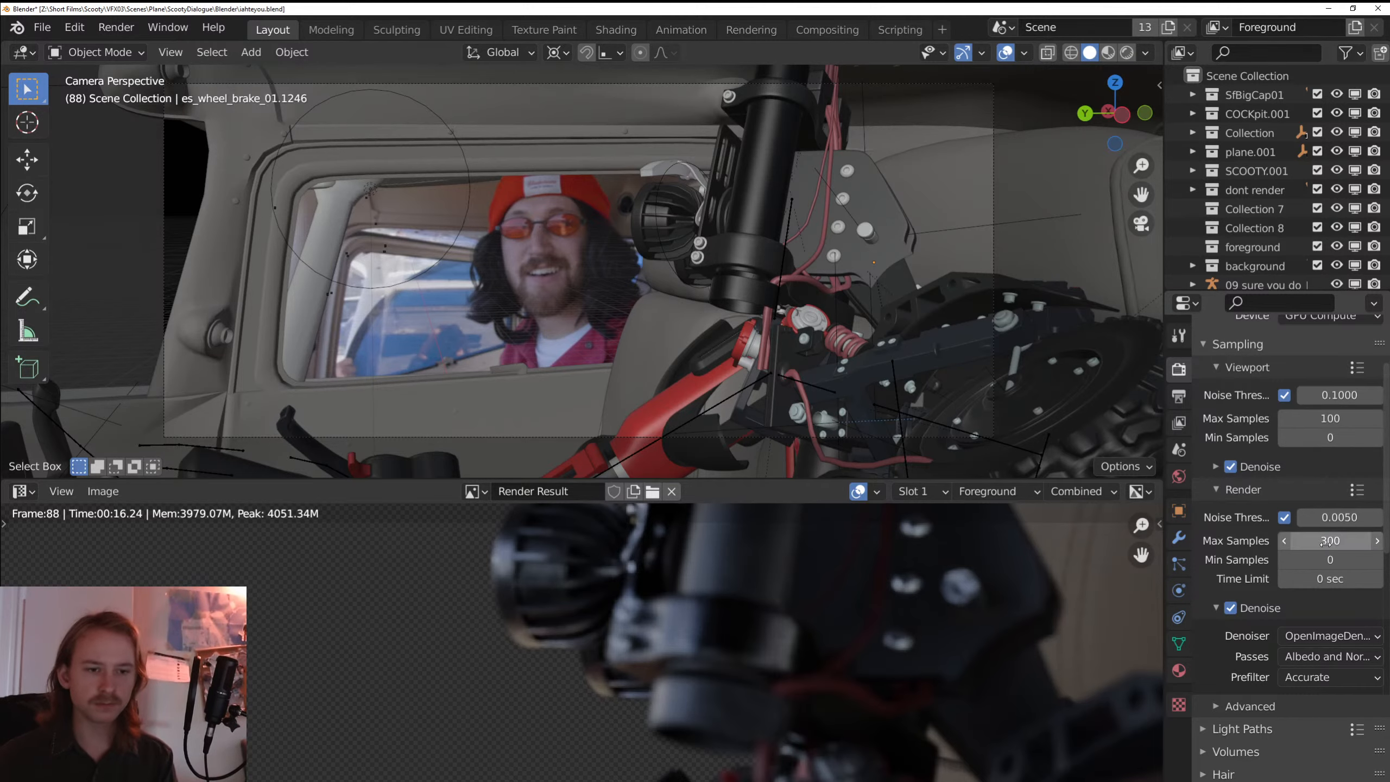
left_click(1326, 542)
key("Return")
- Test-render frame 88 again with the new sampling settings, inspect the image, and close the render window
key("F12")
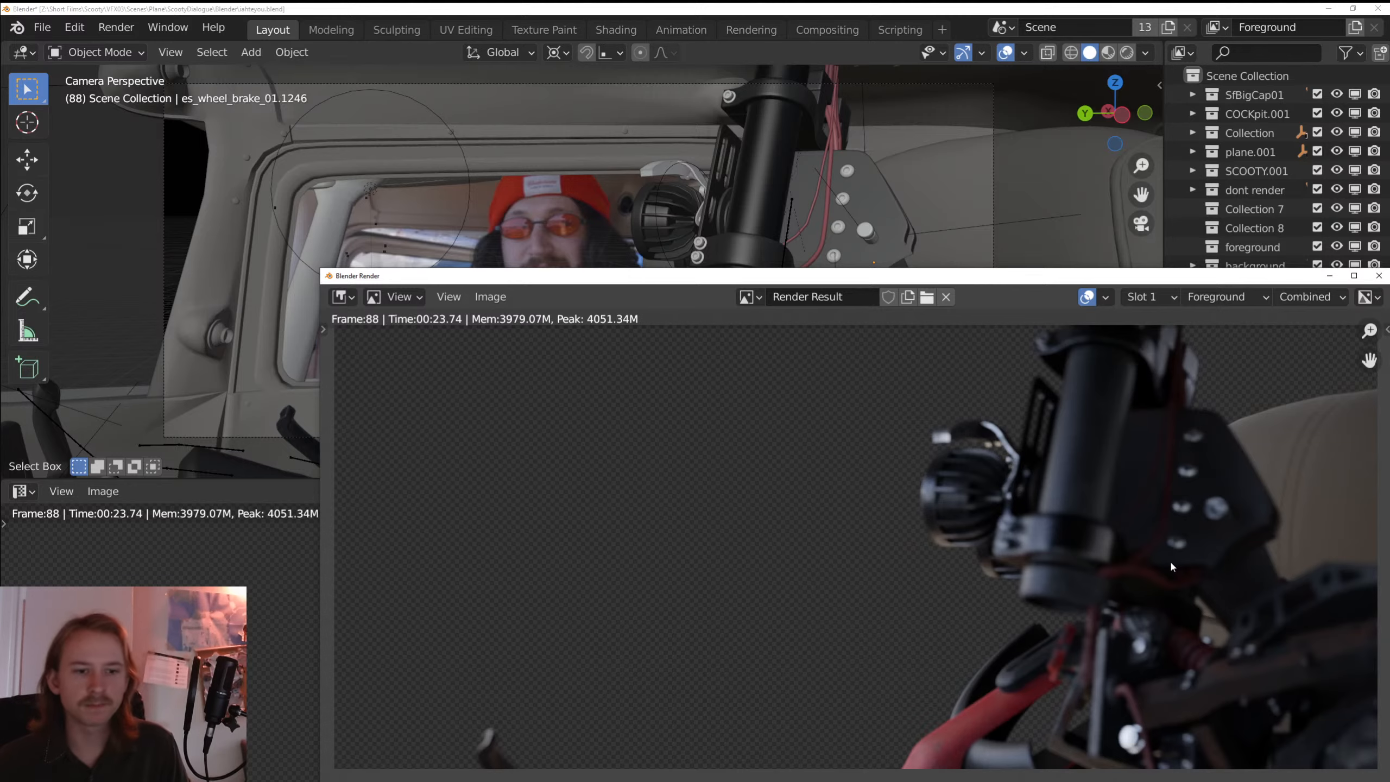
left_click_drag(1171, 562, 1120, 545)
key("Escape")
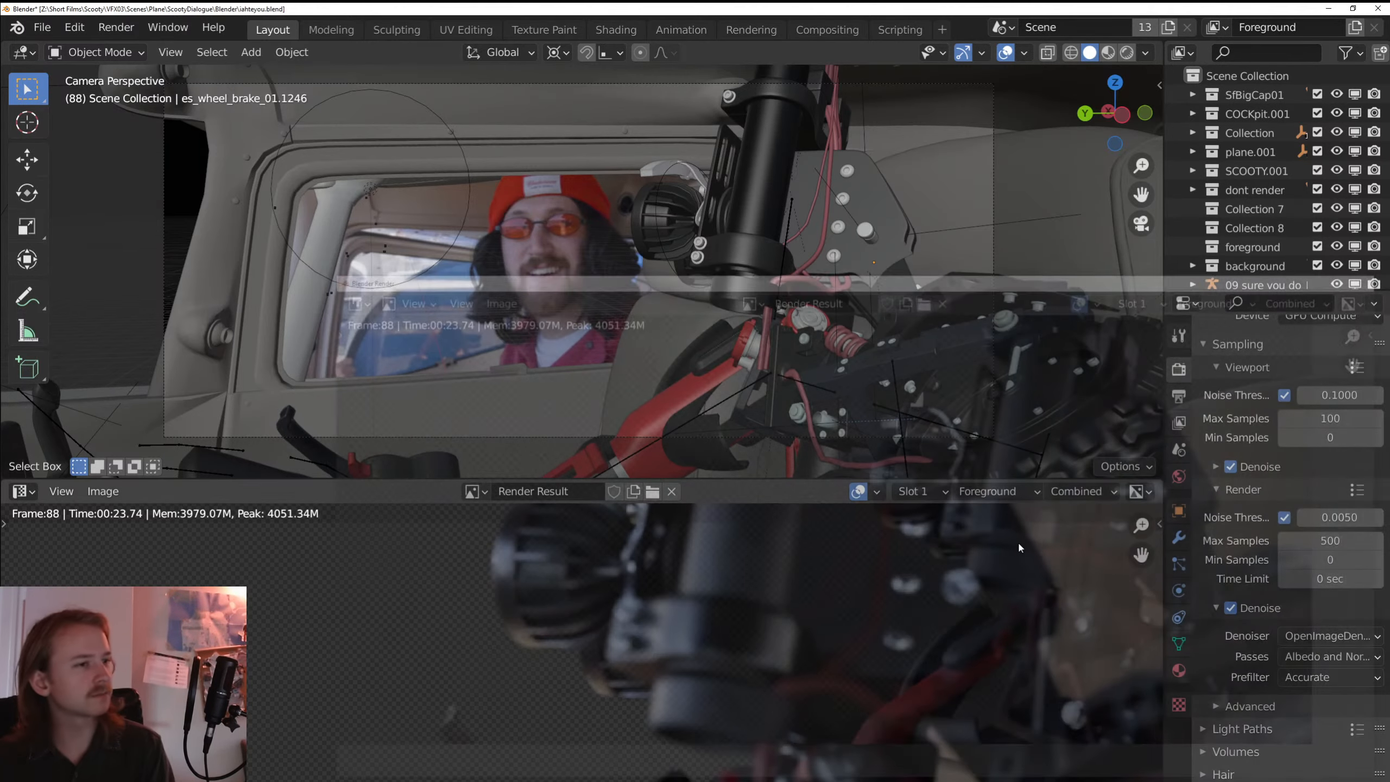
right_click(1051, 297)
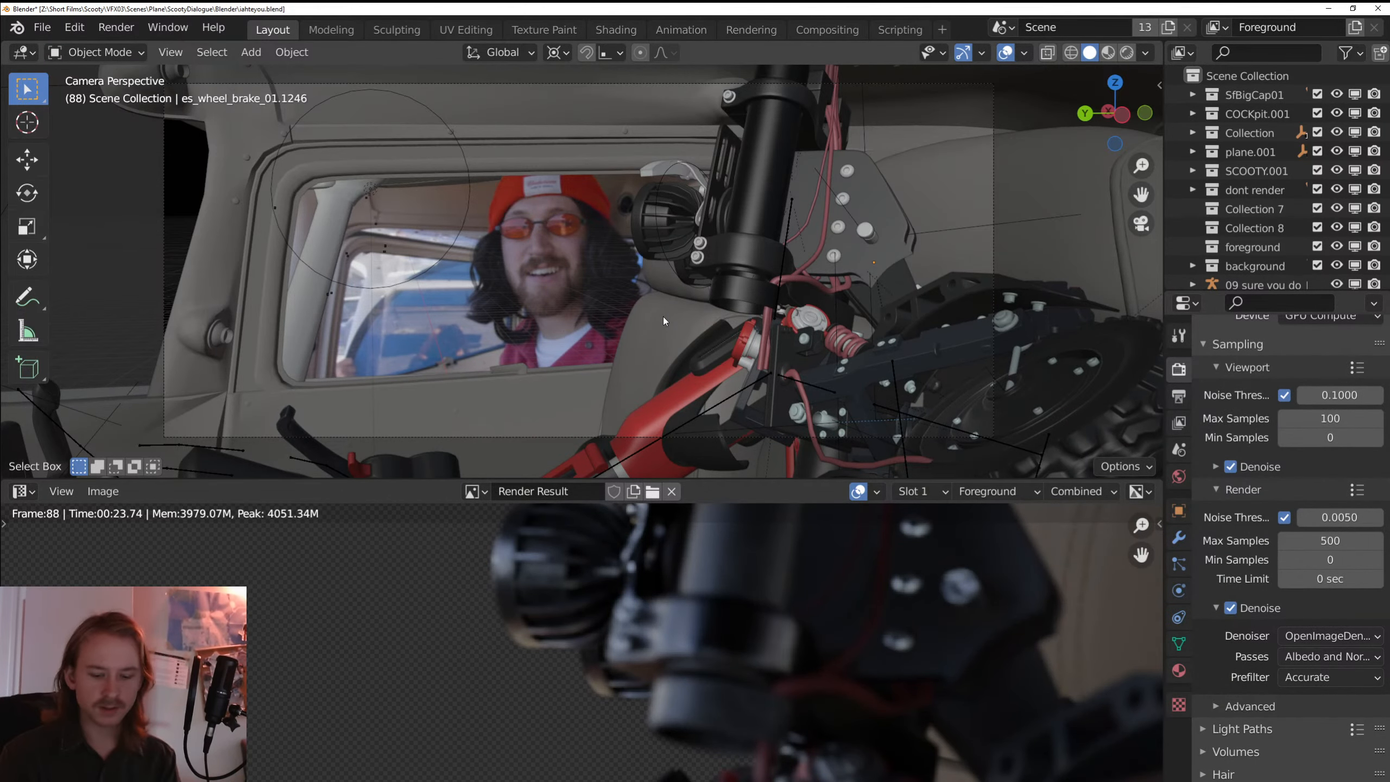
- Start rendering the full animation from frame 0 and watch the frames in the render window
key("F12")
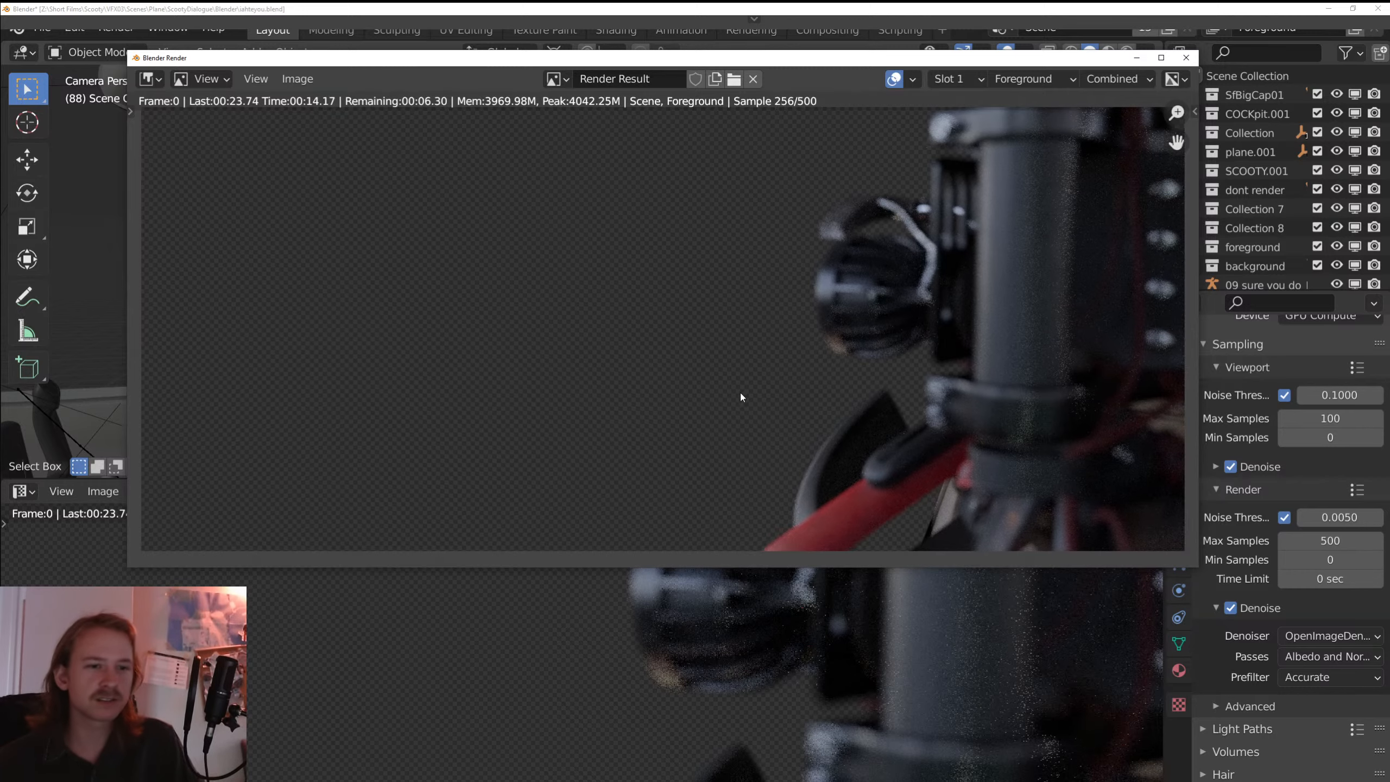
mouse_move(740, 393)
left_mouse_down()
mouse_move(720, 394)
mouse_move(750, 408)
left_mouse_up()
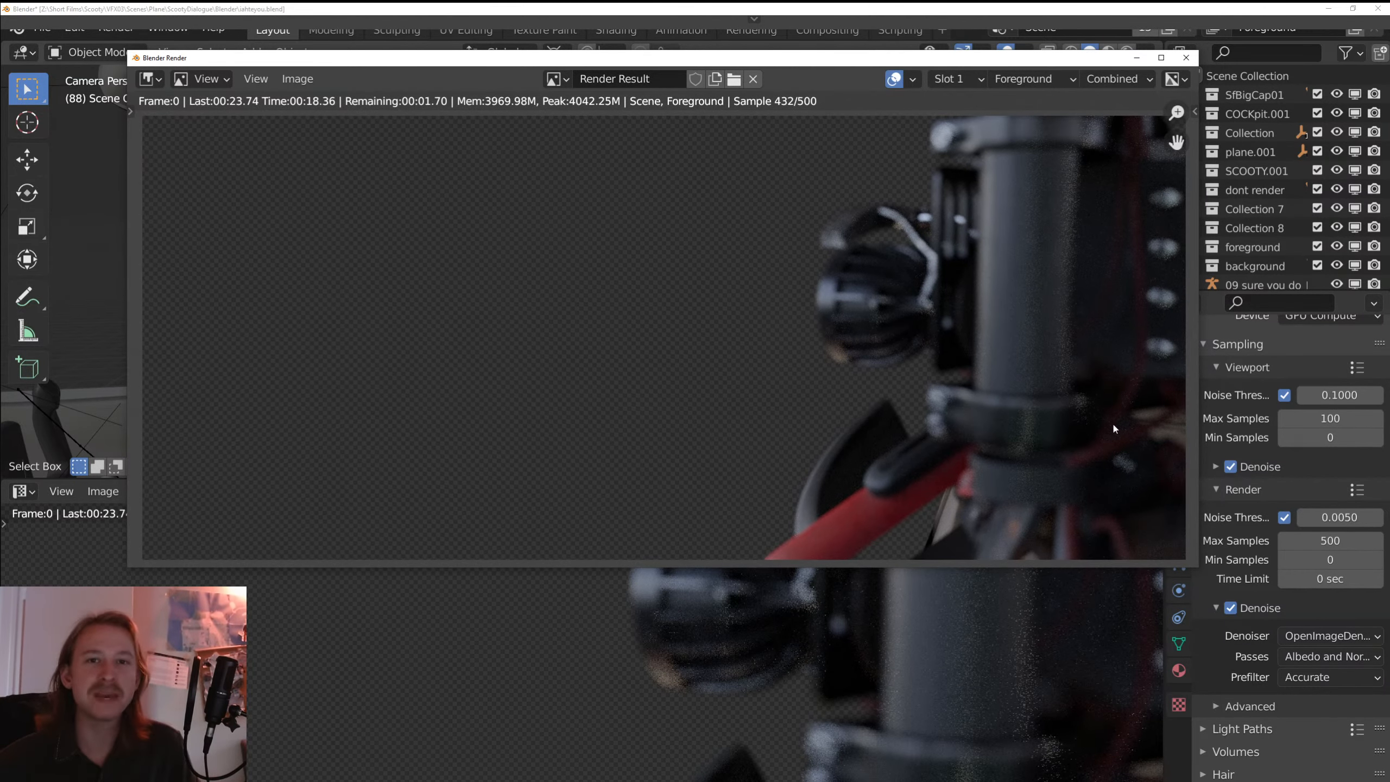
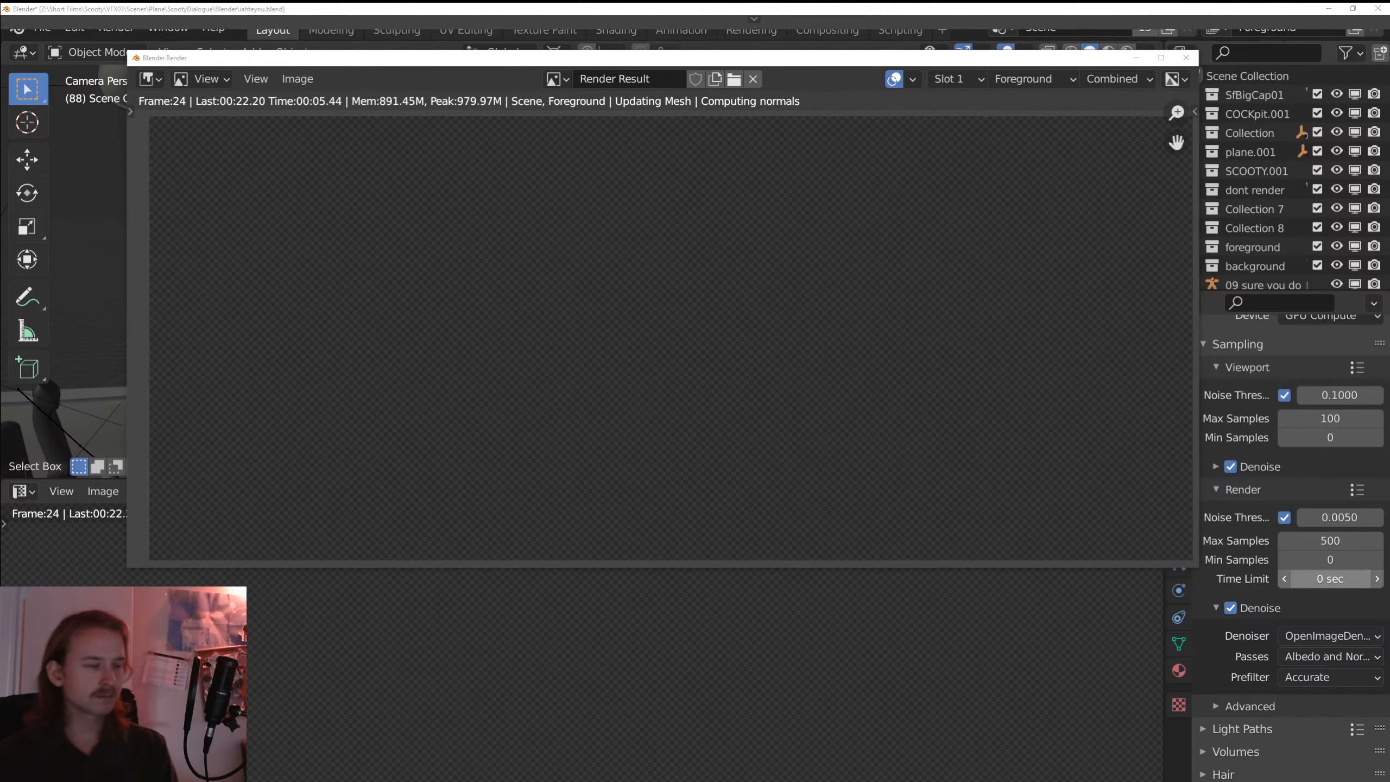
- Check the animation render's status in the render window and leave the render
key("alt+Tab")
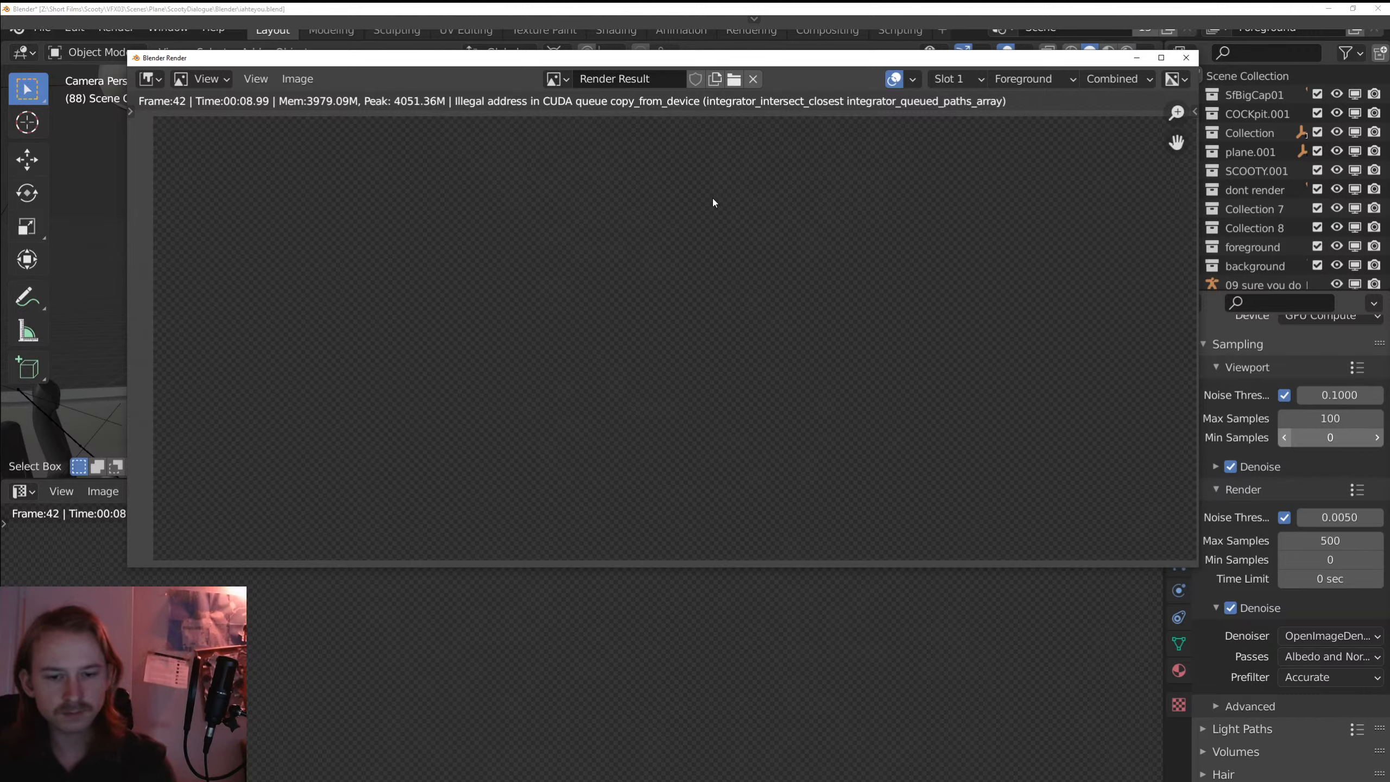
mouse_move(645, 327)
left_mouse_down()
mouse_move(669, 335)
mouse_move(646, 311)
mouse_move(656, 318)
left_mouse_up()
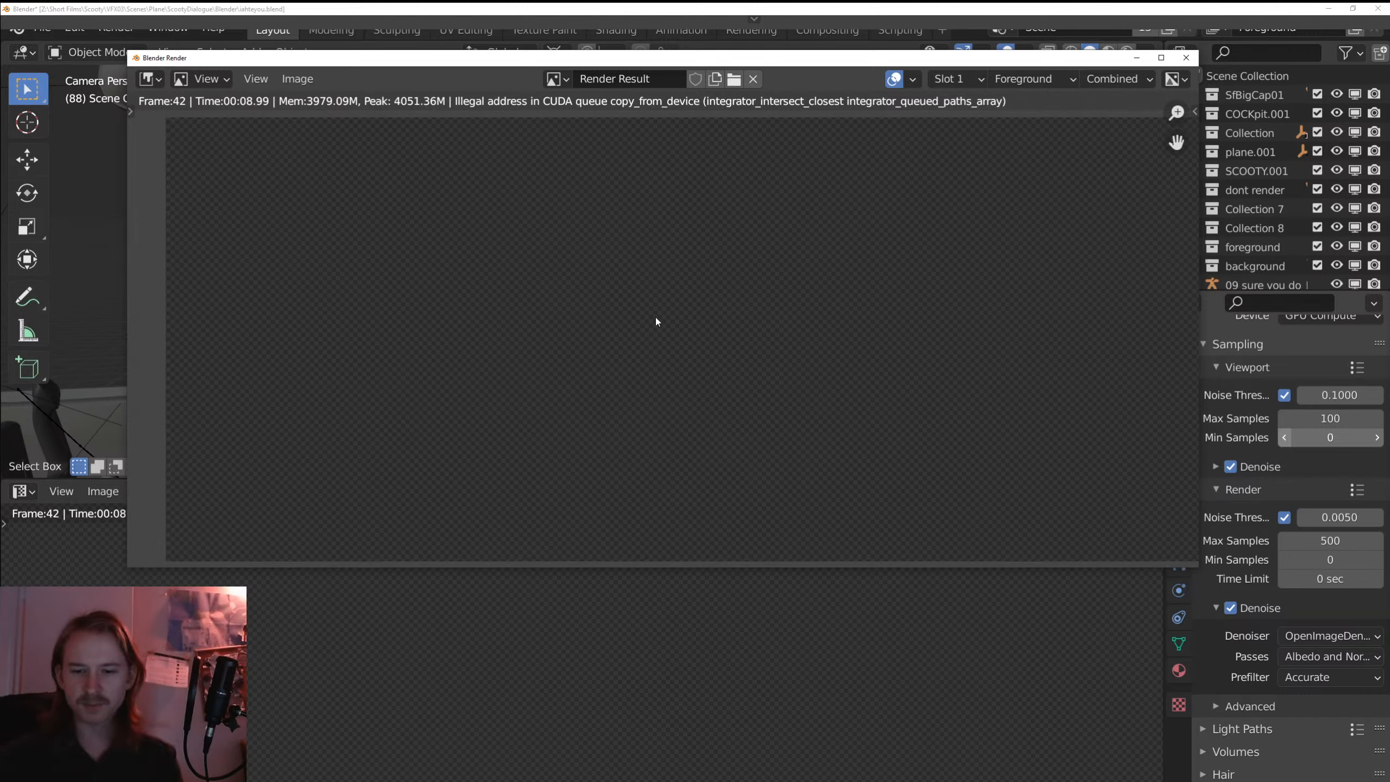
key("Escape")
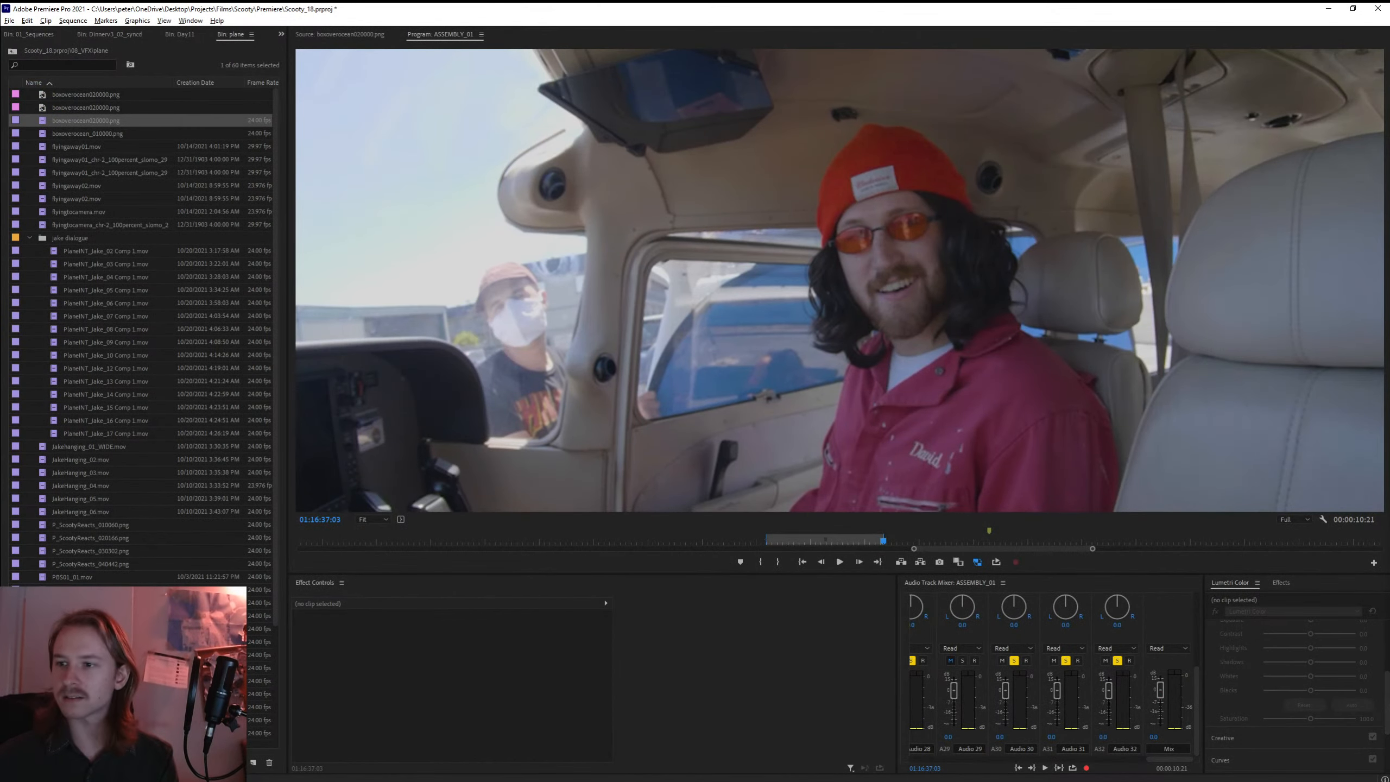
- Switch to Chrome, search the web for "spiderman lotus fan film" and open the Spider-Man: Lotus teaser trailer on YouTube
left_click_drag(918, 101, 776, 4)
type("spiderm")
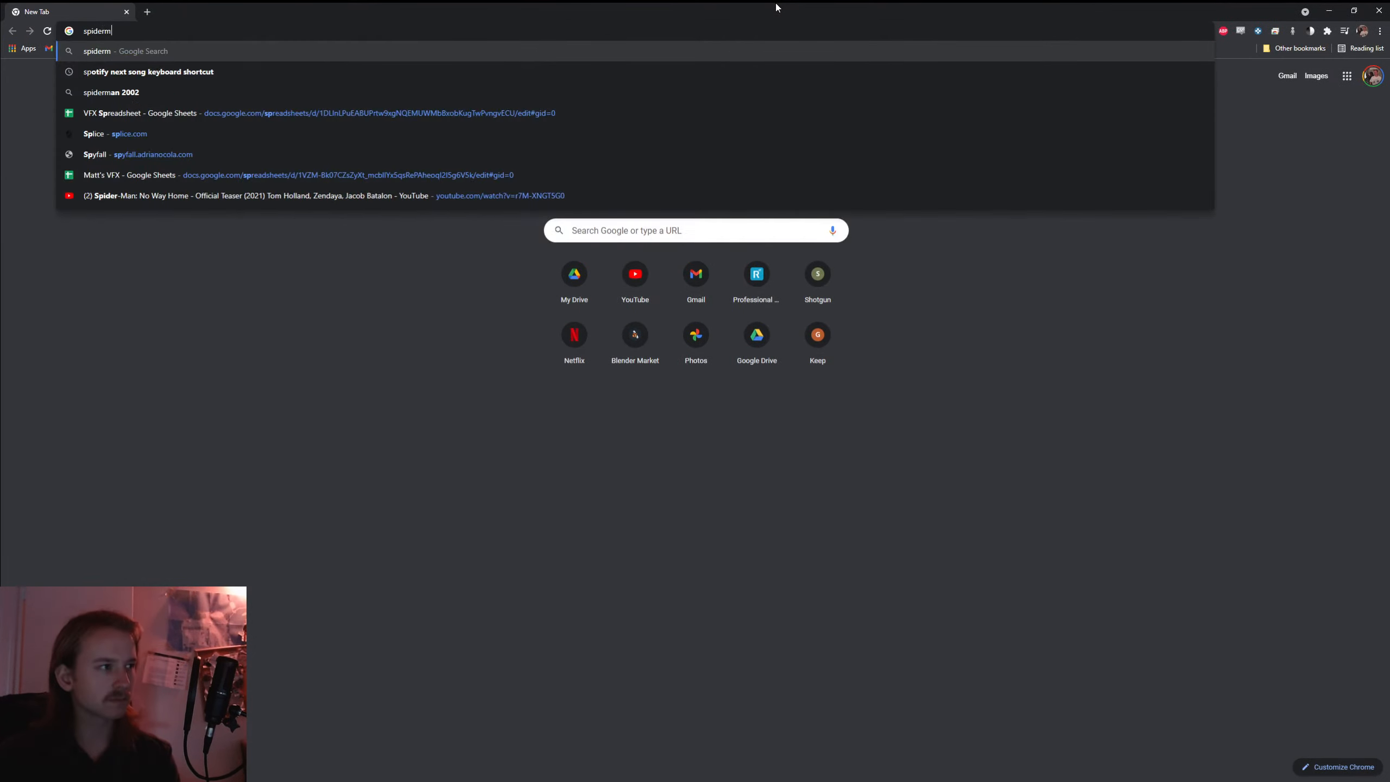
type("an lotus fan fi")
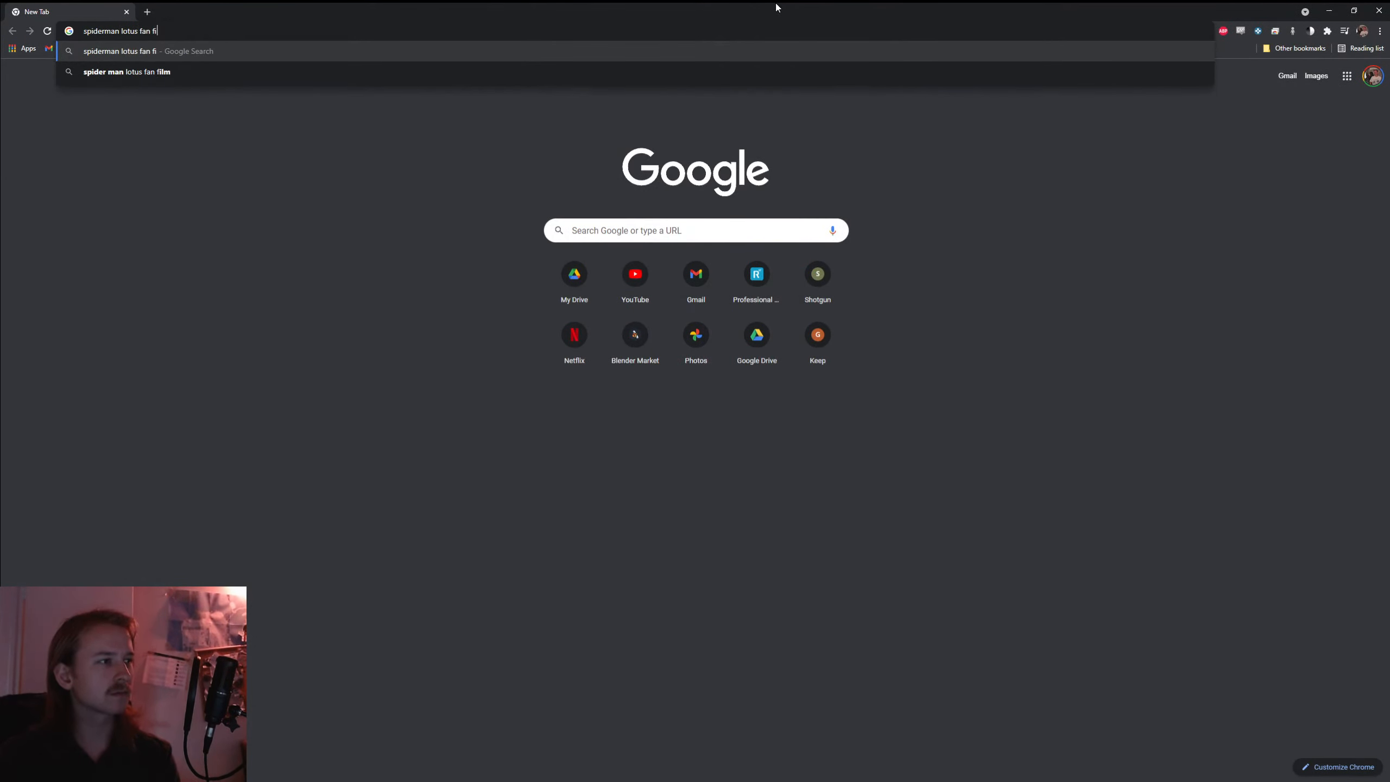
type("lm")
key("Return")
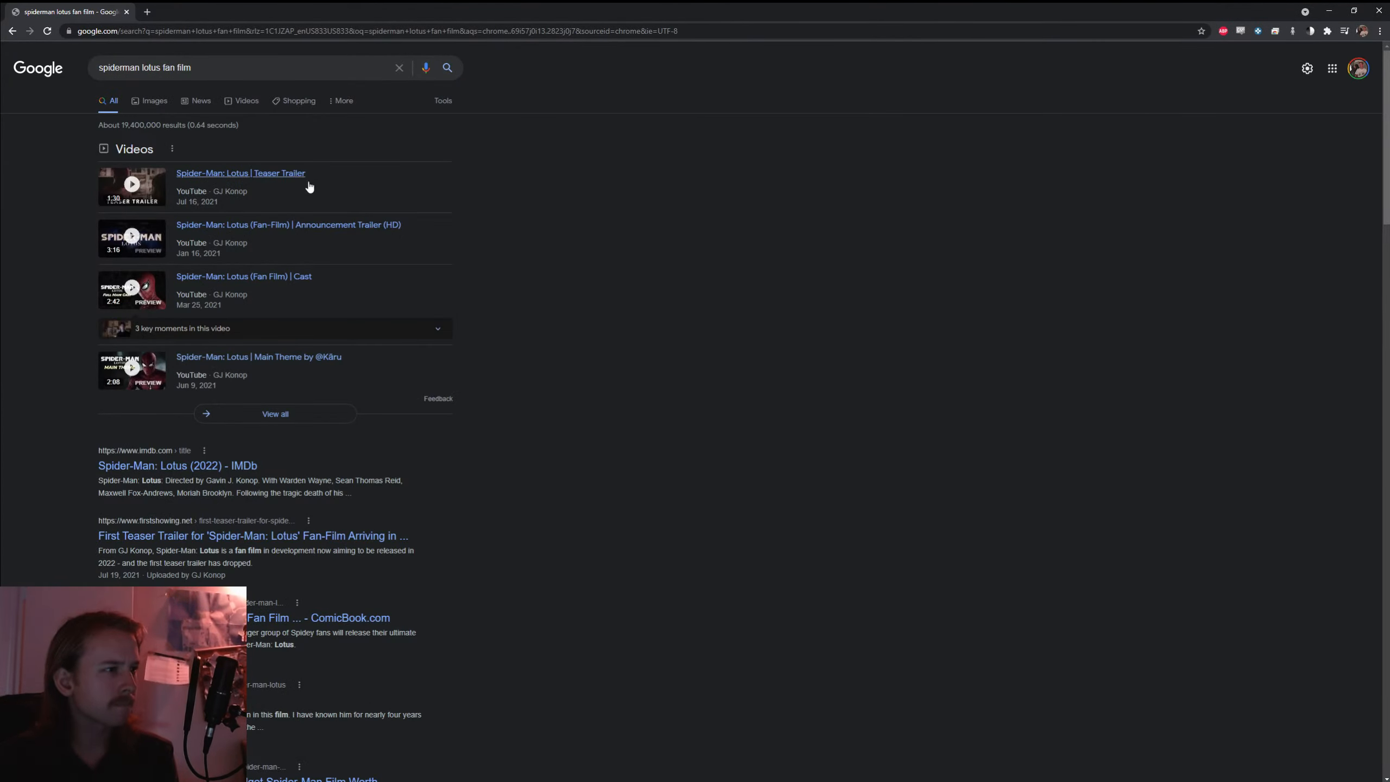
left_click(295, 175)
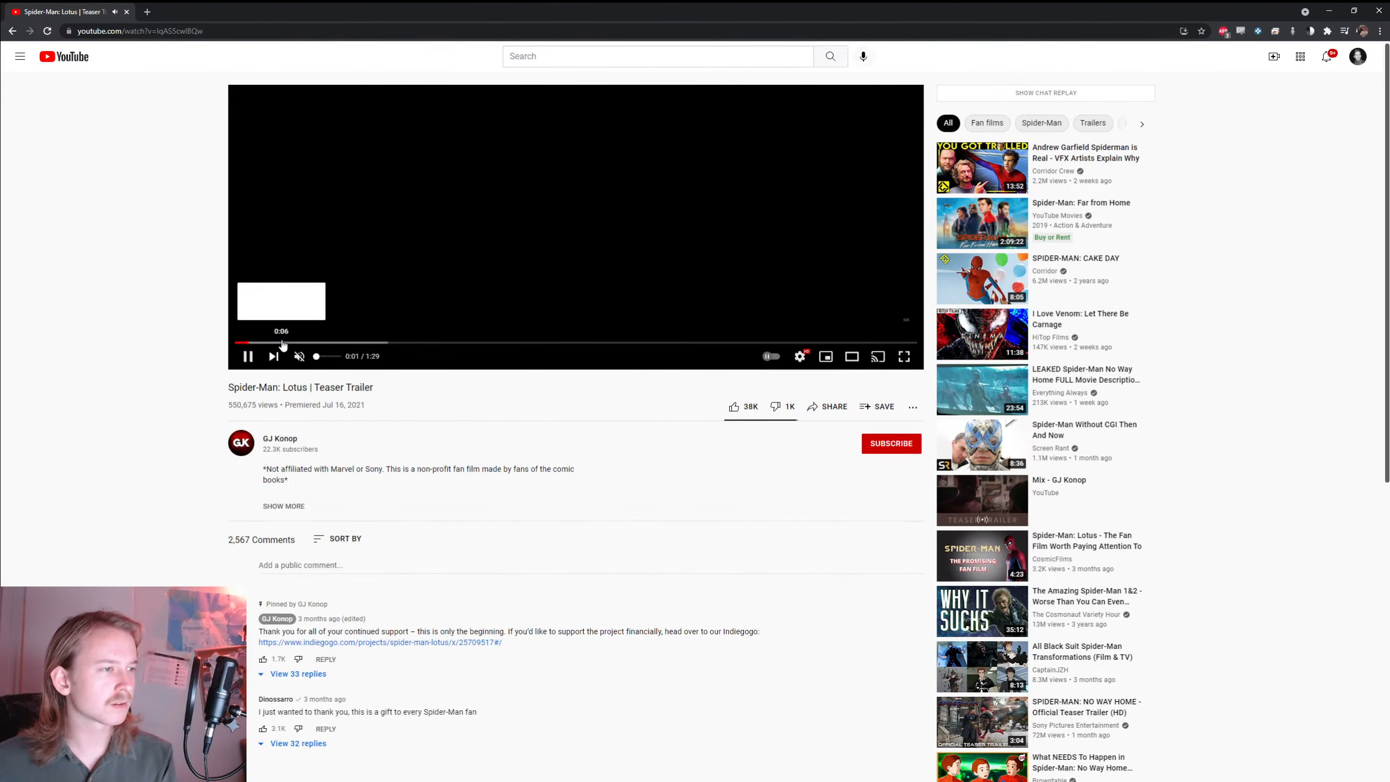
- Skip ahead in the teaser to about 0:38, enlarge the player to theater mode and step back a few seconds
left_click(377, 343)
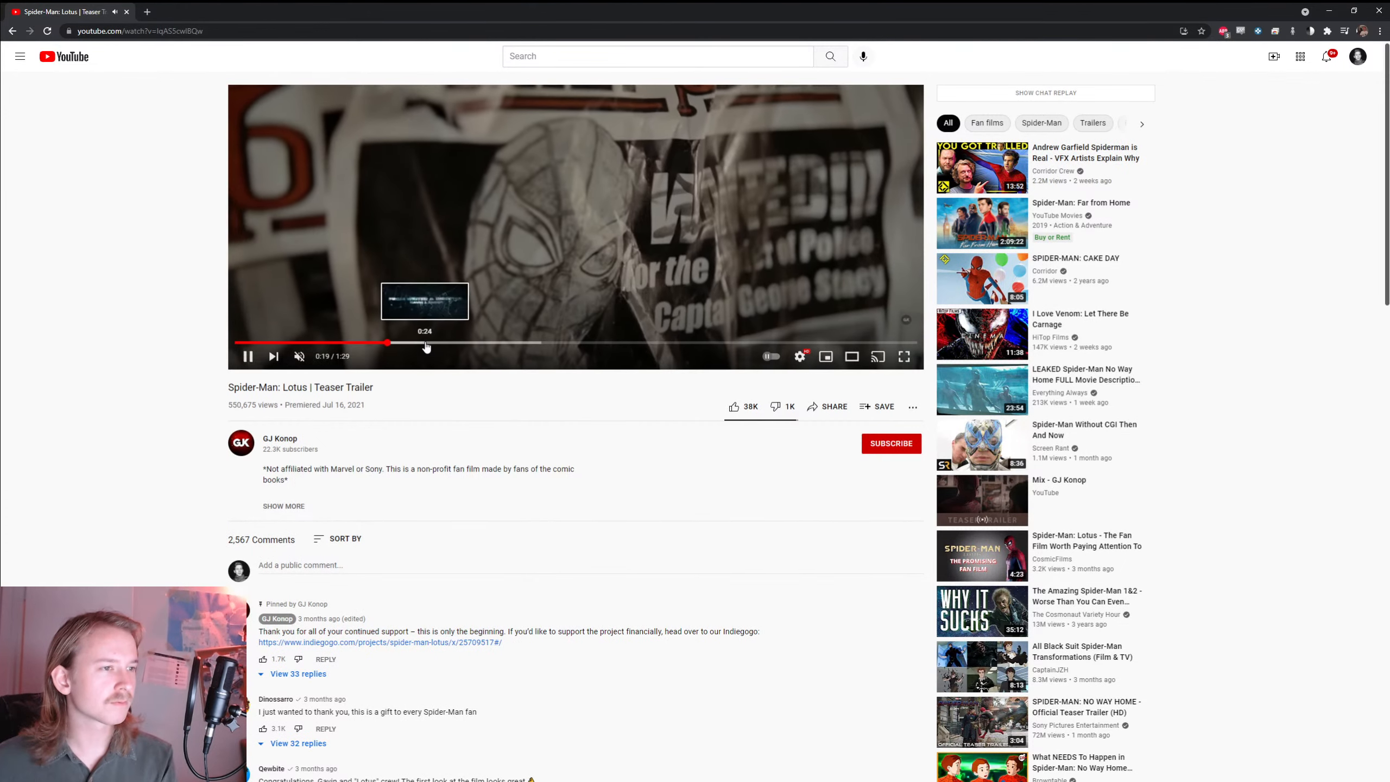
left_click(426, 343)
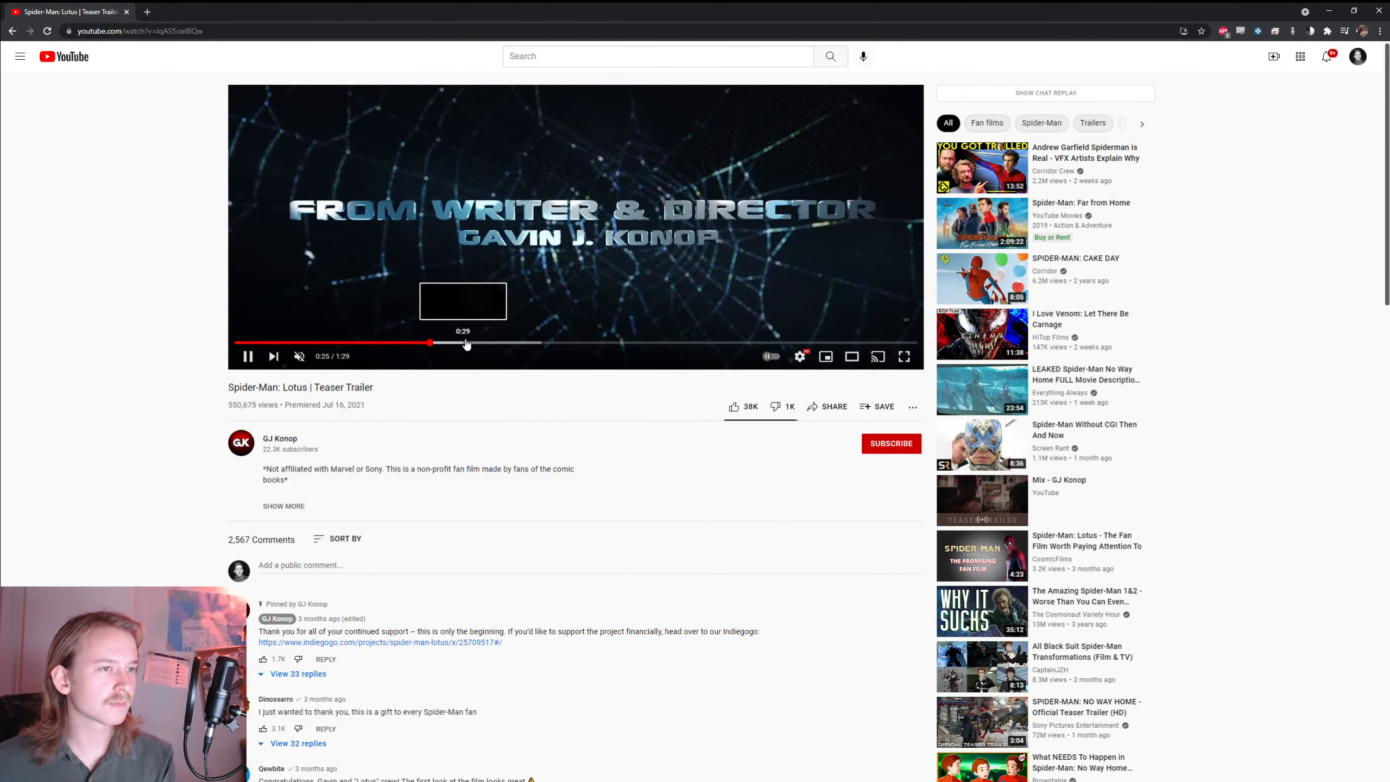
left_click(516, 343)
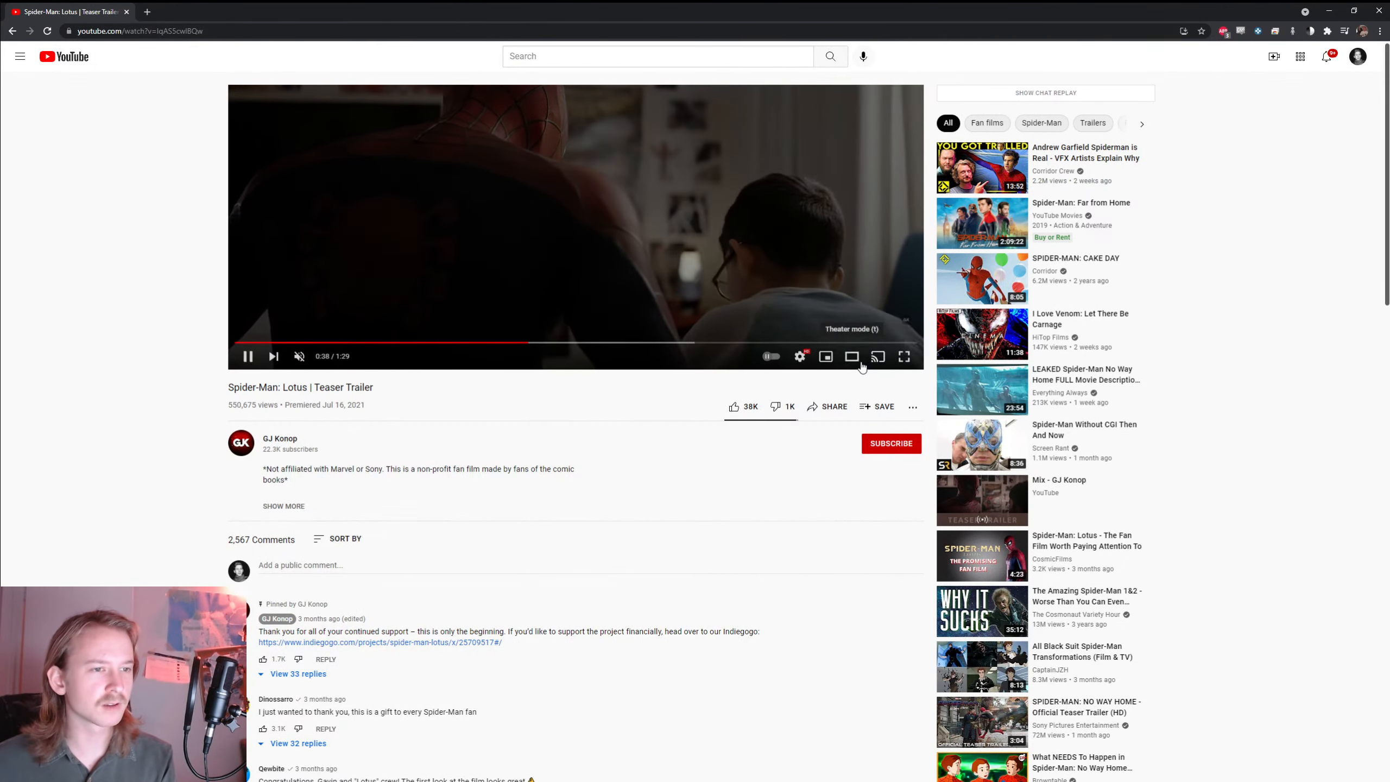
left_click(861, 365)
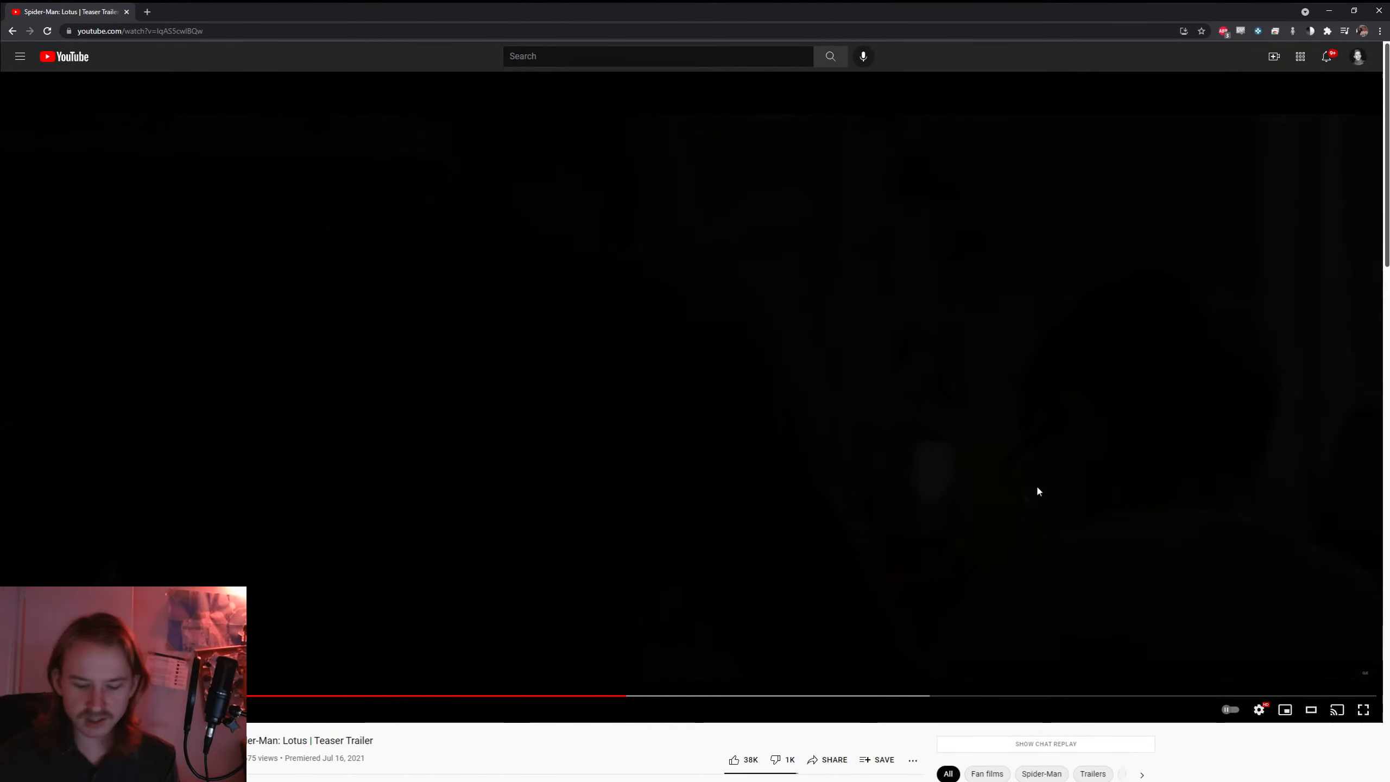
key("Left")
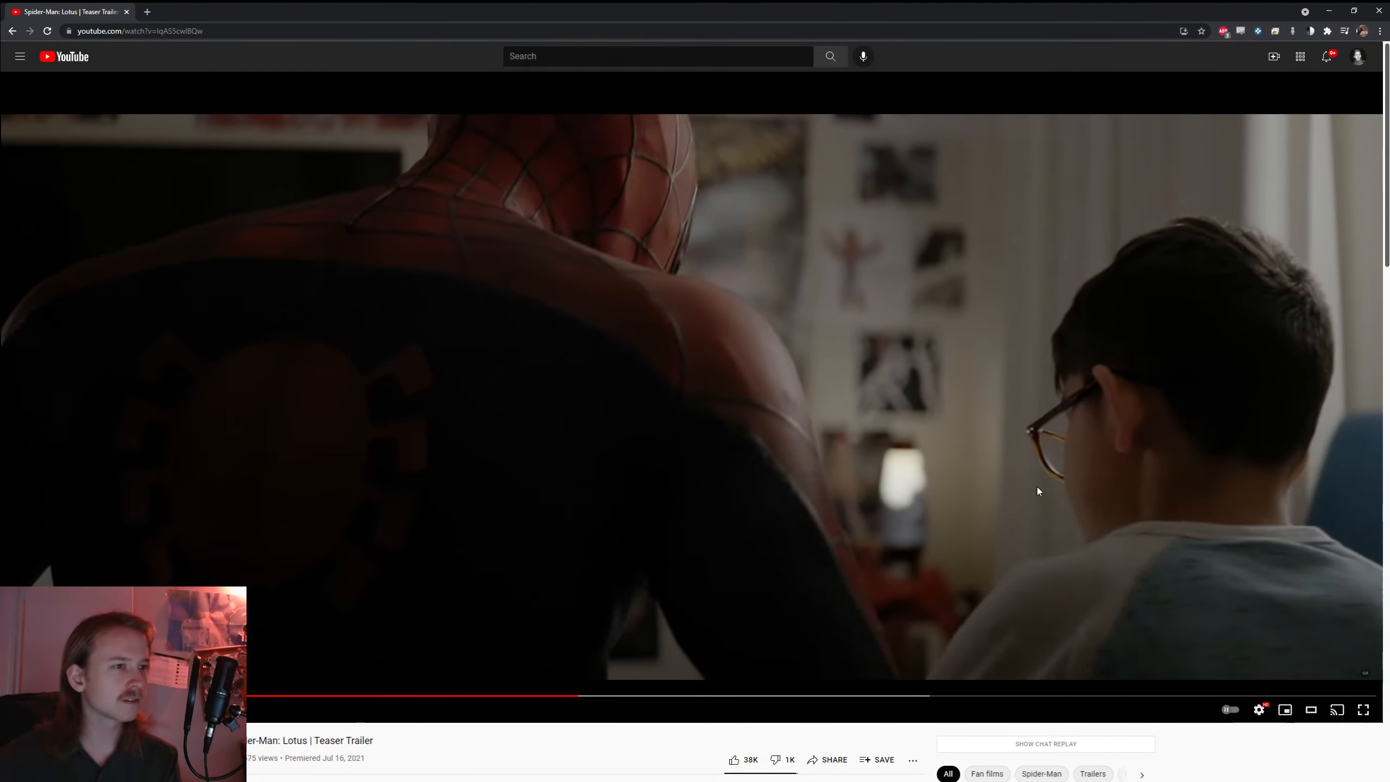
- Skip through the teaser from about 0:41 to the close-up of Spider-Man's mask near 0:58
left_click(642, 696)
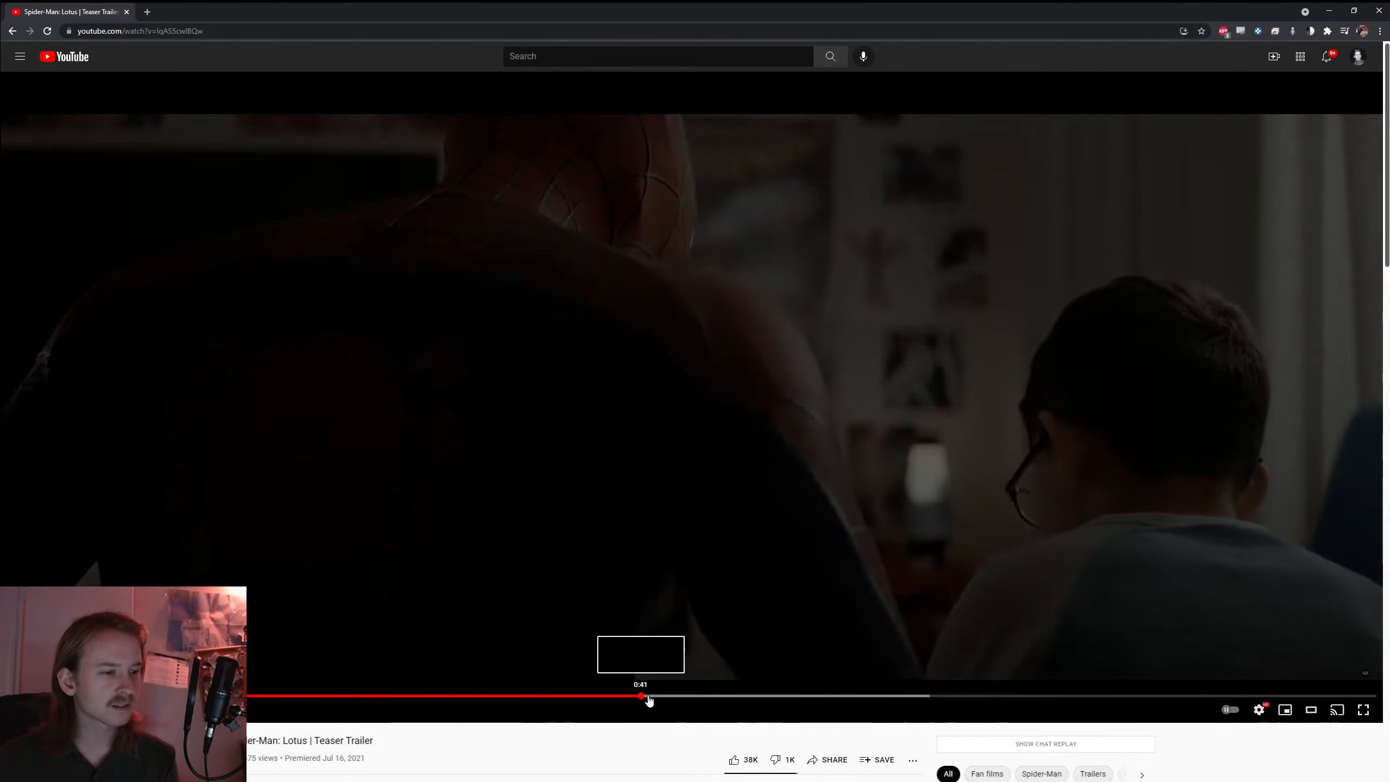
left_click(682, 697)
left_click(734, 698)
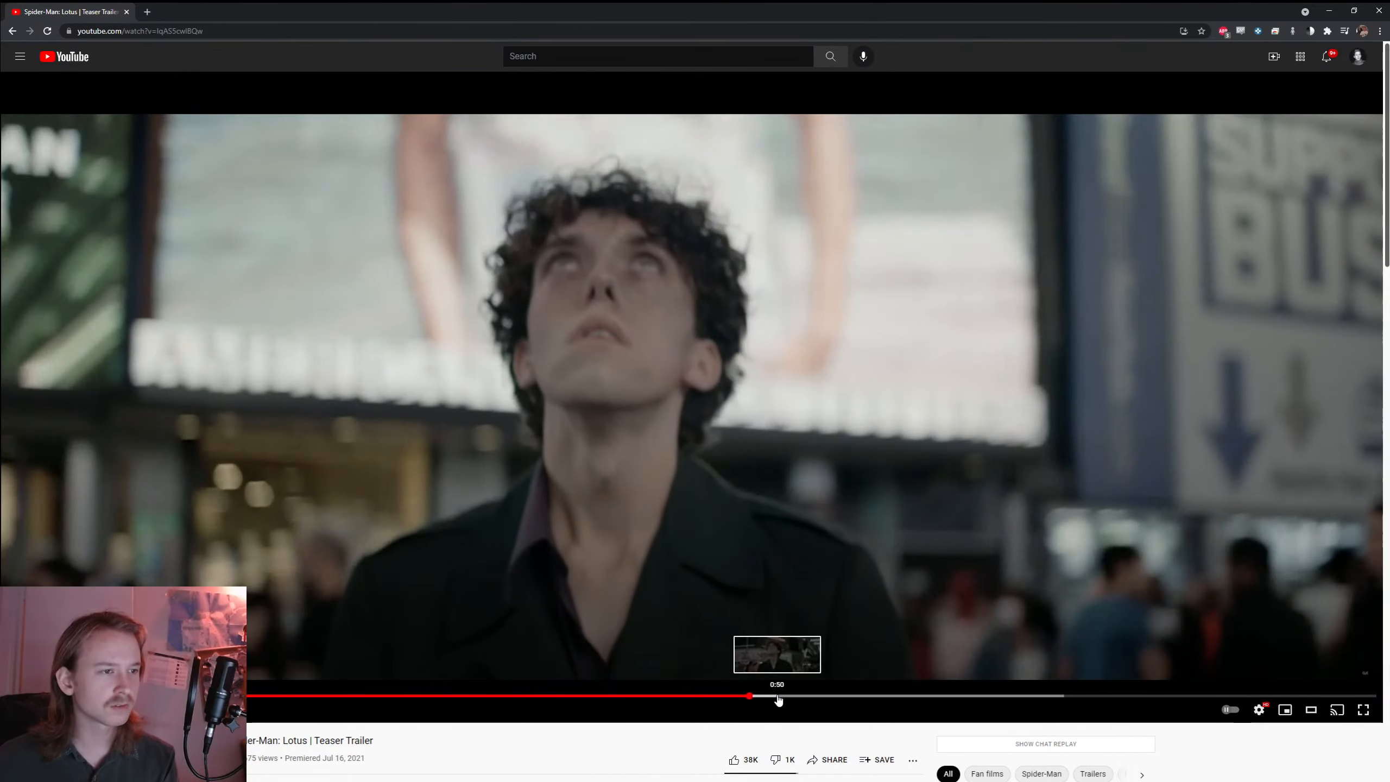
left_click(778, 697)
left_click(825, 698)
left_click(892, 697)
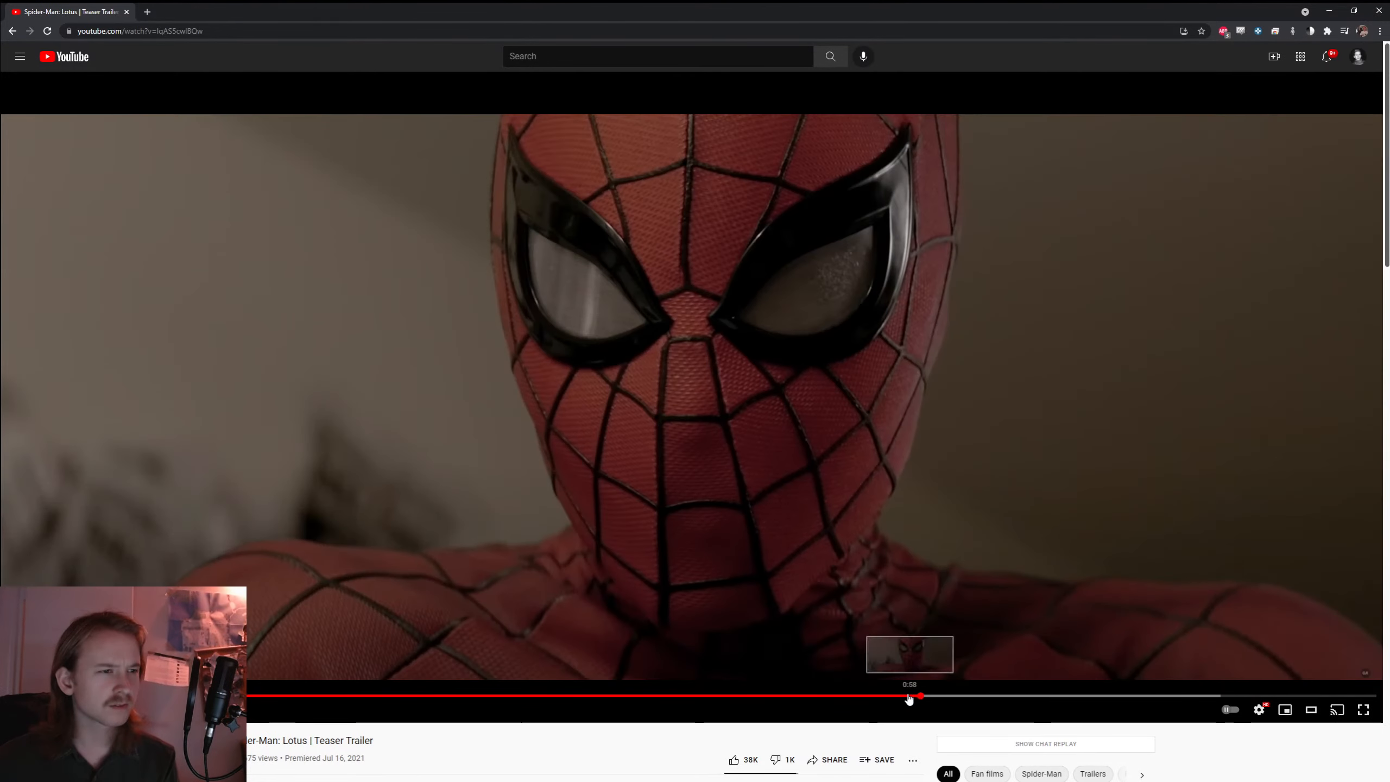
- Pause and resume the teaser around 0:58 to examine the close-up of Spider-Man's mask and eye lenses
left_click(909, 698)
key("space")
key("space")
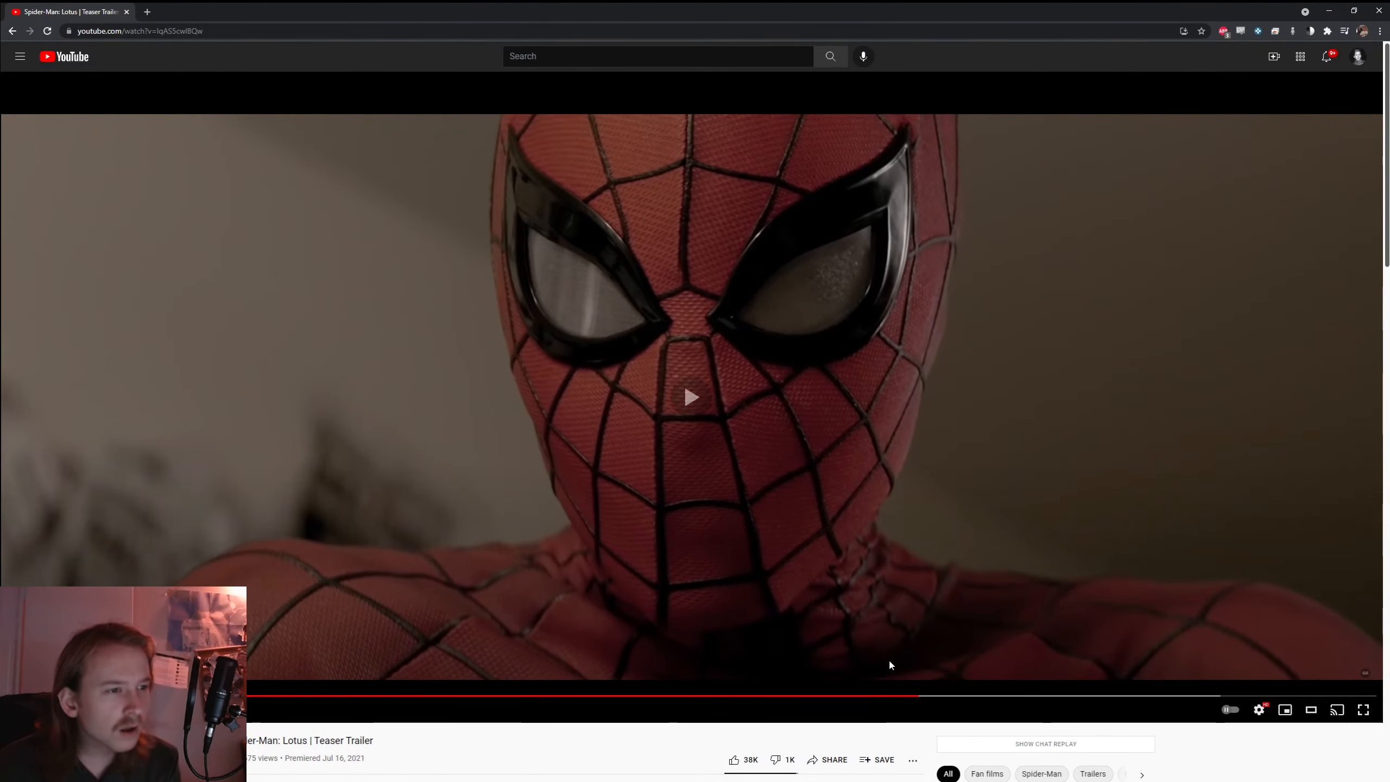
key("space")
key("space")
key("space")
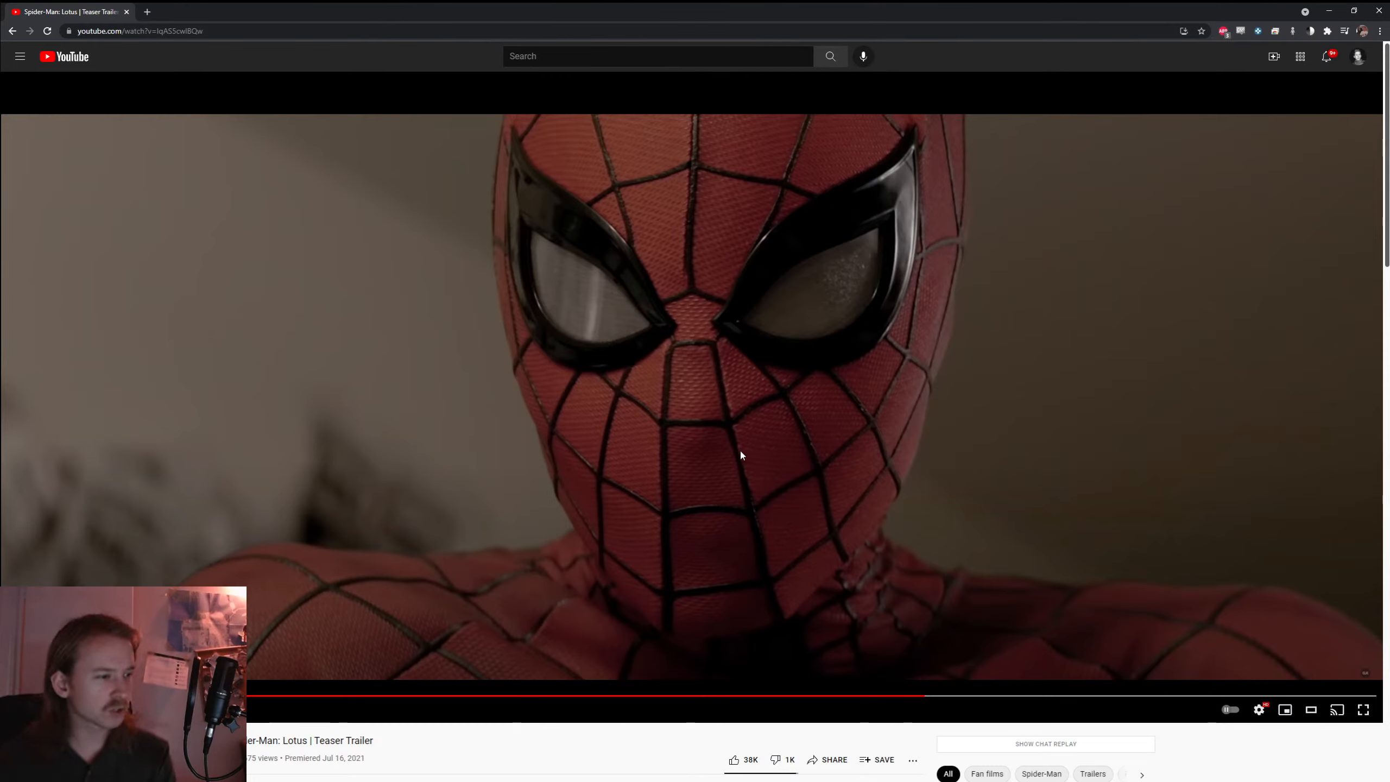
- Let the teaser play past the mask shot, and jump back to the close-up at about 0:59
left_click(817, 525)
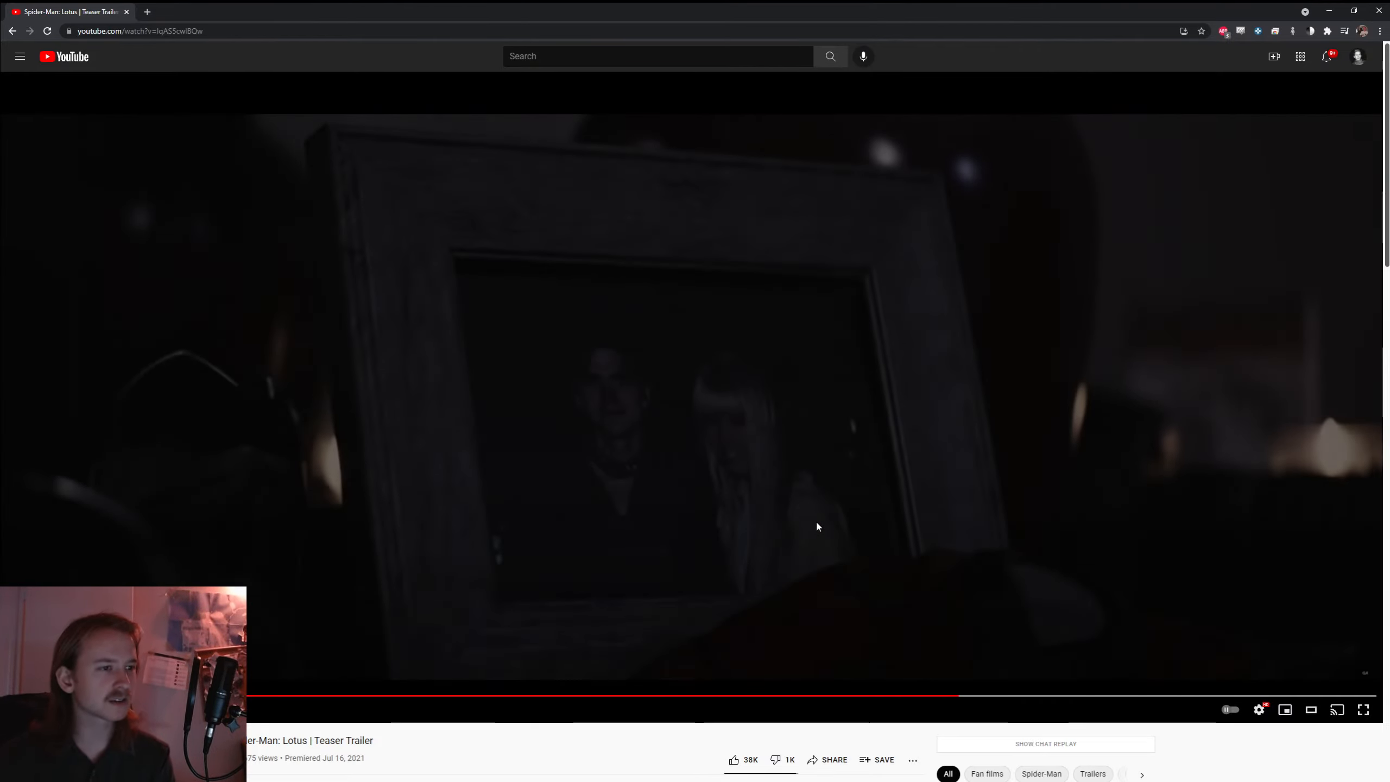
key("Left")
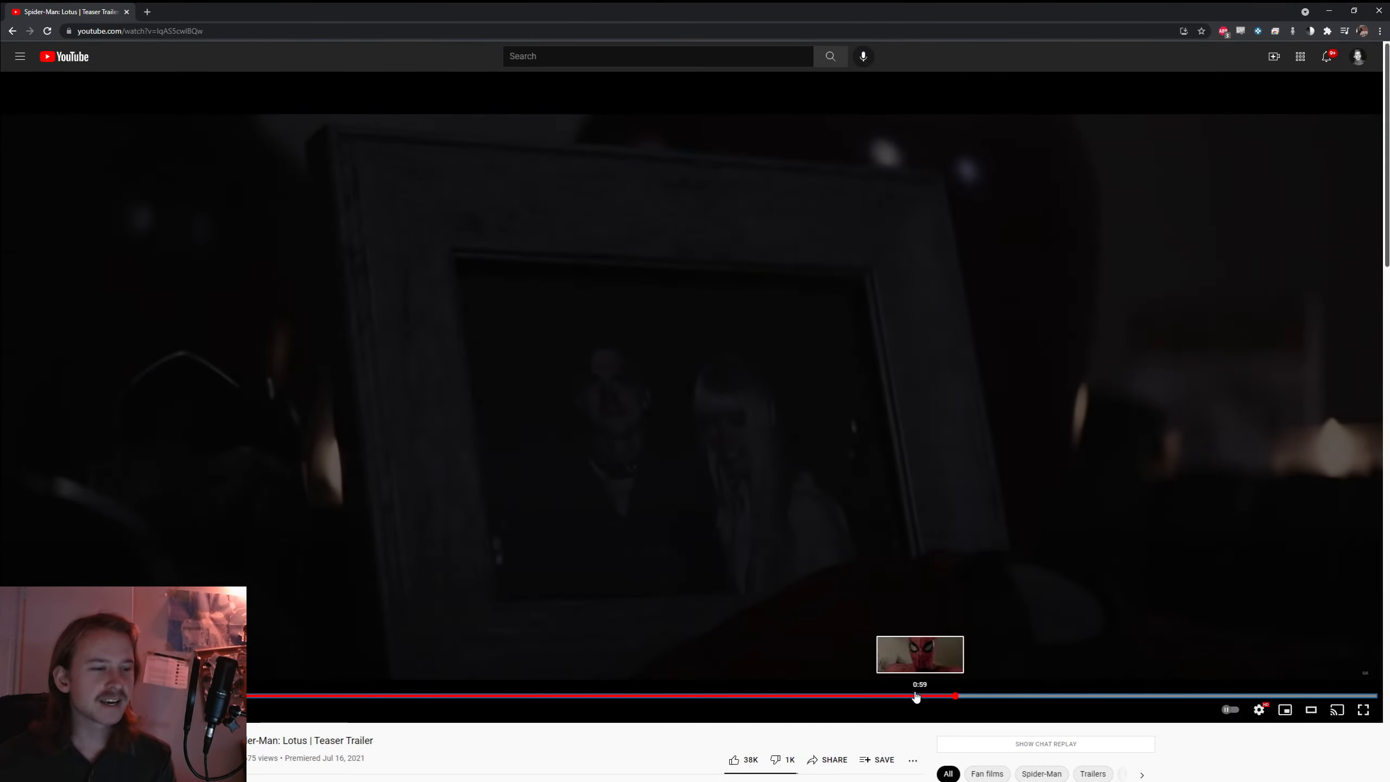
left_click(913, 695)
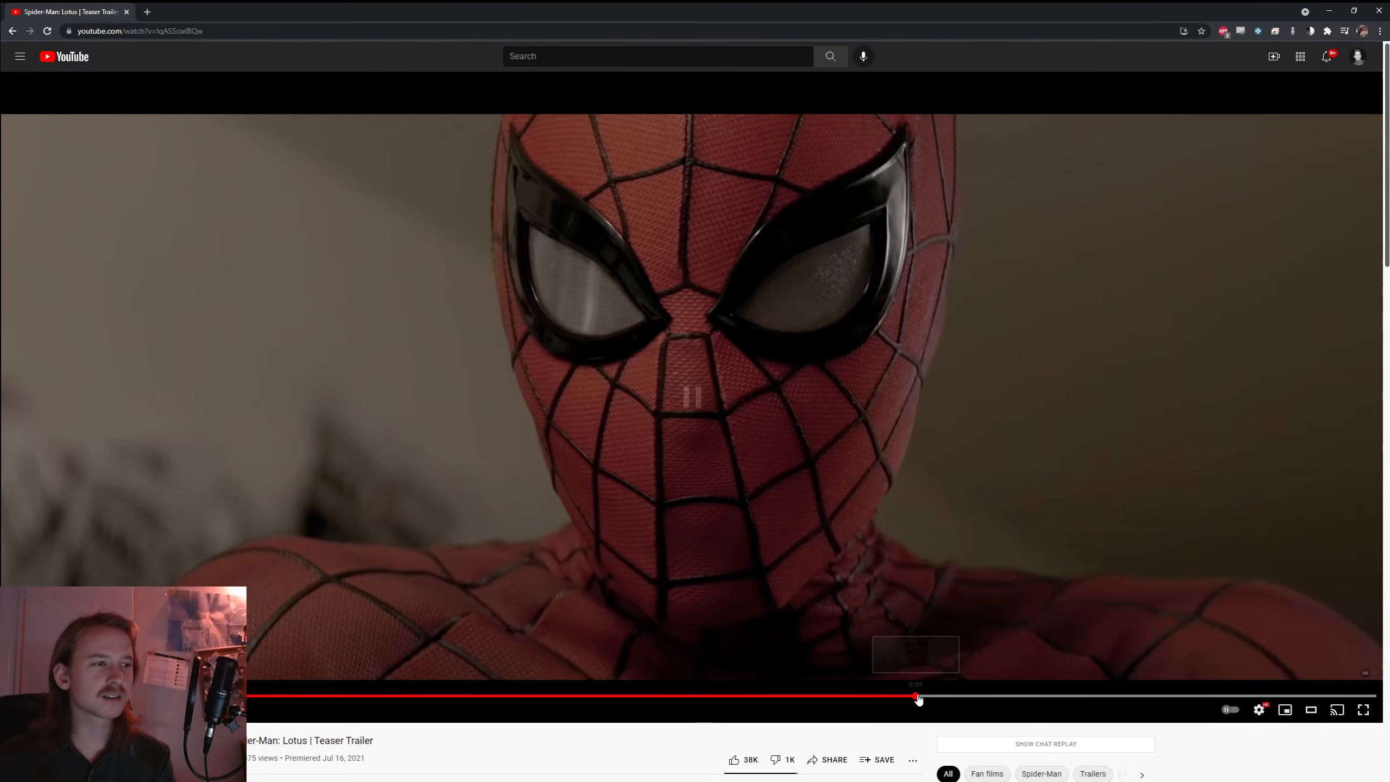